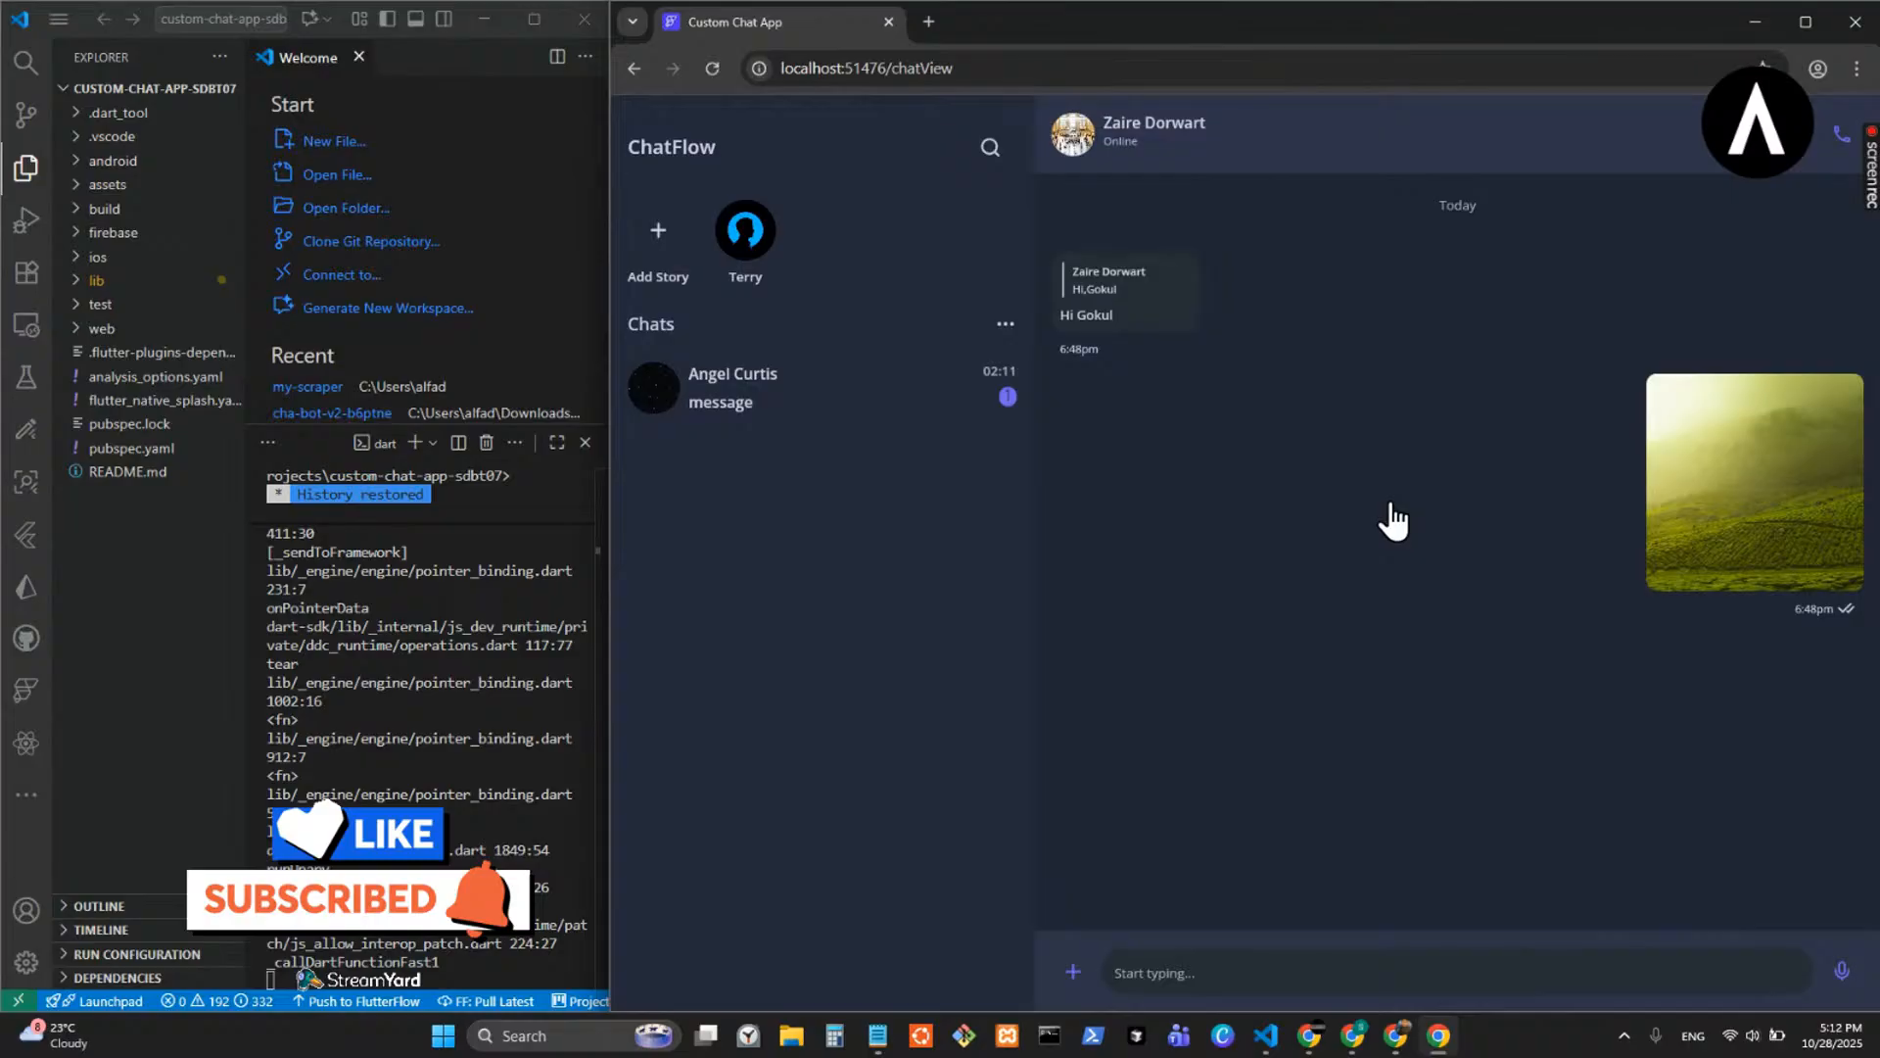
- Show the Dribbble chat design reference and close the separate browser window holding the Privilege project
{"action": "left_click", "coordinate": [1400, 1040]}
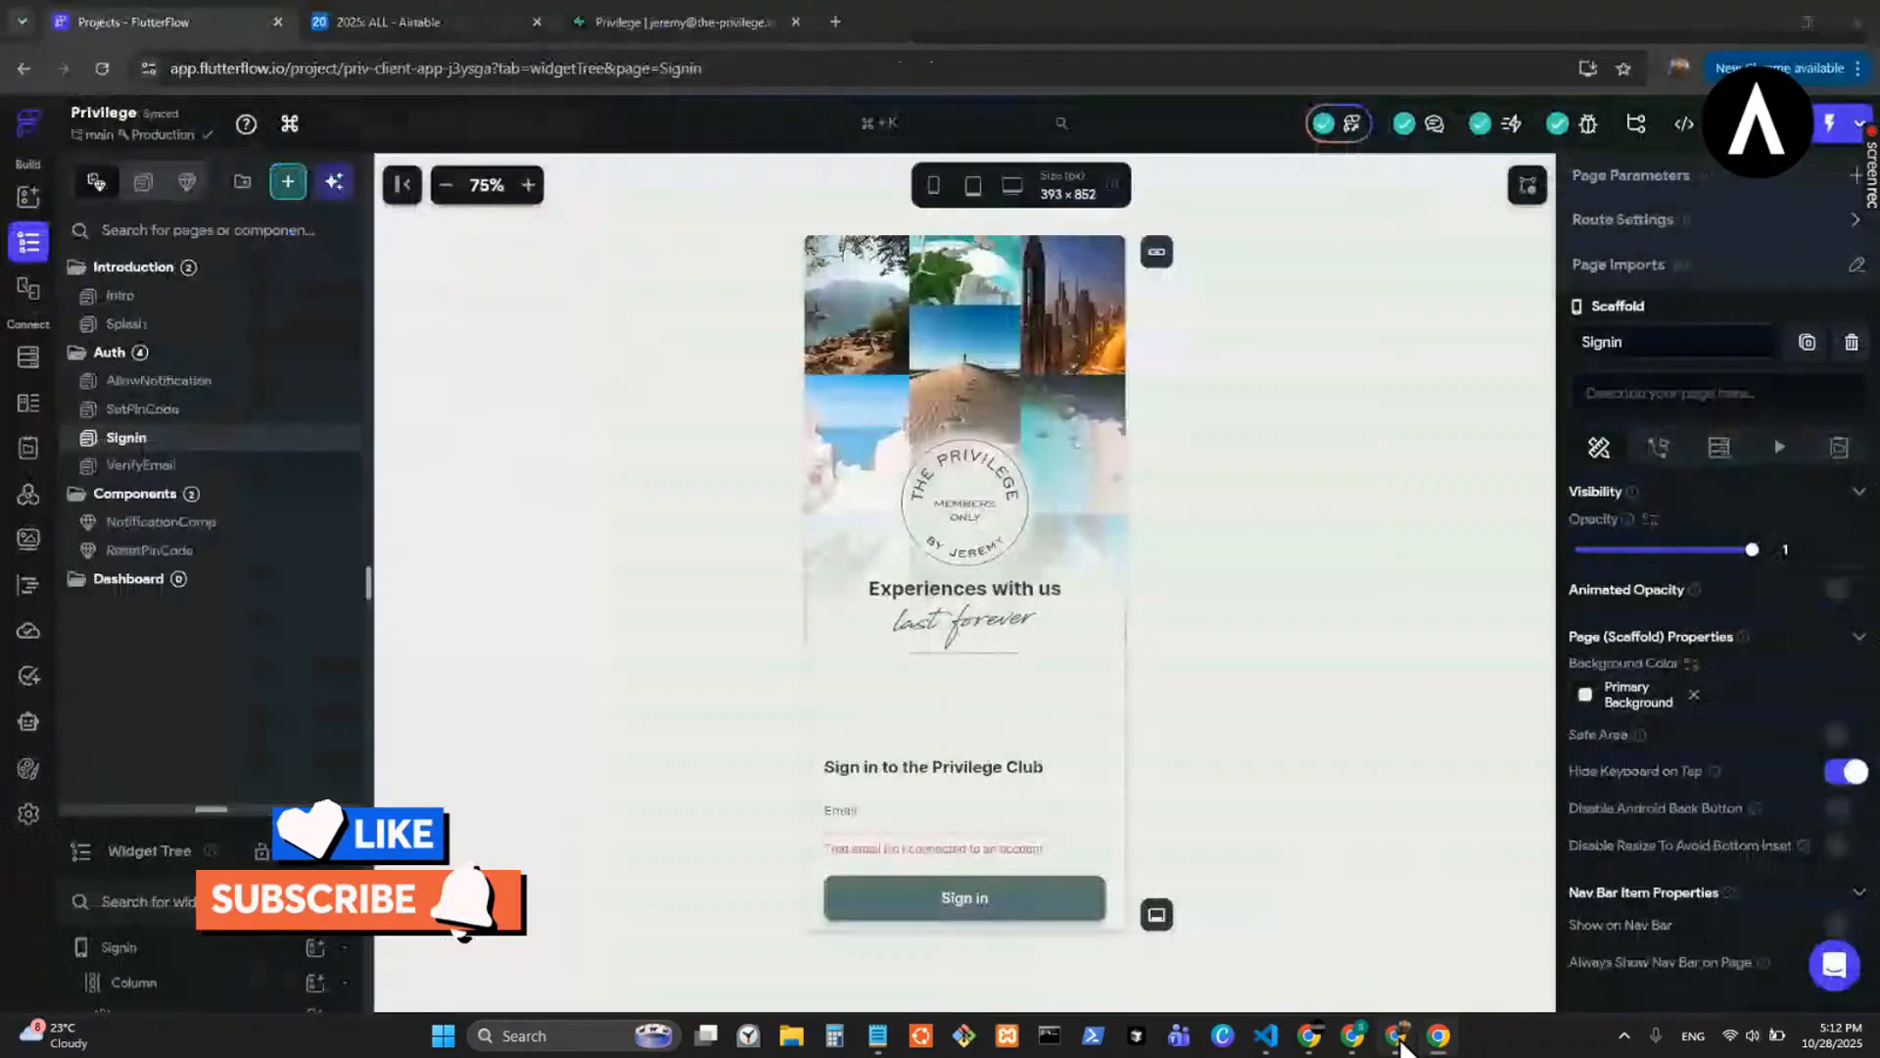
{"action": "left_click", "coordinate": [1370, 1041]}
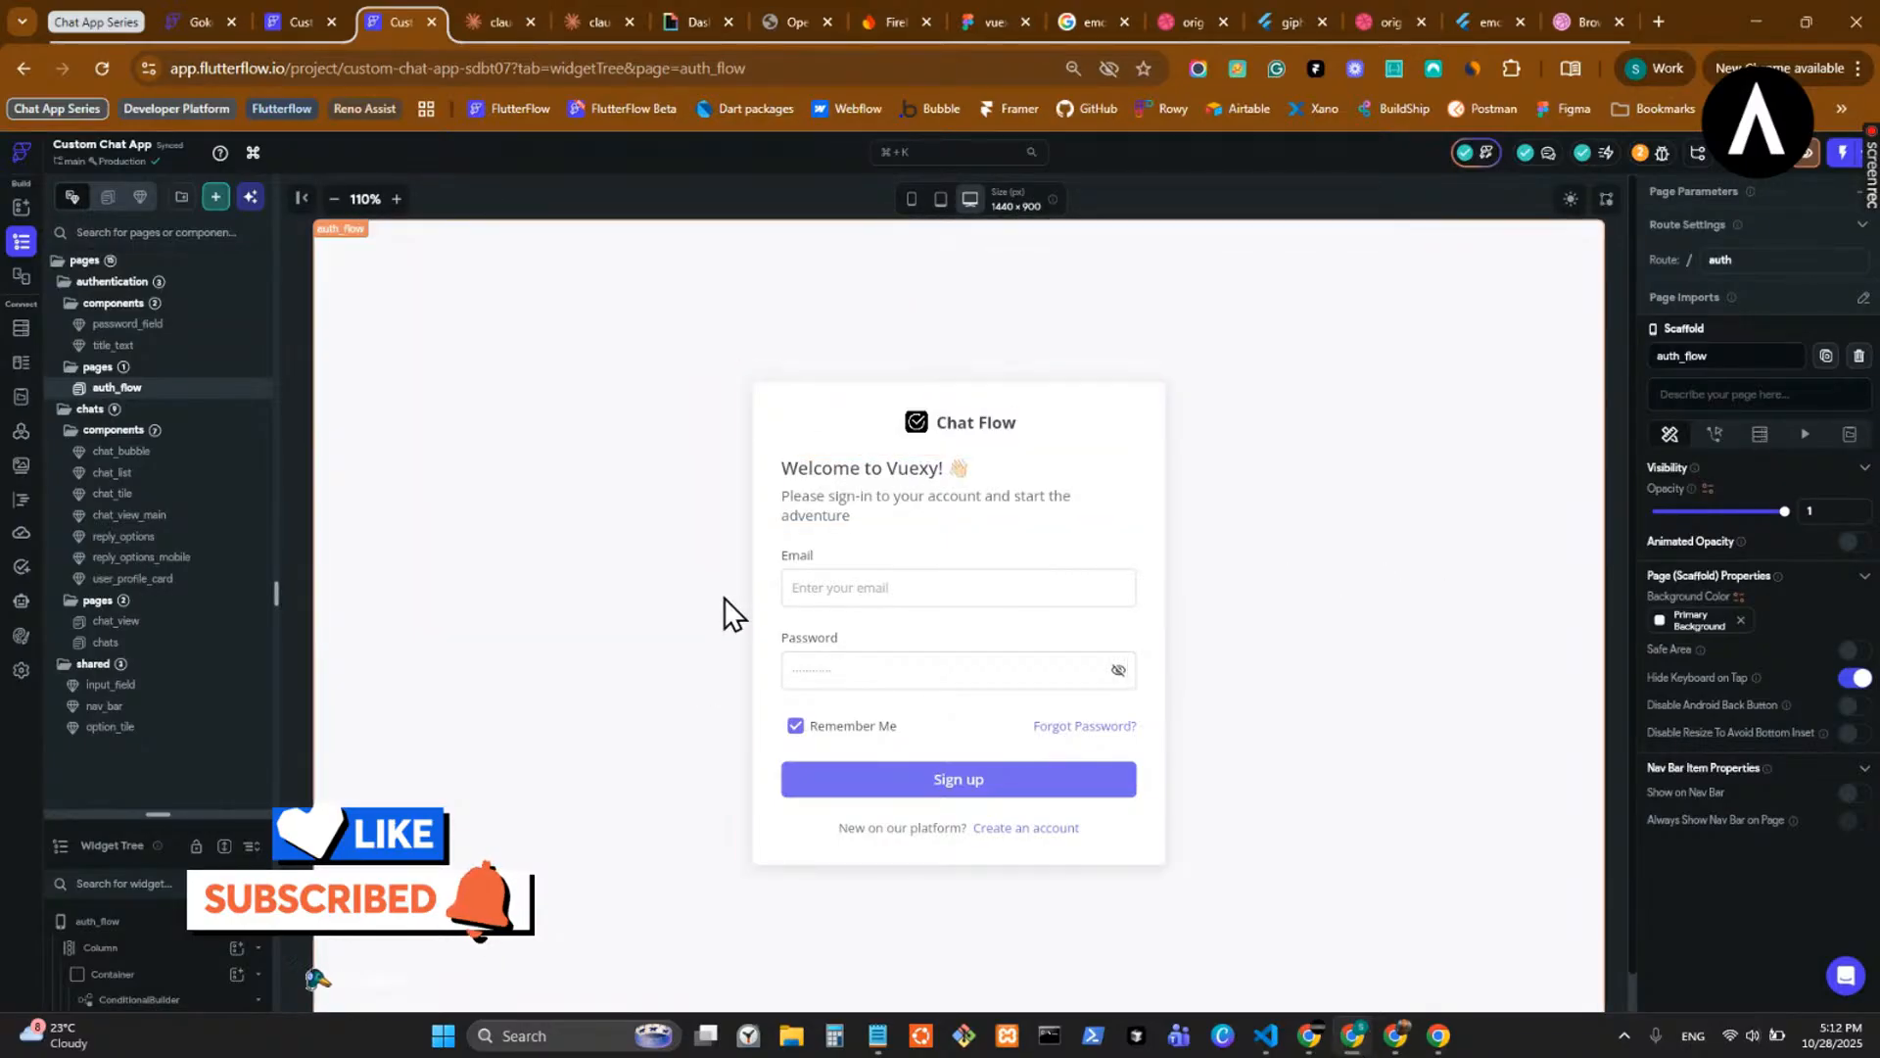
{"action": "left_click", "coordinate": [1377, 20]}
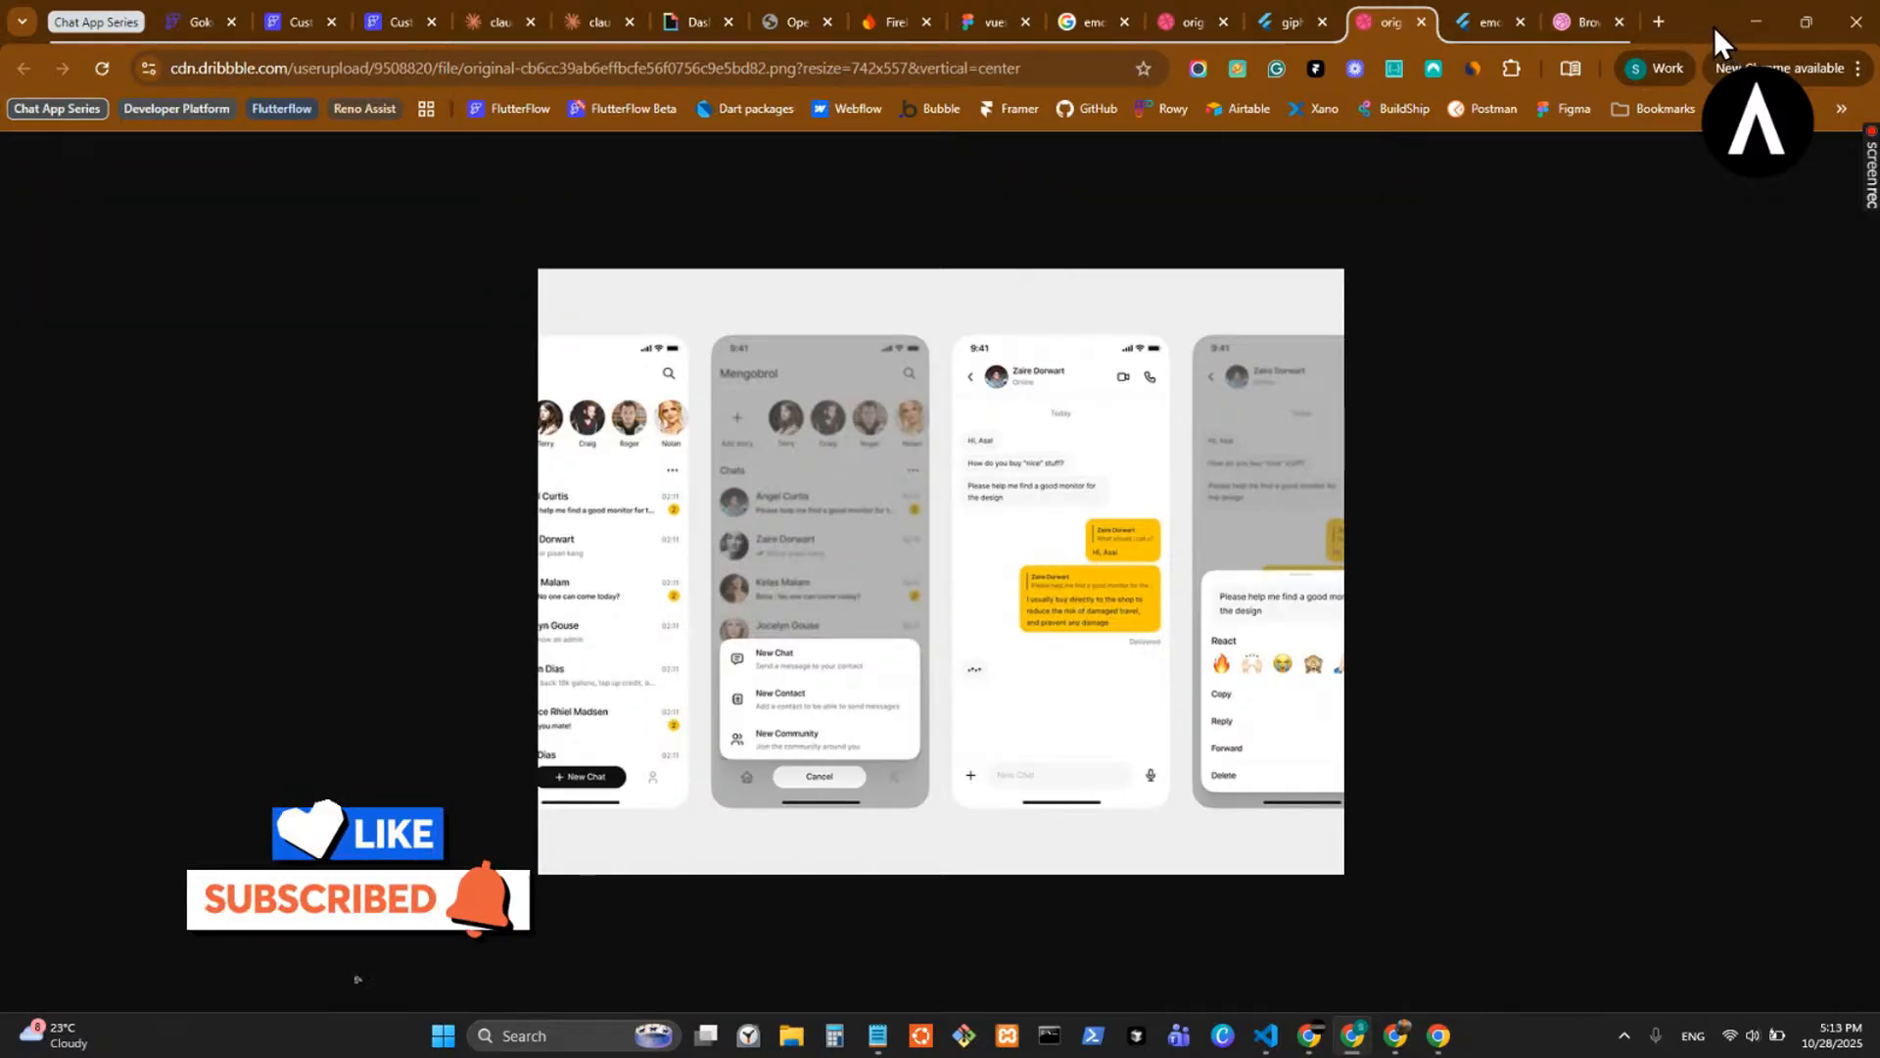
{"action": "left_click", "coordinate": [1400, 1036]}
{"action": "left_click", "coordinate": [1401, 1036]}
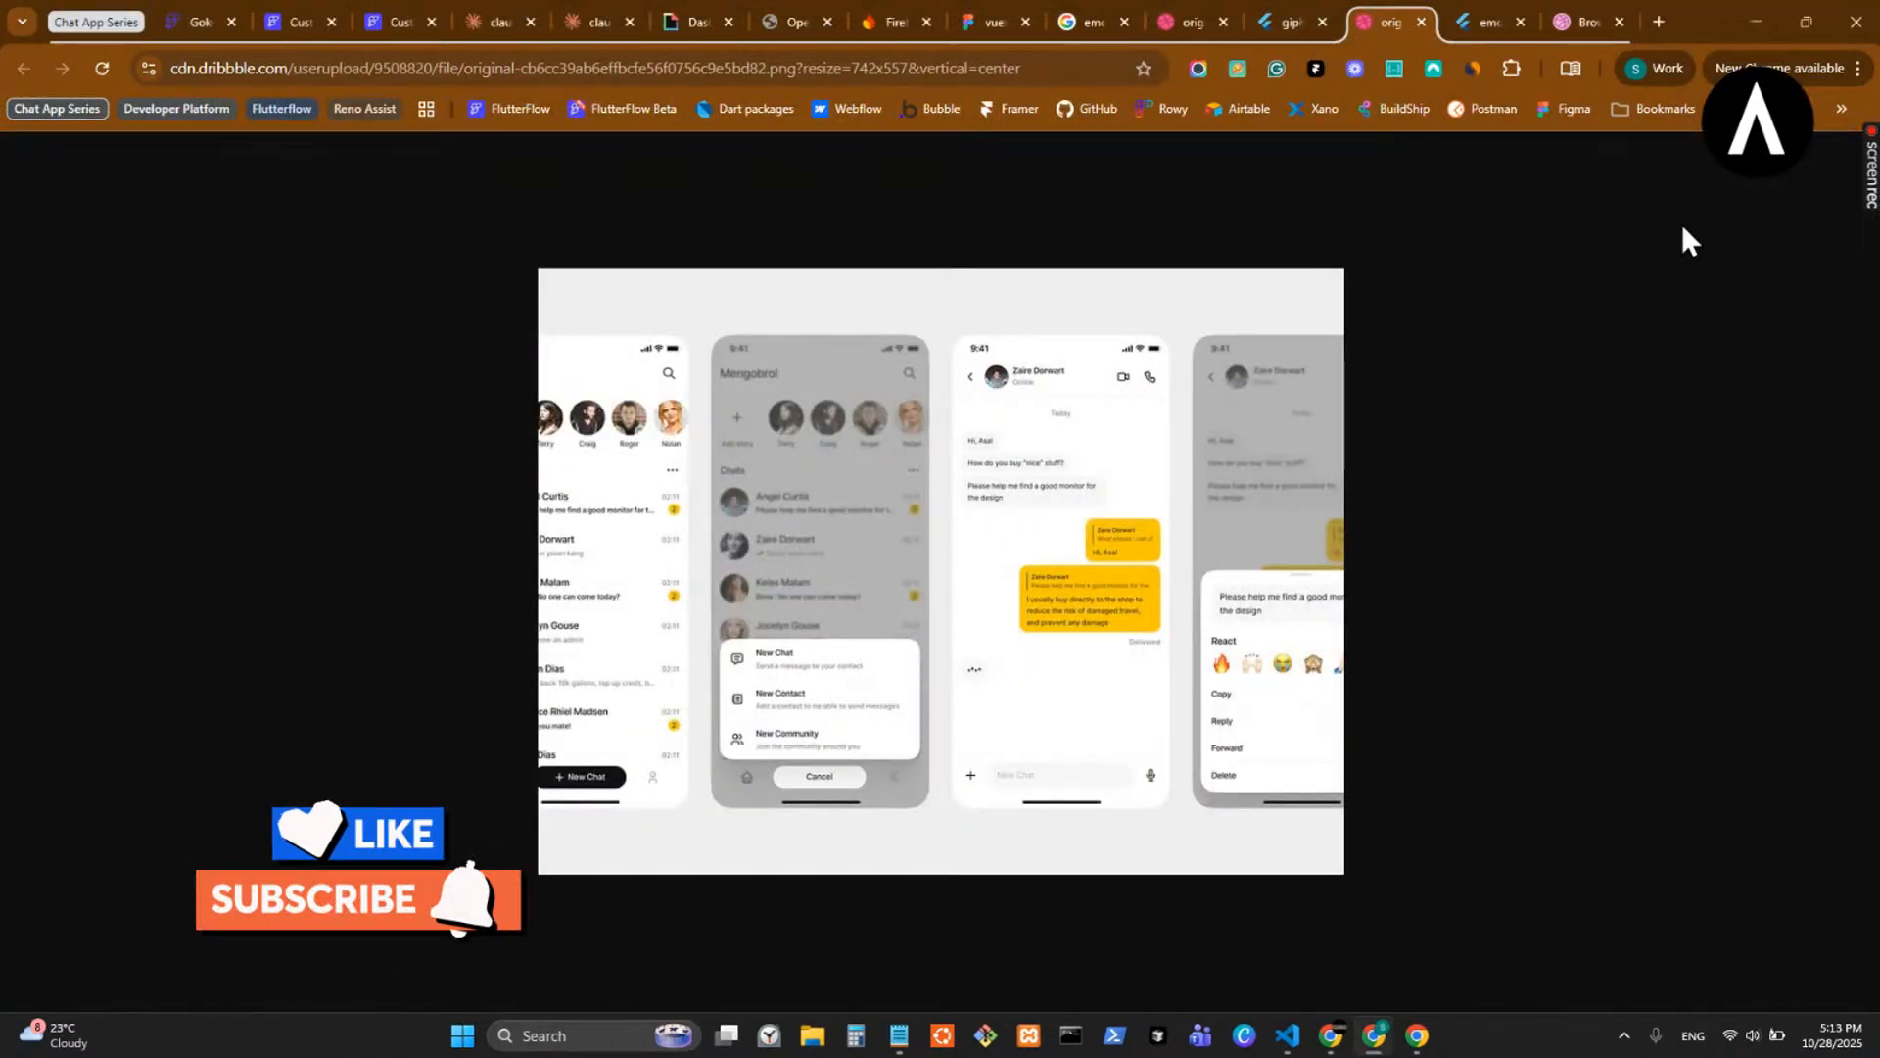
- Move the two Dribbble chat design pages into a separate browser window tiled beside the main one
{"action": "left_click_drag", "start_coordinate": [1389, 44], "coordinate": [855, 167]}
{"action": "left_click_drag", "start_coordinate": [1713, 16], "coordinate": [762, 135]}
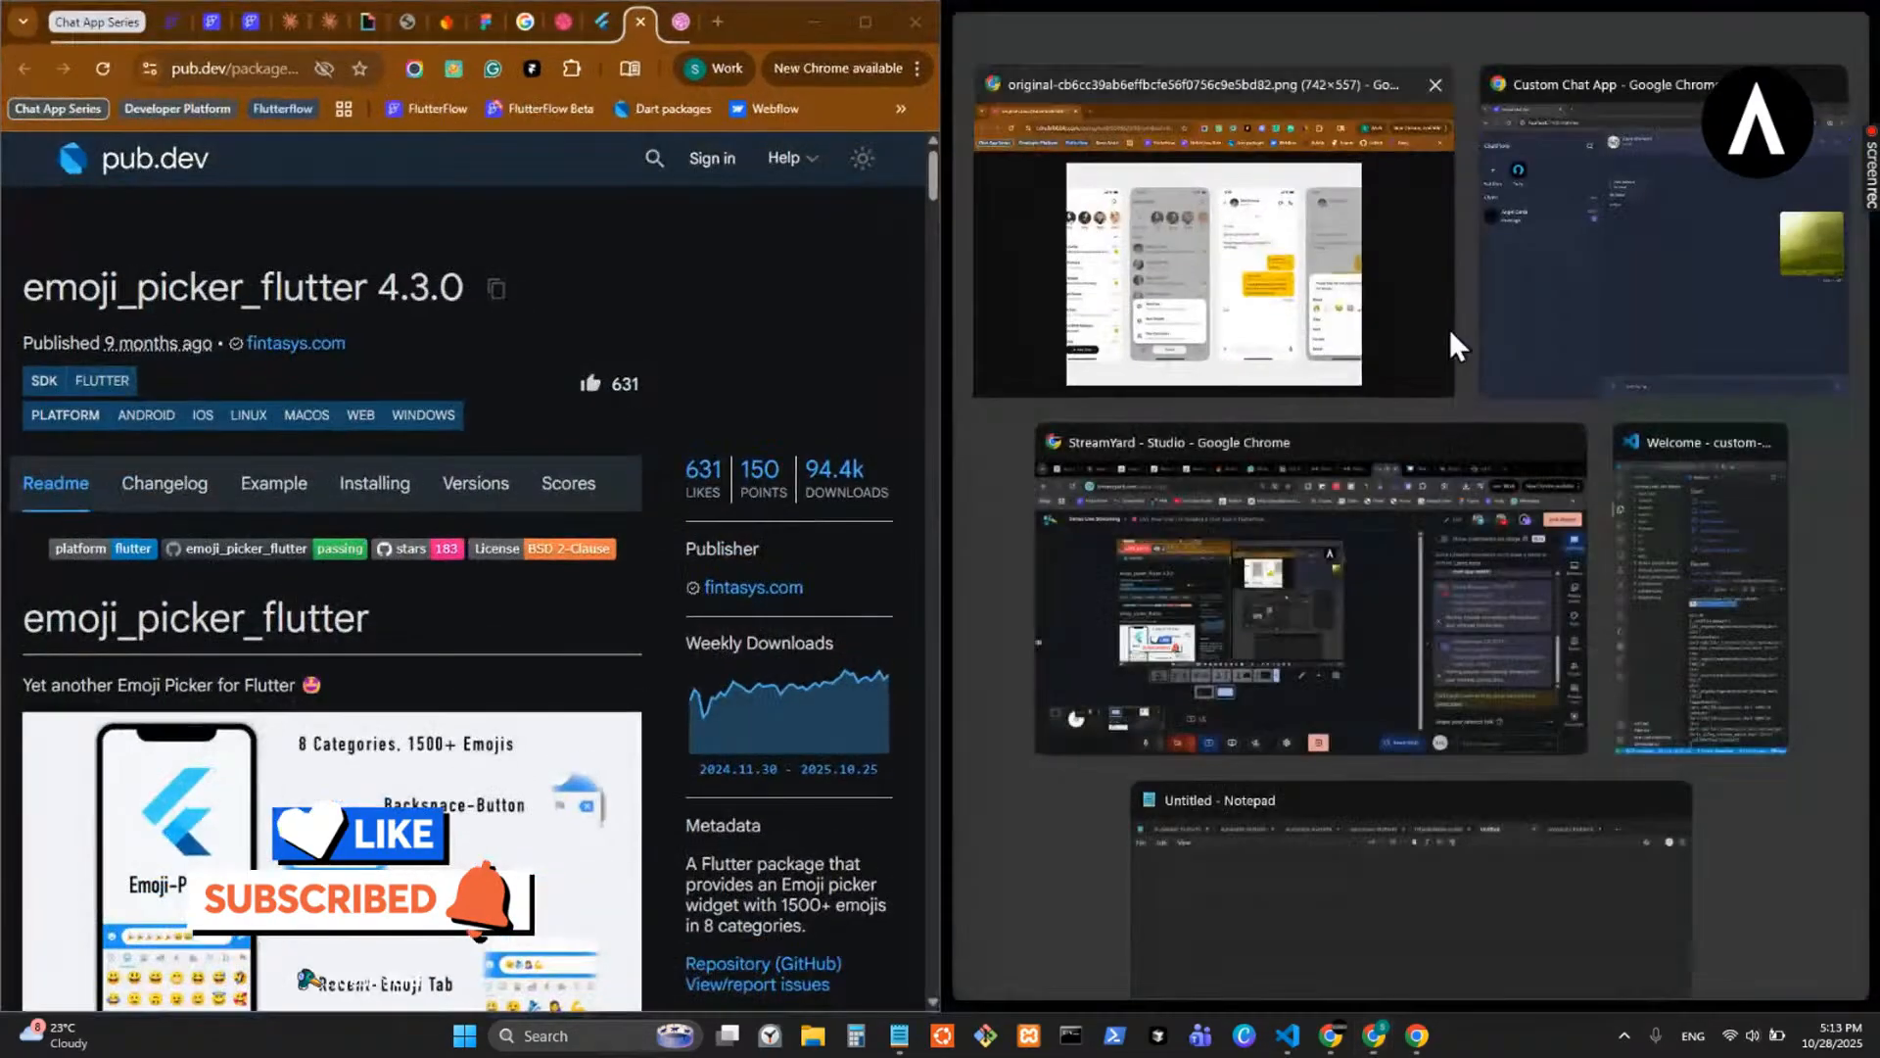
{"action": "left_click", "coordinate": [1254, 357]}
{"action": "left_click", "coordinate": [562, 23]}
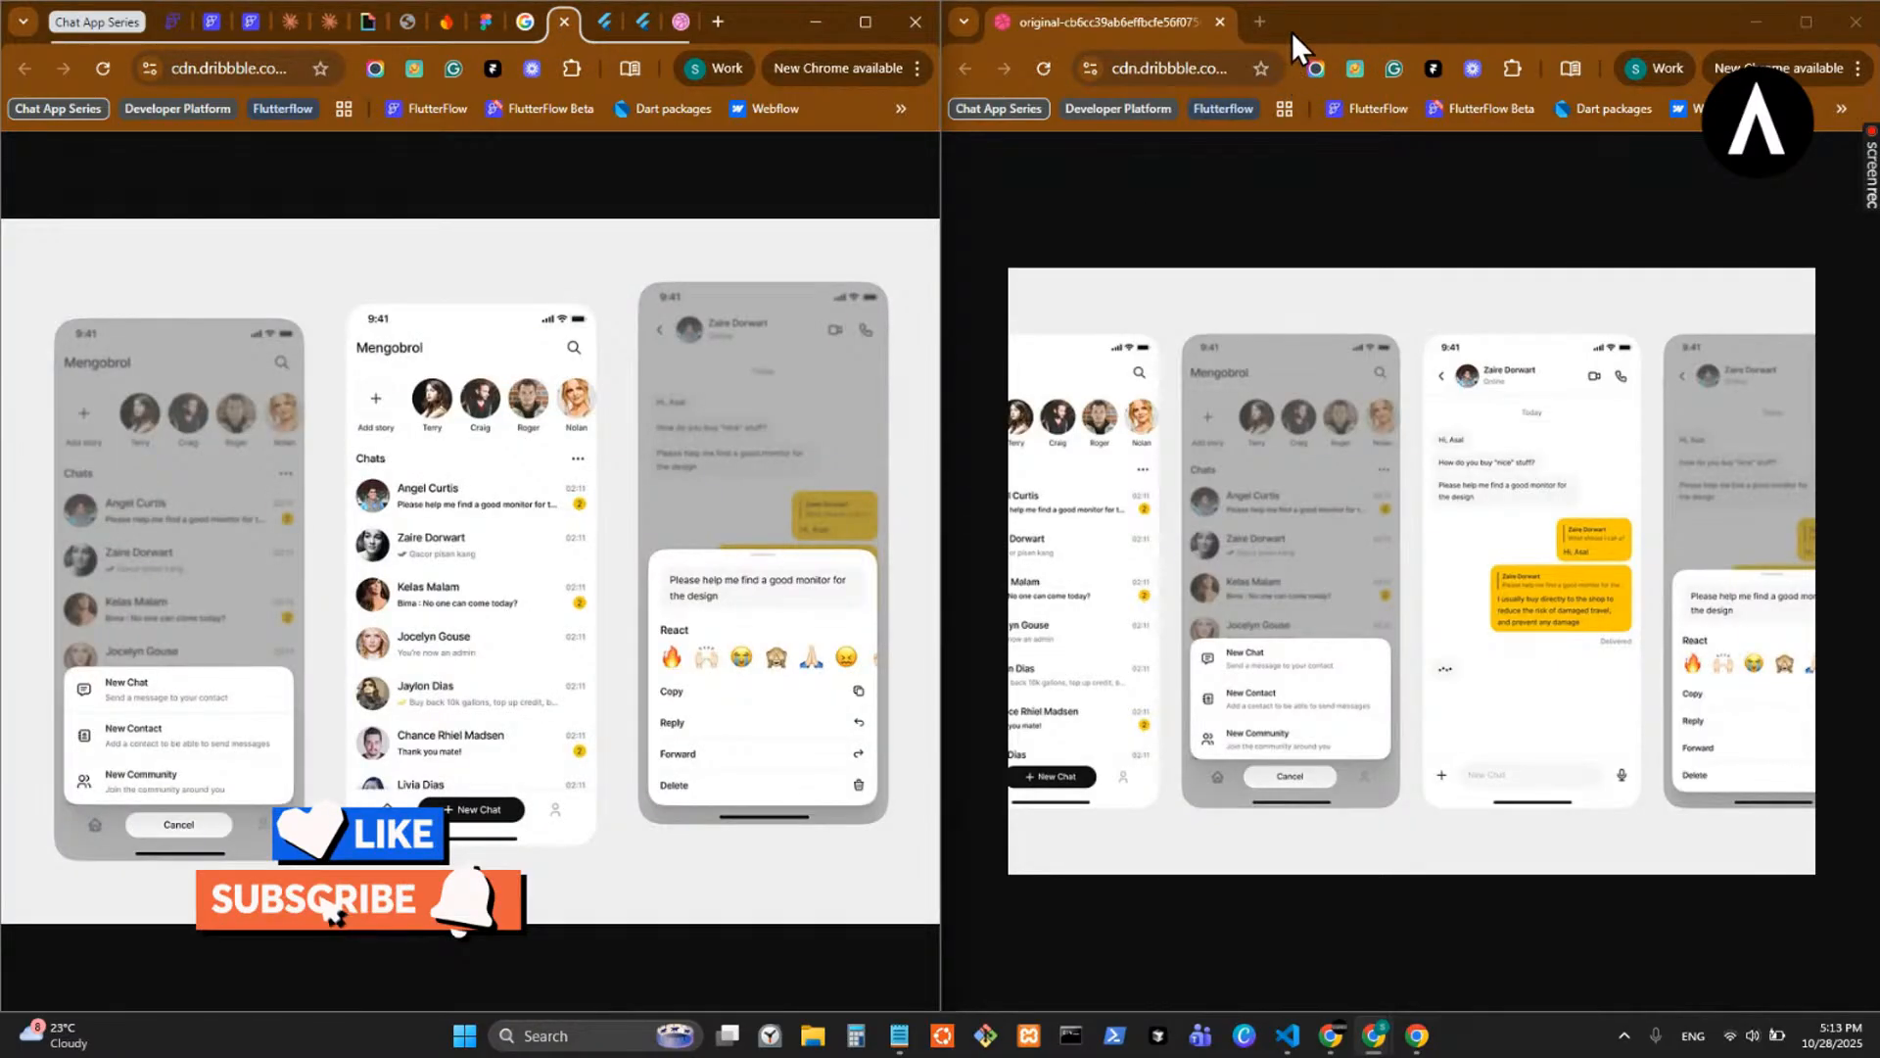
{"action": "left_click_drag", "start_coordinate": [564, 39], "coordinate": [1261, 27]}
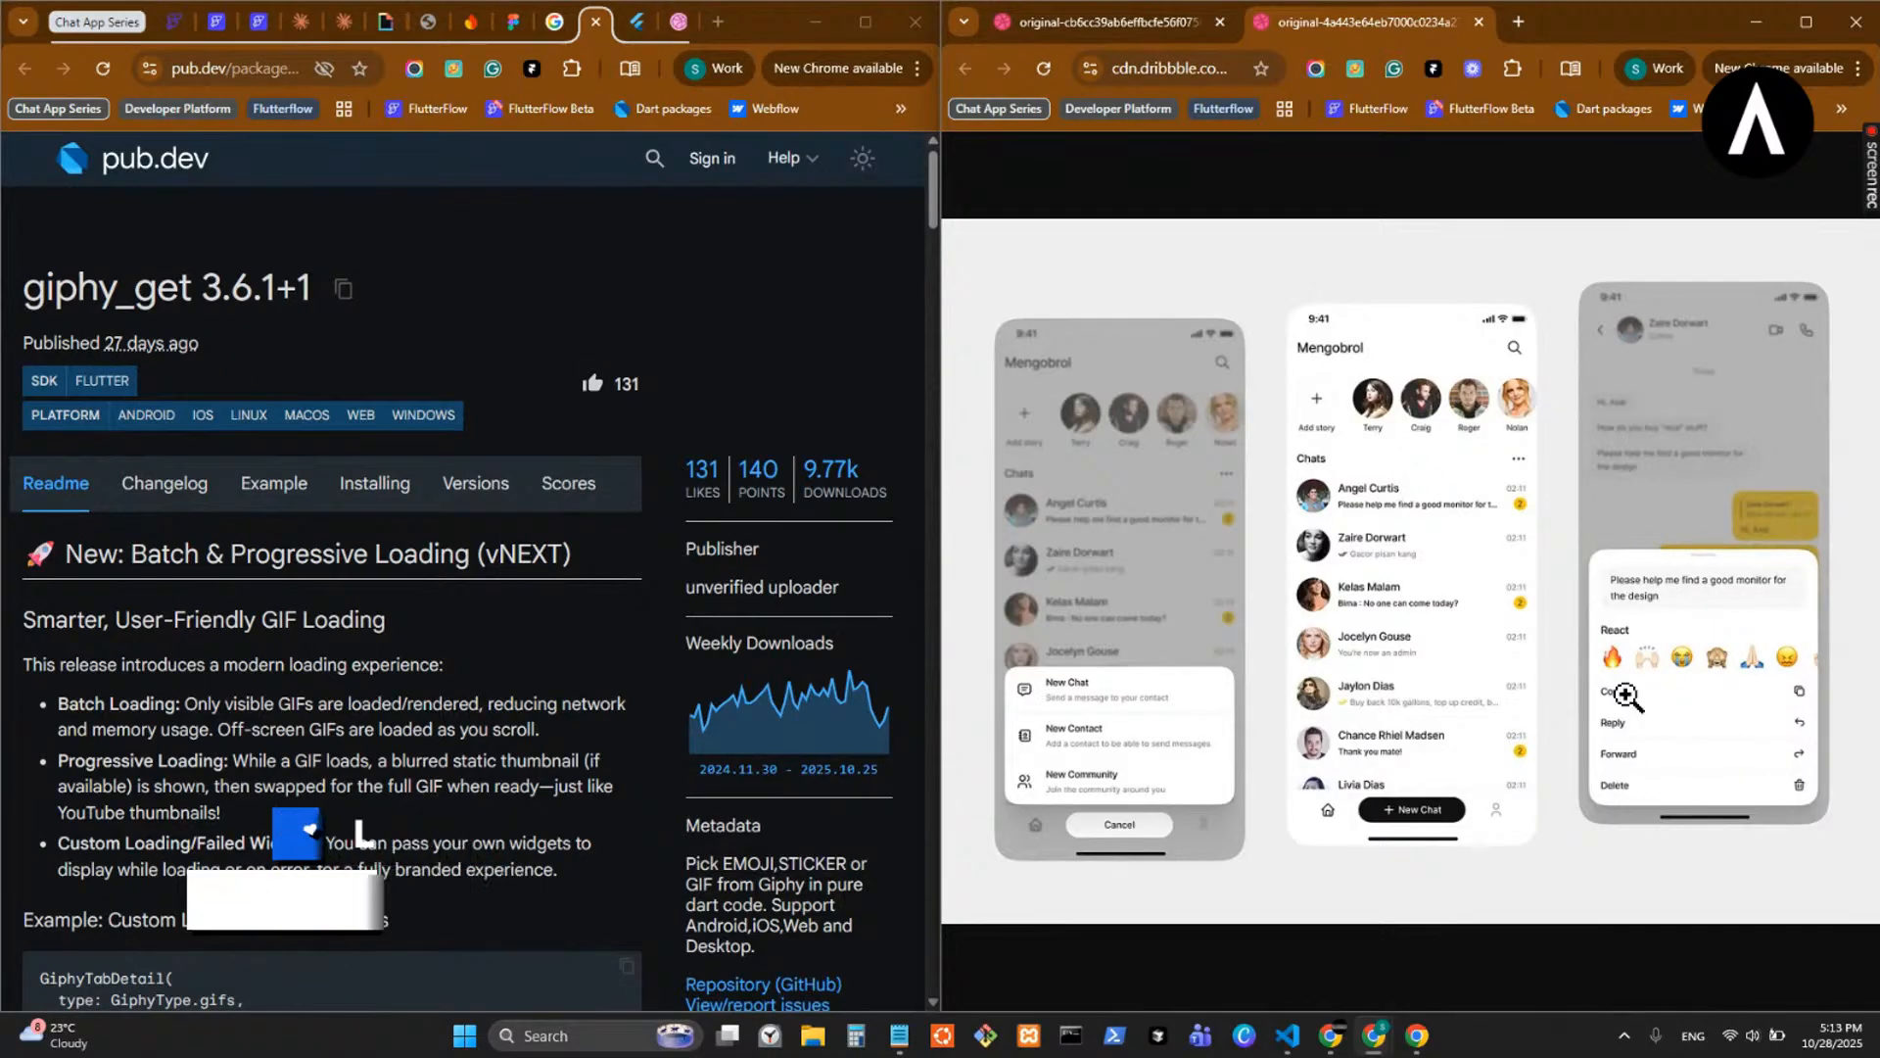
- Look at the running Custom Chat App preview, and return to the two tiled browser windows
{"action": "mouse_move", "coordinate": [1413, 1041]}
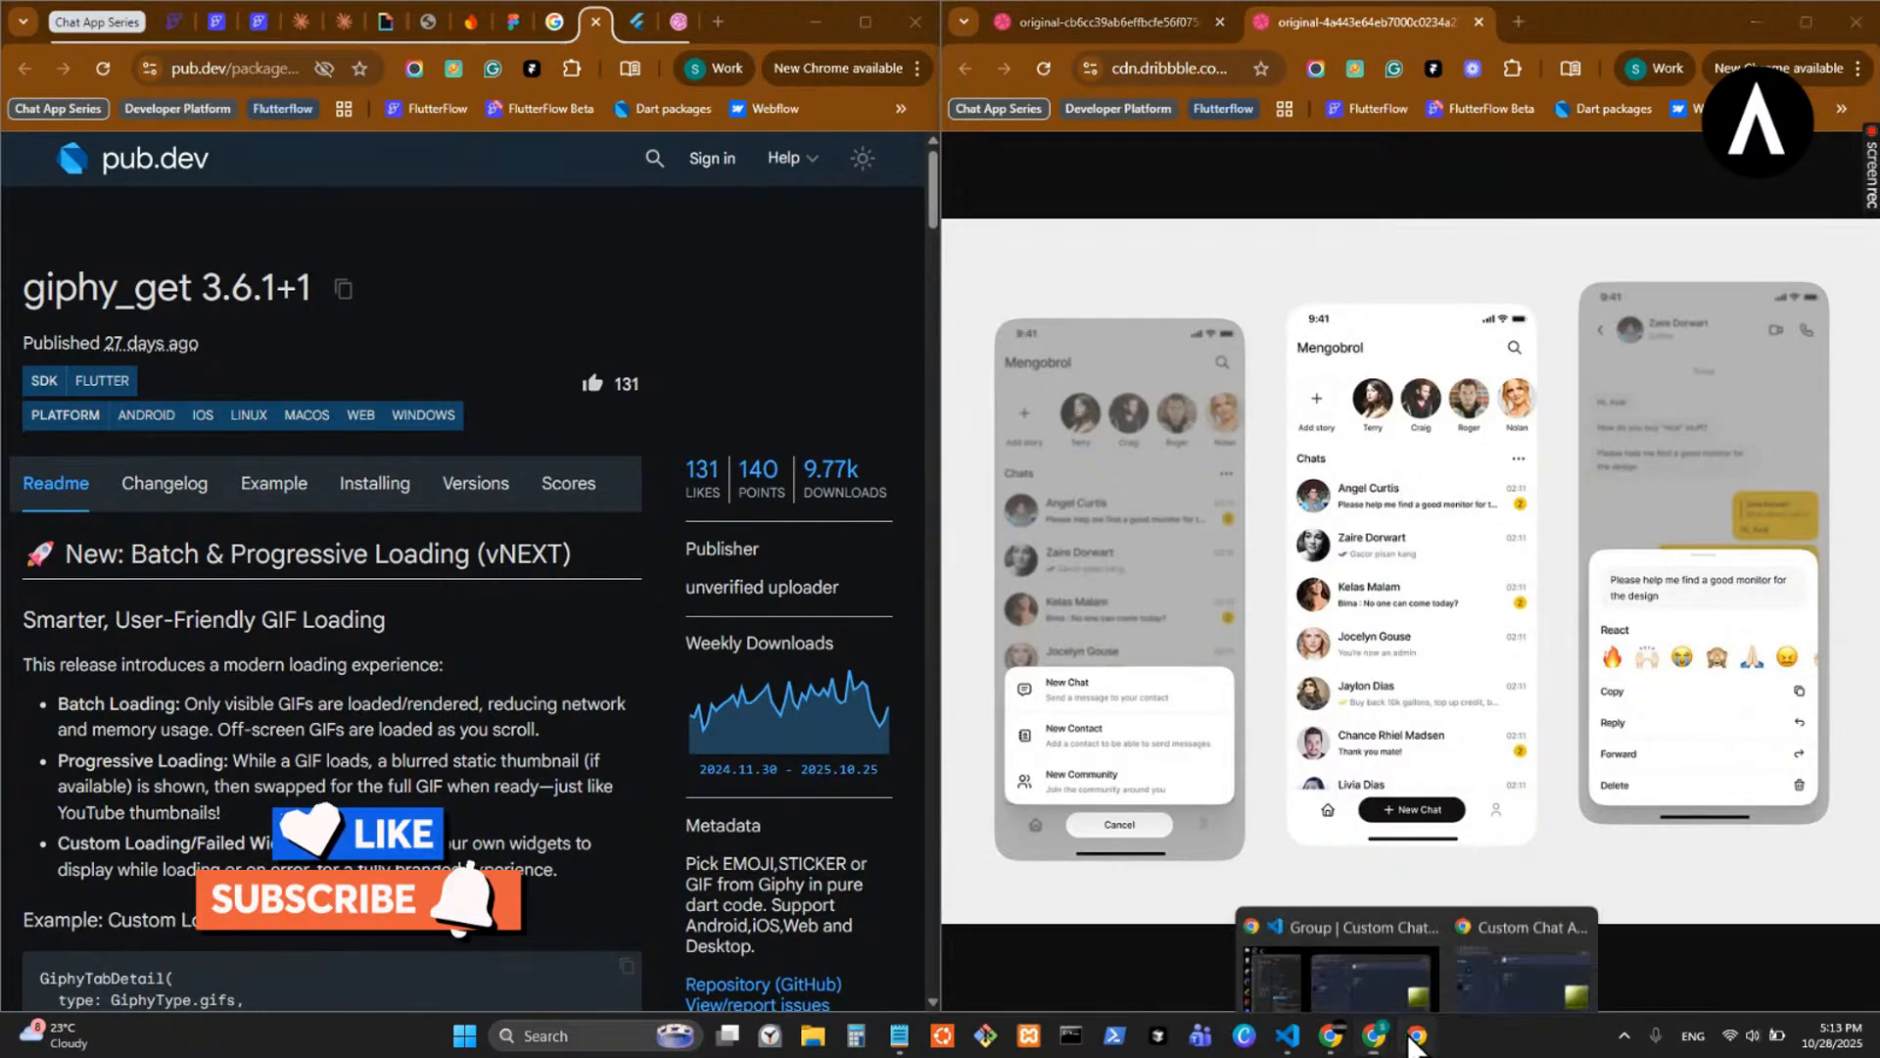
{"action": "left_click", "coordinate": [1524, 980]}
{"action": "left_click", "coordinate": [1288, 1036]}
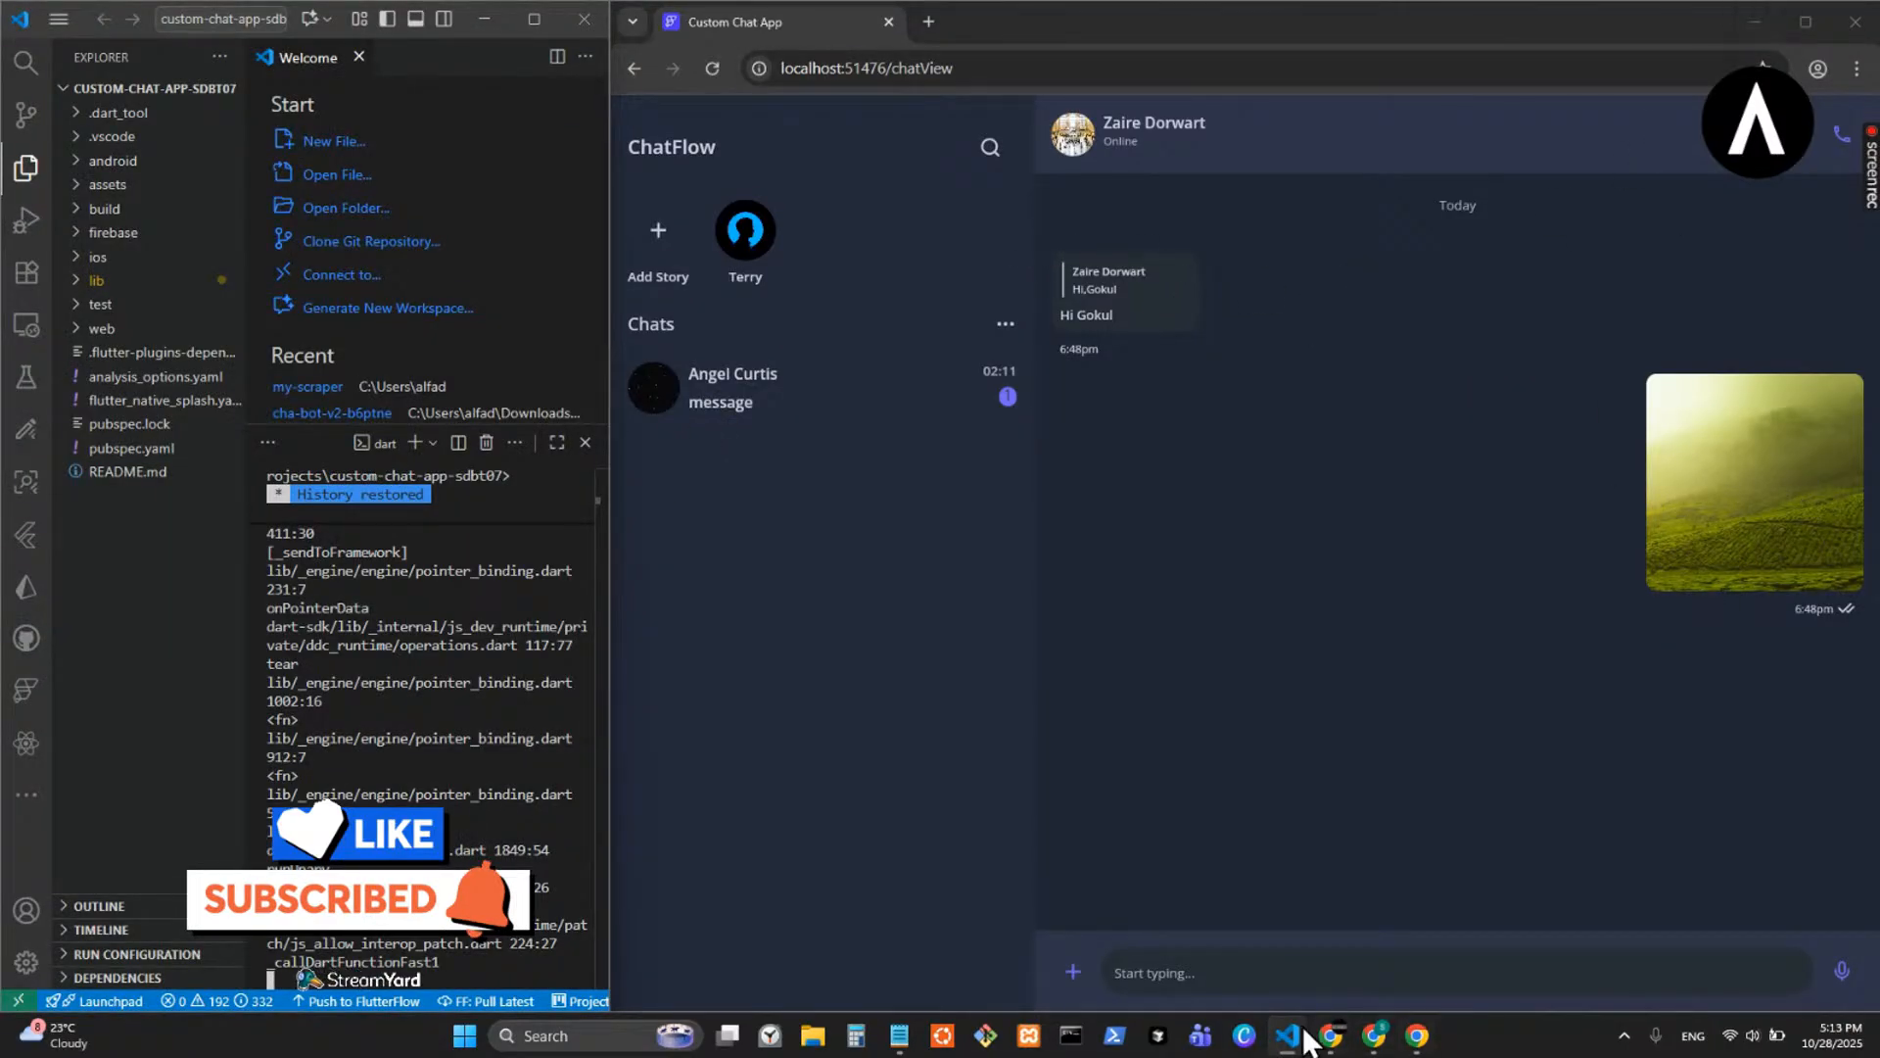
{"action": "mouse_move", "coordinate": [1381, 1045]}
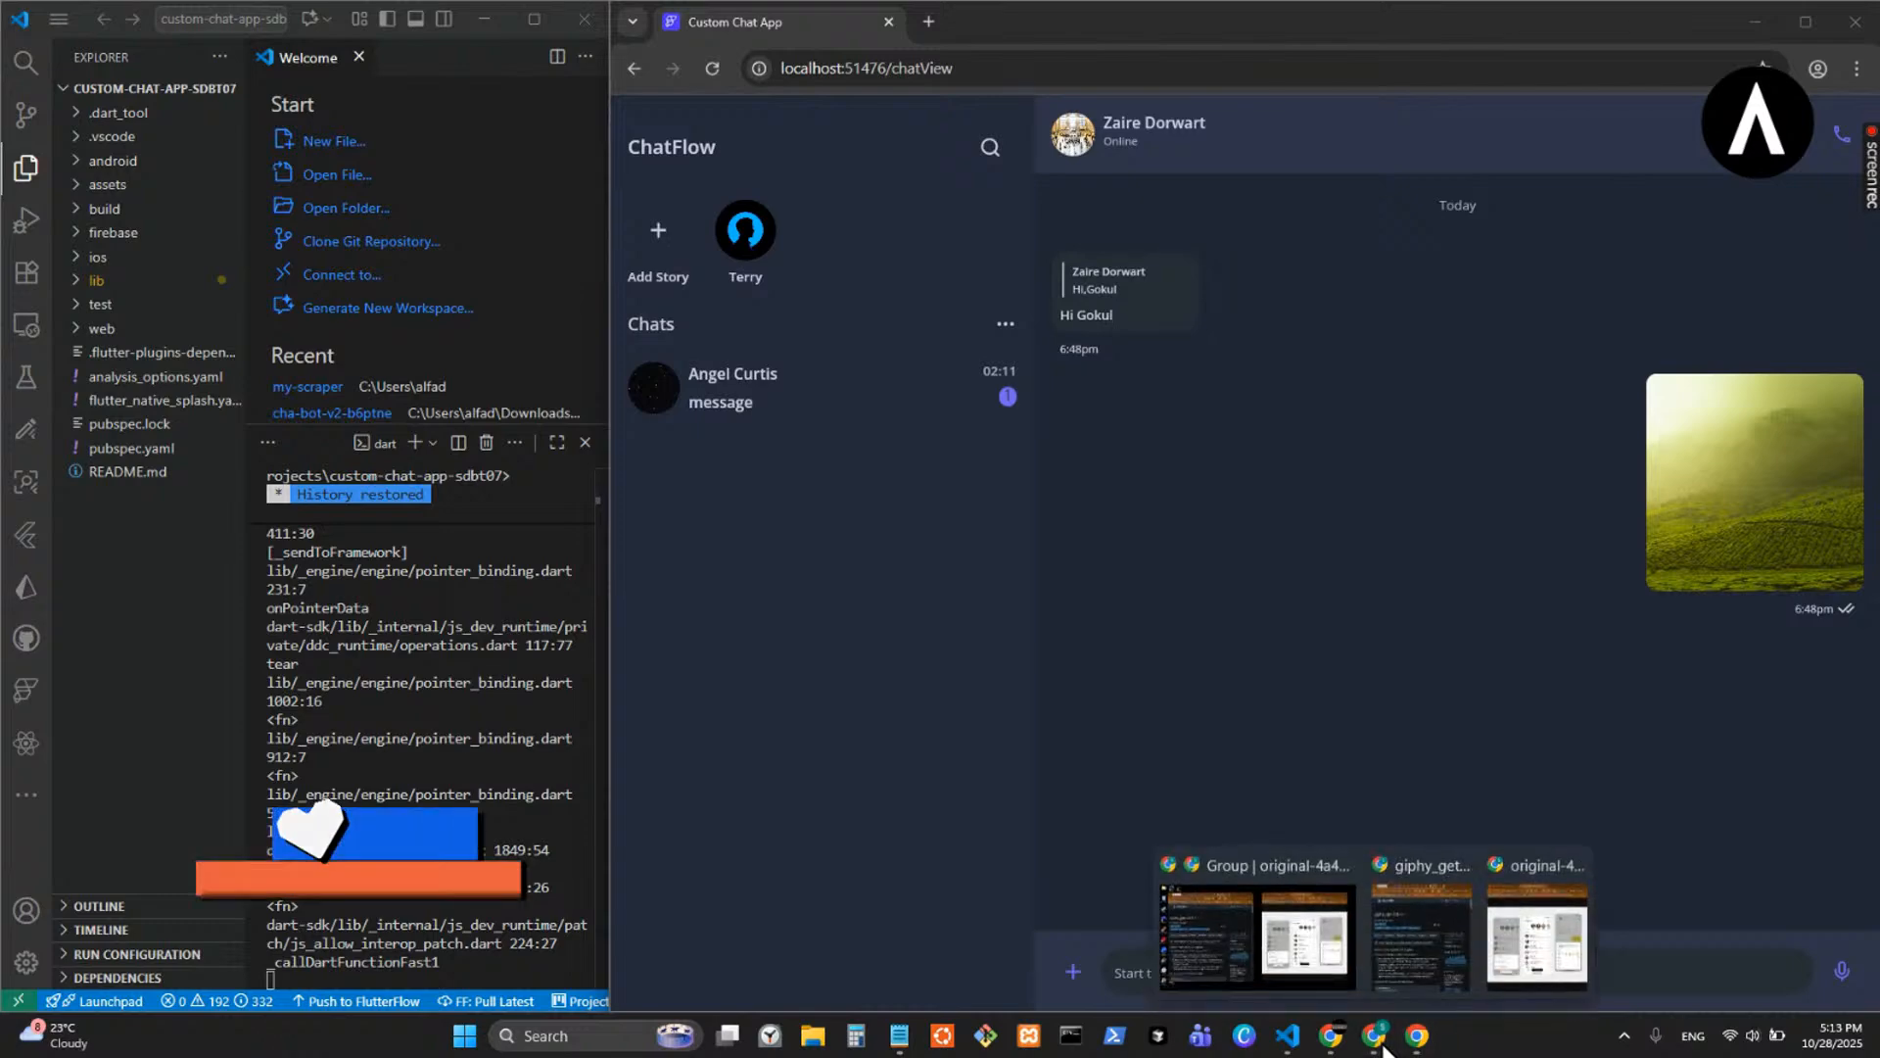
{"action": "mouse_move", "coordinate": [1523, 935]}
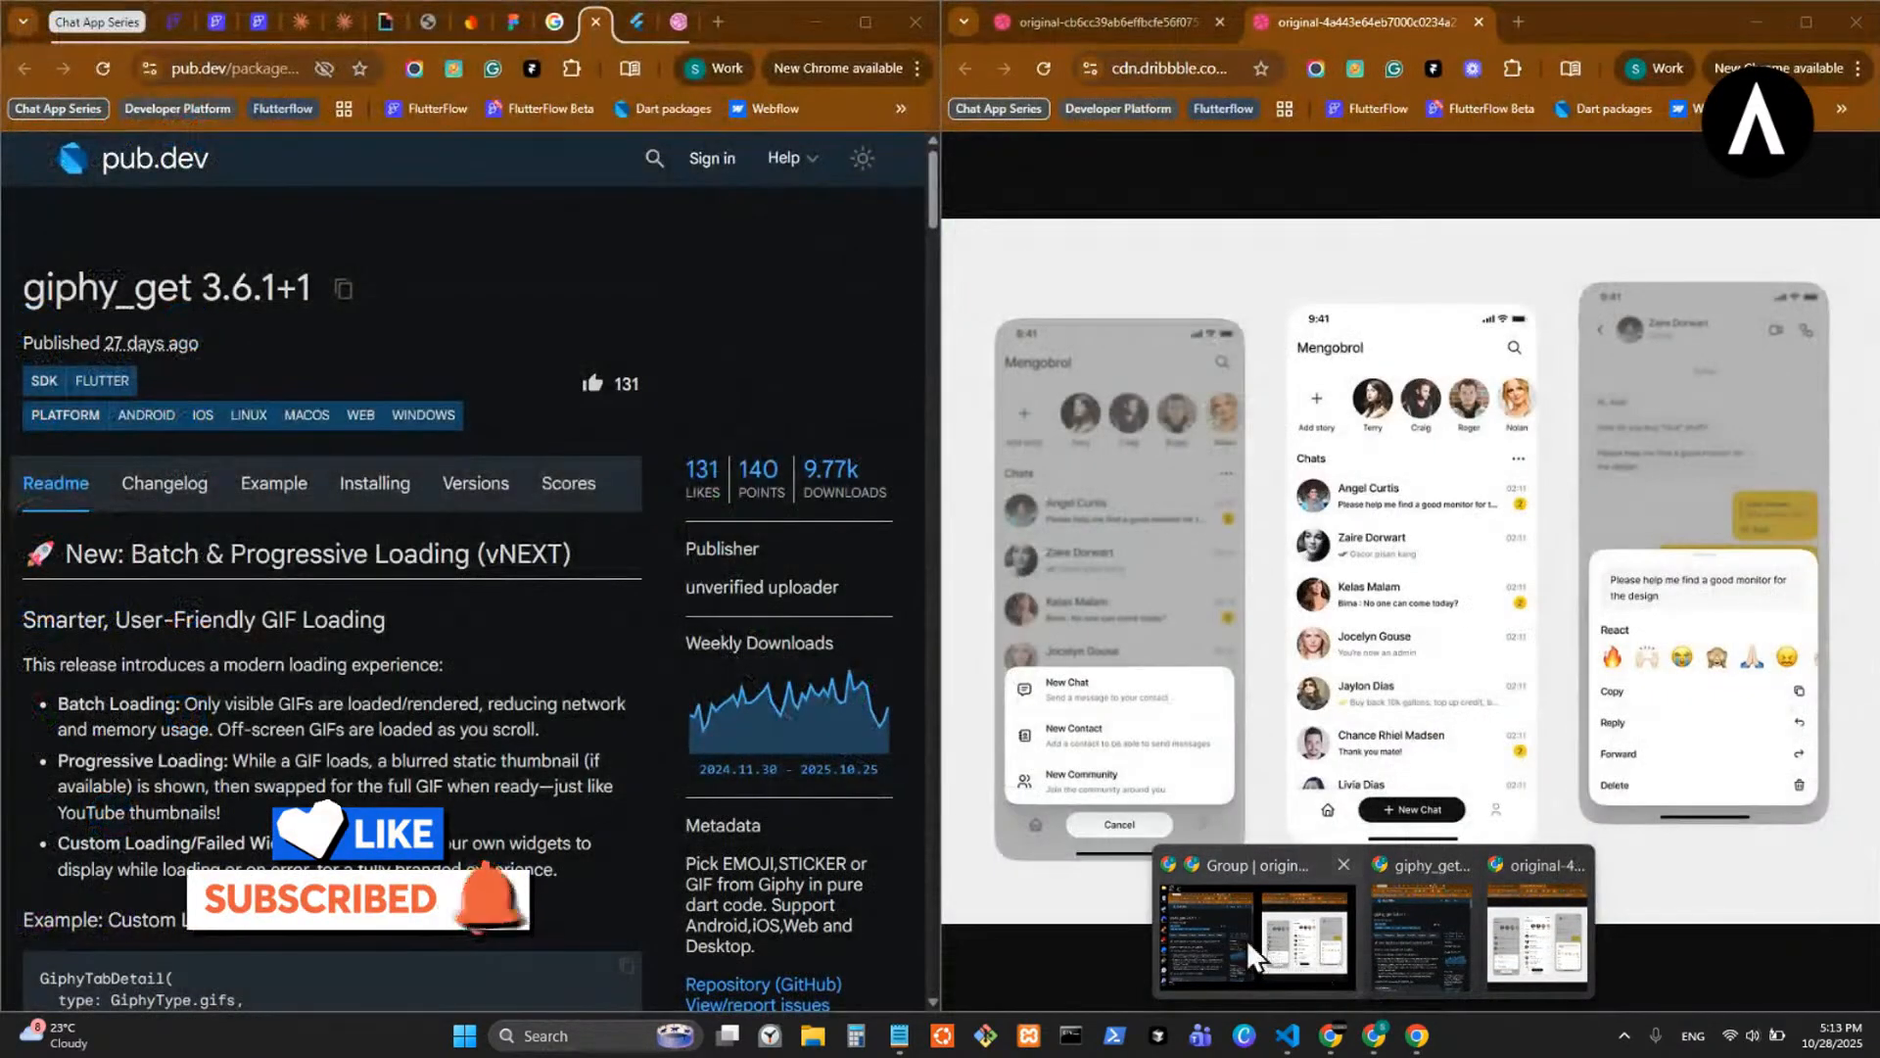
{"action": "left_click", "coordinate": [1248, 938]}
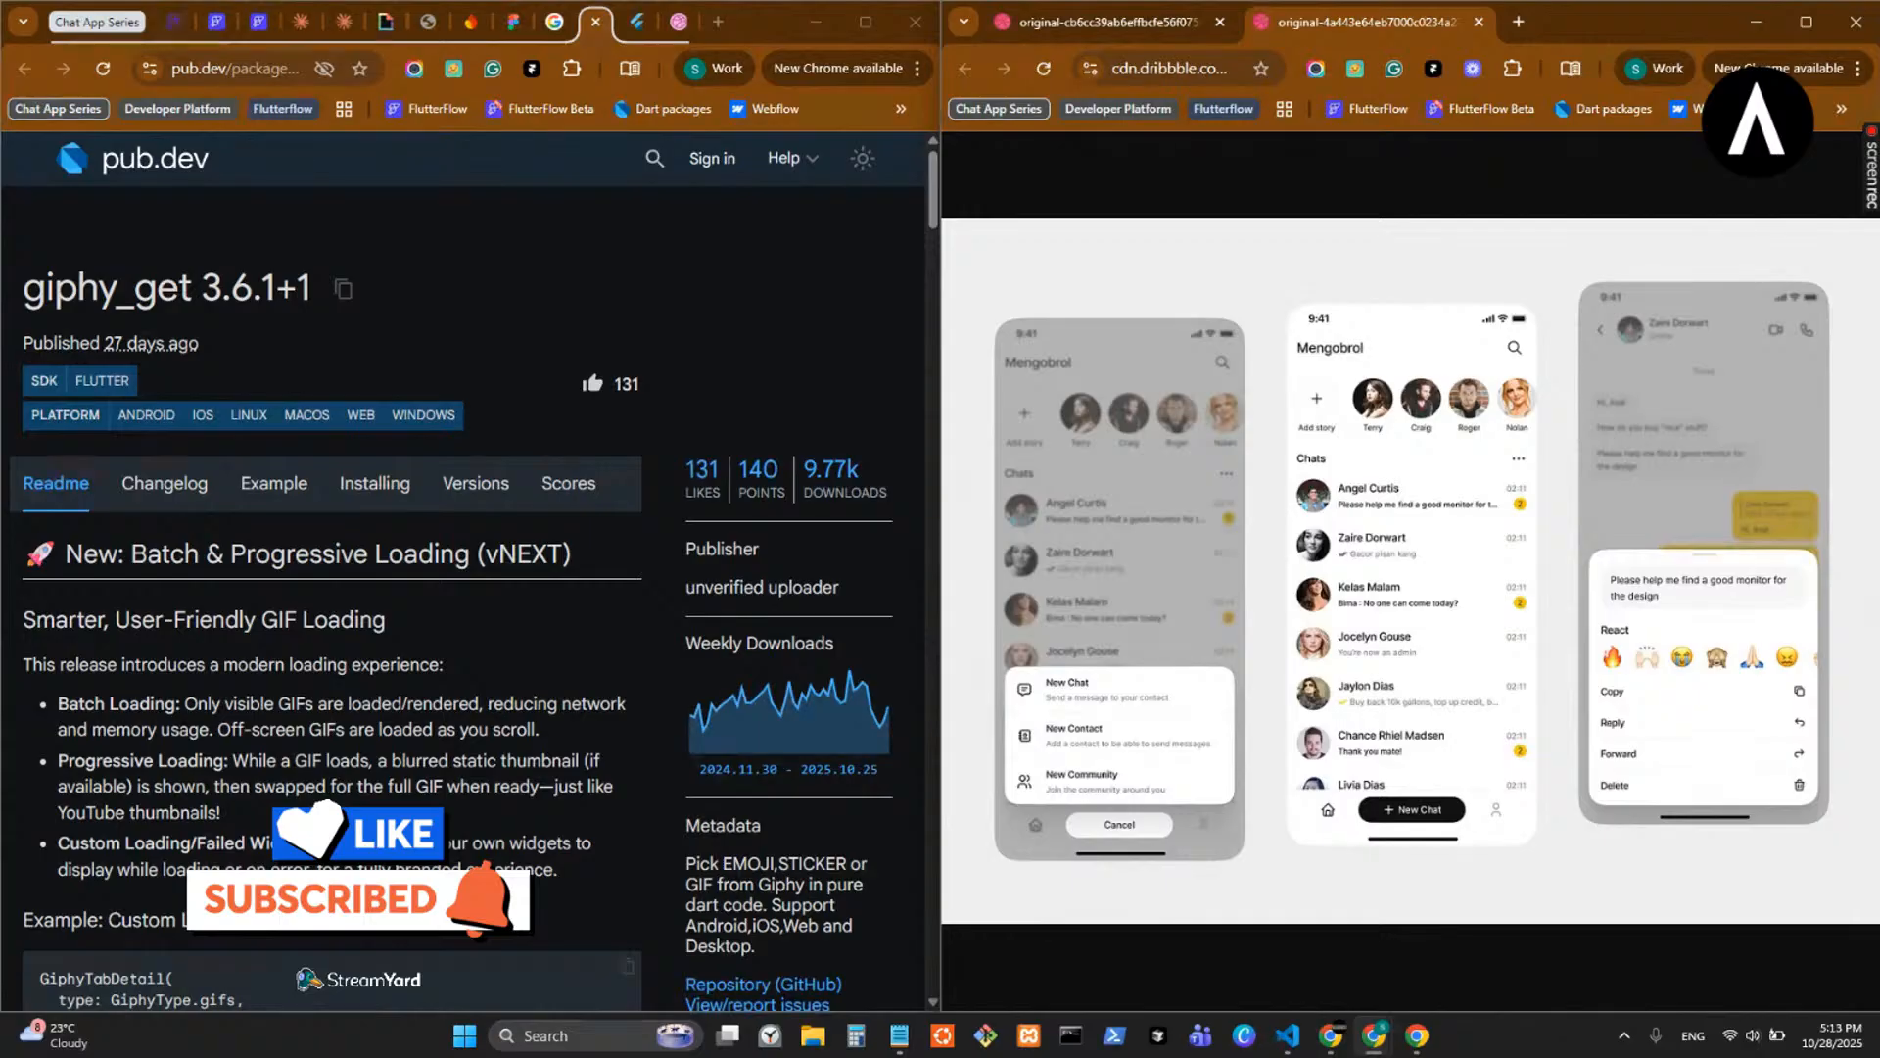
- Show the auth_flow page of the FlutterFlow chat project and widen its browser window against the design reference
{"action": "left_click", "coordinate": [260, 33]}
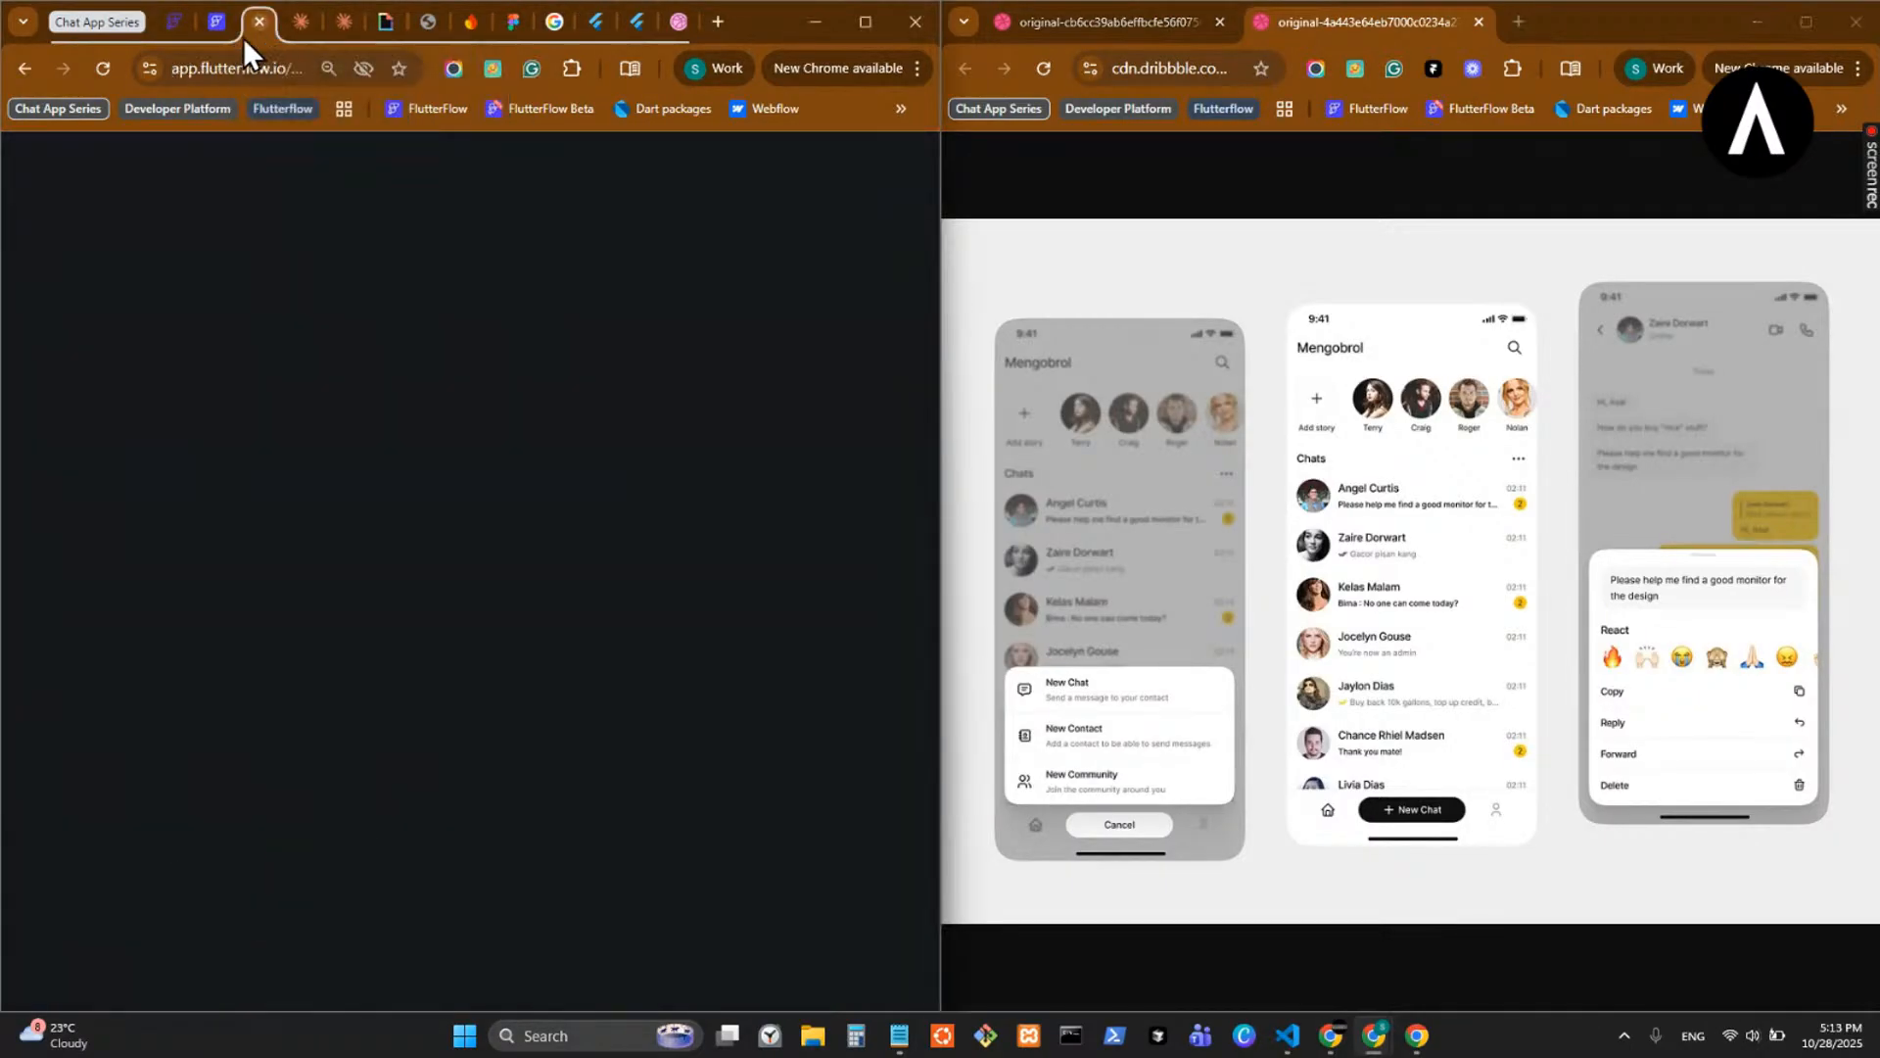
{"action": "left_click", "coordinate": [209, 41]}
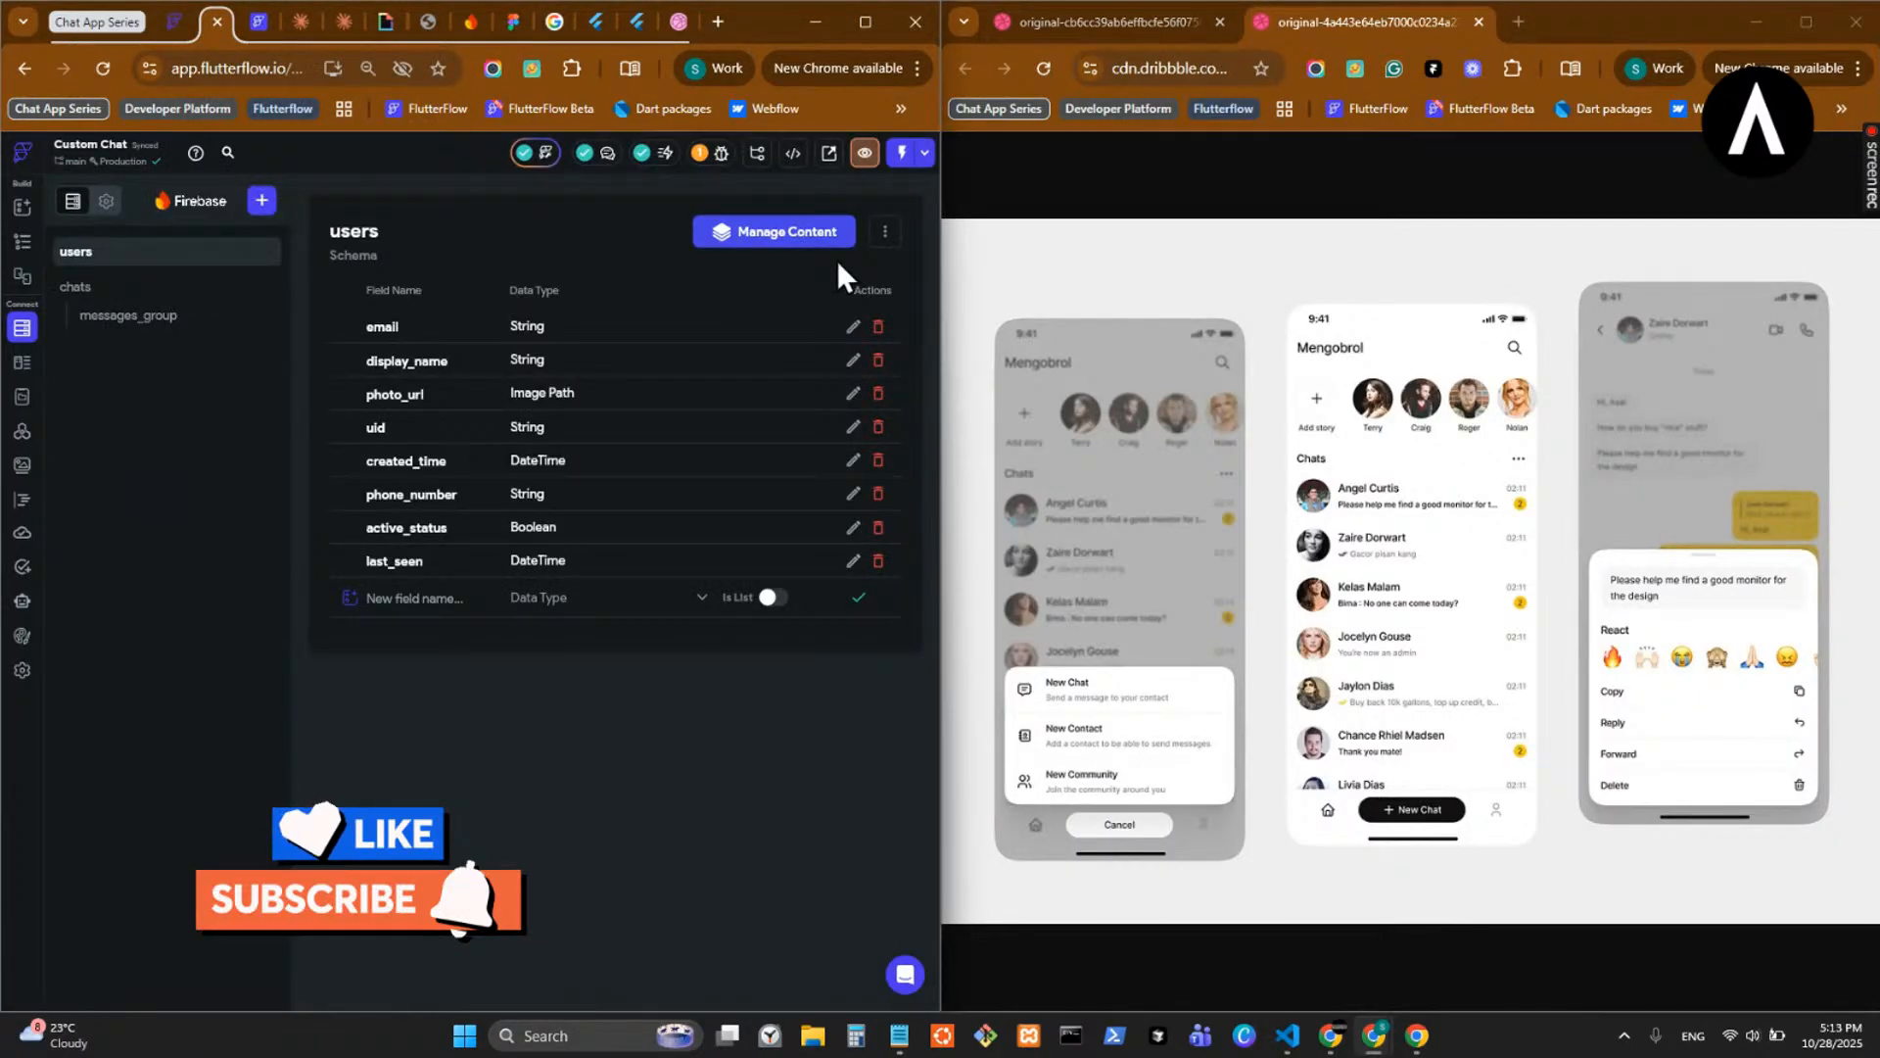
{"action": "left_click", "coordinate": [263, 33]}
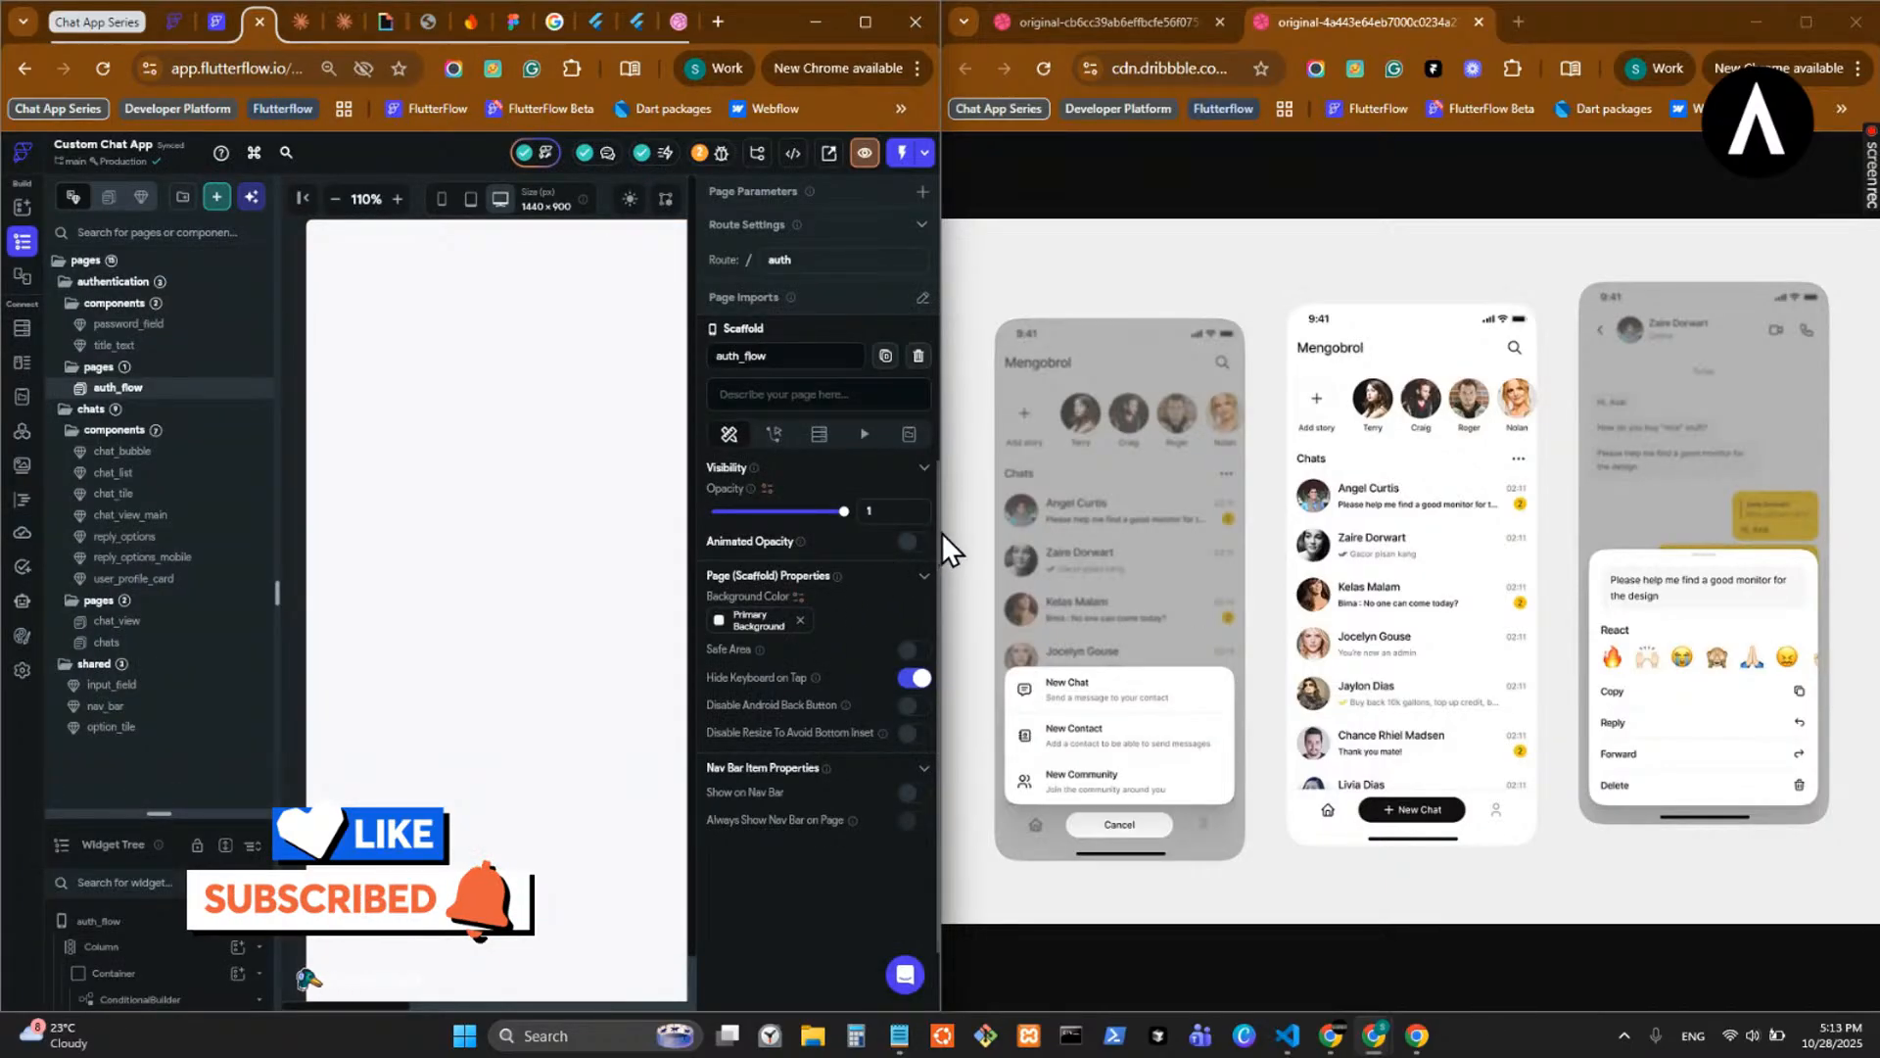
{"action": "left_click_drag", "start_coordinate": [942, 534], "coordinate": [1347, 541]}
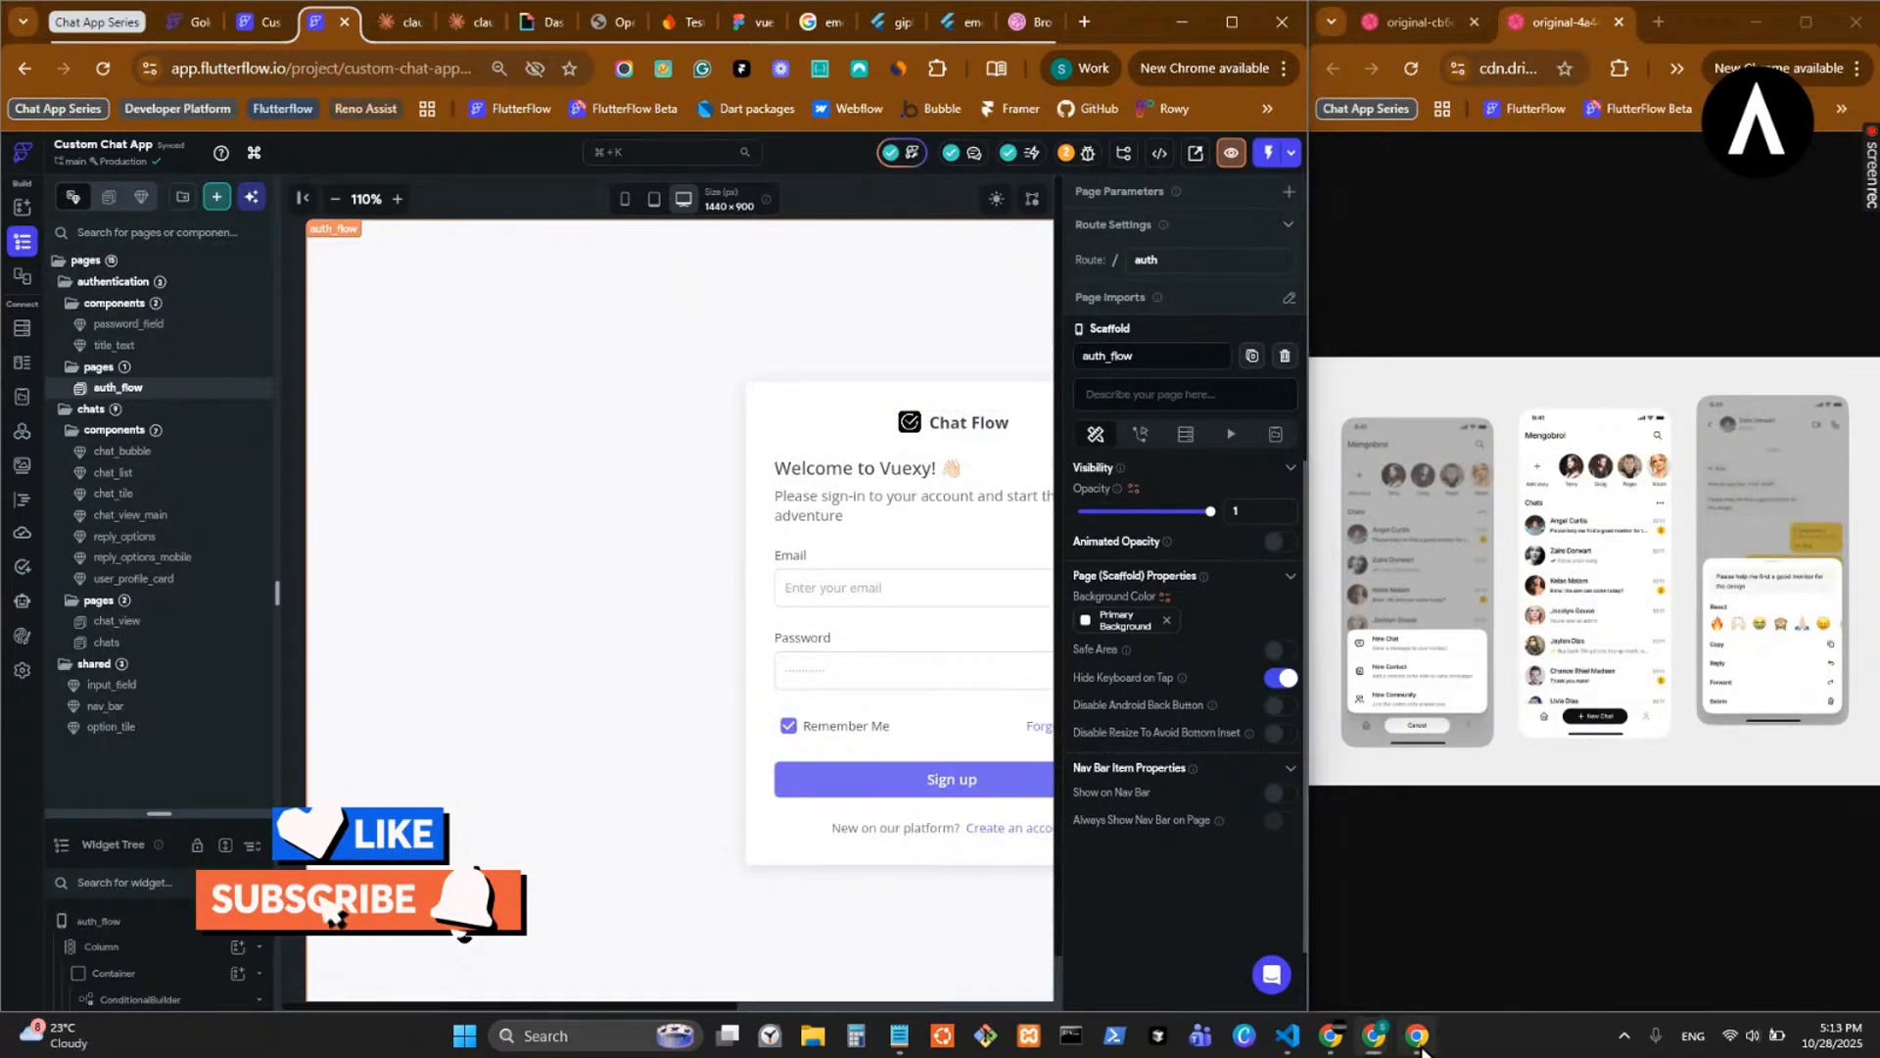
- Bring the running Custom Chat App preview to the front and examine its message view
{"action": "left_click", "coordinate": [1418, 1036]}
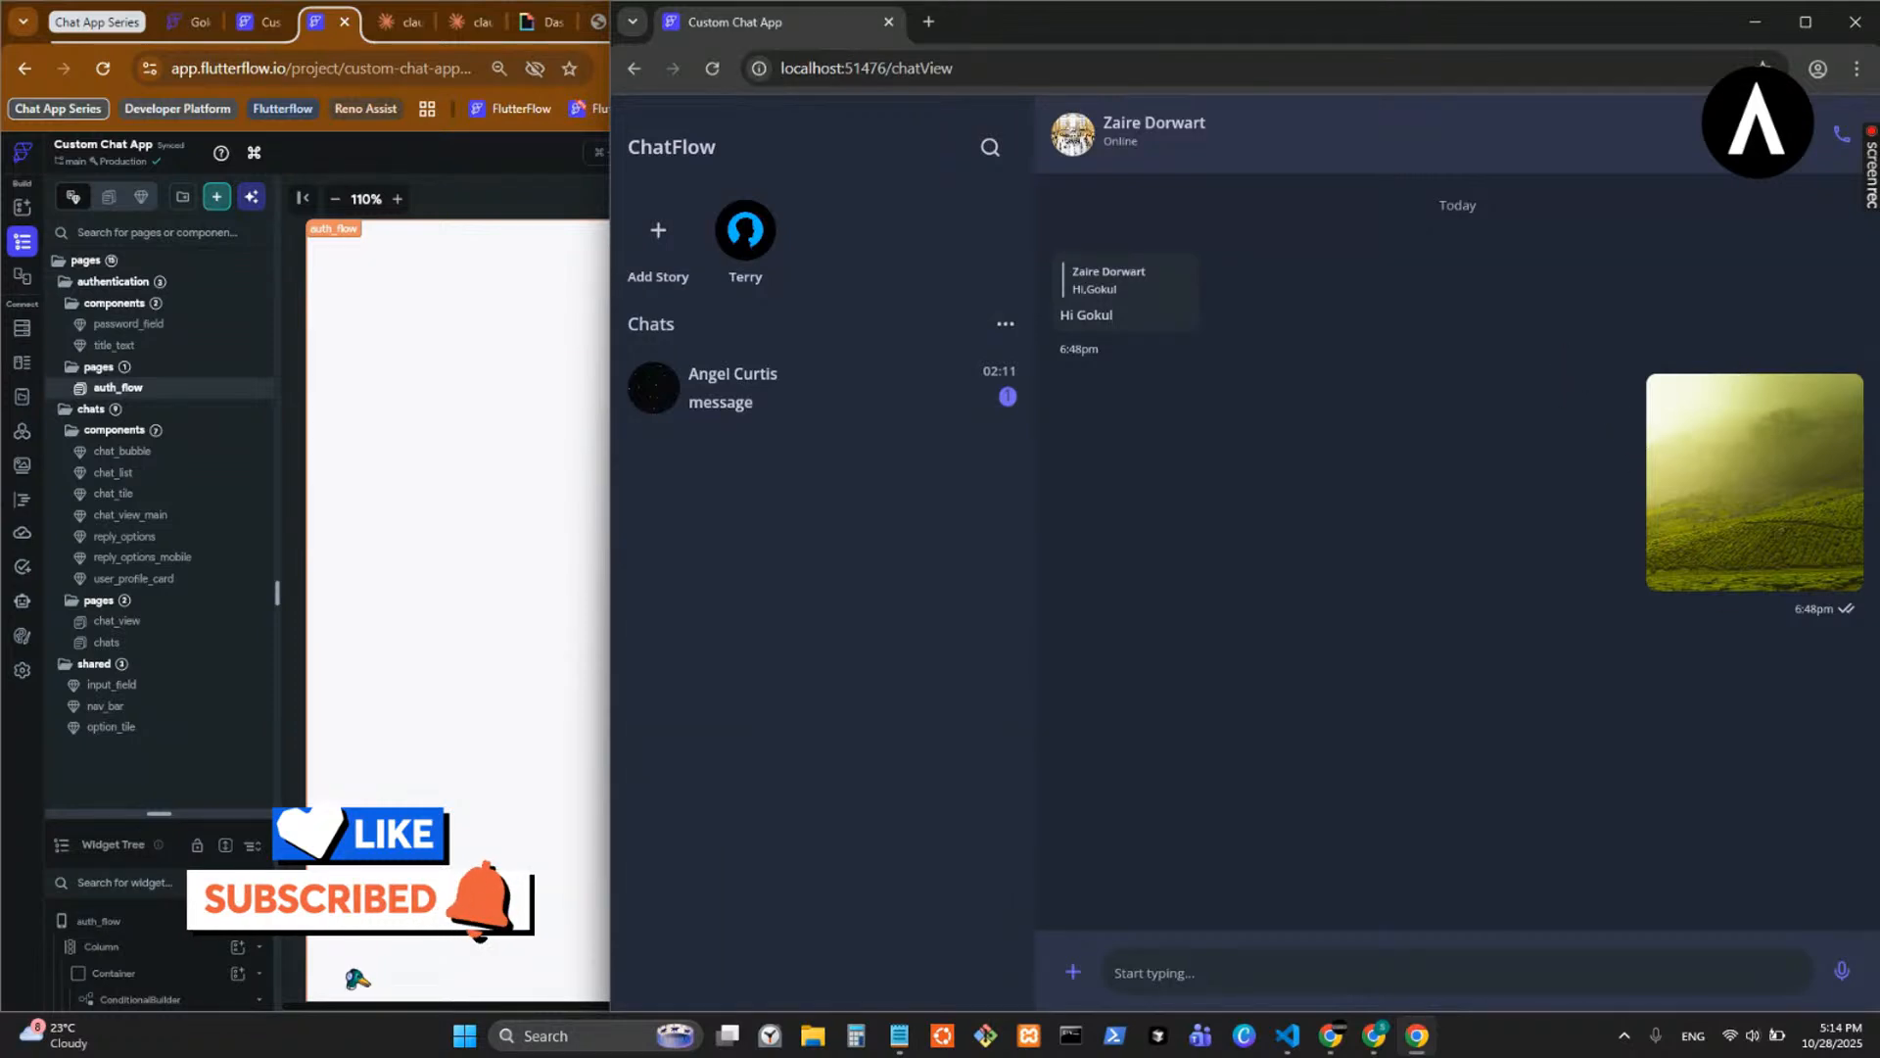
{"action": "left_click", "coordinate": [308, 978]}
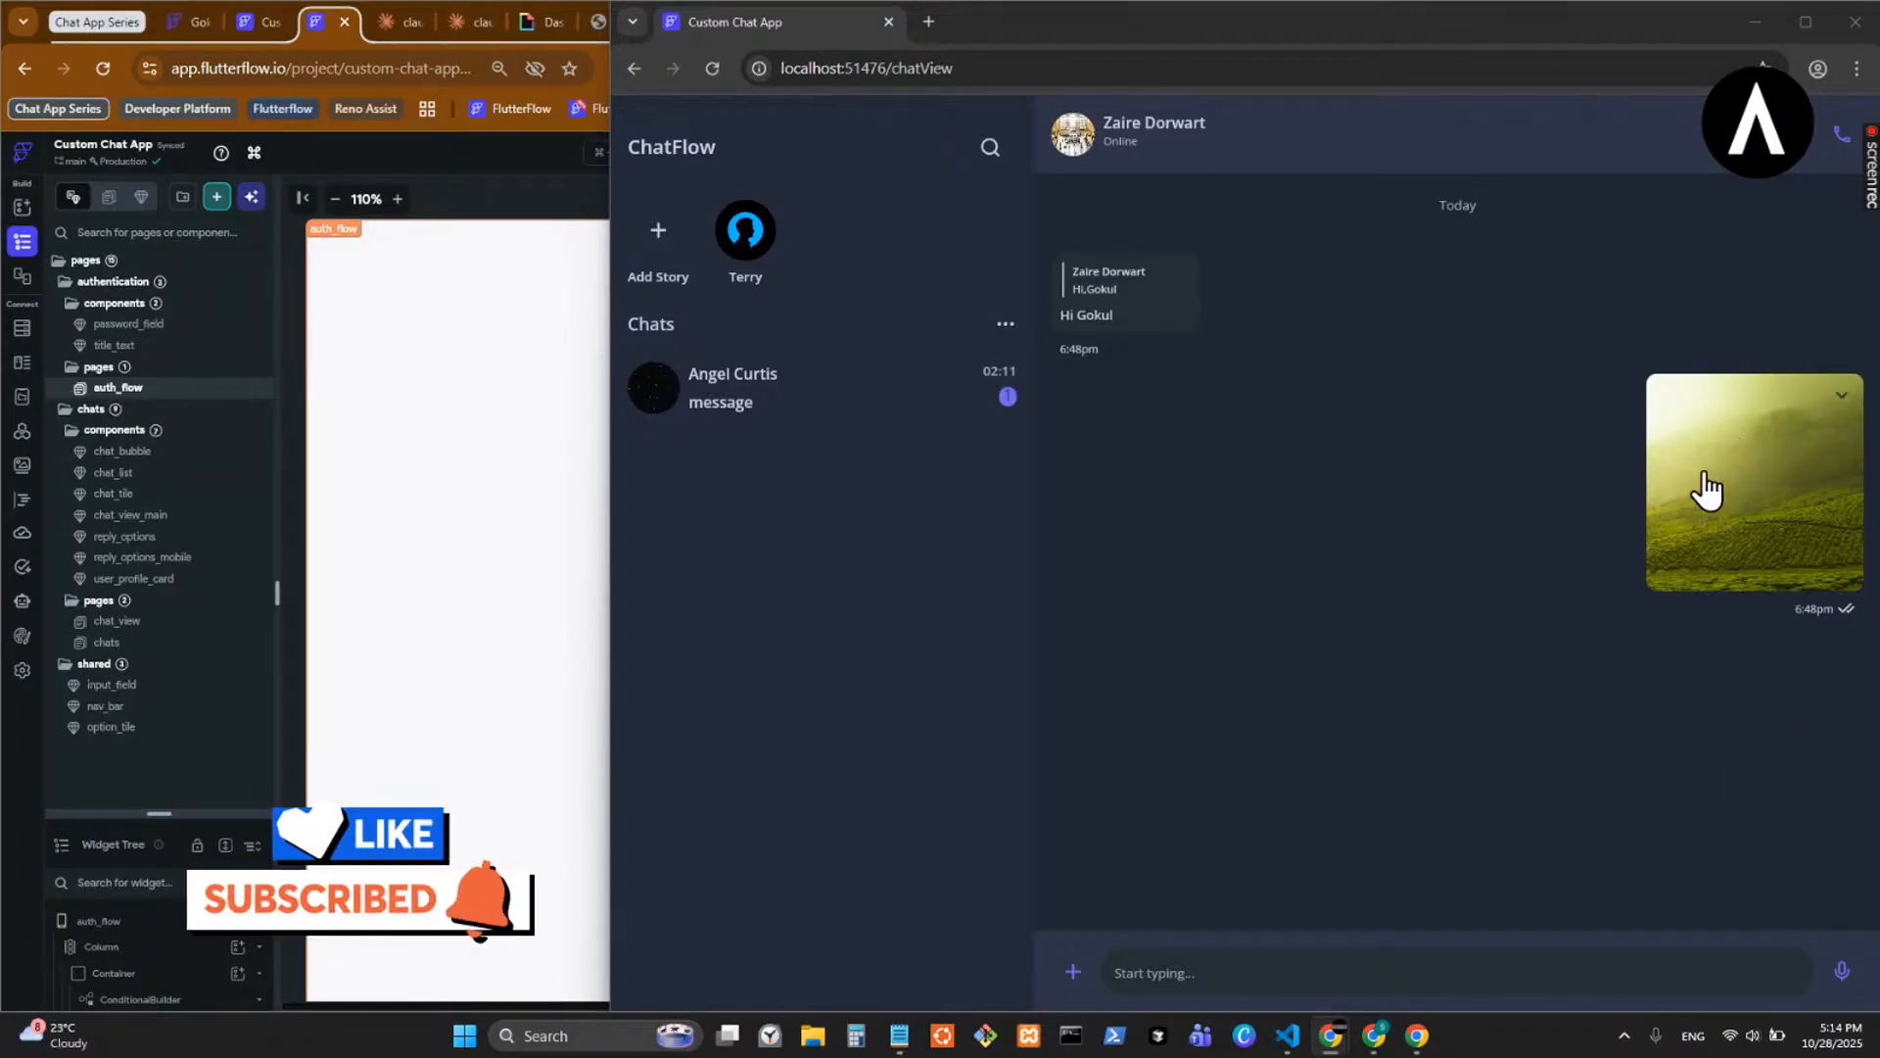
{"action": "mouse_move", "coordinate": [1092, 328]}
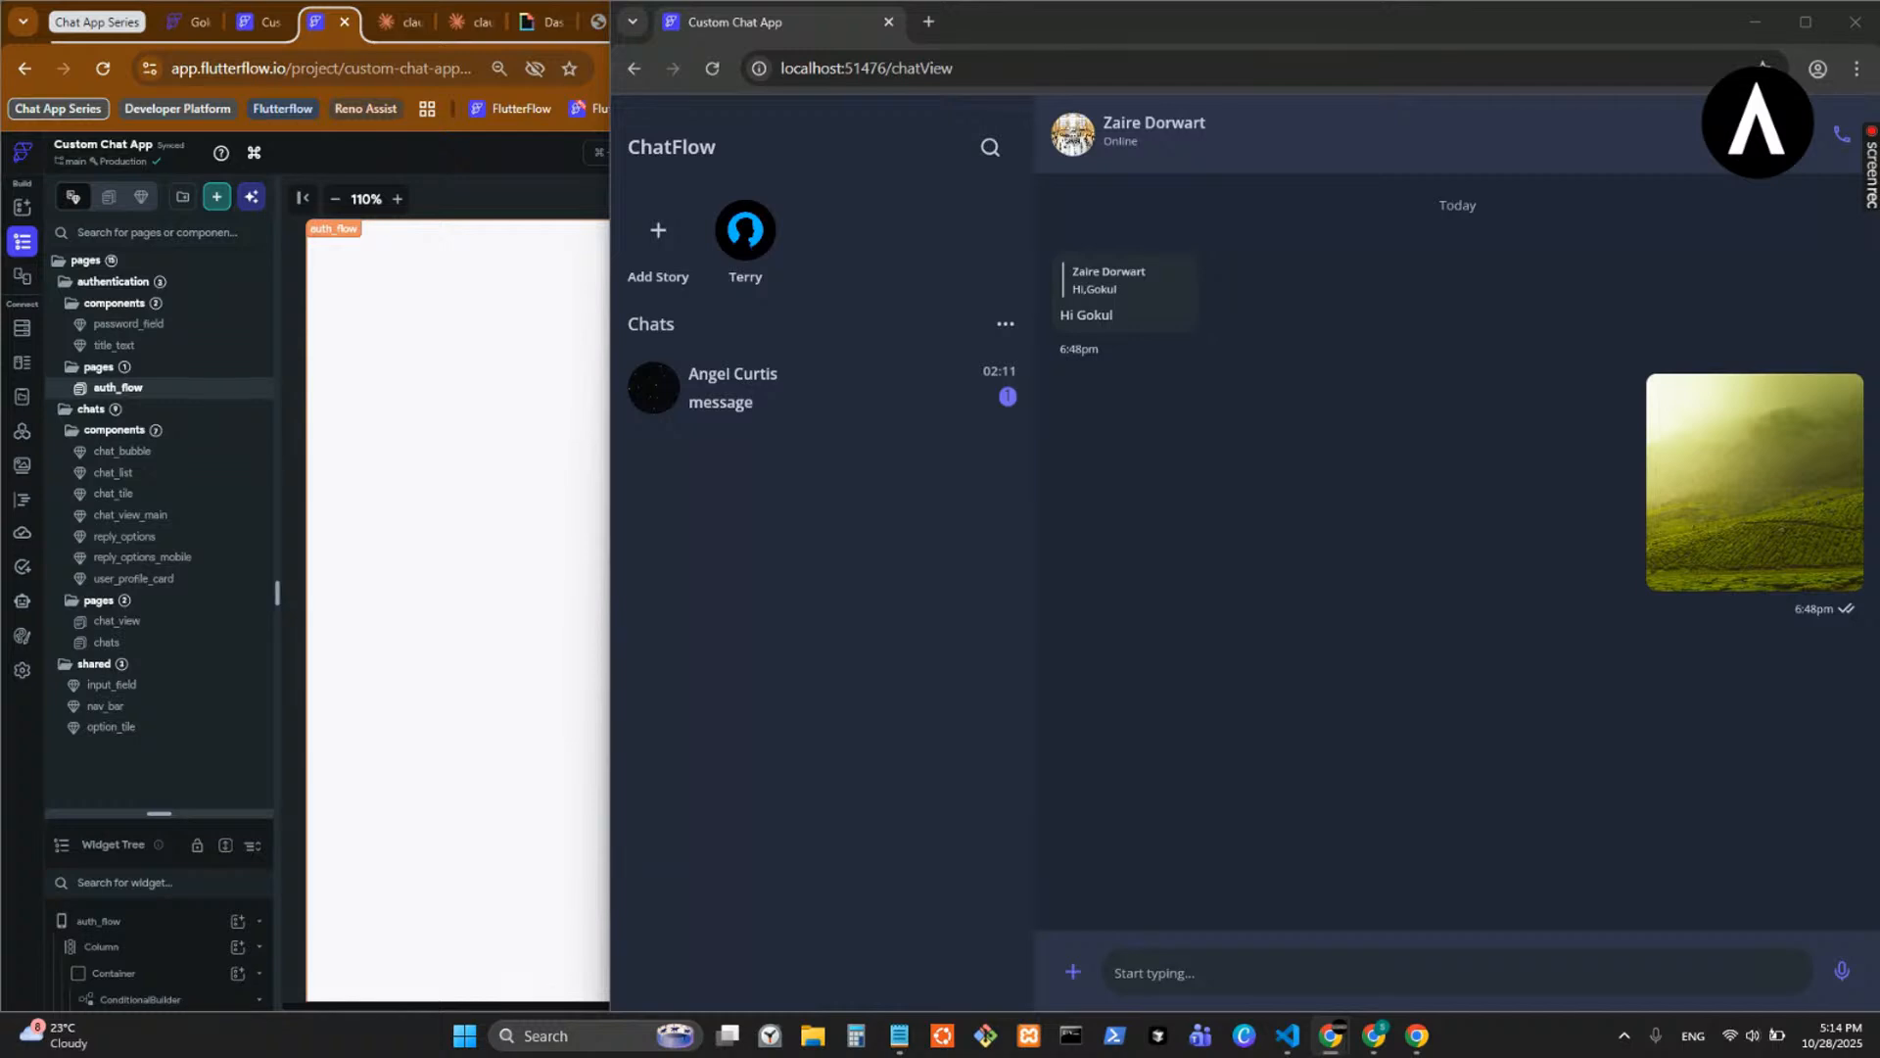
- Zoom the FlutterFlow auth_flow canvas out to 80% and switch it to the 393 × 852 phone size
{"action": "left_click", "coordinate": [532, 519]}
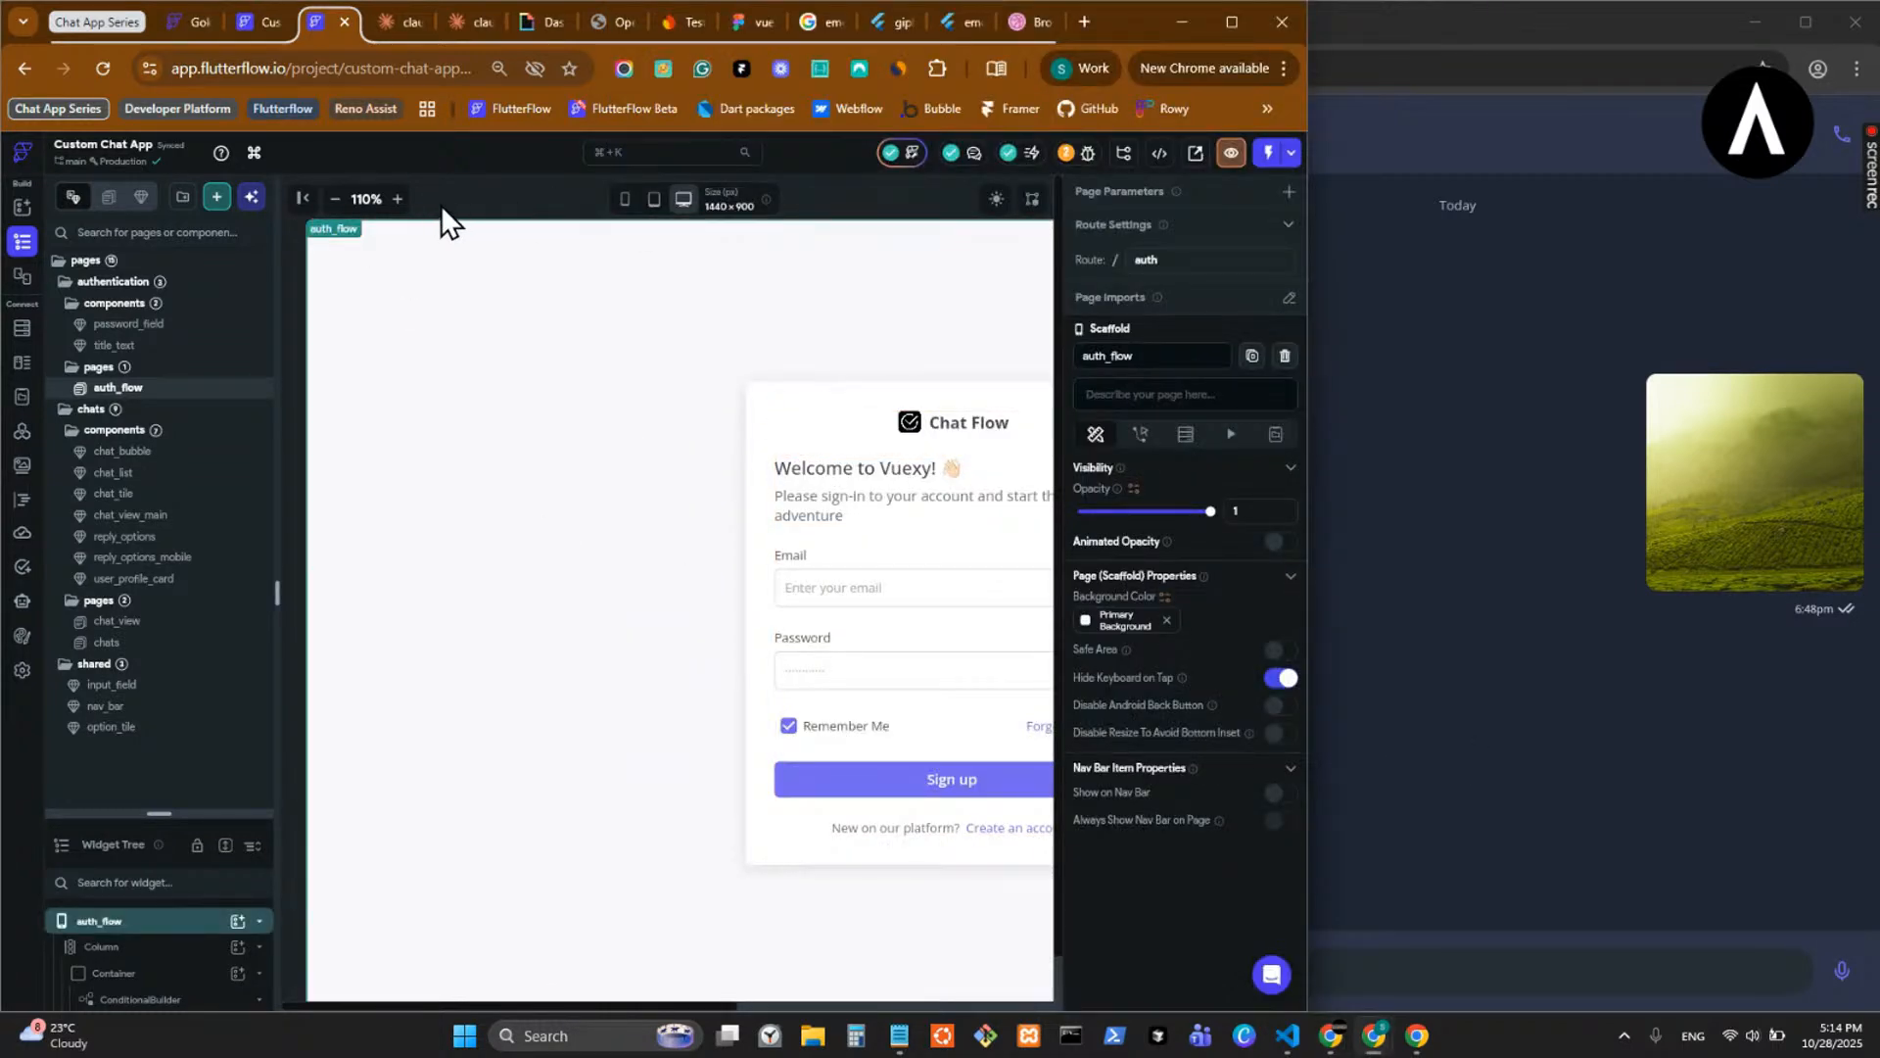
{"action": "left_click", "coordinate": [335, 199]}
{"action": "left_click", "coordinate": [335, 199]}
{"action": "left_click", "coordinate": [335, 199]}
{"action": "left_click", "coordinate": [633, 202]}
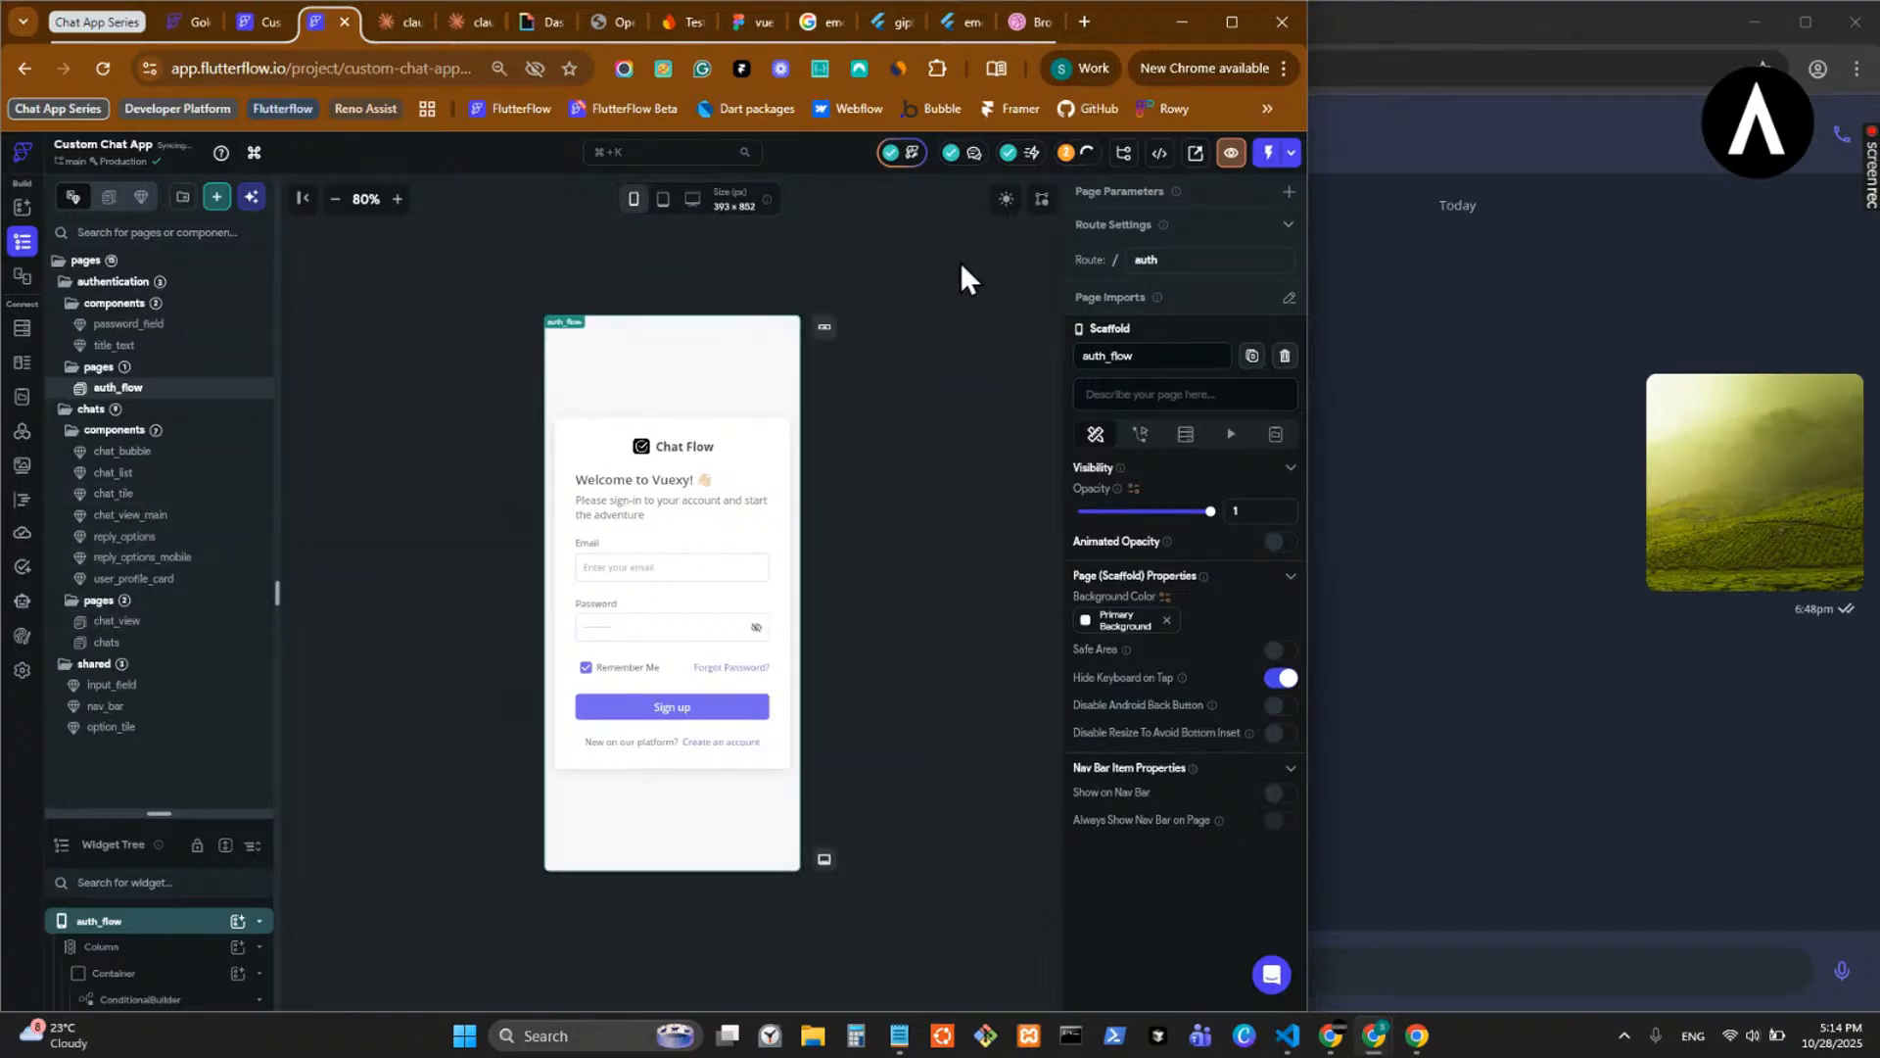
- Check whether the two Claude chats load
{"action": "left_click", "coordinate": [404, 24]}
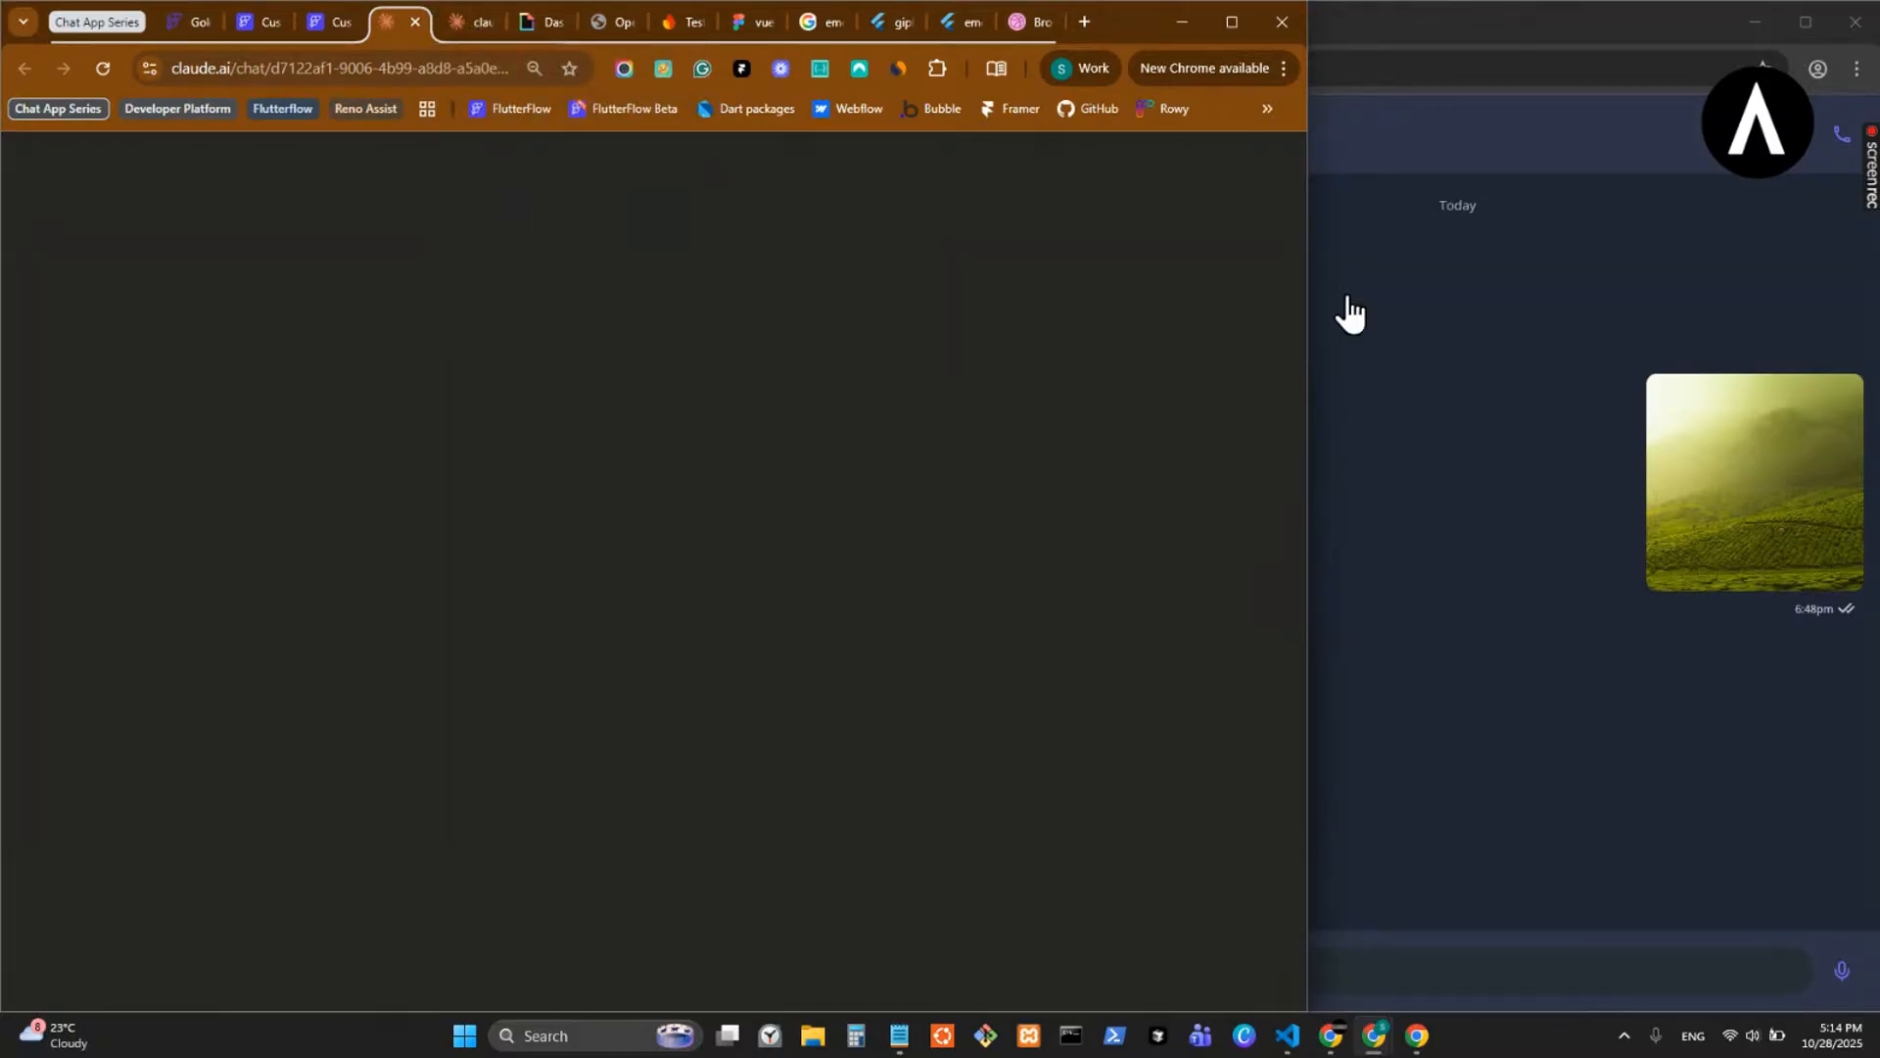
{"action": "left_click", "coordinate": [478, 27]}
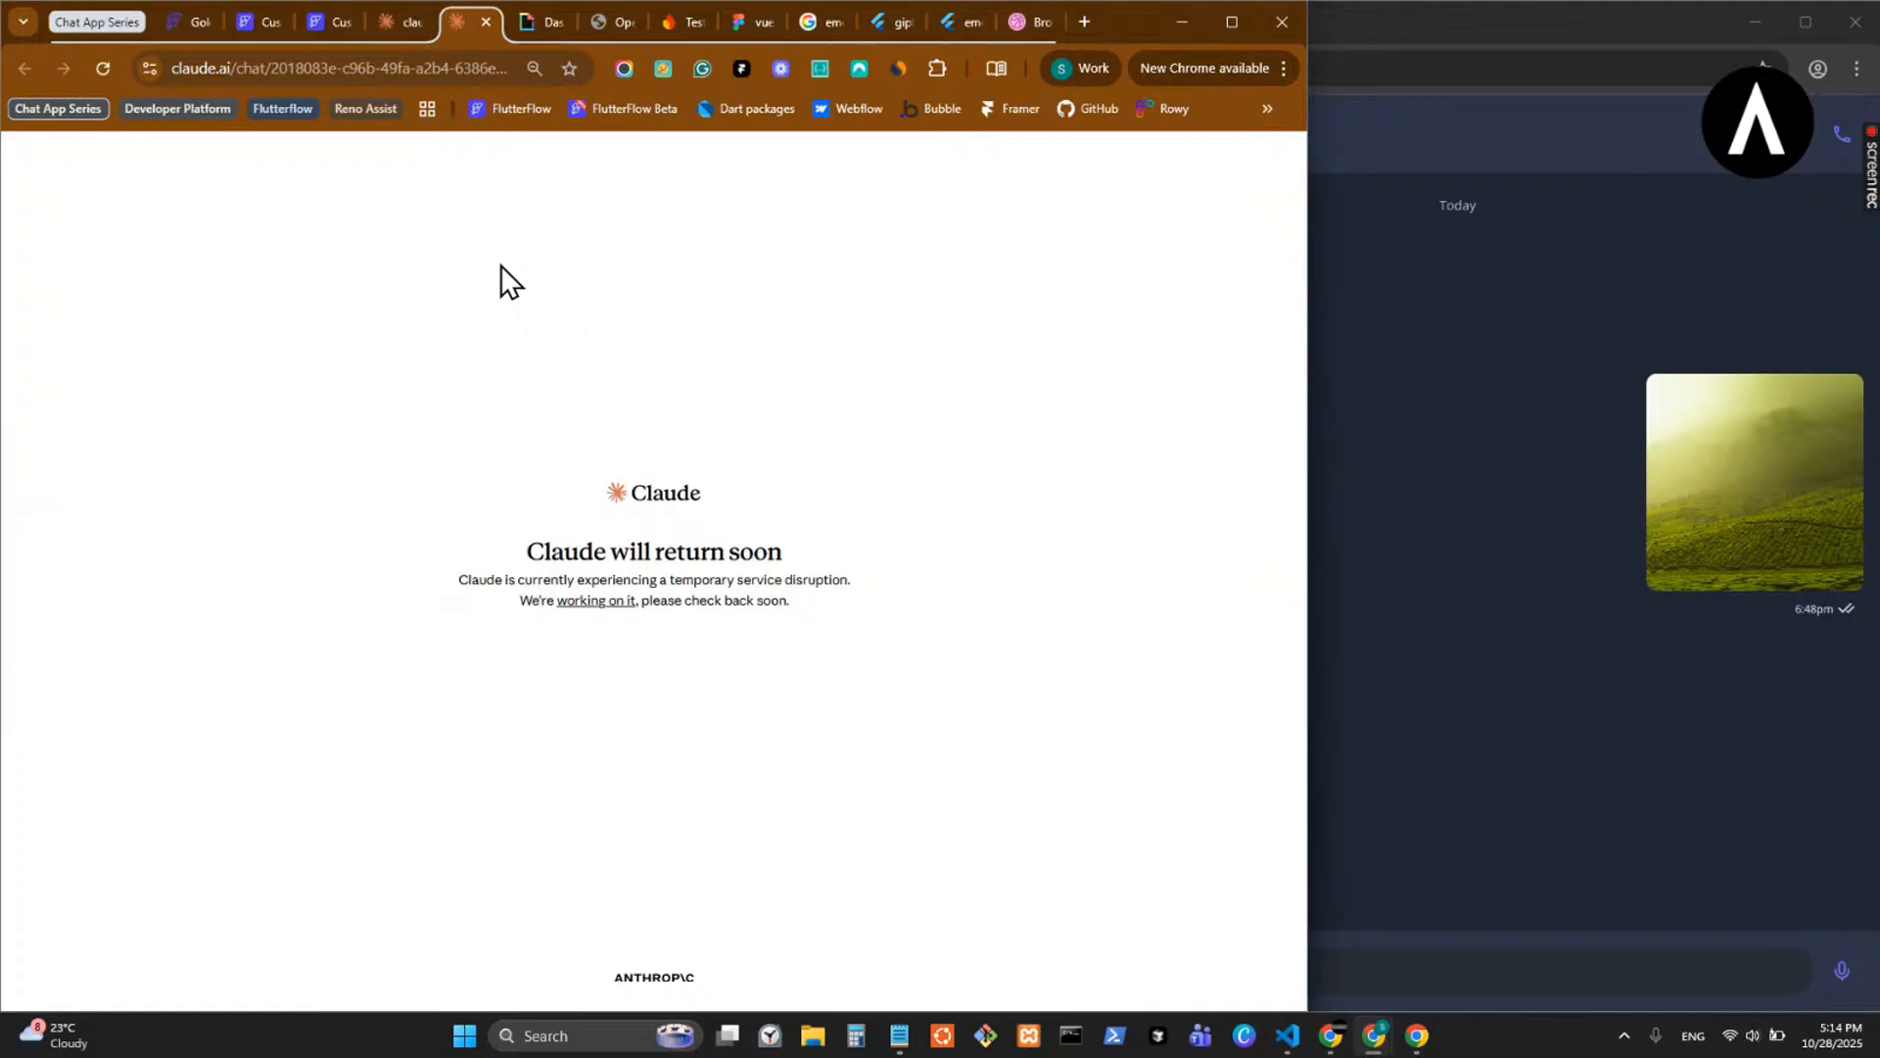
{"action": "left_click", "coordinate": [382, 30]}
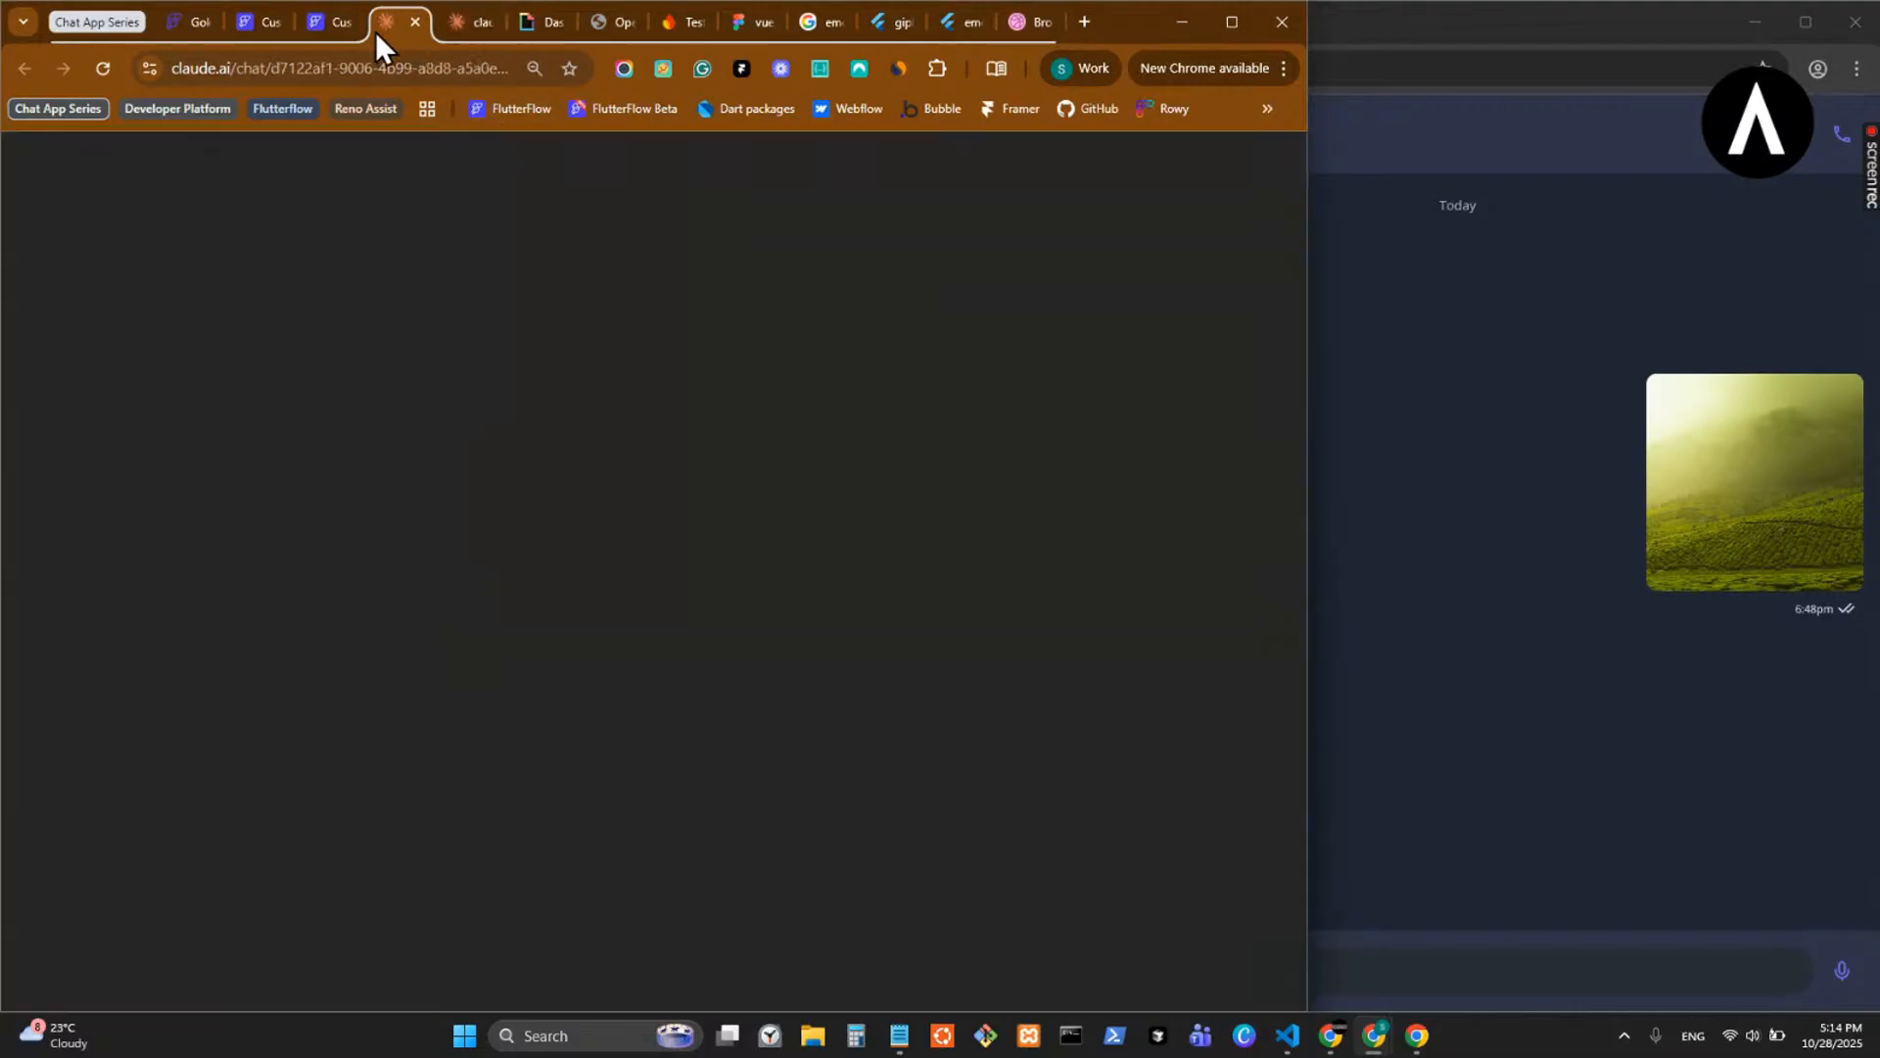
{"action": "left_click", "coordinate": [449, 24]}
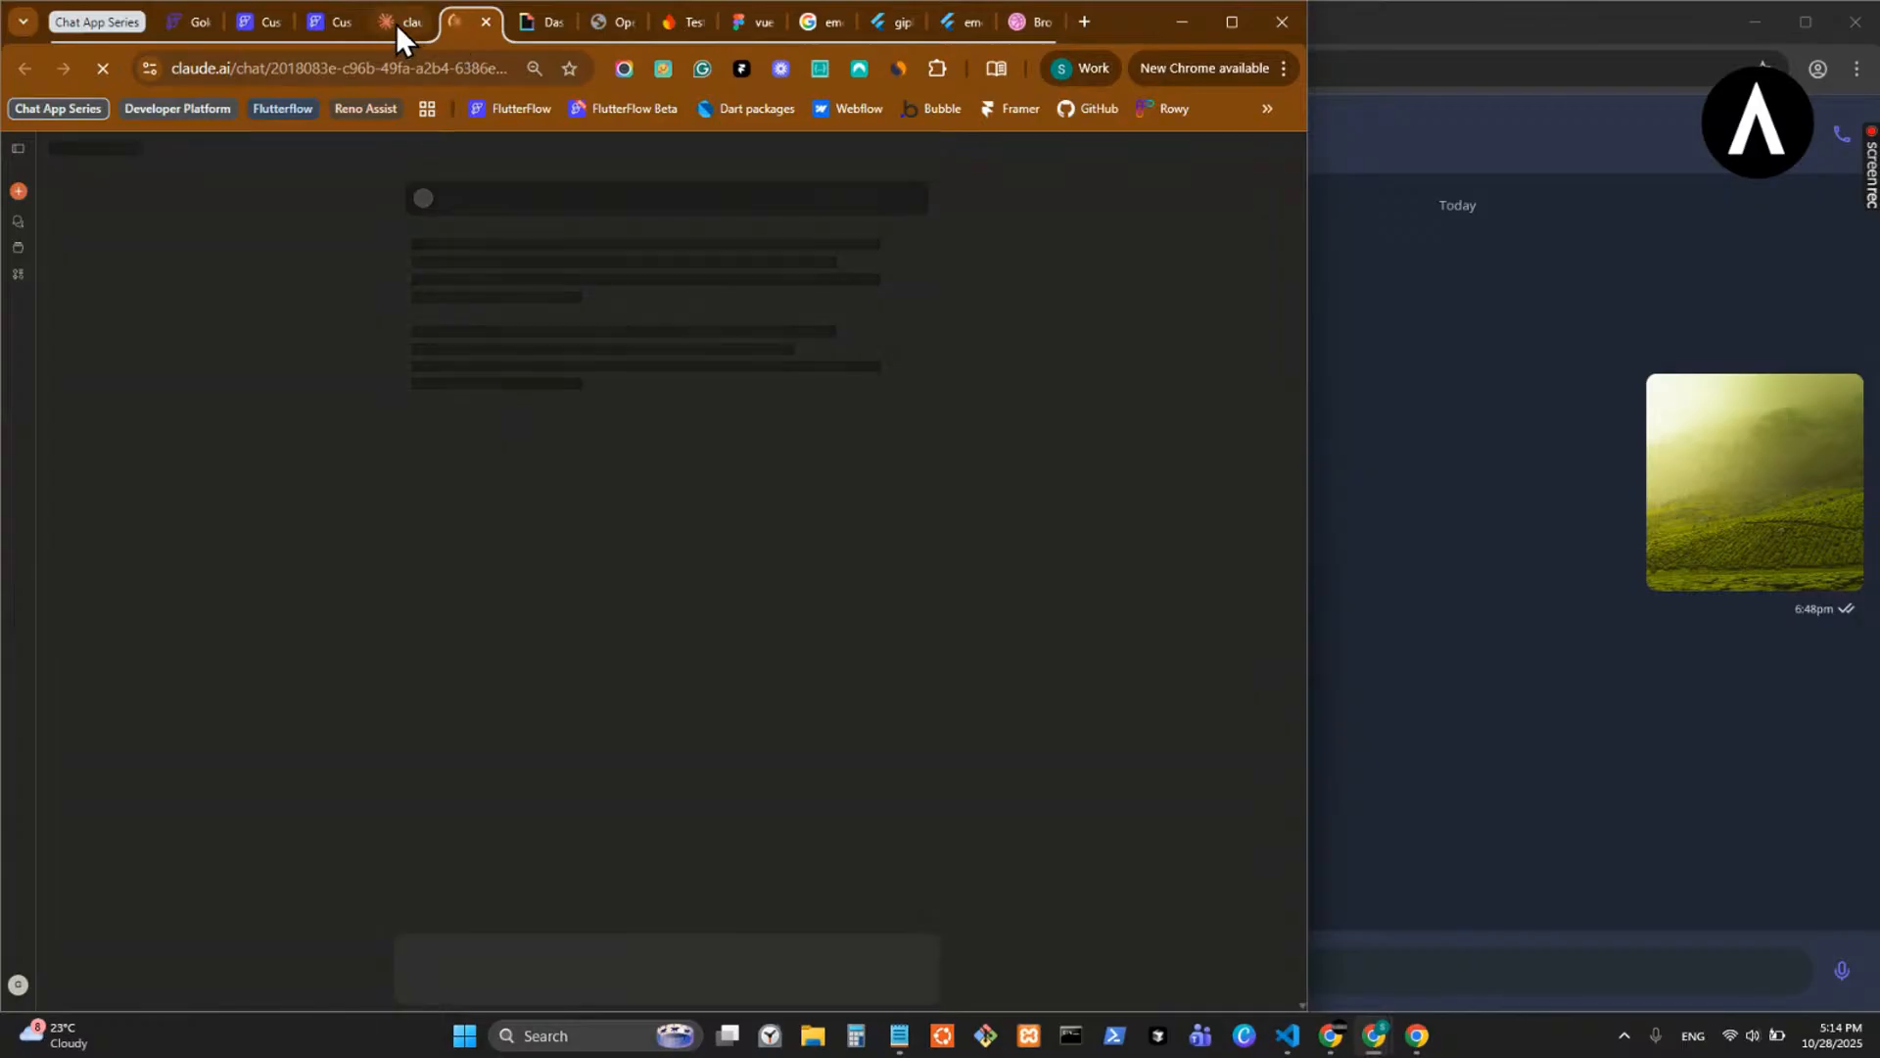
{"action": "left_click", "coordinate": [396, 26]}
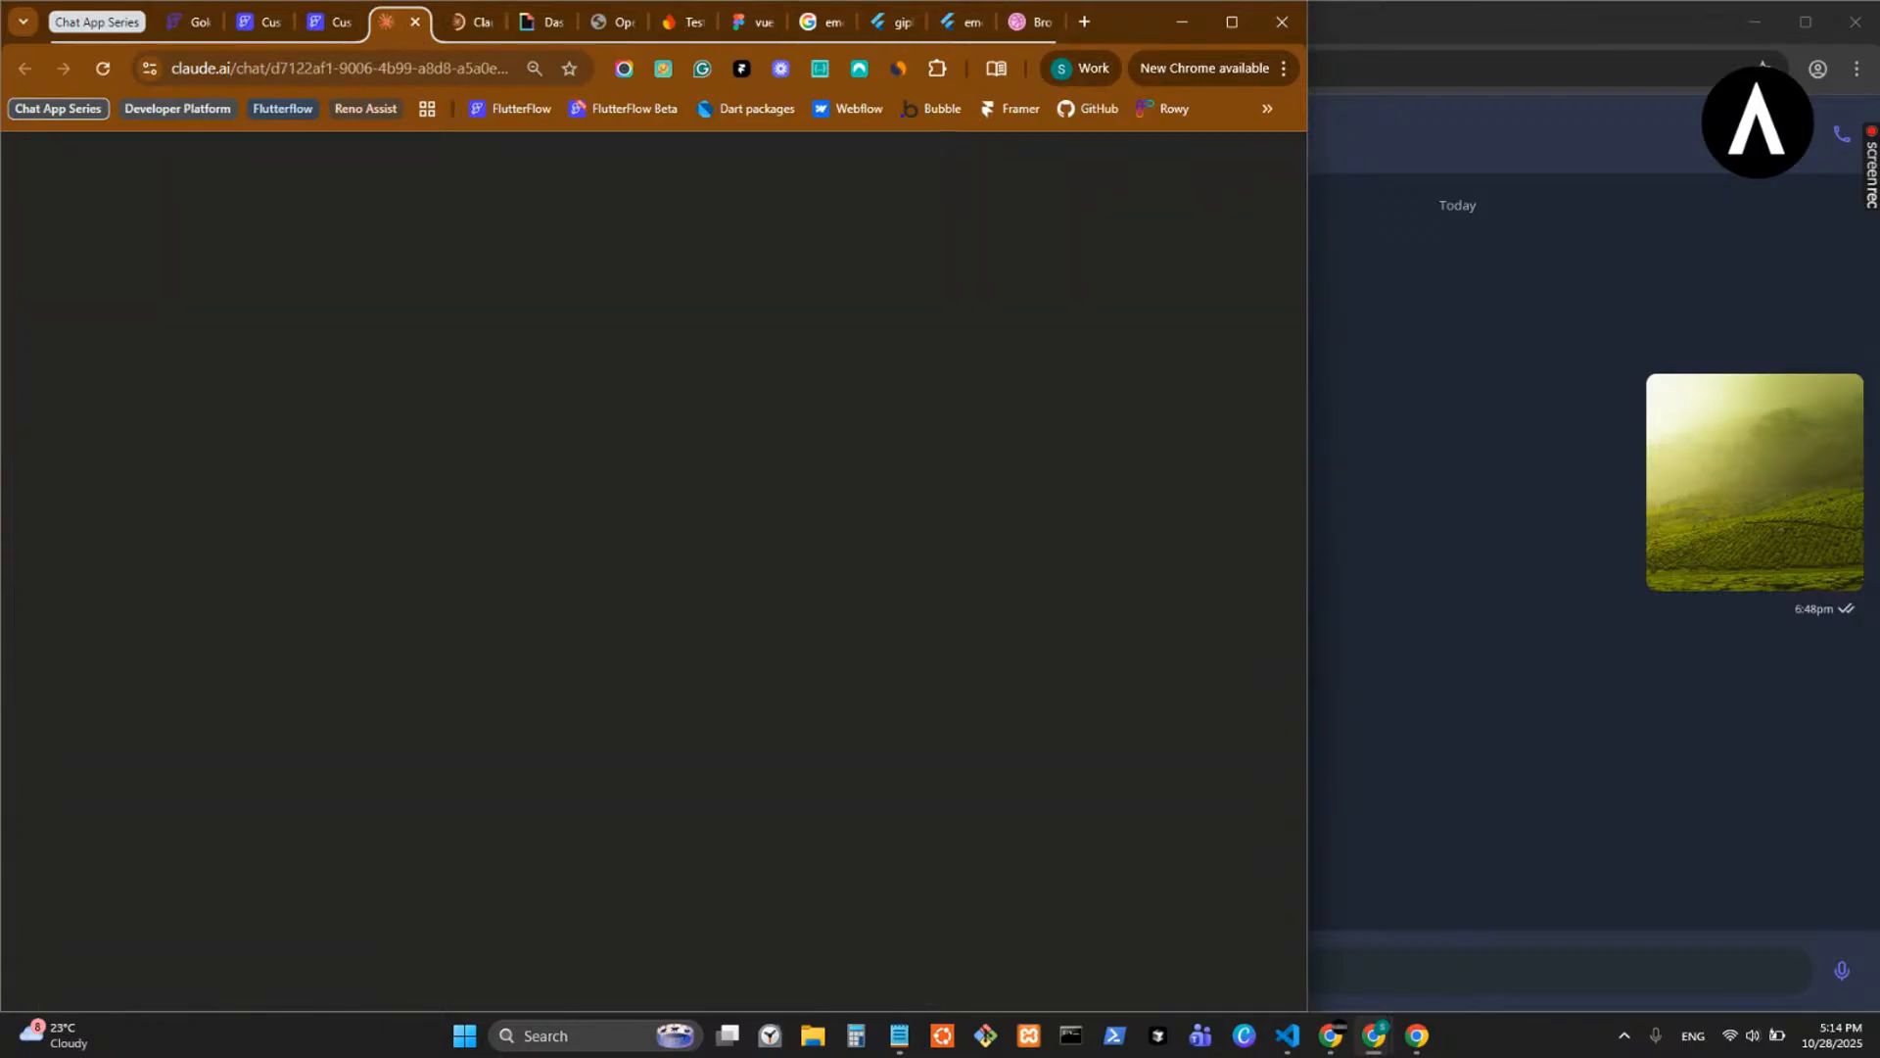
- Narrow the Custom Chat App preview window so it sits beside the main browser window
{"action": "key", "text": "alt+Tab"}
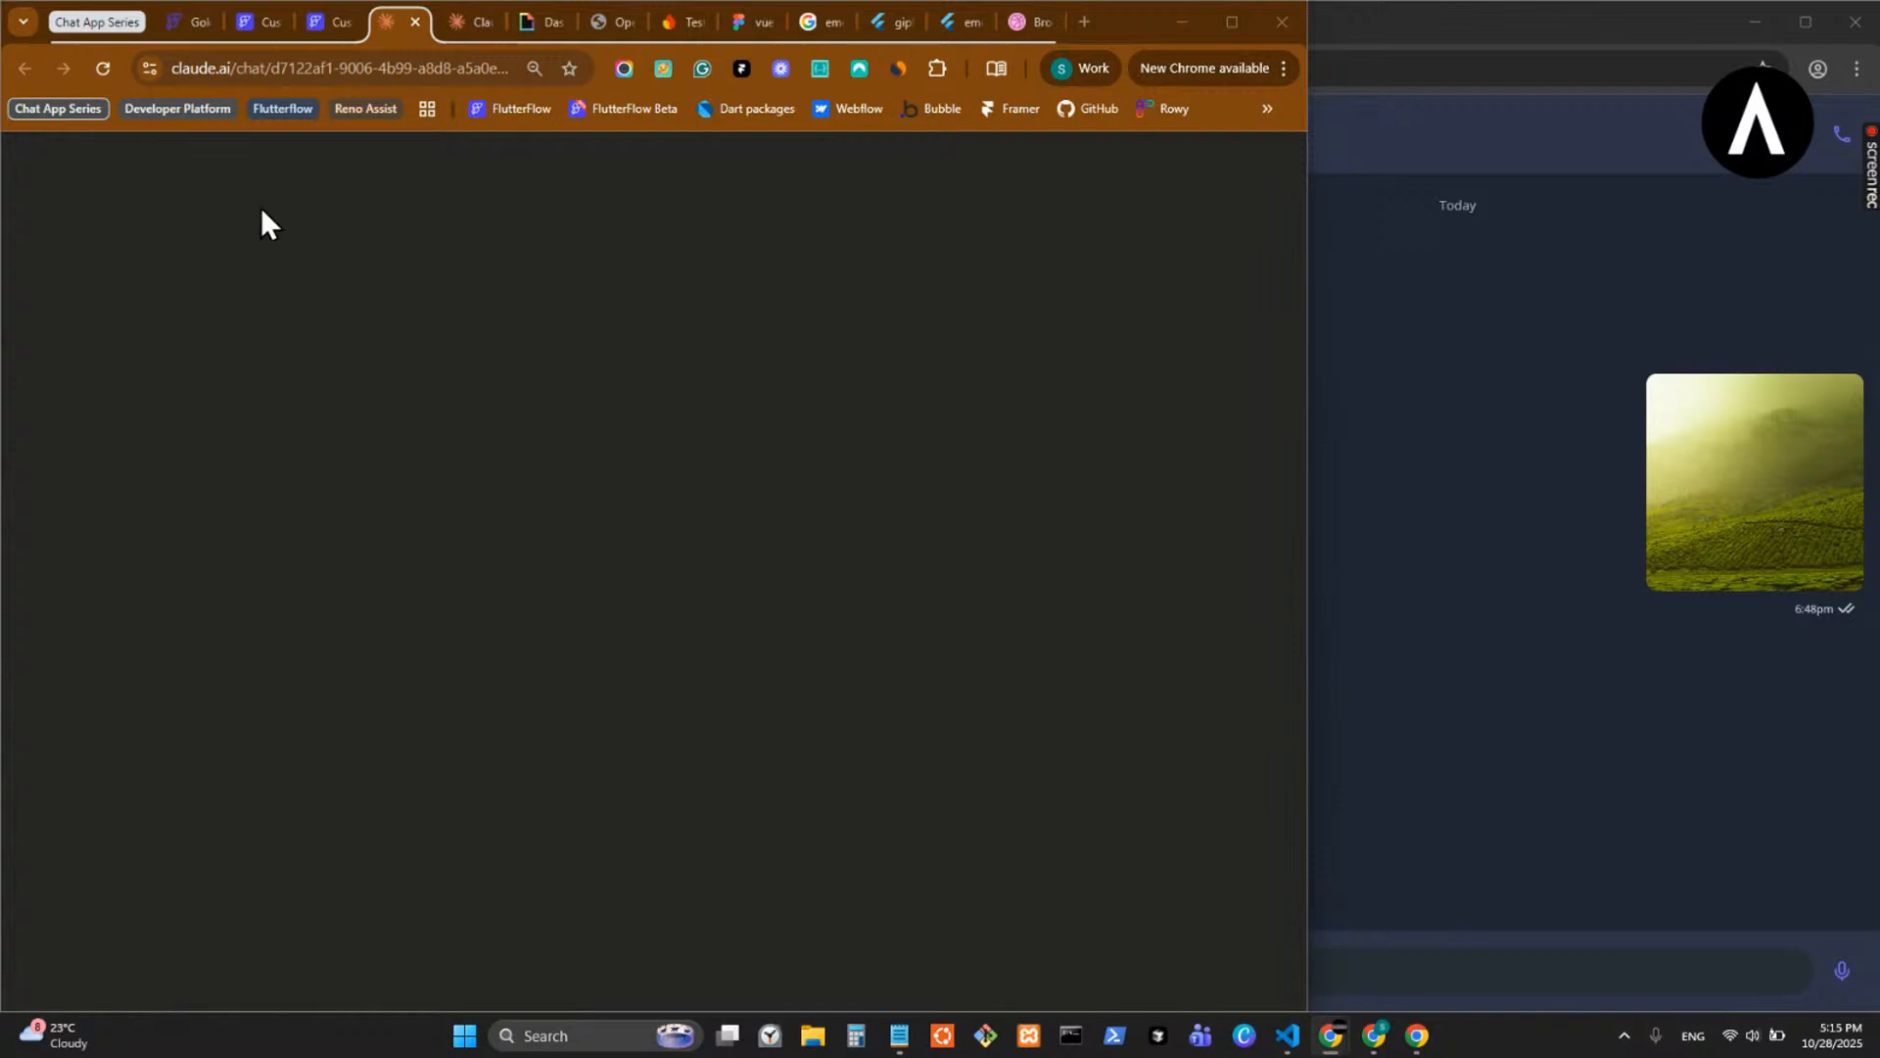
{"action": "left_click", "coordinate": [1366, 396]}
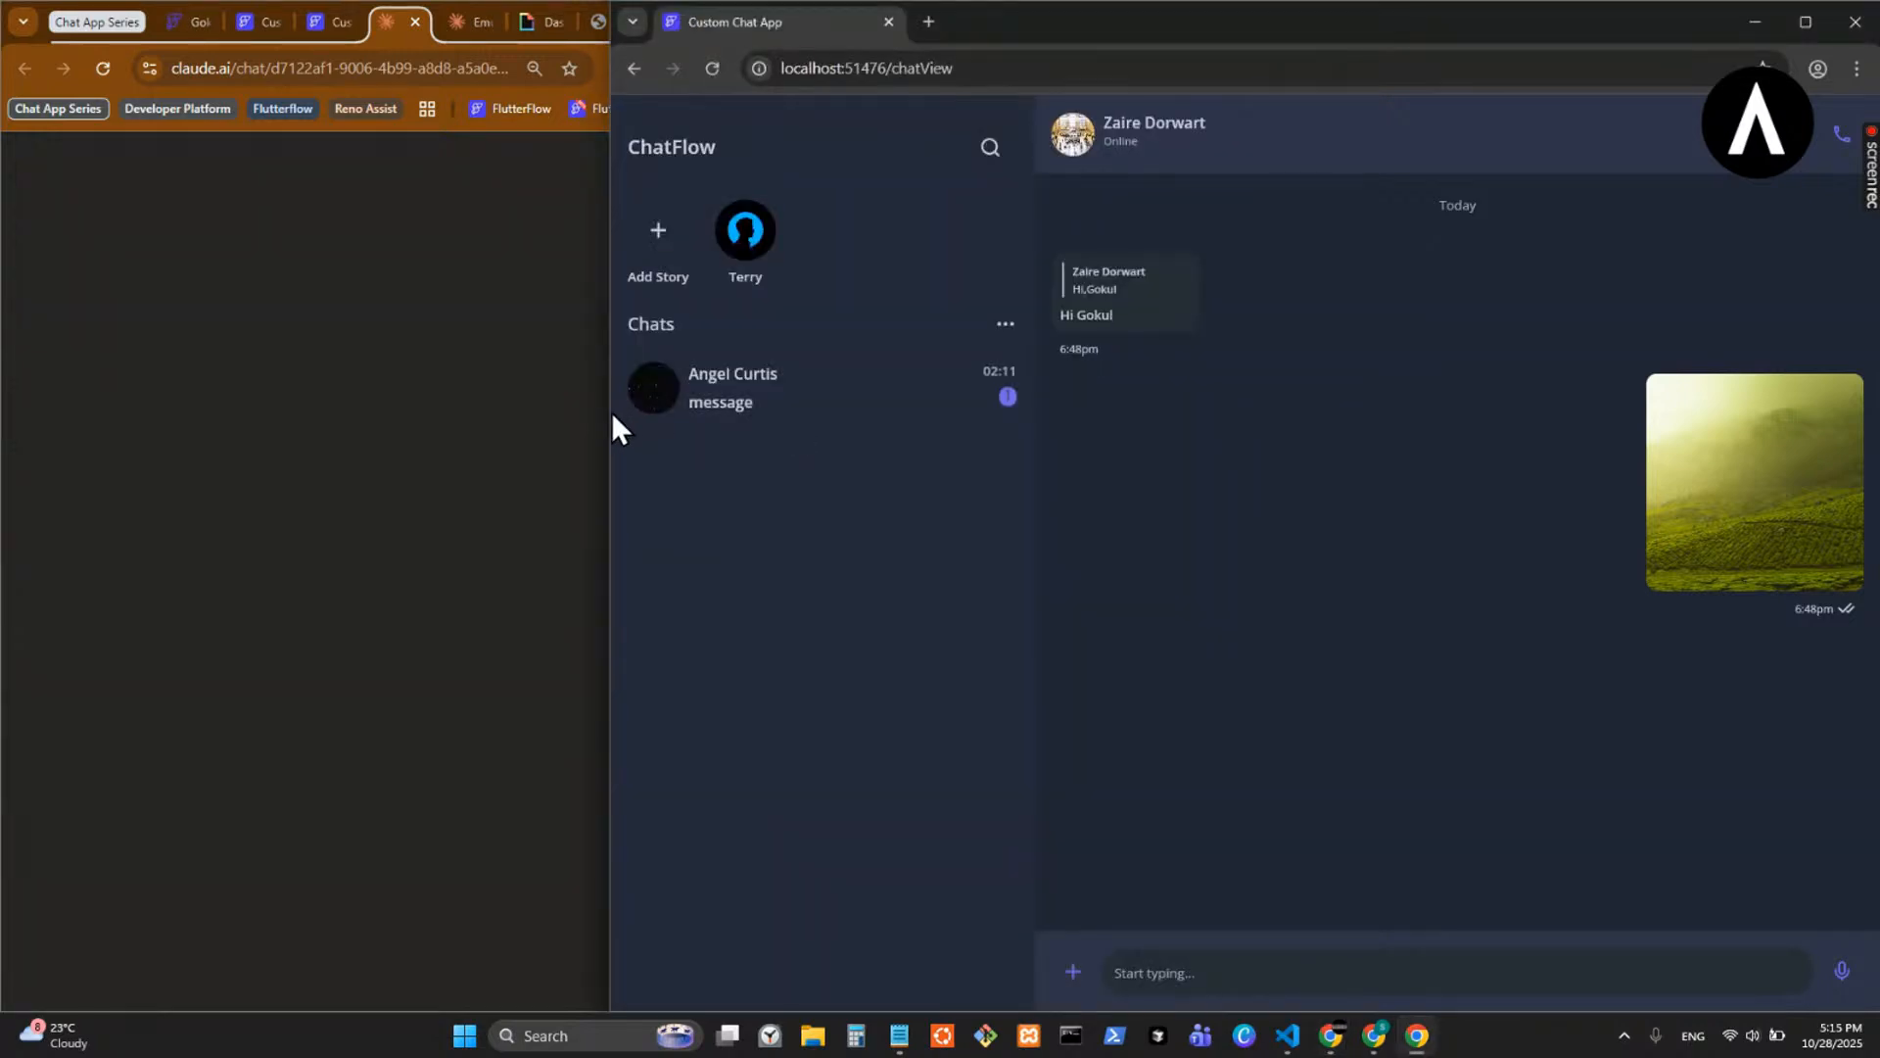
{"action": "left_click_drag", "start_coordinate": [608, 407], "coordinate": [1308, 445]}
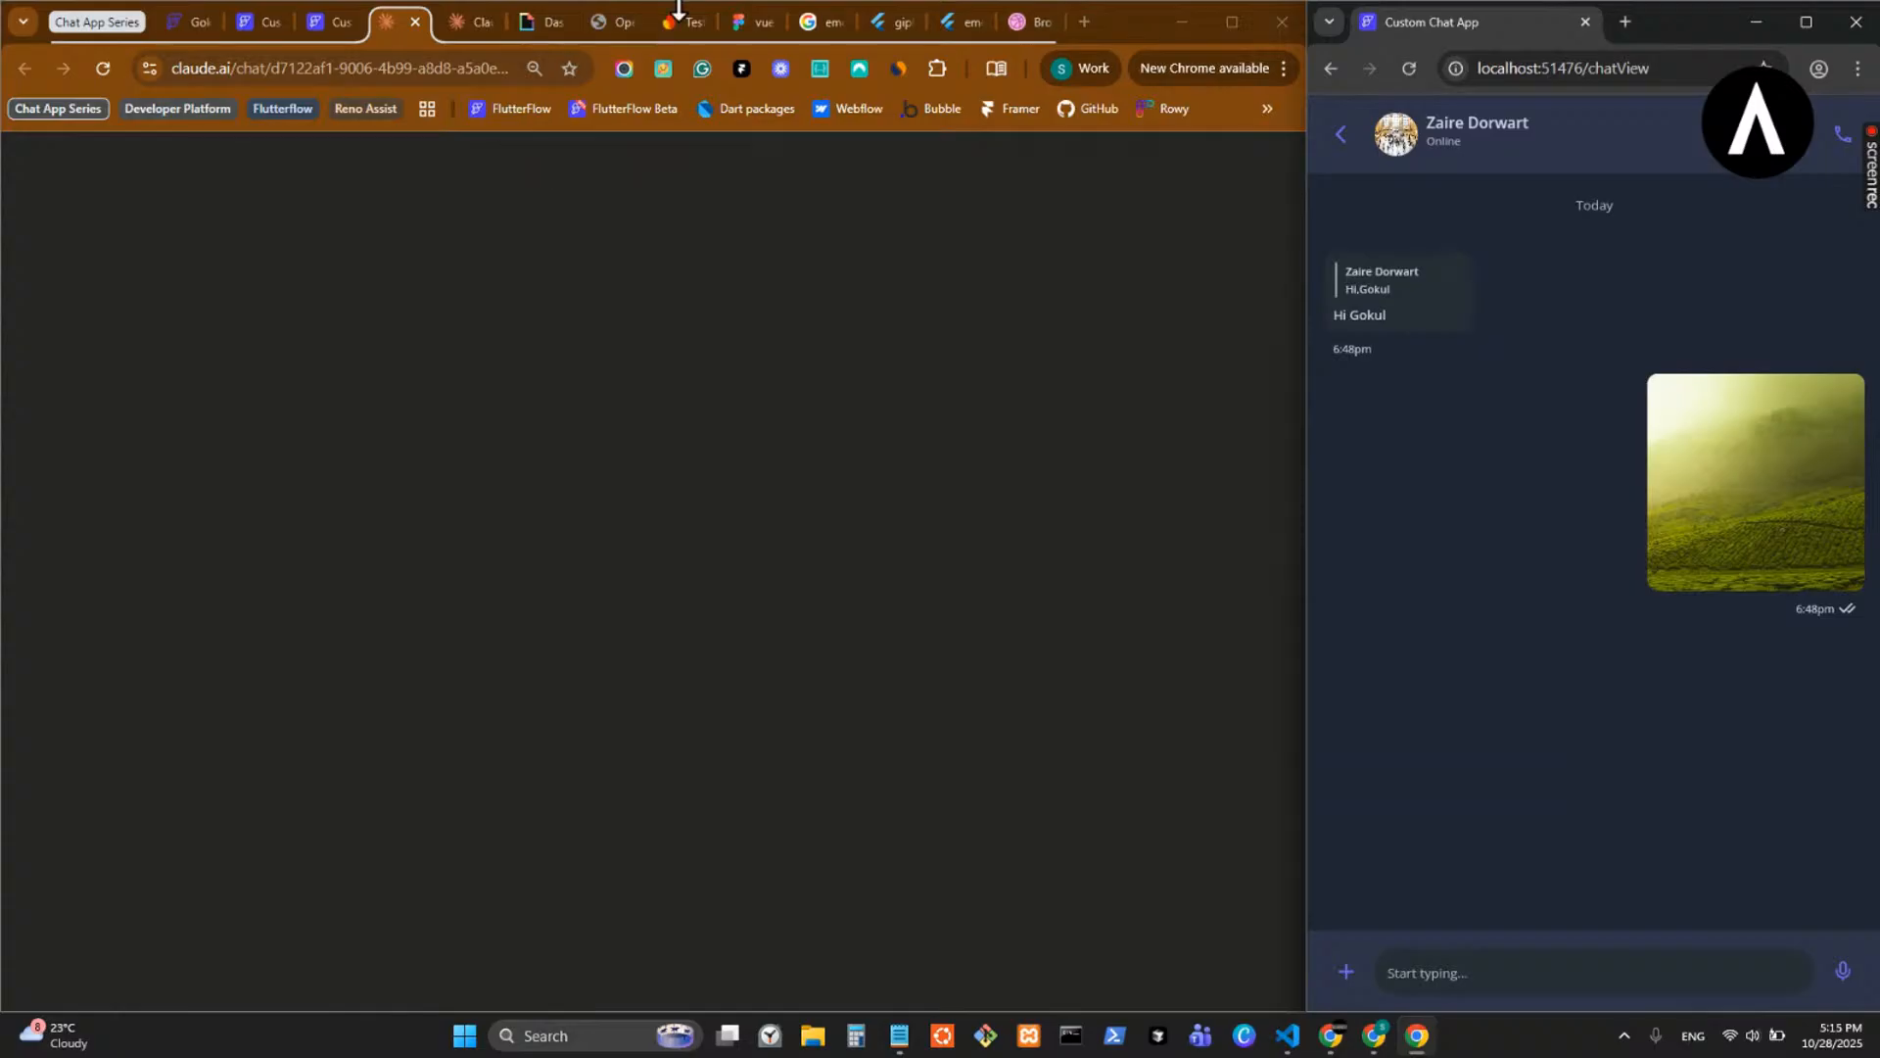
- Reload the first Claude chat and look through the emoji and GIF integration chat
{"action": "left_click", "coordinate": [338, 27]}
{"action": "left_click", "coordinate": [390, 28]}
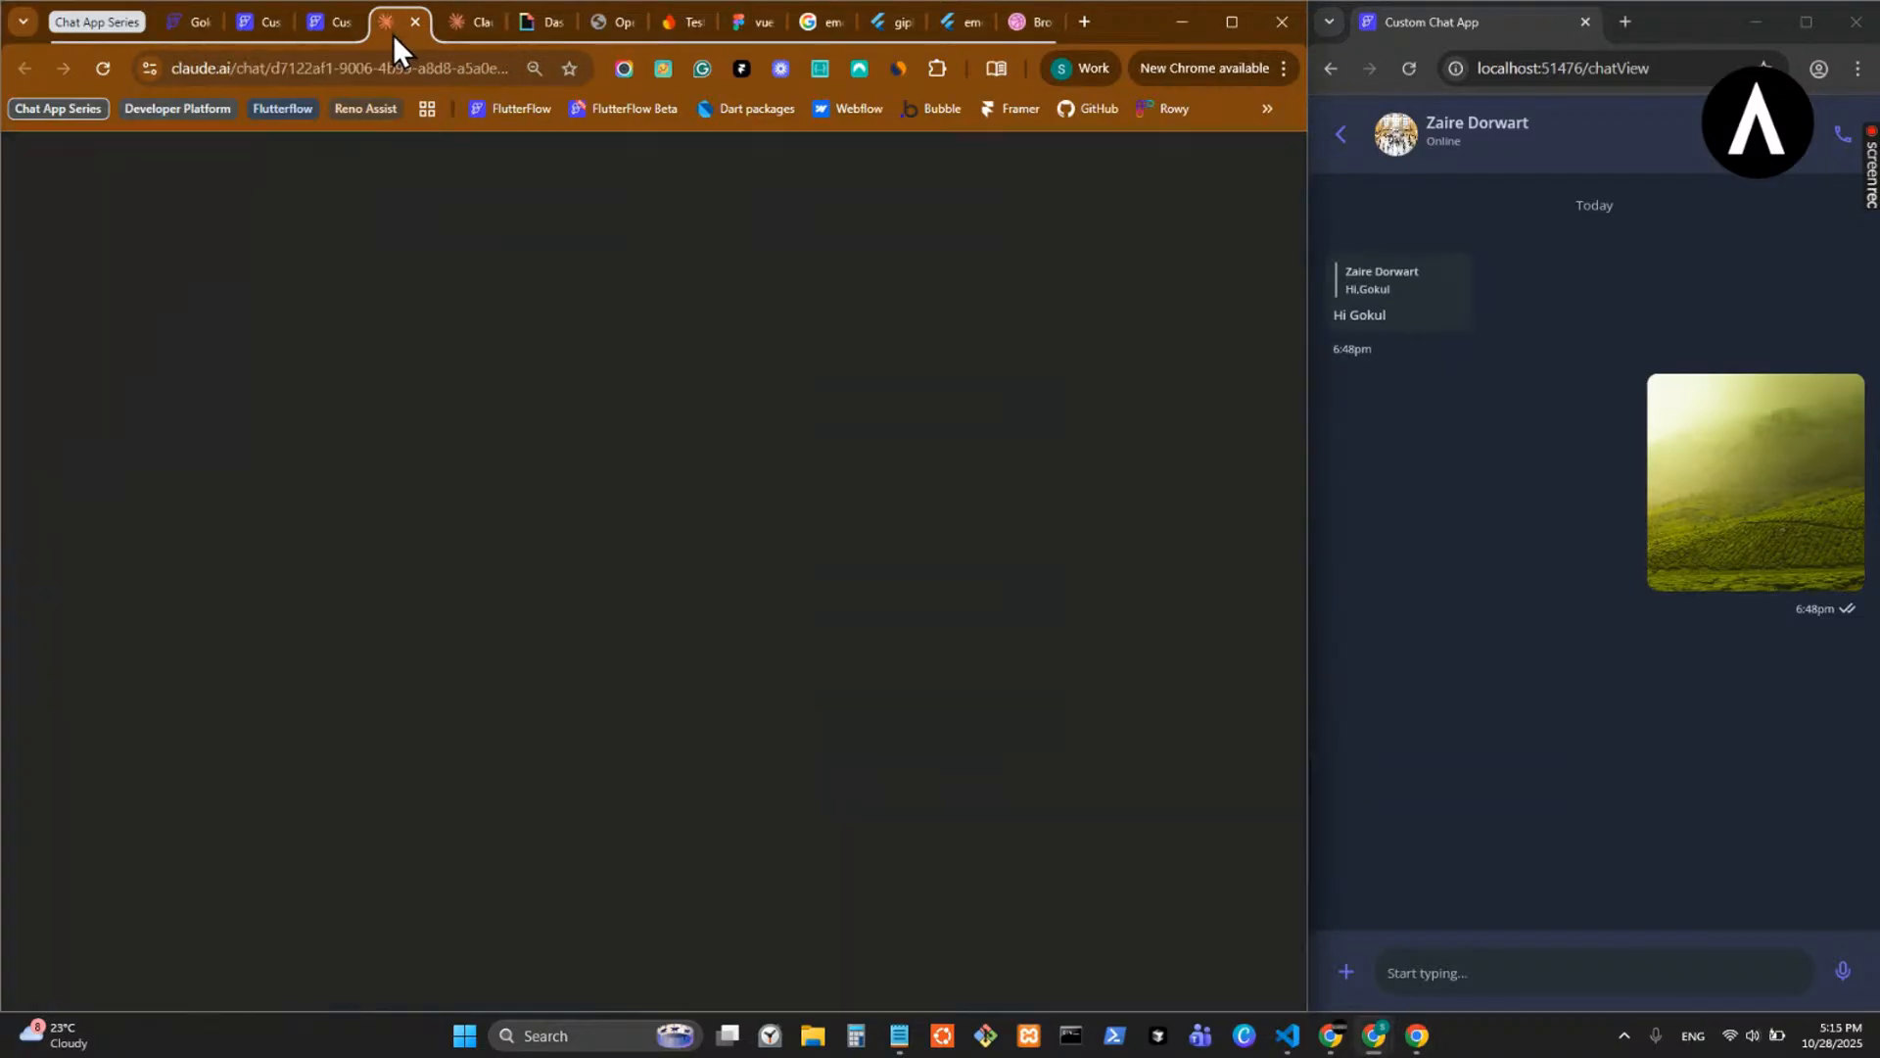
{"action": "left_click", "coordinate": [101, 76]}
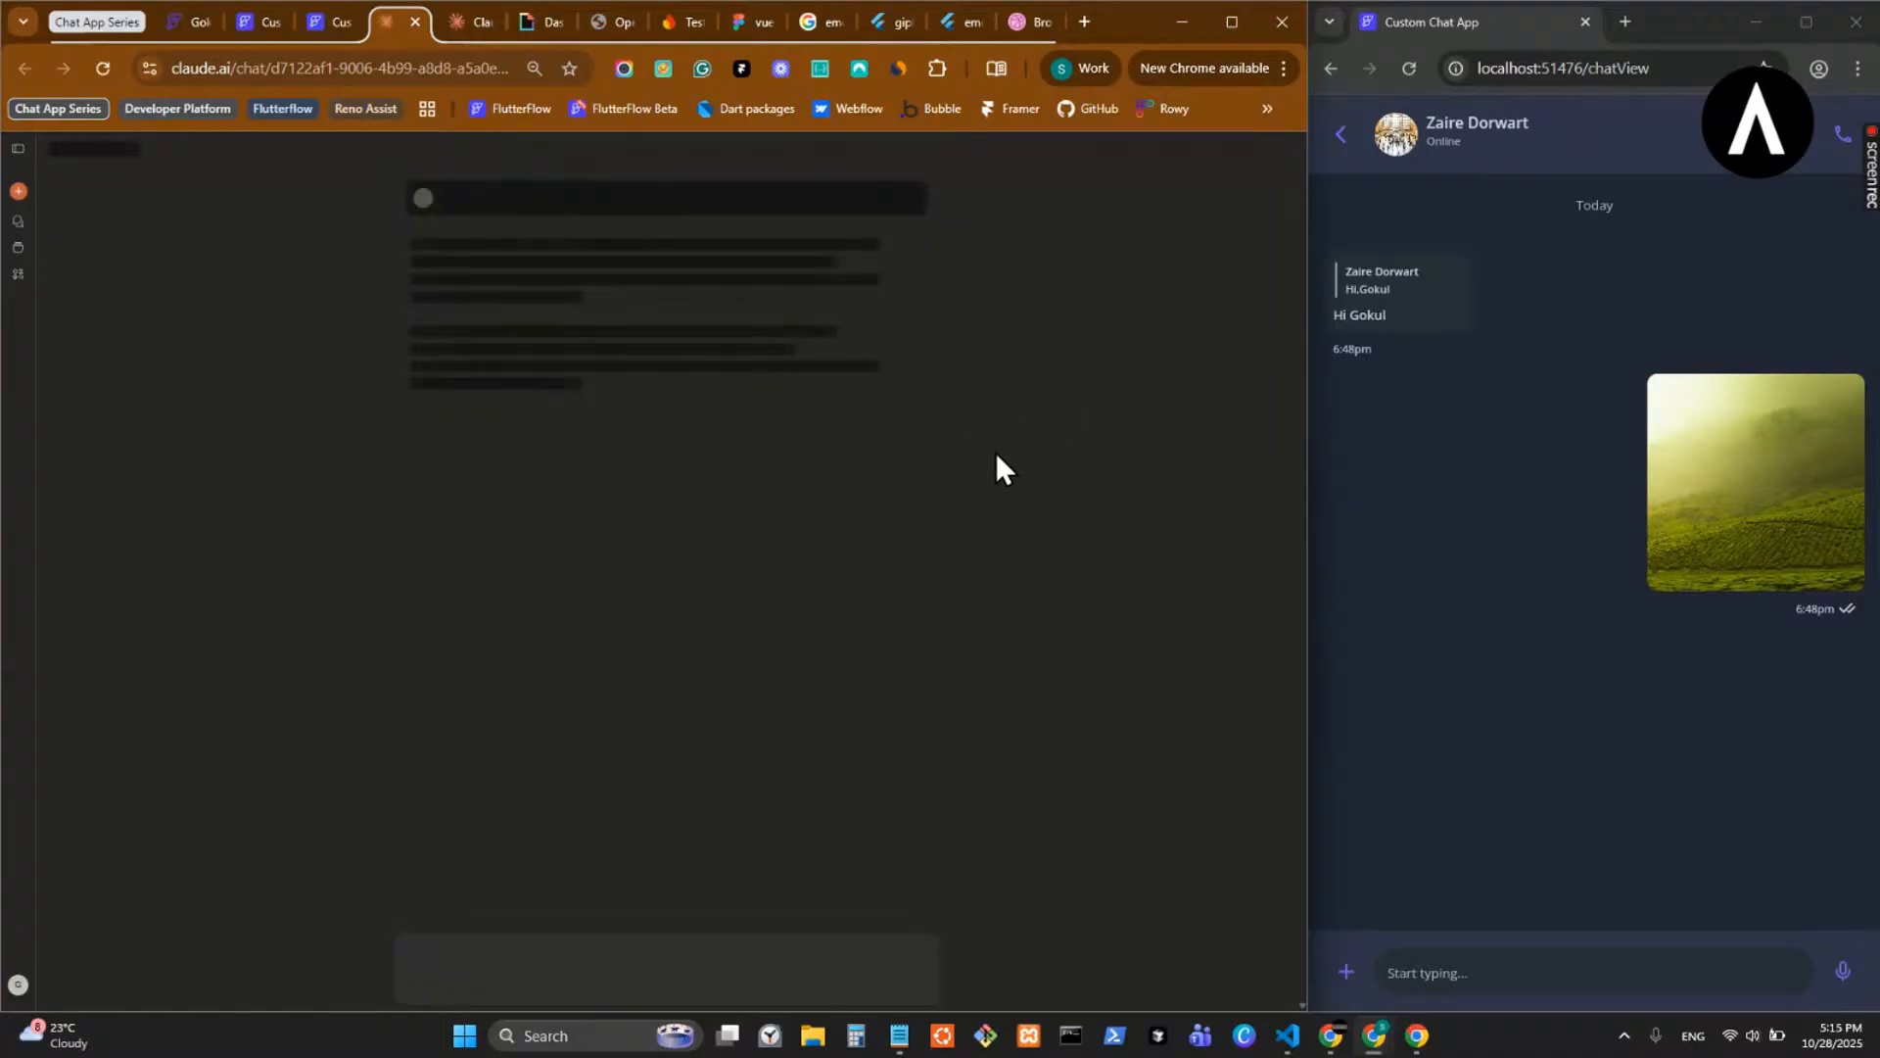
{"action": "left_click", "coordinate": [456, 33]}
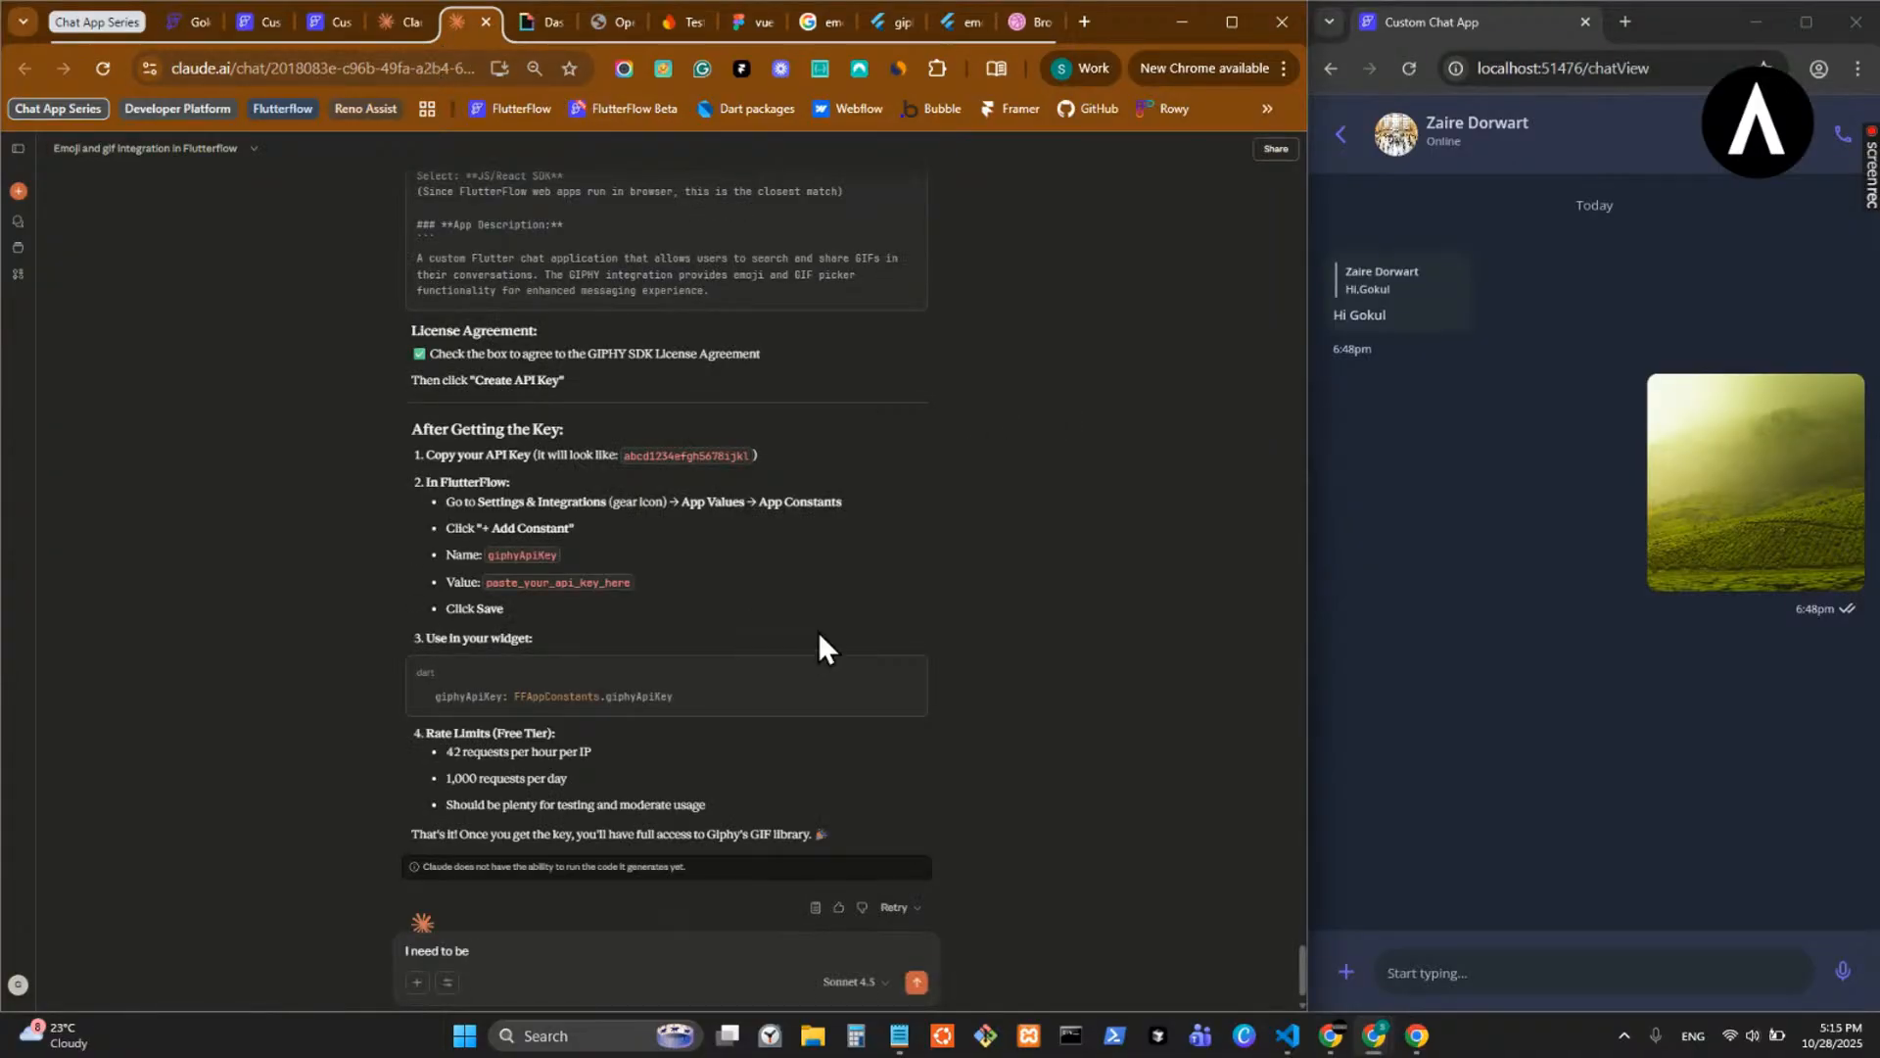
{"action": "scroll", "coordinate": [822, 627], "scroll_direction": "up", "scroll_amount": 10}
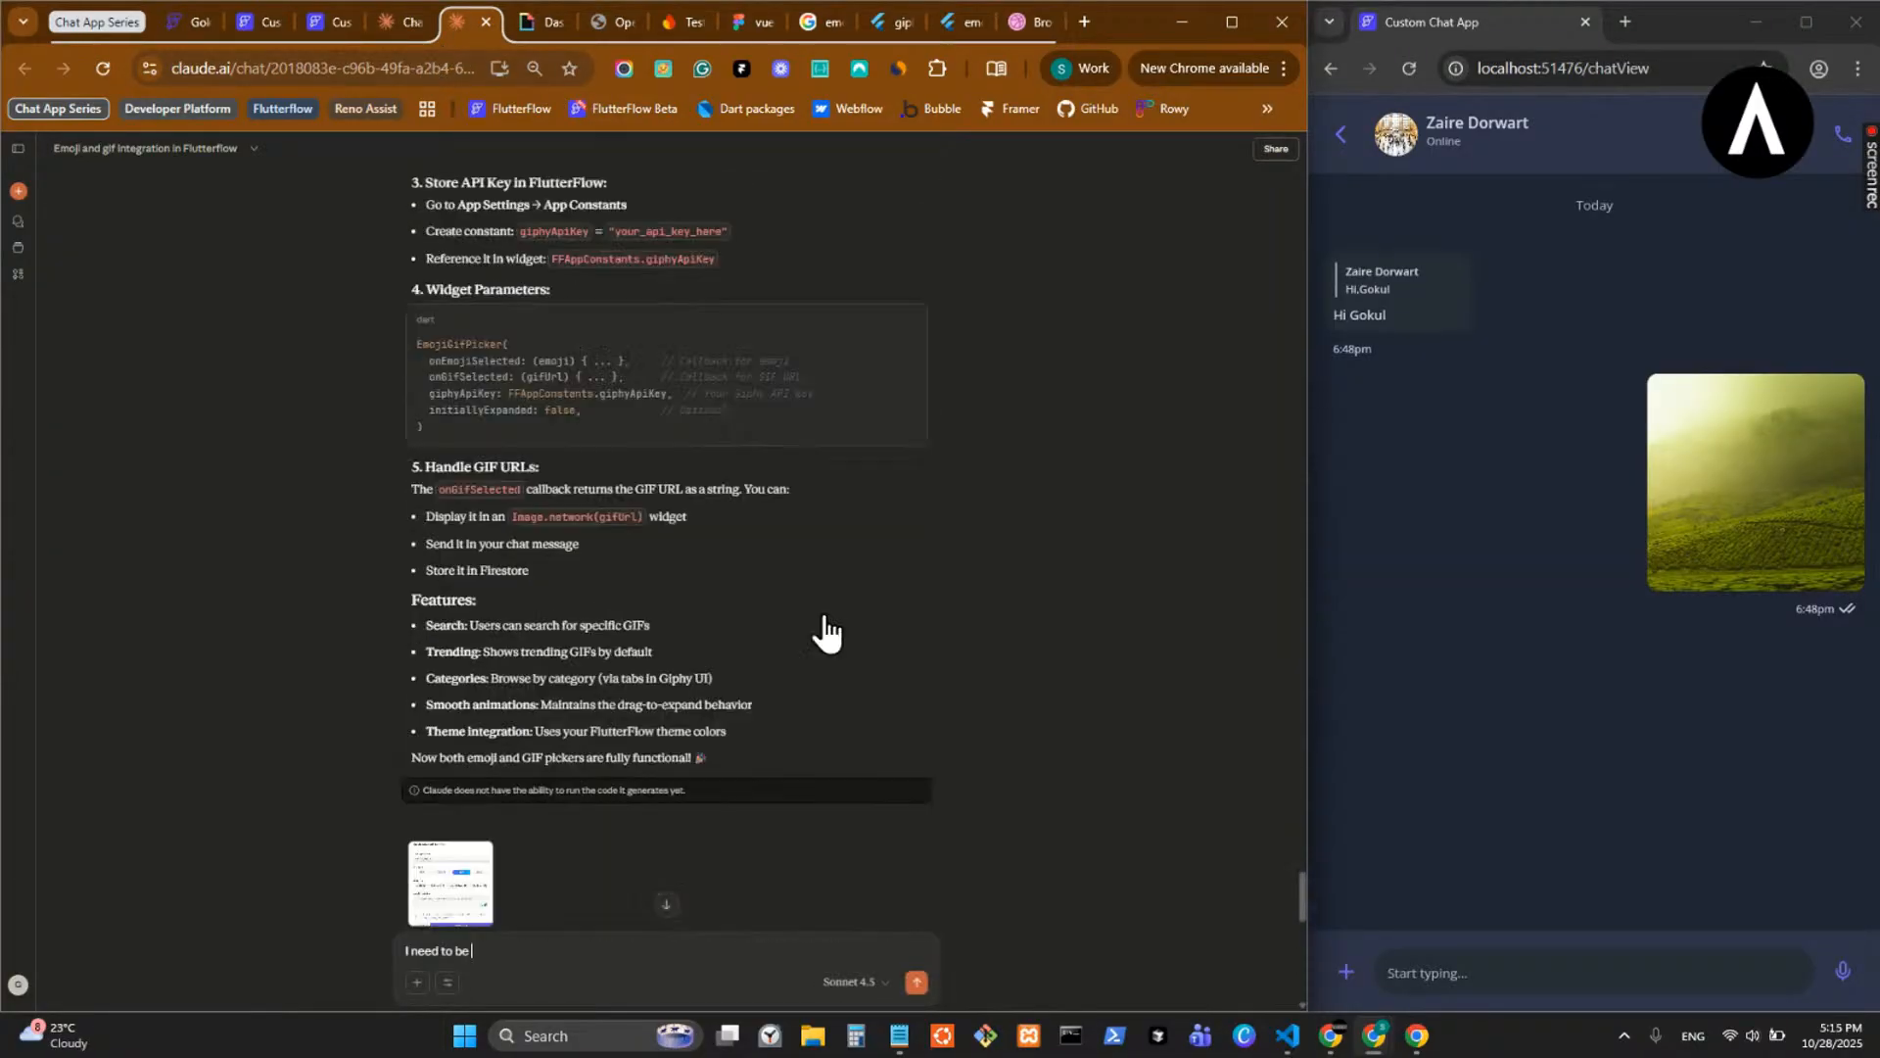
{"action": "left_click", "coordinate": [390, 26]}
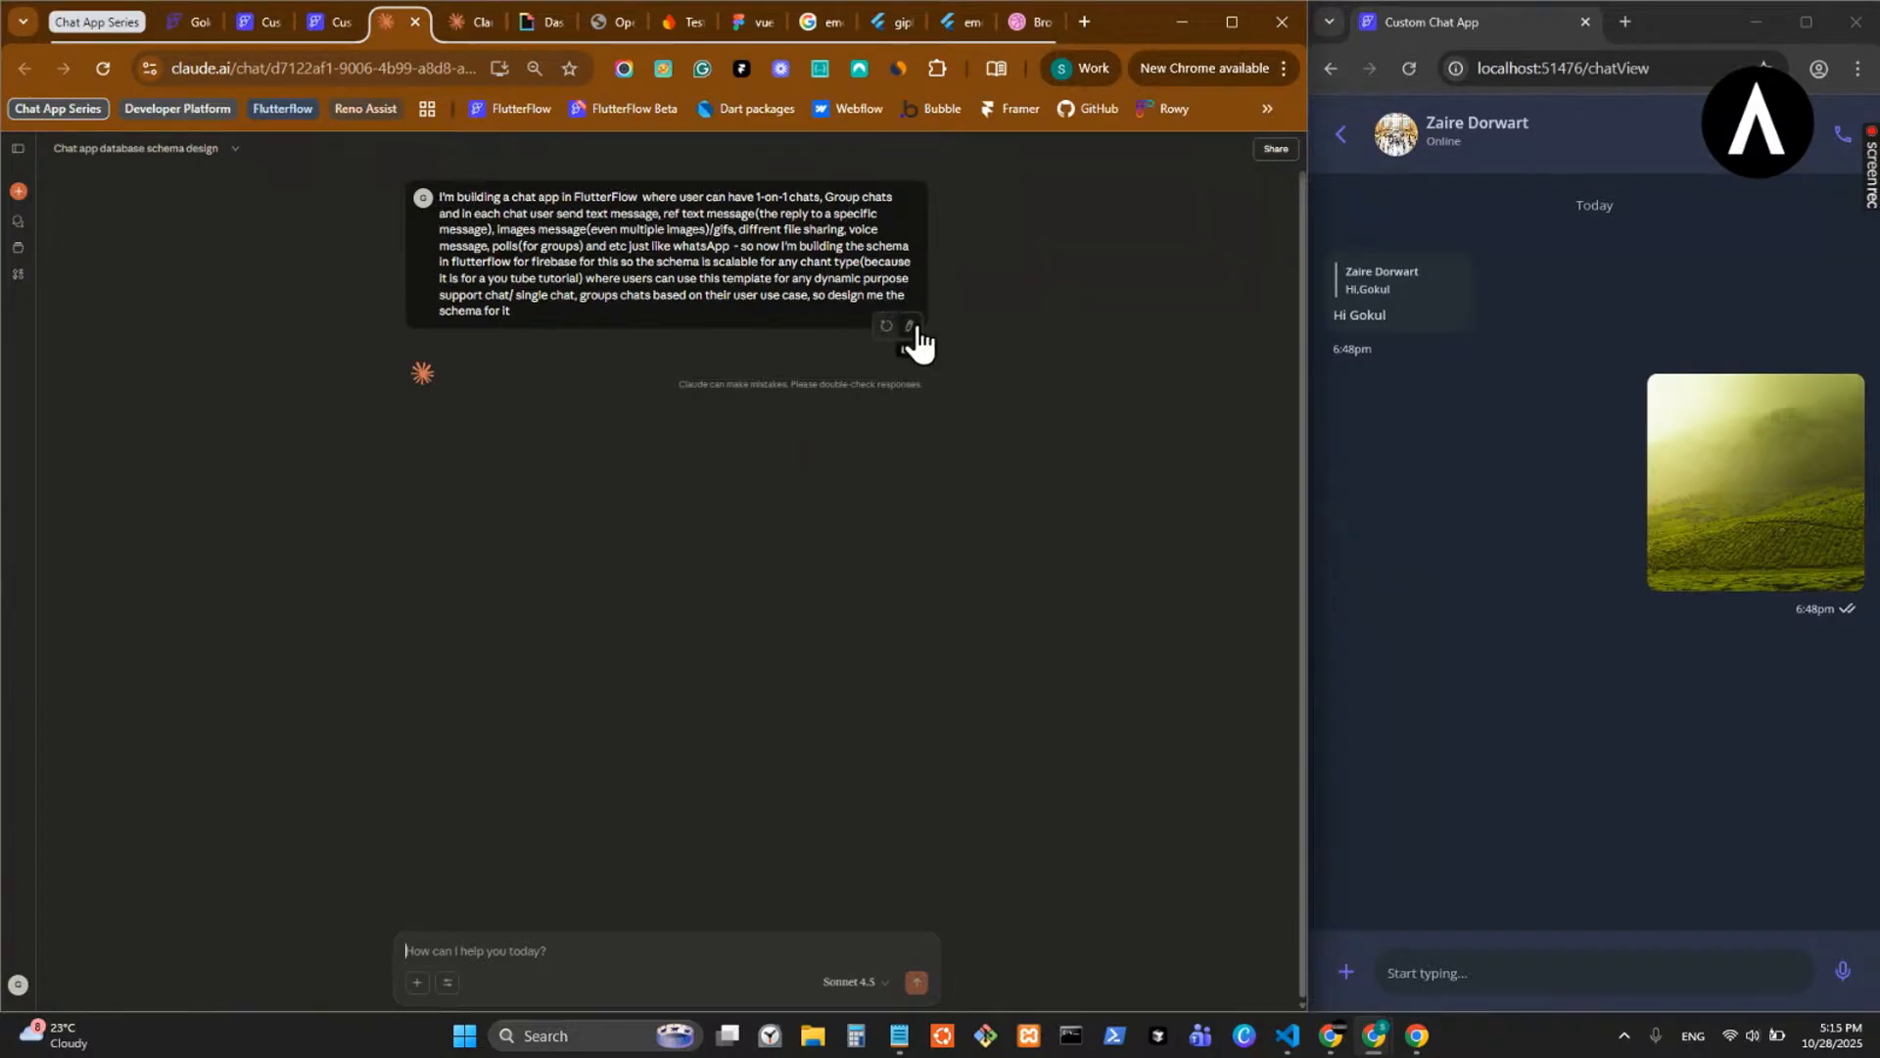
{"action": "left_click", "coordinate": [911, 328]}
{"action": "key", "text": "ctrl+a"}
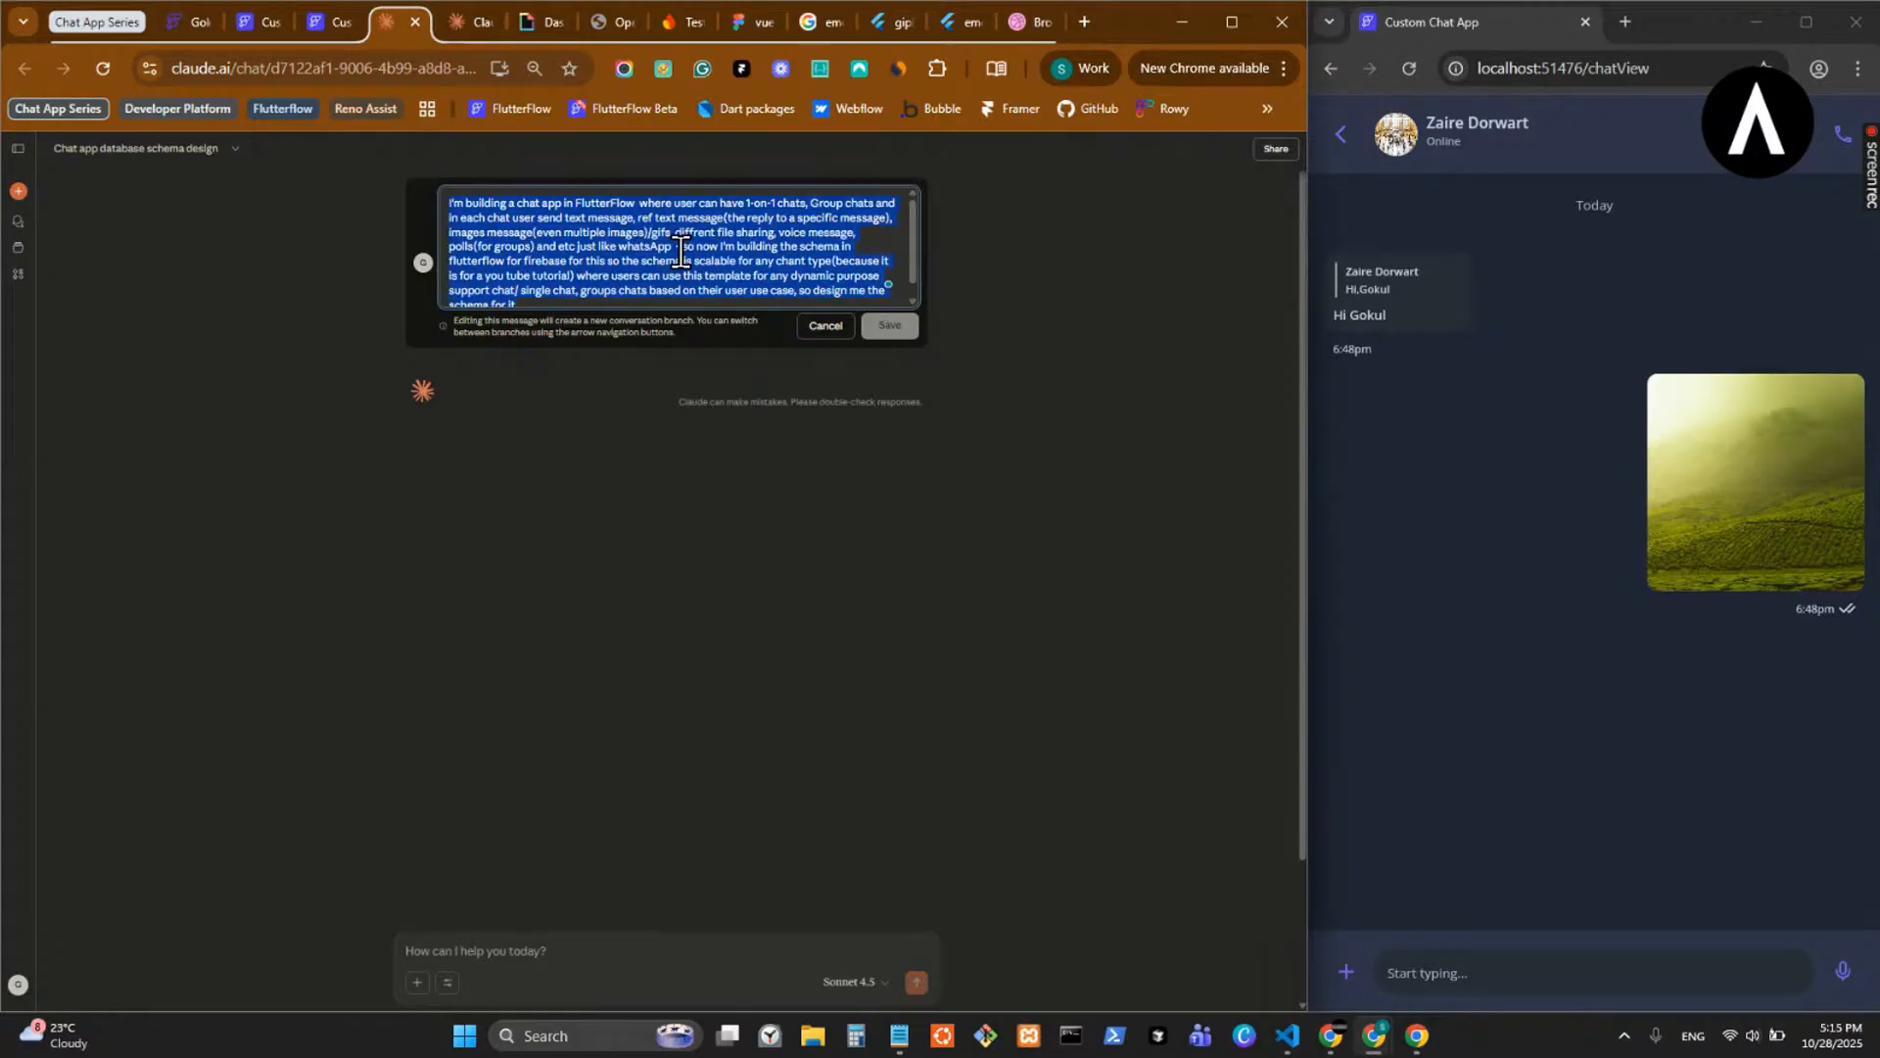
{"action": "key", "text": "BackSpace"}
- Open the answered "Chat app database schema design" chat and its "Scalable Firebase Chat Schema for FlutterFlow" document
{"action": "left_click", "coordinate": [23, 151]}
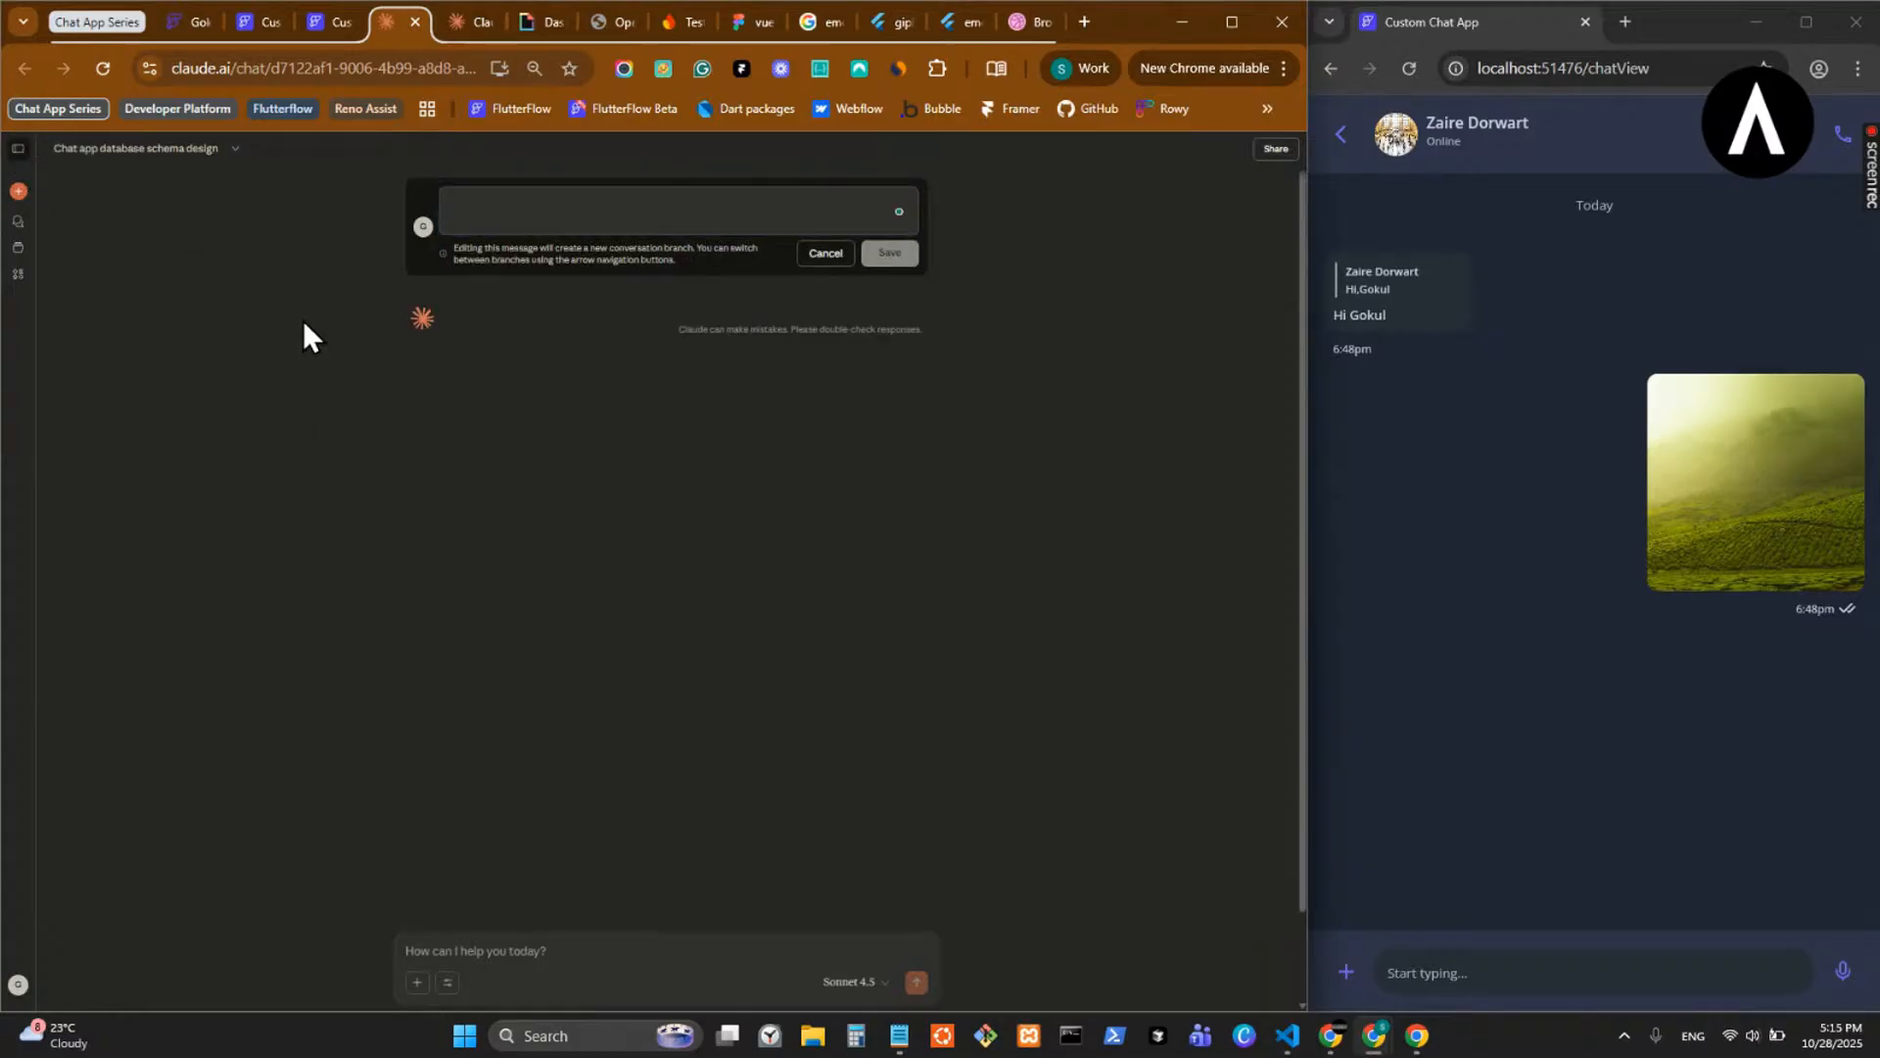
{"action": "left_click", "coordinate": [130, 662]}
{"action": "left_click", "coordinate": [126, 660]}
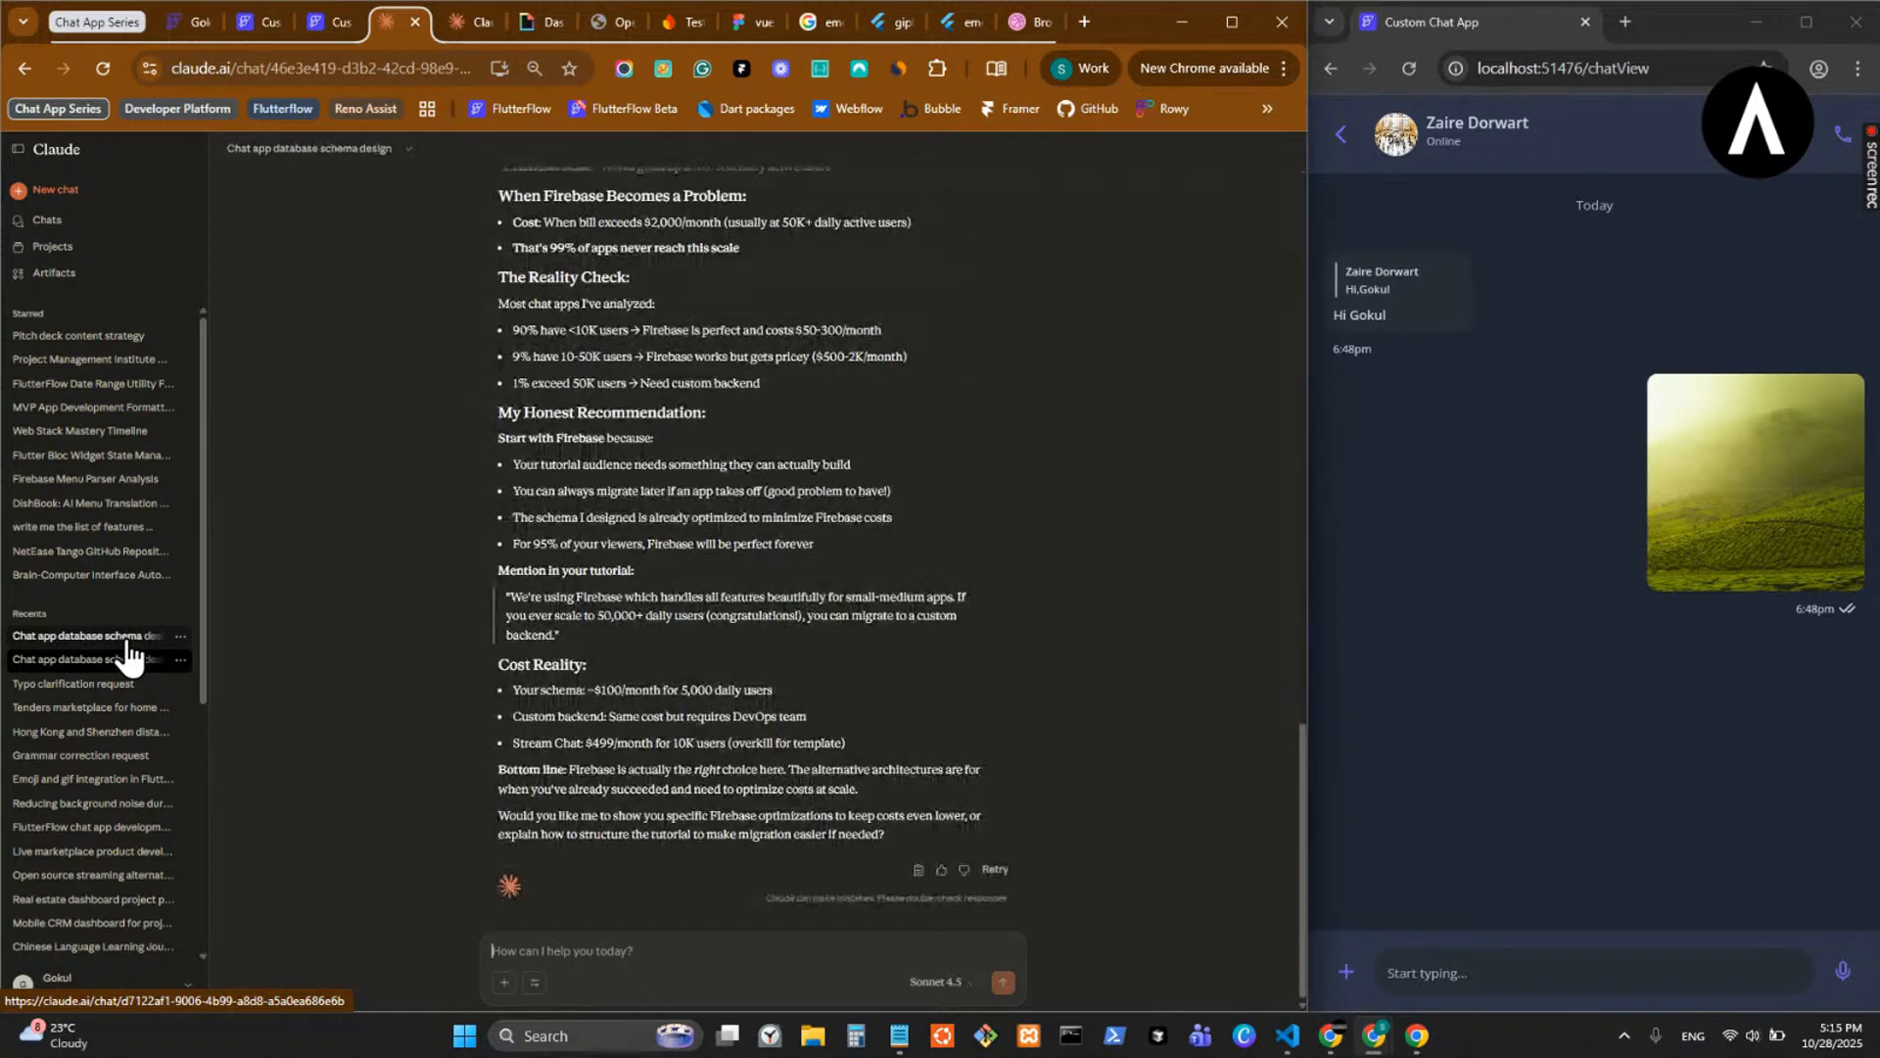
{"action": "scroll", "coordinate": [977, 634], "scroll_direction": "up", "scroll_amount": 10}
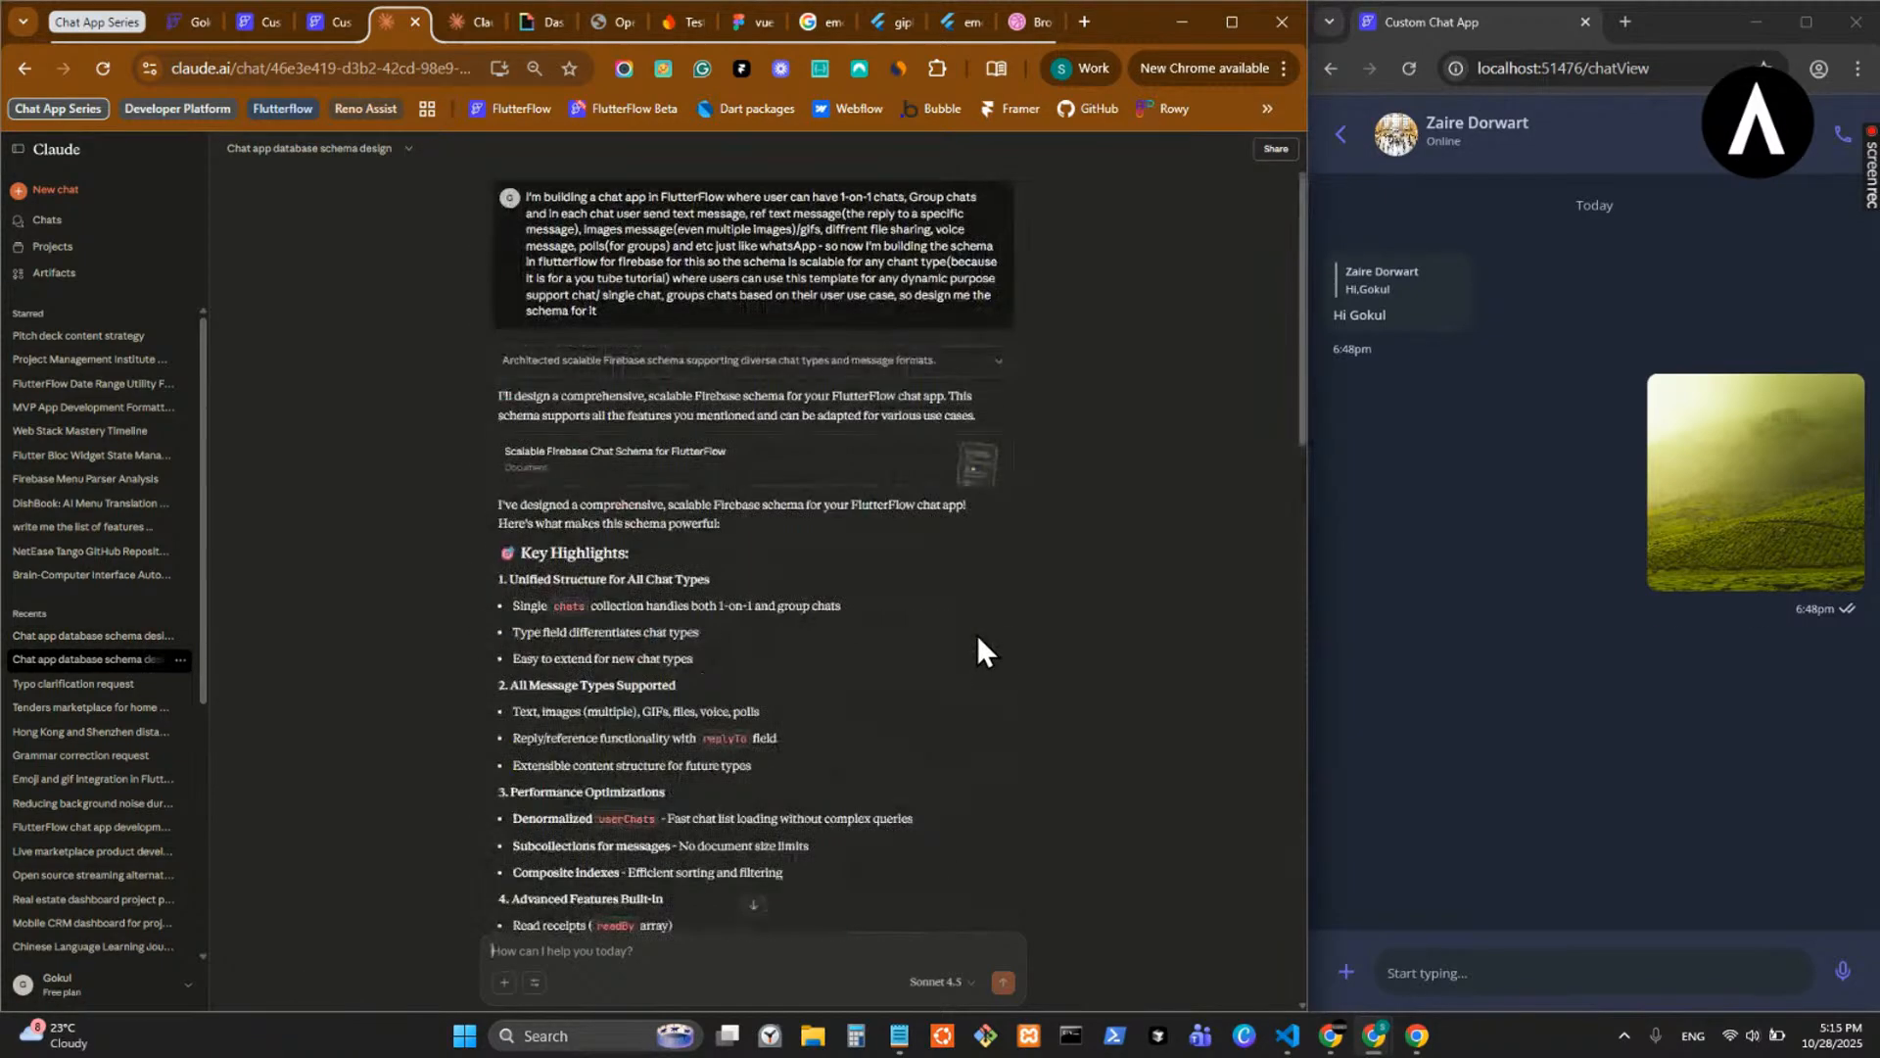
{"action": "left_click", "coordinate": [795, 460]}
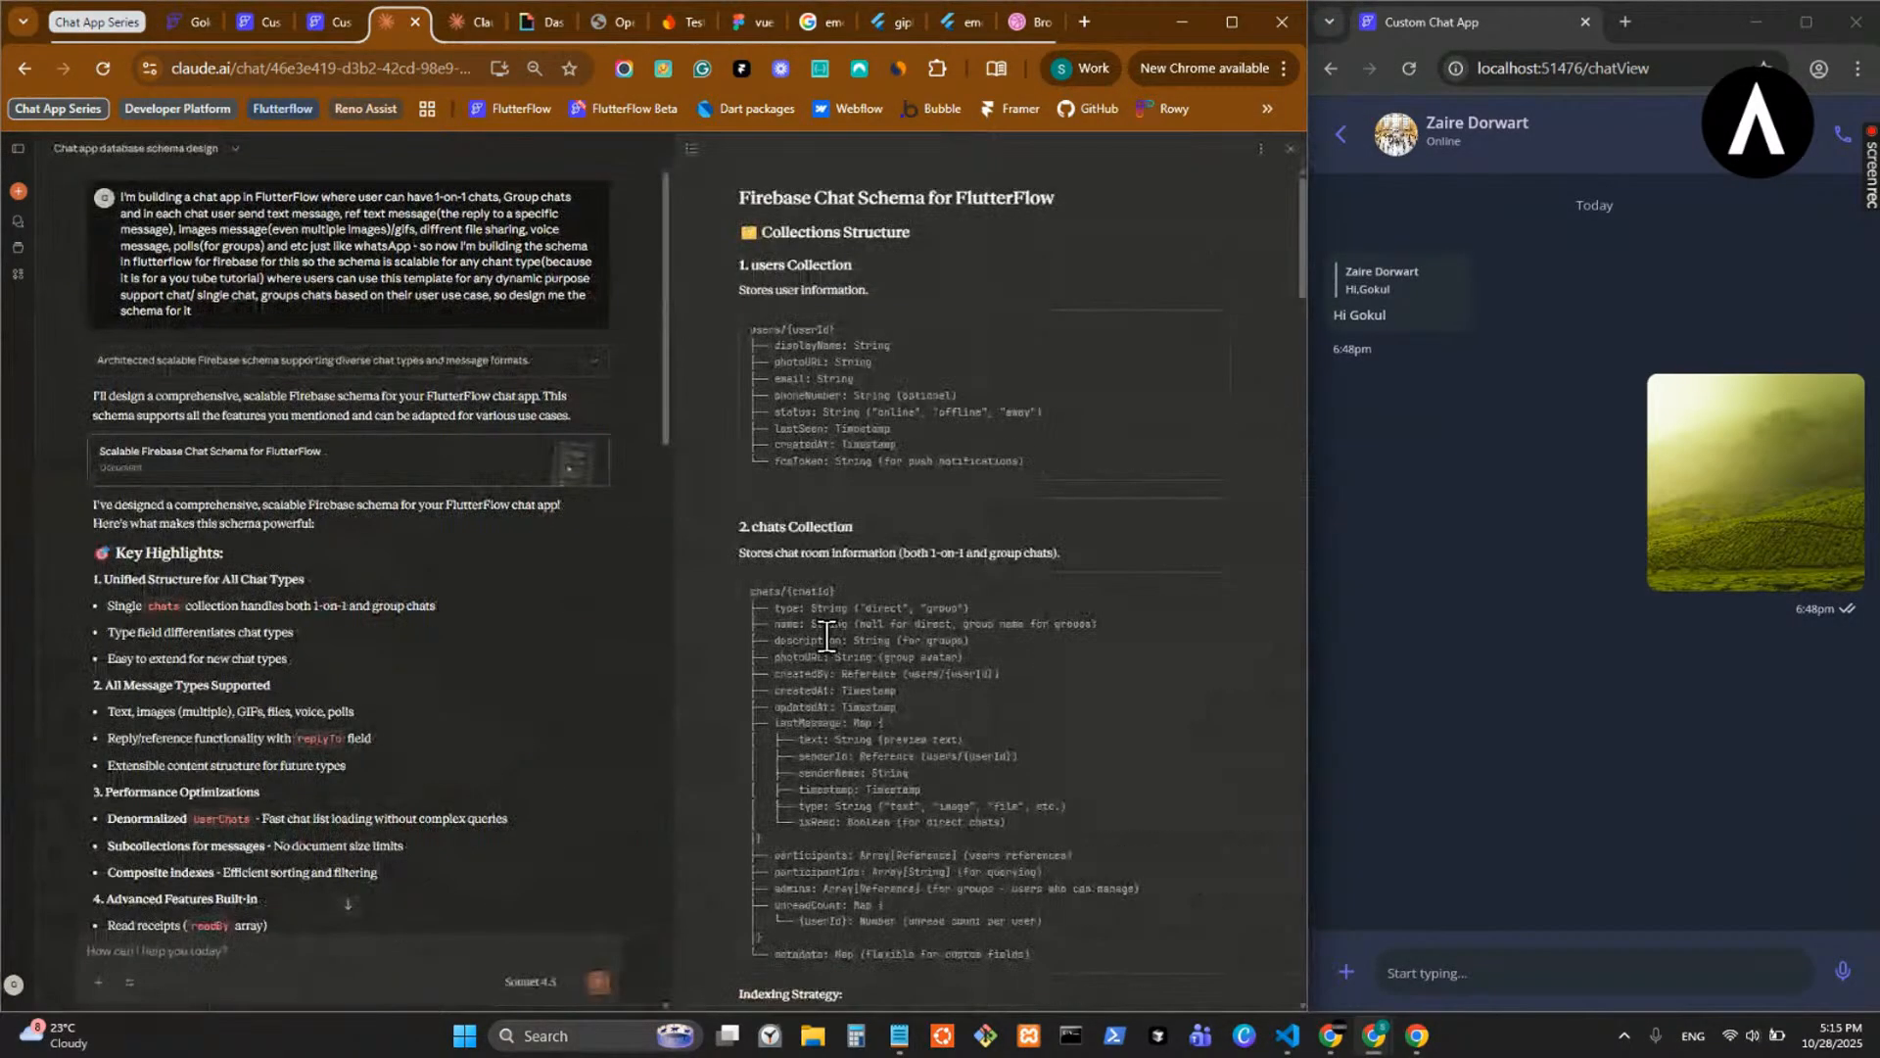
- Skim the whole Firebase chat schema document, from the collections structure to the common queries and implementation tips
{"action": "left_click", "coordinate": [128, 983]}
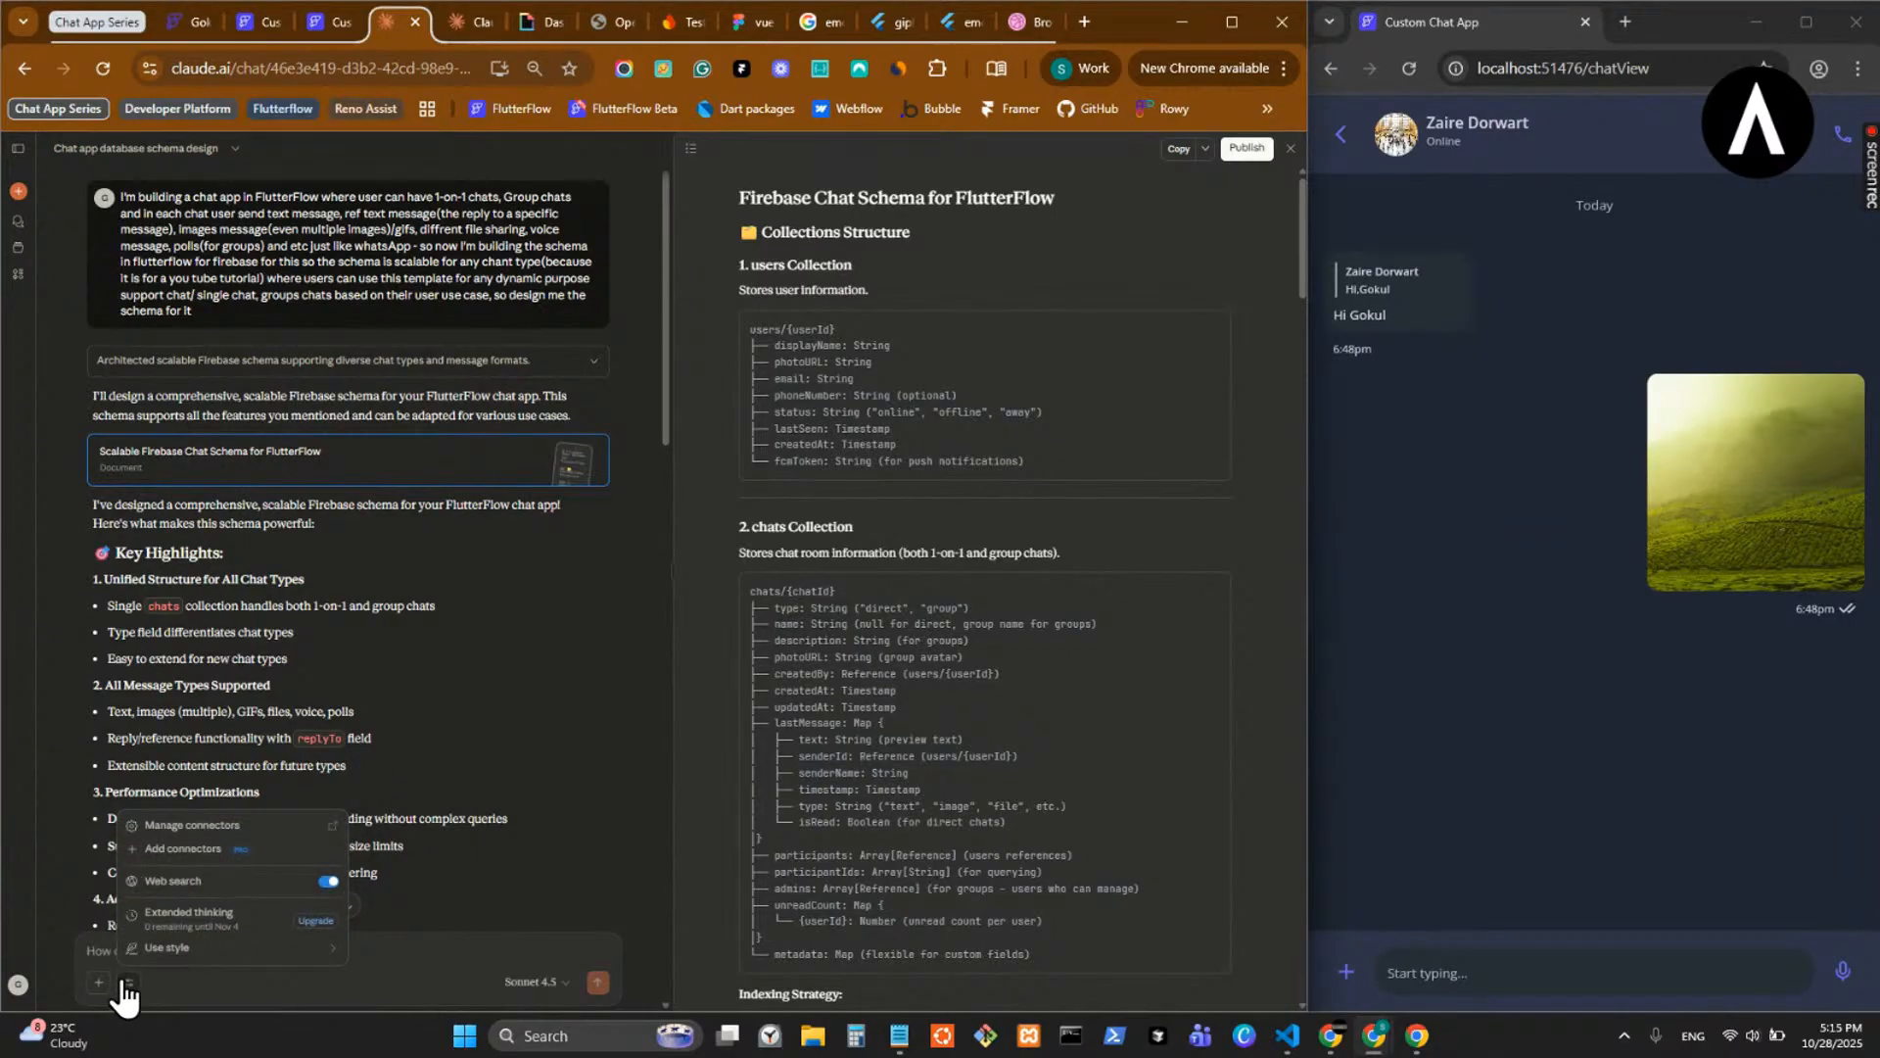
{"action": "left_click", "coordinate": [130, 982]}
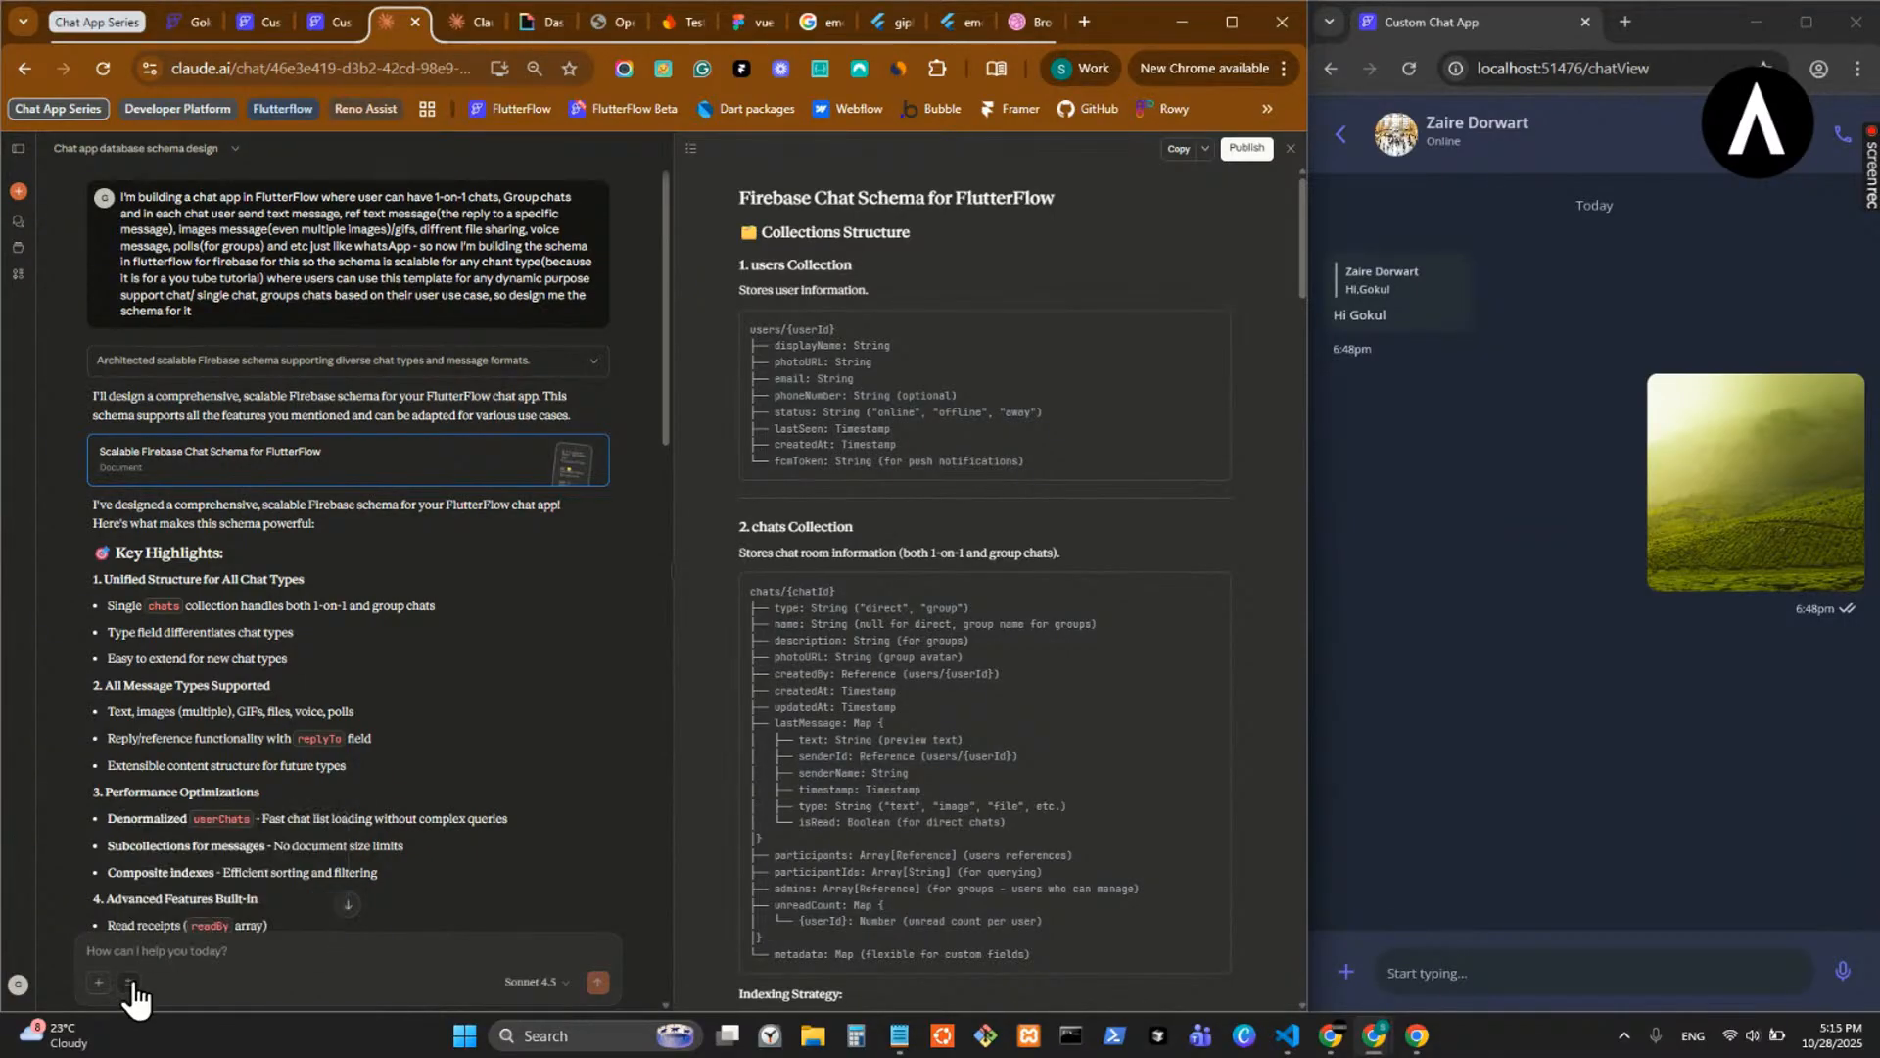
{"action": "scroll", "coordinate": [1124, 675], "scroll_direction": "down", "scroll_amount": 20}
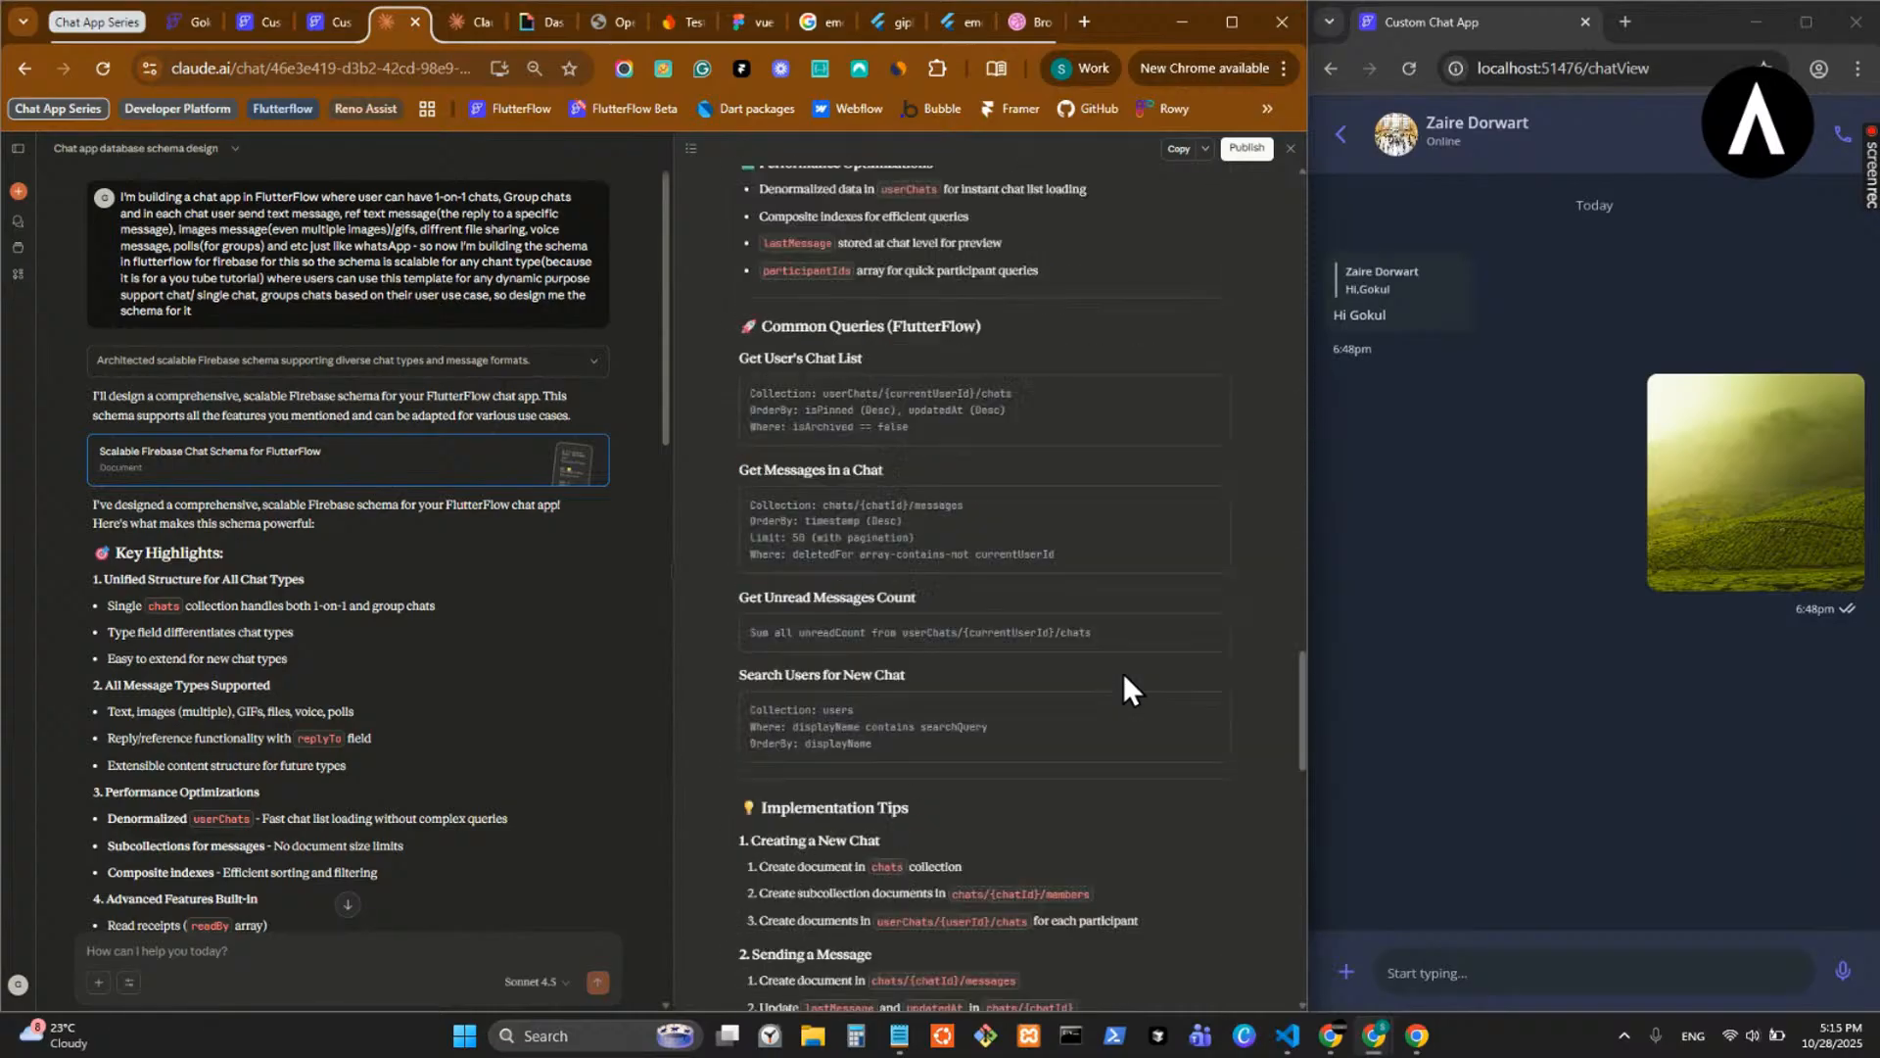
{"action": "scroll", "coordinate": [1125, 672], "scroll_direction": "up", "scroll_amount": 20}
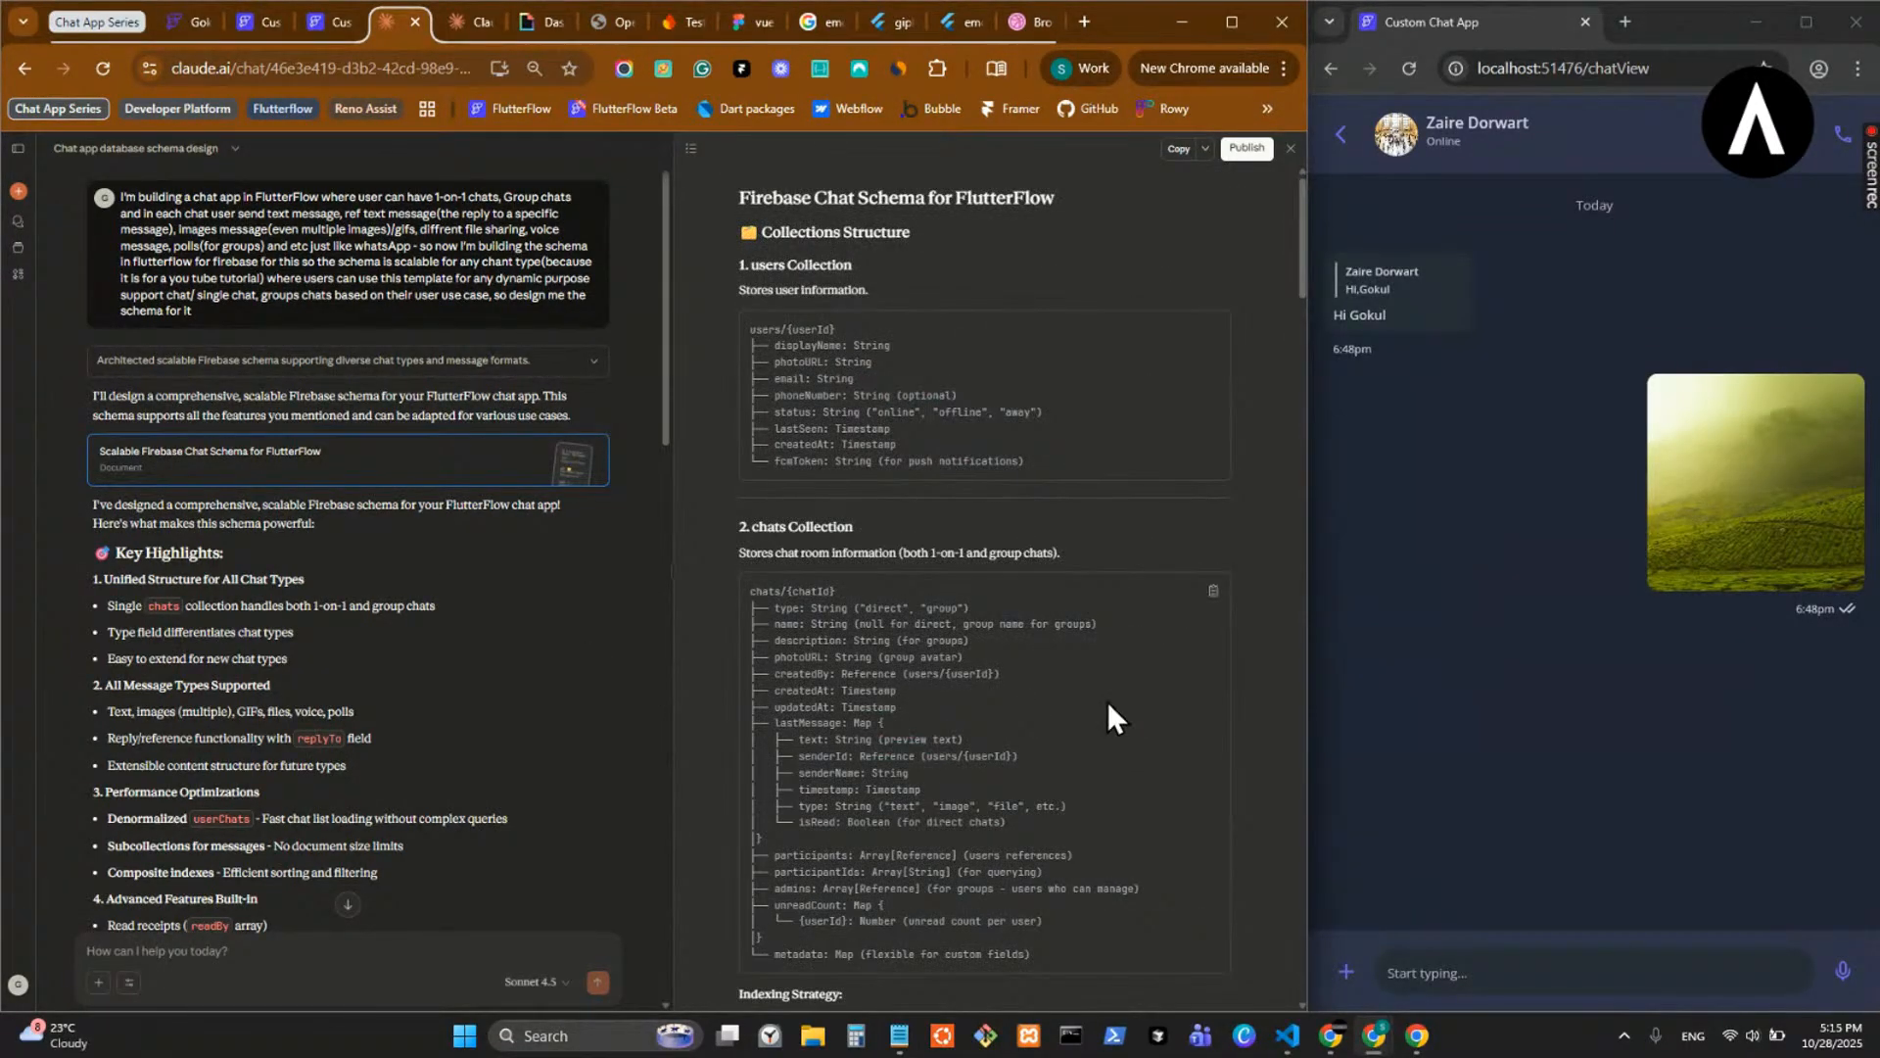
{"action": "scroll", "coordinate": [1108, 701], "scroll_direction": "down", "scroll_amount": 10}
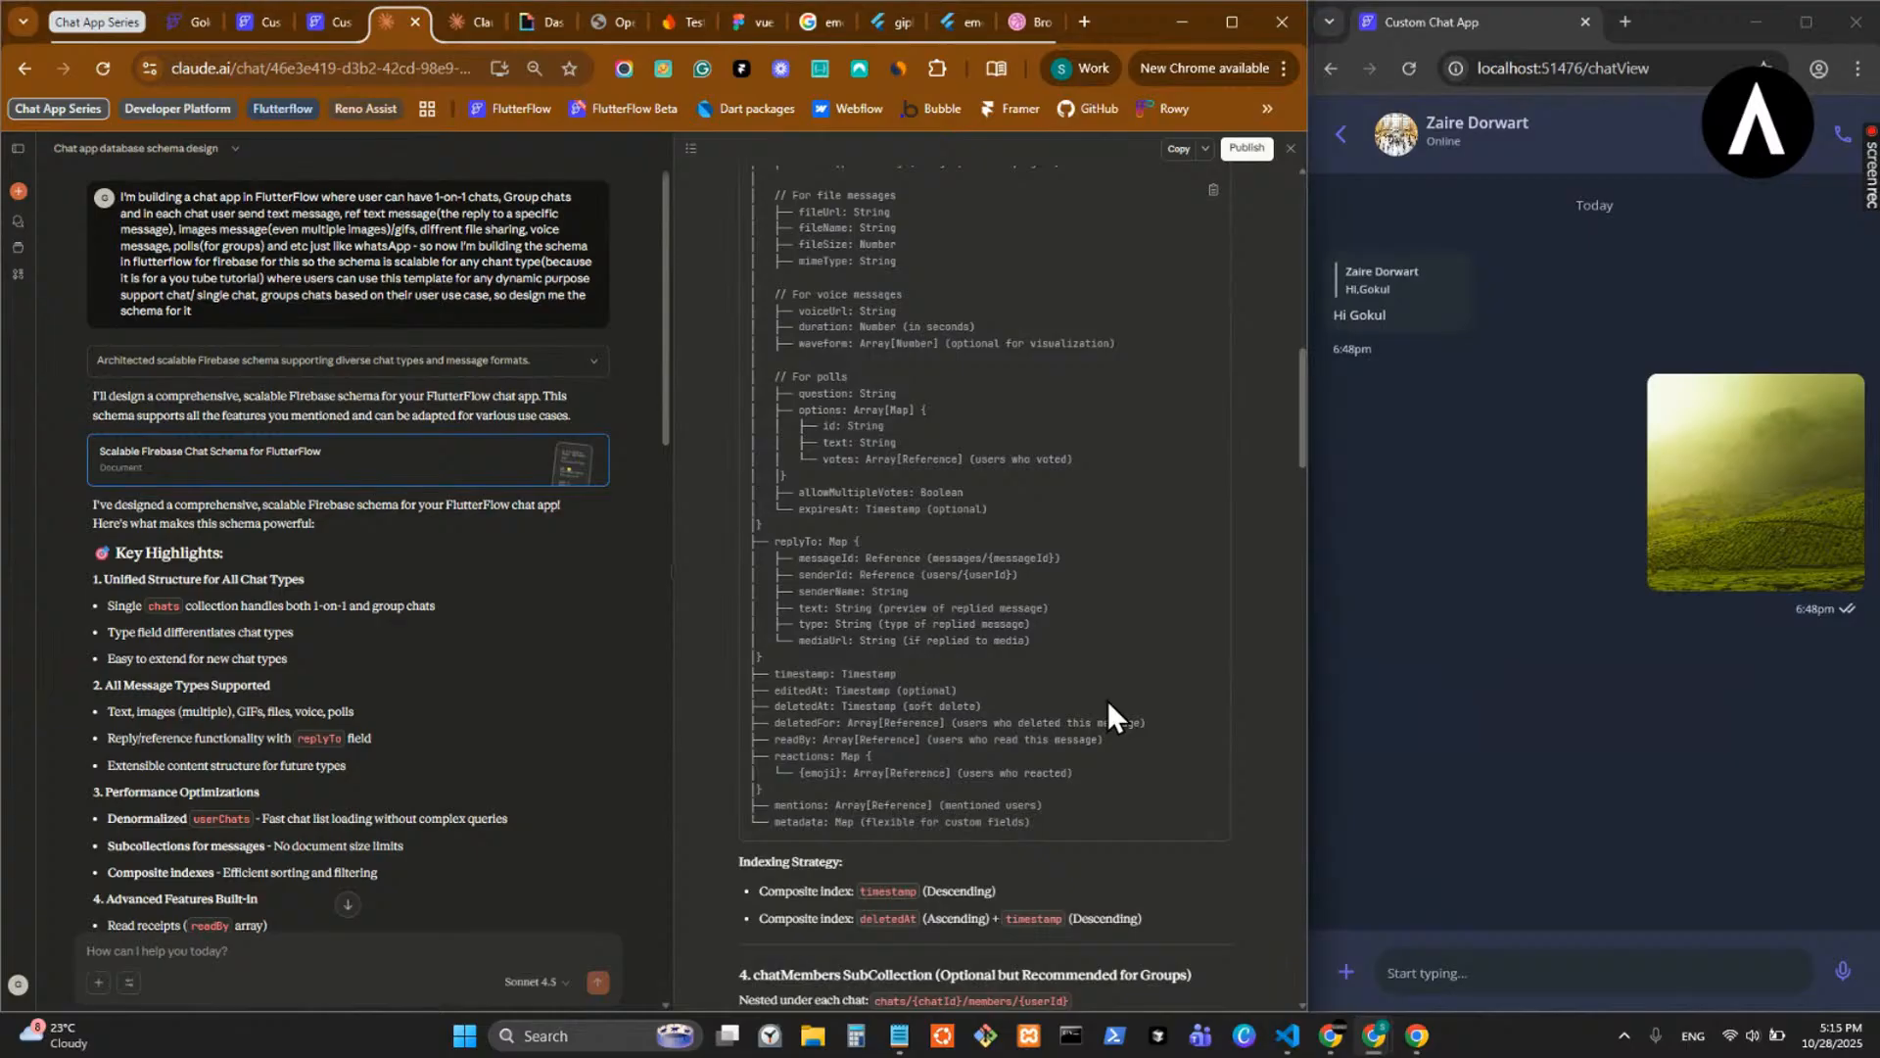
{"action": "scroll", "coordinate": [1108, 701], "scroll_direction": "up", "scroll_amount": 10}
{"action": "scroll", "coordinate": [1120, 676], "scroll_direction": "up", "scroll_amount": 2}
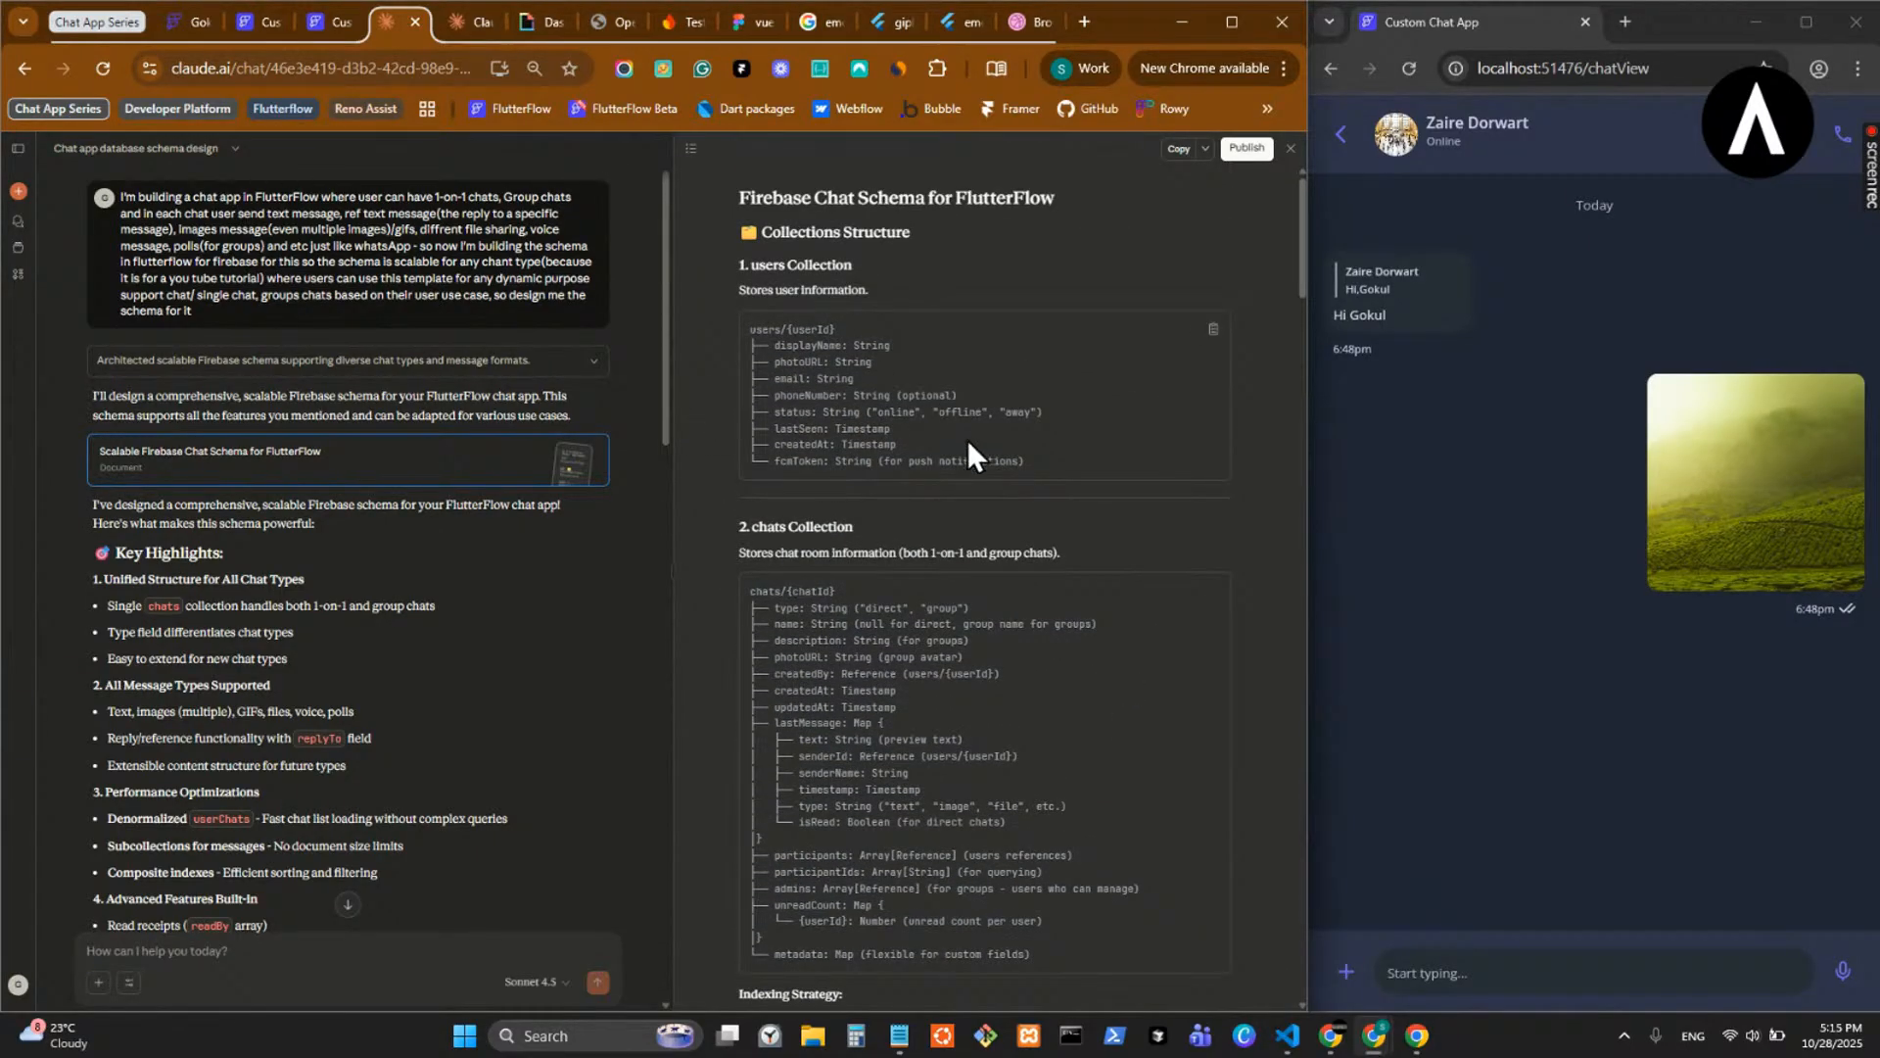
{"action": "scroll", "coordinate": [967, 660], "scroll_direction": "down", "scroll_amount": 2}
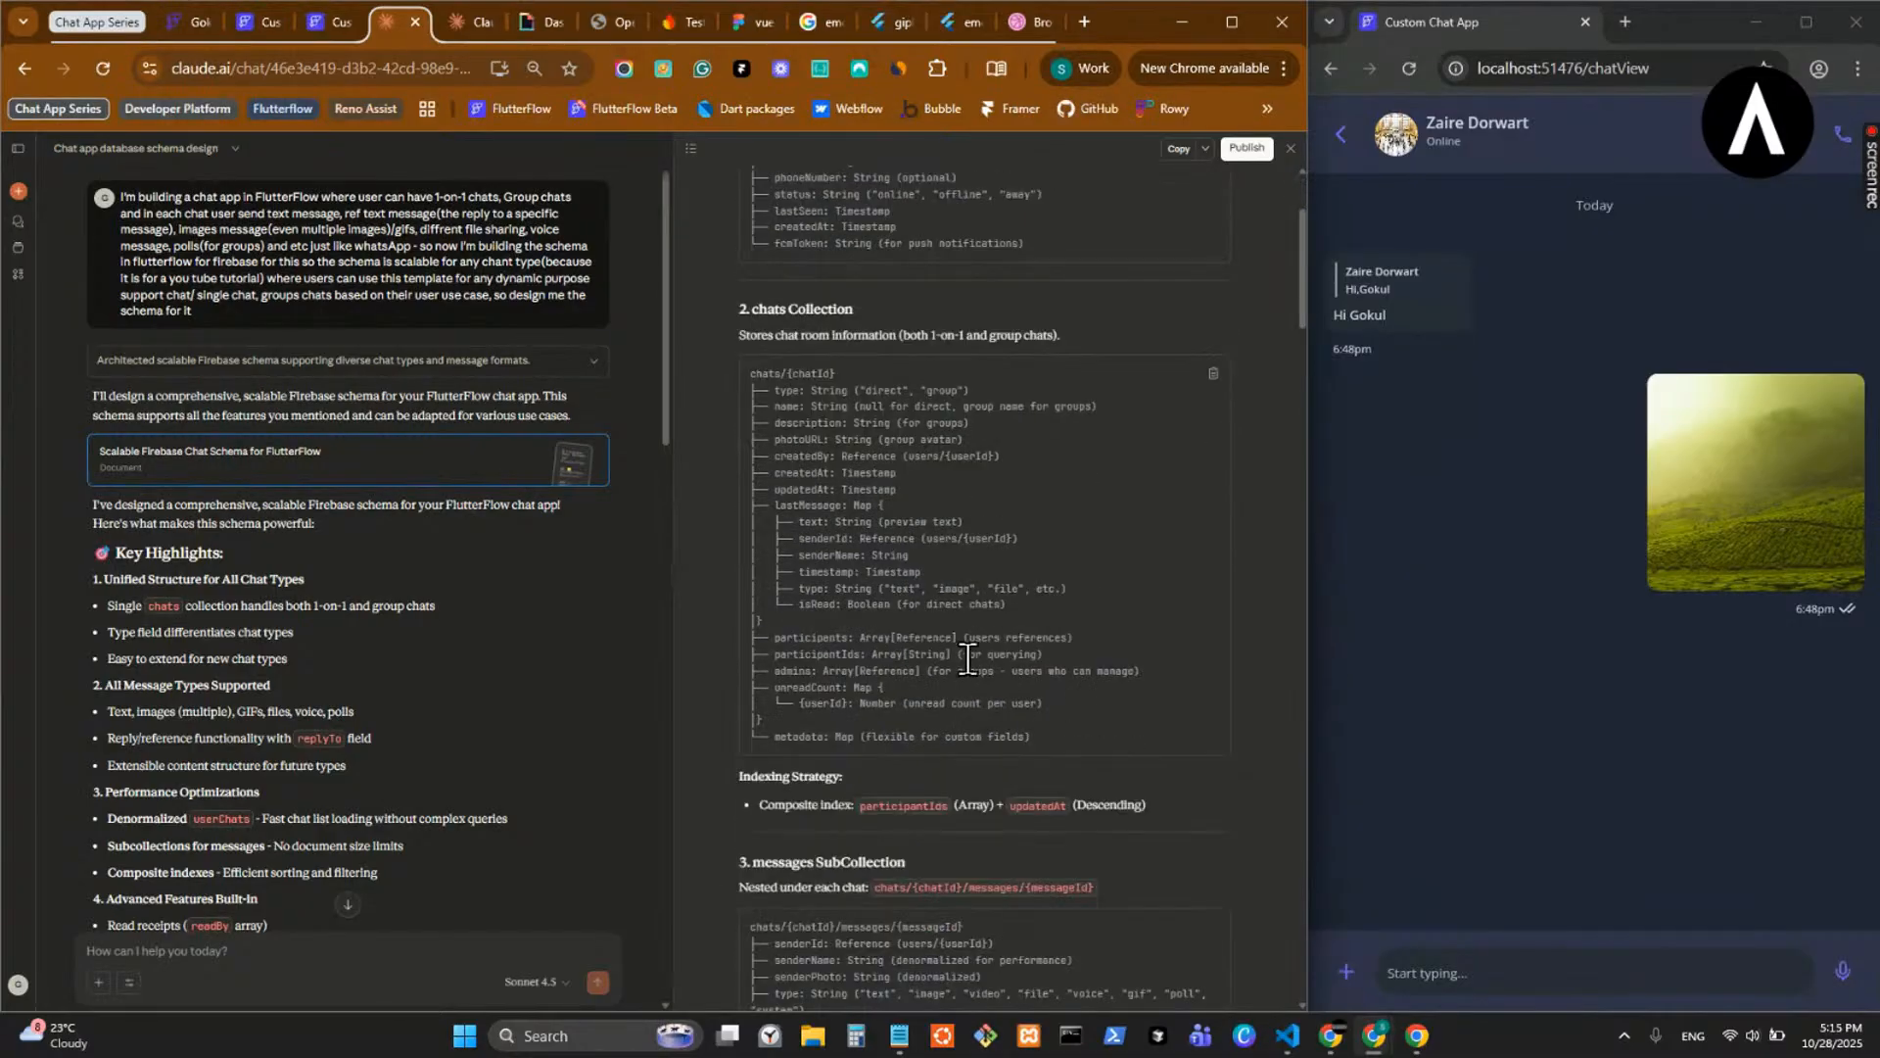
{"action": "scroll", "coordinate": [968, 654], "scroll_direction": "up", "scroll_amount": 3}
- Check the duplicate "Chat app database schema design" chat and reopen the schema document in the answered one
{"action": "left_click", "coordinate": [17, 148]}
{"action": "left_click", "coordinate": [95, 672]}
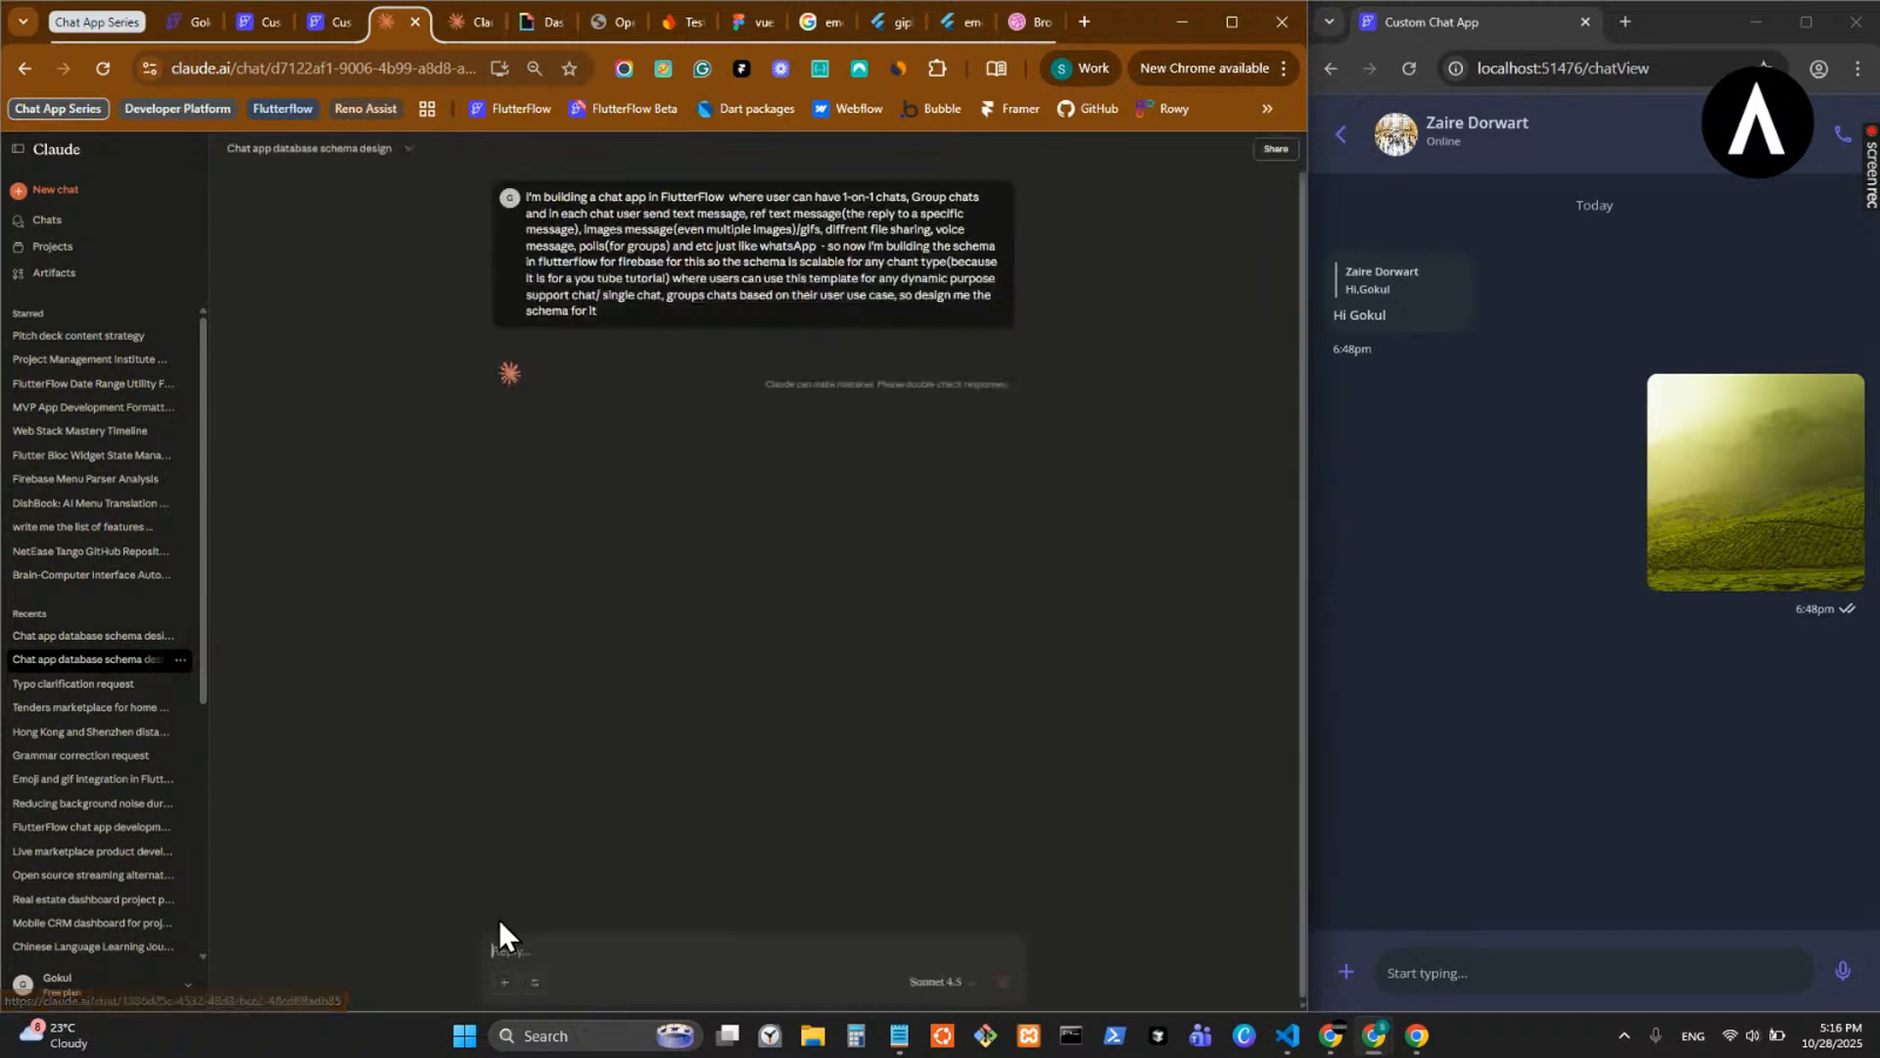
{"action": "left_click", "coordinate": [85, 636]}
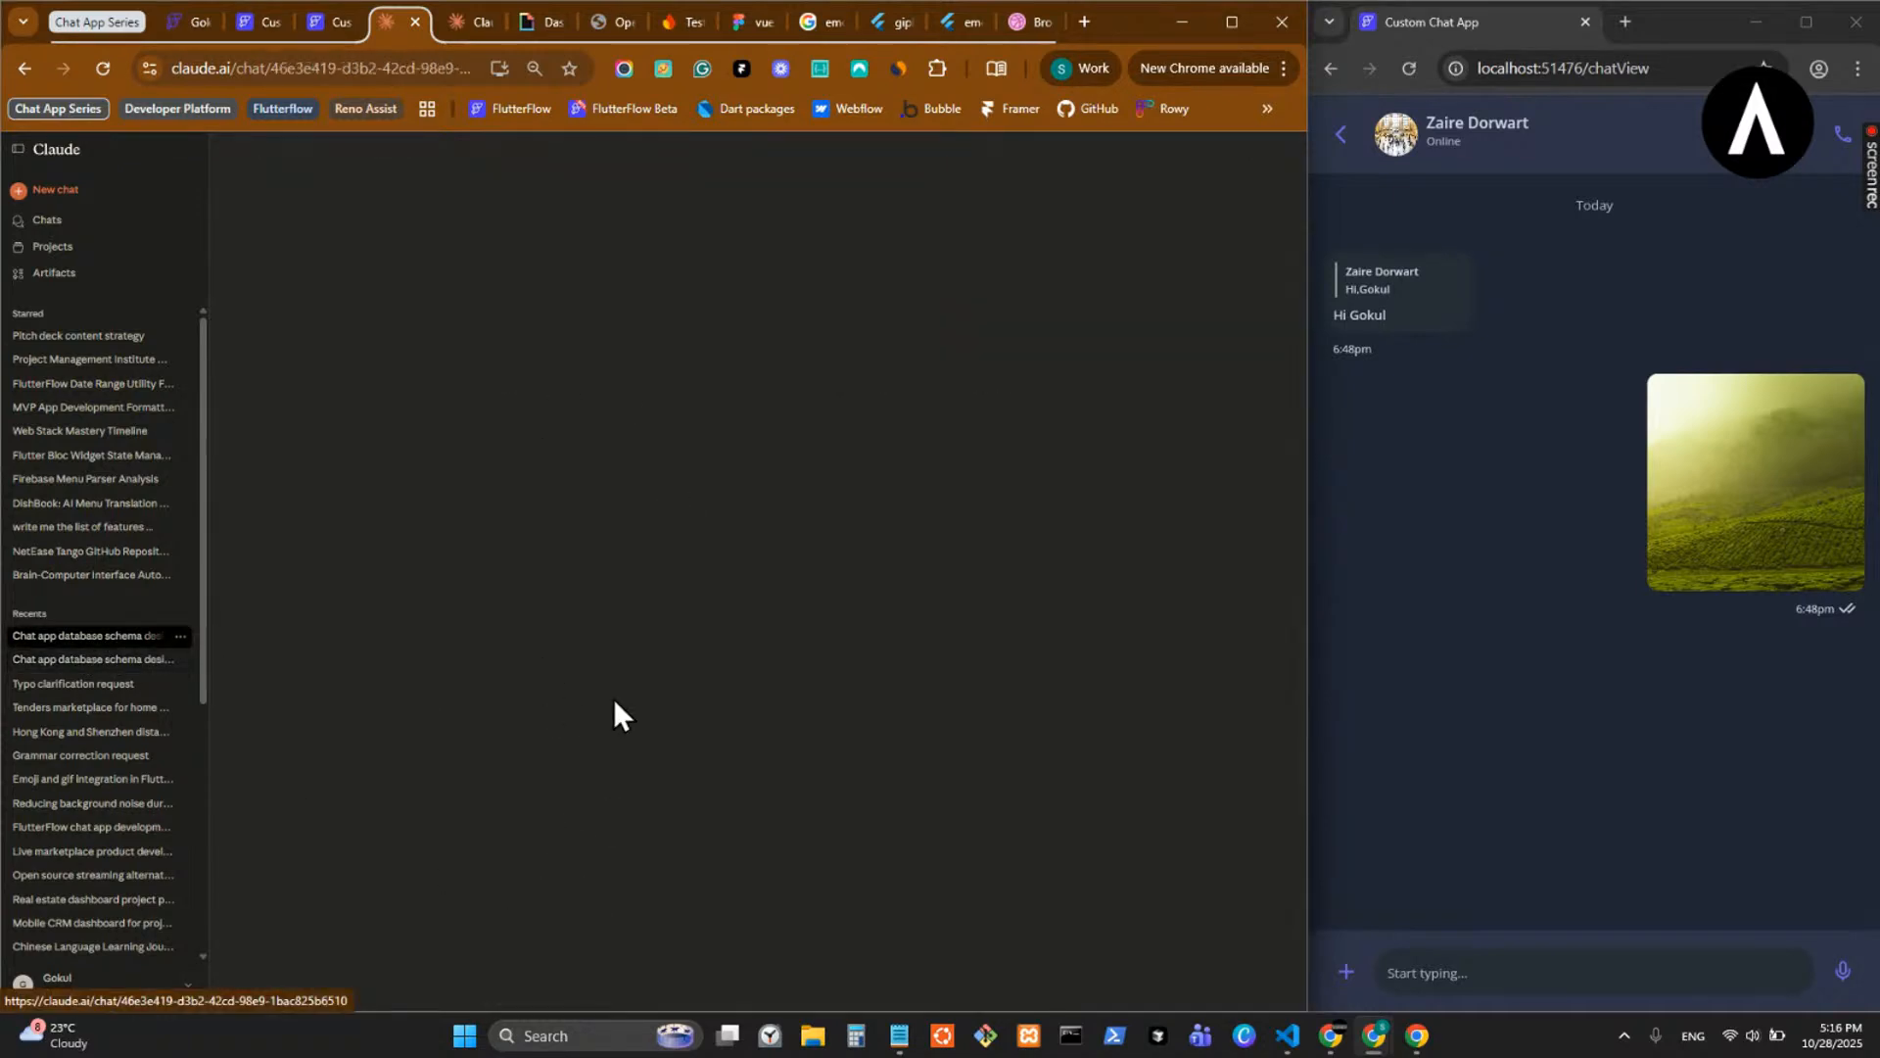
{"action": "left_click", "coordinate": [15, 149]}
{"action": "left_click", "coordinate": [823, 460]}
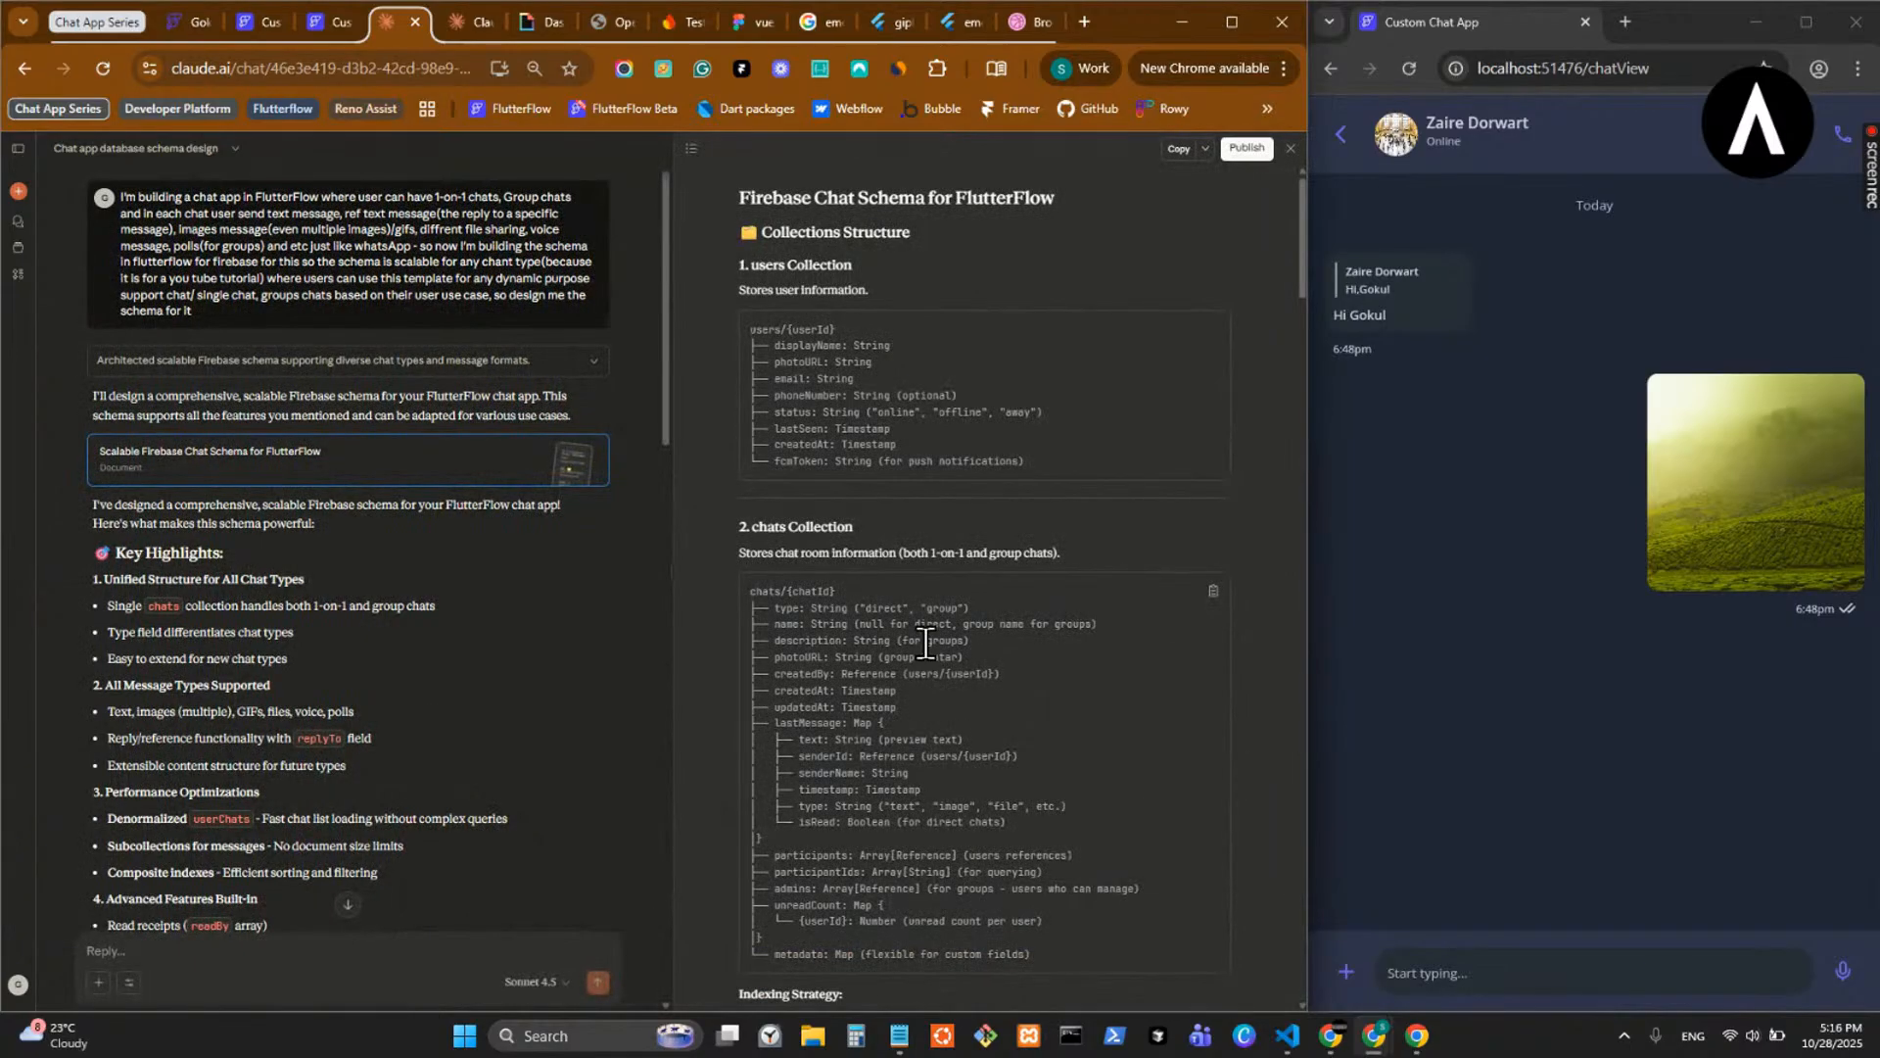
- Read through the chats collection and the messages subcollection fields in the schema document
{"action": "scroll", "coordinate": [924, 643], "scroll_direction": "down", "scroll_amount": 1}
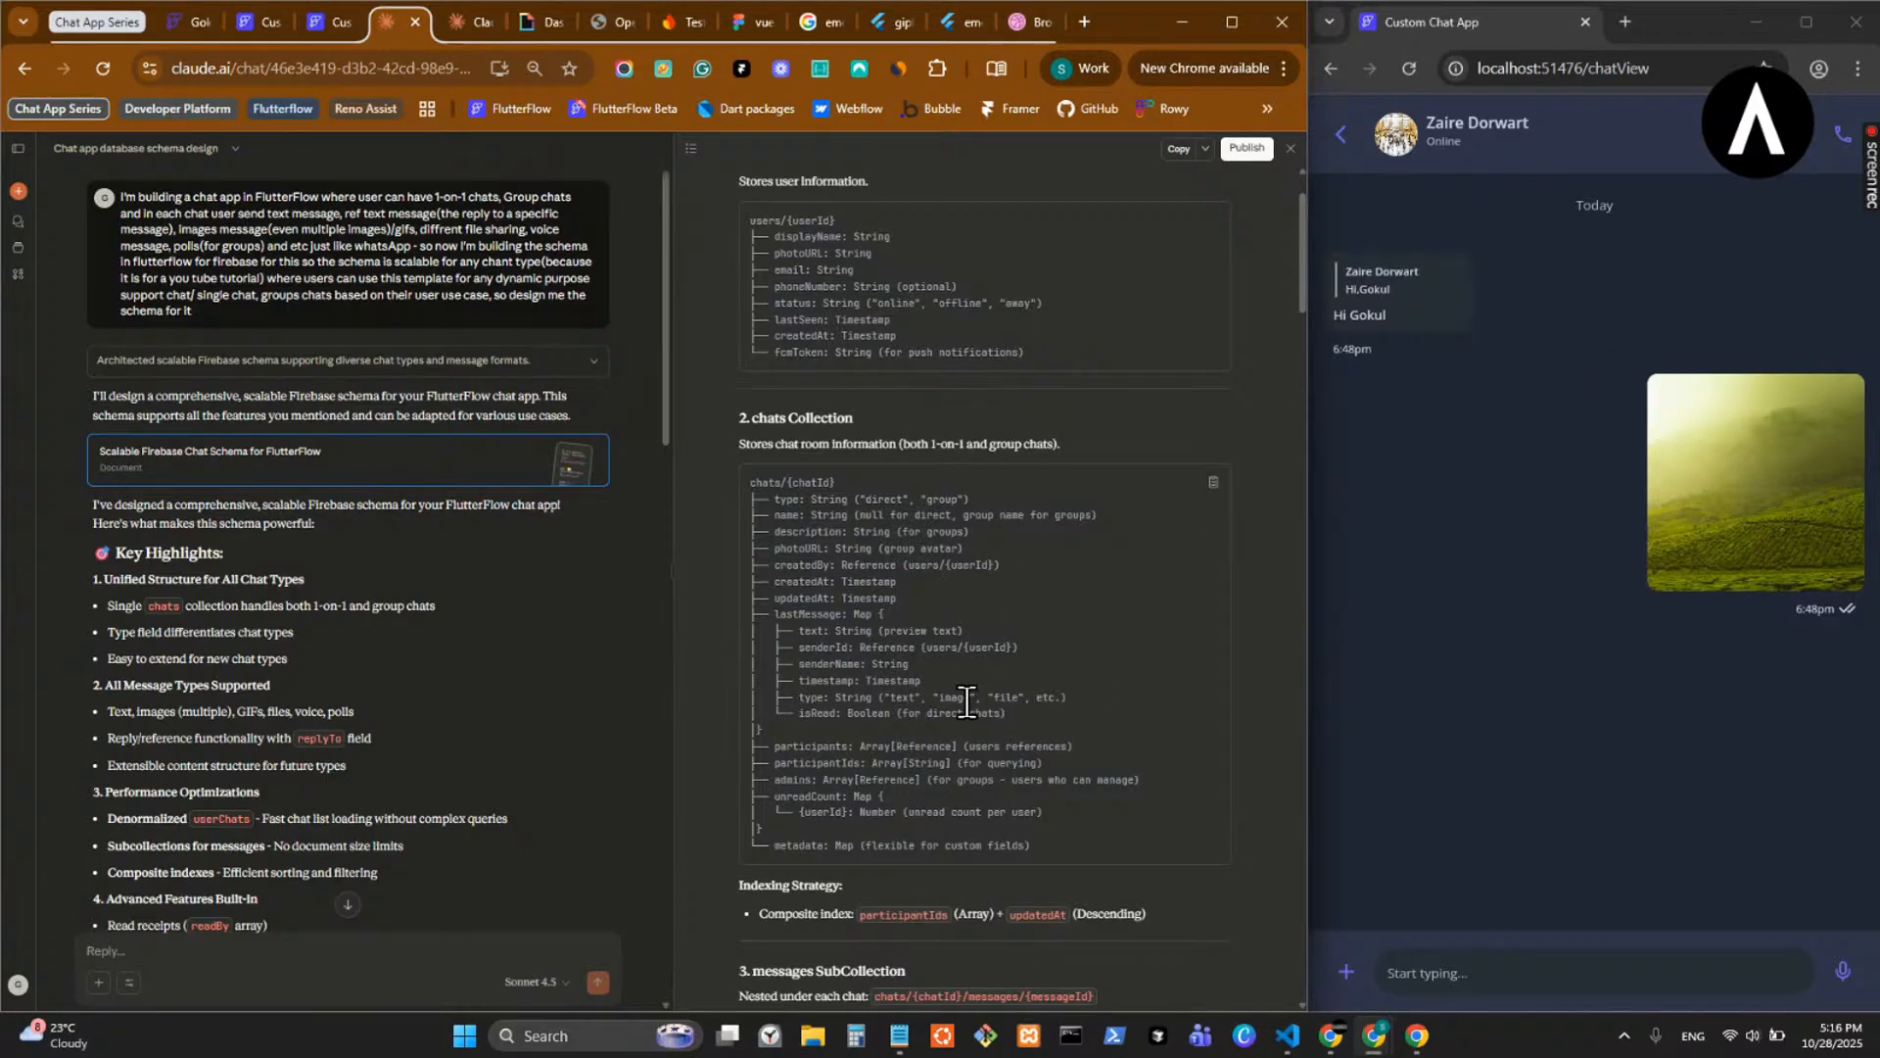
{"action": "scroll", "coordinate": [925, 725], "scroll_direction": "down", "scroll_amount": 5}
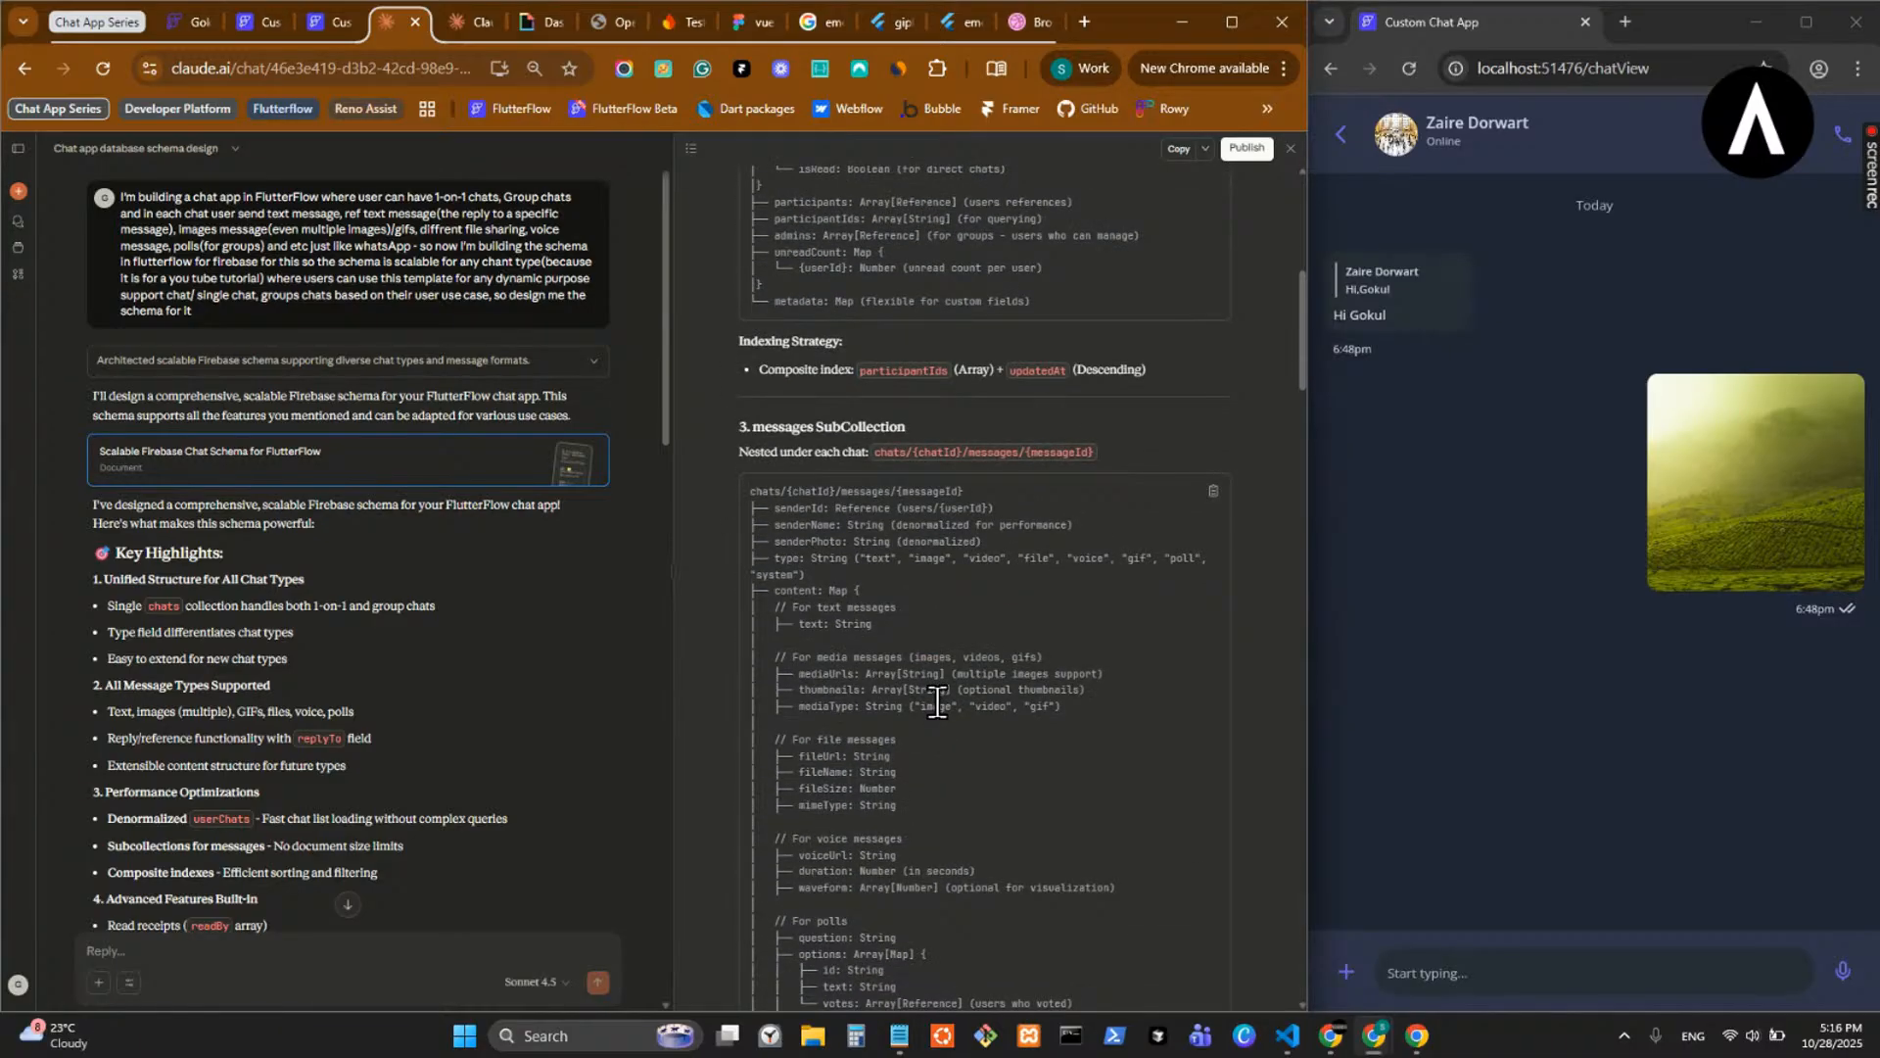
{"action": "scroll", "coordinate": [937, 701], "scroll_direction": "down", "scroll_amount": 5}
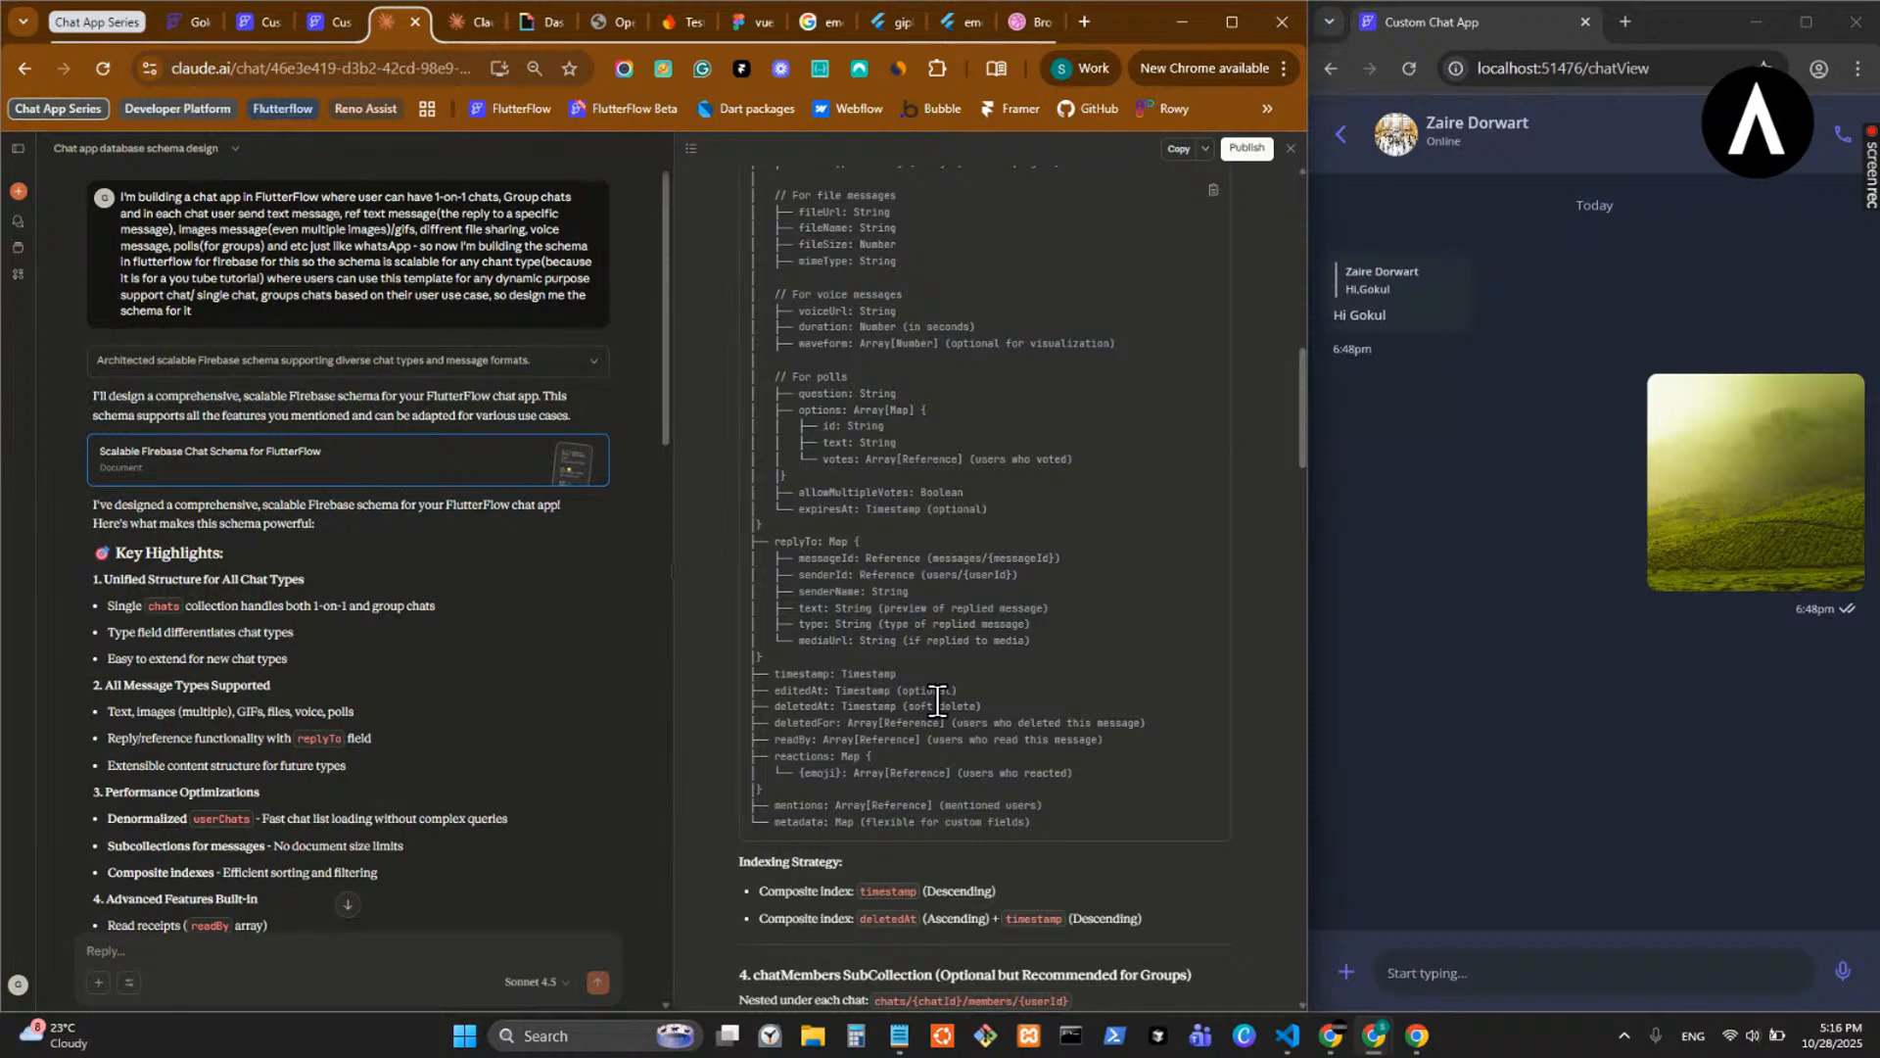
- Move the Claude schema chat into the design references window and widen that window beside the main browser
{"action": "left_click_drag", "start_coordinate": [384, 17], "coordinate": [432, 44]}
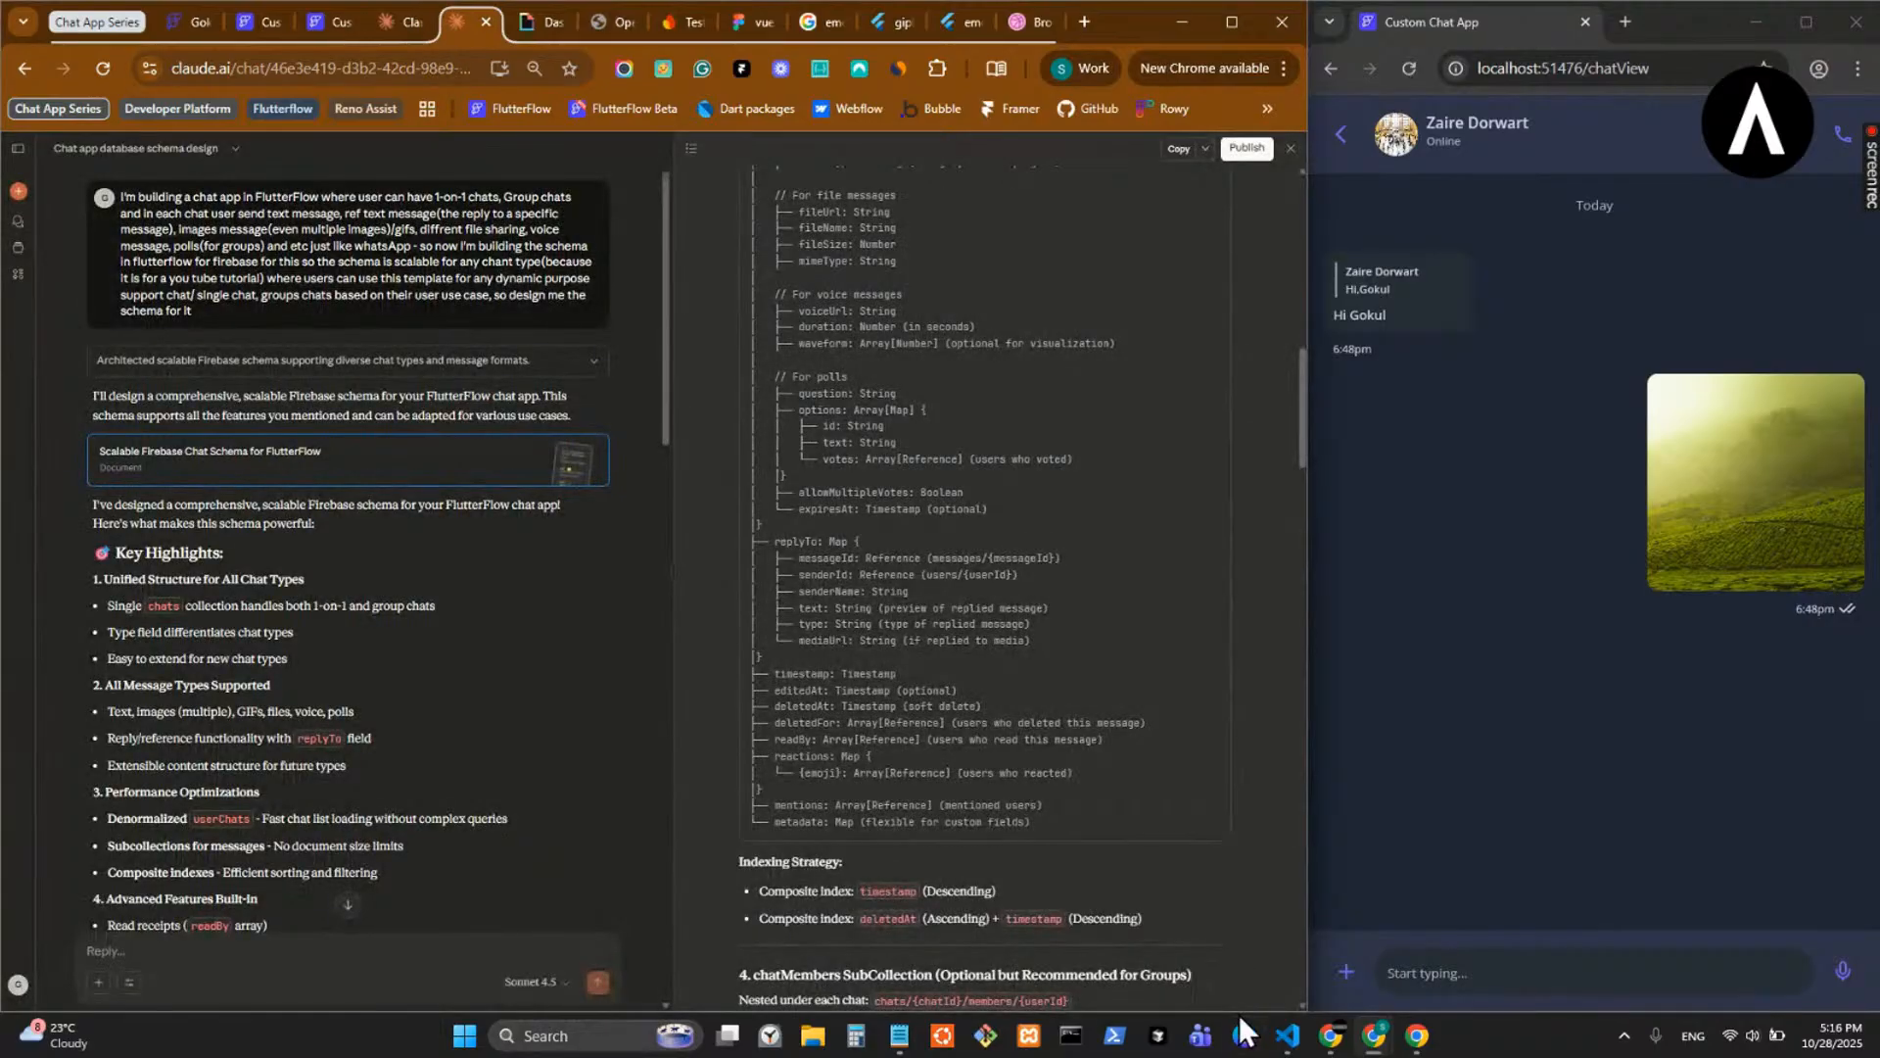
{"action": "mouse_move", "coordinate": [1374, 1034]}
{"action": "left_click", "coordinate": [1300, 978]}
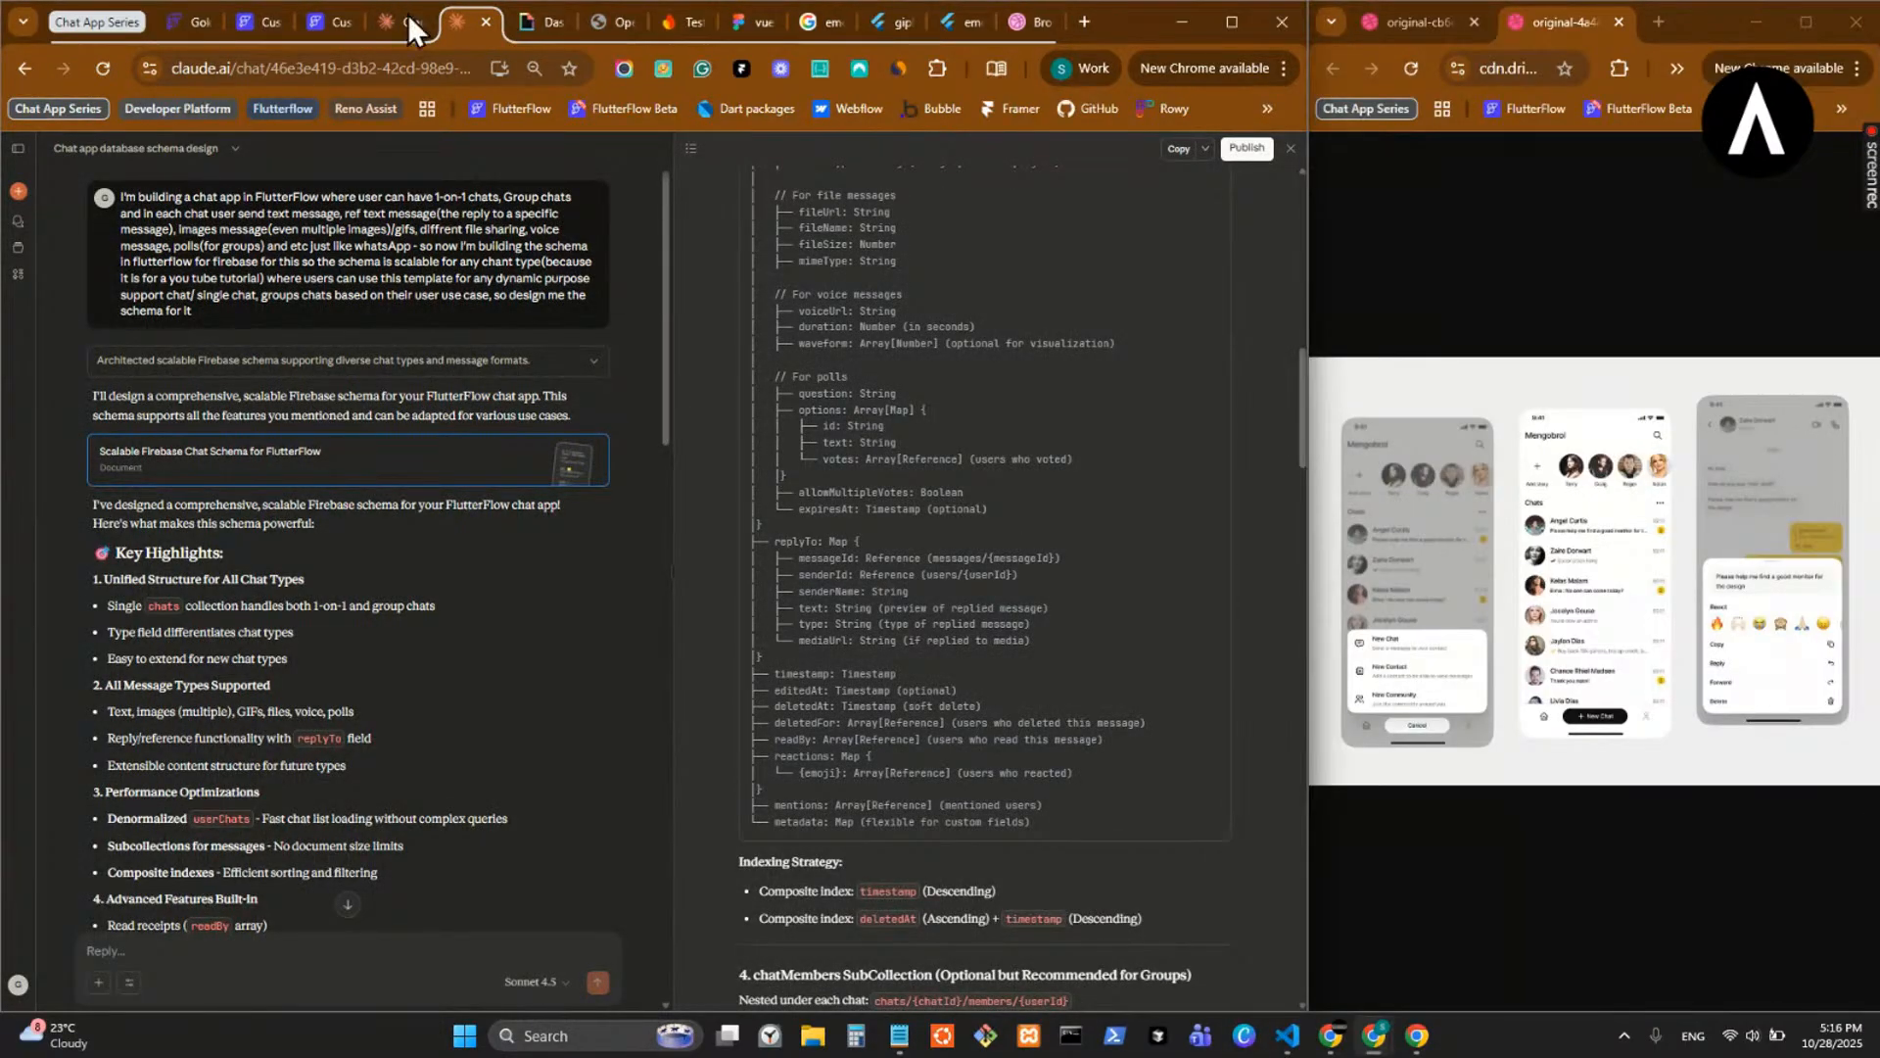
{"action": "left_click_drag", "start_coordinate": [463, 22], "coordinate": [1596, 8]}
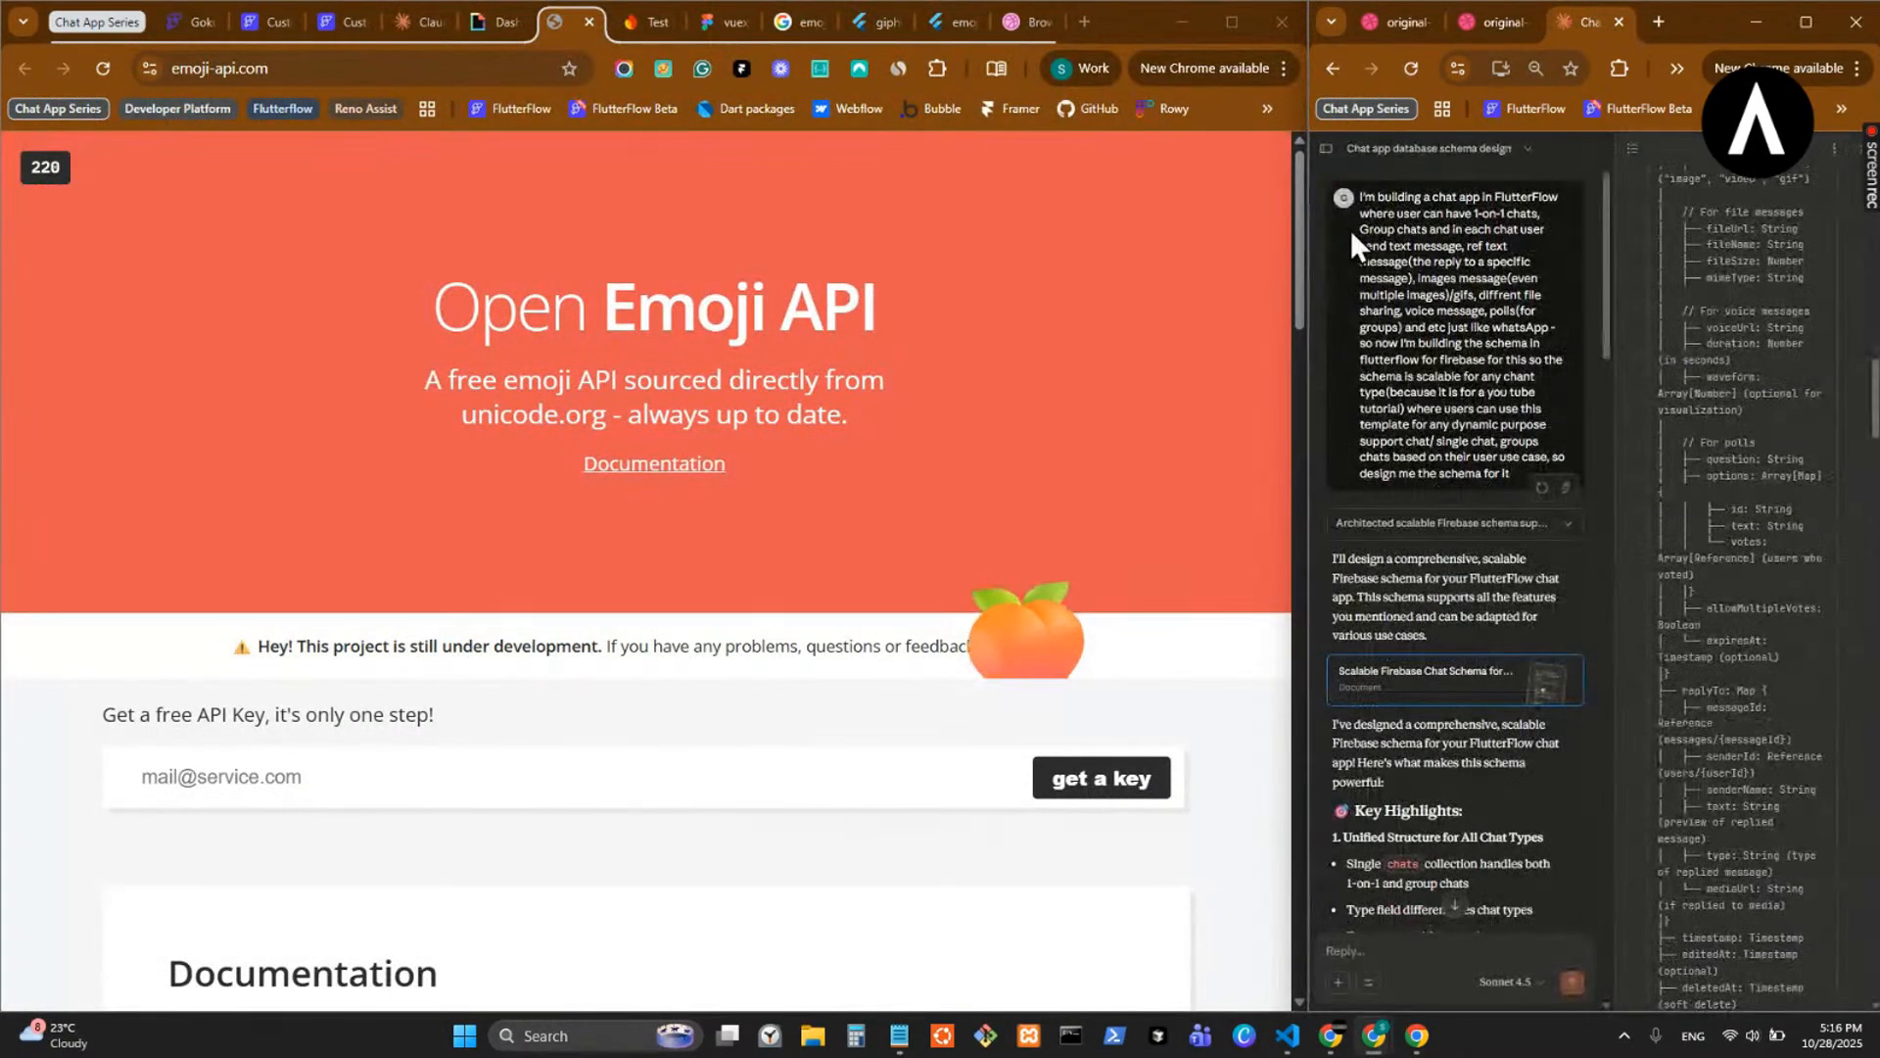
{"action": "left_click_drag", "start_coordinate": [1311, 237], "coordinate": [1023, 268]}
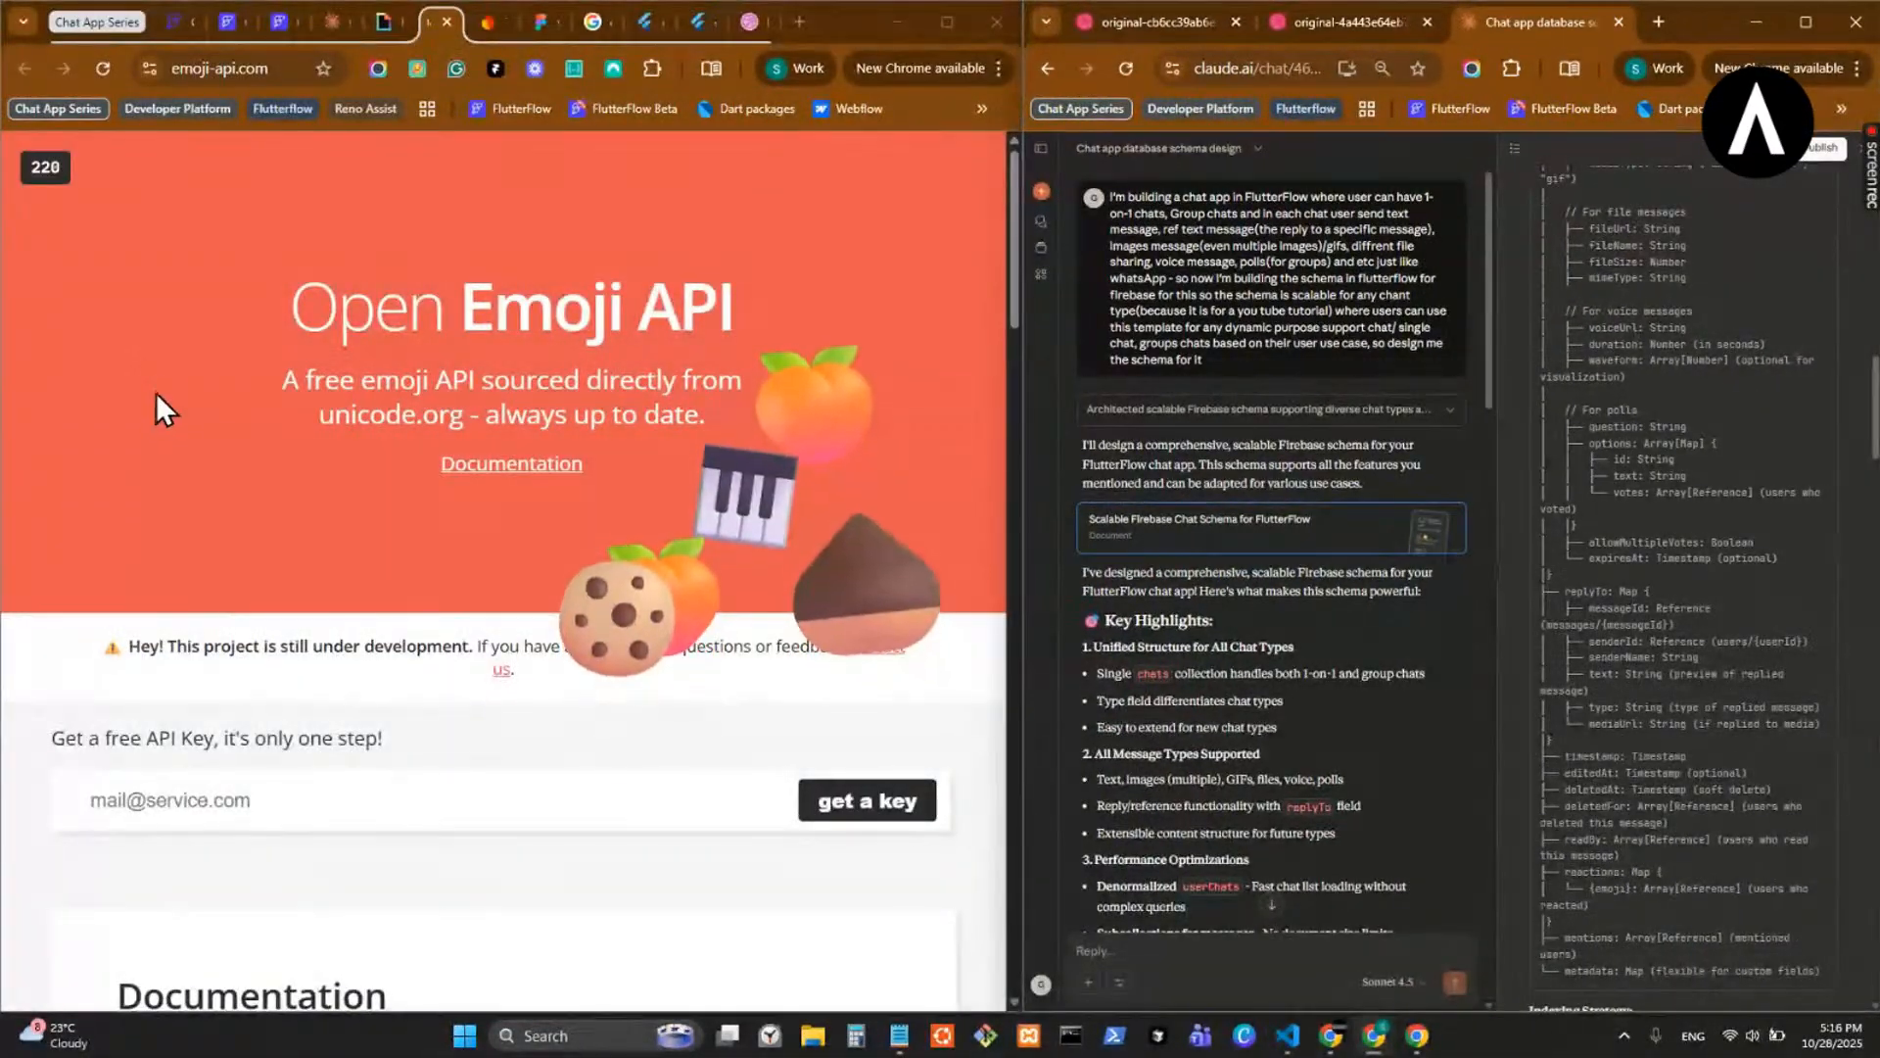
- Open the chats collection schema in the Custom Chat App project's Firestore settings in FlutterFlow
{"action": "left_click", "coordinate": [178, 19]}
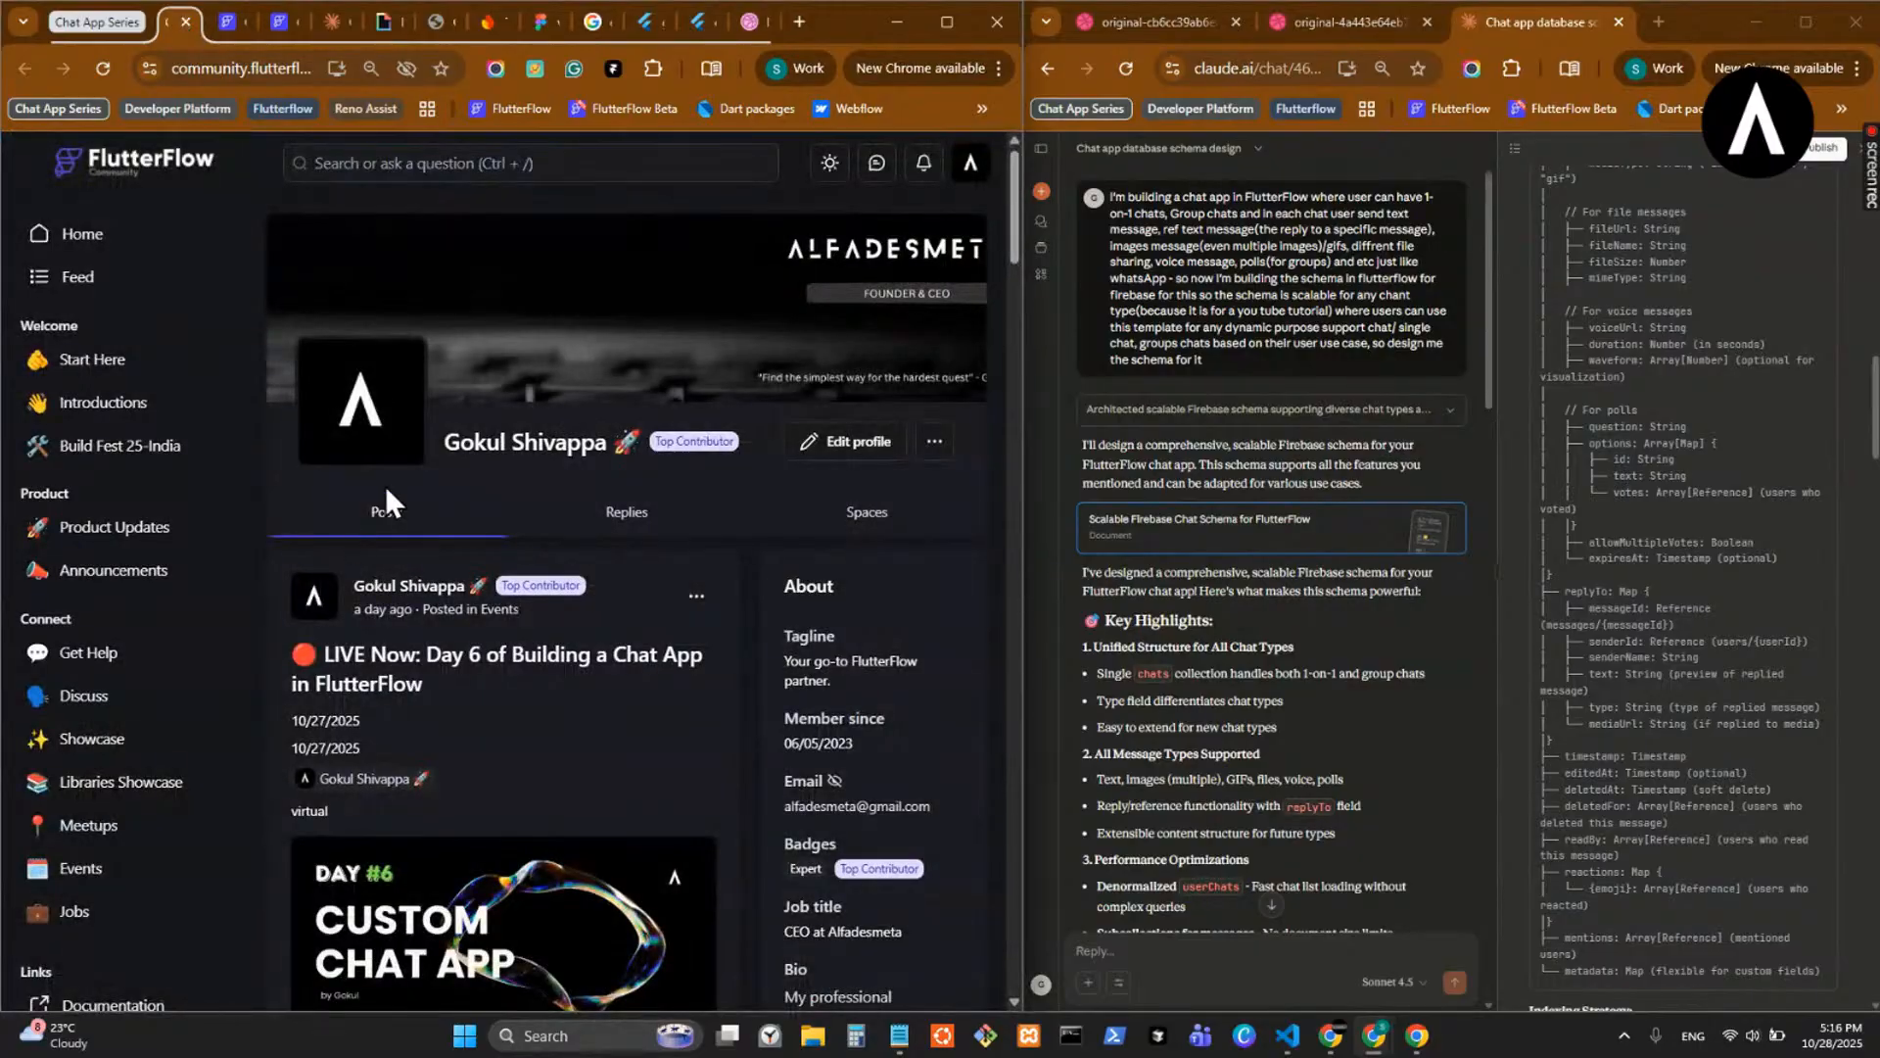
{"action": "left_click", "coordinate": [226, 22]}
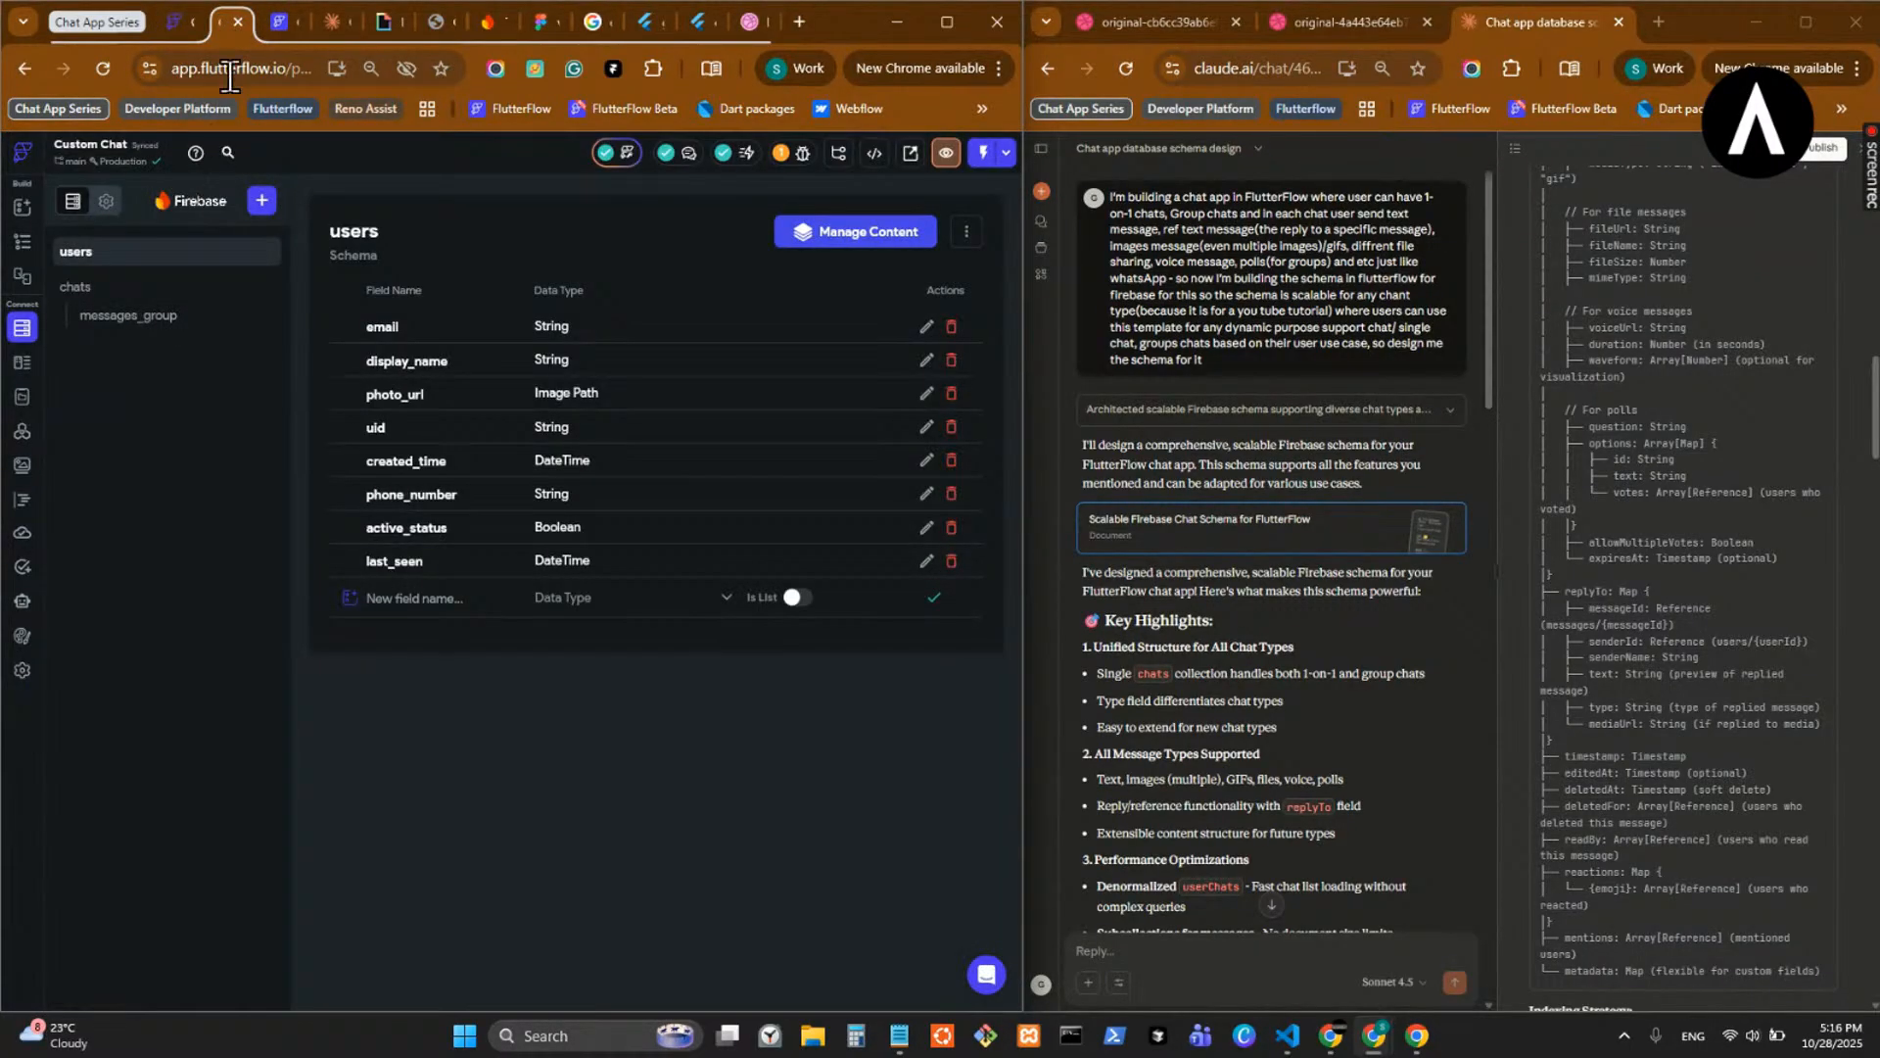
{"action": "left_click", "coordinate": [285, 21]}
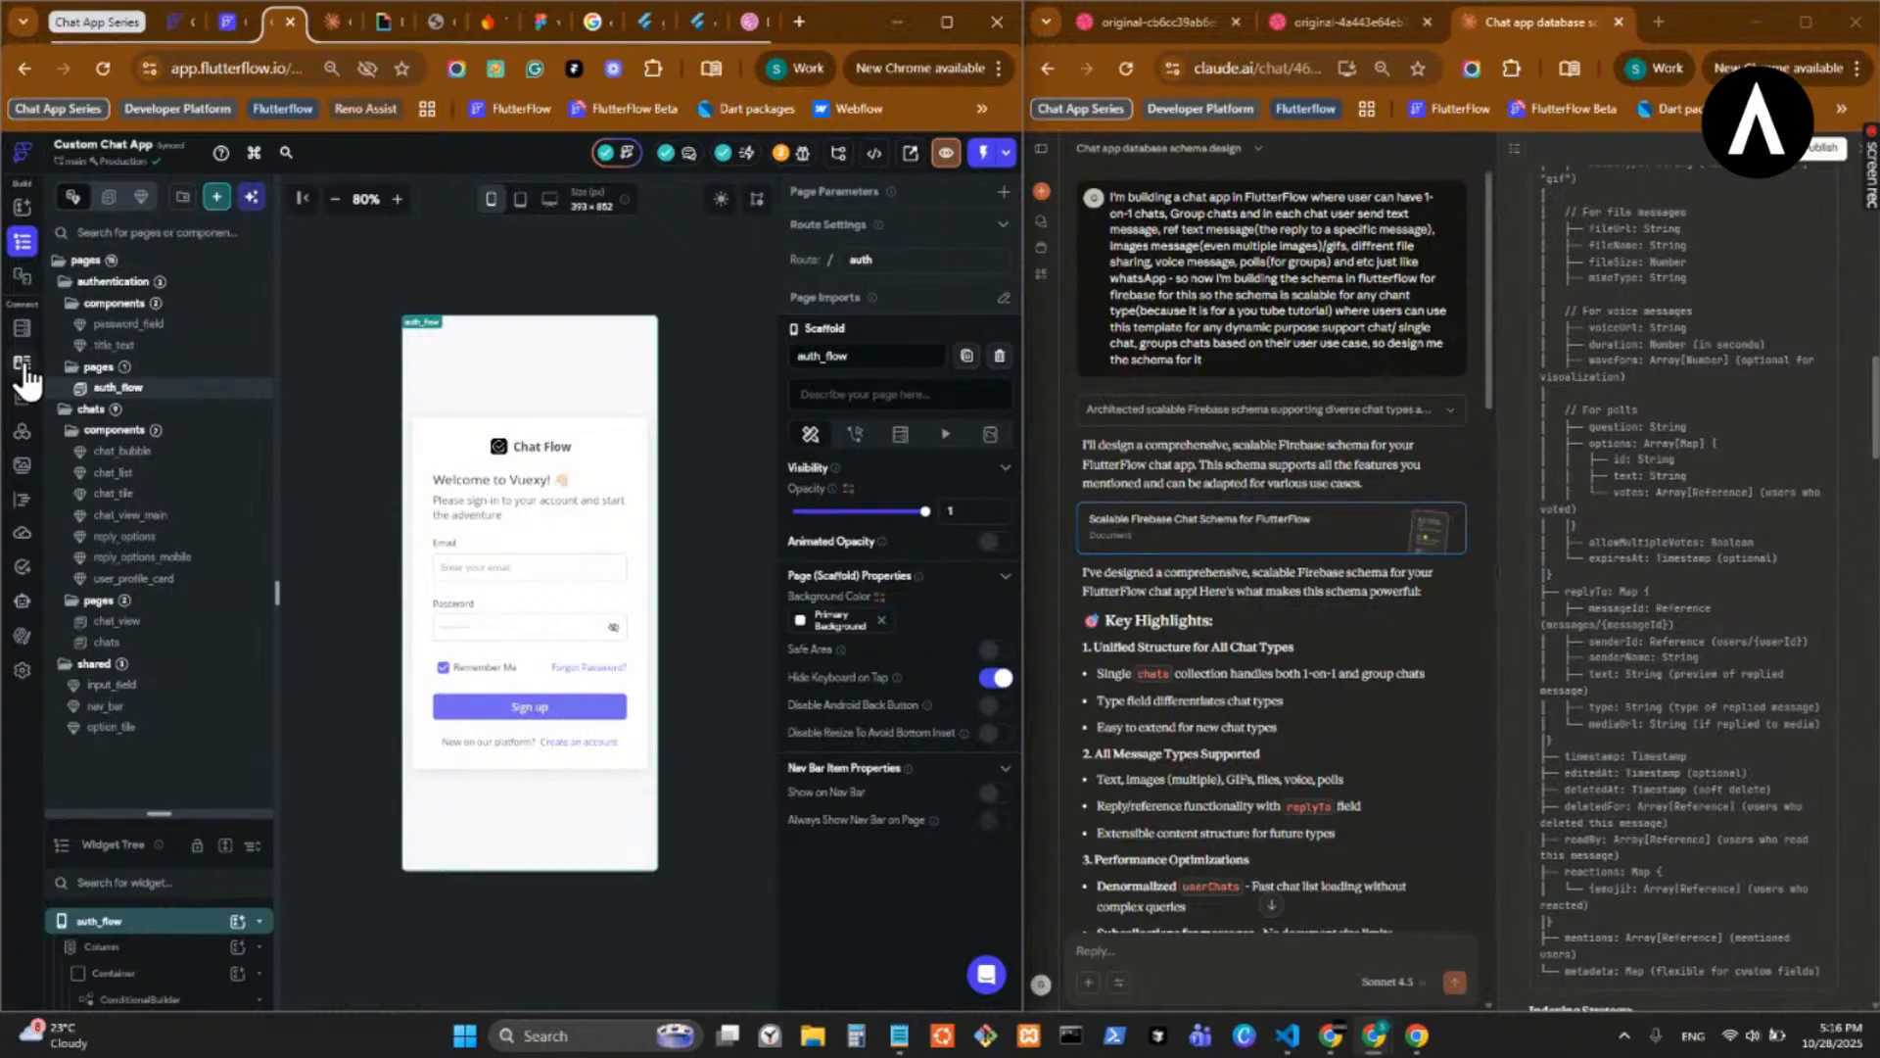
{"action": "left_click", "coordinate": [21, 328]}
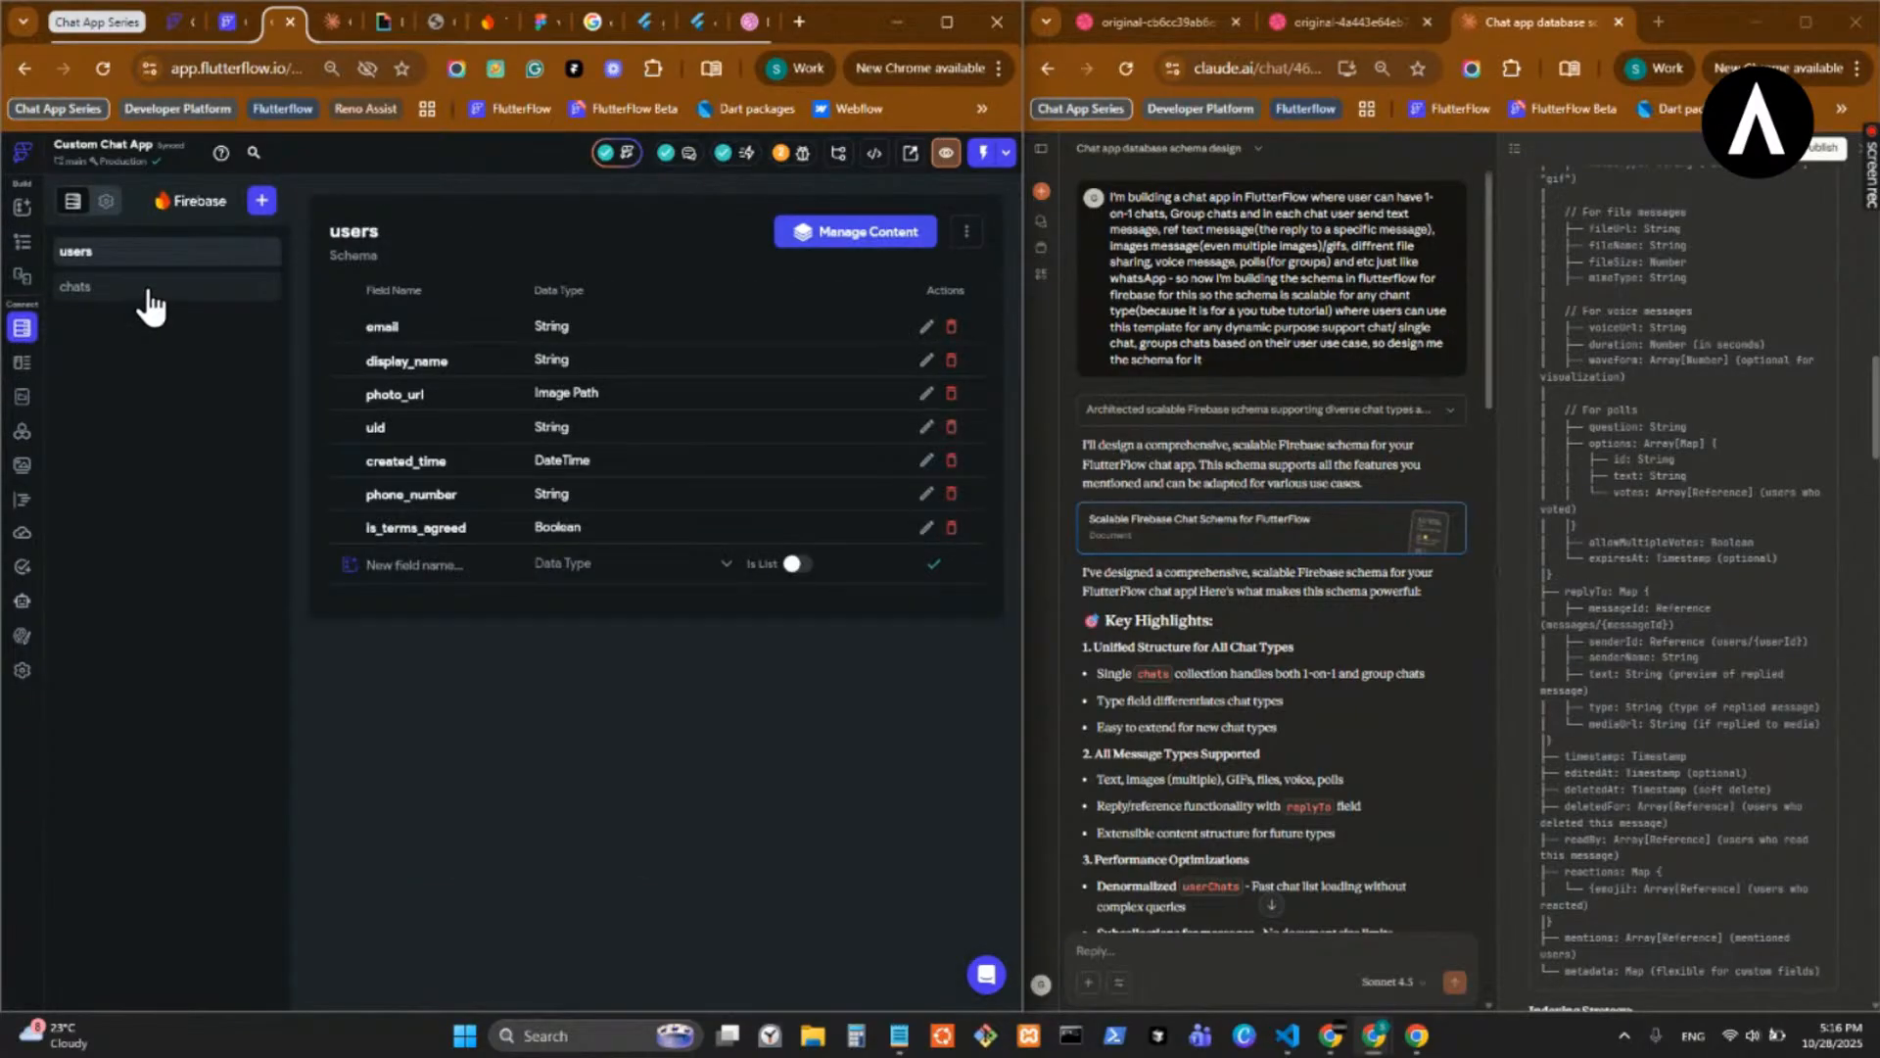
{"action": "left_click", "coordinate": [147, 288]}
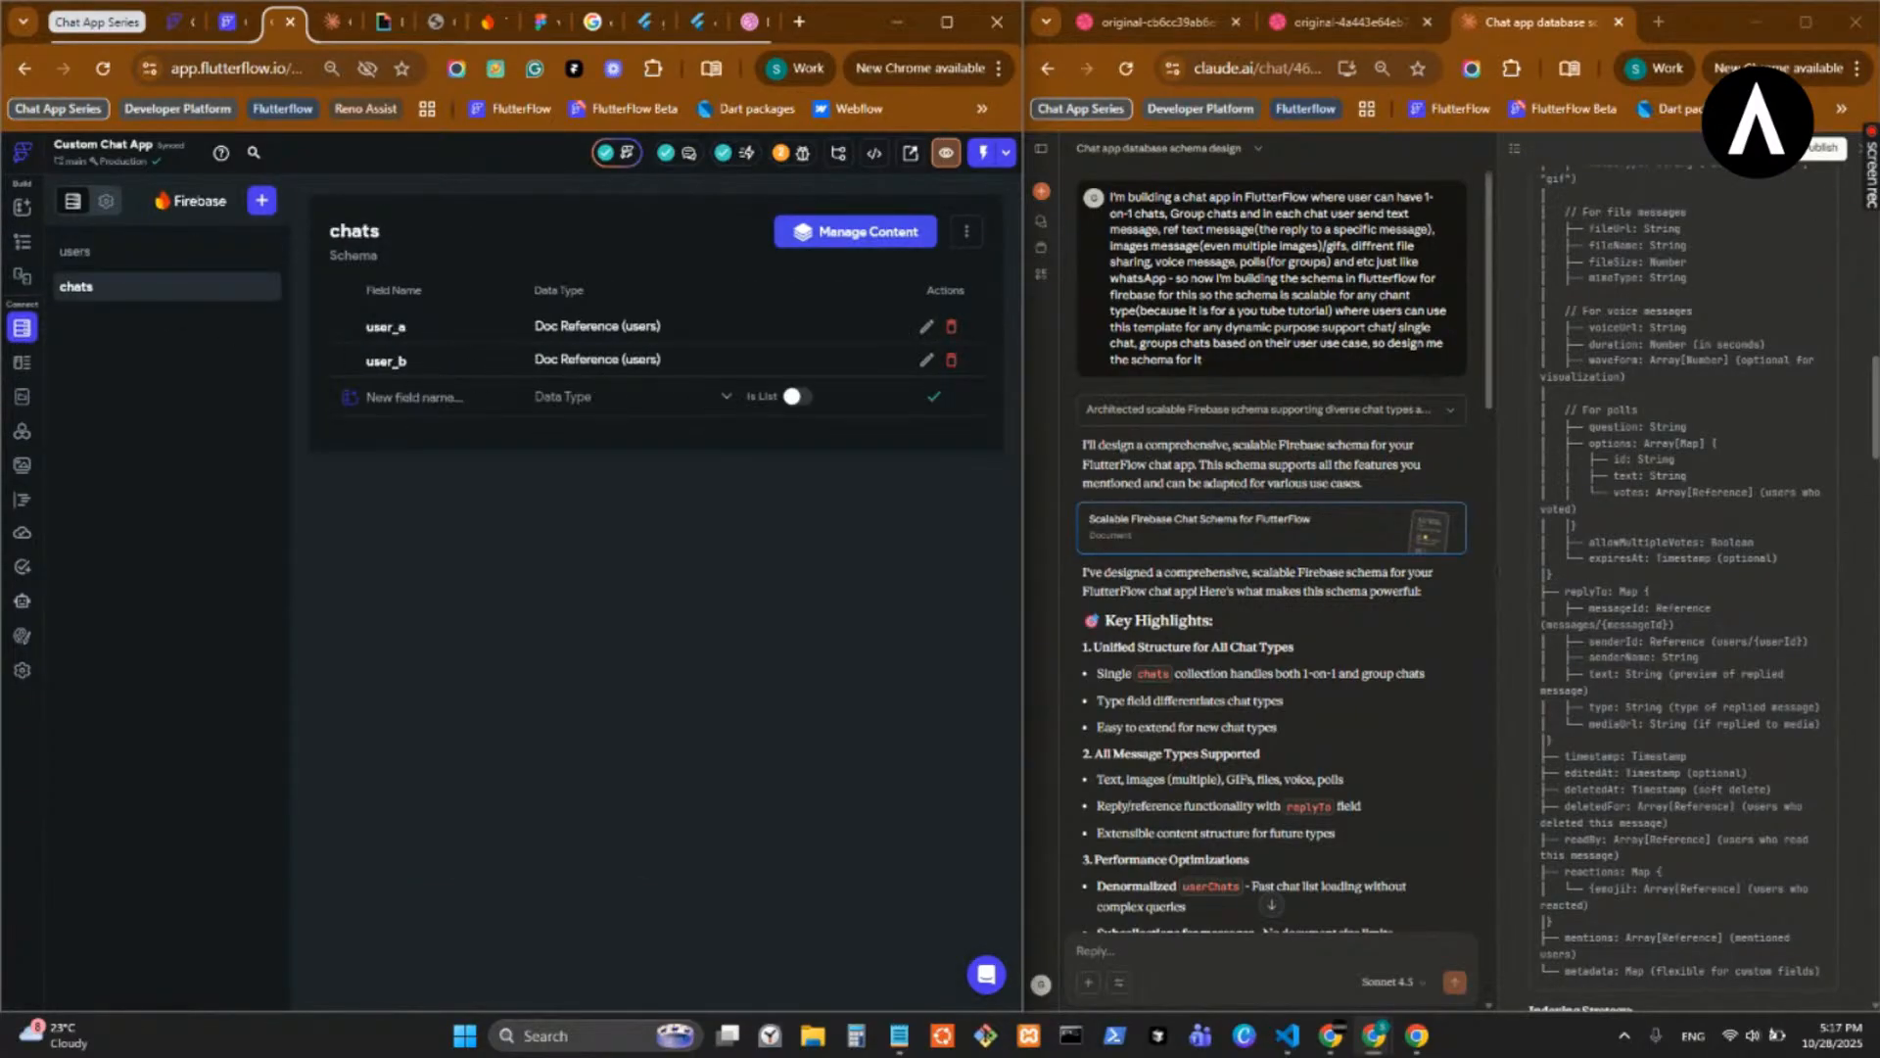
- Examine the proposed chats collection fields and the messages subcollection path beside the project's existing chats schema
{"action": "scroll", "coordinate": [1724, 523], "scroll_direction": "up", "scroll_amount": 7}
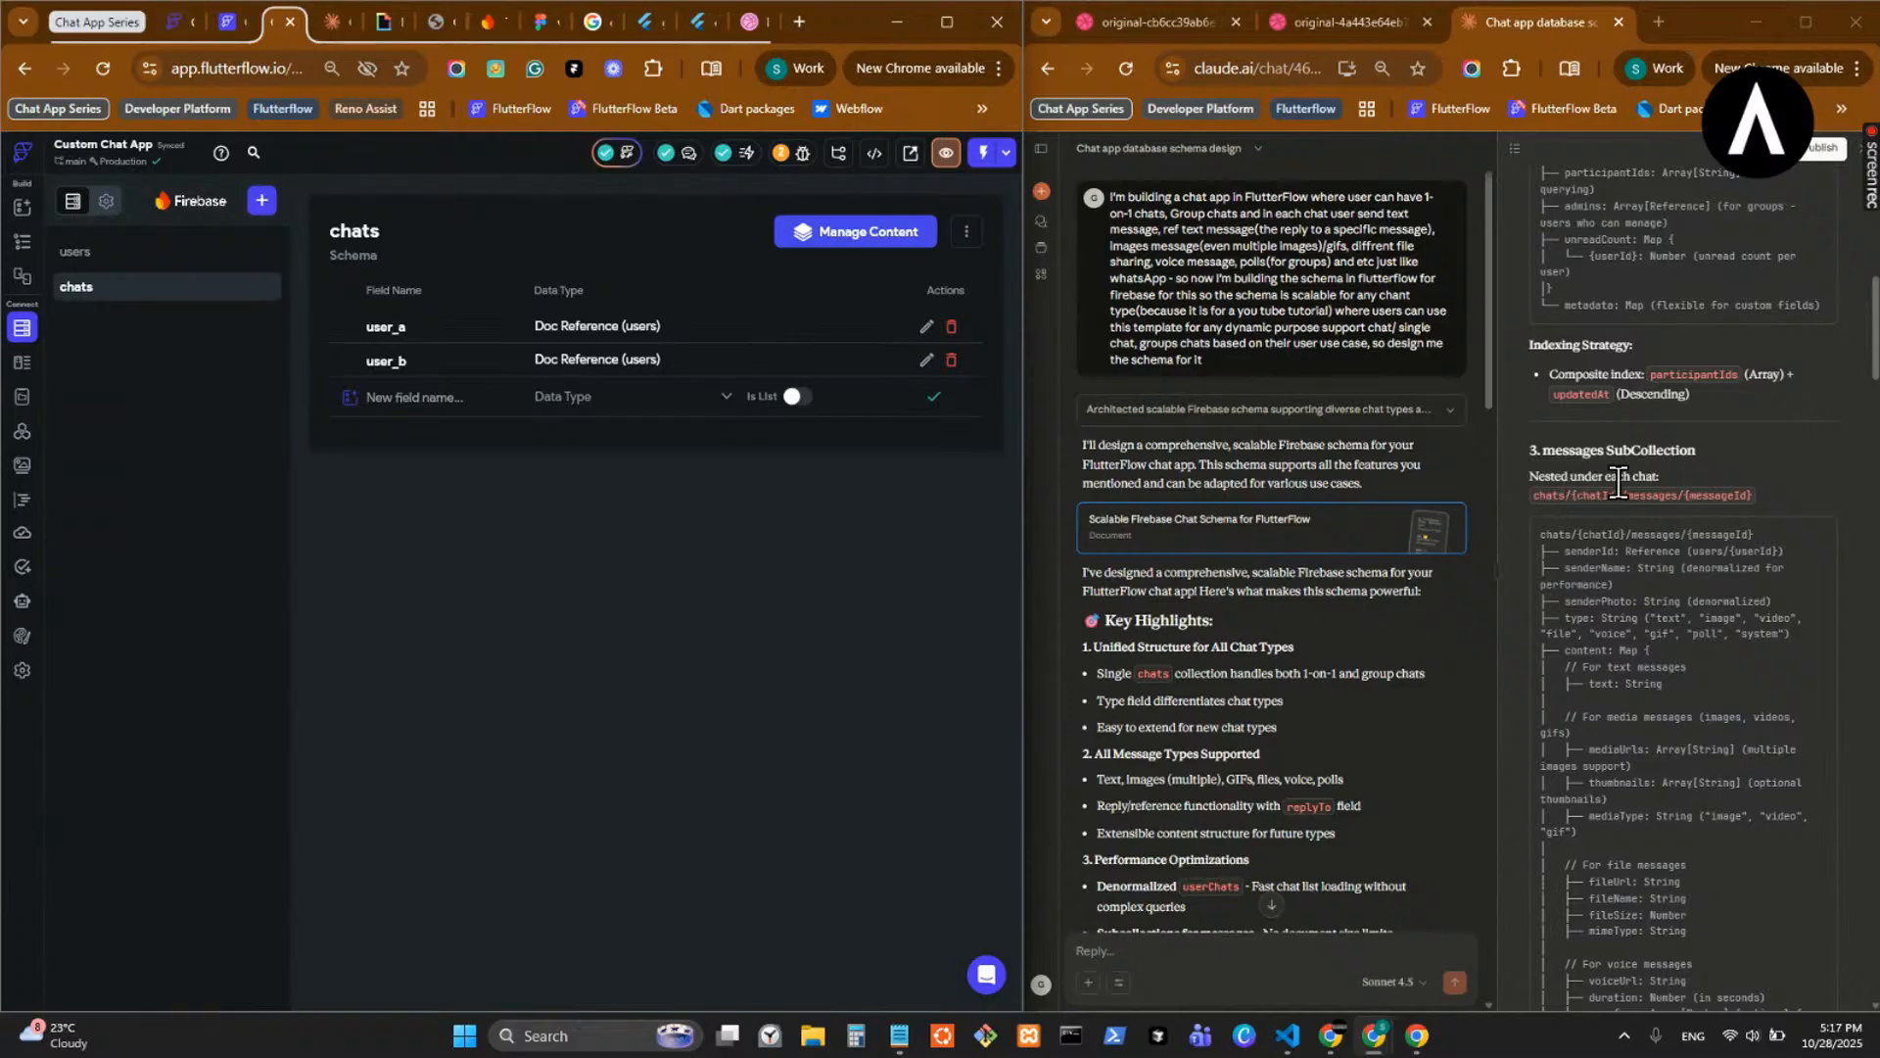
{"action": "scroll", "coordinate": [1631, 490], "scroll_direction": "up", "scroll_amount": 10}
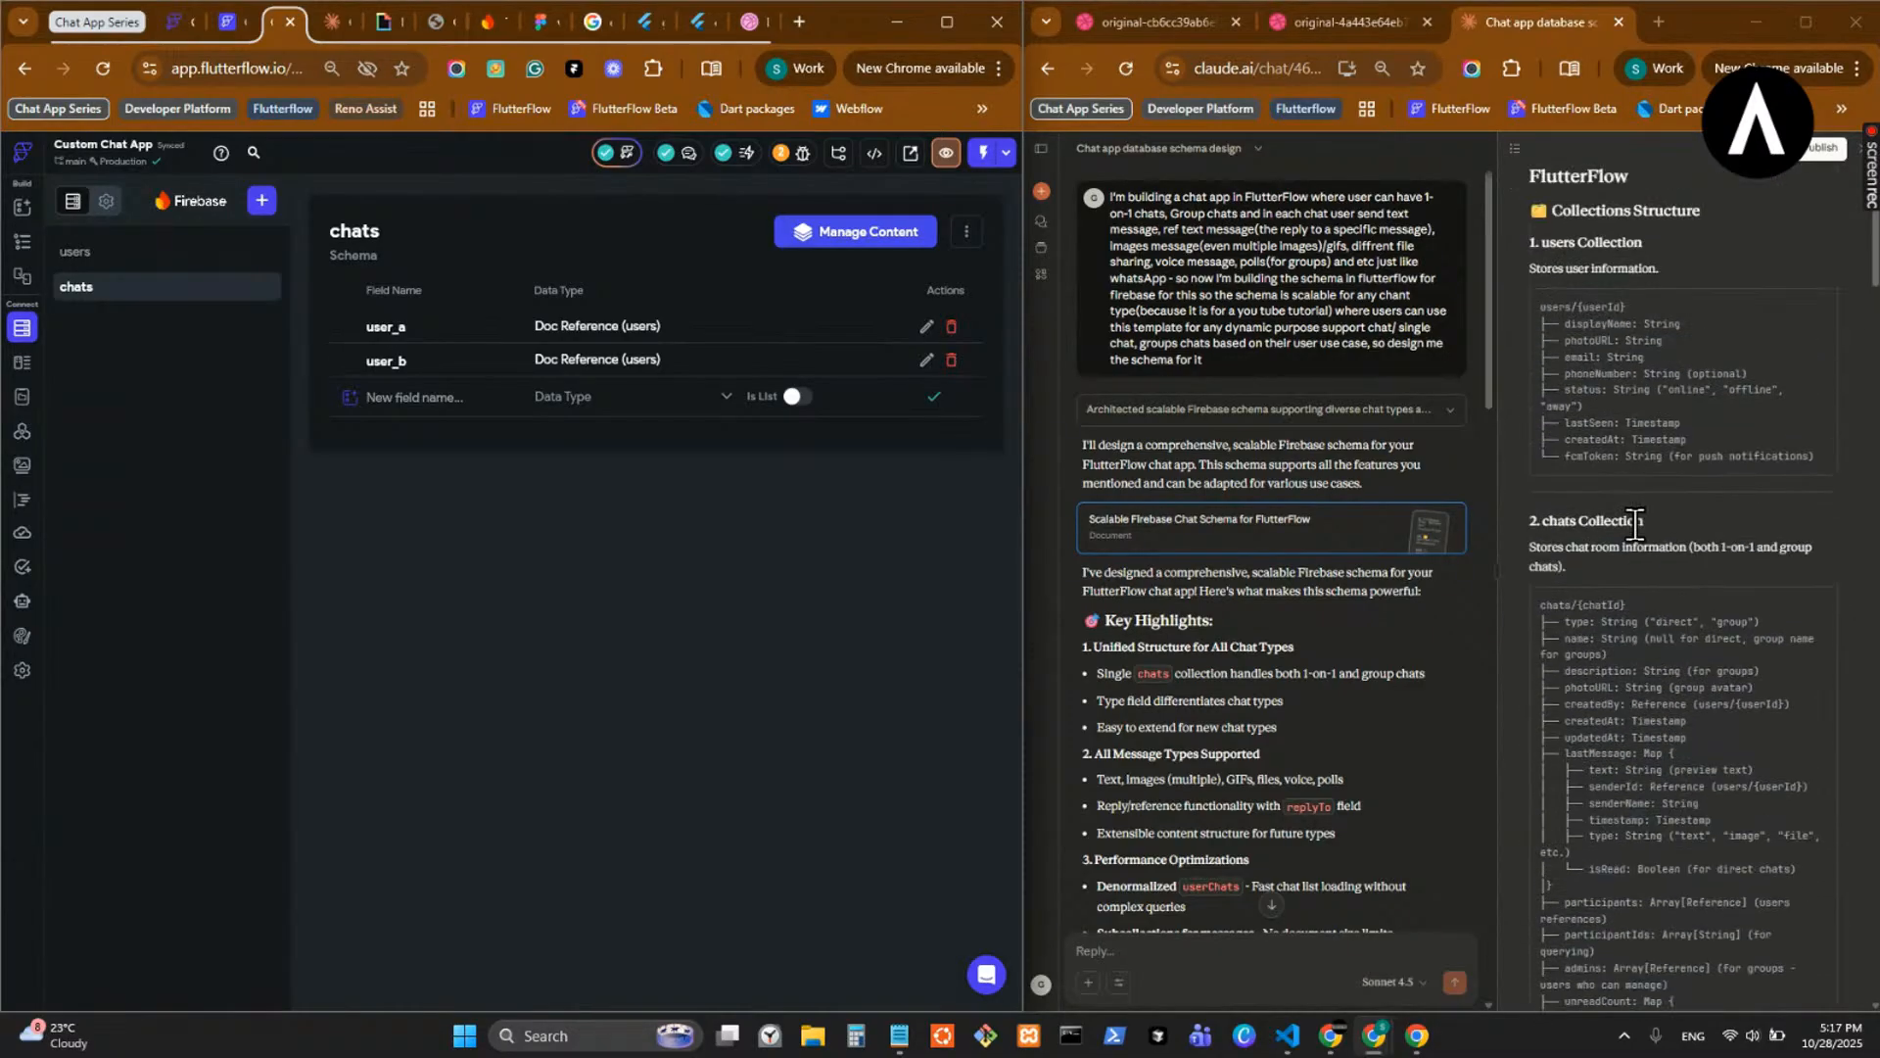
{"action": "scroll", "coordinate": [1611, 641], "scroll_direction": "down", "scroll_amount": 1}
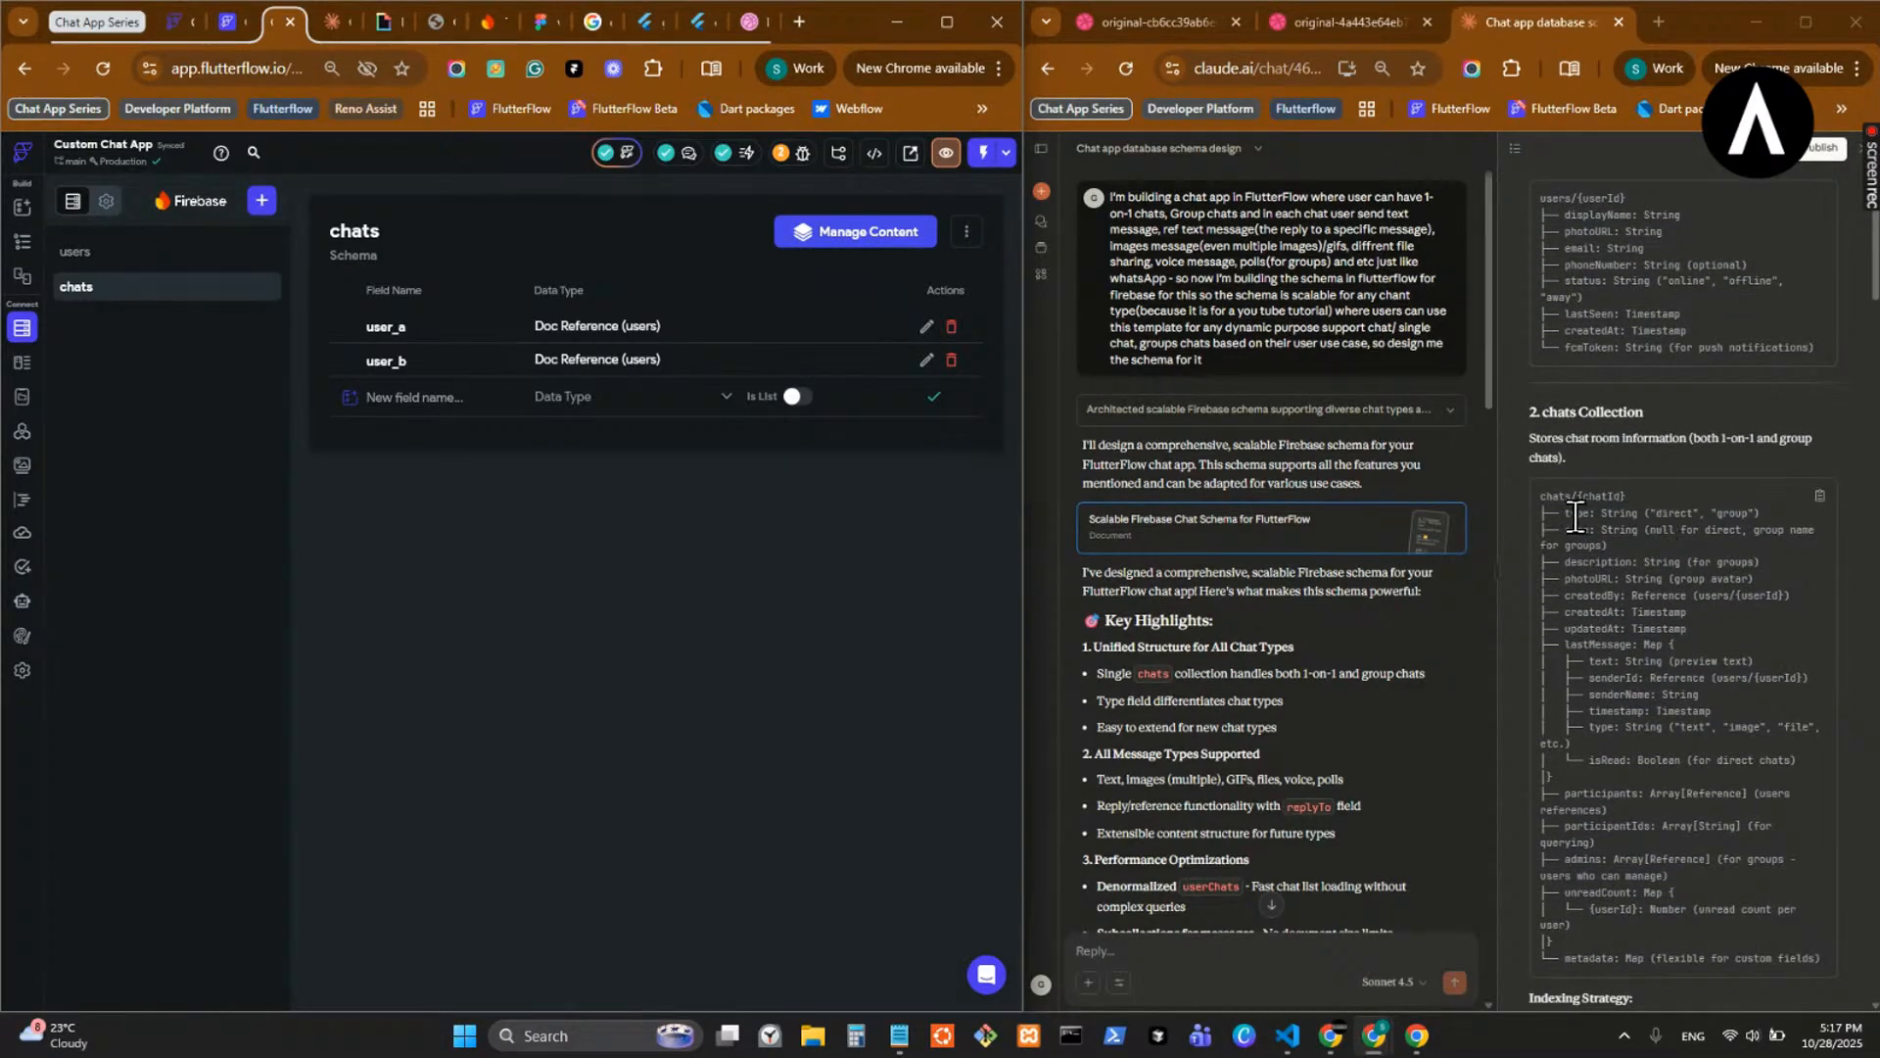
{"action": "left_click_drag", "start_coordinate": [1565, 530], "coordinate": [1628, 530]}
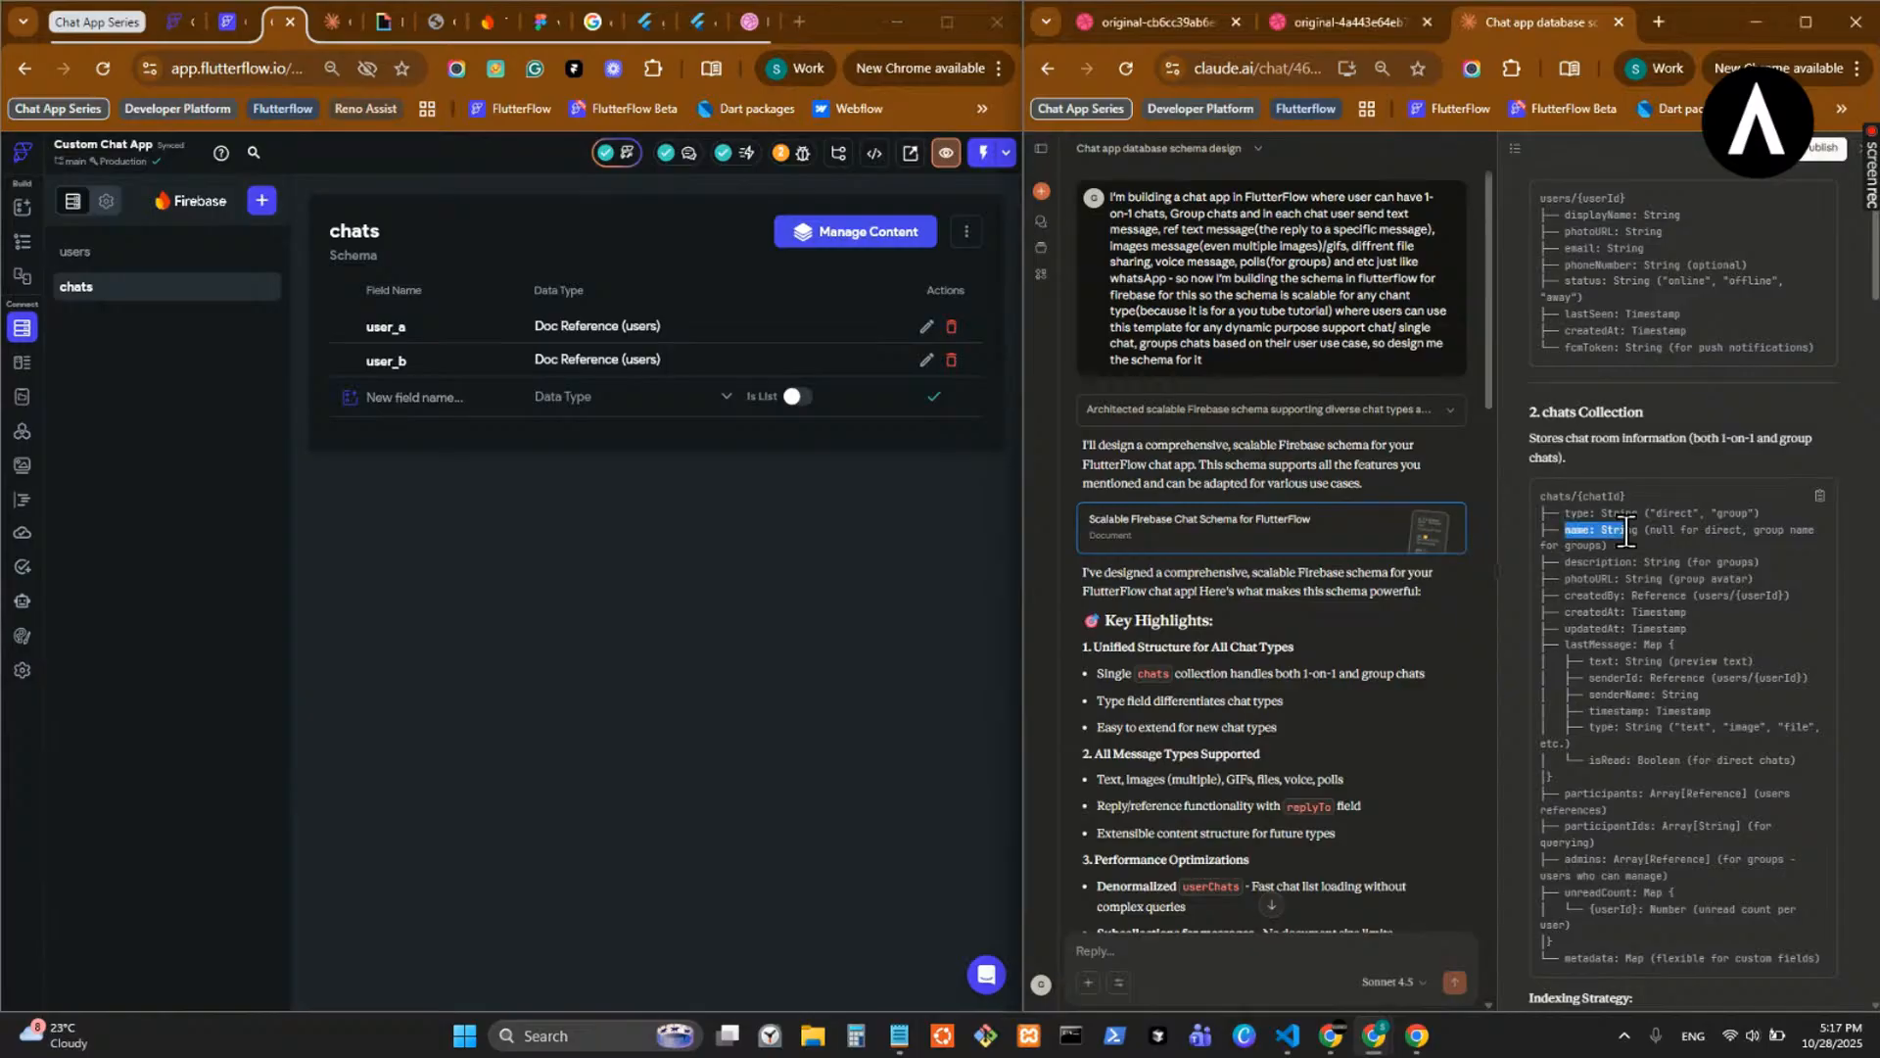
{"action": "left_click", "coordinate": [1678, 617]}
{"action": "key", "text": "alt+Tab"}
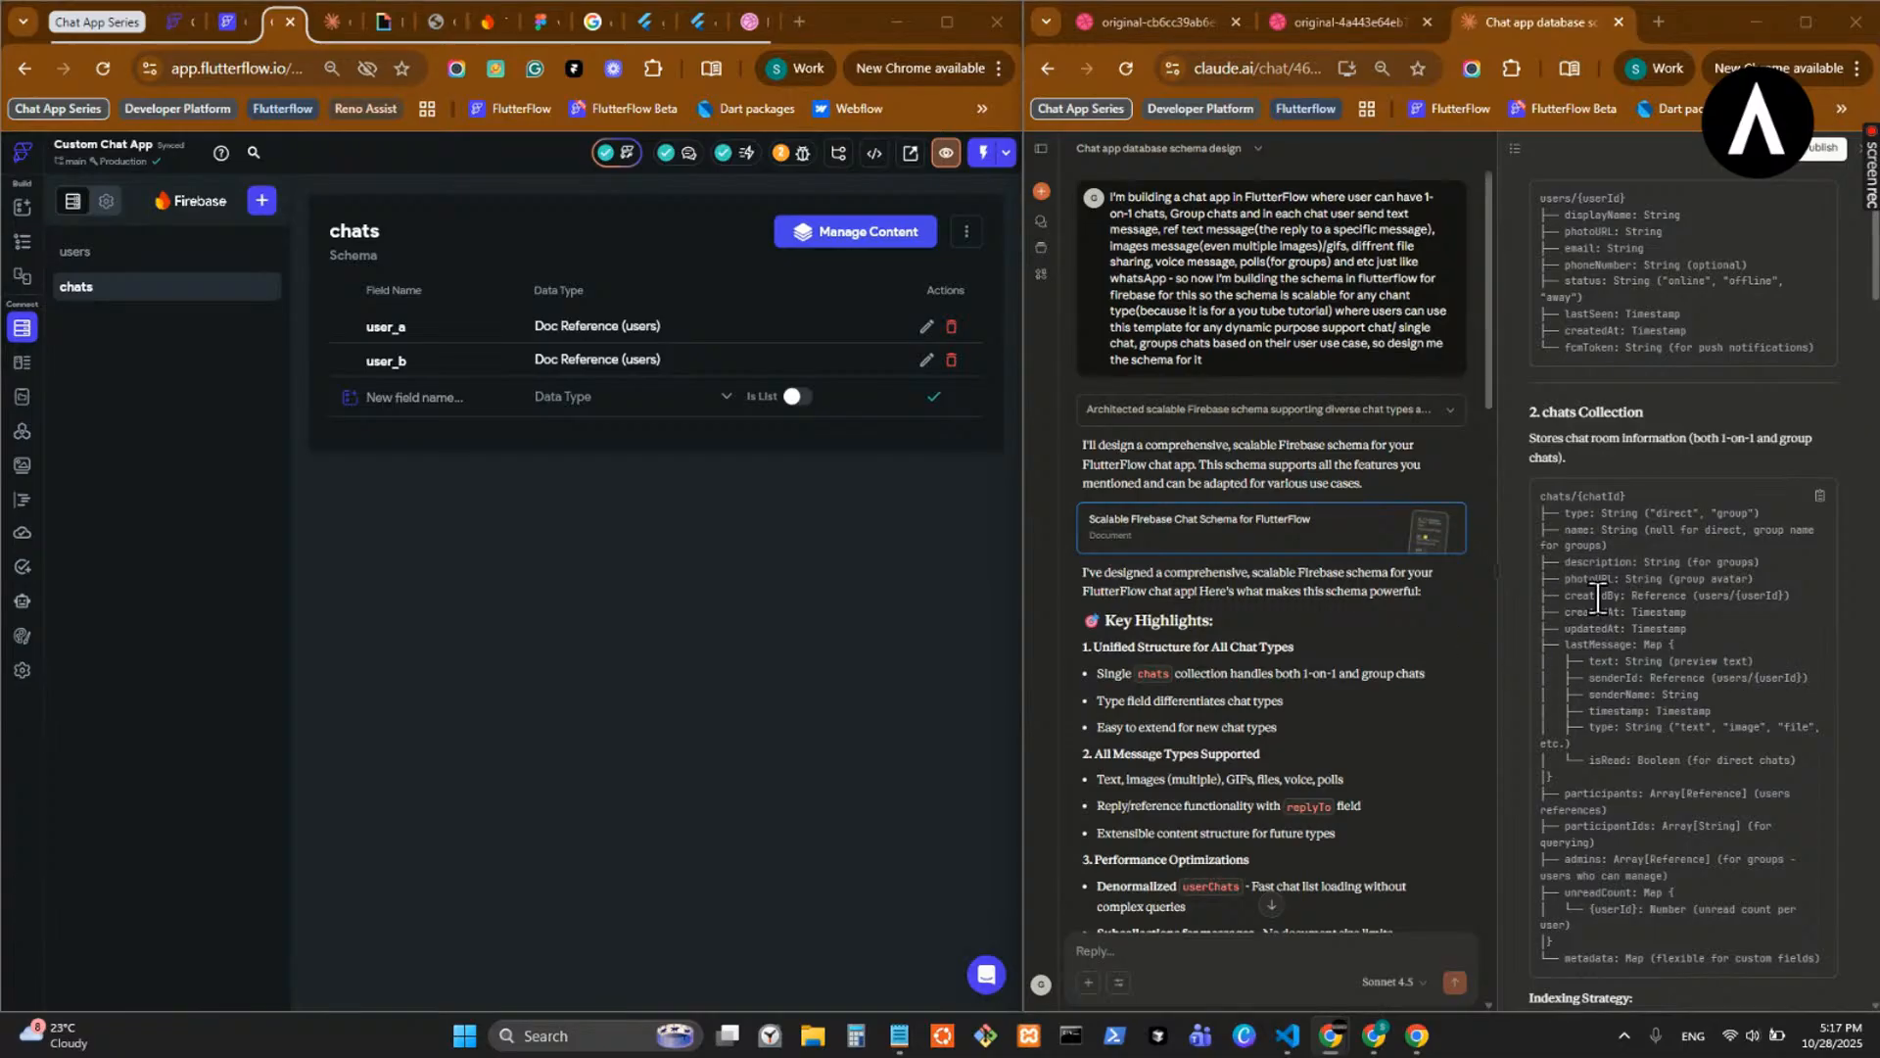
{"action": "scroll", "coordinate": [1594, 602], "scroll_direction": "down", "scroll_amount": 5}
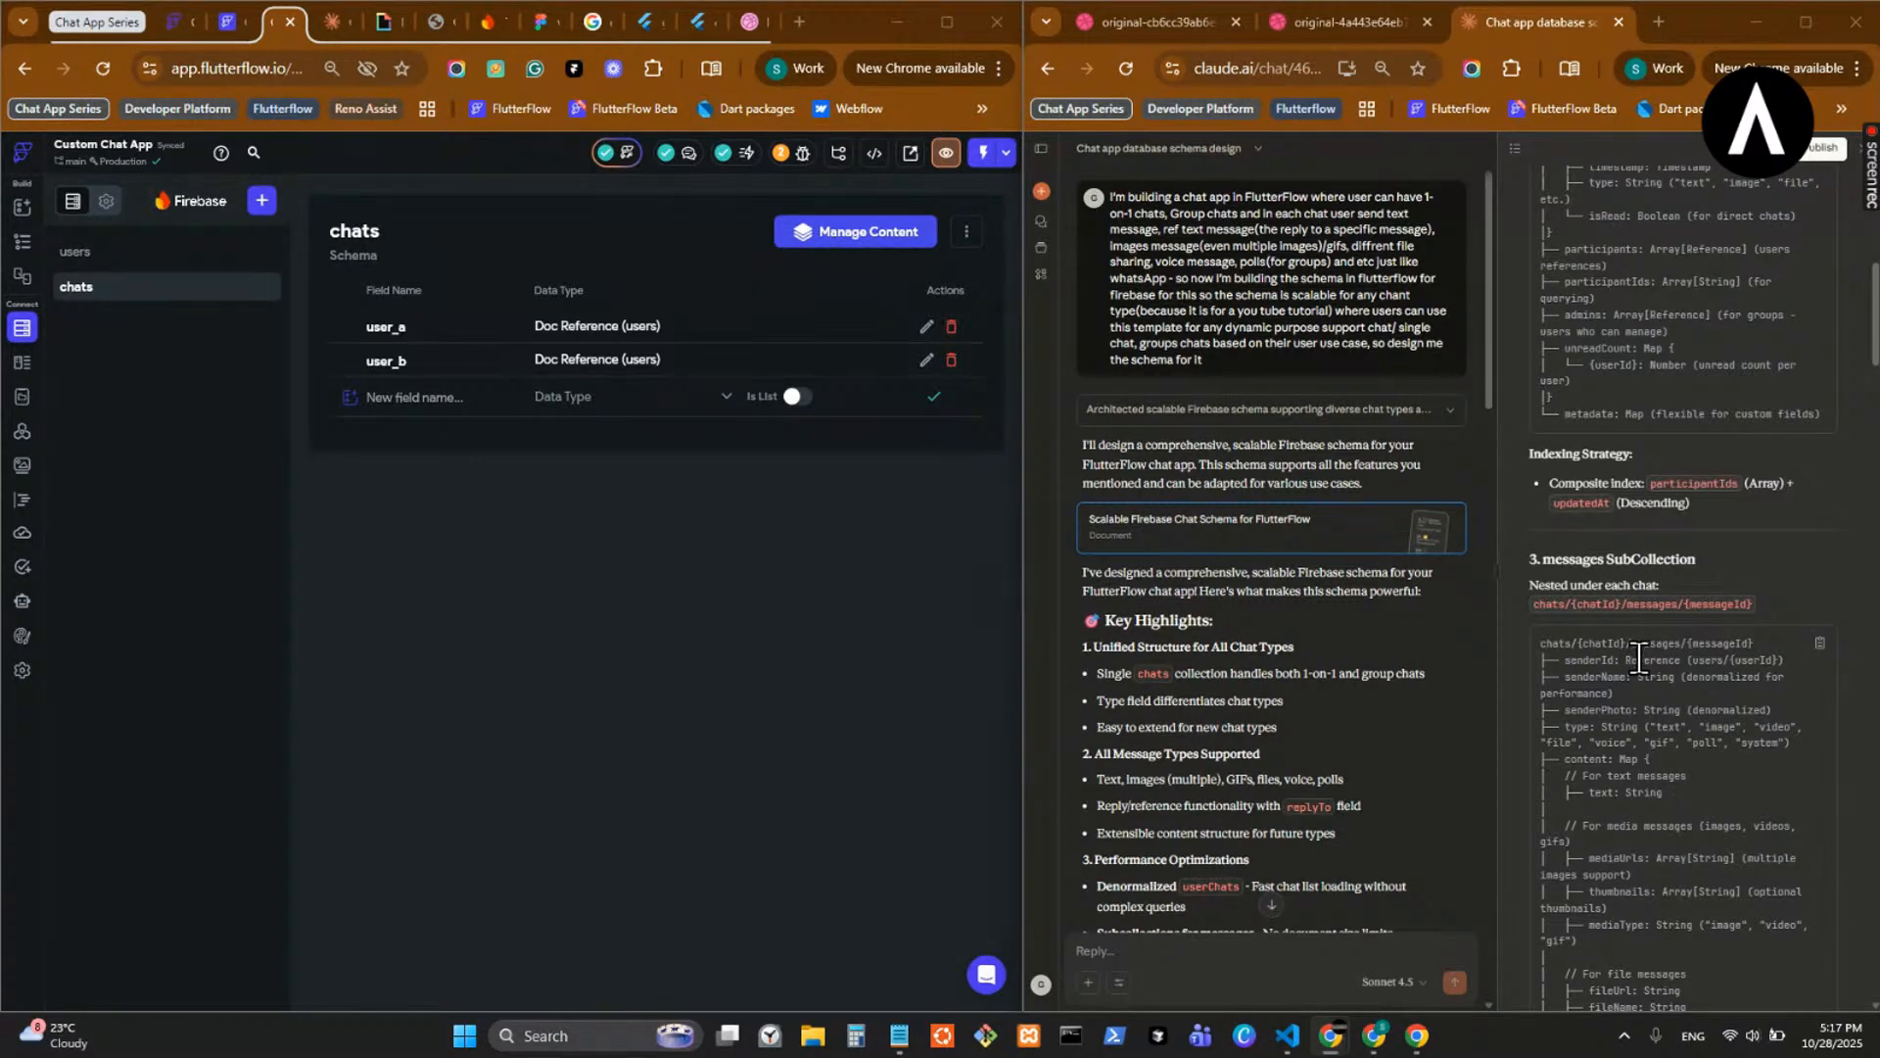
{"action": "double_click", "coordinate": [1643, 604]}
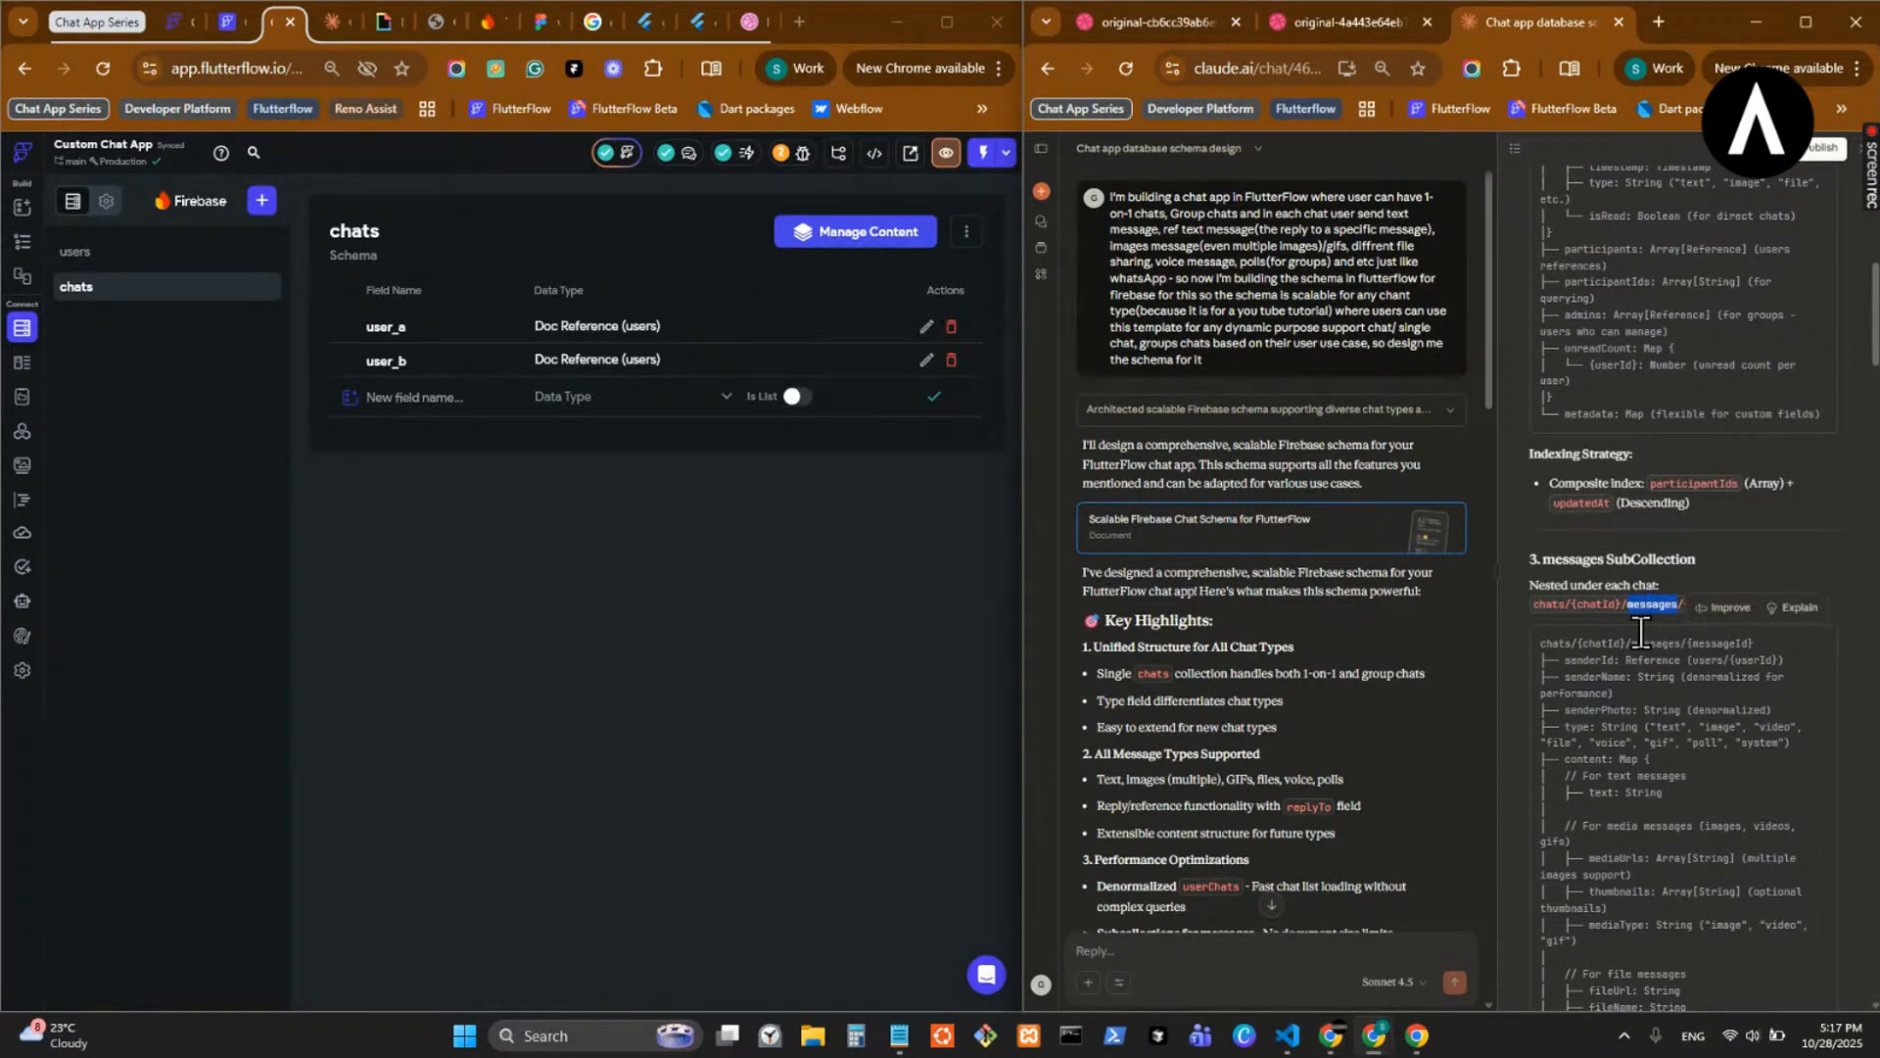
- Read the schema document's messages, chatMembers and userChats sections, plus its features and common queries
{"action": "scroll", "coordinate": [1650, 914], "scroll_direction": "down", "scroll_amount": 3}
{"action": "scroll", "coordinate": [1600, 627], "scroll_direction": "up", "scroll_amount": 3}
{"action": "scroll", "coordinate": [1626, 604], "scroll_direction": "down", "scroll_amount": 4}
{"action": "scroll", "coordinate": [1627, 604], "scroll_direction": "down", "scroll_amount": 10}
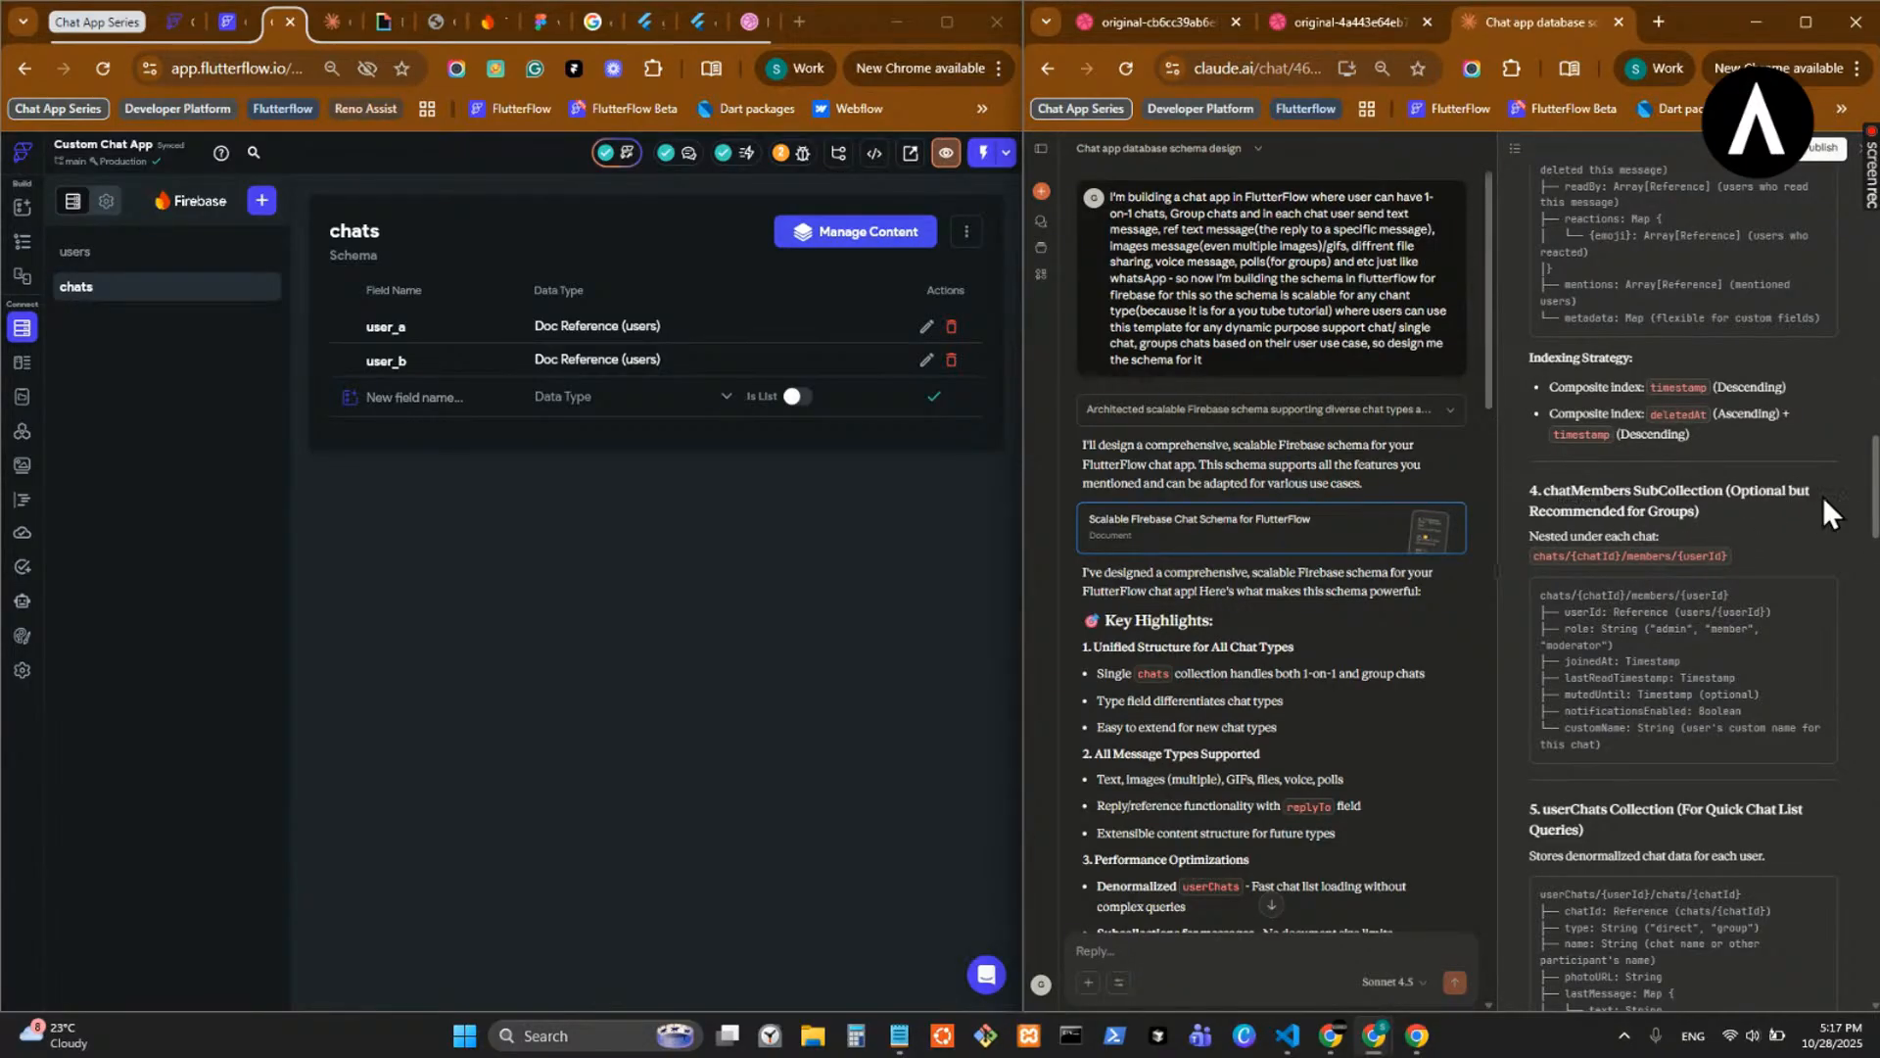
{"action": "scroll", "coordinate": [1667, 531], "scroll_direction": "down", "scroll_amount": 2}
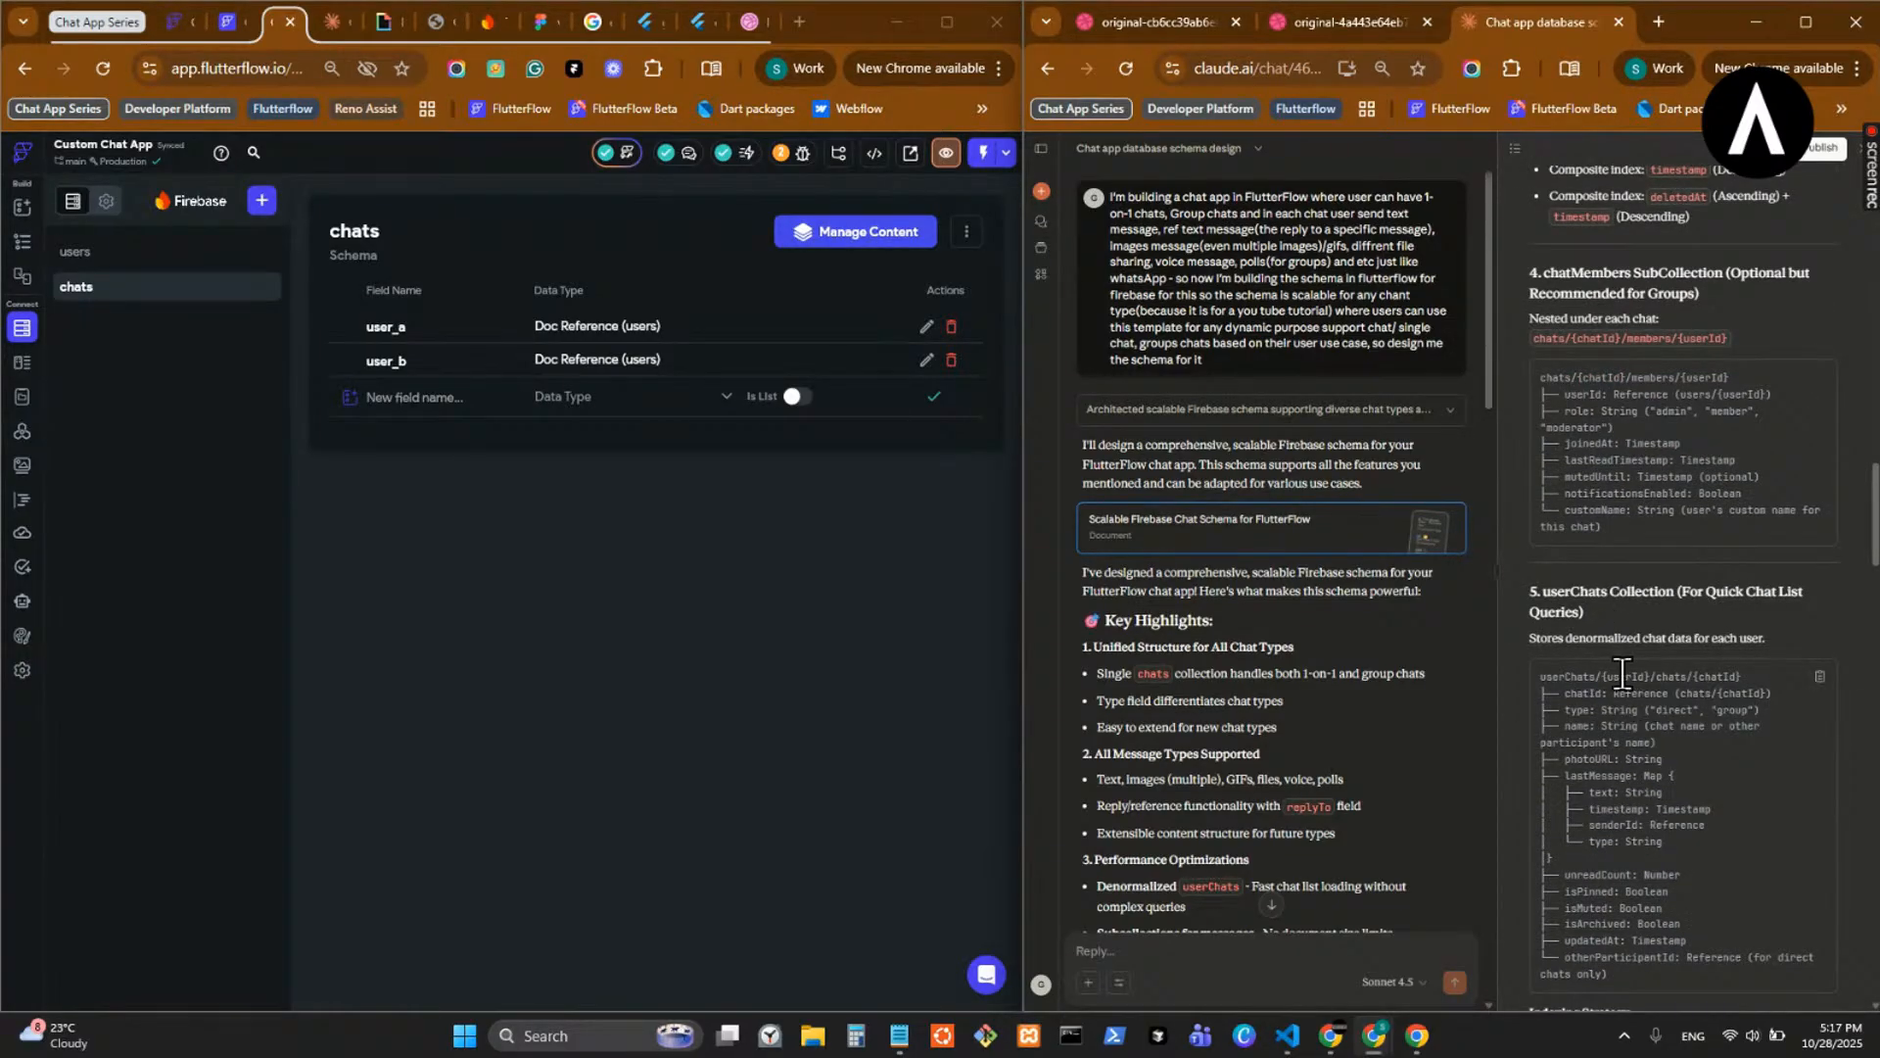
{"action": "scroll", "coordinate": [1659, 696], "scroll_direction": "down", "scroll_amount": 12}
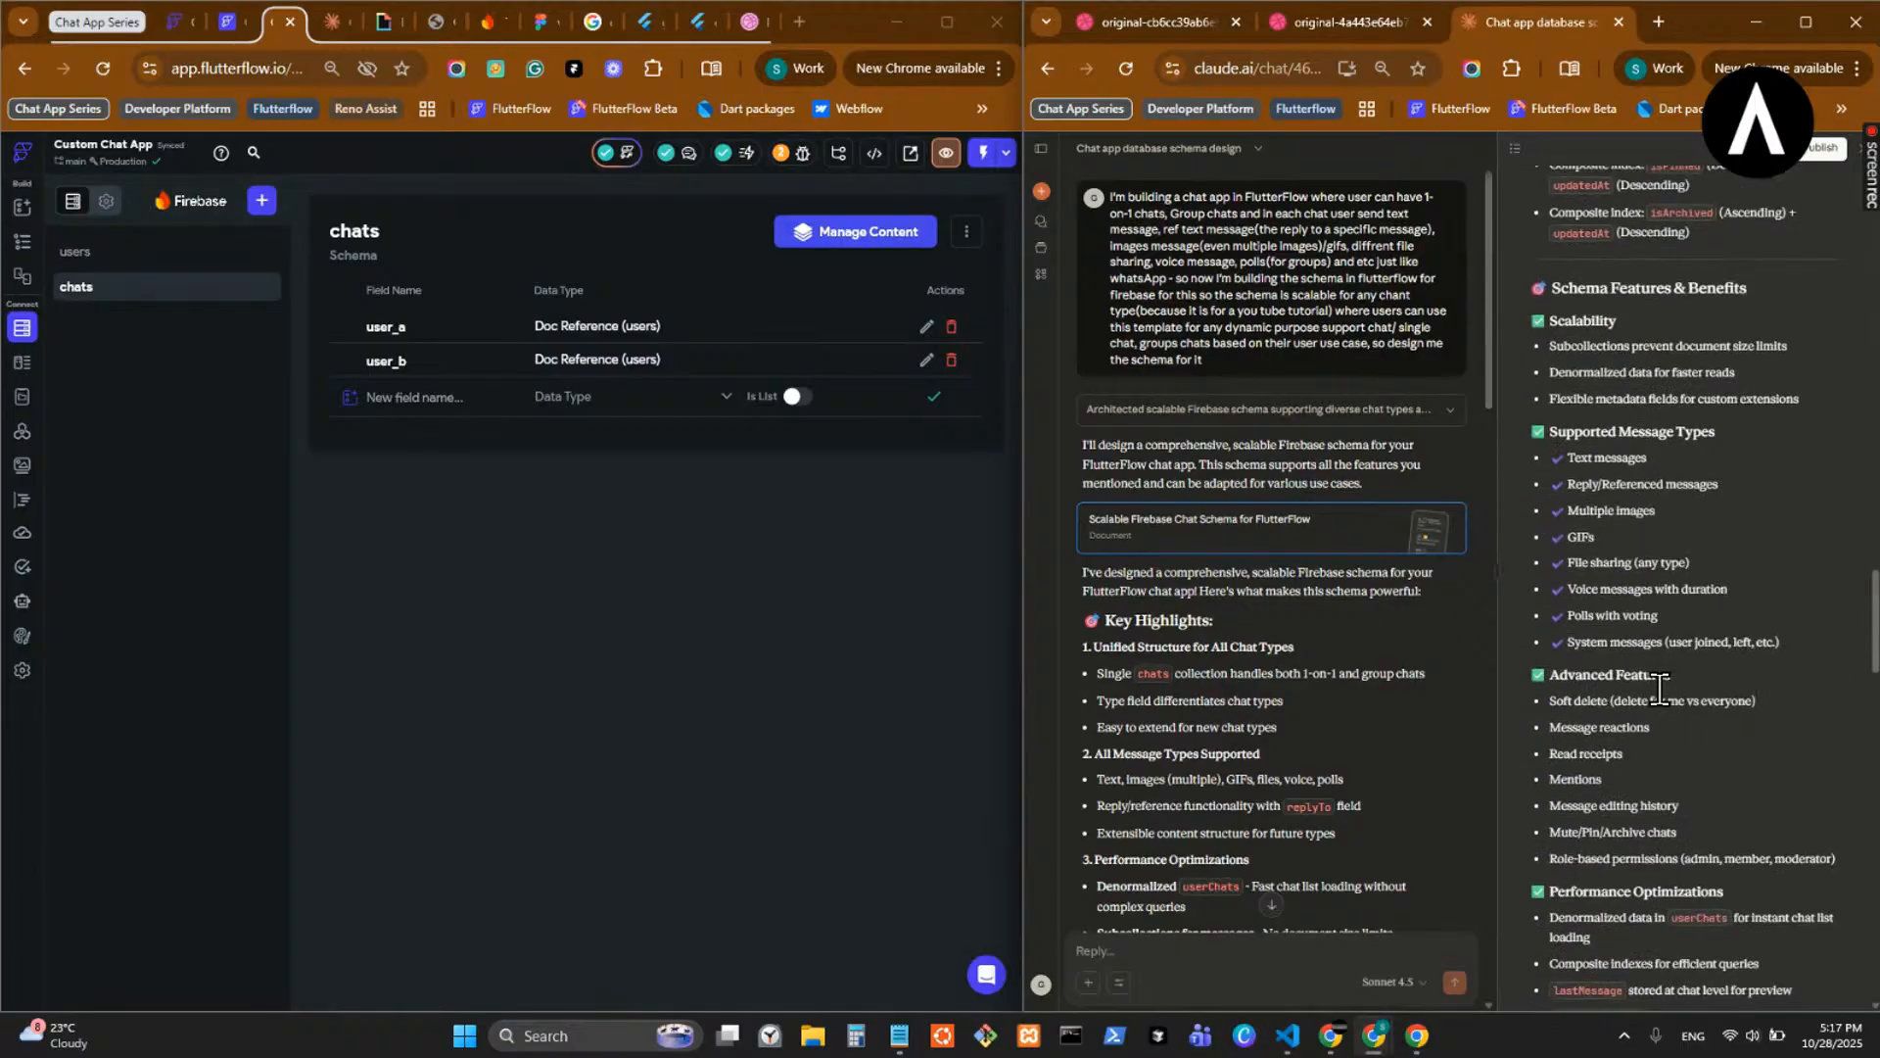
{"action": "scroll", "coordinate": [1264, 642], "scroll_direction": "down", "scroll_amount": 10}
{"action": "scroll", "coordinate": [1285, 633], "scroll_direction": "up", "scroll_amount": 8}
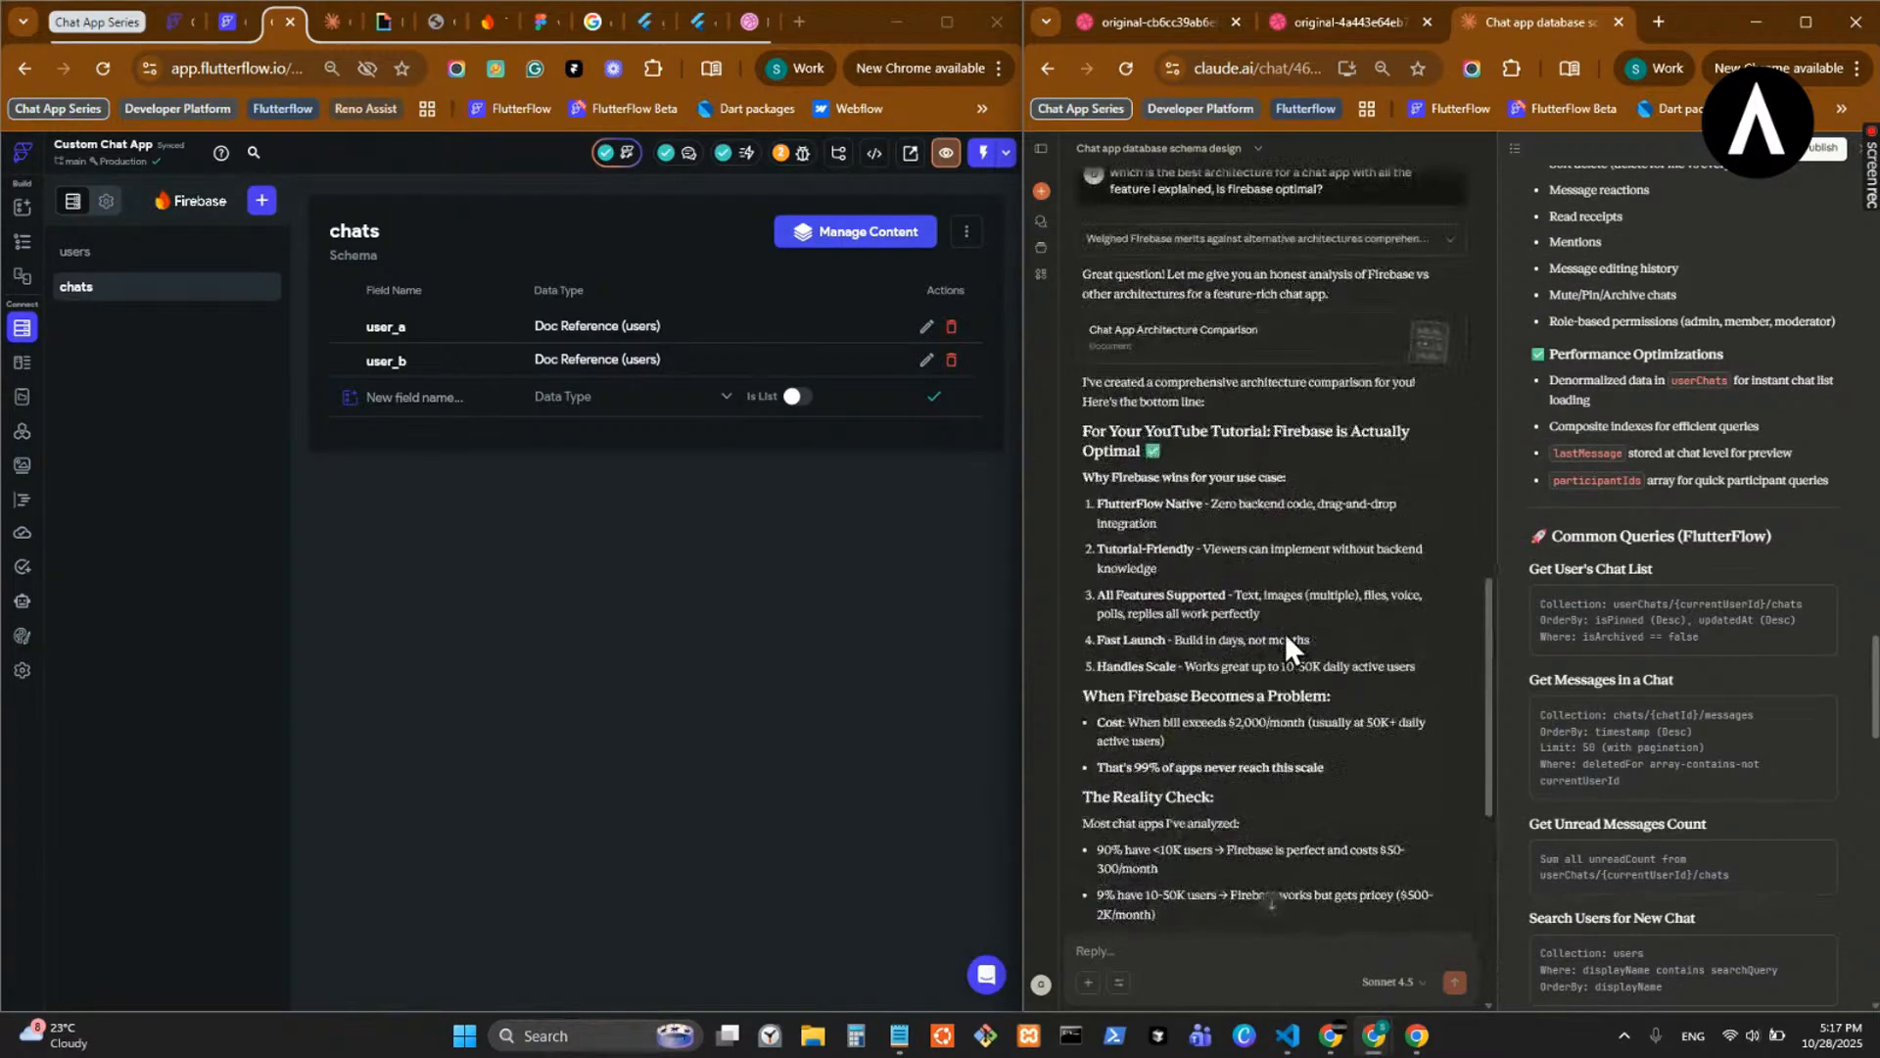
{"action": "scroll", "coordinate": [1601, 676], "scroll_direction": "up", "scroll_amount": 4}
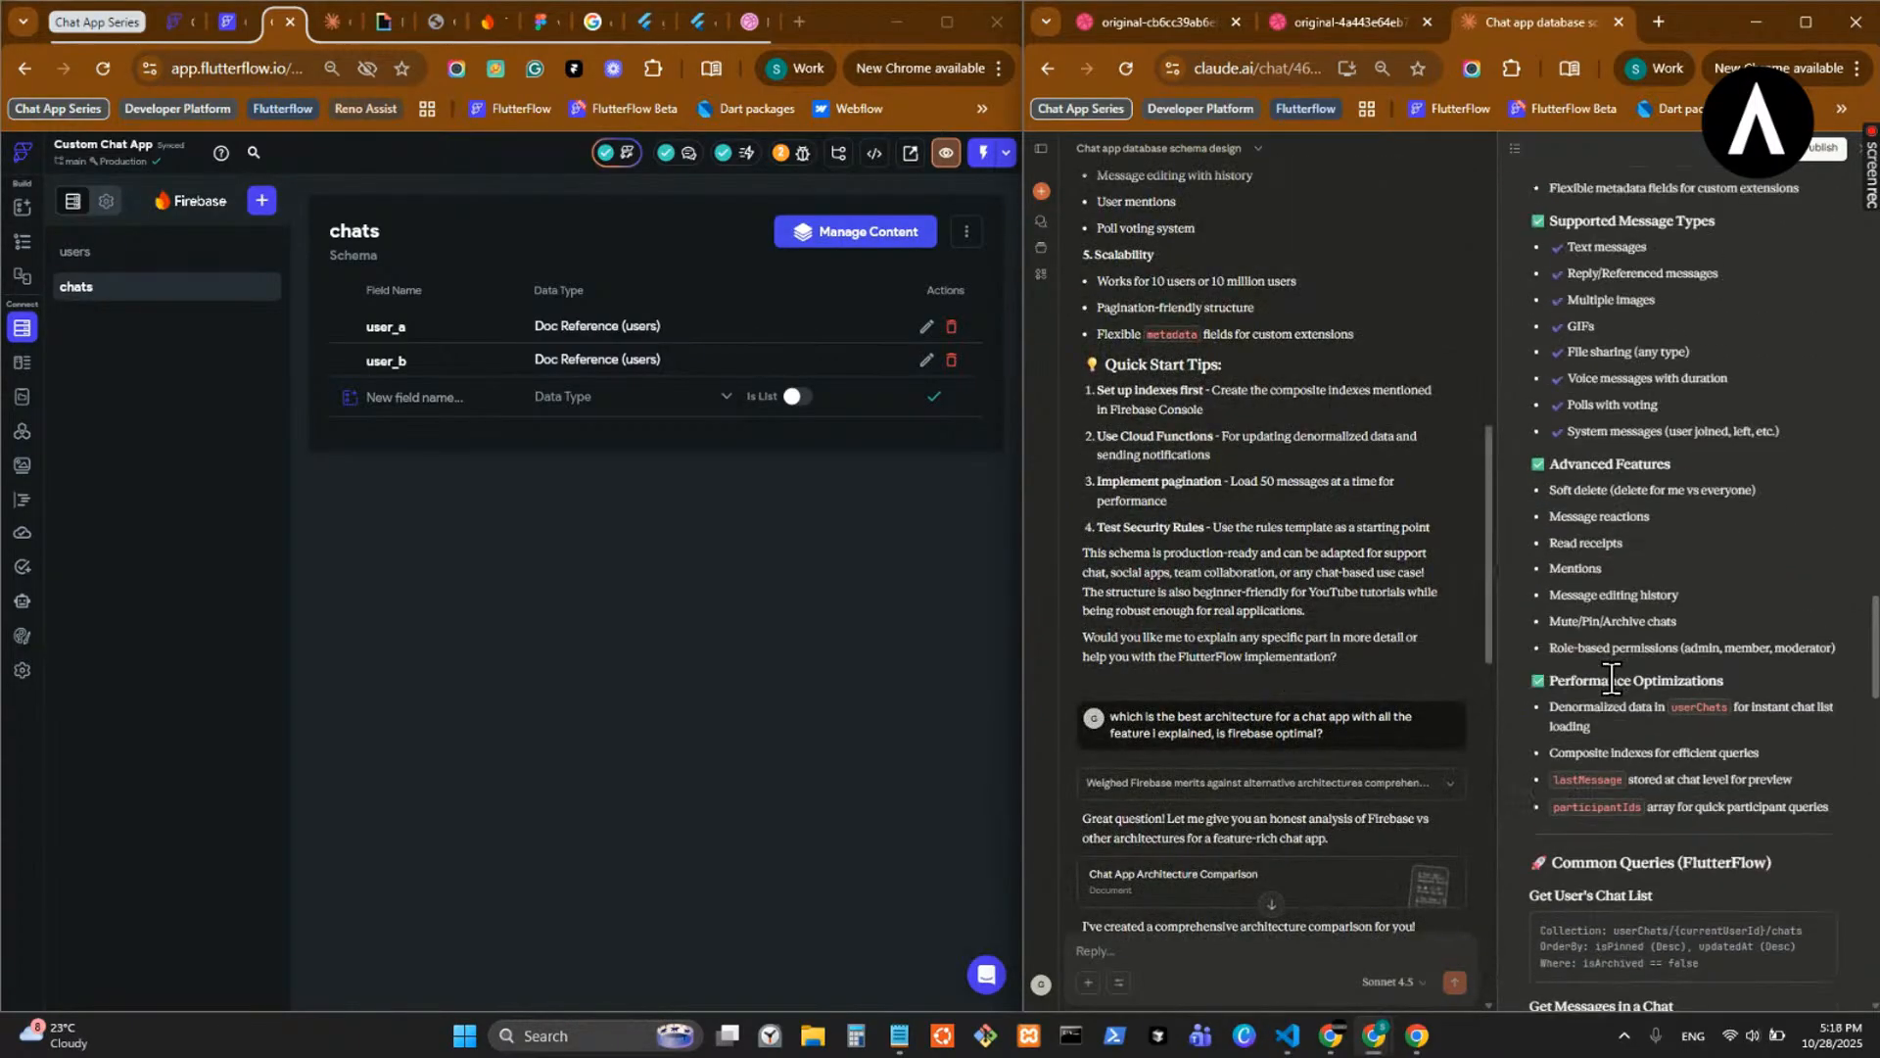
- Open the Chat App Architecture Comparison document, and return to the chats collection in the Scalable Firebase Chat Schema document
{"action": "left_click", "coordinate": [1337, 894]}
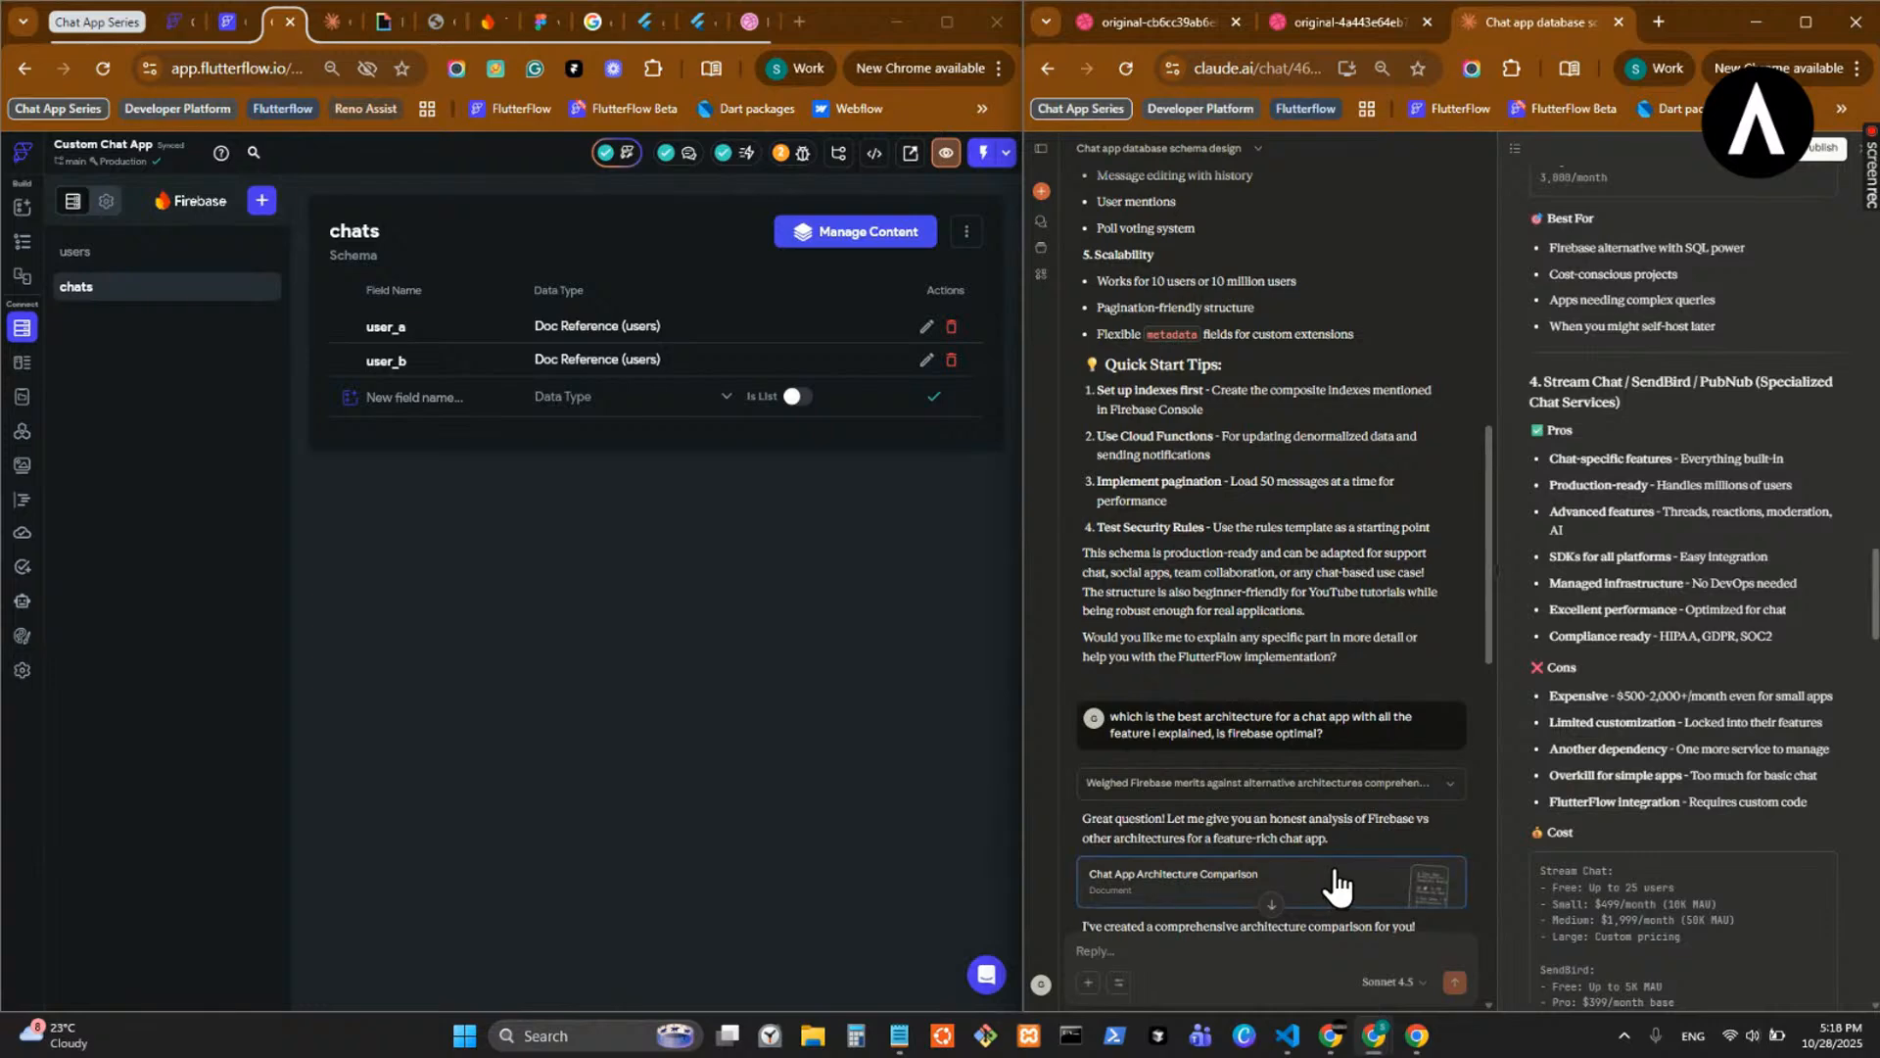
{"action": "scroll", "coordinate": [1179, 572], "scroll_direction": "up", "scroll_amount": 7}
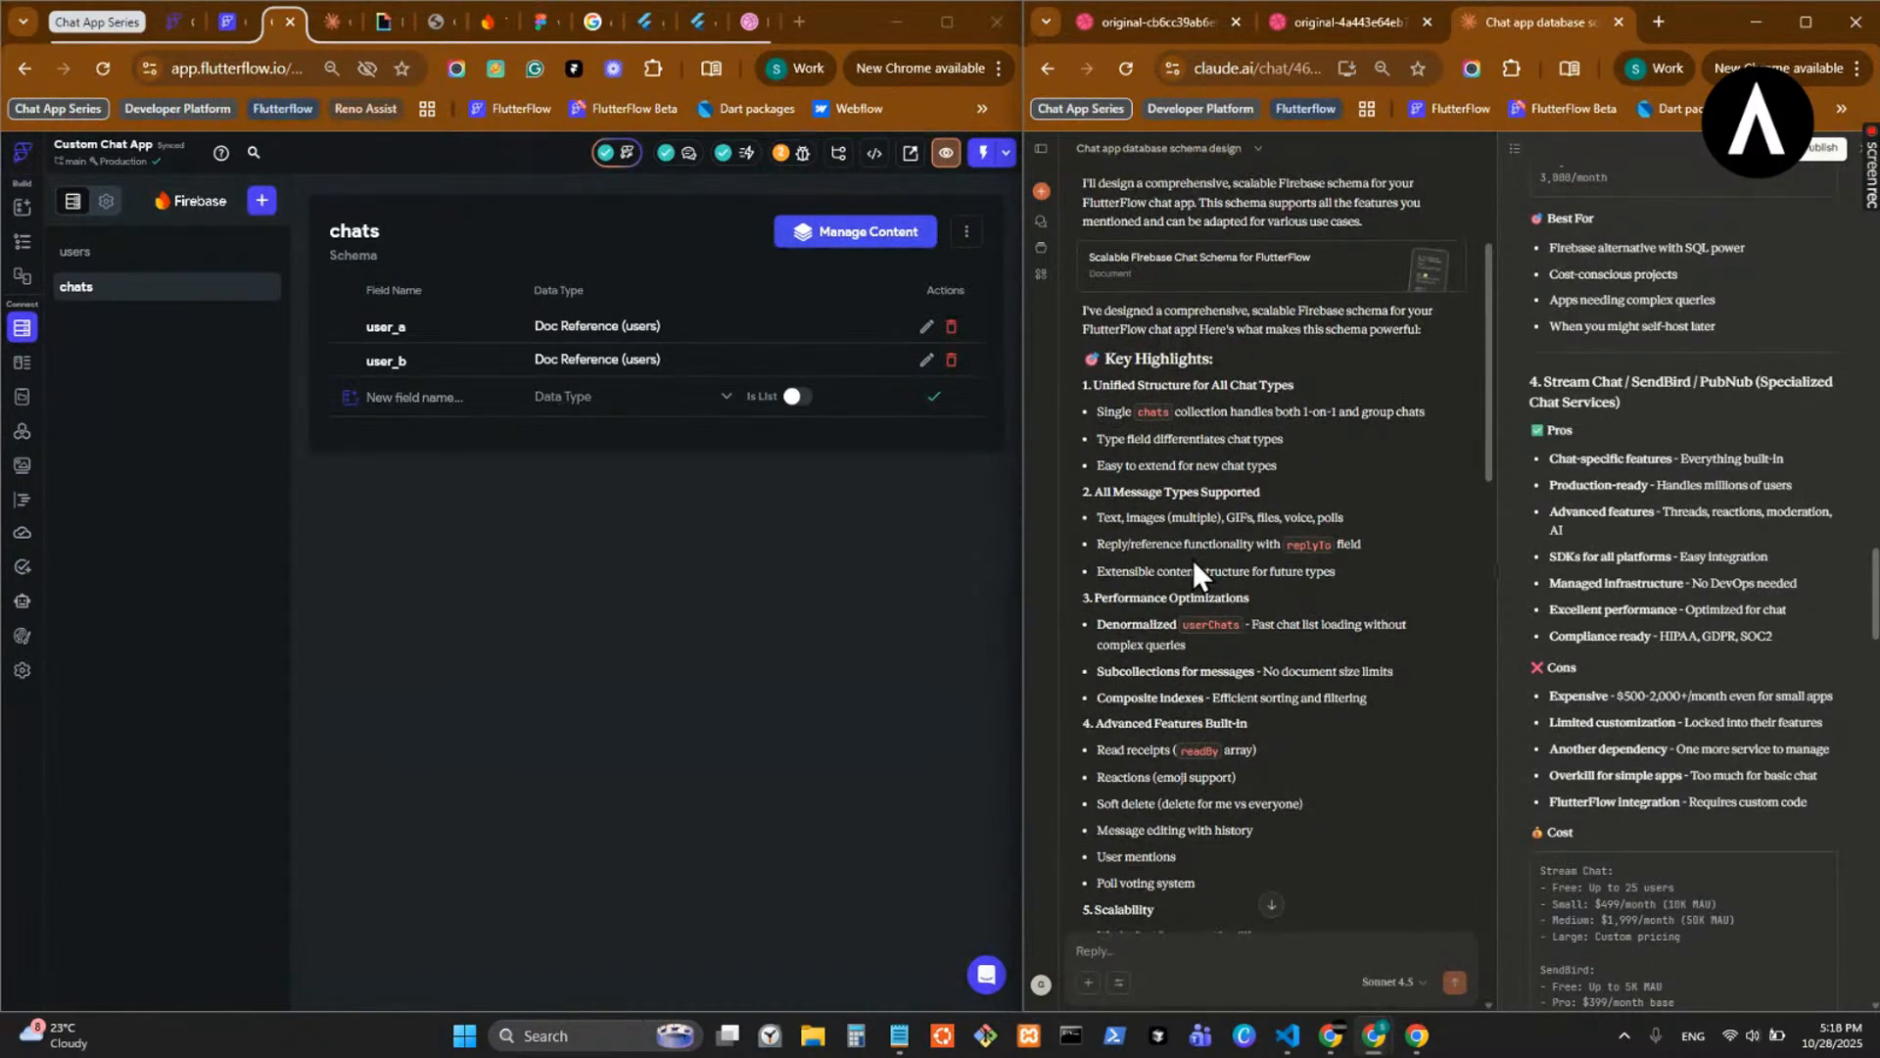
{"action": "scroll", "coordinate": [1193, 561], "scroll_direction": "up", "scroll_amount": 3}
{"action": "left_click", "coordinate": [1439, 529]}
{"action": "scroll", "coordinate": [1587, 686], "scroll_direction": "up", "scroll_amount": 4}
{"action": "scroll", "coordinate": [1632, 801], "scroll_direction": "up", "scroll_amount": 10}
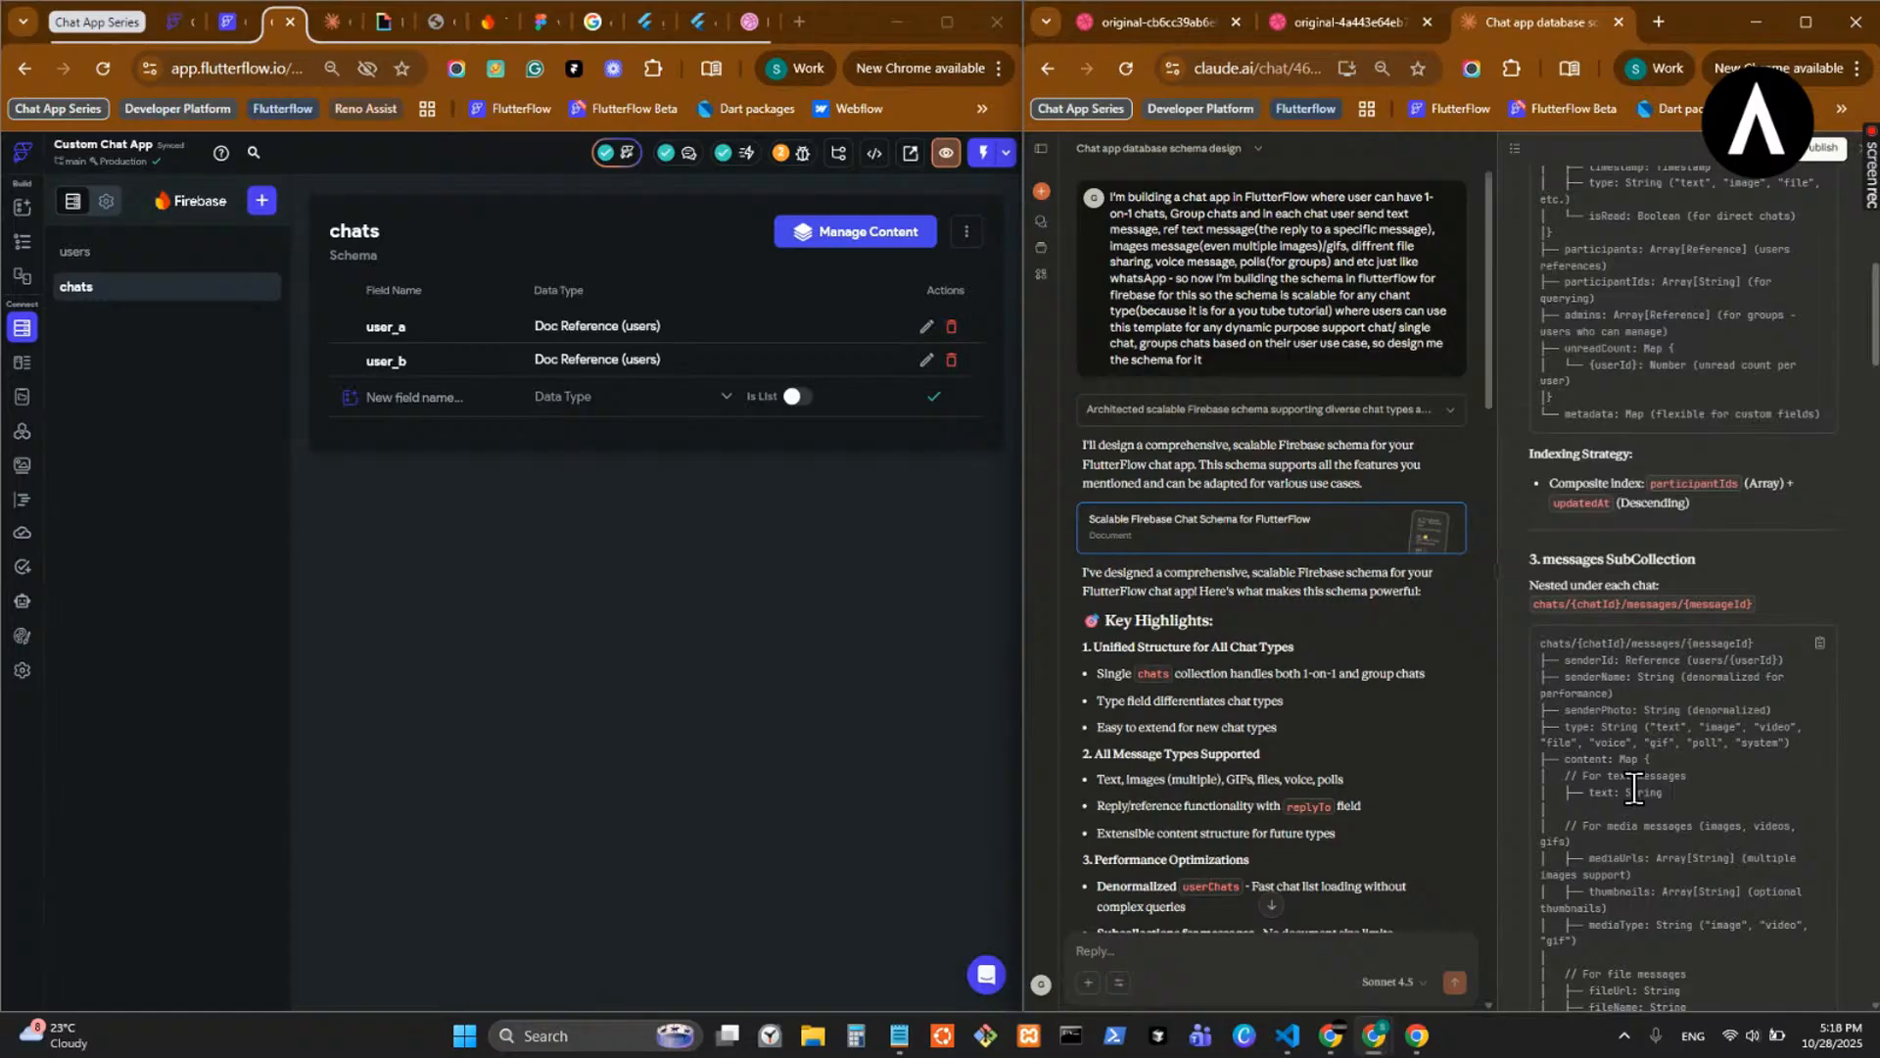
{"action": "scroll", "coordinate": [1634, 789], "scroll_direction": "up", "scroll_amount": 4}
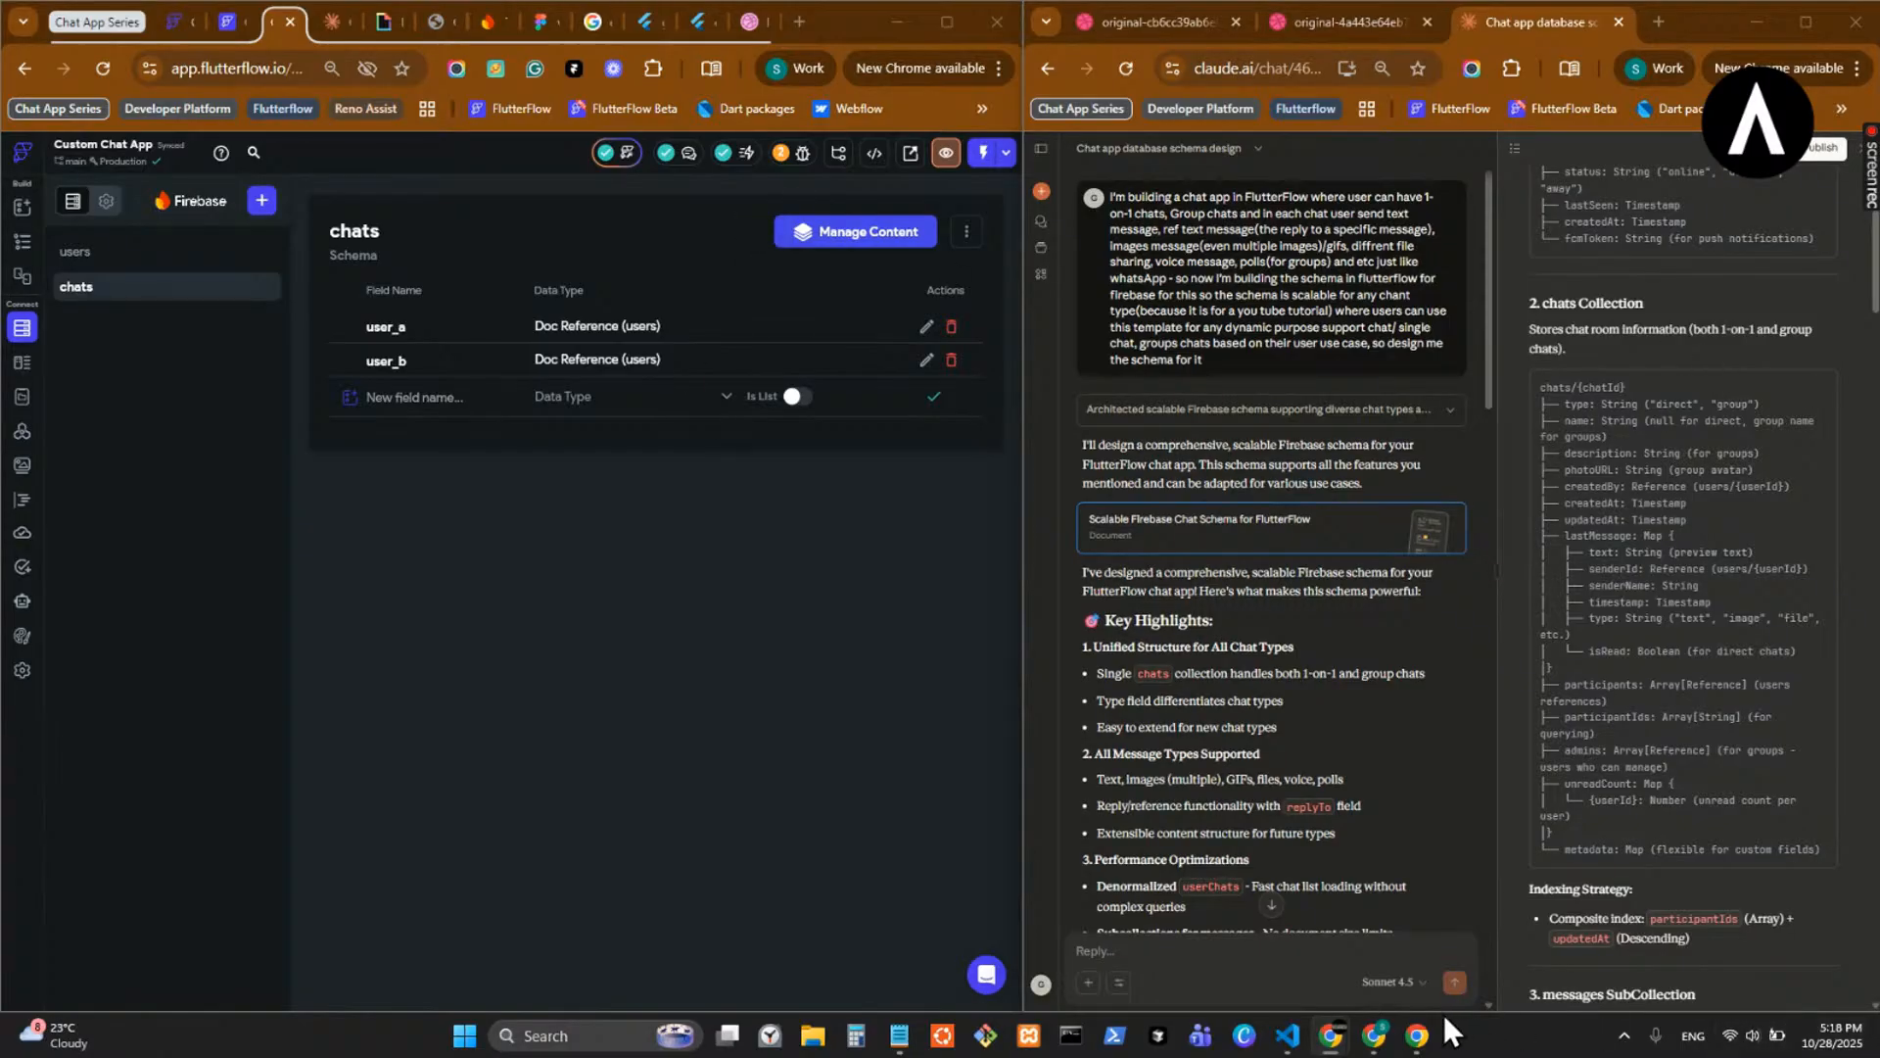
- Check the running Custom Chat App's chat view in its own browser window, and return to the schema document
{"action": "left_click", "coordinate": [1418, 1039]}
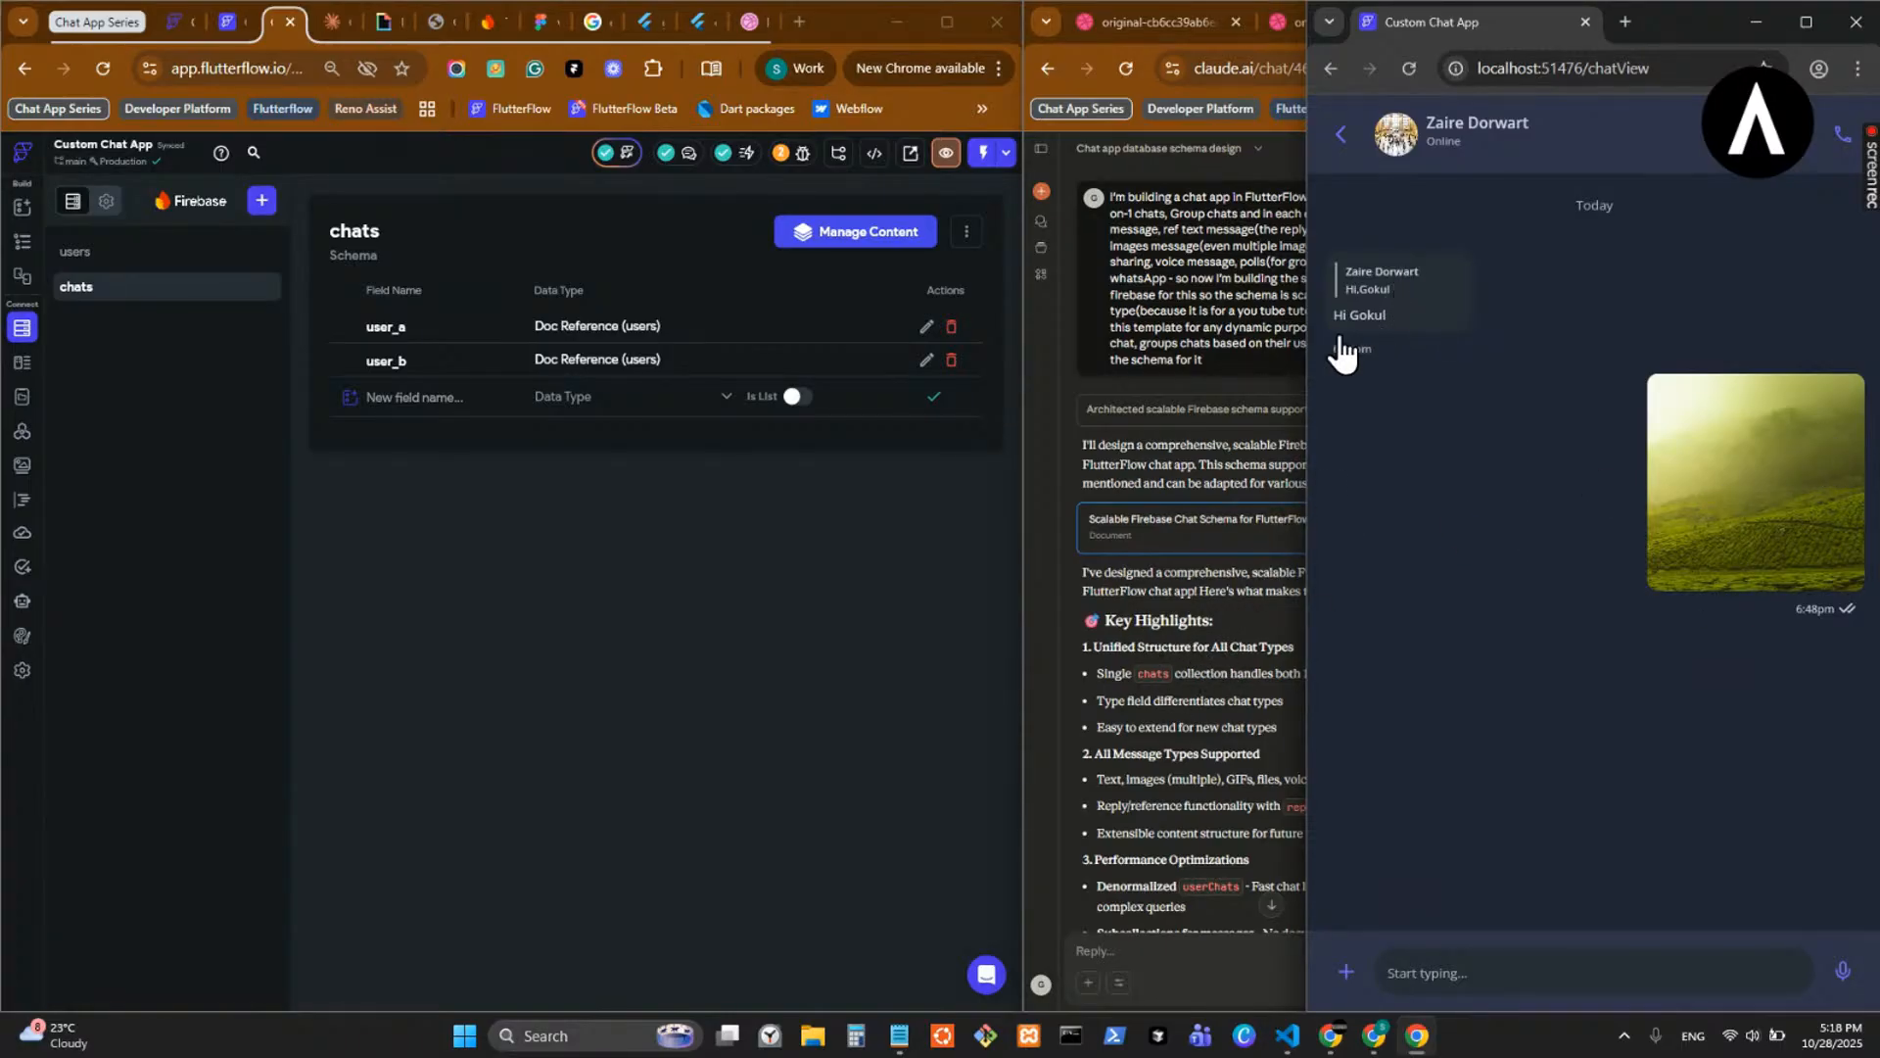
{"action": "left_click", "coordinate": [1153, 703]}
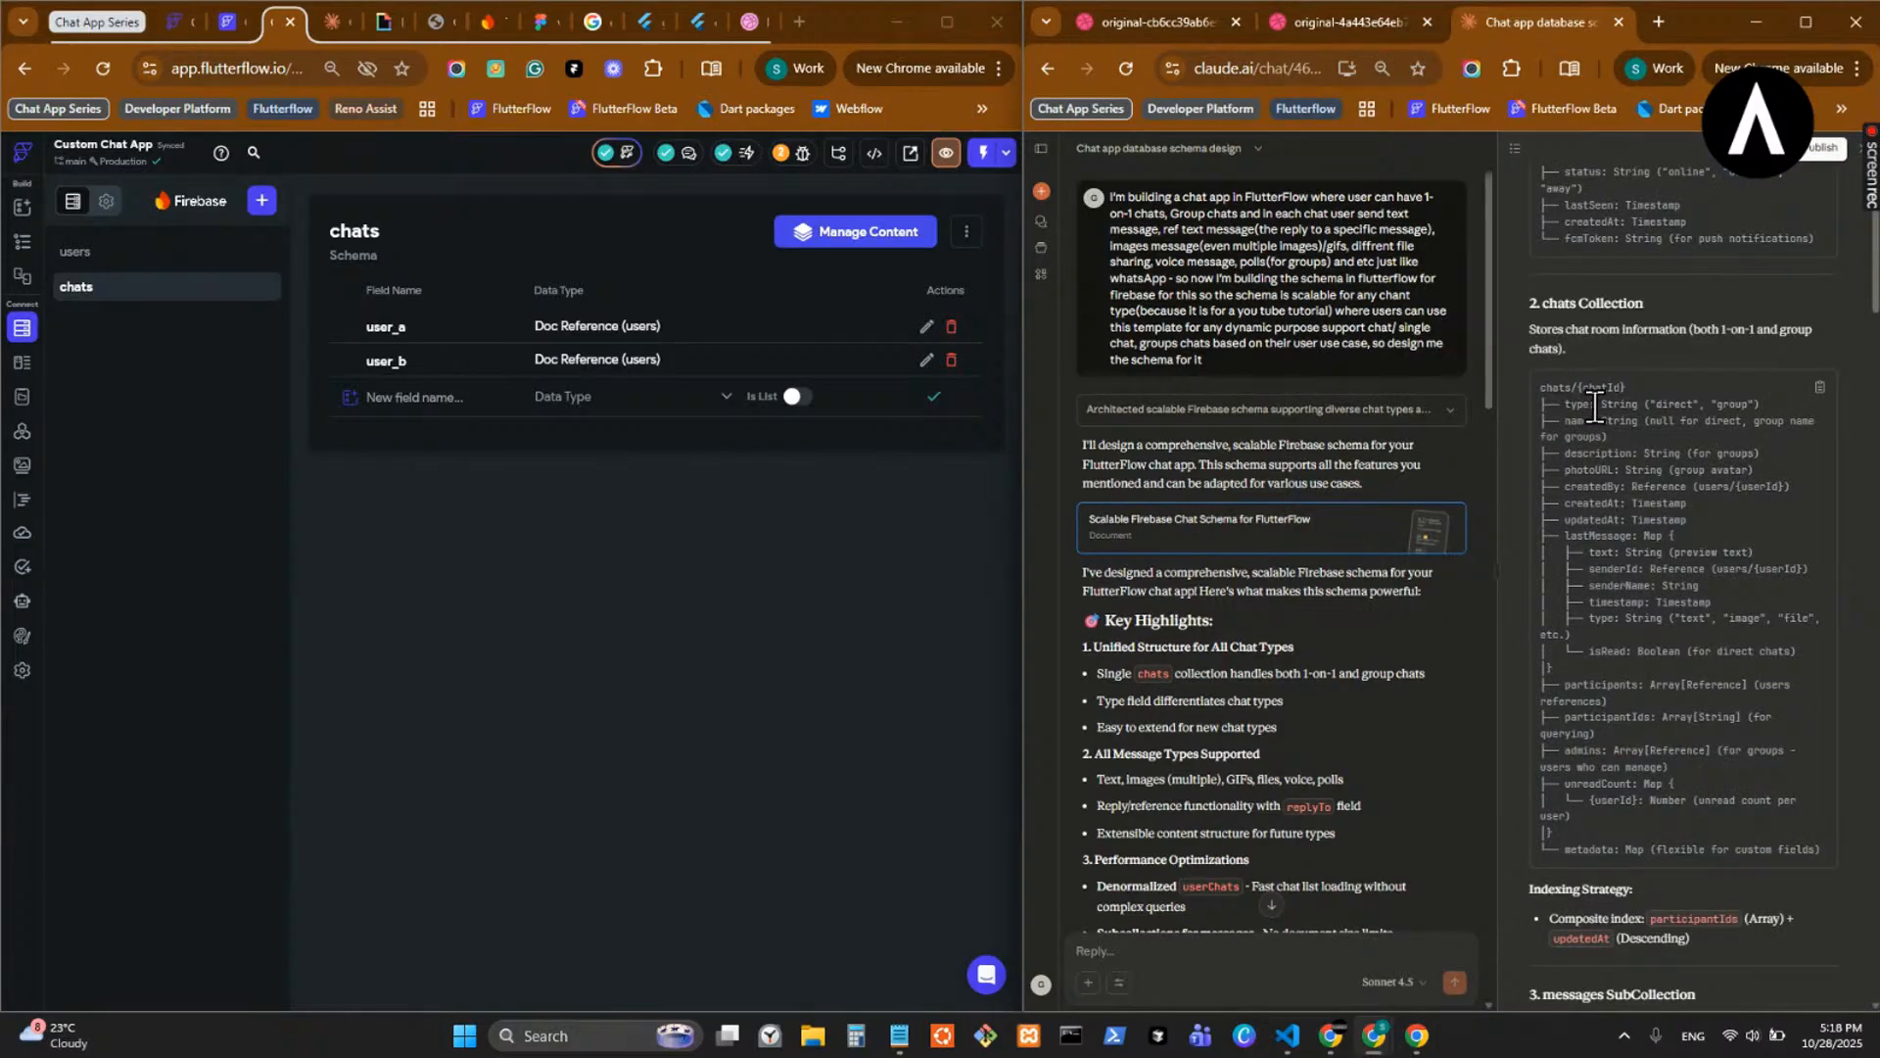
- Delete the user_a and user_b fields from the chats collection and start its schema from scratch
{"action": "left_click", "coordinate": [951, 331]}
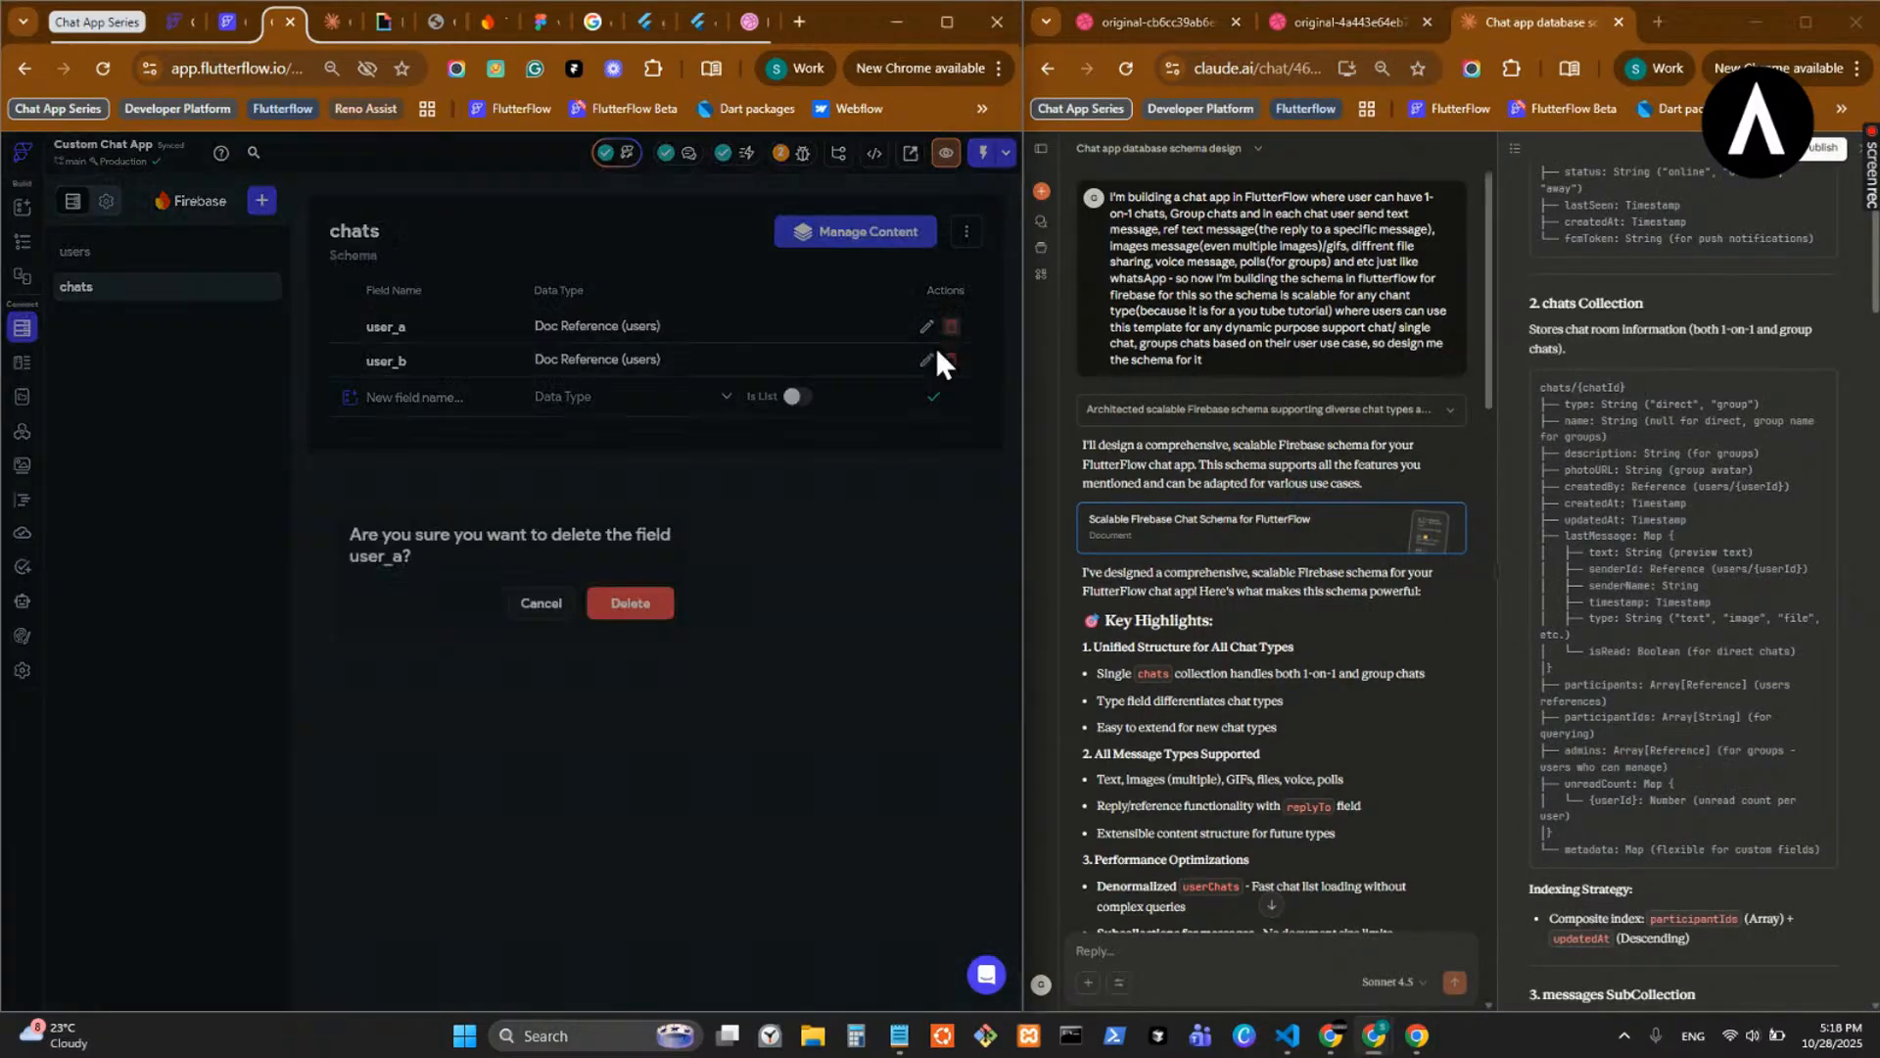
{"action": "left_click", "coordinate": [651, 600]}
{"action": "left_click", "coordinate": [951, 328]}
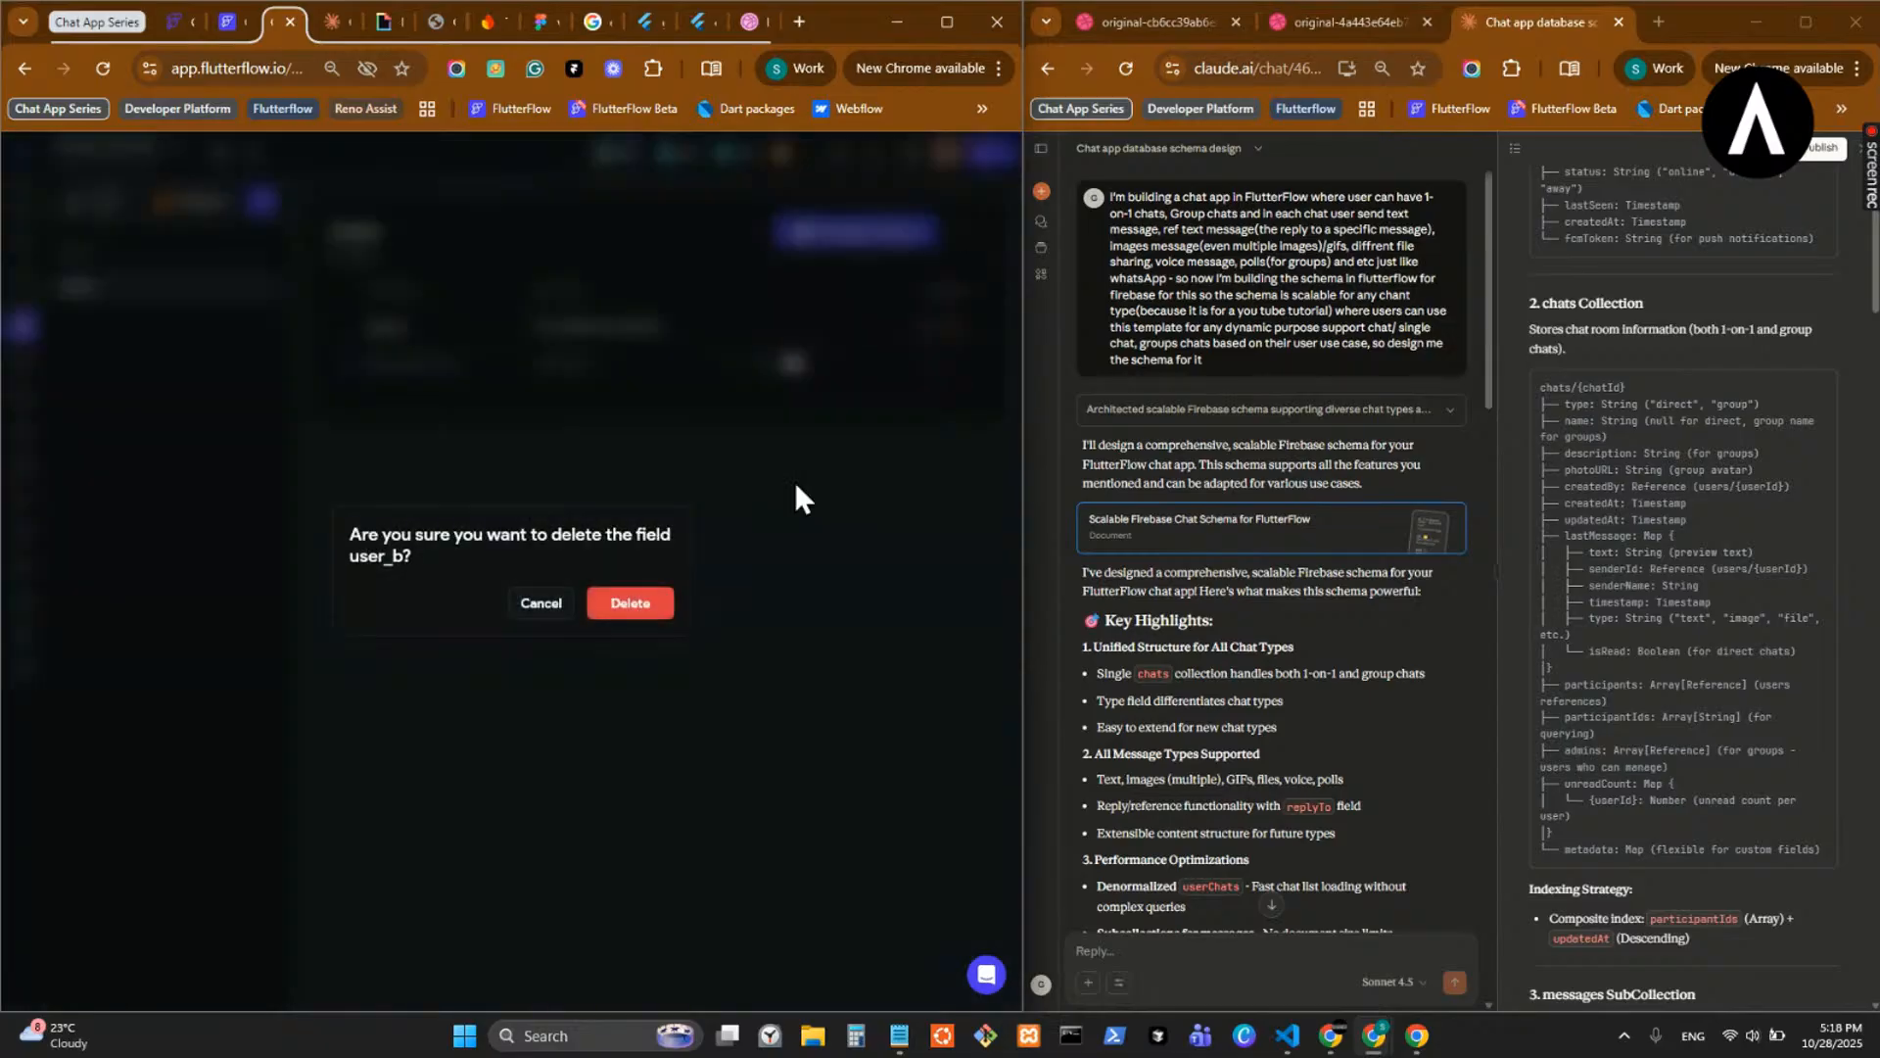
{"action": "left_click", "coordinate": [642, 601]}
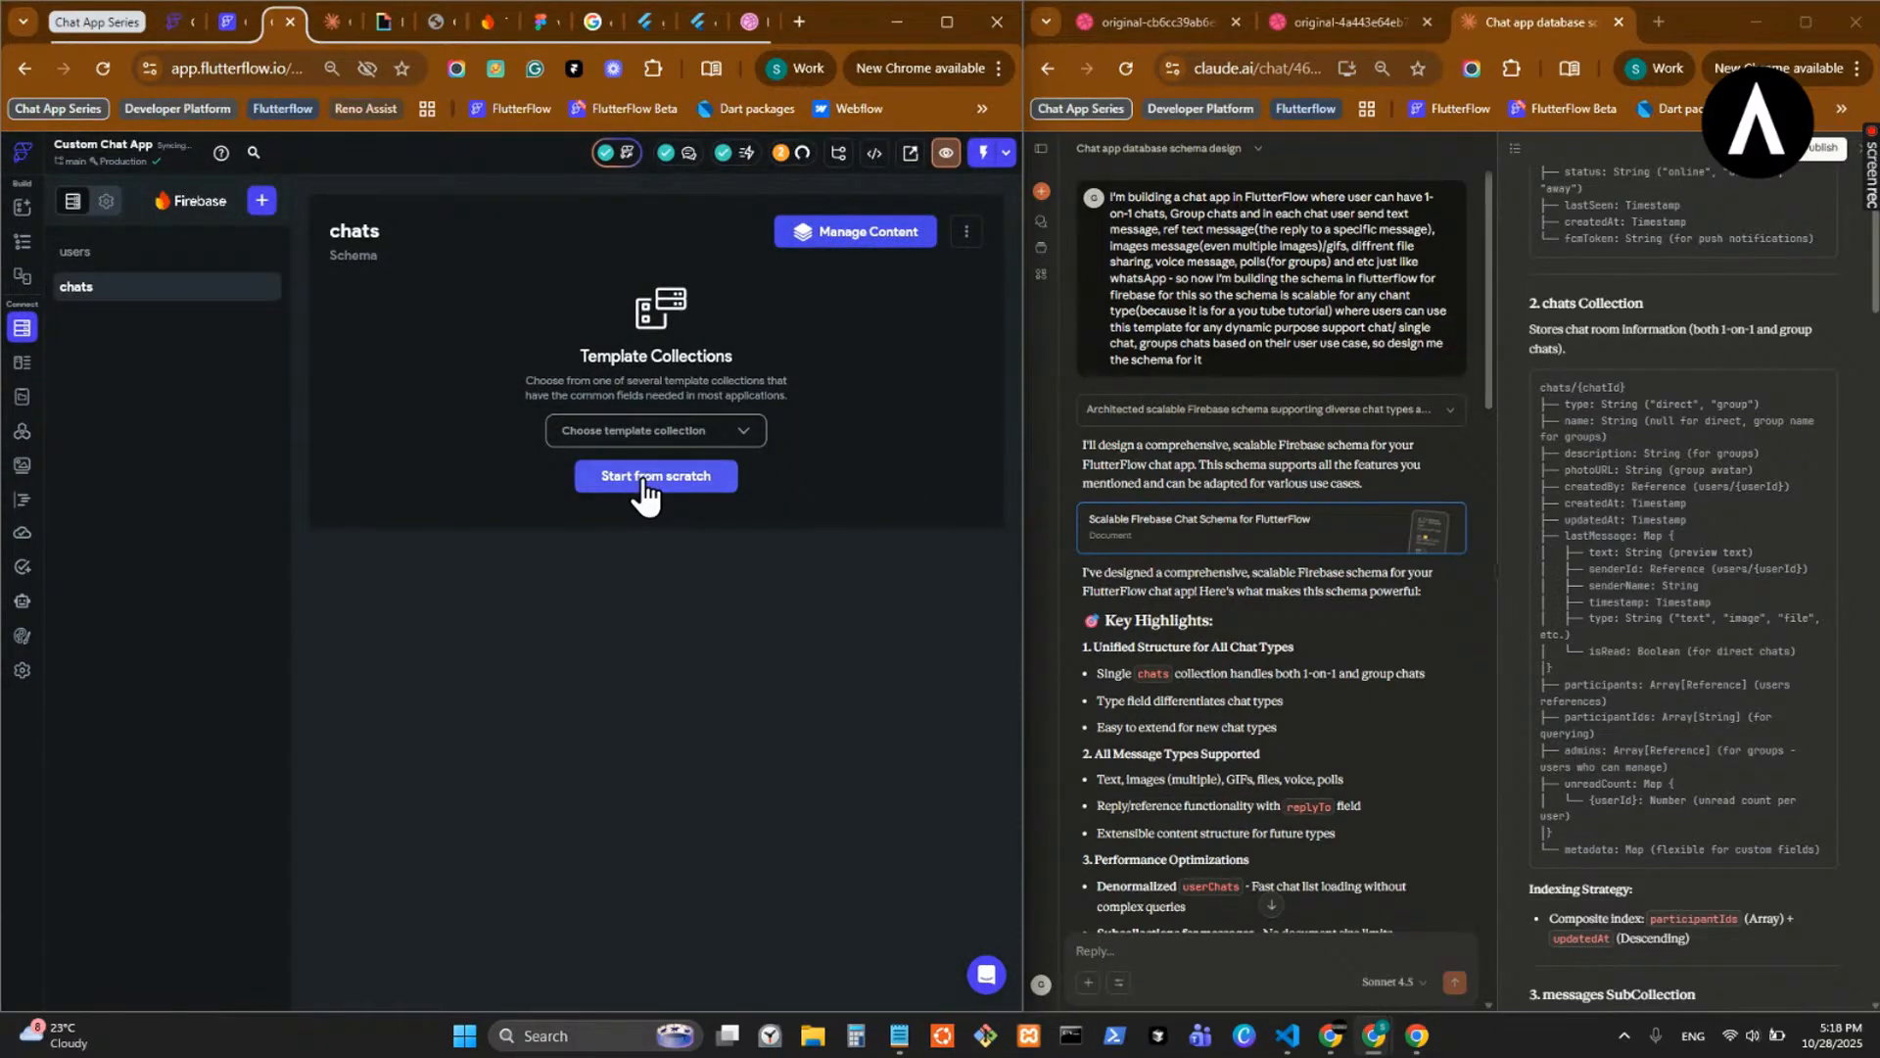
{"action": "left_click", "coordinate": [643, 480]}
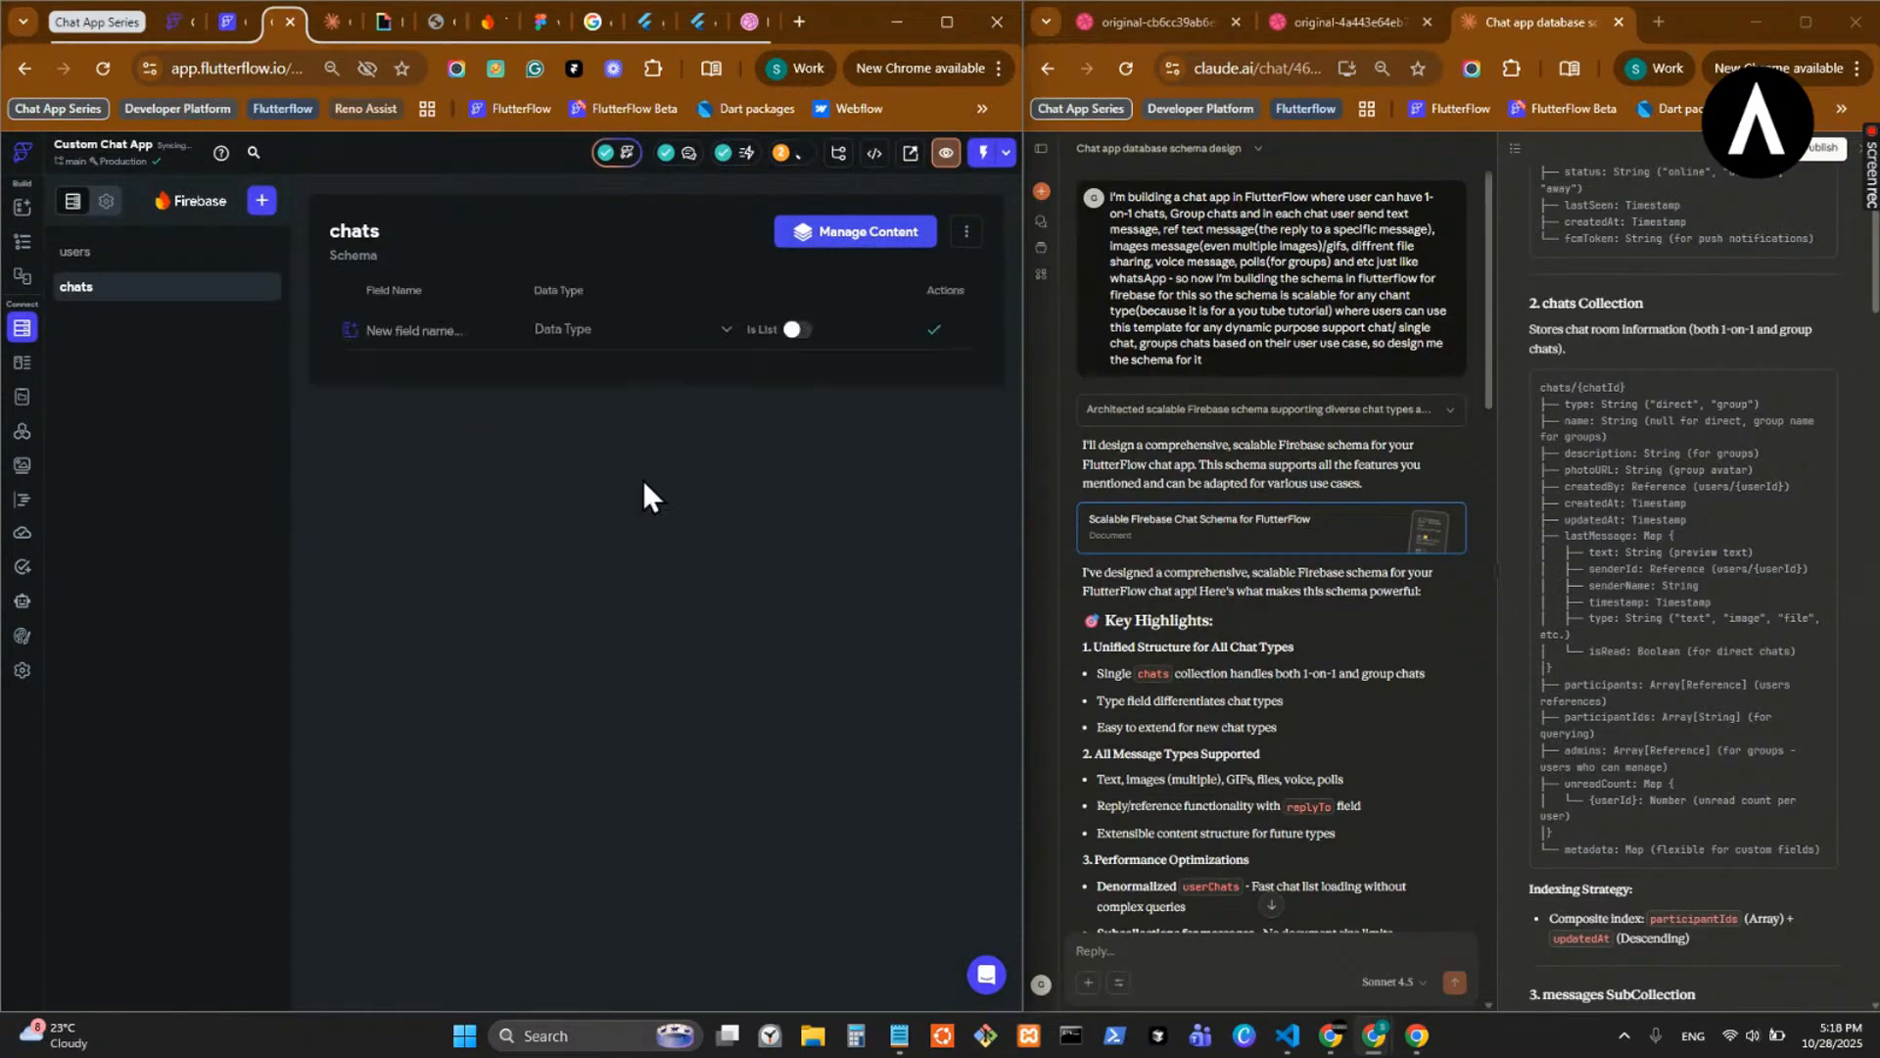
- Open the earlier question about the best chat app architecture for editing in the Claude chat and clear its text
{"action": "double_click", "coordinate": [1577, 404]}
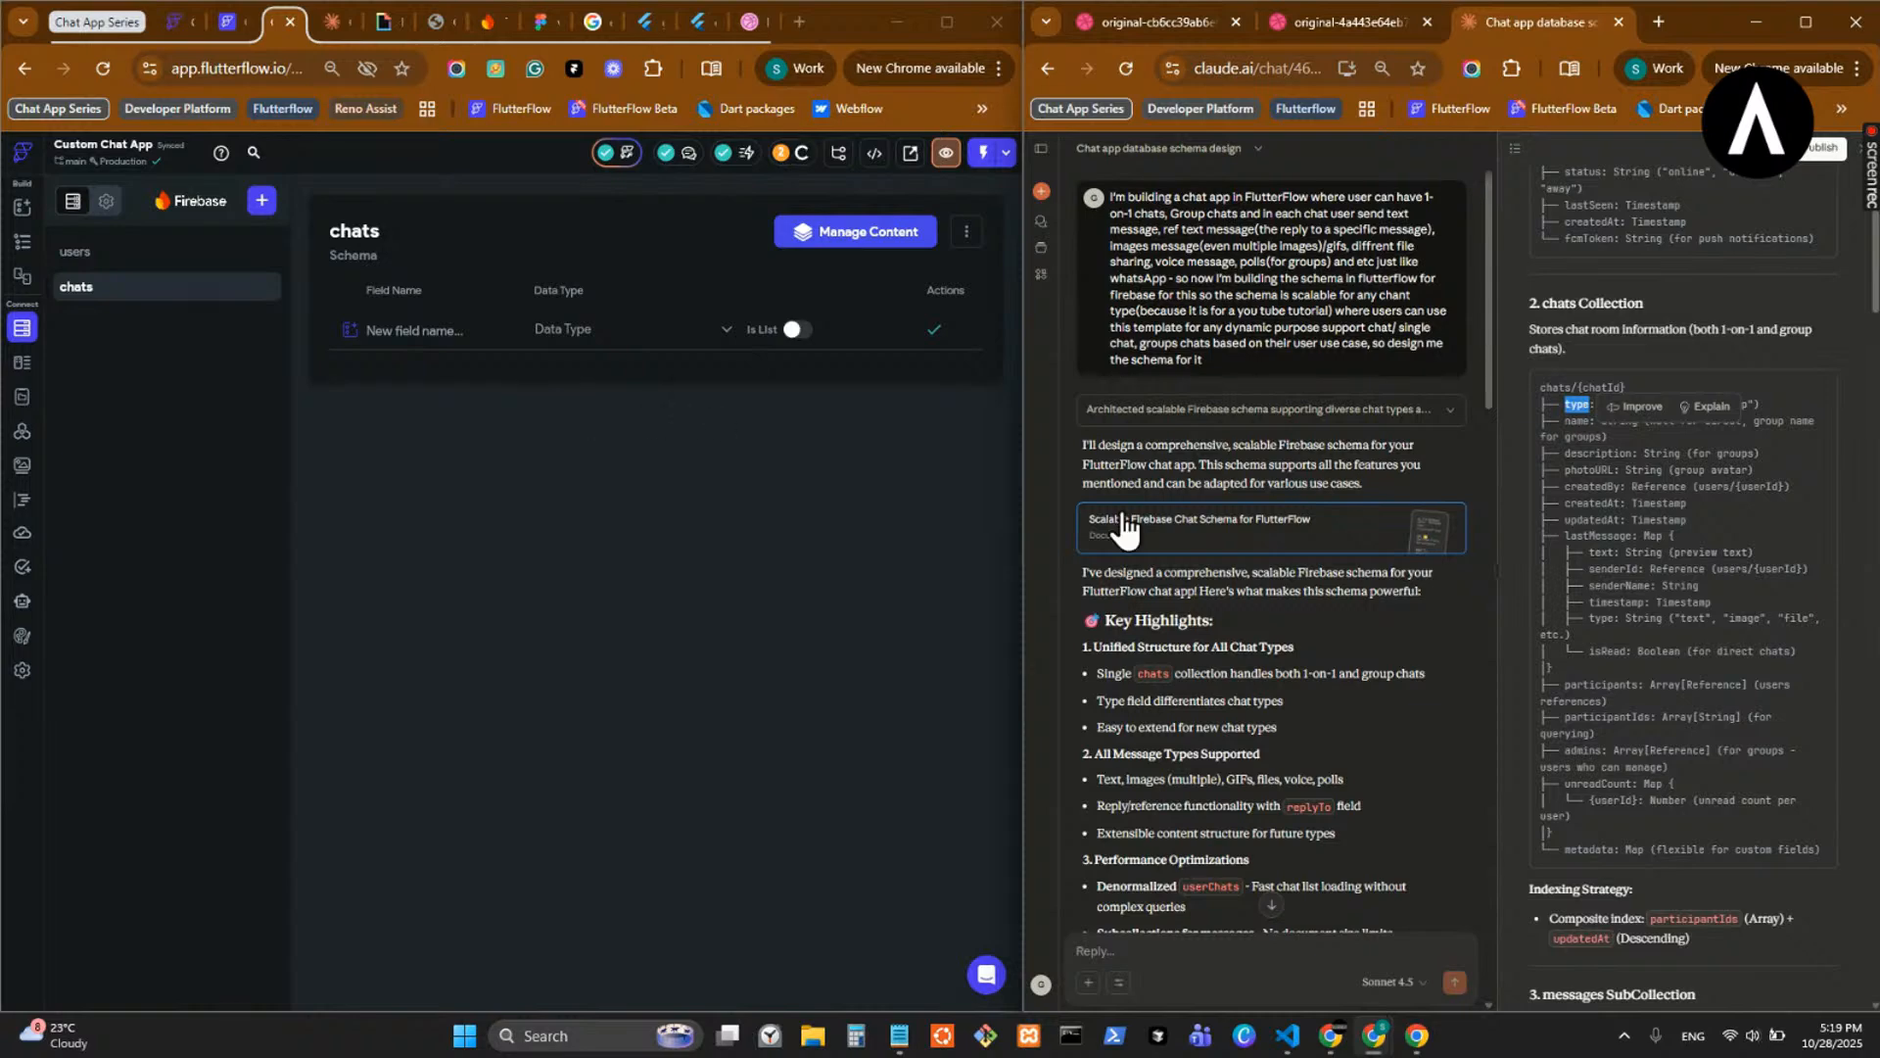
{"action": "left_click", "coordinate": [1672, 613]}
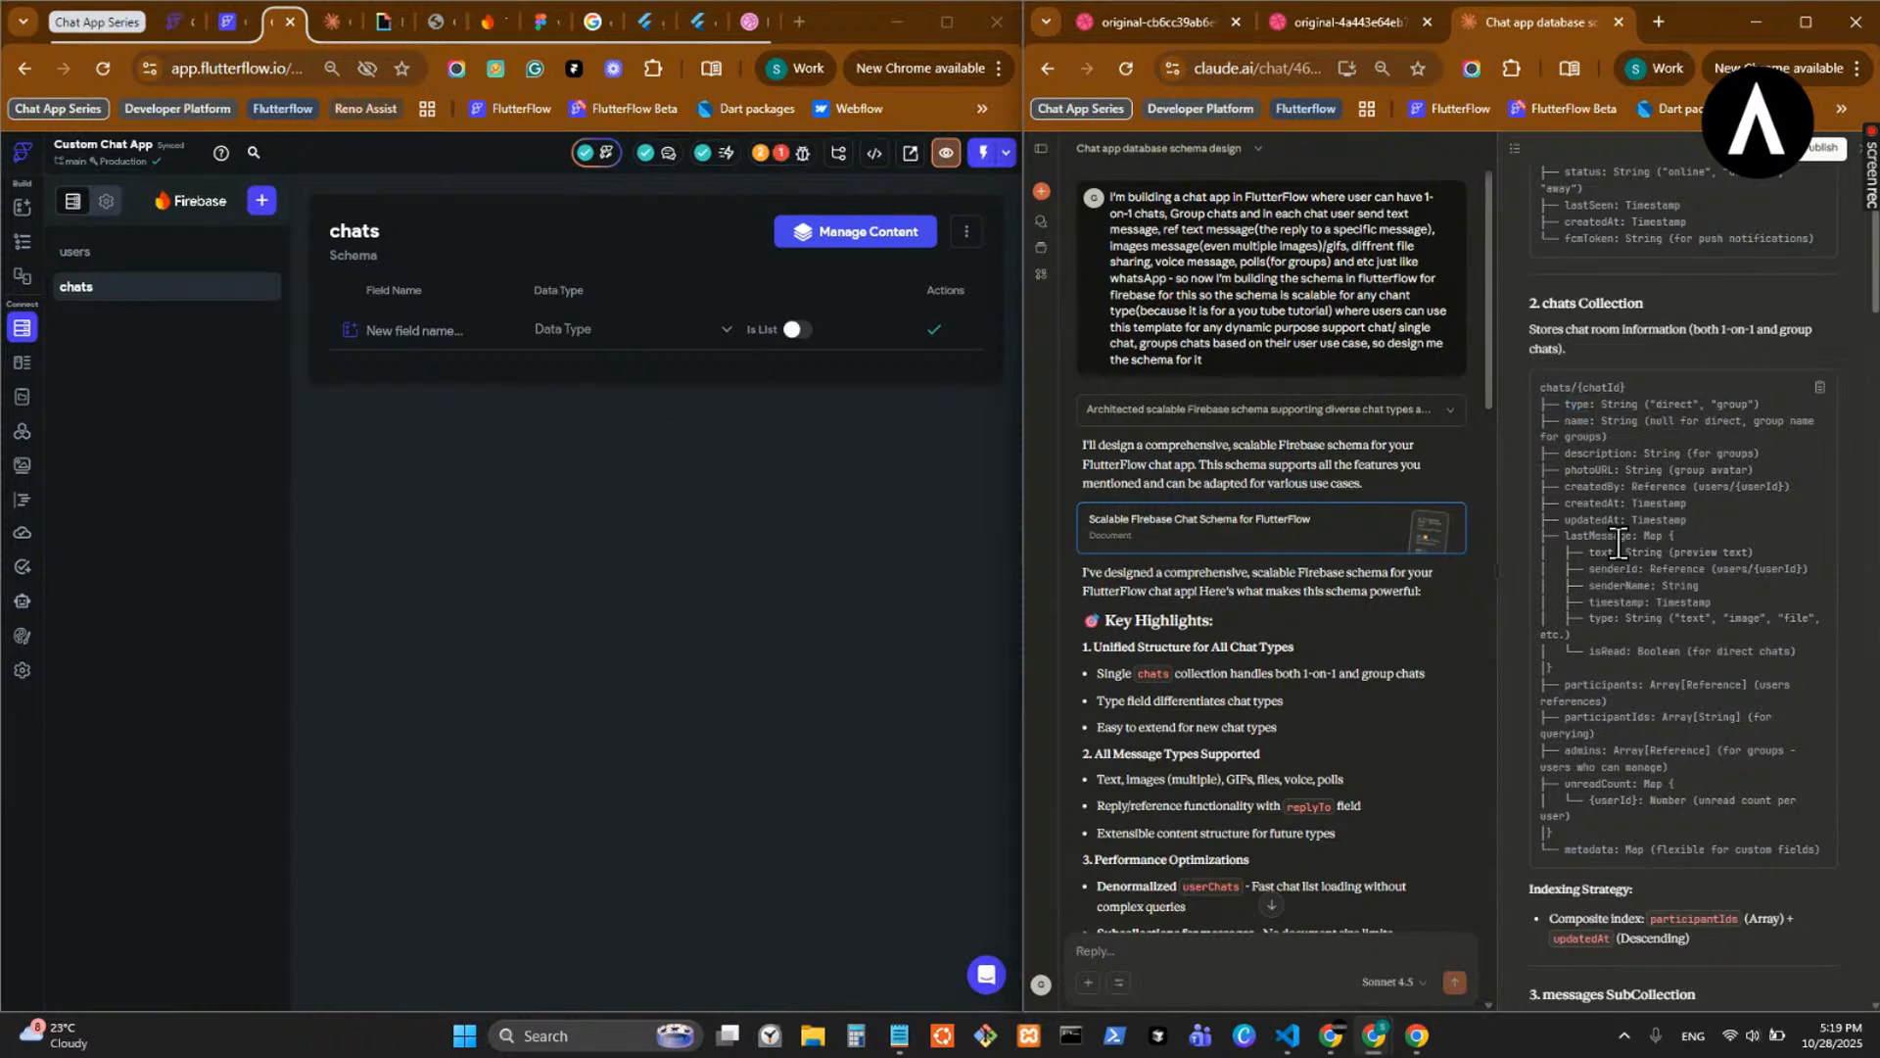
{"action": "scroll", "coordinate": [1314, 582], "scroll_direction": "down", "scroll_amount": 20}
{"action": "scroll", "coordinate": [1347, 627], "scroll_direction": "up", "scroll_amount": 10}
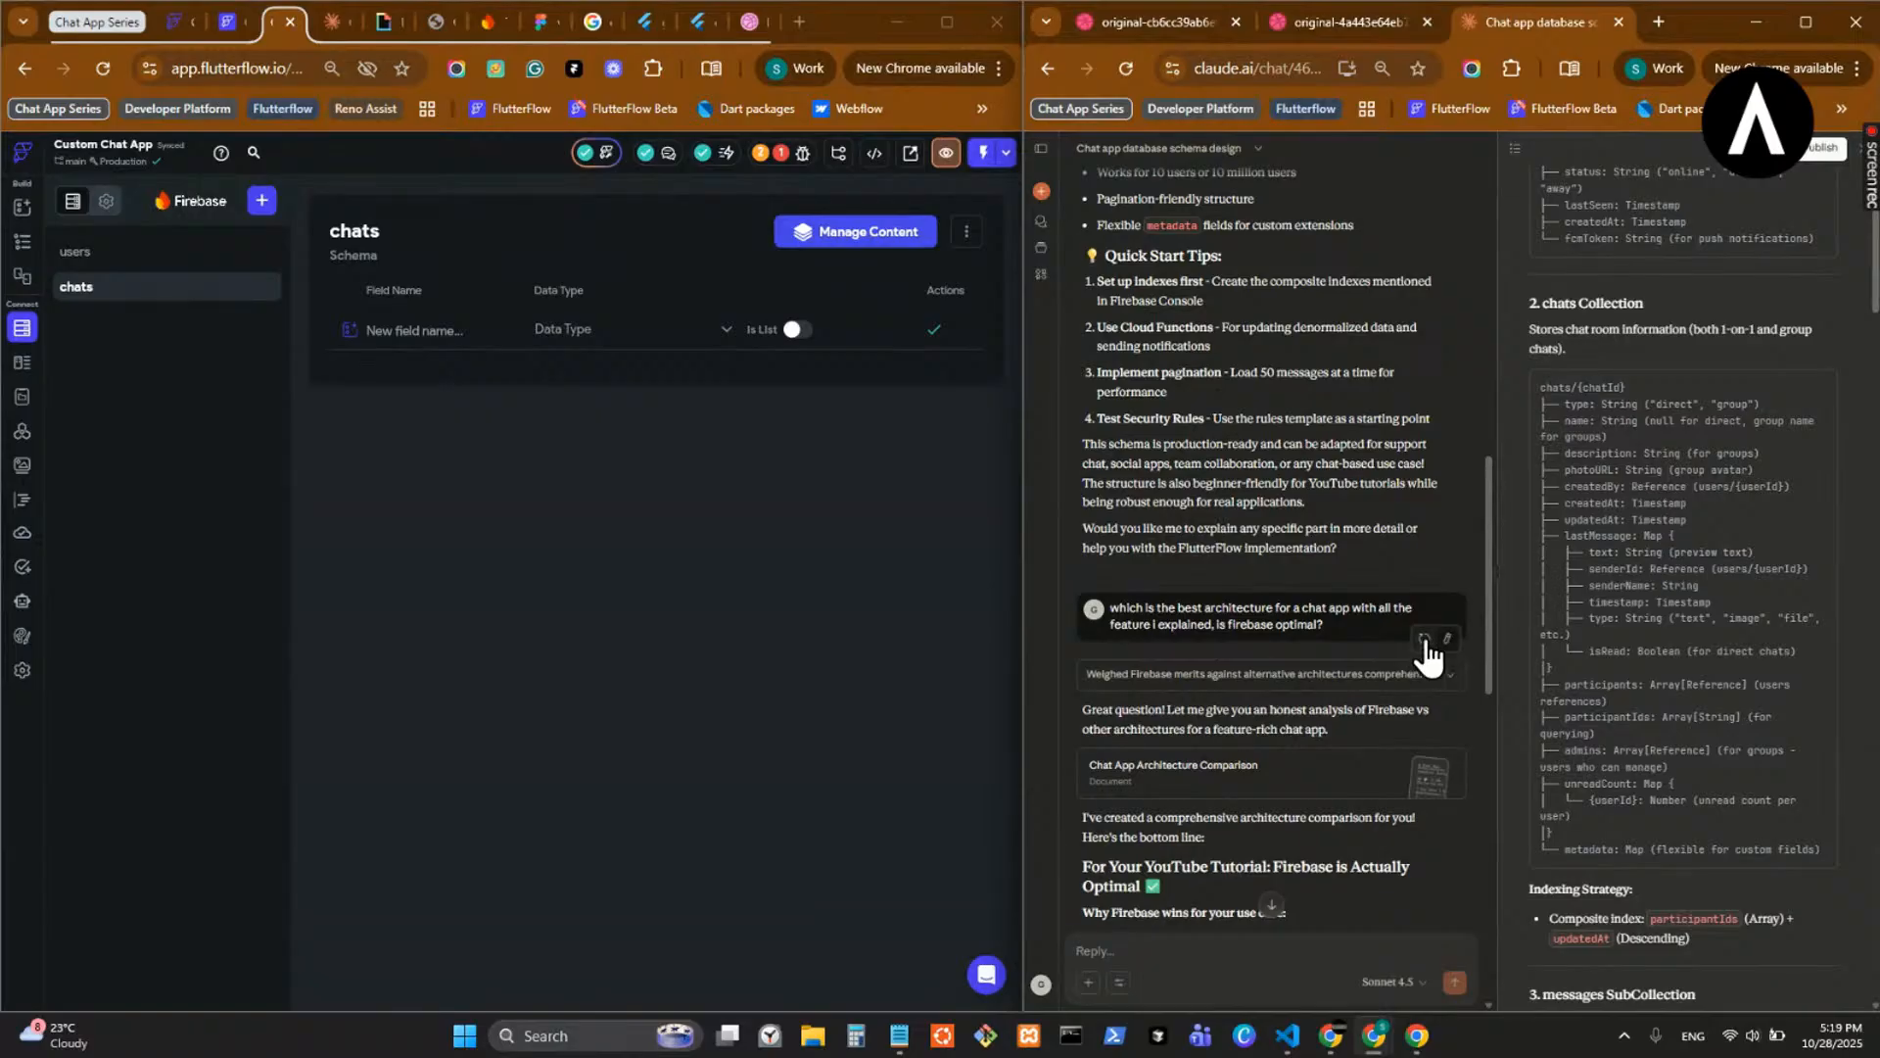
{"action": "left_click", "coordinate": [1448, 642]}
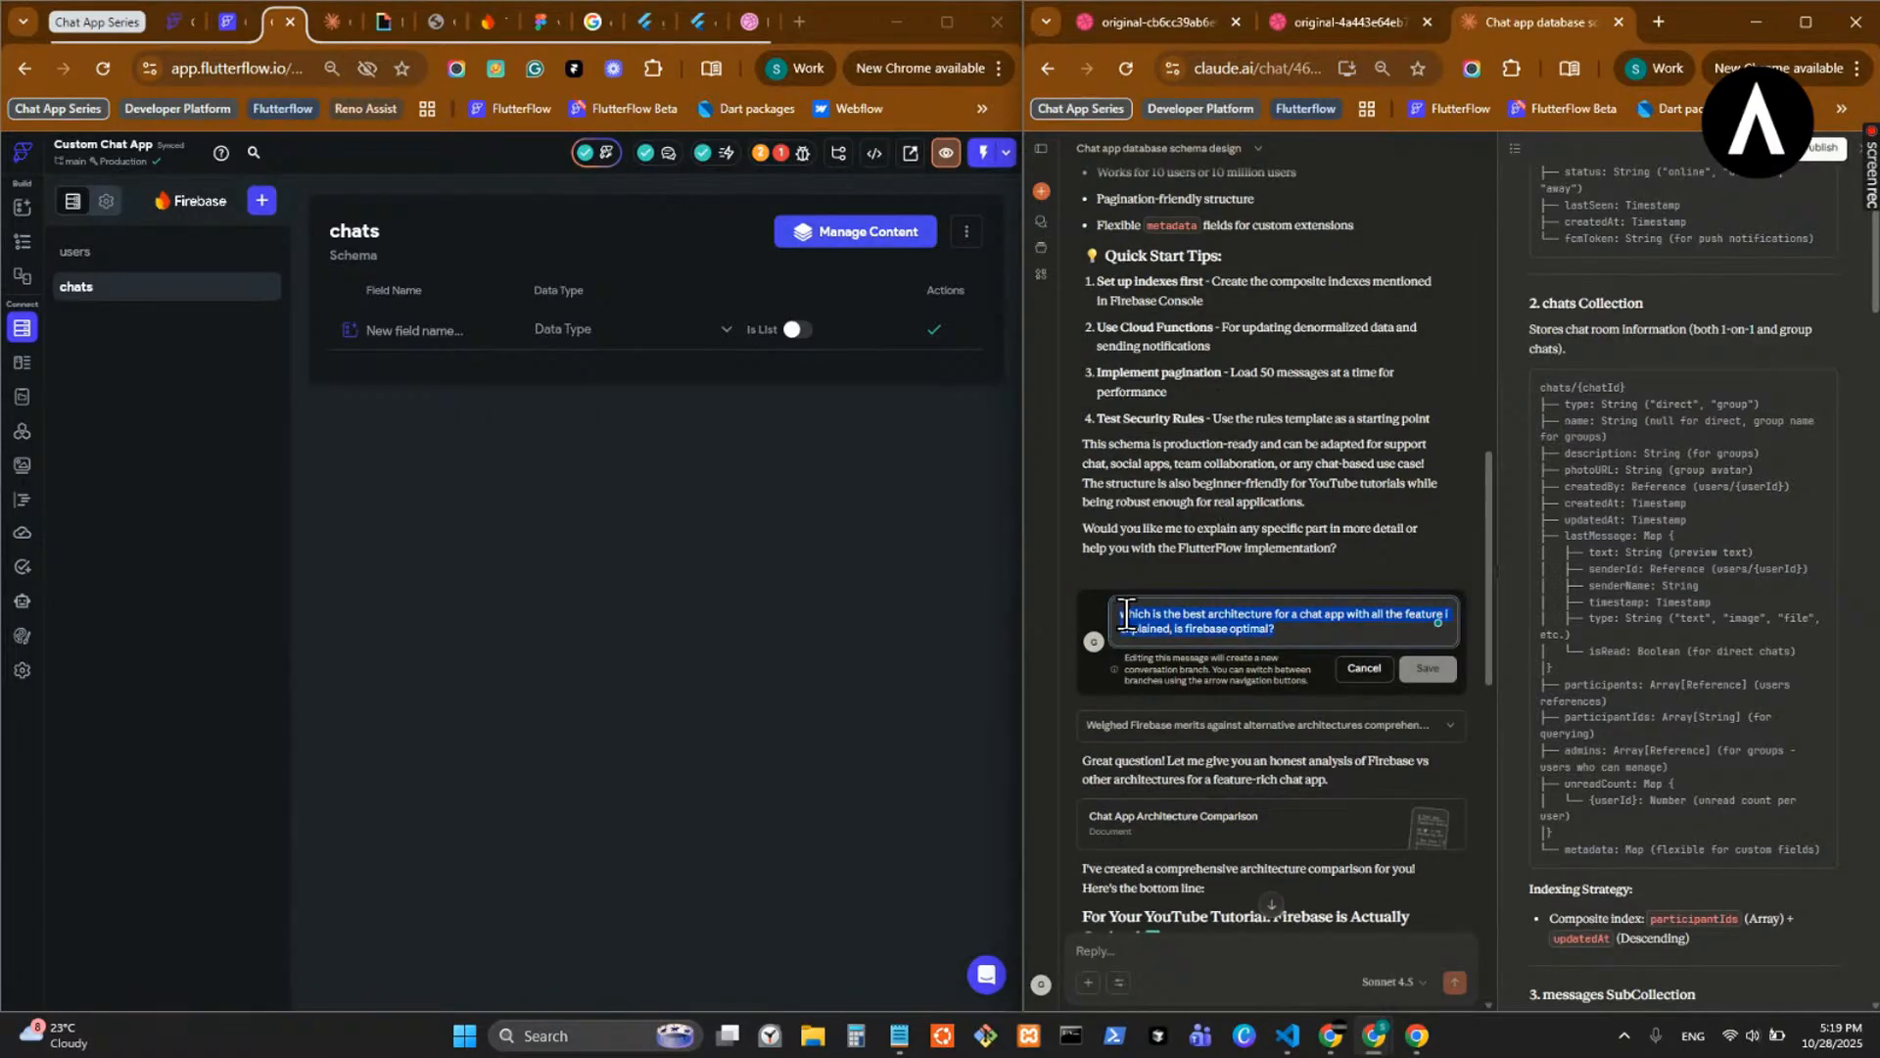
{"action": "scroll", "coordinate": [1156, 578], "scroll_direction": "up", "scroll_amount": 10}
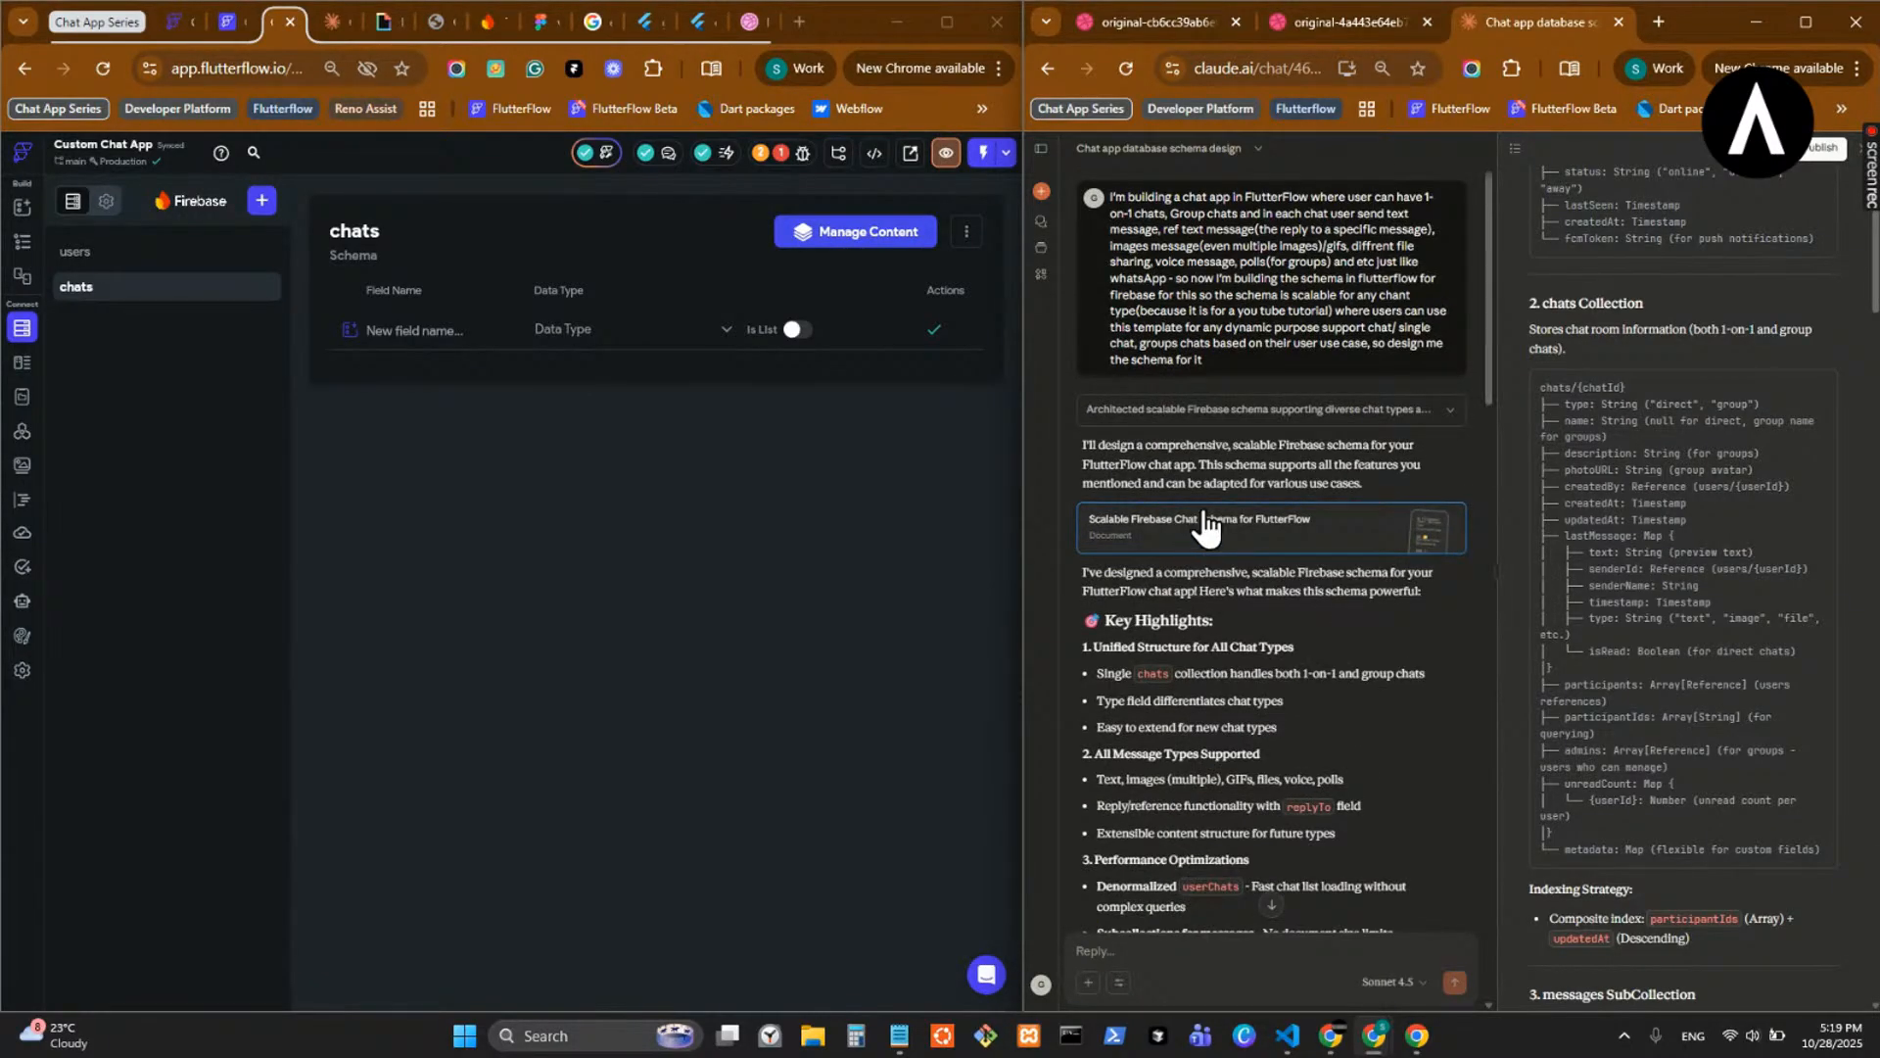
{"action": "scroll", "coordinate": [1330, 554], "scroll_direction": "down", "scroll_amount": 10}
{"action": "key", "text": "BackSpace"}
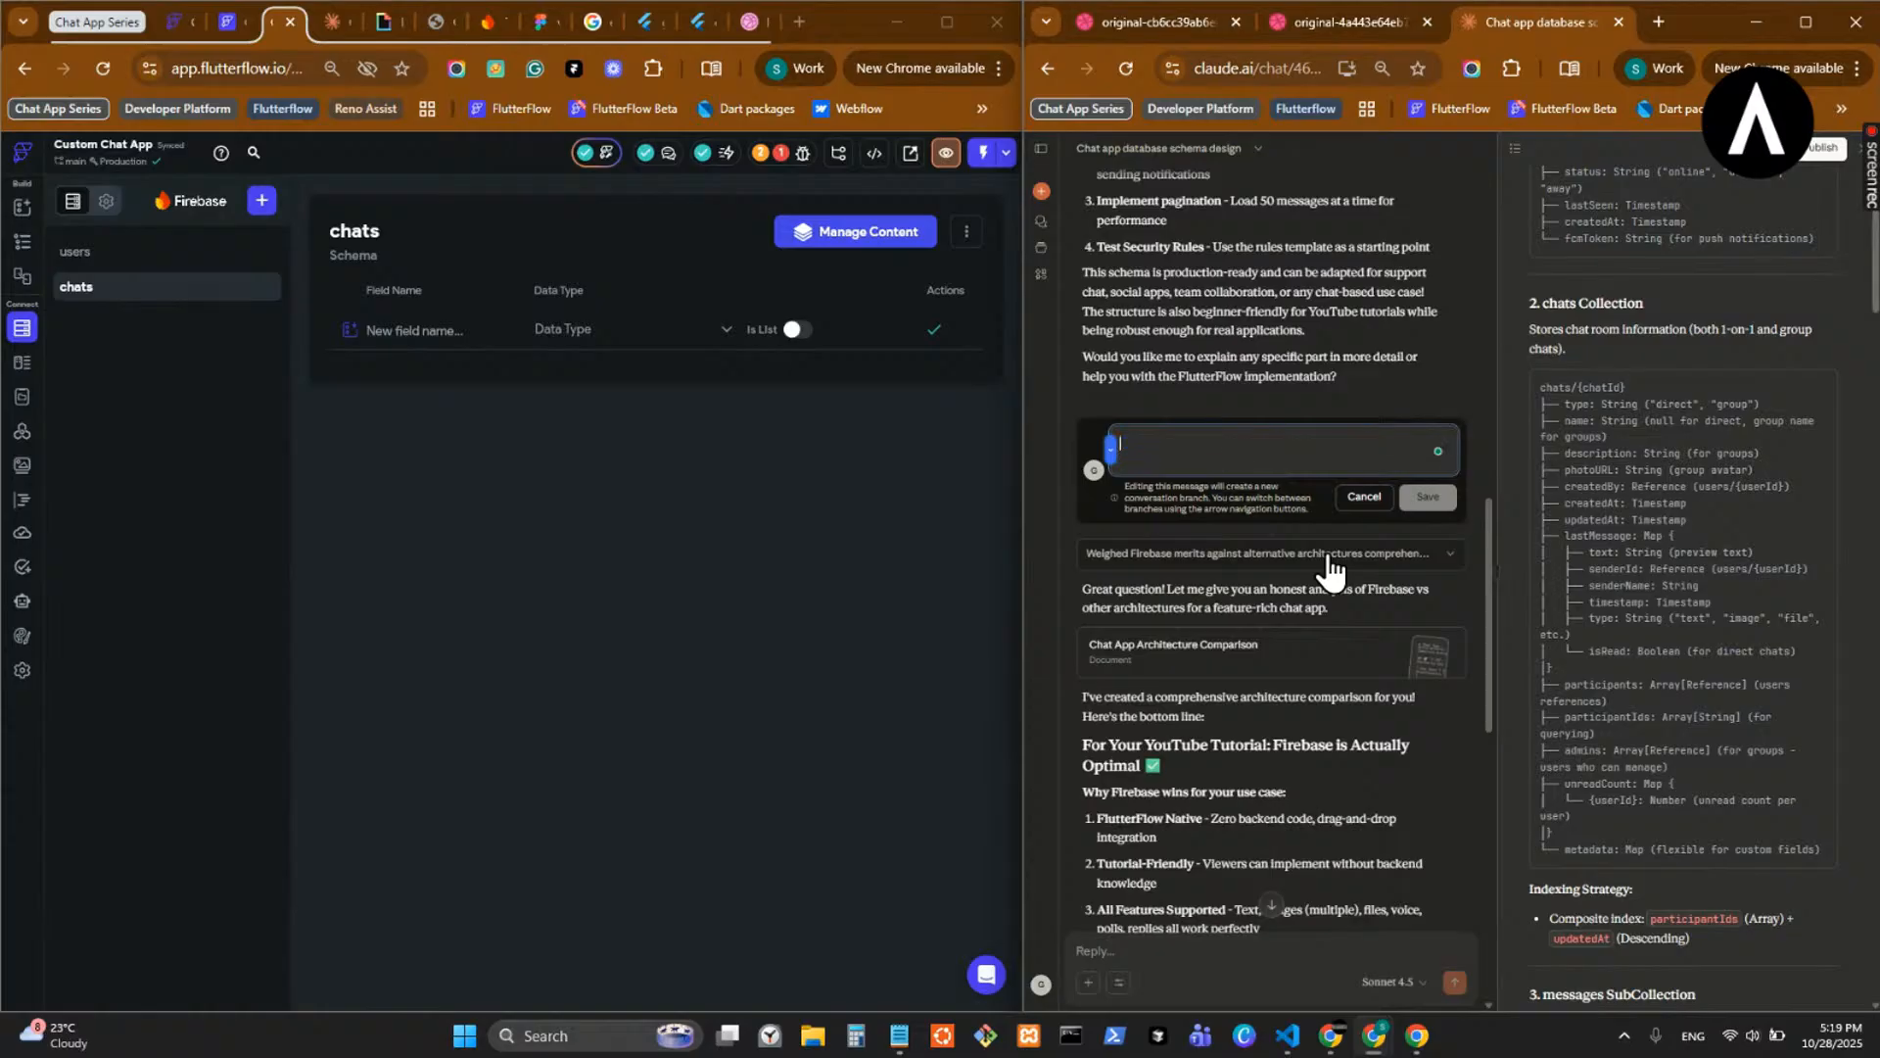
- Enter "let's use snake case for the schema in FlutterFlow" as the new text of the edited message
{"action": "type", "text": "lets"}
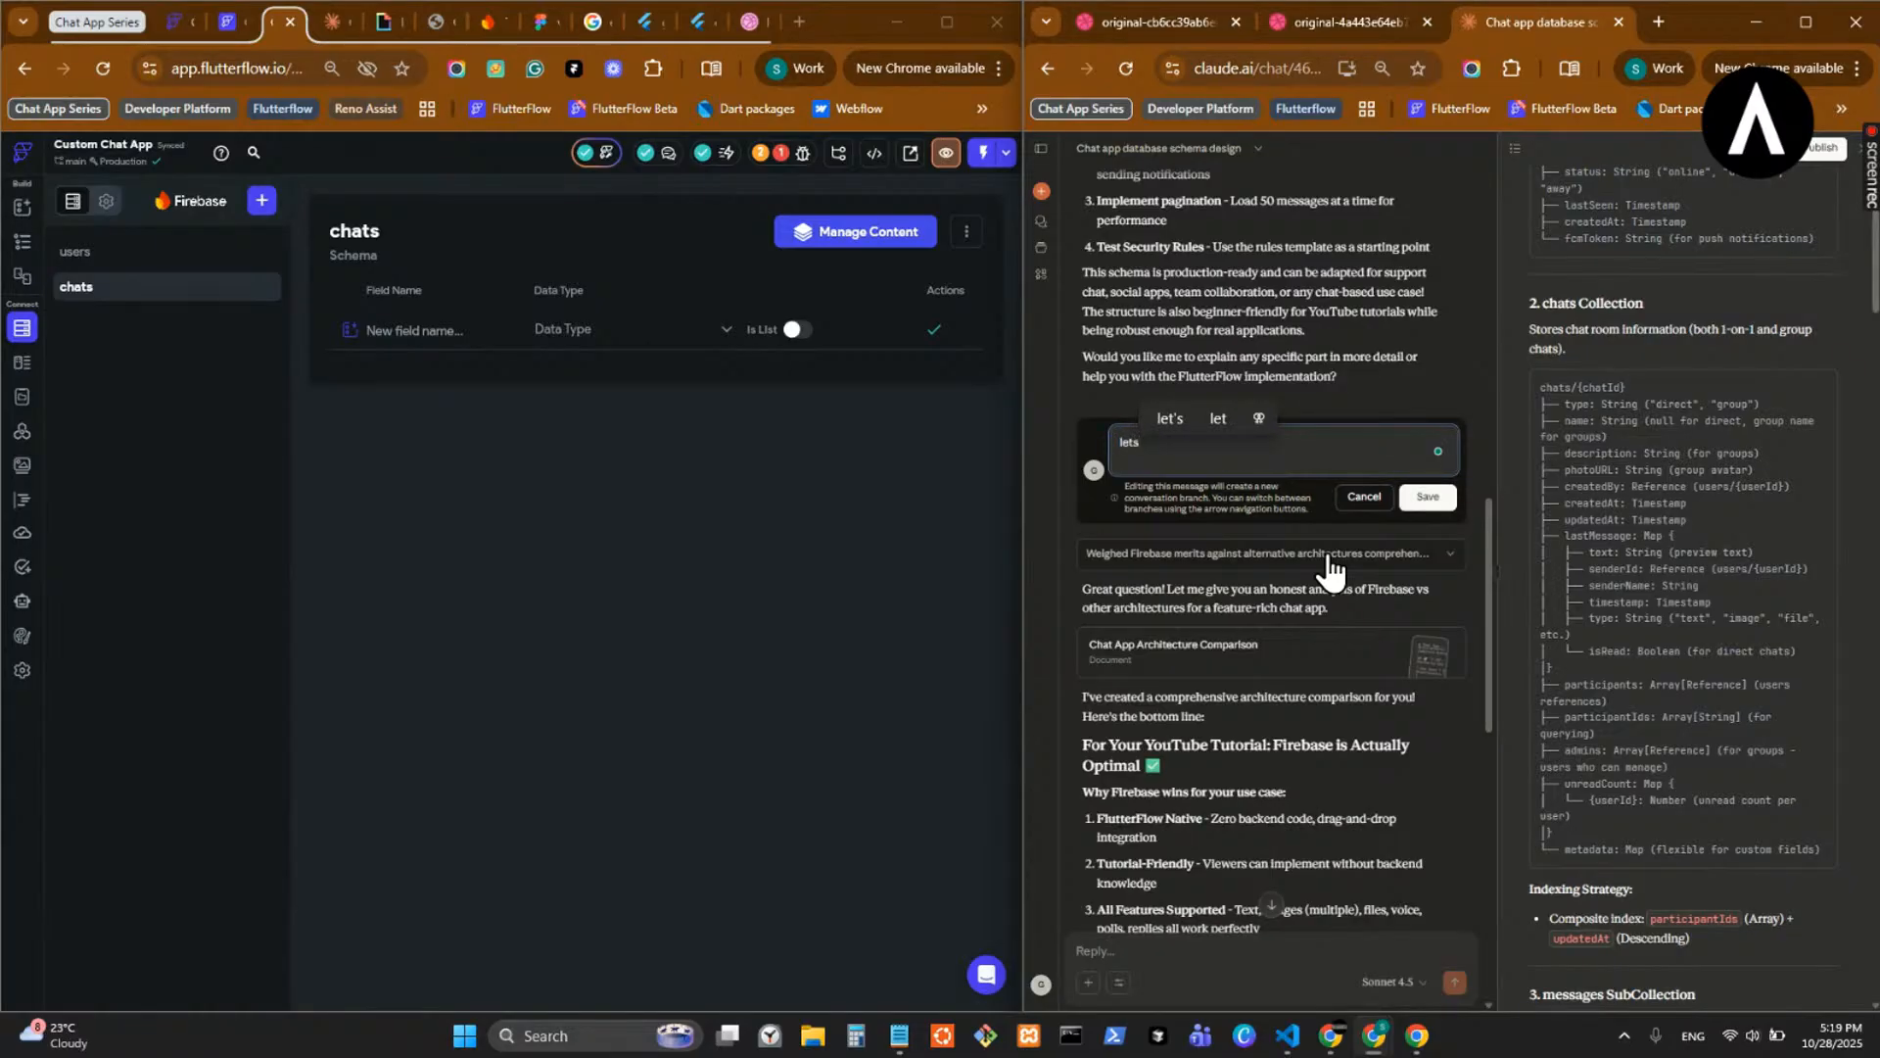
{"action": "key", "text": "BackSpace"}
{"action": "type", "text": "se sha"}
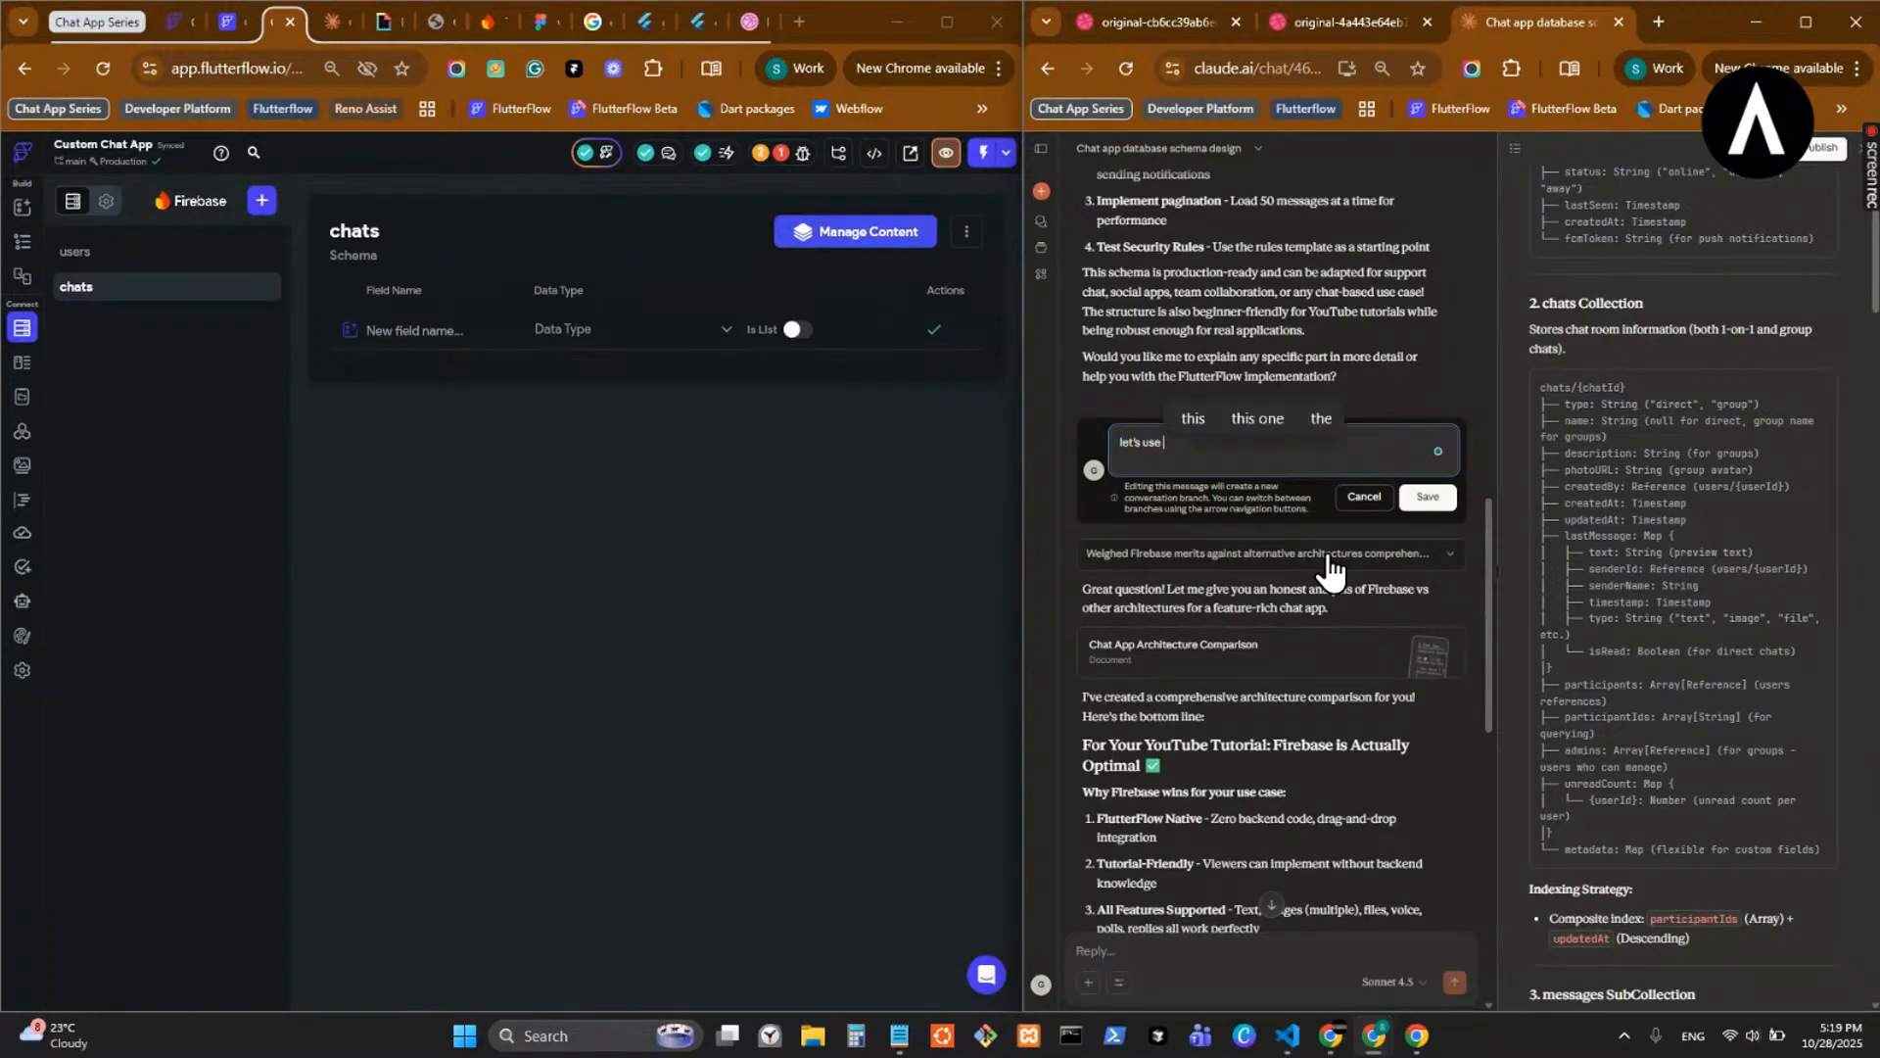
{"action": "key", "text": "BackSpace"}
{"action": "key", "text": "BackSpace"}
{"action": "type", "text": "nake"}
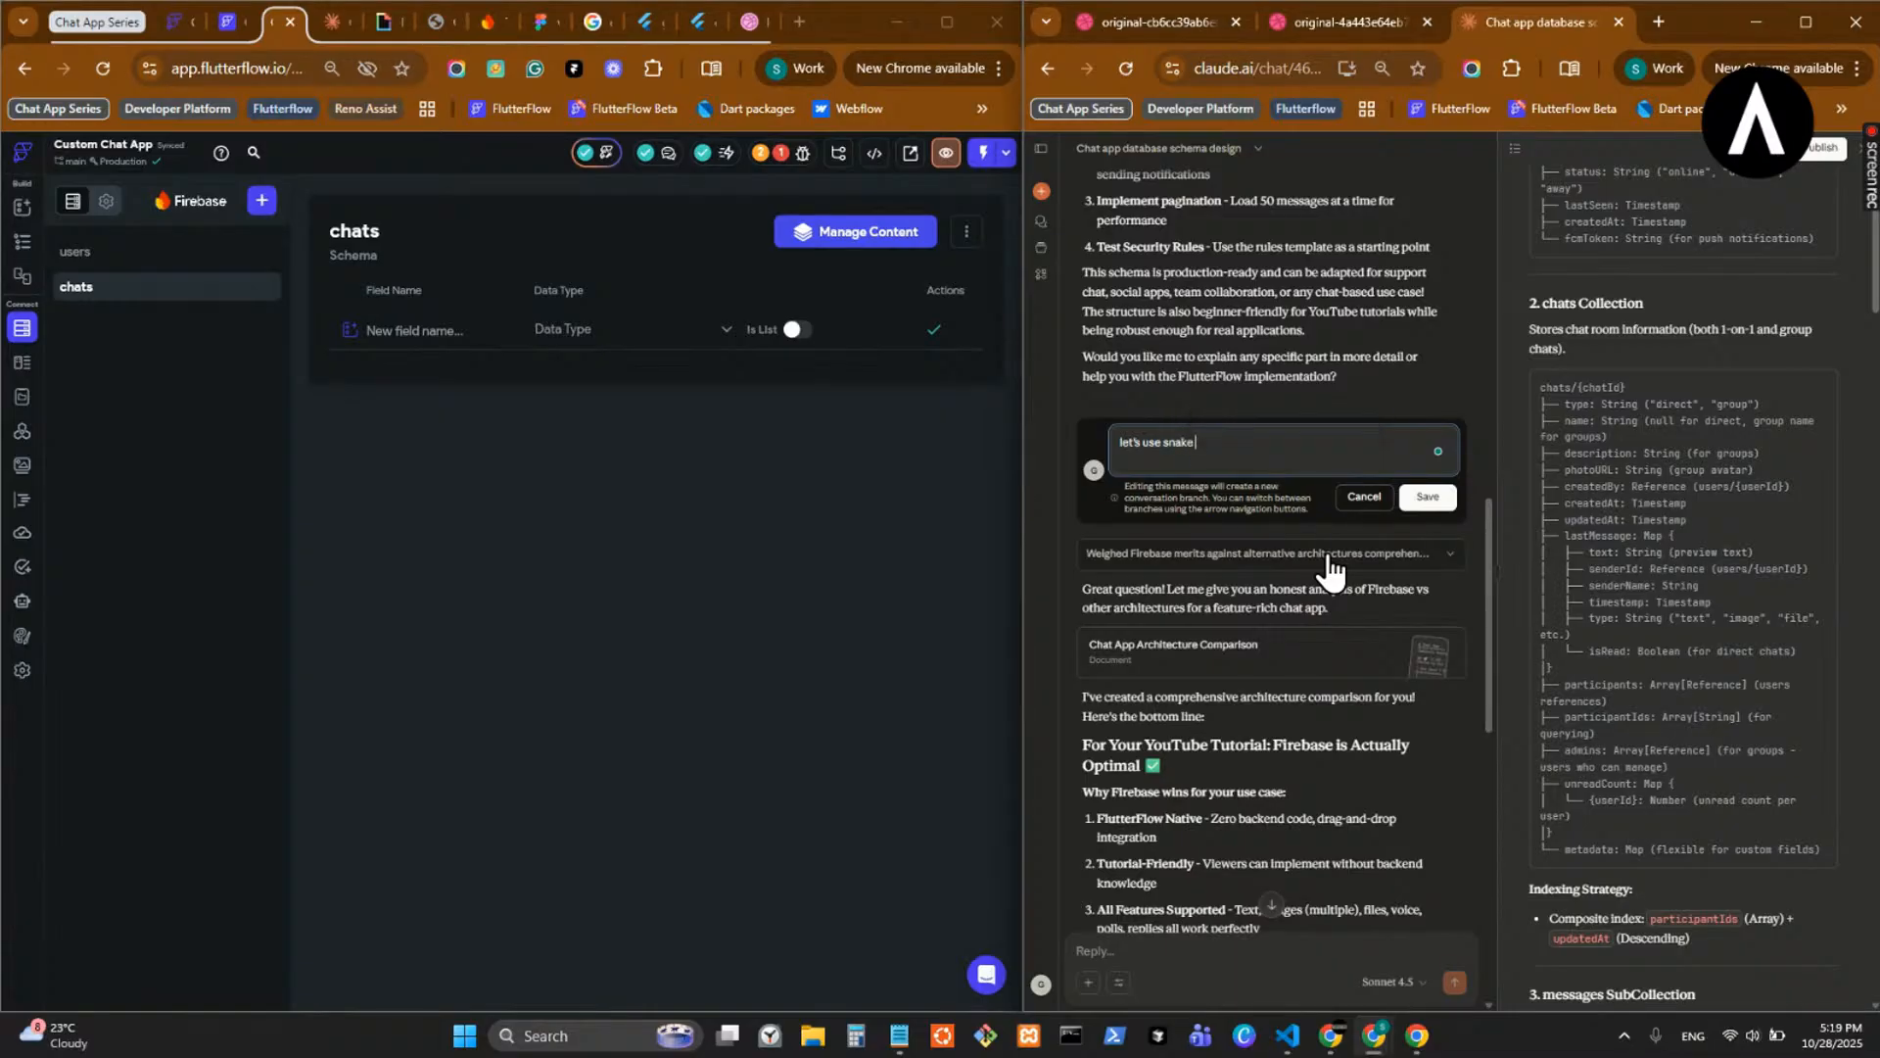
{"action": "type", "text": " case for the schema"}
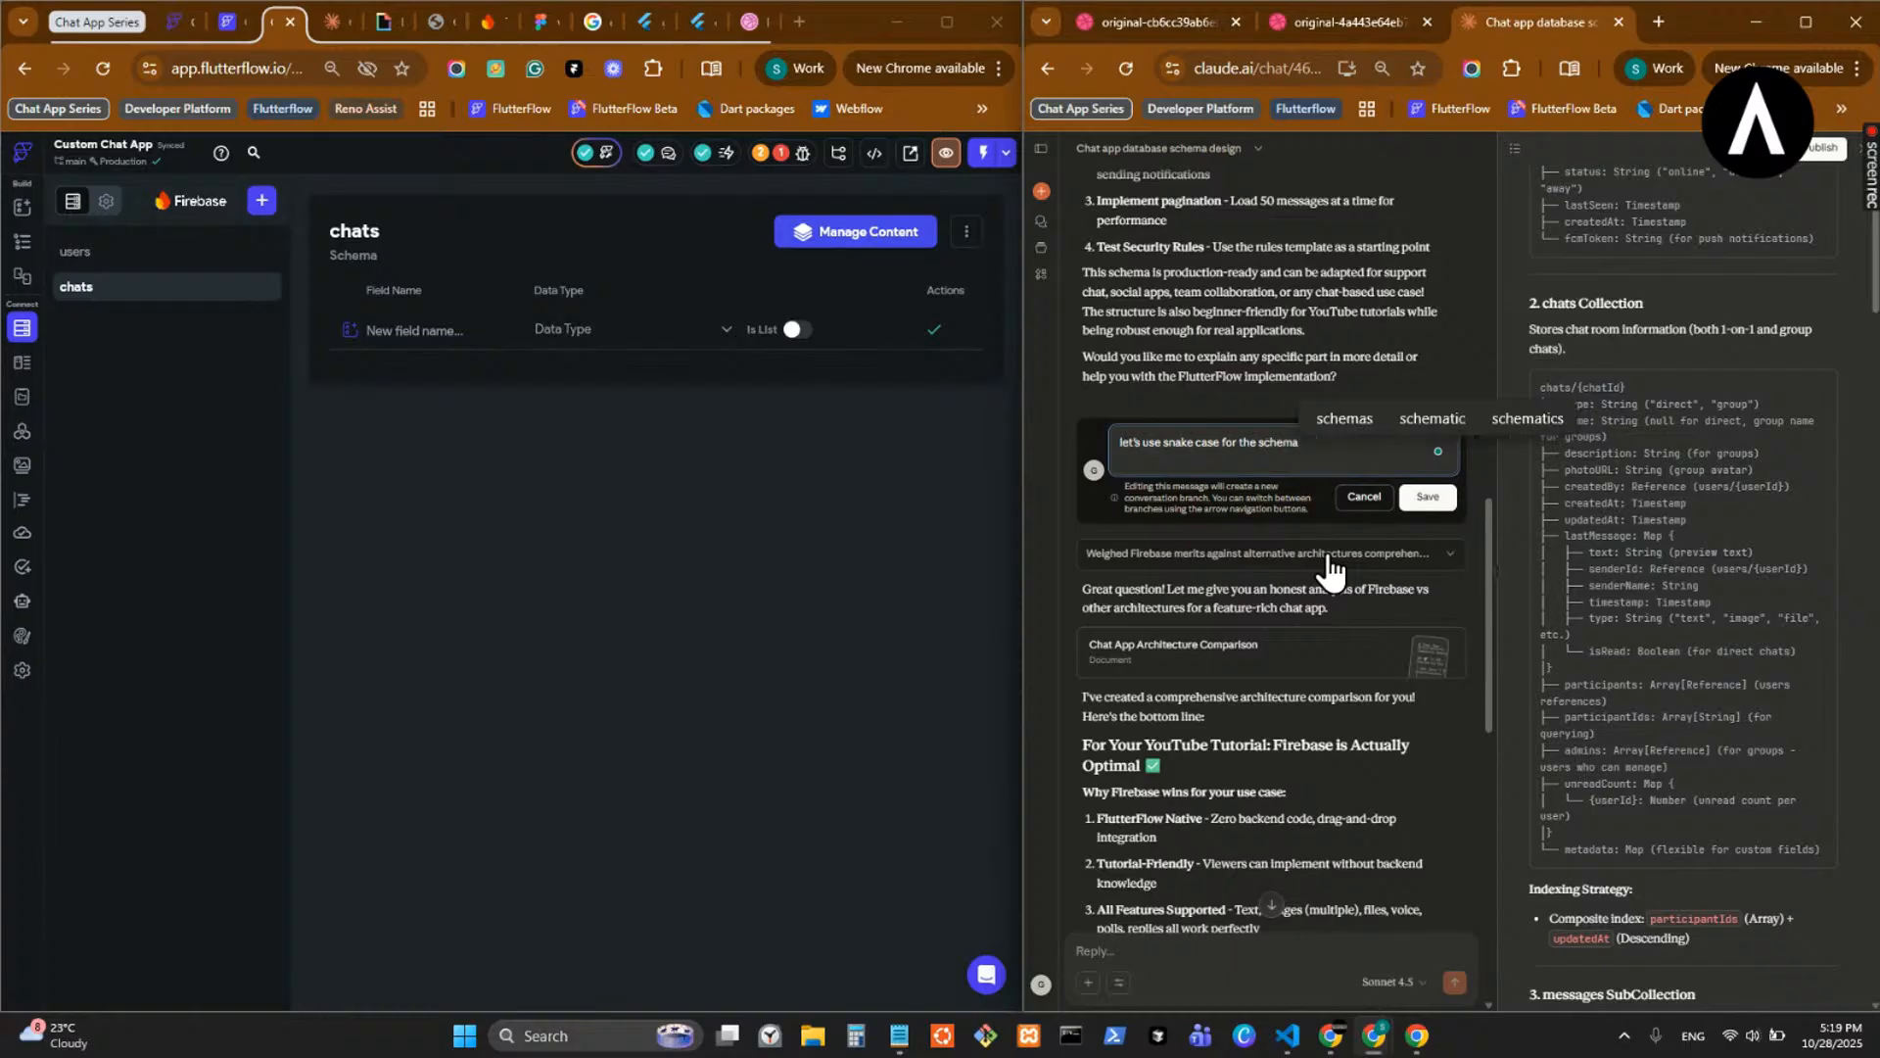
{"action": "type", "text": " and"}
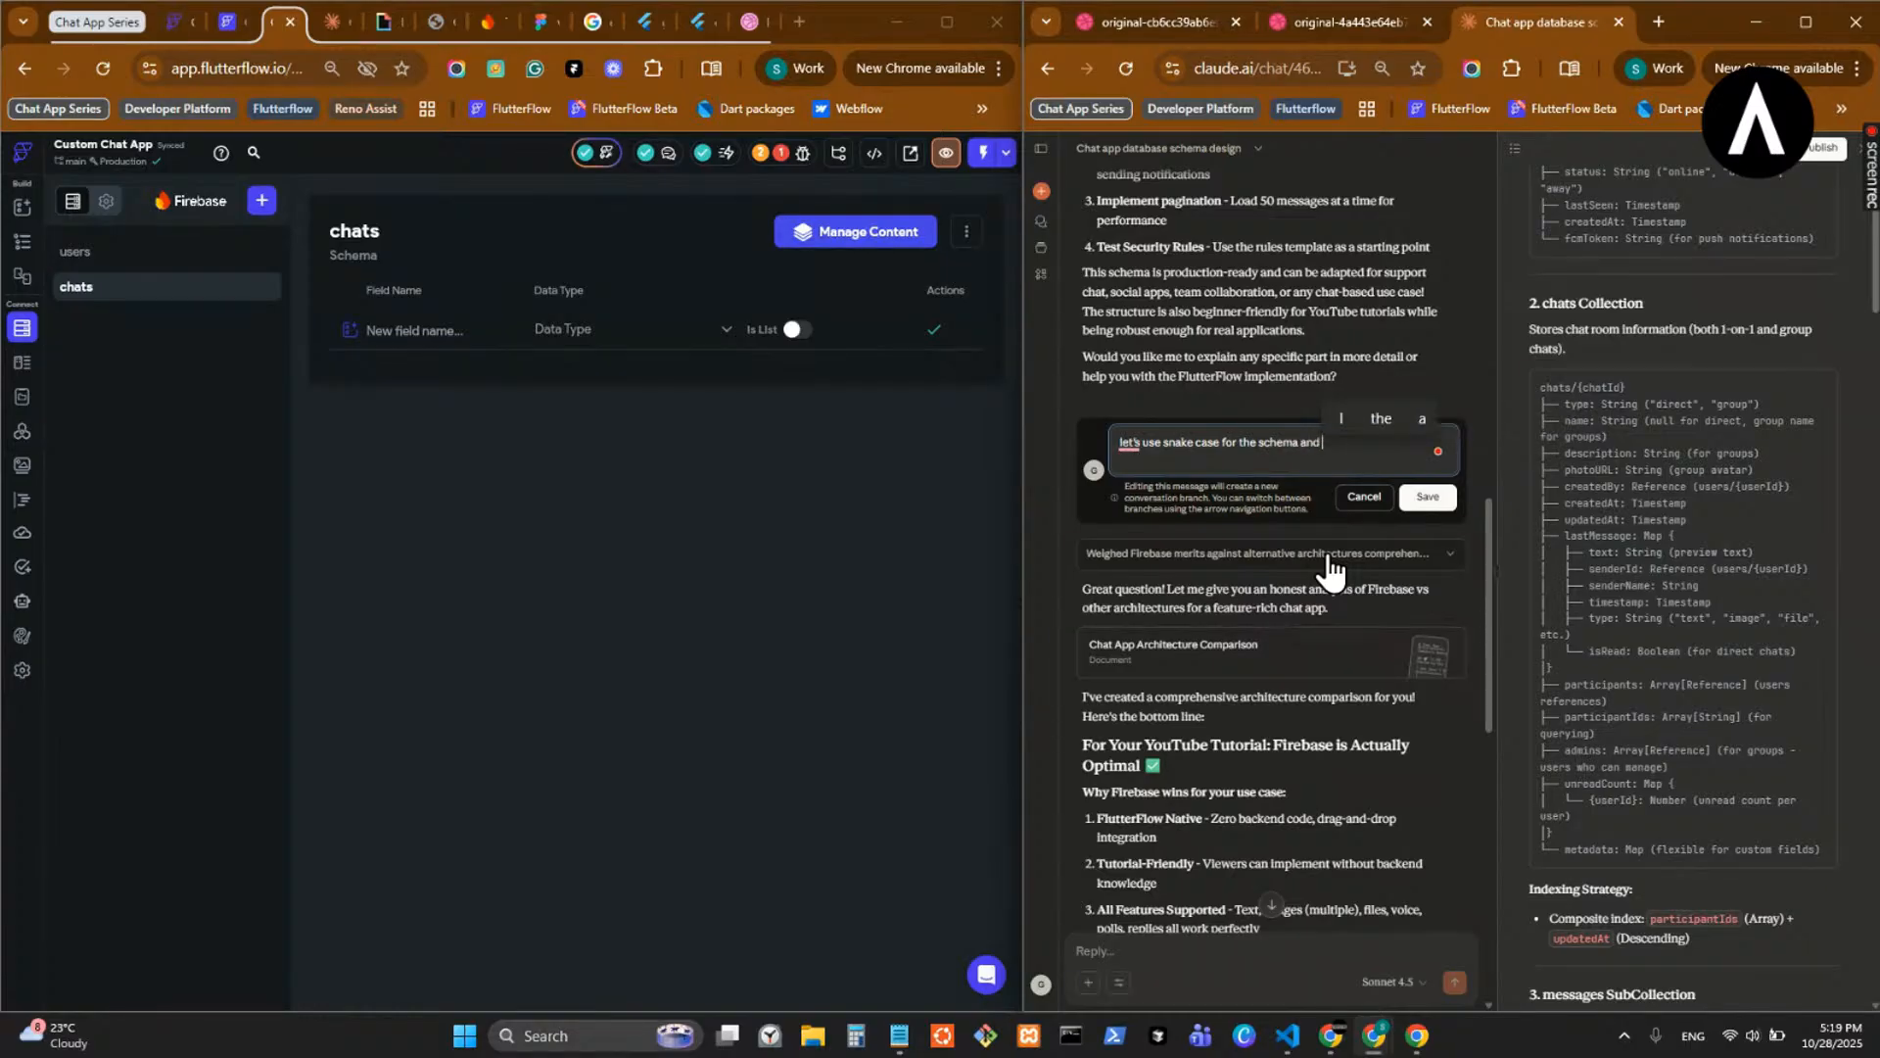
{"action": "type", "text": " in FlutterFlow"}
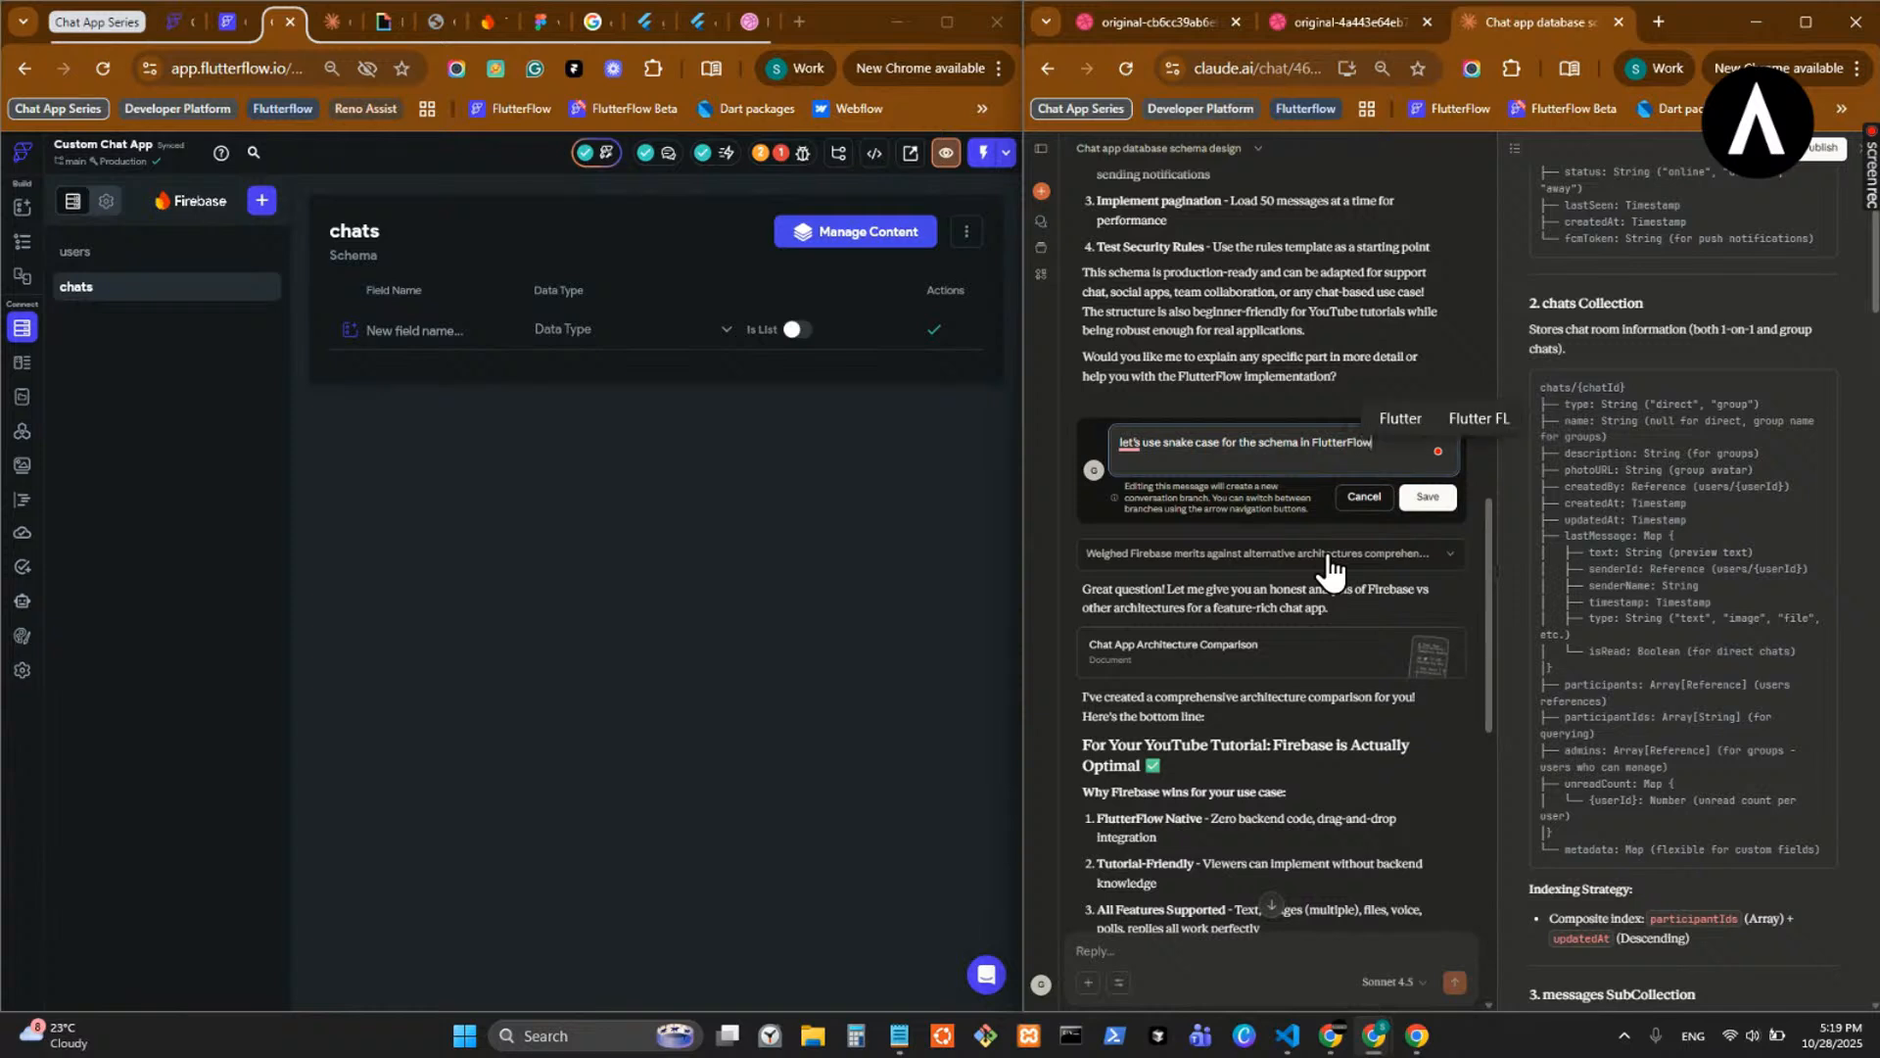
- Extend the edited message with "and use dataTypes(map)" after the snake-case instruction
{"action": "type", "text": " and"}
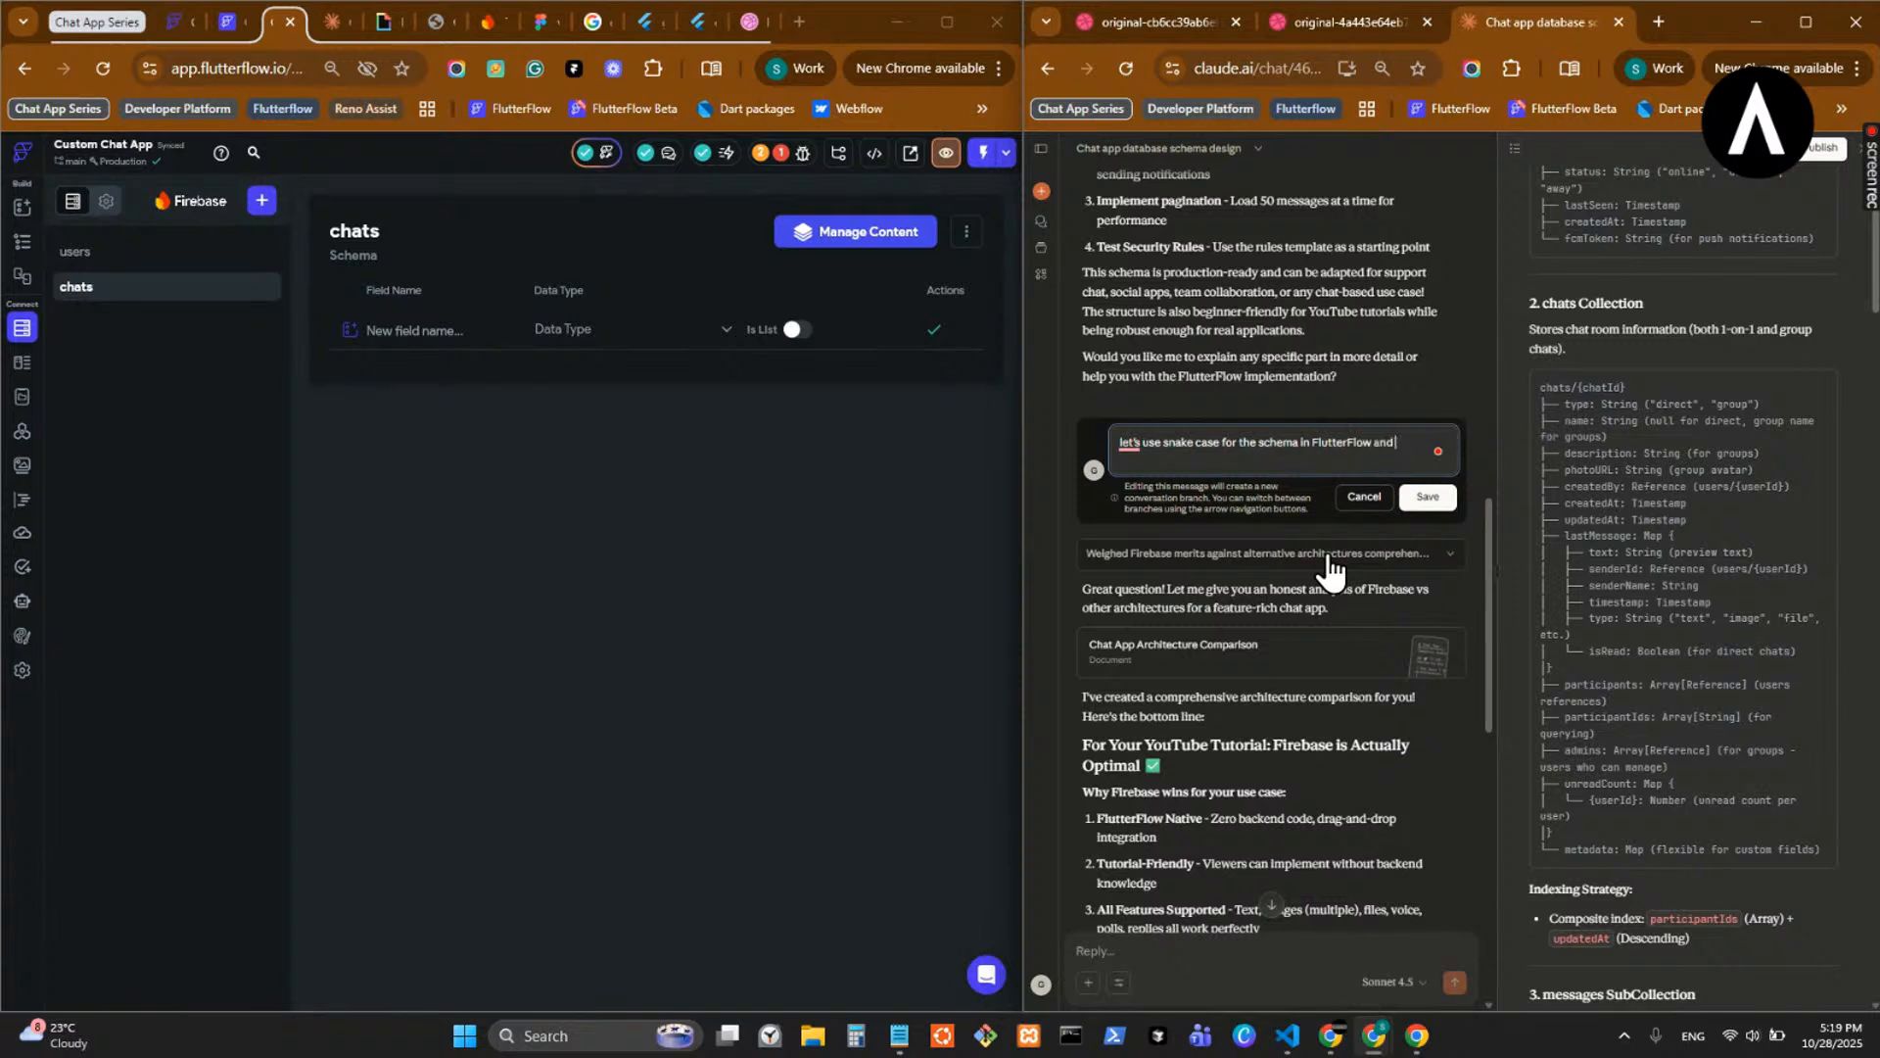
{"action": "type", "text": " use data"}
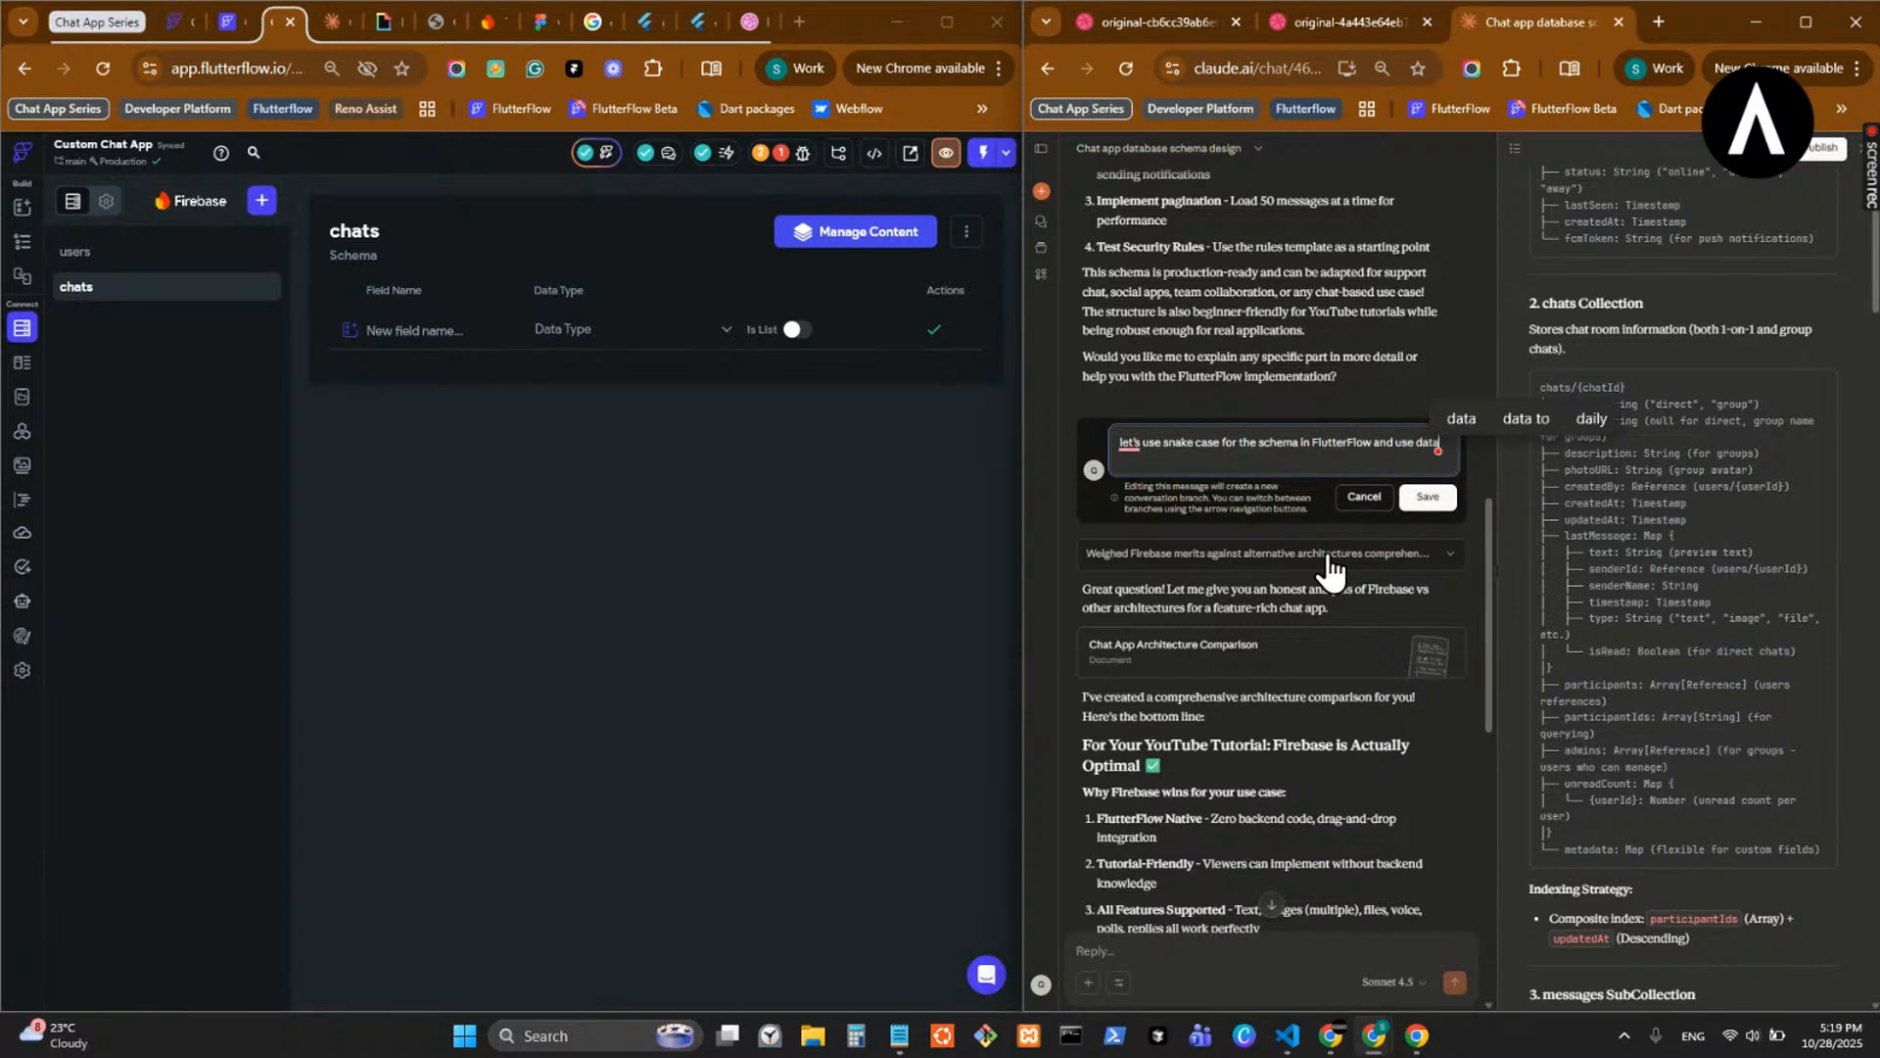
{"action": "type", "text": "Types"}
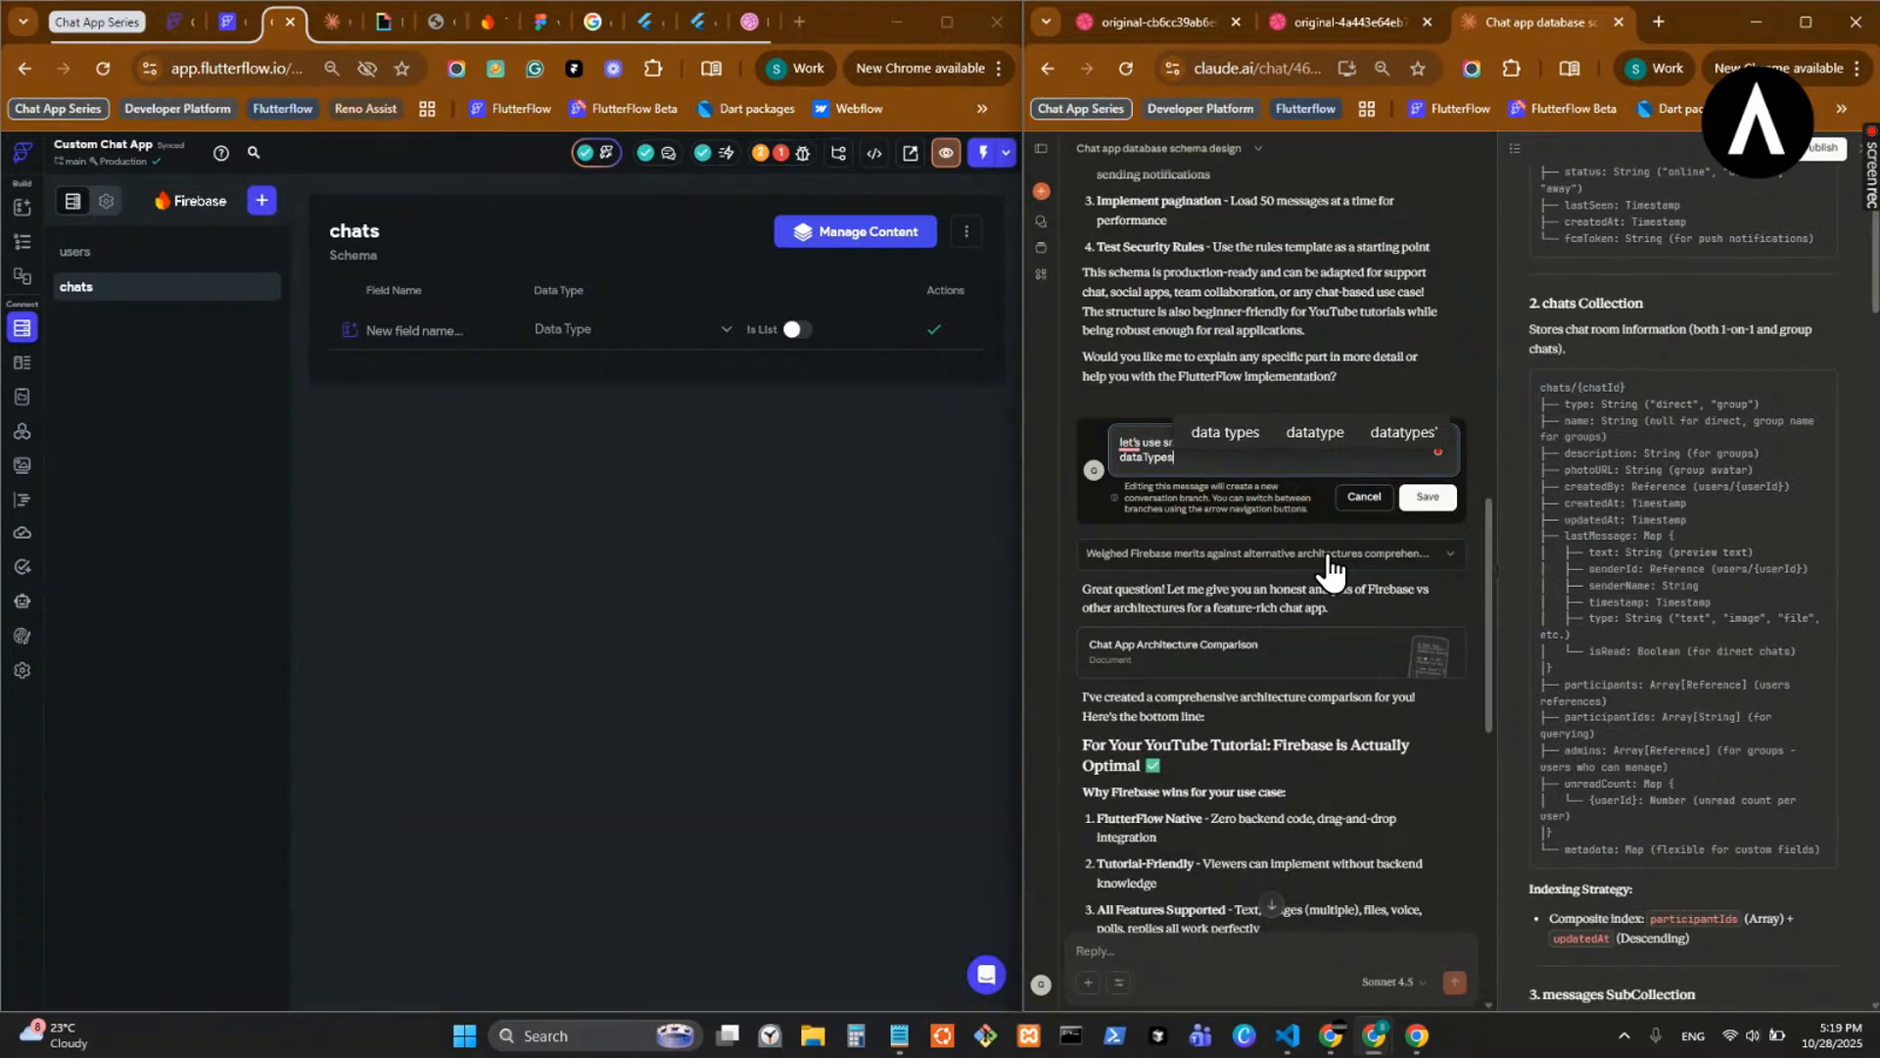
{"action": "type", "text": "(map)"}
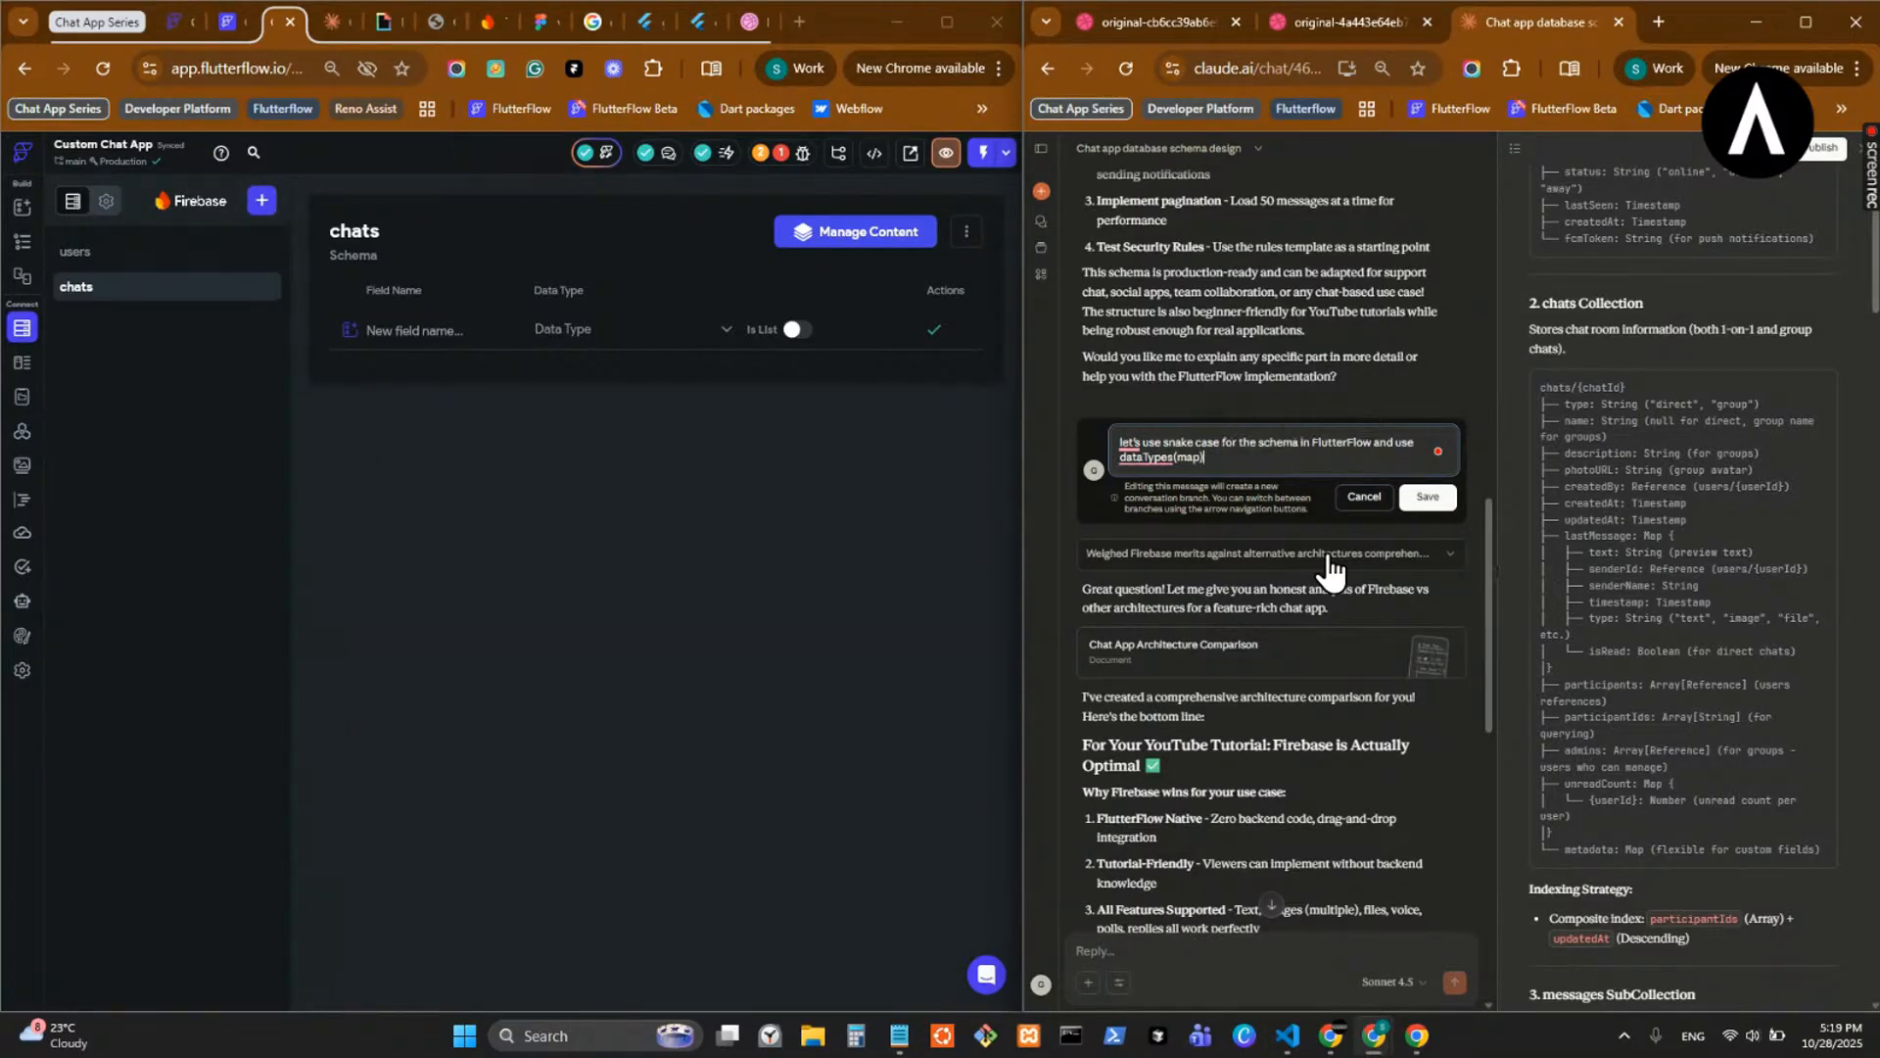
- Continue the edited message with the remark "(for dataTypes give me individual json to copy paste"
{"action": "key", "text": "BackSpace"}
{"action": "key", "text": "BackSpace"}
{"action": "type", "text": "dt"}
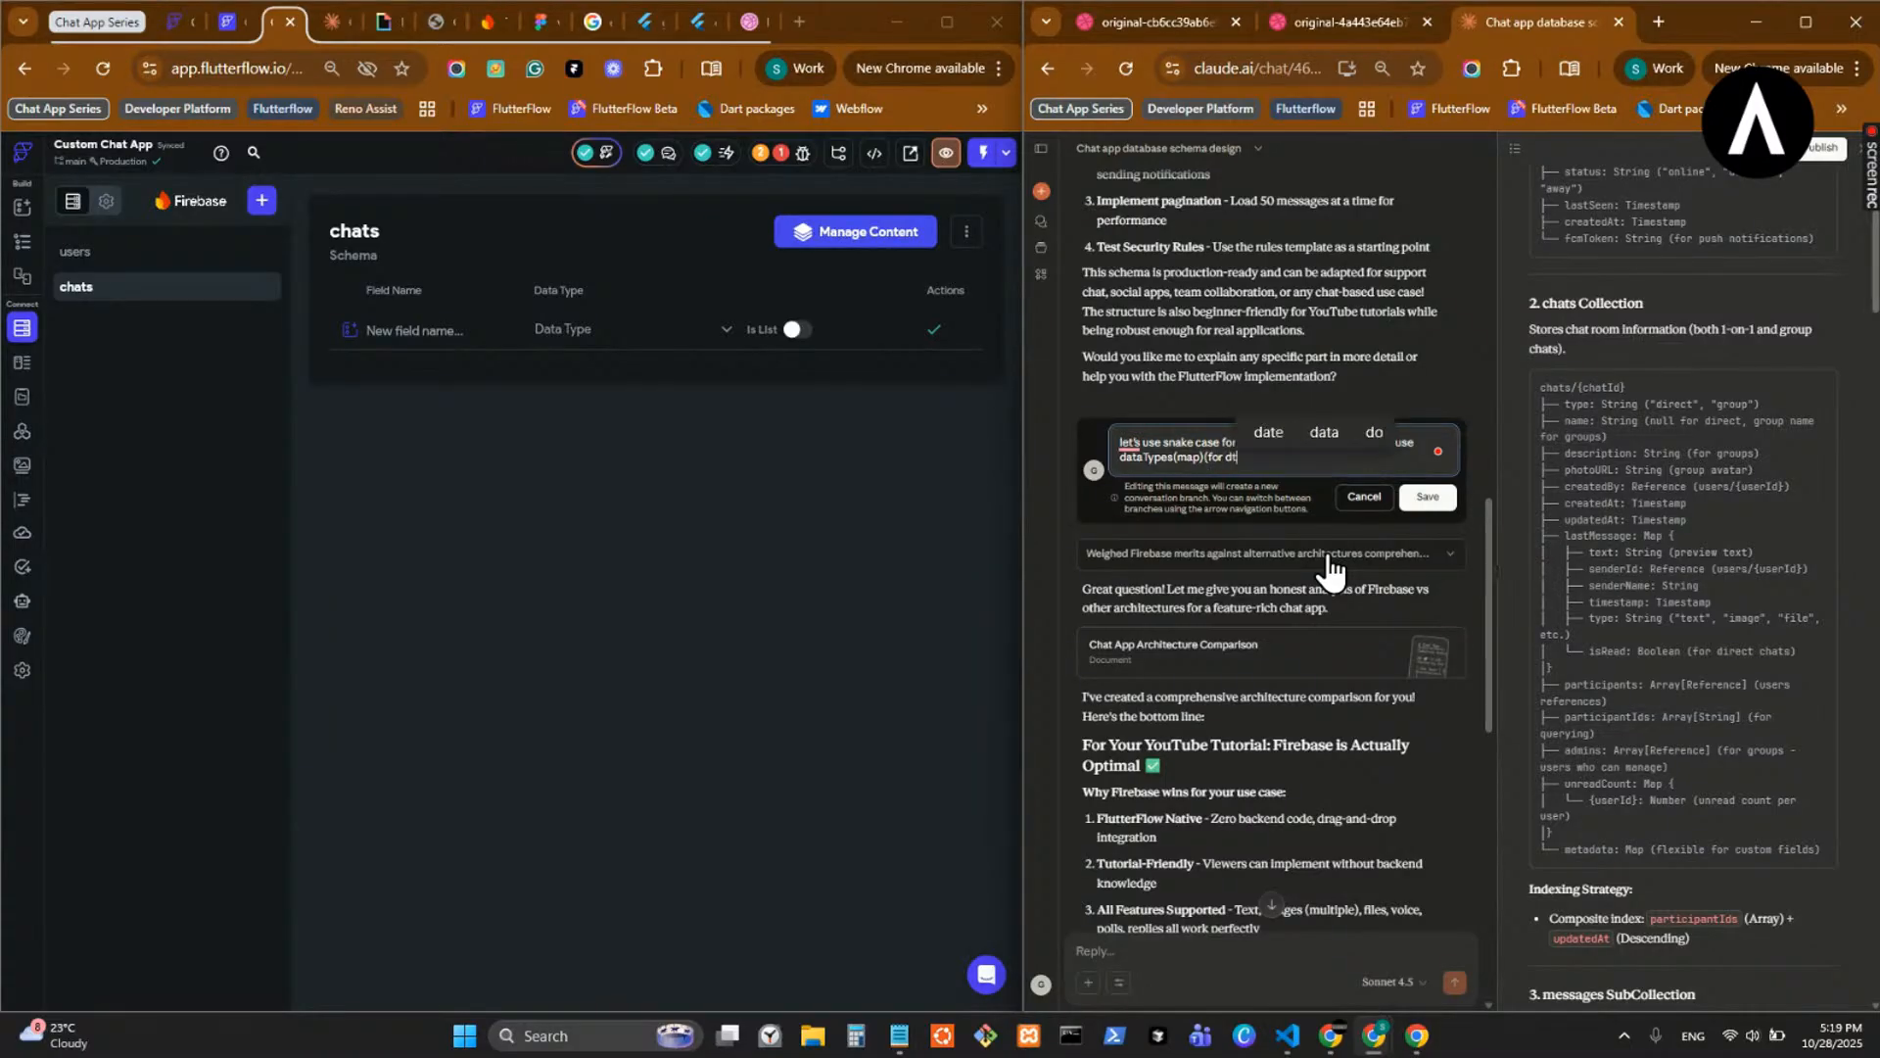
{"action": "key", "text": "BackSpace"}
{"action": "type", "text": "ataTyp"}
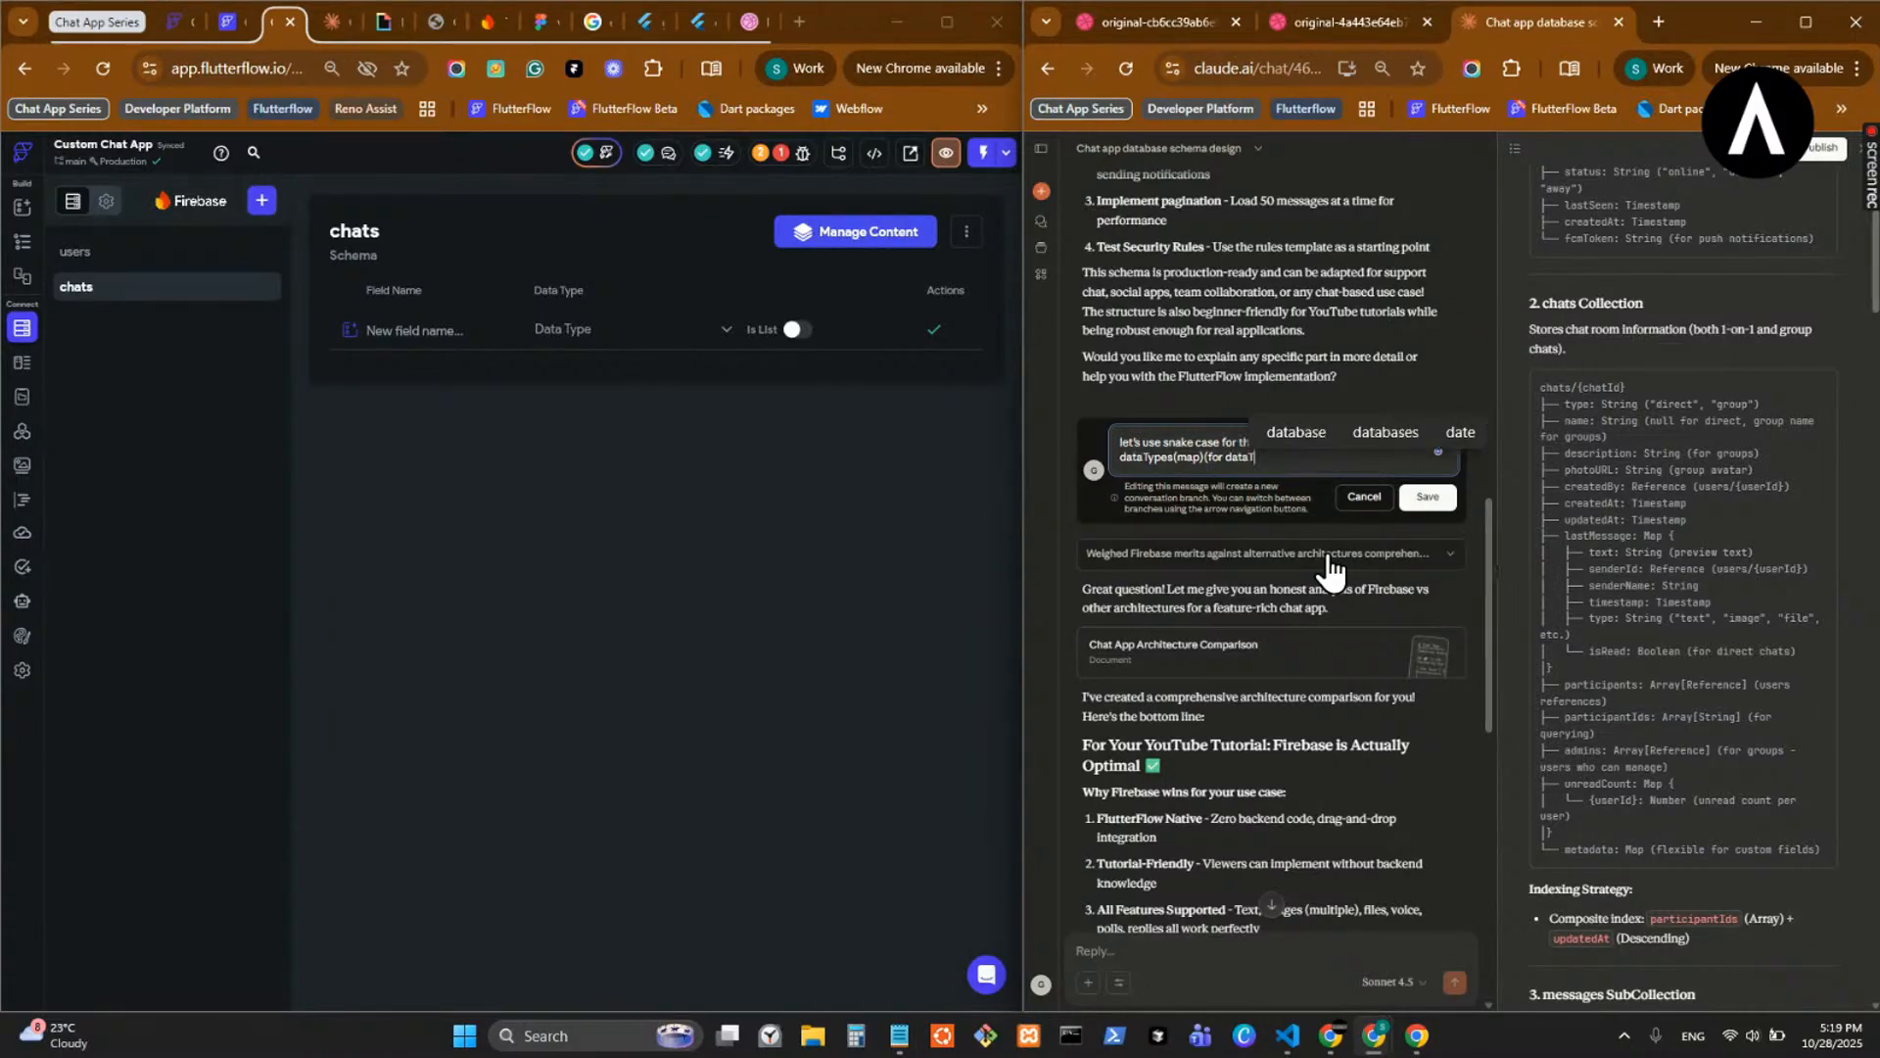
{"action": "type", "text": "es g"}
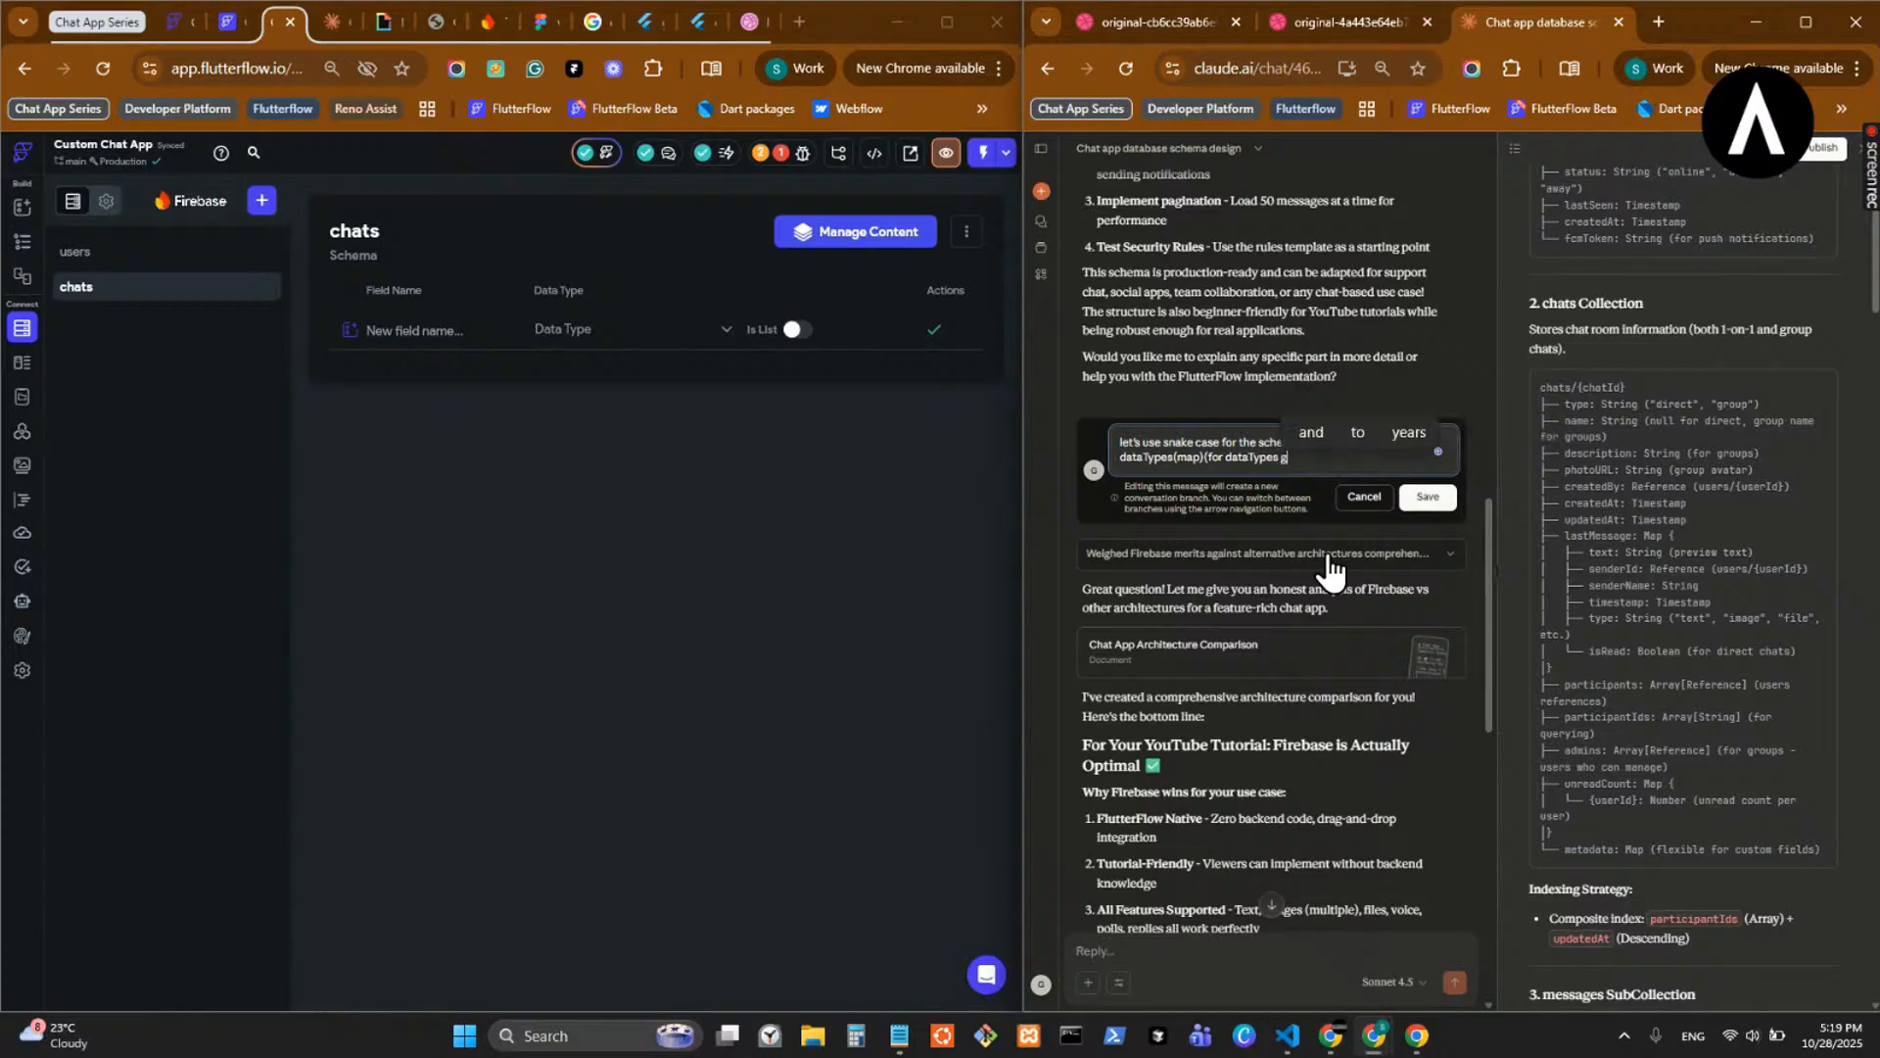
{"action": "type", "text": "ive me in"}
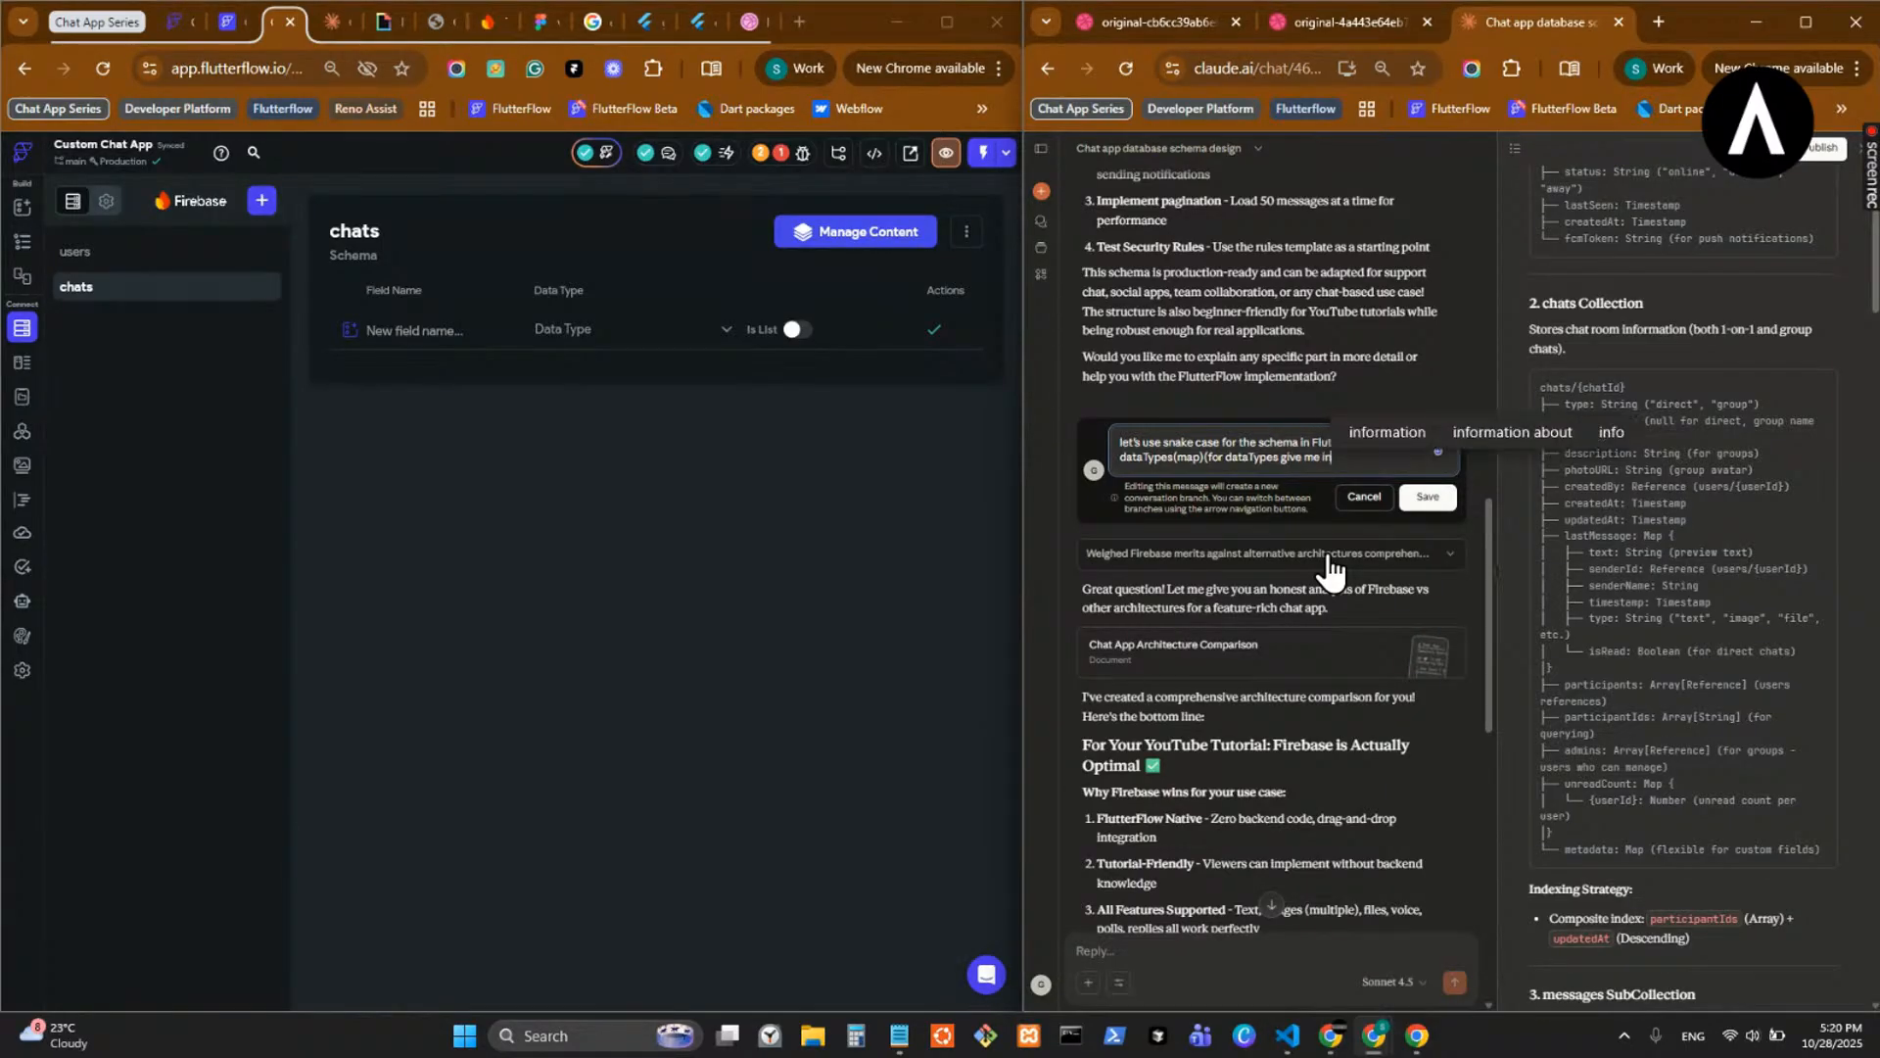
{"action": "key", "text": "BackSpace"}
{"action": "key", "text": "BackSpace"}
{"action": "type", "text": "indivi"}
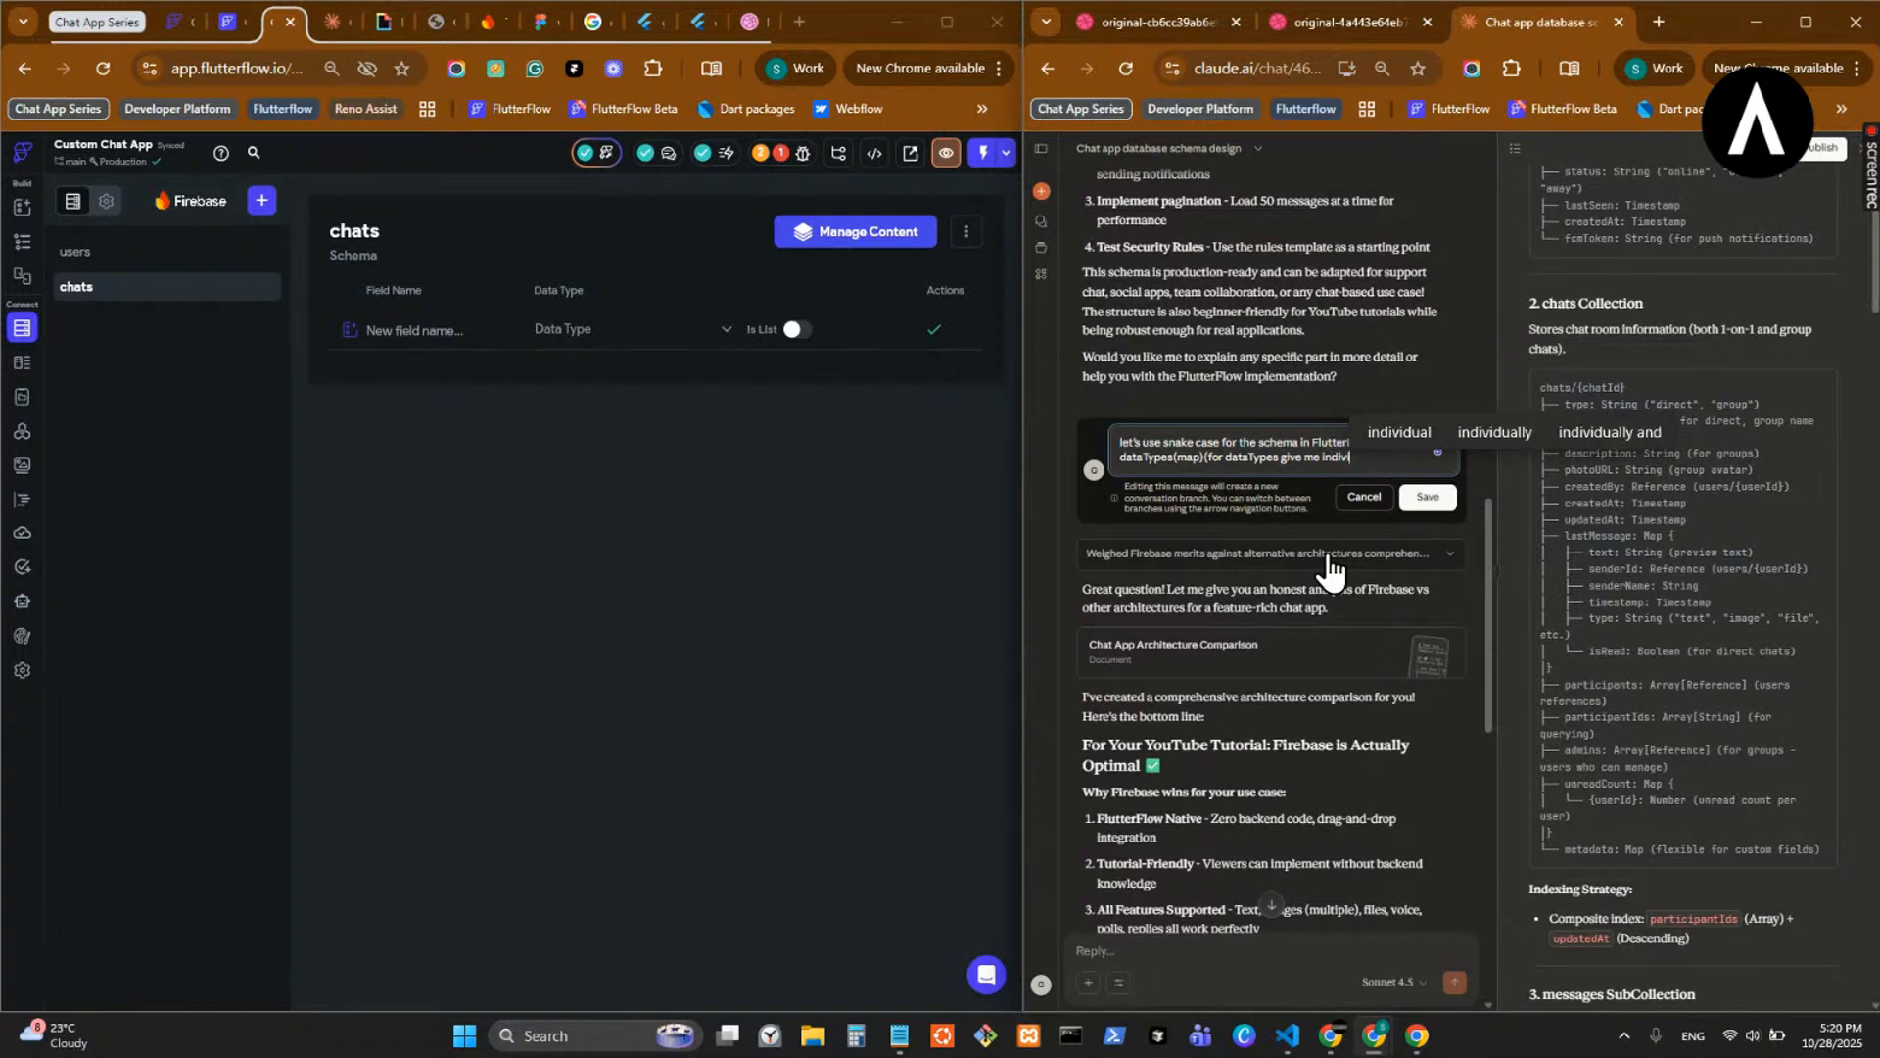
{"action": "type", "text": "dual"}
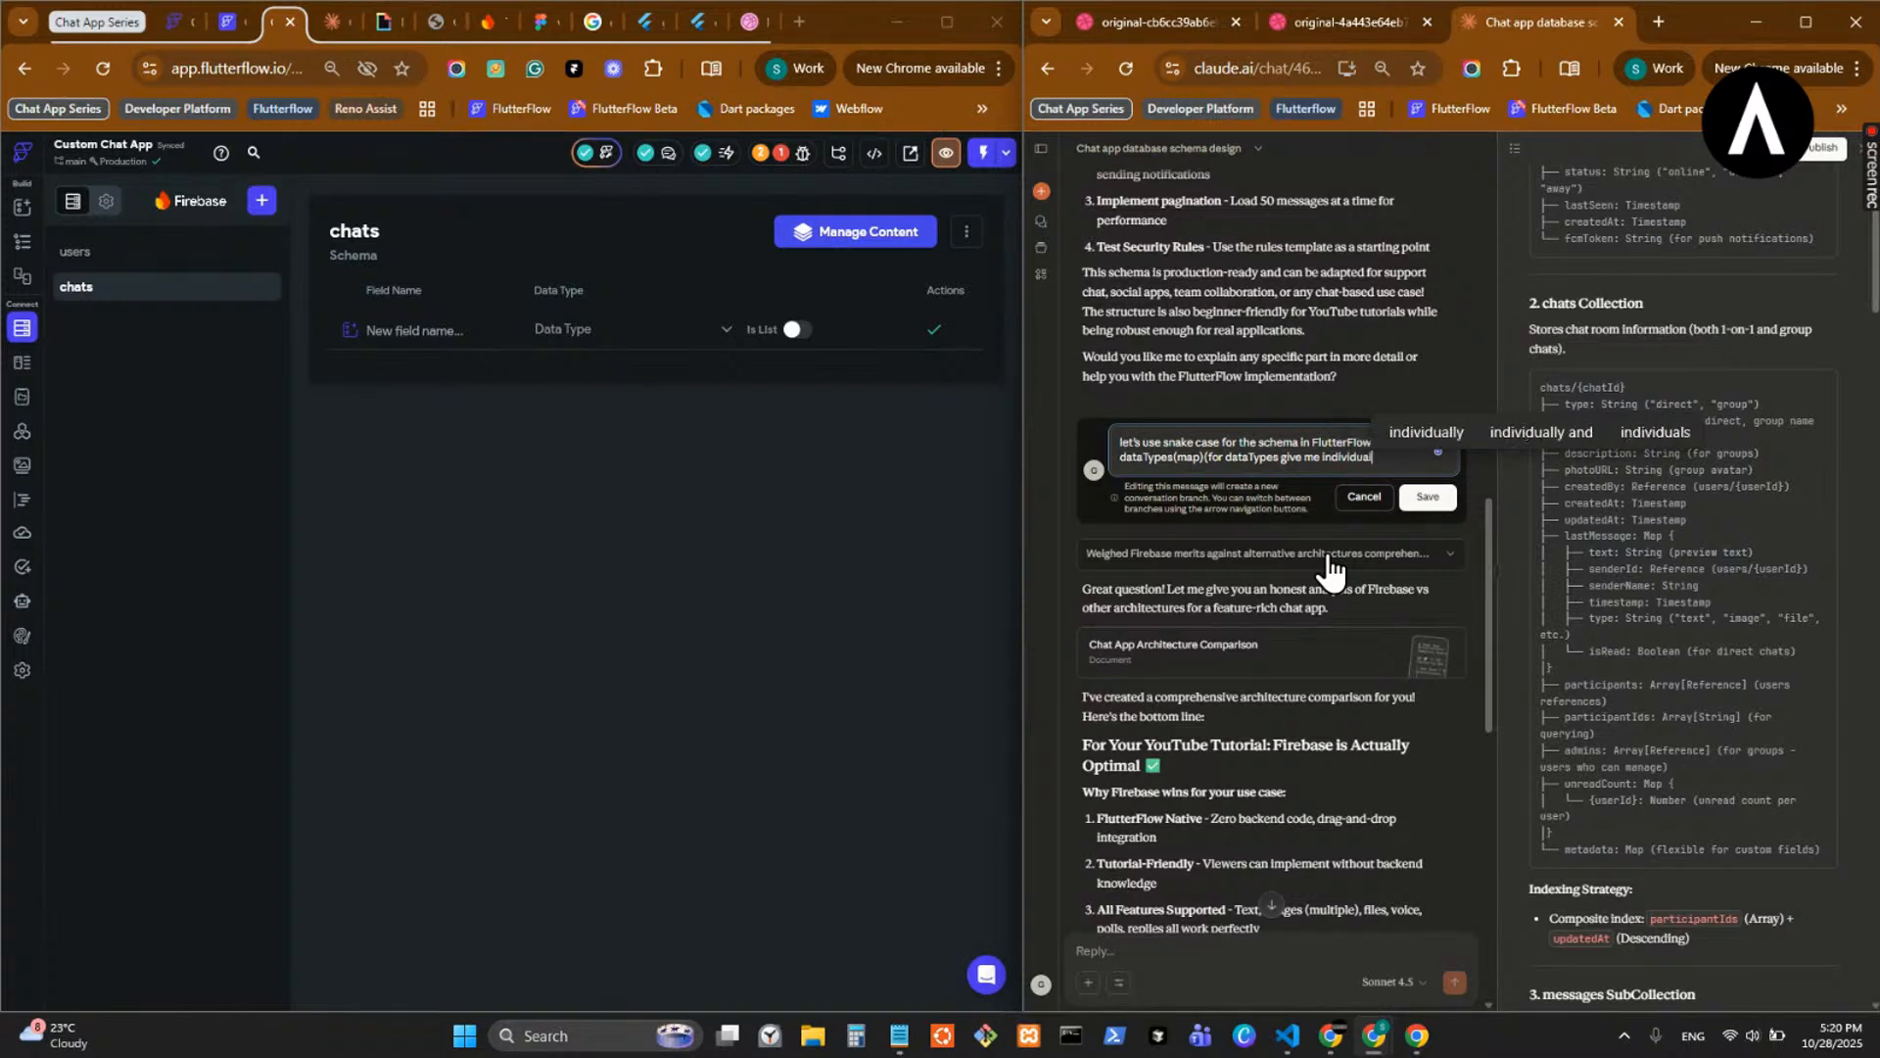
{"action": "type", "text": " json"}
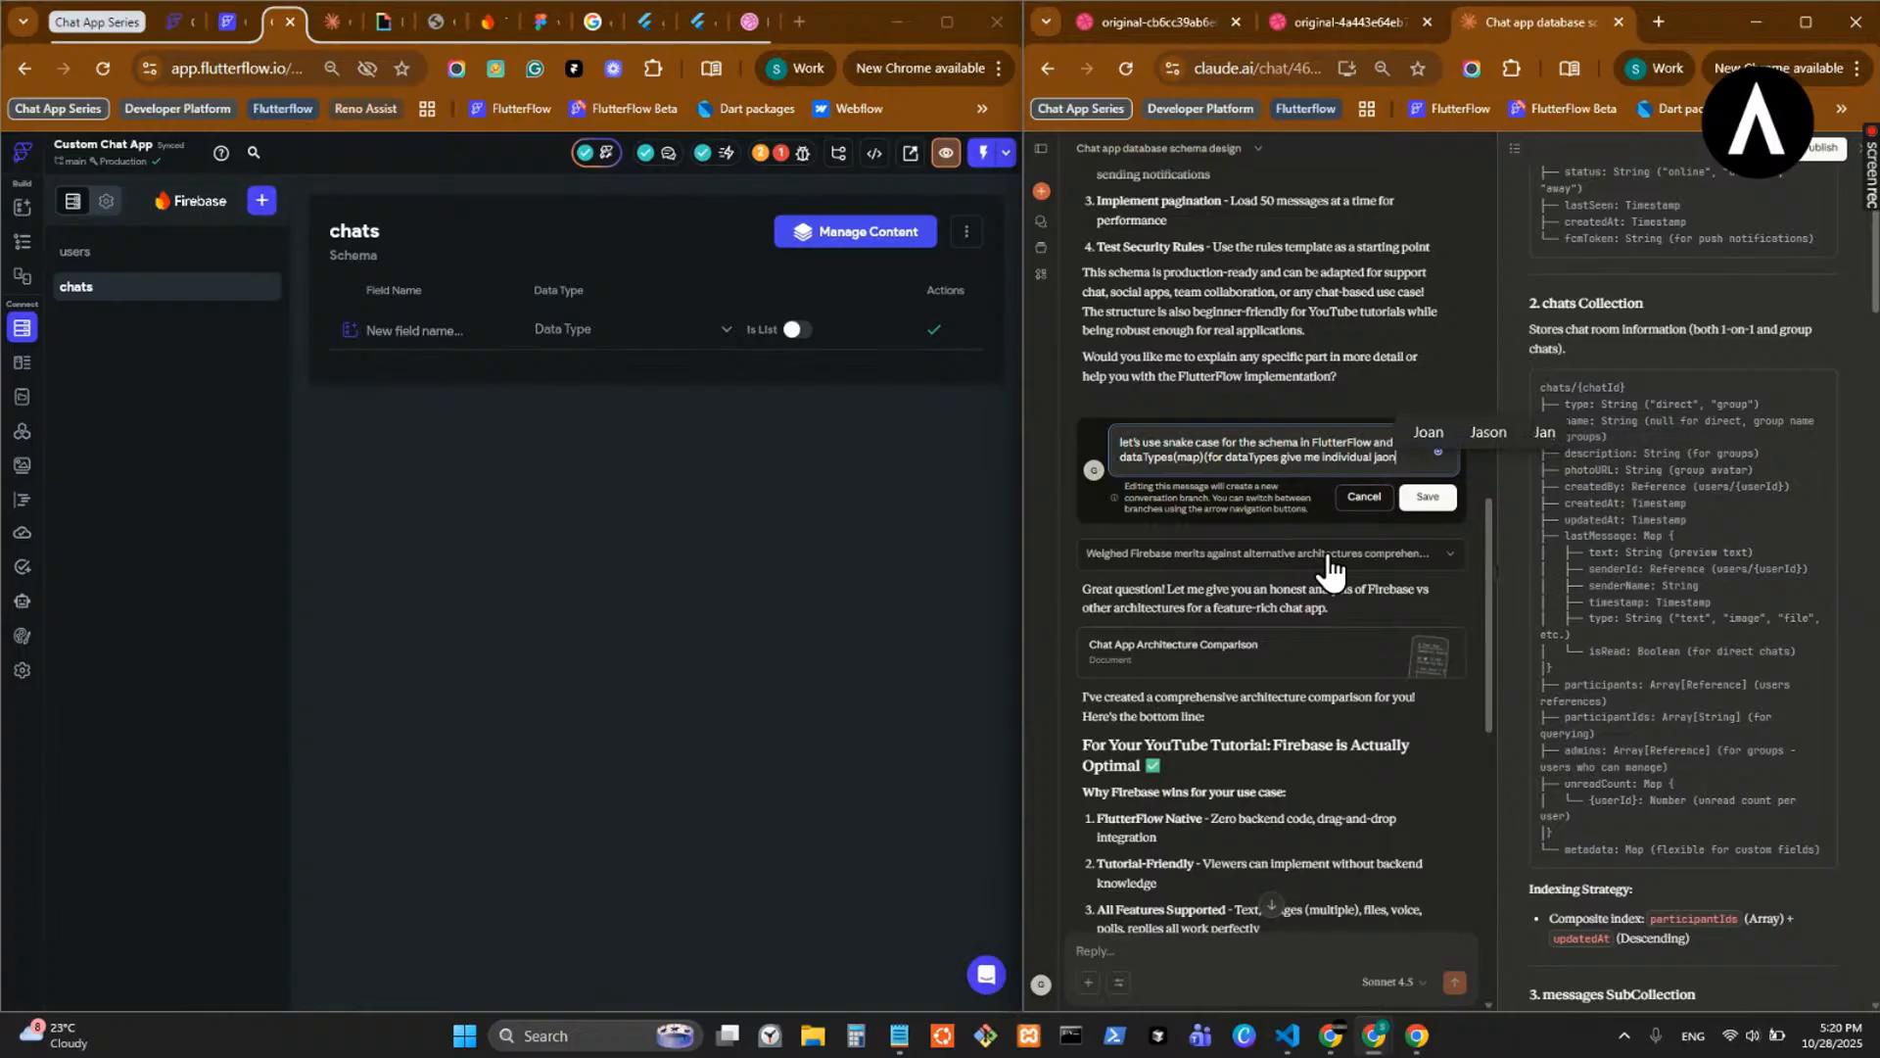
{"action": "key", "text": "BackSpace"}
{"action": "type", "text": "on to copy pas"}
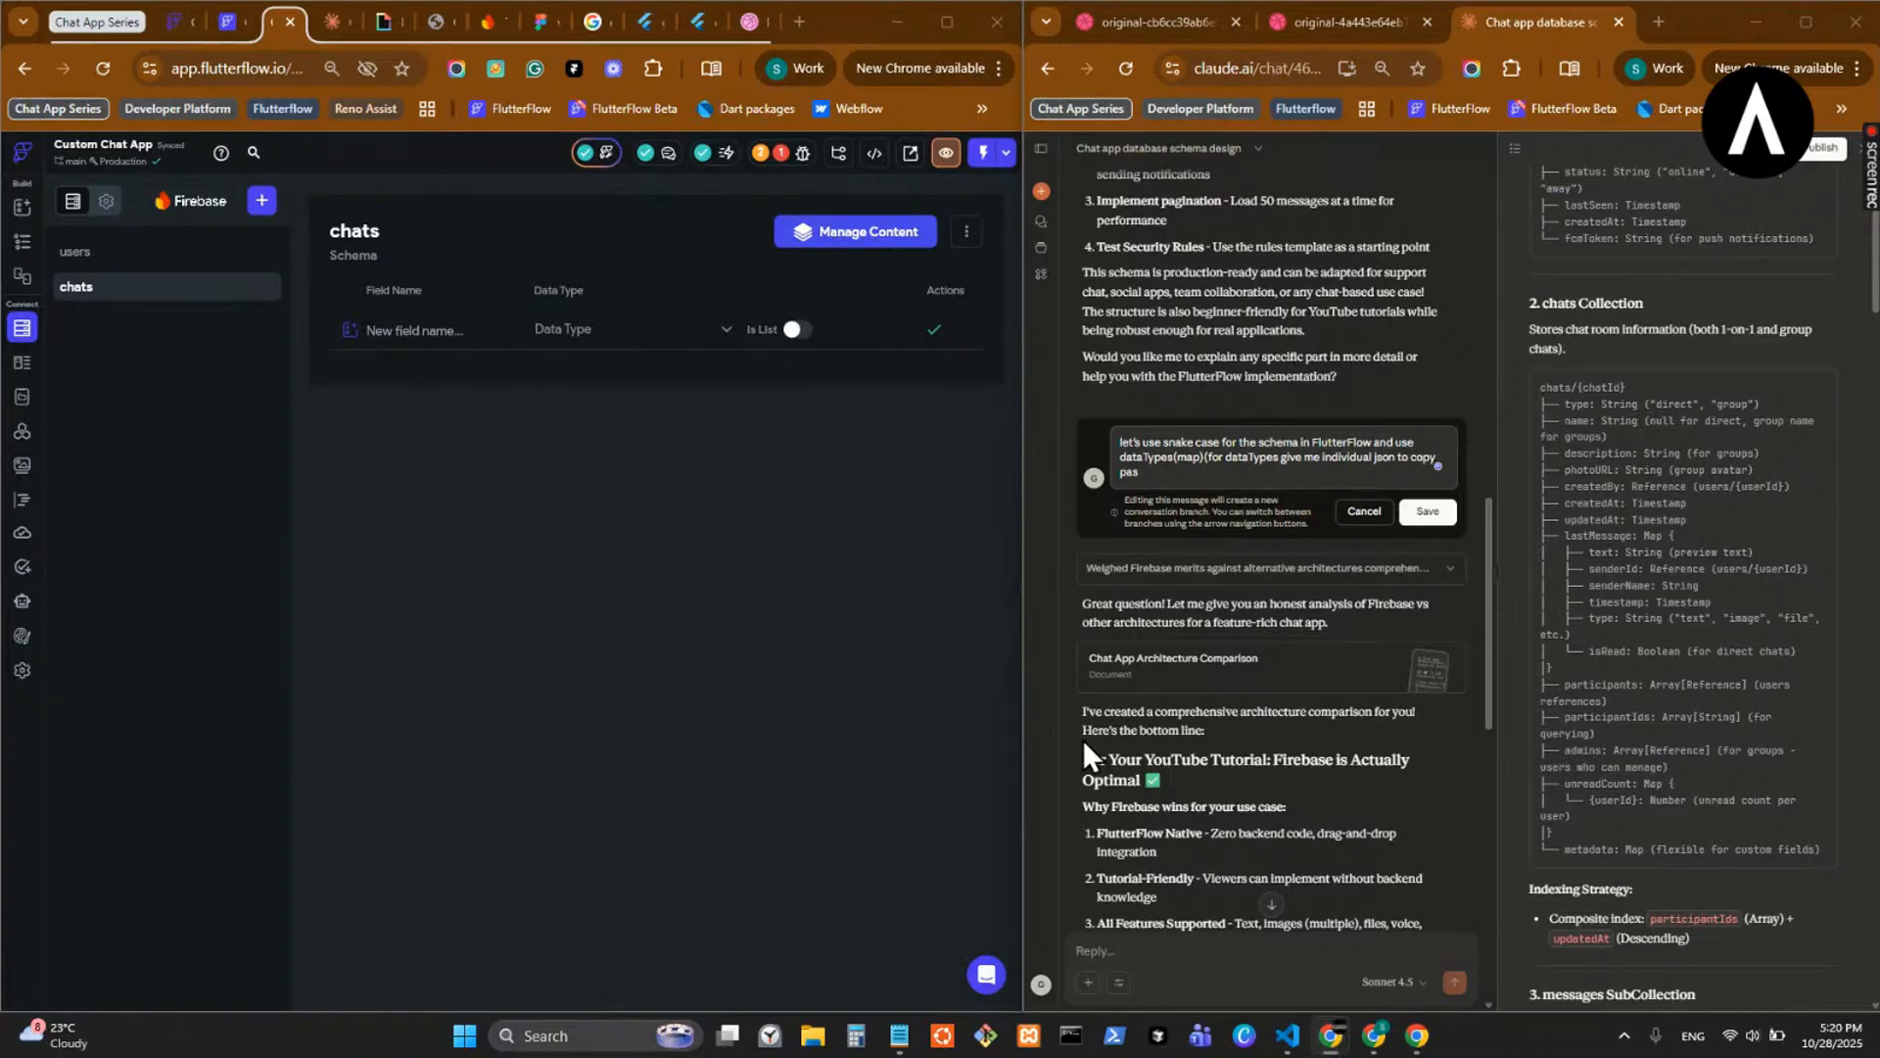
- Complete the bracketed dataTypes remark with "for creating it in FlutterFlow)"
{"action": "type", "text": "for"}
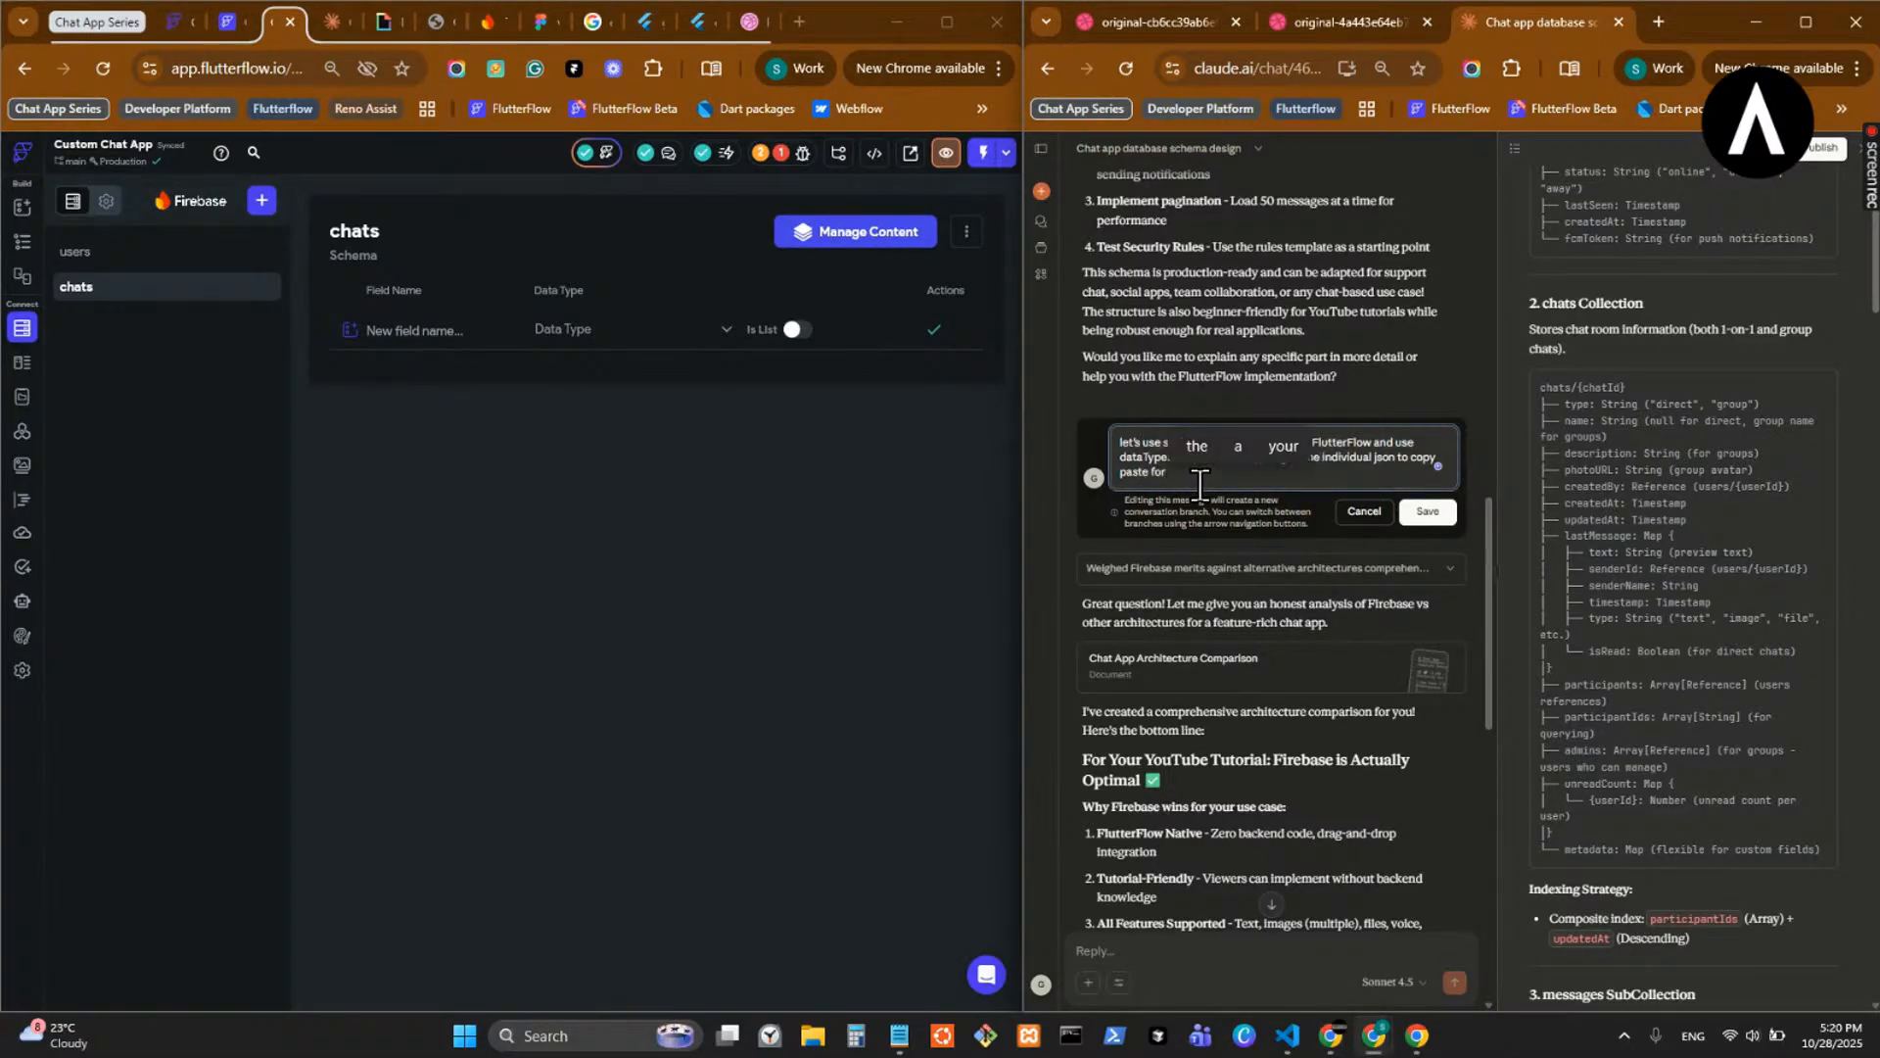
{"action": "type", "text": " crea"}
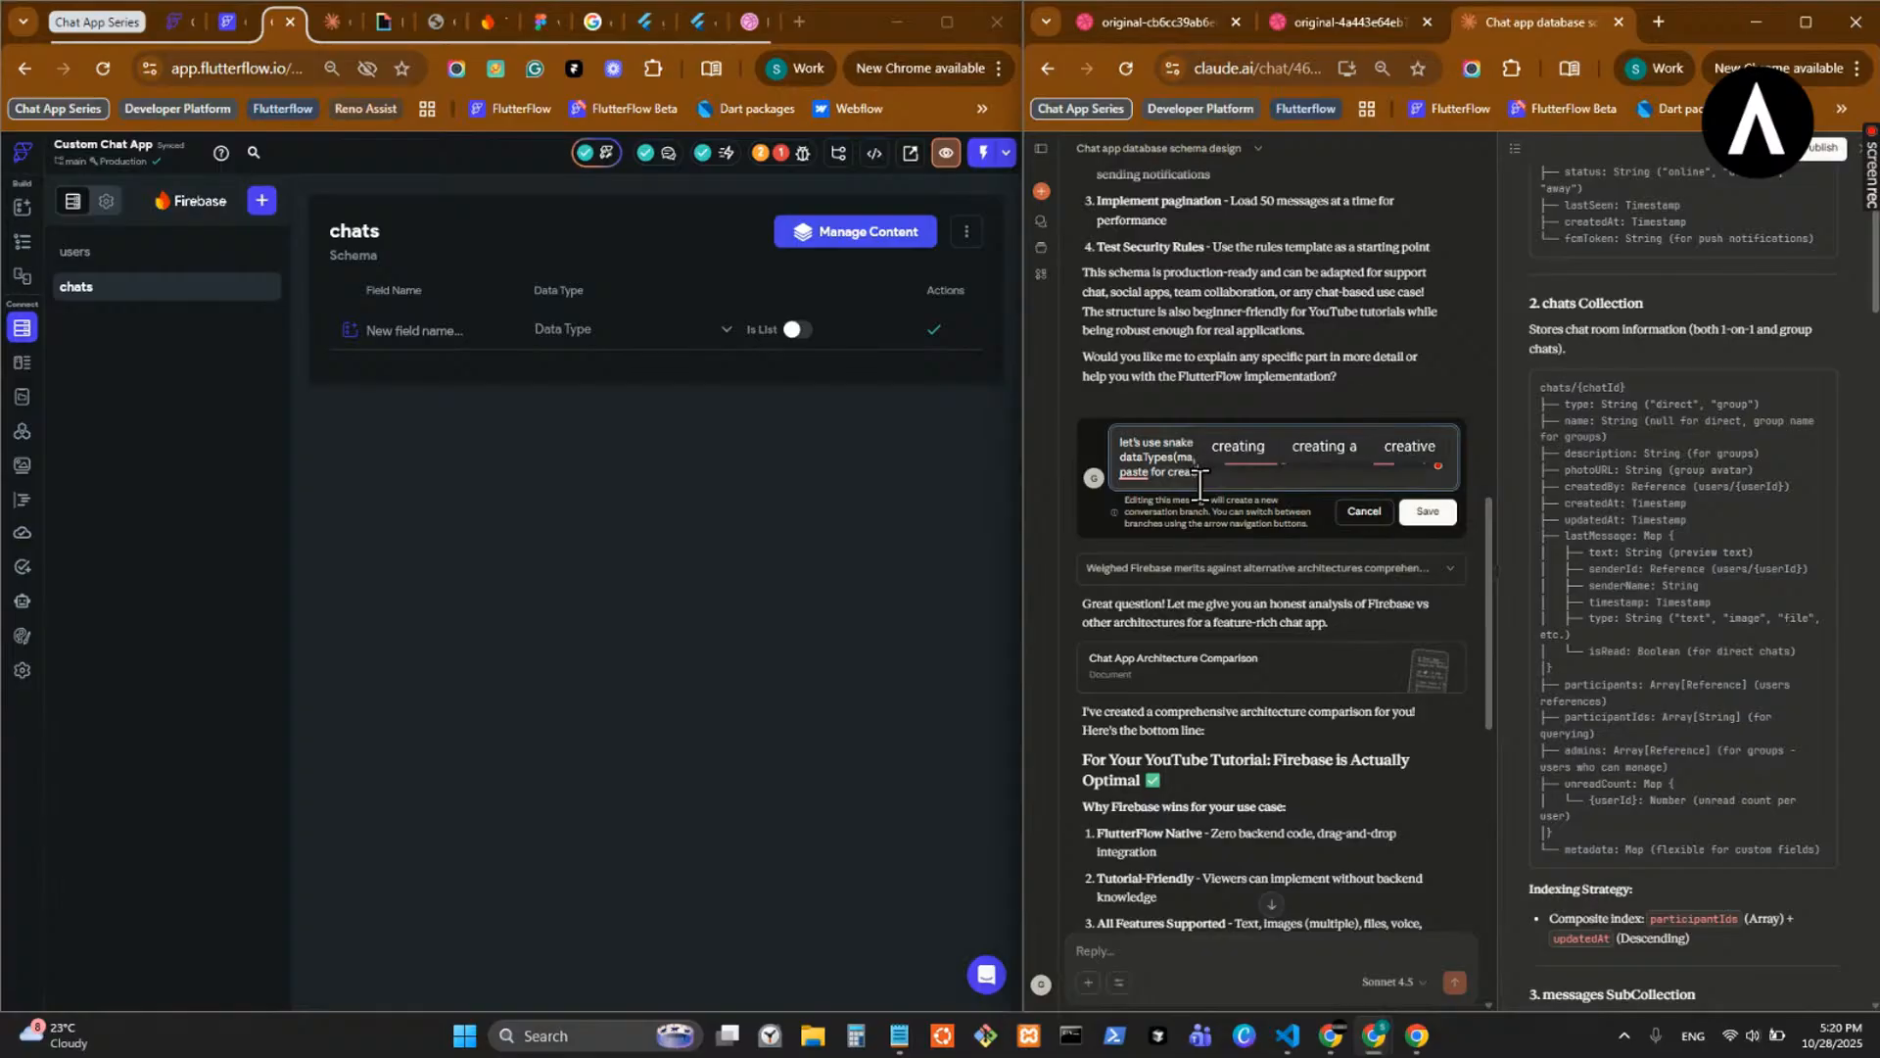
{"action": "type", "text": "ting it in "}
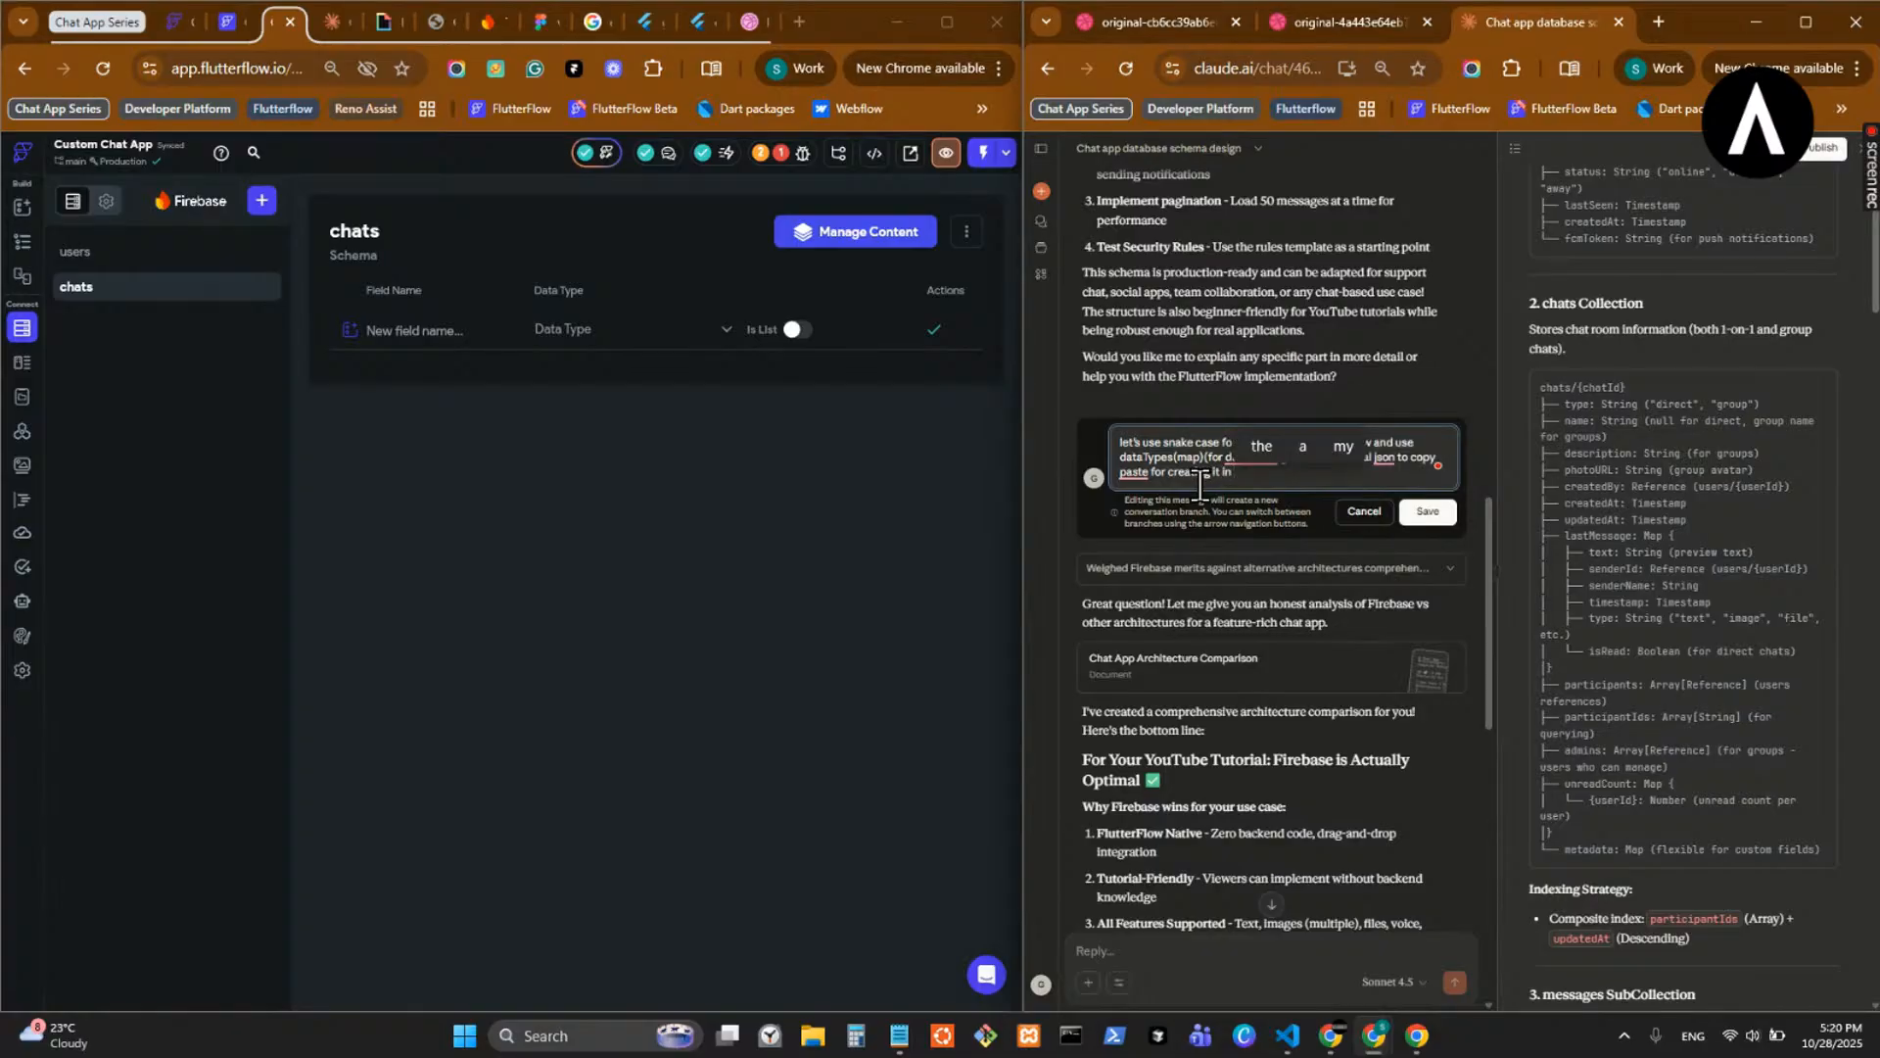
{"action": "type", "text": "FlutterFlow"}
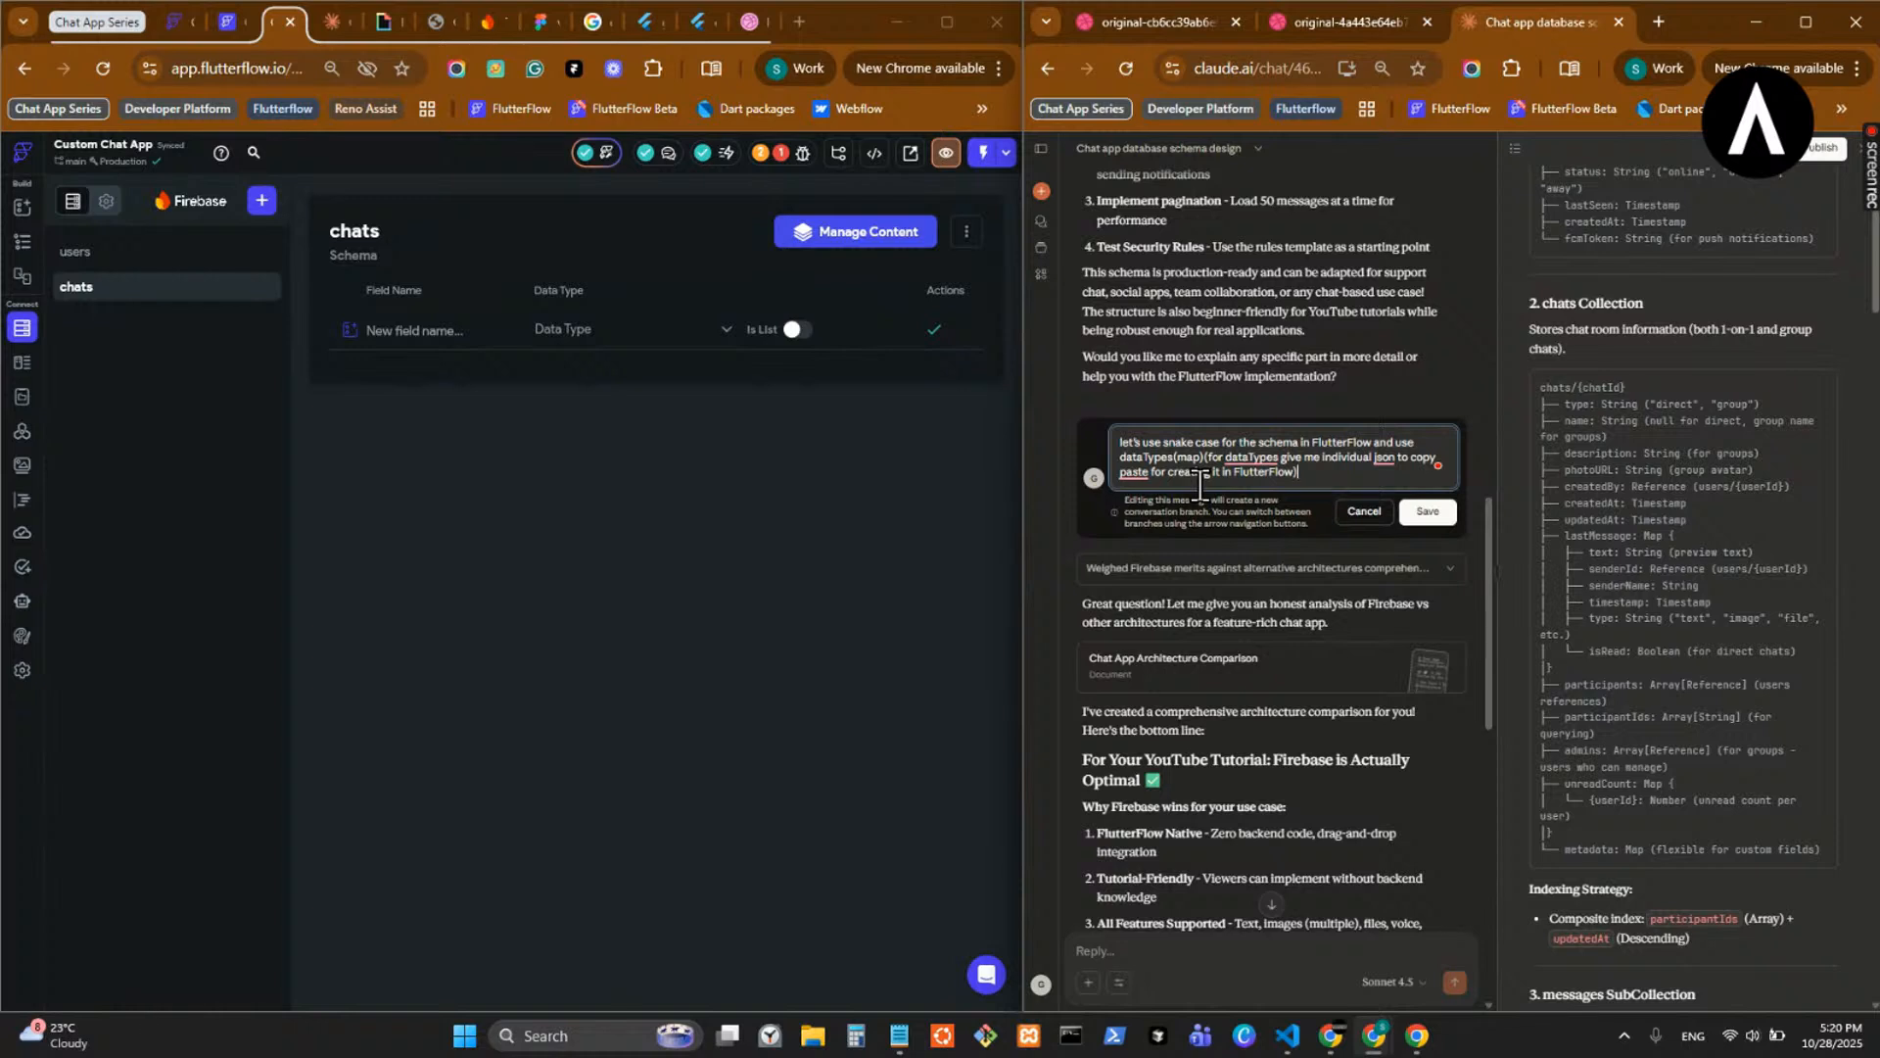
- End the edited message with ", now give me the full and complete updated schema" and submit it to Claude
{"action": "type", "text": "), now g"}
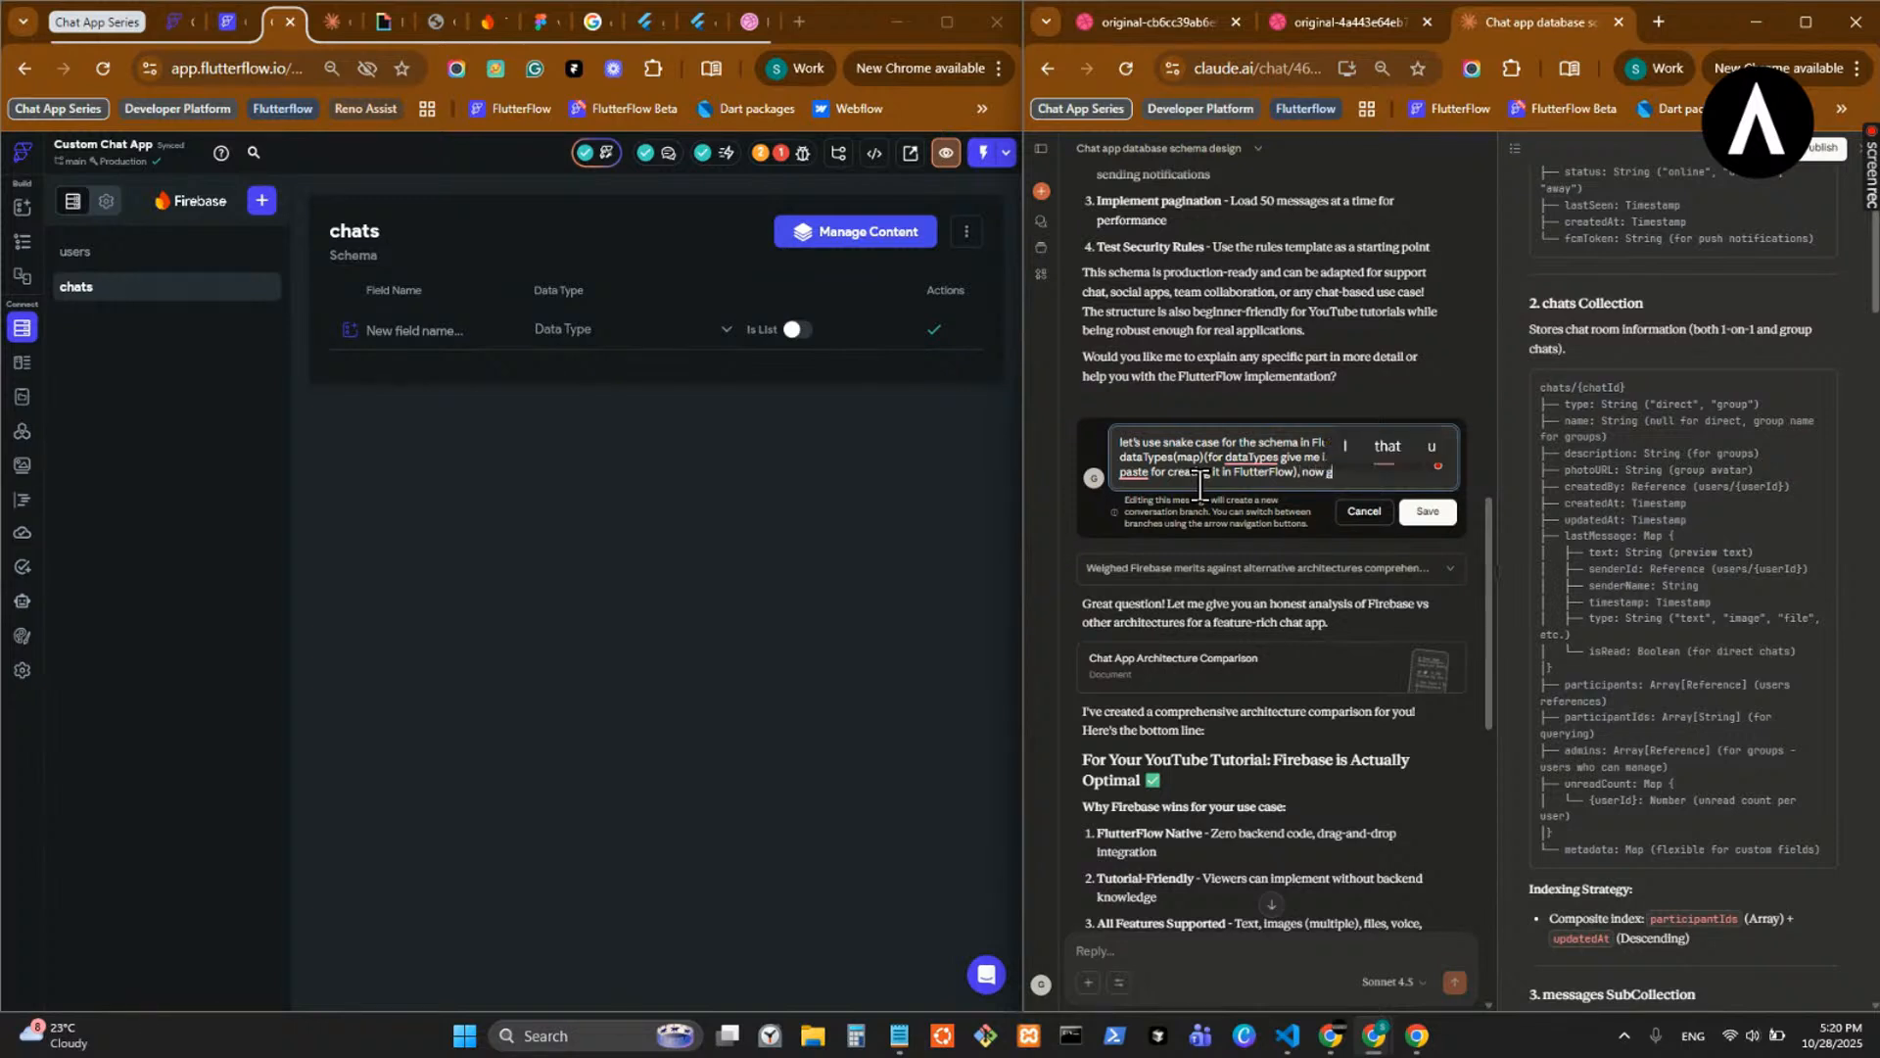
{"action": "type", "text": "ive me the ful"}
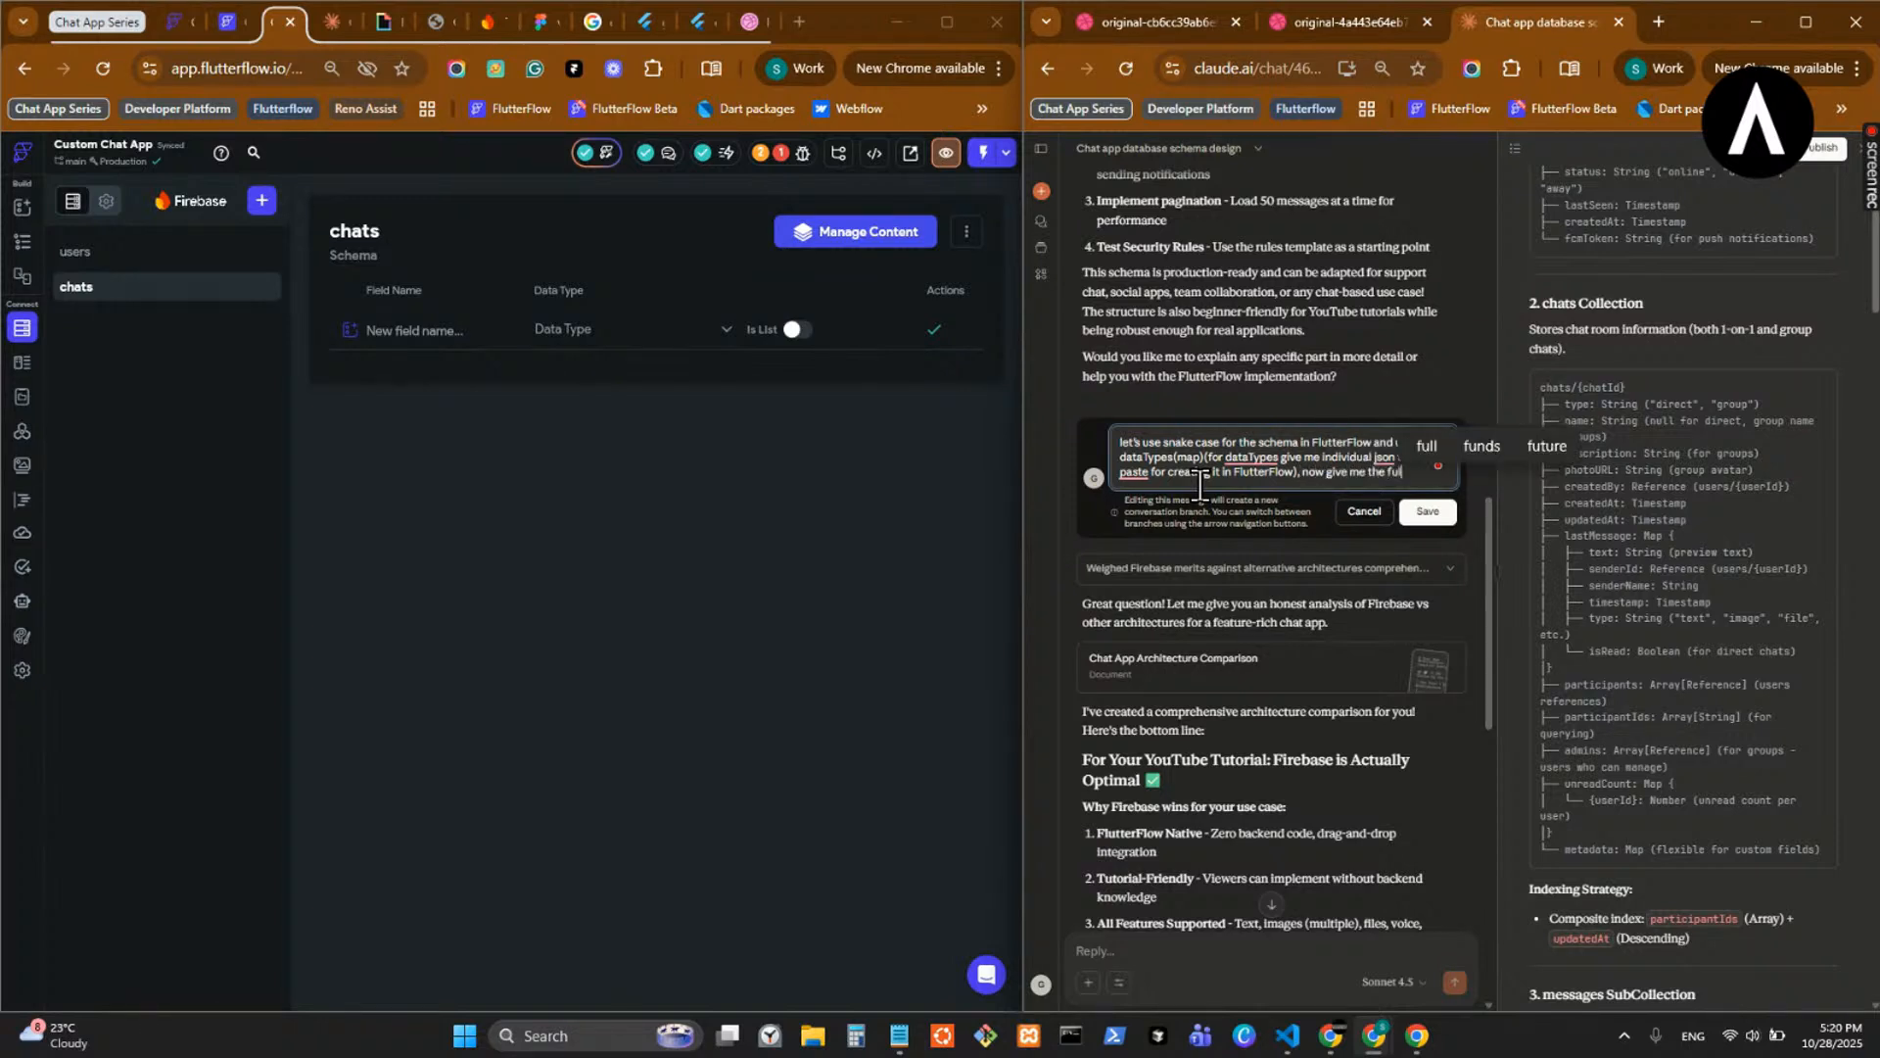
{"action": "type", "text": "l and complete updated s"}
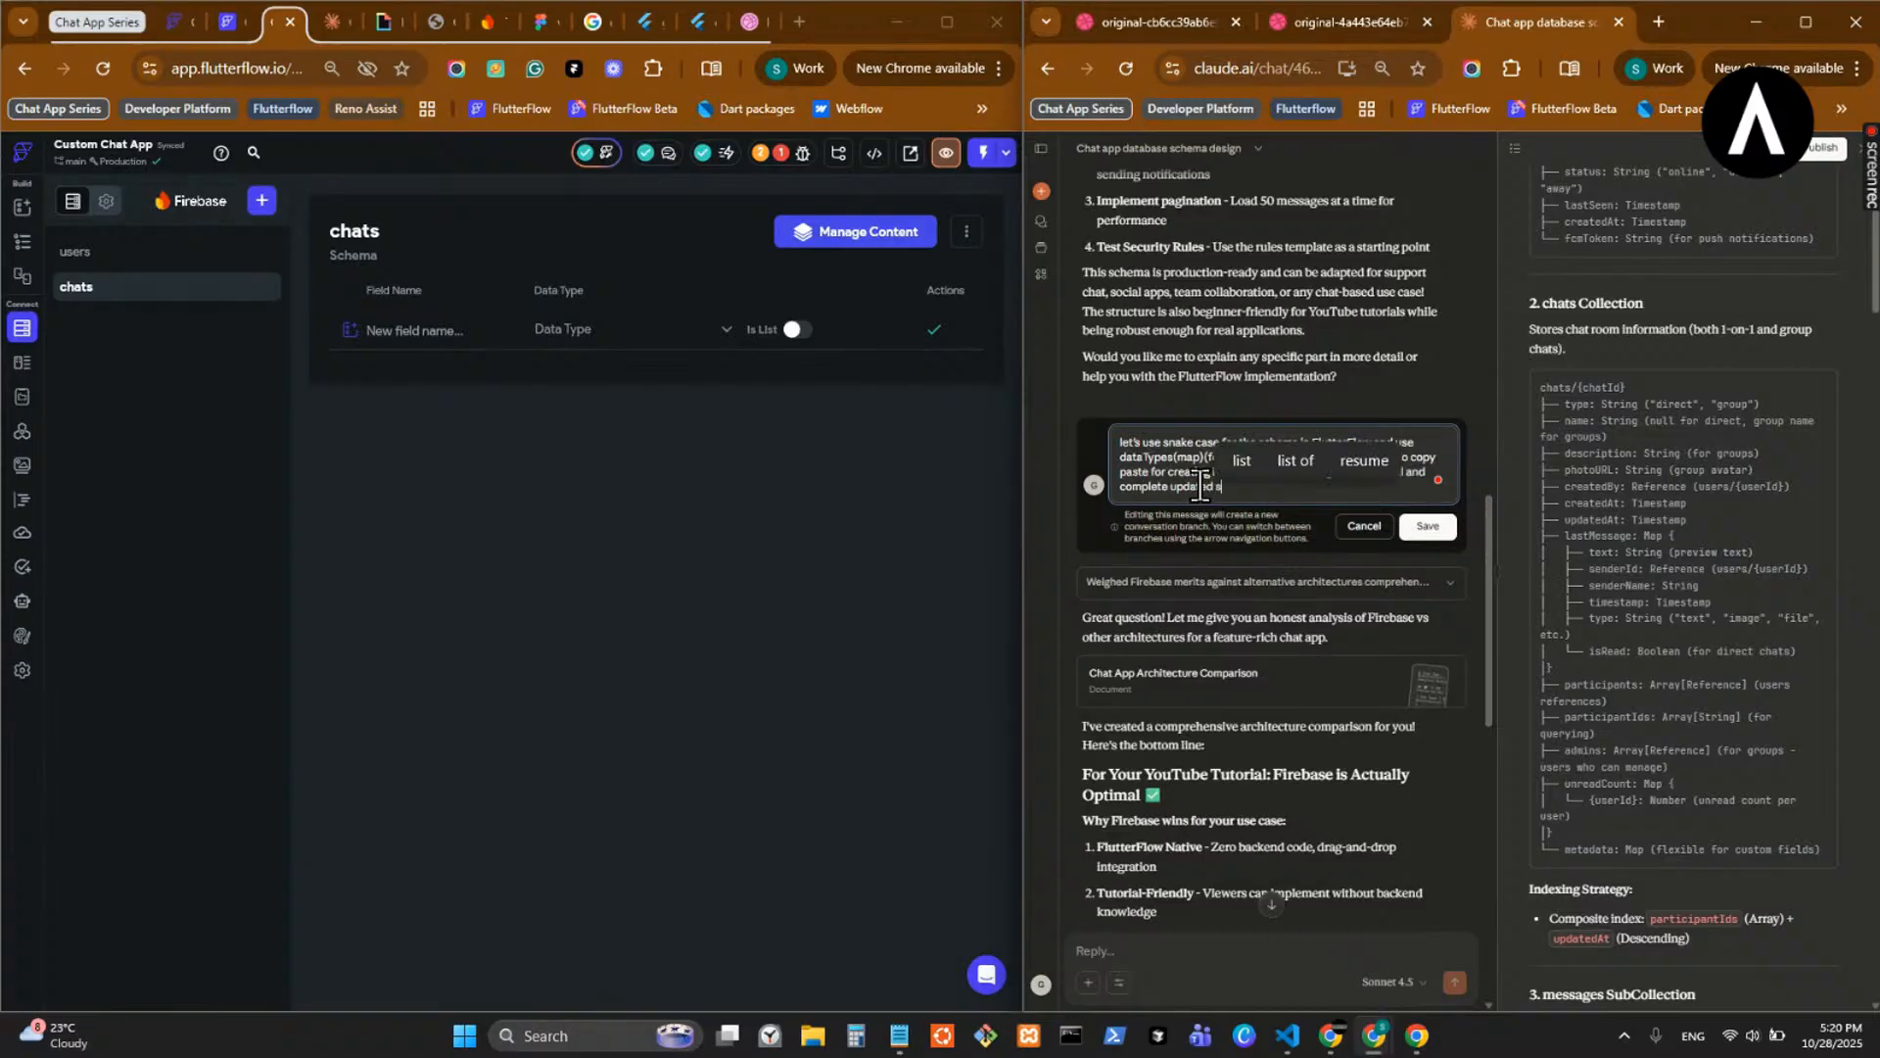
{"action": "type", "text": "chema"}
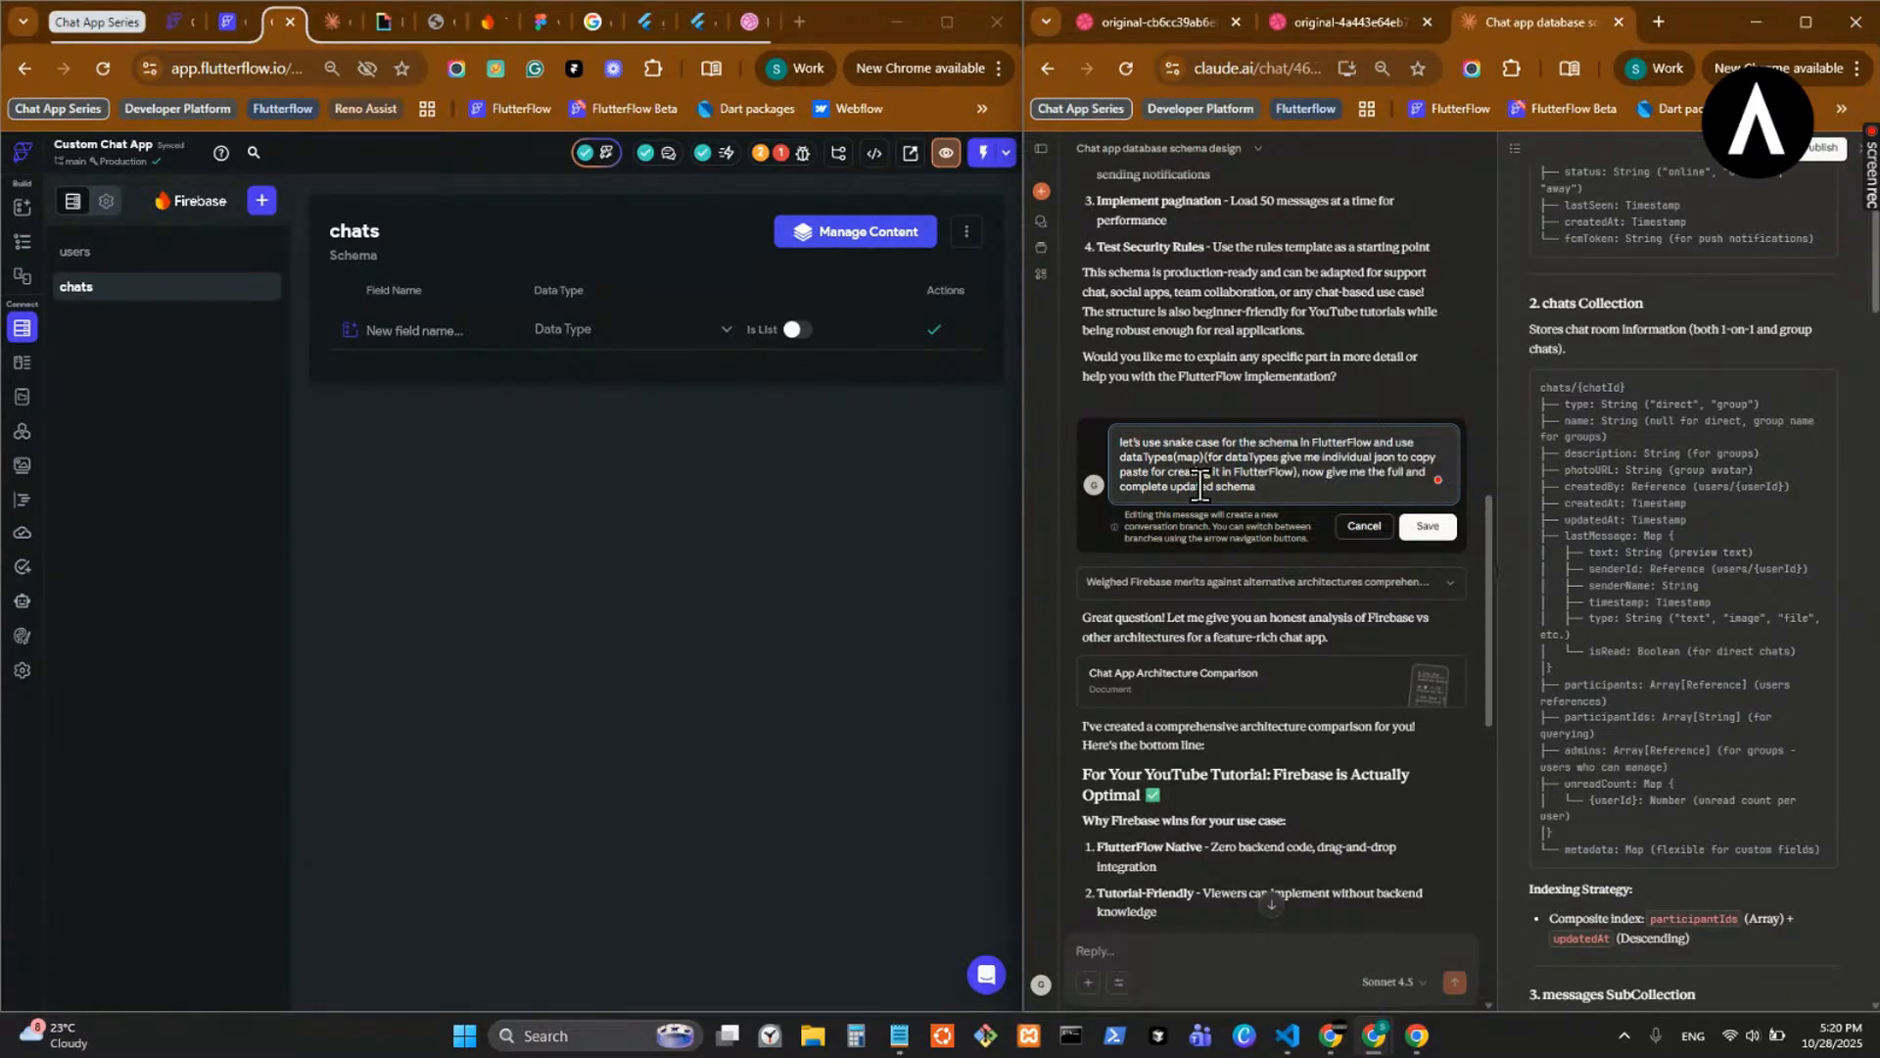
{"action": "key", "text": "Return"}
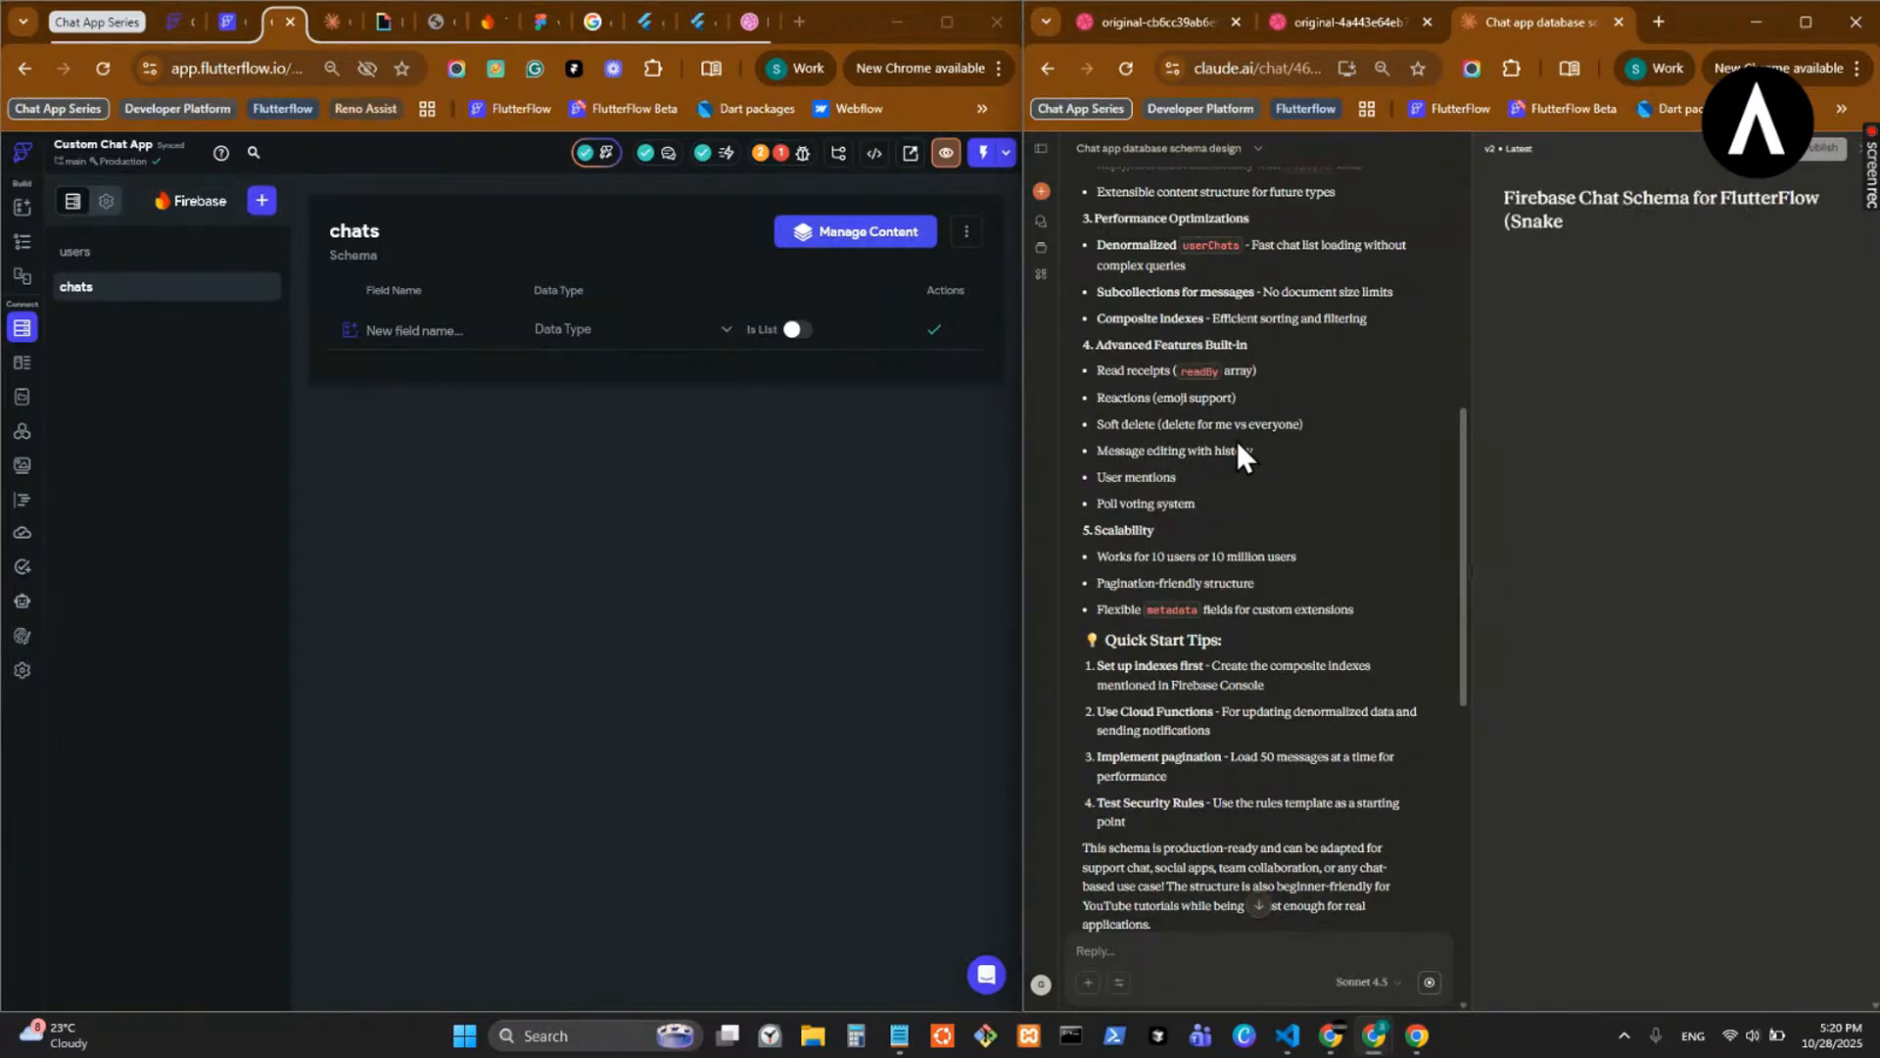
- Review the custom DataTypes and the users collection in the newly generated snake-case Firebase chat schema document
{"action": "scroll", "coordinate": [1612, 473], "scroll_direction": "up", "scroll_amount": 10}
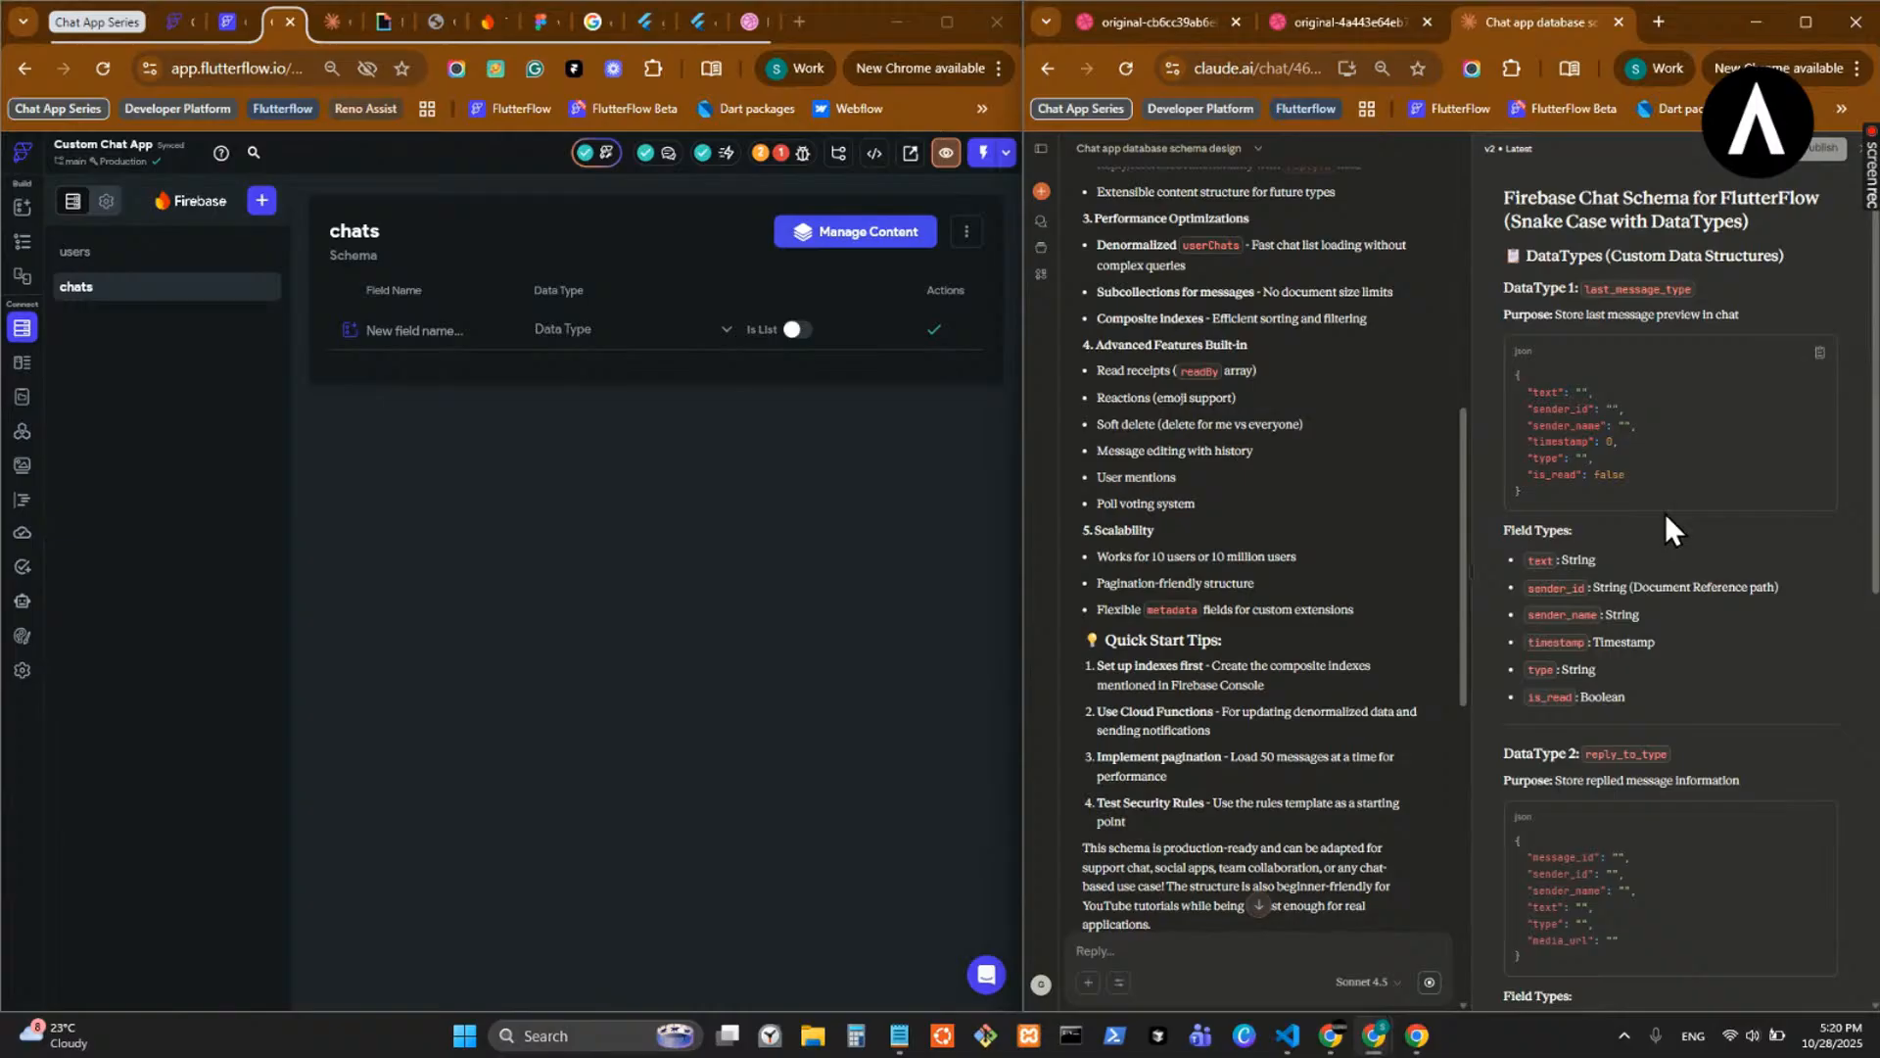
{"action": "scroll", "coordinate": [1665, 514], "scroll_direction": "down", "scroll_amount": 1}
{"action": "scroll", "coordinate": [1665, 514], "scroll_direction": "down", "scroll_amount": 5}
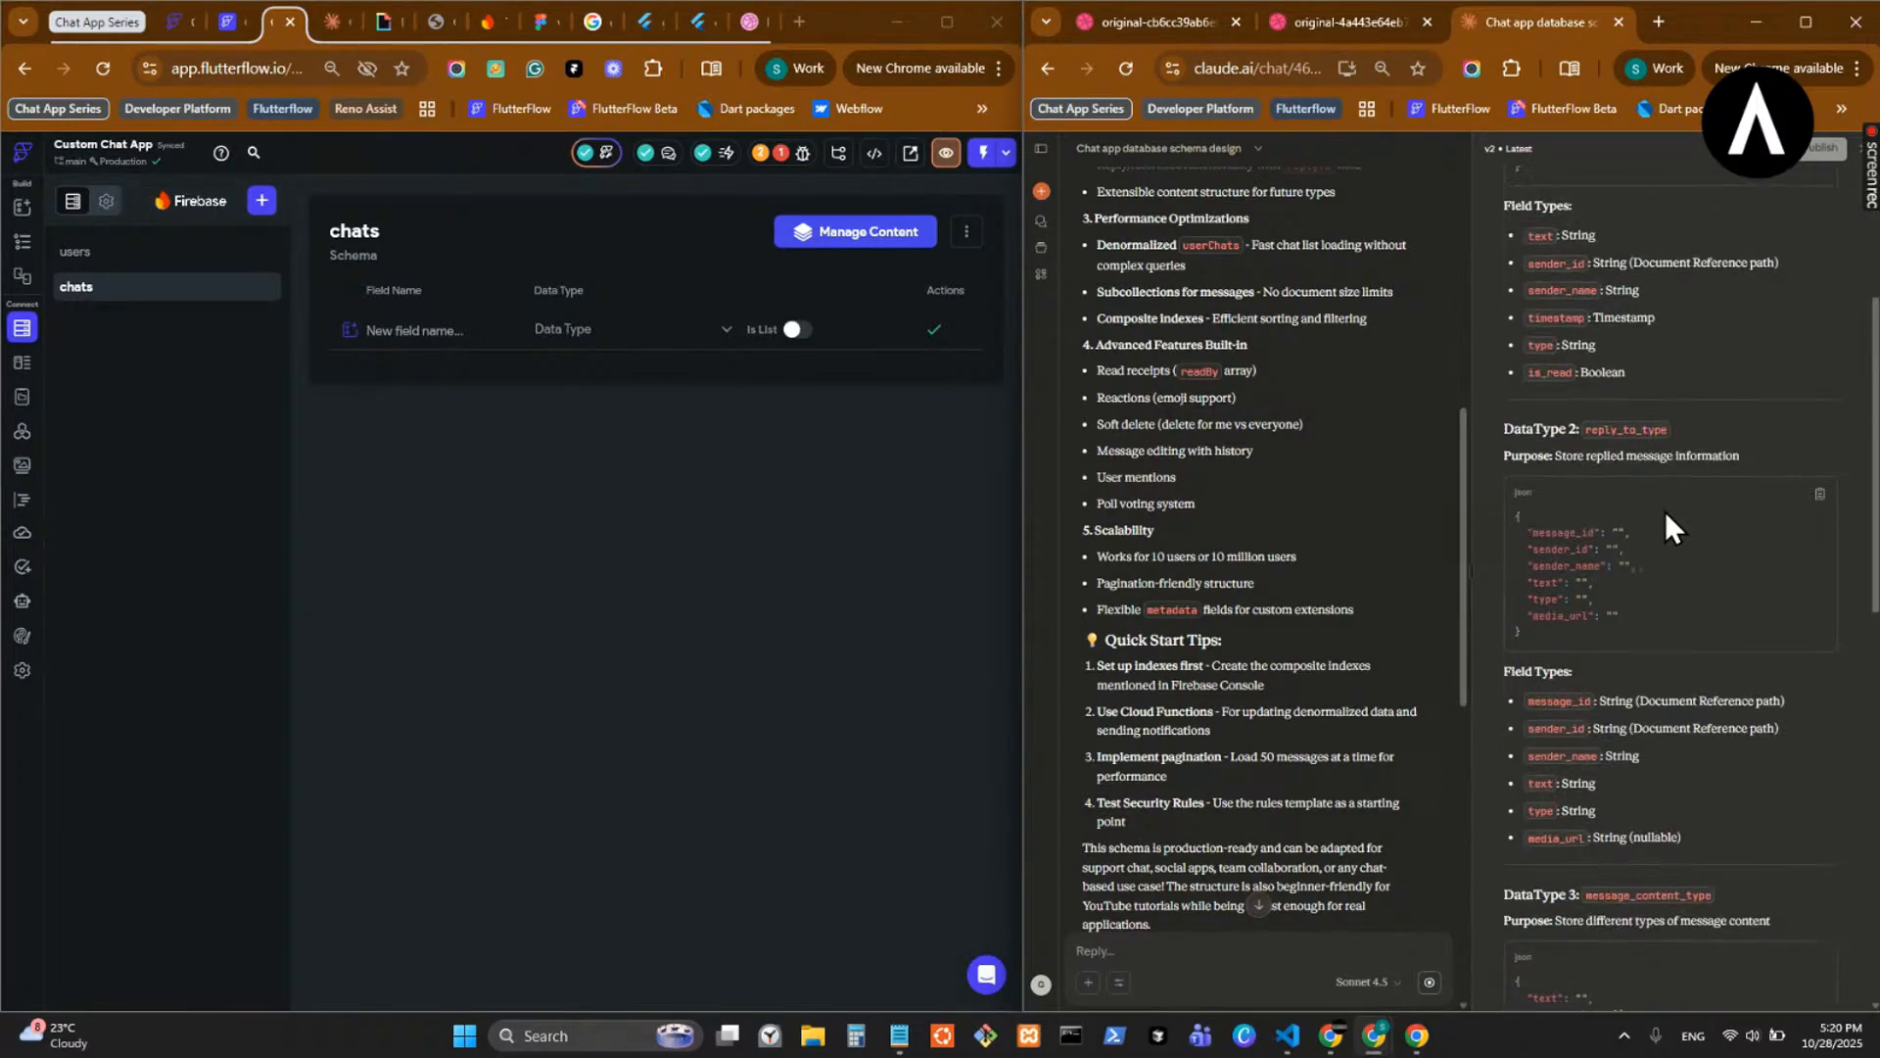
{"action": "scroll", "coordinate": [1665, 511], "scroll_direction": "up", "scroll_amount": 5}
{"action": "scroll", "coordinate": [1291, 496], "scroll_direction": "down", "scroll_amount": 6}
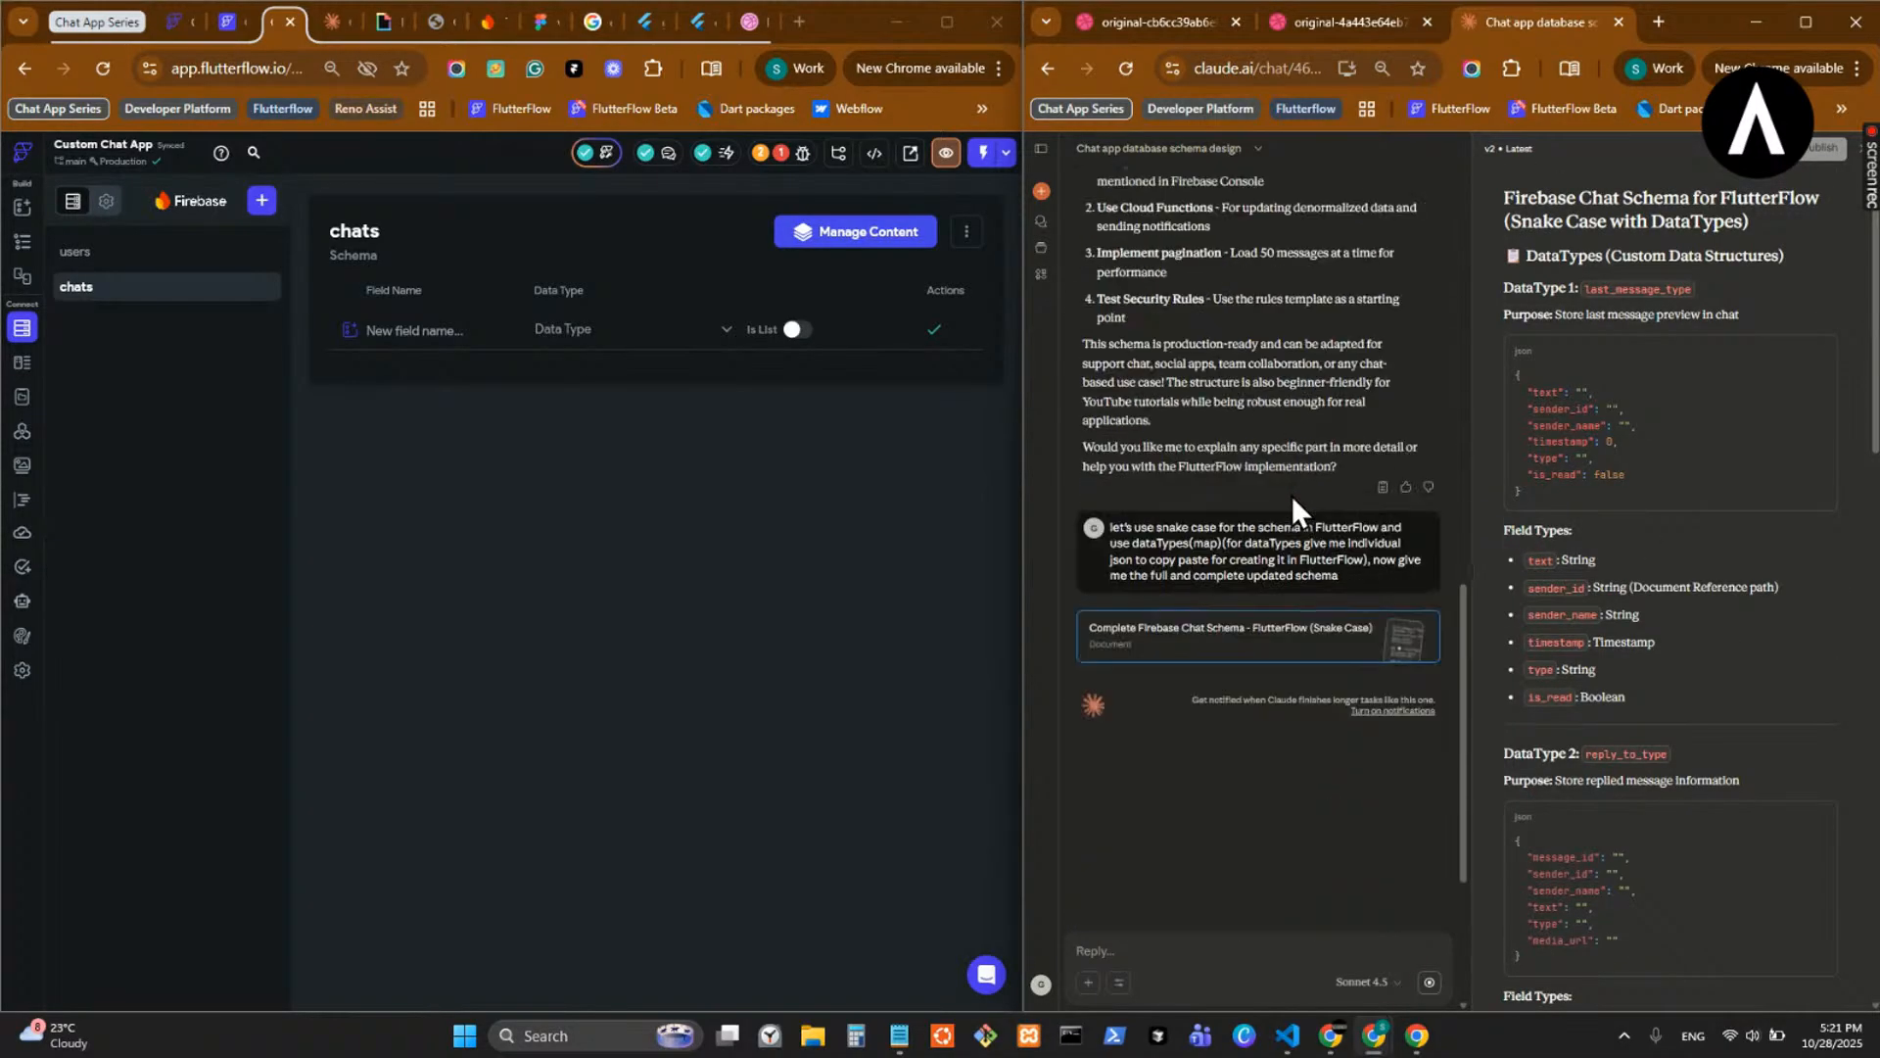
{"action": "scroll", "coordinate": [1753, 614], "scroll_direction": "down", "scroll_amount": 15}
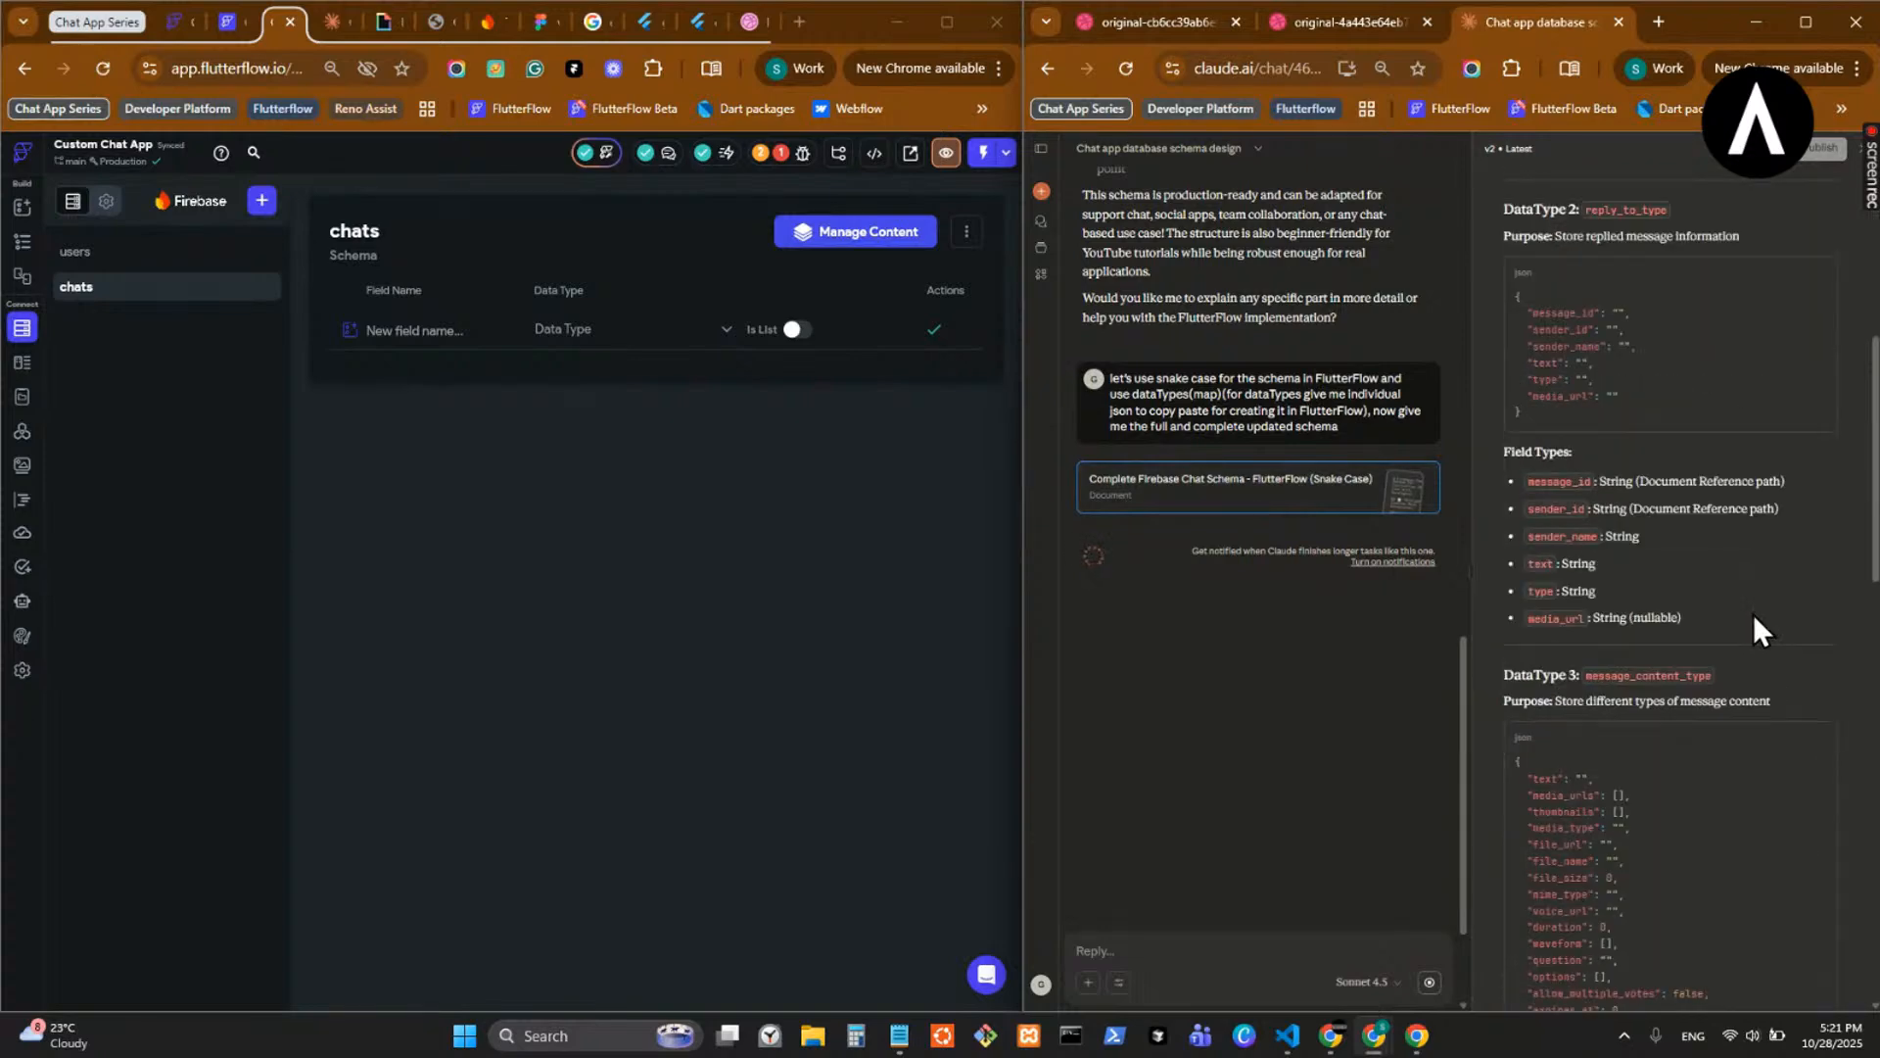
{"action": "scroll", "coordinate": [1753, 614], "scroll_direction": "down", "scroll_amount": 5}
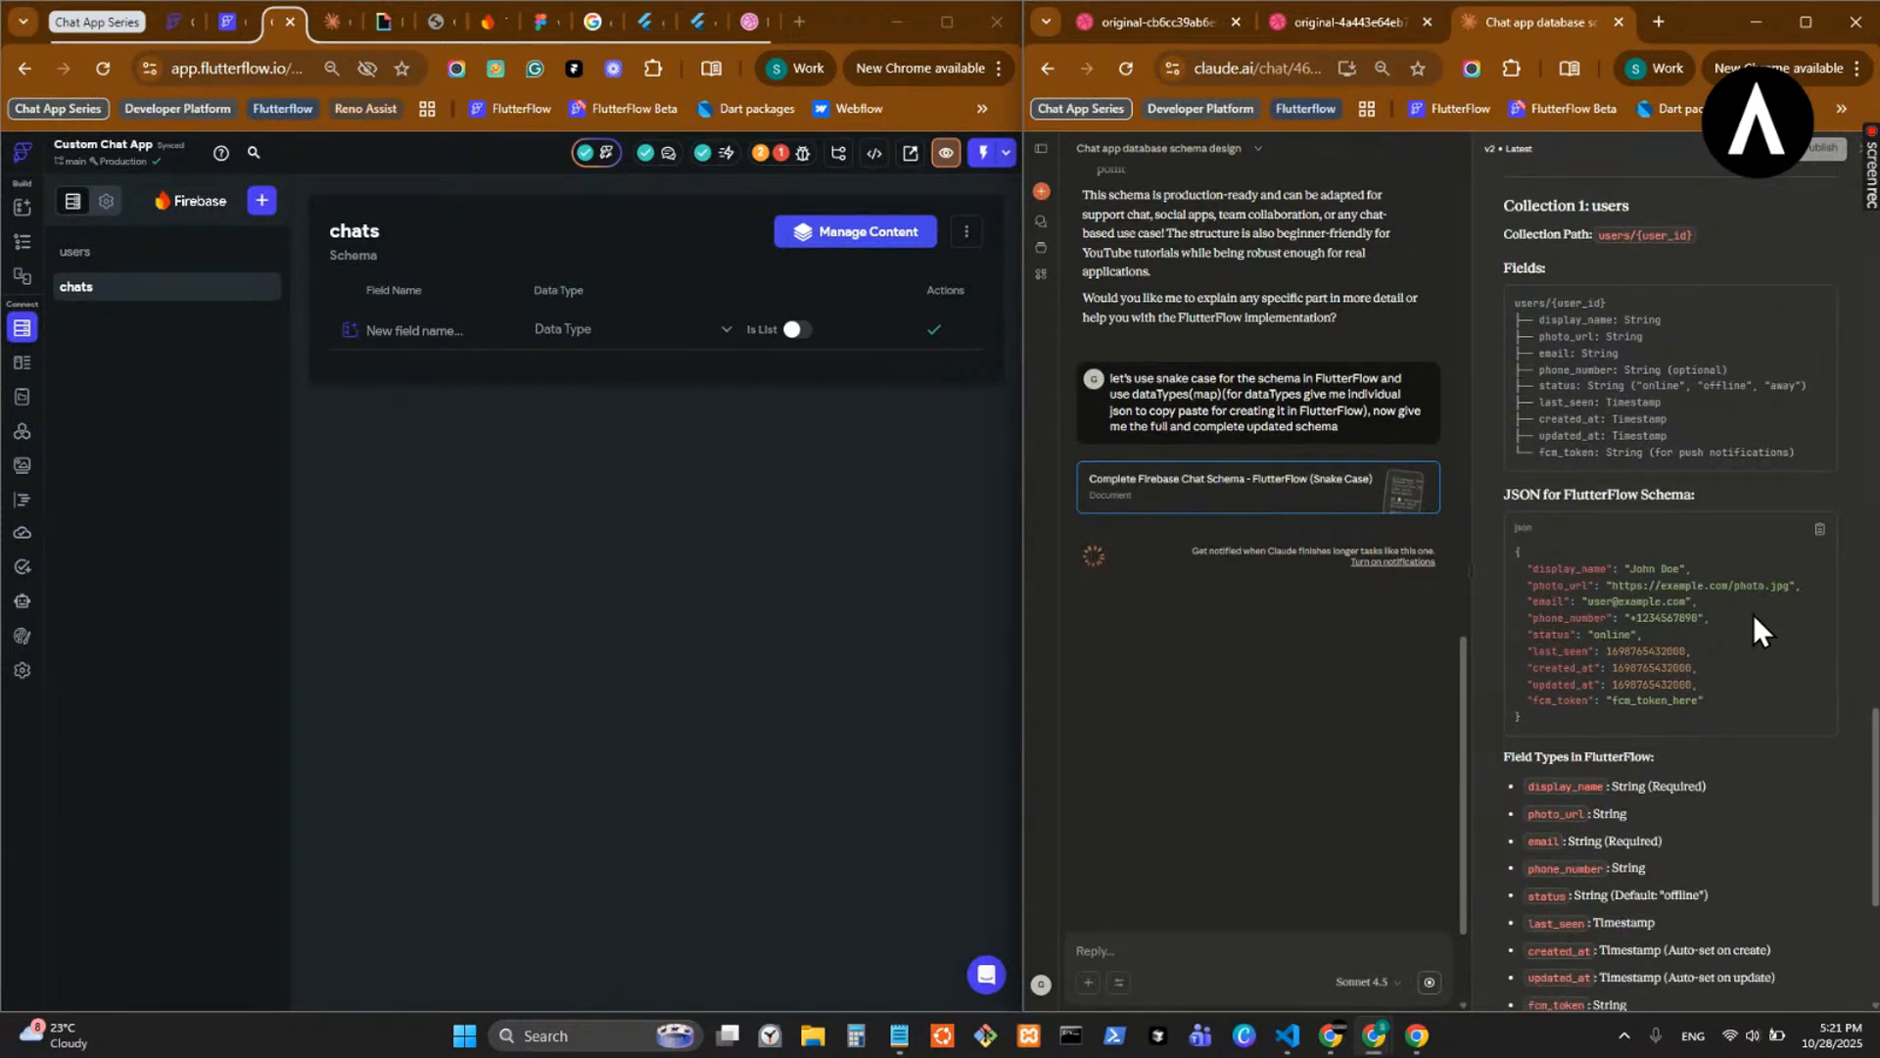
{"action": "scroll", "coordinate": [1754, 614], "scroll_direction": "down", "scroll_amount": 1}
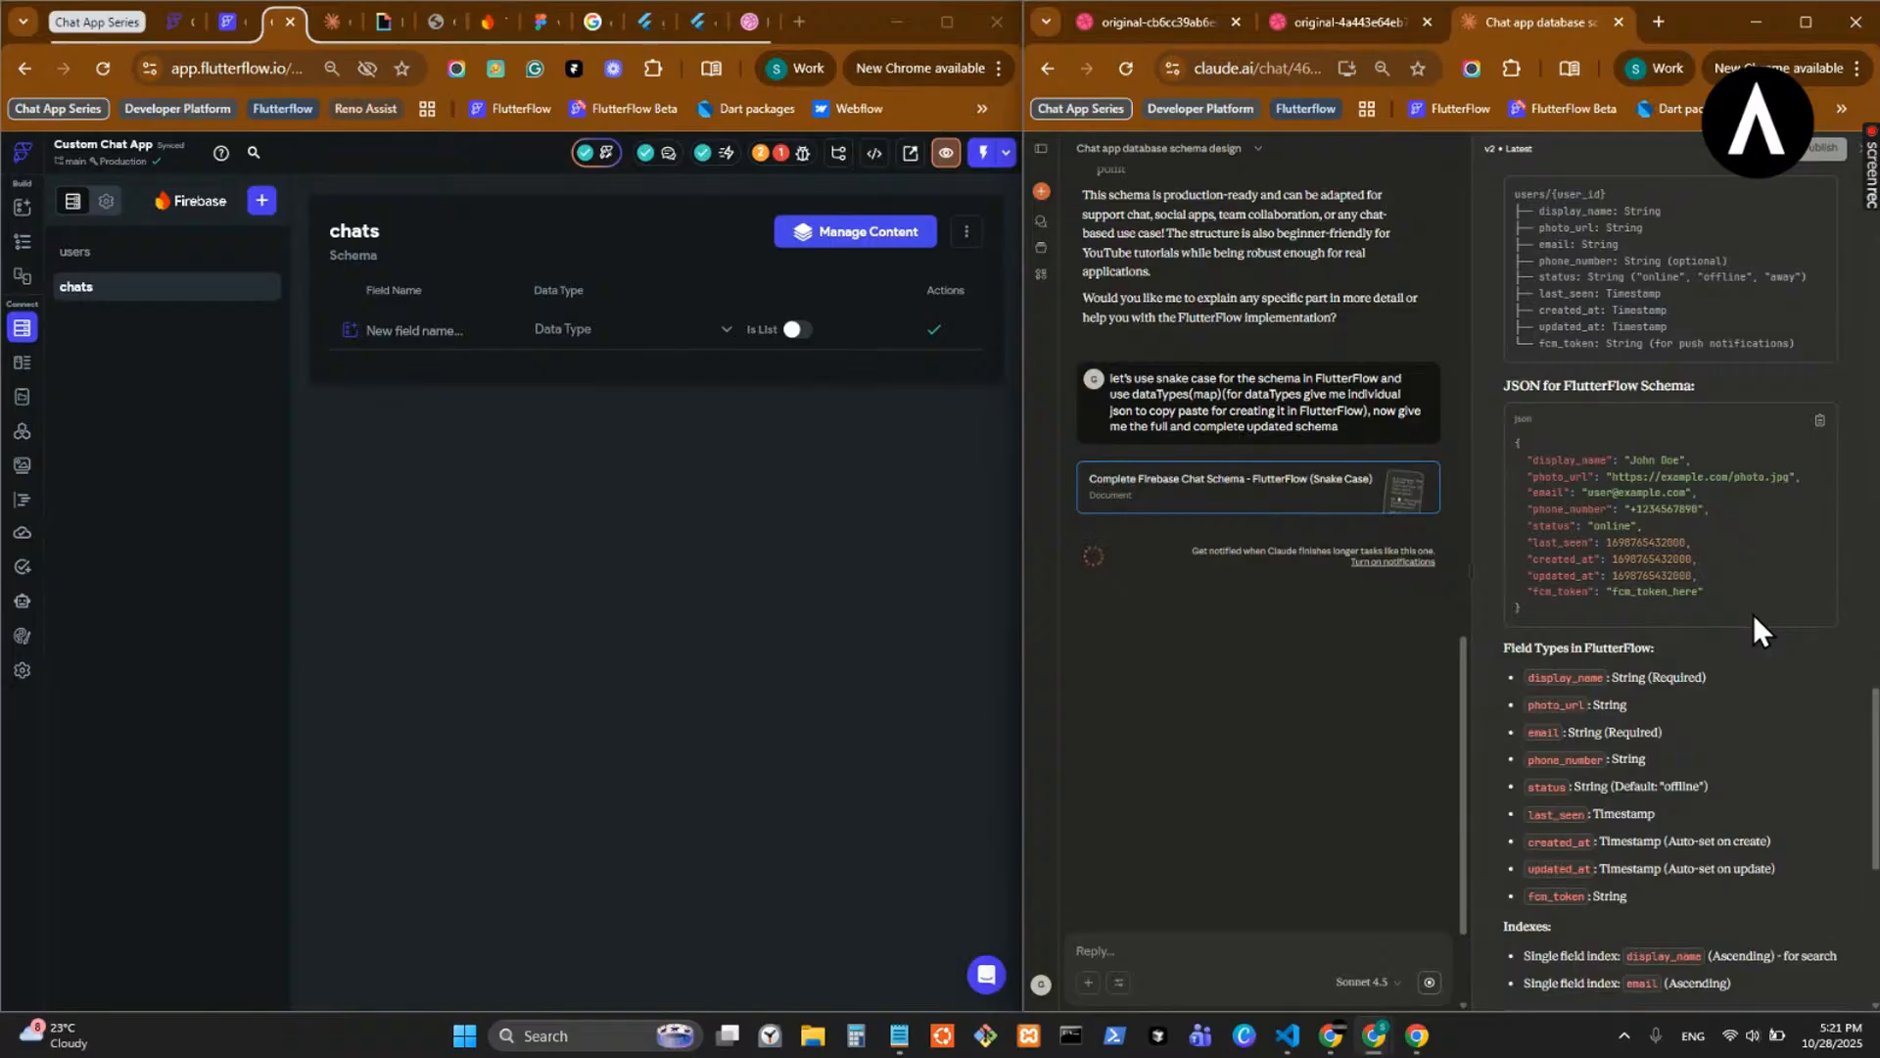
- Examine the chats collection, messages subcollection, sample message JSON and setup steps in the new schema document
{"action": "scroll", "coordinate": [1754, 614], "scroll_direction": "down", "scroll_amount": 5}
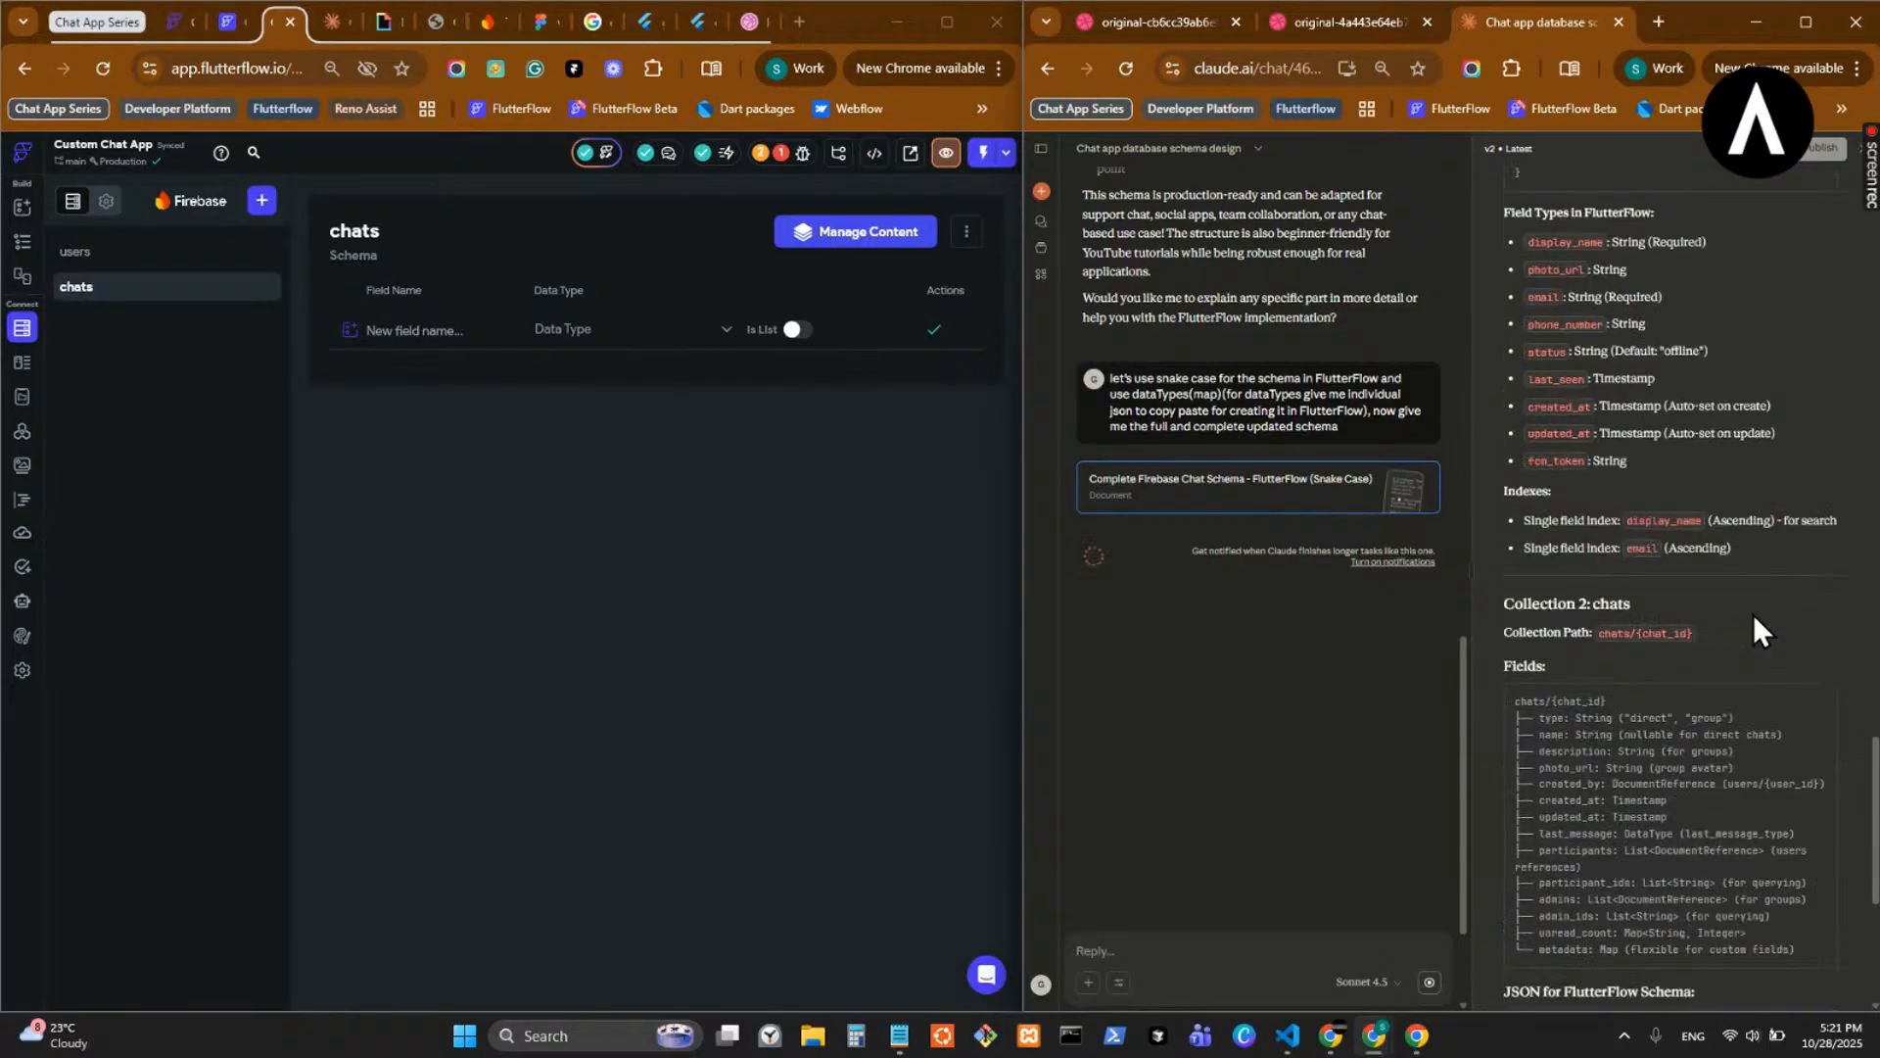
{"action": "scroll", "coordinate": [1753, 627], "scroll_direction": "down", "scroll_amount": 2}
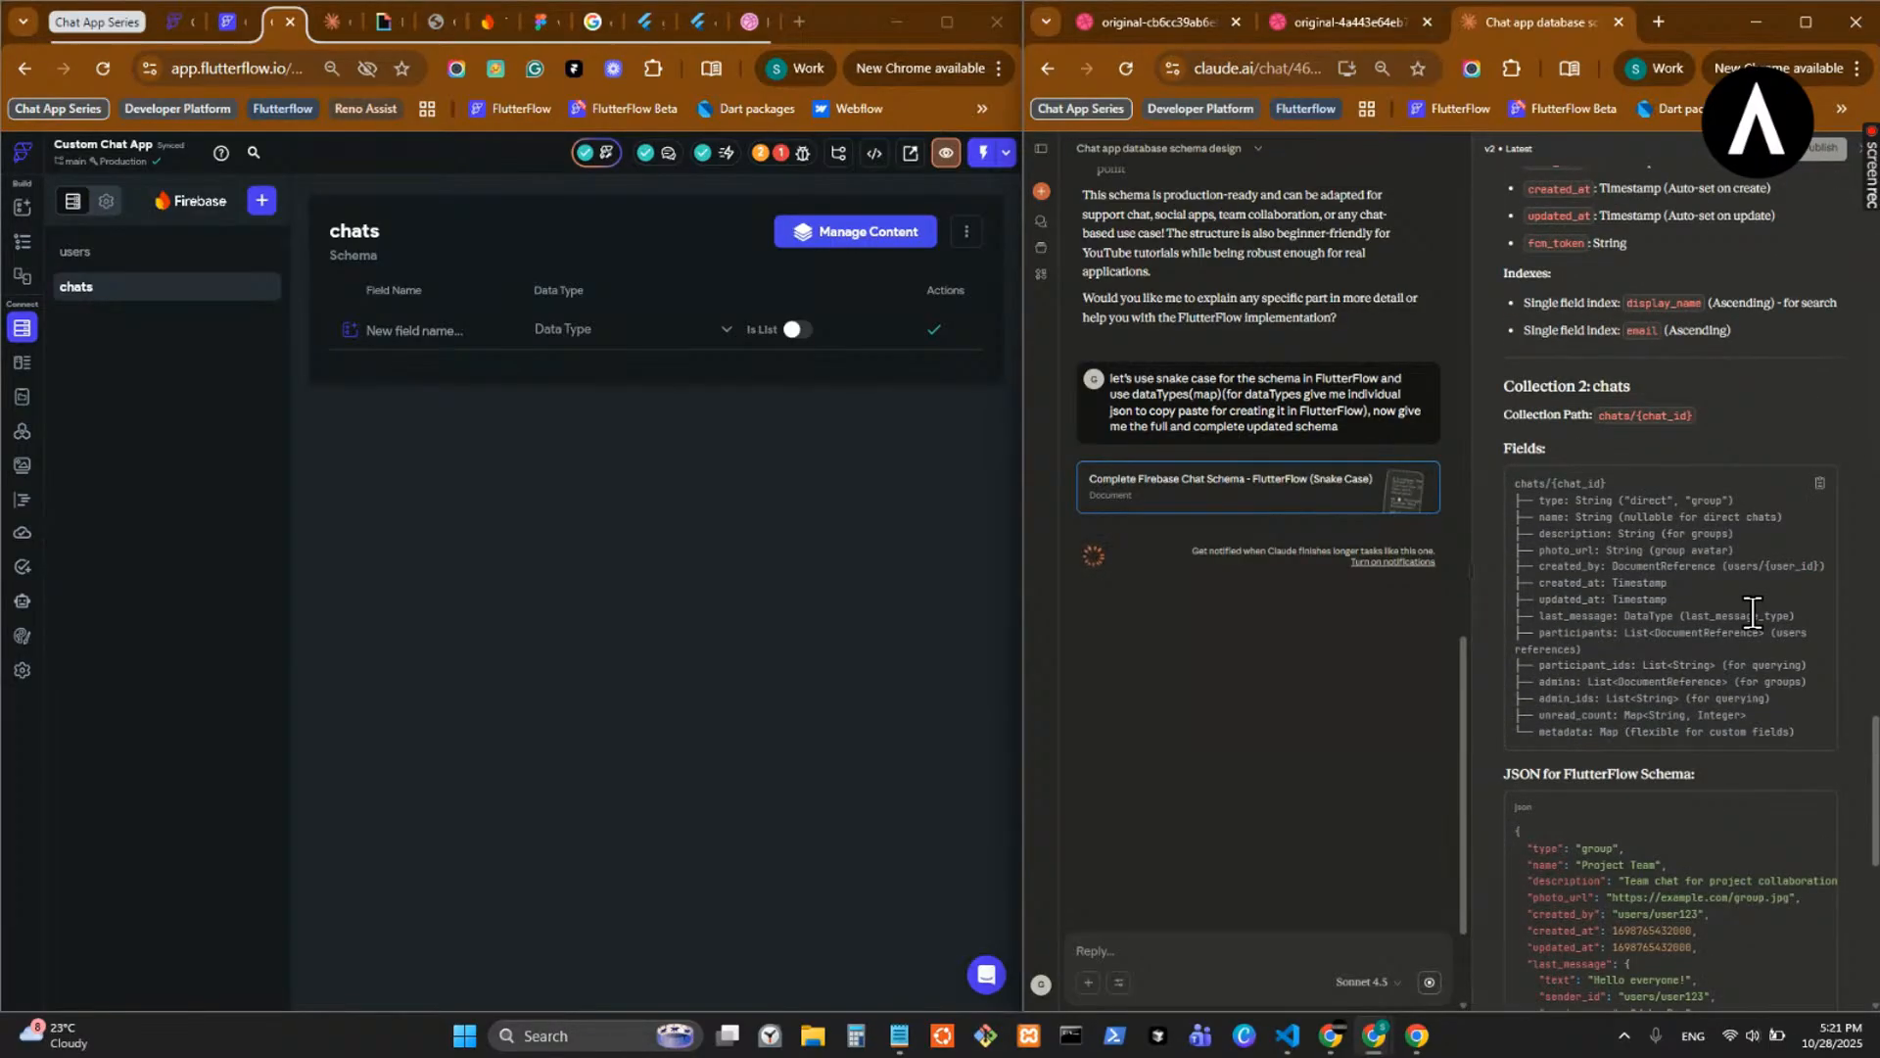
{"action": "scroll", "coordinate": [1752, 614], "scroll_direction": "down", "scroll_amount": 1}
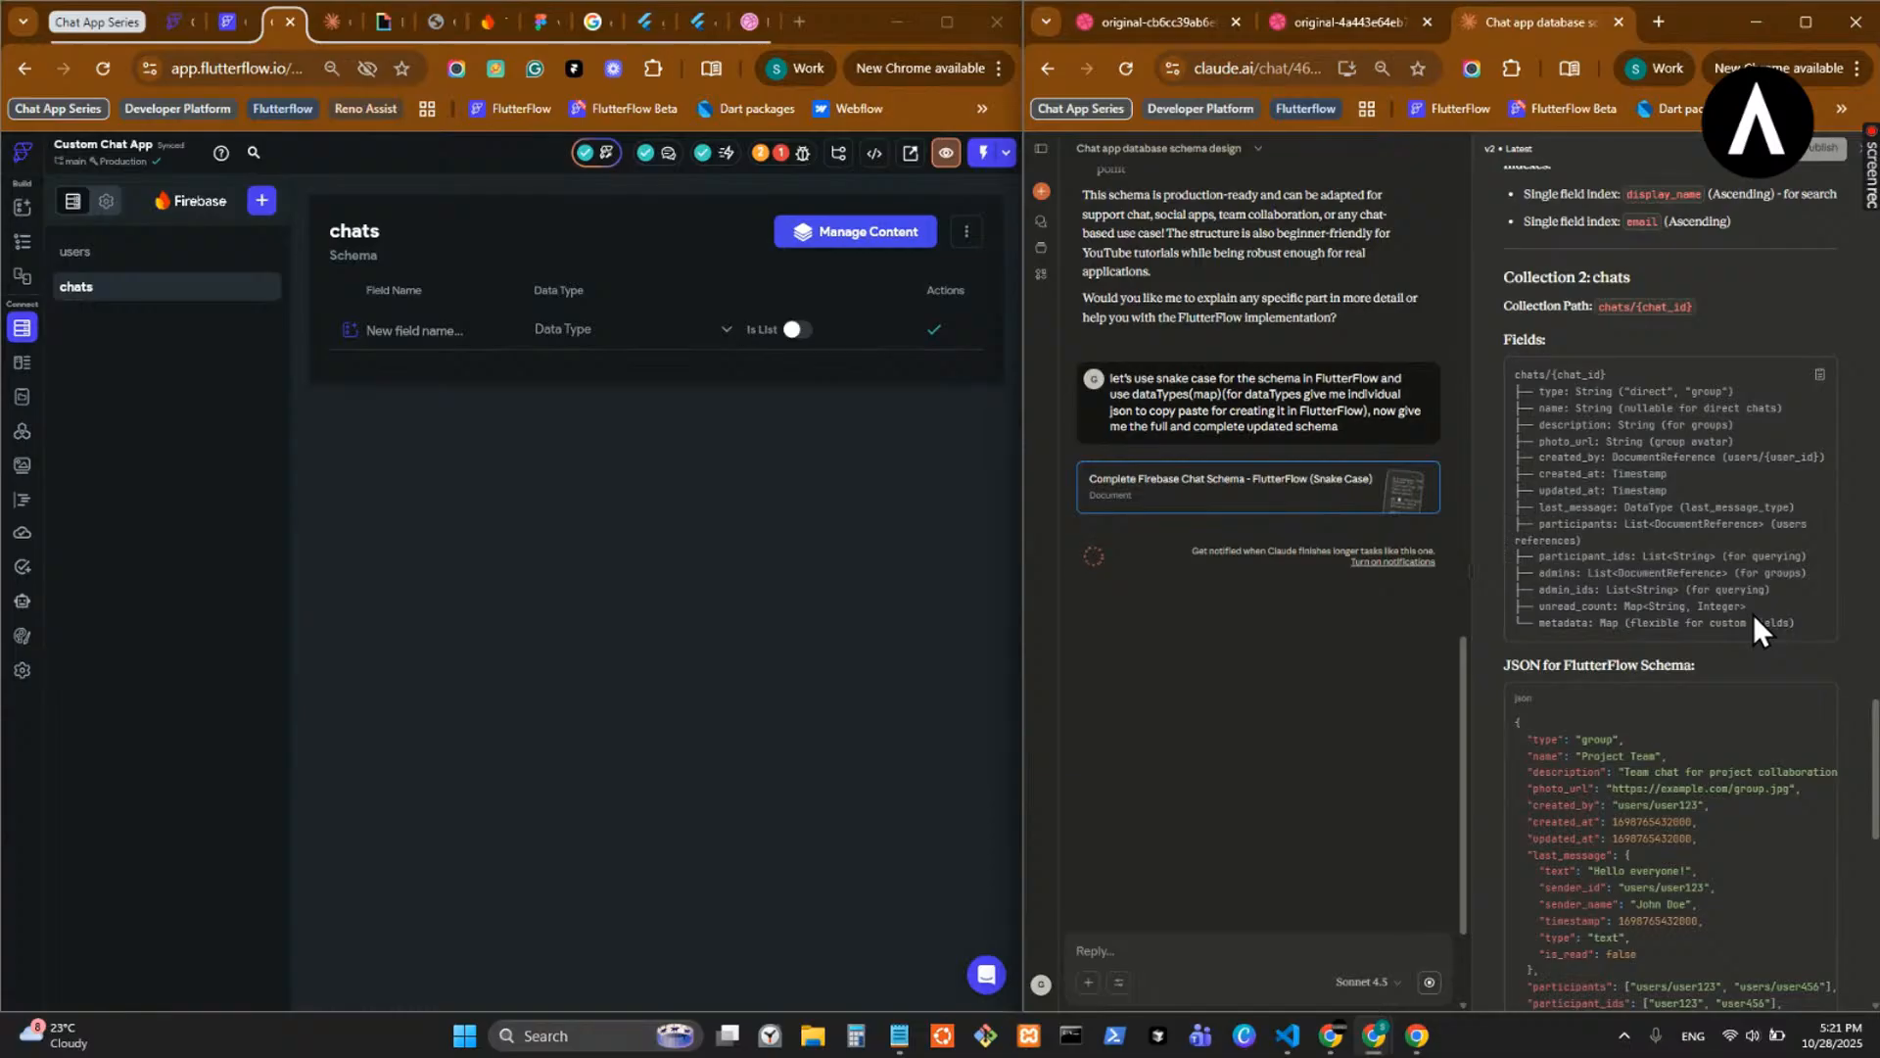
{"action": "scroll", "coordinate": [1753, 614], "scroll_direction": "down", "scroll_amount": 10}
{"action": "scroll", "coordinate": [1753, 614], "scroll_direction": "down", "scroll_amount": 4}
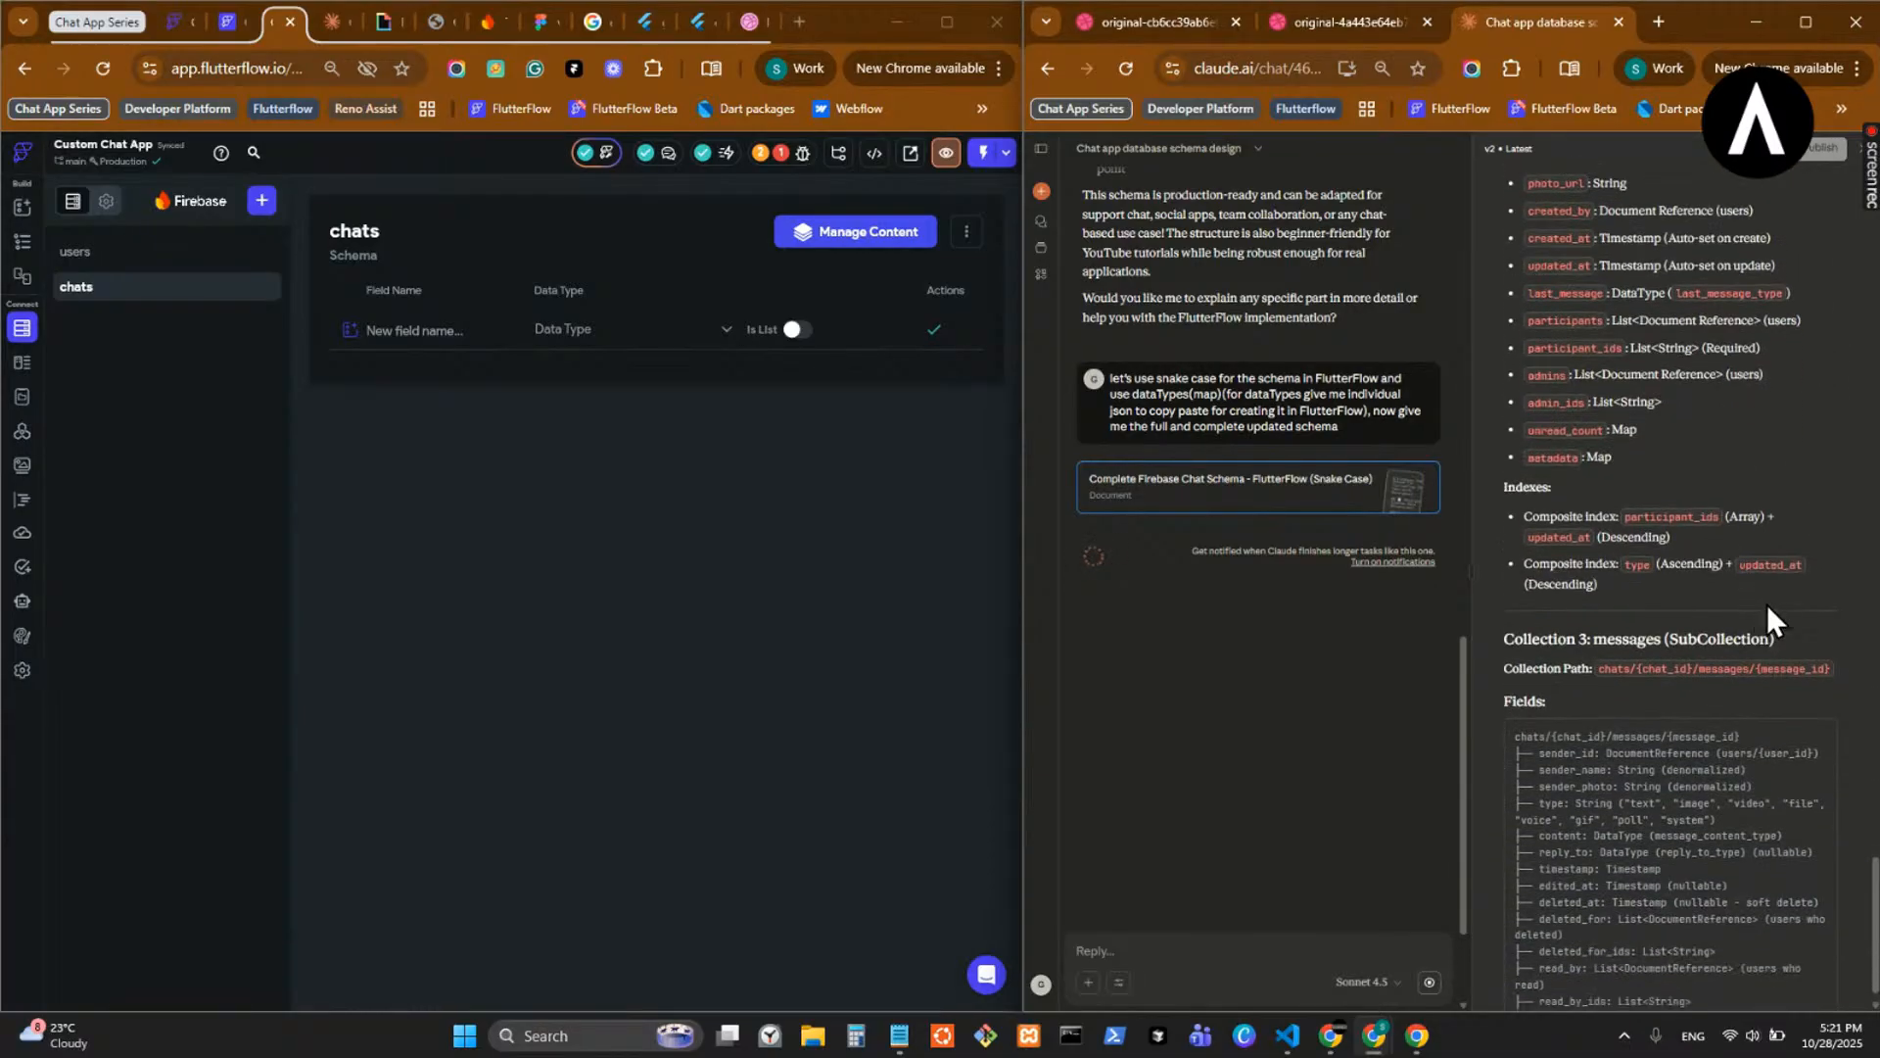
{"action": "scroll", "coordinate": [1767, 597], "scroll_direction": "down", "scroll_amount": 3}
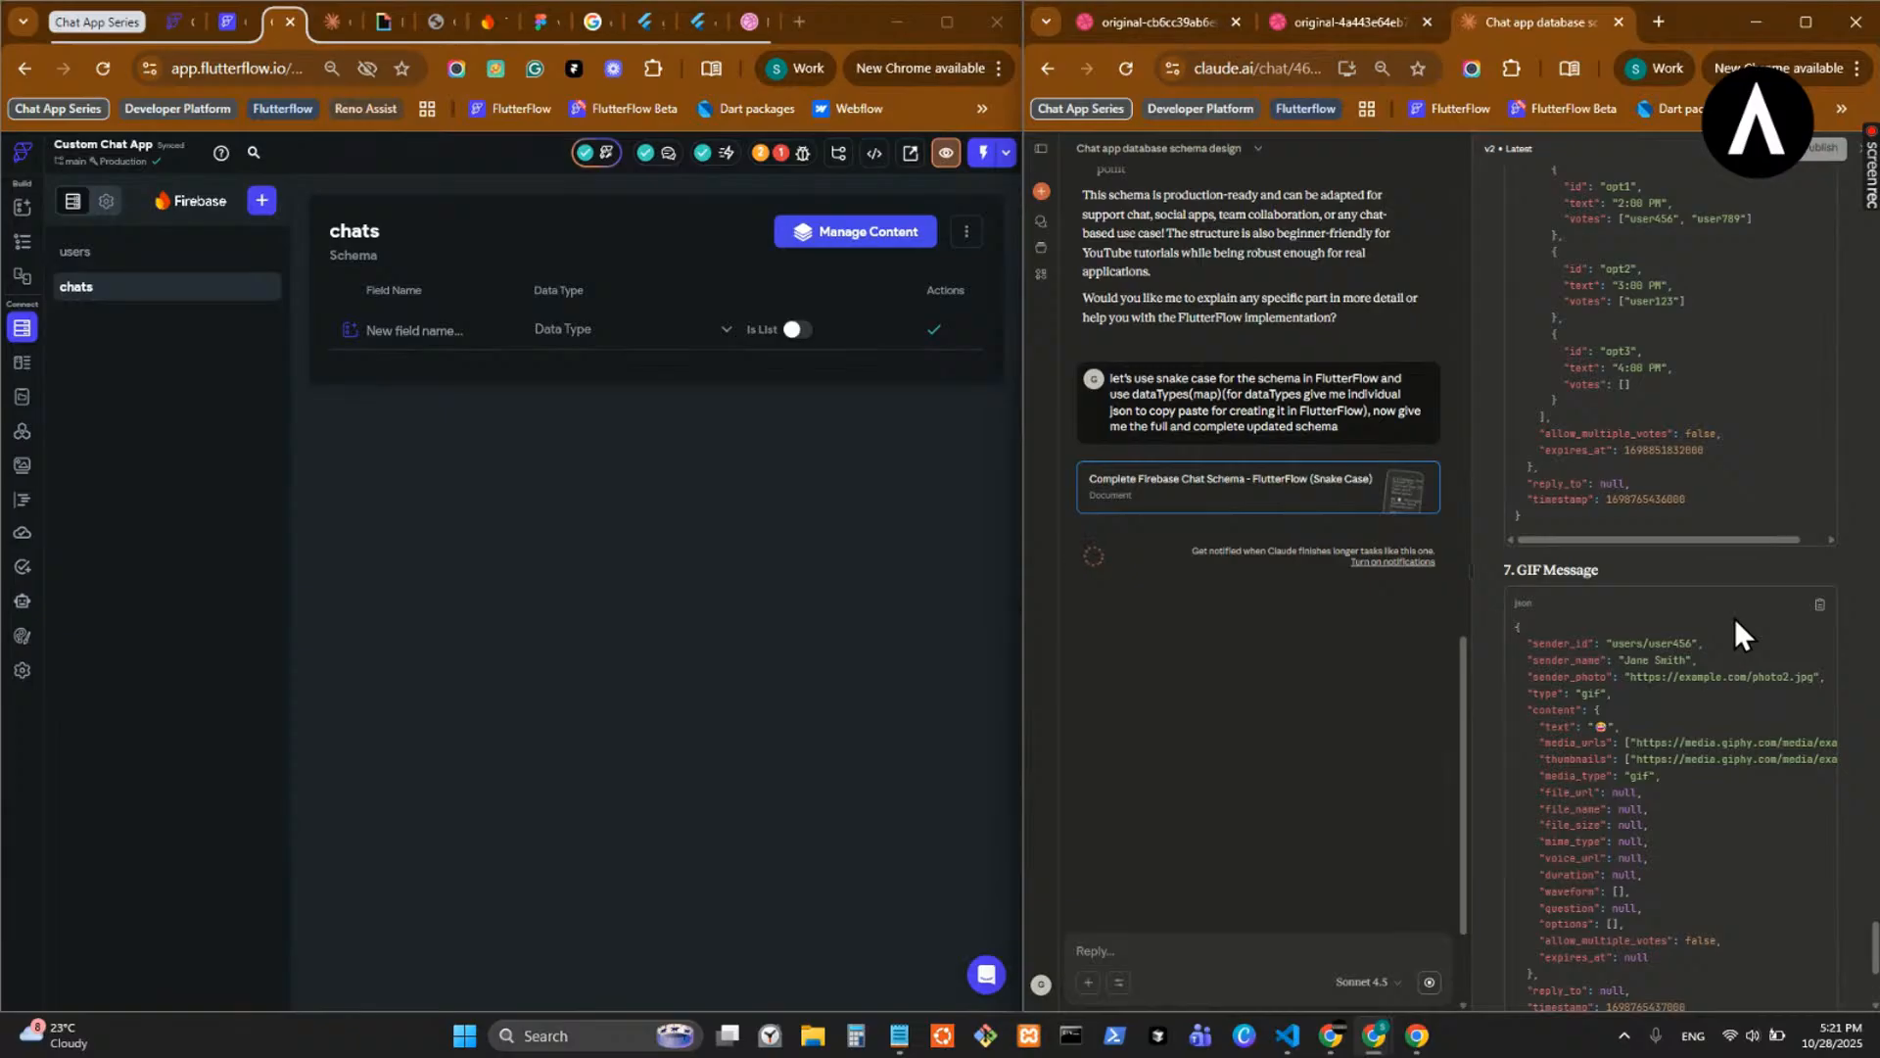
{"action": "scroll", "coordinate": [1735, 617], "scroll_direction": "up", "scroll_amount": 3}
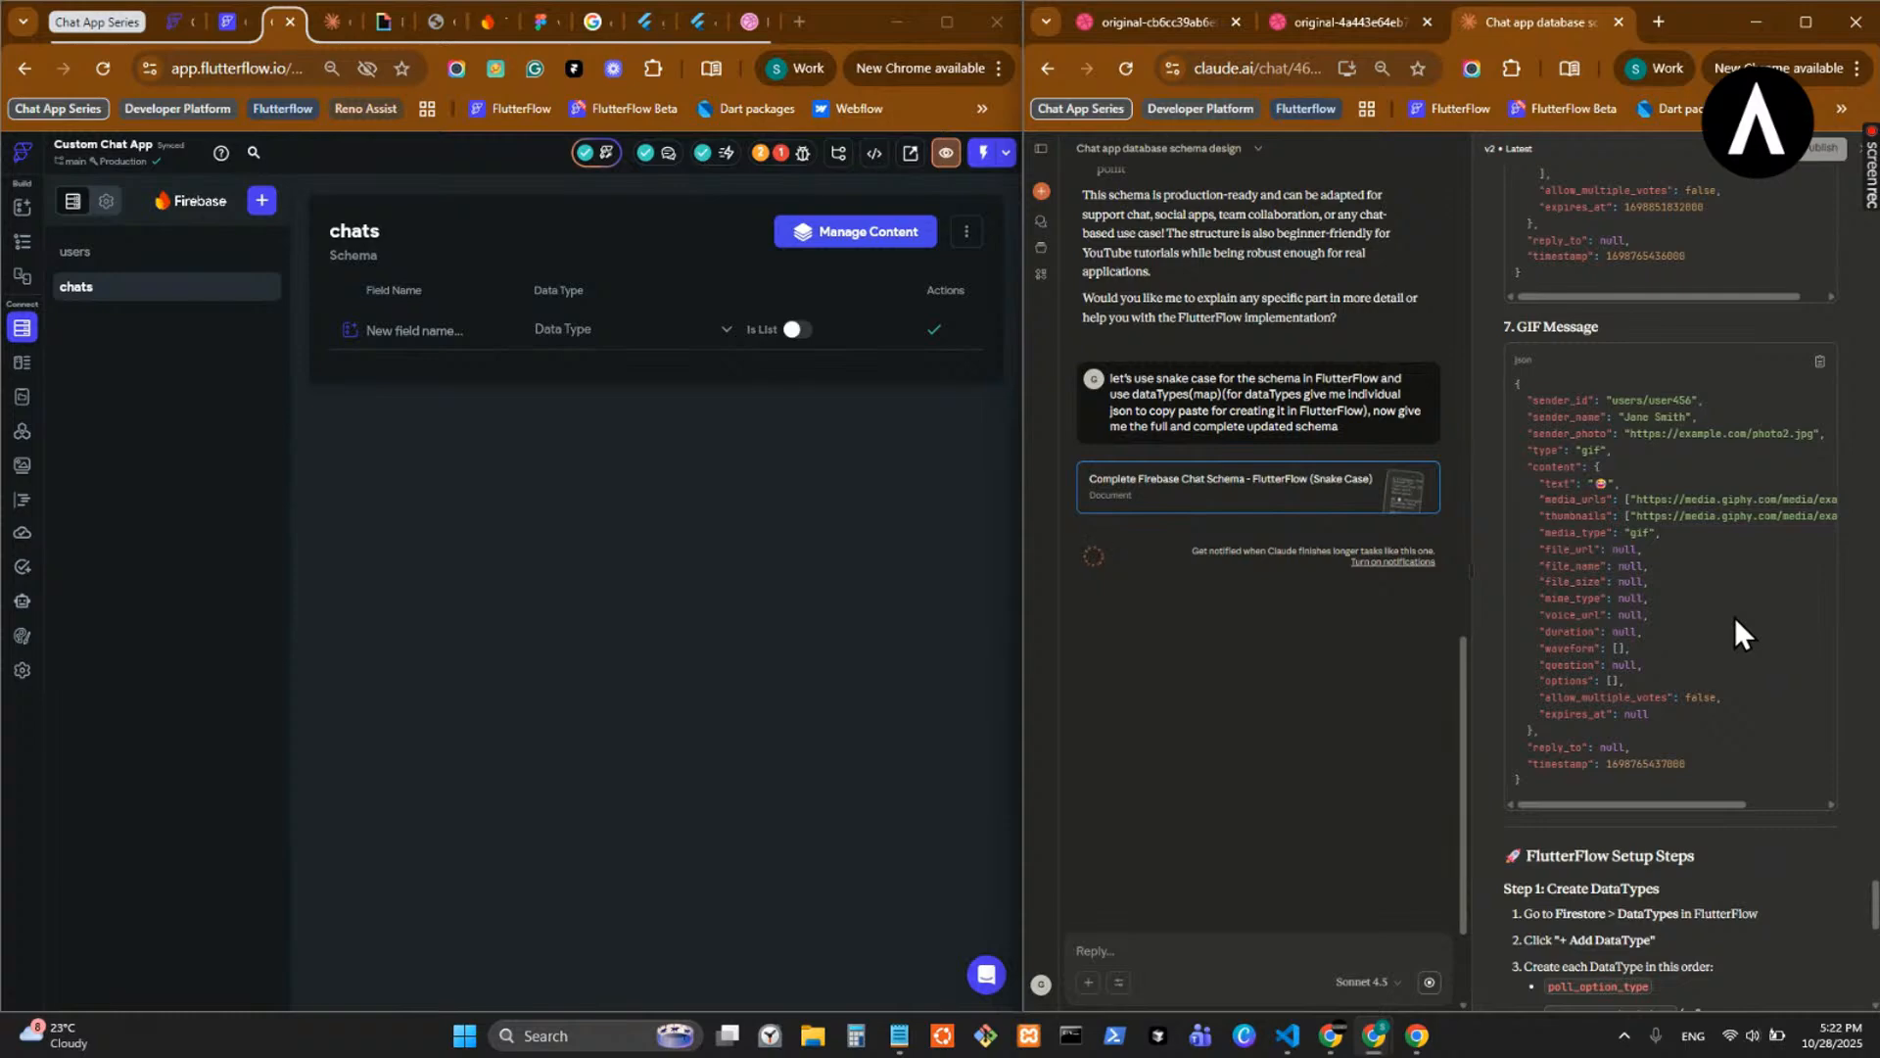
{"action": "scroll", "coordinate": [1739, 603], "scroll_direction": "down", "scroll_amount": 10}
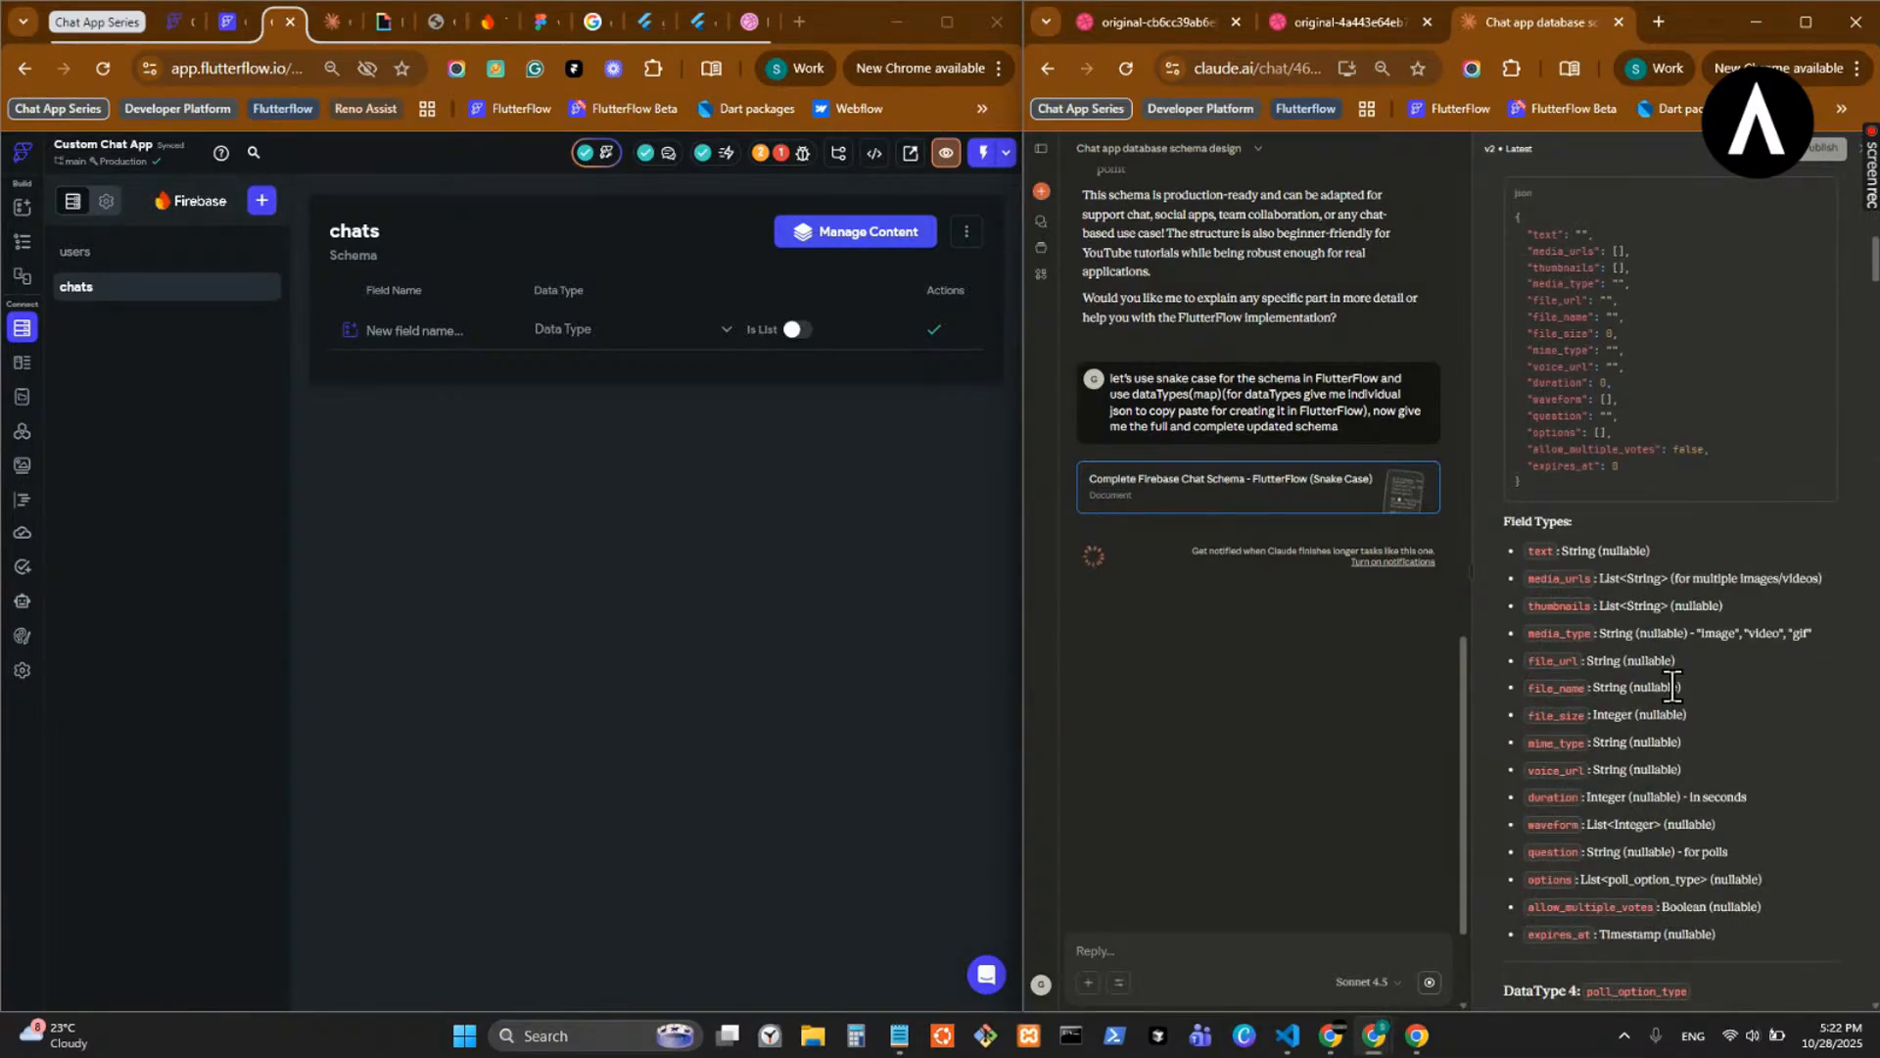
{"action": "scroll", "coordinate": [1677, 678], "scroll_direction": "up", "scroll_amount": 2}
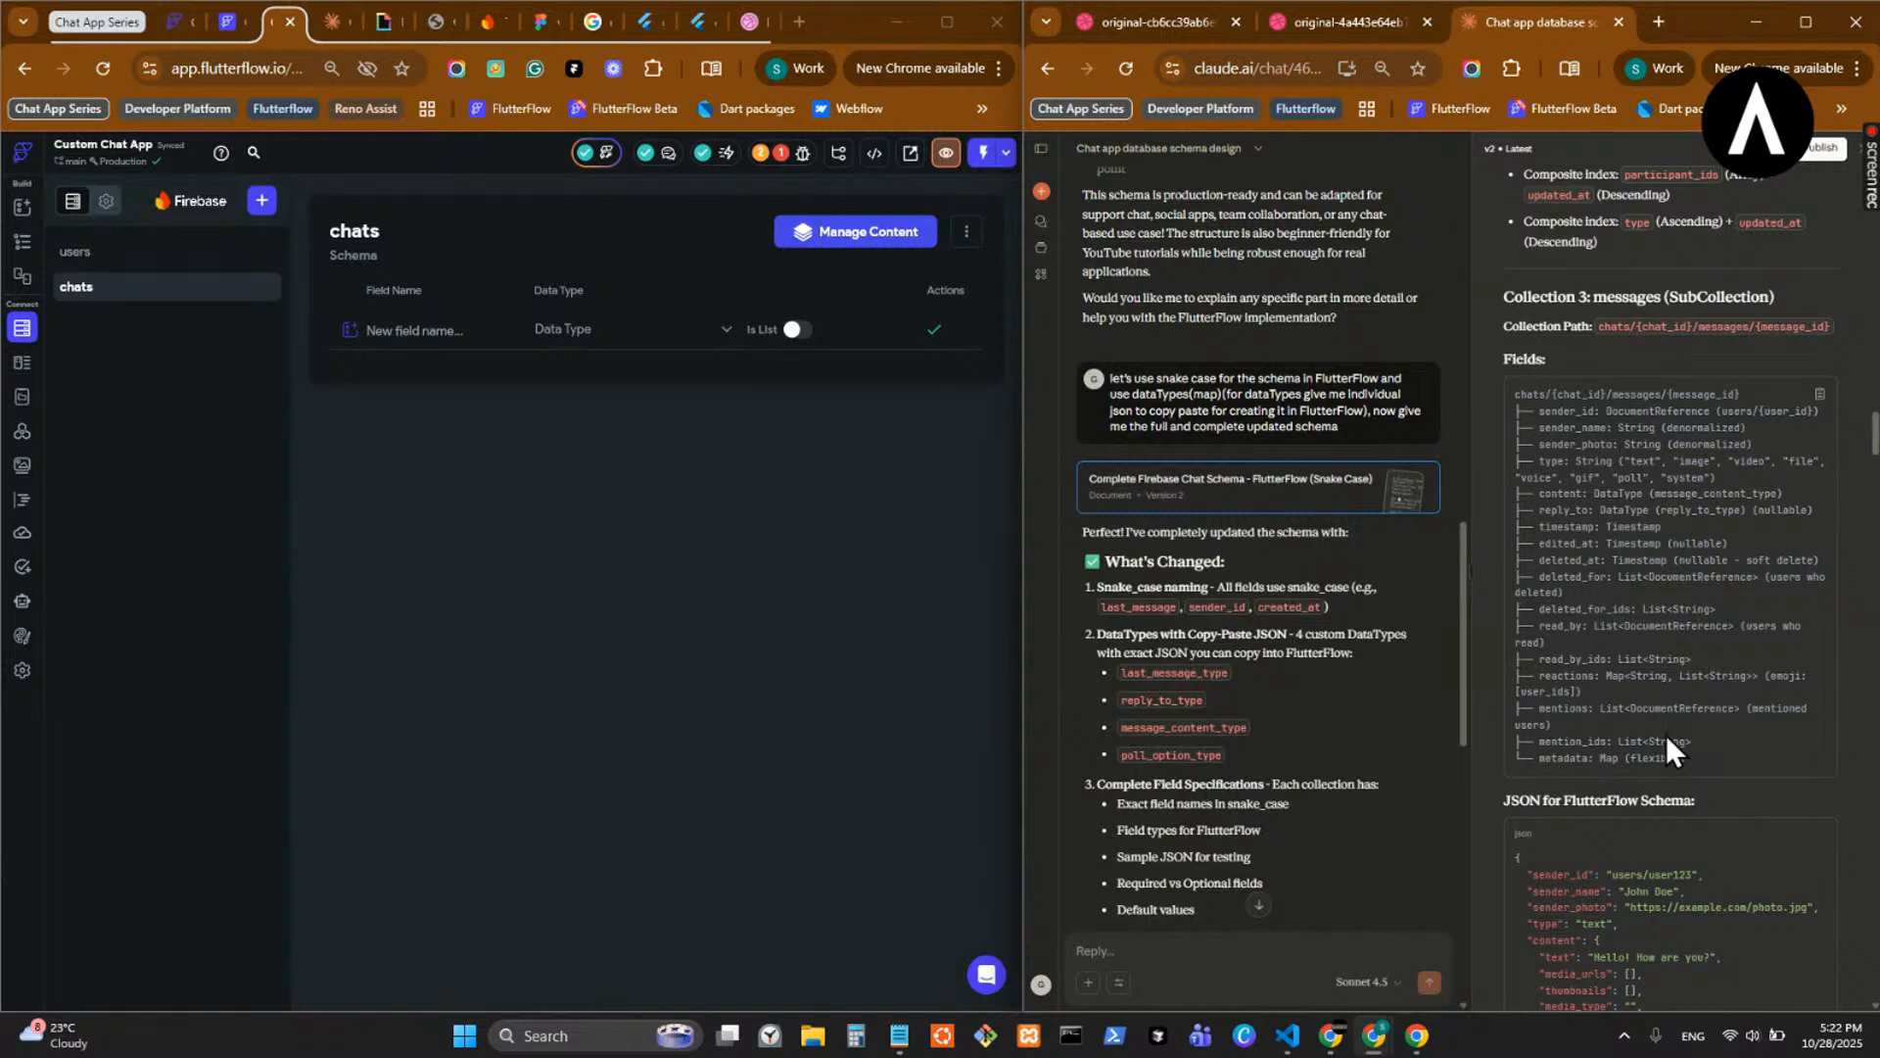
- Review the messages subcollection's field list and its sample JSON for FlutterFlow in the schema document
{"action": "scroll", "coordinate": [1666, 727], "scroll_direction": "down", "scroll_amount": 3}
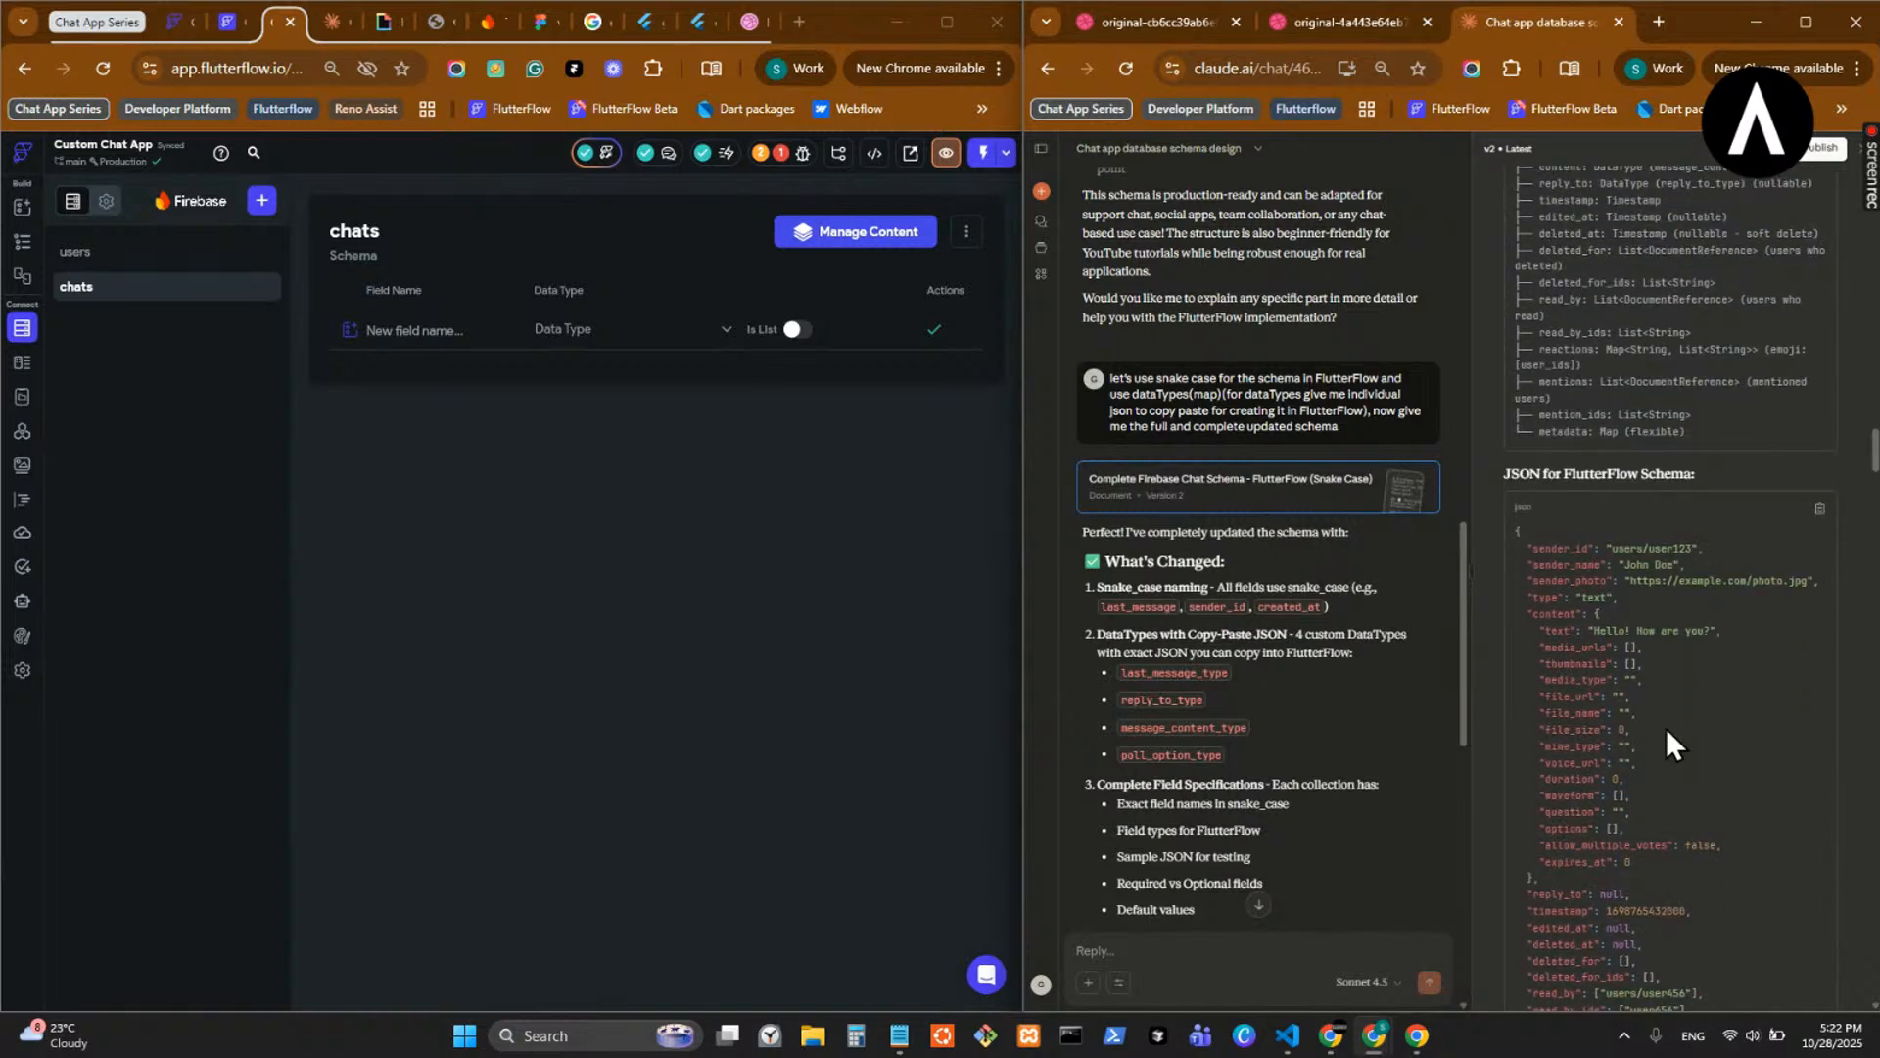
{"action": "scroll", "coordinate": [1666, 727], "scroll_direction": "down", "scroll_amount": 1}
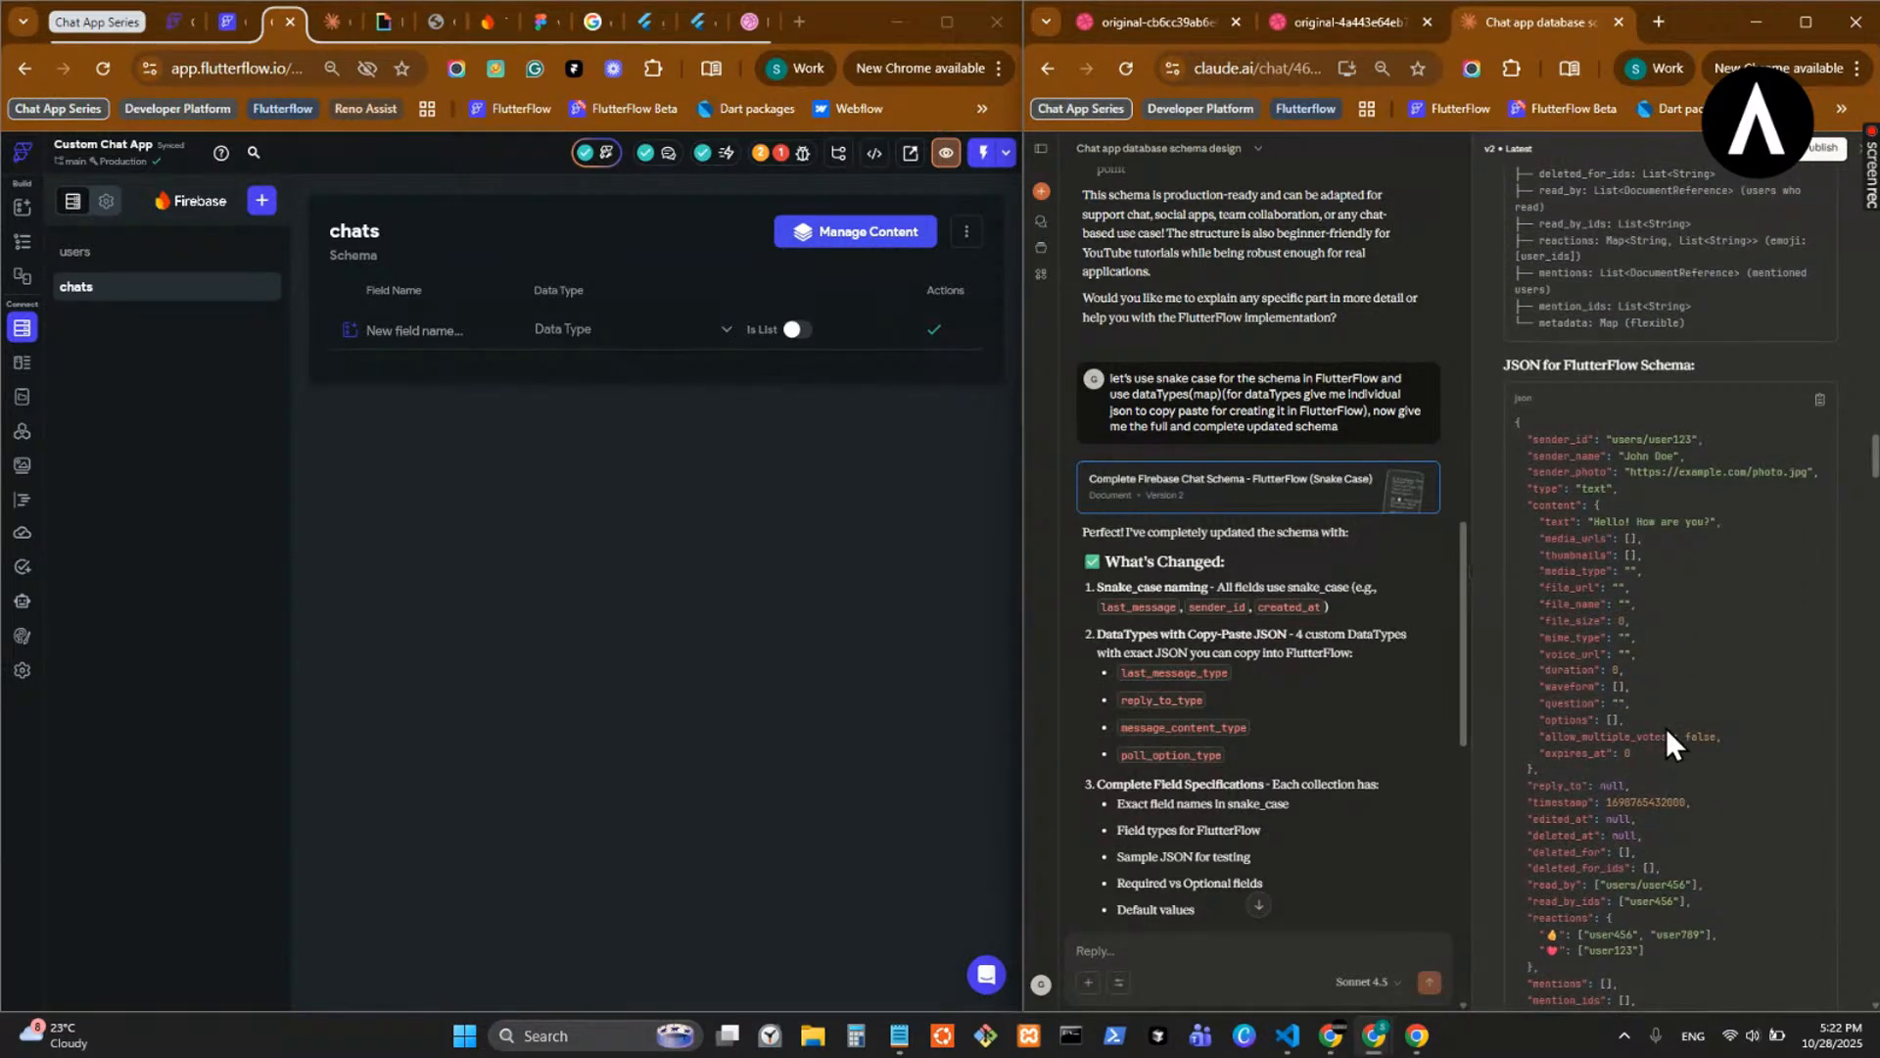
{"action": "scroll", "coordinate": [1666, 725], "scroll_direction": "up", "scroll_amount": 2}
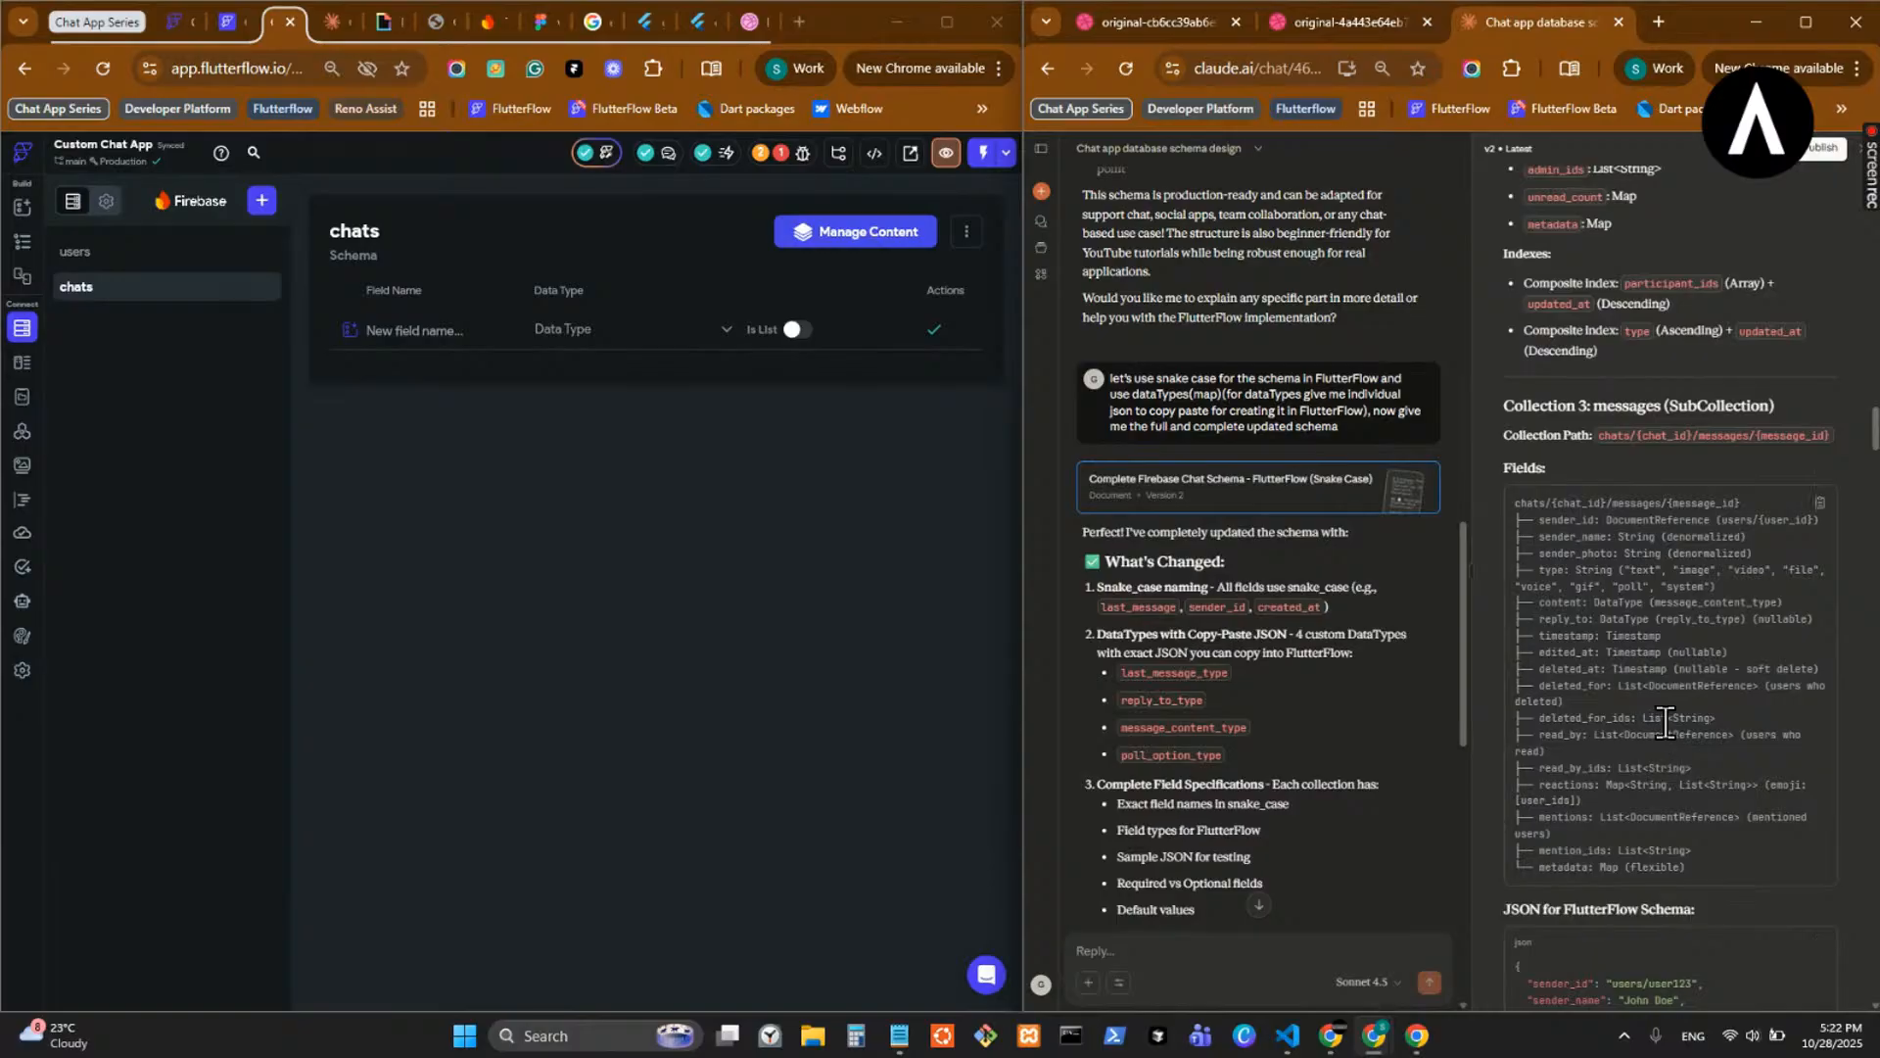
{"action": "scroll", "coordinate": [1665, 722], "scroll_direction": "down", "scroll_amount": 5}
{"action": "scroll", "coordinate": [1655, 715], "scroll_direction": "up", "scroll_amount": 3}
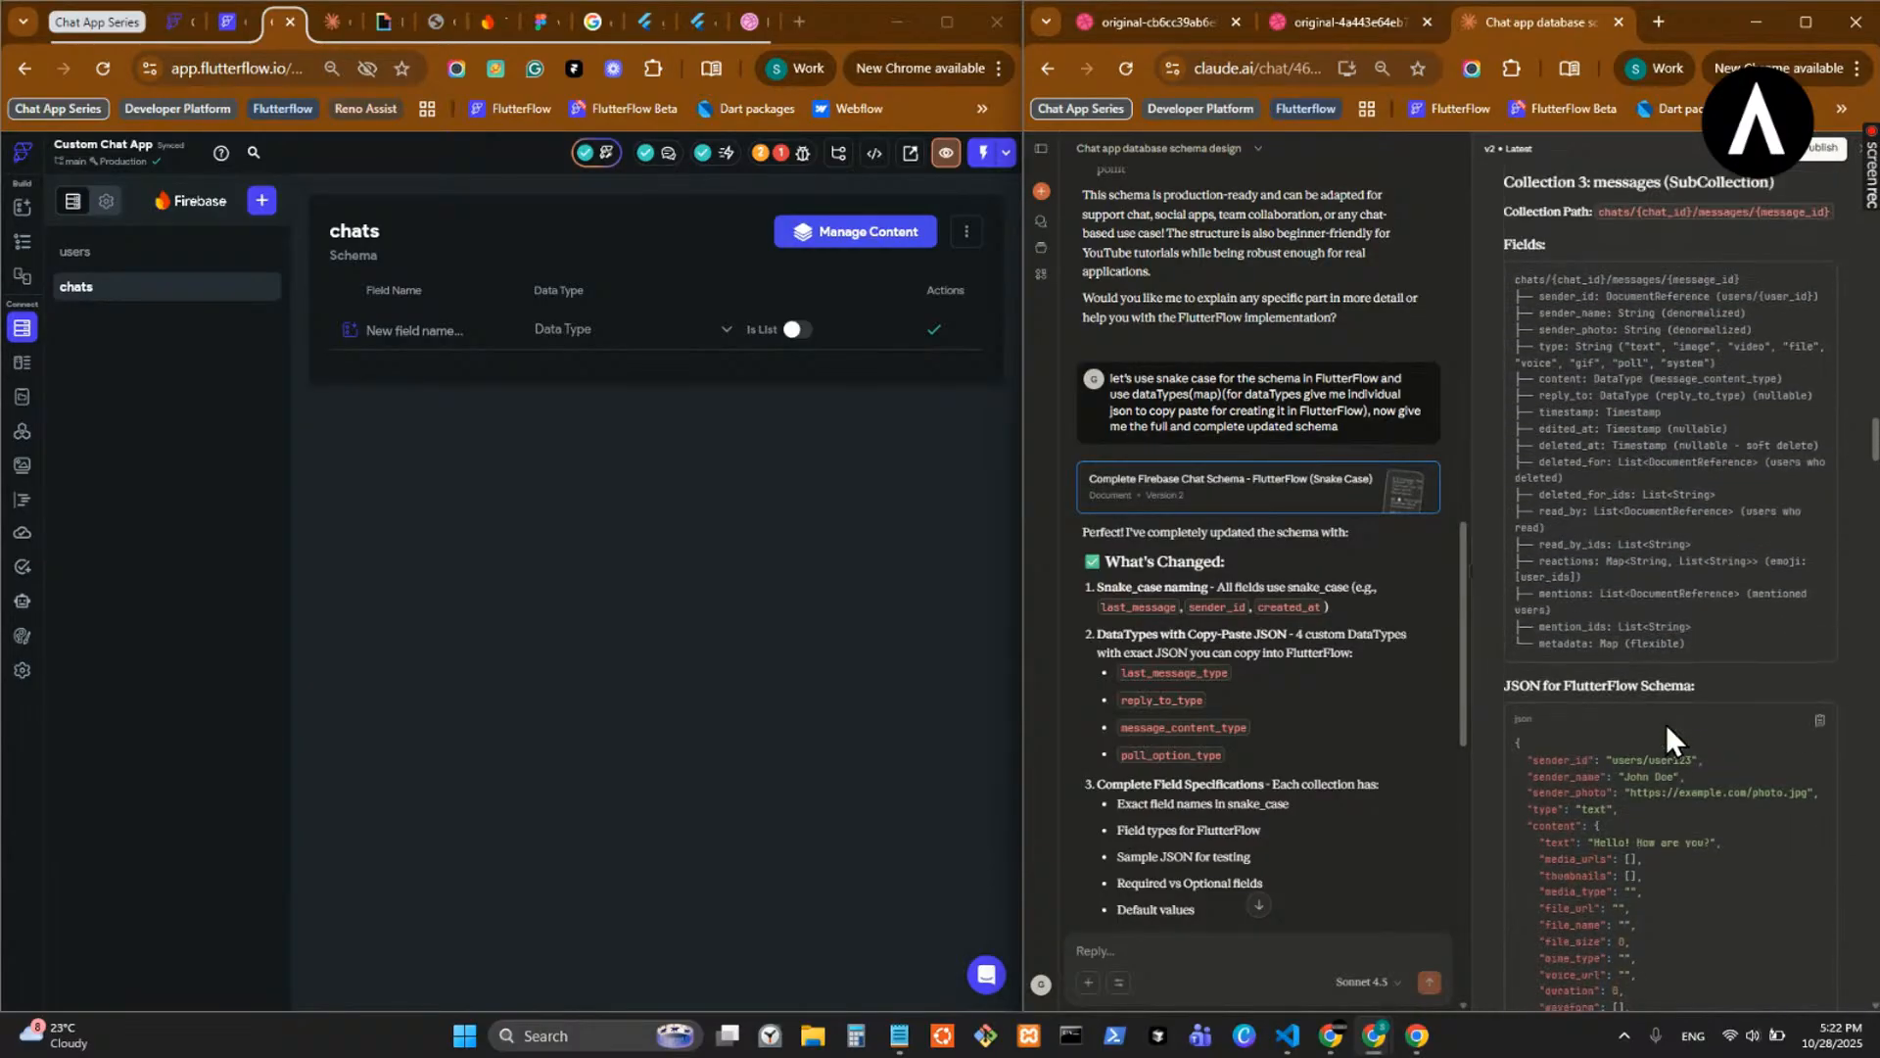
{"action": "scroll", "coordinate": [1666, 724], "scroll_direction": "down", "scroll_amount": 5}
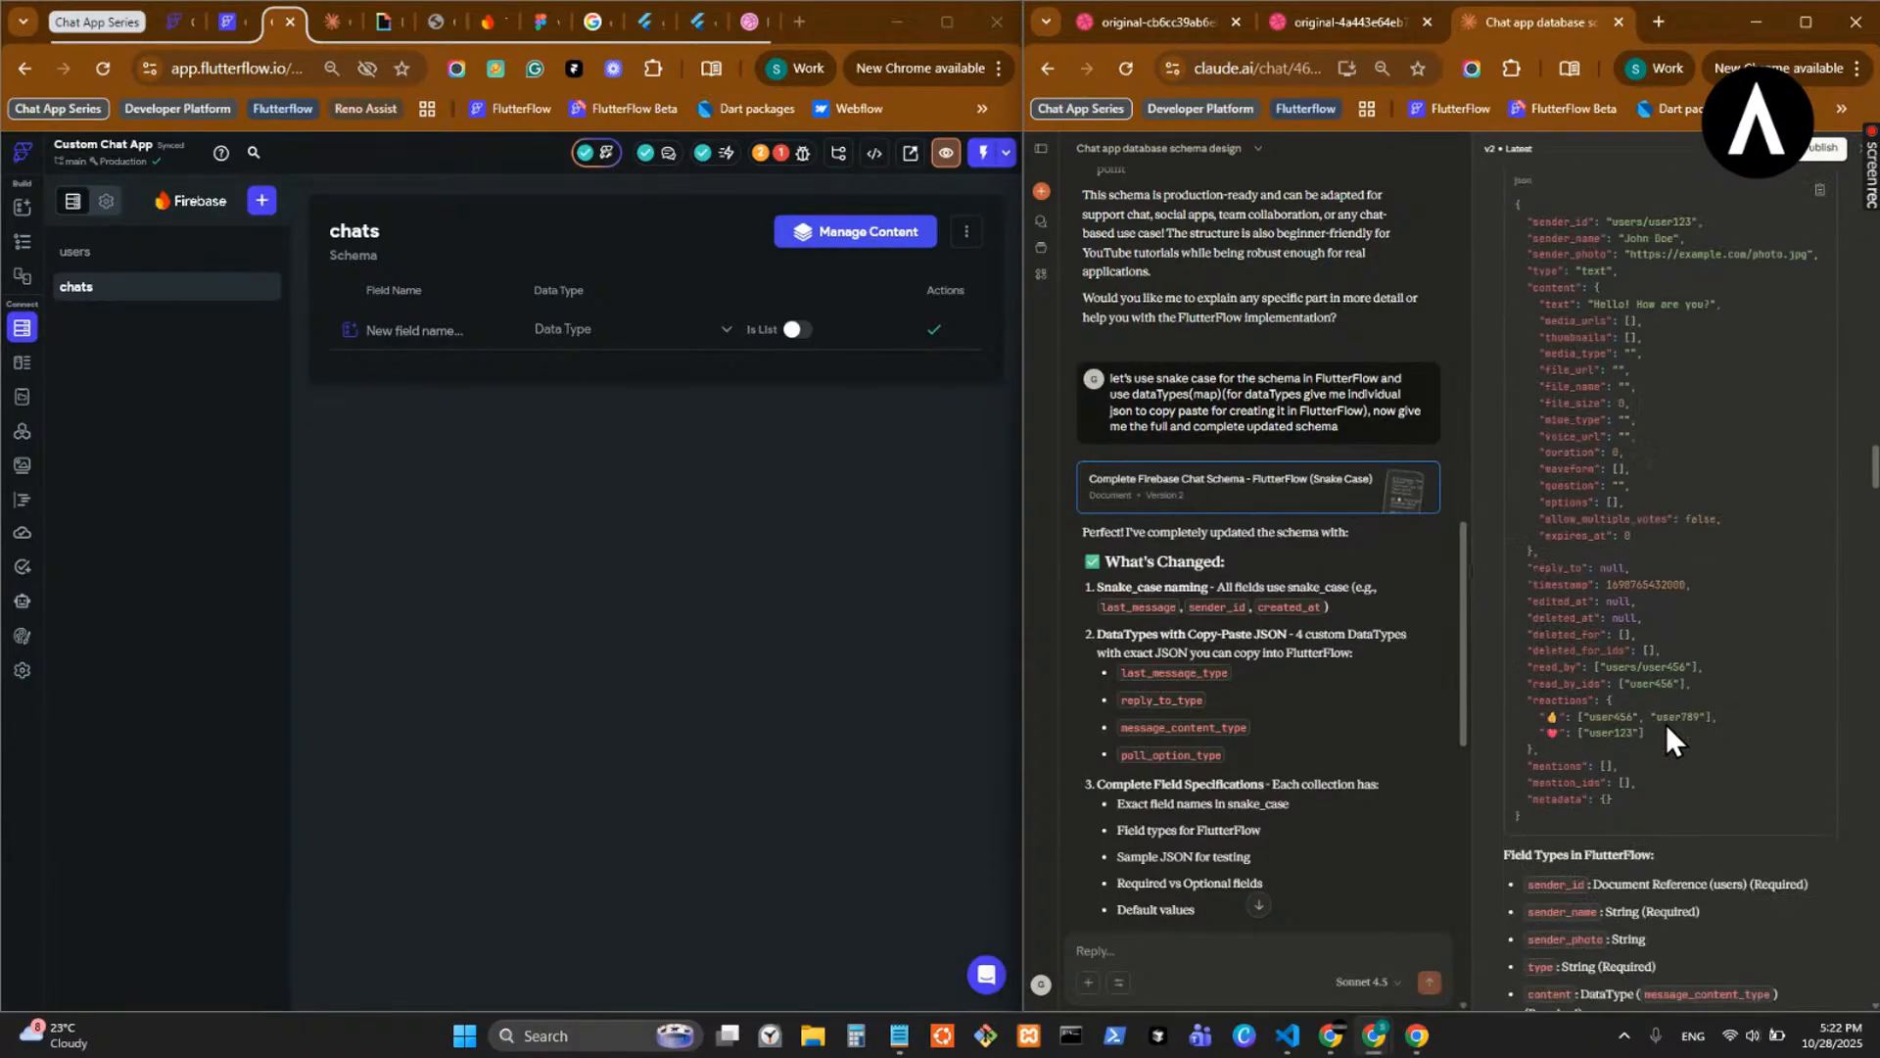
- Skim the full schema document, including the message examples, common queries, security rules and implementation tips
{"action": "scroll", "coordinate": [1720, 717], "scroll_direction": "up", "scroll_amount": 20}
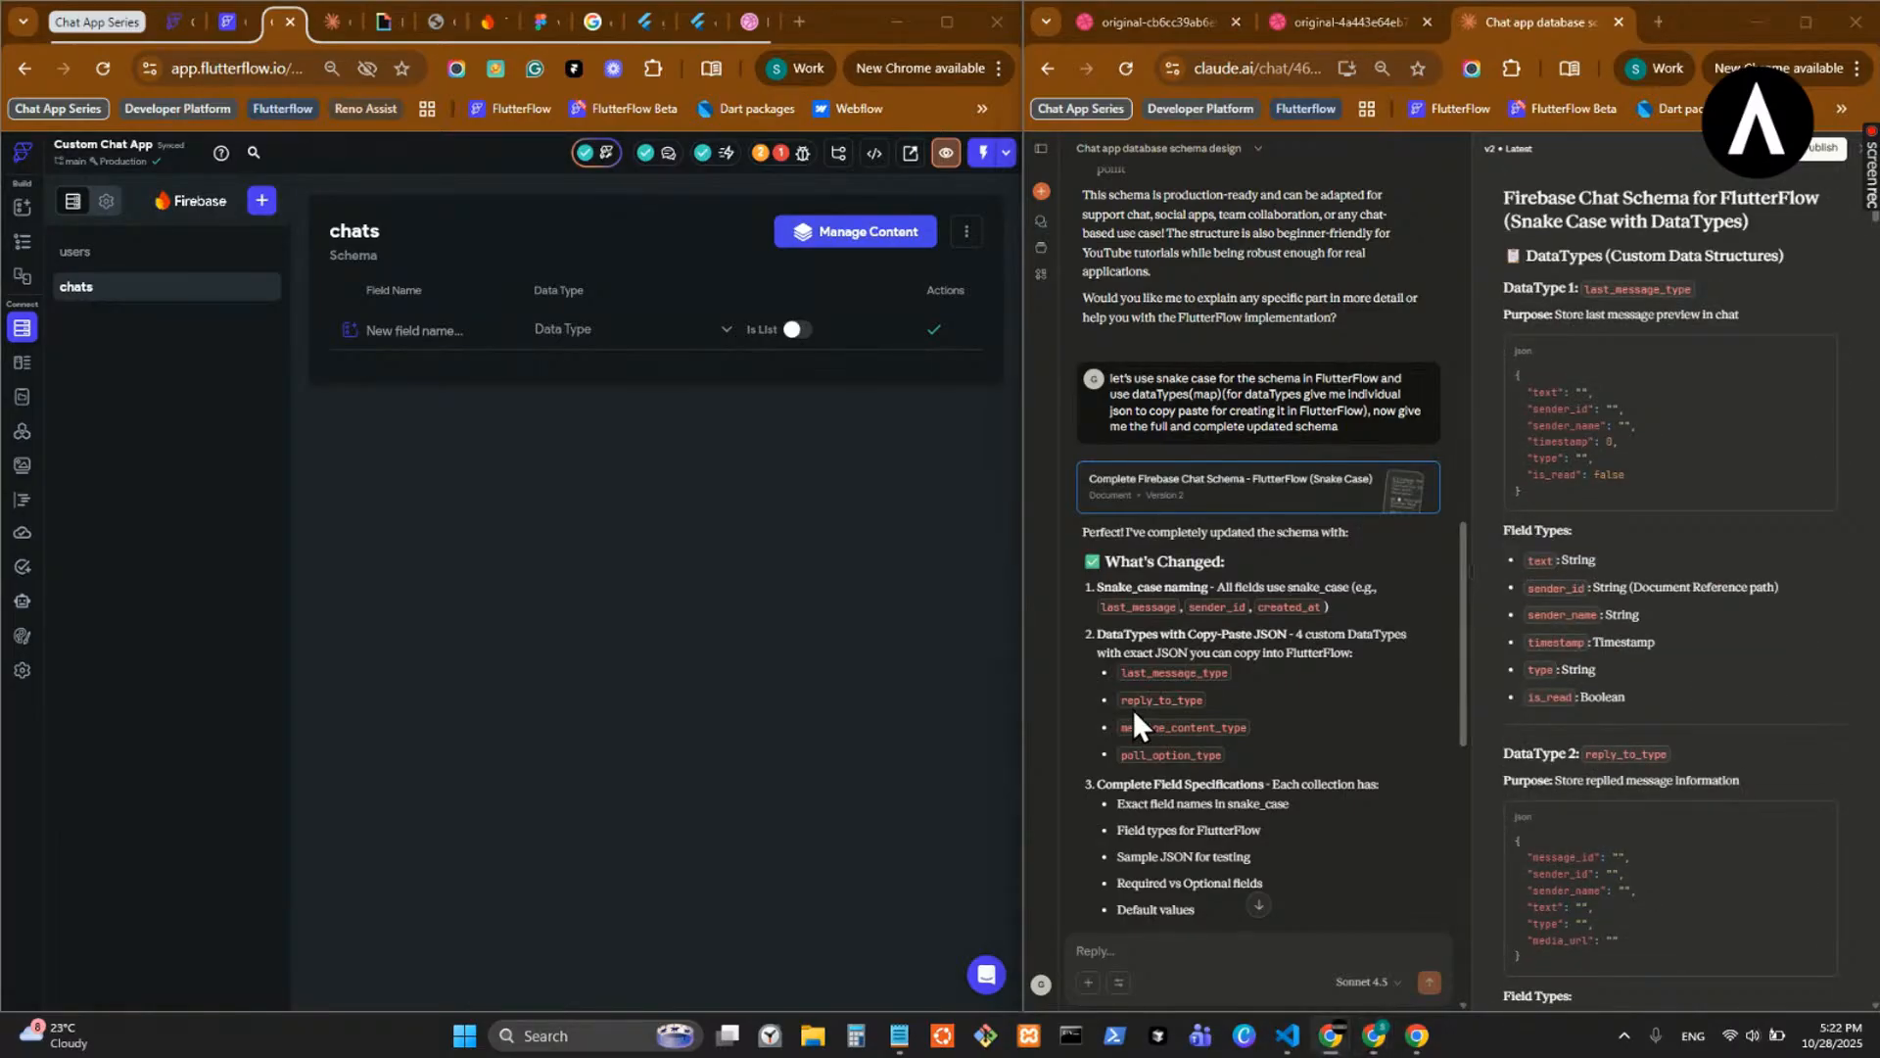
{"action": "scroll", "coordinate": [1730, 594], "scroll_direction": "down", "scroll_amount": 15}
{"action": "scroll", "coordinate": [1711, 601], "scroll_direction": "down", "scroll_amount": 15}
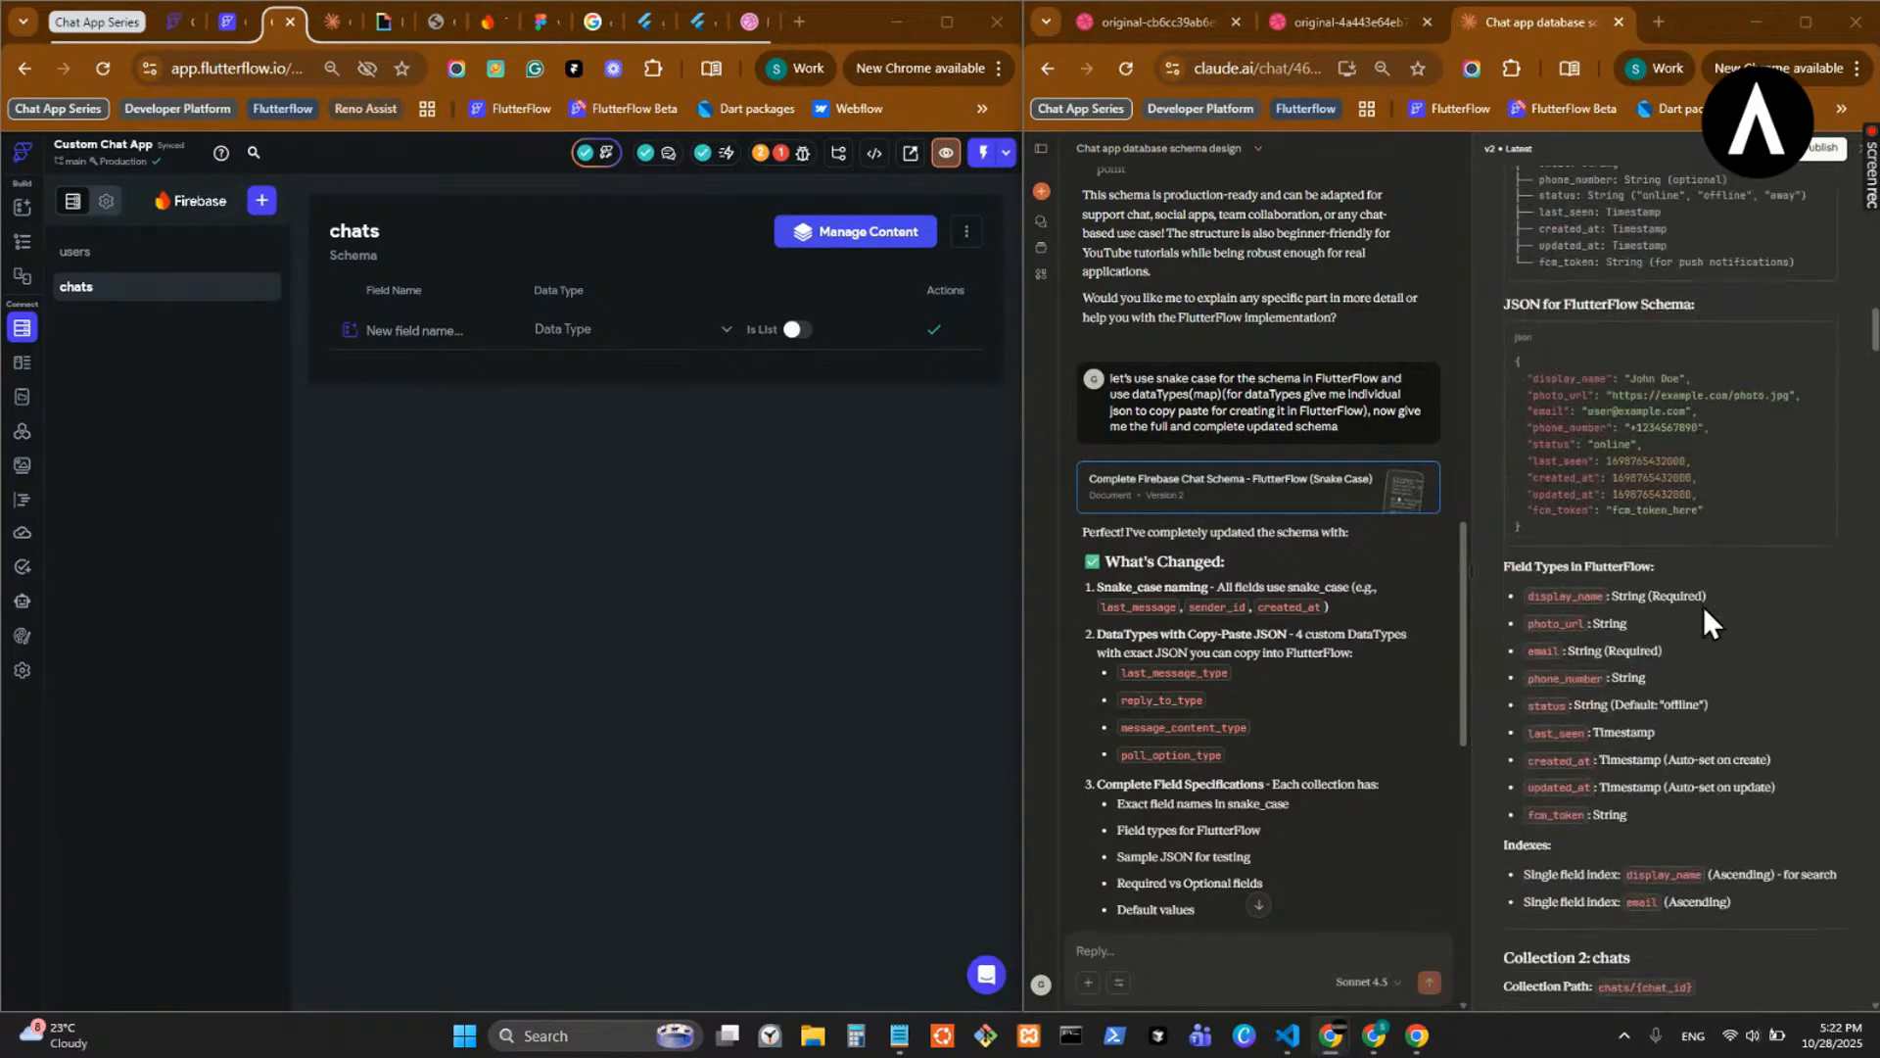
{"action": "scroll", "coordinate": [1698, 614], "scroll_direction": "down", "scroll_amount": 15}
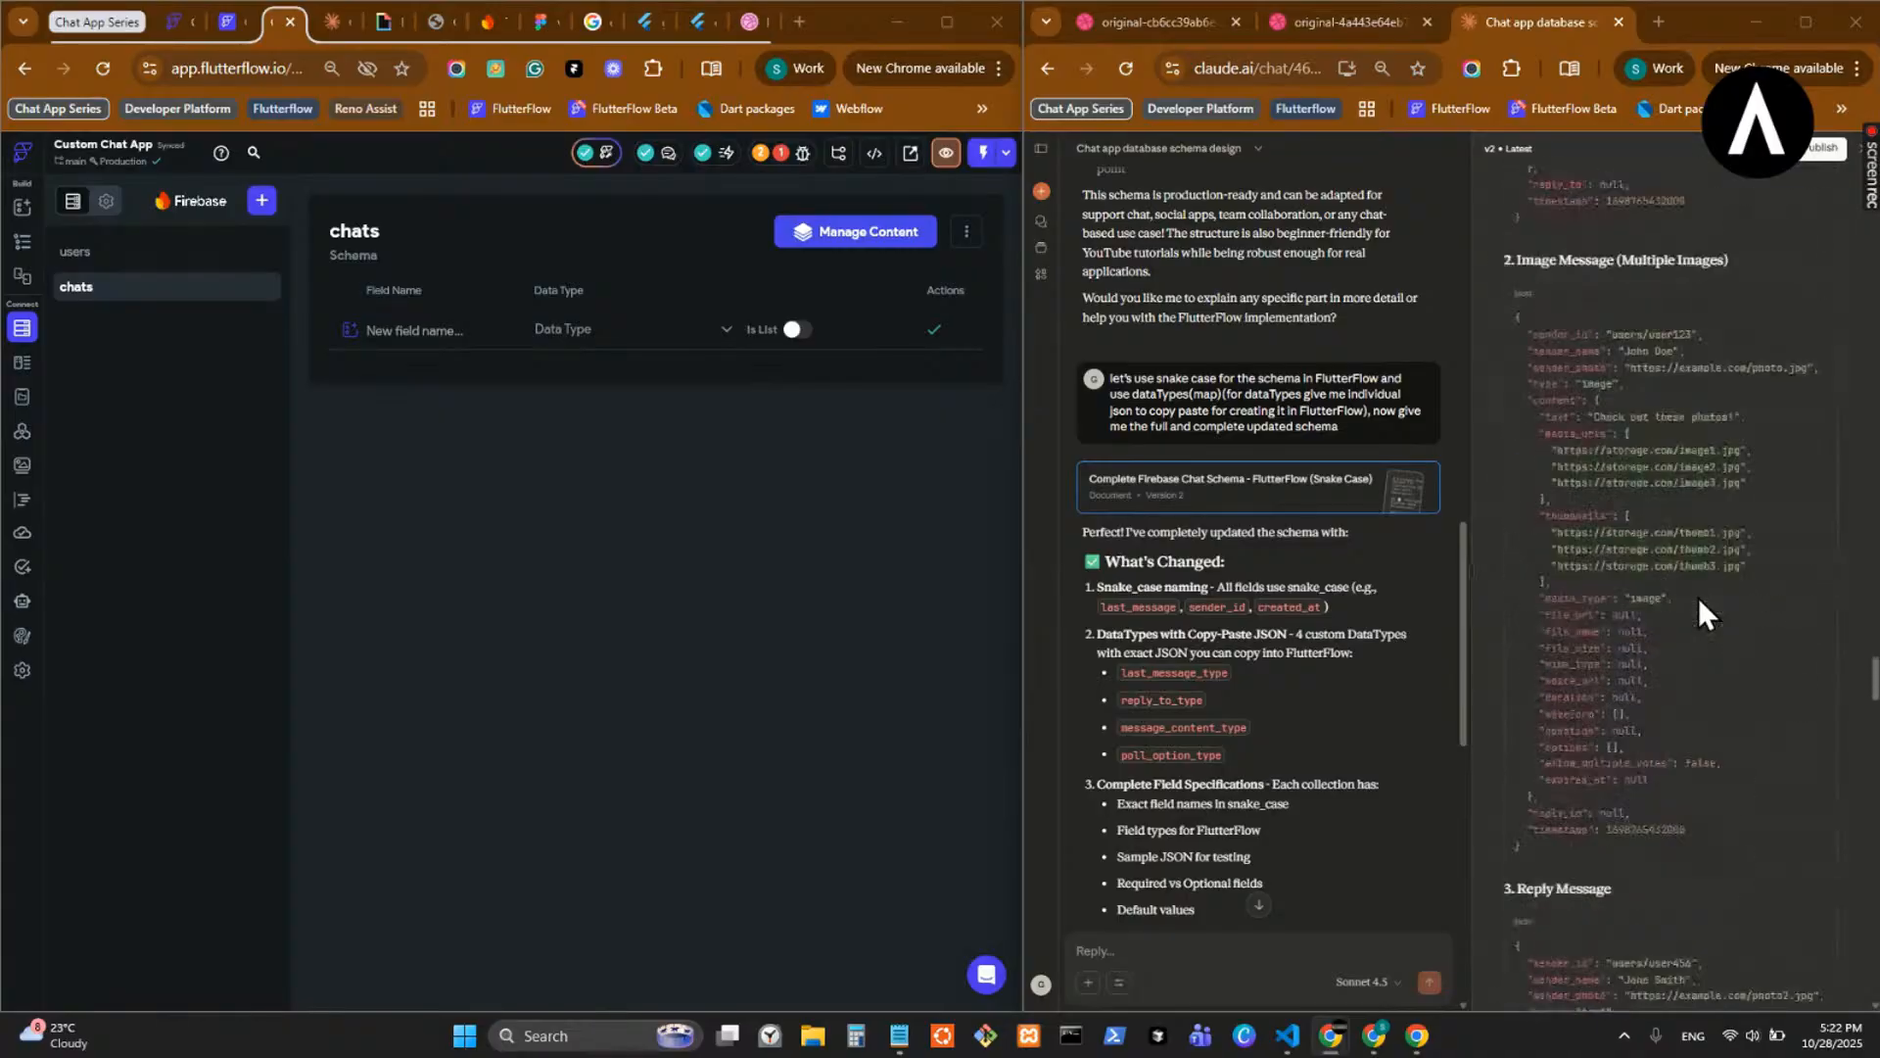
{"action": "scroll", "coordinate": [1698, 615], "scroll_direction": "down", "scroll_amount": 15}
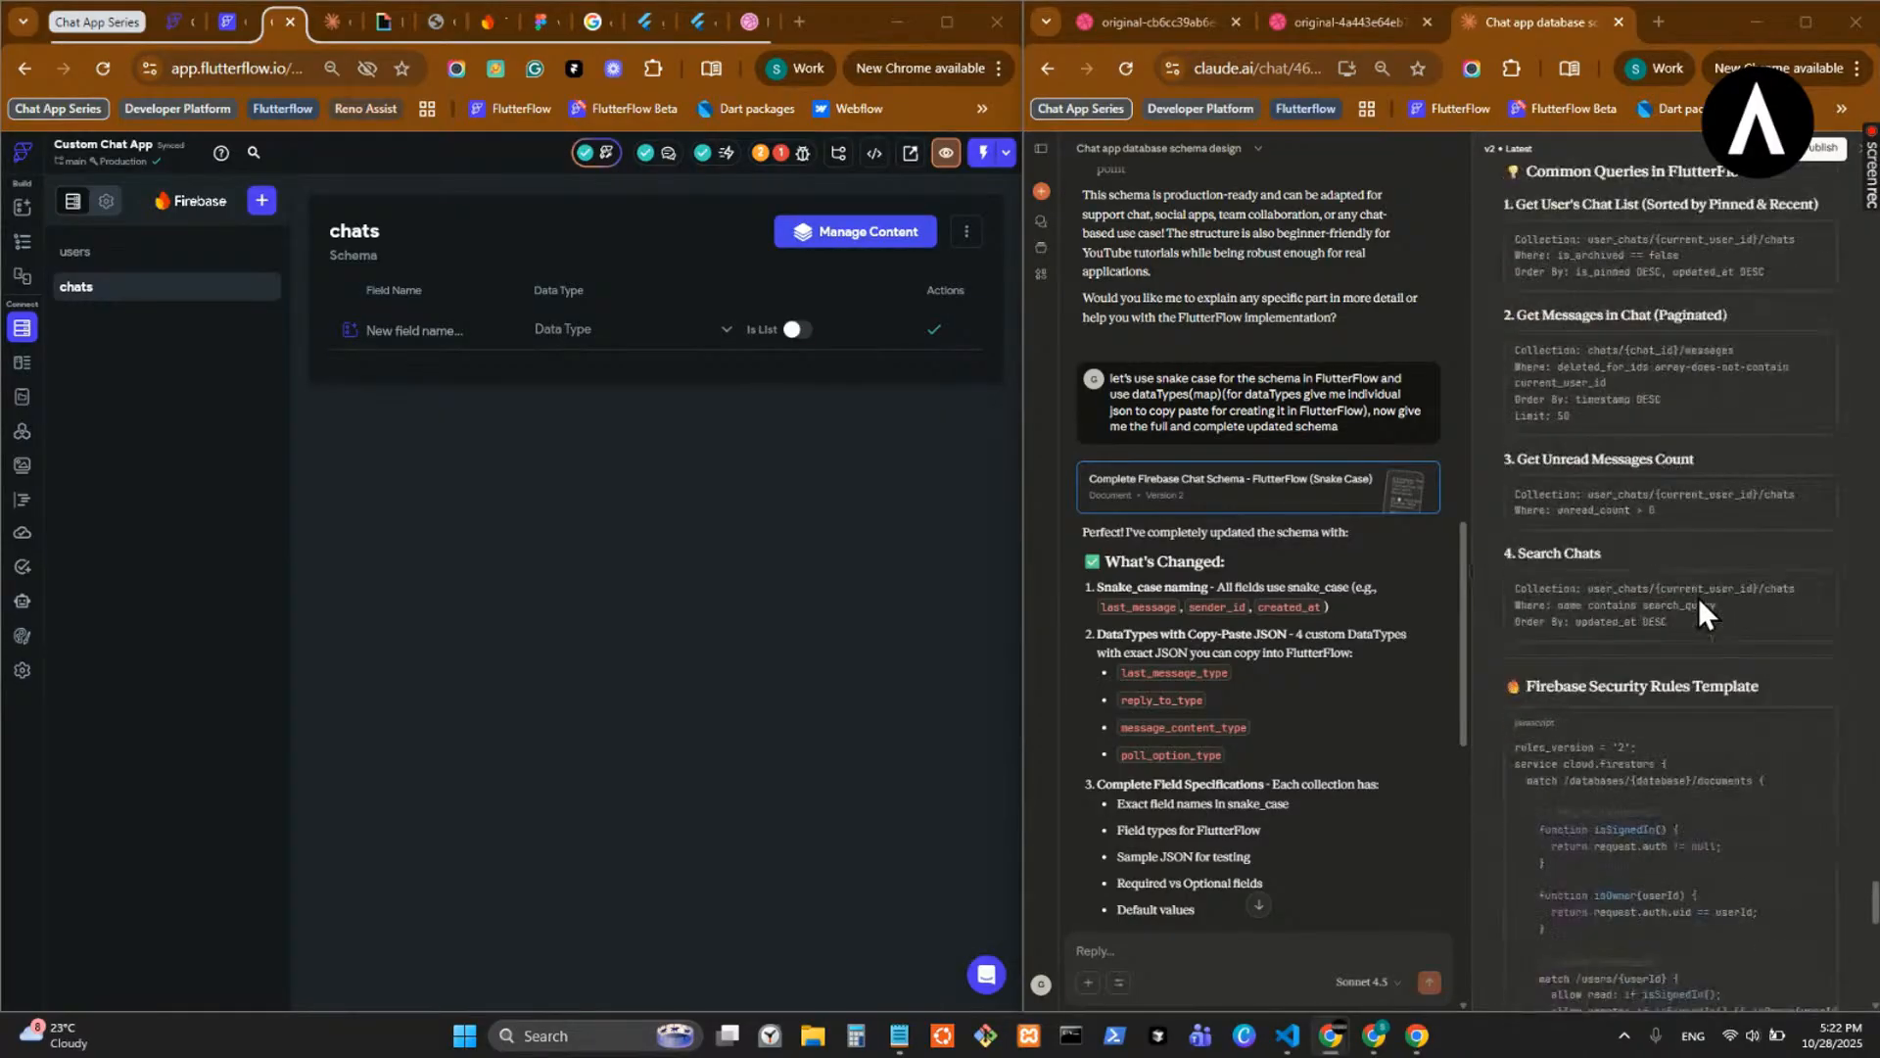
{"action": "scroll", "coordinate": [1698, 597], "scroll_direction": "up", "scroll_amount": 15}
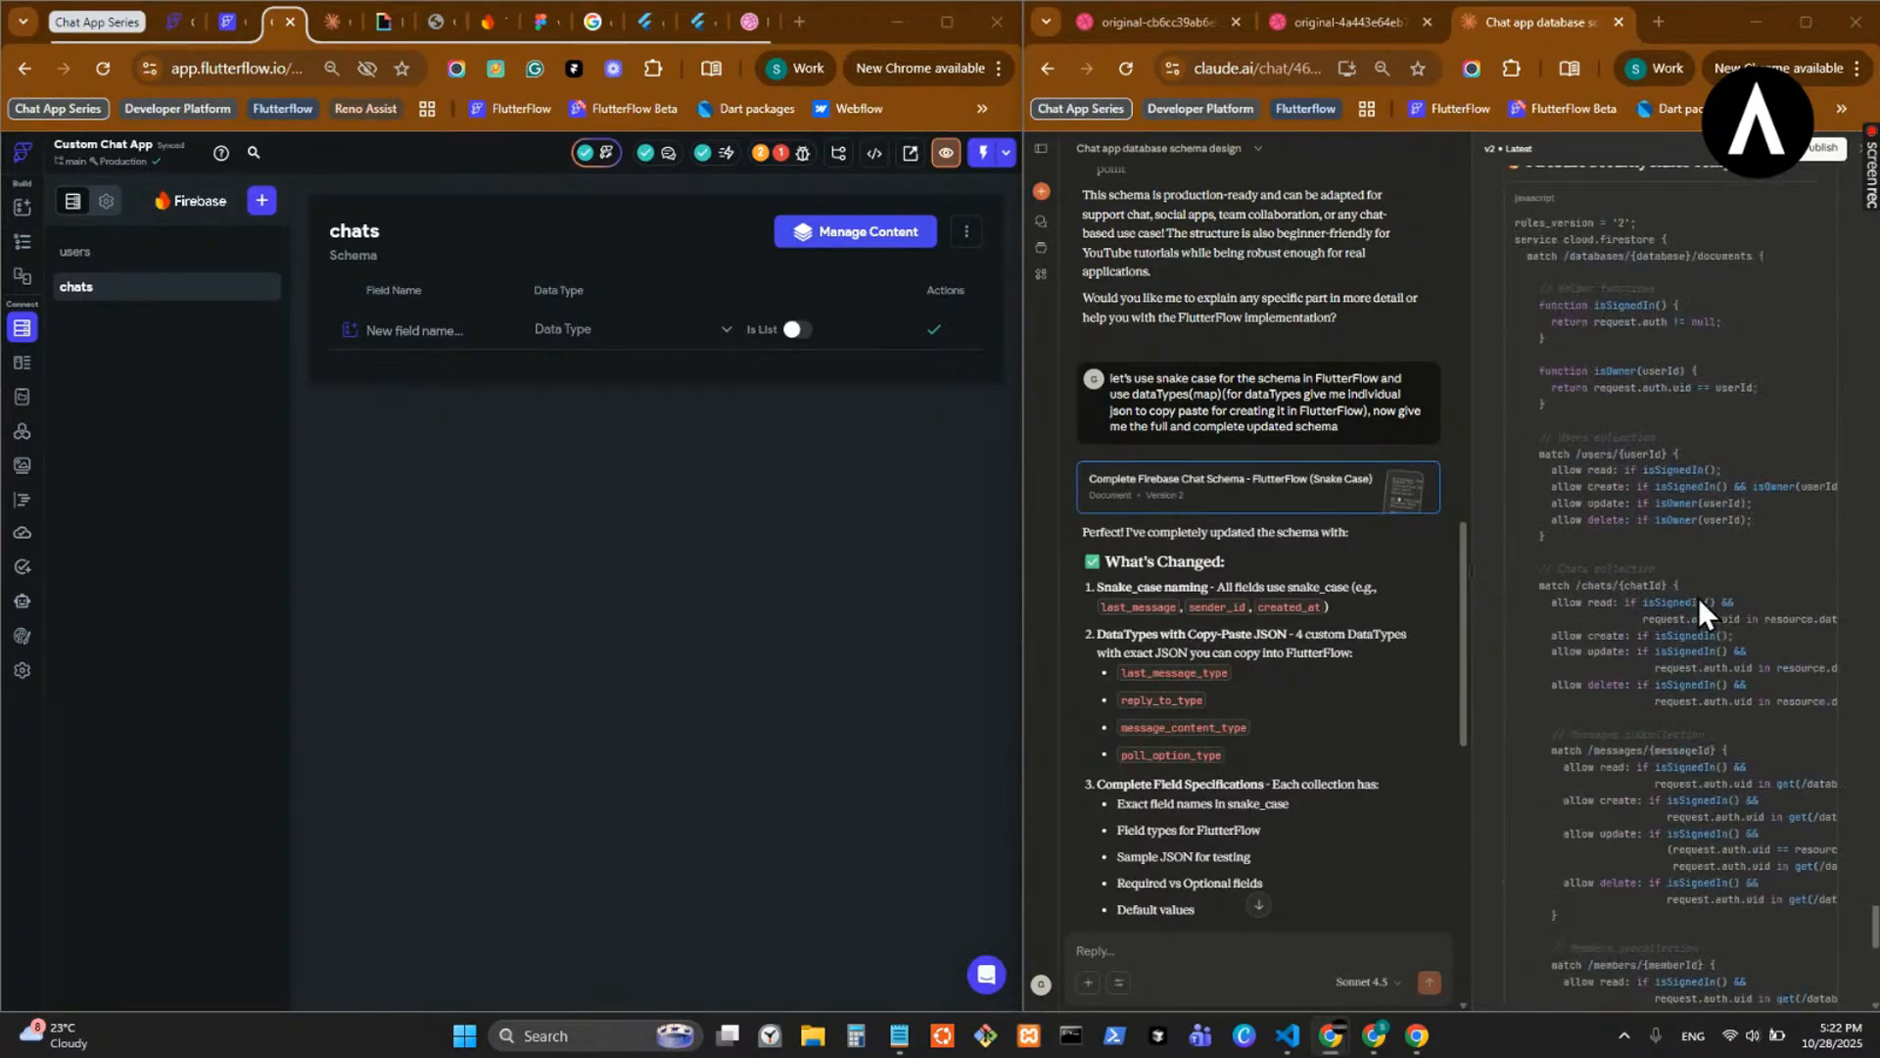
{"action": "scroll", "coordinate": [1696, 615], "scroll_direction": "down", "scroll_amount": 5}
{"action": "scroll", "coordinate": [1697, 615], "scroll_direction": "down", "scroll_amount": 5}
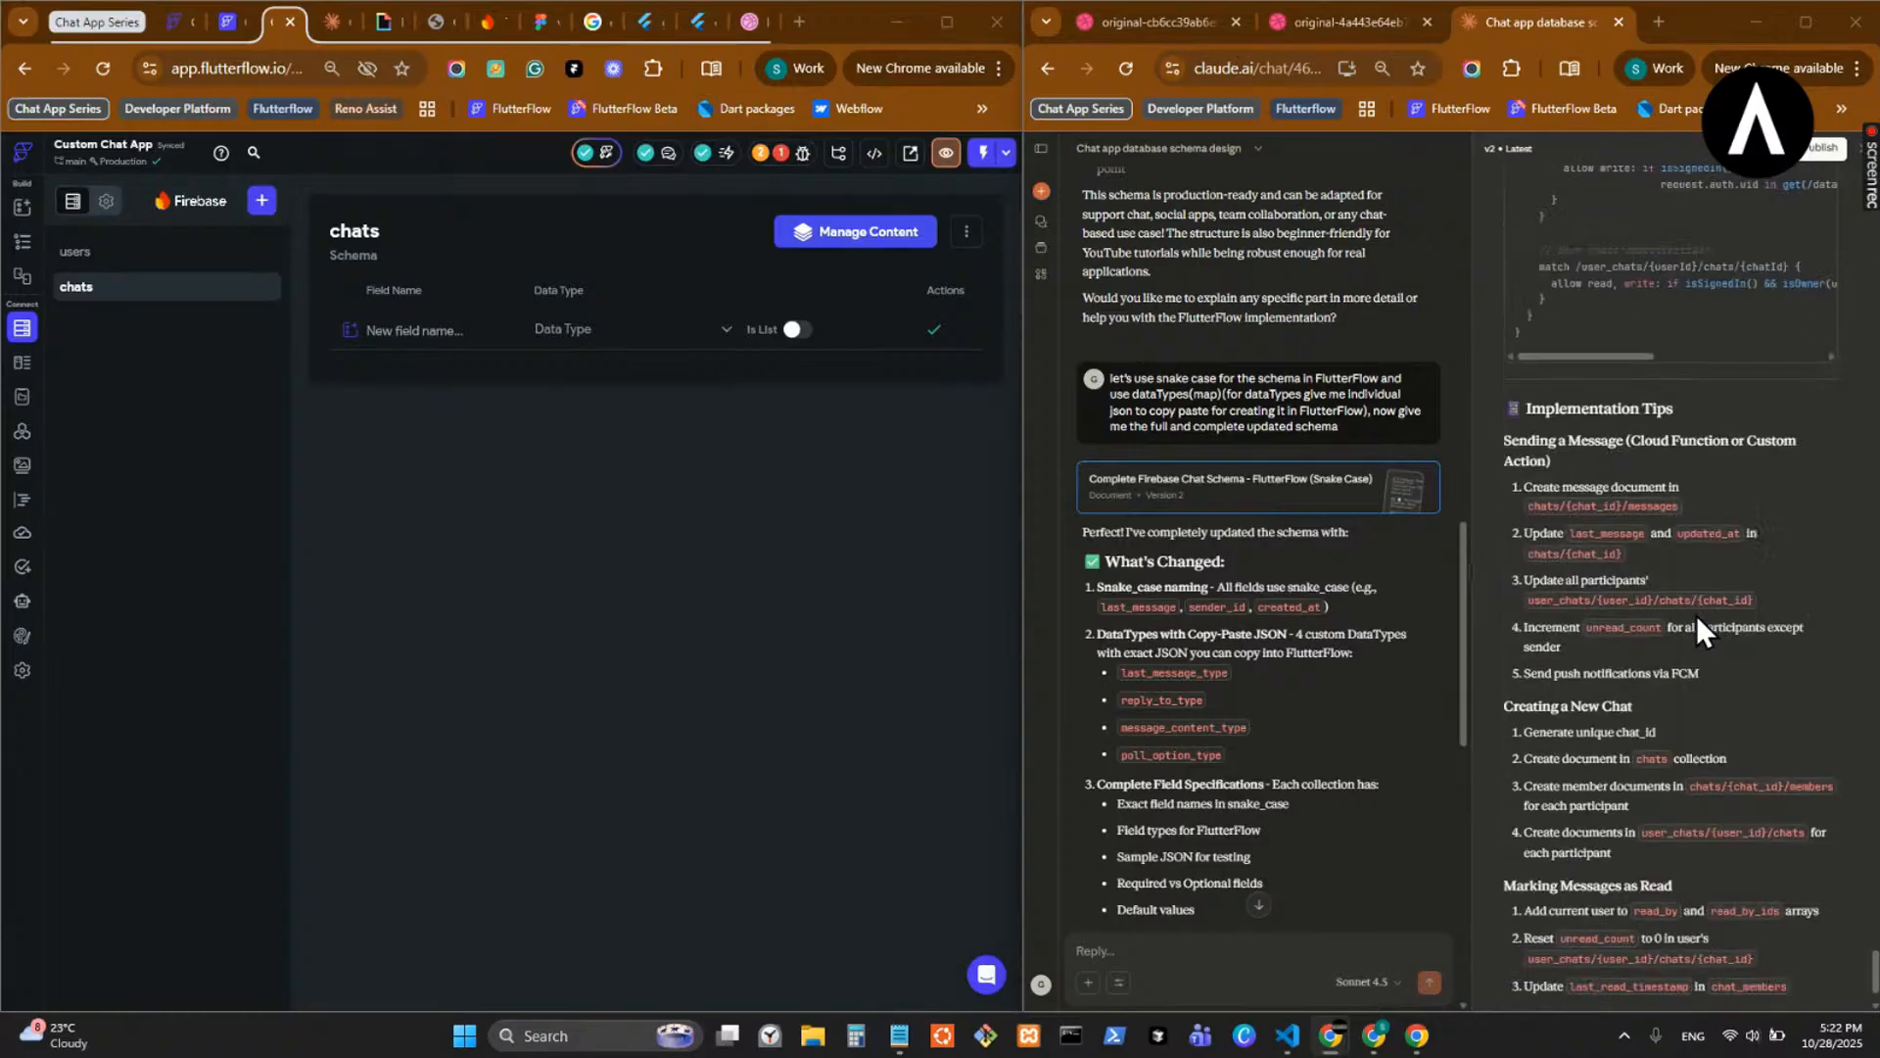
{"action": "scroll", "coordinate": [1706, 607], "scroll_direction": "up", "scroll_amount": 20}
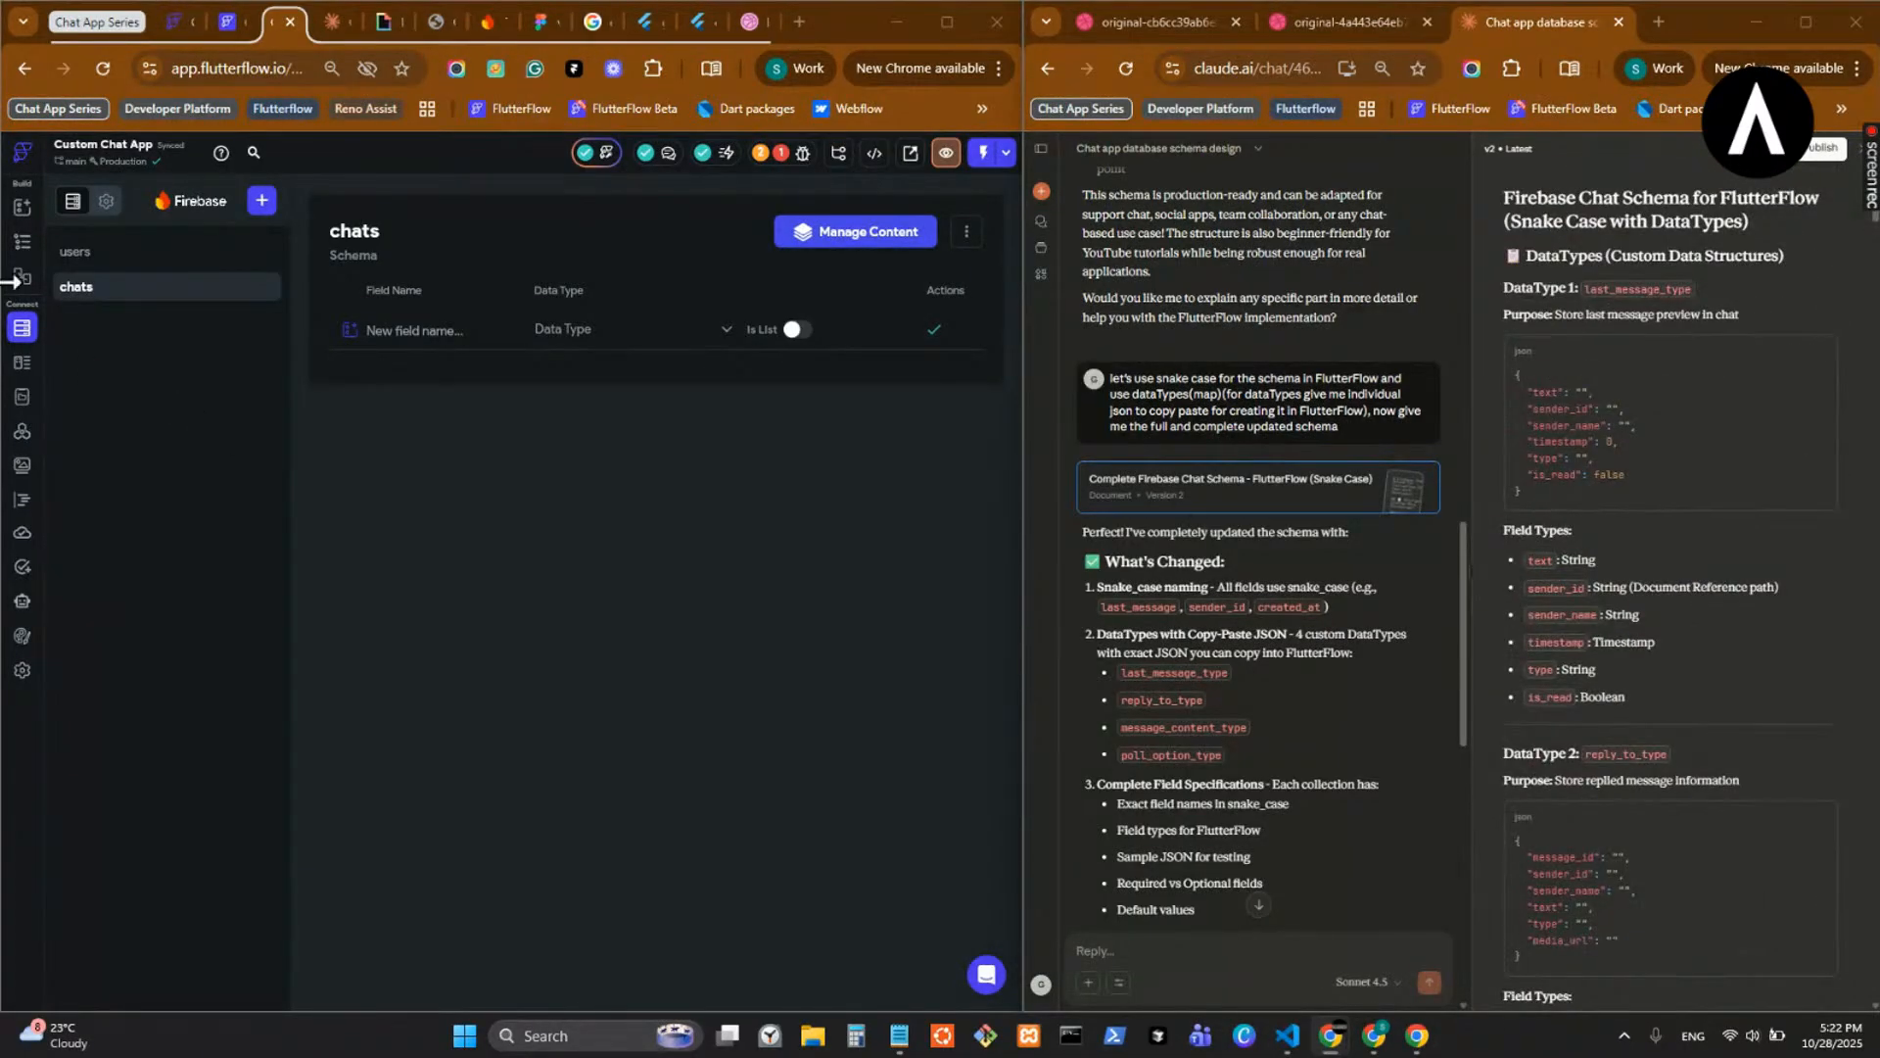
- Open the project's custom data types and delete both chat_message and ChatLayoutState
{"action": "left_click", "coordinate": [18, 375]}
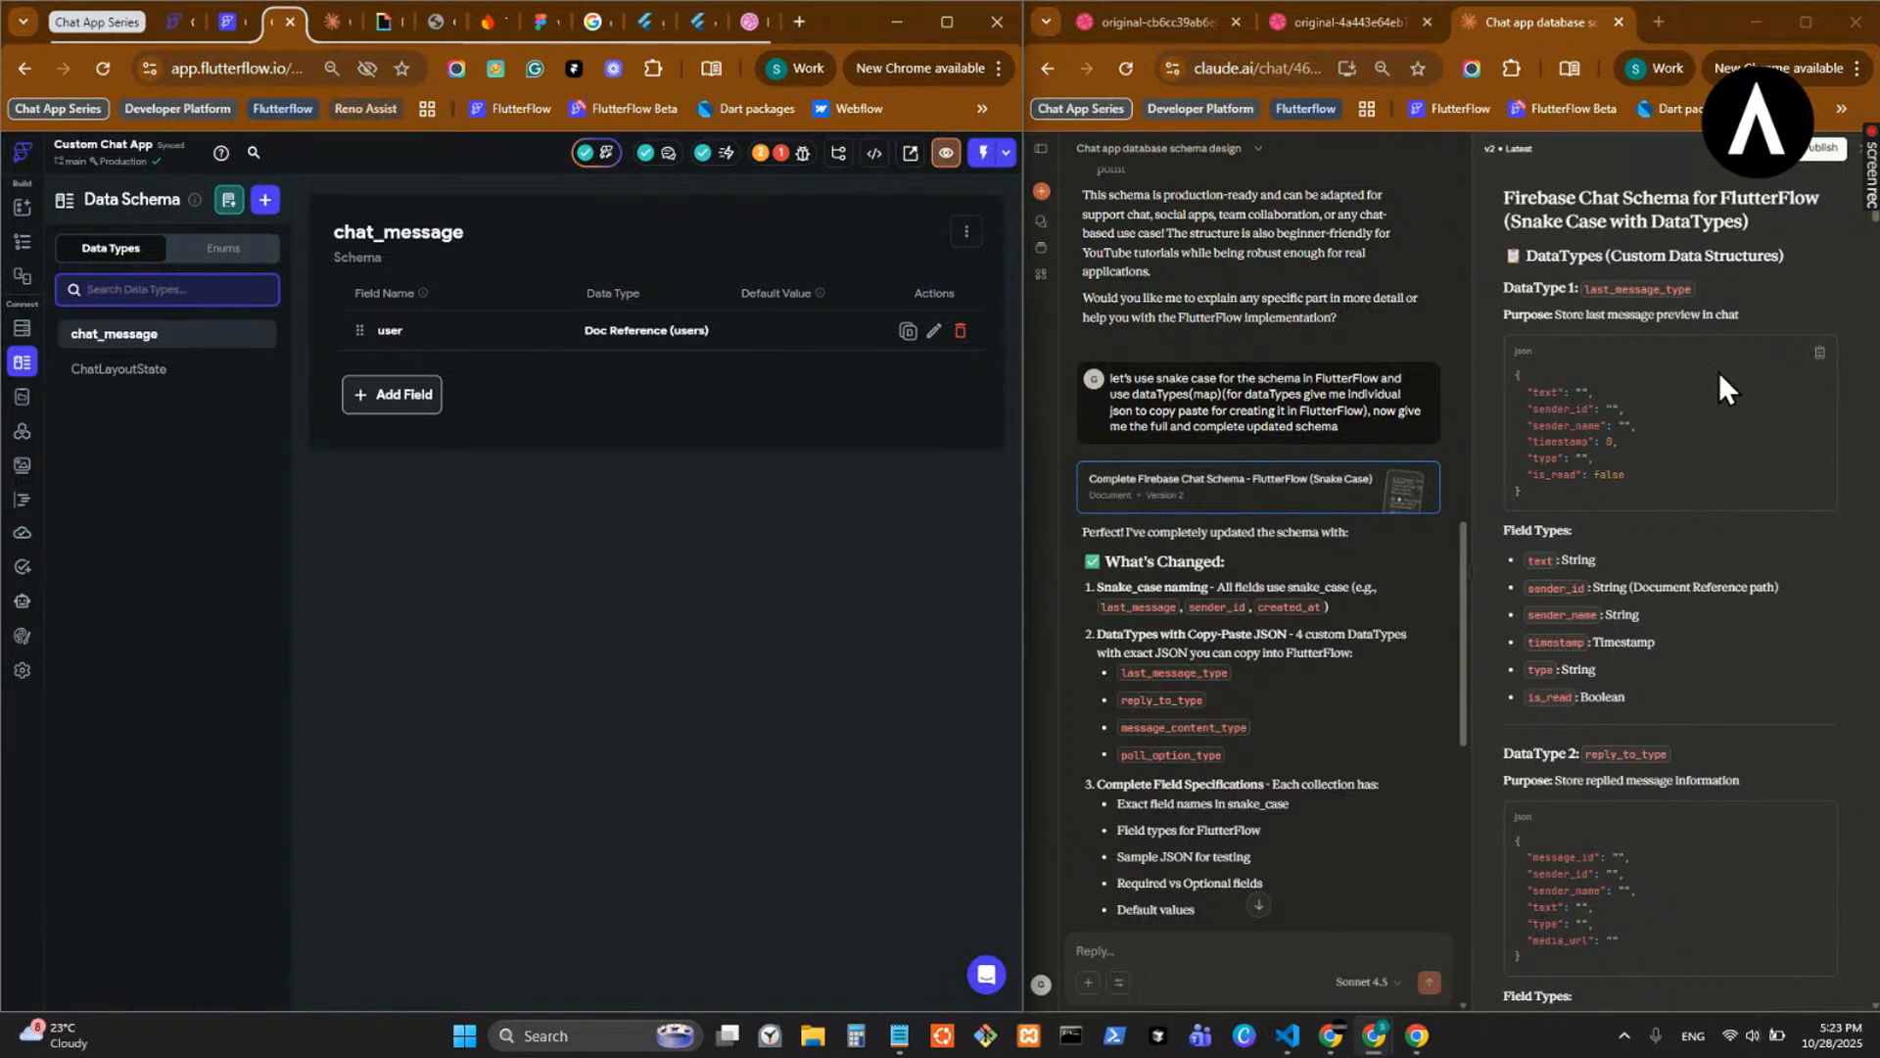
{"action": "left_click_drag", "start_coordinate": [1526, 492], "coordinate": [1516, 382]}
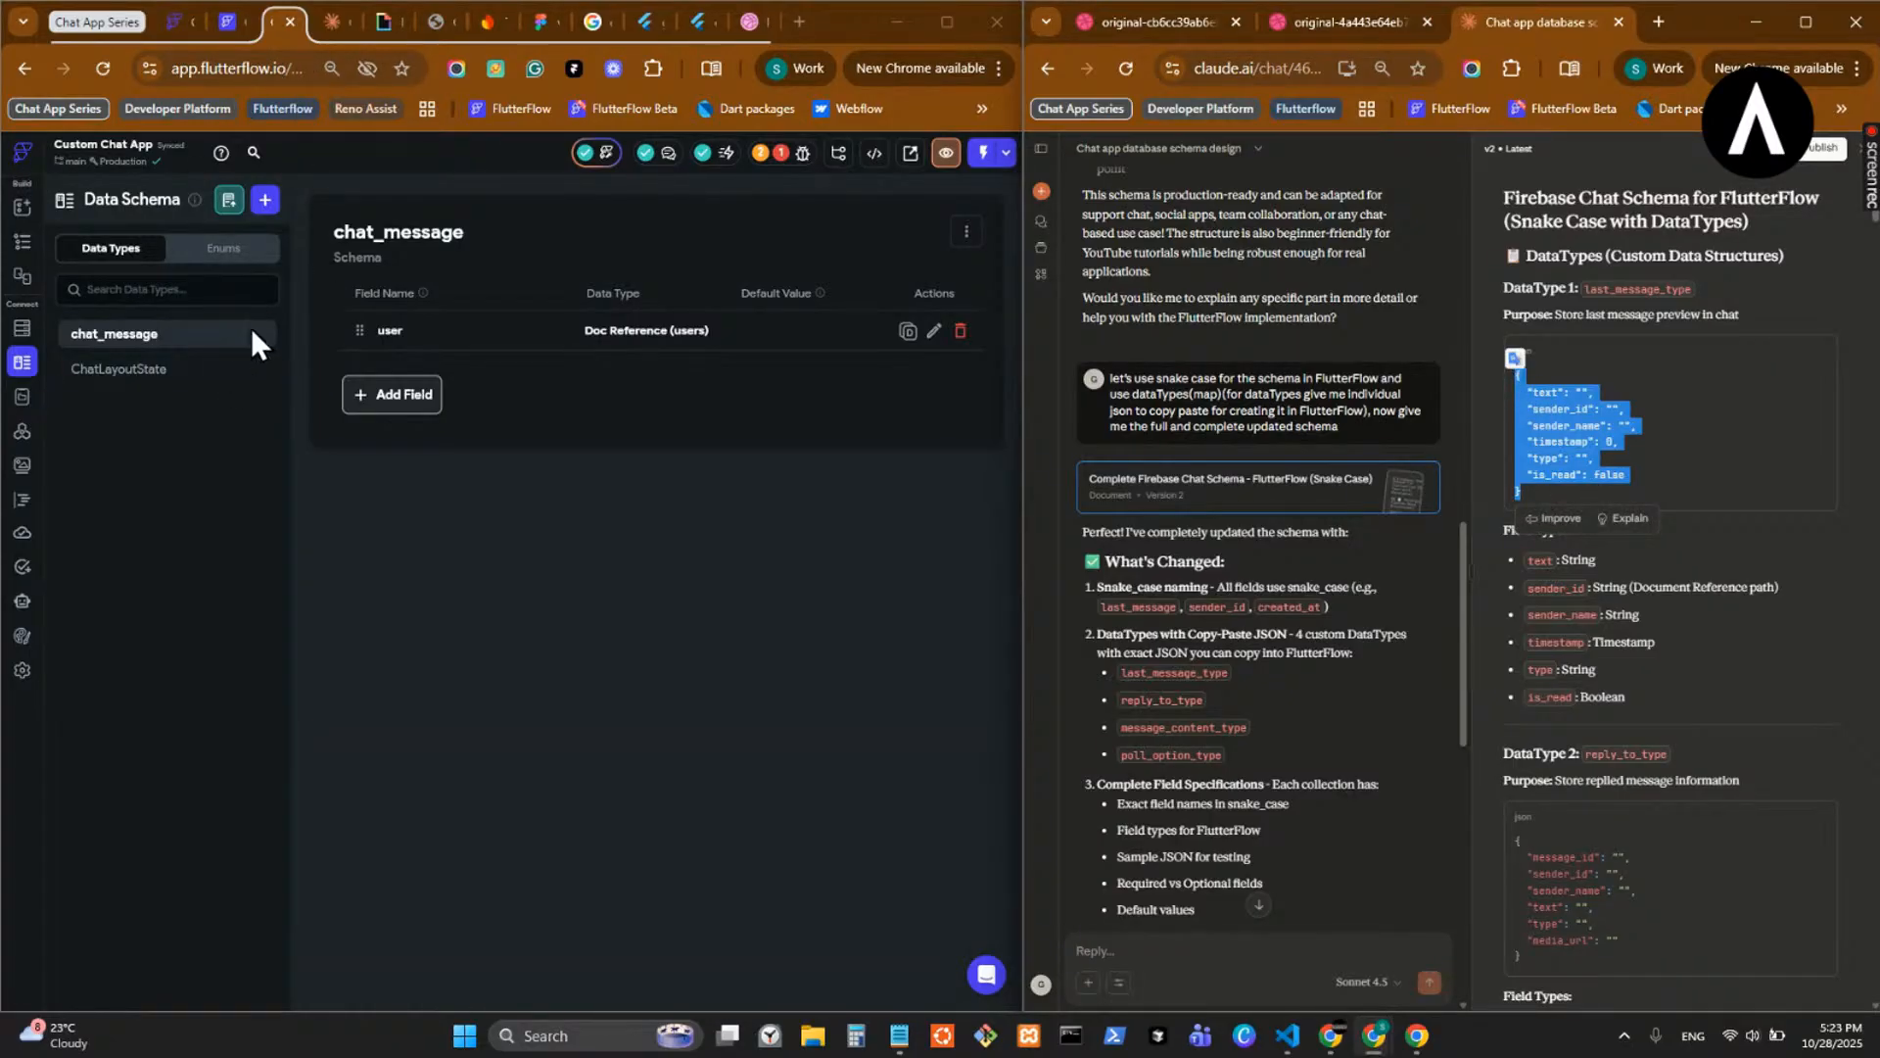
{"action": "left_click", "coordinate": [966, 232]}
{"action": "left_click", "coordinate": [911, 368]}
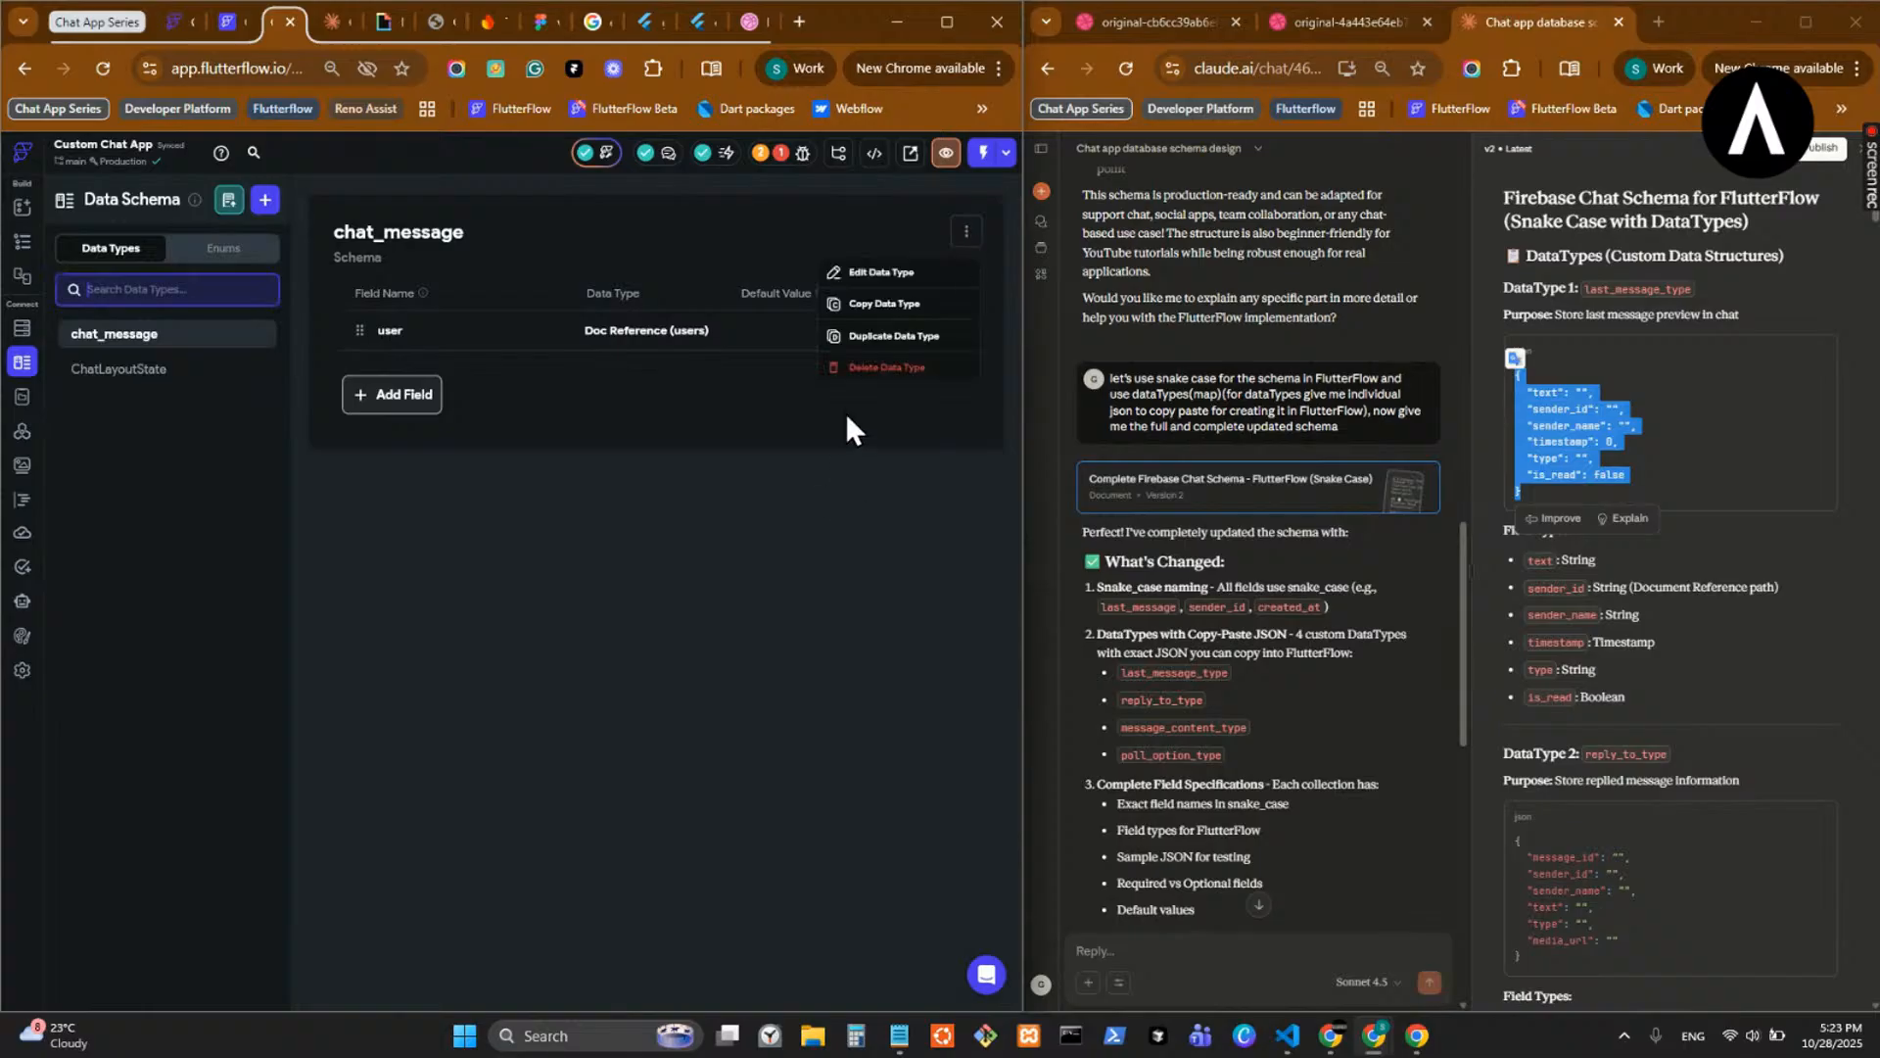
{"action": "left_click", "coordinate": [627, 603]}
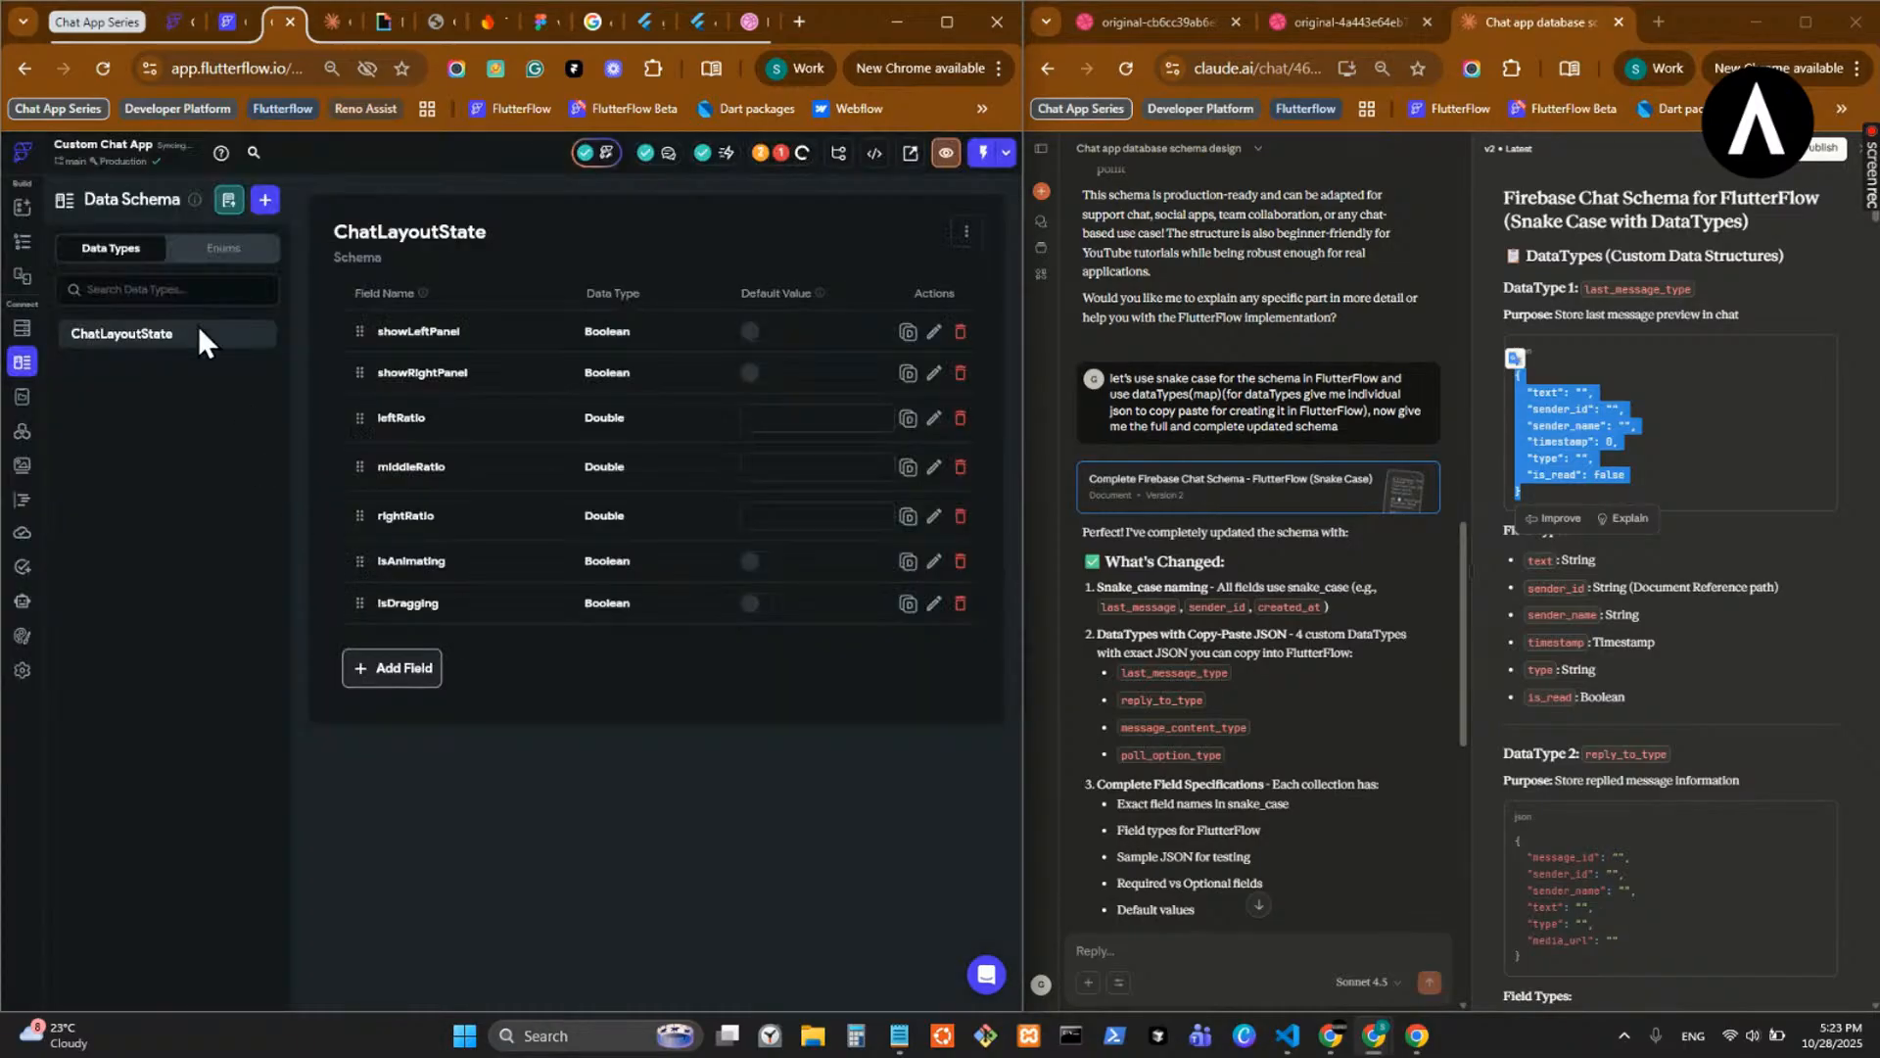
{"action": "left_click", "coordinate": [967, 233]}
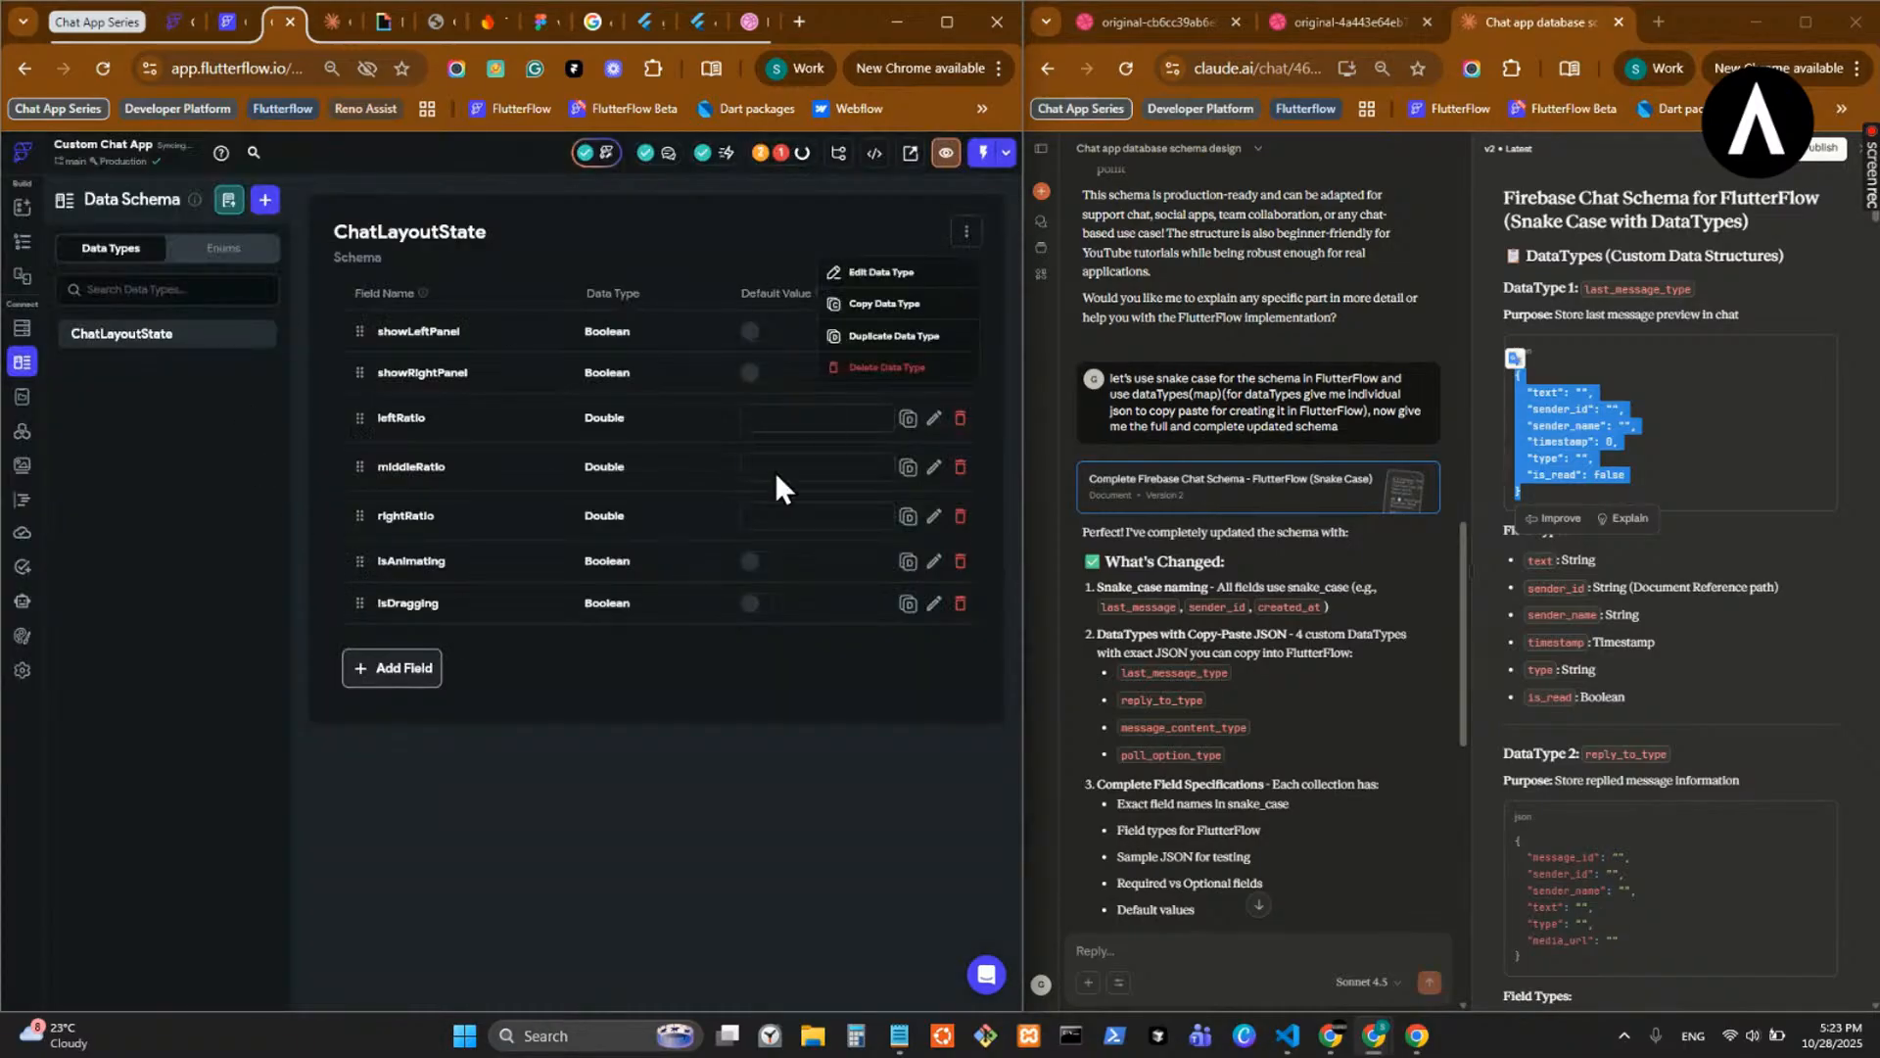
{"action": "left_click", "coordinate": [865, 370]}
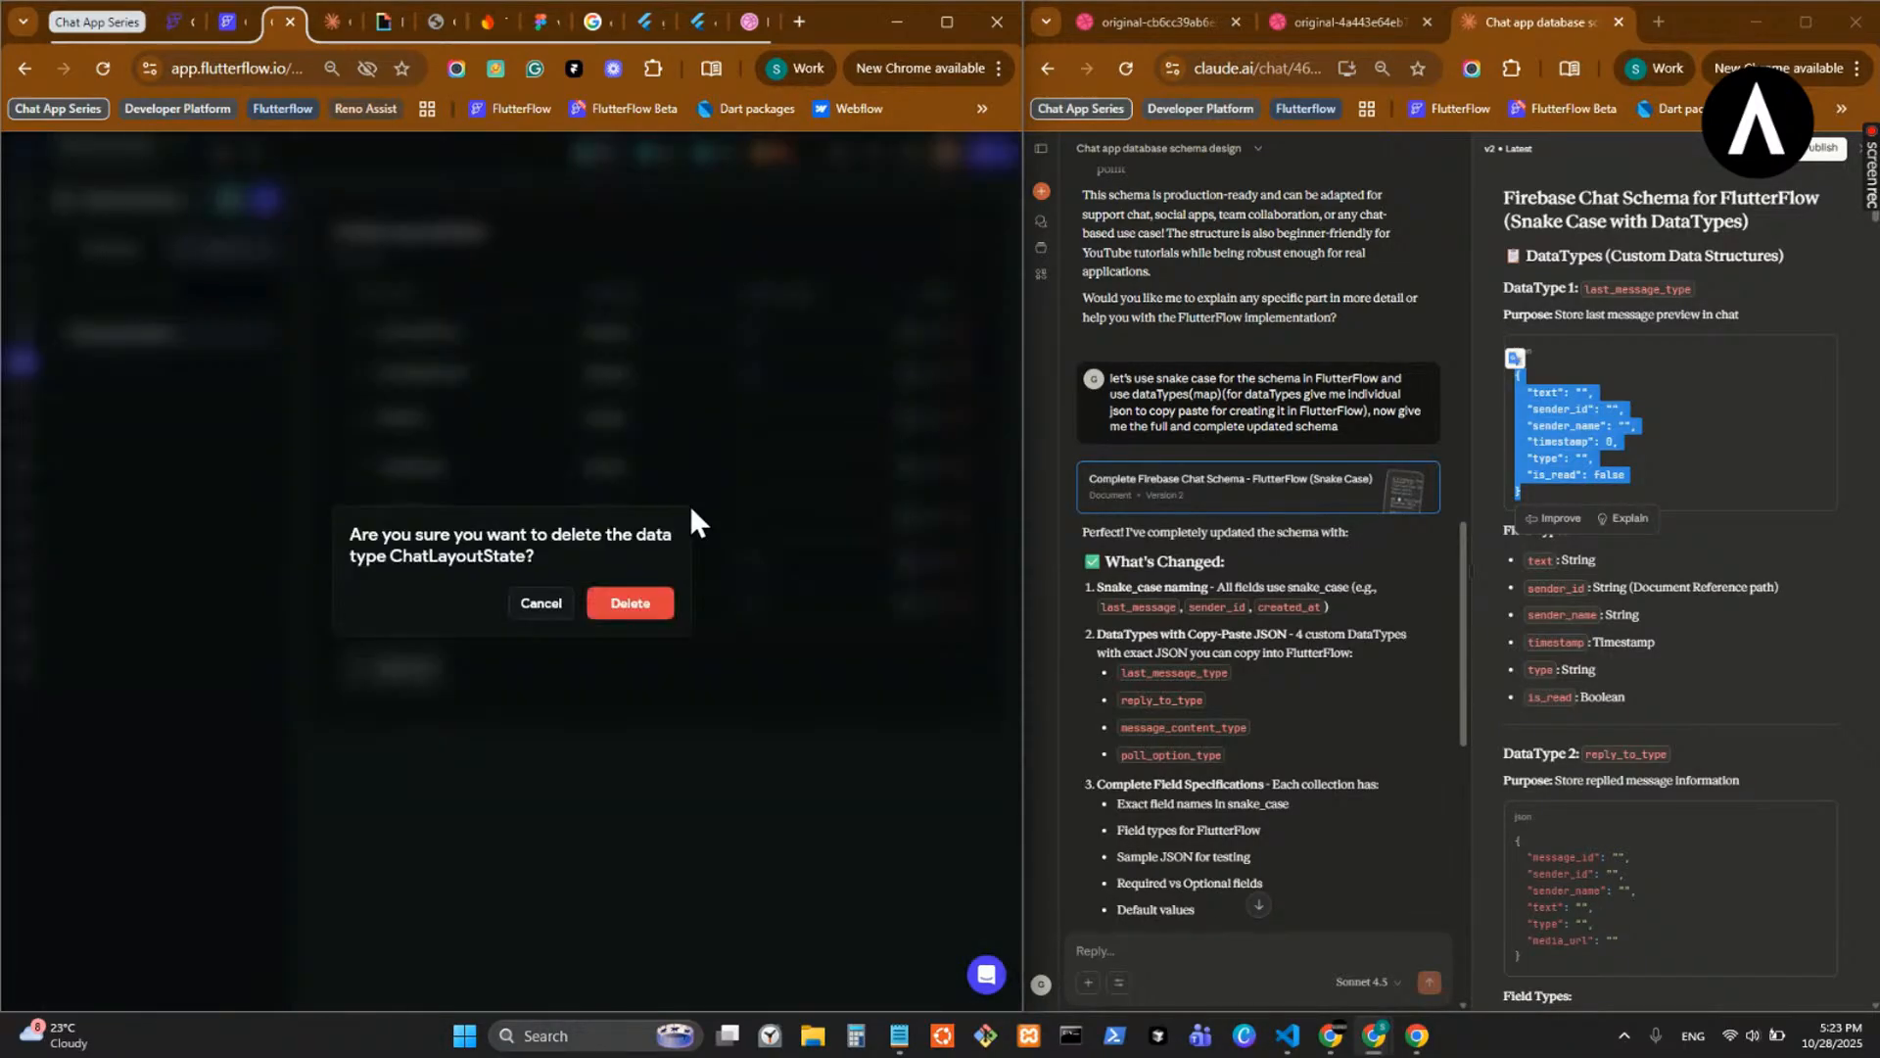
{"action": "left_click", "coordinate": [632, 607]}
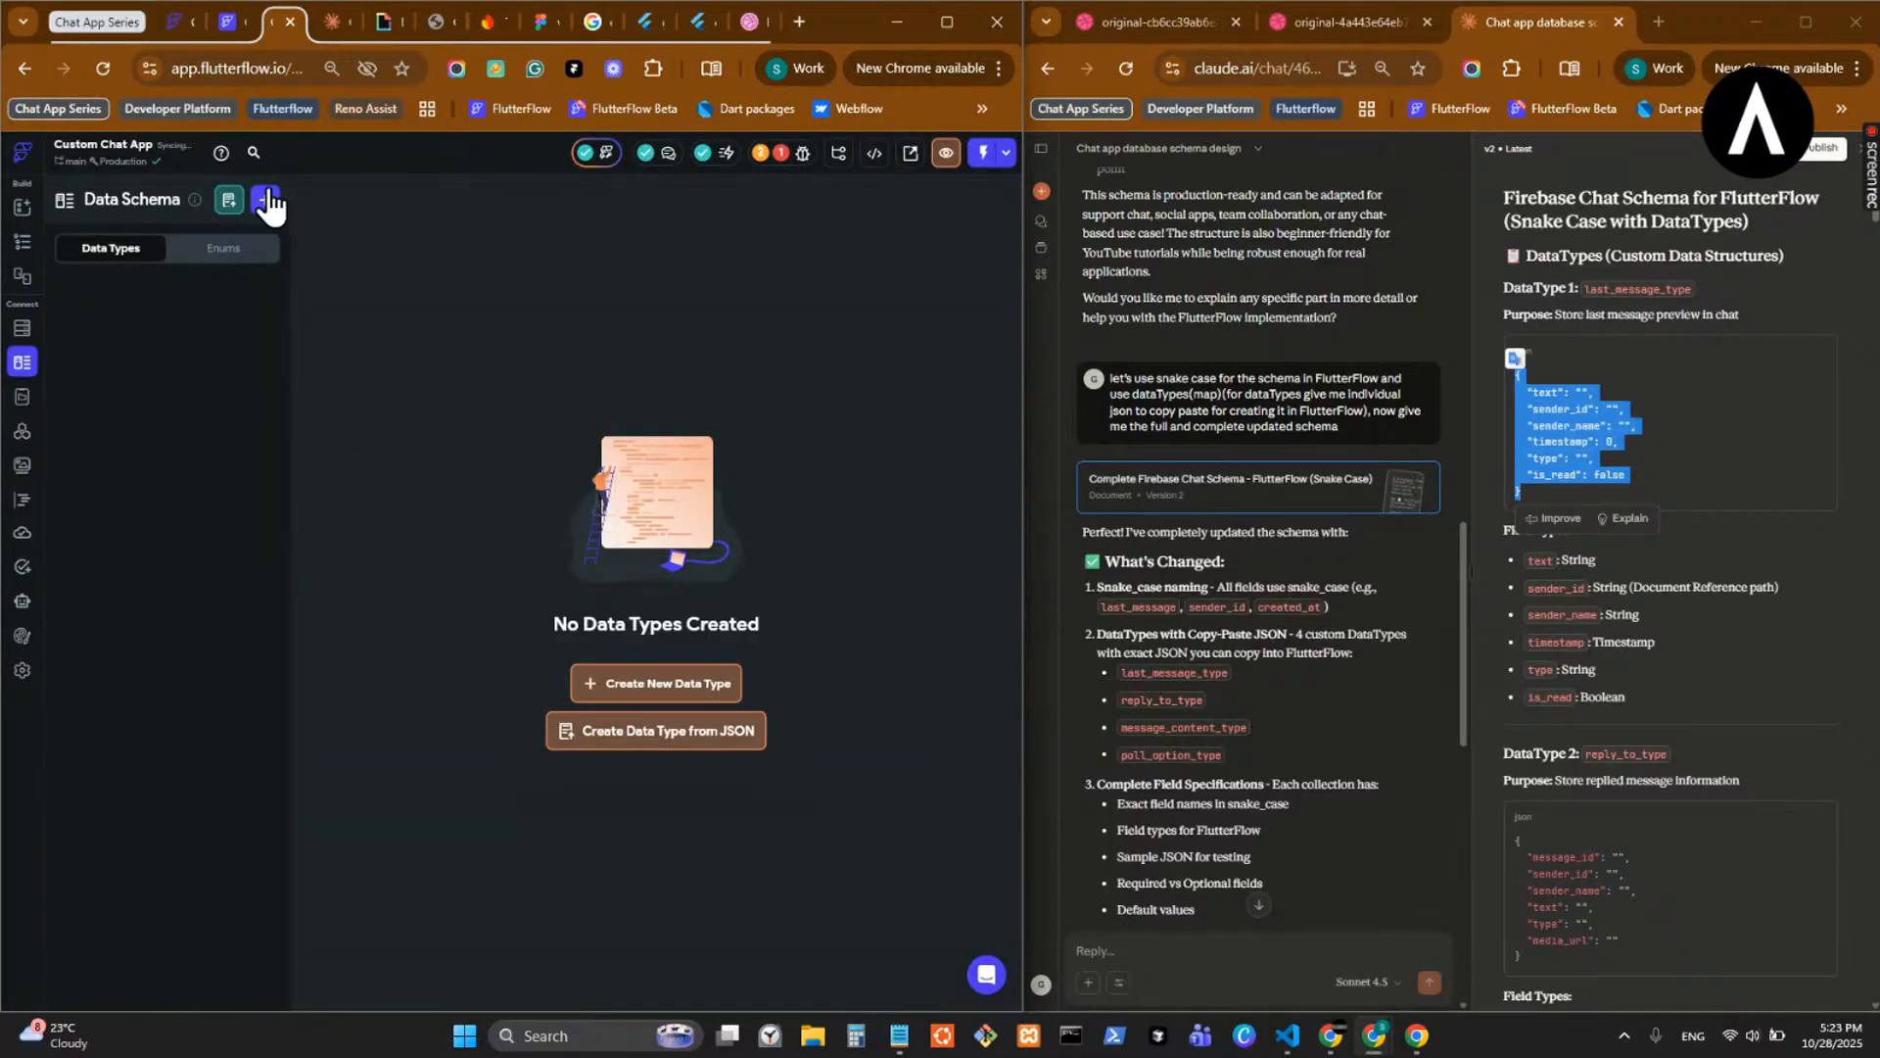
- Start a new data type from JSON and name it last_message_type, using the name copied from the schema document
{"action": "left_click", "coordinate": [1811, 363]}
{"action": "left_click", "coordinate": [1801, 601]}
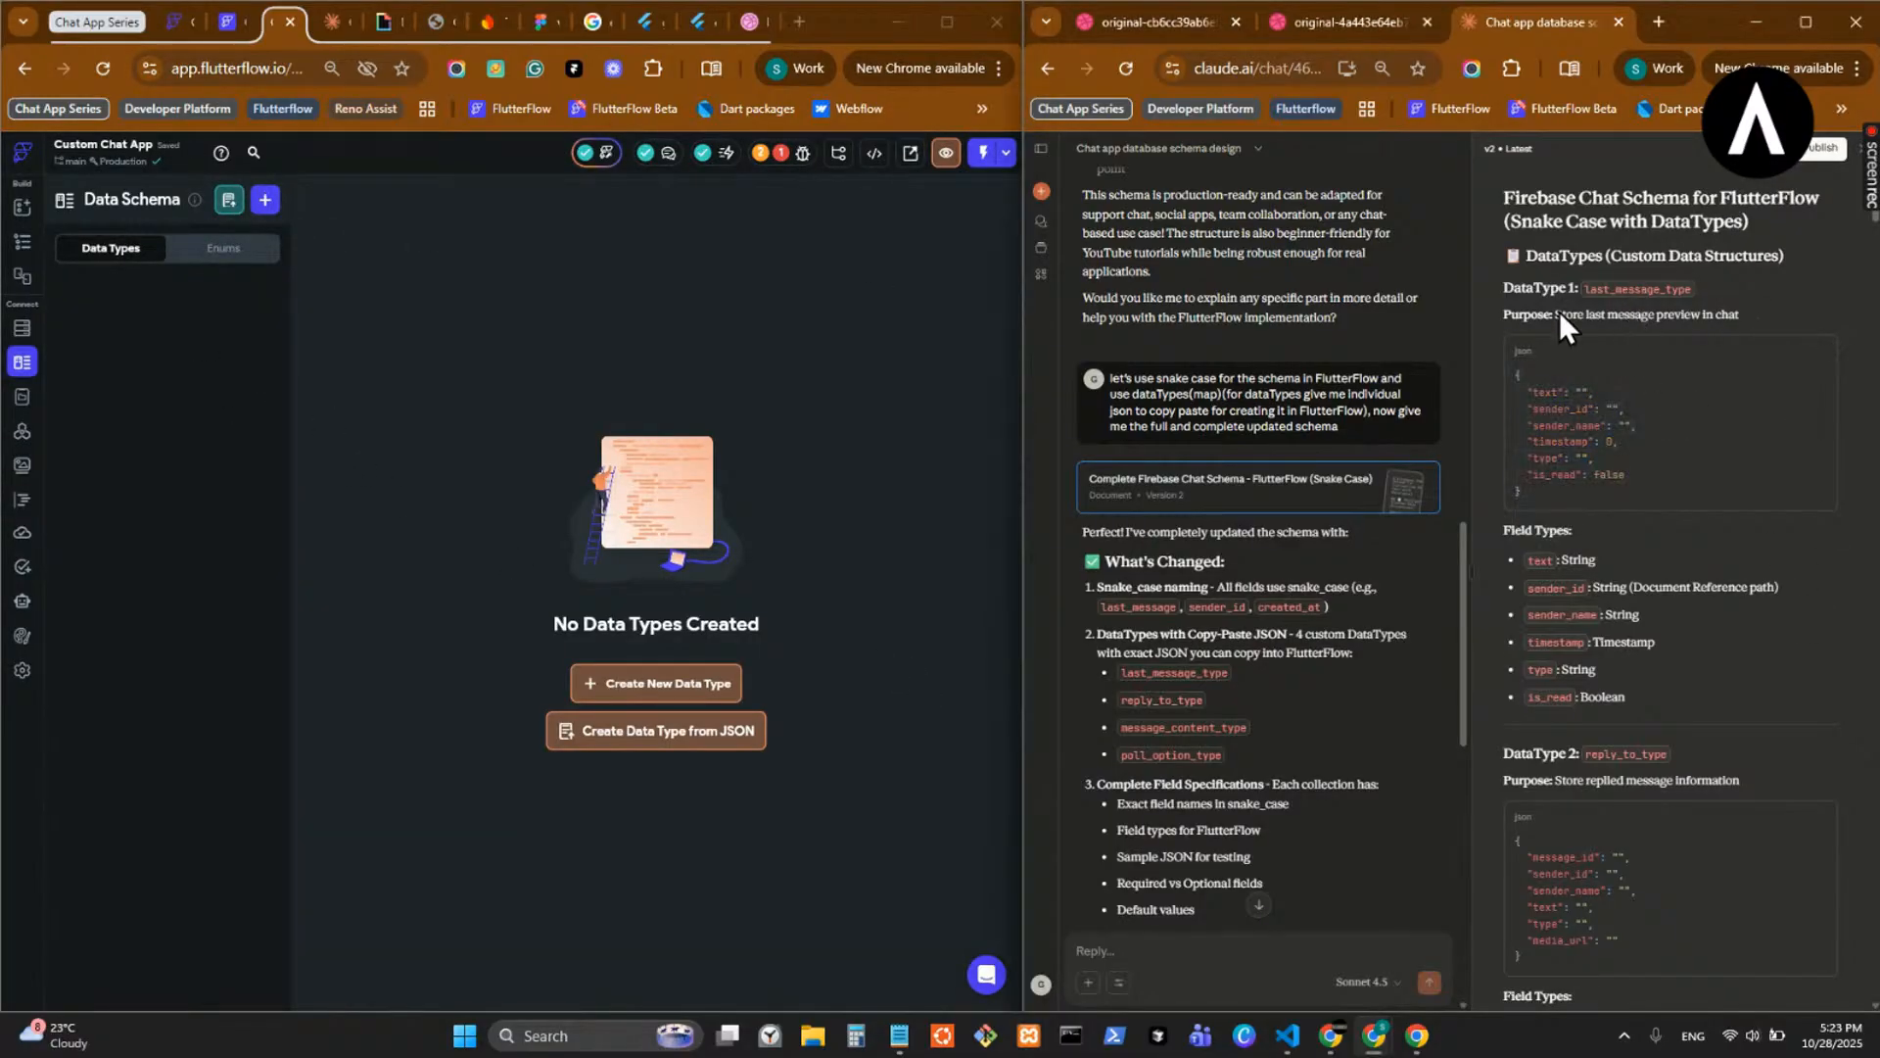
{"action": "double_click", "coordinate": [1607, 284]}
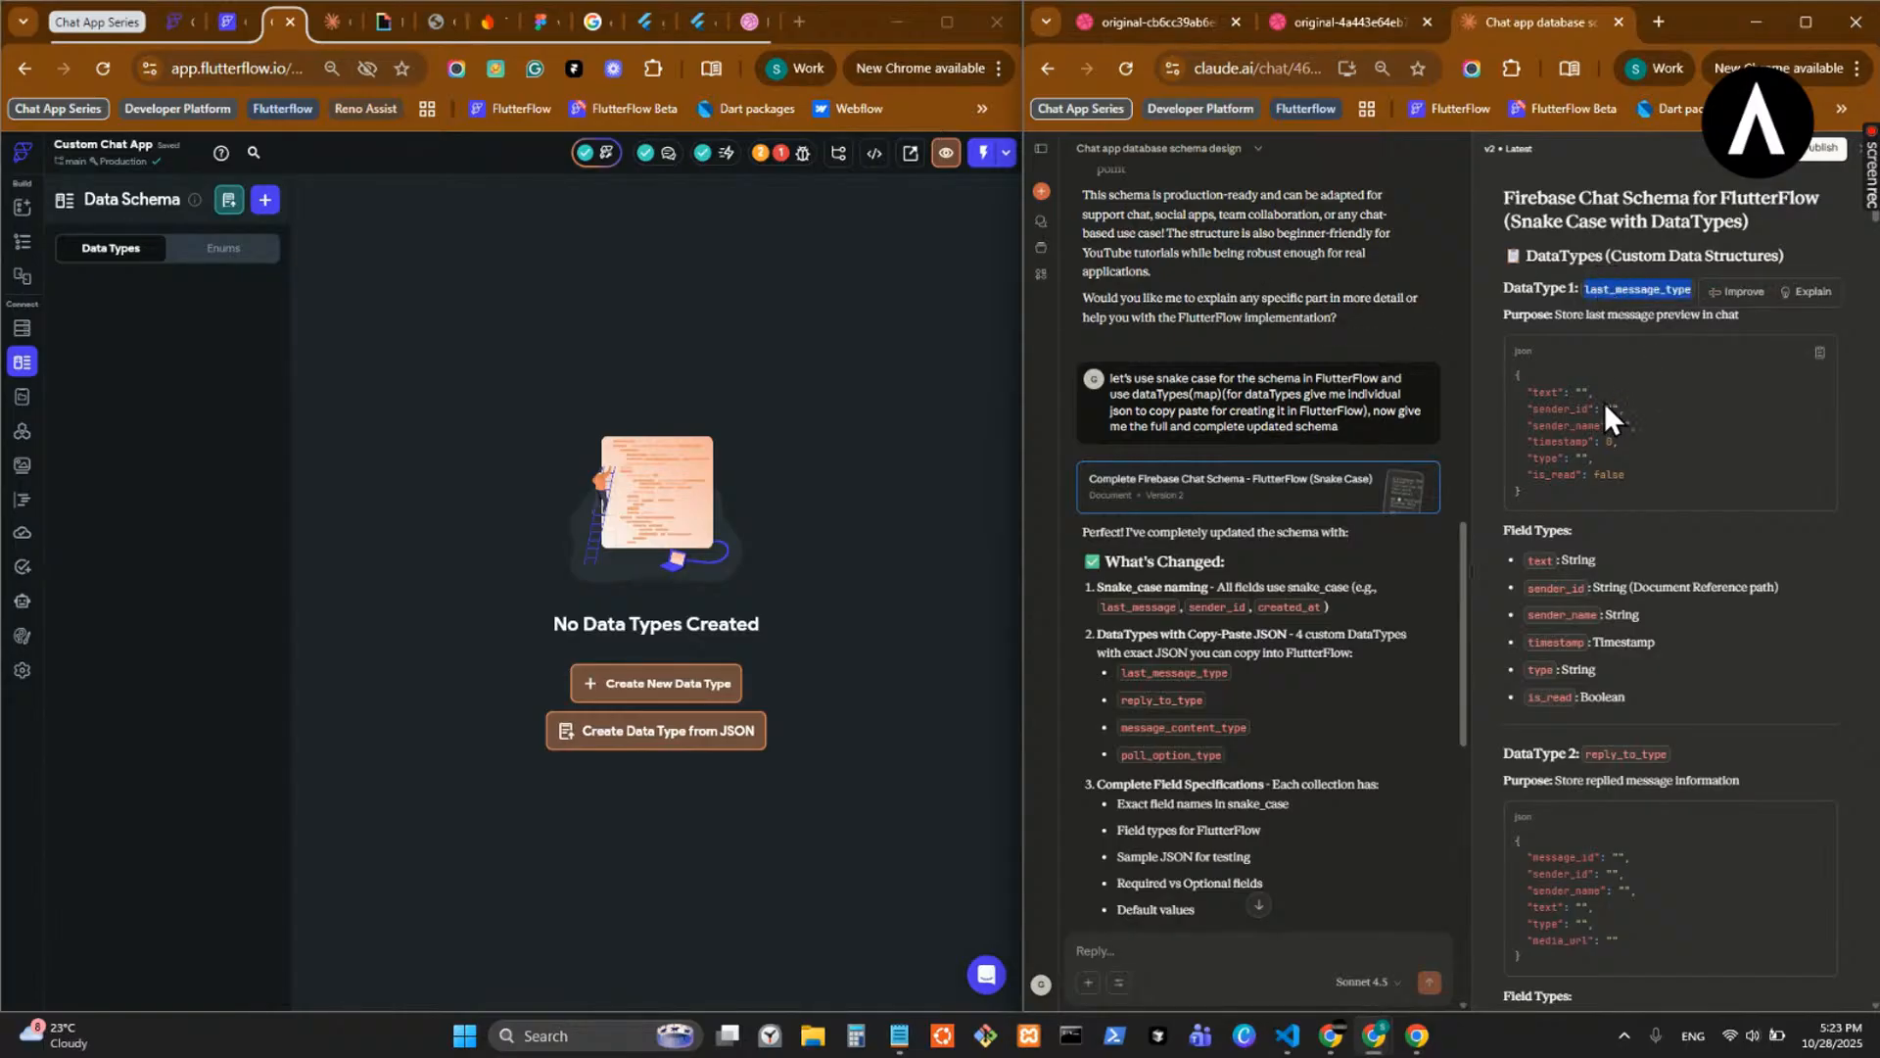
{"action": "left_click", "coordinate": [1799, 566]}
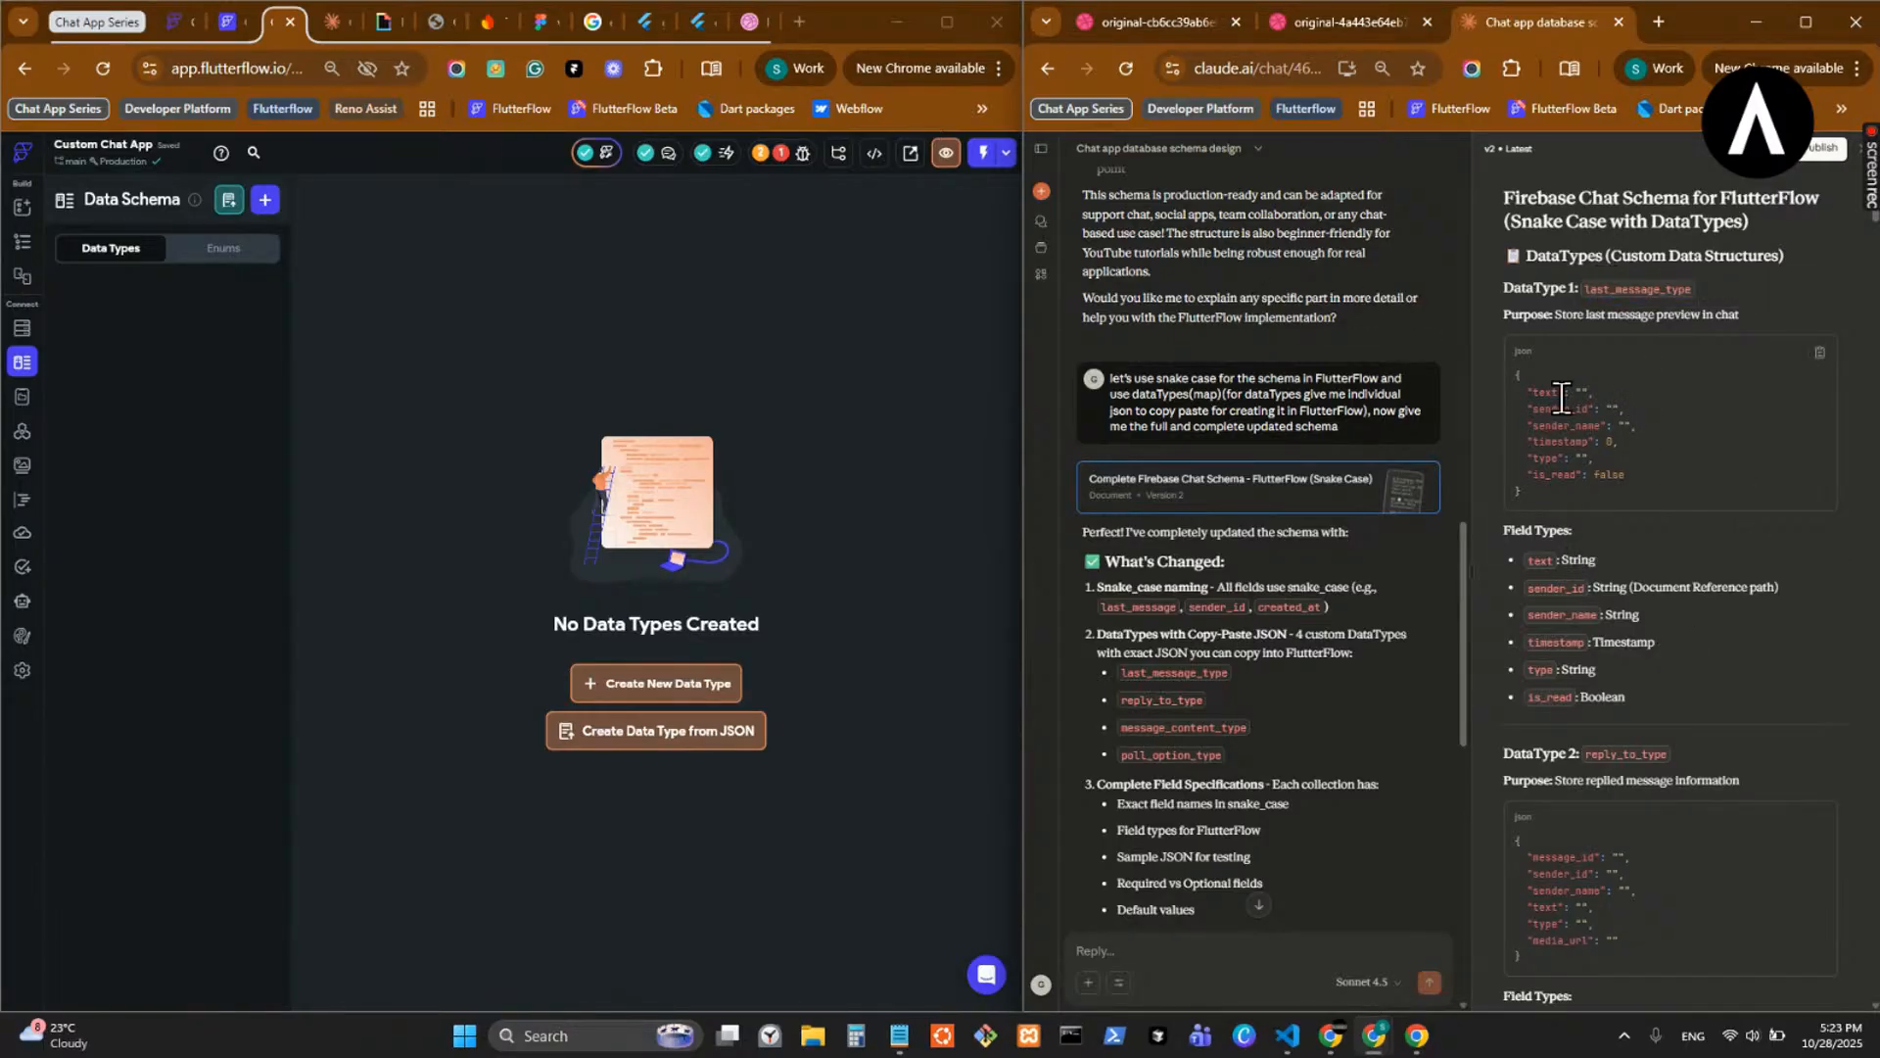
{"action": "triple_click", "coordinate": [1600, 292]}
{"action": "double_click", "coordinate": [1597, 291]}
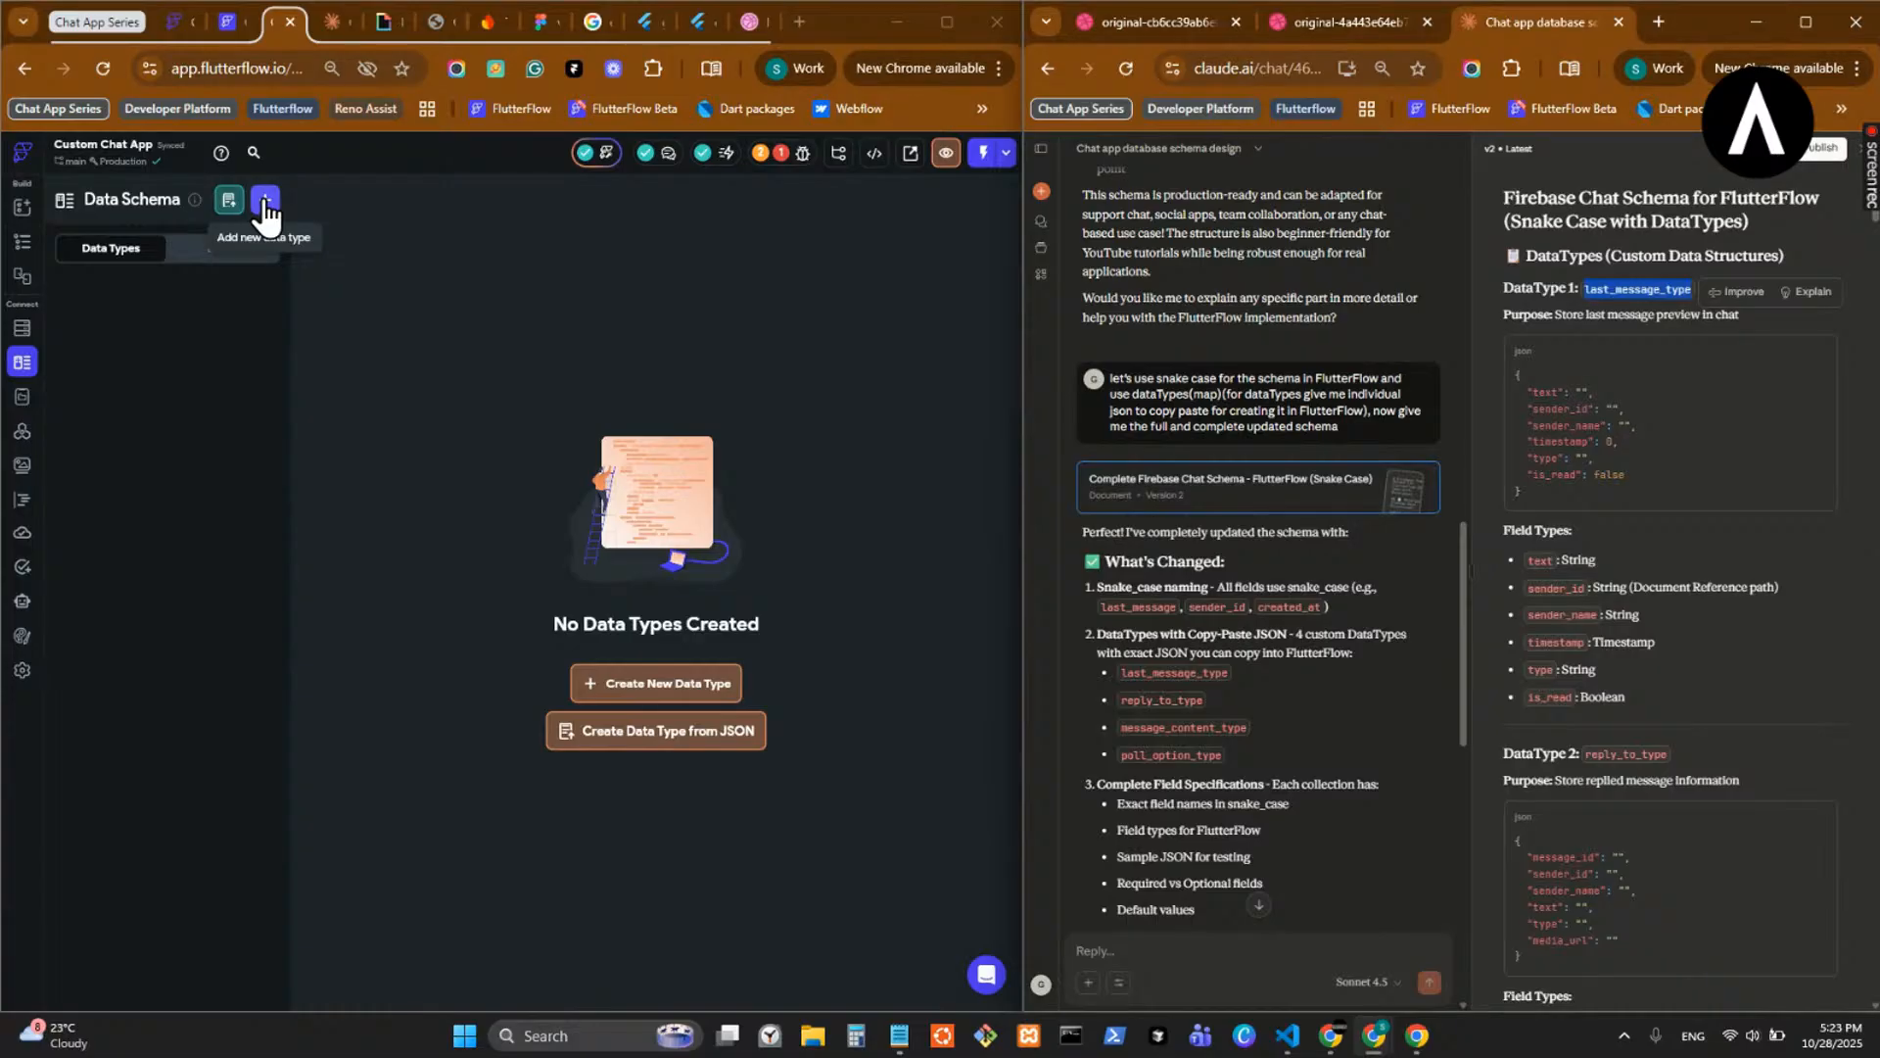
{"action": "left_click", "coordinate": [264, 201]}
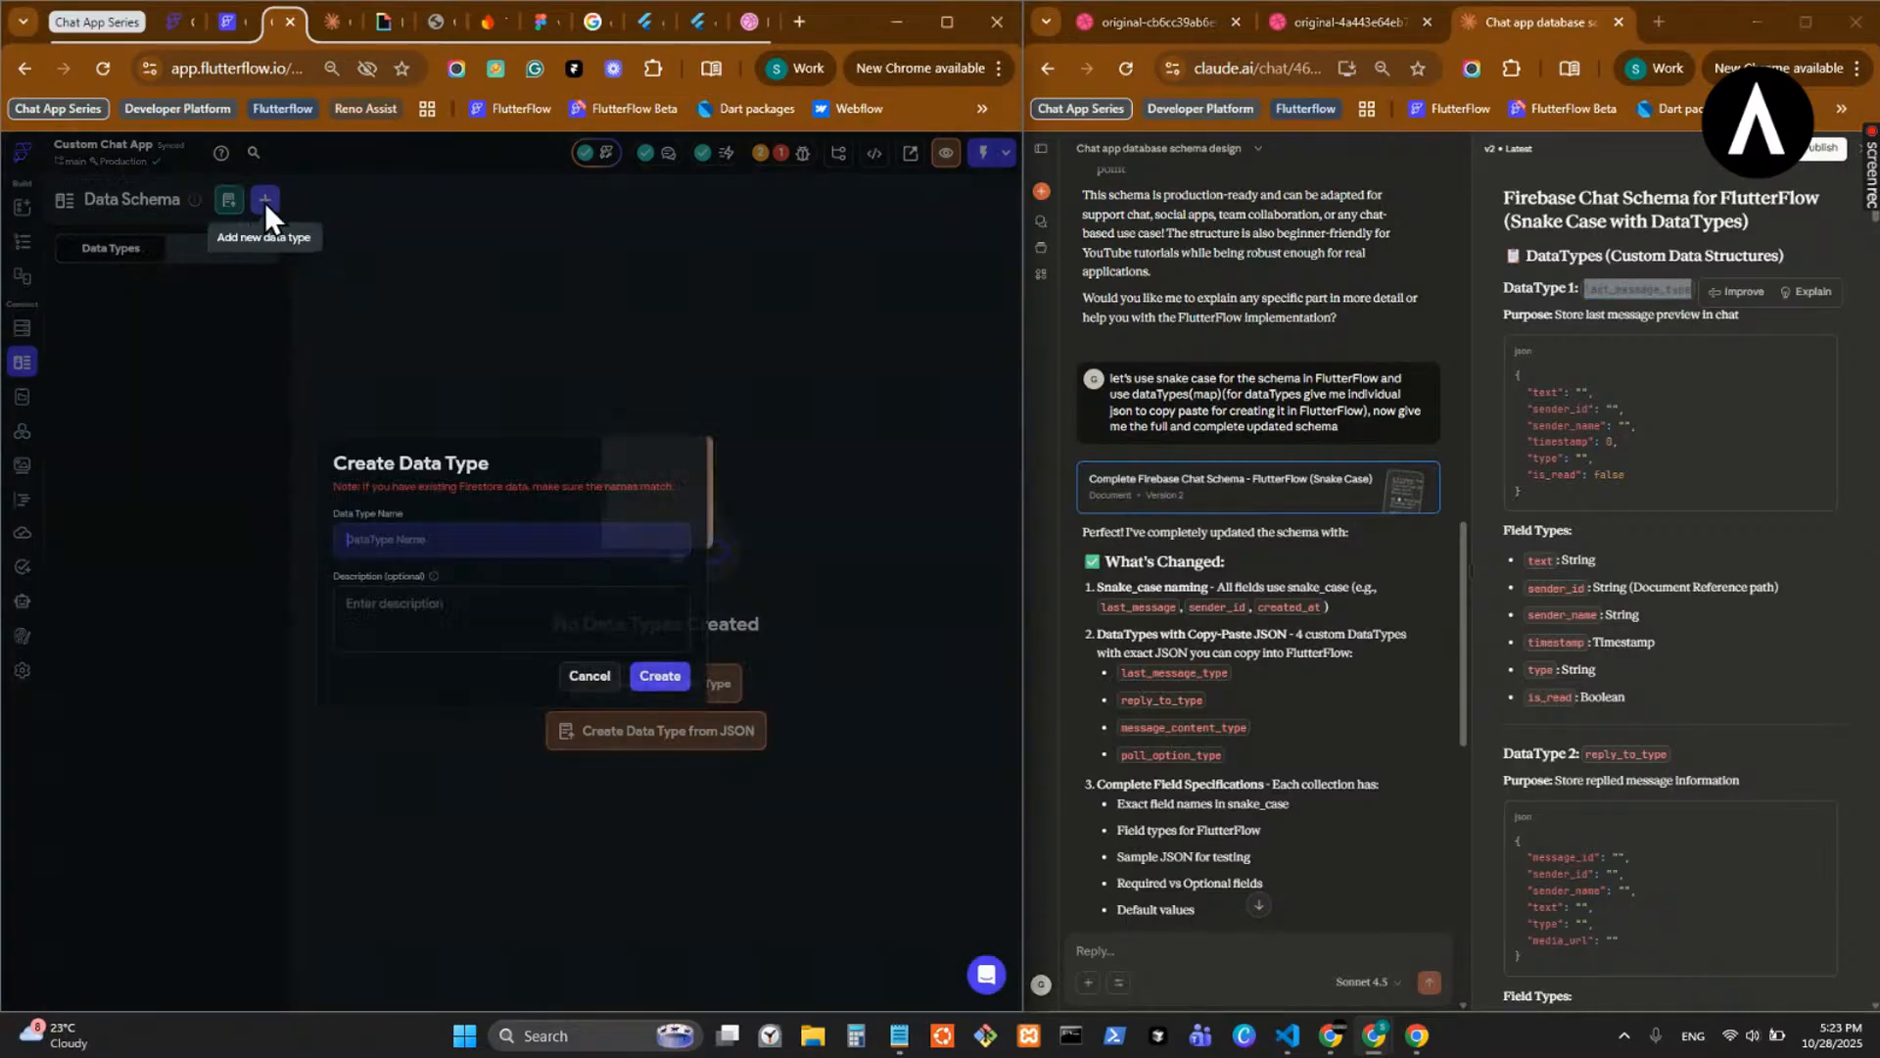
{"action": "left_click", "coordinate": [589, 675]}
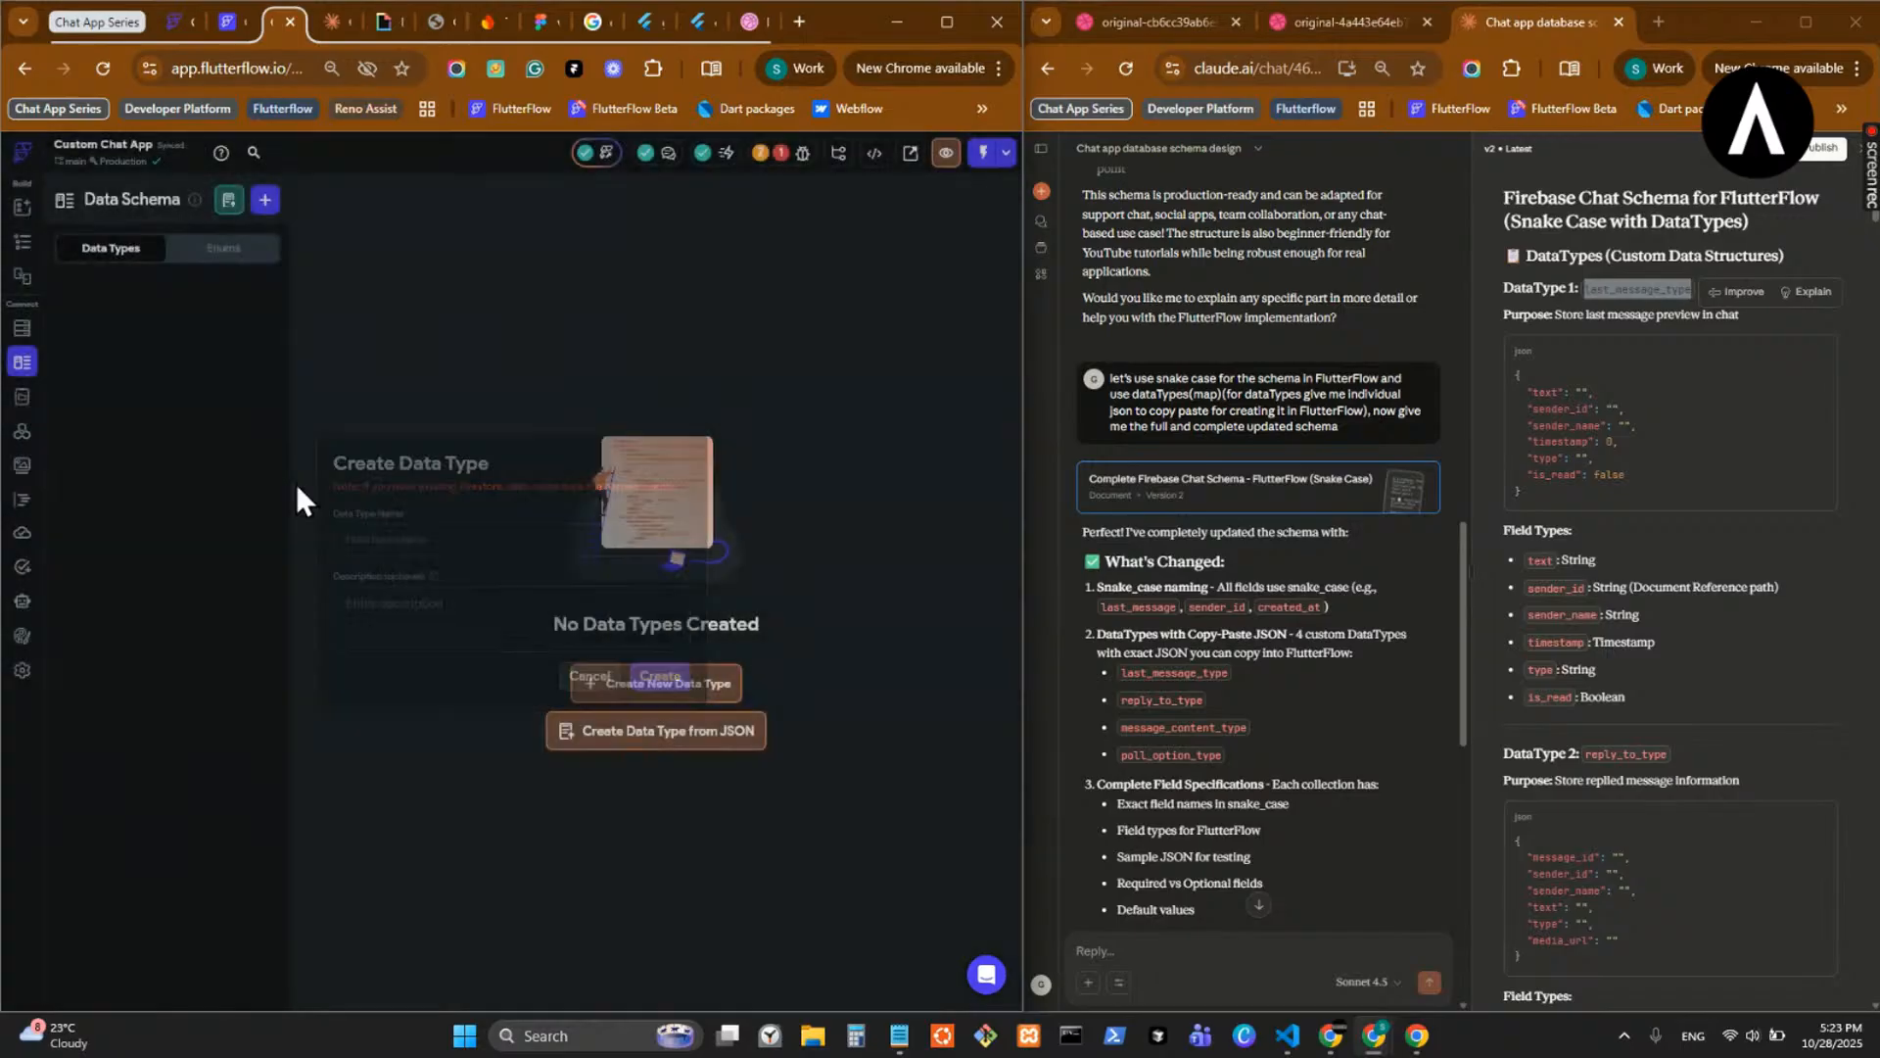
{"action": "left_click", "coordinate": [234, 200]}
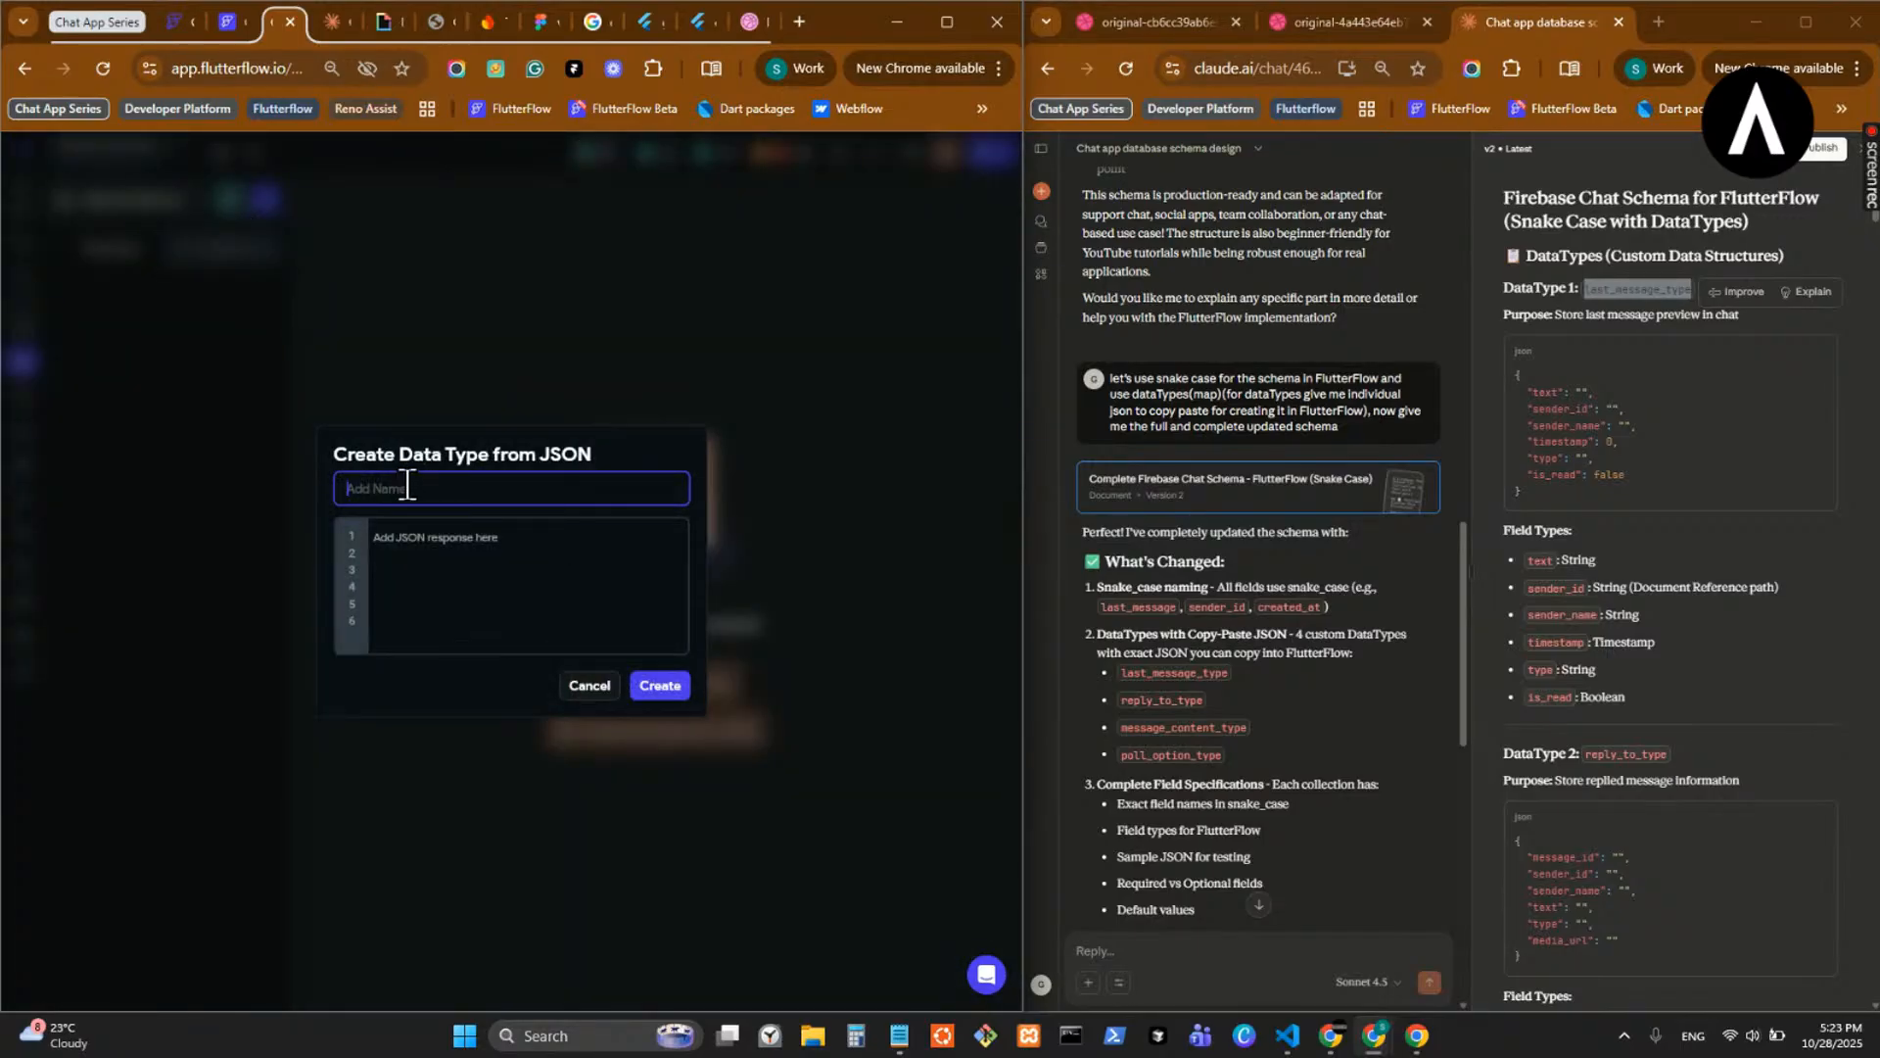
{"action": "key", "text": "ctrl+v"}
{"action": "double_click", "coordinate": [453, 495]}
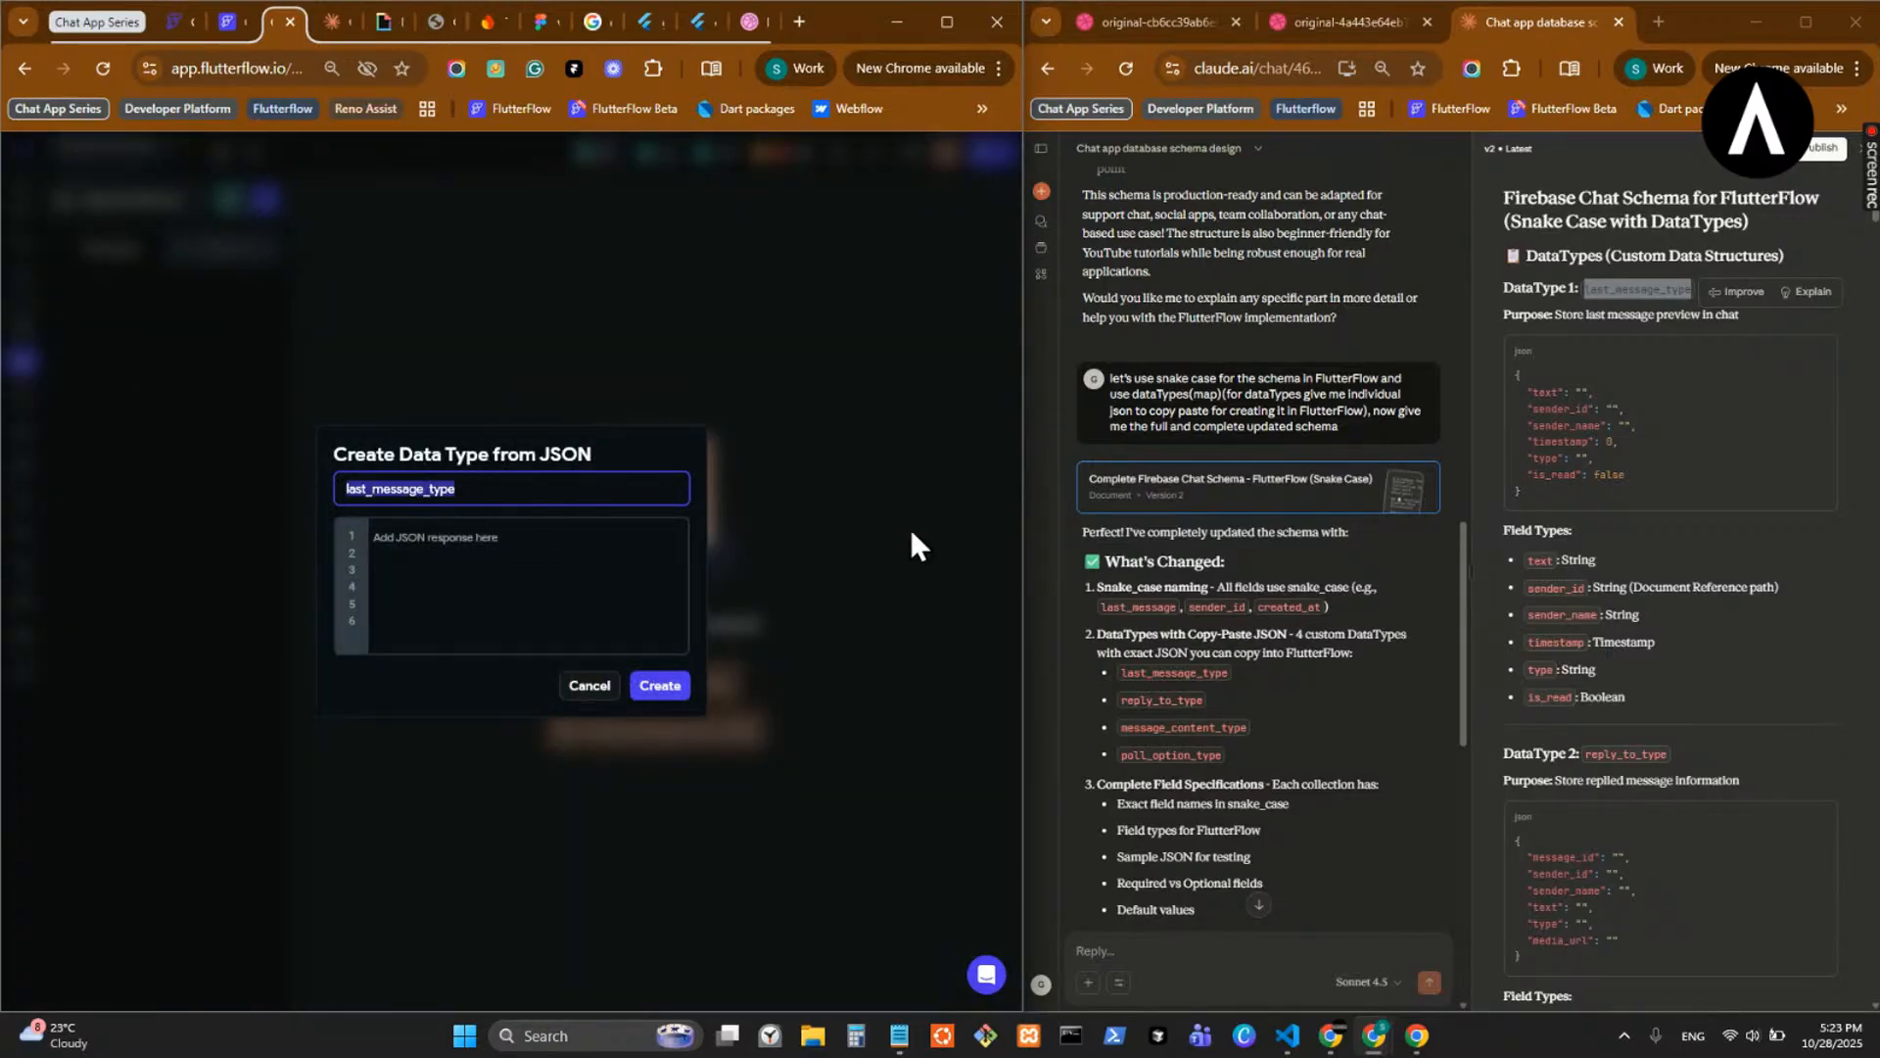
- Copy the DataType 1 JSON from the schema document into the JSON definition and create the data type
{"action": "left_click", "coordinate": [1821, 361]}
{"action": "left_click", "coordinate": [544, 529]}
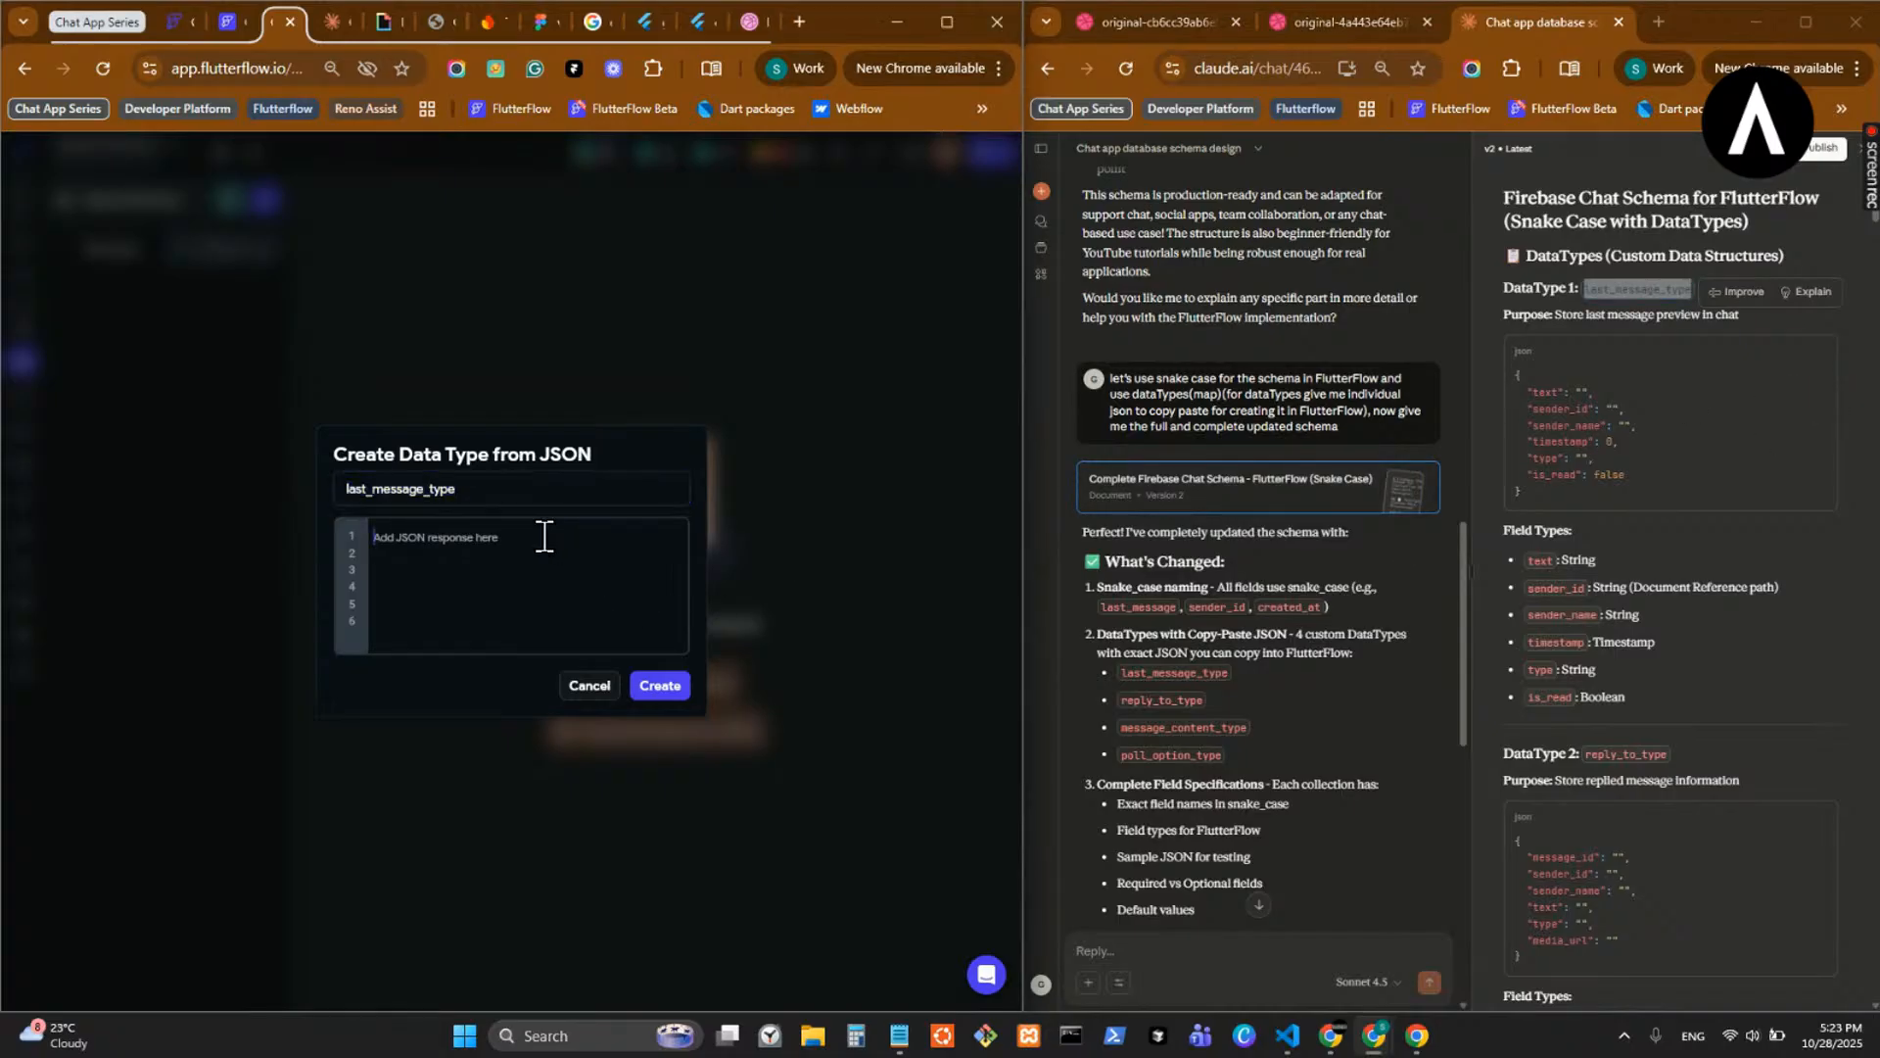
{"action": "key", "text": "ctrl+v"}
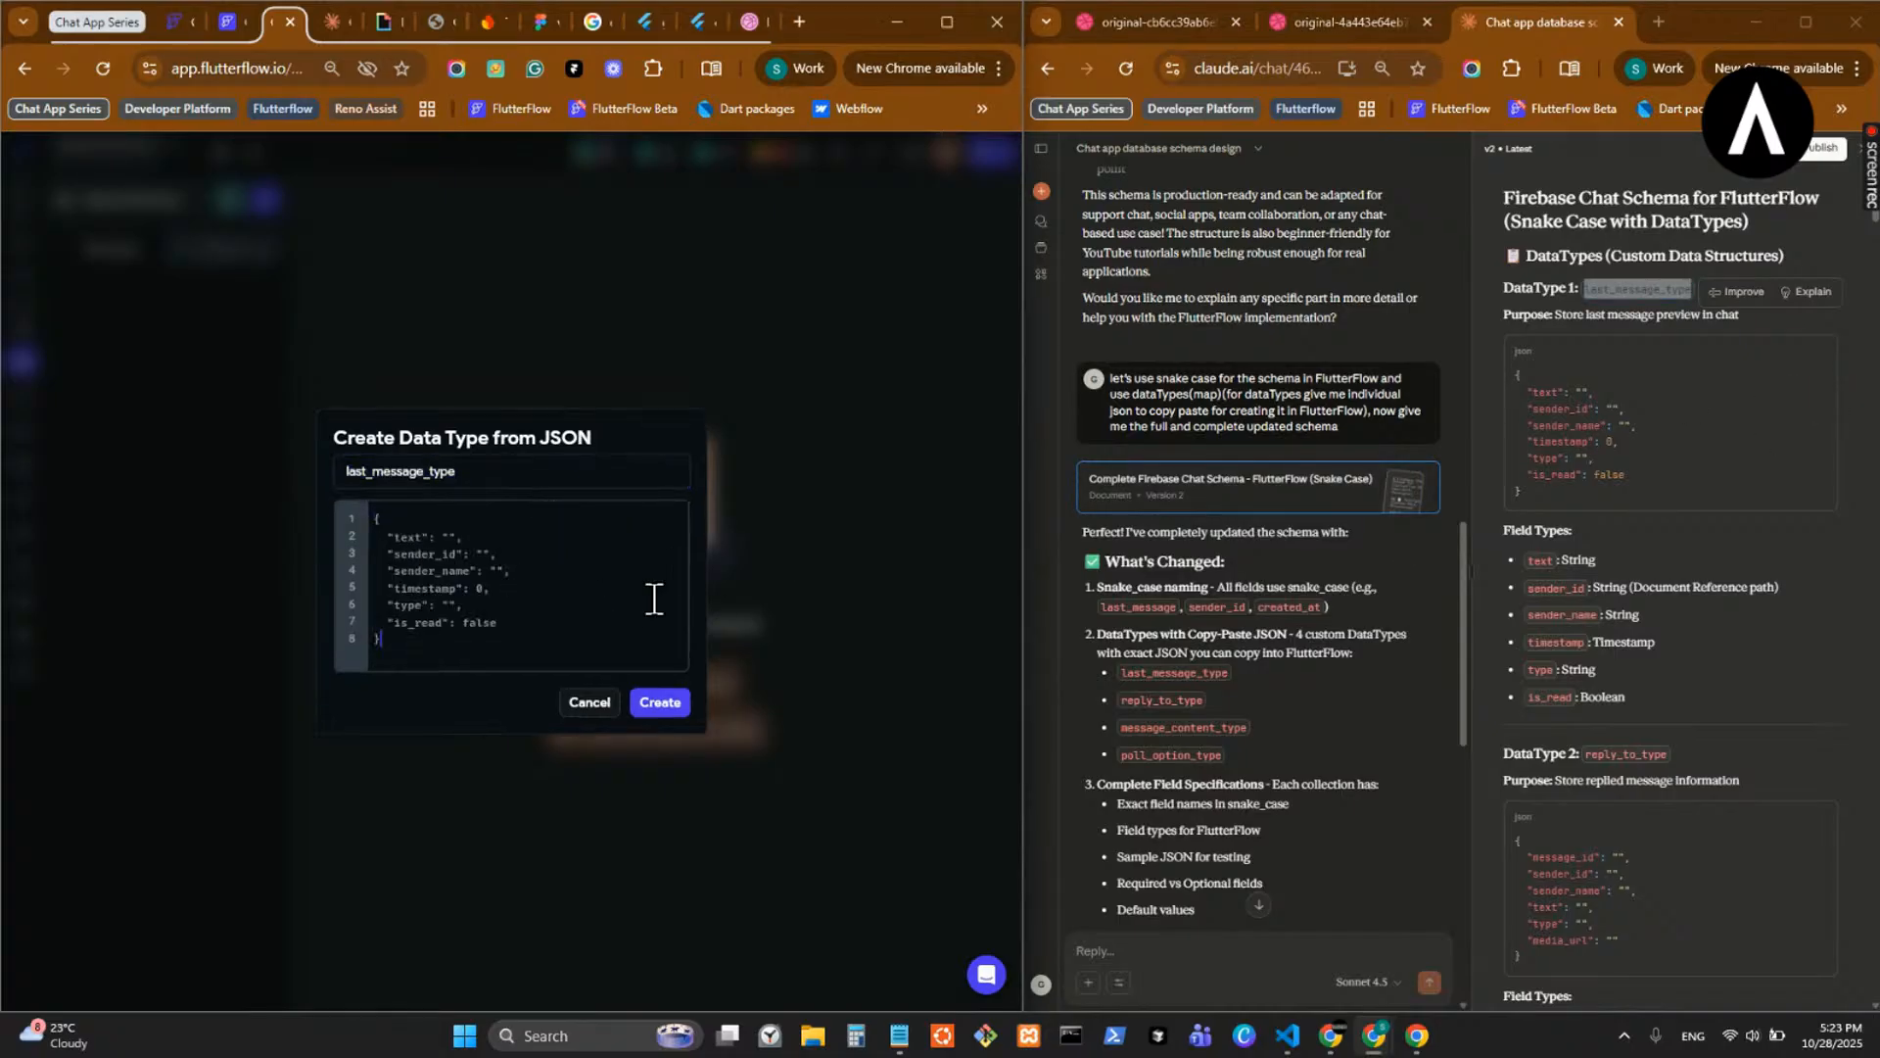
{"action": "left_click", "coordinate": [659, 703]}
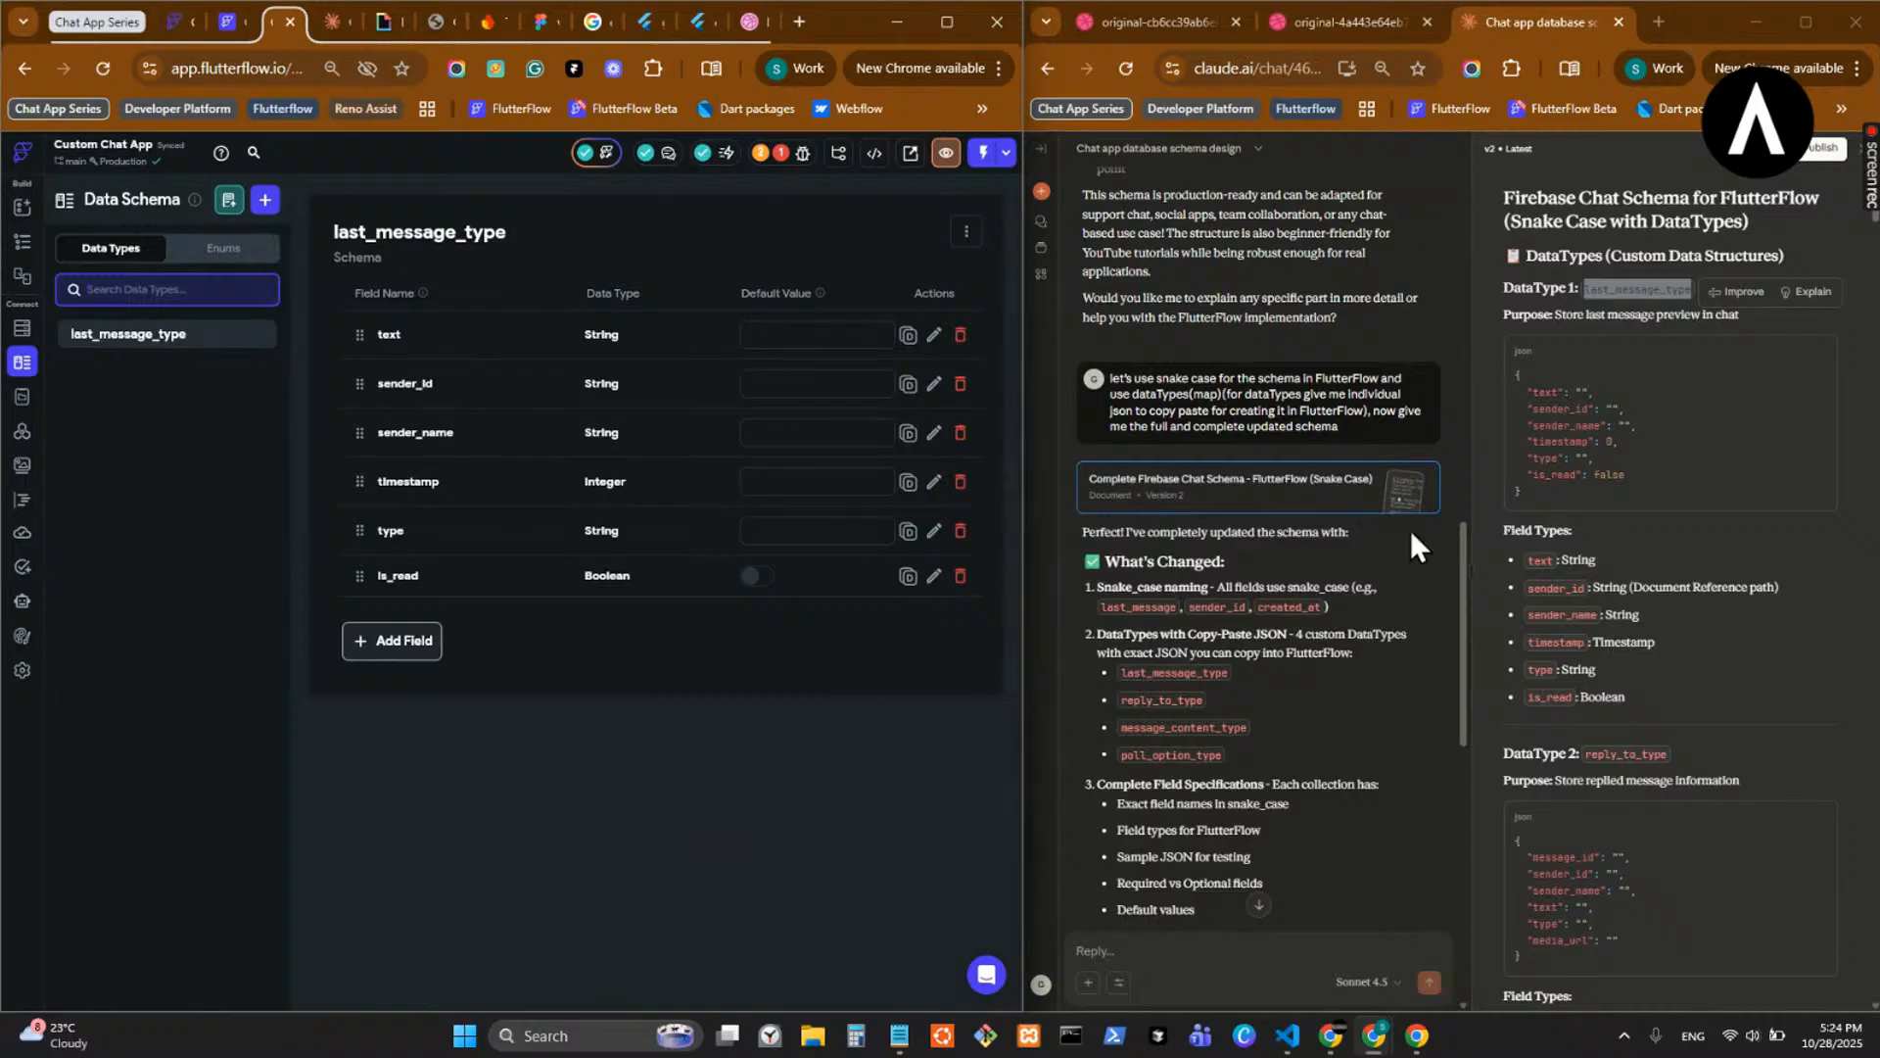
- Create a data type from JSON named reply_to_type, using the DataType 2 JSON from the schema document
{"action": "scroll", "coordinate": [1665, 529], "scroll_direction": "down", "scroll_amount": 2}
{"action": "double_click", "coordinate": [1621, 534]}
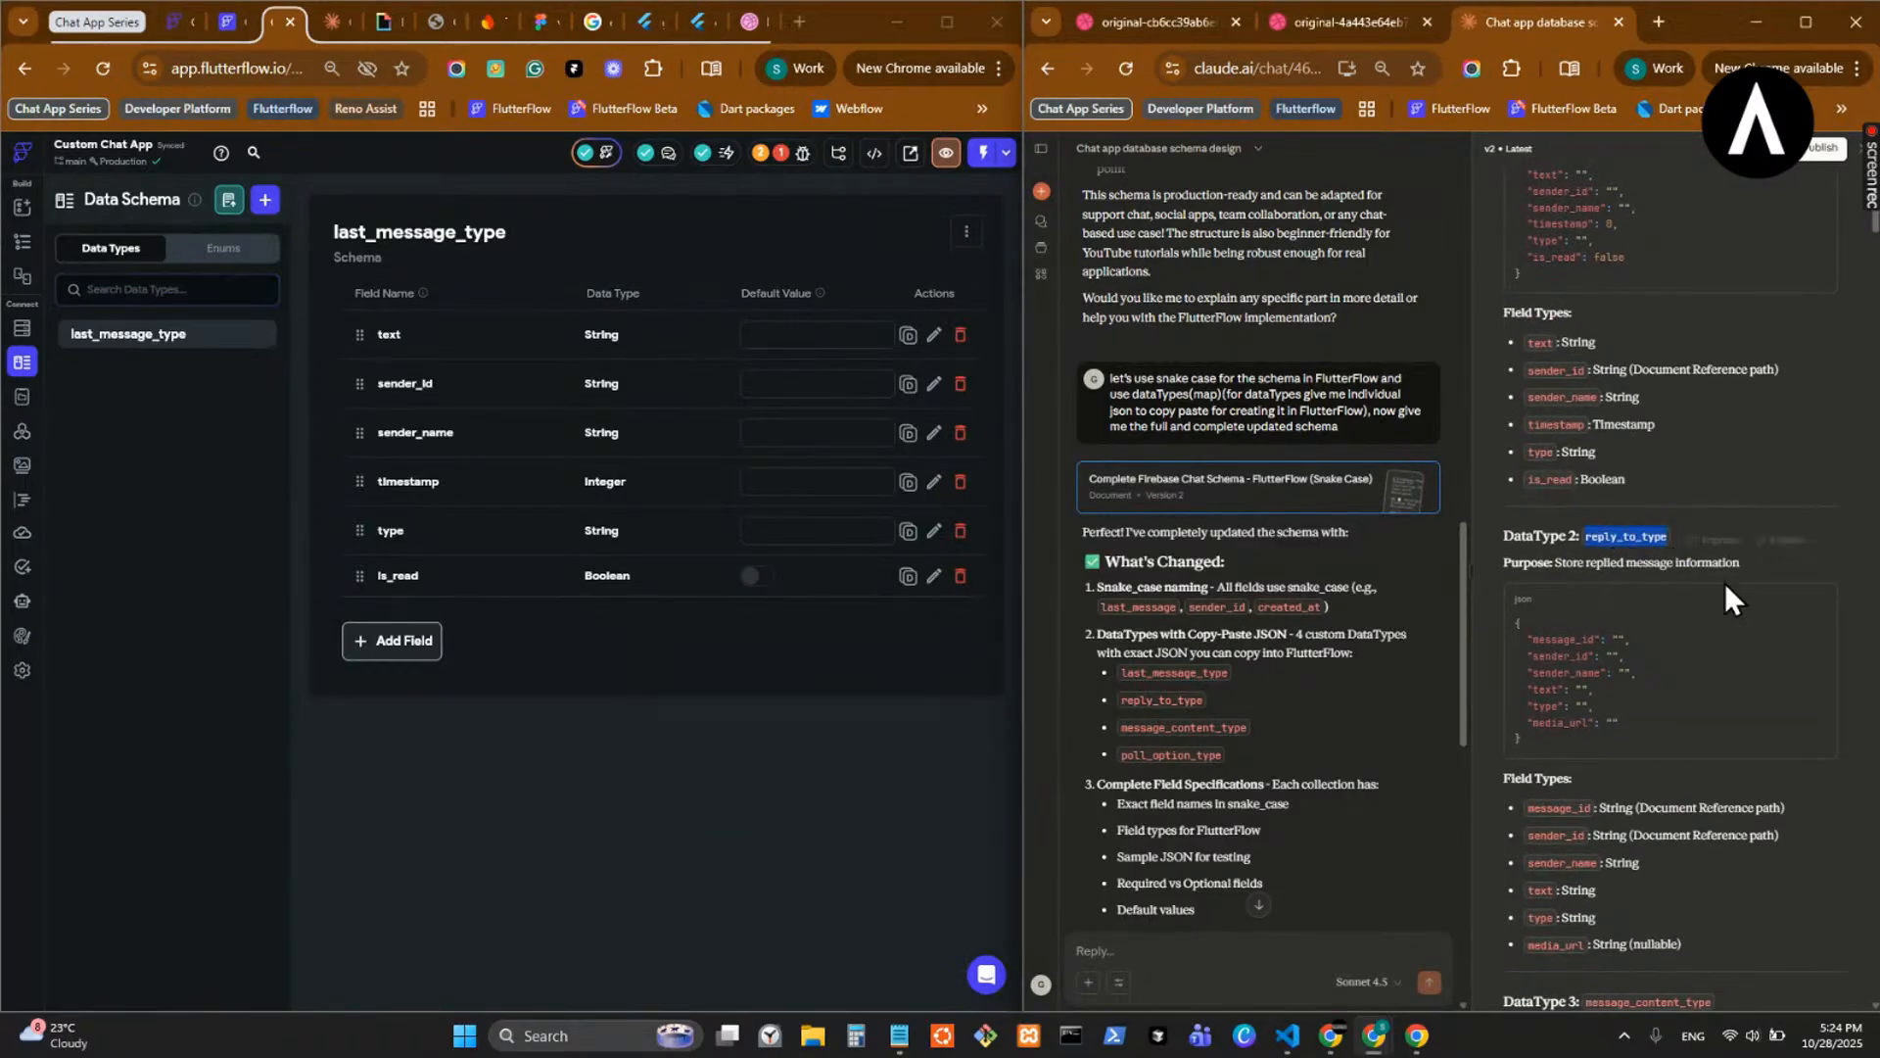
{"action": "left_click", "coordinate": [257, 204]}
{"action": "key", "text": "ctrl+v"}
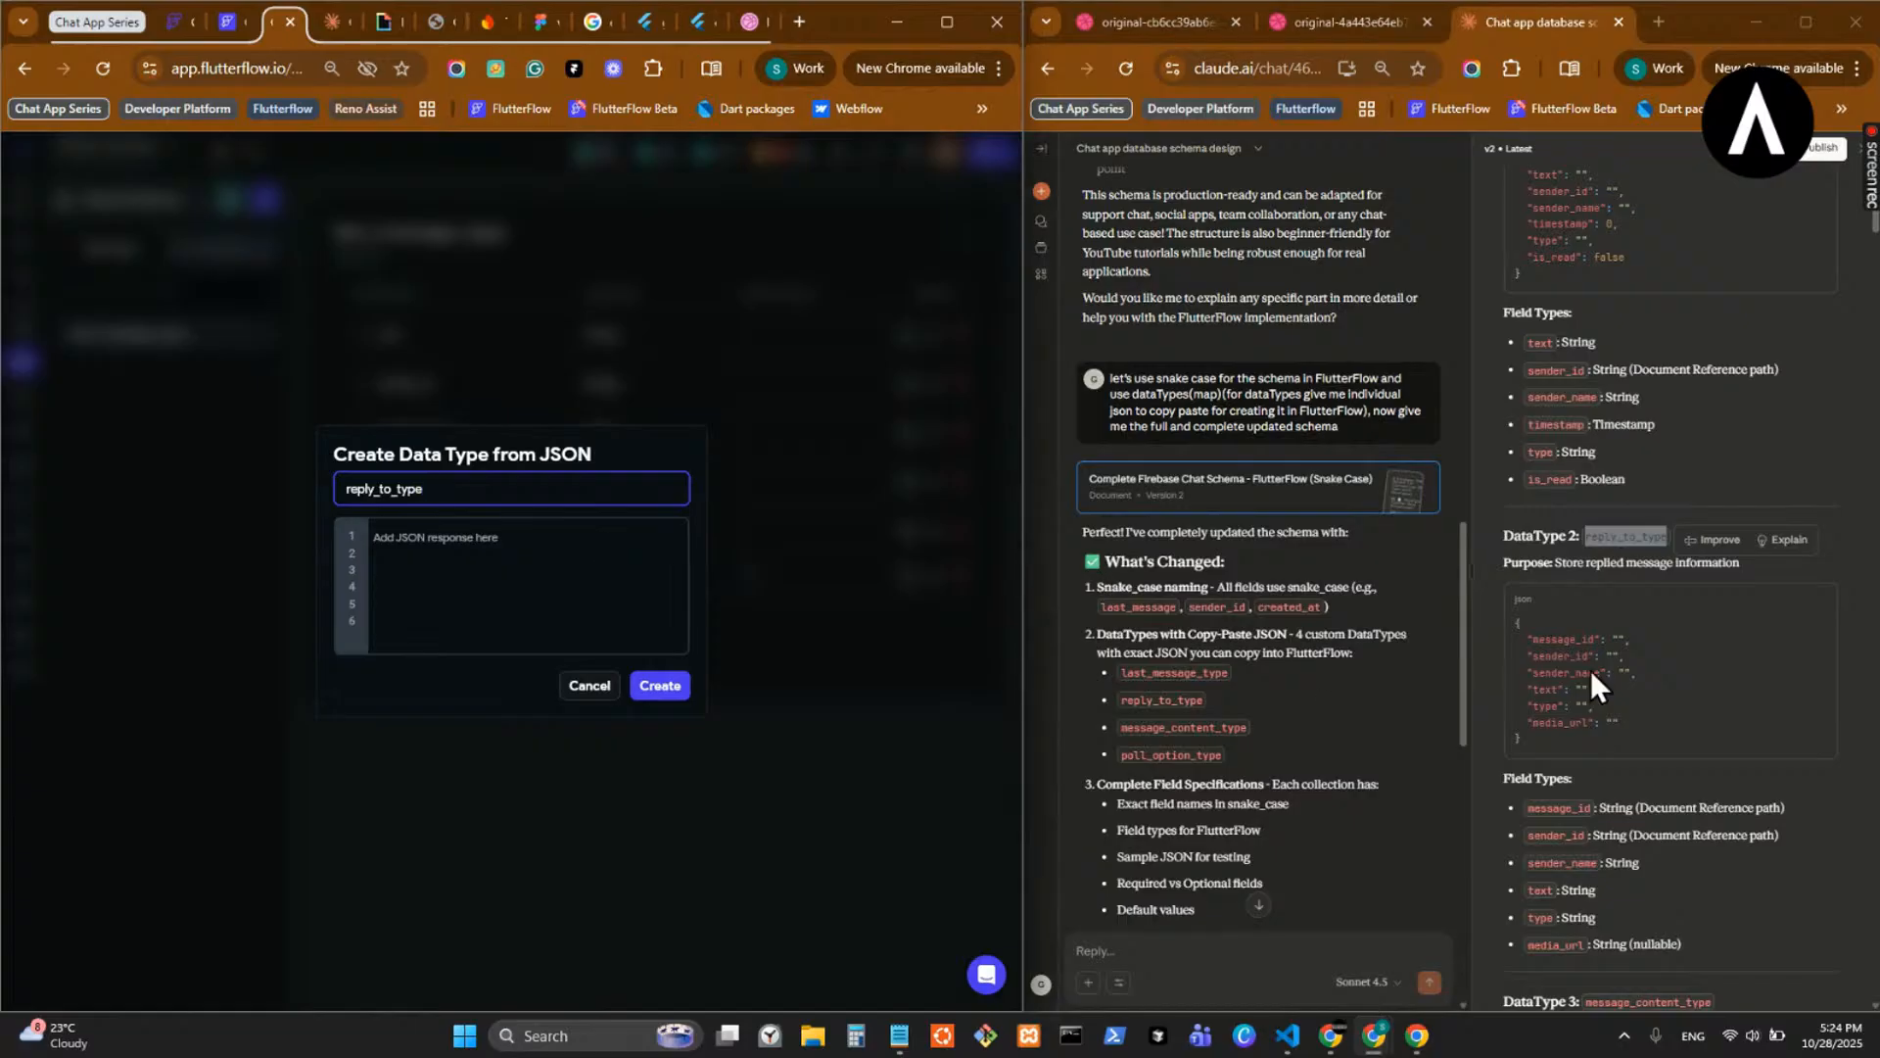
{"action": "left_click", "coordinate": [1793, 632]}
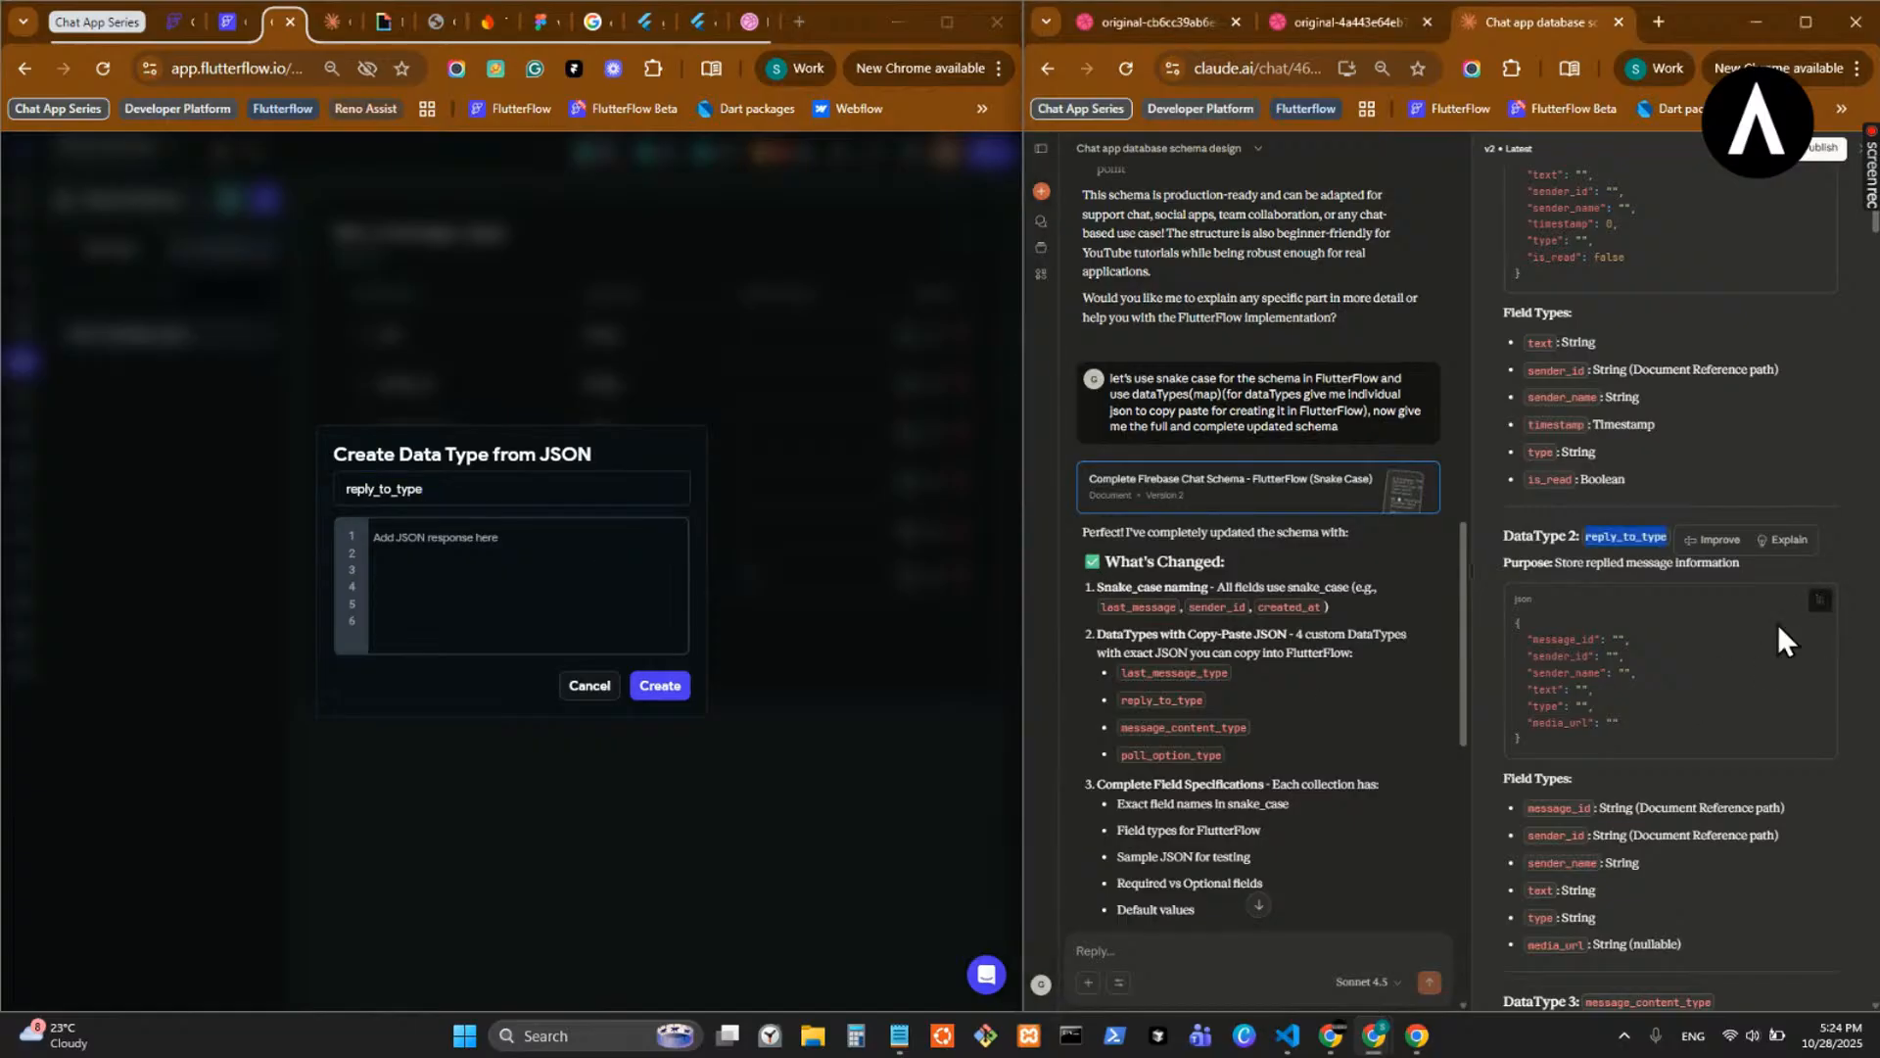
{"action": "left_click", "coordinate": [579, 537]}
{"action": "key", "text": "ctrl+v"}
{"action": "left_click", "coordinate": [659, 703]}
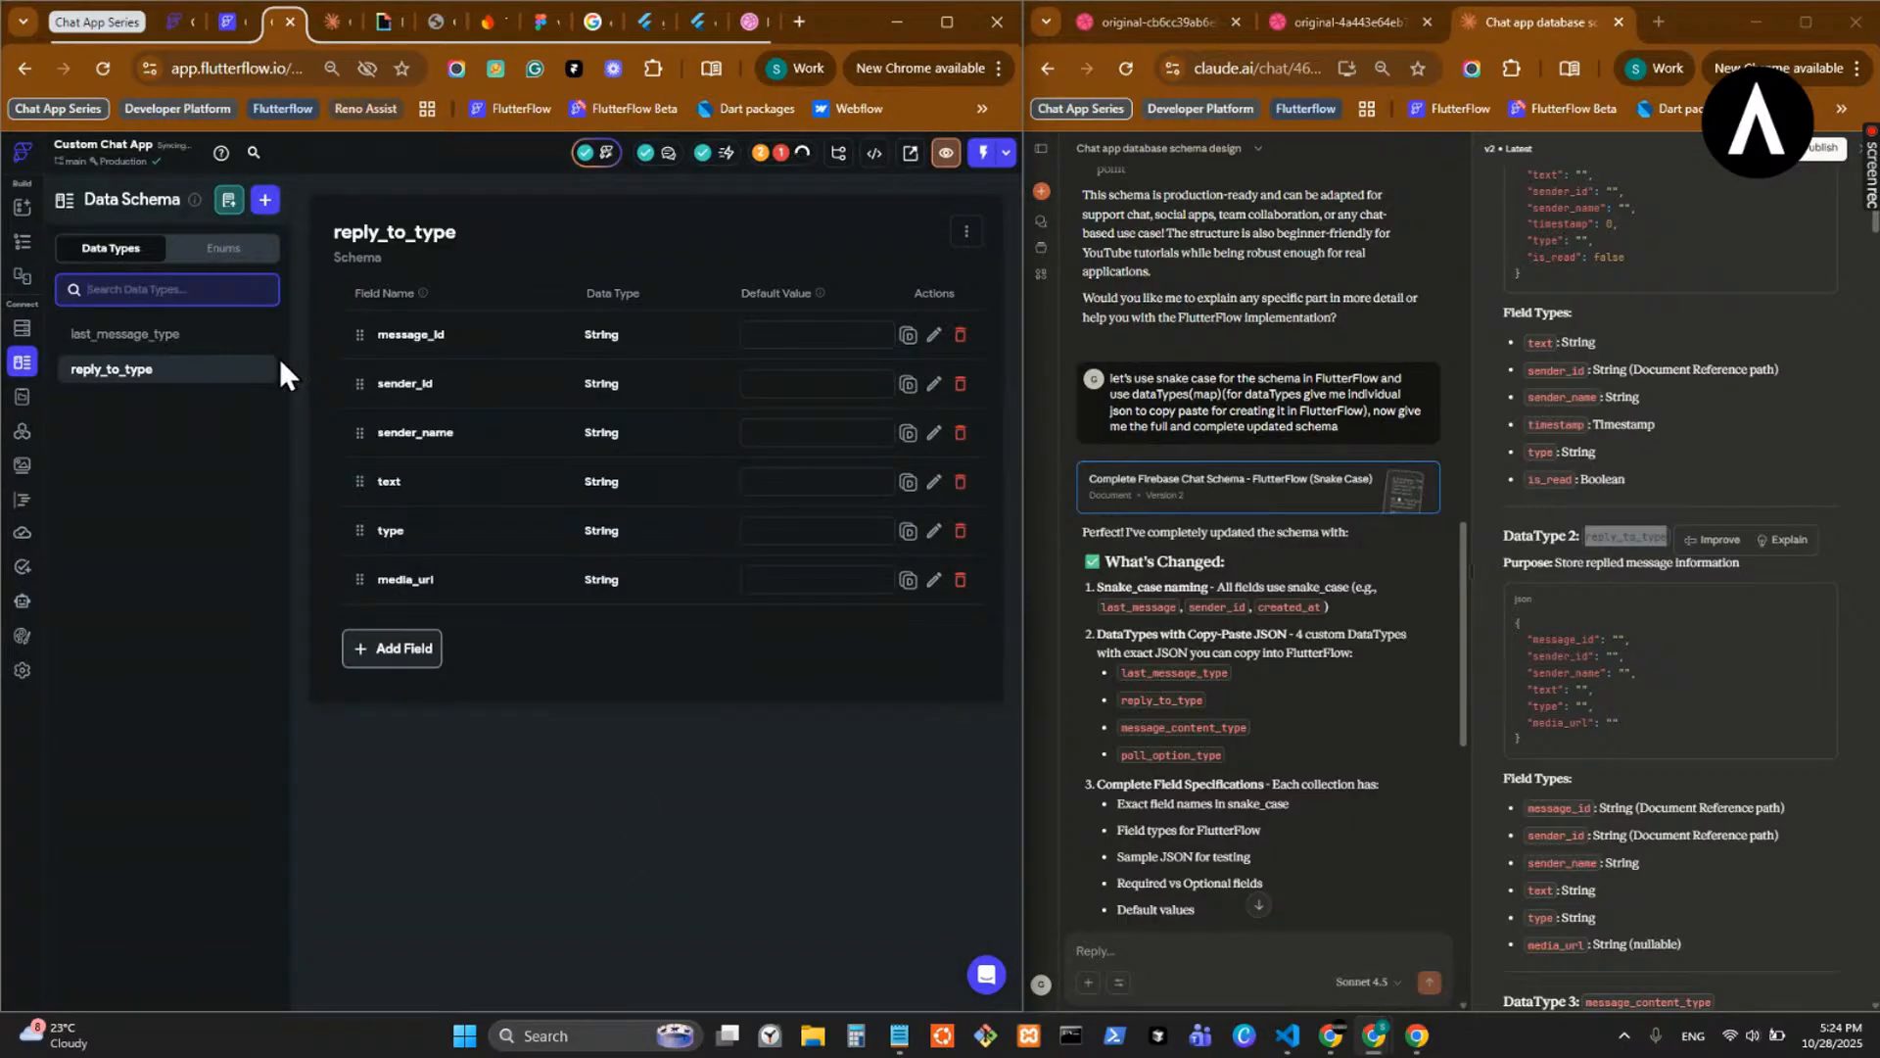
- Create a data type from JSON named message_content_type, using the DataType 3 JSON from the schema document
{"action": "scroll", "coordinate": [1732, 624], "scroll_direction": "down", "scroll_amount": 1}
{"action": "scroll", "coordinate": [1731, 619], "scroll_direction": "down", "scroll_amount": 5}
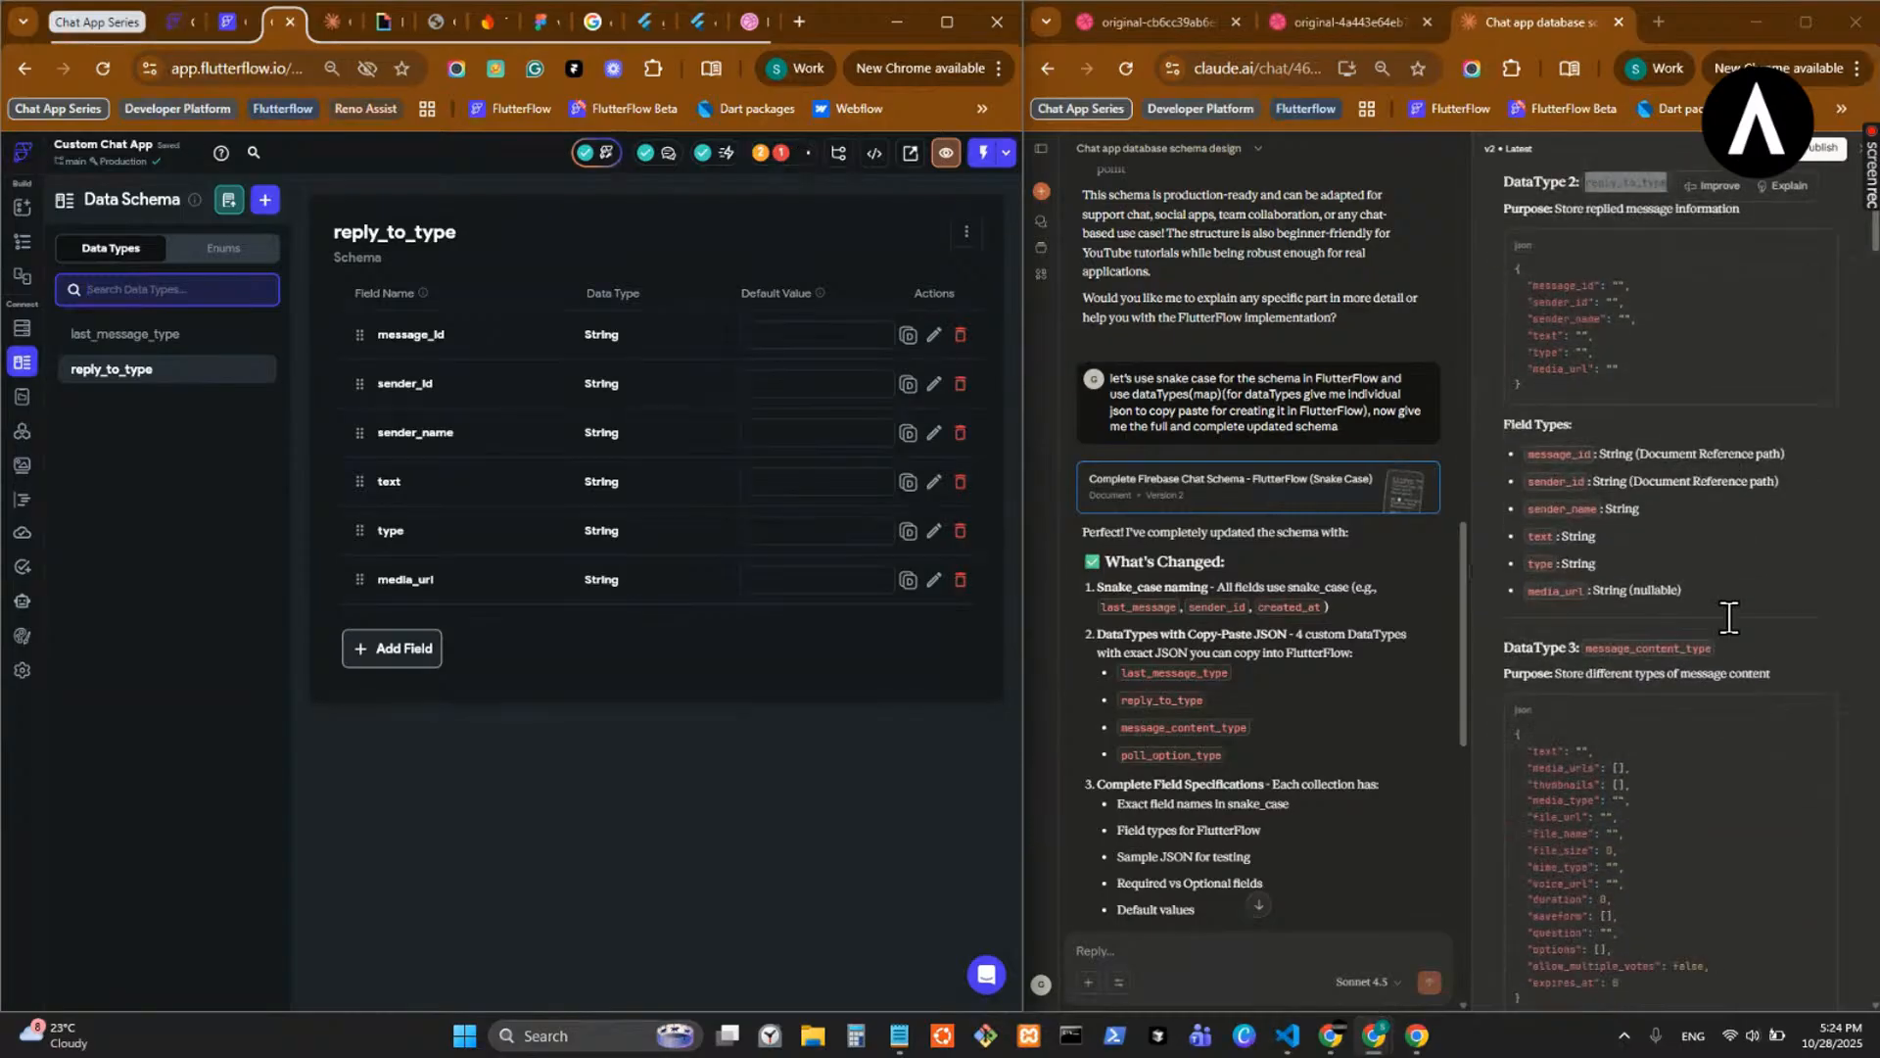
{"action": "double_click", "coordinate": [1649, 567]}
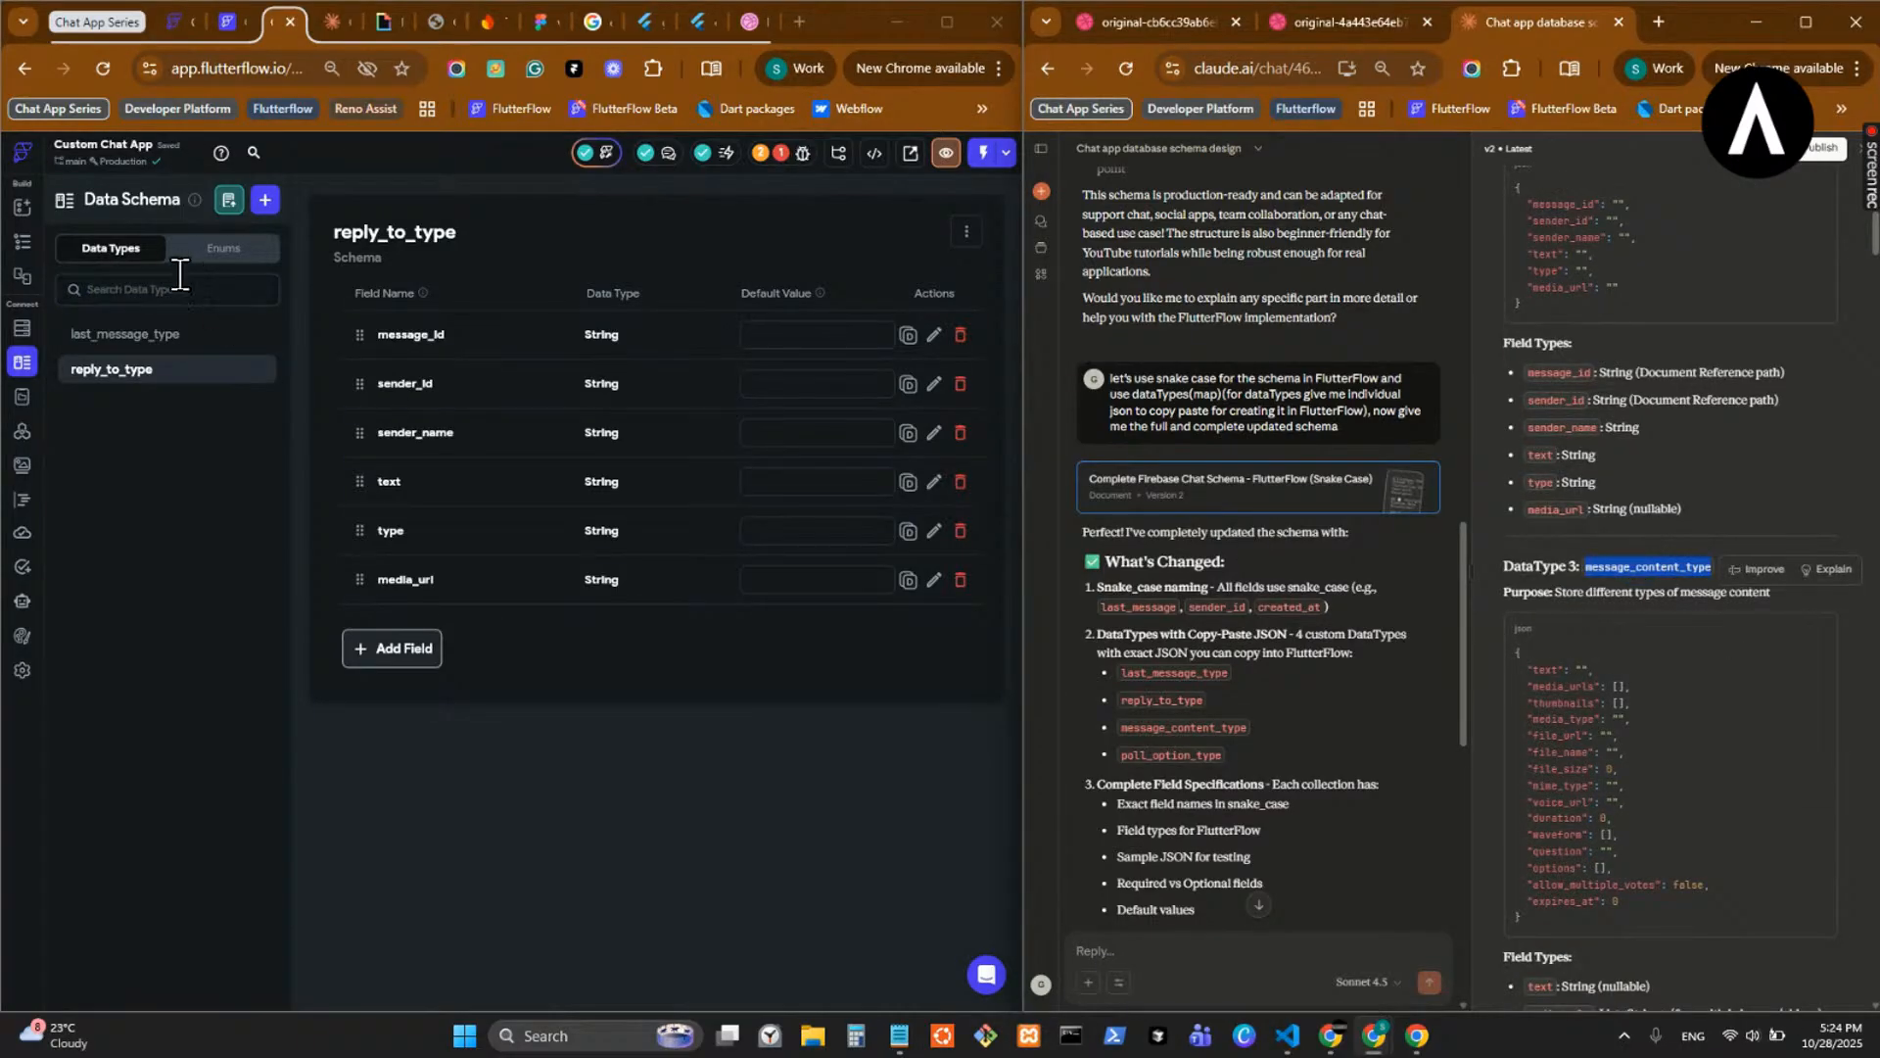
{"action": "left_click", "coordinate": [228, 200]}
{"action": "key", "text": "ctrl+v"}
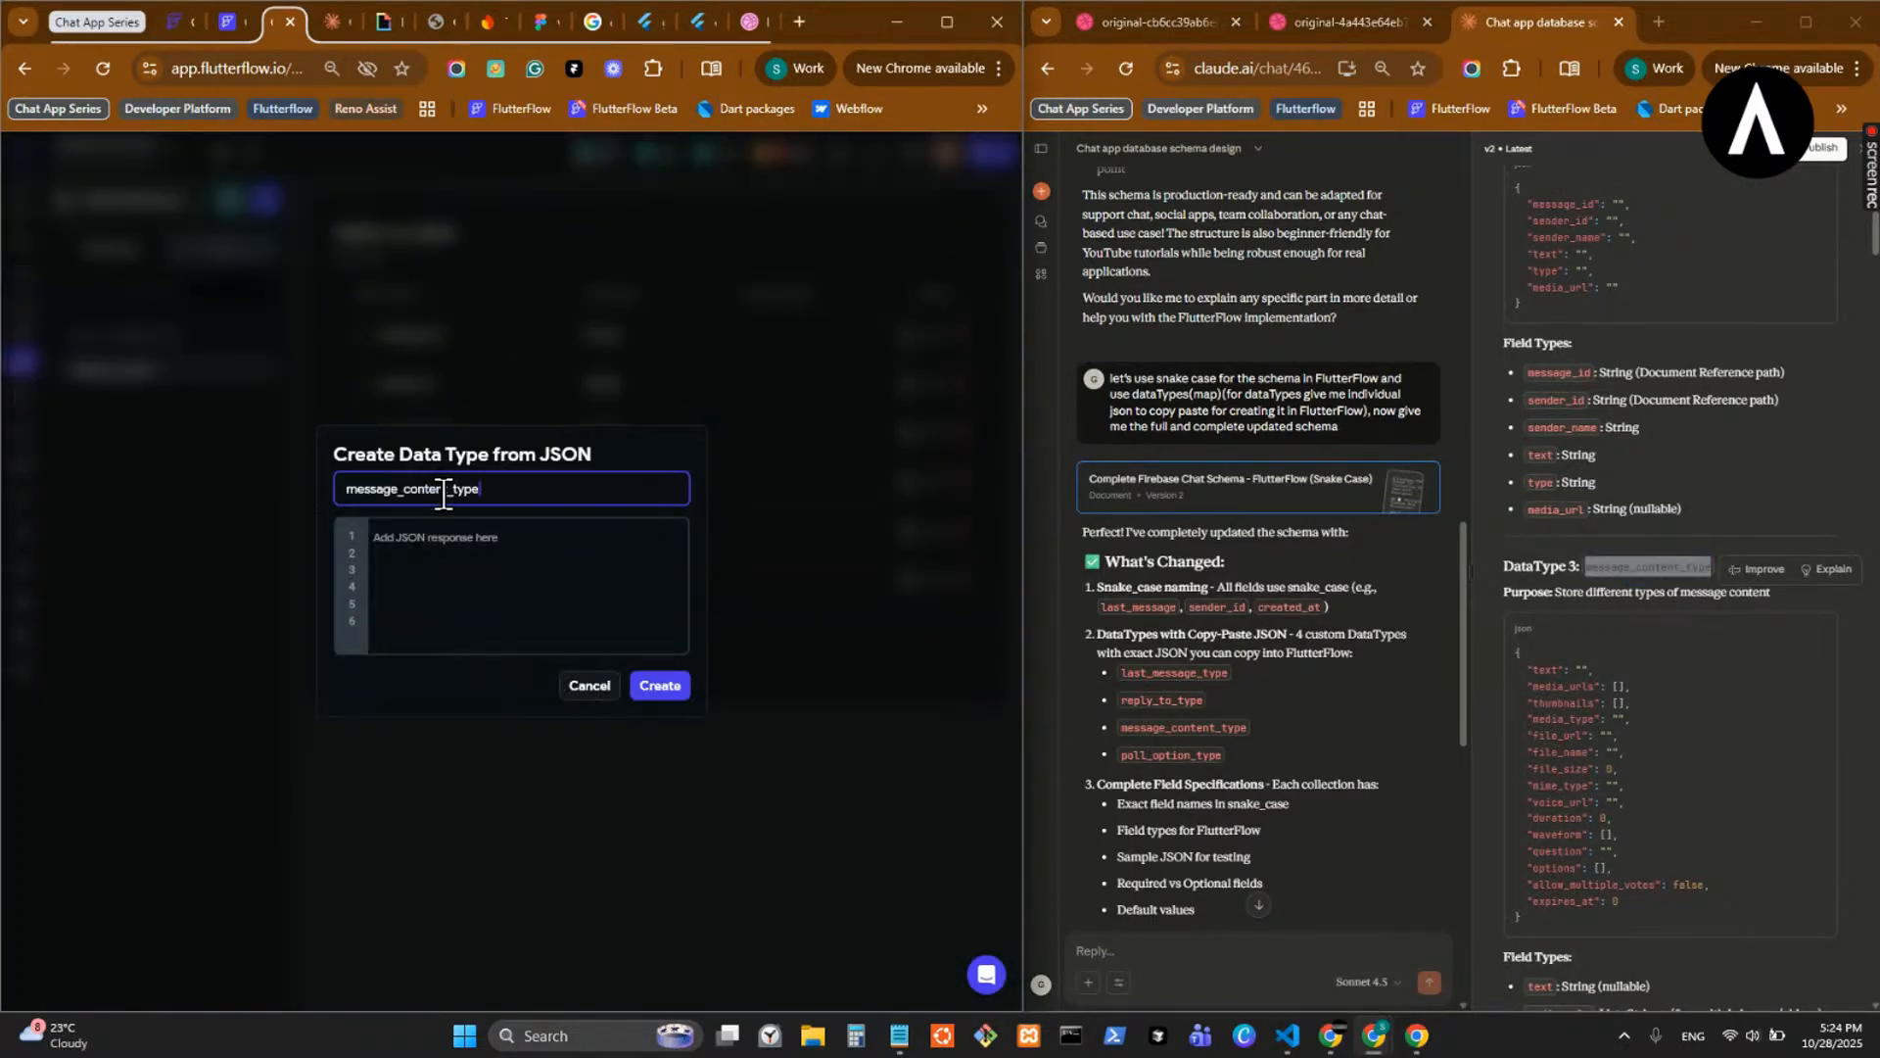
{"action": "left_click", "coordinate": [1823, 632]}
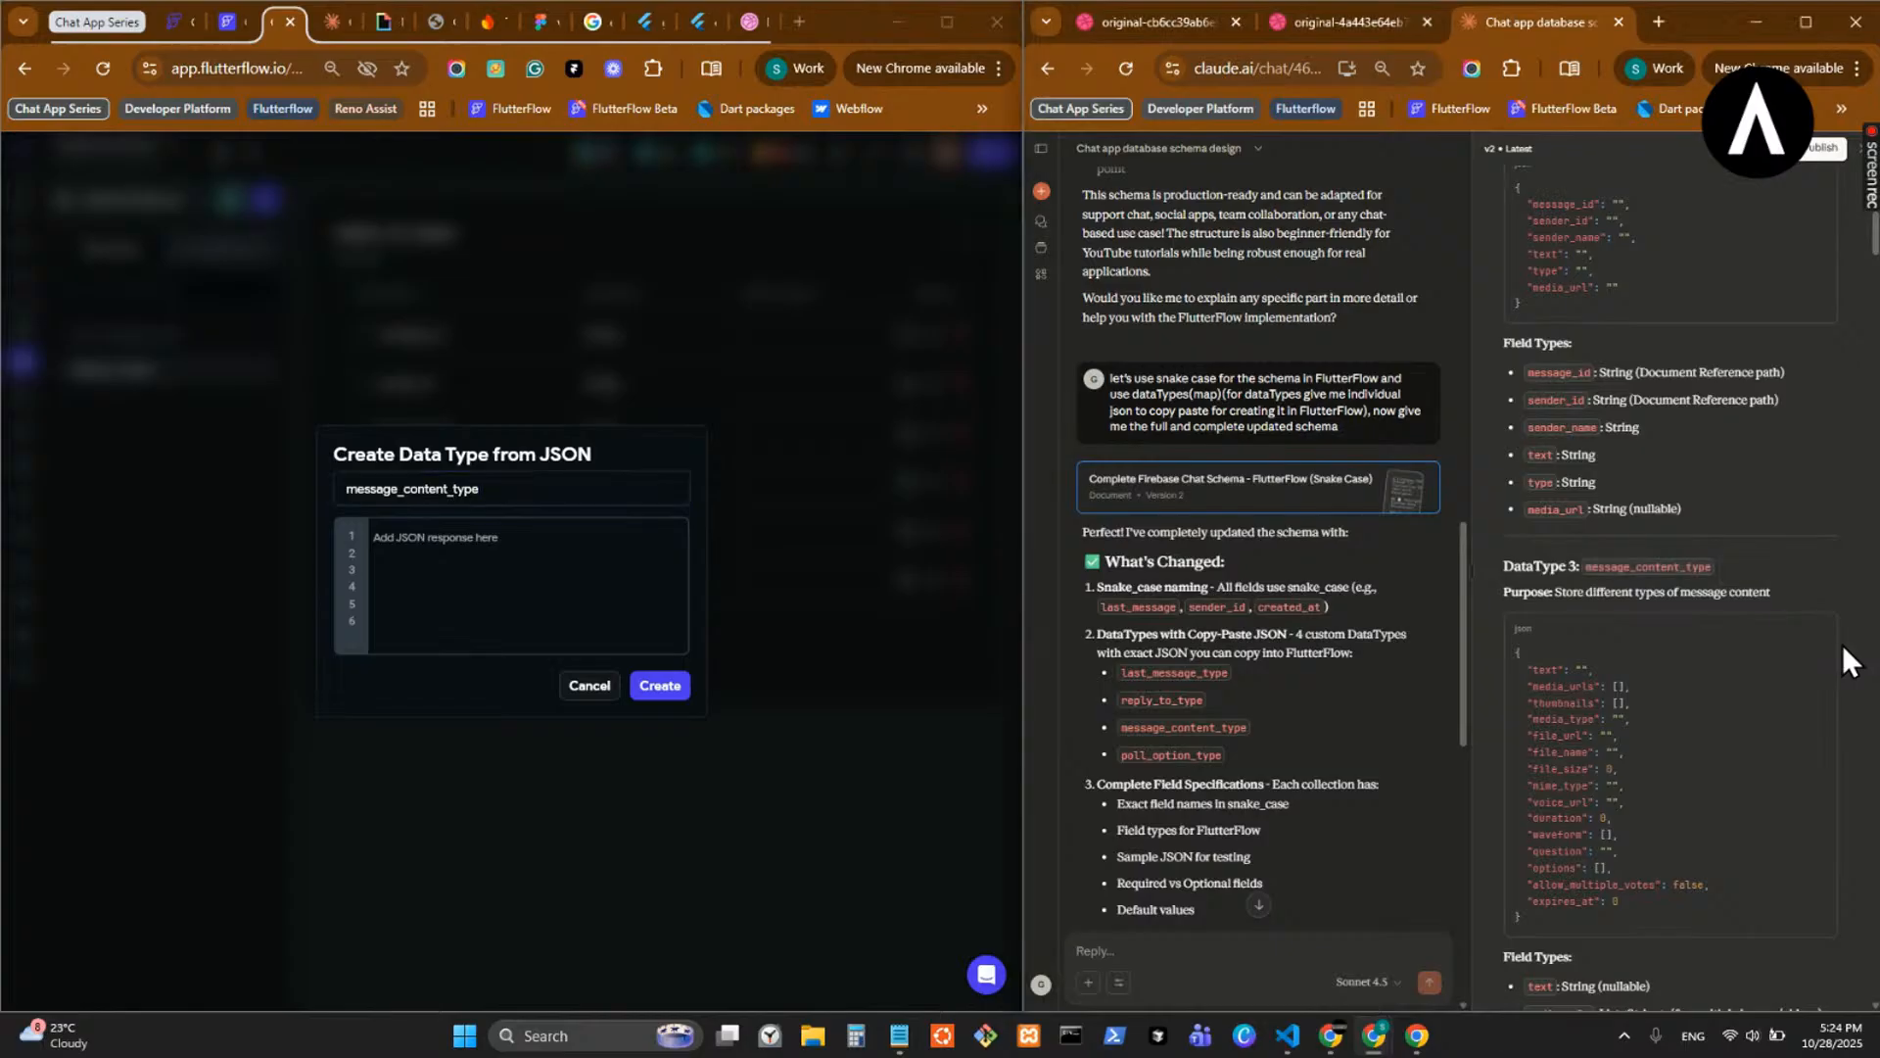
{"action": "left_click", "coordinate": [496, 547]}
{"action": "key", "text": "ctrl+v"}
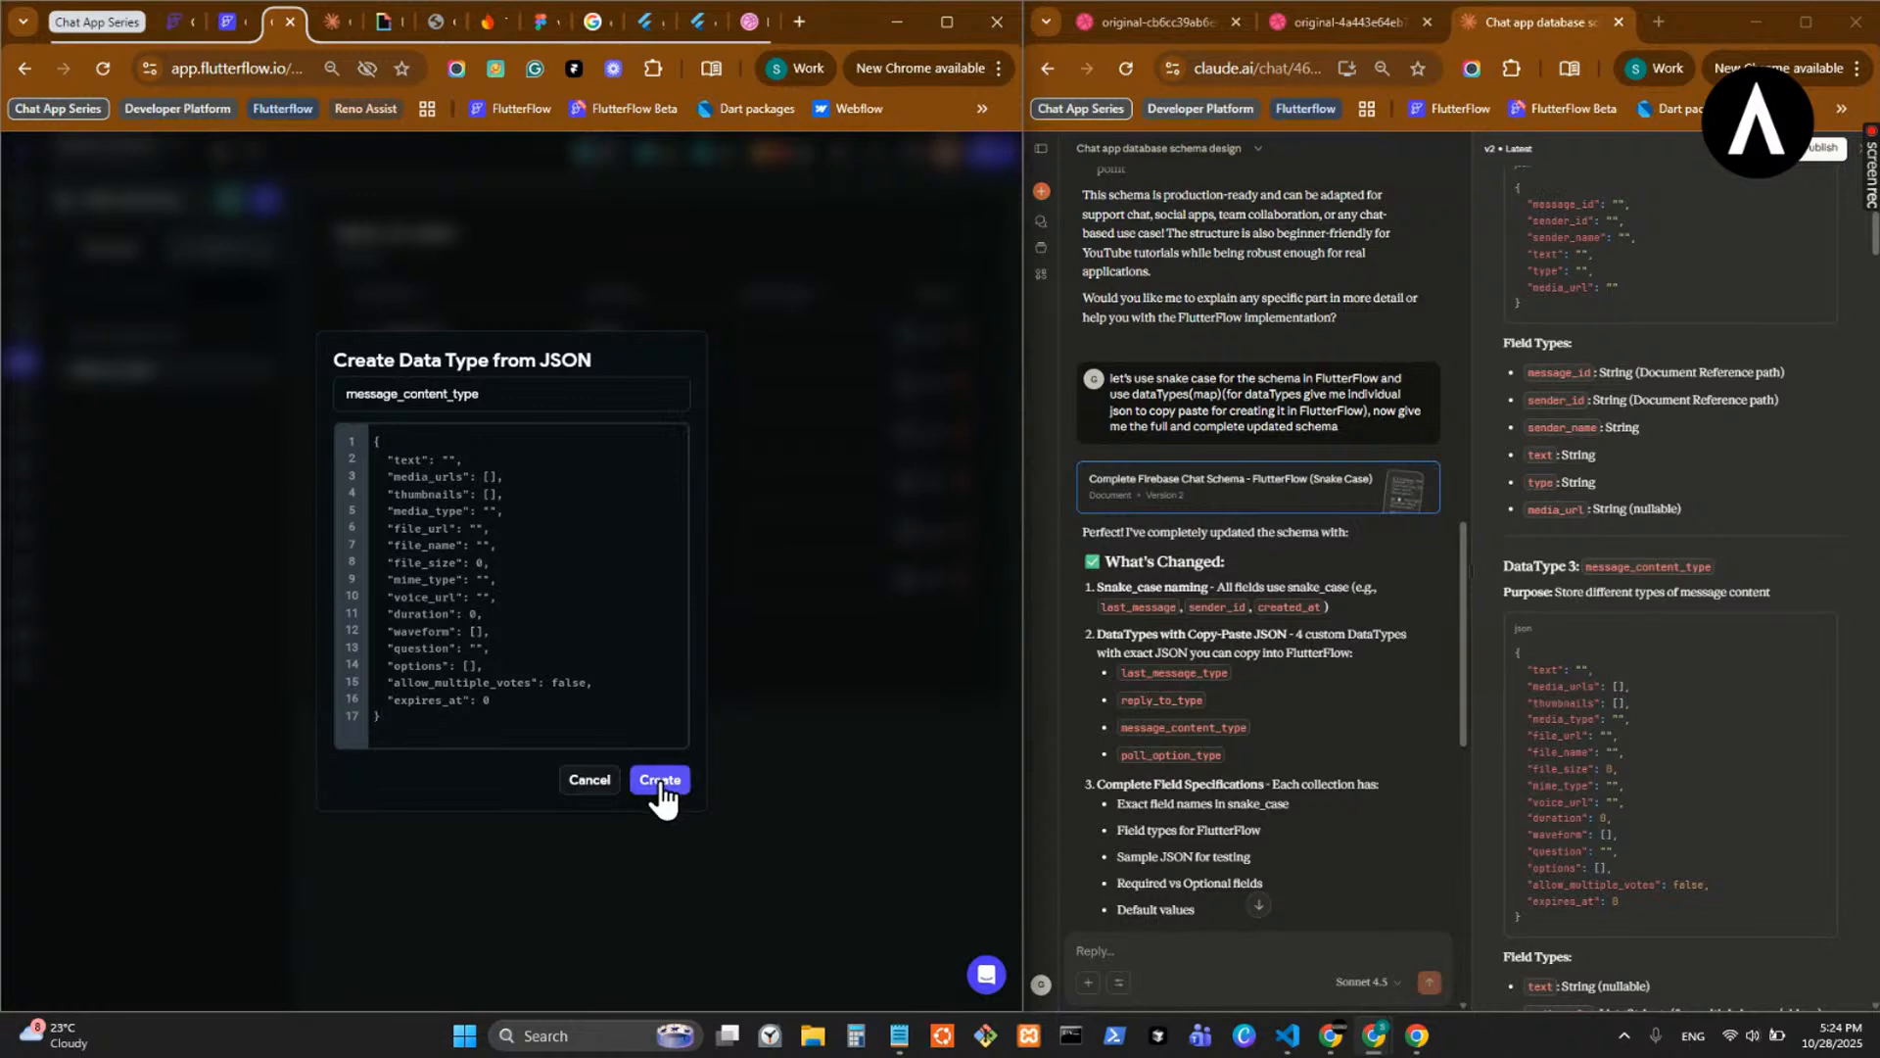
{"action": "left_click", "coordinate": [661, 783]}
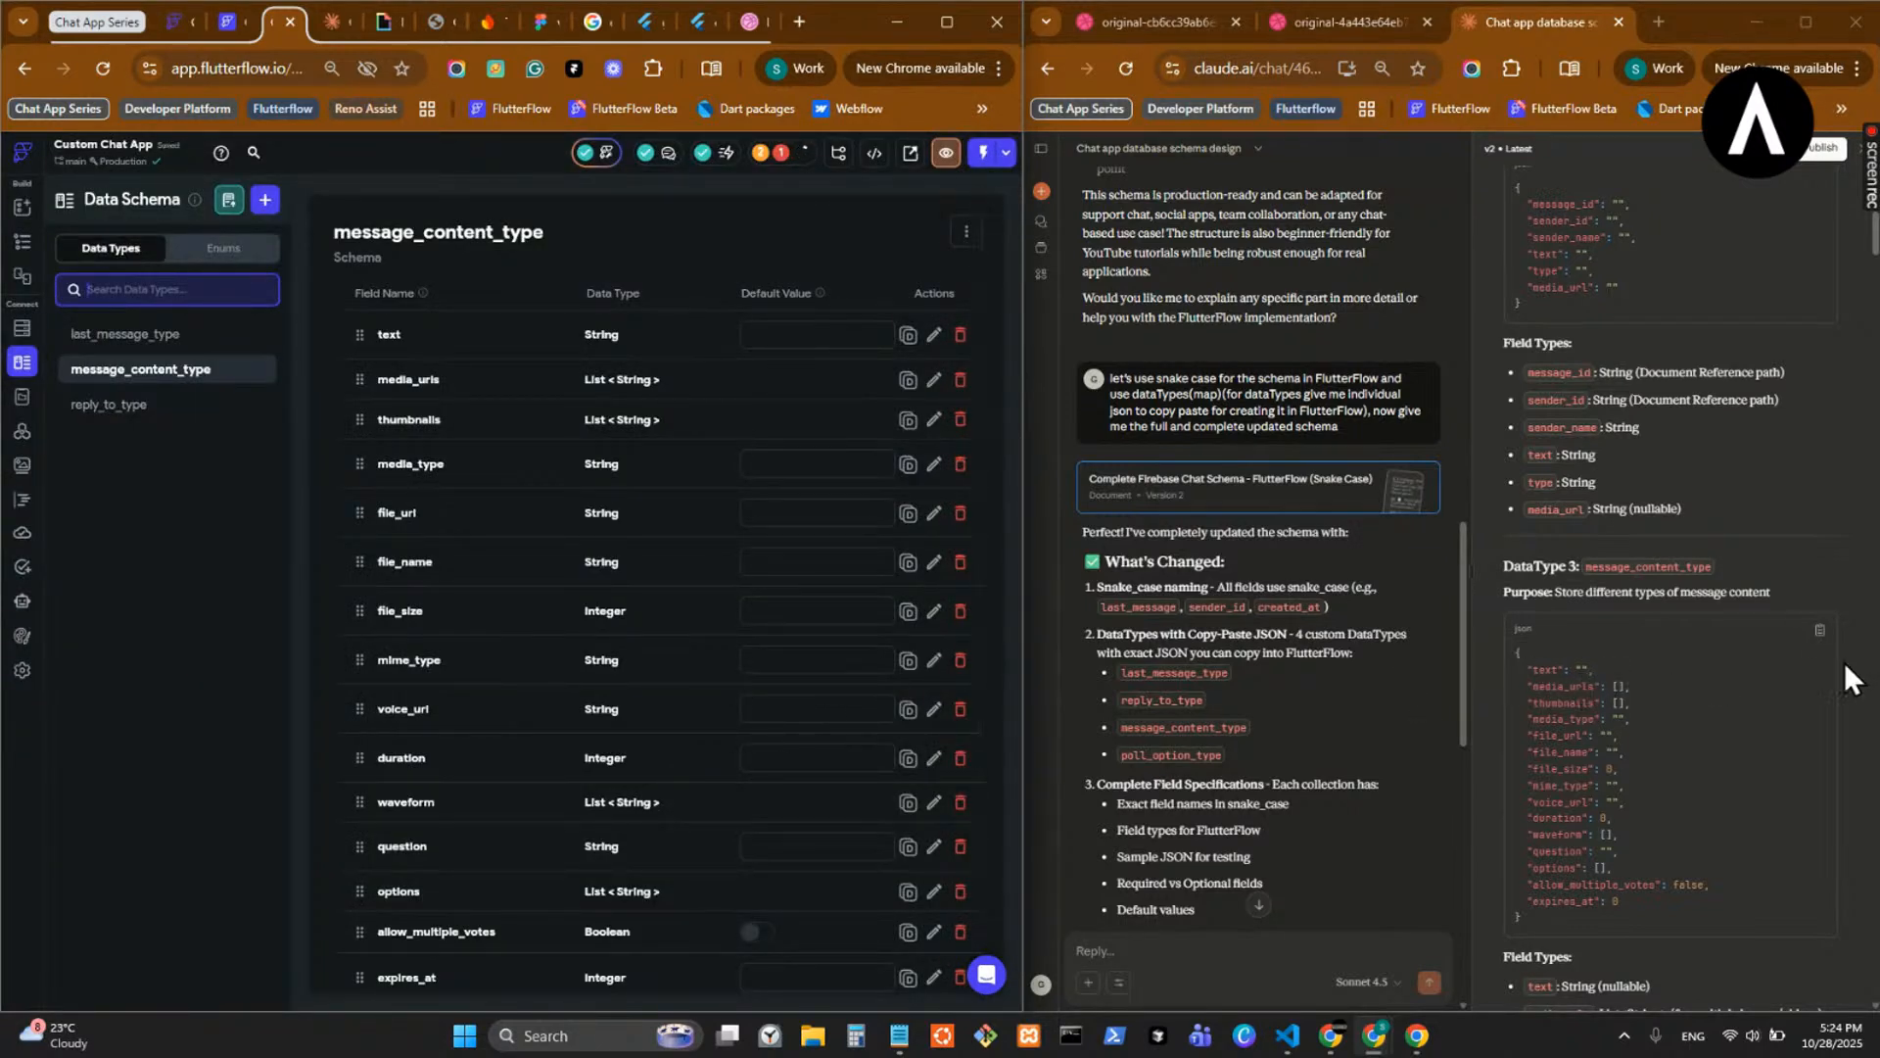
- Create a data type without JSON named poll_option_type, using the DataType 4 name copied from the schema document
{"action": "scroll", "coordinate": [1700, 730], "scroll_direction": "down", "scroll_amount": 1}
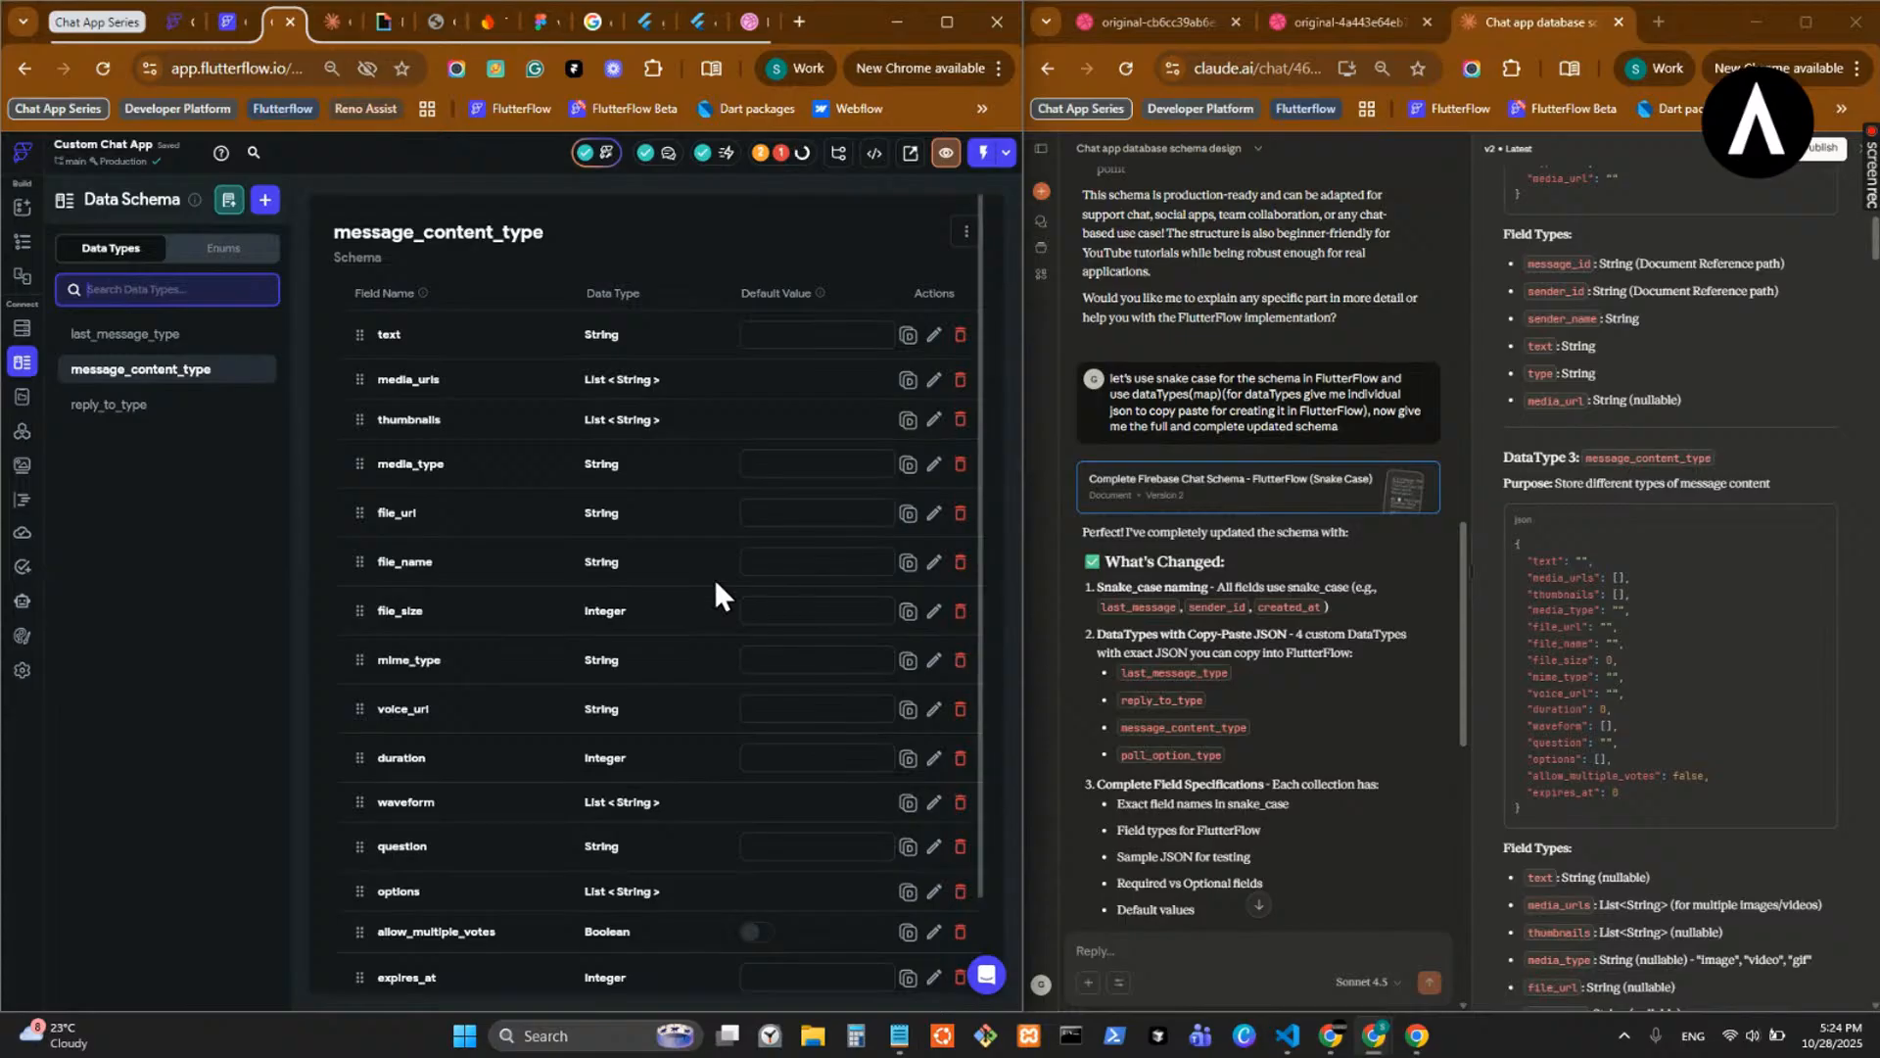
{"action": "scroll", "coordinate": [700, 580], "scroll_direction": "down", "scroll_amount": 2}
{"action": "scroll", "coordinate": [1624, 664], "scroll_direction": "down", "scroll_amount": 5}
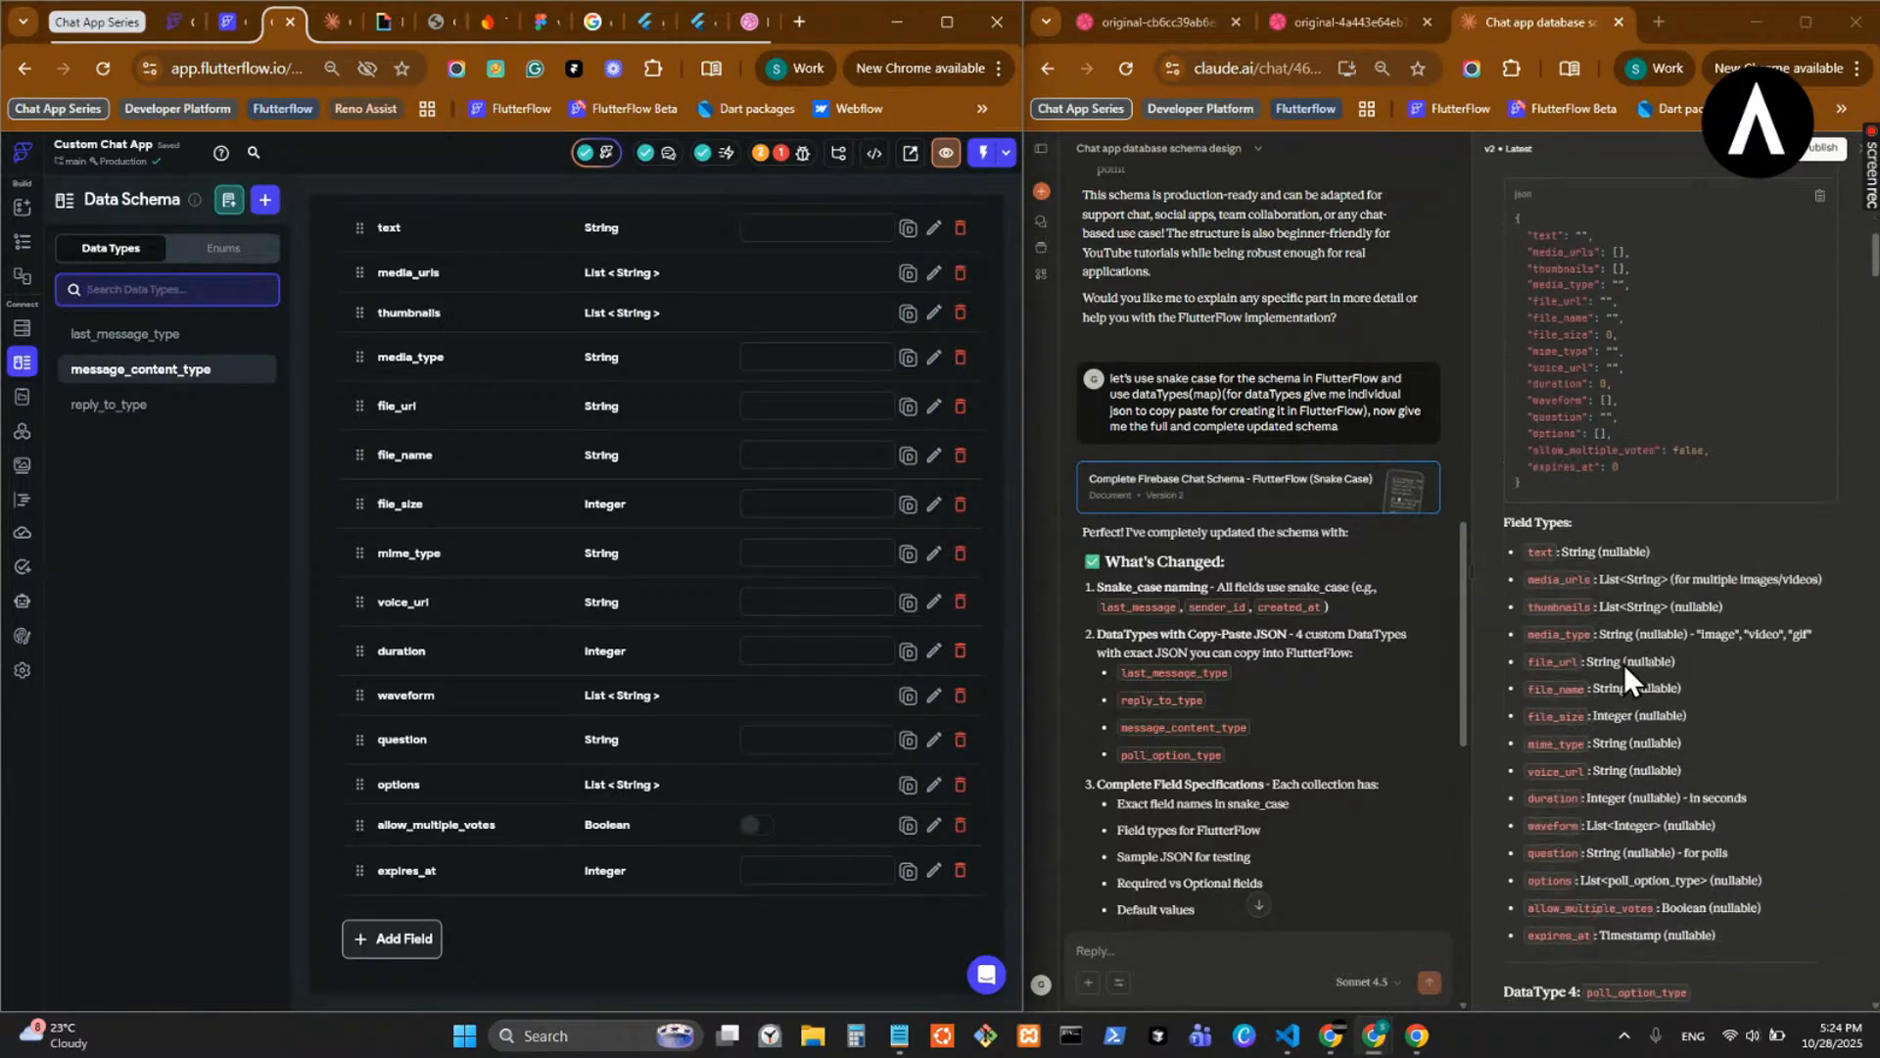
{"action": "scroll", "coordinate": [1623, 664], "scroll_direction": "down", "scroll_amount": 3}
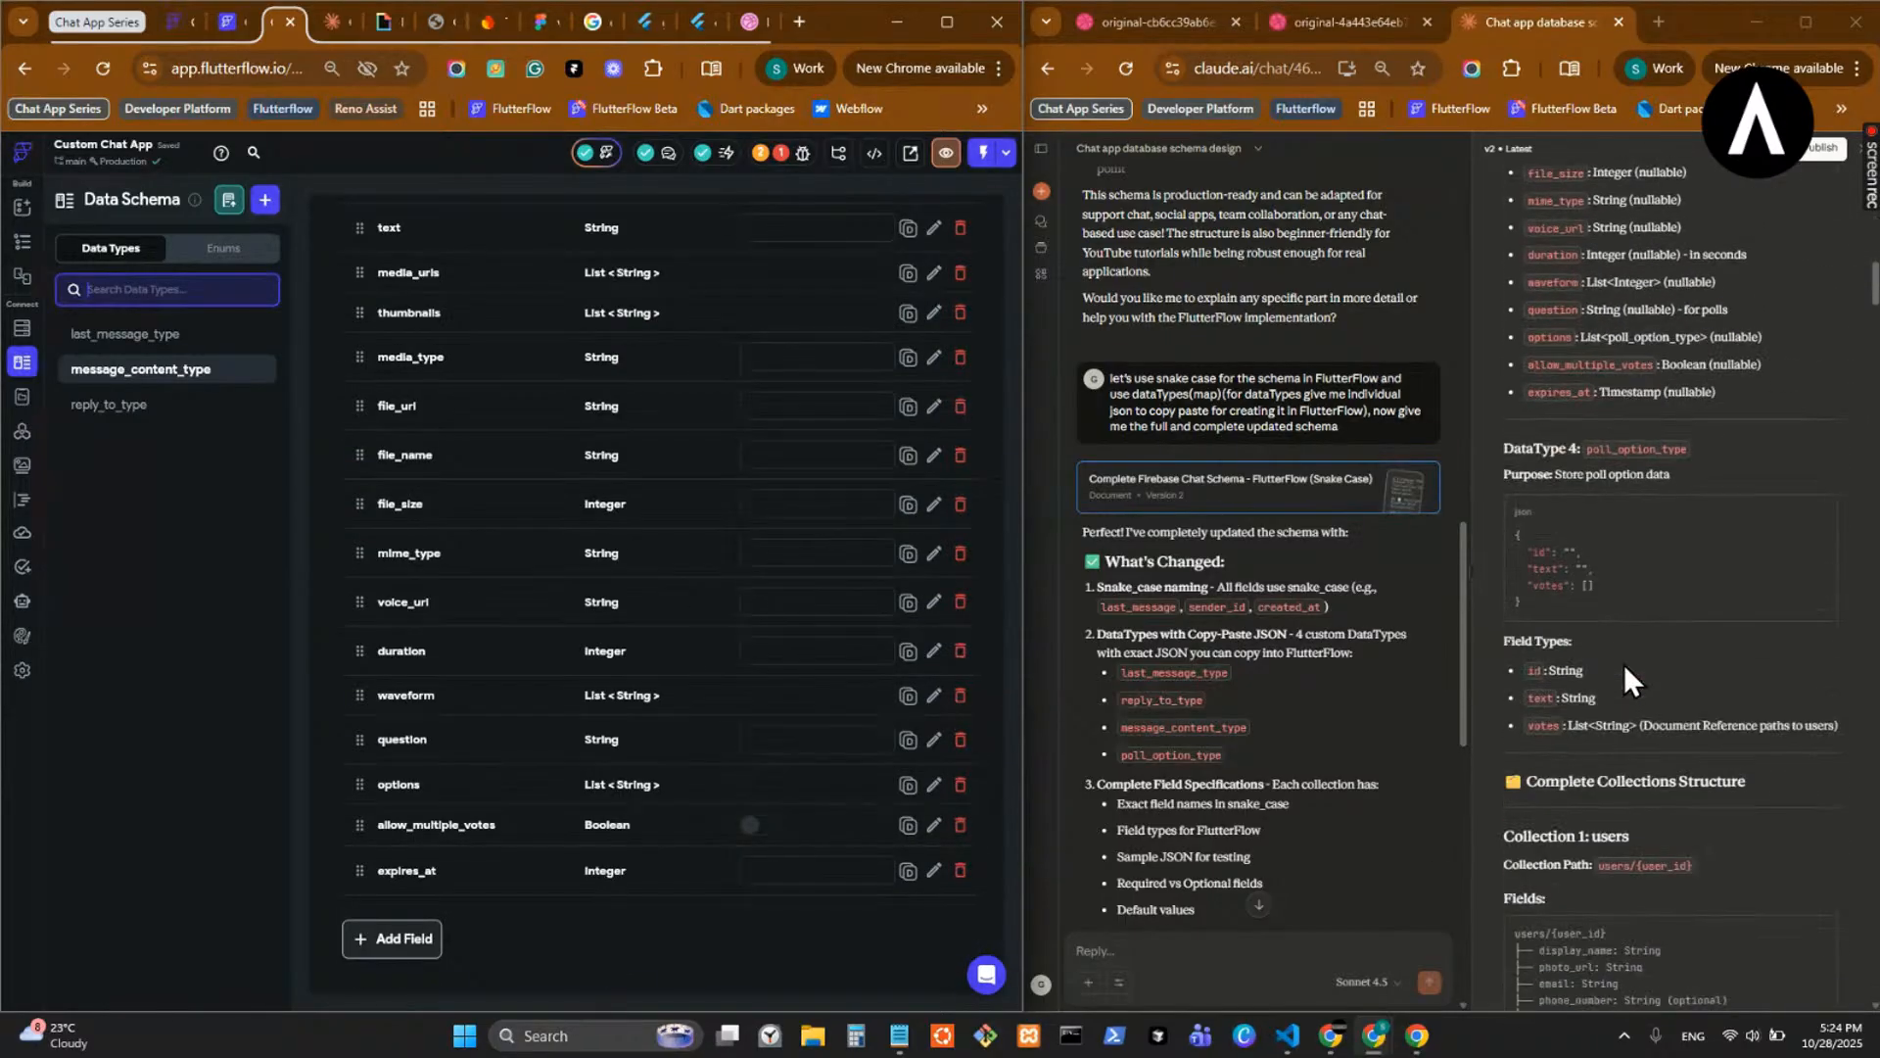
{"action": "double_click", "coordinate": [1635, 448]}
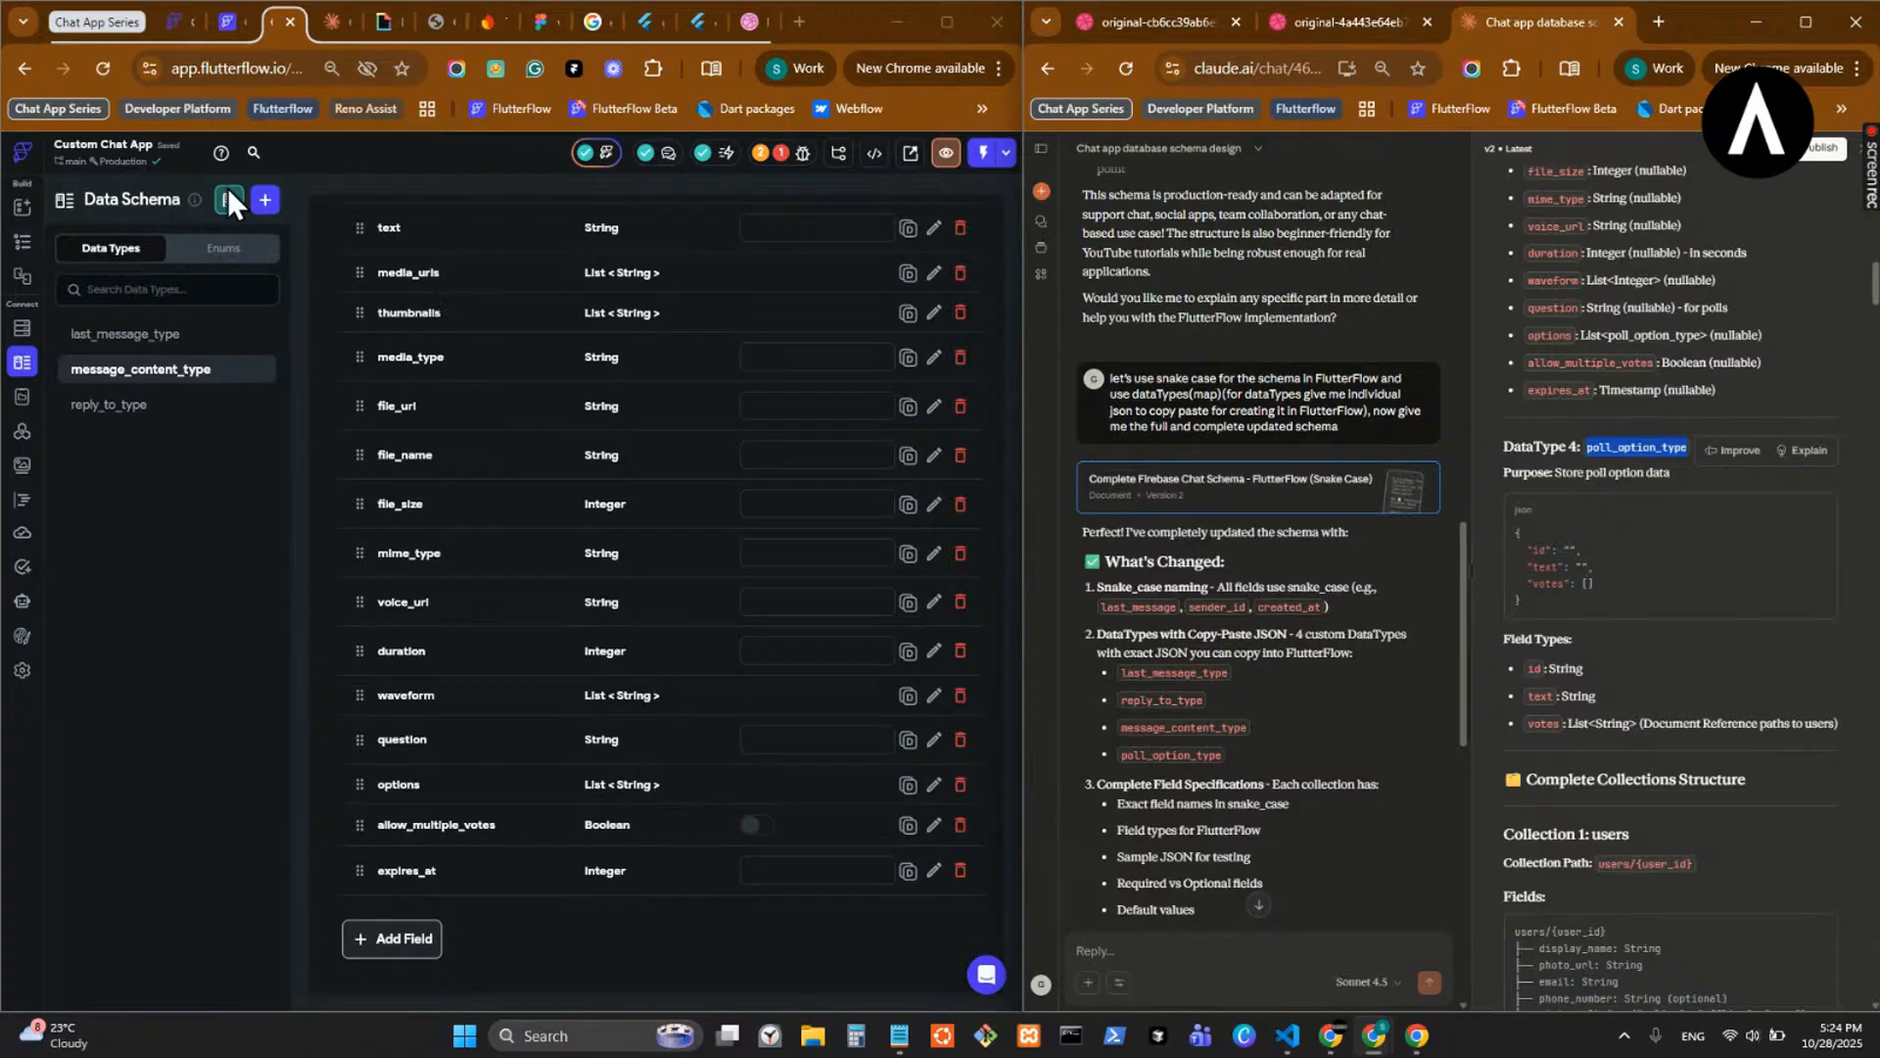
{"action": "left_click", "coordinate": [264, 200]}
{"action": "left_click", "coordinate": [493, 539]}
{"action": "key", "text": "ctrl+v"}
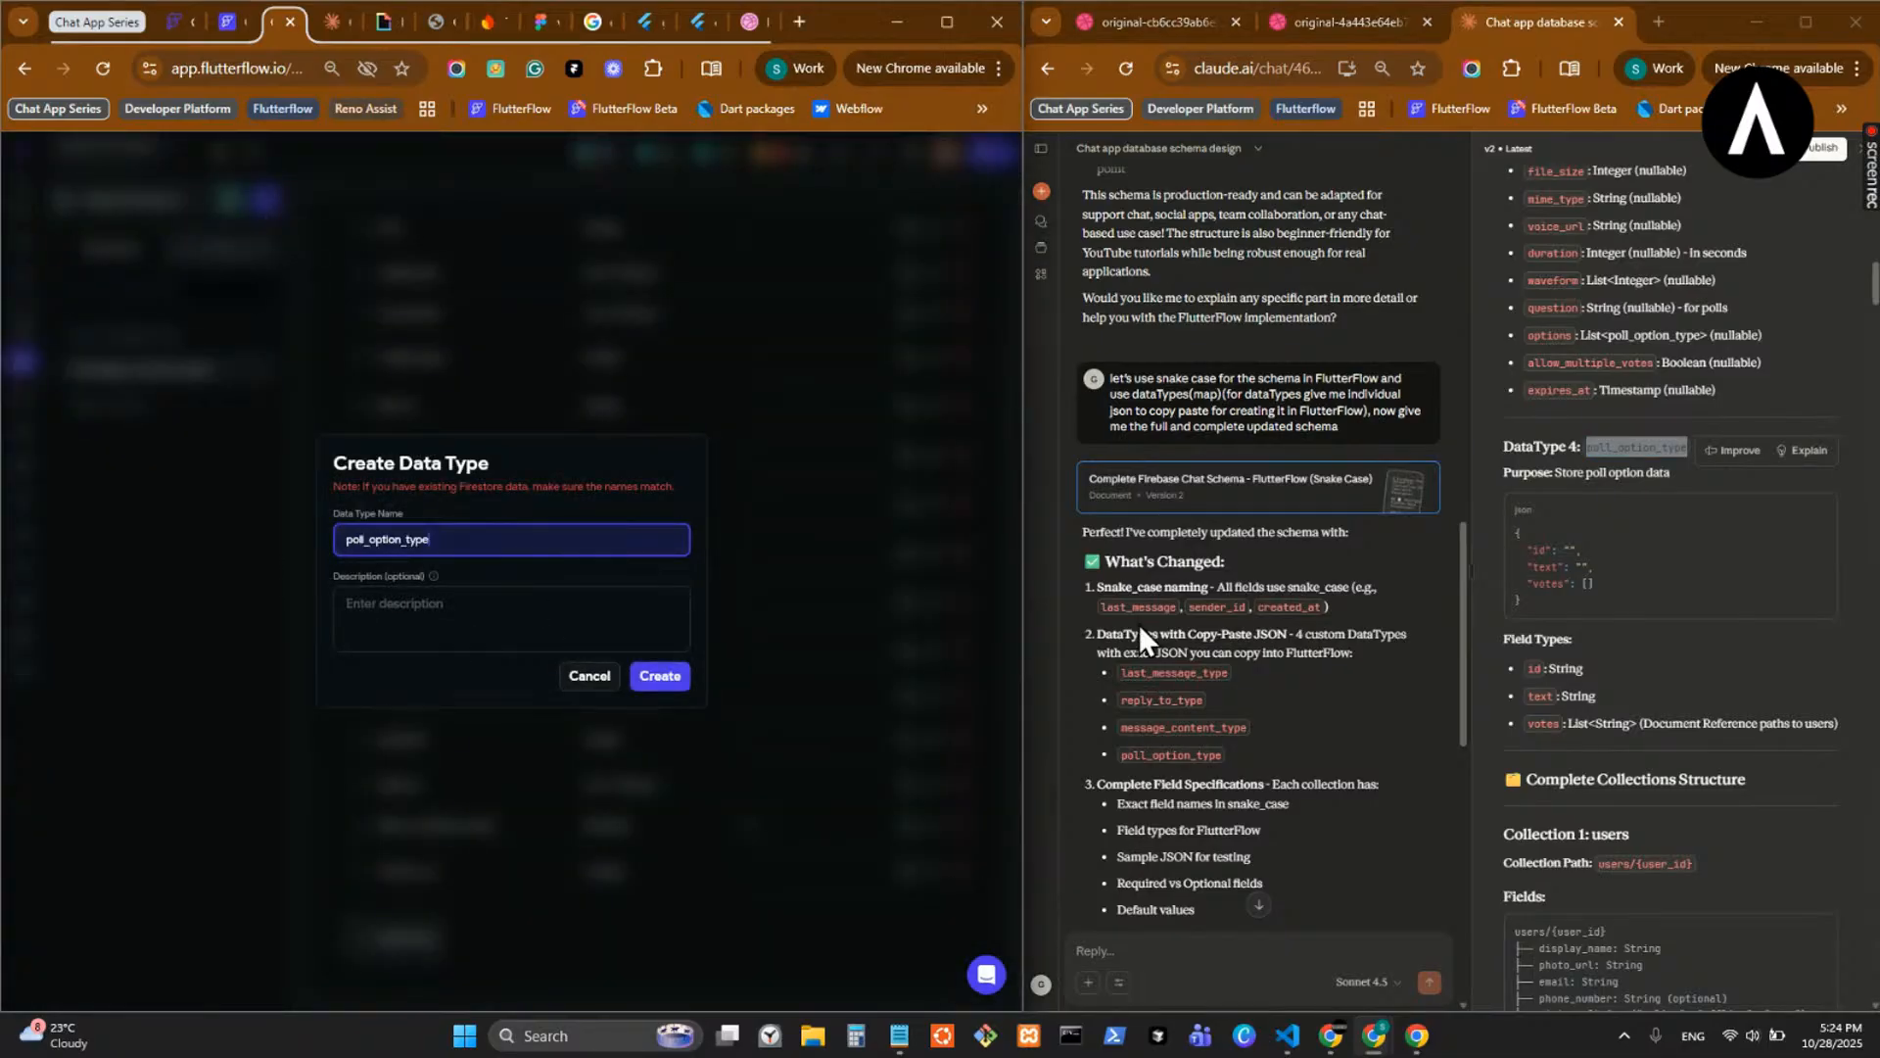
{"action": "left_click", "coordinate": [1820, 511]}
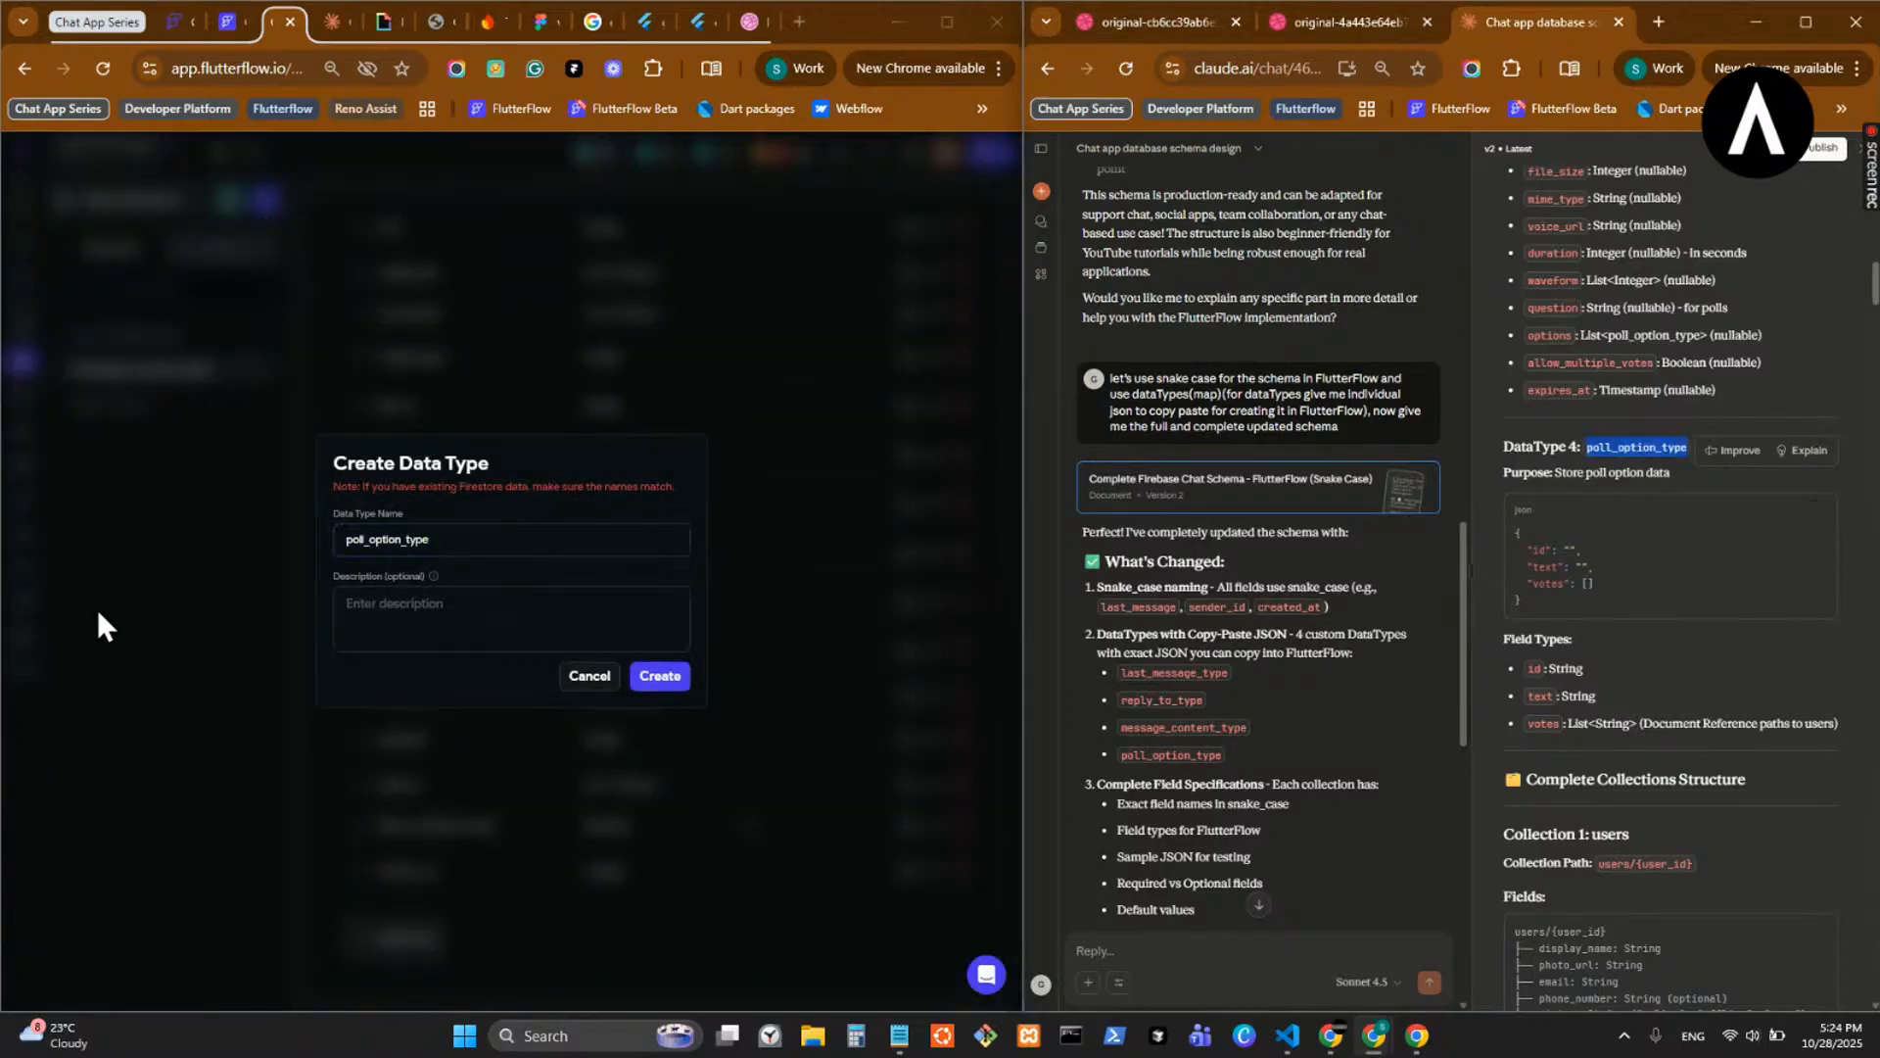
{"action": "left_click", "coordinate": [516, 617]}
{"action": "key", "text": "ctrl+v"}
{"action": "left_click", "coordinate": [660, 676]}
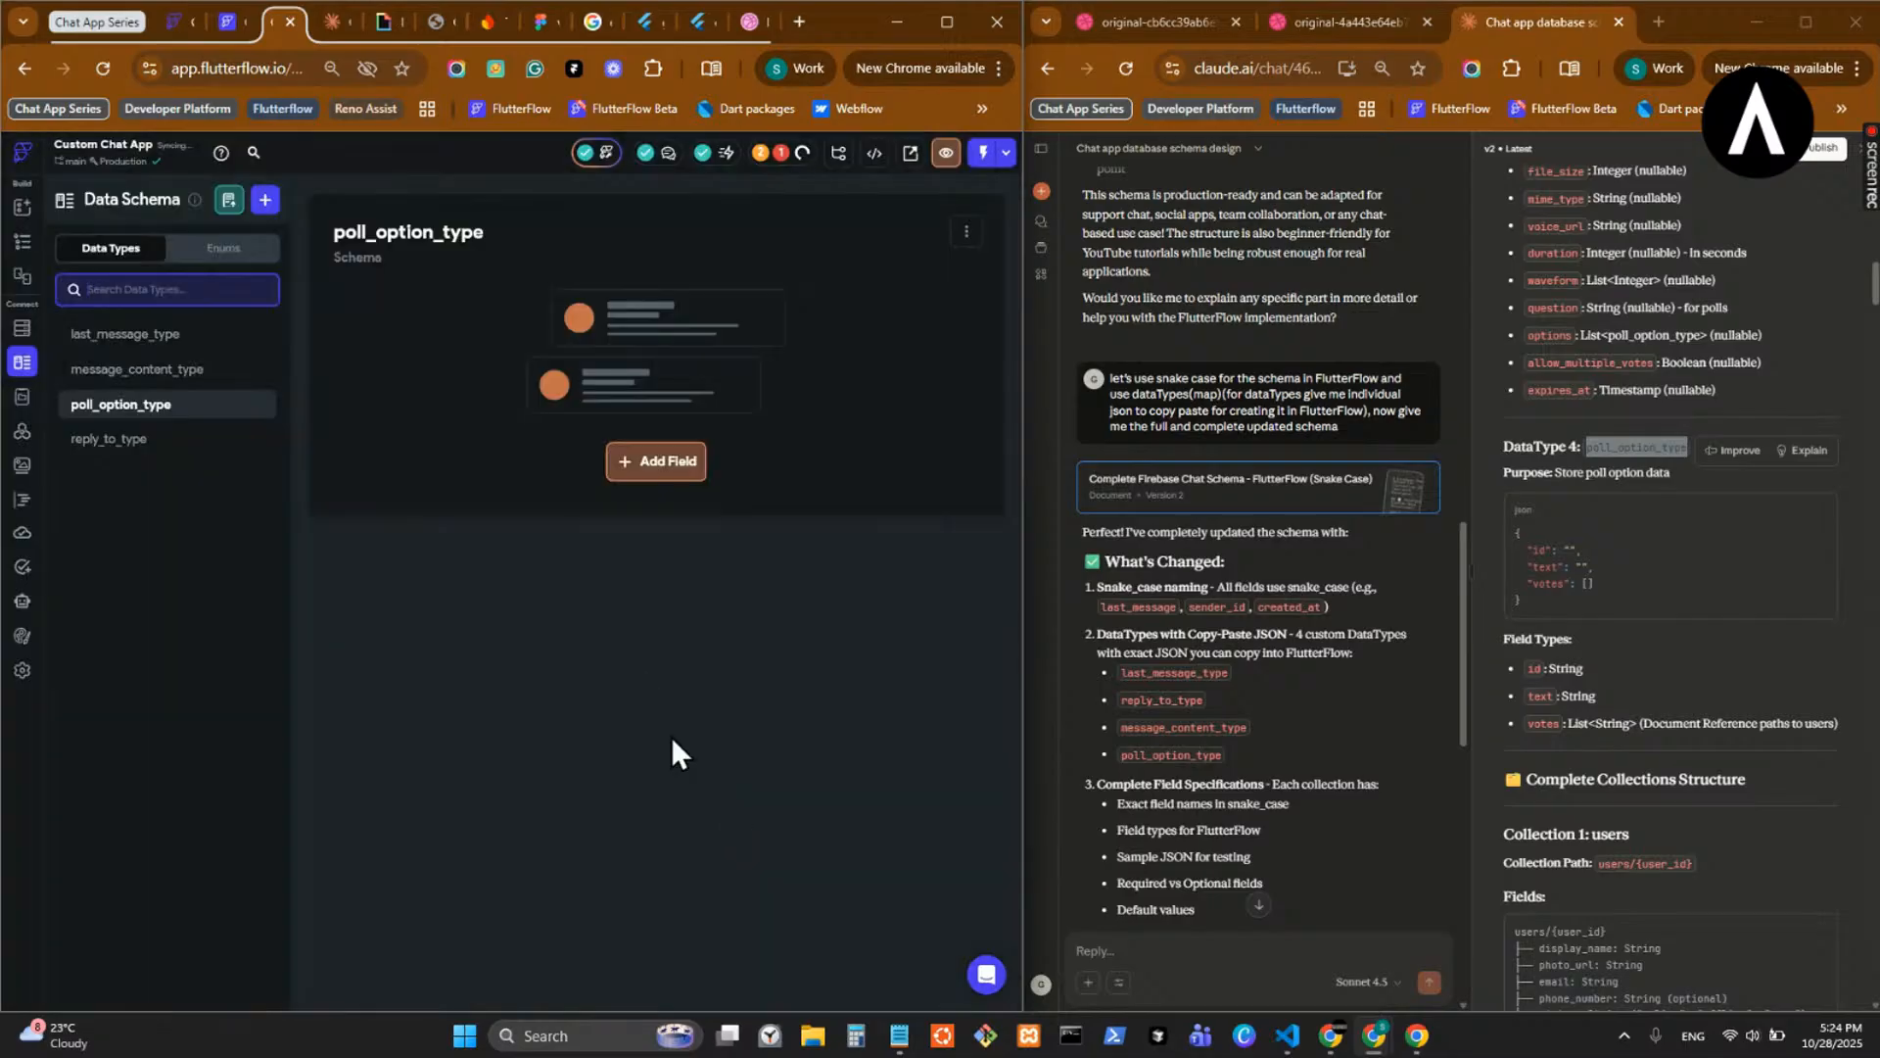
- Delete the empty poll_option_type data type
{"action": "scroll", "coordinate": [1743, 567], "scroll_direction": "down", "scroll_amount": 2}
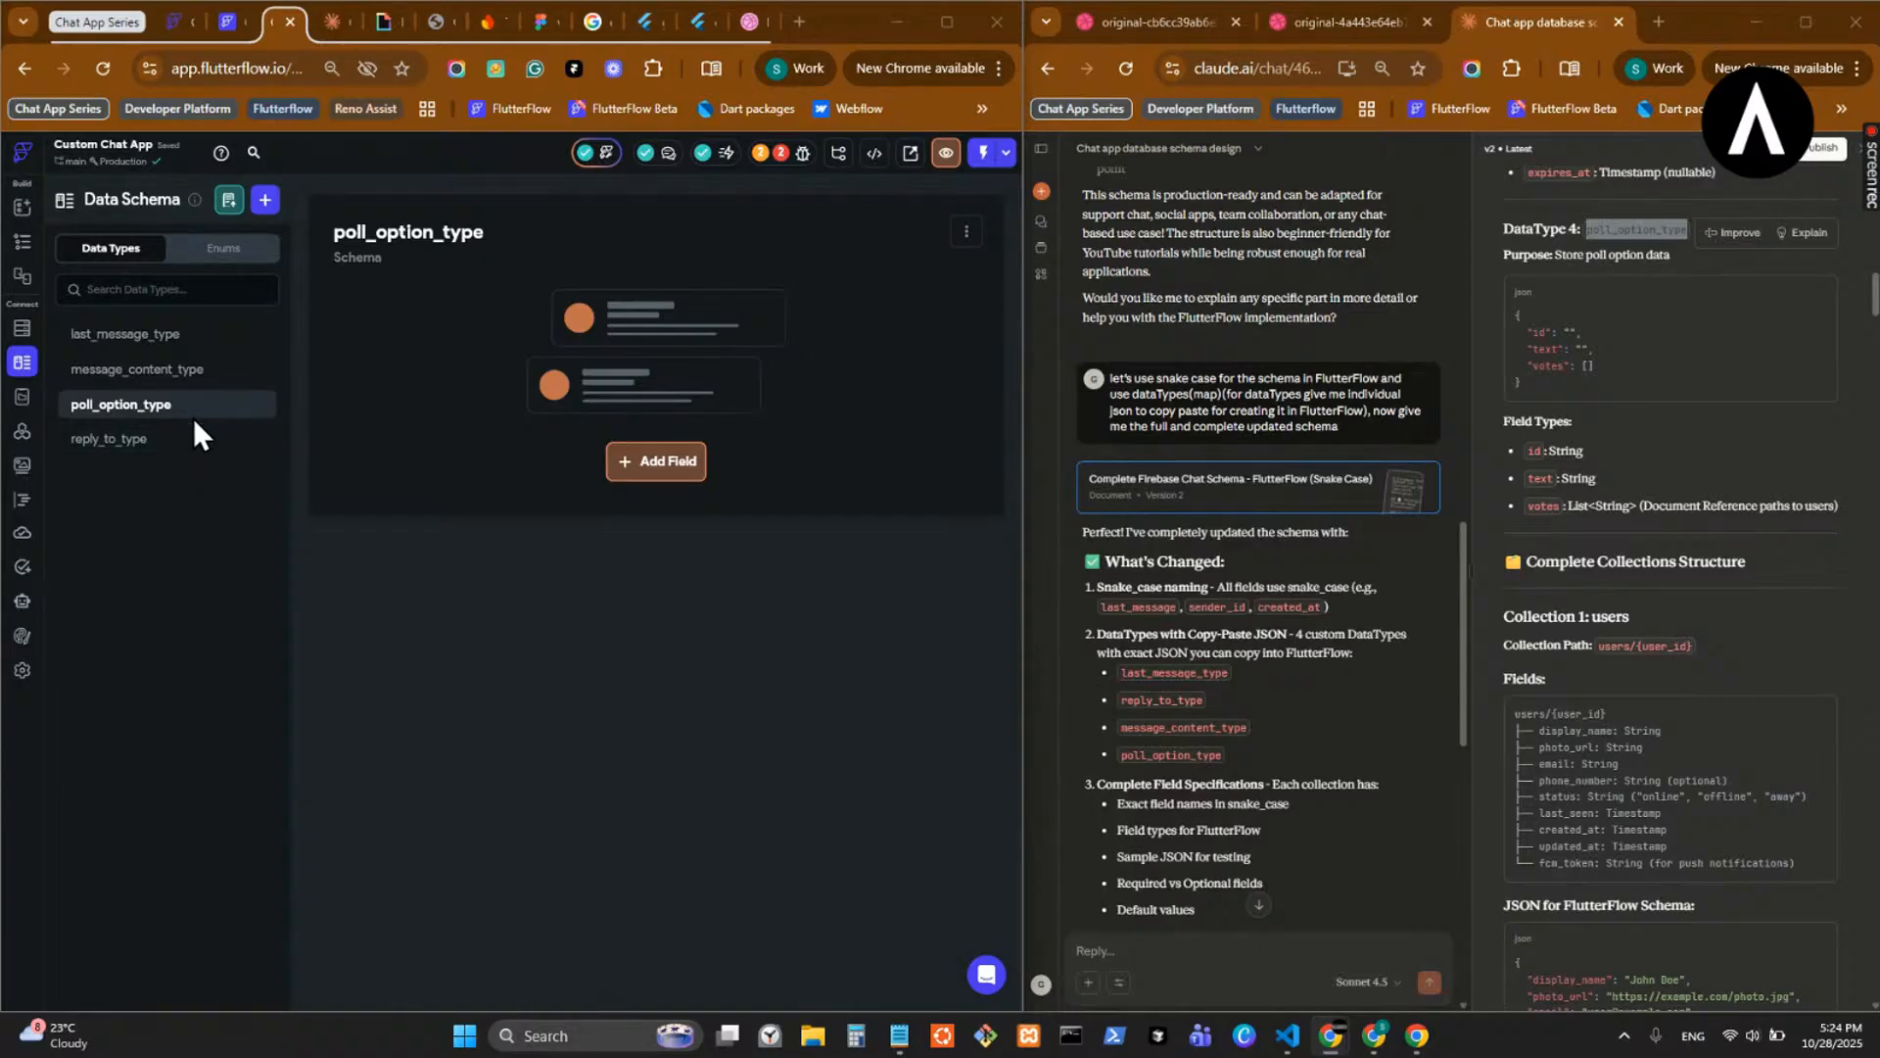
{"action": "left_click", "coordinate": [194, 407]}
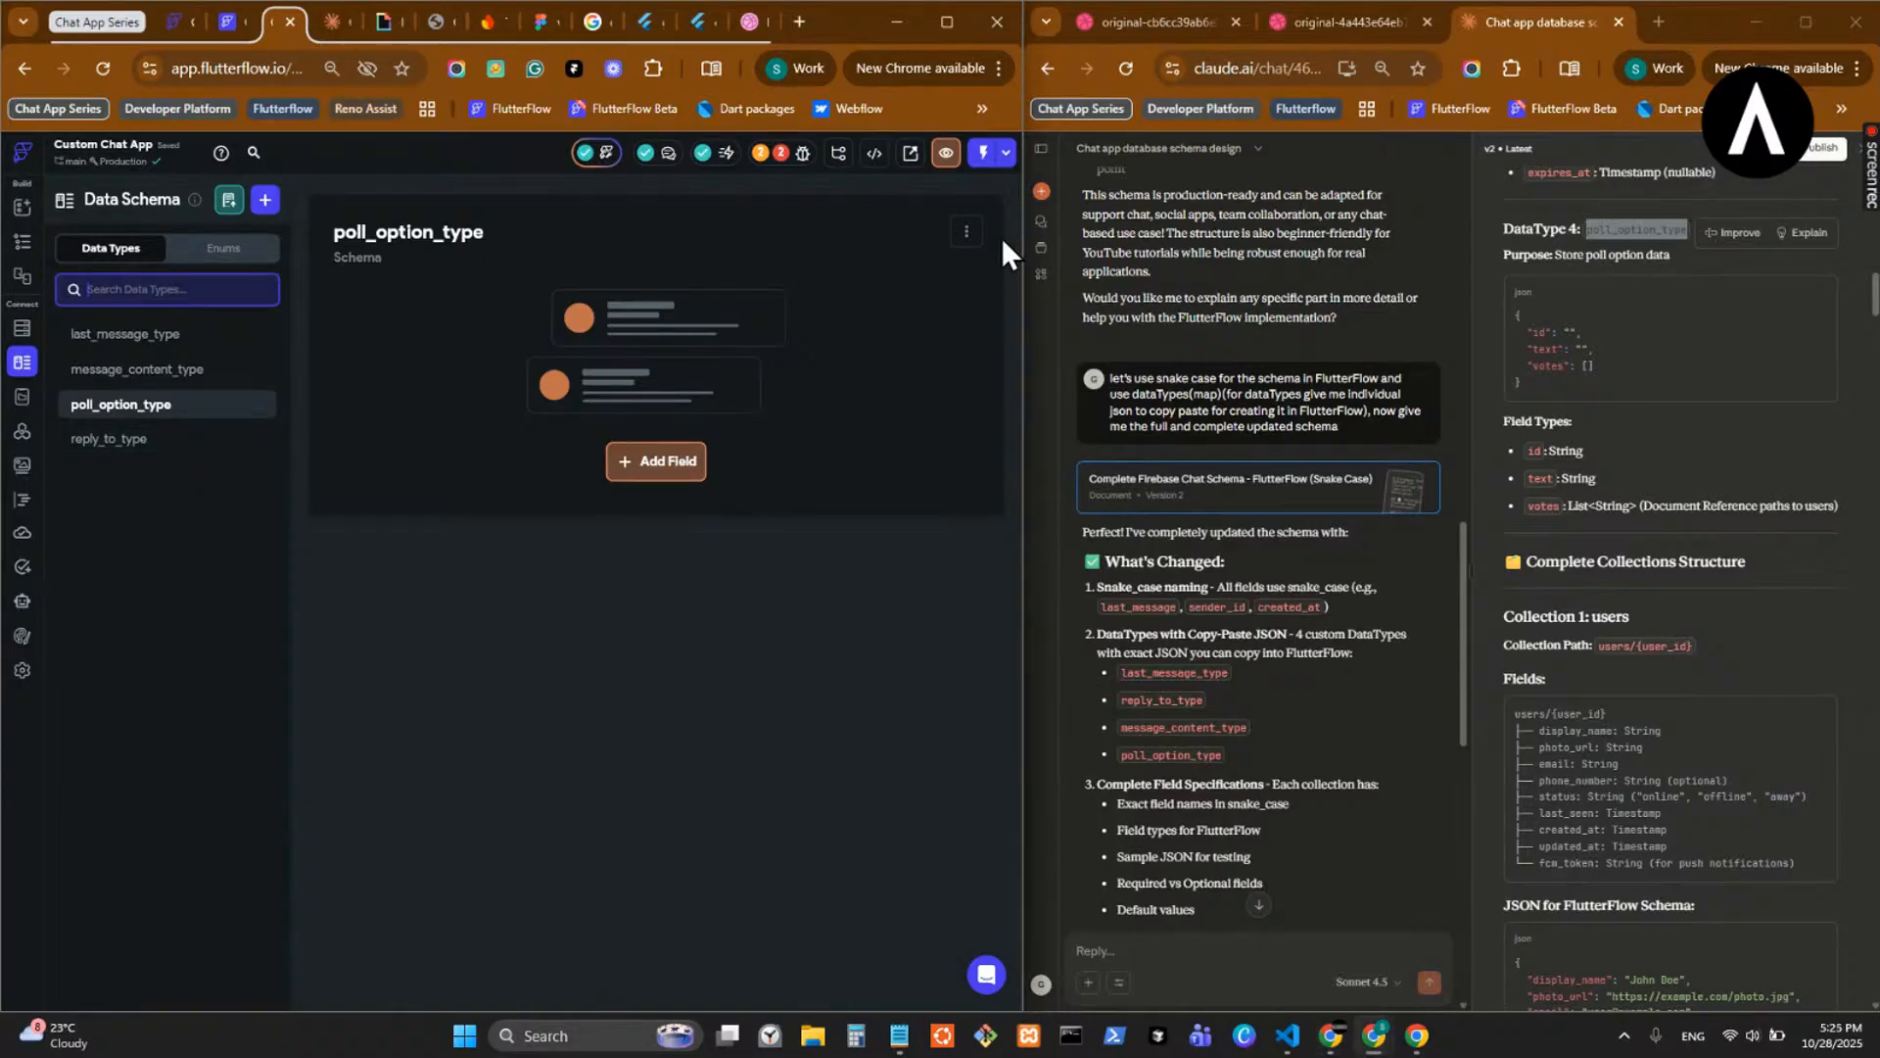
{"action": "left_click", "coordinate": [967, 231]}
{"action": "left_click", "coordinate": [875, 377]}
{"action": "left_click", "coordinate": [666, 602]}
- Create a data type from JSON named poll_option_type, using the DataType 4 JSON from the schema document
{"action": "scroll", "coordinate": [1701, 486], "scroll_direction": "up", "scroll_amount": 1}
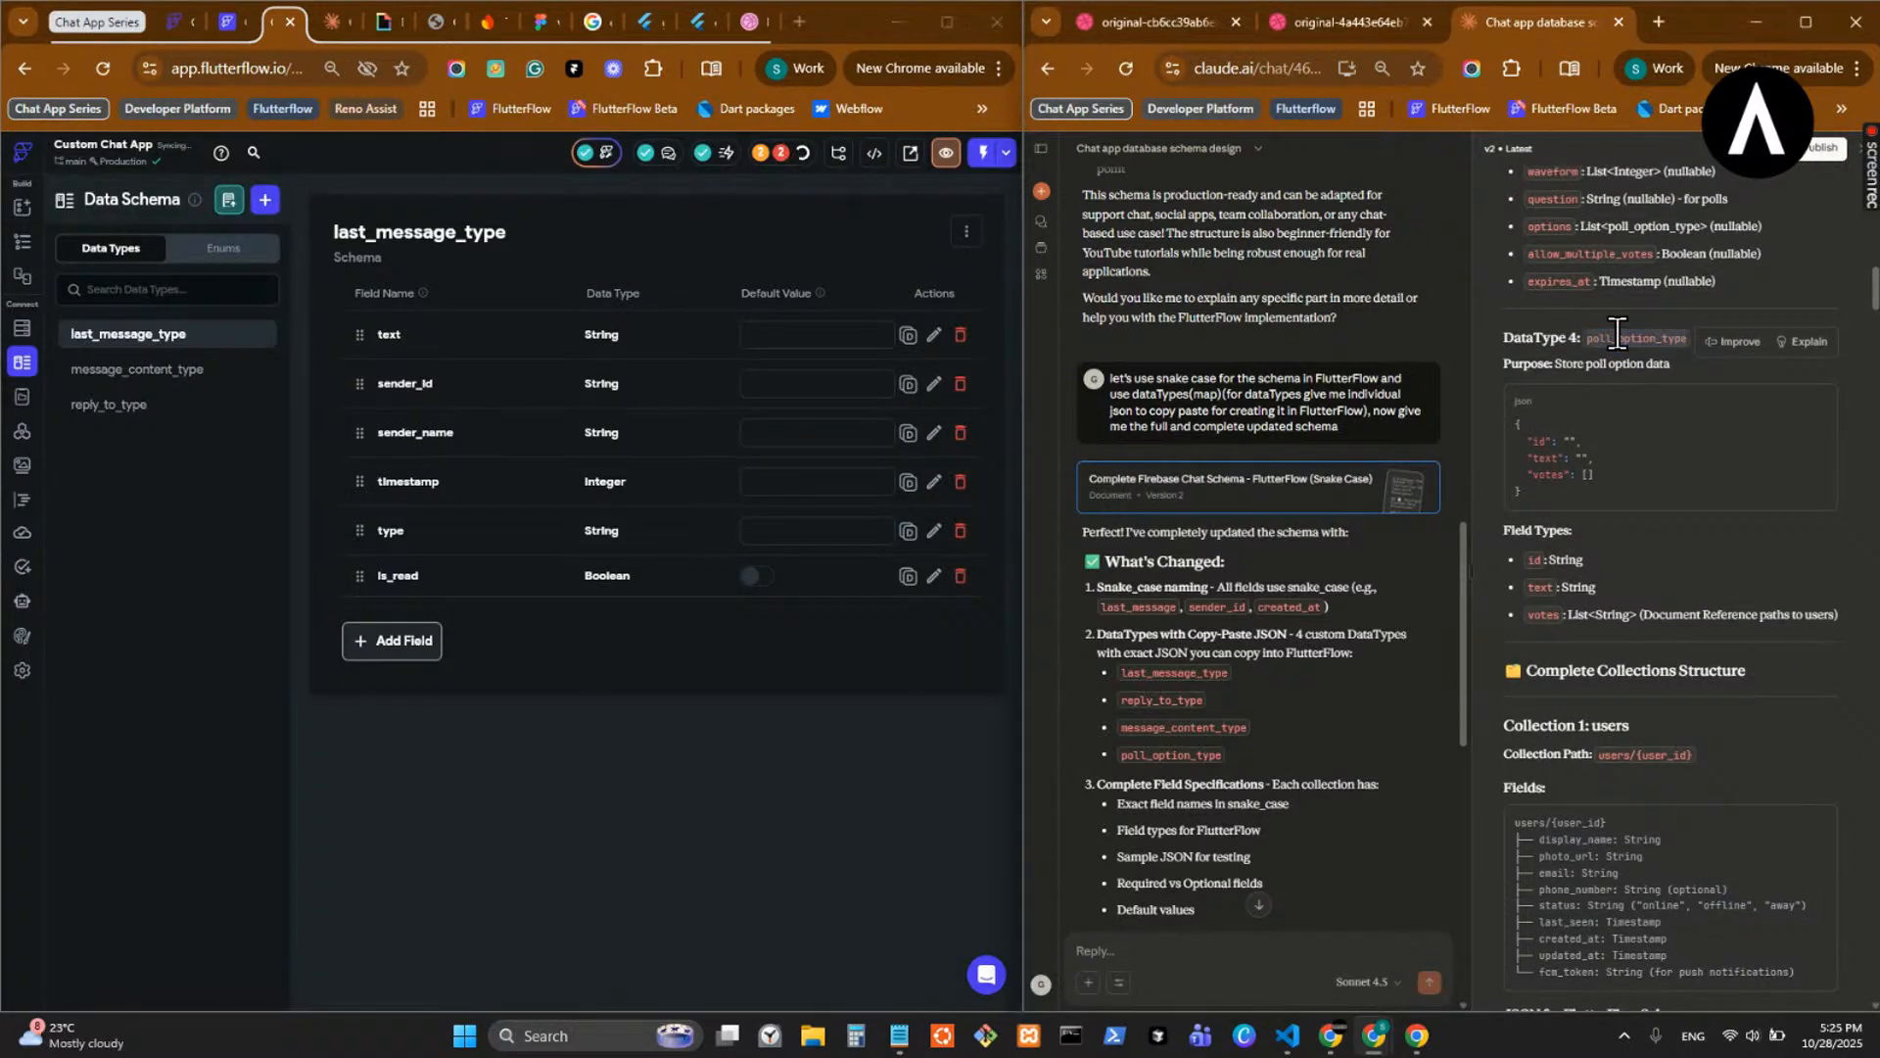
{"action": "left_click", "coordinate": [229, 200]}
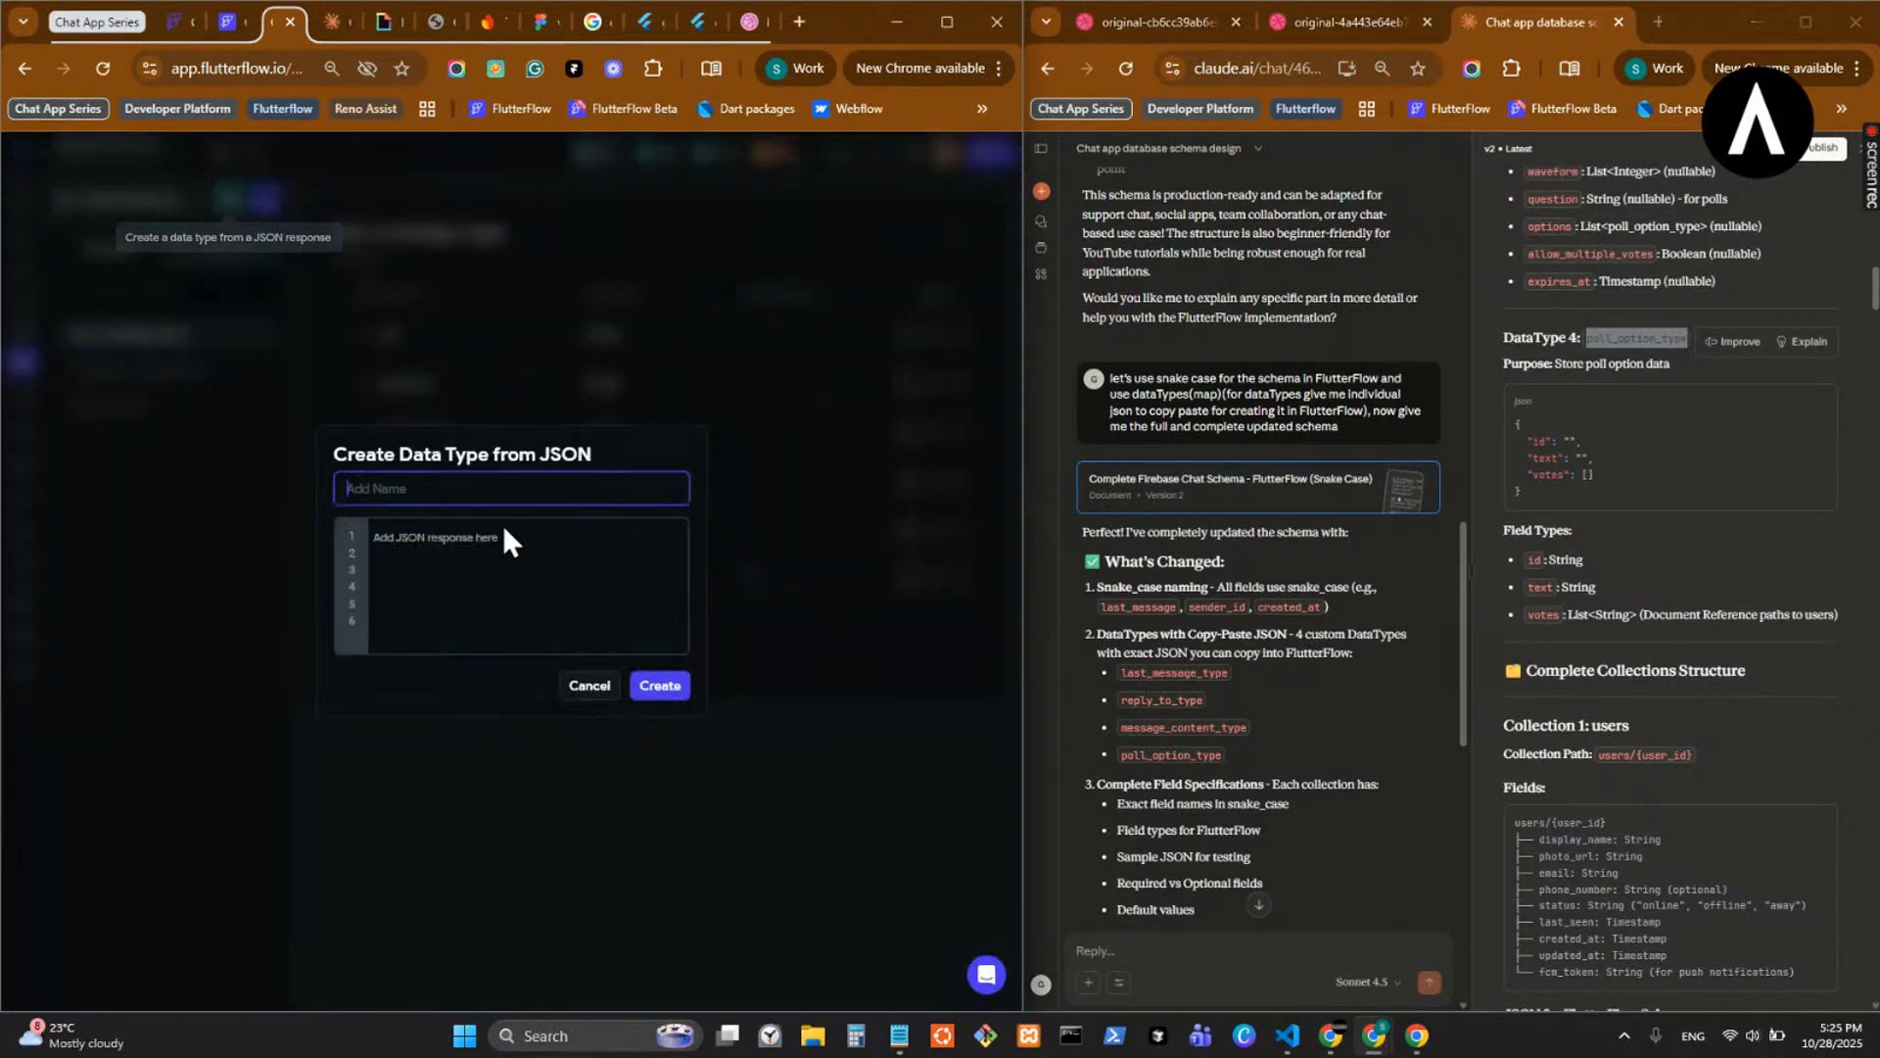
{"action": "key", "text": "ctrl+v"}
{"action": "key", "text": "alt+Tab"}
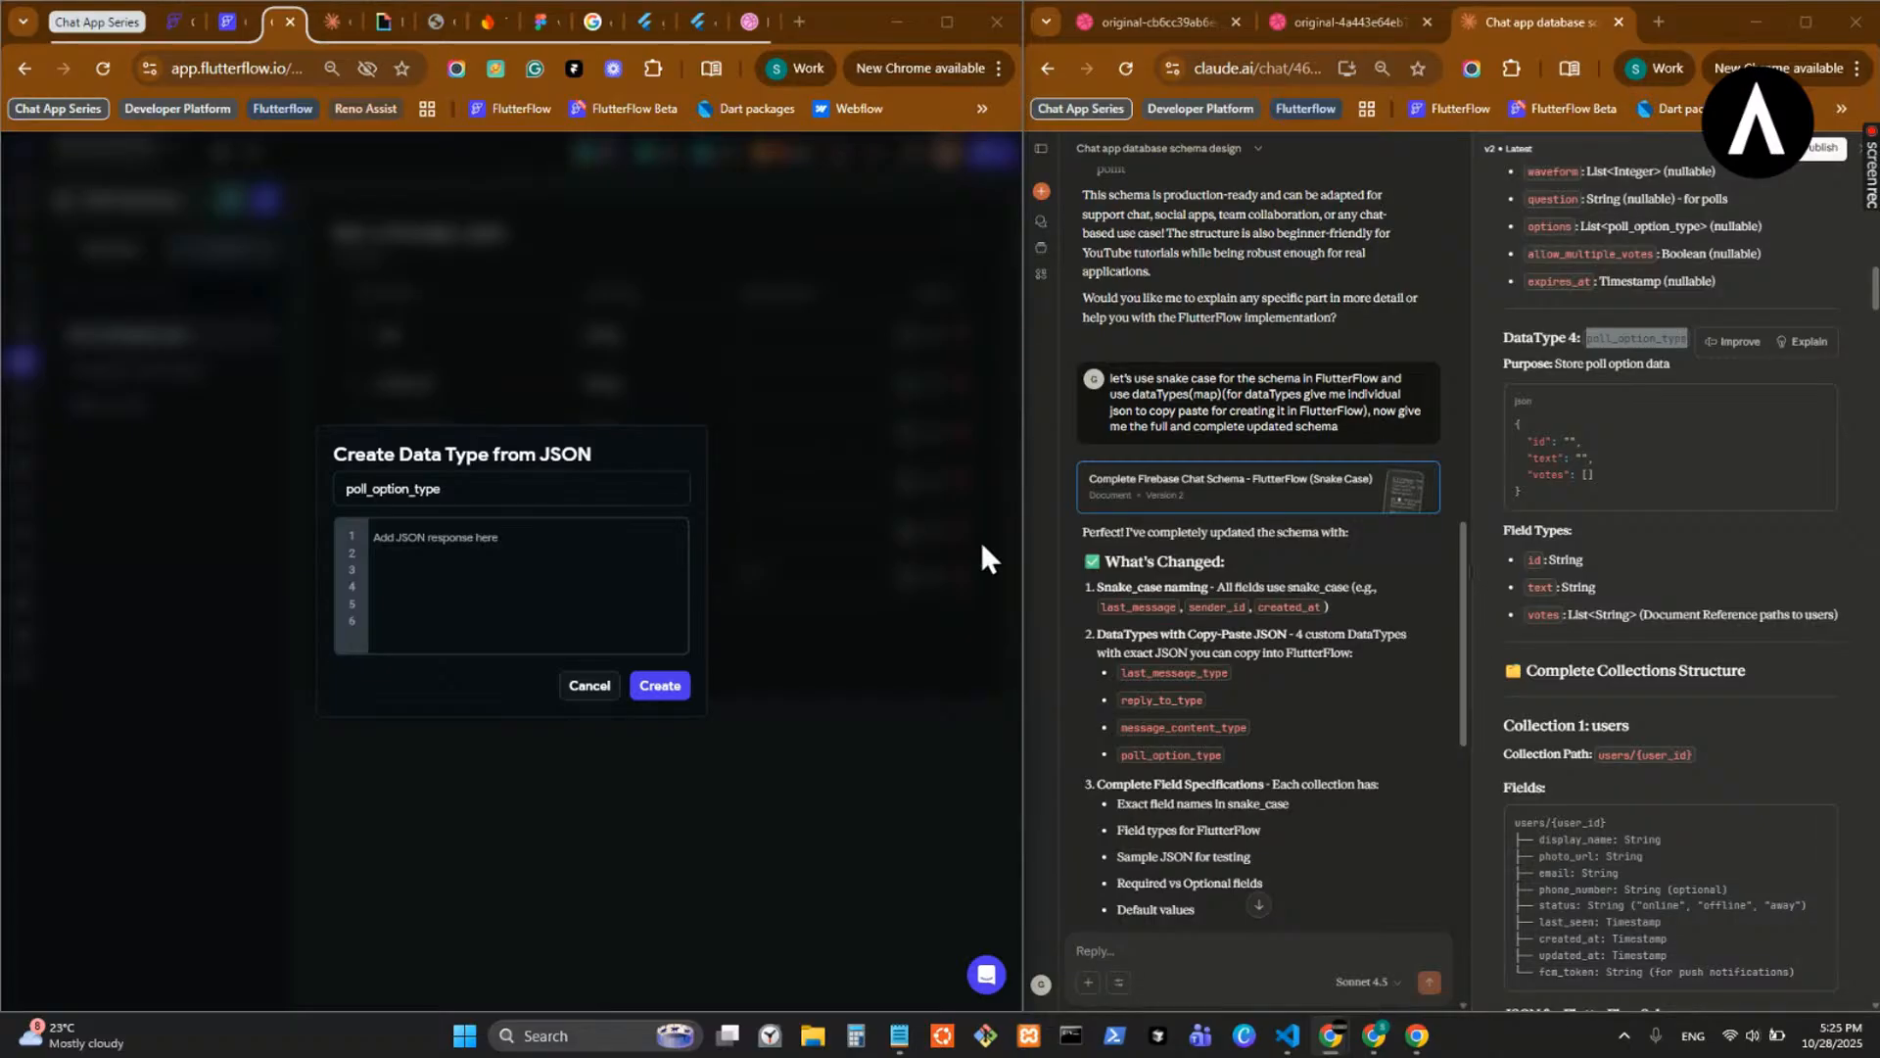
{"action": "left_click", "coordinate": [496, 538]}
{"action": "key", "text": "ctrl+v"}
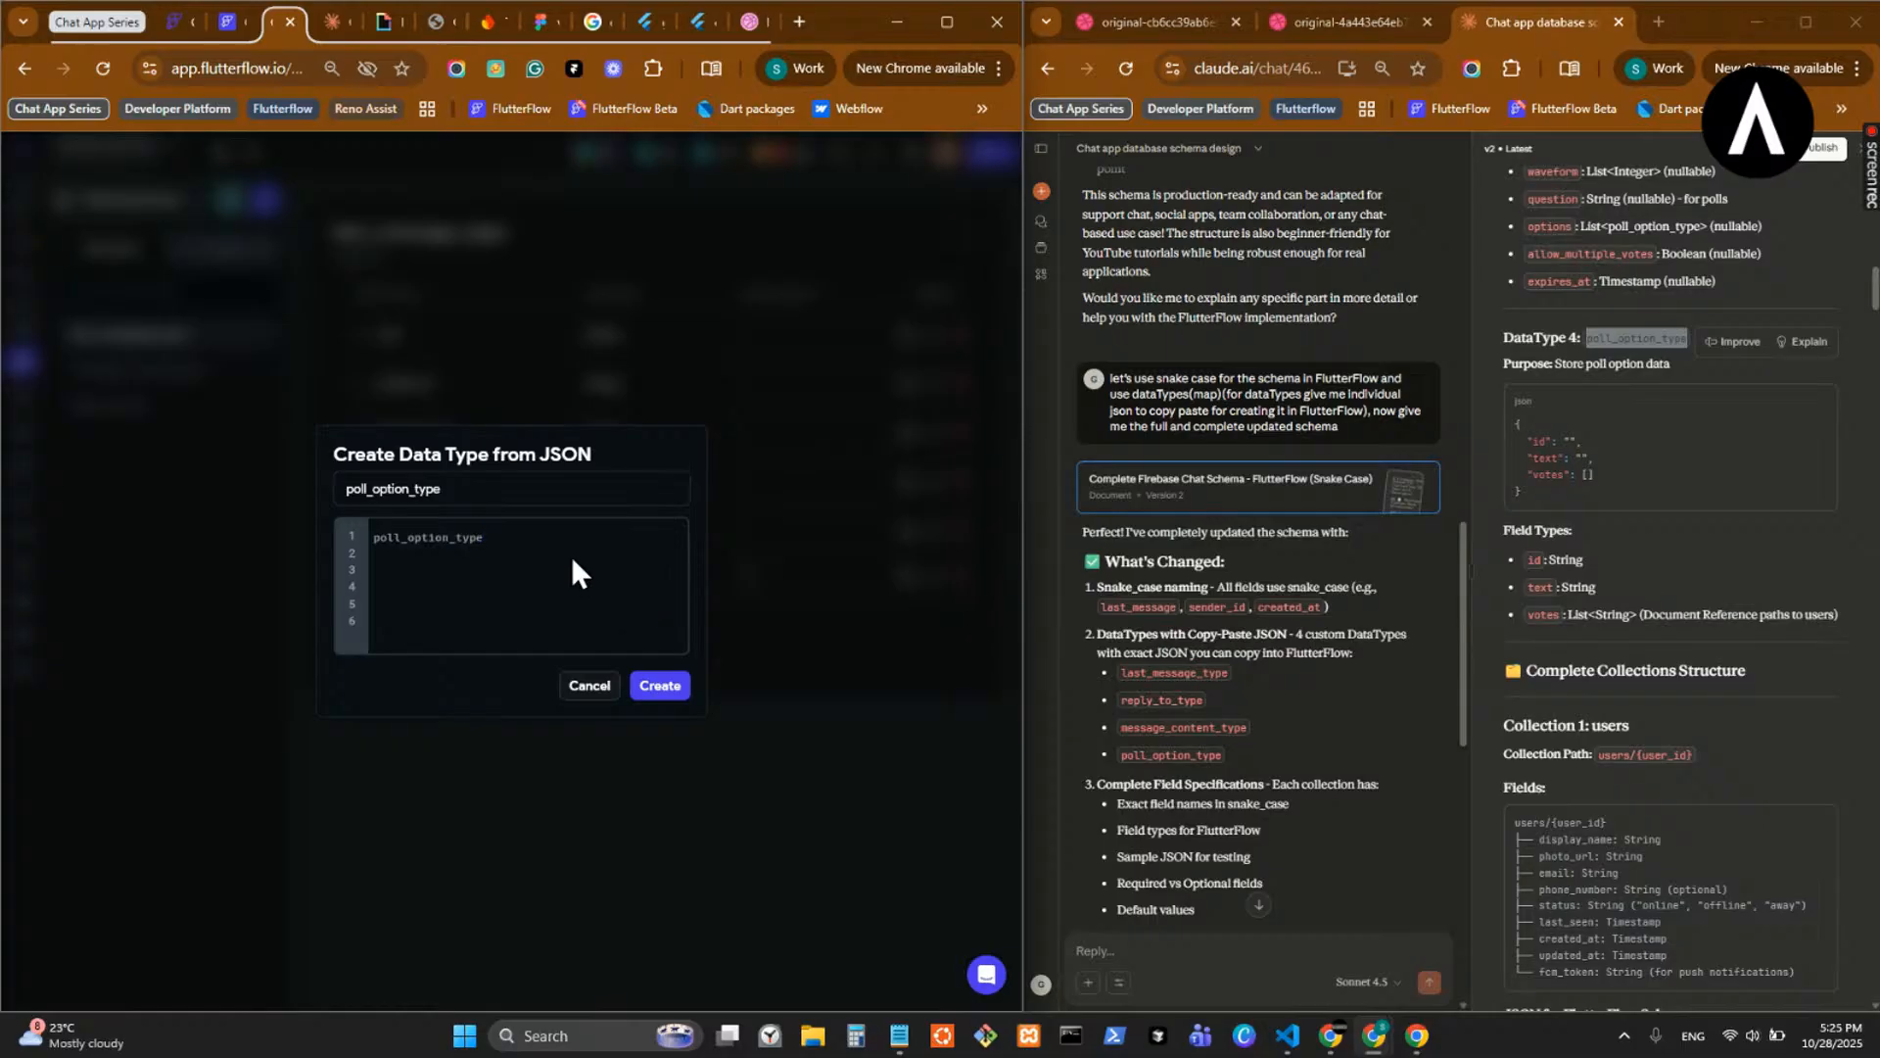
{"action": "left_click", "coordinate": [1818, 408]}
{"action": "left_click", "coordinate": [538, 534]}
{"action": "key", "text": "ctrl+a"}
{"action": "key", "text": "ctrl+v"}
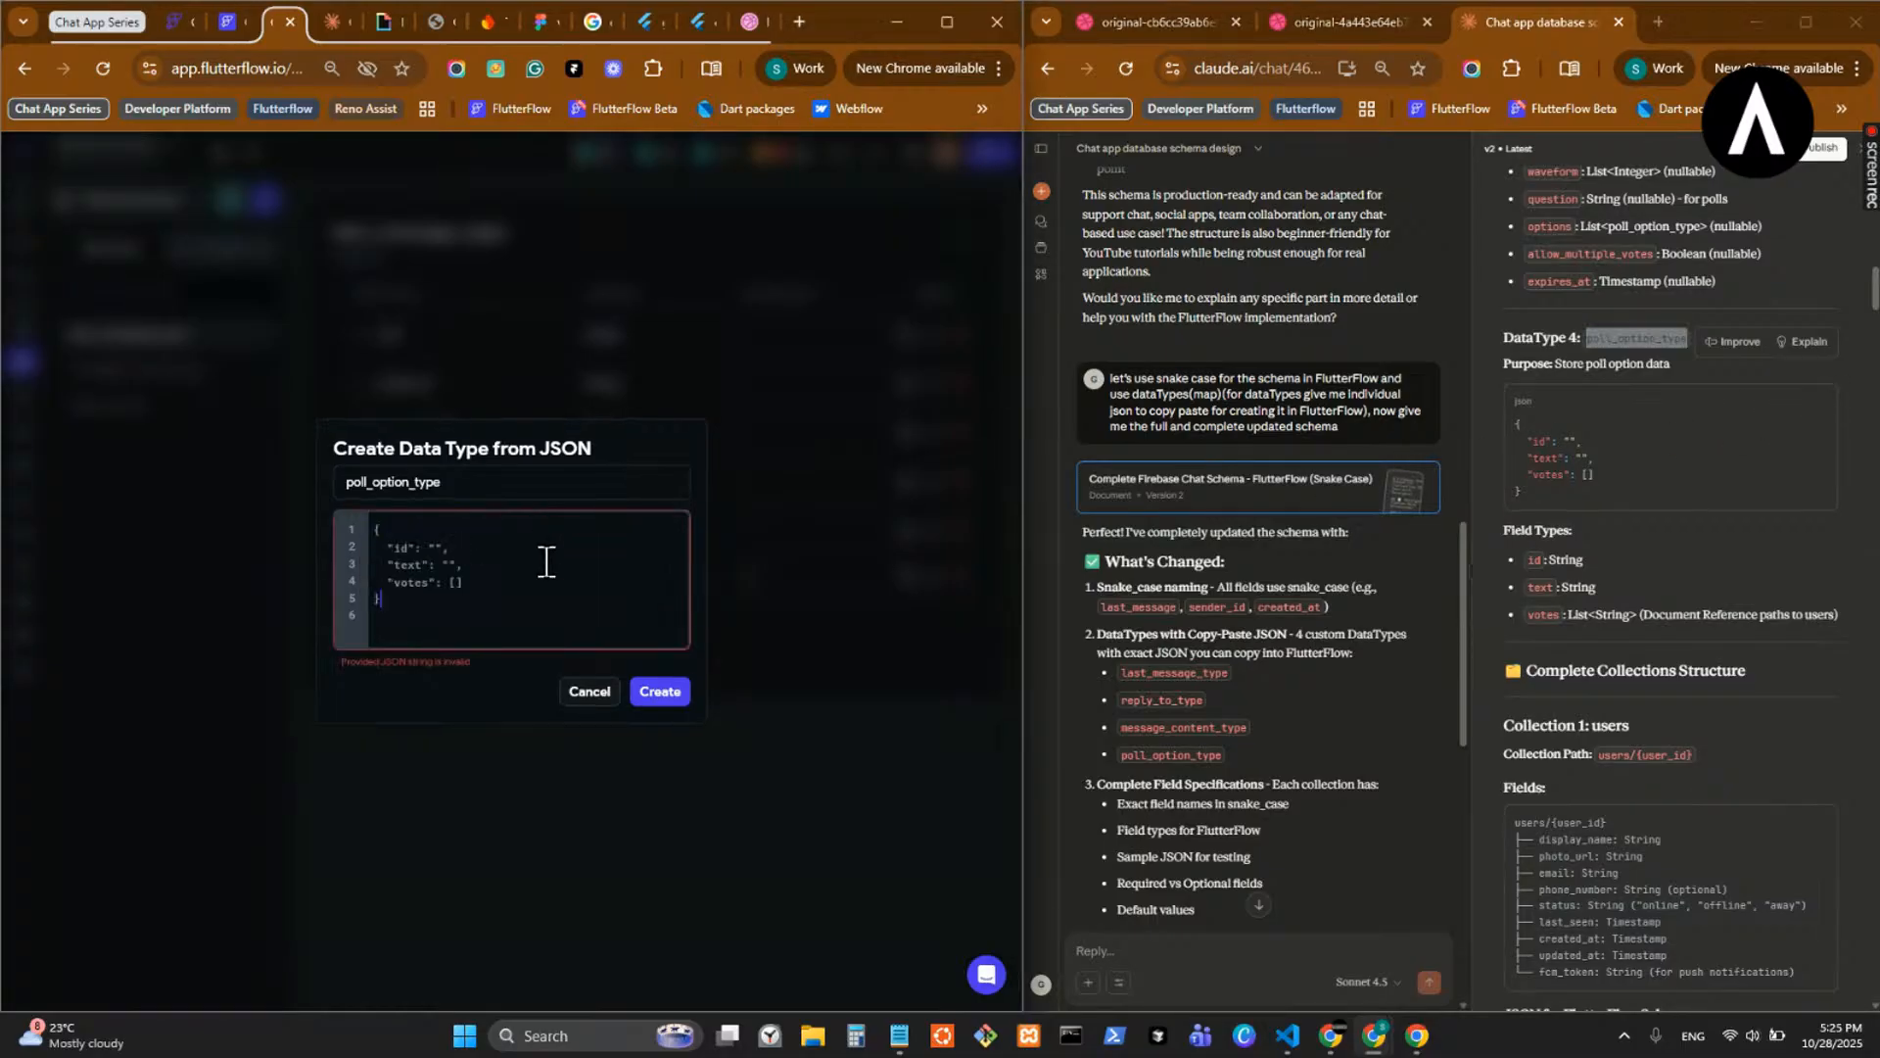
{"action": "left_click", "coordinate": [658, 693]}
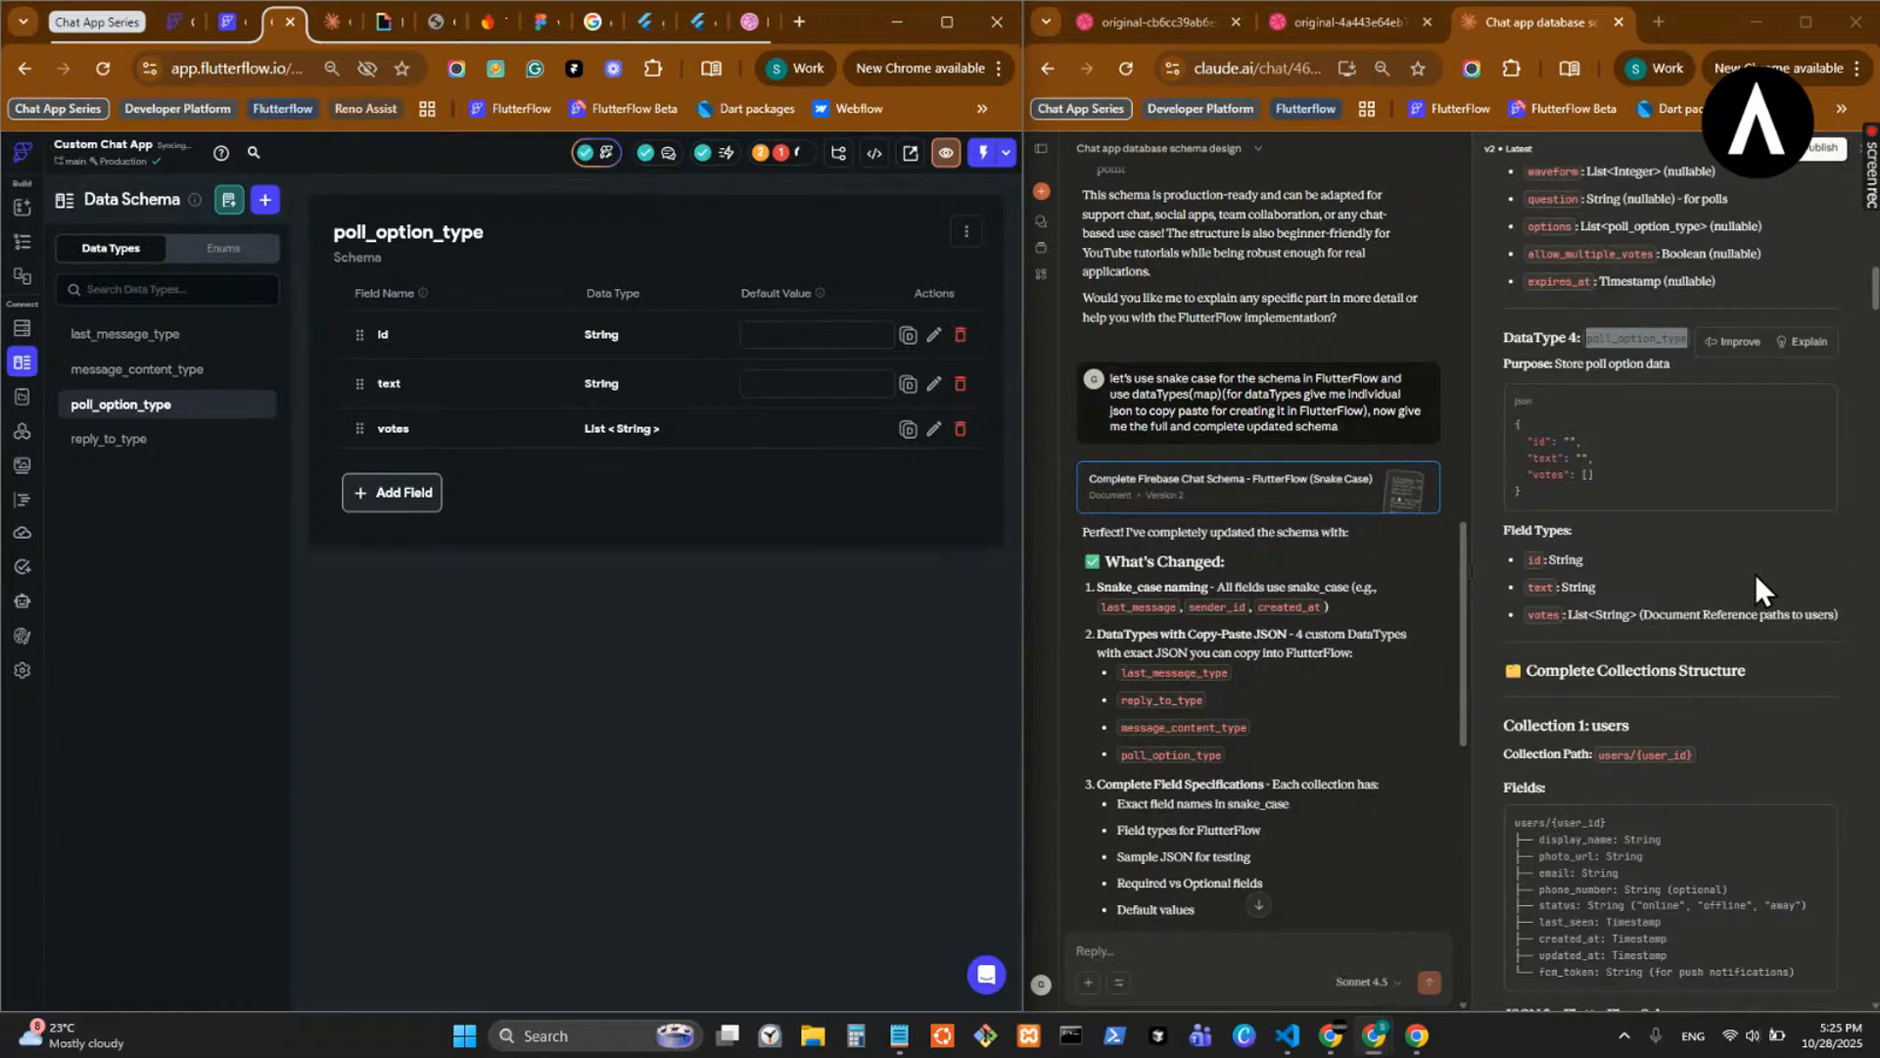
- Review the created data types' fields and the users collection specification in the schema document
{"action": "left_click", "coordinate": [223, 440]}
{"action": "left_click", "coordinate": [231, 369]}
{"action": "left_click", "coordinate": [231, 334]}
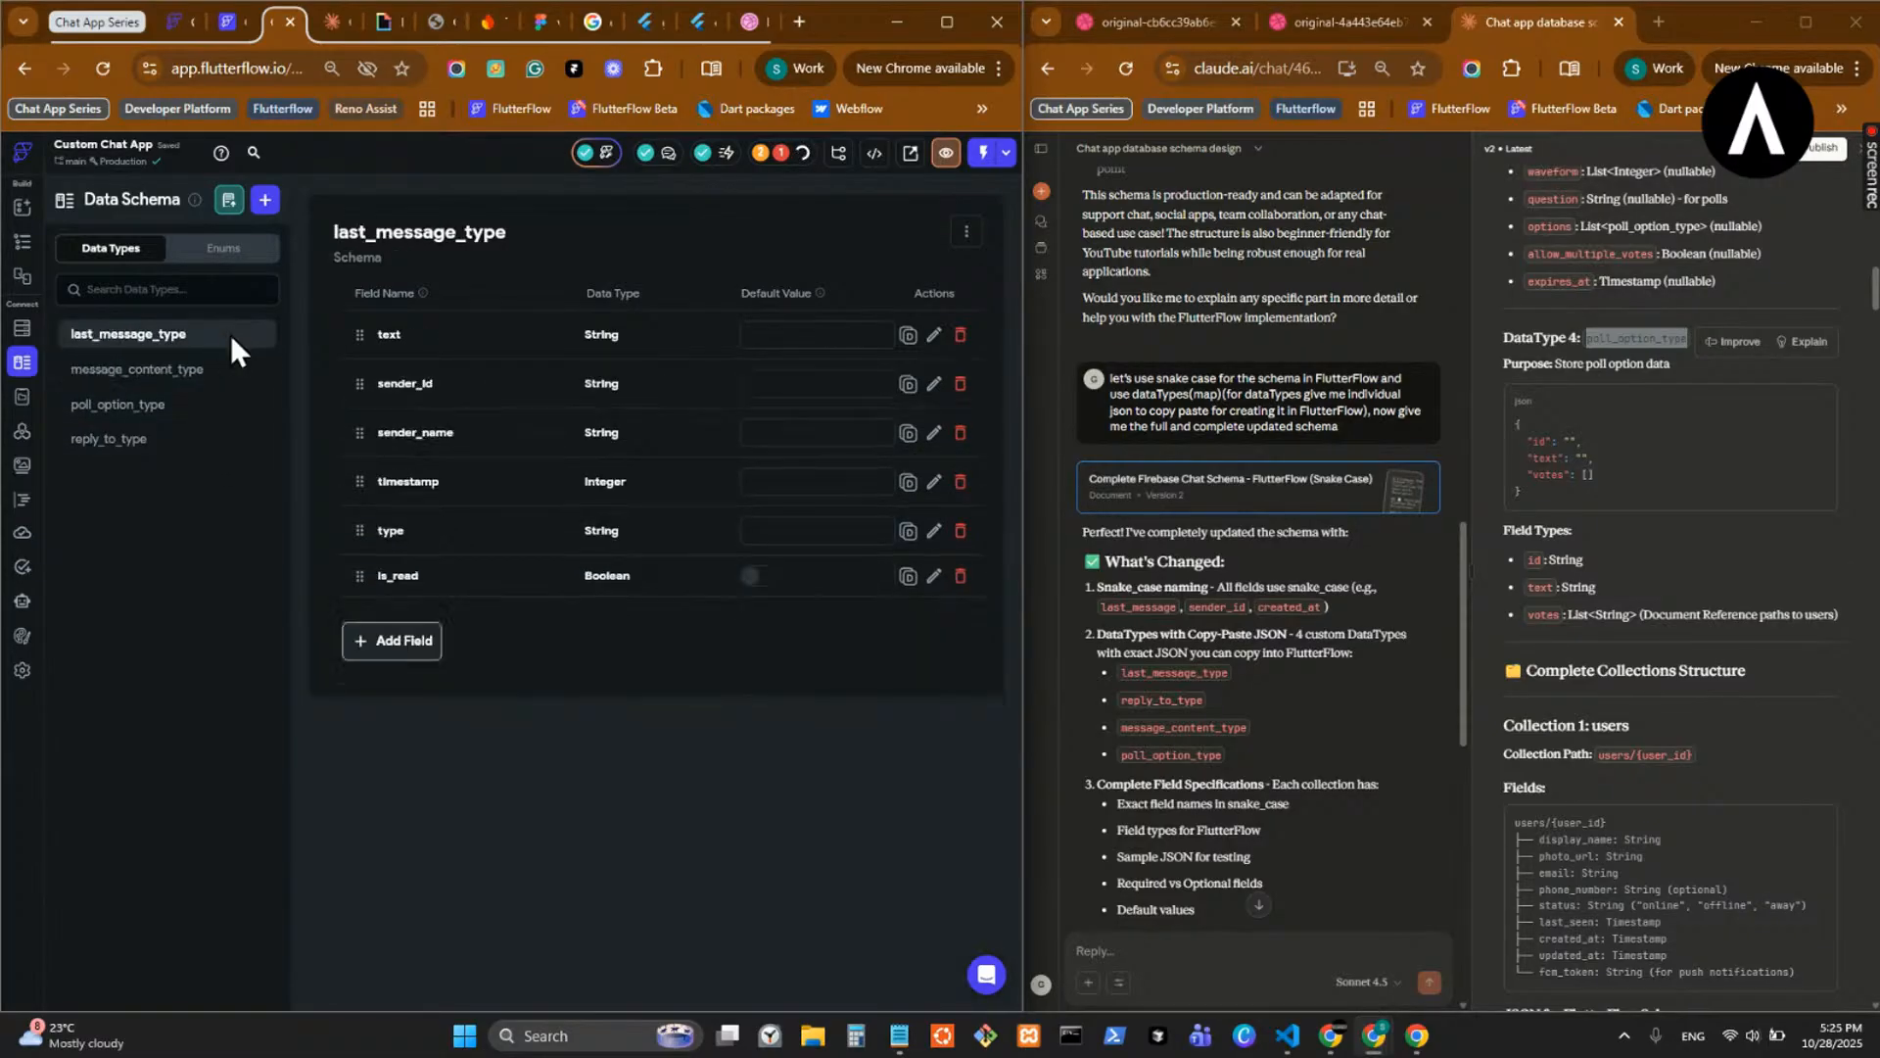
{"action": "left_click", "coordinate": [220, 407]}
{"action": "scroll", "coordinate": [1733, 598], "scroll_direction": "down", "scroll_amount": 2}
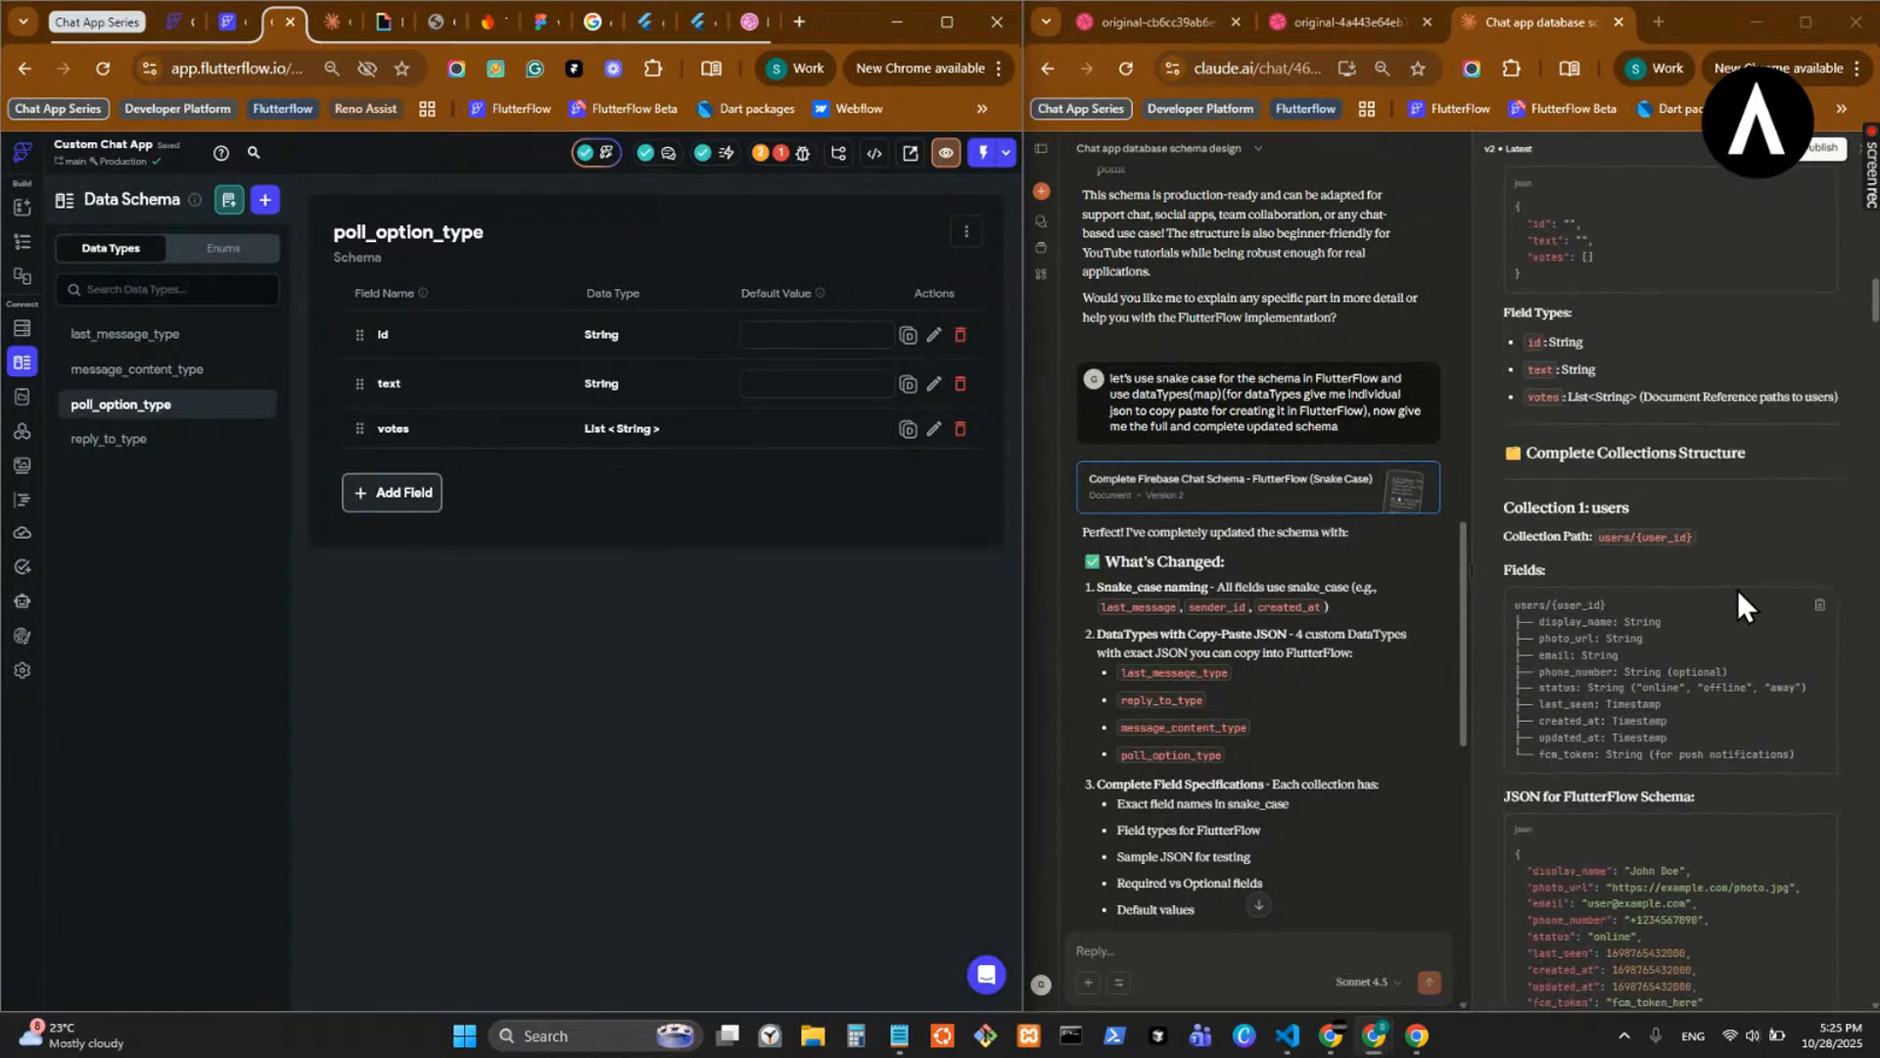
{"action": "scroll", "coordinate": [1665, 470], "scroll_direction": "down", "scroll_amount": 2}
{"action": "scroll", "coordinate": [1763, 439], "scroll_direction": "up", "scroll_amount": 2}
{"action": "scroll", "coordinate": [1760, 441], "scroll_direction": "down", "scroll_amount": 2}
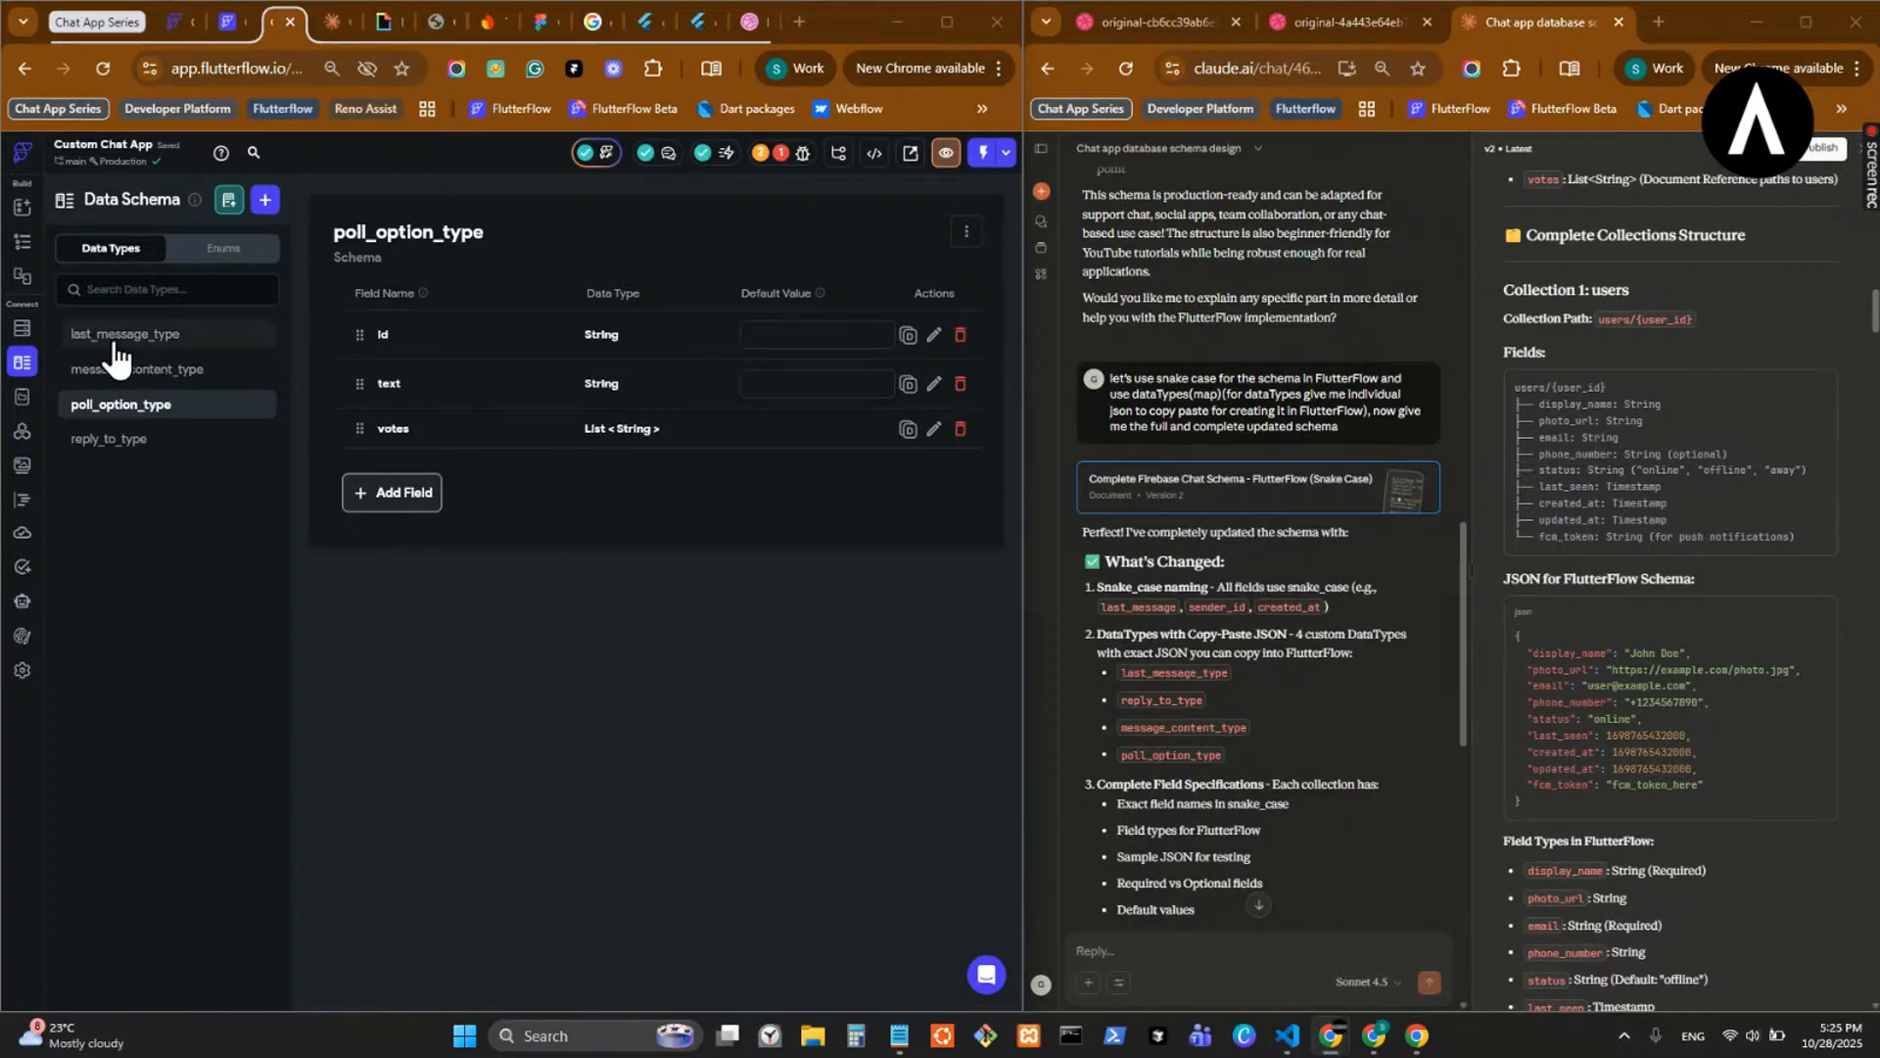
- Open the Firestore collections and add a status field of type String to the users collection
{"action": "left_click", "coordinate": [22, 329]}
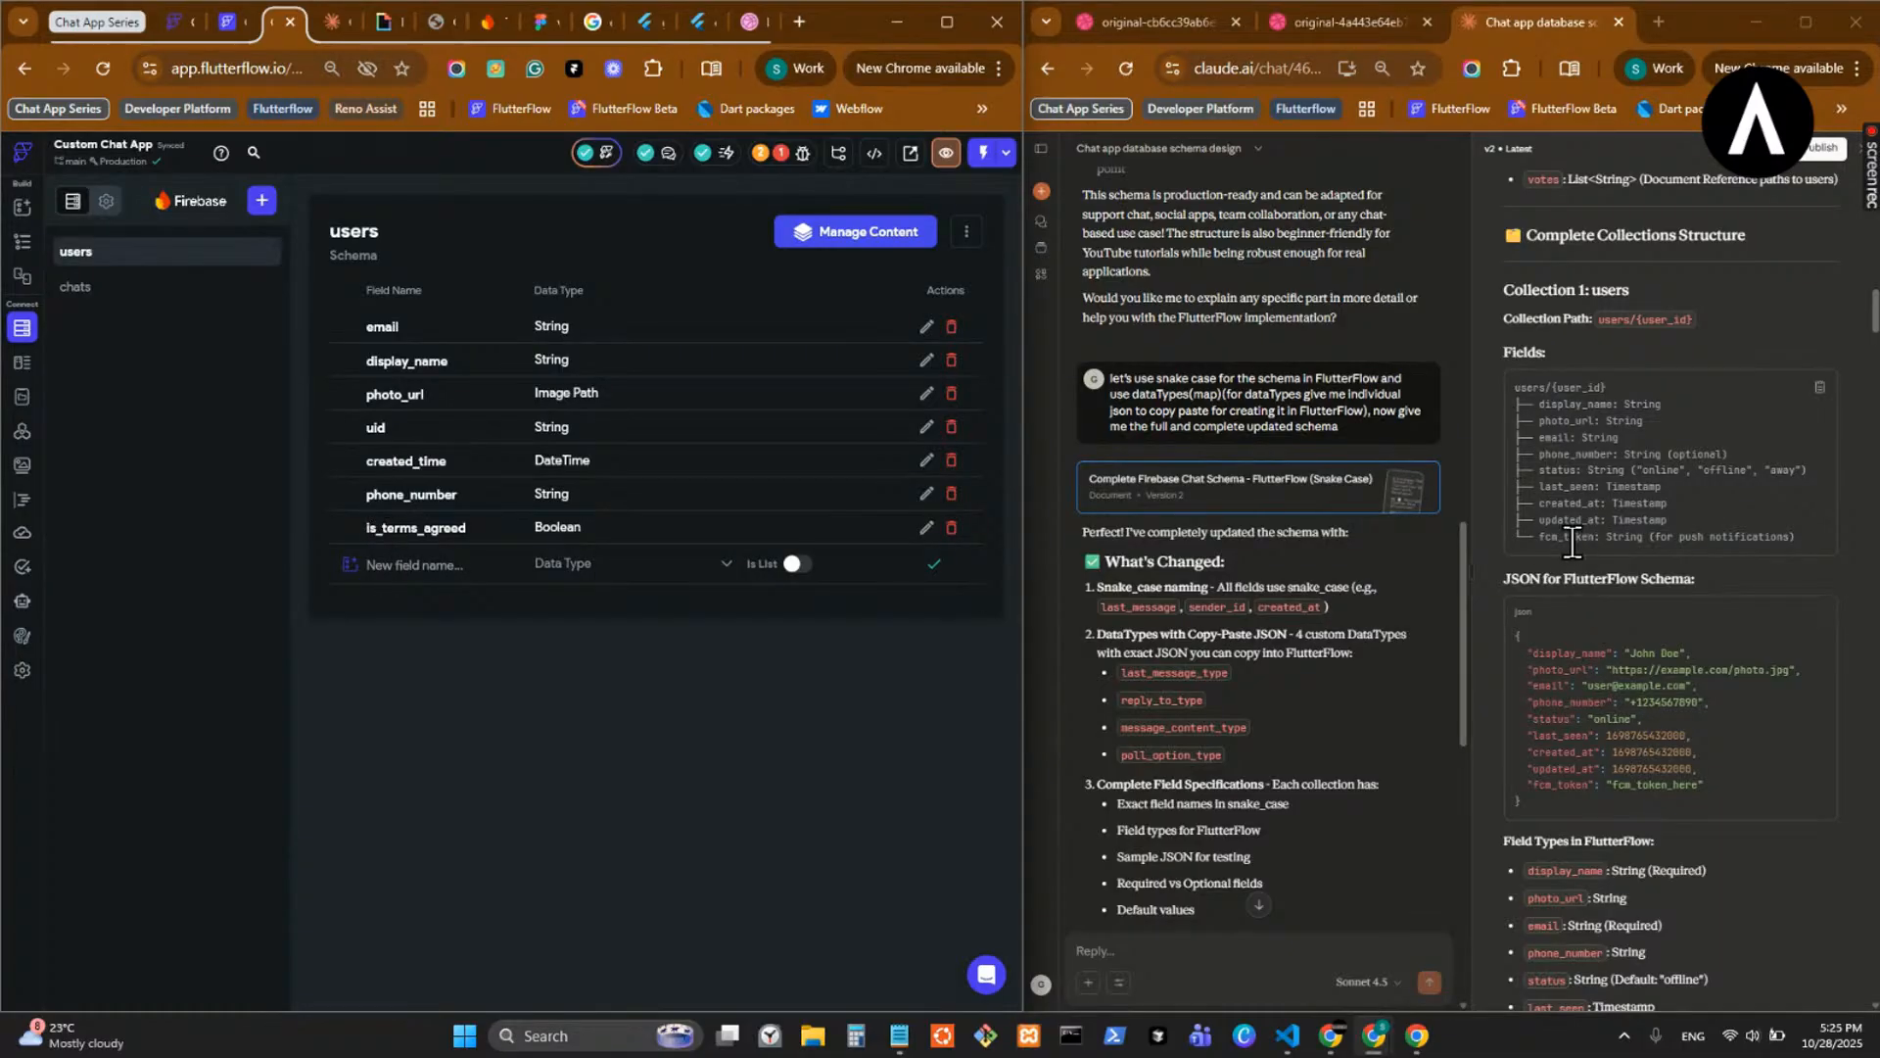
{"action": "double_click", "coordinate": [1563, 718]}
{"action": "left_click", "coordinate": [481, 571]}
{"action": "key", "text": "ctrl+v"}
{"action": "left_click", "coordinate": [651, 565]}
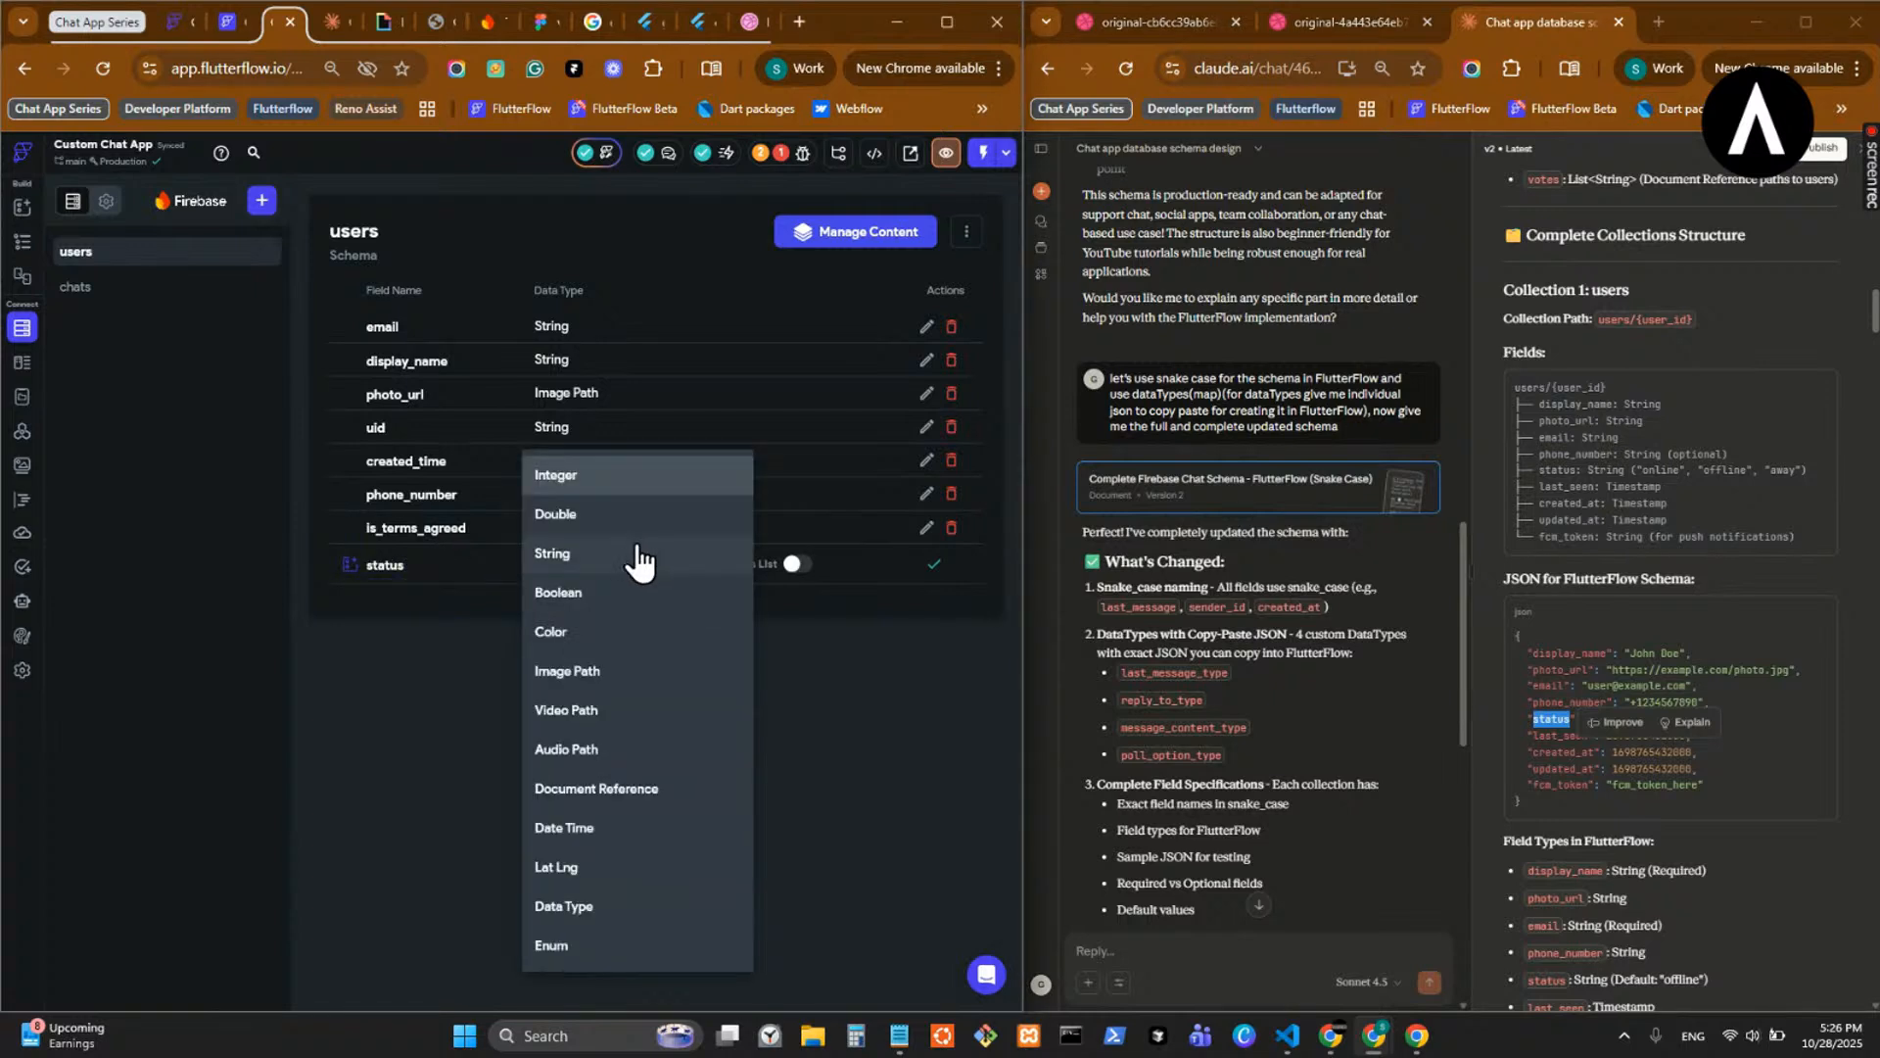
{"action": "left_click", "coordinate": [1578, 770]}
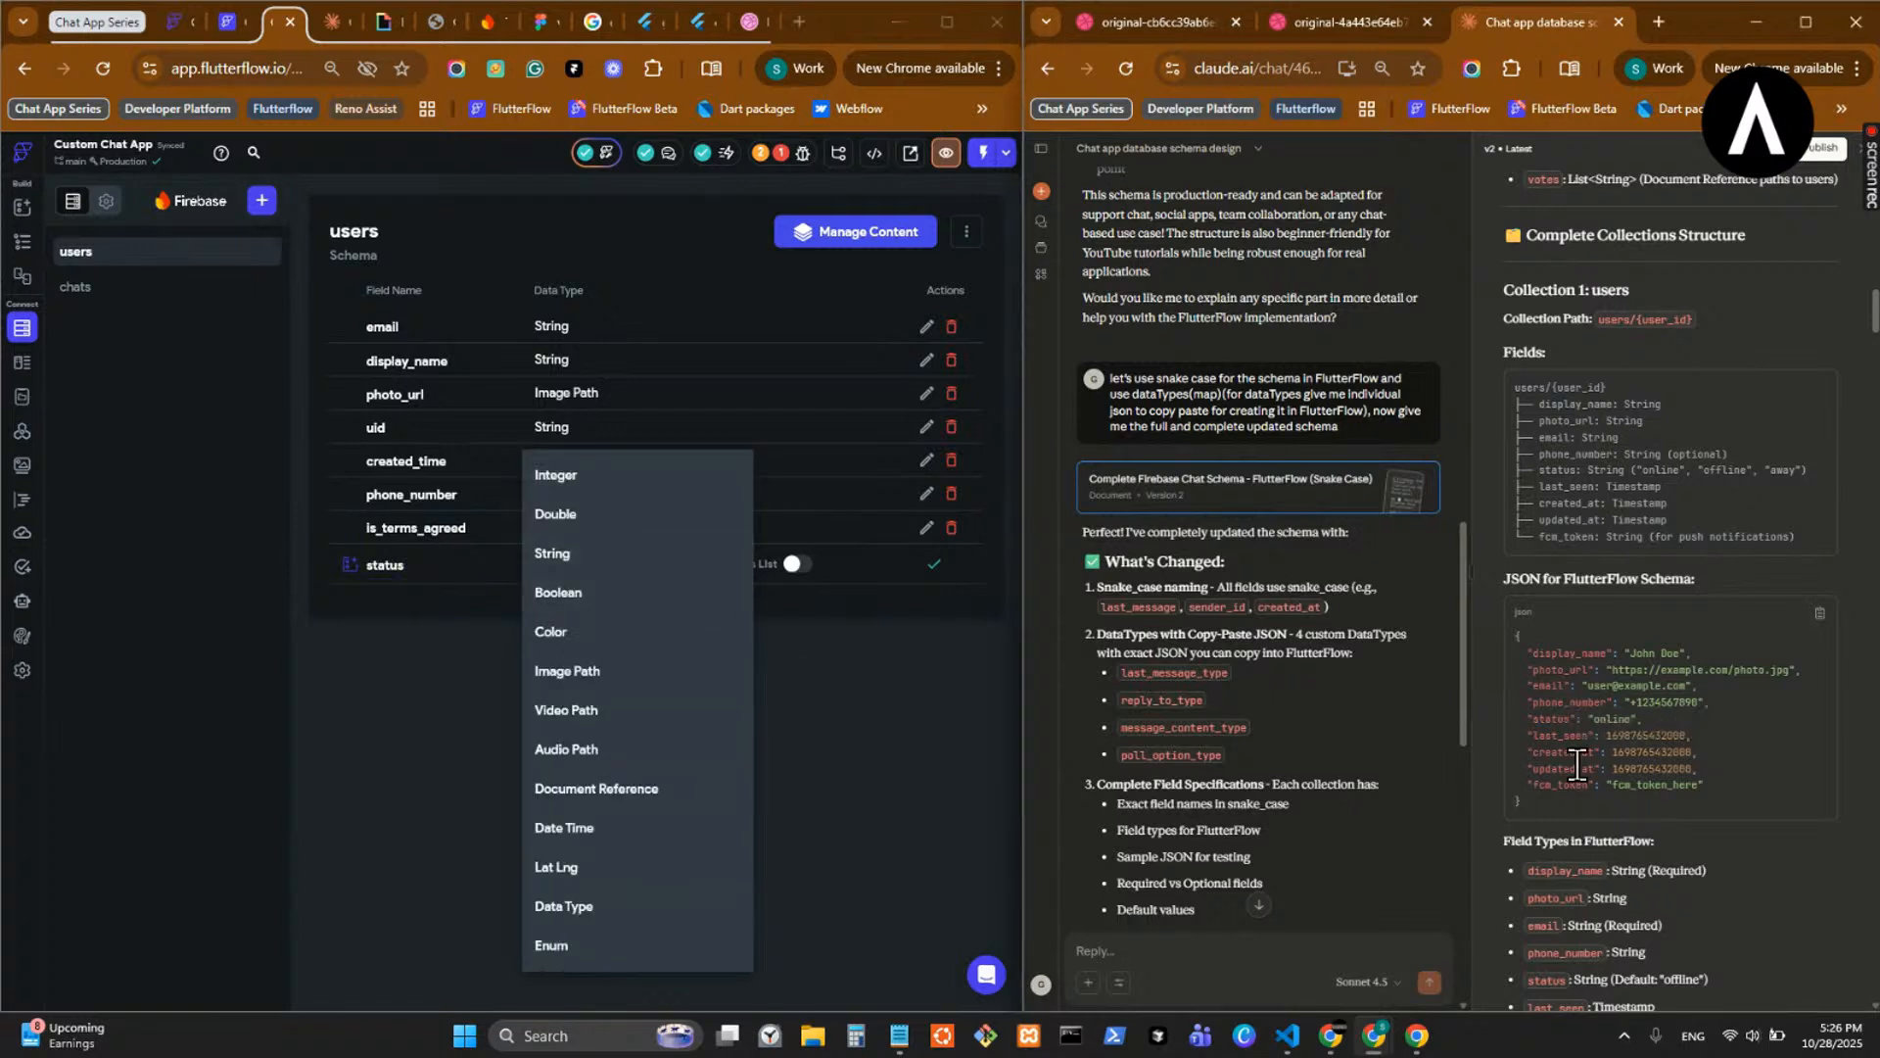
{"action": "left_click", "coordinate": [663, 563]}
{"action": "left_click", "coordinate": [930, 566]}
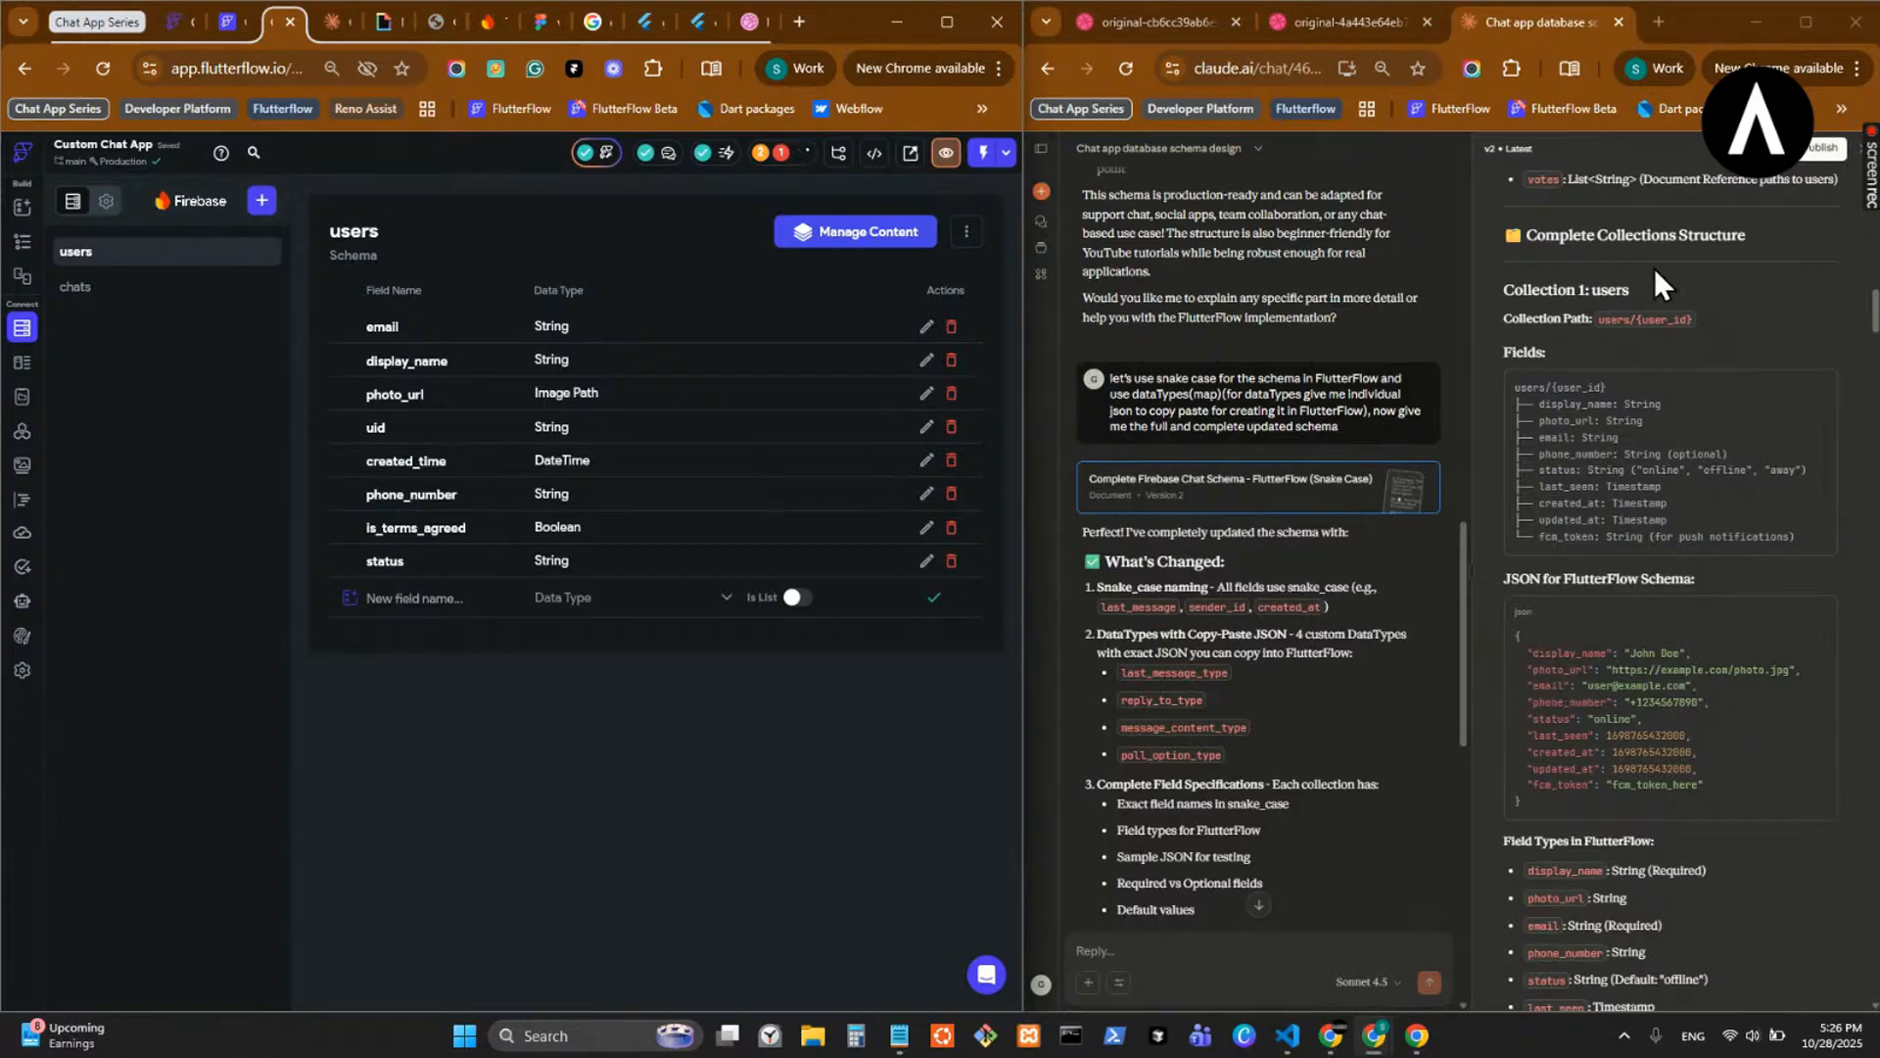
- Add a last_seen field of type Date Time to the users collection, using the name from the schema document
{"action": "double_click", "coordinate": [1565, 487]}
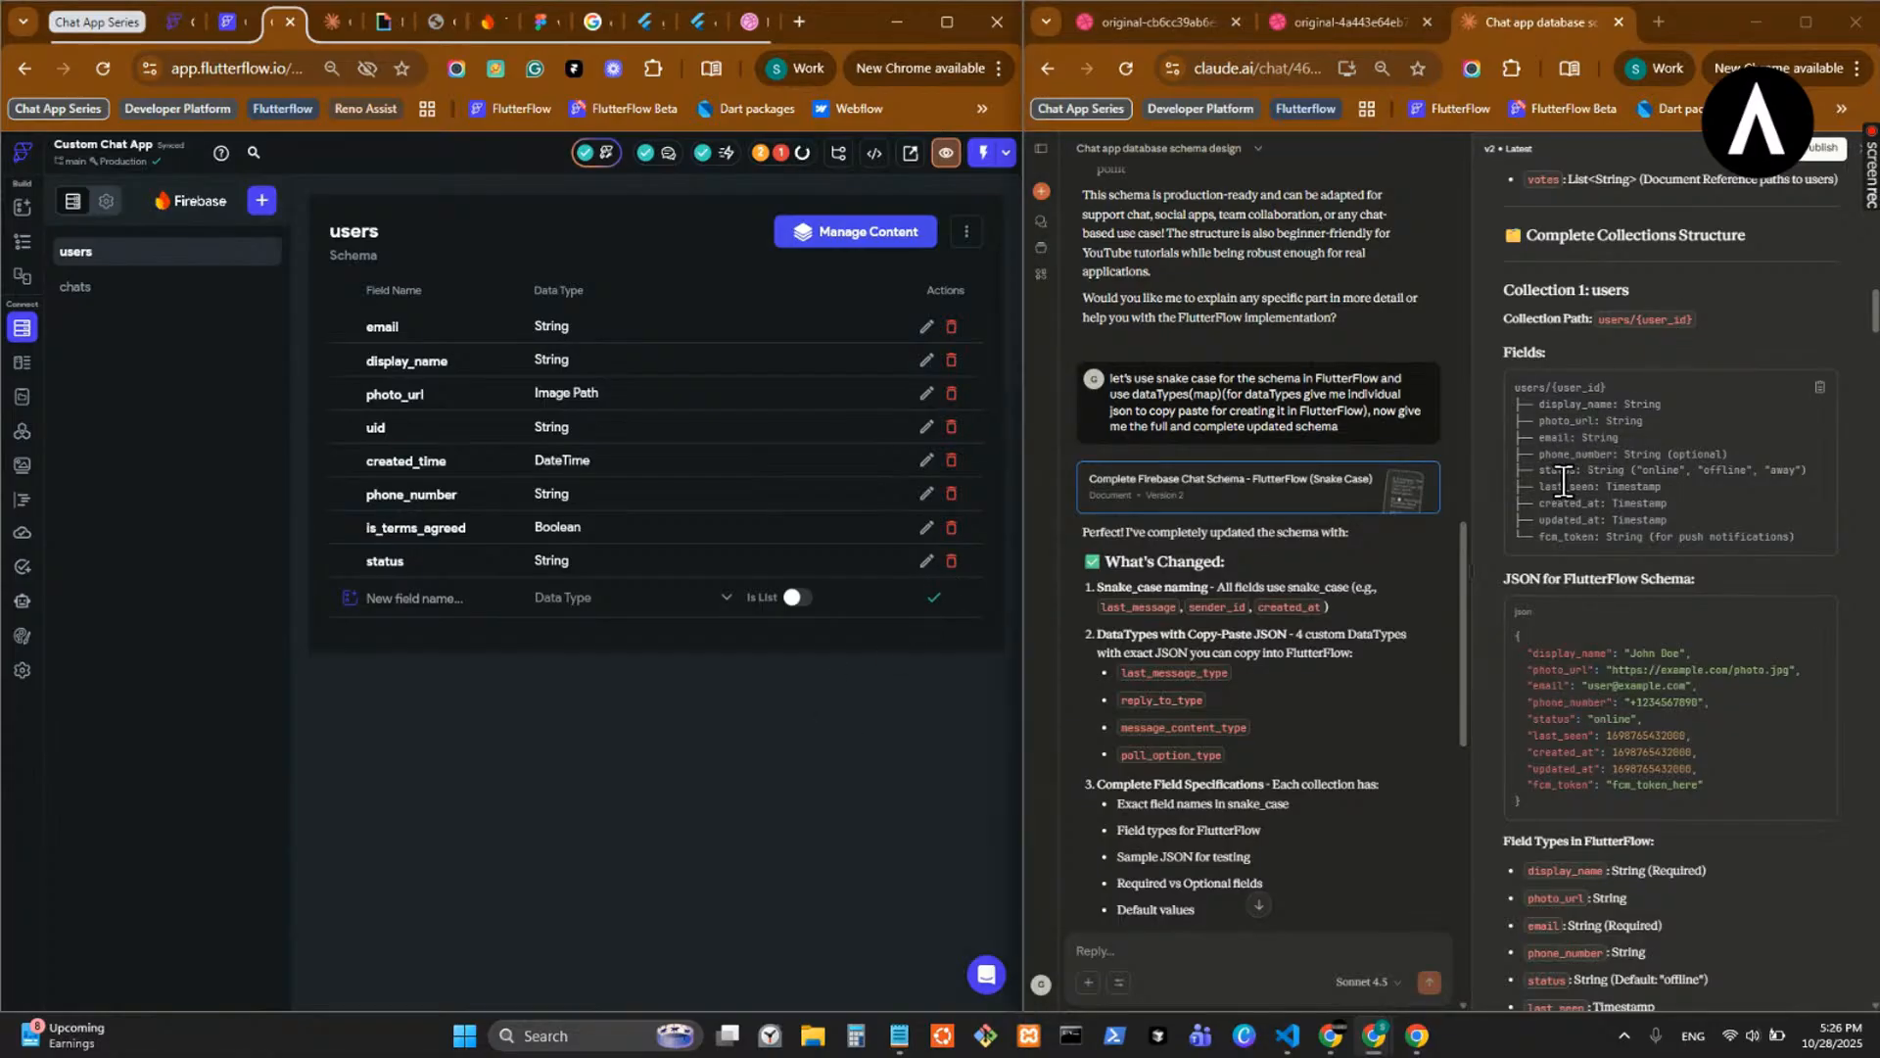
{"action": "left_click", "coordinate": [456, 608]}
{"action": "key", "text": "ctrl+v"}
{"action": "left_click", "coordinate": [644, 599]}
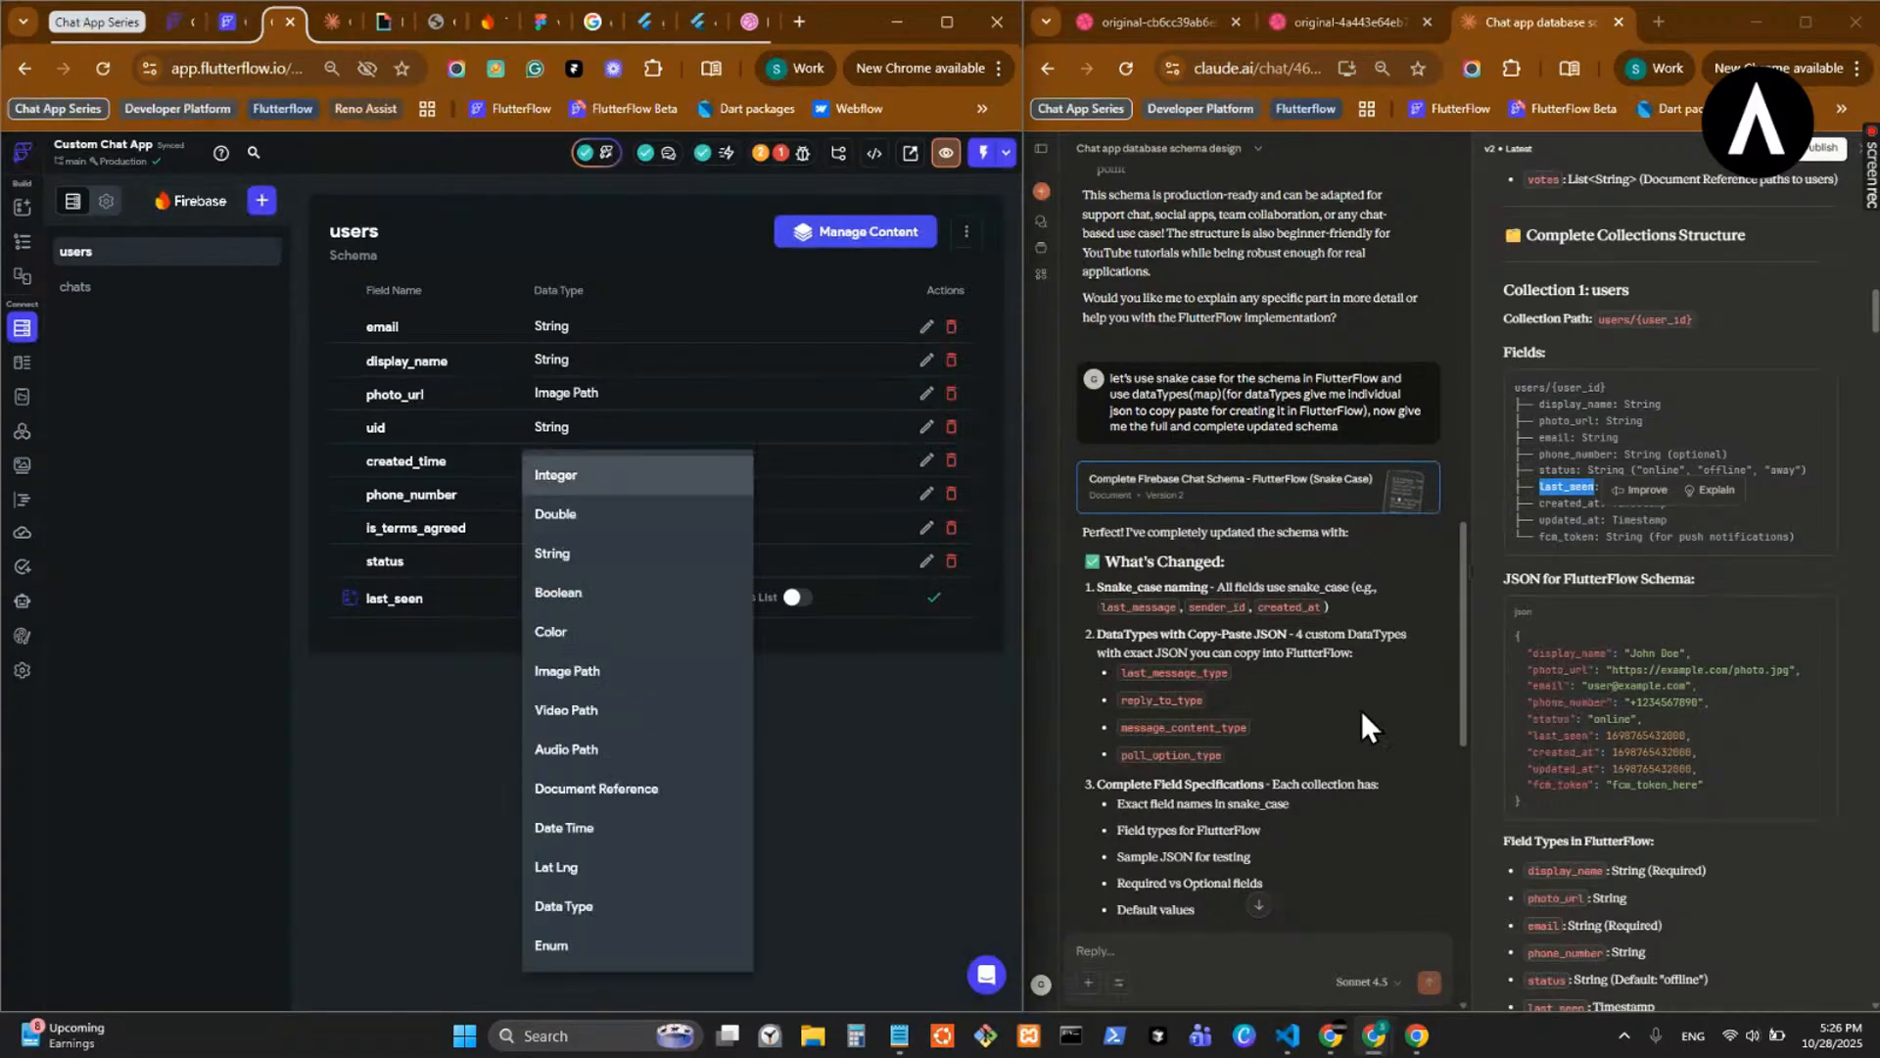
{"action": "left_click", "coordinate": [642, 828]}
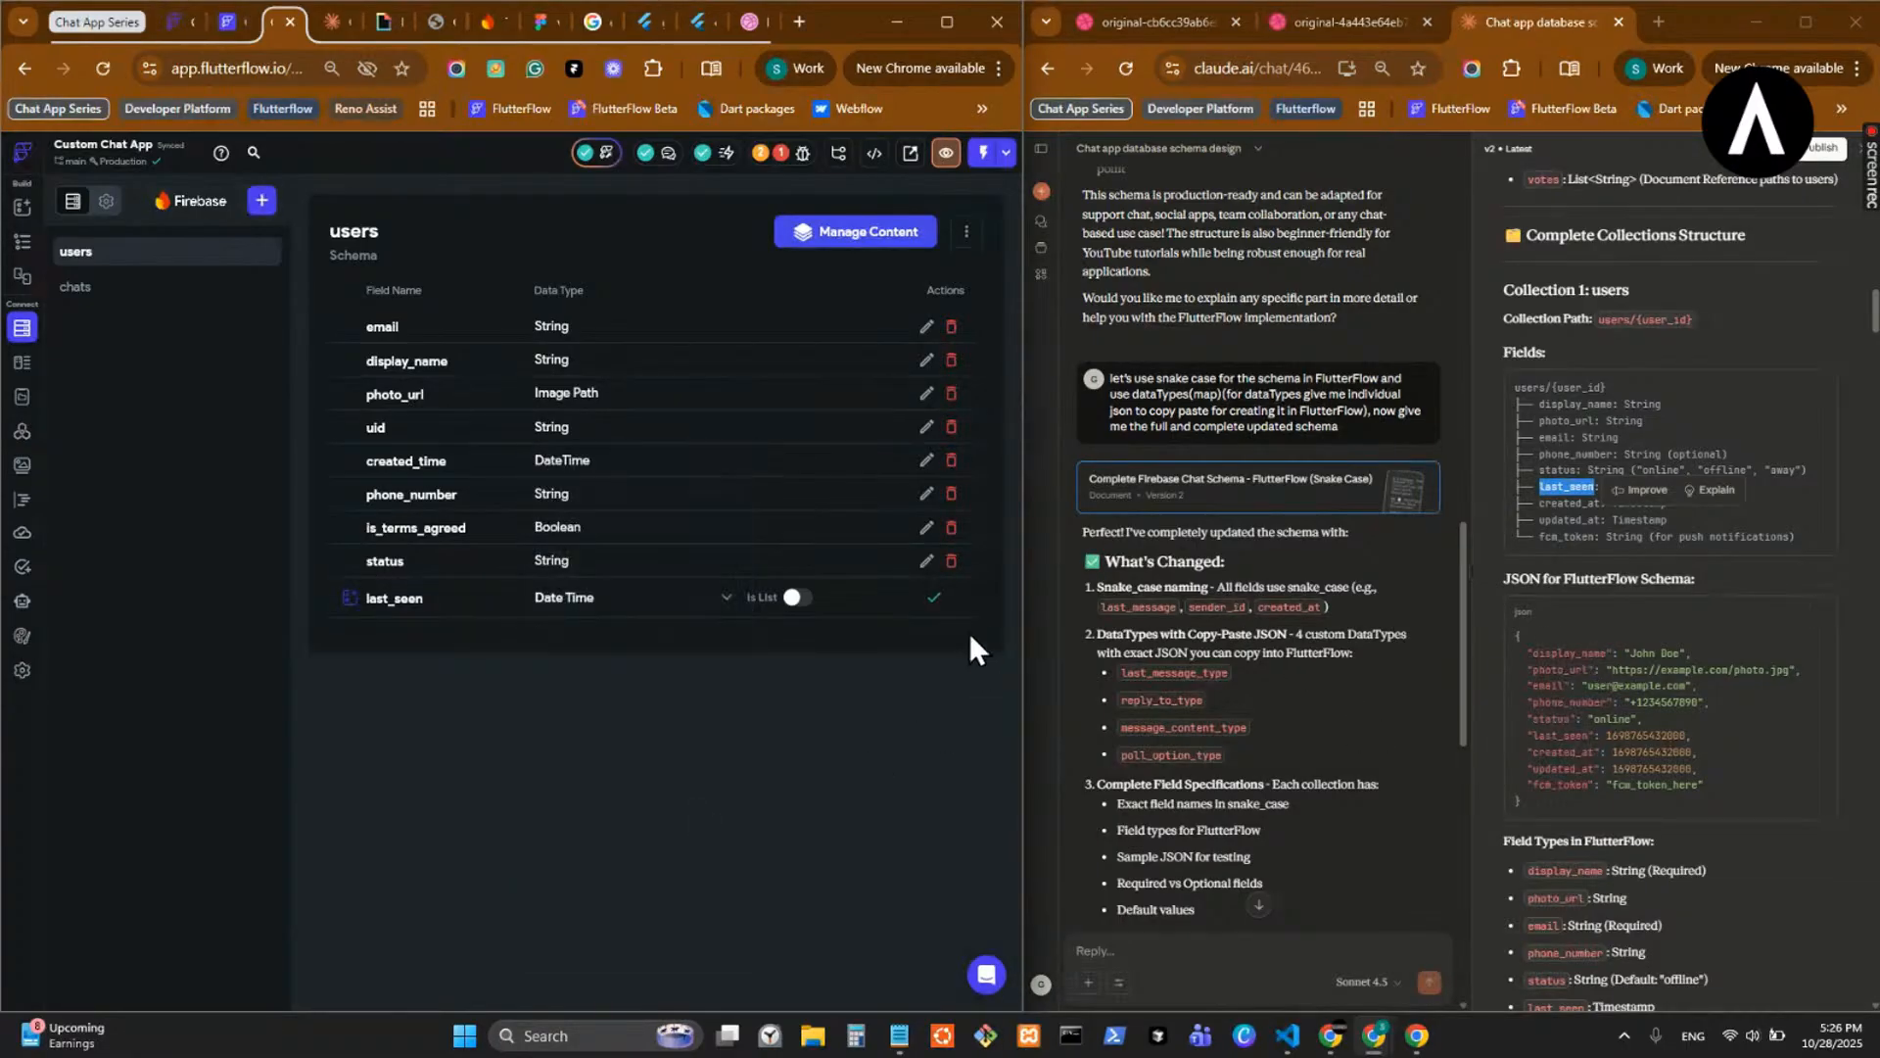
{"action": "left_click", "coordinate": [934, 599]}
- Add an updated_at field of type Date Time to the users collection, using the name from the schema document
{"action": "left_click", "coordinate": [1635, 698]}
{"action": "double_click", "coordinate": [1567, 503]}
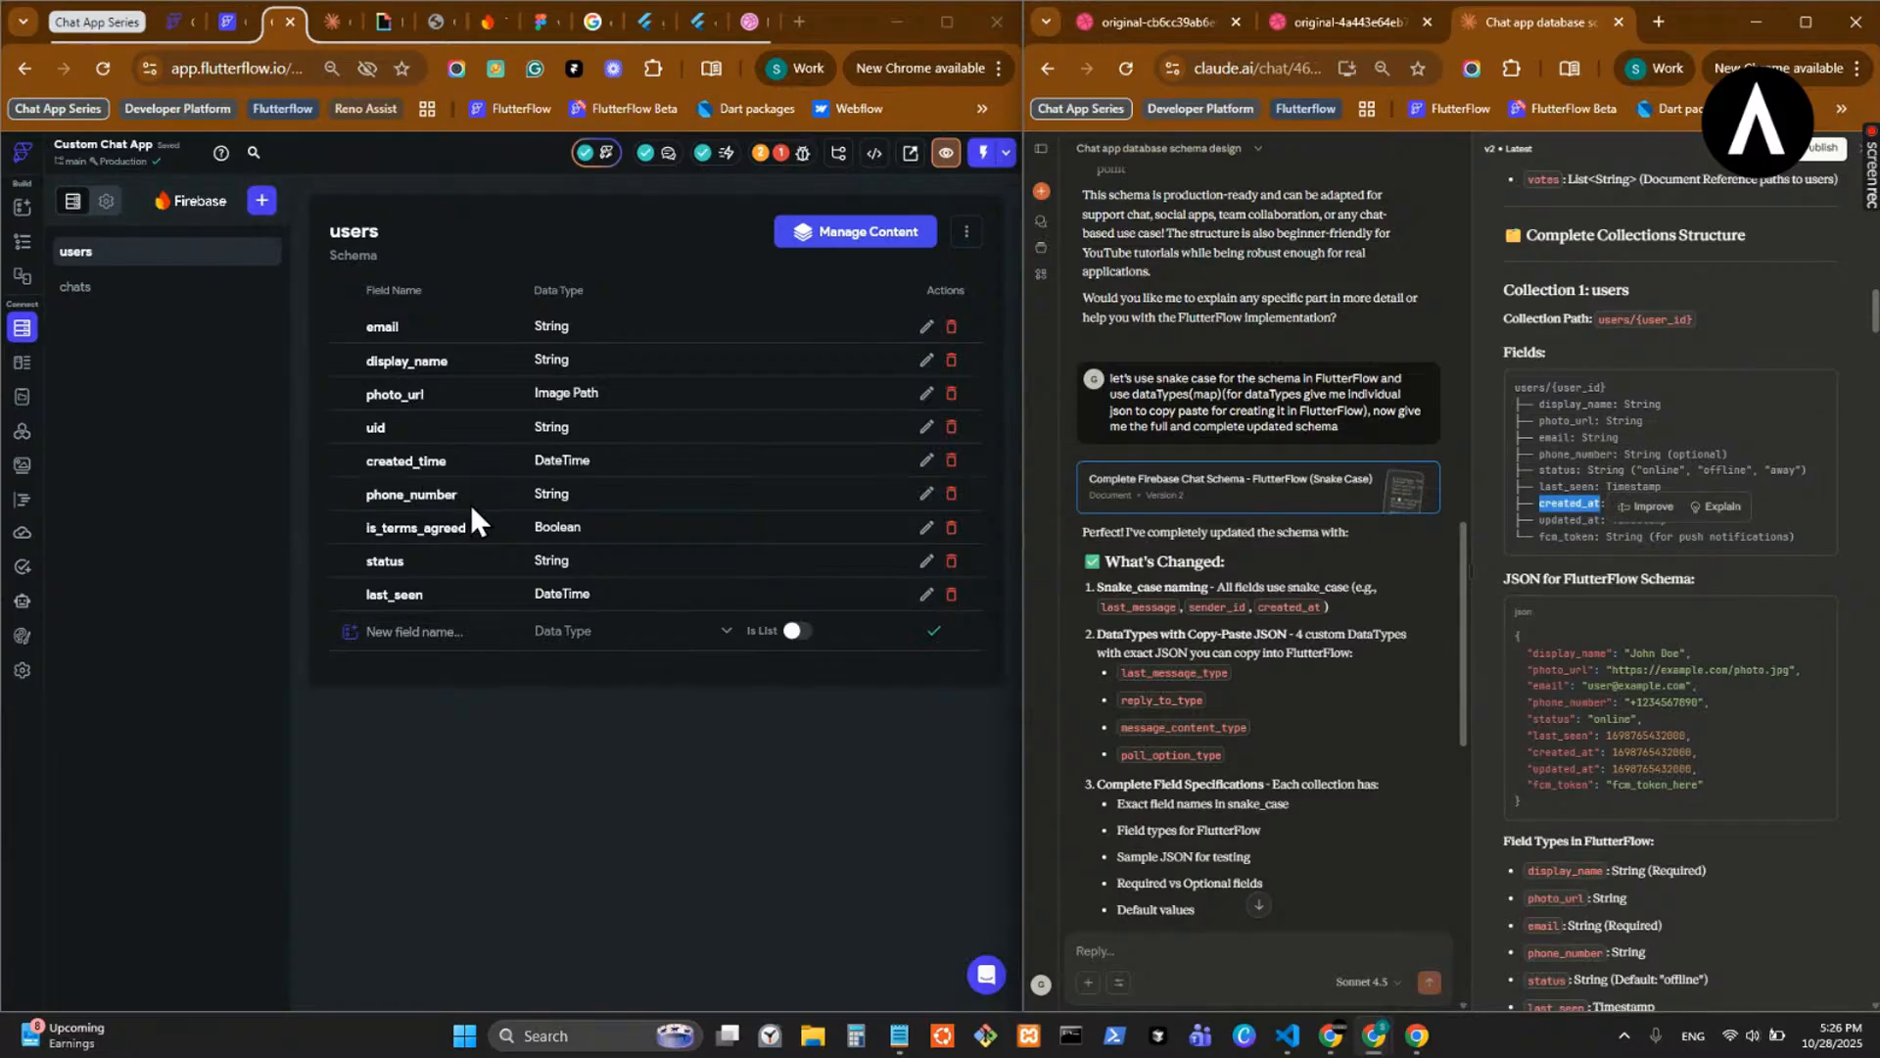
{"action": "left_click", "coordinate": [1564, 506]}
{"action": "double_click", "coordinate": [1558, 520]}
{"action": "left_click", "coordinate": [457, 626]}
{"action": "key", "text": "ctrl+v"}
{"action": "left_click", "coordinate": [642, 633]}
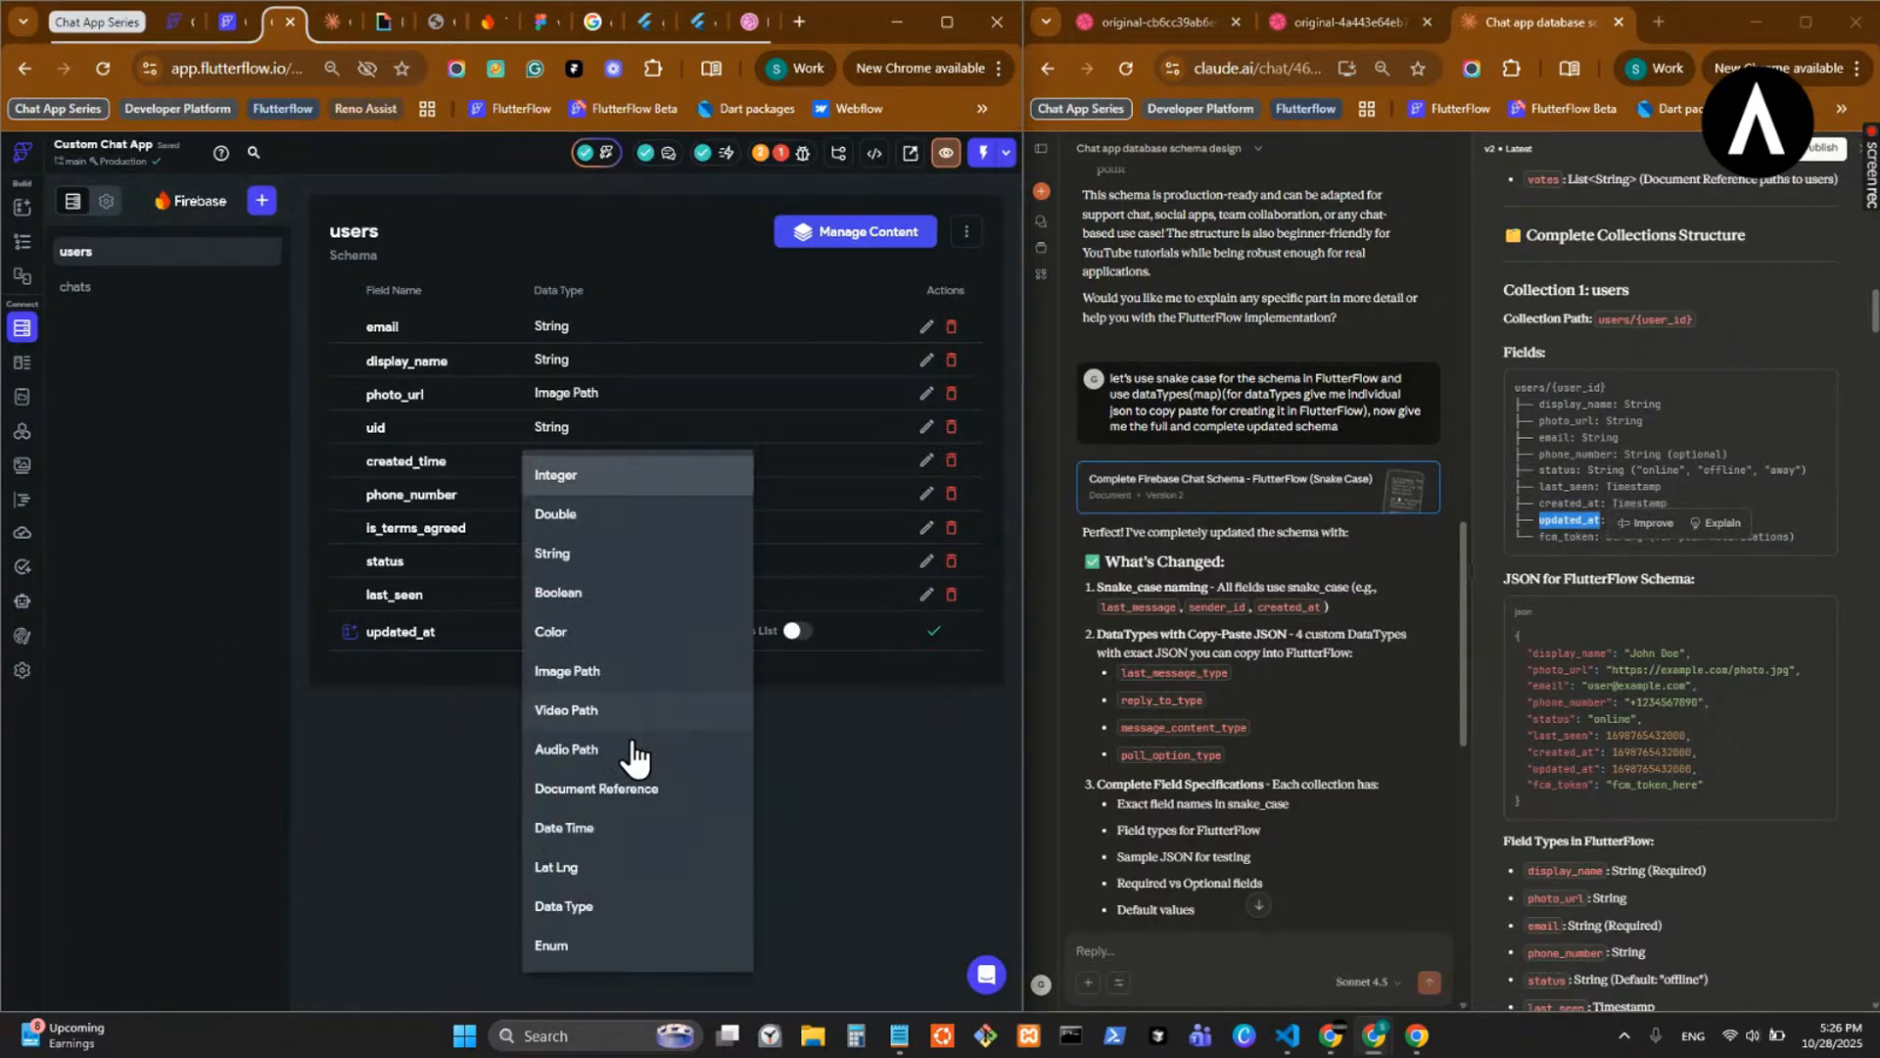
{"action": "left_click", "coordinate": [608, 828]}
{"action": "left_click", "coordinate": [1230, 789]}
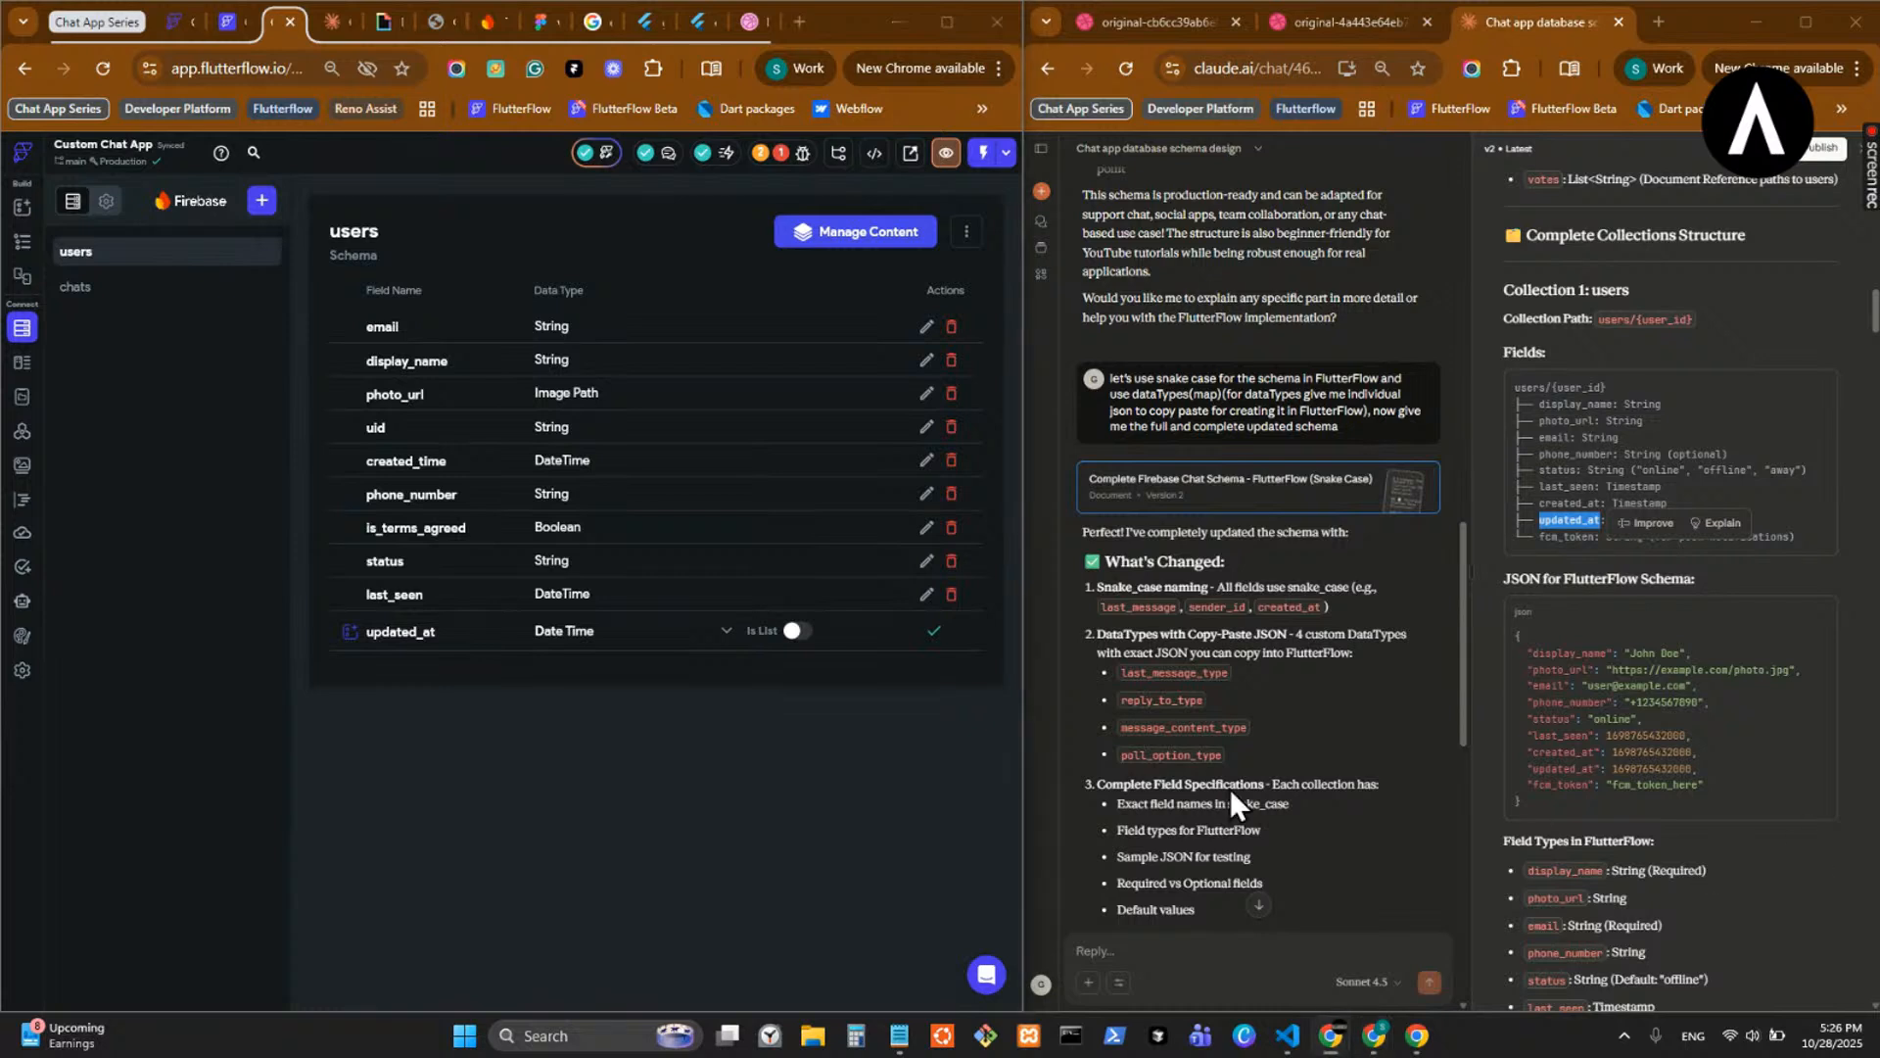
{"action": "left_click", "coordinate": [935, 635]}
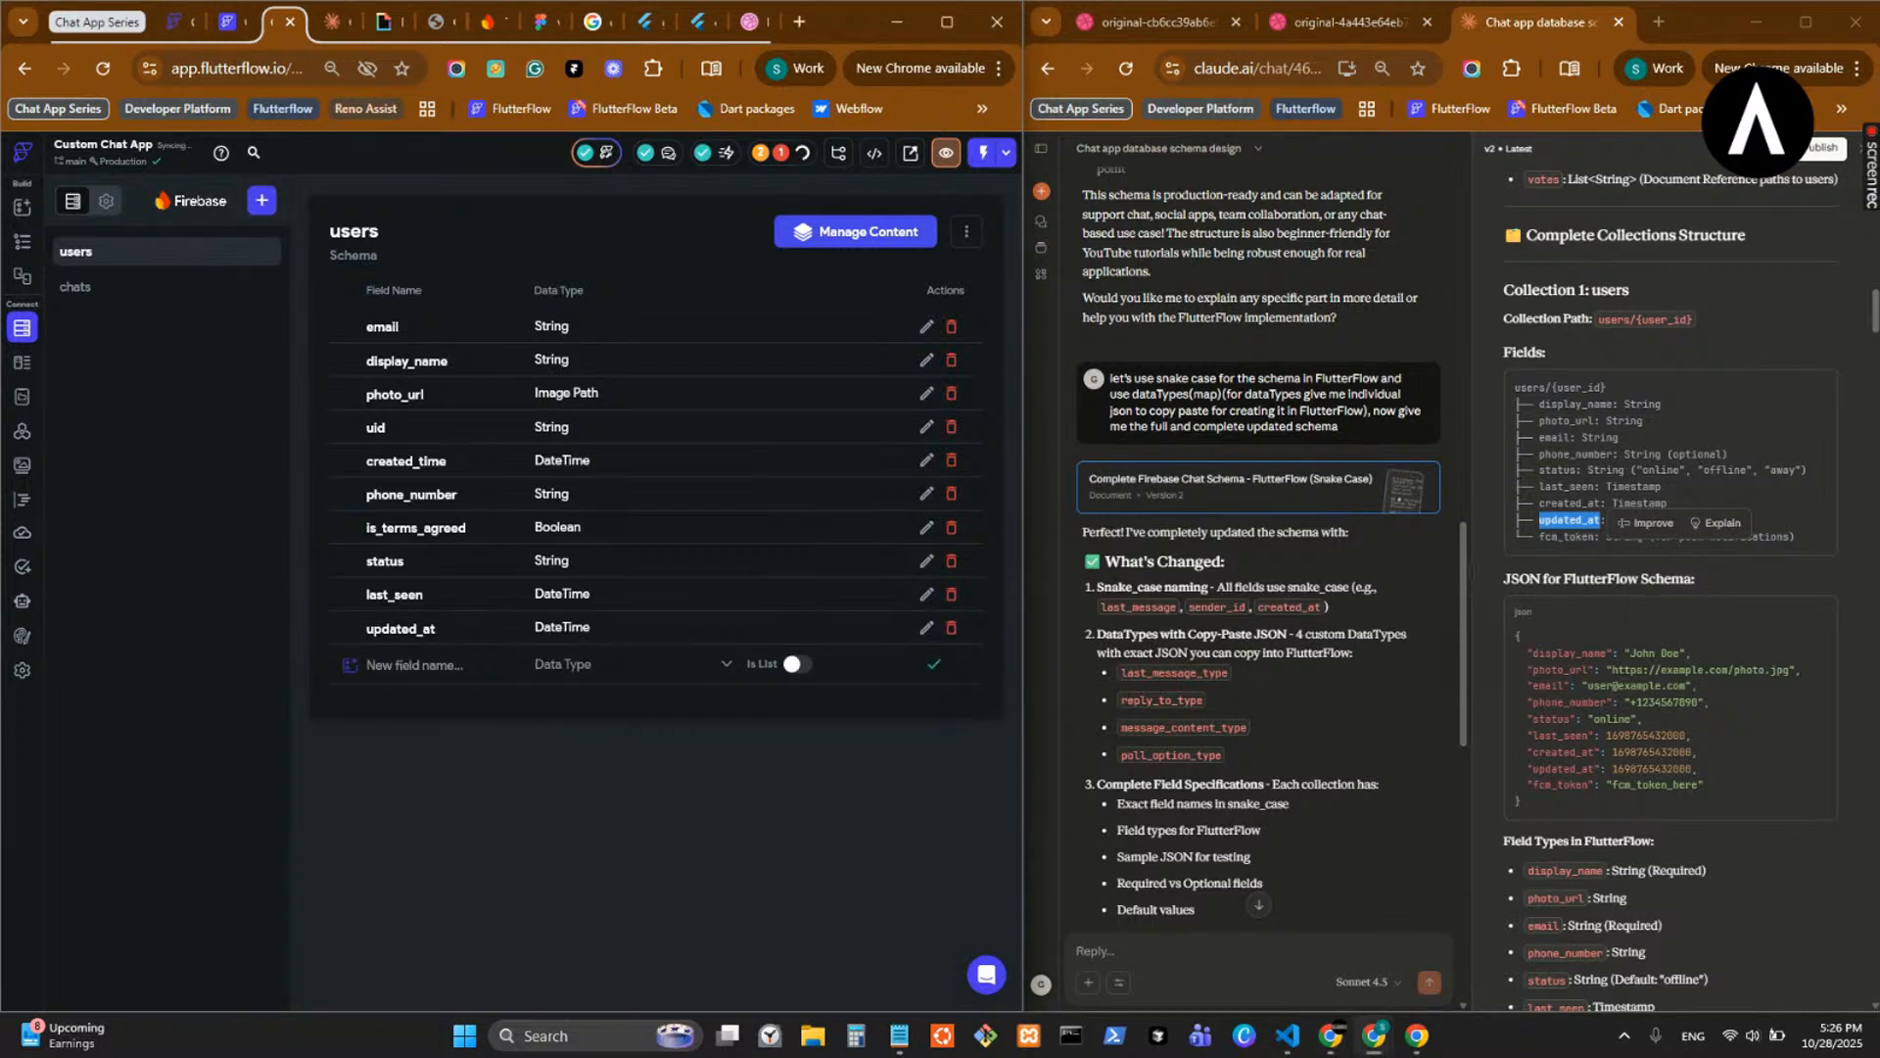
- Add an fcm_token field of type String to the users collection, using the name from the schema document
{"action": "double_click", "coordinate": [1567, 537]}
{"action": "key", "text": "ctrl+c"}
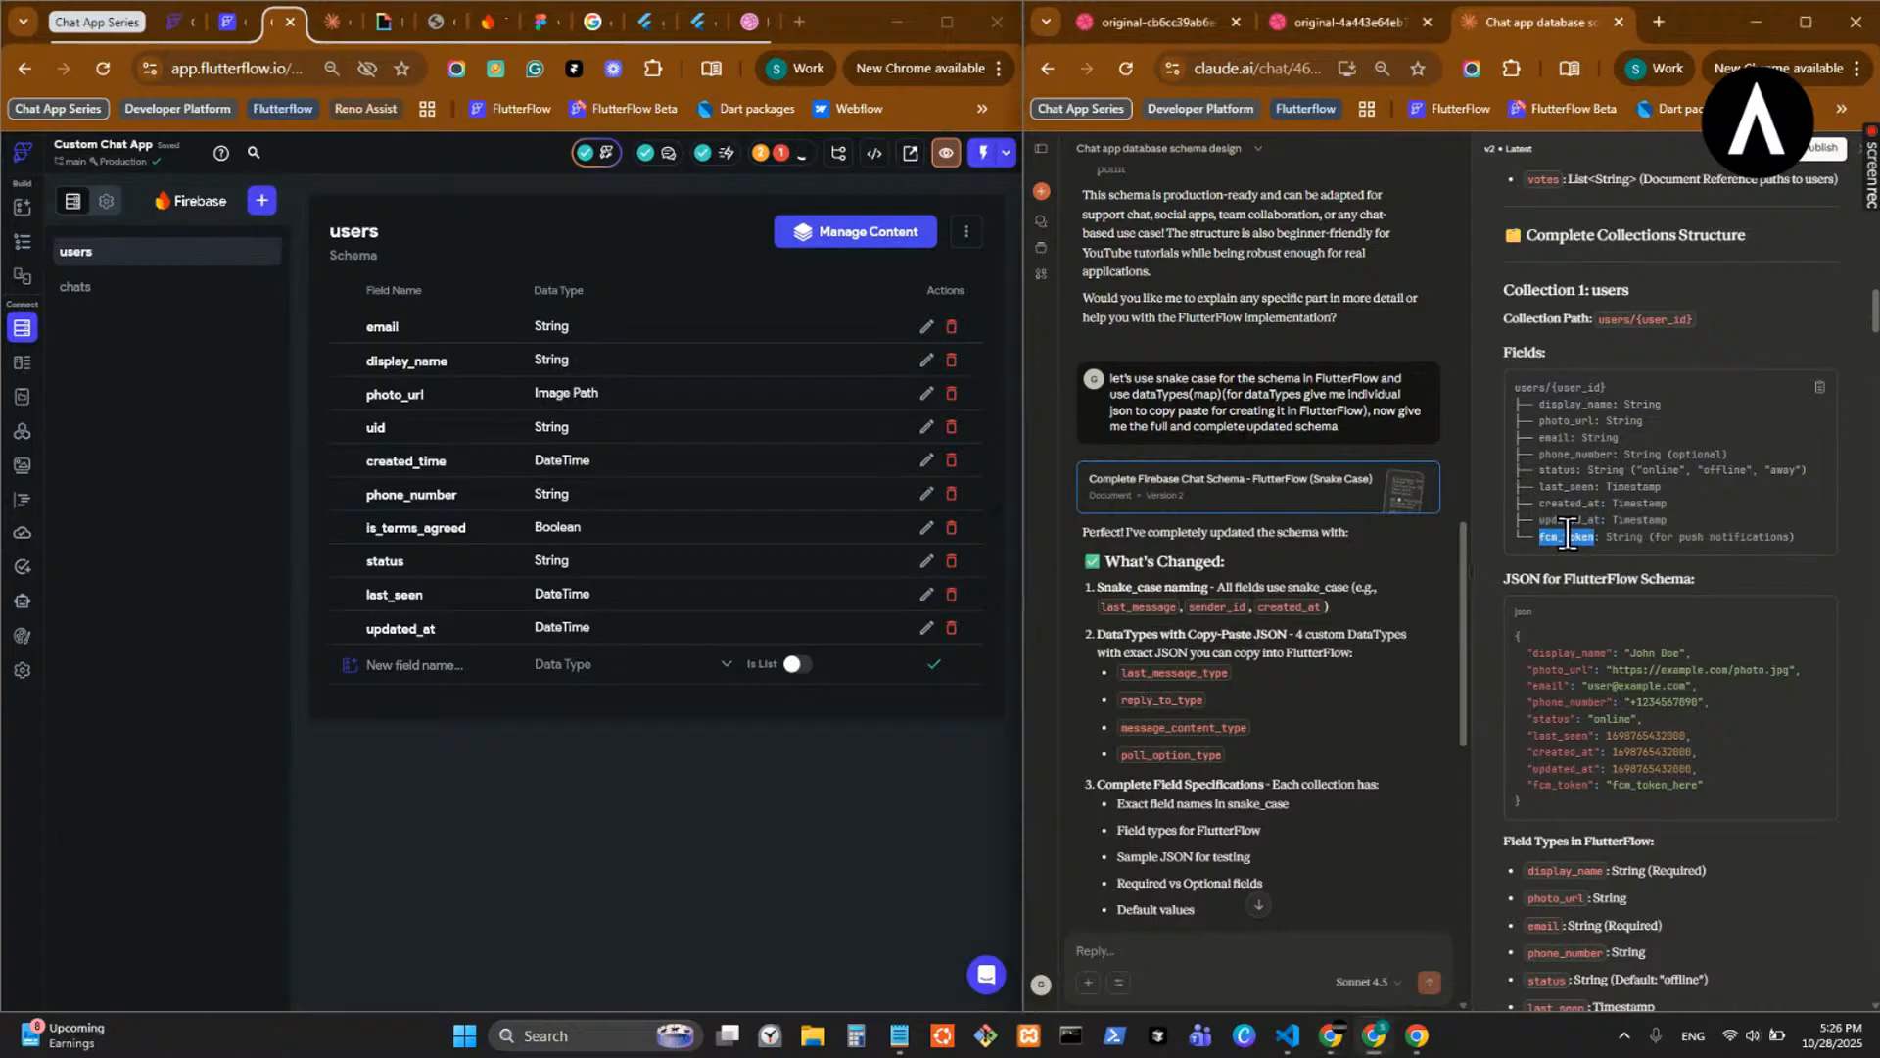
{"action": "left_click", "coordinate": [422, 666]}
{"action": "key", "text": "ctrl+v"}
{"action": "left_click", "coordinate": [658, 679]}
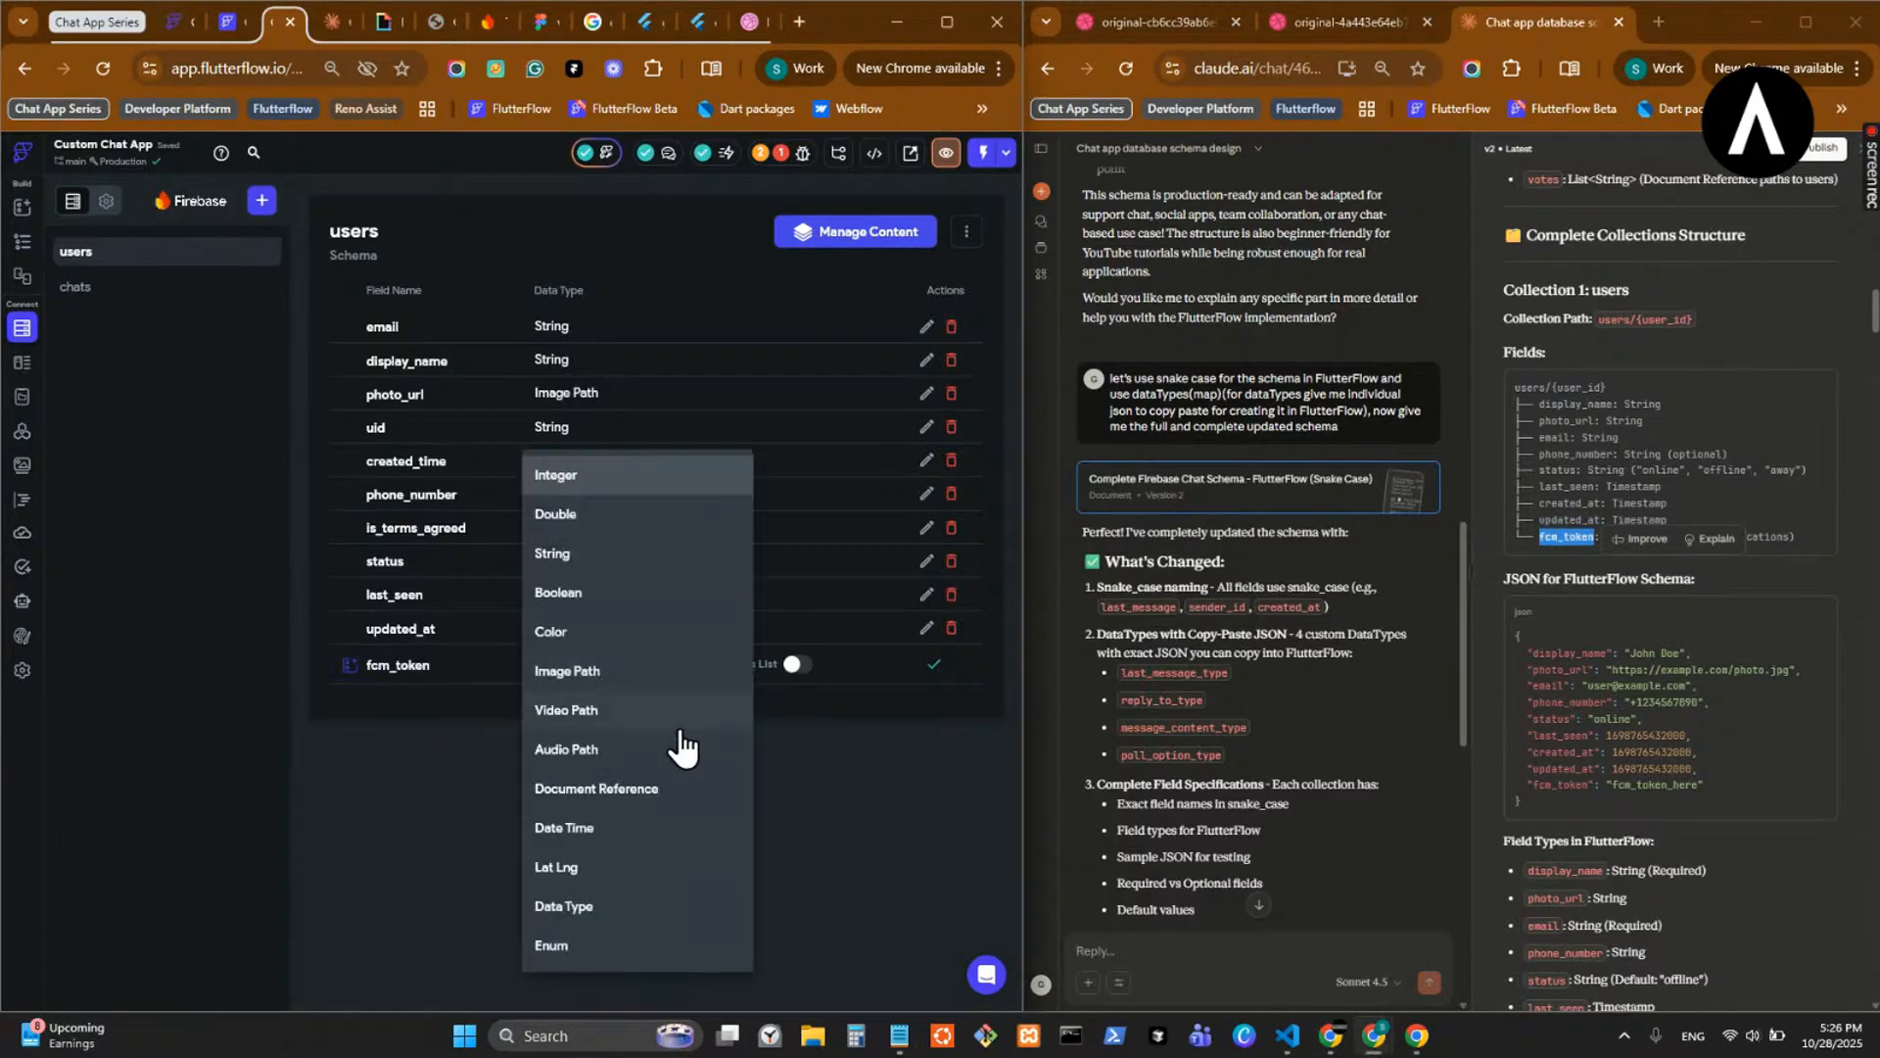
{"action": "left_click", "coordinate": [672, 798]}
{"action": "left_click", "coordinate": [652, 674]}
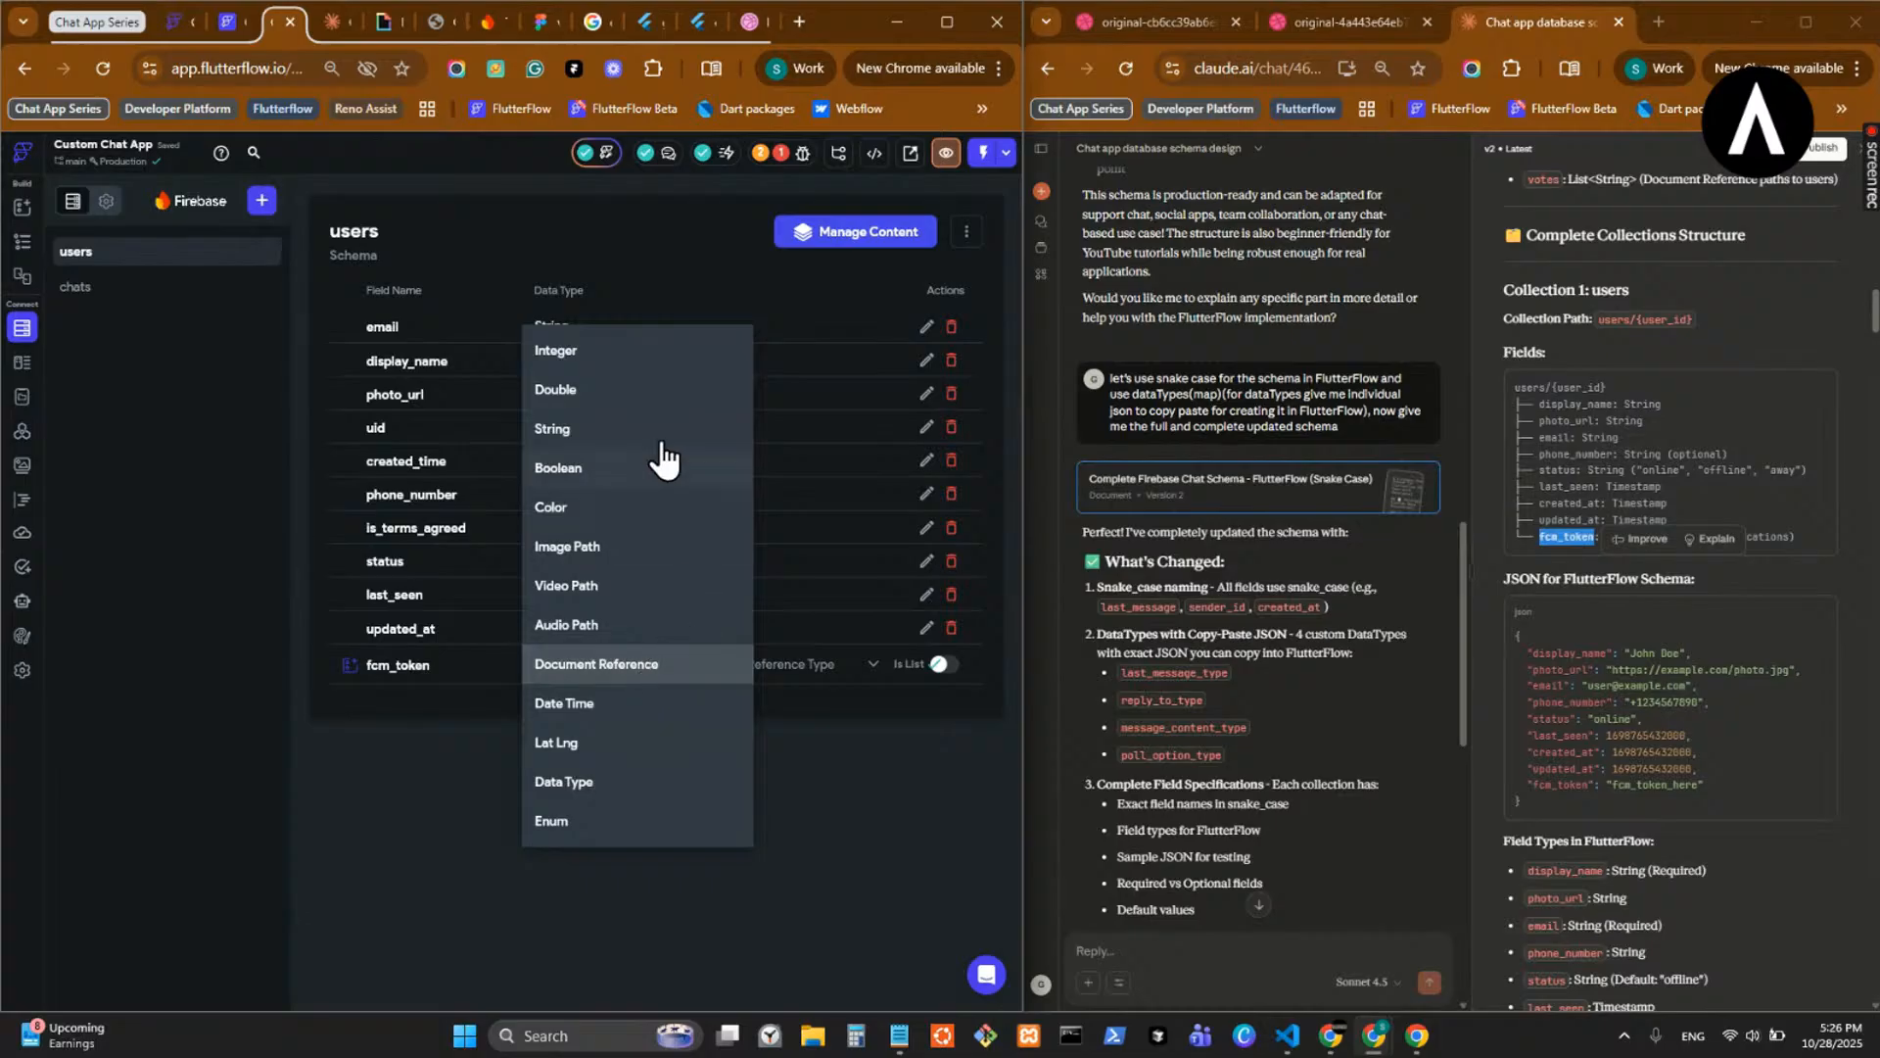
{"action": "left_click", "coordinate": [617, 429]}
{"action": "left_click", "coordinate": [1573, 565]}
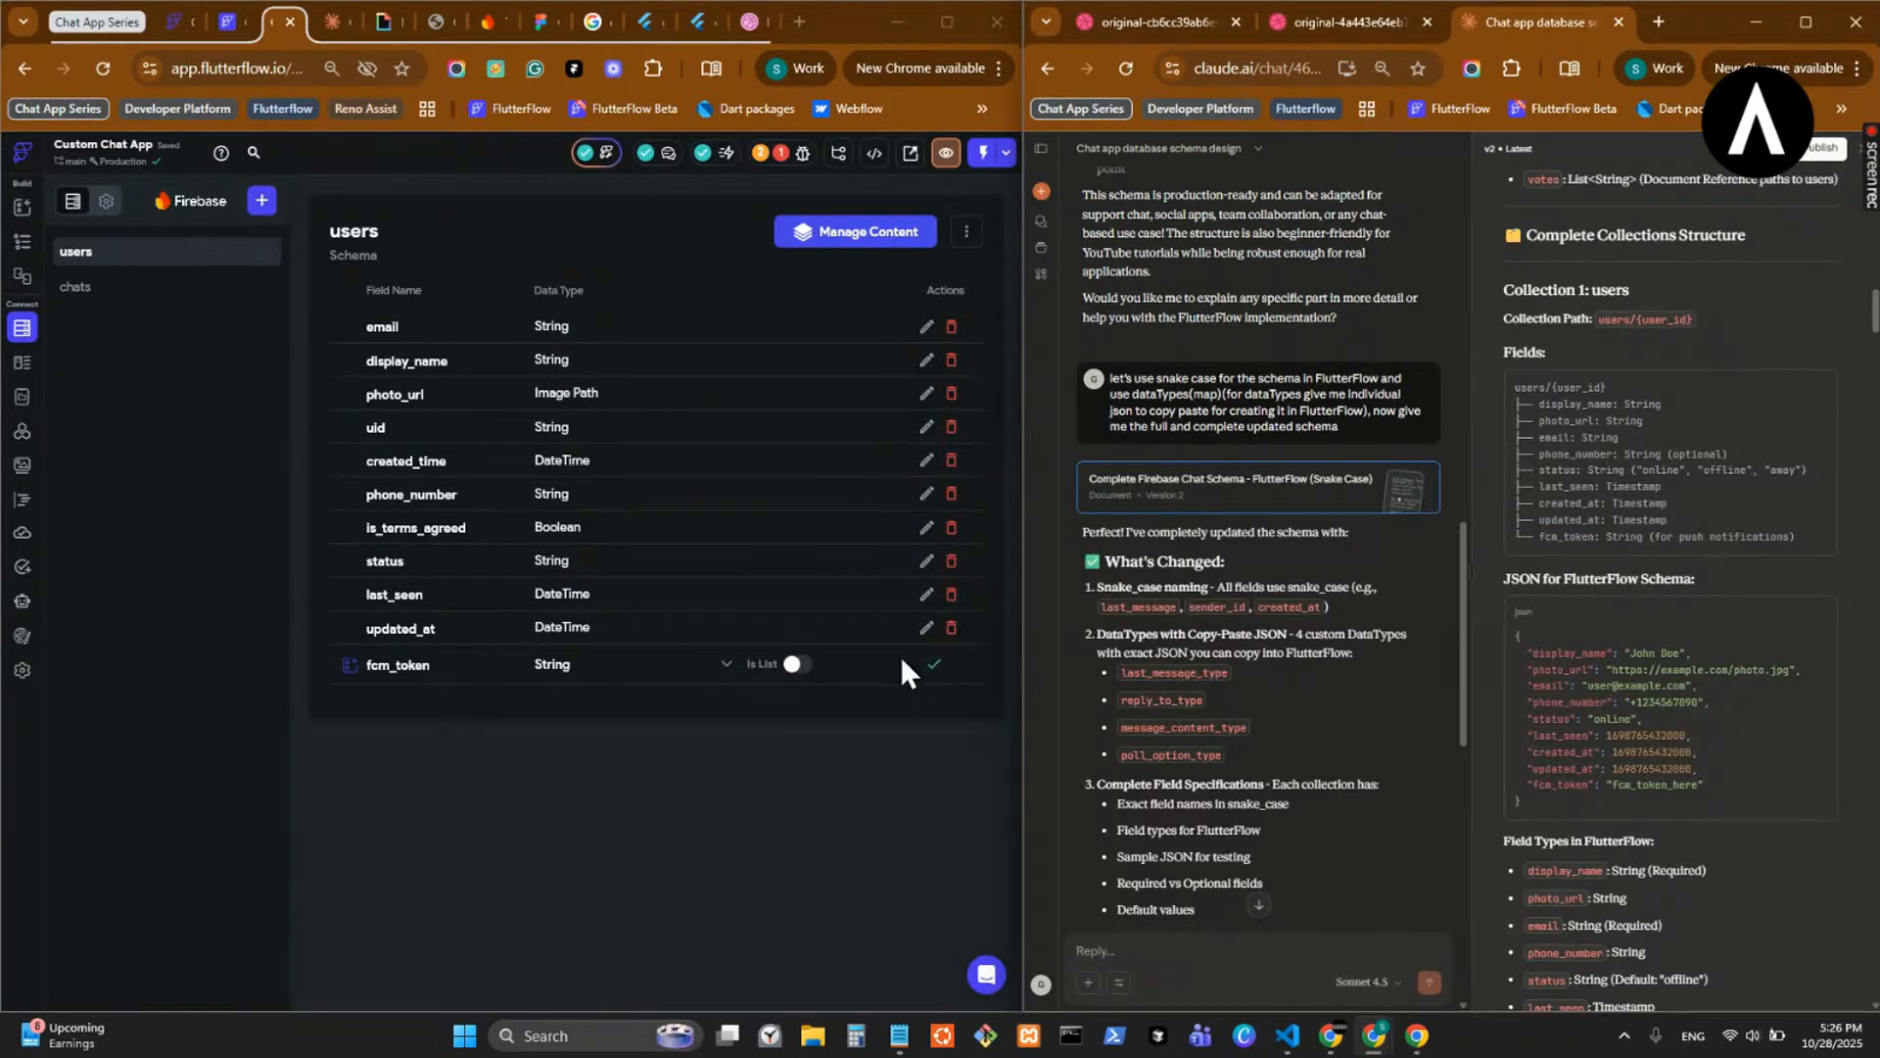
{"action": "left_click", "coordinate": [930, 668]}
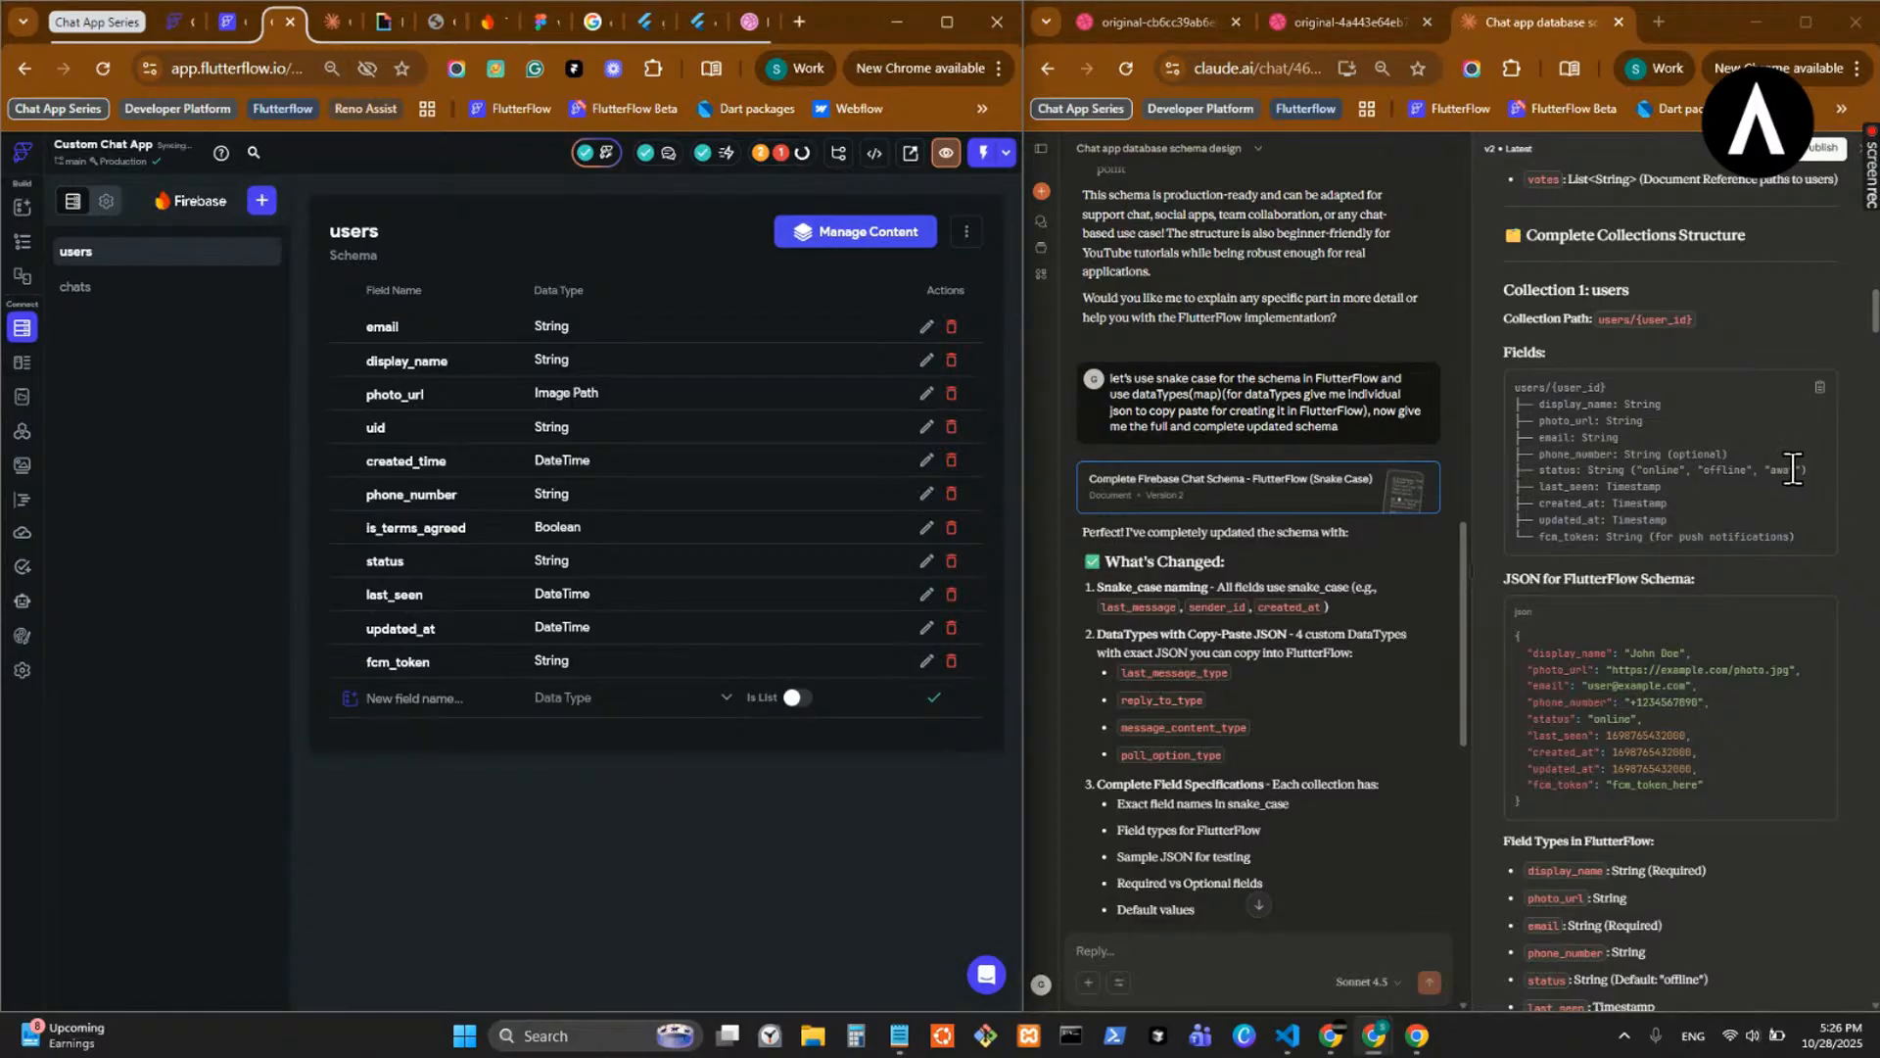
- Set the description of the users collection's status field to "online", "offline", "away", copied from the schema document
{"action": "double_click", "coordinate": [1726, 470]}
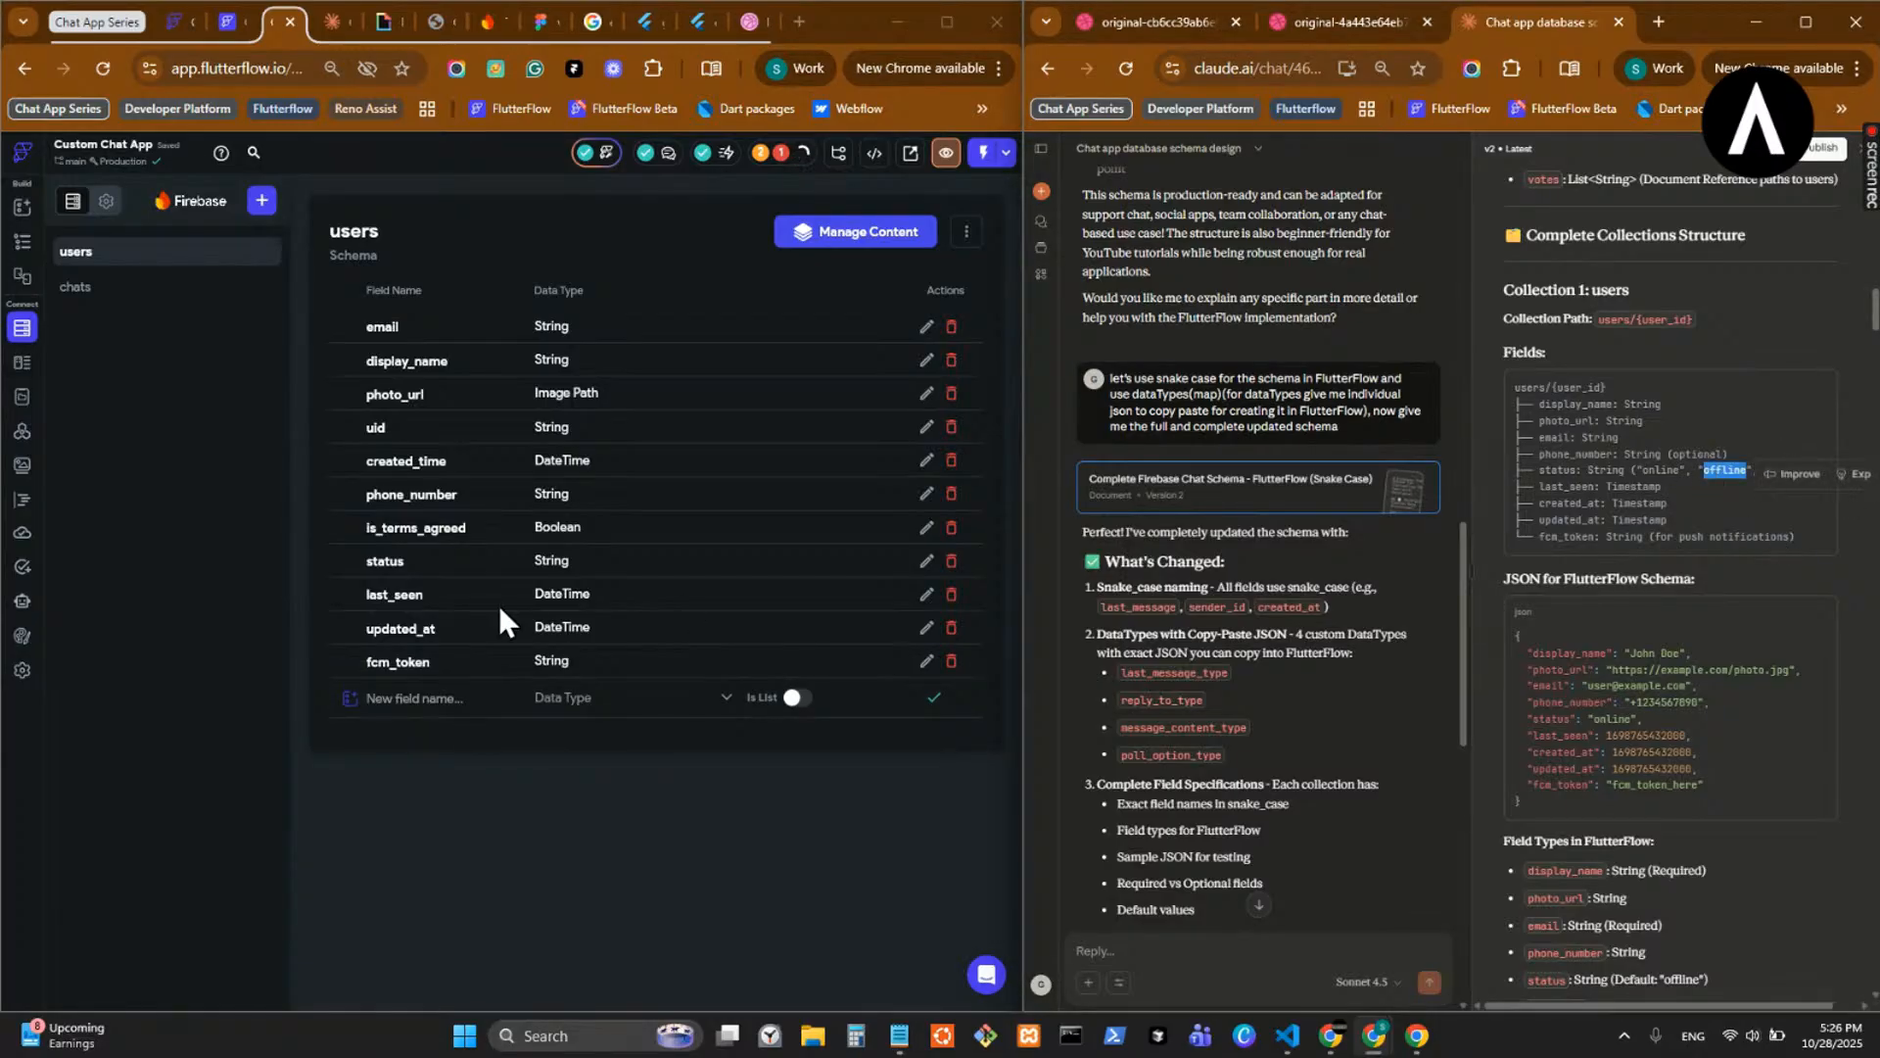
{"action": "left_click", "coordinate": [926, 561]}
{"action": "left_click", "coordinate": [1655, 448]}
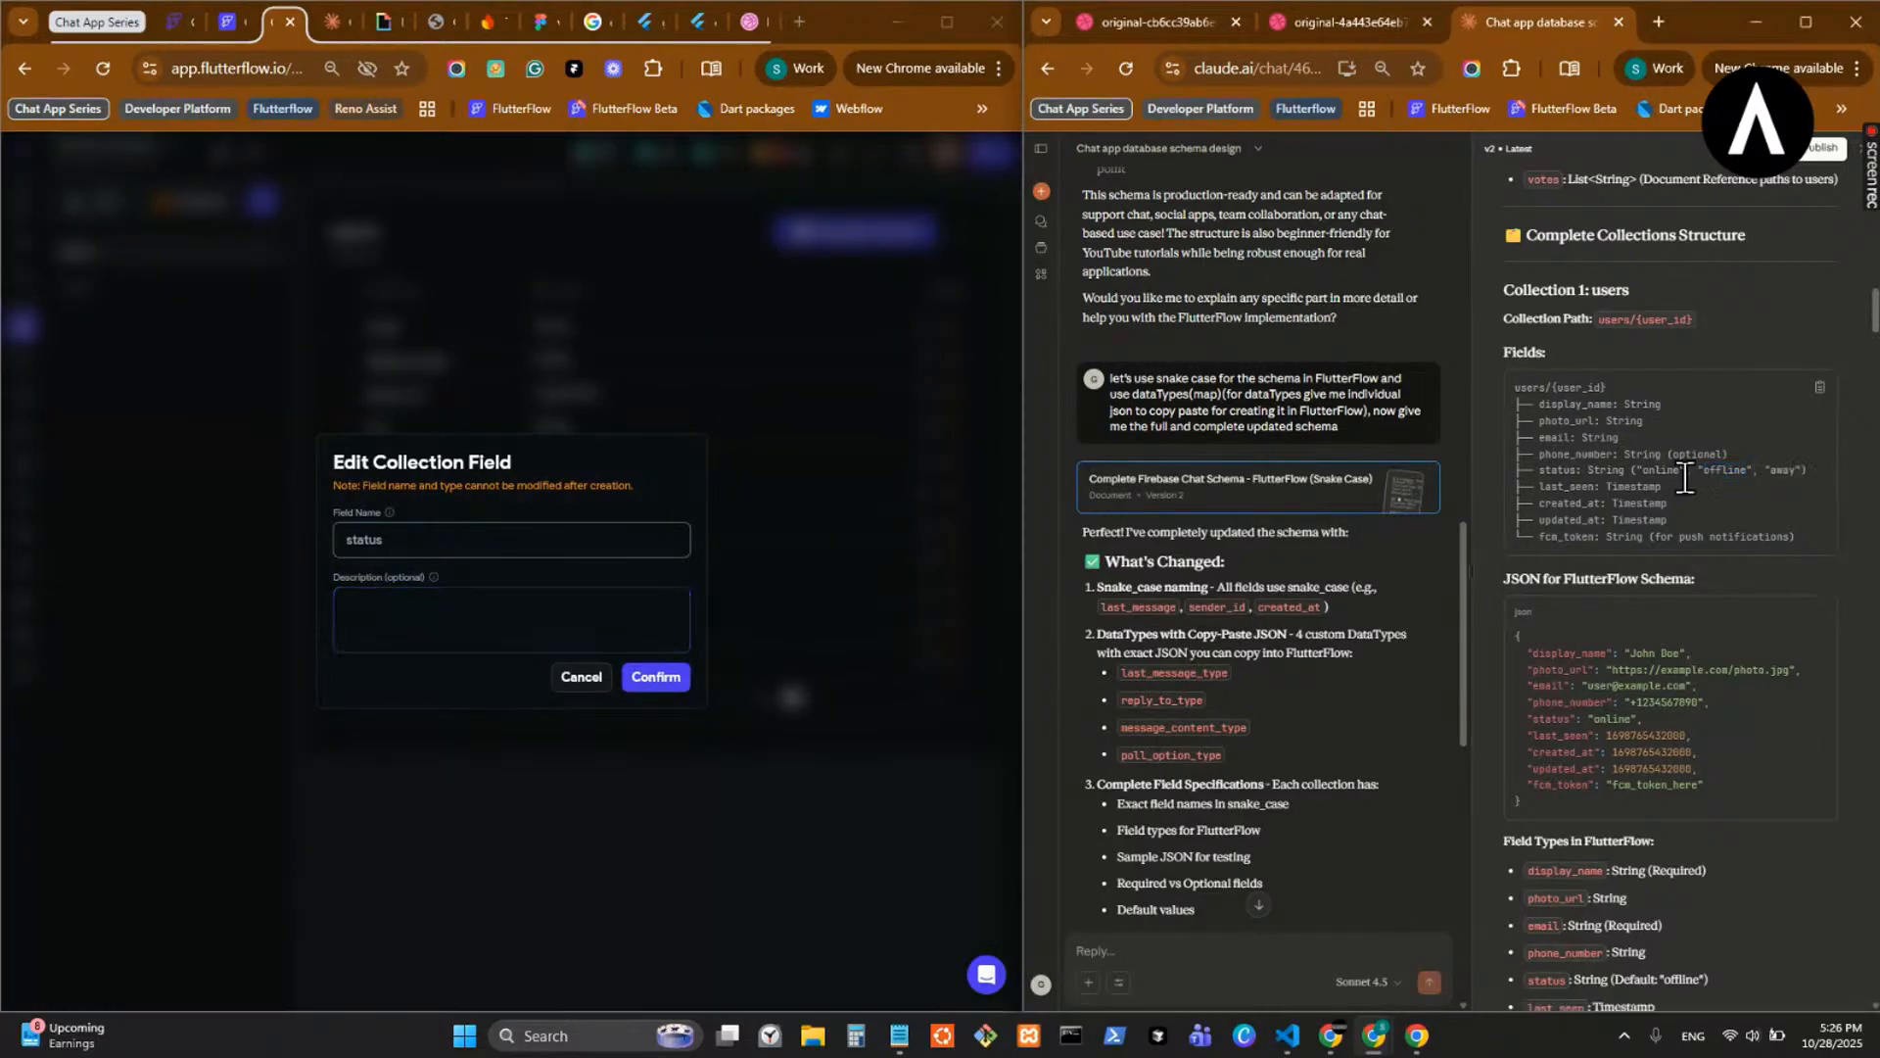
{"action": "left_click_drag", "start_coordinate": [1801, 469], "coordinate": [1634, 472]}
{"action": "key", "text": "ctrl+c"}
{"action": "left_click", "coordinate": [537, 602]}
{"action": "key", "text": "ctrl+v"}
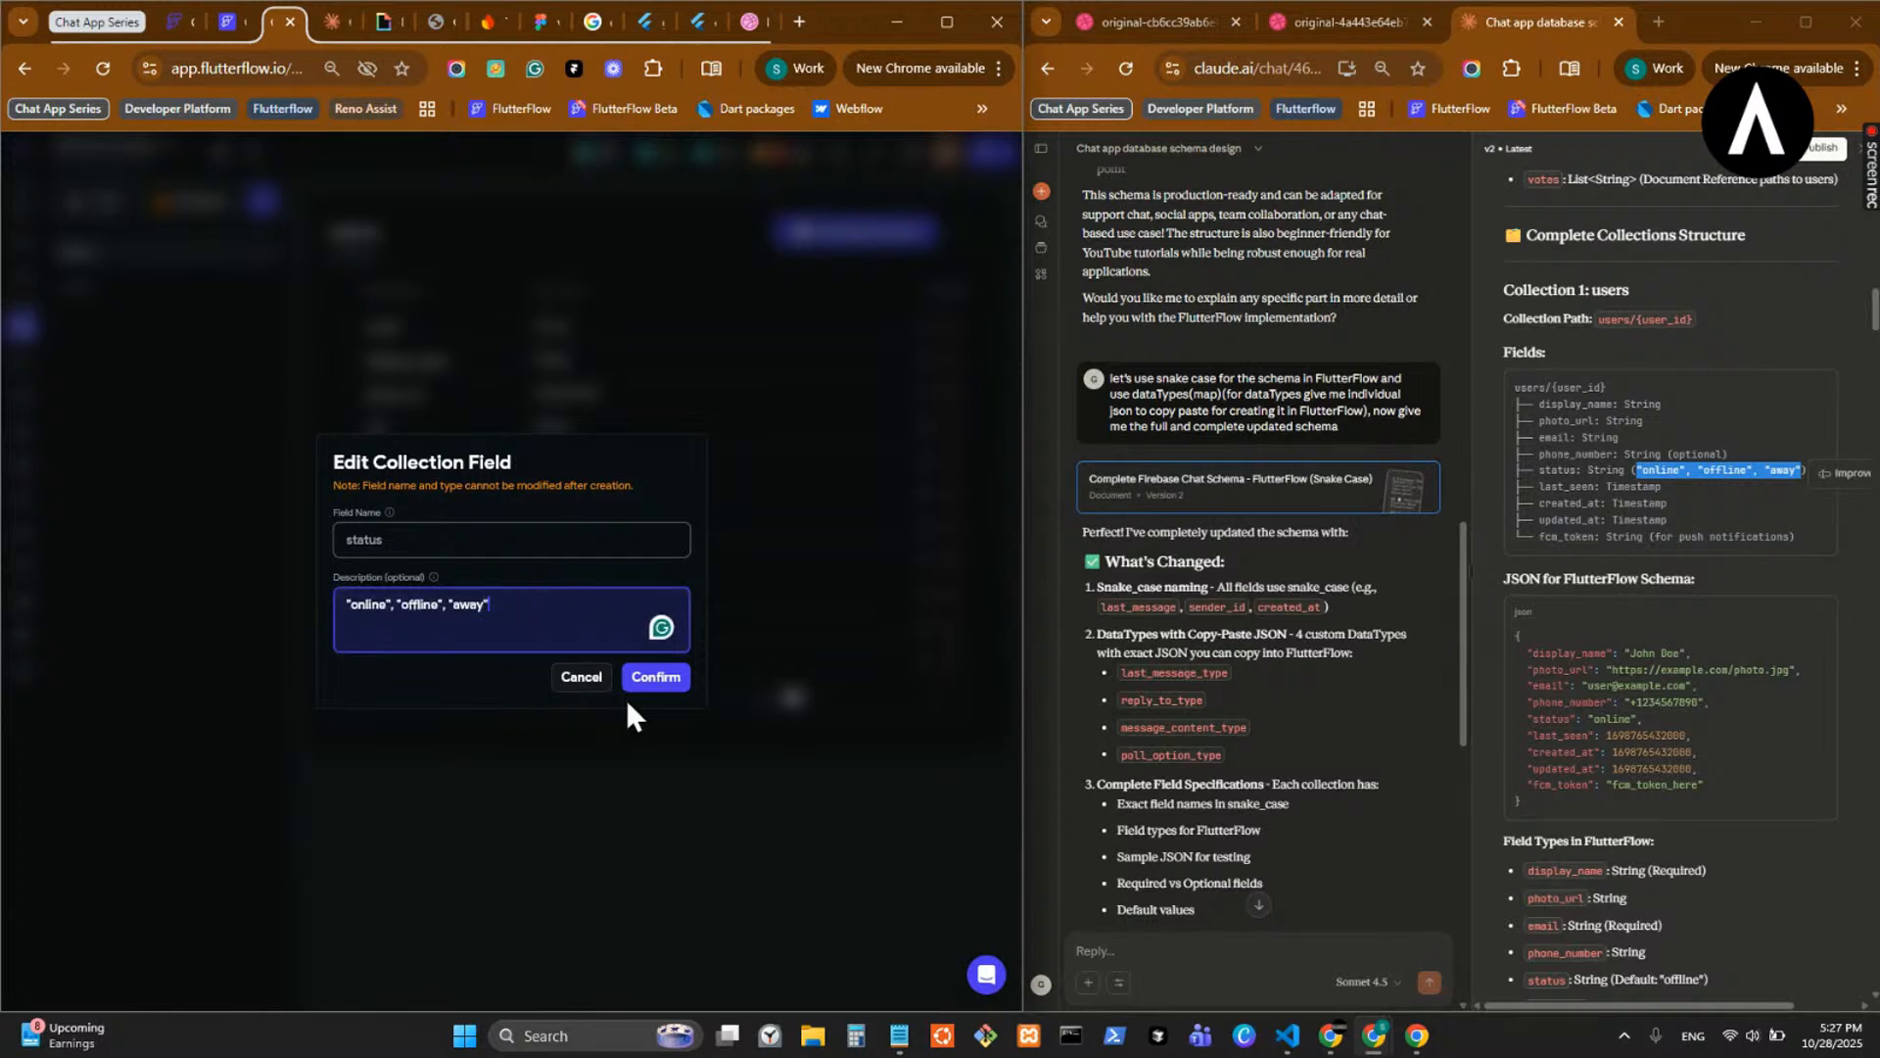
{"action": "left_click", "coordinate": [646, 681]}
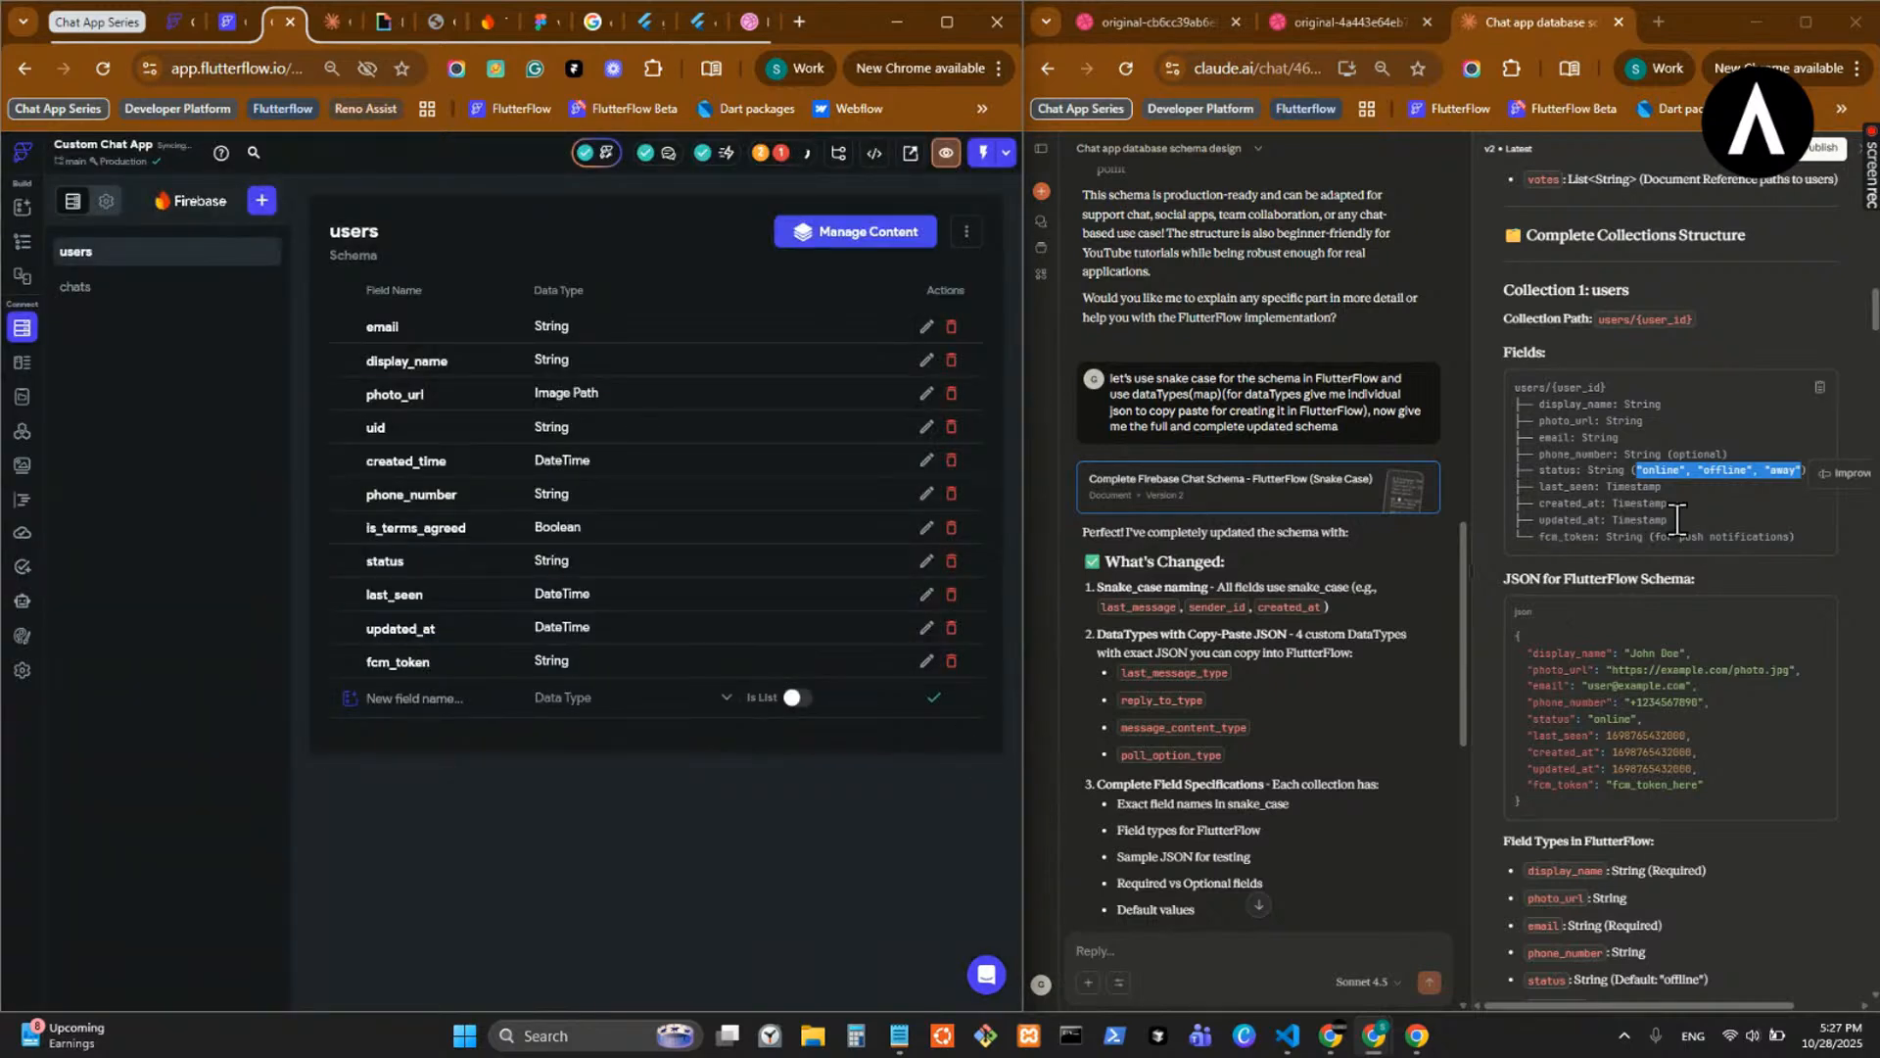
{"action": "left_click", "coordinate": [1698, 533]}
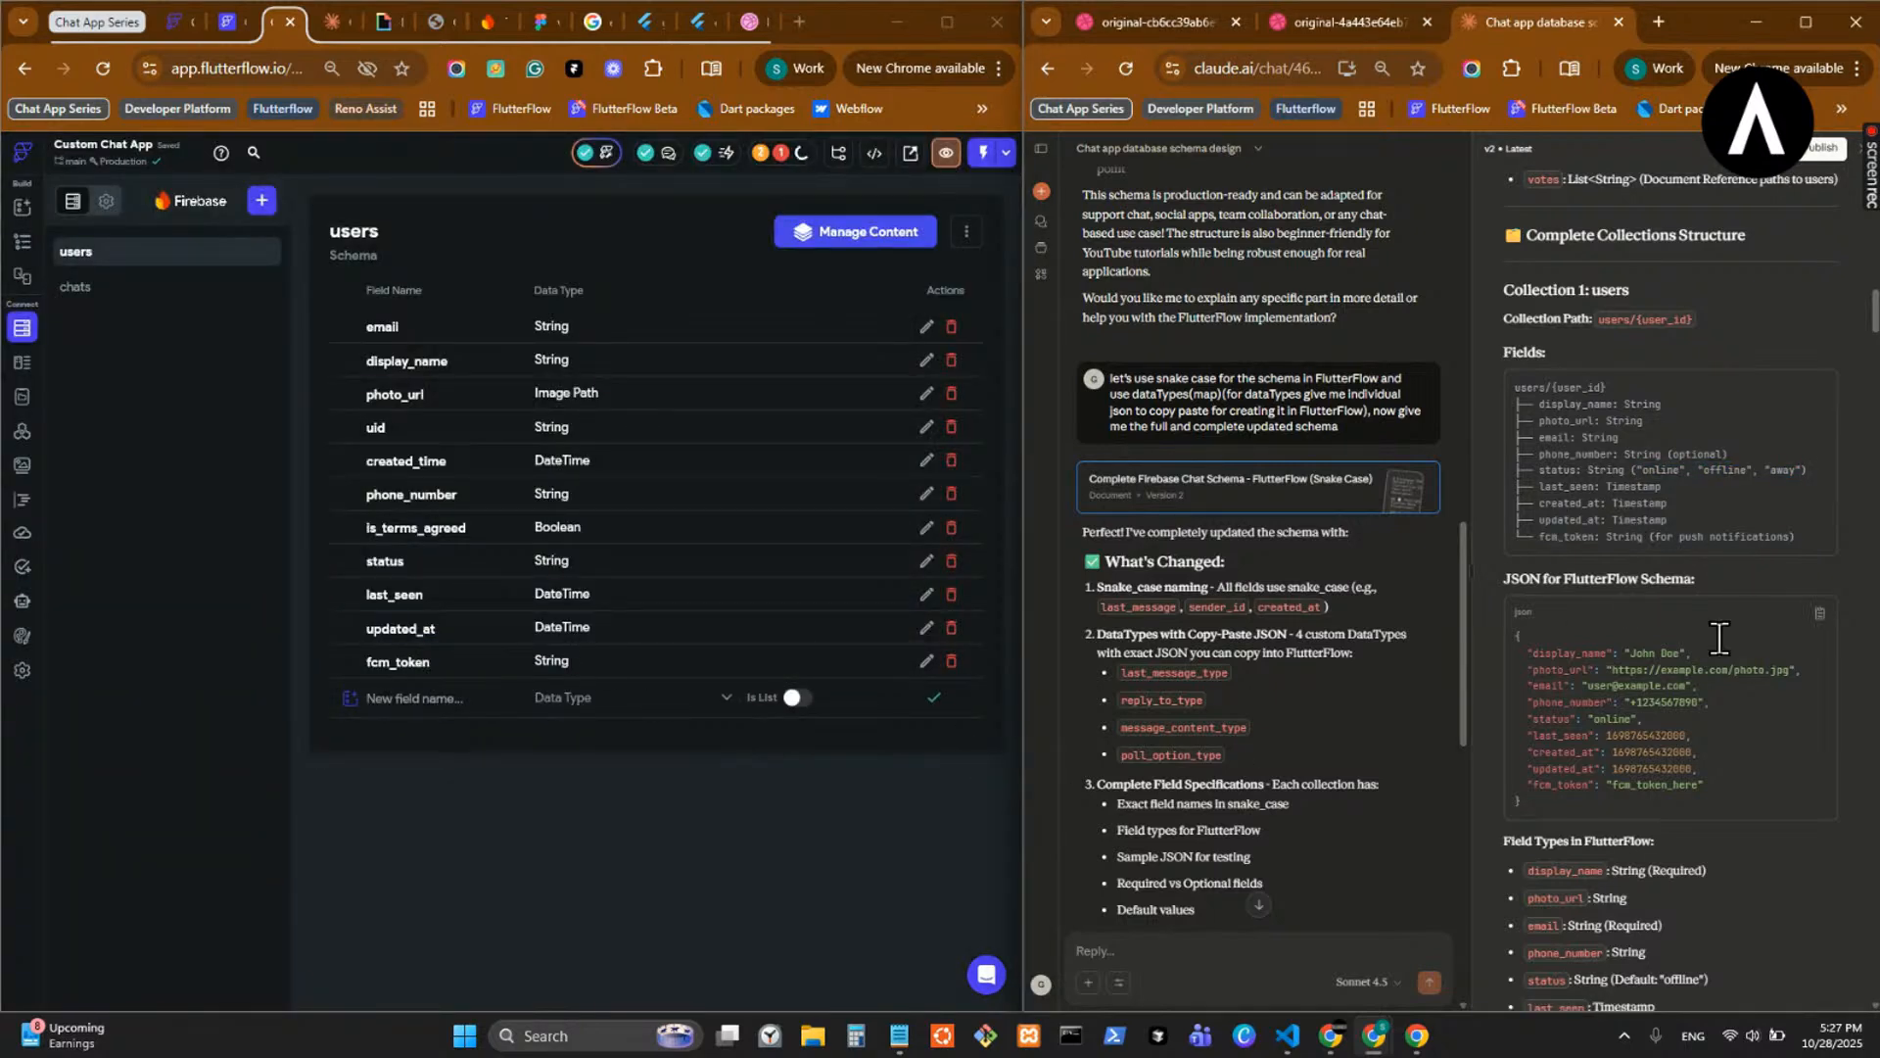
- Open the chats collection, start its schema from scratch and add a type field of type String
{"action": "scroll", "coordinate": [1602, 661], "scroll_direction": "down", "scroll_amount": 1}
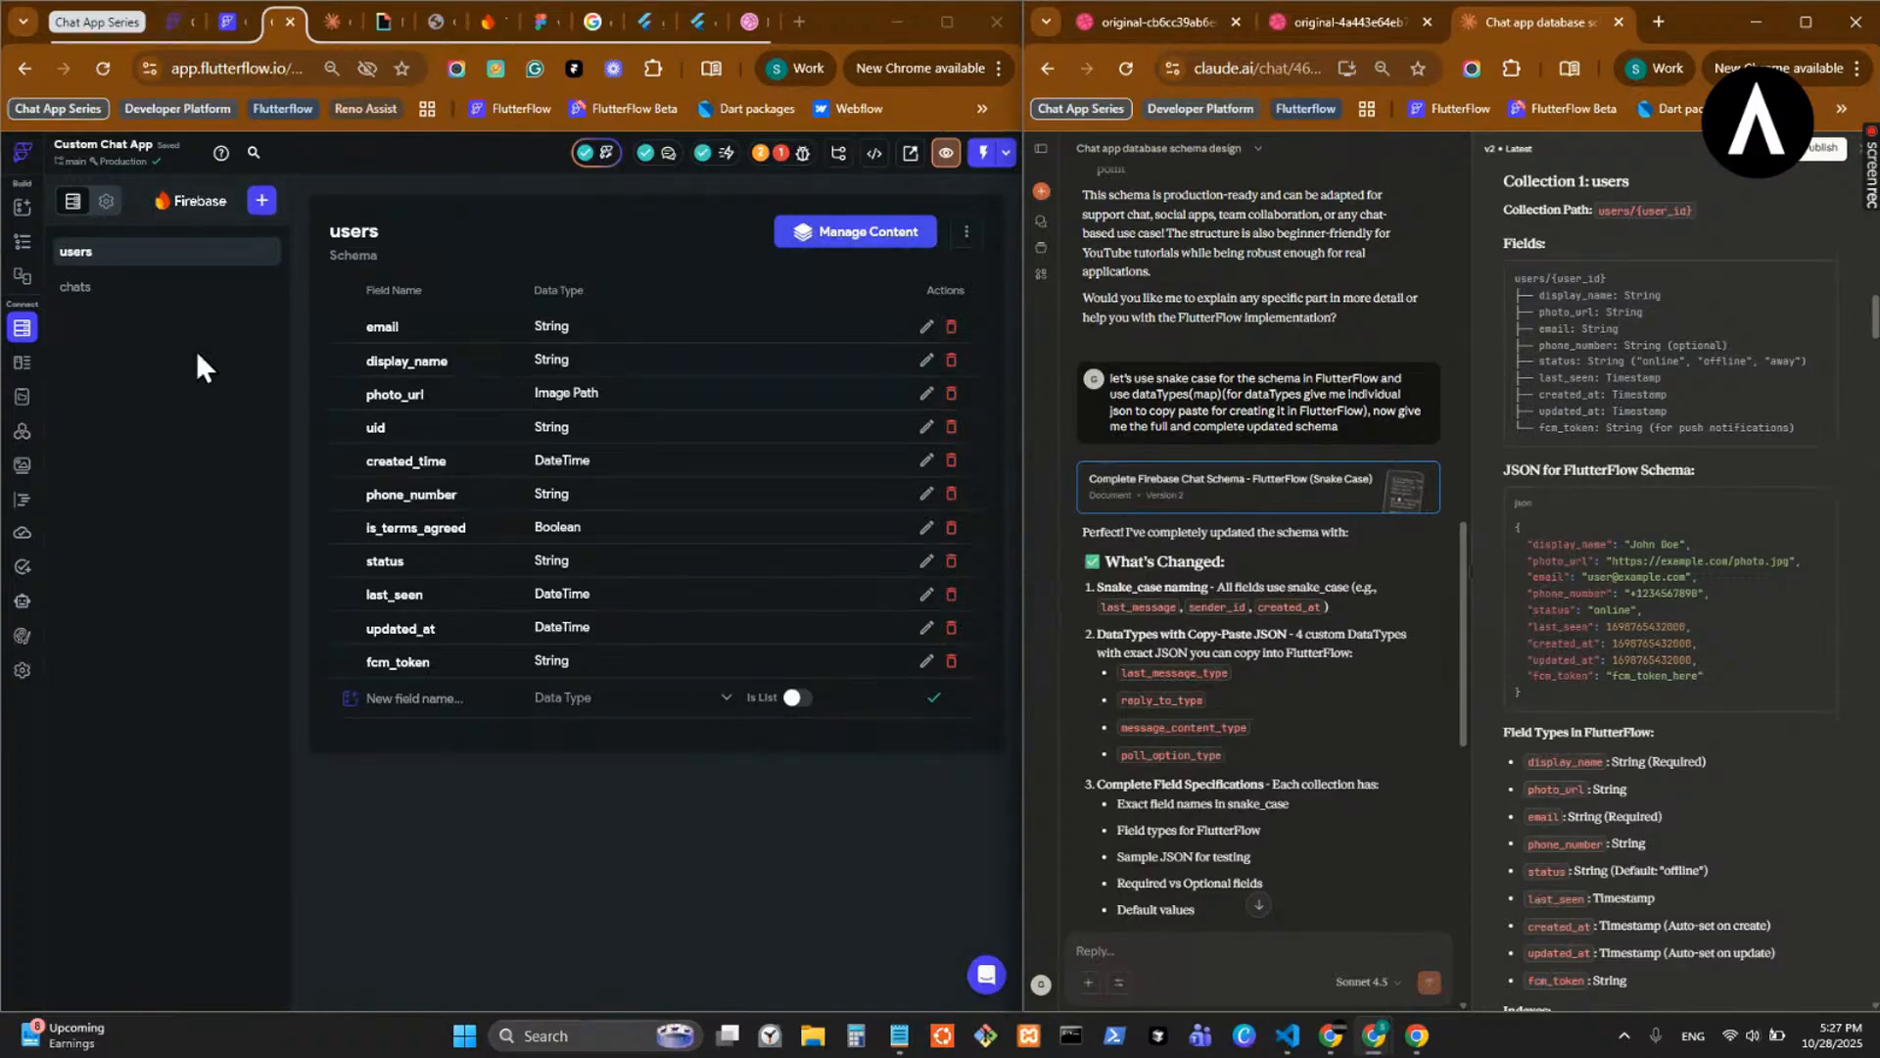
{"action": "left_click", "coordinate": [194, 288]}
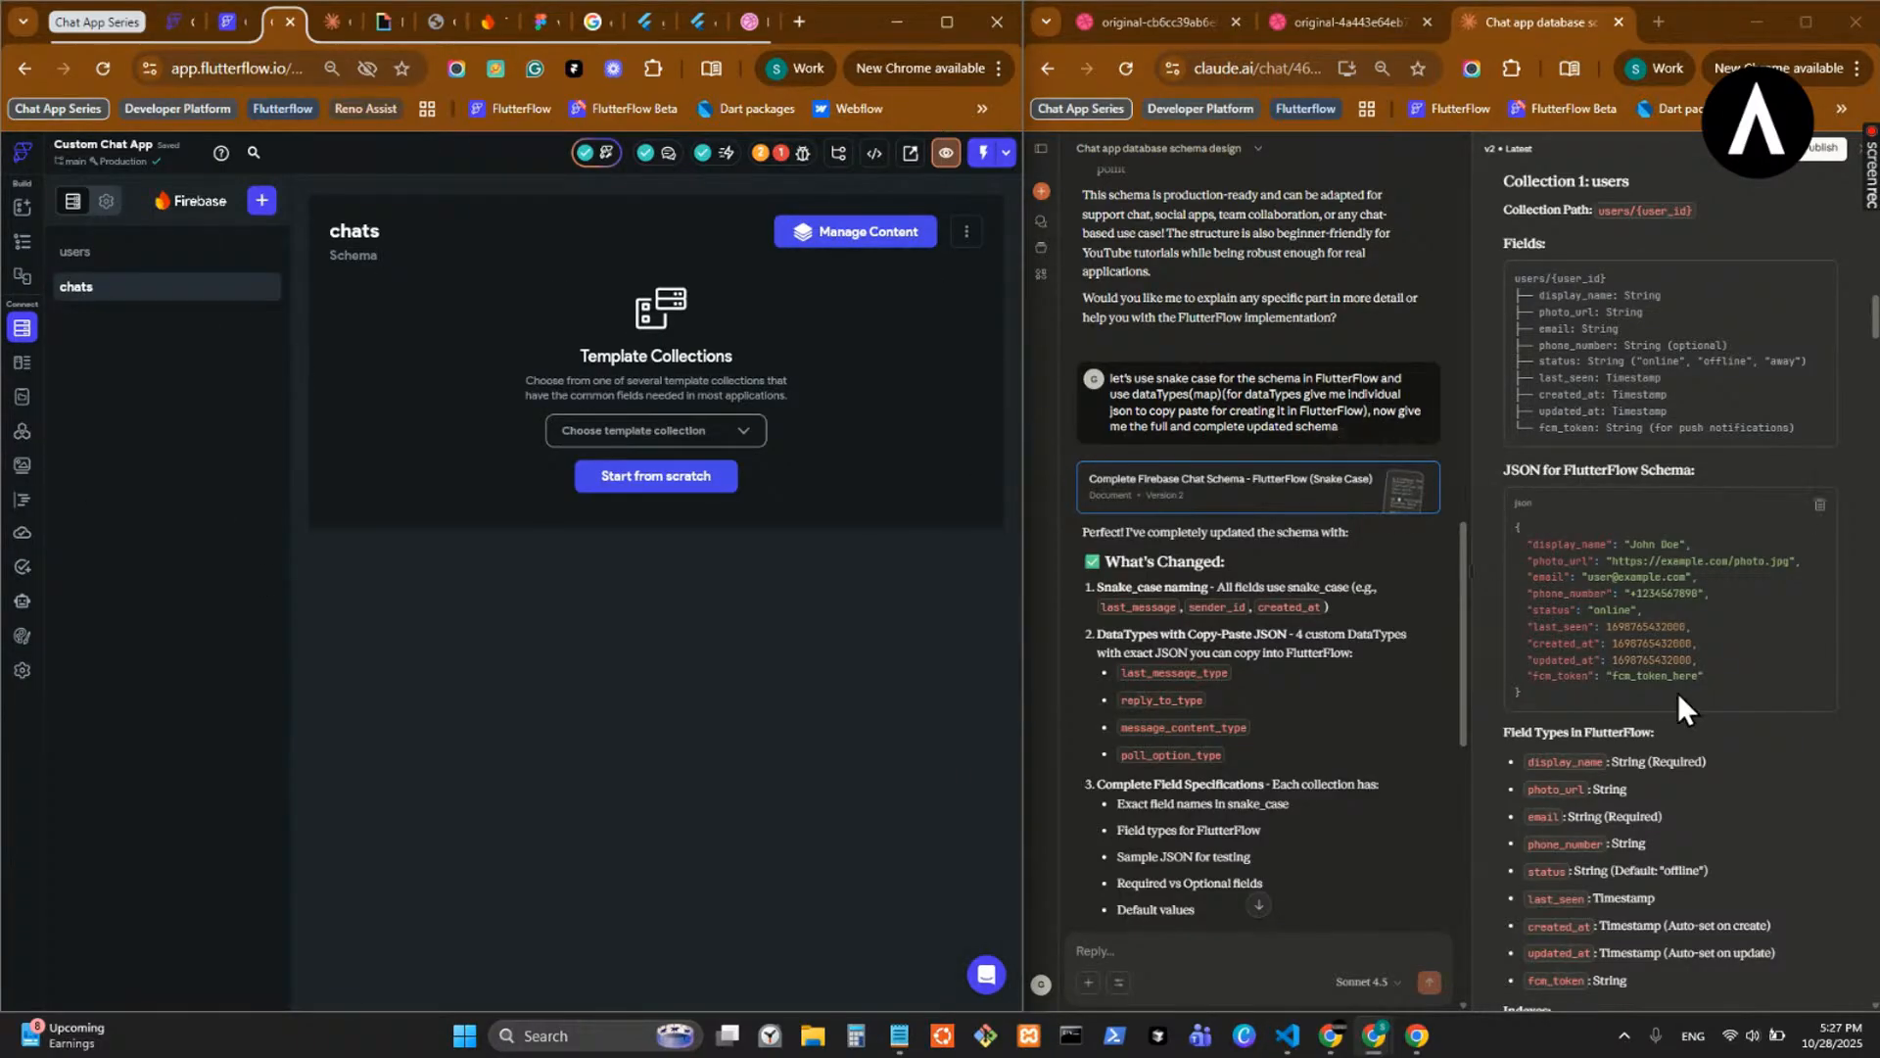
{"action": "scroll", "coordinate": [1677, 692], "scroll_direction": "down", "scroll_amount": 6}
{"action": "scroll", "coordinate": [1606, 529], "scroll_direction": "down", "scroll_amount": 1}
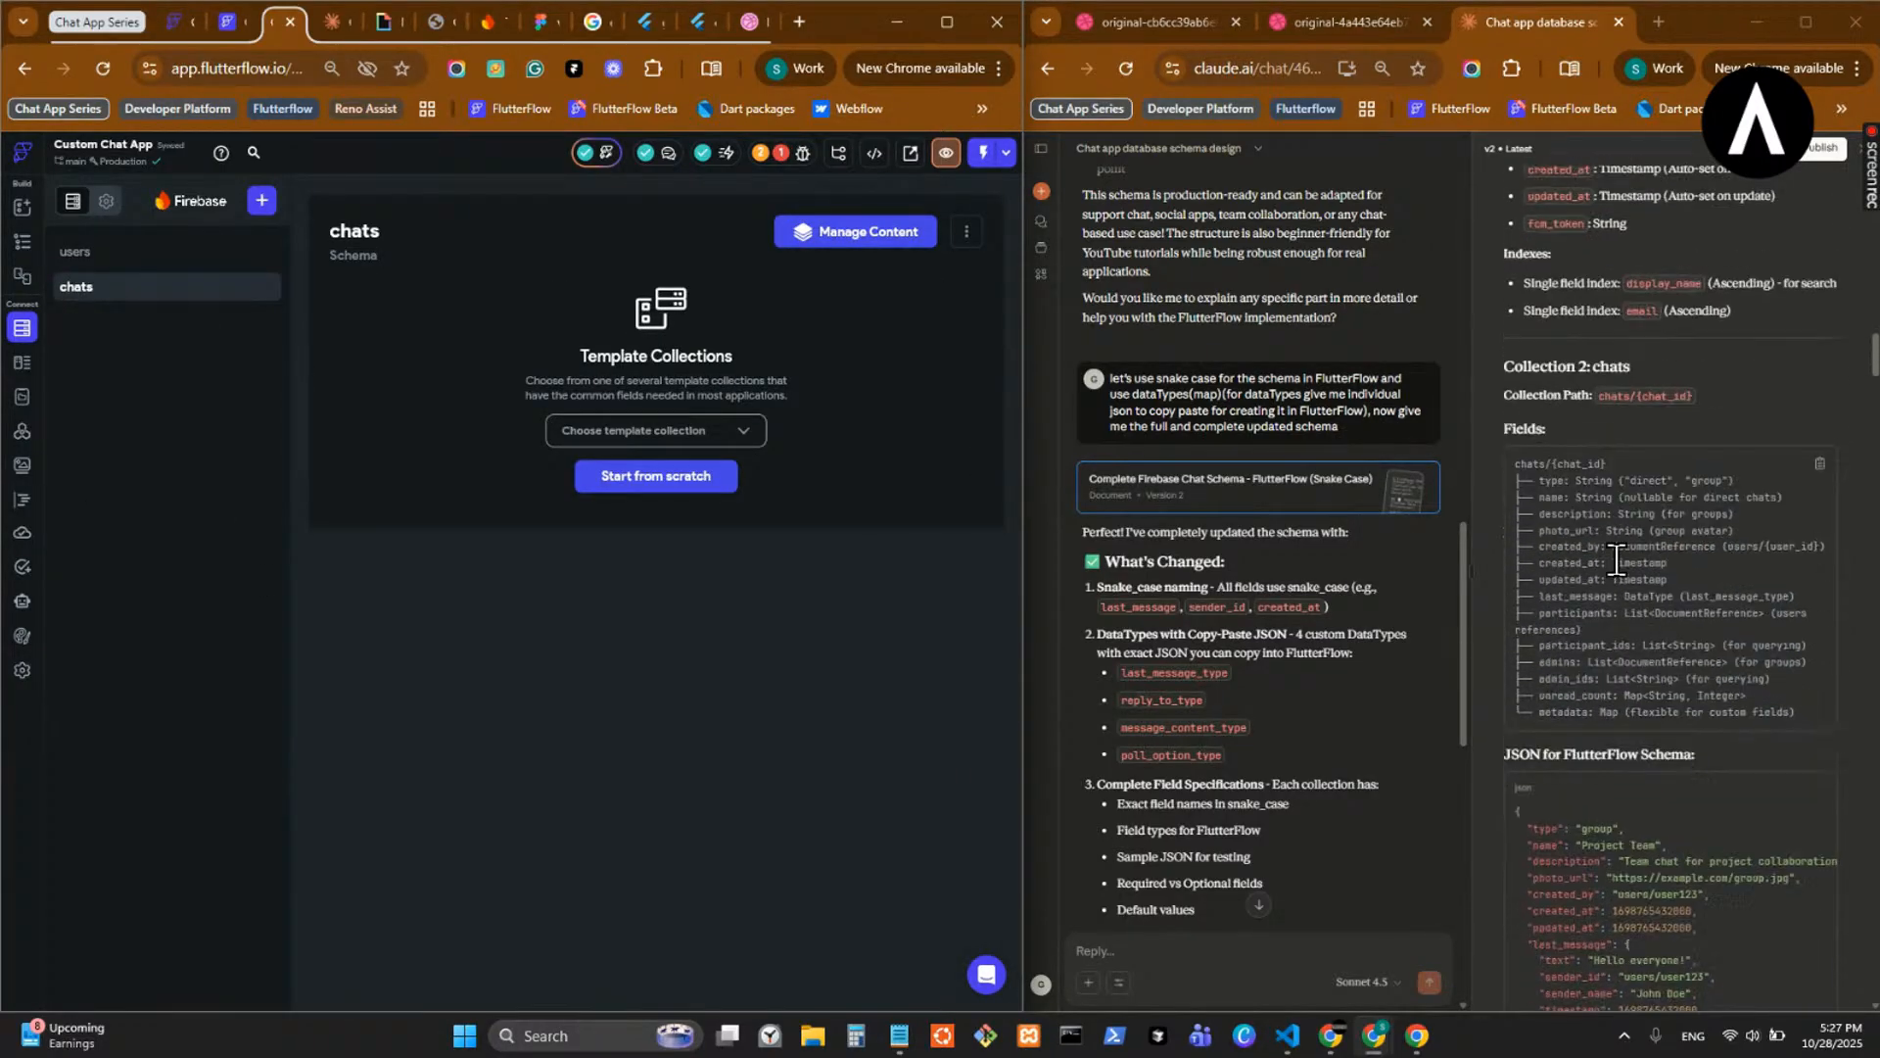
{"action": "double_click", "coordinate": [1555, 477]}
{"action": "key", "text": "ctrl+c"}
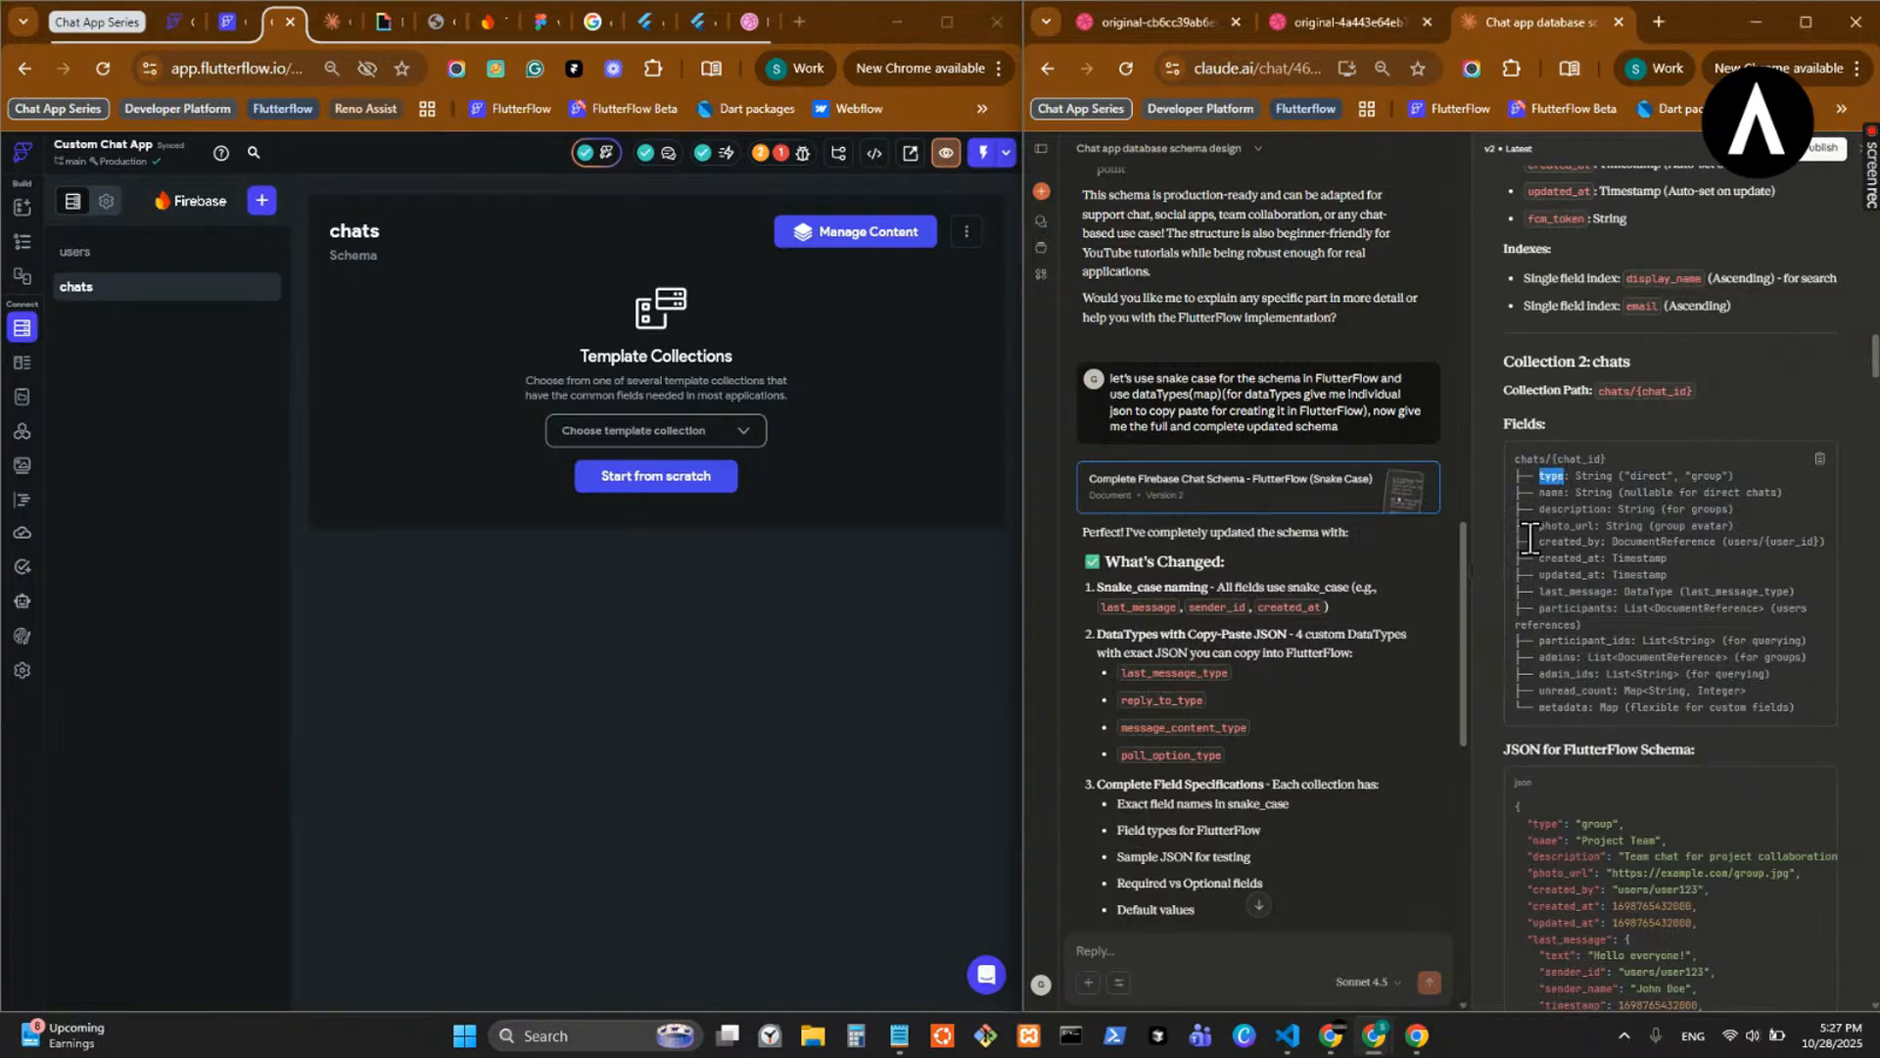
{"action": "left_click", "coordinate": [712, 482]}
{"action": "left_click", "coordinate": [480, 325]}
{"action": "key", "text": "ctrl+v"}
{"action": "left_click", "coordinate": [630, 333]}
{"action": "left_click", "coordinate": [628, 409]}
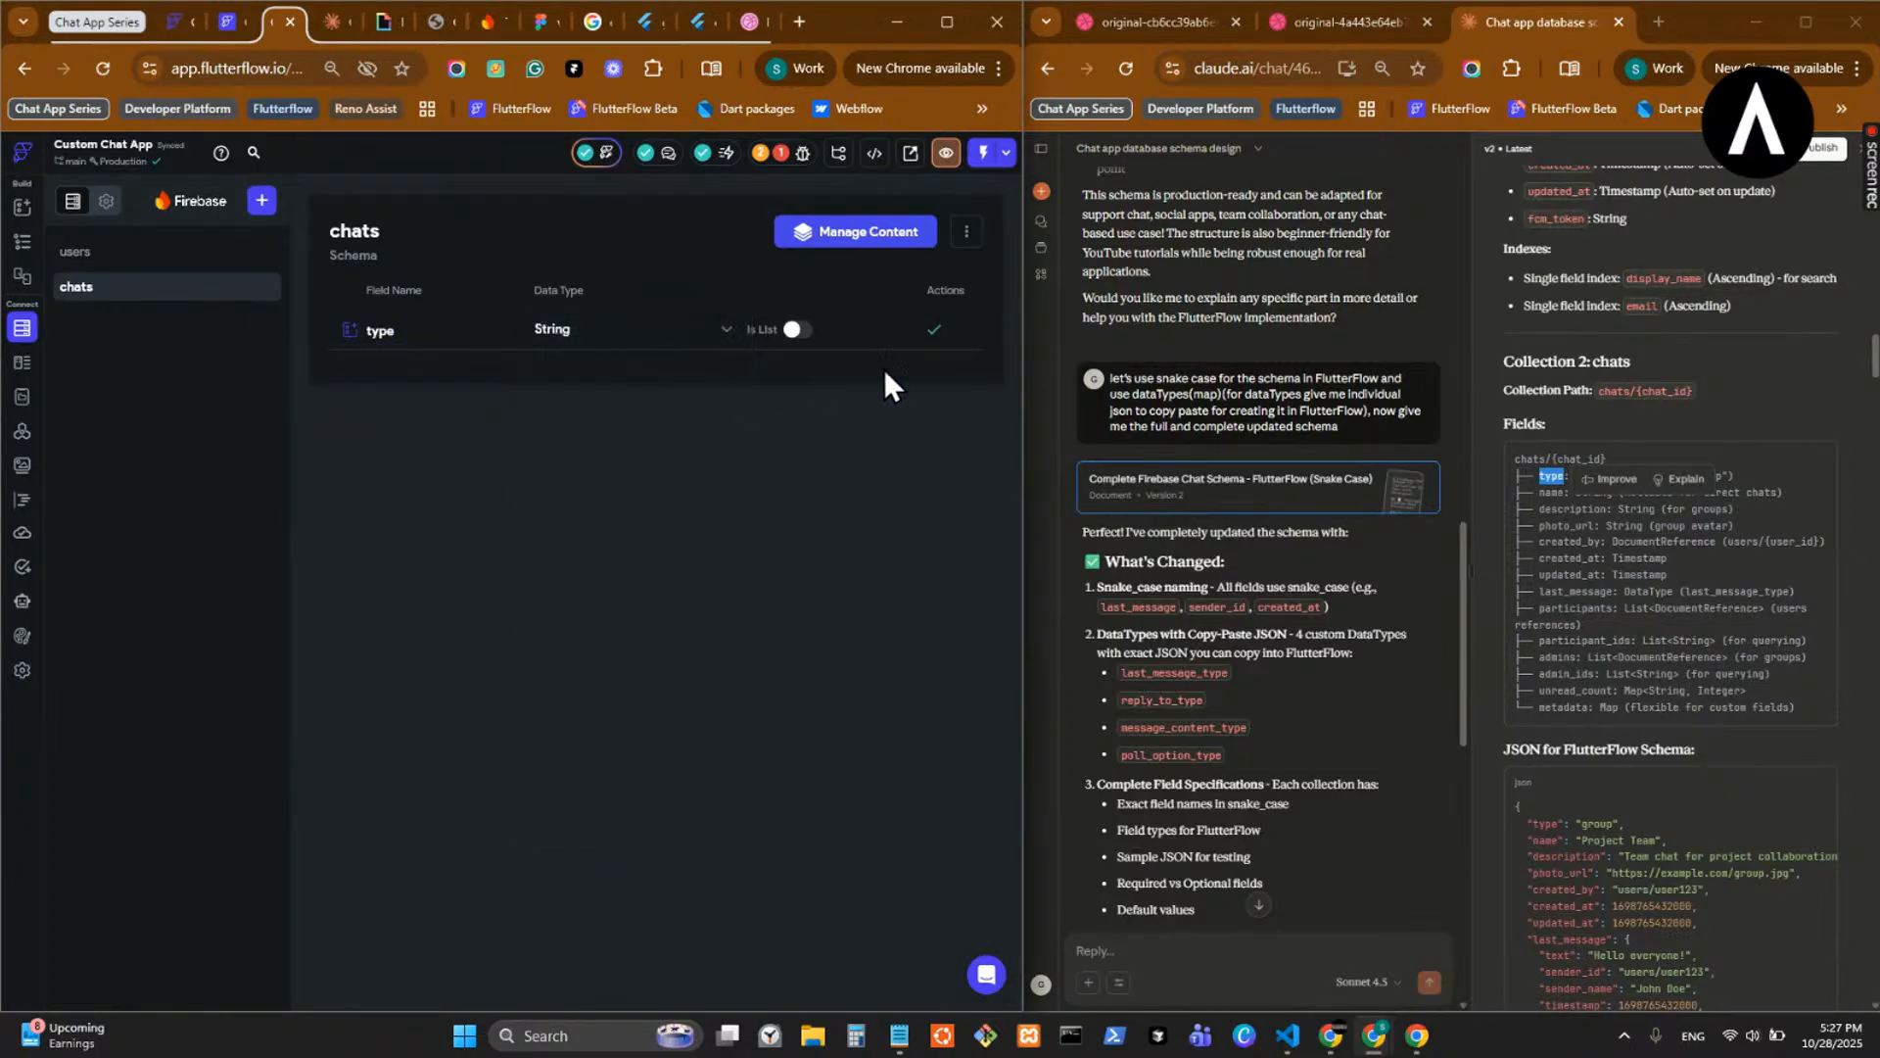
{"action": "left_click", "coordinate": [937, 336]}
- Add a name field of type String to the chats collection, using the name from the schema document
{"action": "double_click", "coordinate": [1552, 492]}
{"action": "key", "text": "ctrl+c"}
{"action": "left_click", "coordinate": [457, 363]}
{"action": "key", "text": "ctrl+v"}
{"action": "left_click", "coordinate": [1687, 592]}
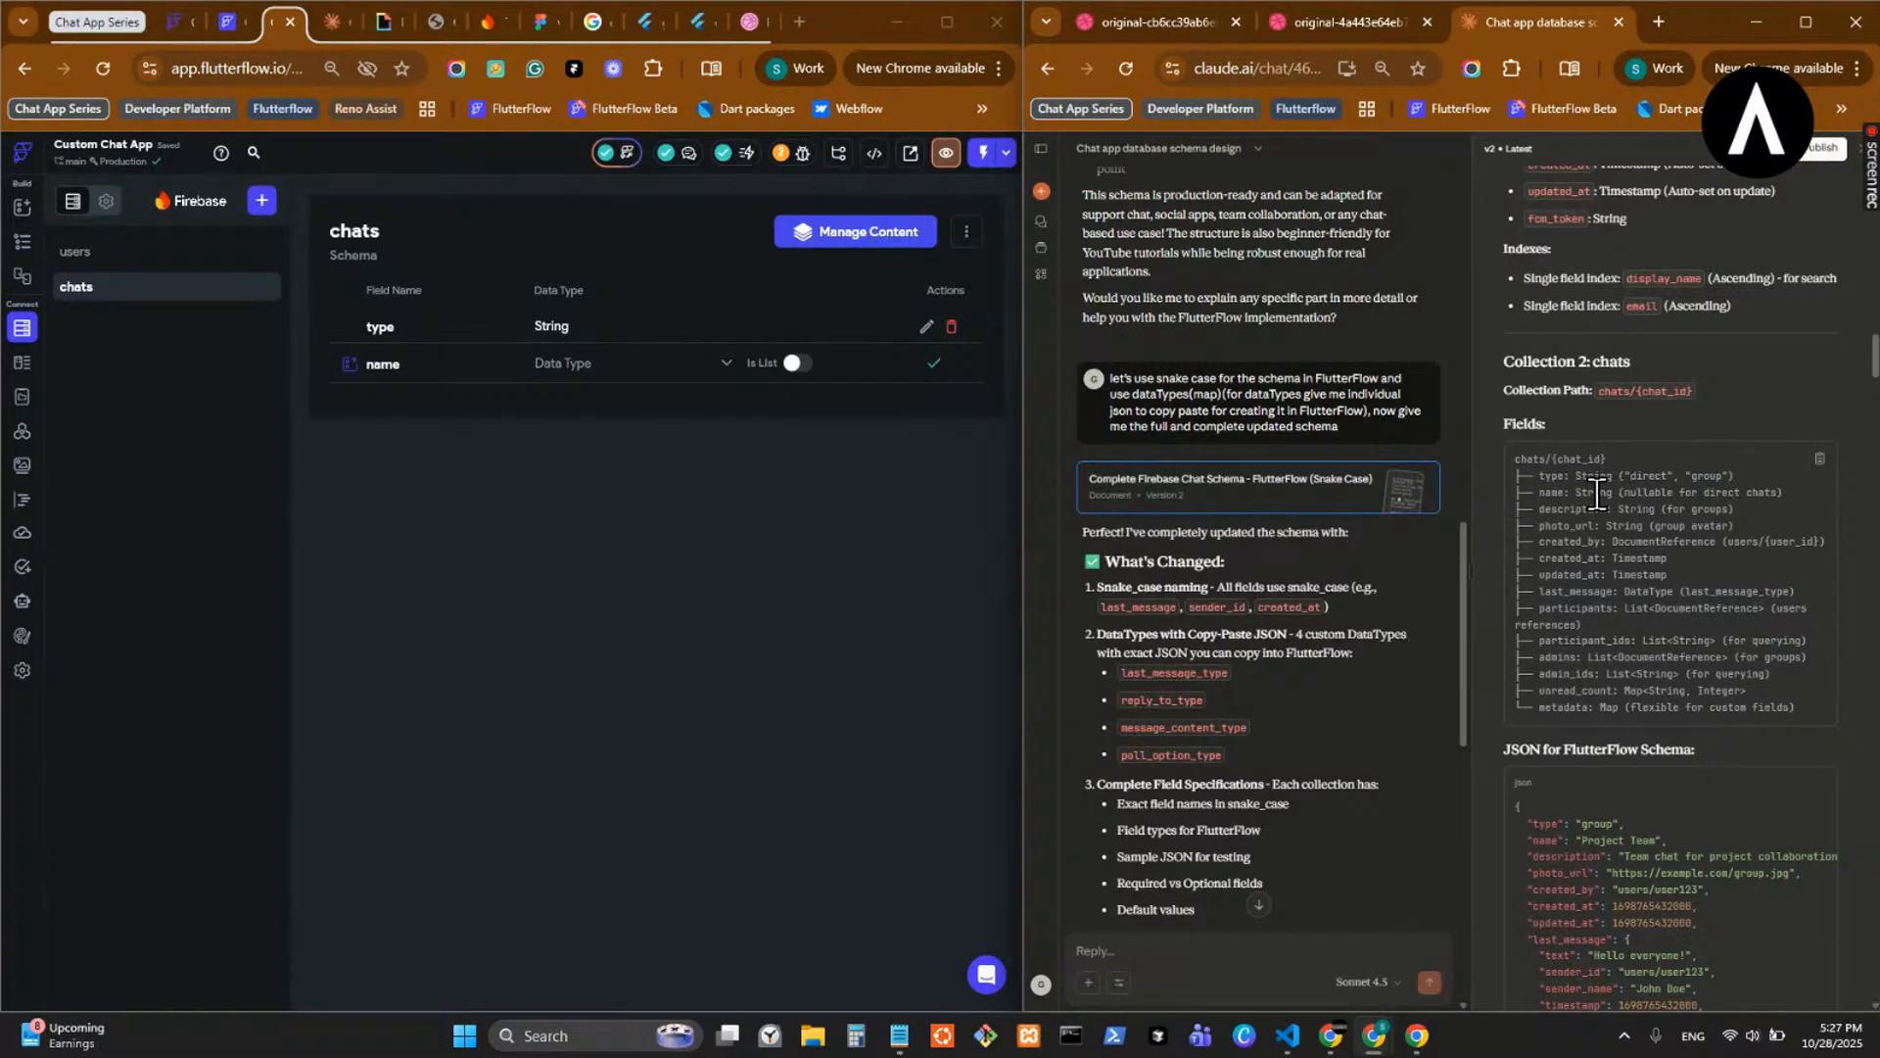
{"action": "left_click", "coordinate": [651, 366]}
{"action": "left_click", "coordinate": [635, 402]}
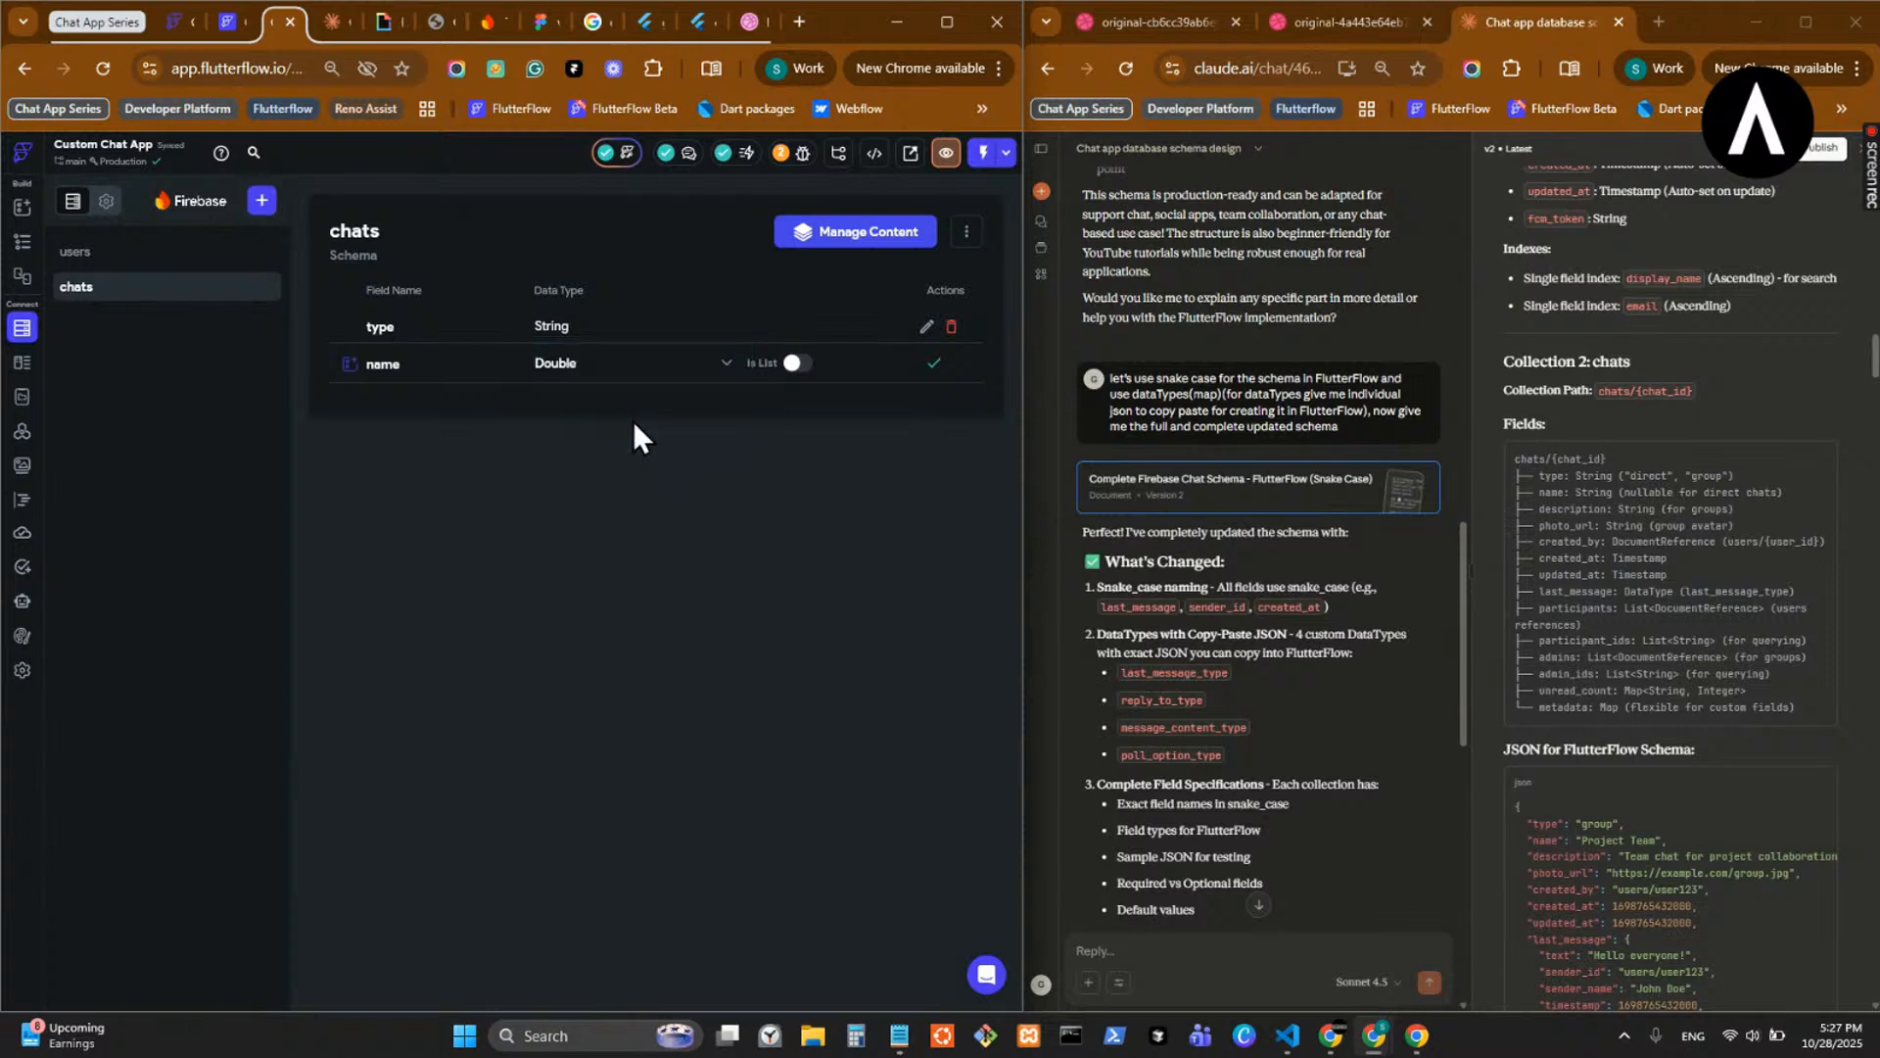
{"action": "left_click", "coordinate": [622, 377]}
{"action": "left_click", "coordinate": [627, 398]}
{"action": "left_click", "coordinate": [932, 364]}
- Set the description of the chats collection's type field to "direct", "group", without the closing parenthesis
{"action": "left_click_drag", "start_coordinate": [1732, 477], "coordinate": [1625, 480]}
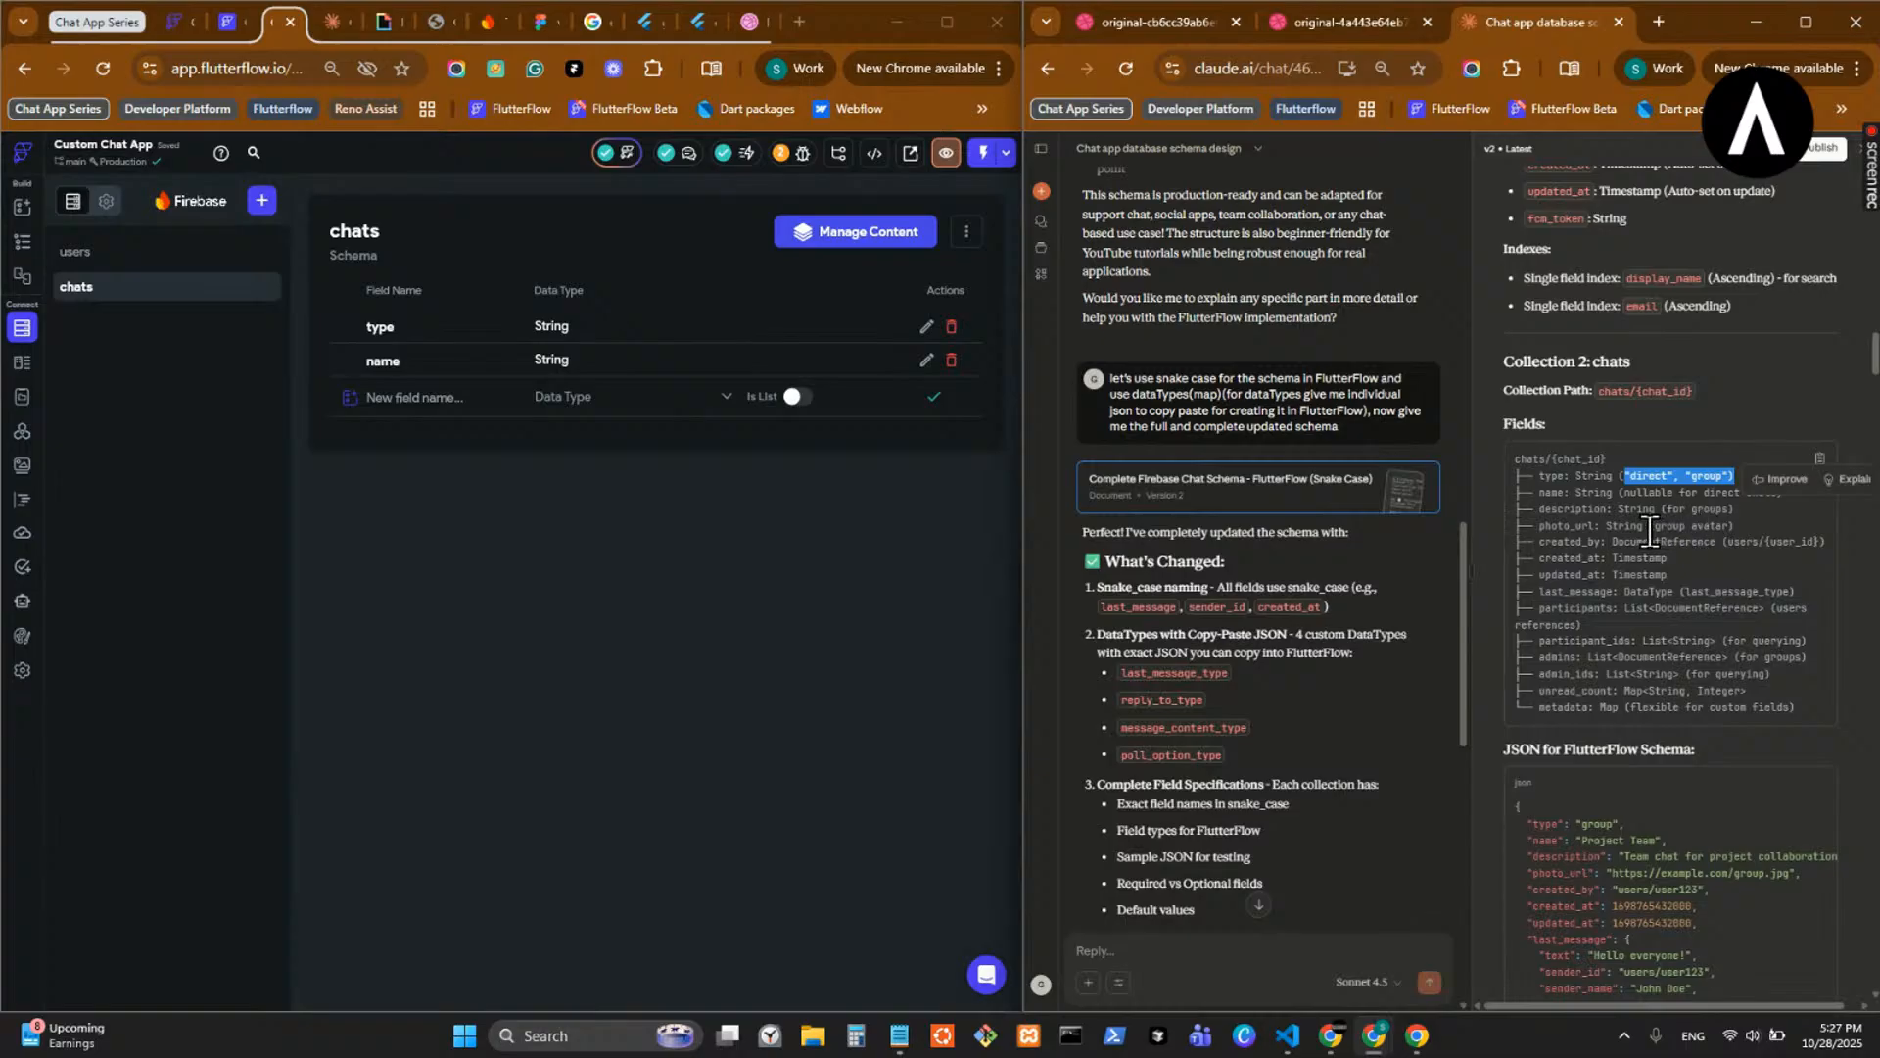
{"action": "left_click", "coordinate": [1634, 530]}
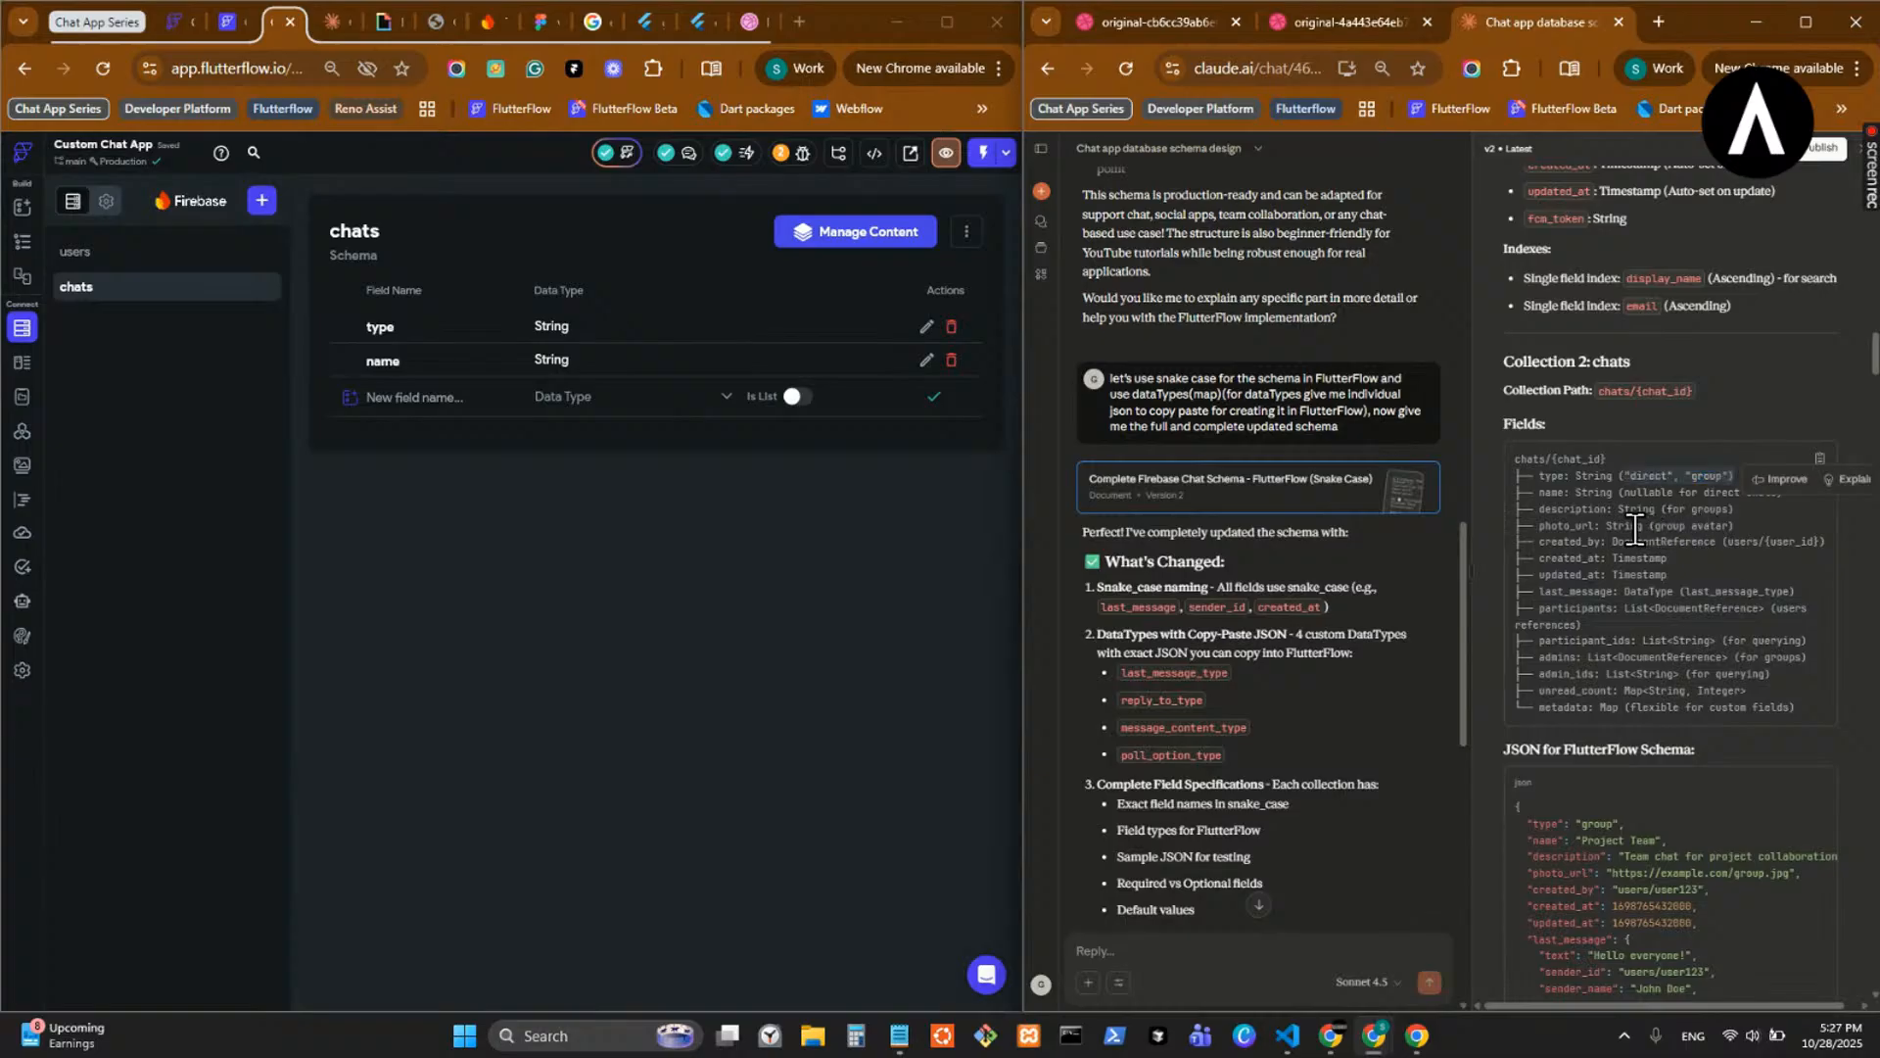
{"action": "left_click", "coordinate": [927, 328]}
{"action": "key", "text": "ctrl+v"}
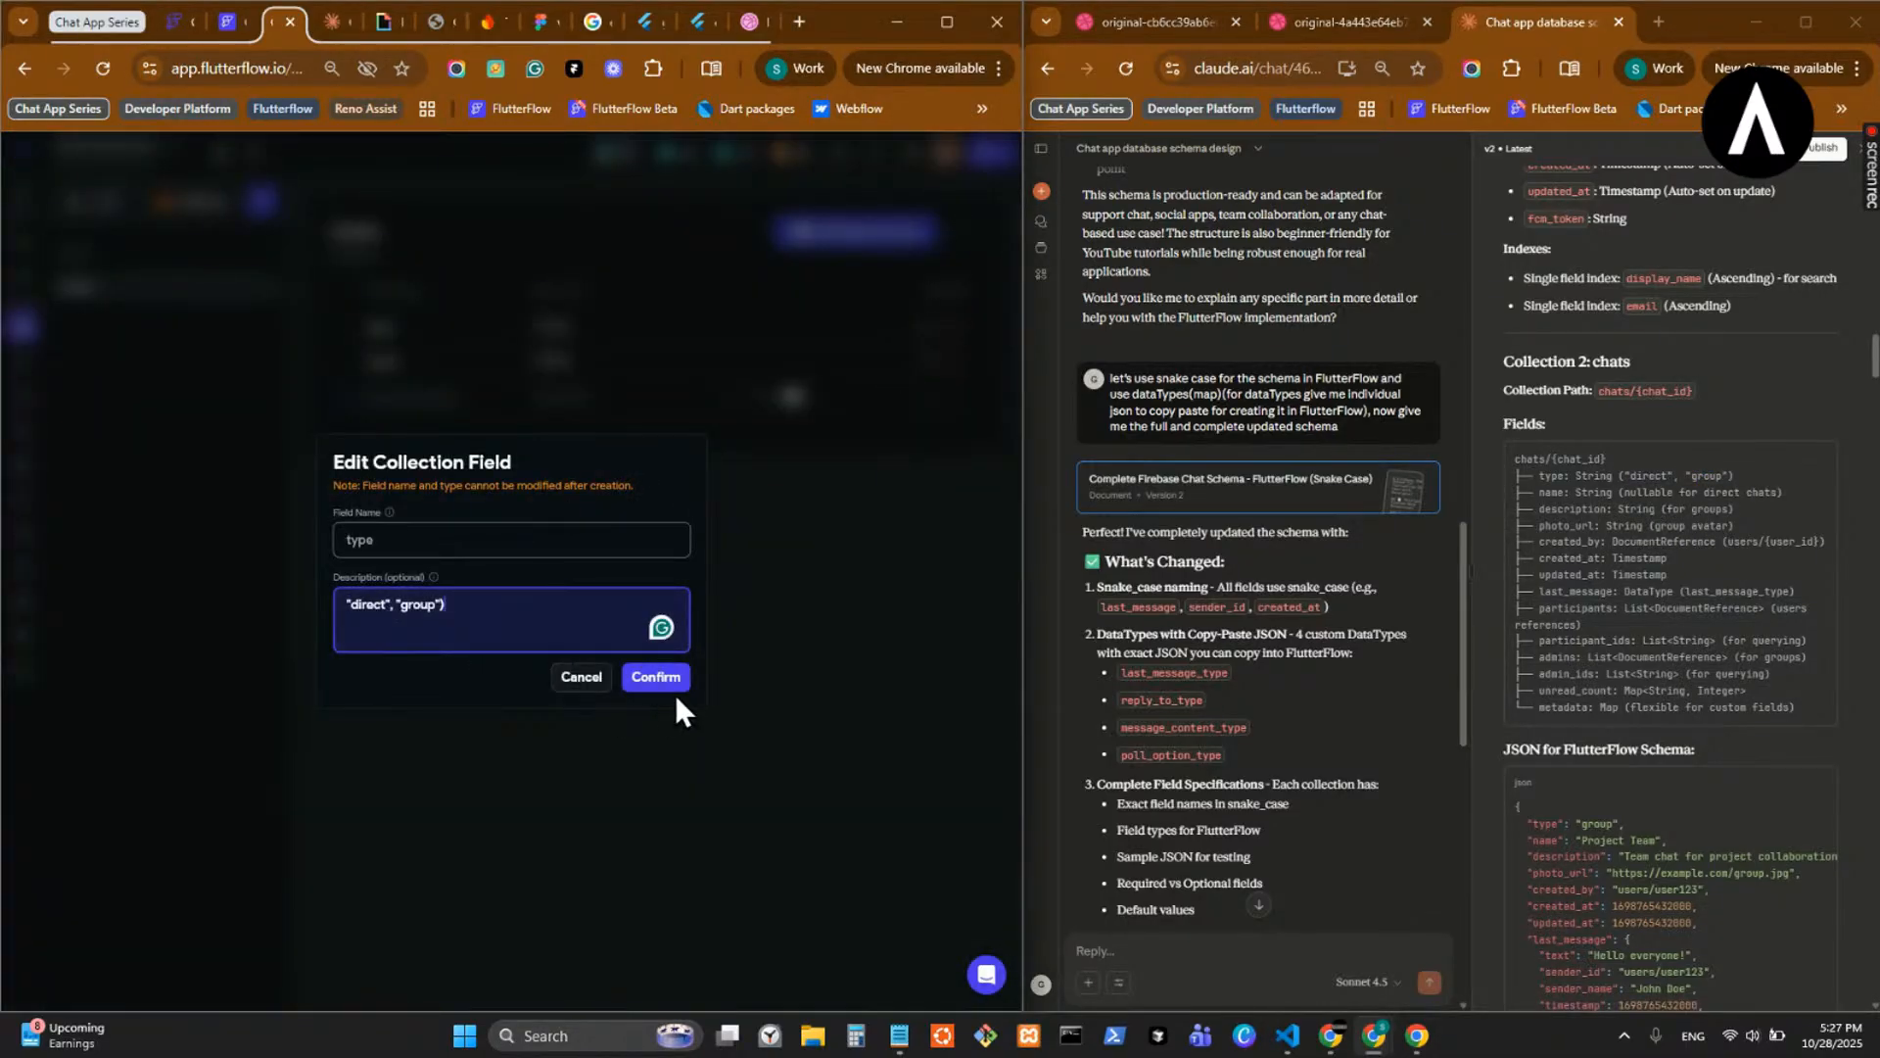
{"action": "left_click", "coordinate": [656, 678]}
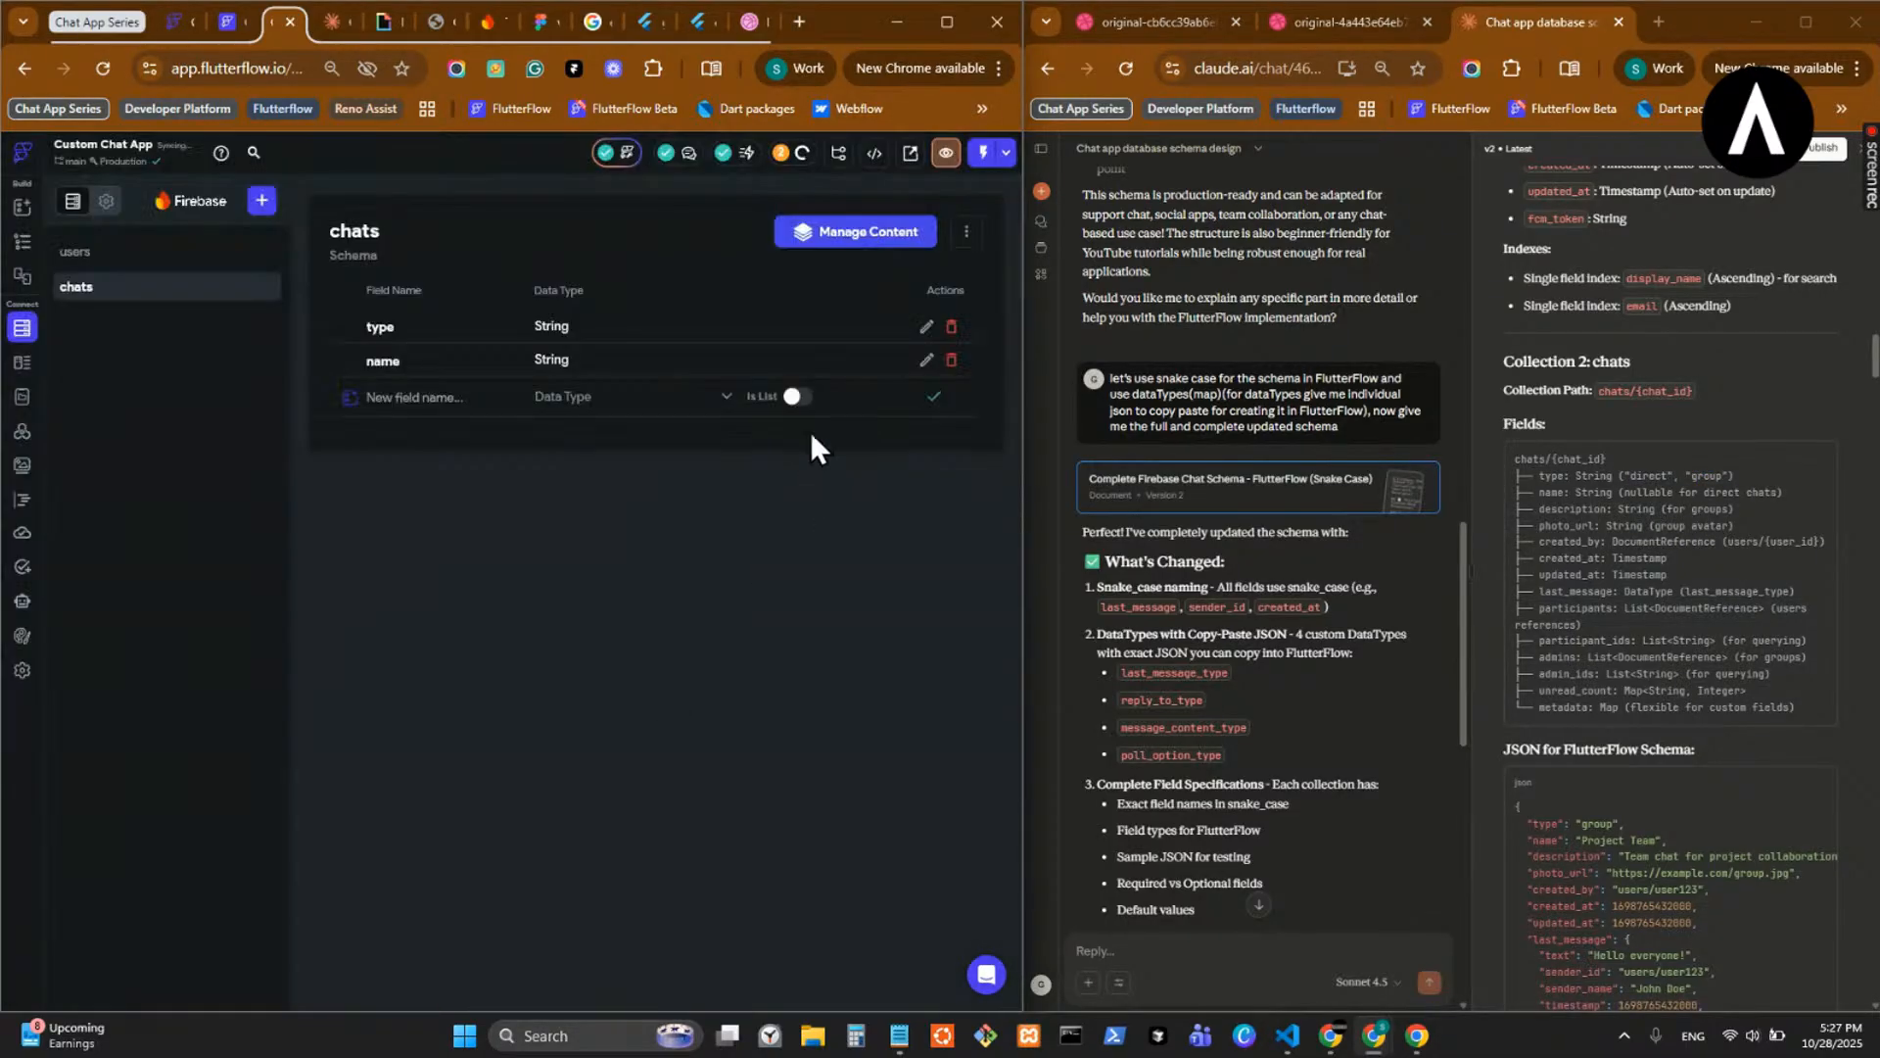
{"action": "left_click", "coordinate": [926, 327]}
{"action": "key", "text": "BackSpace"}
{"action": "left_click", "coordinate": [655, 683]}
- Copy the note "nullable for direct chats" from the name field in the schema document's chats collection
{"action": "left_click_drag", "start_coordinate": [1778, 493], "coordinate": [1624, 492]}
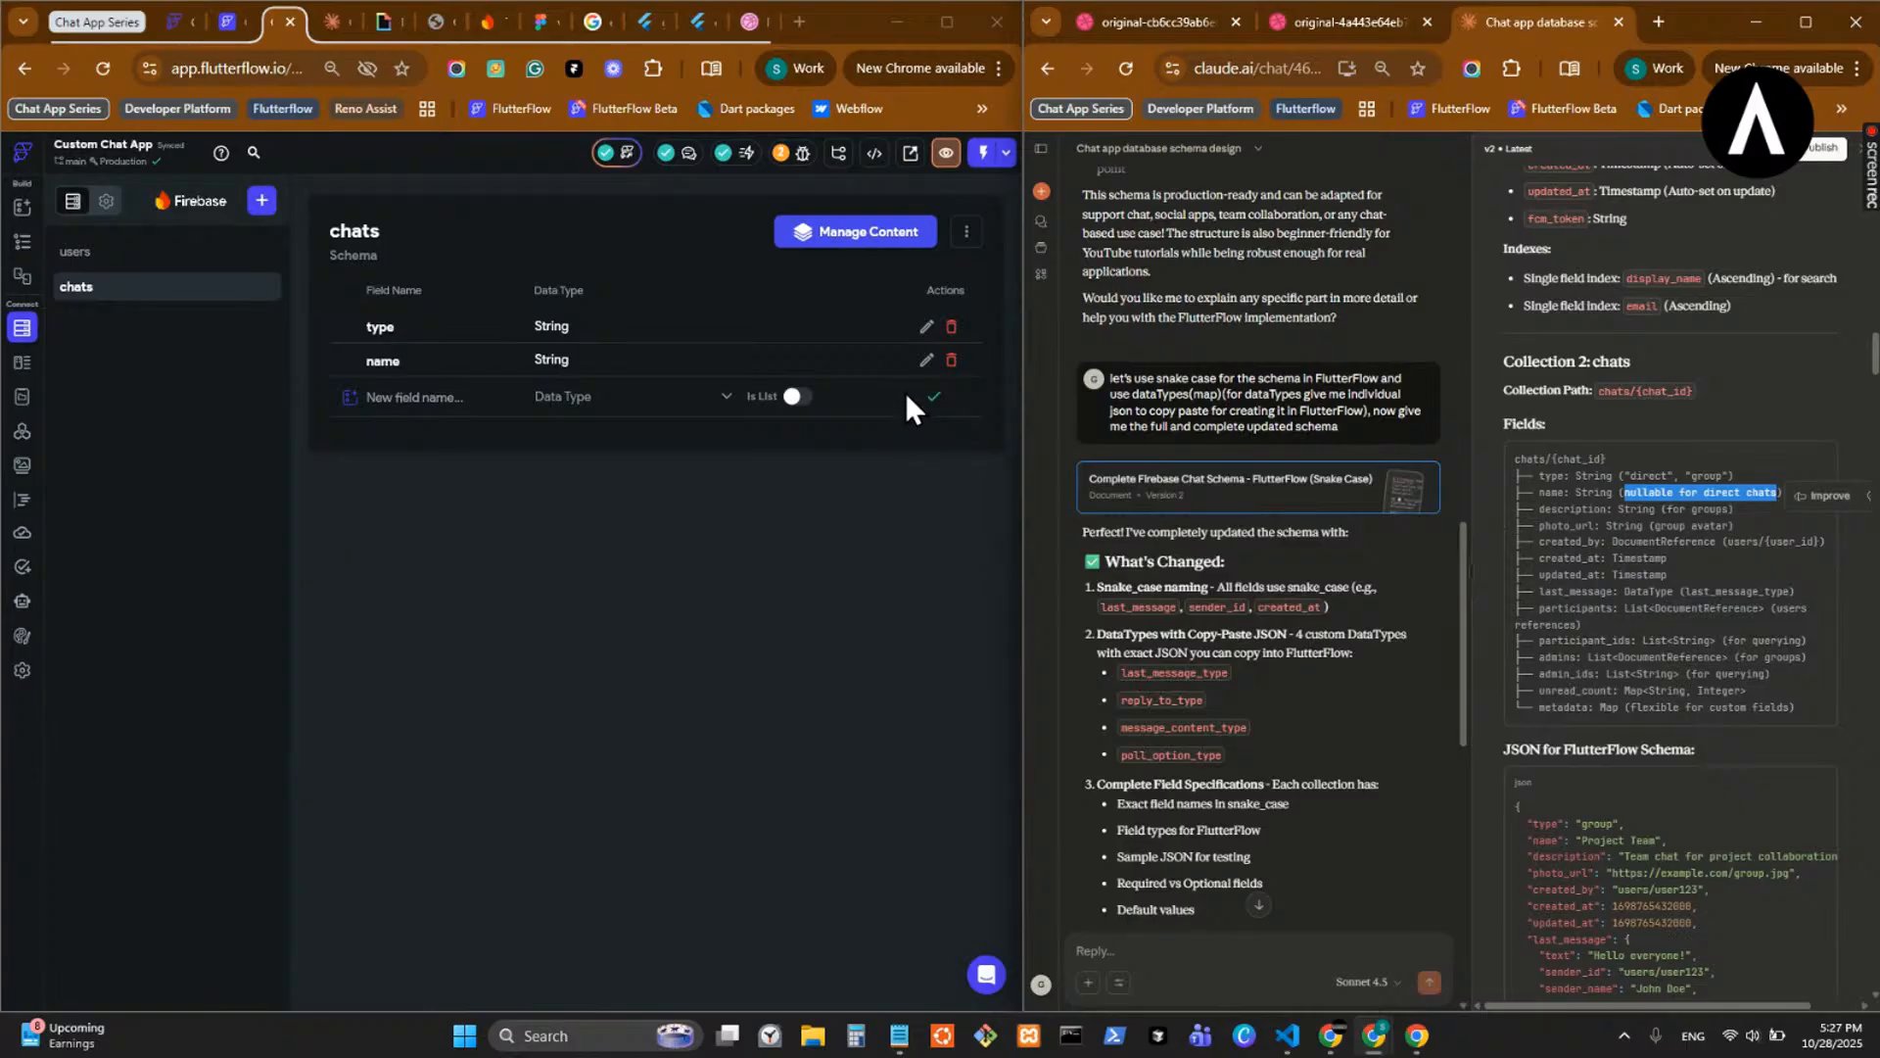
{"action": "left_click", "coordinate": [925, 328]}
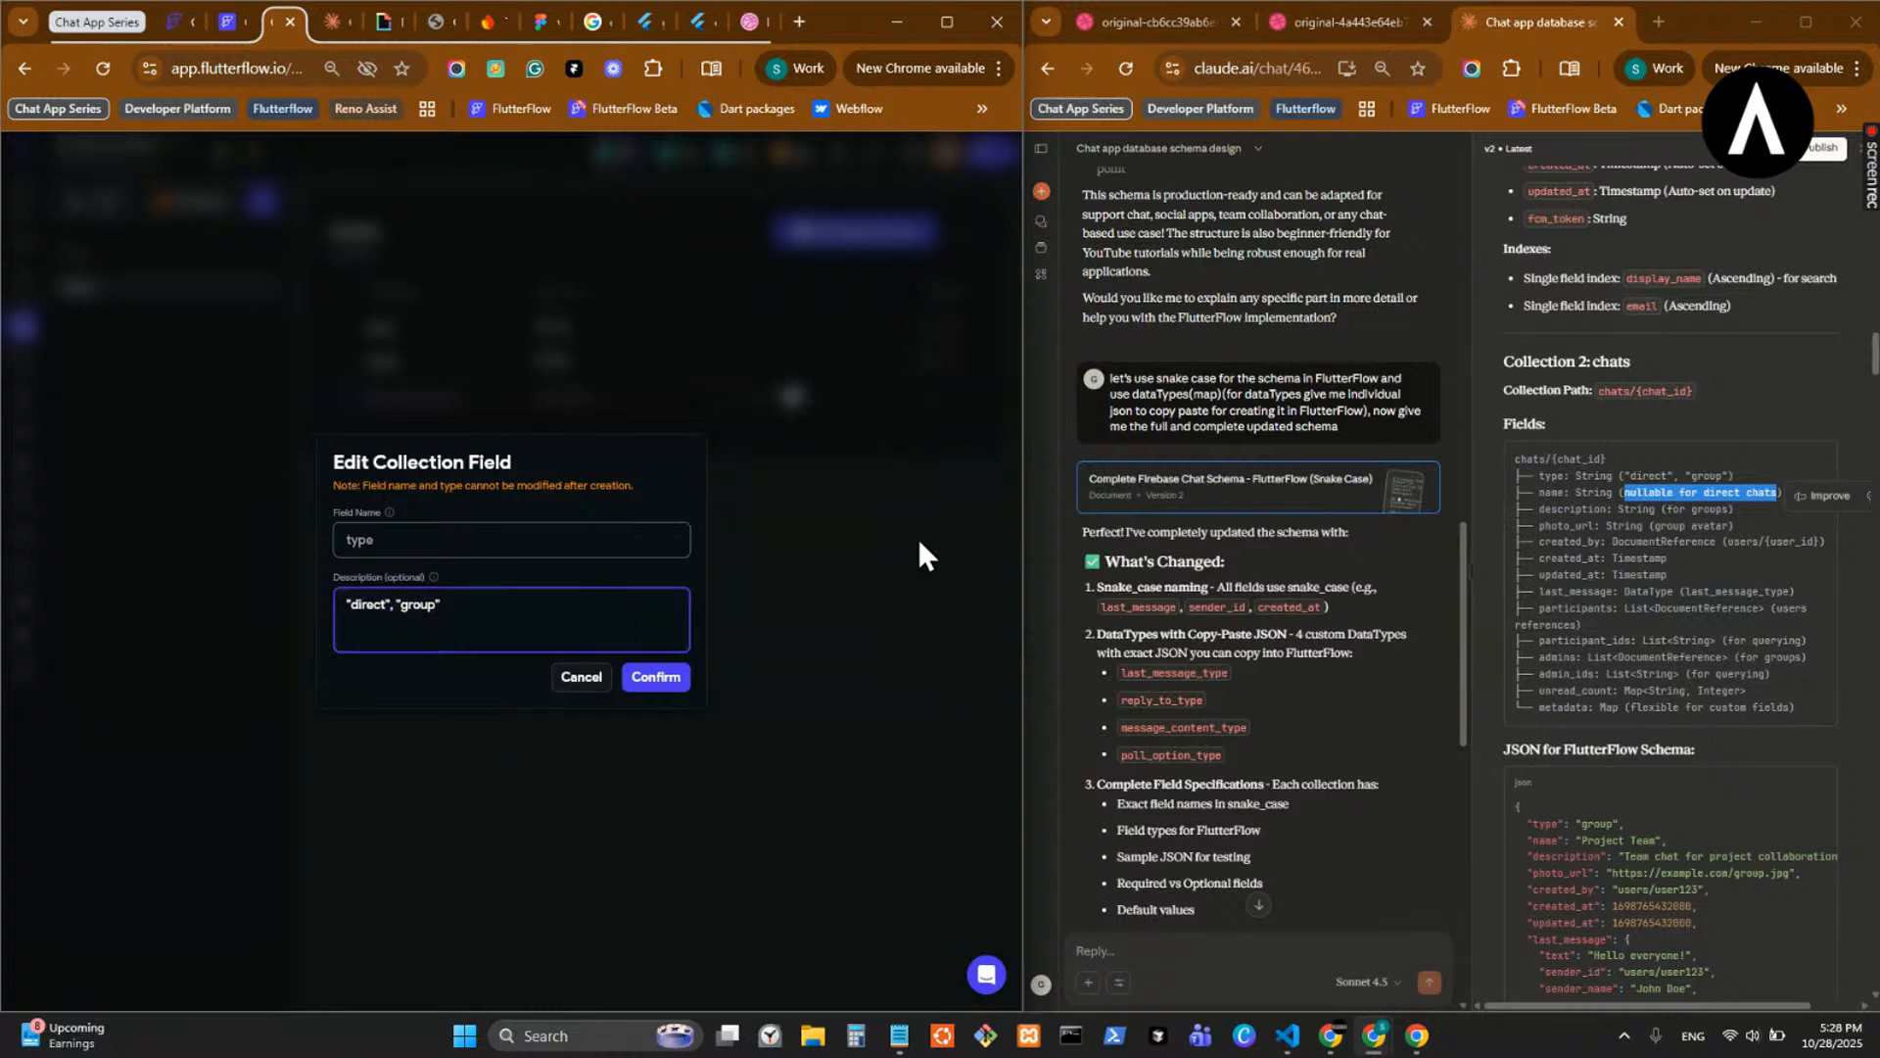
{"action": "left_click_drag", "start_coordinate": [516, 614], "coordinate": [280, 615]}
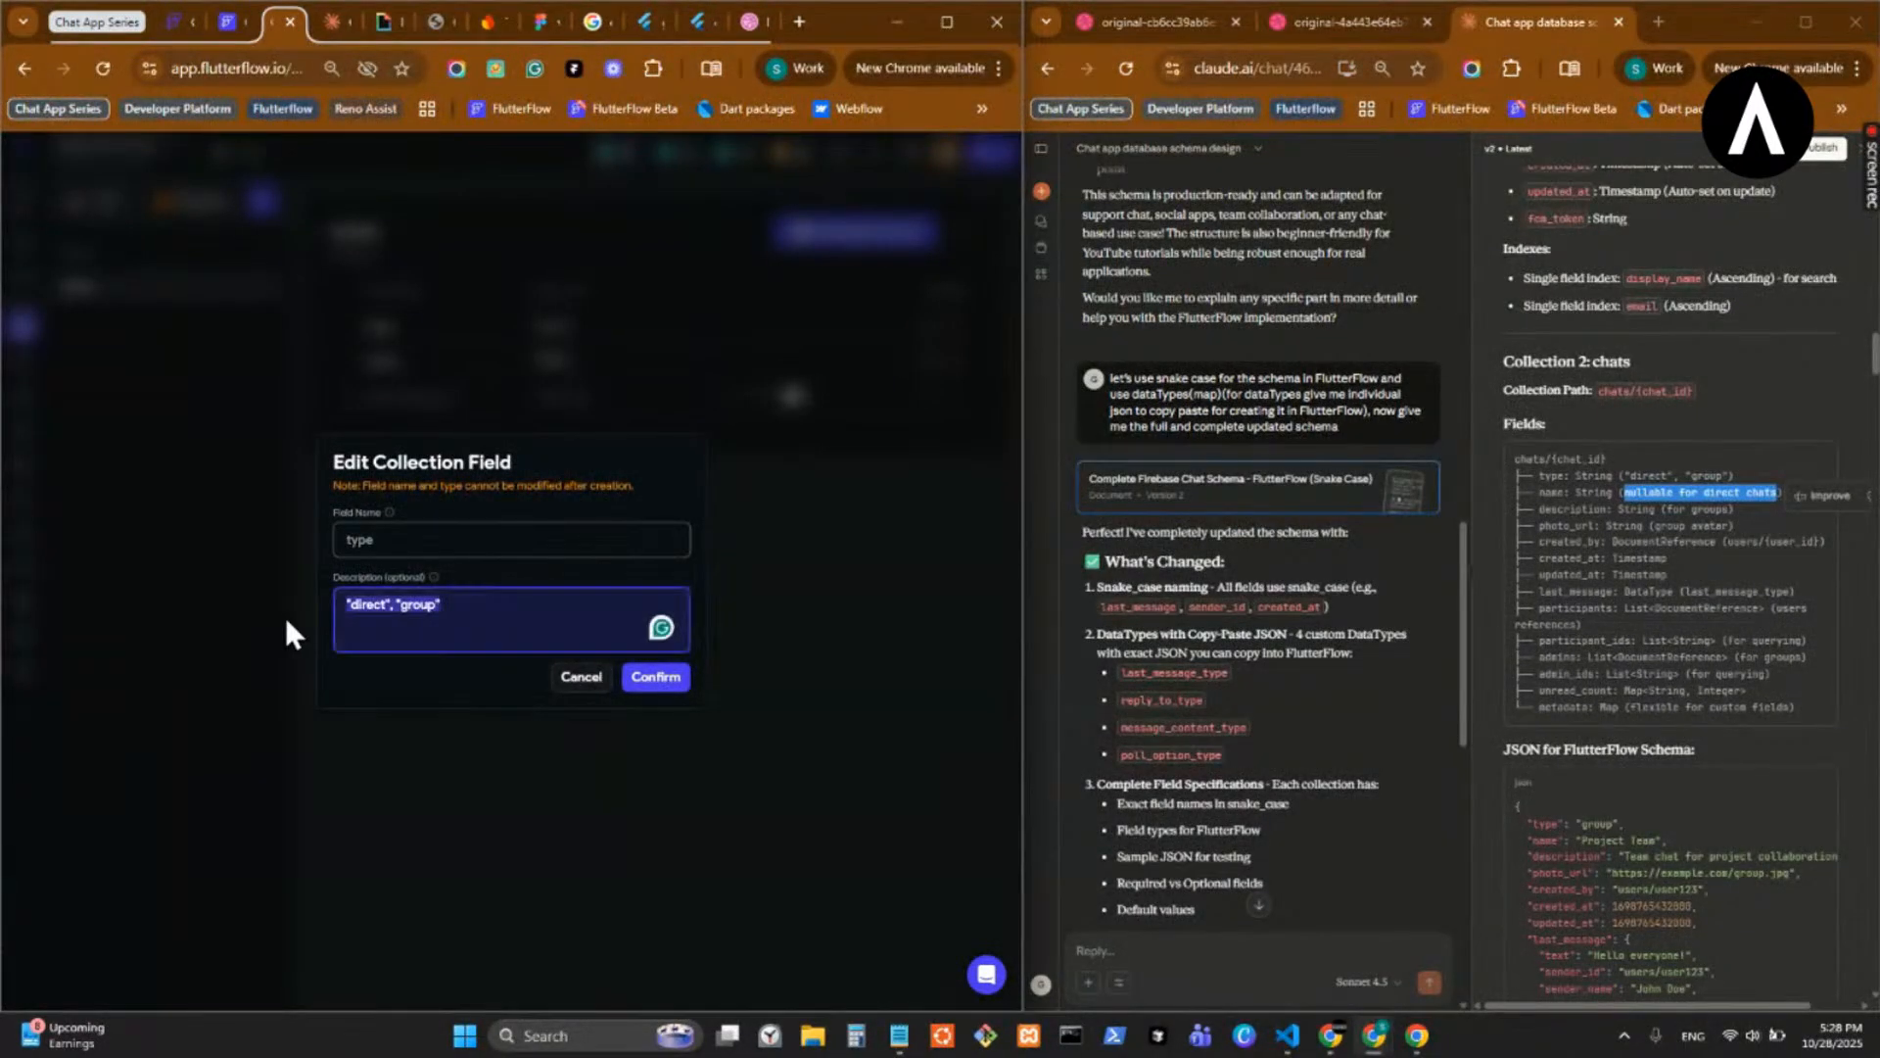
{"action": "left_click", "coordinate": [590, 679]}
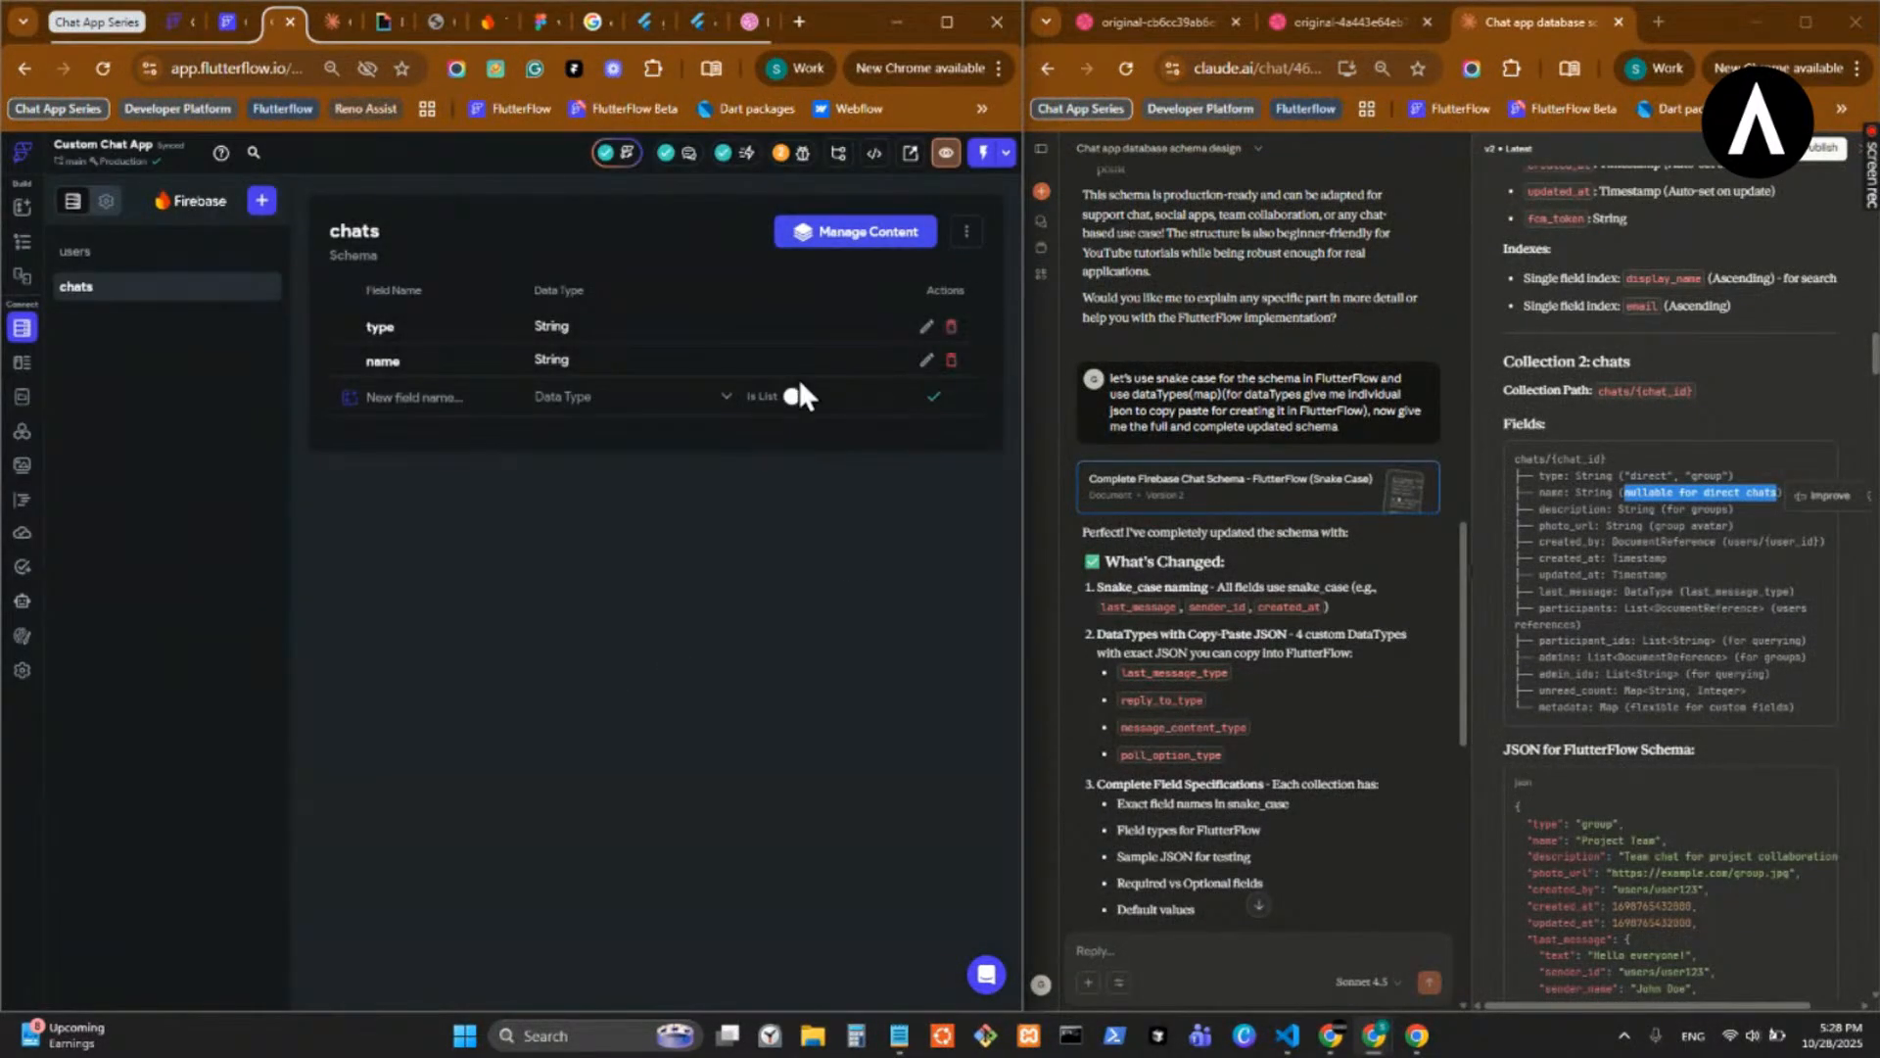
- Set the description of the chats collection's name field to "nullable for direct chats"
{"action": "left_click", "coordinate": [926, 359]}
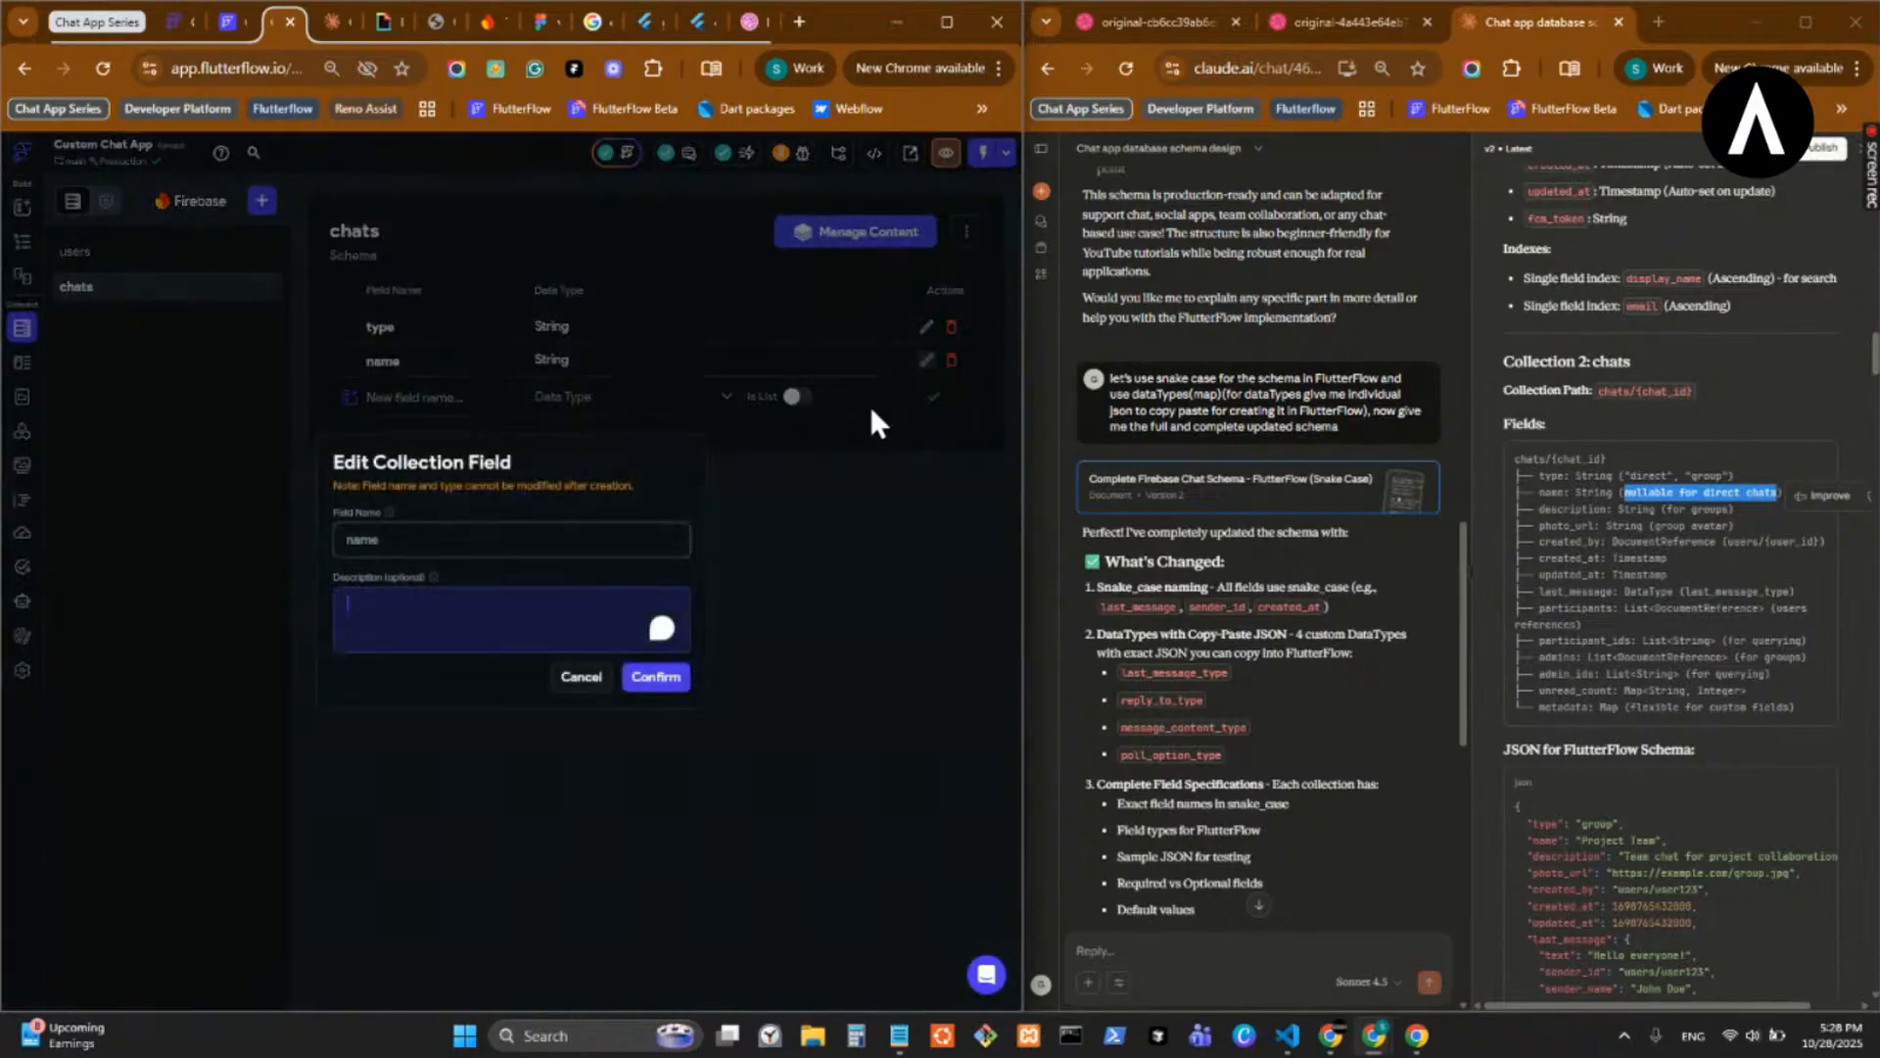
{"action": "left_click", "coordinate": [509, 600]}
{"action": "key", "text": "ctrl+v"}
{"action": "left_click", "coordinate": [654, 680]}
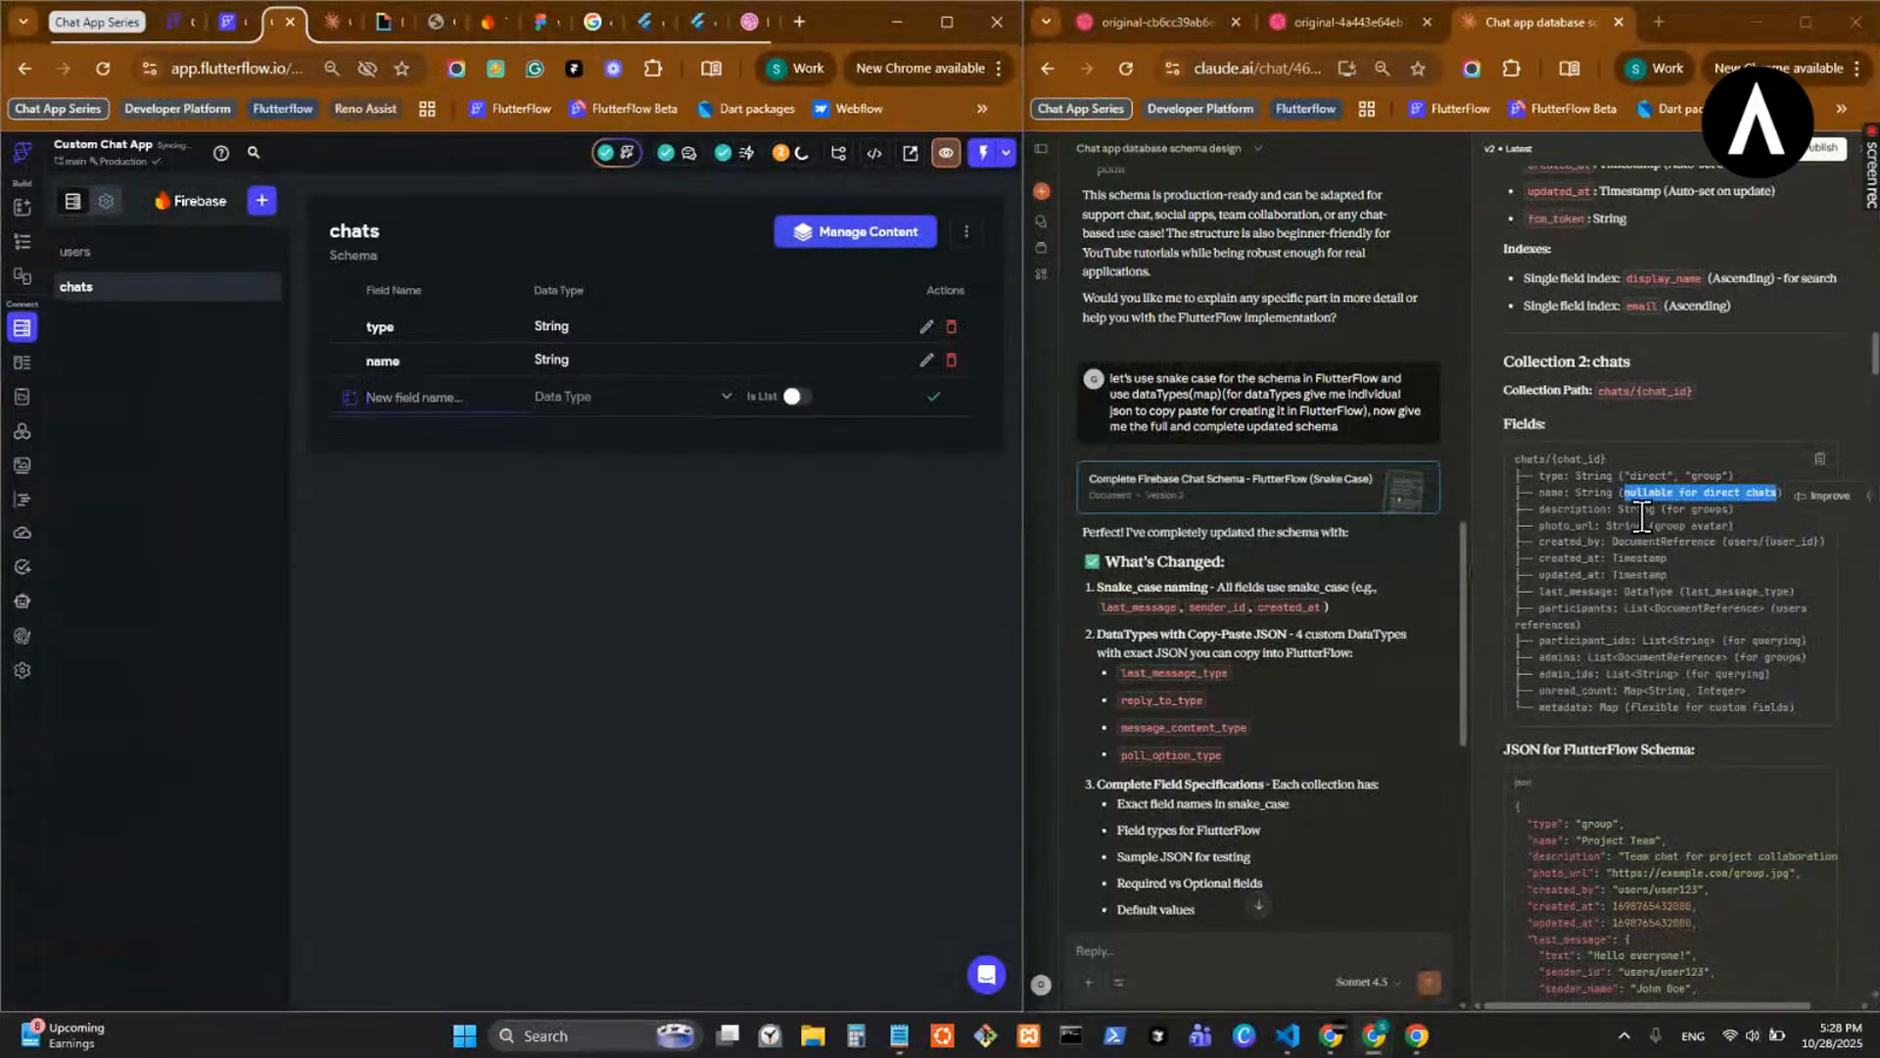
- Add a description field of type String to the chats collection, using the name from the schema document
{"action": "double_click", "coordinate": [1554, 509]}
{"action": "left_click", "coordinate": [449, 395]}
{"action": "key", "text": "ctrl+v"}
{"action": "left_click", "coordinate": [678, 404]}
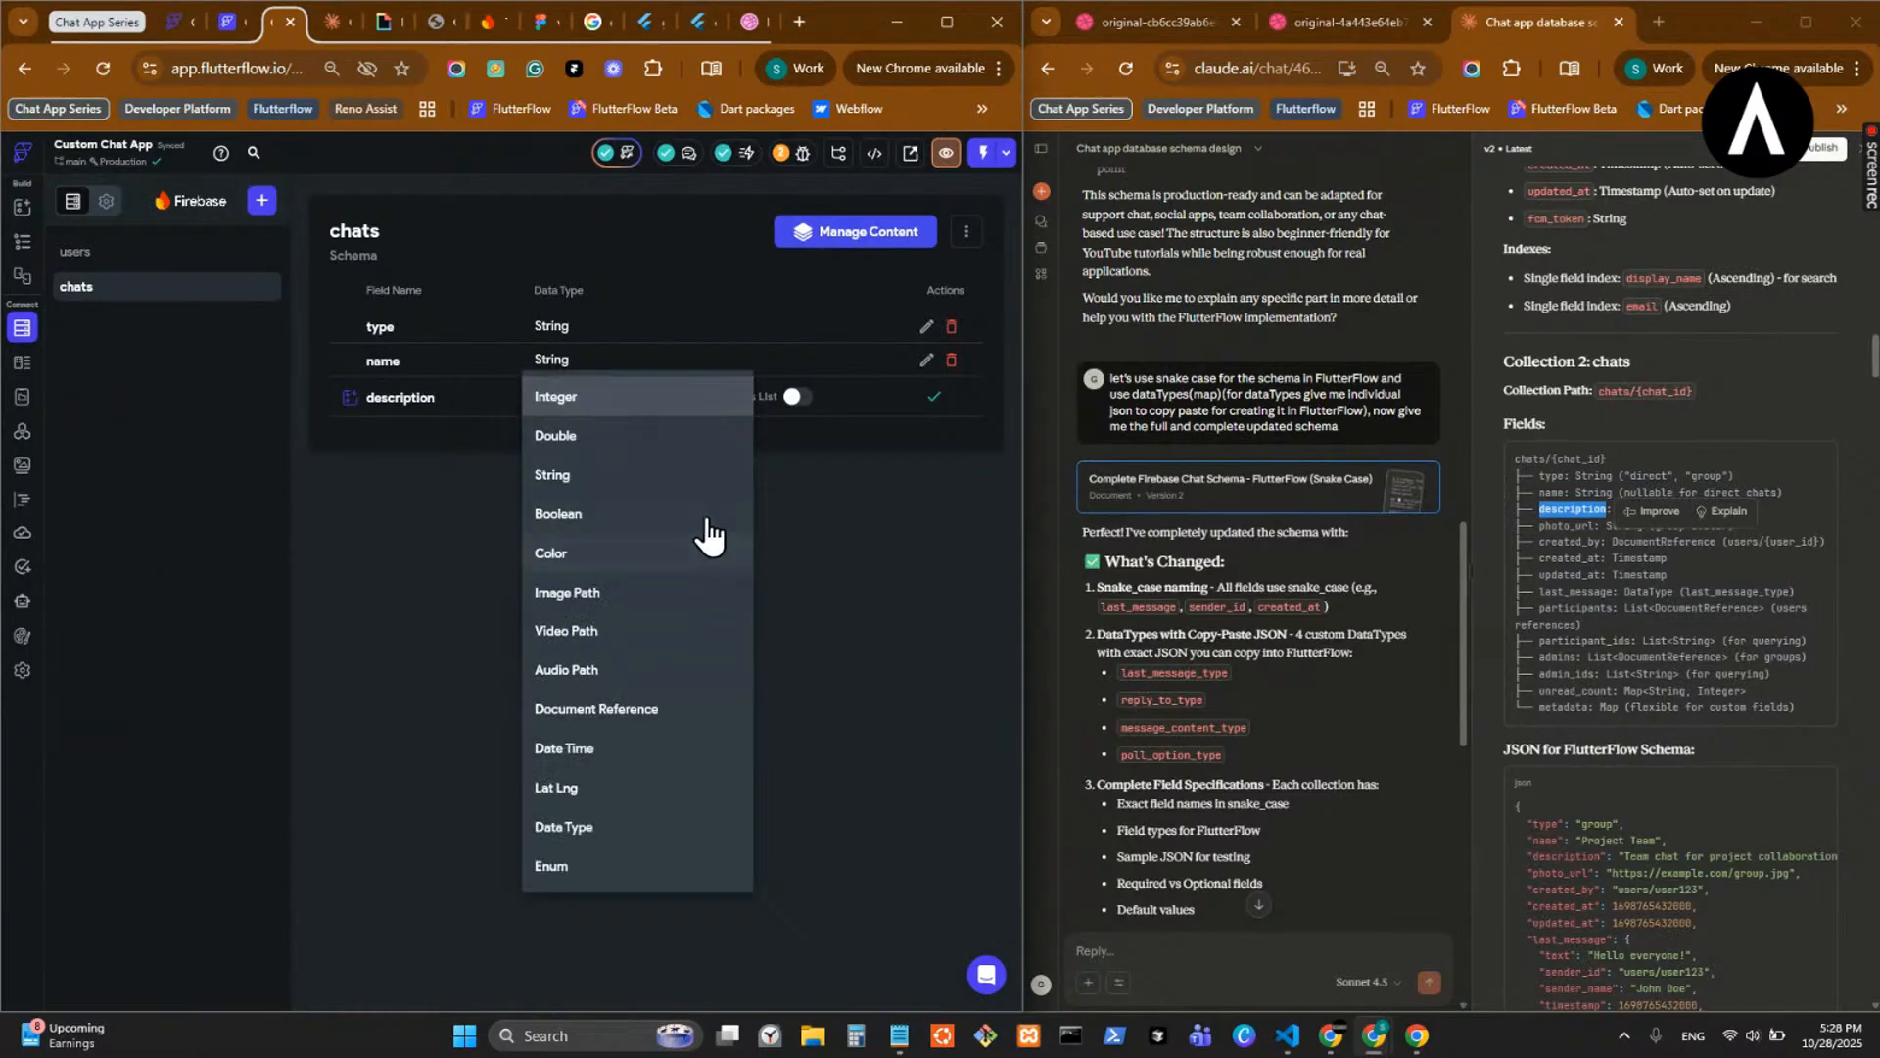
{"action": "left_click", "coordinate": [608, 480]}
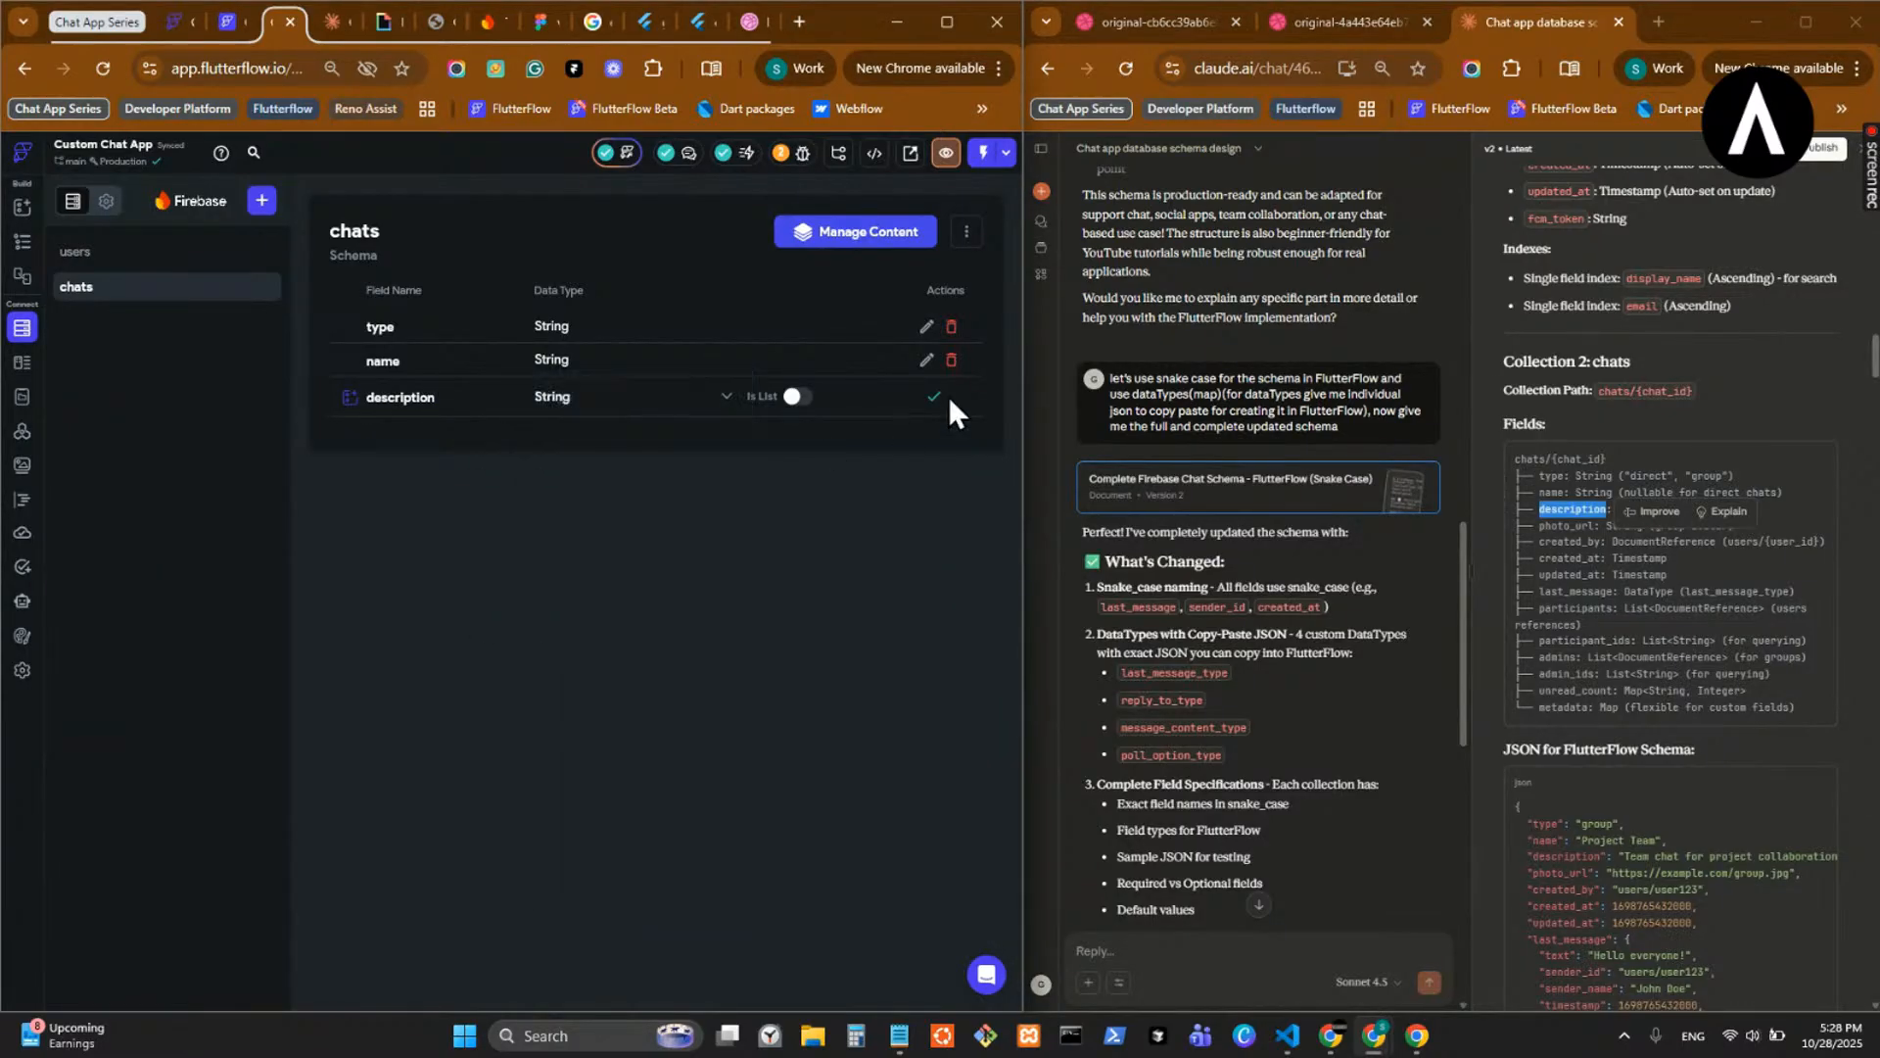
{"action": "left_click", "coordinate": [930, 398]}
{"action": "left_click", "coordinate": [1634, 566]}
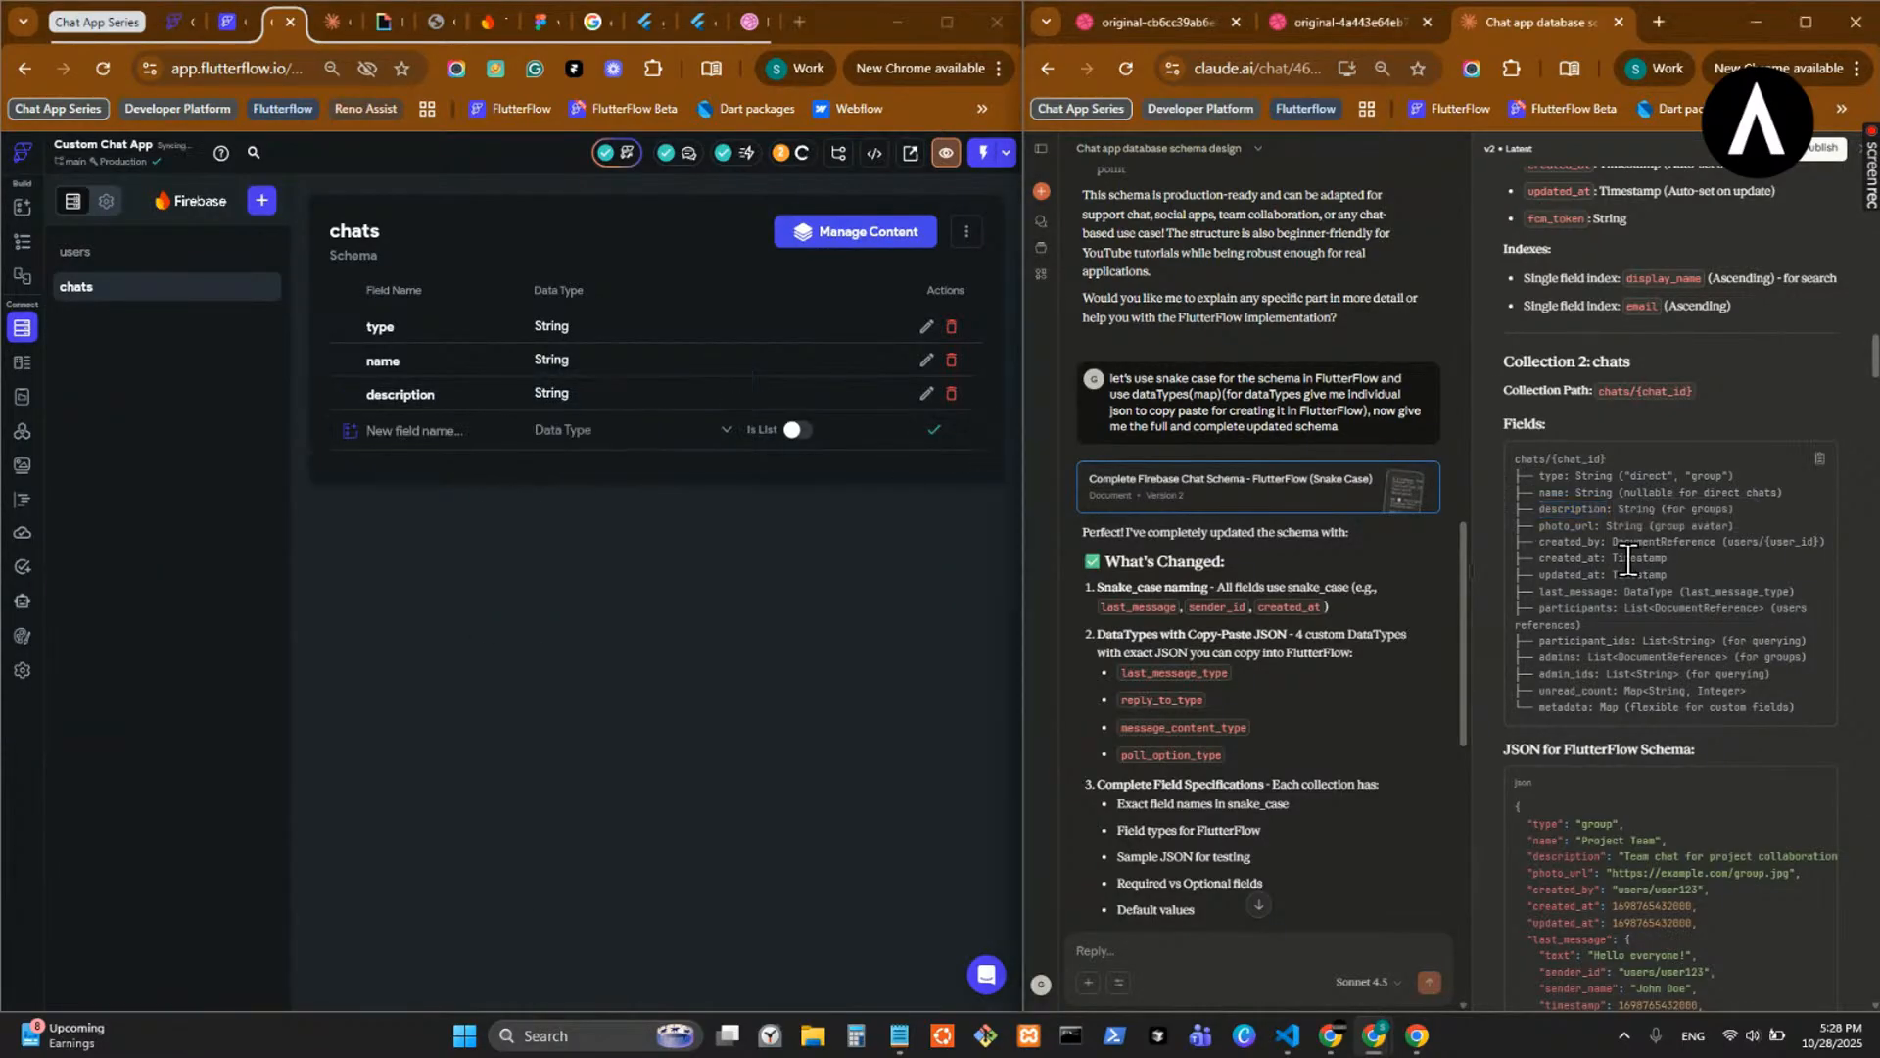
- Add a photo_url field of type Image Path to the chats collection, using the name from the schema document
{"action": "left_click_drag", "start_coordinate": [1595, 527], "coordinate": [1540, 530]}
{"action": "left_click", "coordinate": [1557, 527]}
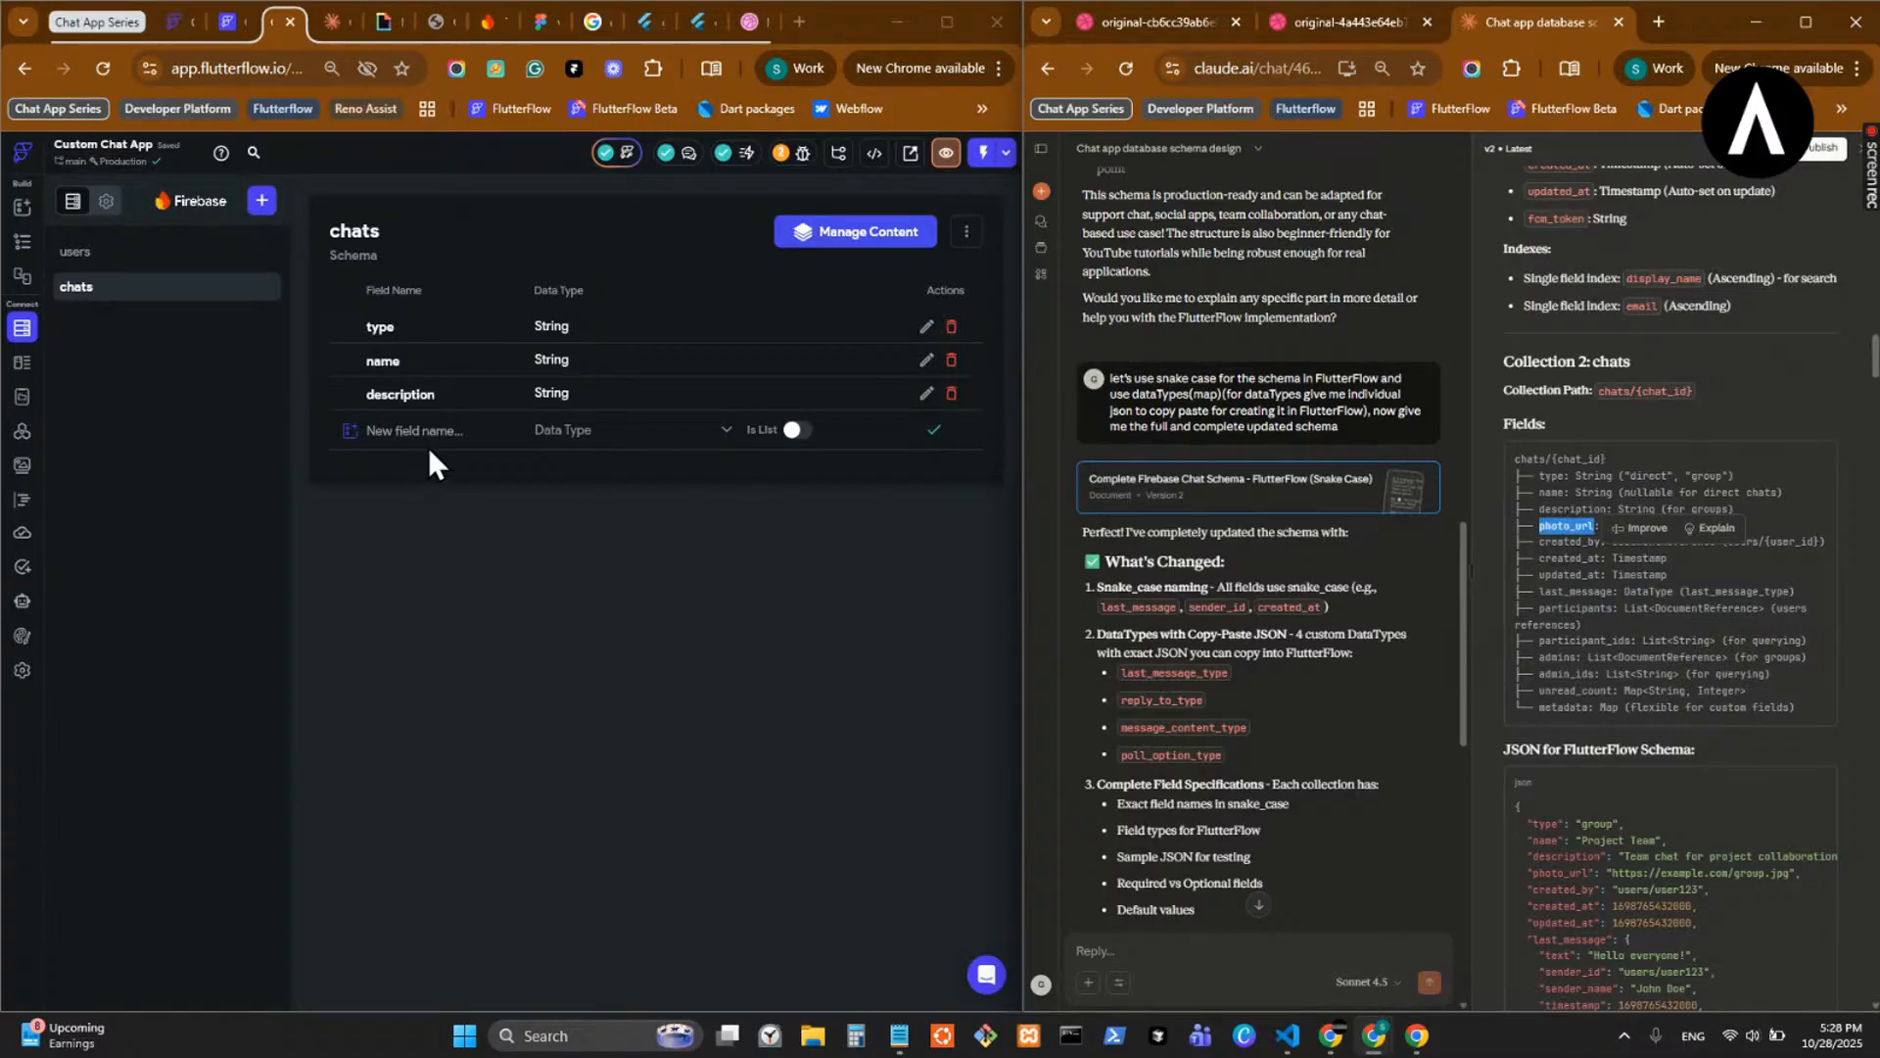
{"action": "left_click", "coordinate": [474, 437]}
{"action": "key", "text": "ctrl+v"}
{"action": "left_click", "coordinate": [663, 438]}
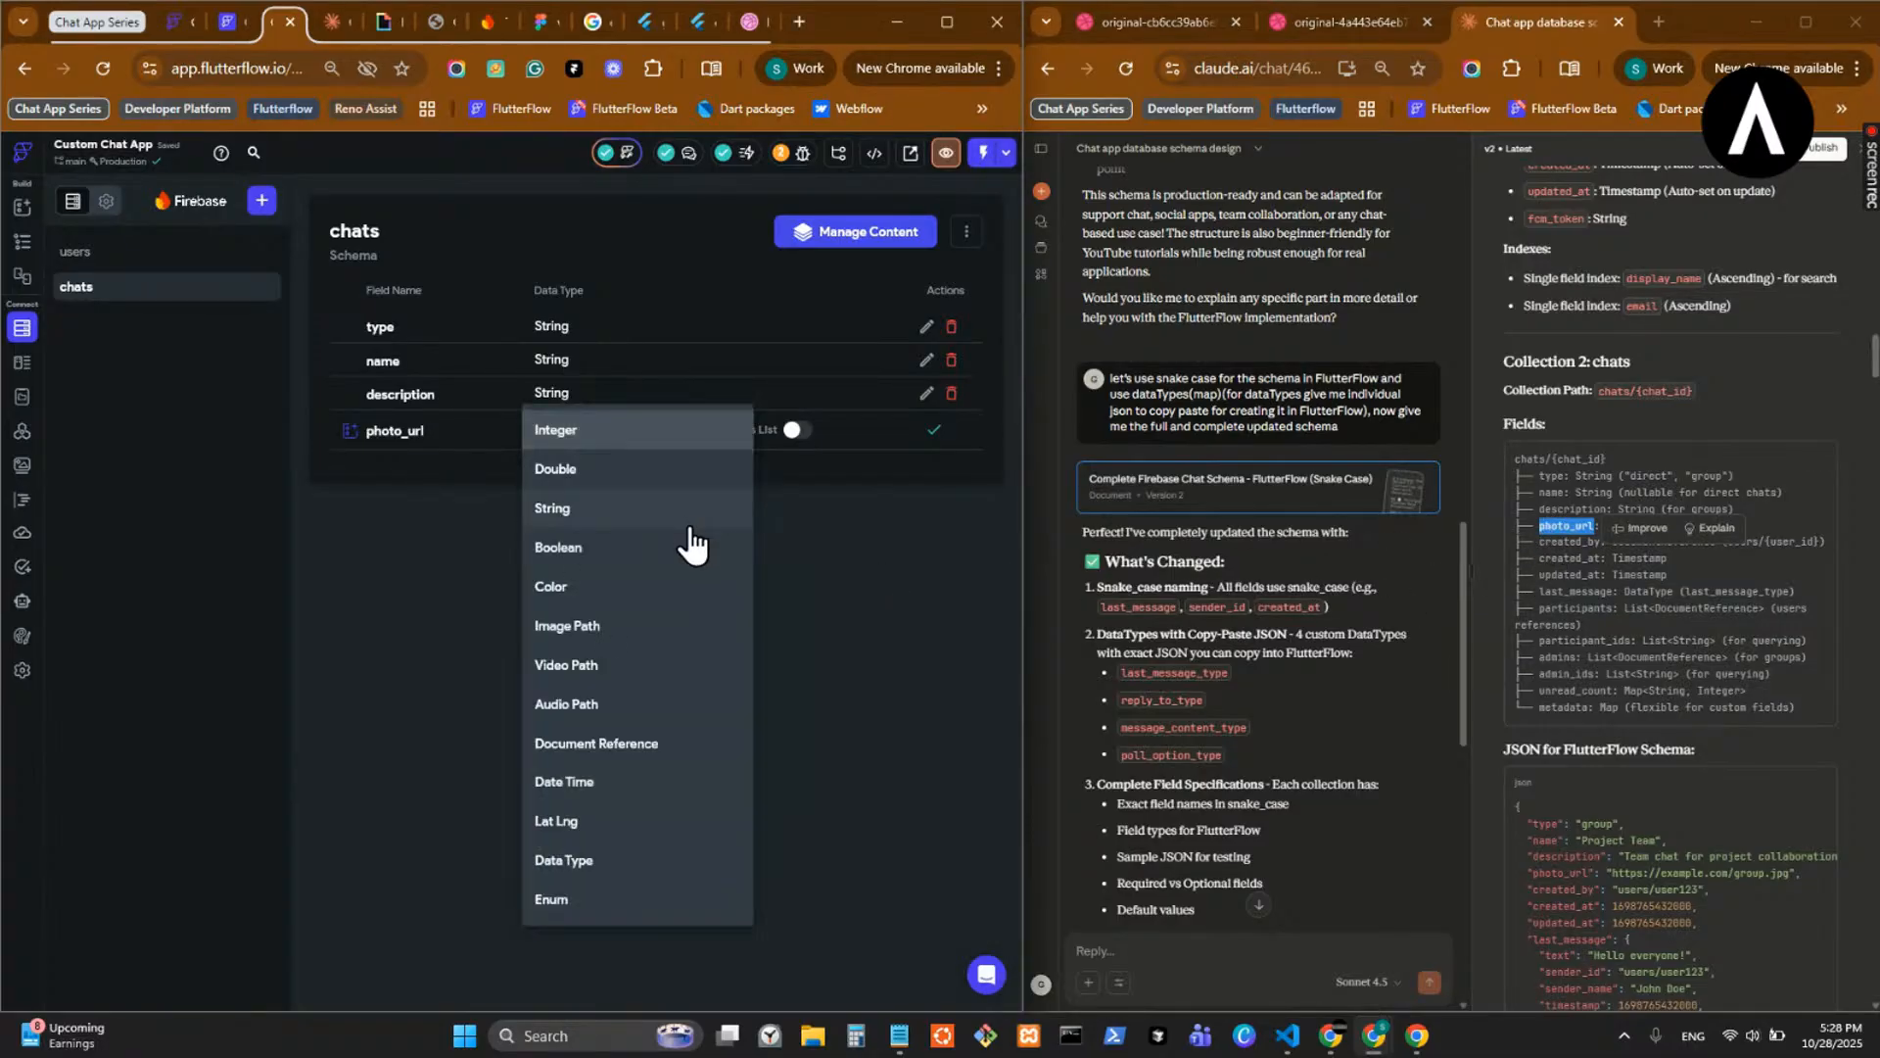
{"action": "left_click", "coordinate": [649, 627]}
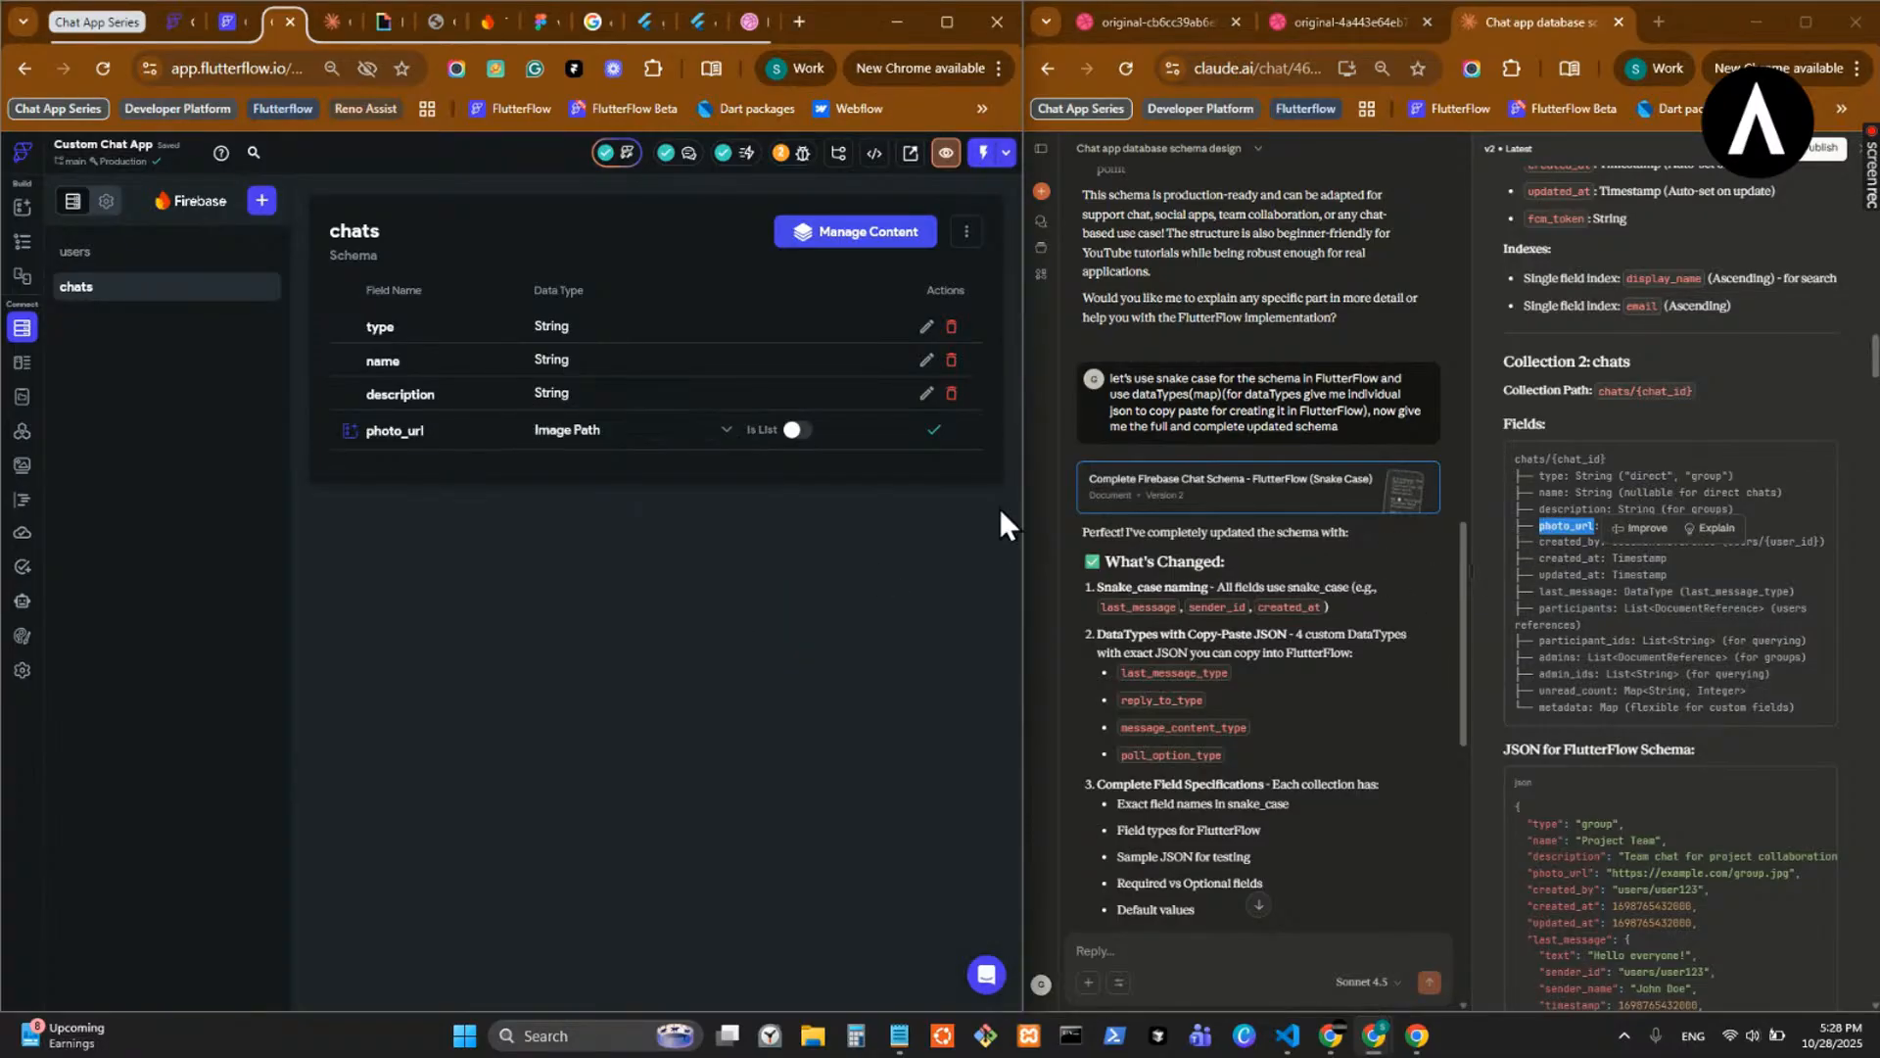
{"action": "left_click", "coordinate": [933, 434]}
{"action": "left_click", "coordinate": [1611, 613]}
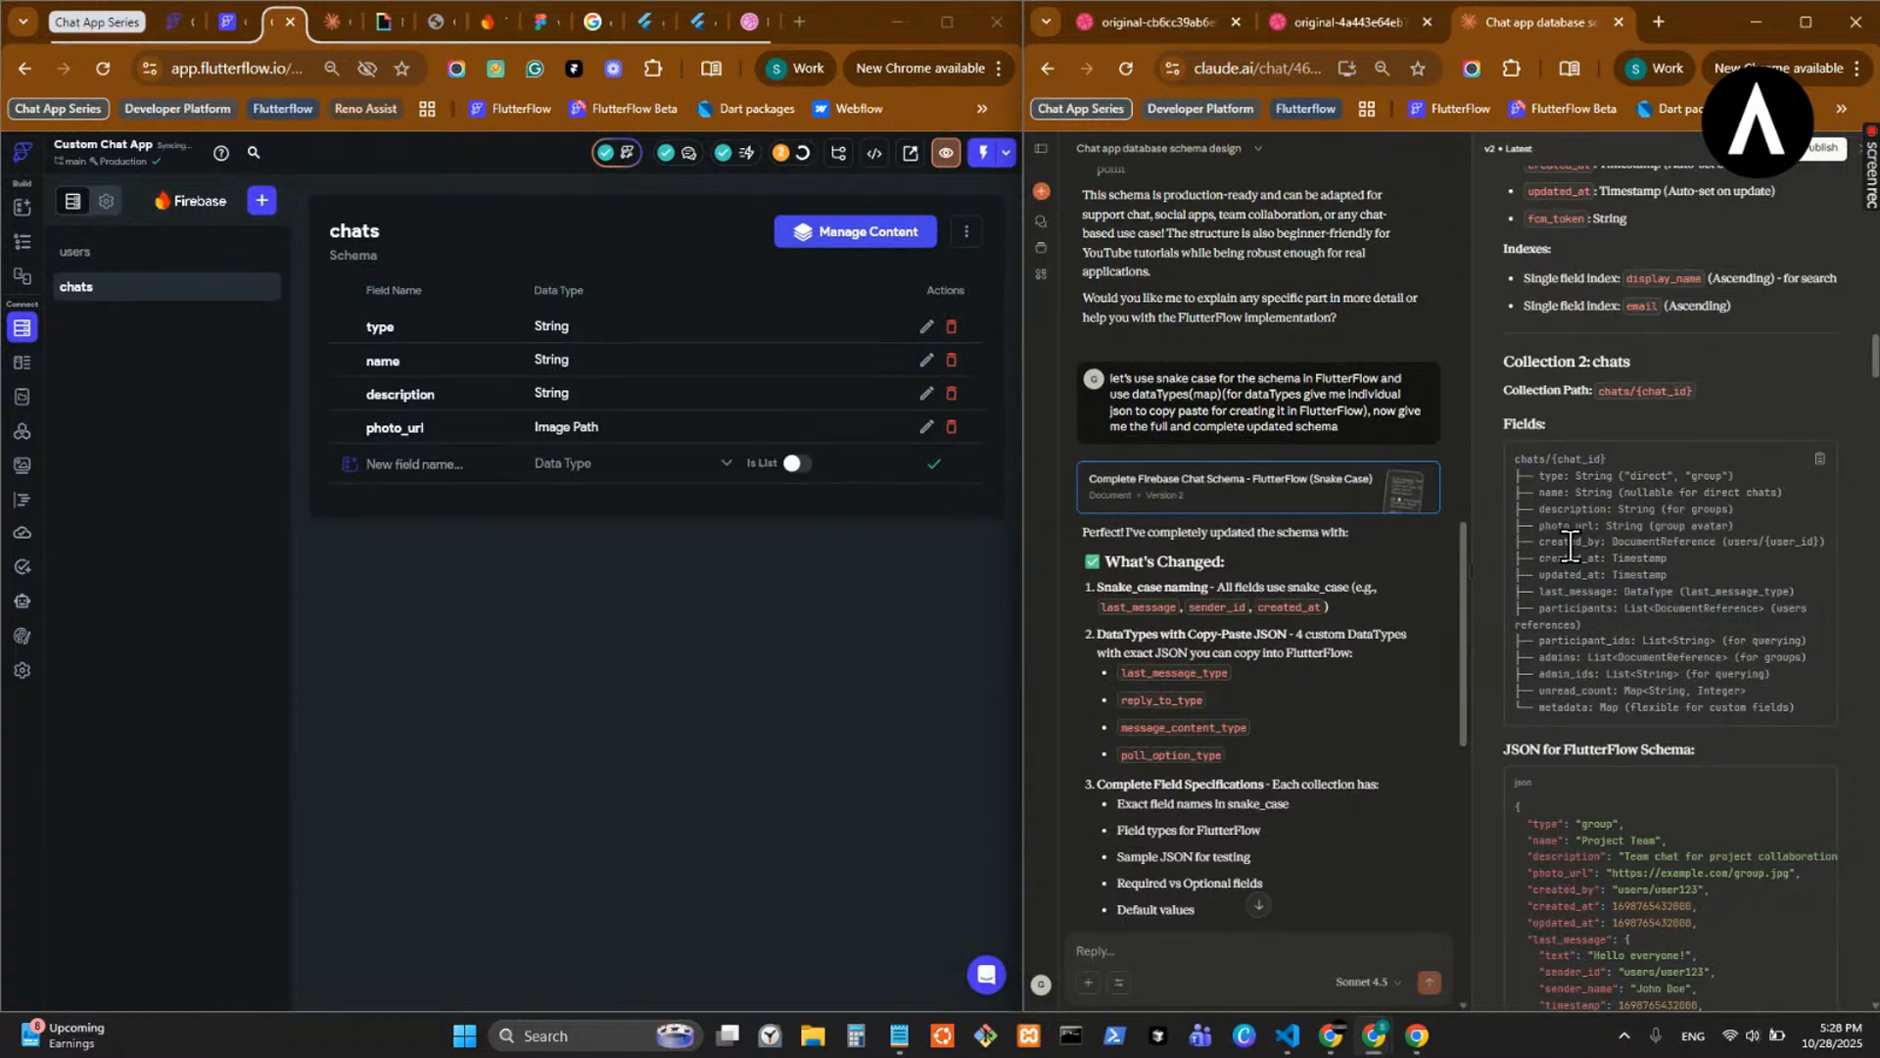
- Add a created_by field of type Document Reference to Users in the chats collection, using the name from the schema document
{"action": "left_click_drag", "start_coordinate": [1609, 542], "coordinate": [1537, 547]}
{"action": "key", "text": "ctrl+c"}
{"action": "left_click", "coordinate": [489, 463]}
{"action": "key", "text": "ctrl+v"}
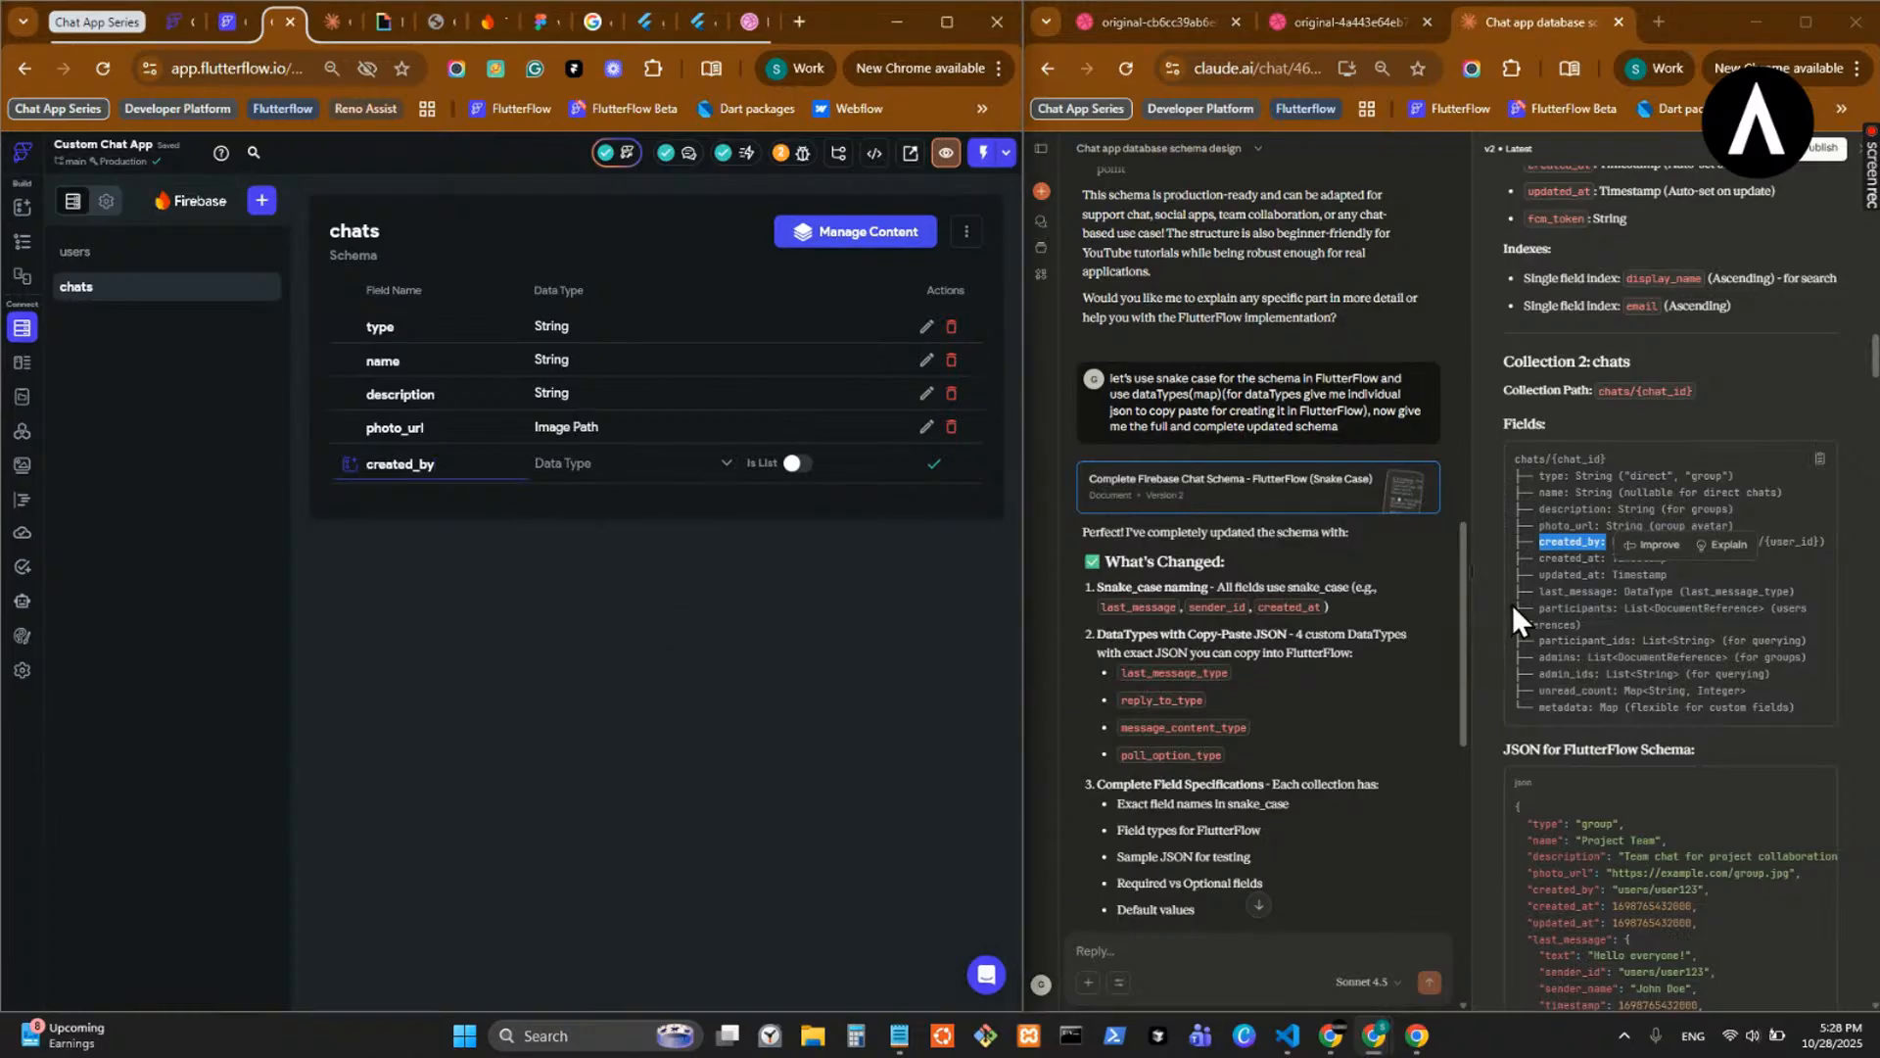
{"action": "left_click", "coordinate": [1603, 615]}
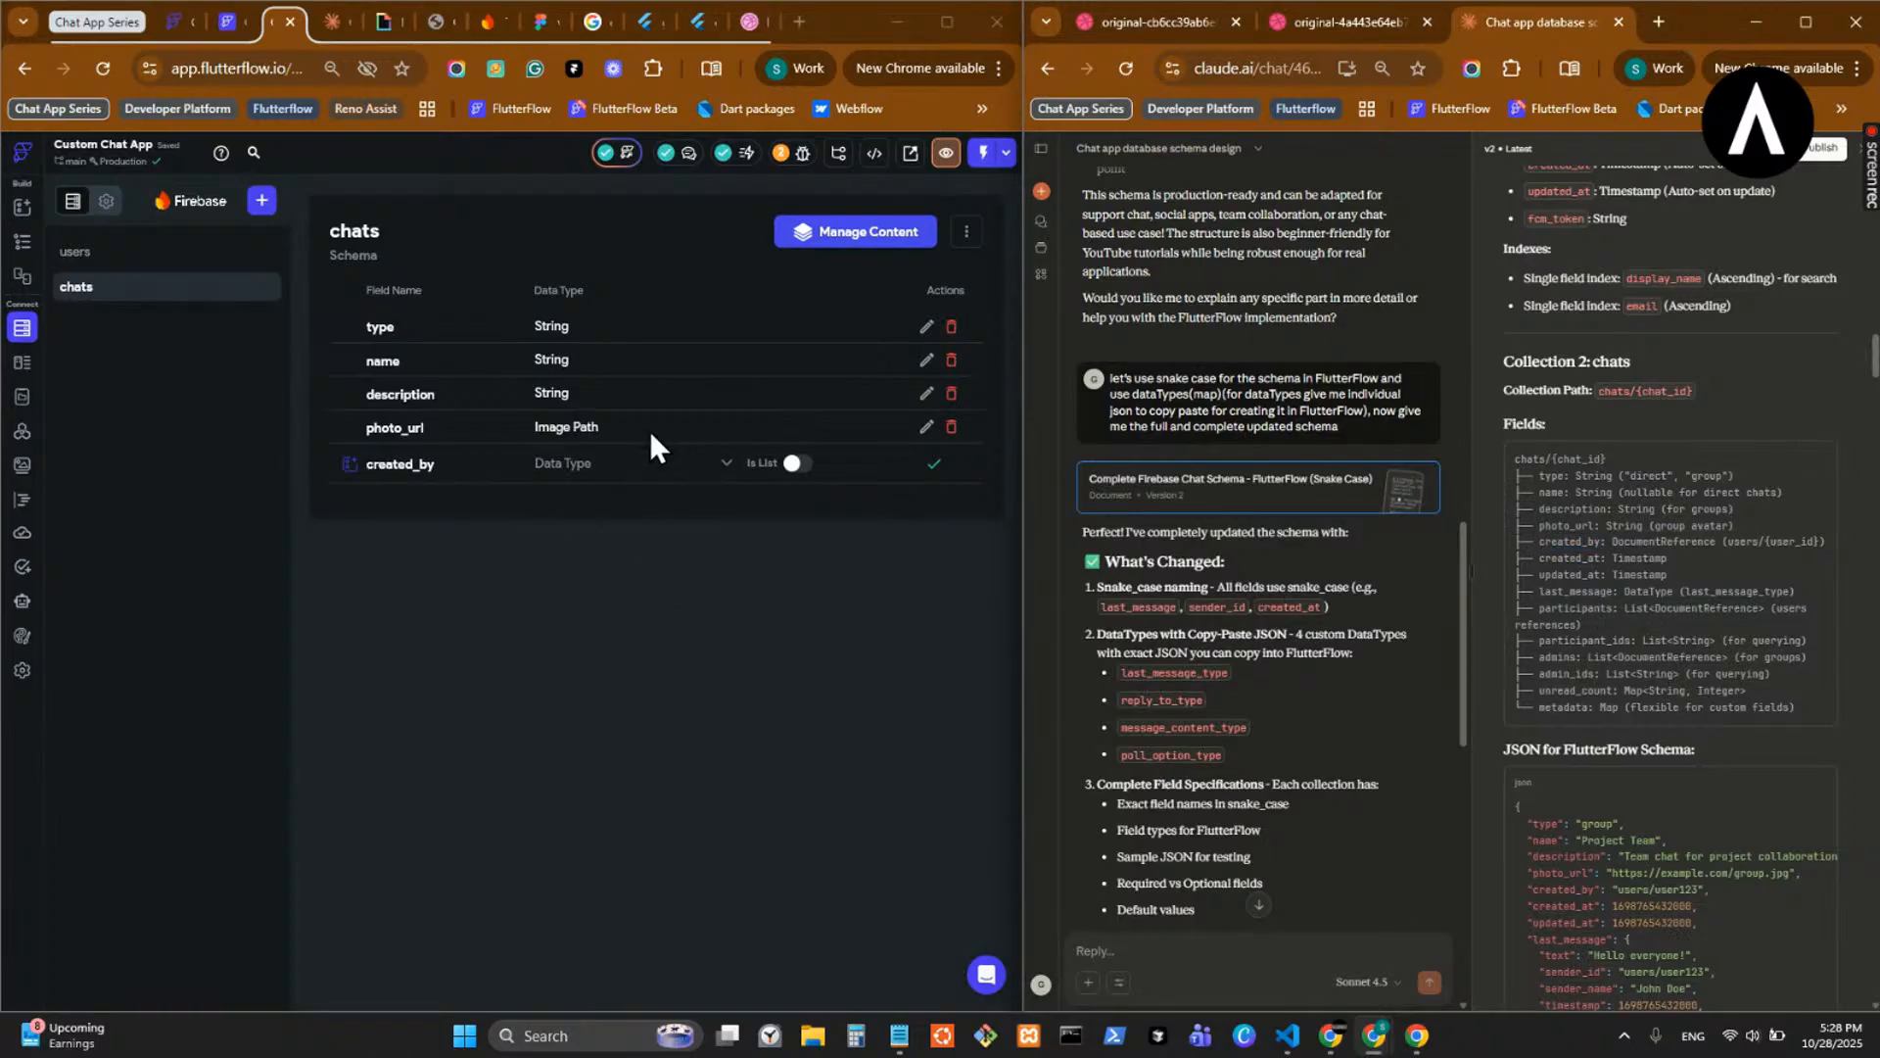
{"action": "left_click", "coordinate": [621, 480]}
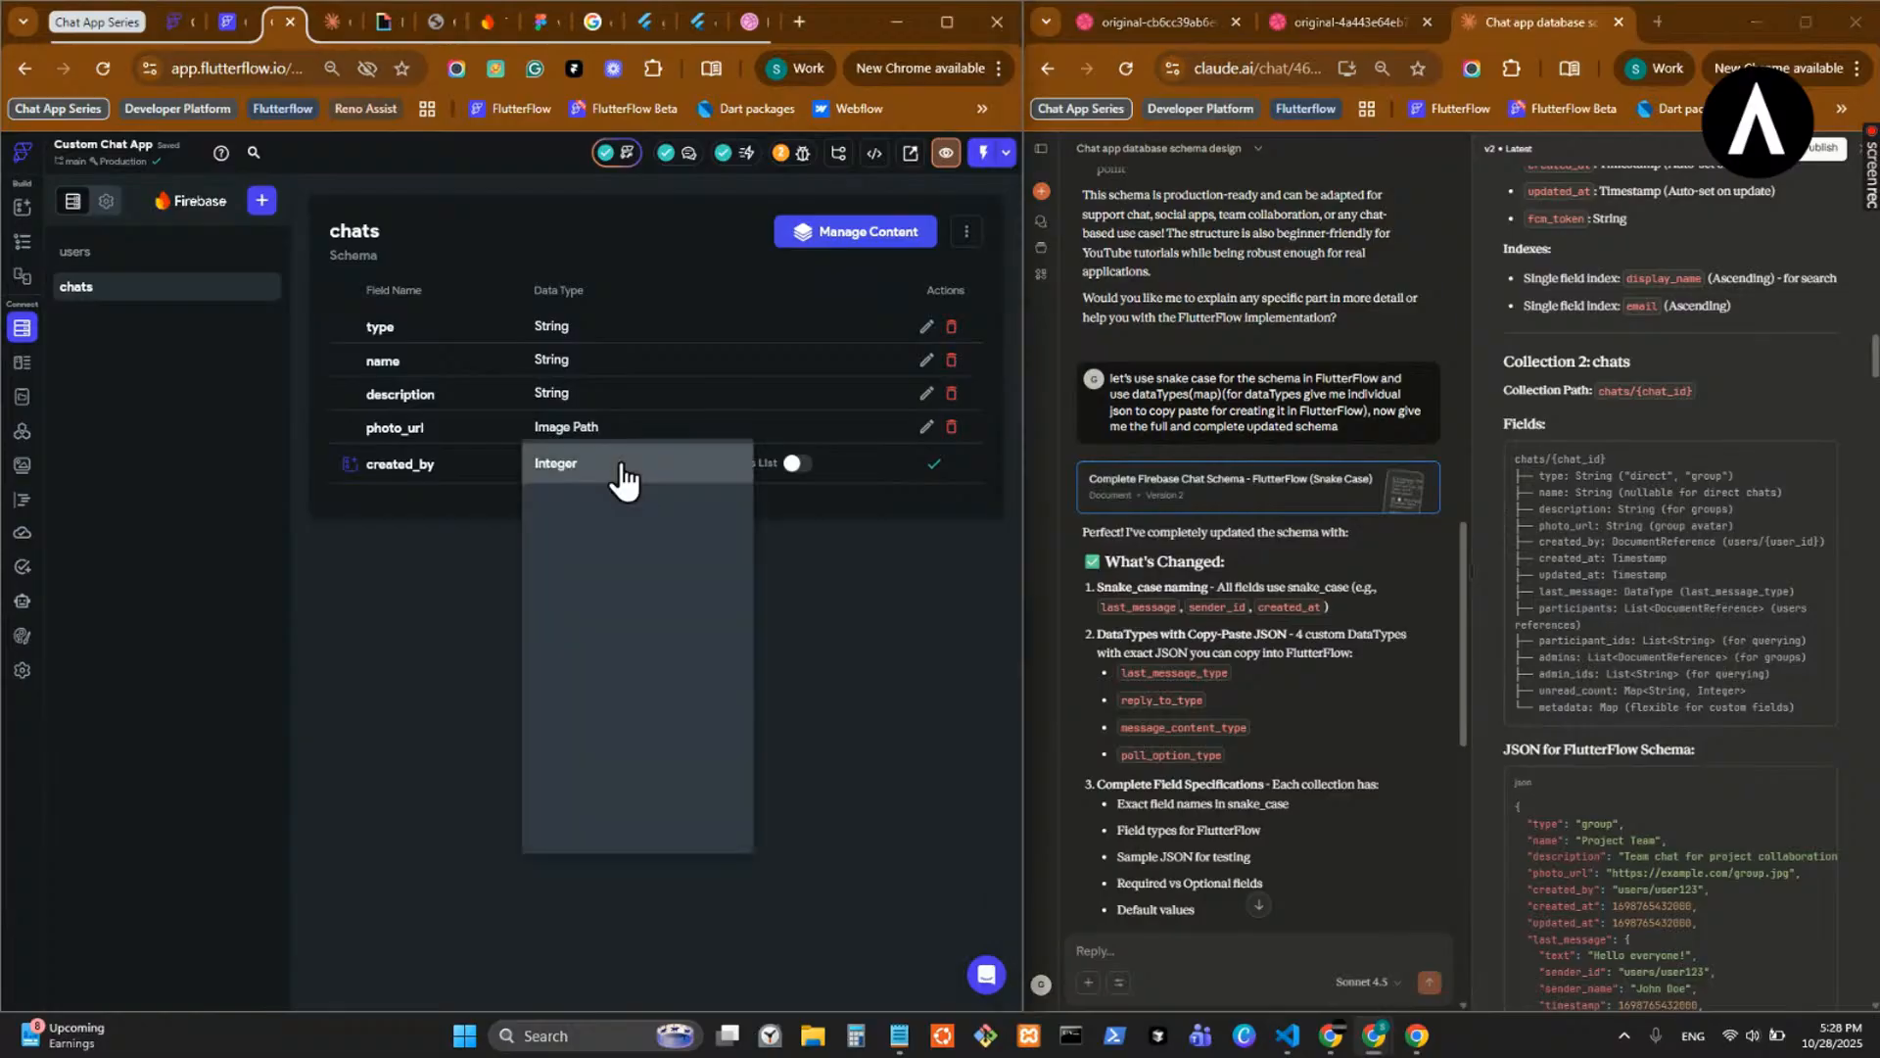
{"action": "left_click", "coordinate": [639, 794]}
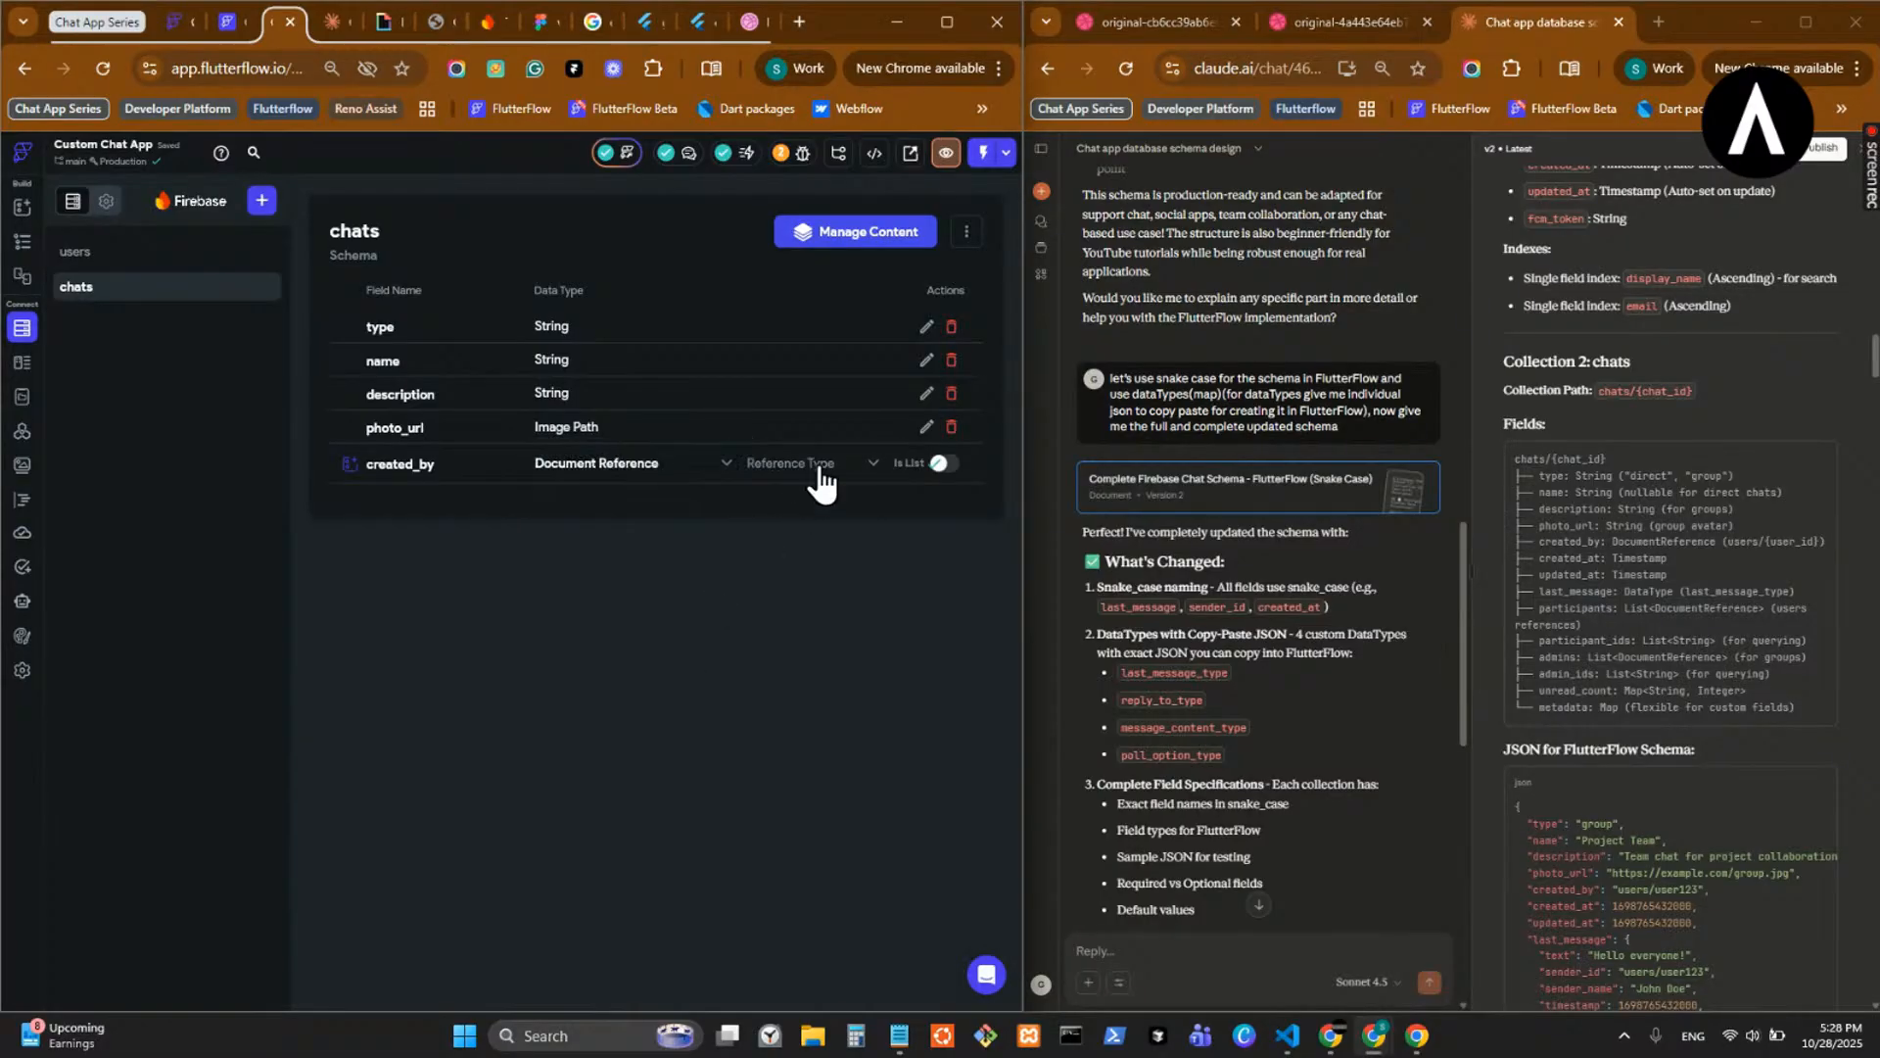
{"action": "left_click", "coordinate": [822, 473]}
{"action": "left_click", "coordinate": [803, 466]}
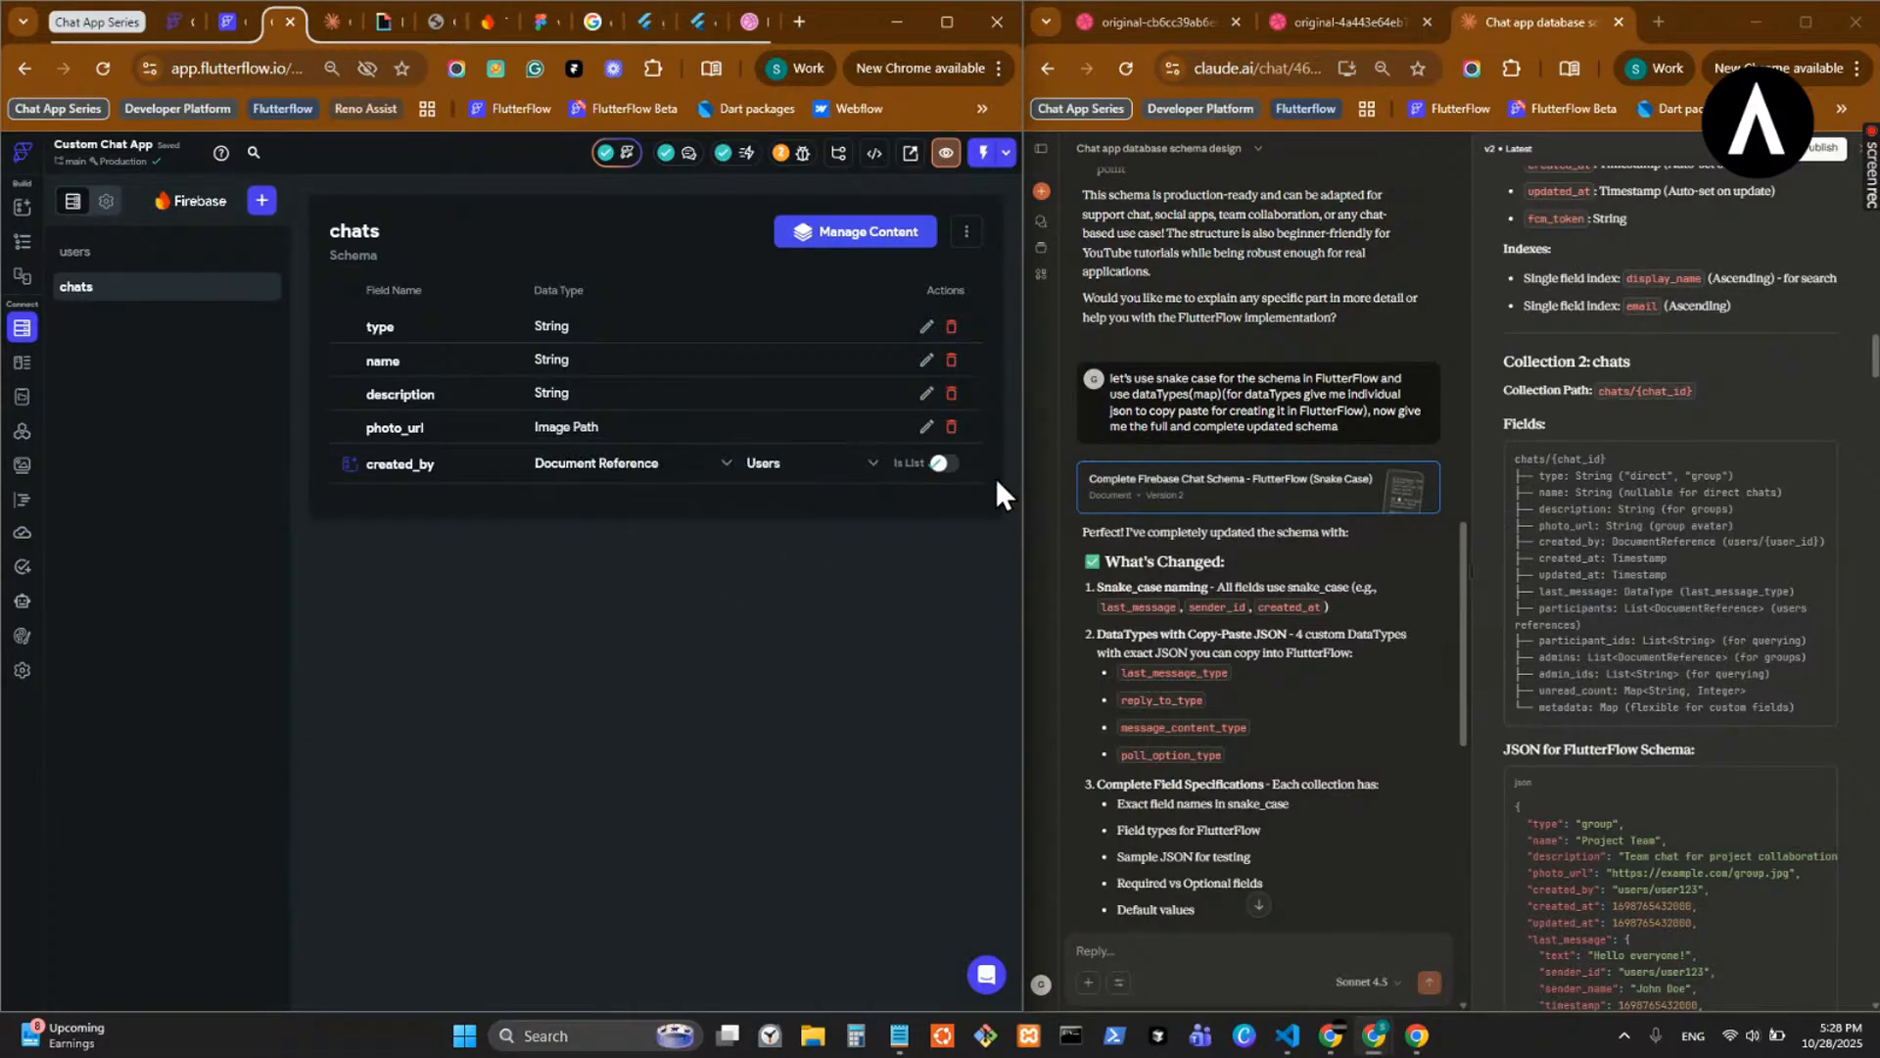
{"action": "left_click", "coordinate": [946, 467]}
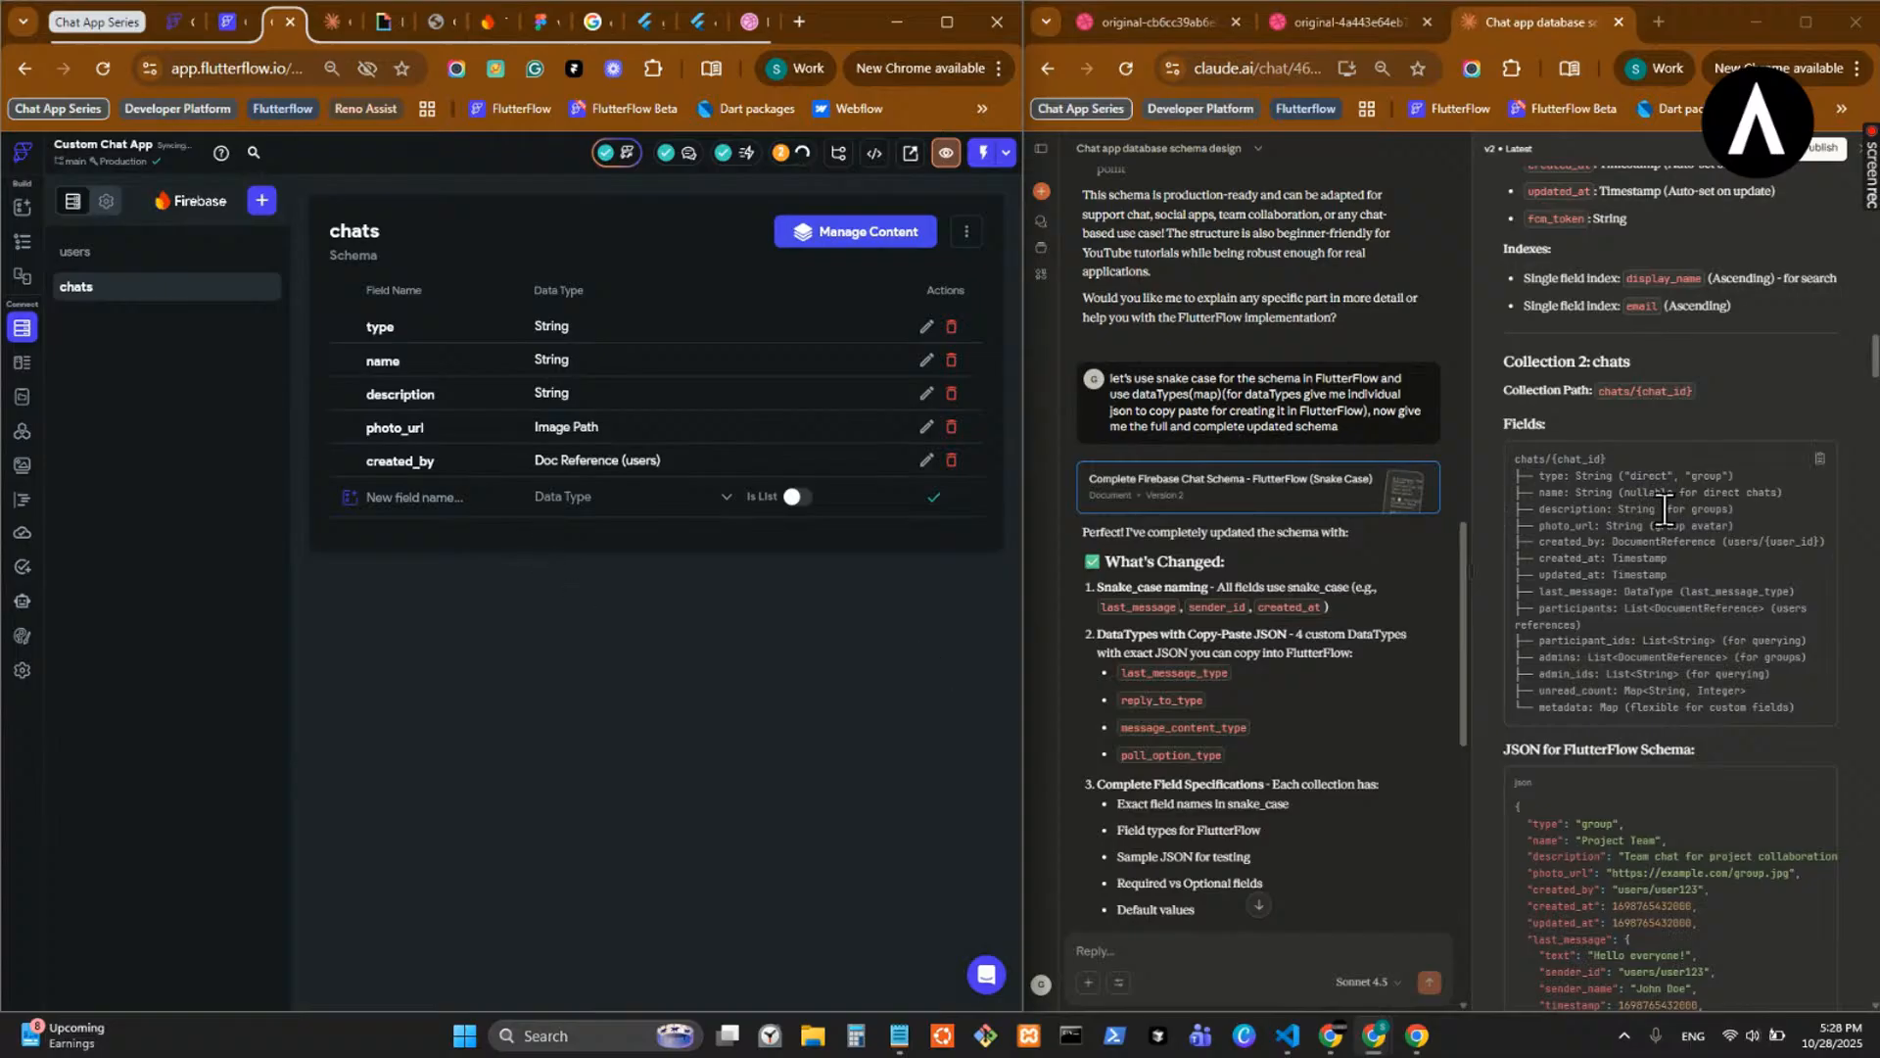
- Add a created_at field of type Date Time to the chats collection, using the name from the schema document
{"action": "double_click", "coordinate": [1569, 558]}
{"action": "left_click", "coordinate": [464, 499]}
{"action": "key", "text": "ctrl+v"}
{"action": "left_click", "coordinate": [642, 500]}
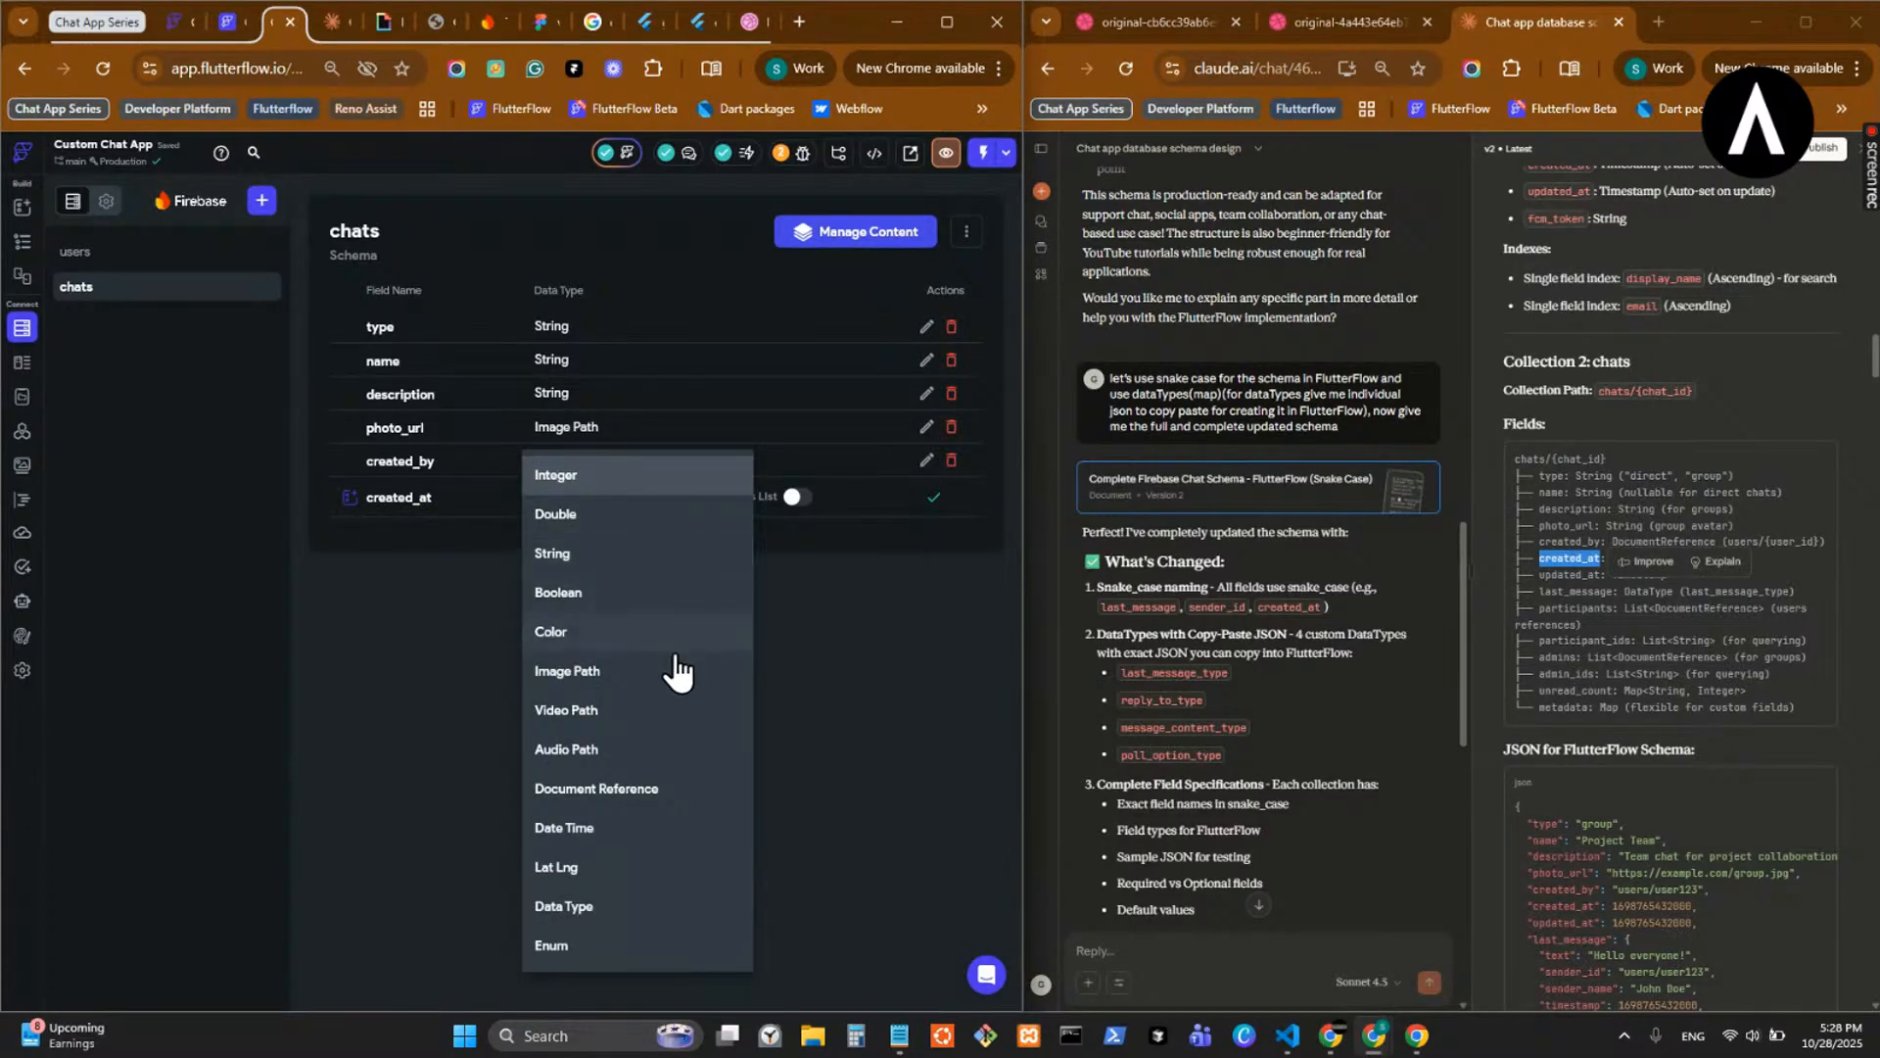
{"action": "left_click", "coordinate": [627, 828]}
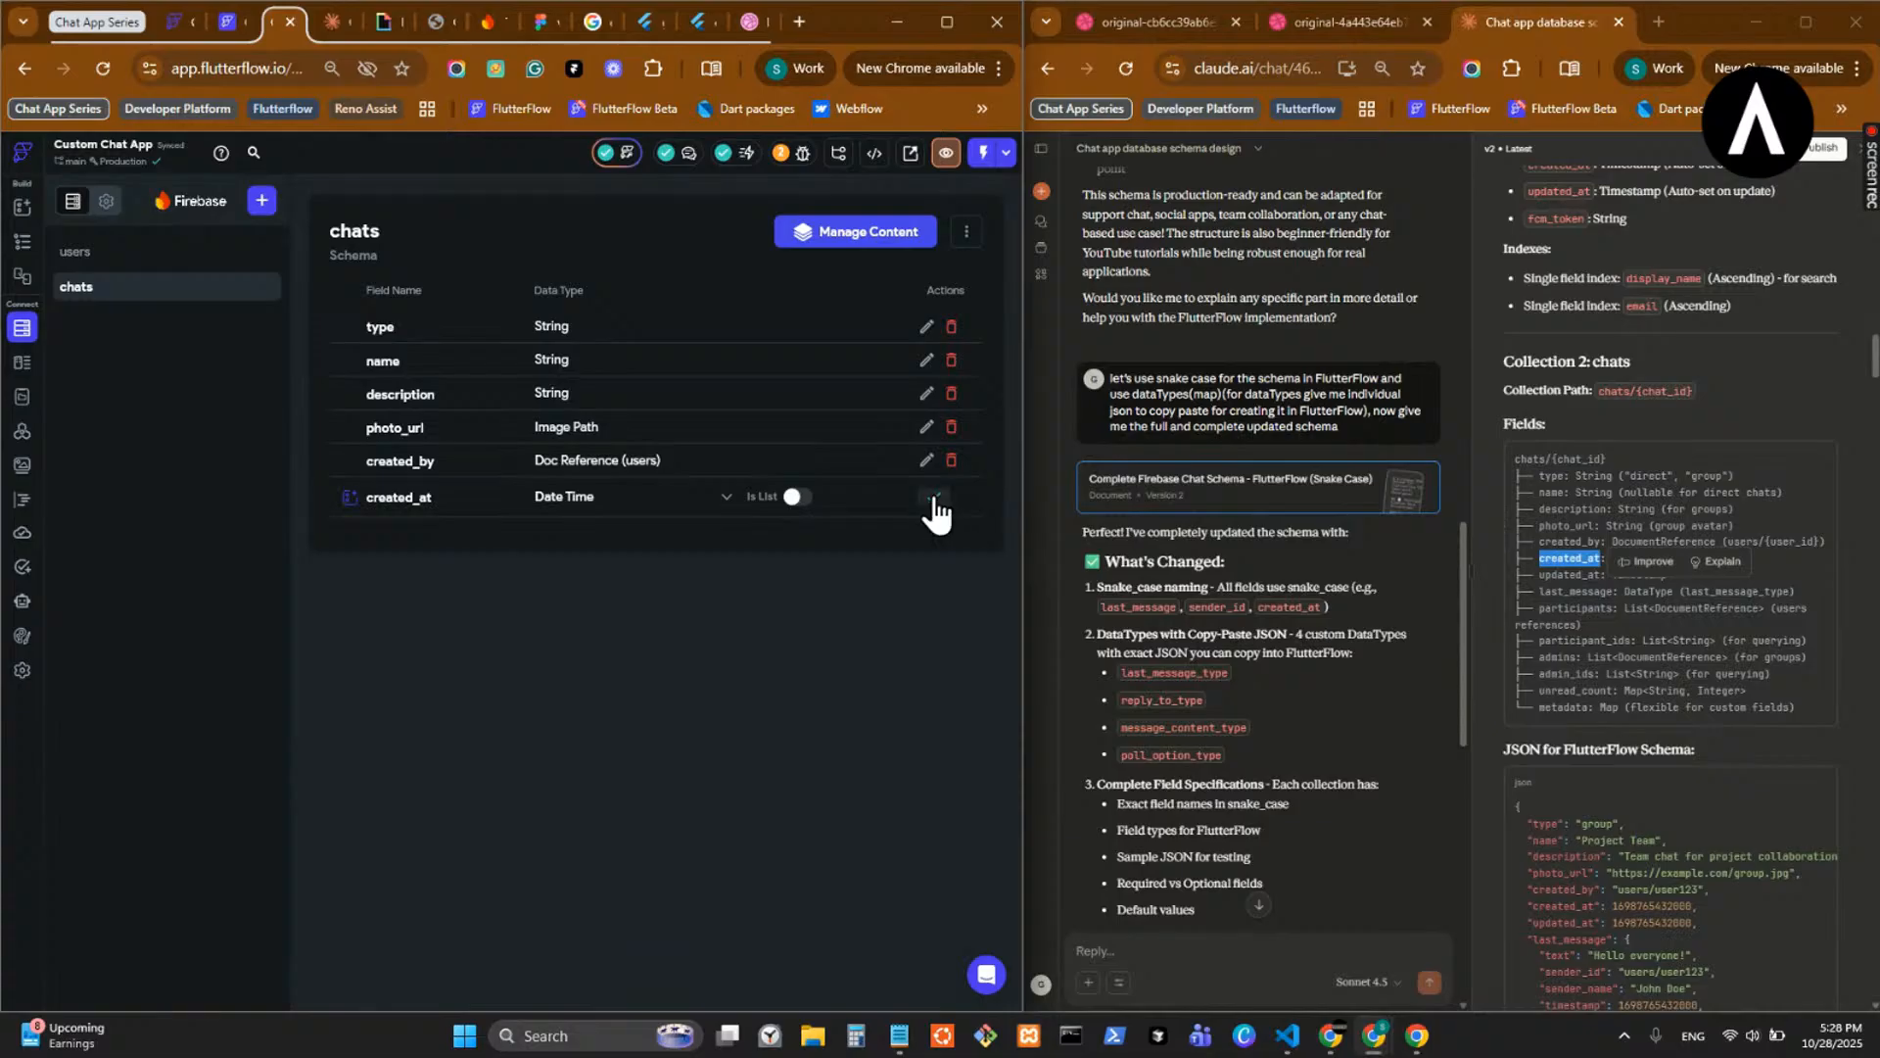
{"action": "left_click", "coordinate": [934, 497]}
- Add an updated_at field of type Date Time to the chats collection, using the name from the schema document
{"action": "double_click", "coordinate": [1569, 574]}
{"action": "left_click", "coordinate": [431, 532]}
{"action": "key", "text": "ctrl+v"}
{"action": "left_click", "coordinate": [656, 542]}
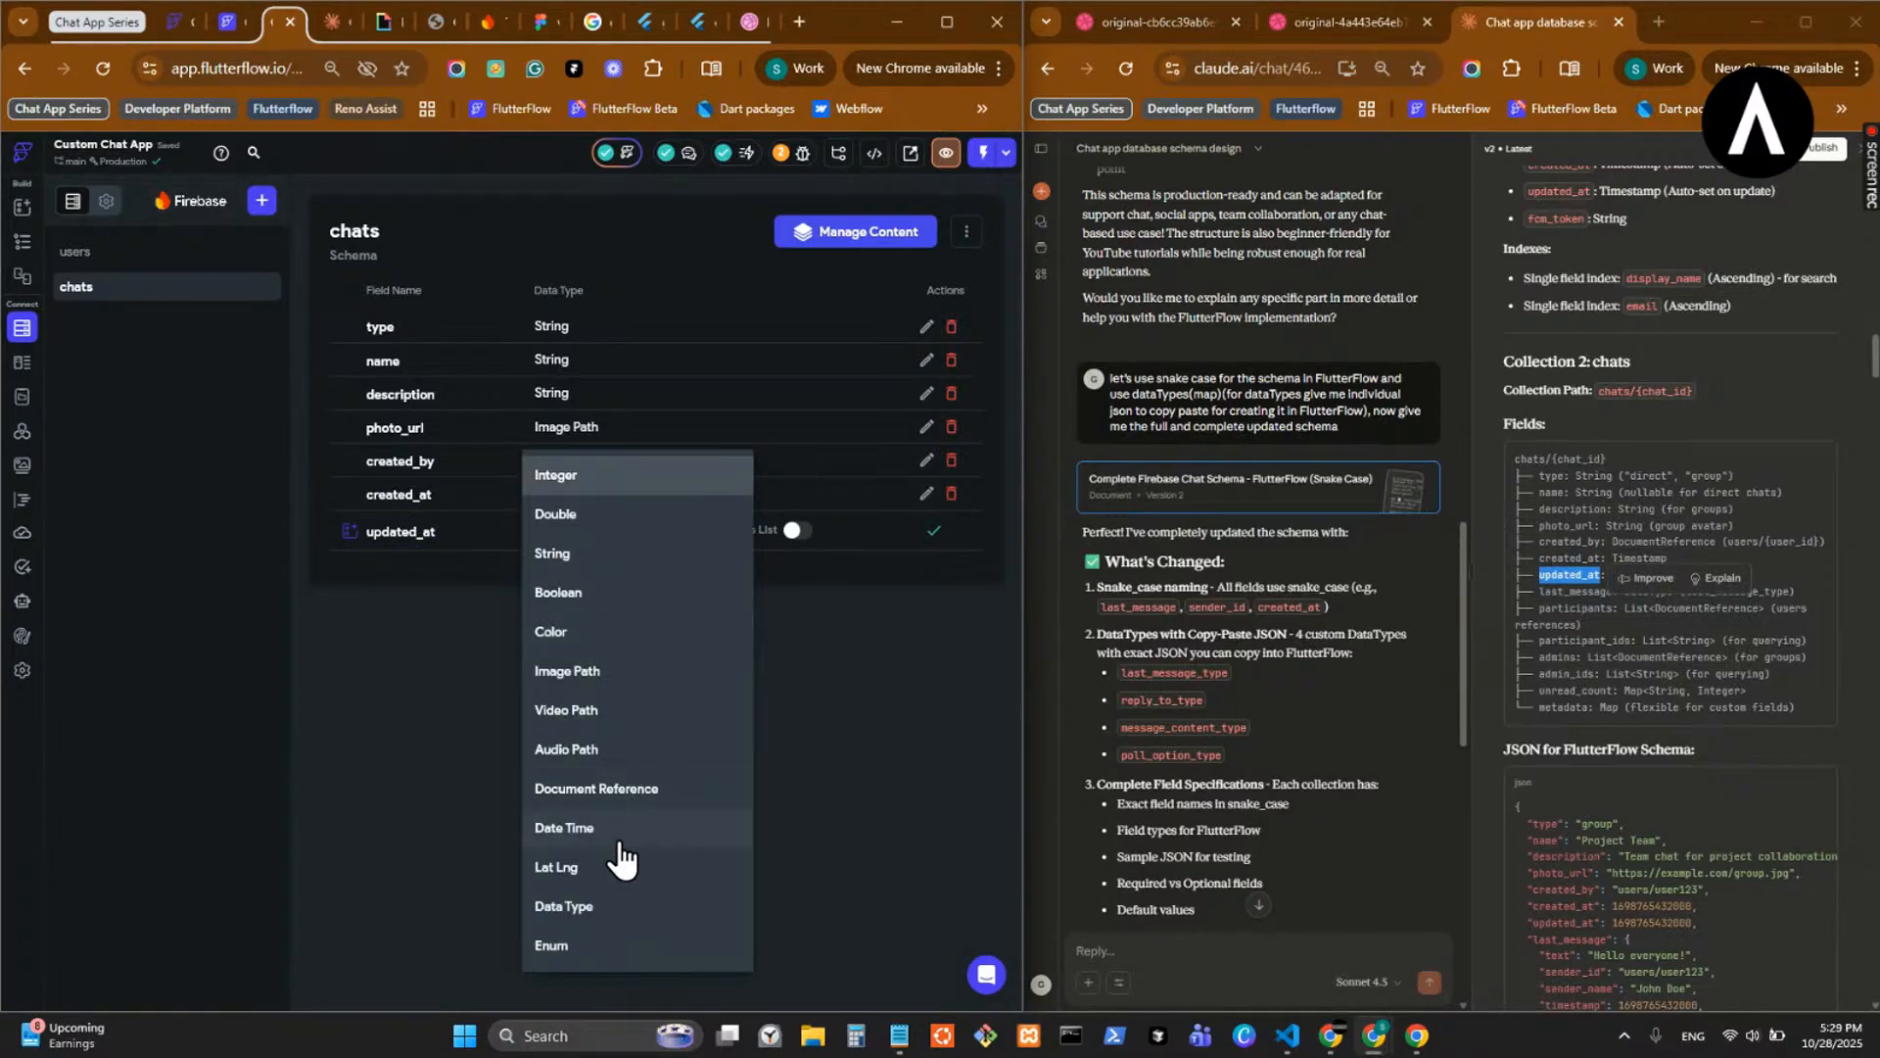
{"action": "left_click", "coordinate": [608, 829]}
{"action": "left_click", "coordinate": [934, 531]}
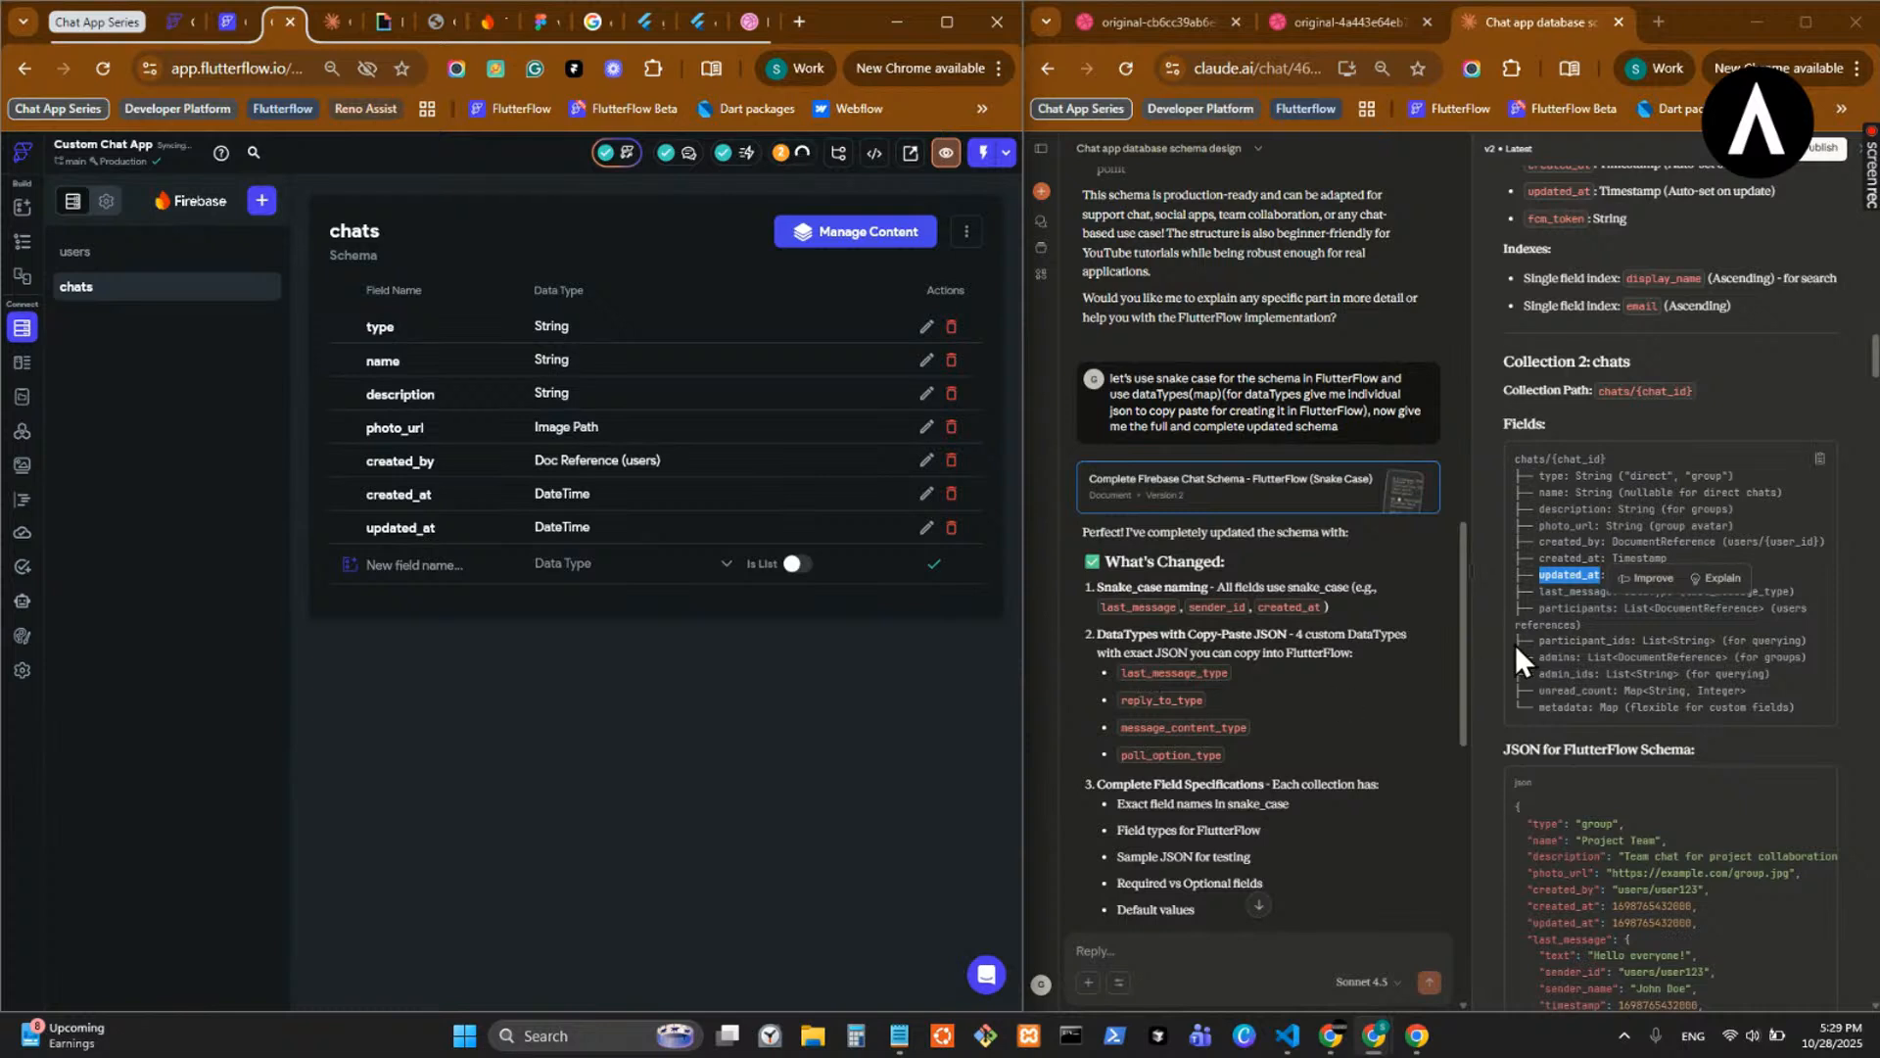
- Add a last_message field of type Data Type with Last Message Type to the chats collection, using the name from the schema document
{"action": "double_click", "coordinate": [1575, 592]}
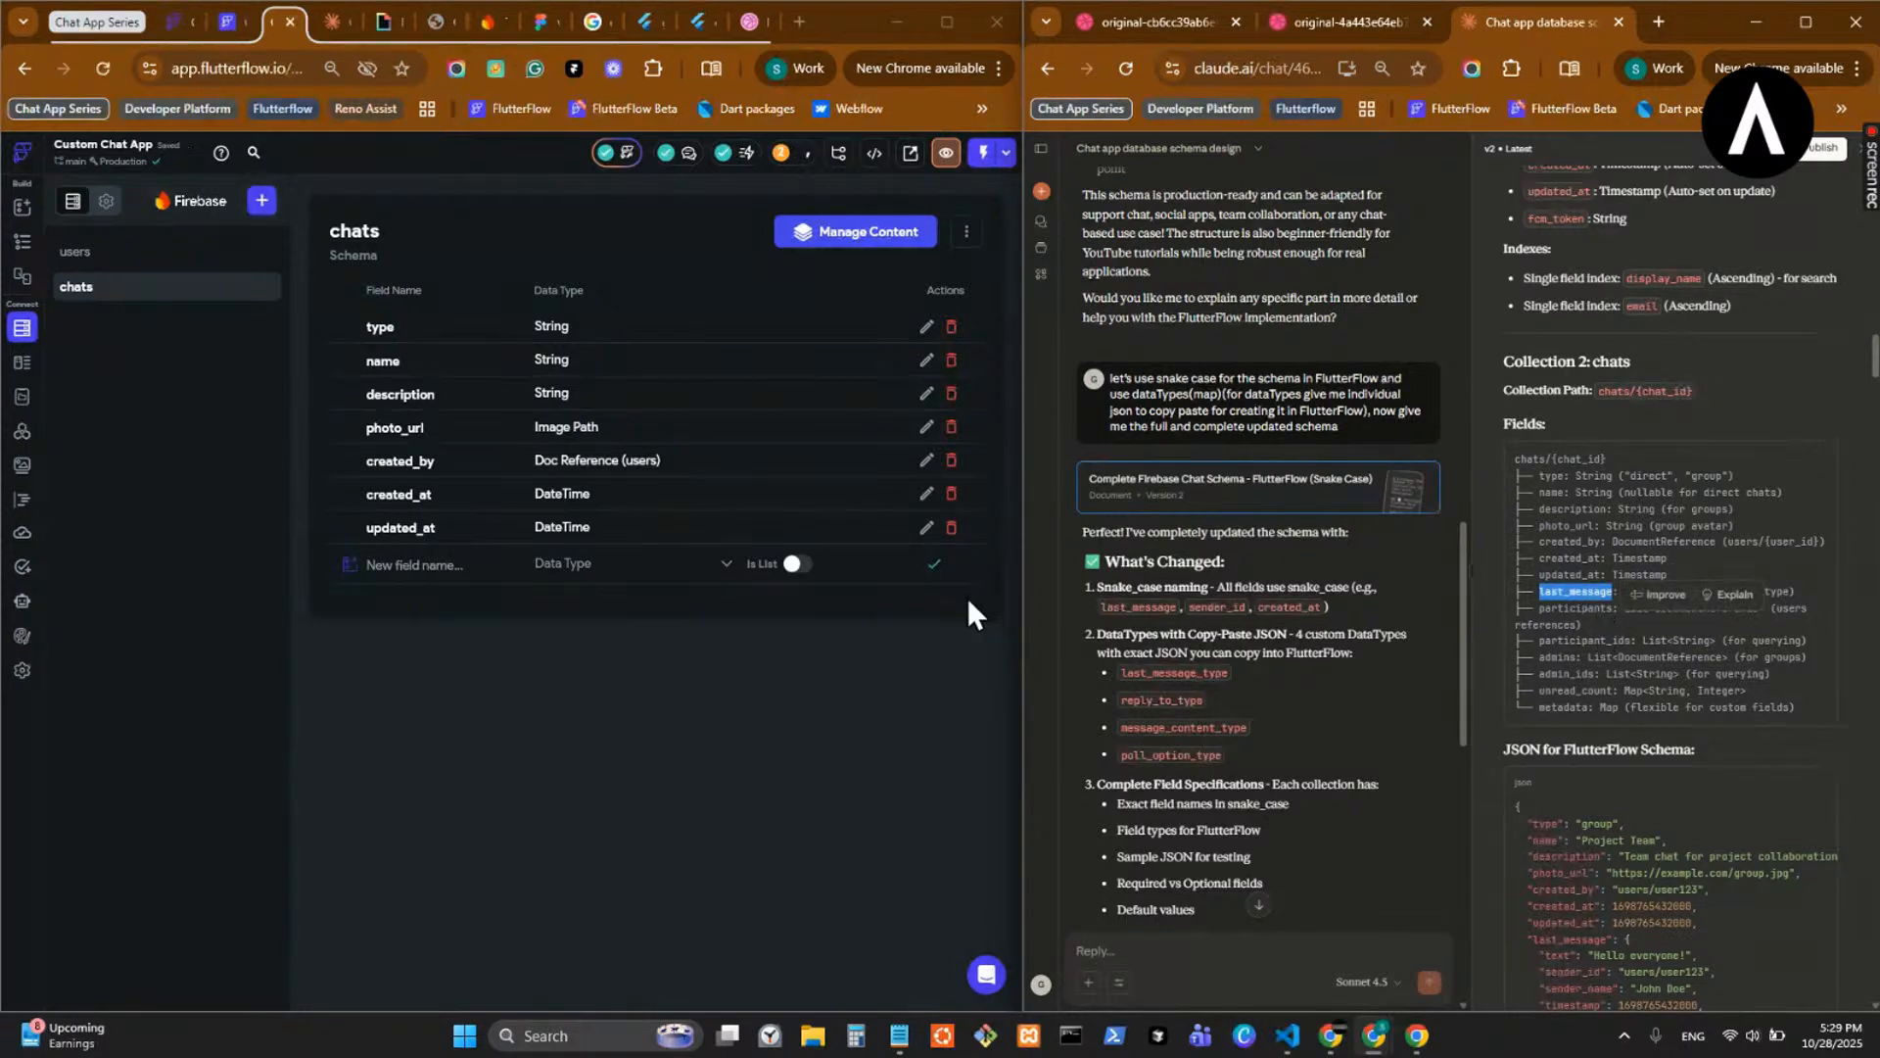
{"action": "left_click", "coordinate": [441, 568]}
{"action": "key", "text": "ctrl+v"}
{"action": "left_click", "coordinate": [1732, 669]}
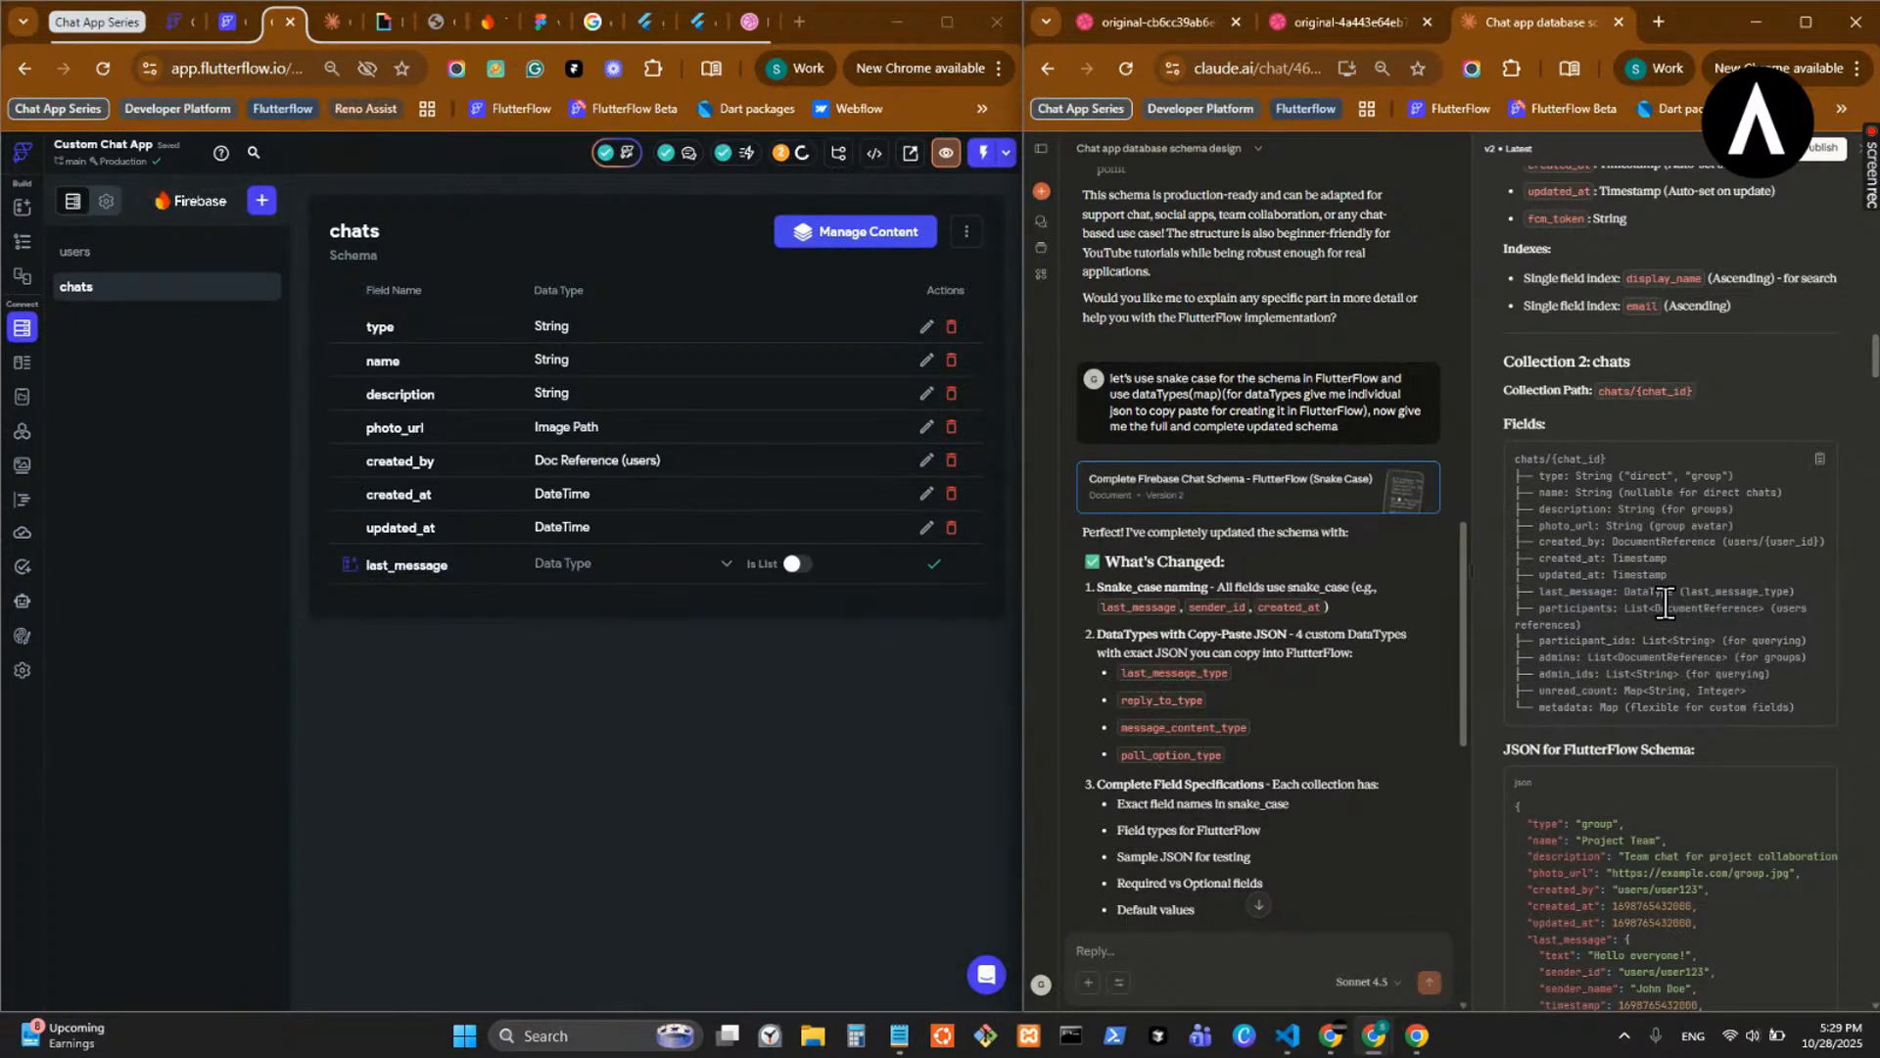
{"action": "left_click", "coordinate": [670, 578]}
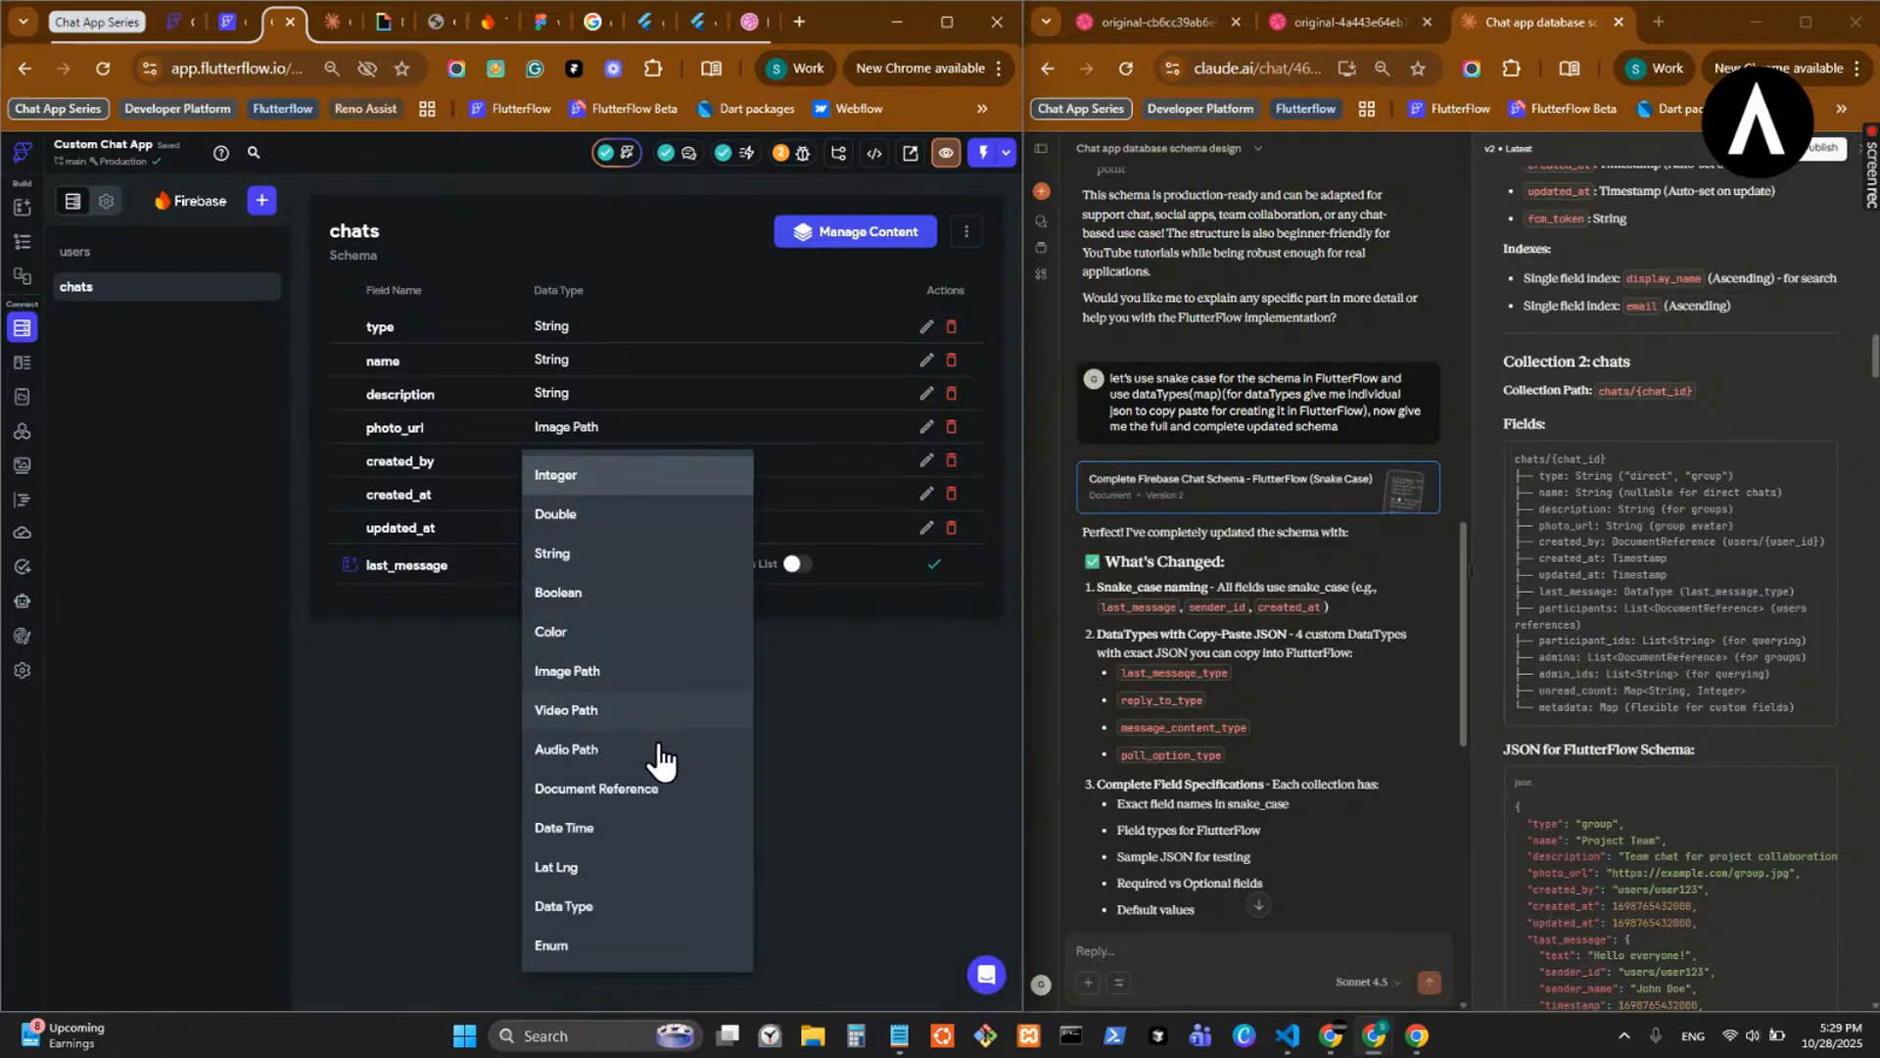
{"action": "left_click", "coordinate": [636, 905]}
{"action": "left_click", "coordinate": [850, 569]}
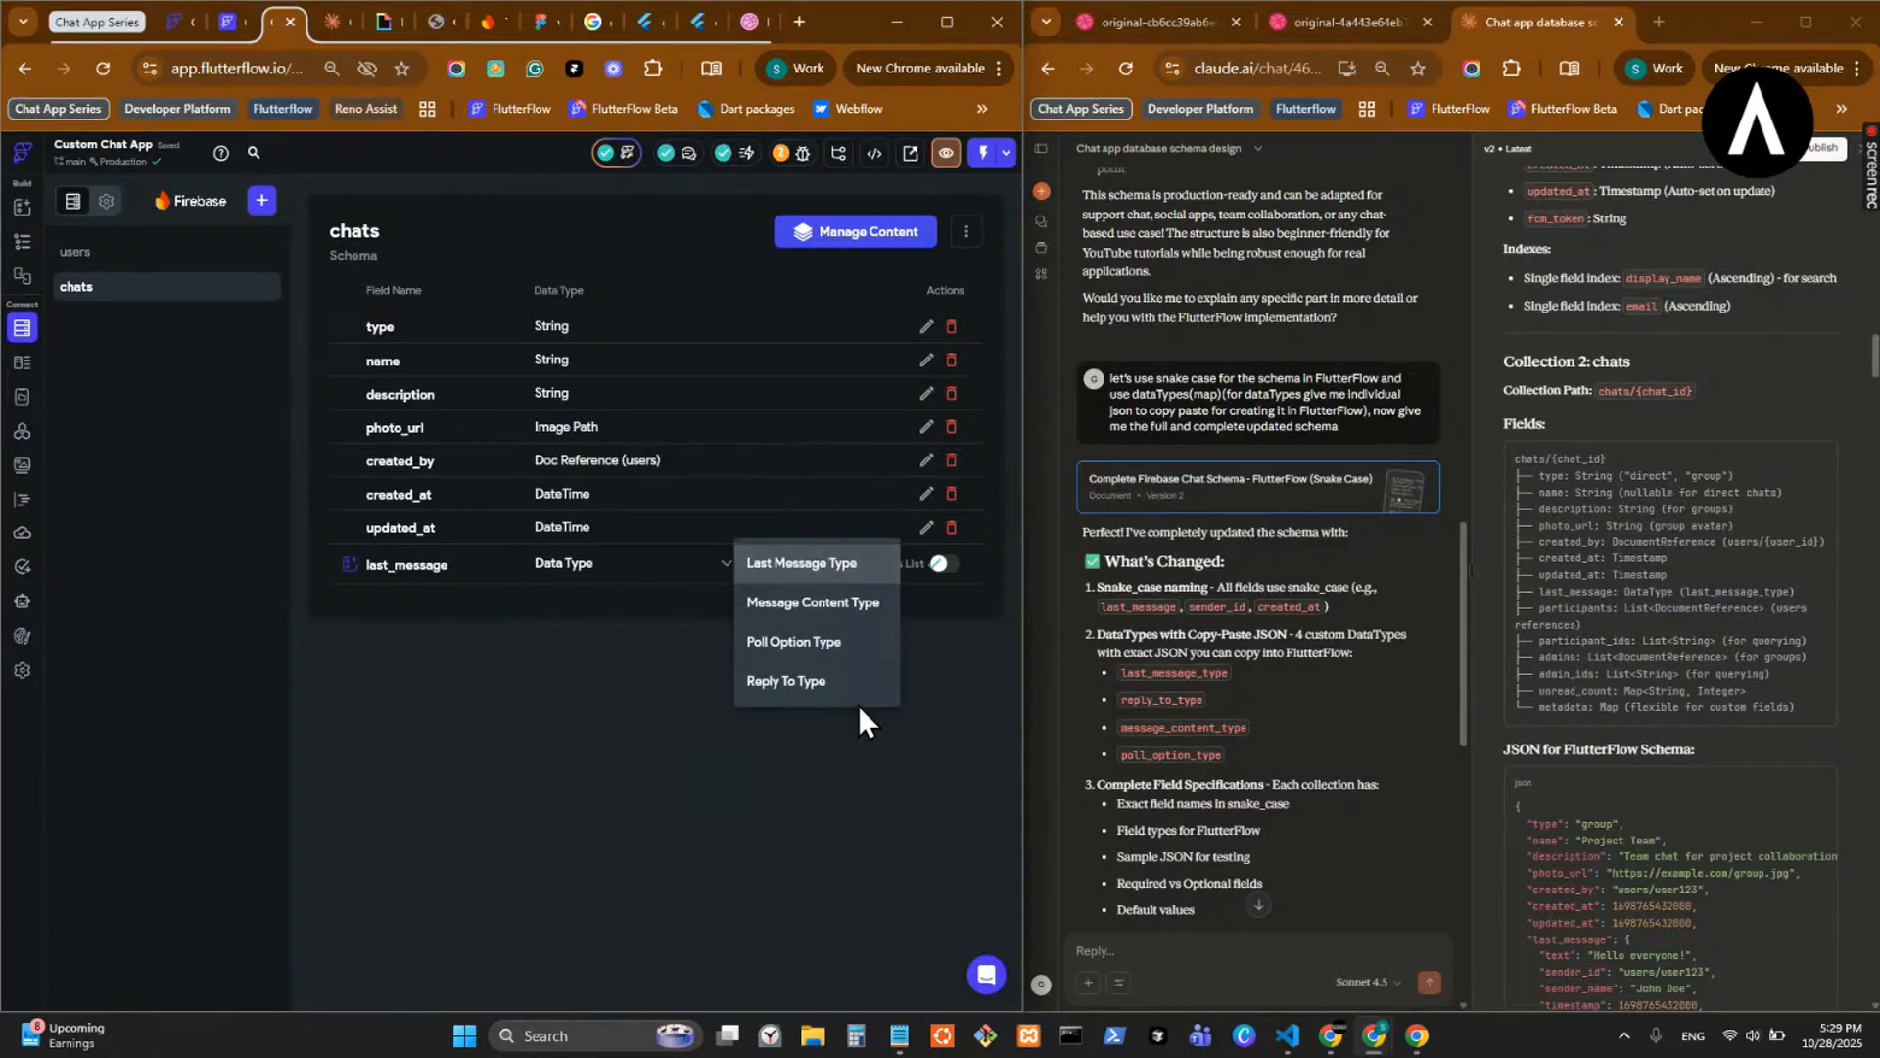
{"action": "left_click", "coordinate": [842, 578]}
{"action": "left_click", "coordinate": [938, 565]}
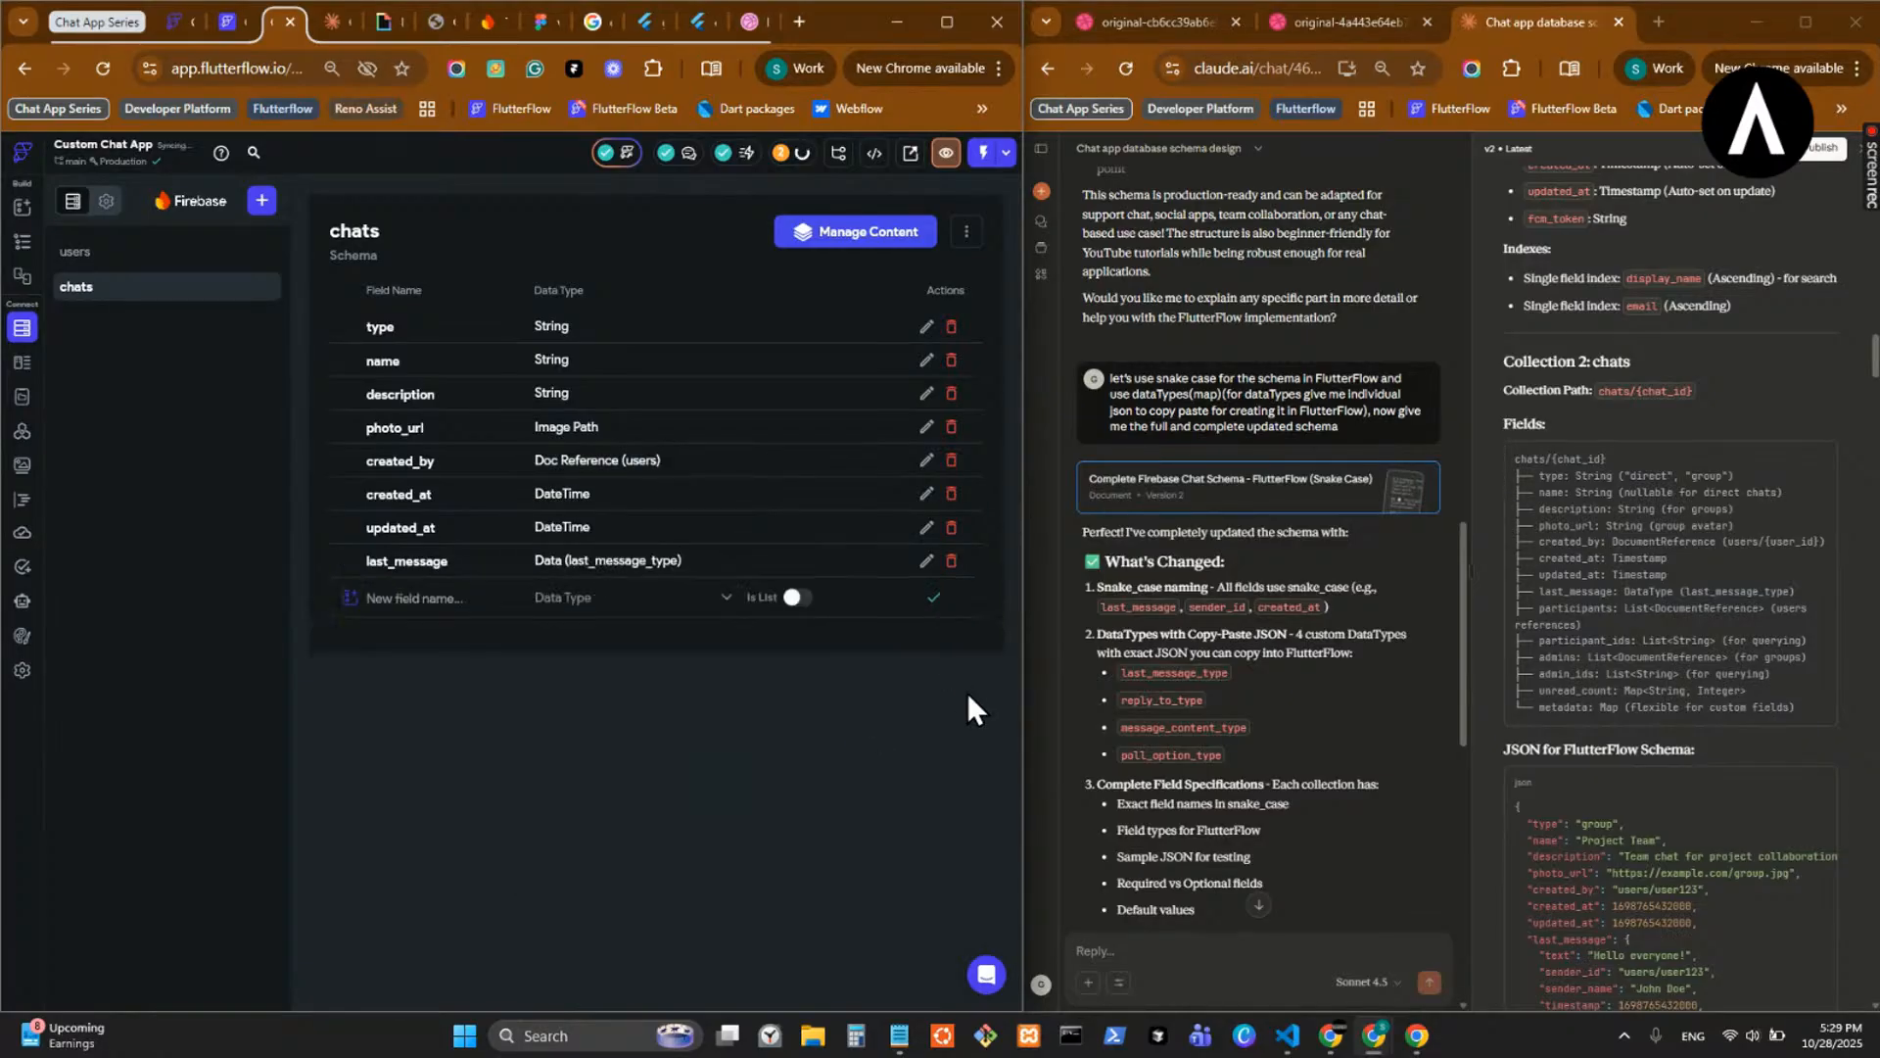
- Add a non-list participants field of type Document Reference to Users in the chats collection
{"action": "double_click", "coordinate": [1577, 610]}
{"action": "left_click", "coordinate": [480, 599]}
{"action": "key", "text": "ctrl+v"}
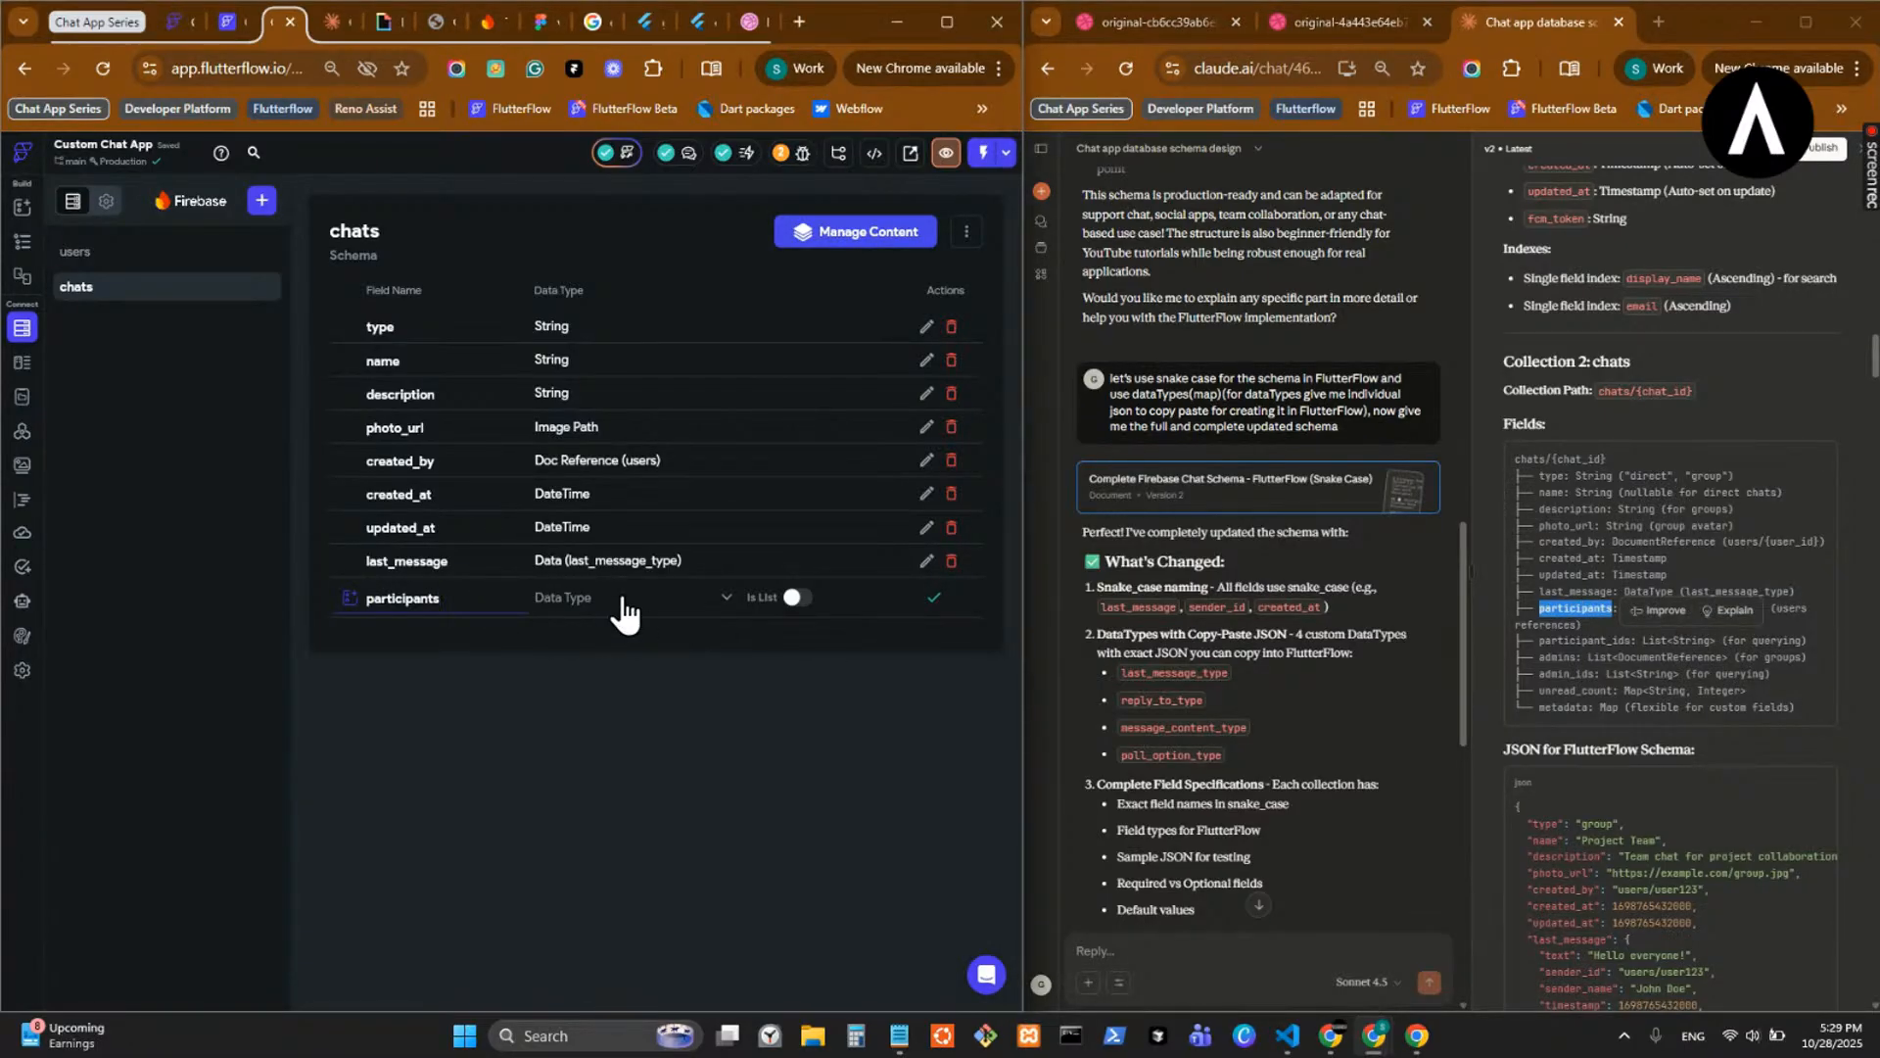
{"action": "left_click", "coordinate": [611, 605]}
{"action": "left_click", "coordinate": [1623, 663]}
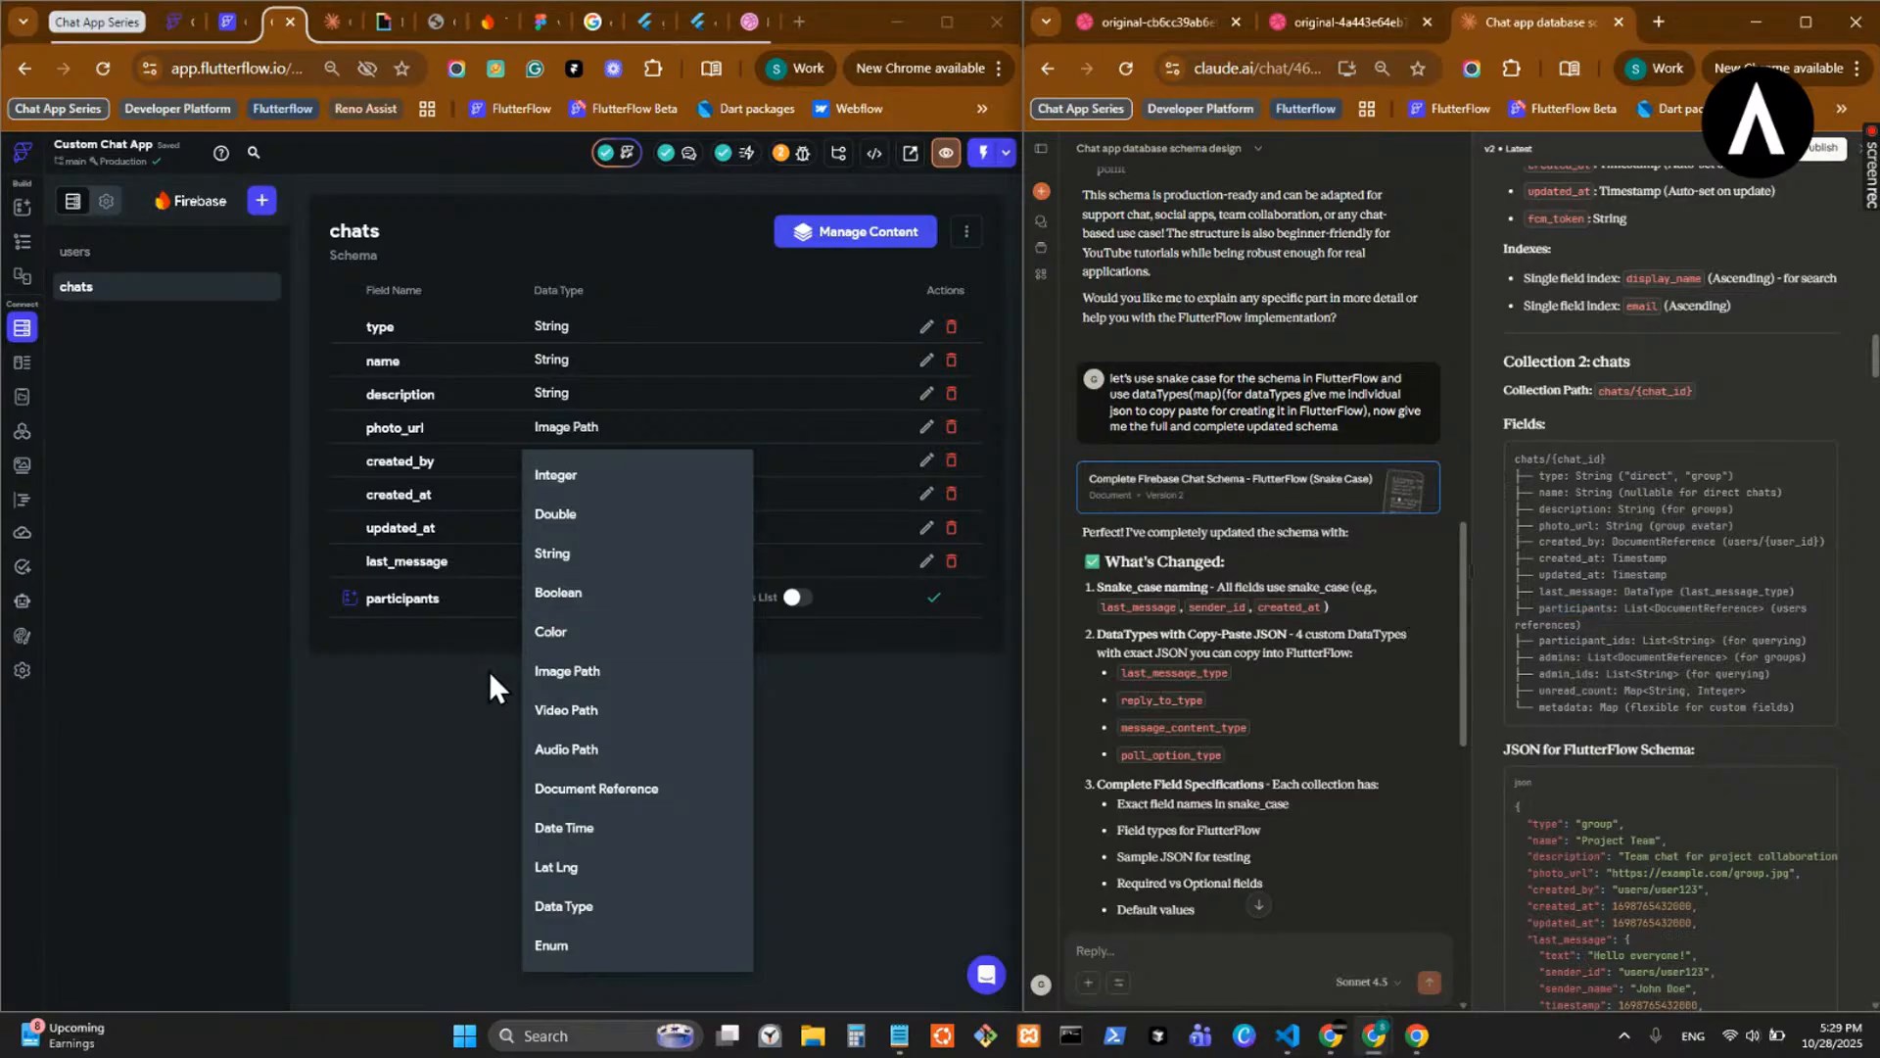
{"action": "left_click", "coordinate": [650, 795]}
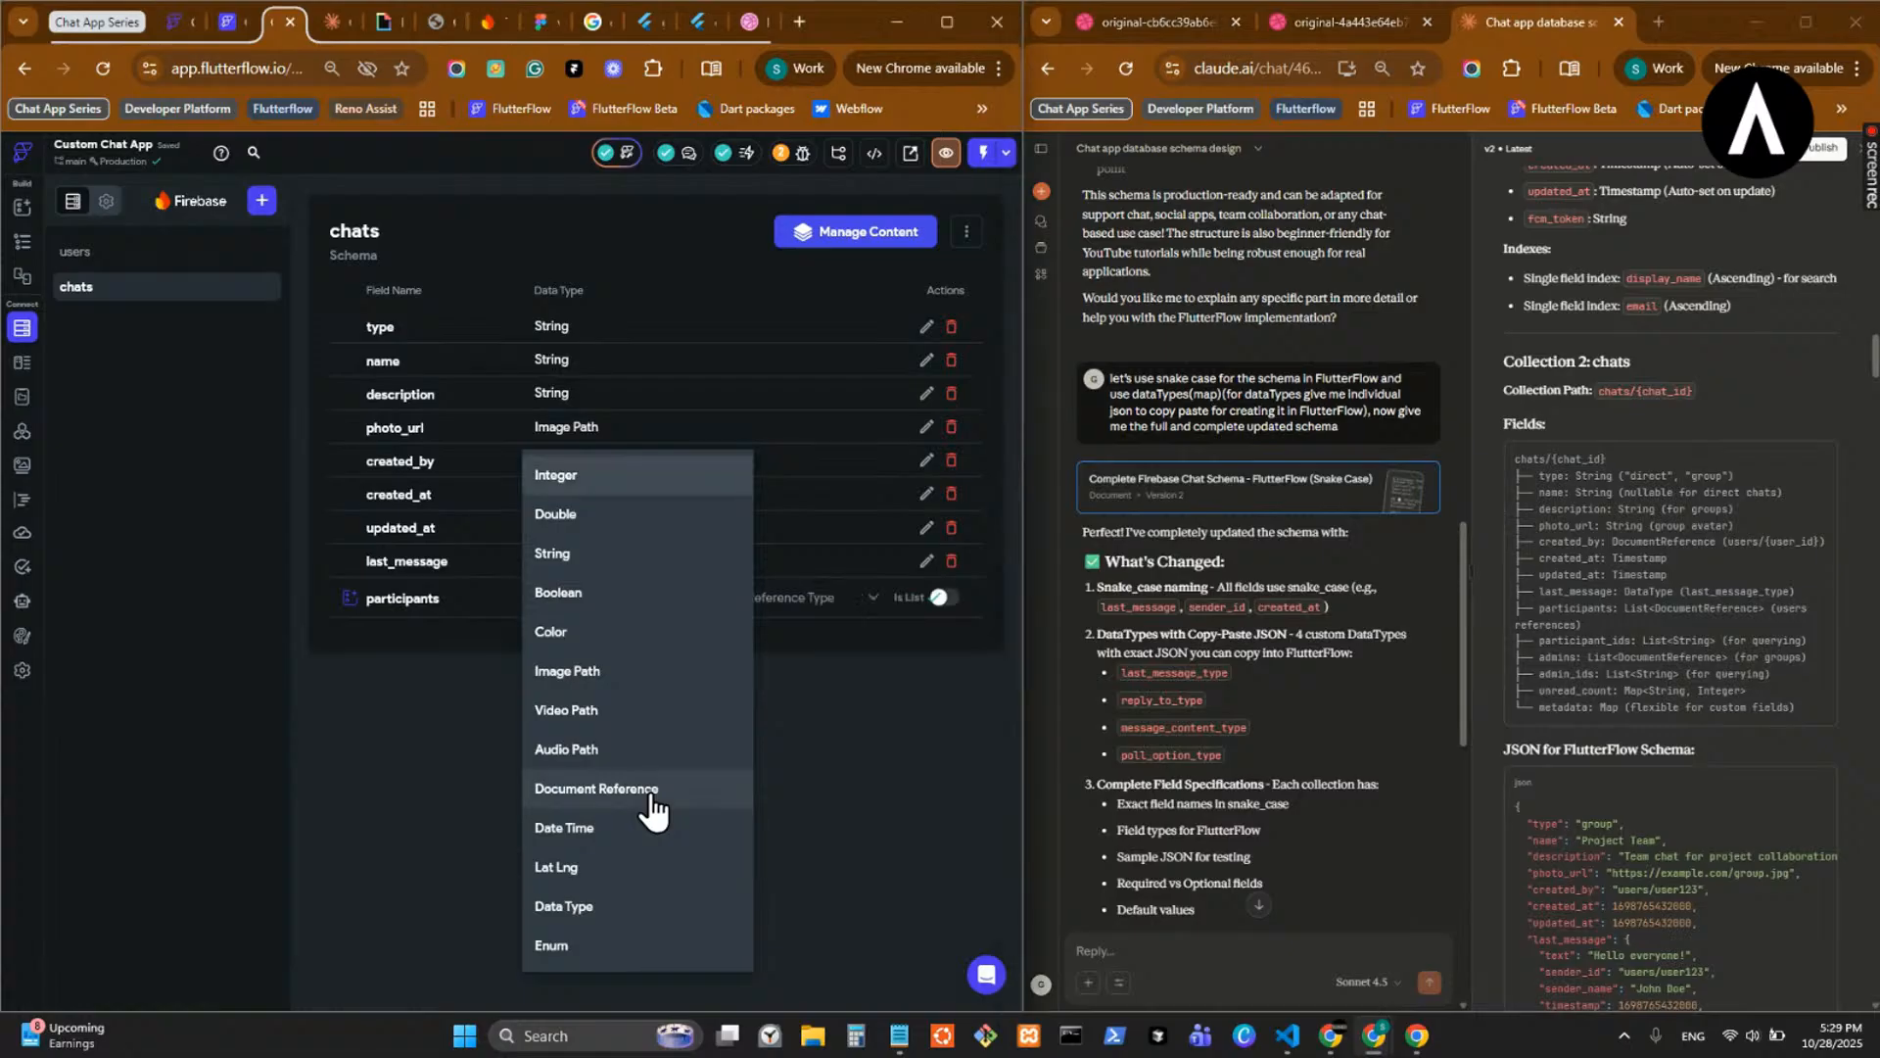
{"action": "left_click", "coordinate": [650, 795]}
{"action": "left_click", "coordinate": [820, 603]}
{"action": "left_click", "coordinate": [814, 599]}
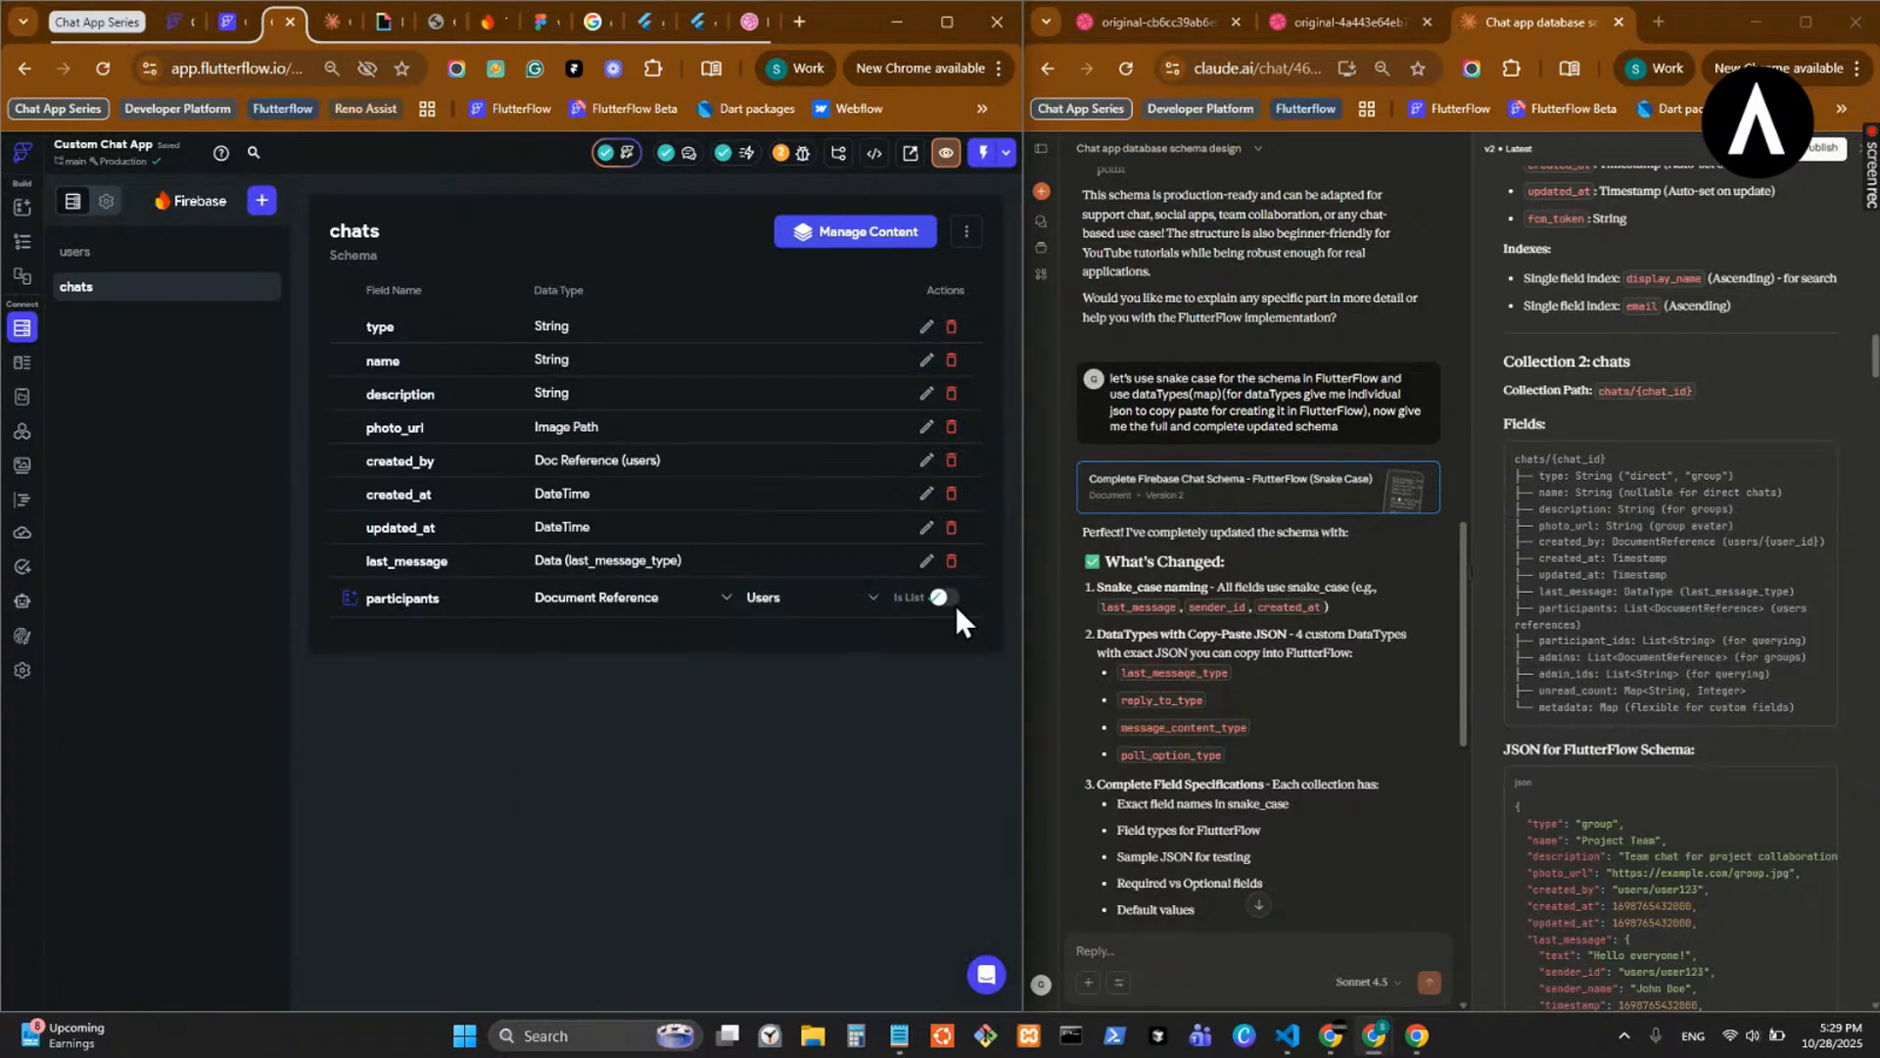
{"action": "left_click", "coordinate": [942, 600]}
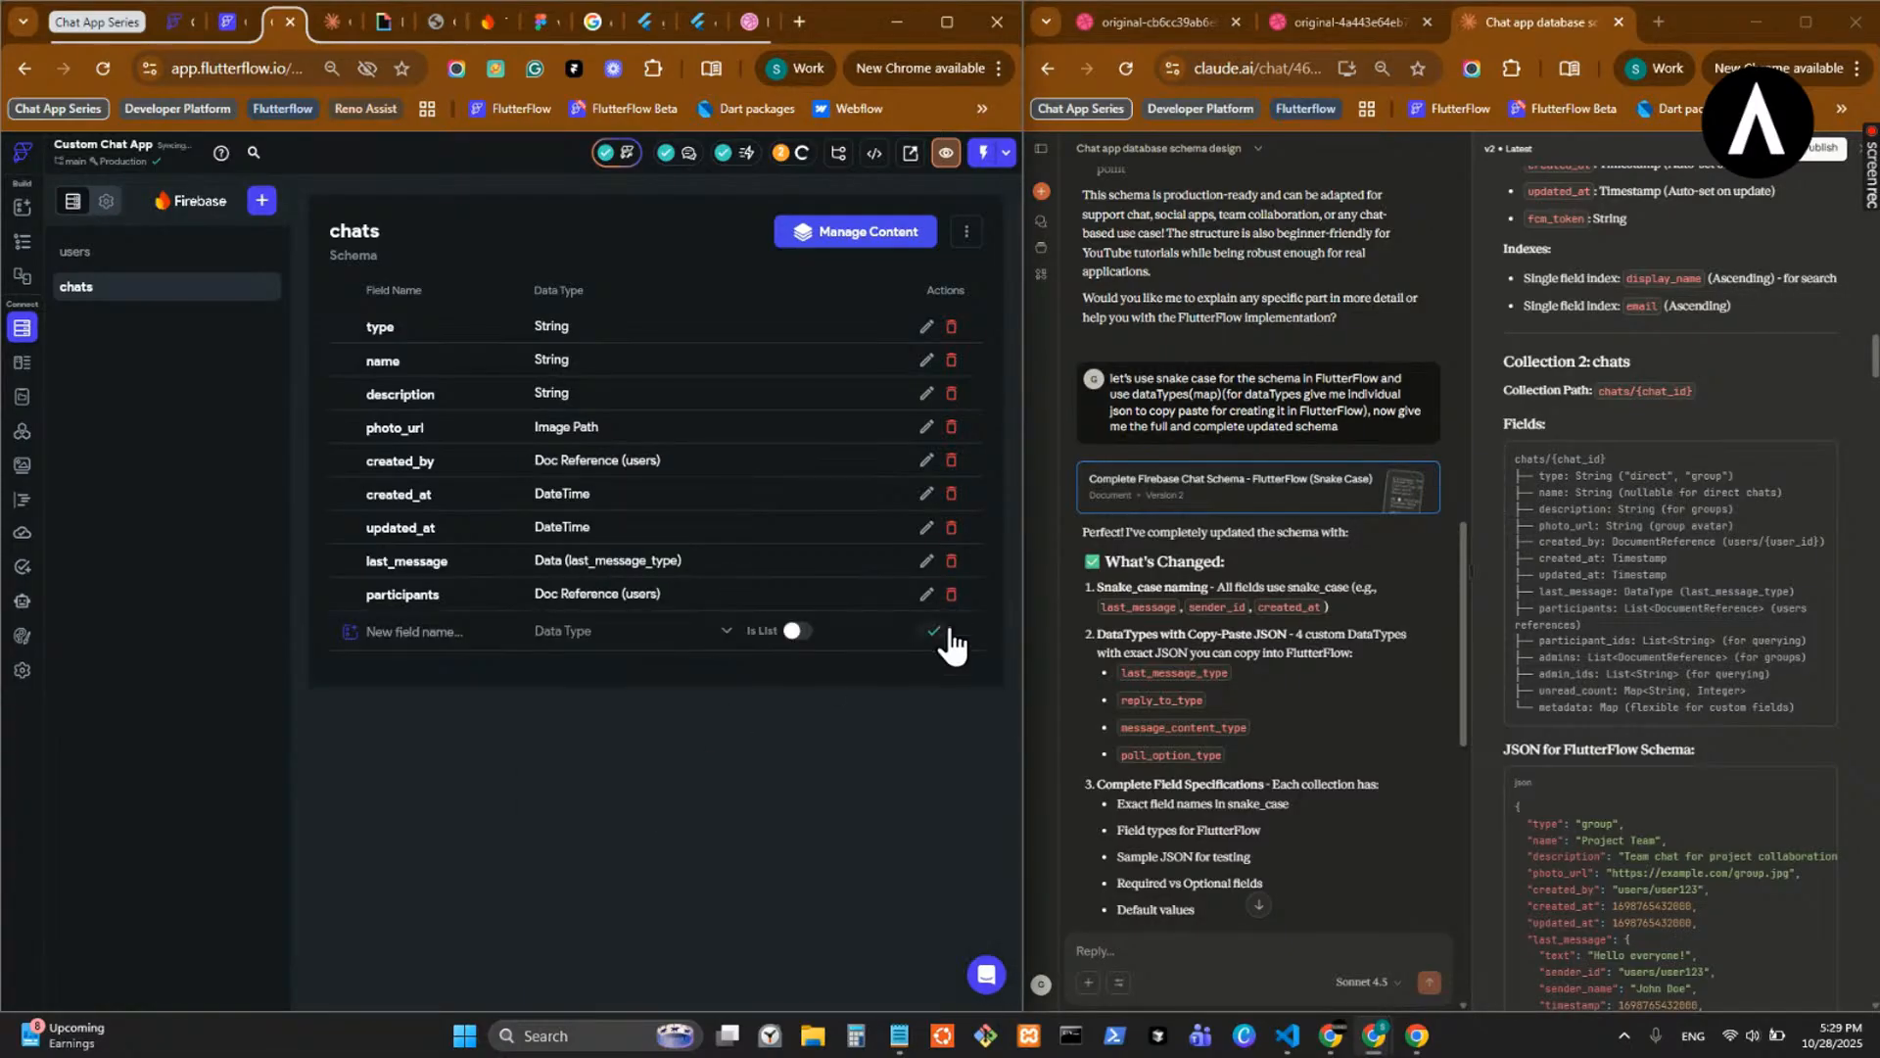
- Delete the non-list participants field from the chats collection
{"action": "left_click", "coordinate": [925, 595]}
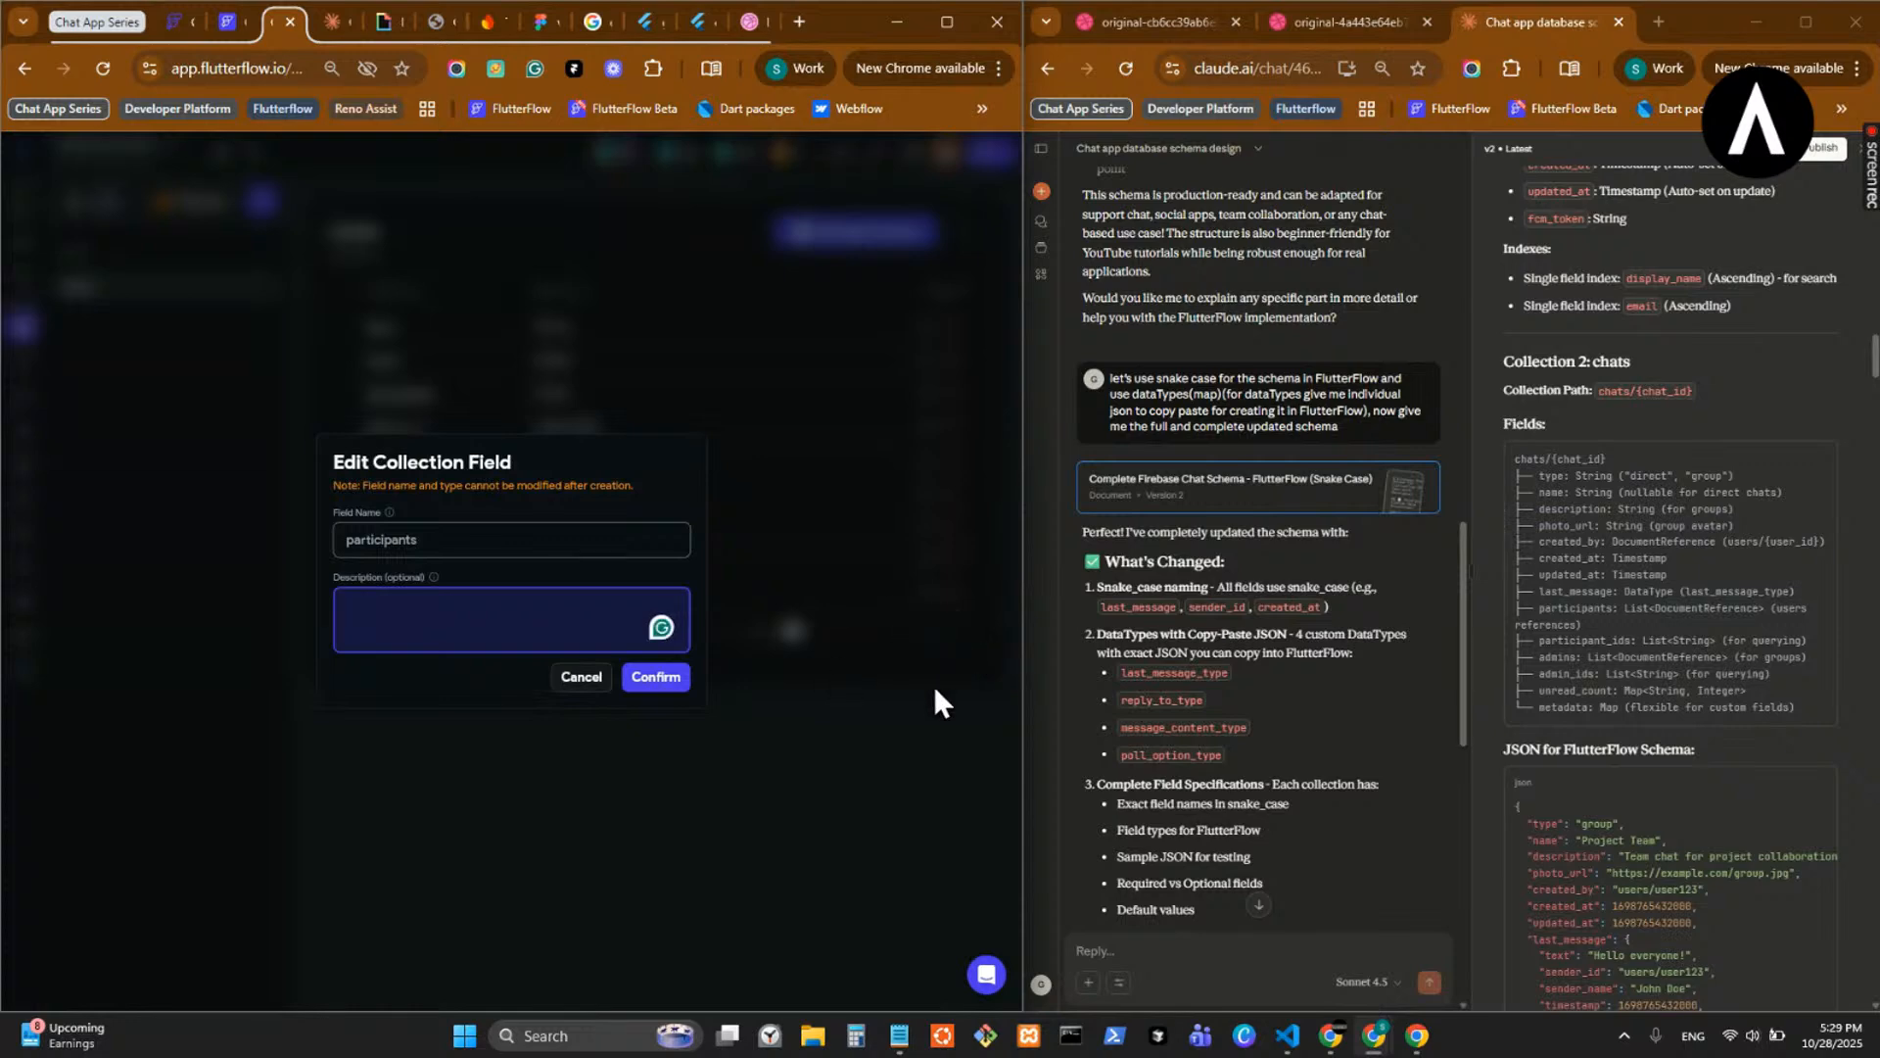
{"action": "left_click", "coordinate": [580, 677]}
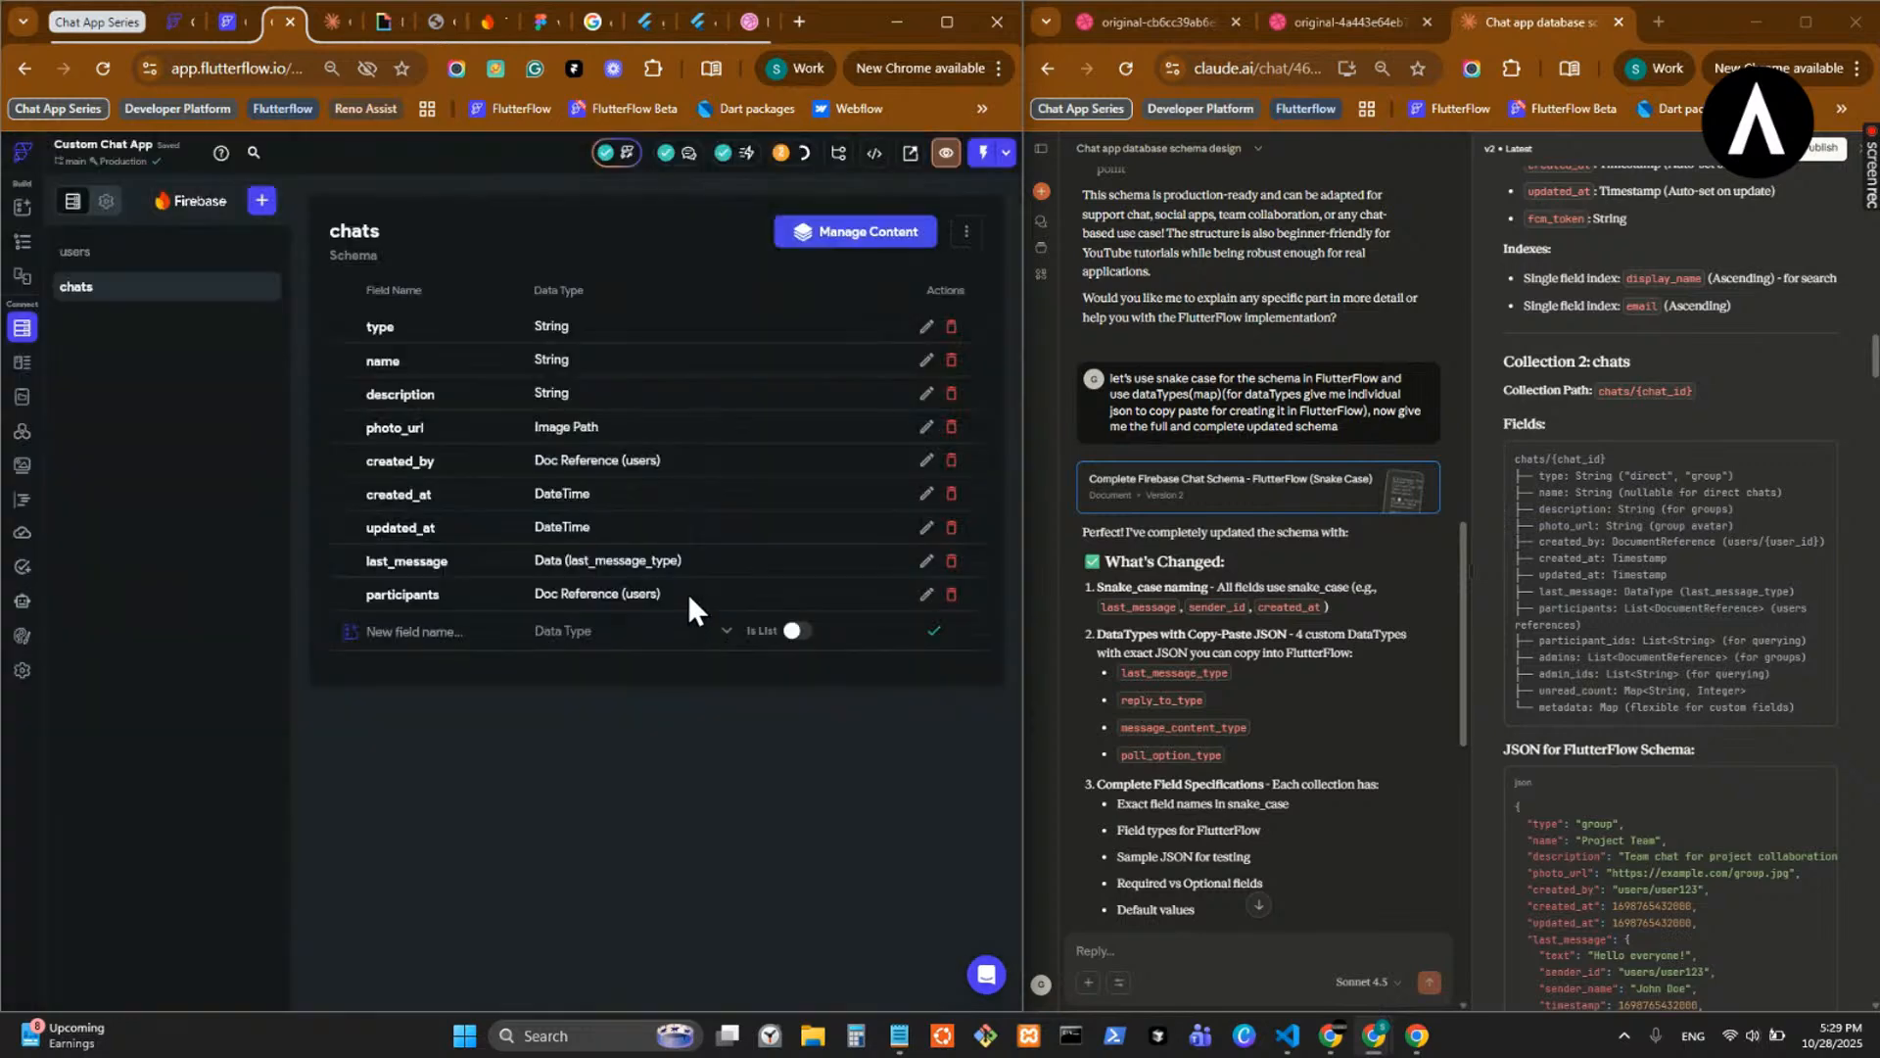
{"action": "left_click", "coordinate": [951, 594]}
{"action": "left_click", "coordinate": [632, 602]}
- Add a participants field to the chats collection as a list of Document References to Users, using the name from the schema document
{"action": "left_click_drag", "start_coordinate": [1024, 587], "coordinate": [1102, 593]}
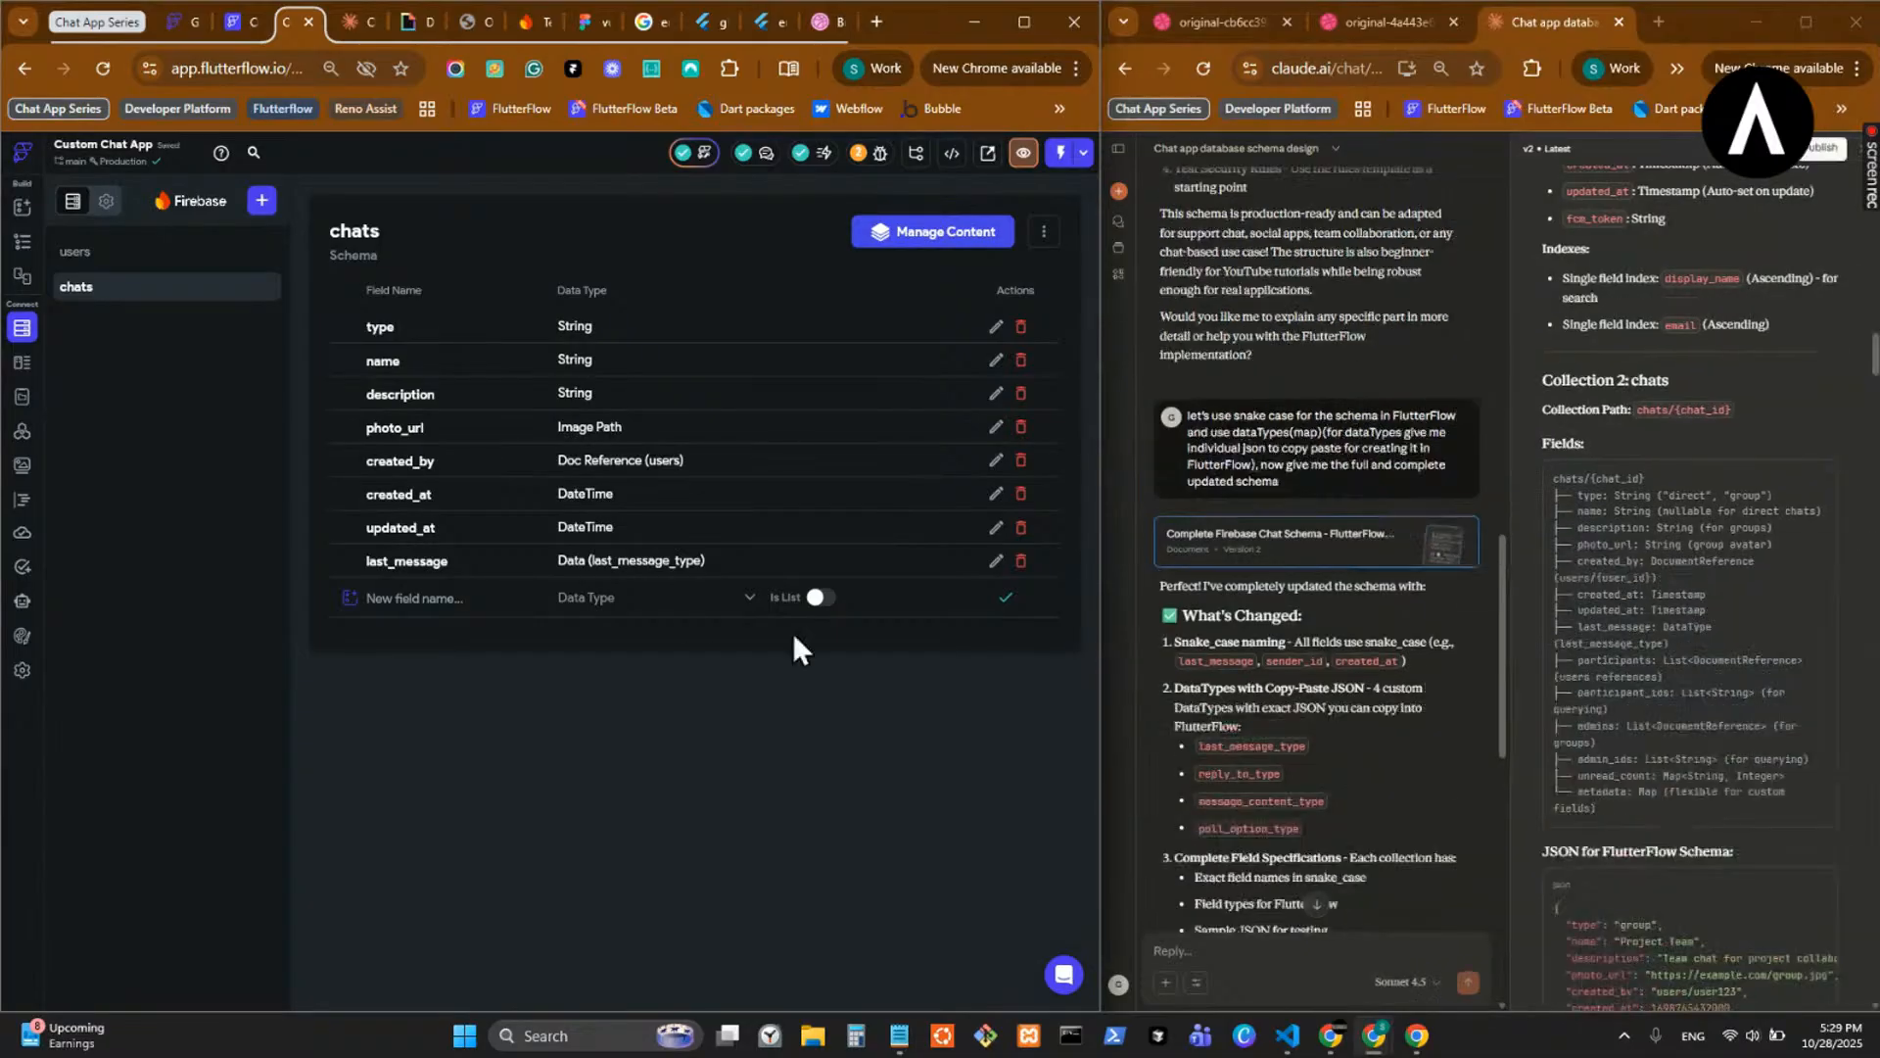
{"action": "left_click", "coordinate": [1613, 659]}
{"action": "double_click", "coordinate": [1613, 659]}
{"action": "key", "text": "ctrl+c"}
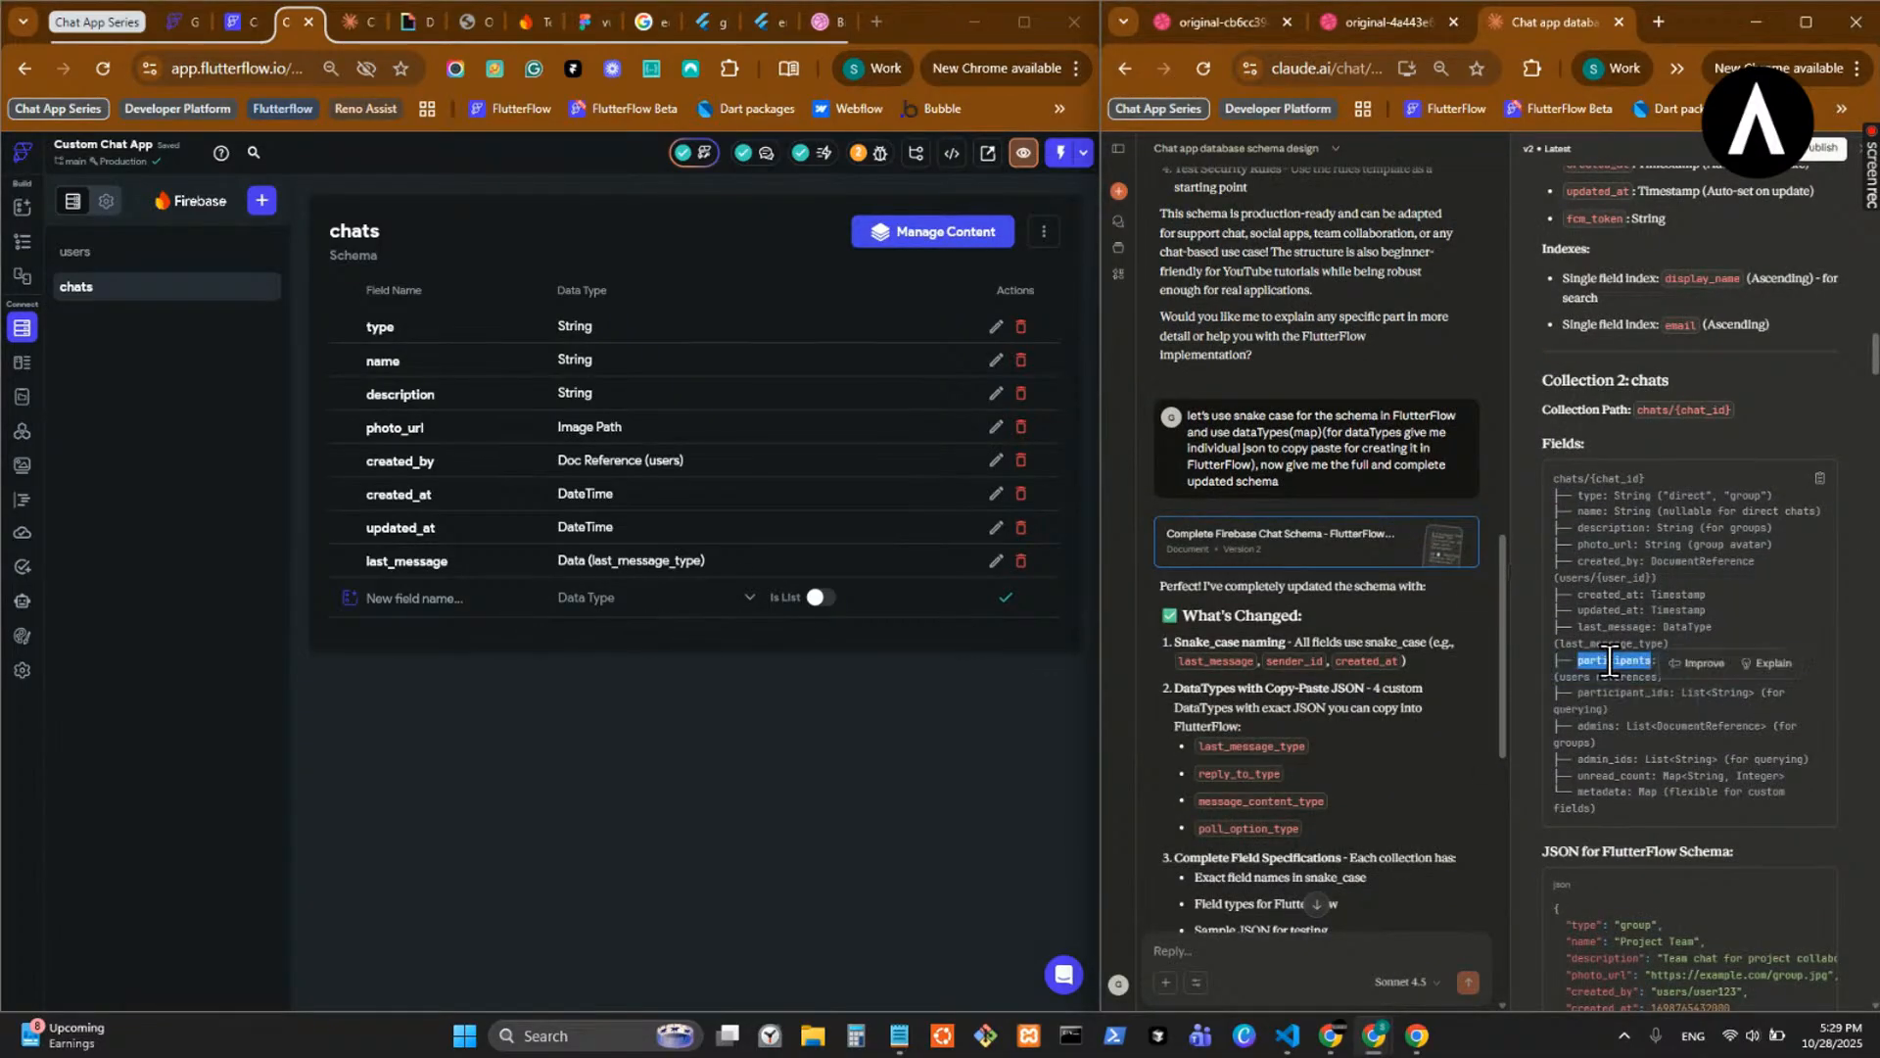
{"action": "left_click", "coordinate": [461, 602]}
{"action": "key", "text": "ctrl+v"}
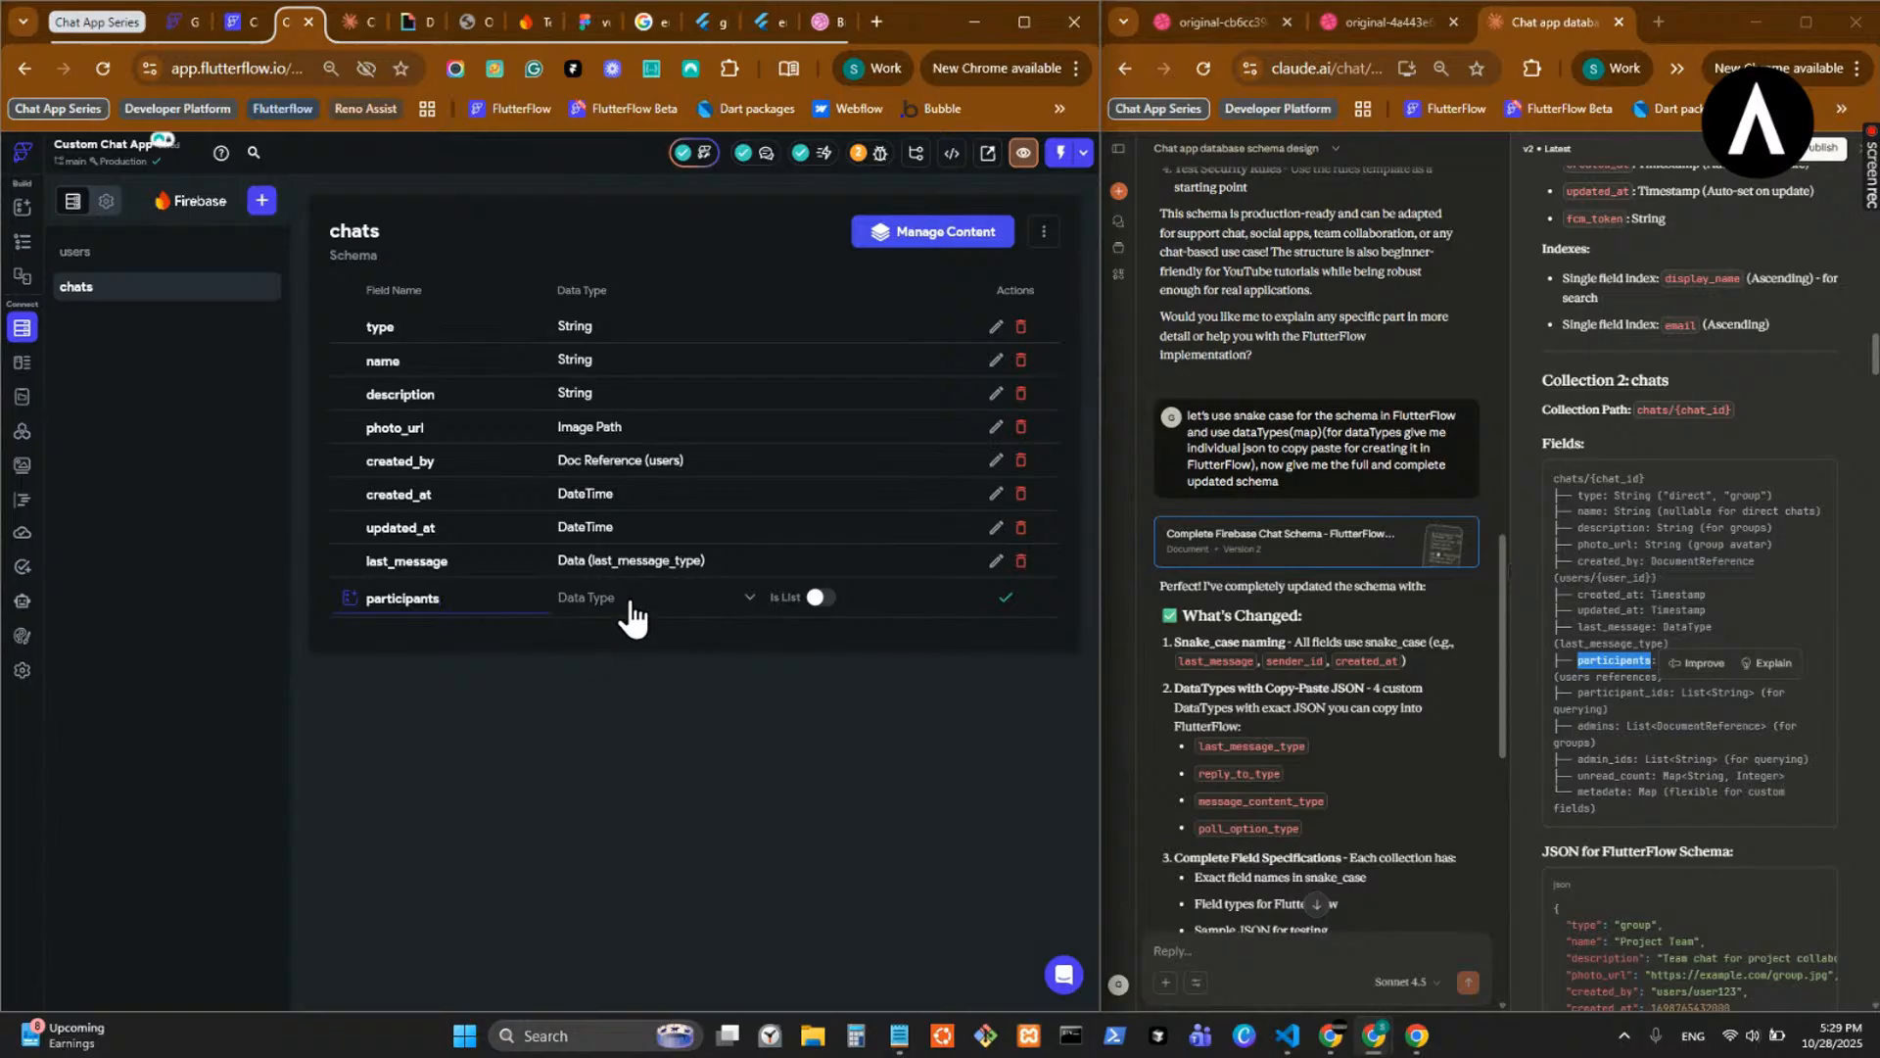
{"action": "left_click", "coordinate": [629, 600]}
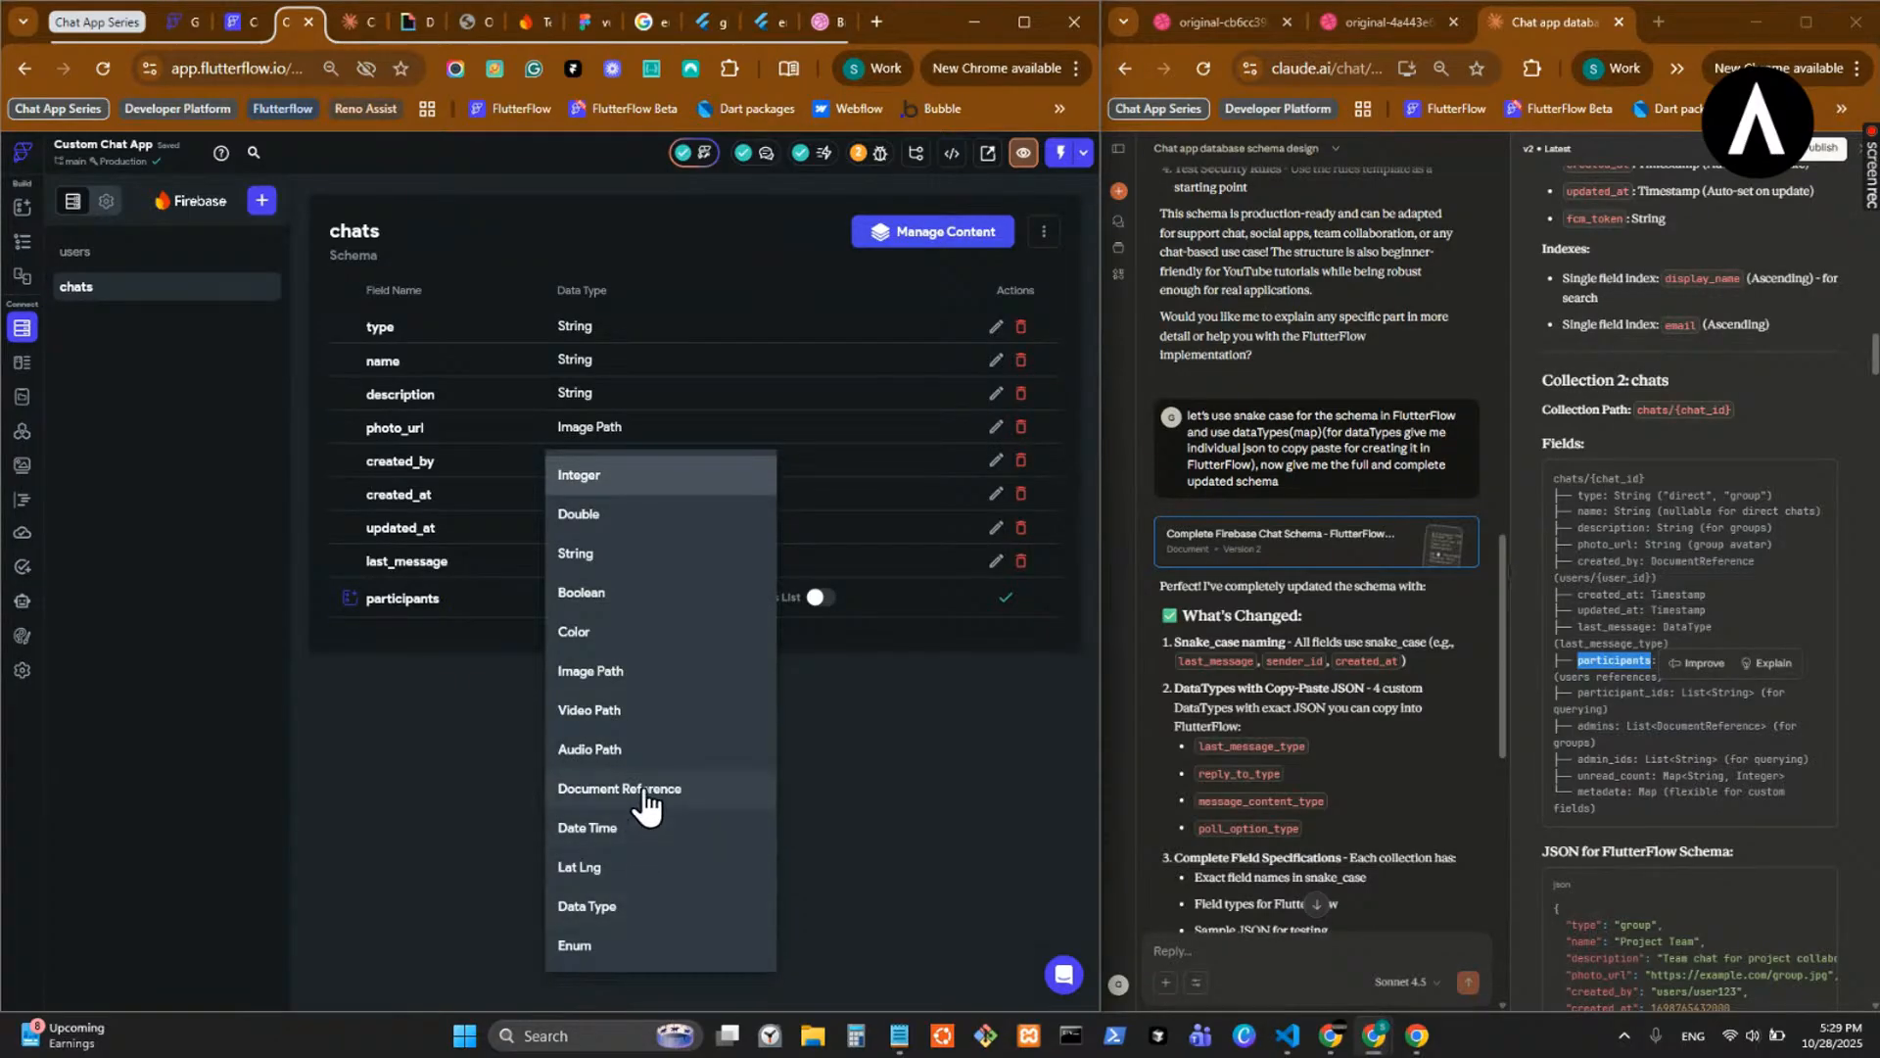
{"action": "left_click", "coordinate": [648, 792]}
{"action": "left_click", "coordinate": [964, 597]}
{"action": "left_click", "coordinate": [798, 599]}
{"action": "left_click", "coordinate": [796, 605]}
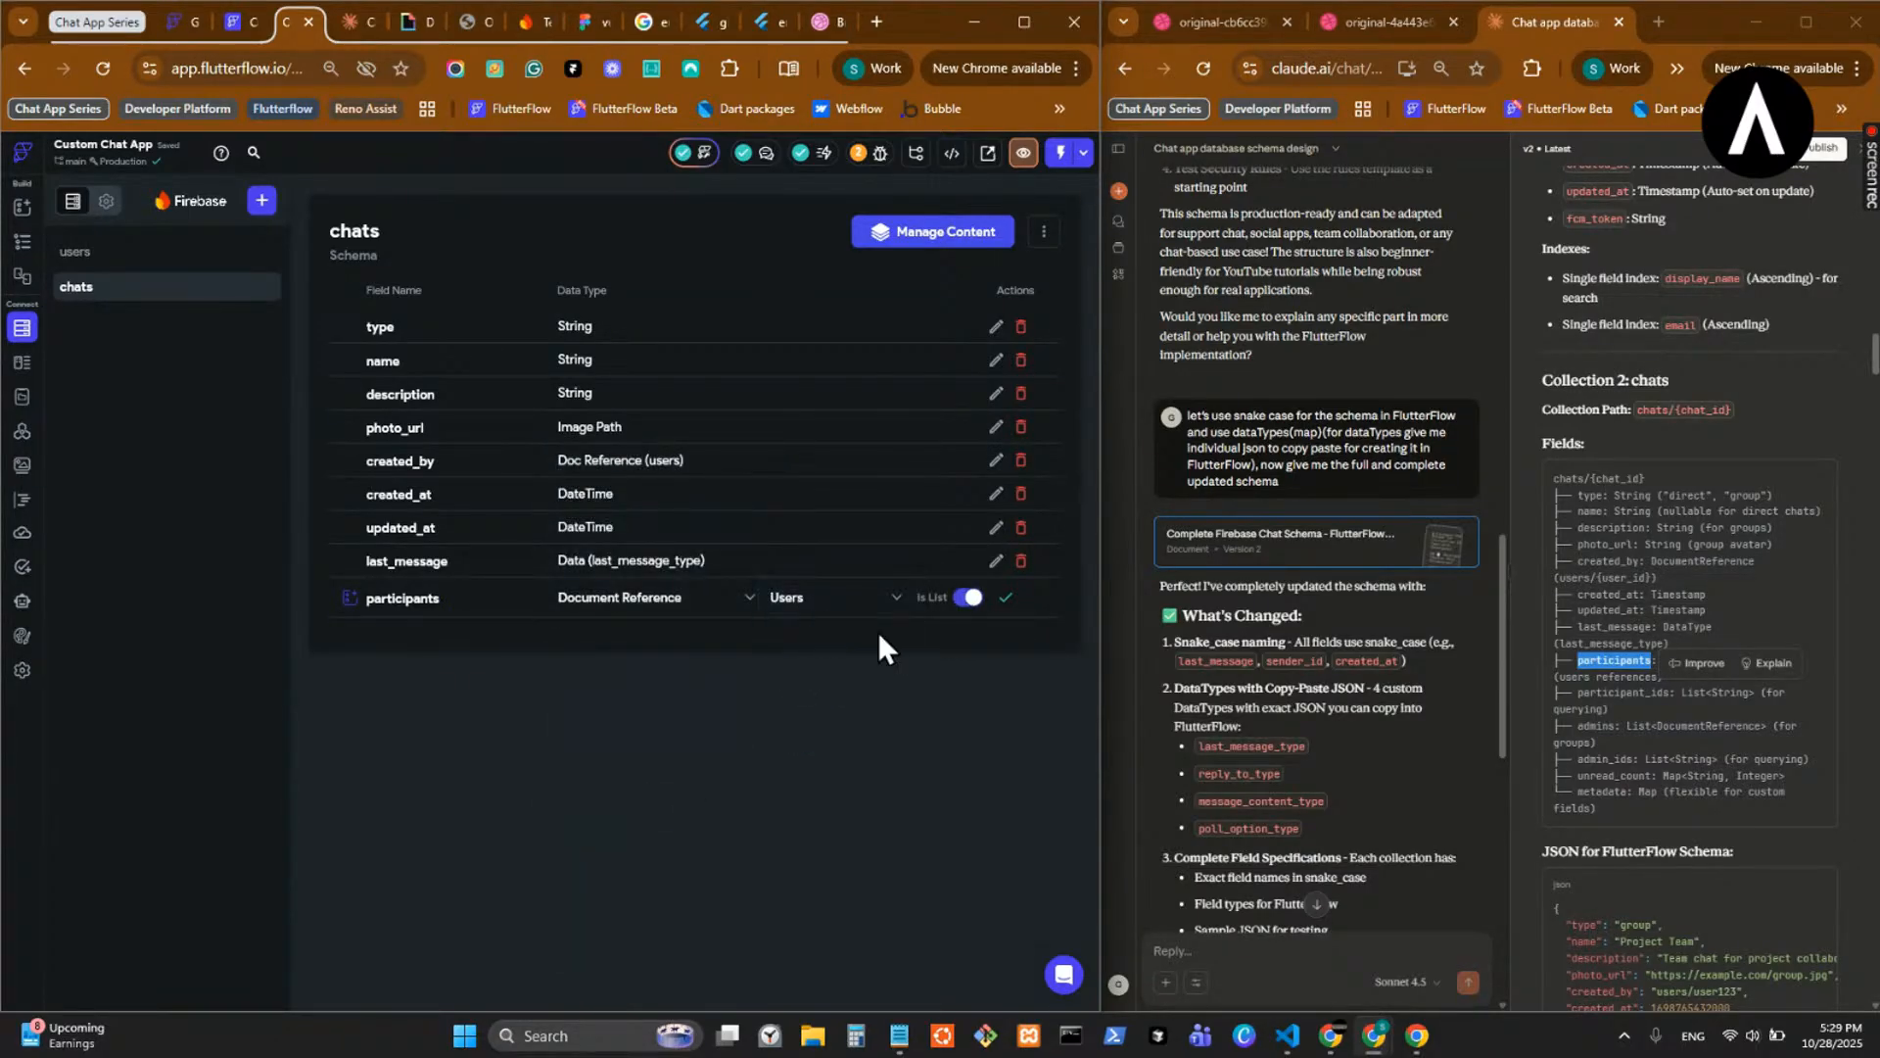
{"action": "left_click", "coordinate": [1005, 597]}
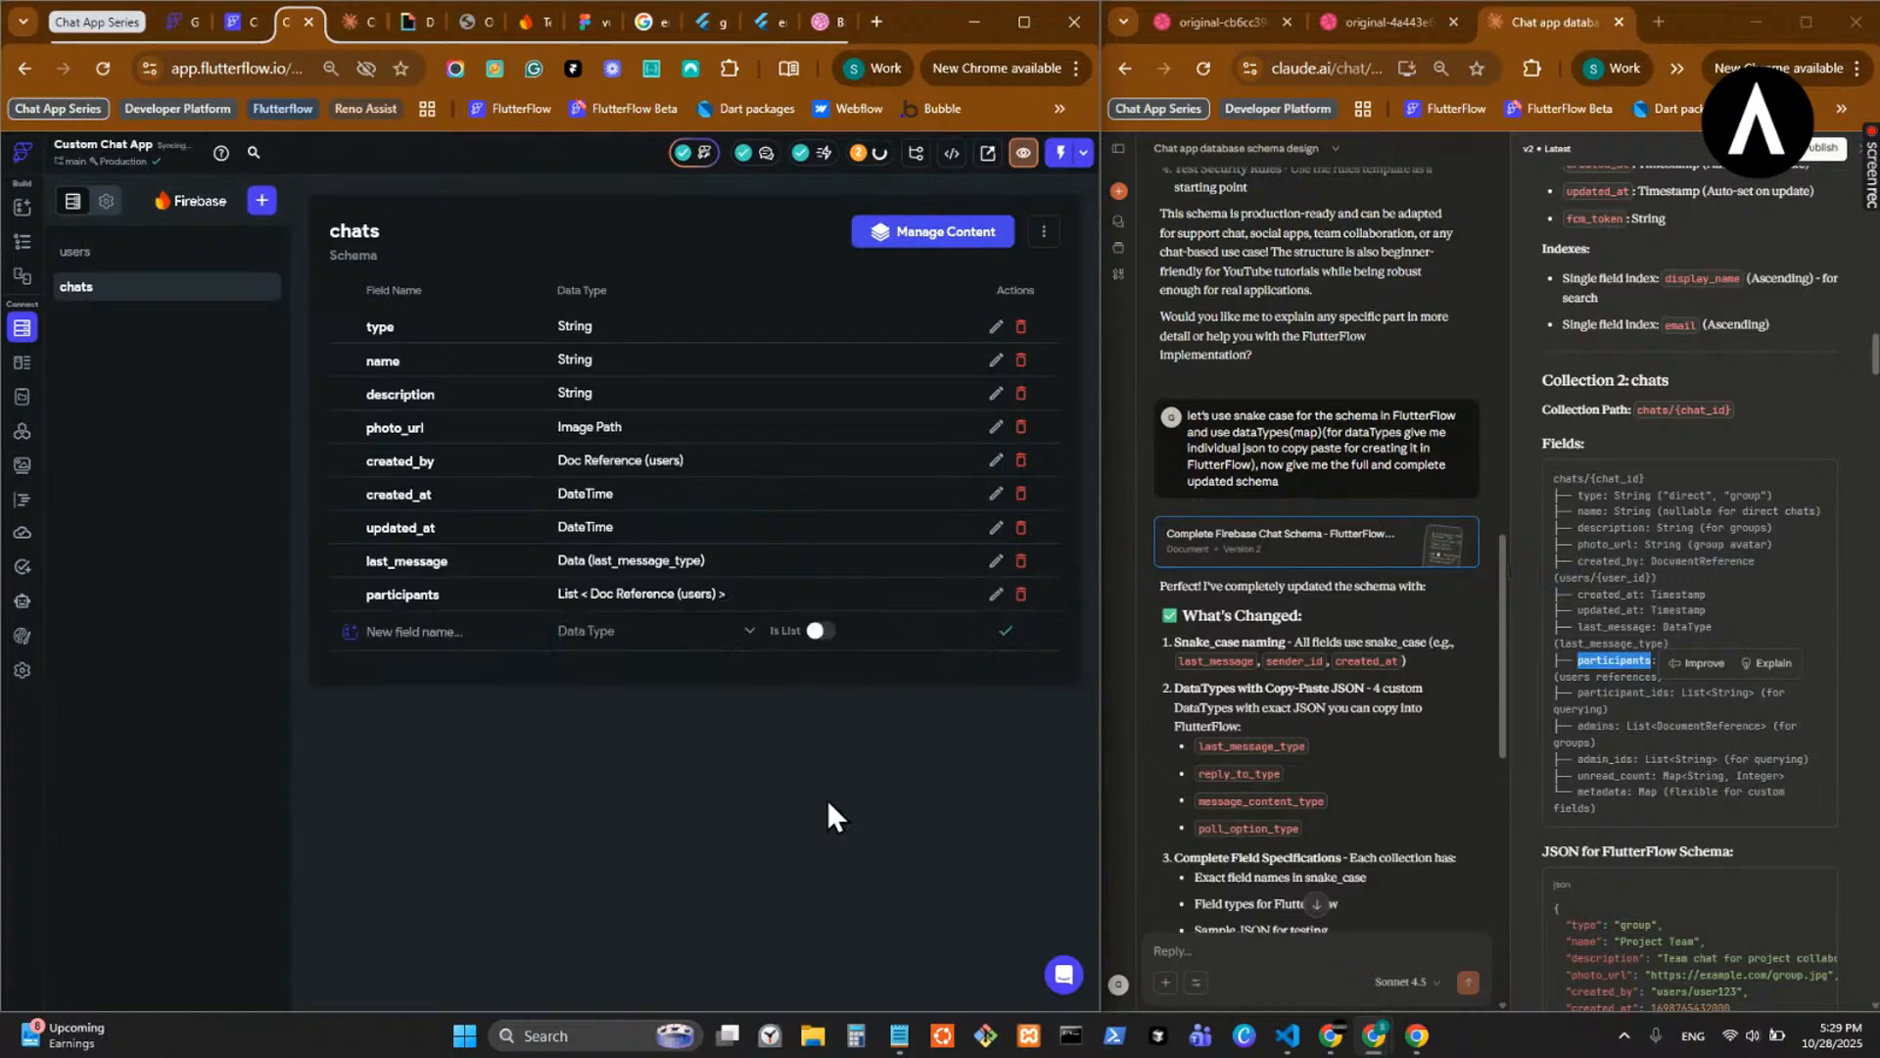
- Add a participant_ids field to the chats collection as a list of String, using the name from the schema document
{"action": "double_click", "coordinate": [1621, 692]}
{"action": "key", "text": "ctrl+c"}
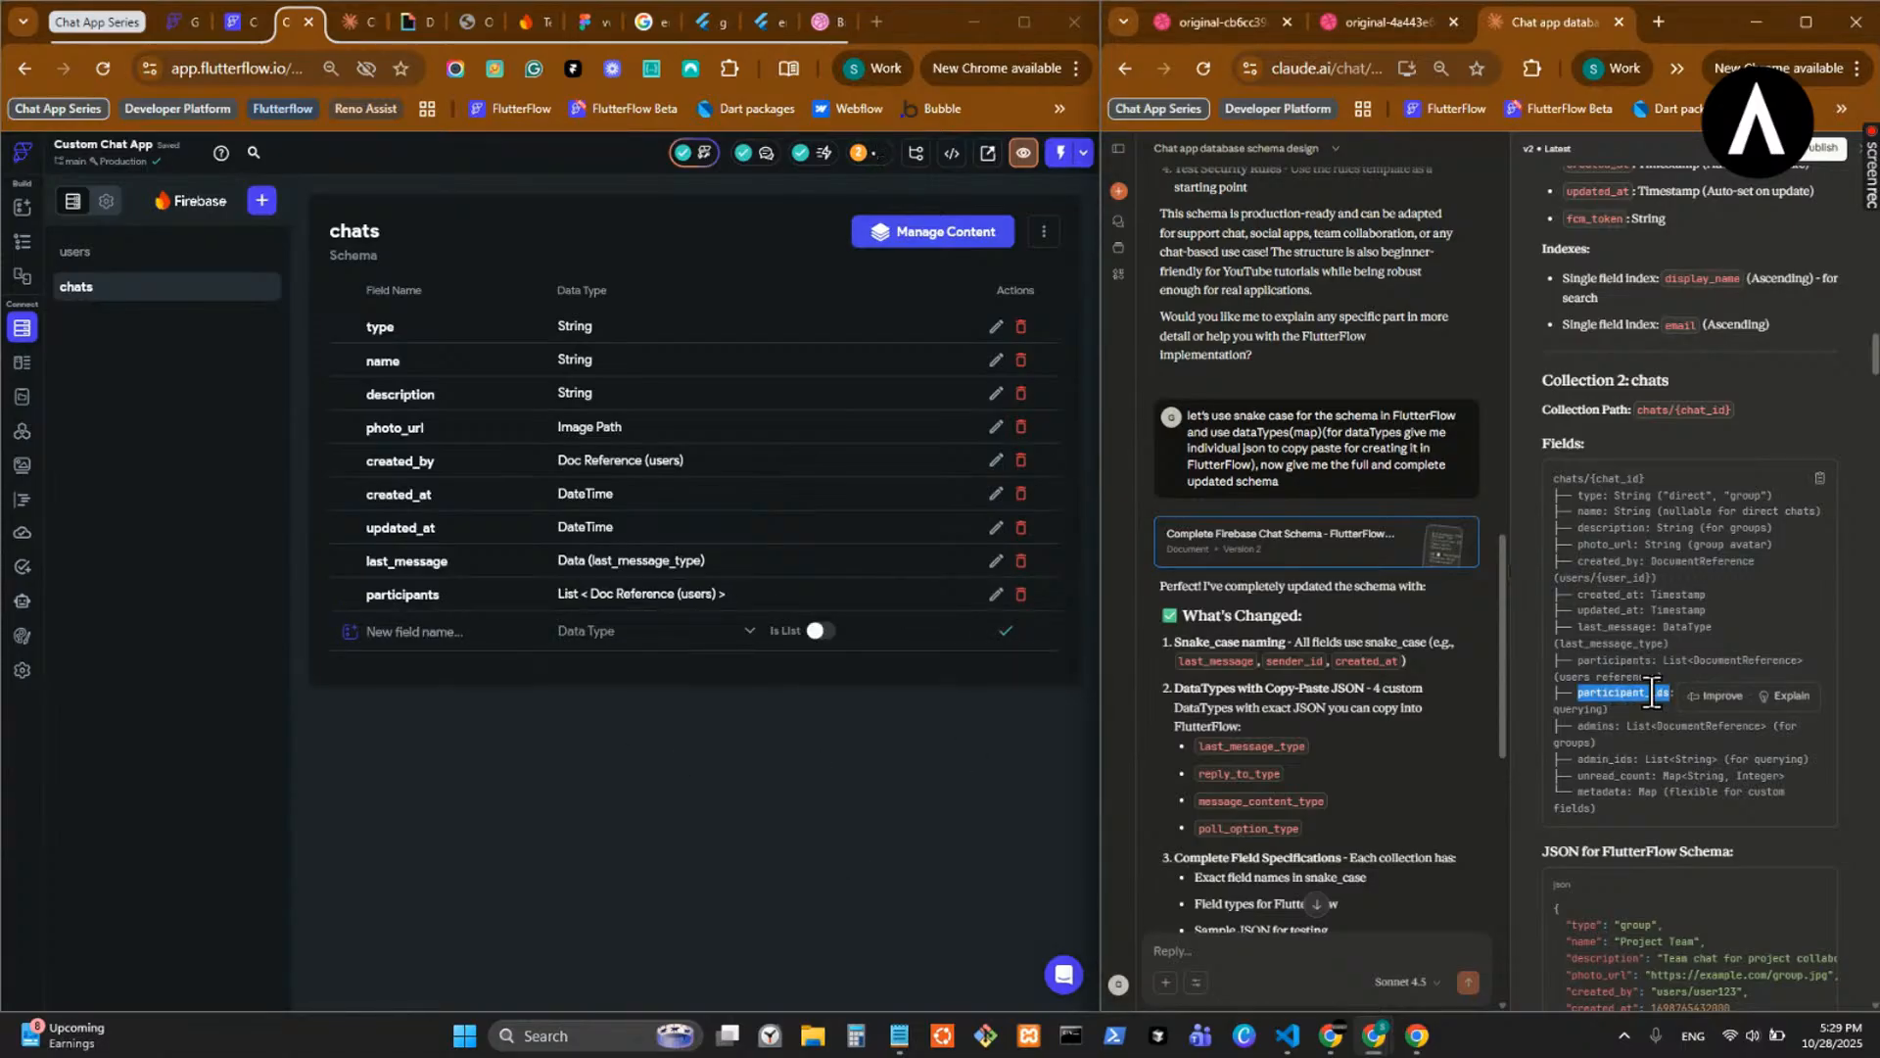
{"action": "left_click", "coordinate": [1641, 746]}
{"action": "left_click", "coordinate": [453, 630]}
{"action": "key", "text": "ctrl+v"}
{"action": "left_click", "coordinate": [683, 630]}
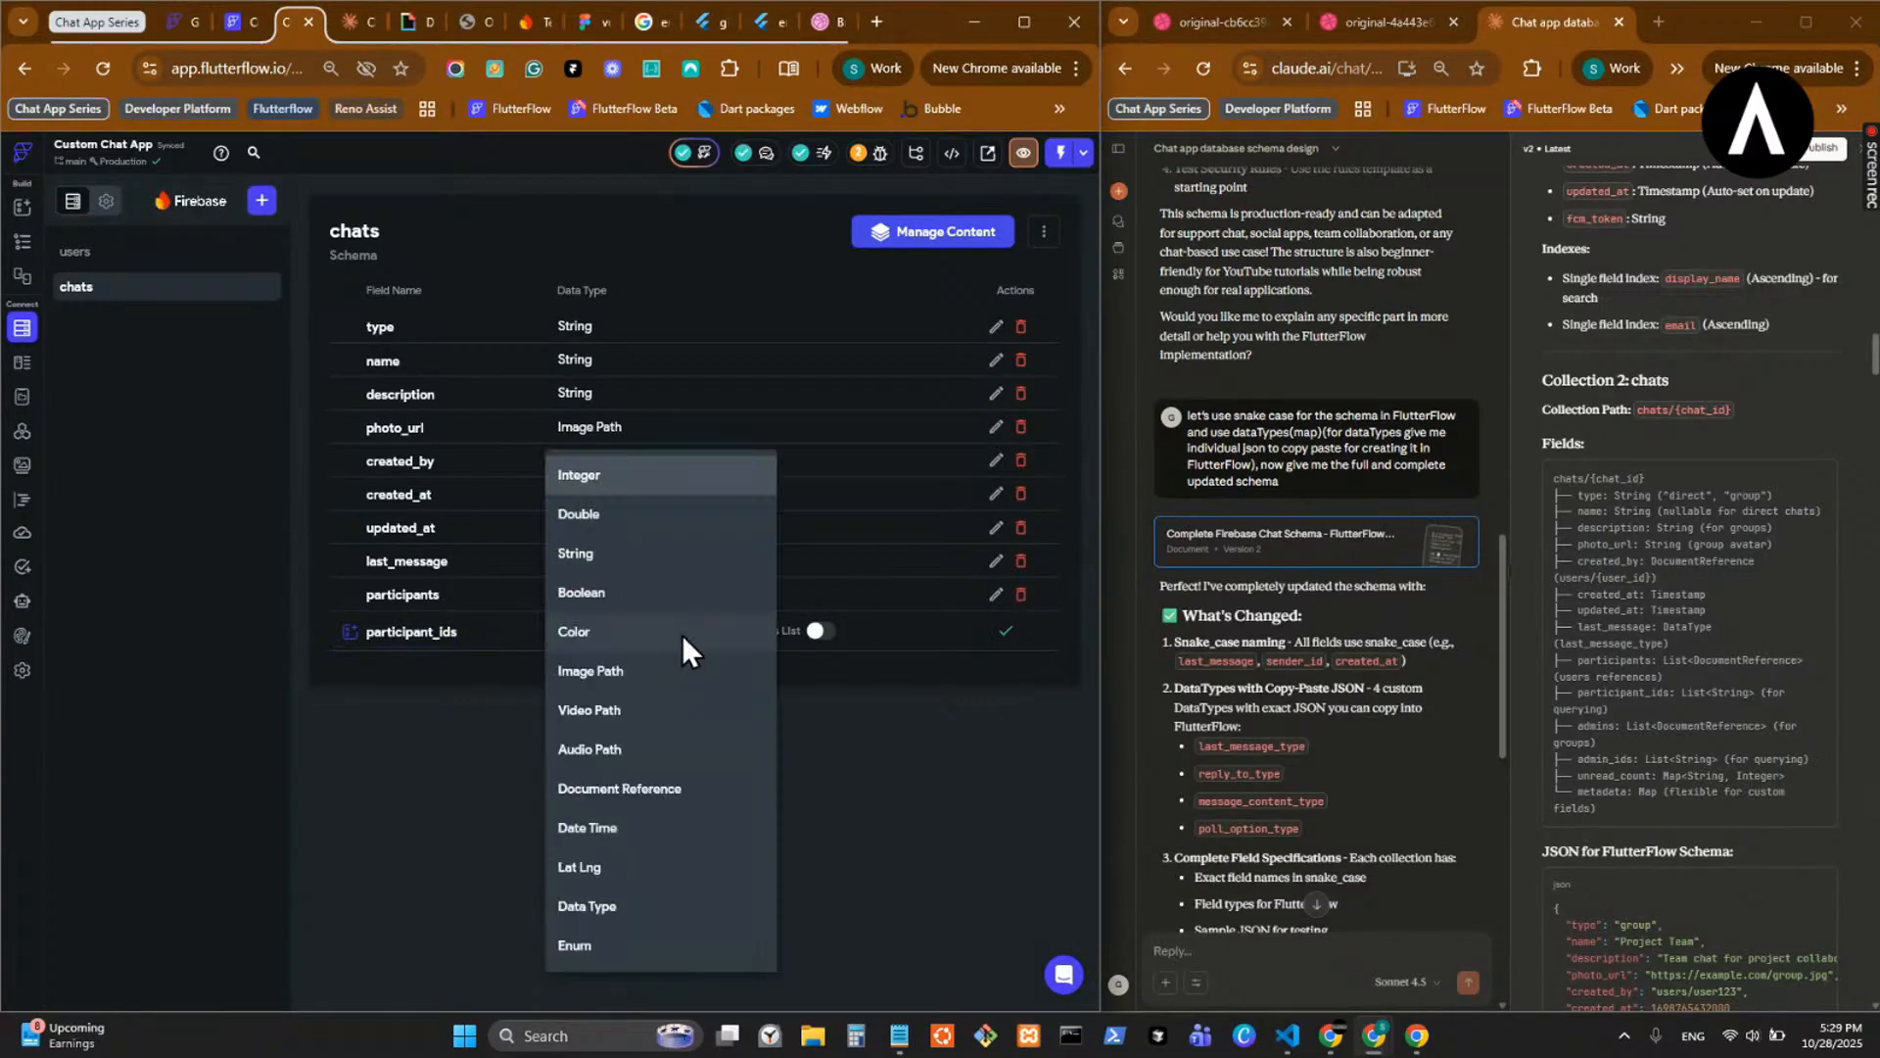
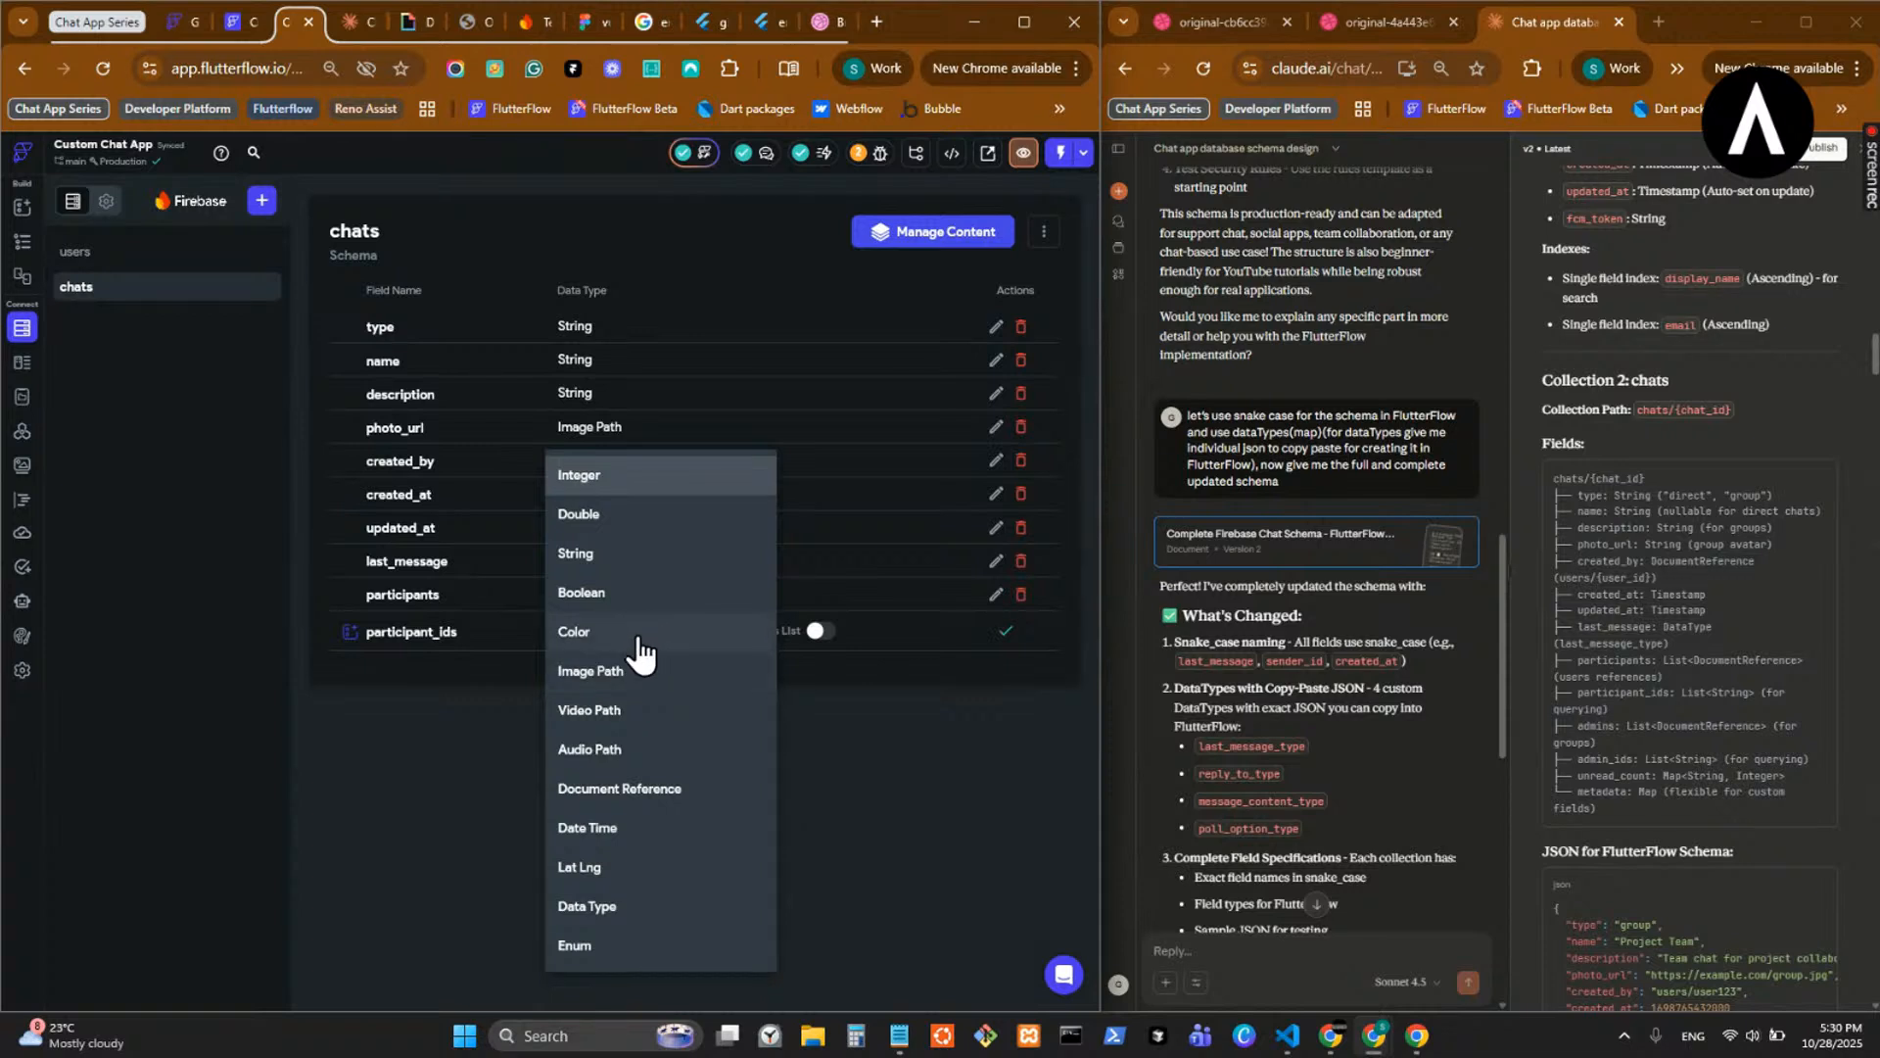
{"action": "left_click", "coordinate": [662, 556]}
{"action": "left_click", "coordinate": [831, 631]}
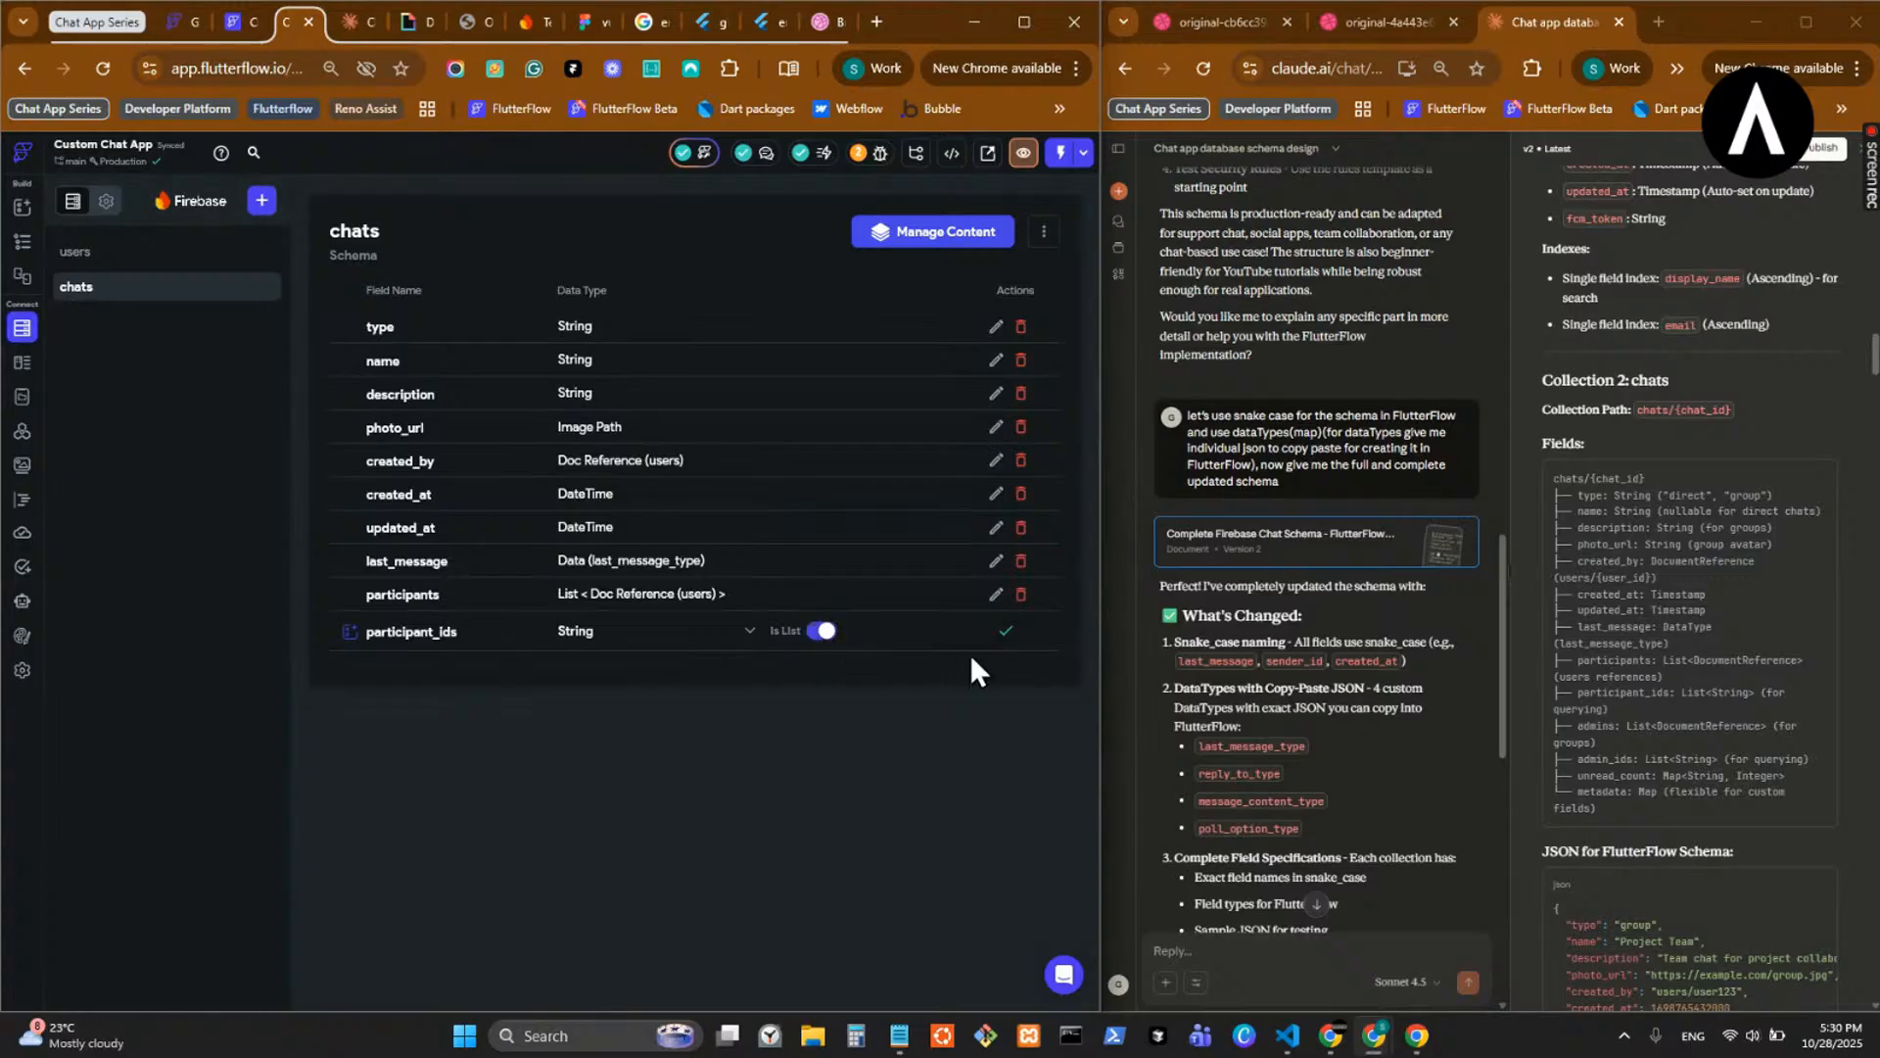
{"action": "left_click", "coordinate": [1006, 631]}
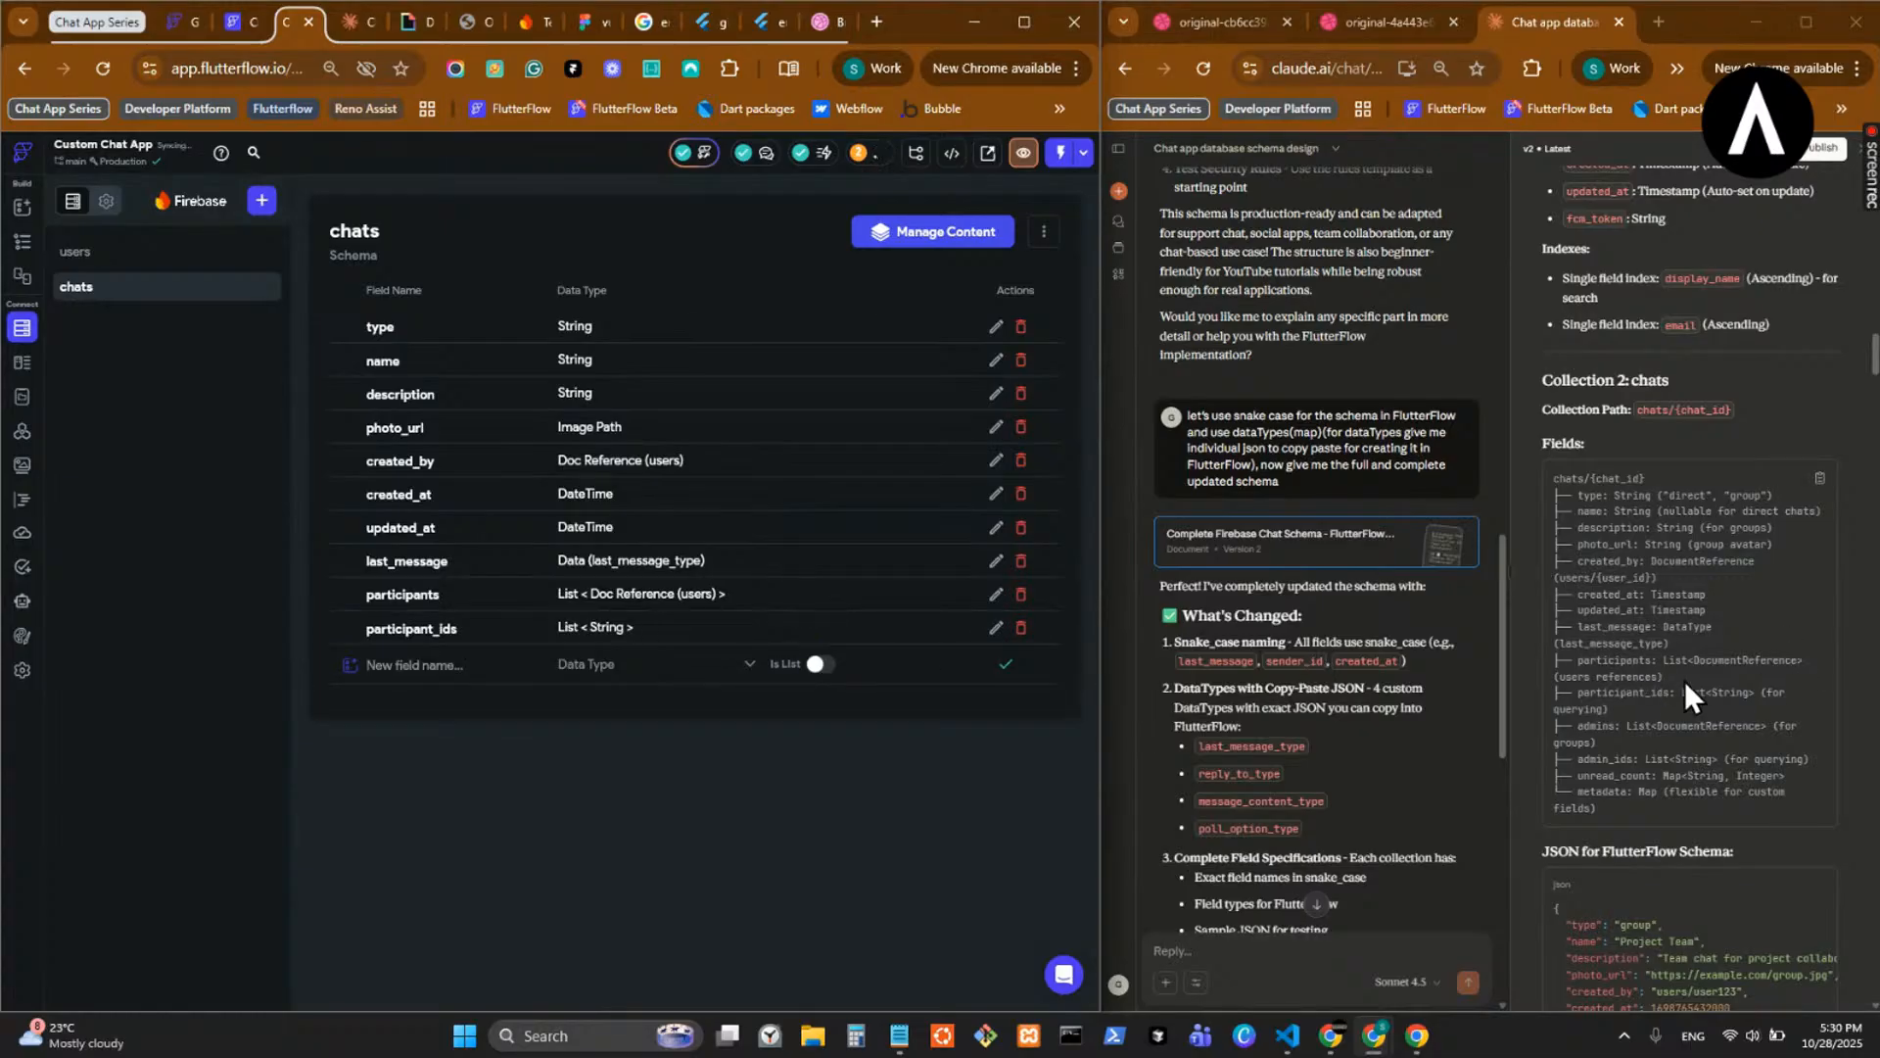
- Set the description of the chats collection's participants field to "(users references)", copied from the schema document
{"action": "left_click_drag", "start_coordinate": [1665, 677], "coordinate": [1554, 677]}
{"action": "key", "text": "ctrl+c"}
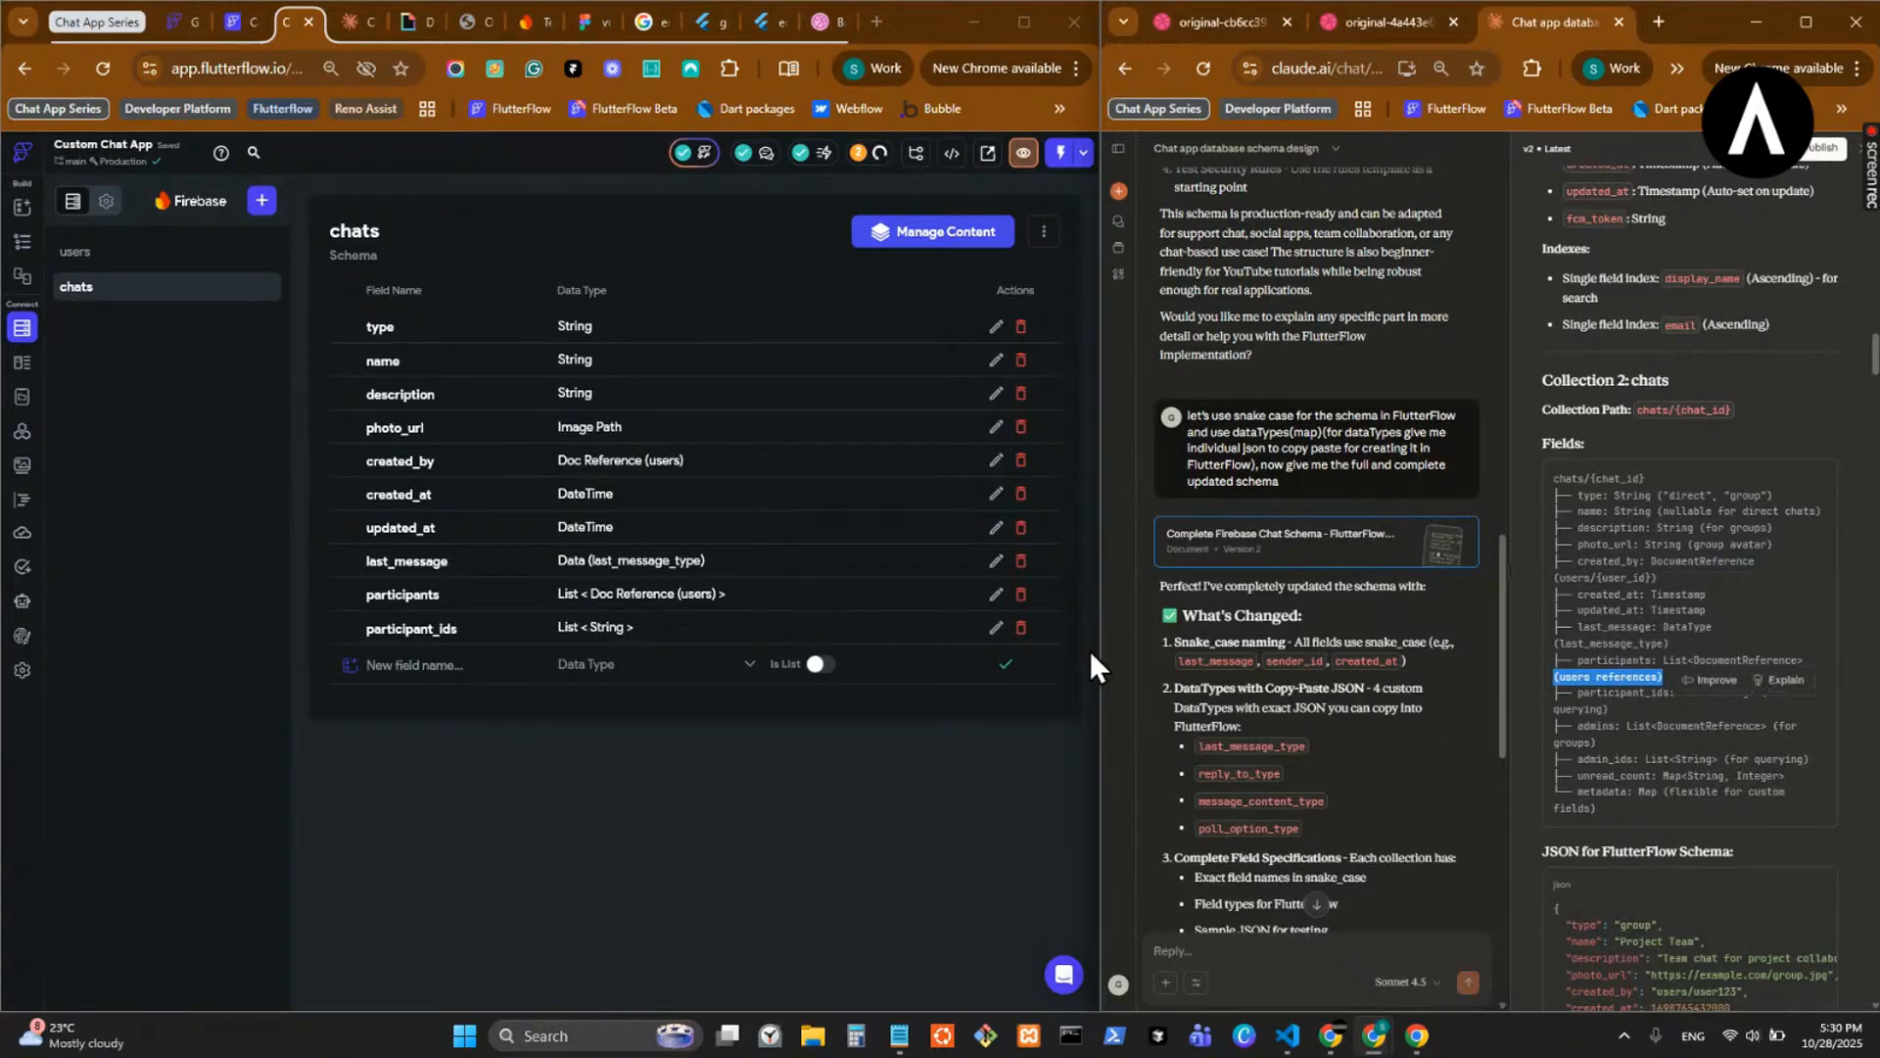
{"action": "left_click", "coordinate": [995, 595]}
{"action": "left_click", "coordinate": [566, 605]}
{"action": "key", "text": "ctrl+v"}
{"action": "left_click", "coordinate": [691, 677]}
{"action": "left_click", "coordinate": [1643, 705]}
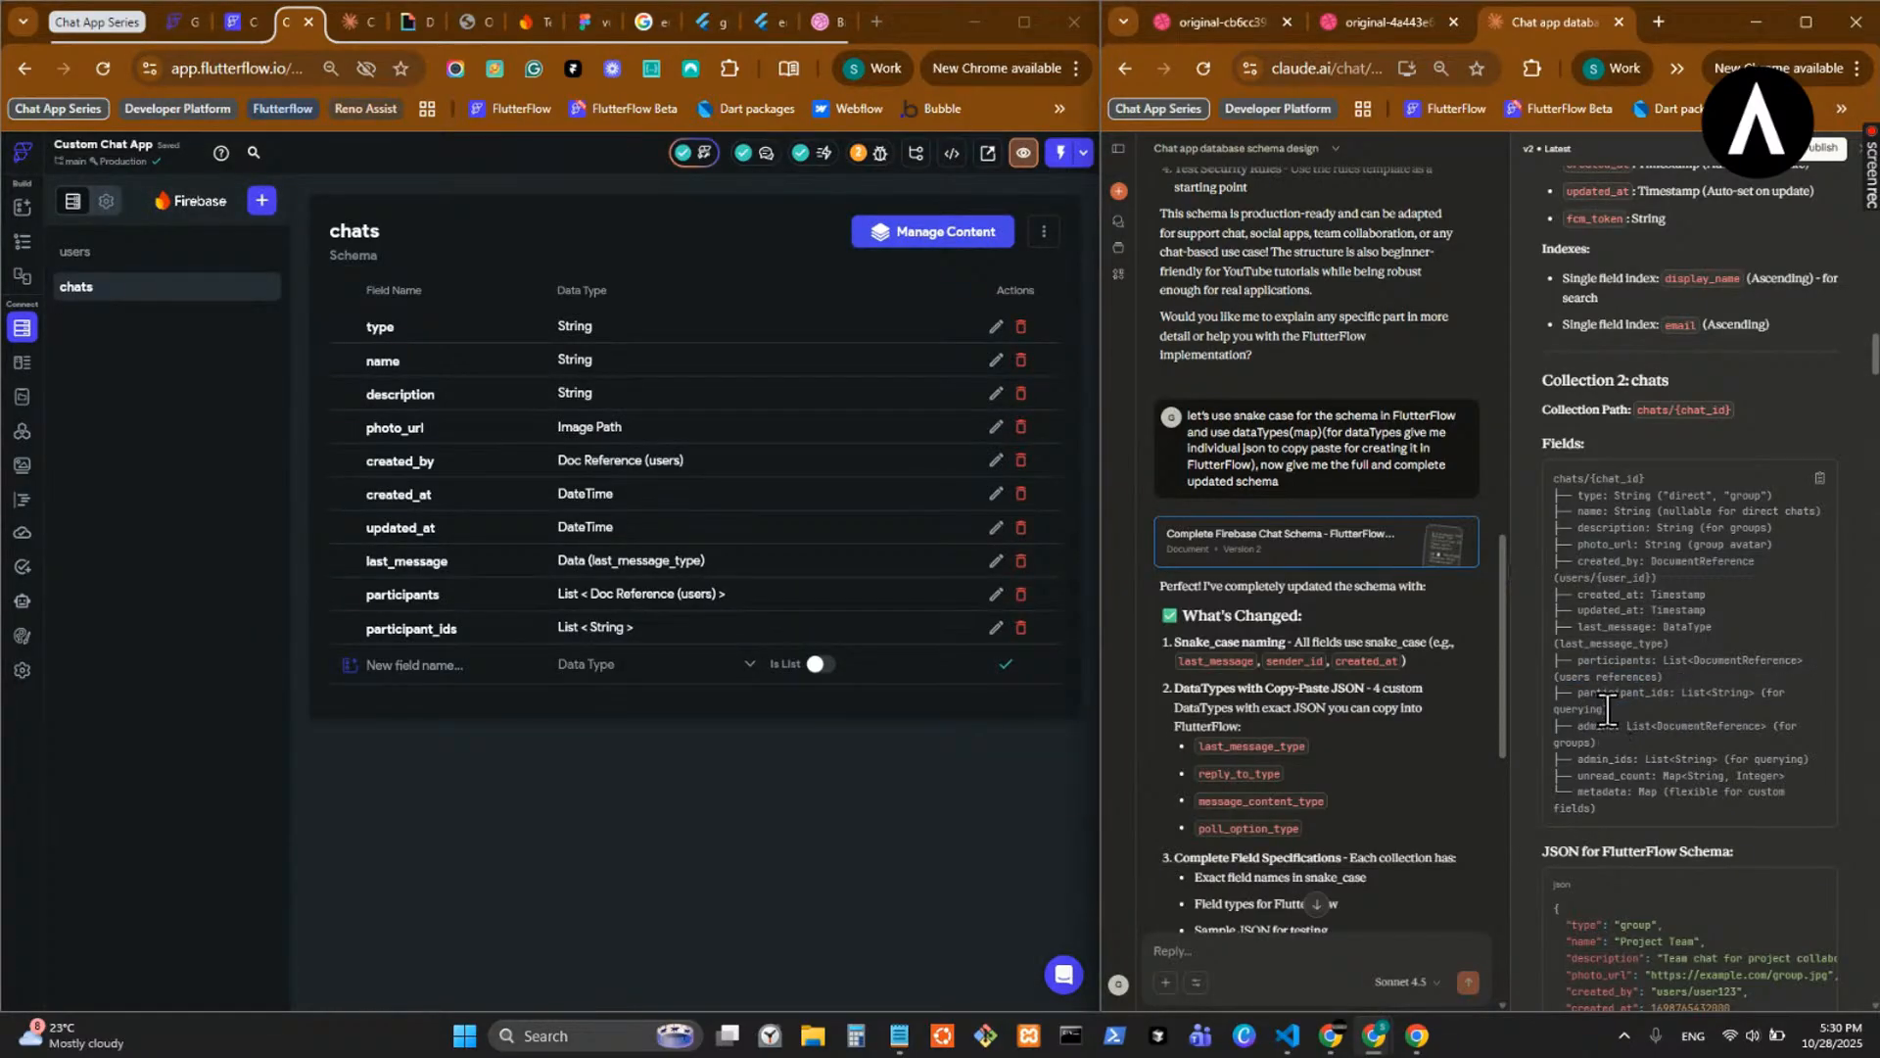
- Copy "for querying" from the schema document and remove the parentheses from the participants field's description
{"action": "left_click_drag", "start_coordinate": [1573, 709], "coordinate": [1760, 693]}
{"action": "key", "text": "ctrl+c"}
{"action": "left_click_drag", "start_coordinate": [1603, 709], "coordinate": [1765, 694]}
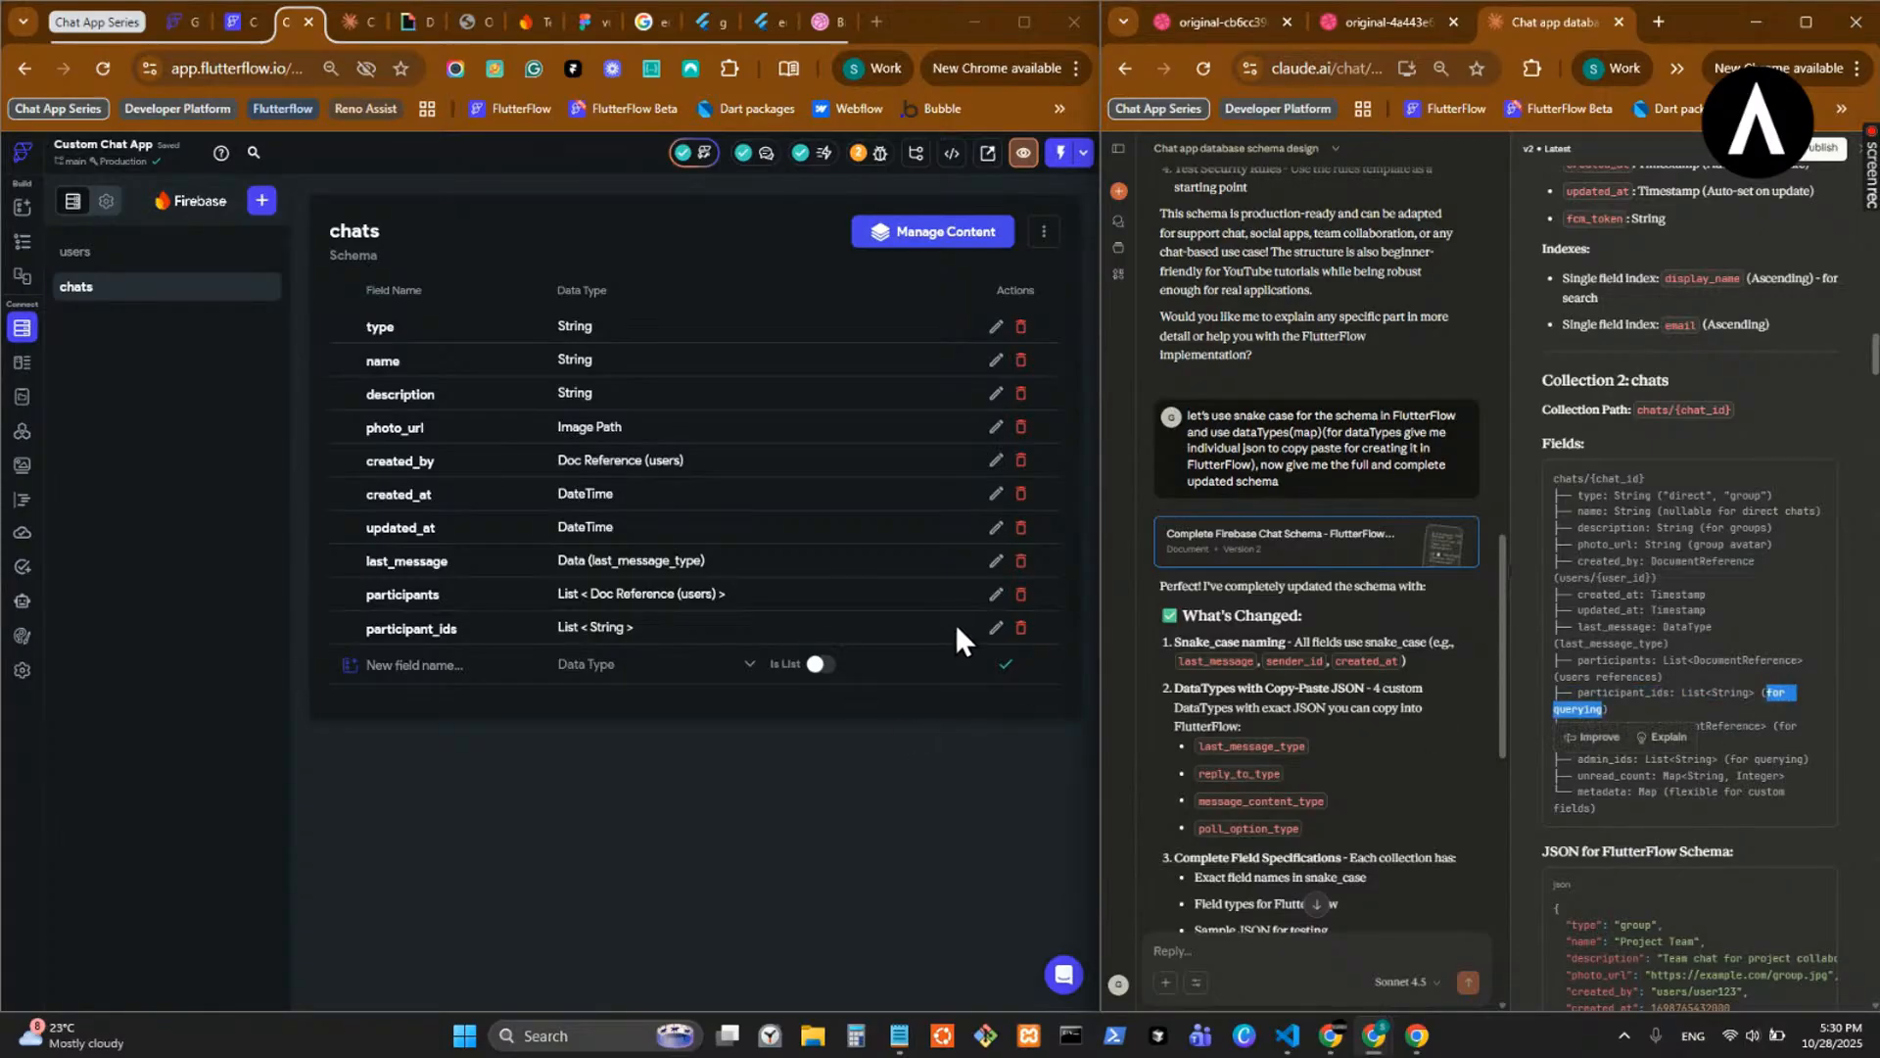
{"action": "left_click", "coordinate": [995, 596]}
{"action": "left_click", "coordinate": [534, 607]}
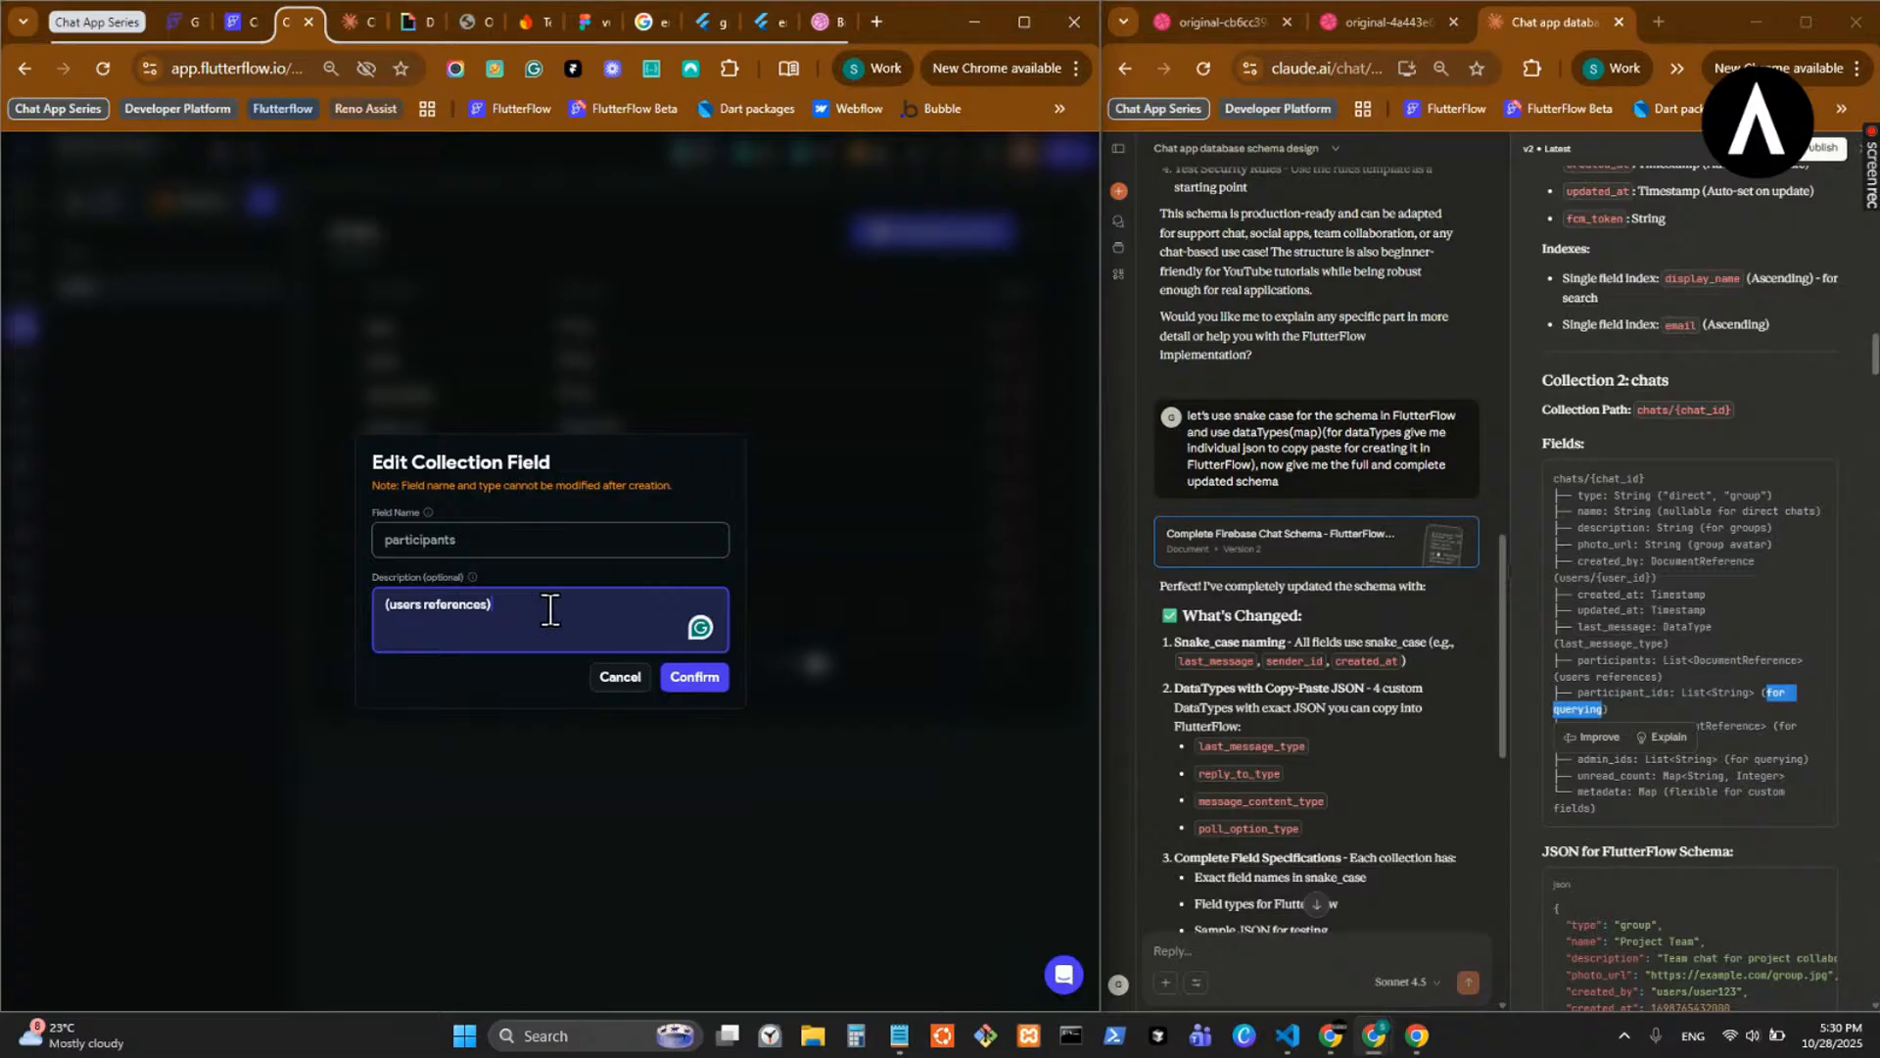
{"action": "key", "text": "BackSpace"}
{"action": "left_click", "coordinate": [396, 607]}
{"action": "key", "text": "BackSpace"}
{"action": "left_click", "coordinate": [694, 676]}
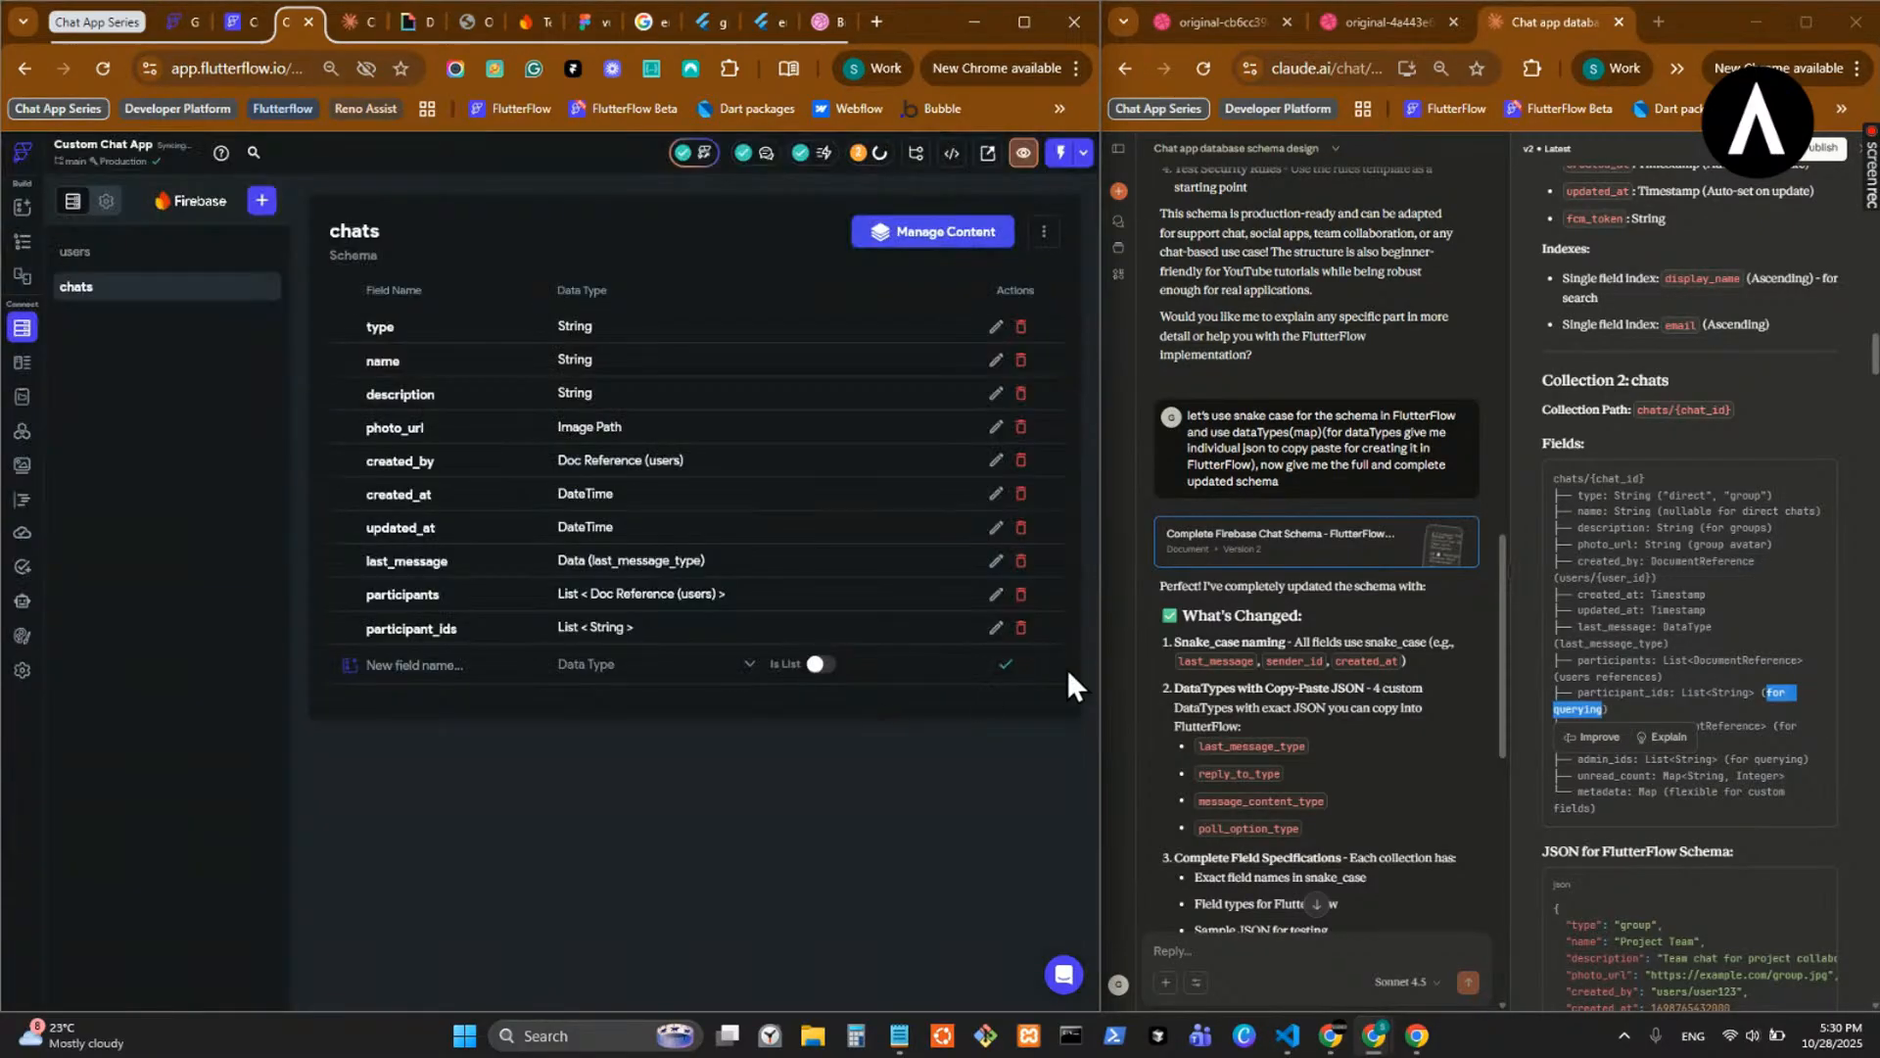
- Set the participant_ids field's description to the copied text "for querying"
{"action": "left_click", "coordinate": [995, 628]}
{"action": "left_click", "coordinate": [564, 614]}
{"action": "key", "text": "ctrl+v"}
{"action": "left_click", "coordinate": [690, 678]}
- Add an admins field to the chats collection as a list of Document References to Users, using the name from the schema document
{"action": "double_click", "coordinate": [1596, 726]}
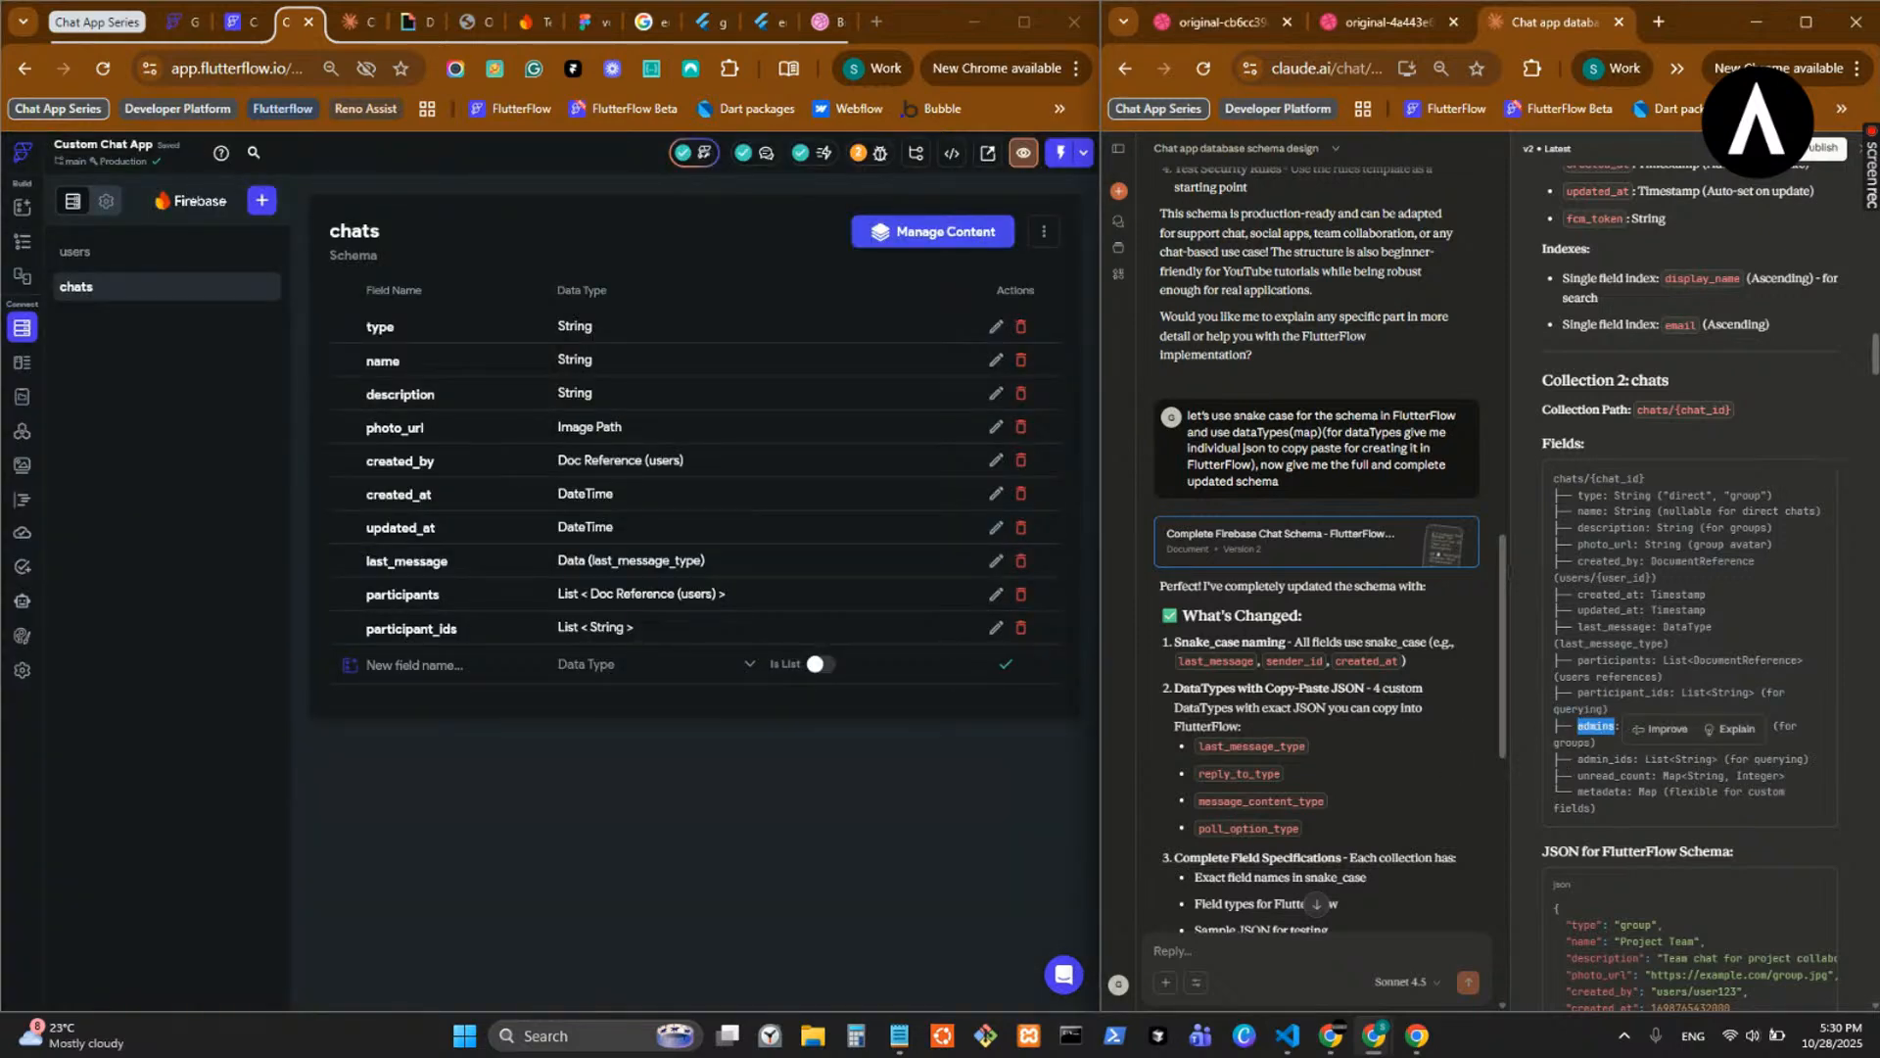
{"action": "left_click", "coordinate": [472, 665]}
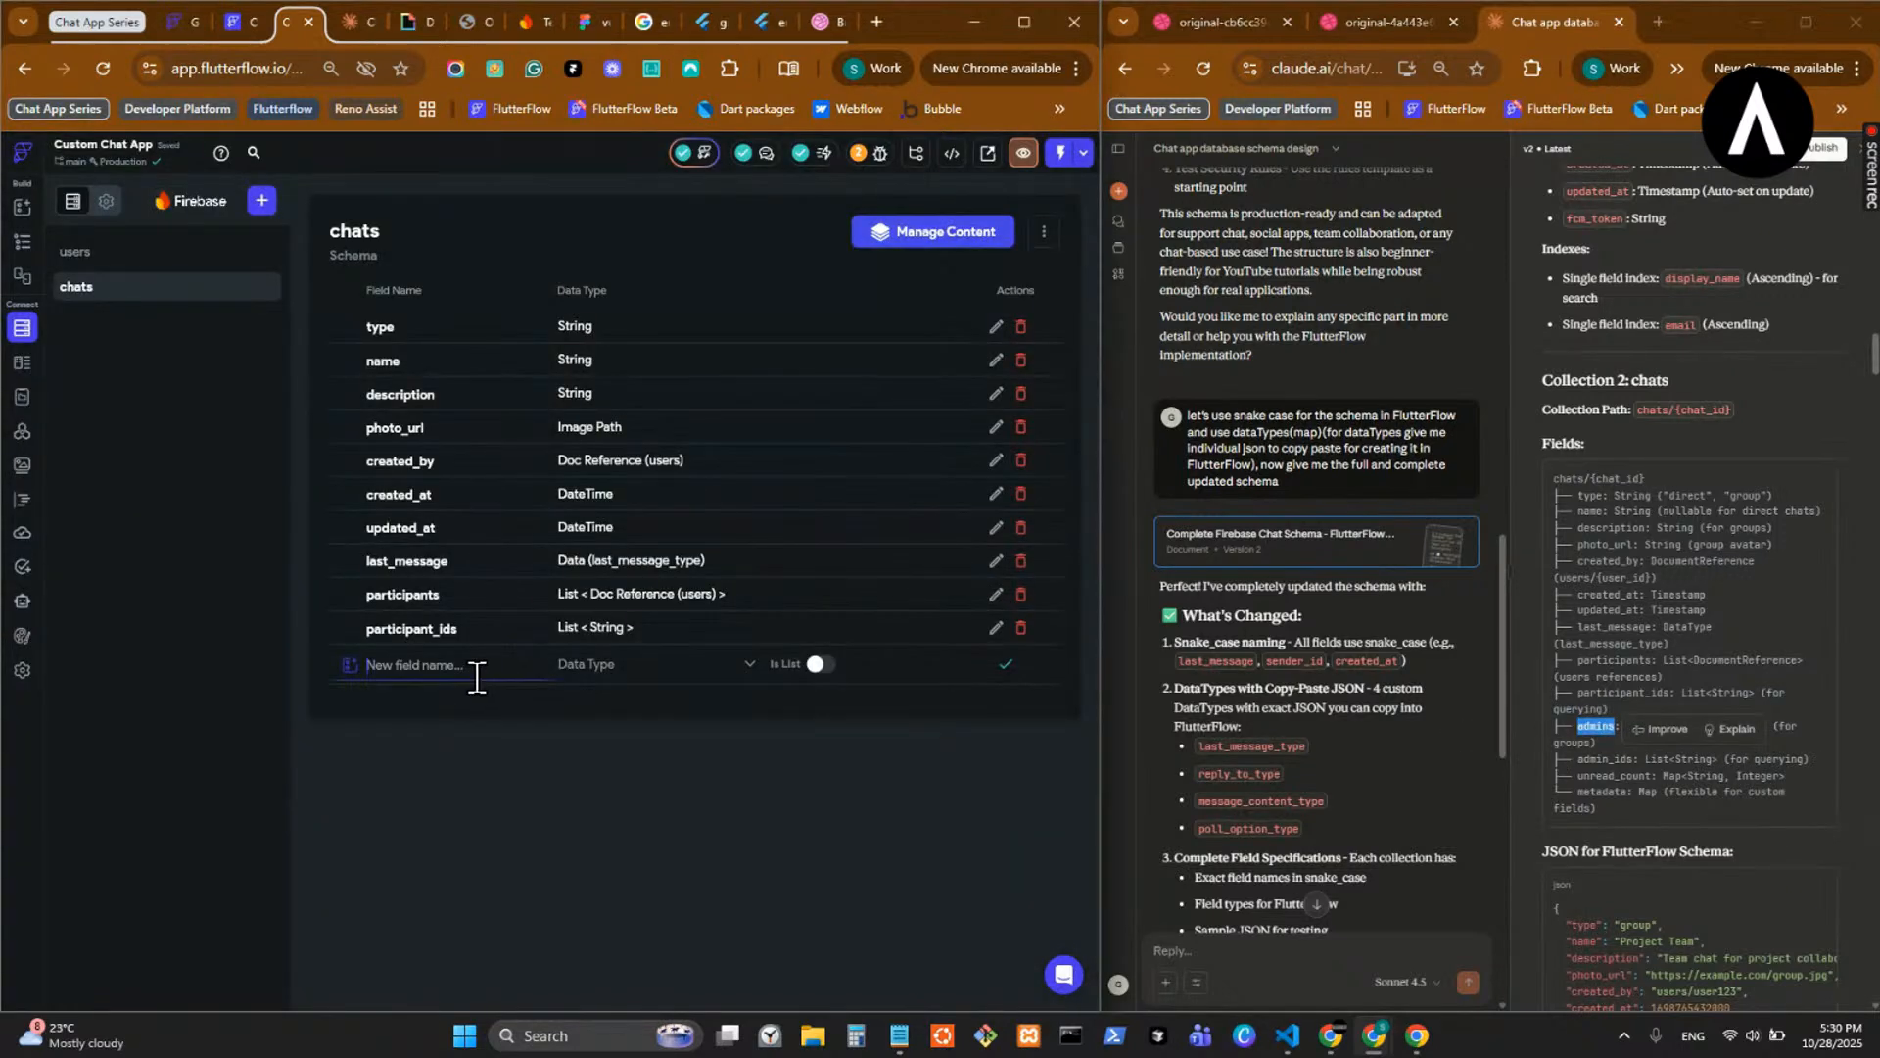
{"action": "key", "text": "ctrl+v"}
{"action": "left_click", "coordinate": [661, 665]}
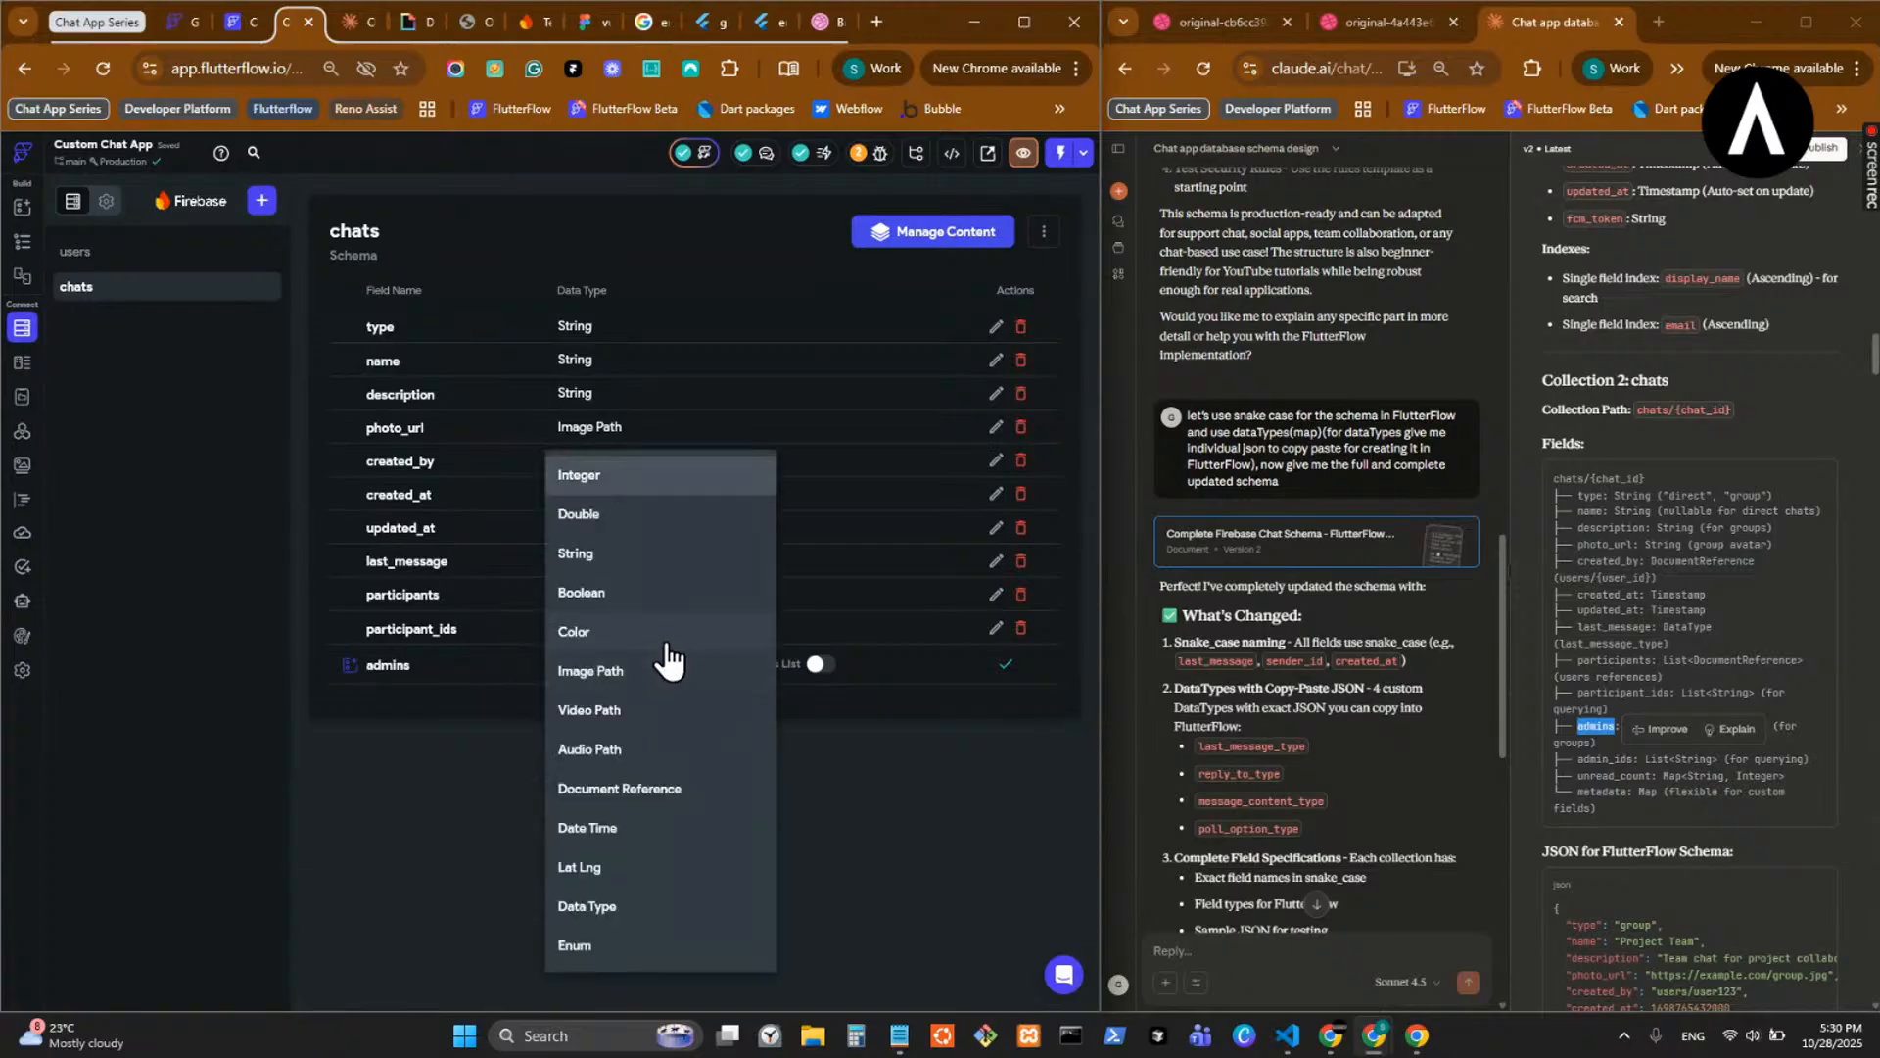
{"action": "left_click", "coordinate": [684, 789]}
{"action": "left_click", "coordinate": [831, 676]}
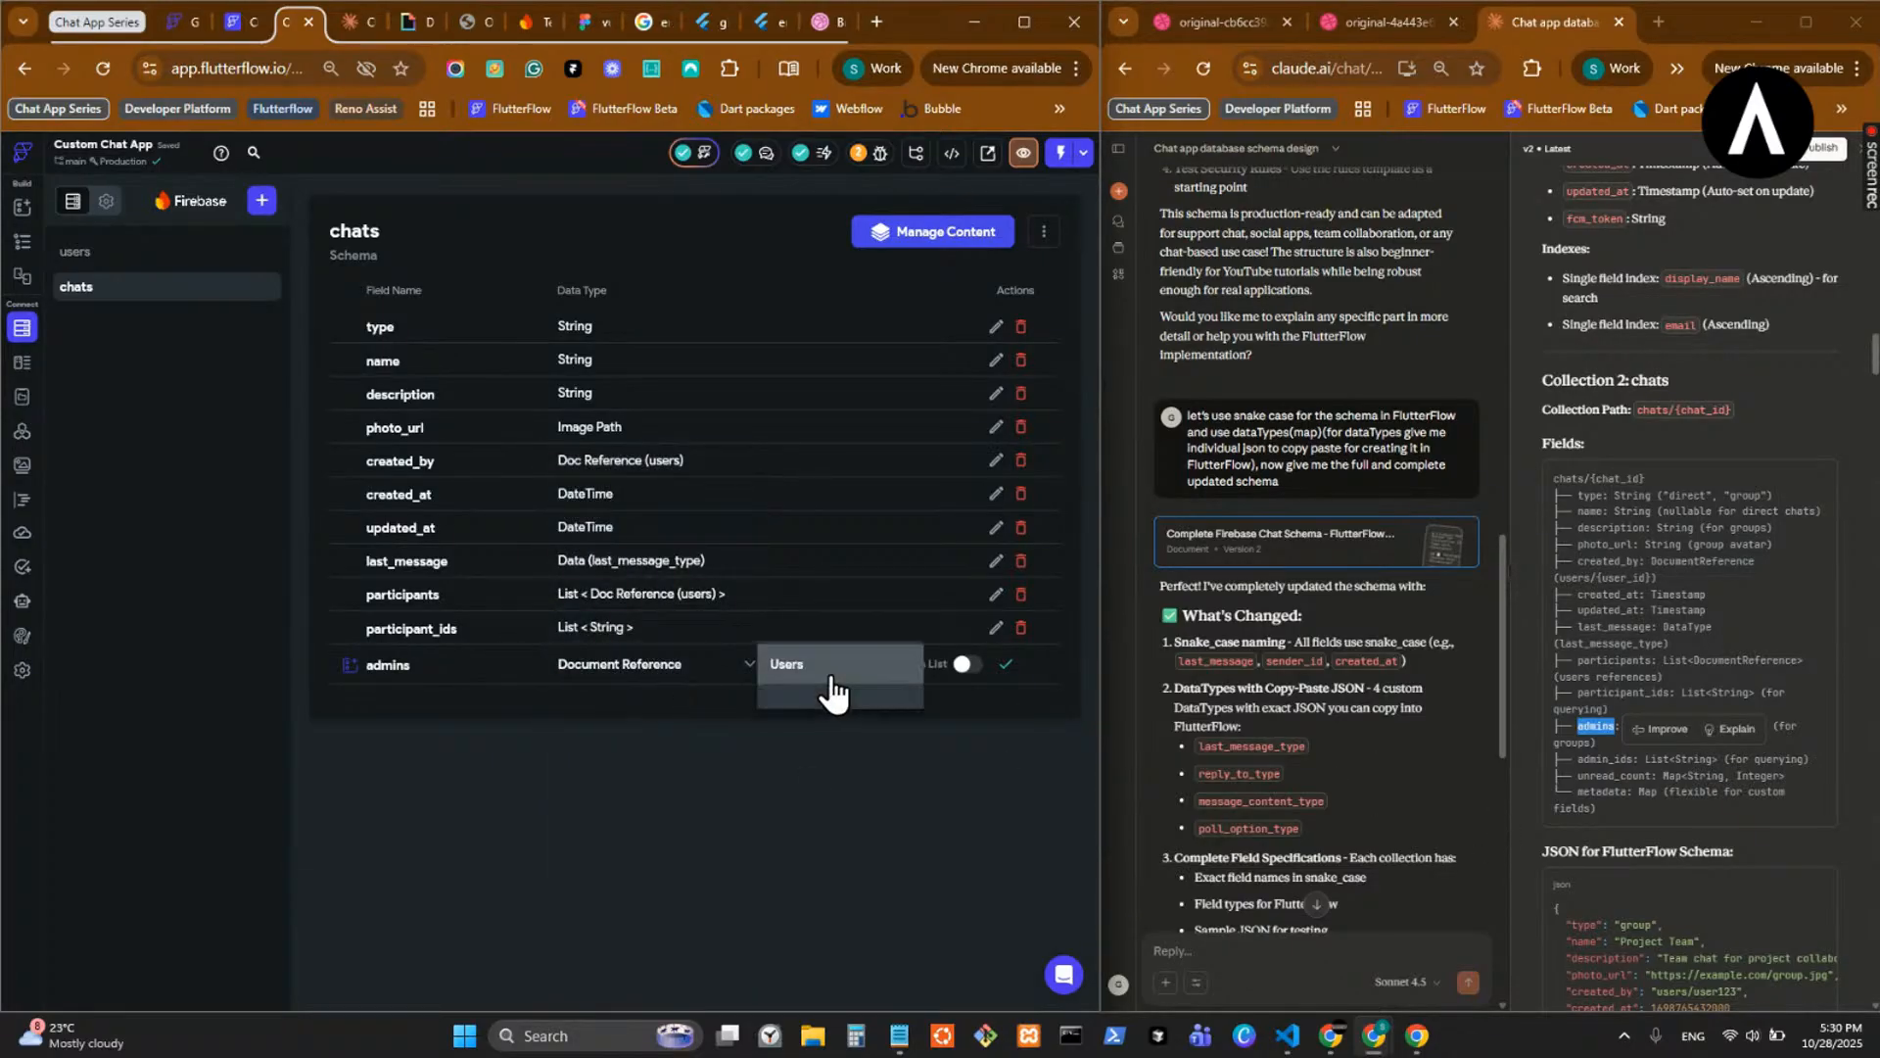
{"action": "left_click", "coordinate": [833, 674]}
{"action": "left_click", "coordinate": [965, 665]}
{"action": "left_click", "coordinate": [1006, 665]}
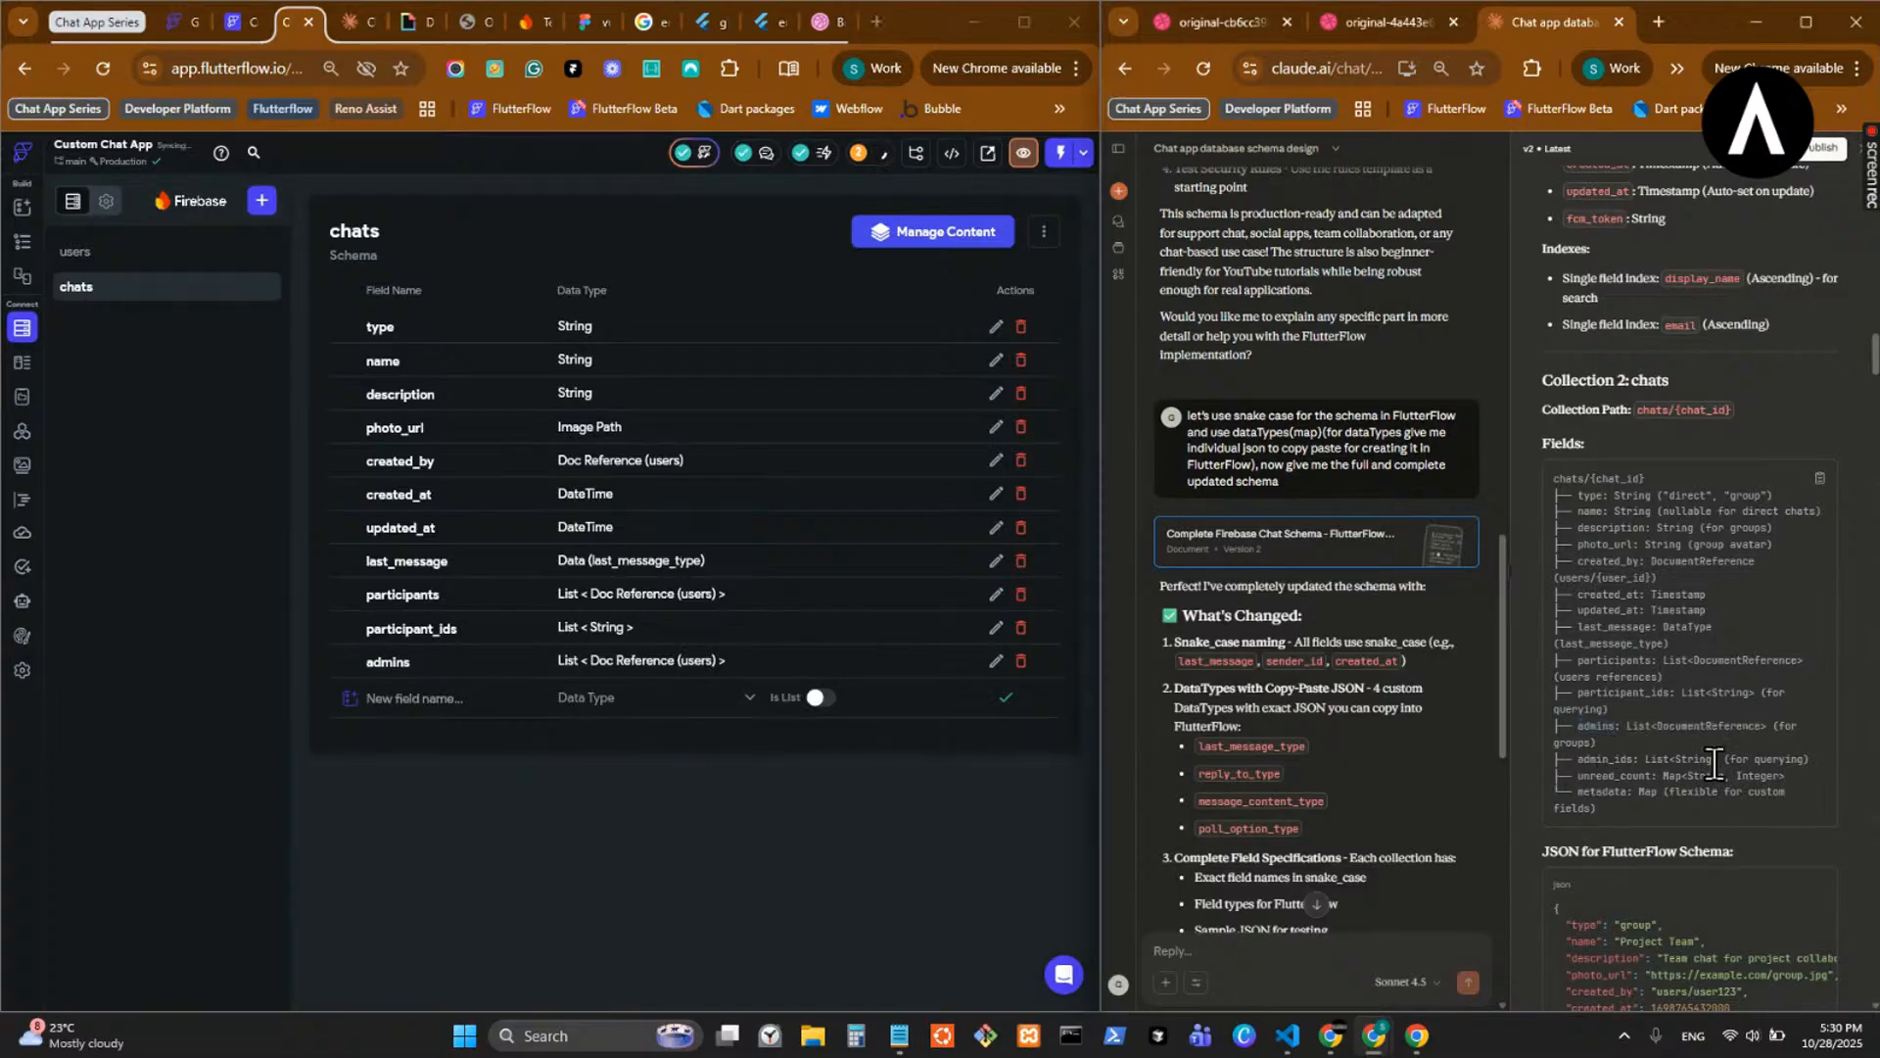
- Set the description of the chats collection's admins field to "for groups", copied from the schema document
{"action": "left_click_drag", "start_coordinate": [1589, 741], "coordinate": [1781, 726]}
{"action": "left_click", "coordinate": [996, 660]}
{"action": "key", "text": "ctrl+v"}
{"action": "left_click", "coordinate": [697, 680]}
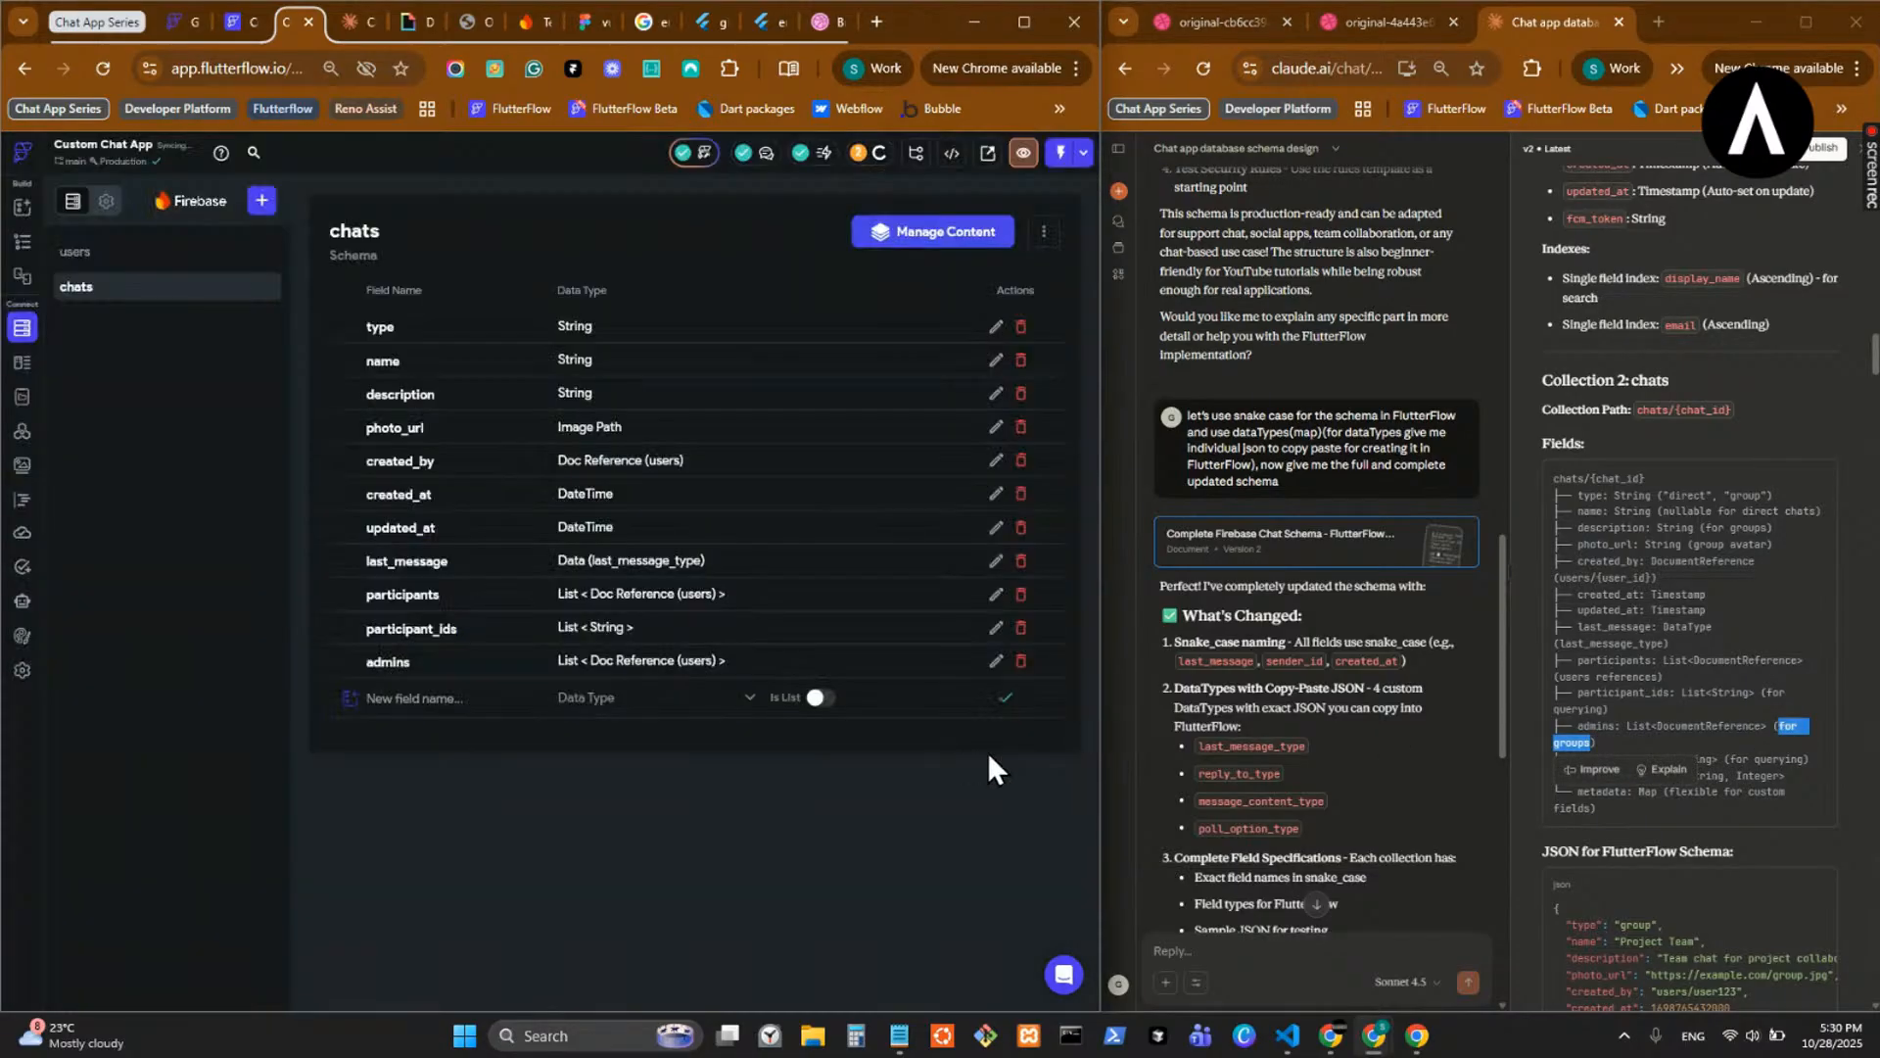
- Add an admin_ids field to the chats collection as a list of String, using the name from the schema document
{"action": "scroll", "coordinate": [1567, 783], "scroll_direction": "down", "scroll_amount": 2}
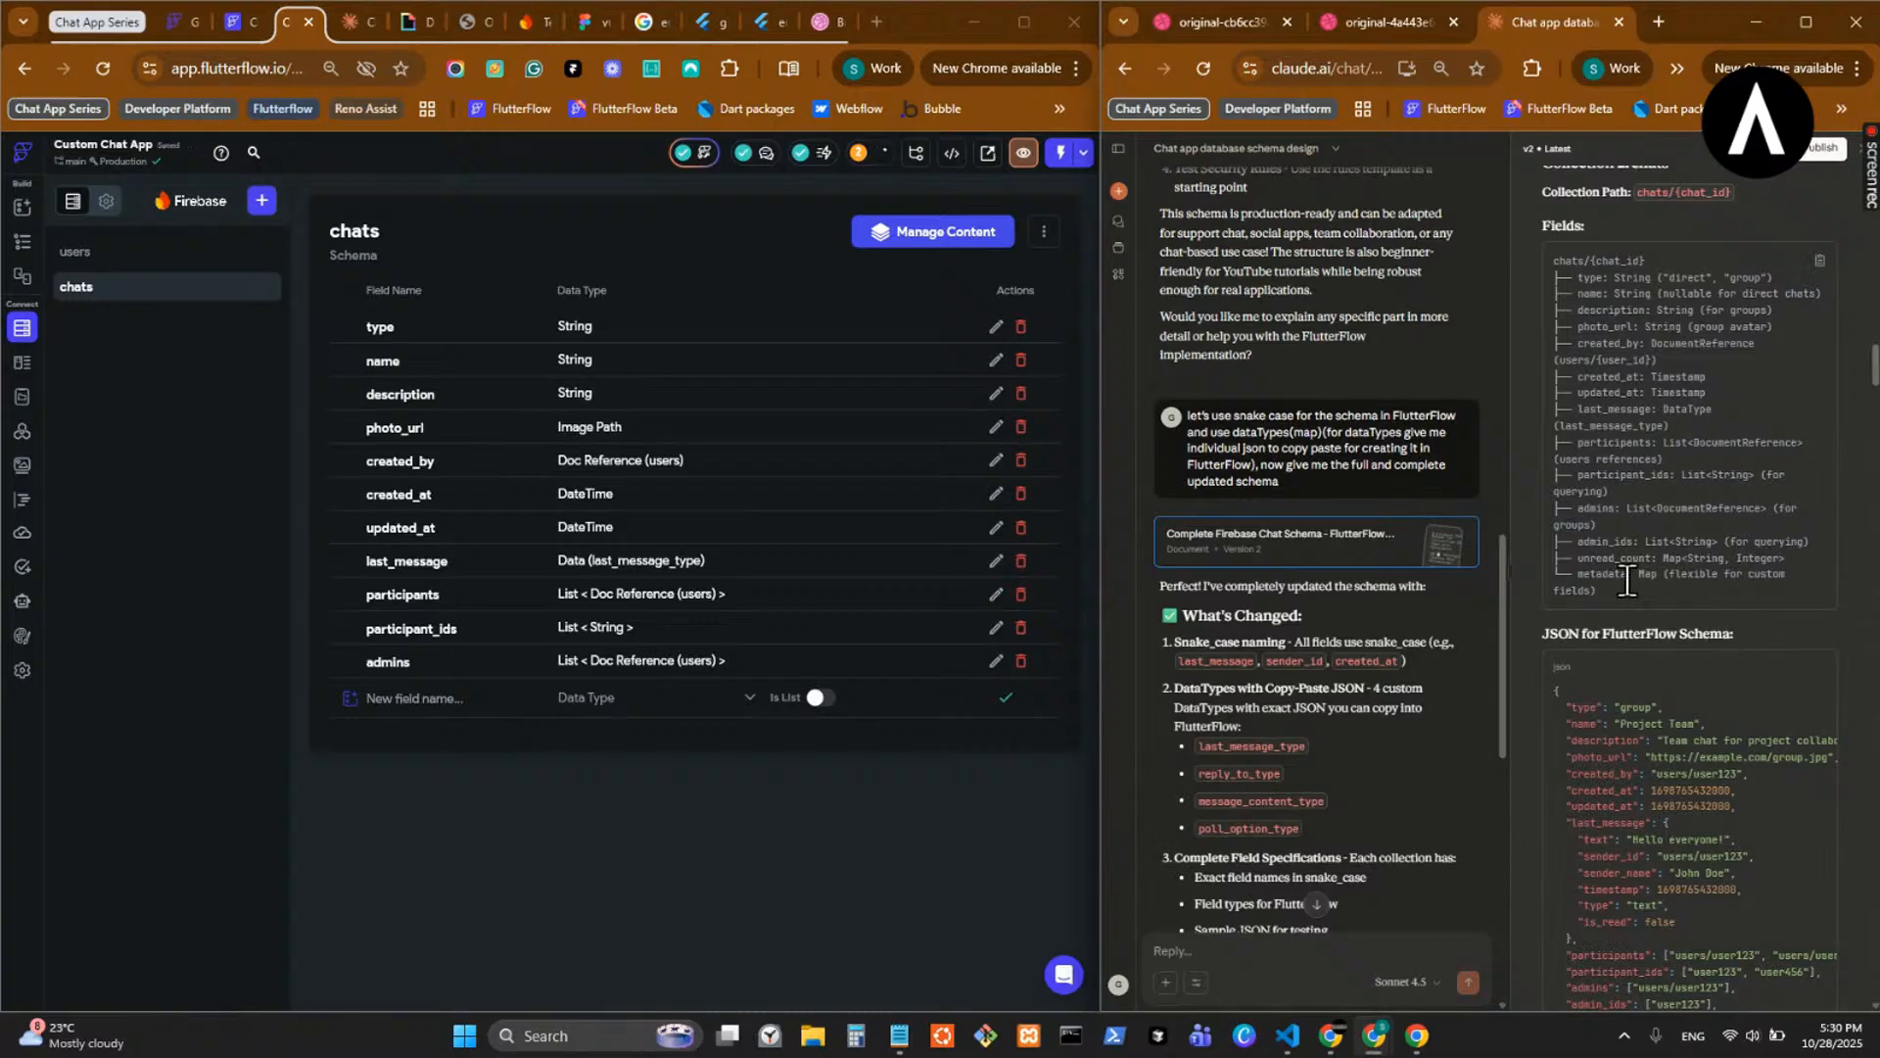
{"action": "double_click", "coordinate": [1613, 541]}
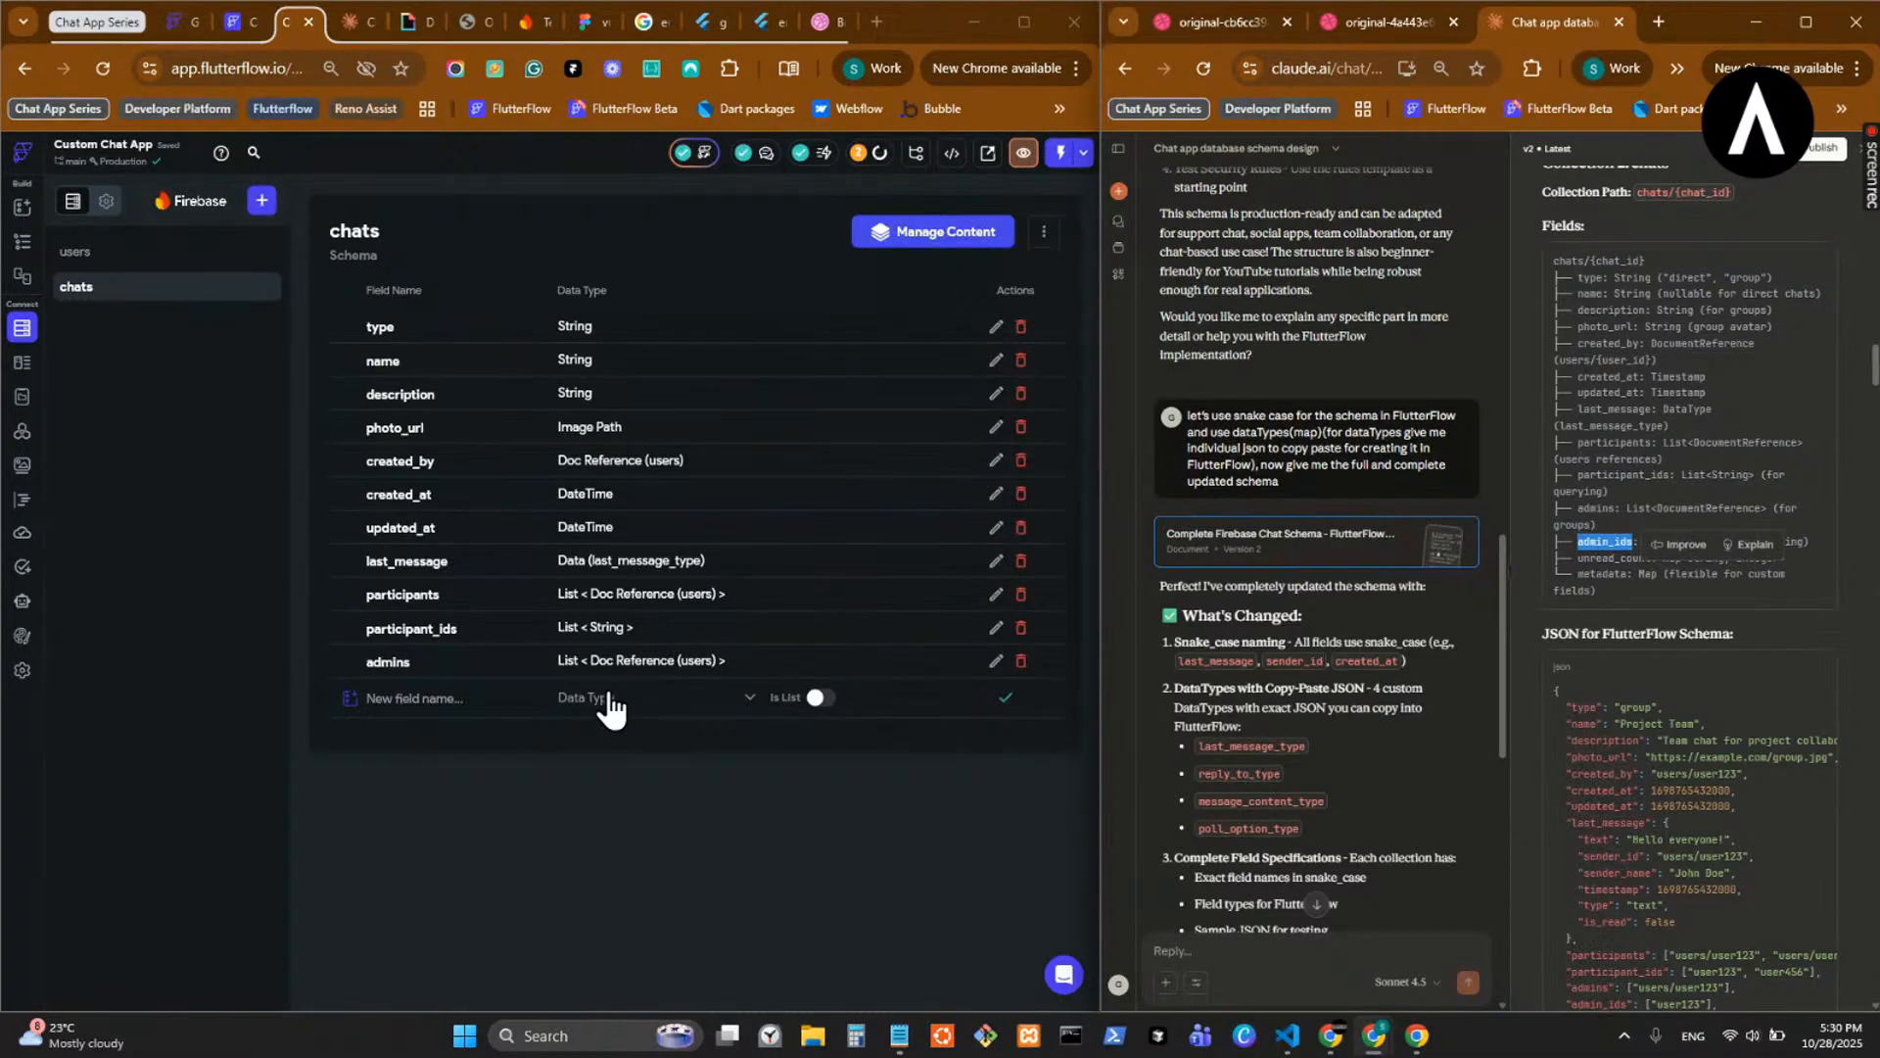
{"action": "left_click", "coordinate": [366, 701]}
{"action": "key", "text": "ctrl+v"}
{"action": "left_click", "coordinate": [1673, 645]}
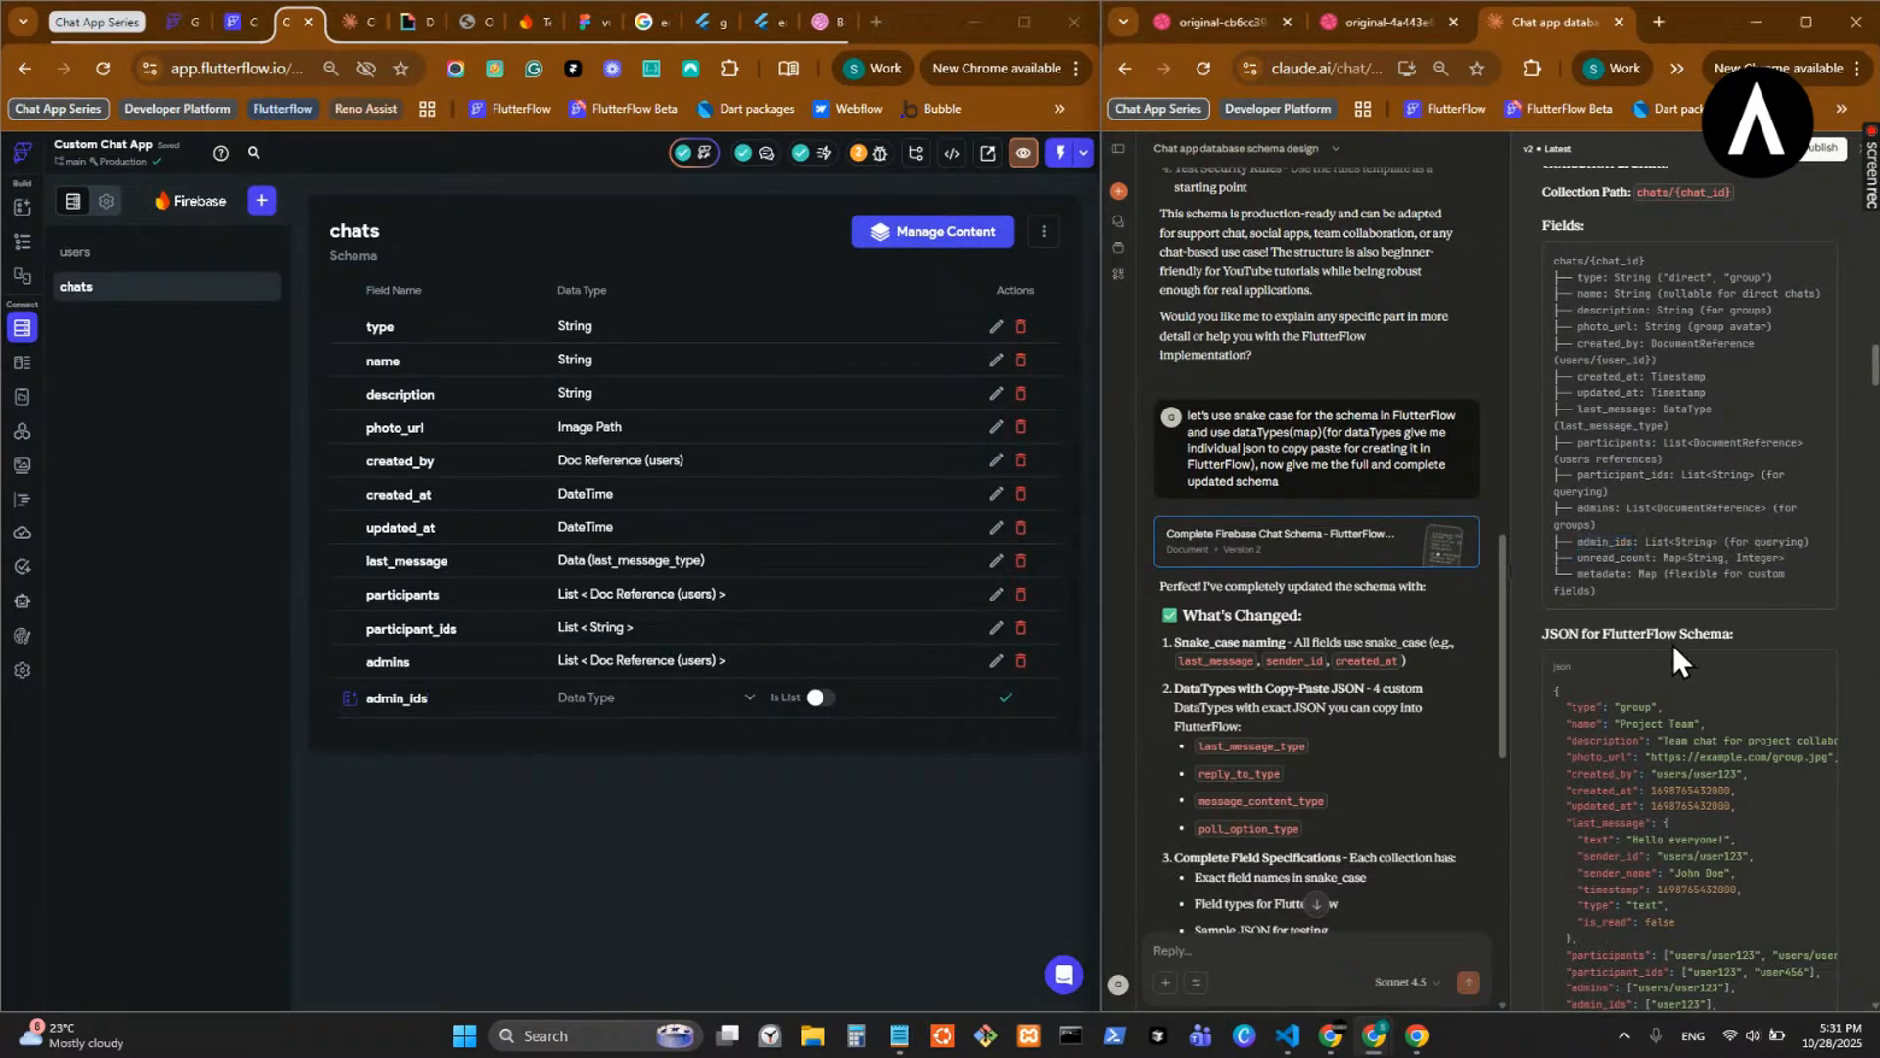
{"action": "left_click", "coordinate": [675, 707]}
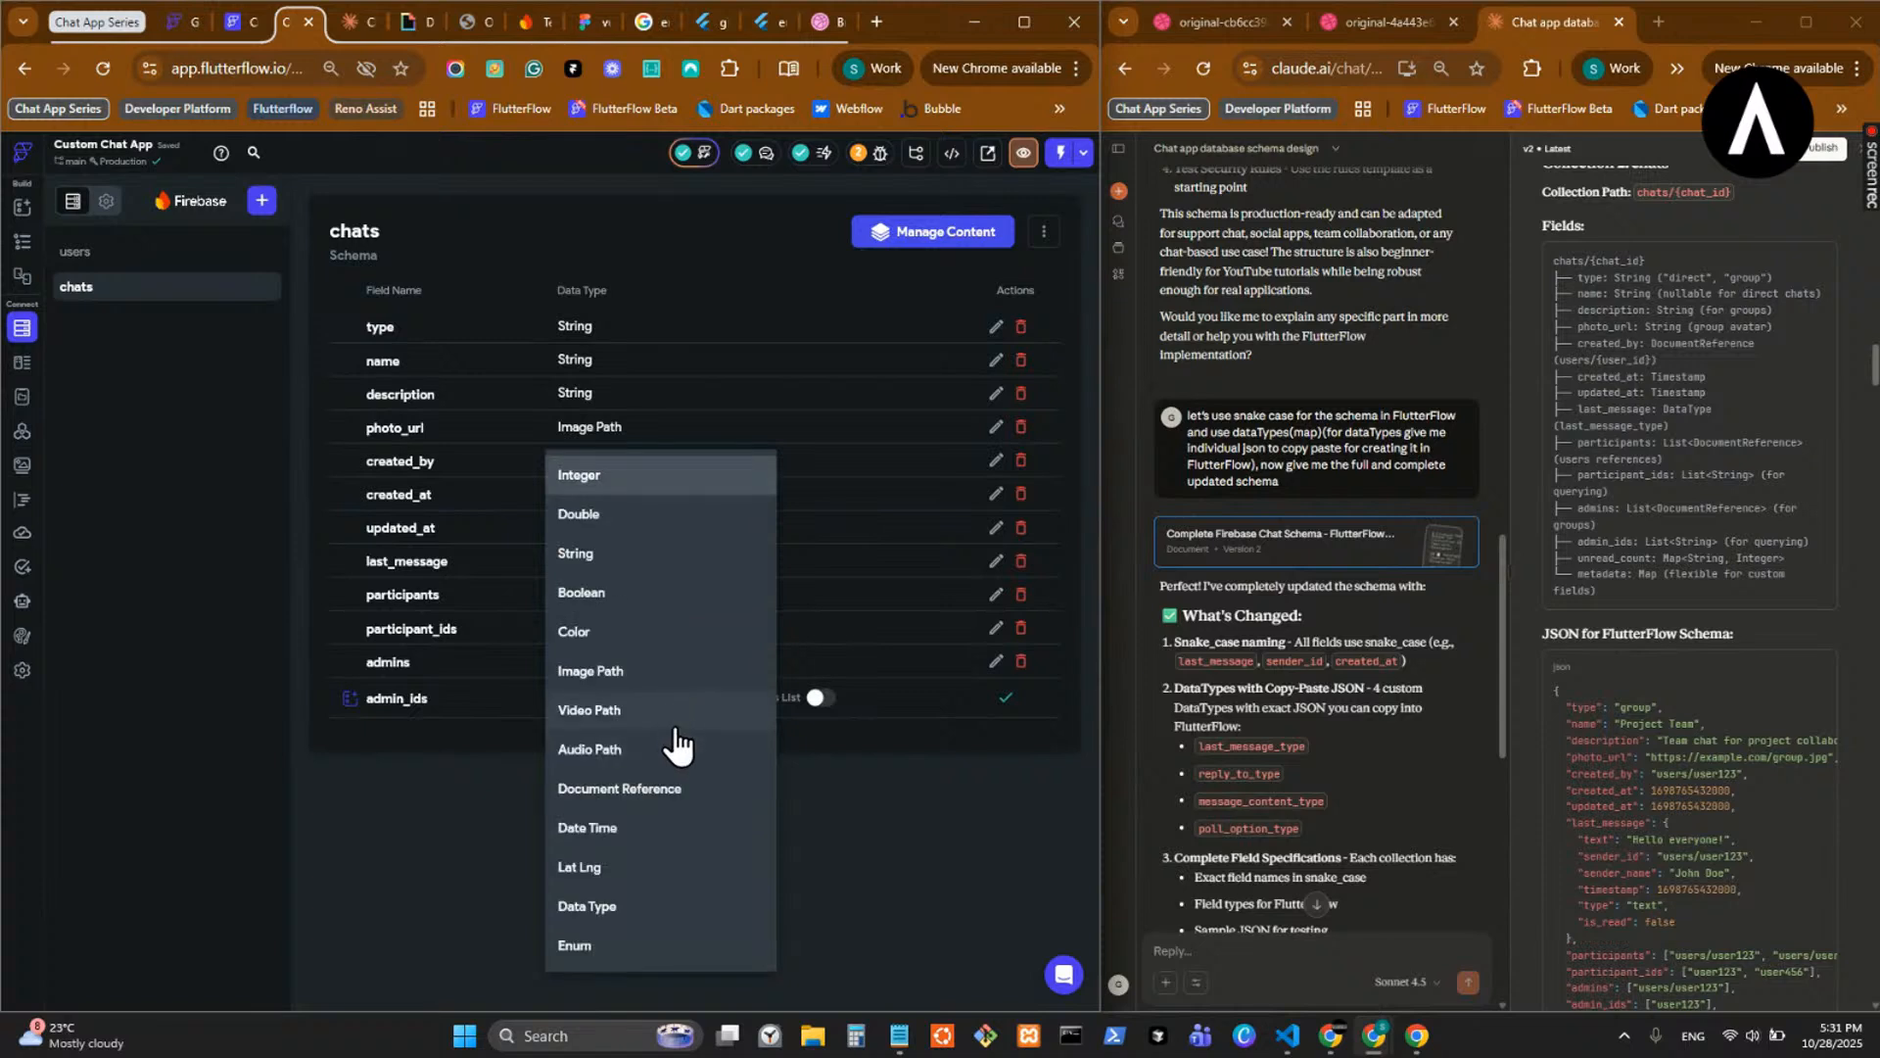
{"action": "left_click", "coordinate": [676, 788]}
{"action": "left_click", "coordinate": [844, 701]}
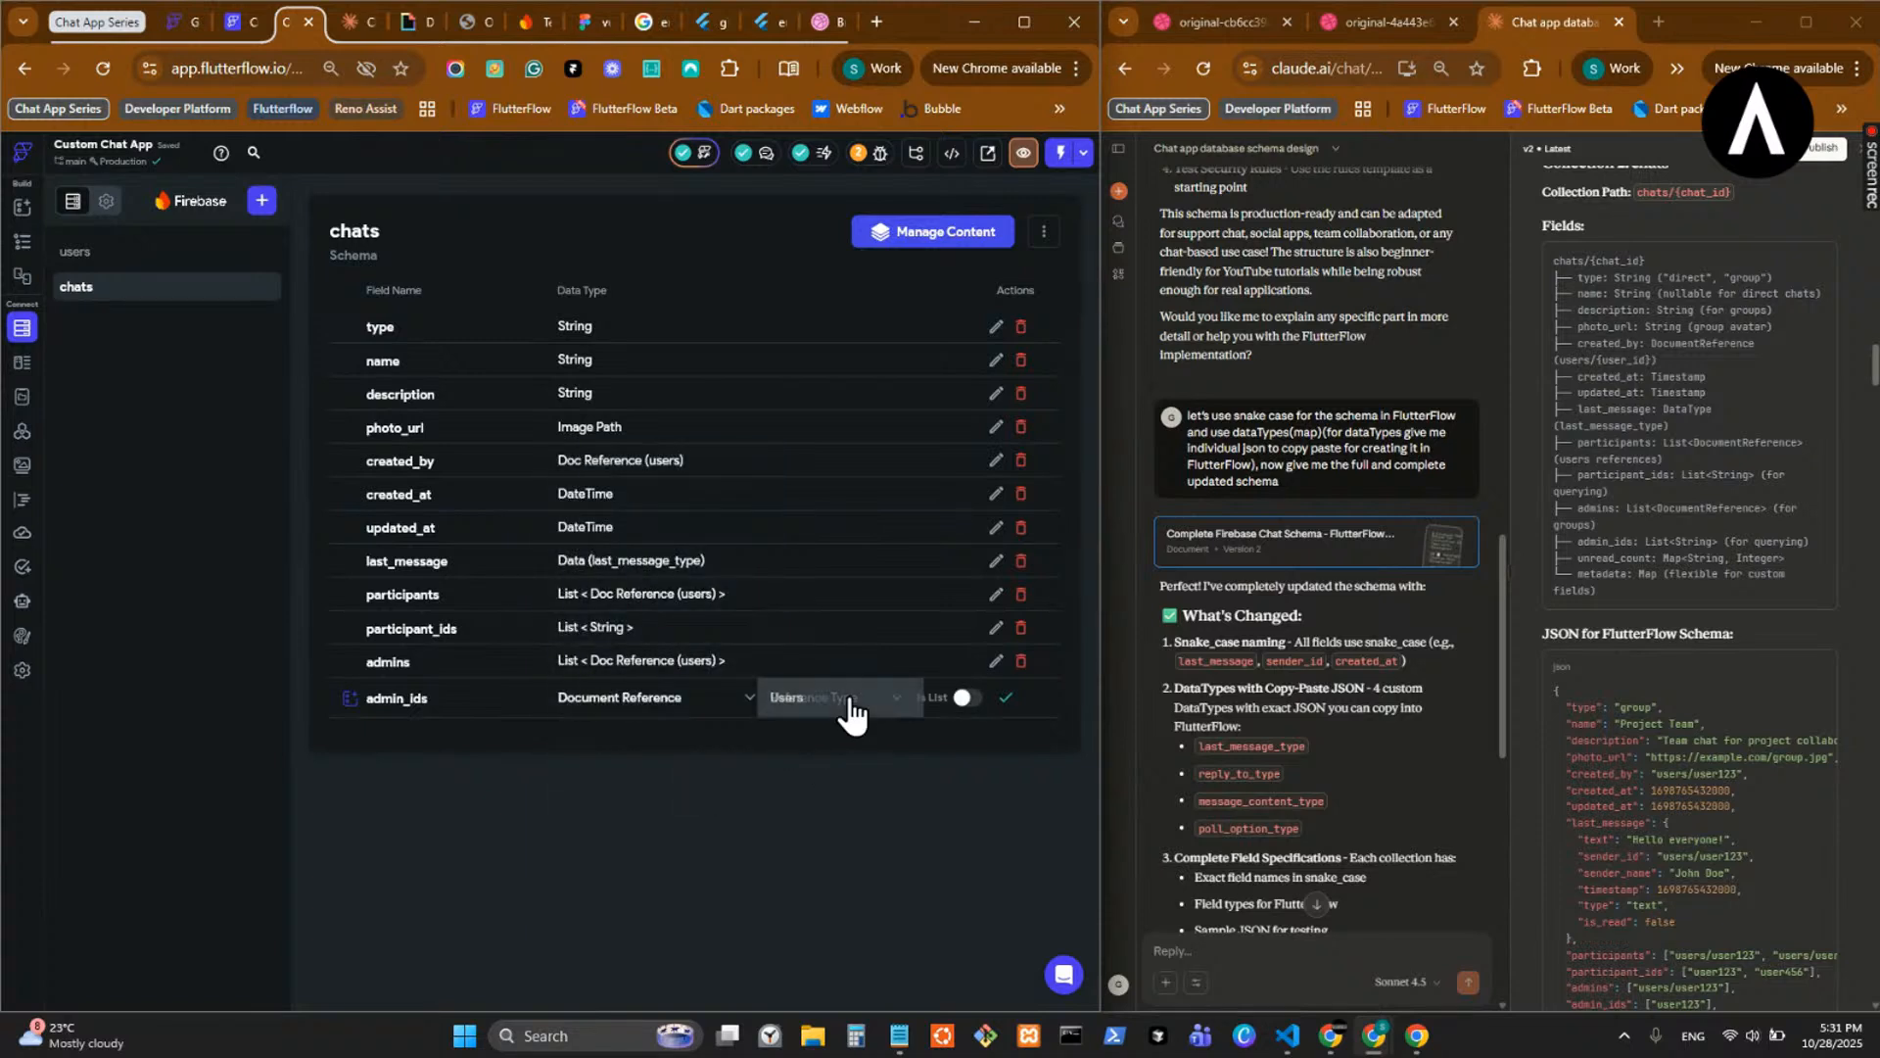
{"action": "left_click", "coordinate": [853, 709]}
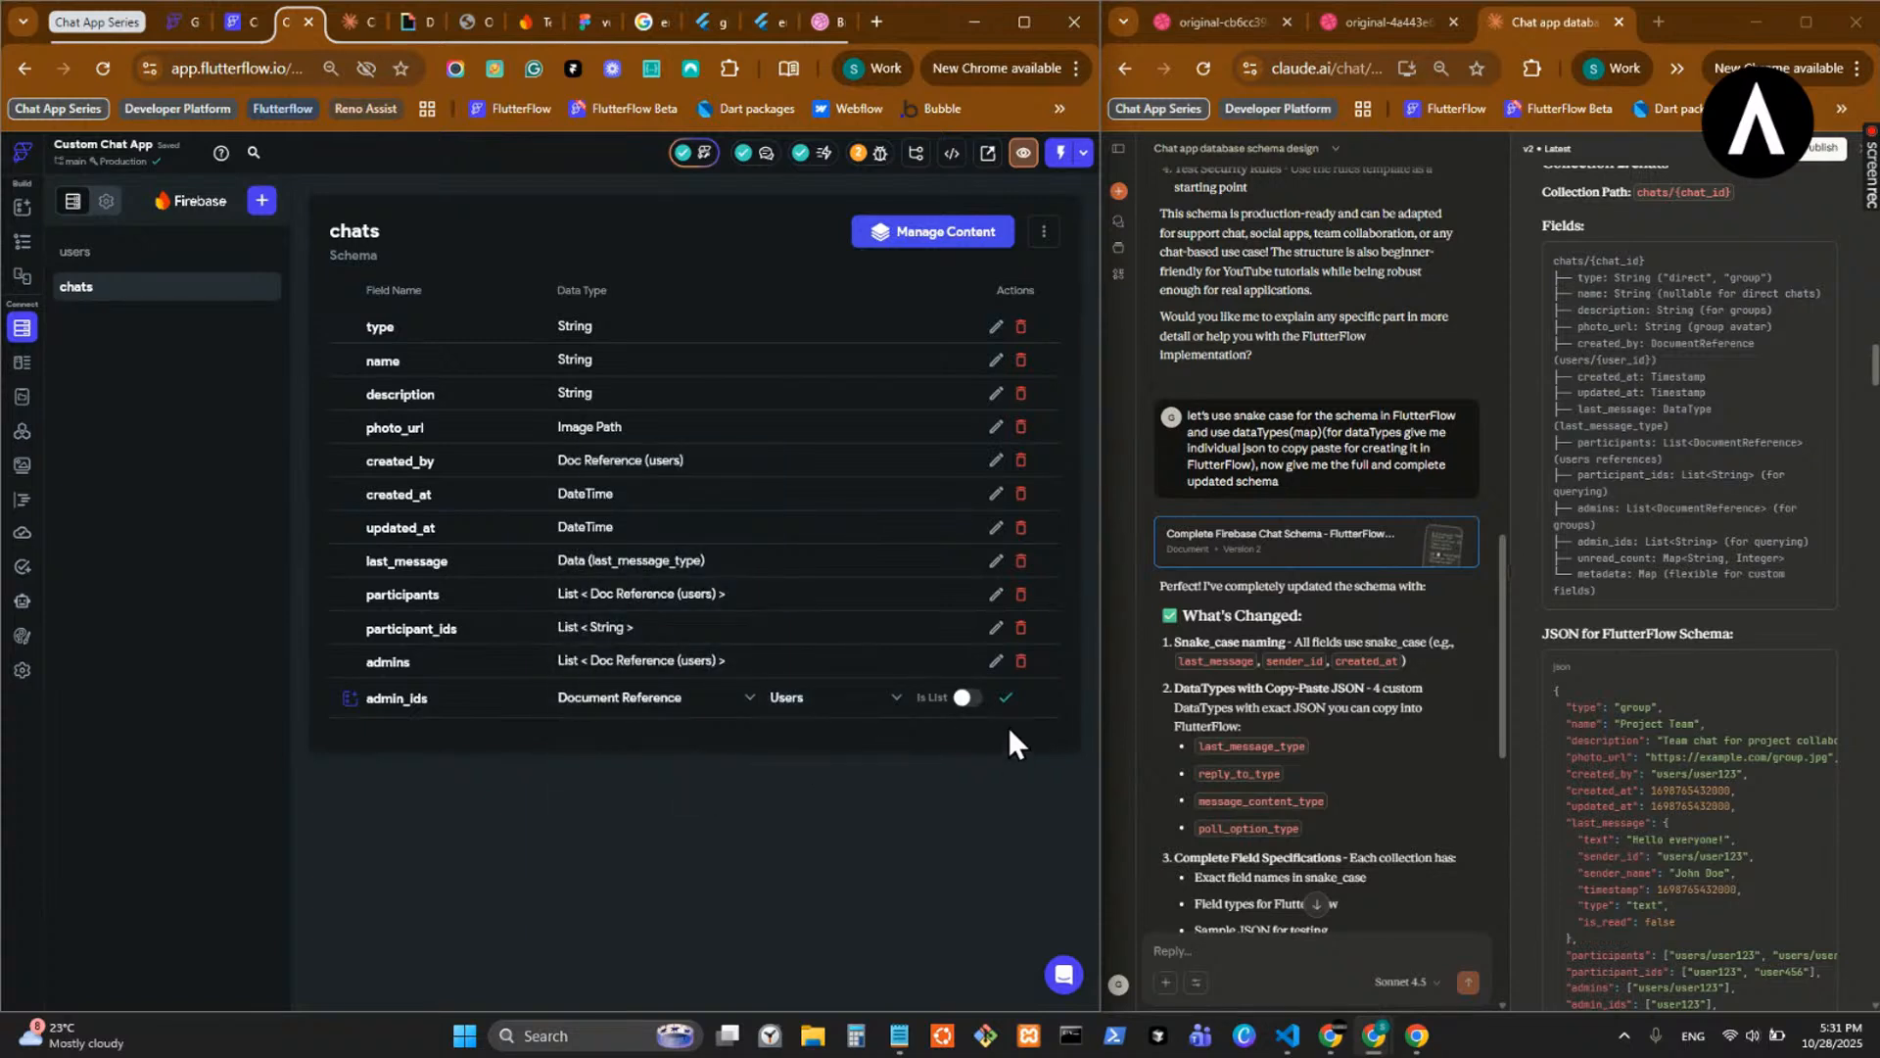
{"action": "left_click", "coordinate": [966, 704]}
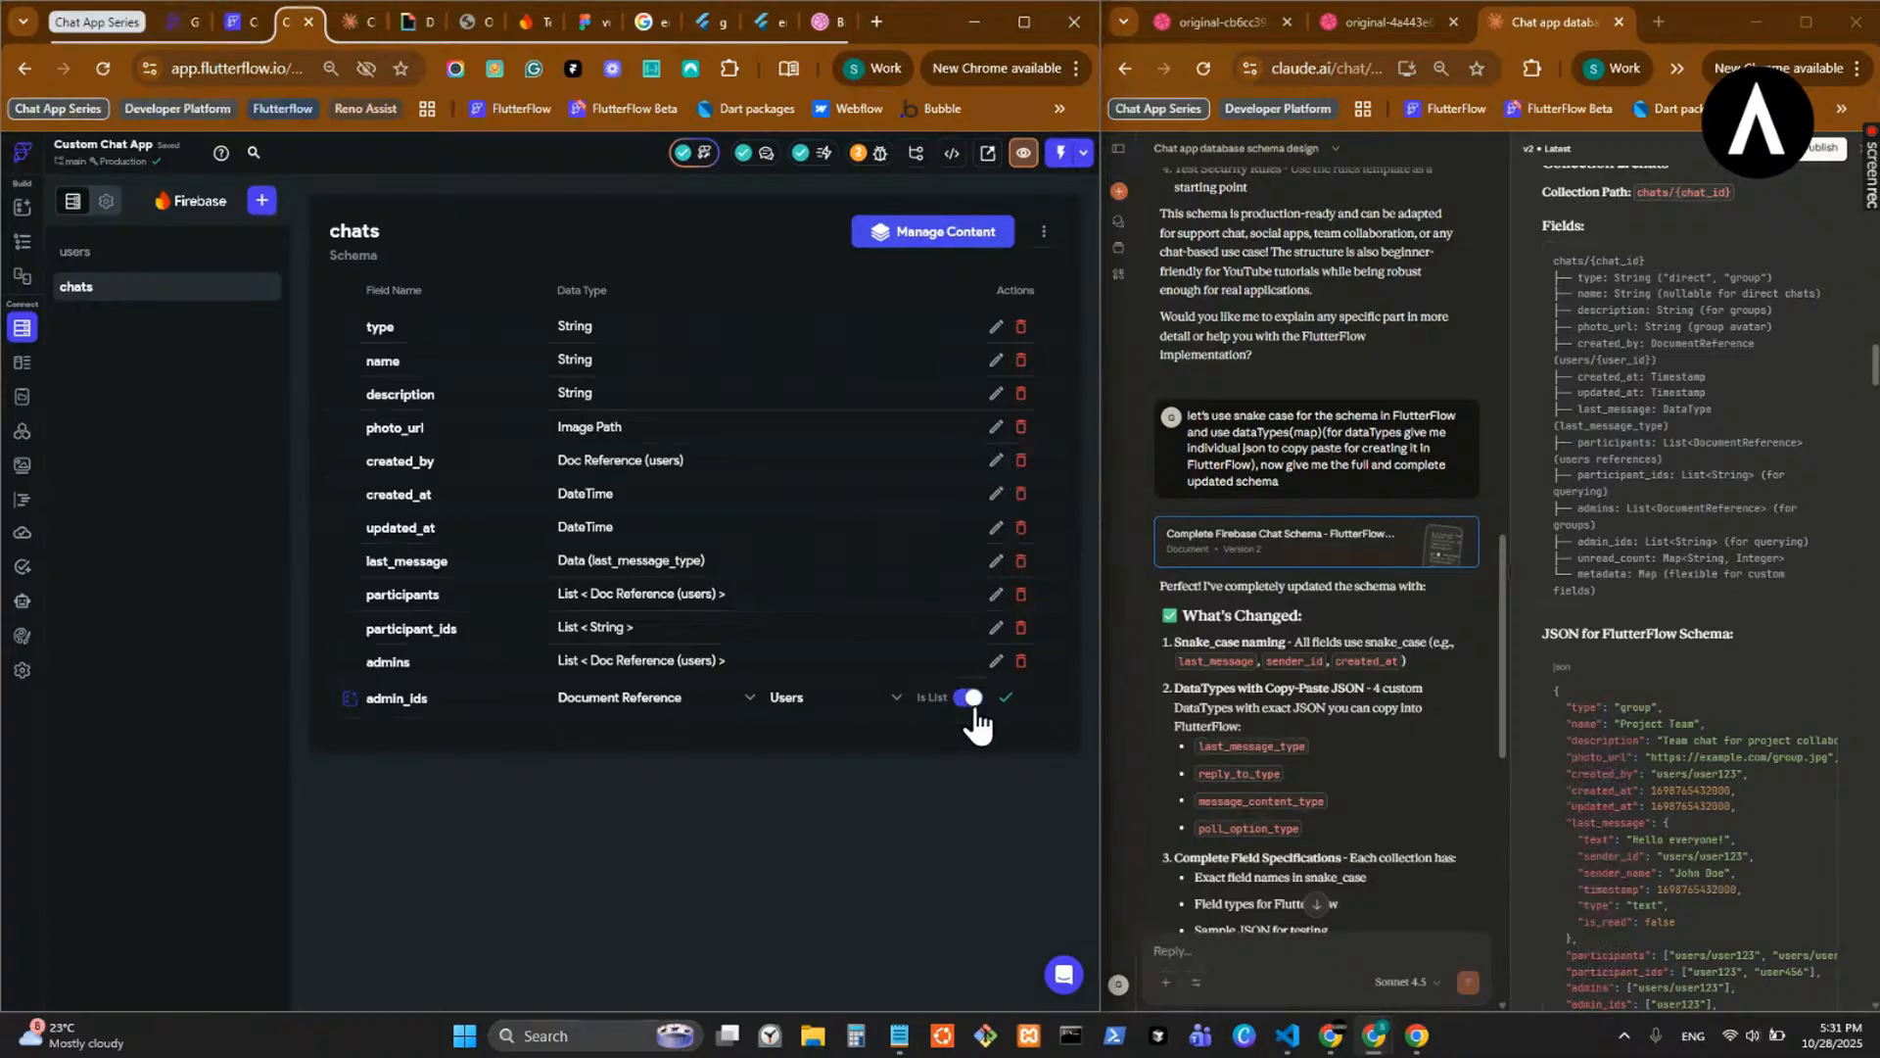
{"action": "left_click", "coordinate": [695, 703]}
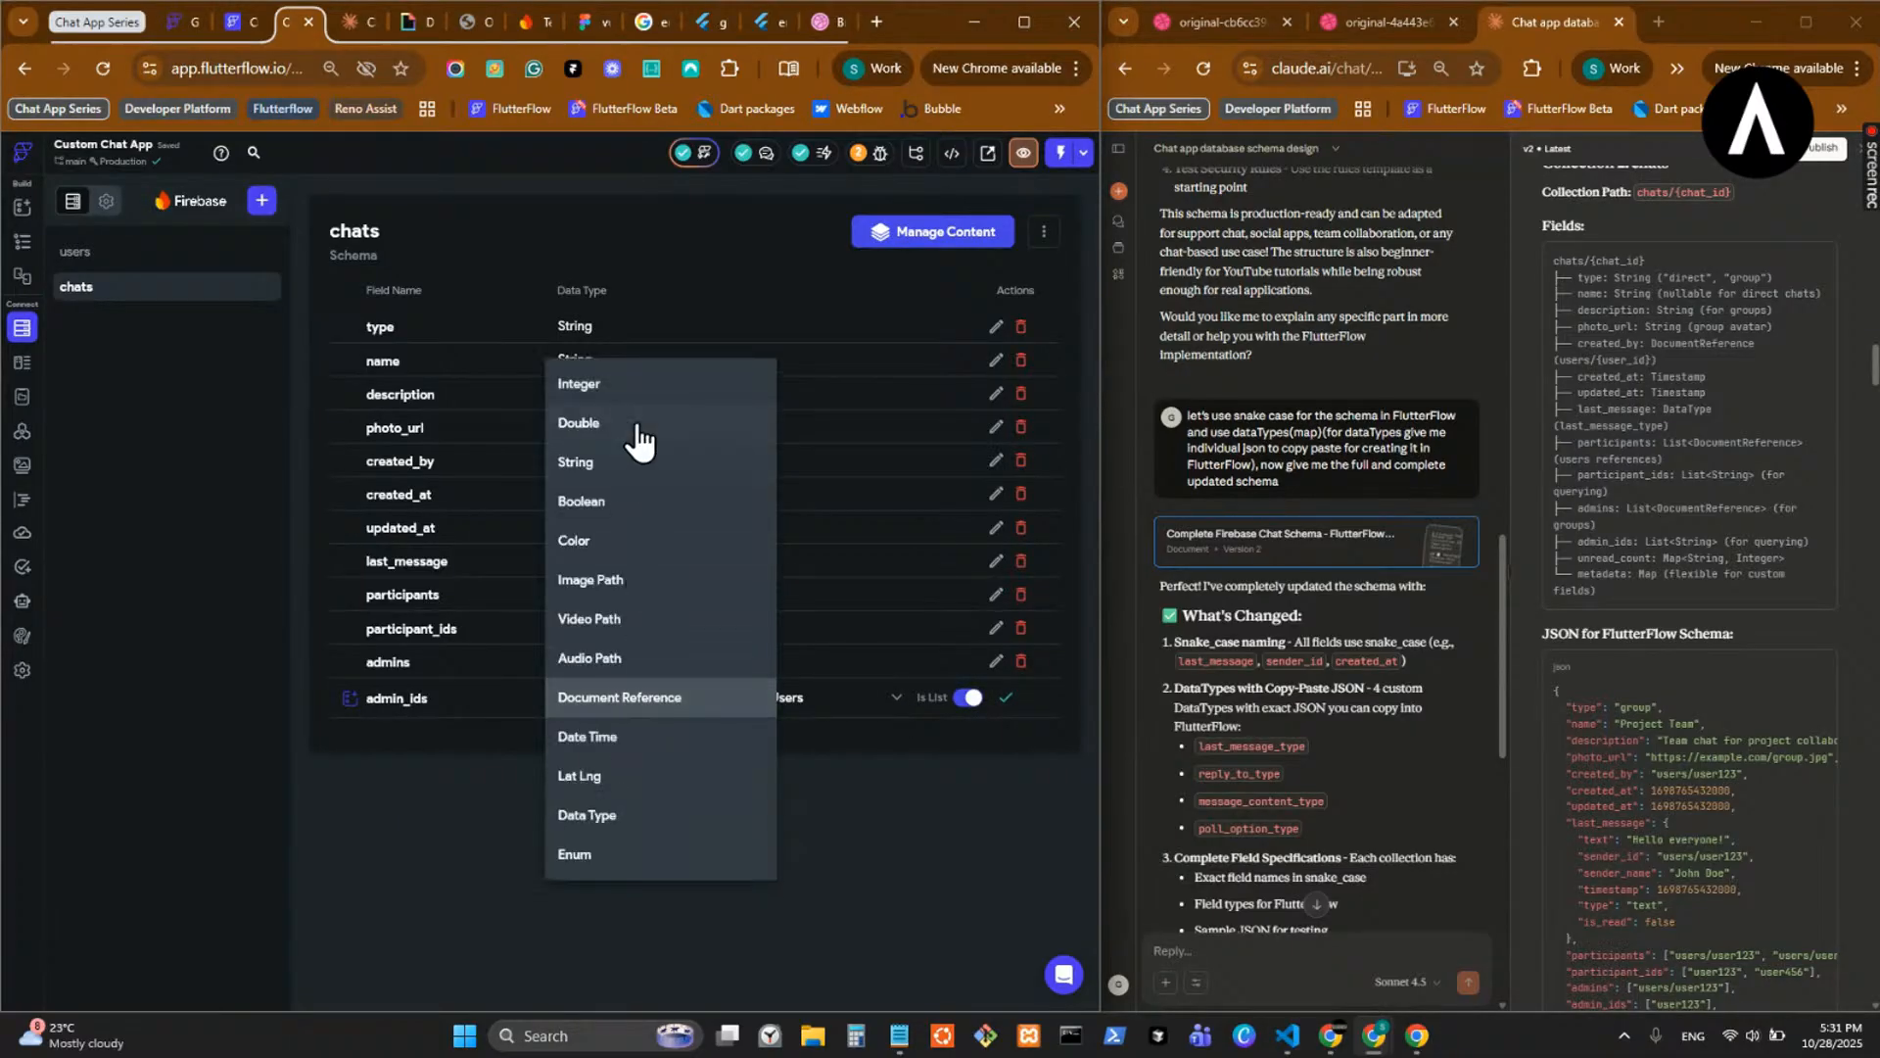
{"action": "left_click", "coordinate": [636, 461]}
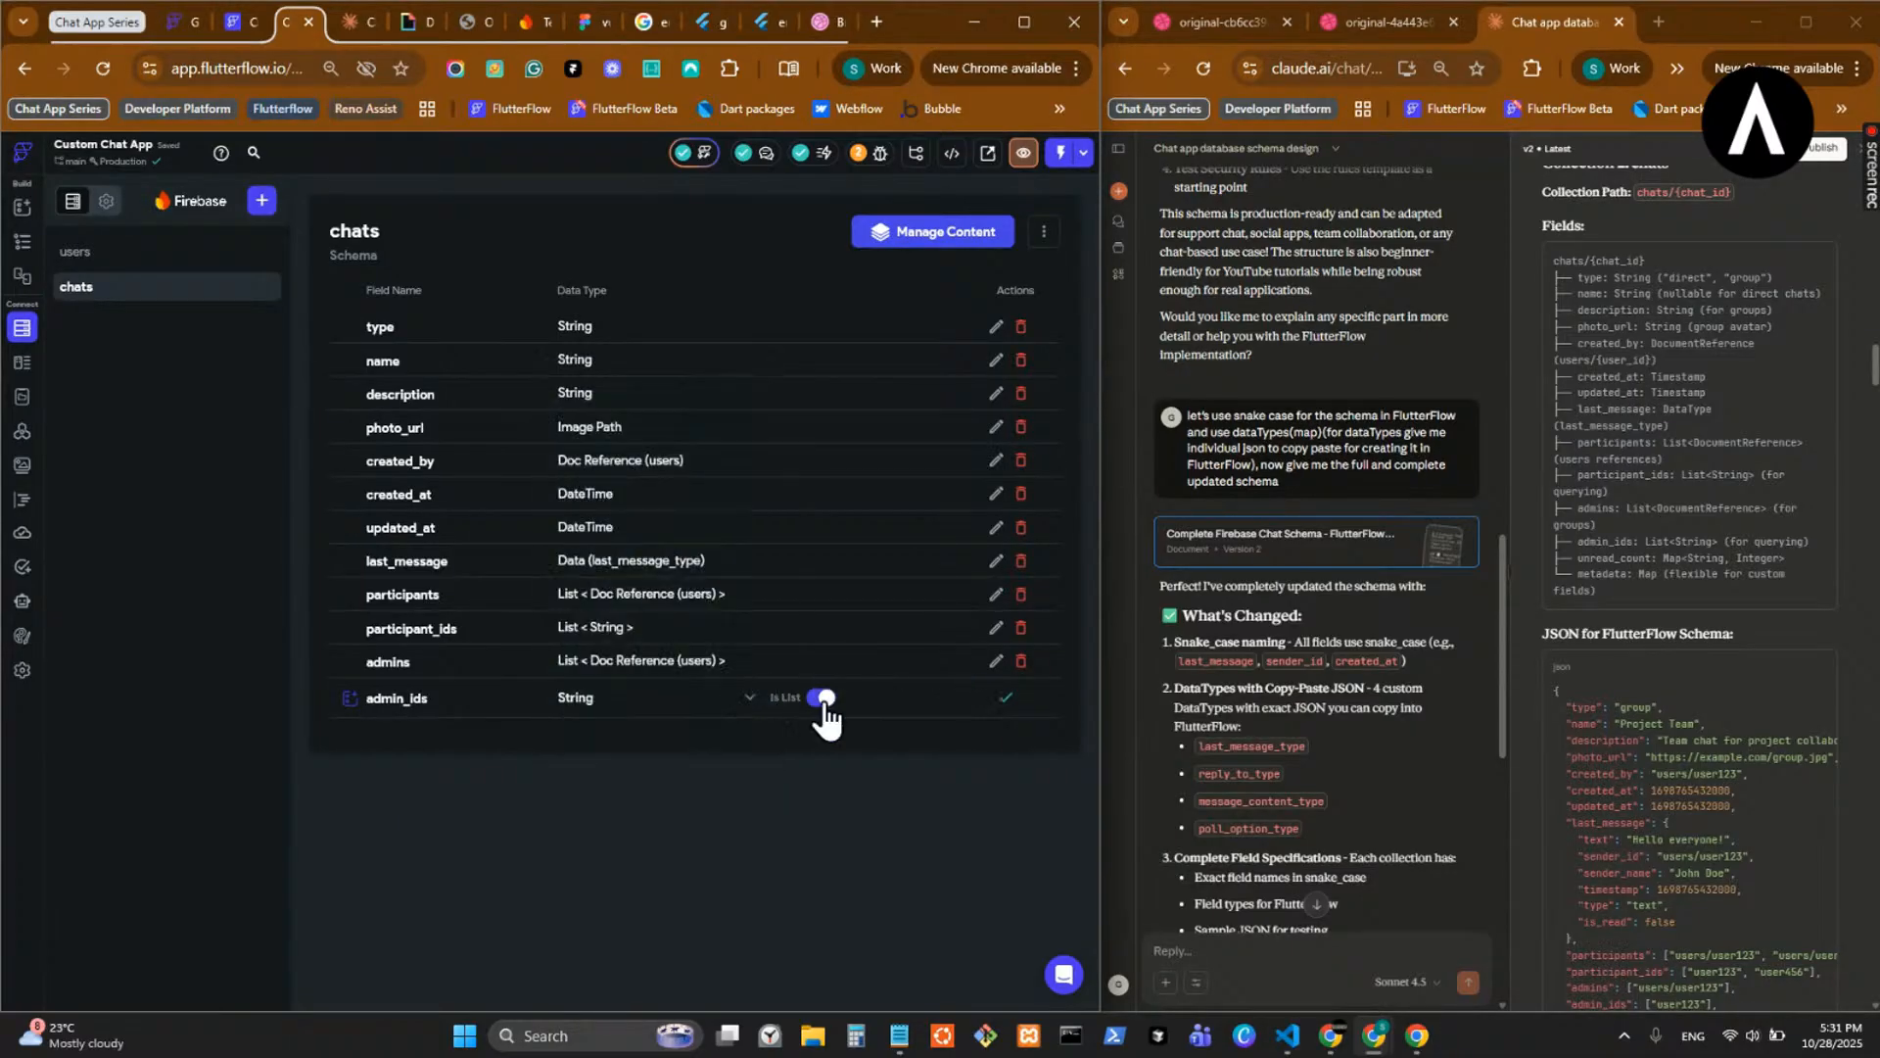
{"action": "left_click", "coordinate": [1006, 697]}
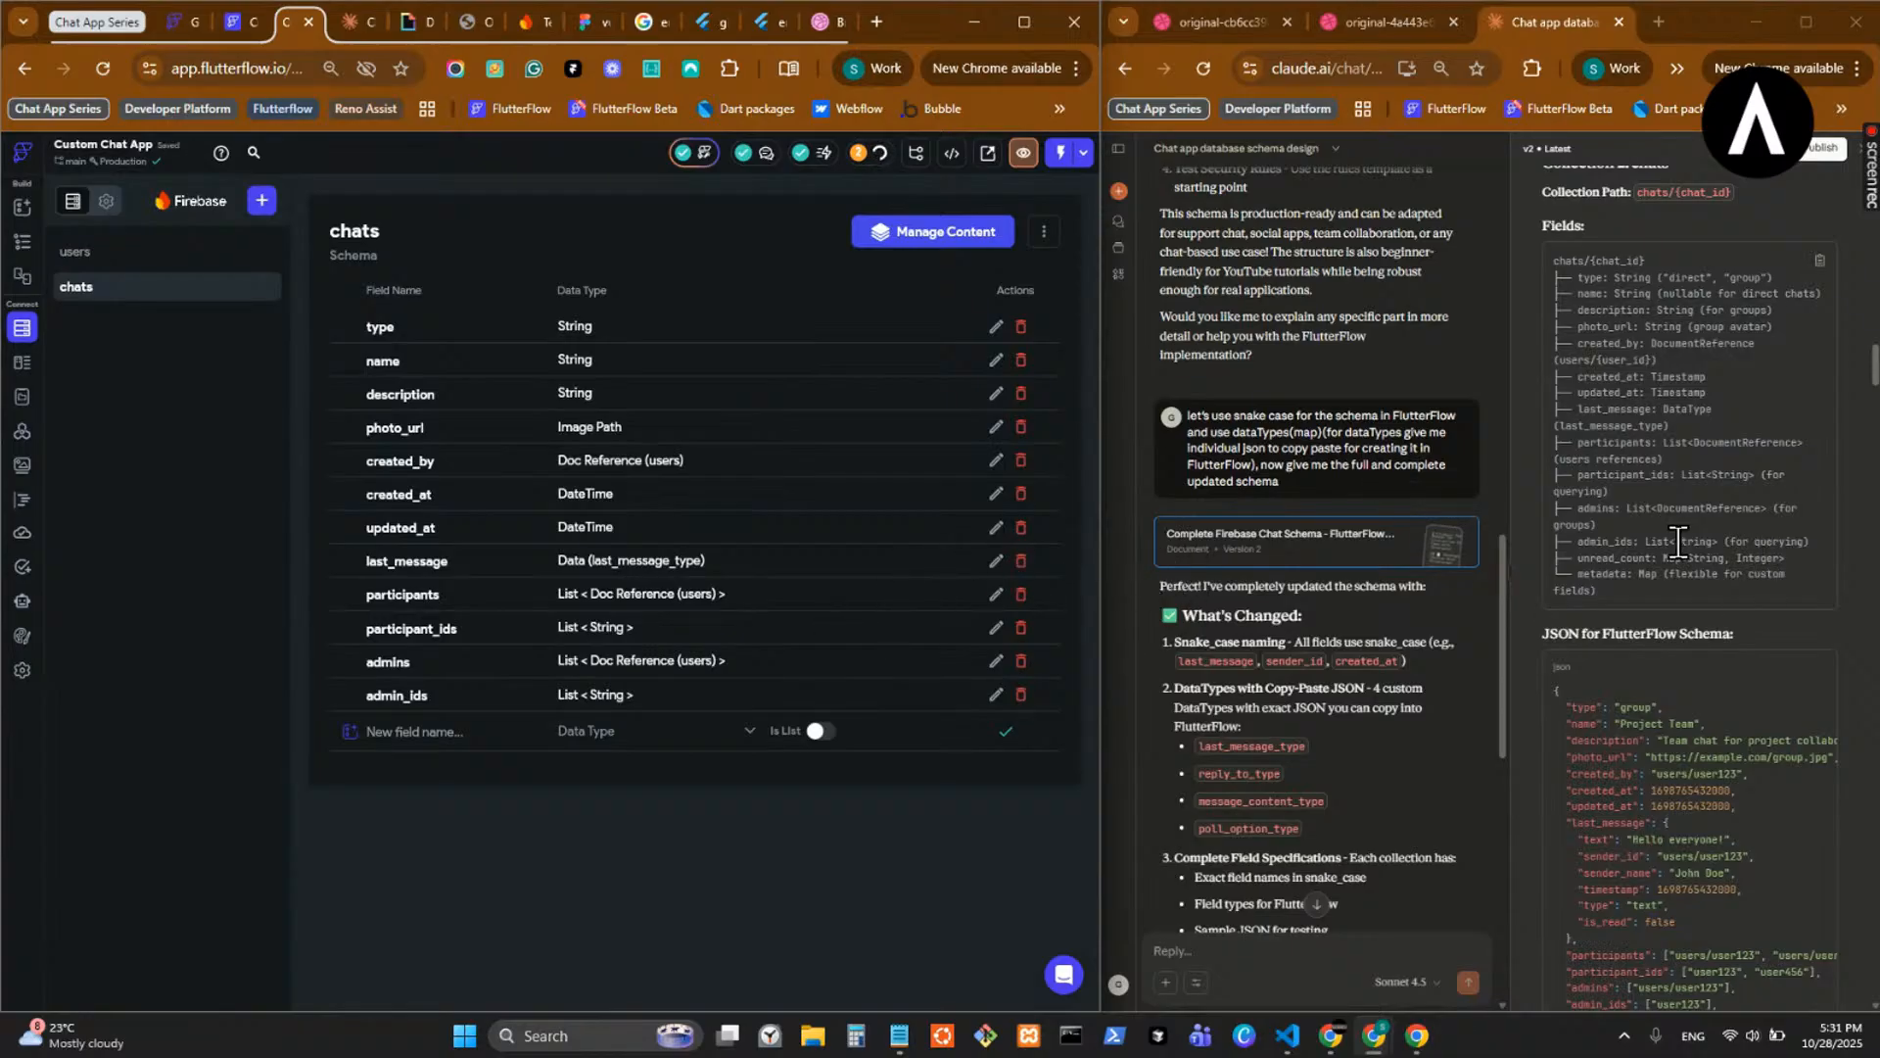
{"action": "double_click", "coordinate": [1614, 557]}
{"action": "key", "text": "ctrl+c"}
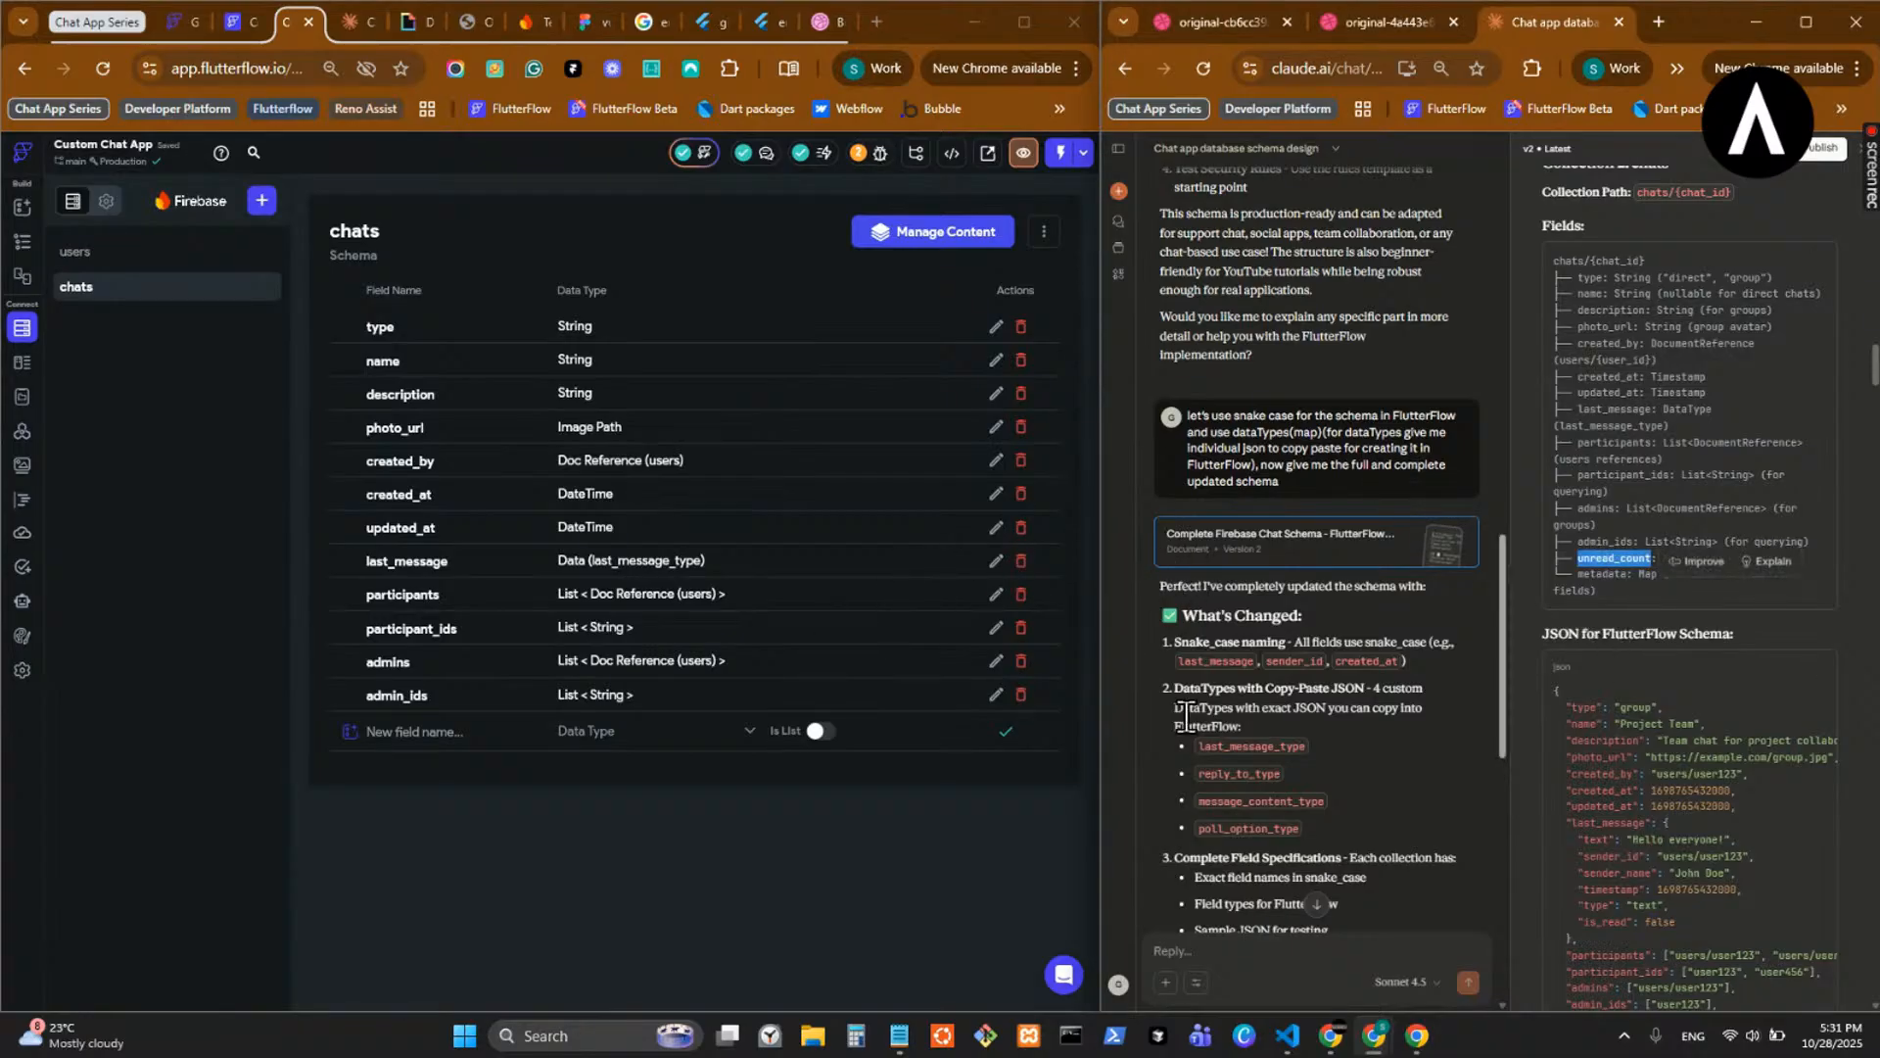
{"action": "left_click", "coordinate": [436, 731]}
{"action": "key", "text": "ctrl+v"}
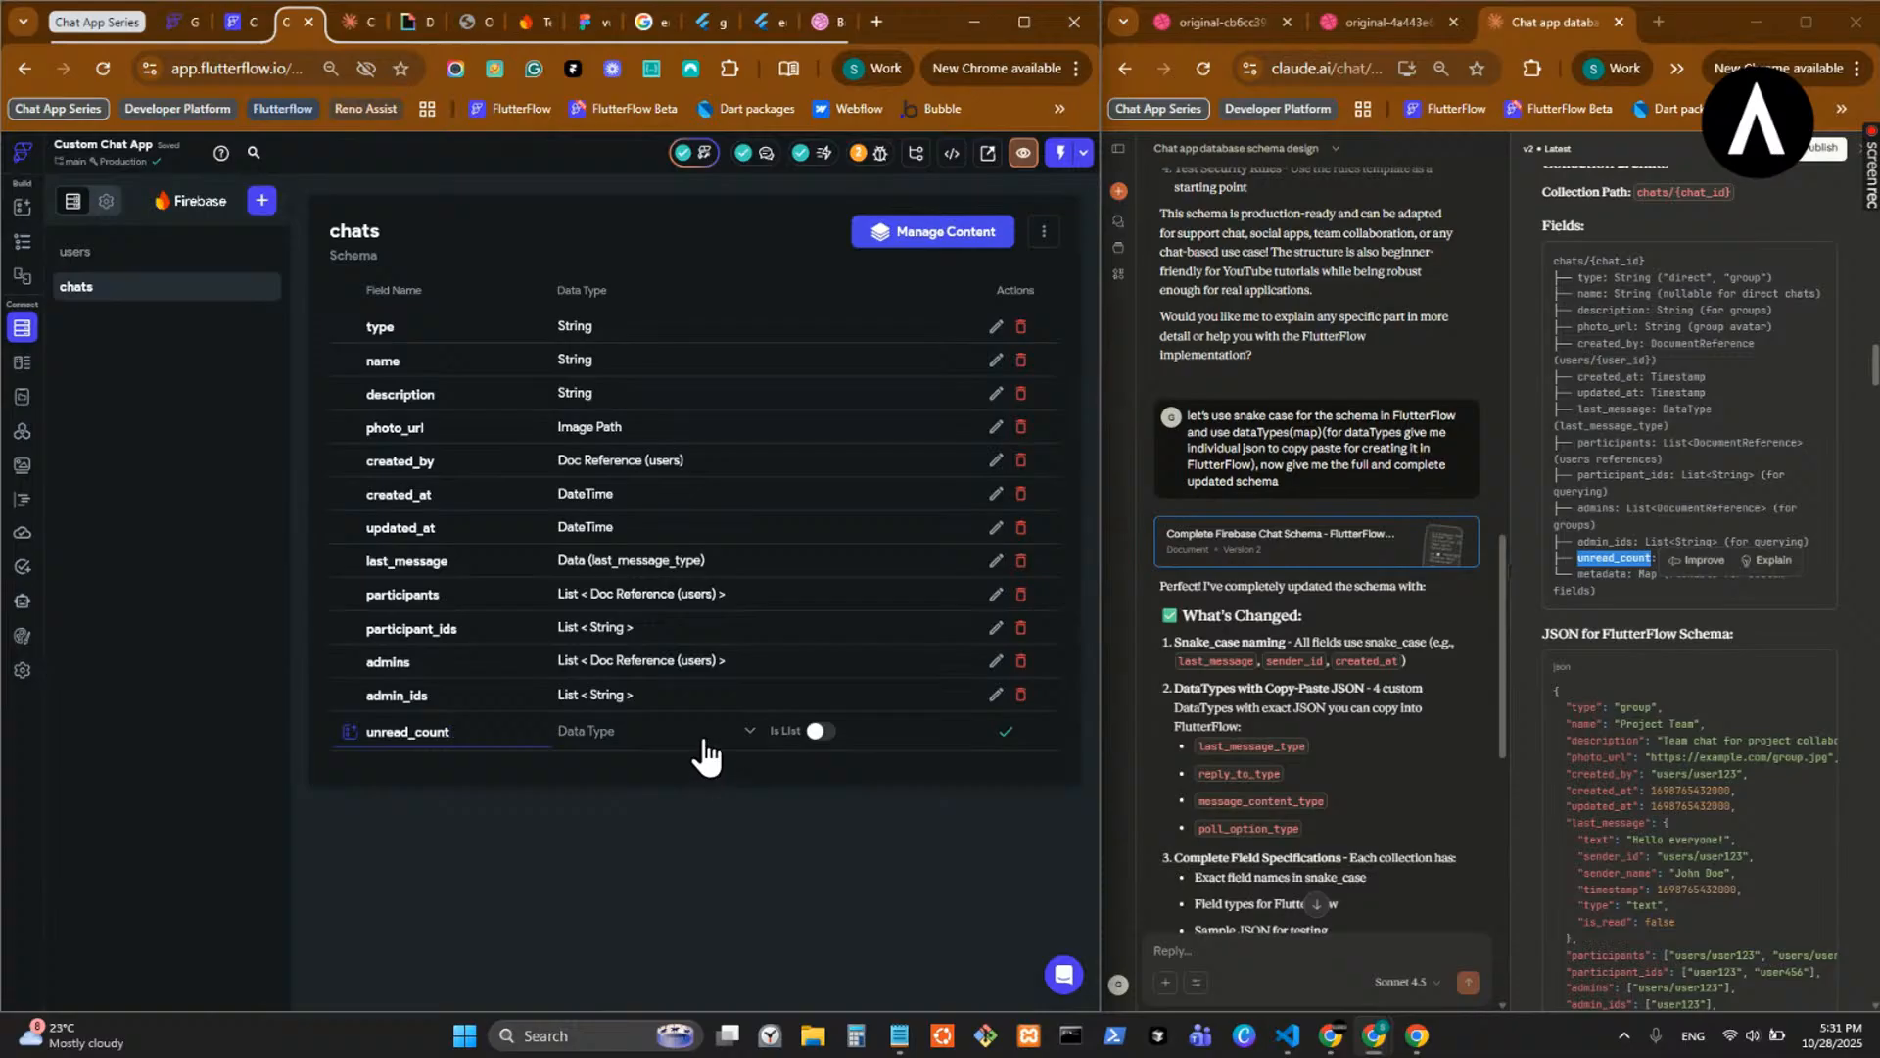
{"action": "left_click", "coordinate": [693, 742]}
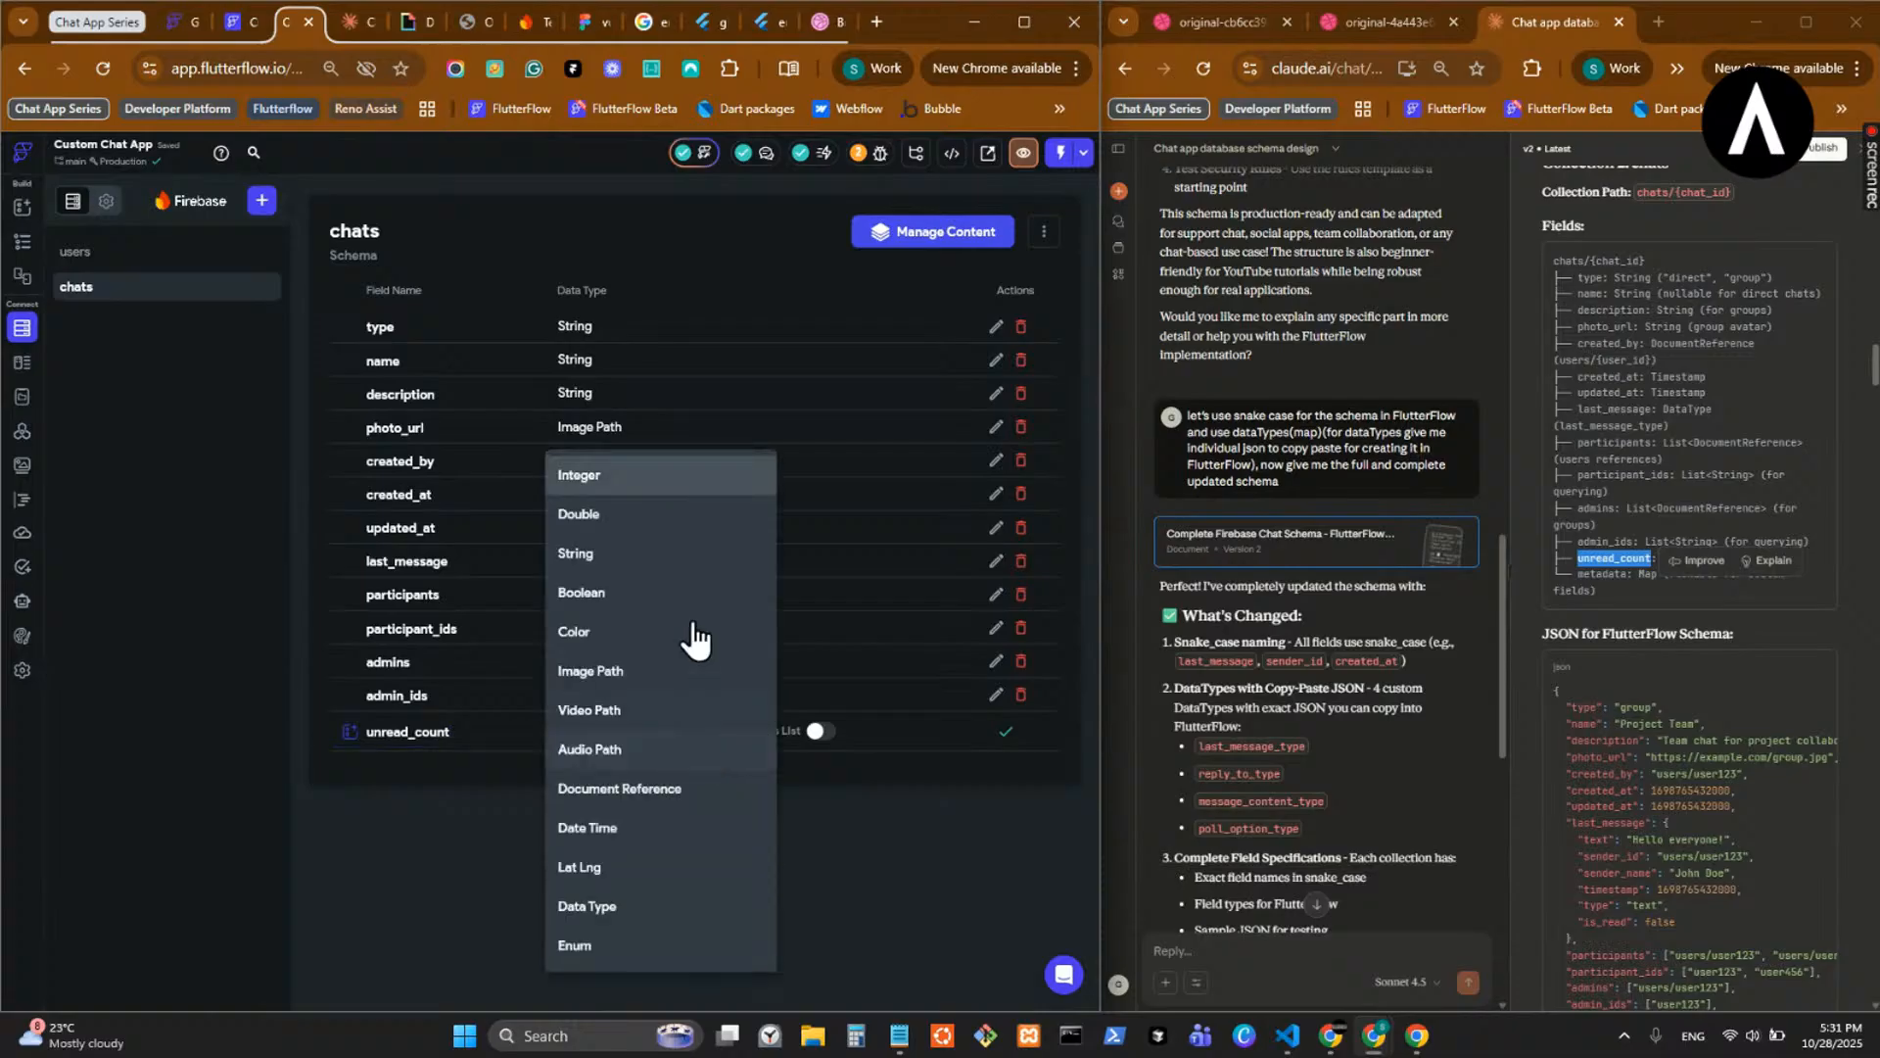
{"action": "left_click", "coordinate": [670, 475]}
{"action": "left_click", "coordinate": [1607, 428]}
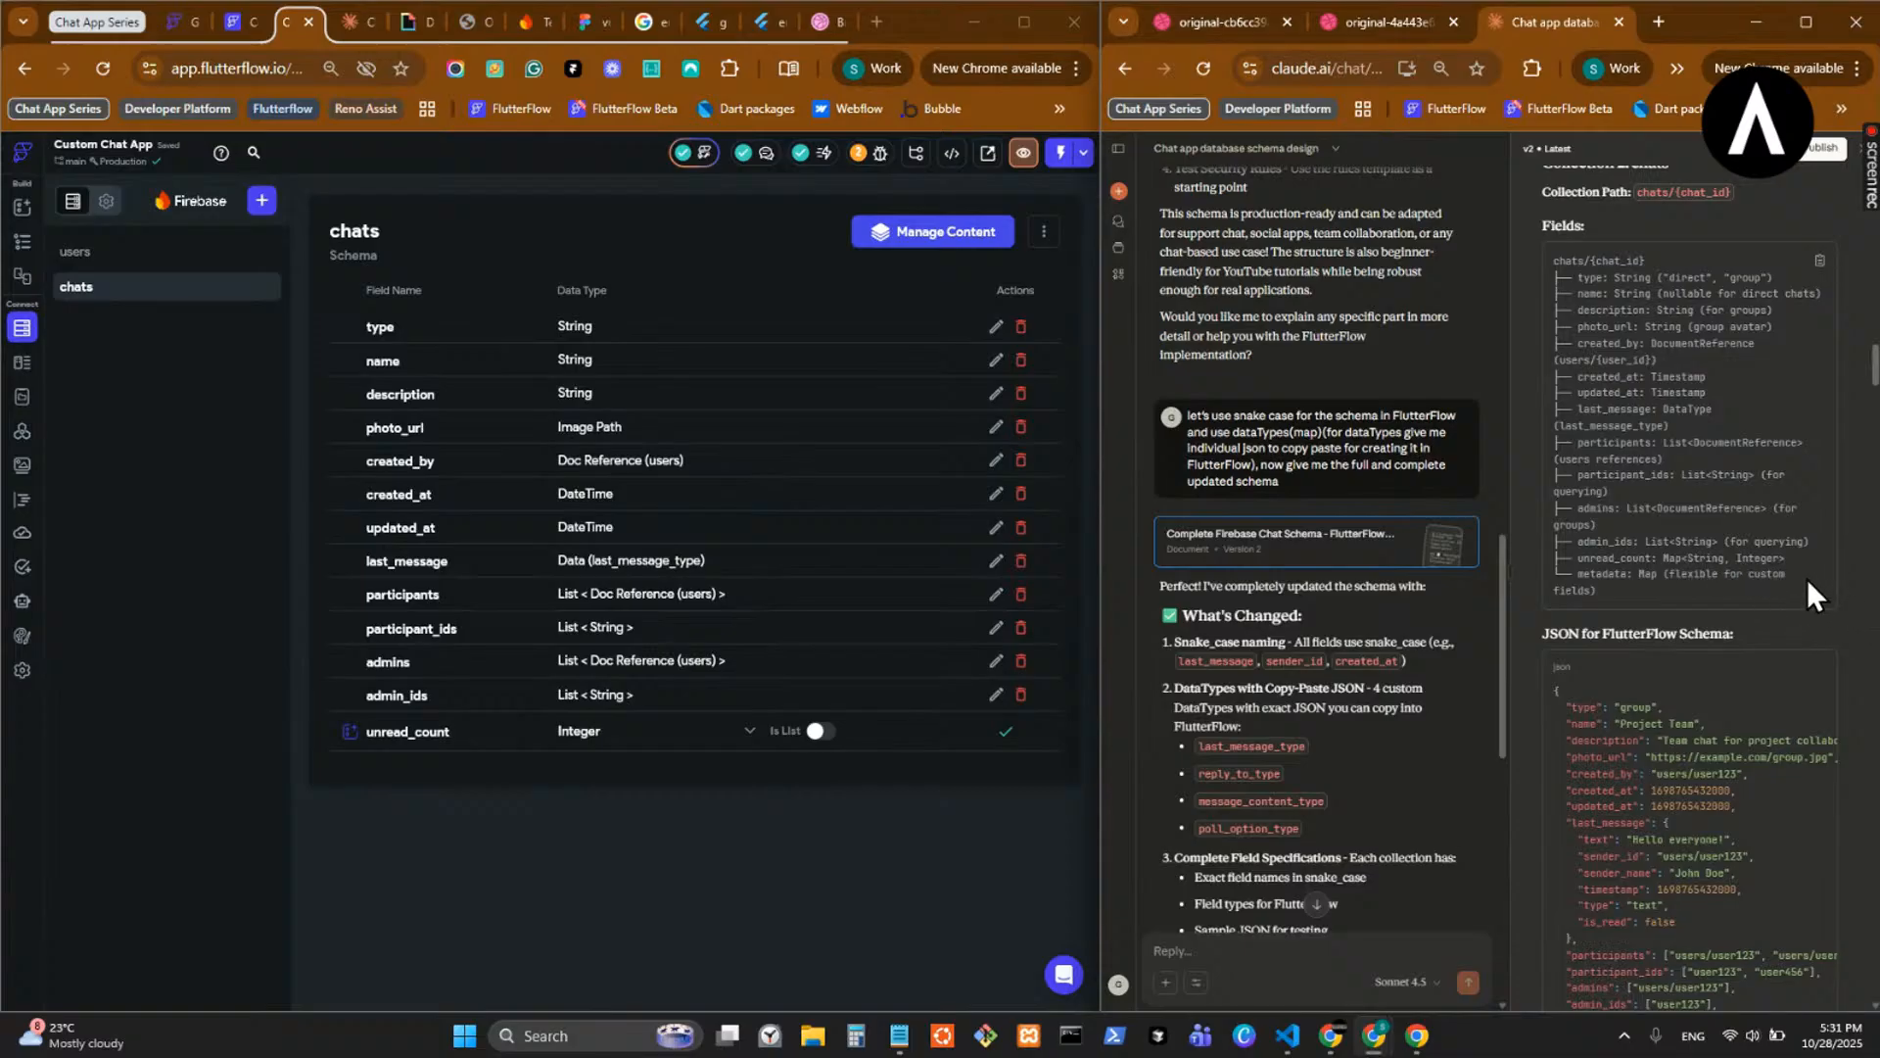
- Check the unread_count entry in the schema document's chats JSON and the project's custom data types, and return to the chats collection
{"action": "scroll", "coordinate": [1782, 696], "scroll_direction": "down", "scroll_amount": 3}
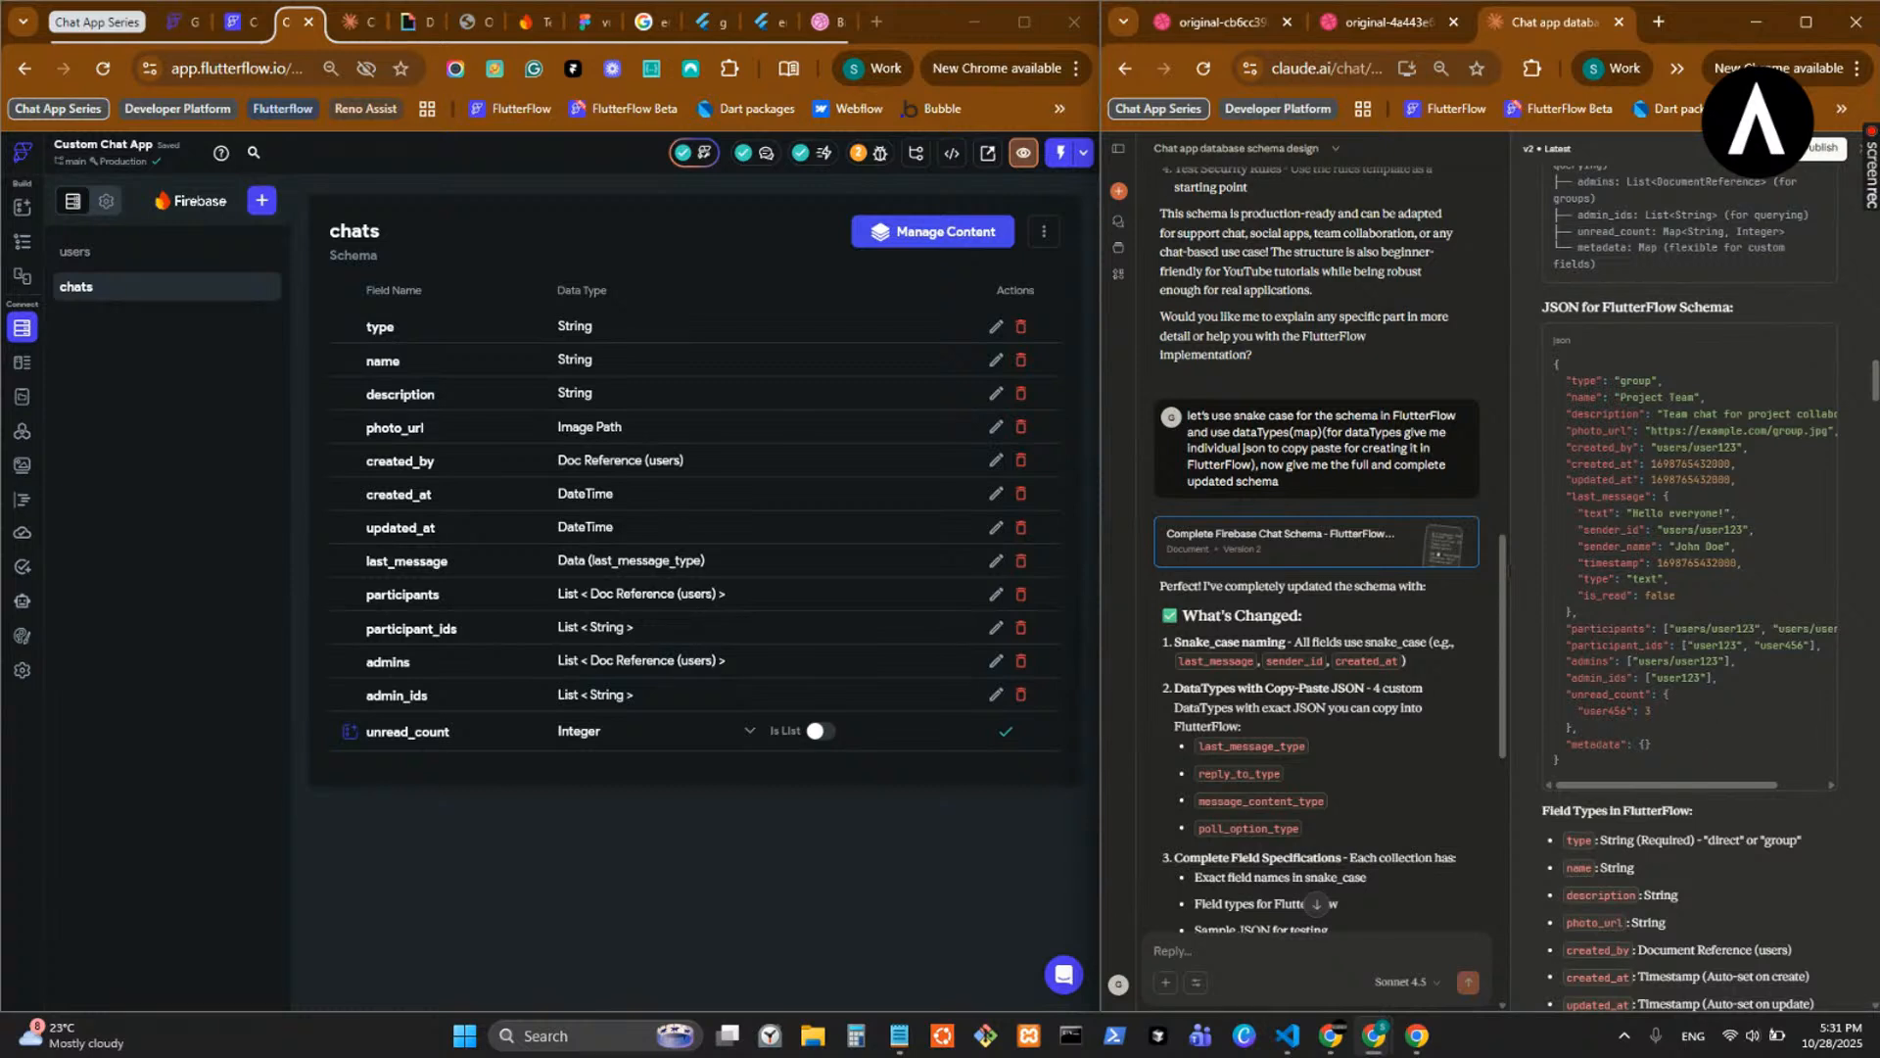
{"action": "key", "text": "alt+Tab"}
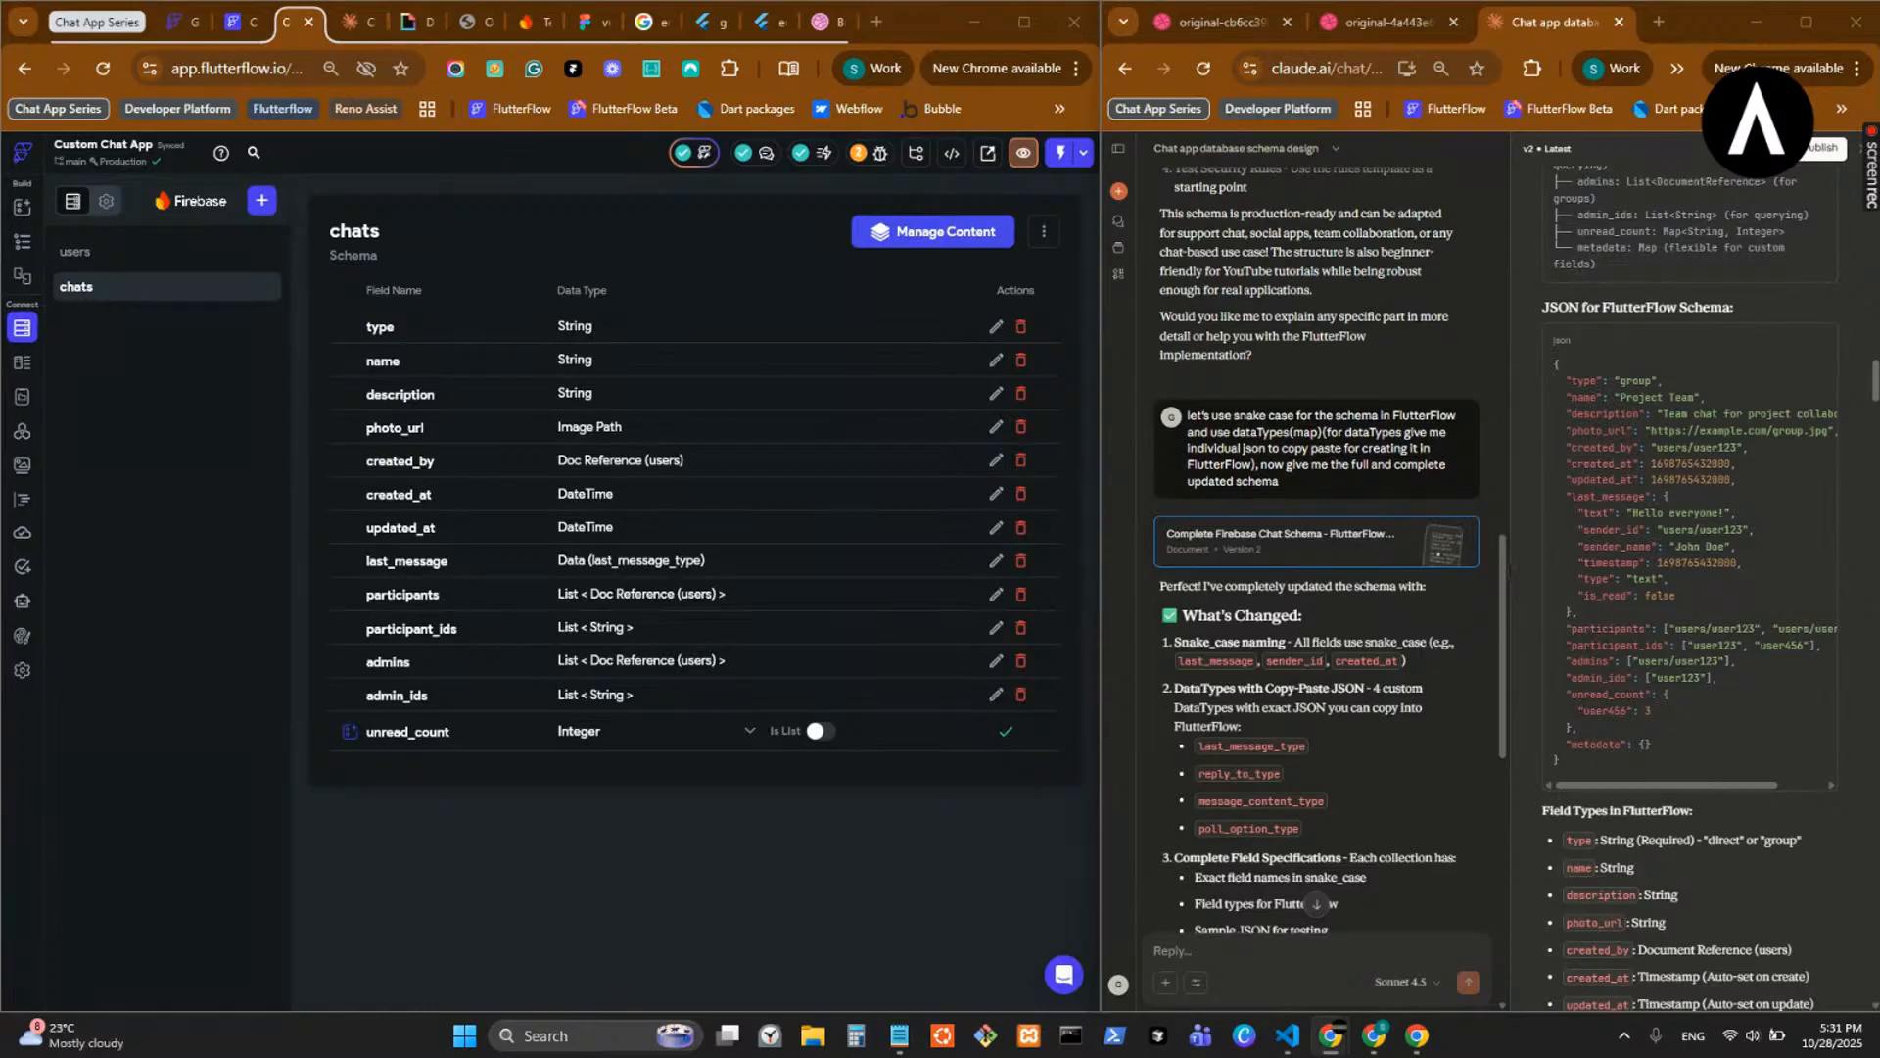
{"action": "scroll", "coordinate": [1605, 675], "scroll_direction": "up", "scroll_amount": 2}
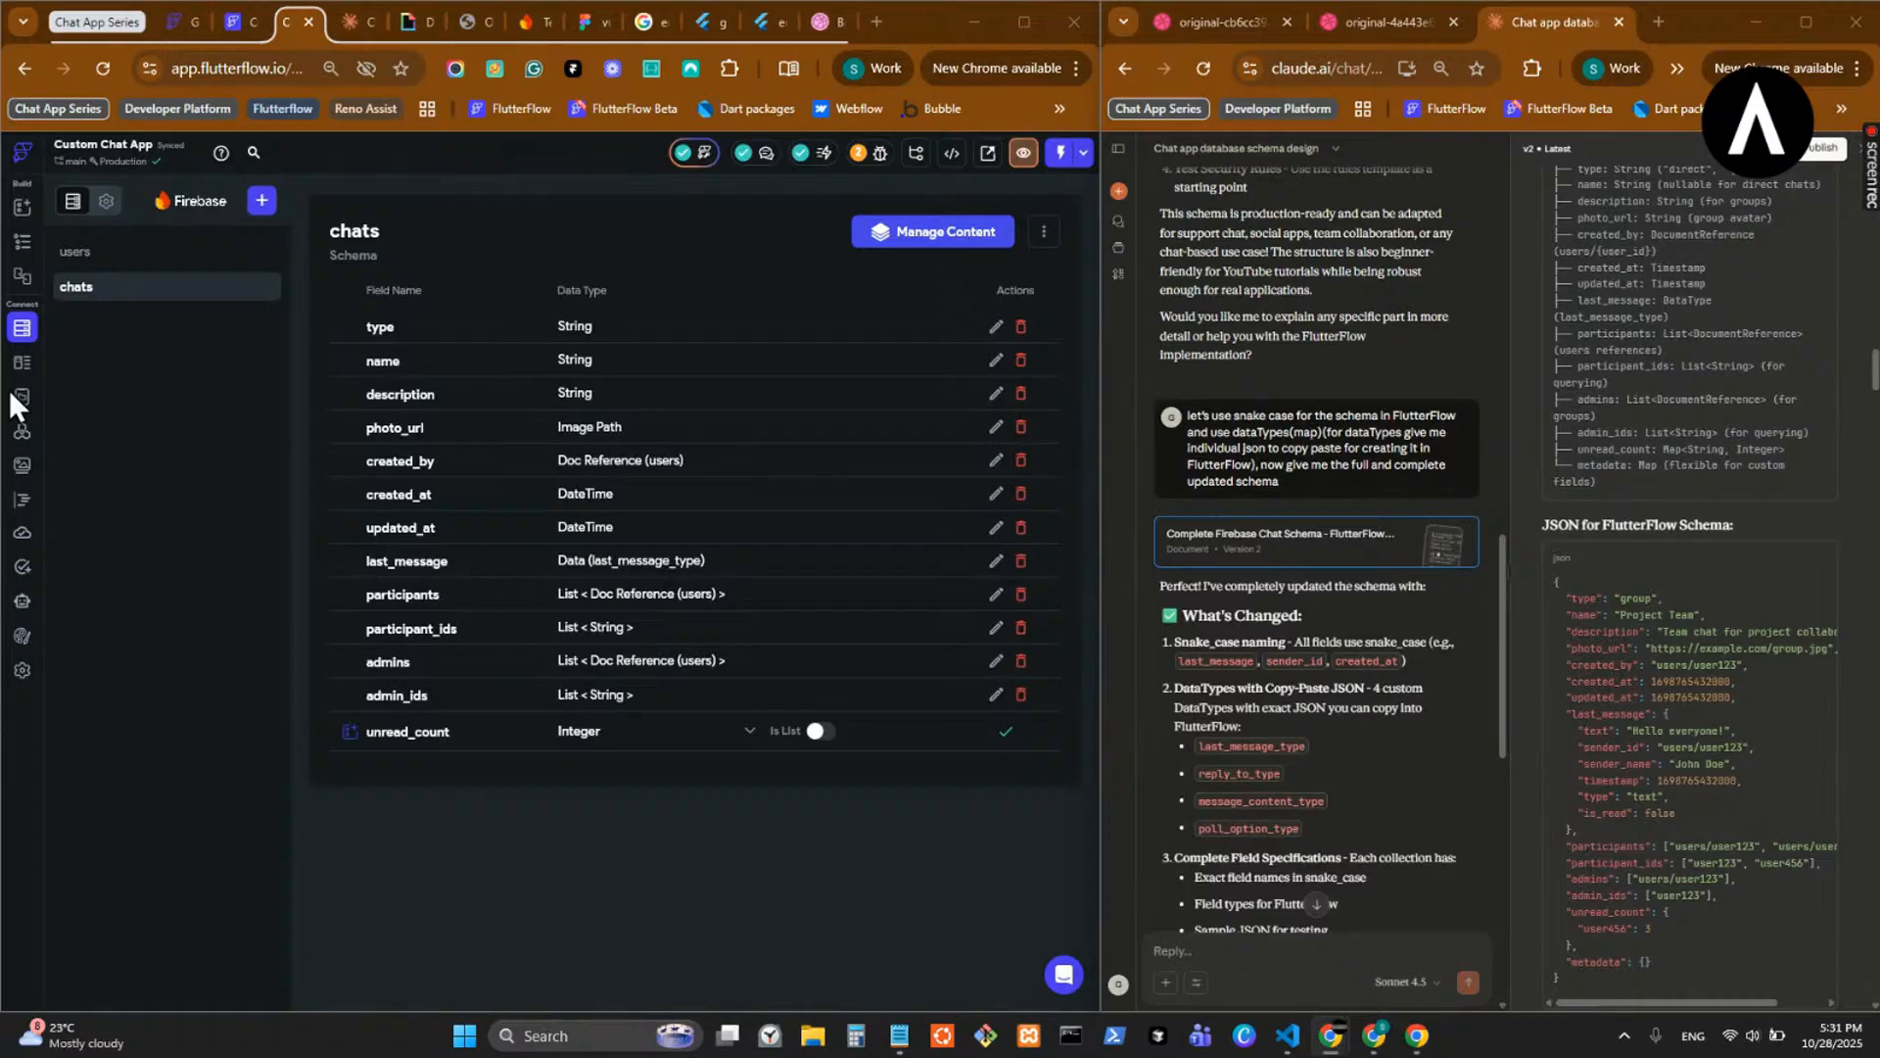
{"action": "left_click", "coordinate": [22, 362]}
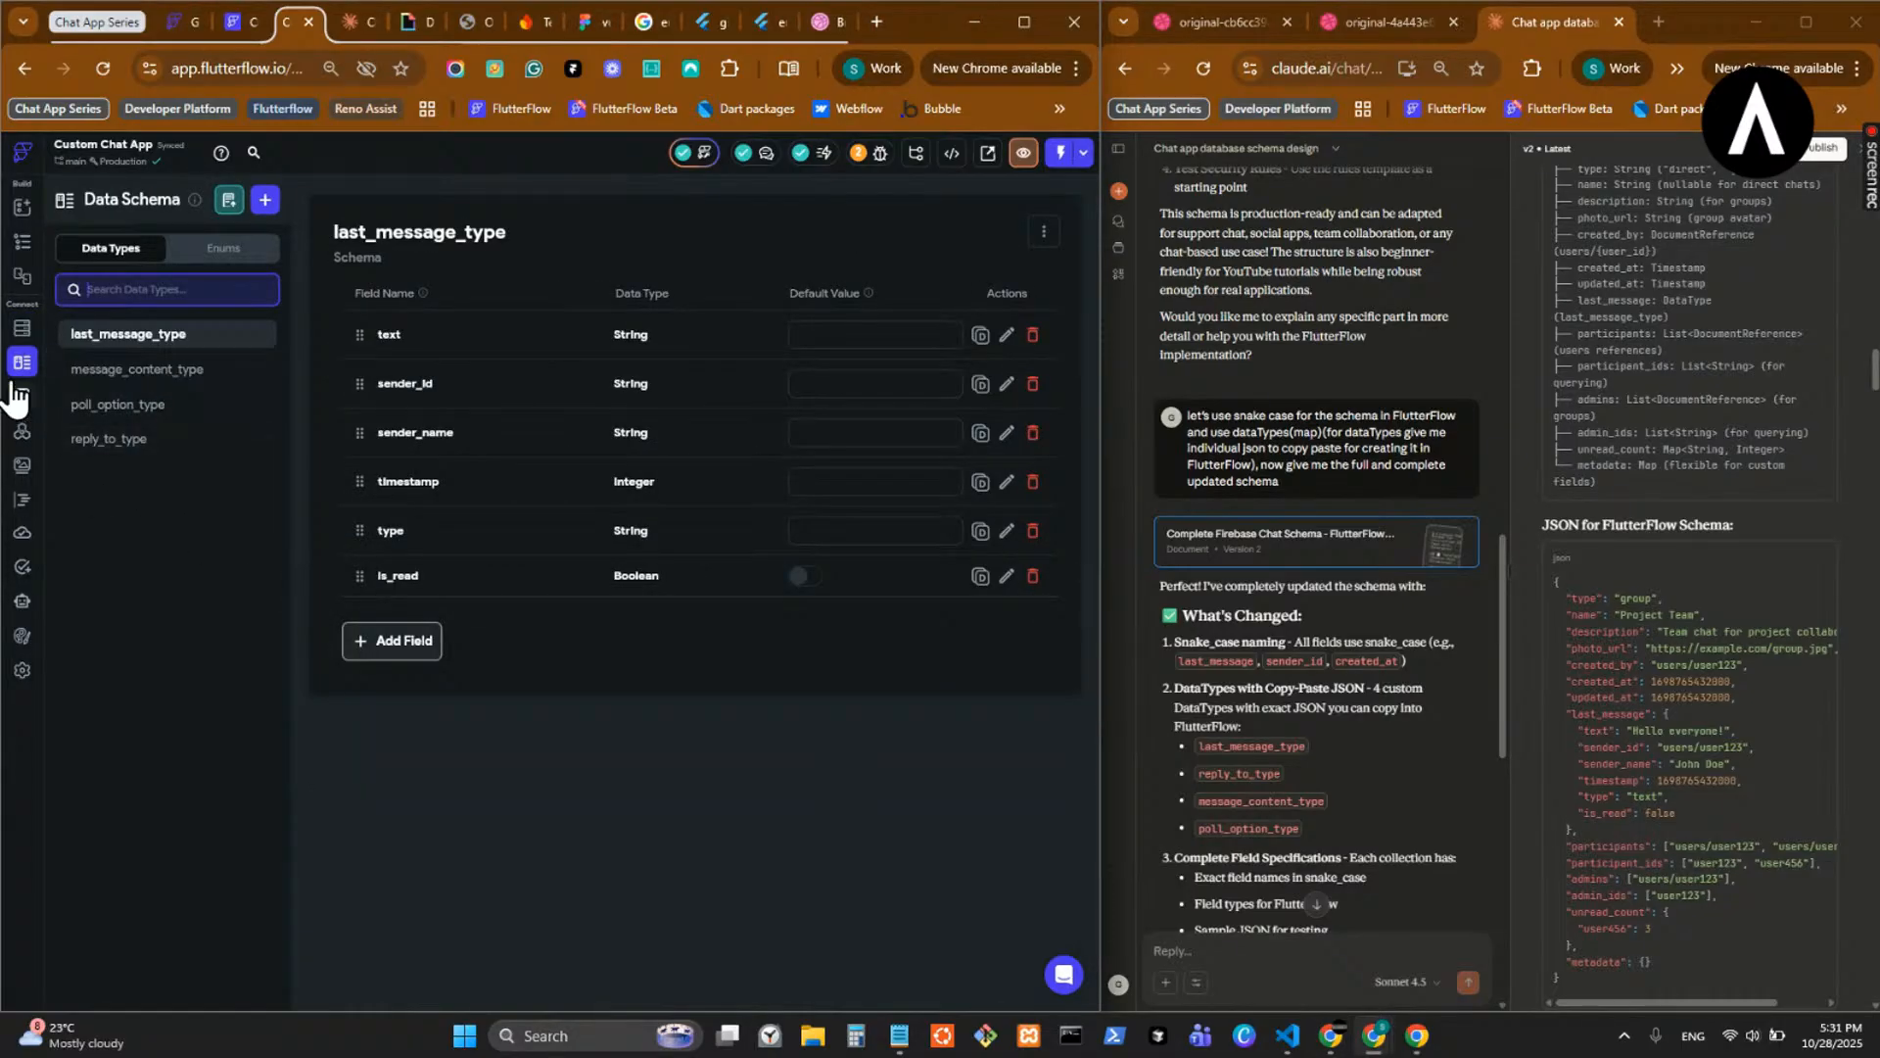
{"action": "left_click", "coordinate": [22, 328]}
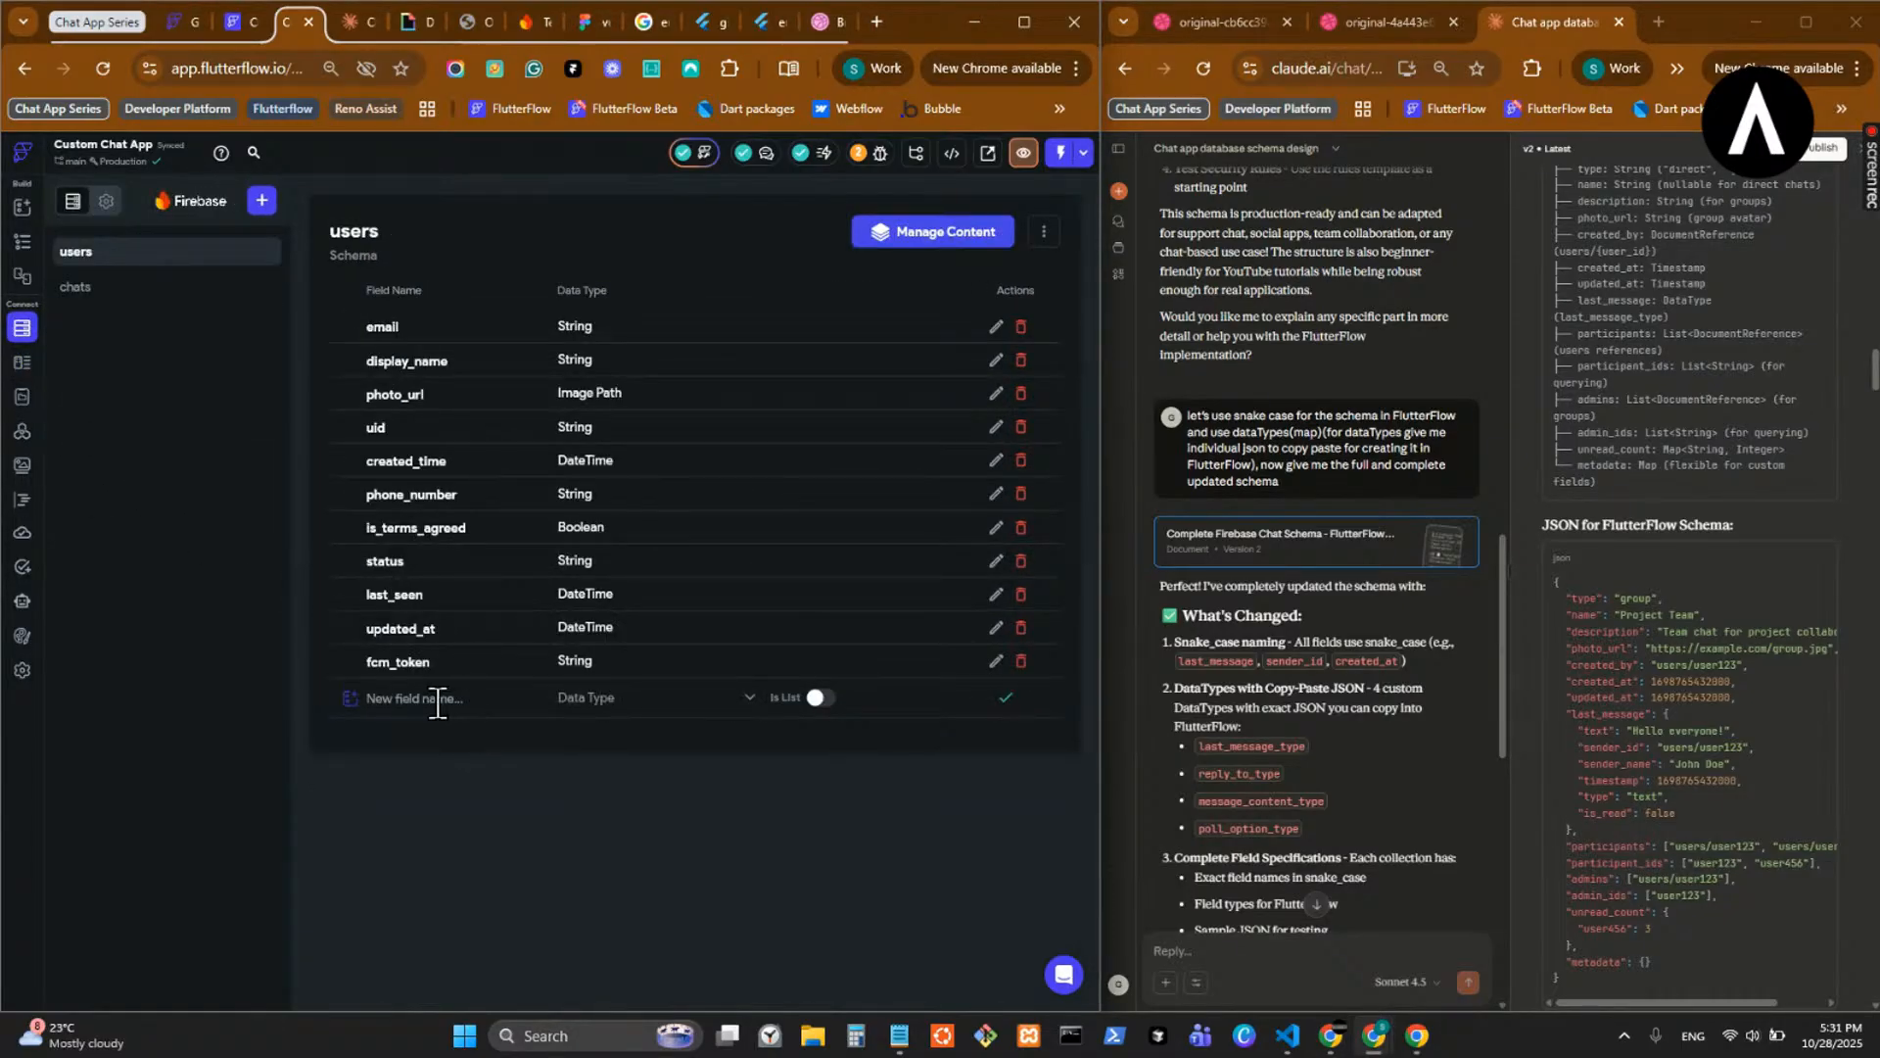
{"action": "left_click", "coordinate": [169, 287]}
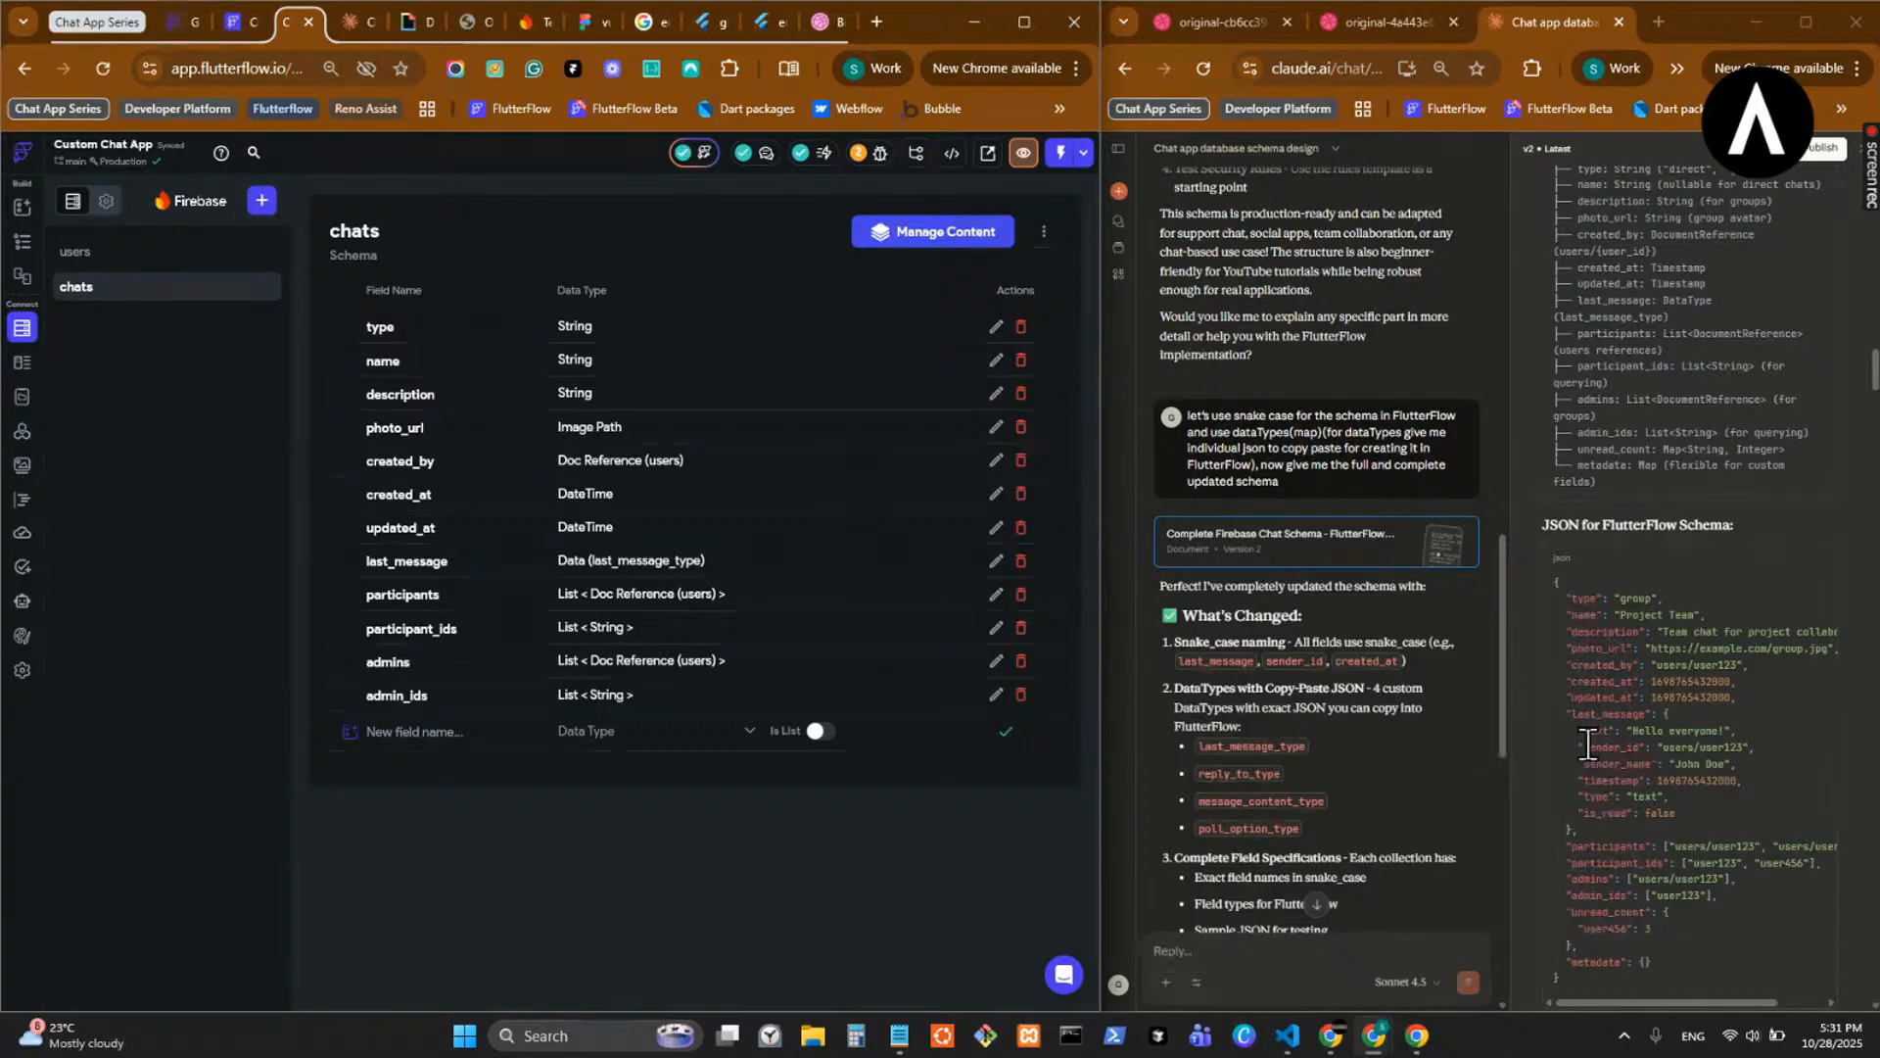
- Ask Claude "what dataType is this: unread_count: Map<String, Integer> in chats schema?" and read through the answer
{"action": "scroll", "coordinate": [1618, 591], "scroll_direction": "up", "scroll_amount": 1}
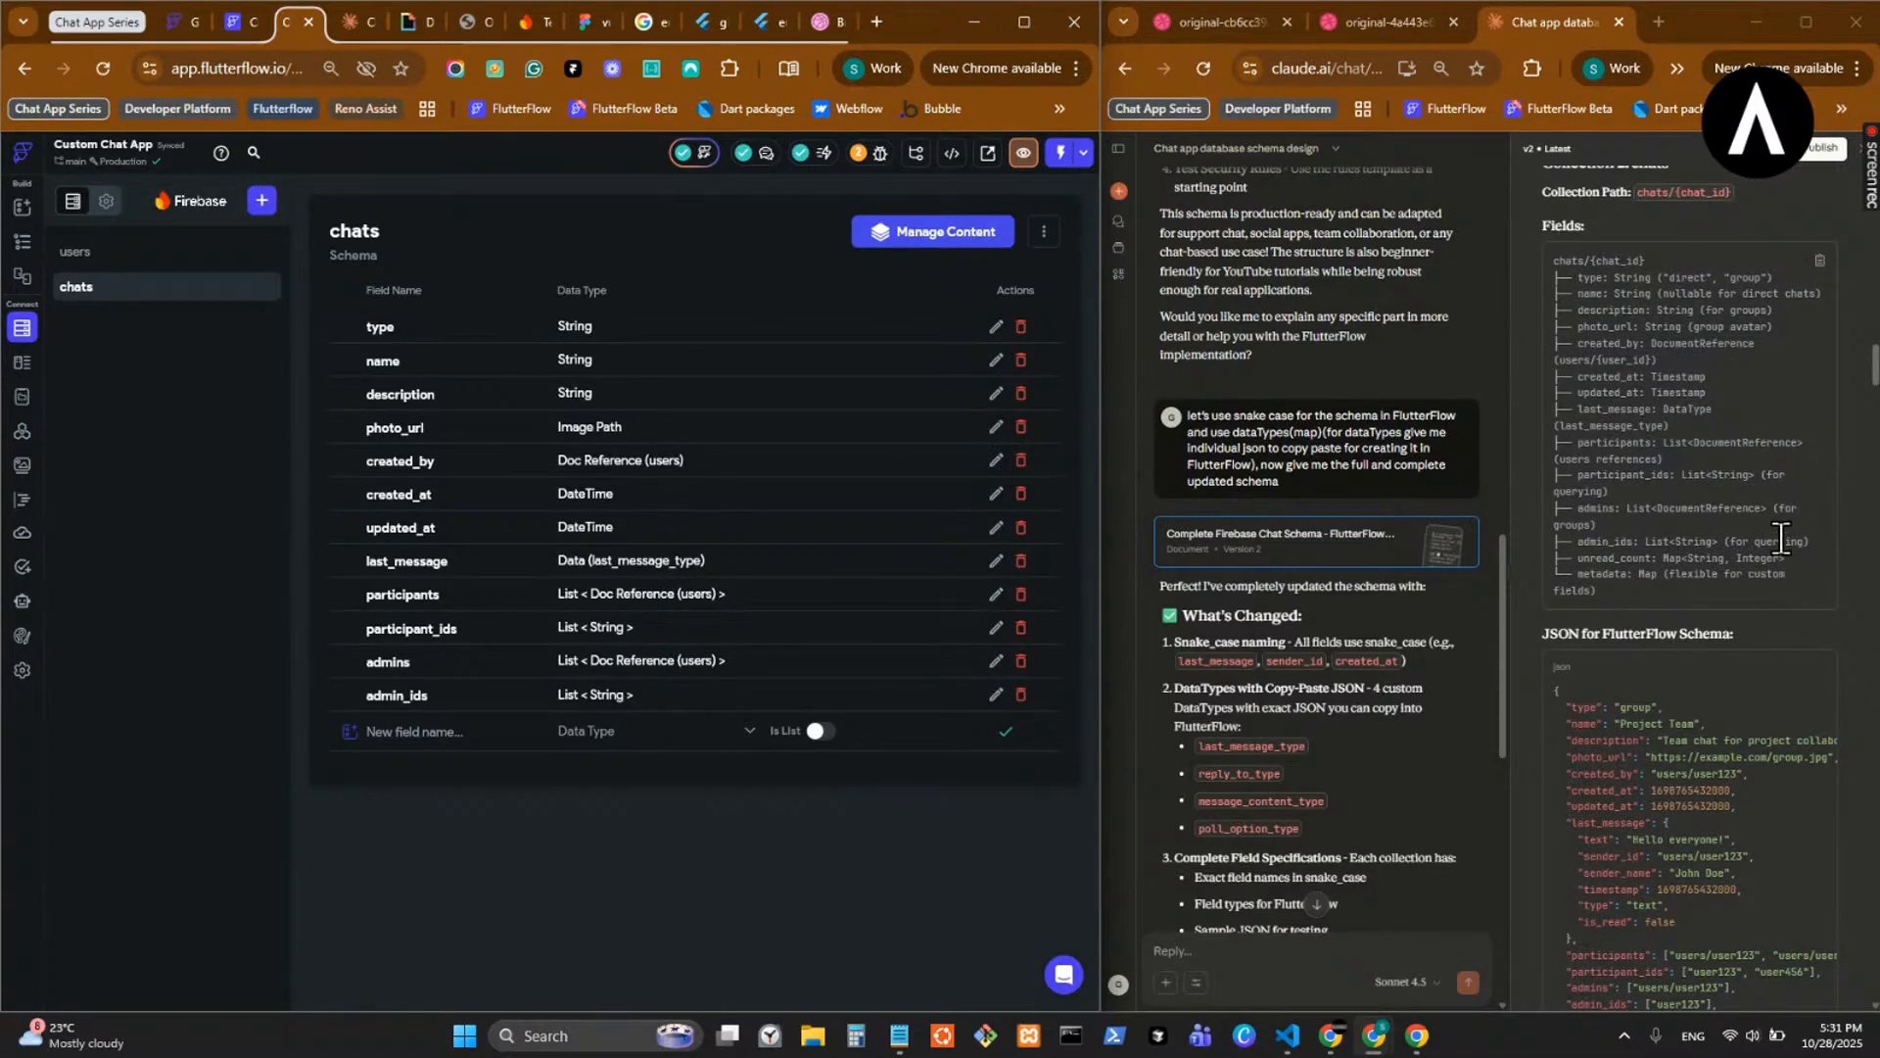
{"action": "left_click_drag", "start_coordinate": [1788, 558], "coordinate": [1573, 558]}
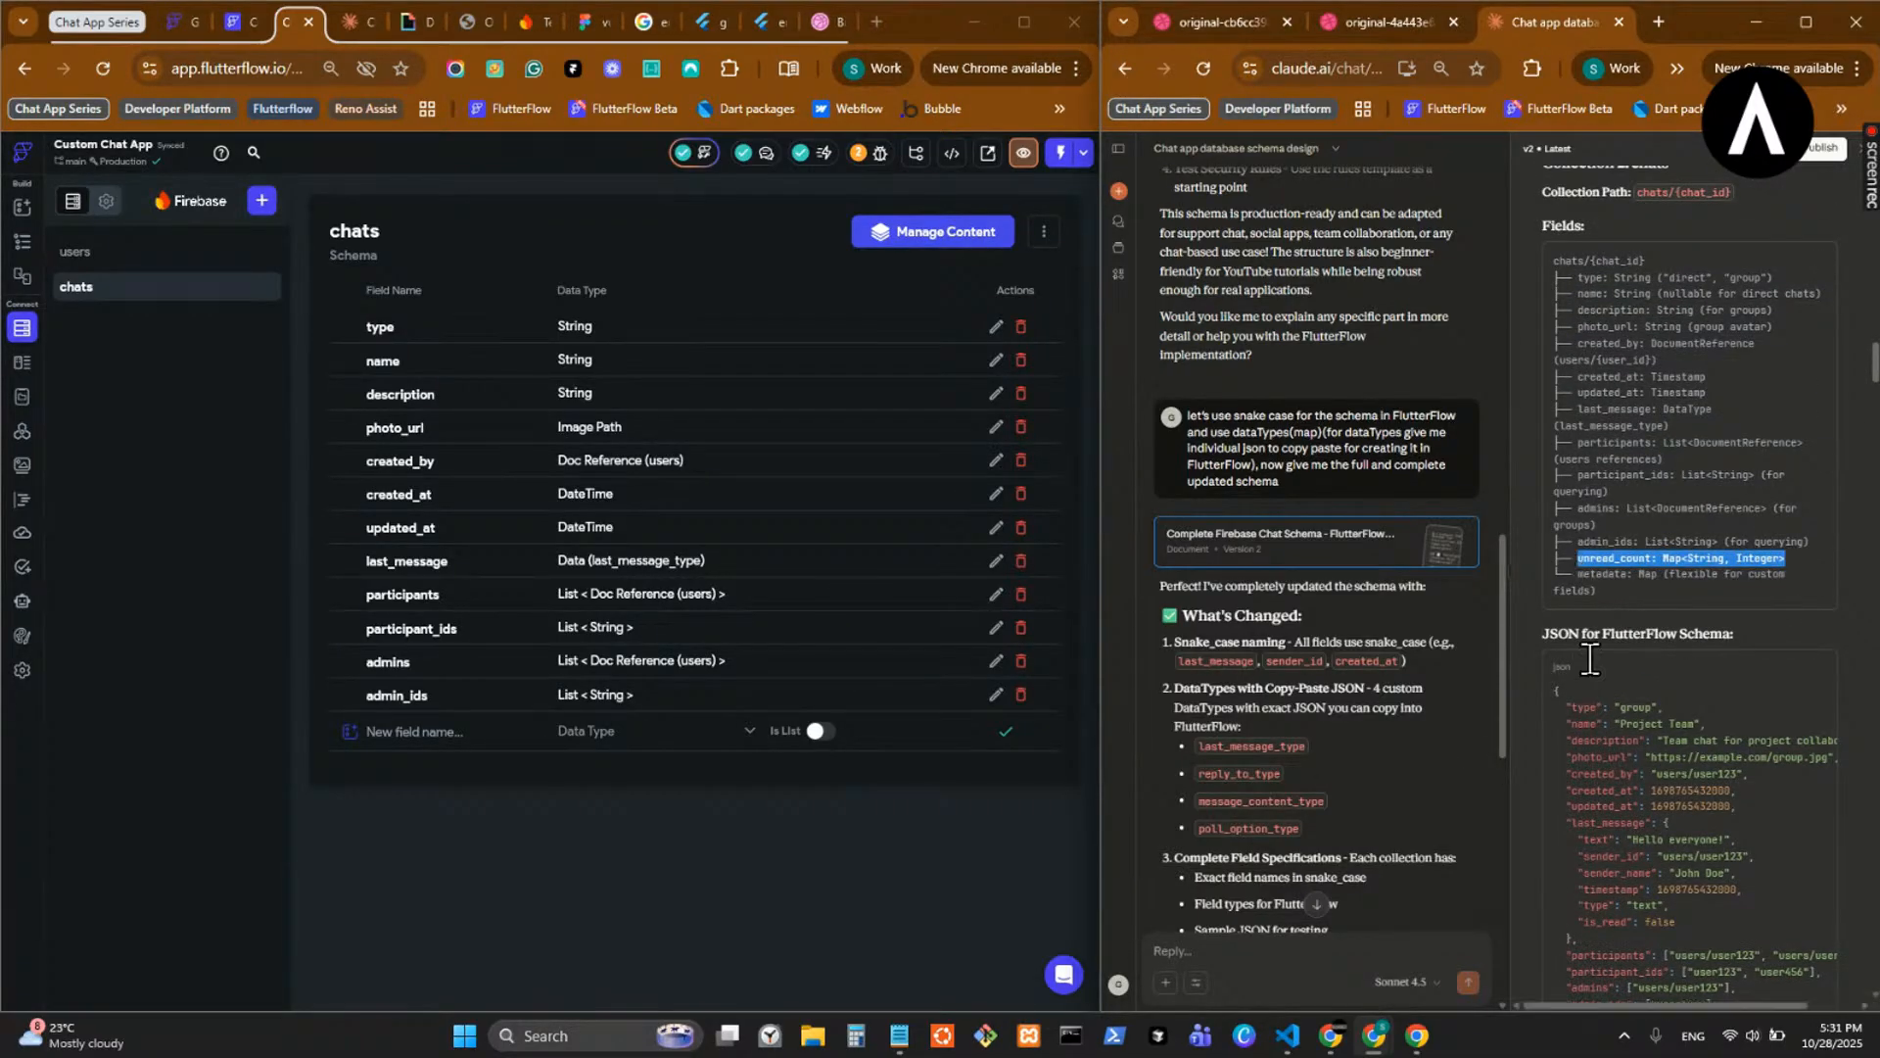
{"action": "left_click", "coordinate": [1289, 927]}
{"action": "type", "text": "what dataType is thisL"}
{"action": "key", "text": "BackSpace"}
{"action": "type", "text": ":"}
{"action": "key", "text": "ctrl+v"}
{"action": "type", "text": "in ch"}
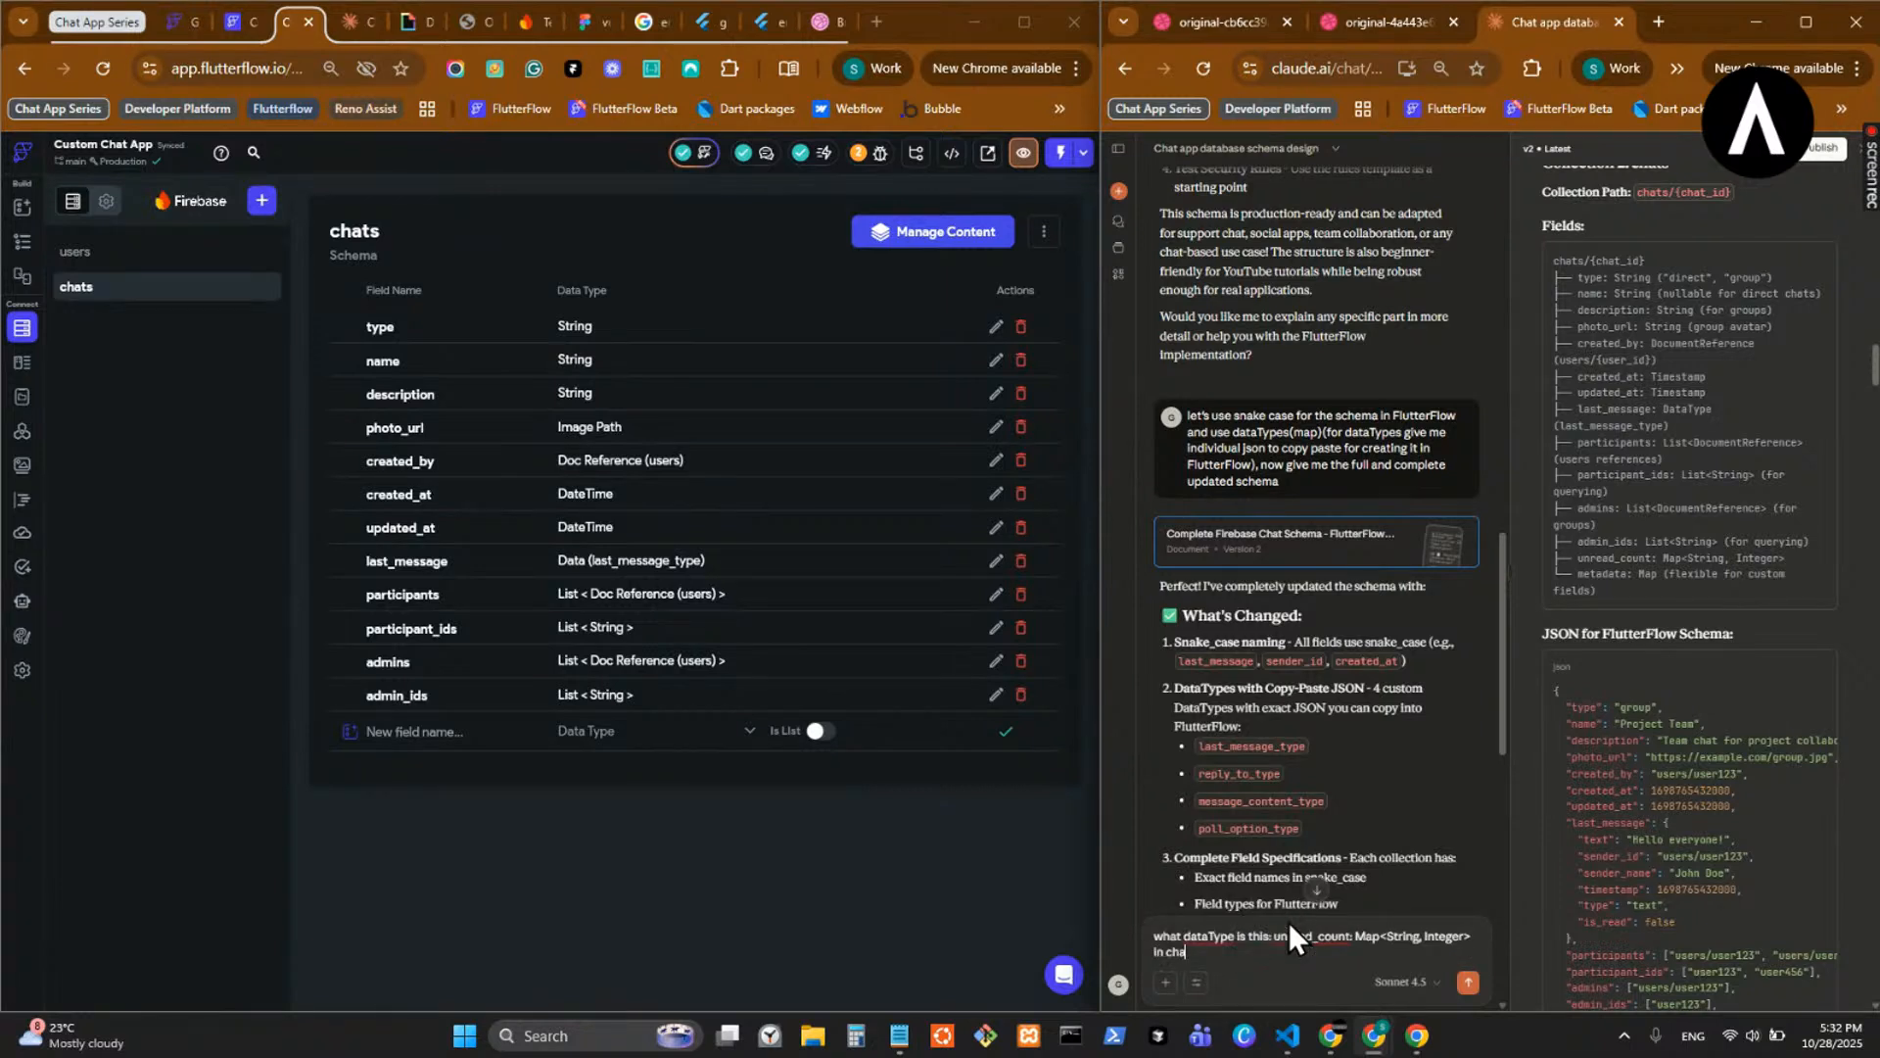
{"action": "type", "text": "ats schema?"}
{"action": "key", "text": "Return"}
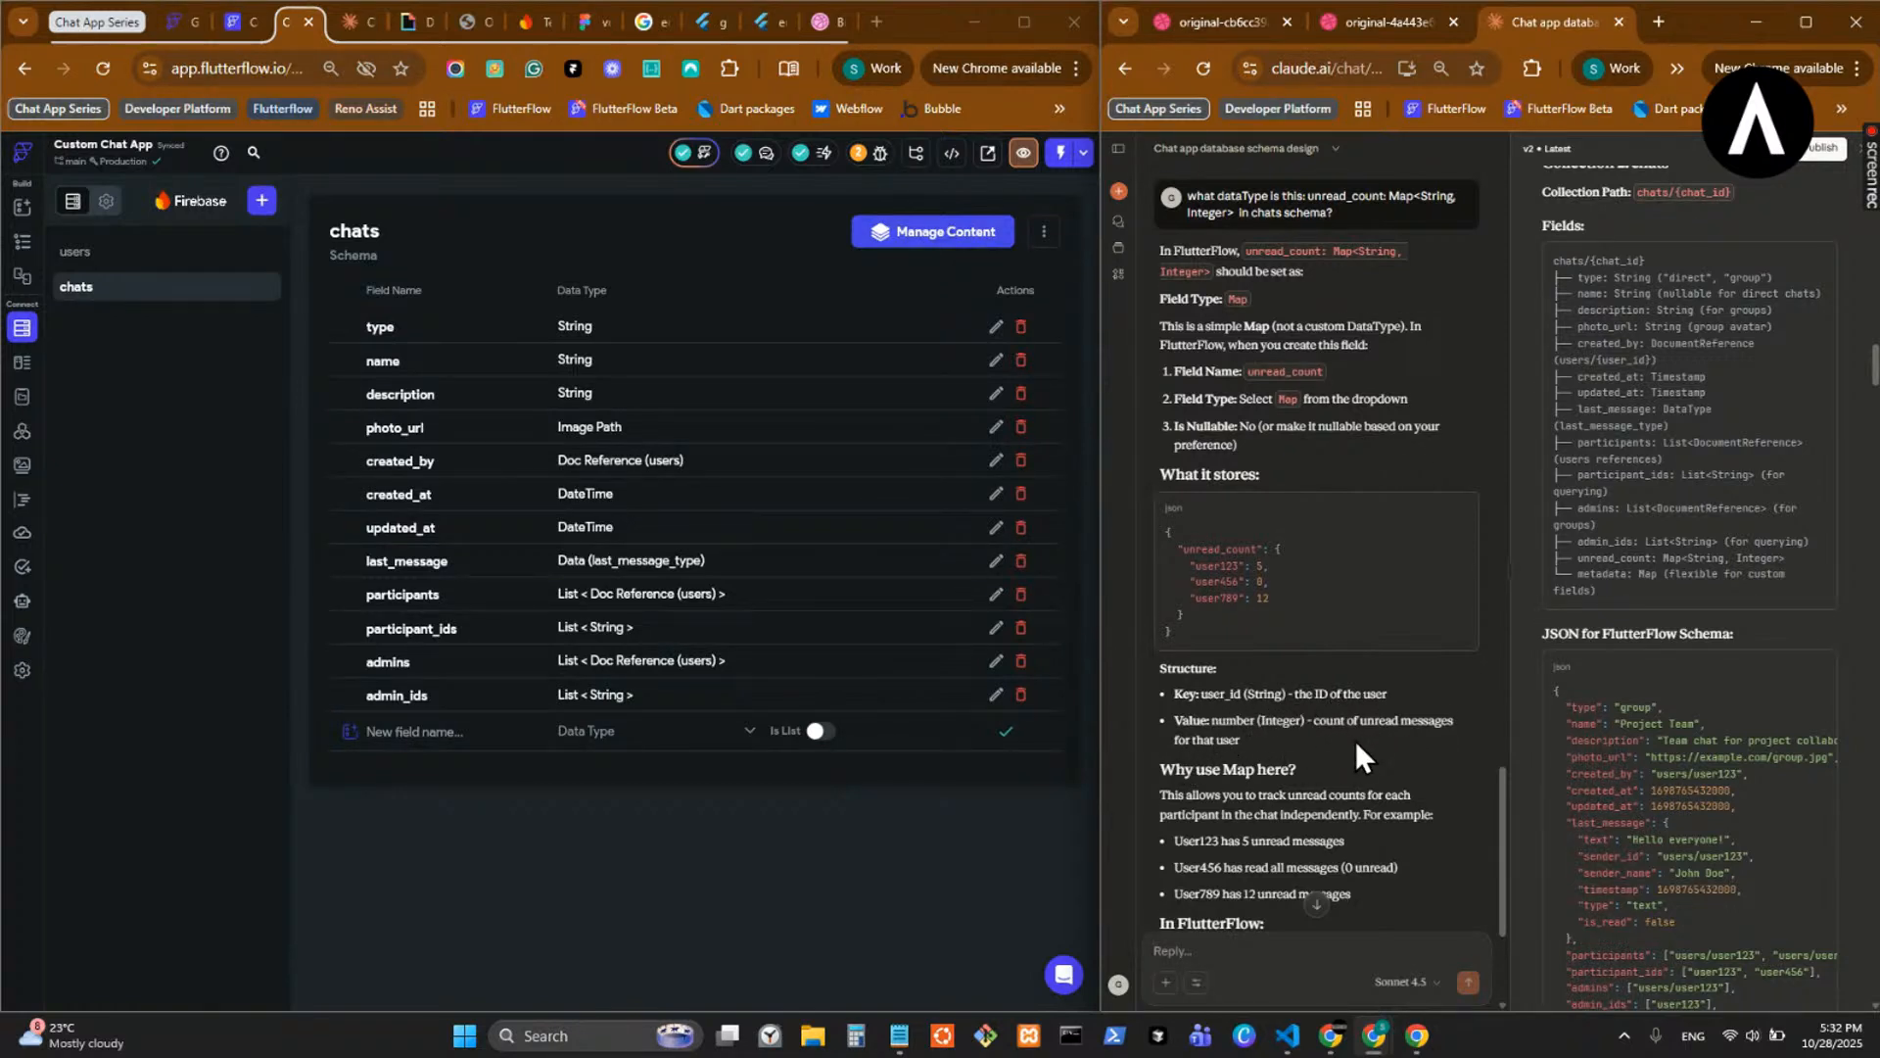
{"action": "scroll", "coordinate": [1355, 740], "scroll_direction": "down", "scroll_amount": 1}
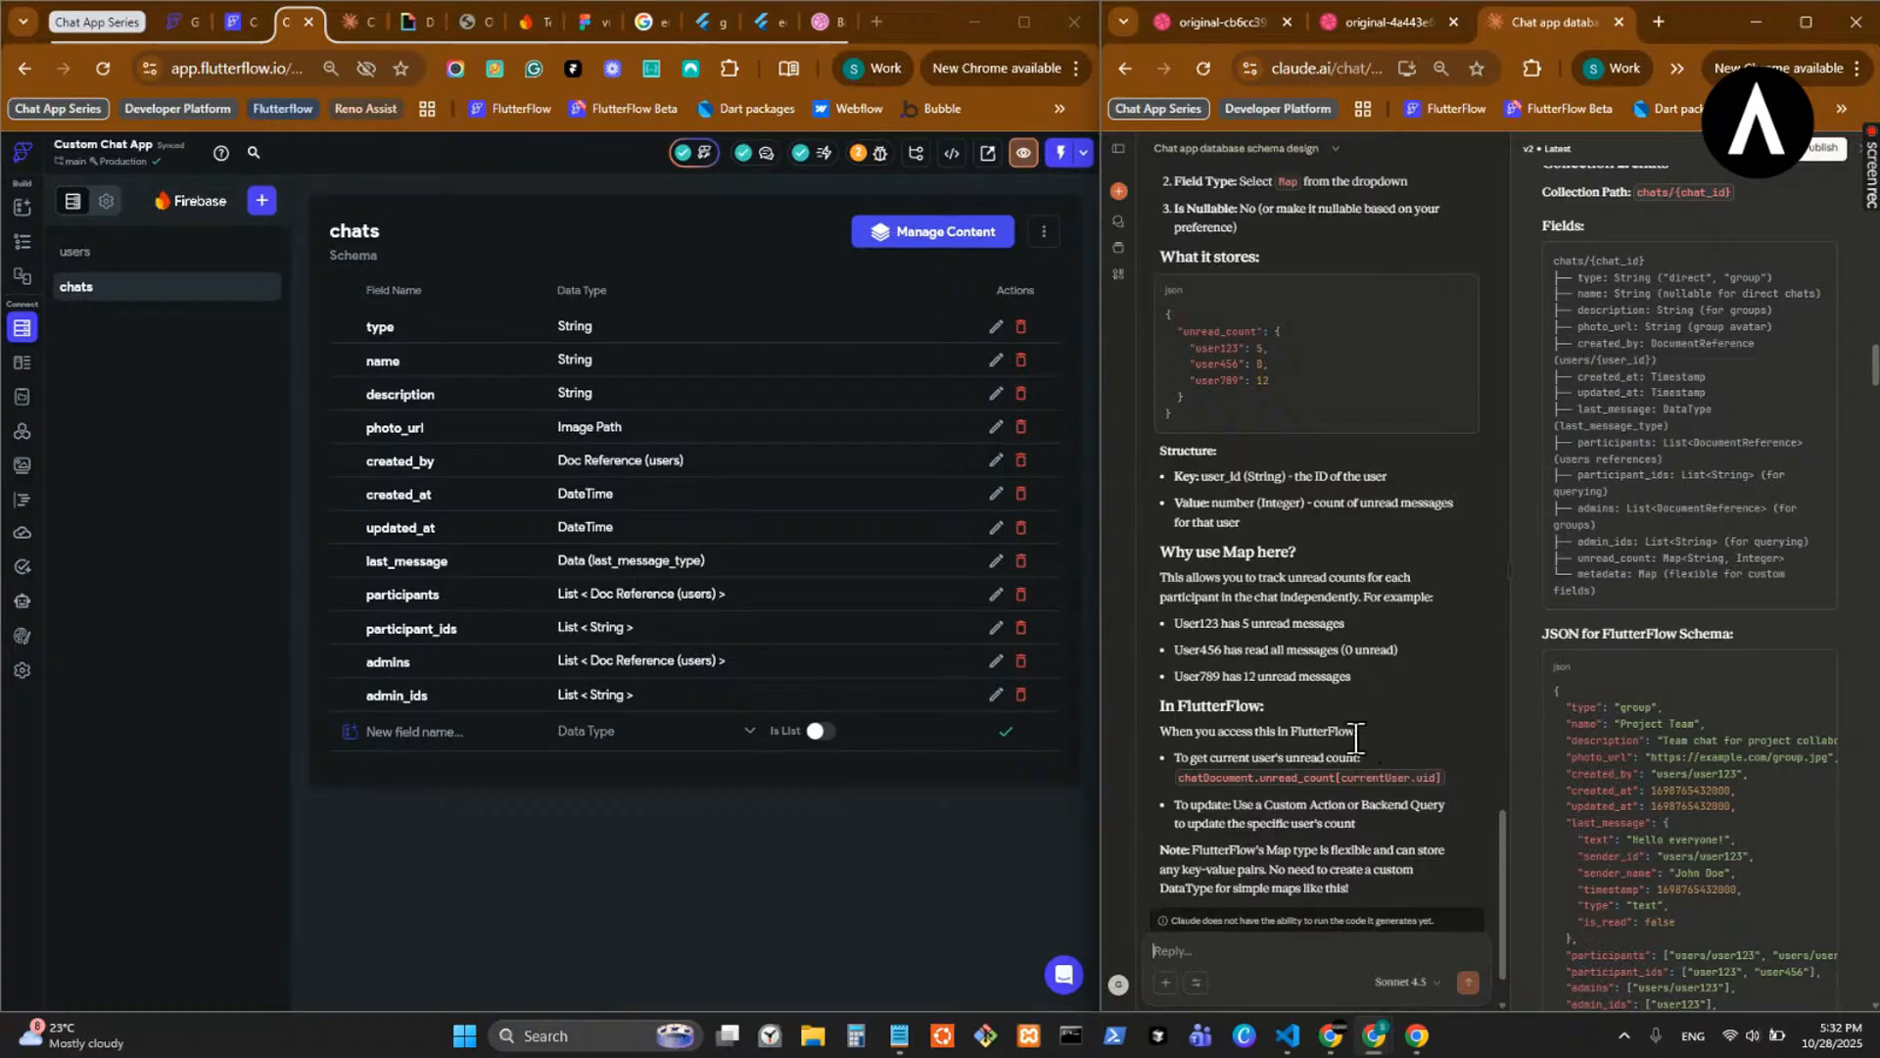
{"action": "scroll", "coordinate": [1336, 829], "scroll_direction": "up", "scroll_amount": 1}
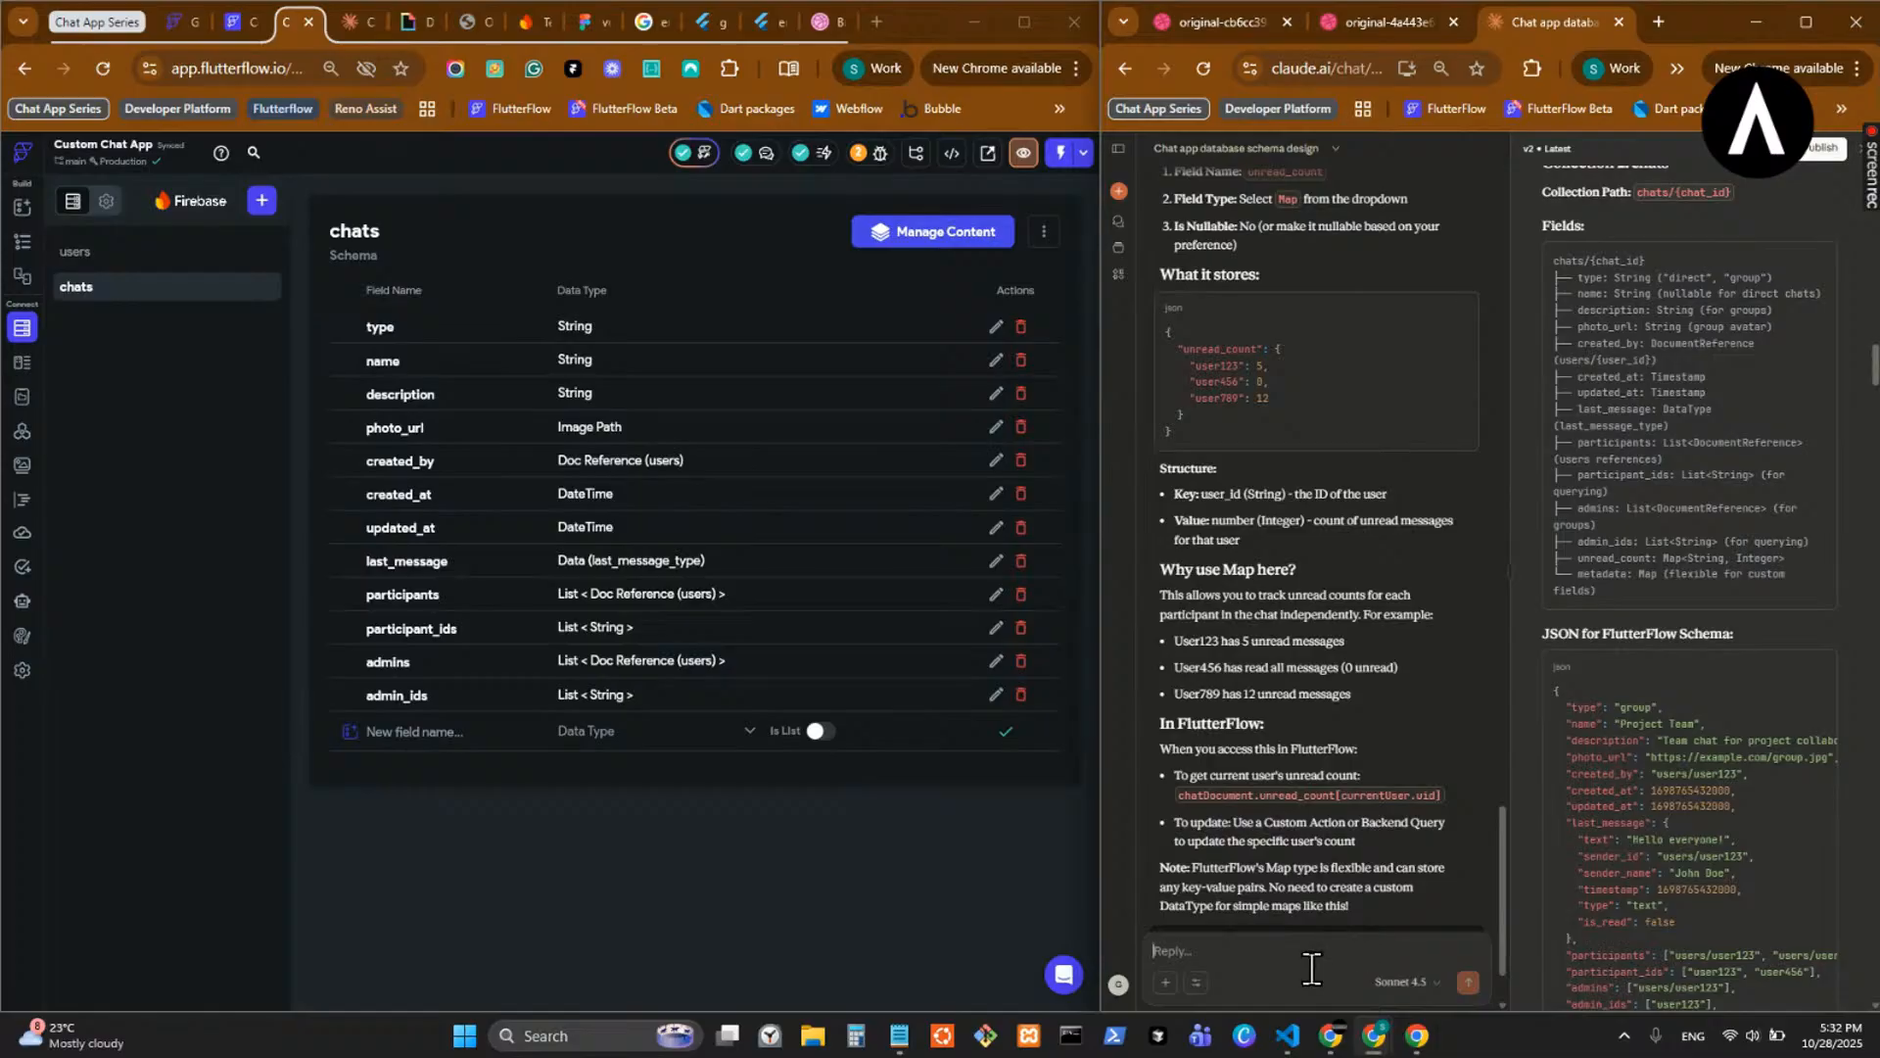
- Reread Claude's answer about unread_count and reply "in flutterflow we can only create DataType if is a map"
{"action": "scroll", "coordinate": [1274, 940], "scroll_direction": "down", "scroll_amount": 1}
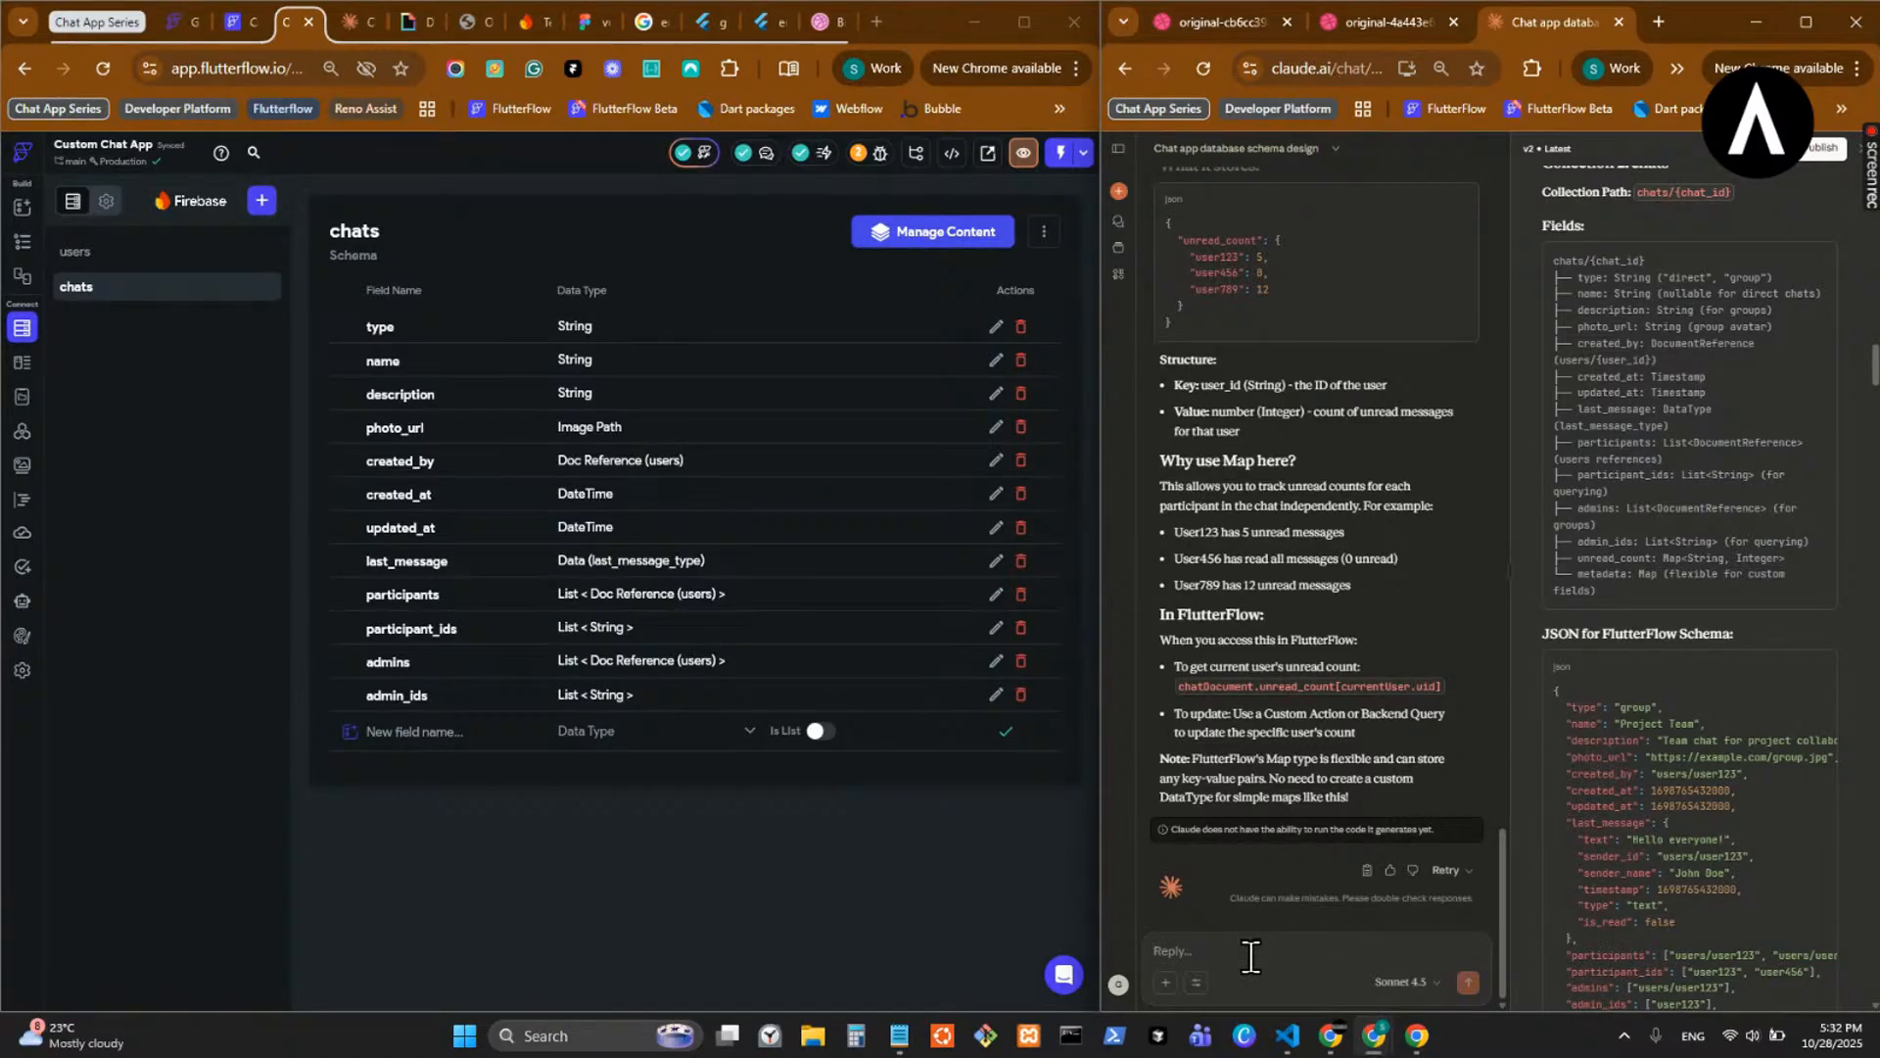
{"action": "scroll", "coordinate": [1394, 529], "scroll_direction": "up", "scroll_amount": 6}
{"action": "scroll", "coordinate": [1422, 693], "scroll_direction": "down", "scroll_amount": 2}
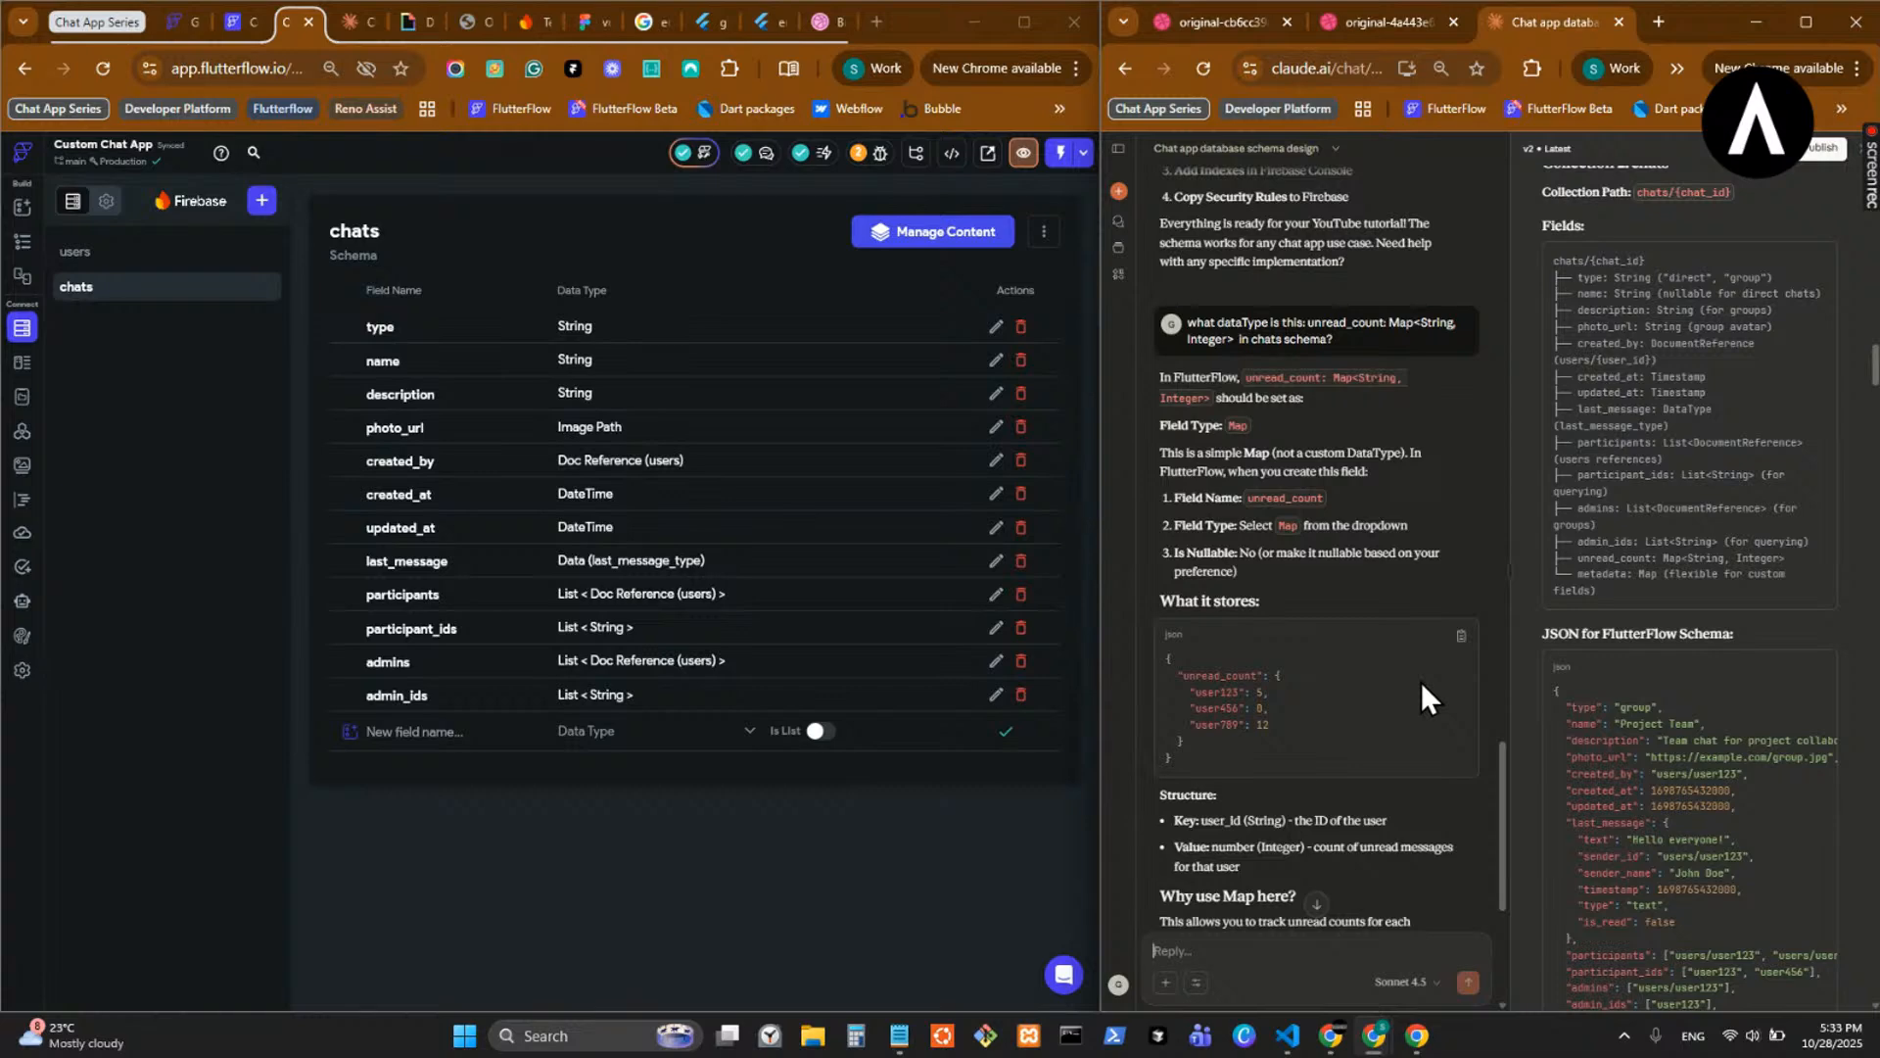
{"action": "scroll", "coordinate": [1411, 720], "scroll_direction": "down", "scroll_amount": 4}
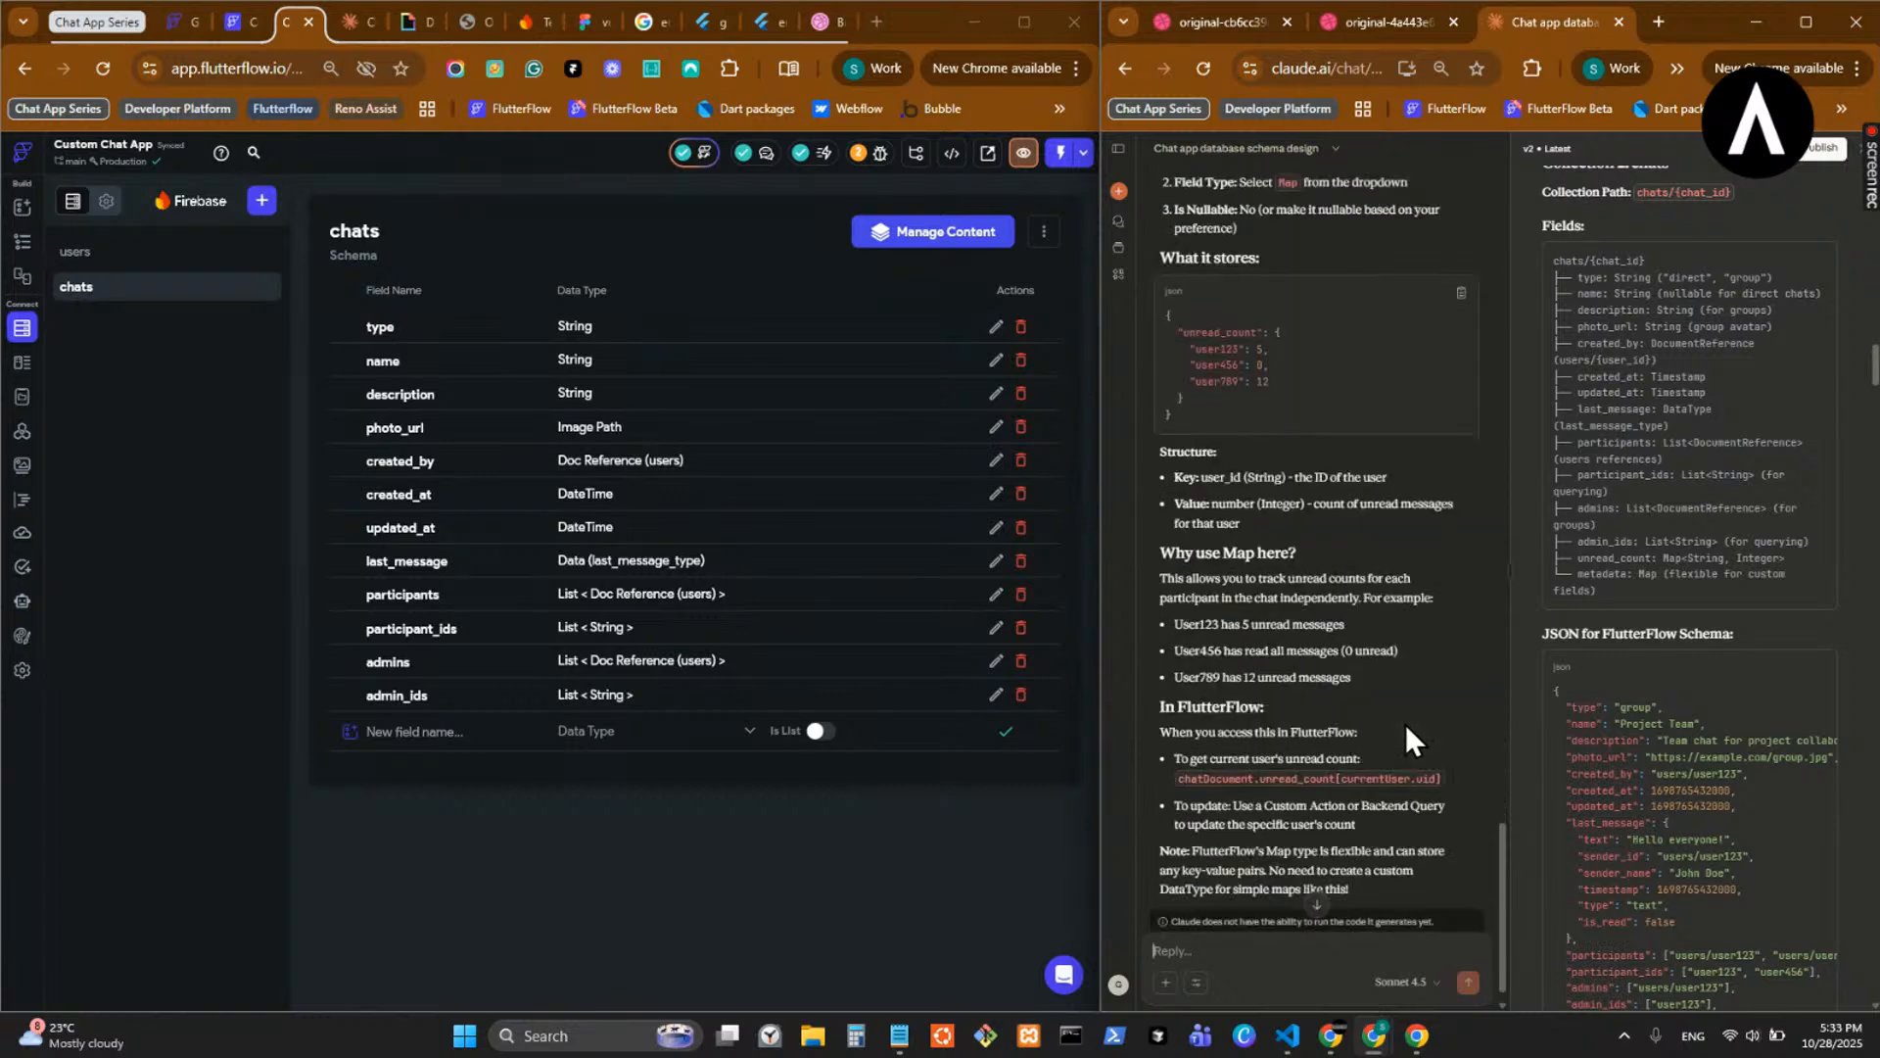
{"action": "left_click", "coordinate": [1217, 946]}
{"action": "type", "text": "In flutterflow we"}
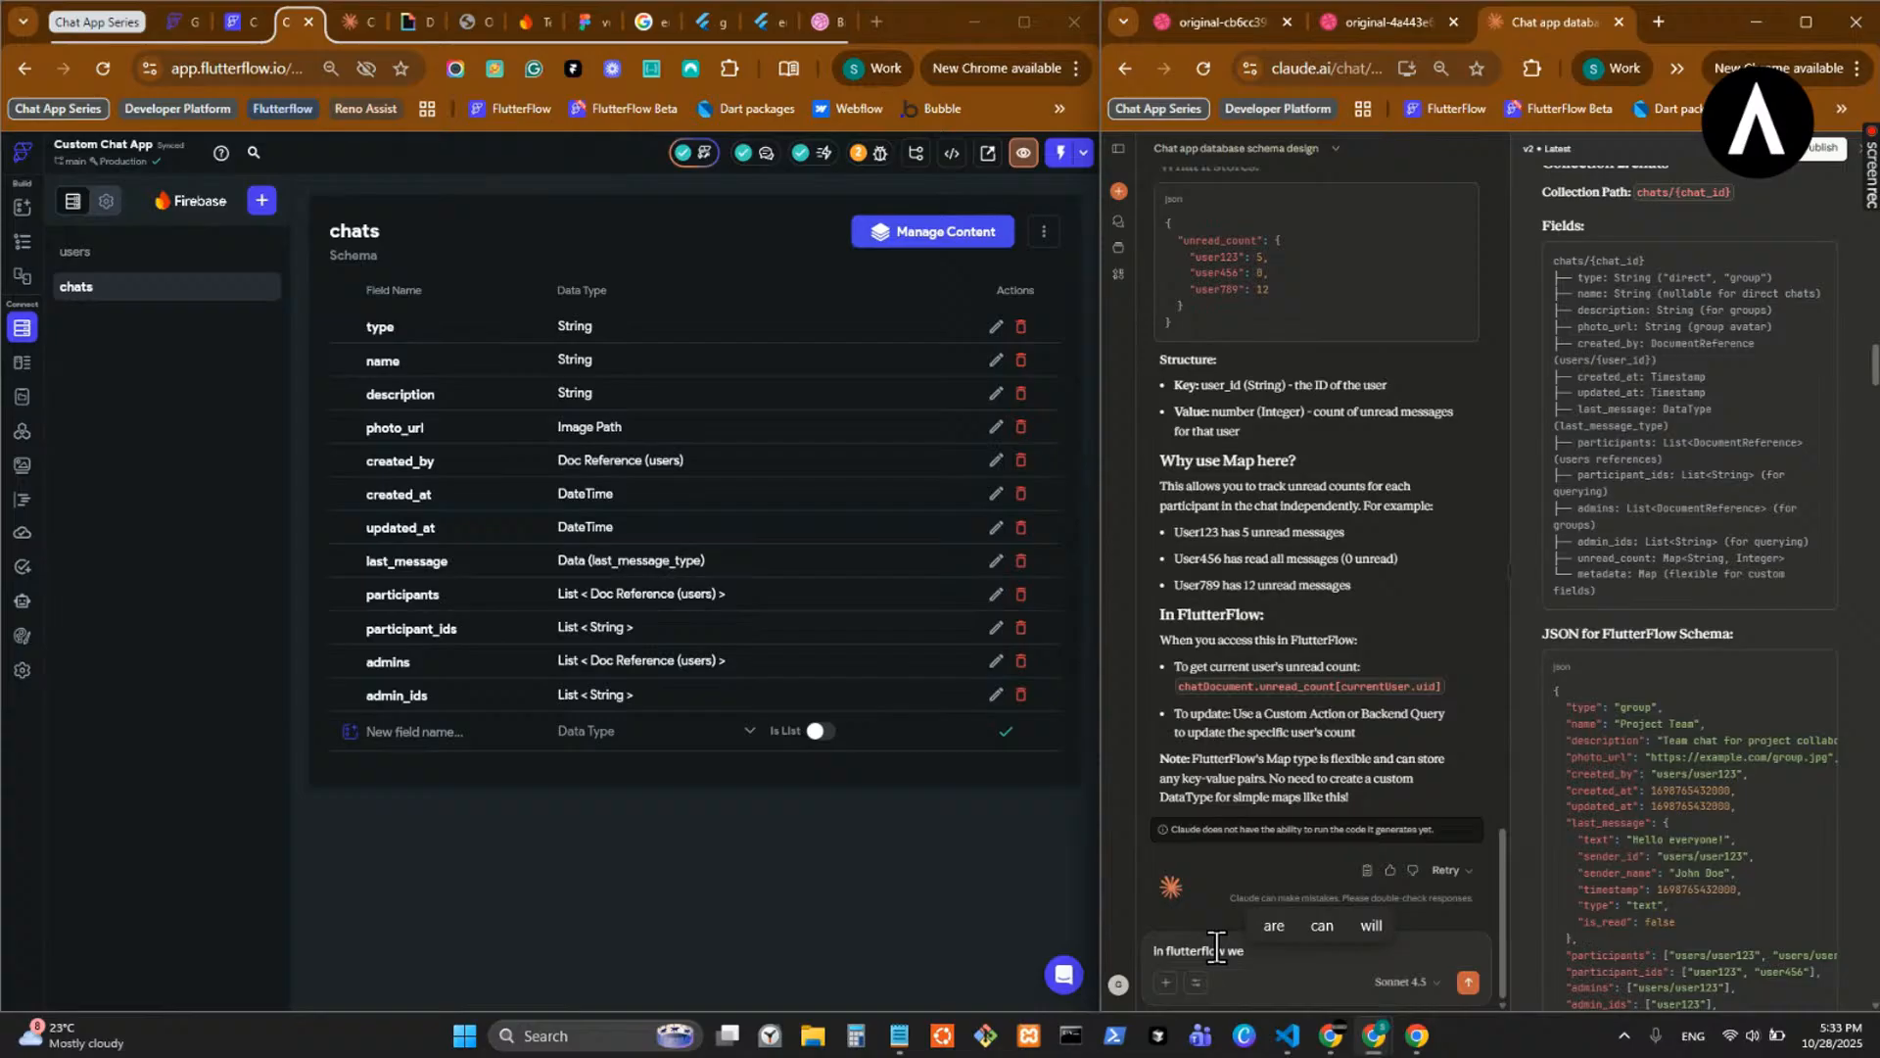
{"action": "type", "text": " can only cre"}
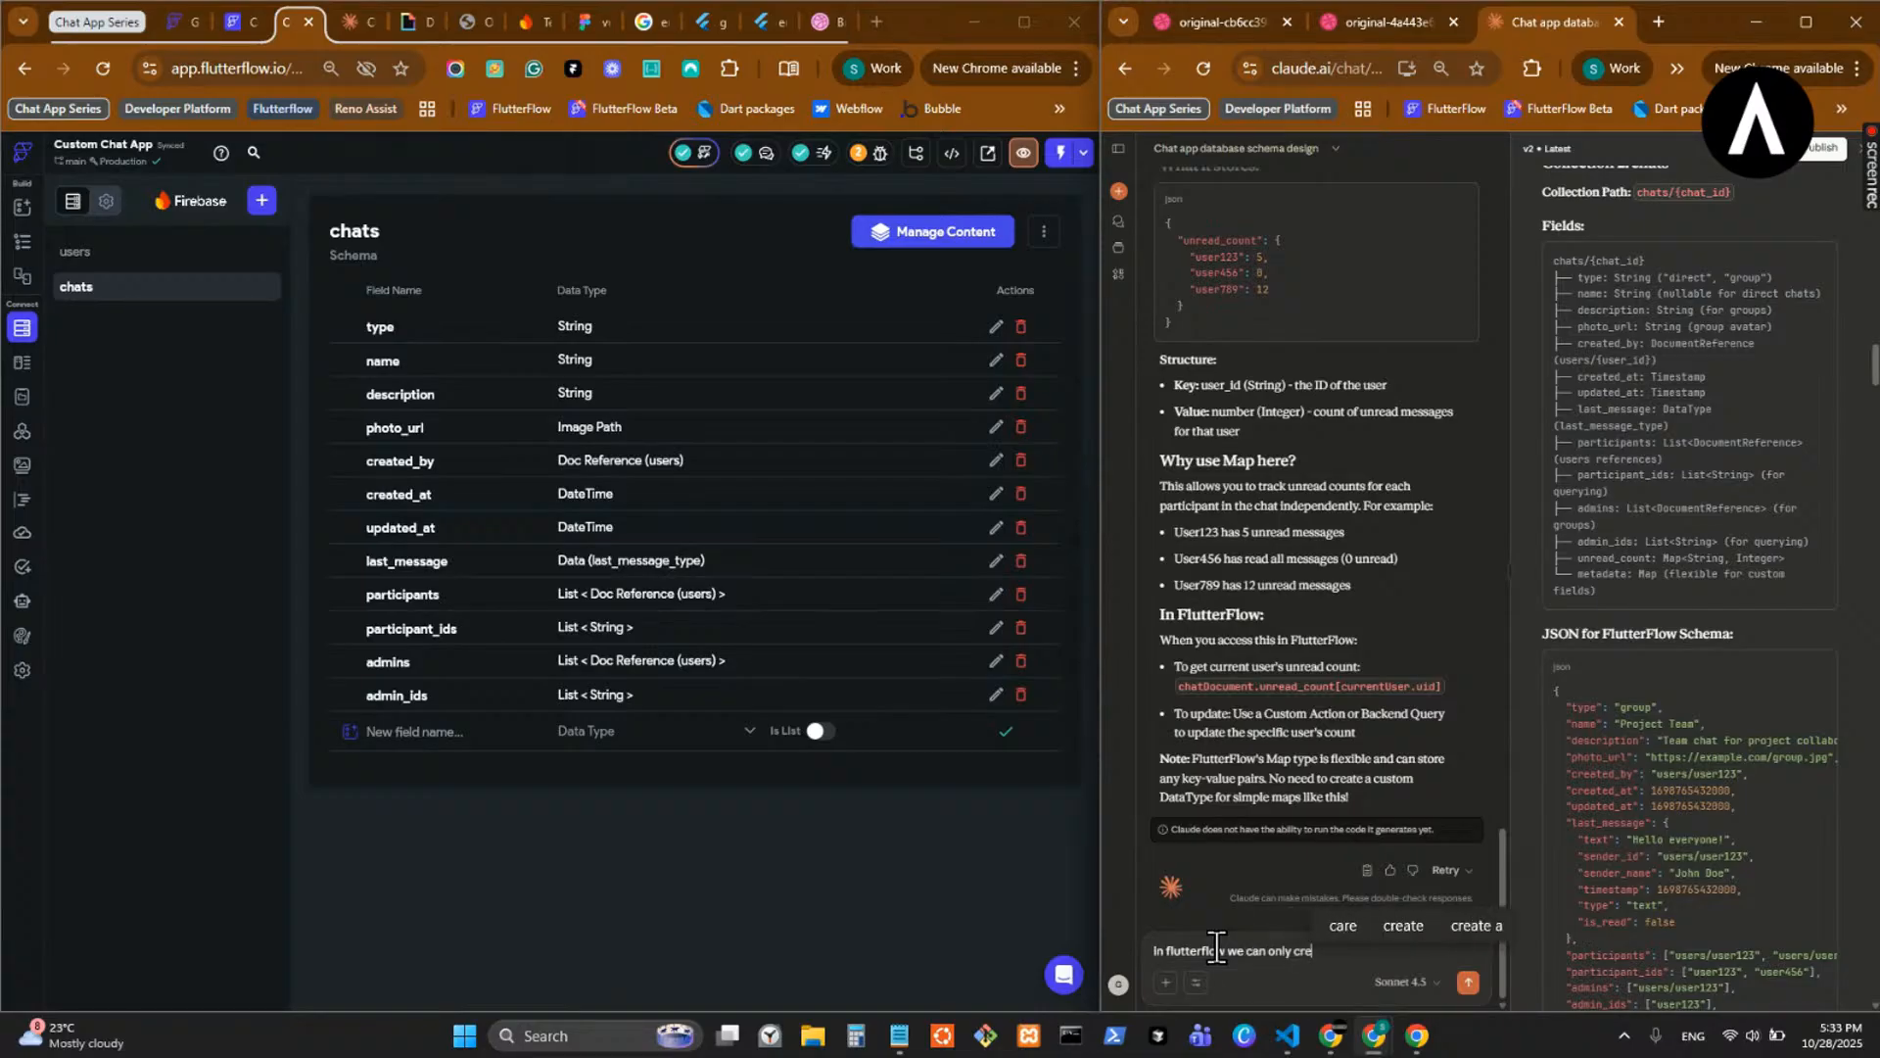
{"action": "type", "text": "ate fo"}
{"action": "key", "text": "BackSpace"}
{"action": "key", "text": "BackSpace"}
{"action": "key", "text": "BackSpace"}
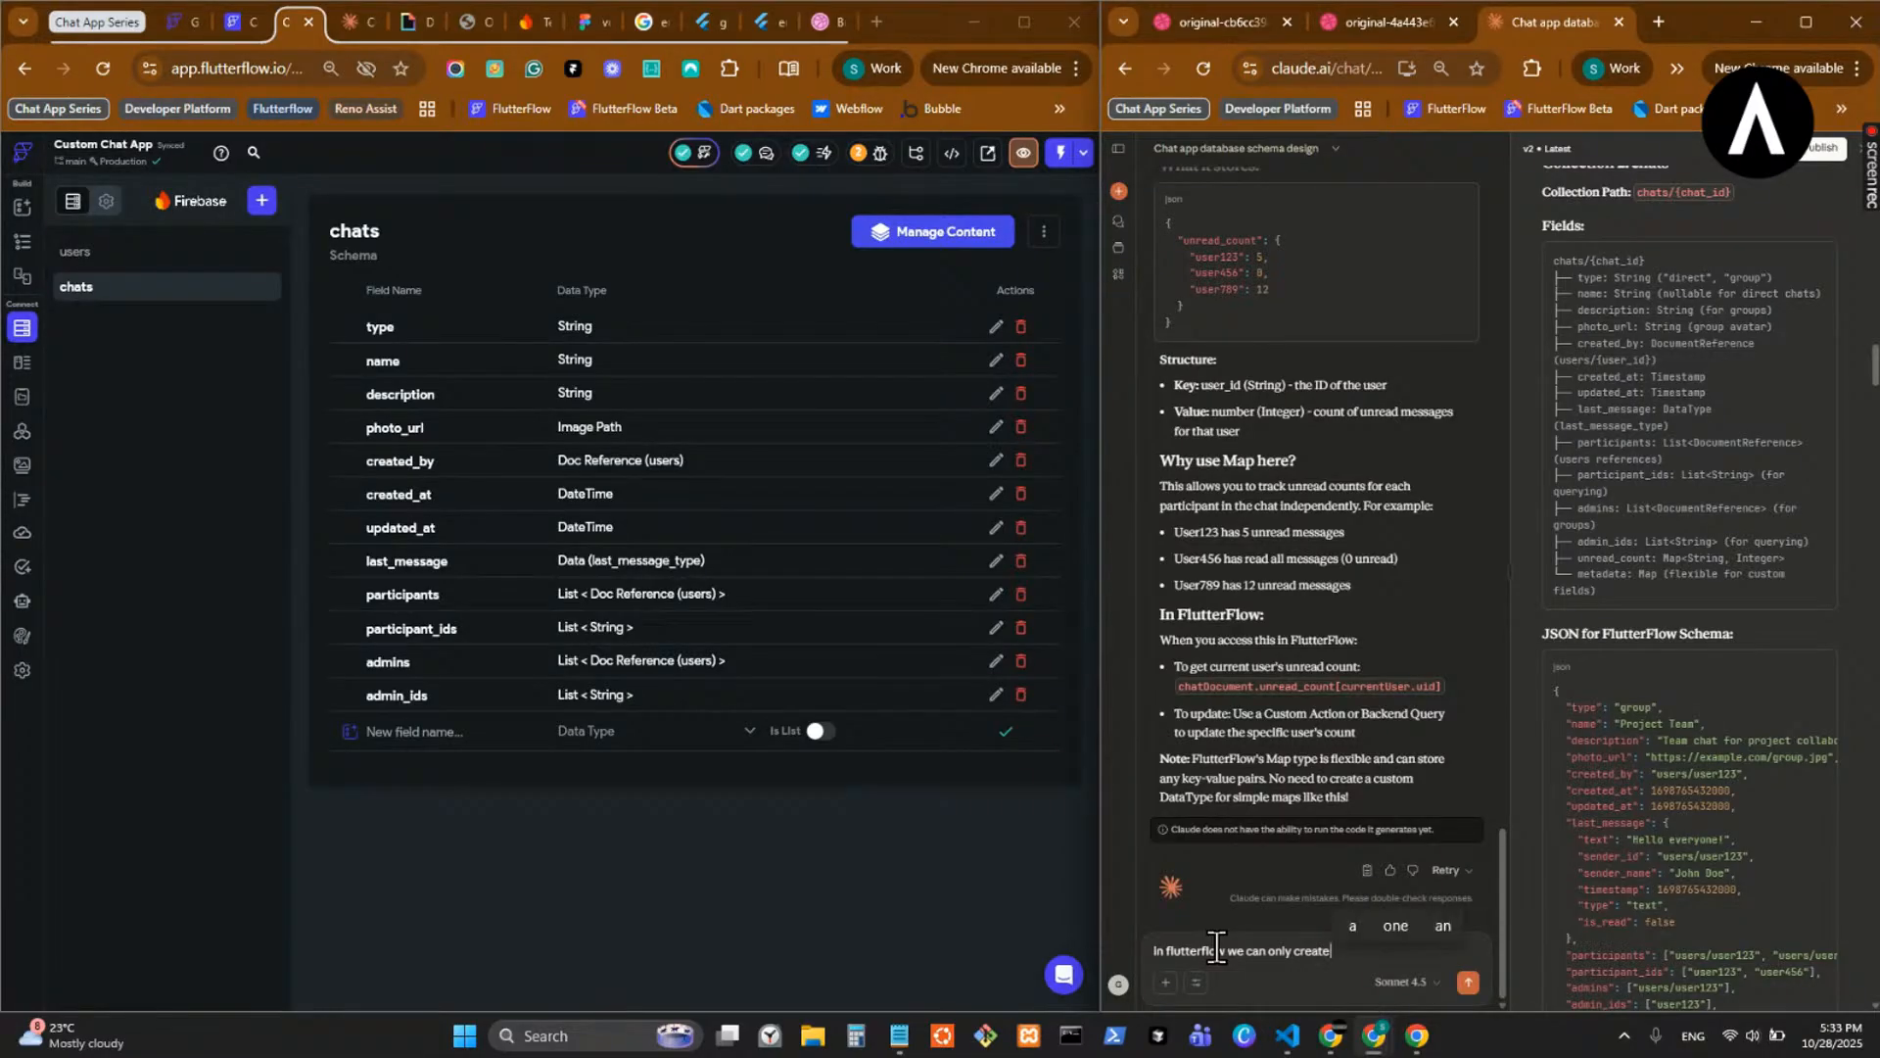
{"action": "type", "text": "Dat"}
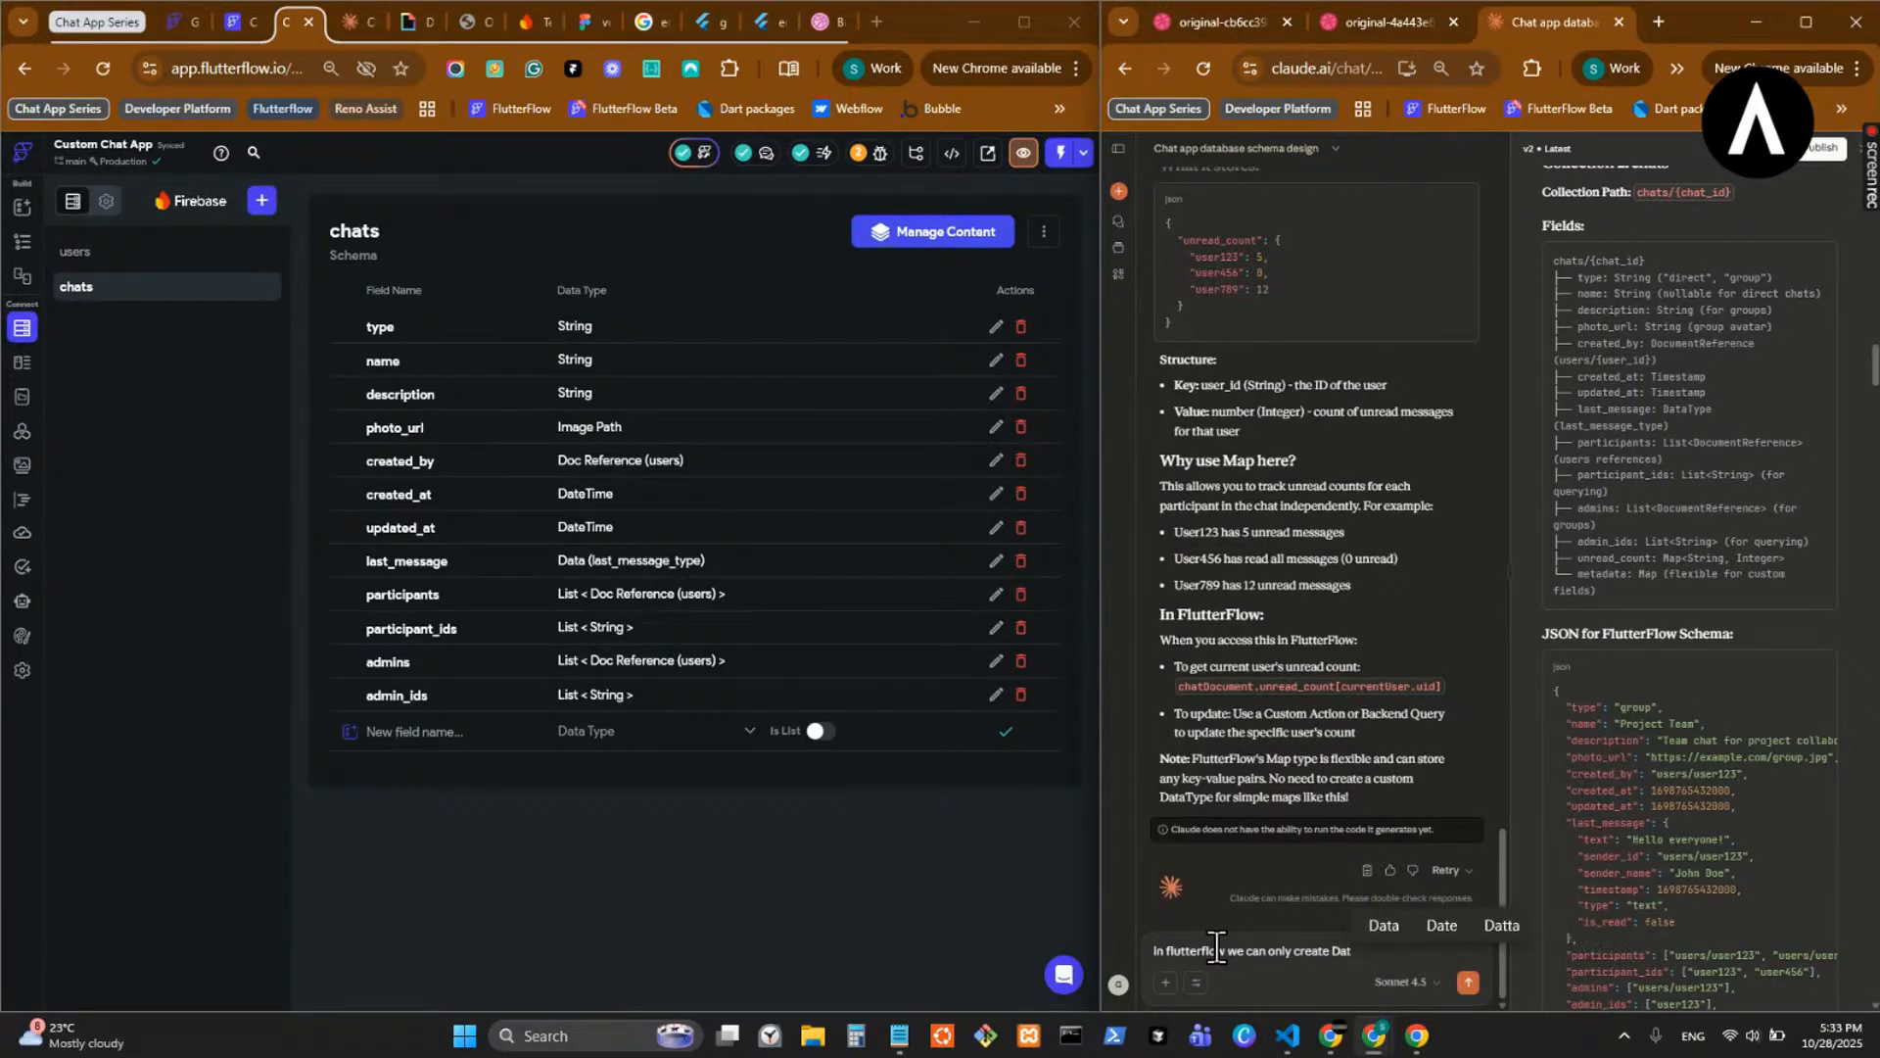
{"action": "type", "text": "aType if is a map"}
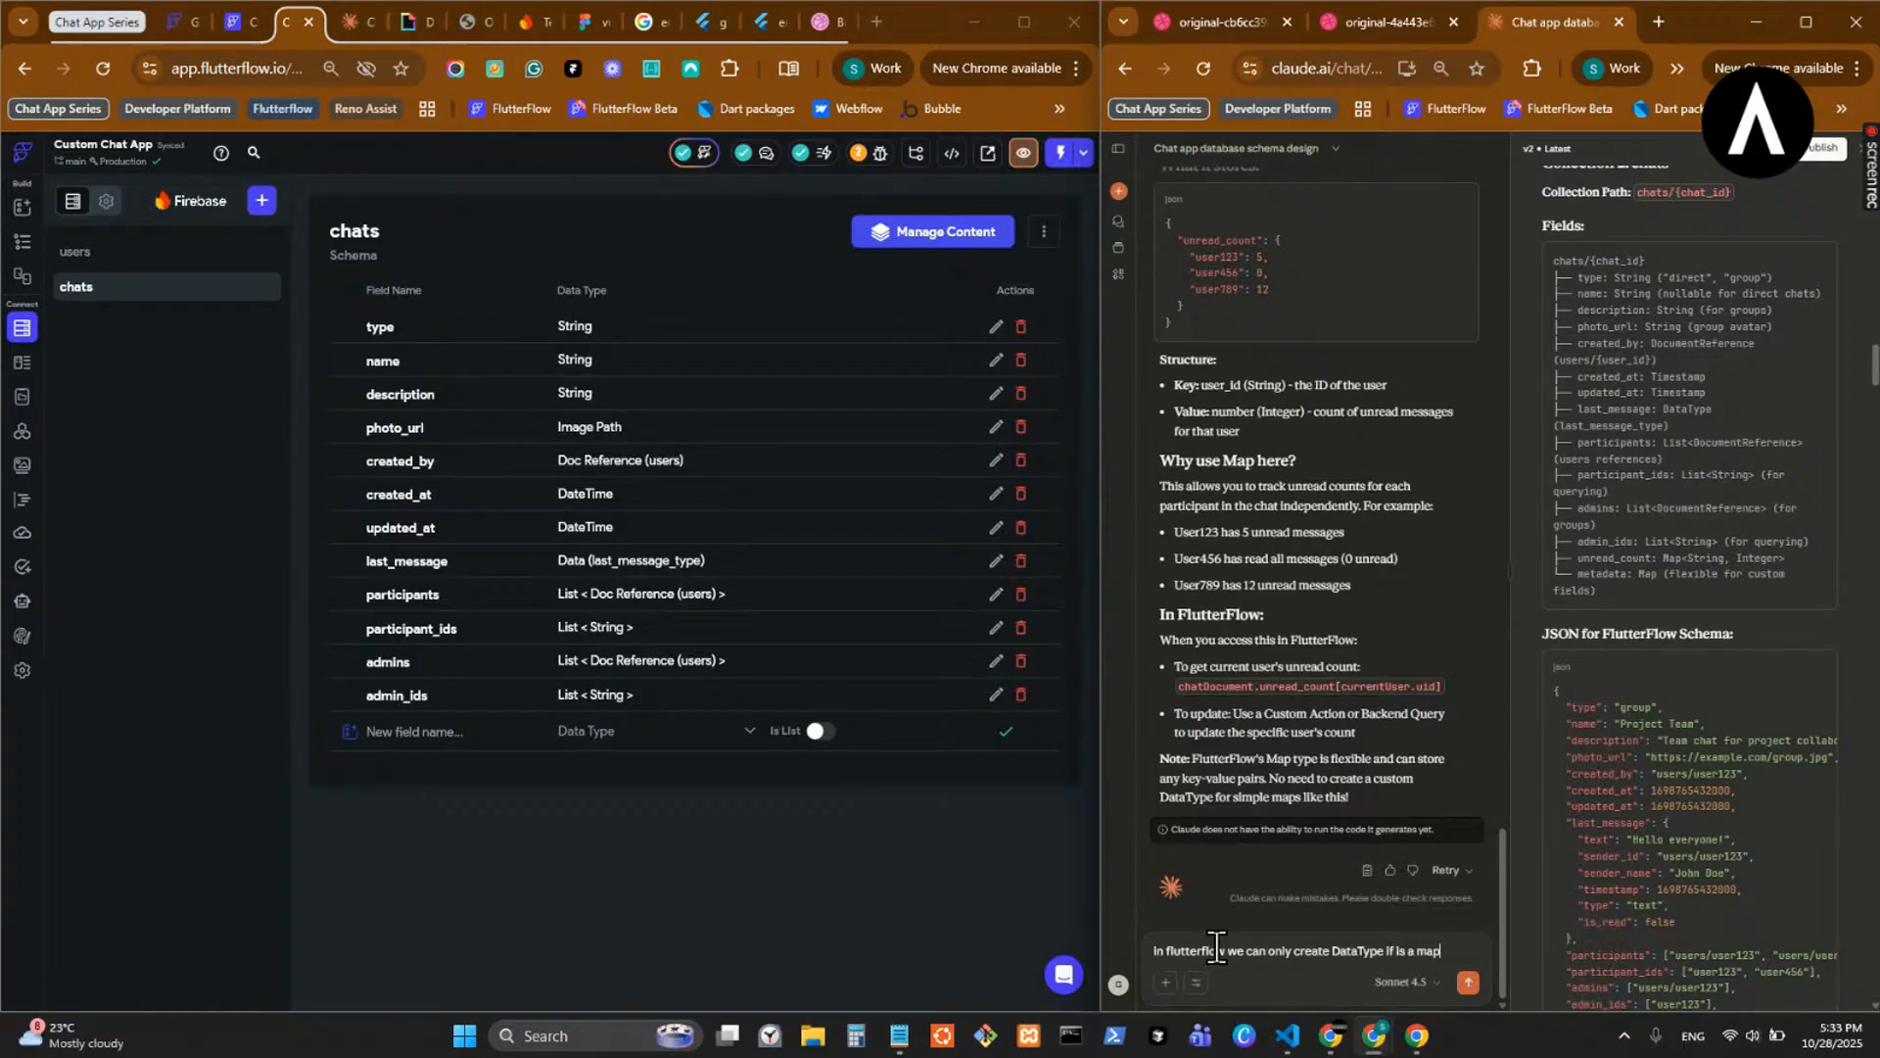
{"action": "key", "text": "Return"}
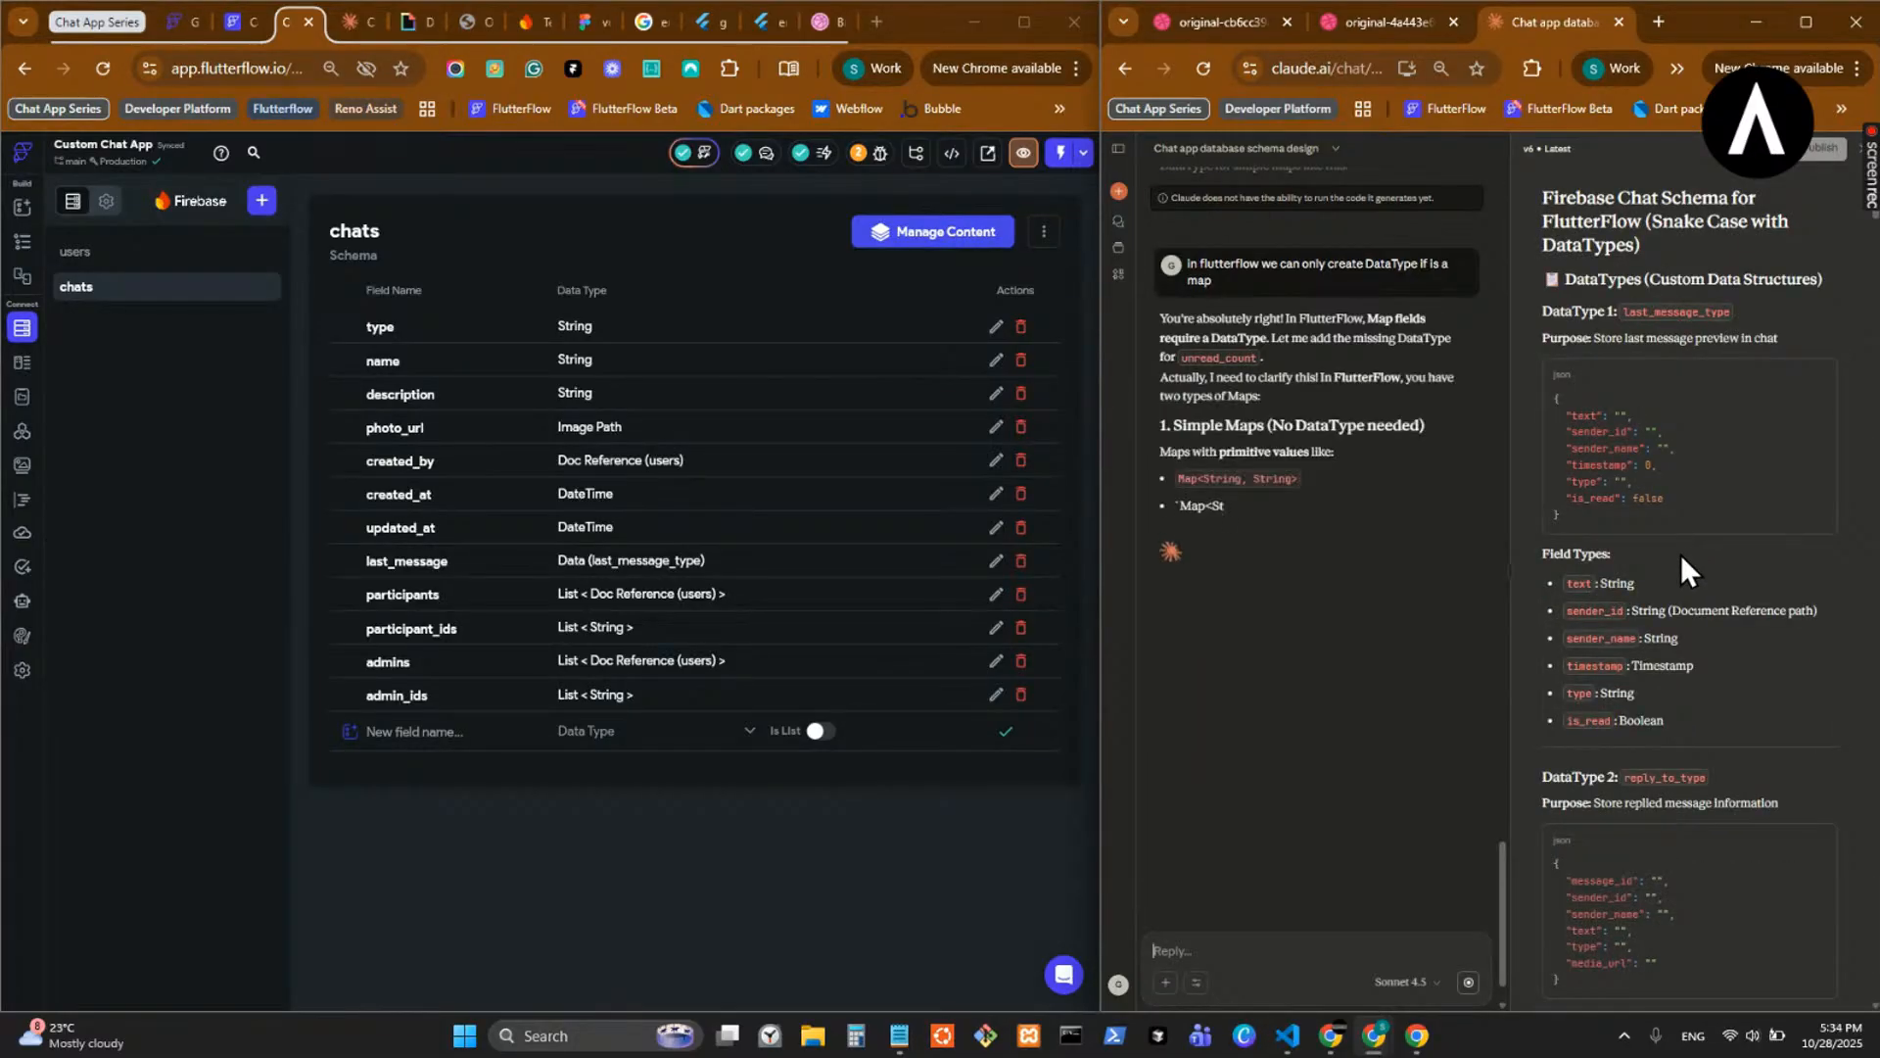
- Examine the revised schema document's unread_count_type section and compare it with the data types offered for a new chats field
{"action": "scroll", "coordinate": [1680, 554], "scroll_direction": "down", "scroll_amount": 5}
{"action": "scroll", "coordinate": [1681, 554], "scroll_direction": "down", "scroll_amount": 5}
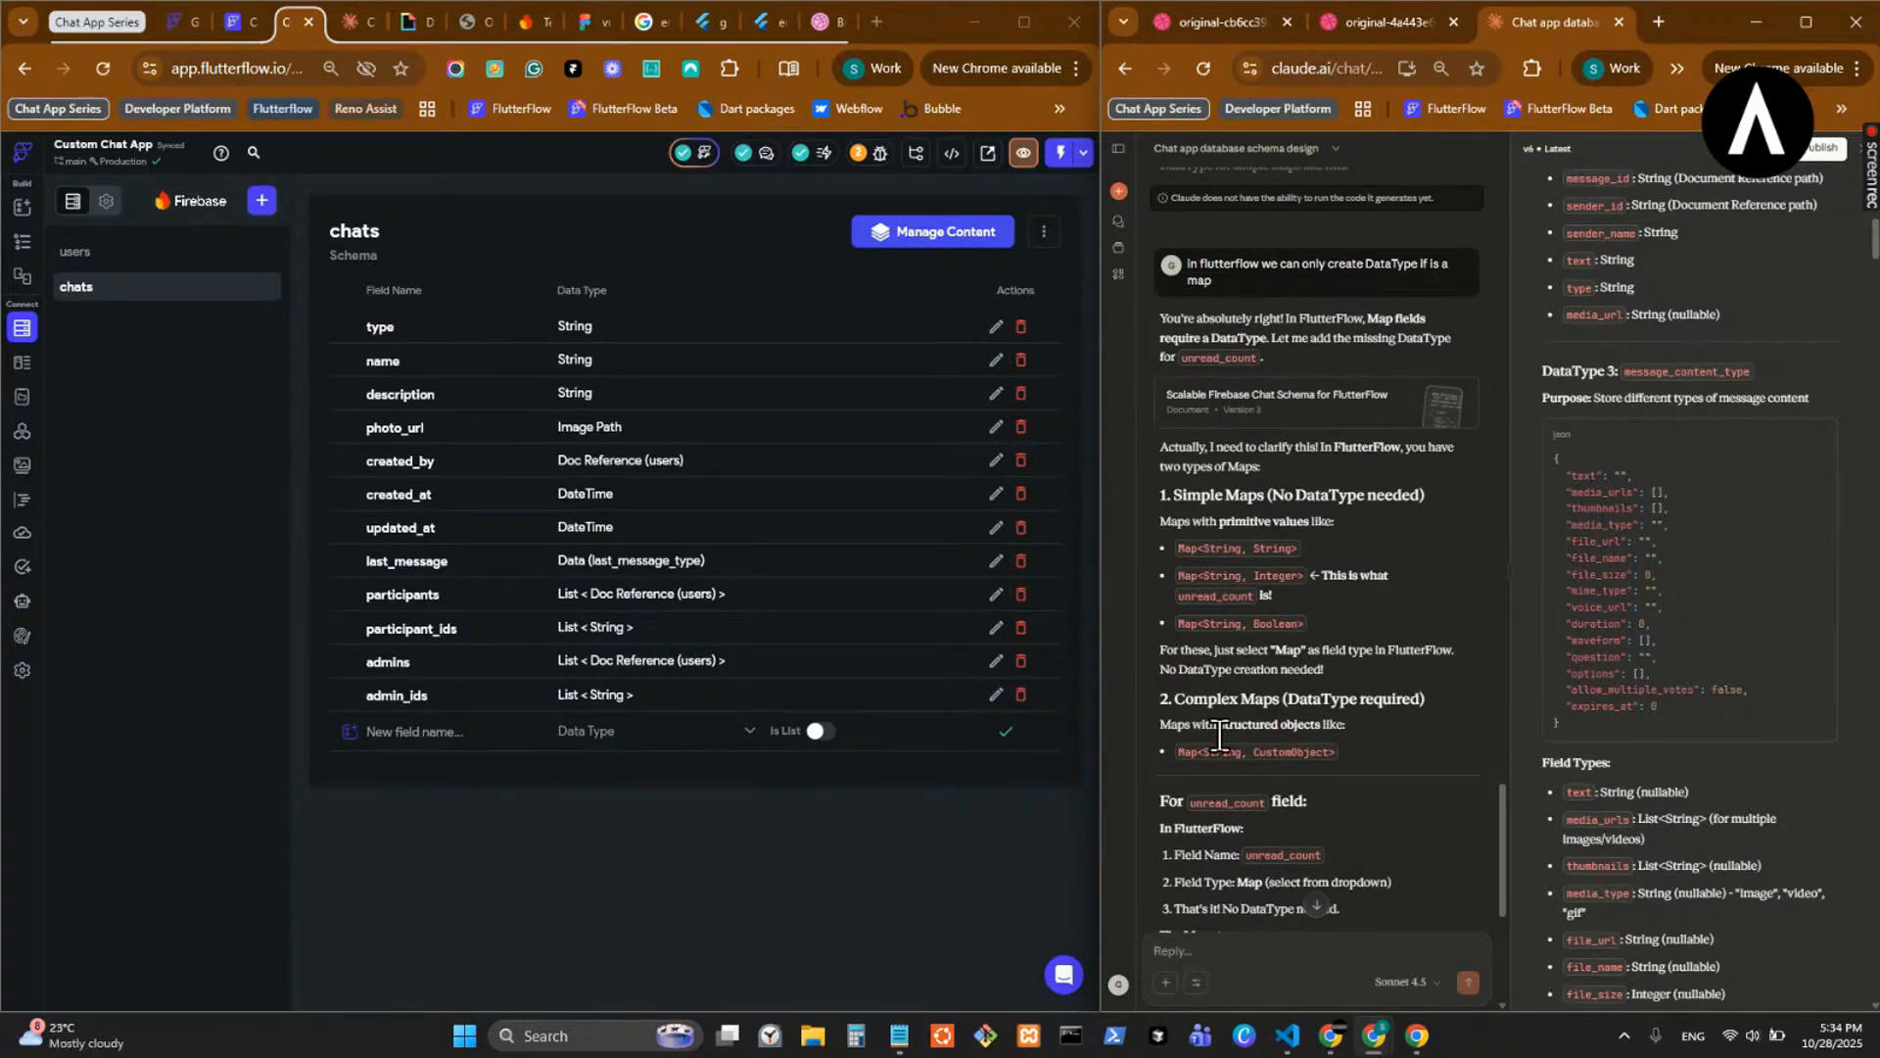
{"action": "left_click", "coordinate": [627, 734]}
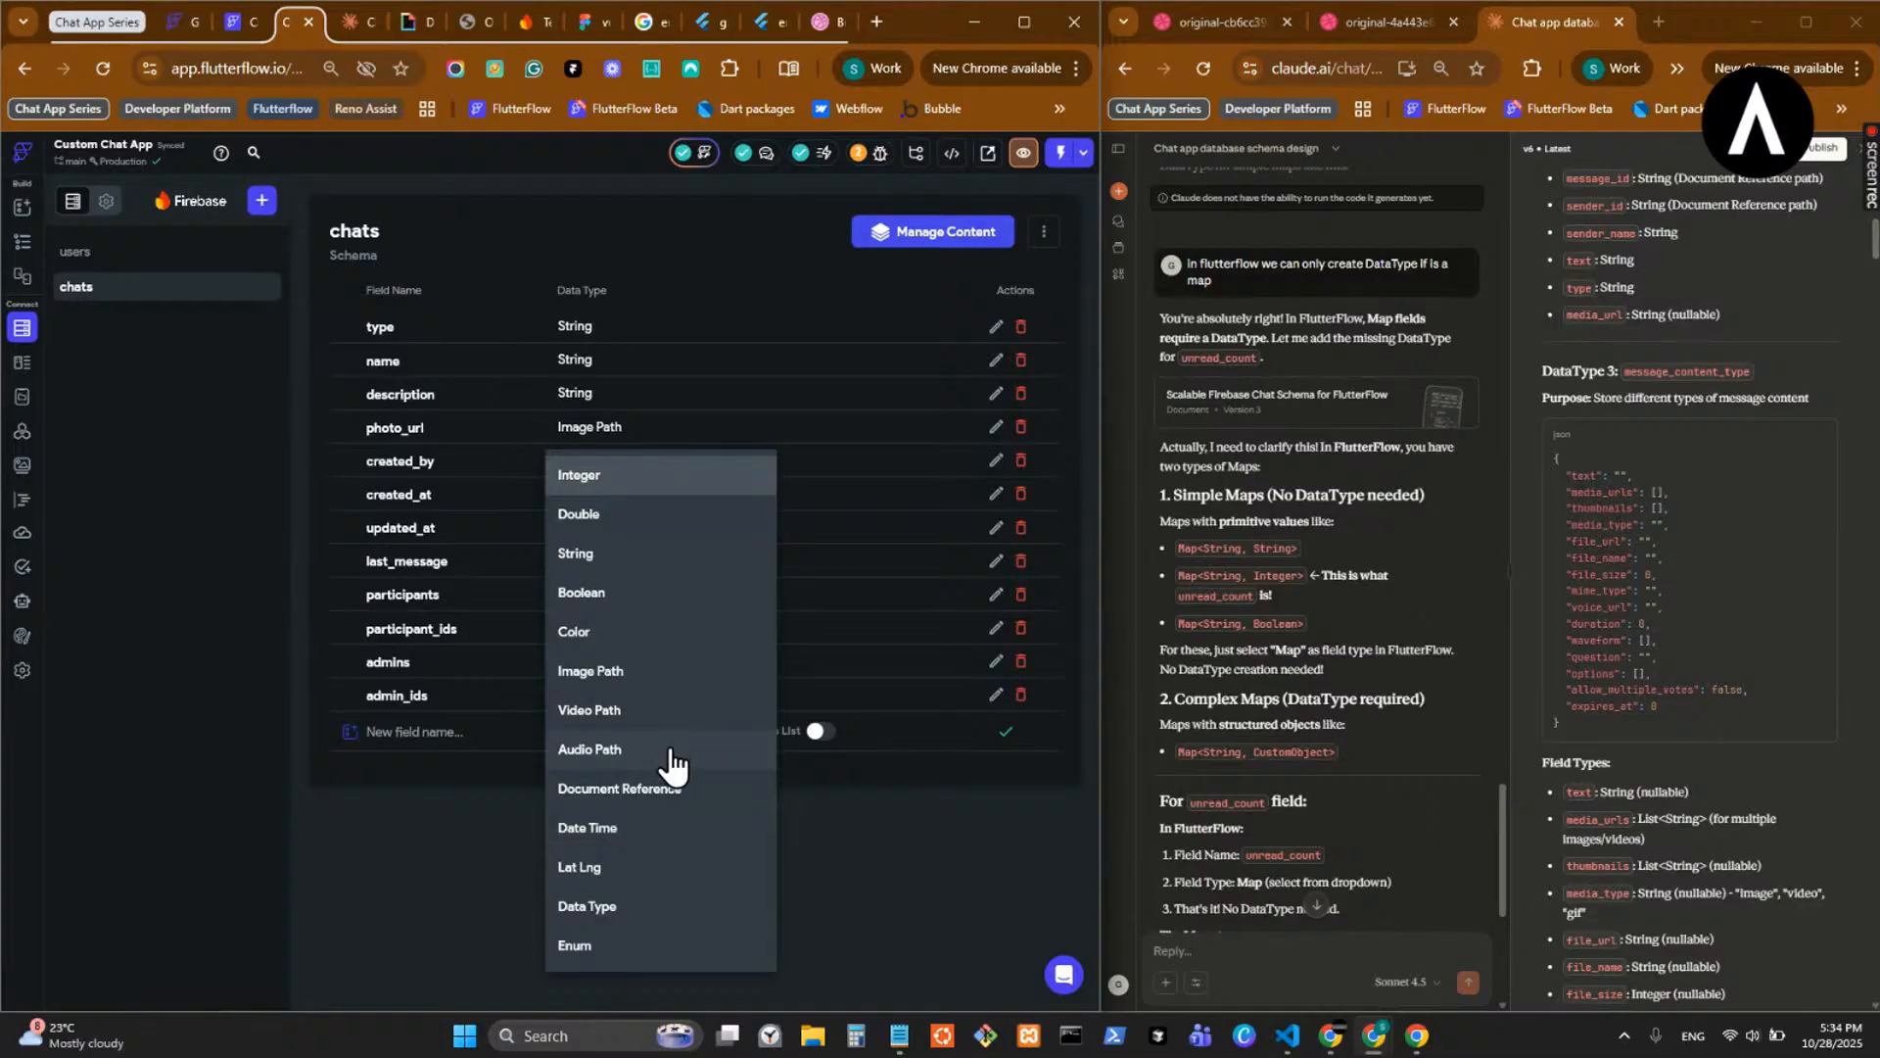
{"action": "left_click", "coordinate": [977, 831]}
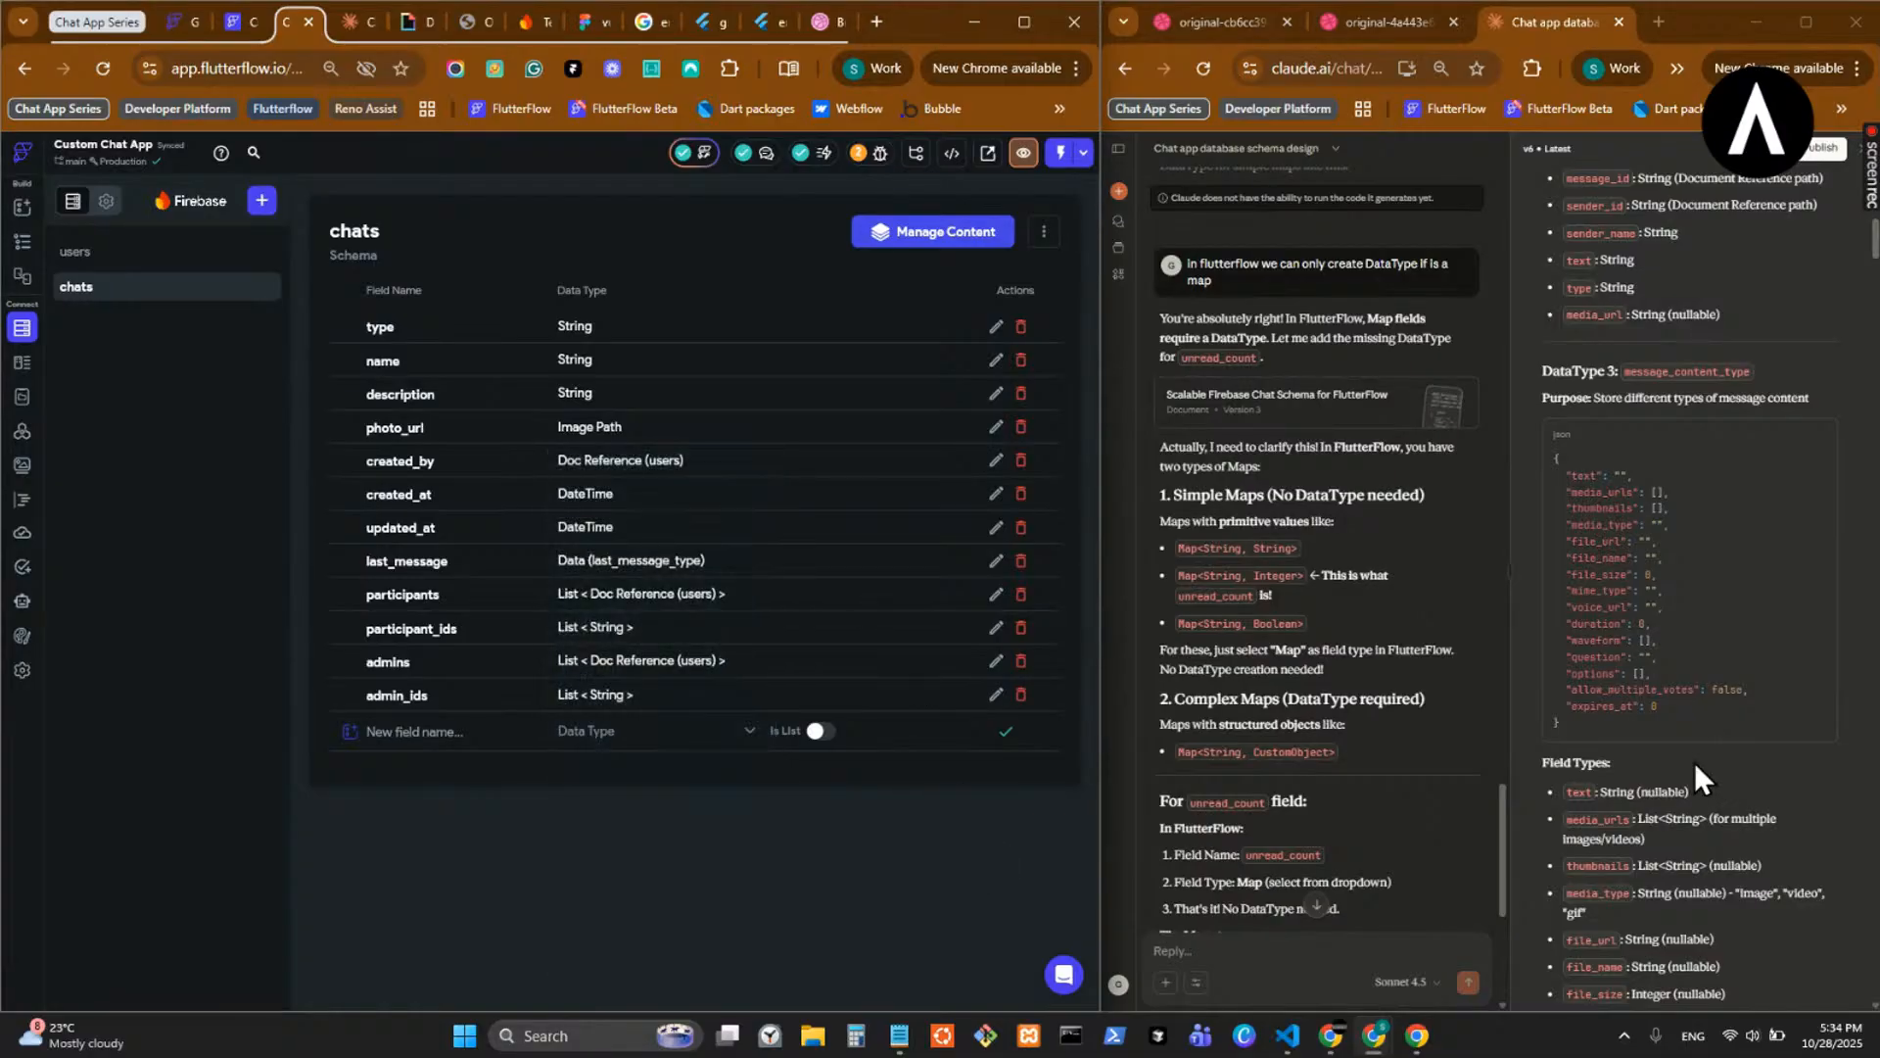
{"action": "scroll", "coordinate": [1655, 760], "scroll_direction": "down", "scroll_amount": 3}
{"action": "scroll", "coordinate": [1656, 762], "scroll_direction": "up", "scroll_amount": 5}
{"action": "scroll", "coordinate": [1665, 756], "scroll_direction": "up", "scroll_amount": 8}
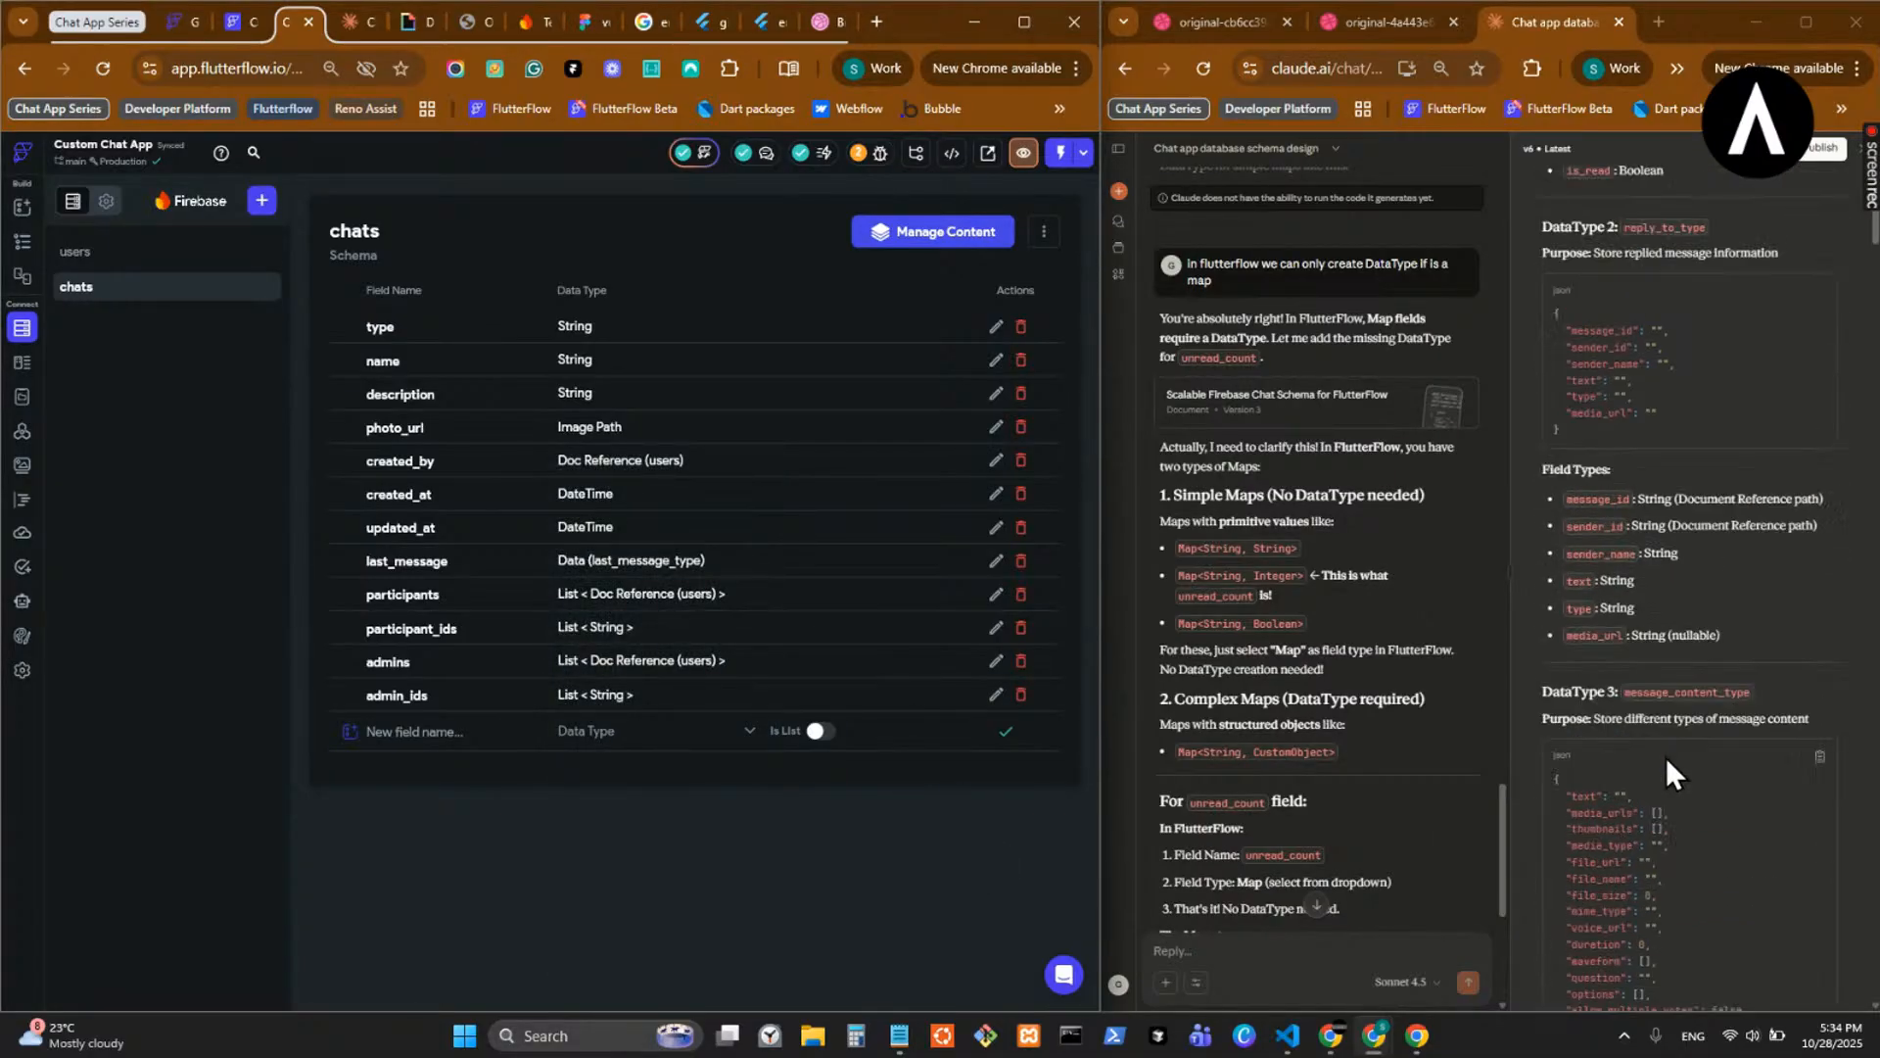
{"action": "scroll", "coordinate": [1665, 742], "scroll_direction": "down", "scroll_amount": 10}
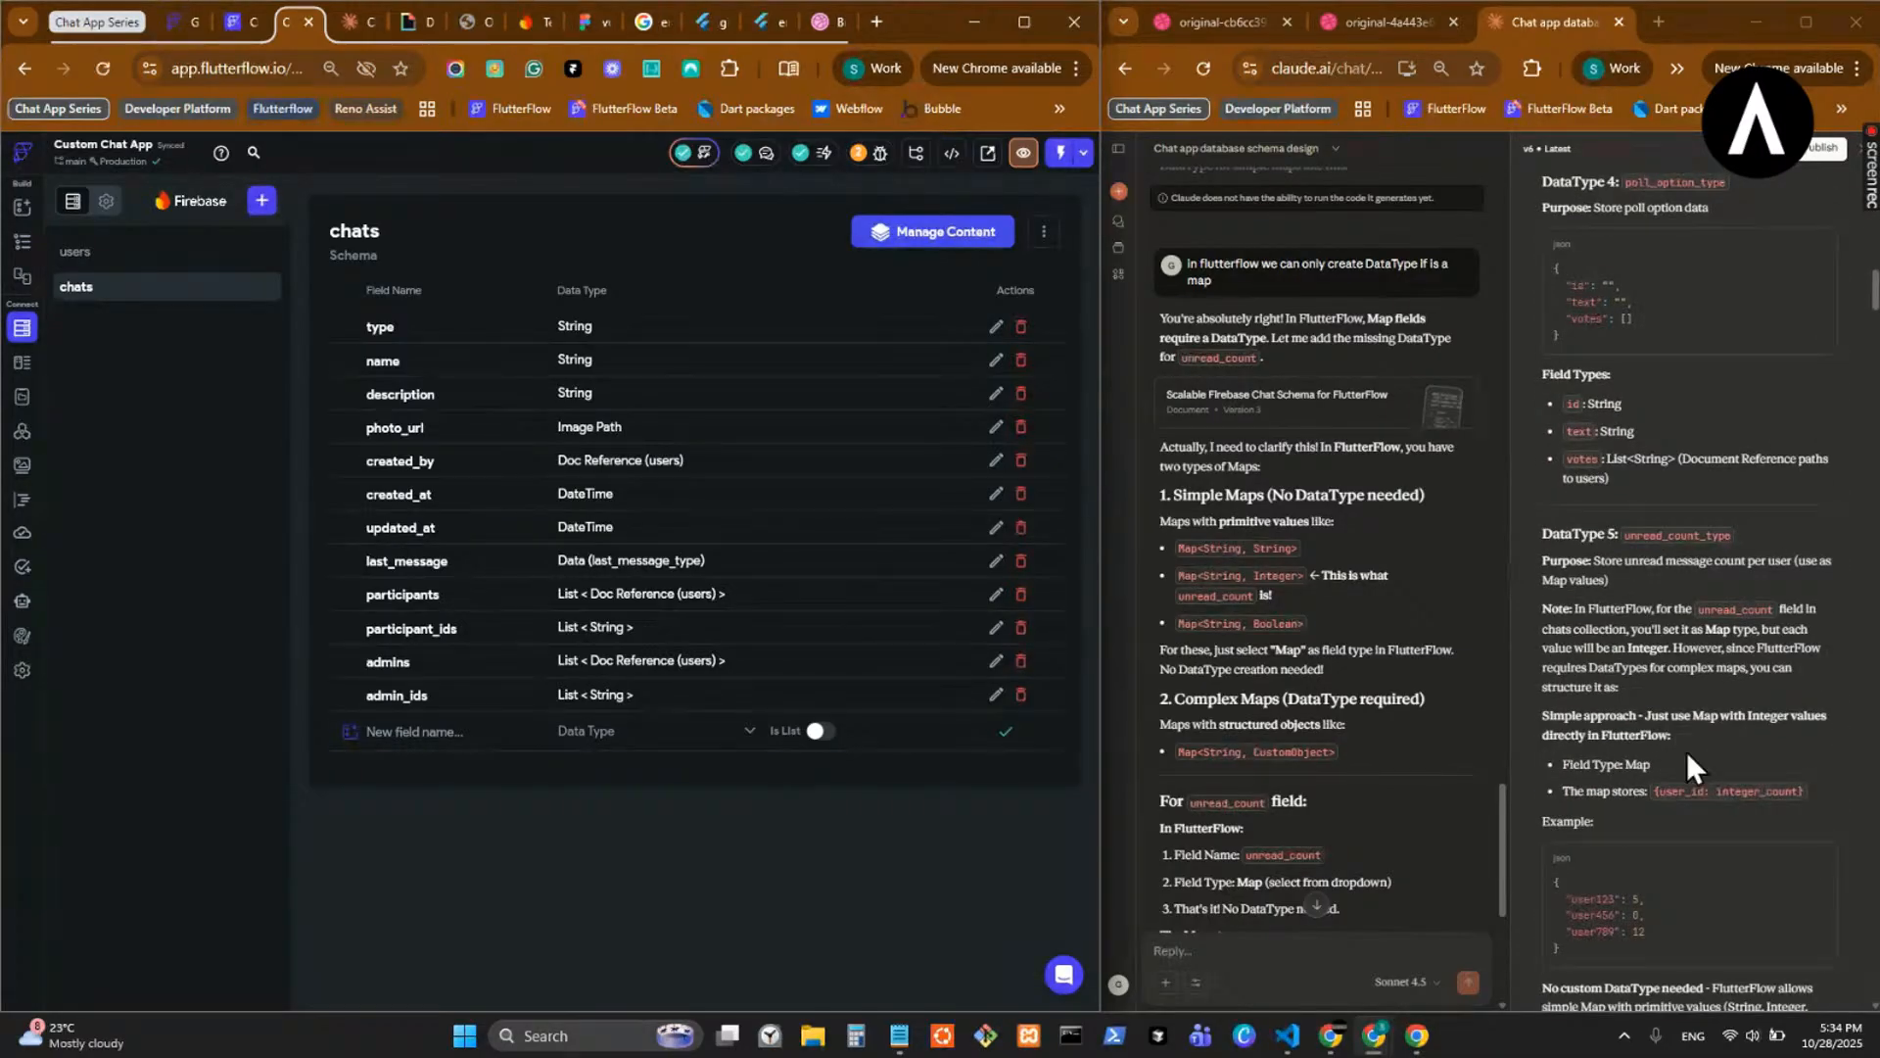
{"action": "scroll", "coordinate": [1654, 825], "scroll_direction": "down", "scroll_amount": 3}
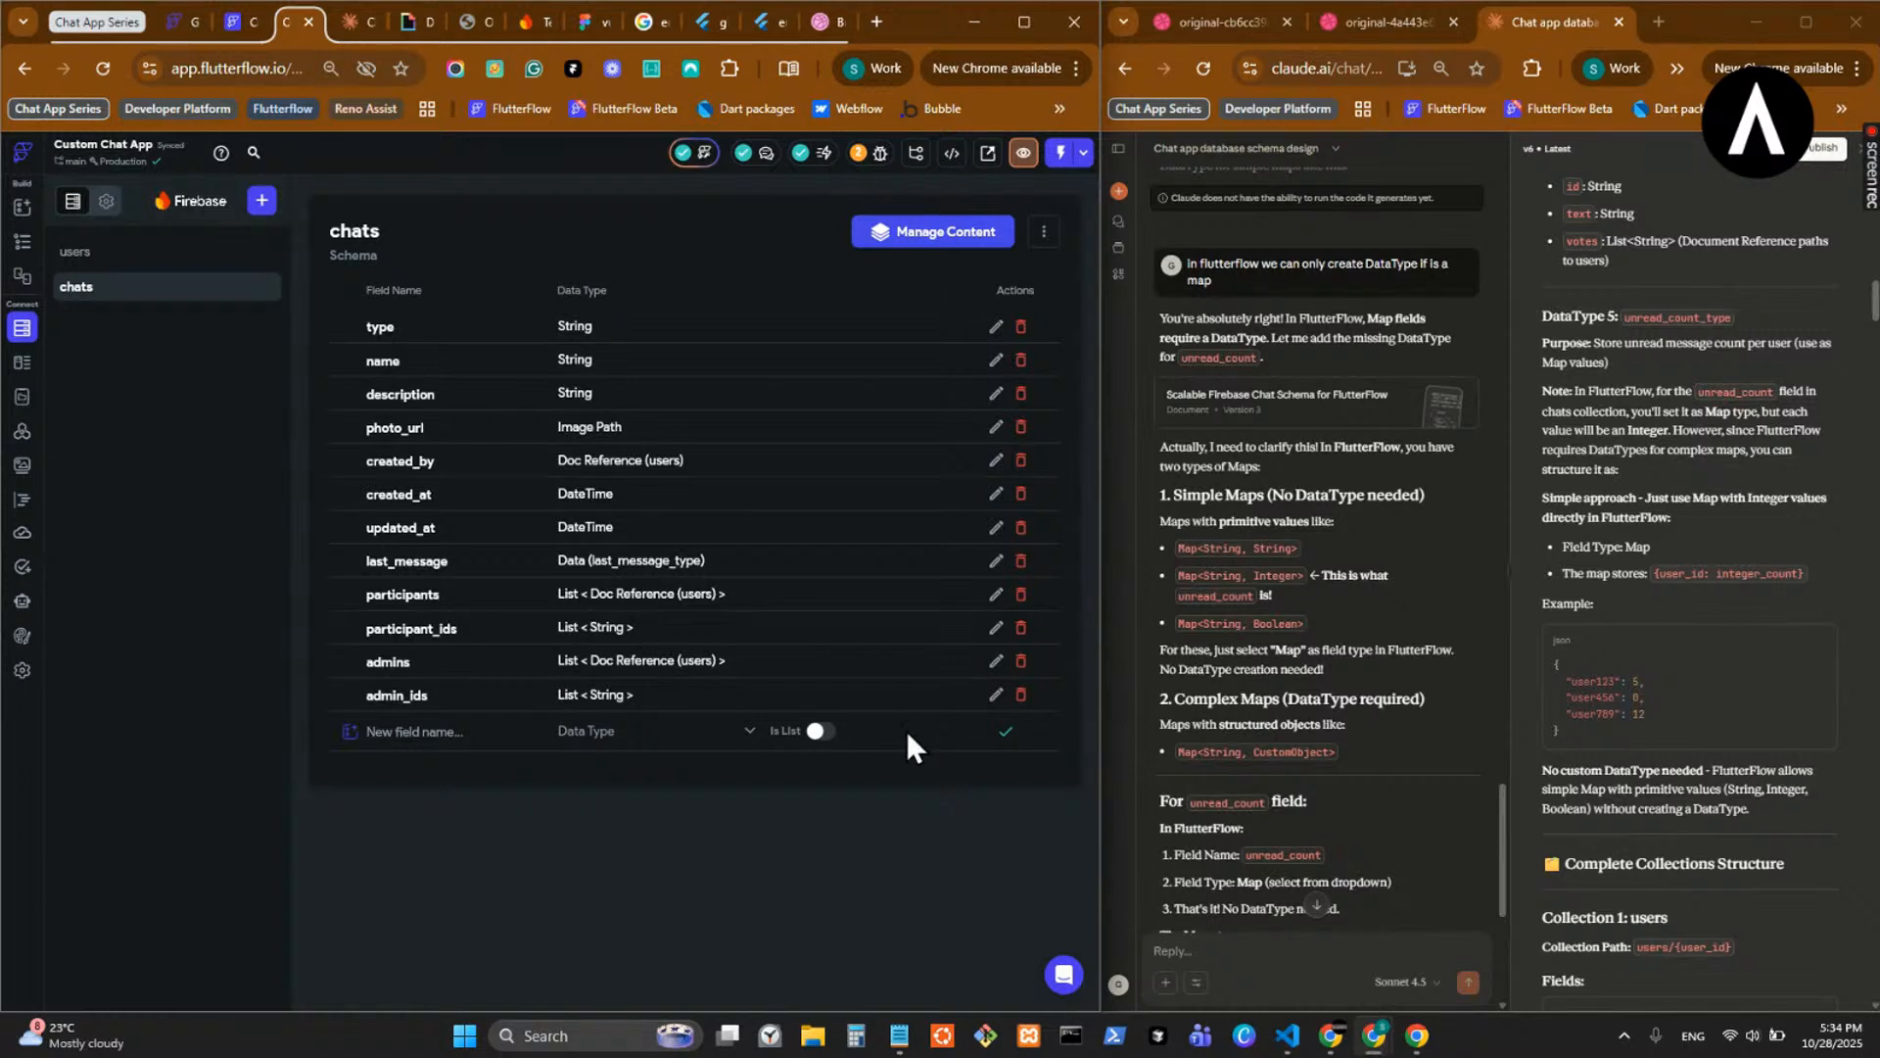
- Capture a screenshot of the full list of data type options for a new field in the chats collection
{"action": "left_click", "coordinate": [571, 737]}
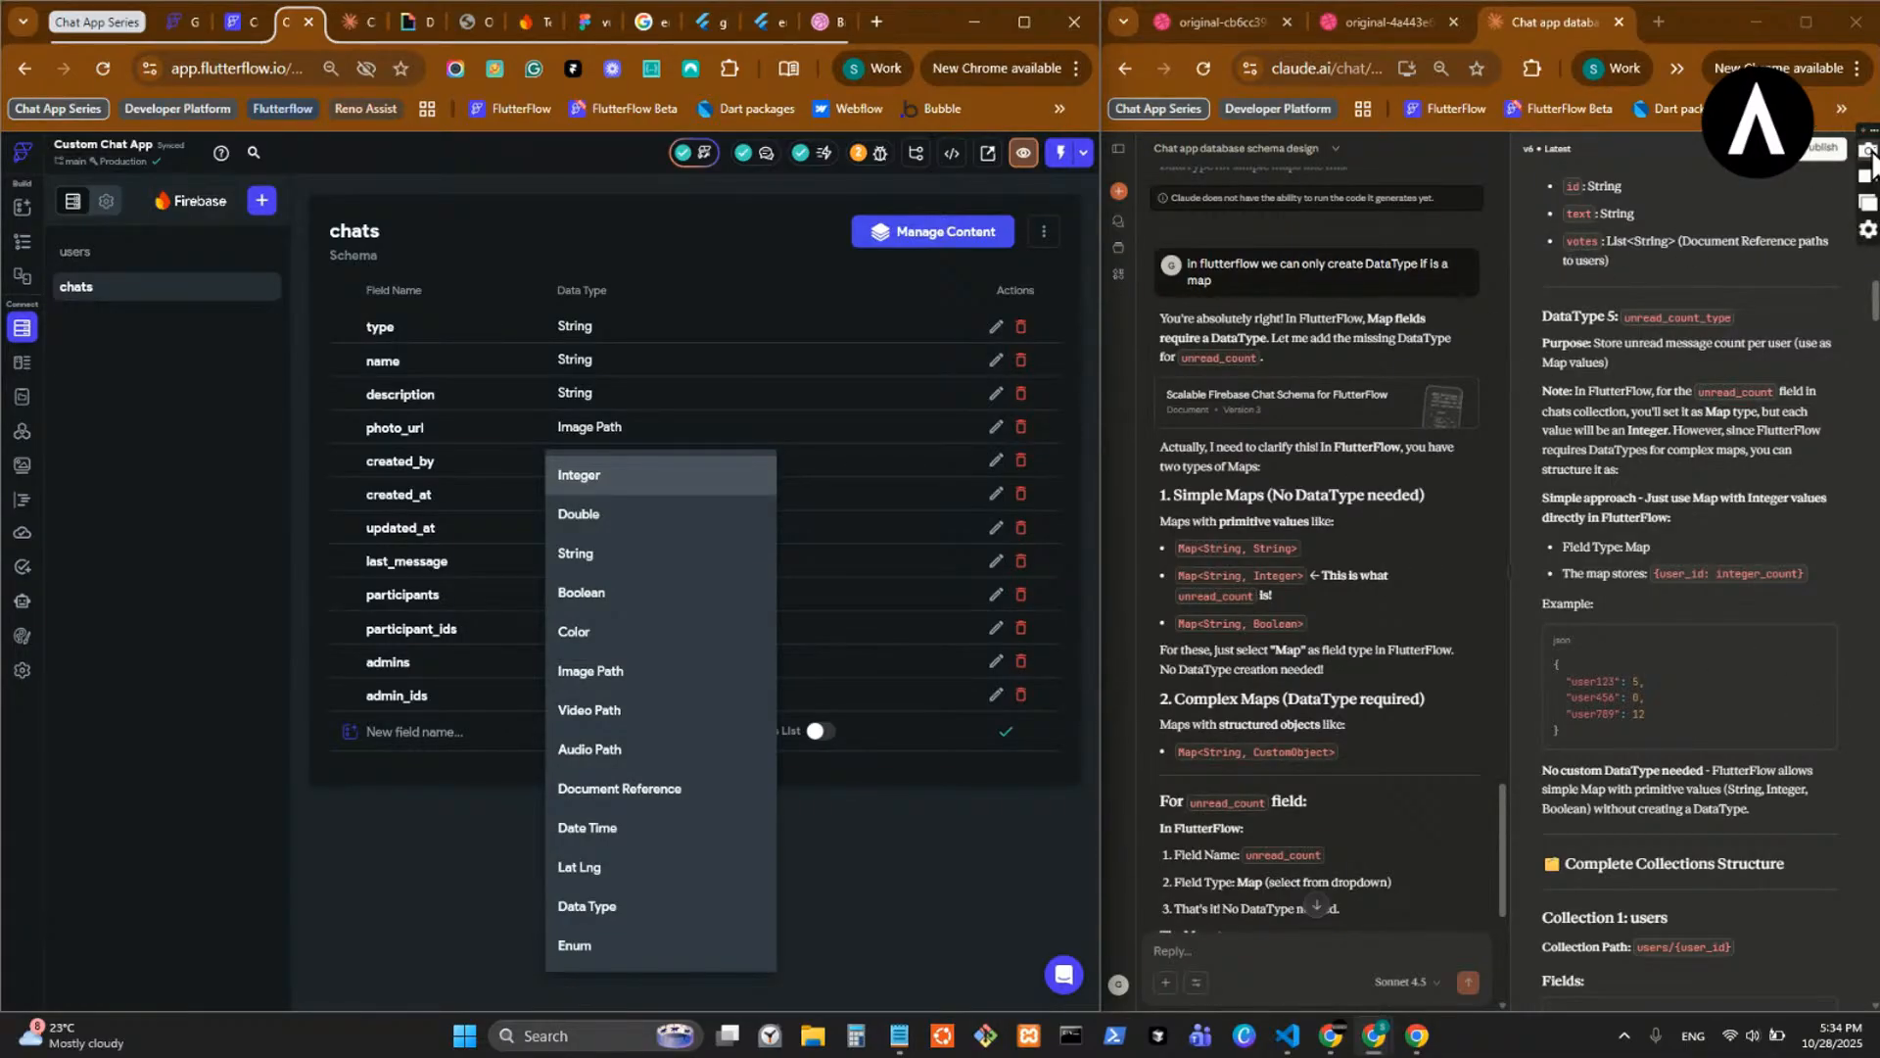
{"action": "left_click", "coordinate": [1869, 152]}
{"action": "left_click_drag", "start_coordinate": [539, 446], "coordinate": [760, 955]}
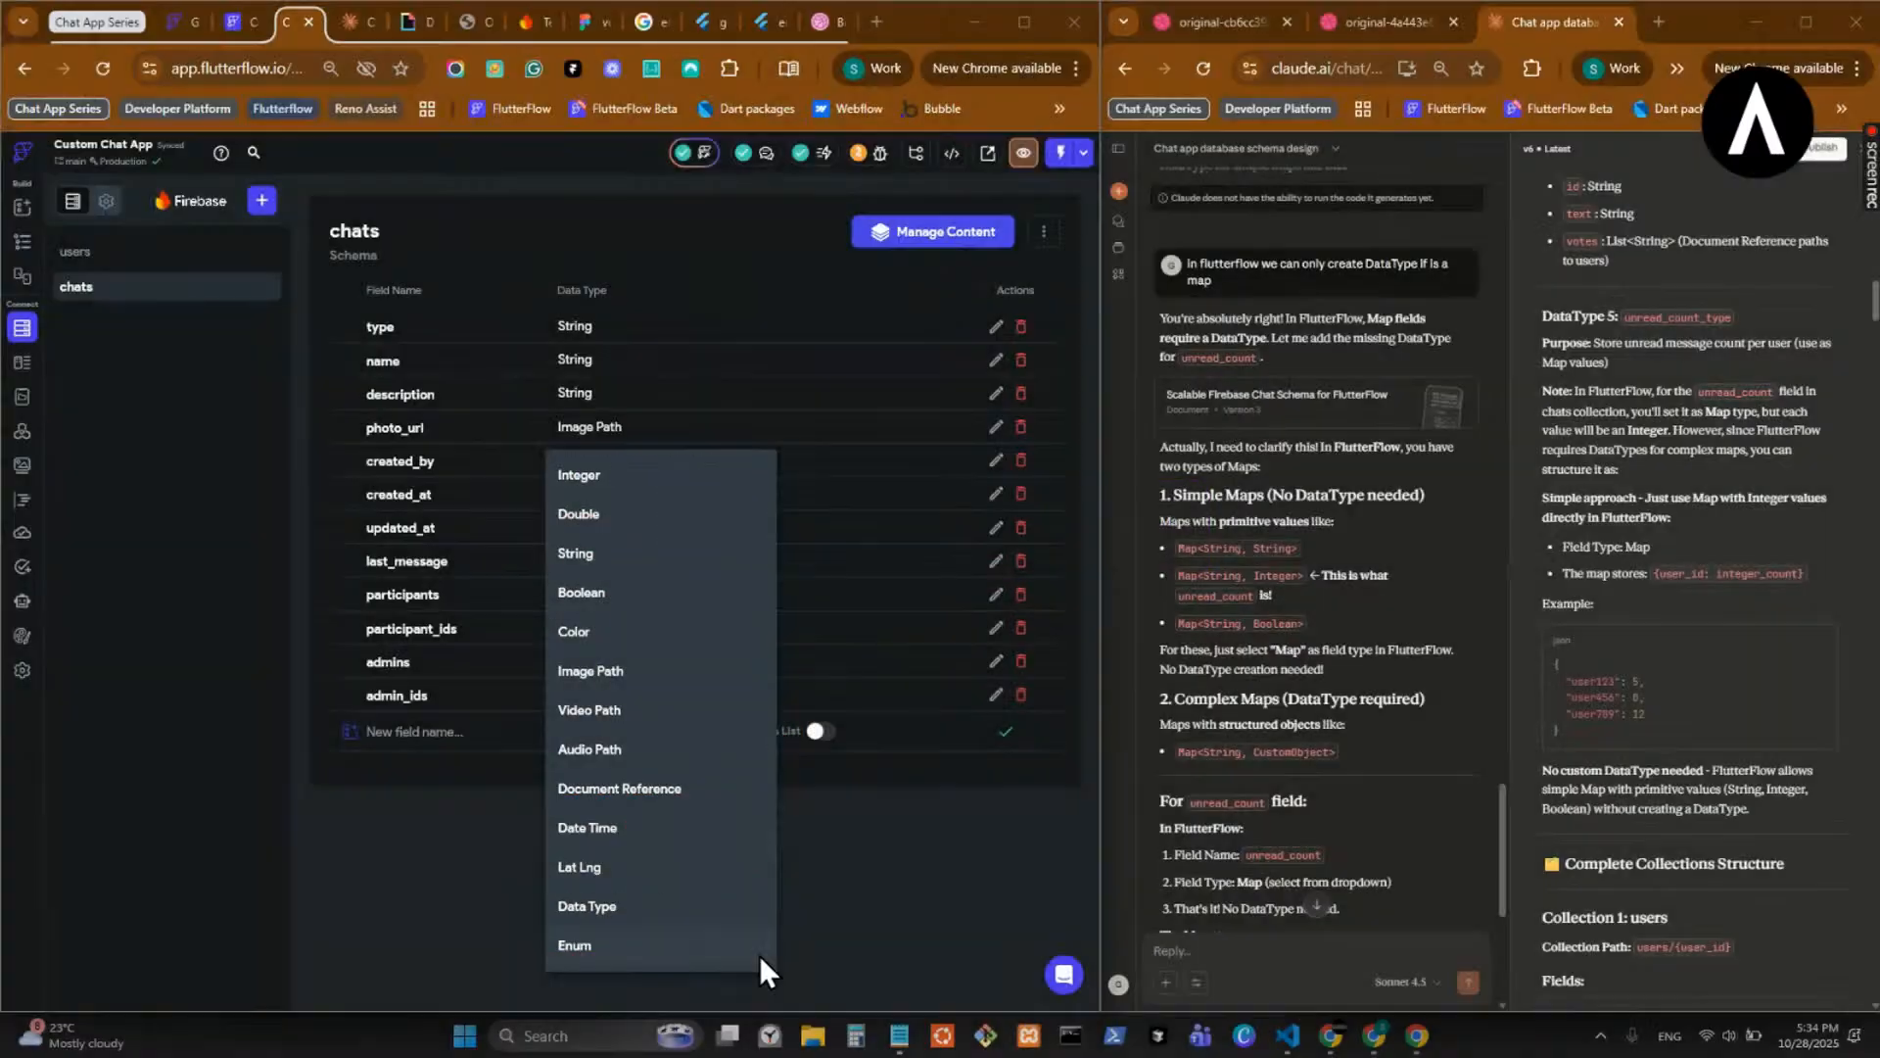
{"action": "left_click", "coordinate": [854, 793]}
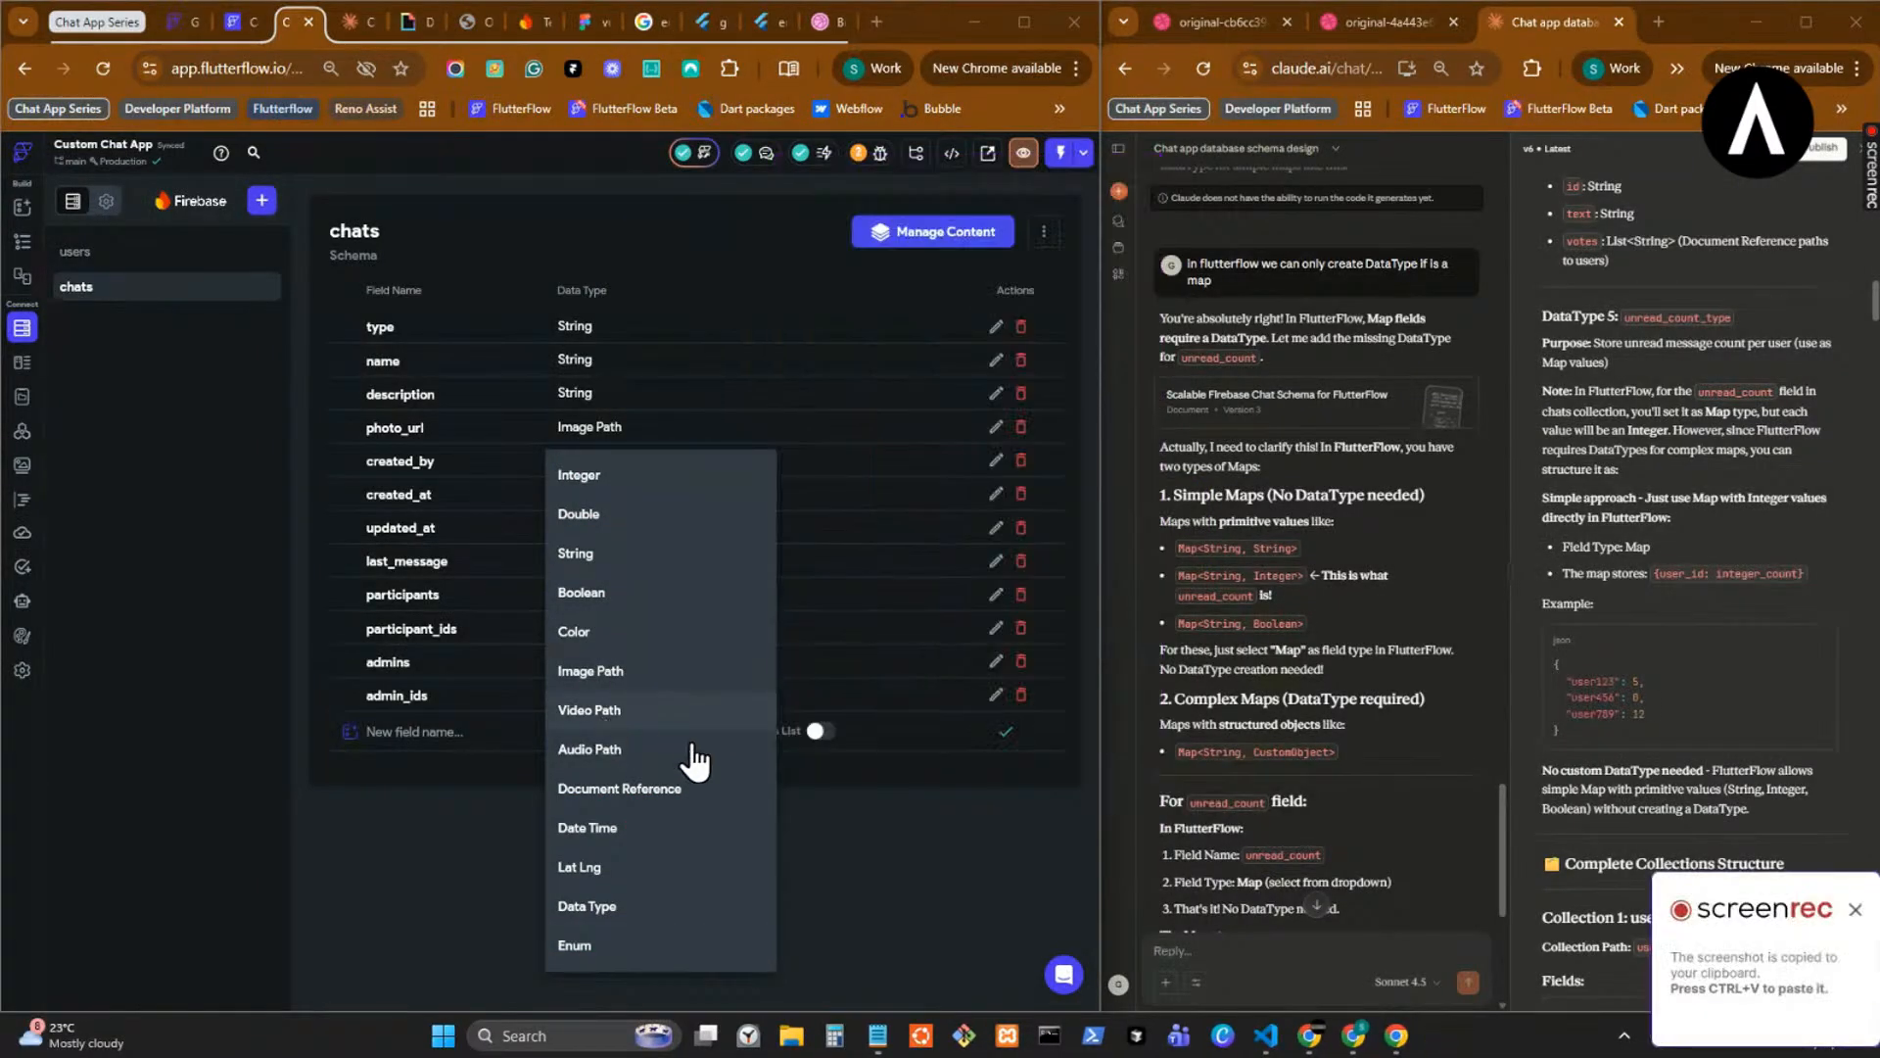
- Send Claude the screenshot with the message "here are the option we have in flutterflow for schema:"
{"action": "type", "text": "herre"}
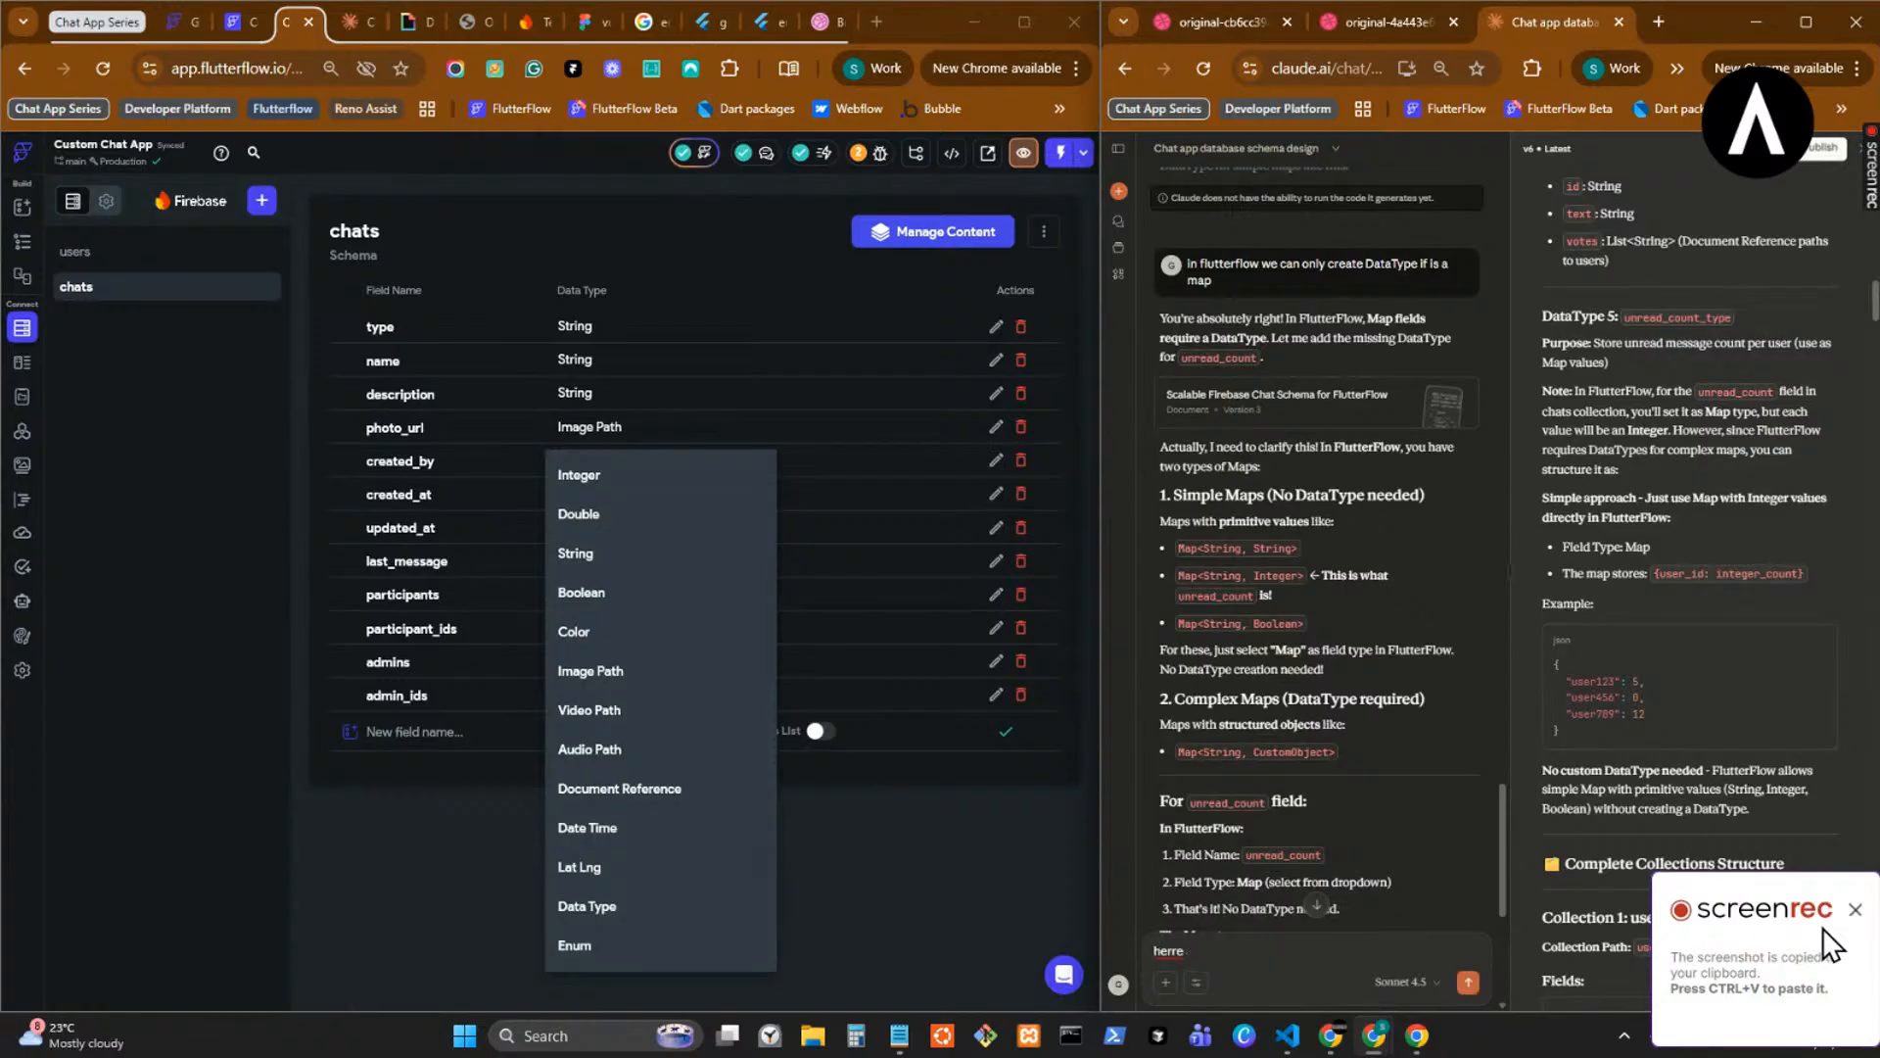
{"action": "type", "text": " ae are the option we have in flutterflow for schema:"}
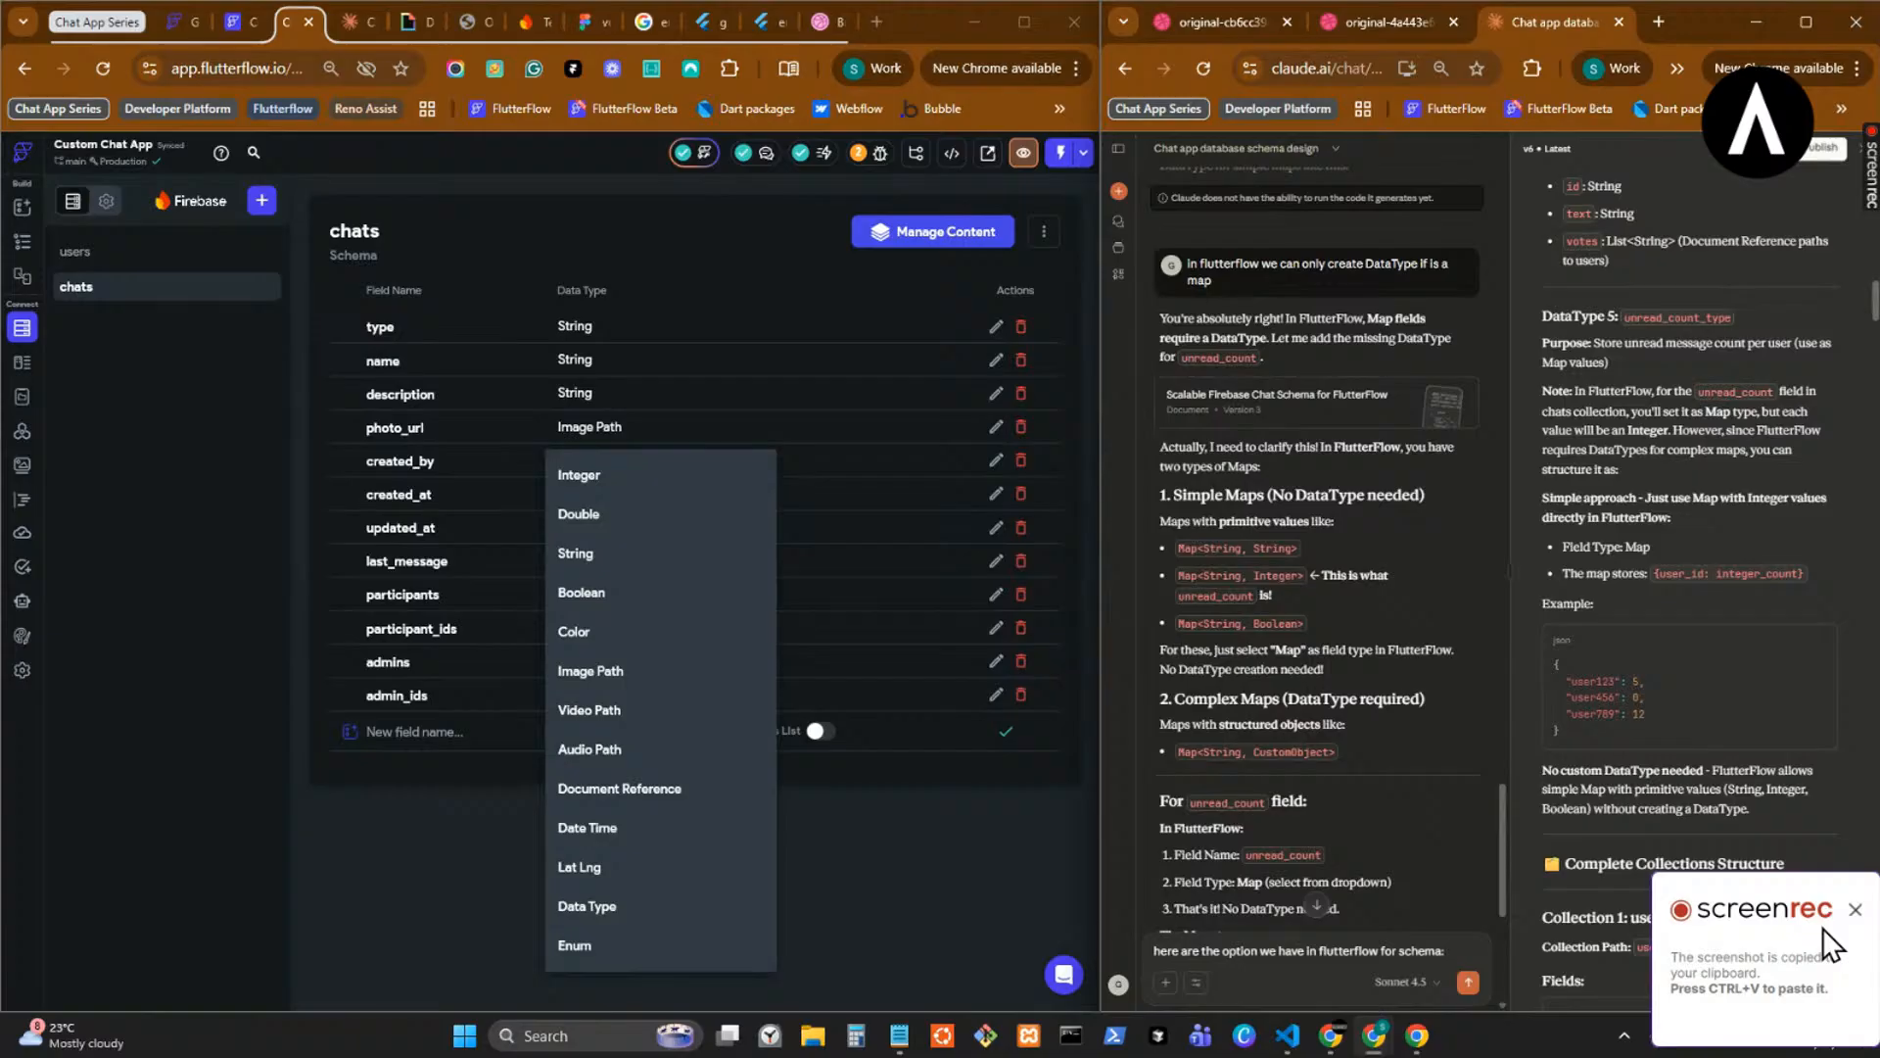
{"action": "key", "text": "ctrl+v"}
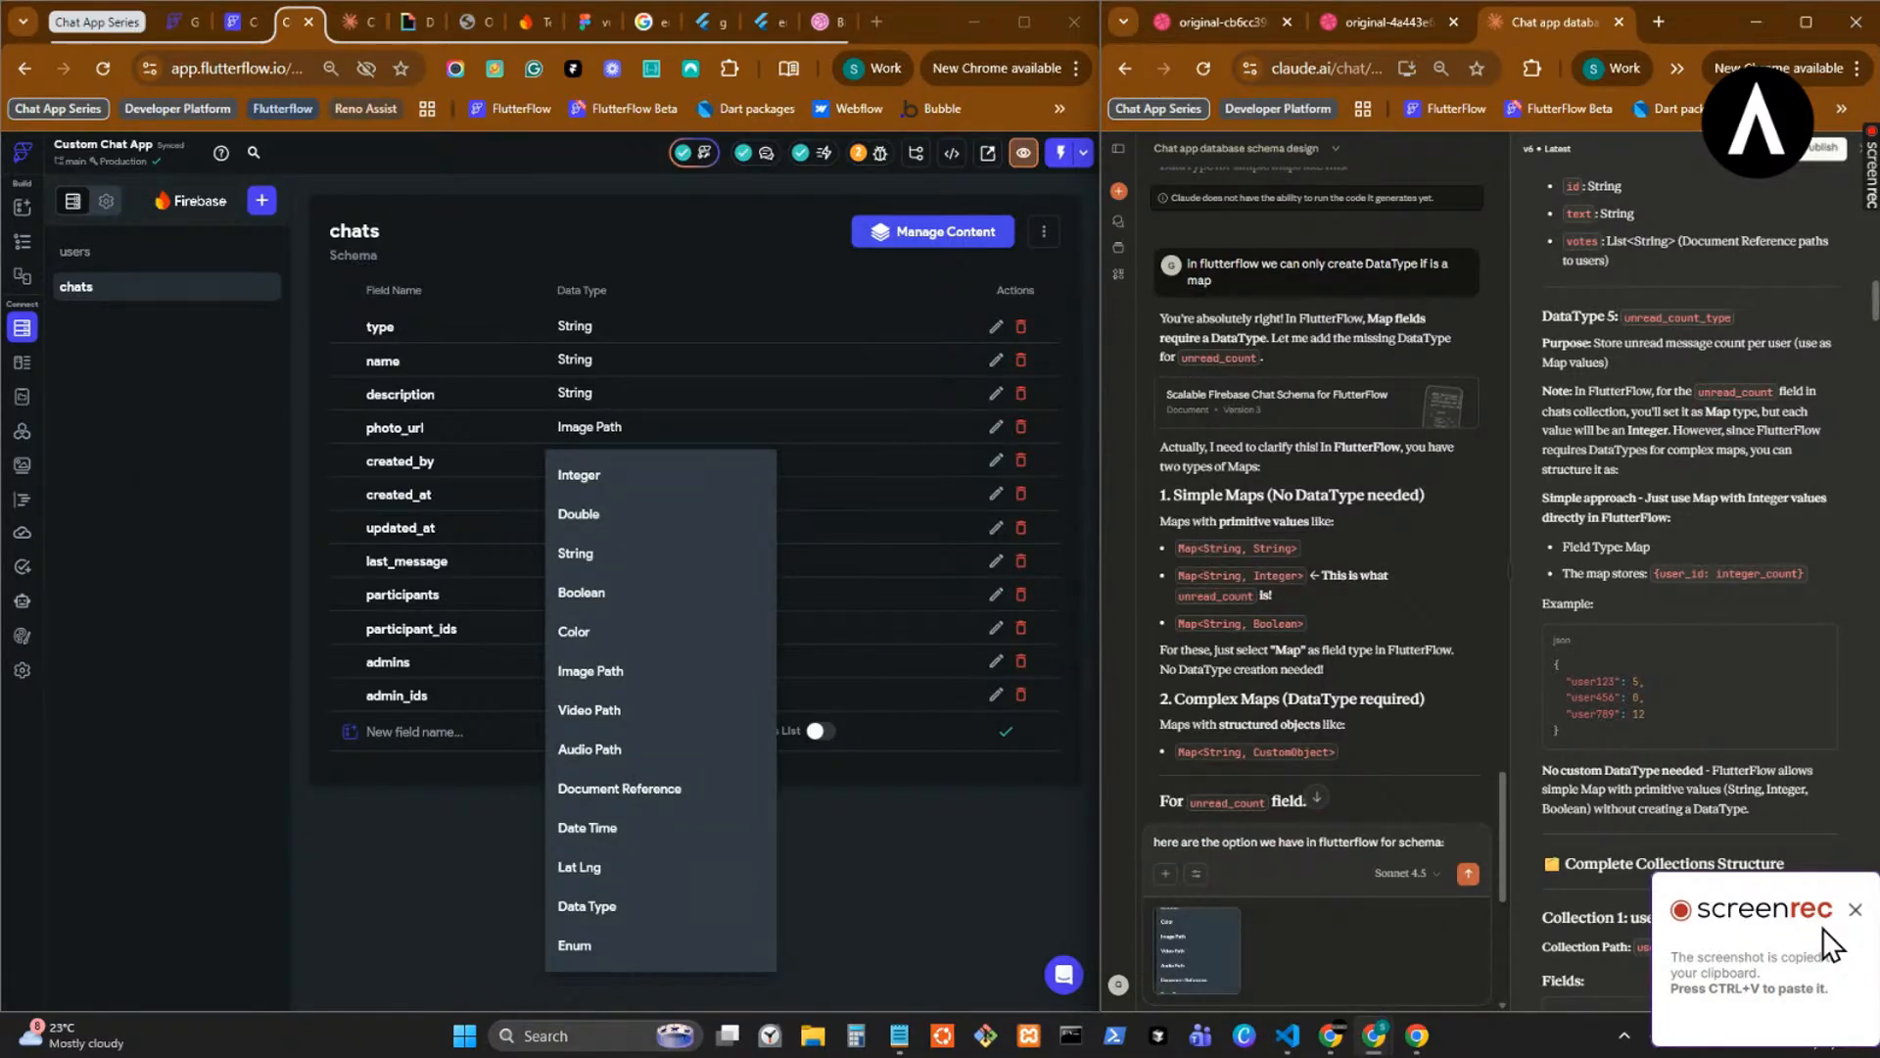
{"action": "key", "text": "Return"}
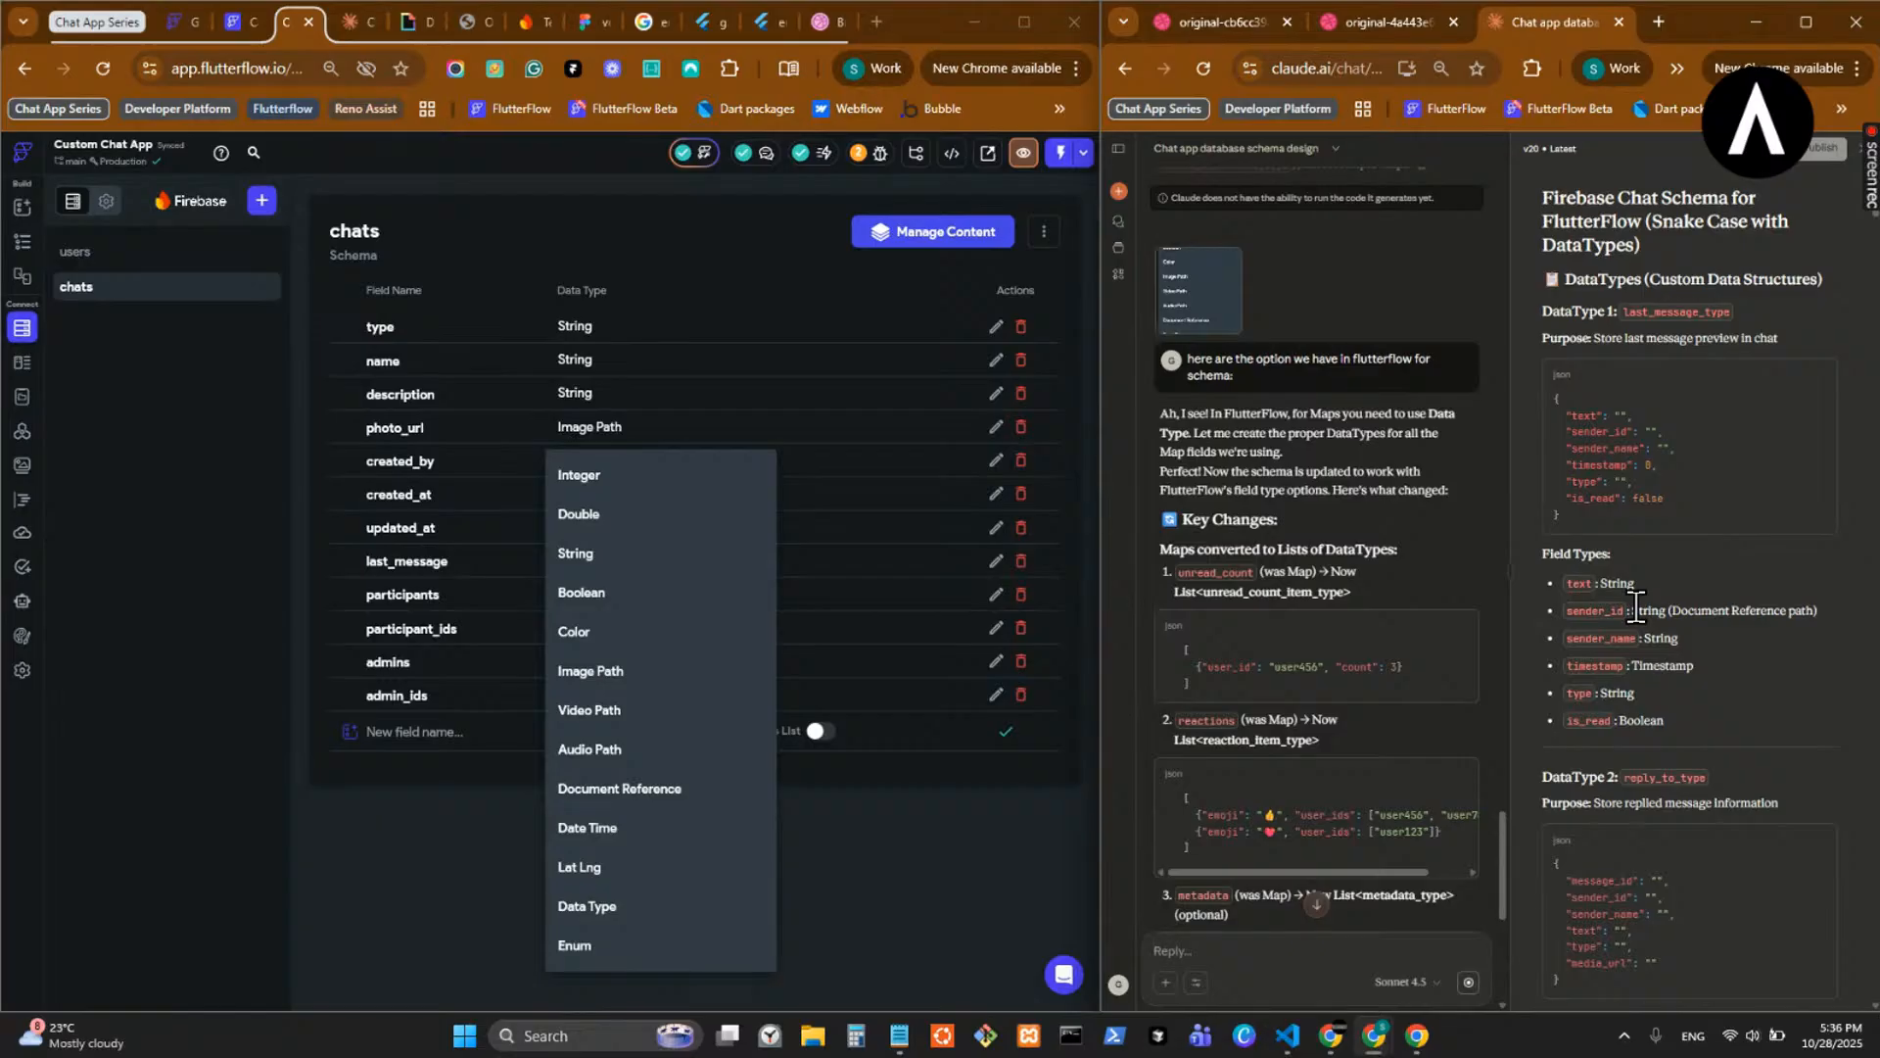
- Dismiss the upgrade offer and review Claude's key changes and the custom data types in the updated schema document
{"action": "scroll", "coordinate": [1636, 607], "scroll_direction": "down", "scroll_amount": 2}
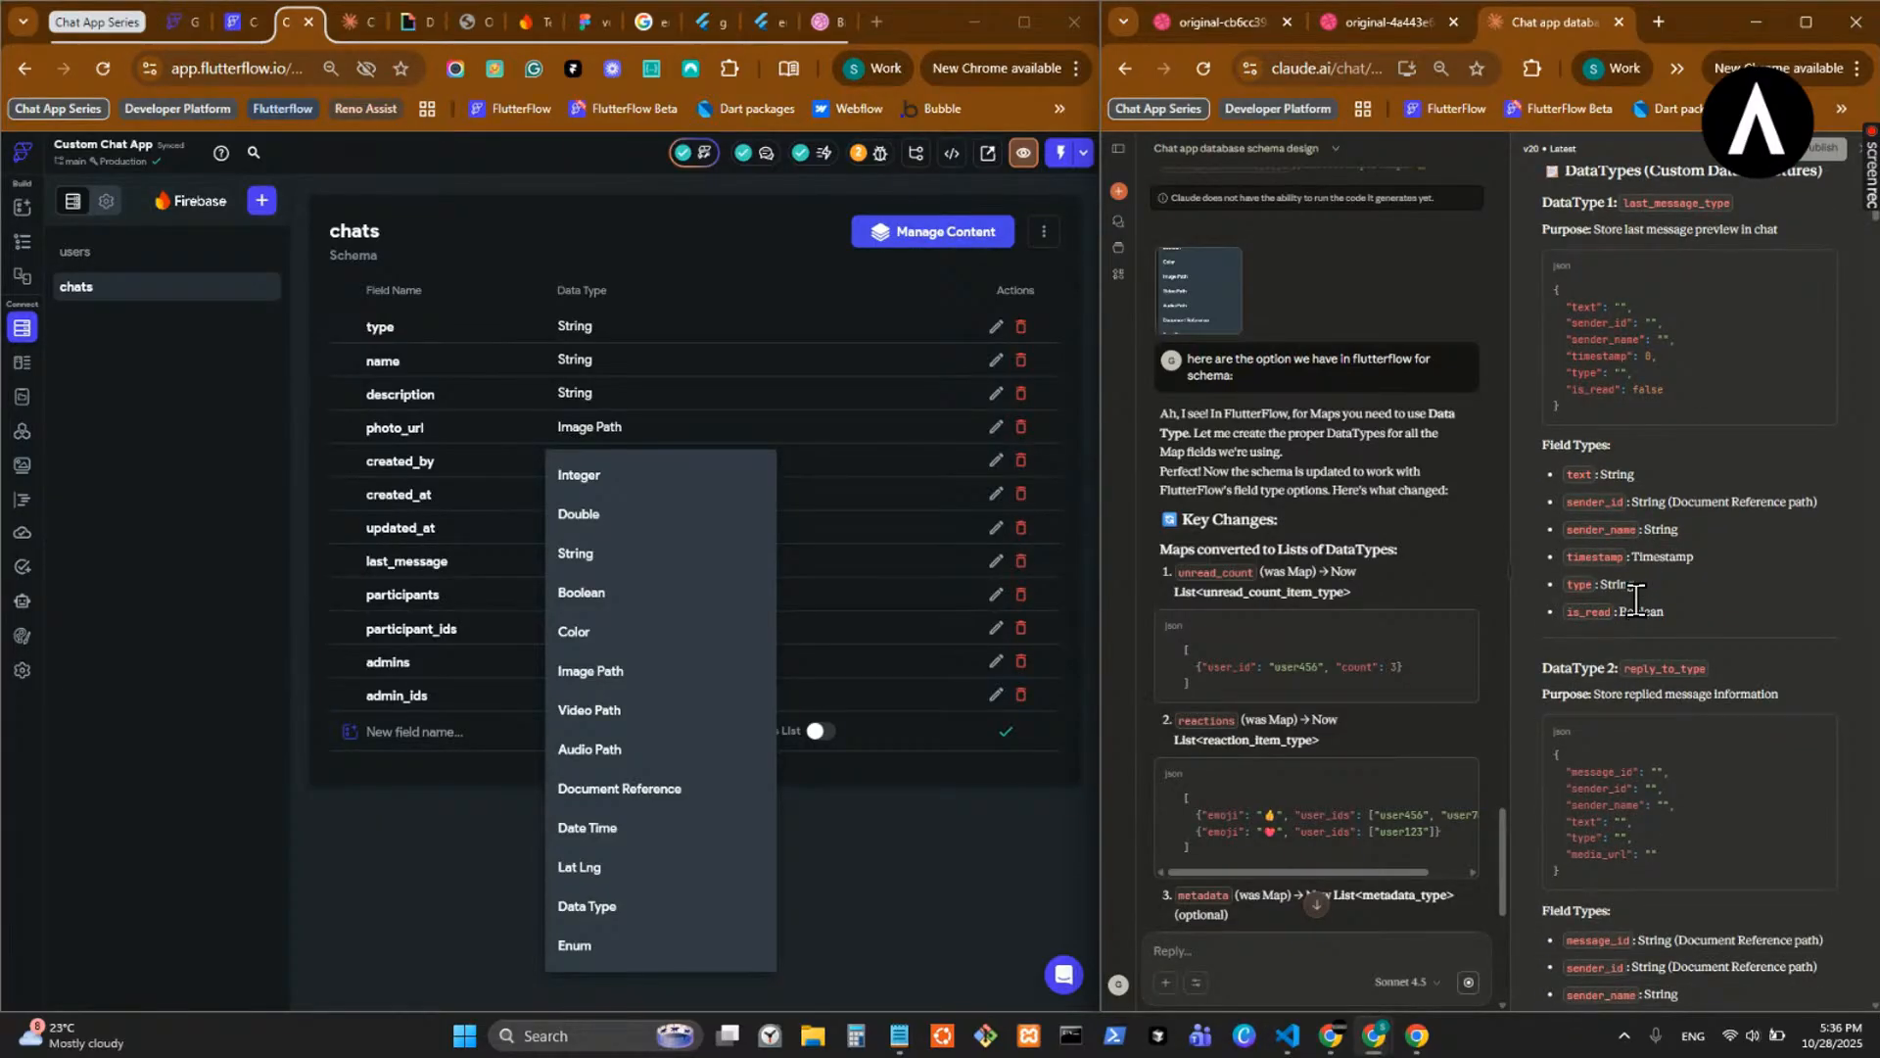
{"action": "scroll", "coordinate": [1635, 606], "scroll_direction": "down", "scroll_amount": 3}
{"action": "scroll", "coordinate": [1637, 599], "scroll_direction": "down", "scroll_amount": 3}
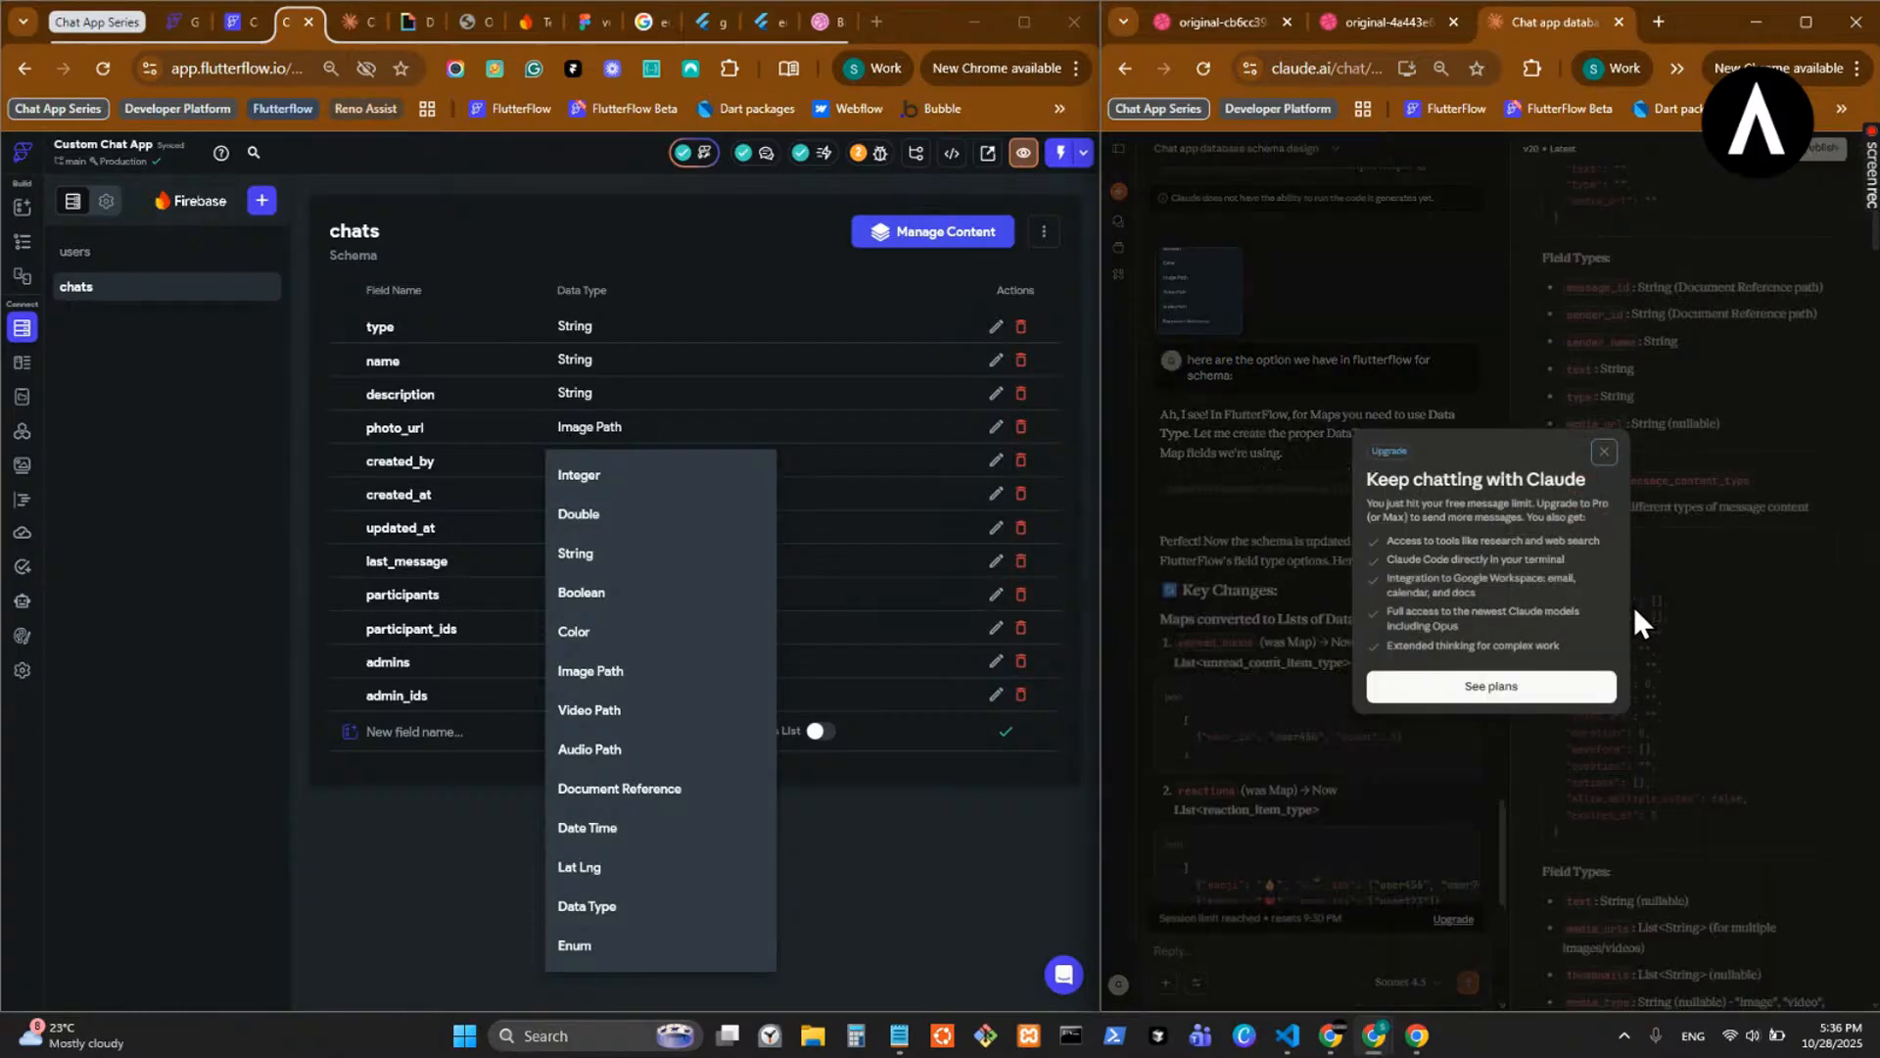
{"action": "left_click", "coordinate": [1603, 455]}
{"action": "scroll", "coordinate": [1367, 743], "scroll_direction": "down", "scroll_amount": 6}
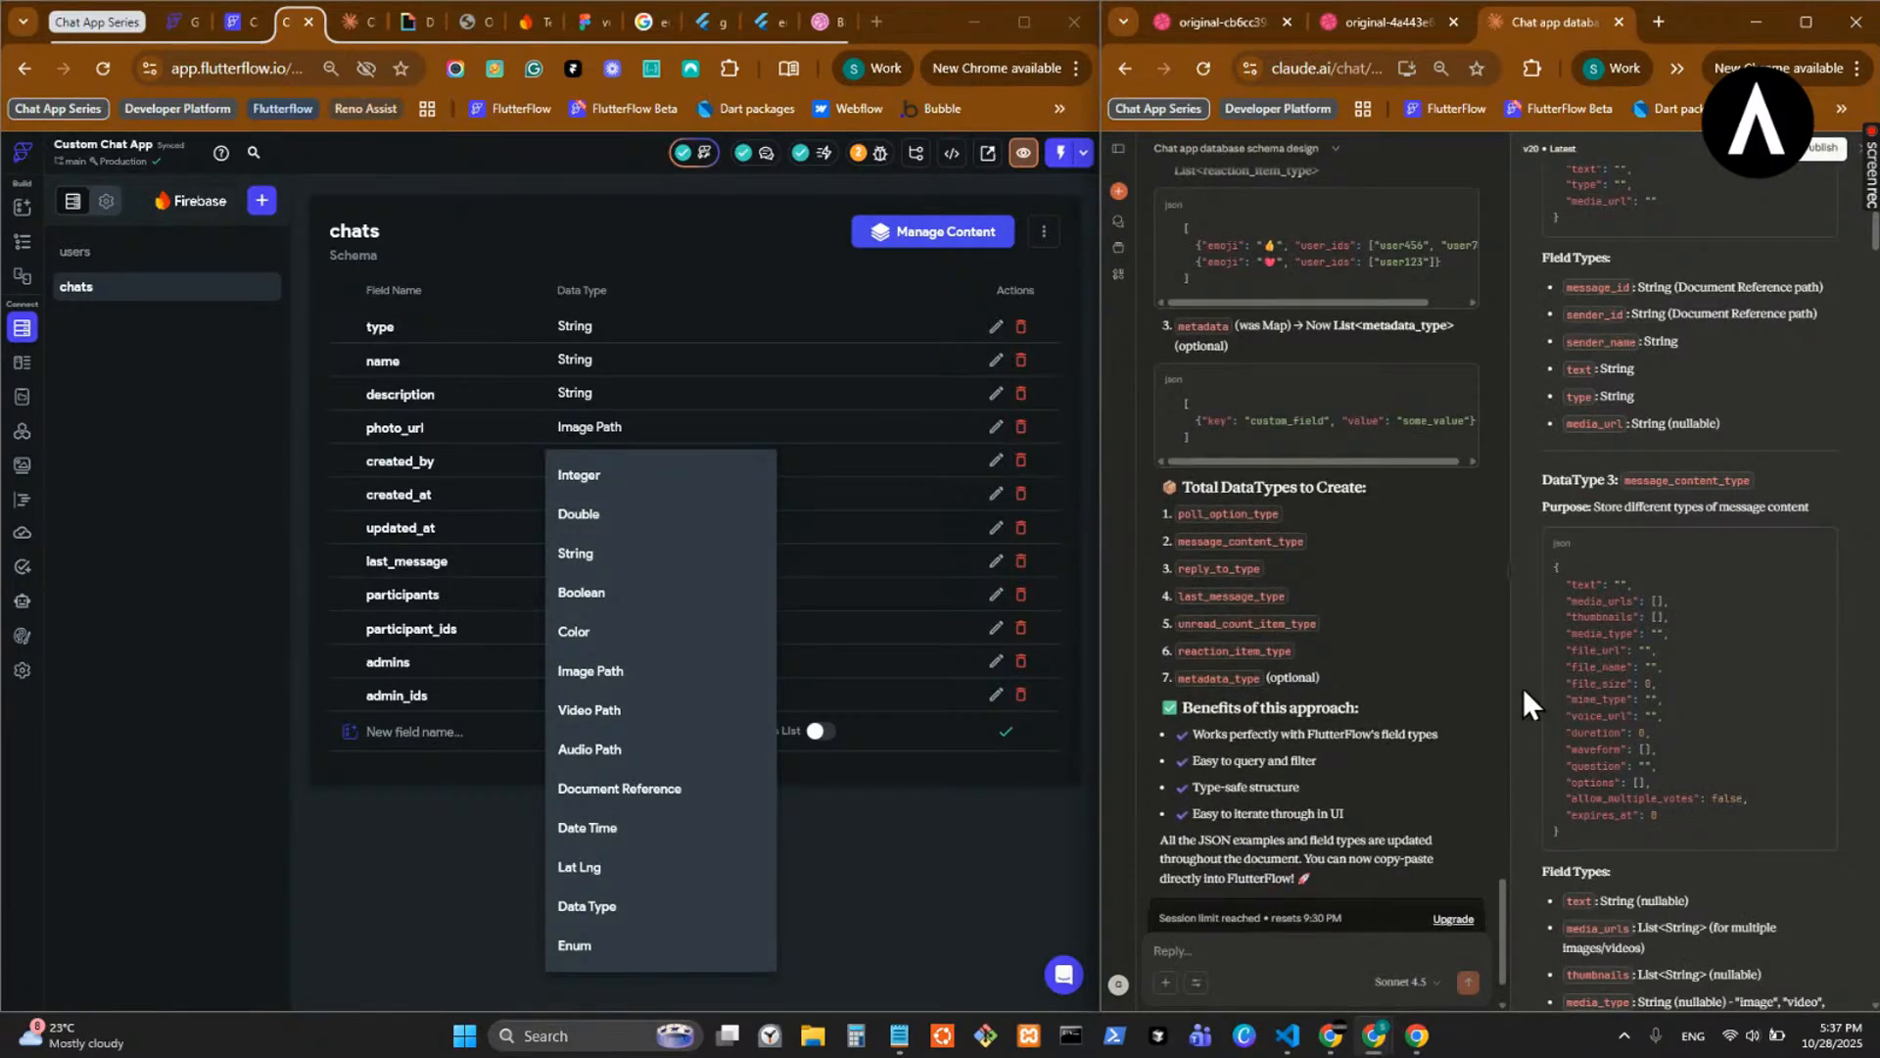
{"action": "scroll", "coordinate": [1685, 715], "scroll_direction": "up", "scroll_amount": 5}
{"action": "scroll", "coordinate": [1684, 715], "scroll_direction": "down", "scroll_amount": 10}
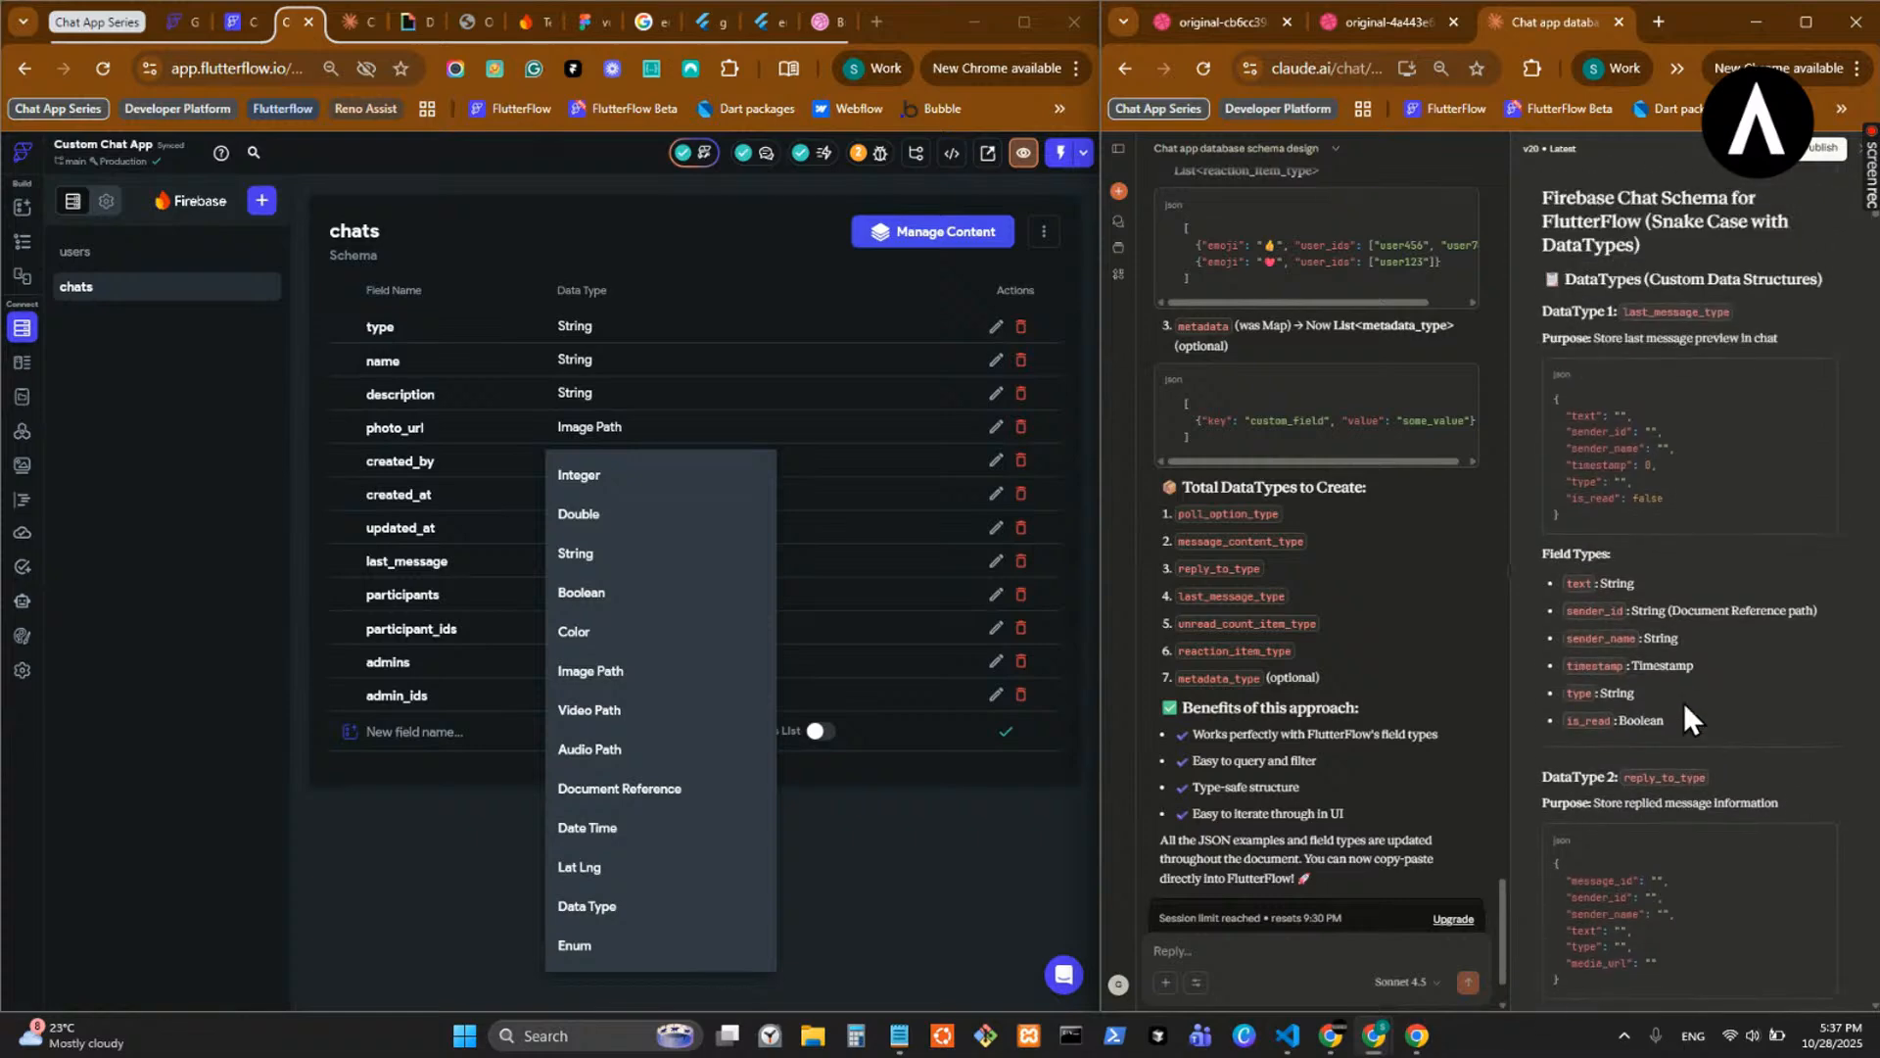
{"action": "scroll", "coordinate": [1683, 703], "scroll_direction": "down", "scroll_amount": 6}
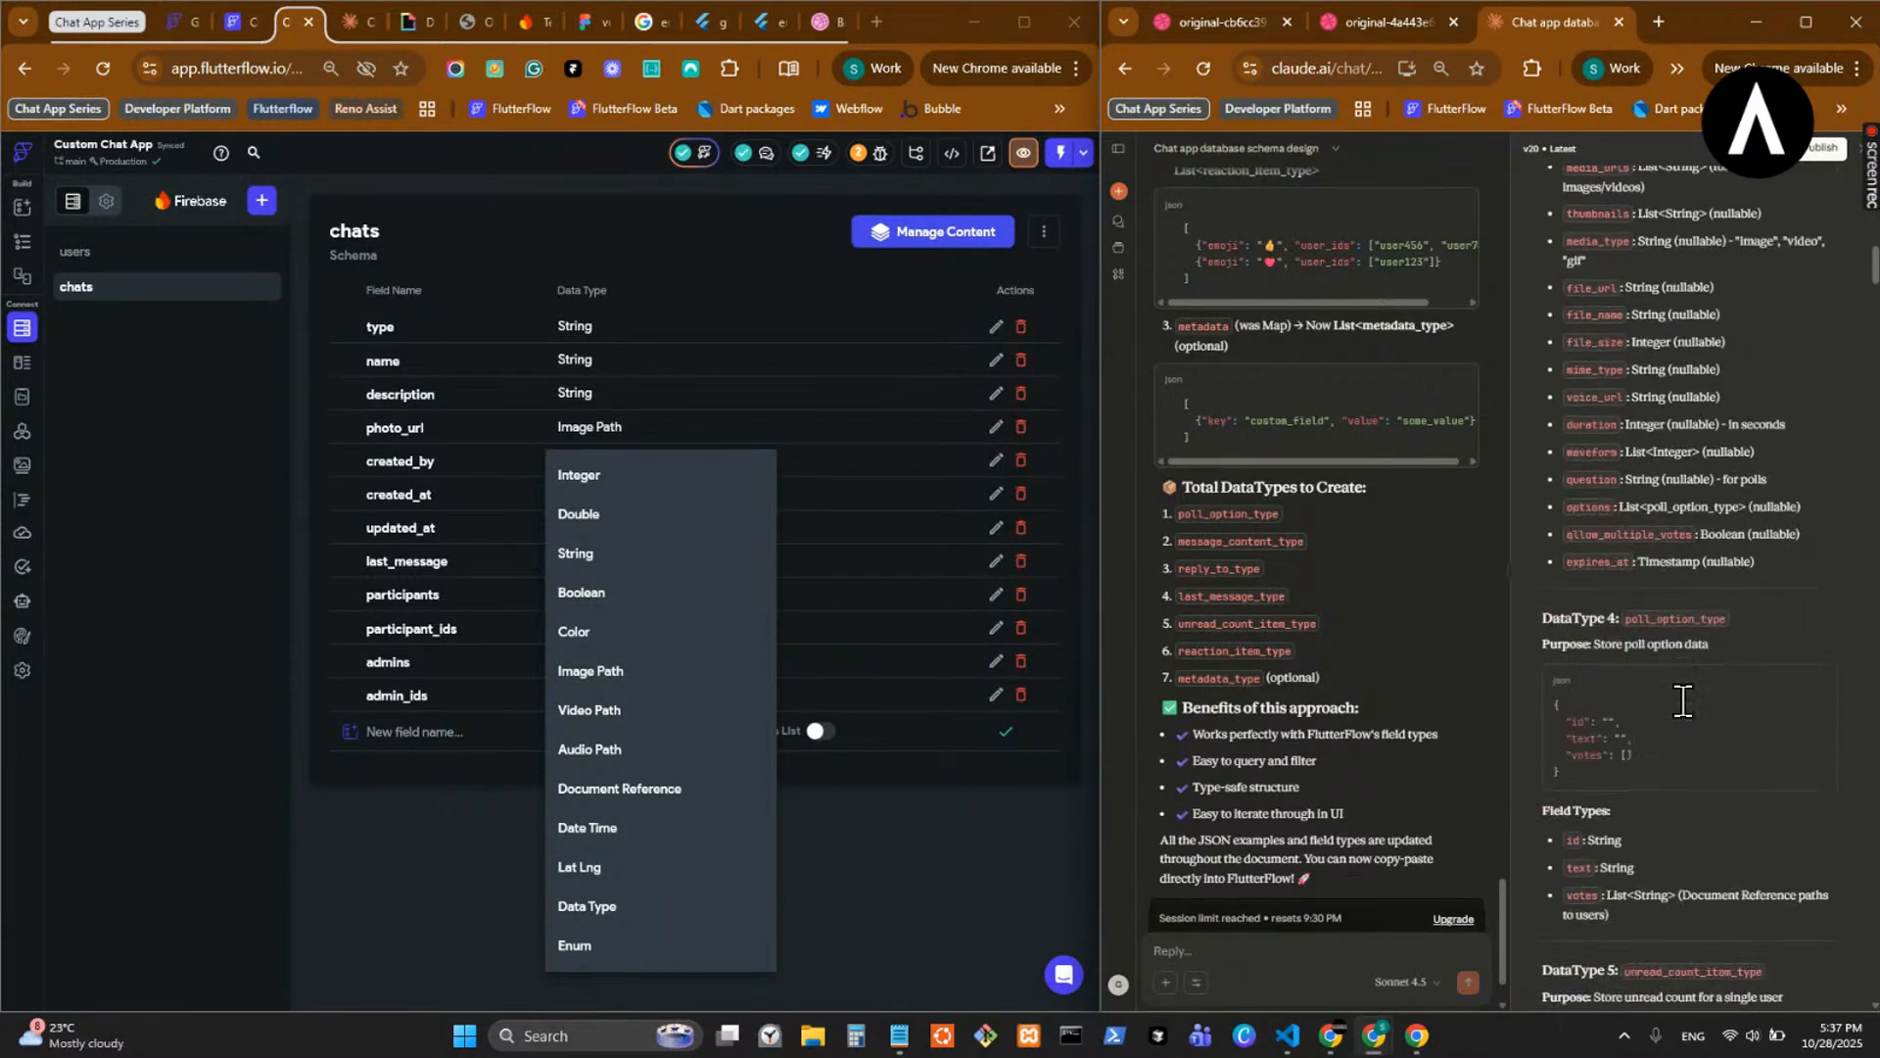
{"action": "scroll", "coordinate": [1686, 685], "scroll_direction": "down", "scroll_amount": 1}
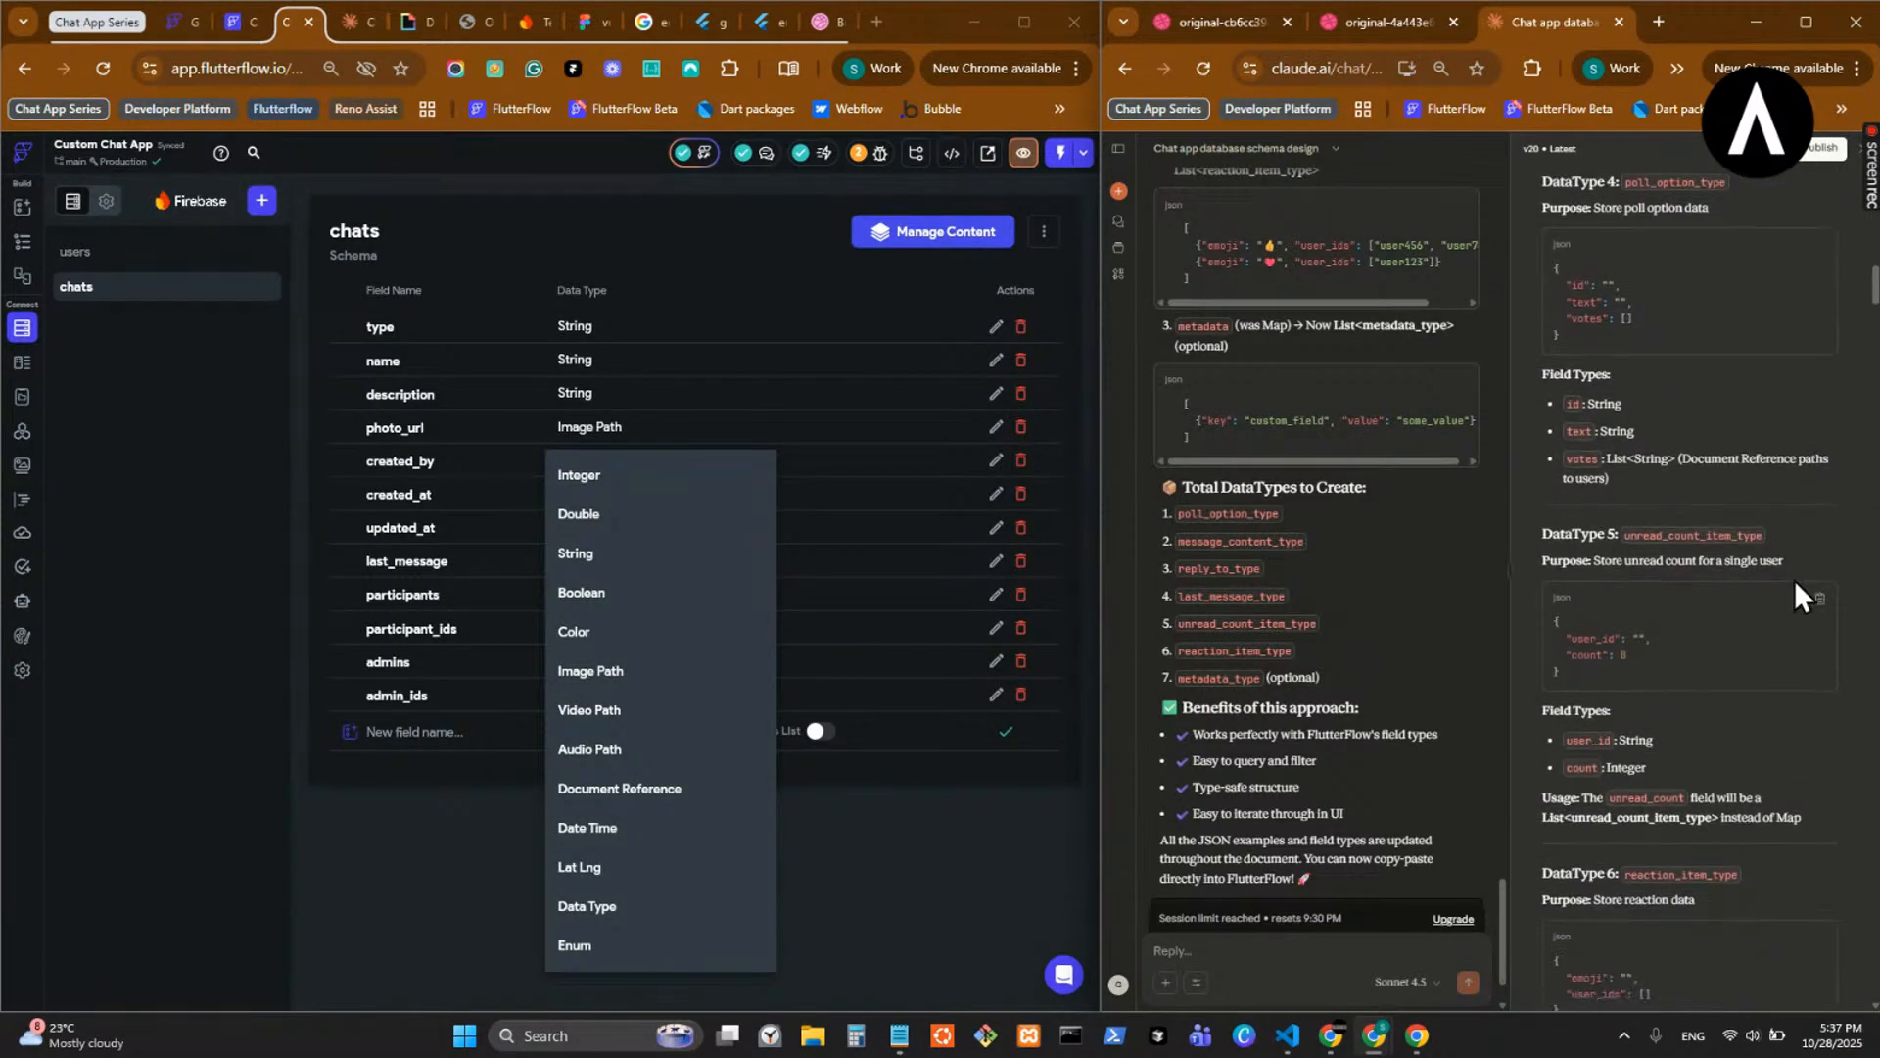
- Create a custom data type named unread_count_item_type from the schema document's JSON with user_id and count
{"action": "double_click", "coordinate": [1668, 535]}
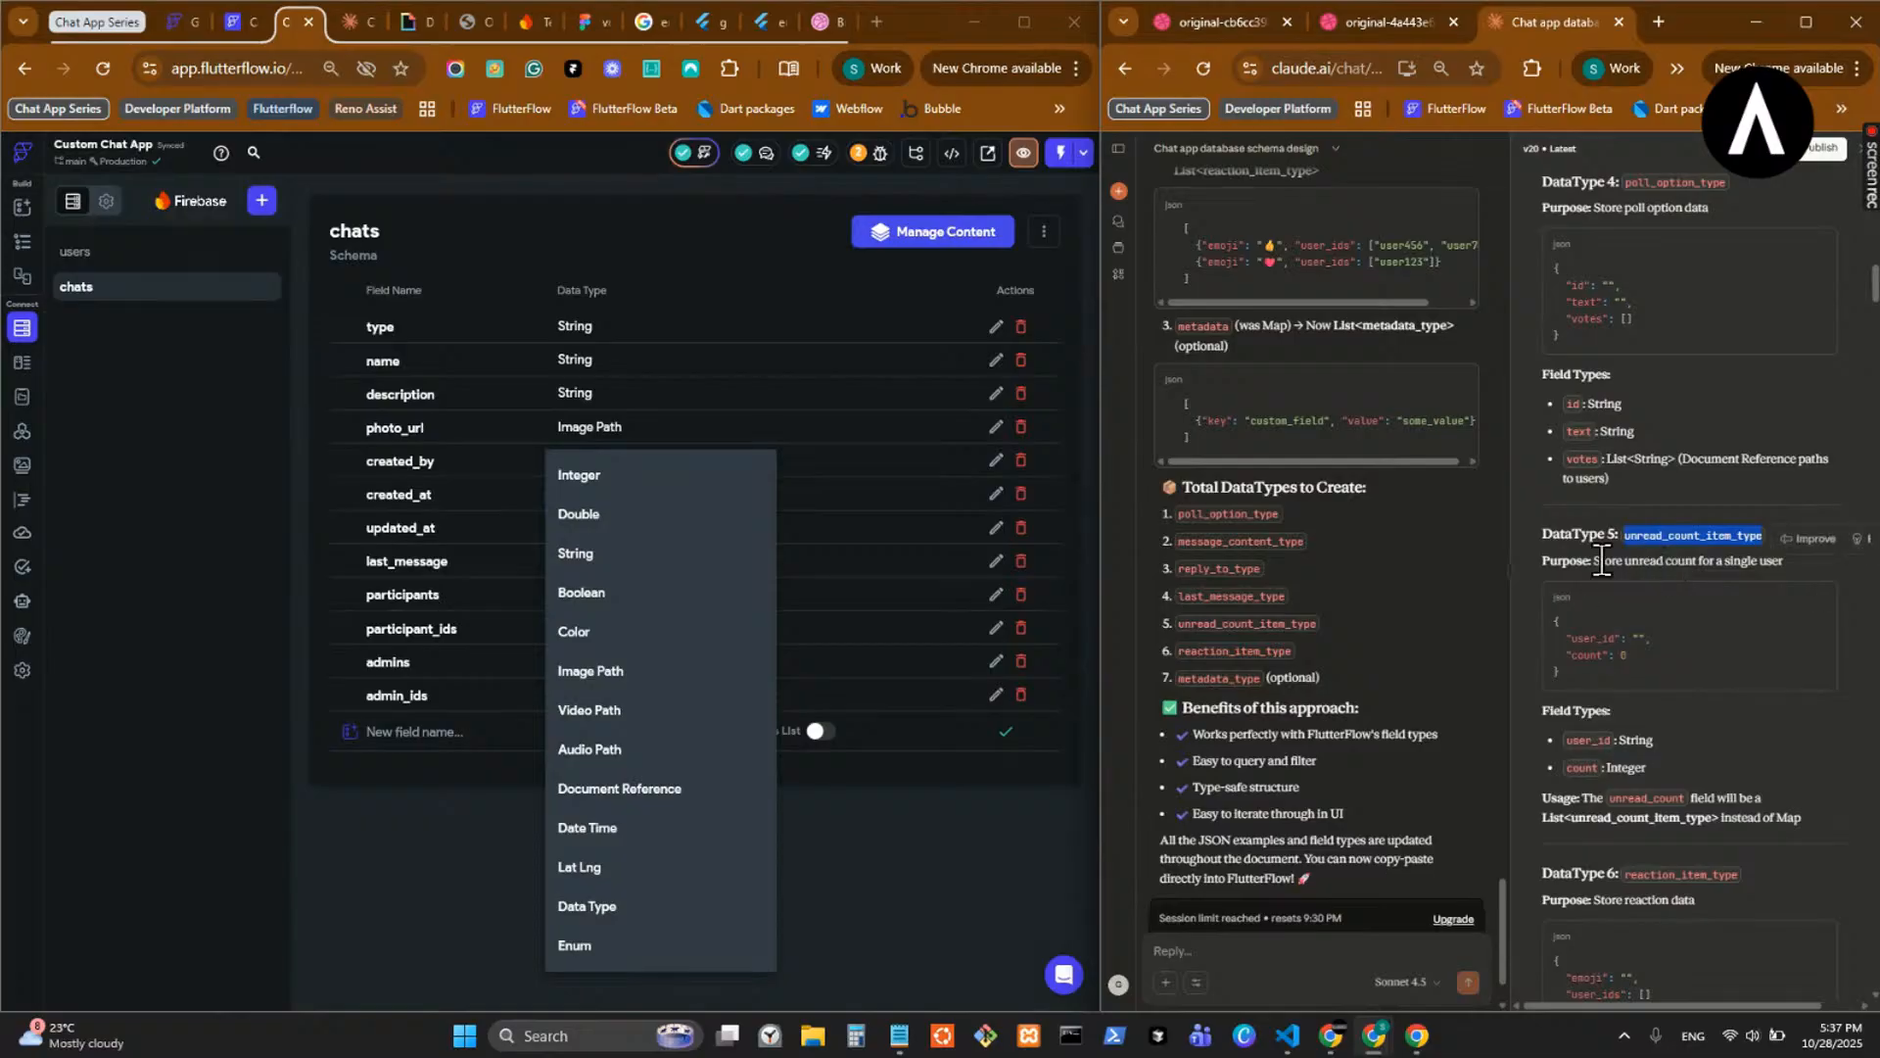
{"action": "left_click", "coordinate": [919, 807]}
{"action": "left_click", "coordinate": [919, 807]}
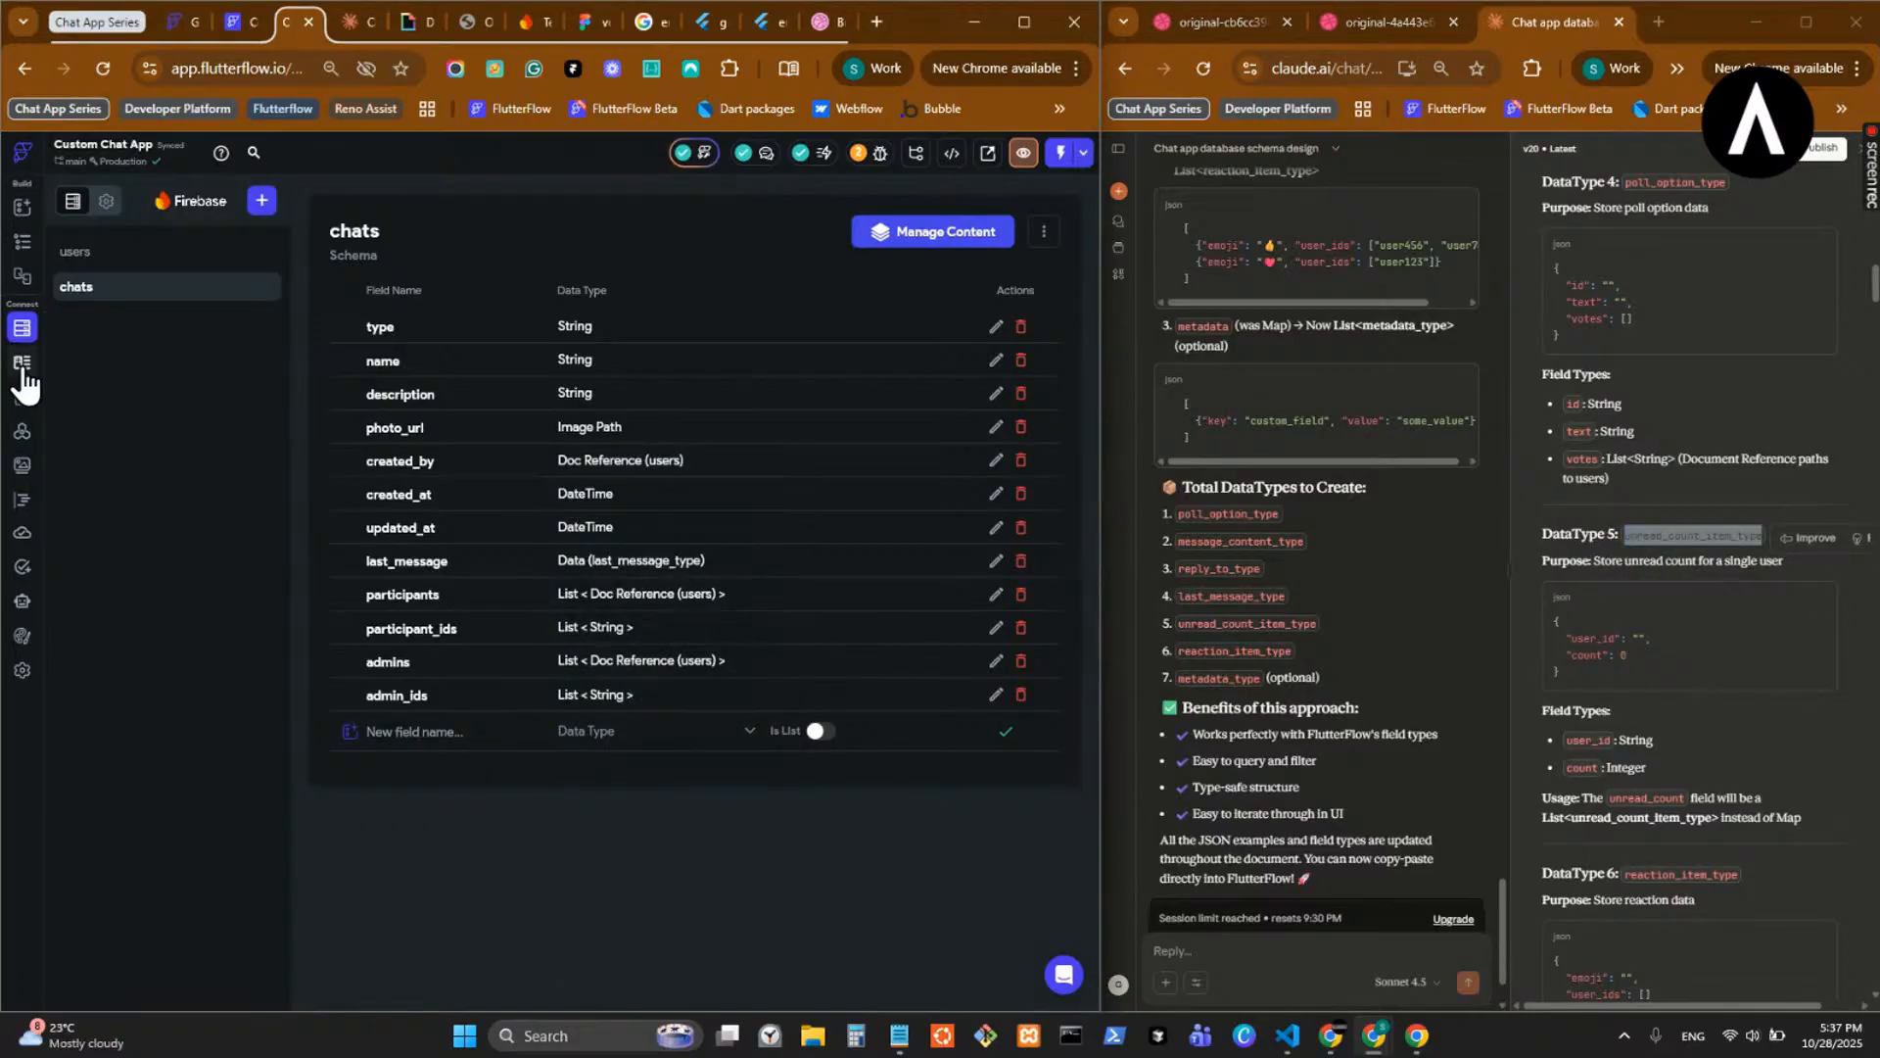
{"action": "left_click", "coordinate": [22, 361]}
{"action": "left_click", "coordinate": [228, 199]}
{"action": "key", "text": "ctrl+v"}
{"action": "left_click", "coordinate": [1819, 602]}
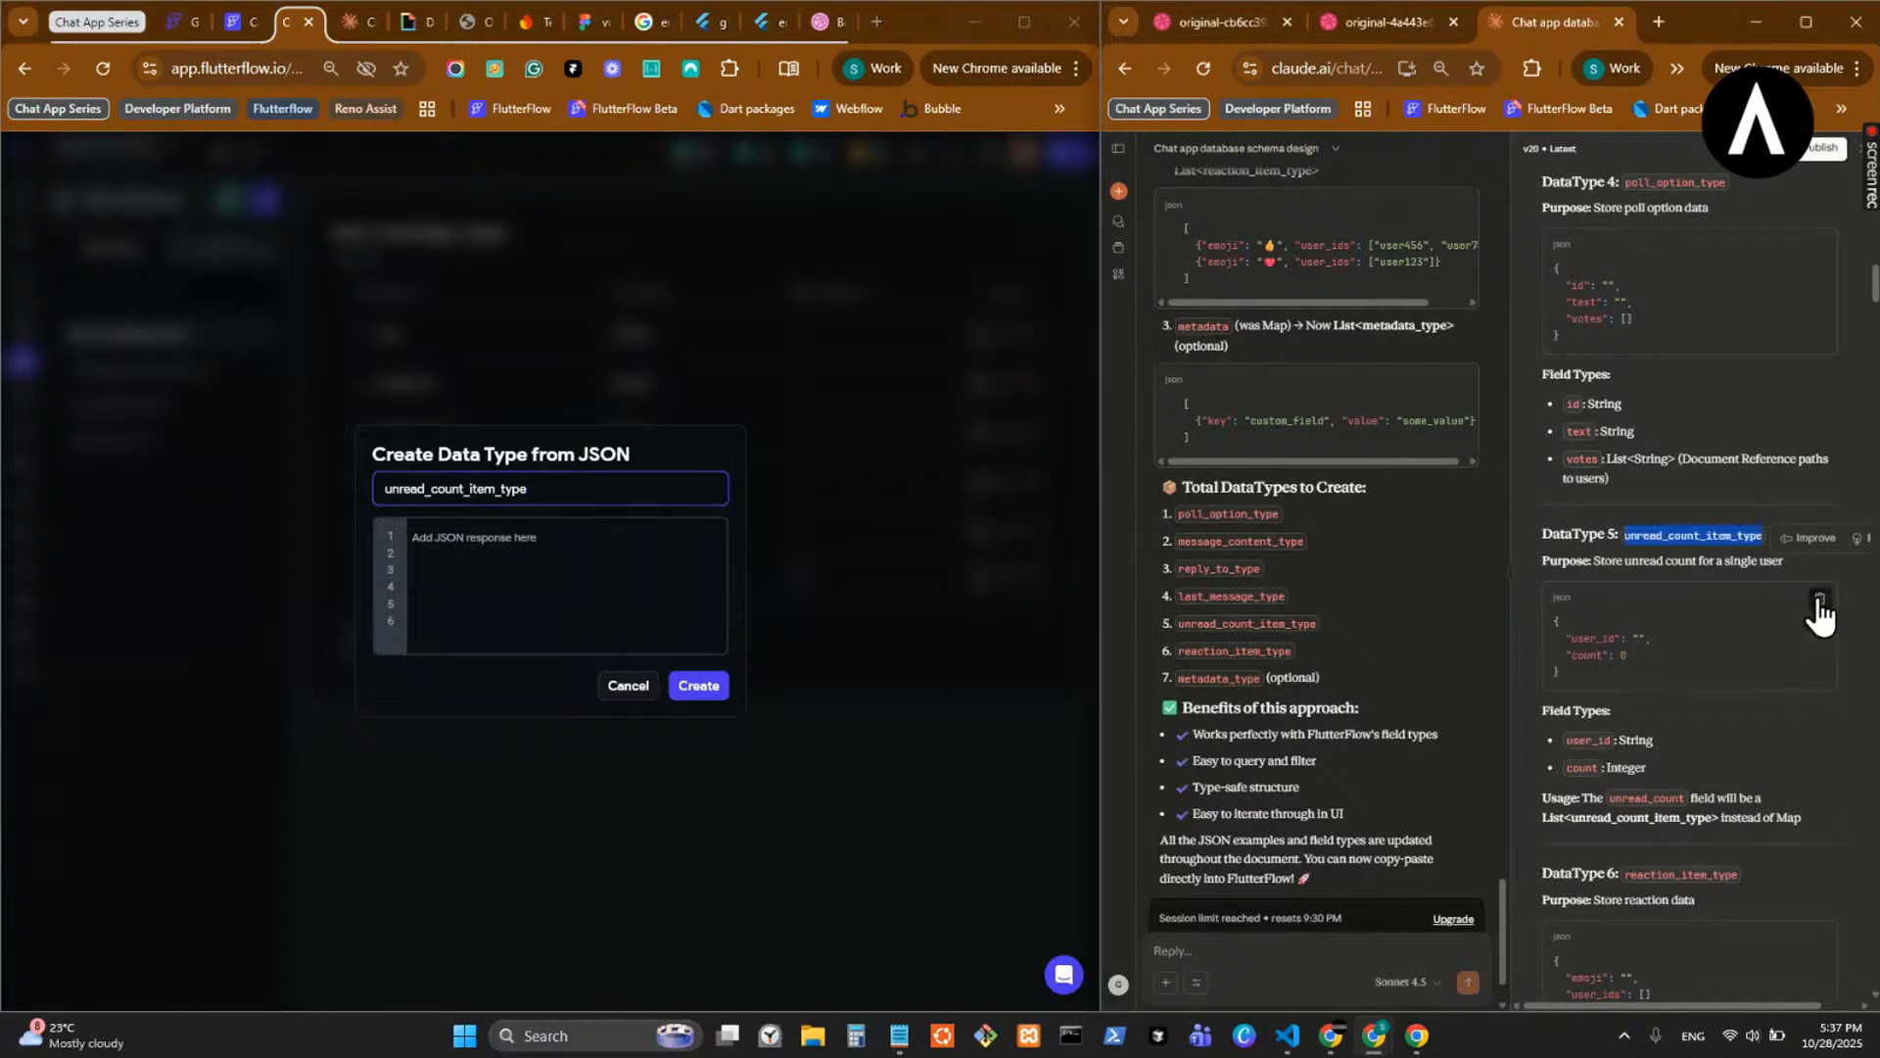
{"action": "left_click", "coordinate": [549, 536]}
{"action": "key", "text": "ctrl+v"}
{"action": "left_click", "coordinate": [696, 685]}
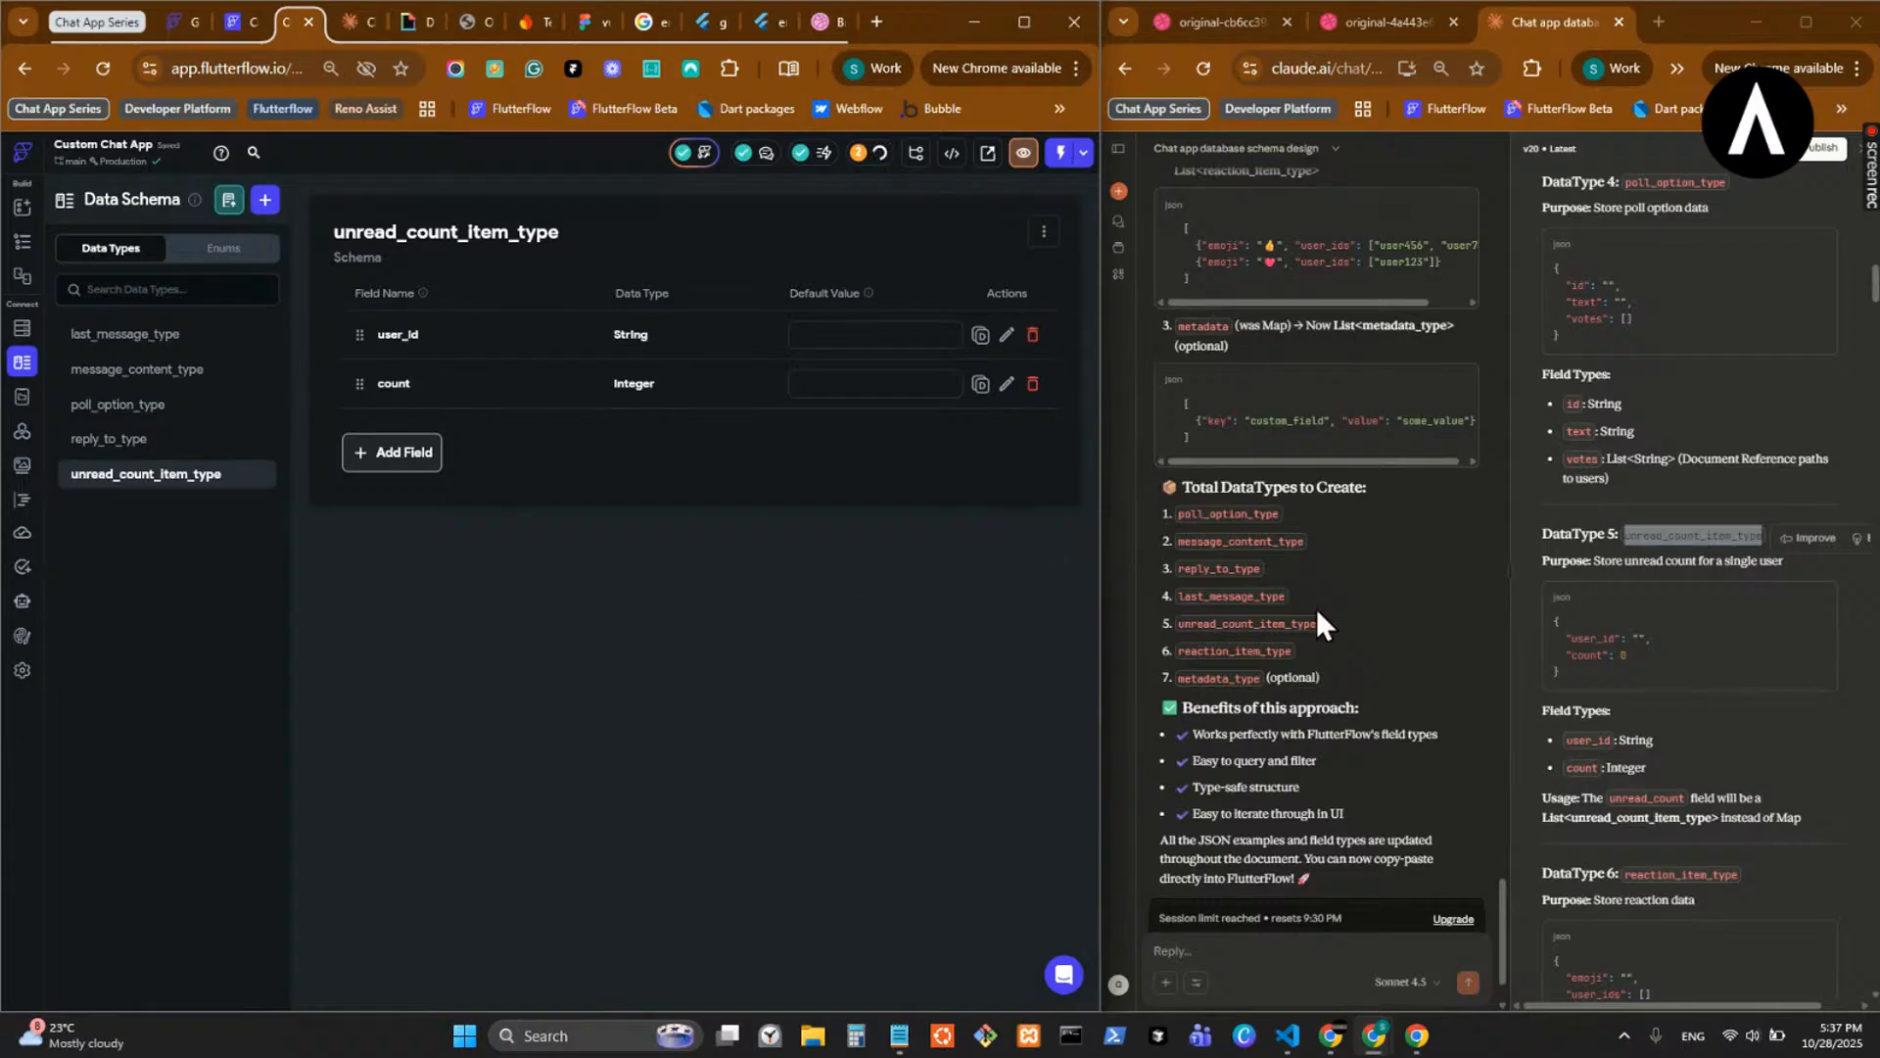
- Create a custom data type named reaction_item_type from the schema document's JSON with emoji and user_ids
{"action": "left_click", "coordinate": [1784, 740]}
{"action": "scroll", "coordinate": [1726, 719], "scroll_direction": "down", "scroll_amount": 1}
{"action": "scroll", "coordinate": [1725, 718], "scroll_direction": "down", "scroll_amount": 1}
{"action": "double_click", "coordinate": [1665, 654]}
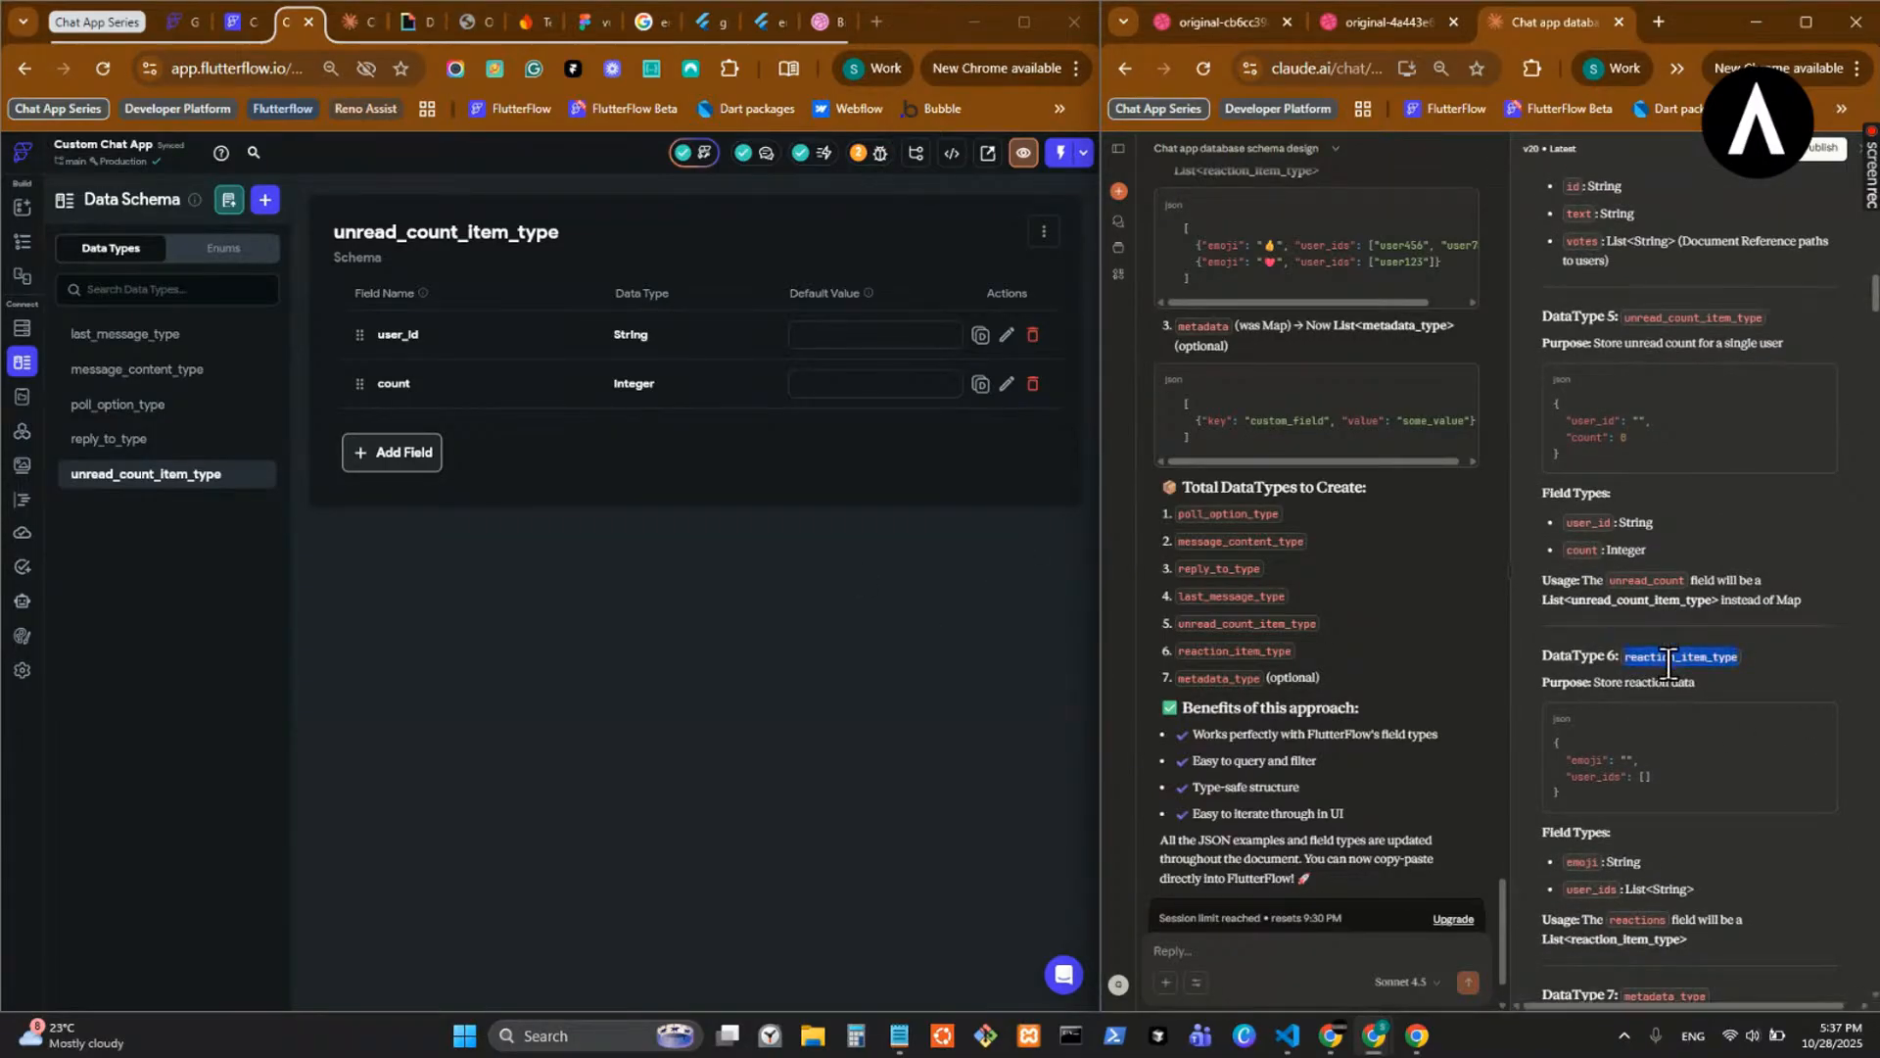
{"action": "left_click", "coordinate": [228, 200]}
{"action": "key", "text": "ctrl+v"}
{"action": "left_click", "coordinate": [1819, 721]}
{"action": "left_click", "coordinate": [450, 605]}
{"action": "key", "text": "ctrl+v"}
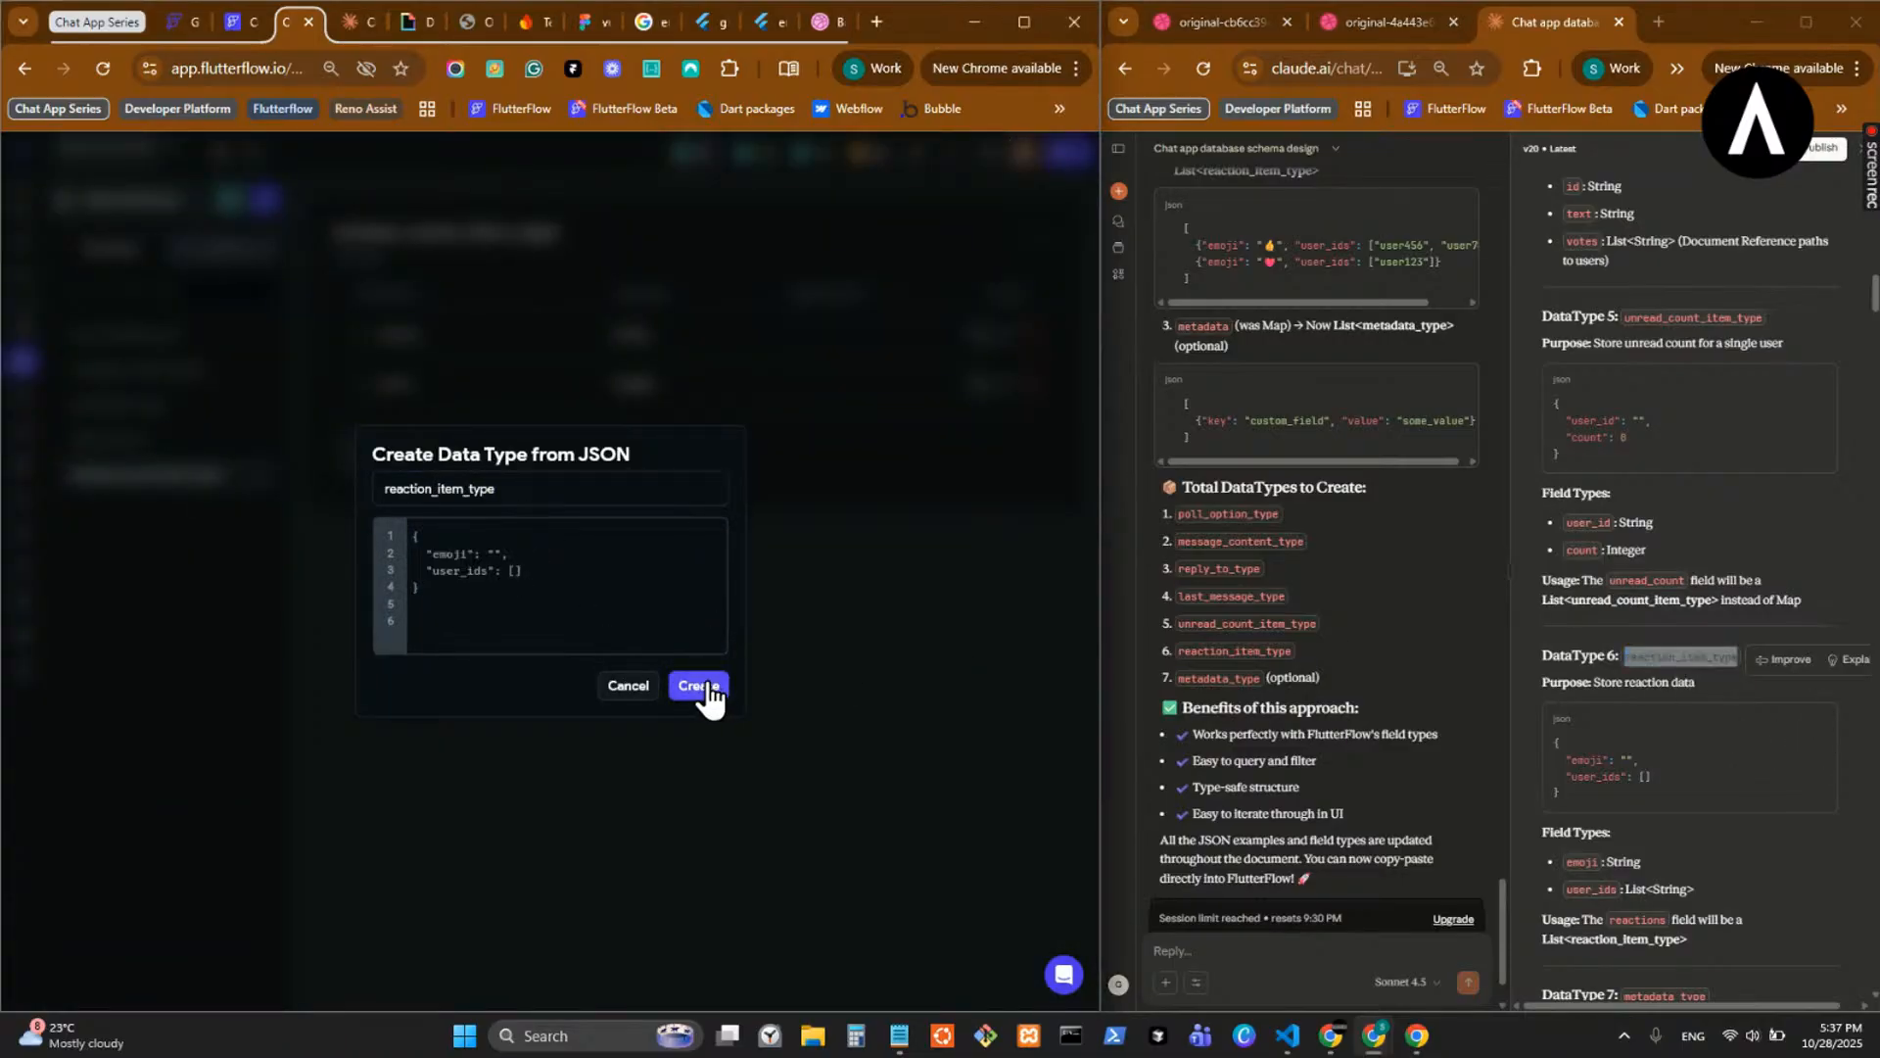
{"action": "left_click", "coordinate": [698, 686]}
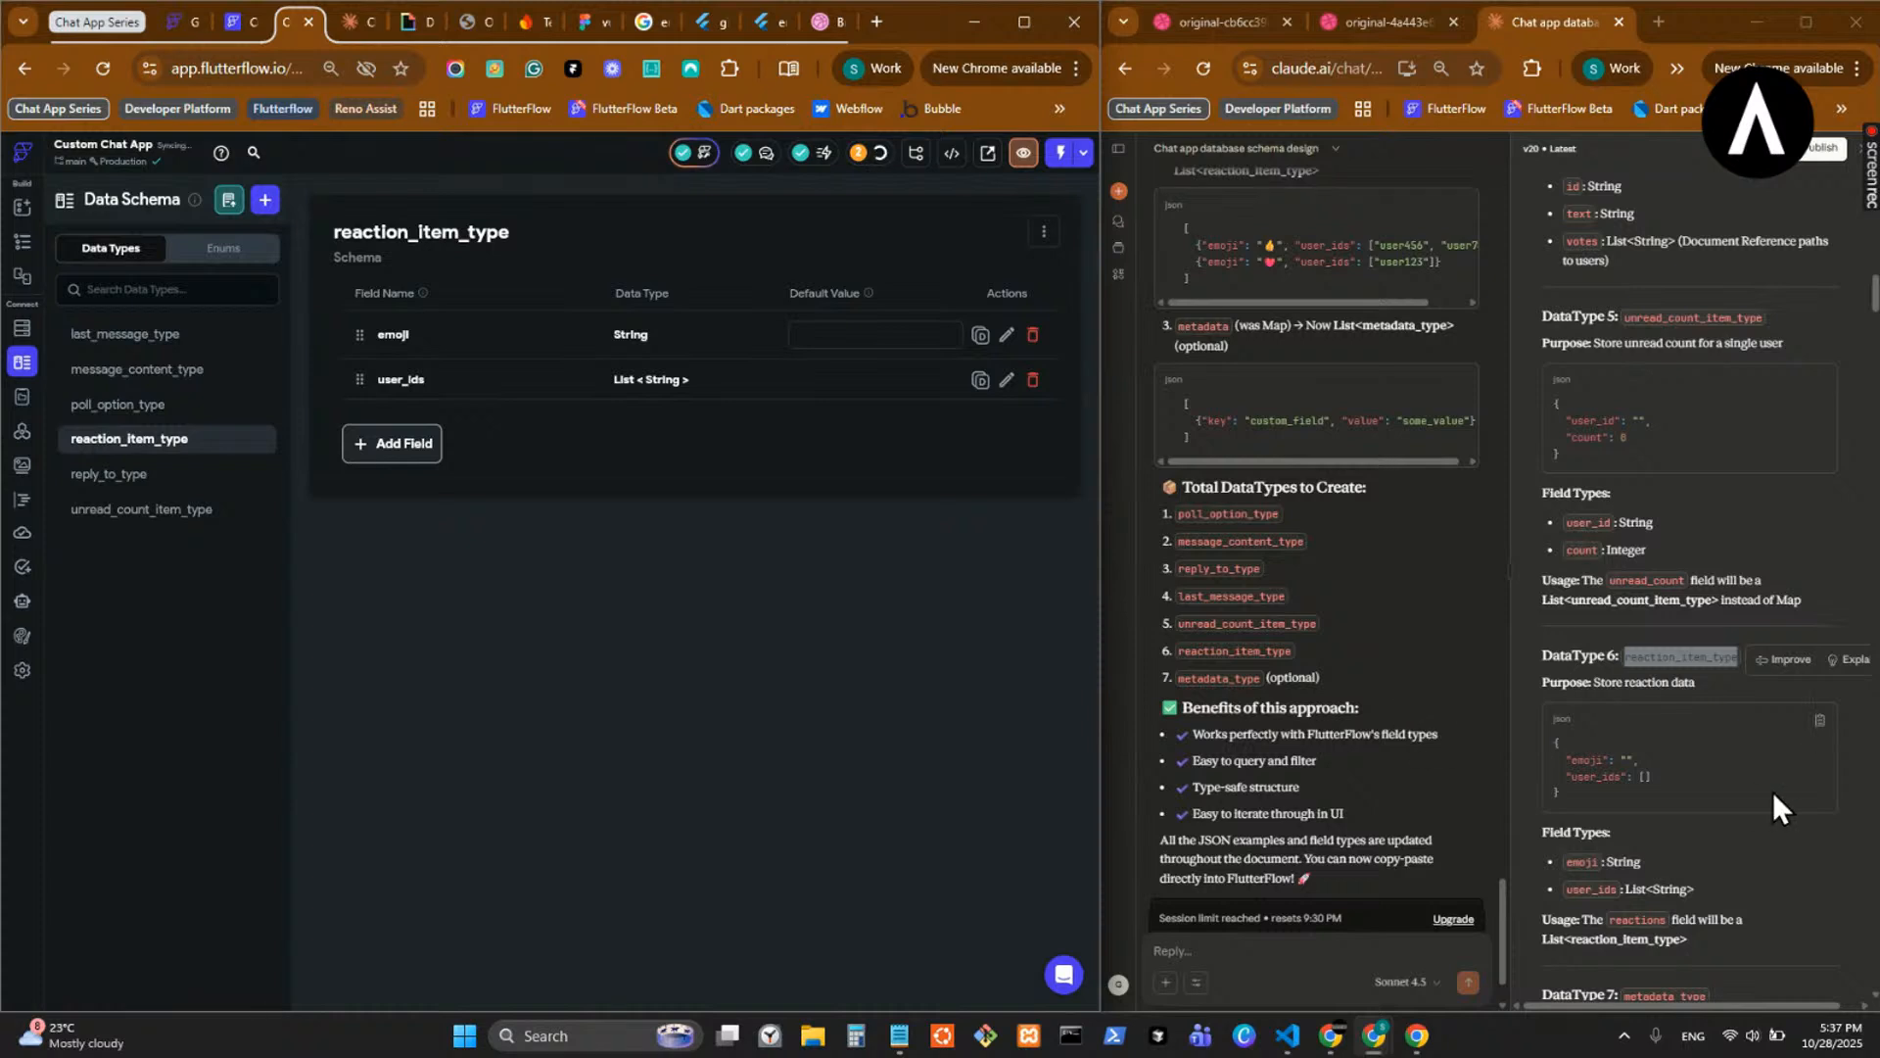
- Create a custom data type named metadata_type from the schema document's JSON with key and value
{"action": "scroll", "coordinate": [1773, 792], "scroll_direction": "down", "scroll_amount": 3}
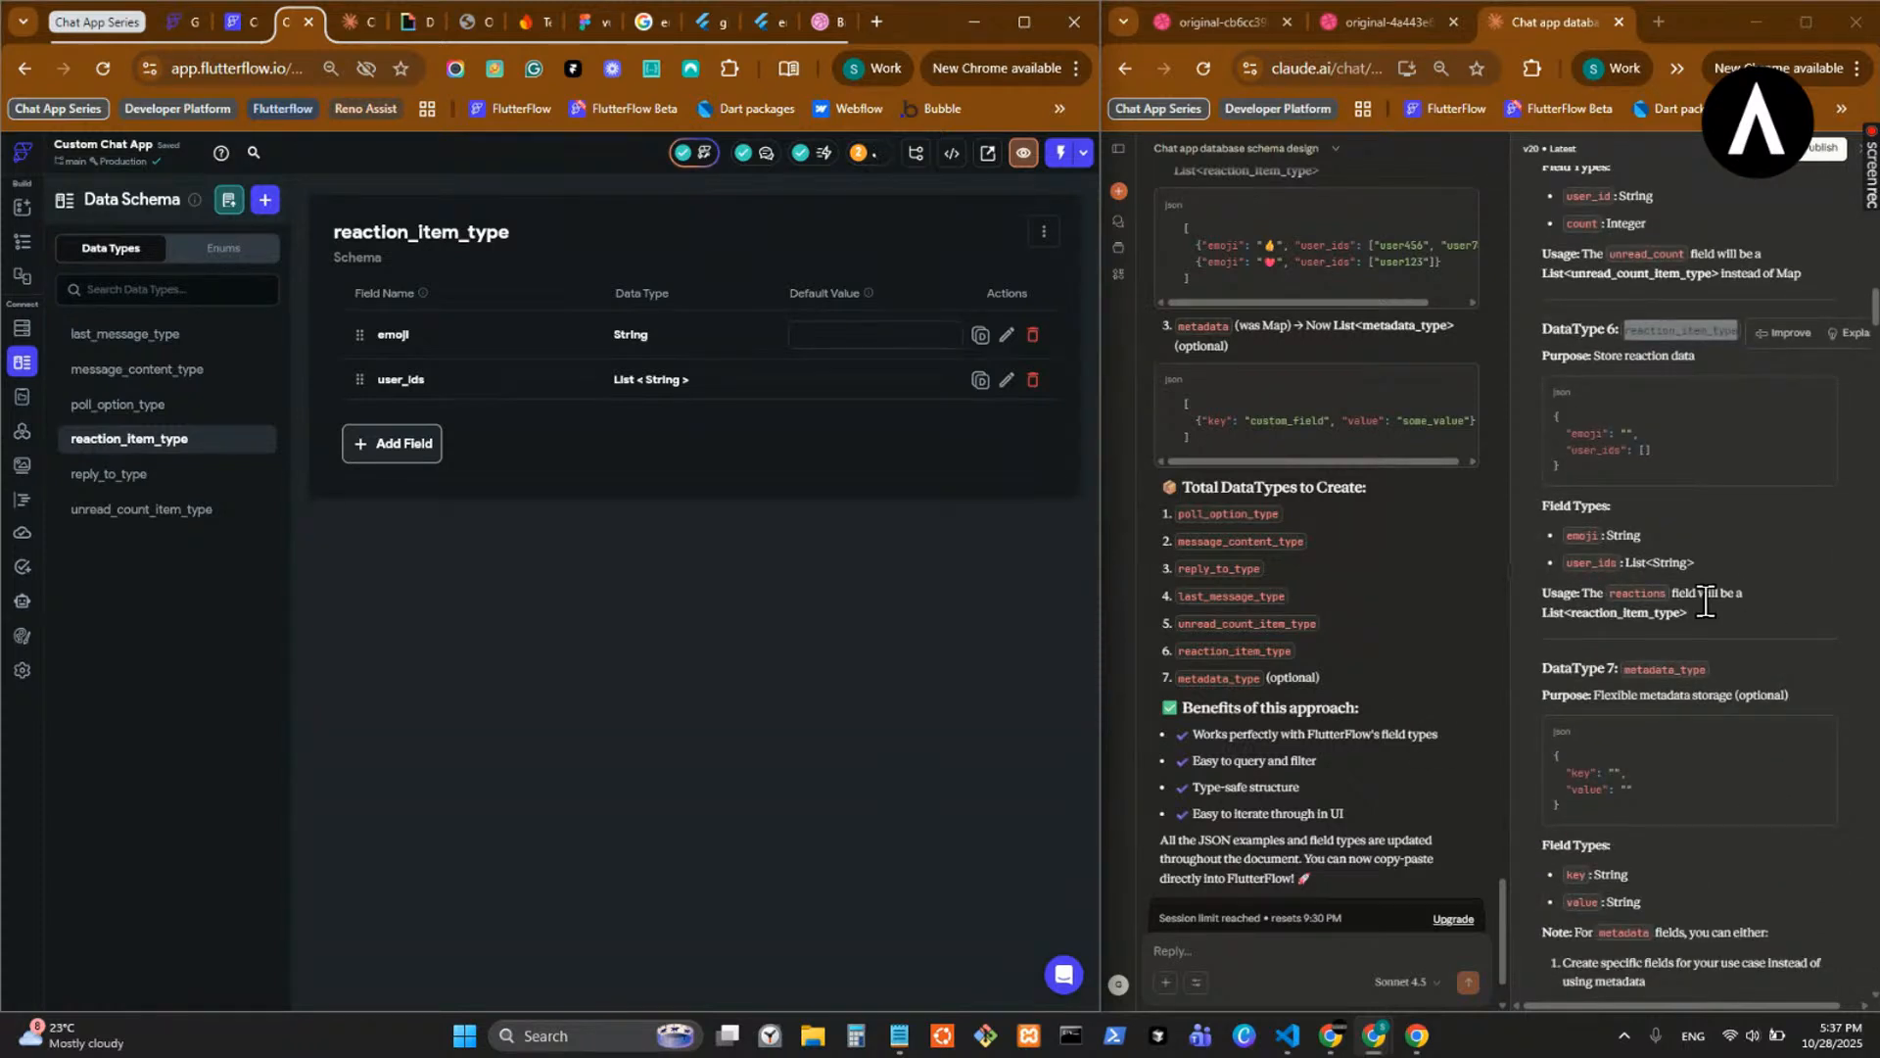
{"action": "scroll", "coordinate": [1792, 663], "scroll_direction": "down", "scroll_amount": 1}
{"action": "double_click", "coordinate": [1655, 558]}
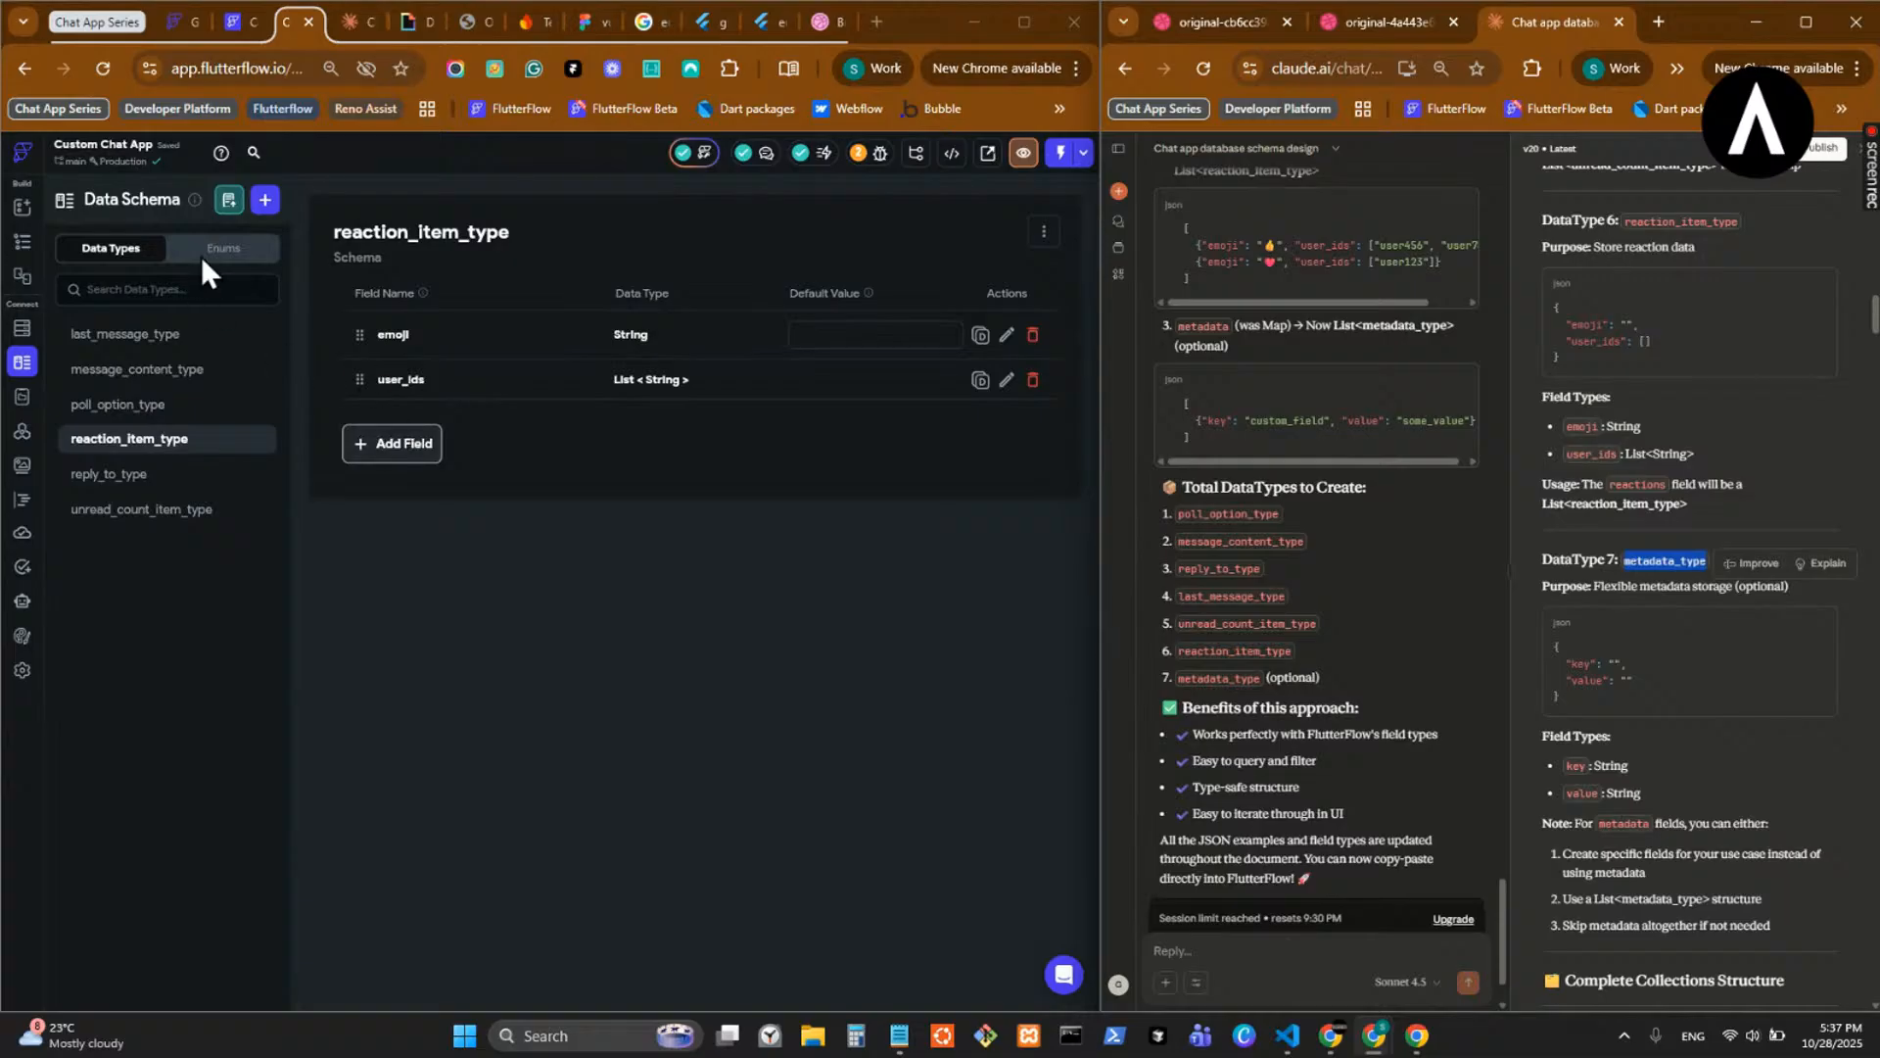
{"action": "left_click", "coordinate": [228, 201]}
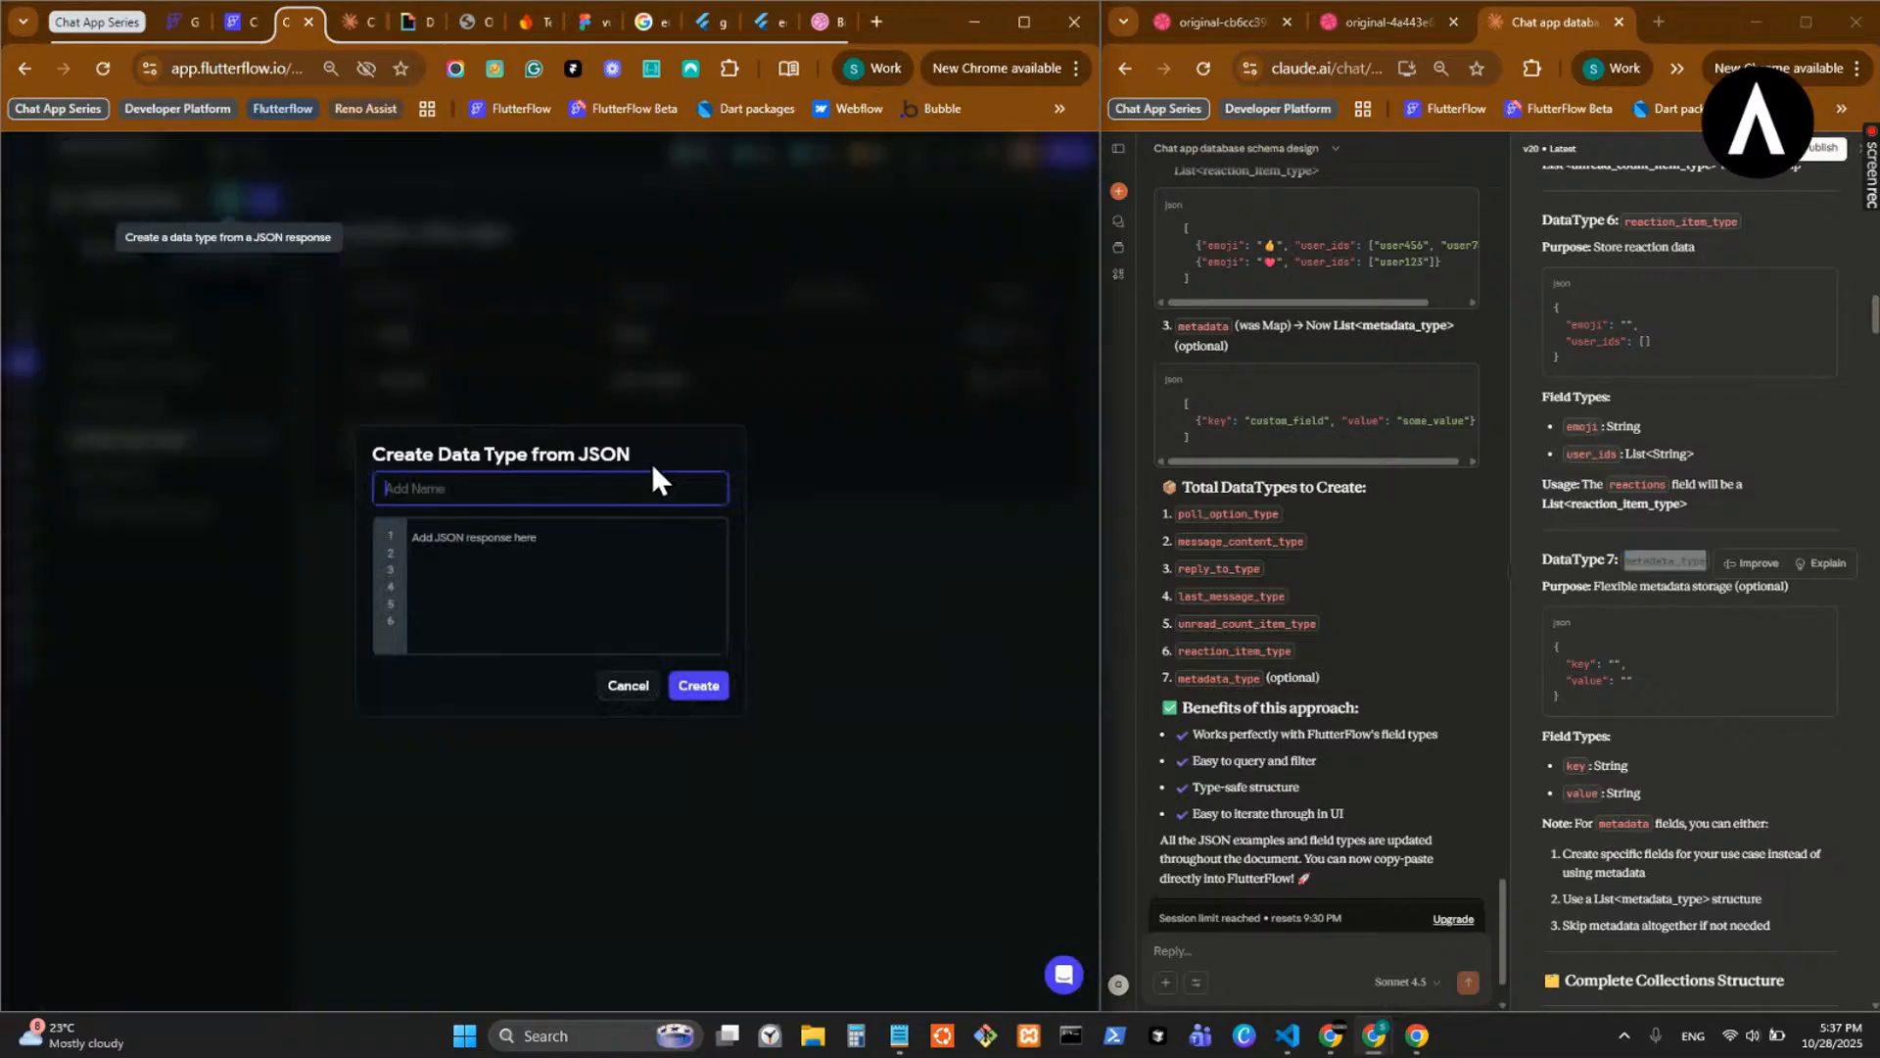
{"action": "key", "text": "ctrl+v"}
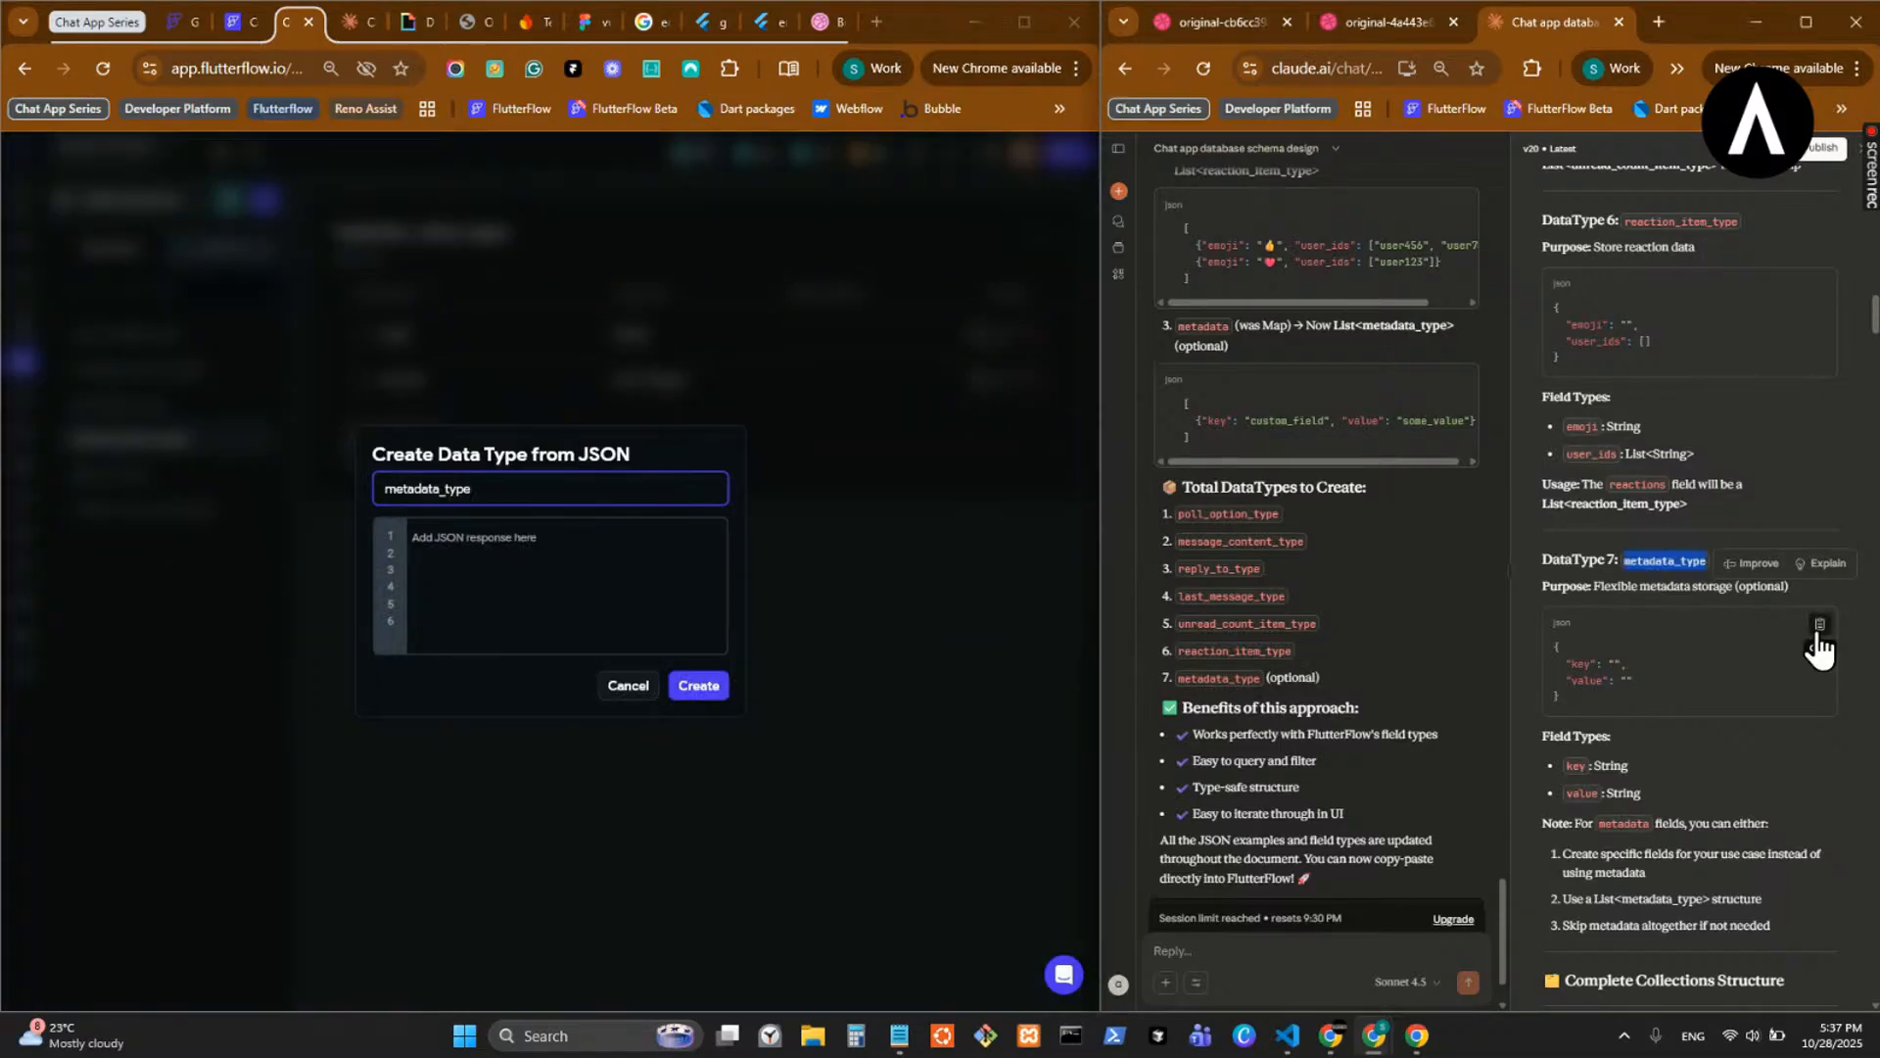
{"action": "left_click", "coordinate": [534, 545]}
{"action": "key", "text": "ctrl+v"}
{"action": "left_click", "coordinate": [699, 686]}
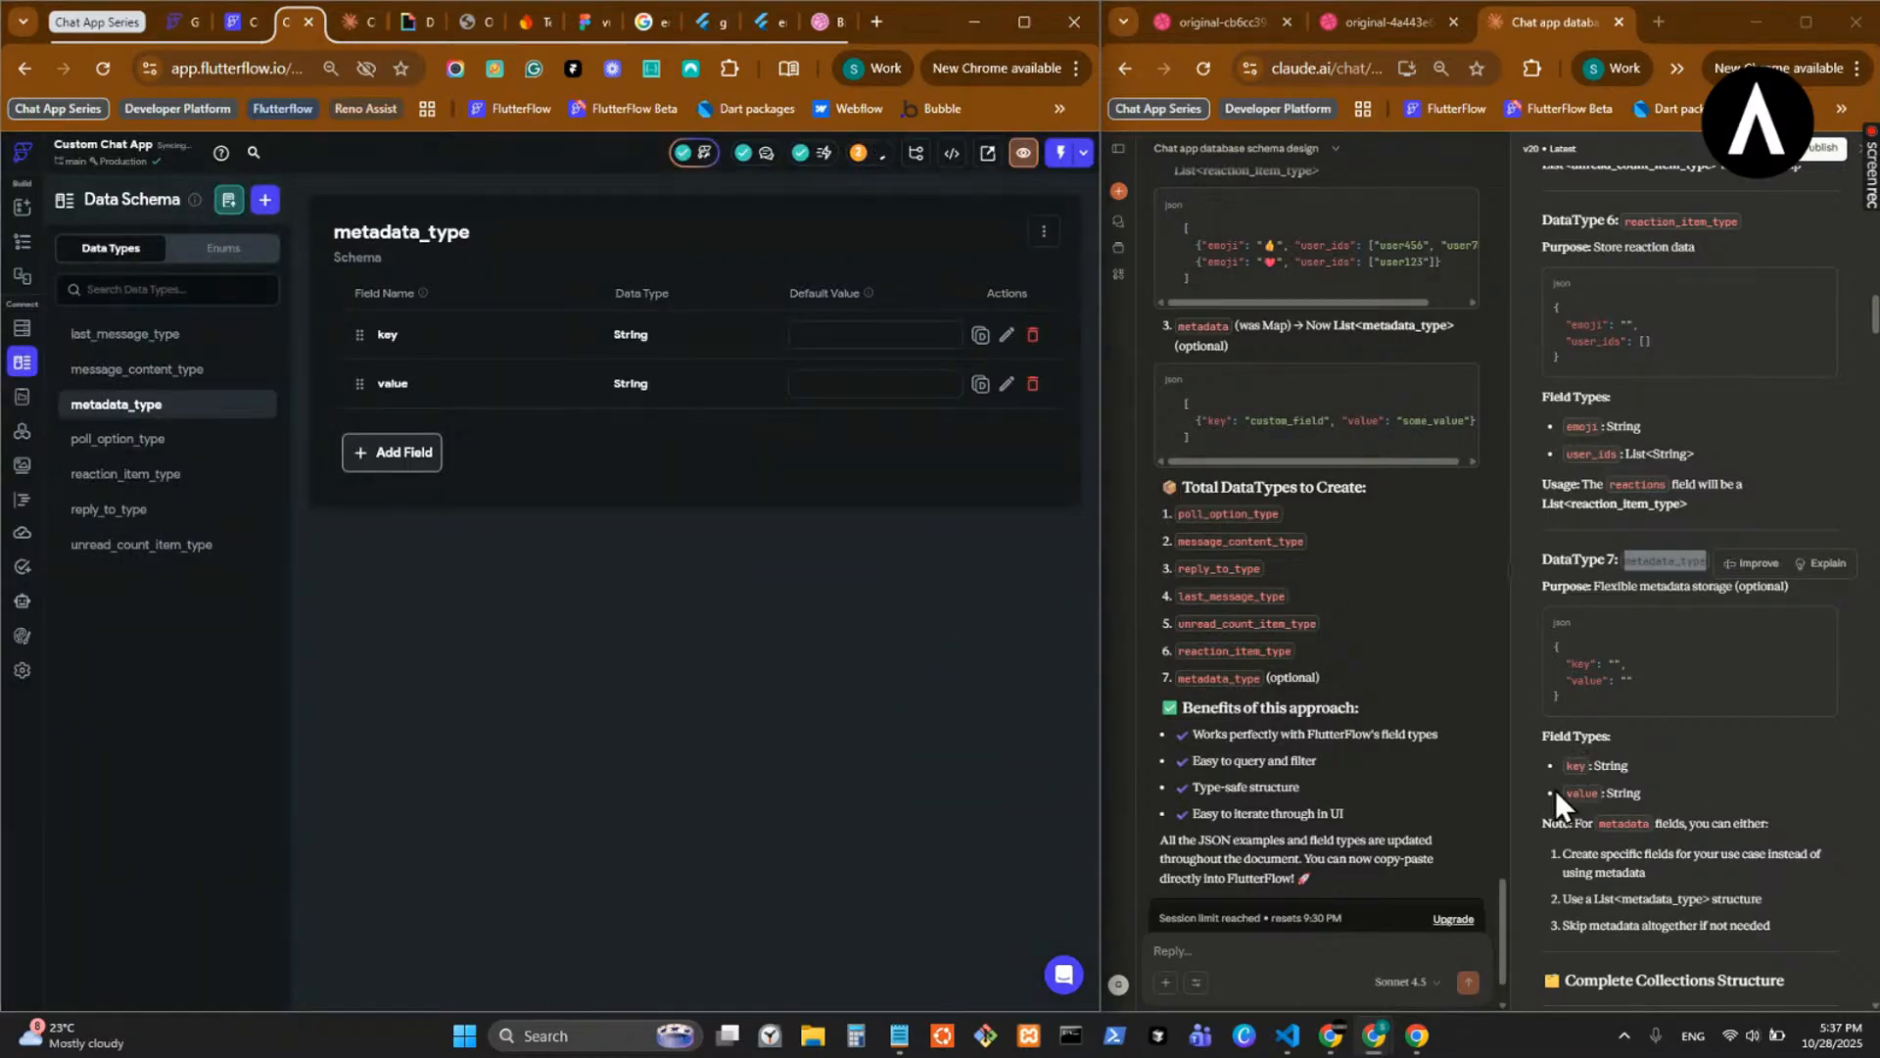
- Open the users collection's schema and review the users and chats field lists in the schema document
{"action": "scroll", "coordinate": [1616, 822], "scroll_direction": "down", "scroll_amount": 2}
{"action": "scroll", "coordinate": [1626, 814], "scroll_direction": "down", "scroll_amount": 2}
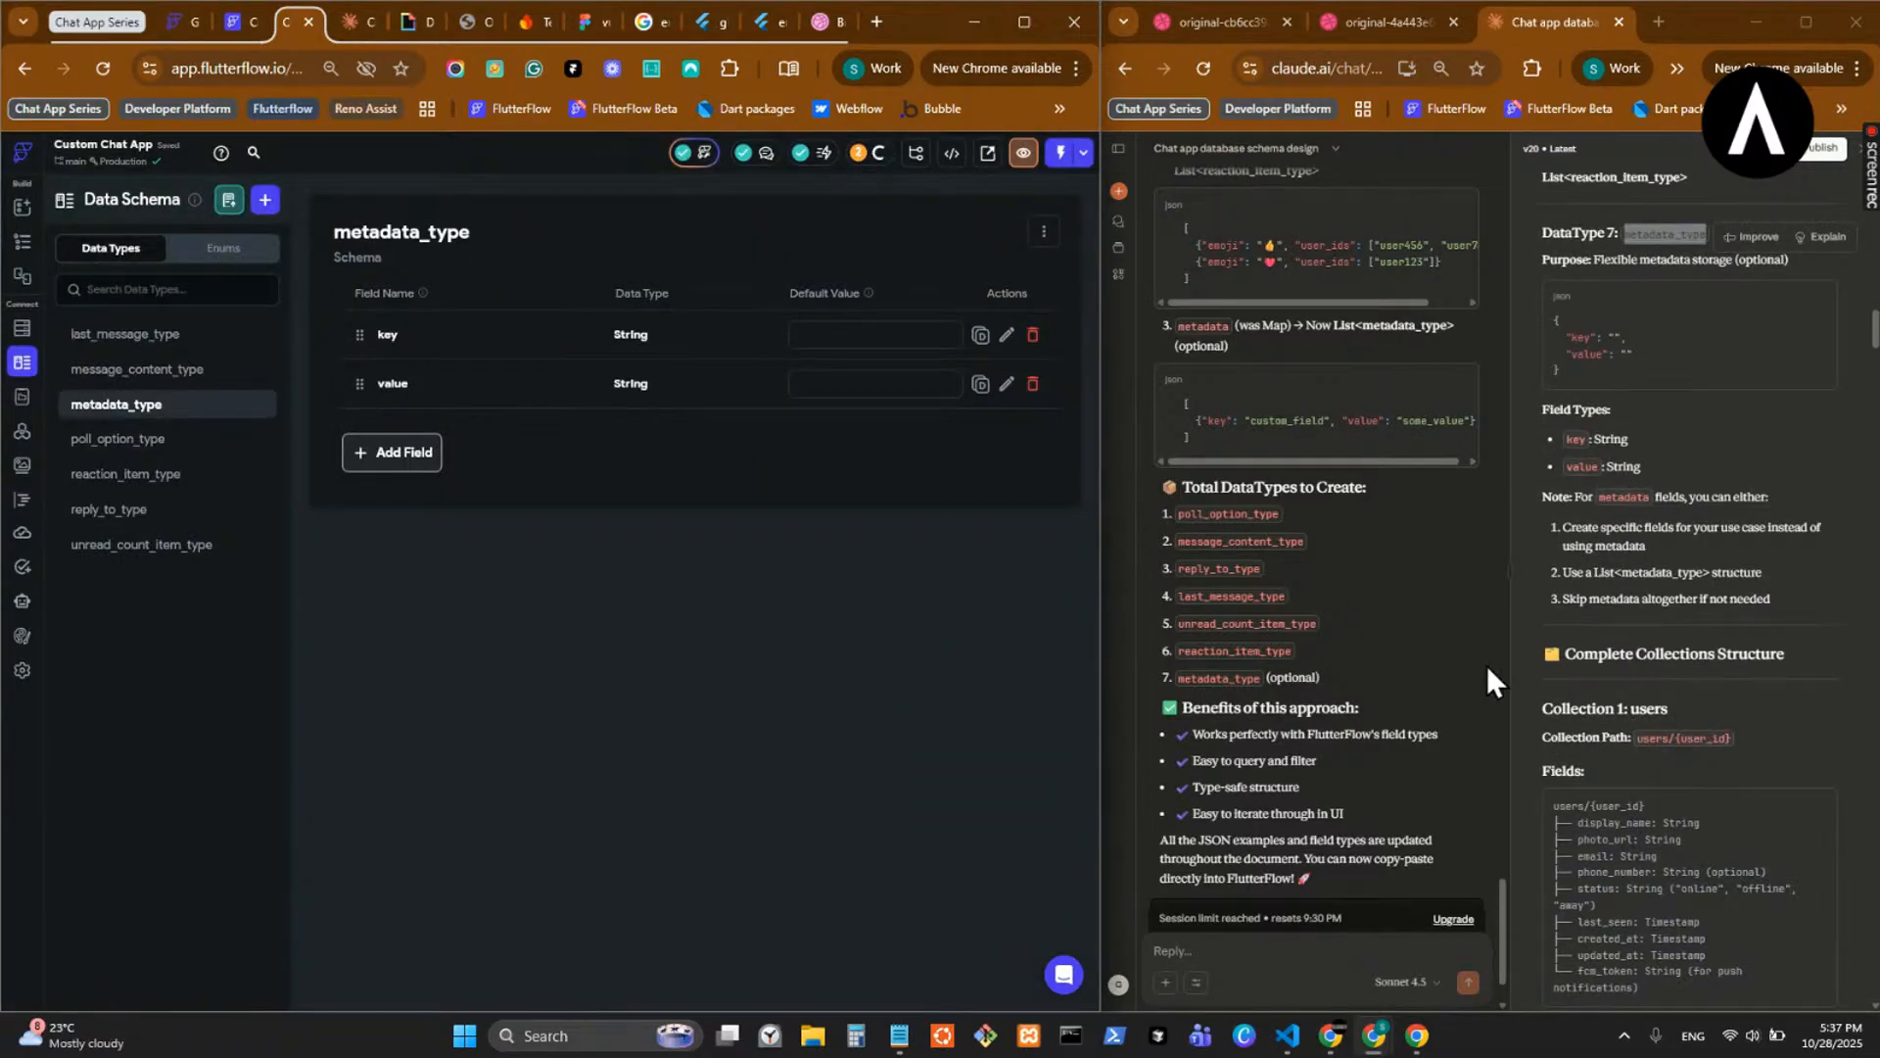
{"action": "scroll", "coordinate": [1581, 587], "scroll_direction": "down", "scroll_amount": 1}
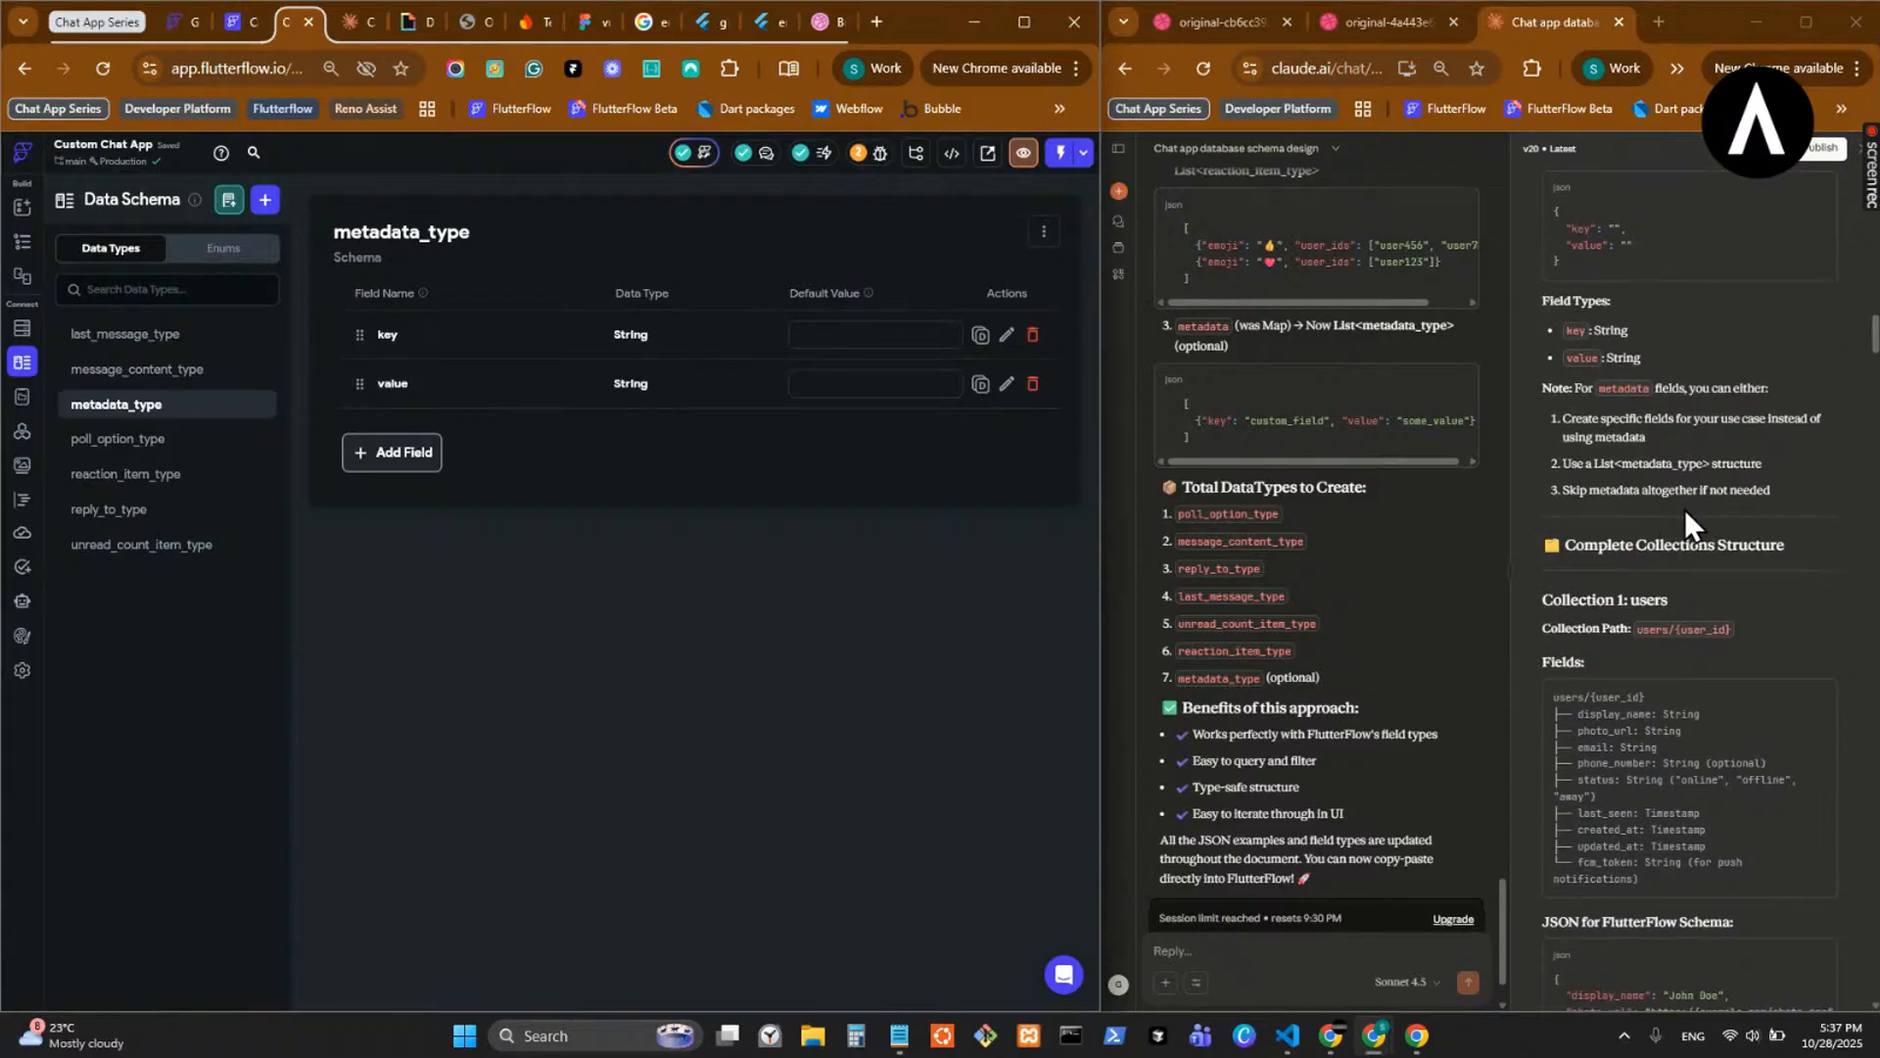
{"action": "scroll", "coordinate": [1684, 509], "scroll_direction": "down", "scroll_amount": 2}
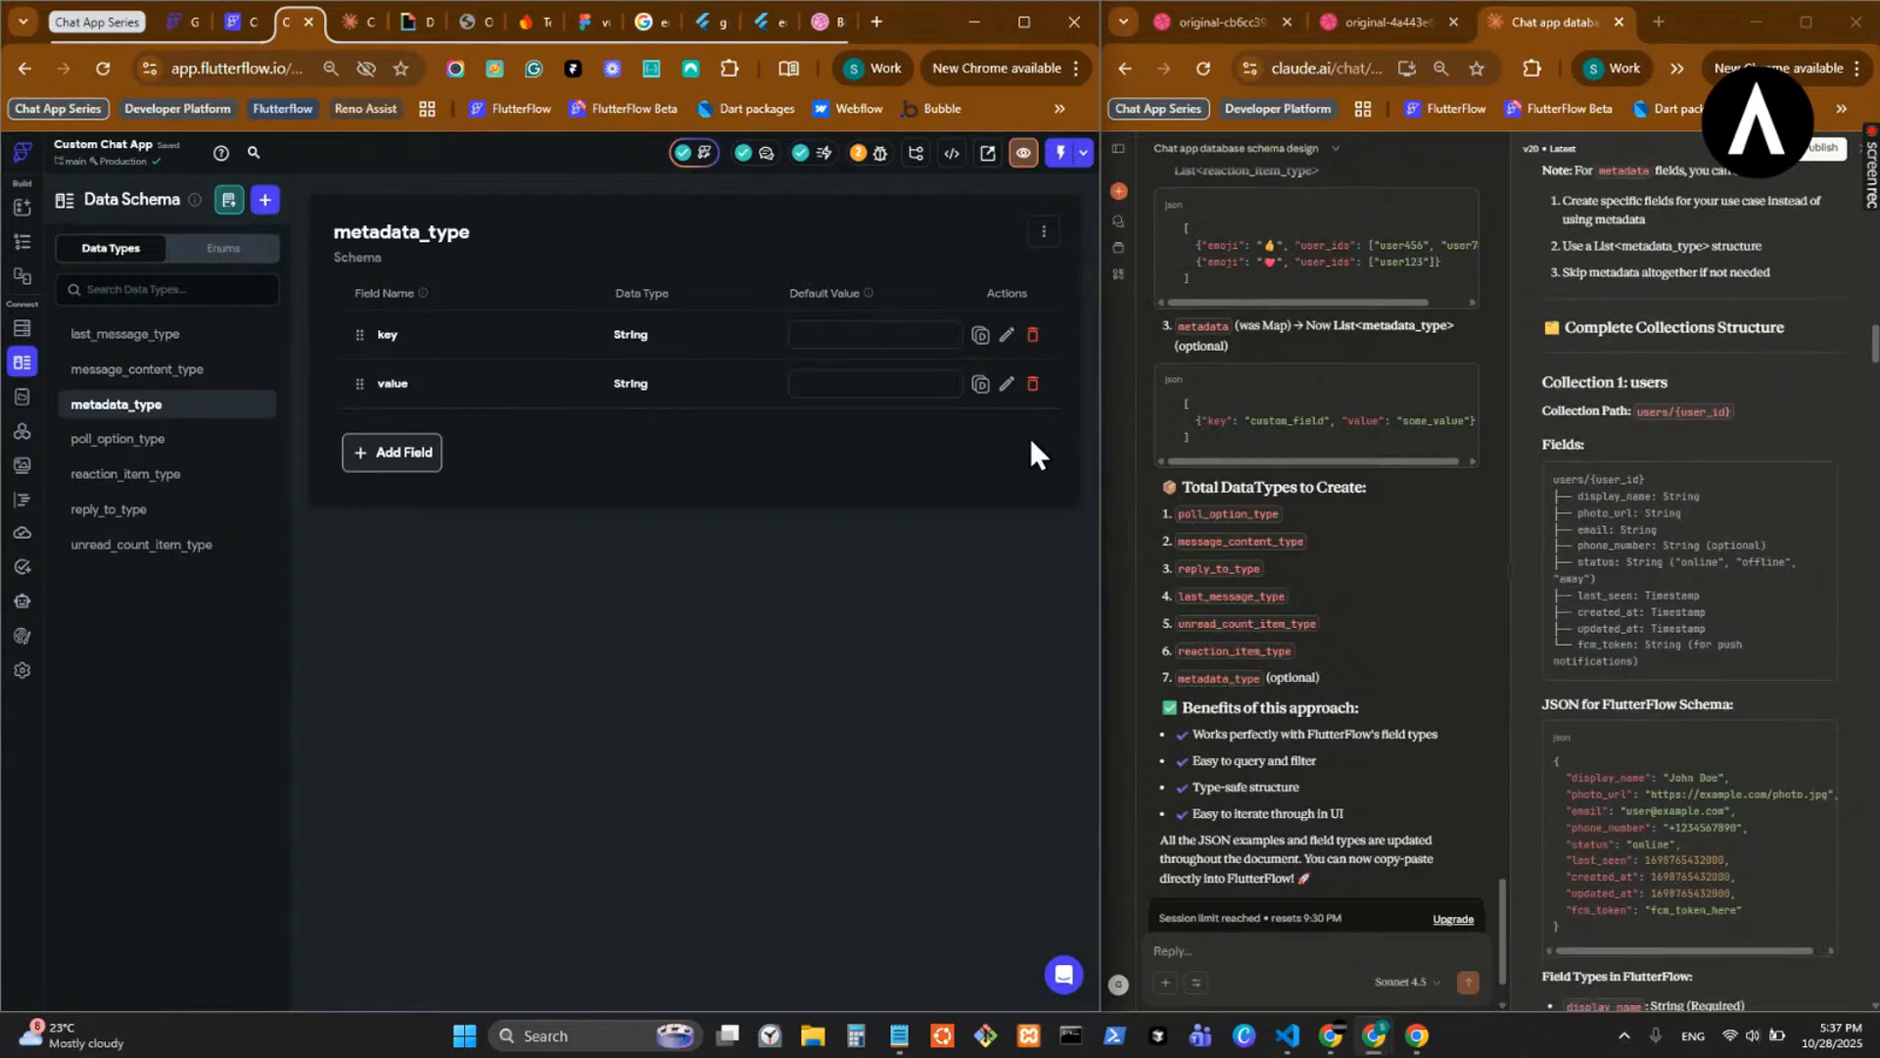
{"action": "left_click", "coordinate": [21, 328]}
{"action": "left_click", "coordinate": [402, 698]}
{"action": "scroll", "coordinate": [1796, 696], "scroll_direction": "down", "scroll_amount": 2}
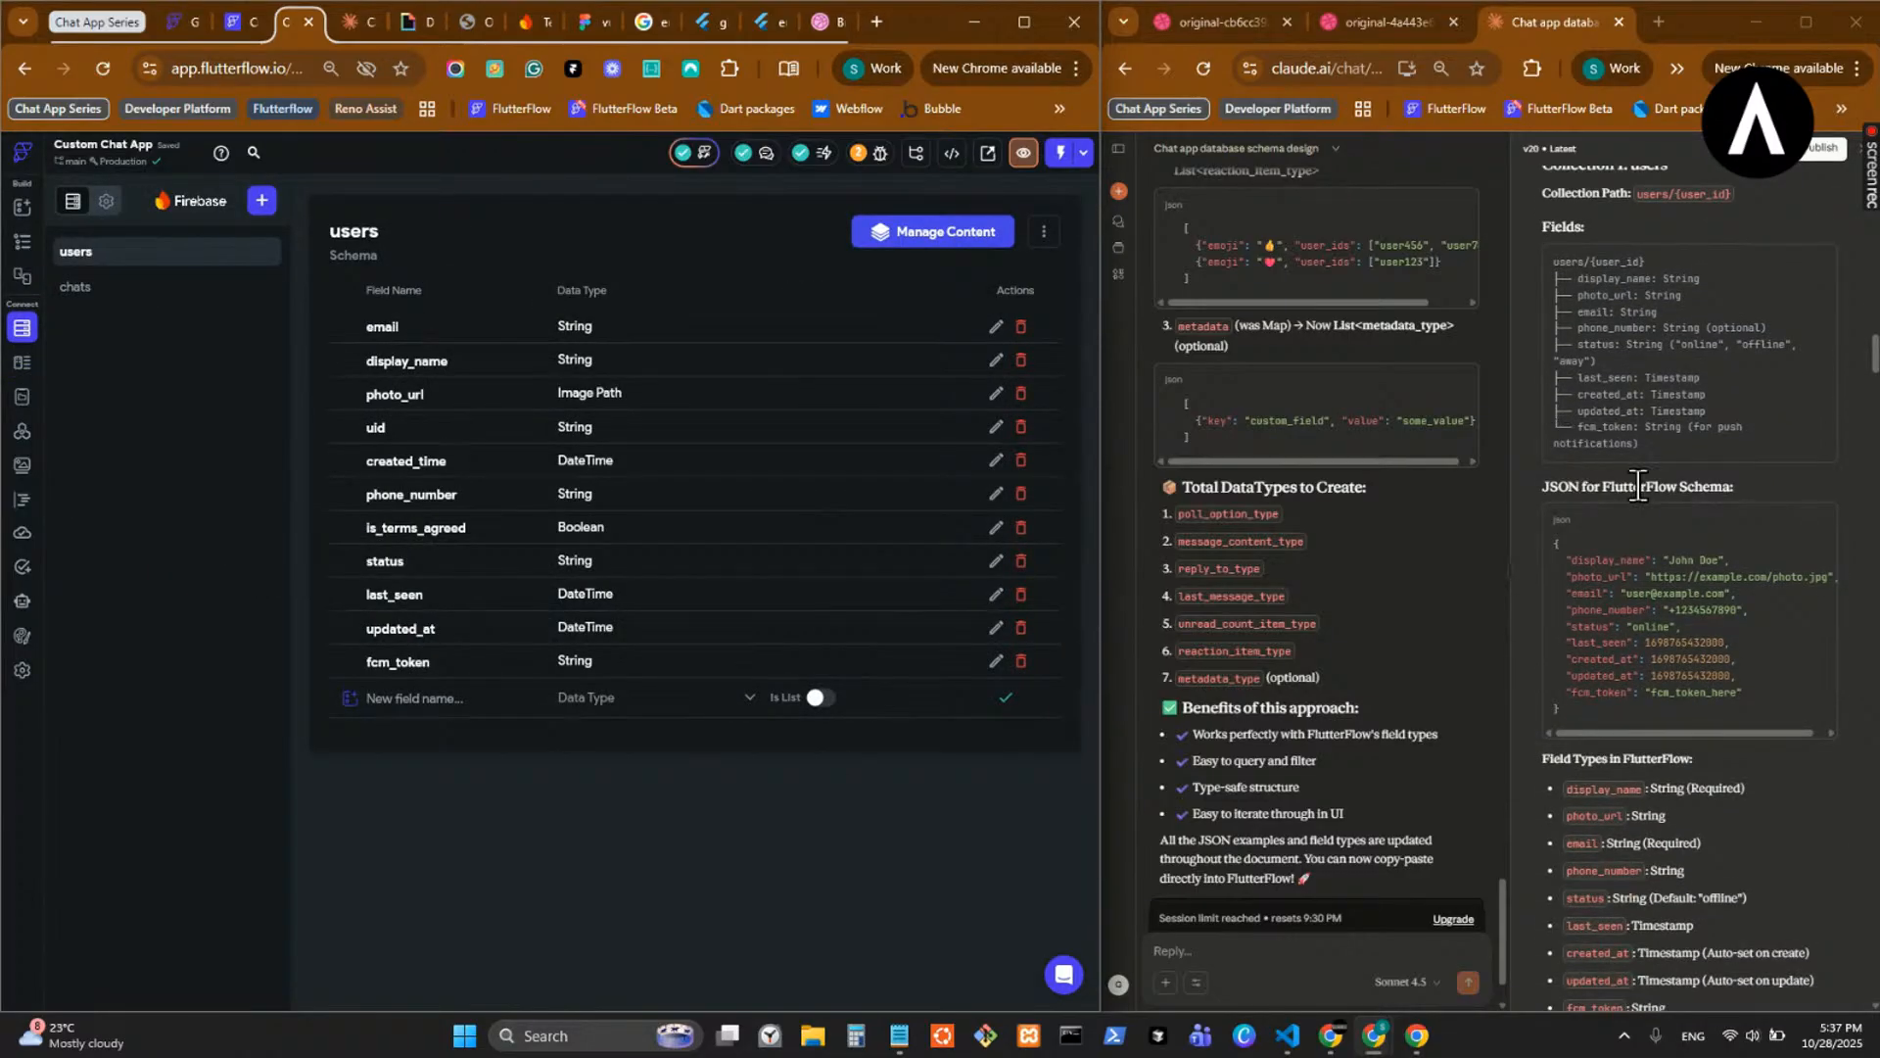
{"action": "scroll", "coordinate": [1638, 520], "scroll_direction": "down", "scroll_amount": 2}
{"action": "scroll", "coordinate": [1638, 520], "scroll_direction": "down", "scroll_amount": 10}
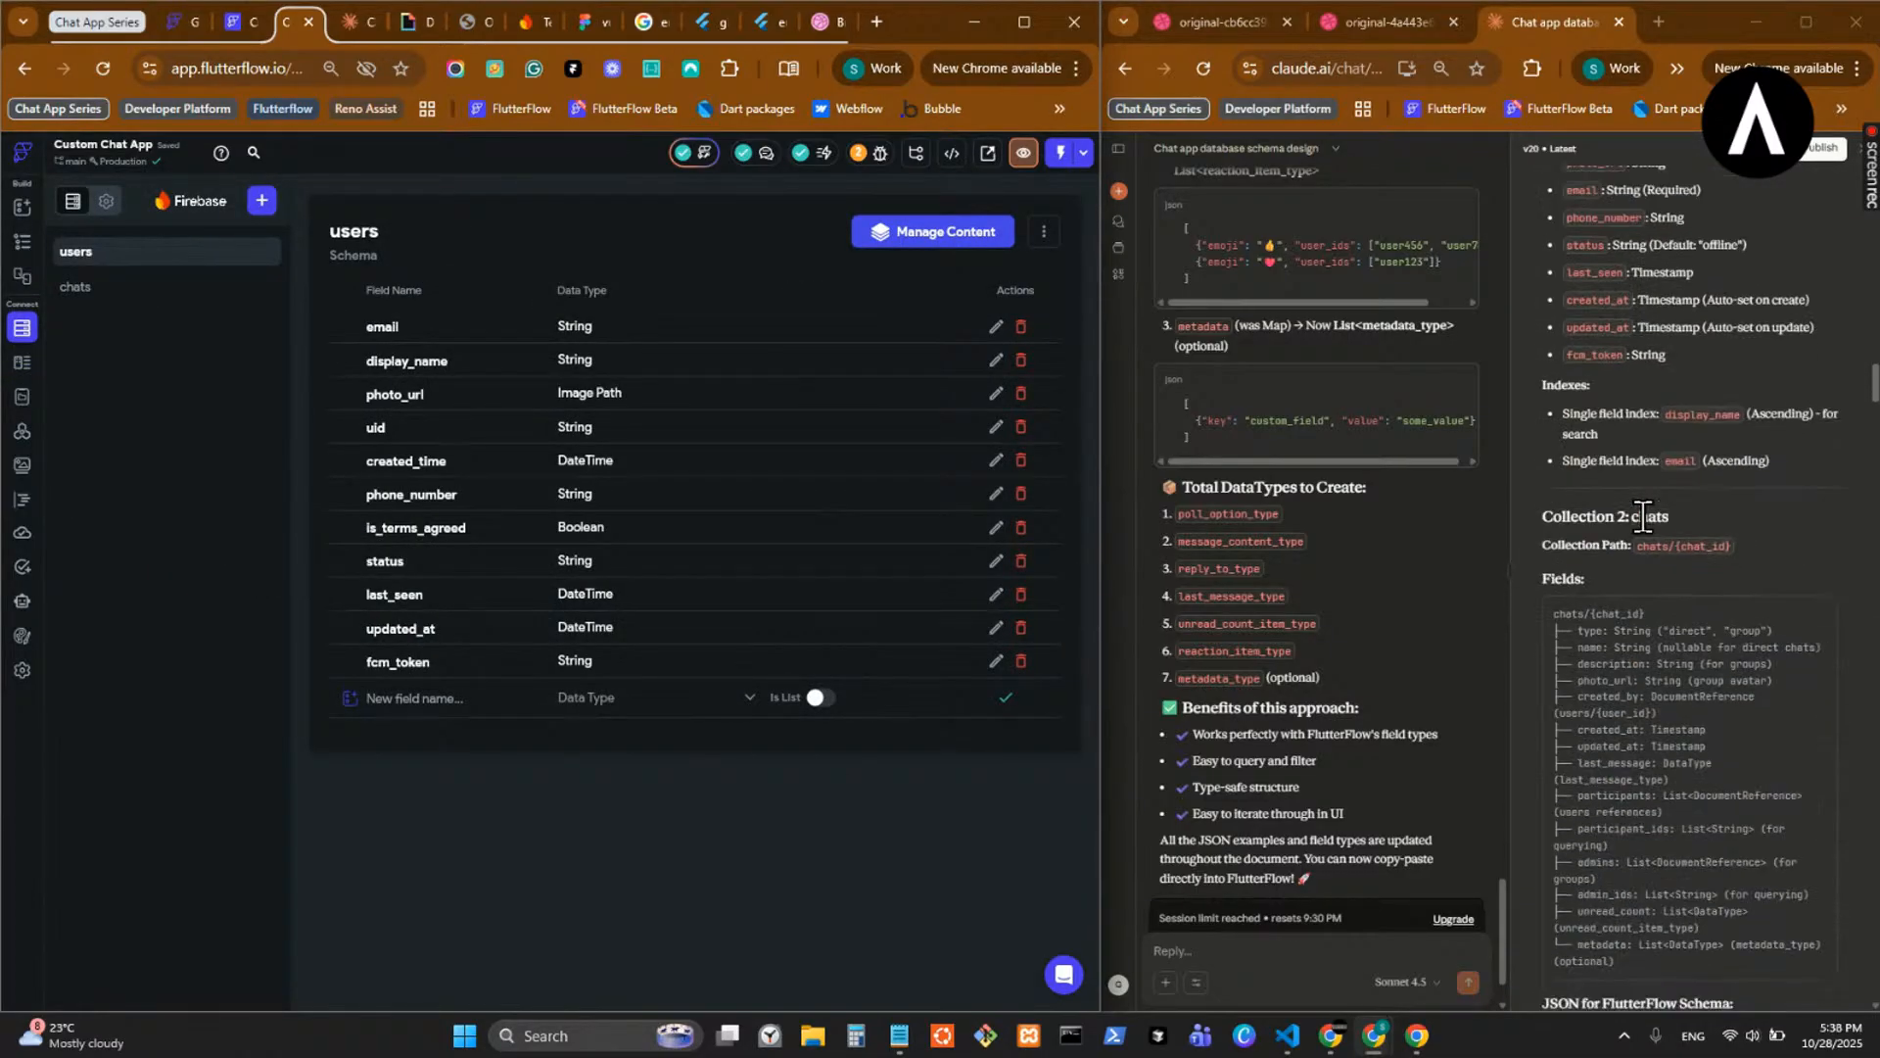
{"action": "scroll", "coordinate": [1644, 550], "scroll_direction": "up", "scroll_amount": 1}
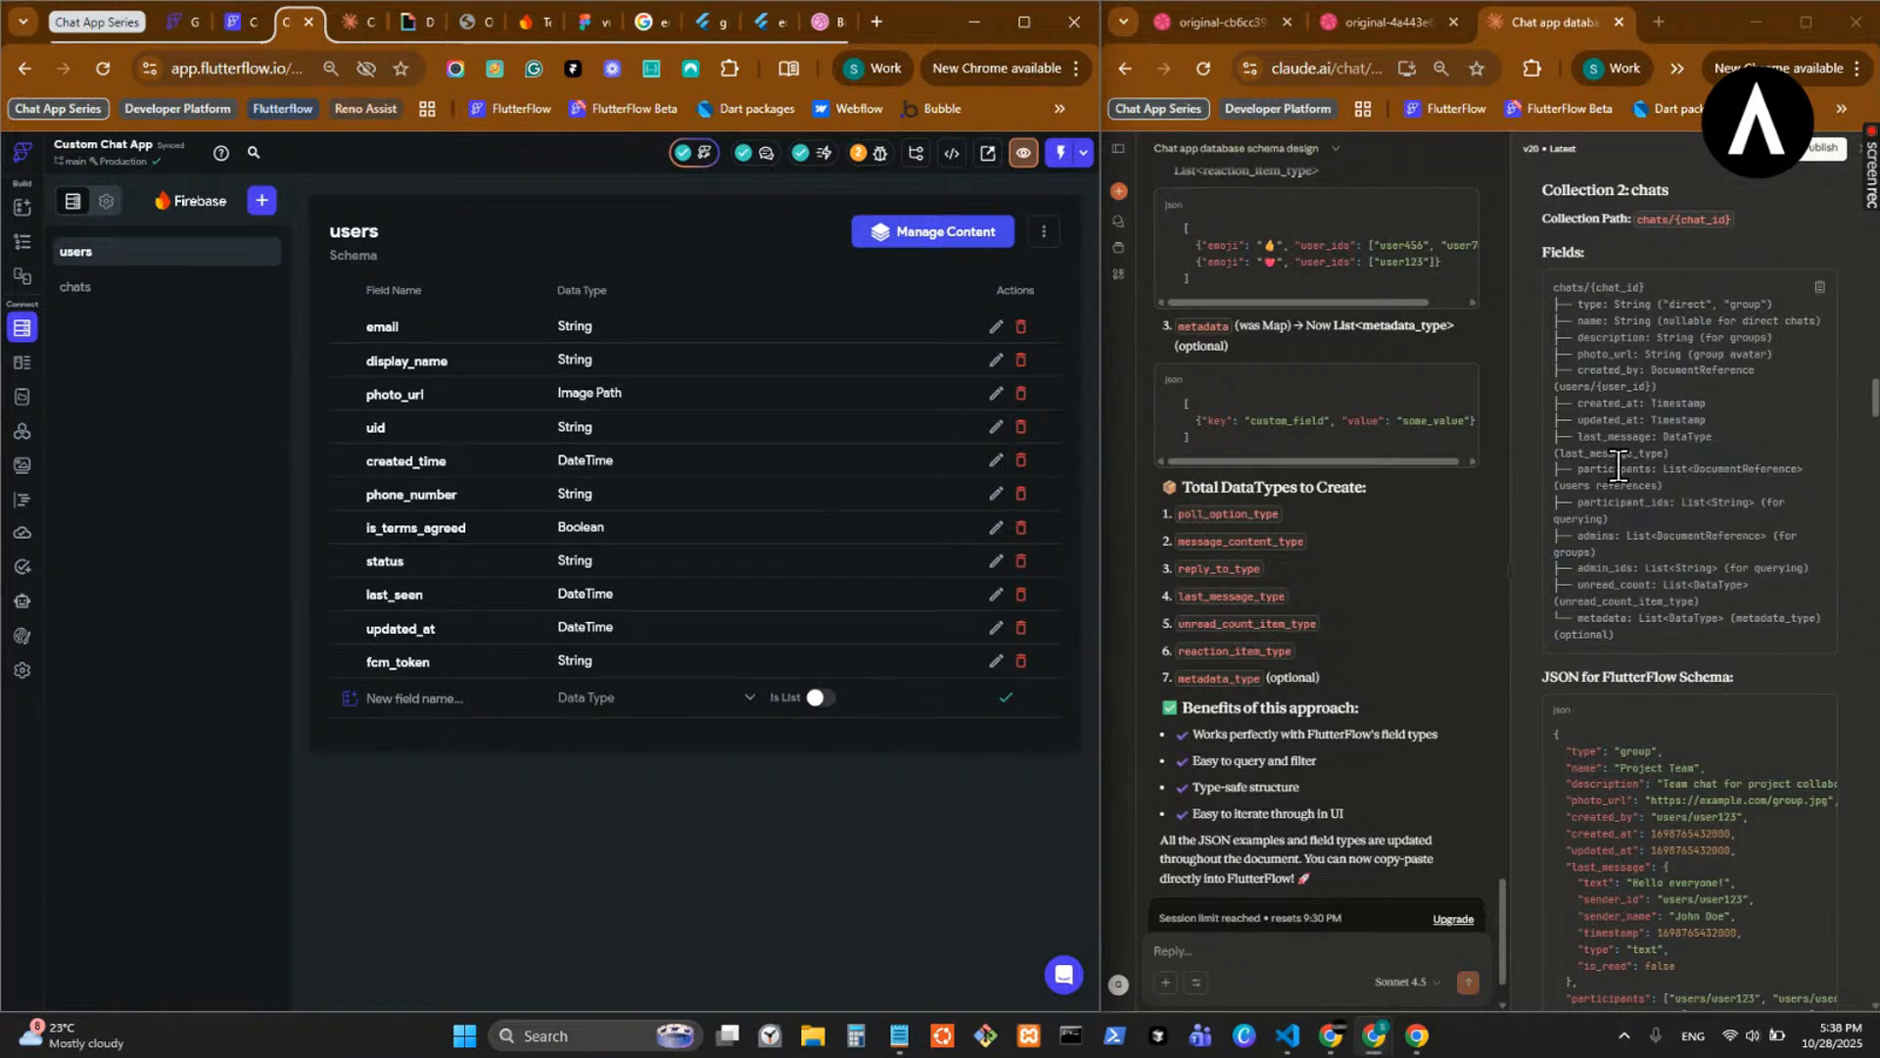
- Start a new field in the users collection named unread_count, copied from the schema document's chats field list
{"action": "double_click", "coordinate": [1611, 585]}
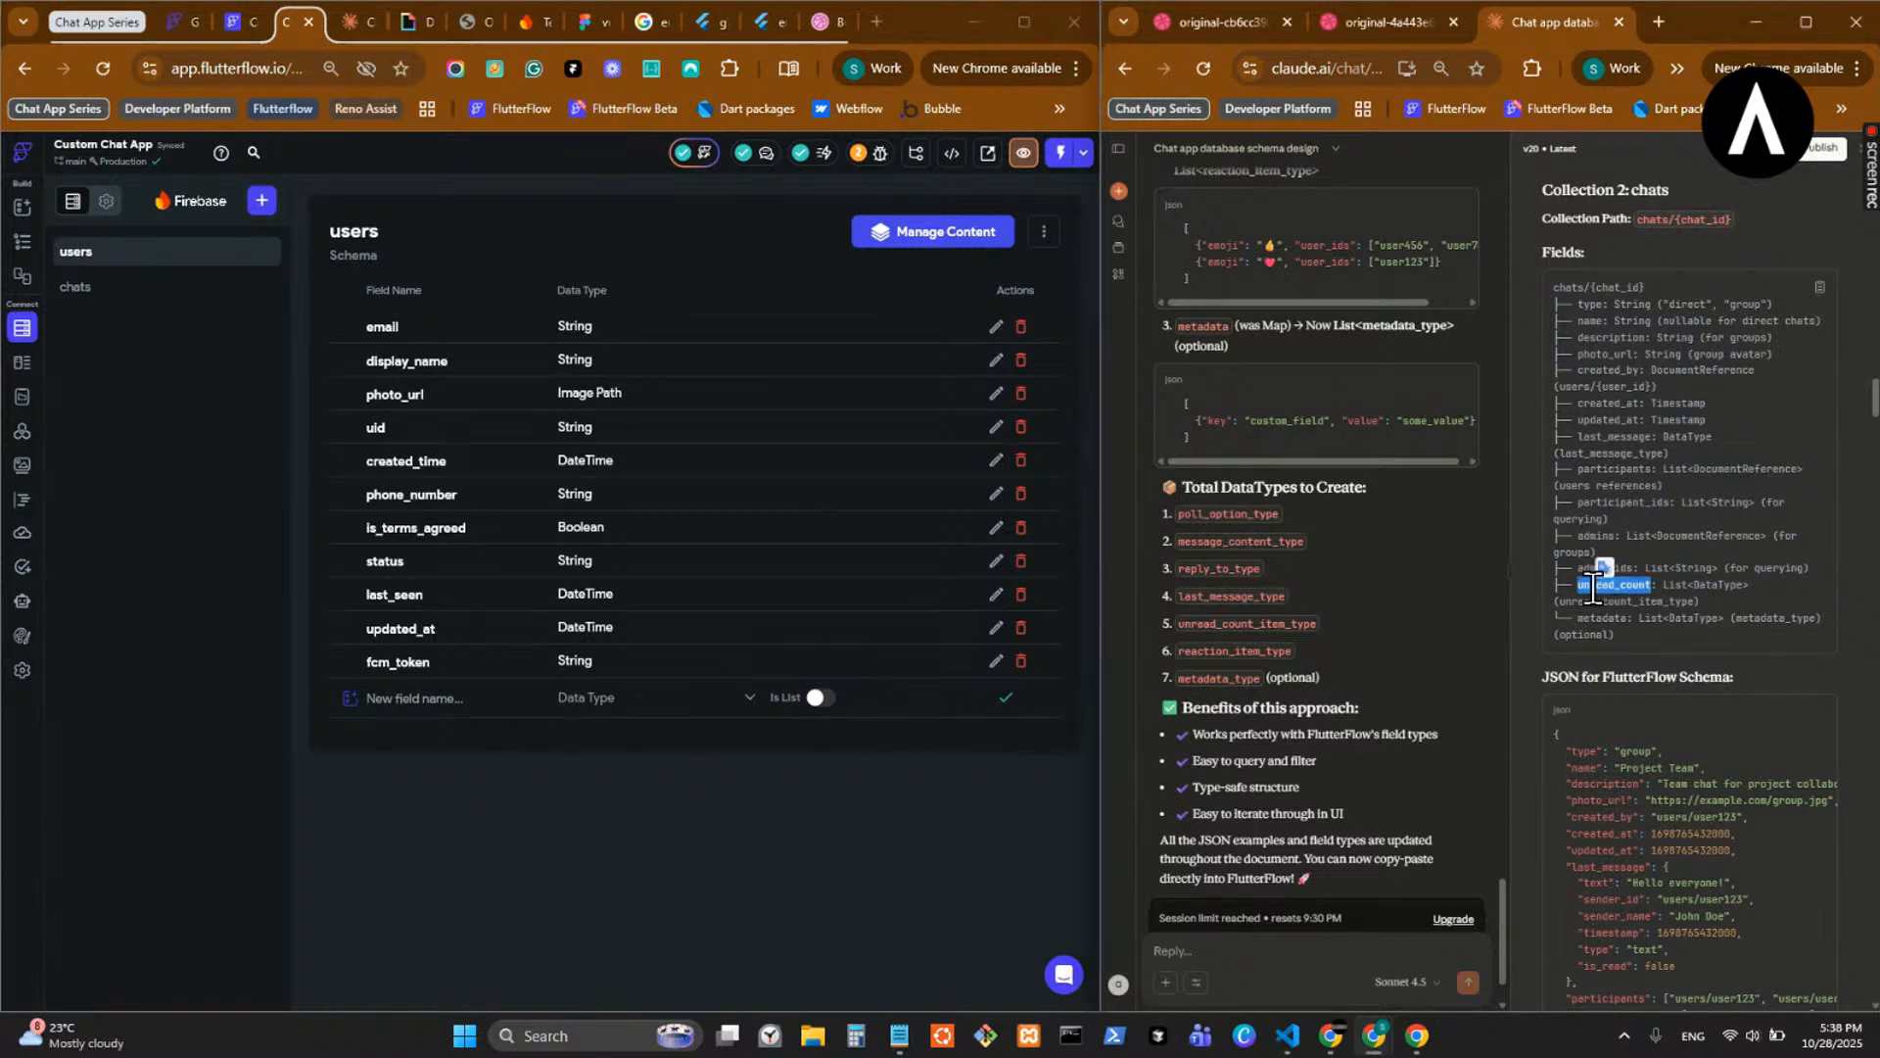
{"action": "left_click", "coordinate": [477, 699]}
{"action": "key", "text": "ctrl+v"}
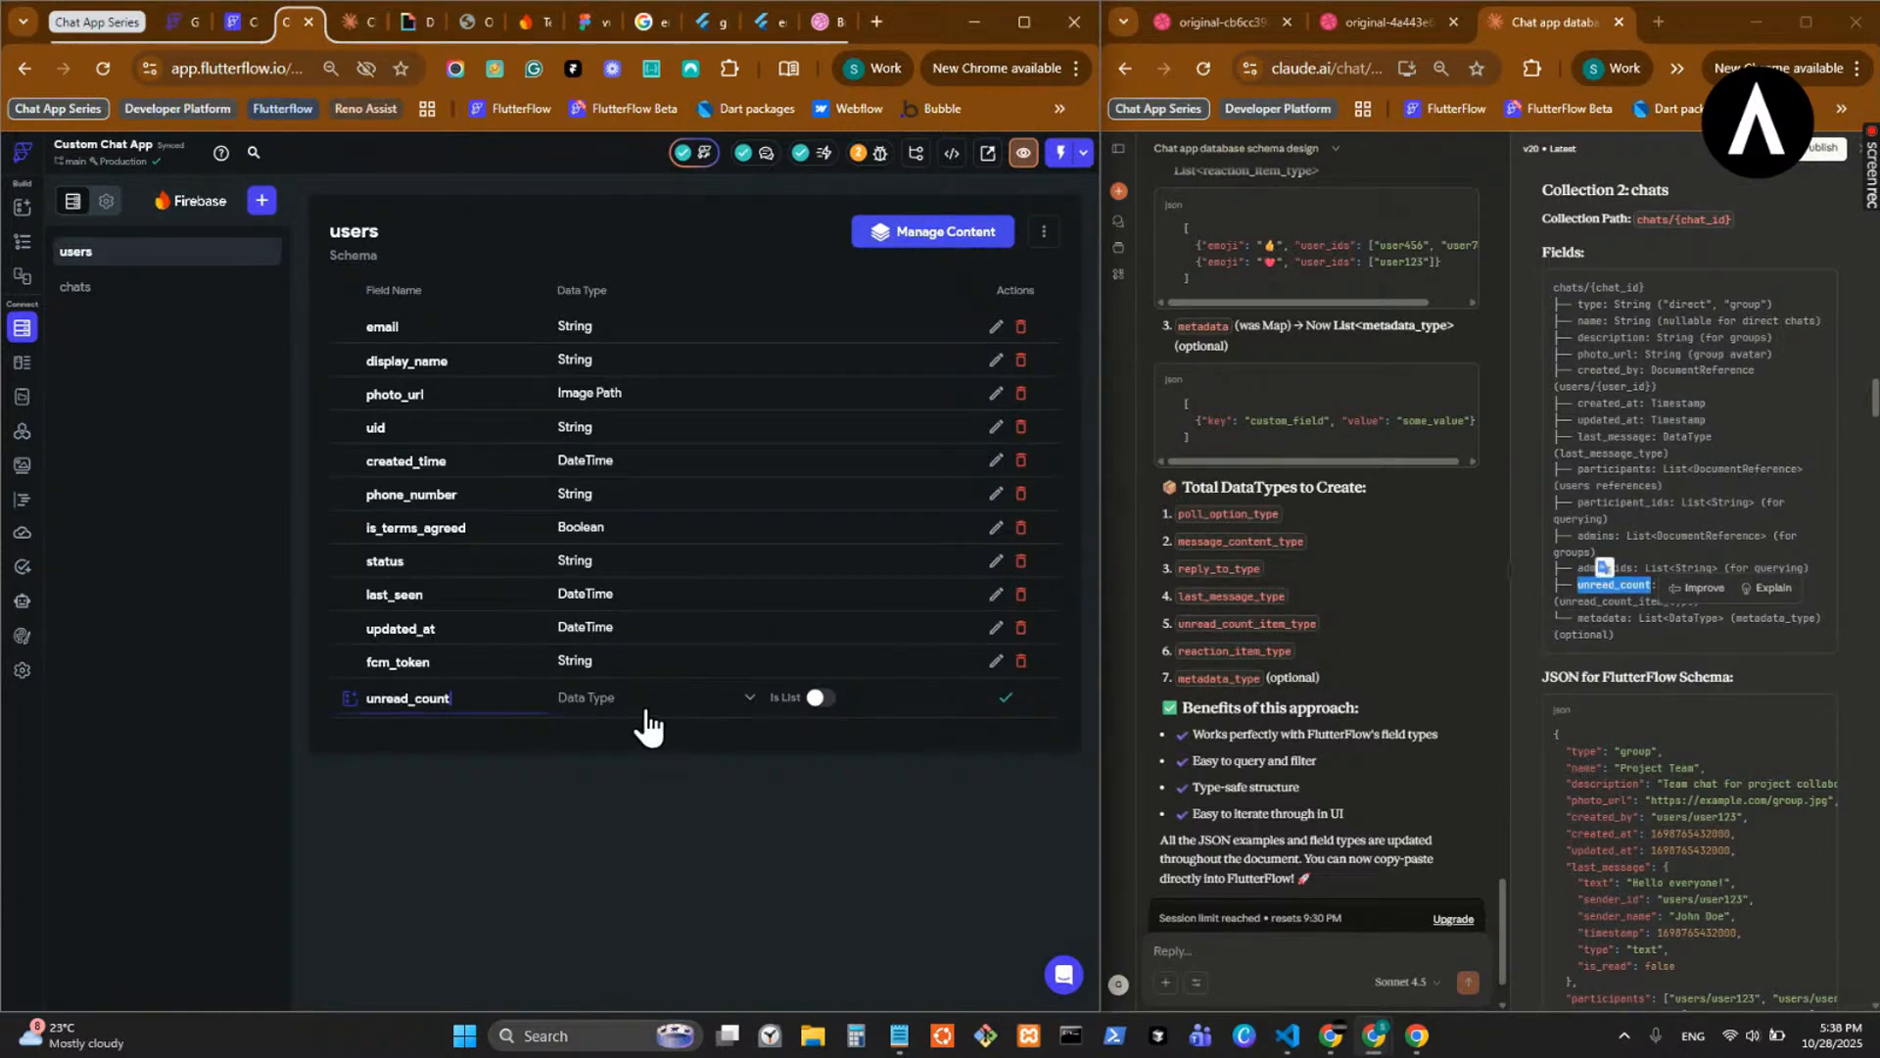
{"action": "left_click", "coordinate": [648, 704]}
{"action": "left_click", "coordinate": [676, 792]}
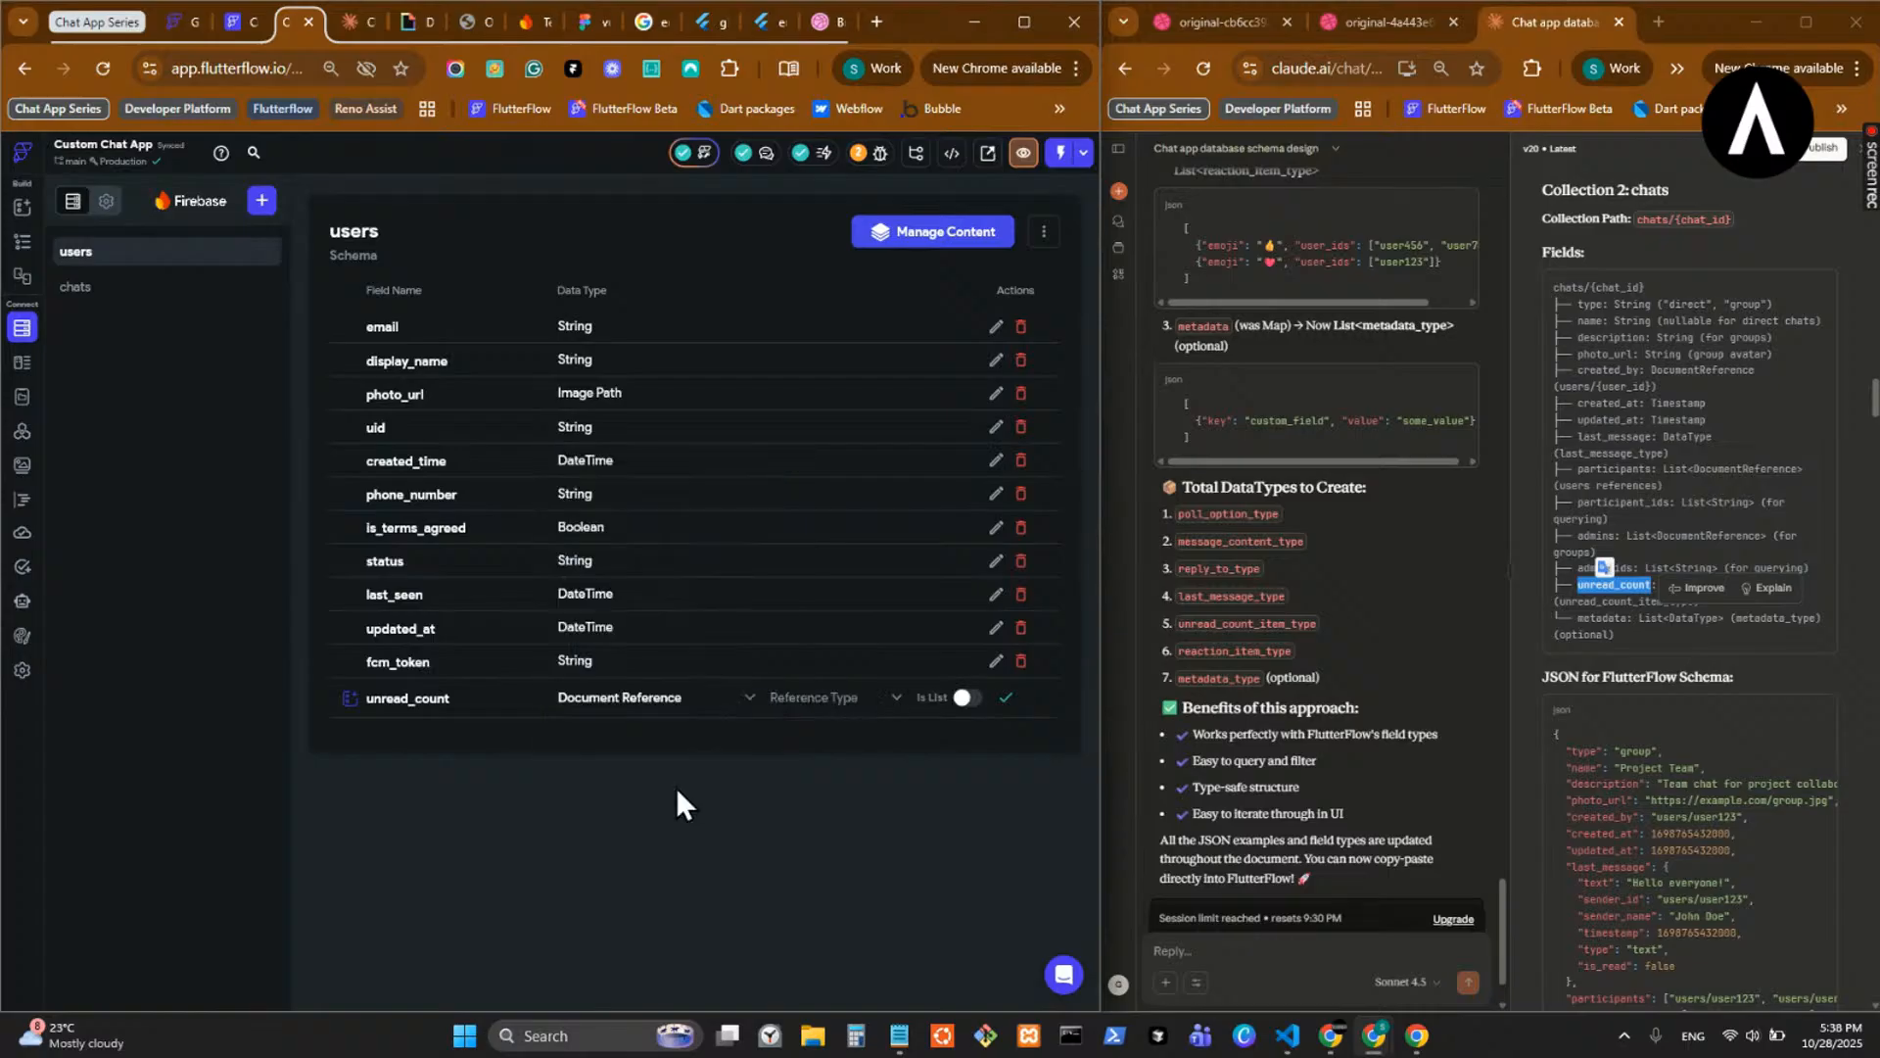
{"action": "left_click", "coordinate": [1605, 623]}
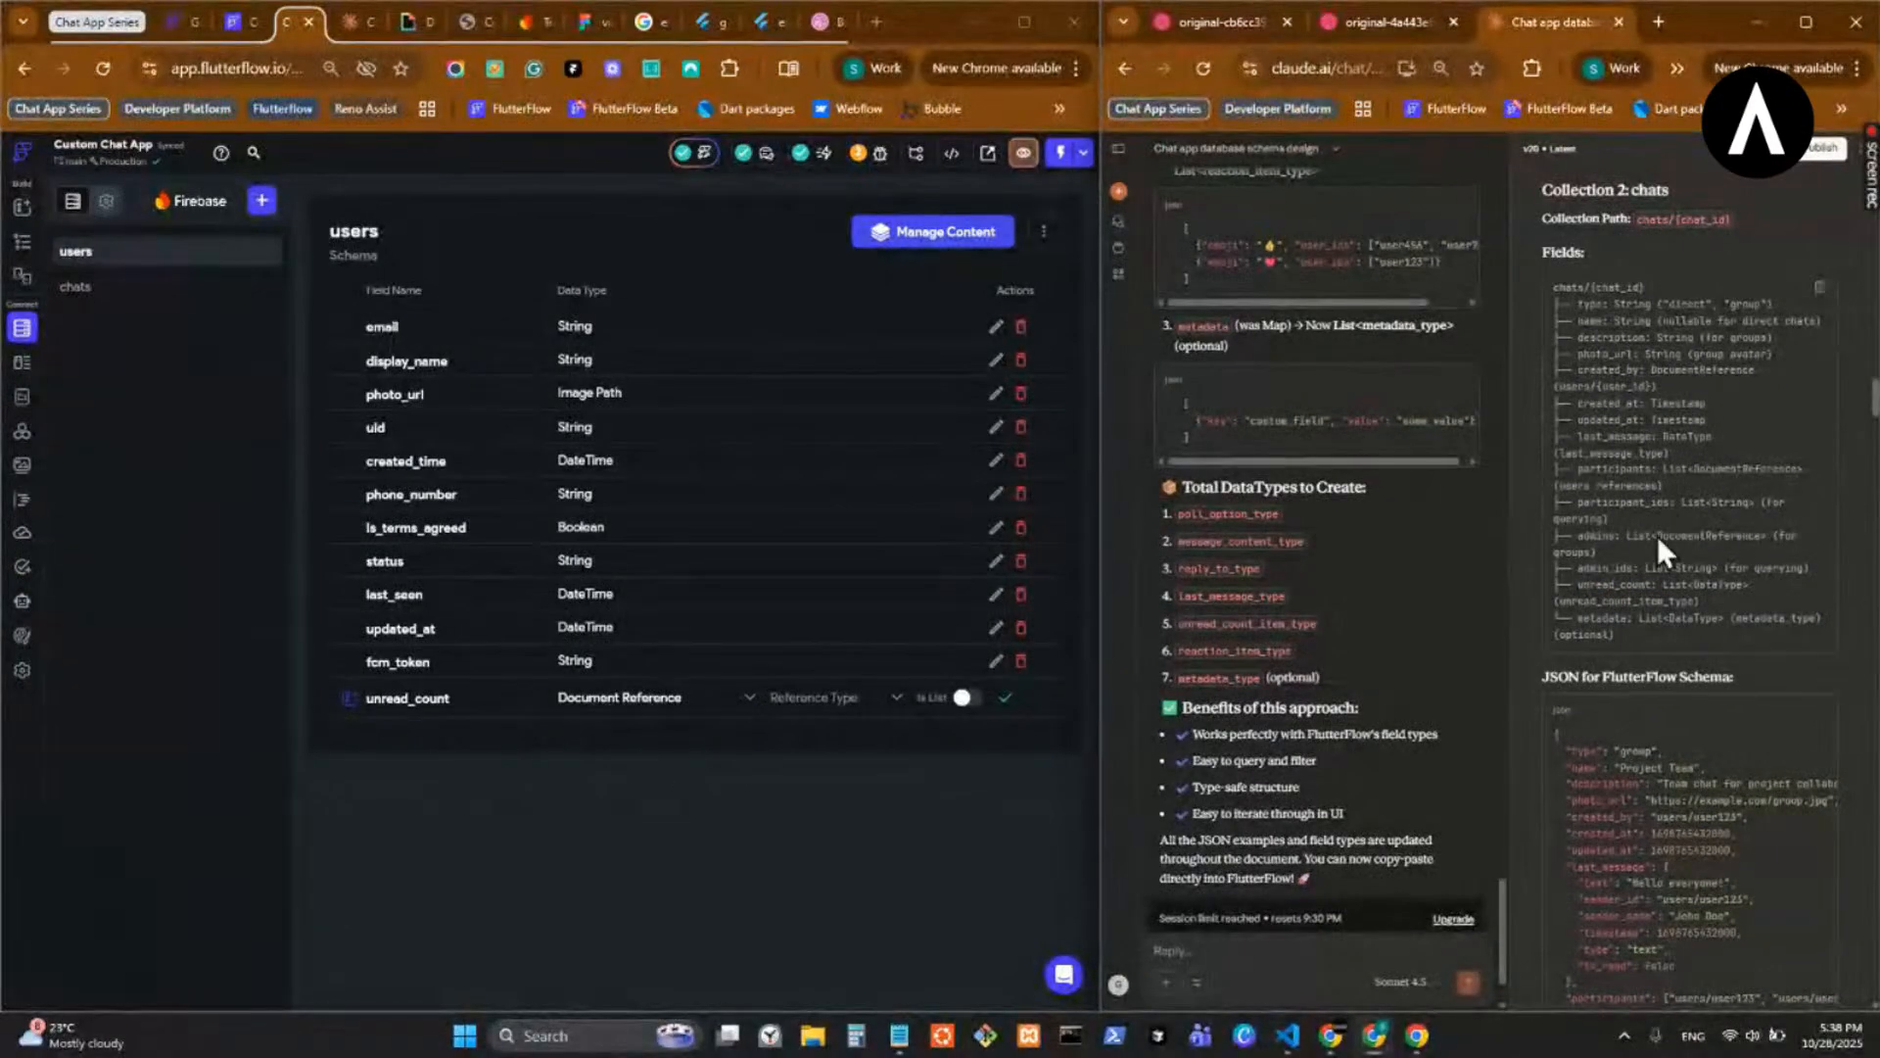
{"action": "left_click", "coordinate": [799, 698]}
{"action": "left_click", "coordinate": [823, 703]}
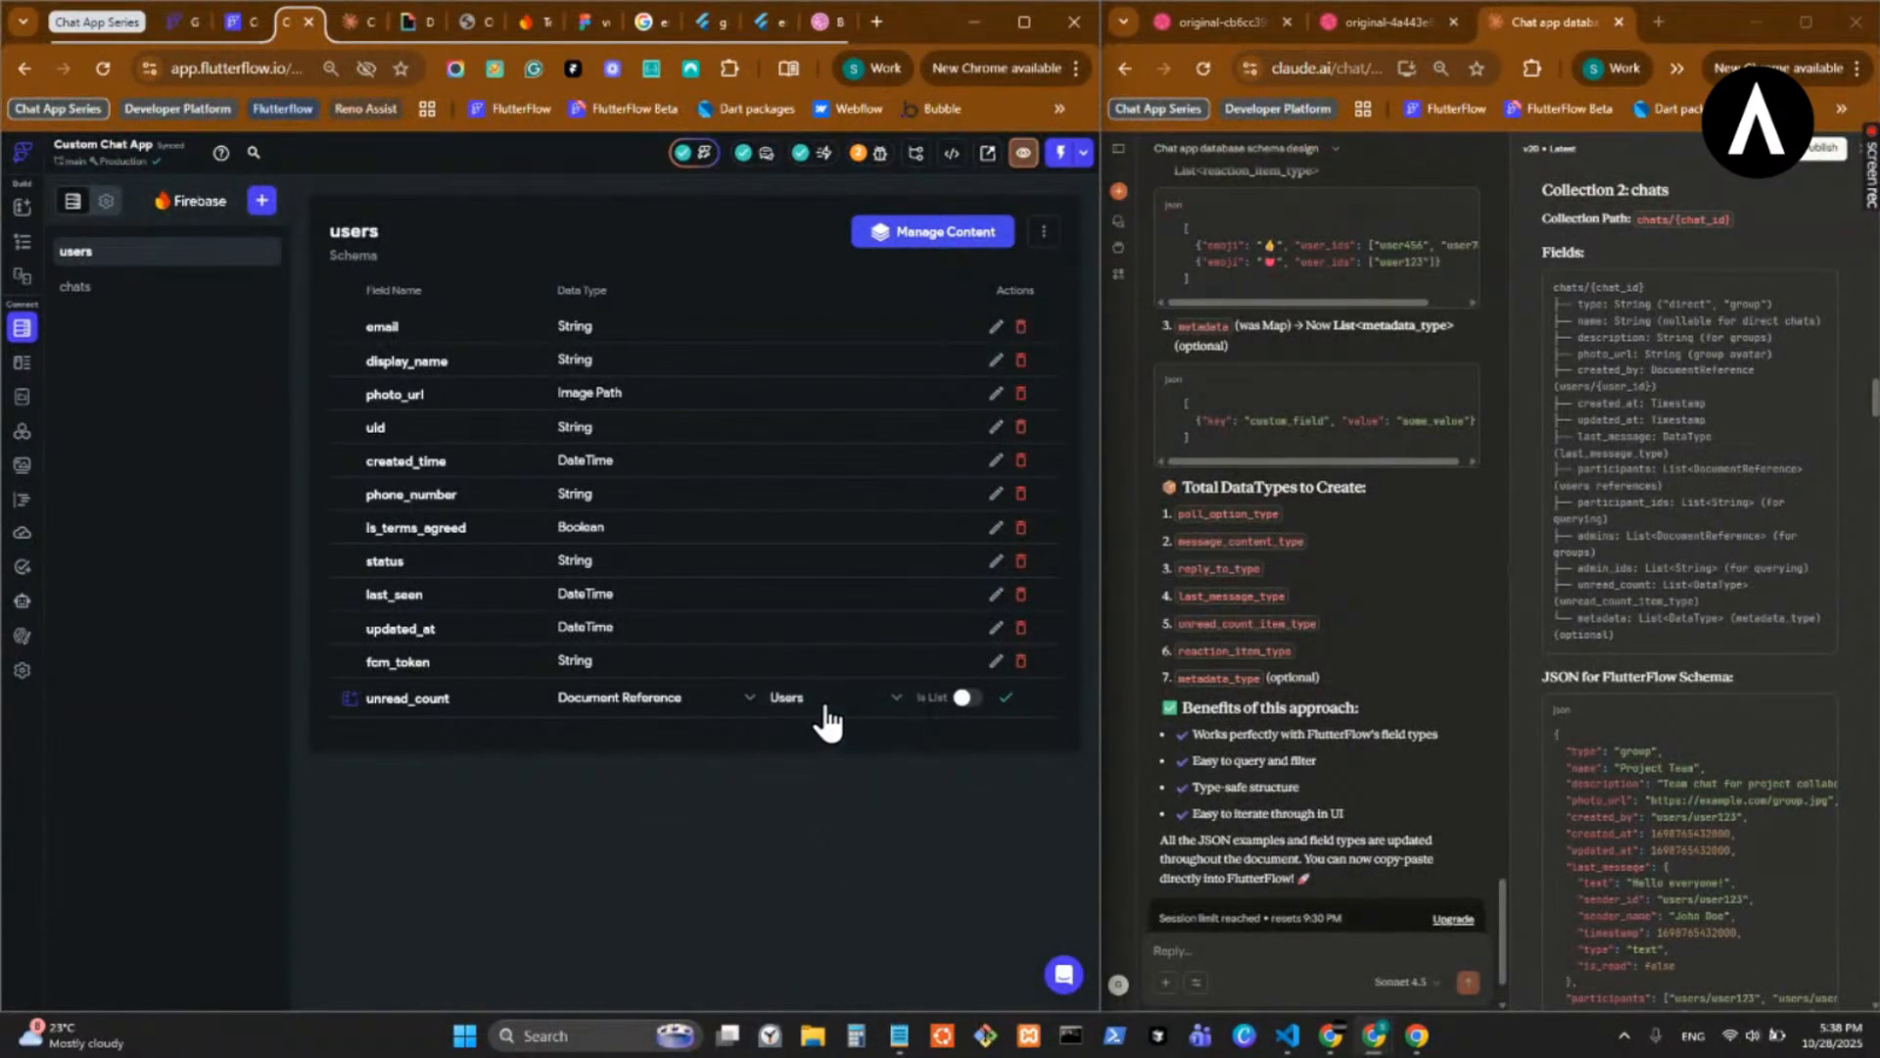
{"action": "left_click", "coordinate": [823, 703]}
- Set the unread_count field's type to a list of the Unread Count Item Type data type and add the field
{"action": "left_click", "coordinate": [658, 702]}
{"action": "left_click", "coordinate": [650, 713]}
{"action": "left_click", "coordinate": [671, 813]}
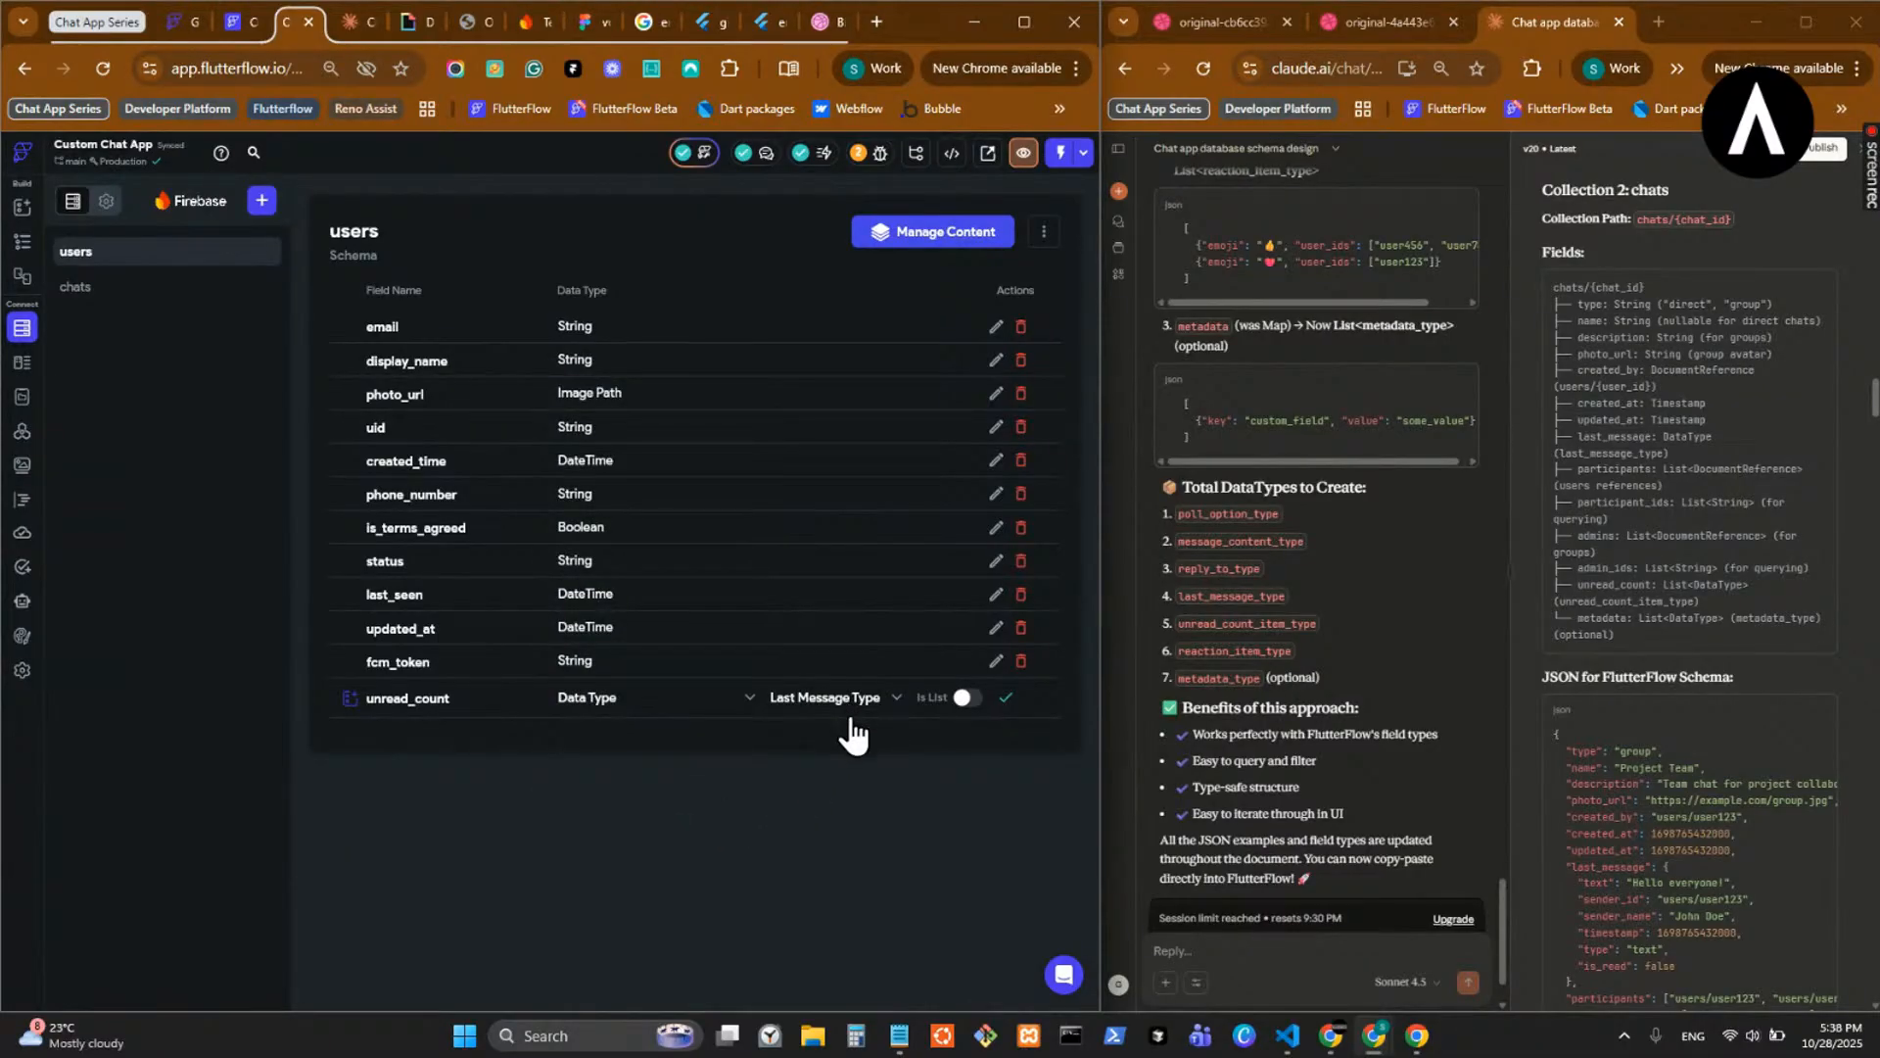
{"action": "left_click", "coordinate": [880, 699]}
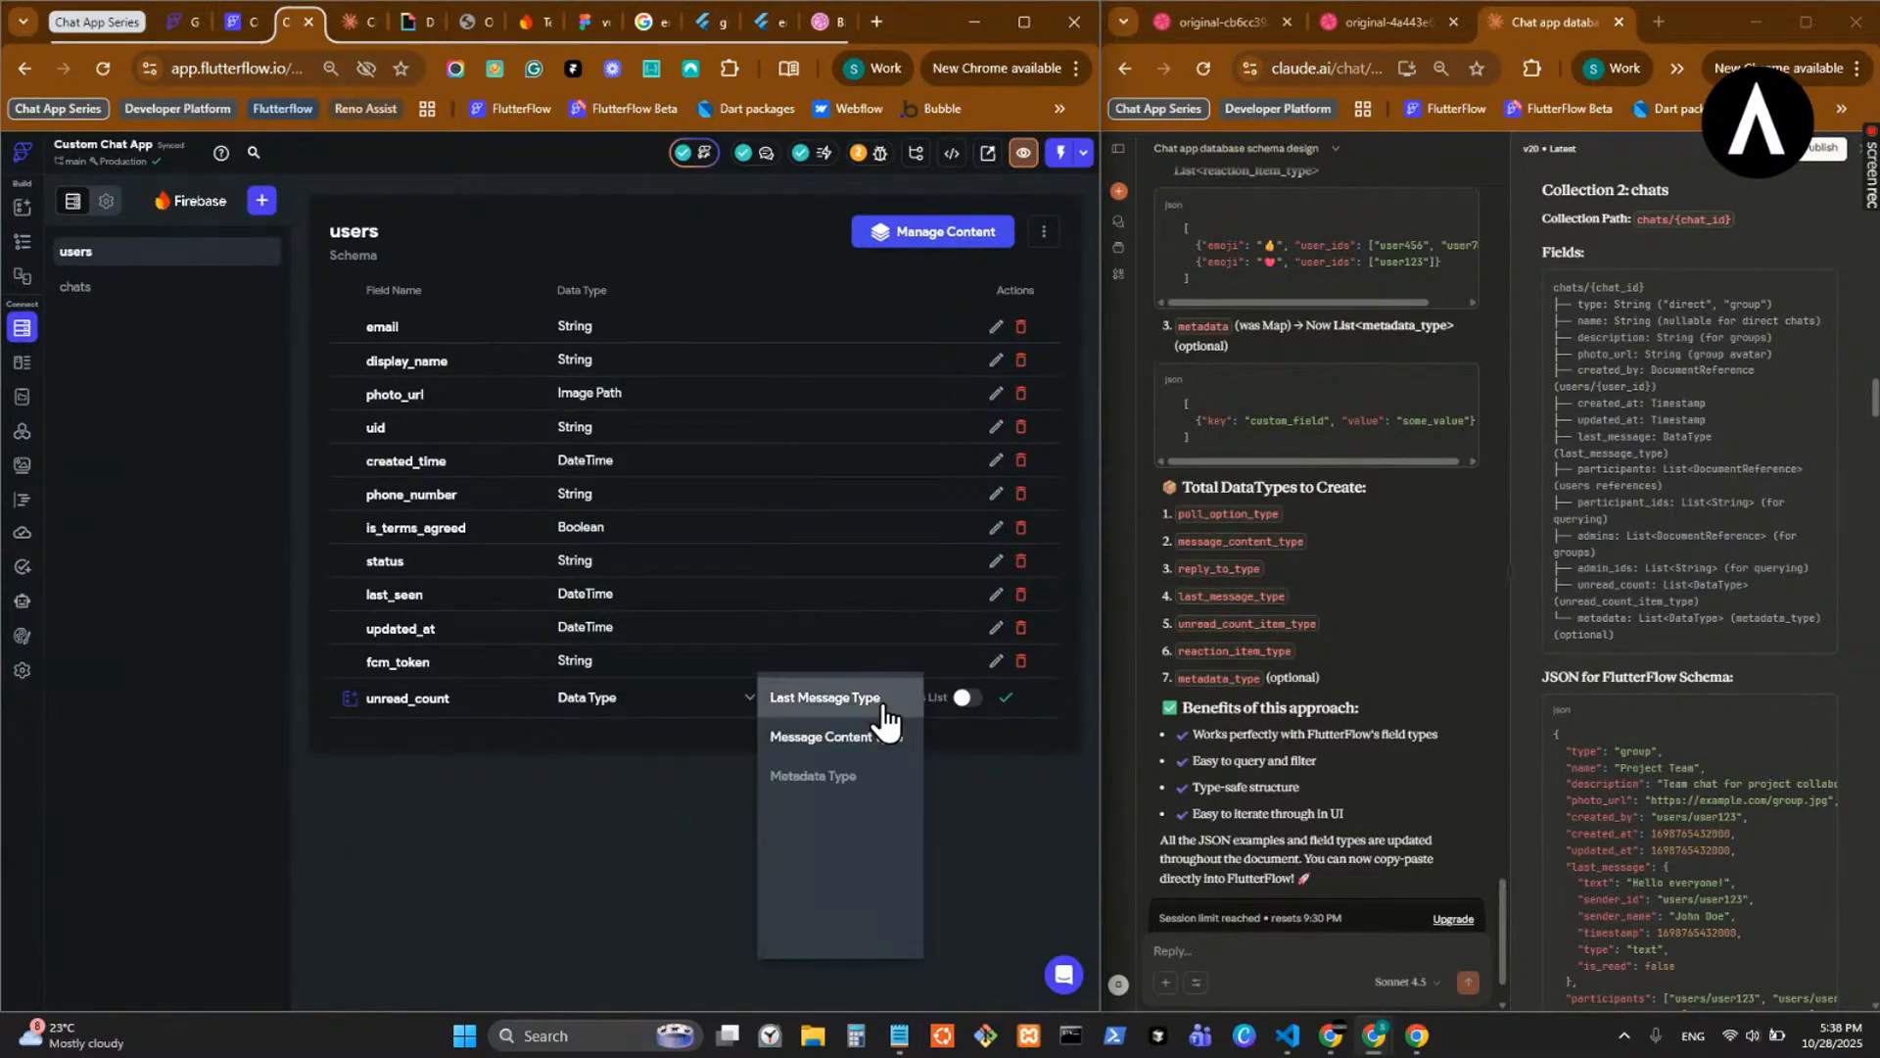
{"action": "left_click", "coordinate": [848, 936]}
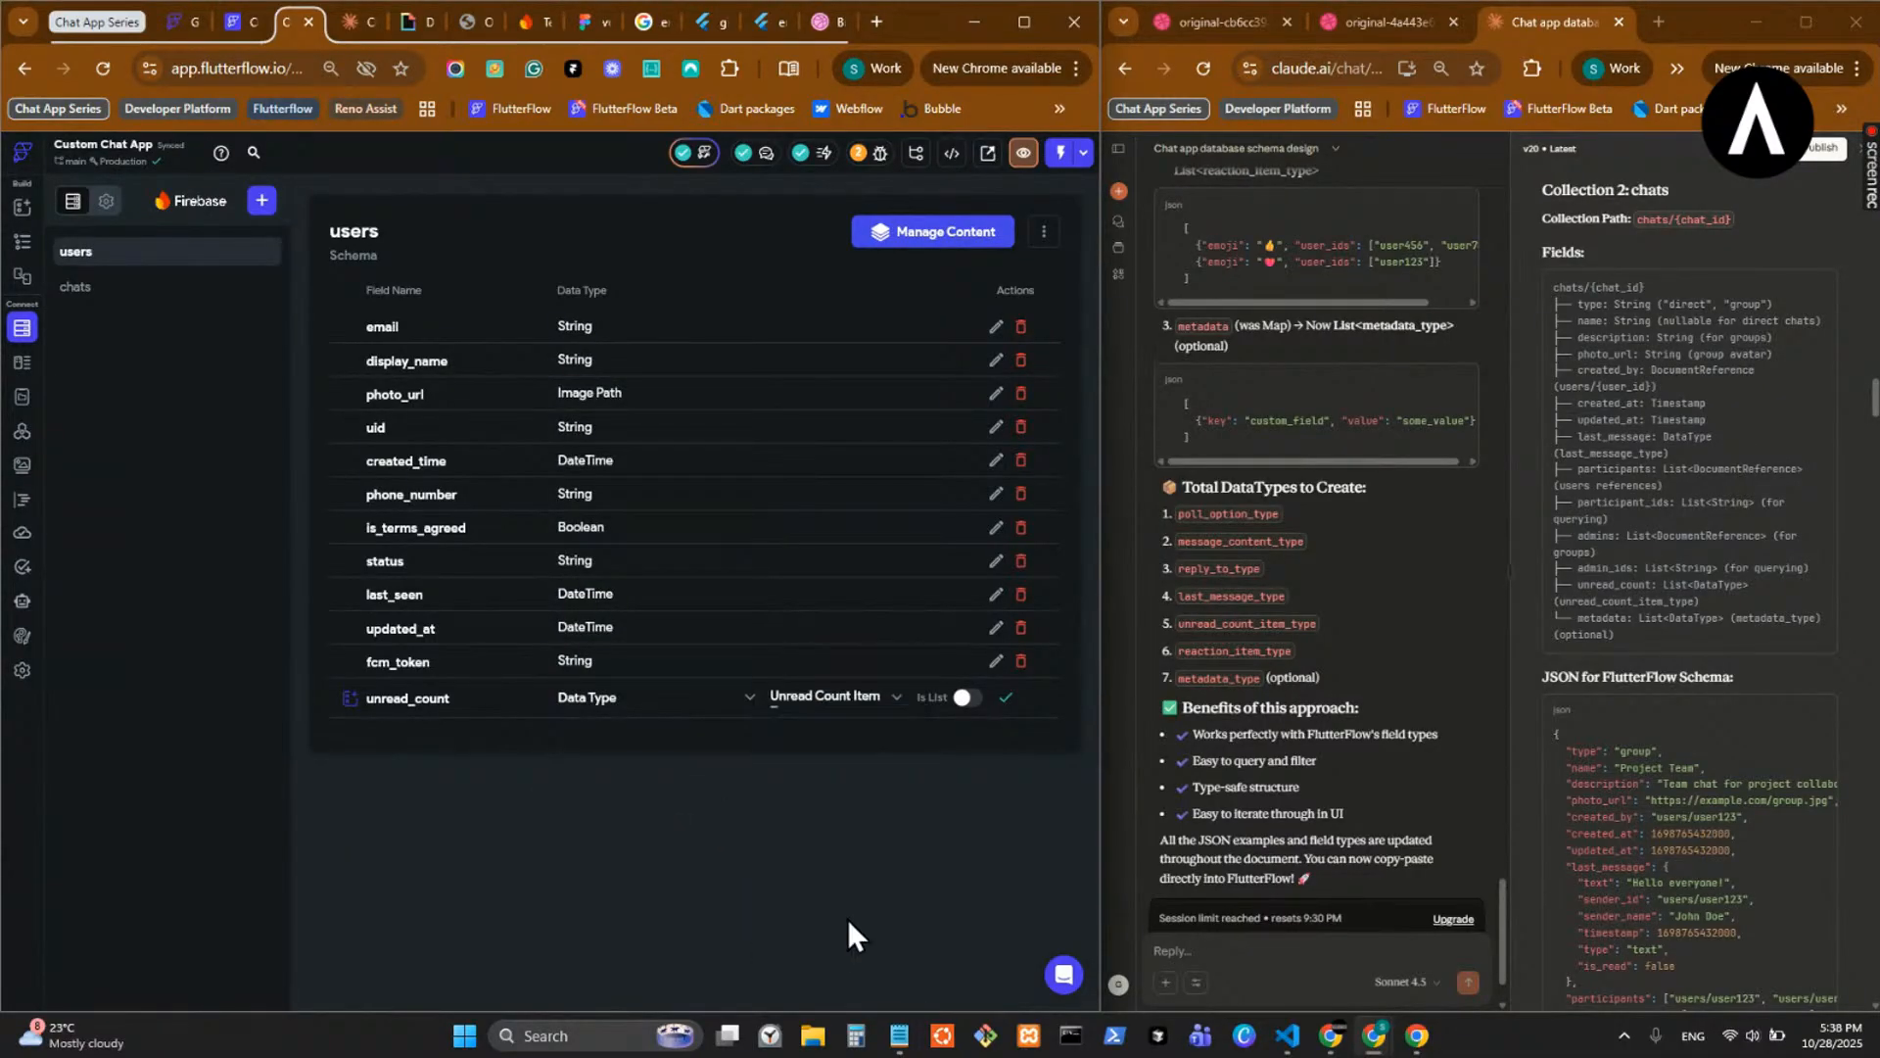
{"action": "left_click", "coordinate": [966, 698]}
{"action": "left_click", "coordinate": [1005, 697]}
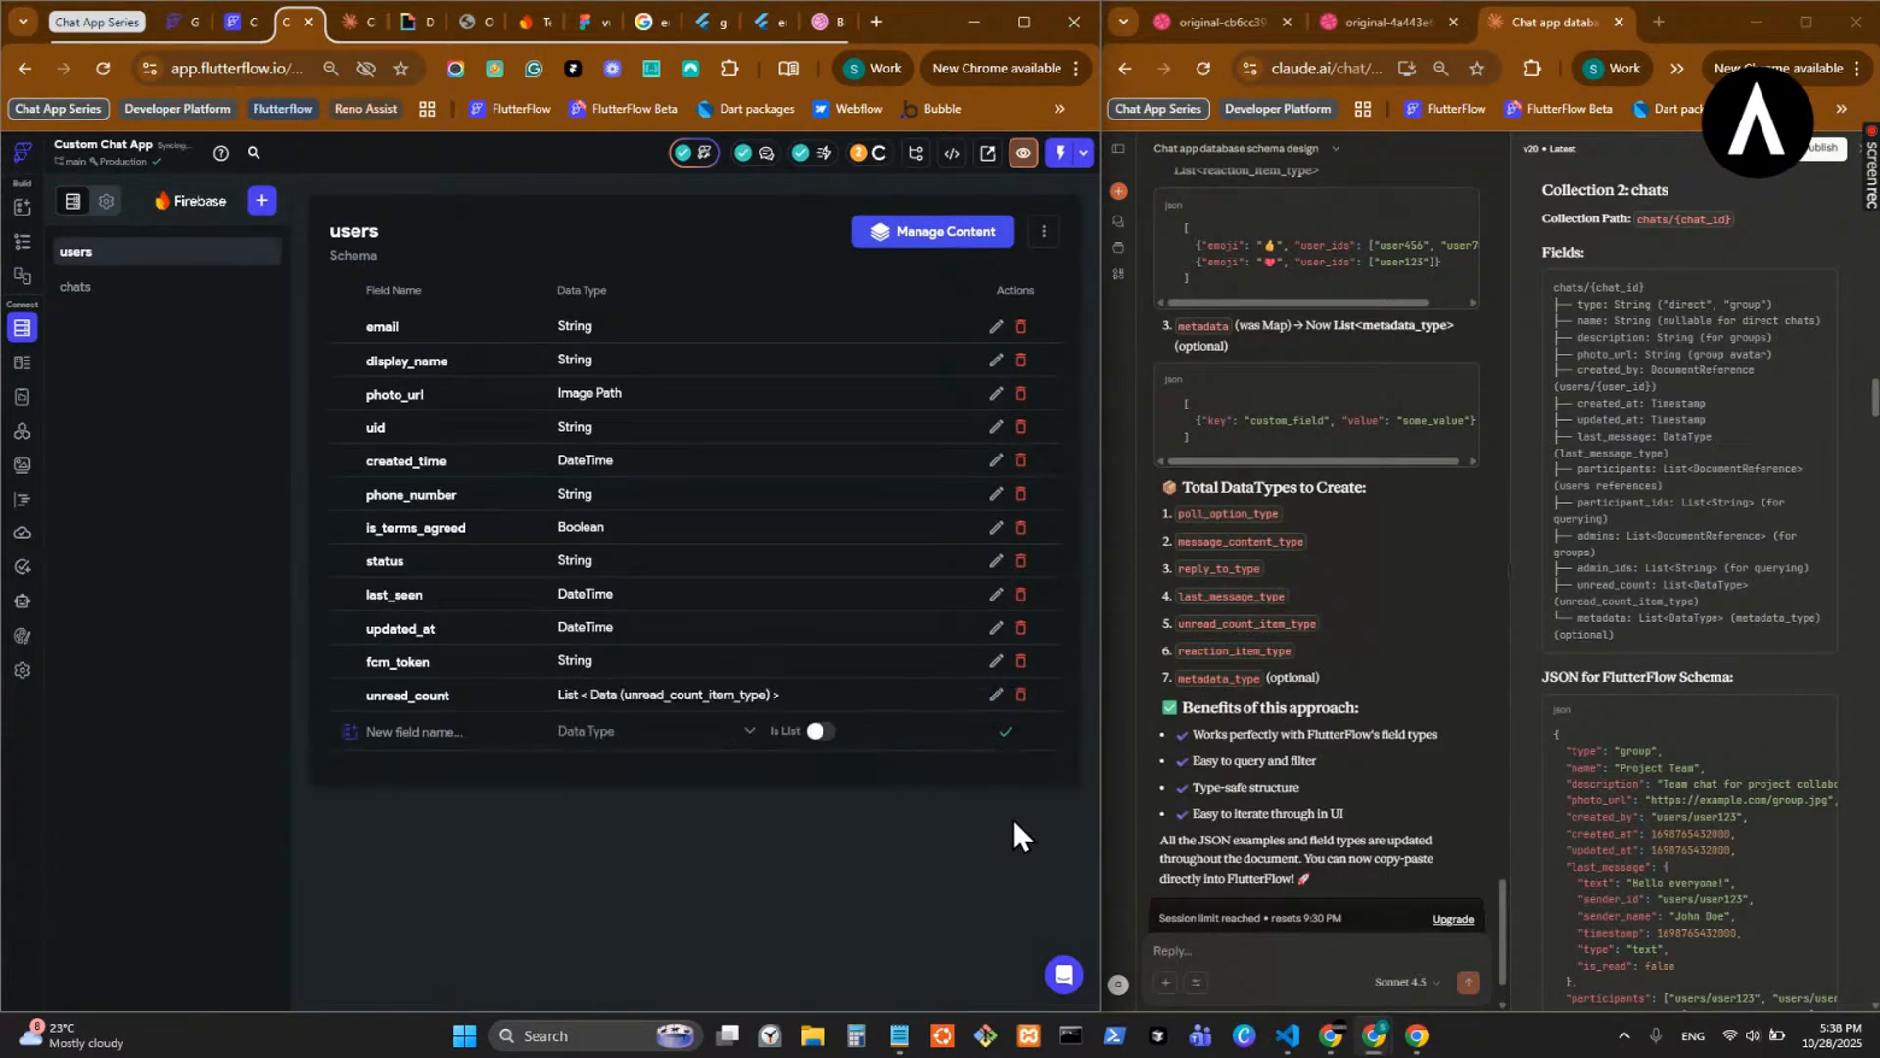
- Add a metadata field to the users collection as a list of the Metadata Type data type
{"action": "double_click", "coordinate": [1602, 618]}
{"action": "key", "text": "ctrl+c"}
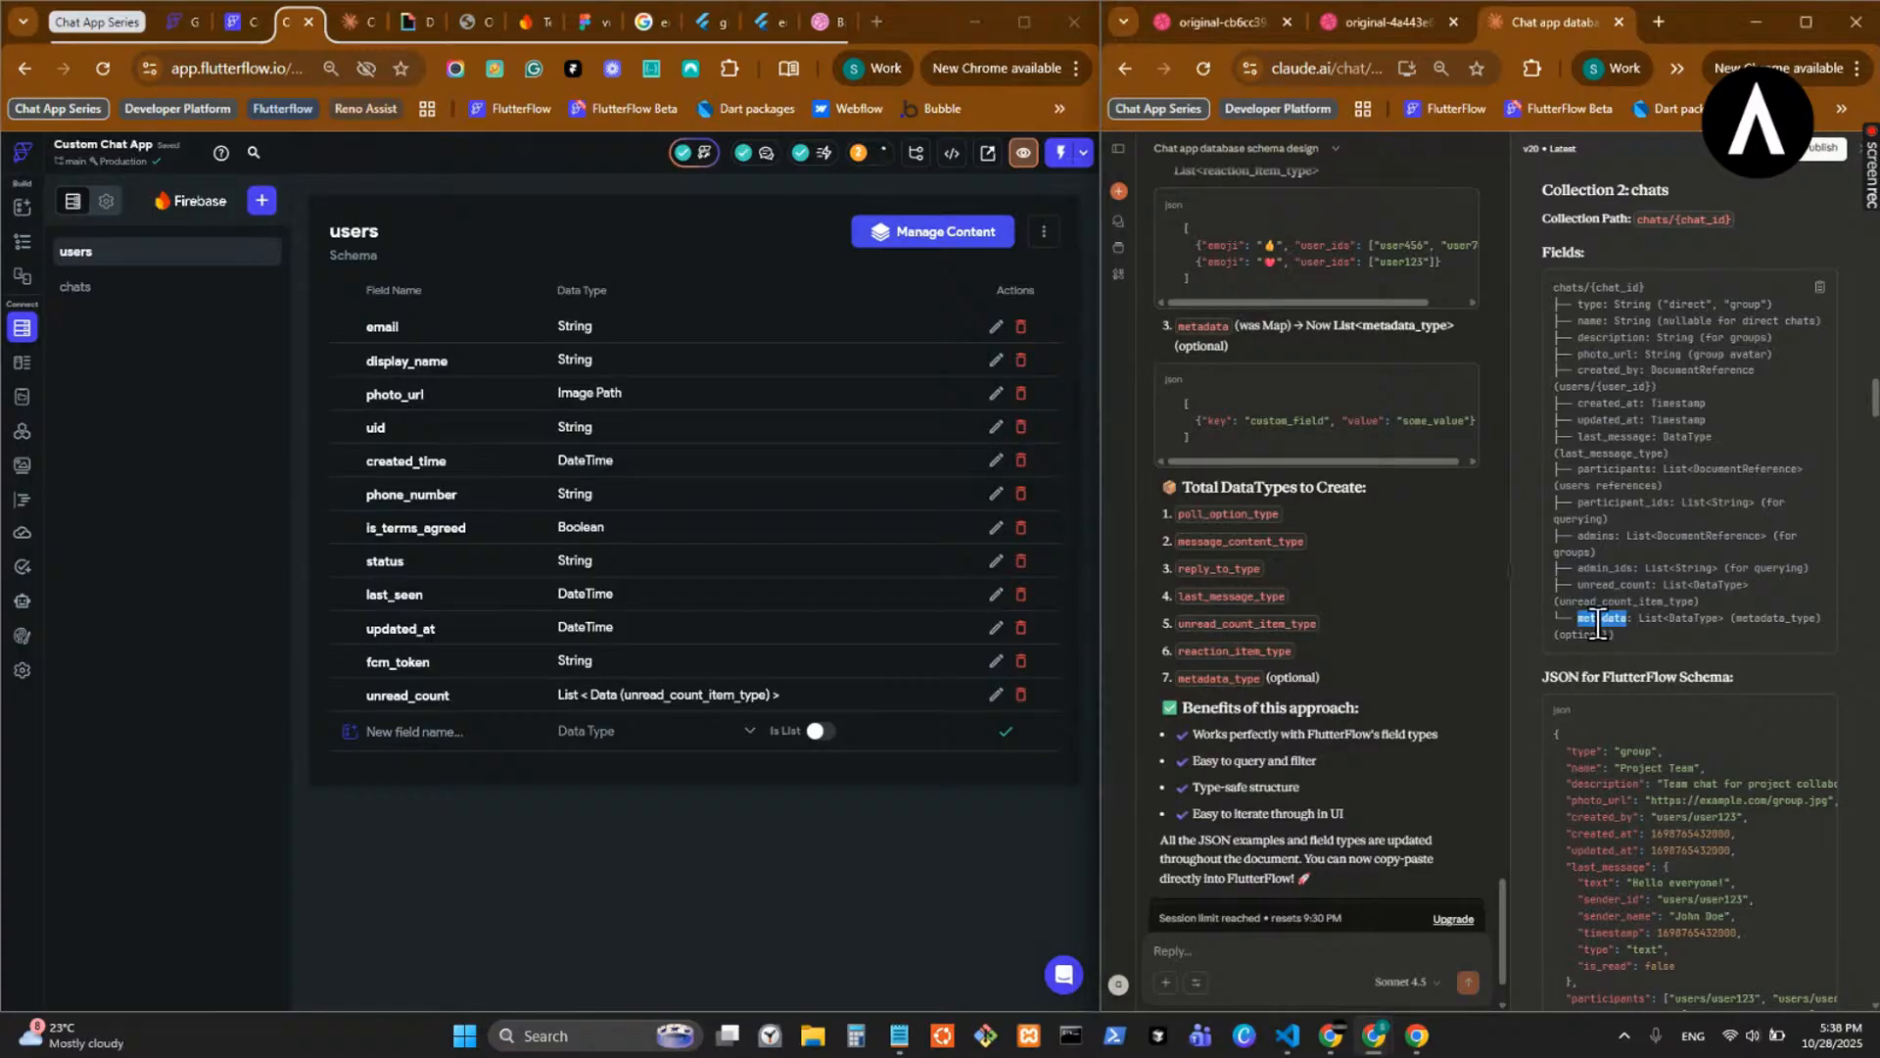
{"action": "left_click", "coordinate": [533, 735]}
{"action": "key", "text": "ctrl+v"}
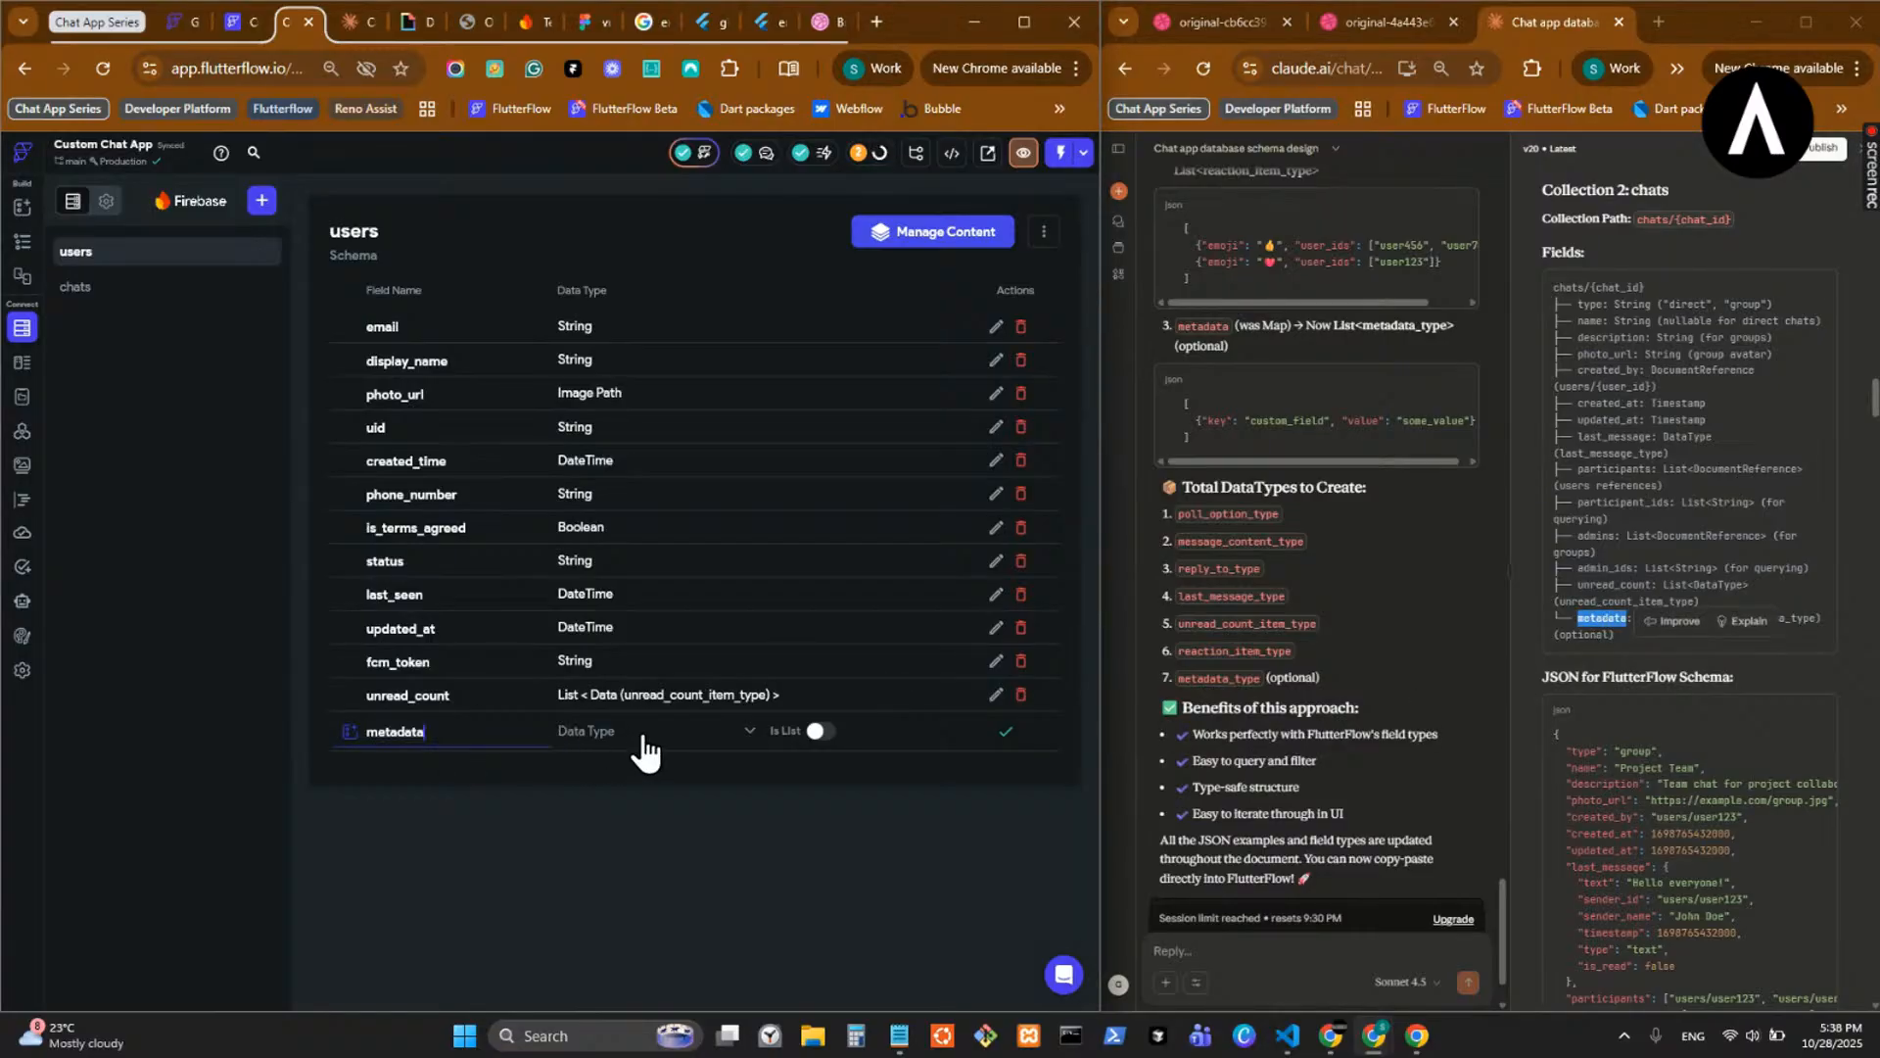
{"action": "left_click", "coordinate": [643, 745]}
{"action": "left_click", "coordinate": [631, 906]}
{"action": "left_click", "coordinate": [805, 735]}
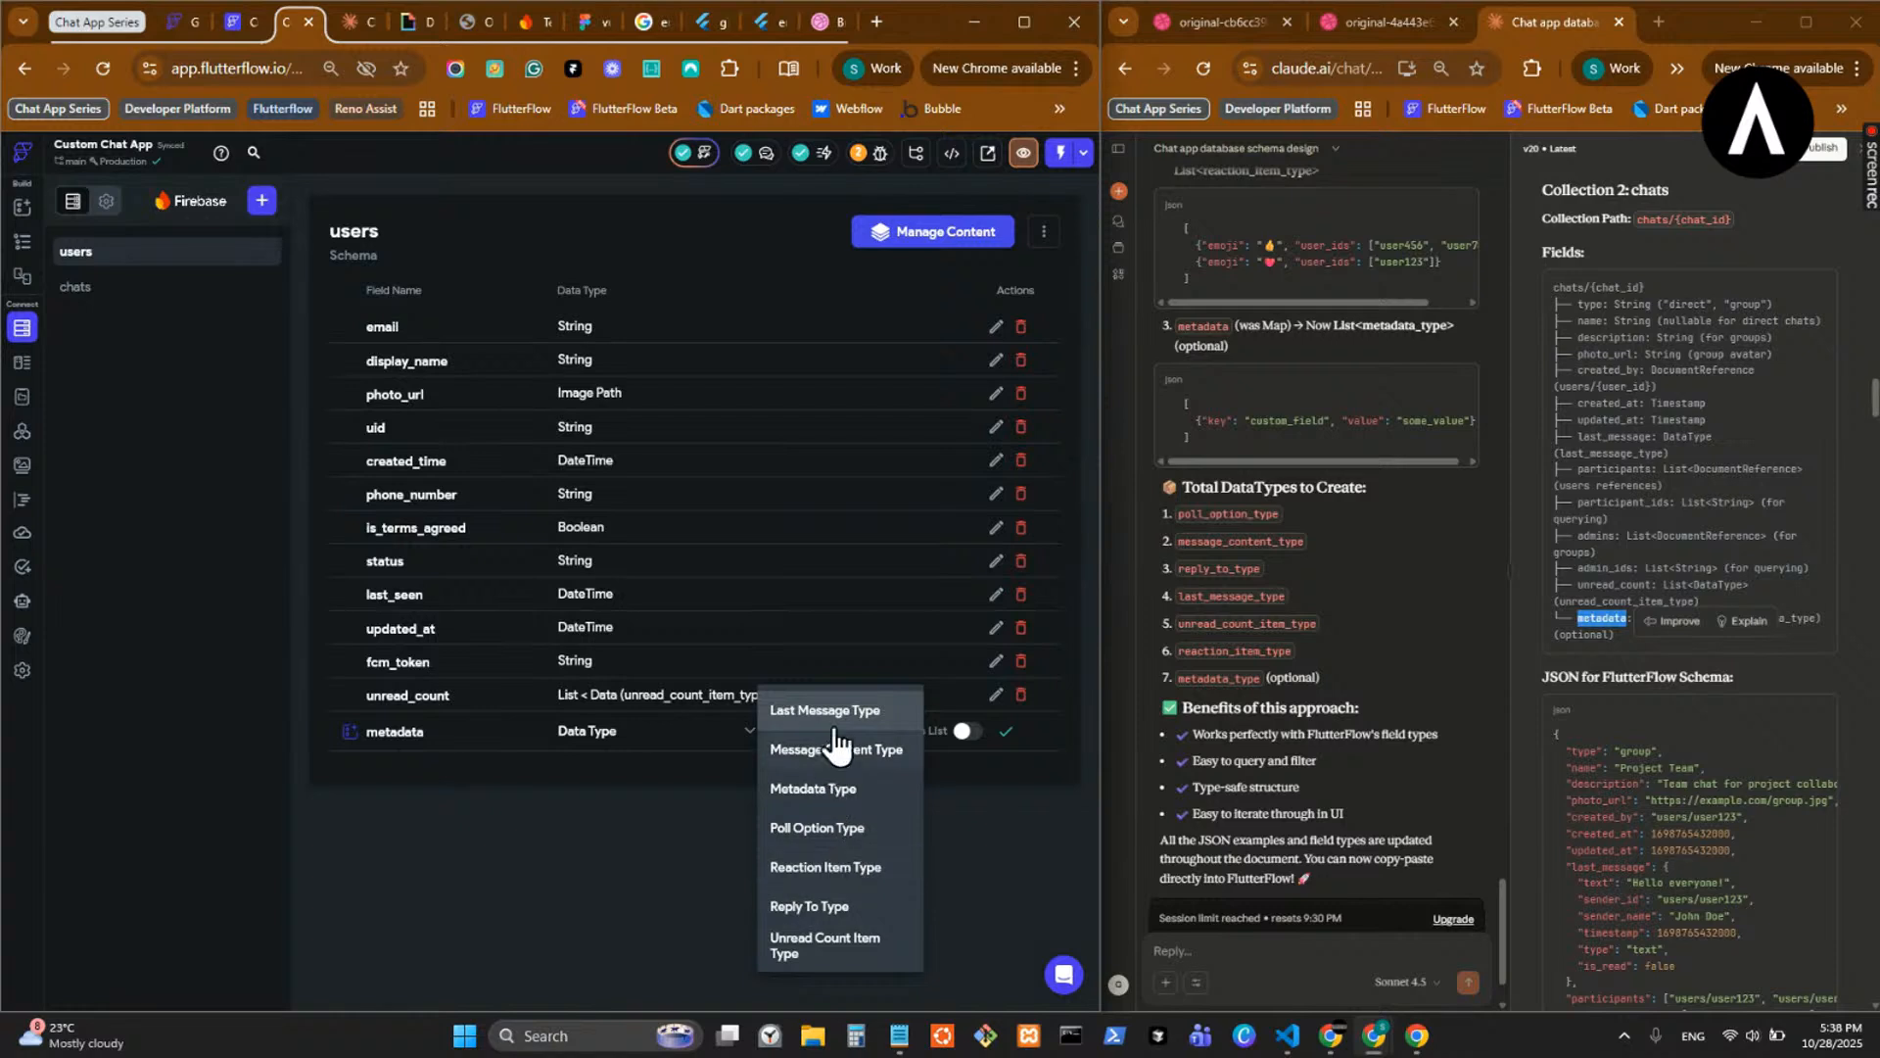
{"action": "left_click", "coordinate": [862, 789]}
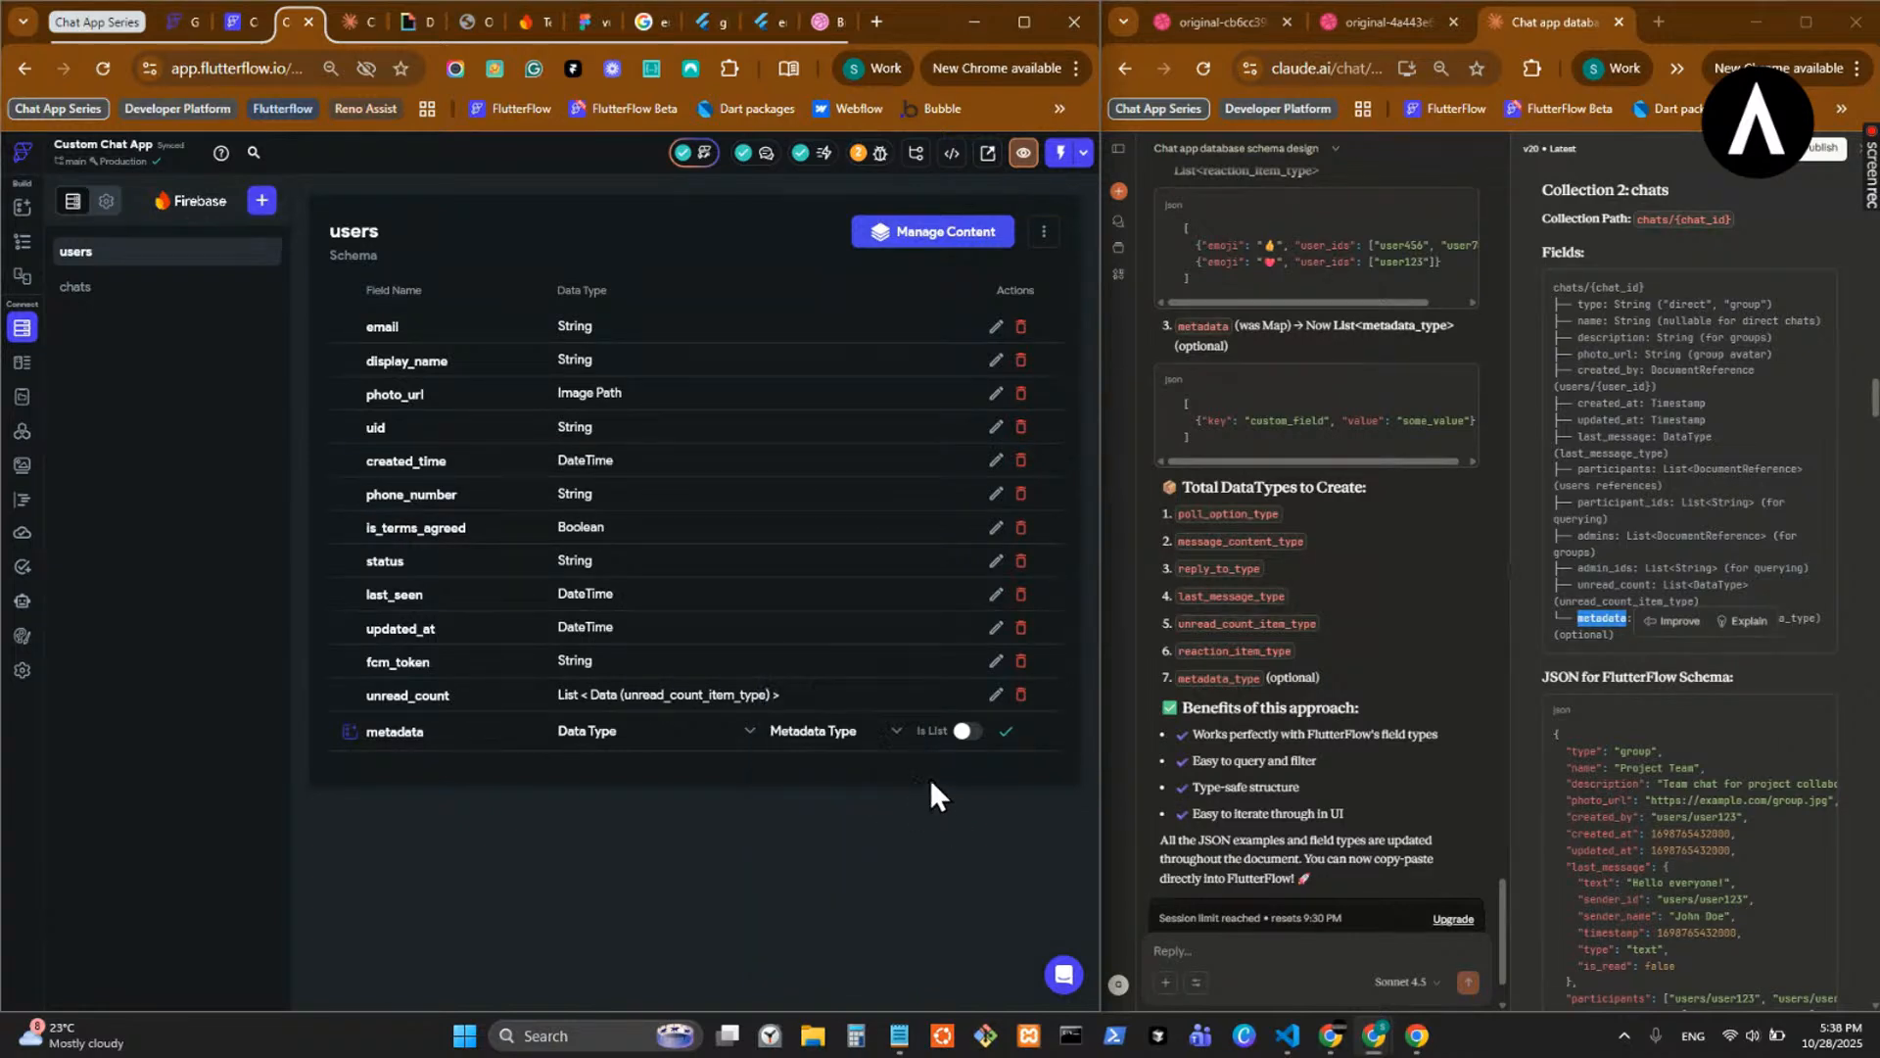
{"action": "left_click", "coordinate": [1649, 486]}
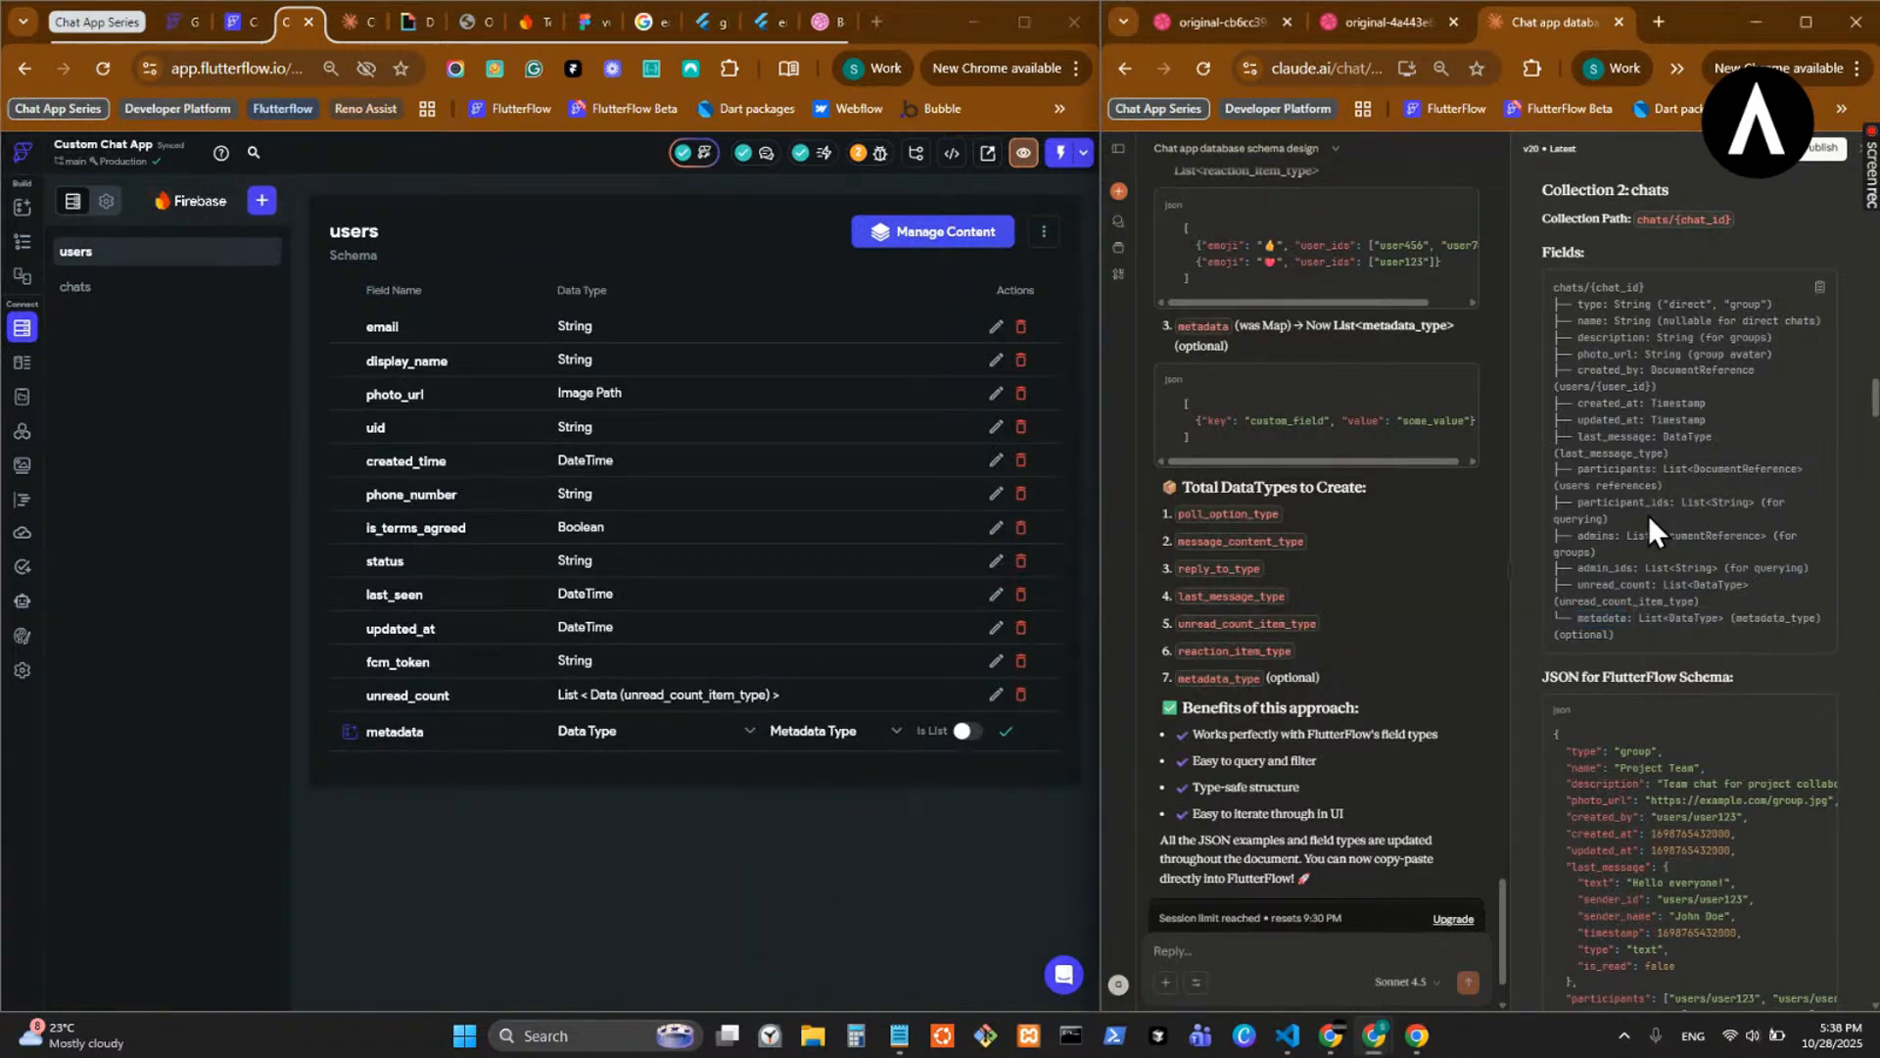
{"action": "left_click", "coordinate": [967, 732]}
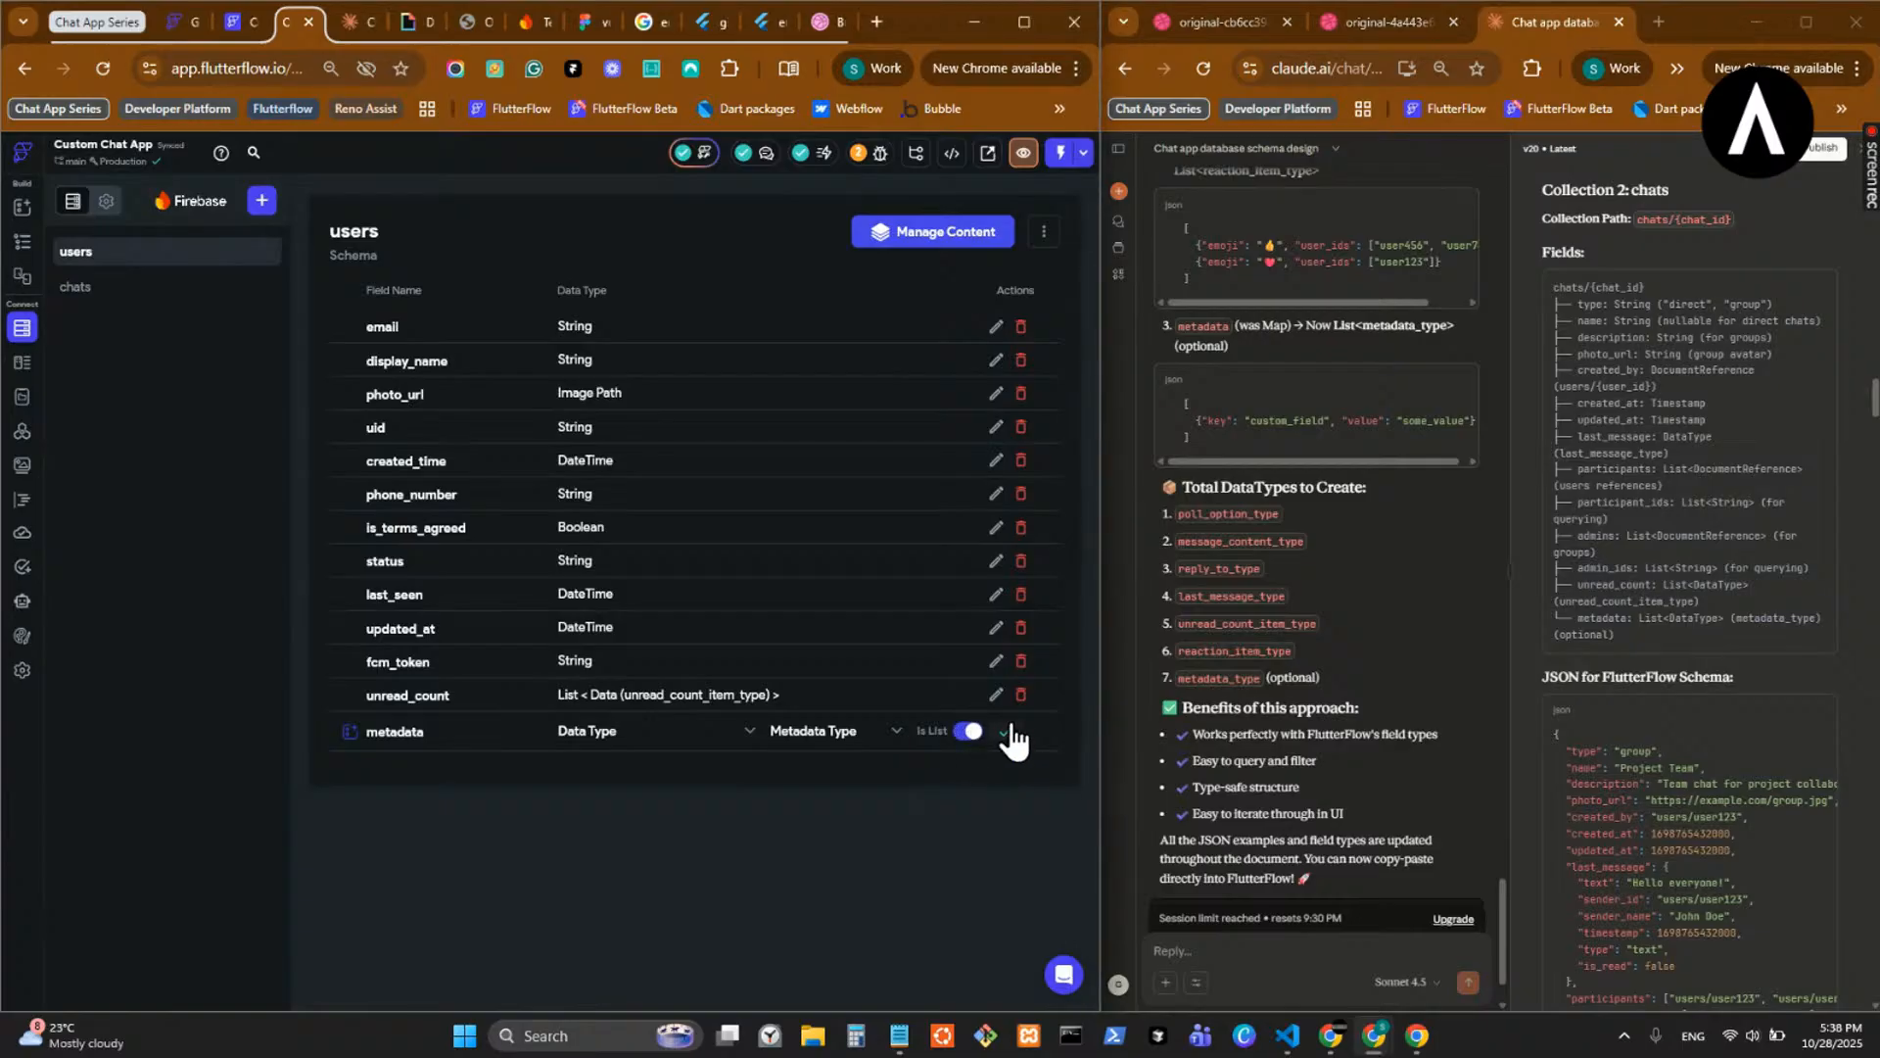
{"action": "left_click", "coordinate": [1008, 730]}
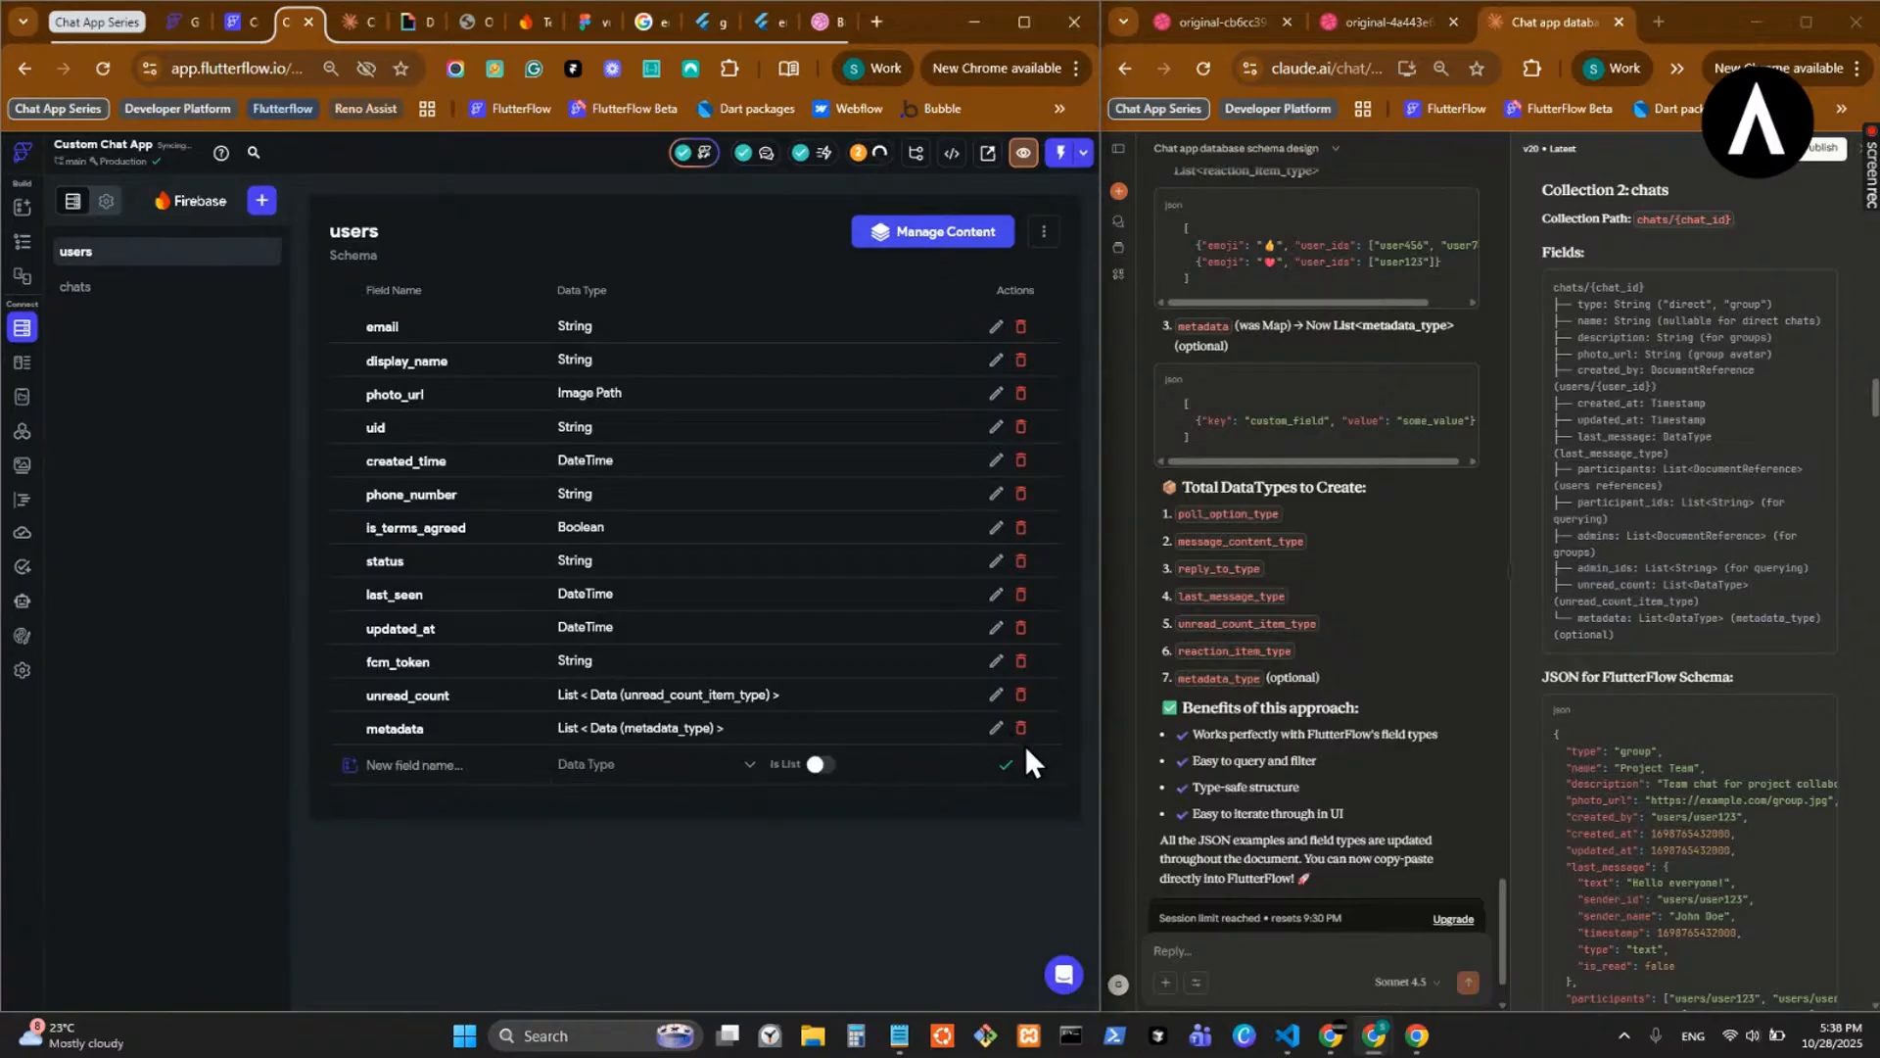
- Find the Collection 3 section in the schema document and copy the subcollection name "messages" from its path
{"action": "scroll", "coordinate": [1697, 720], "scroll_direction": "down", "scroll_amount": 5}
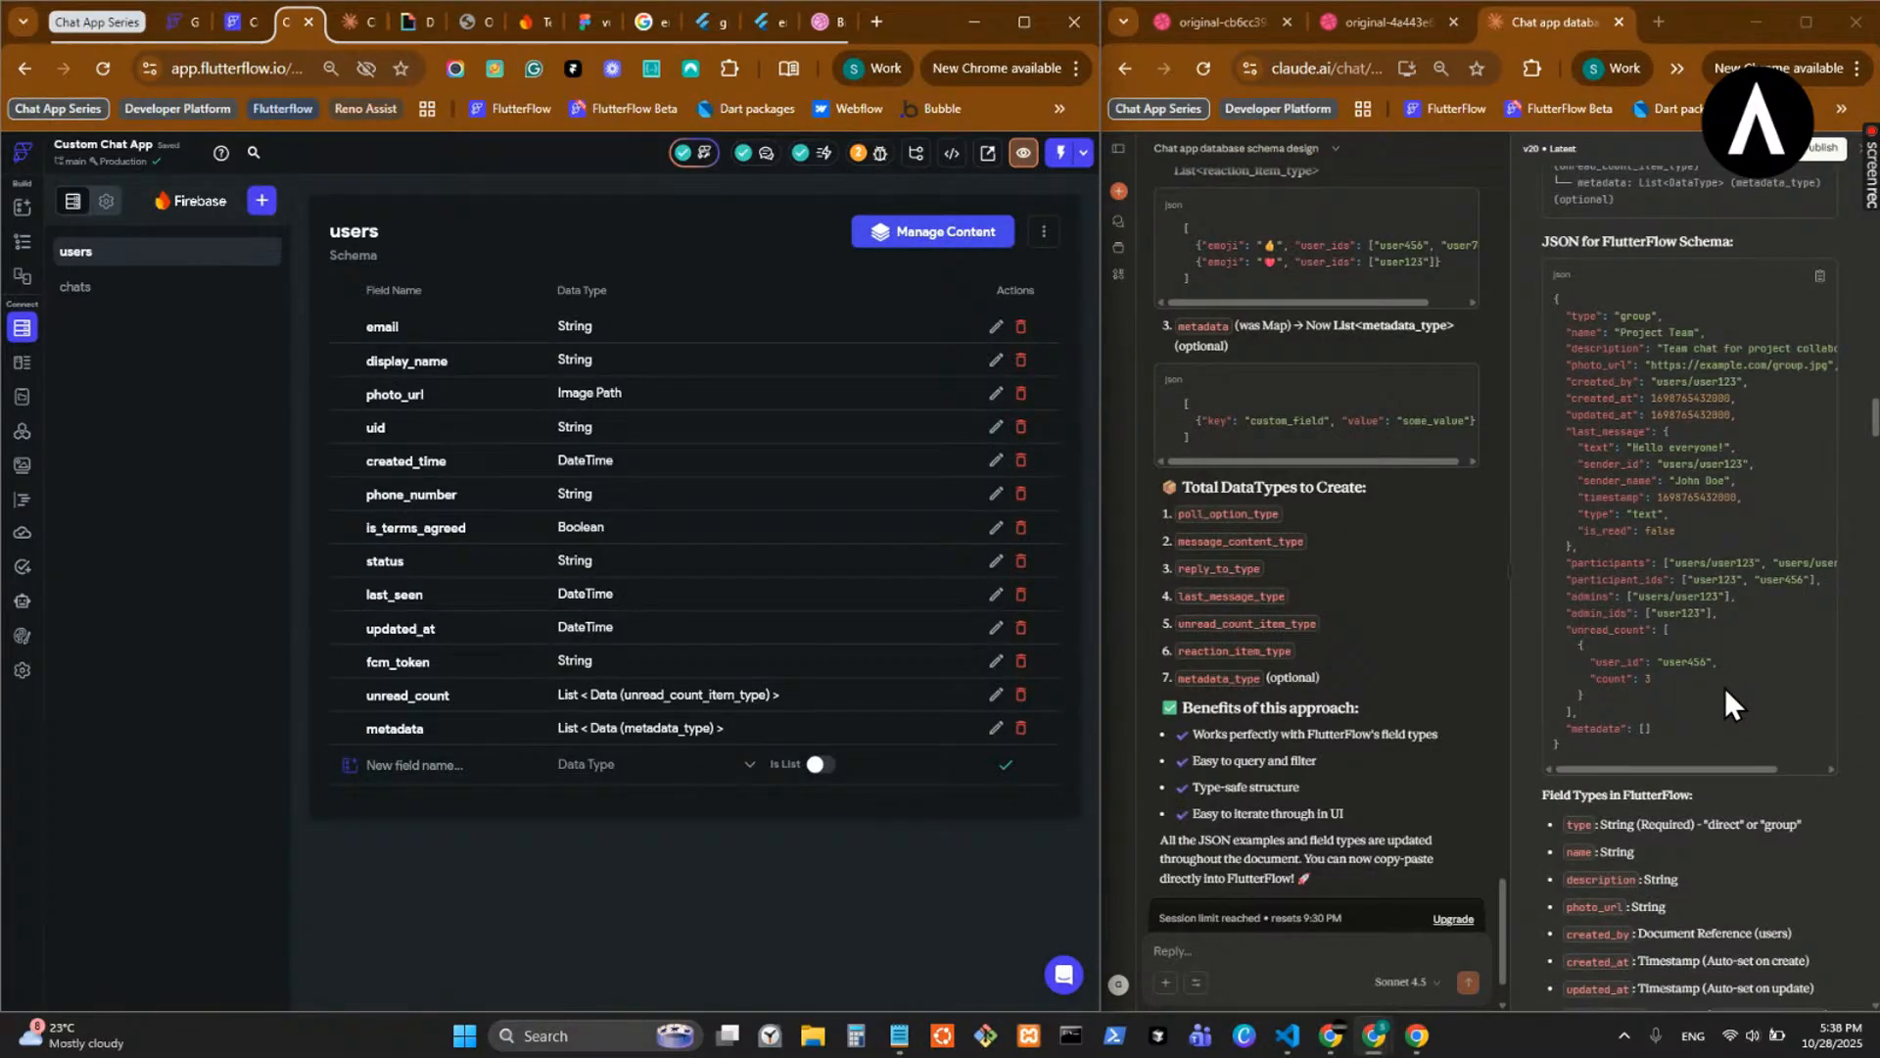
{"action": "scroll", "coordinate": [1727, 687], "scroll_direction": "down", "scroll_amount": 5}
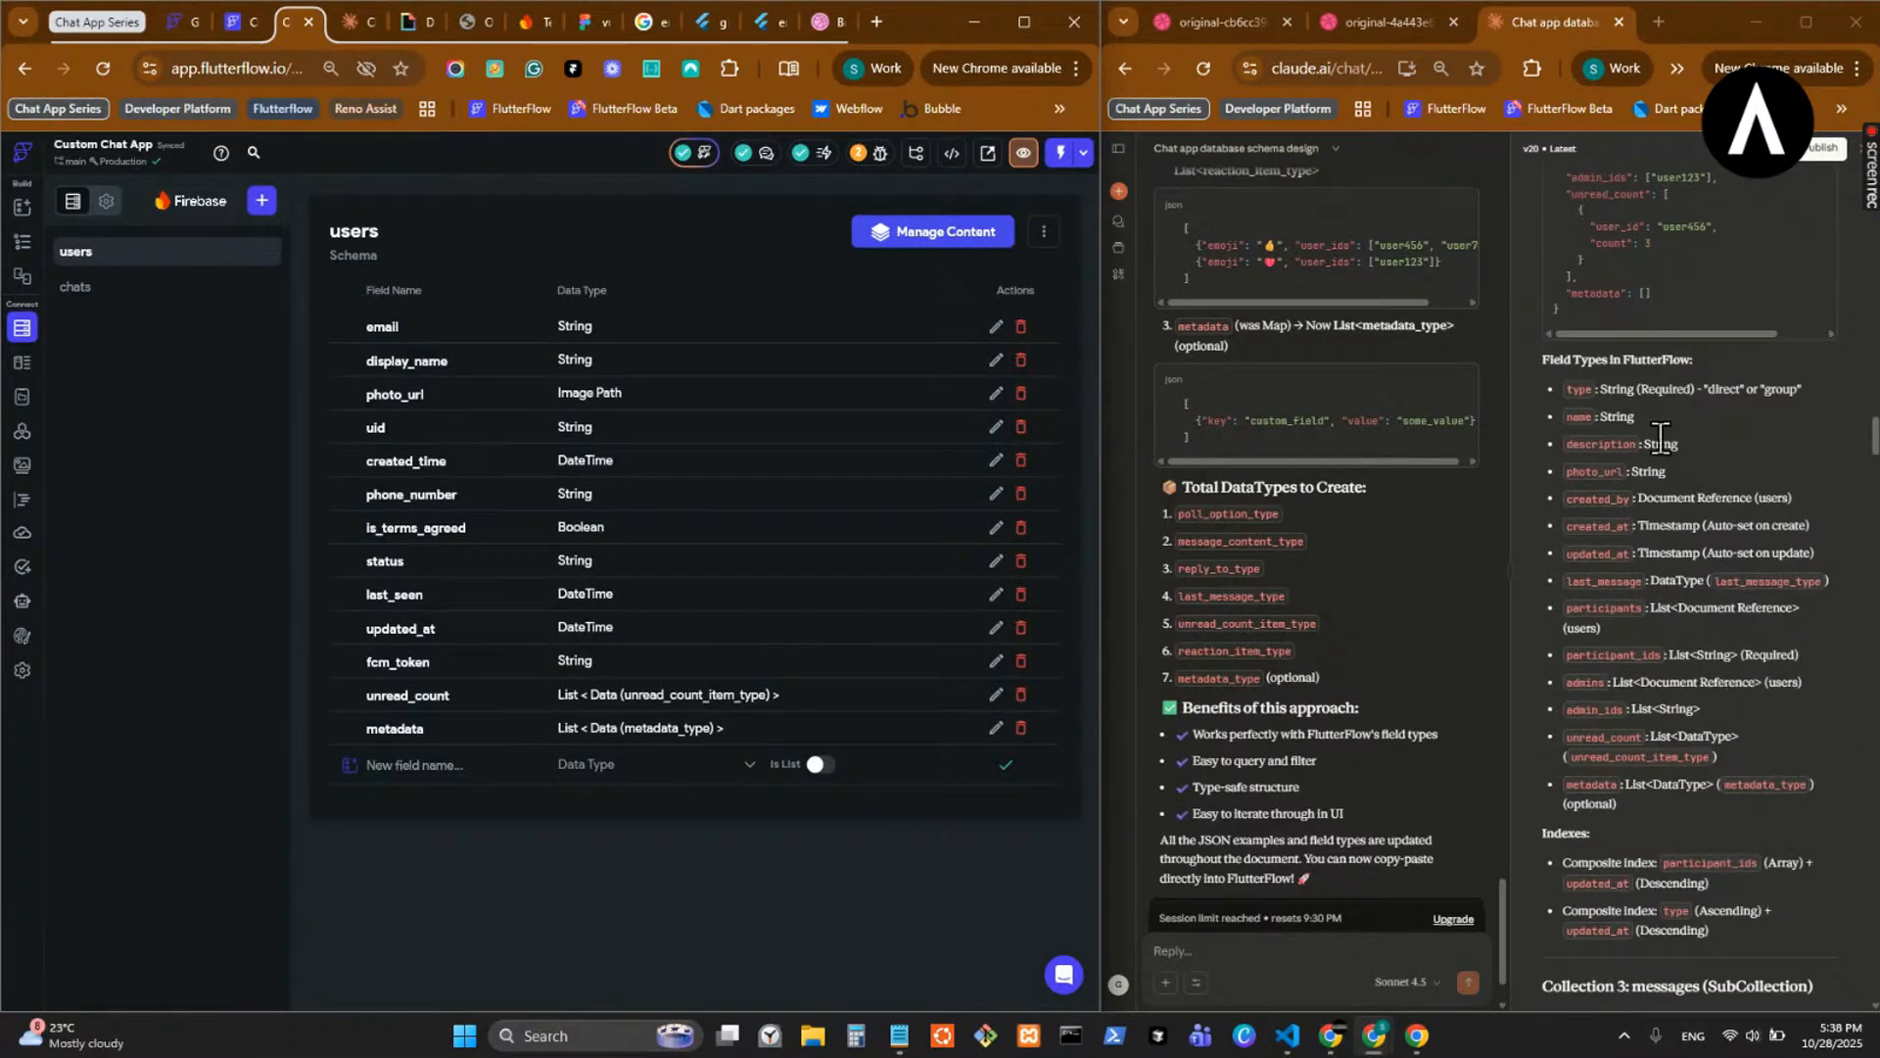
{"action": "scroll", "coordinate": [1704, 549], "scroll_direction": "down", "scroll_amount": 4}
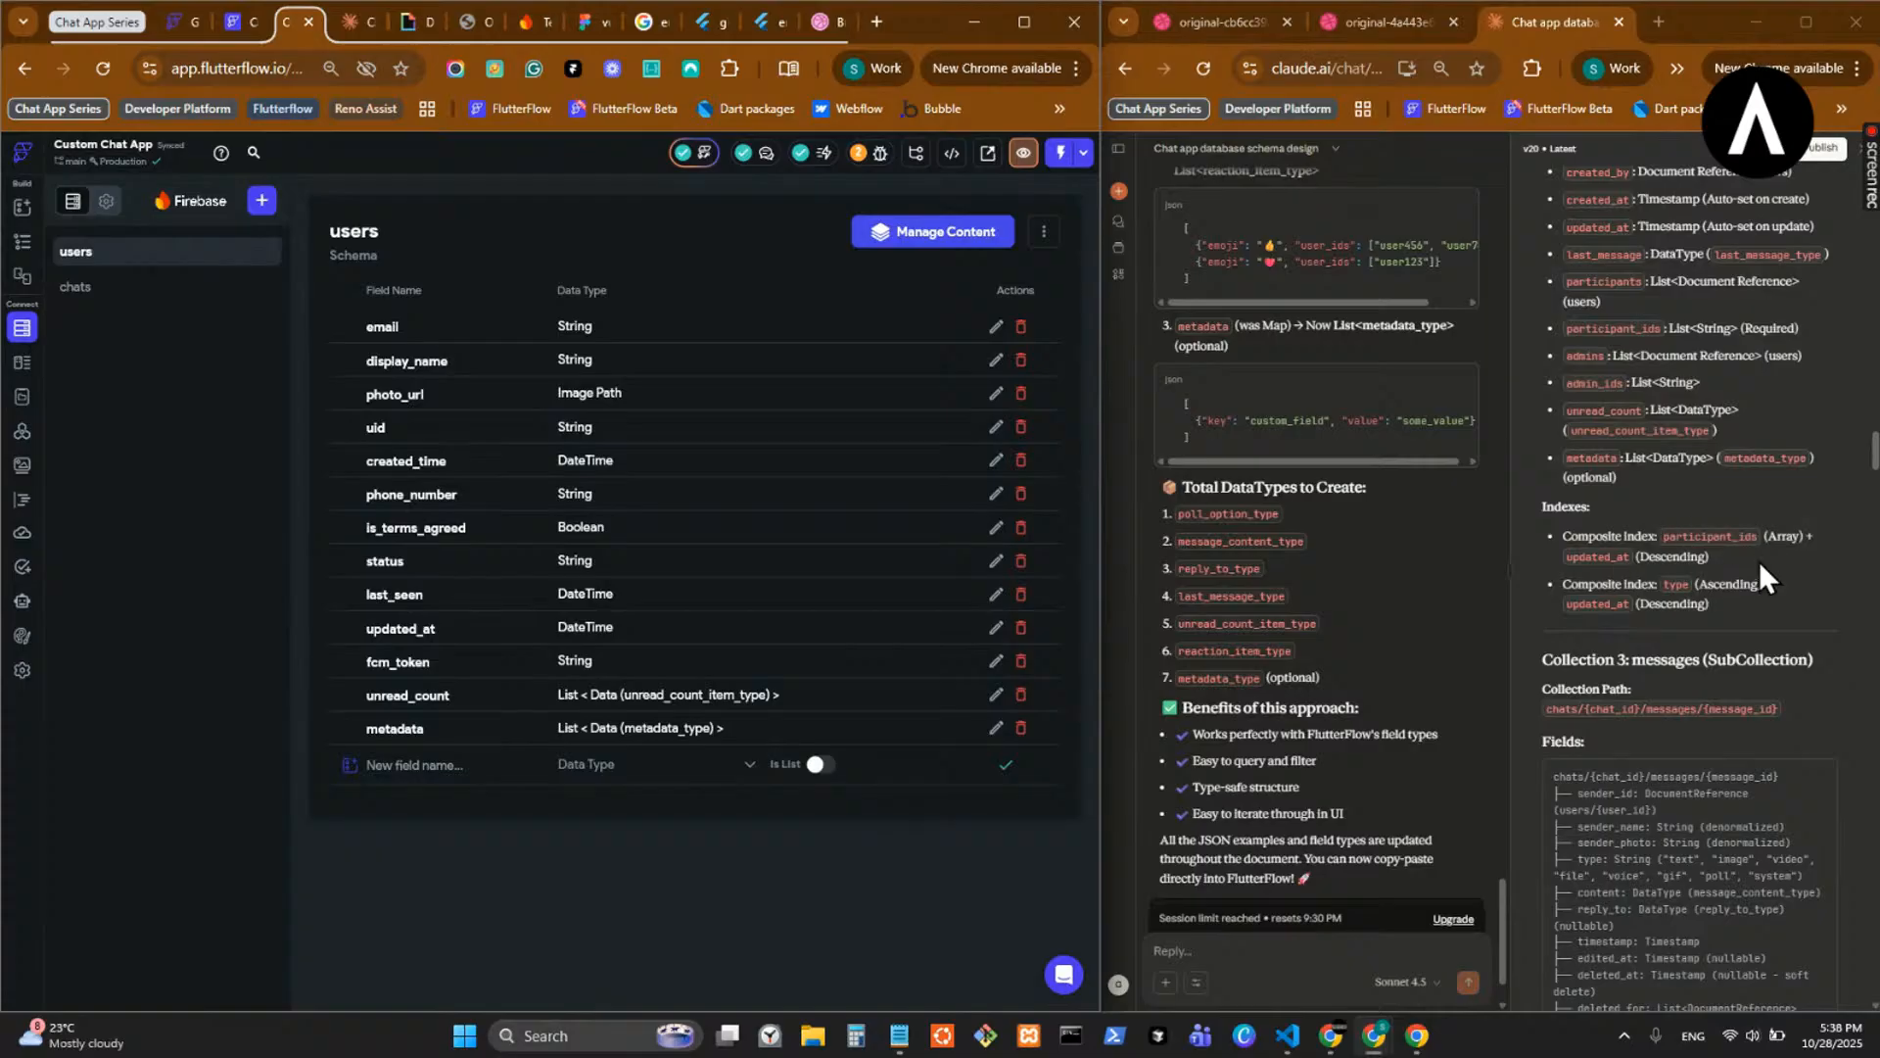
{"action": "scroll", "coordinate": [1714, 610], "scroll_direction": "down", "scroll_amount": 3}
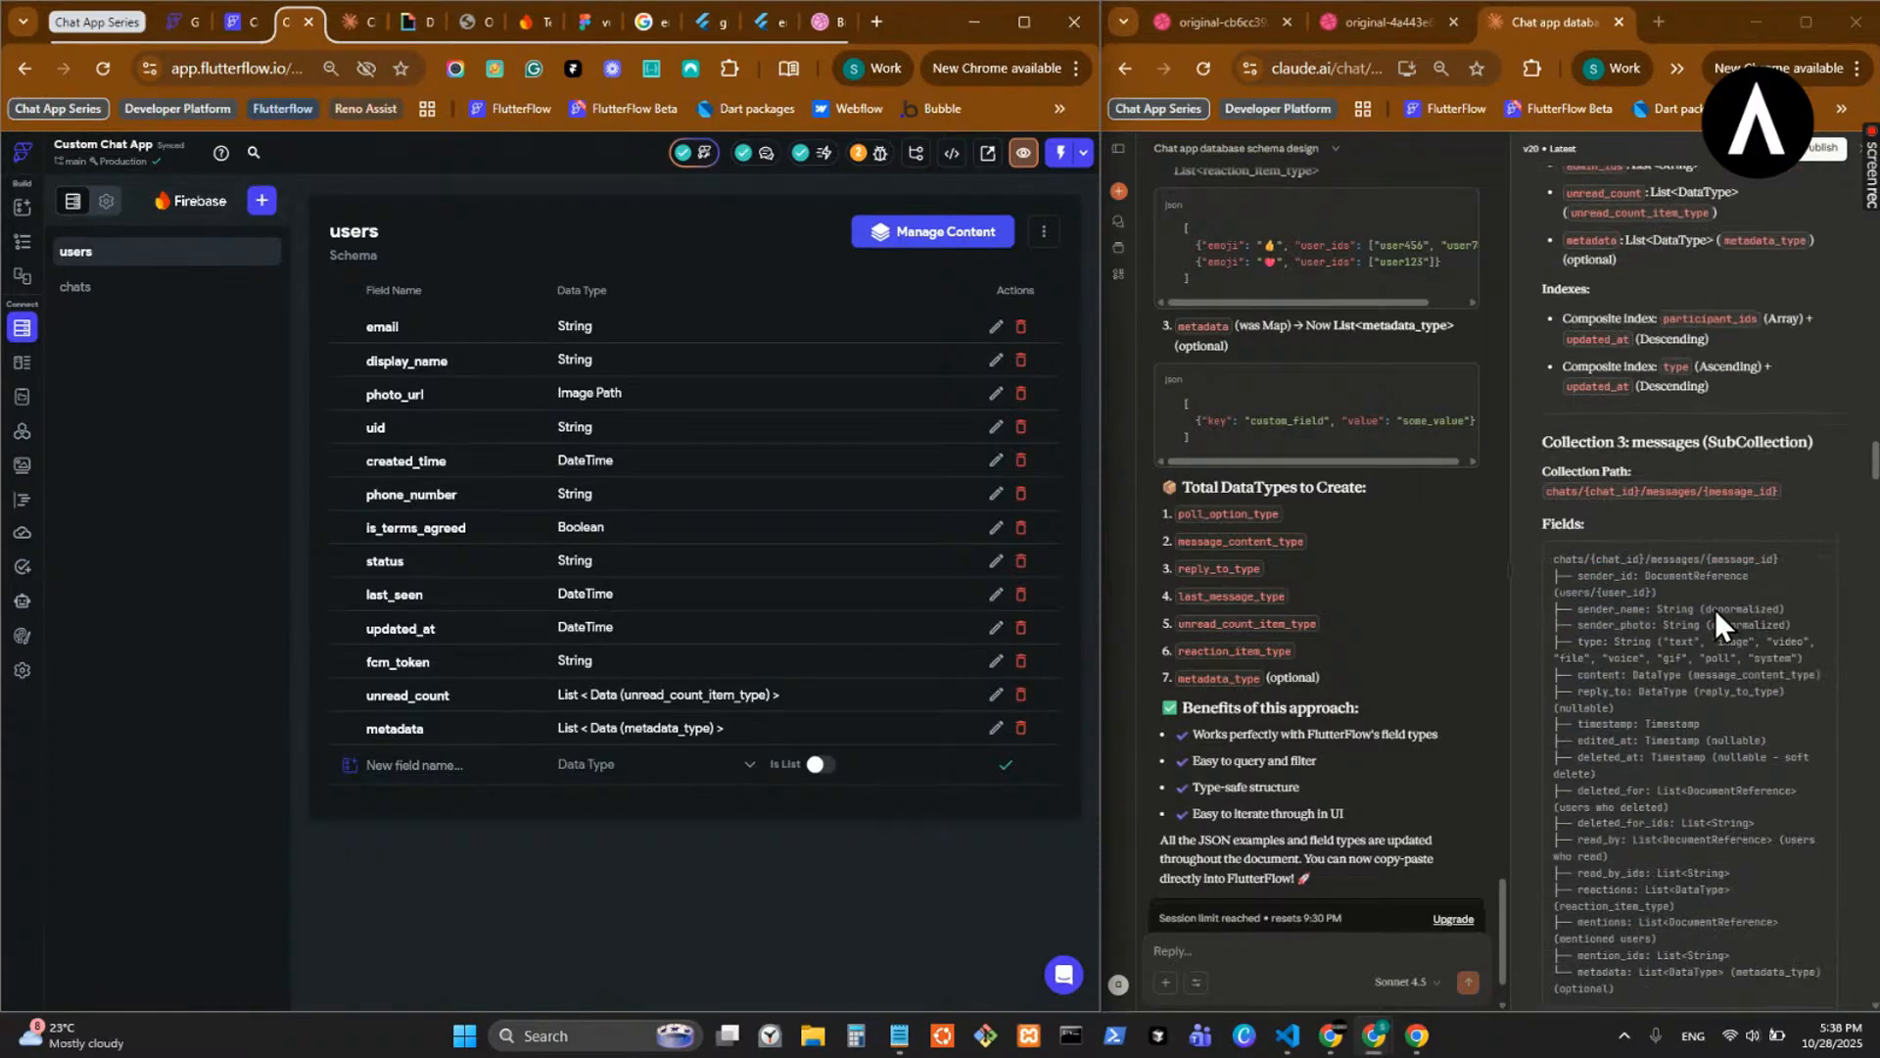
{"action": "scroll", "coordinate": [1716, 615], "scroll_direction": "down", "scroll_amount": 1}
{"action": "double_click", "coordinate": [1681, 450]}
{"action": "key", "text": "ctrl+c"}
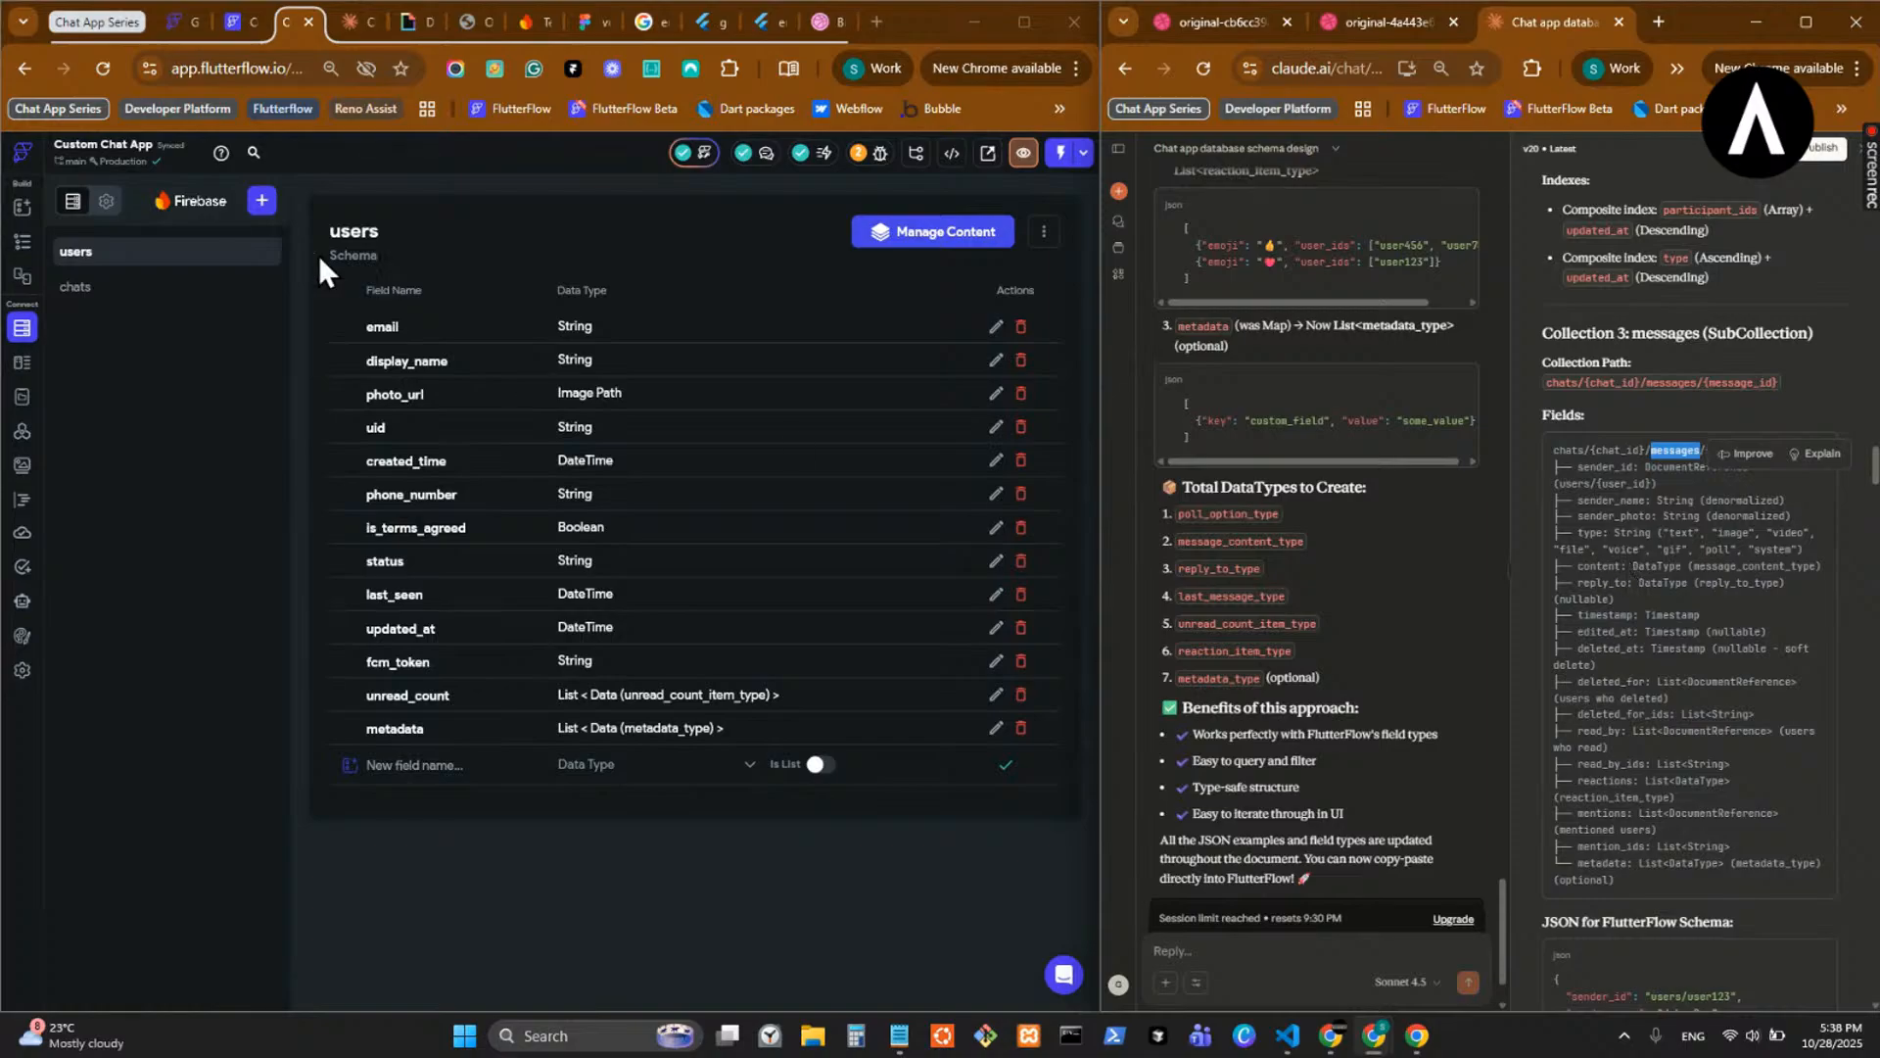
- Create a Firestore collection named "messages" as a subcollection of chats, with no description
{"action": "left_click", "coordinate": [96, 290]}
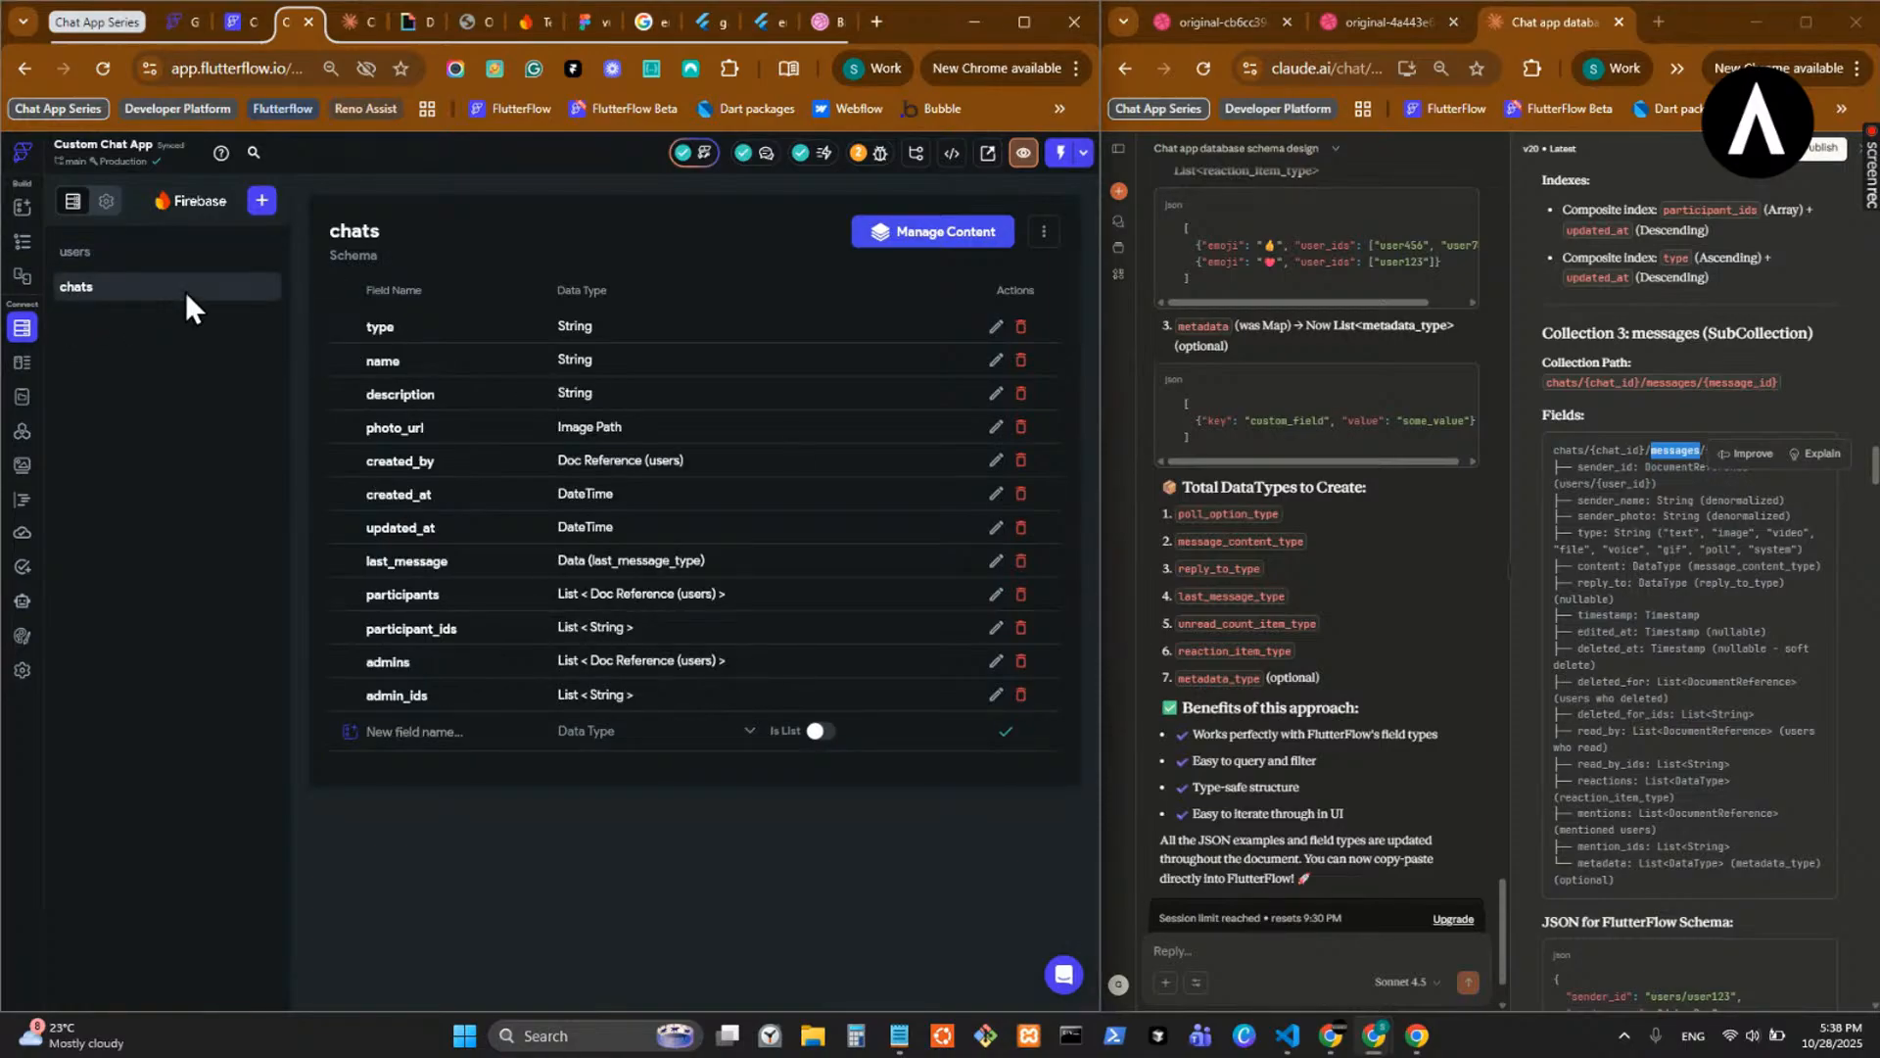
{"action": "left_click", "coordinate": [1044, 232]}
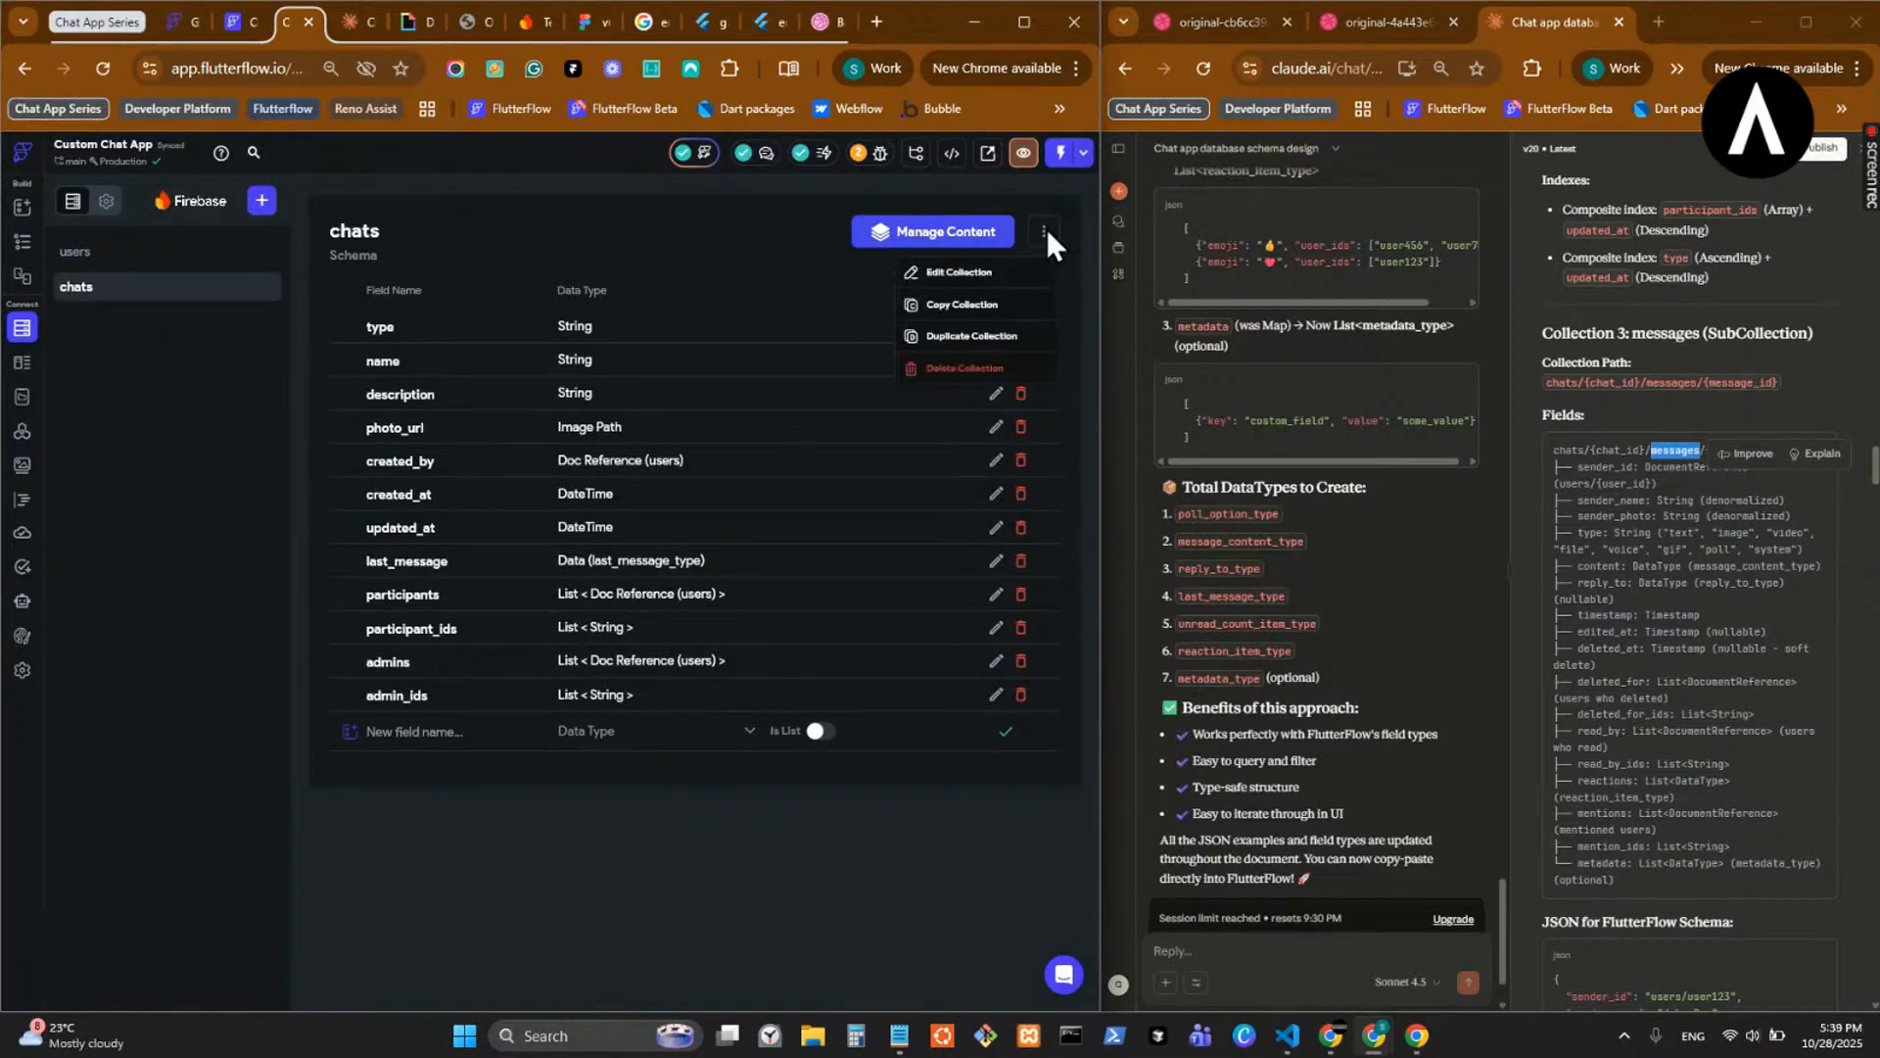
{"action": "left_click", "coordinate": [269, 201]}
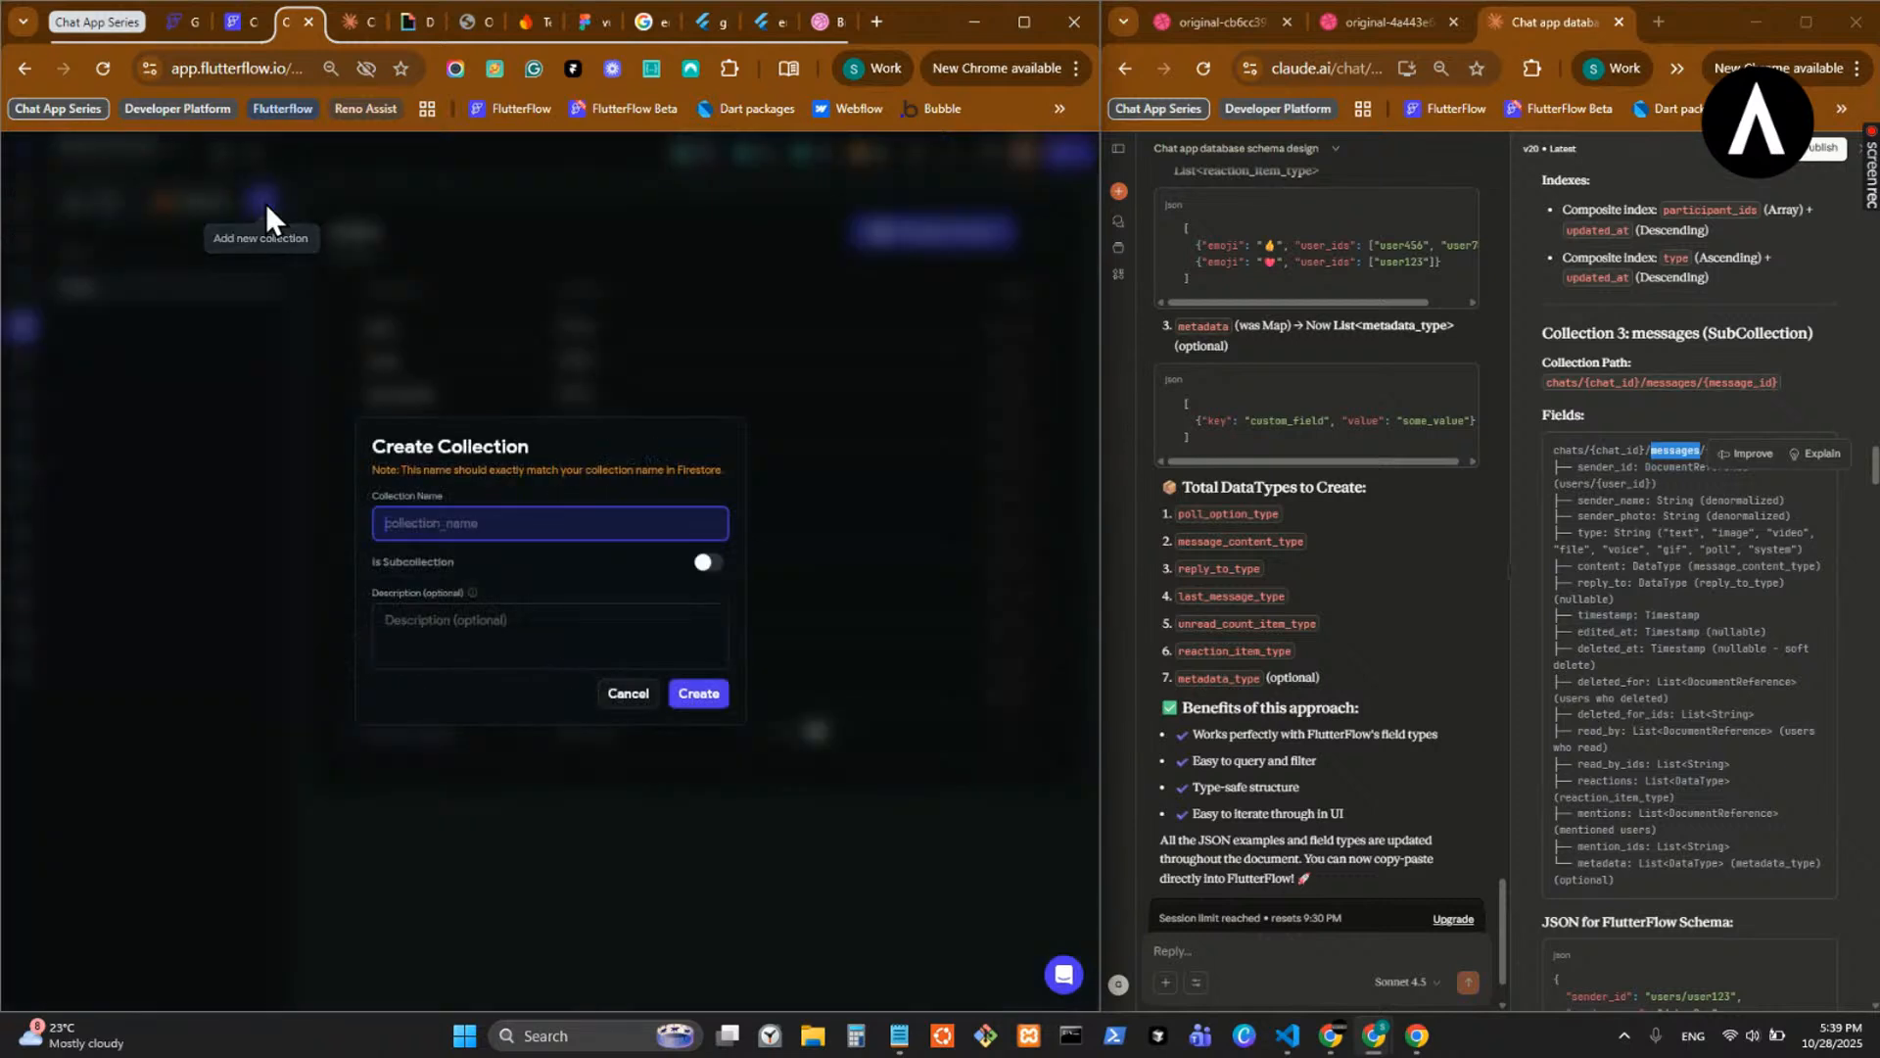
{"action": "left_click", "coordinate": [532, 514]}
{"action": "key", "text": "ctrl+v"}
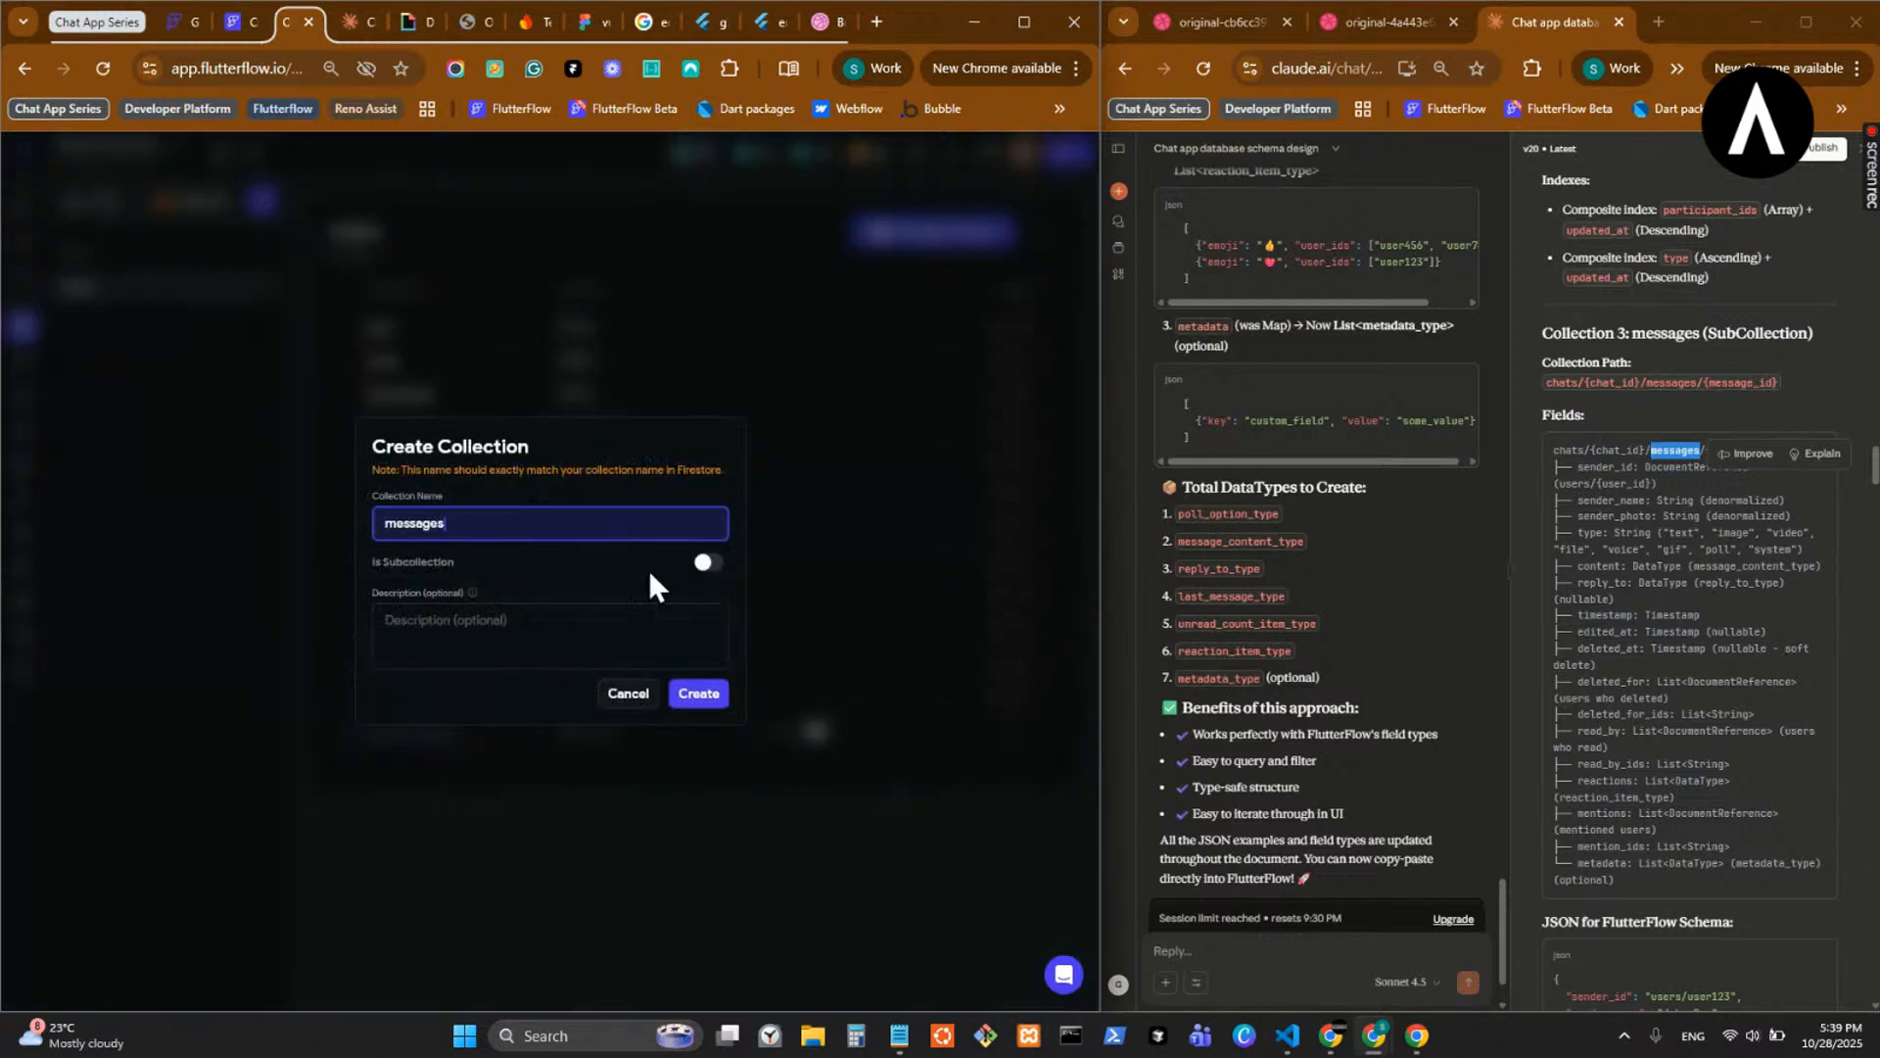
{"action": "left_click", "coordinate": [706, 564]}
{"action": "left_click", "coordinate": [539, 505]}
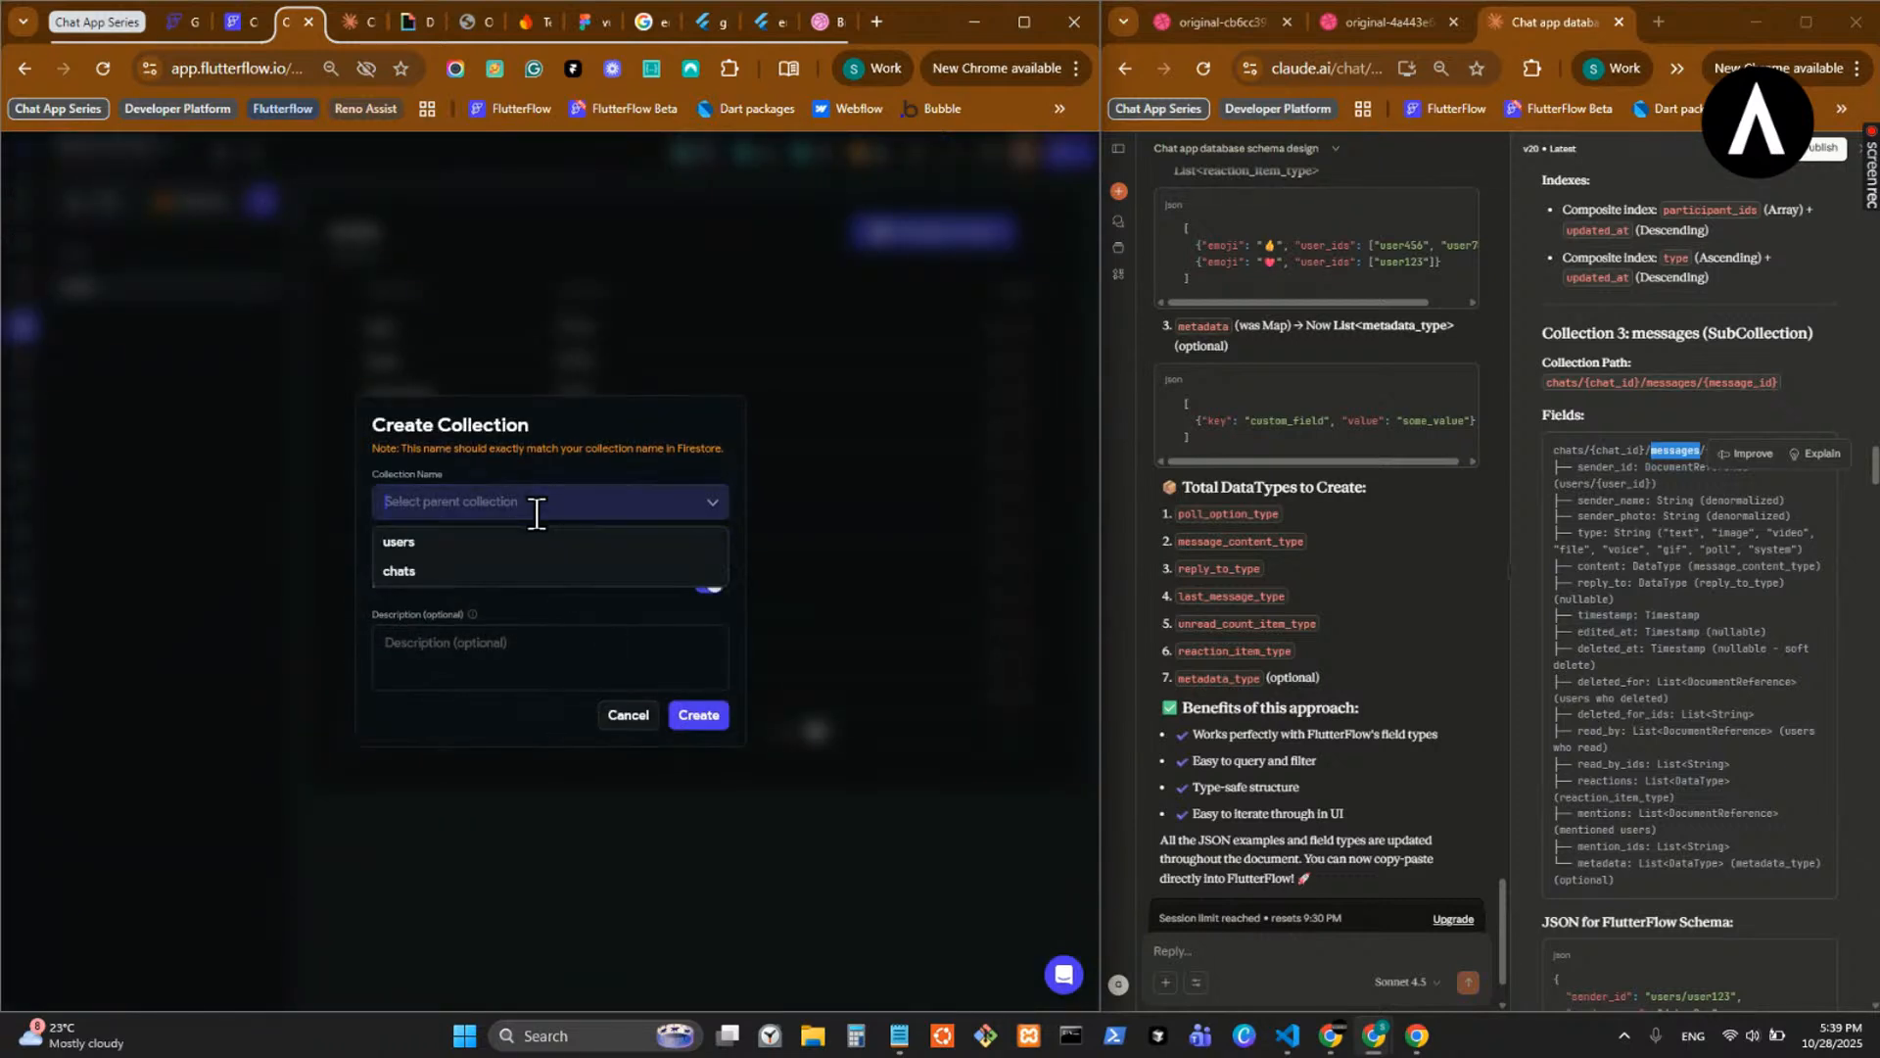
{"action": "left_click", "coordinate": [534, 571]}
{"action": "left_click", "coordinate": [565, 658]}
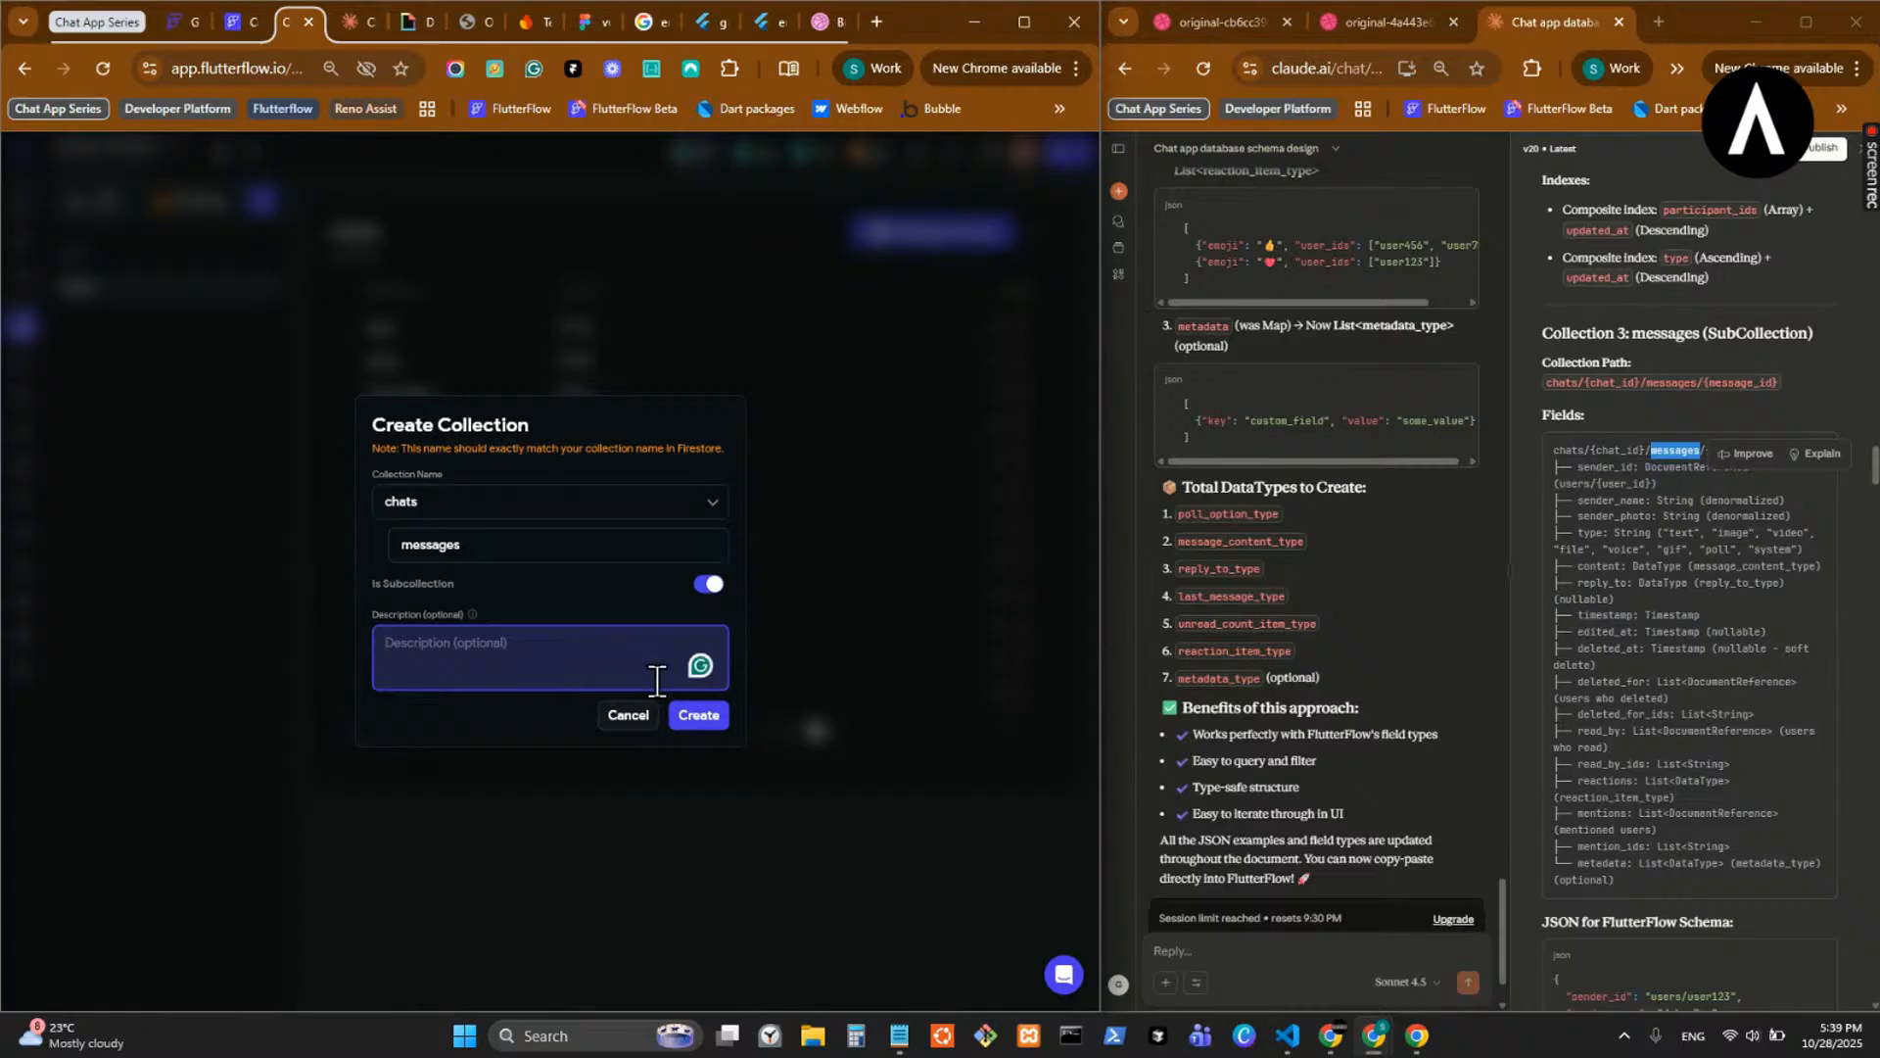
{"action": "left_click", "coordinate": [1655, 423]}
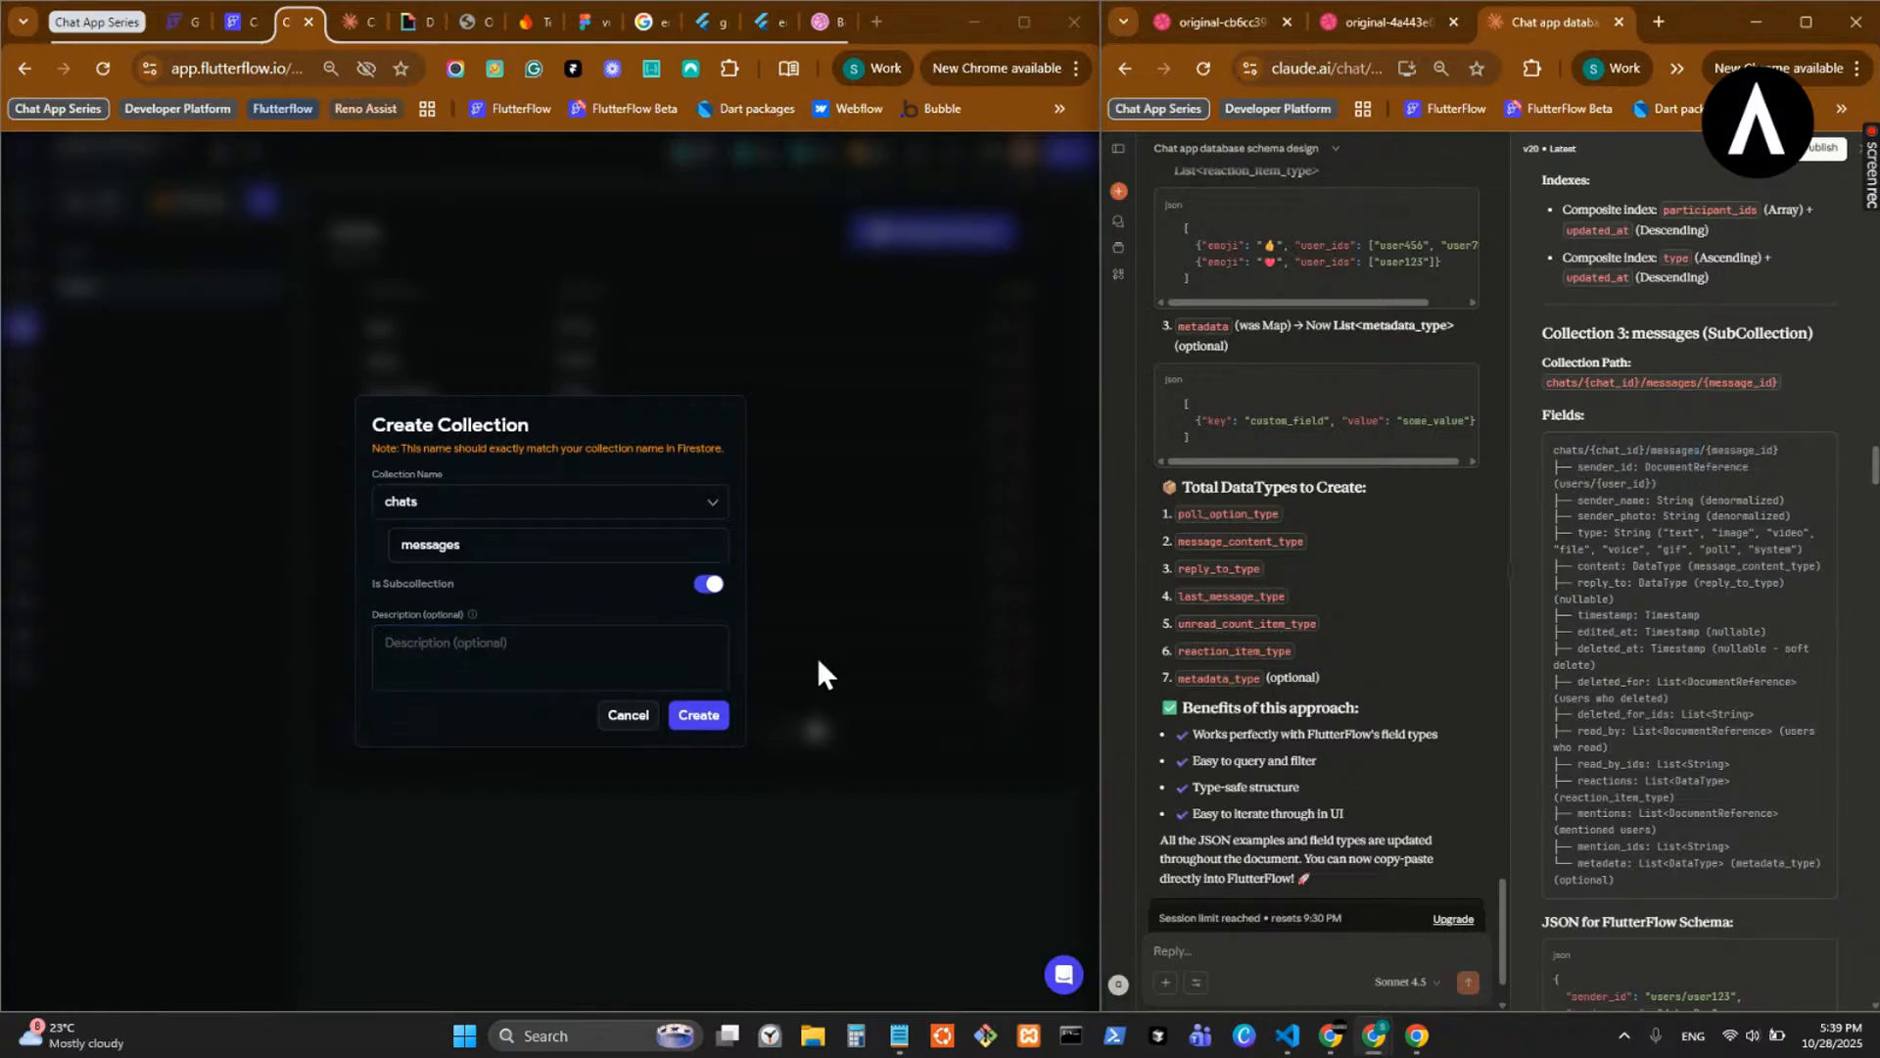
{"action": "left_click", "coordinate": [702, 720]}
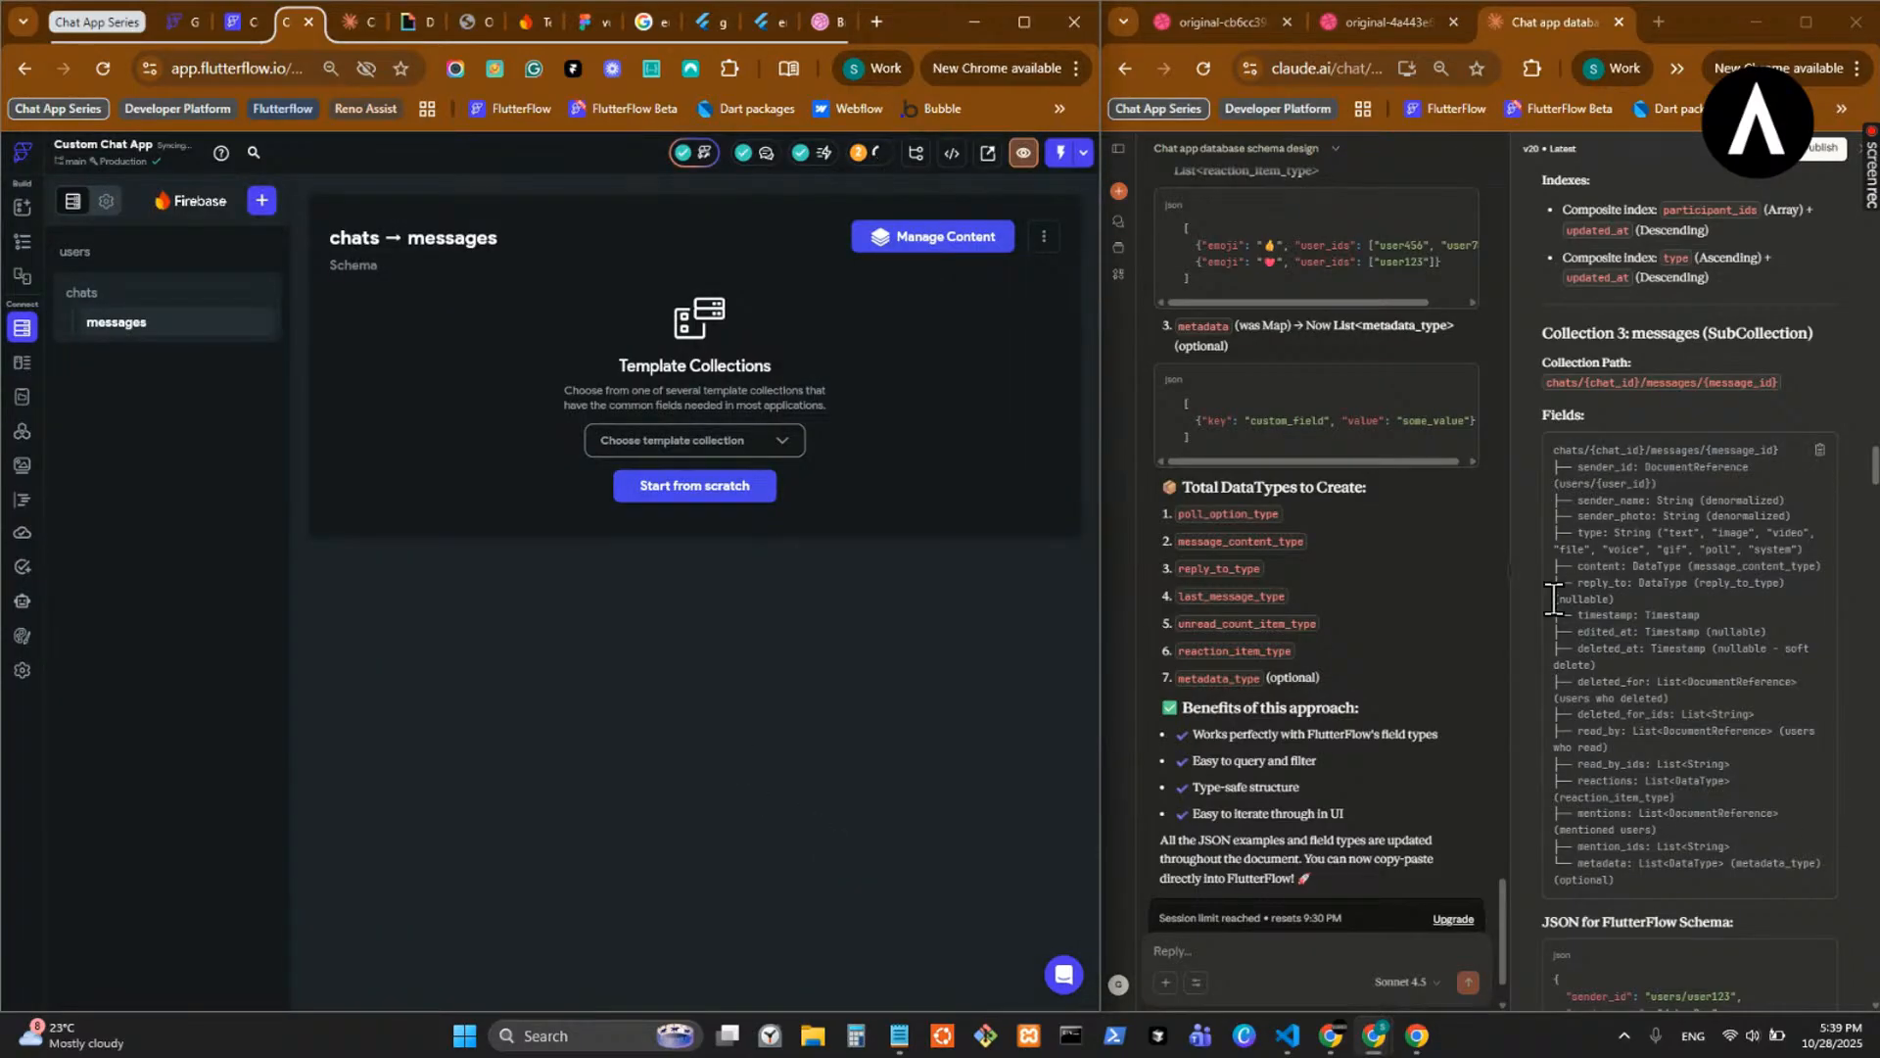
- Copy the sender_id field name from the schema document and start the messages schema from scratch
{"action": "scroll", "coordinate": [1623, 504], "scroll_direction": "down", "scroll_amount": 1}
{"action": "scroll", "coordinate": [1612, 480], "scroll_direction": "up", "scroll_amount": 3}
{"action": "double_click", "coordinate": [1603, 466]}
{"action": "left_click", "coordinate": [723, 490]}
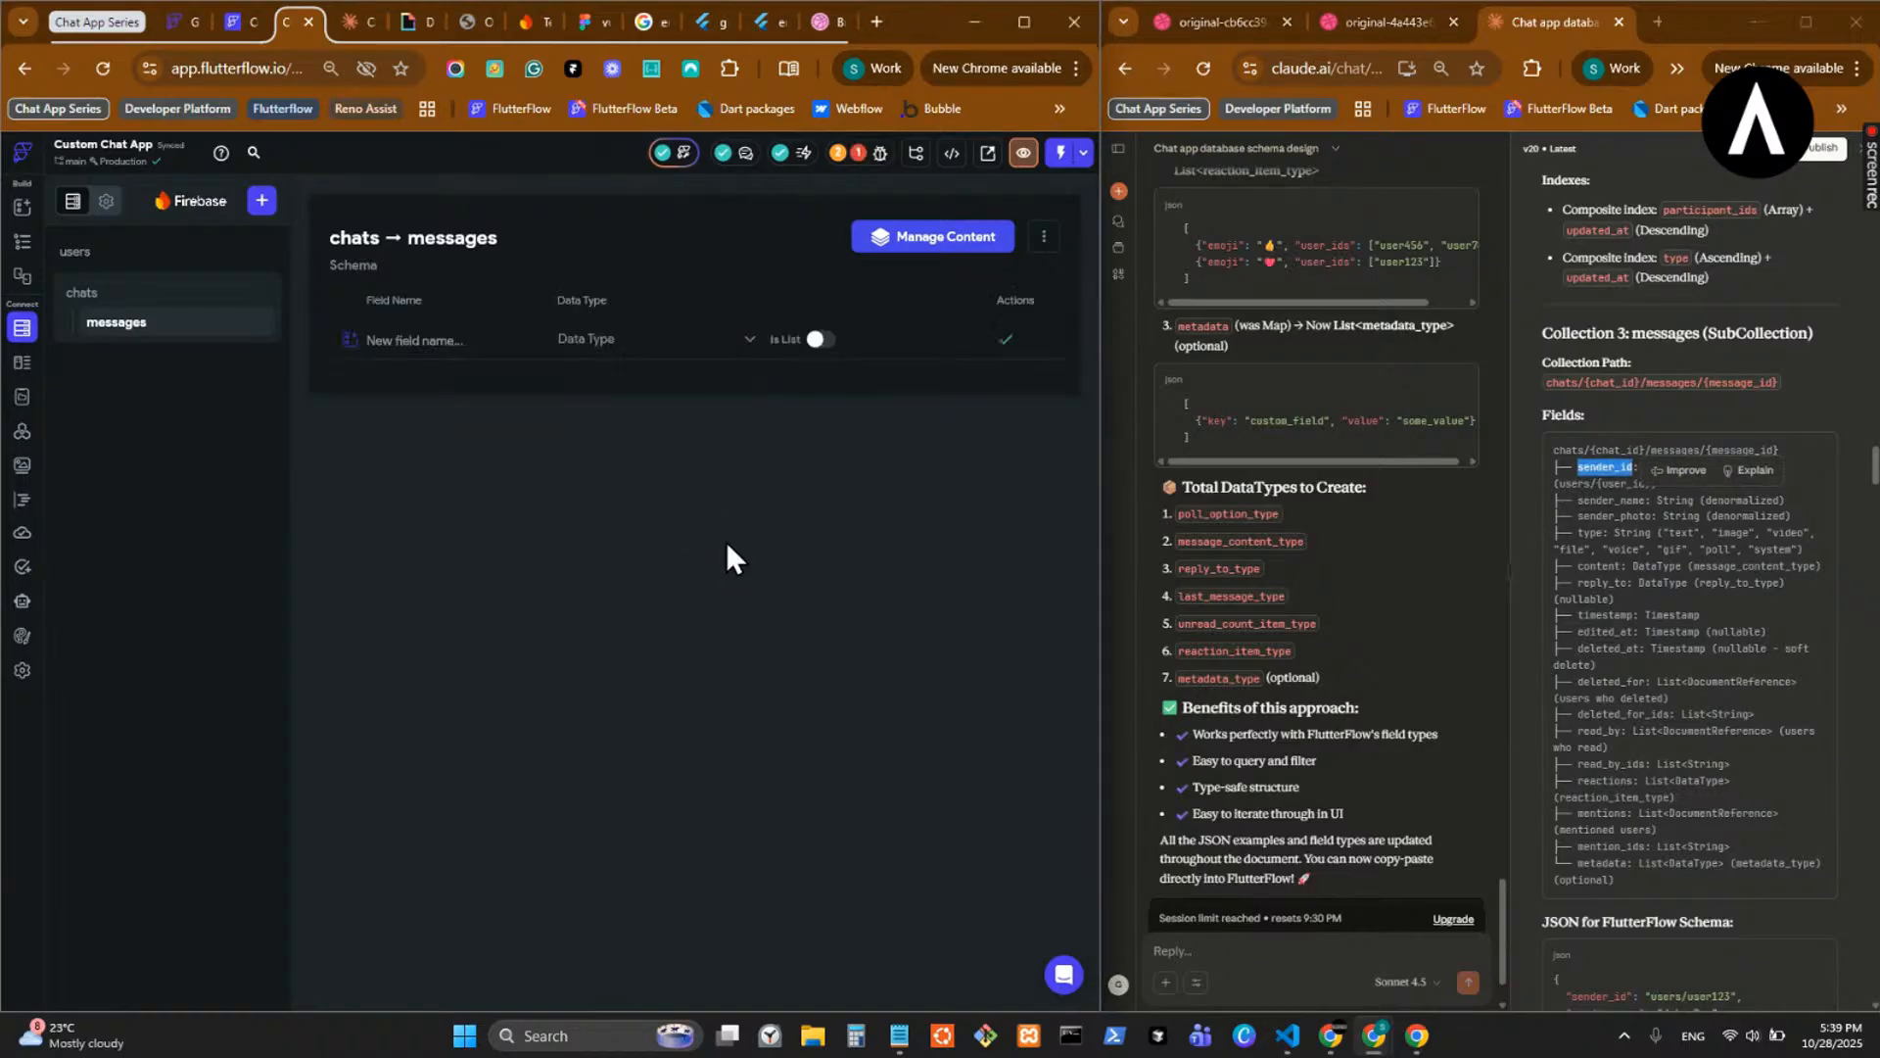
- Add a sender_id field to the messages schema as a Document Reference to users
{"action": "left_click", "coordinate": [461, 338]}
{"action": "type", "text": "sender_id"}
{"action": "left_click", "coordinate": [679, 353]}
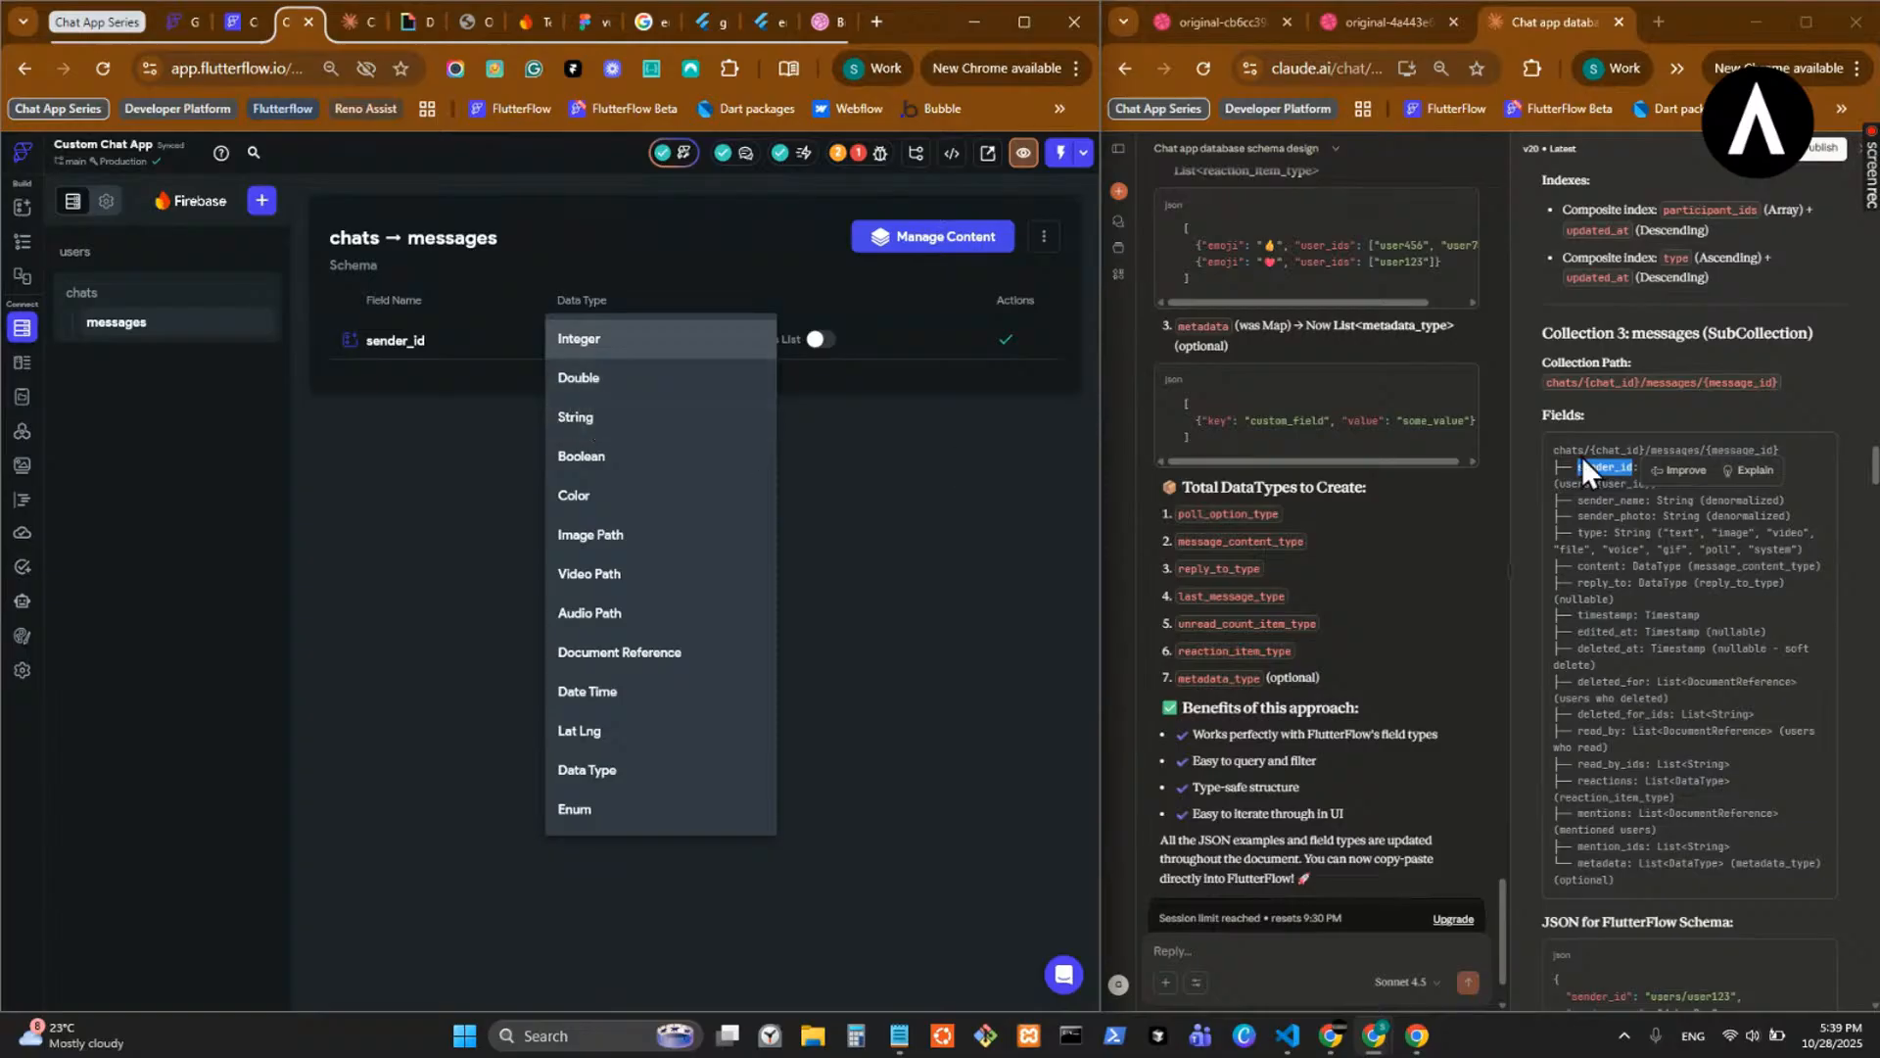
{"action": "left_click", "coordinate": [1626, 502]}
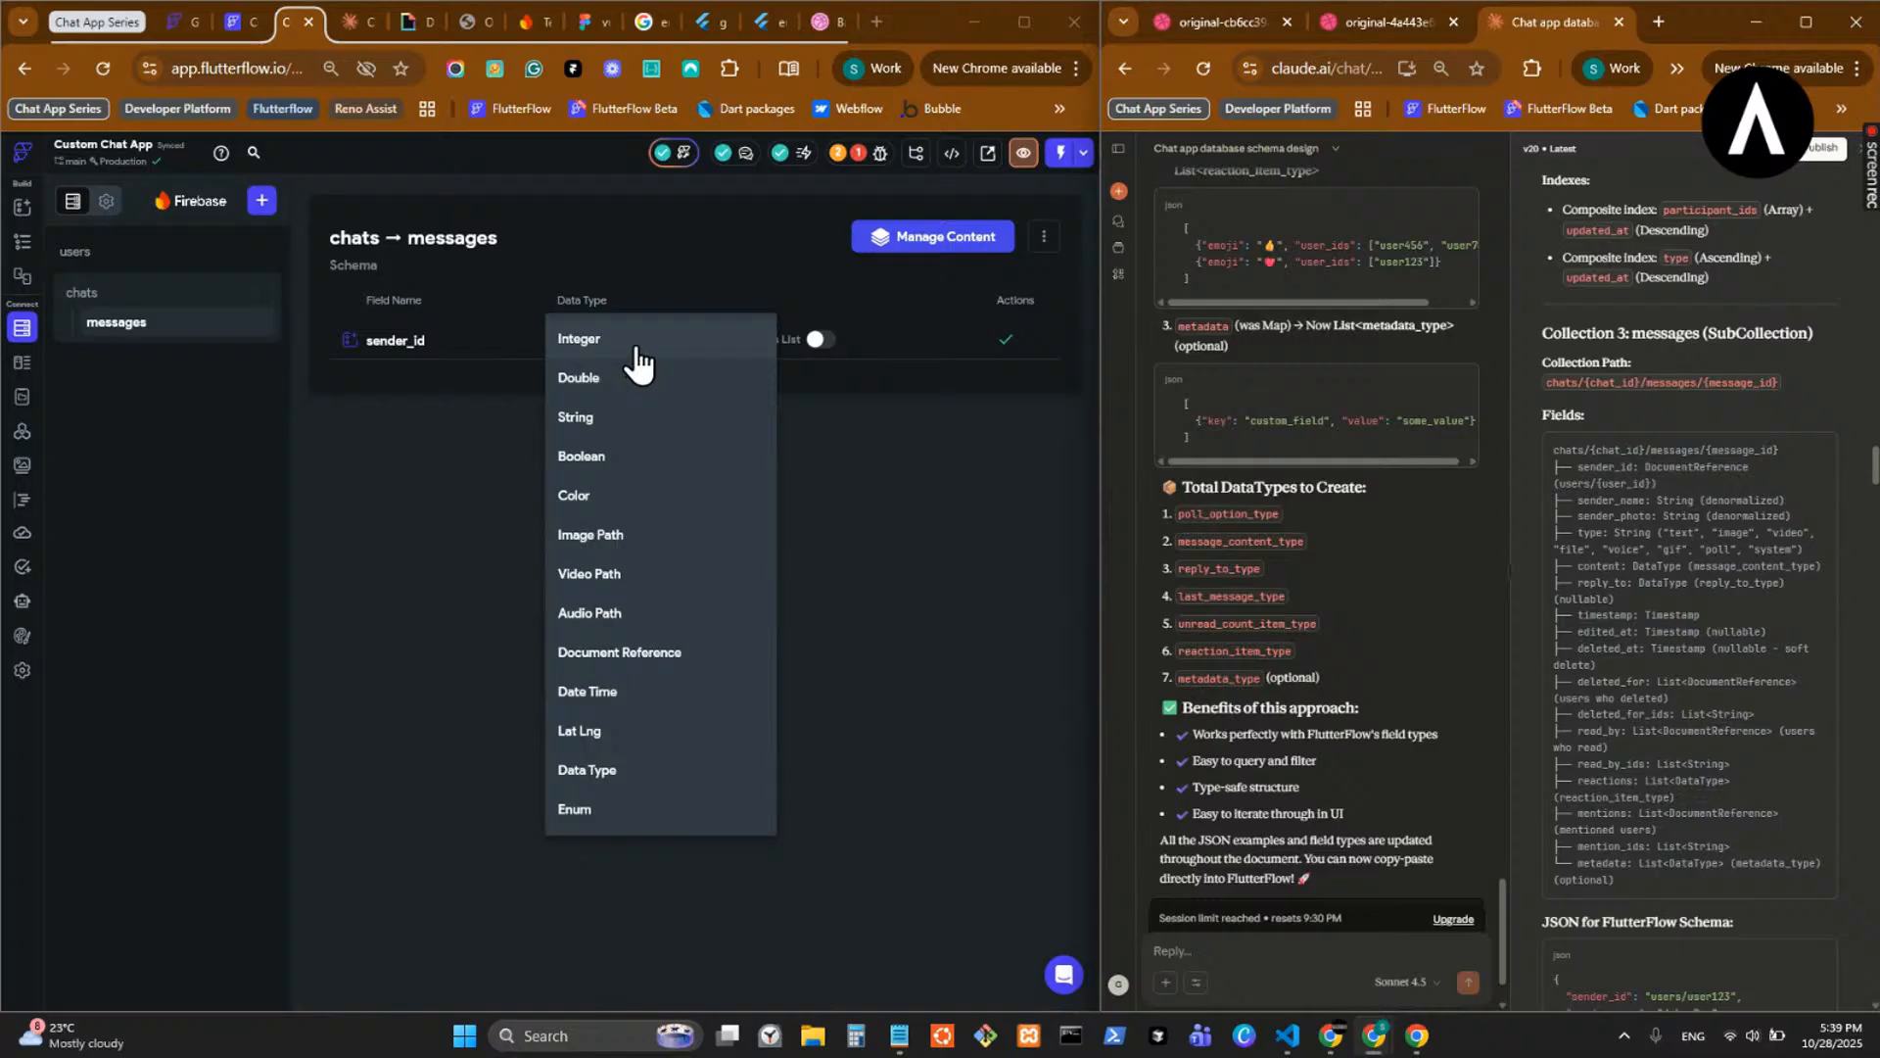
{"action": "left_click", "coordinate": [627, 419]}
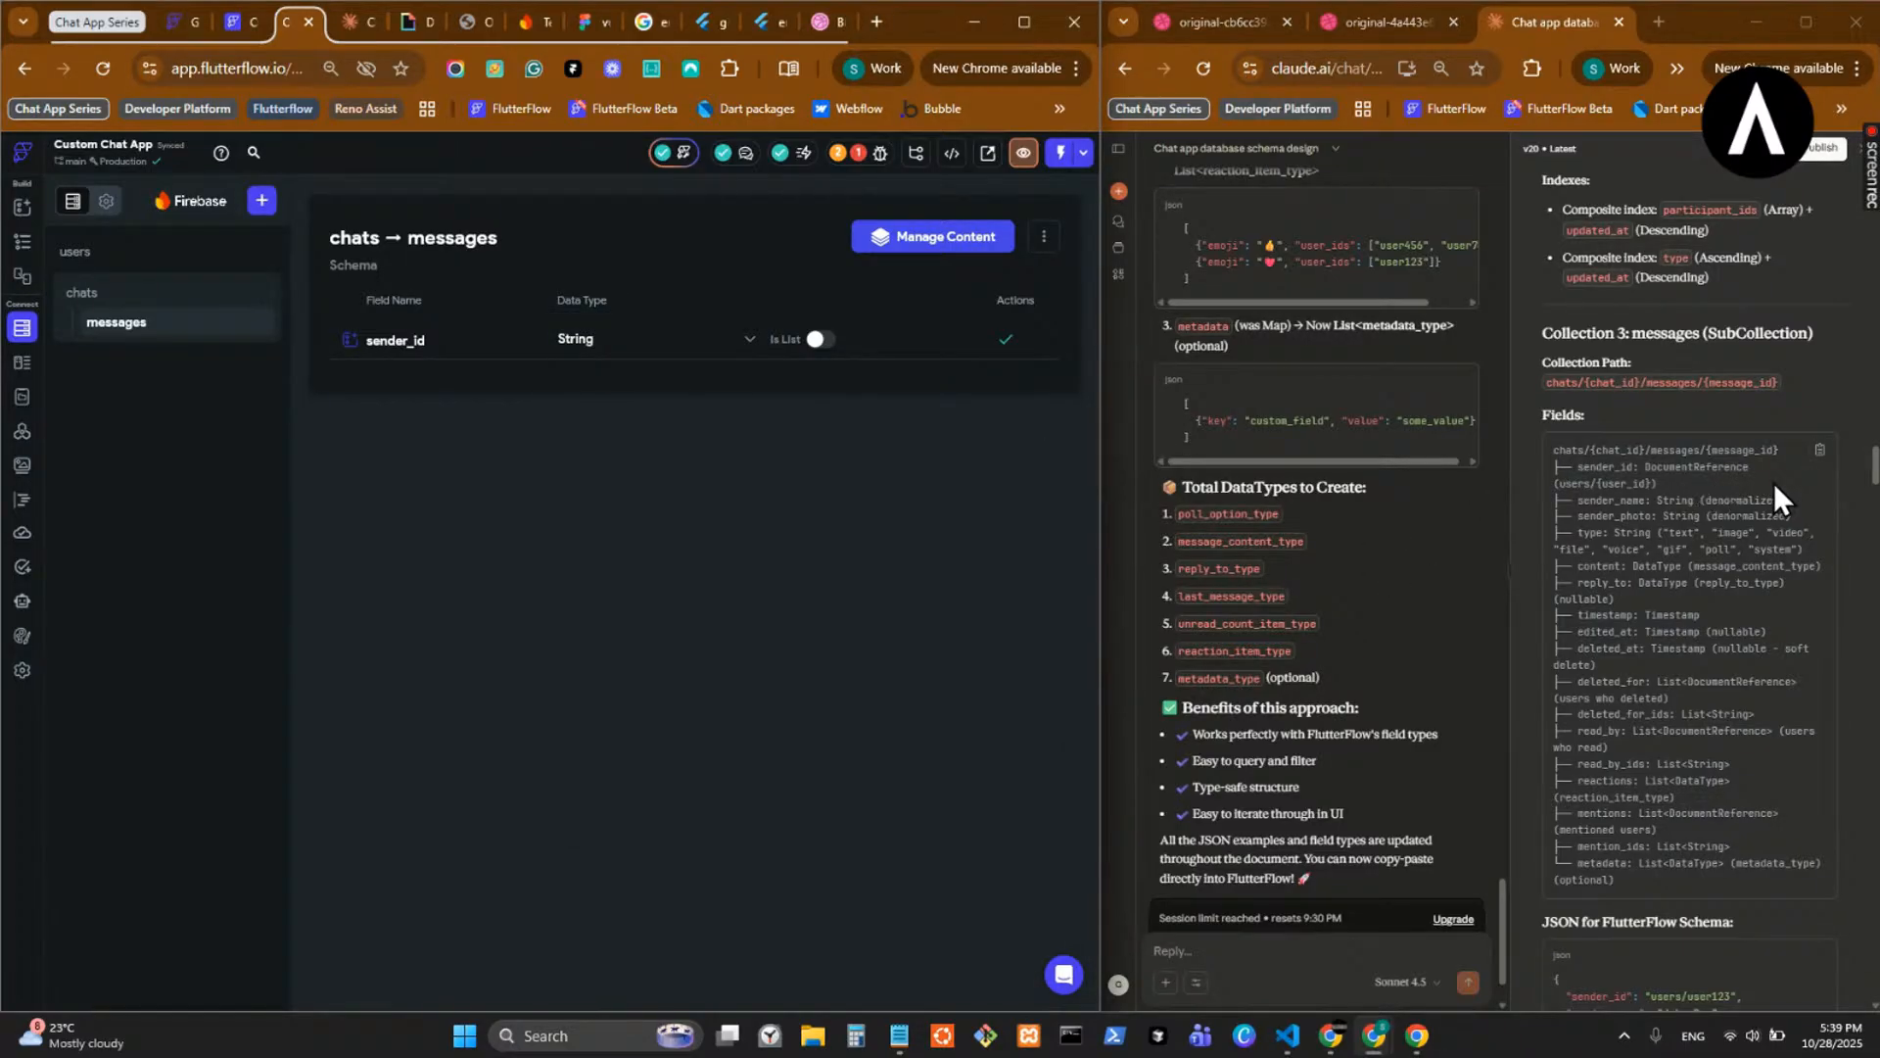
{"action": "left_click", "coordinate": [683, 343]}
{"action": "left_click", "coordinate": [672, 587]}
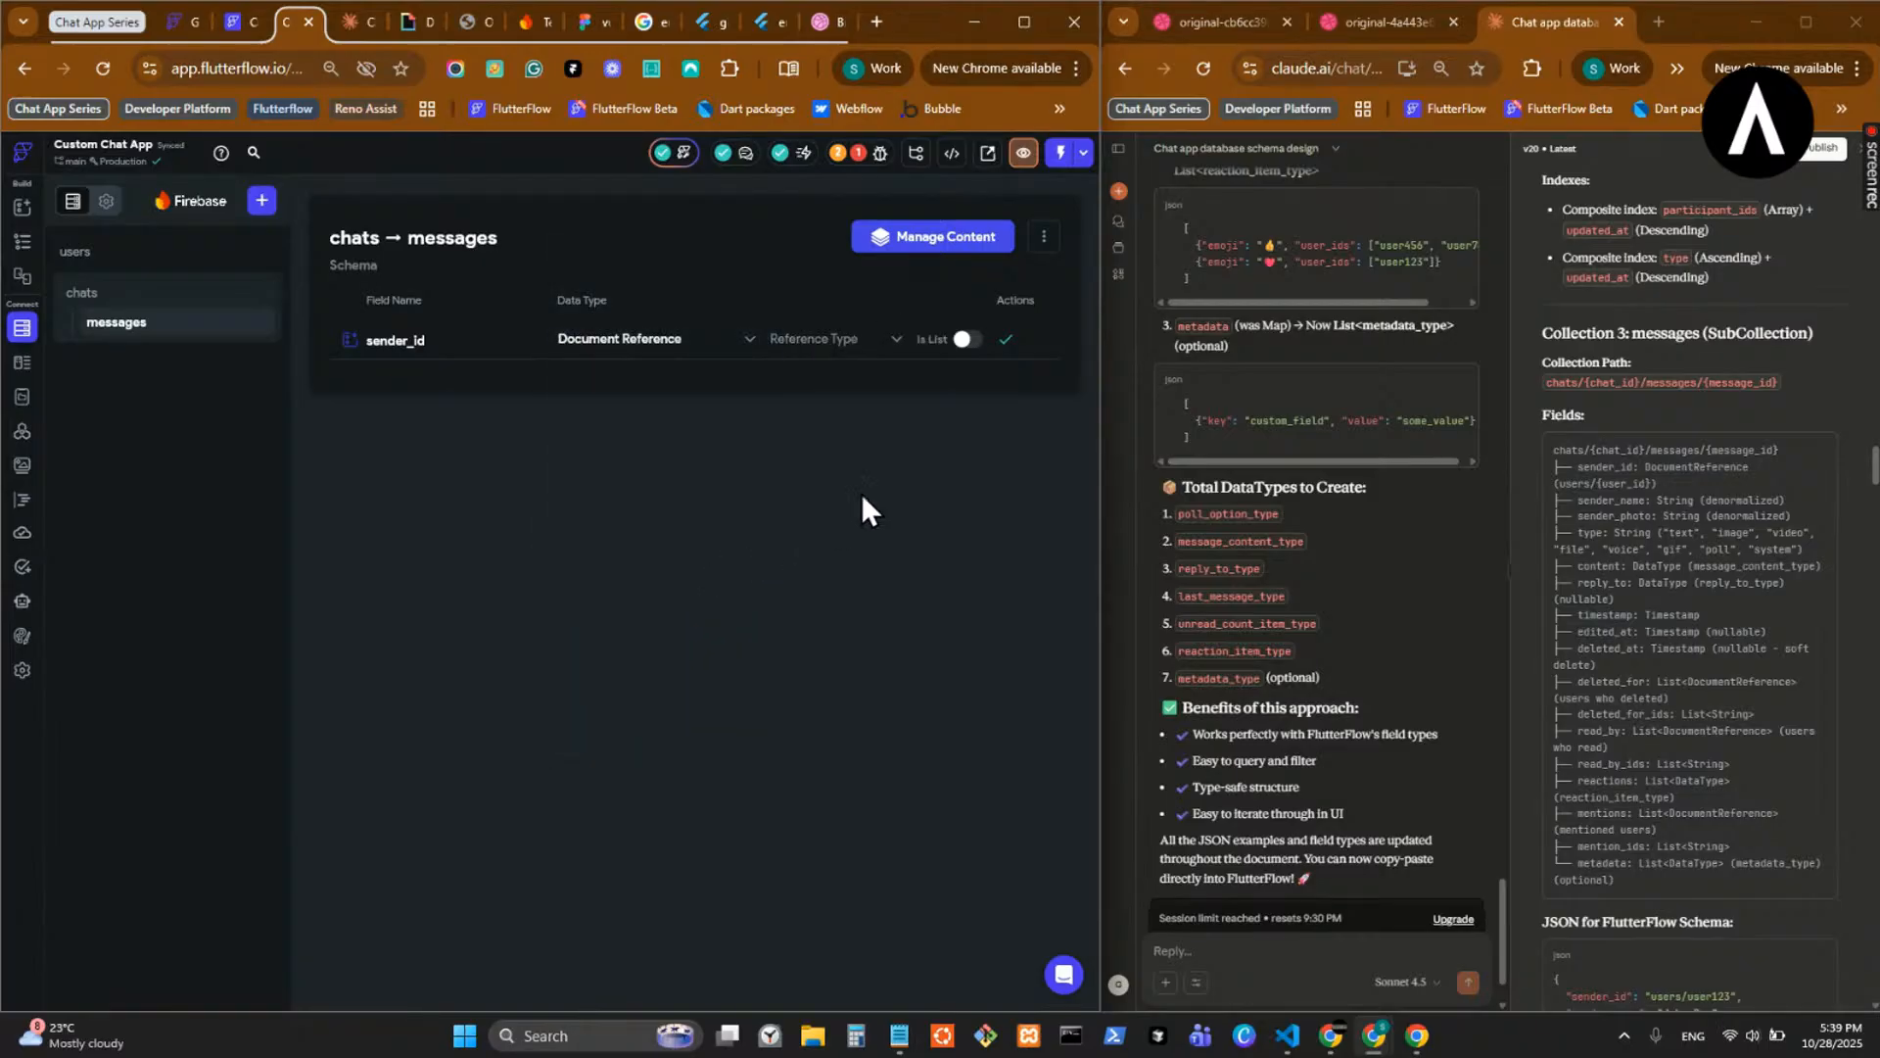
{"action": "left_click", "coordinate": [837, 340]}
{"action": "left_click", "coordinate": [832, 362]}
{"action": "left_click", "coordinate": [1009, 340]}
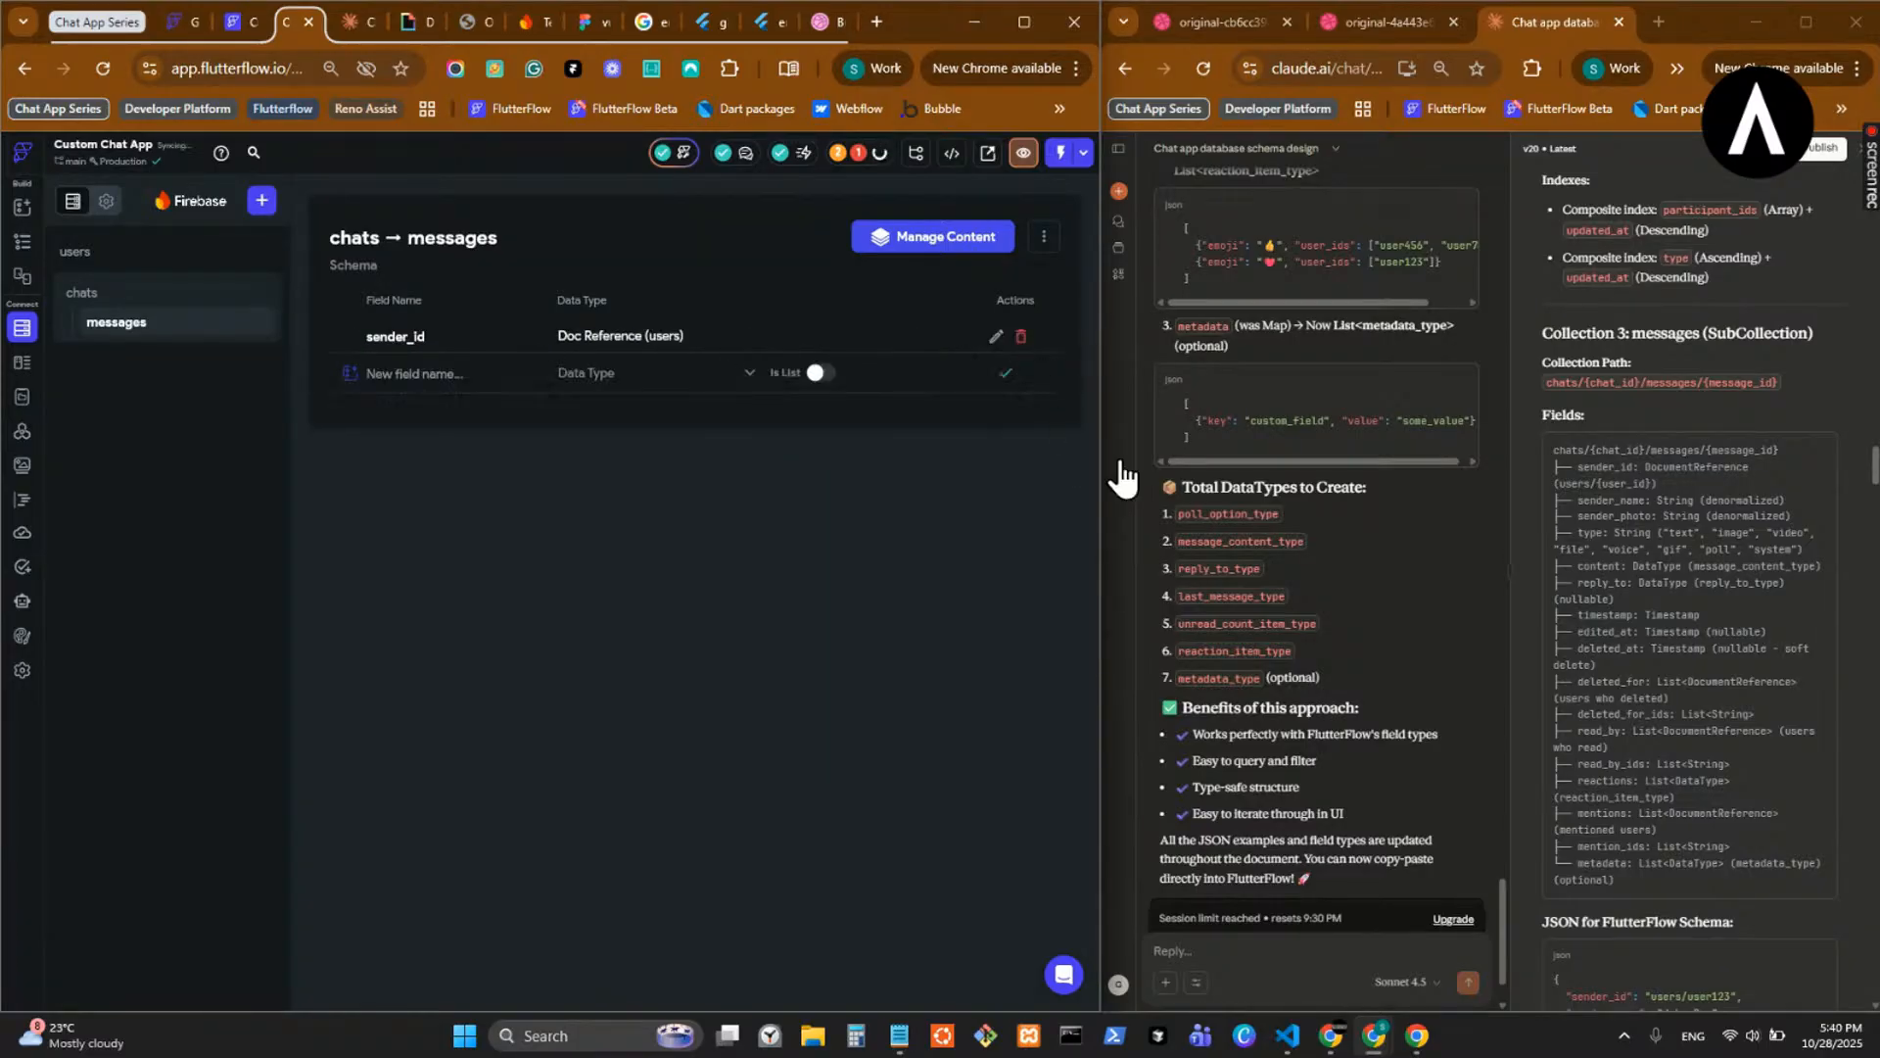
- Add a sender_name field of type String to the messages schema, copying the name from the schema document
{"action": "double_click", "coordinate": [1609, 499]}
{"action": "key", "text": "ctrl+c"}
{"action": "left_click", "coordinate": [425, 375]}
{"action": "key", "text": "ctrl+v"}
{"action": "left_click", "coordinate": [662, 382]}
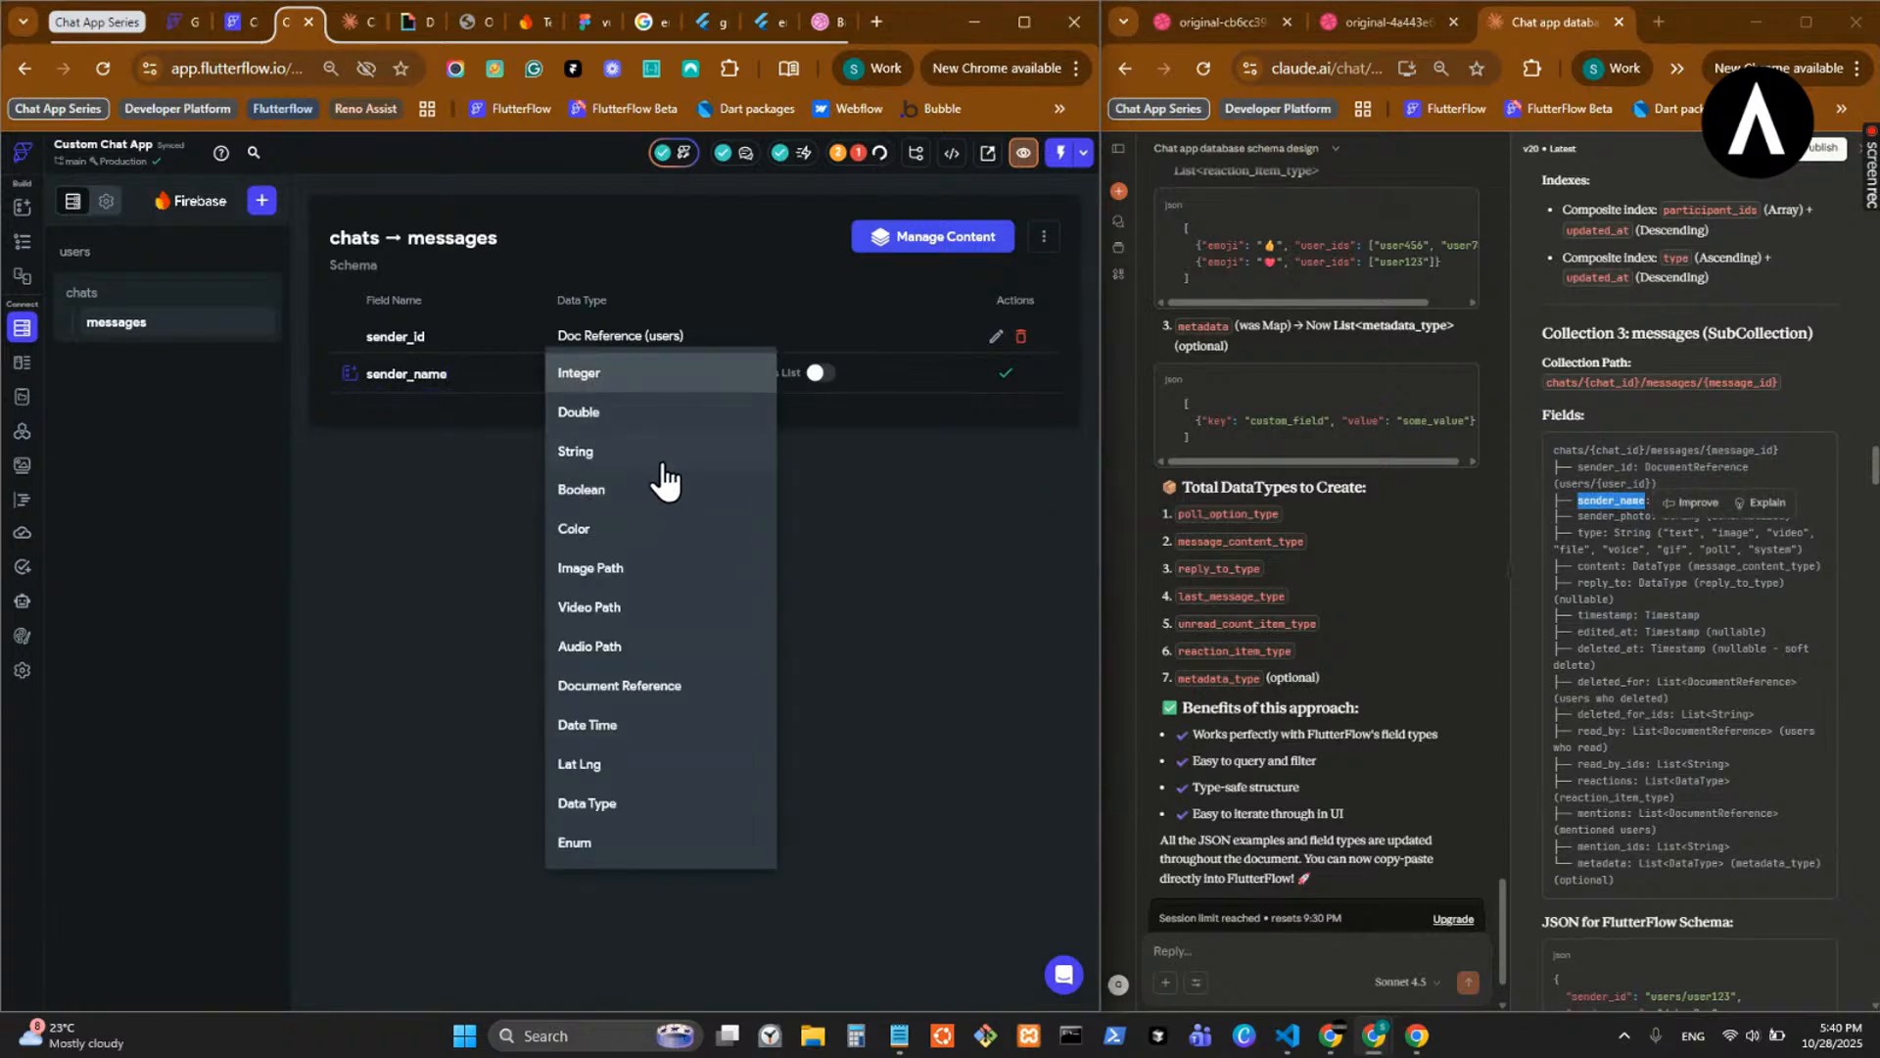
{"action": "left_click", "coordinate": [662, 453]}
{"action": "left_click", "coordinate": [1574, 504]}
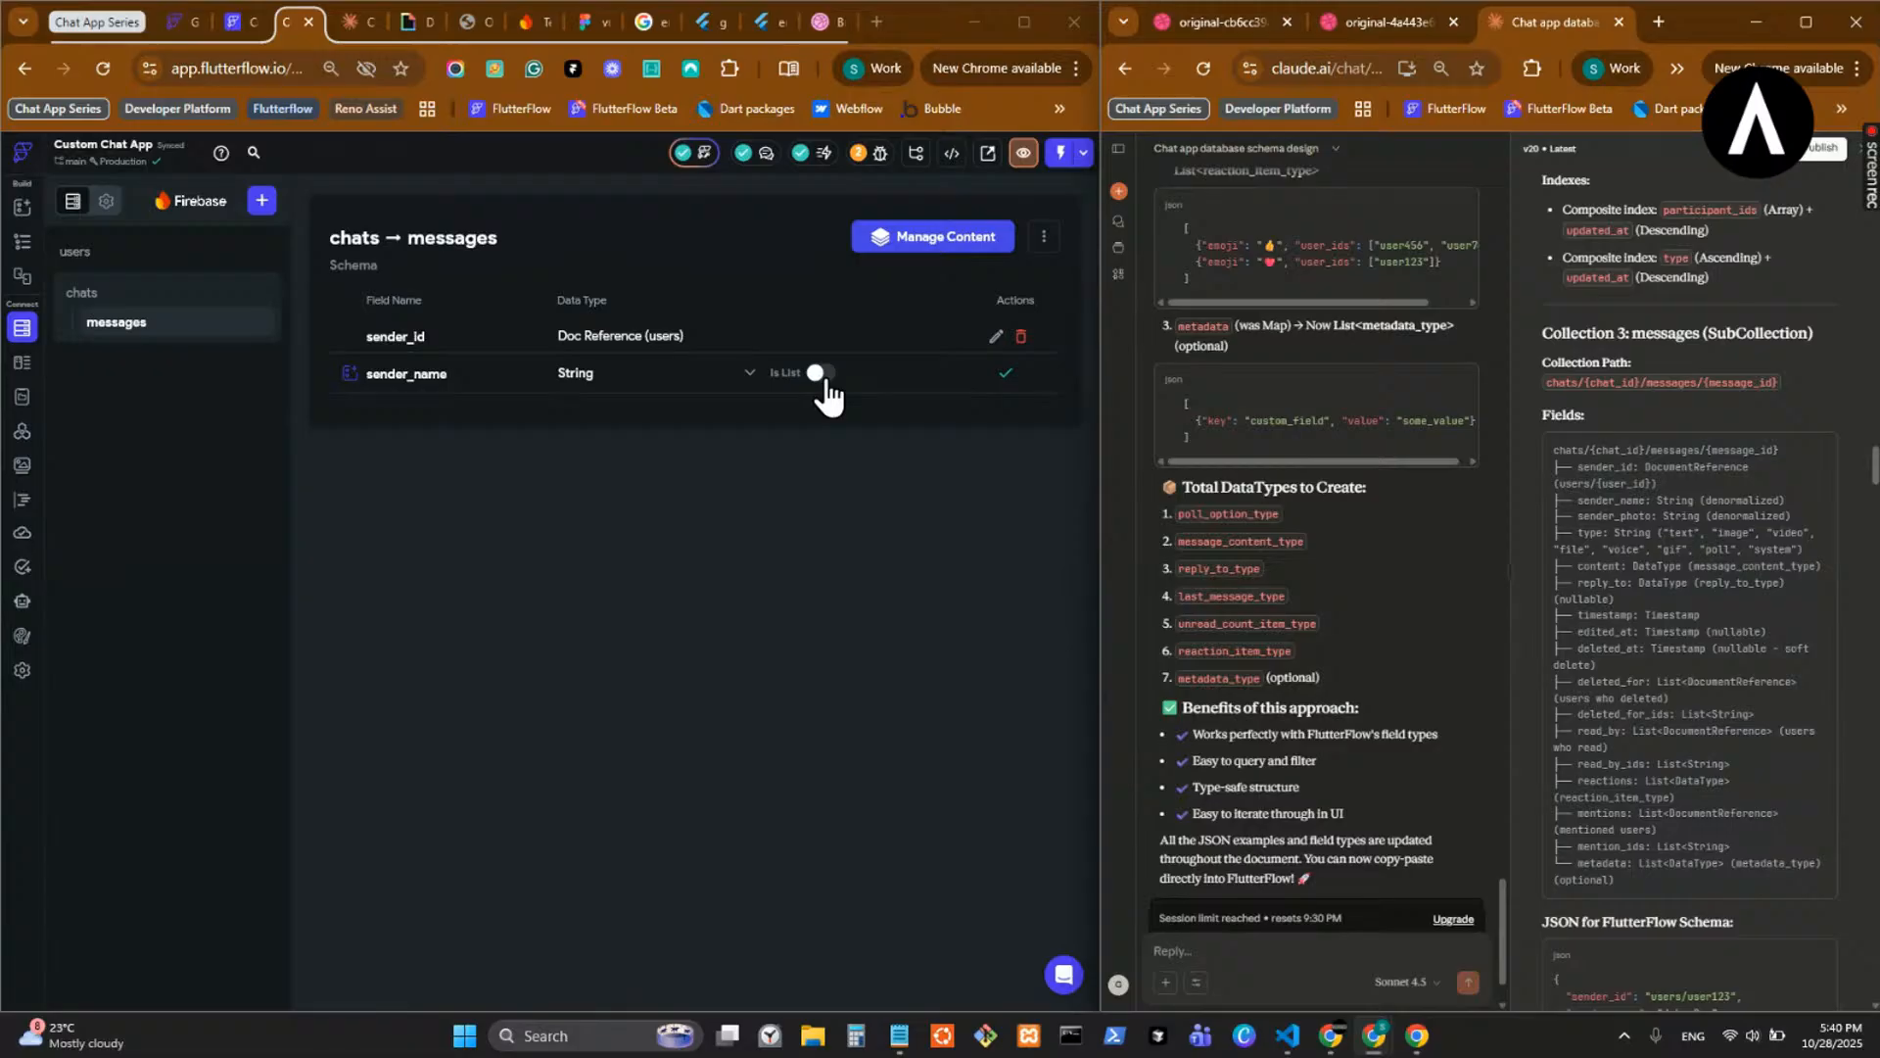
{"action": "left_click", "coordinate": [1006, 377]}
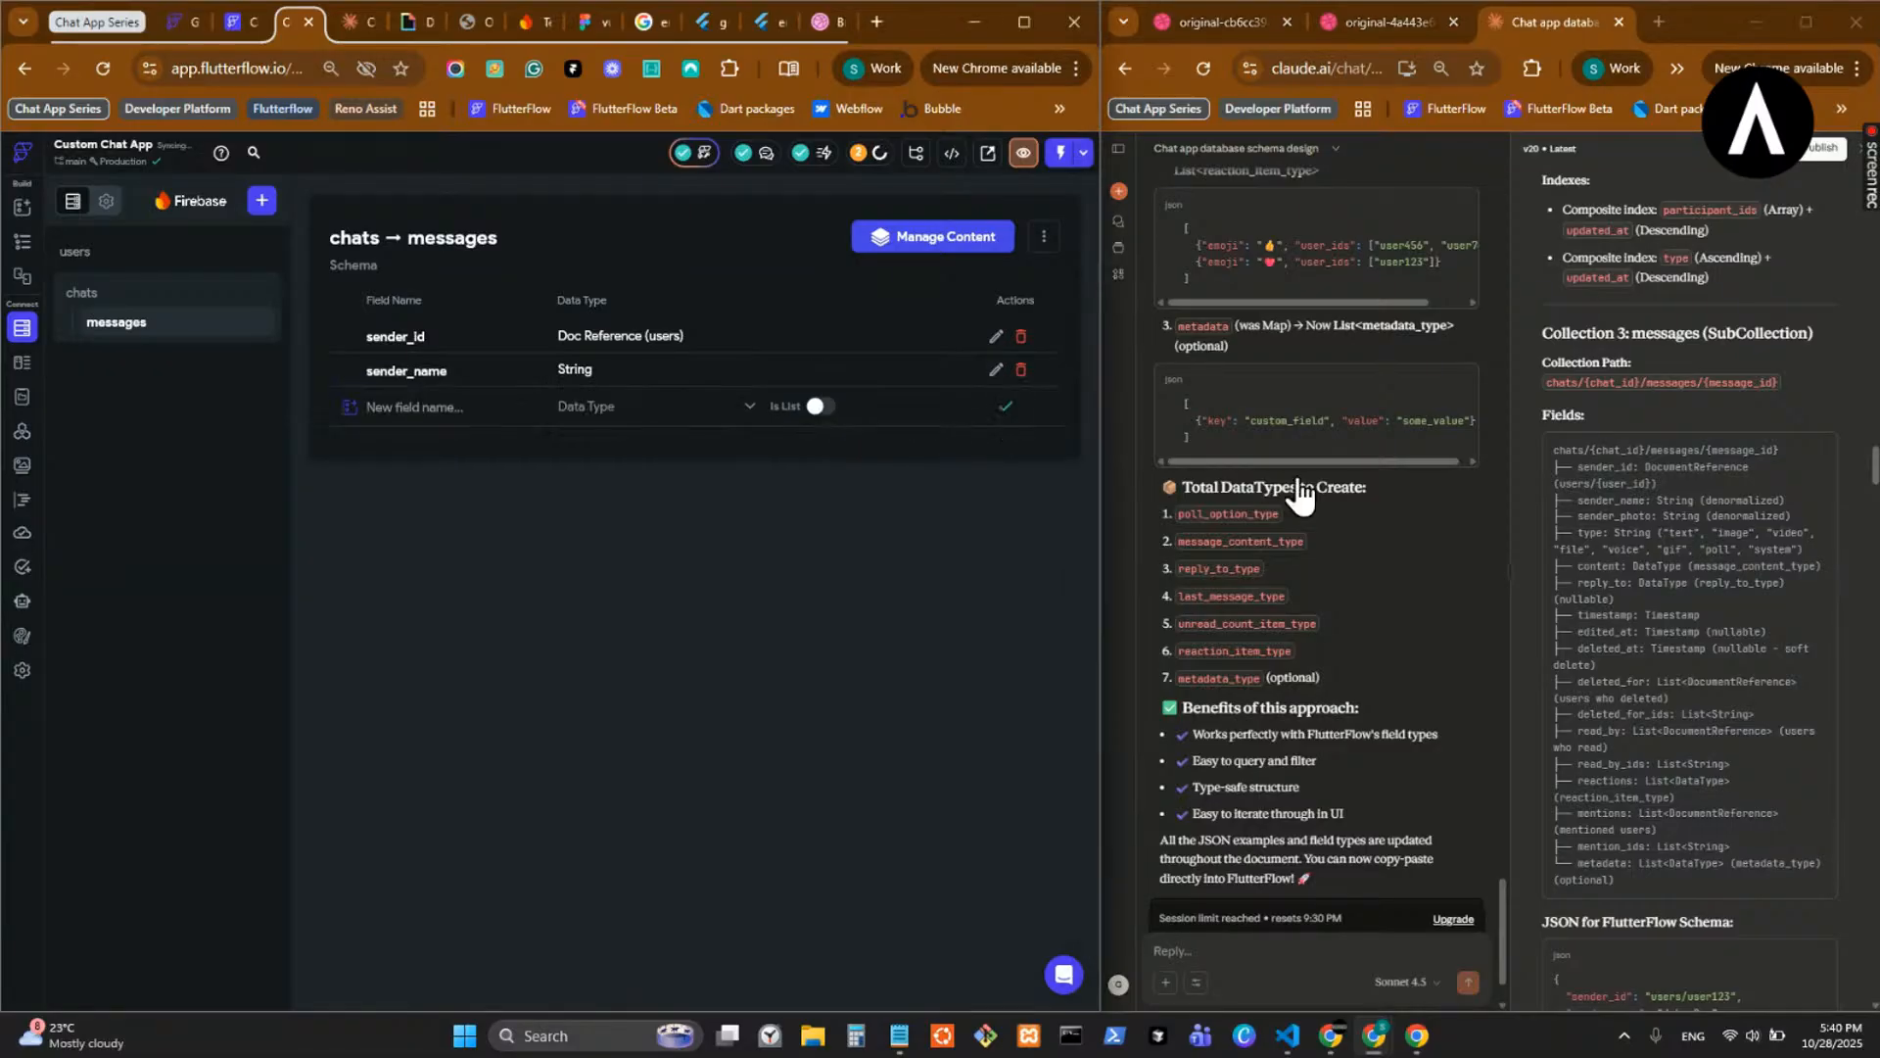
- Add a sender_photo field of type String to the messages schema and delete that field again
{"action": "double_click", "coordinate": [1614, 516]}
{"action": "key", "text": "ctrl+c"}
{"action": "left_click", "coordinate": [454, 409]}
{"action": "key", "text": "ctrl+v"}
{"action": "left_click", "coordinate": [1619, 506]}
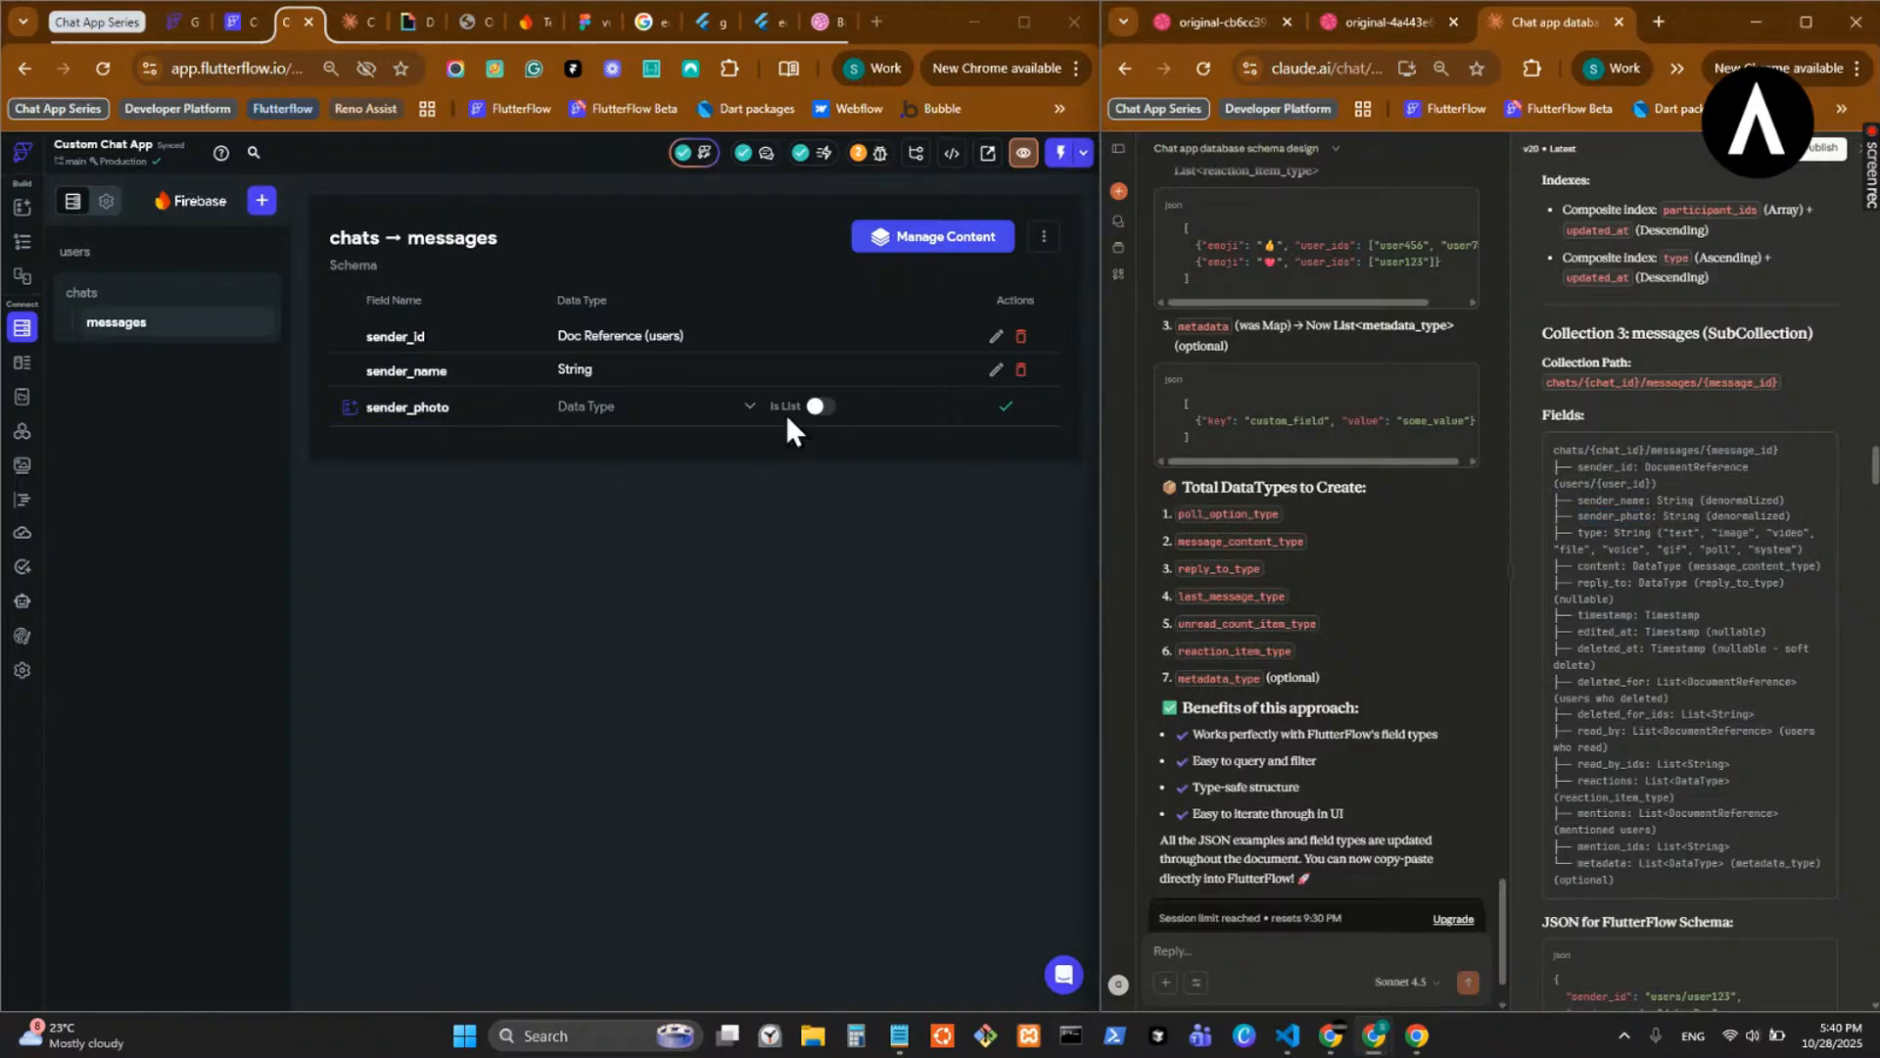
{"action": "left_click", "coordinate": [689, 408]}
{"action": "left_click", "coordinate": [763, 485]}
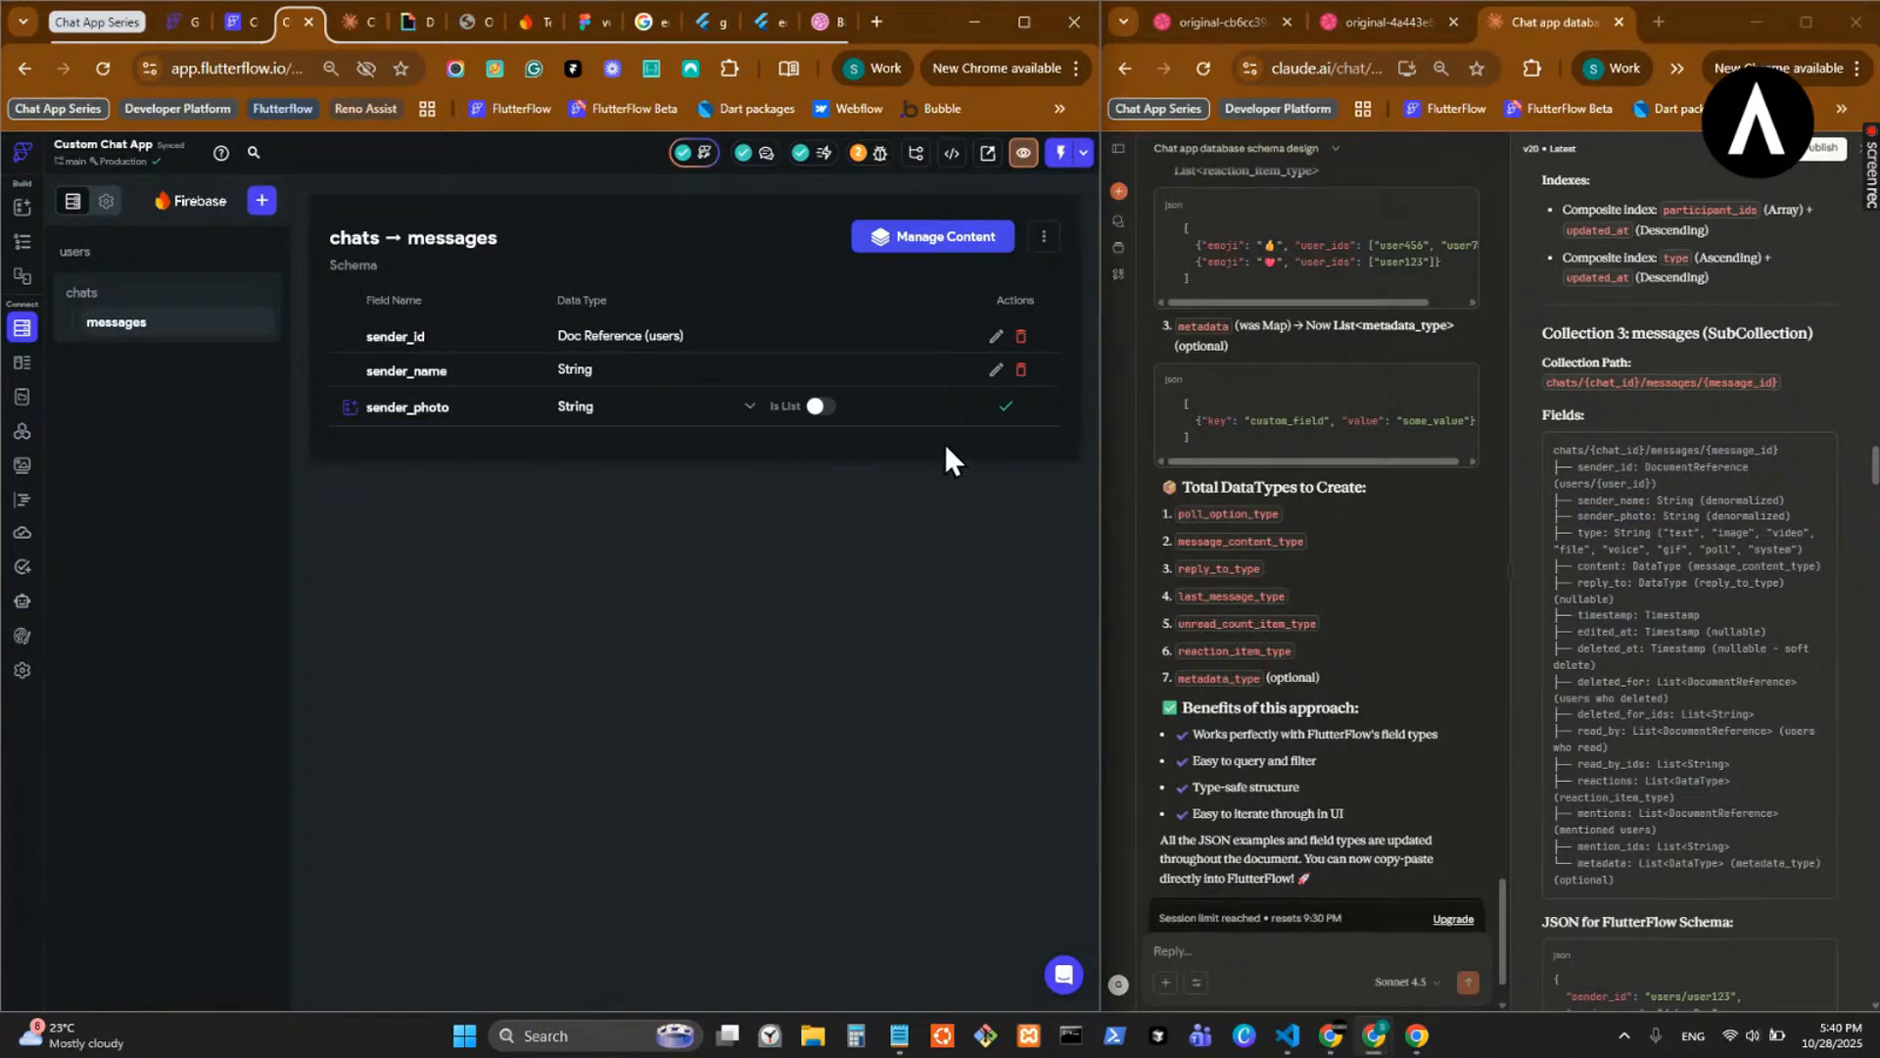
{"action": "left_click", "coordinate": [1003, 408]}
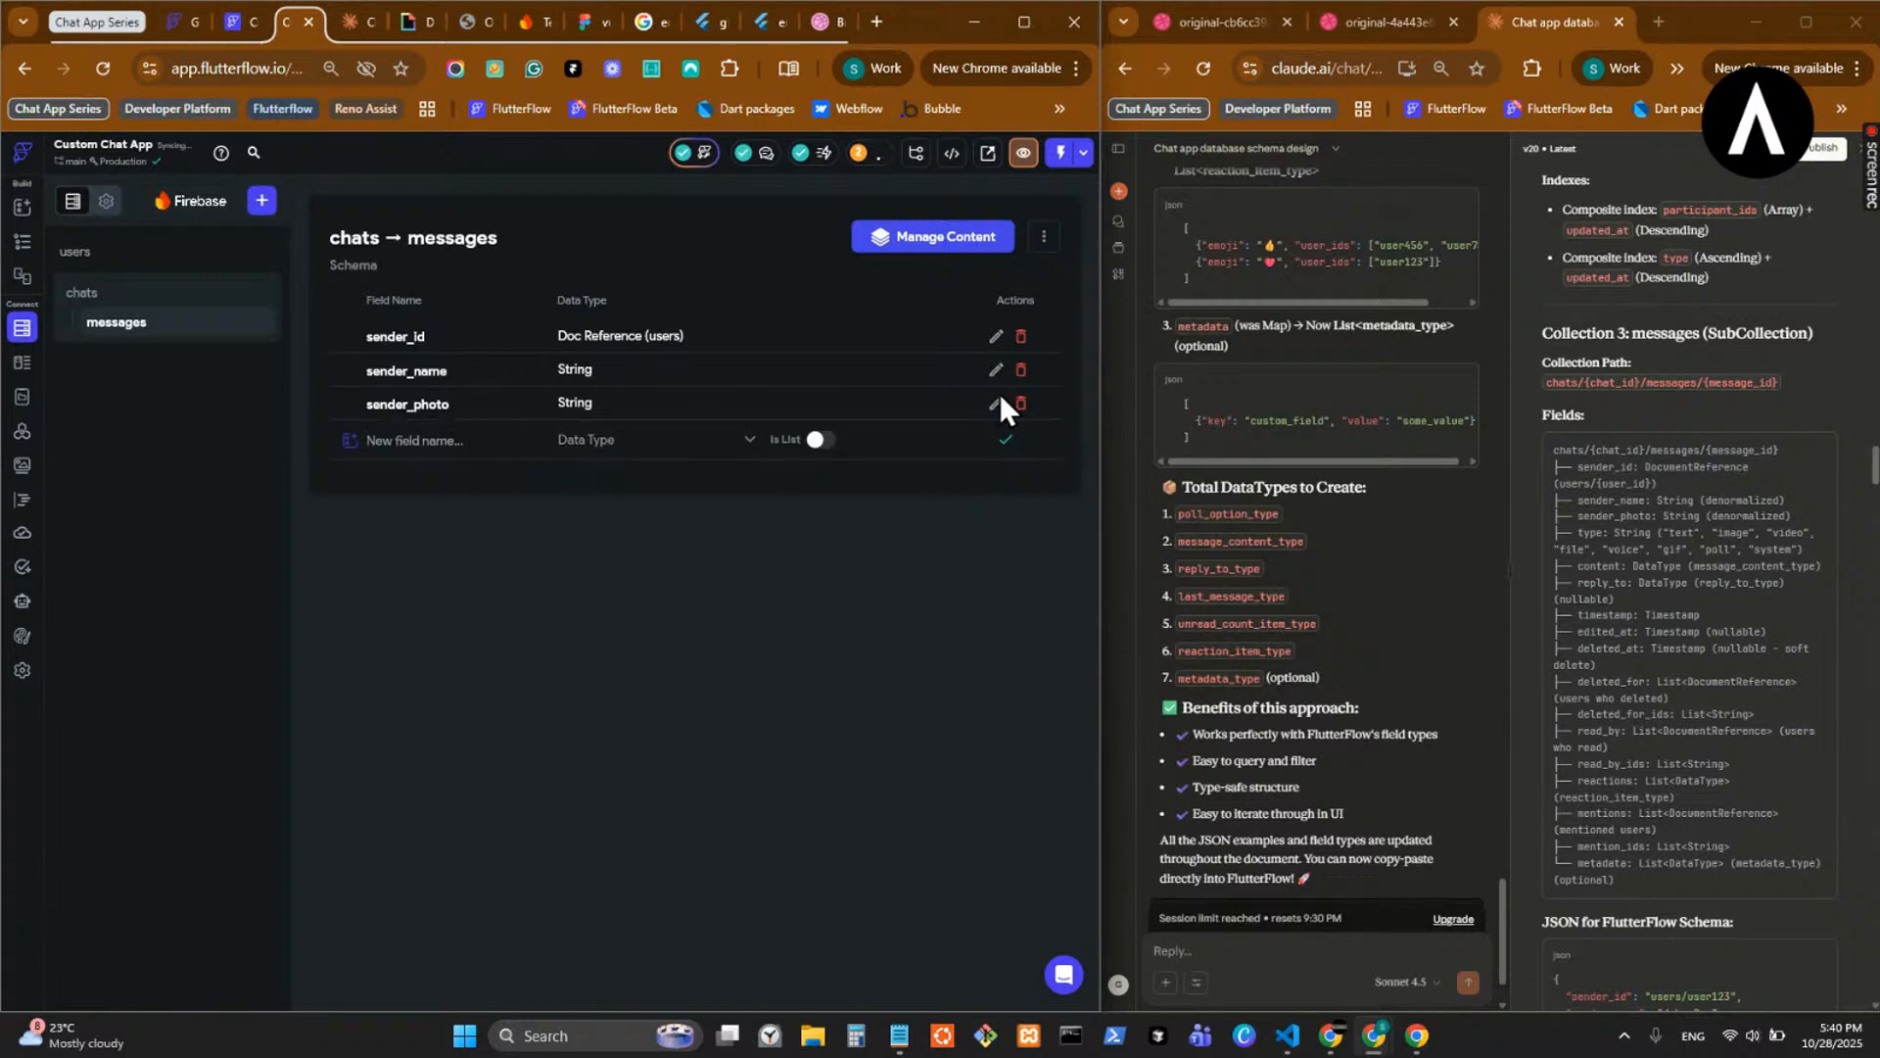
{"action": "left_click", "coordinate": [1019, 406]}
{"action": "left_click", "coordinate": [672, 607]}
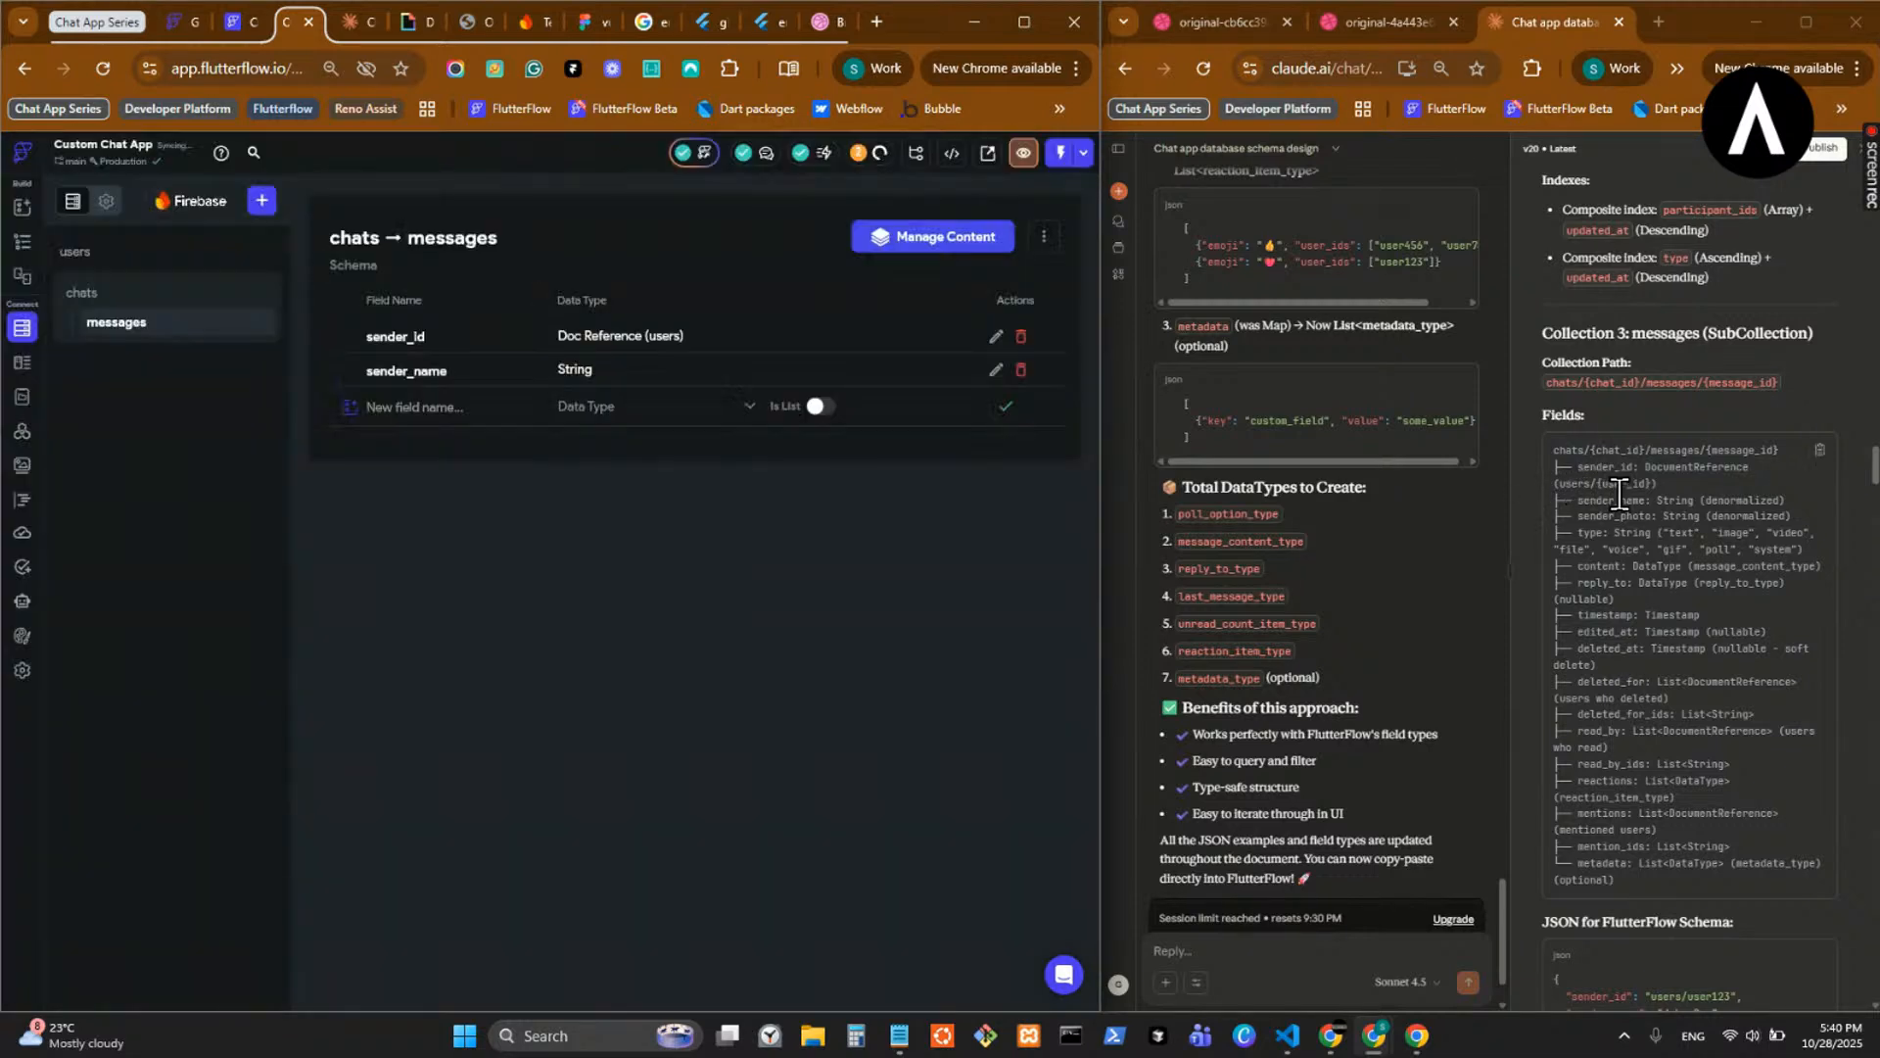
- Add a sender_photo field of type Image Path to the messages schema
{"action": "double_click", "coordinate": [1629, 516]}
{"action": "key", "text": "ctrl+c"}
{"action": "left_click", "coordinate": [483, 408]}
{"action": "key", "text": "ctrl+v"}
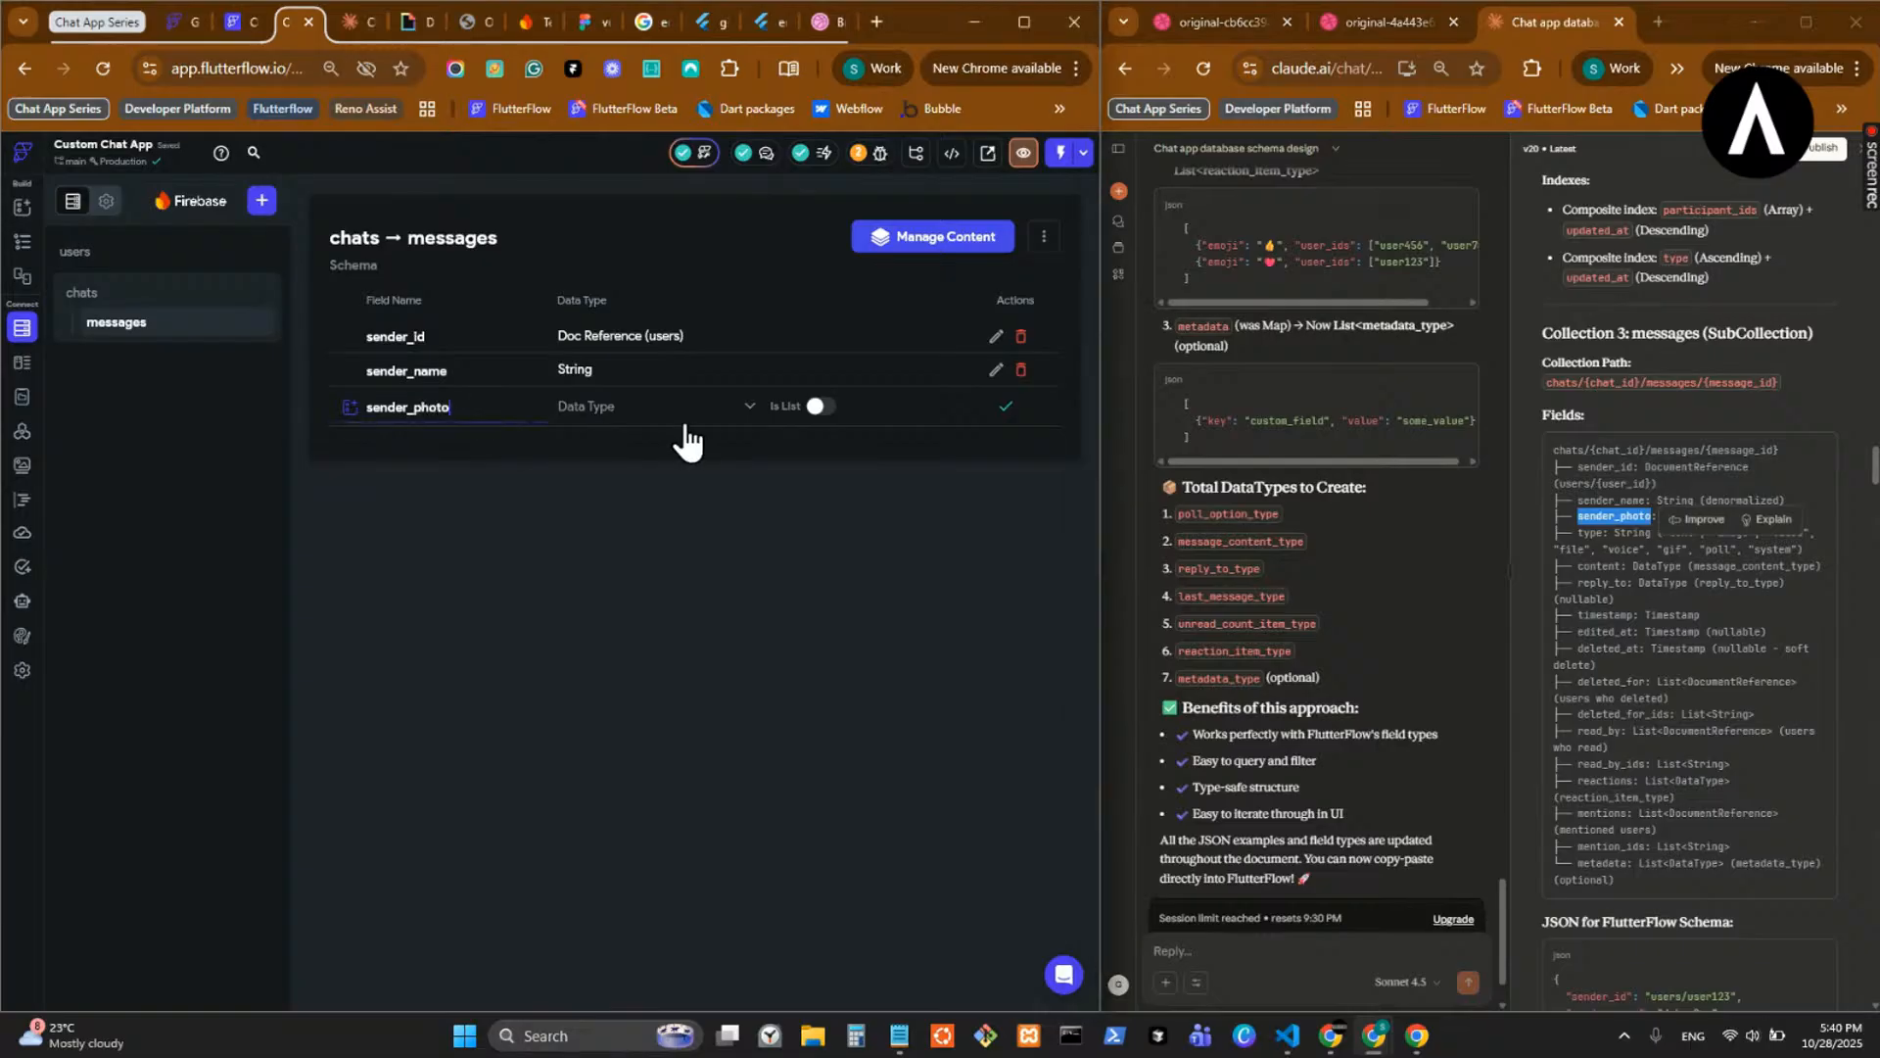
{"action": "left_click", "coordinate": [684, 419]}
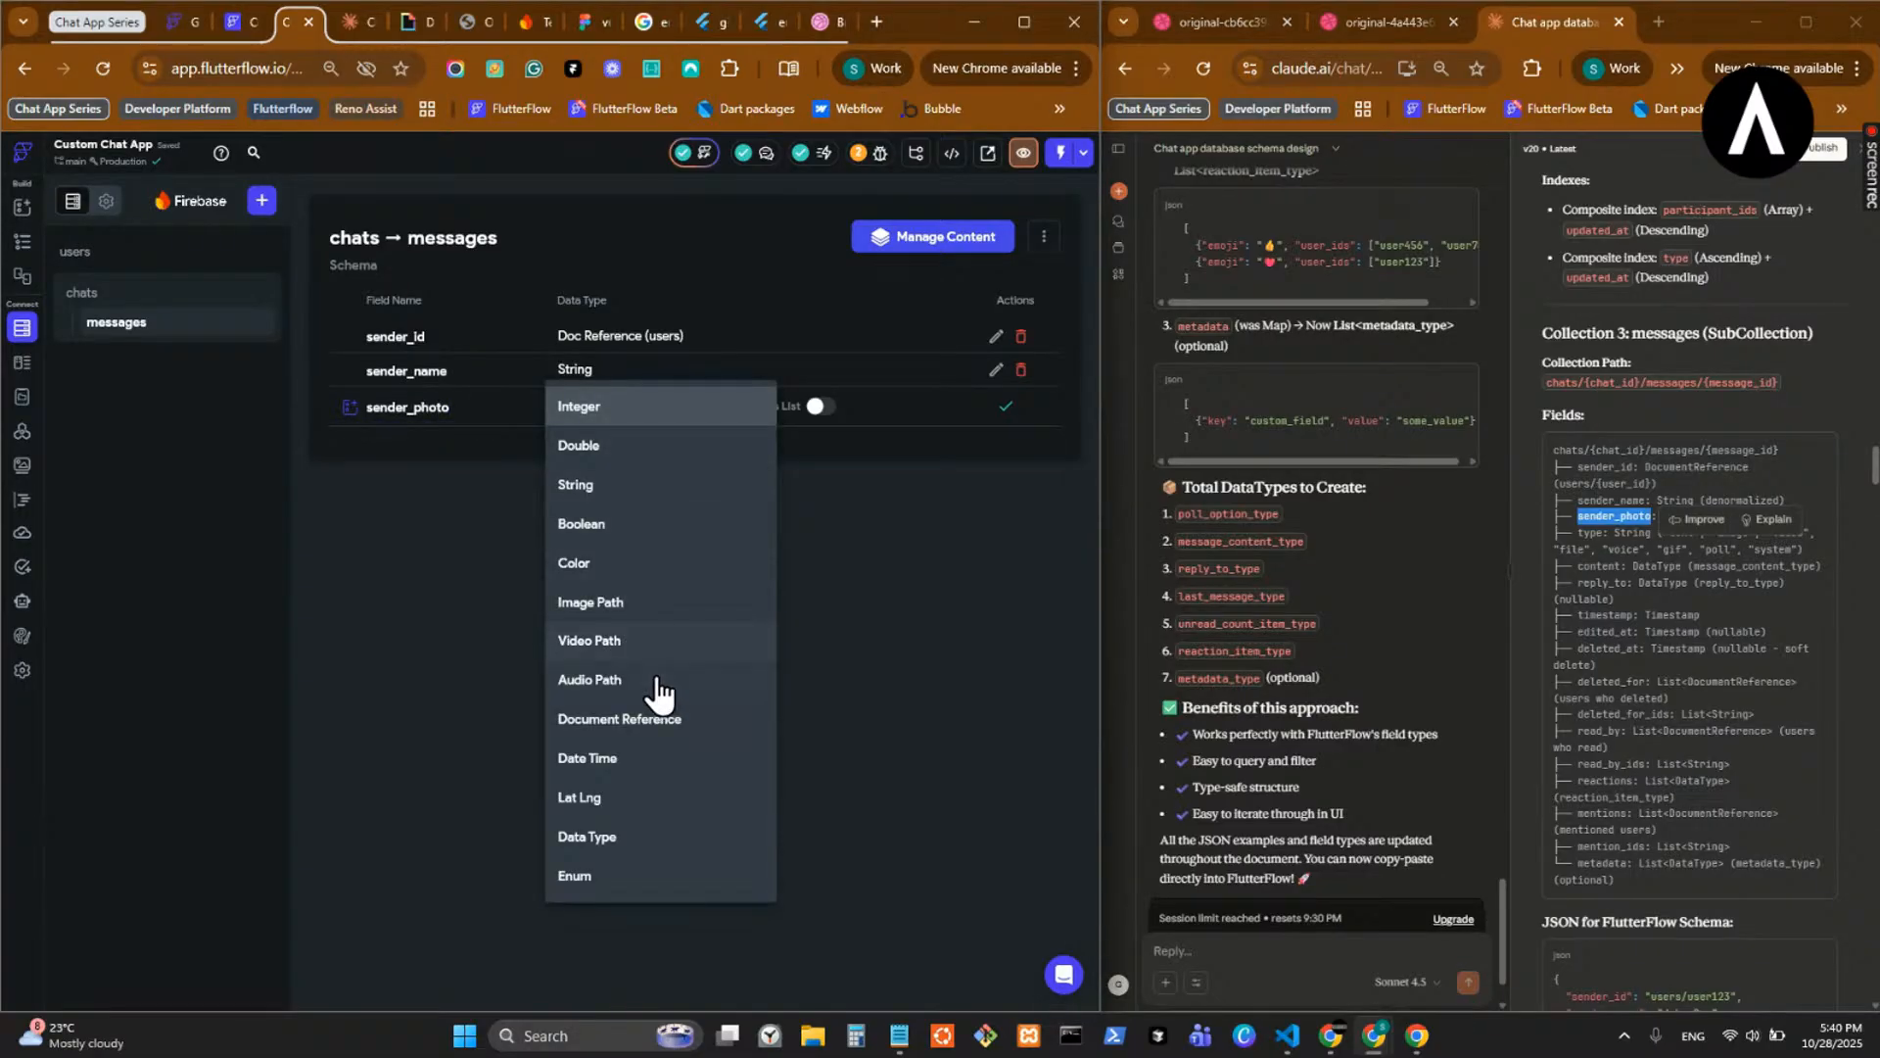
{"action": "left_click", "coordinate": [674, 609]}
{"action": "left_click", "coordinate": [1007, 403]}
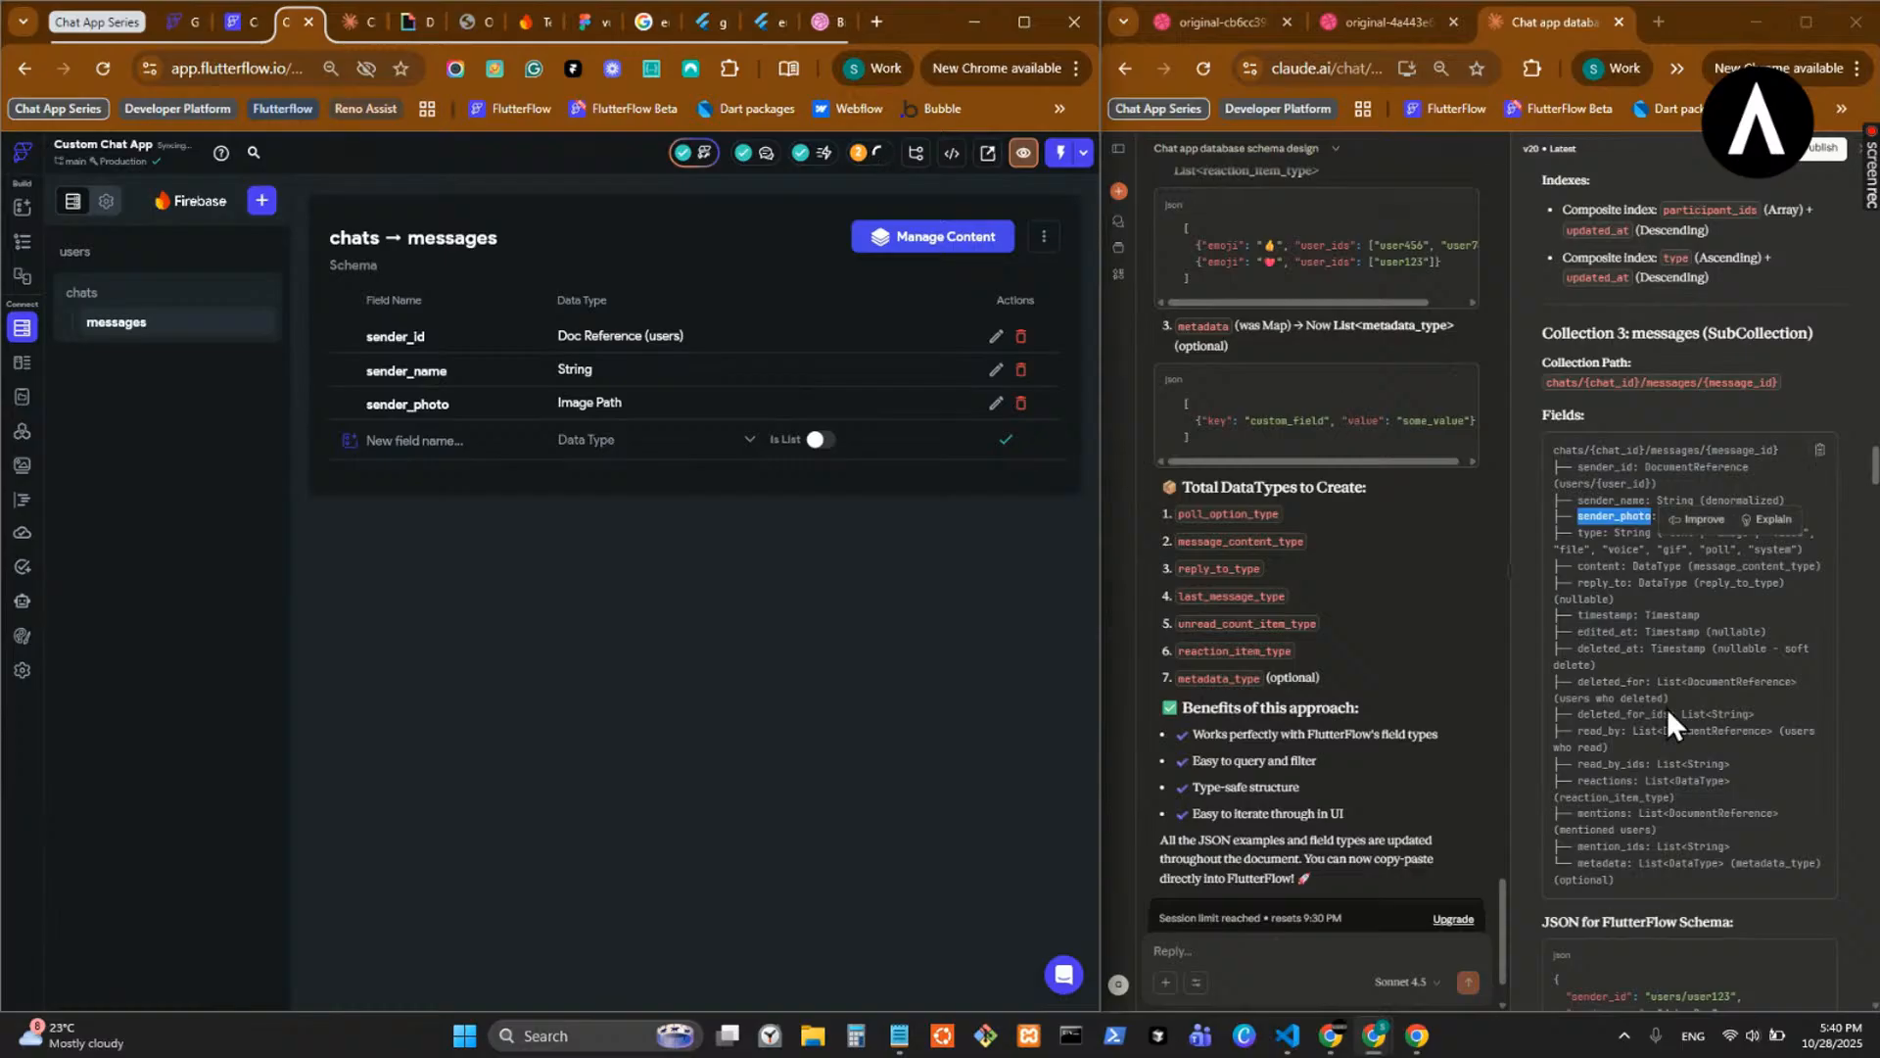
- Add a type field of type String to the messages schema and copy its list of allowed values, "text" through "system"
{"action": "left_click", "coordinate": [1601, 524]}
{"action": "double_click", "coordinate": [1594, 532]}
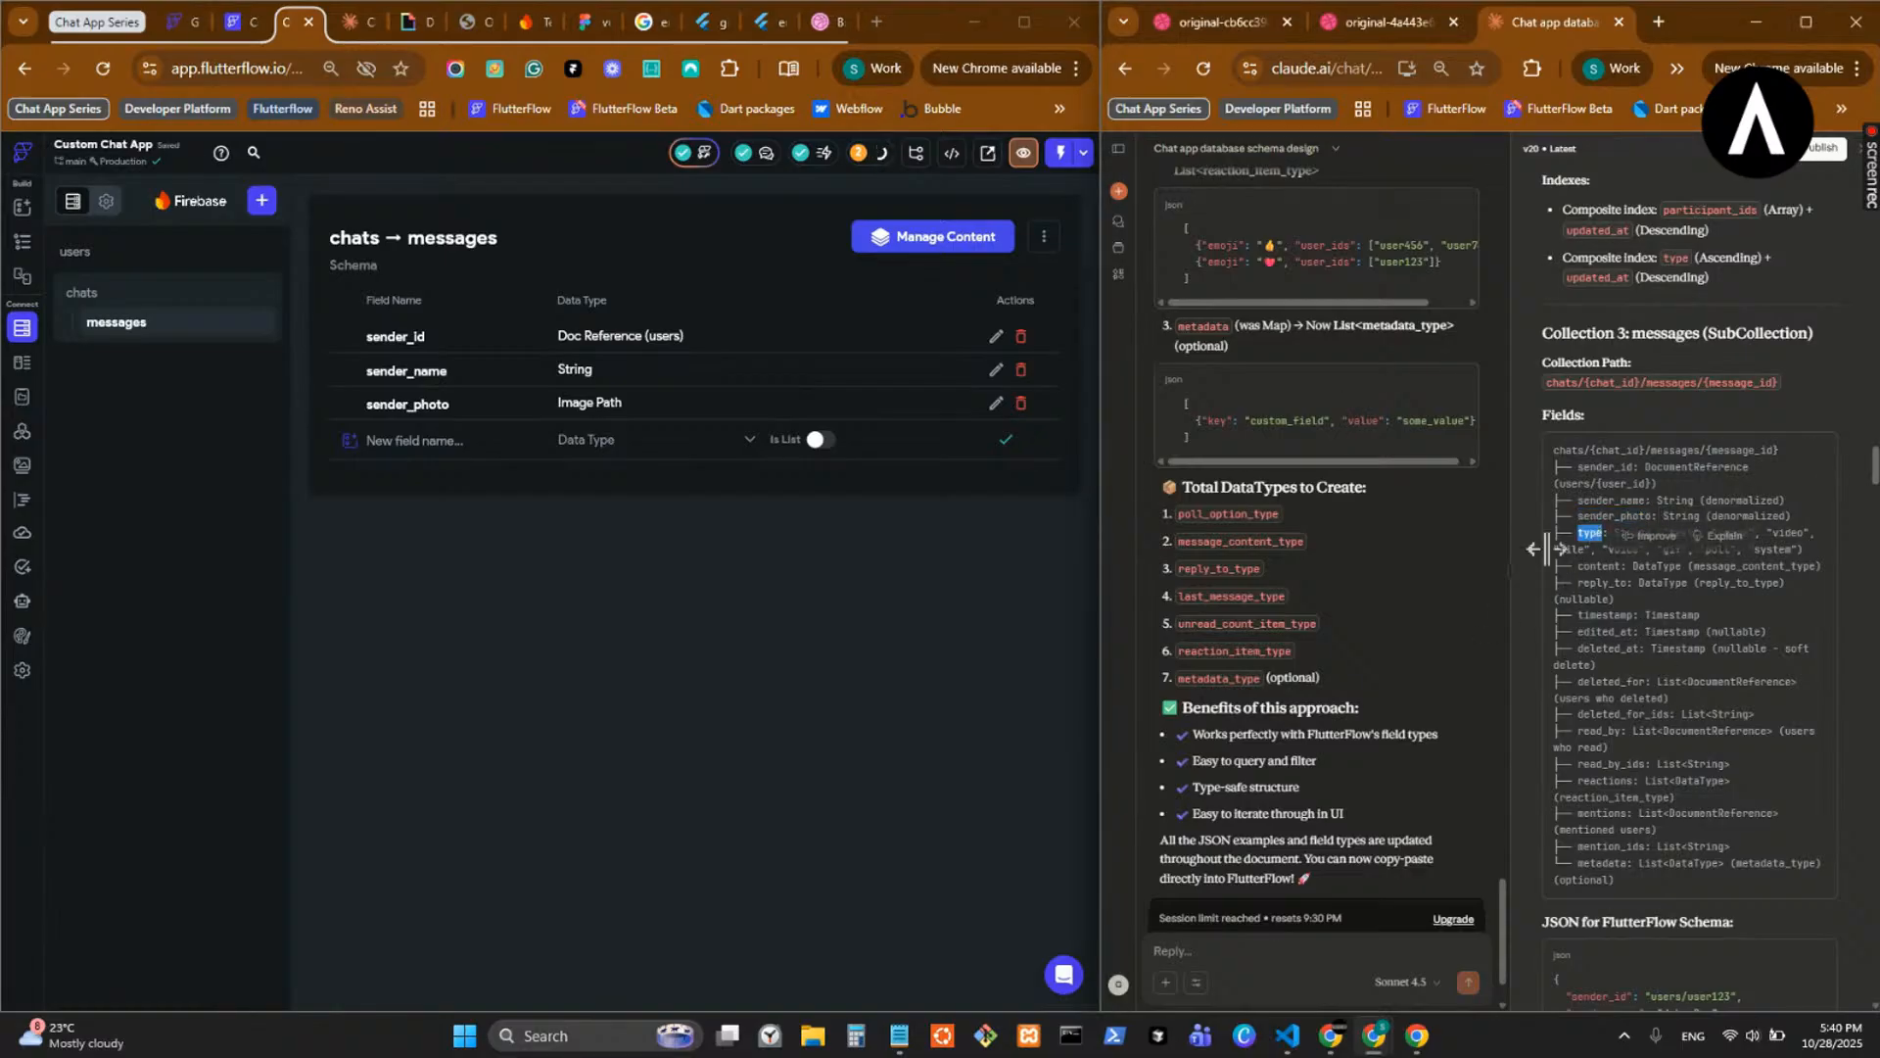
{"action": "left_click", "coordinate": [473, 438]}
{"action": "key", "text": "ctrl+v"}
{"action": "left_click", "coordinate": [1608, 594]}
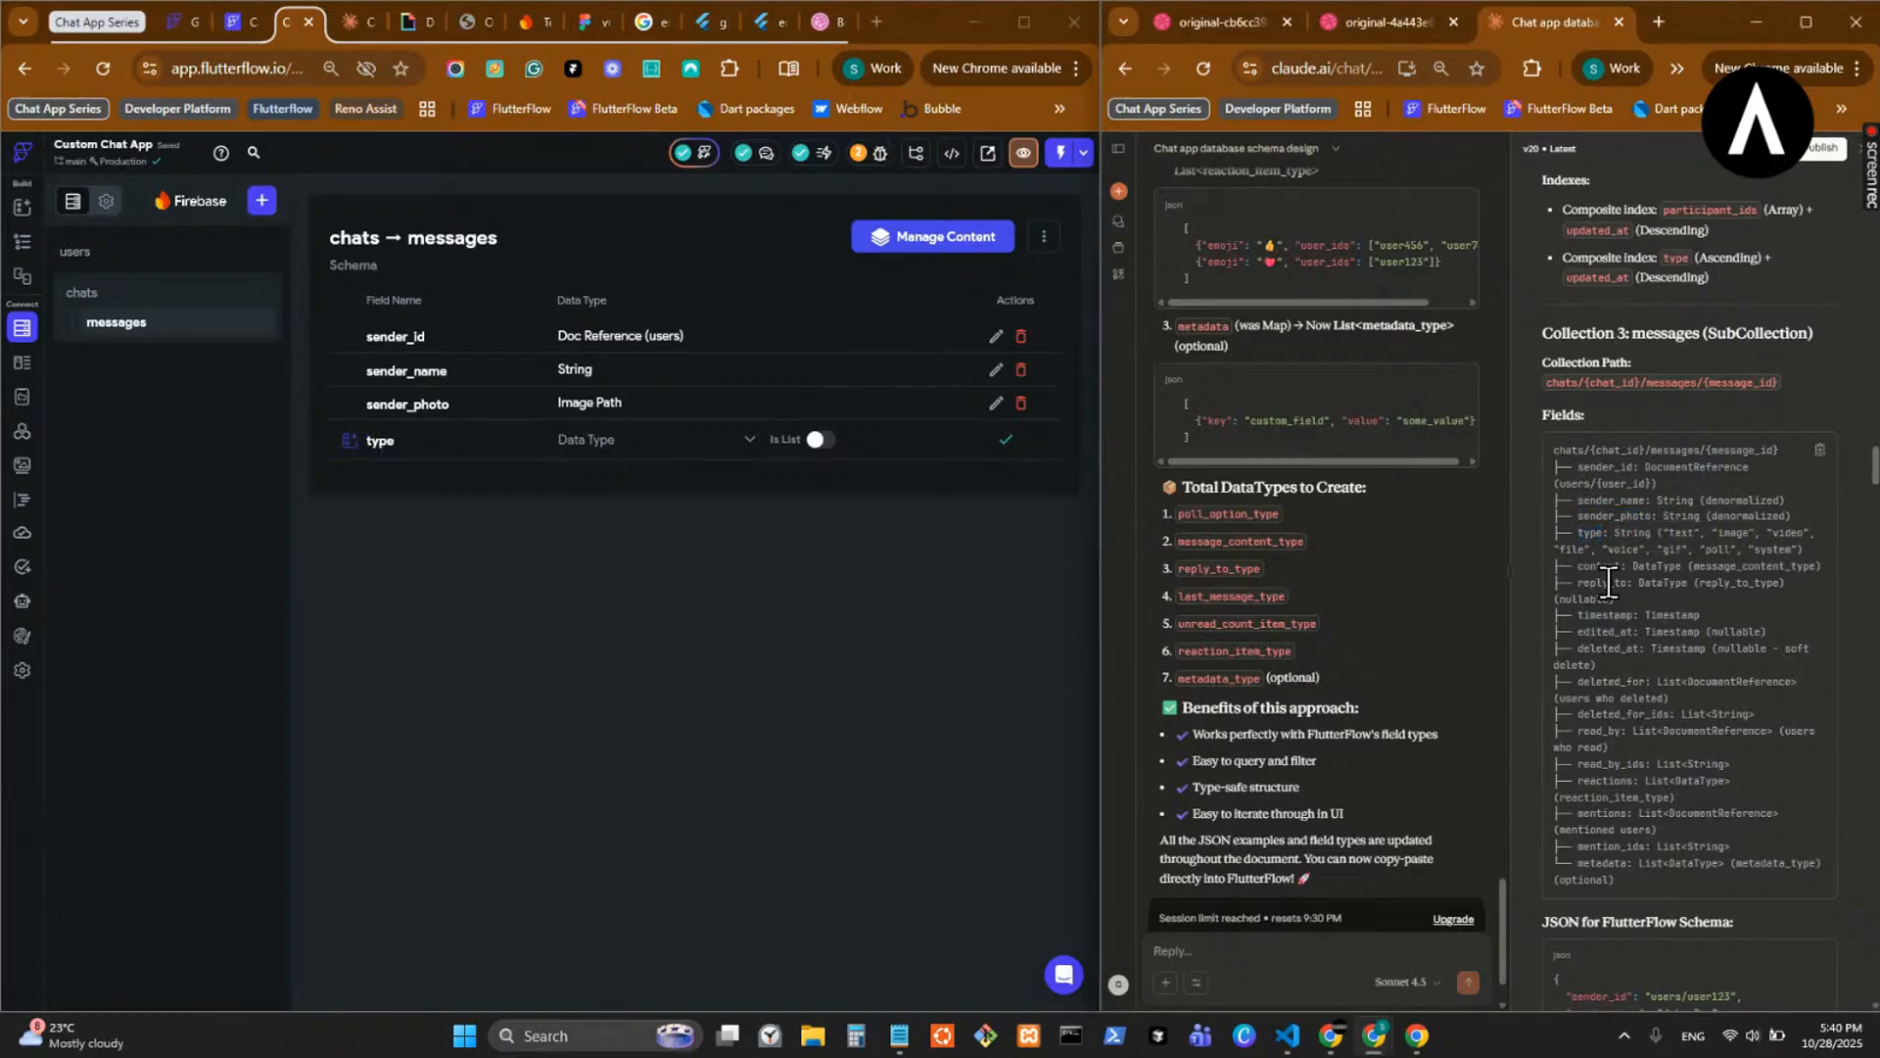
{"action": "left_click", "coordinate": [723, 441]}
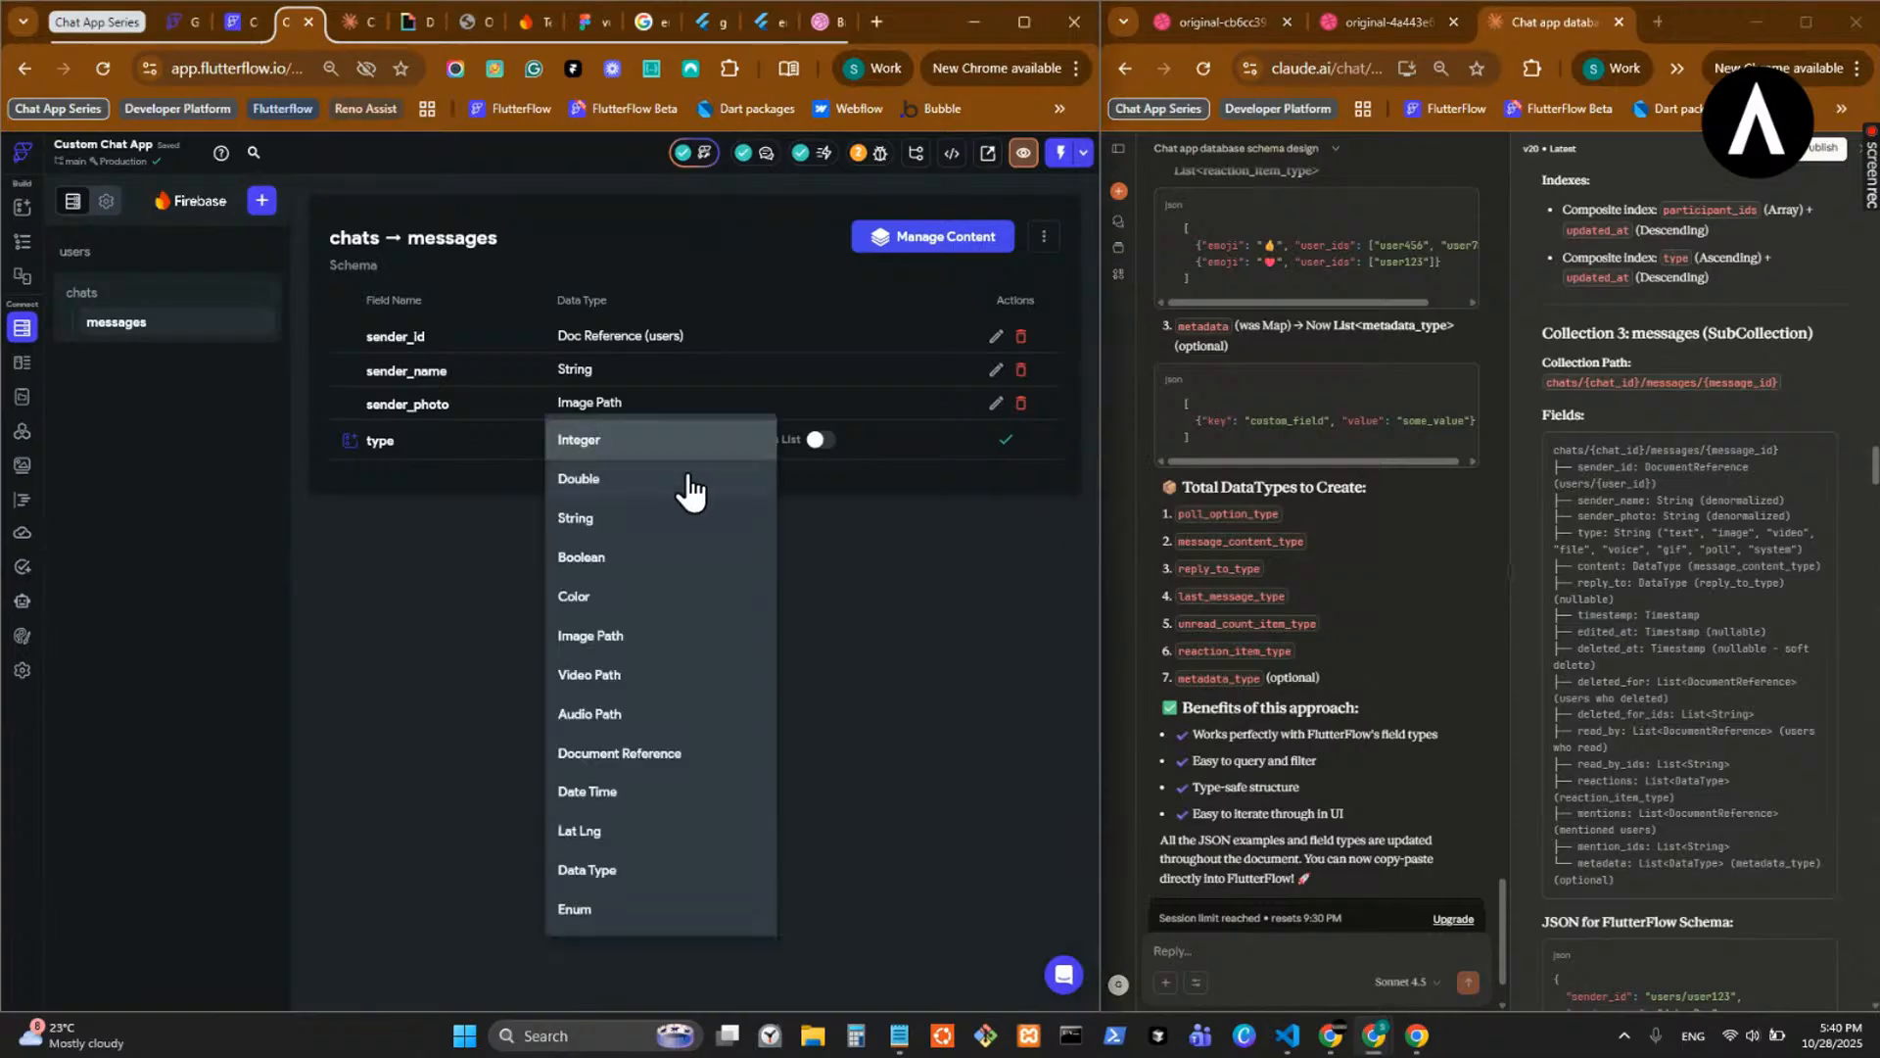
{"action": "left_click", "coordinate": [642, 527]}
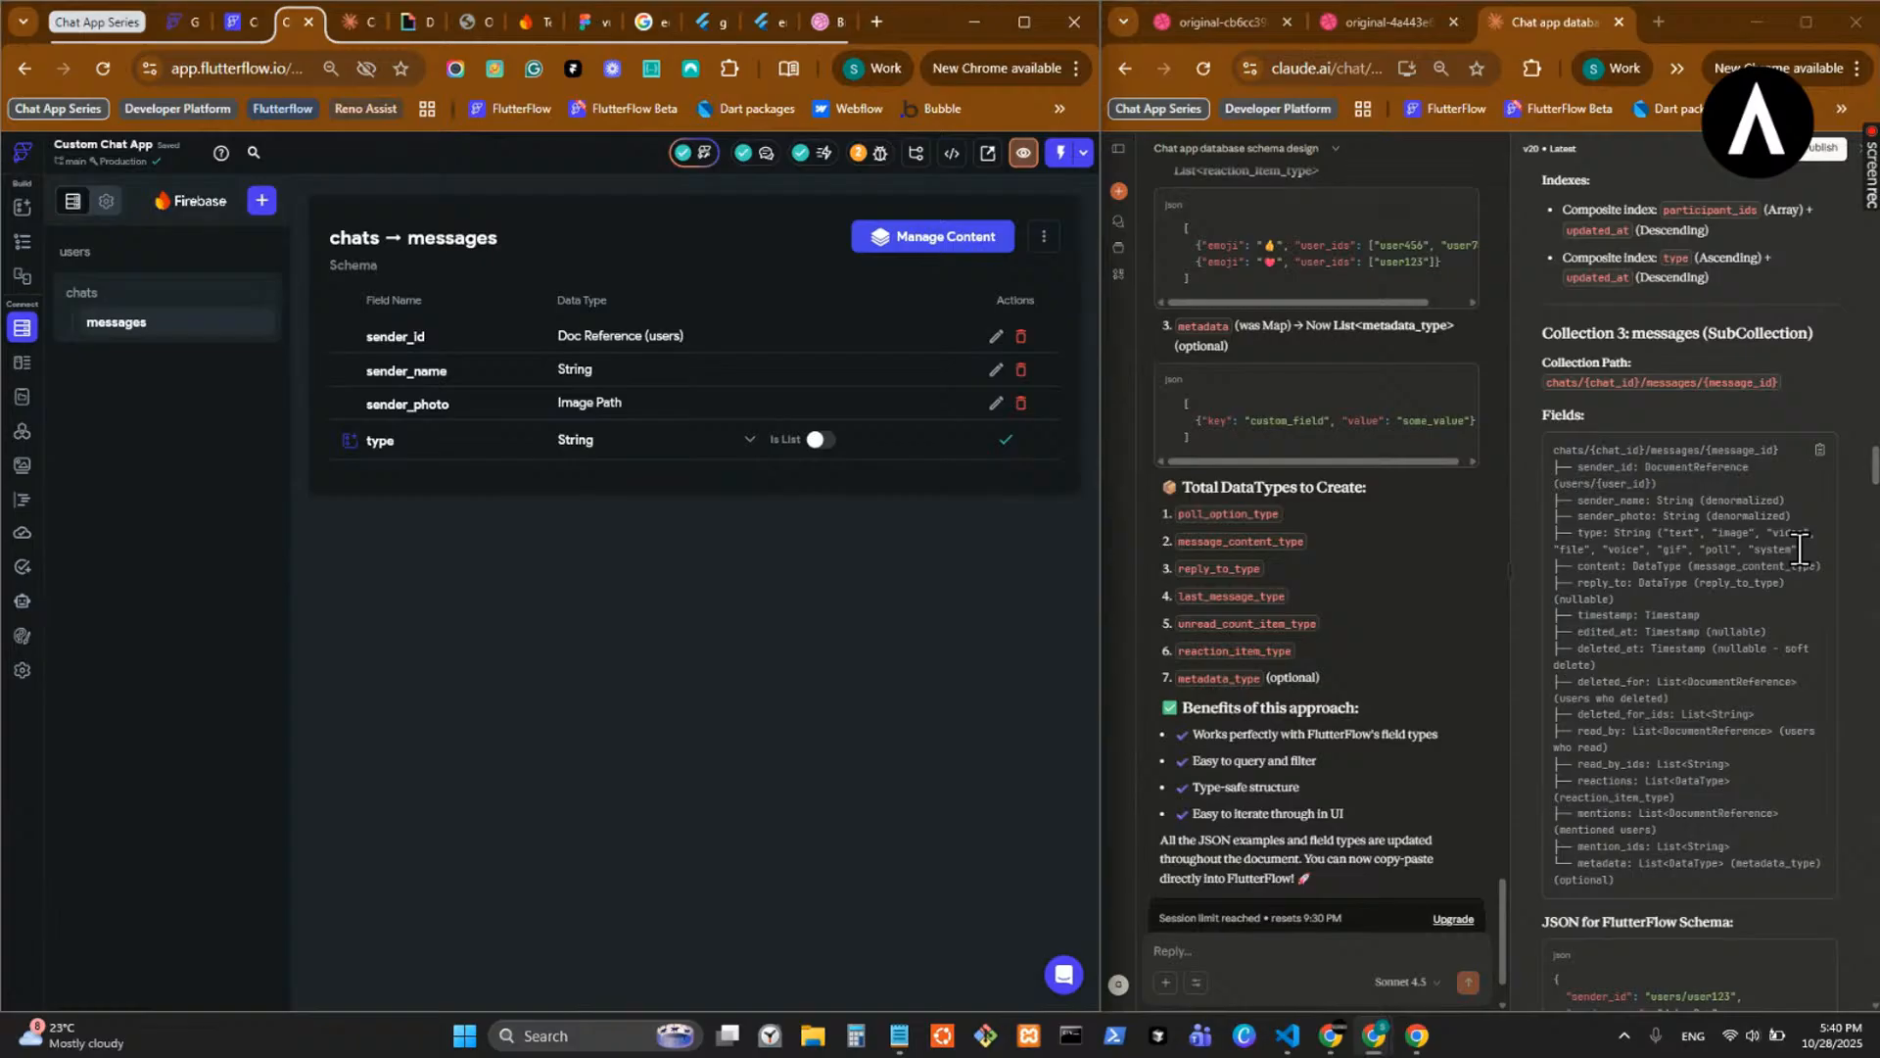
{"action": "left_click_drag", "start_coordinate": [1800, 548], "coordinate": [1664, 533]}
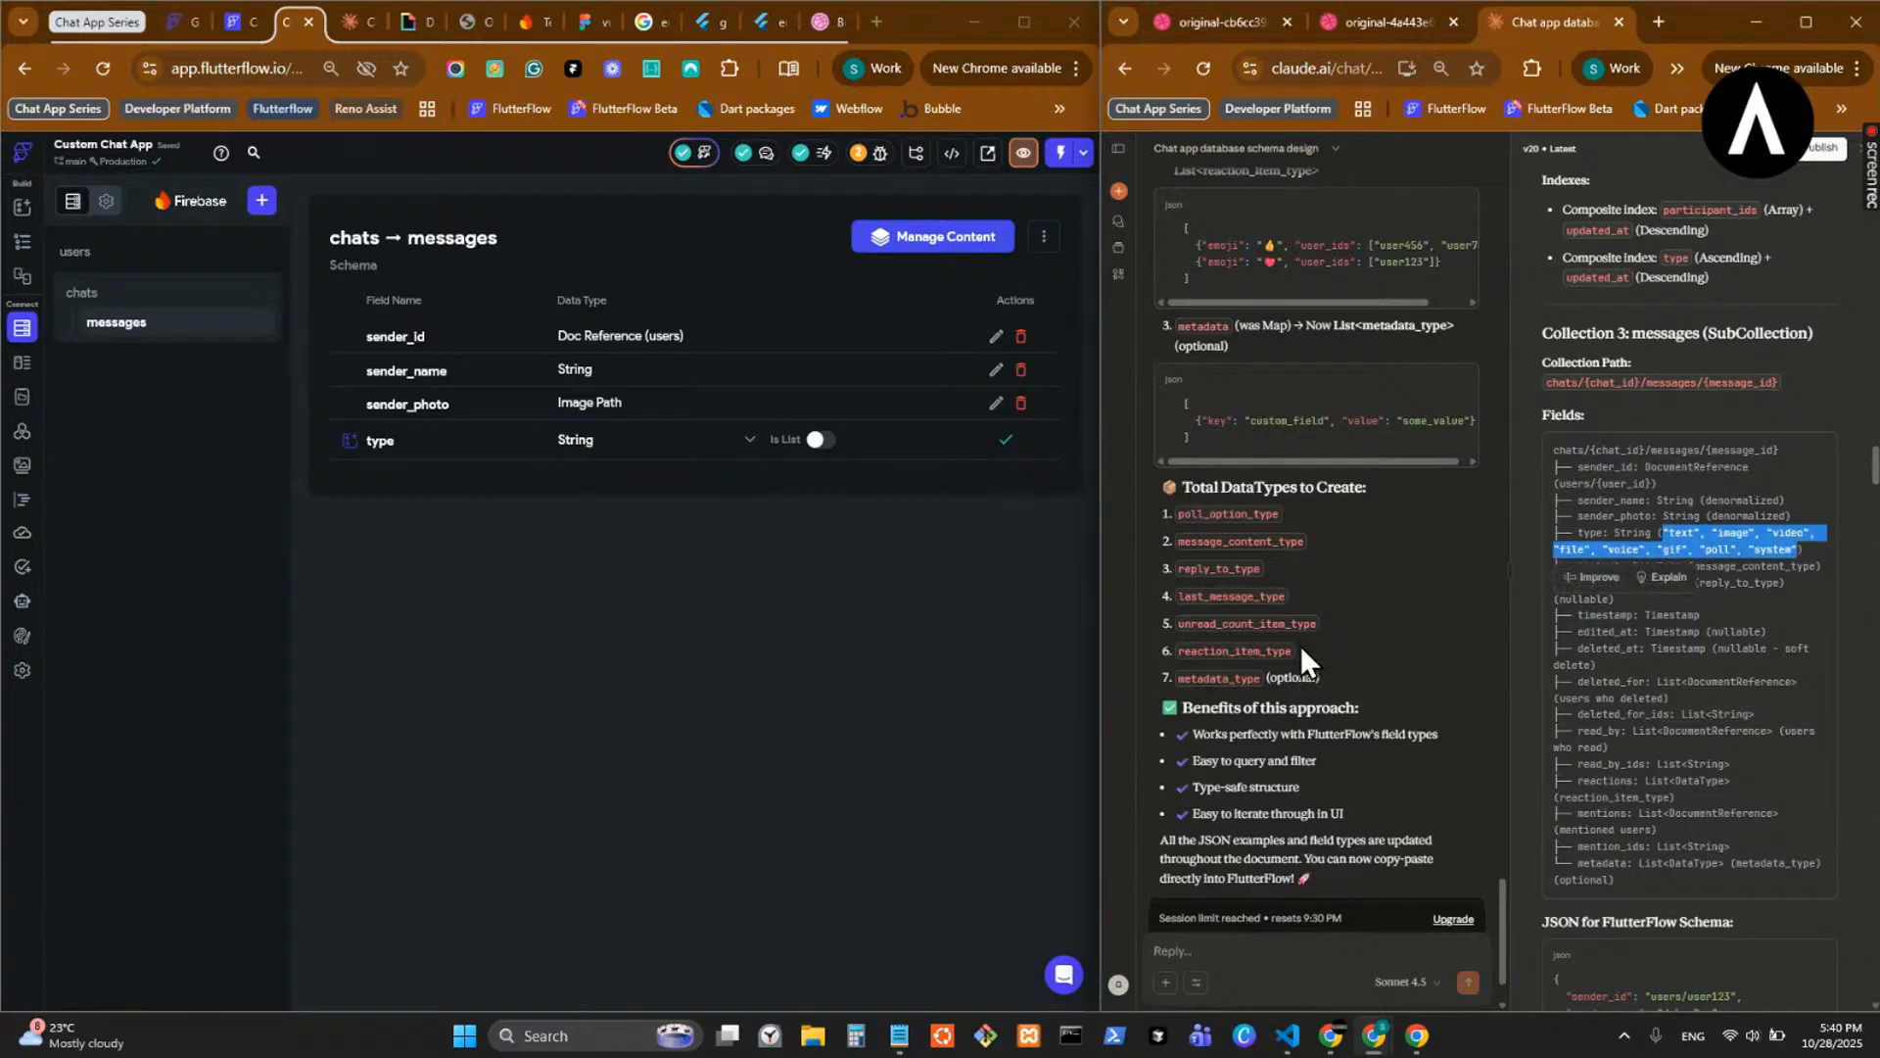
{"action": "left_click", "coordinate": [1006, 442]}
- Set the type field's description to the copied values "text", "image", "video", "file", "voice", "gif", "poll", "system"
{"action": "left_click", "coordinate": [995, 437]}
{"action": "left_click", "coordinate": [613, 617]}
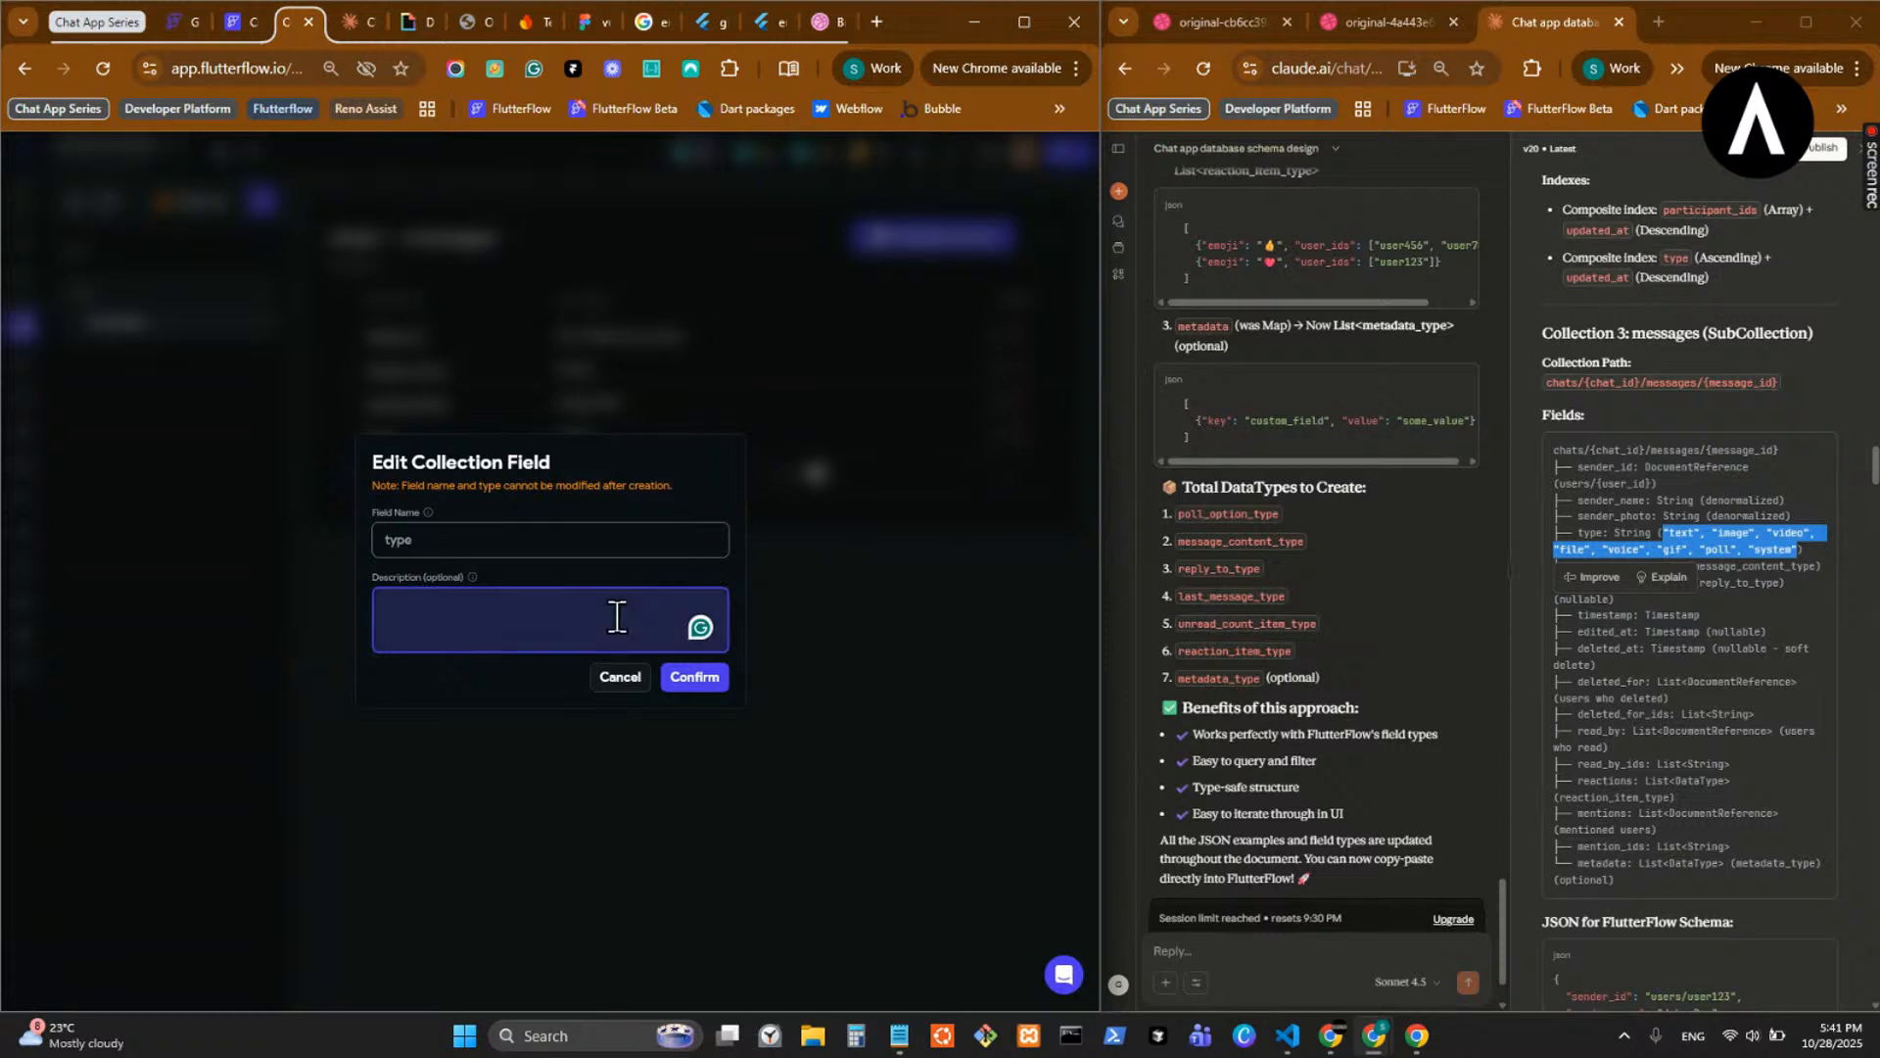
{"action": "key", "text": "ctrl+v"}
{"action": "left_click", "coordinate": [697, 683]}
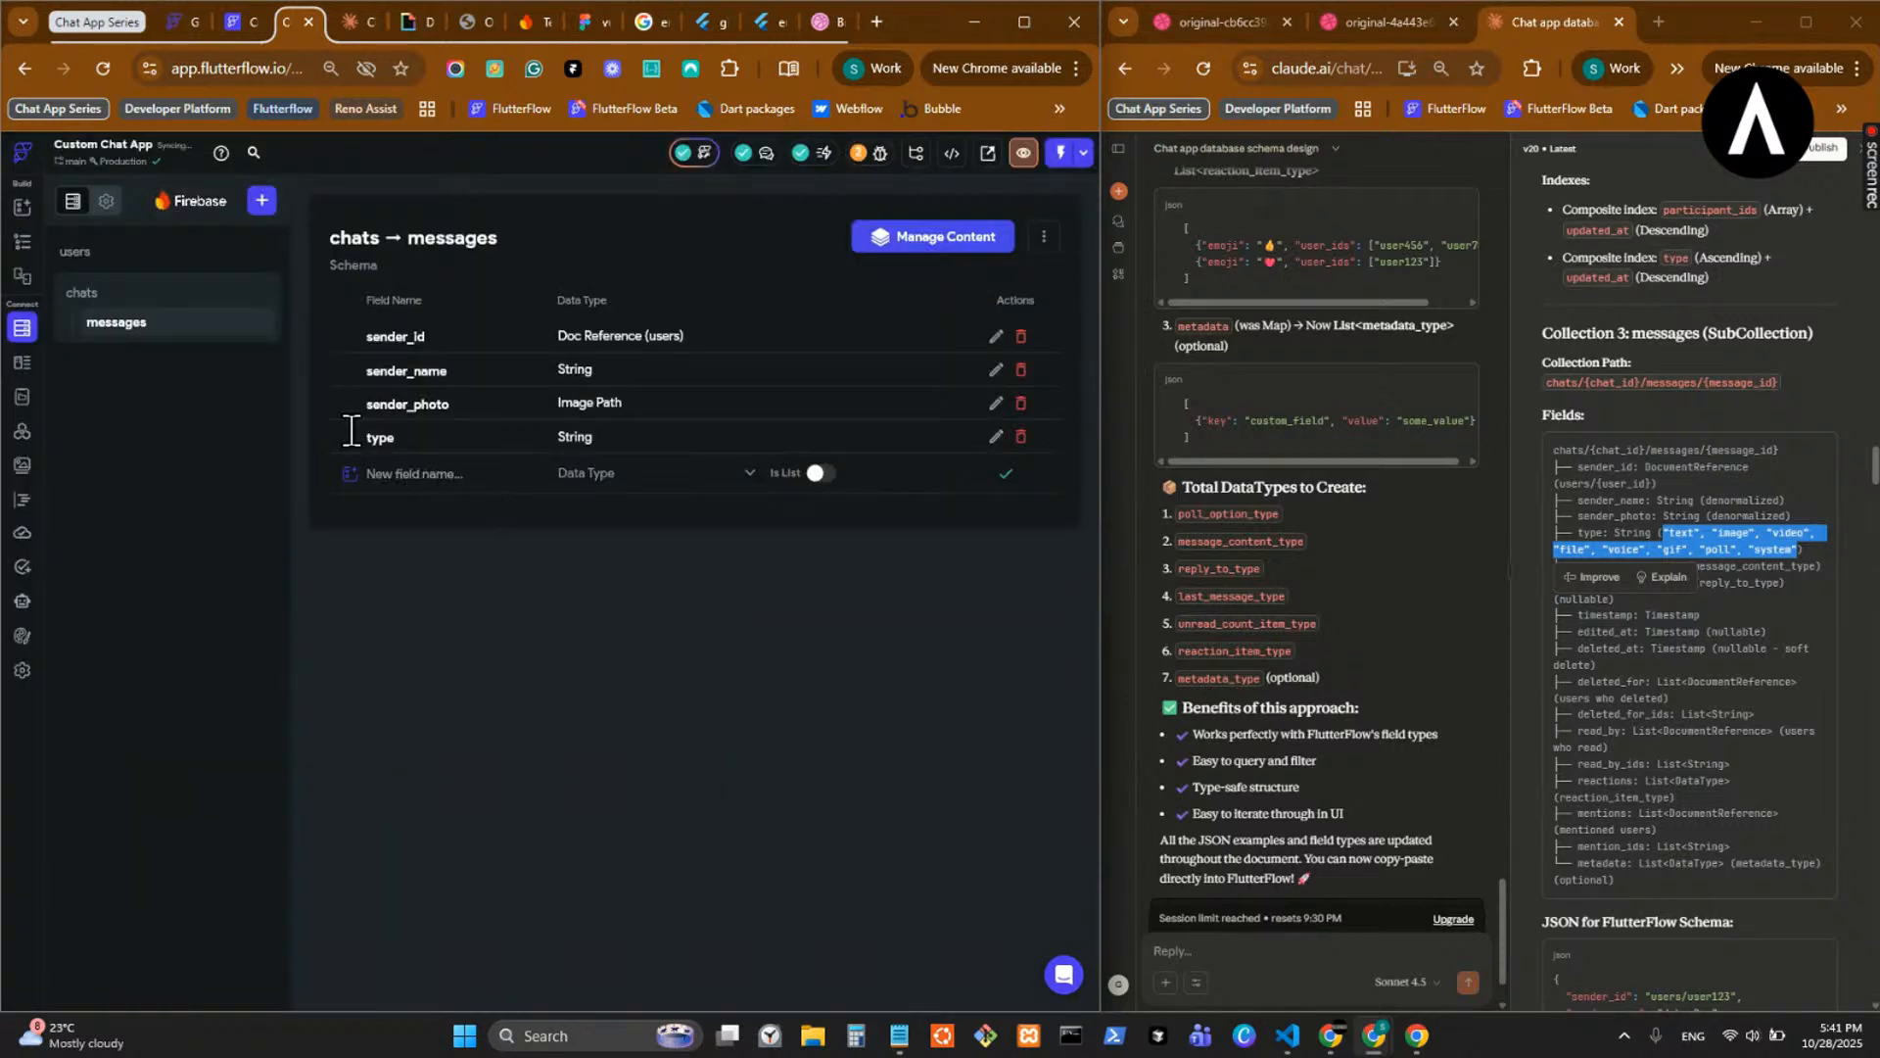
- Copy the word "denormalized" from the schema document into the sender_name field's description
{"action": "left_click", "coordinate": [1706, 627]}
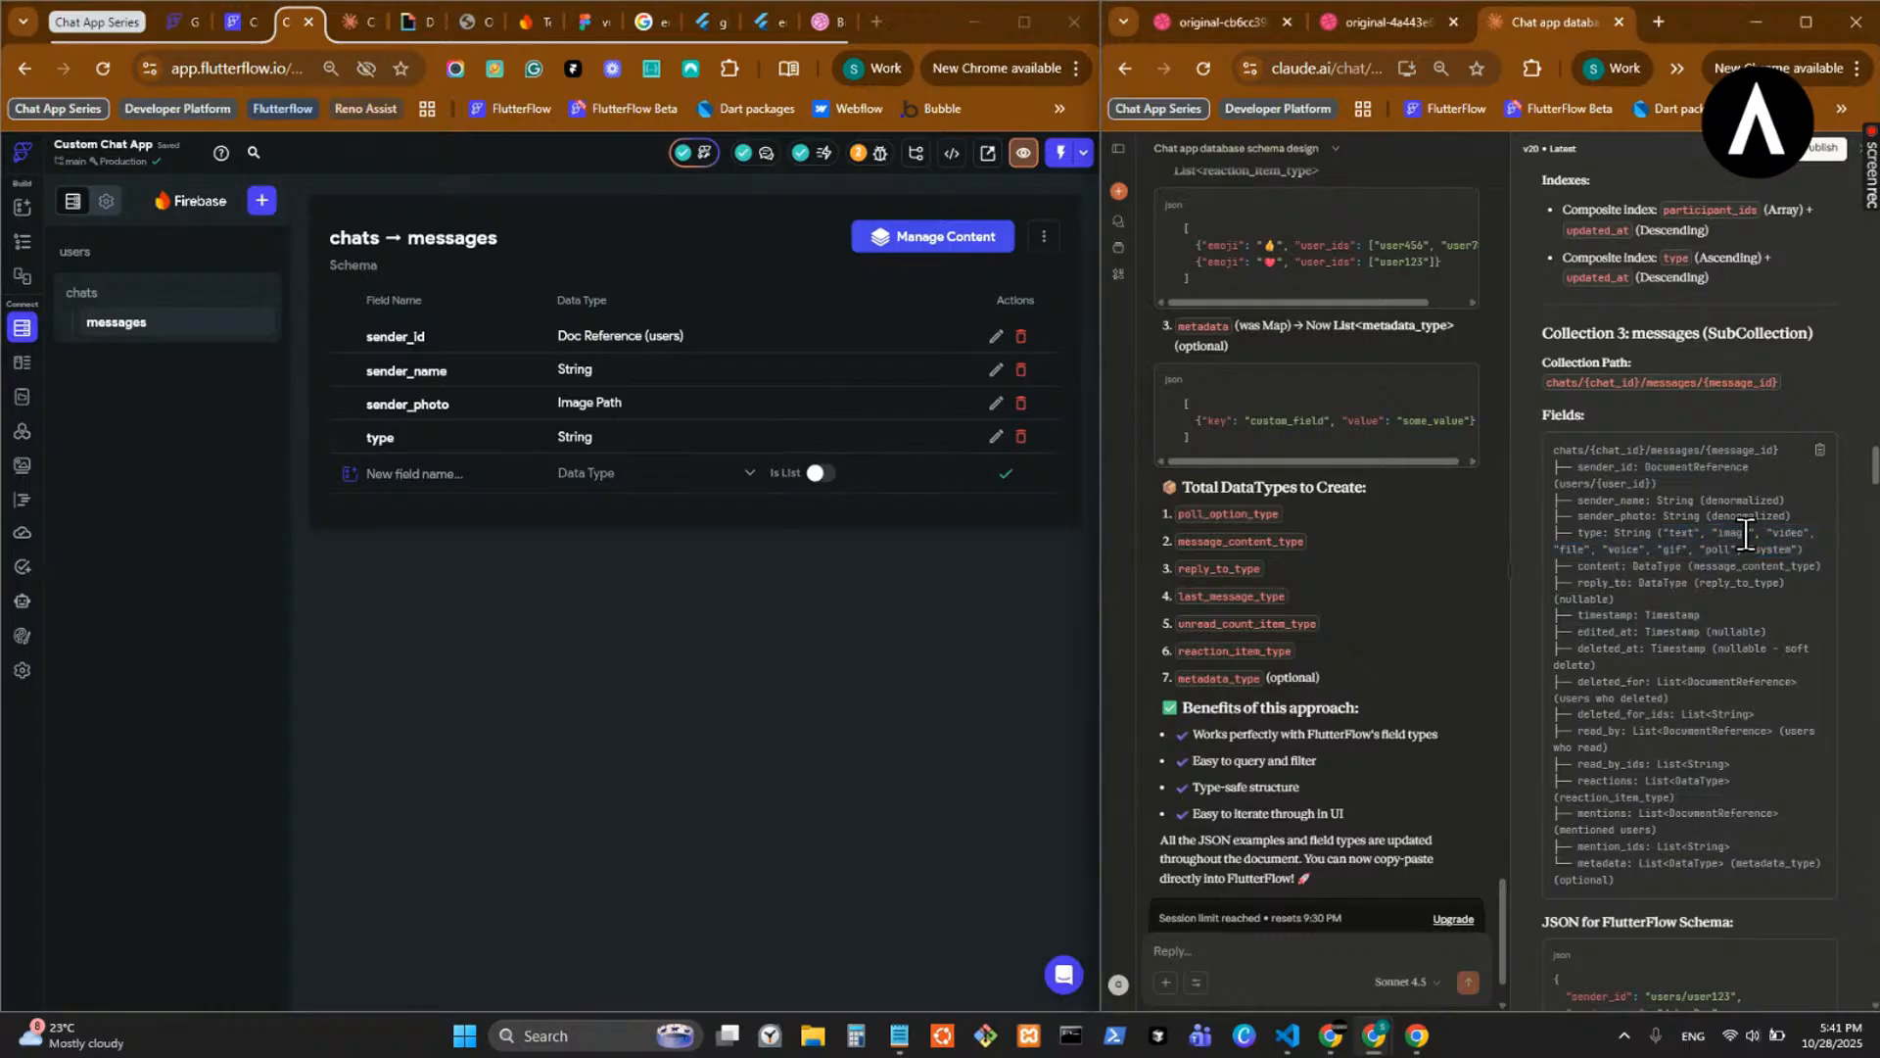
{"action": "double_click", "coordinate": [1729, 500]}
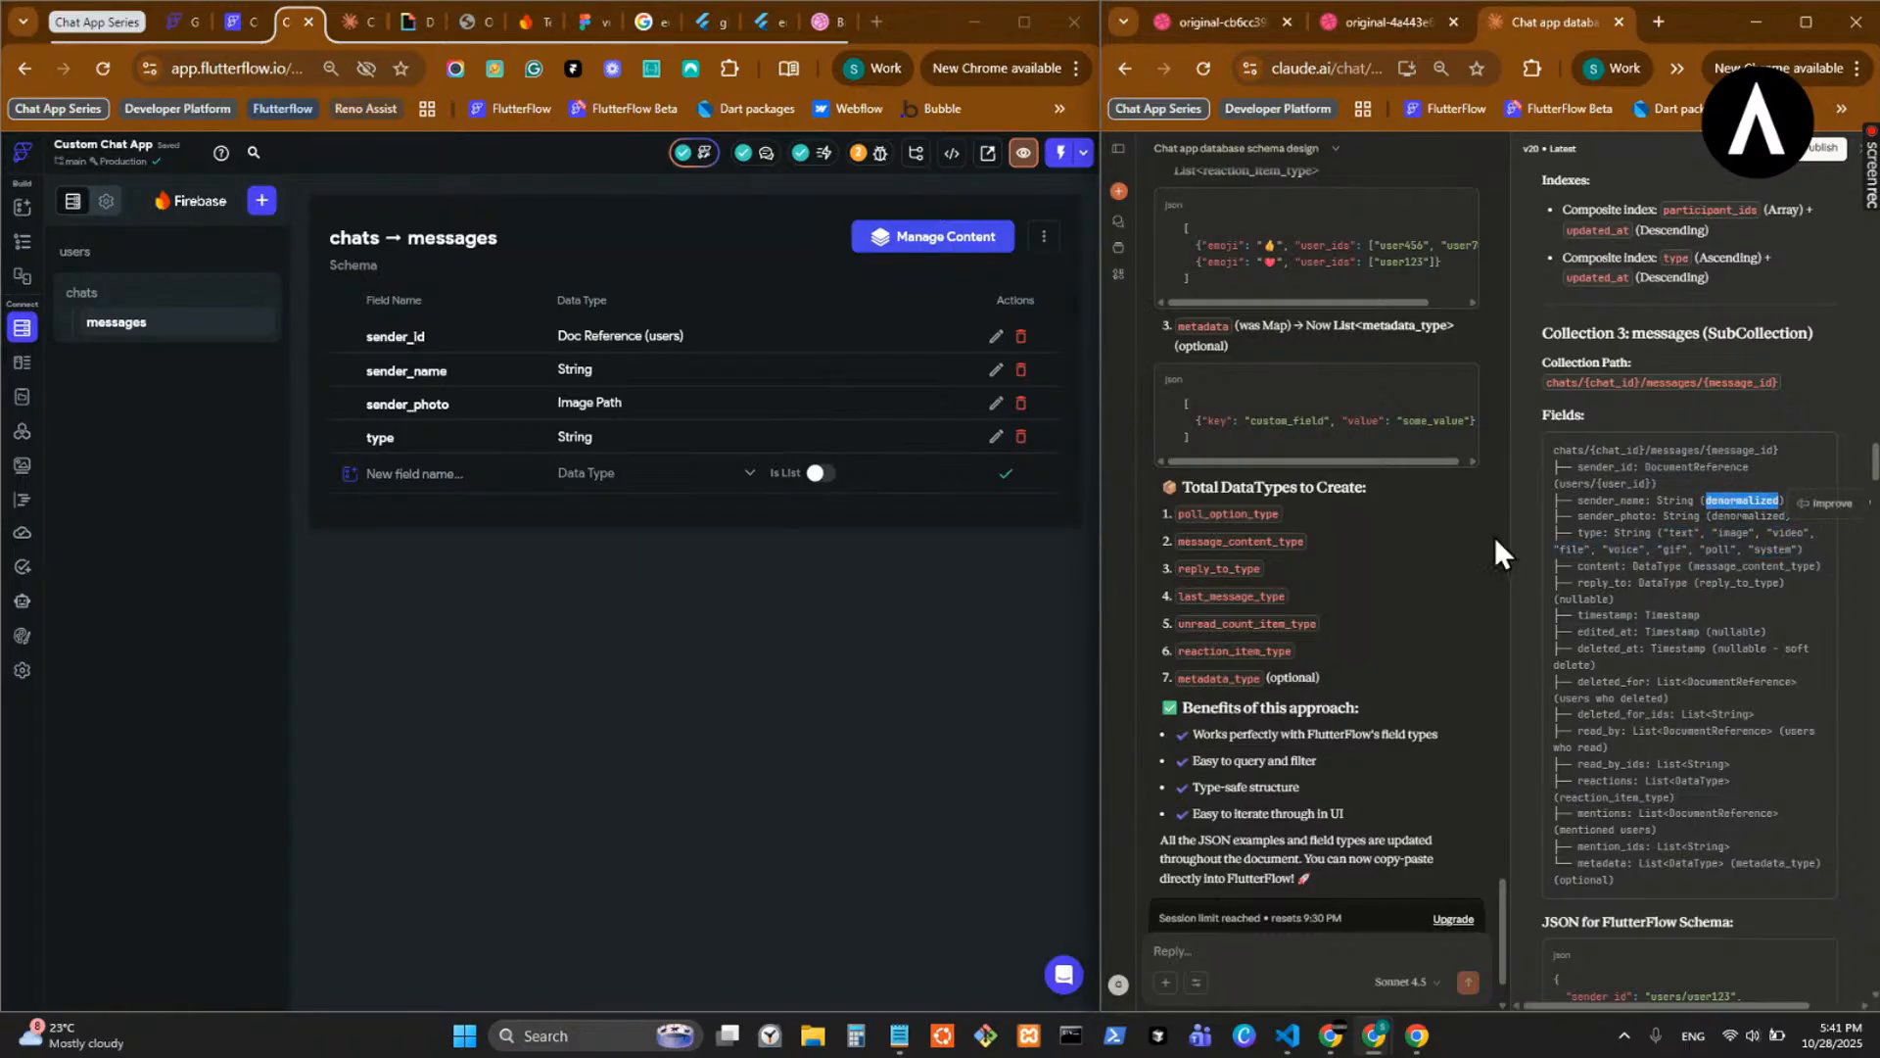
{"action": "left_click", "coordinate": [996, 370]}
{"action": "left_click", "coordinate": [575, 601]}
{"action": "key", "text": "ctrl+v"}
{"action": "left_click", "coordinate": [727, 686]}
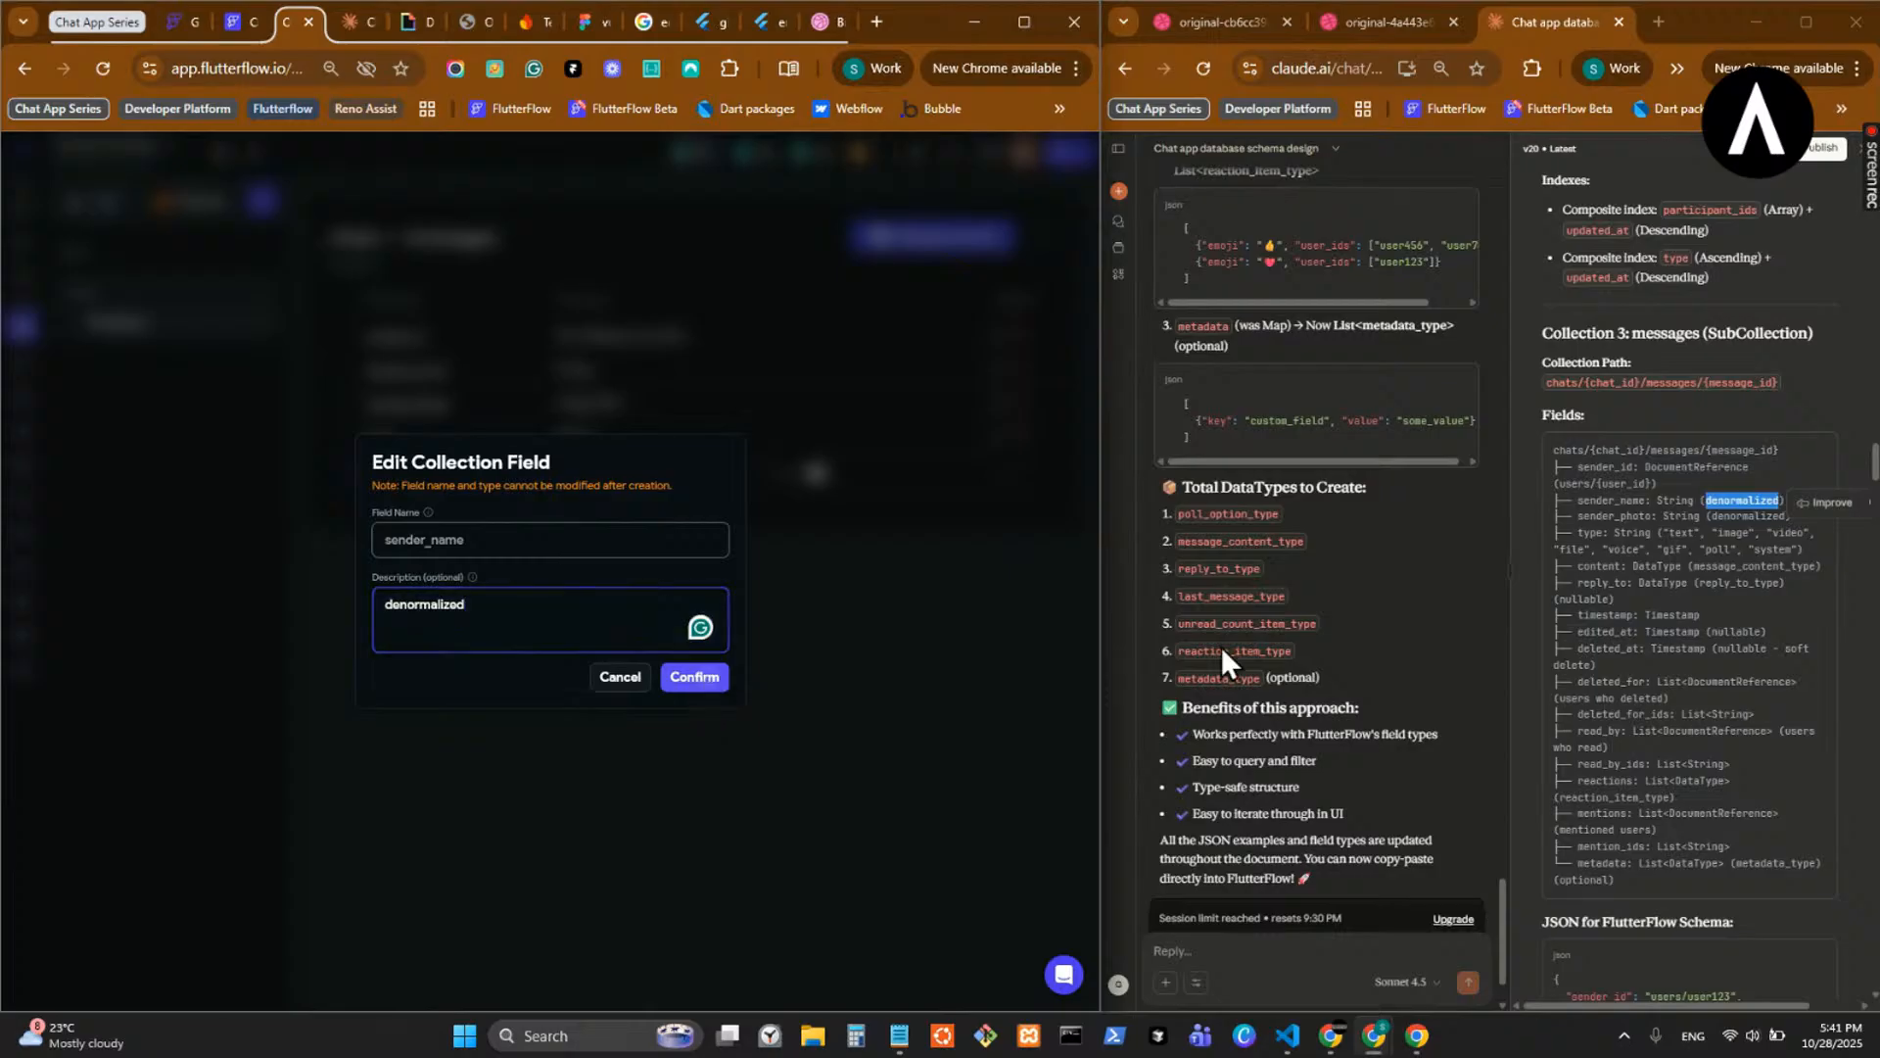
- Set the sender_photo field's description to "denormalized", copied from its line in the schema document
{"action": "double_click", "coordinate": [1748, 516]}
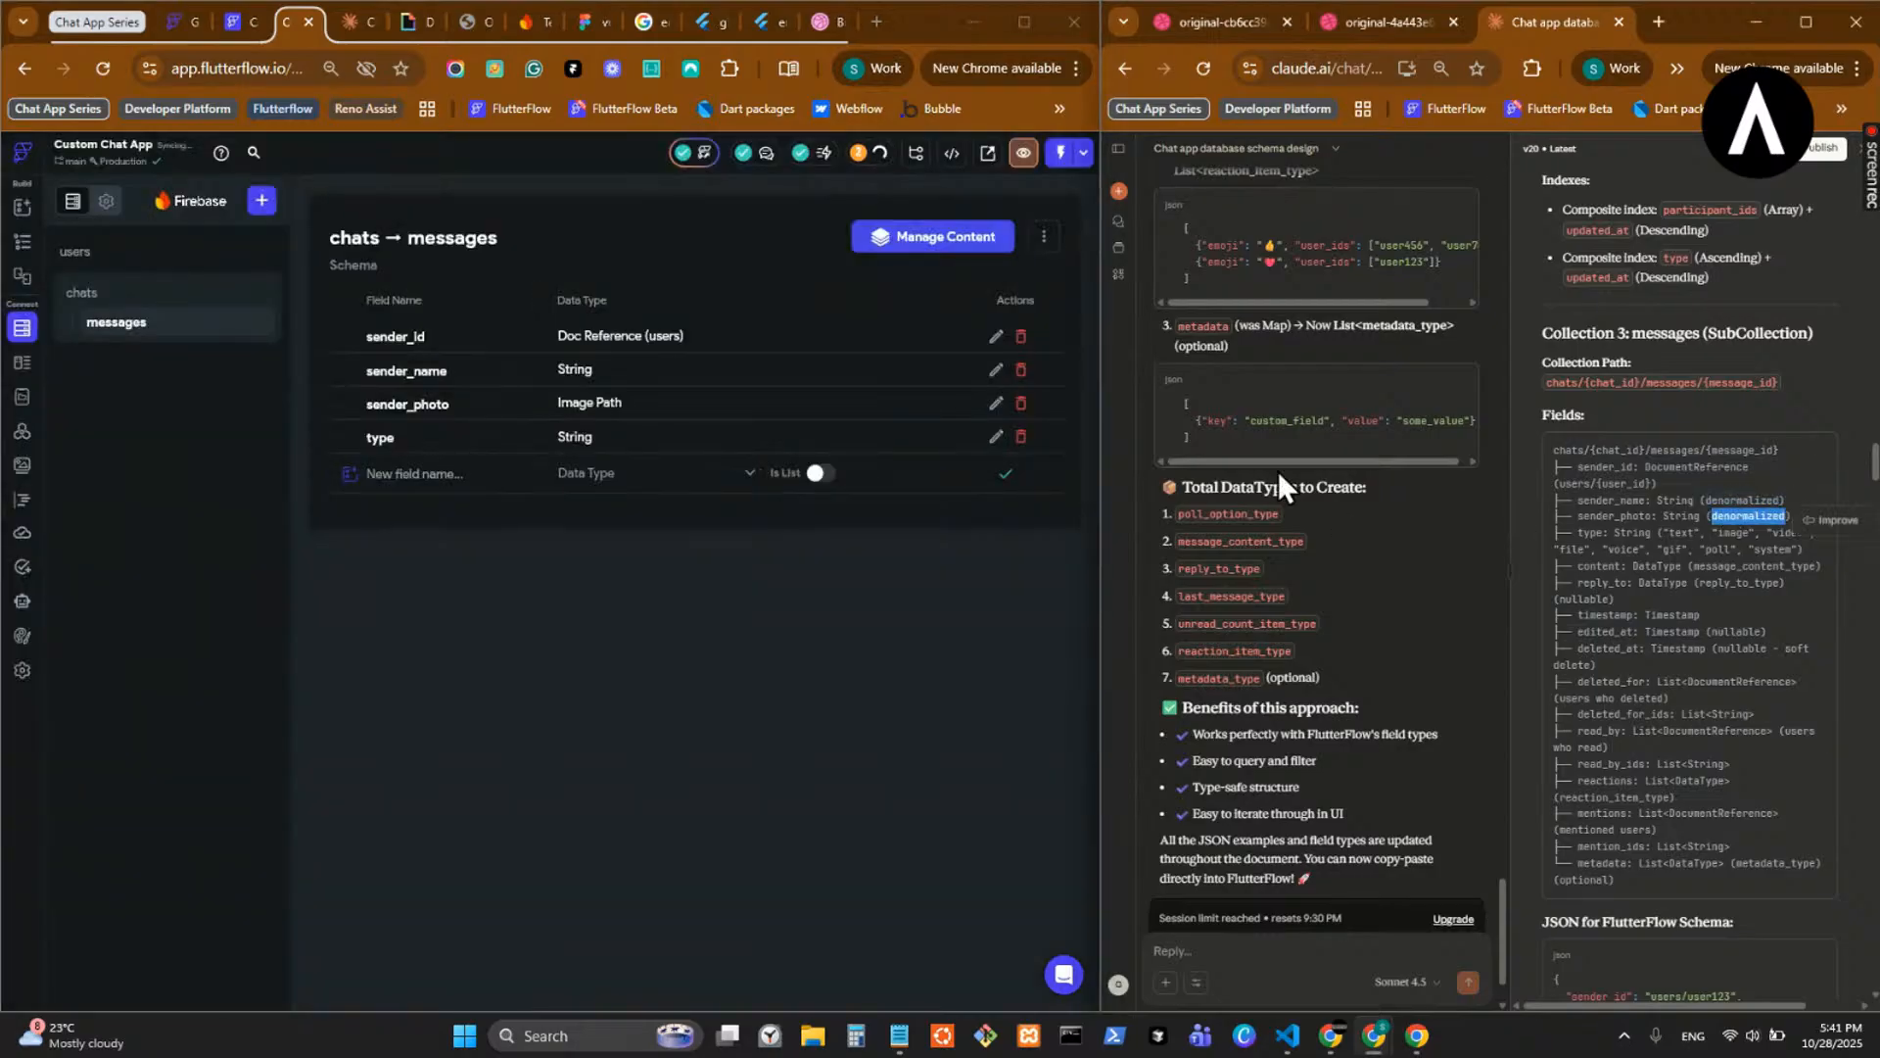
{"action": "left_click", "coordinate": [996, 403]}
{"action": "left_click", "coordinate": [592, 600]}
{"action": "key", "text": "ctrl+v"}
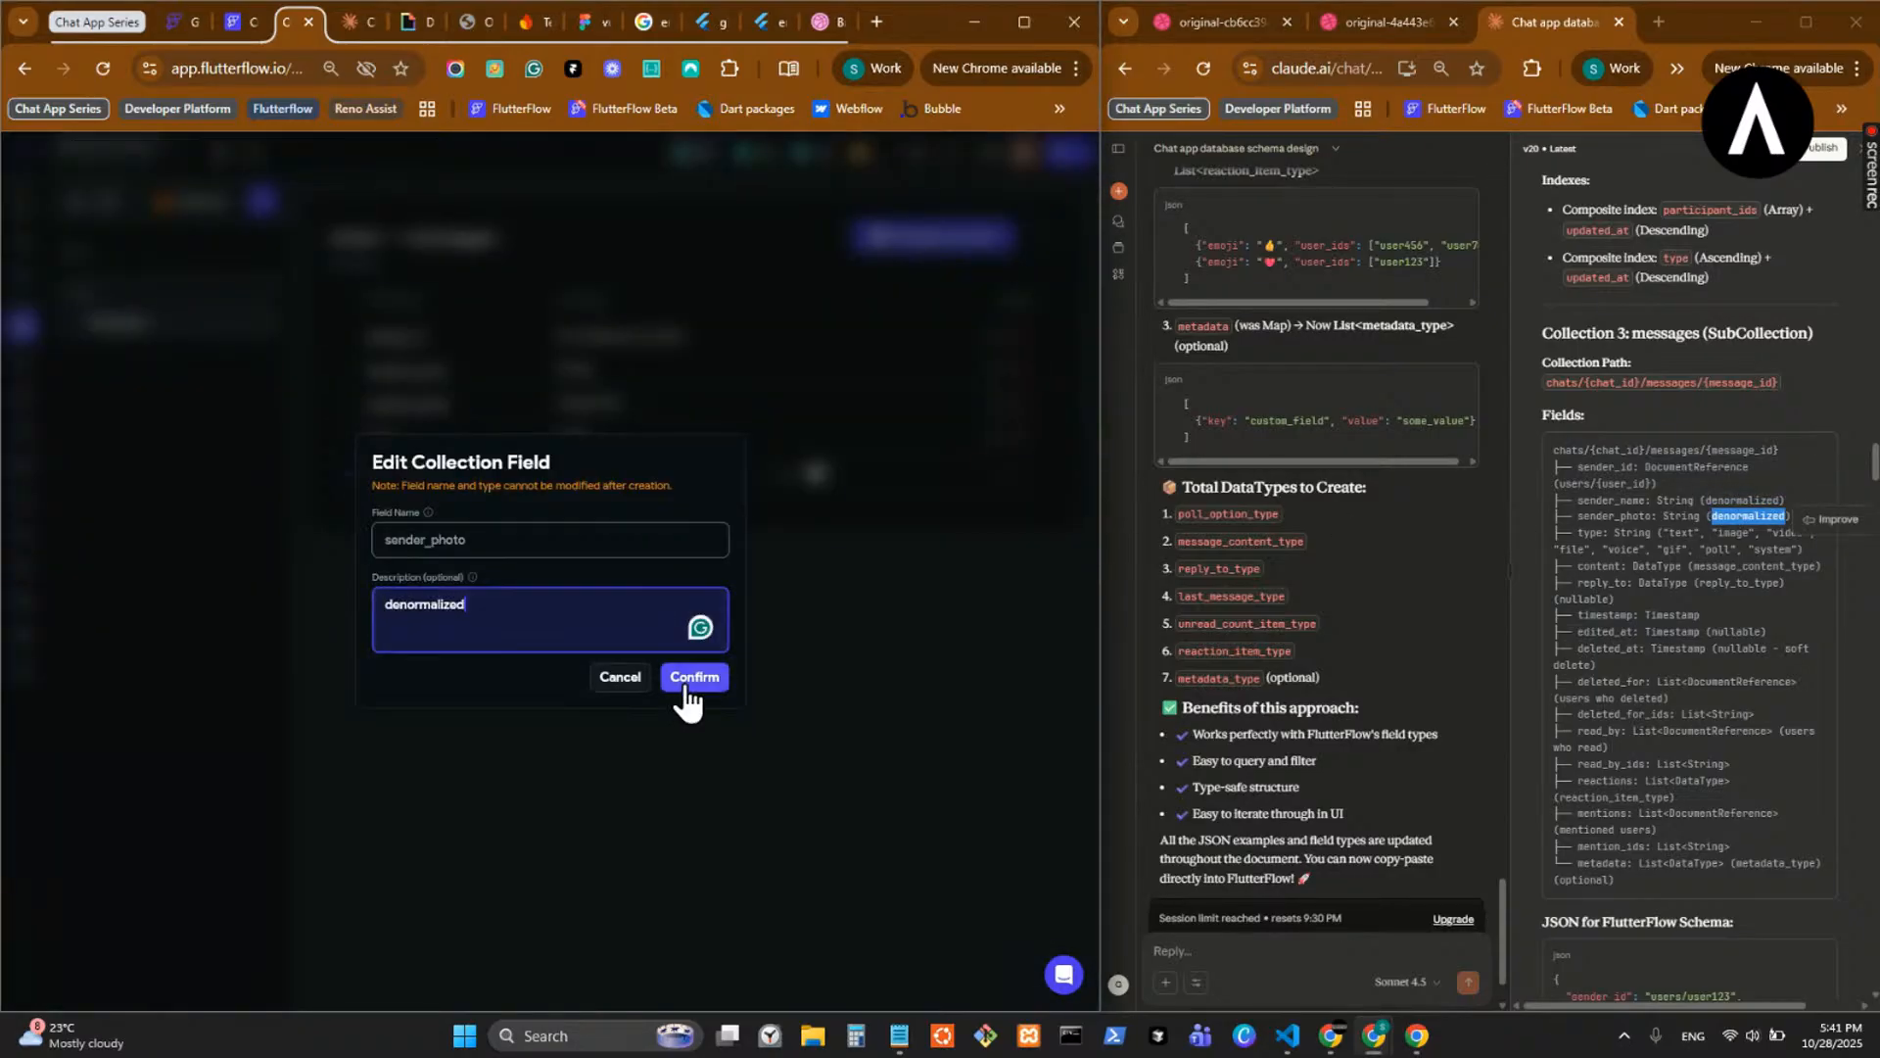
{"action": "left_click", "coordinate": [691, 681]}
- Add a content field of type Data Type with Message Content Type to the messages schema, and copy the name reply_to
{"action": "left_click", "coordinate": [1587, 568]}
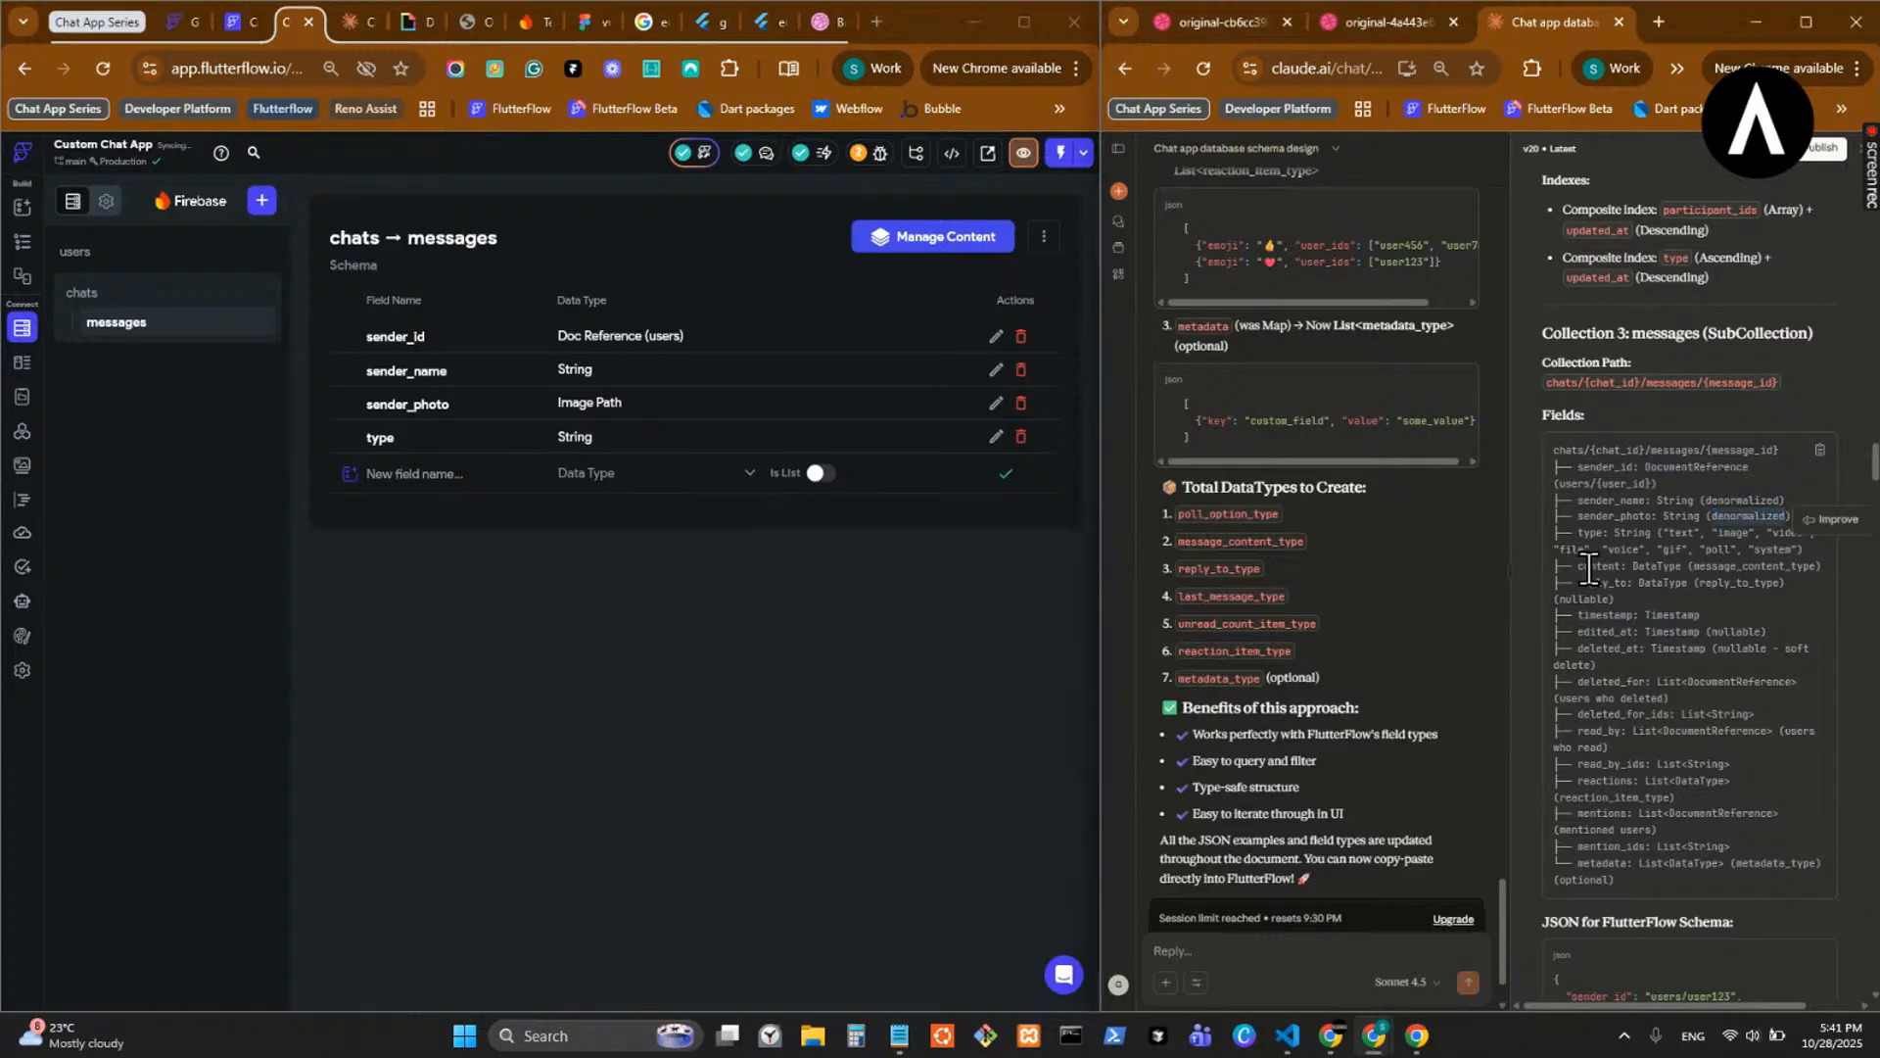
{"action": "double_click", "coordinate": [1588, 568]}
{"action": "key", "text": "ctrl+c"}
{"action": "left_click", "coordinate": [460, 474]}
{"action": "key", "text": "ctrl+v"}
{"action": "left_click", "coordinate": [641, 474]}
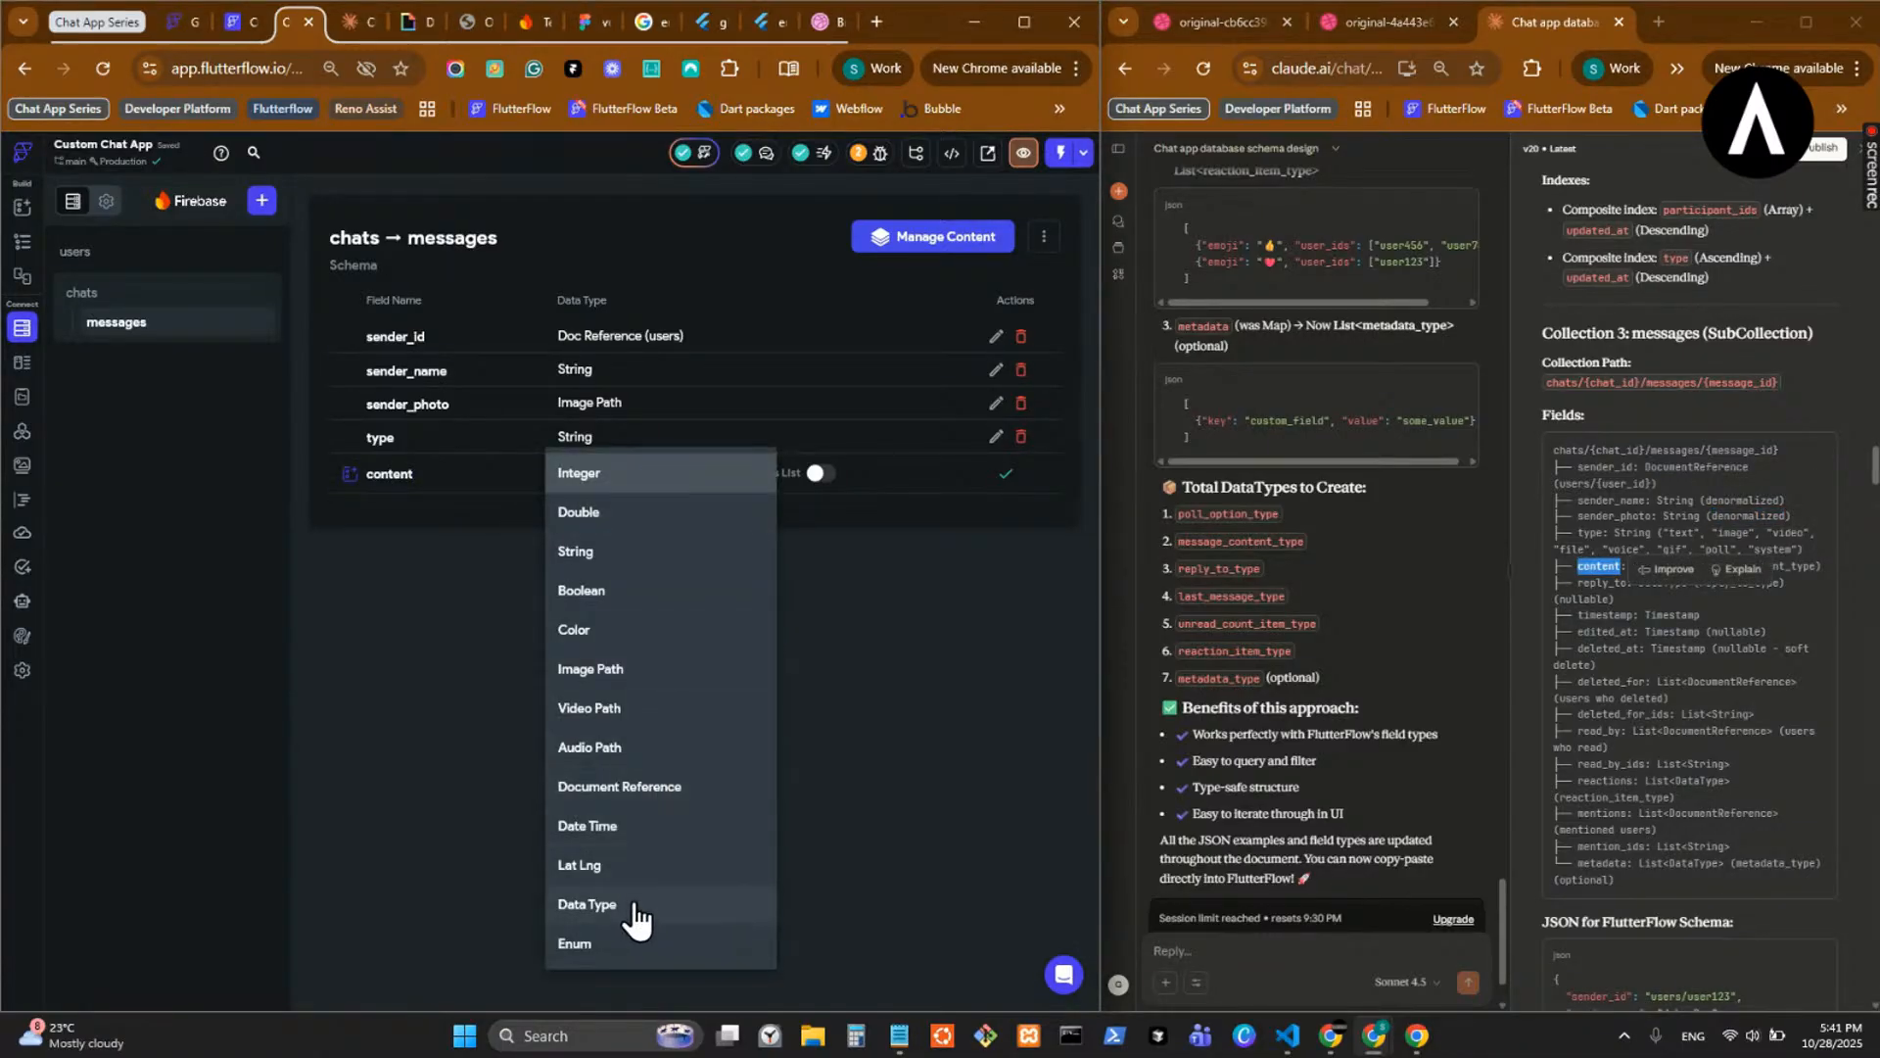
{"action": "left_click", "coordinate": [637, 907]}
{"action": "left_click", "coordinate": [827, 475]}
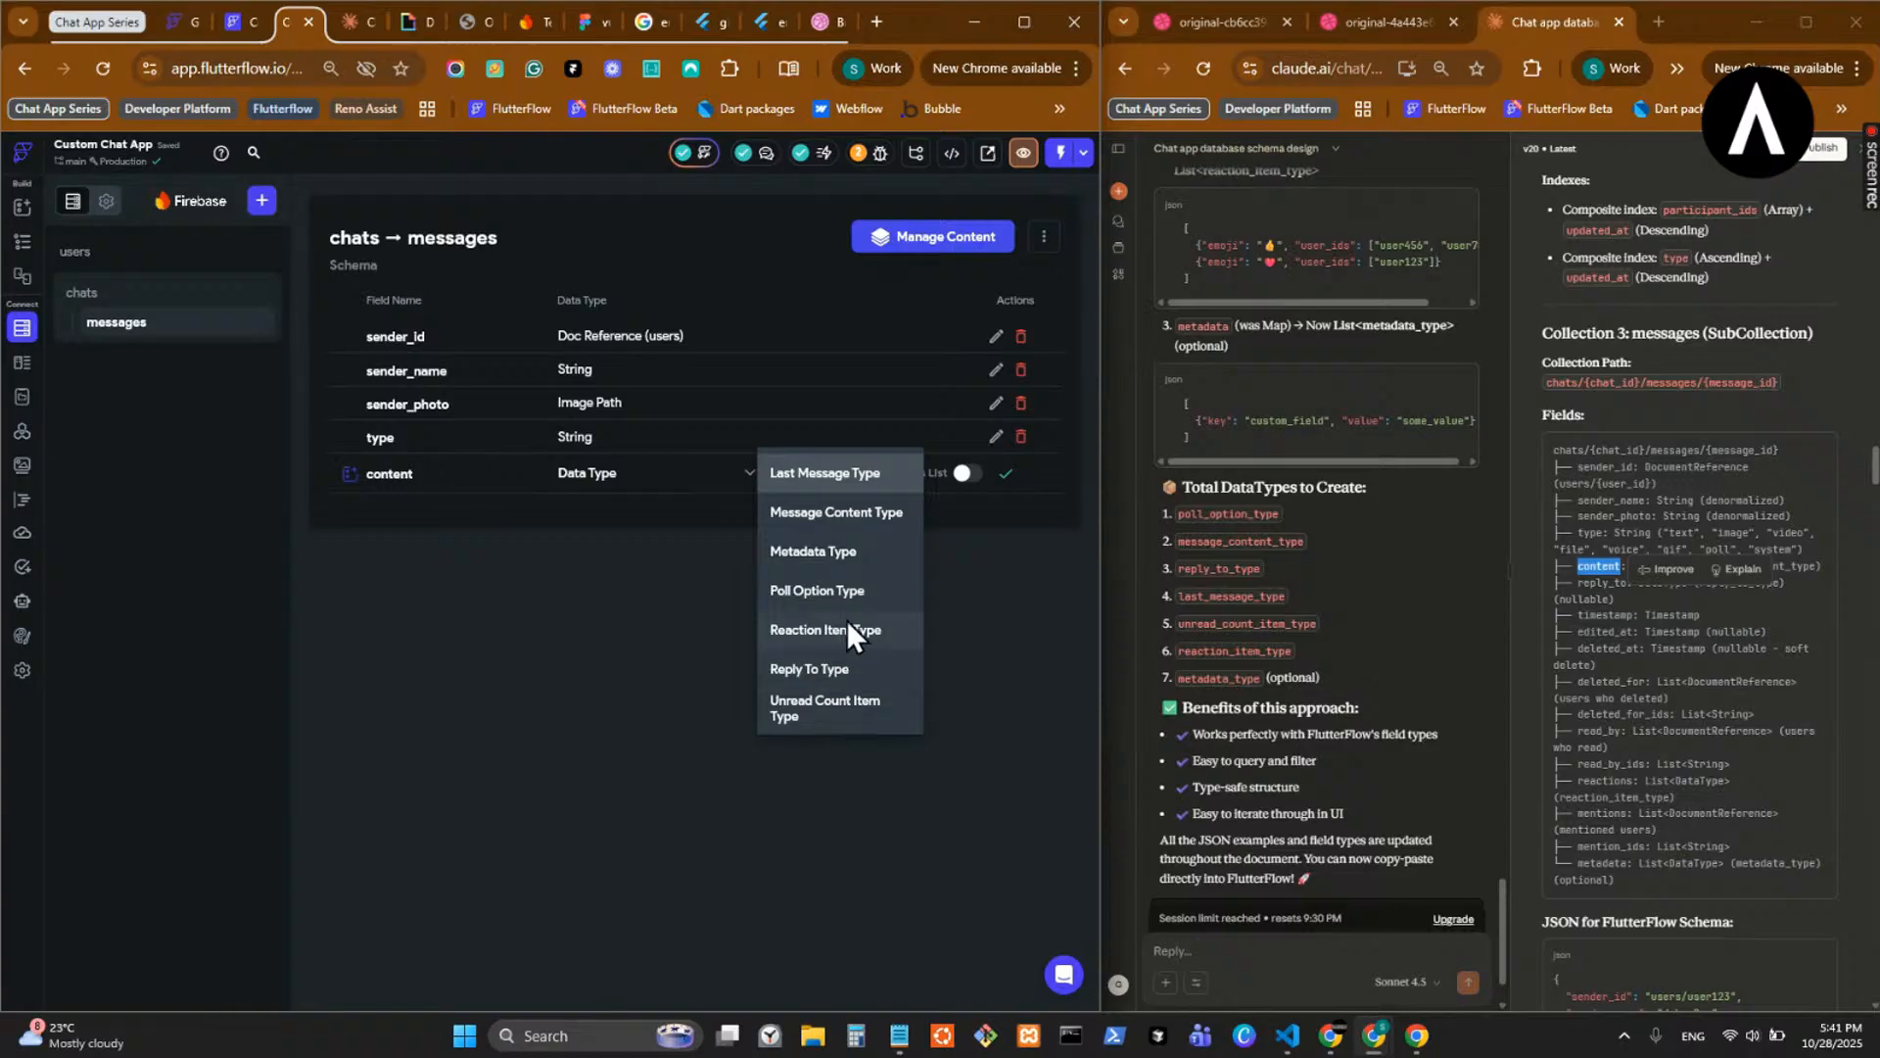
{"action": "left_click", "coordinate": [854, 514]}
{"action": "left_click", "coordinate": [1632, 600]}
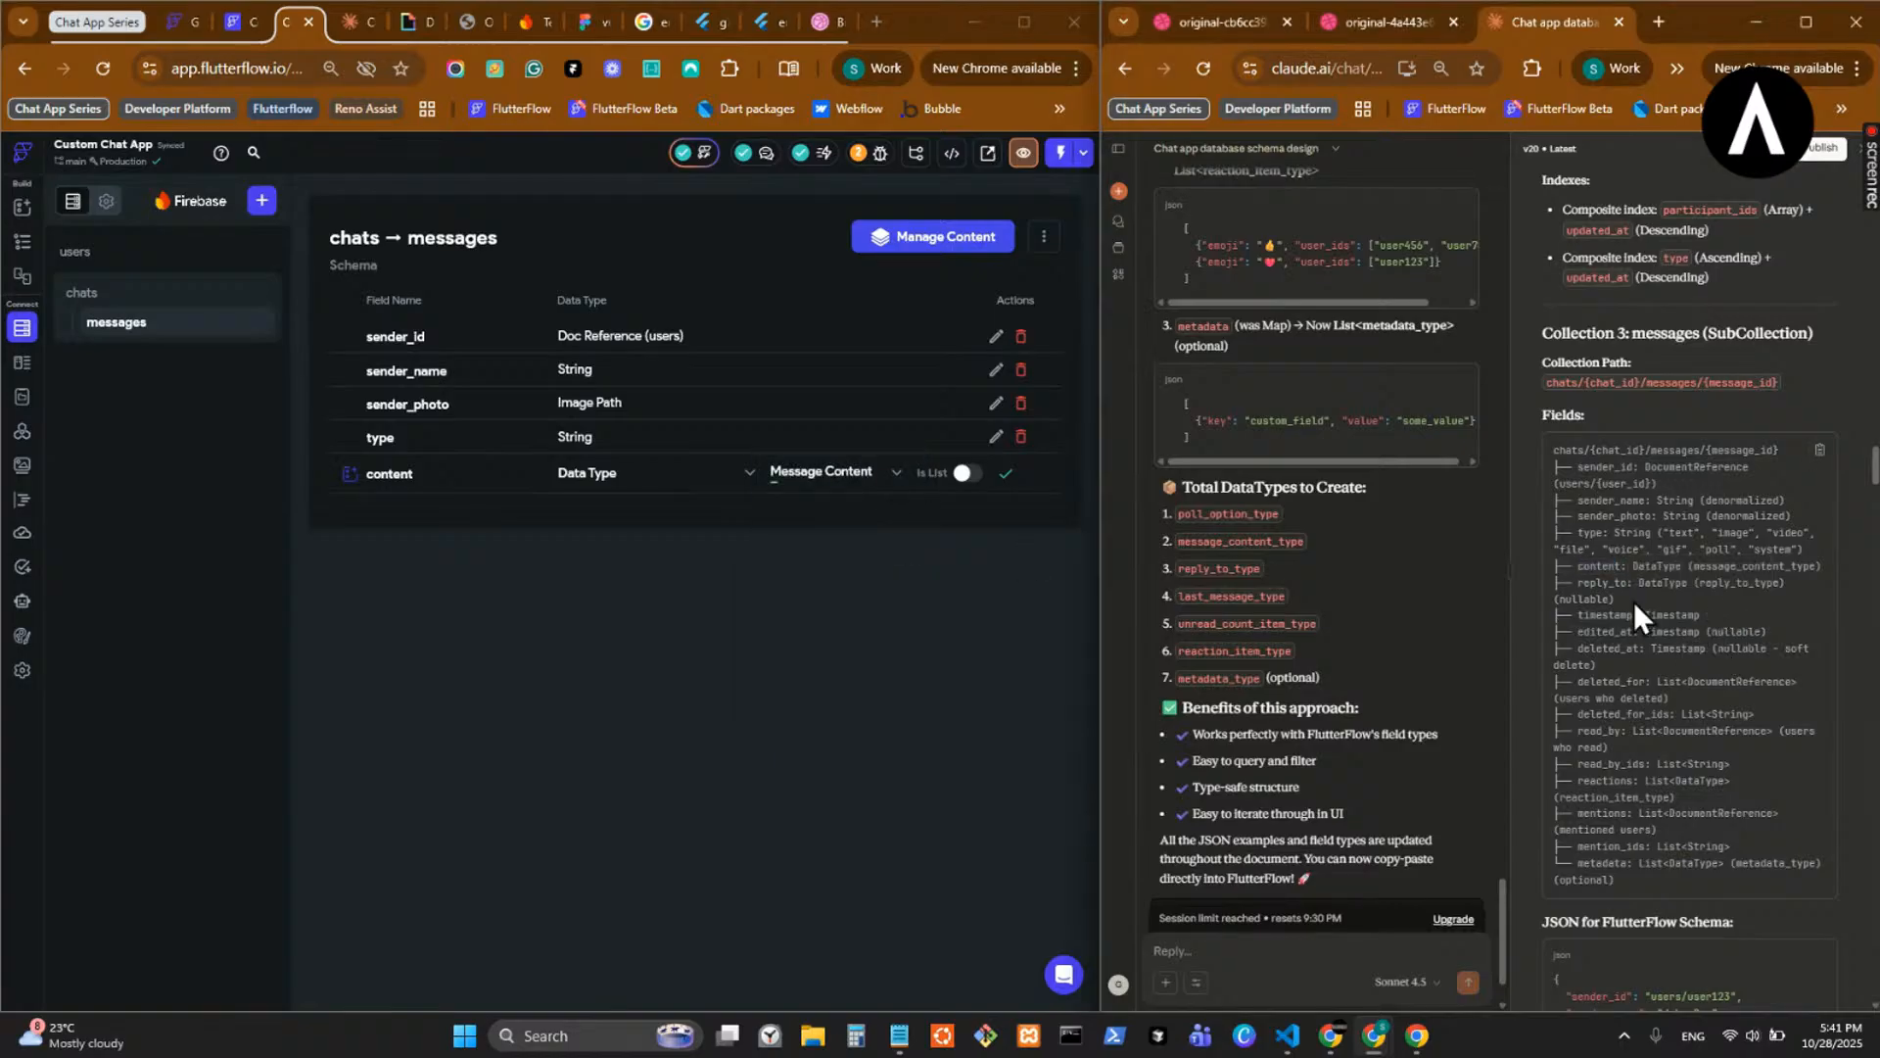
{"action": "double_click", "coordinate": [1593, 582]}
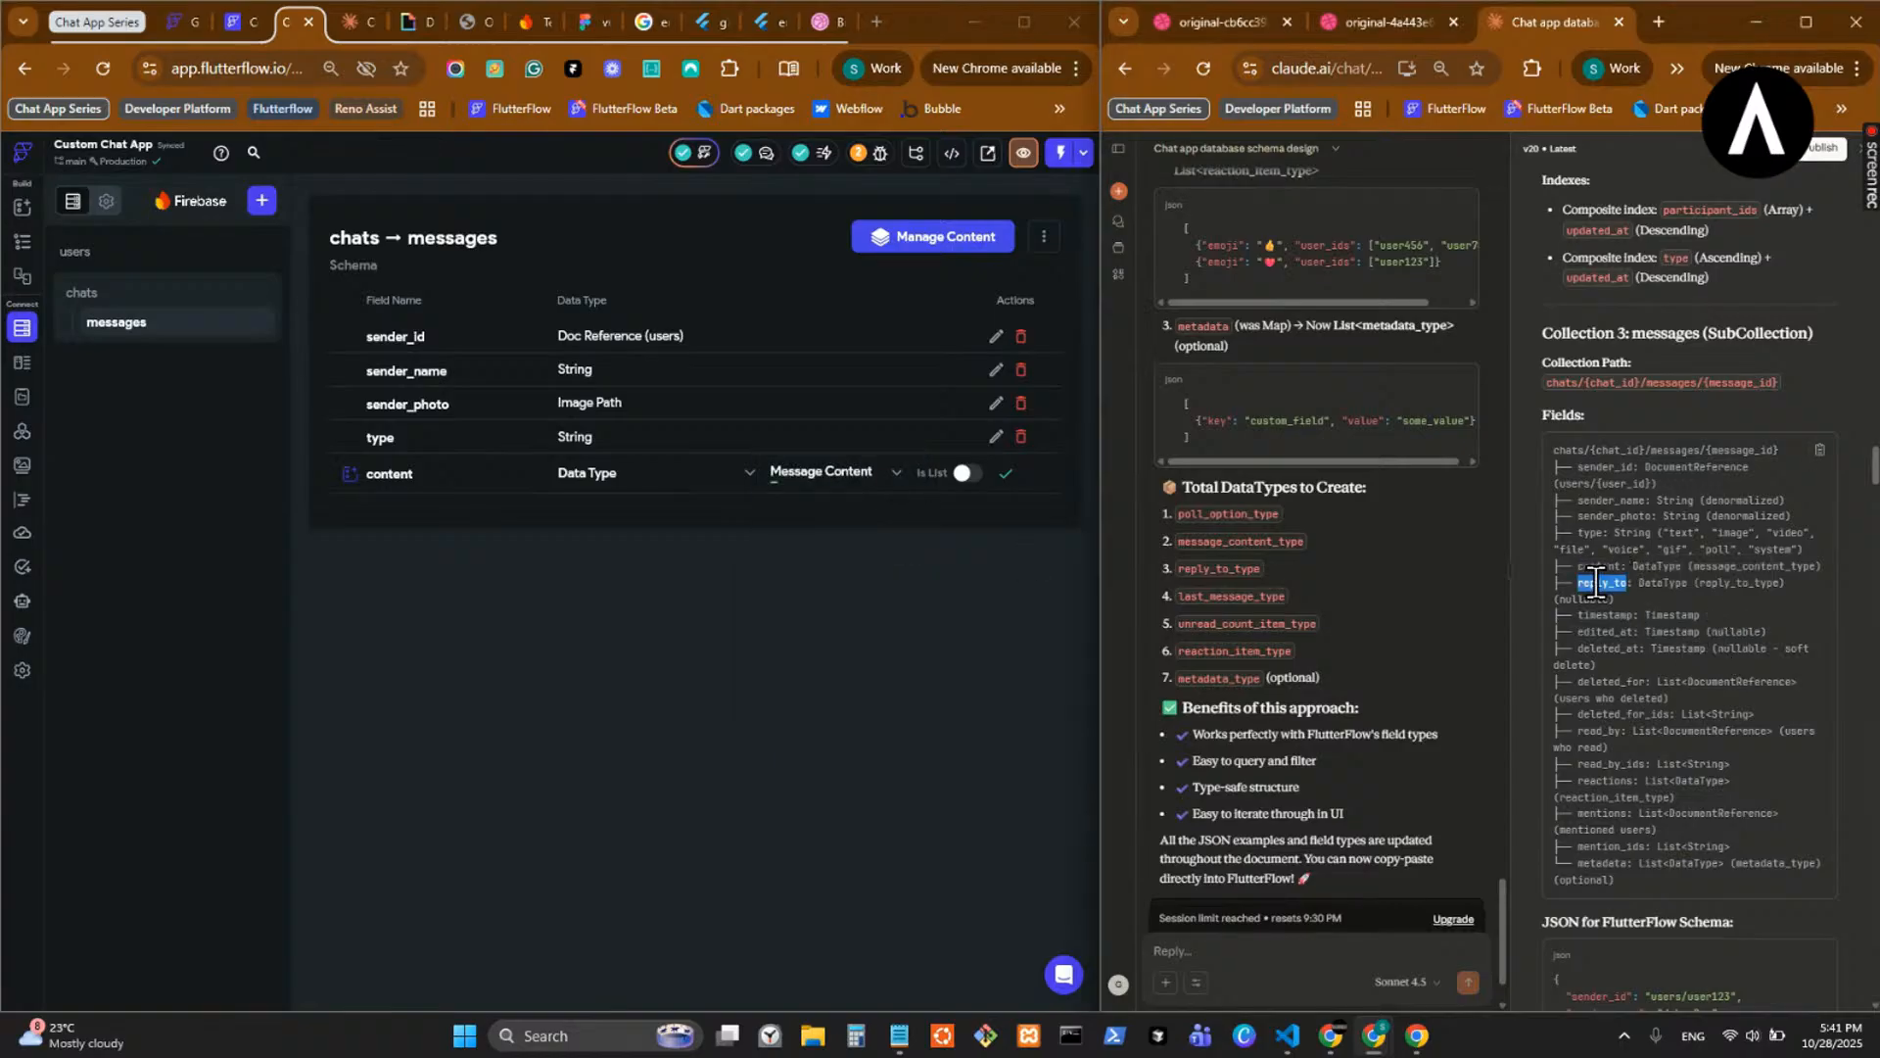
{"action": "left_click", "coordinate": [1009, 476]}
- Add a reply_to field of type Data Type with Reply To Type to the messages schema
{"action": "left_click", "coordinate": [1653, 646]}
{"action": "left_click", "coordinate": [617, 539]}
{"action": "key", "text": "ctrl+v"}
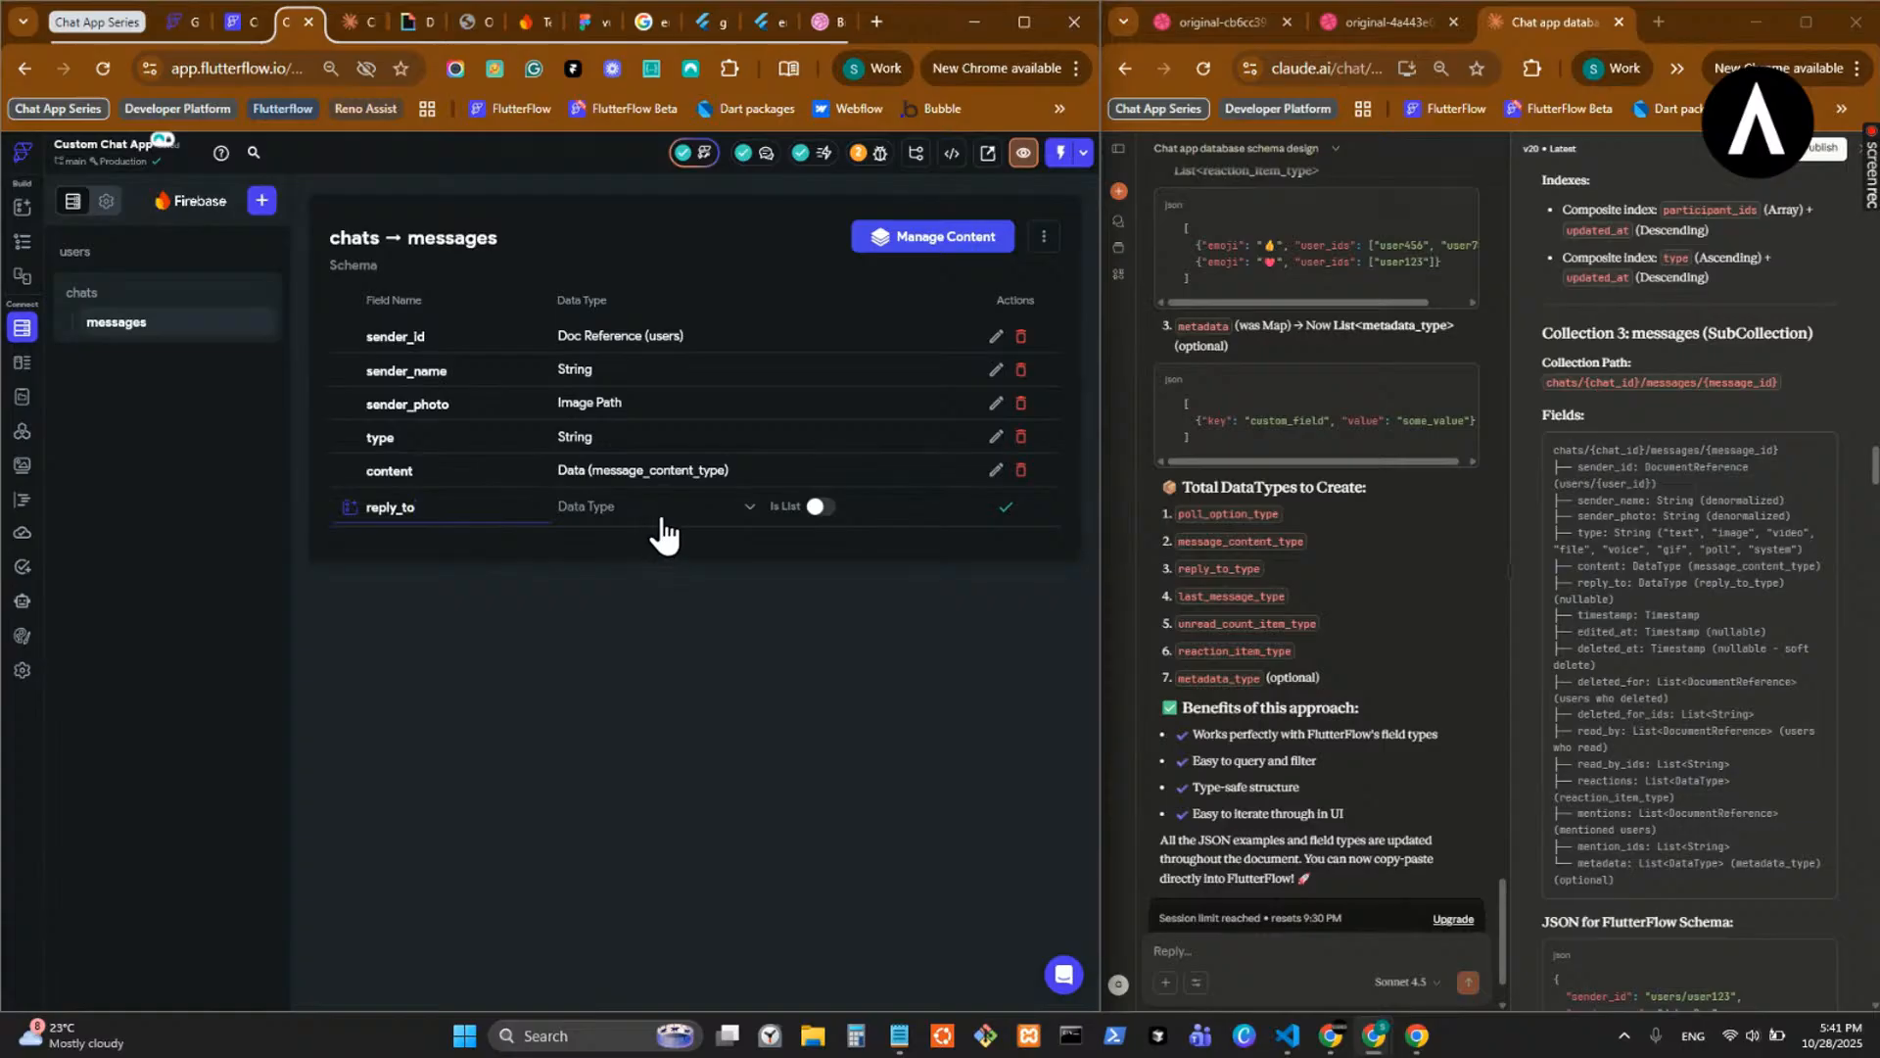
{"action": "left_click", "coordinate": [654, 529]}
{"action": "left_click", "coordinate": [643, 909]}
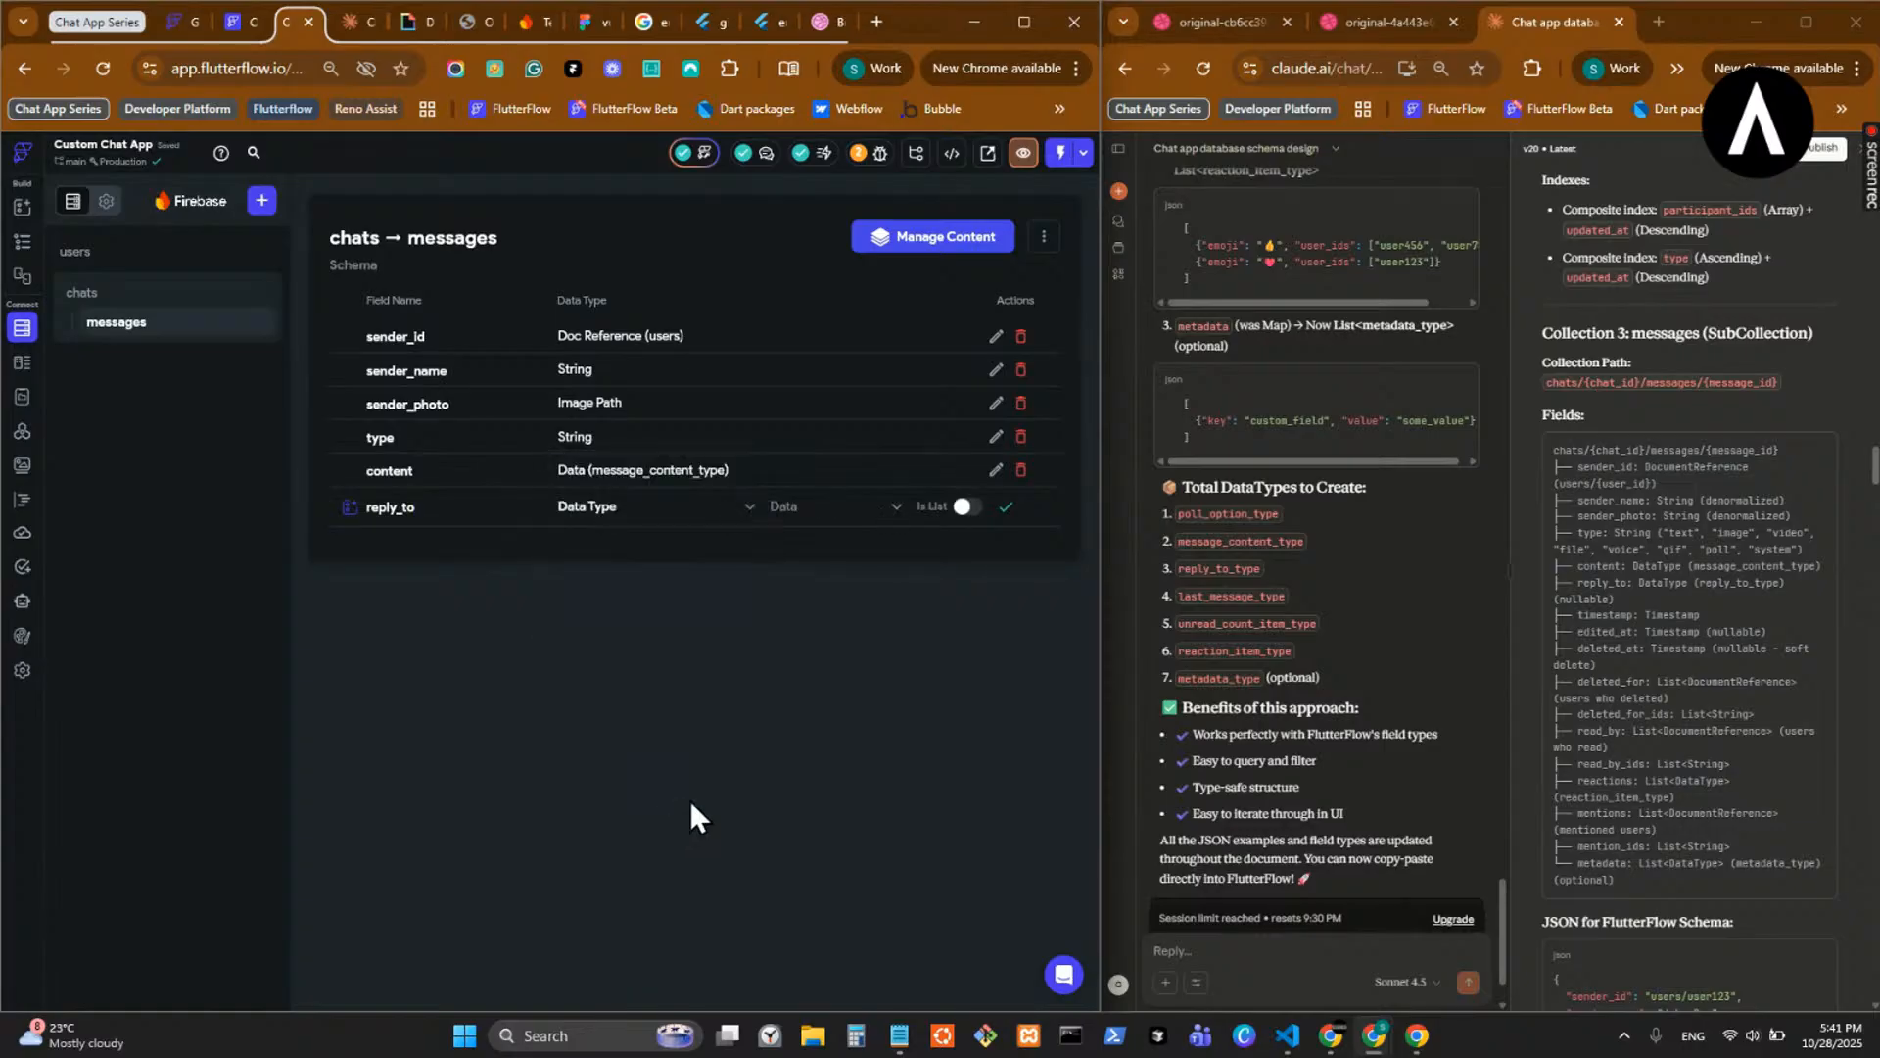
{"action": "left_click", "coordinate": [841, 508]}
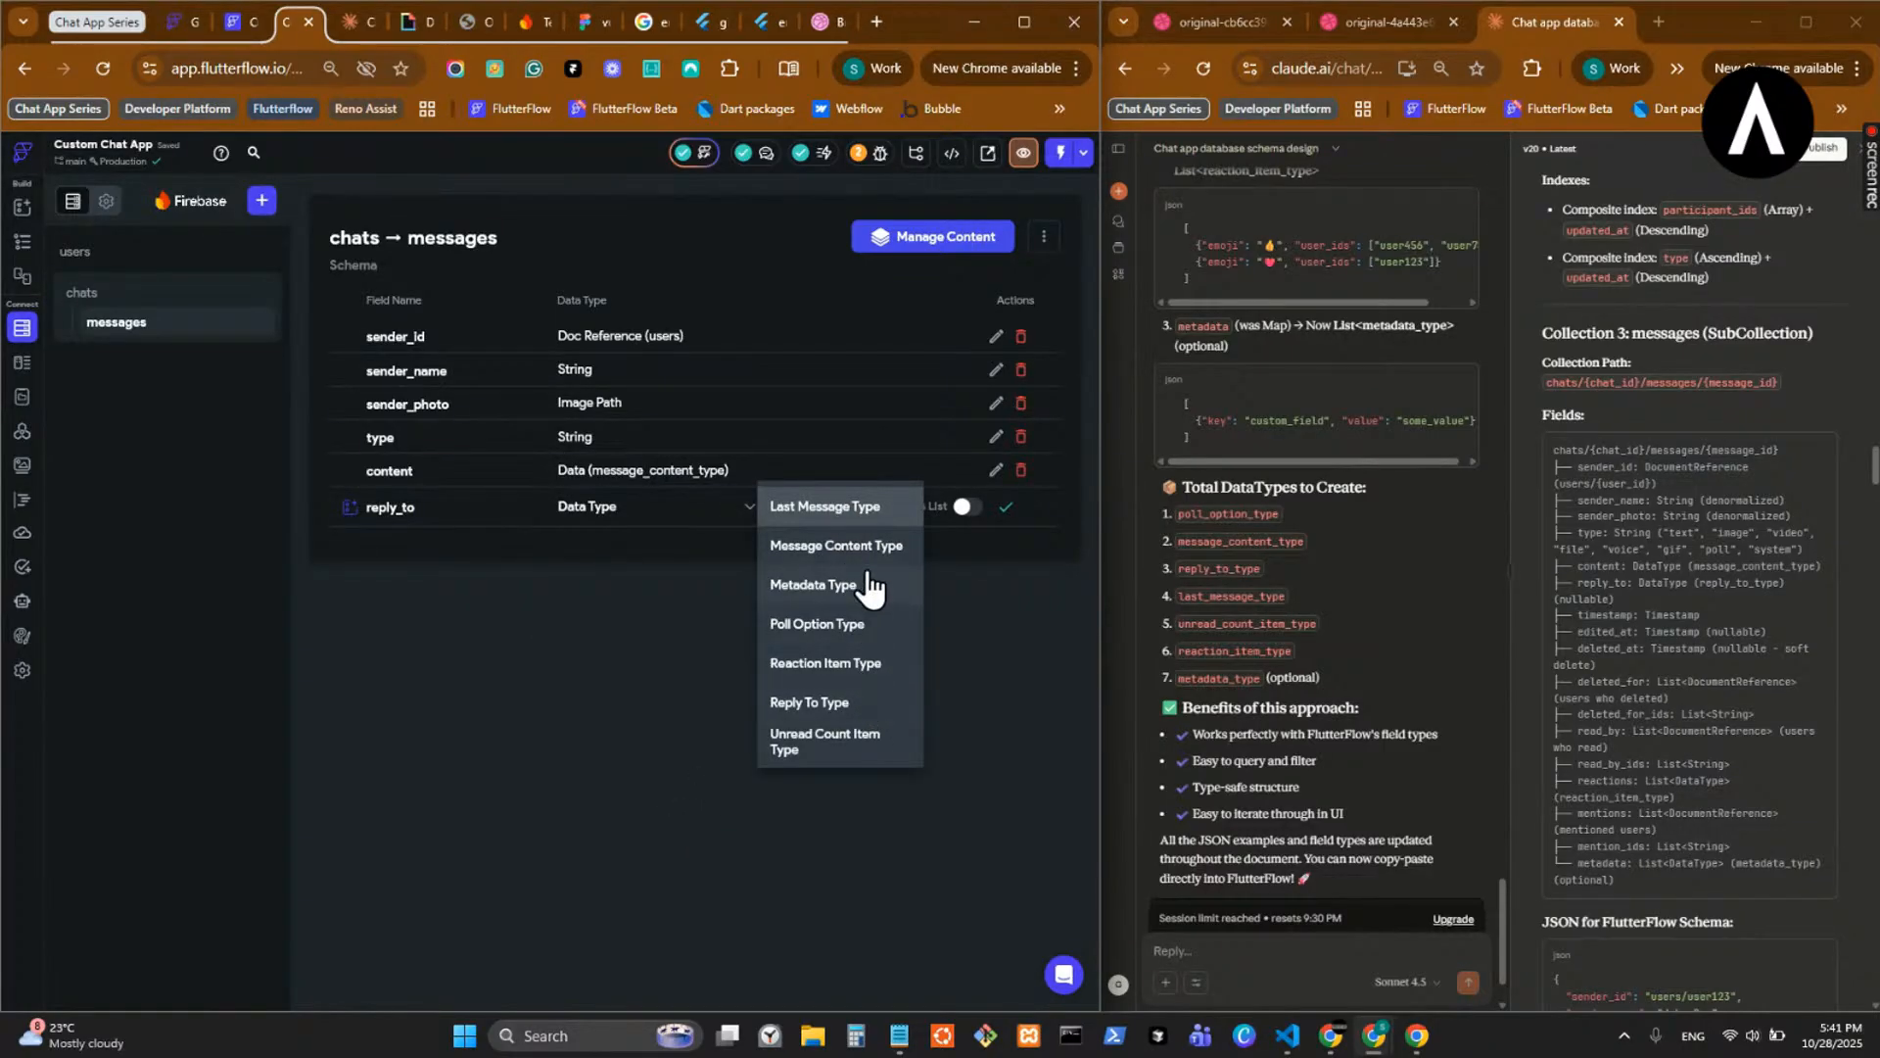
{"action": "left_click", "coordinate": [853, 702]}
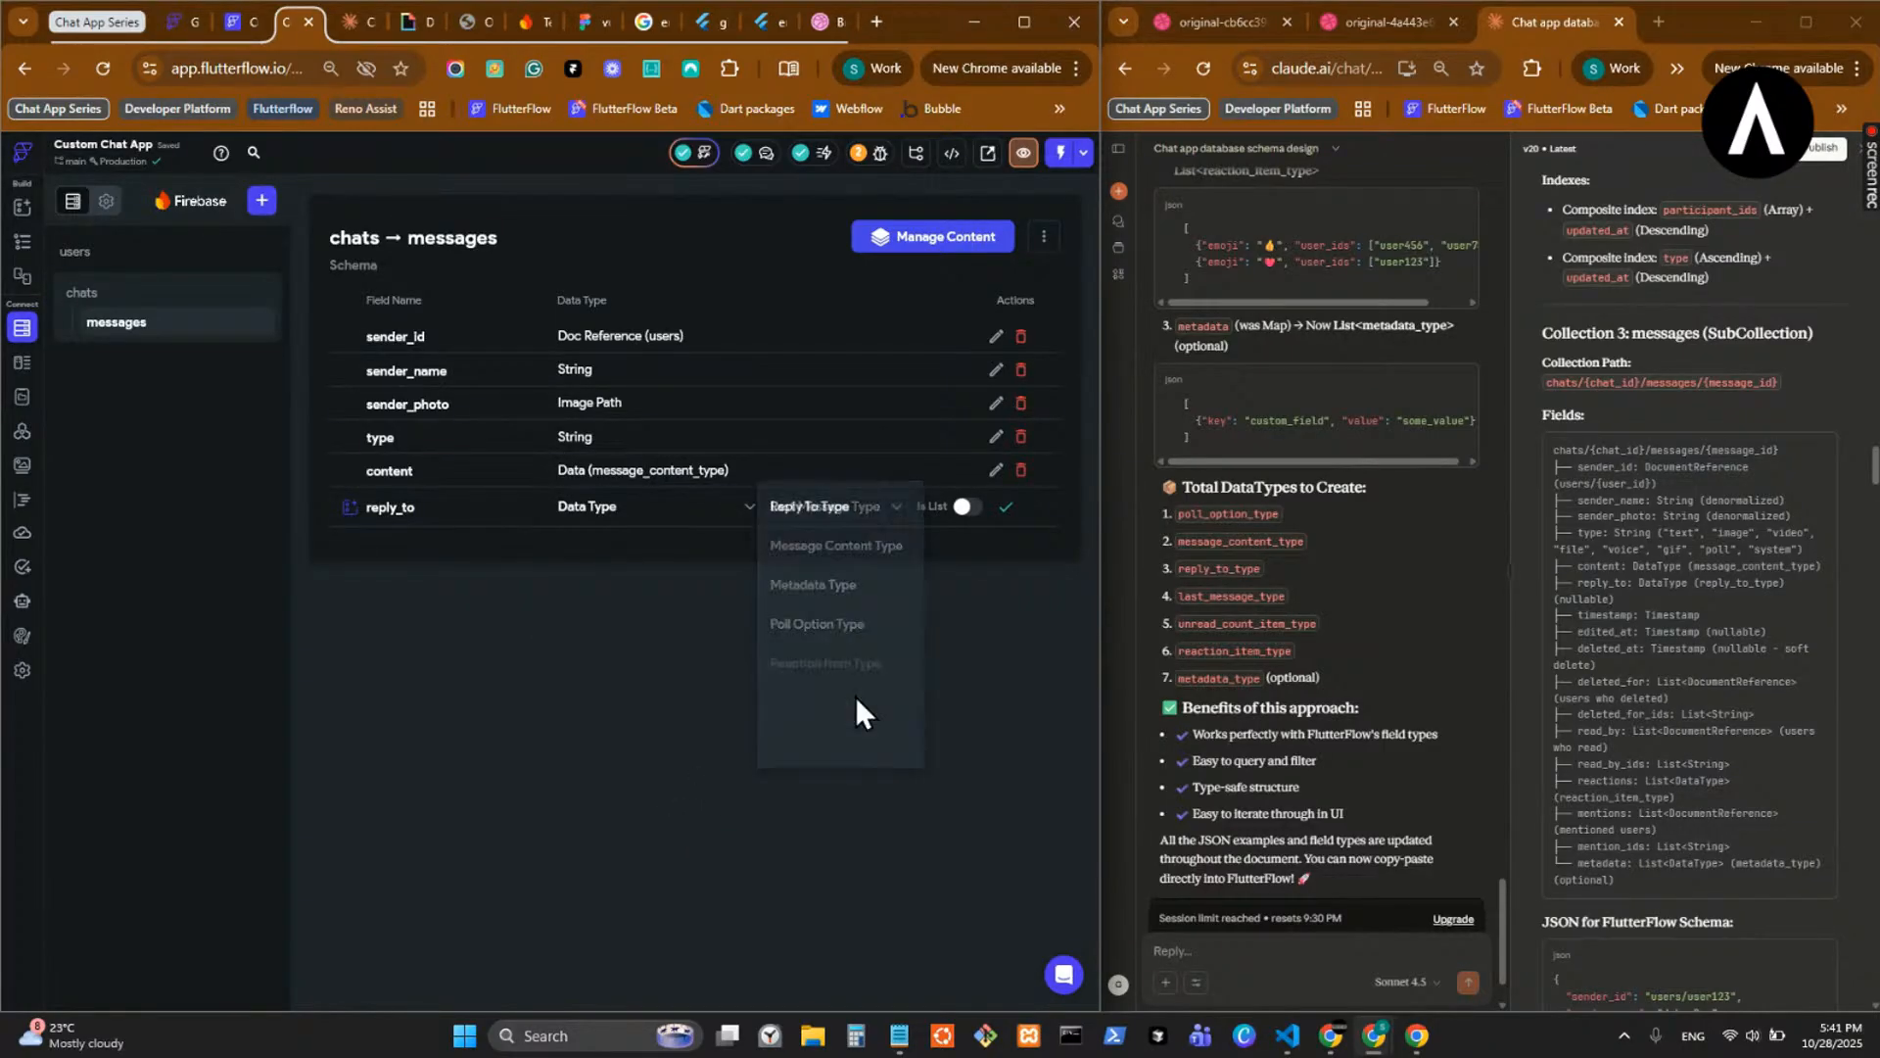
{"action": "left_click", "coordinate": [1006, 510]}
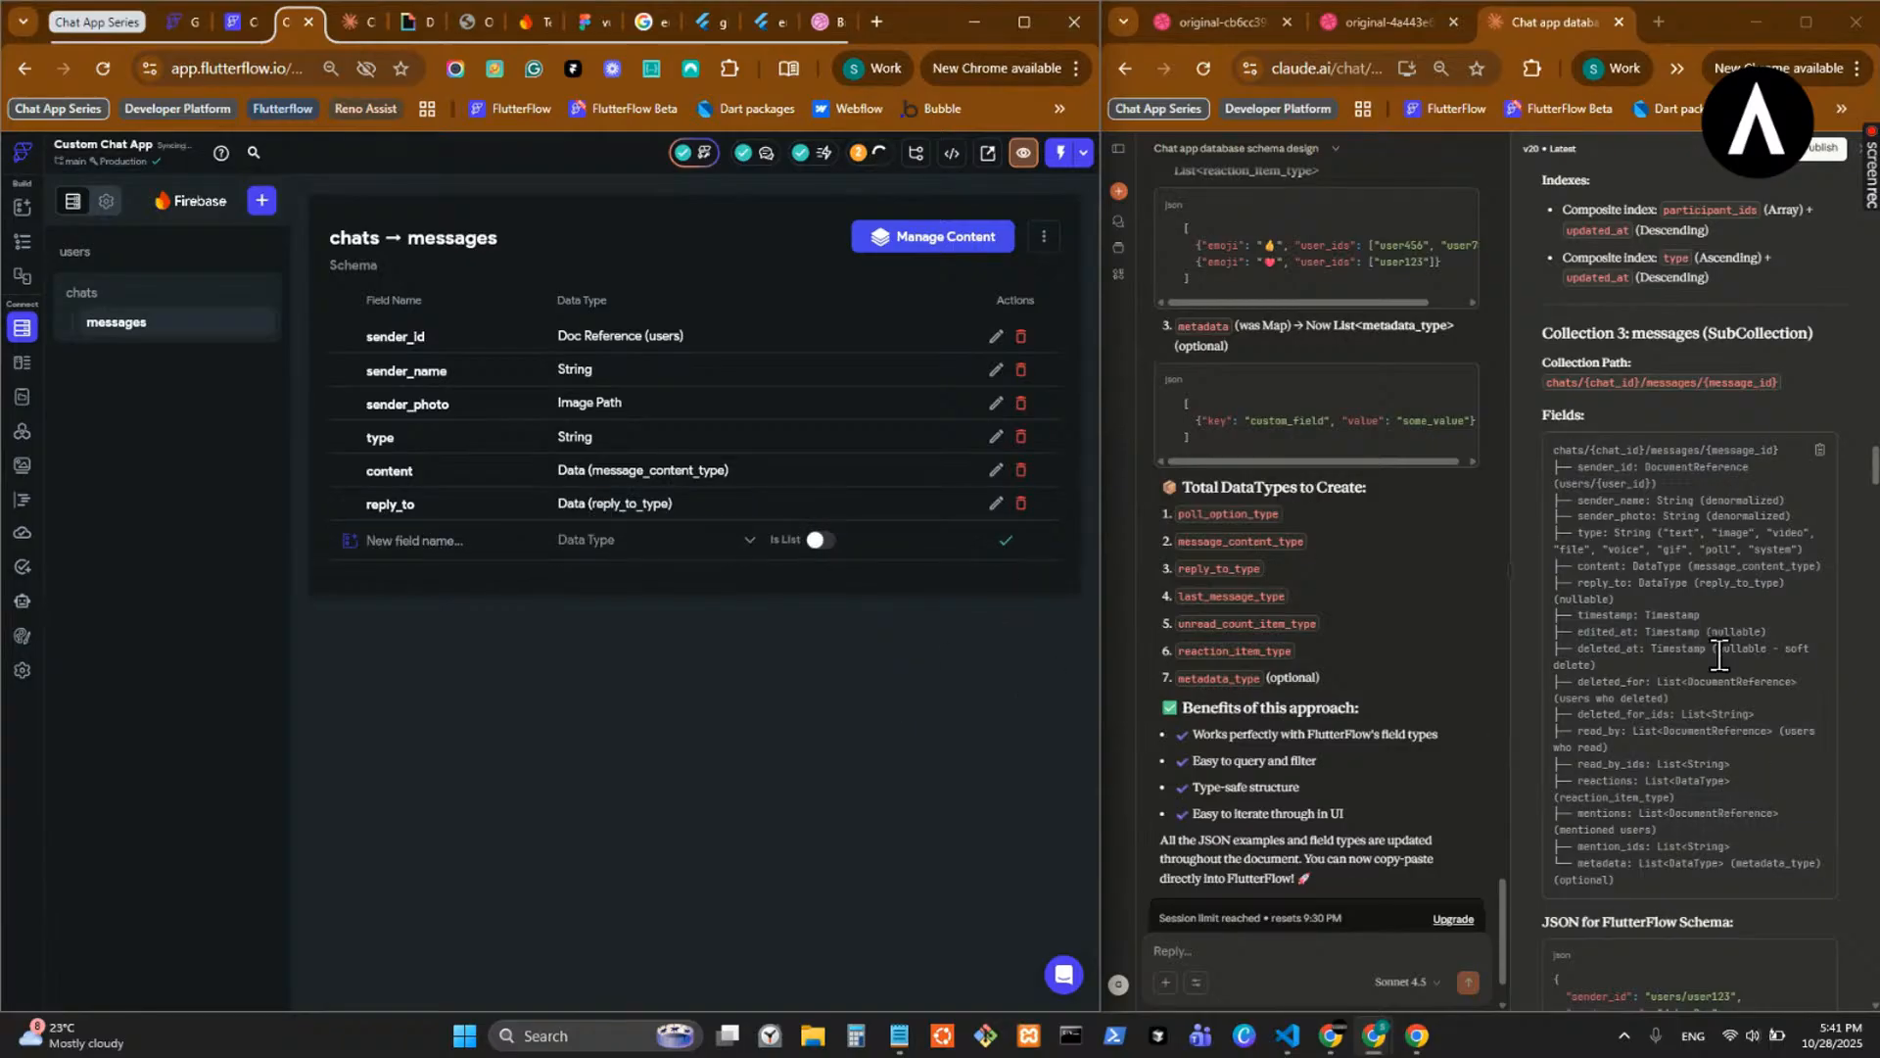
- Add a timestamp field of type Date Time to the messages schema, copying the name from the schema document
{"action": "double_click", "coordinate": [1606, 615]}
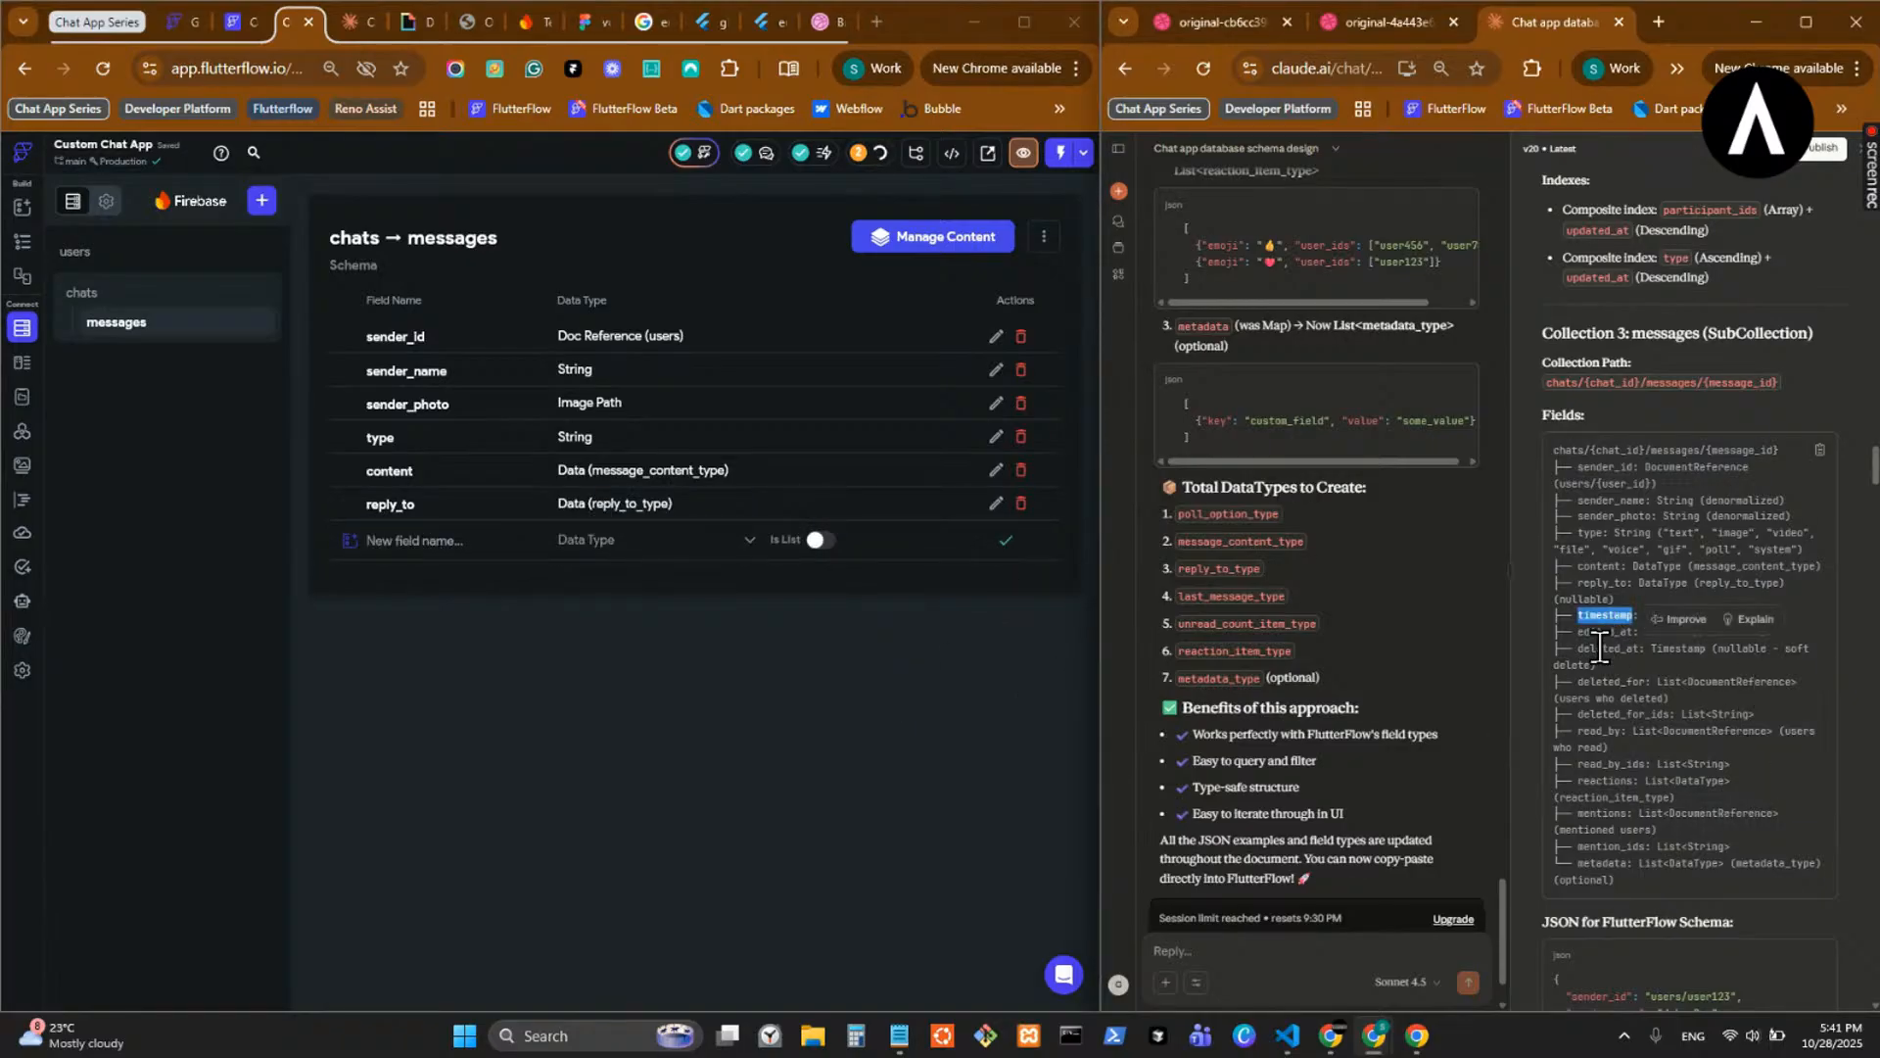
{"action": "left_click", "coordinate": [487, 539]}
{"action": "key", "text": "ctrl+v"}
{"action": "left_click", "coordinate": [654, 542]}
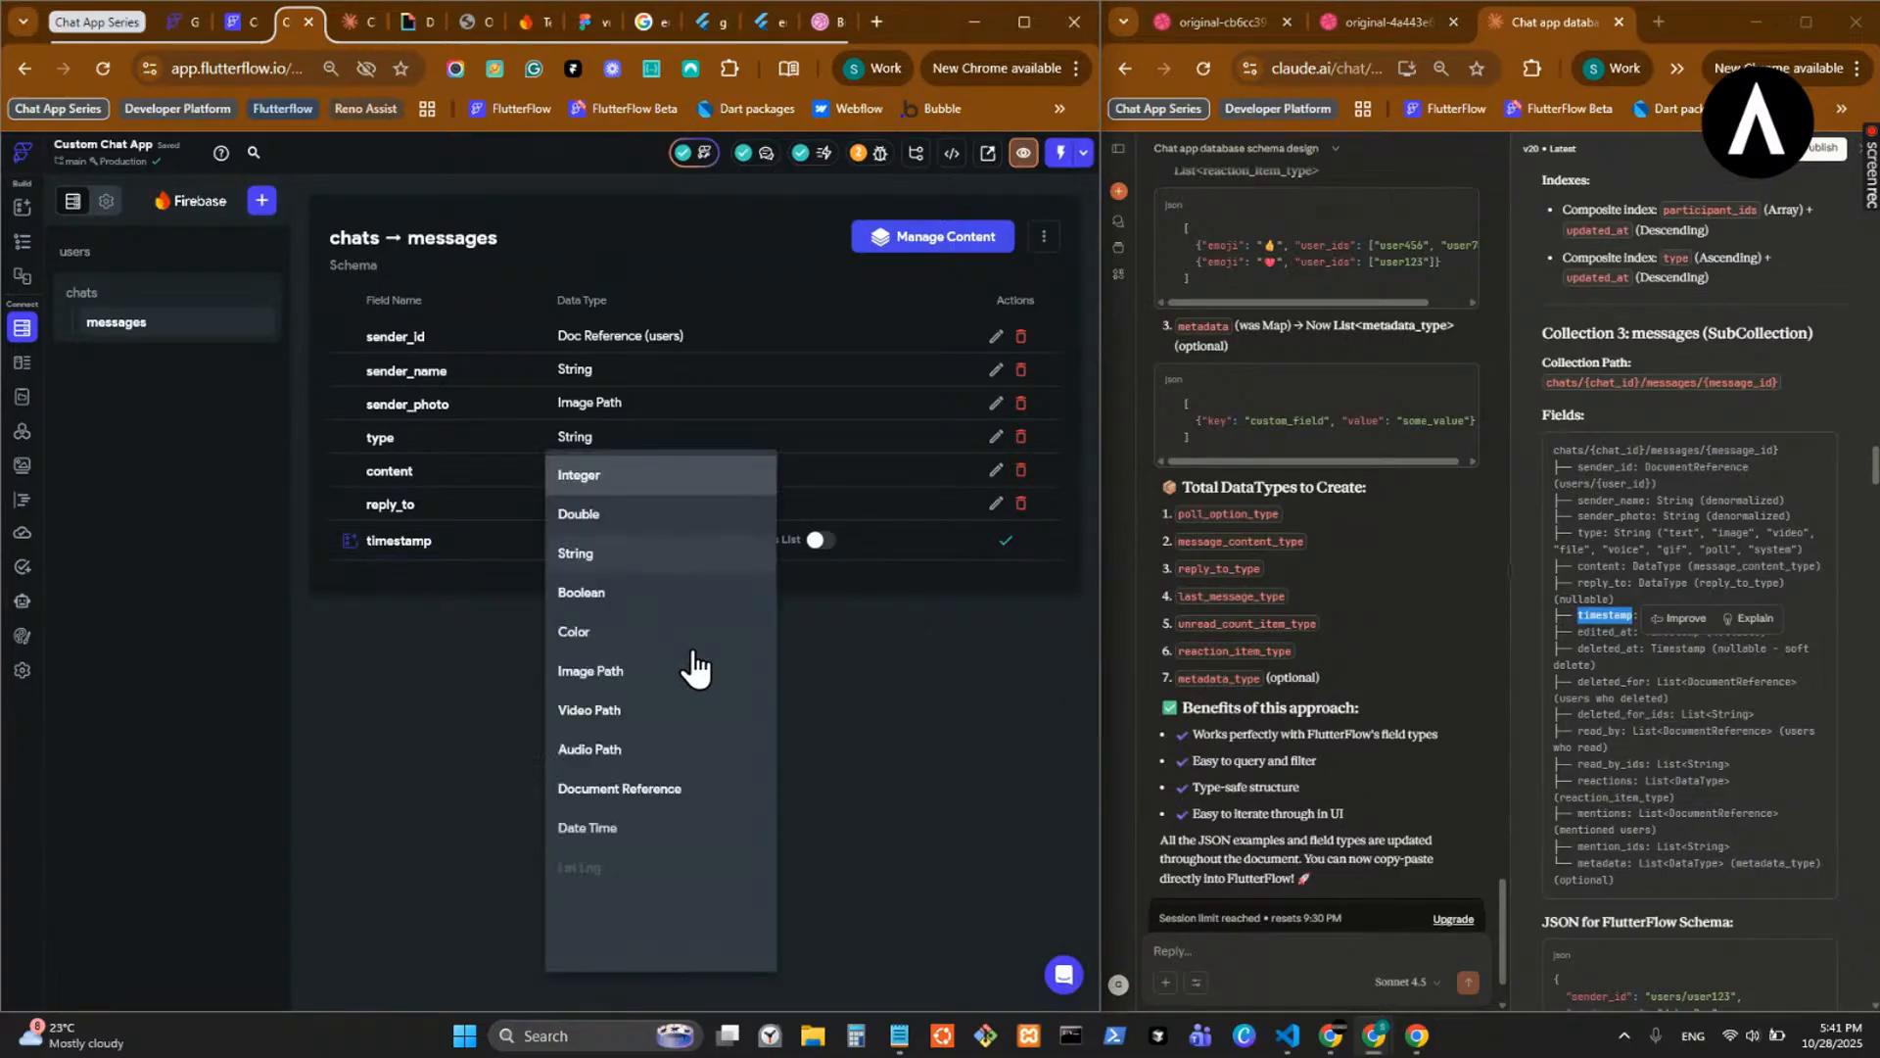
{"action": "left_click", "coordinate": [669, 833]}
{"action": "left_click", "coordinate": [1007, 540]}
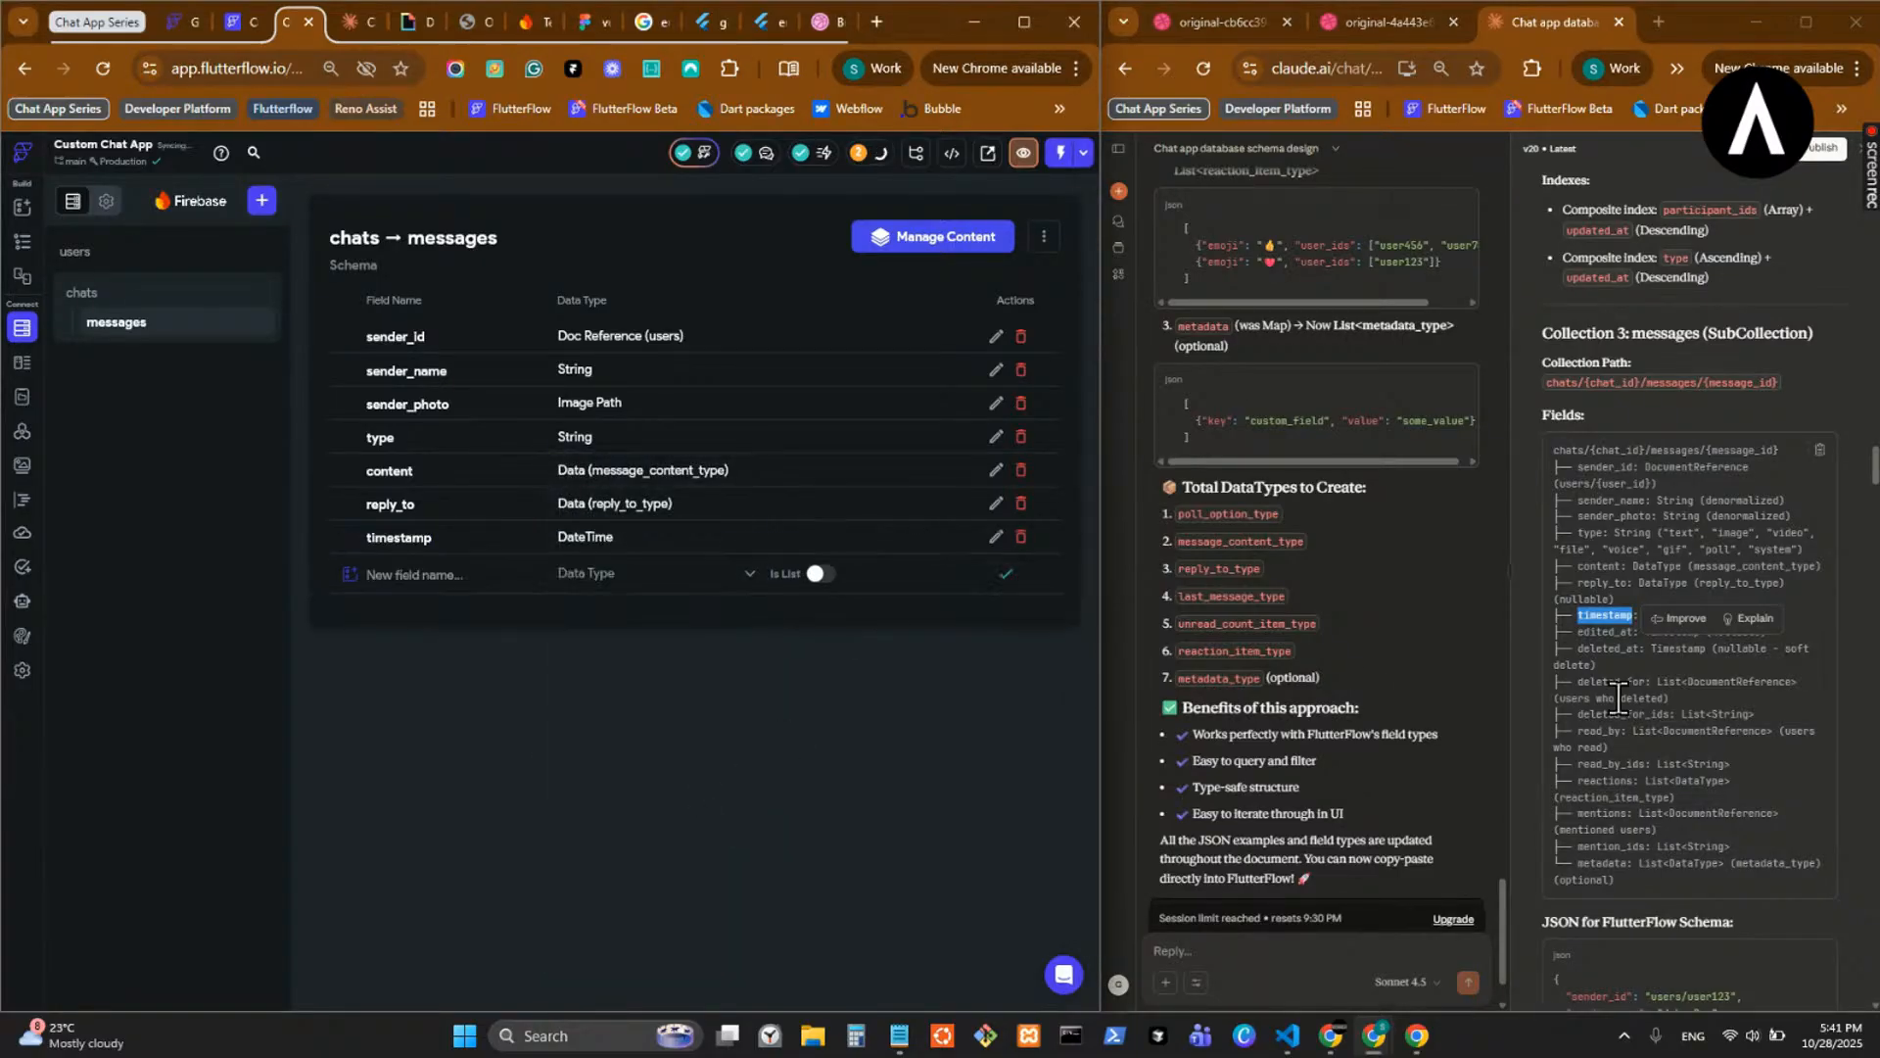
- Add an edited_at field of type Date Time to the messages schema, copying the name from the schema document
{"action": "double_click", "coordinate": [1607, 632]}
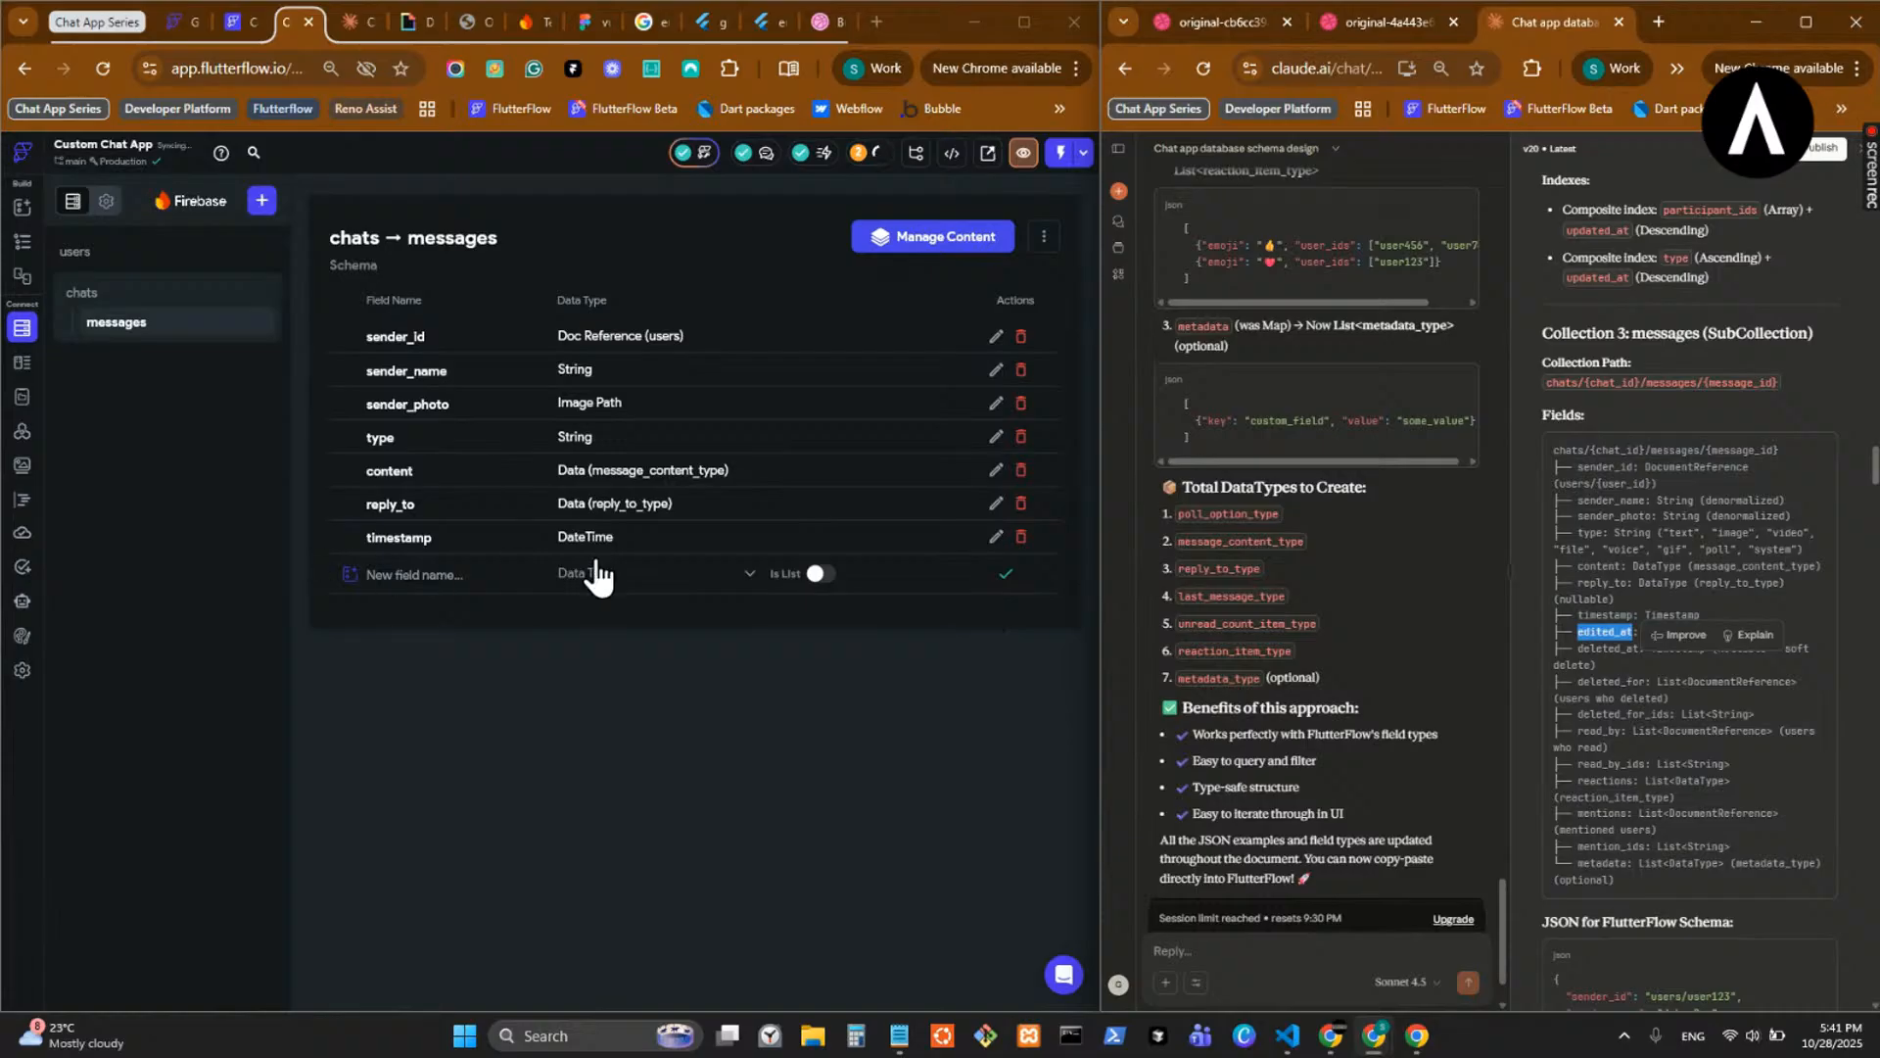
{"action": "left_click", "coordinate": [415, 576]}
{"action": "key", "text": "ctrl+v"}
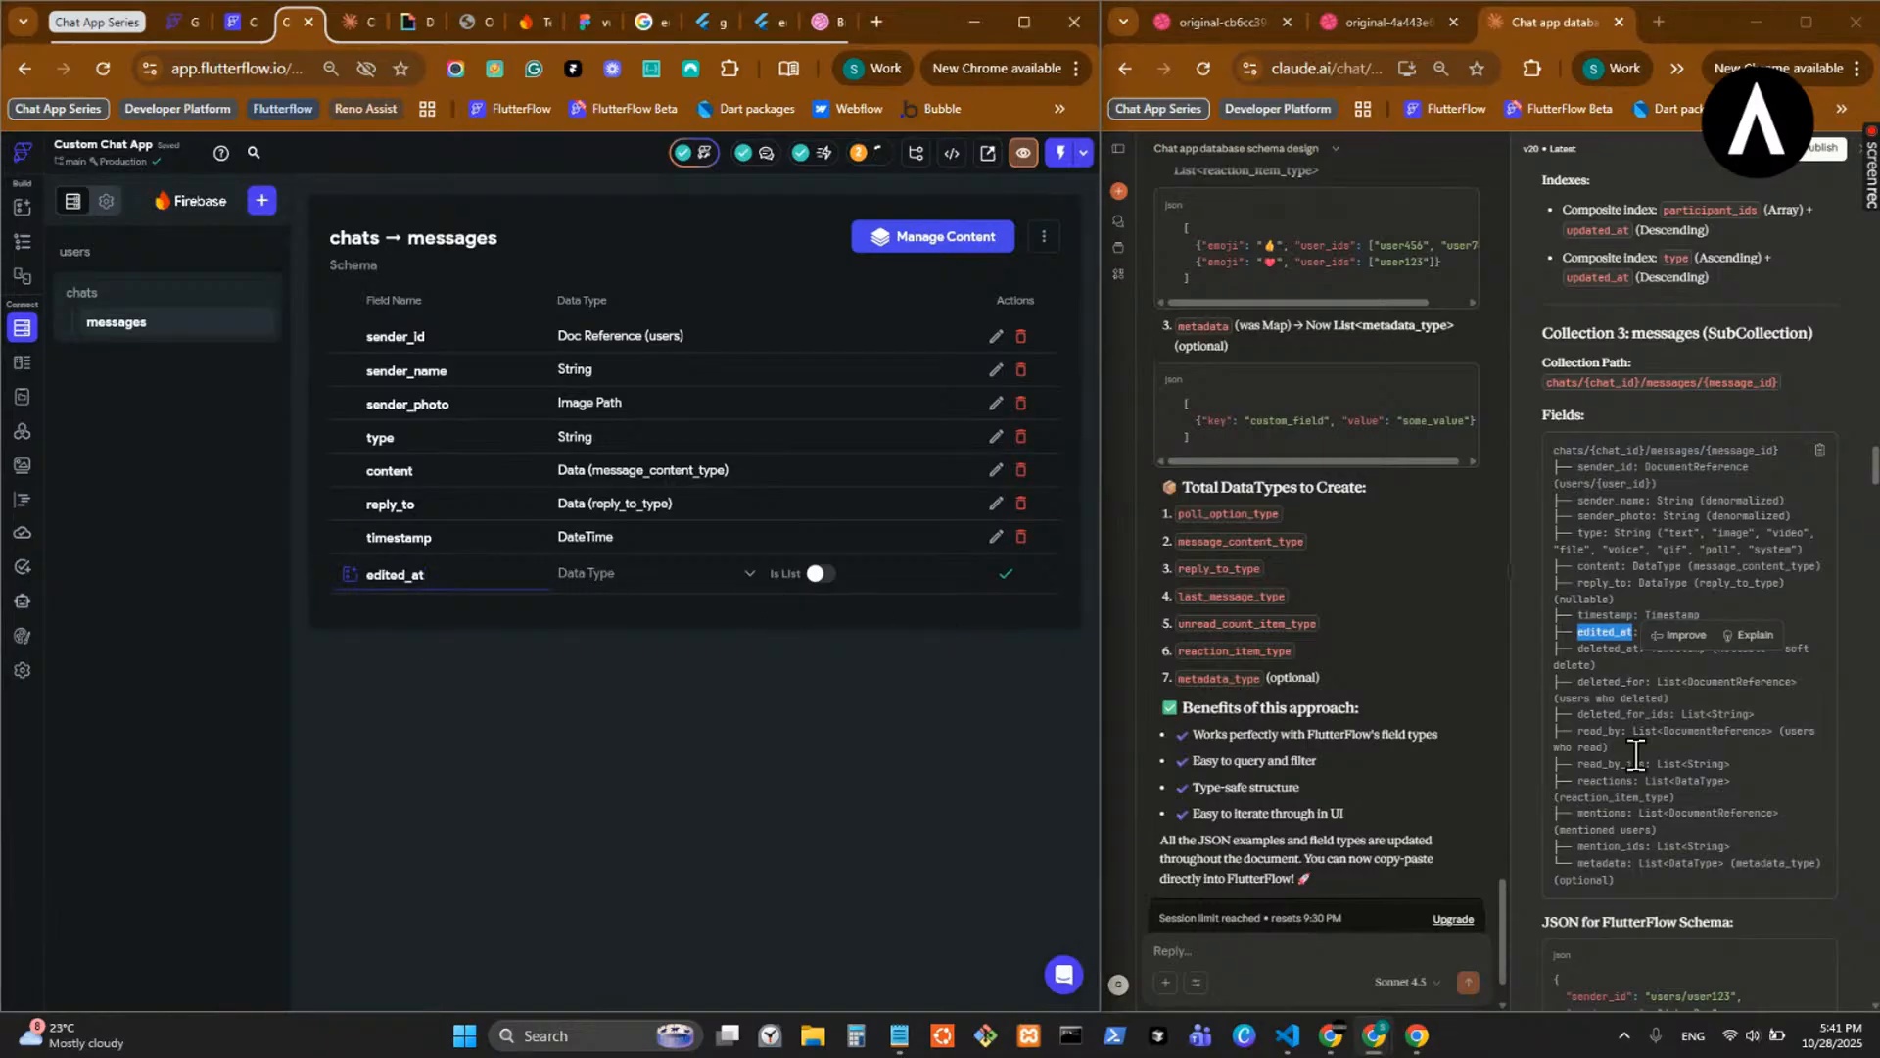
{"action": "left_click", "coordinate": [617, 575]}
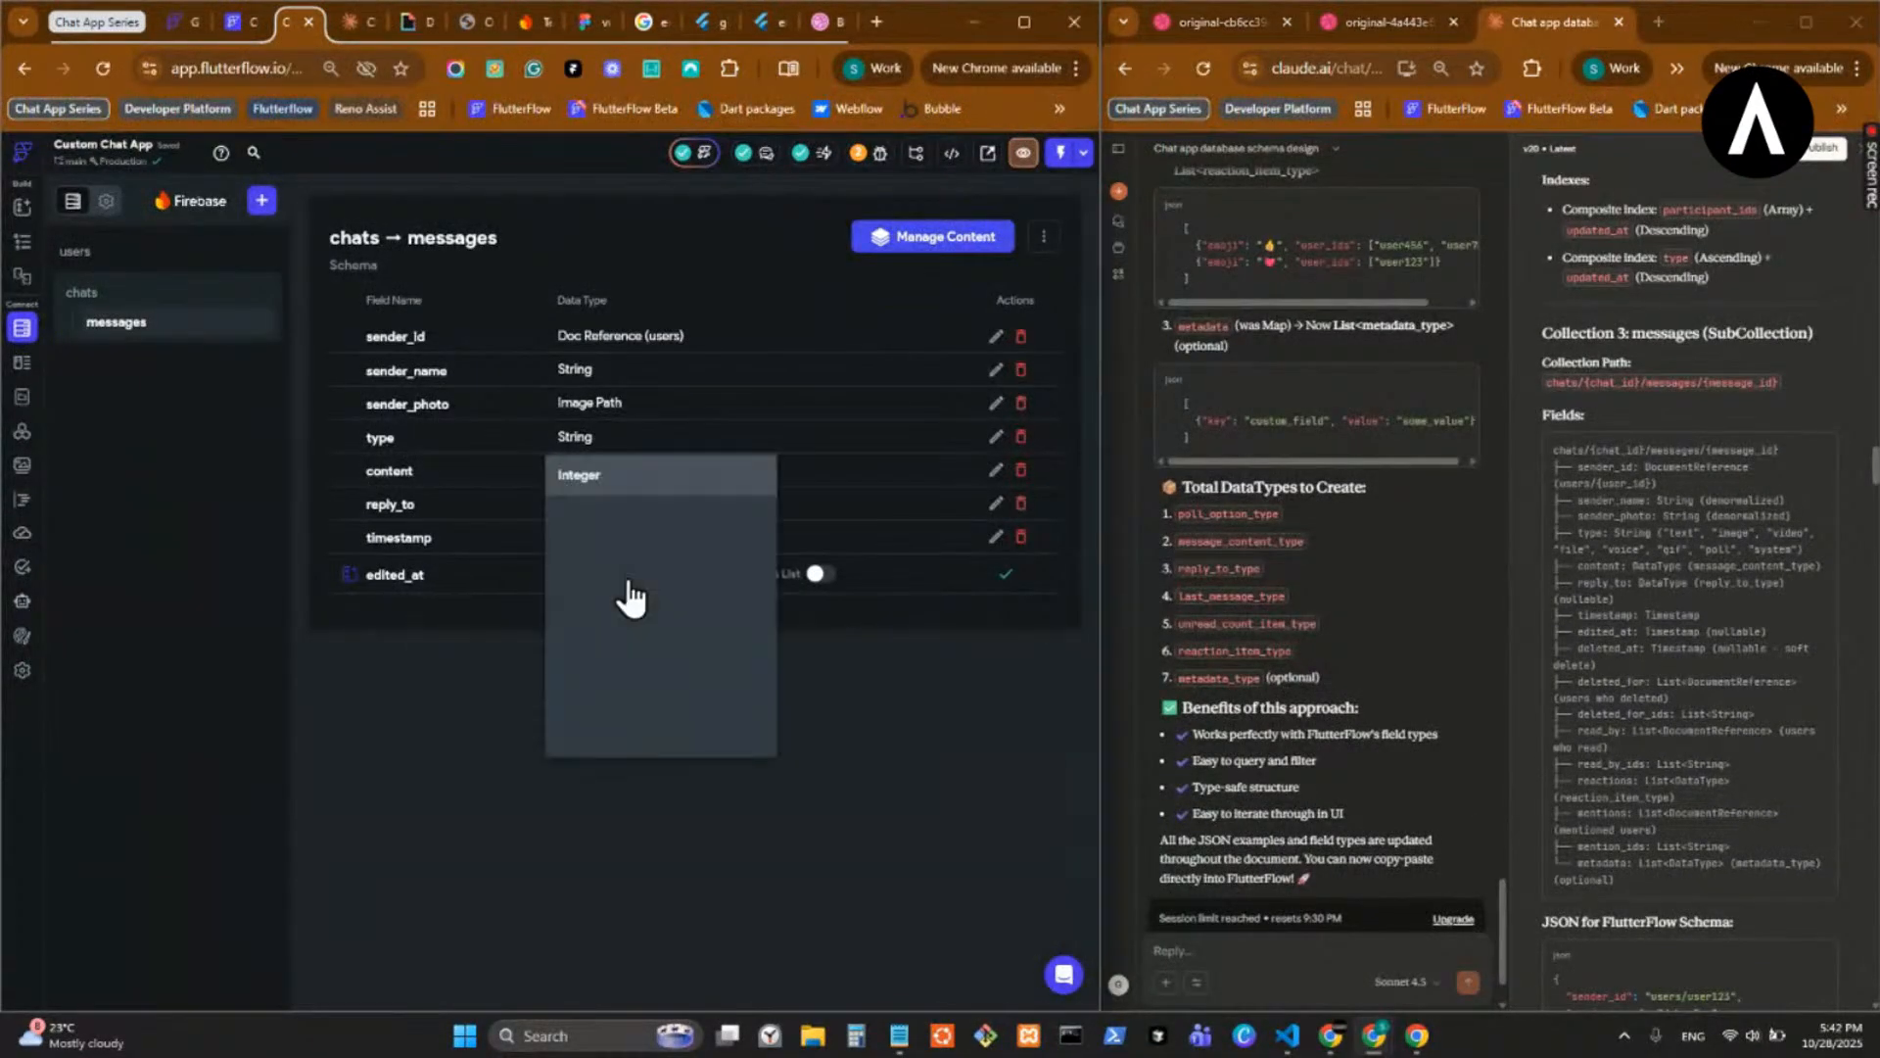
{"action": "left_click", "coordinate": [651, 829]}
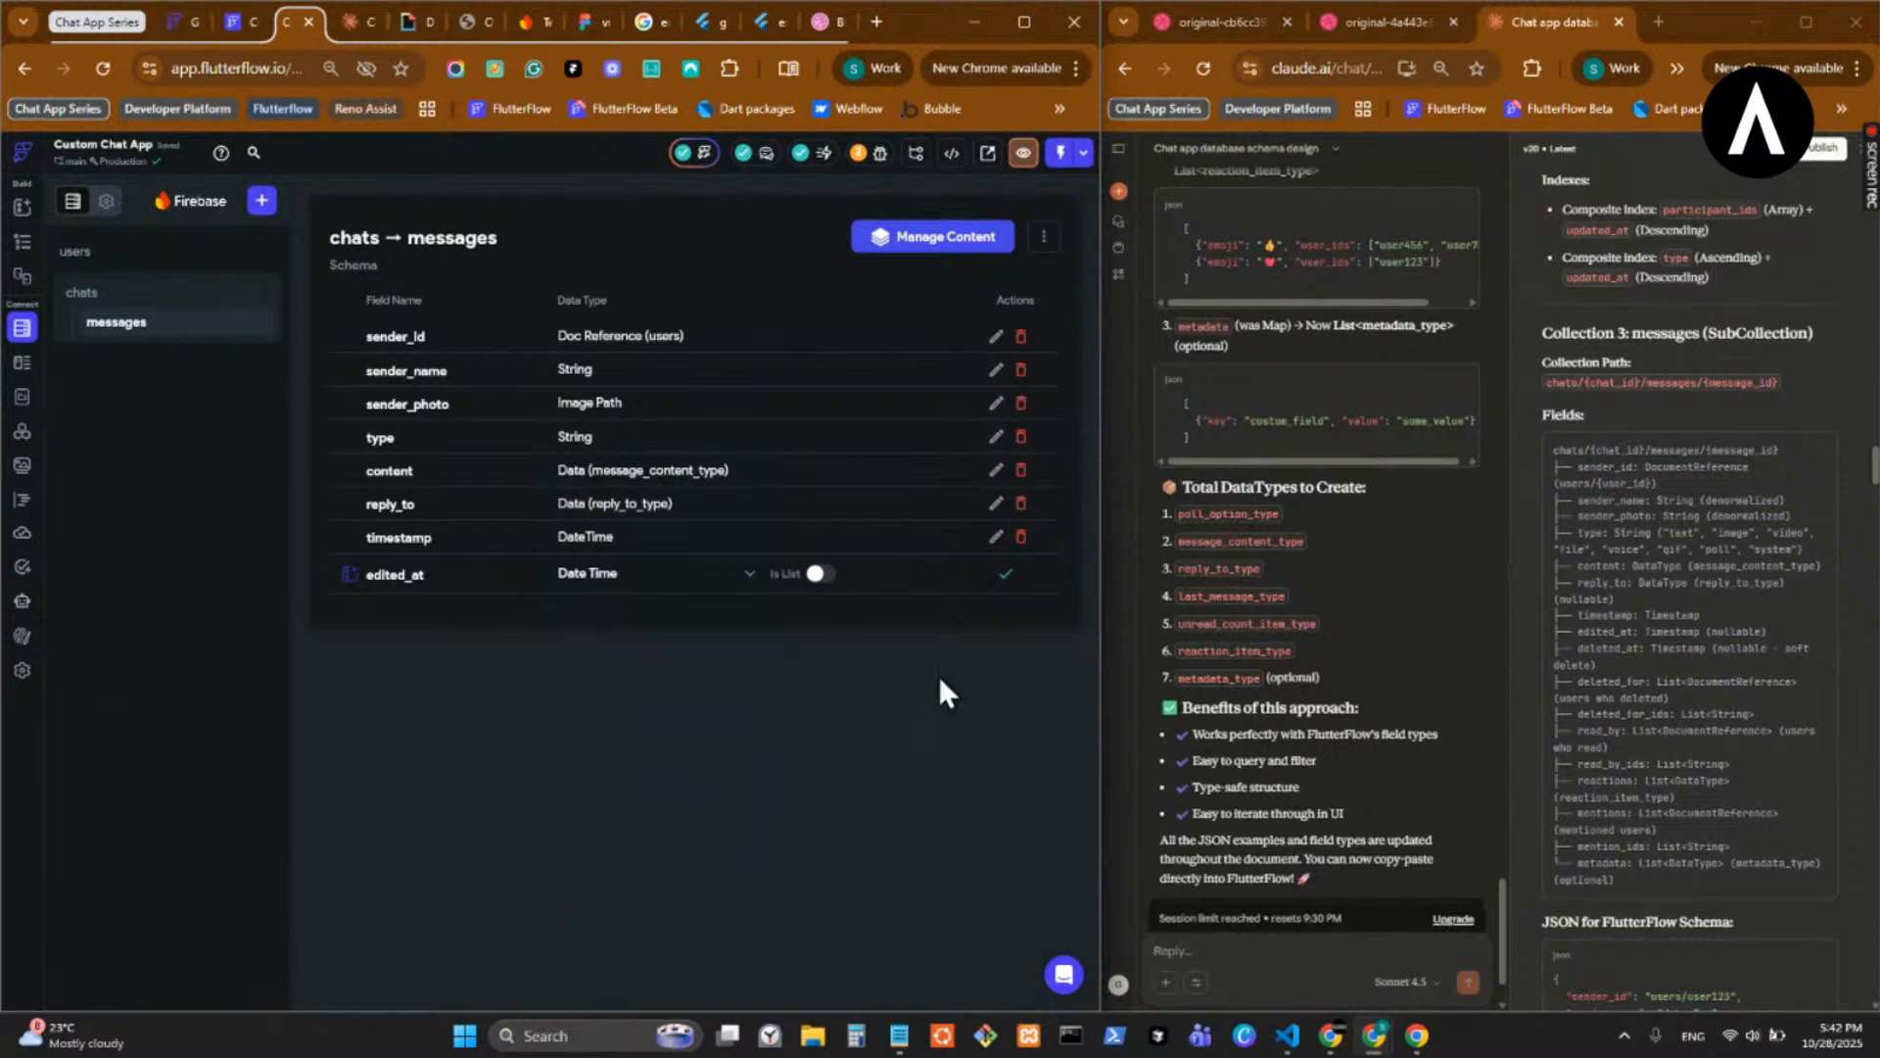
{"action": "left_click", "coordinate": [1005, 574]}
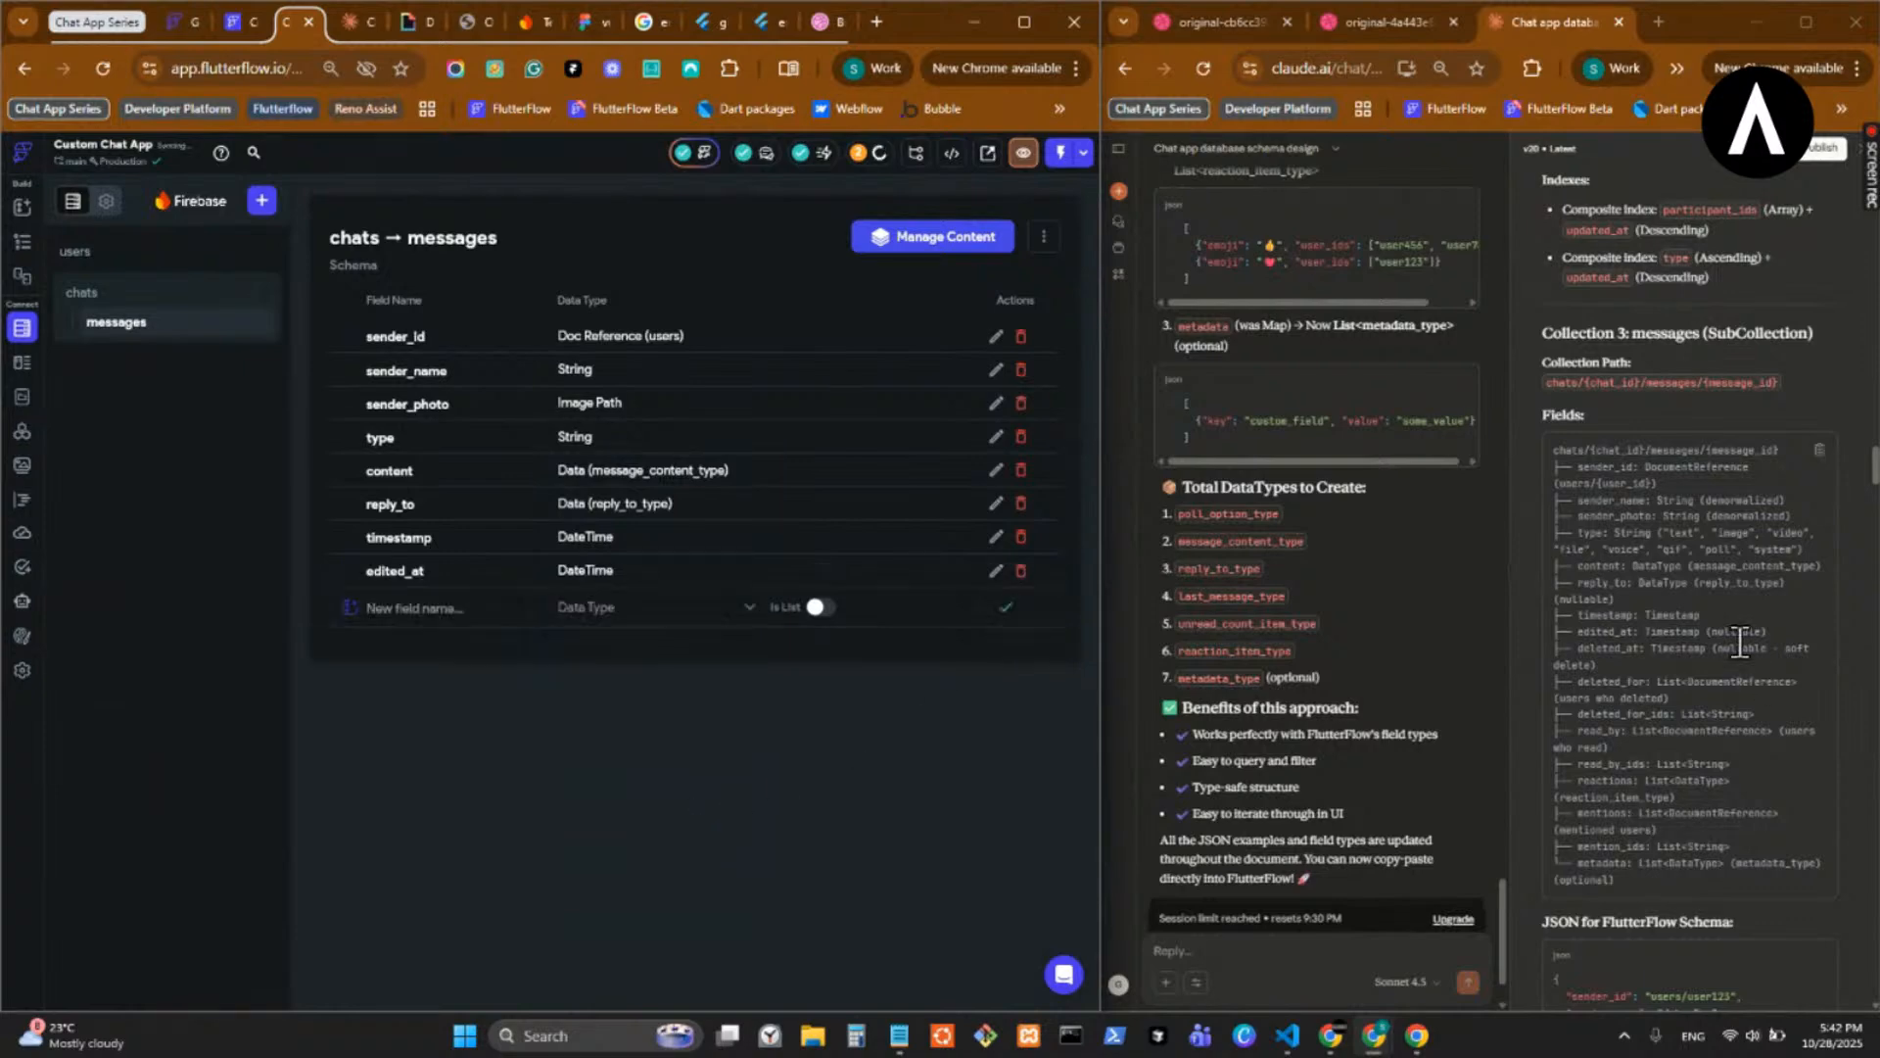
- Add a deleted_at field of type Date Time to the messages schema, copying the name from the schema document
{"action": "double_click", "coordinate": [1607, 647]}
{"action": "key", "text": "ctrl+c"}
{"action": "left_click", "coordinate": [419, 608]}
{"action": "key", "text": "ctrl+v"}
{"action": "left_click", "coordinate": [627, 609]}
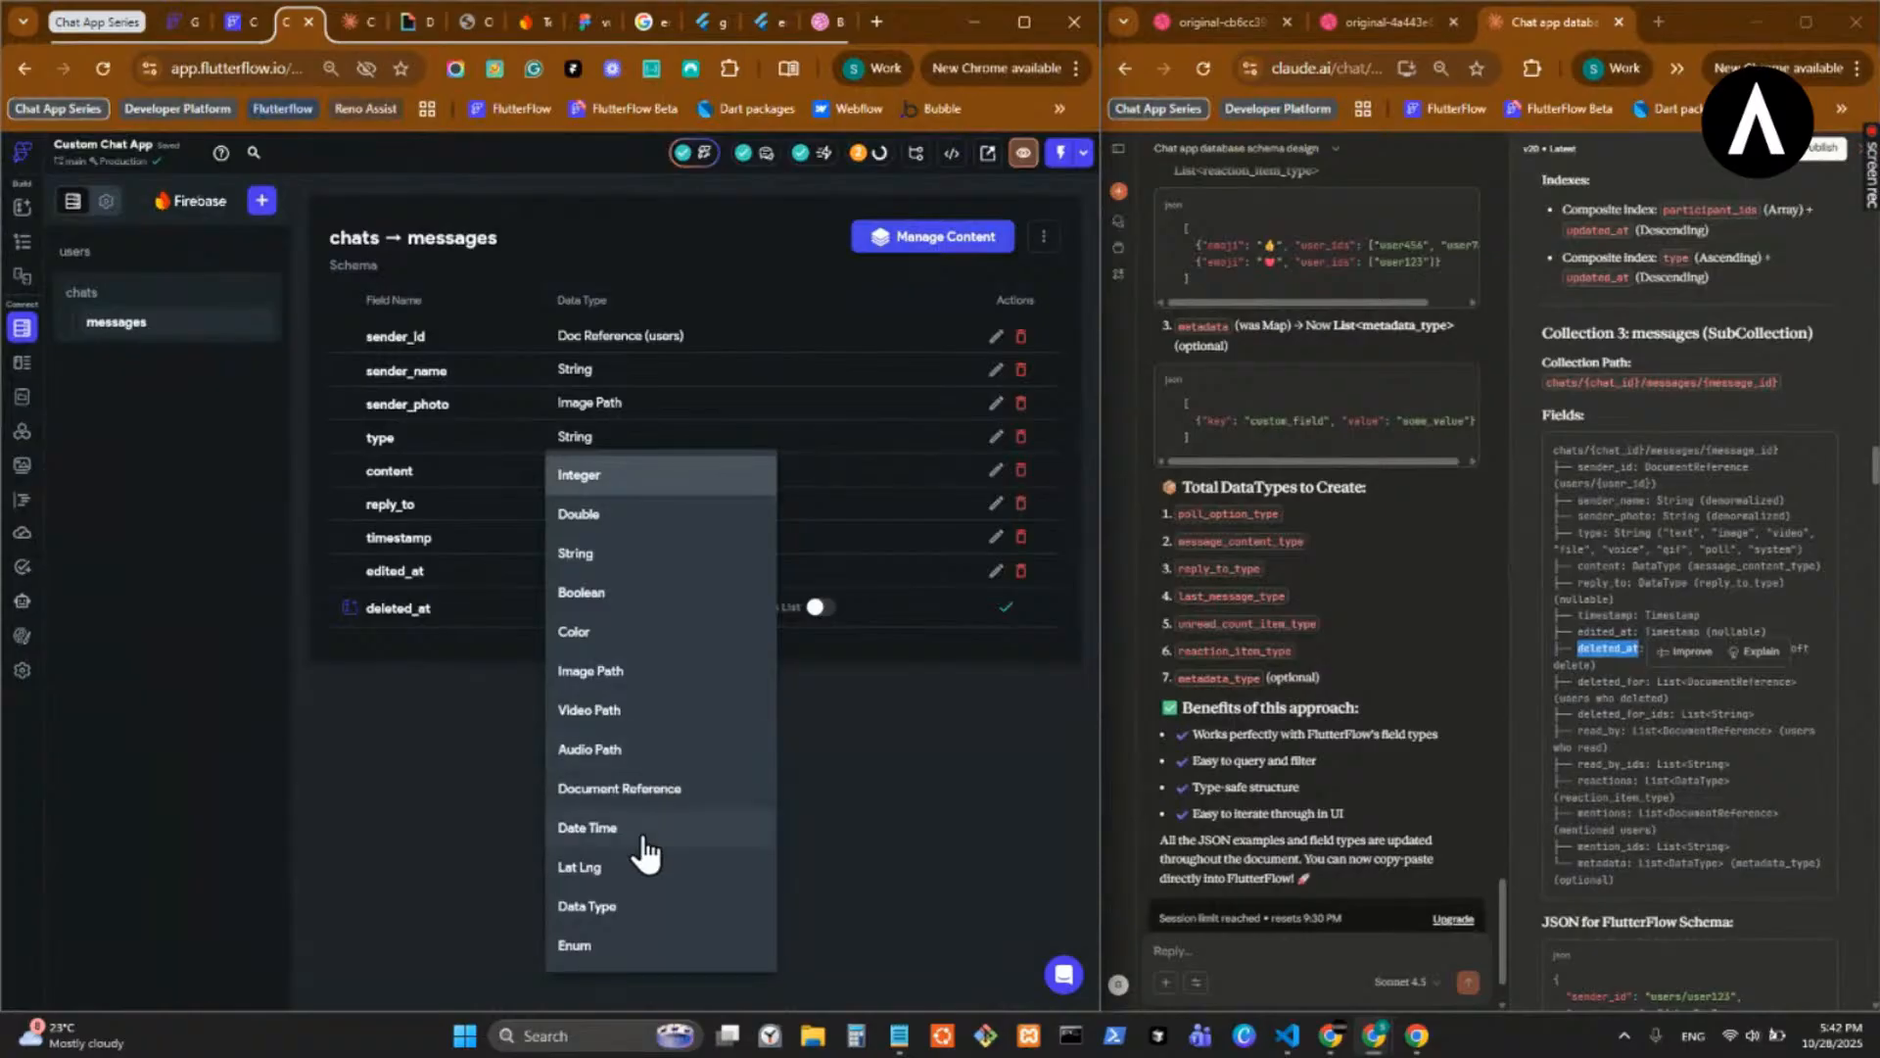
{"action": "left_click", "coordinate": [641, 909]}
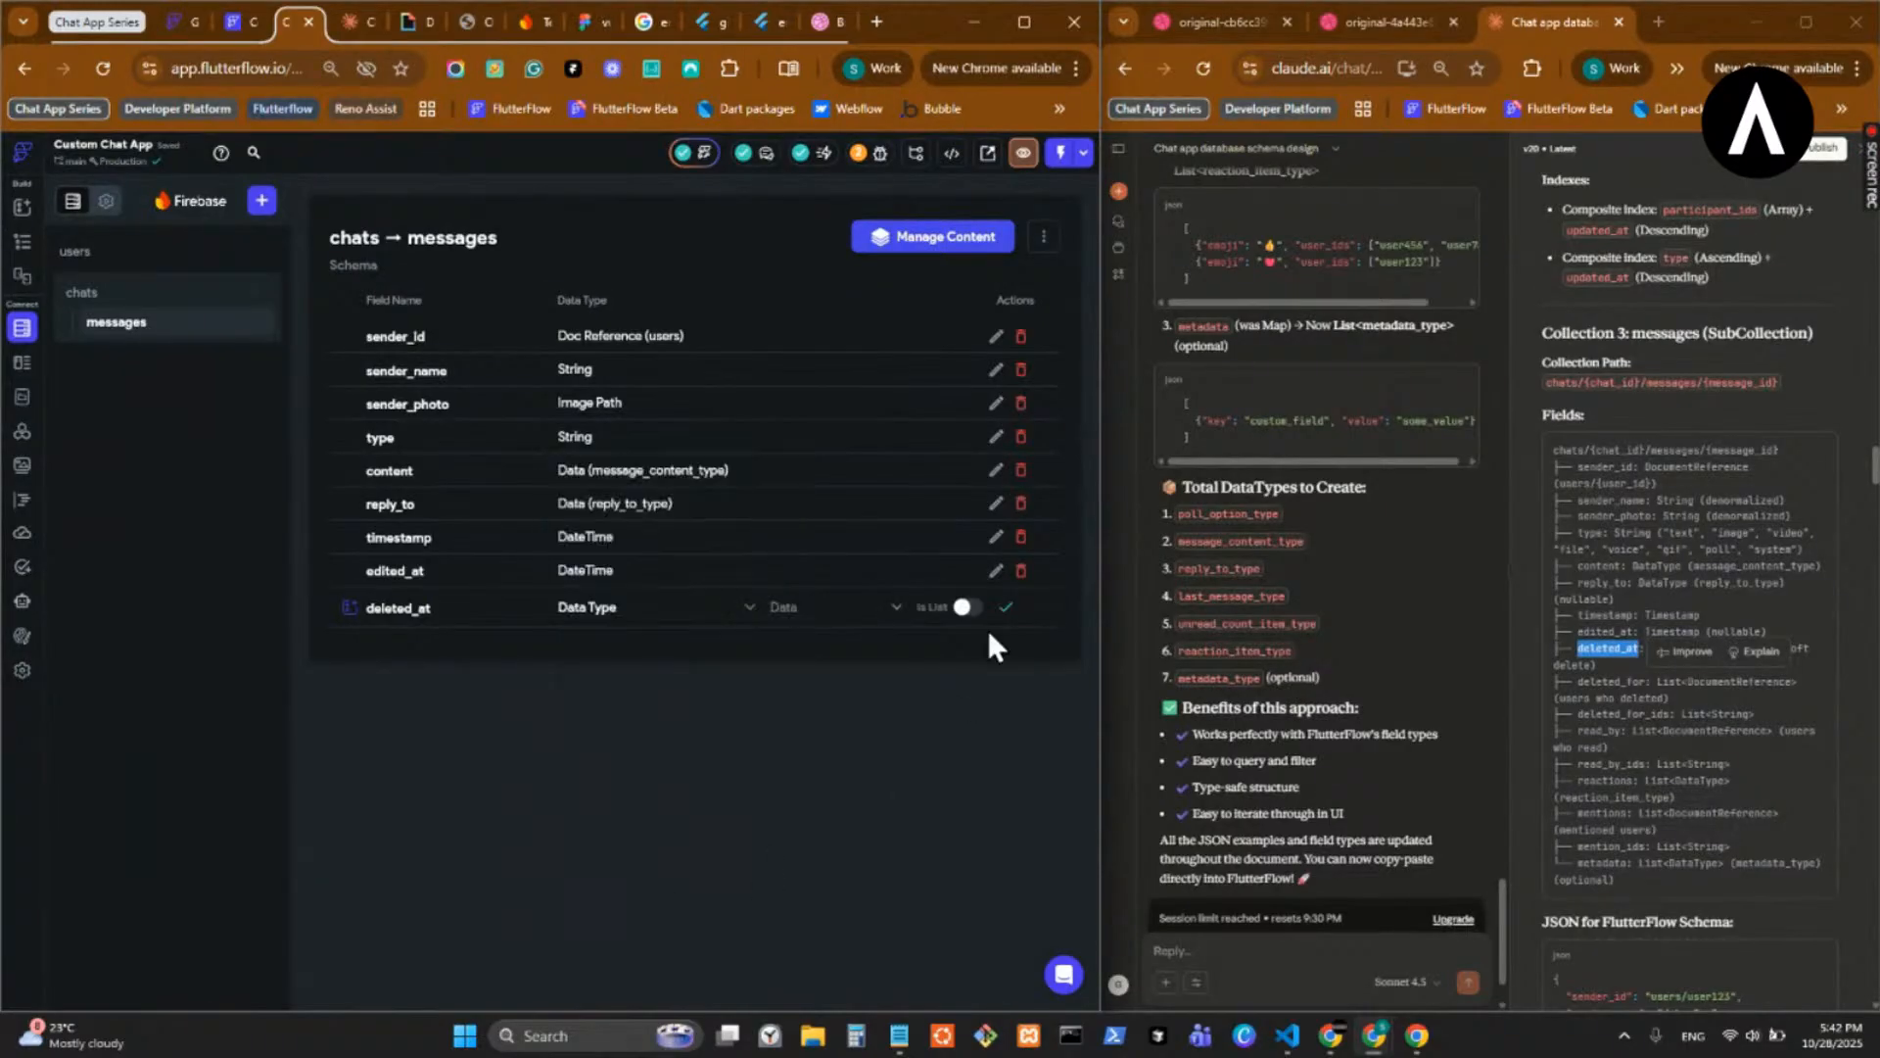
{"action": "left_click", "coordinate": [631, 617]}
{"action": "left_click", "coordinate": [637, 551]}
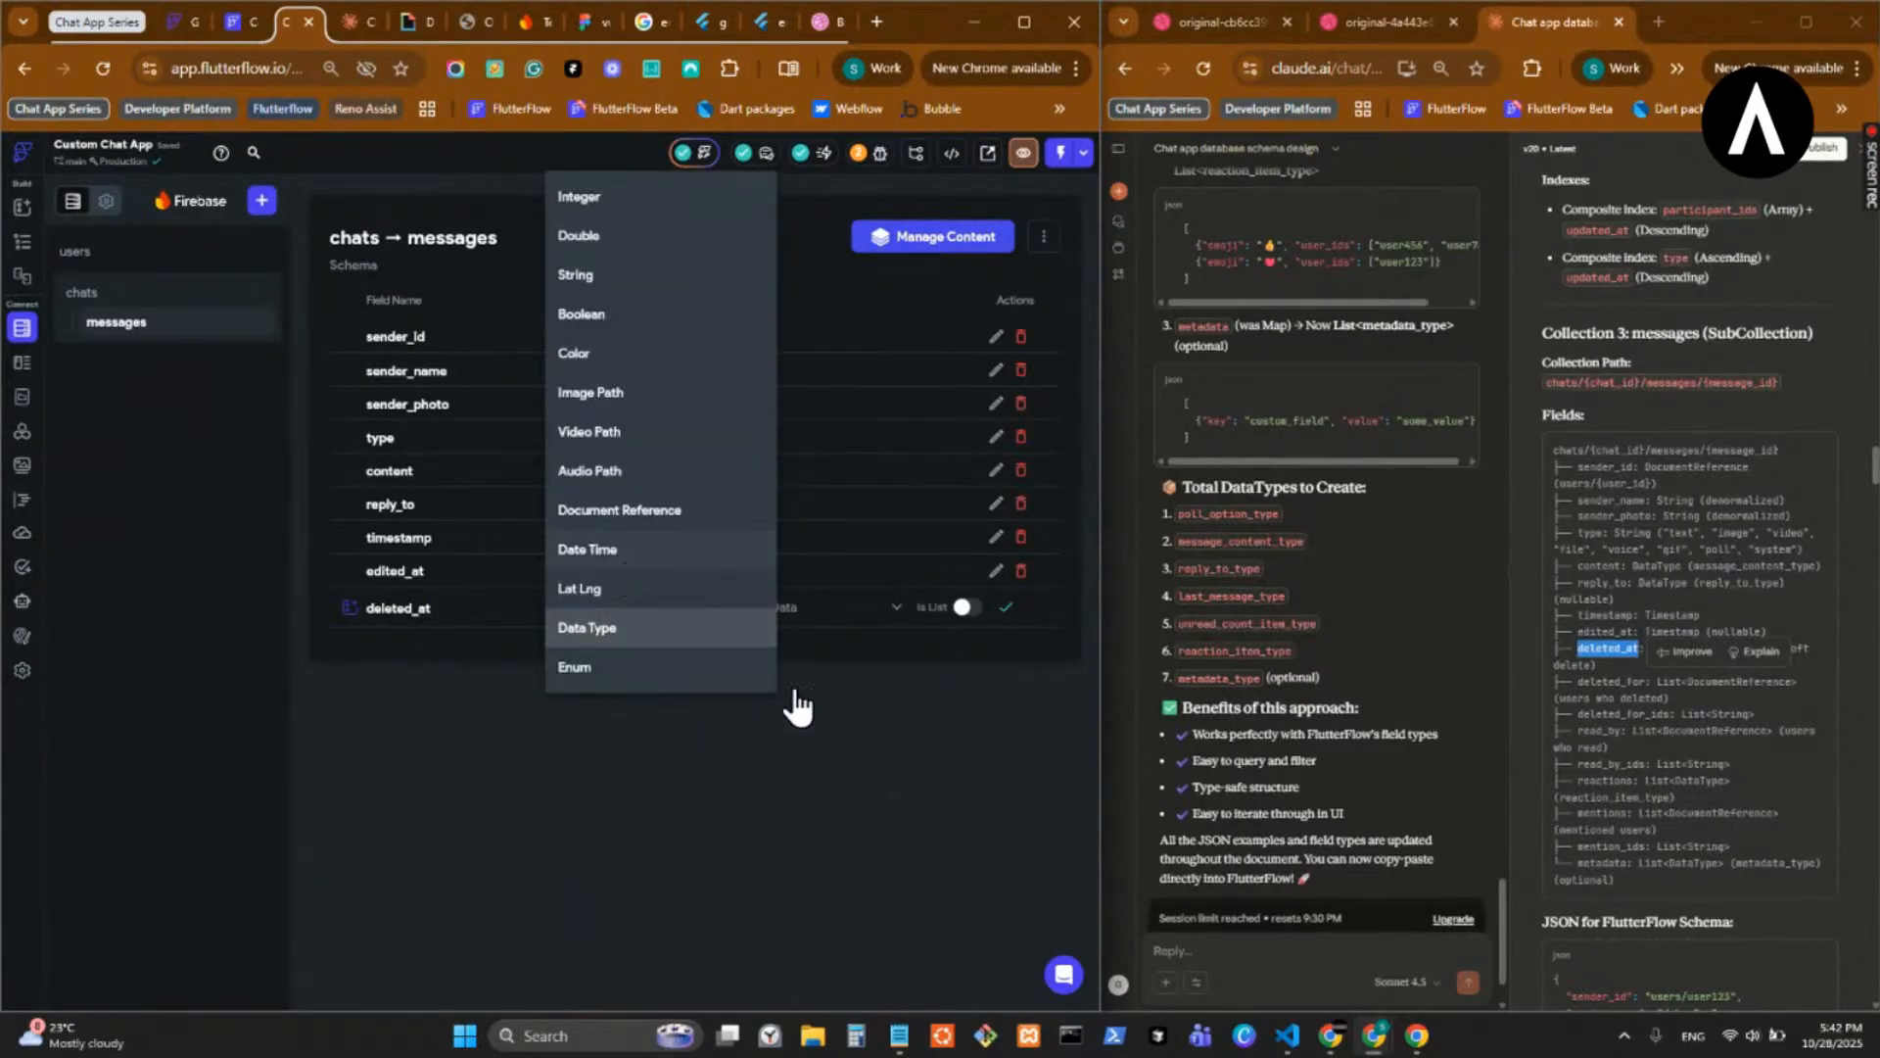
{"action": "left_click", "coordinate": [1006, 611]}
- Add a deleted_for field to the messages schema as a list of Document References to Users
{"action": "left_click", "coordinate": [1589, 690]}
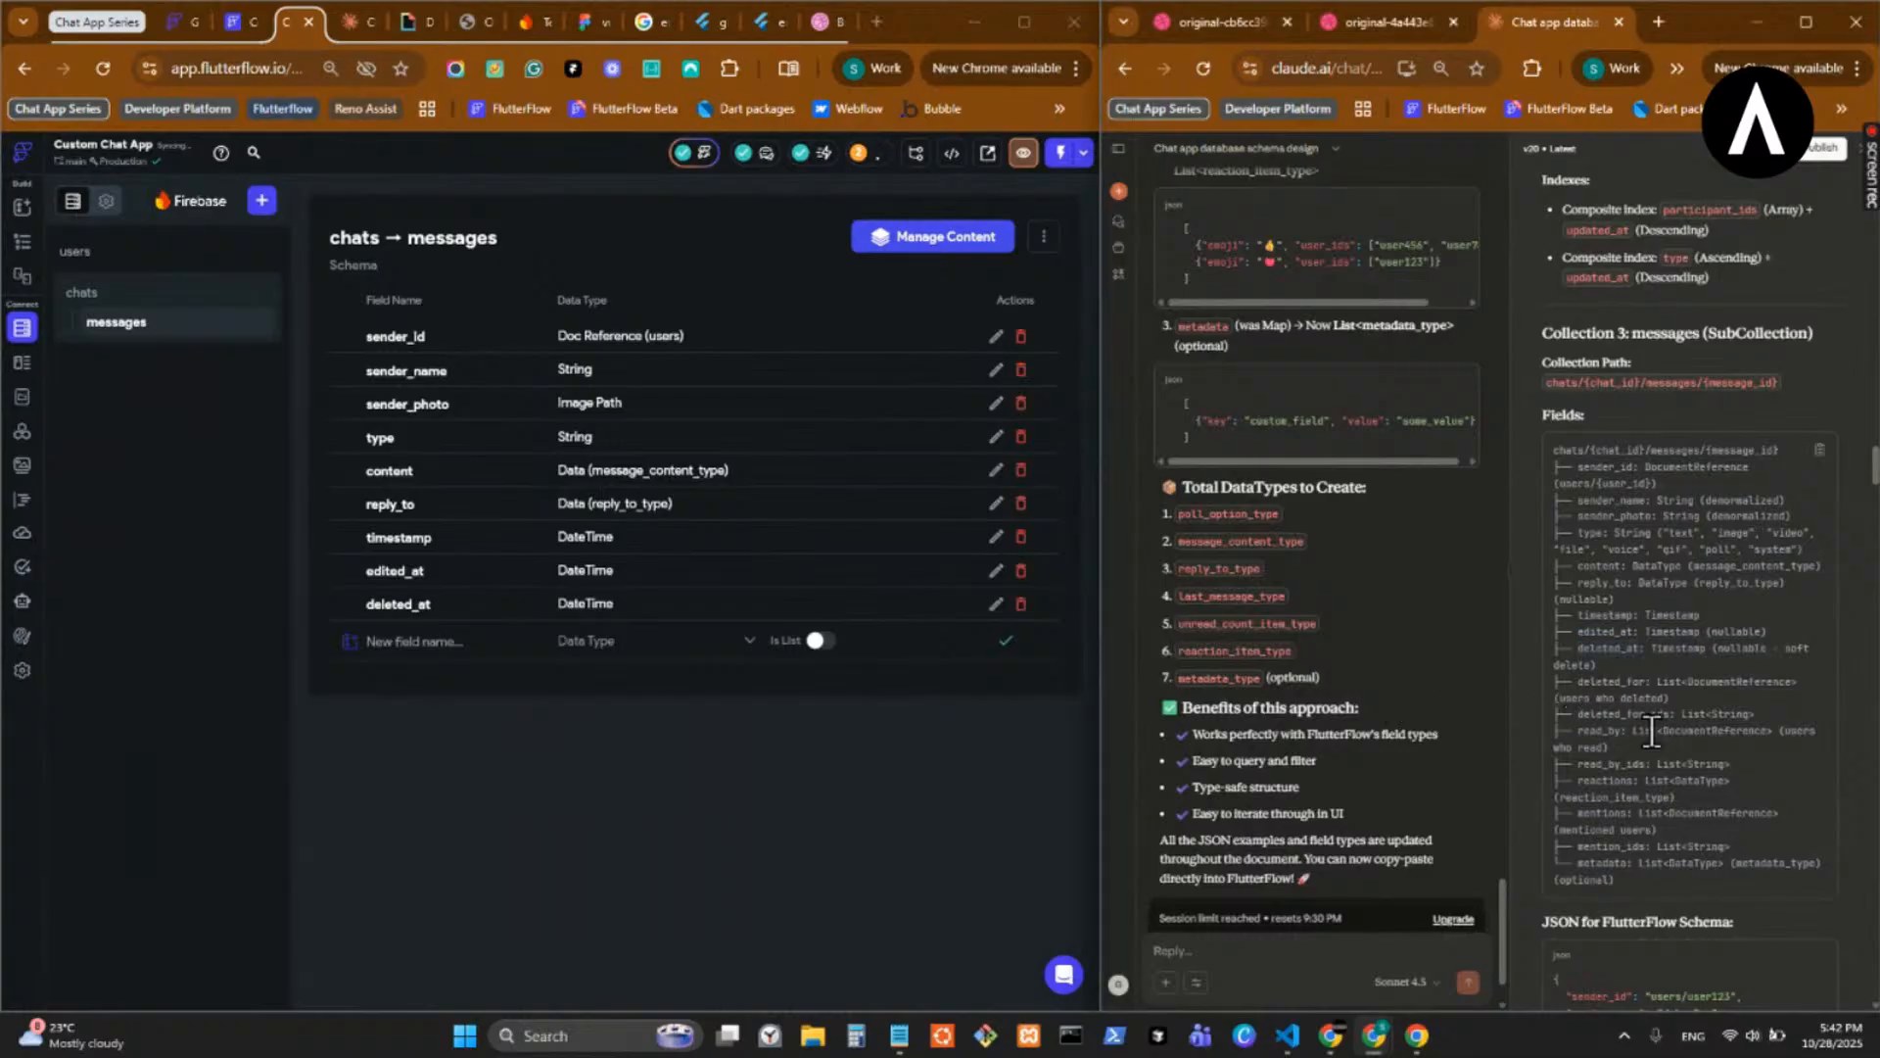
{"action": "double_click", "coordinate": [1614, 681]}
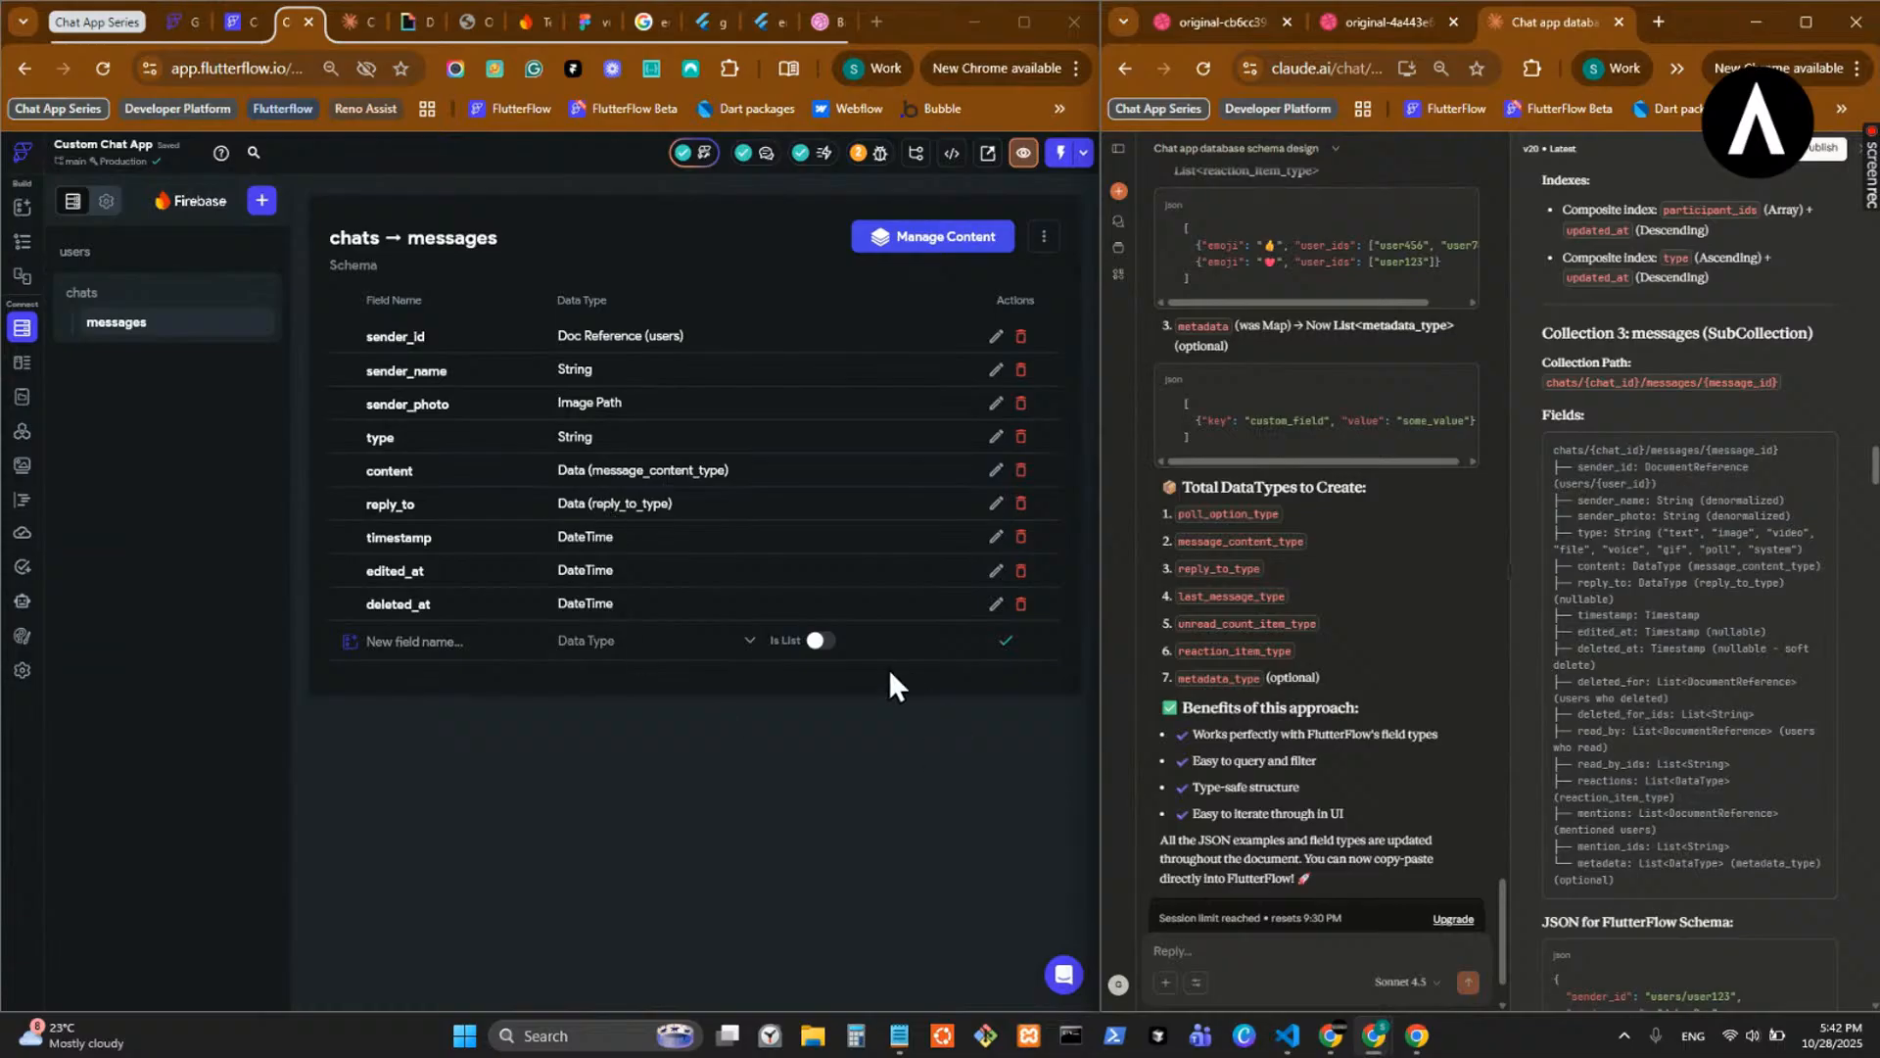
{"action": "left_click", "coordinate": [541, 649]}
{"action": "key", "text": "ctrl+v"}
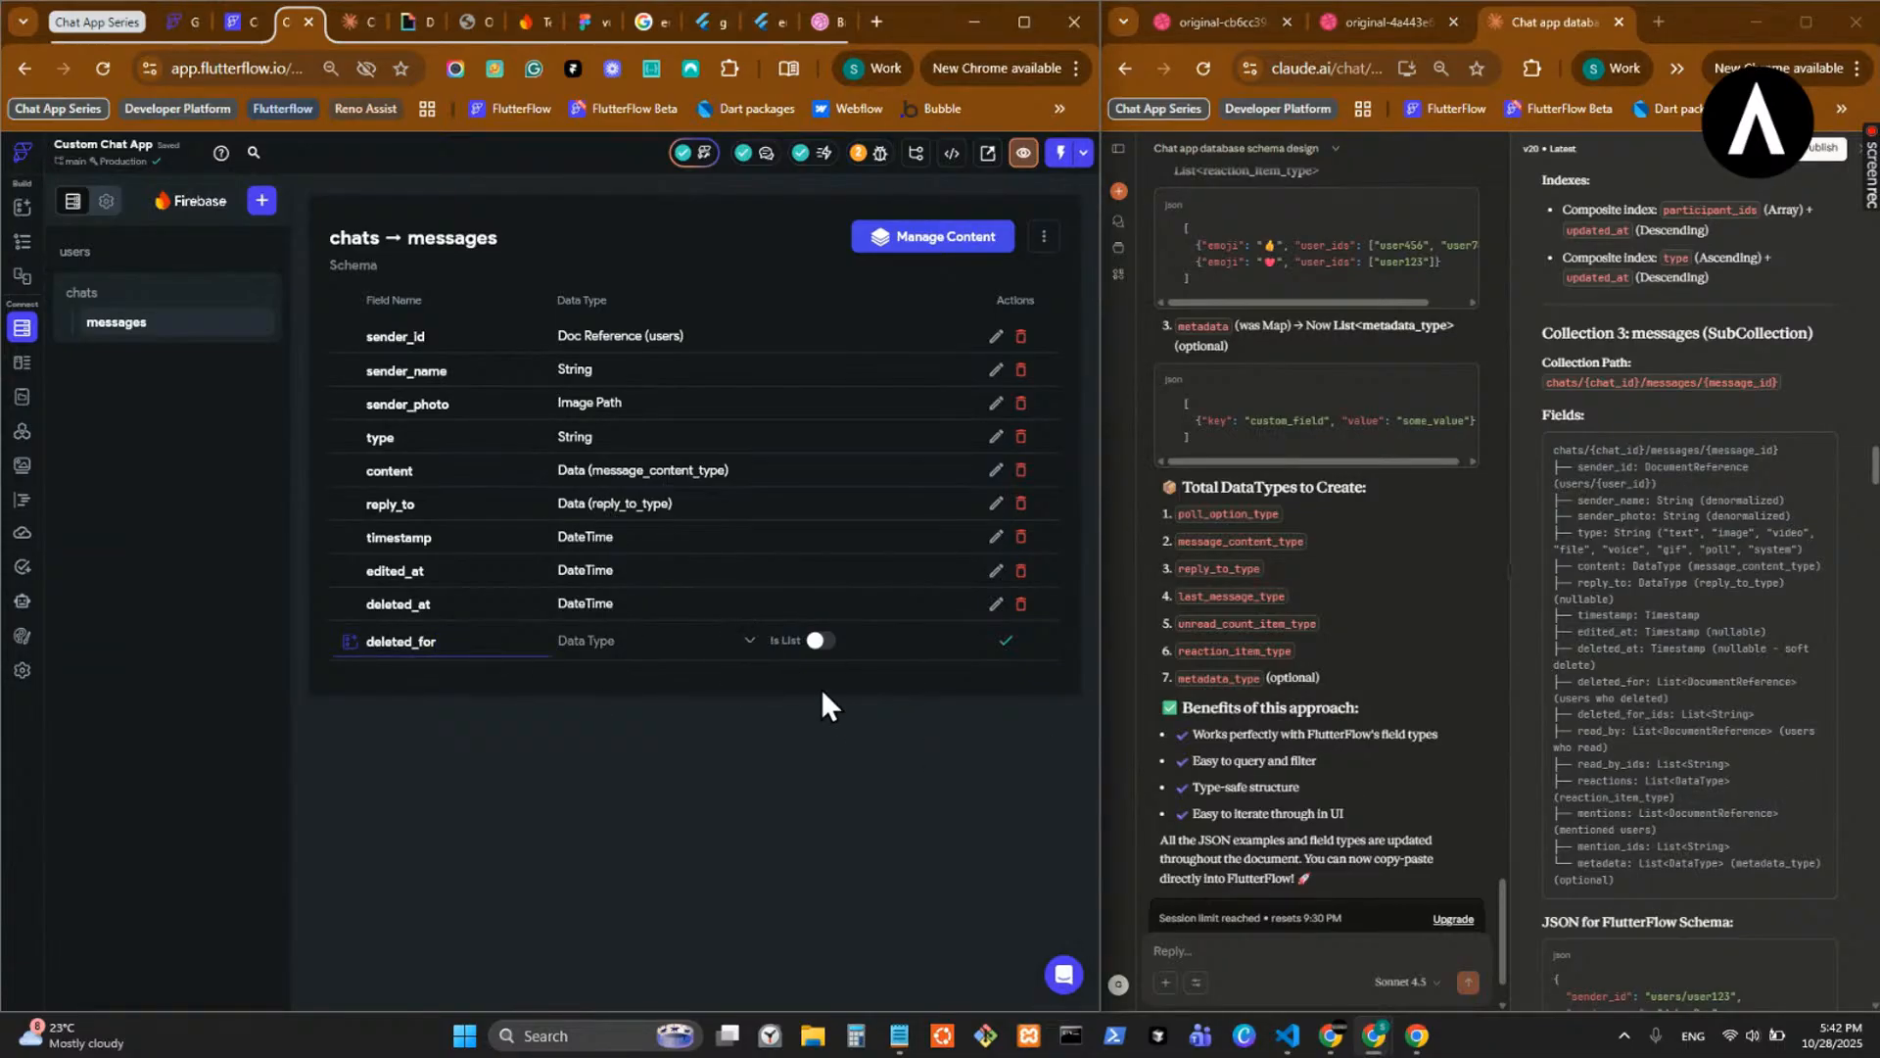
{"action": "left_click", "coordinate": [676, 651]}
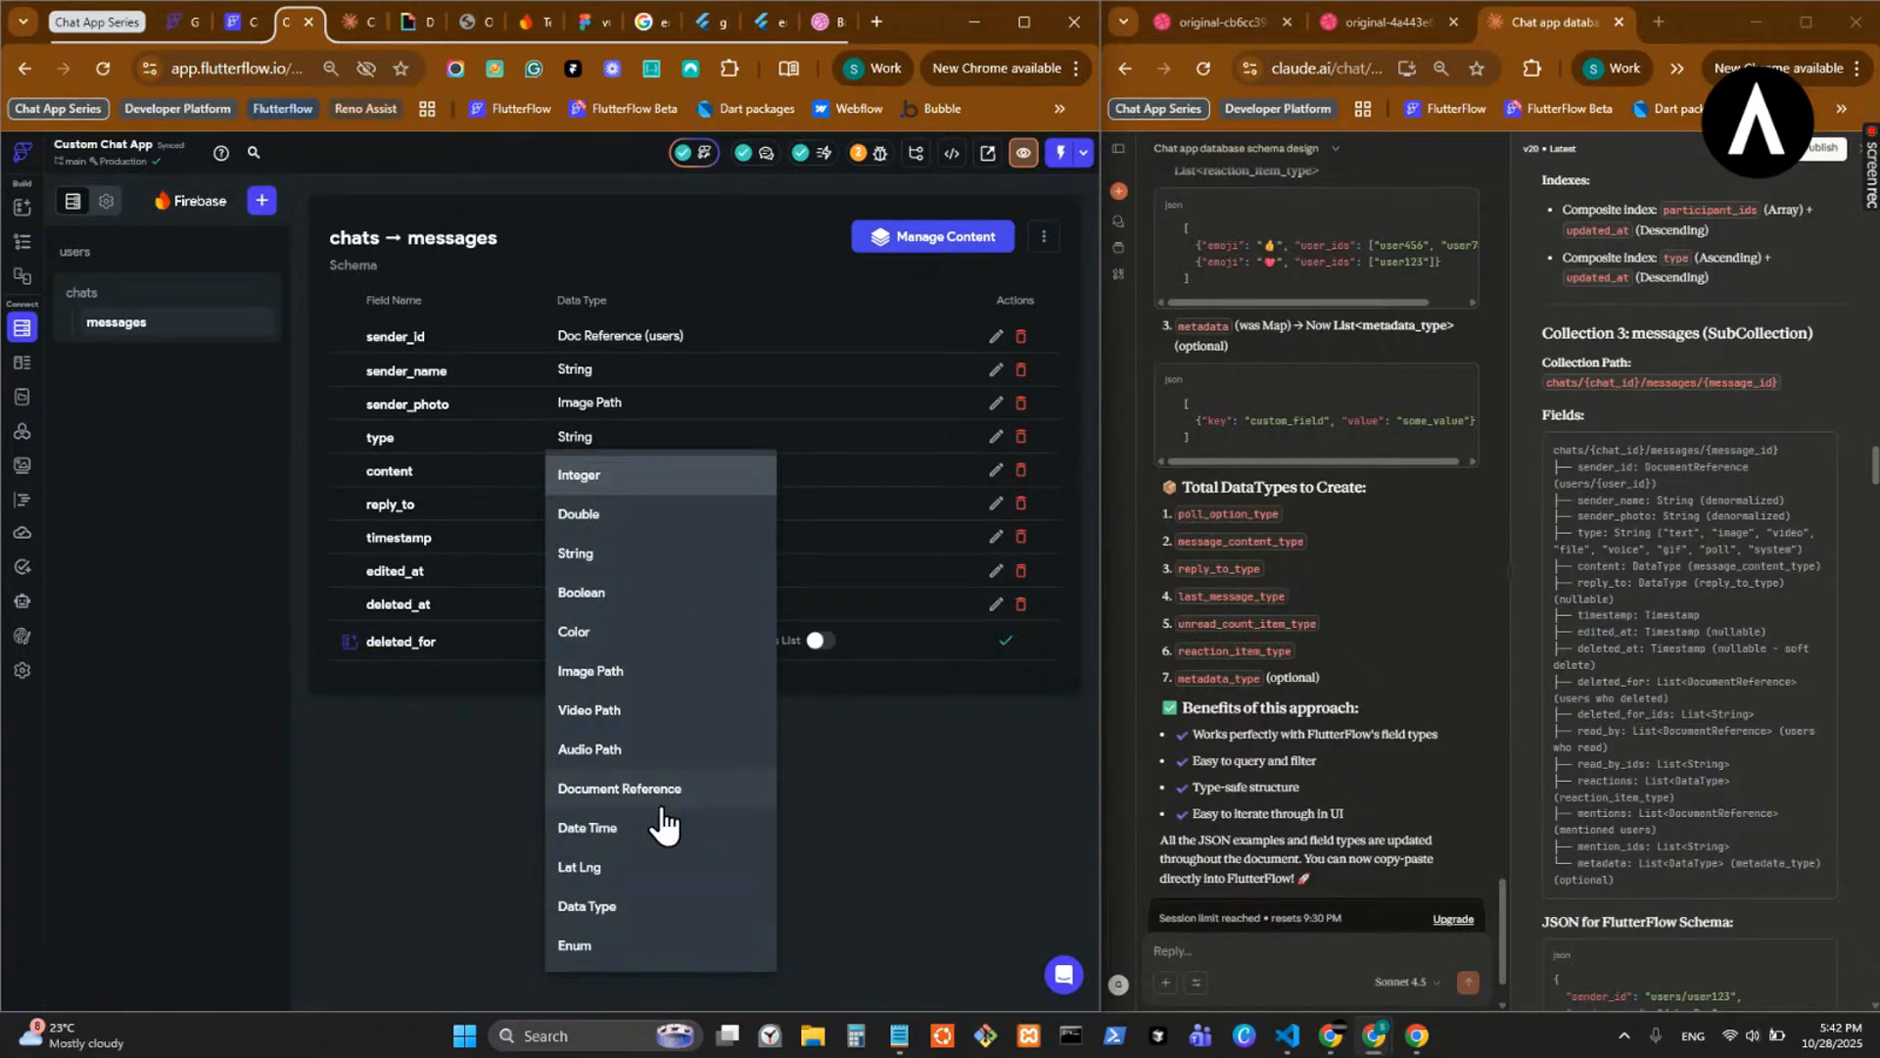
{"action": "left_click", "coordinate": [660, 803]}
{"action": "left_click", "coordinate": [818, 647]}
{"action": "left_click", "coordinate": [821, 645]}
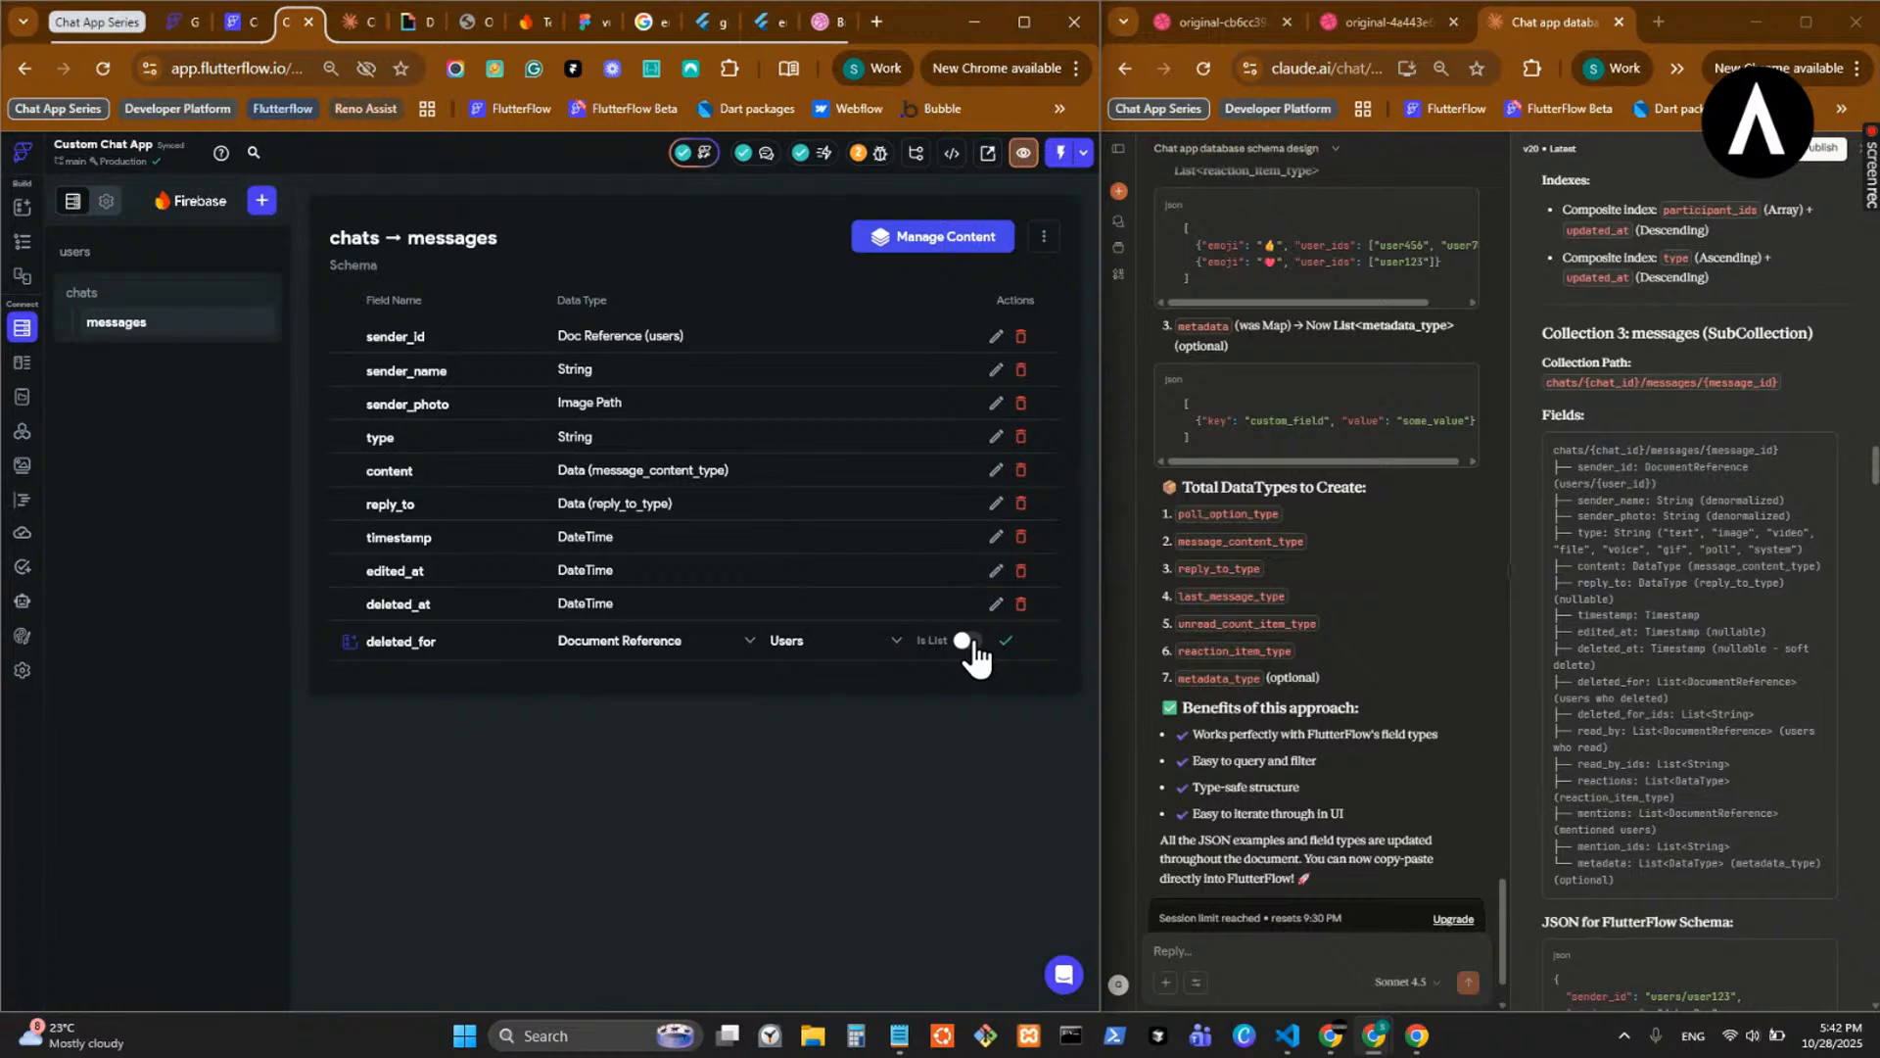
{"action": "left_click", "coordinate": [970, 645]}
{"action": "left_click", "coordinate": [1006, 643]}
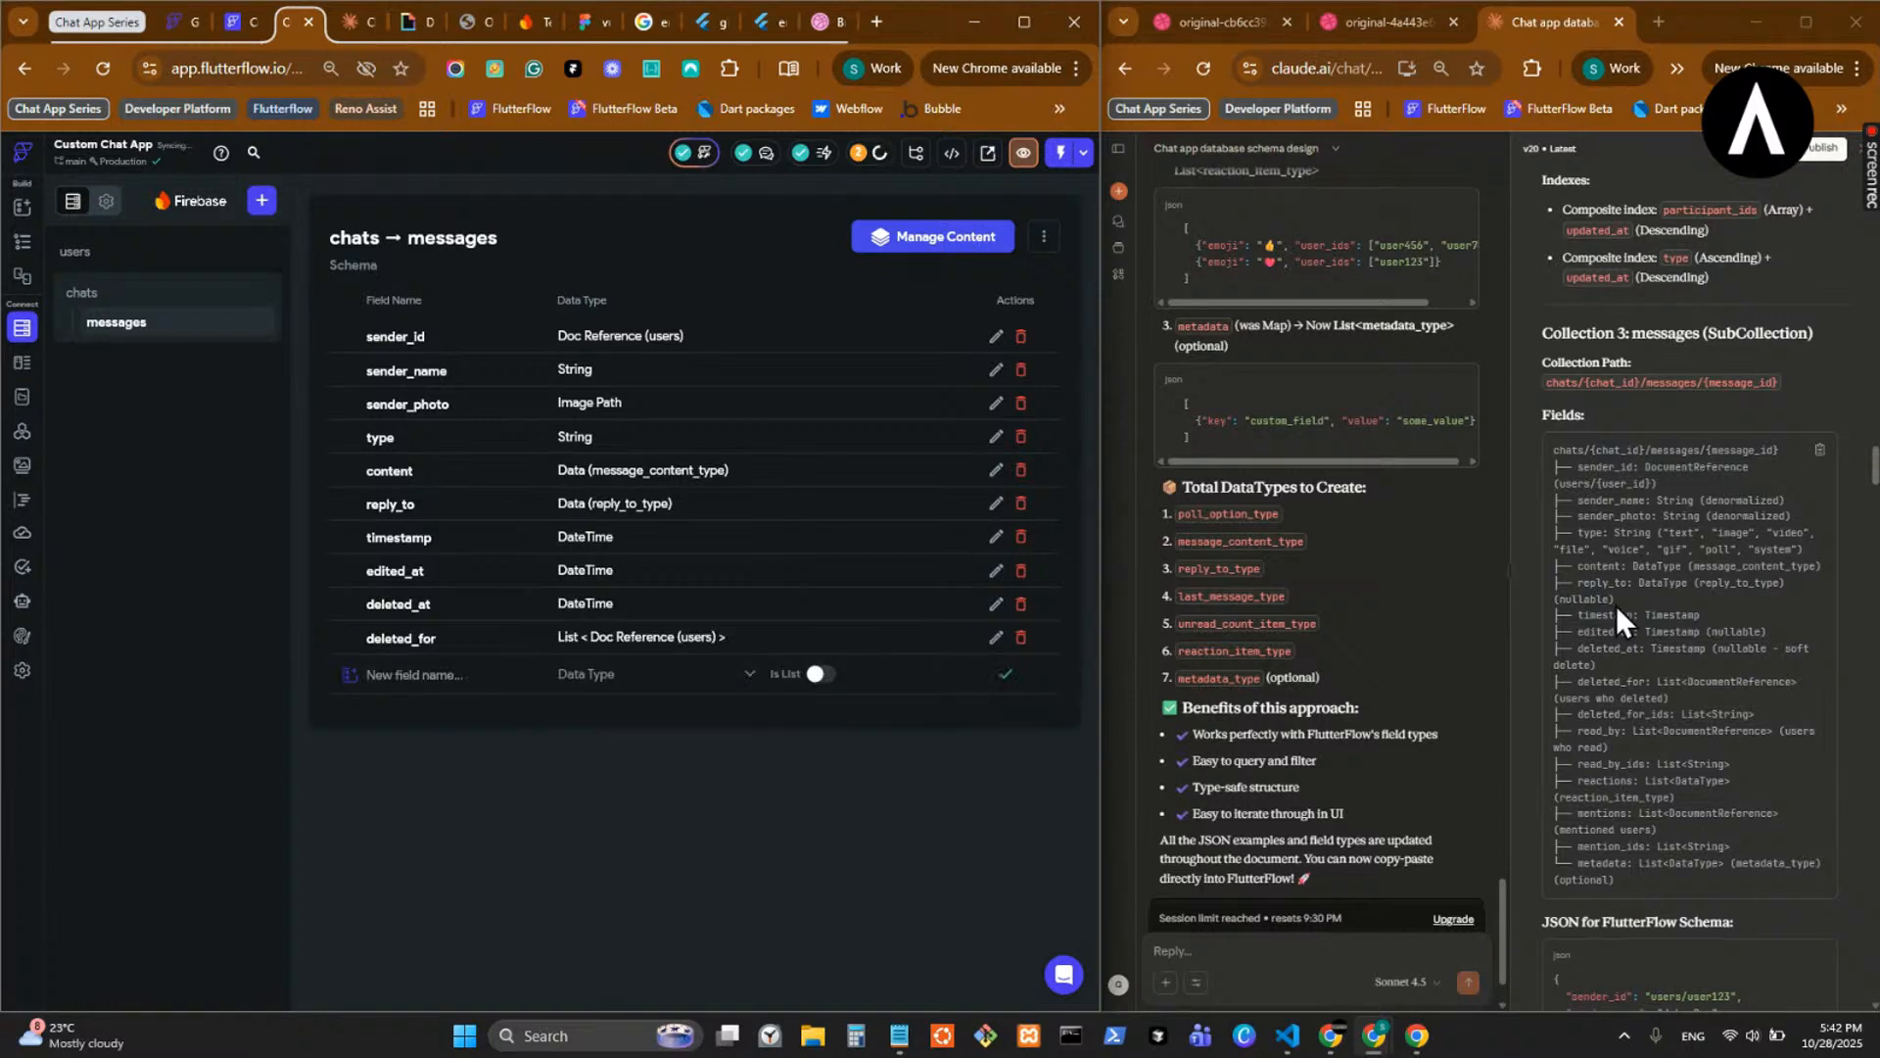
- Add a deleted_for_ids field to the messages schema as a list of Strings, copying the name from the schema document
{"action": "double_click", "coordinate": [1613, 716]}
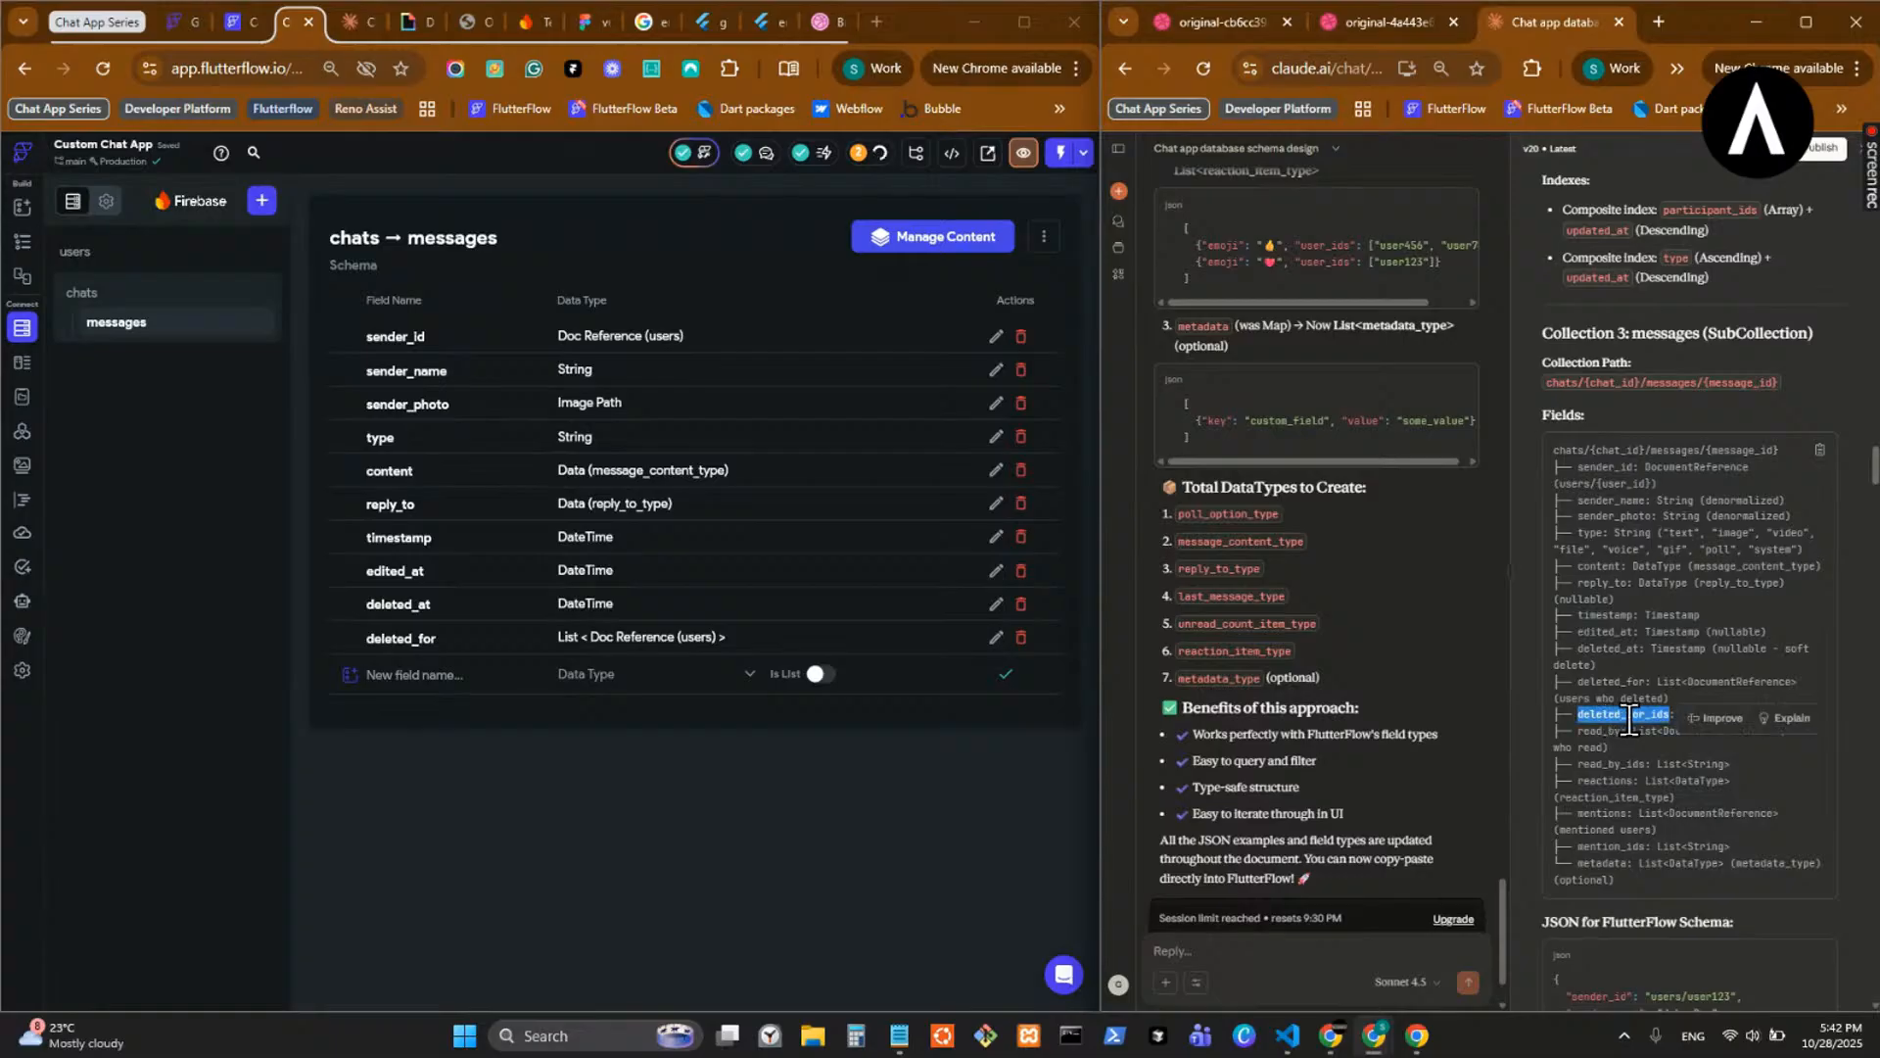
{"action": "left_click", "coordinate": [471, 675]}
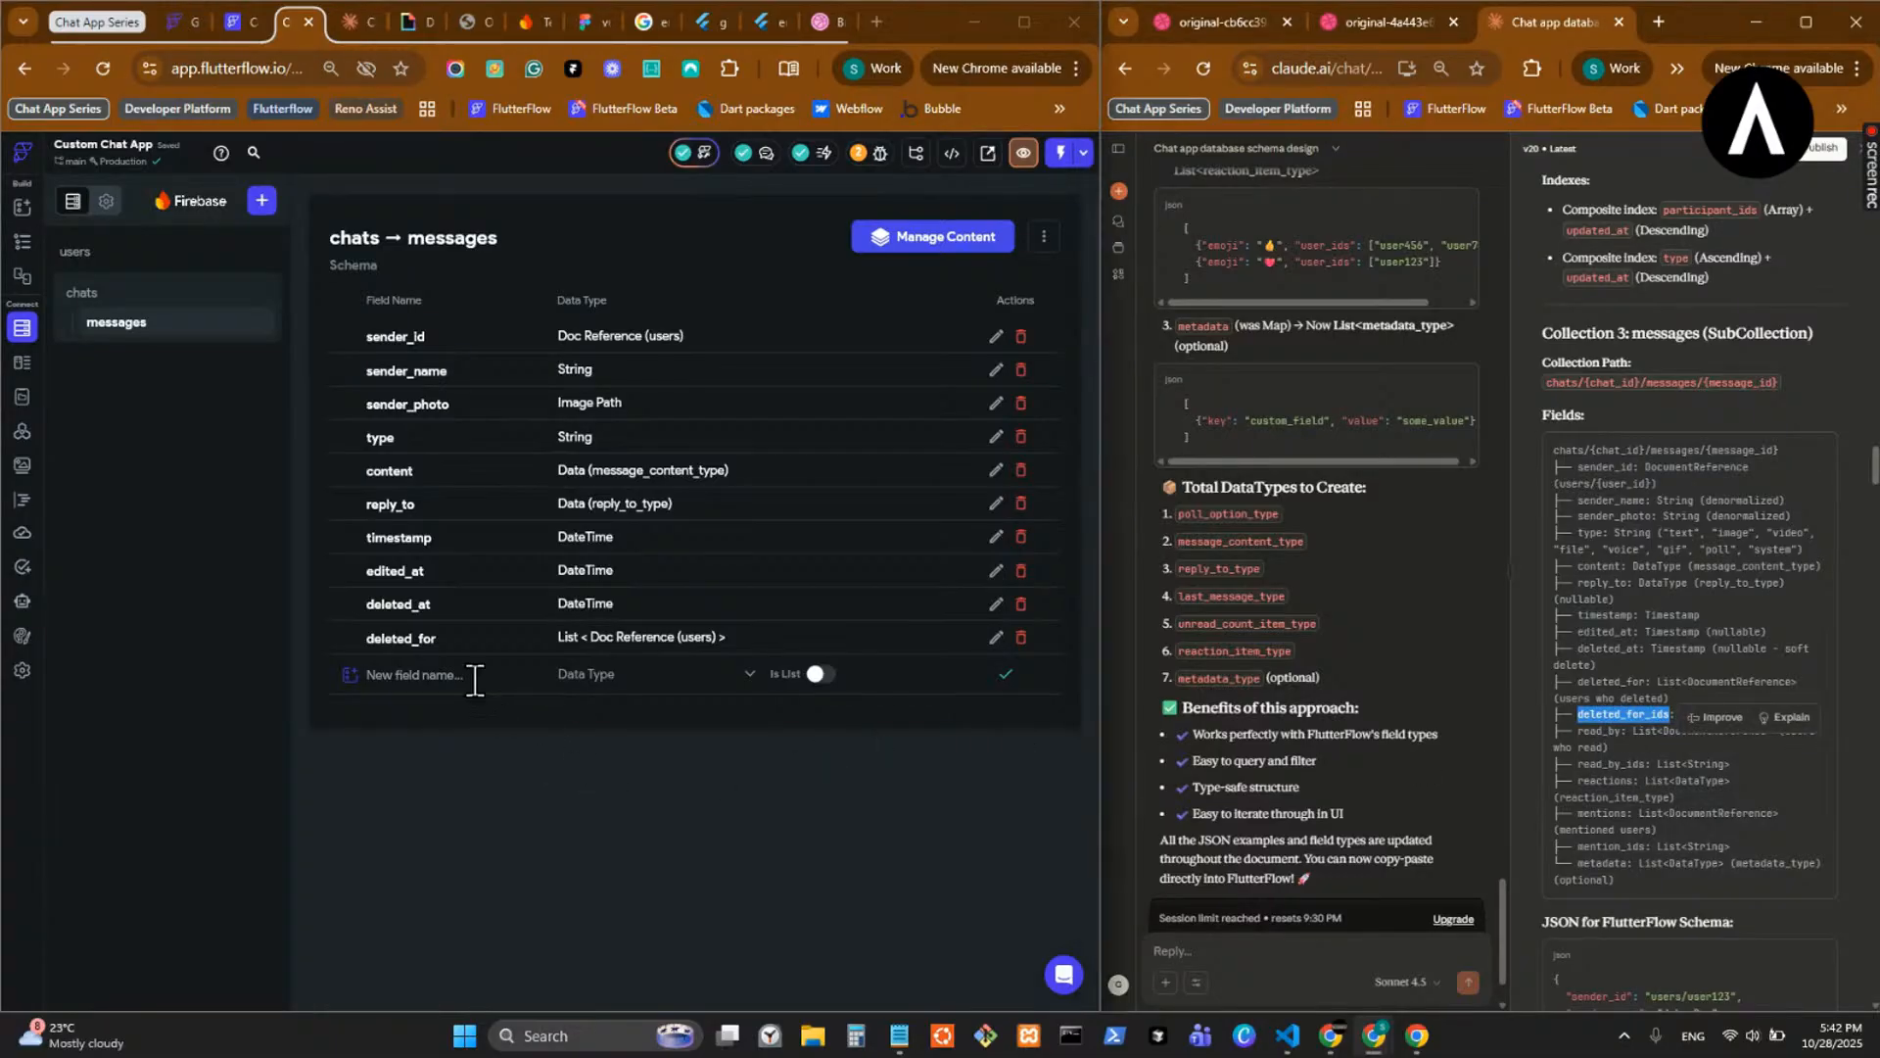
{"action": "key", "text": "ctrl+v"}
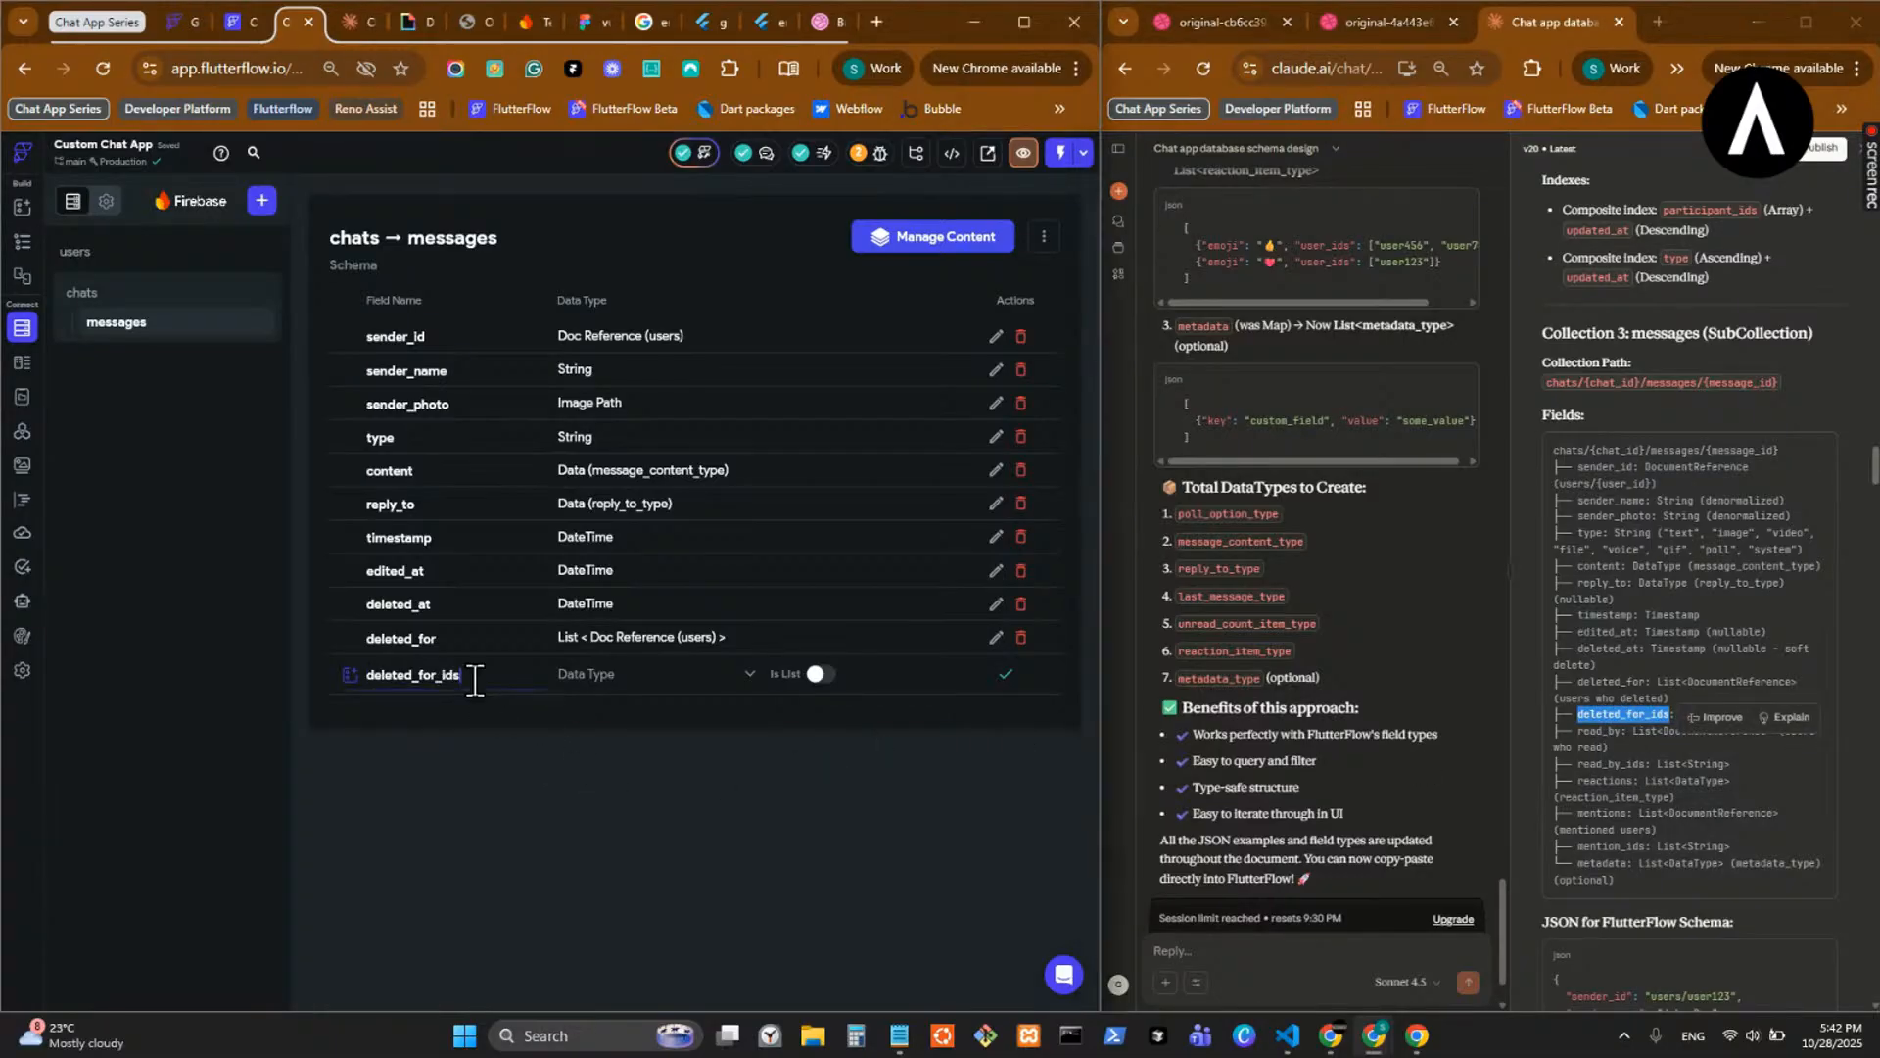
{"action": "left_click", "coordinate": [674, 698]}
{"action": "left_click", "coordinate": [643, 555]}
{"action": "left_click", "coordinate": [1001, 678]}
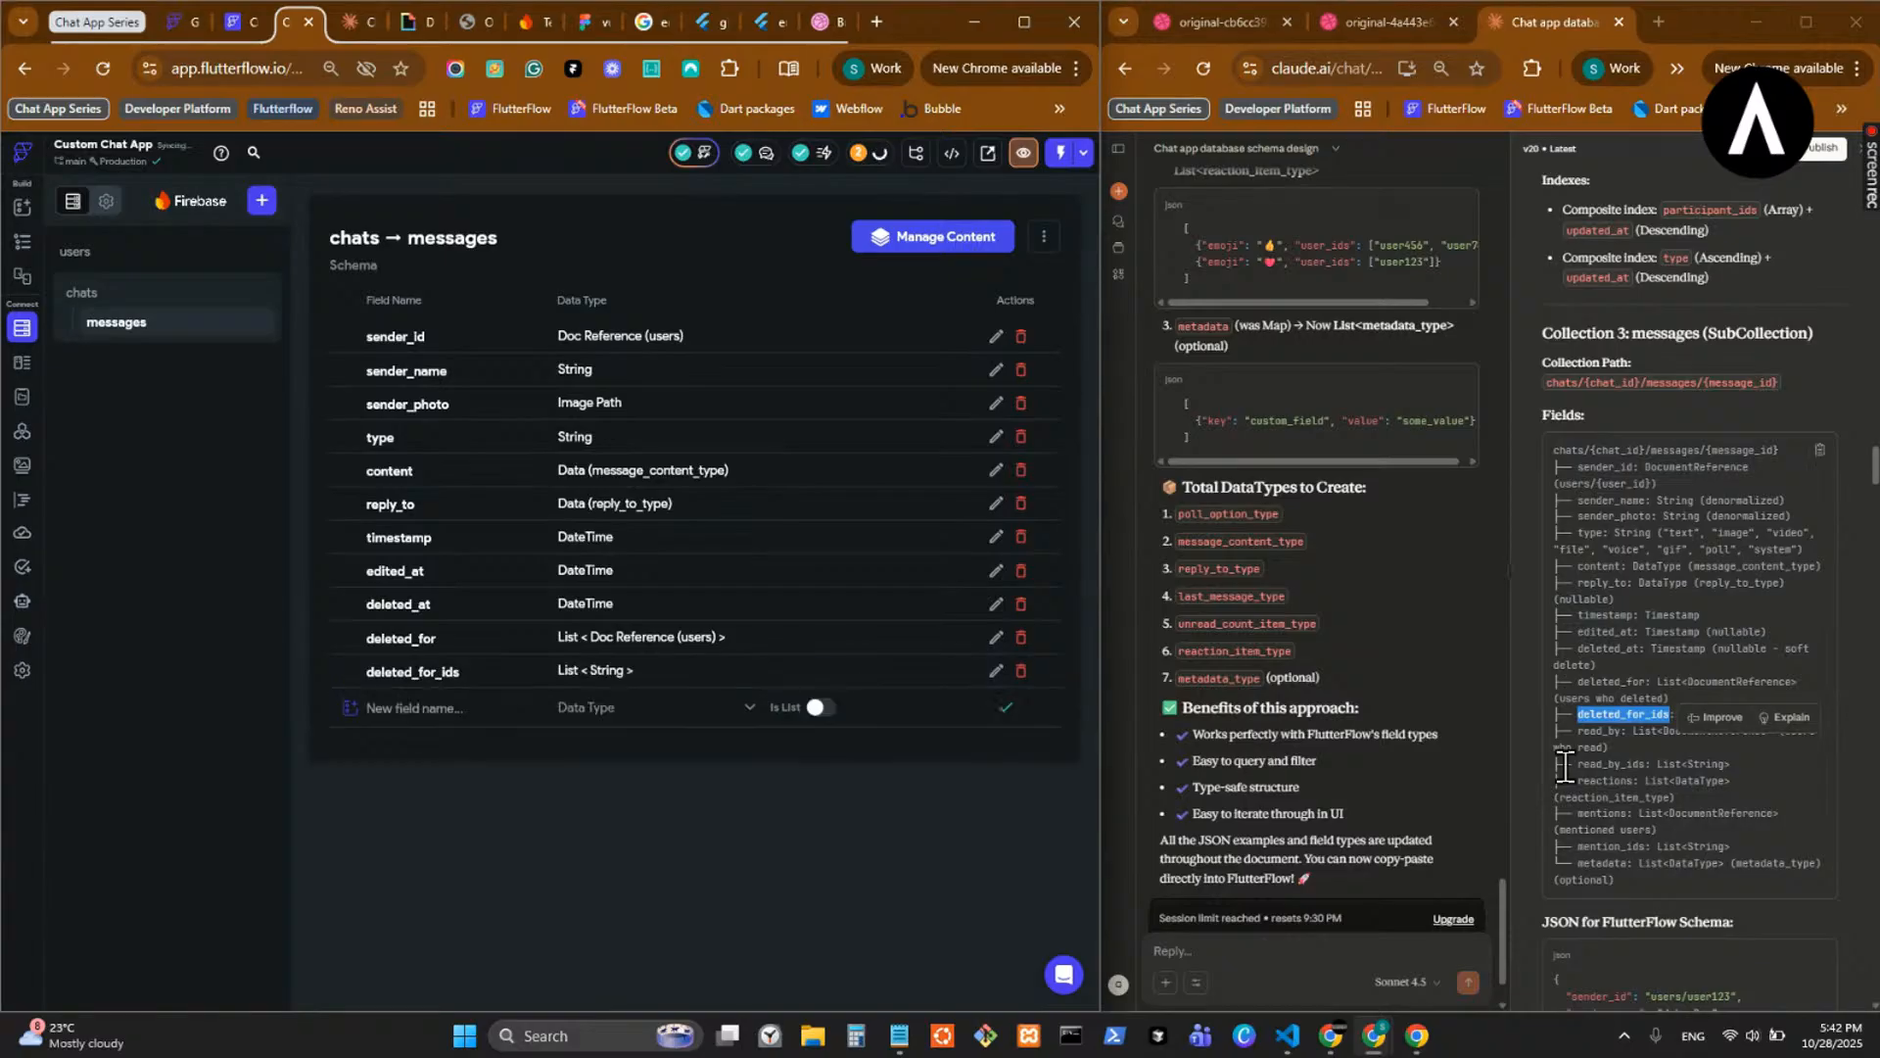
- Add a read_by field to the messages schema as a list of Document References to Users
{"action": "left_click", "coordinate": [1591, 744]}
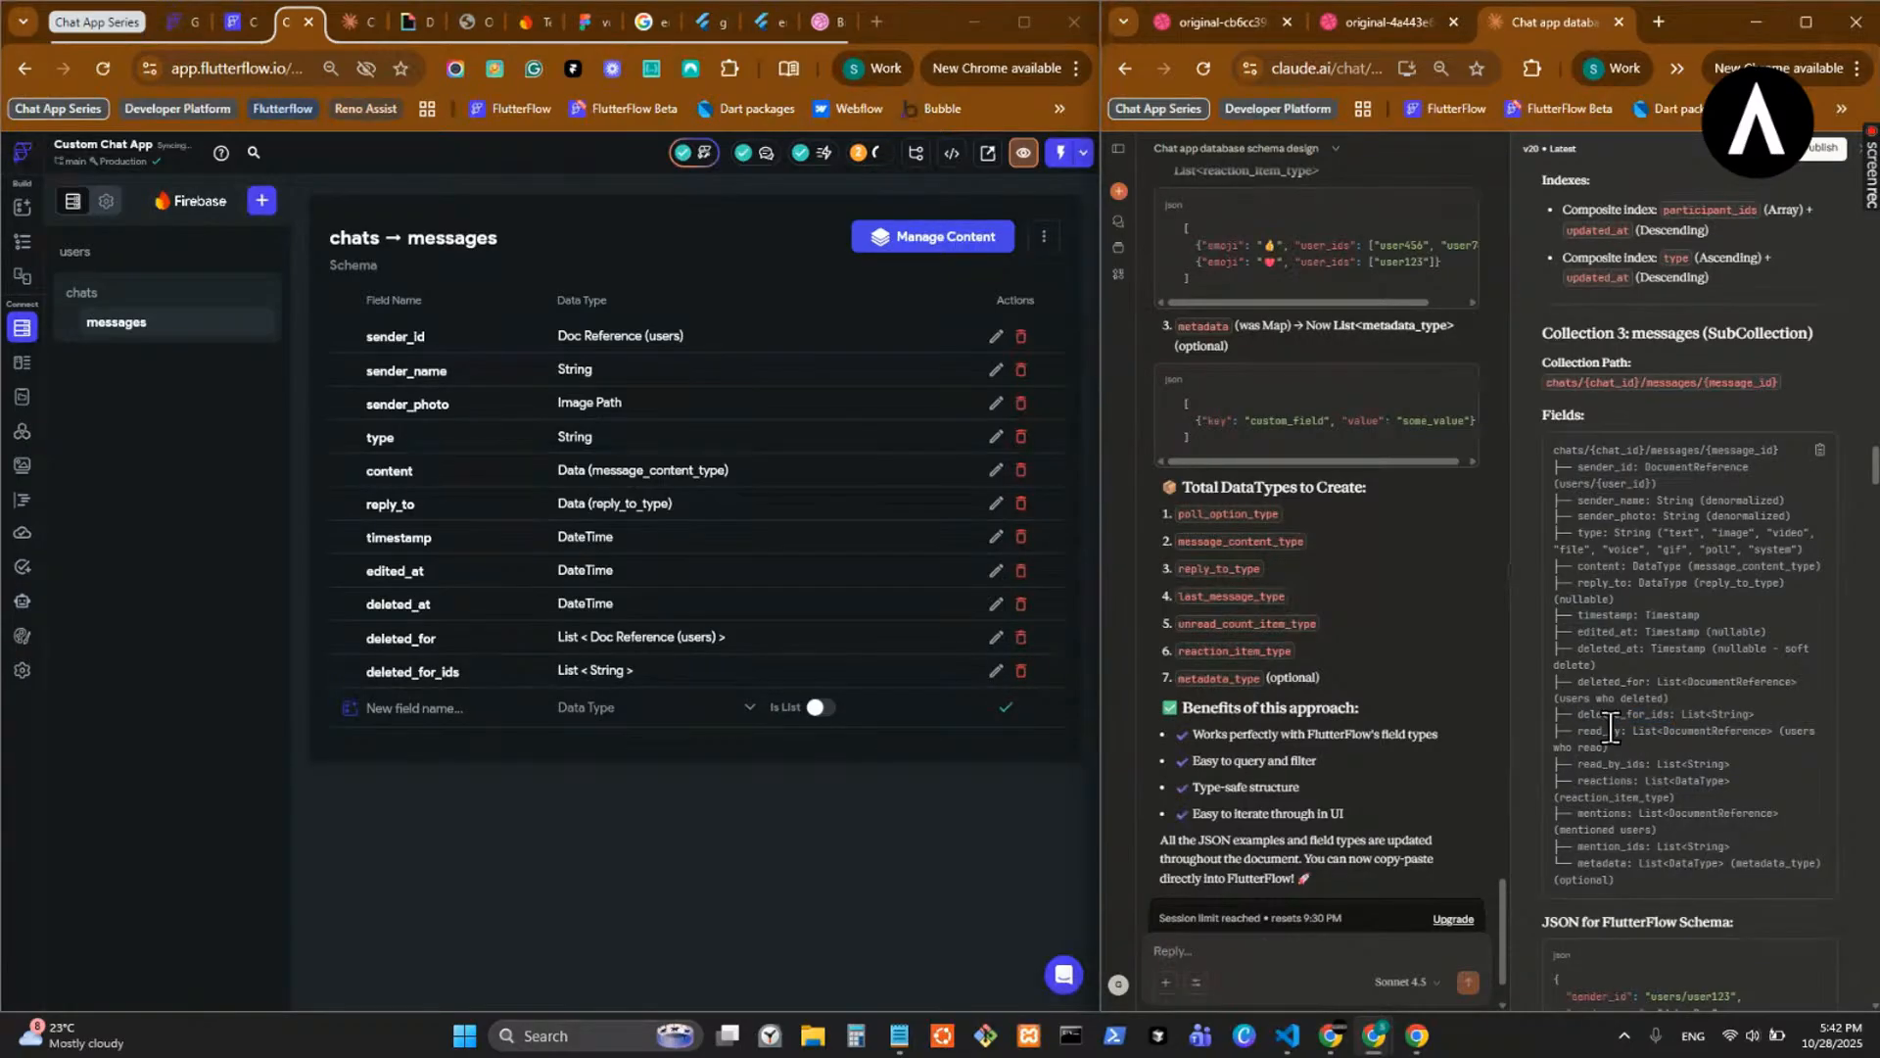
{"action": "double_click", "coordinate": [1596, 733]}
{"action": "left_click", "coordinate": [494, 718]}
{"action": "key", "text": "ctrl+v"}
{"action": "left_click", "coordinate": [644, 709]}
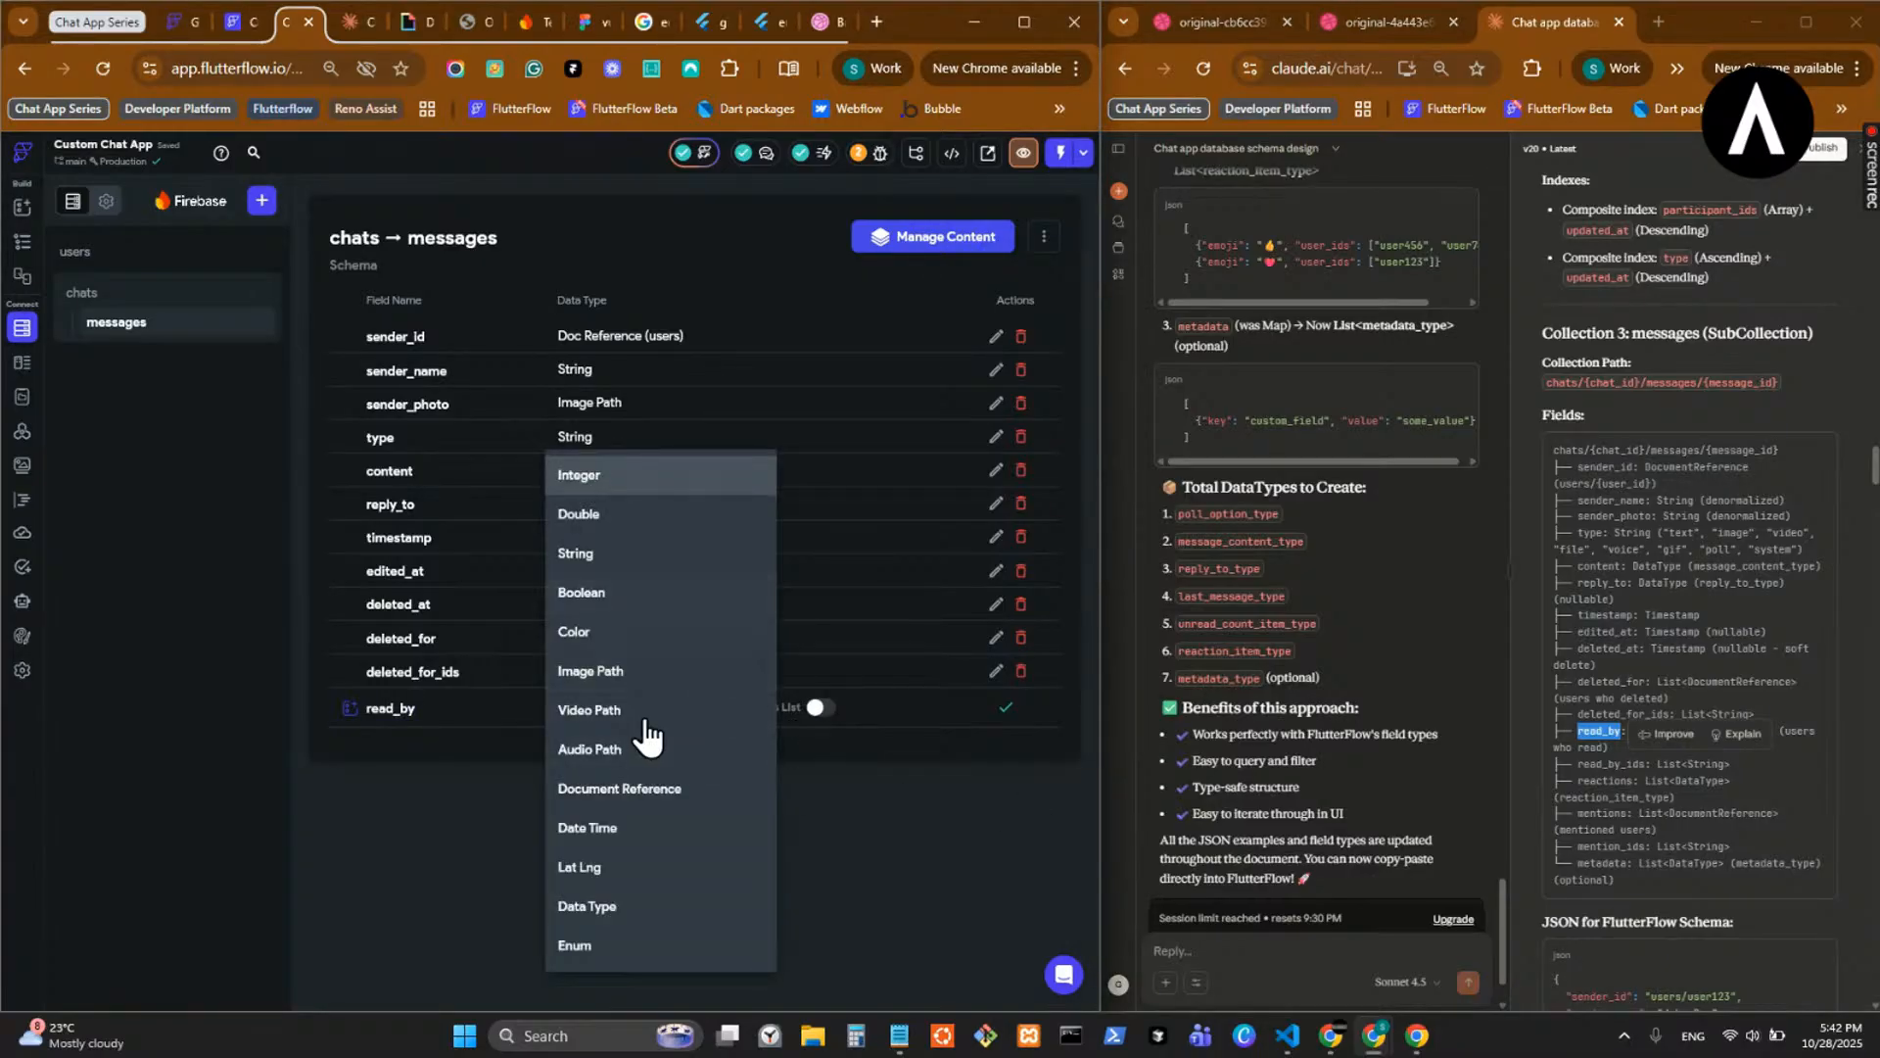
{"action": "left_click", "coordinate": [672, 789]}
{"action": "left_click", "coordinate": [833, 712]}
{"action": "left_click", "coordinate": [832, 707]}
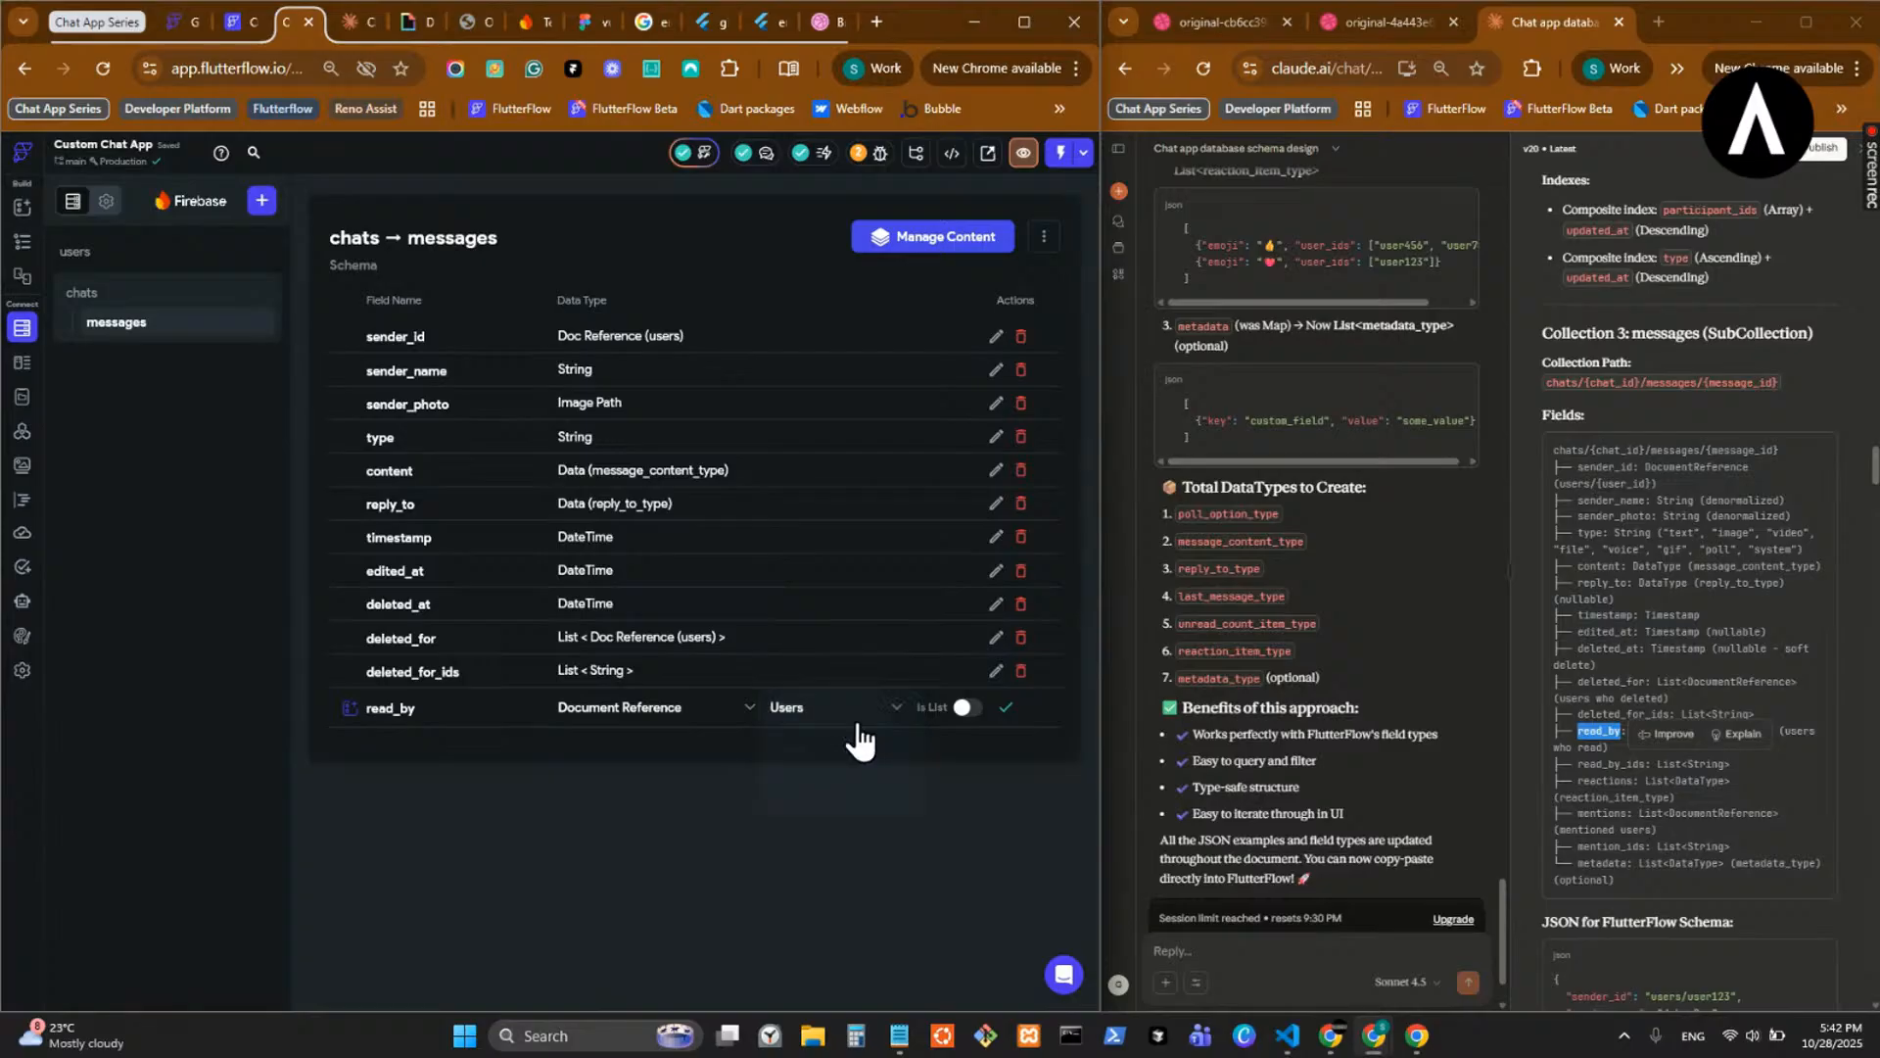
{"action": "left_click", "coordinate": [968, 708]}
{"action": "left_click", "coordinate": [1007, 709]}
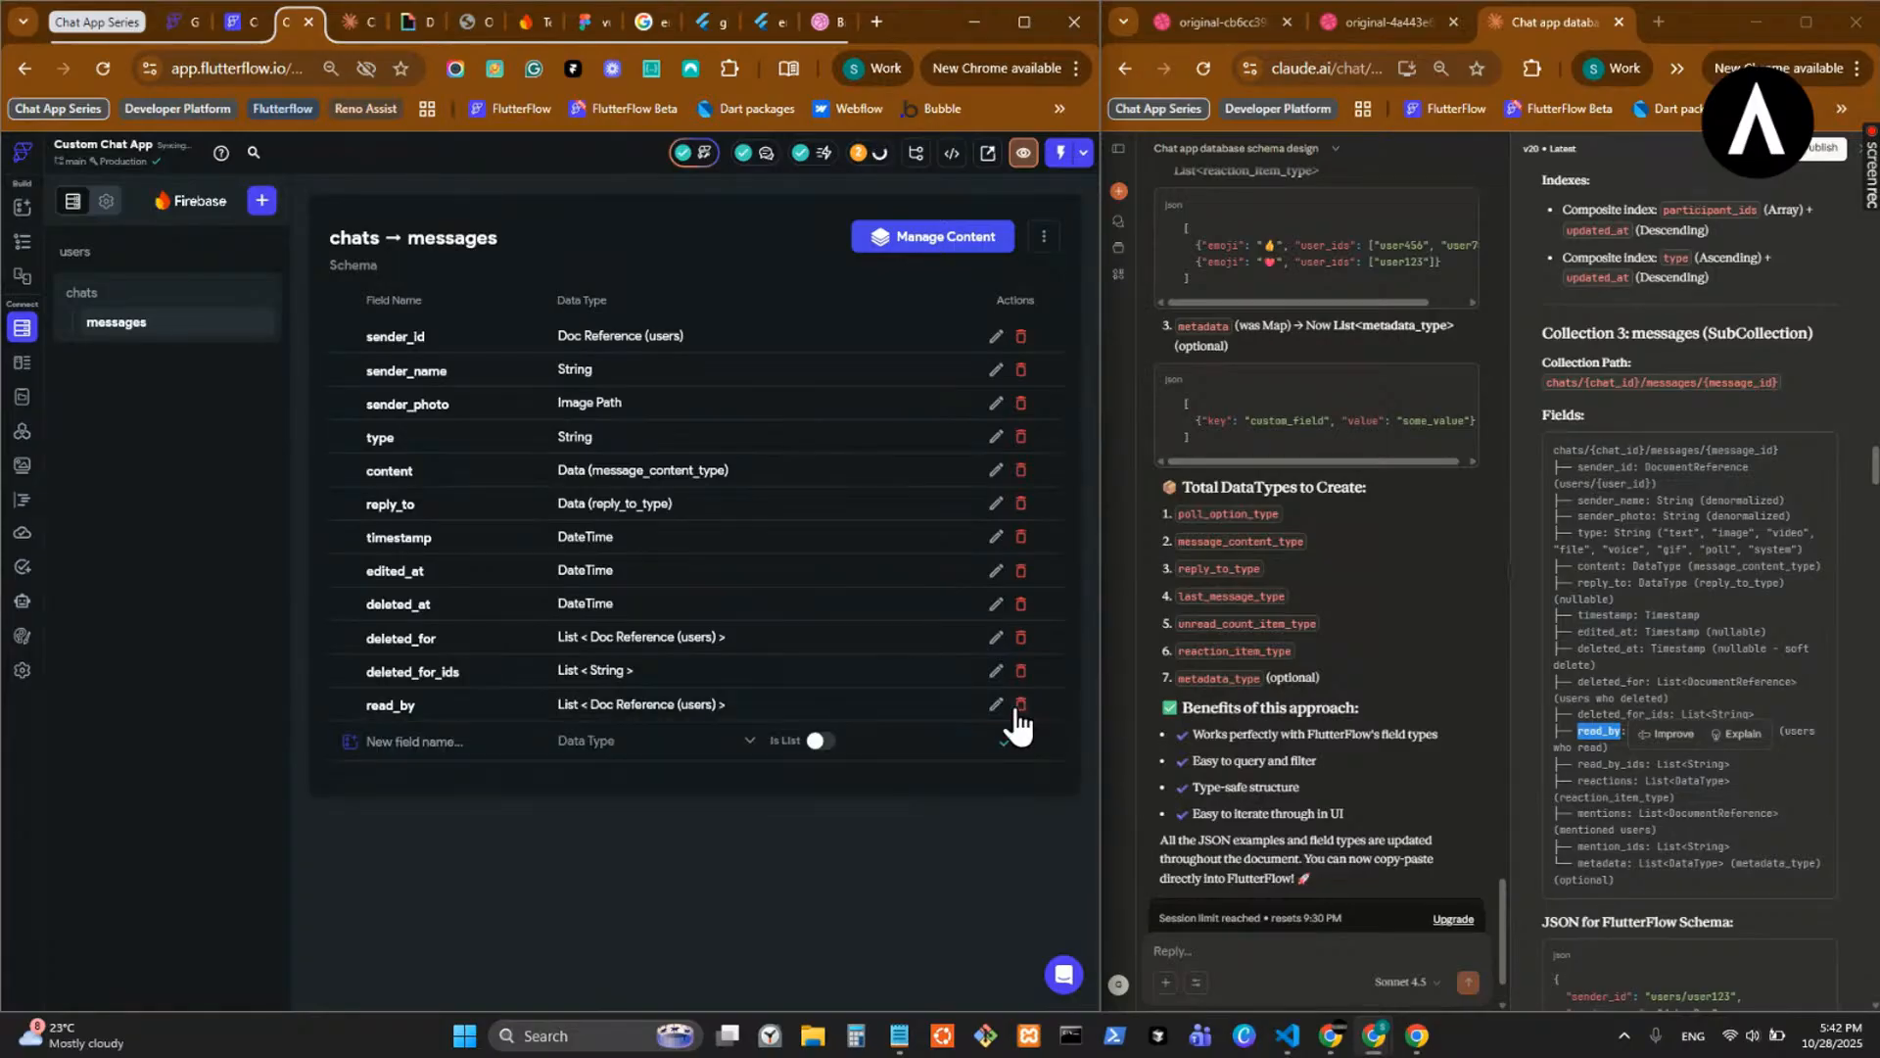
- Try to add a read_by_ids field to the messages schema as a list of Document References to Users
{"action": "left_click", "coordinate": [1650, 811]}
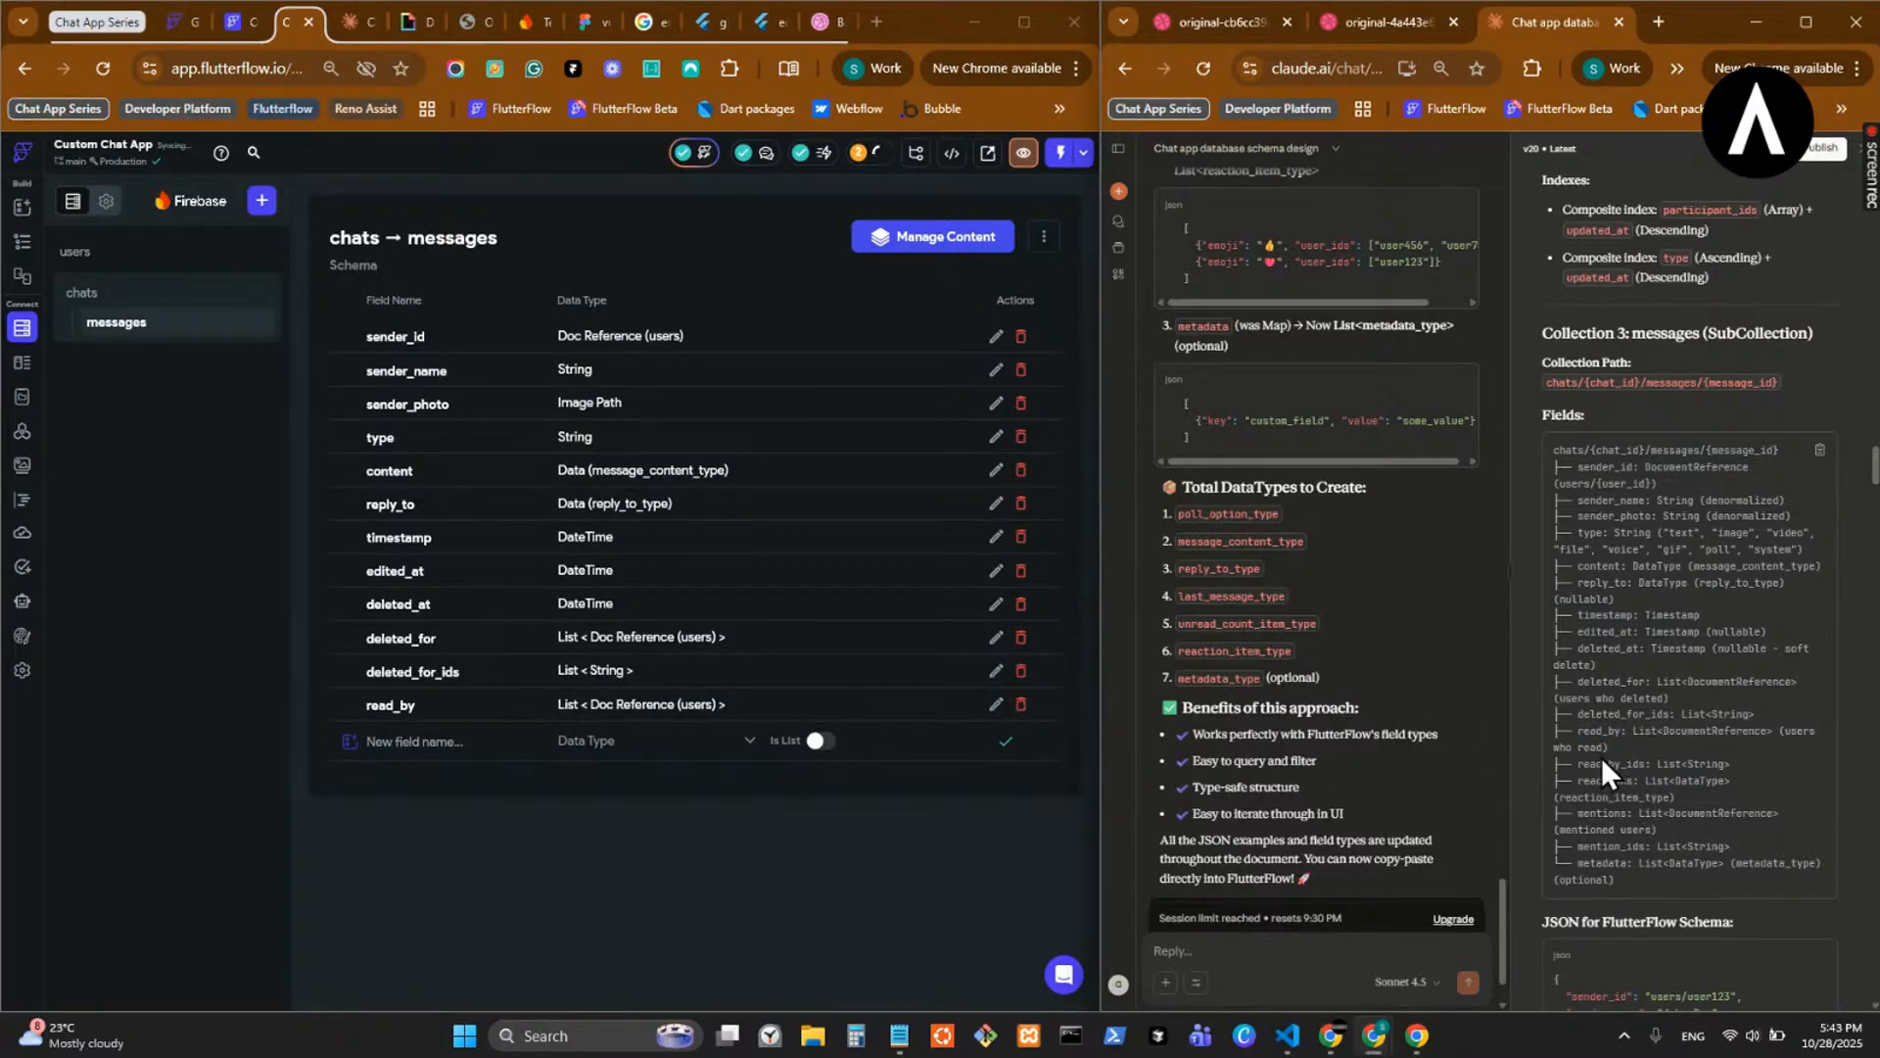
{"action": "double_click", "coordinate": [1606, 764]}
{"action": "left_click", "coordinate": [414, 741]}
{"action": "key", "text": "ctrl+v"}
{"action": "left_click", "coordinate": [651, 759]}
{"action": "left_click", "coordinate": [691, 782]}
{"action": "left_click", "coordinate": [821, 759]}
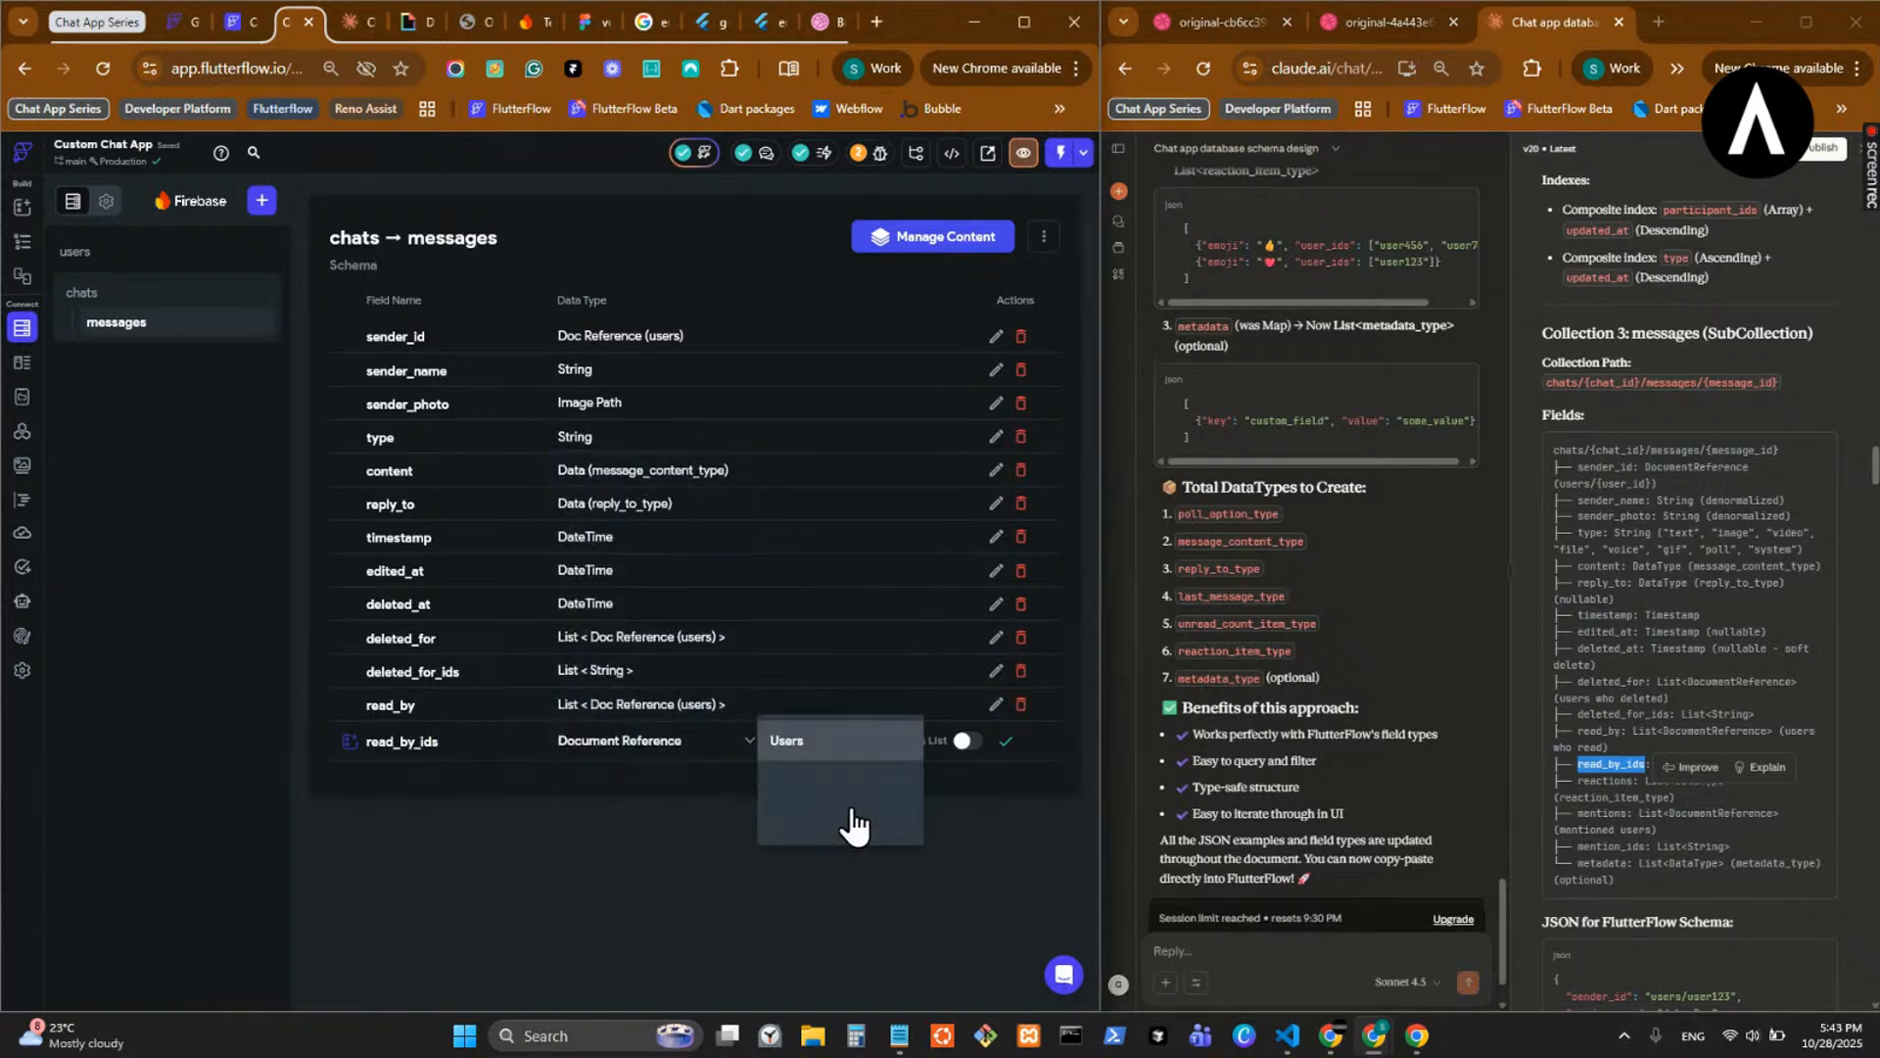
{"action": "left_click", "coordinate": [793, 752]}
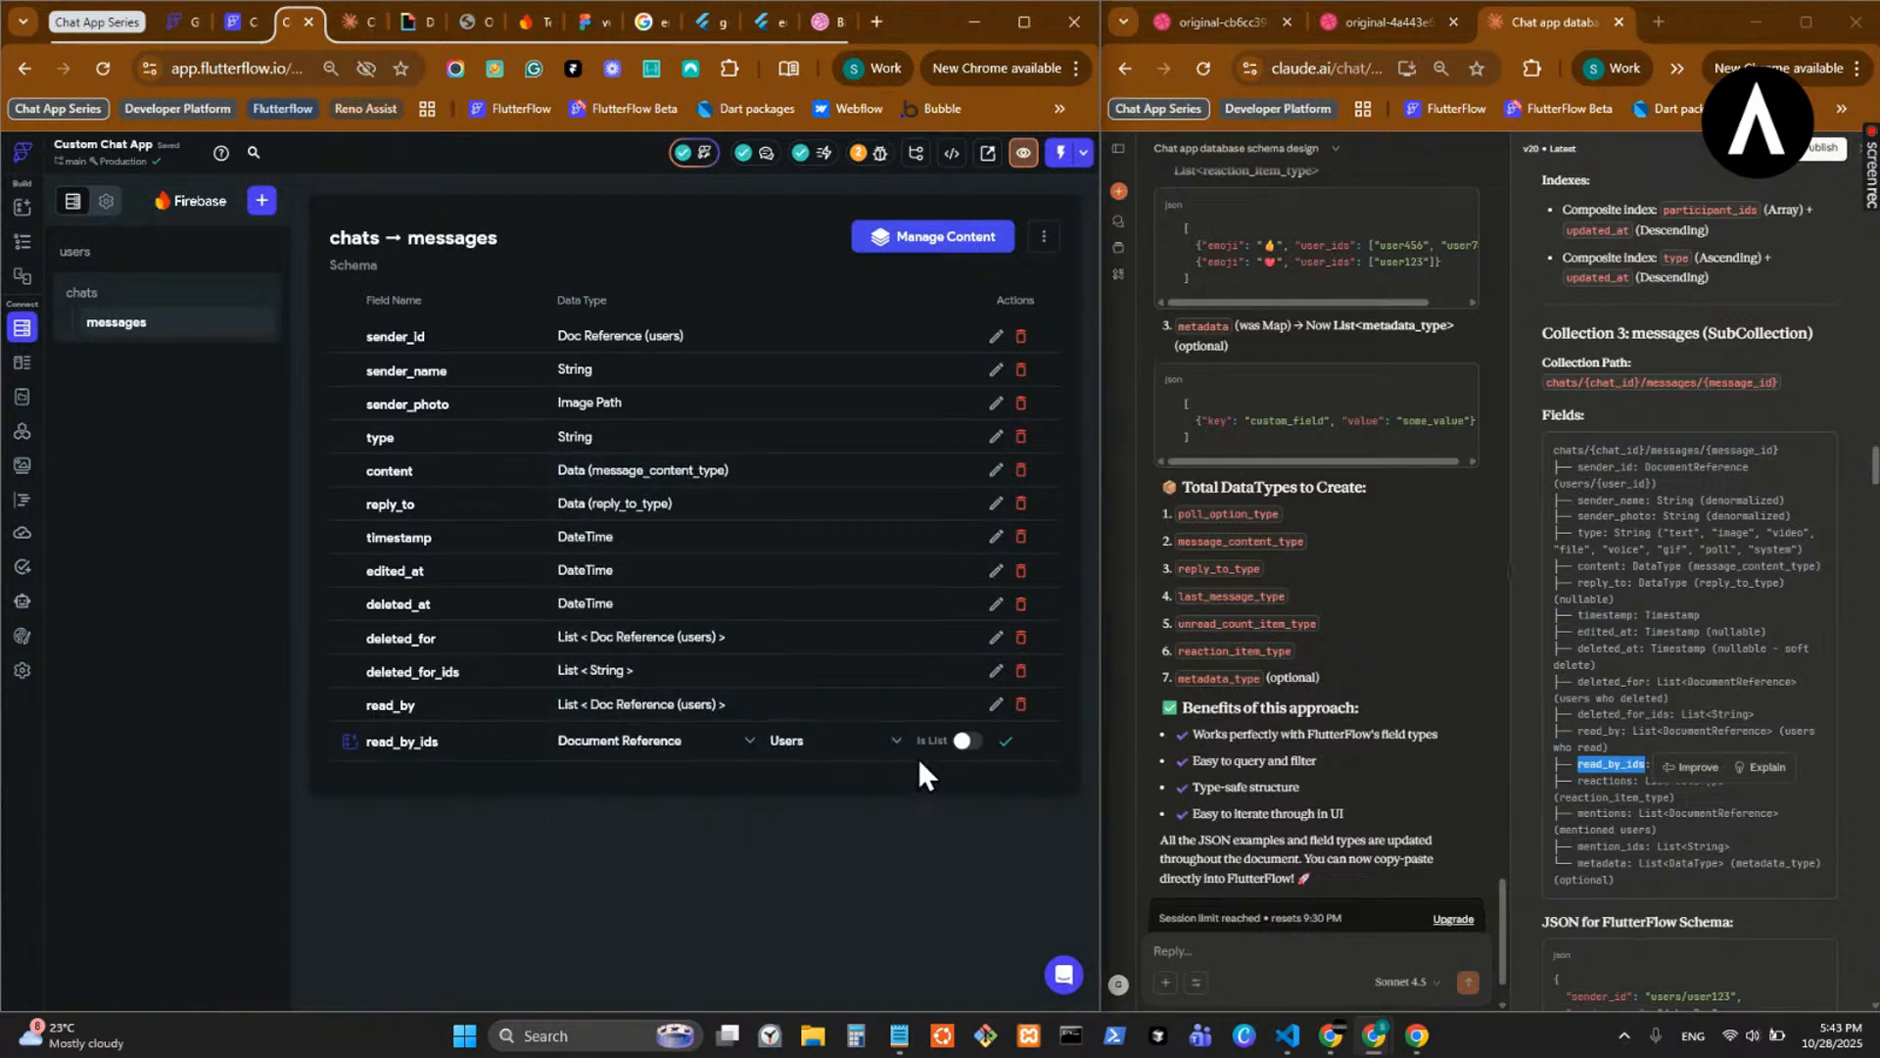
{"action": "left_click", "coordinate": [1006, 745]}
- Delete the wrongly typed read_by_ids field from the messages schema
{"action": "left_click", "coordinate": [1602, 798]}
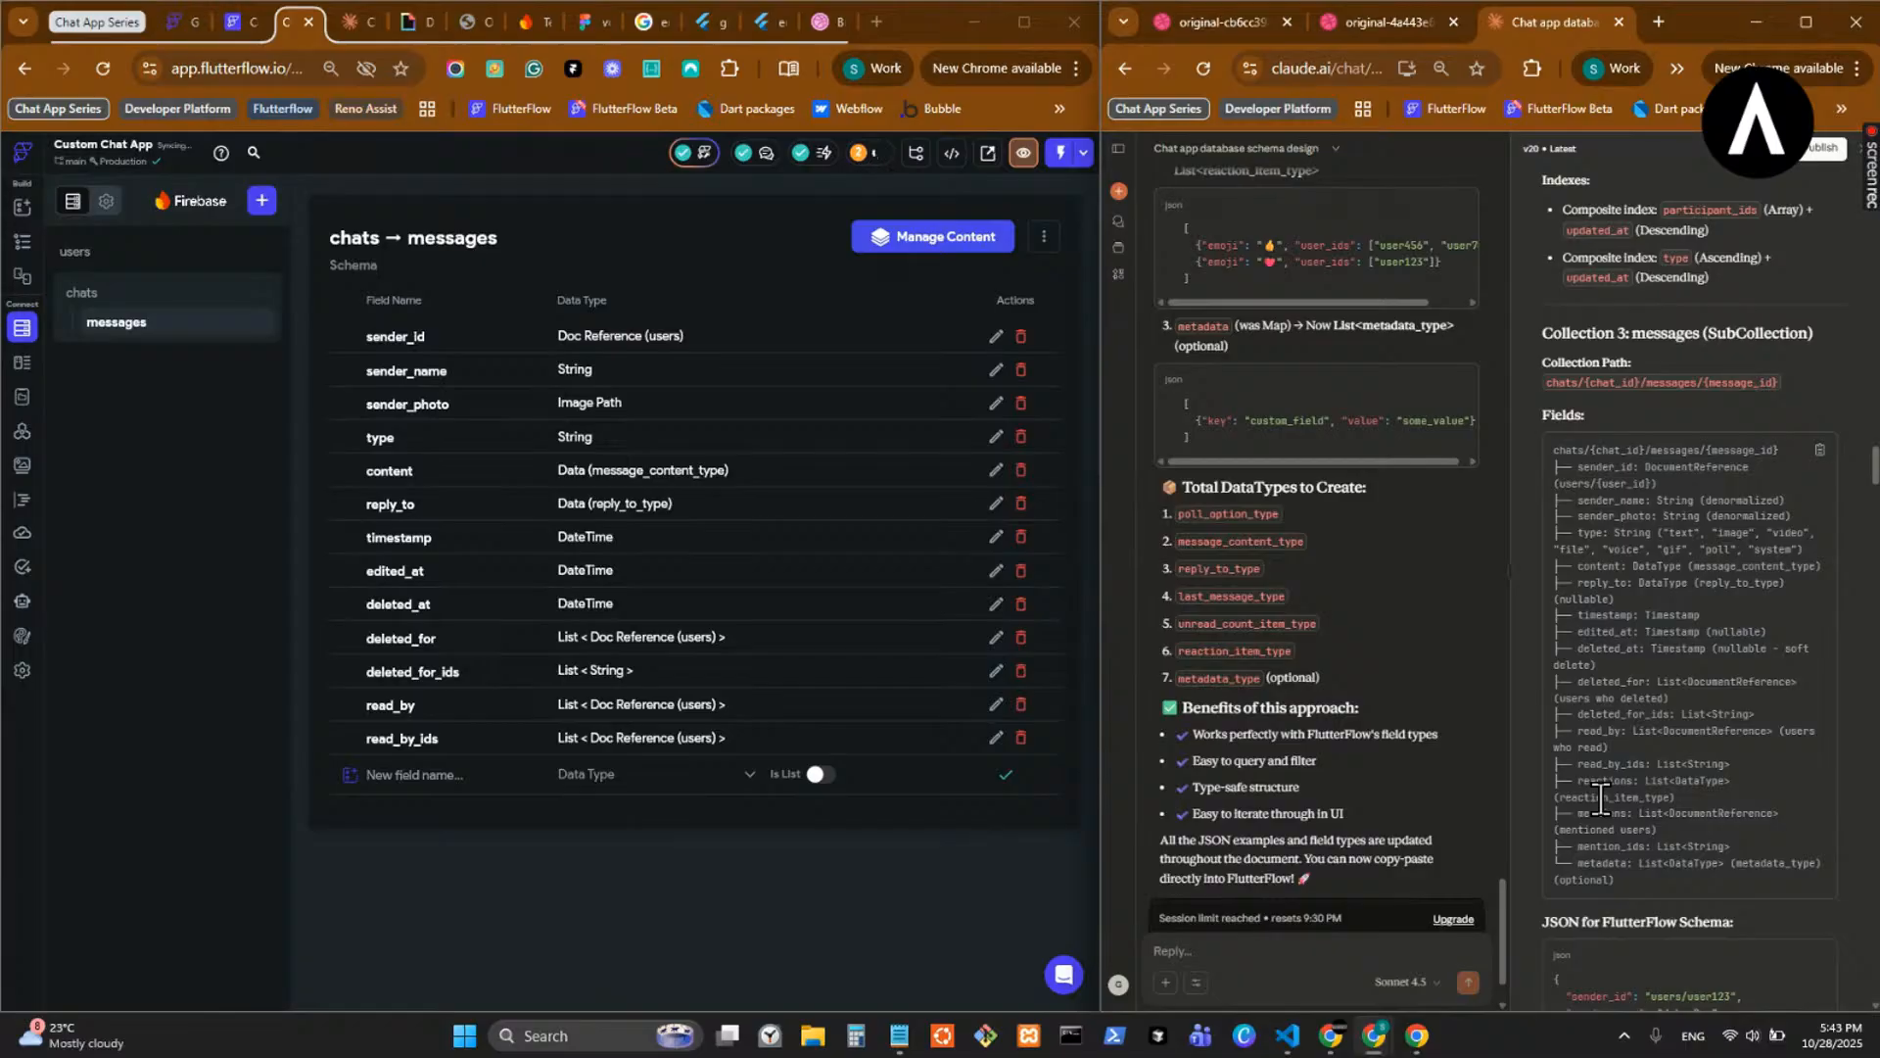
{"action": "left_click", "coordinate": [994, 739]}
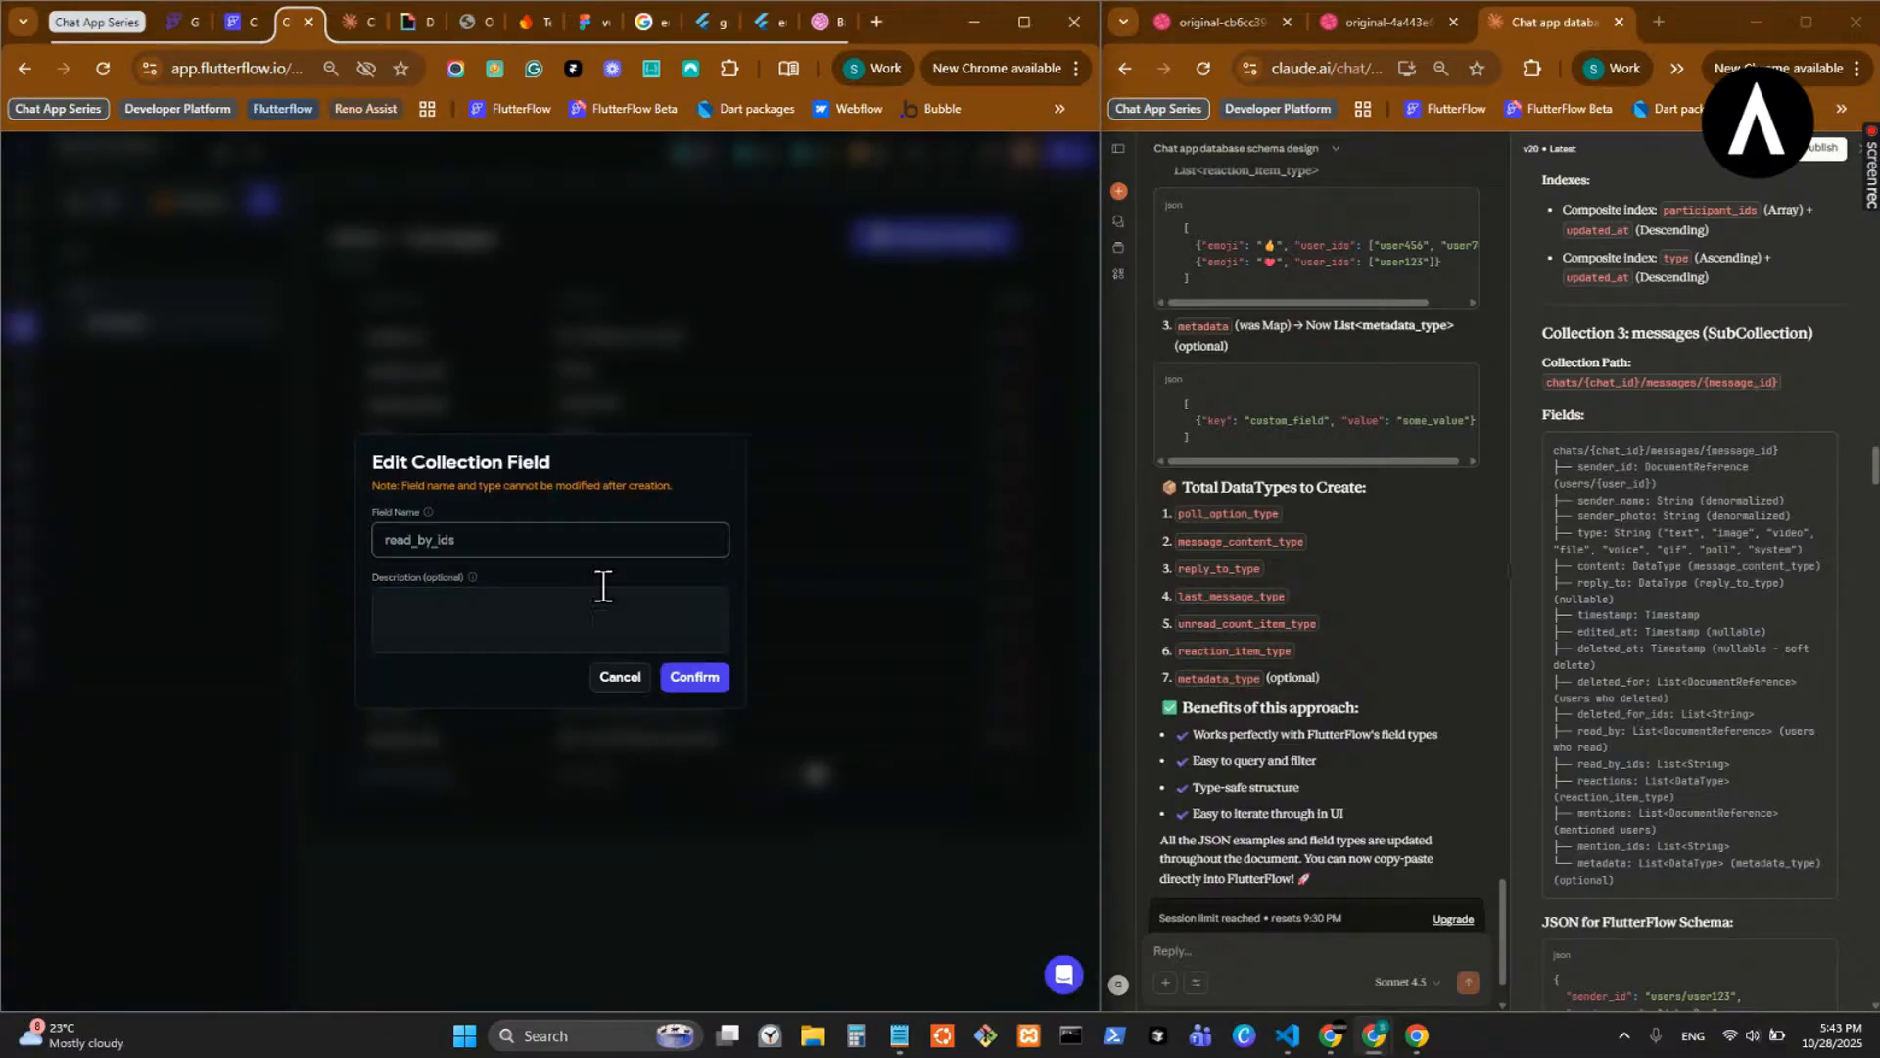
{"action": "left_click", "coordinate": [620, 678]}
{"action": "left_click", "coordinate": [1020, 737]}
{"action": "left_click", "coordinate": [670, 603]}
- Add a read_by_ids field to the messages schema as a list of Strings
{"action": "left_click", "coordinate": [433, 756]}
{"action": "key", "text": "ctrl+v"}
{"action": "left_click", "coordinate": [652, 770]}
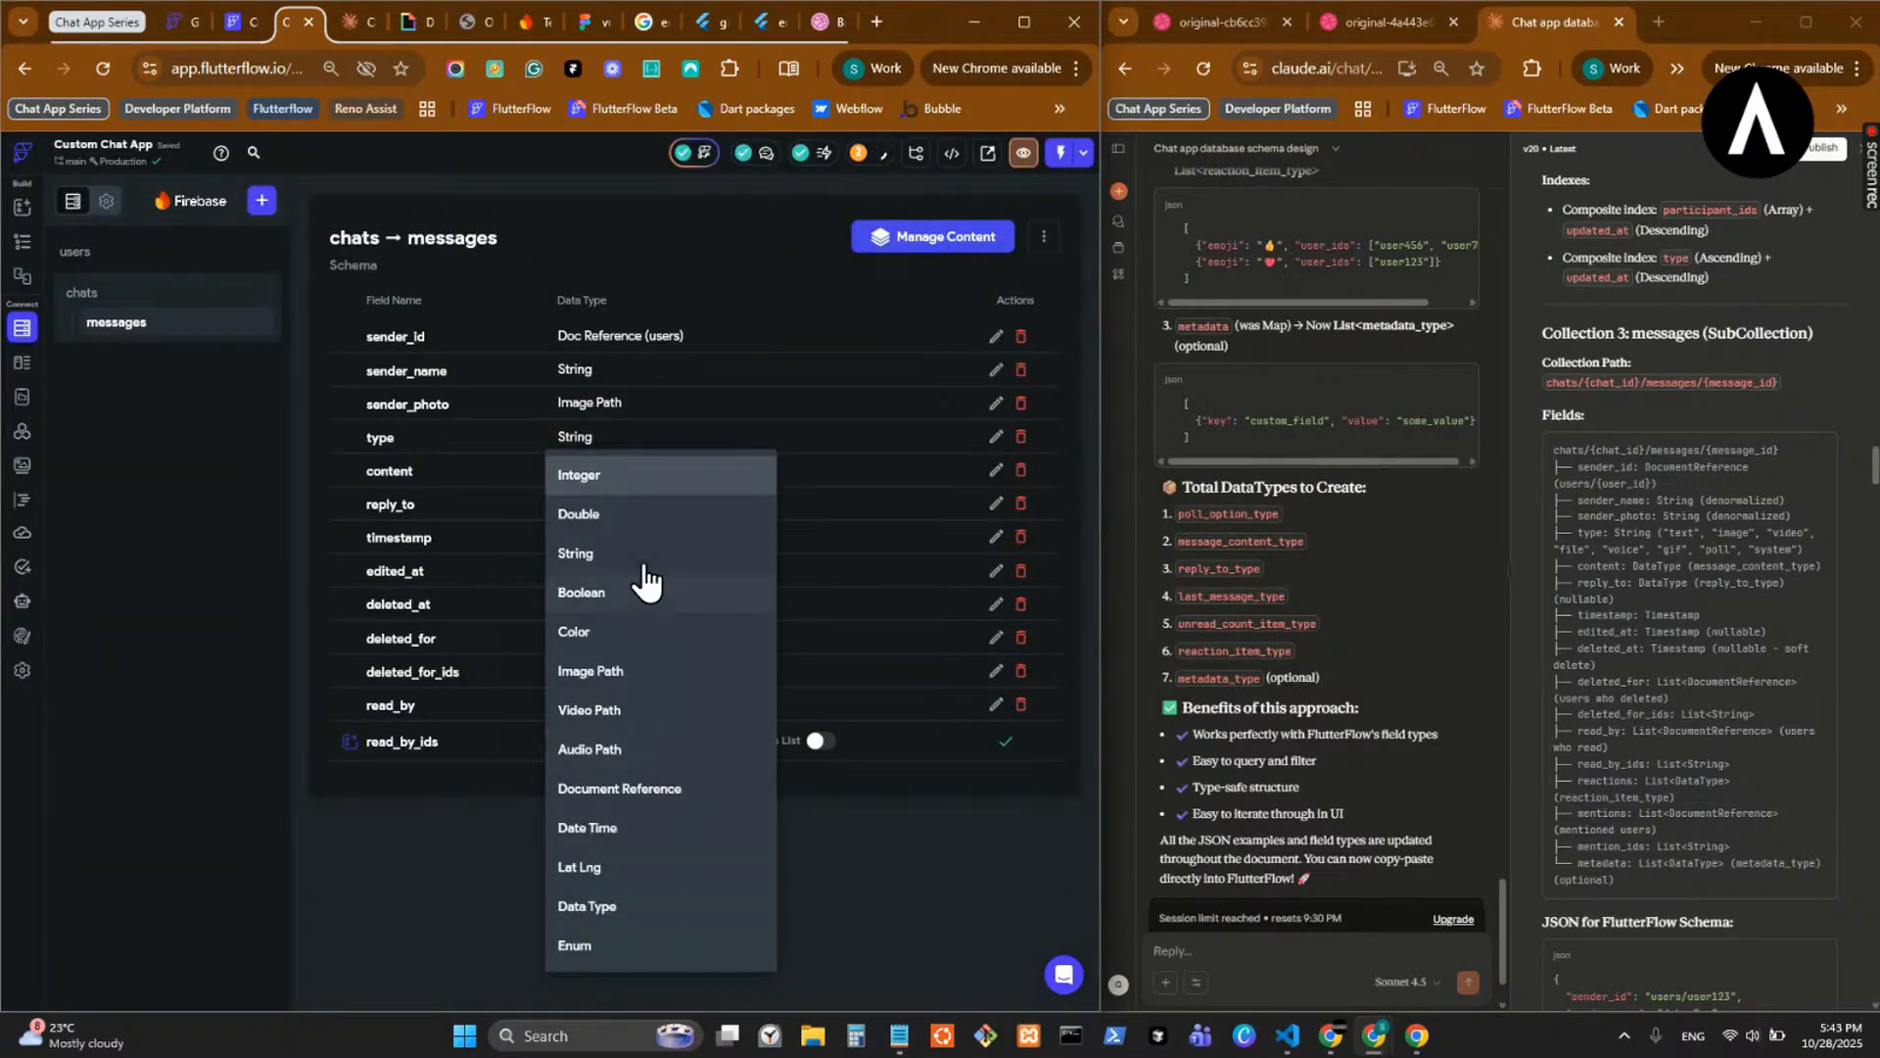
{"action": "left_click", "coordinate": [607, 553]}
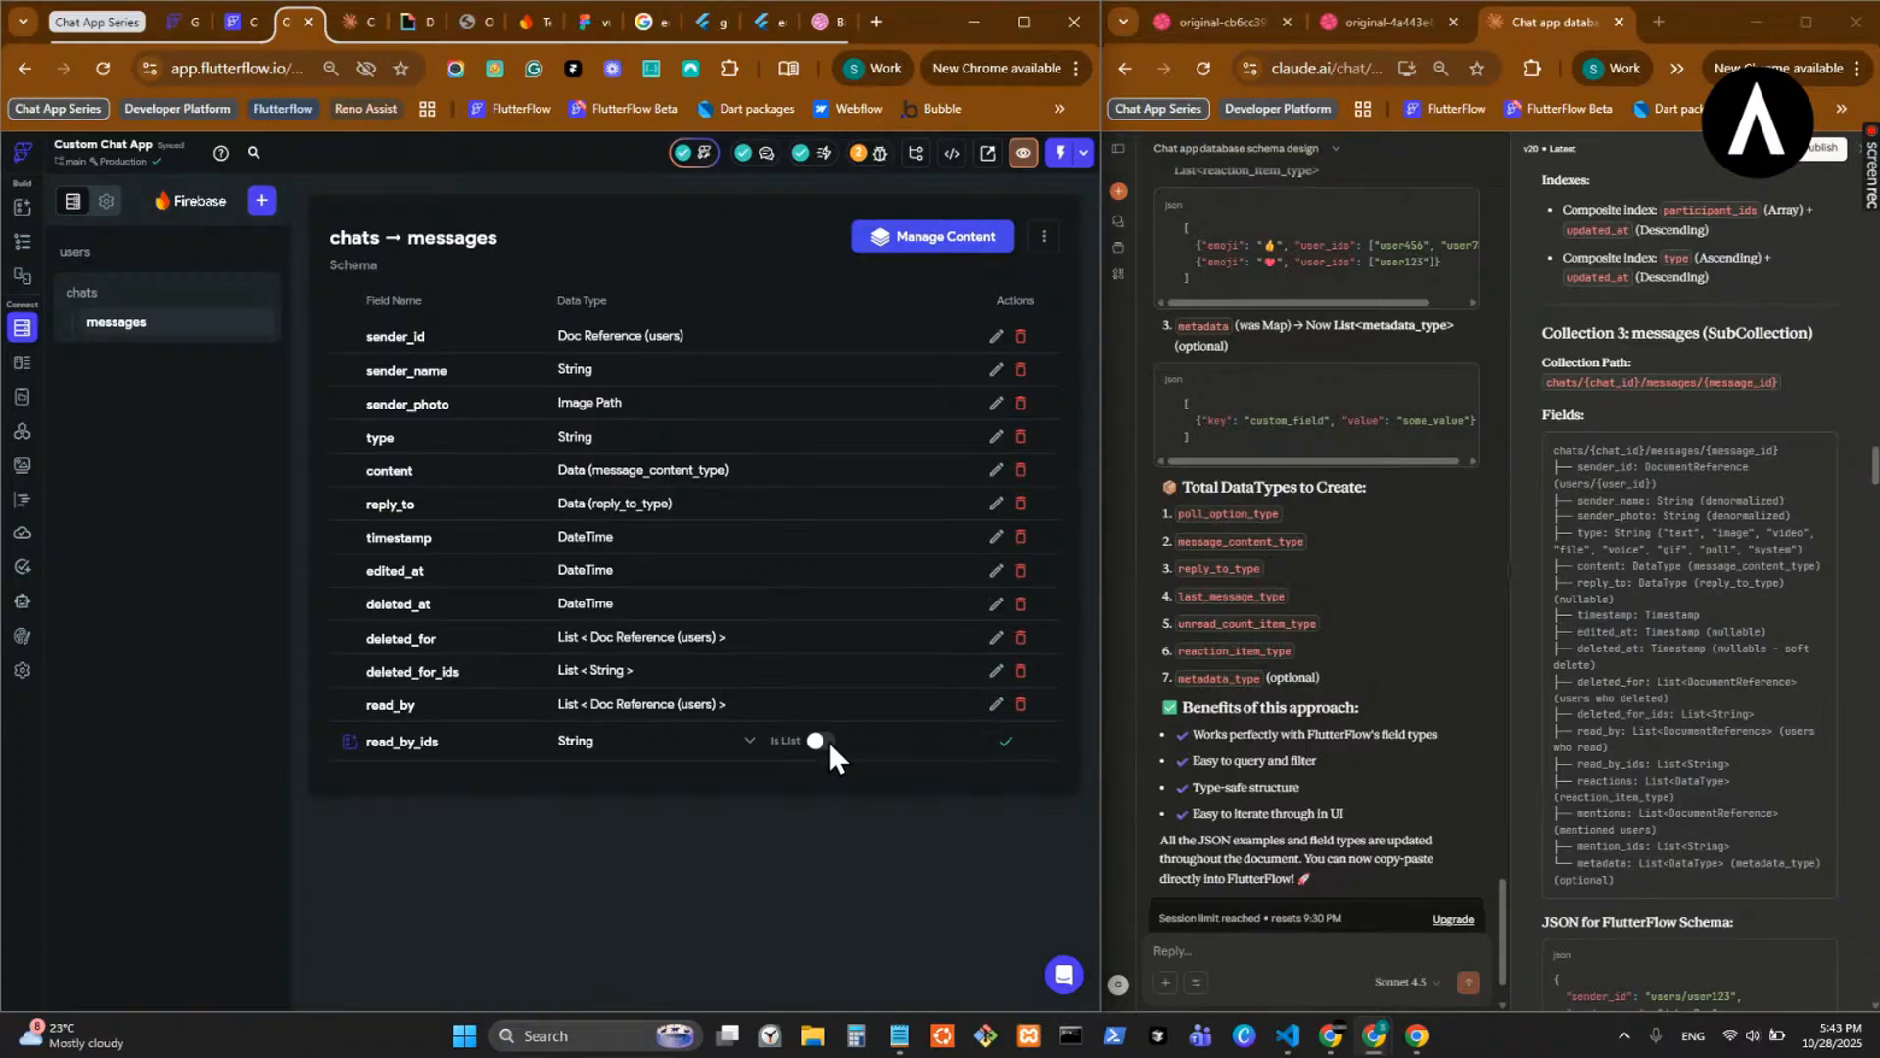
{"action": "left_click", "coordinate": [820, 740]}
{"action": "left_click", "coordinate": [1006, 741]}
- Add a reactions field to the messages schema as a list of the Reaction Item Type data type
{"action": "scroll", "coordinate": [1538, 709], "scroll_direction": "down", "scroll_amount": 1}
{"action": "double_click", "coordinate": [1604, 672]}
{"action": "key", "text": "ctrl+c"}
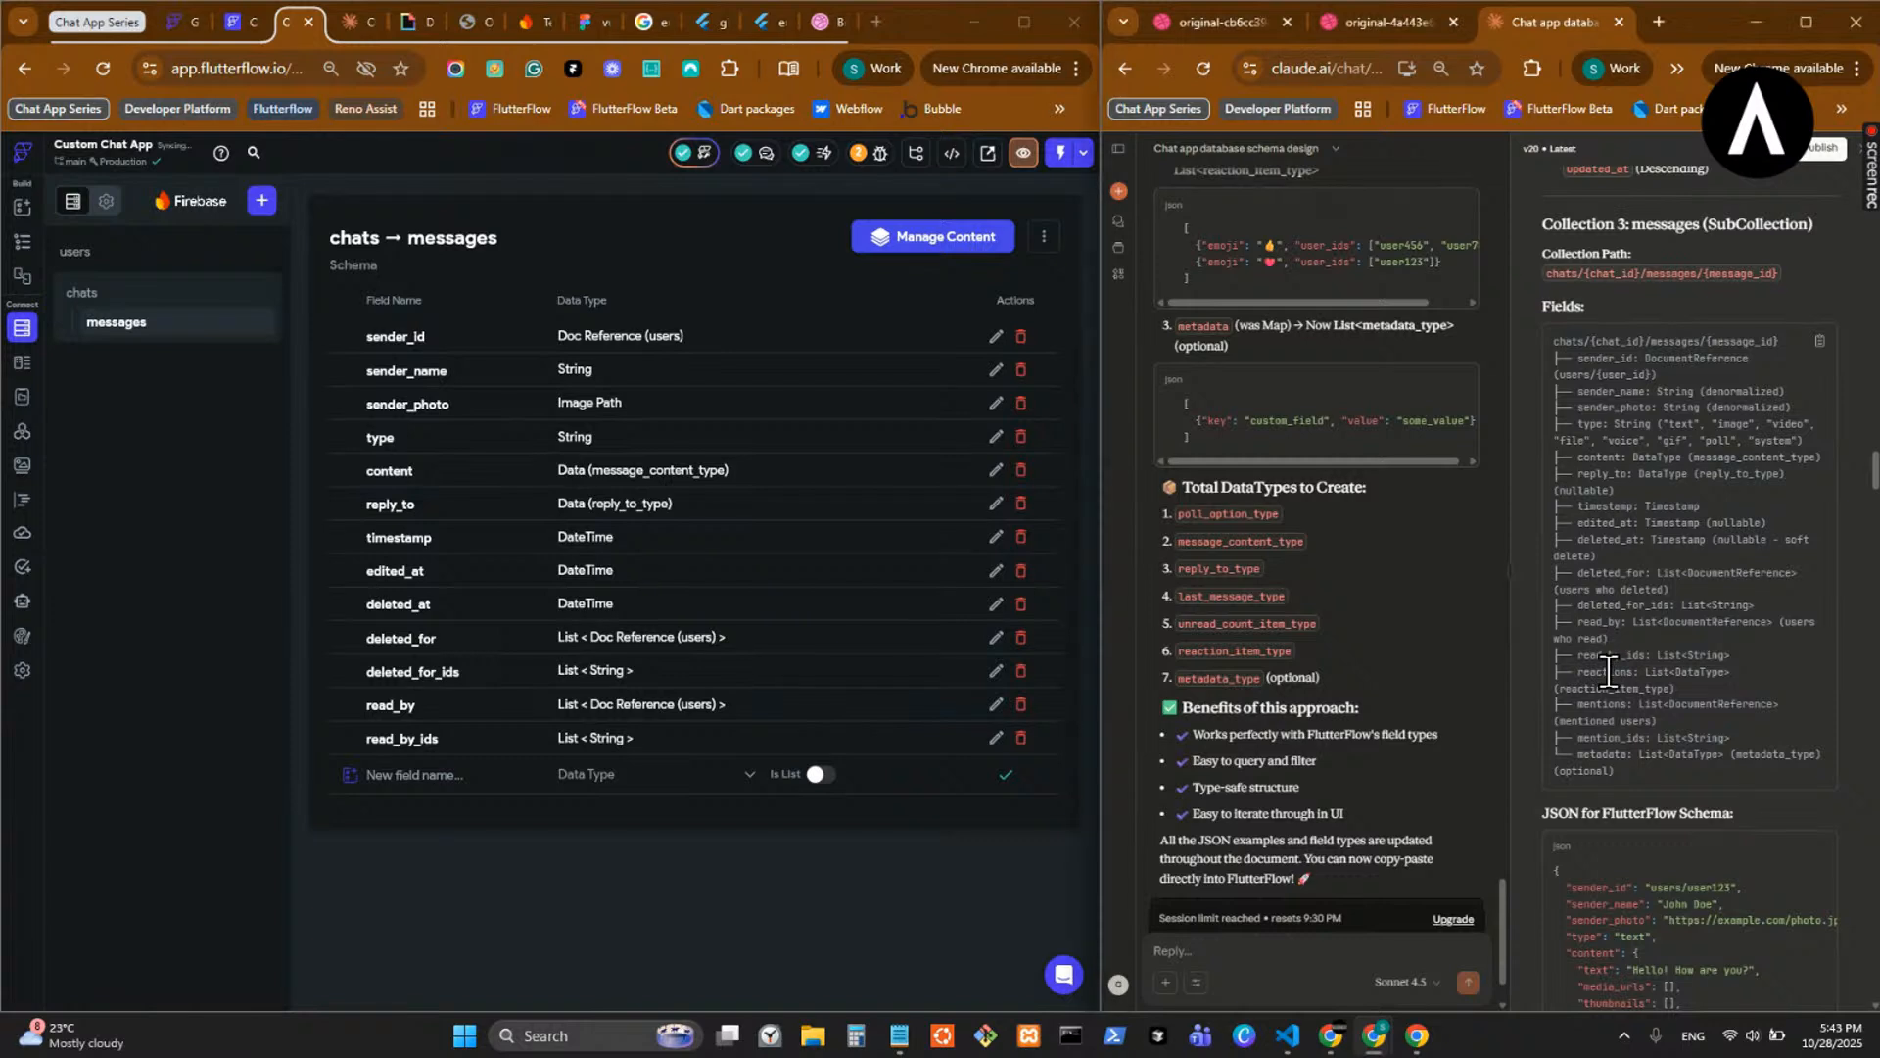
{"action": "left_click", "coordinate": [406, 780]}
{"action": "key", "text": "ctrl+v"}
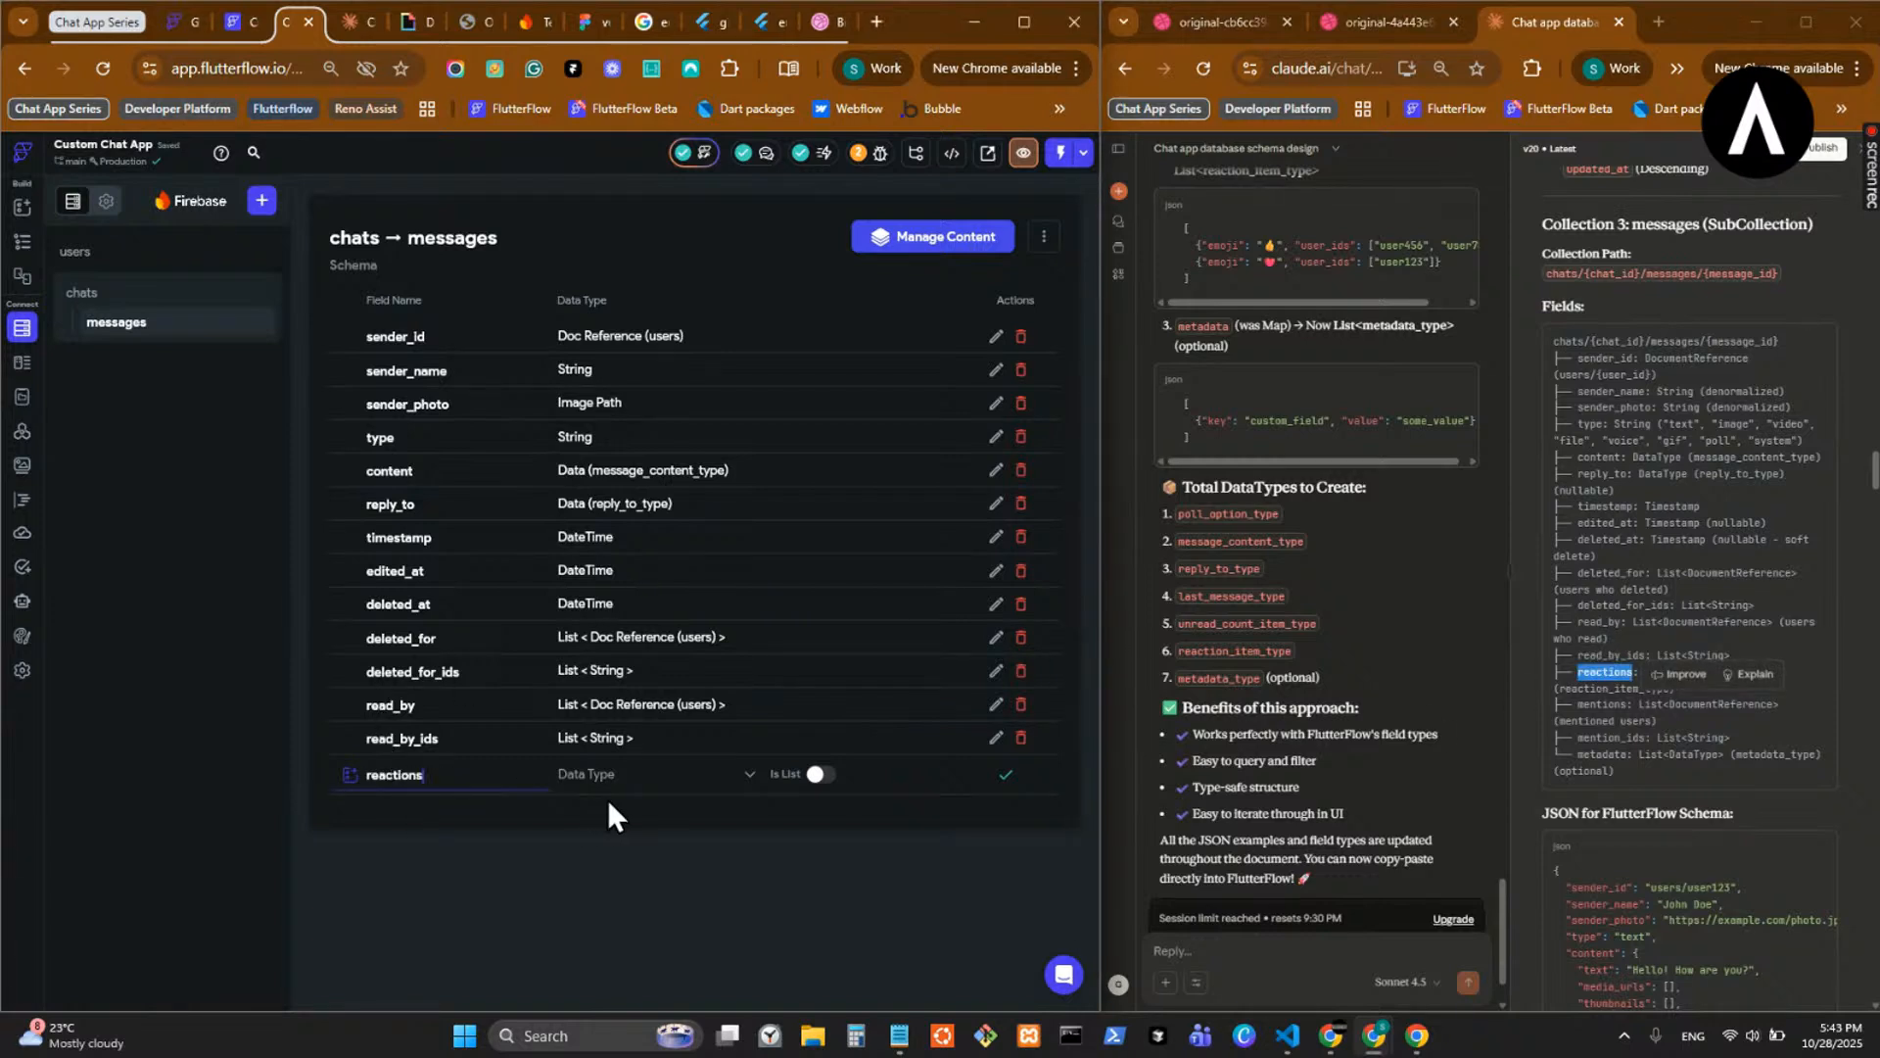
{"action": "left_click", "coordinate": [645, 793]}
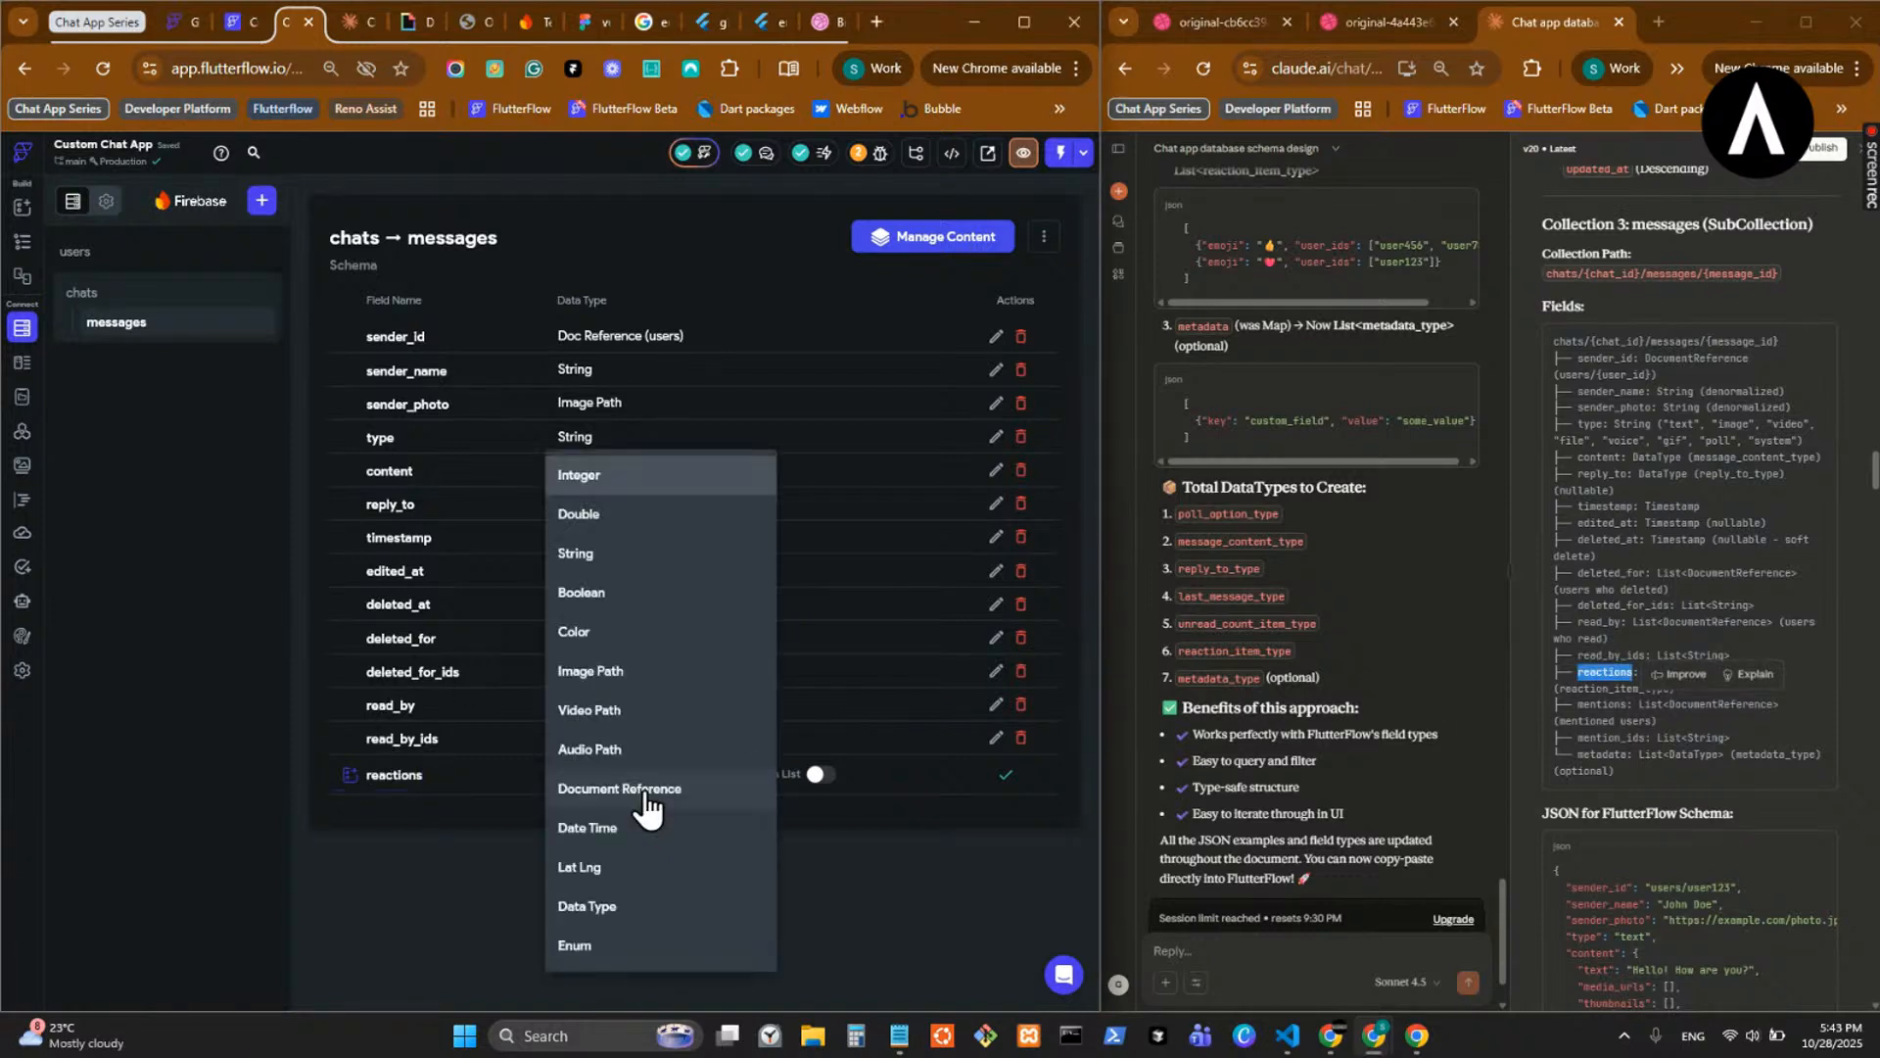
{"action": "left_click", "coordinate": [661, 899]}
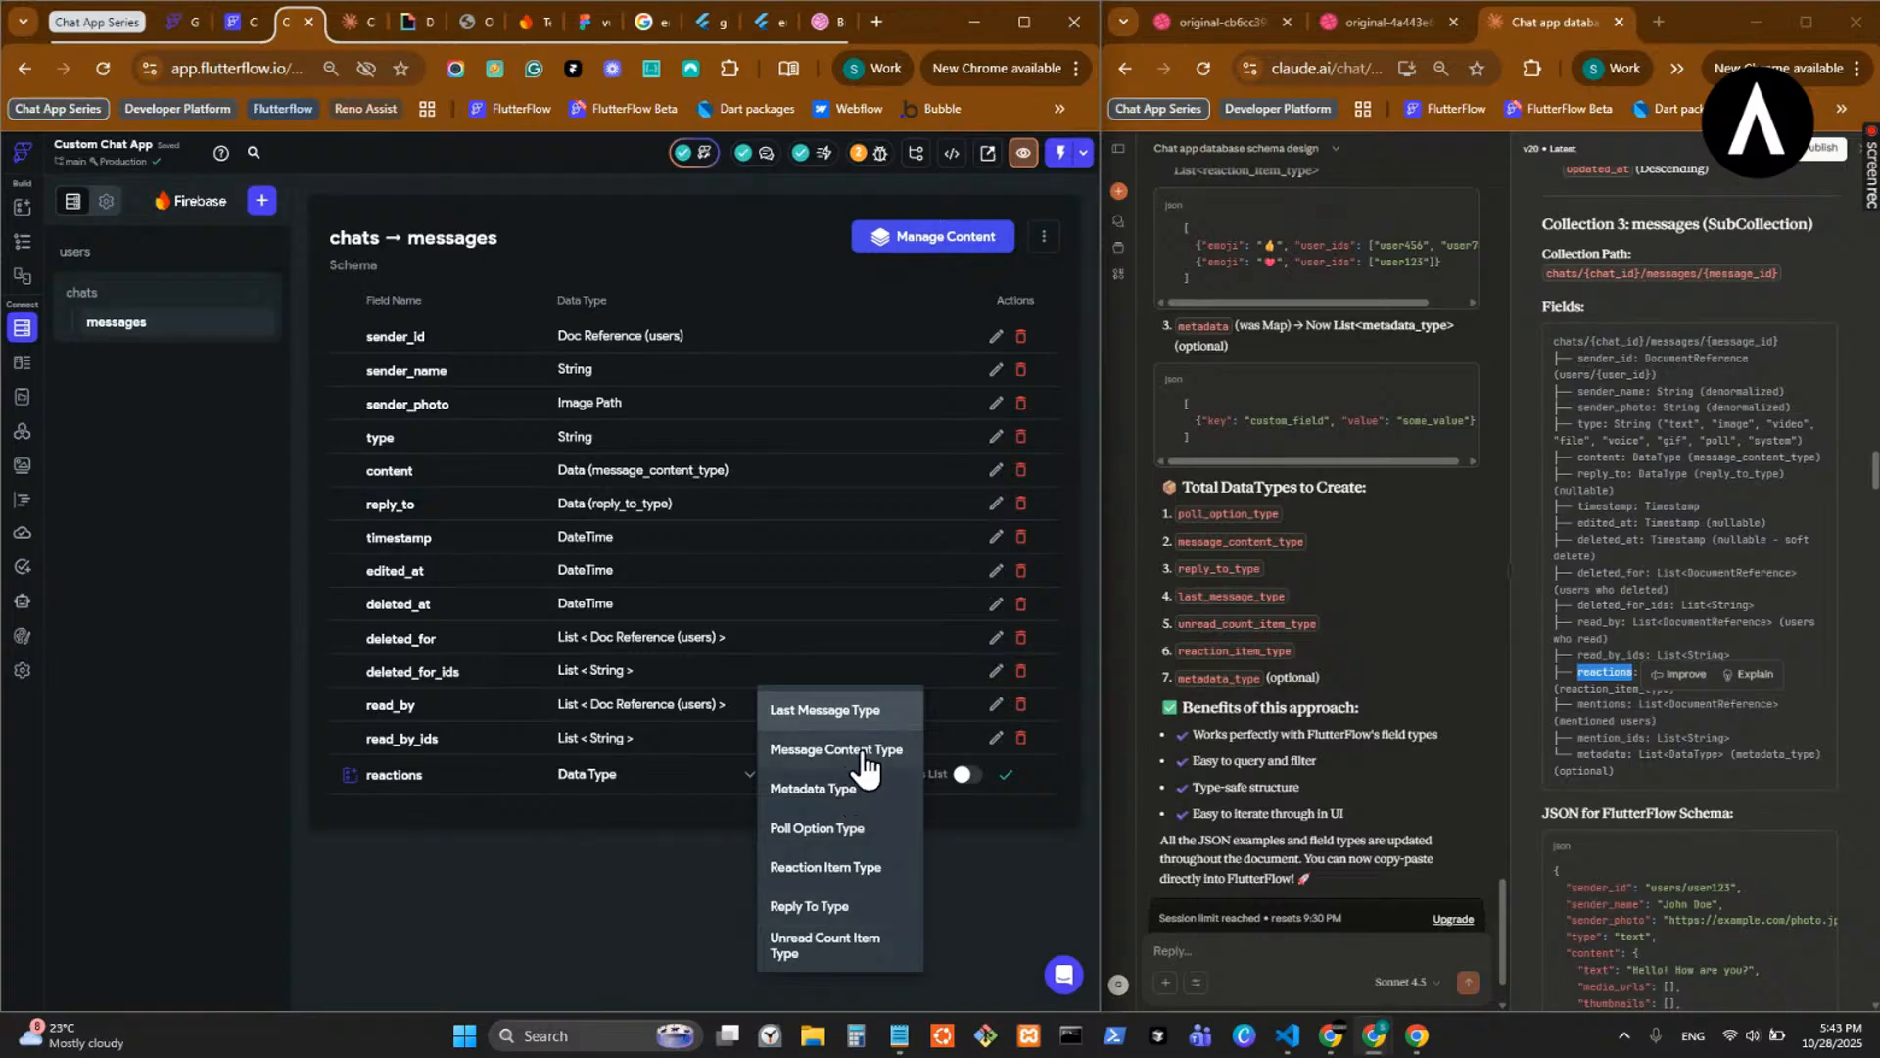
{"action": "left_click", "coordinate": [861, 868]}
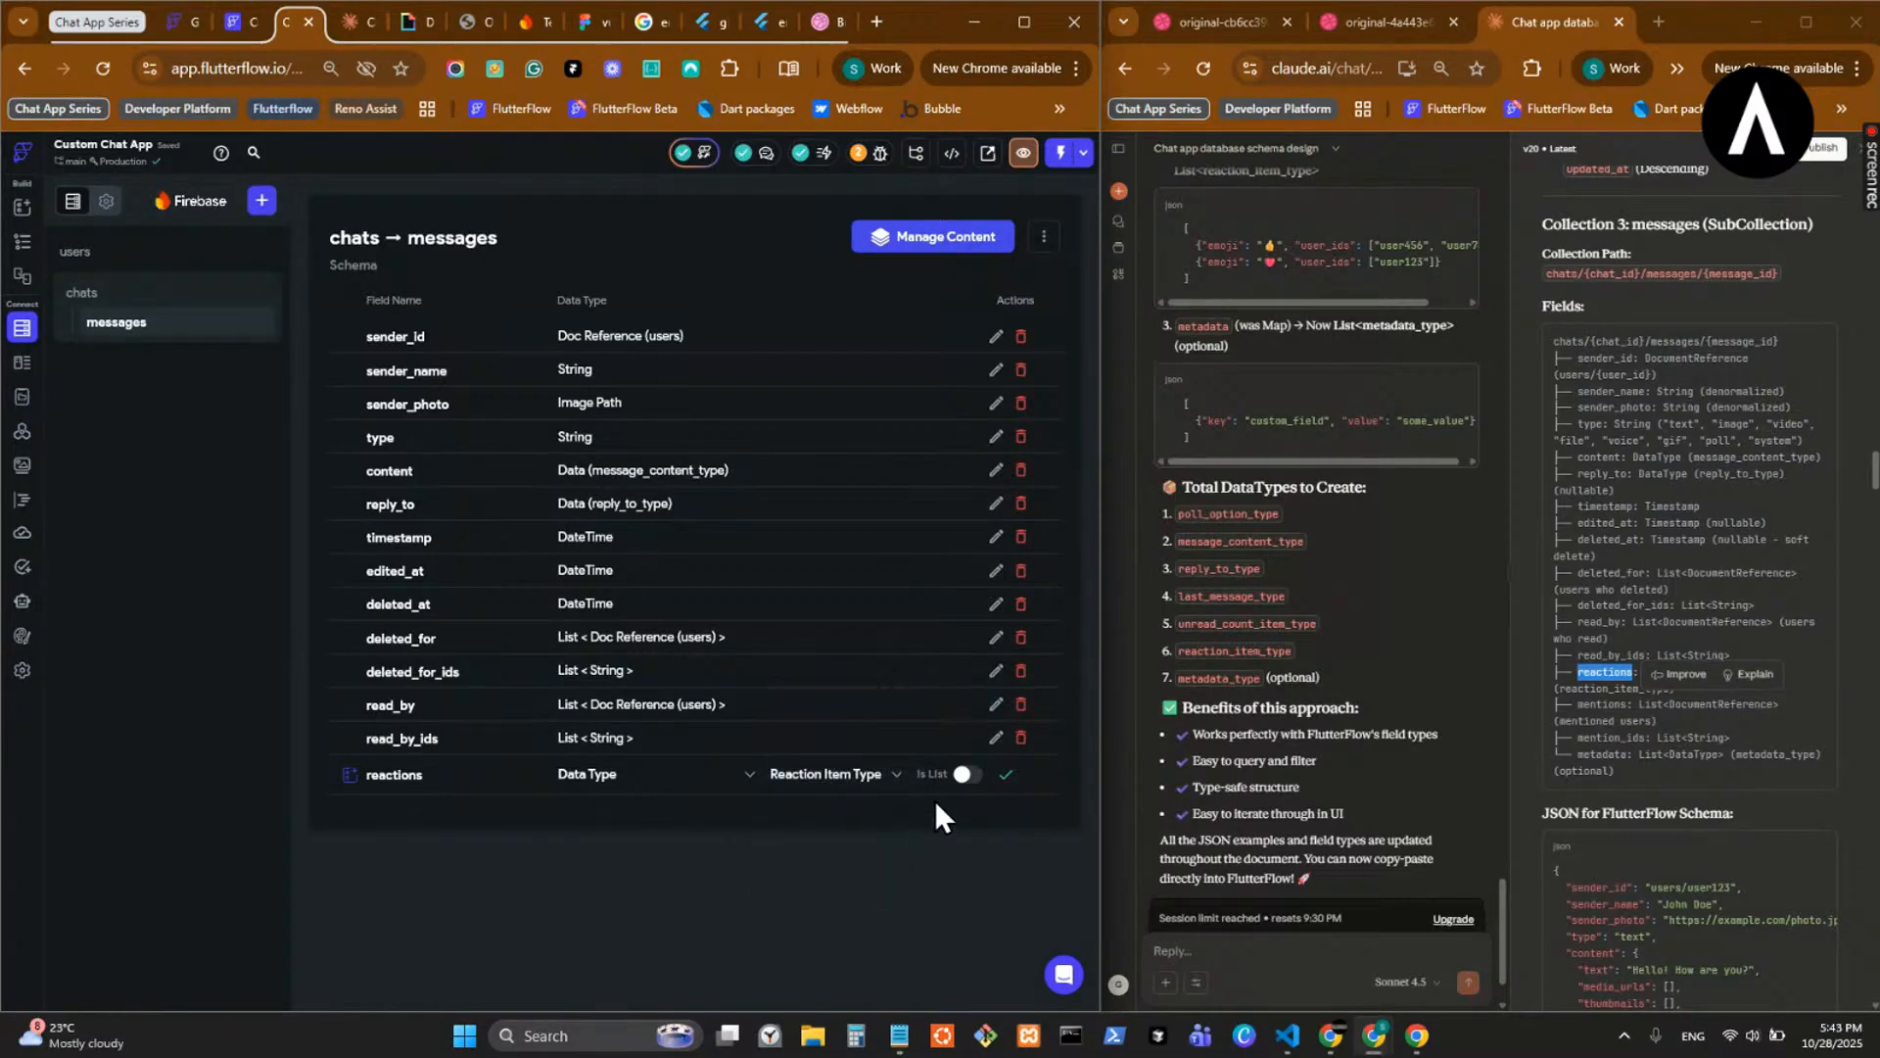
{"action": "left_click", "coordinate": [963, 781]}
{"action": "left_click", "coordinate": [1667, 526]}
{"action": "left_click", "coordinate": [1006, 775]}
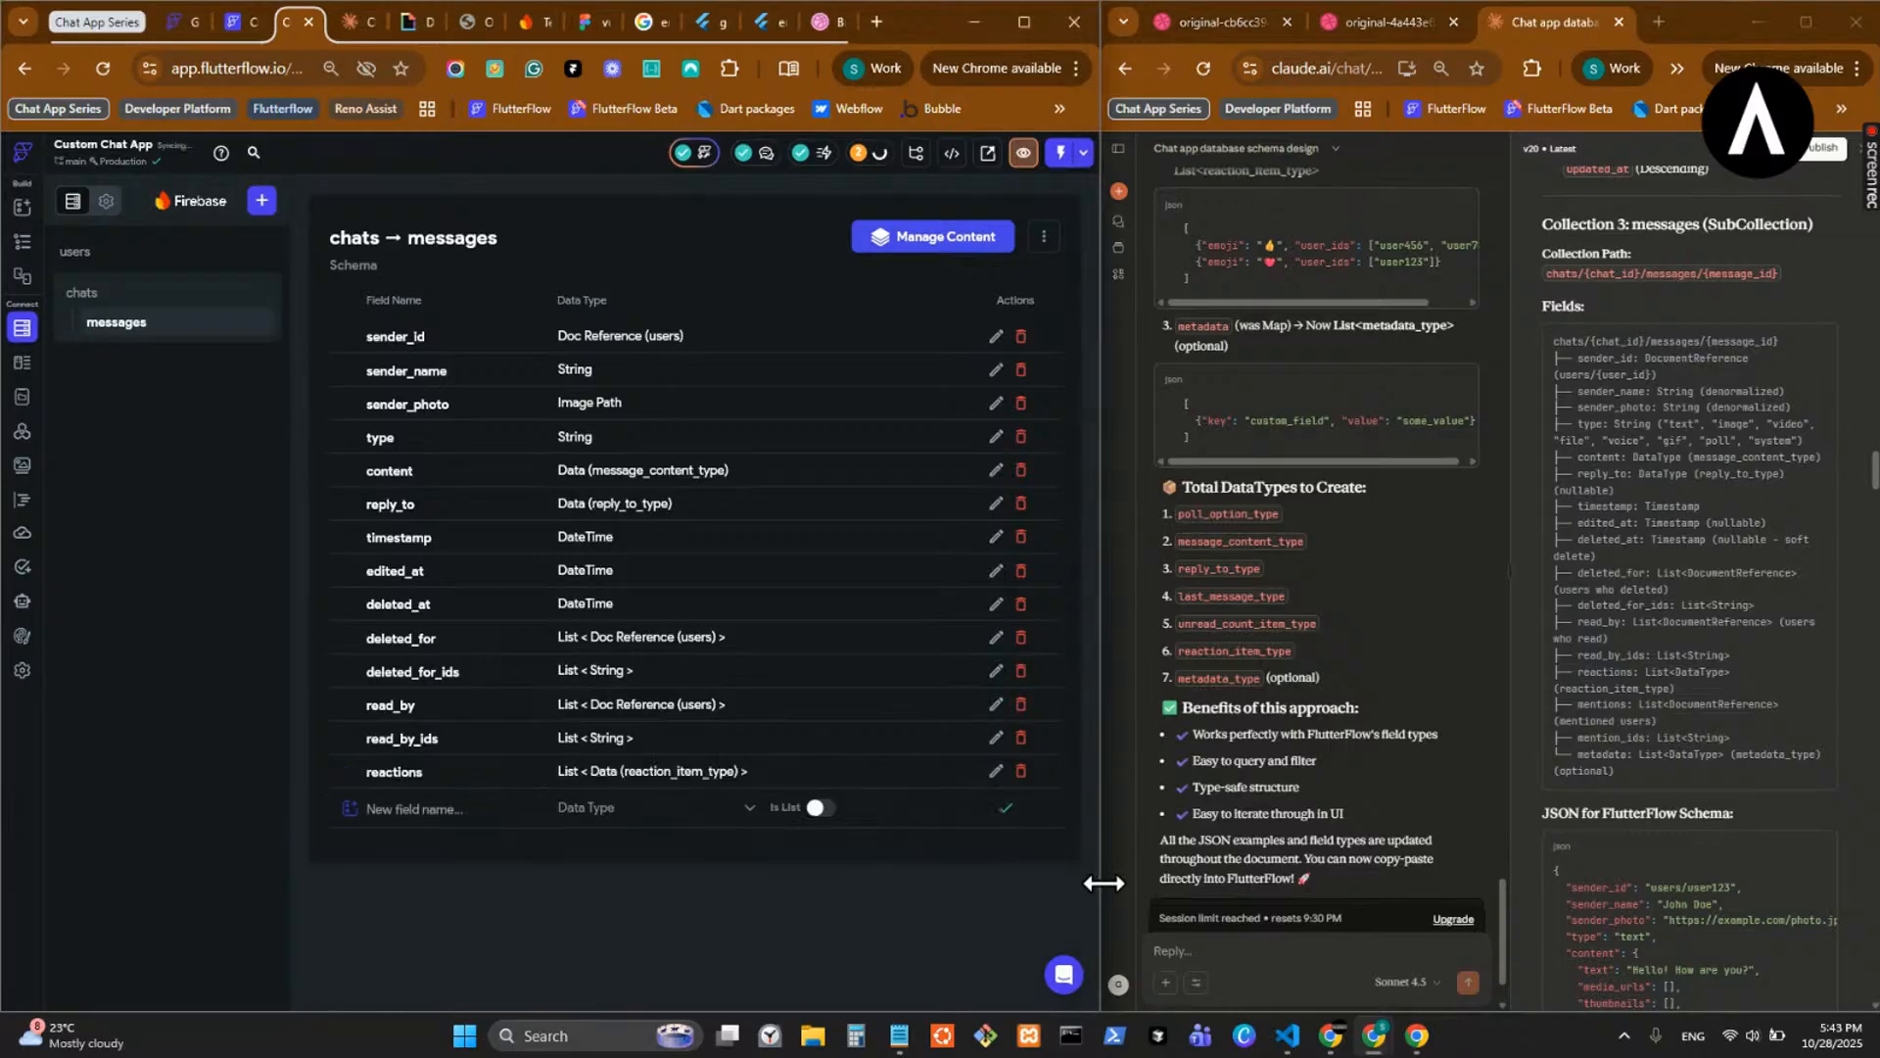
- Add a mentions field to the messages schema as a list of Document References to Users
{"action": "double_click", "coordinate": [1602, 704]}
{"action": "key", "text": "ctrl+c"}
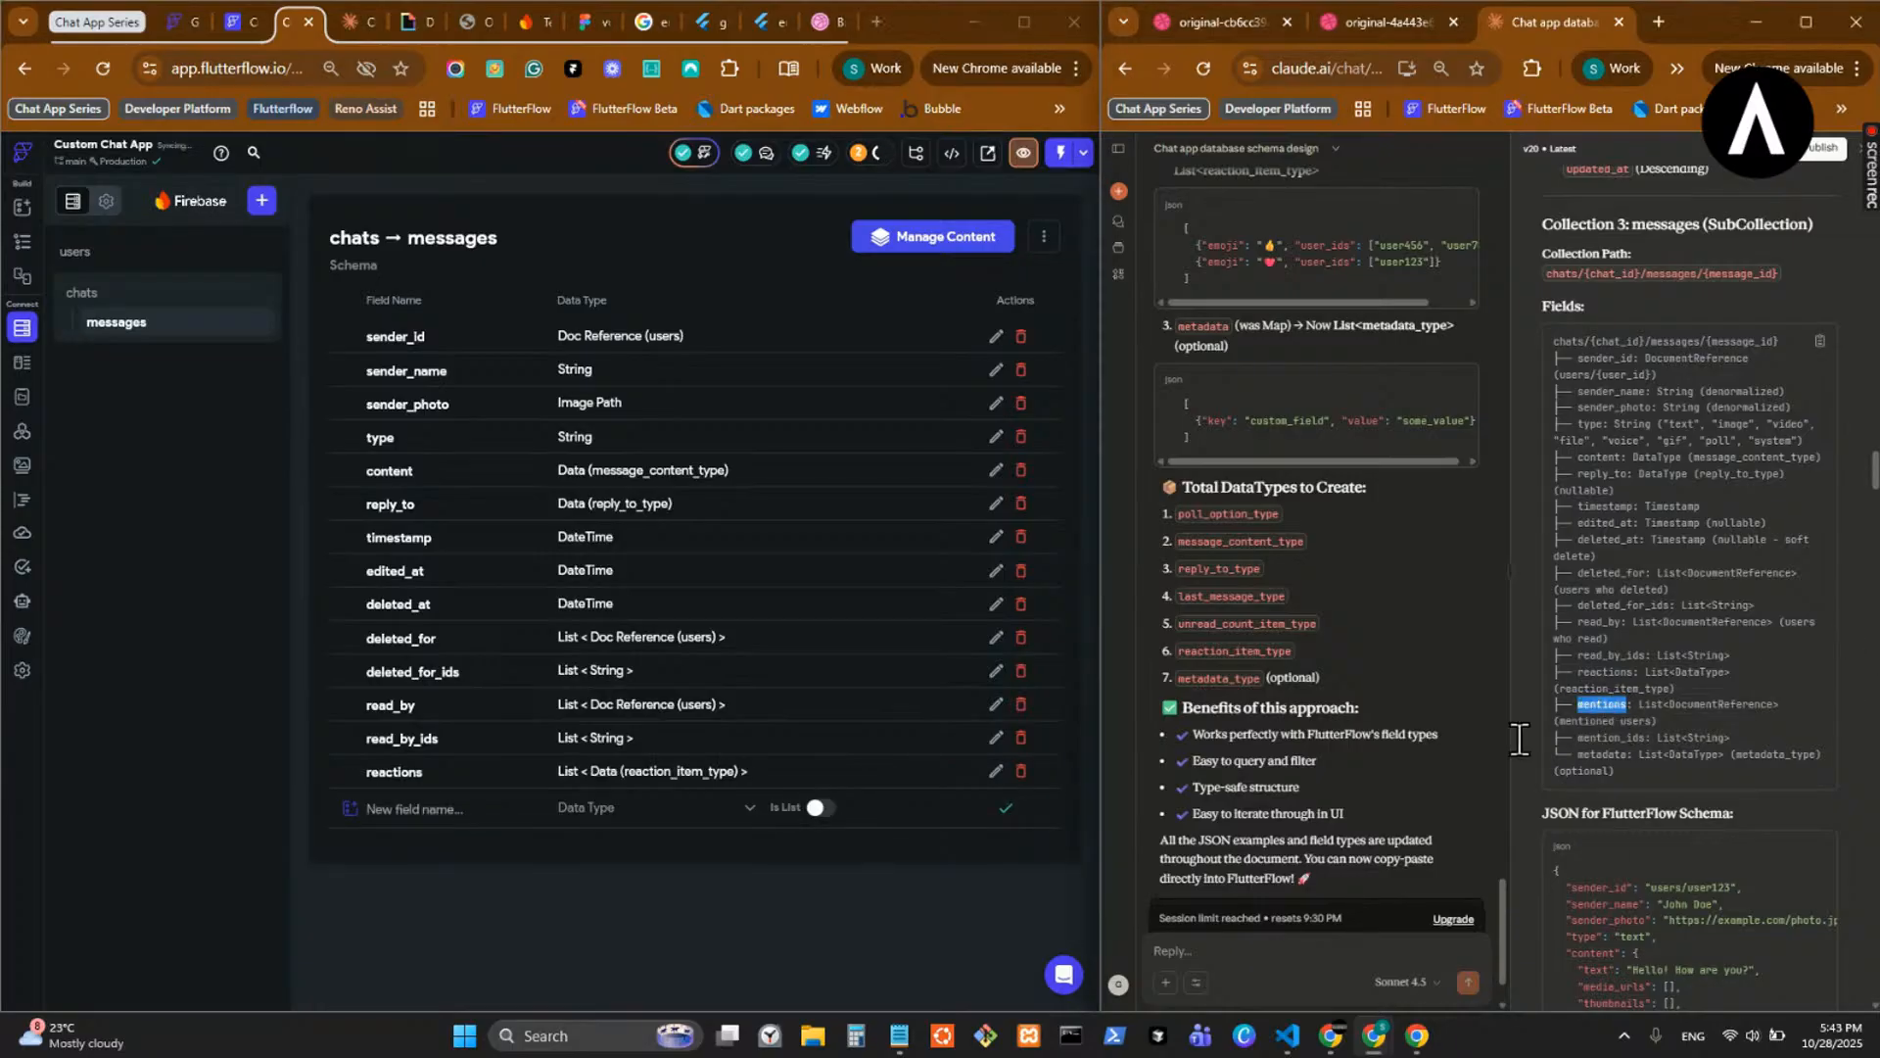
{"action": "left_click", "coordinate": [378, 818]}
{"action": "key", "text": "ctrl+v"}
{"action": "left_click", "coordinate": [1610, 630]}
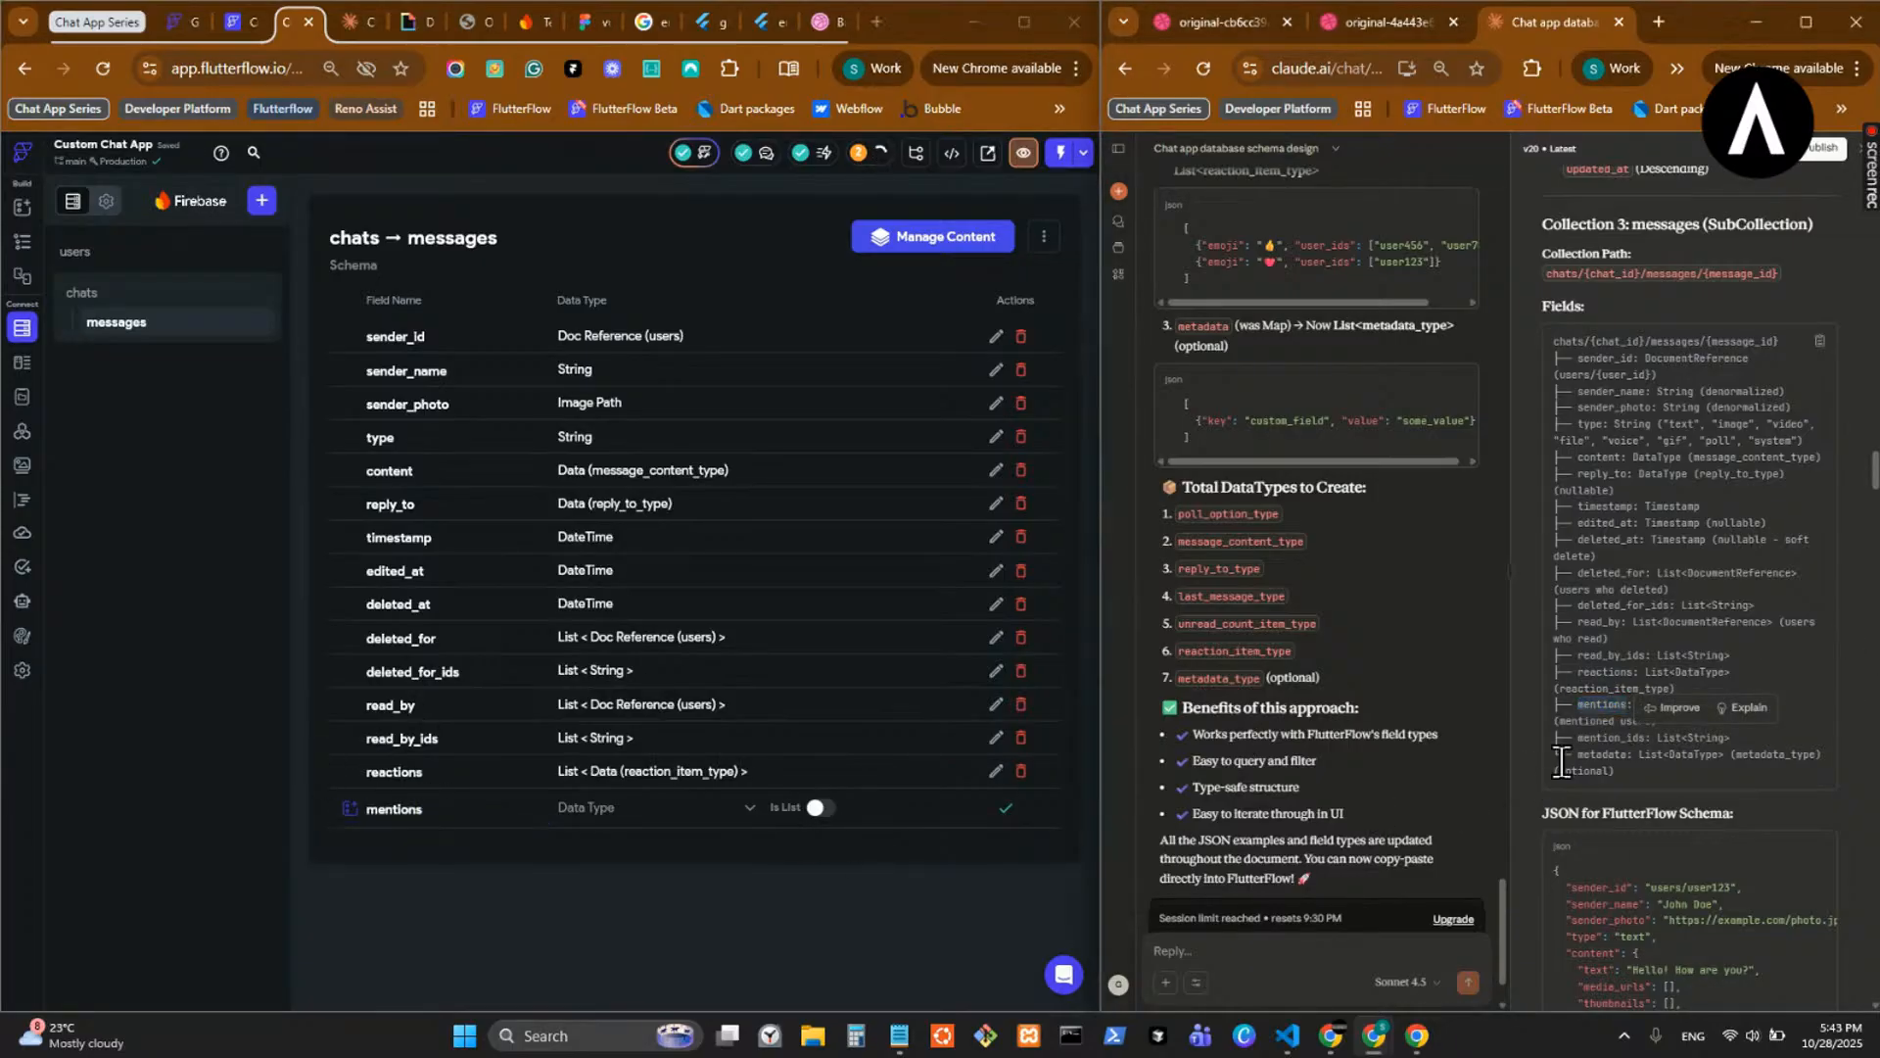
{"action": "left_click", "coordinate": [741, 811]}
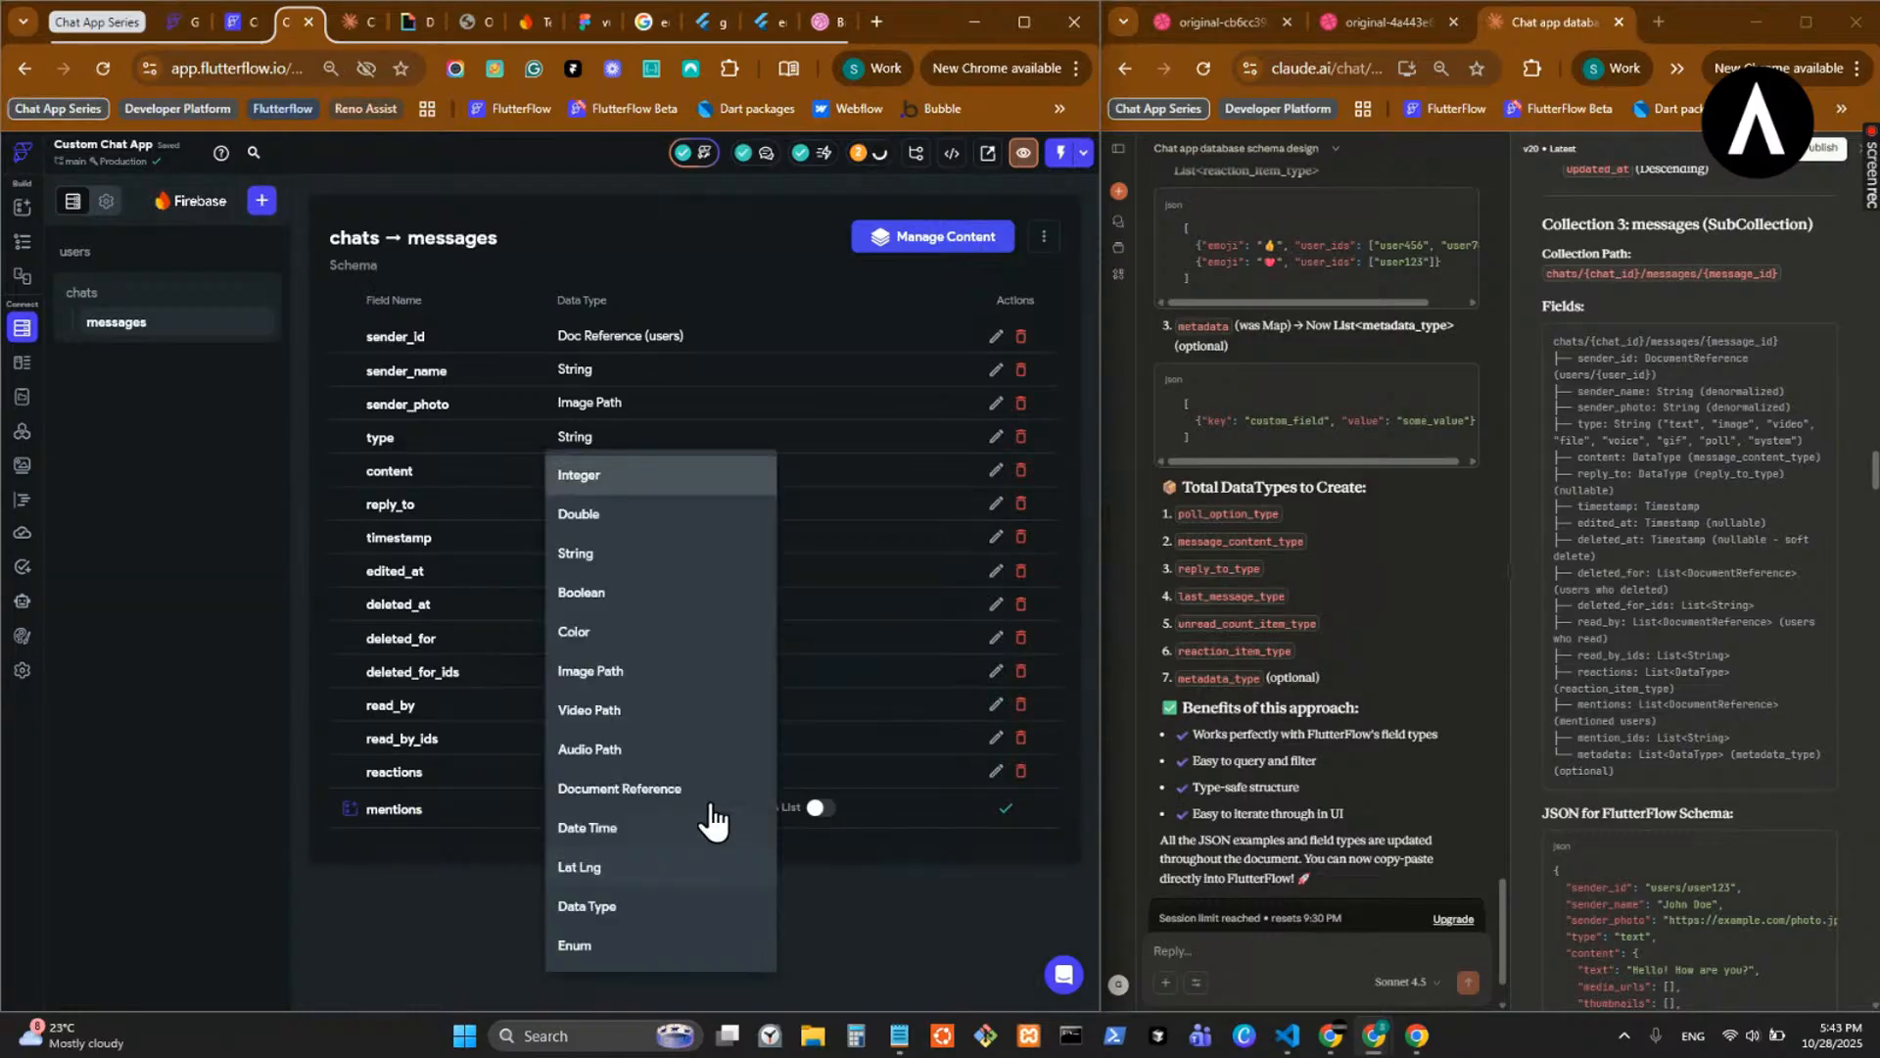
{"action": "left_click", "coordinate": [674, 803]}
{"action": "left_click", "coordinate": [790, 815]}
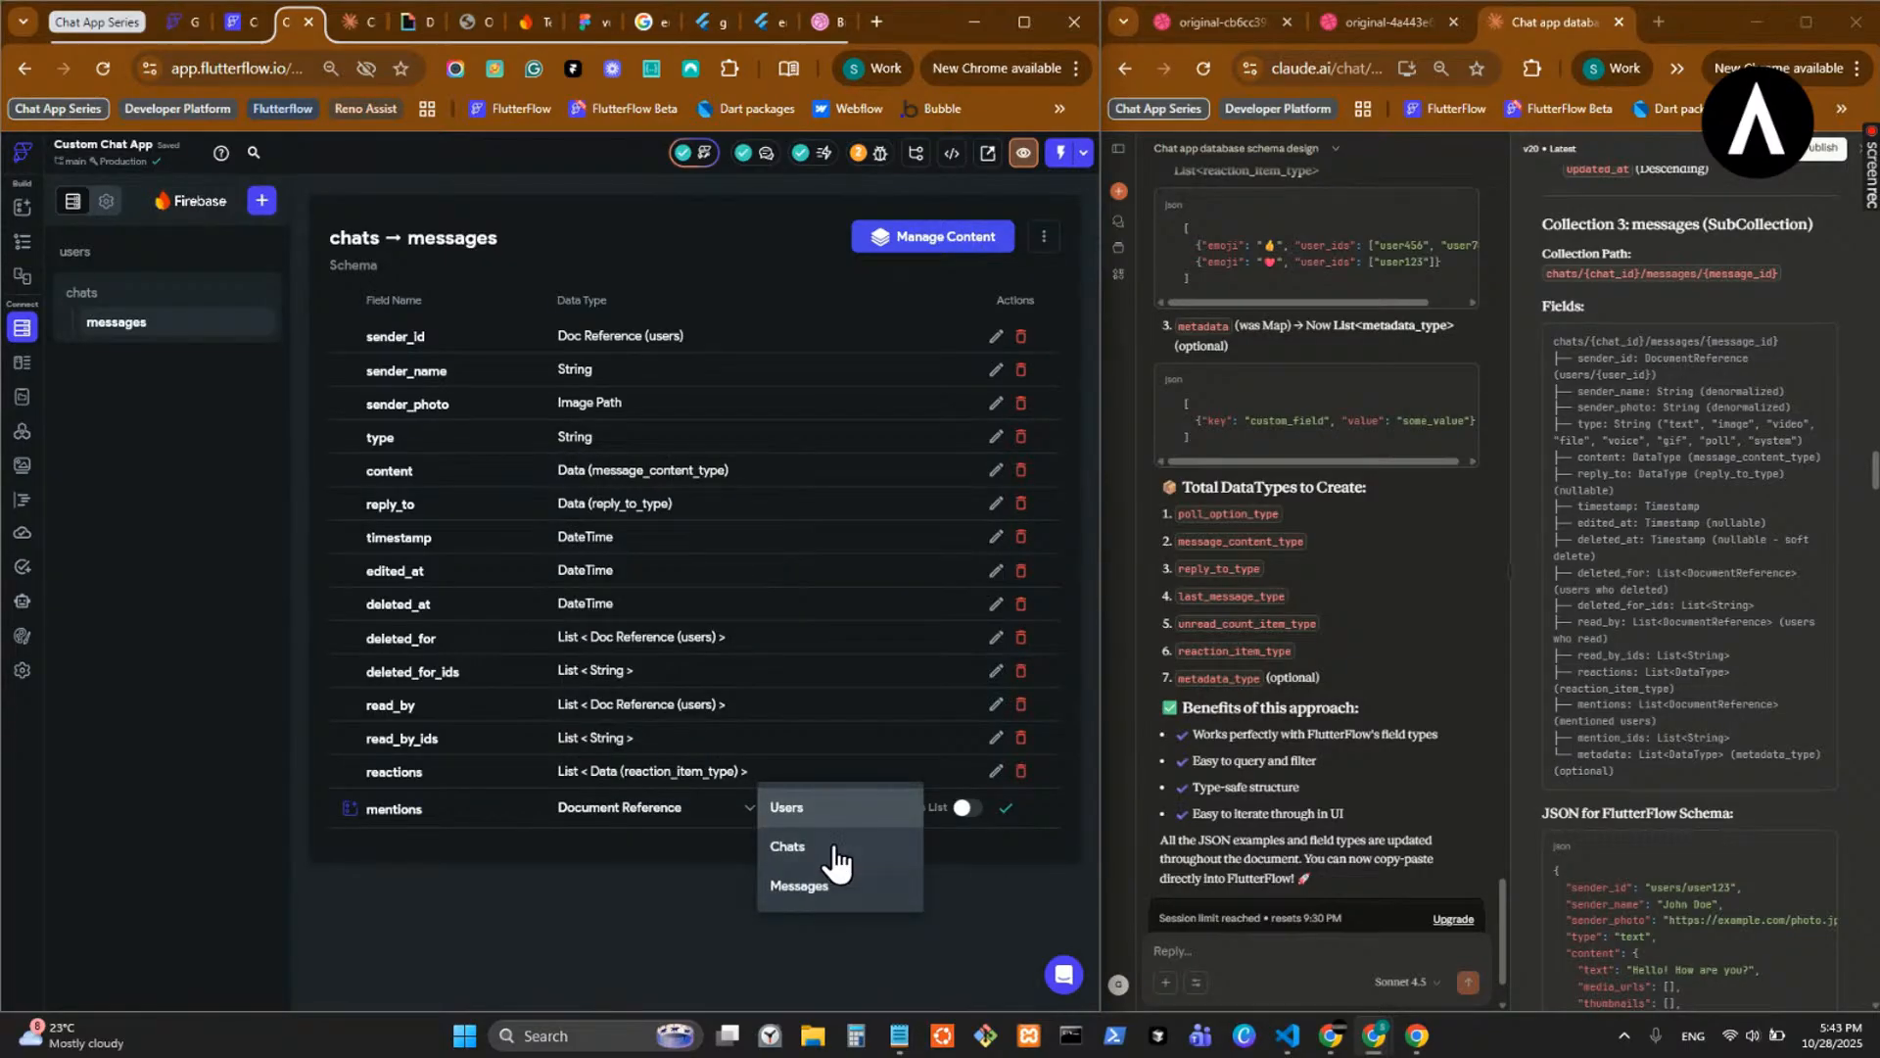
{"action": "left_click", "coordinate": [790, 807]}
{"action": "left_click", "coordinate": [968, 807]}
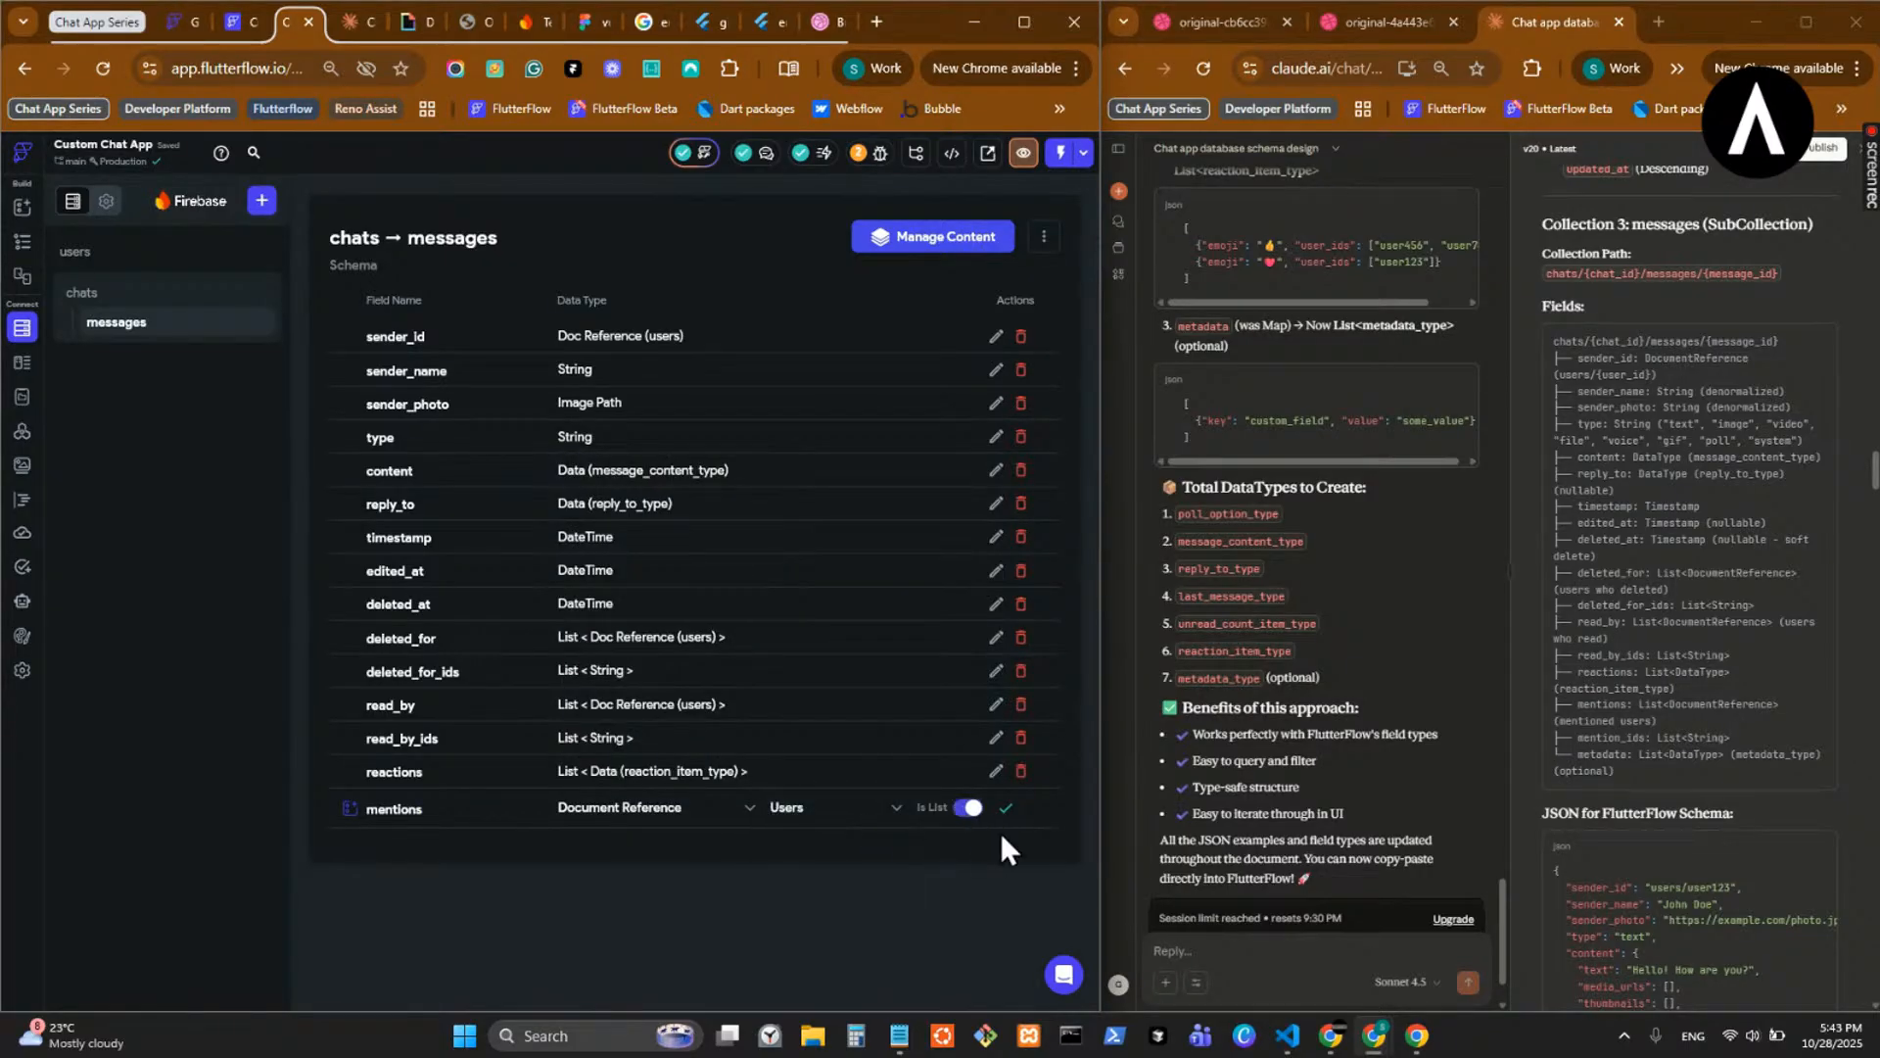
{"action": "left_click", "coordinate": [1006, 811]}
- Add a mention_ids field to the messages schema as a list of Strings, copying the name from the schema document
{"action": "left_click", "coordinate": [1677, 748]}
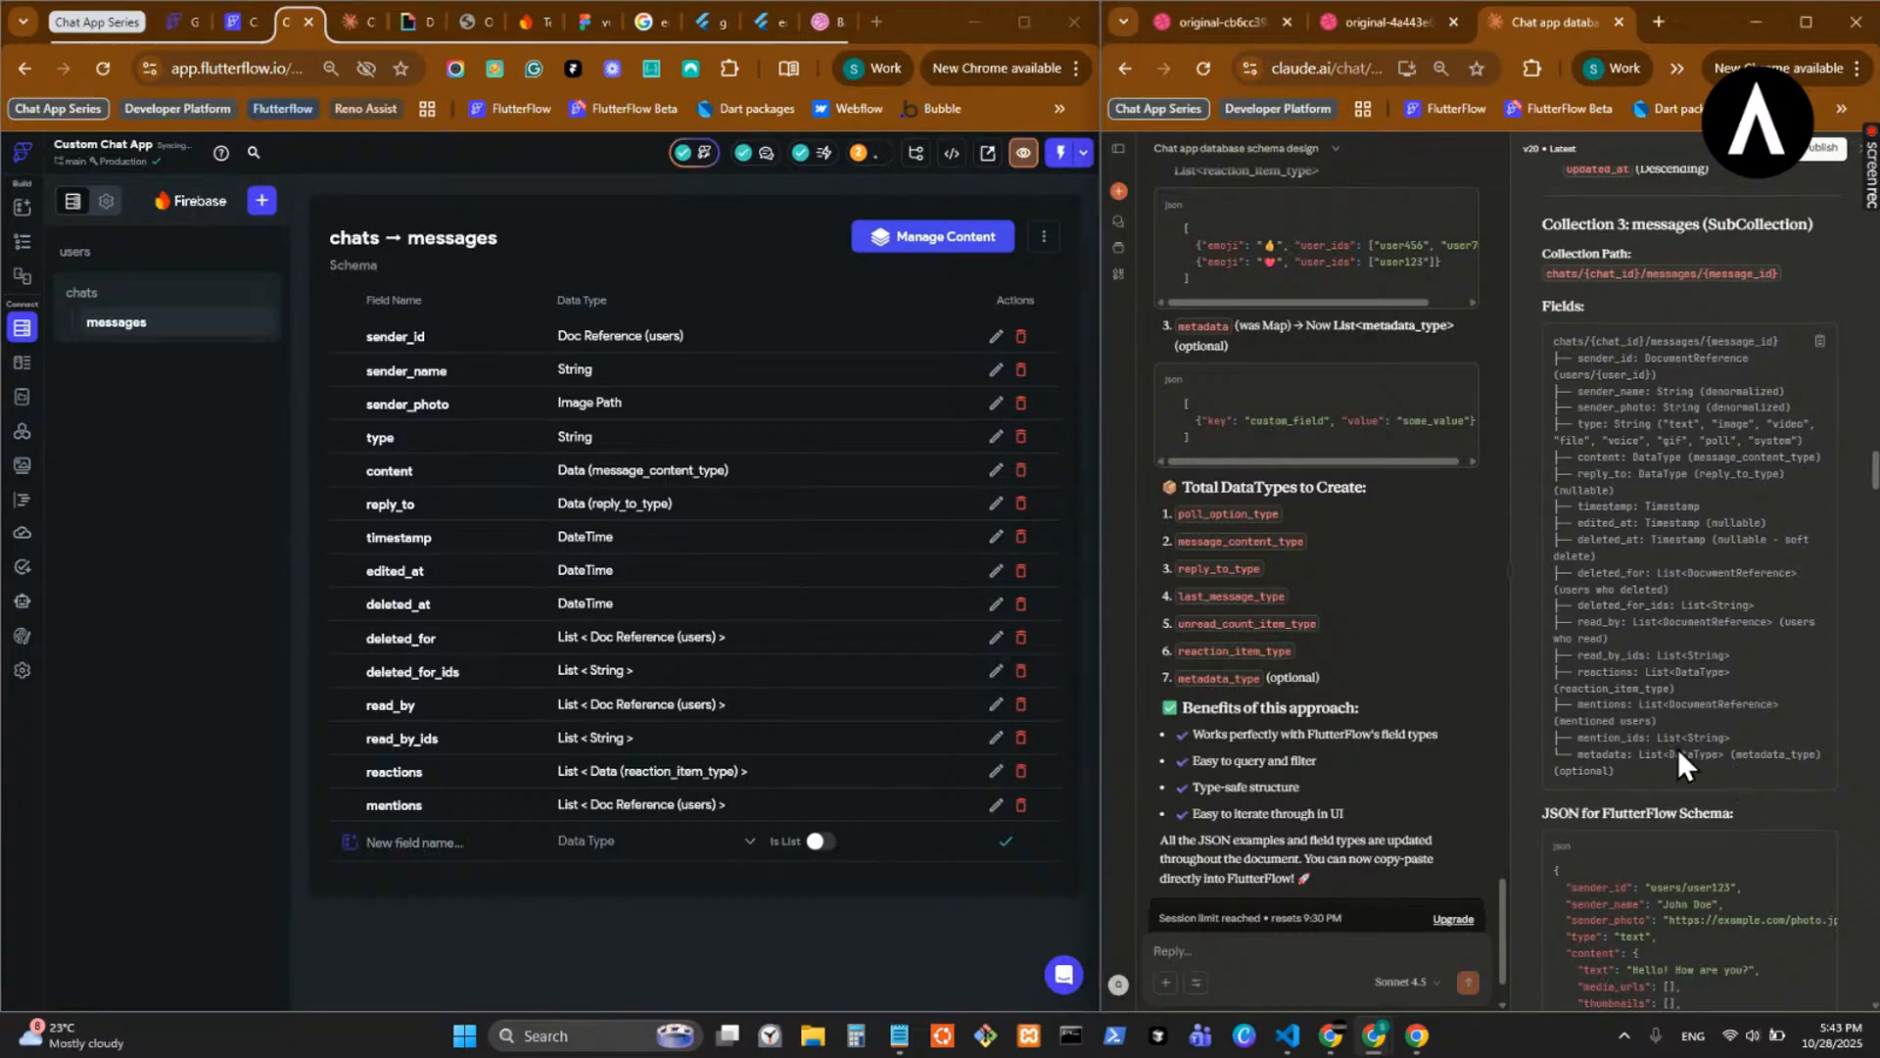
{"action": "double_click", "coordinate": [1627, 739]}
{"action": "key", "text": "ctrl+c"}
{"action": "left_click", "coordinate": [451, 843]}
{"action": "key", "text": "ctrl+v"}
{"action": "left_click", "coordinate": [648, 842]}
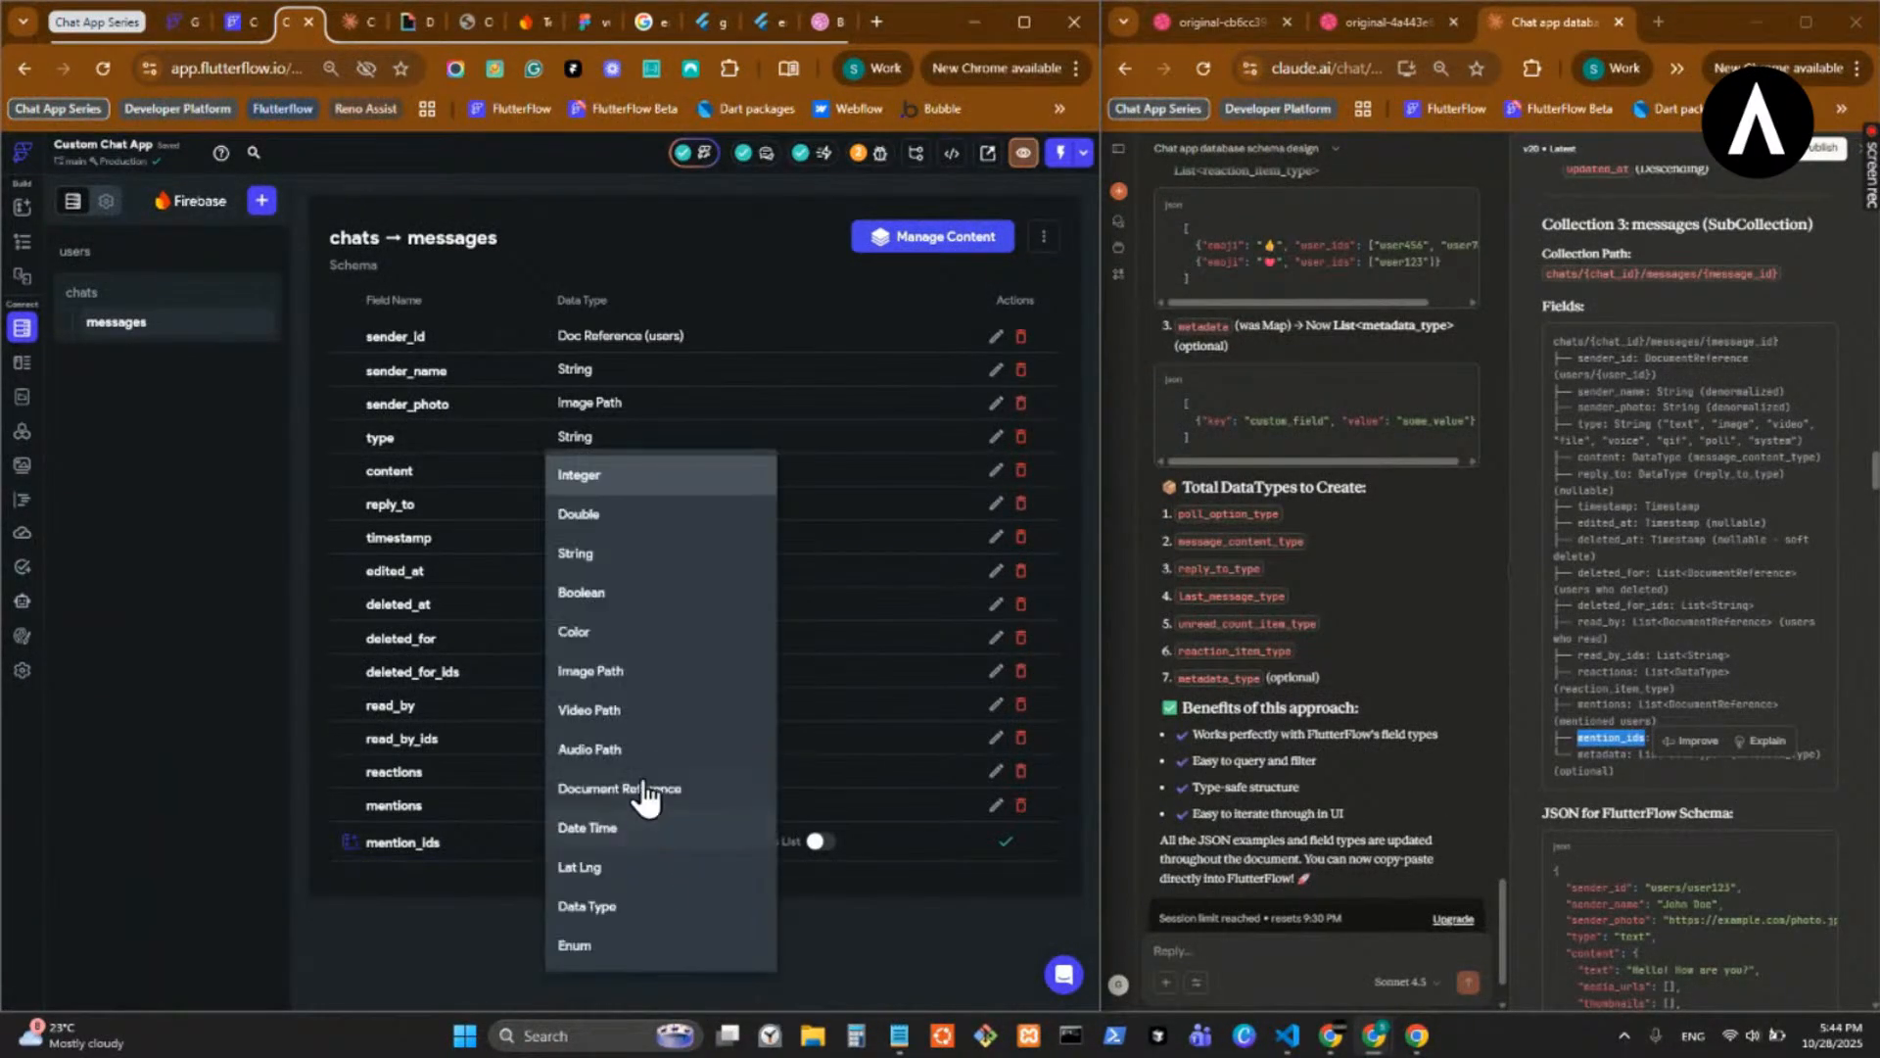
{"action": "left_click", "coordinate": [646, 790]}
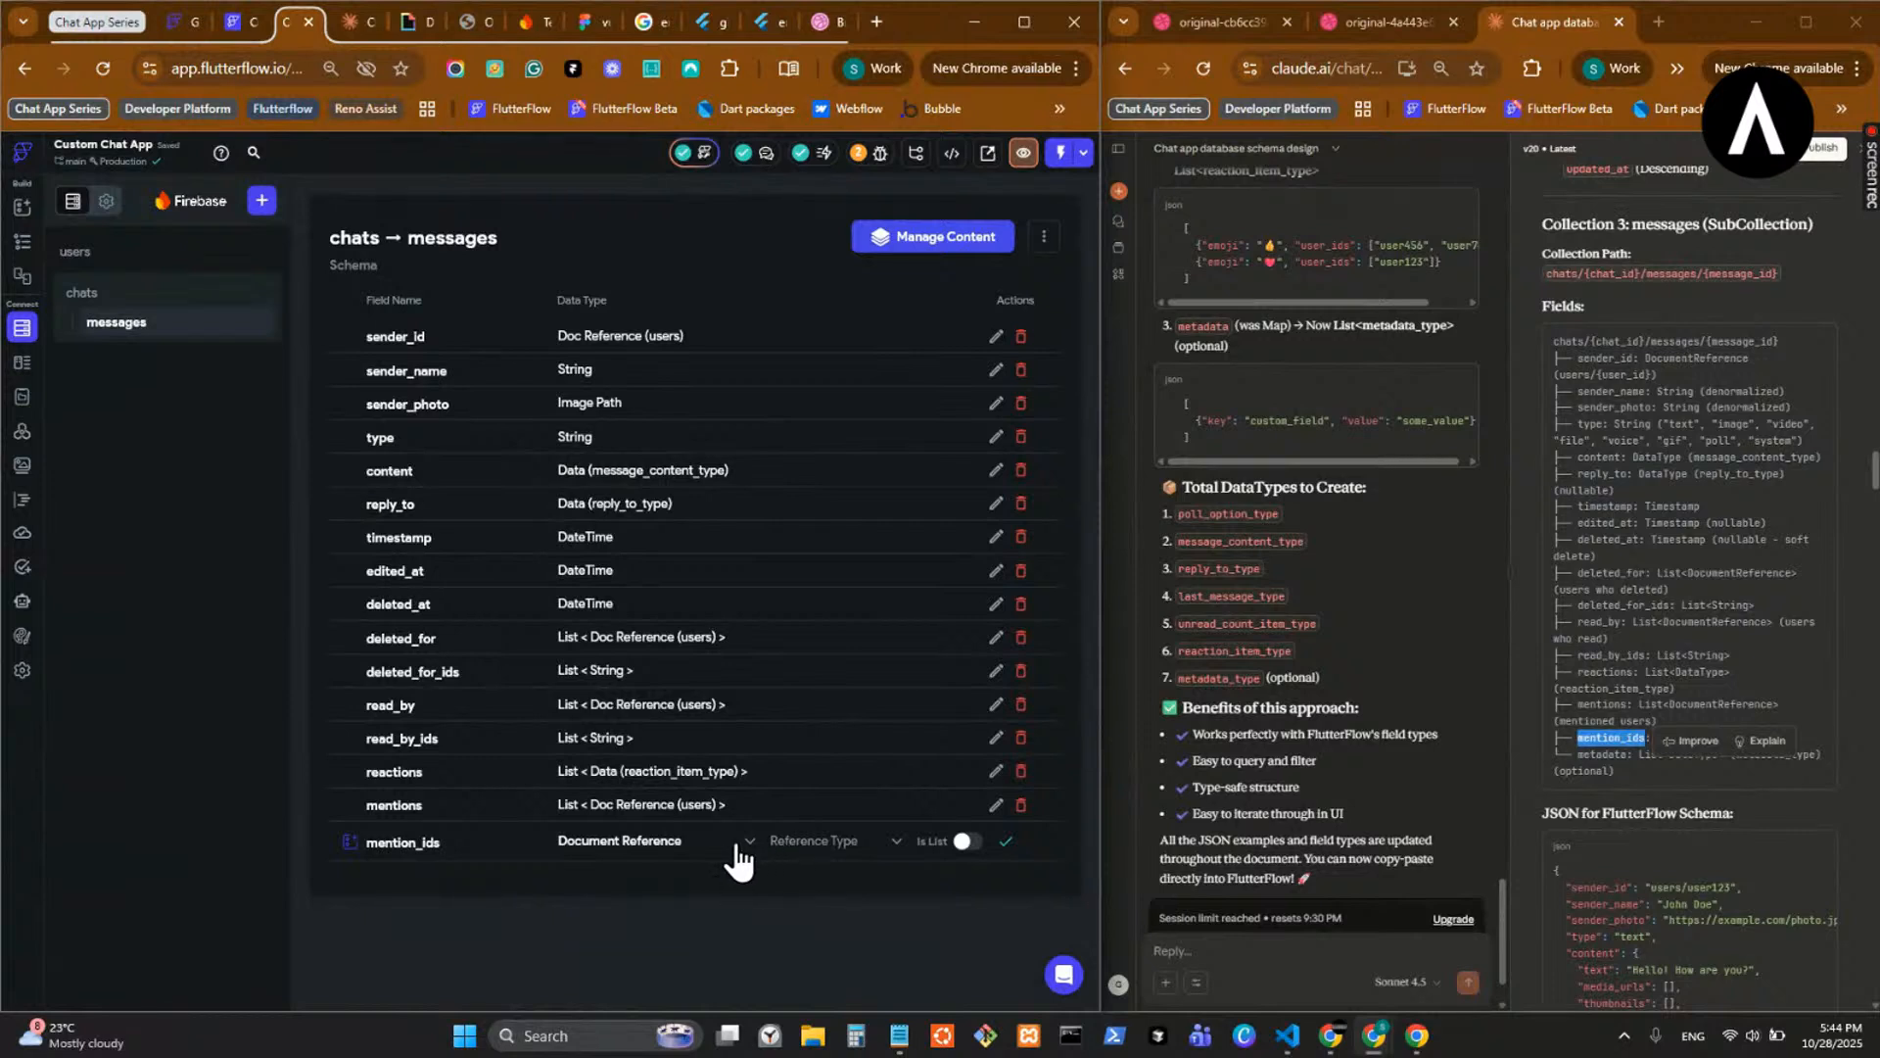
{"action": "left_click", "coordinate": [736, 858]}
{"action": "left_click", "coordinate": [649, 547]}
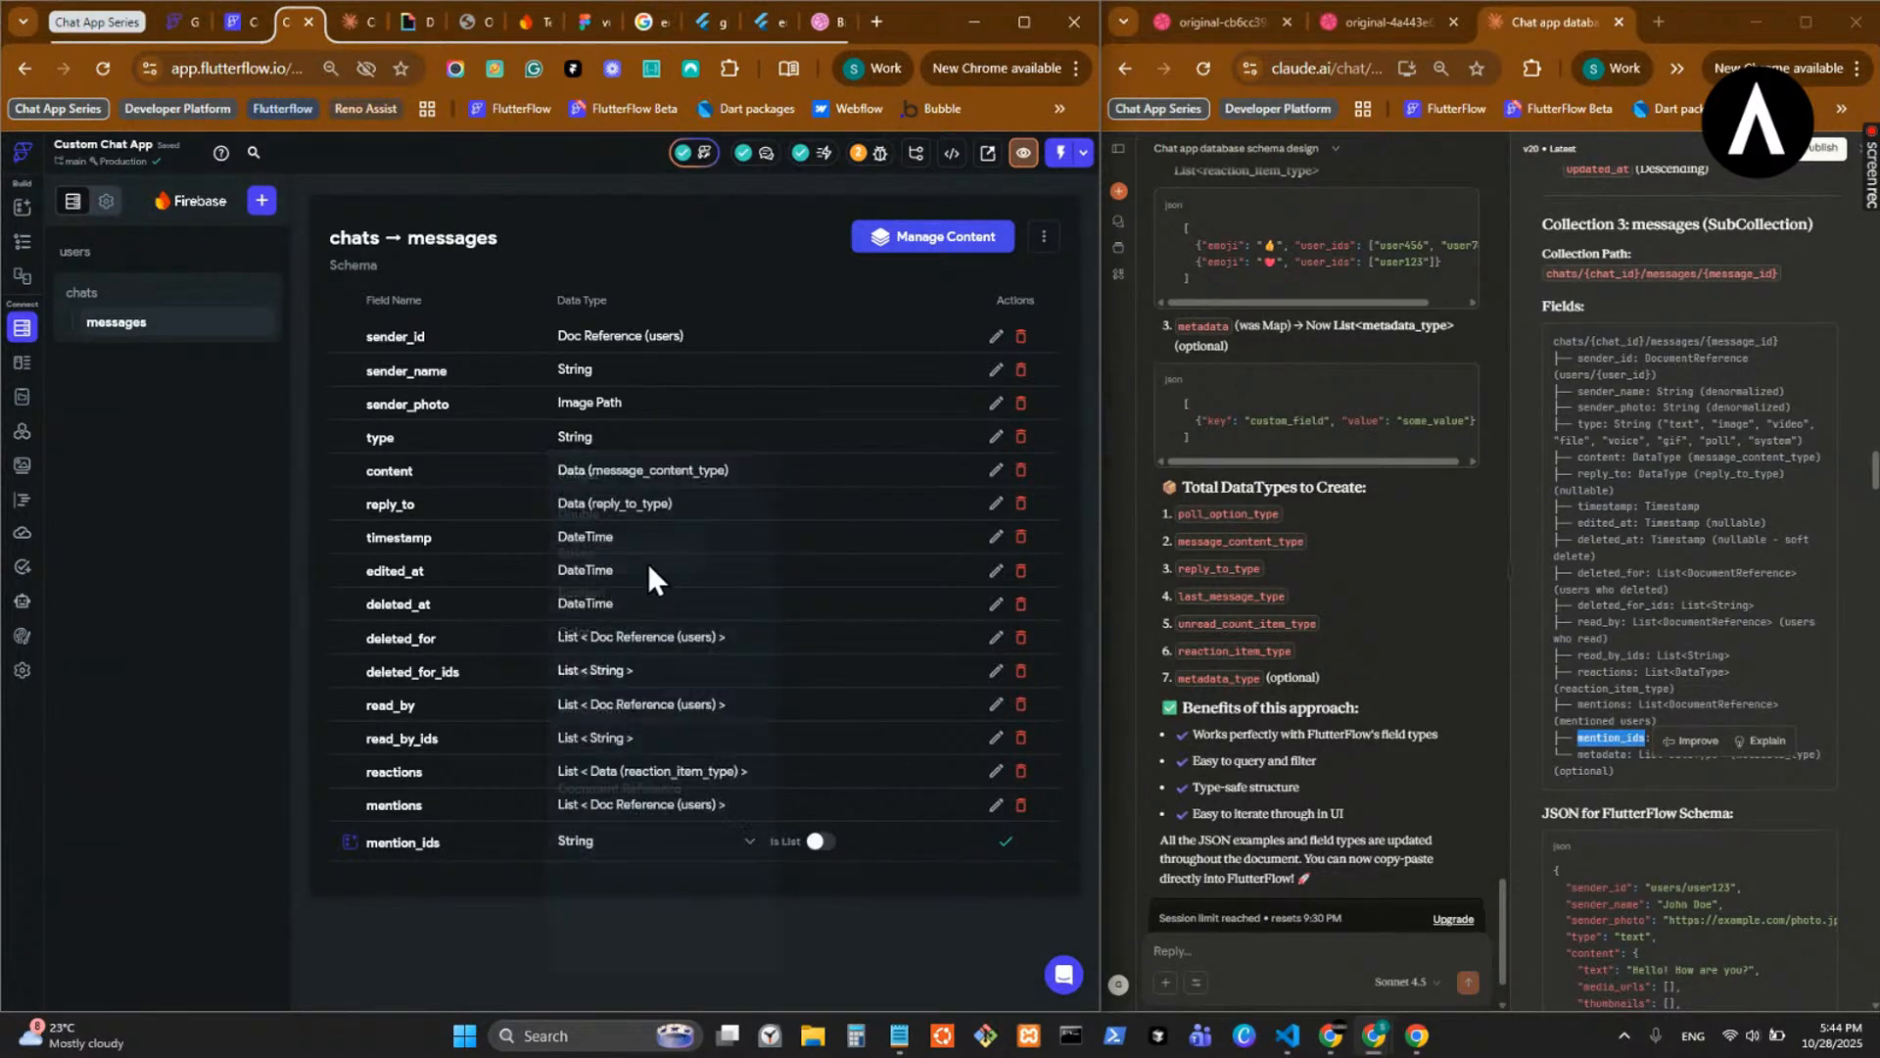
{"action": "left_click", "coordinate": [819, 842]}
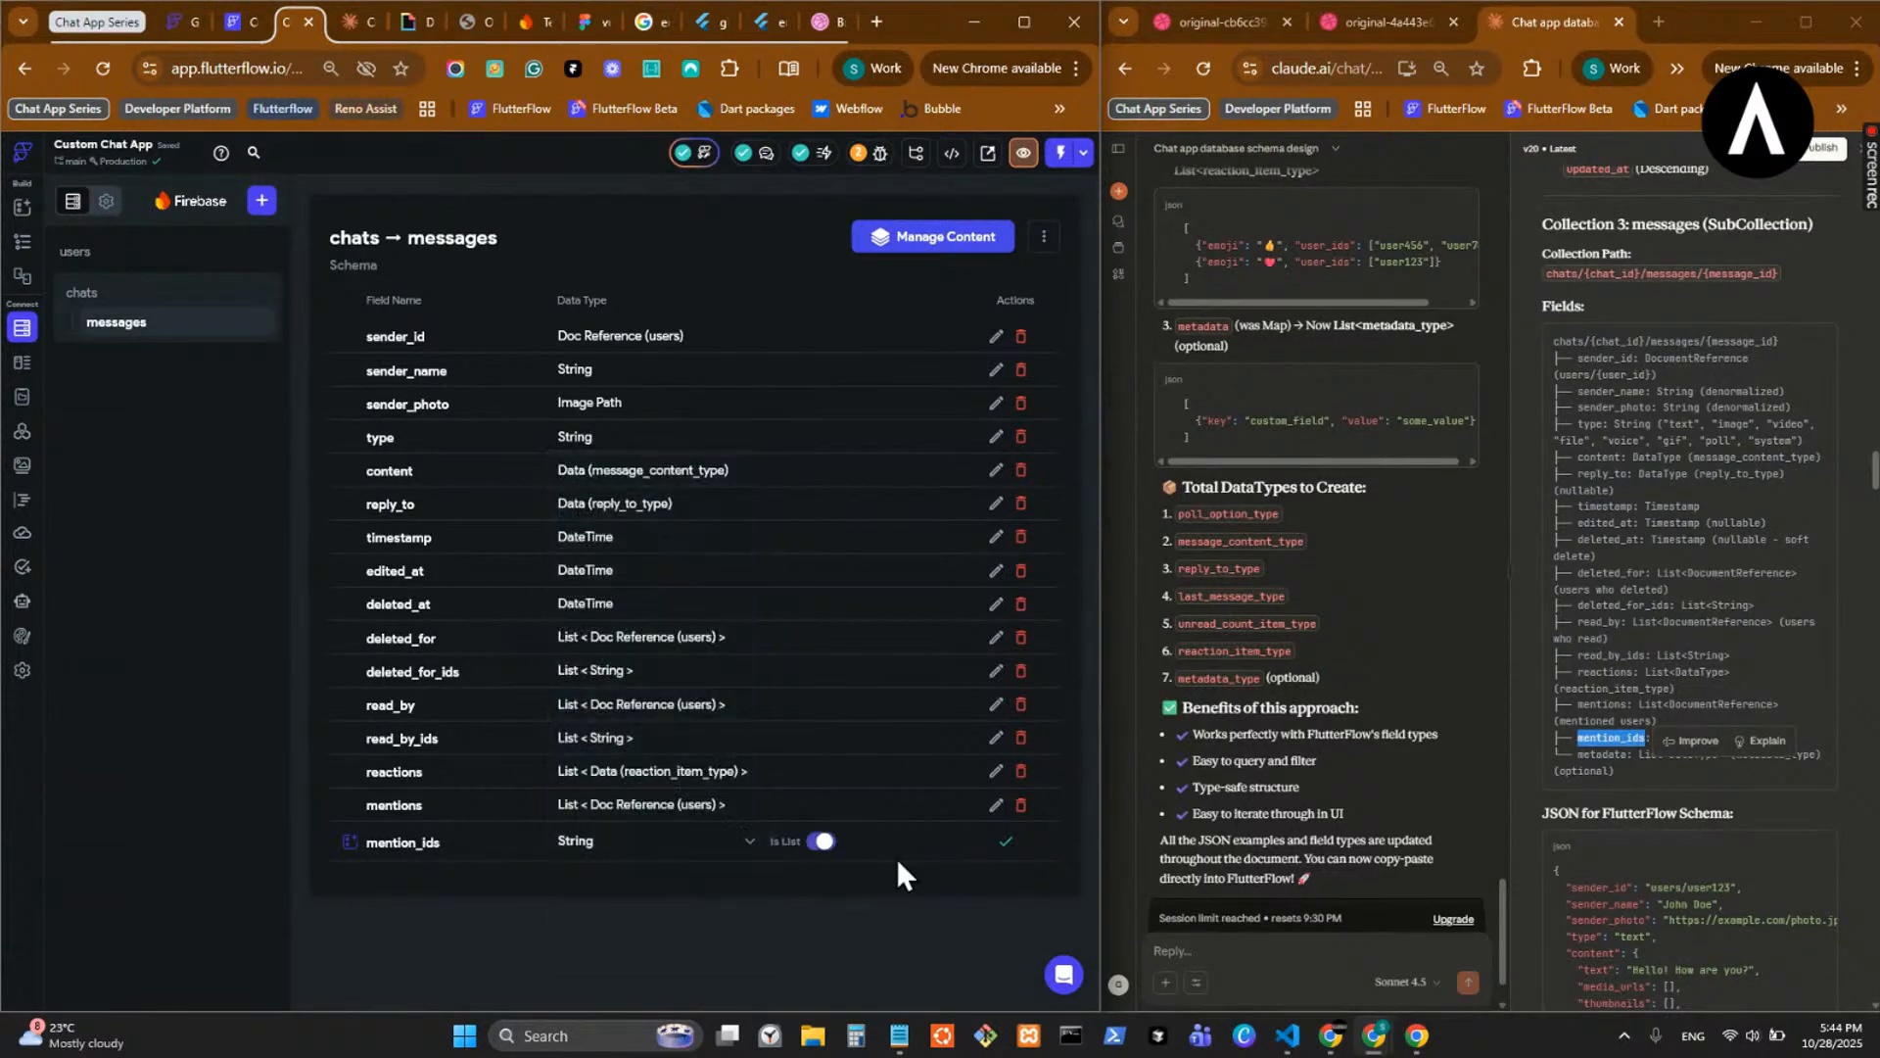
{"action": "left_click", "coordinate": [1005, 842]}
- Add a metadata field to the messages schema as a list of the Metadata Type data type, copying the name from the schema document
{"action": "left_click", "coordinate": [1654, 621]}
{"action": "scroll", "coordinate": [1654, 621], "scroll_direction": "down", "scroll_amount": 2}
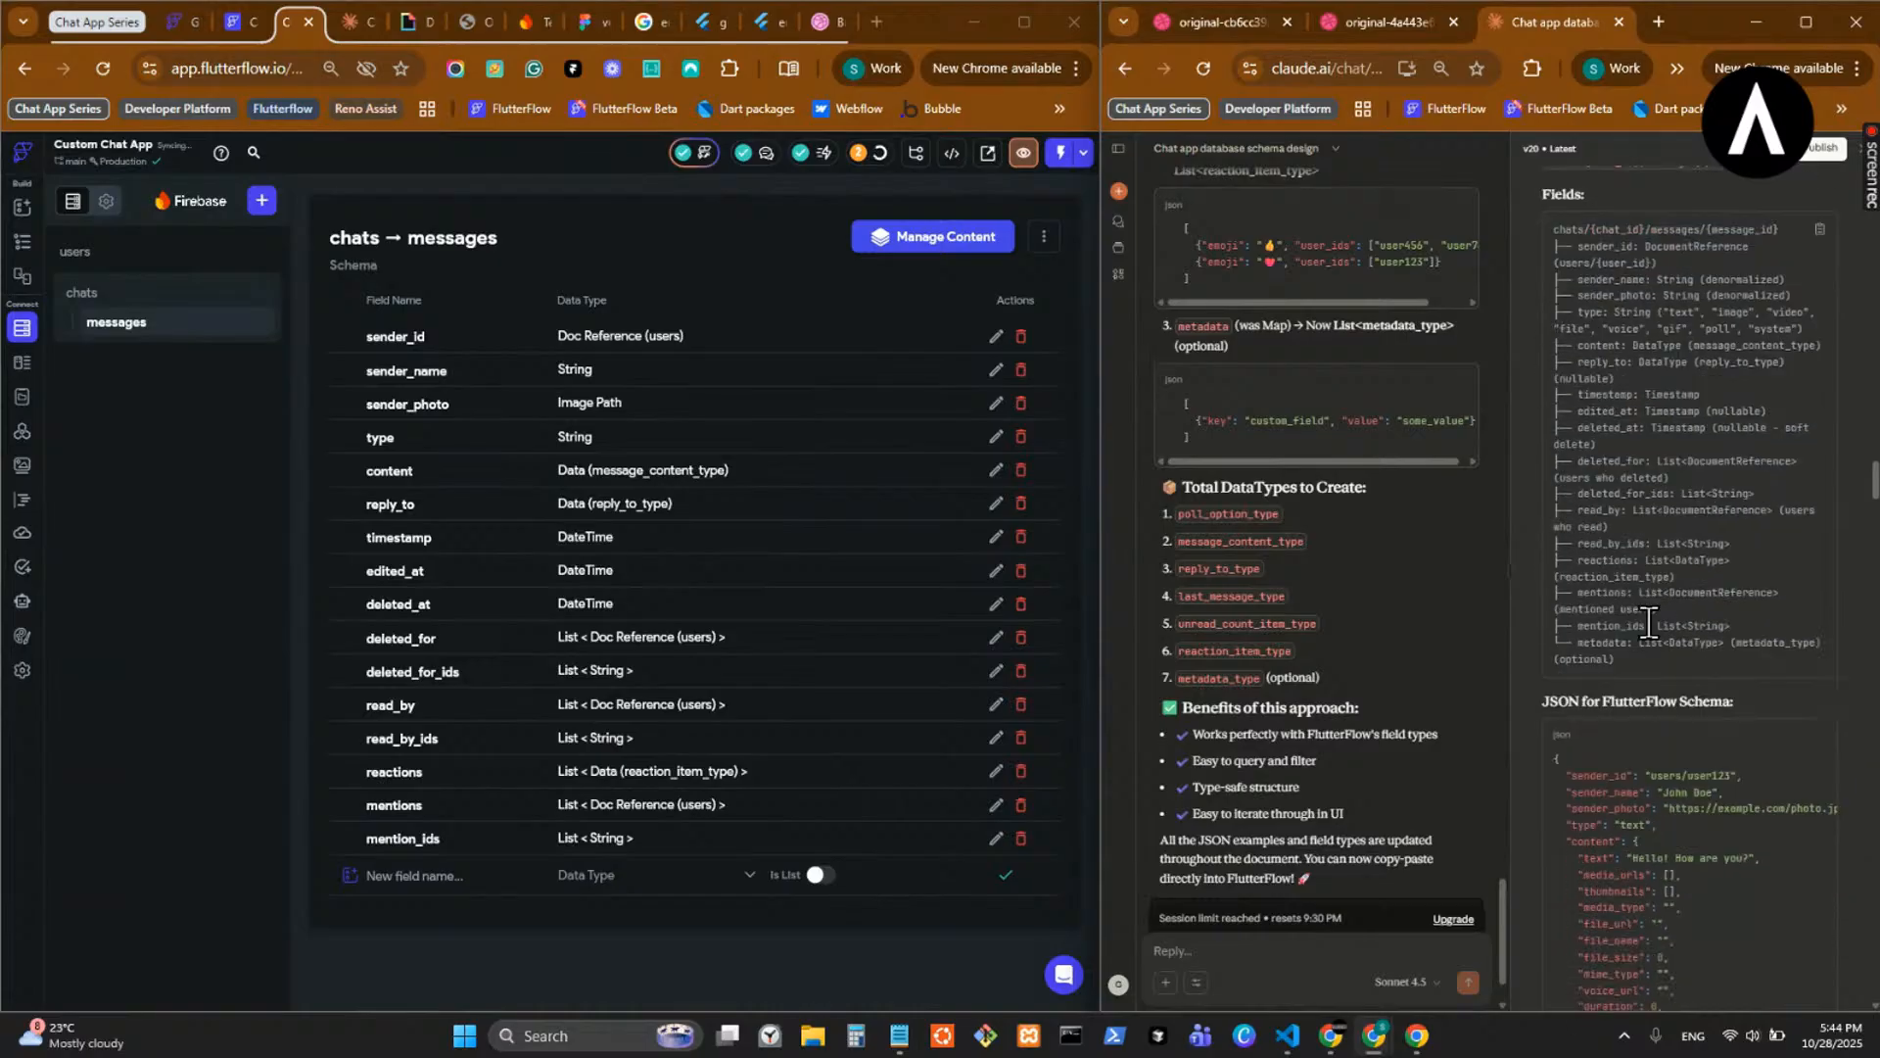
{"action": "double_click", "coordinate": [1604, 537]}
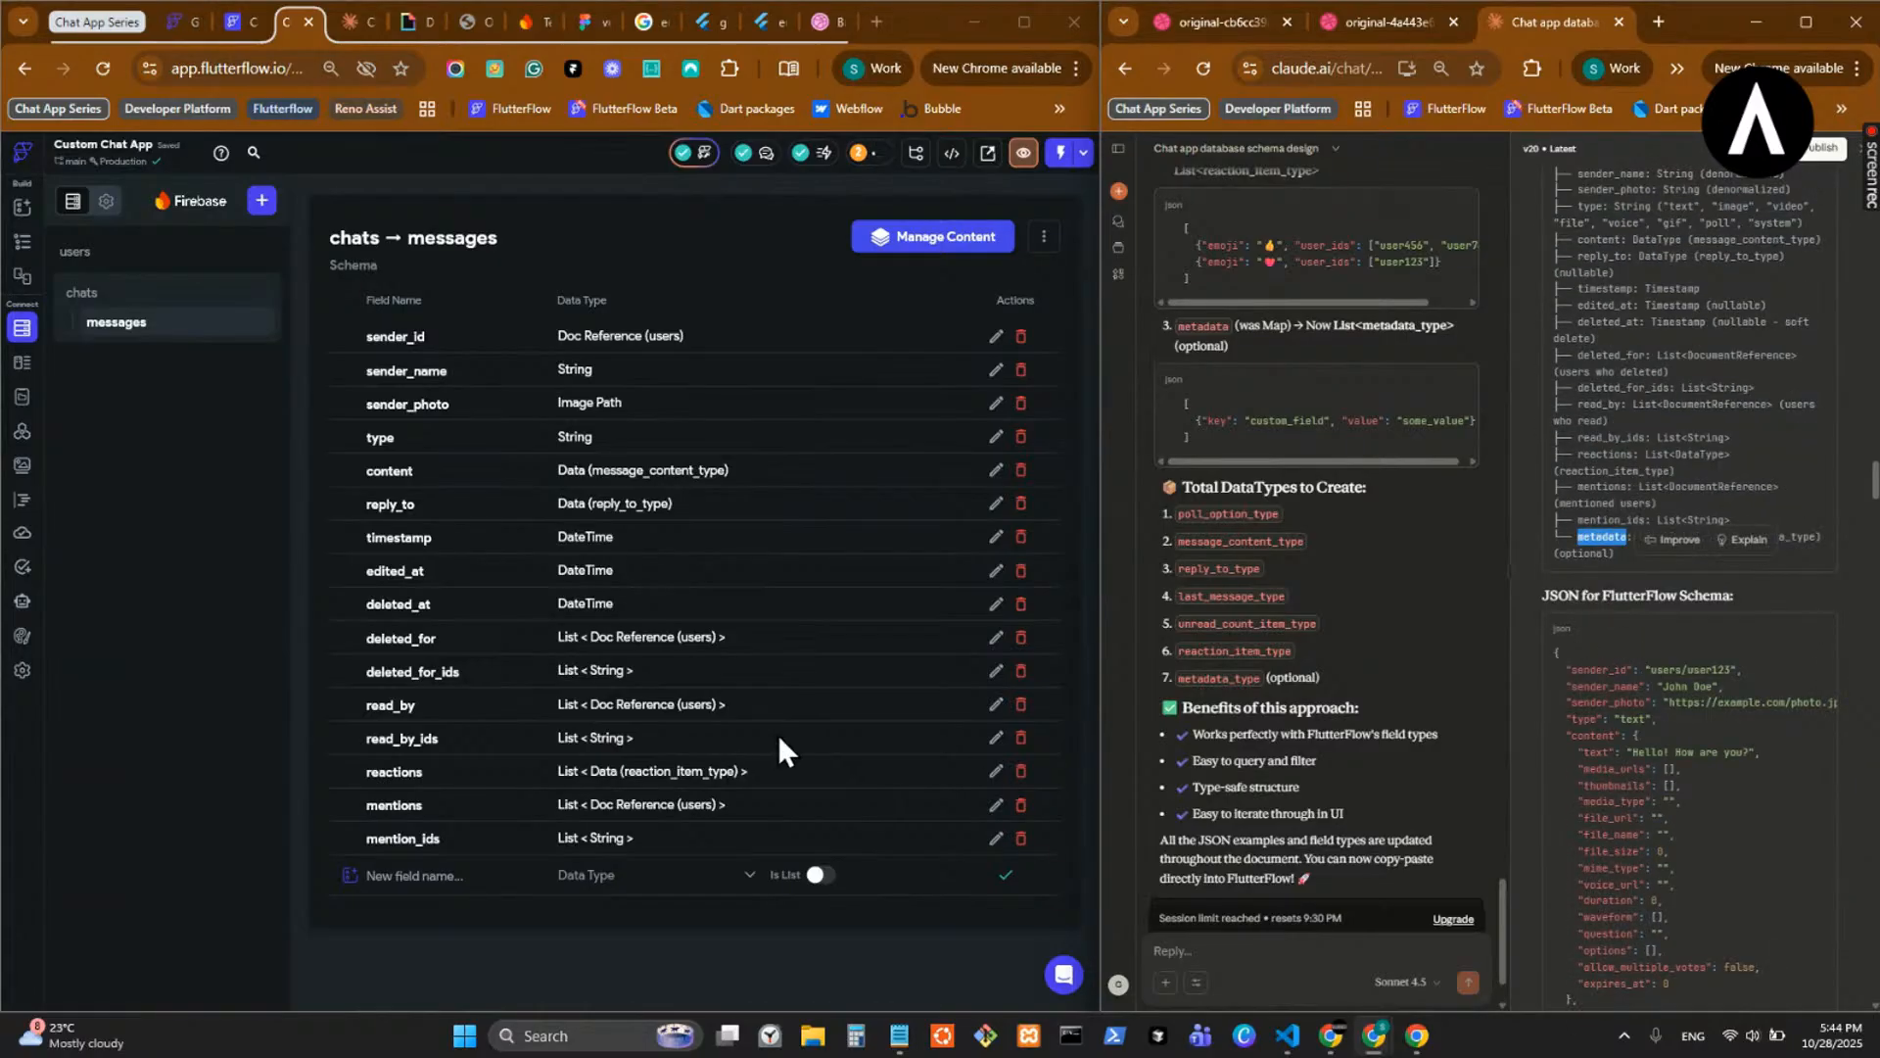
{"action": "left_click", "coordinate": [452, 871]}
{"action": "key", "text": "ctrl+v"}
{"action": "left_click", "coordinate": [1444, 539]}
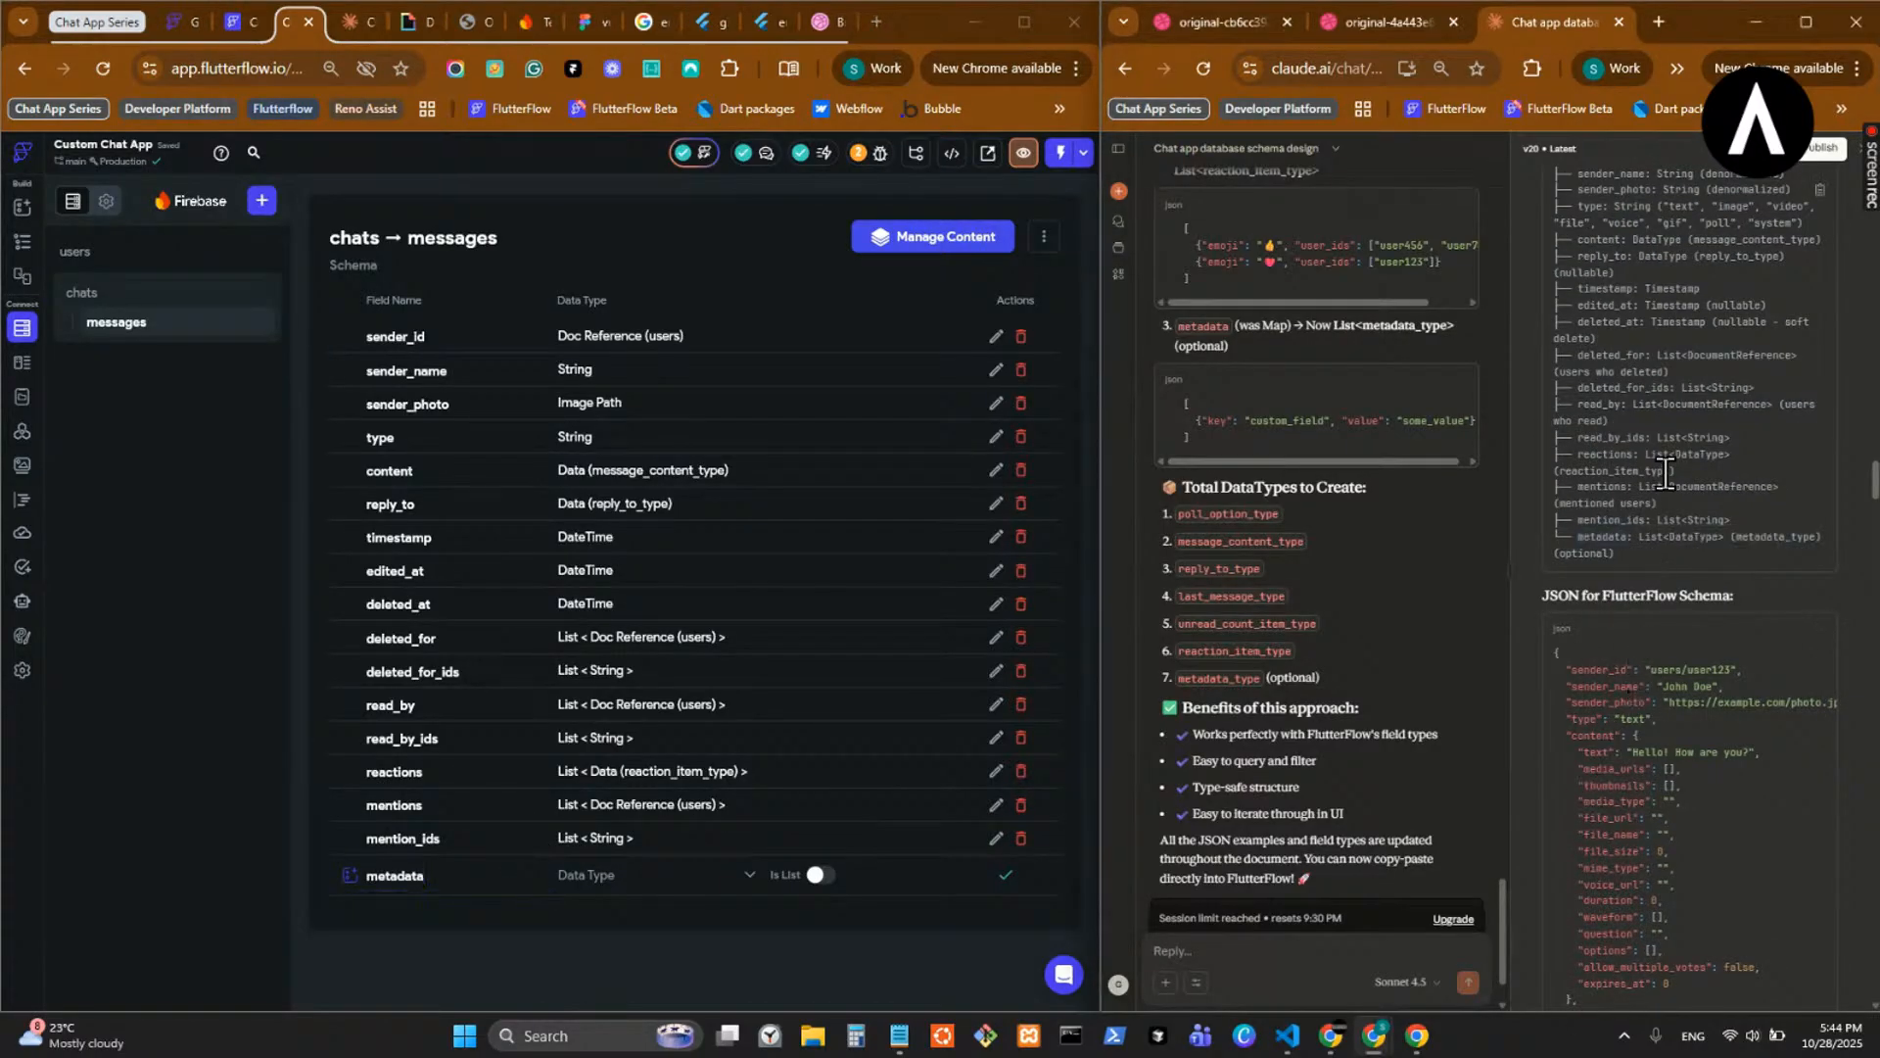
{"action": "left_click", "coordinate": [655, 887]}
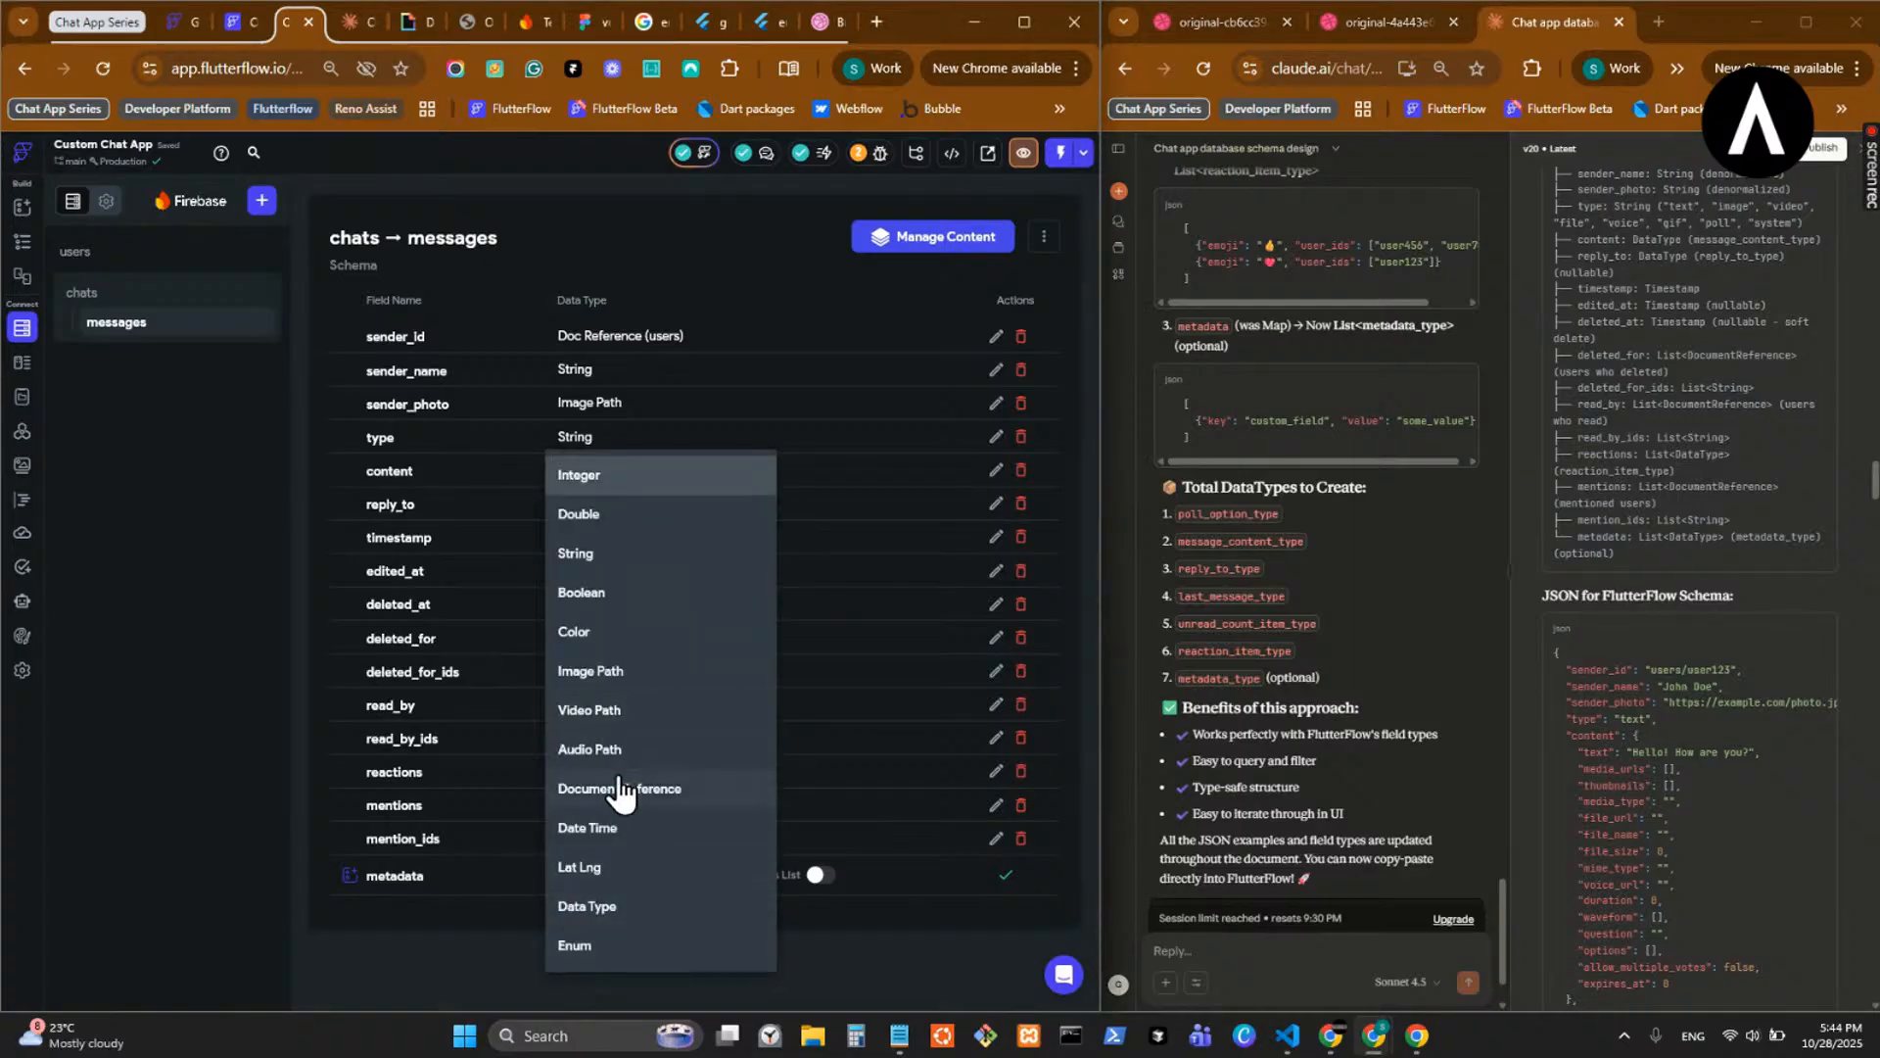
{"action": "left_click", "coordinate": [625, 909]}
{"action": "left_click", "coordinate": [776, 881]}
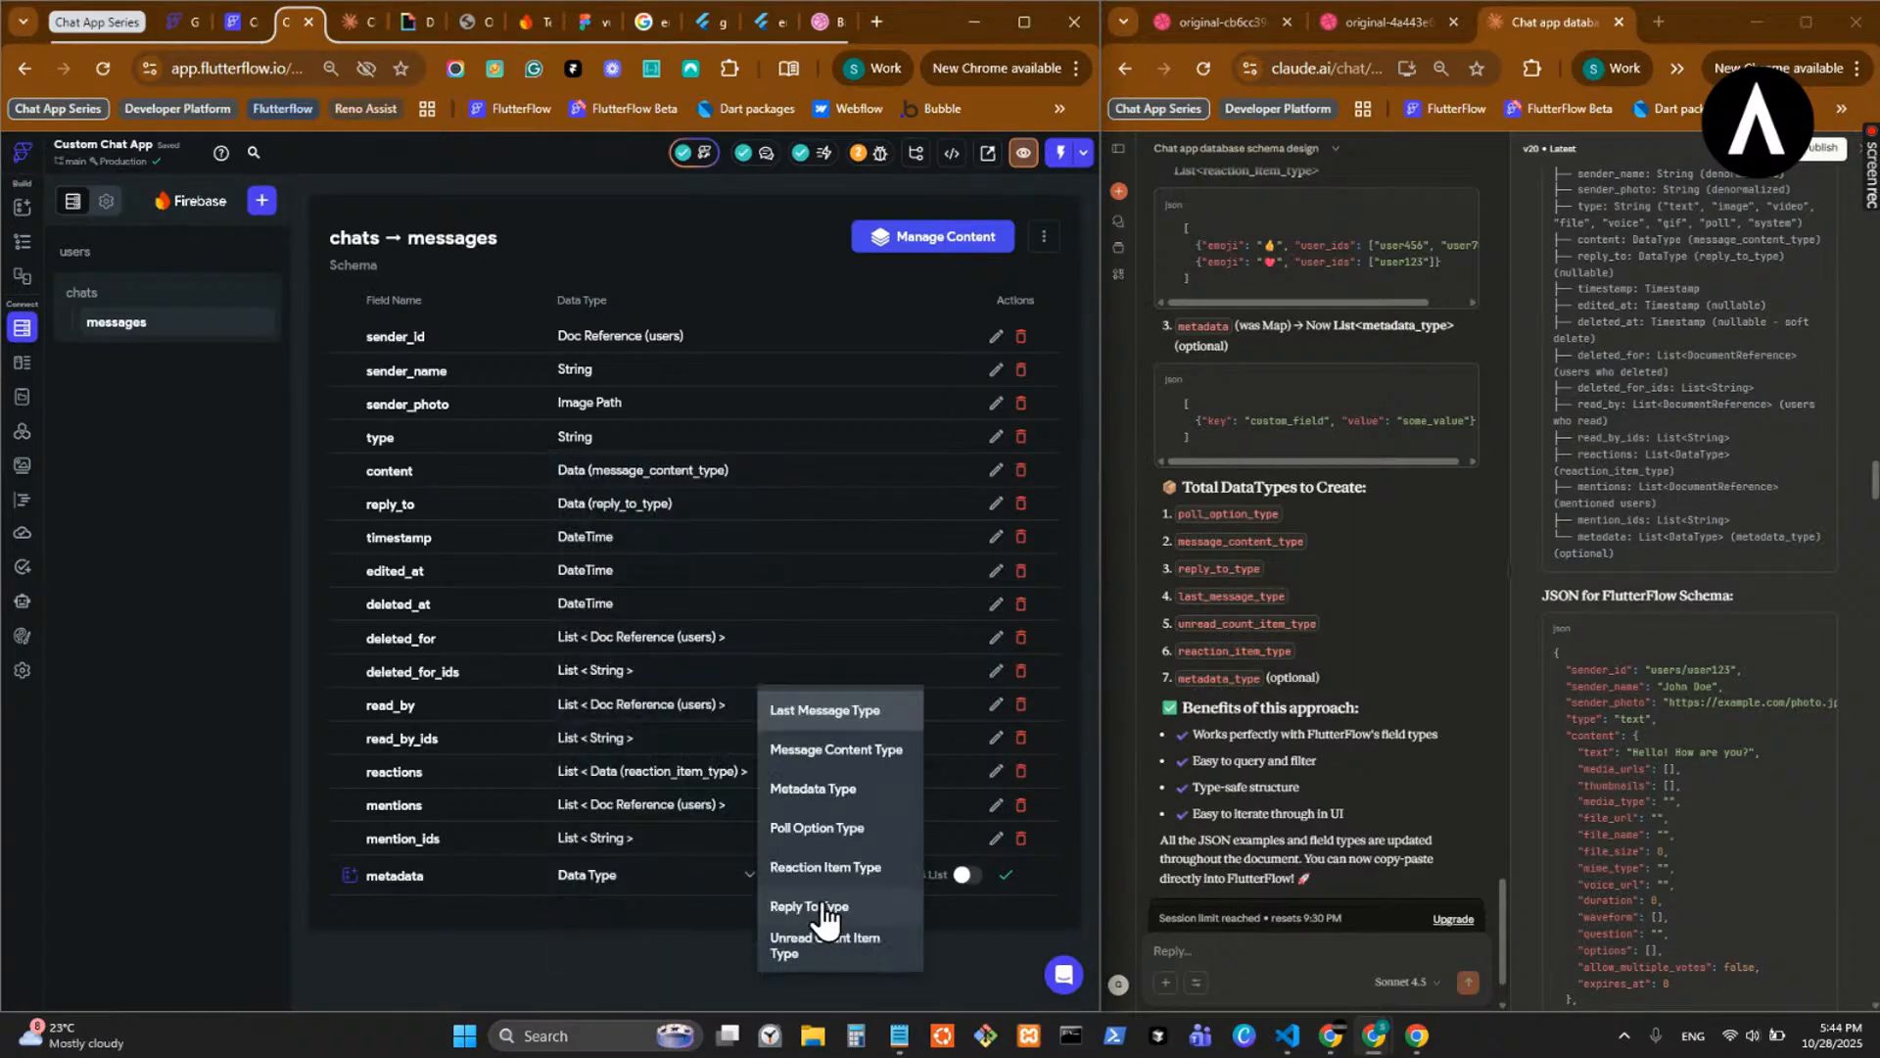
{"action": "left_click", "coordinate": [842, 790]}
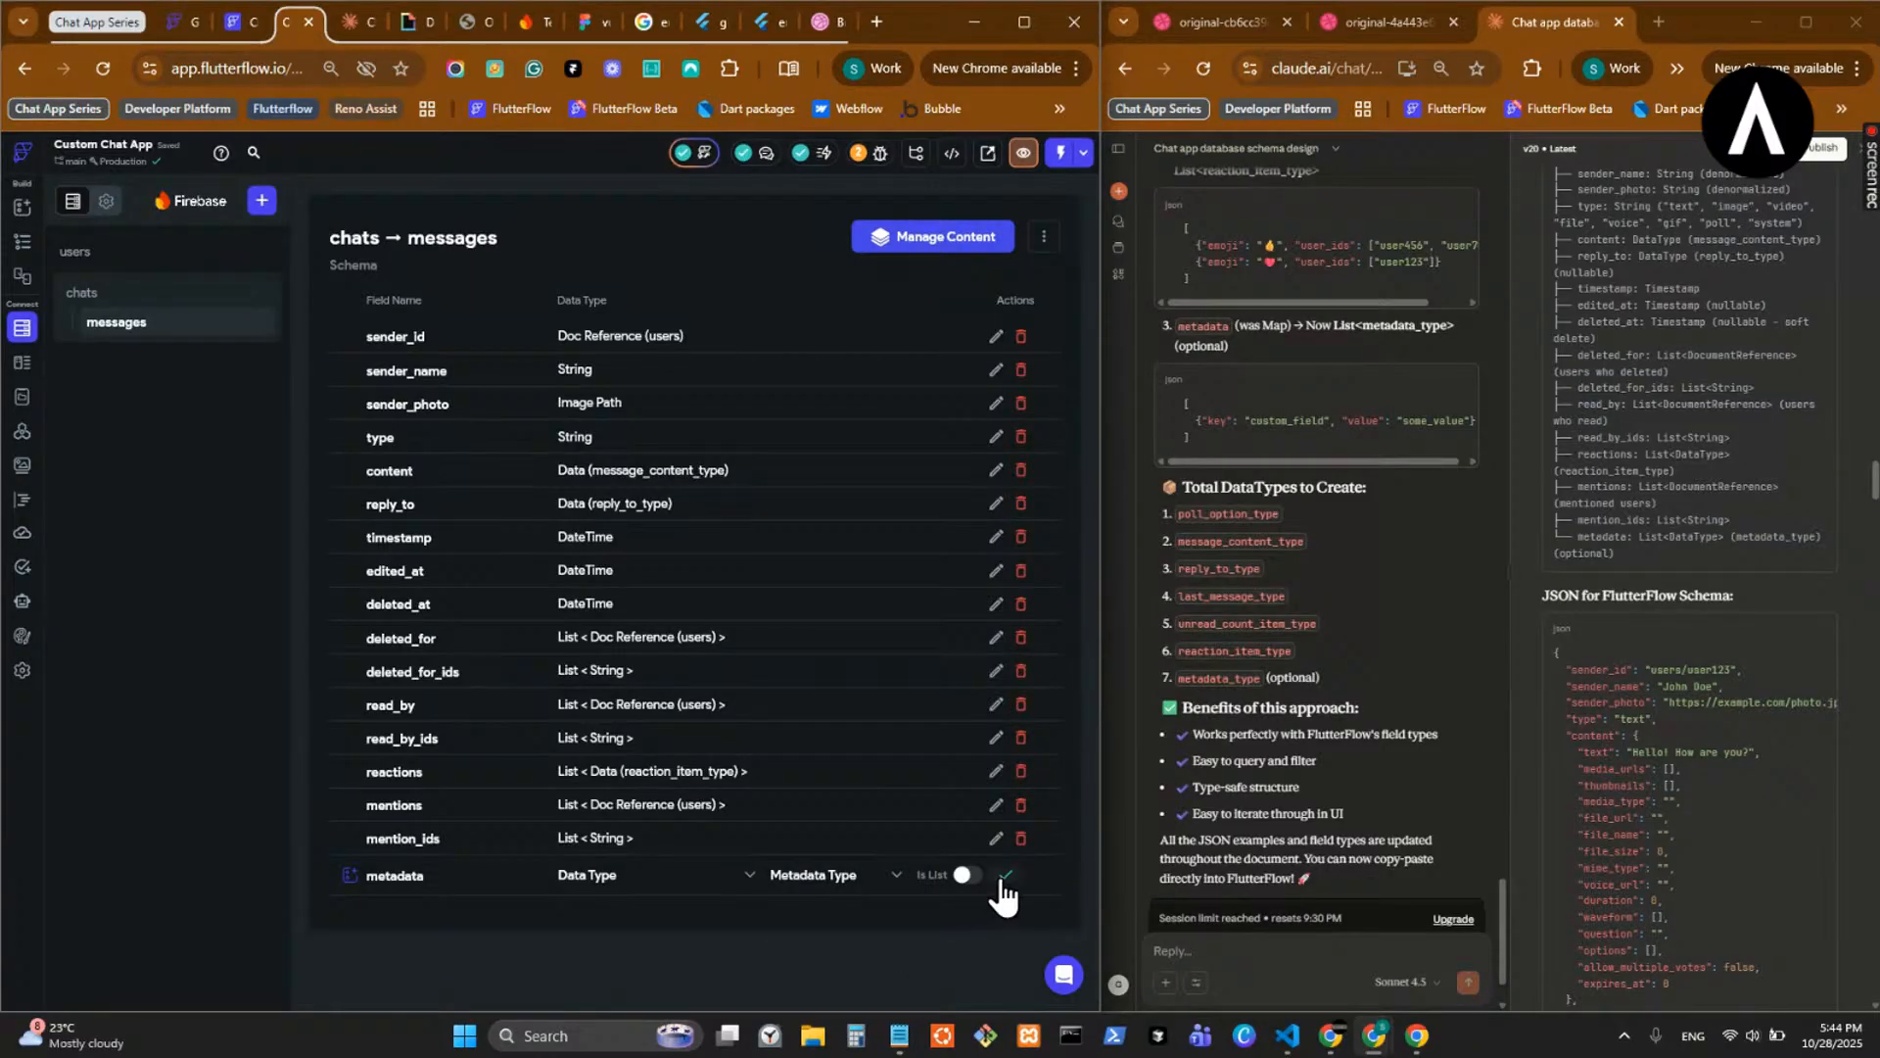
{"action": "left_click", "coordinate": [964, 874]}
{"action": "left_click", "coordinate": [1006, 874]}
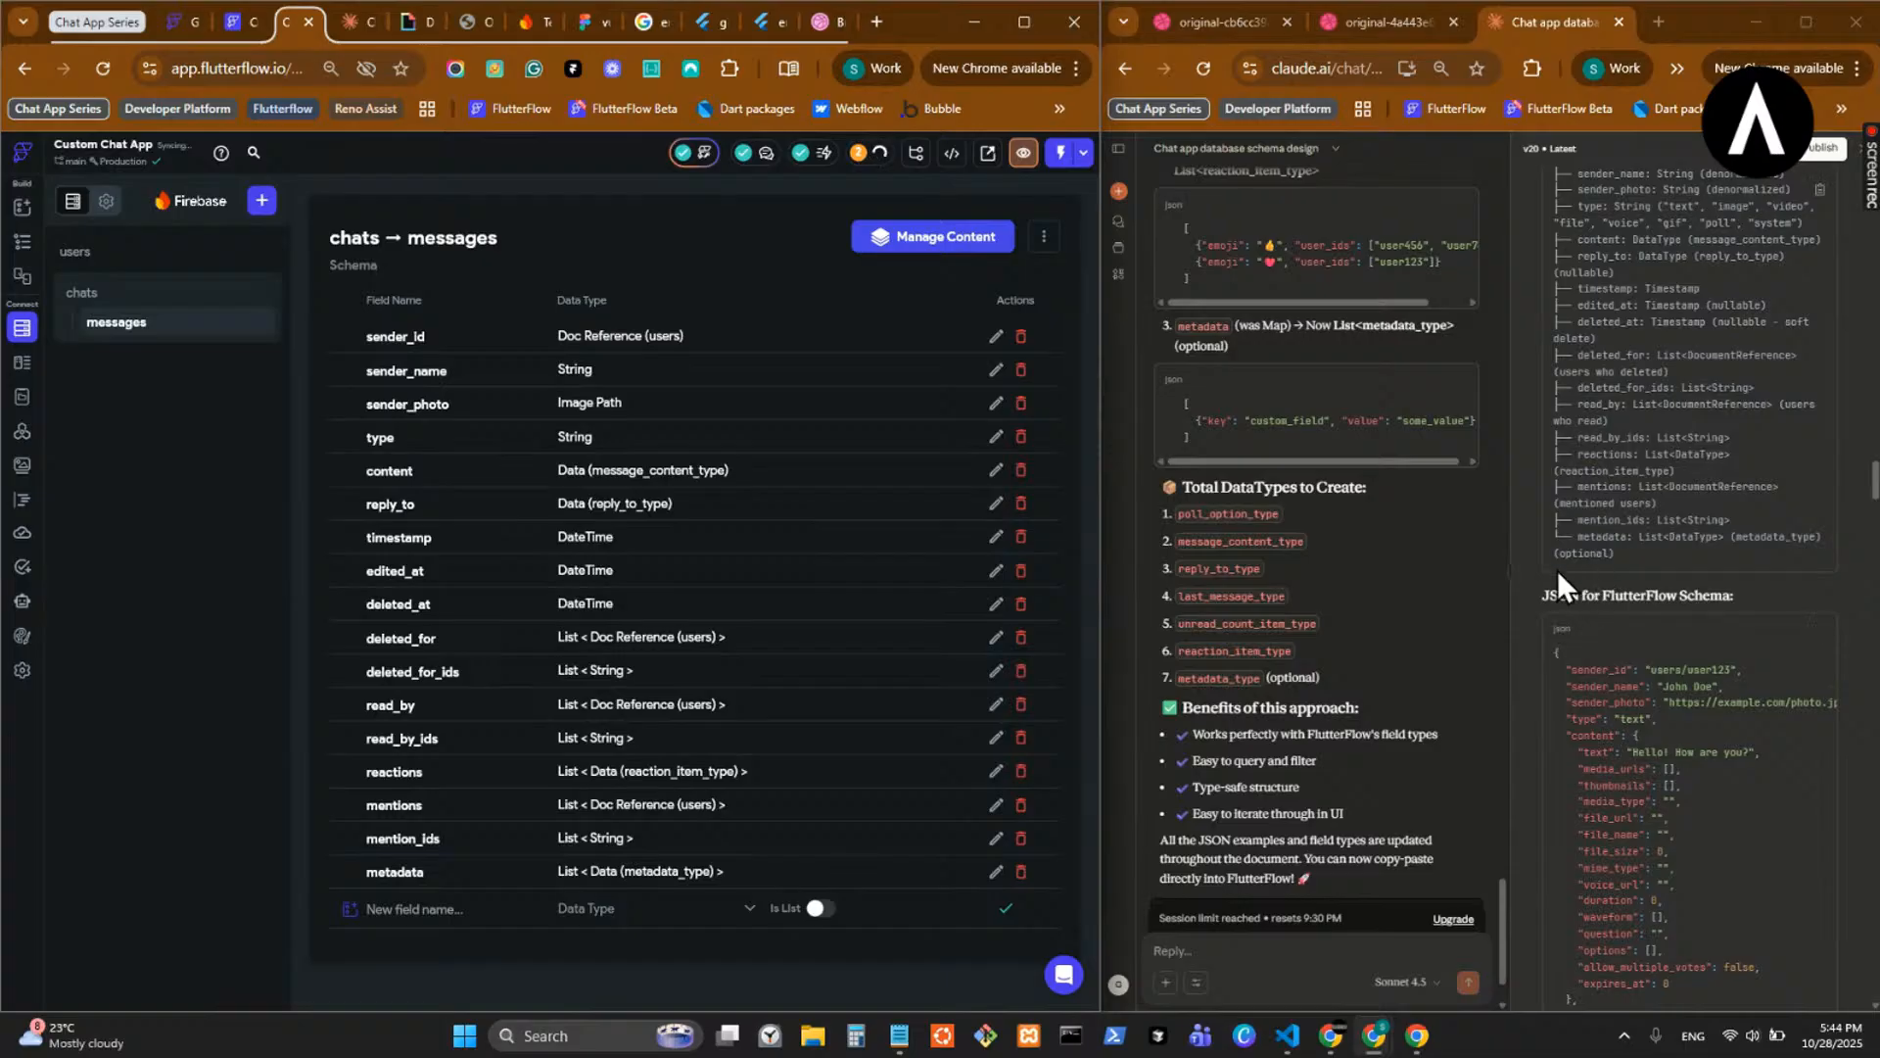
- Examine the rest of the messages section and the chat_members and user_chats subcollections in the schema document
{"action": "scroll", "coordinate": [1600, 572], "scroll_direction": "down", "scroll_amount": 5}
{"action": "scroll", "coordinate": [1600, 572], "scroll_direction": "down", "scroll_amount": 2}
{"action": "scroll", "coordinate": [1601, 572], "scroll_direction": "down", "scroll_amount": 5}
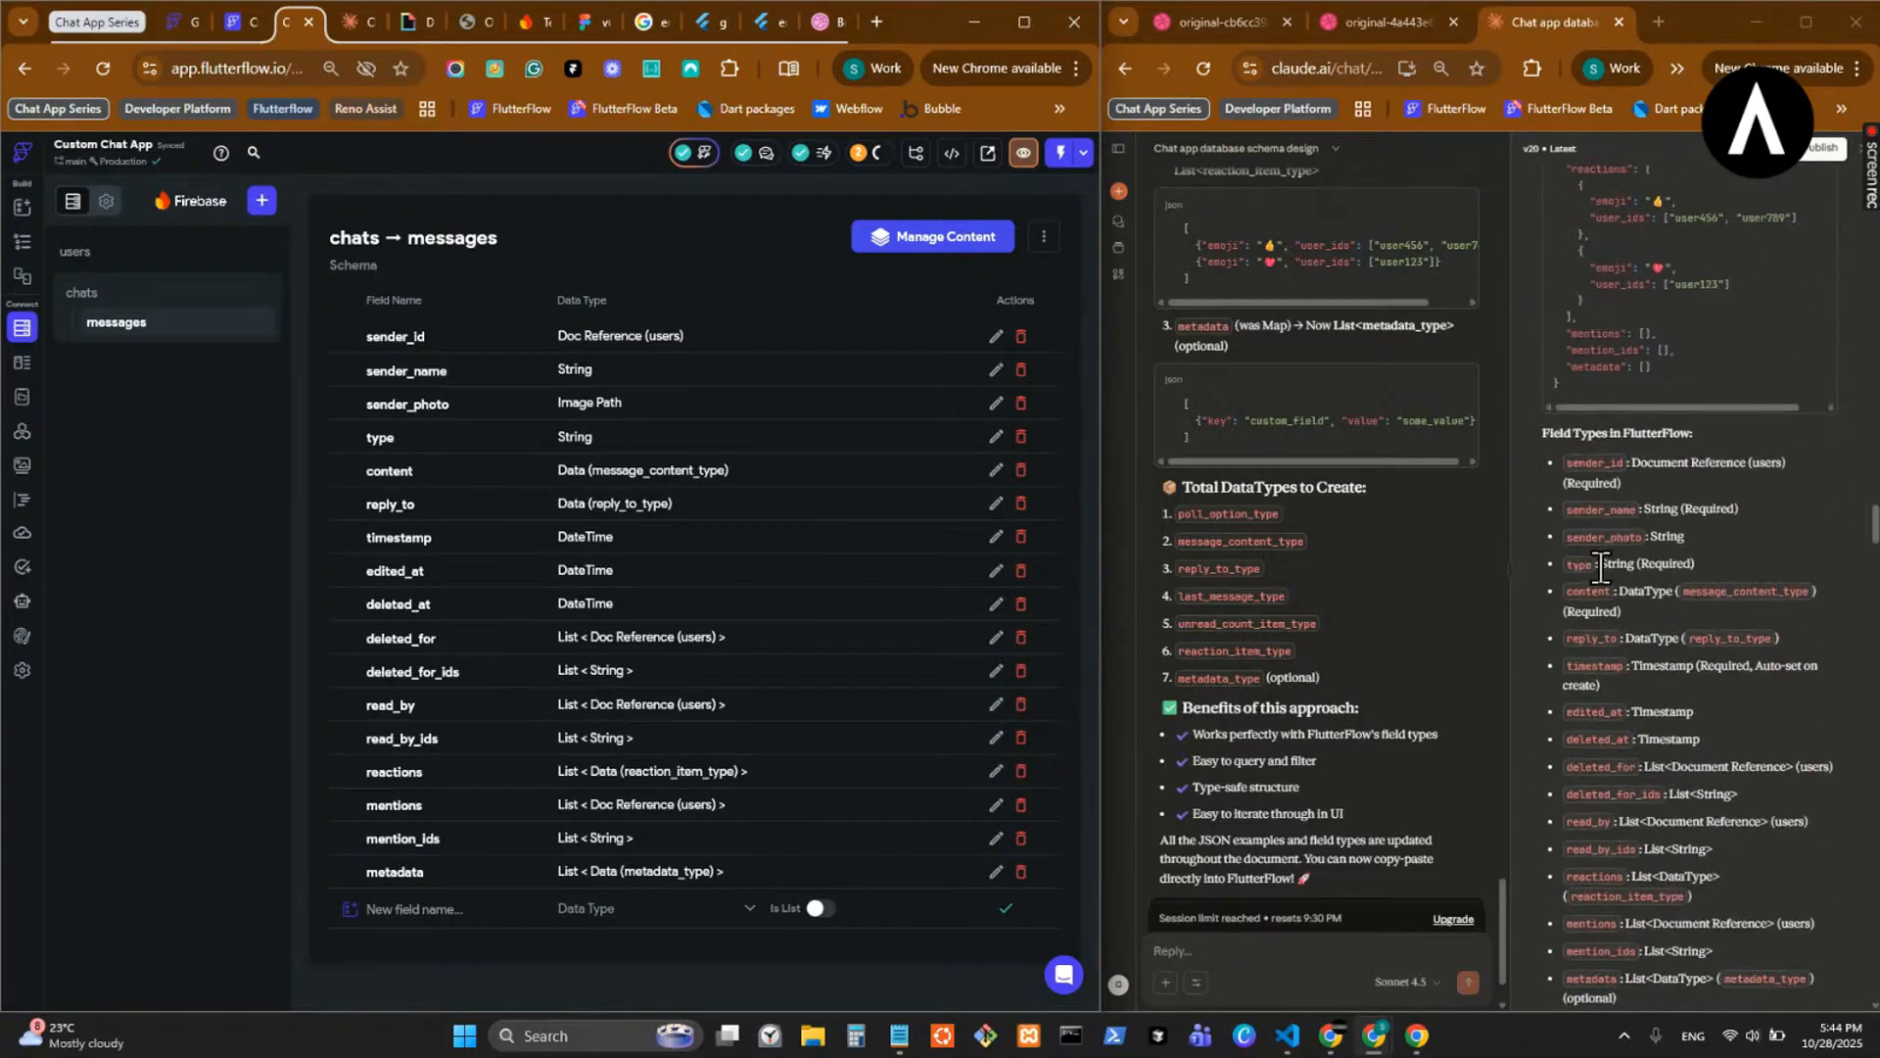
{"action": "scroll", "coordinate": [1602, 562], "scroll_direction": "down", "scroll_amount": 3}
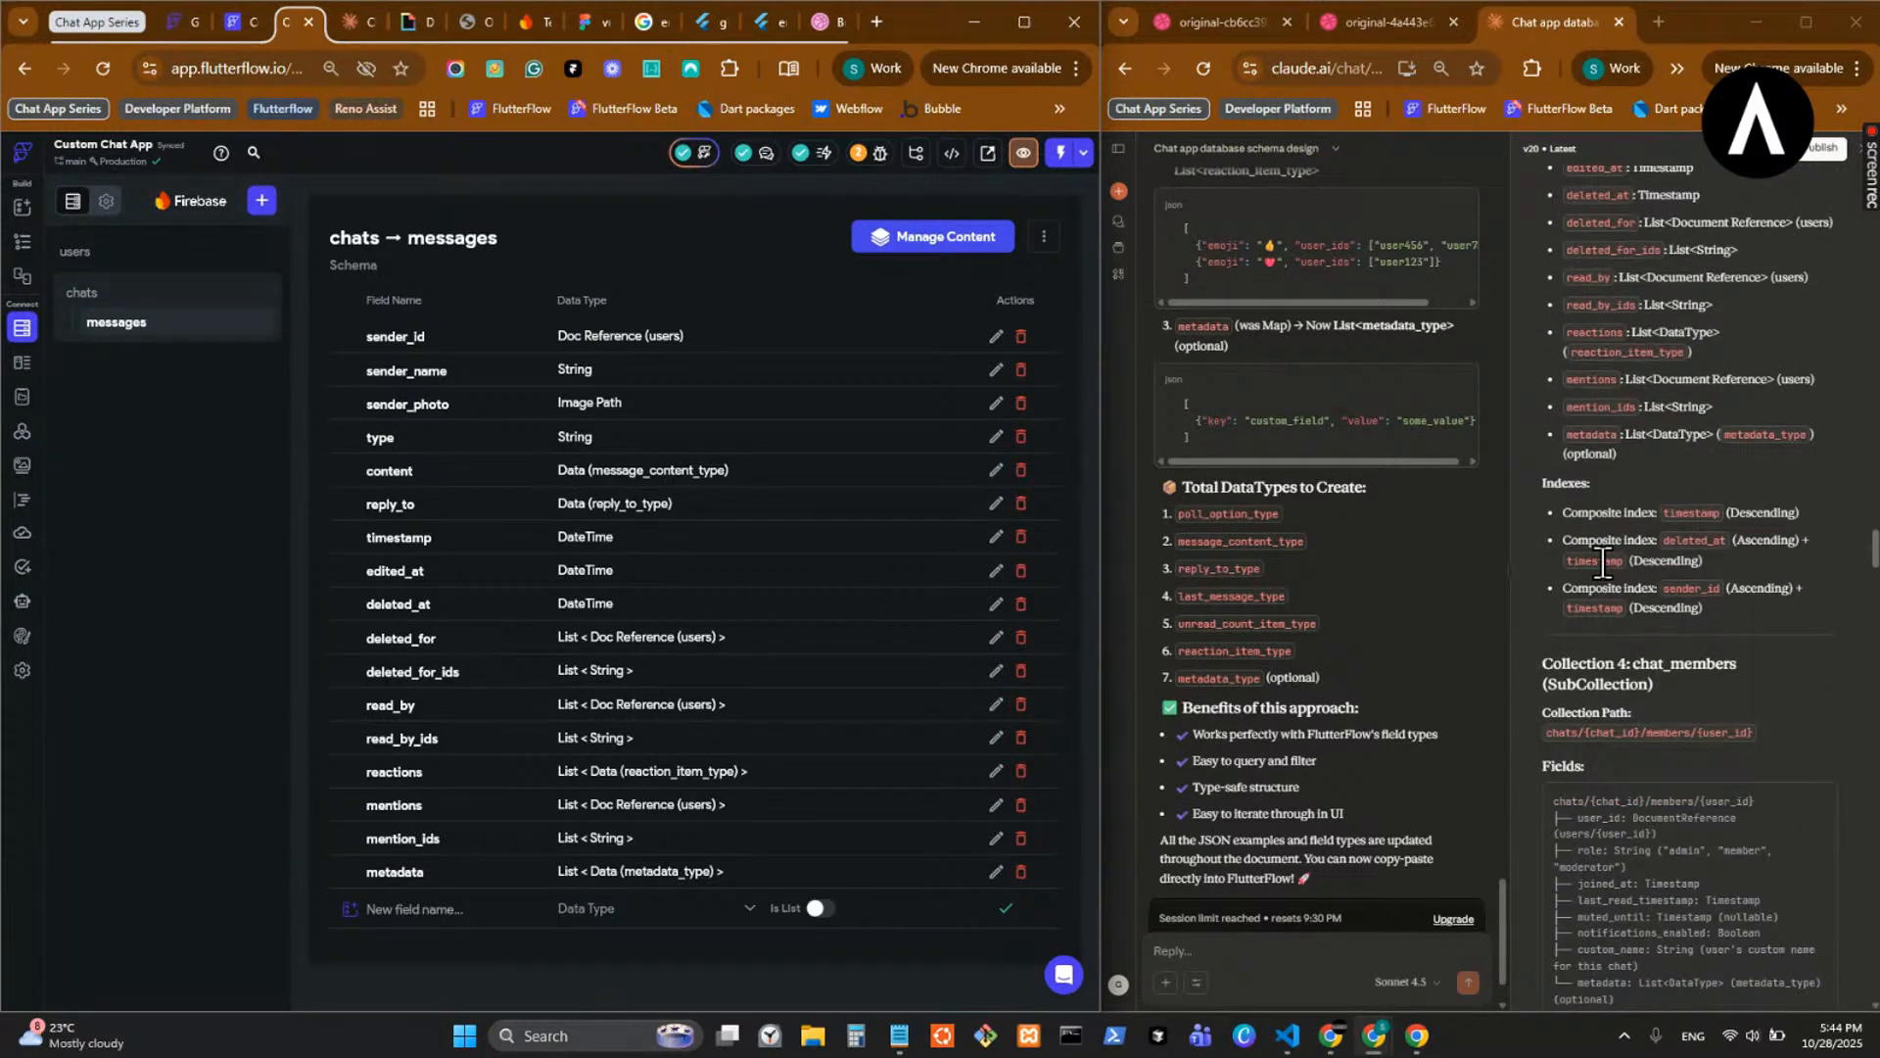
{"action": "scroll", "coordinate": [1602, 562], "scroll_direction": "down", "scroll_amount": 3}
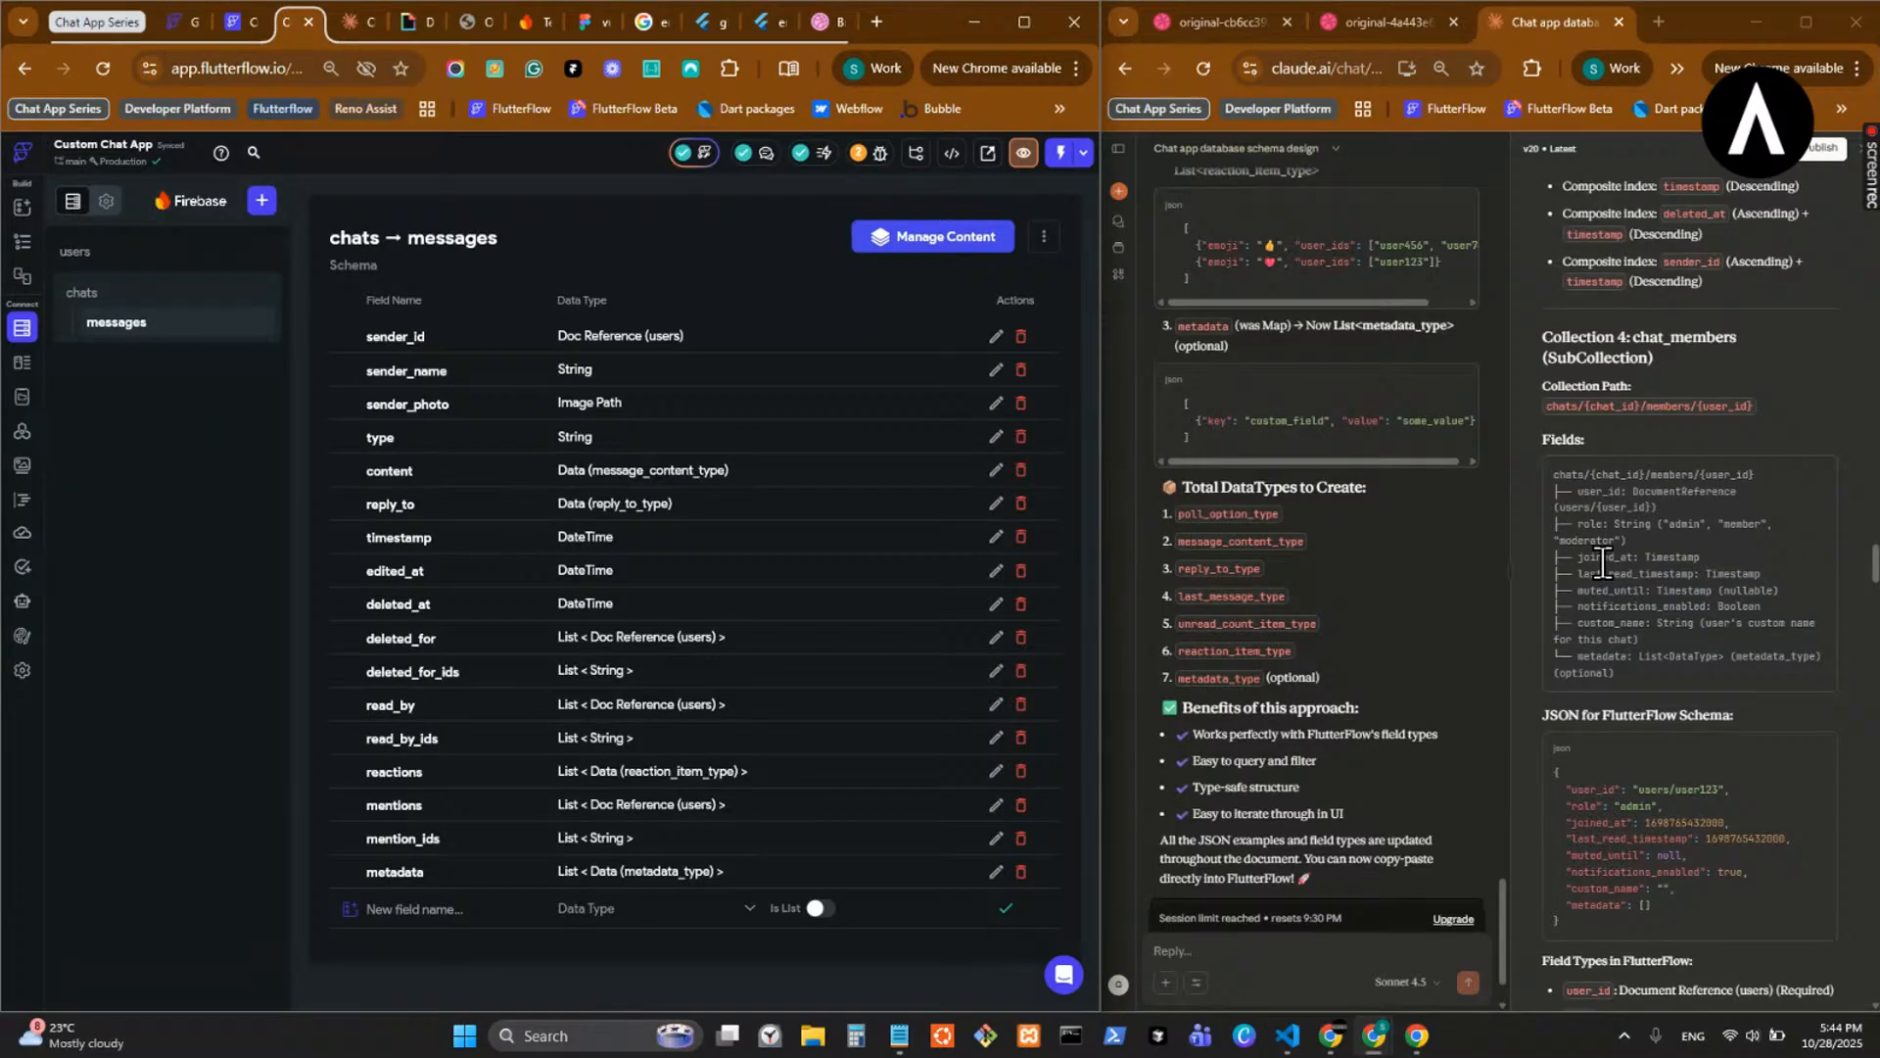
{"action": "scroll", "coordinate": [1603, 561], "scroll_direction": "down", "scroll_amount": 8}
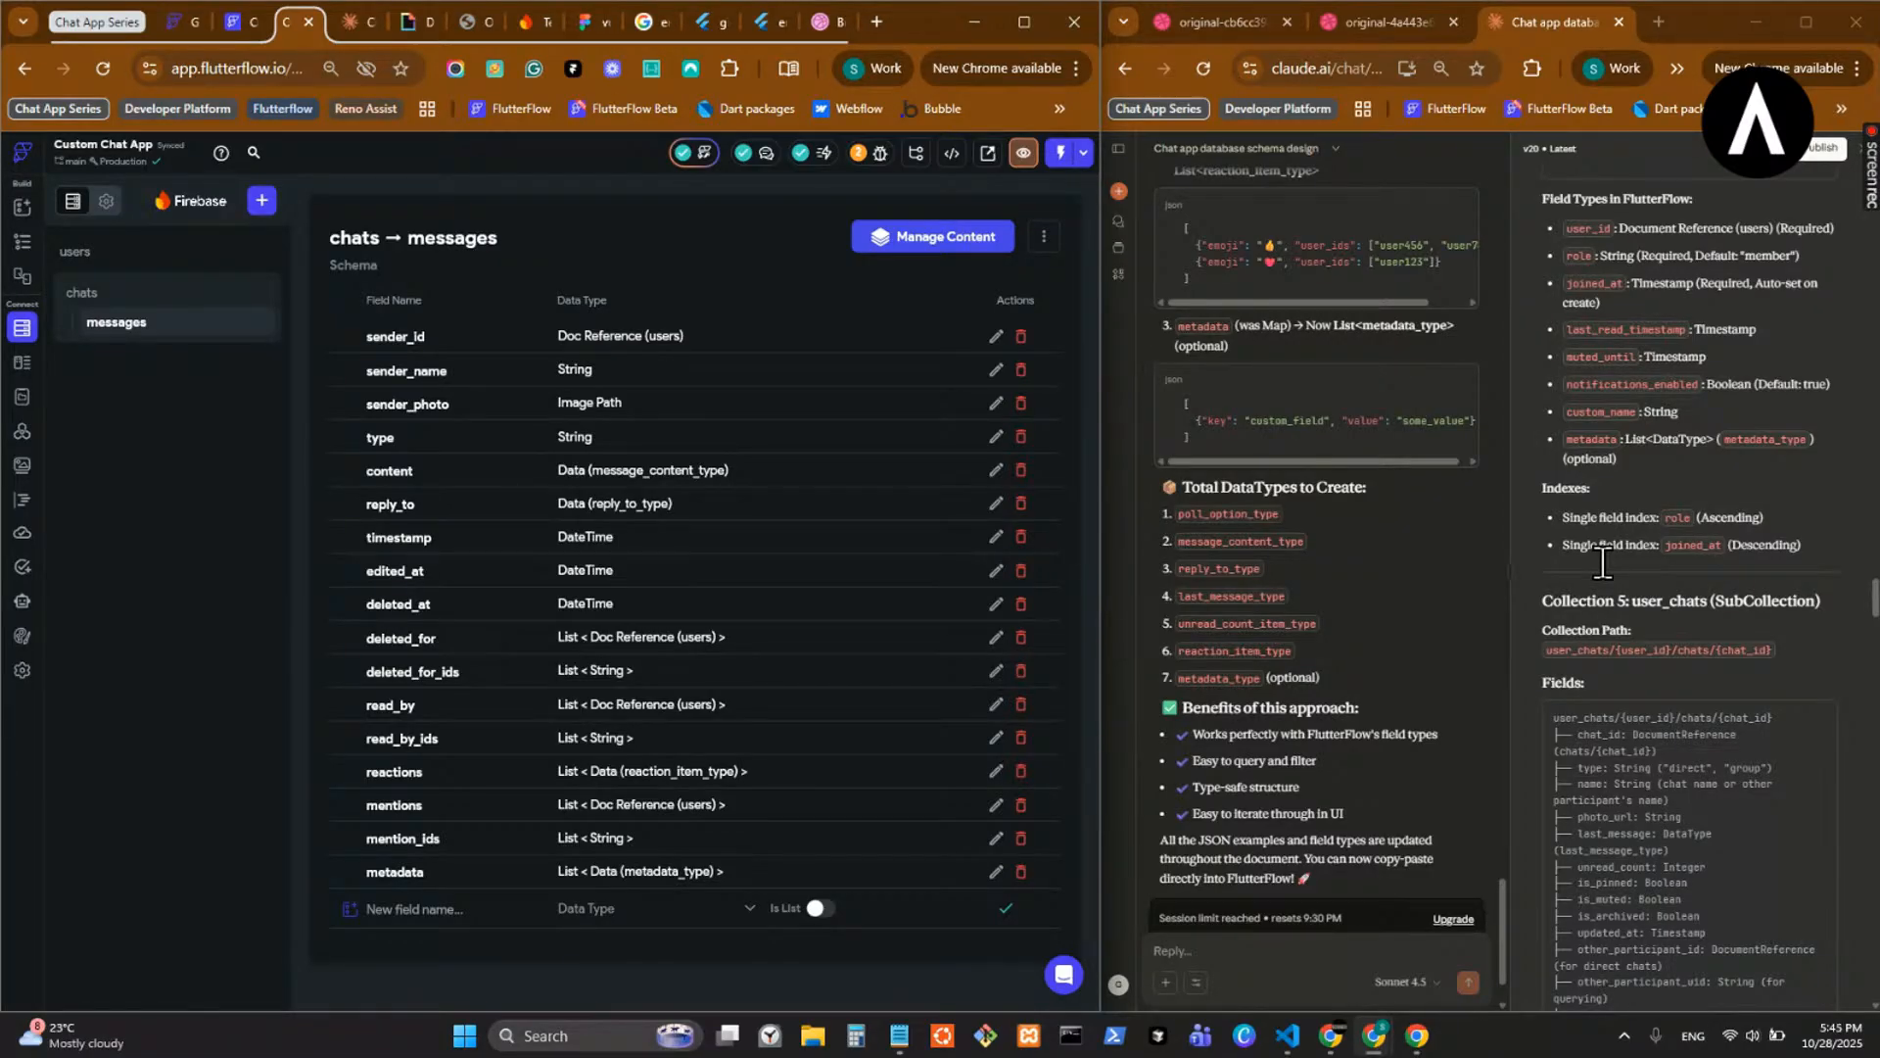
{"action": "scroll", "coordinate": [1602, 562], "scroll_direction": "up", "scroll_amount": 10}
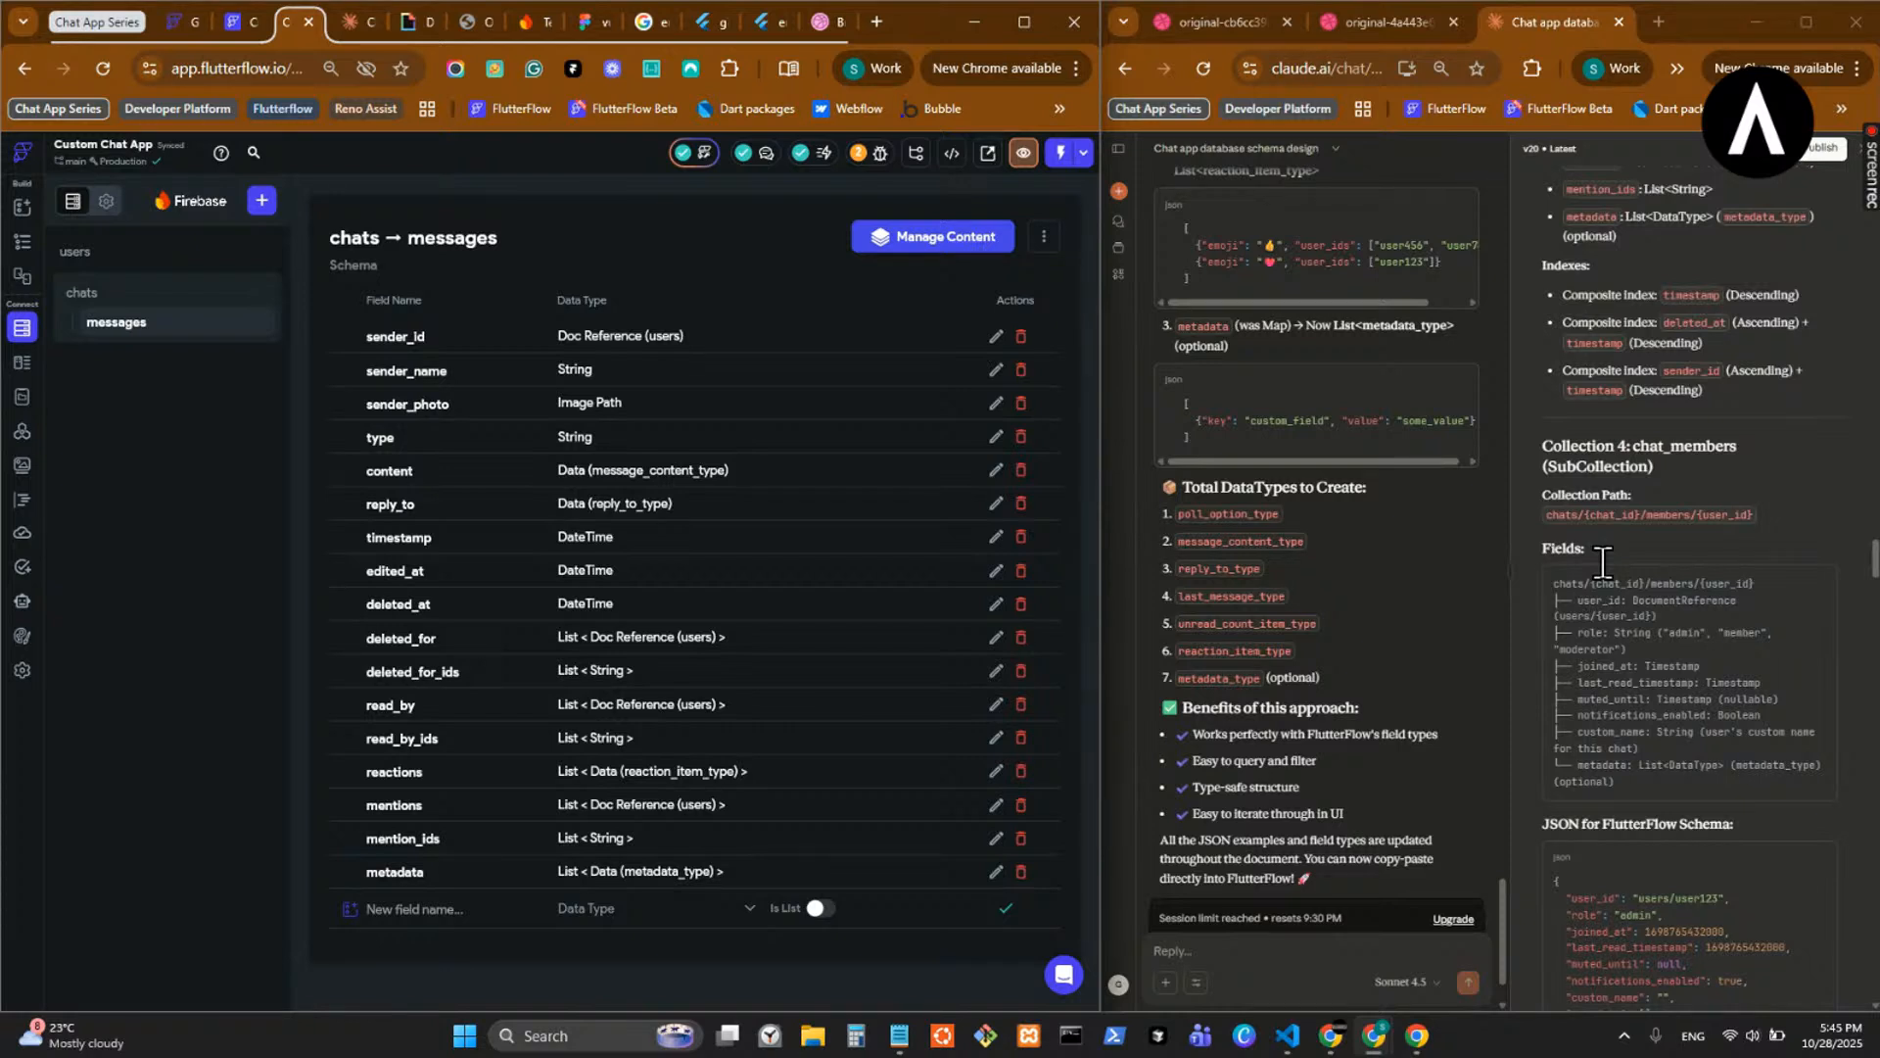
{"action": "scroll", "coordinate": [1602, 562], "scroll_direction": "down", "scroll_amount": 10}
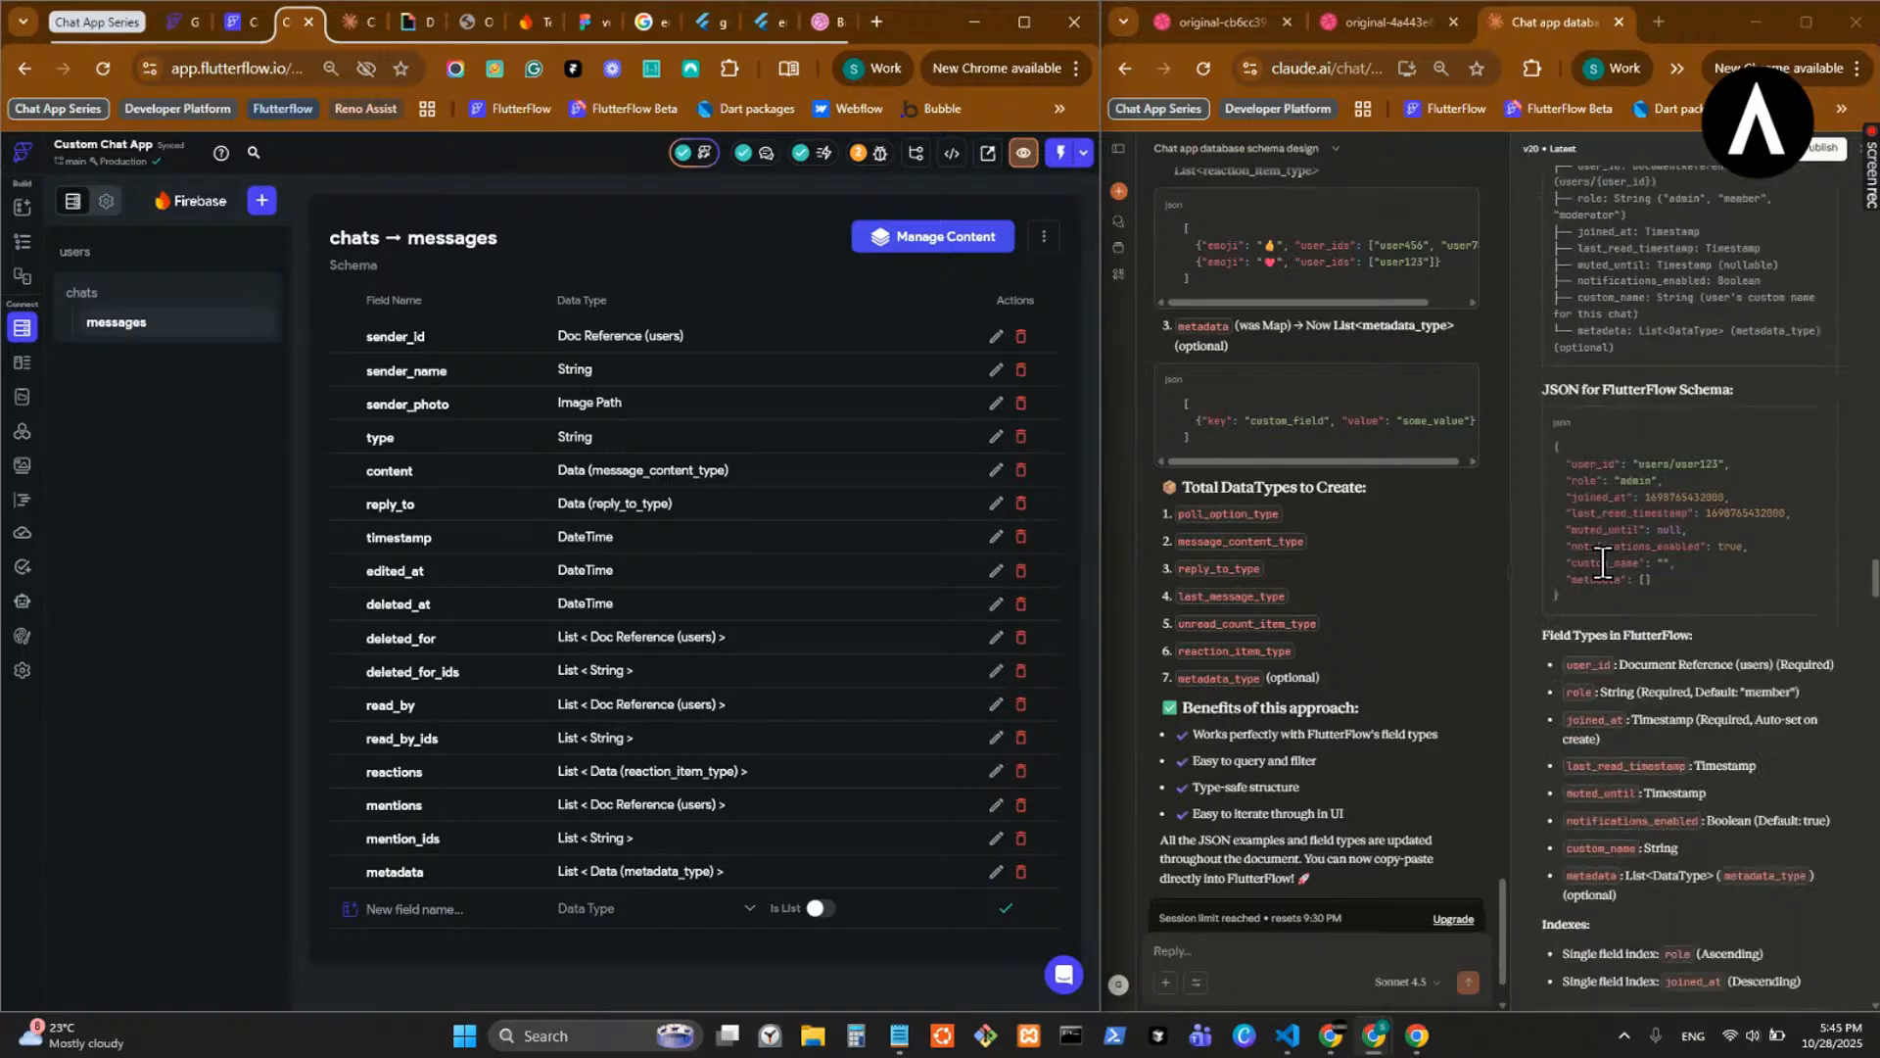
{"action": "scroll", "coordinate": [1602, 562], "scroll_direction": "down", "scroll_amount": 10}
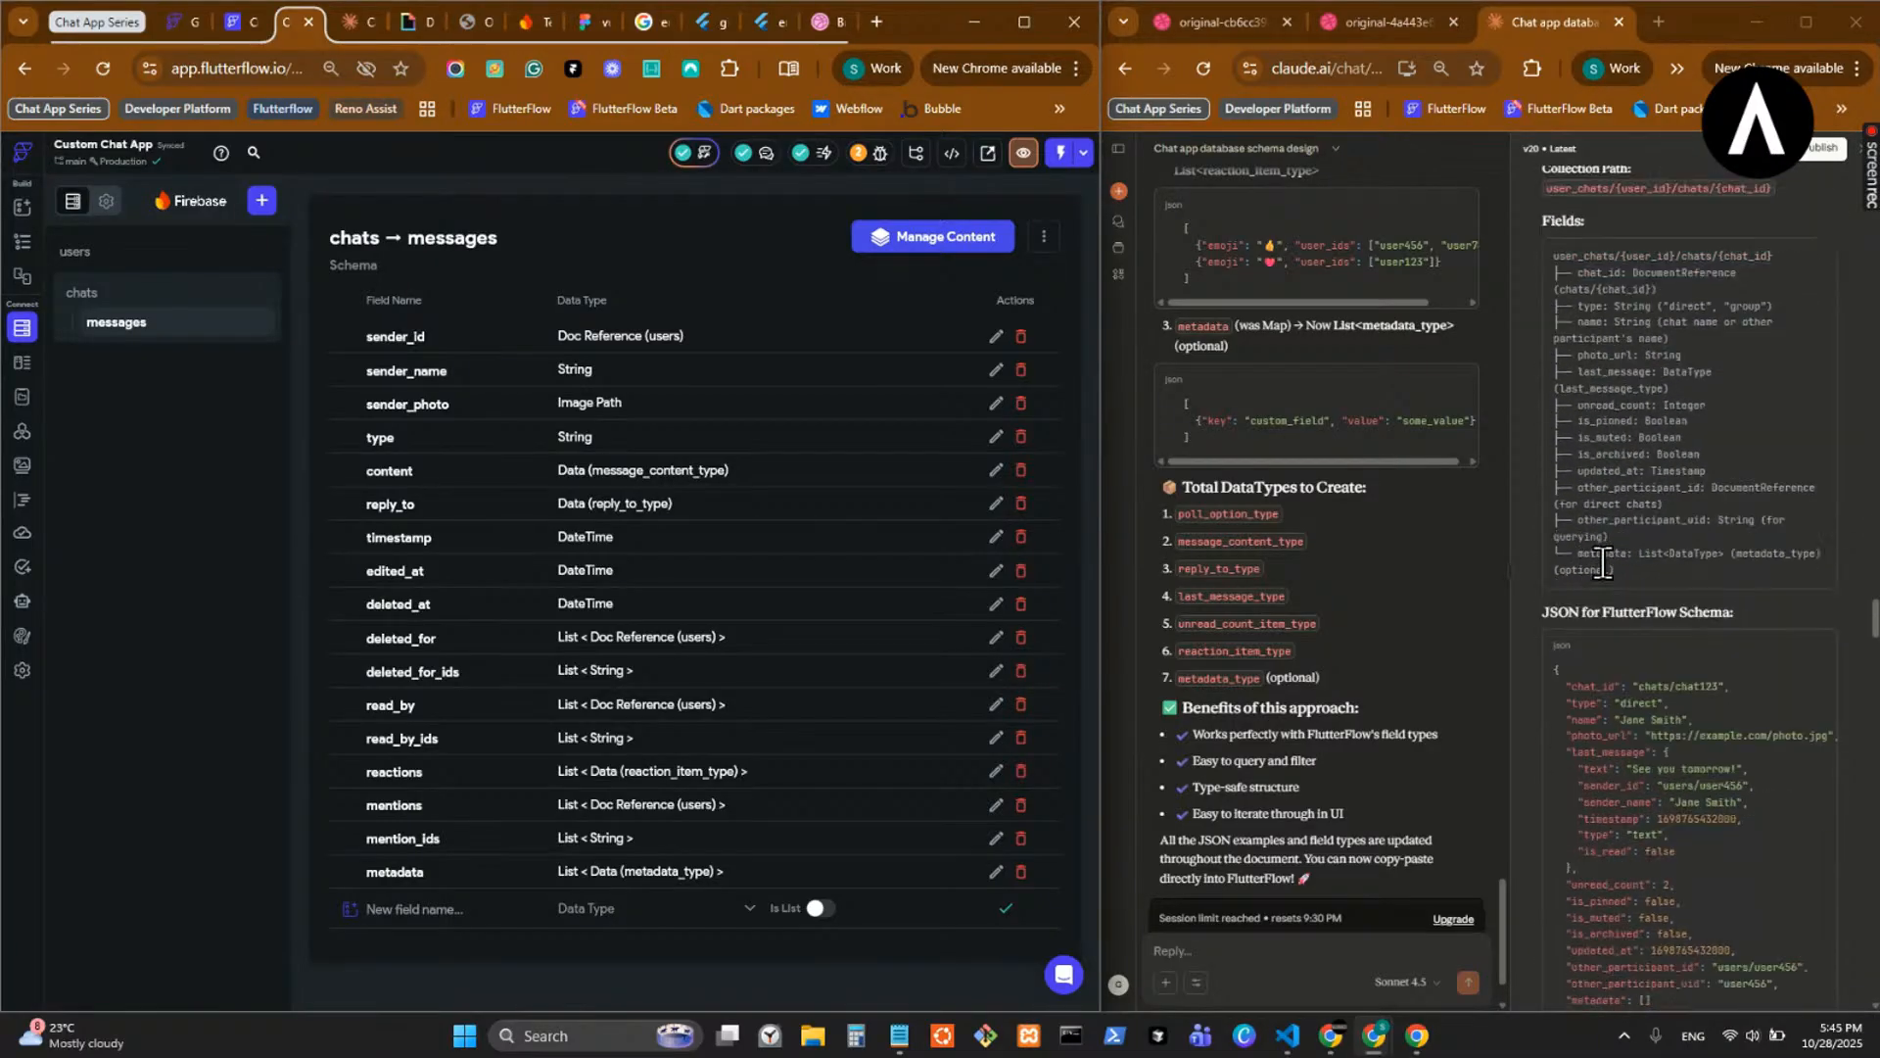
{"action": "scroll", "coordinate": [1602, 563], "scroll_direction": "down", "scroll_amount": 5}
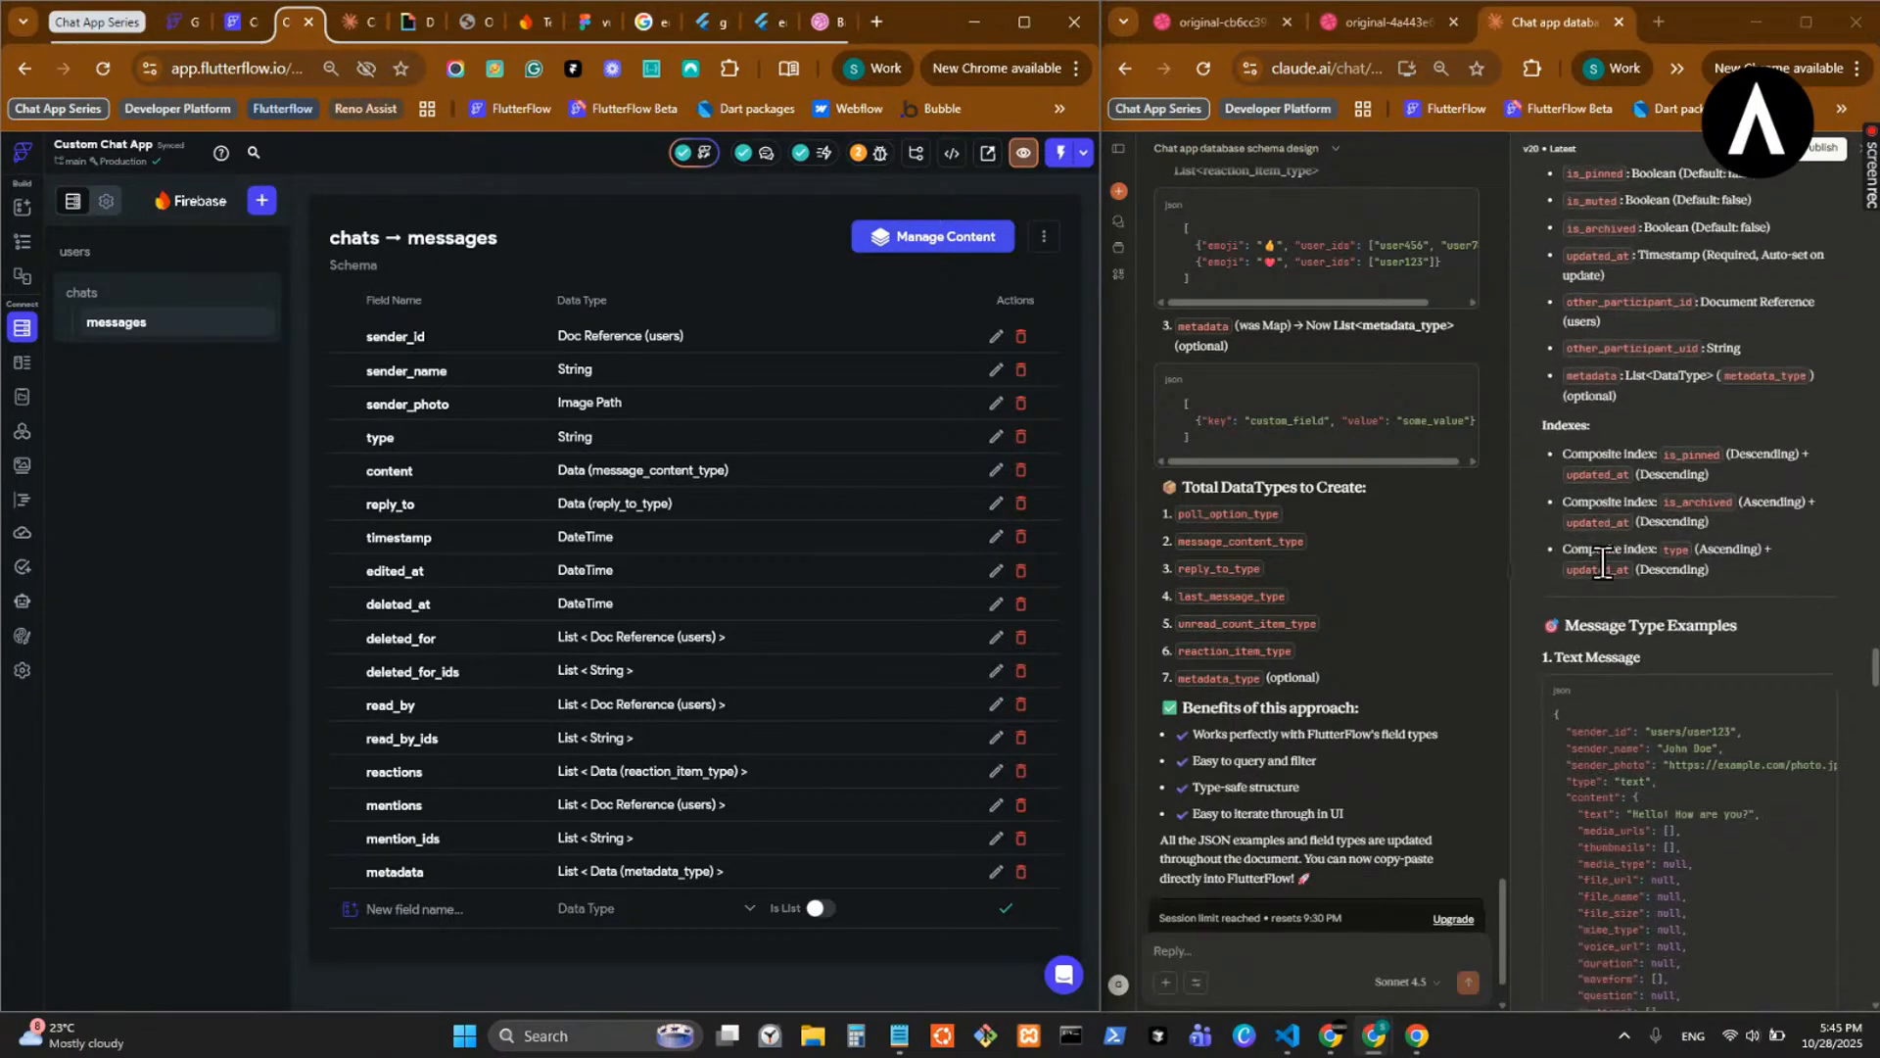
- Look through the message type examples in the schema document and return to the chat_members section
{"action": "scroll", "coordinate": [1602, 563], "scroll_direction": "down", "scroll_amount": 3}
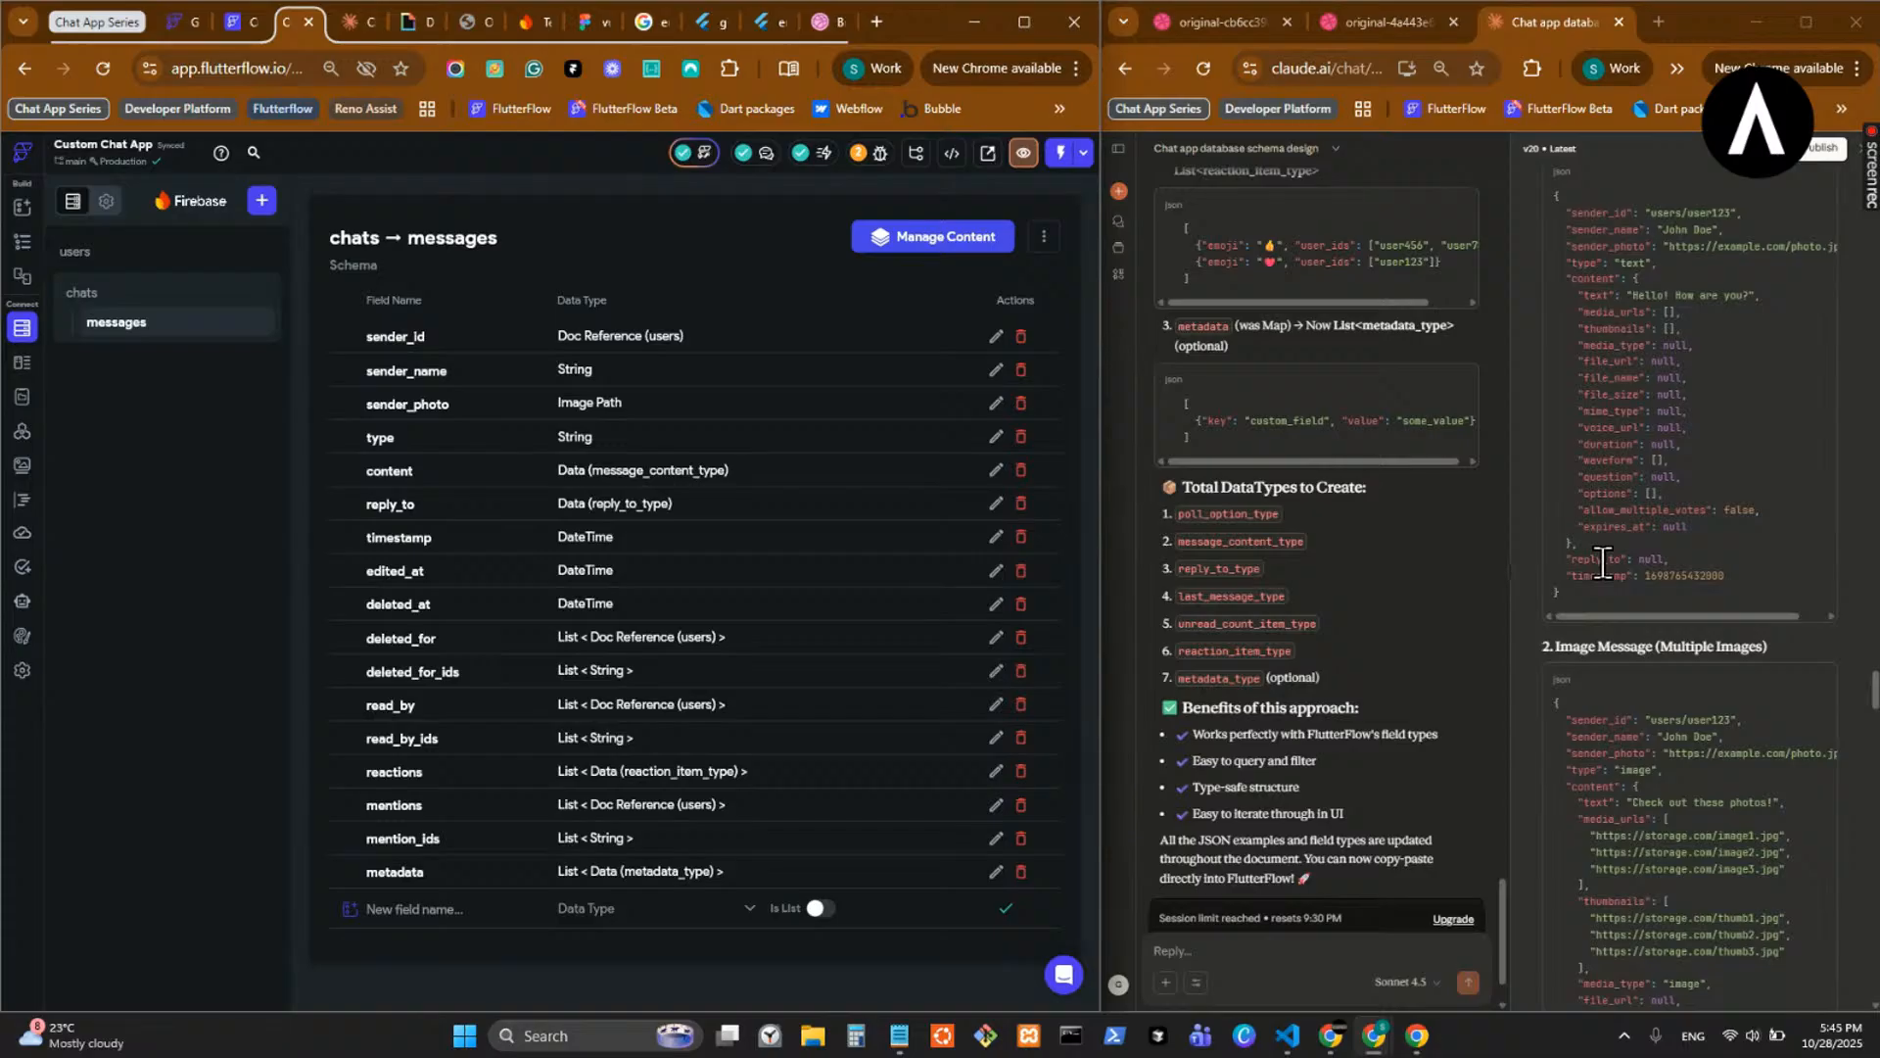
{"action": "scroll", "coordinate": [1602, 562], "scroll_direction": "down", "scroll_amount": 8}
{"action": "scroll", "coordinate": [1602, 562], "scroll_direction": "down", "scroll_amount": 5}
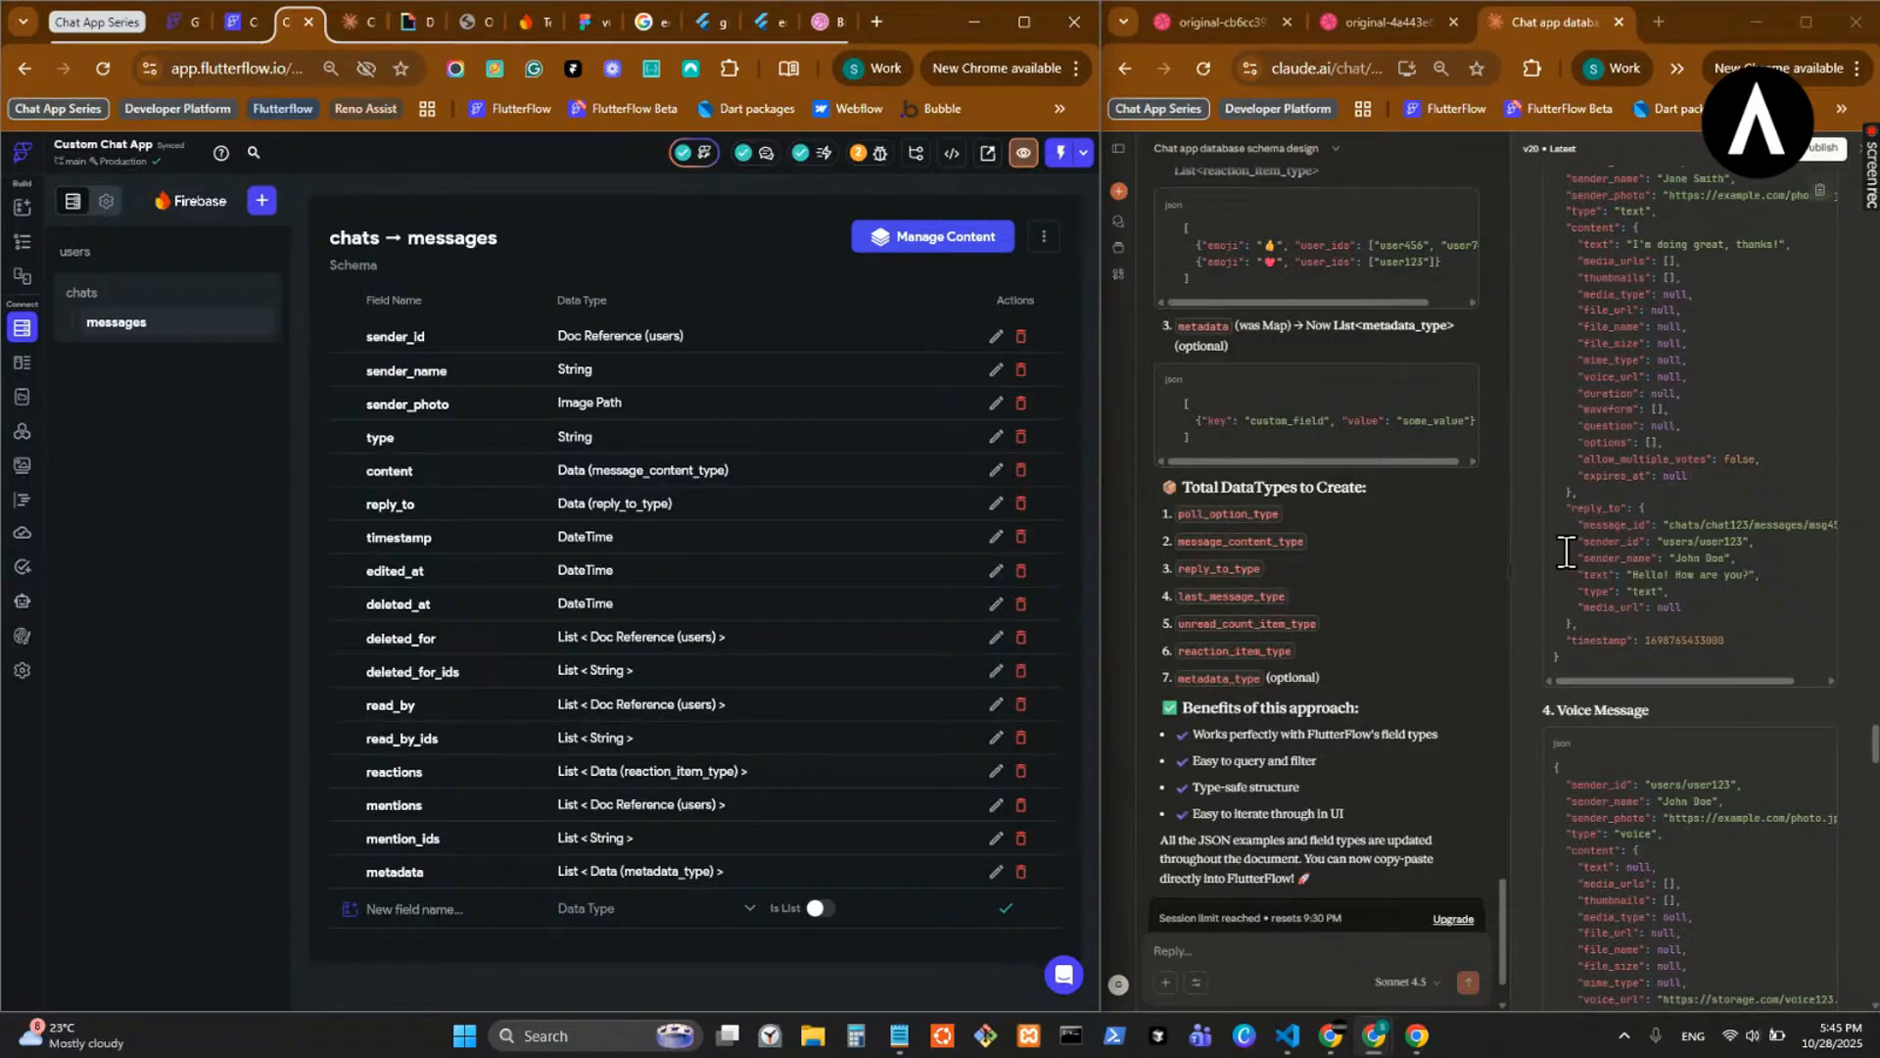
{"action": "left_click", "coordinate": [238, 38]}
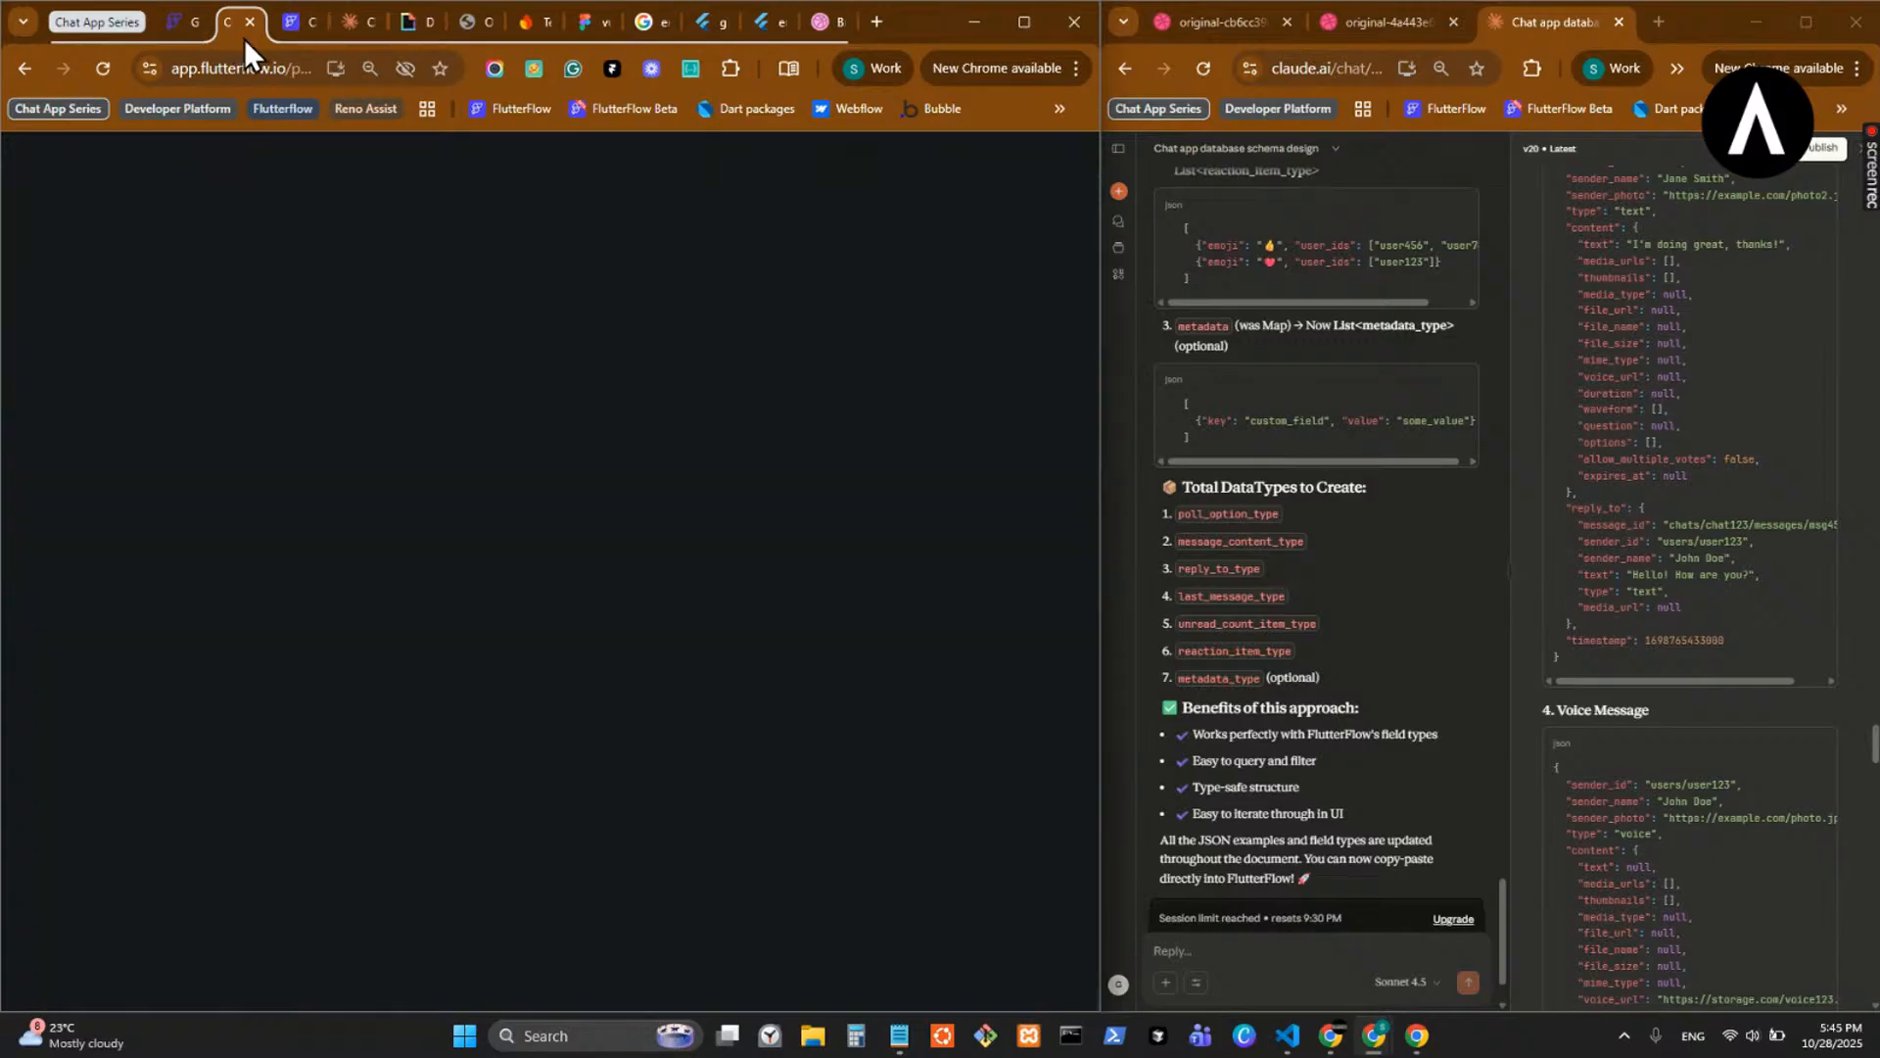
{"action": "left_click", "coordinate": [296, 37]}
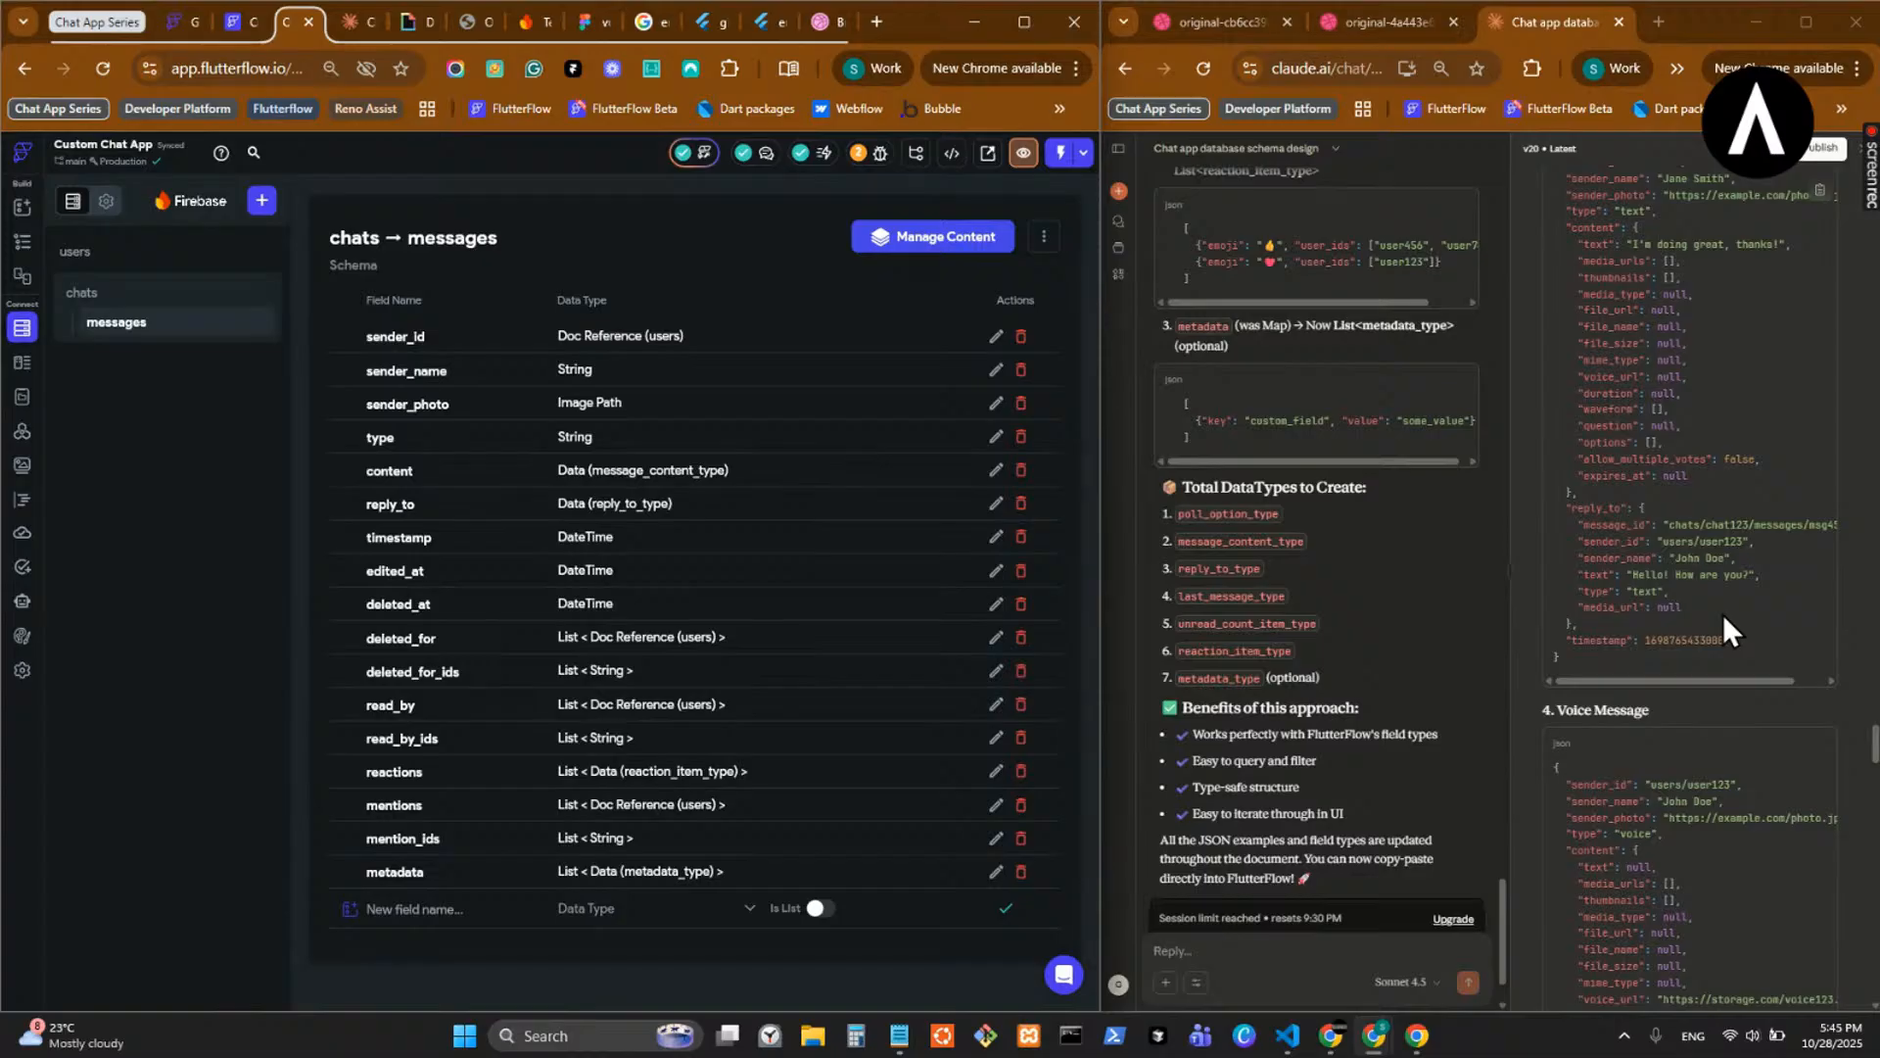
{"action": "scroll", "coordinate": [1724, 614], "scroll_direction": "down", "scroll_amount": 3}
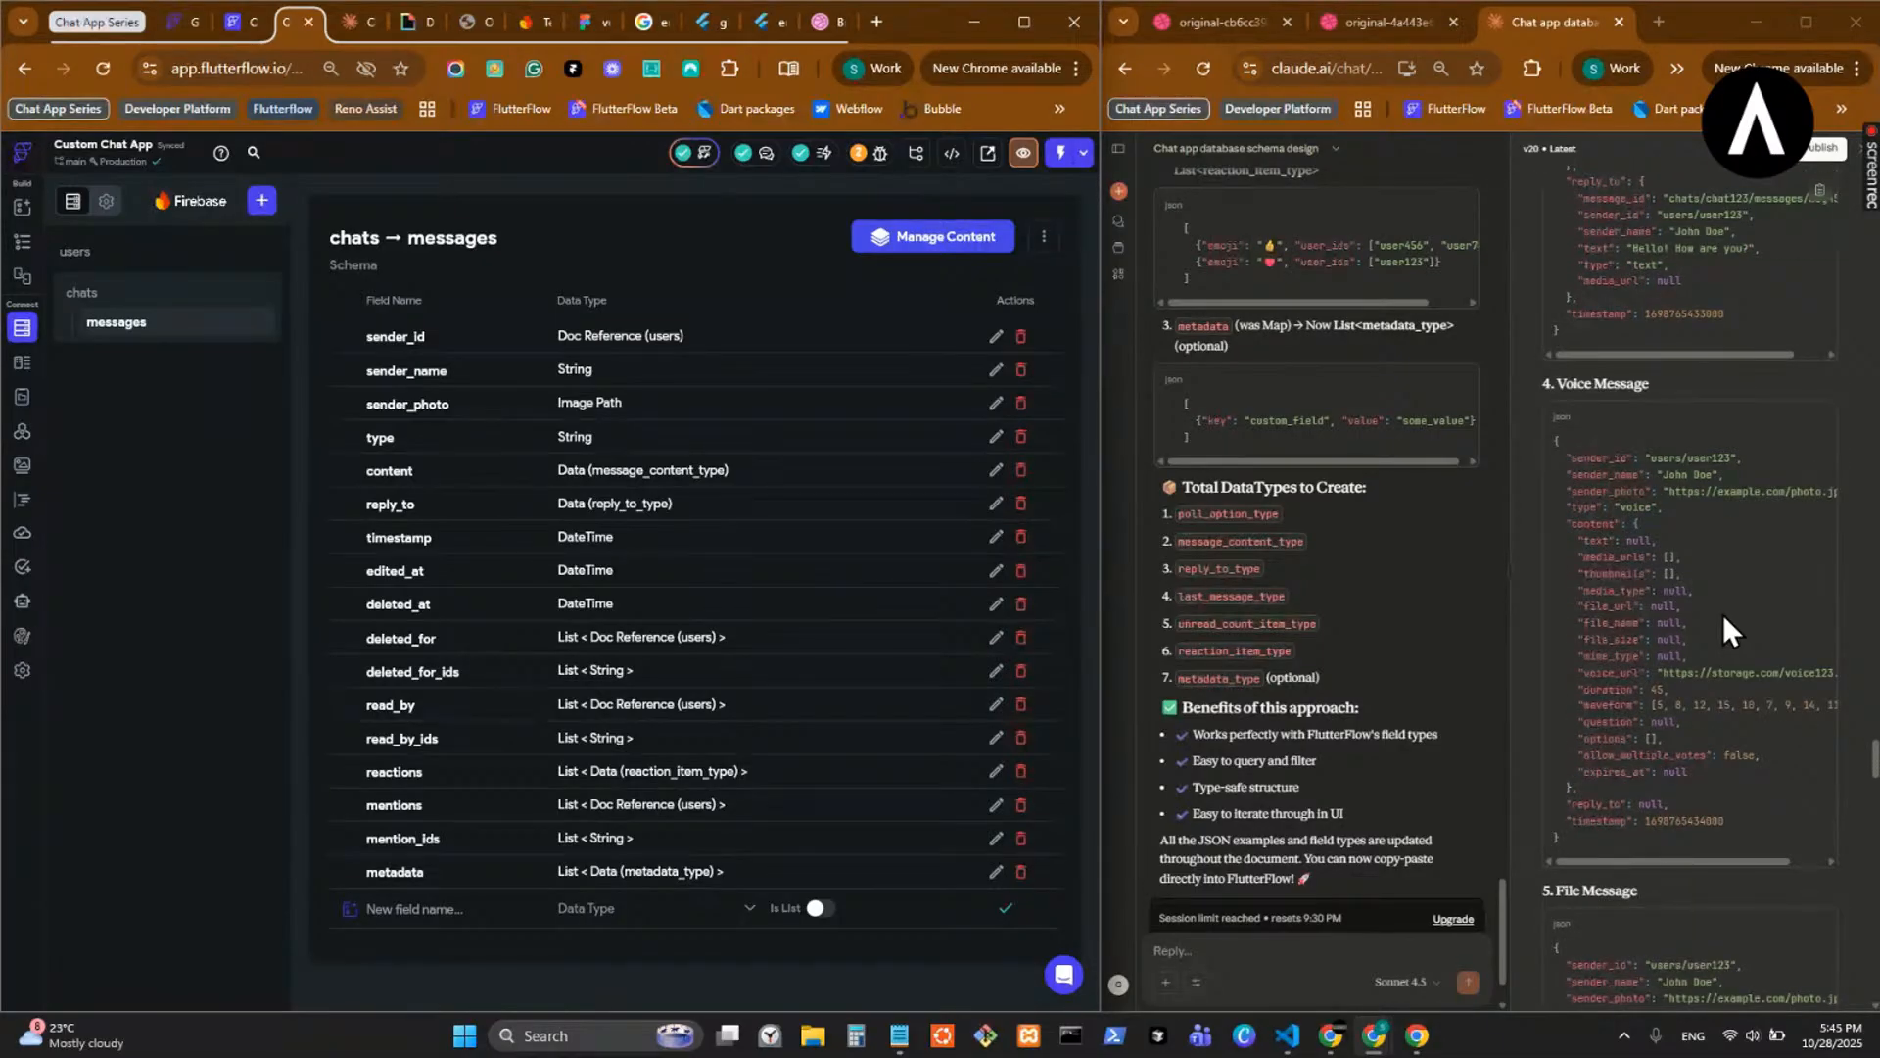
{"action": "scroll", "coordinate": [1724, 614], "scroll_direction": "down", "scroll_amount": 7}
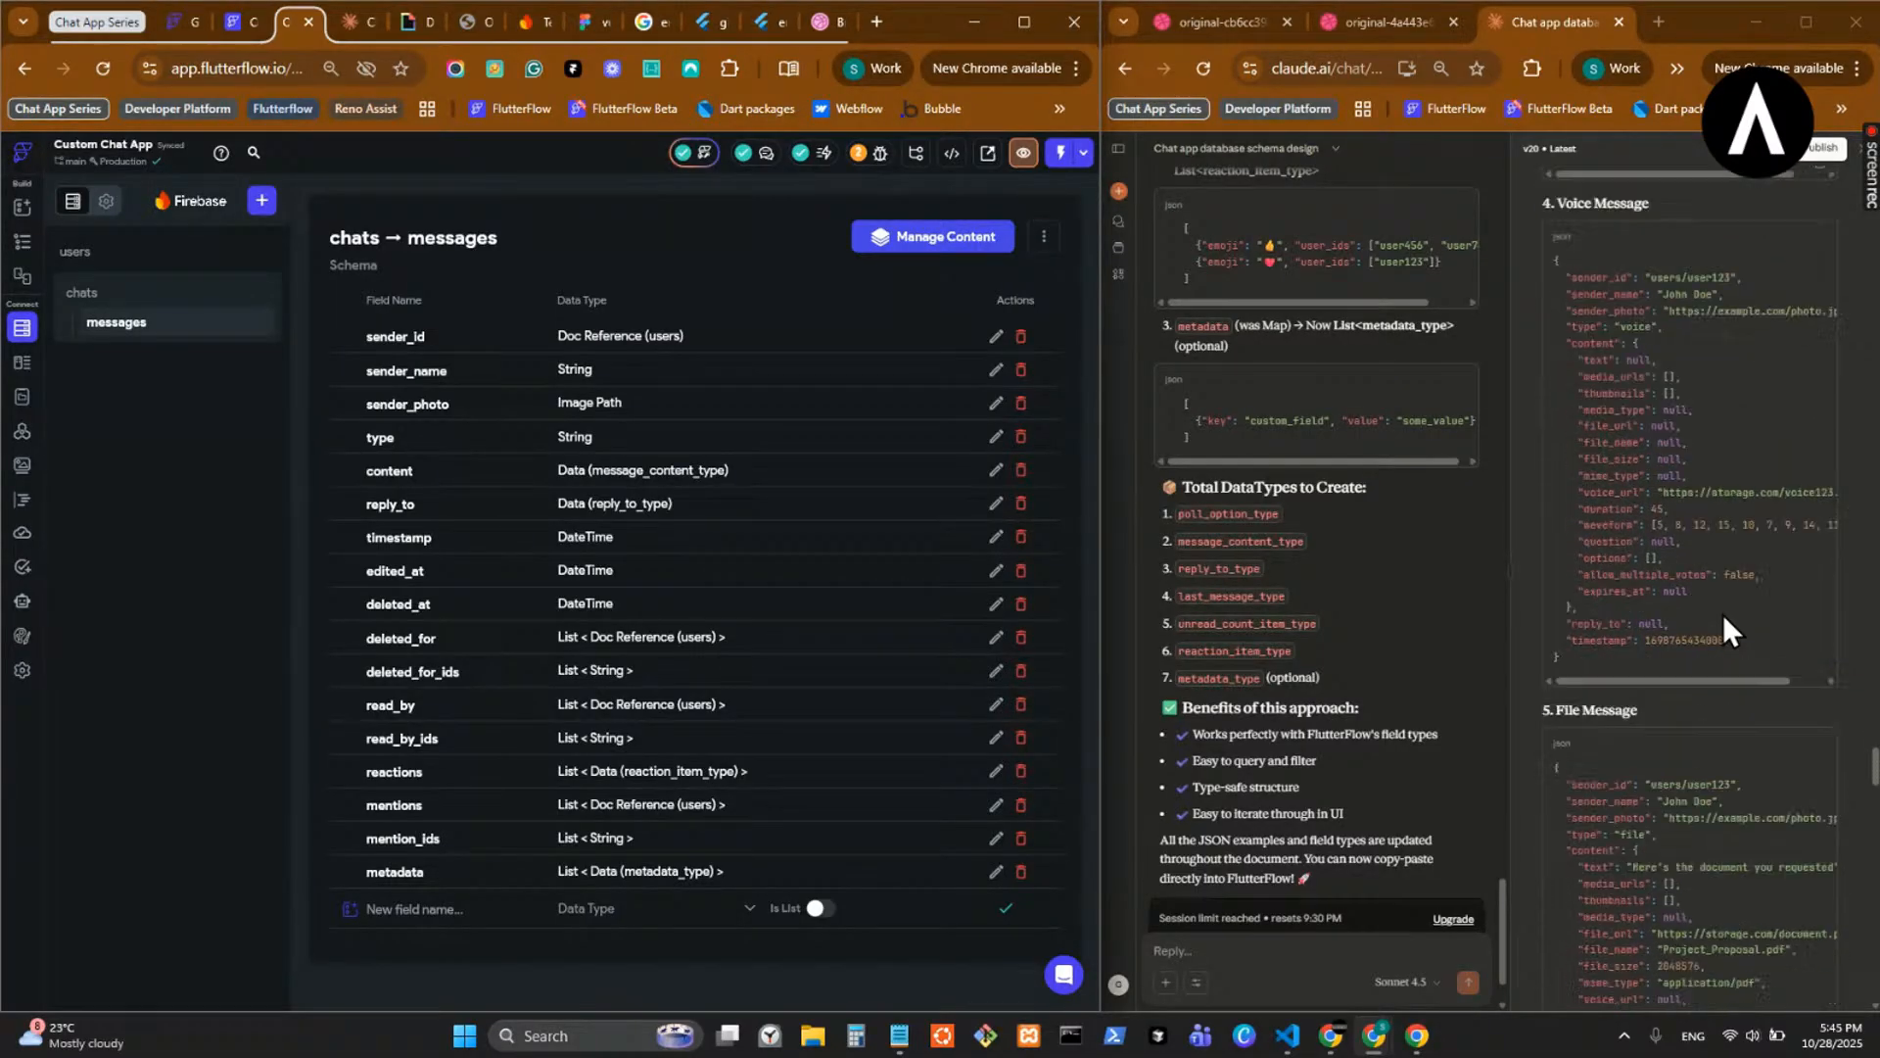
{"action": "scroll", "coordinate": [1725, 615], "scroll_direction": "down", "scroll_amount": 15}
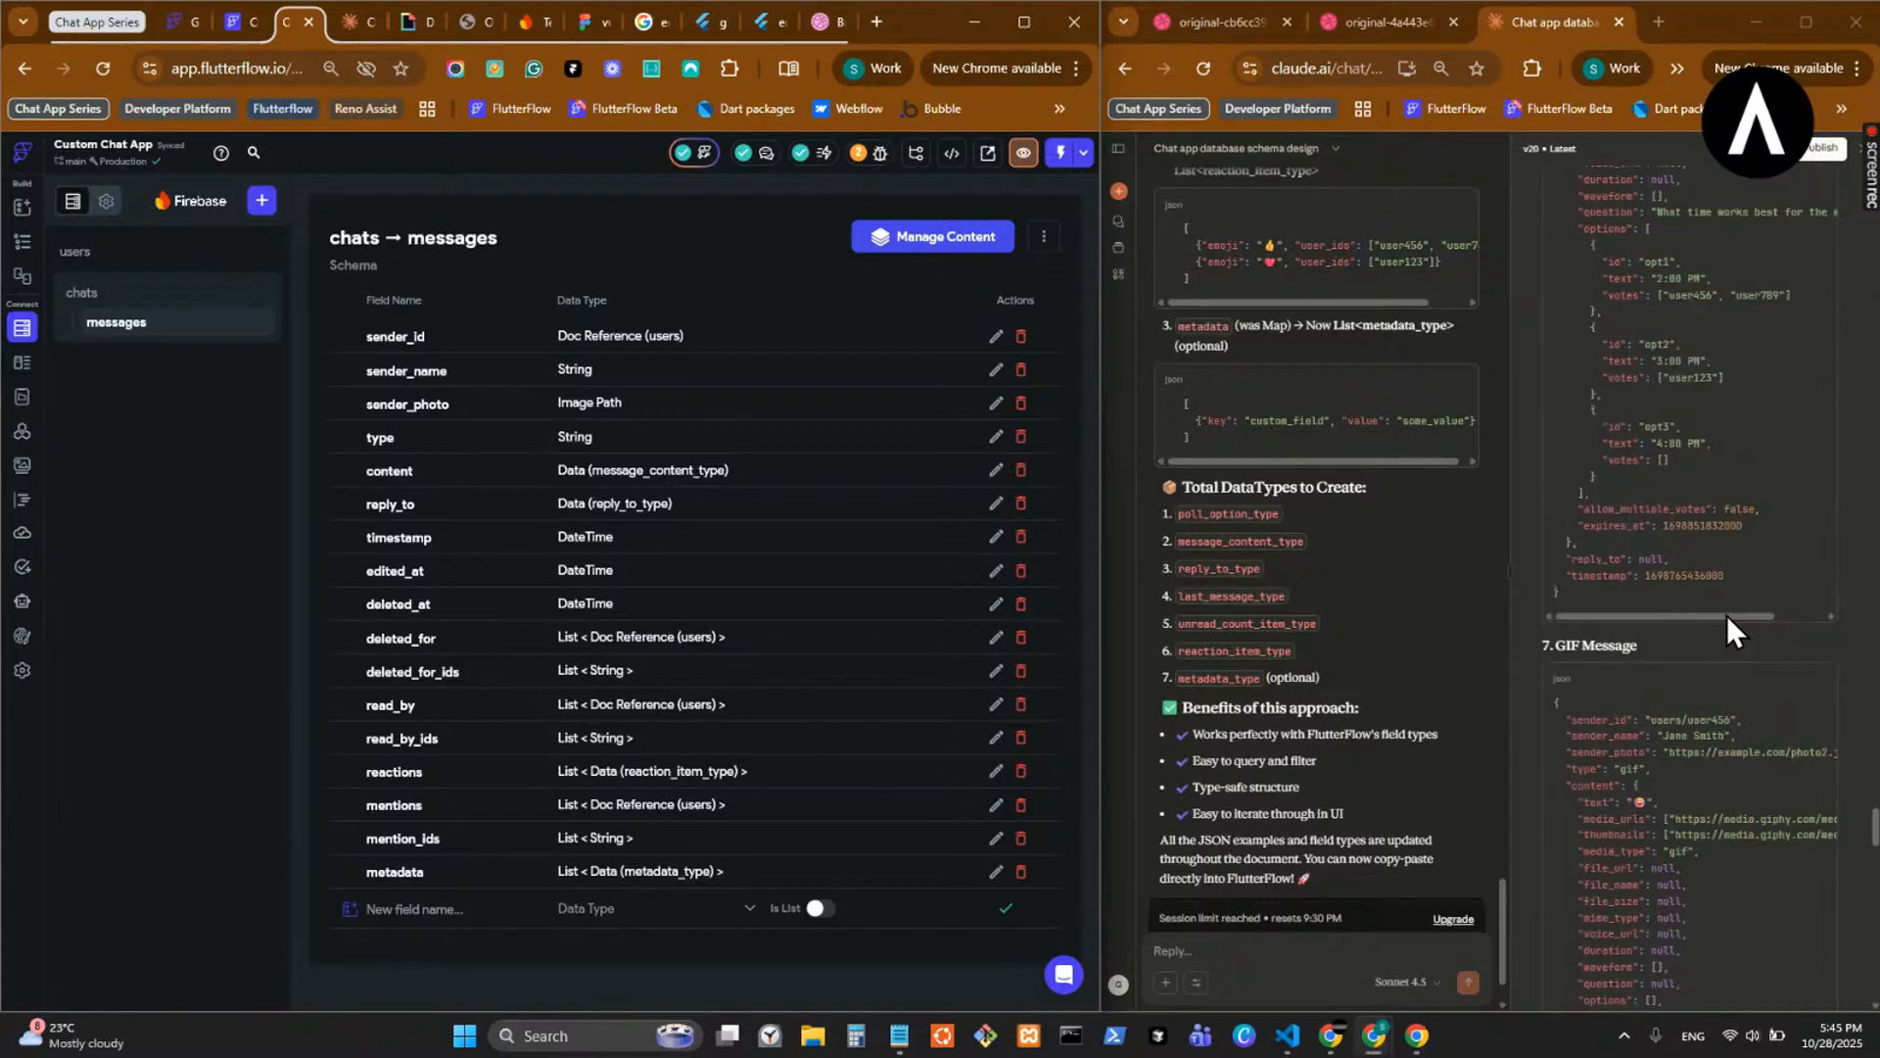
{"action": "scroll", "coordinate": [1726, 615], "scroll_direction": "up", "scroll_amount": 20}
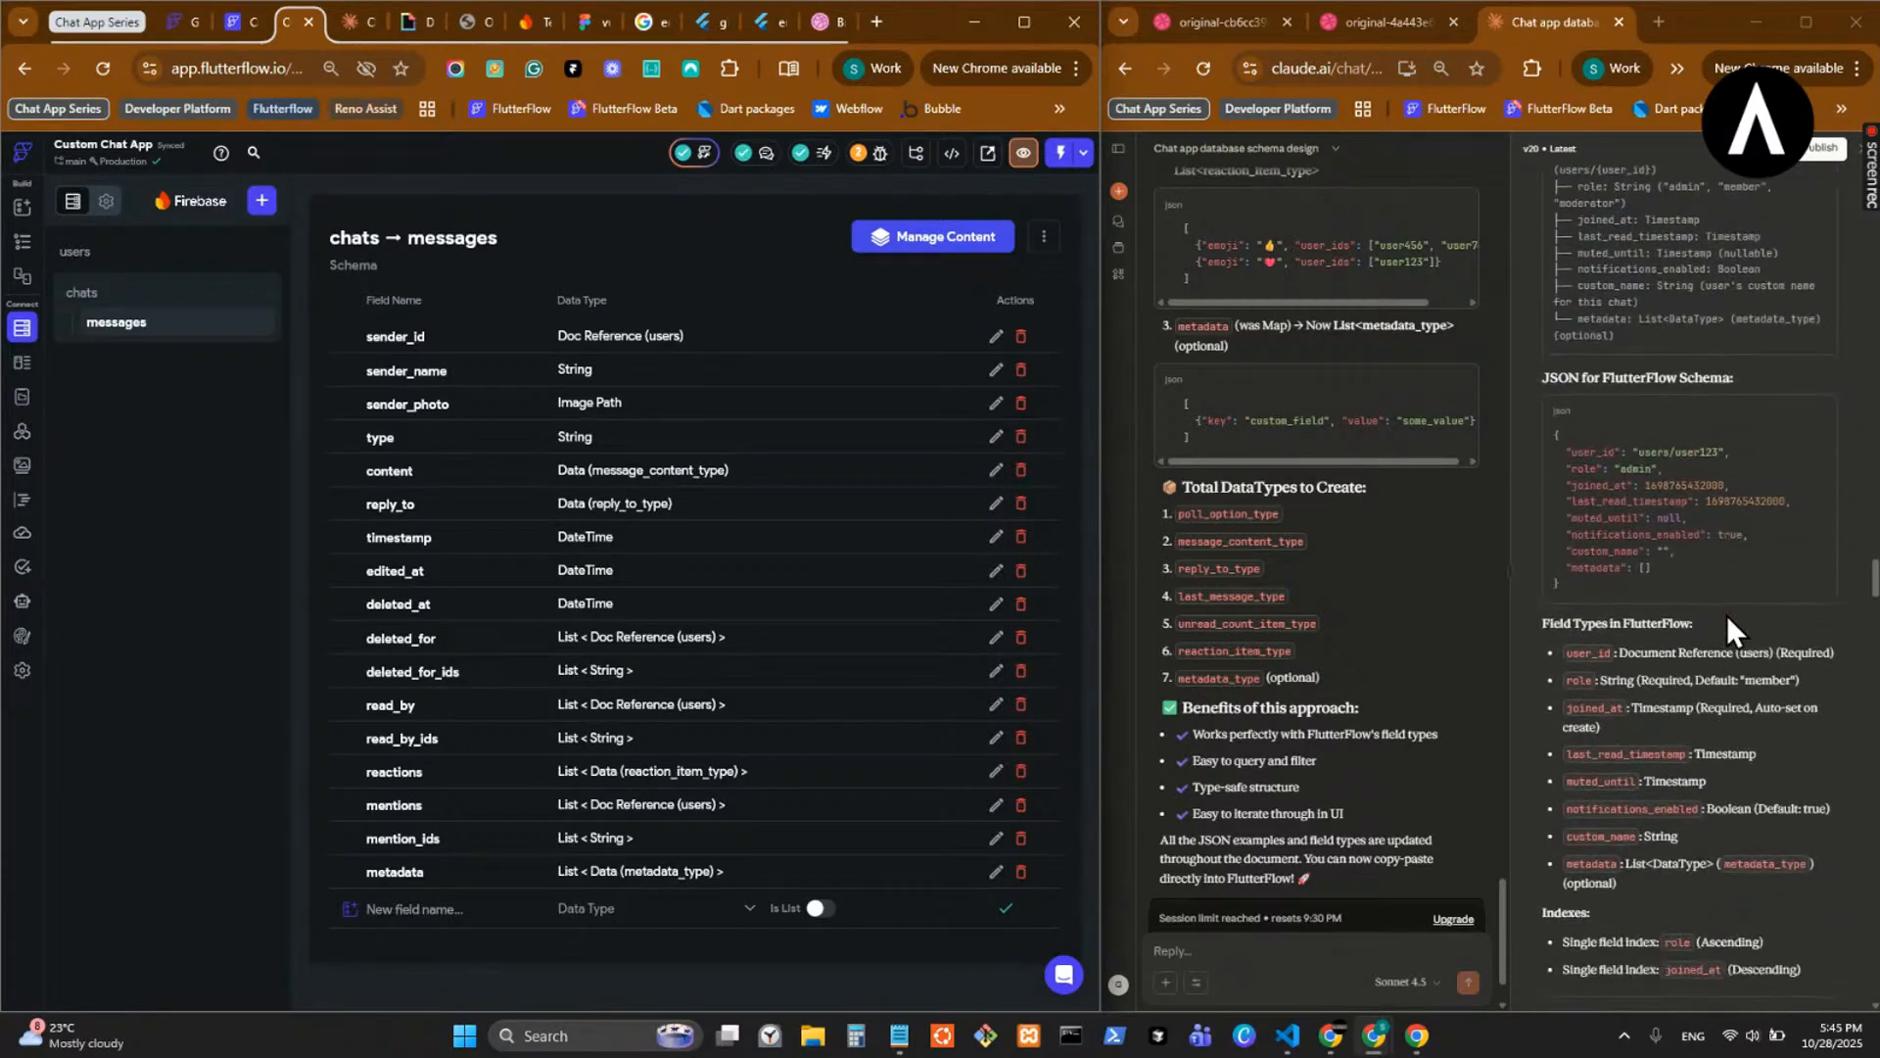
{"action": "scroll", "coordinate": [1725, 615], "scroll_direction": "up", "scroll_amount": 2}
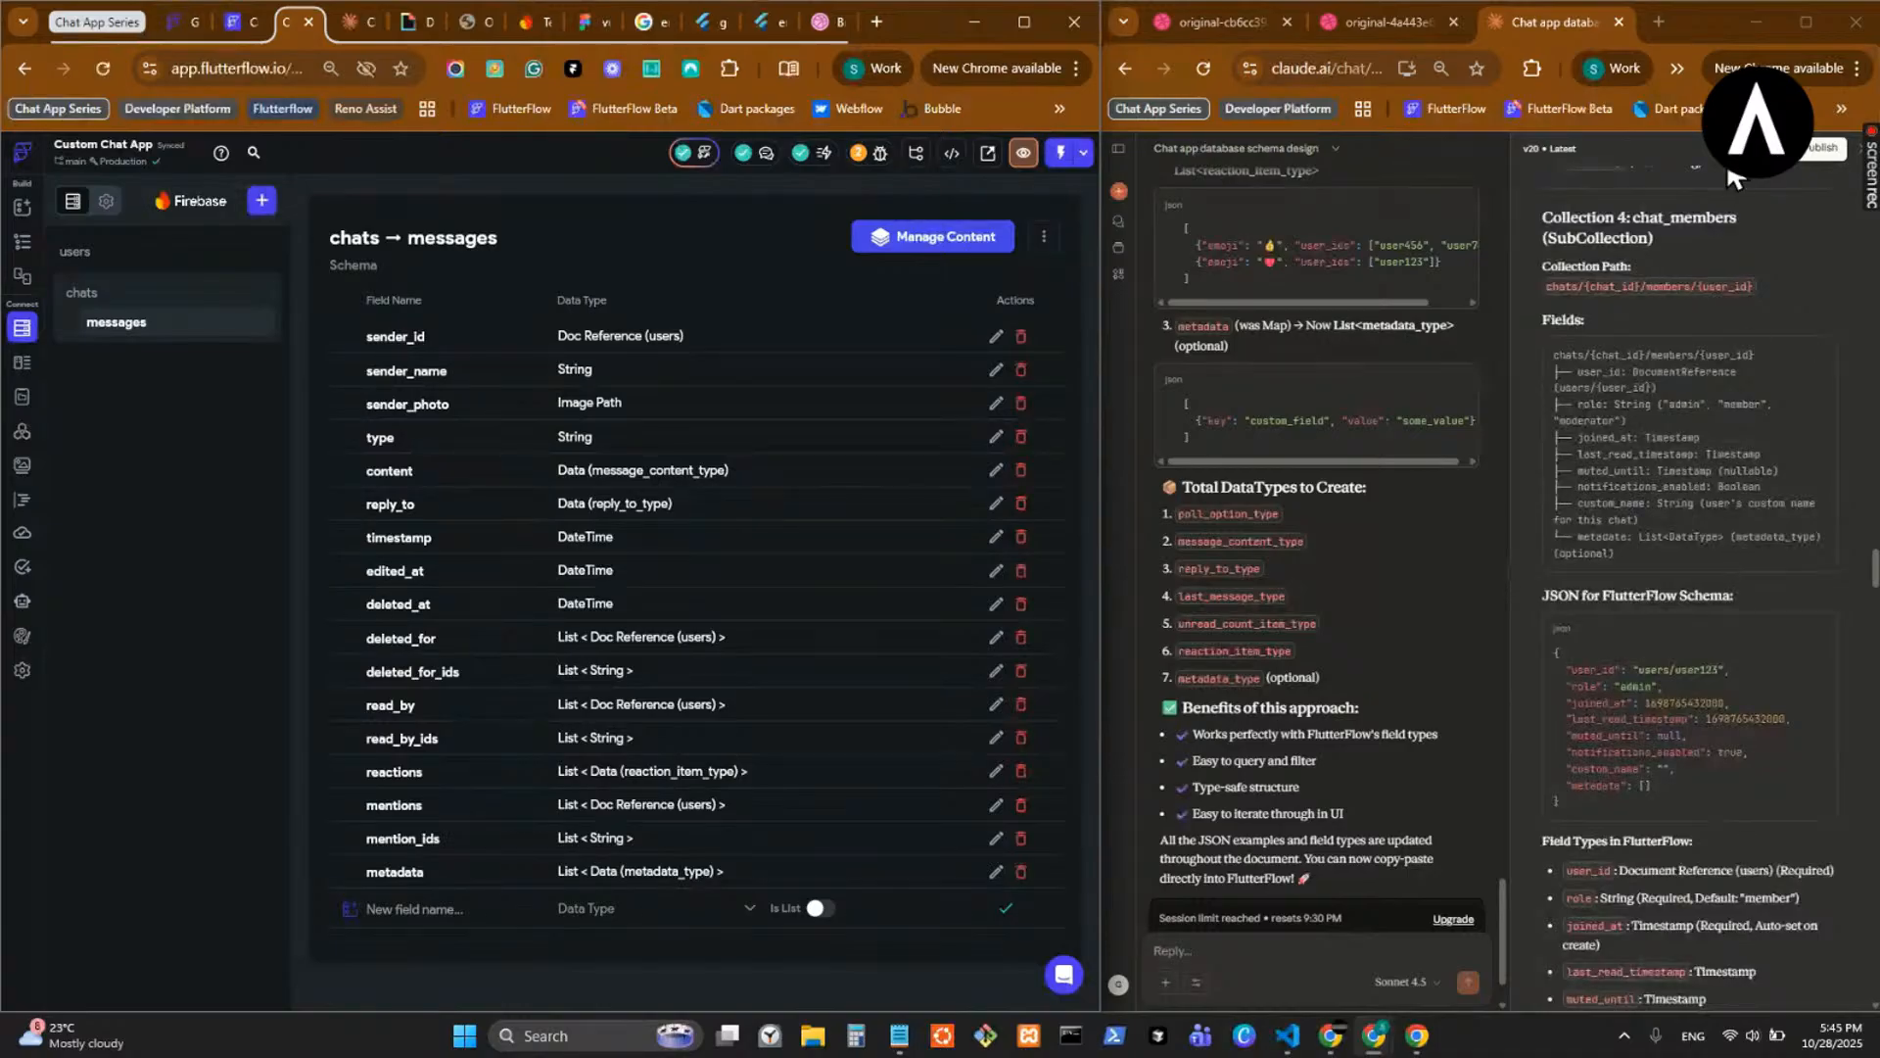
{"action": "left_click", "coordinate": [1753, 154]}
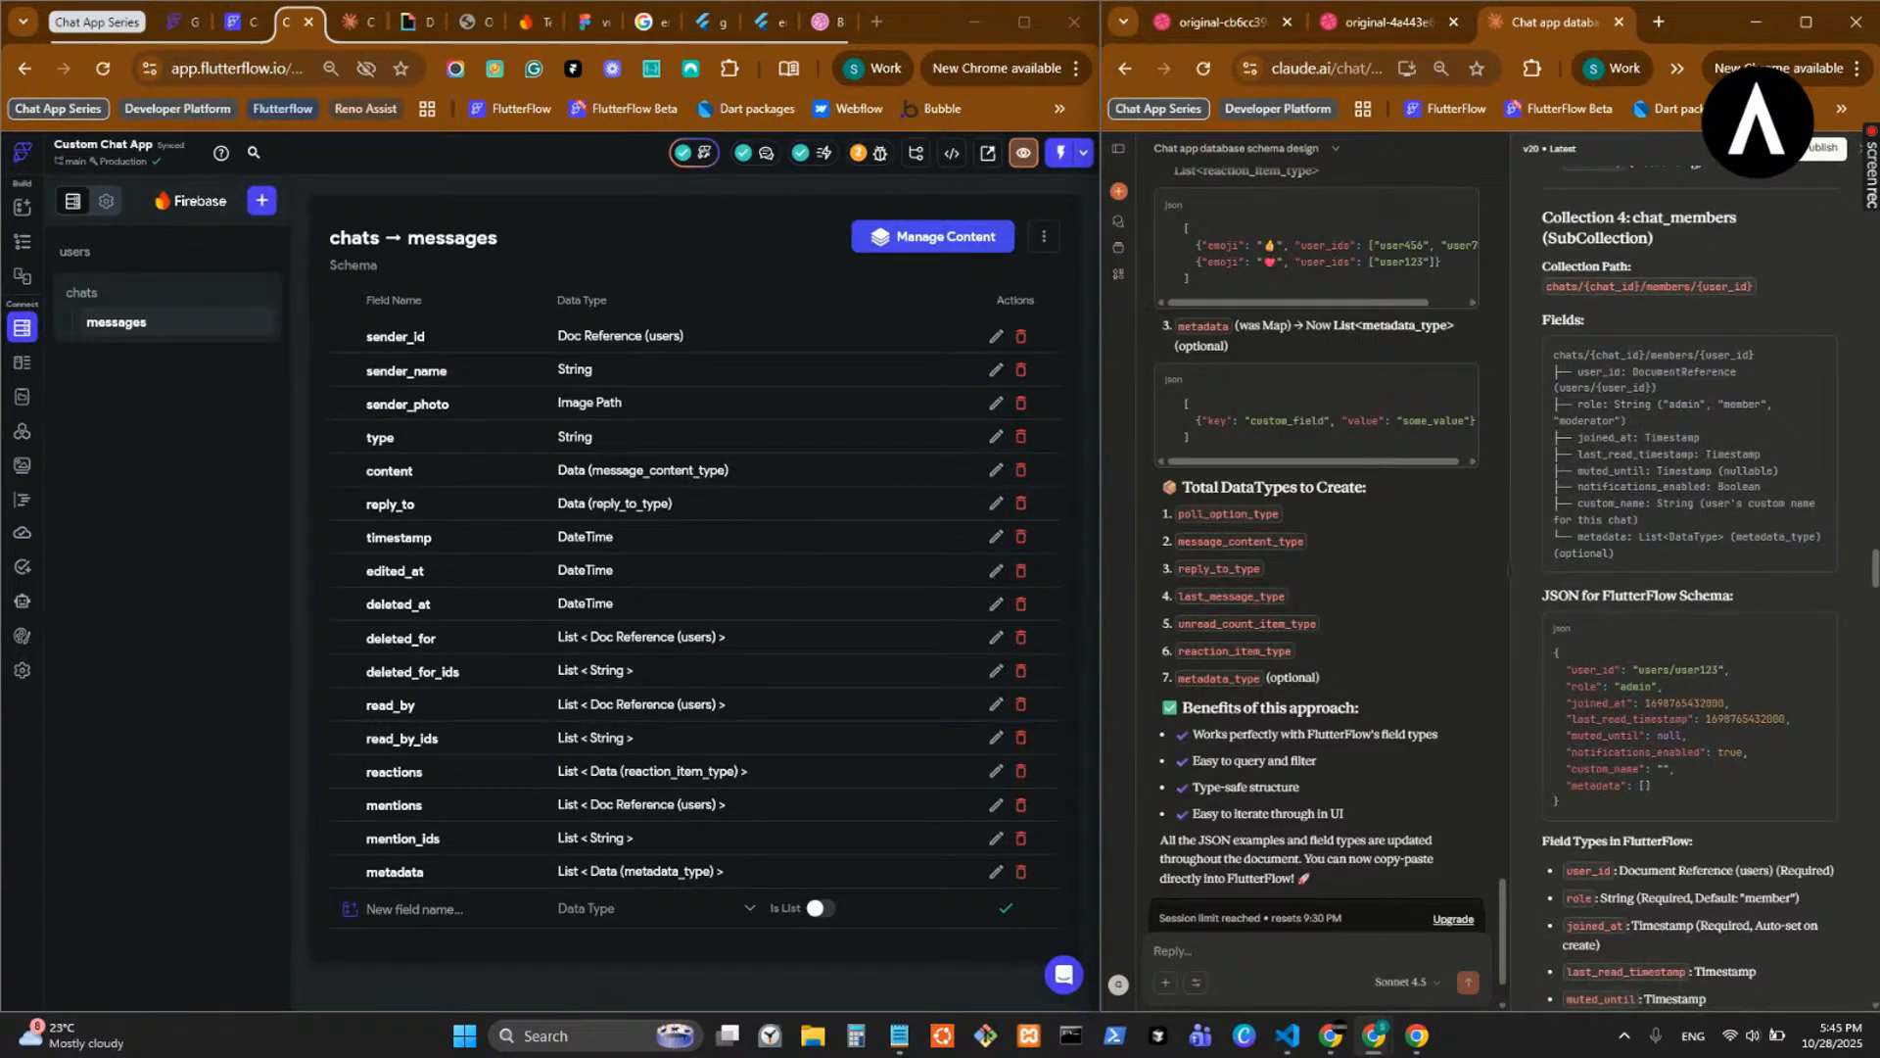
{"action": "key", "text": "alt+Tab"}
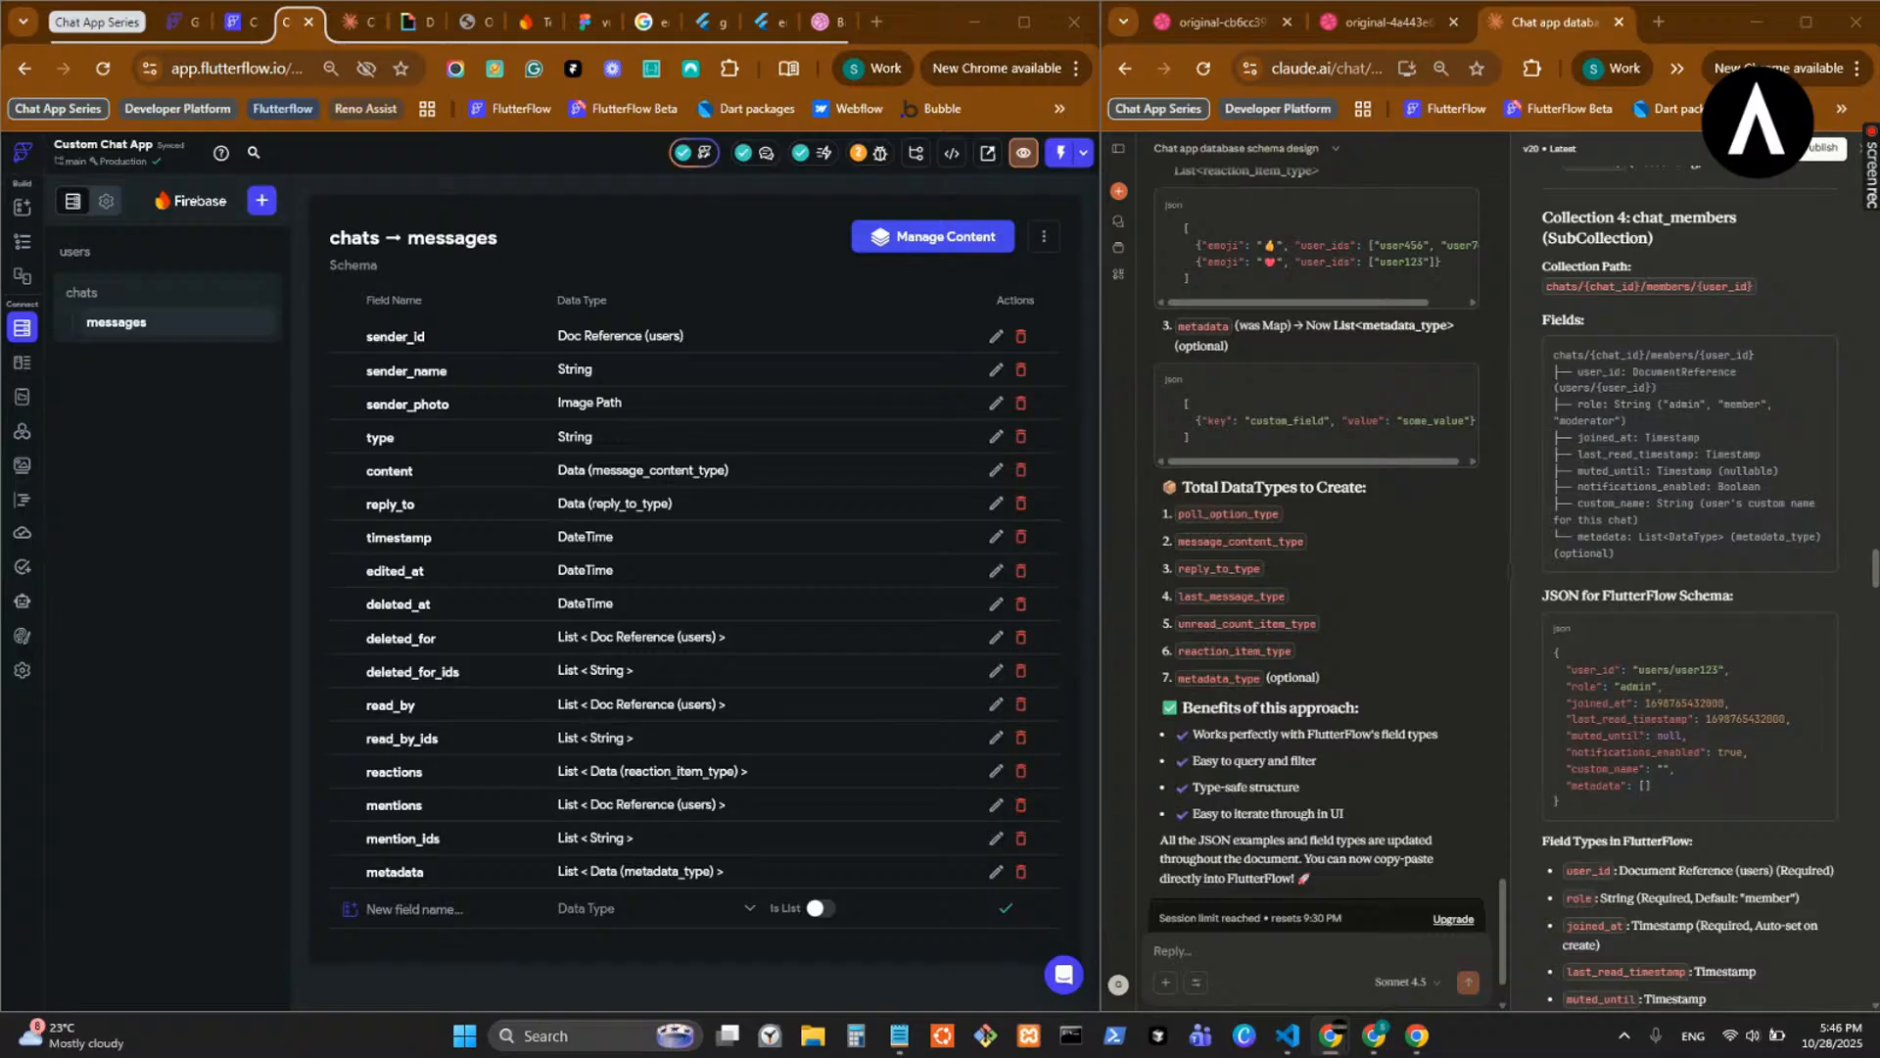
- Select the messages collection name in the Collection 3 path of the schema document
{"action": "scroll", "coordinate": [1616, 749], "scroll_direction": "up", "scroll_amount": 5}
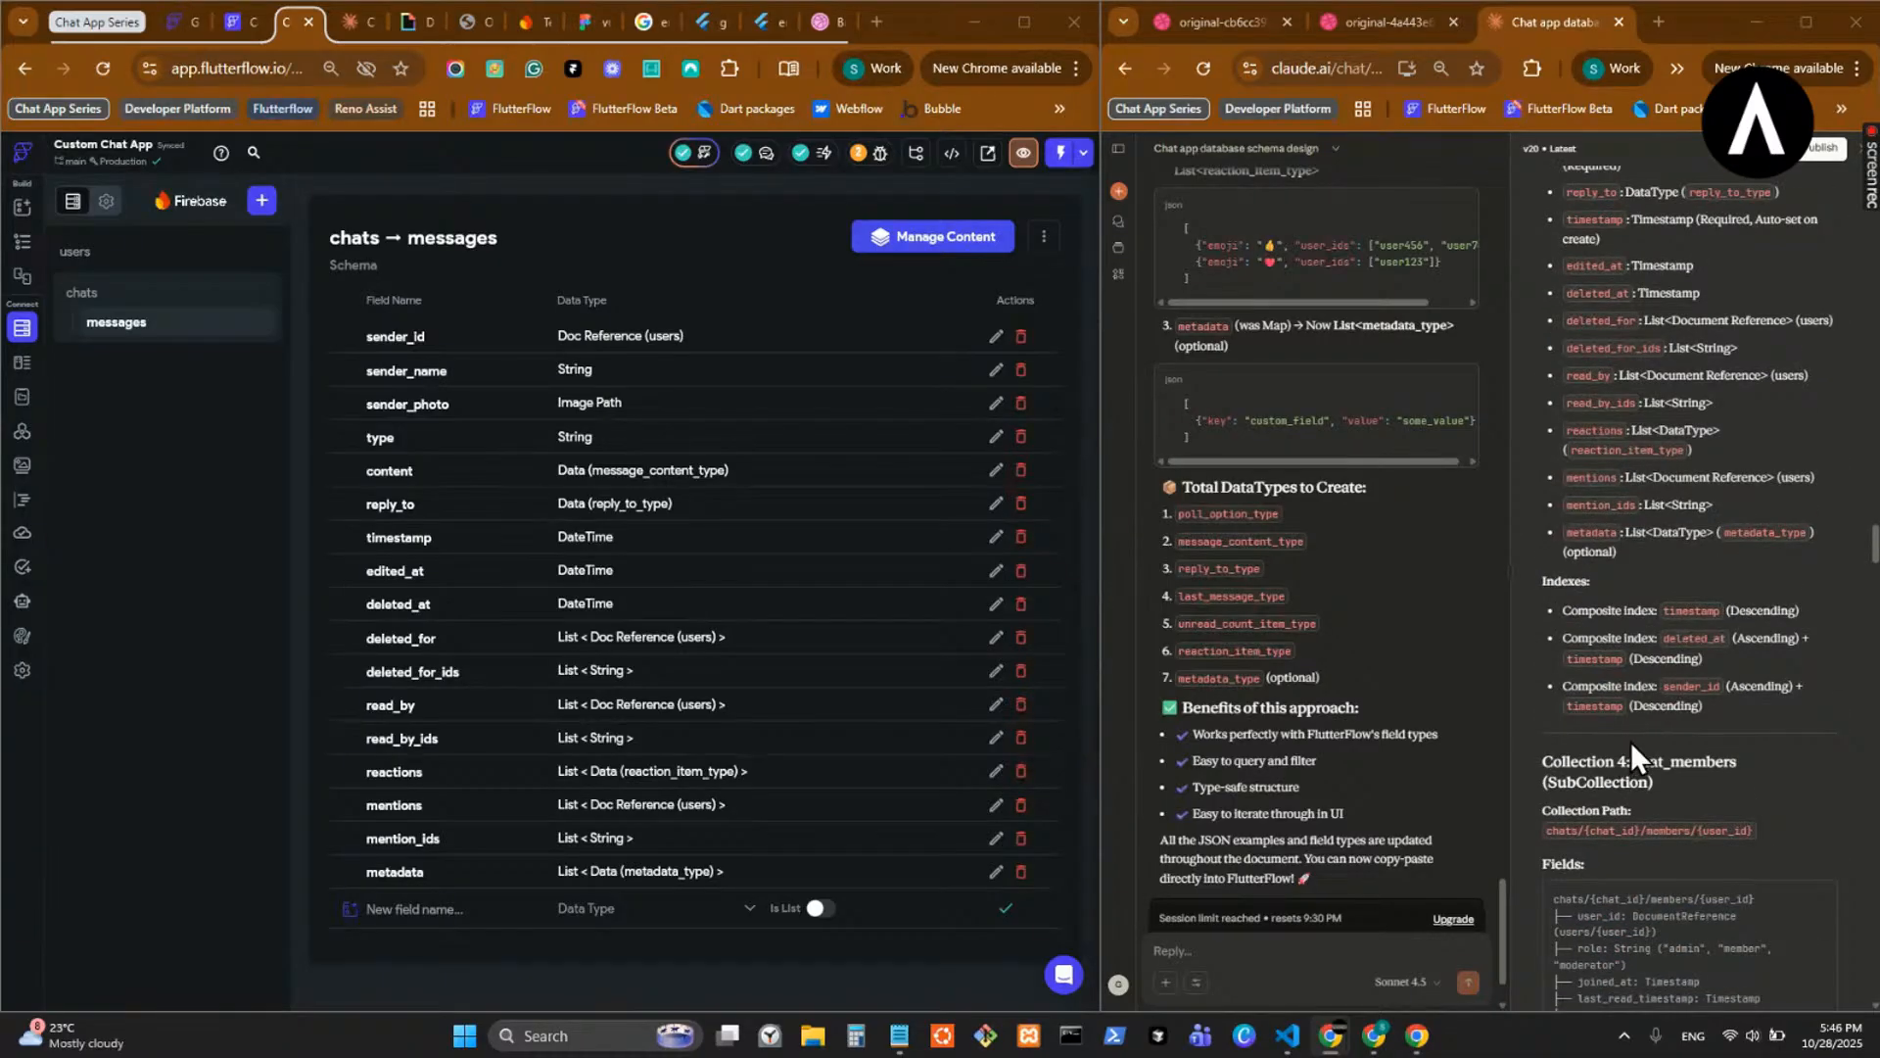
{"action": "scroll", "coordinate": [1657, 774], "scroll_direction": "up", "scroll_amount": 10}
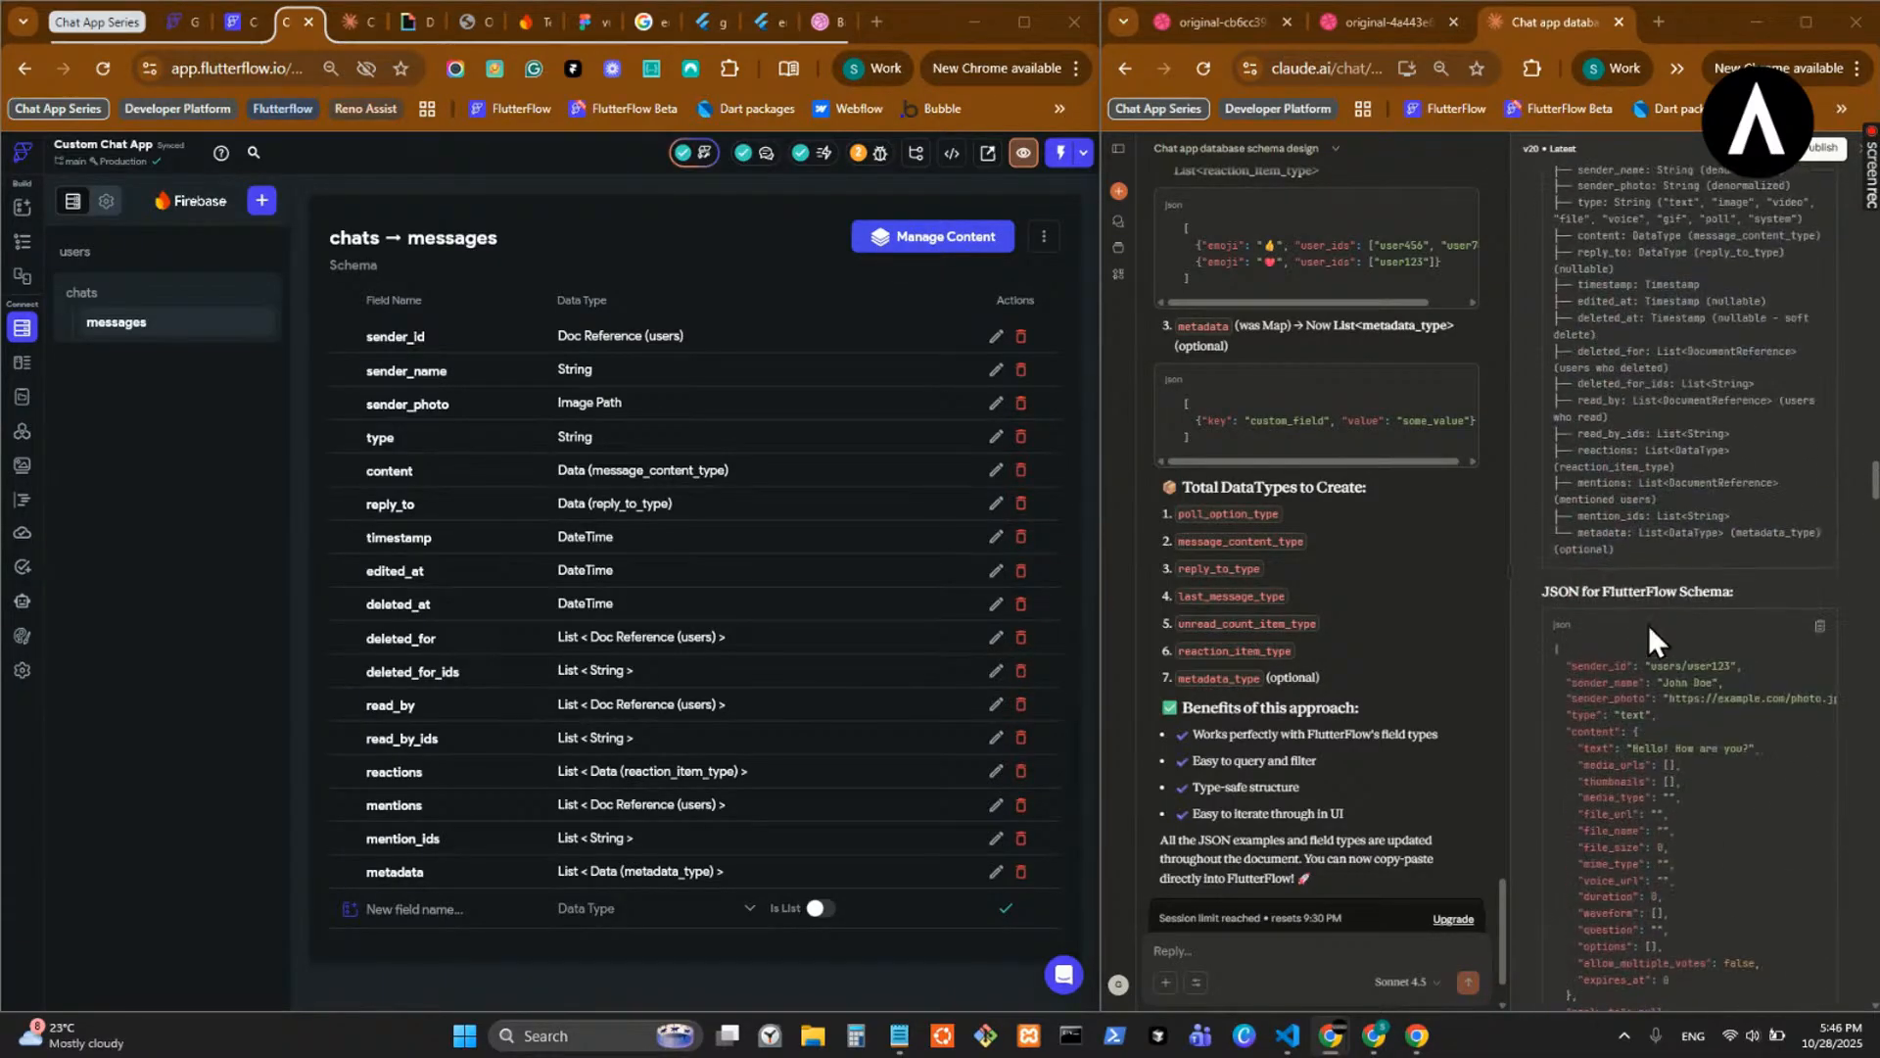
{"action": "scroll", "coordinate": [1655, 645], "scroll_direction": "up", "scroll_amount": 4}
{"action": "double_click", "coordinate": [1675, 590]}
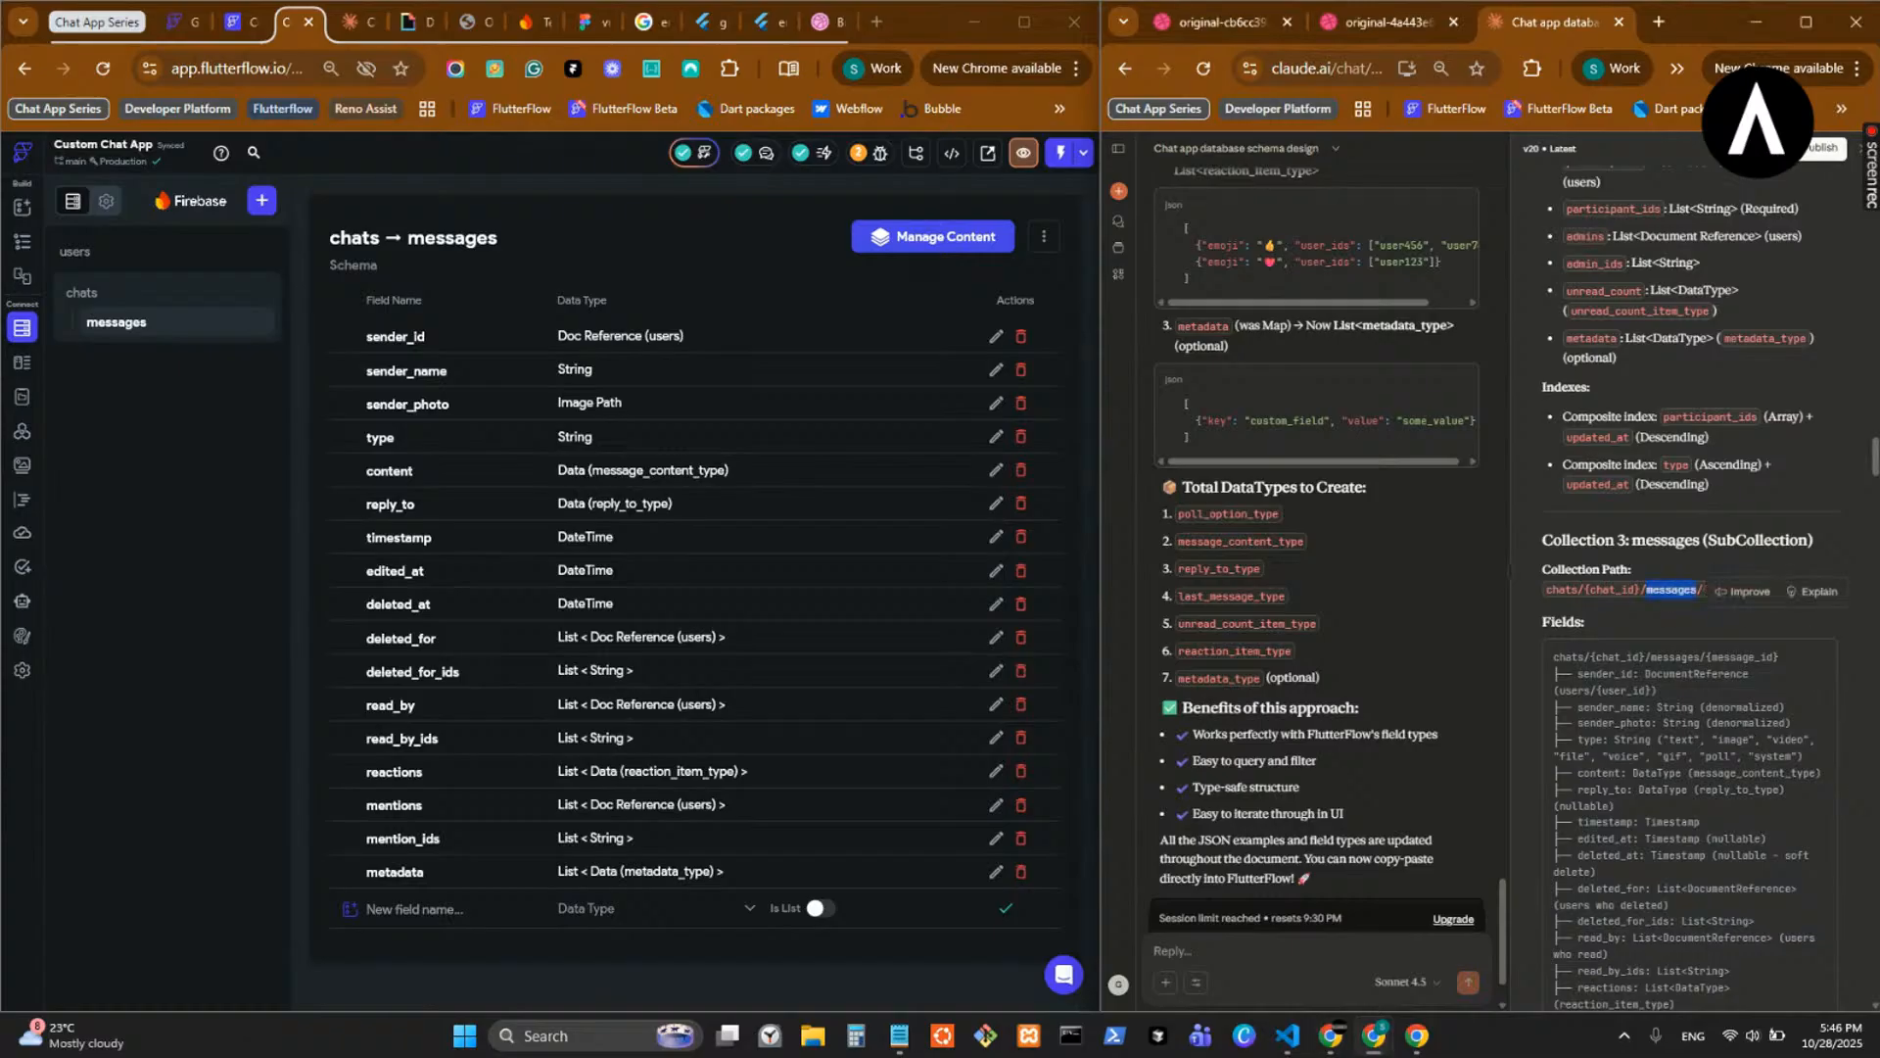
{"action": "key", "text": "alt+Tab"}
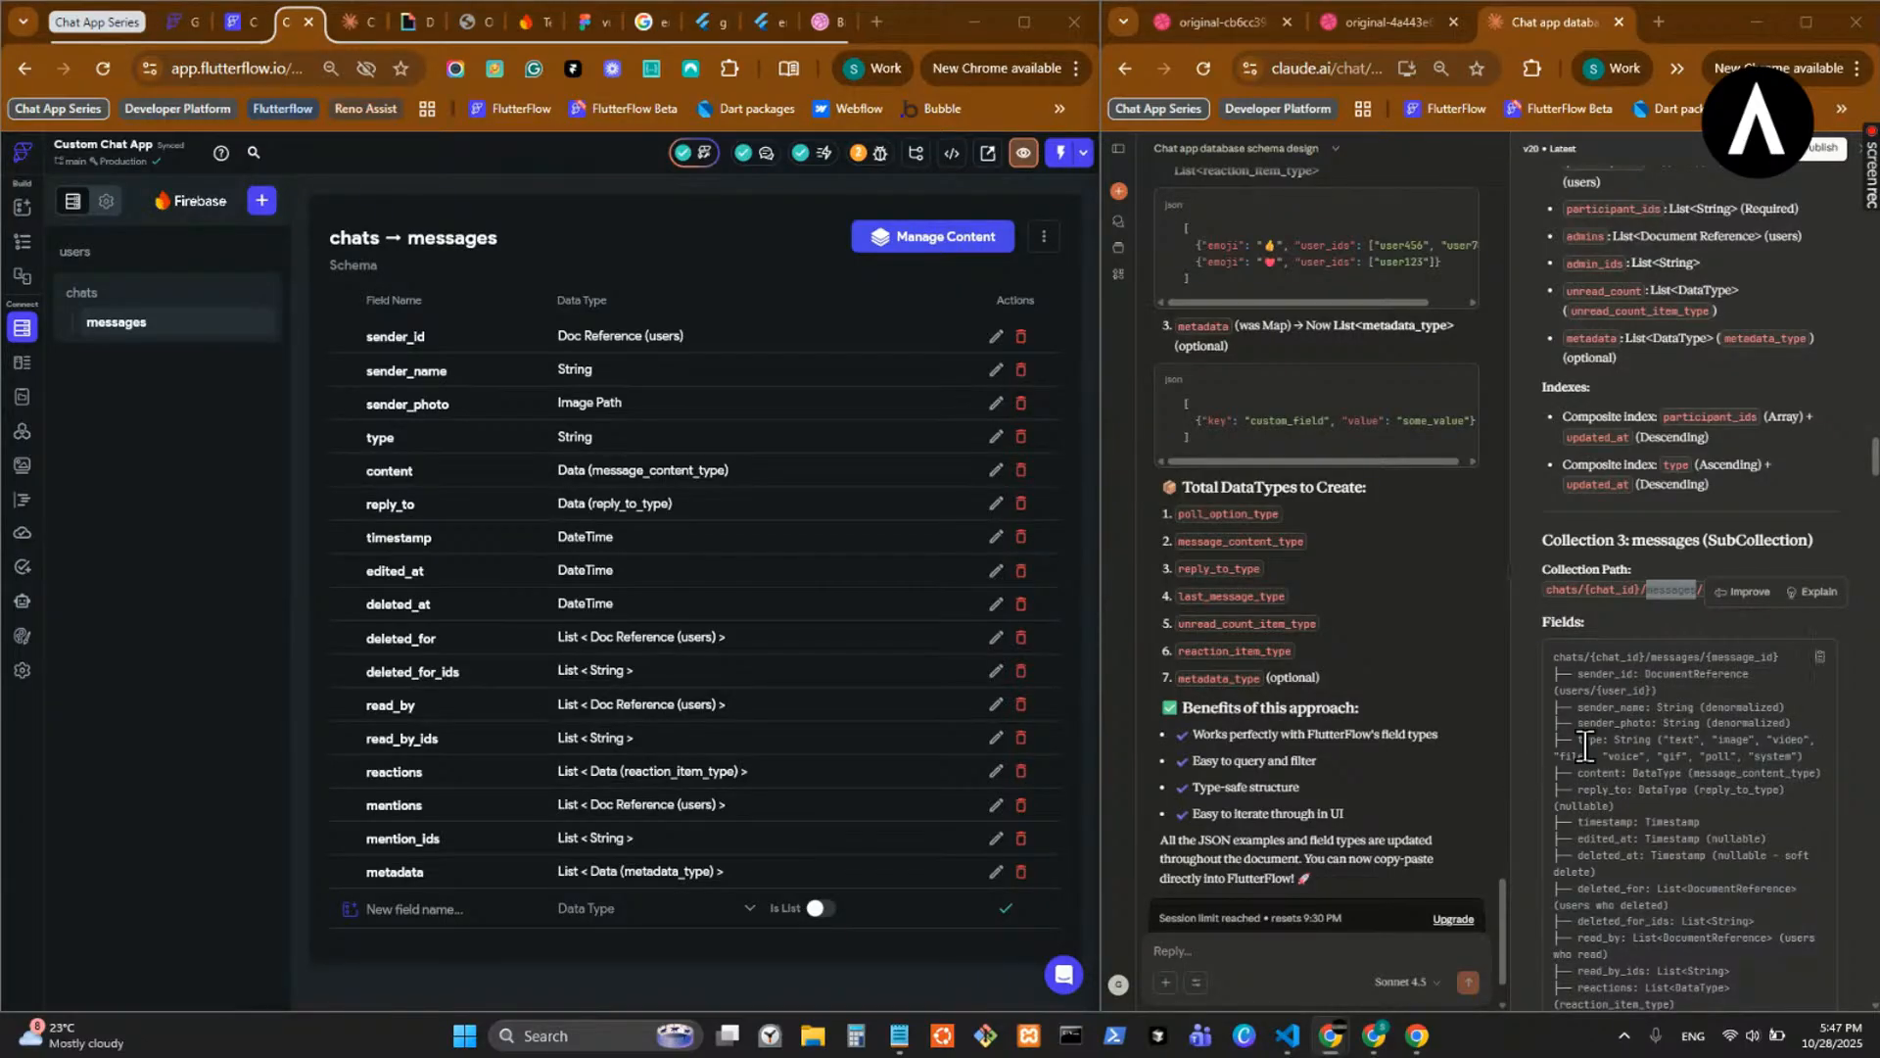
- Select the mention_ids and read_by_ids names one after the other in the messages field types list of the schema document
{"action": "scroll", "coordinate": [1659, 743], "scroll_direction": "down", "scroll_amount": 8}
{"action": "scroll", "coordinate": [1689, 715], "scroll_direction": "down", "scroll_amount": 10}
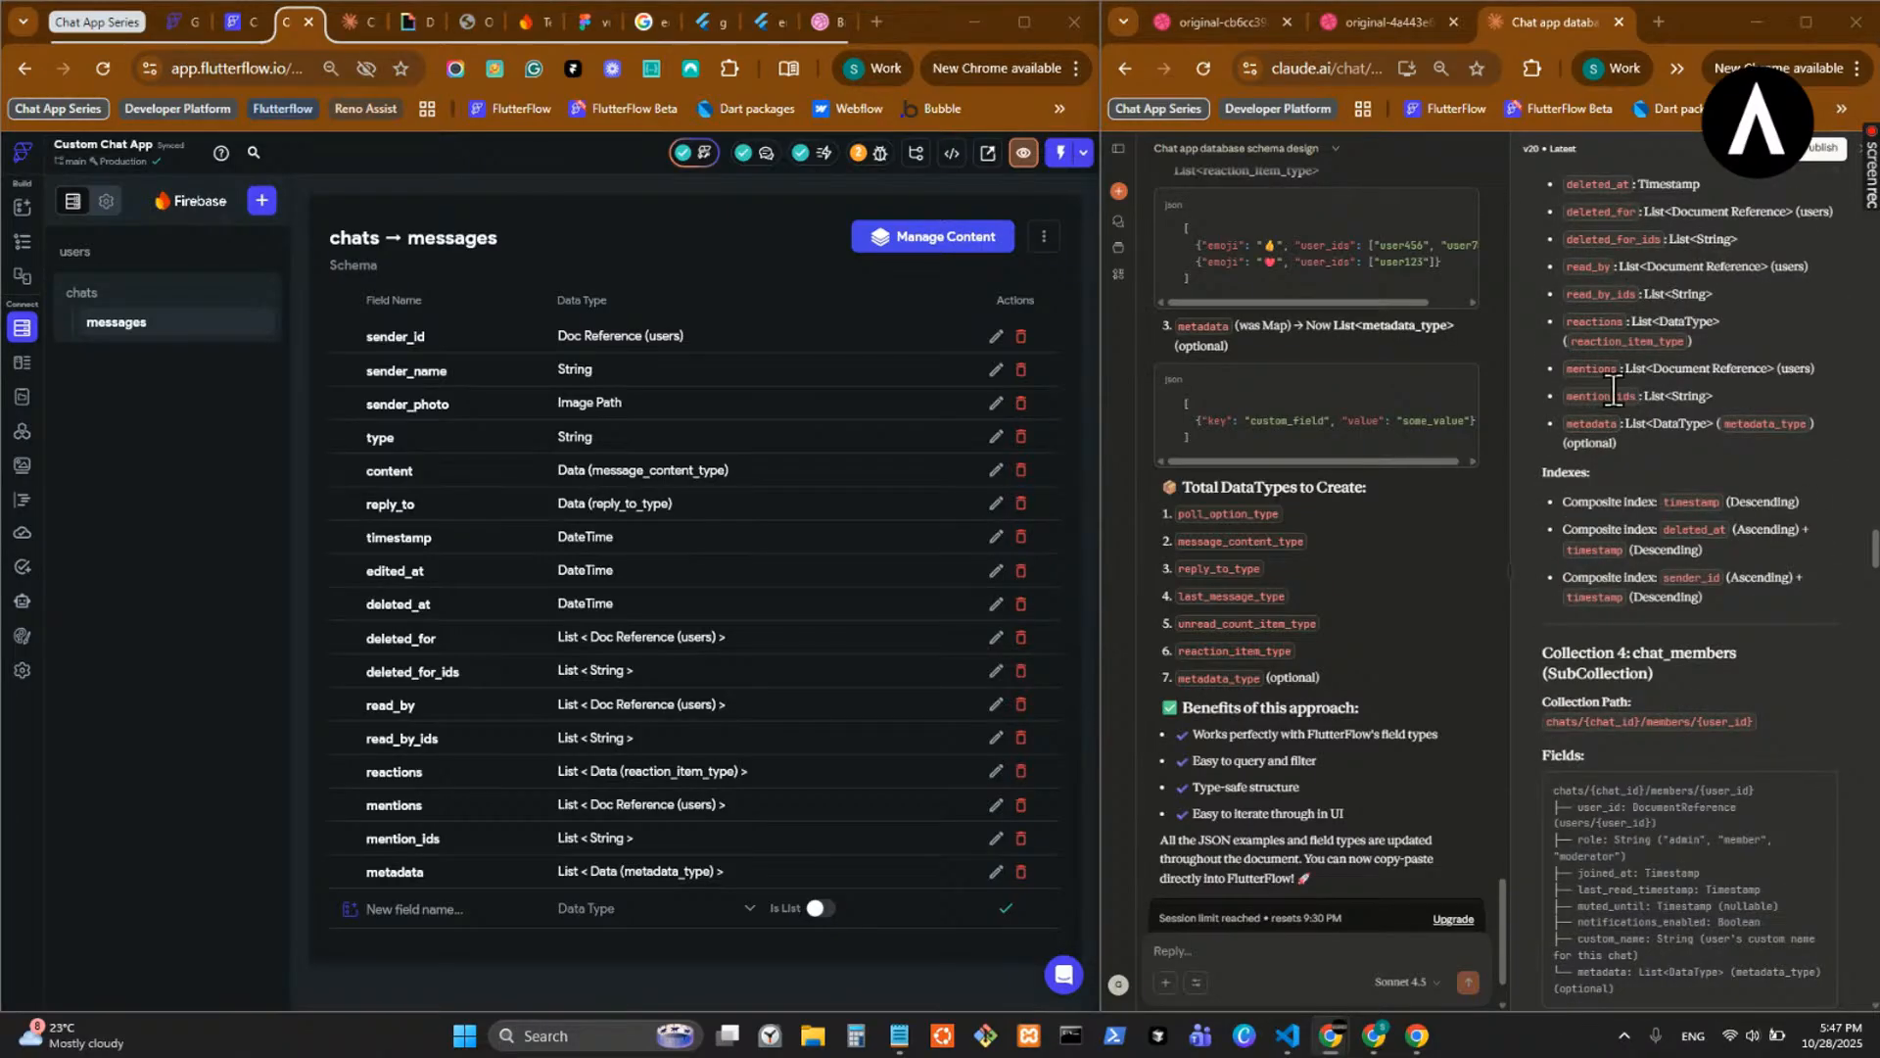
{"action": "double_click", "coordinate": [1606, 396]}
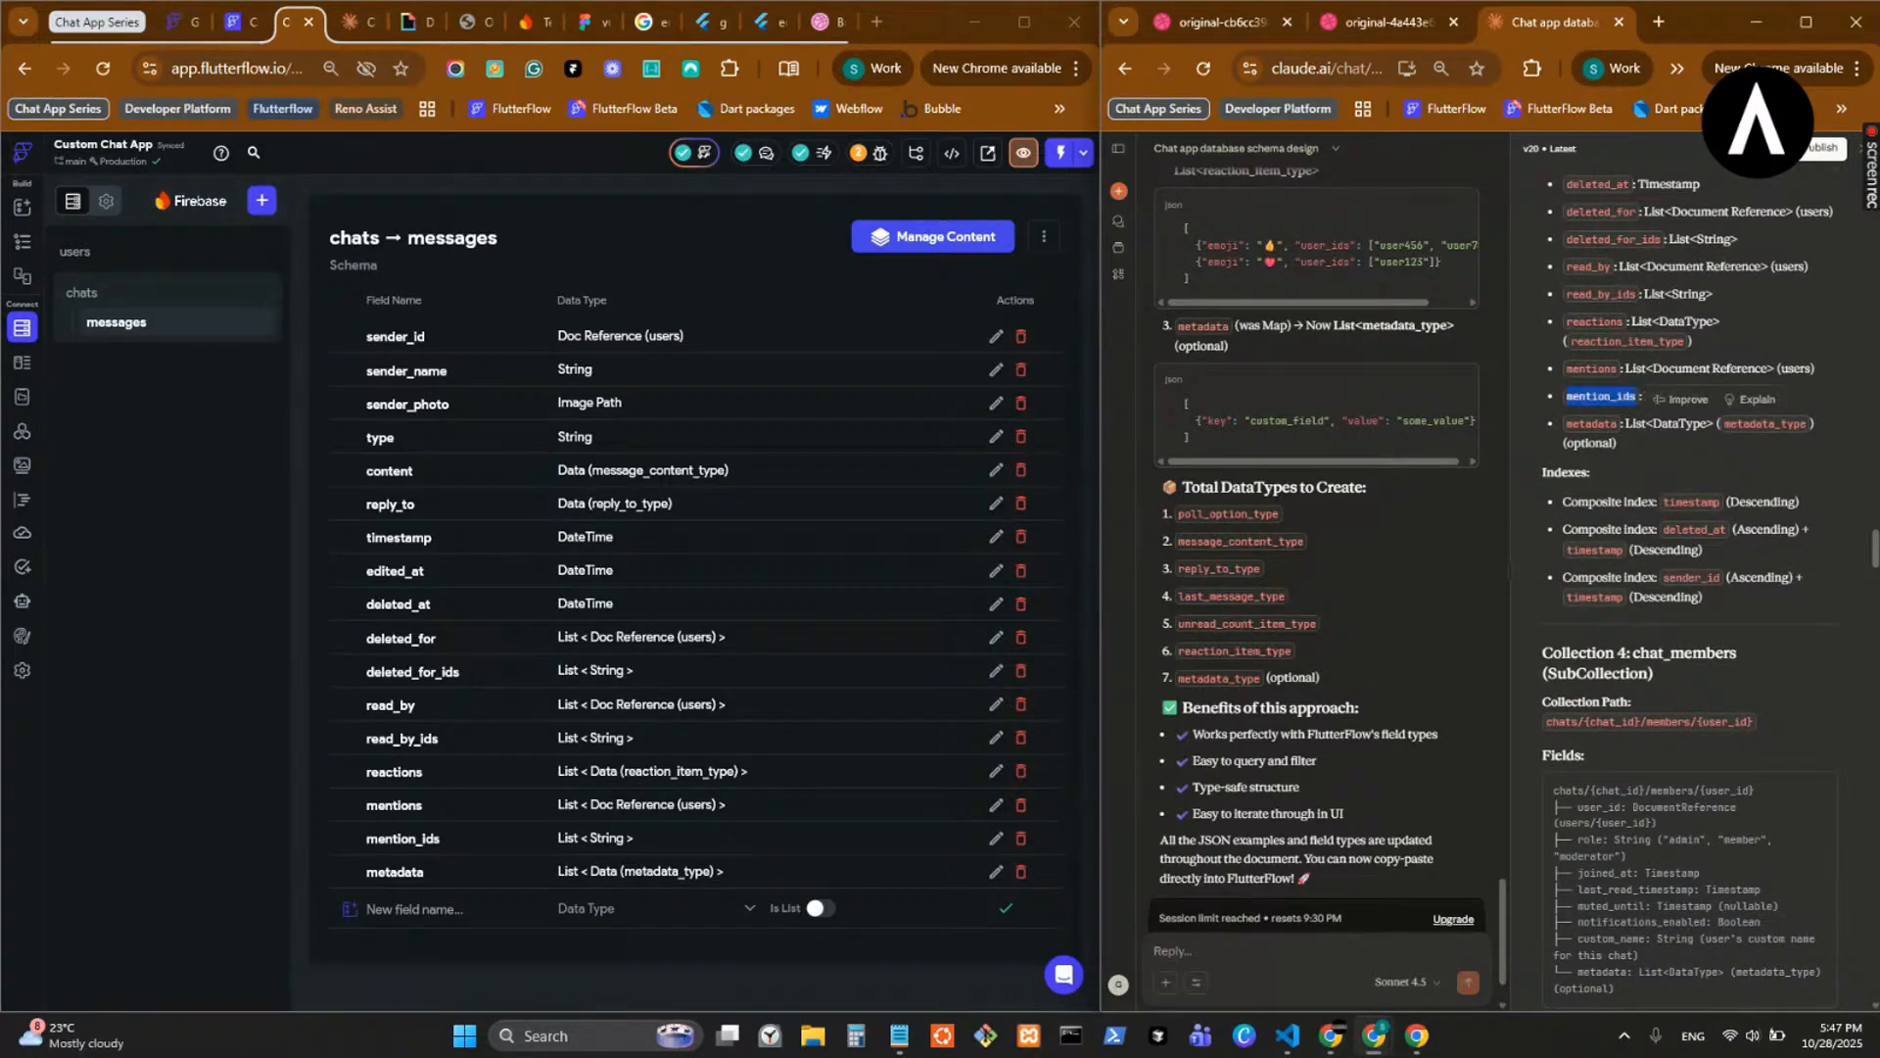
{"action": "key", "text": "alt+Tab"}
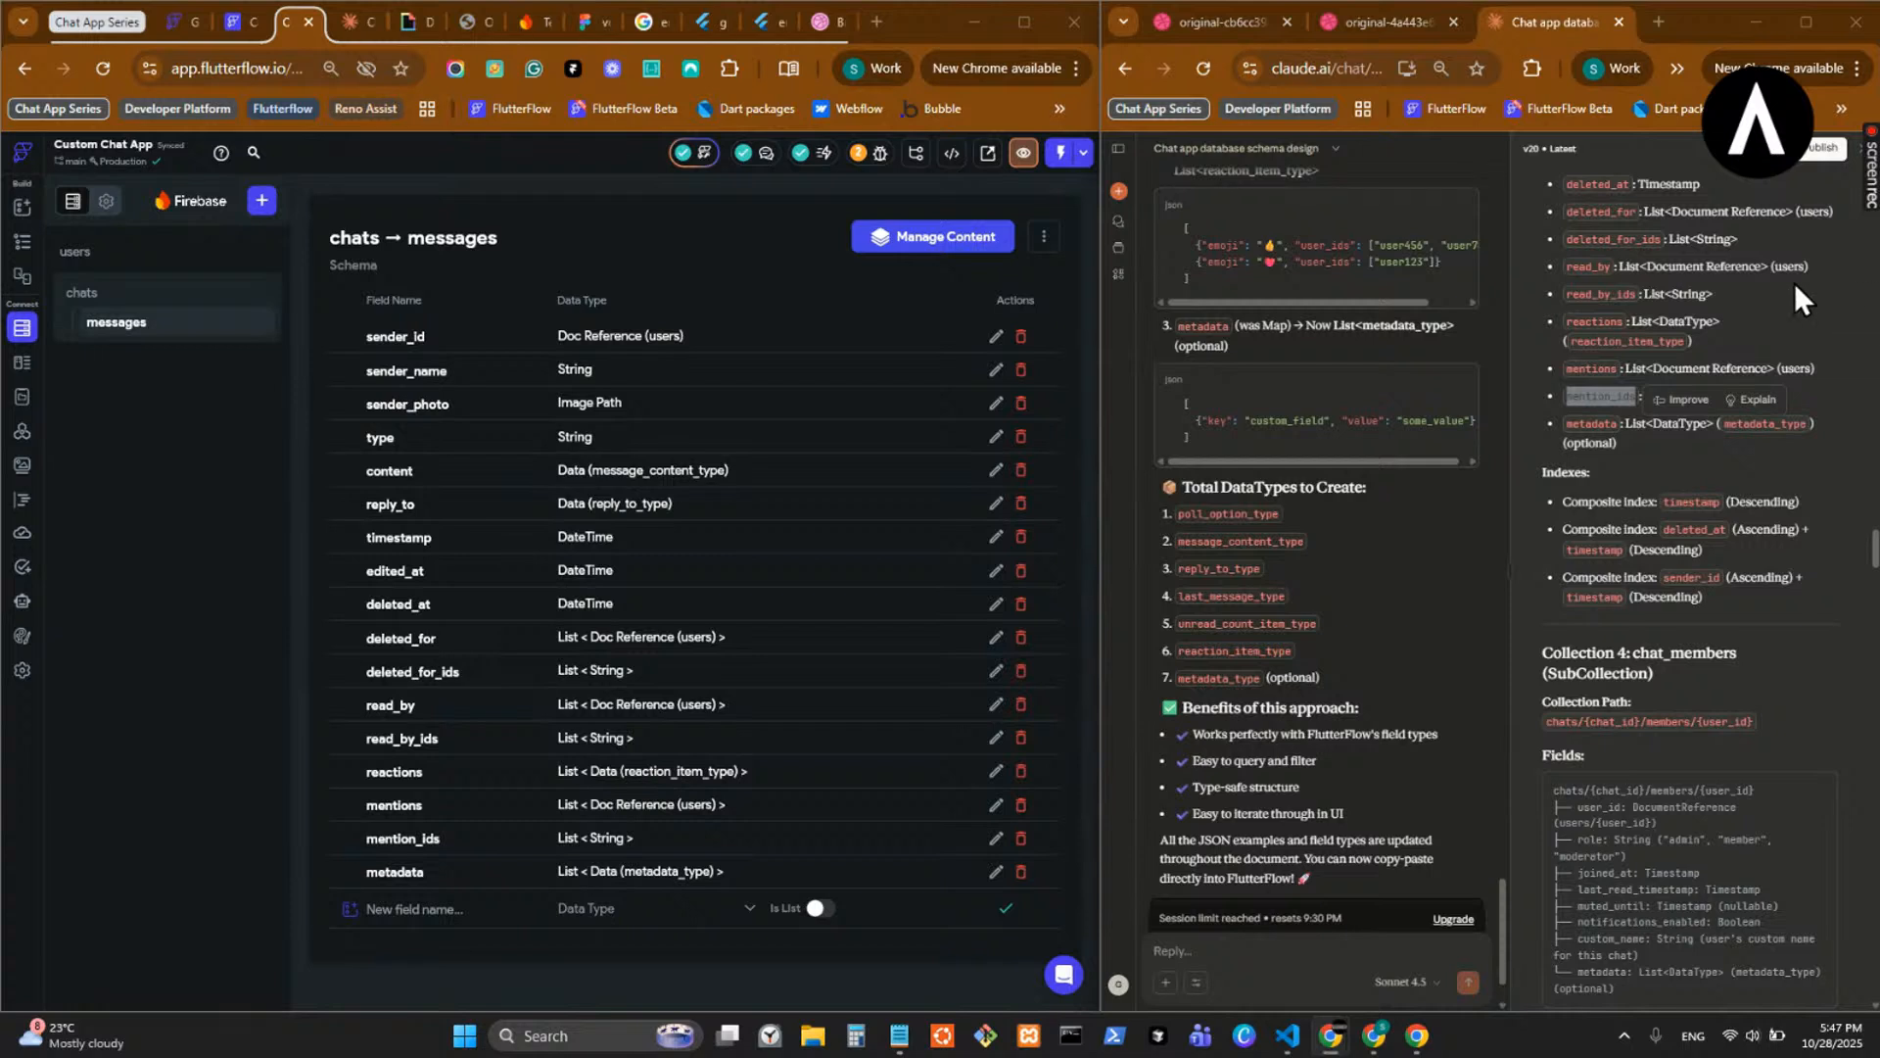
{"action": "double_click", "coordinate": [1603, 294]}
{"action": "key", "text": "alt+Tab"}
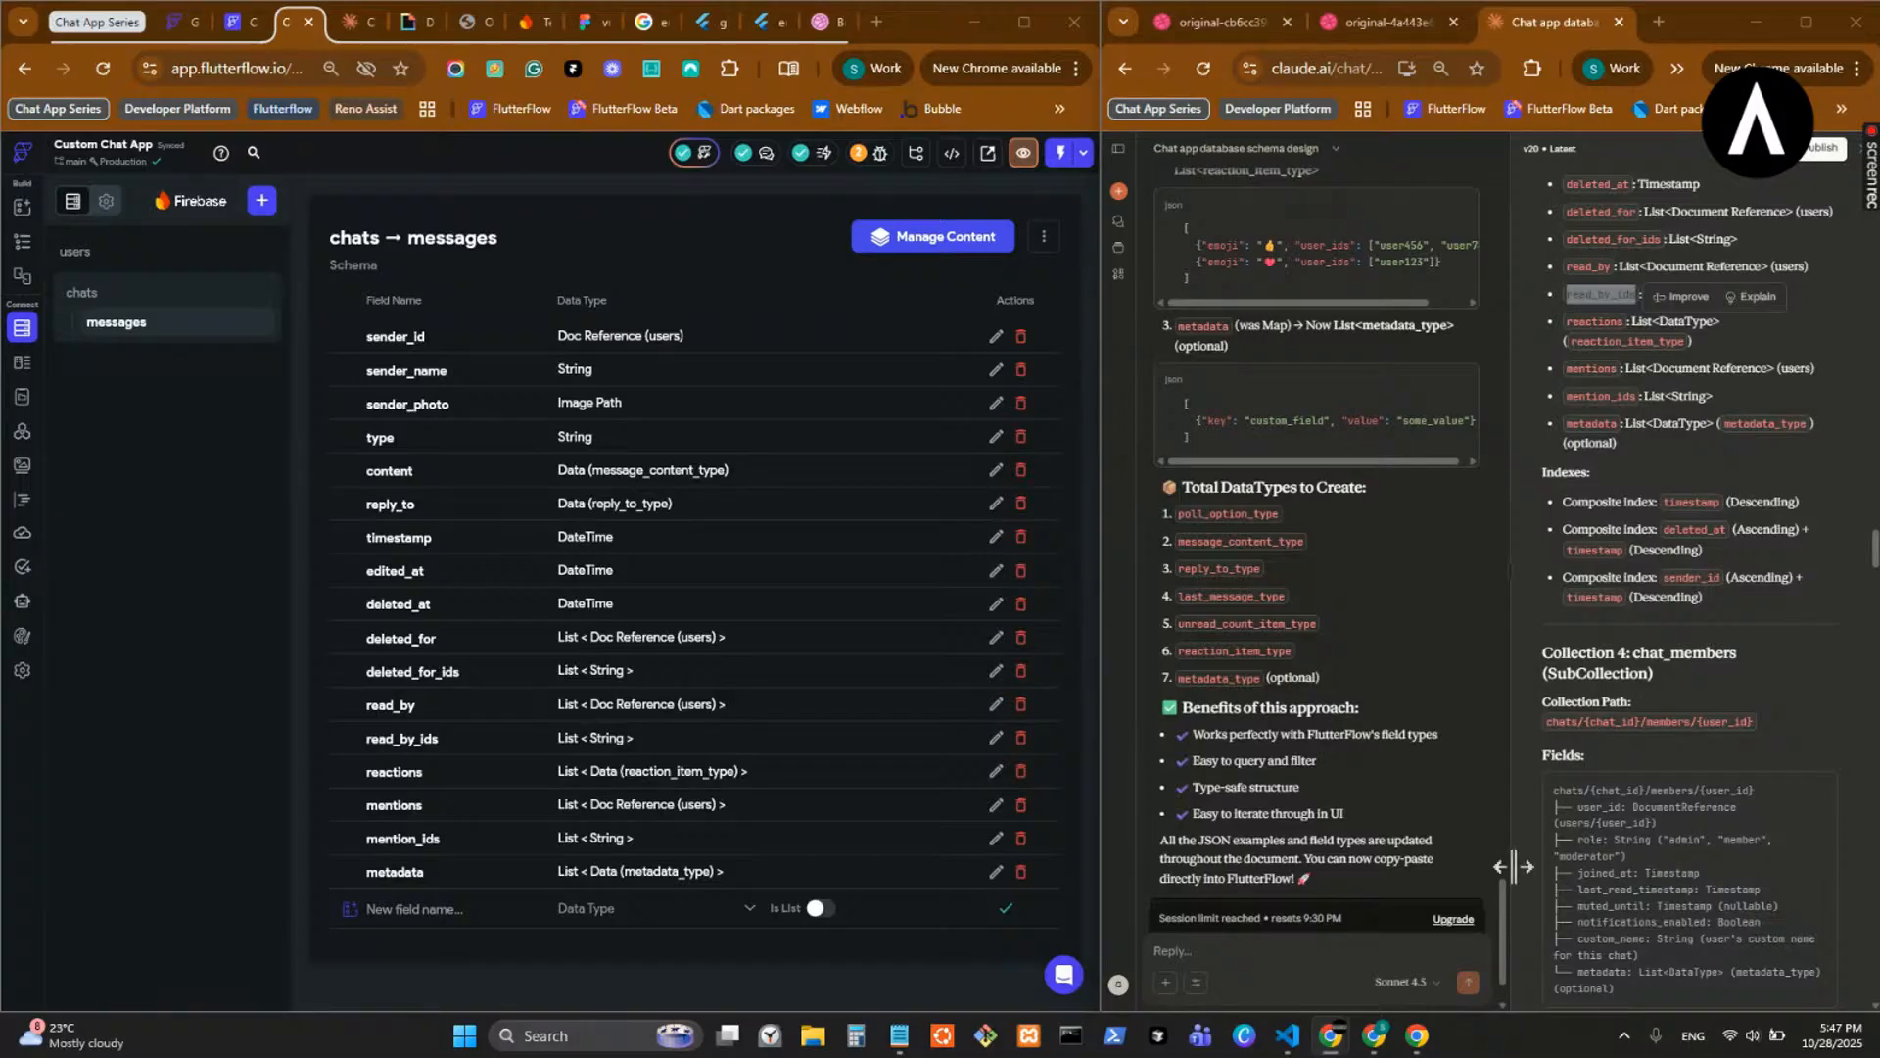
- Select the chat_members collection path and the user_chats collection path one after the other in the schema document
{"action": "scroll", "coordinate": [1724, 725], "scroll_direction": "down", "scroll_amount": 1}
{"action": "left_click_drag", "start_coordinate": [1765, 619], "coordinate": [1544, 617]}
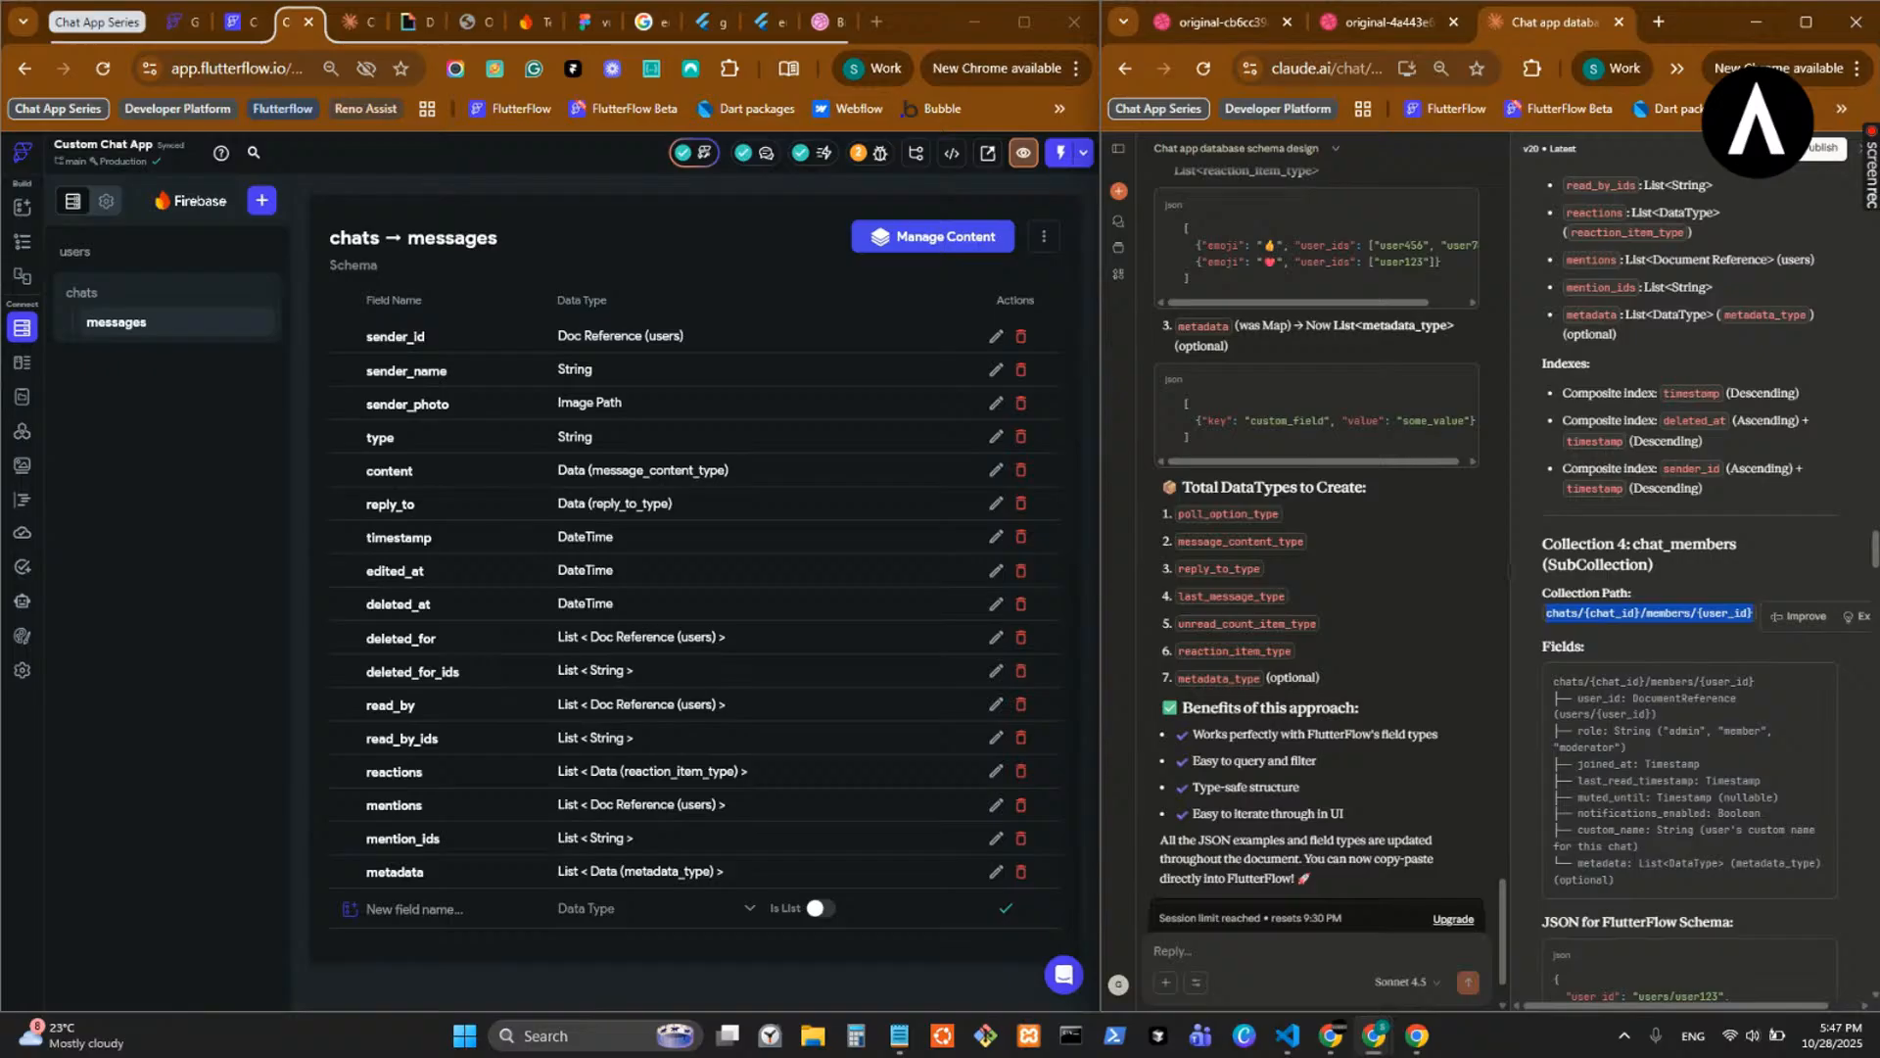
{"action": "key", "text": "alt+Tab"}
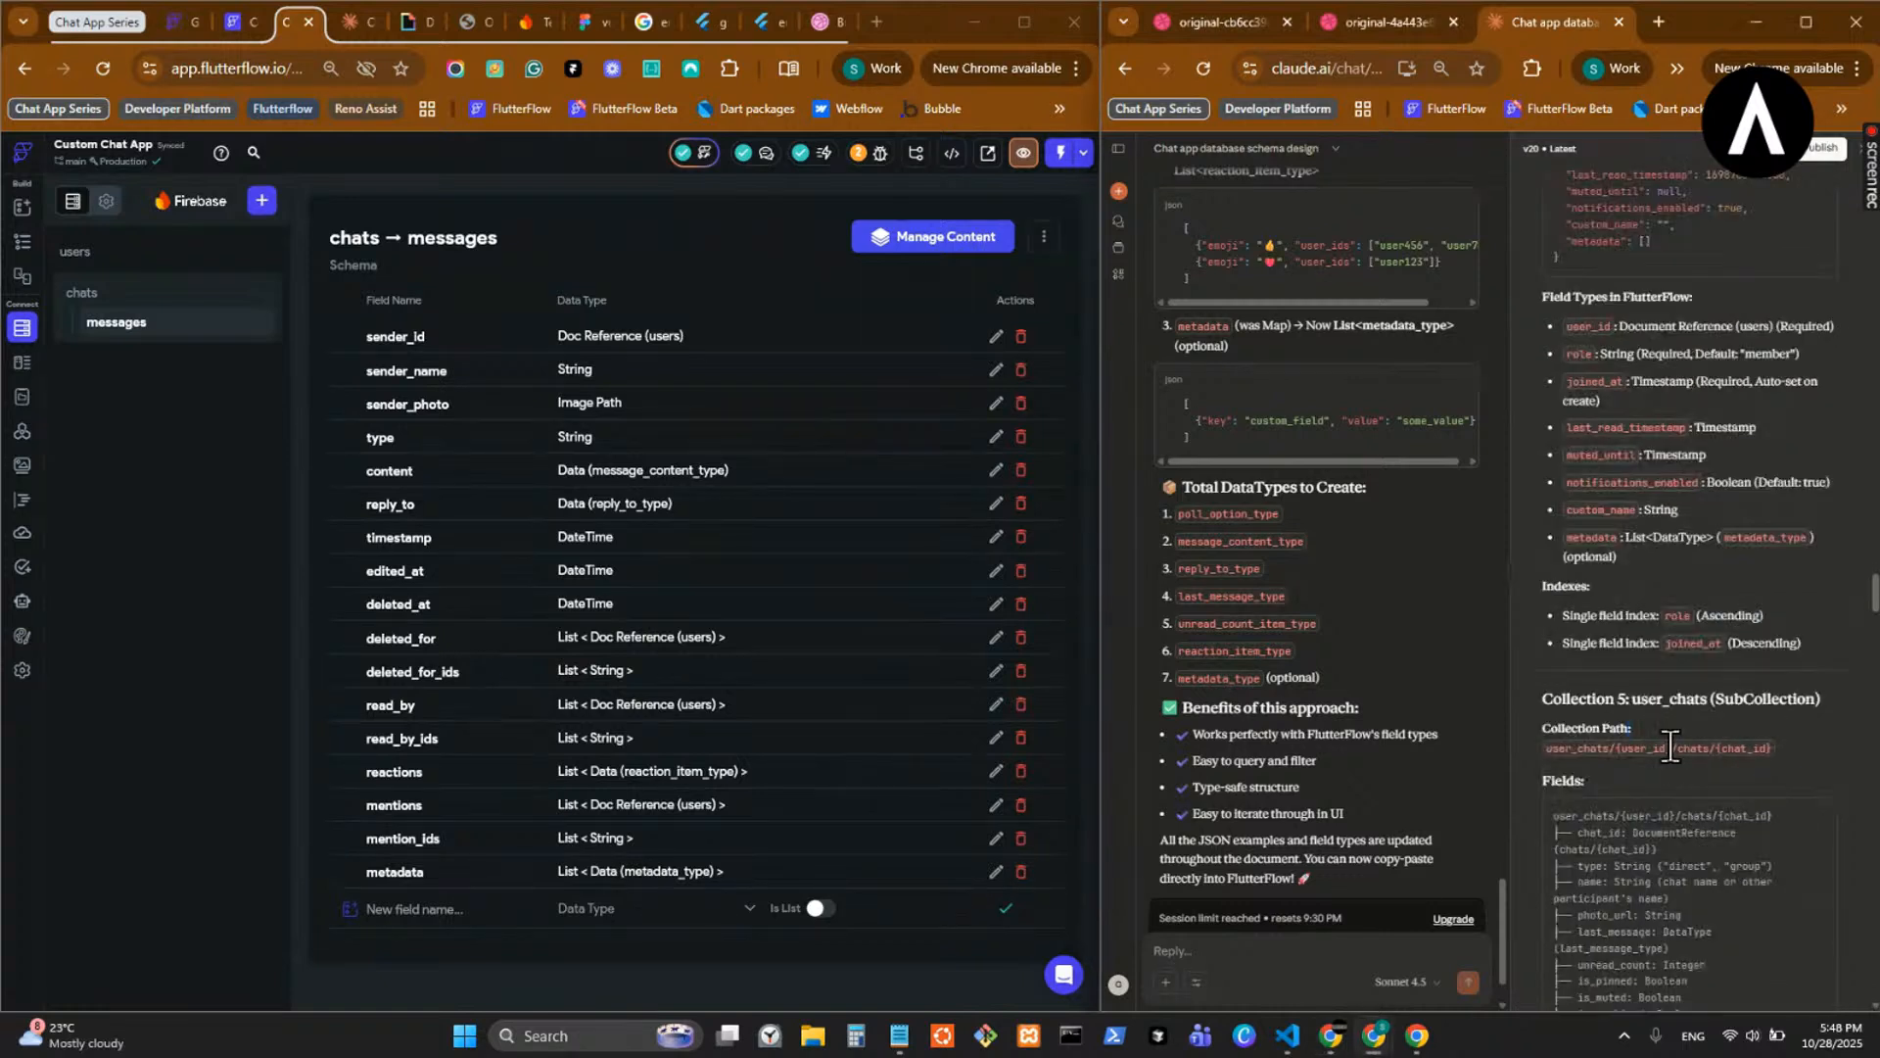
{"action": "triple_click", "coordinate": [1668, 749]}
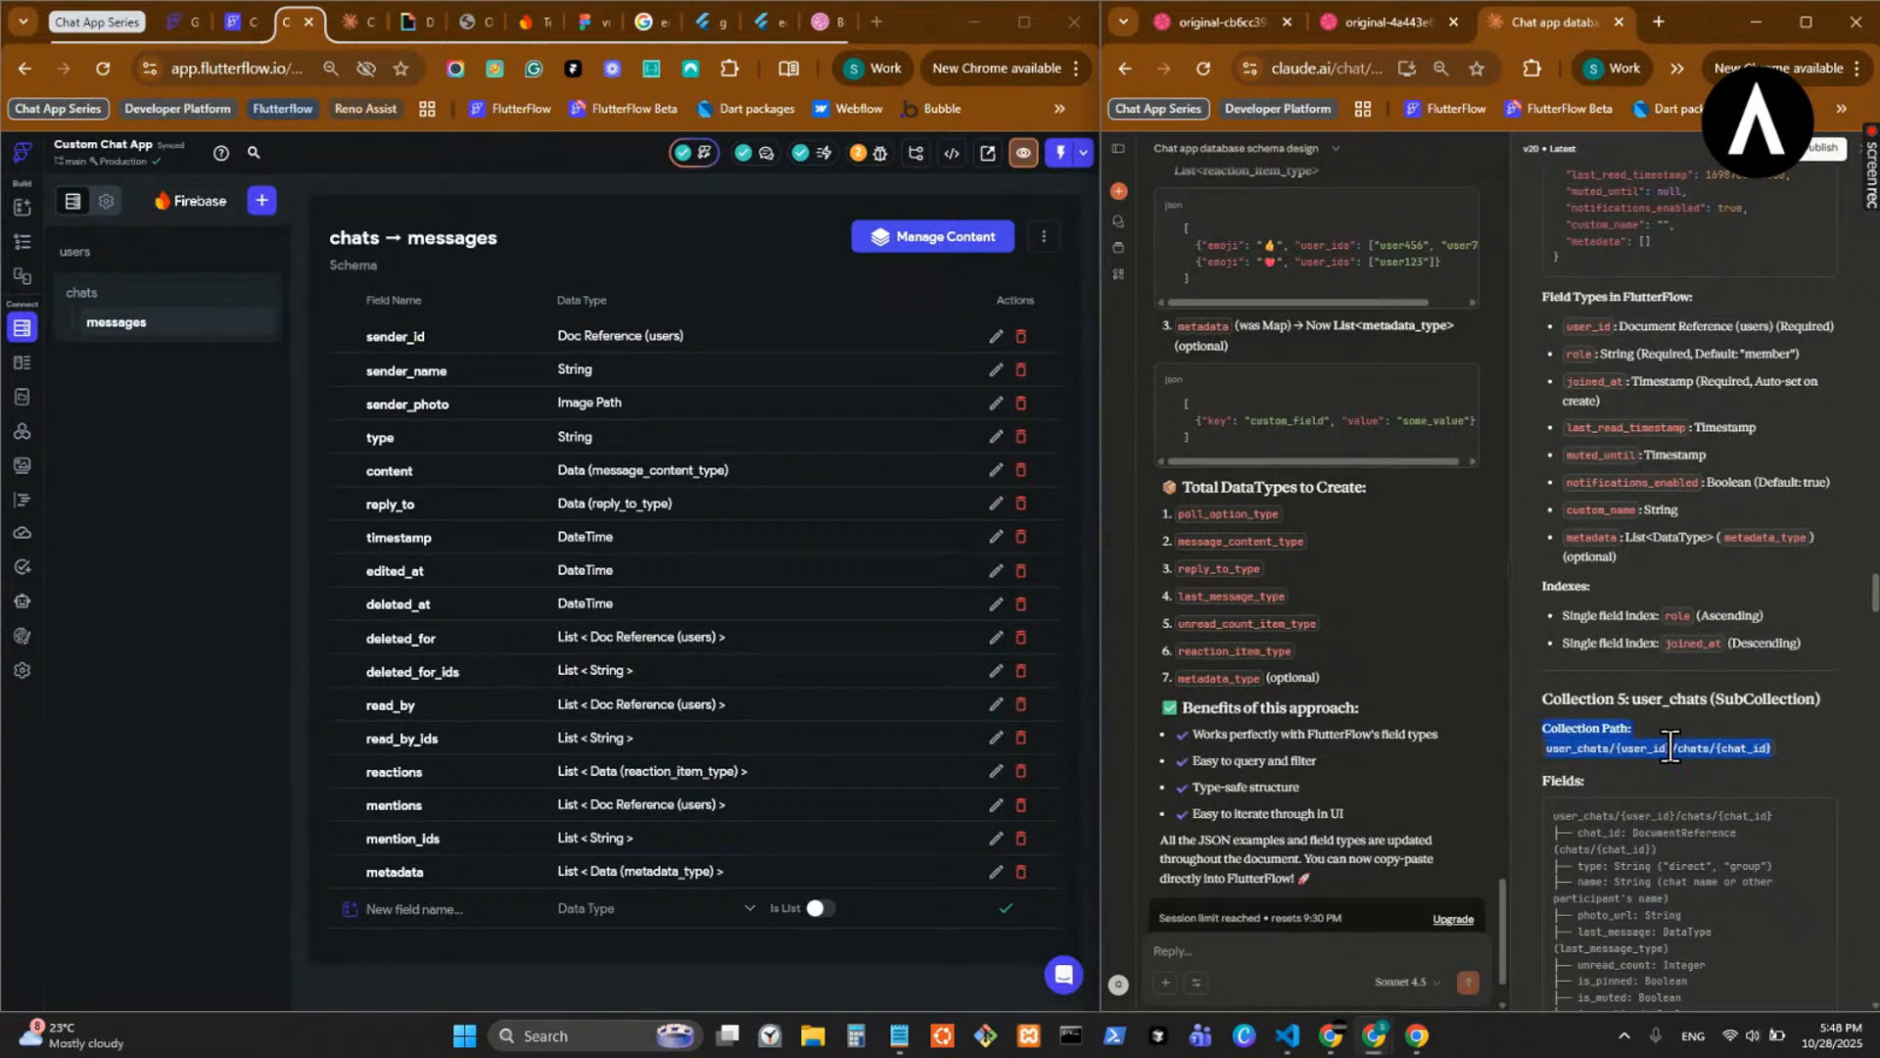
{"action": "left_click_drag", "start_coordinate": [1810, 747], "coordinate": [1546, 753]}
{"action": "left_click", "coordinate": [1726, 790]}
- Examine the user_chats field types and the message examples after them in the schema document, comparing them with the chat_members section
{"action": "scroll", "coordinate": [1689, 768], "scroll_direction": "down", "scroll_amount": 1}
{"action": "scroll", "coordinate": [1692, 768], "scroll_direction": "down", "scroll_amount": 10}
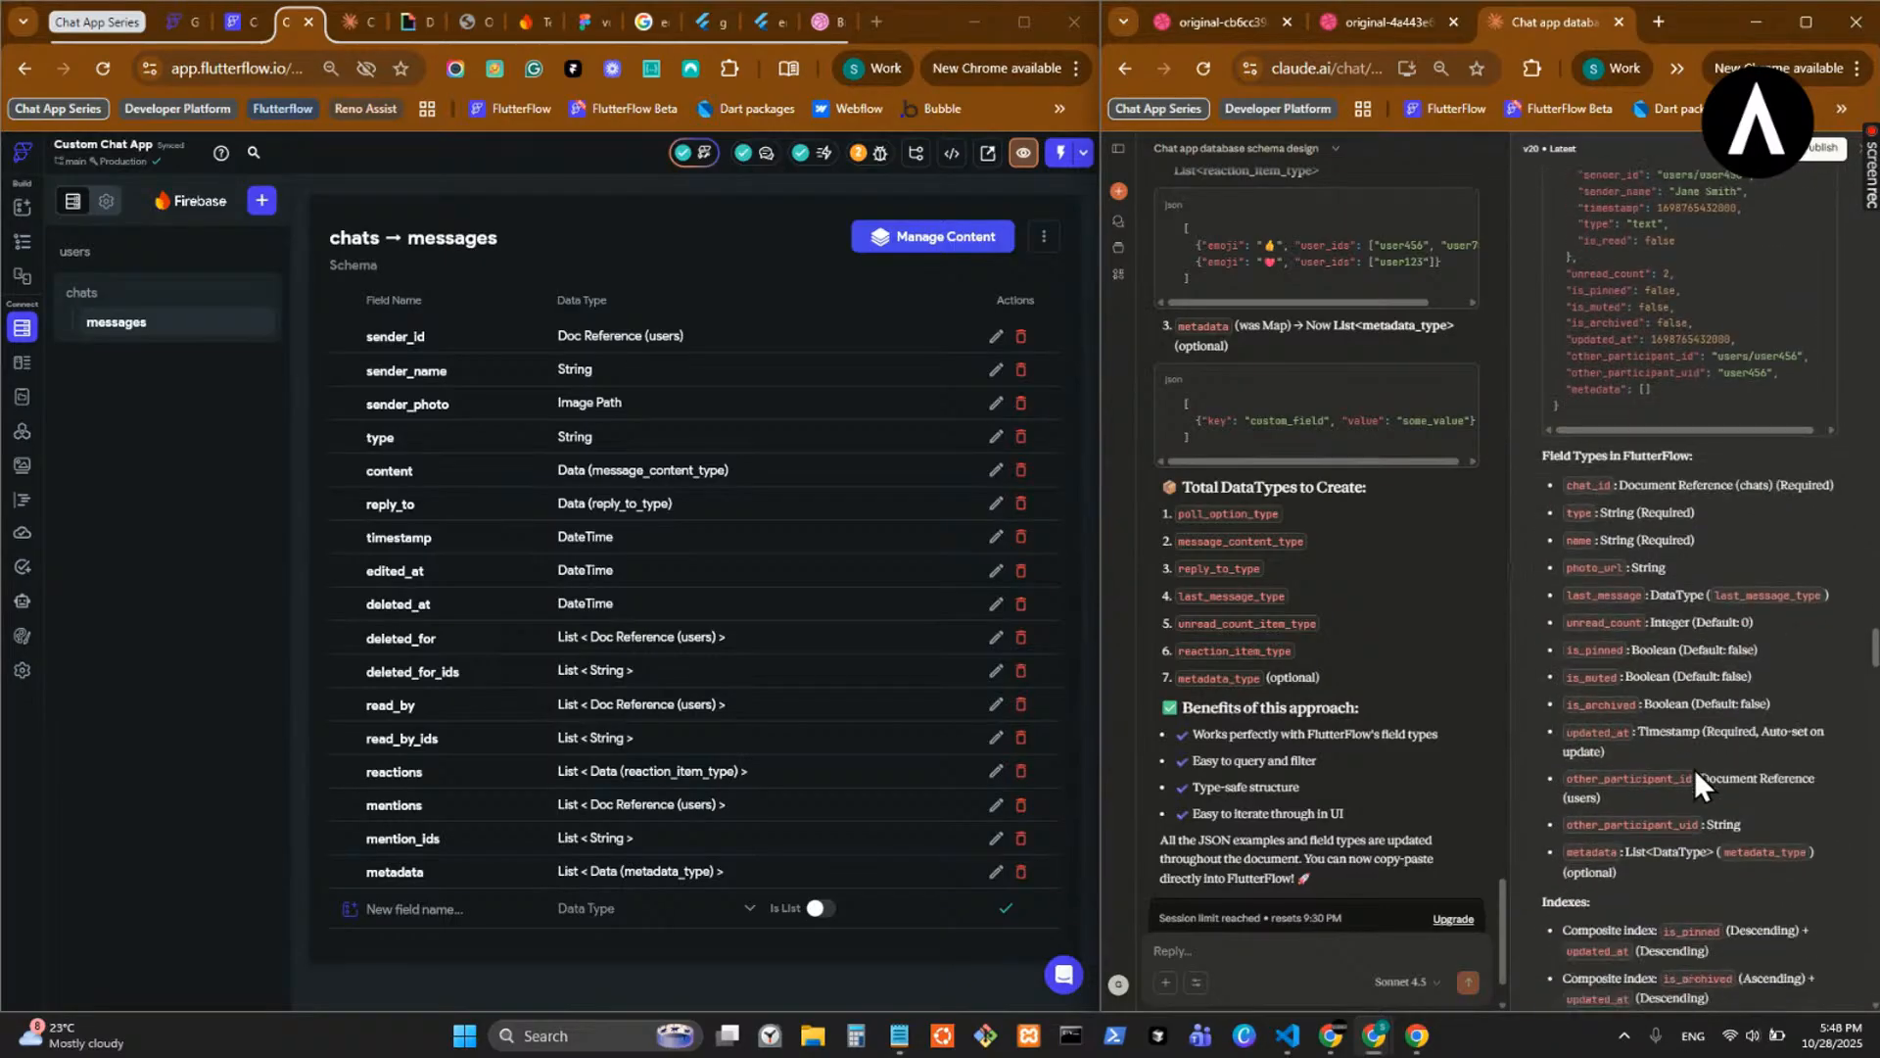
{"action": "scroll", "coordinate": [1699, 769], "scroll_direction": "down", "scroll_amount": 12}
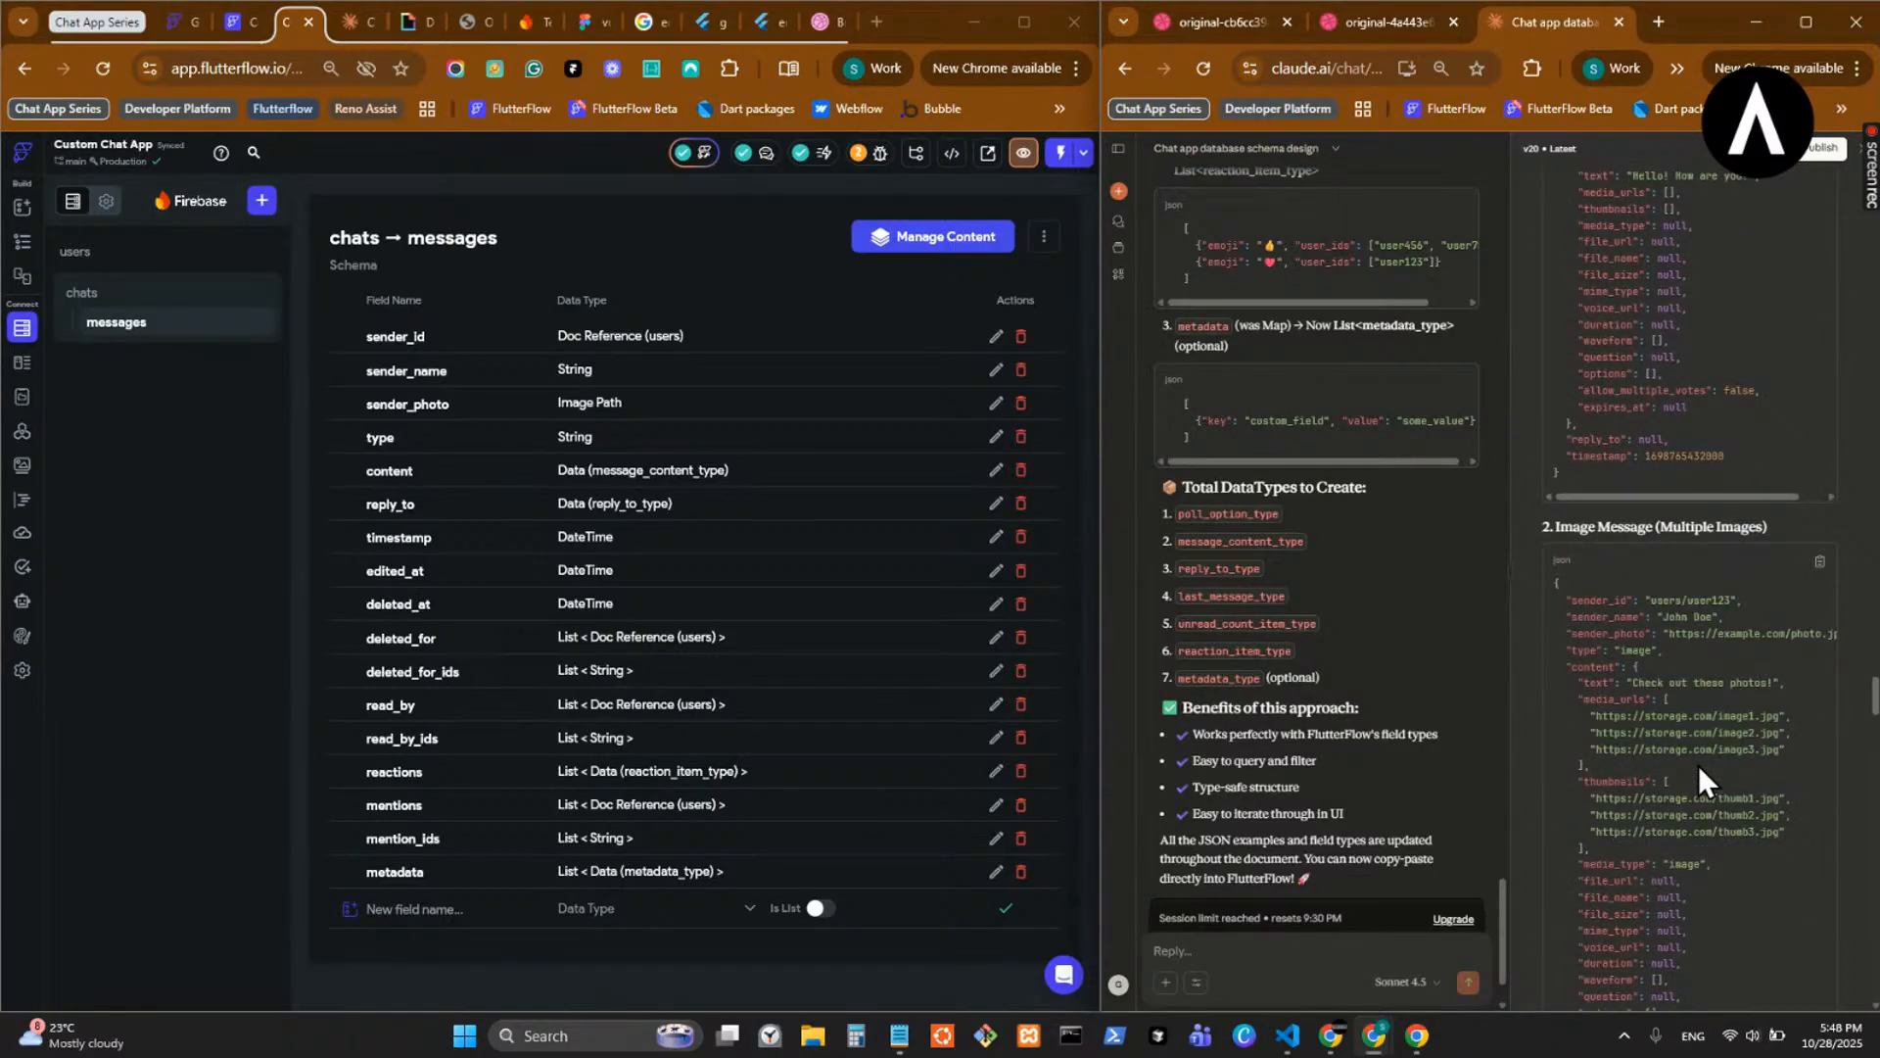
{"action": "scroll", "coordinate": [1700, 764], "scroll_direction": "up", "scroll_amount": 20}
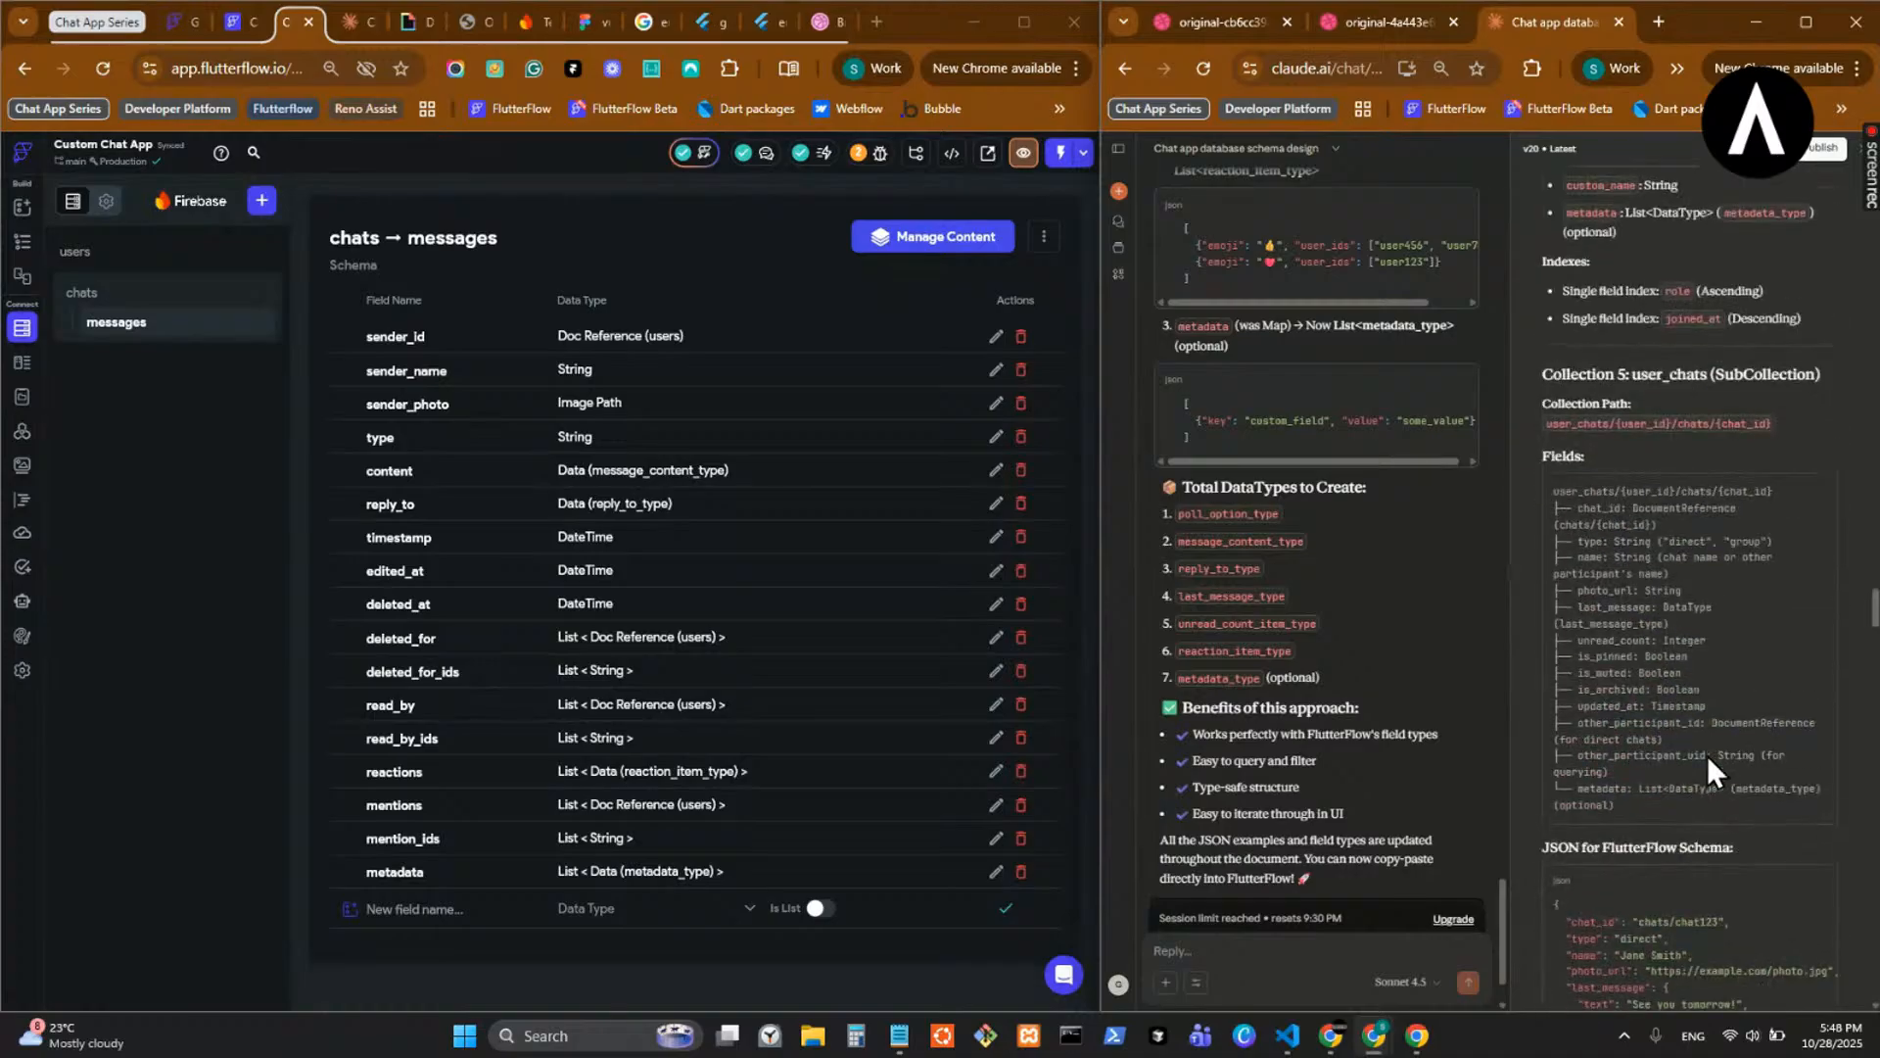
{"action": "scroll", "coordinate": [1707, 756], "scroll_direction": "up", "scroll_amount": 8}
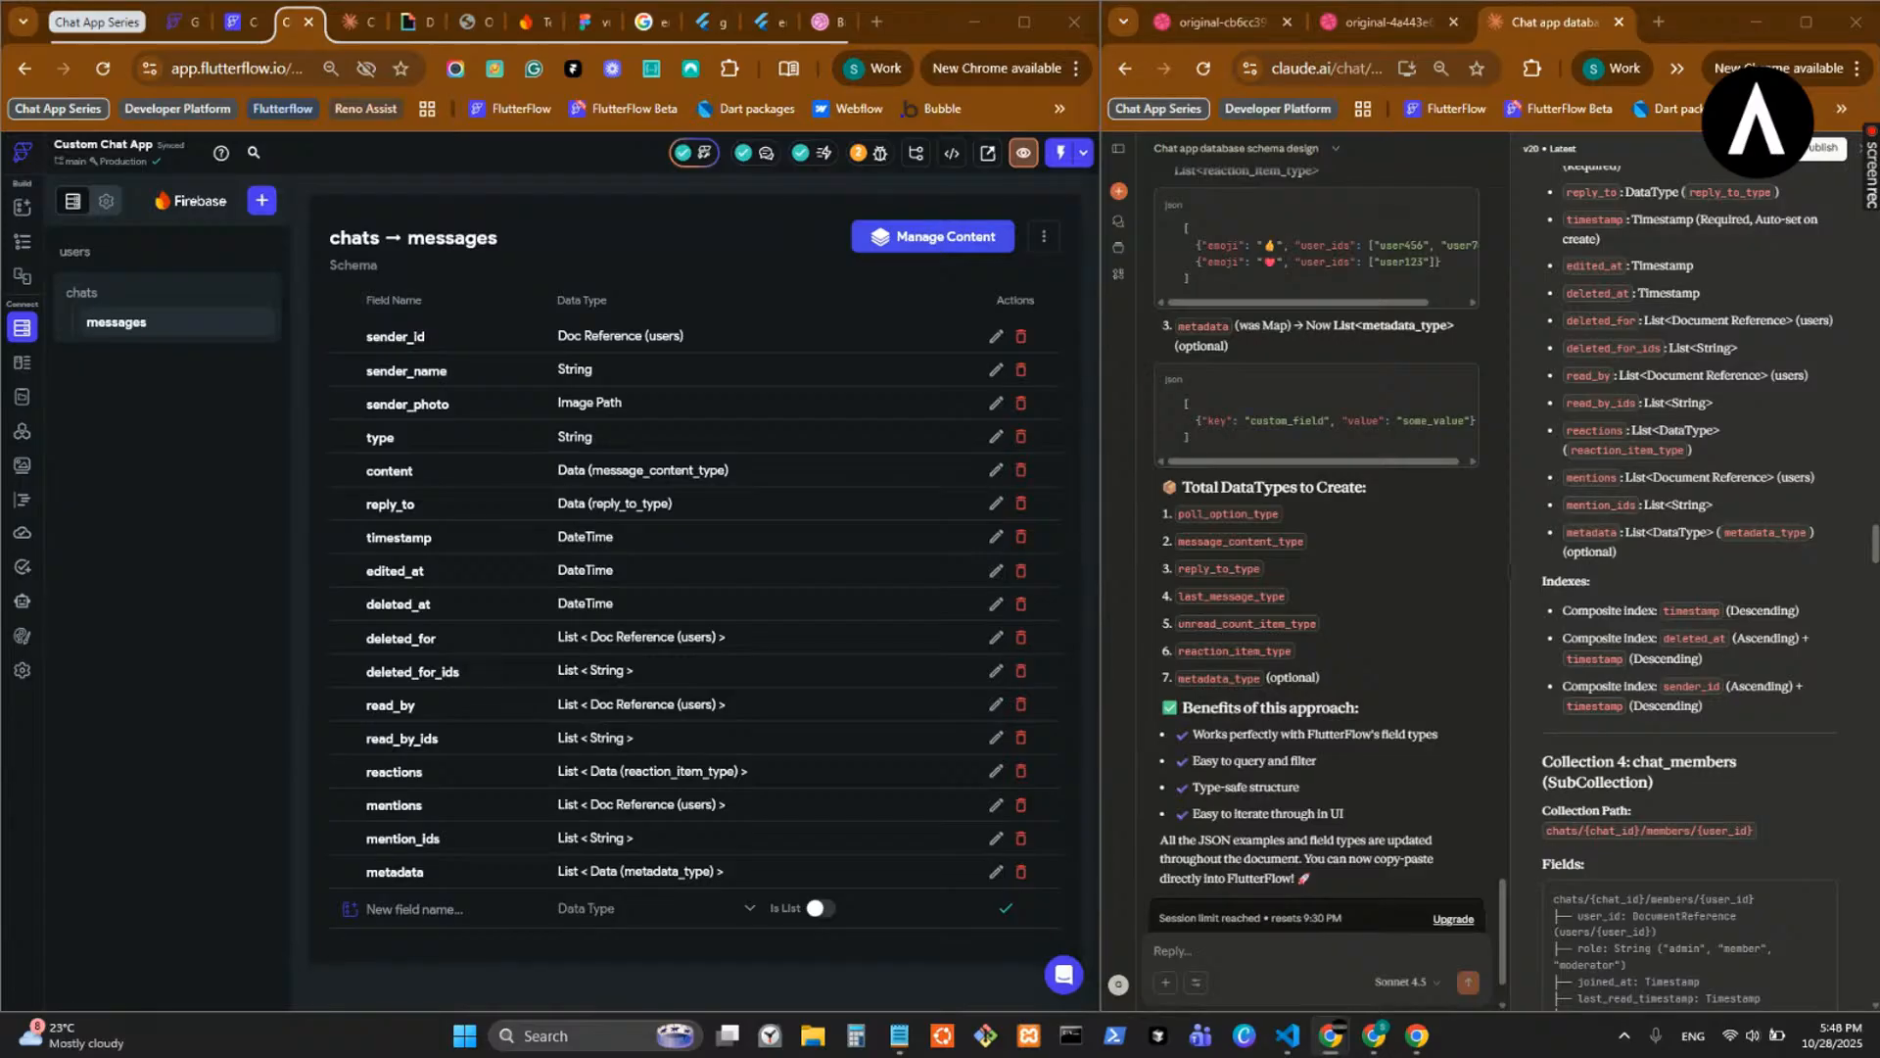
{"action": "scroll", "coordinate": [1800, 648], "scroll_direction": "down", "scroll_amount": 10}
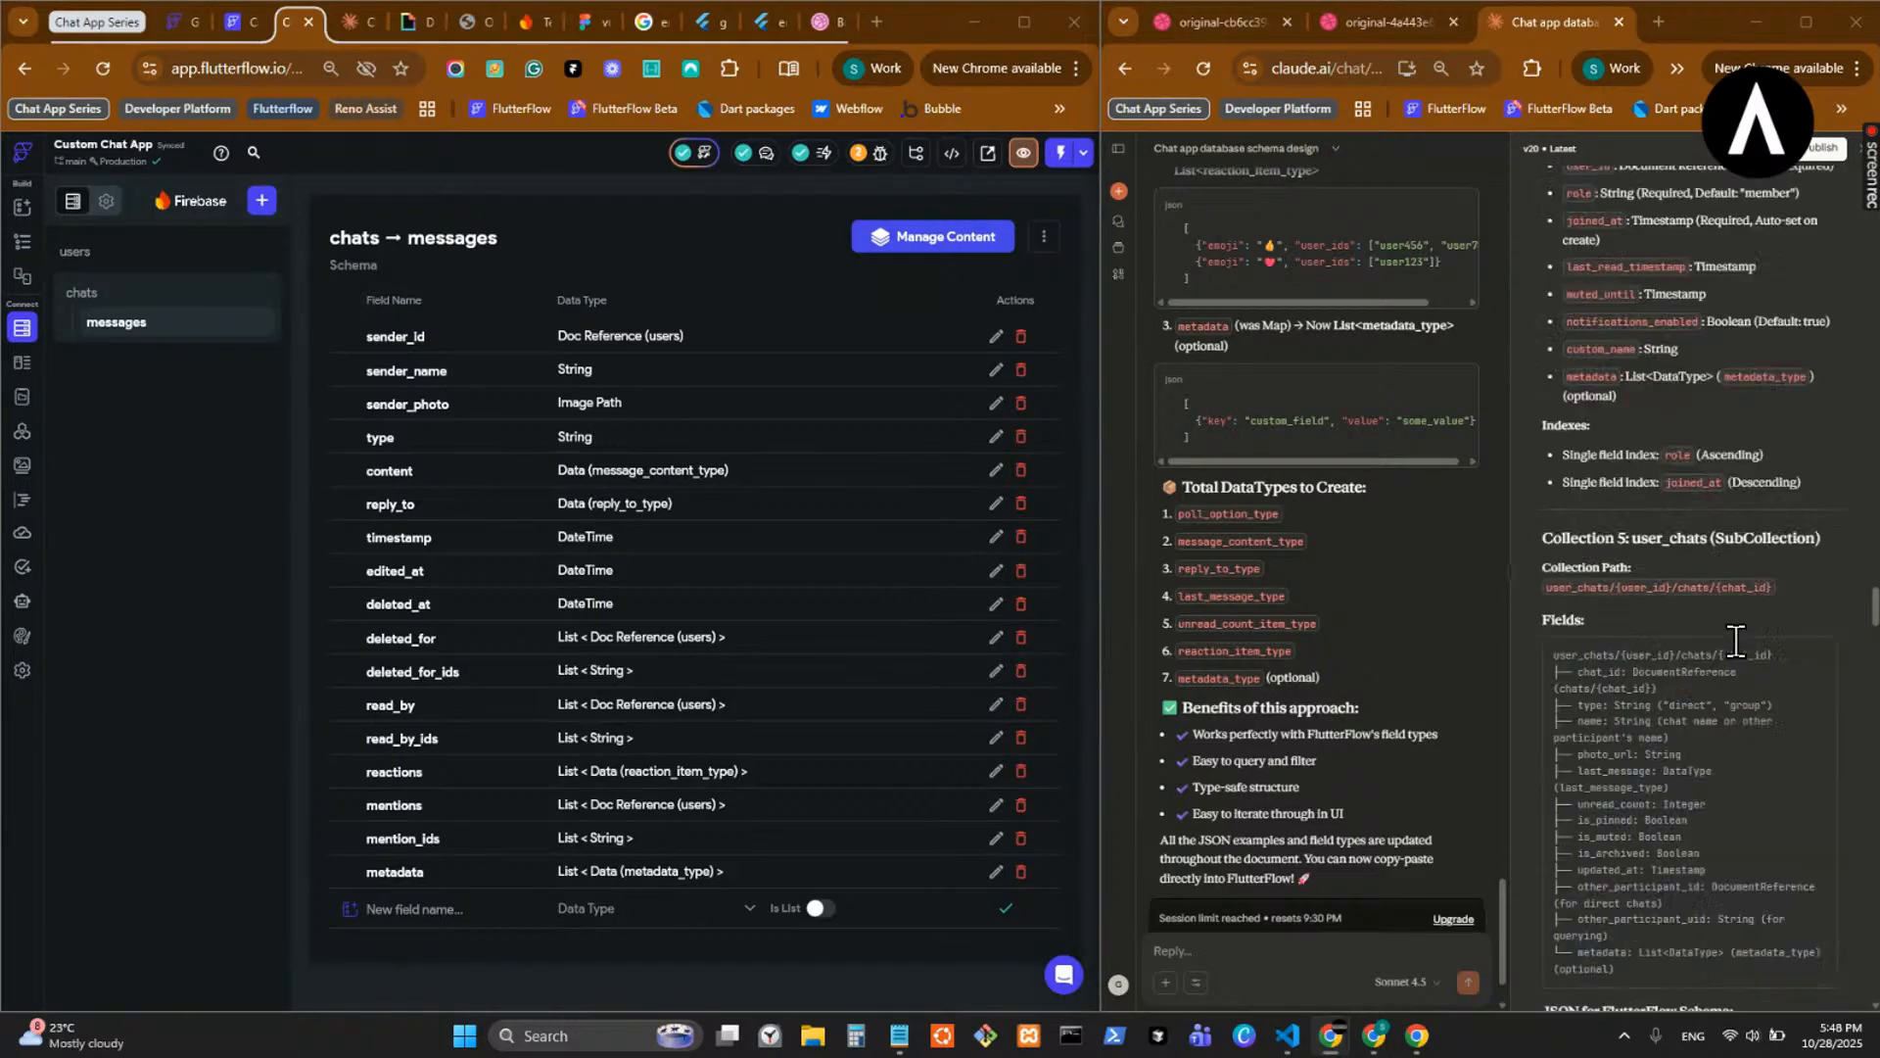
{"action": "scroll", "coordinate": [1726, 627], "scroll_direction": "up", "scroll_amount": 15}
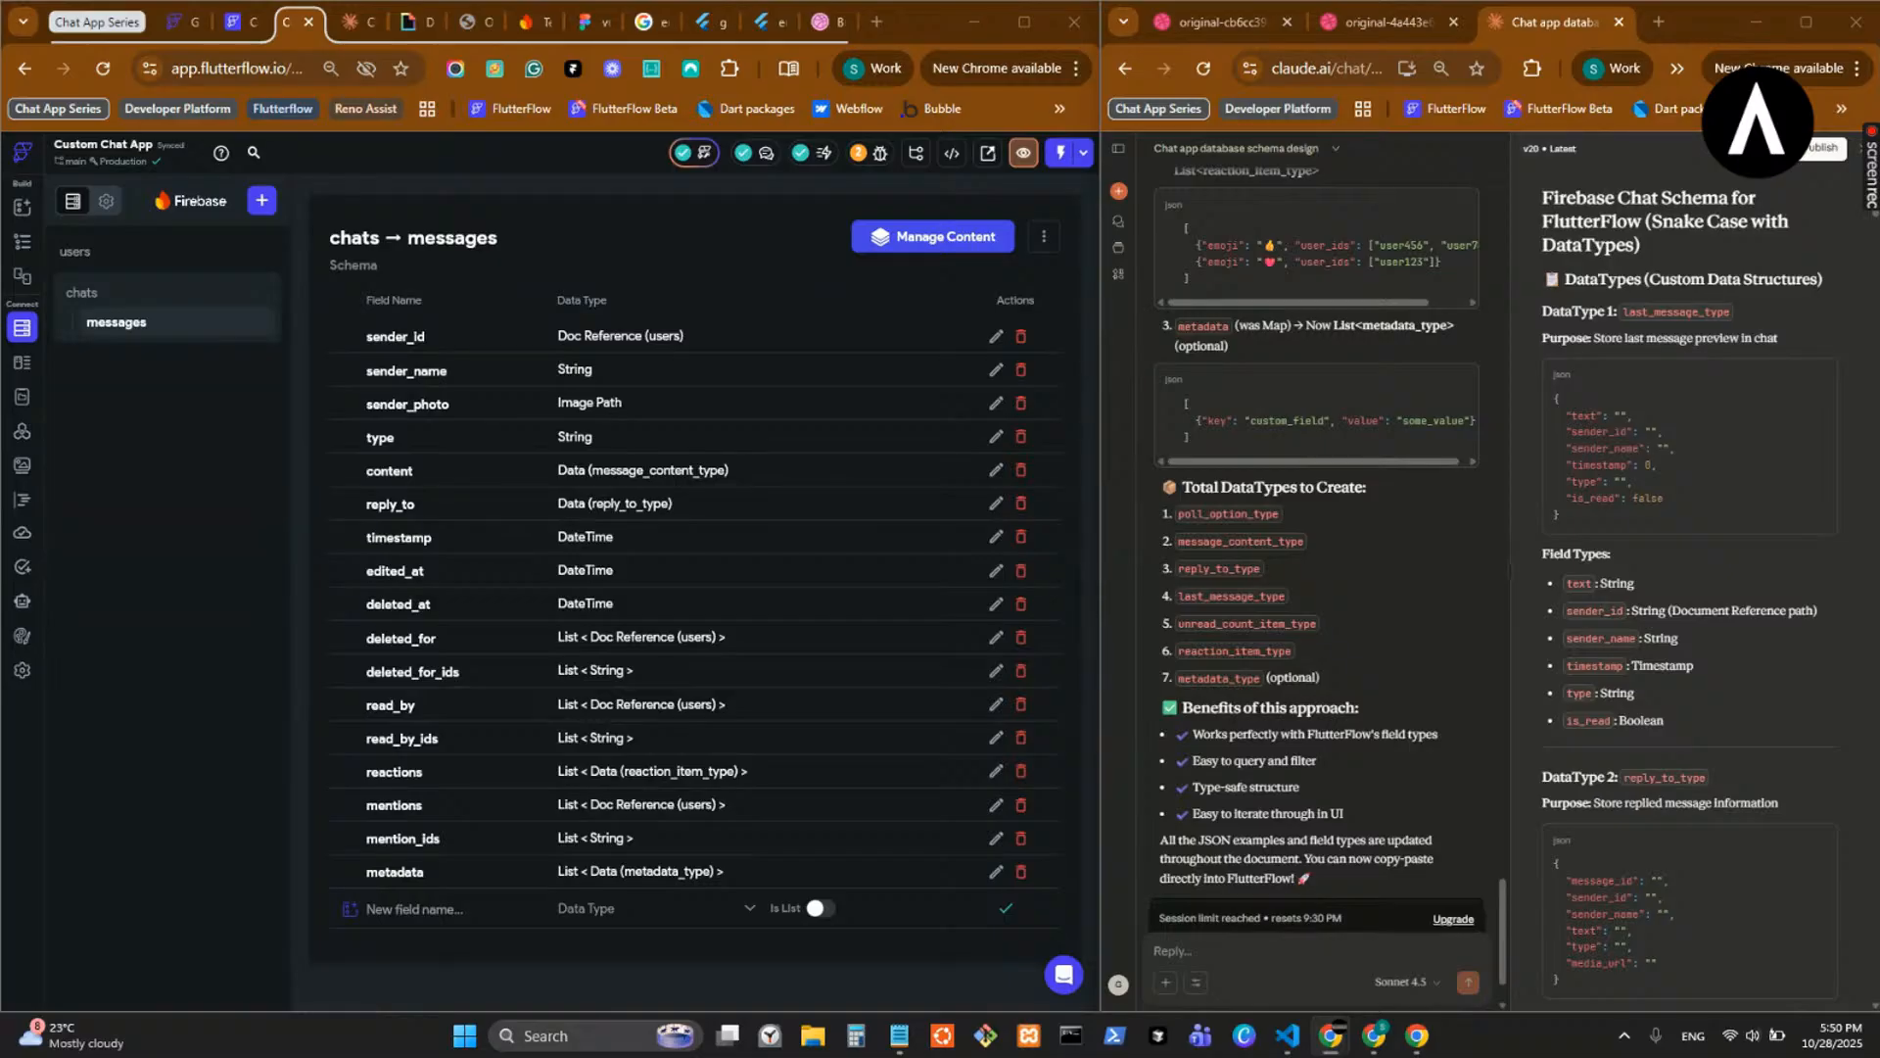
- Look through the schema document from its data types onward and highlight part of the path in the user_chats fields block
{"action": "scroll", "coordinate": [1644, 663], "scroll_direction": "down", "scroll_amount": 15}
{"action": "scroll", "coordinate": [1645, 662], "scroll_direction": "down", "scroll_amount": 20}
{"action": "scroll", "coordinate": [1653, 656], "scroll_direction": "up", "scroll_amount": 20}
{"action": "scroll", "coordinate": [1655, 655], "scroll_direction": "up", "scroll_amount": 20}
{"action": "scroll", "coordinate": [1655, 655], "scroll_direction": "up", "scroll_amount": 7}
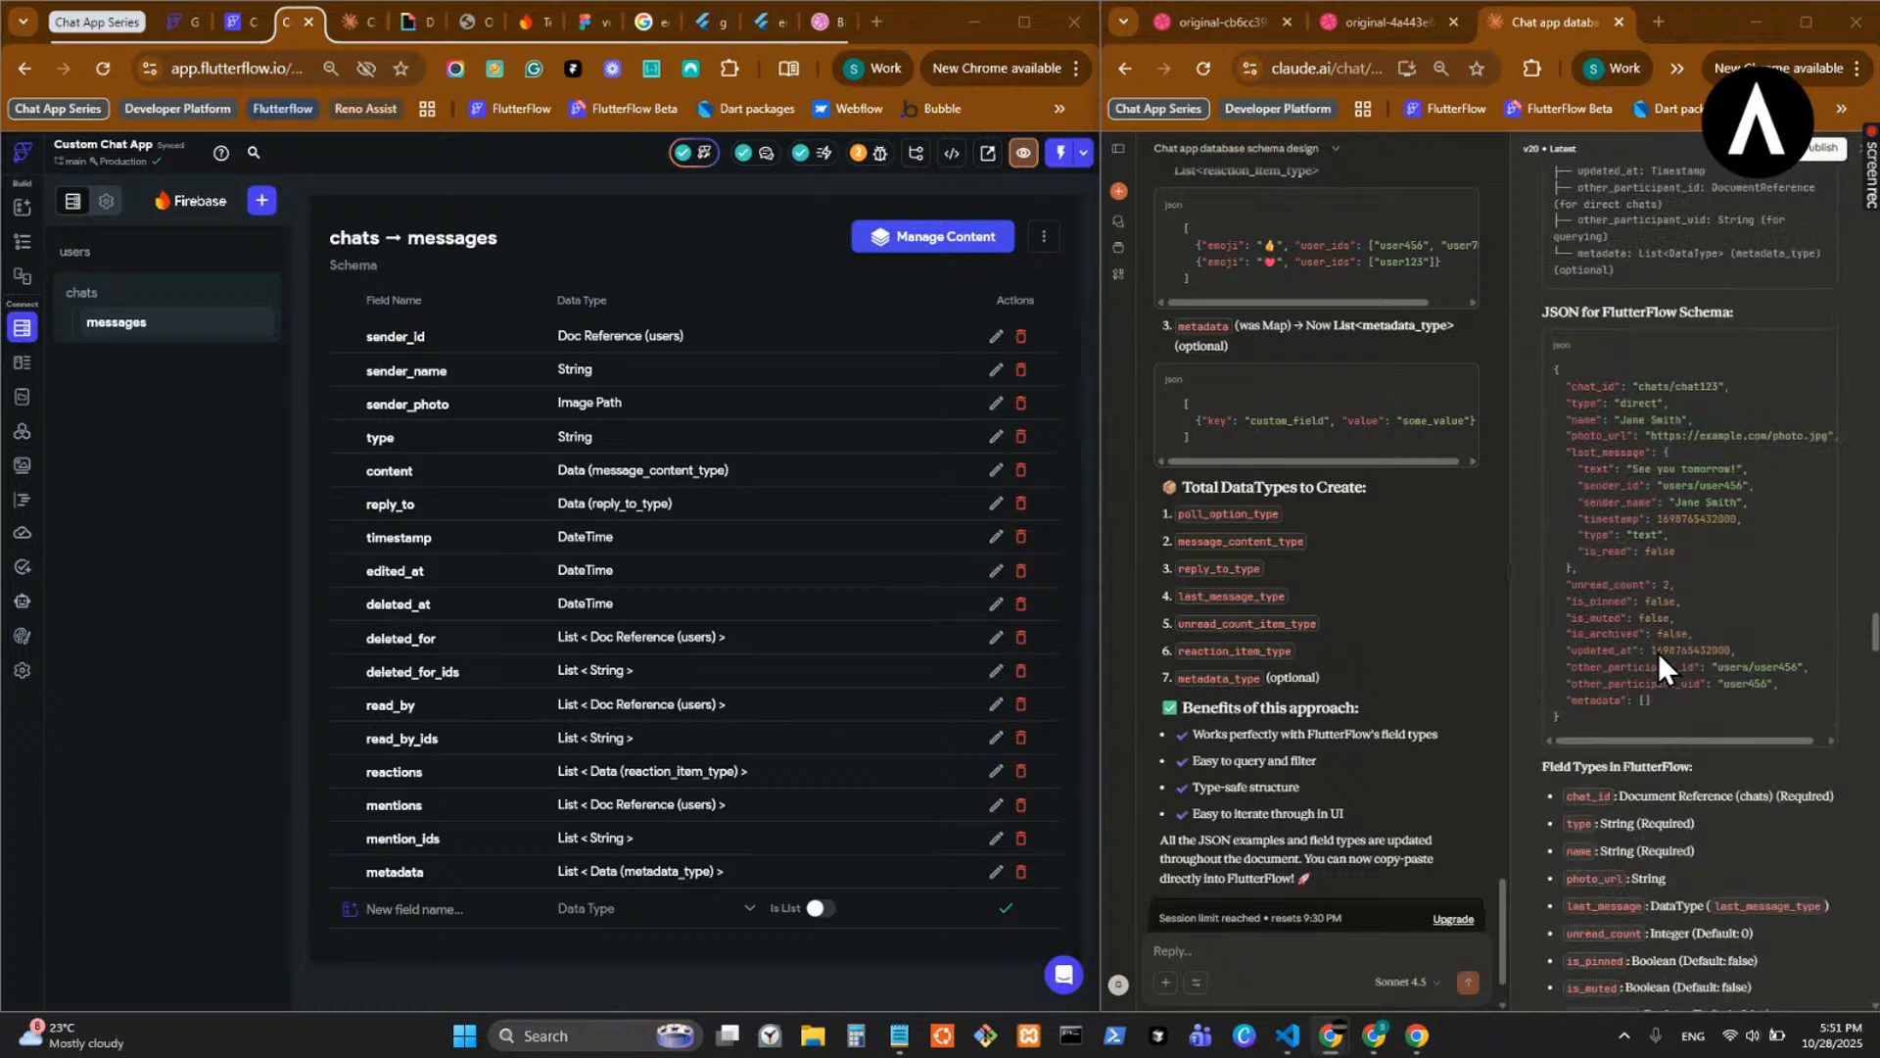
{"action": "scroll", "coordinate": [1659, 652], "scroll_direction": "up", "scroll_amount": 5}
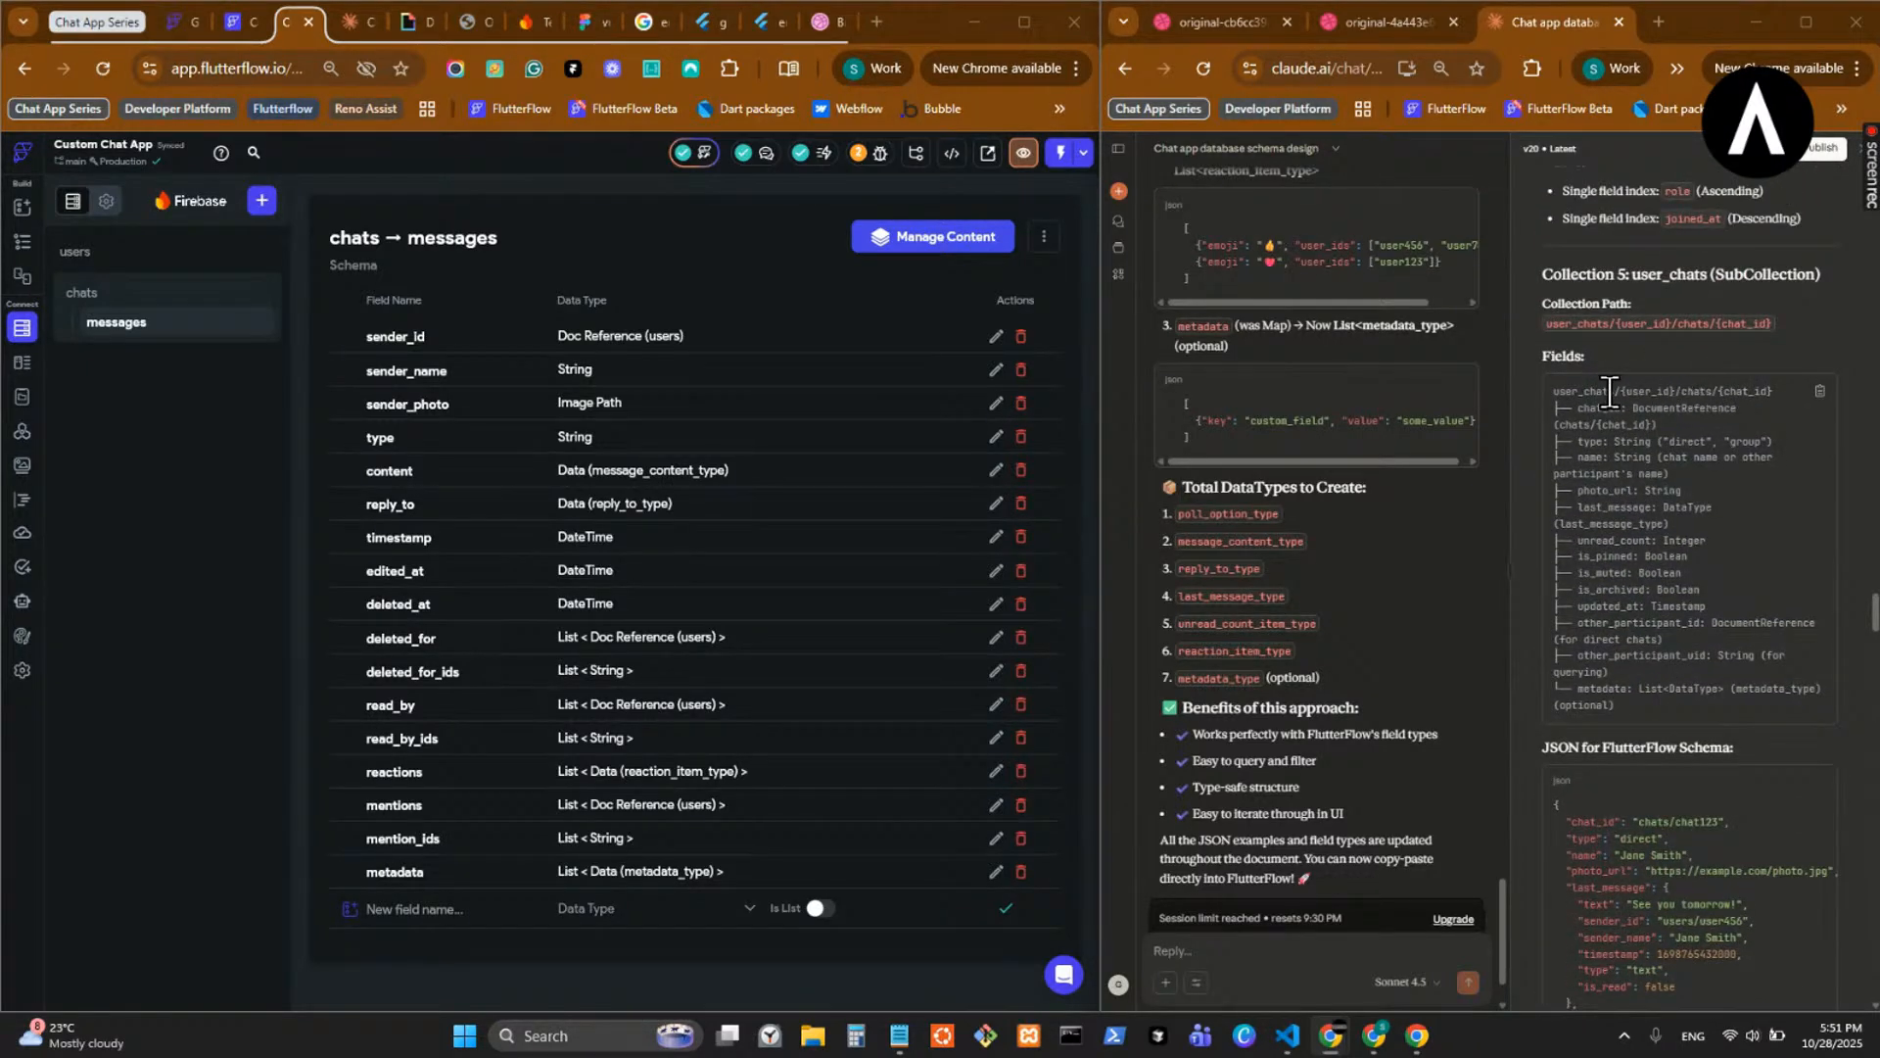
{"action": "double_click", "coordinate": [1697, 391]}
{"action": "left_click", "coordinate": [1632, 467]}
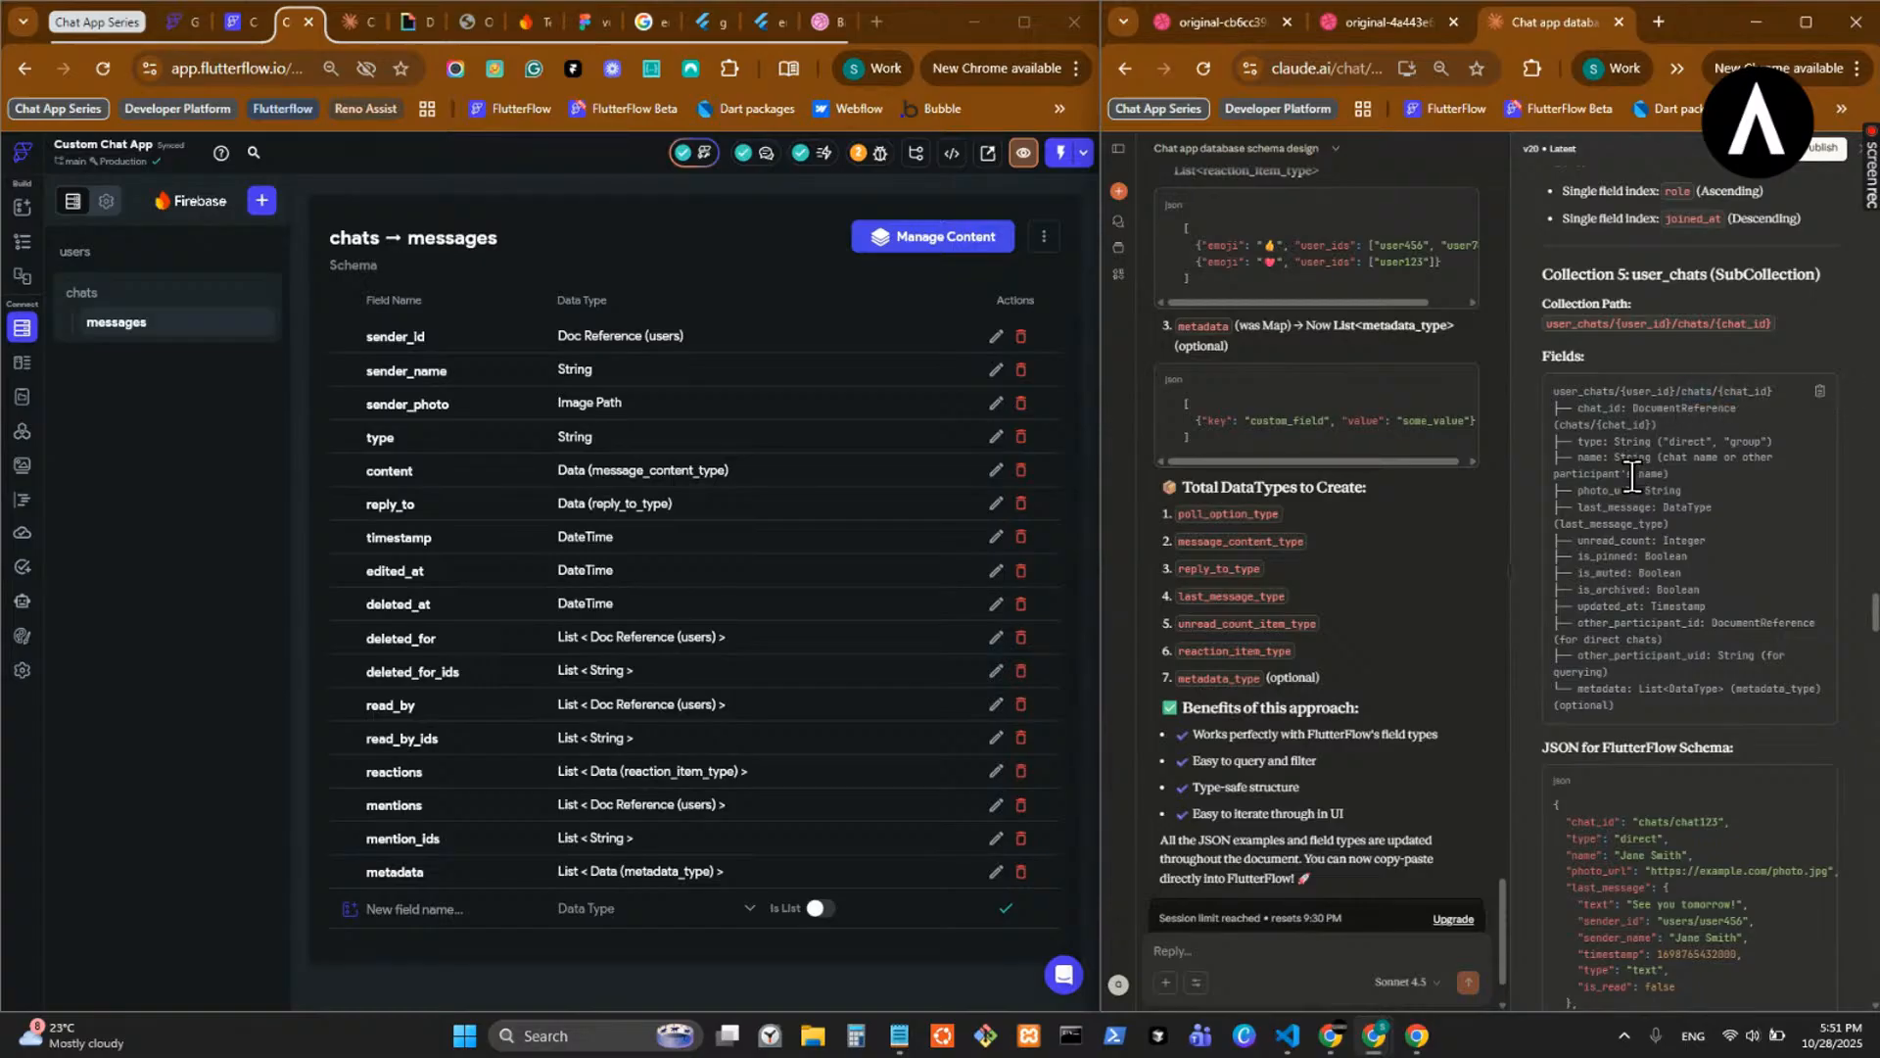
{"action": "key", "text": "alt+Tab"}
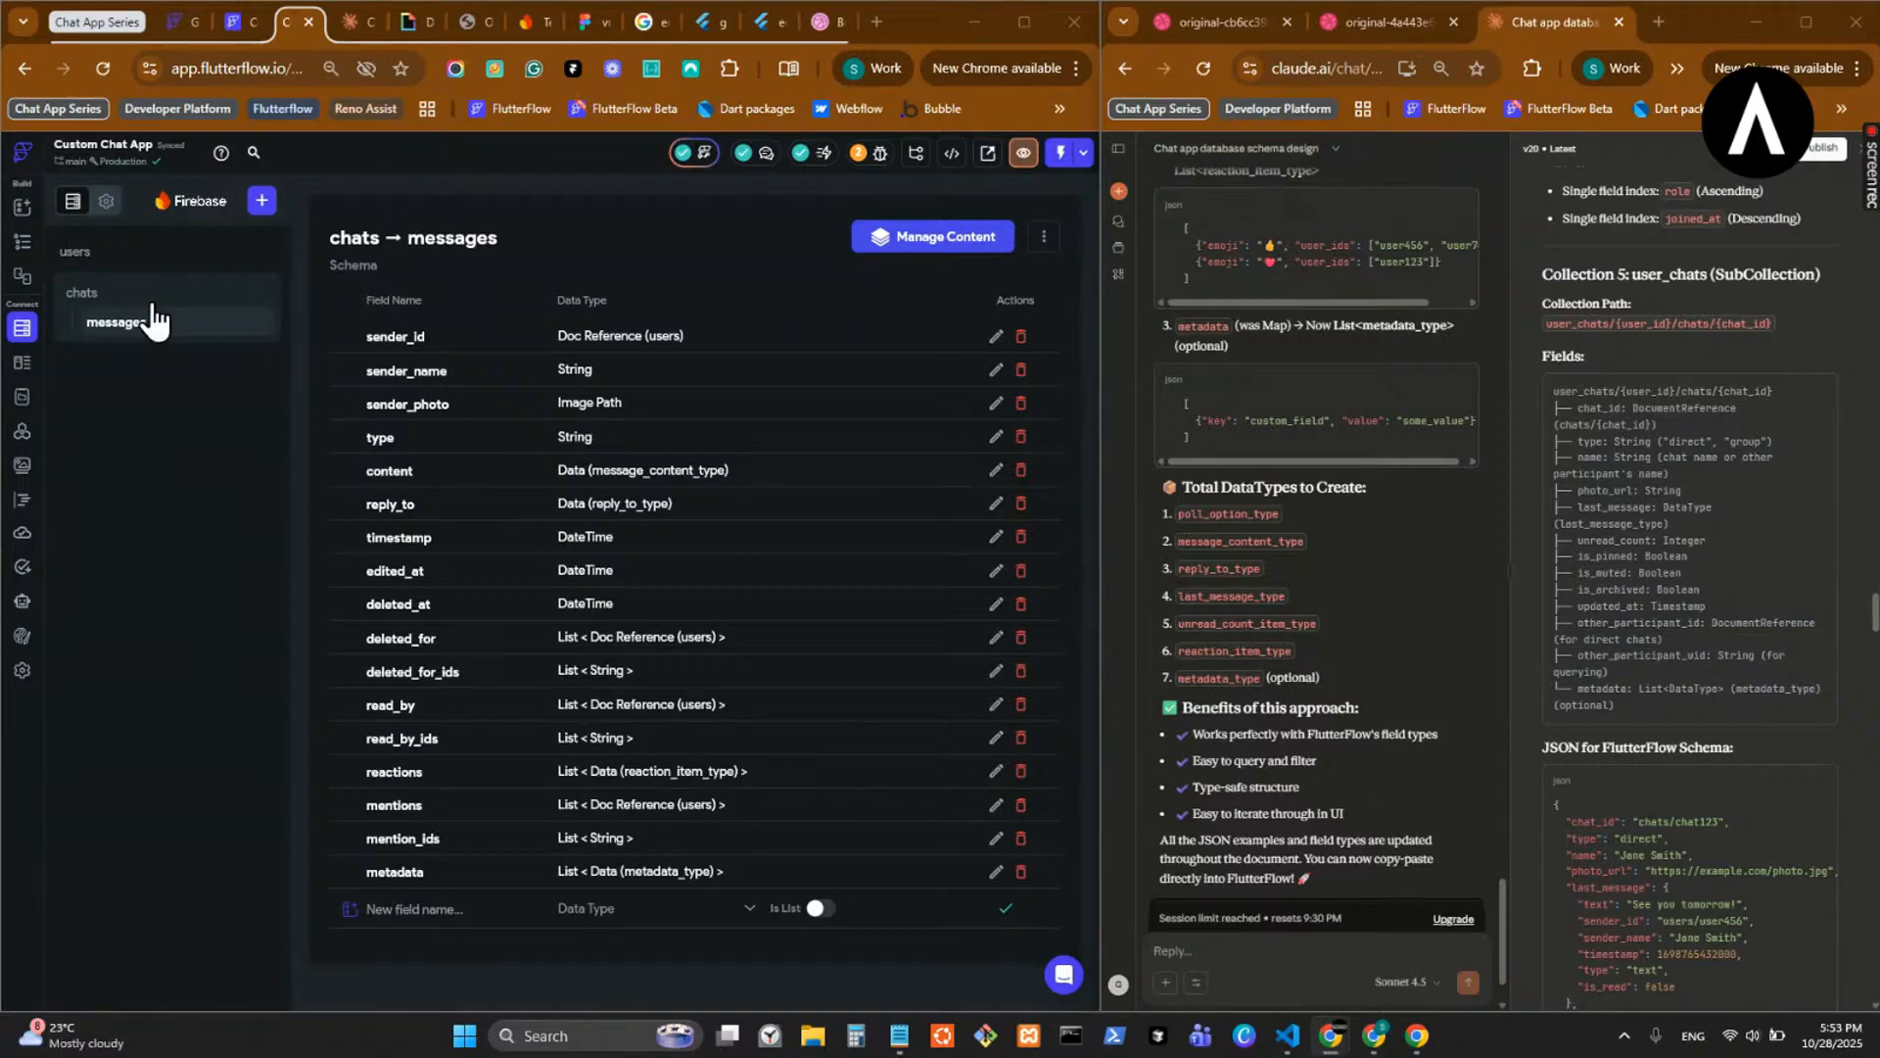
- Create a members subcollection under chats, and copy the user_id field name from the chat_members section of the schema document
{"action": "left_click", "coordinate": [262, 200]}
{"action": "type", "text": "members"}
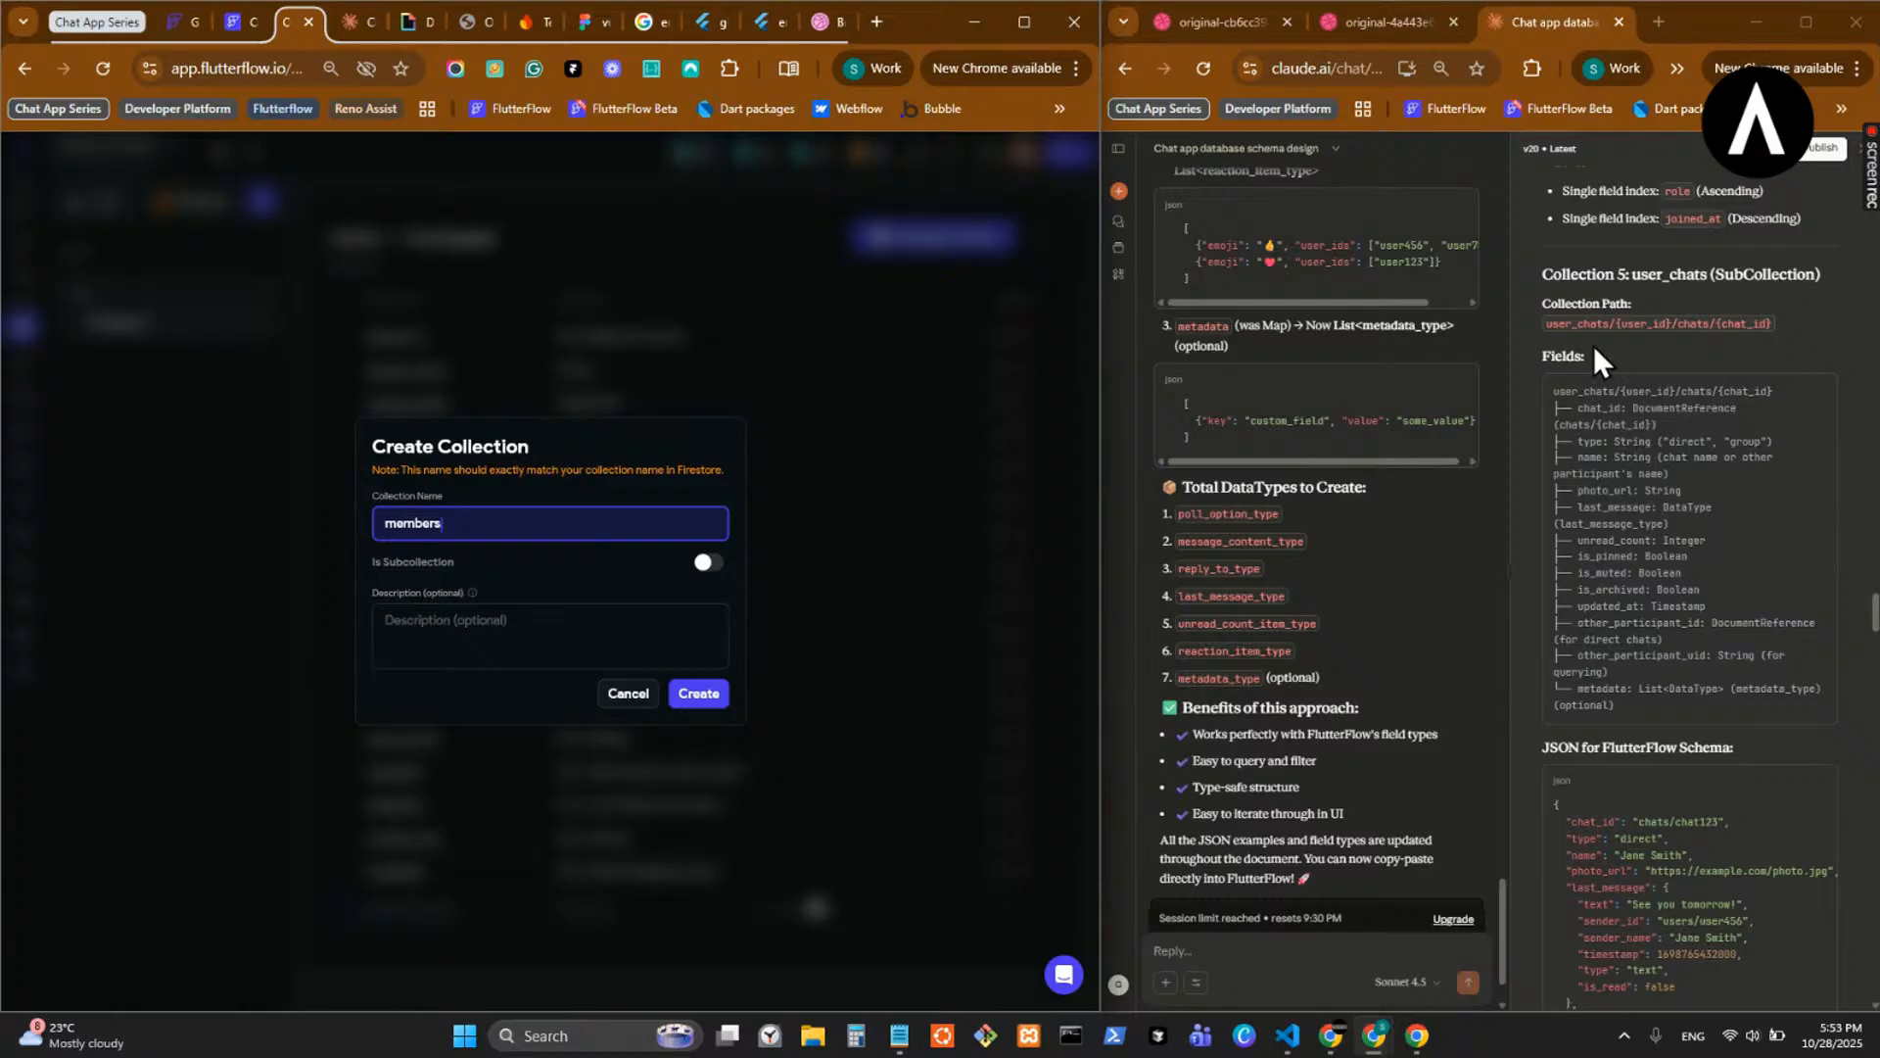
{"action": "scroll", "coordinate": [1723, 579], "scroll_direction": "up", "scroll_amount": 10}
{"action": "scroll", "coordinate": [1724, 580], "scroll_direction": "up", "scroll_amount": 4}
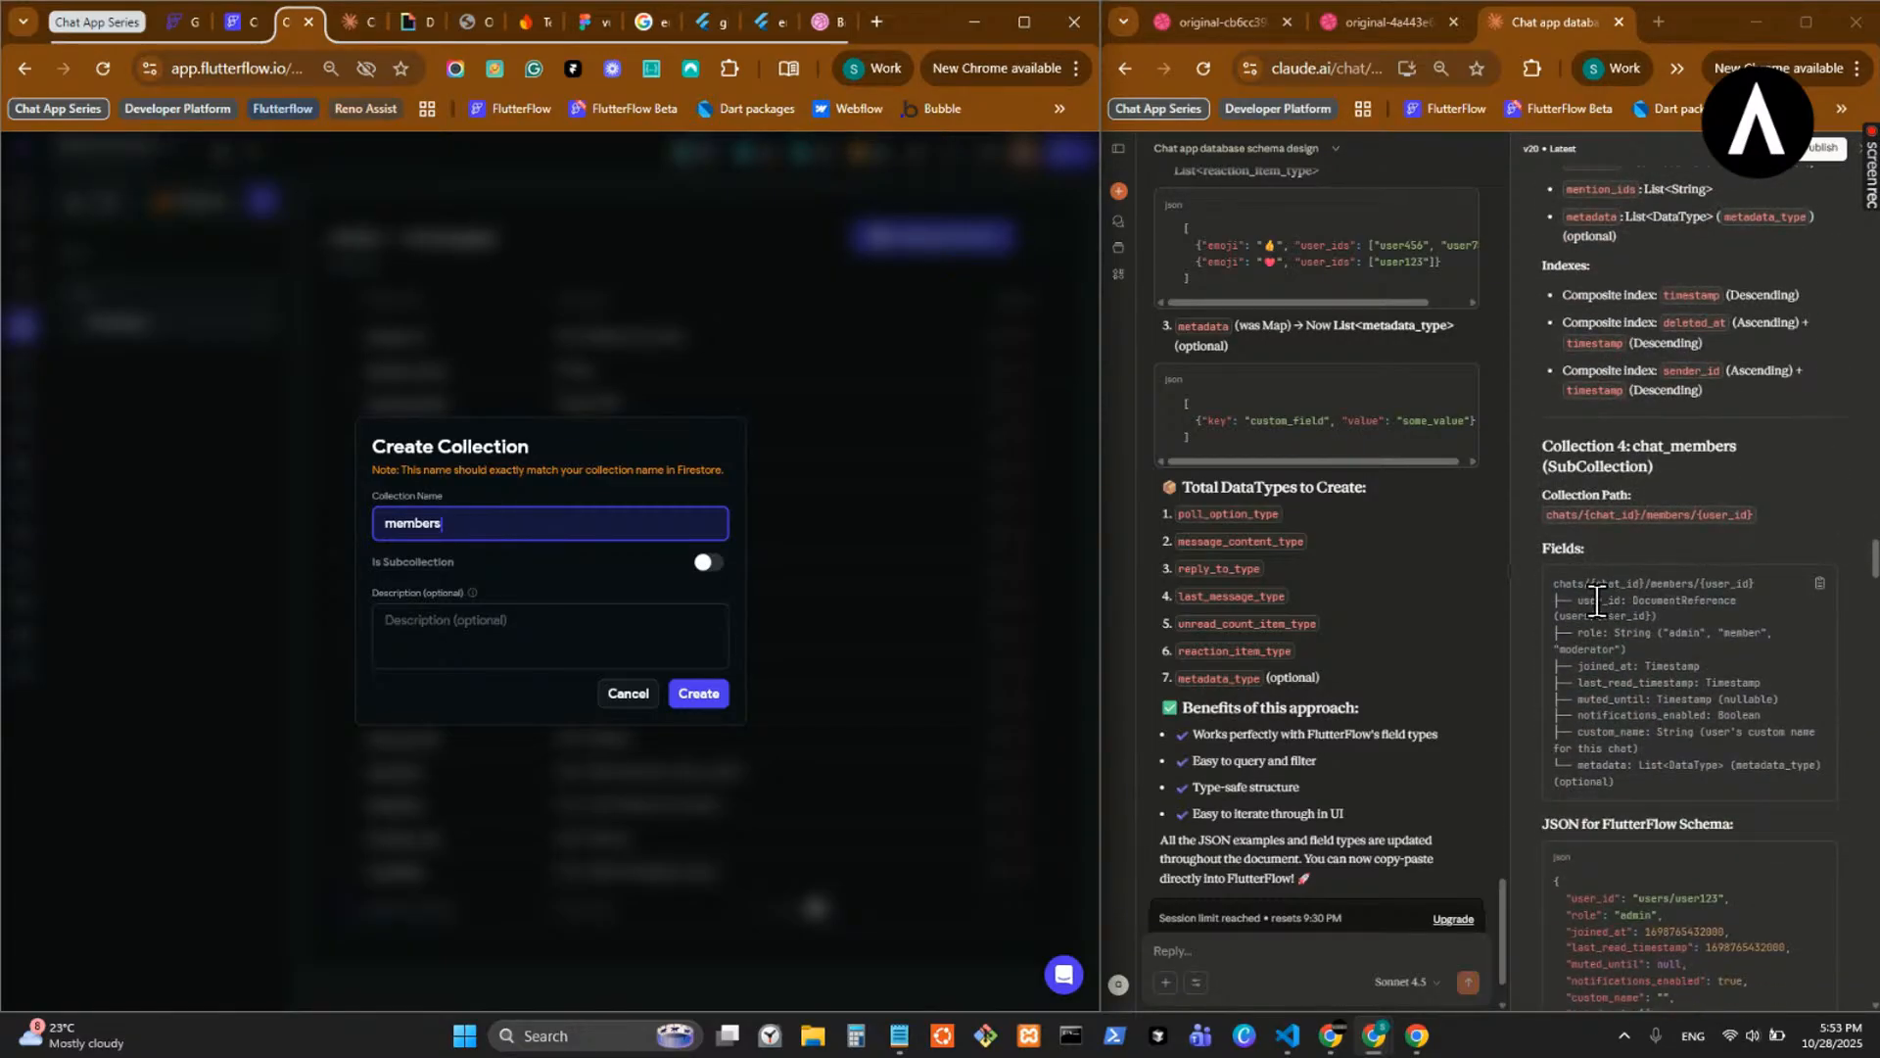
{"action": "scroll", "coordinate": [1598, 600], "scroll_direction": "down", "scroll_amount": 4}
{"action": "scroll", "coordinate": [1601, 598], "scroll_direction": "up", "scroll_amount": 4}
{"action": "double_click", "coordinate": [1598, 601]}
{"action": "key", "text": "ctrl+c"}
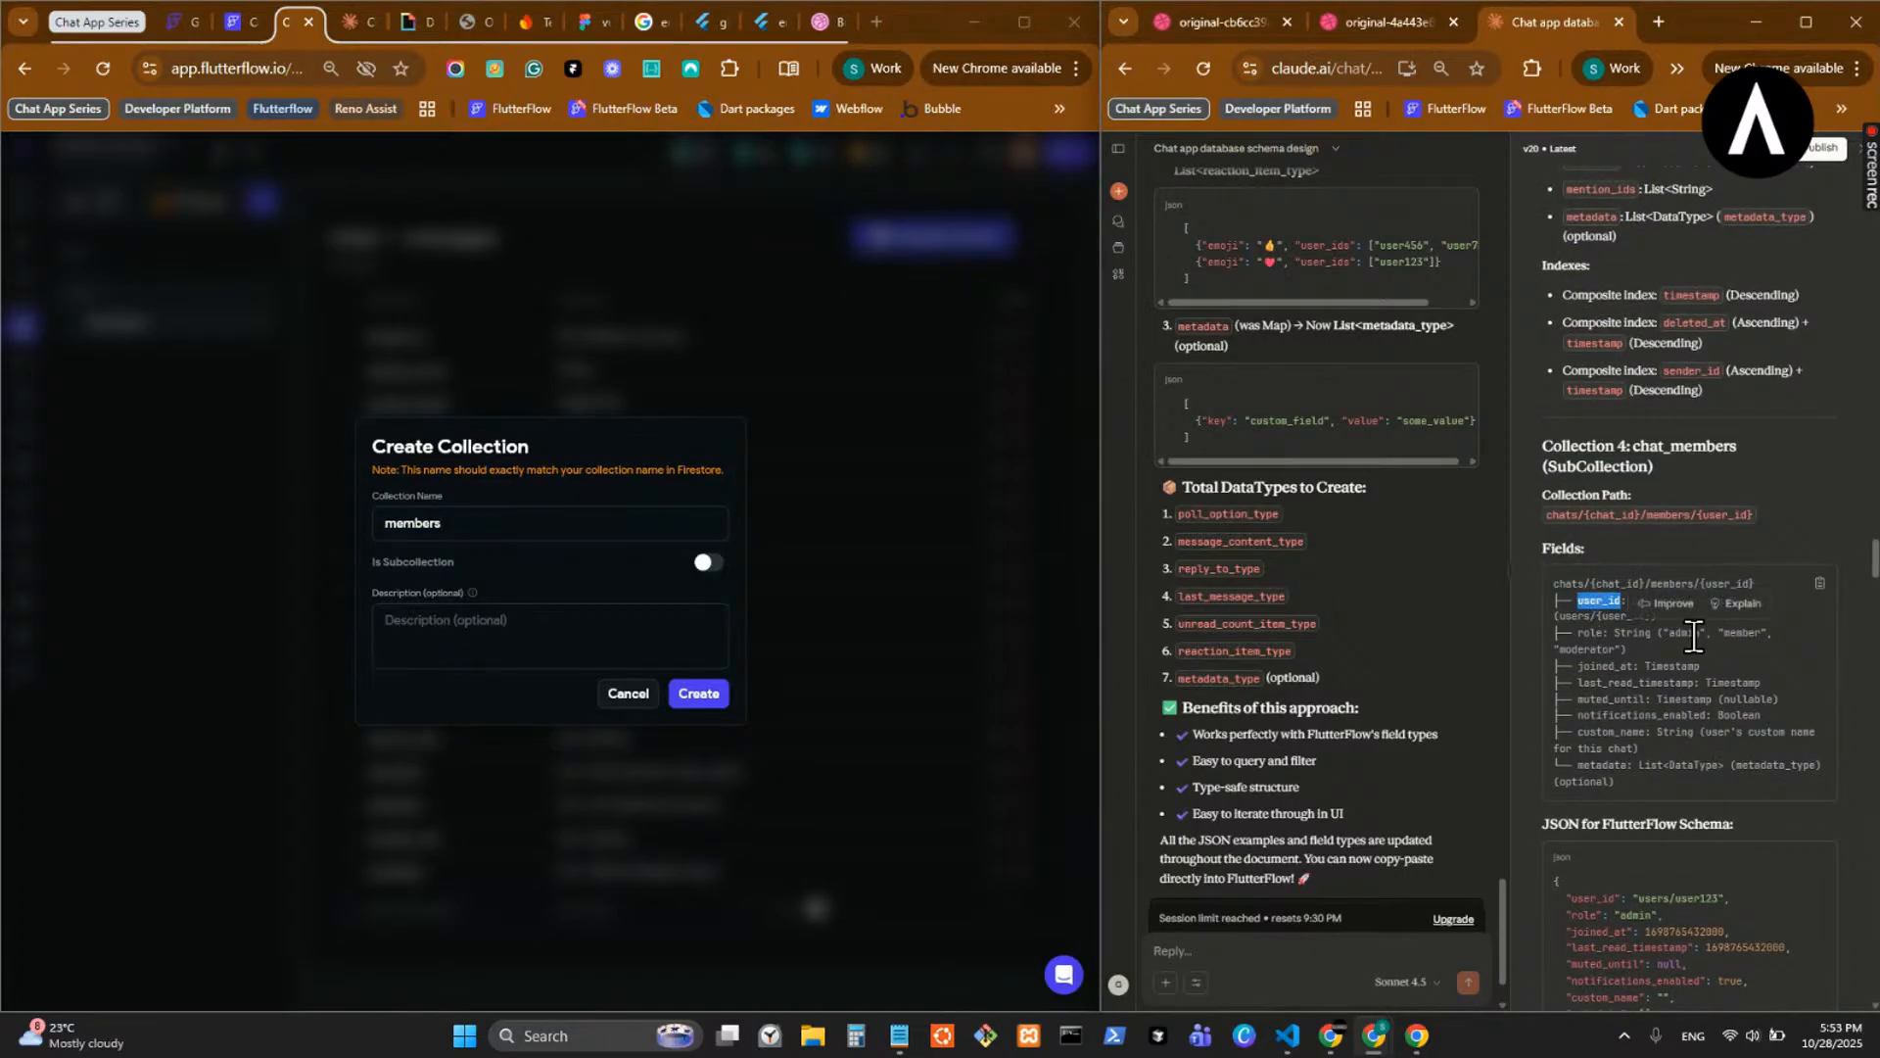
{"action": "left_click", "coordinate": [708, 562]}
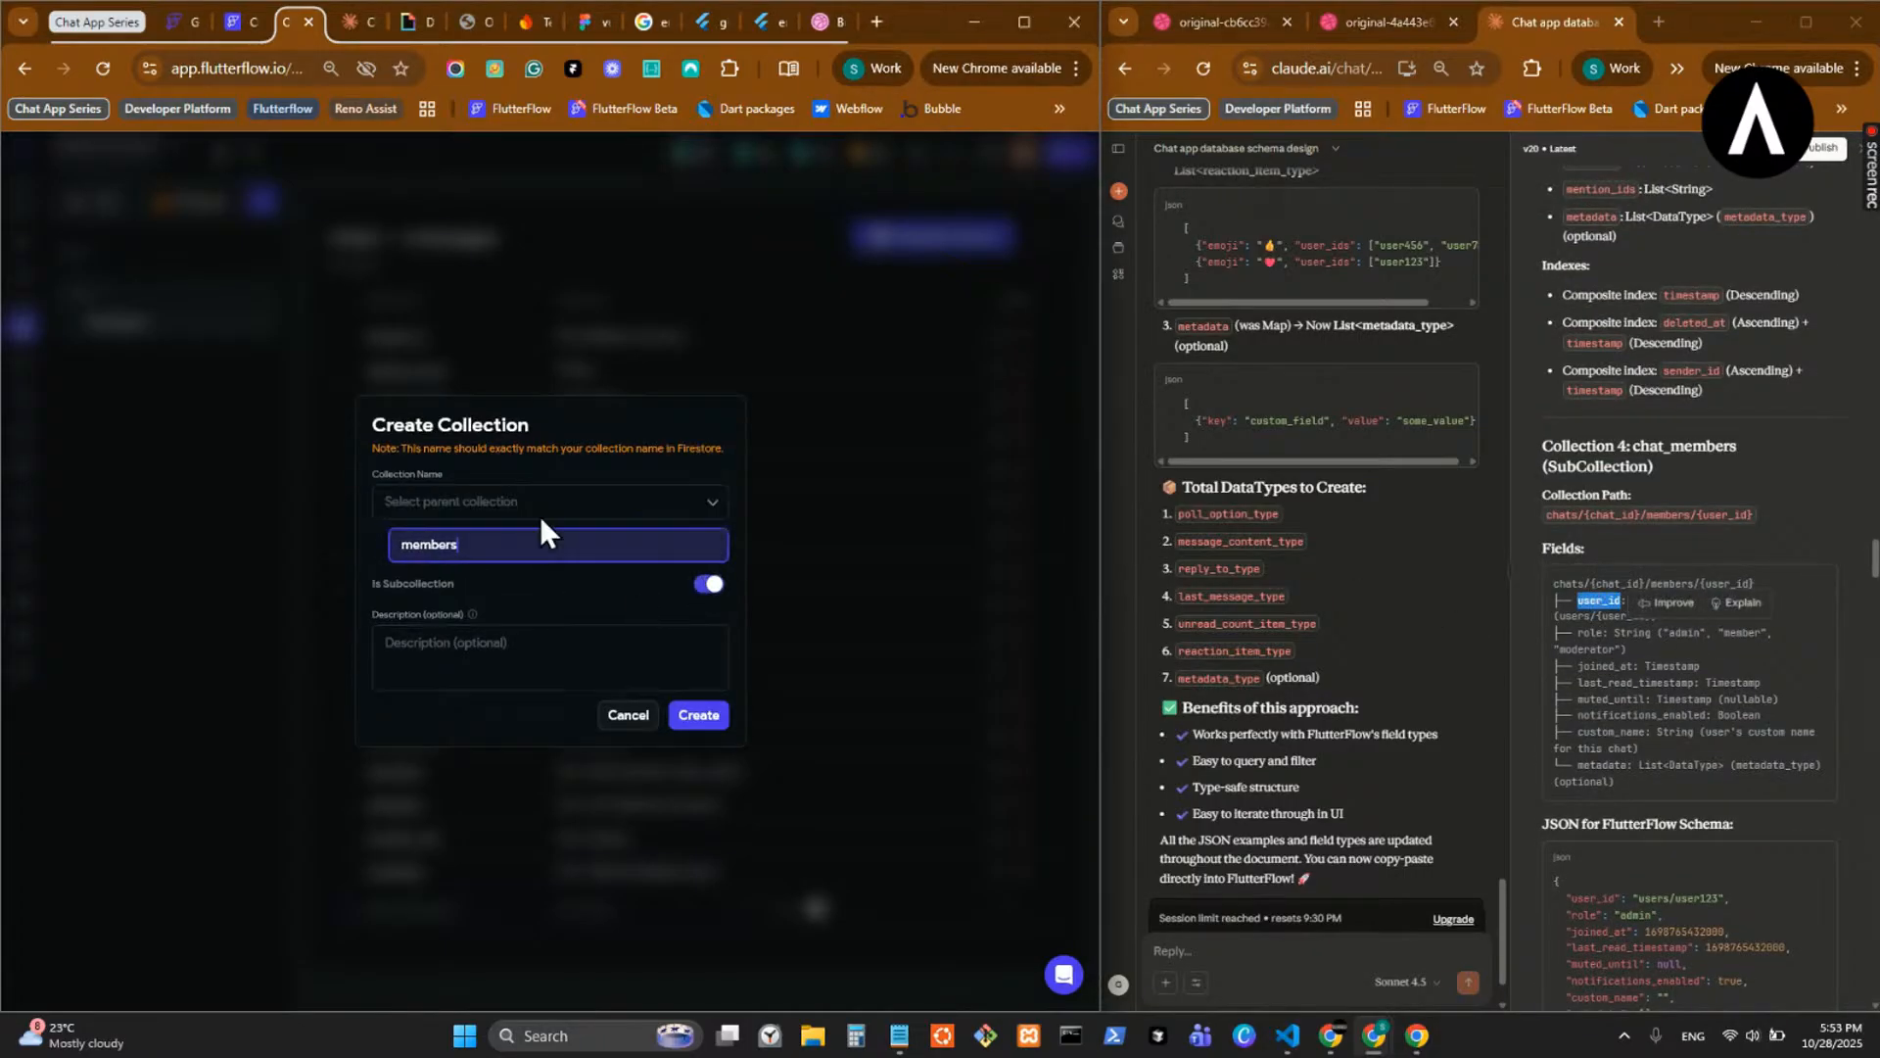
{"action": "left_click", "coordinate": [539, 505]}
{"action": "left_click", "coordinate": [527, 576]}
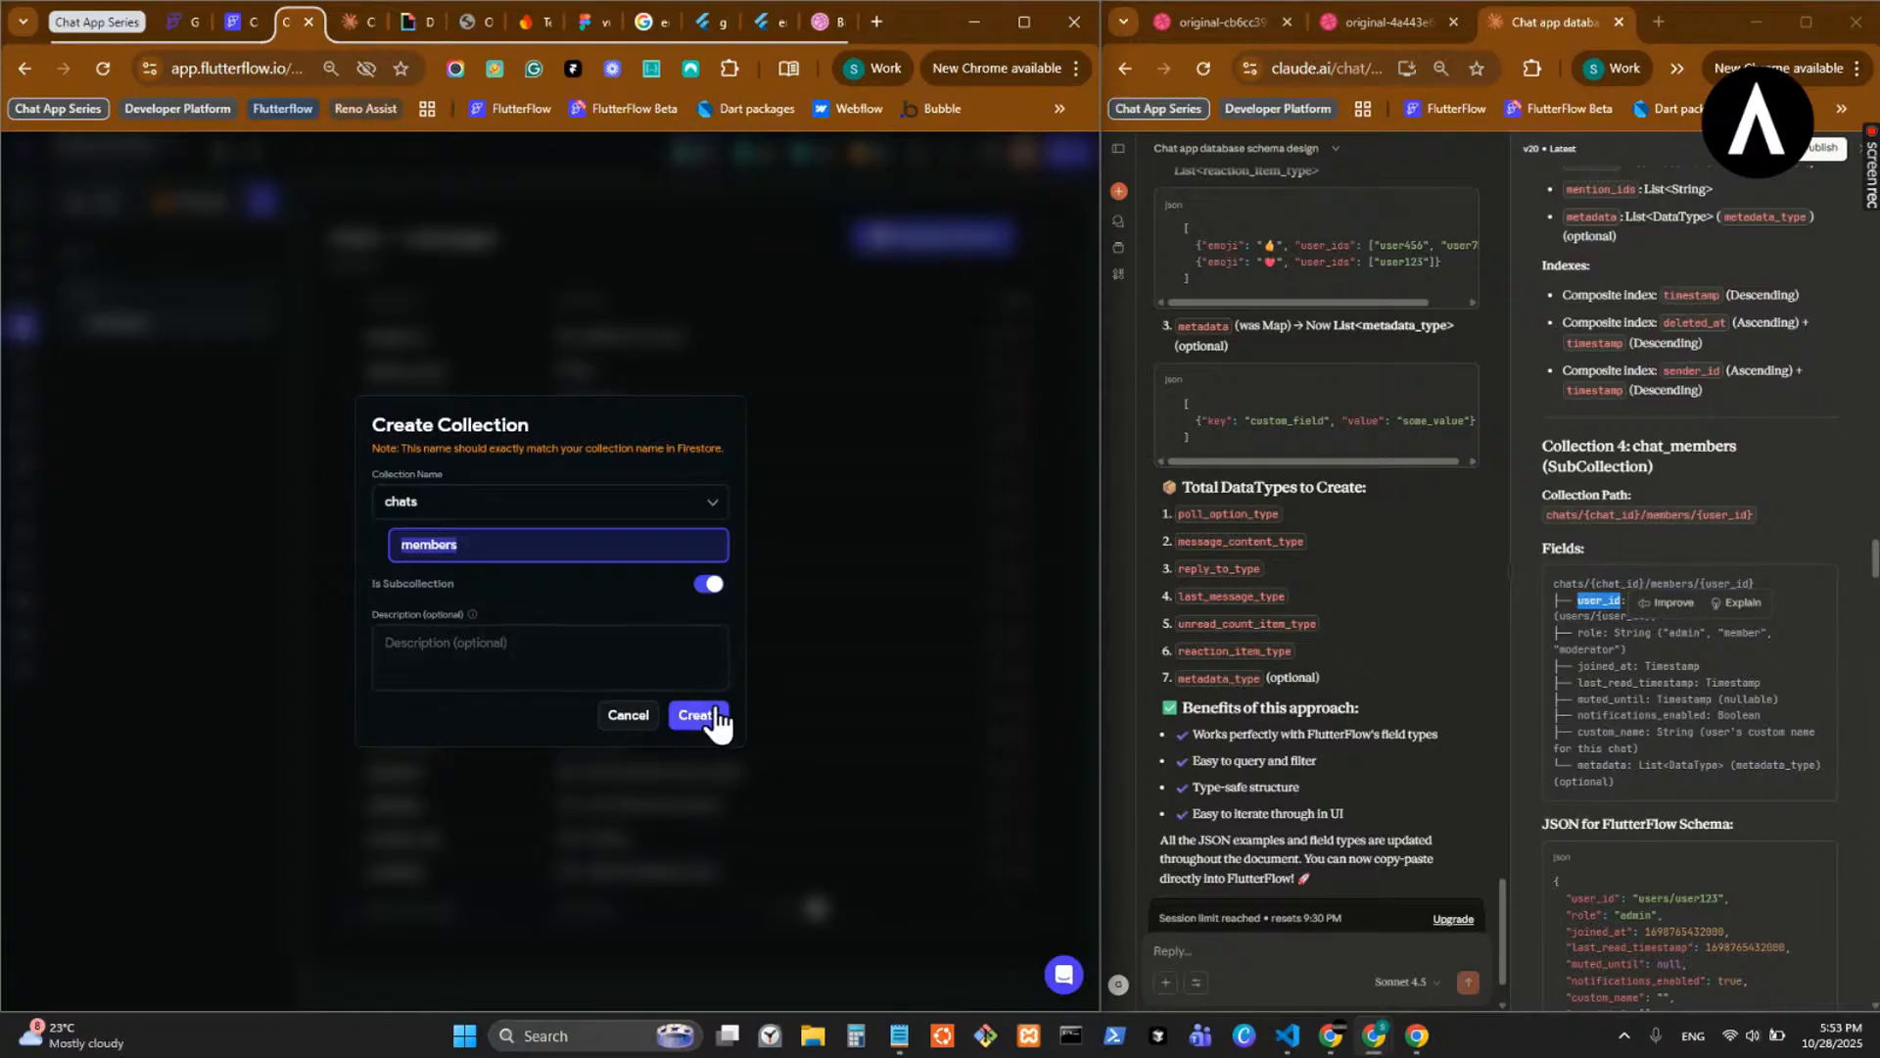
{"action": "left_click", "coordinate": [699, 715]}
{"action": "left_click", "coordinate": [659, 486]}
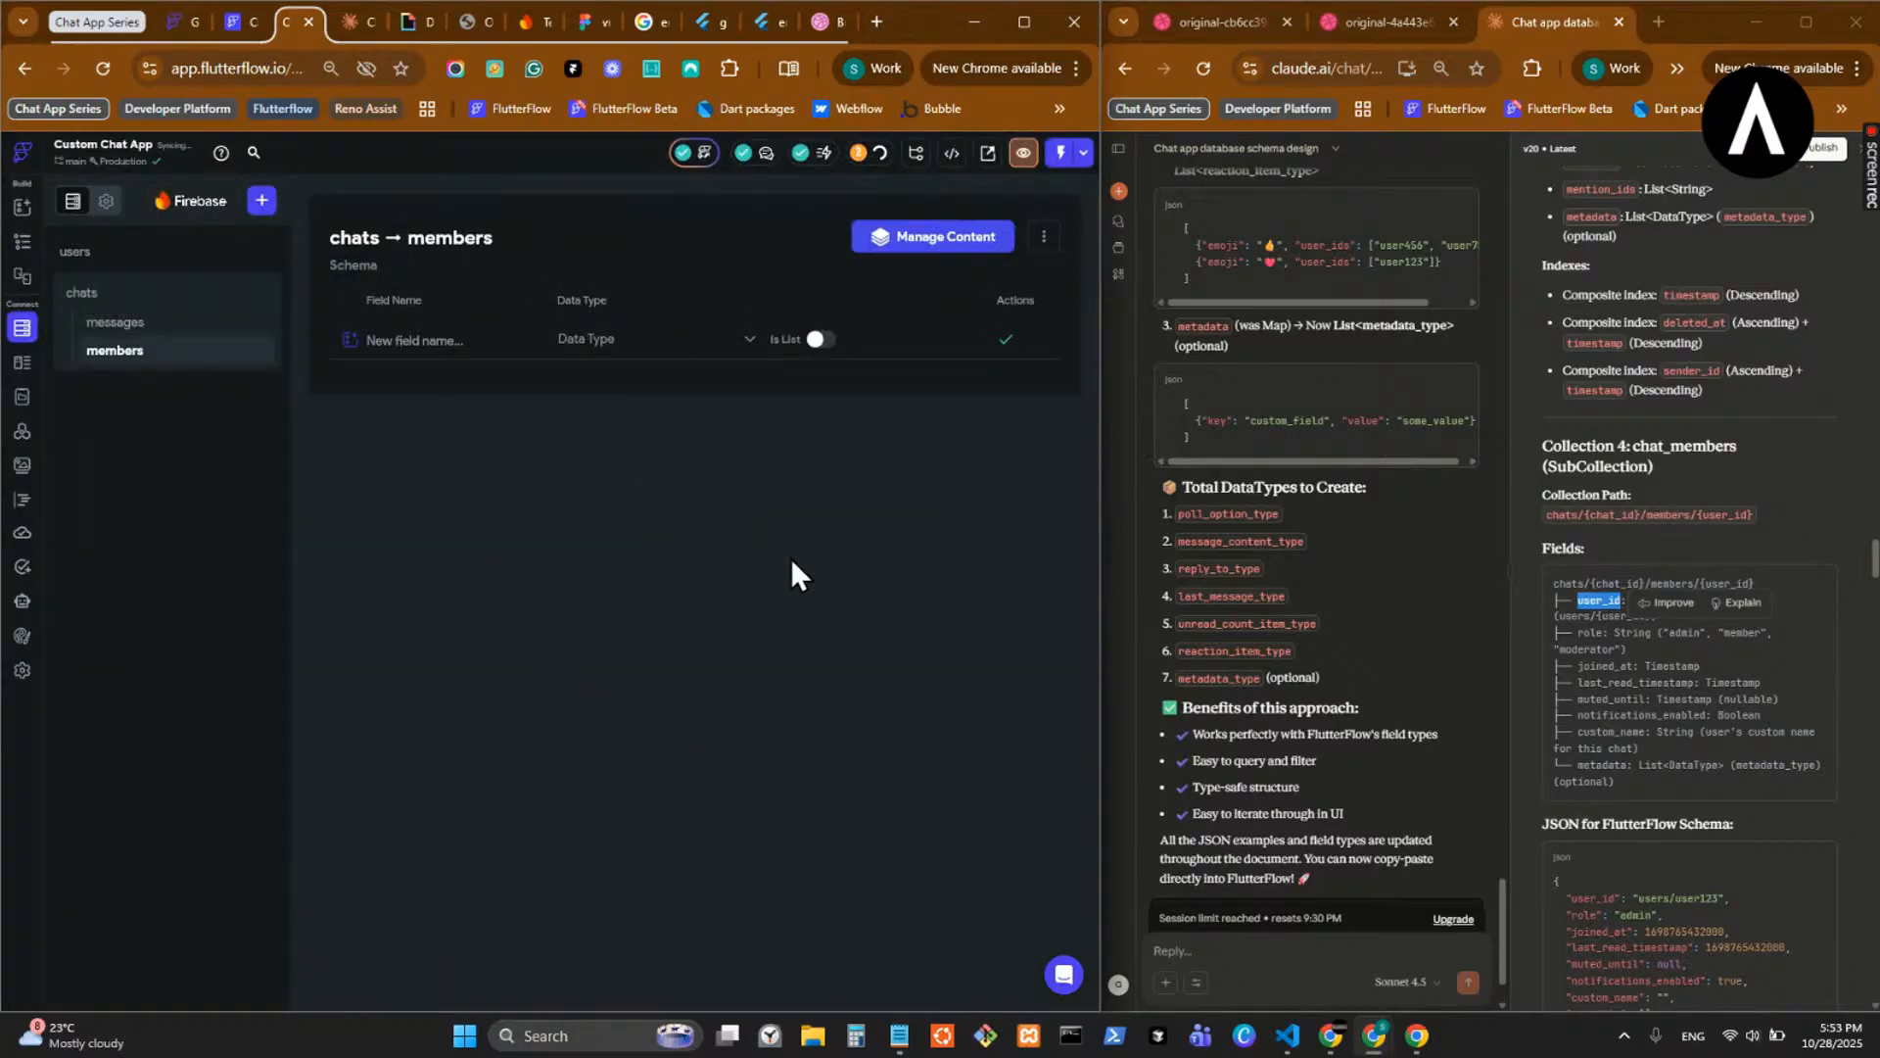
- Add a user_id field to the members subcollection as a Document Reference to Users
{"action": "left_click", "coordinate": [474, 340]}
{"action": "key", "text": "ctrl+v"}
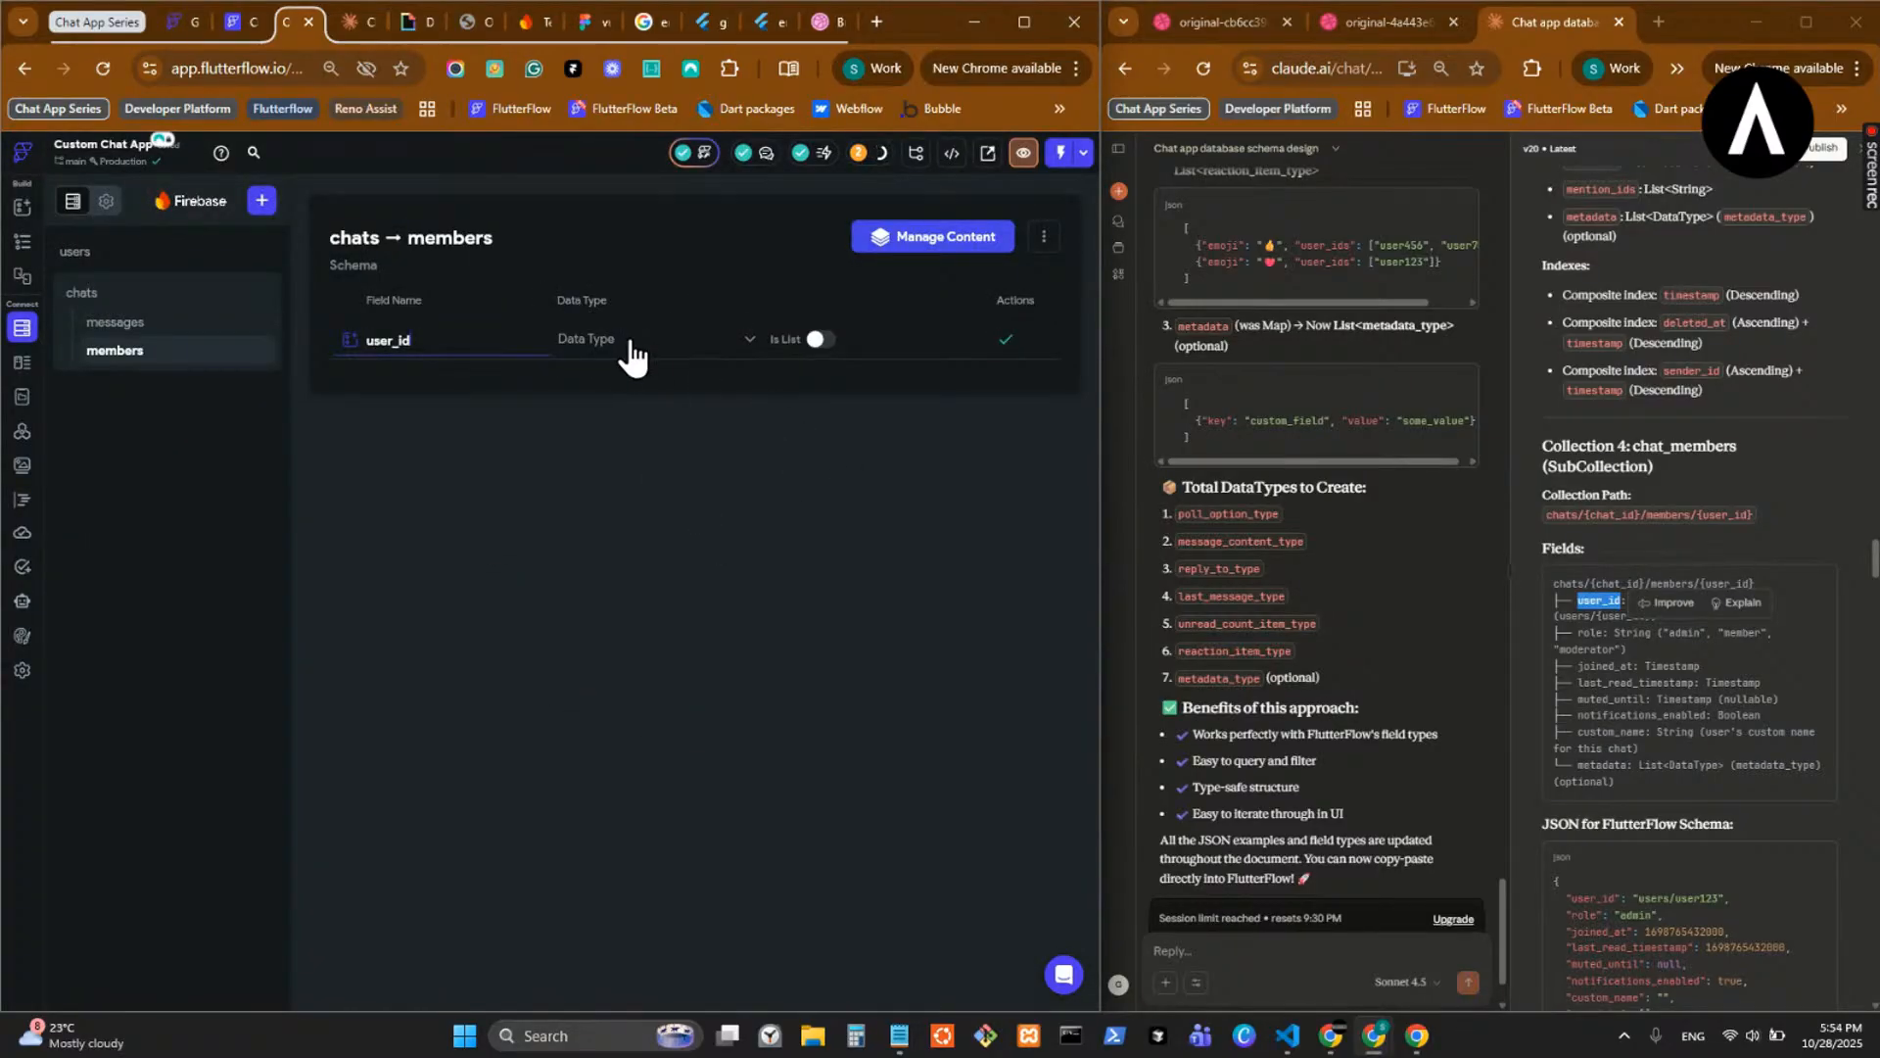
{"action": "left_click", "coordinate": [1669, 682]}
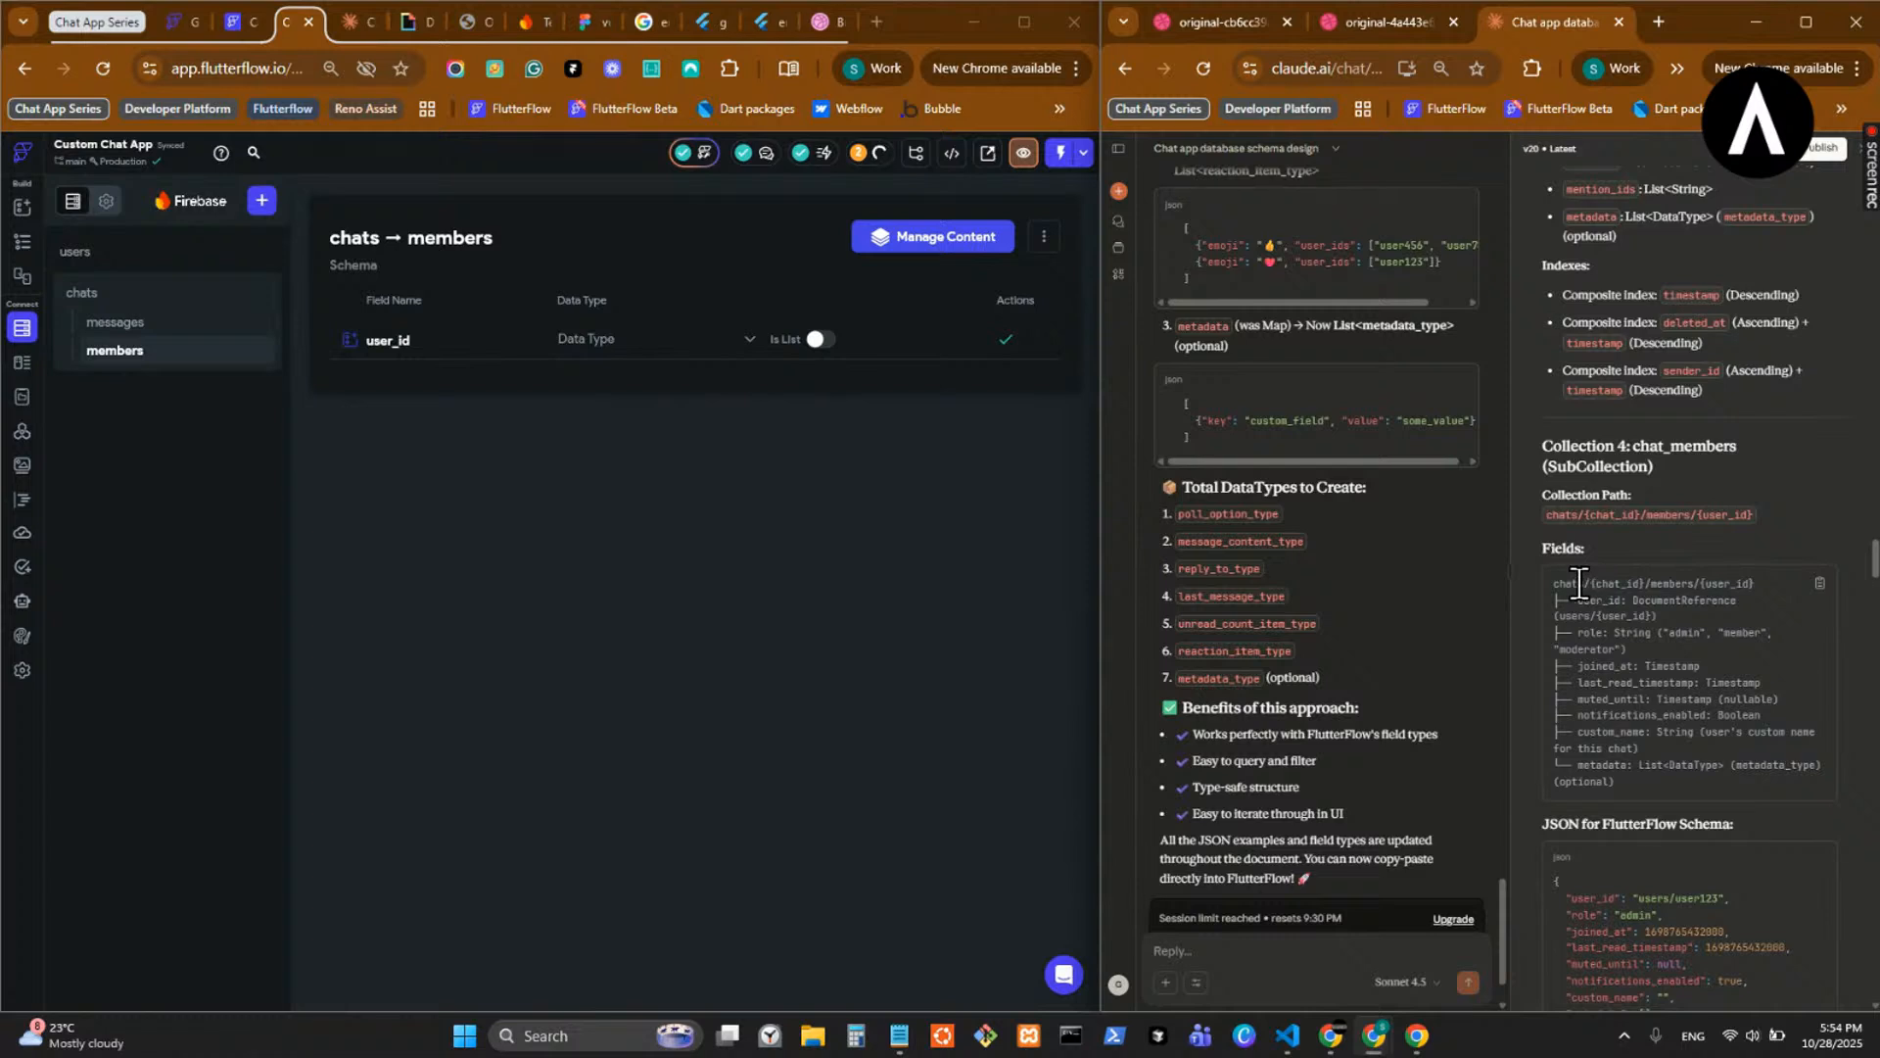
{"action": "left_click", "coordinate": [696, 343]}
{"action": "left_click", "coordinate": [656, 654]}
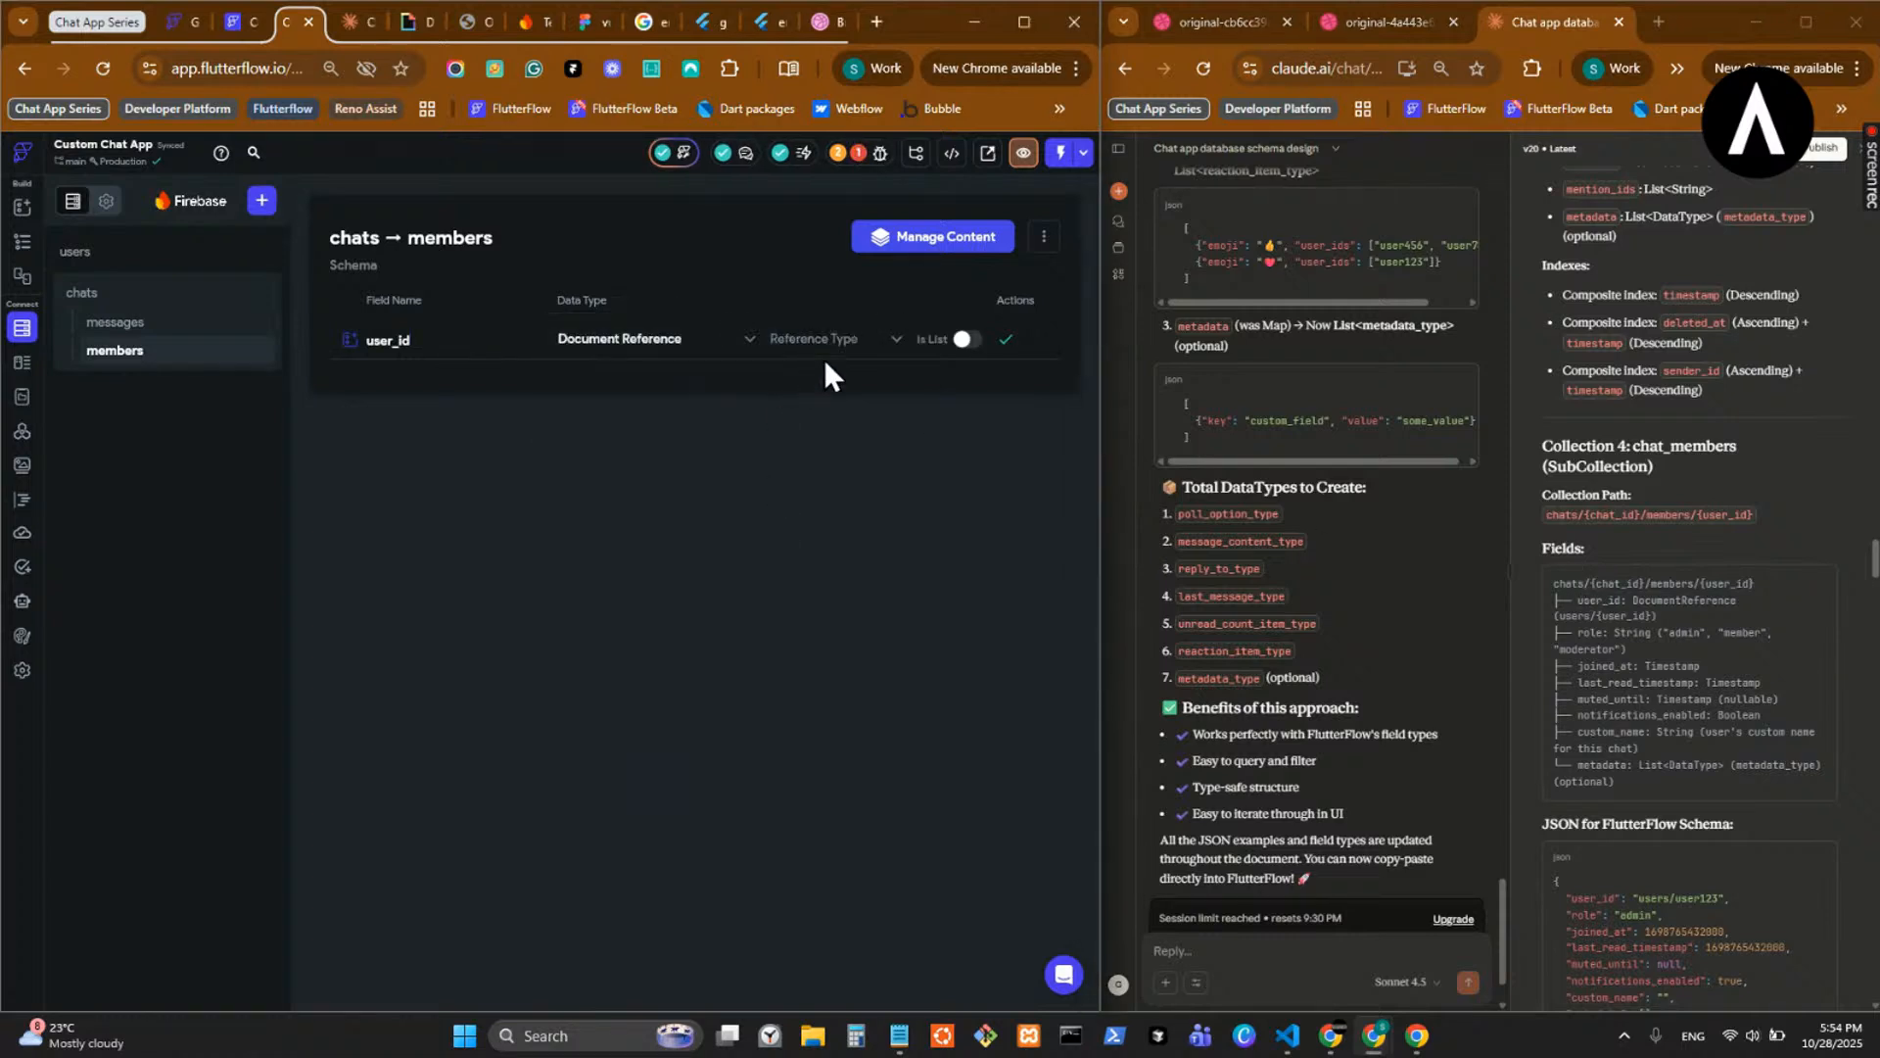
{"action": "left_click", "coordinate": [813, 342]}
{"action": "left_click", "coordinate": [828, 345]}
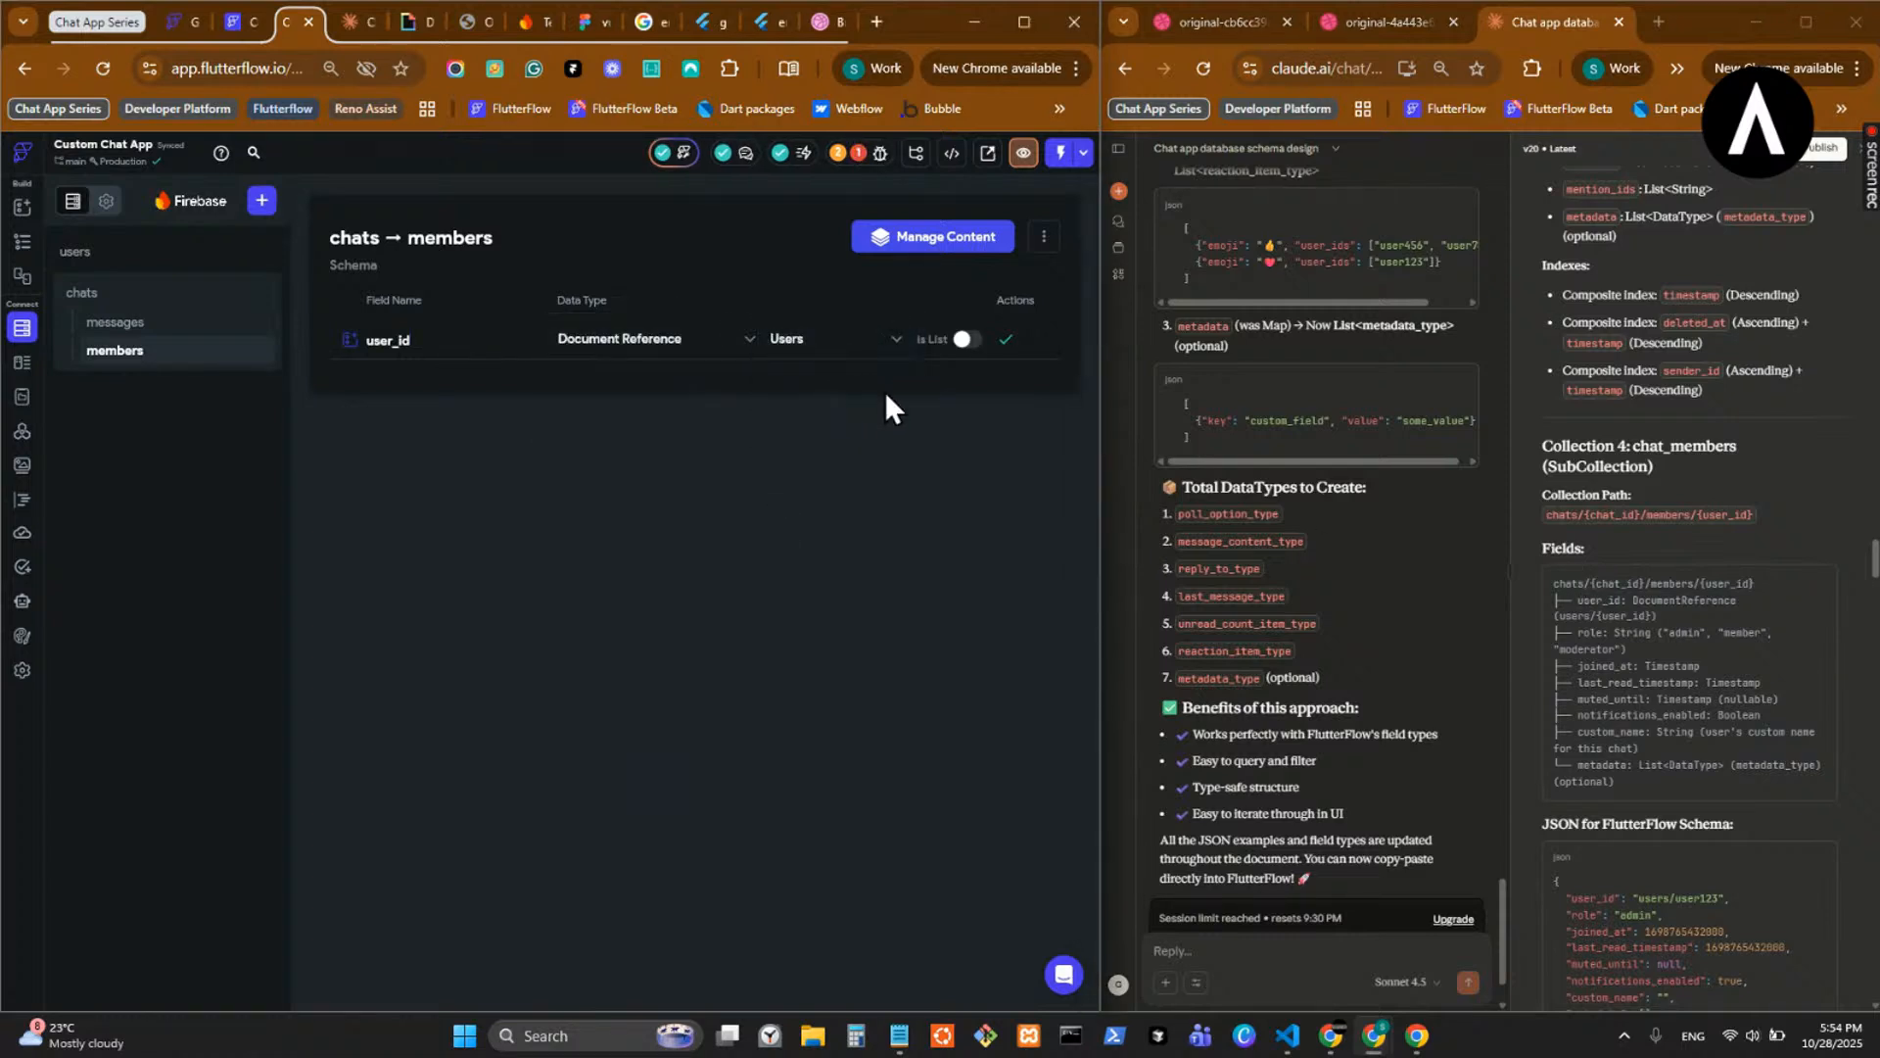
{"action": "left_click", "coordinate": [1004, 340]}
- Add a role field of type String to members and select its values "admin", "member", "moderator" in the schema document
{"action": "double_click", "coordinate": [1591, 633]}
{"action": "key", "text": "ctrl+c"}
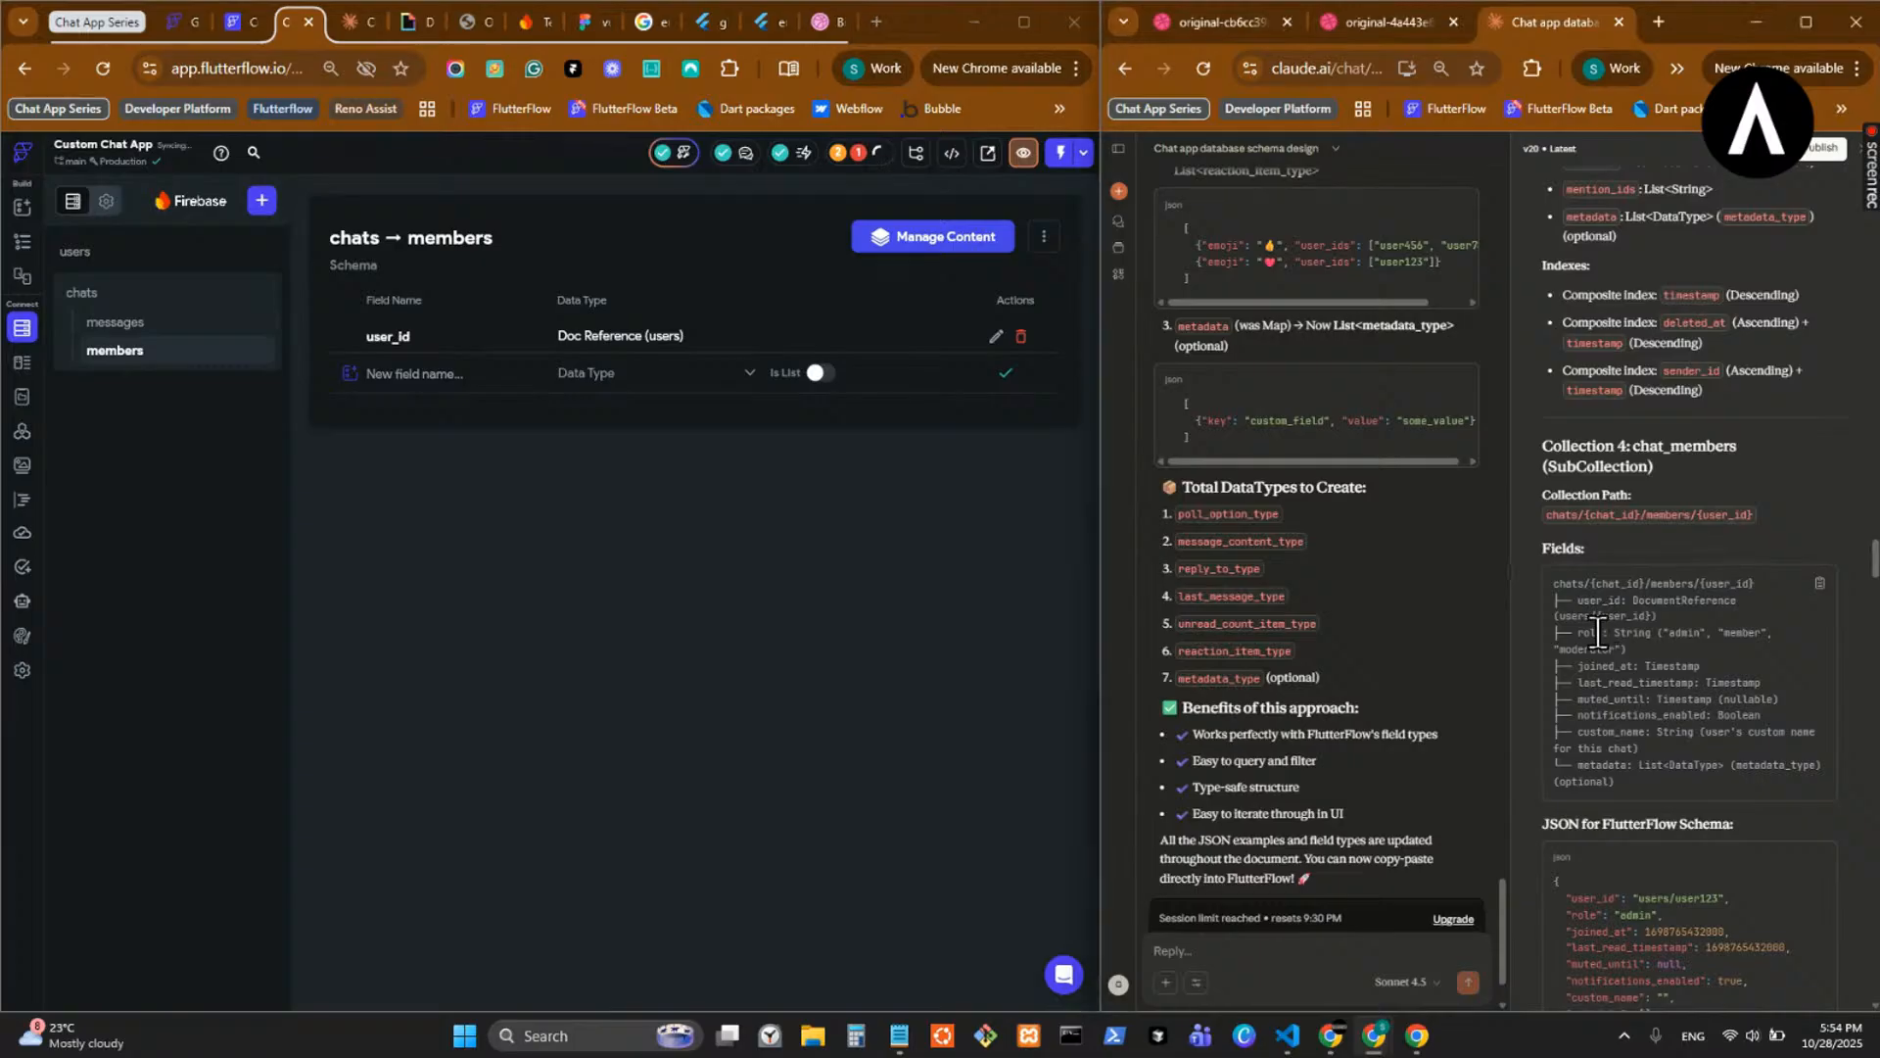
{"action": "left_click", "coordinate": [432, 375]}
{"action": "key", "text": "ctrl+v"}
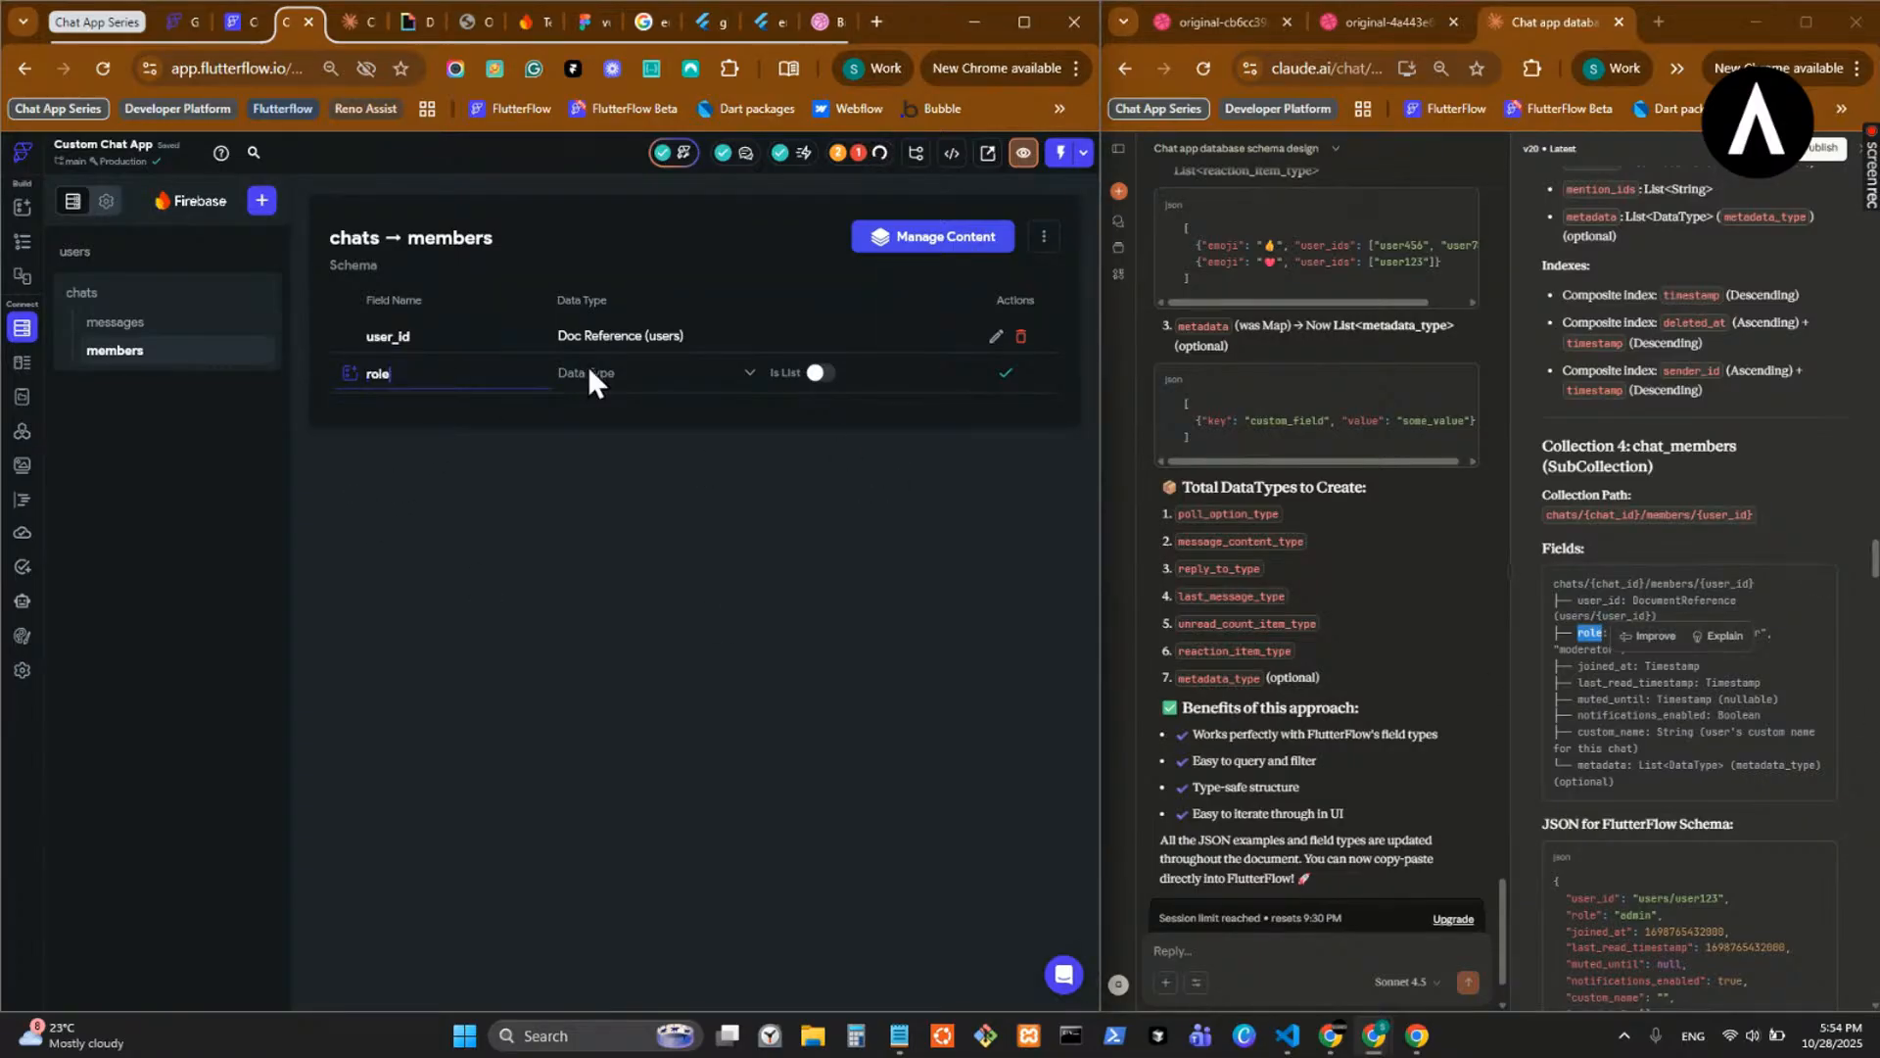
{"action": "left_click", "coordinate": [1795, 720]}
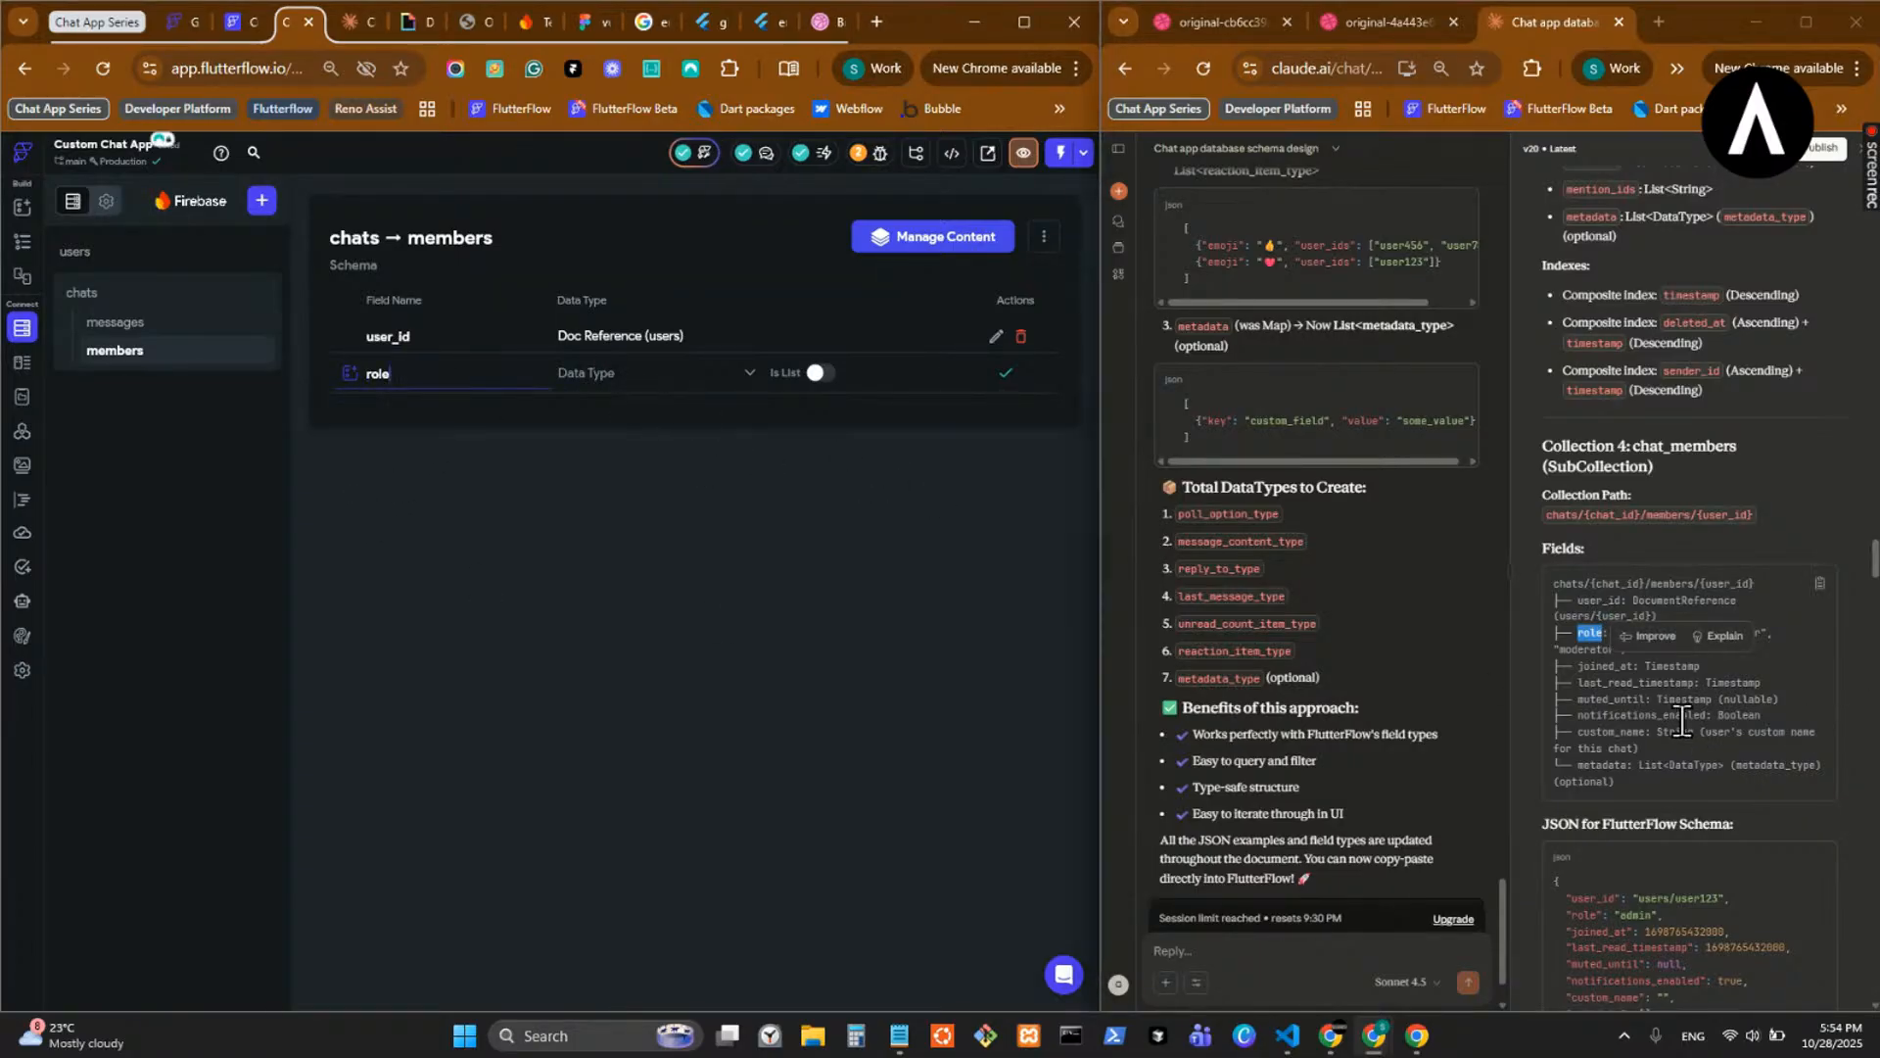
{"action": "left_click", "coordinate": [691, 384]}
{"action": "left_click", "coordinate": [658, 459]}
{"action": "left_click", "coordinate": [1621, 649]}
{"action": "left_click_drag", "start_coordinate": [1621, 650], "coordinate": [1662, 633]}
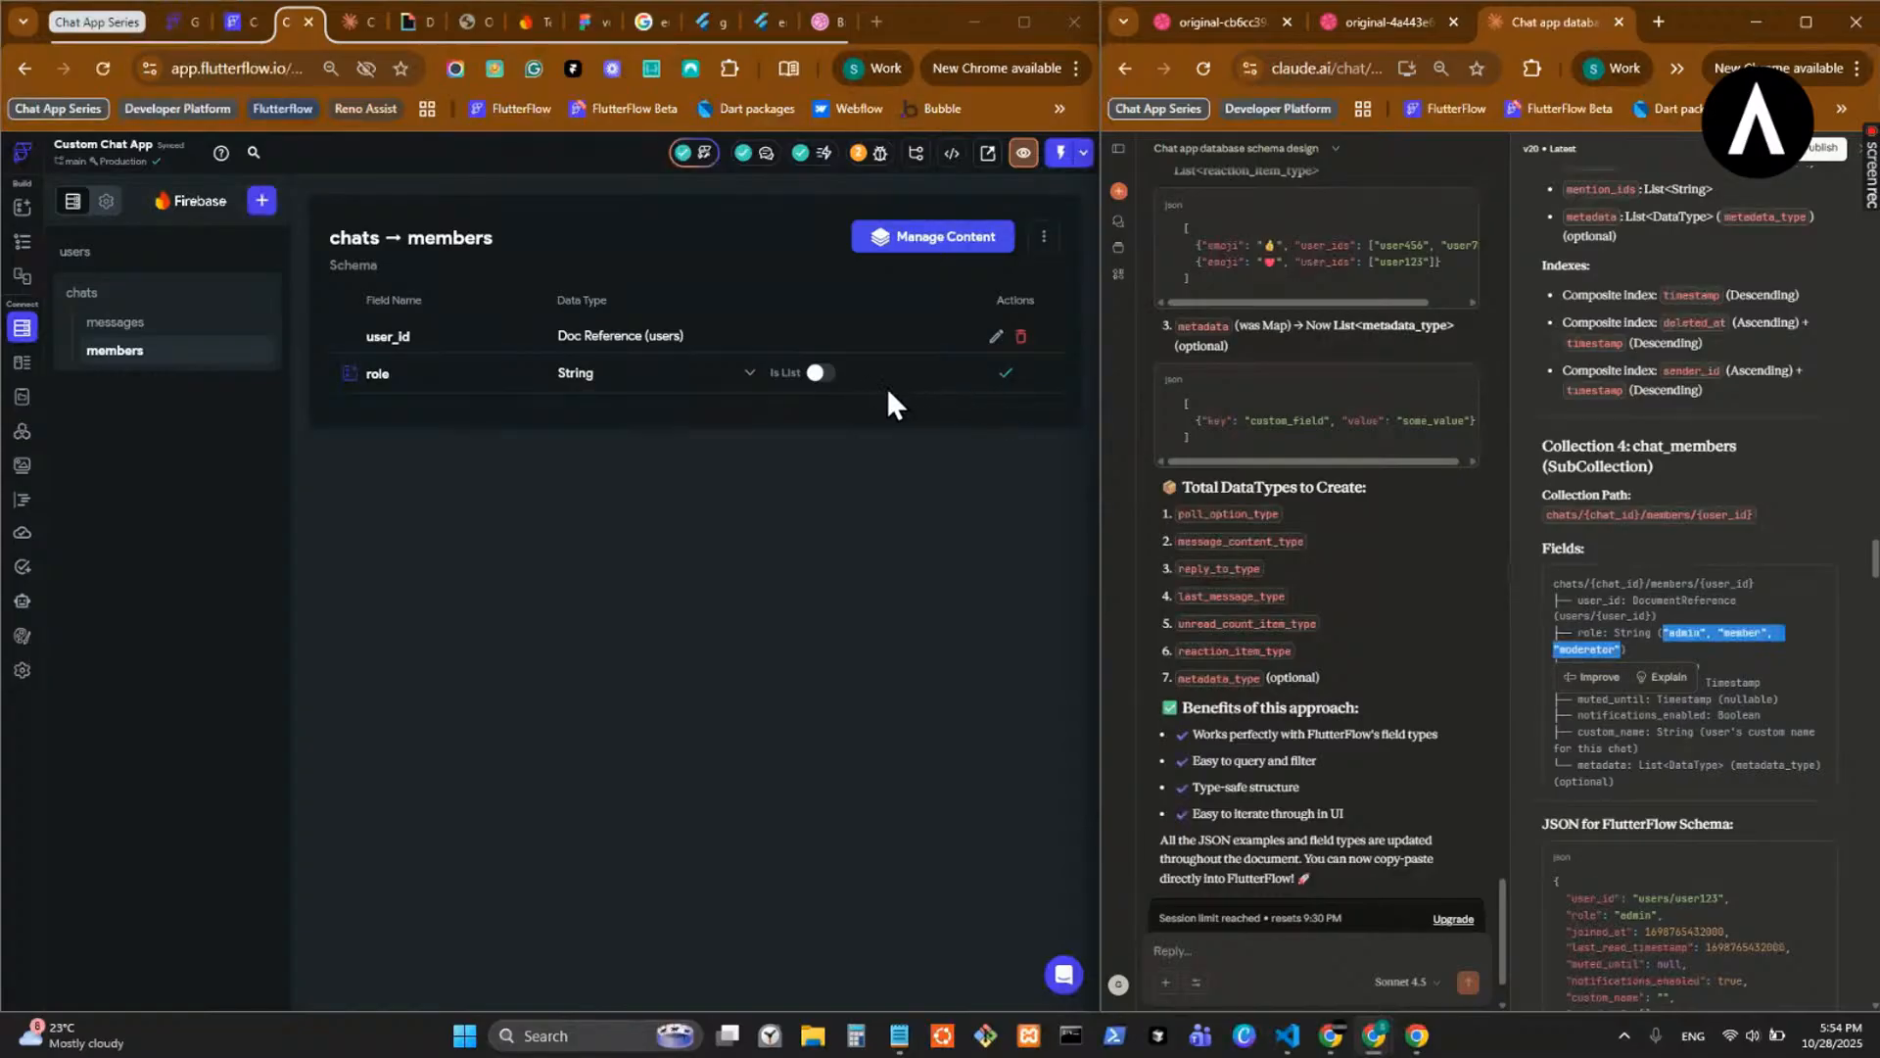
{"action": "left_click", "coordinate": [1005, 375]}
- Edit the role field and paste the values "admin", "member", "moderator" as its description
{"action": "left_click", "coordinate": [996, 371]}
{"action": "left_click", "coordinate": [524, 593]}
{"action": "key", "text": "ctrl+v"}
{"action": "left_click", "coordinate": [689, 683]}
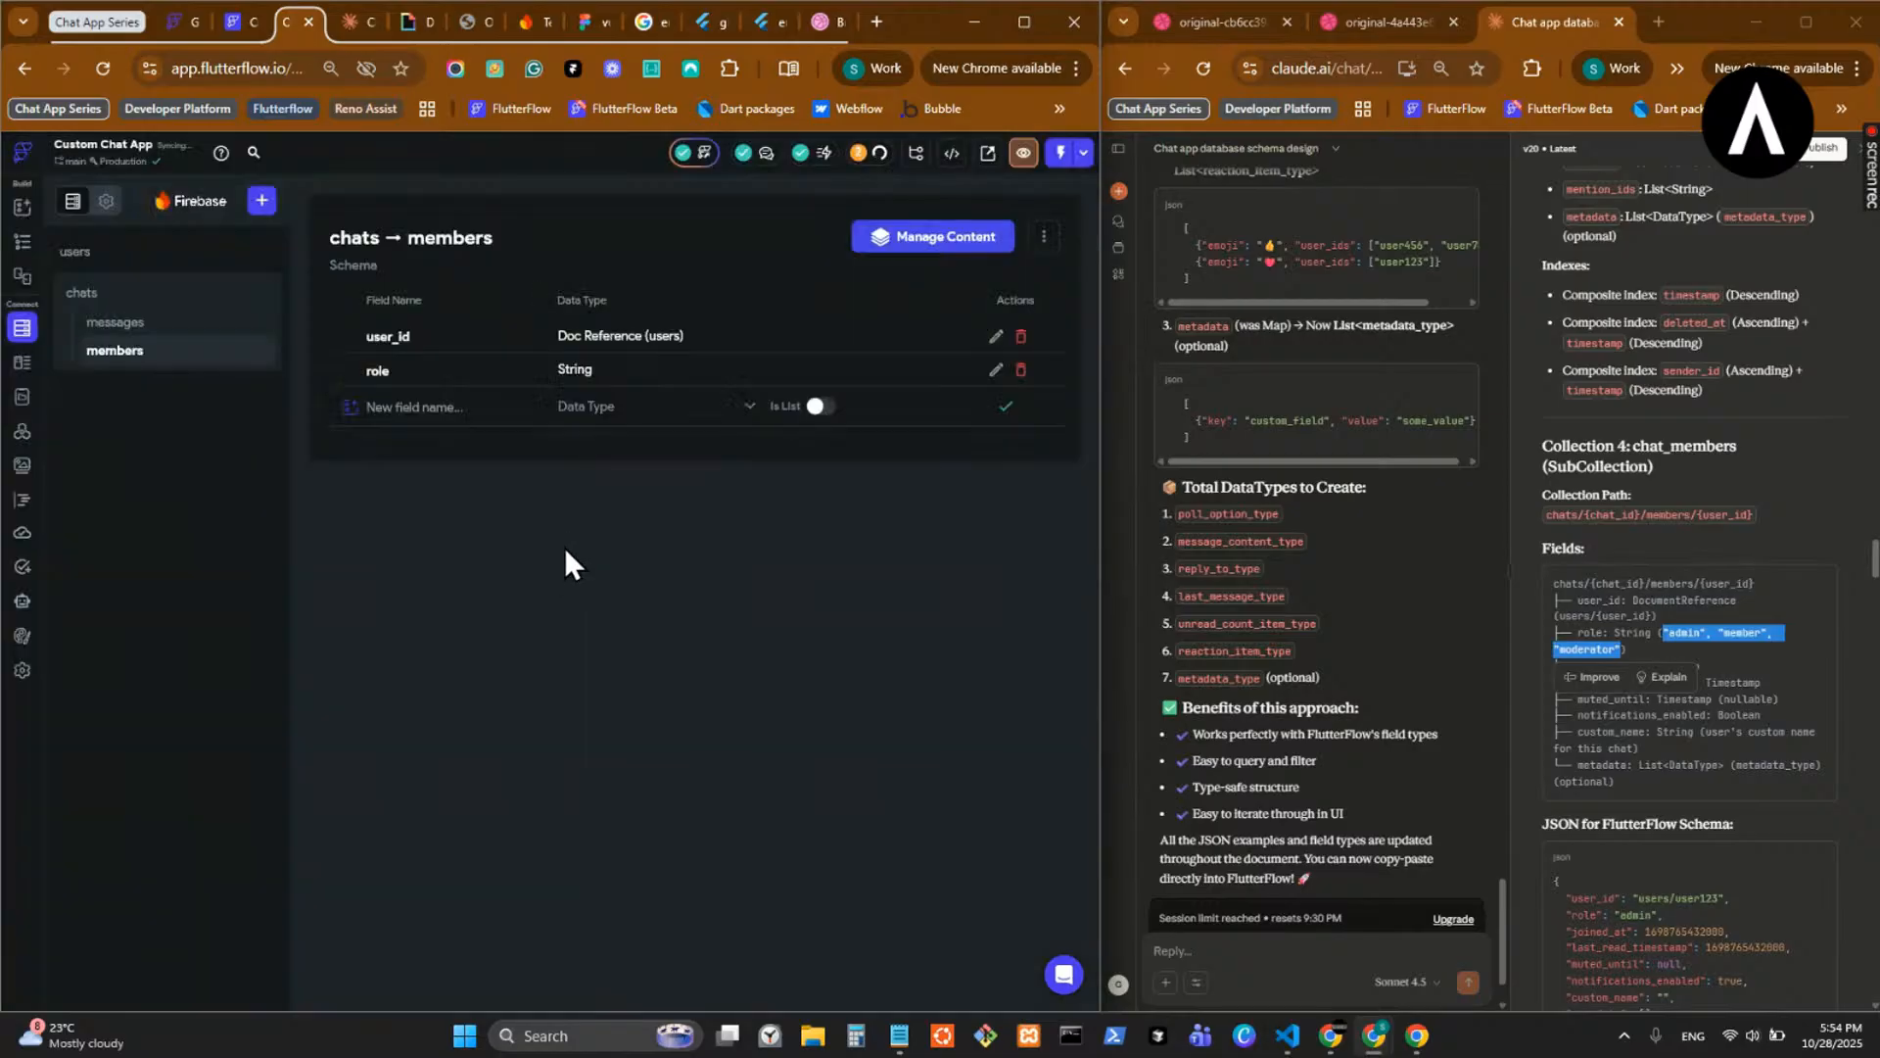
- Add a joined_at field of type Date Time to members, copying its name from the schema document
{"action": "left_click", "coordinate": [1686, 764]}
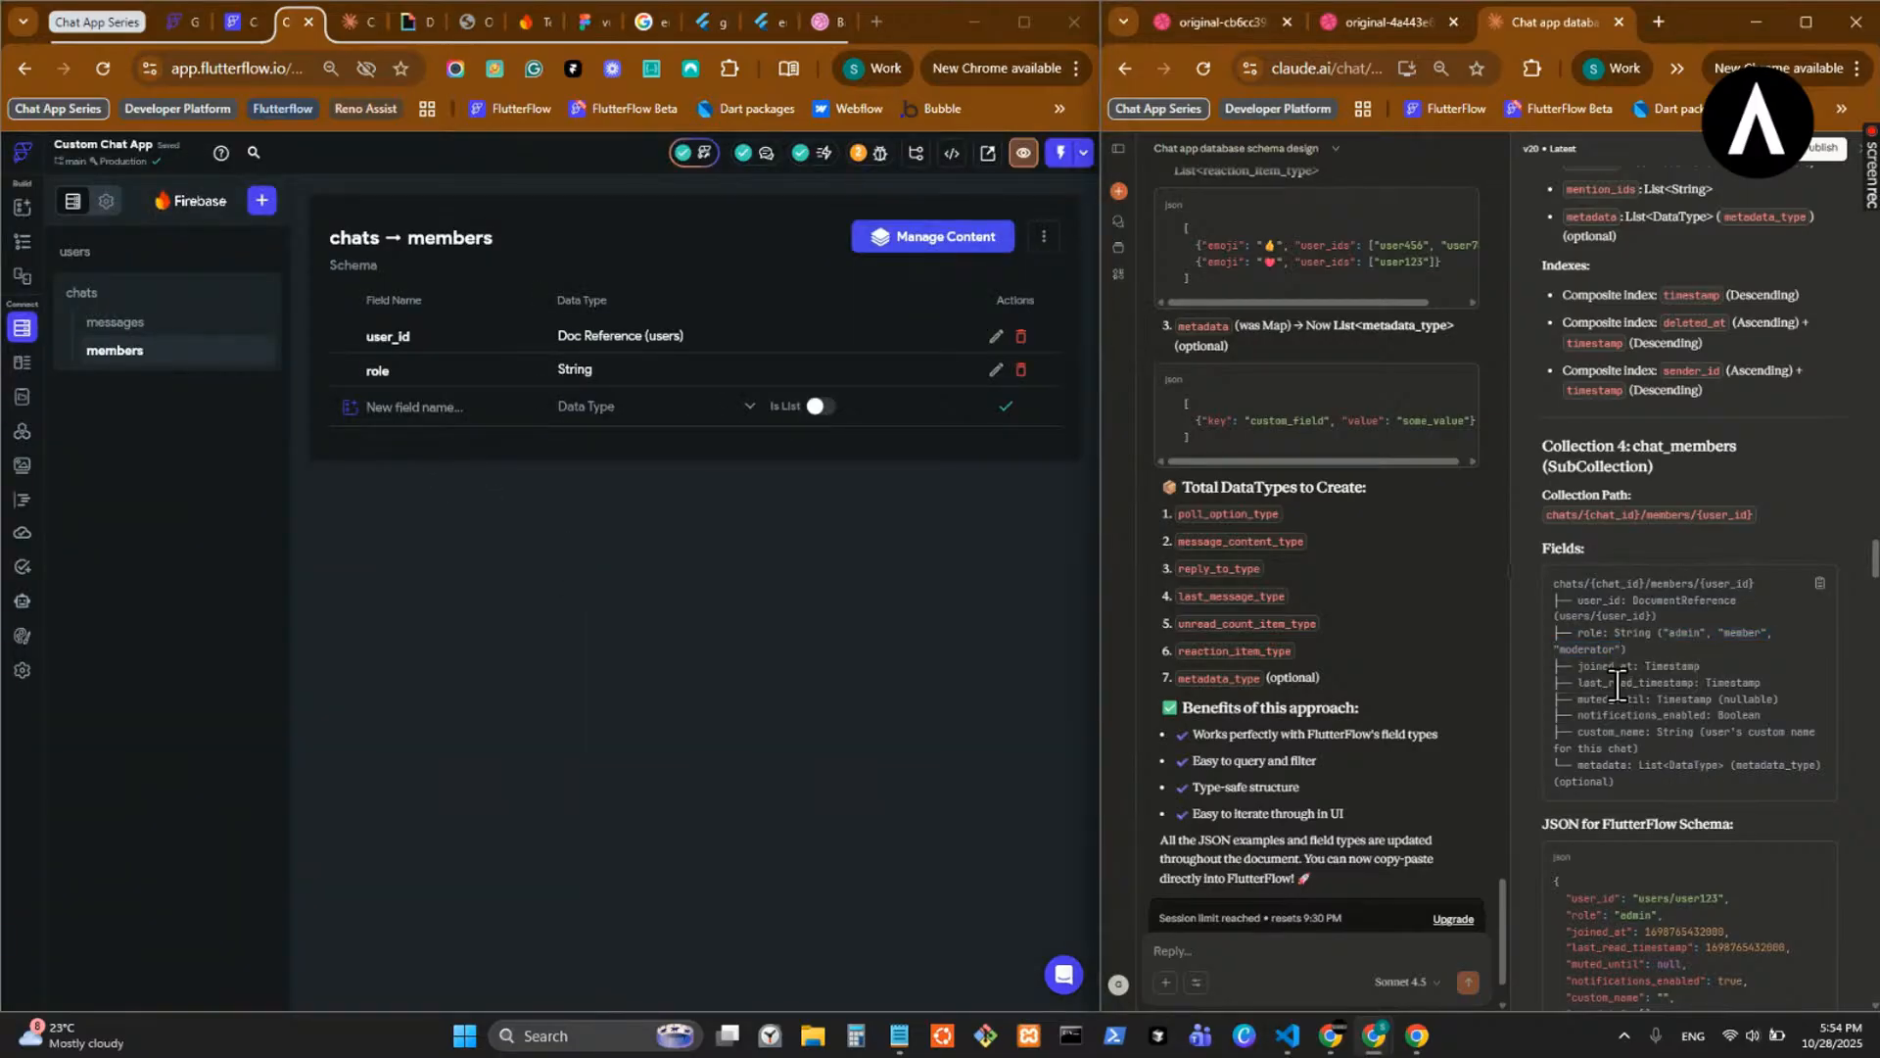
{"action": "double_click", "coordinate": [1583, 670]}
{"action": "key", "text": "ctrl+c"}
{"action": "left_click", "coordinate": [441, 406]}
{"action": "key", "text": "ctrl+v"}
{"action": "left_click", "coordinate": [1613, 773]}
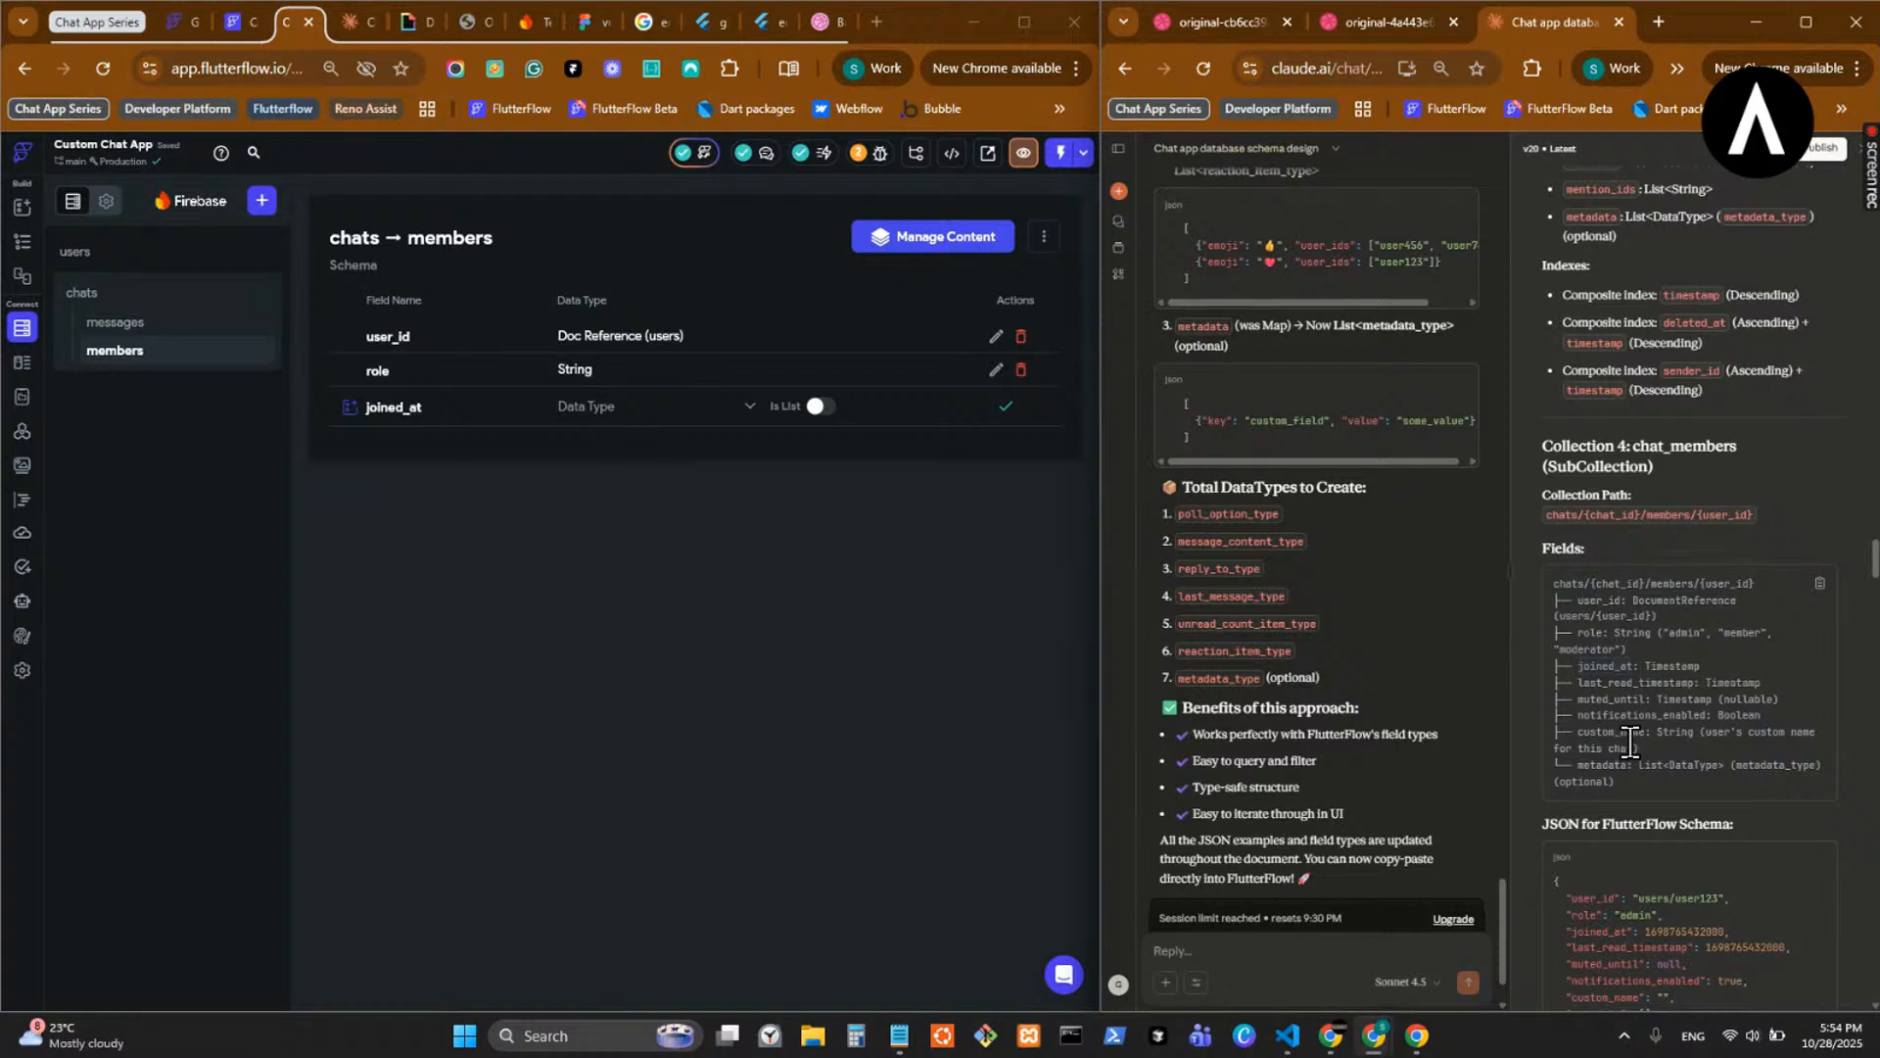
{"action": "left_click", "coordinate": [627, 410]}
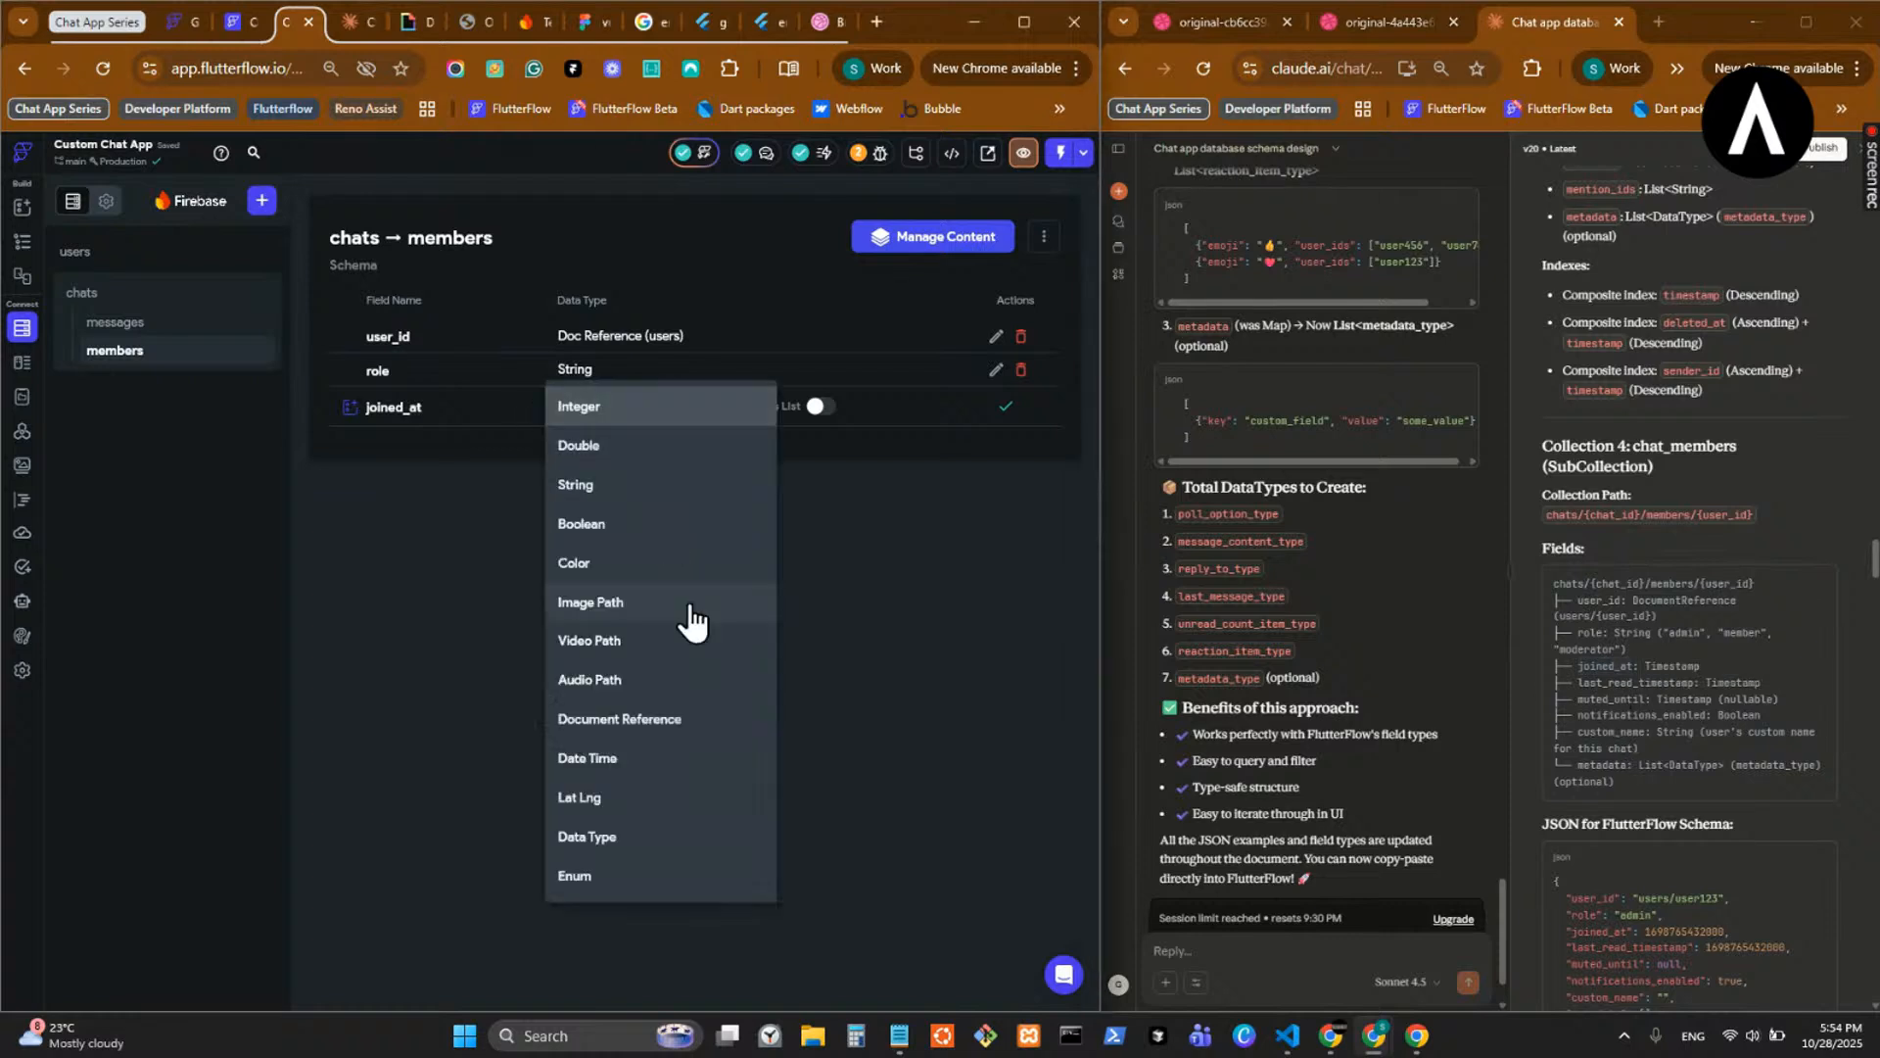
{"action": "left_click", "coordinate": [655, 759]}
{"action": "left_click", "coordinate": [1006, 407]}
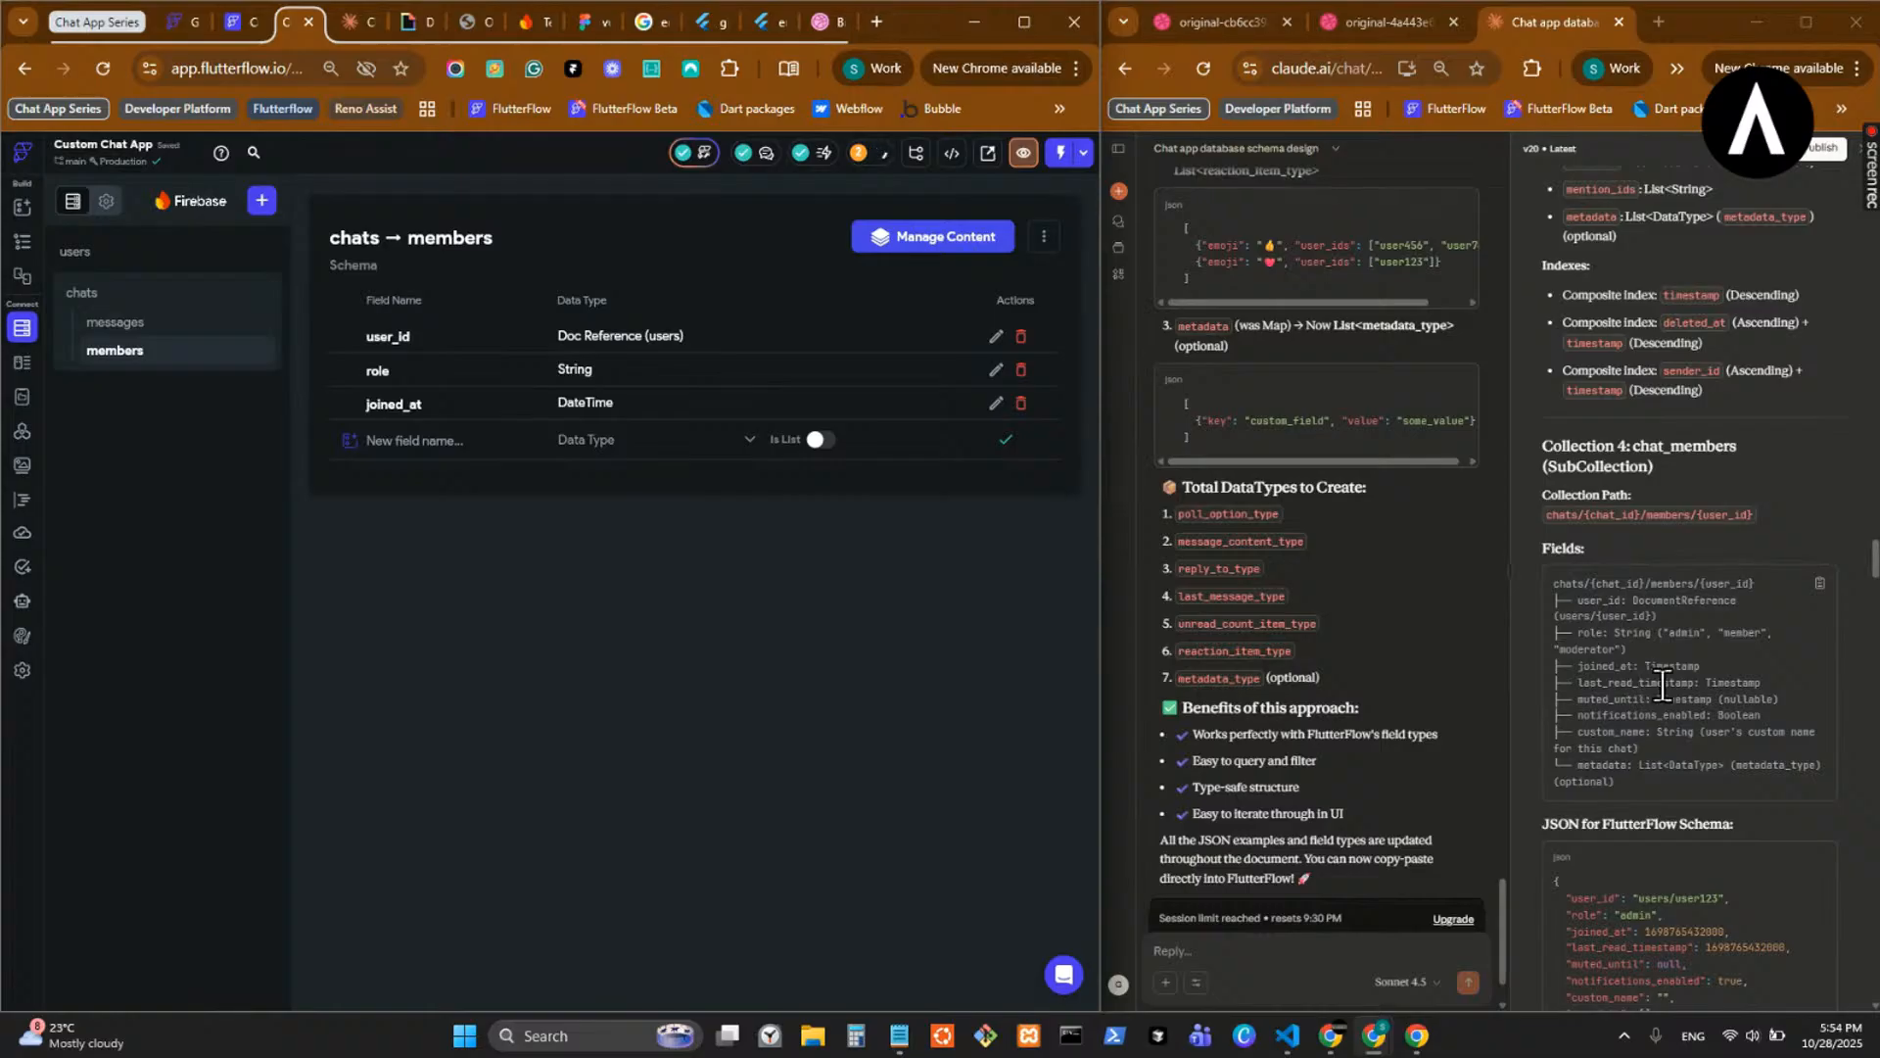
- Add a last_read_timestamp field of type Date Time to the members subcollection, copying its name from the schema document
{"action": "double_click", "coordinate": [1612, 682]}
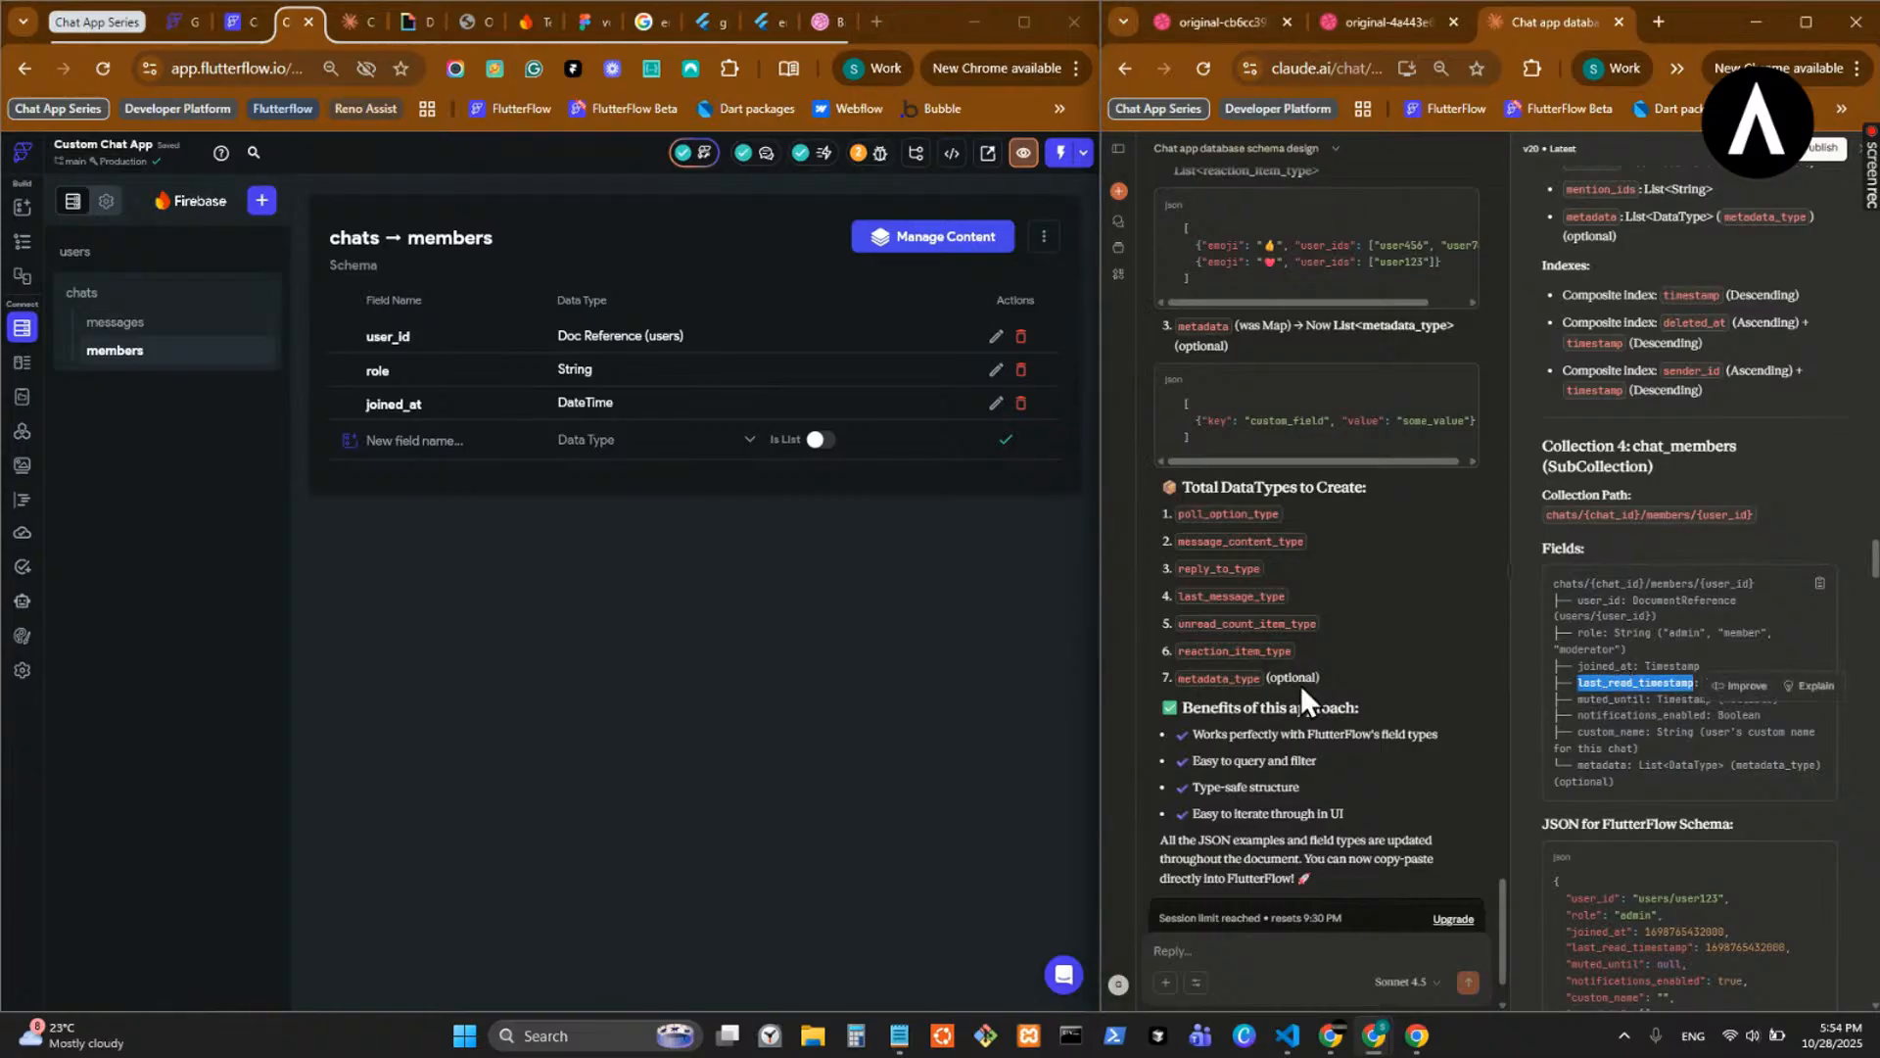
{"action": "left_click", "coordinate": [470, 443]}
{"action": "key", "text": "ctrl+v"}
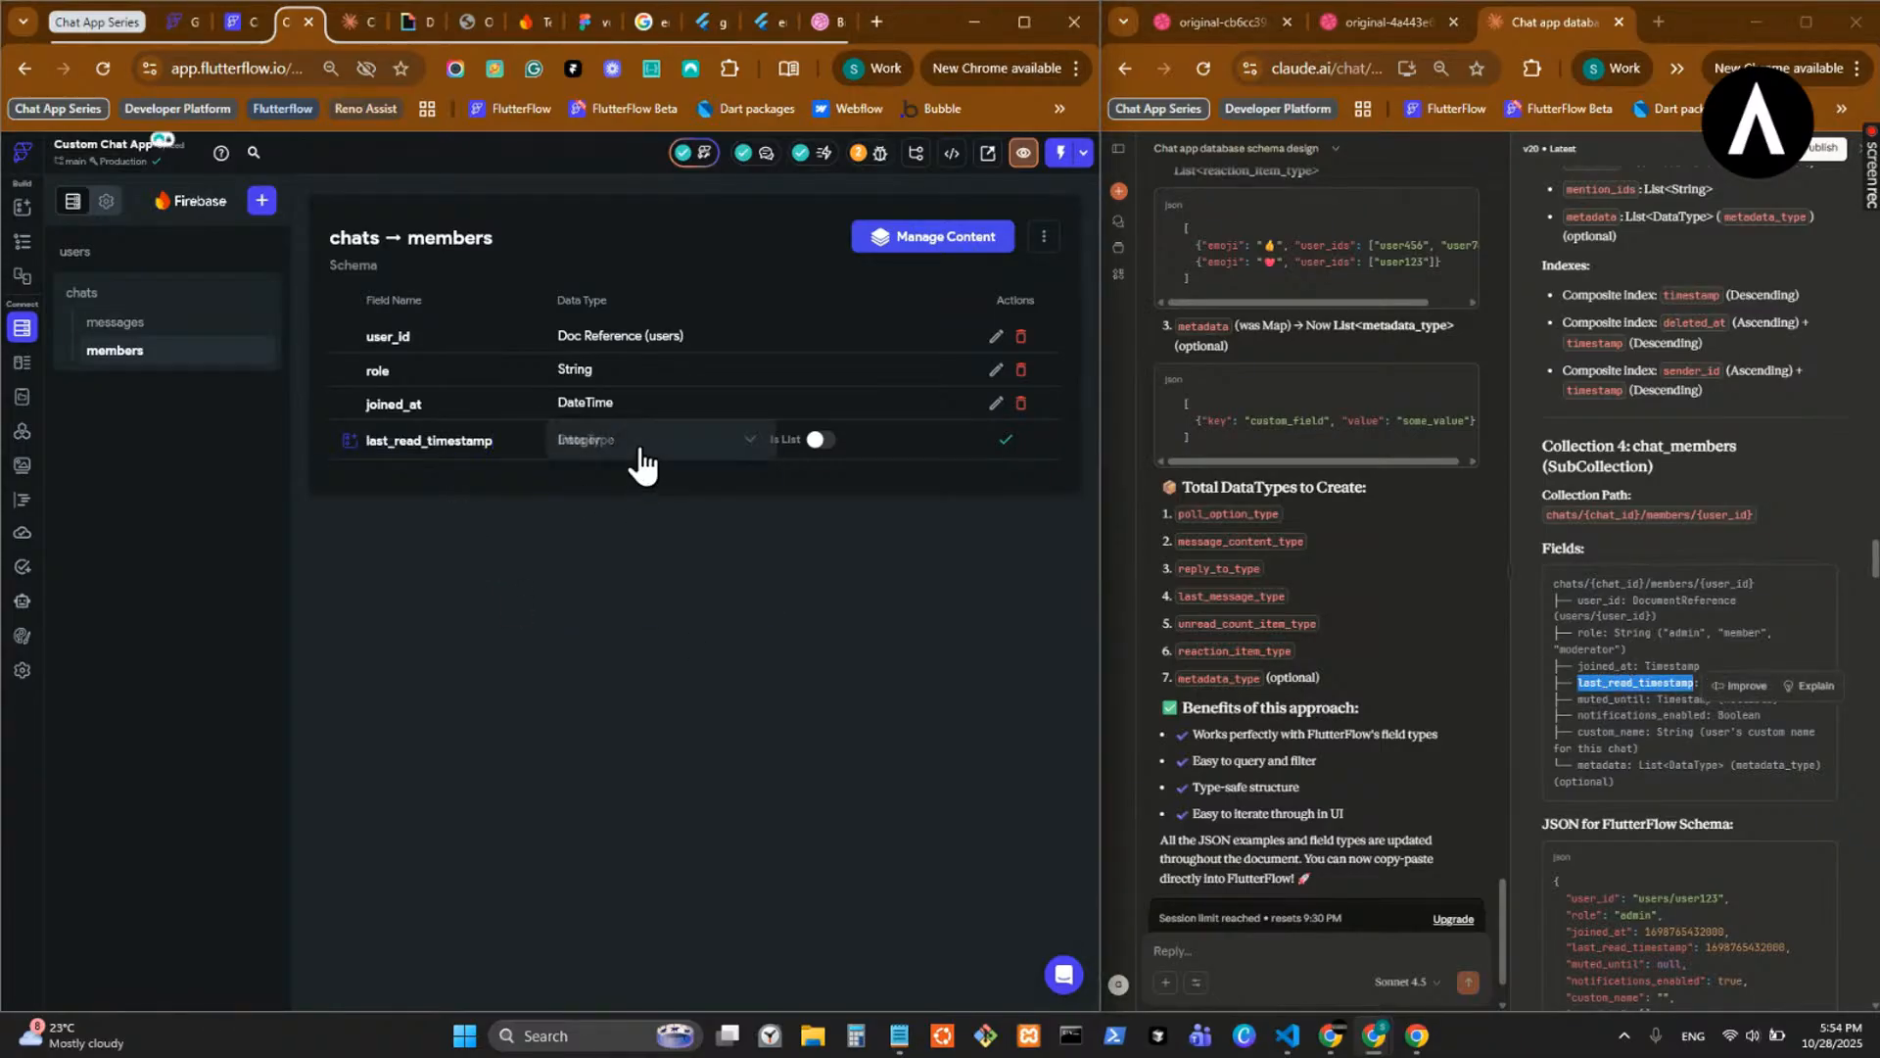
{"action": "left_click", "coordinate": [641, 448]}
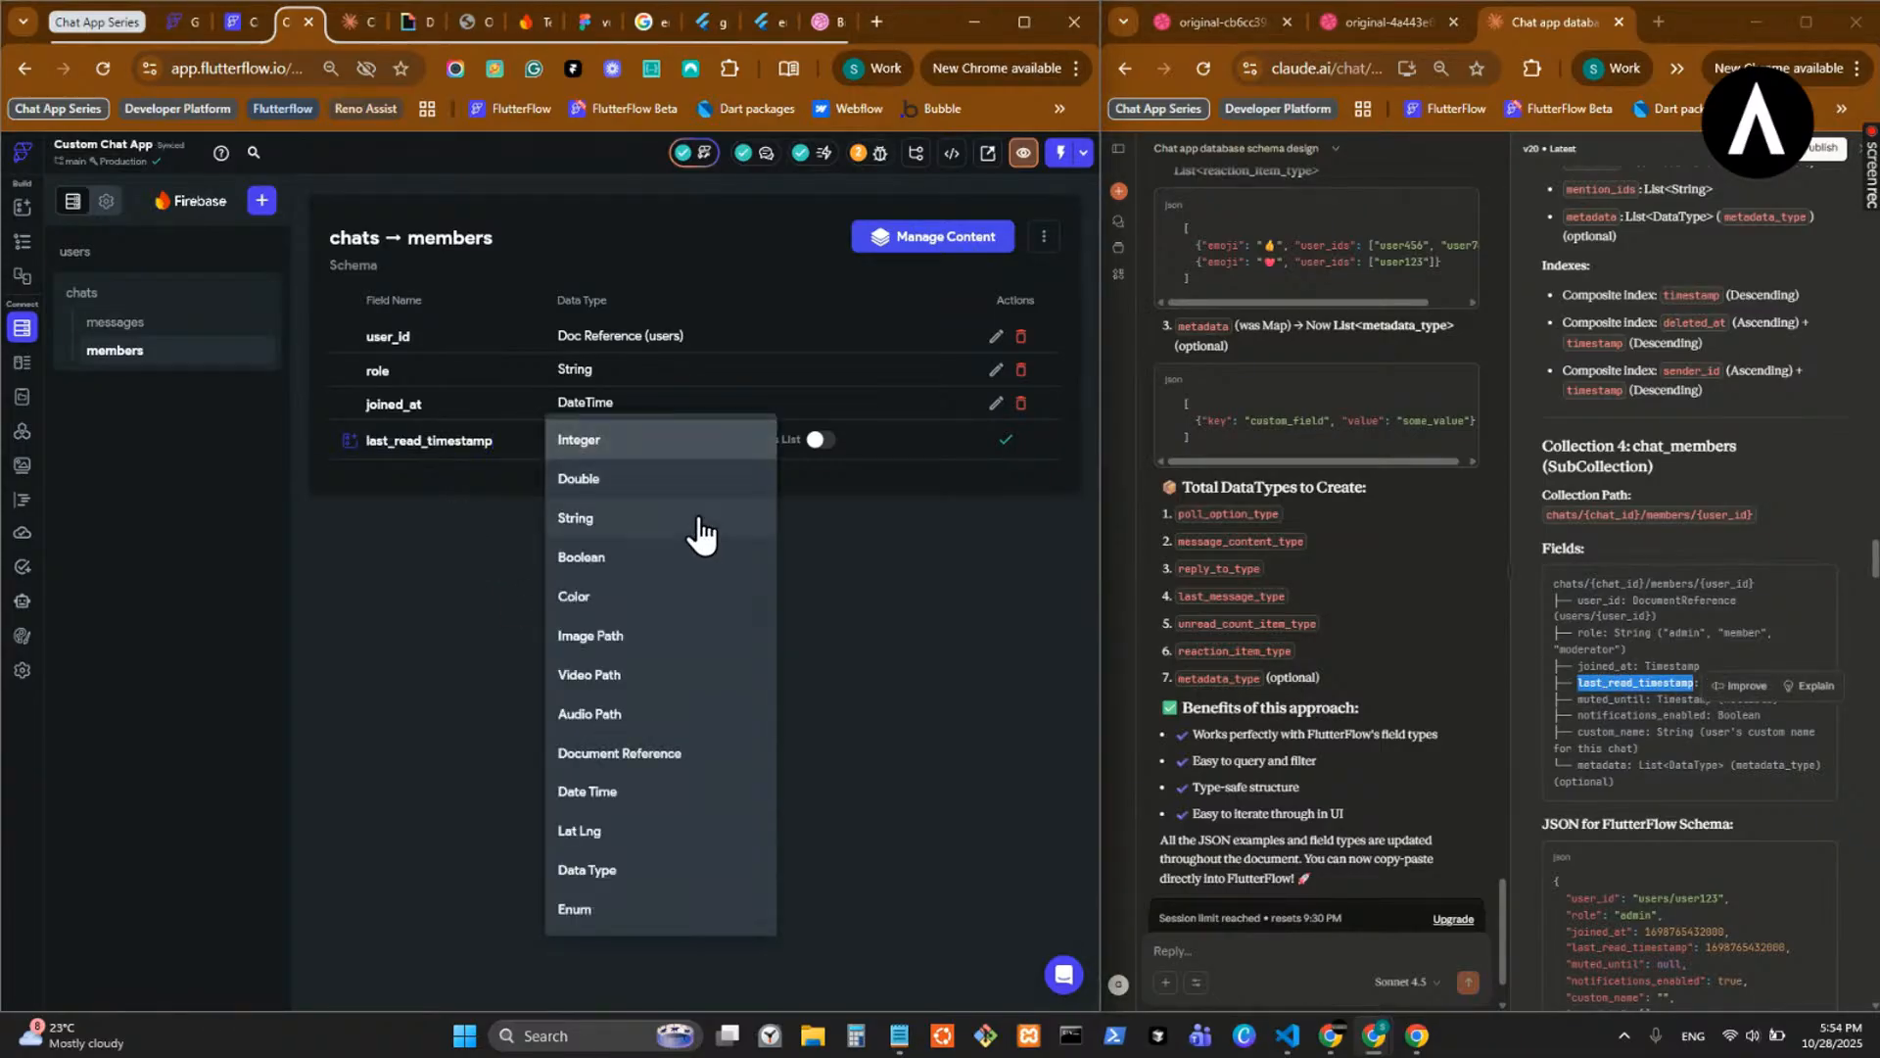
{"action": "left_click", "coordinate": [655, 793]}
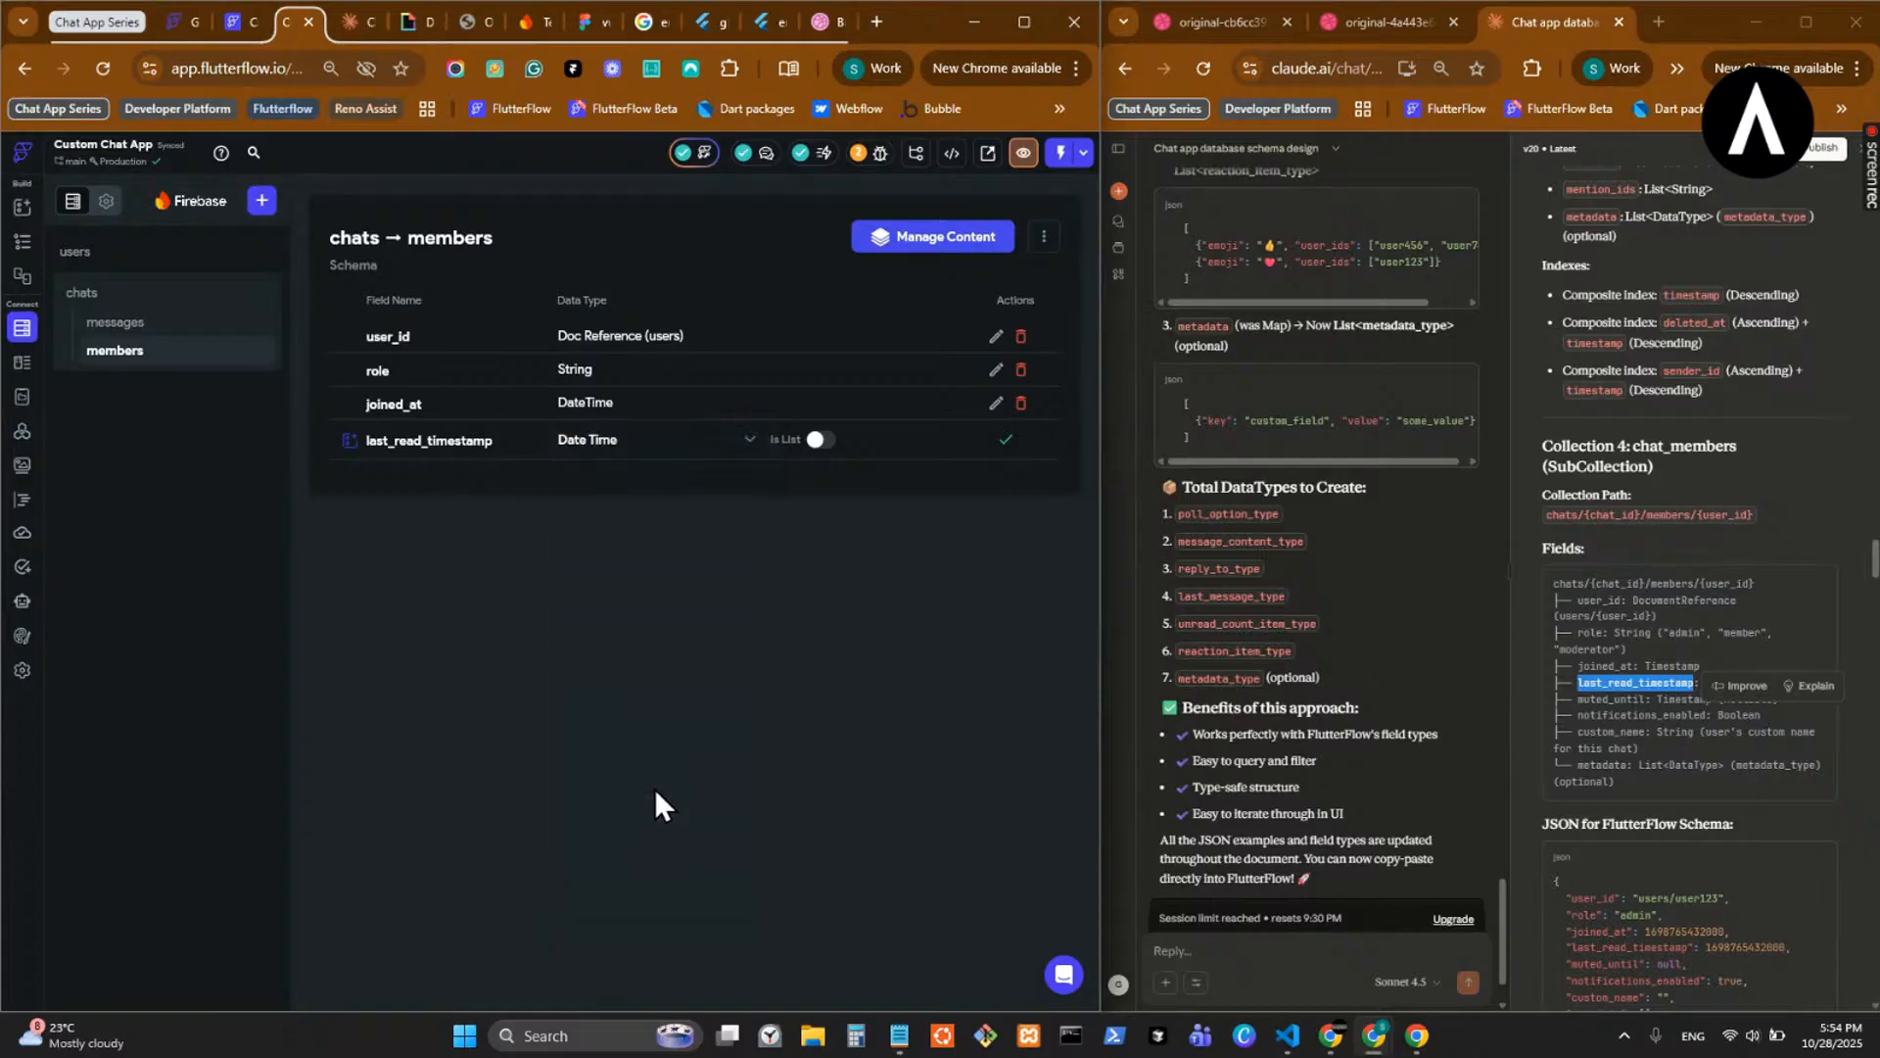
{"action": "left_click", "coordinate": [1006, 447]}
- Add a muted_until field of type Date Time to members, copying its name from the schema document
{"action": "left_click", "coordinate": [1668, 704]}
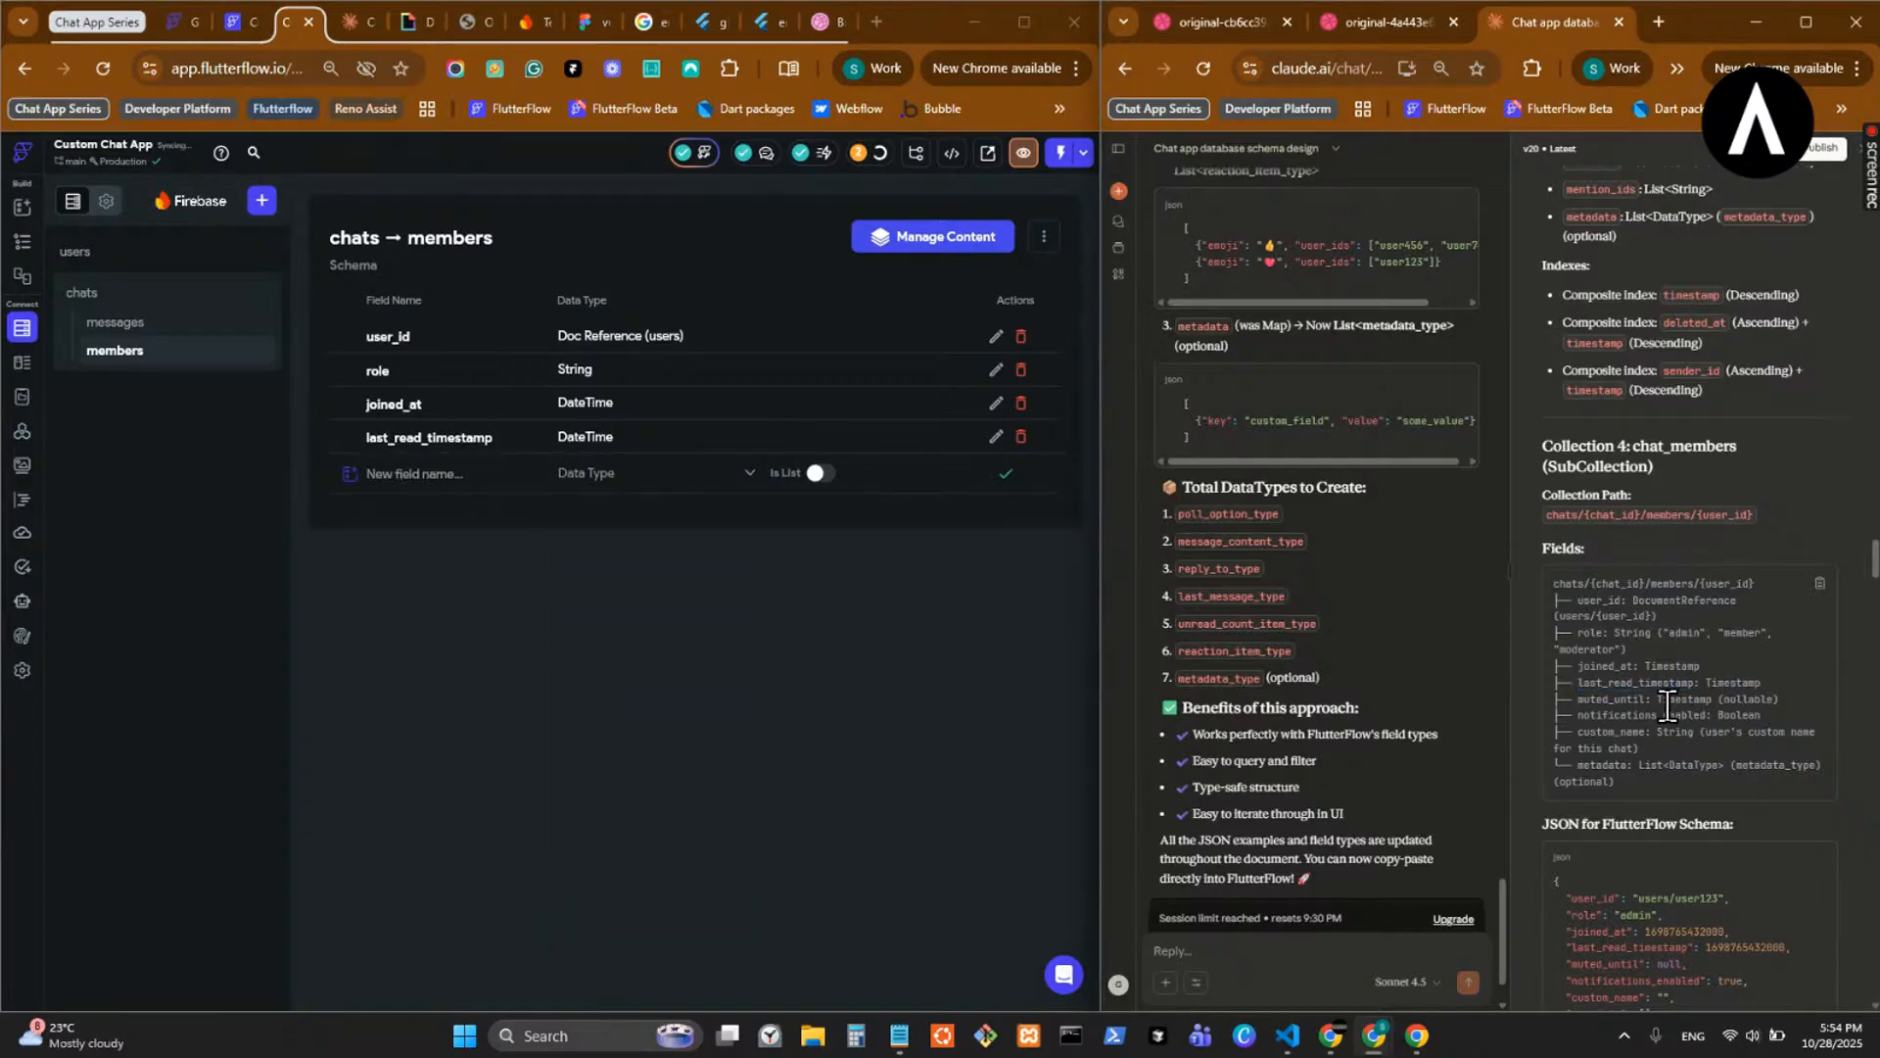
{"action": "double_click", "coordinate": [1608, 699]}
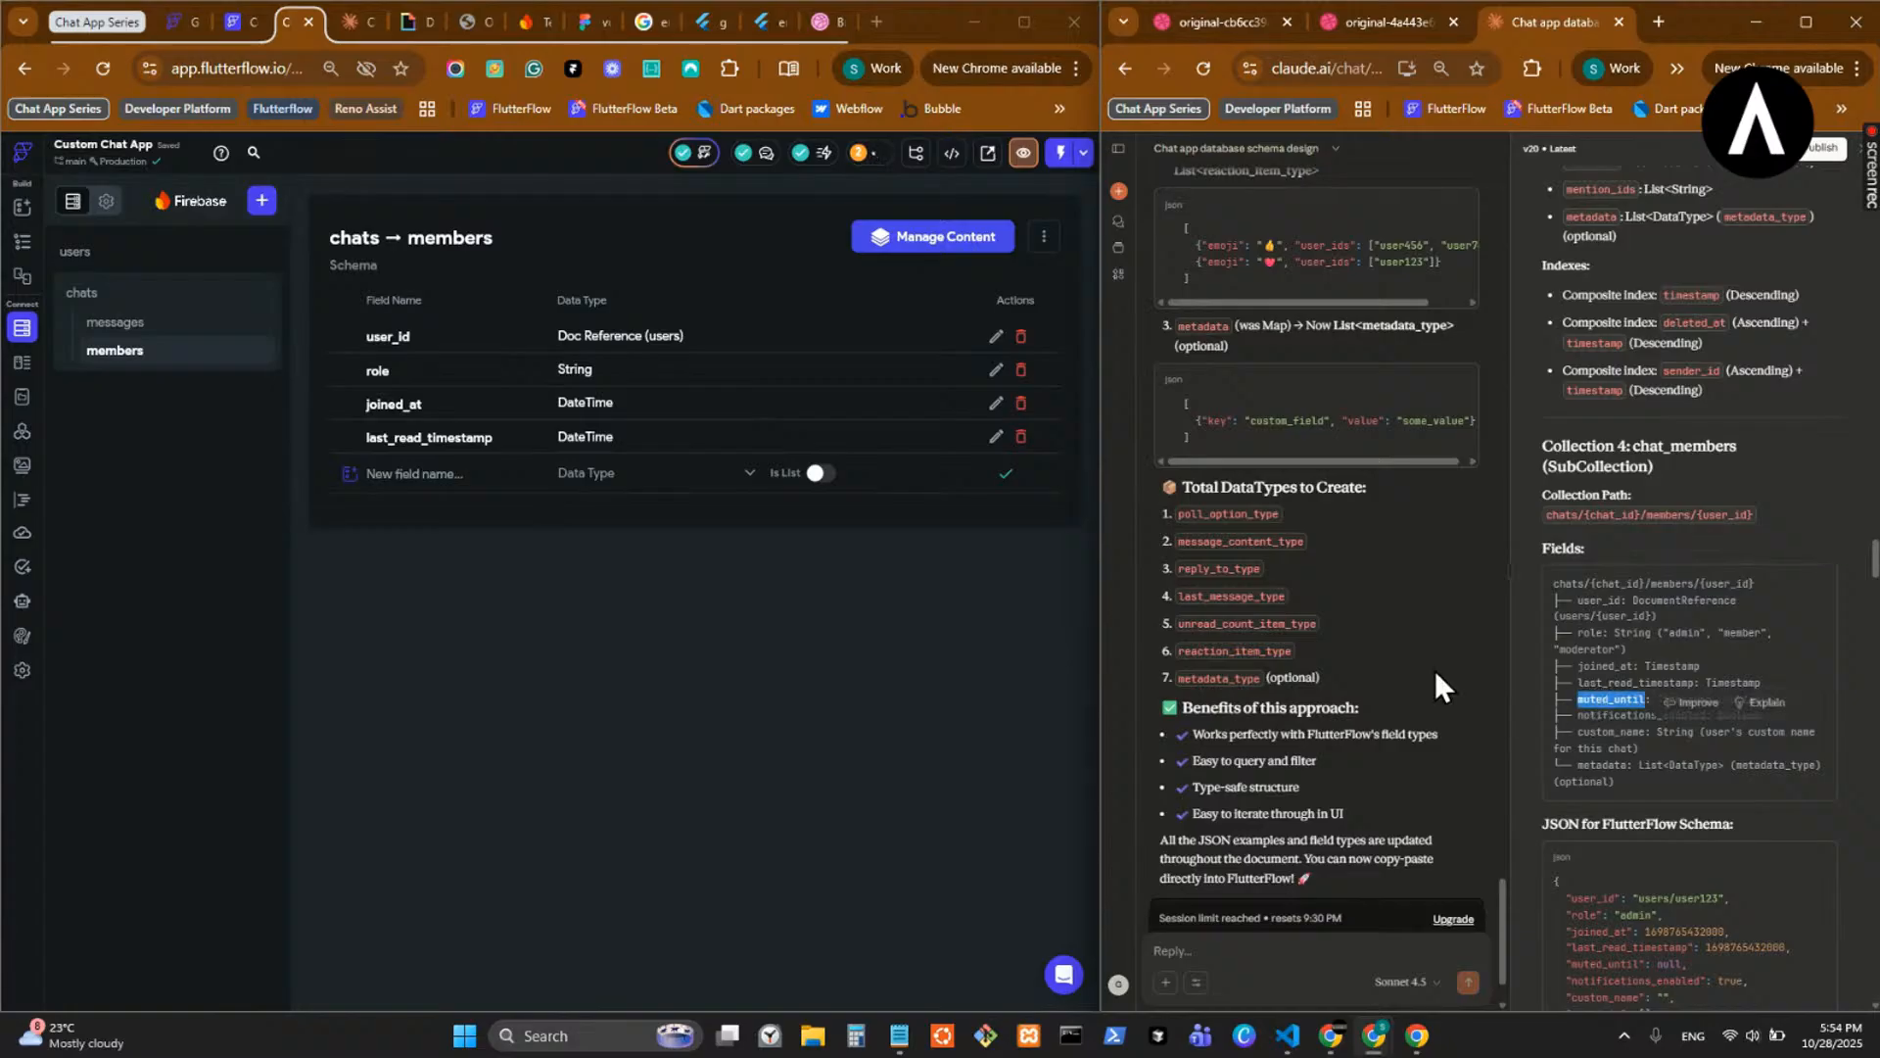
{"action": "left_click", "coordinate": [405, 474]}
{"action": "key", "text": "ctrl+v"}
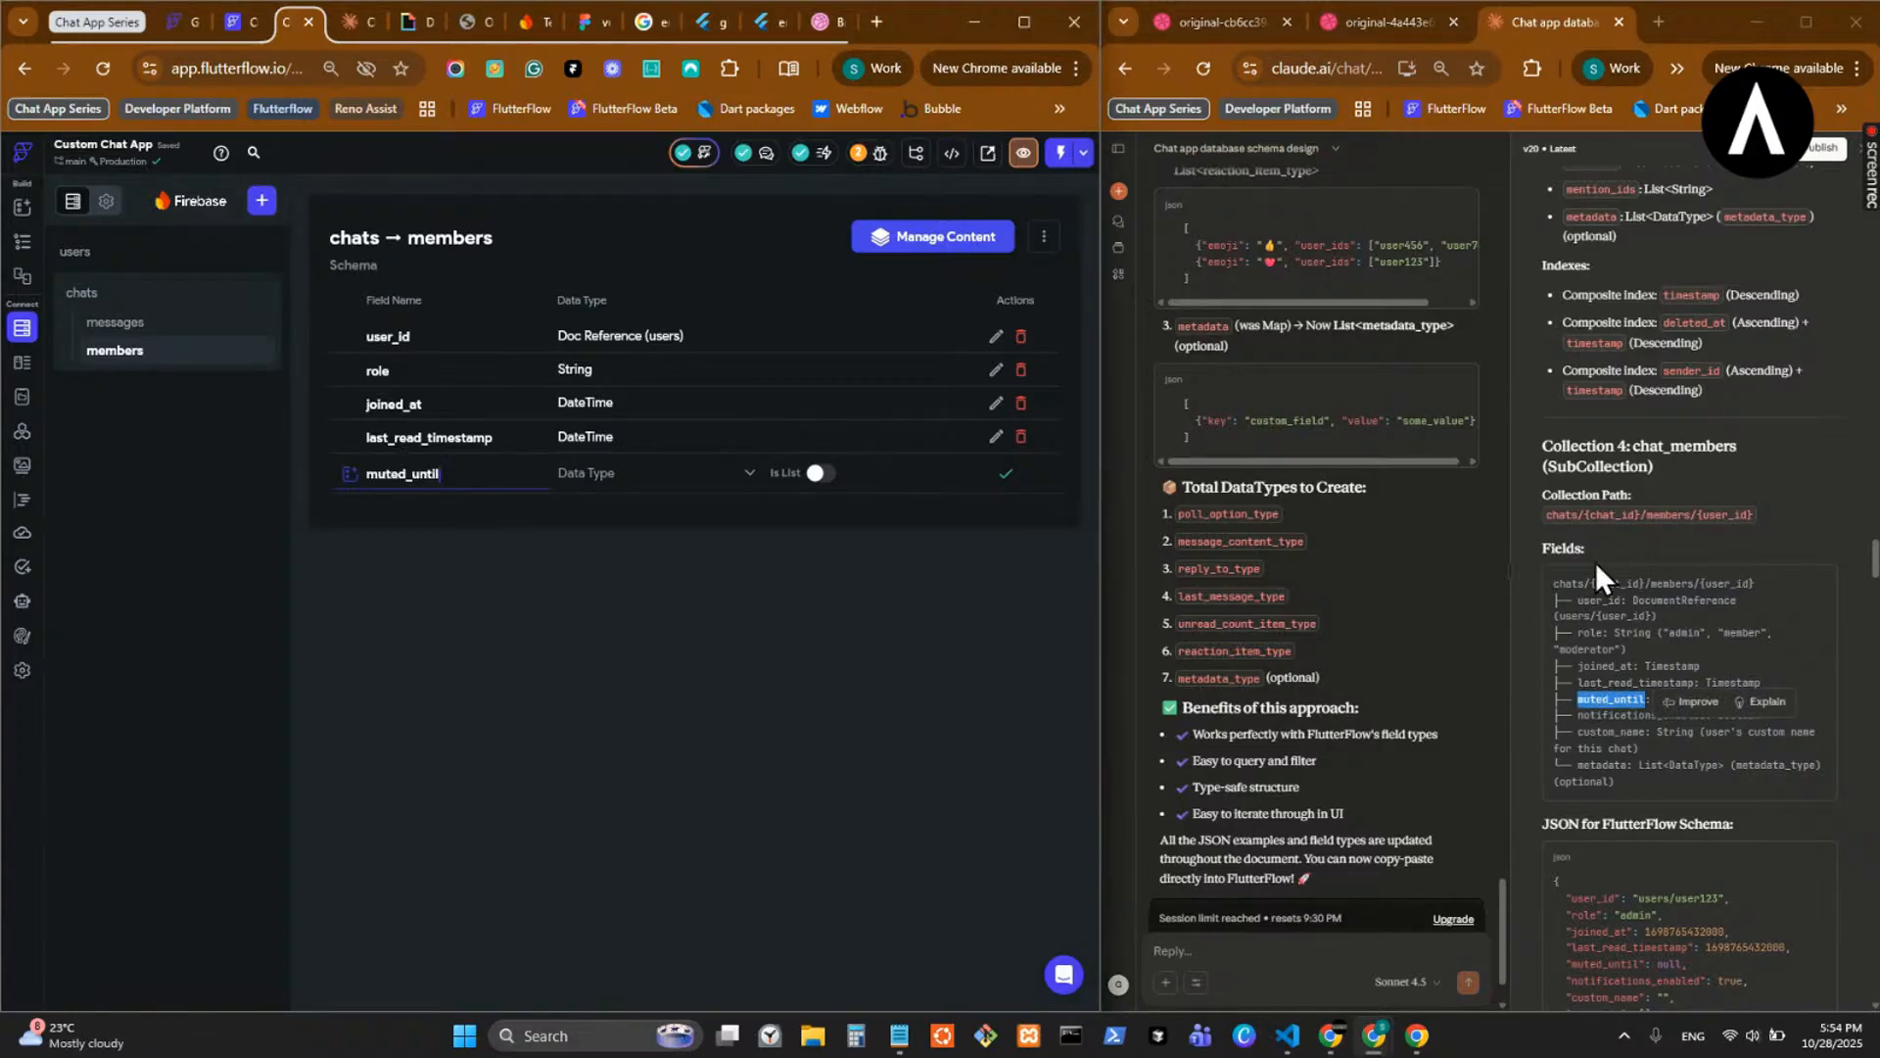
{"action": "left_click", "coordinate": [1606, 601]}
{"action": "left_click", "coordinate": [652, 484]}
{"action": "left_click", "coordinate": [653, 489]}
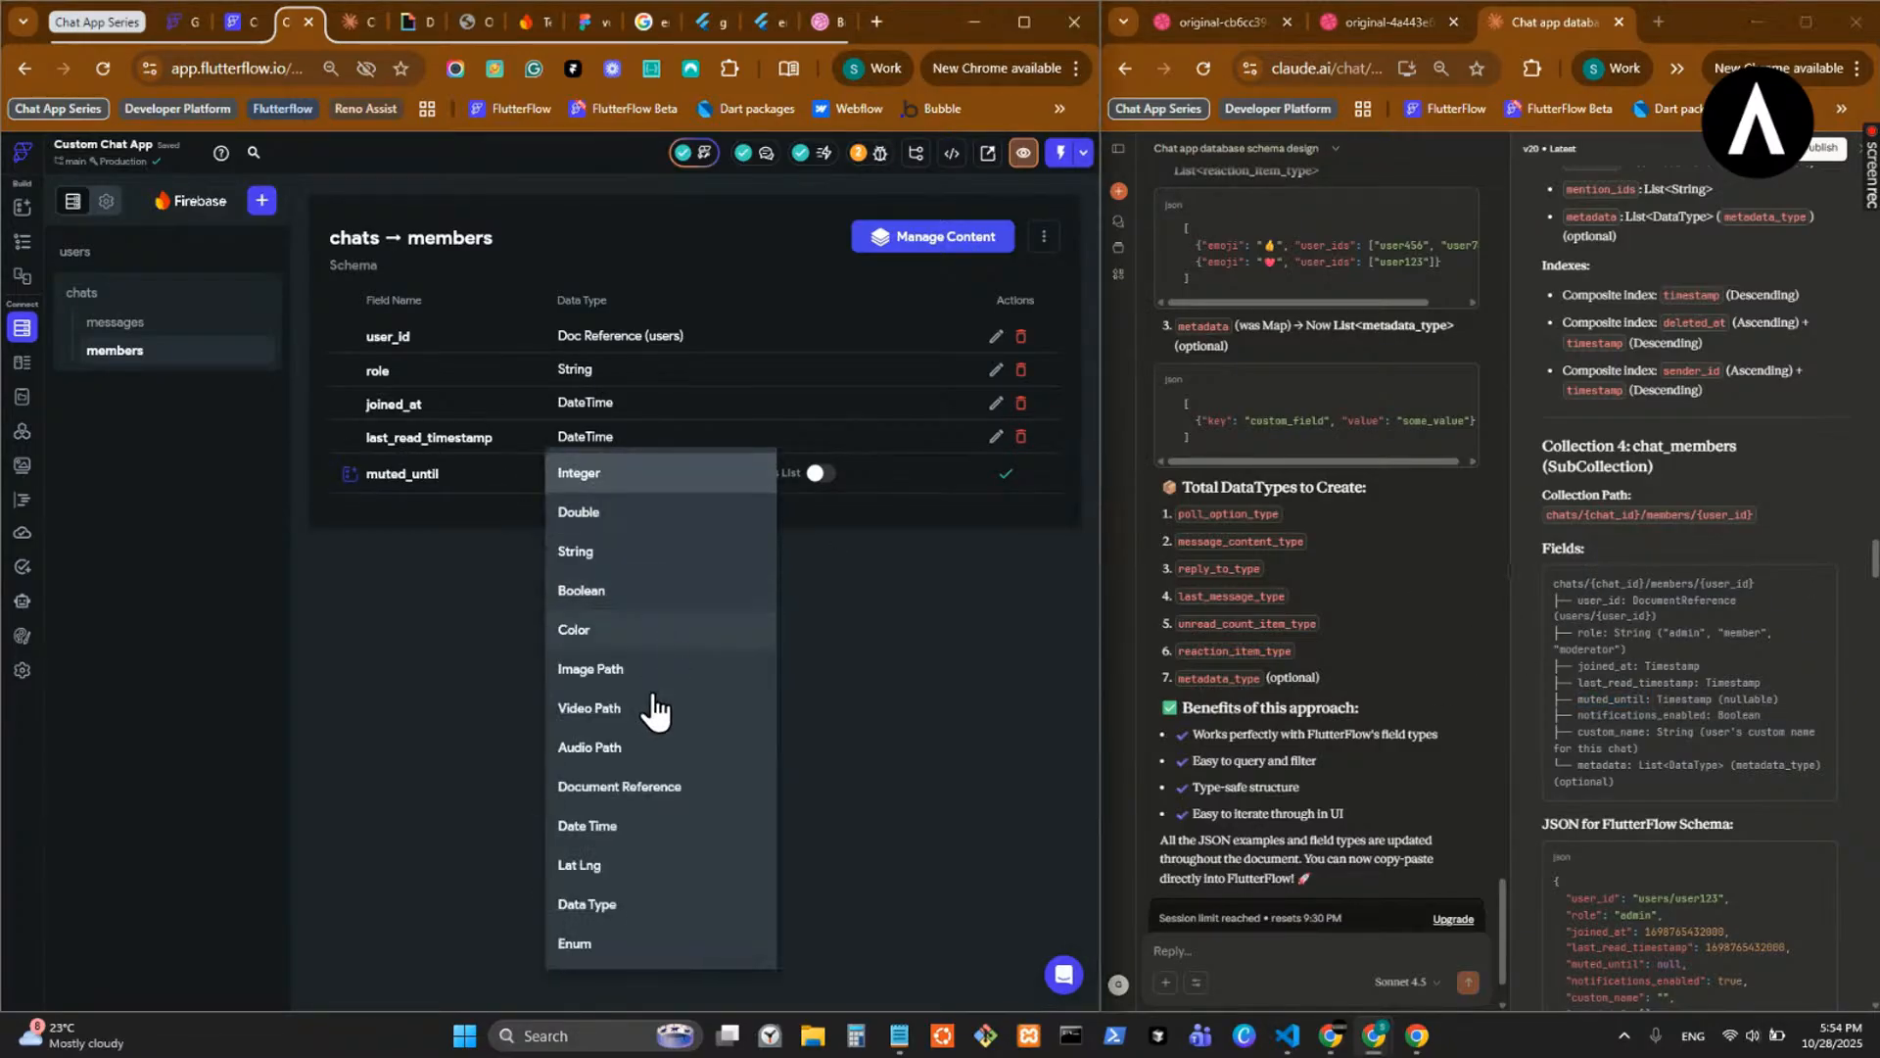
{"action": "left_click", "coordinate": [642, 834]}
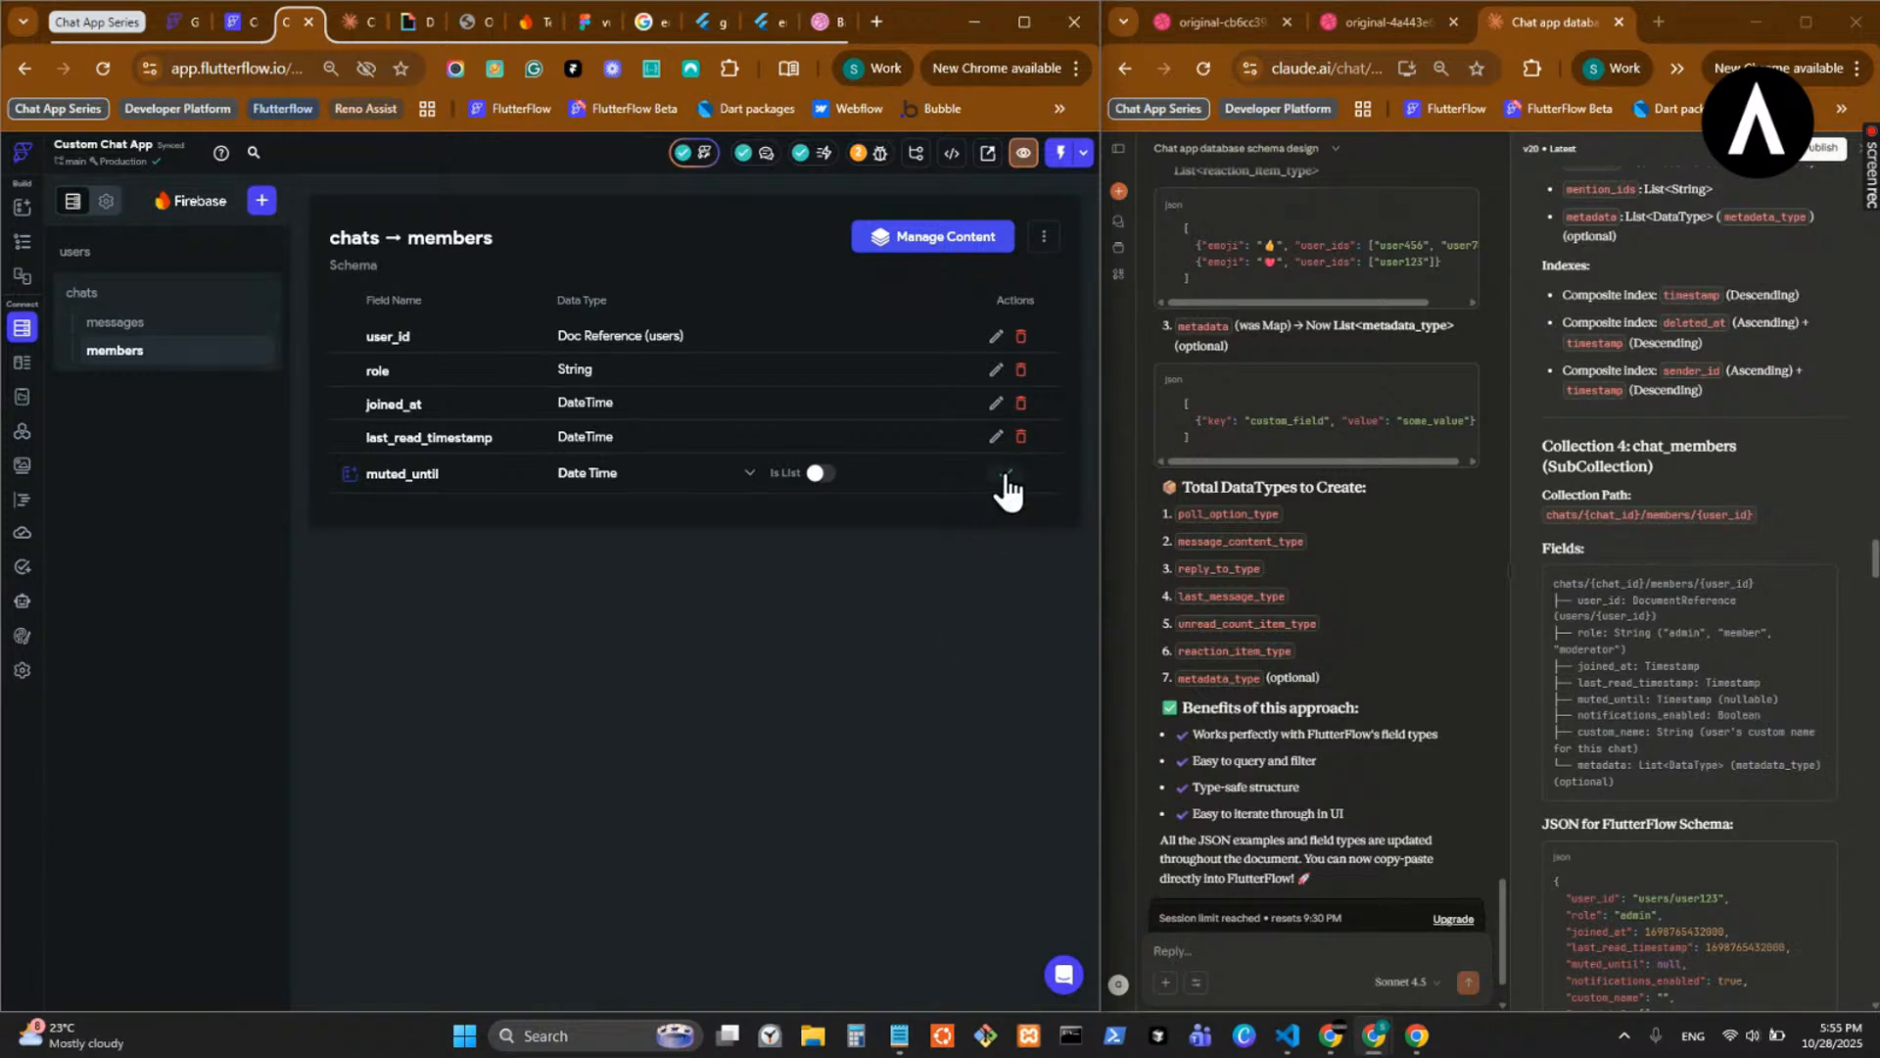
{"action": "left_click", "coordinate": [1006, 478]}
- Add a notifications_enabled field of type Boolean to members, copying its name from the schema document
{"action": "double_click", "coordinate": [1611, 716]}
{"action": "key", "text": "ctrl+c"}
{"action": "left_click", "coordinate": [419, 504]}
{"action": "key", "text": "ctrl+v"}
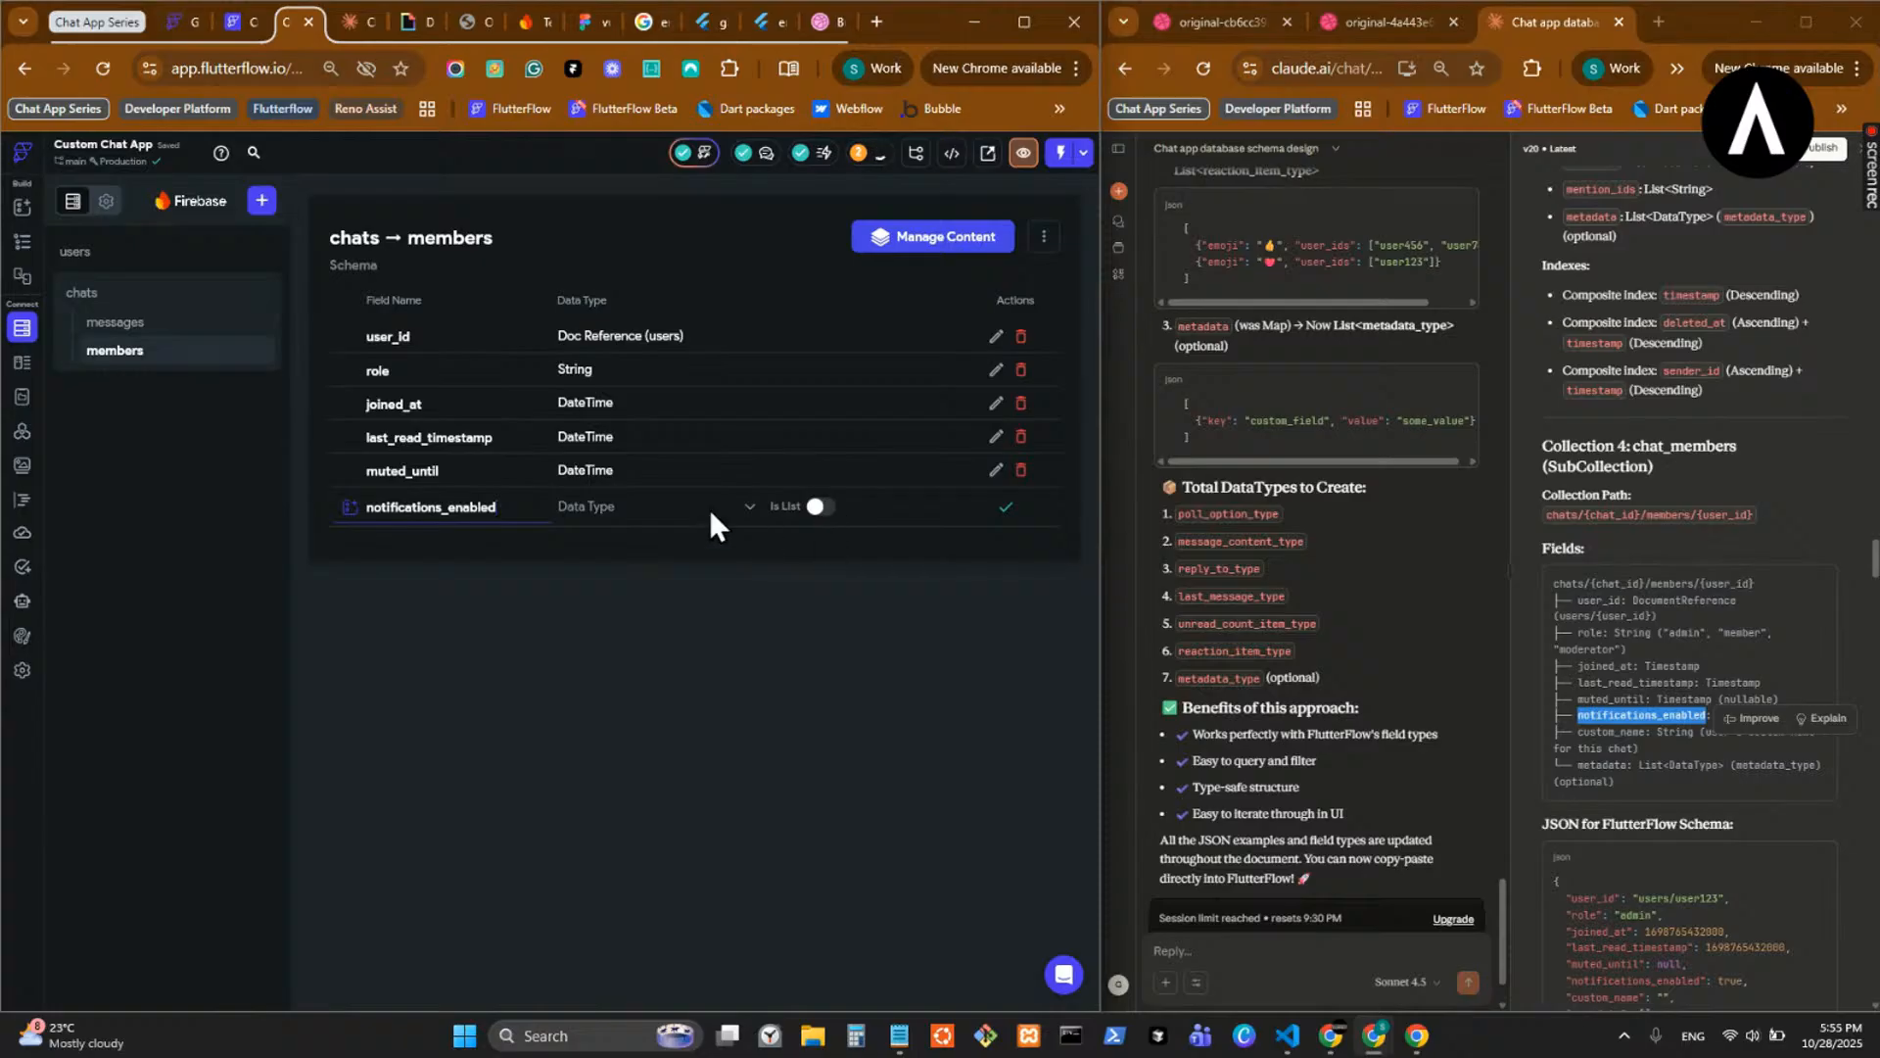
{"action": "left_click", "coordinate": [1500, 636]}
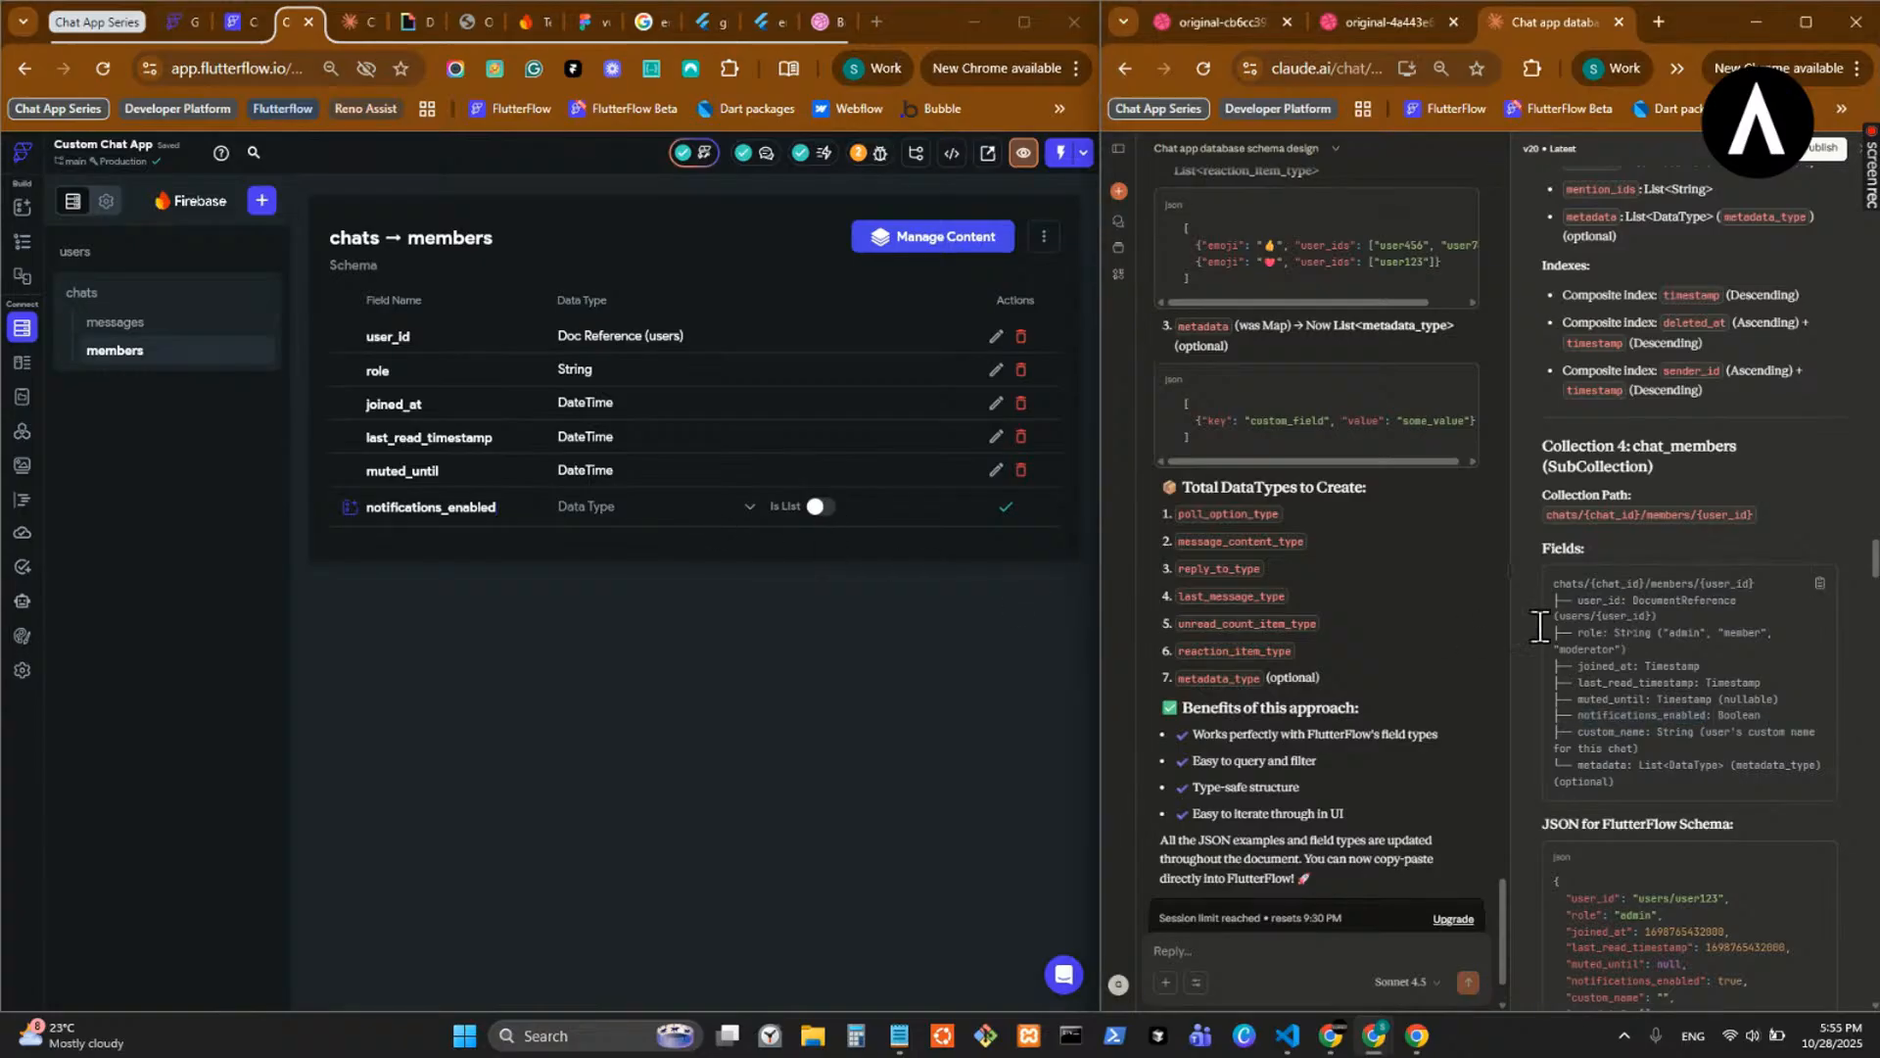
{"action": "left_click", "coordinate": [712, 521]}
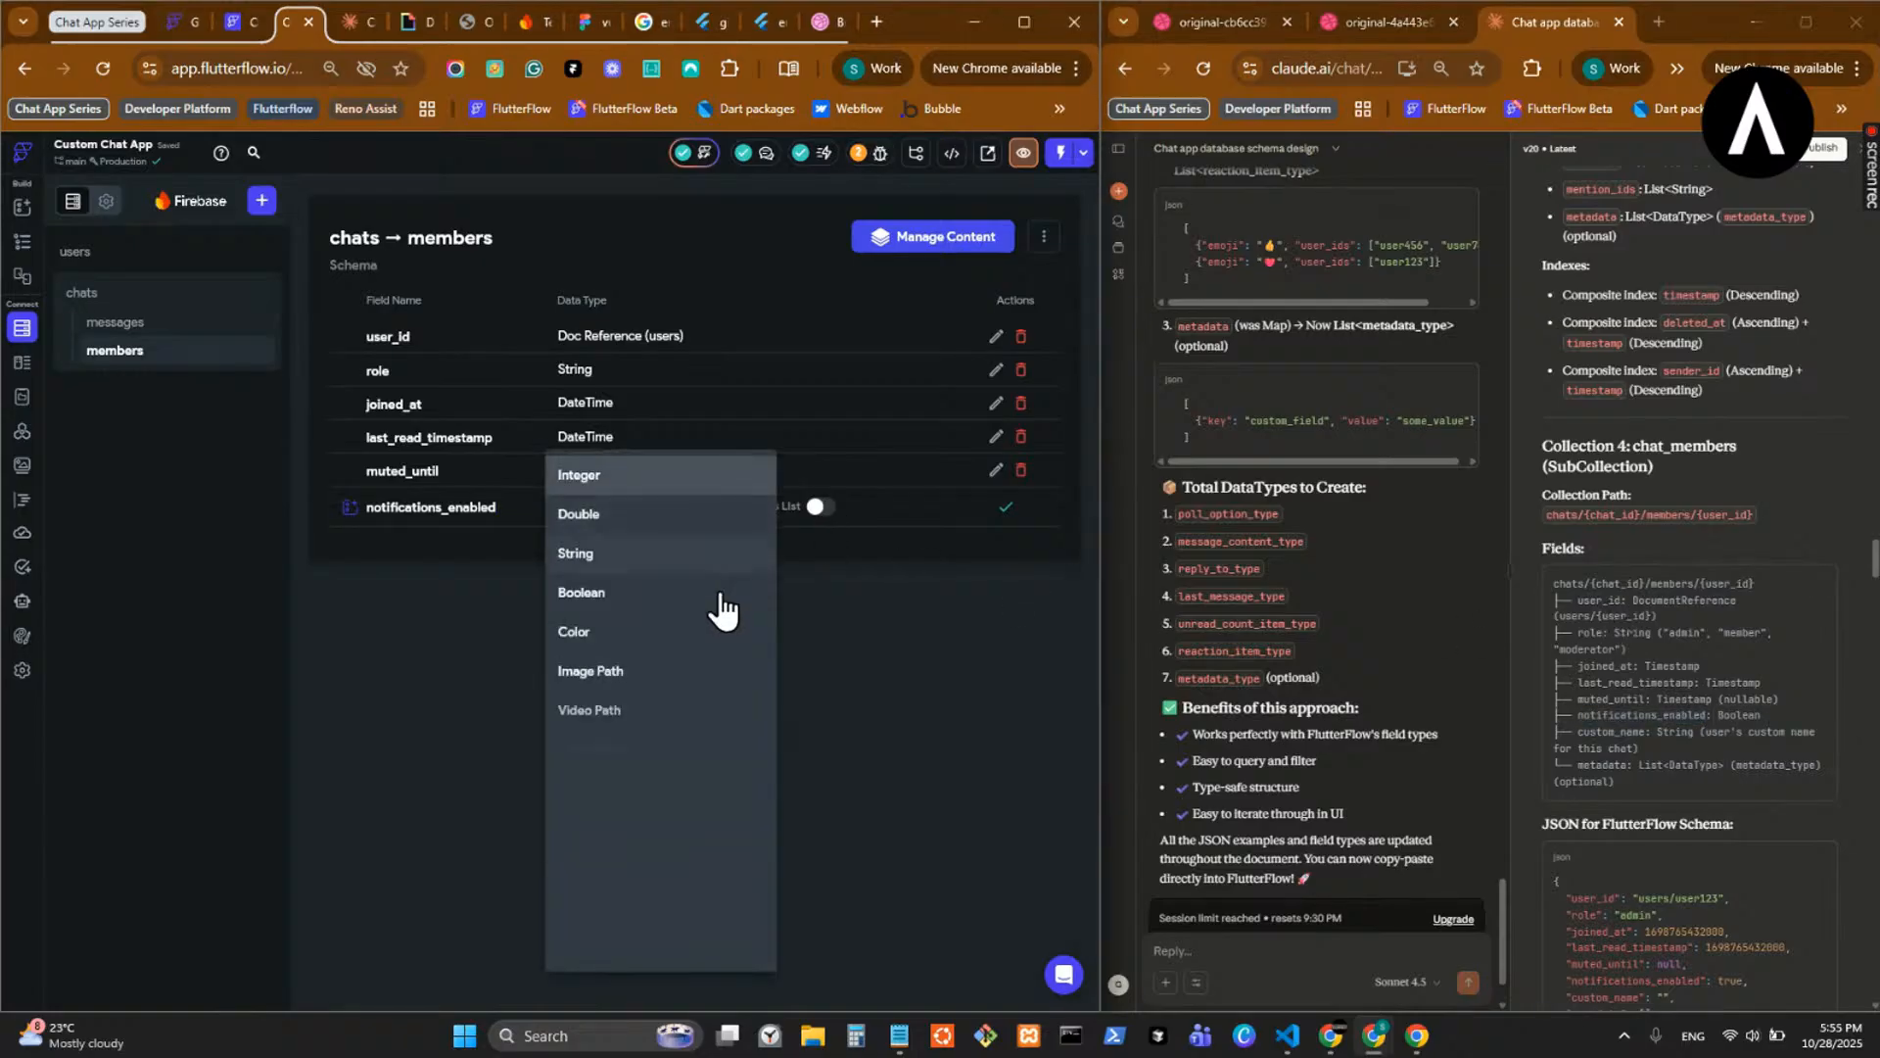
{"action": "left_click", "coordinate": [667, 593]}
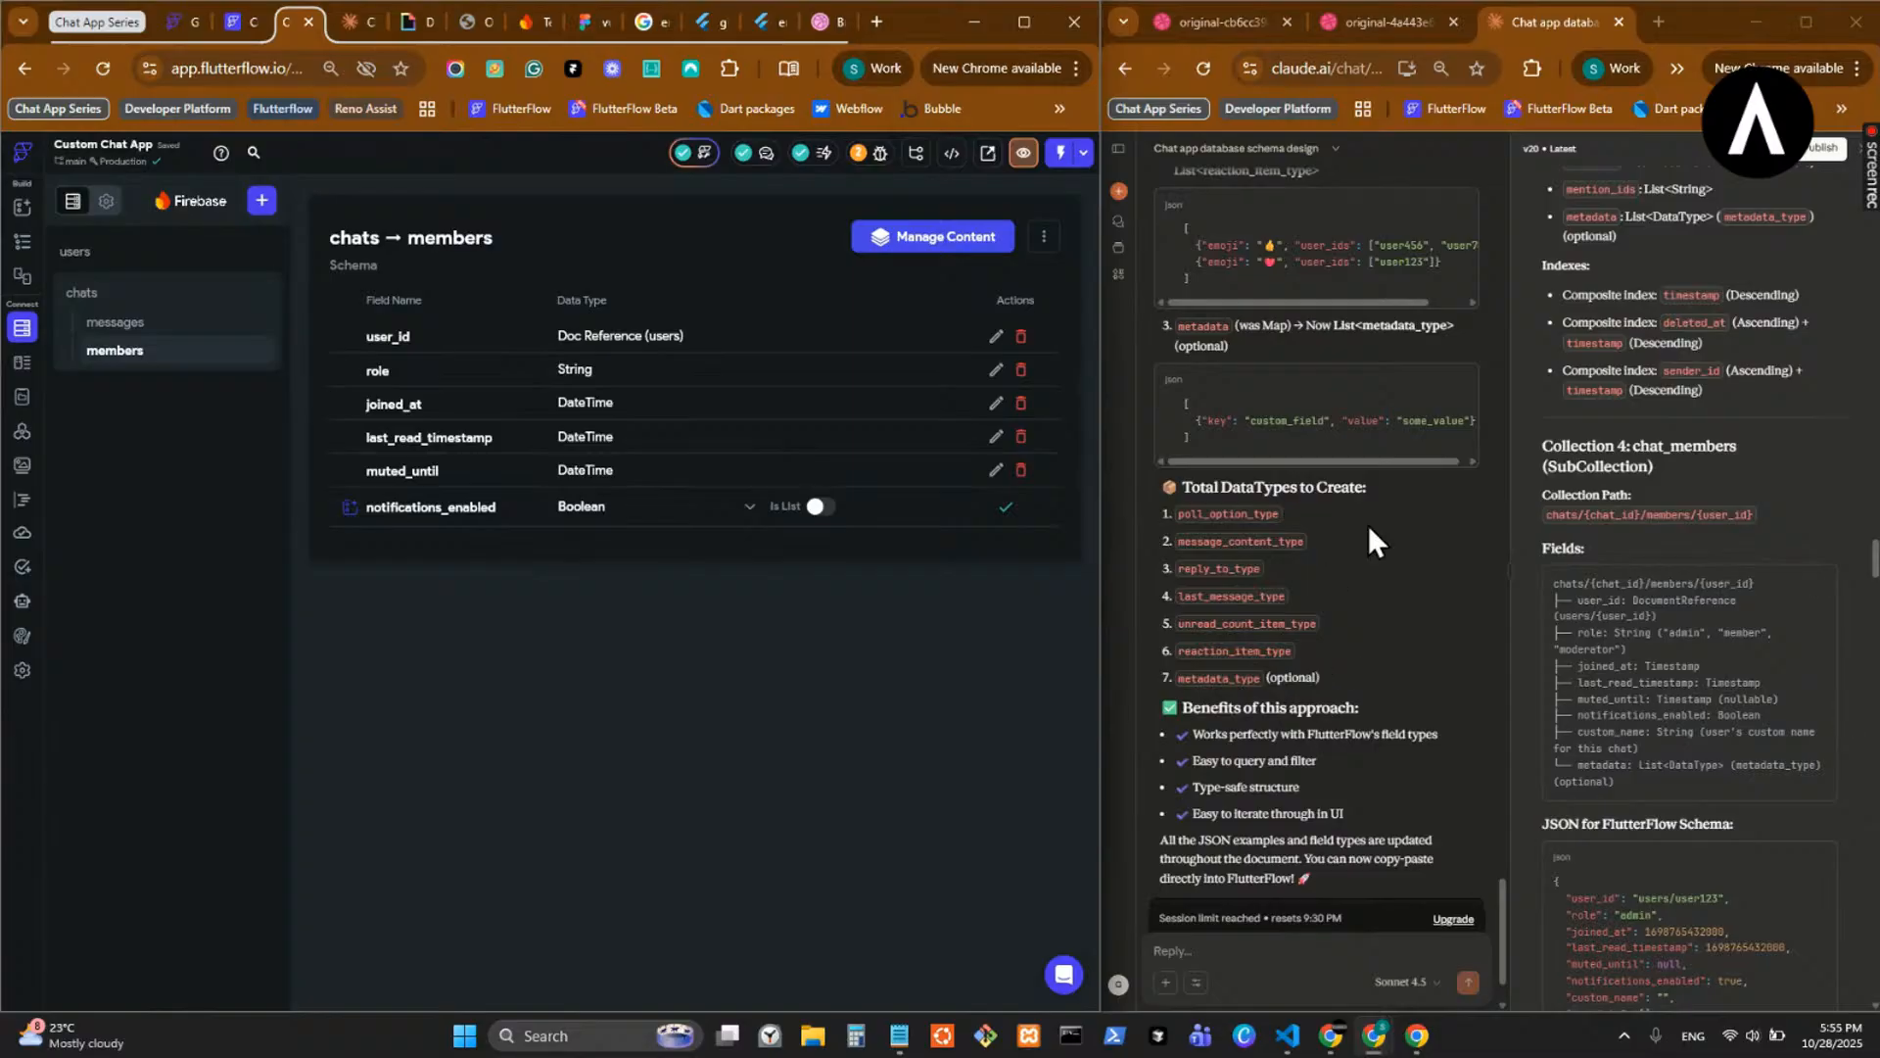
{"action": "left_click", "coordinate": [1006, 506]}
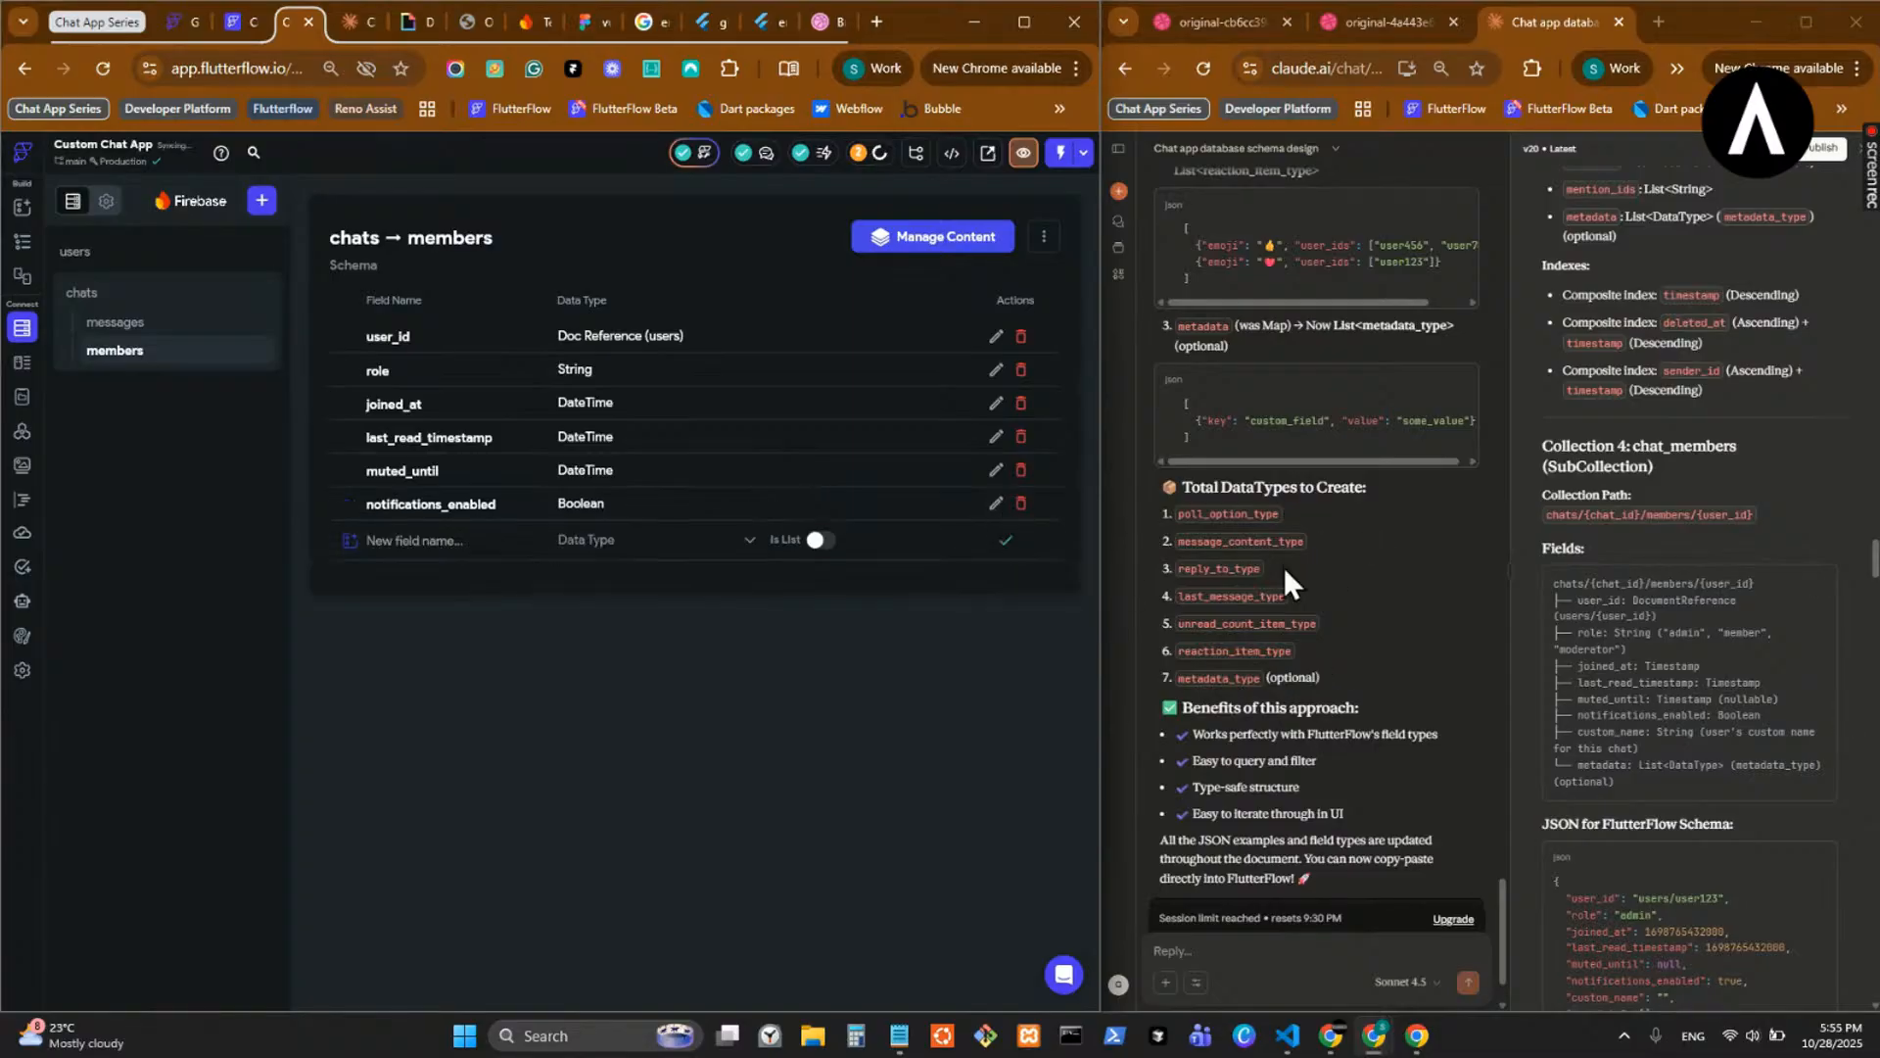
- Add a custom_name field of type String to members, copying its name from the schema document
{"action": "left_click", "coordinate": [1621, 733]}
{"action": "double_click", "coordinate": [1621, 732]}
{"action": "key", "text": "ctrl+c"}
{"action": "left_click", "coordinate": [453, 539]}
{"action": "key", "text": "ctrl+v"}
{"action": "left_click", "coordinate": [676, 544]}
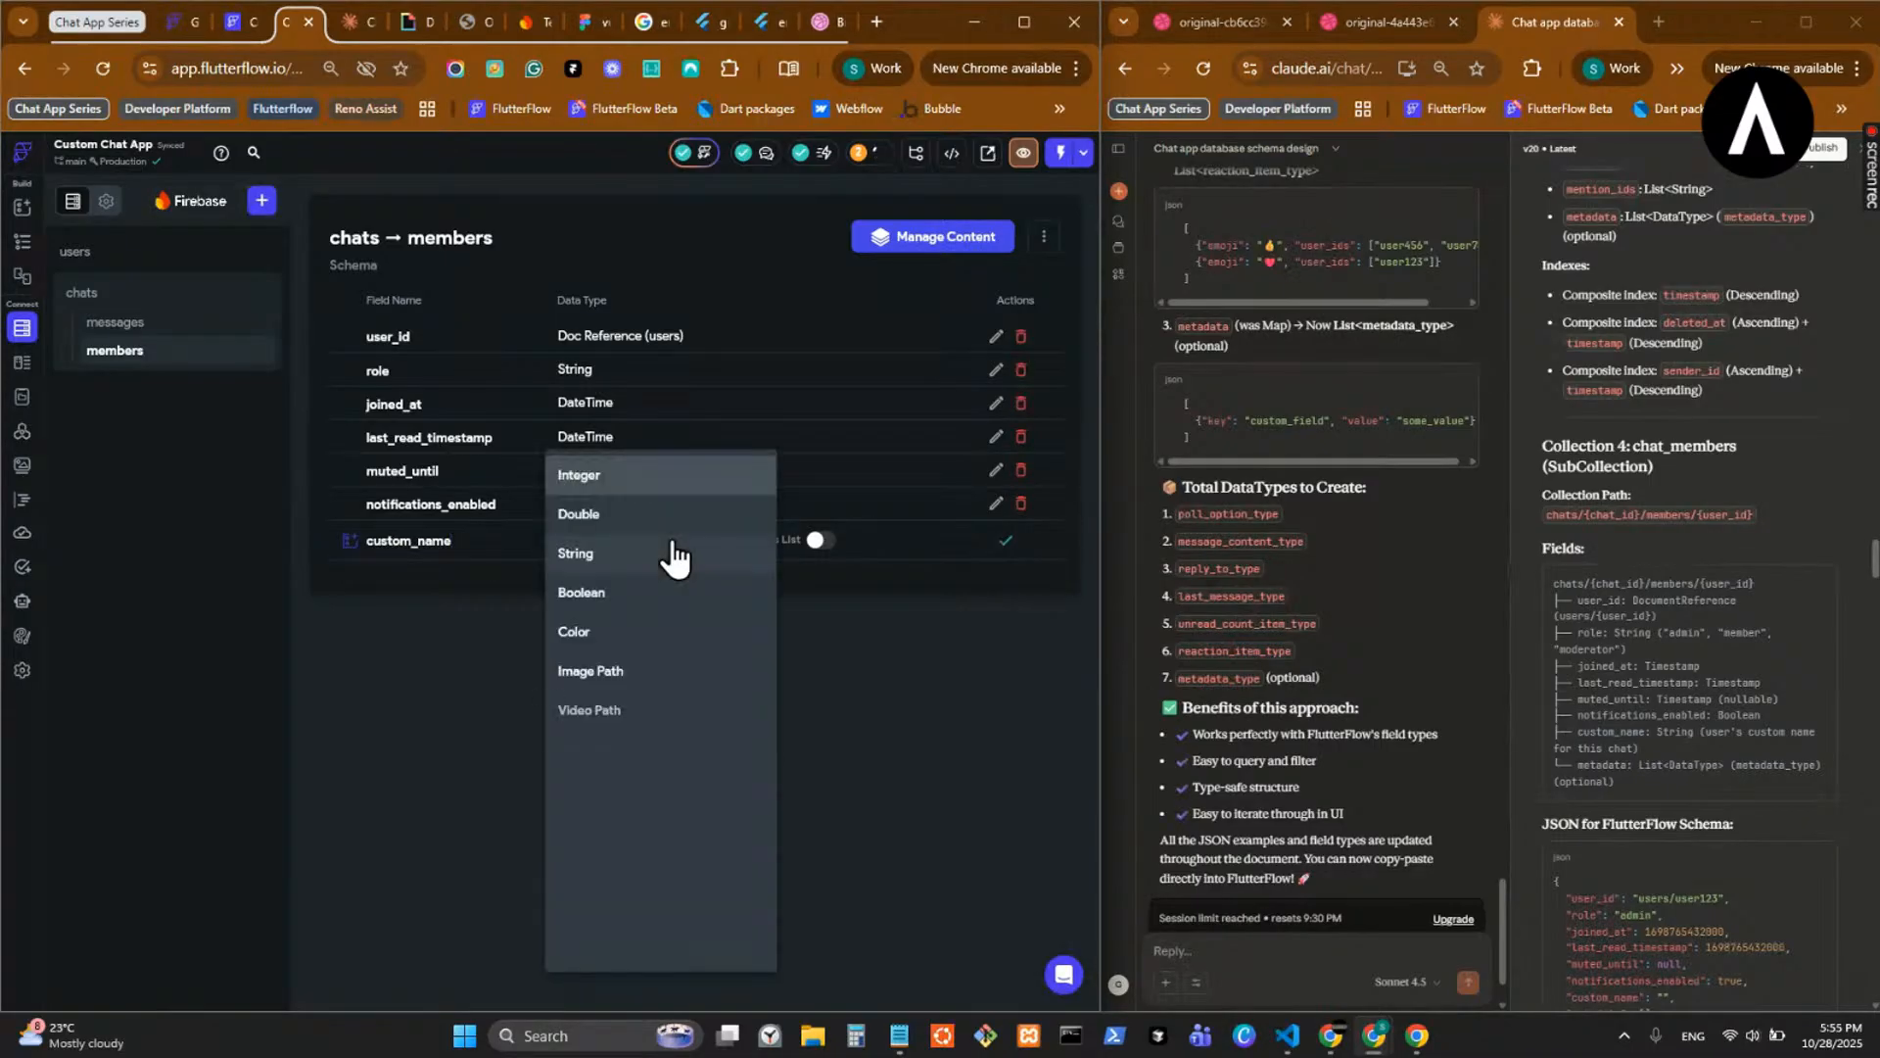
{"action": "left_click", "coordinate": [634, 555]}
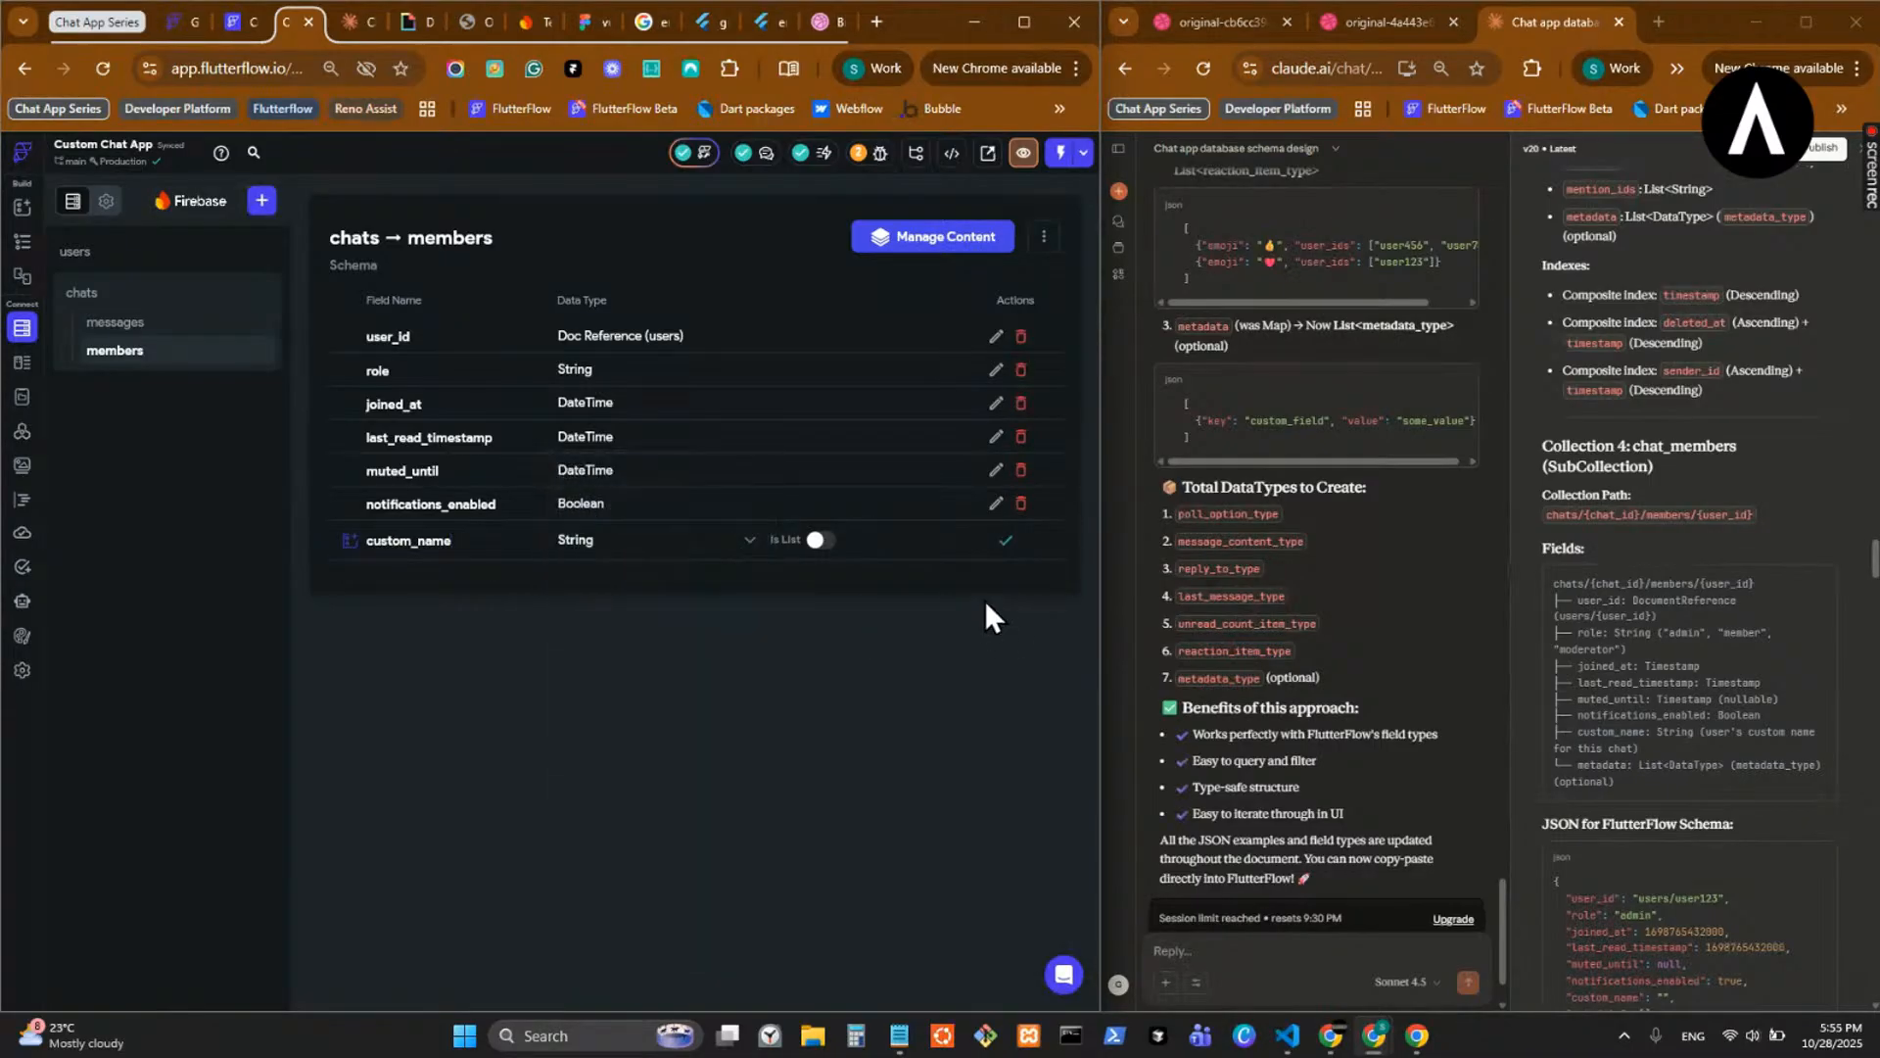
{"action": "left_click", "coordinate": [1006, 542]}
- Add a metadata field to members as a Data Type field using Metadata Type, not as a list
{"action": "scroll", "coordinate": [1696, 754], "scroll_direction": "down", "scroll_amount": 1}
{"action": "double_click", "coordinate": [1604, 656]}
{"action": "left_click", "coordinate": [456, 580]}
{"action": "key", "text": "ctrl+v"}
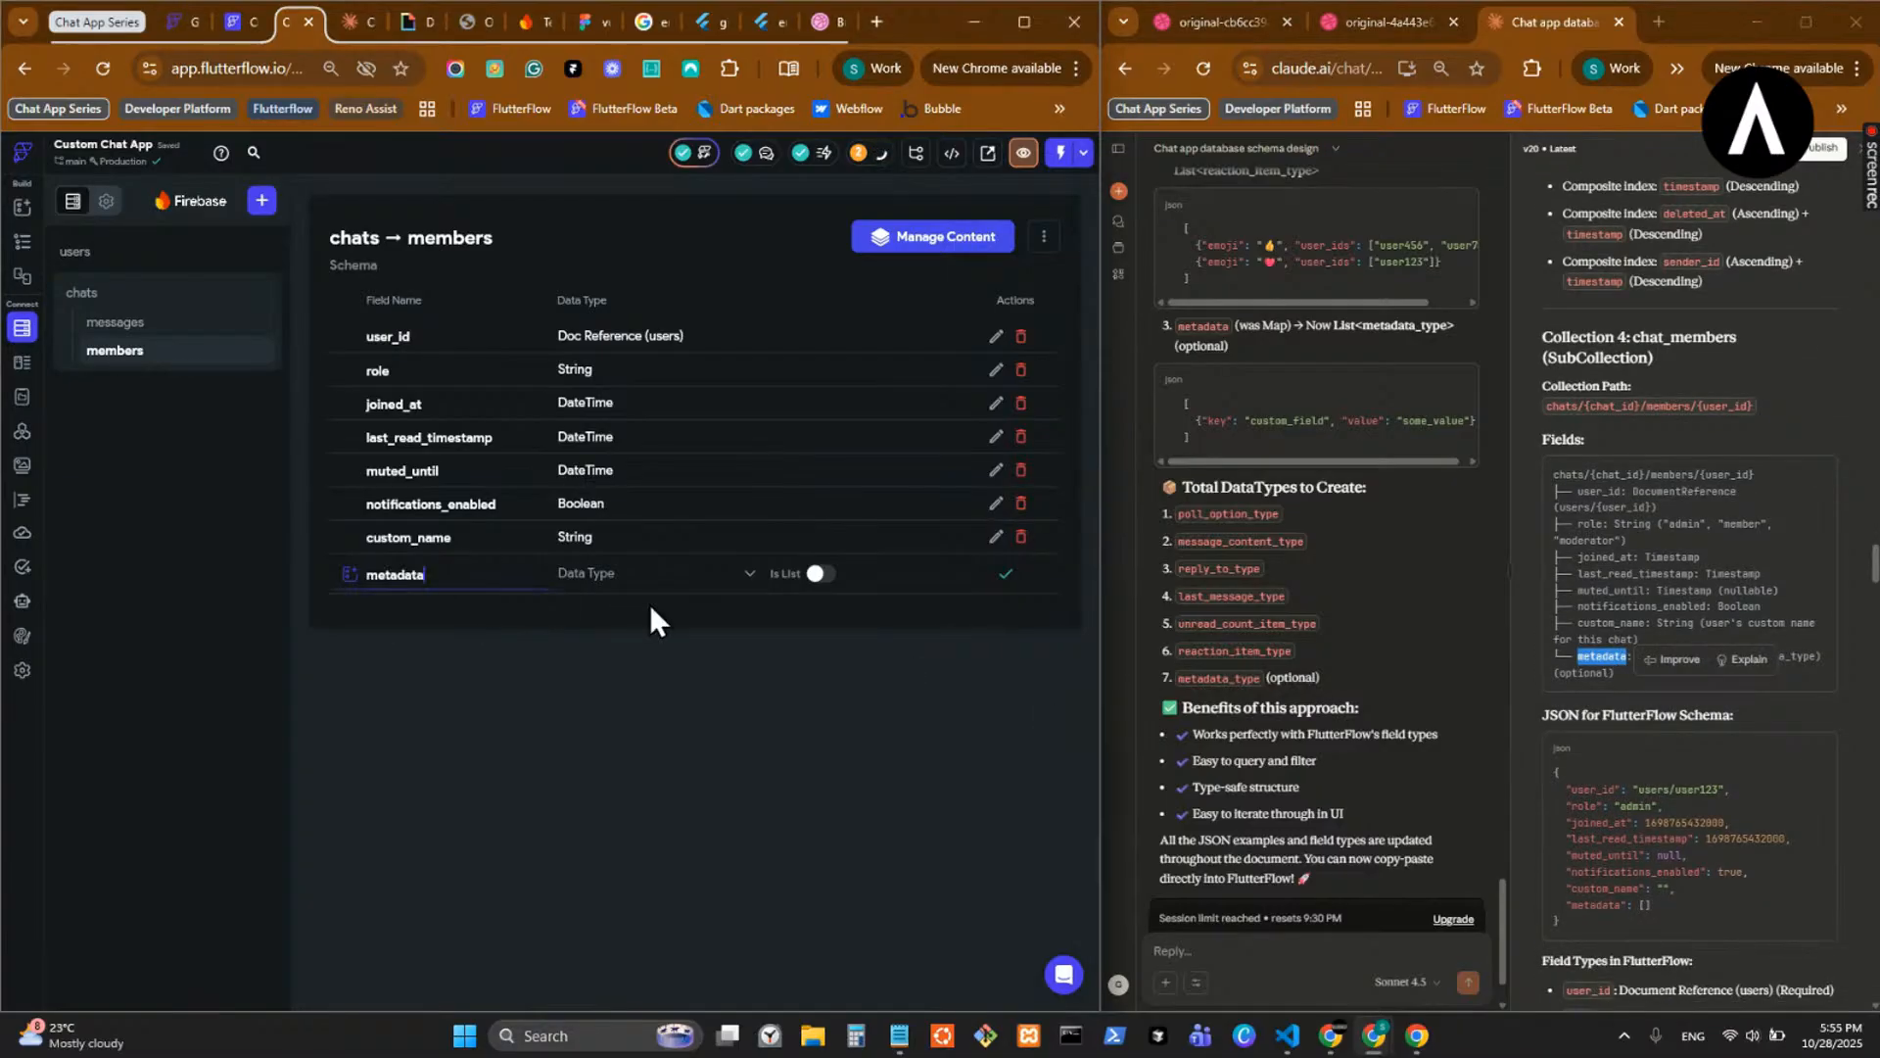
{"action": "left_click", "coordinate": [710, 586]}
{"action": "left_click", "coordinate": [588, 906]}
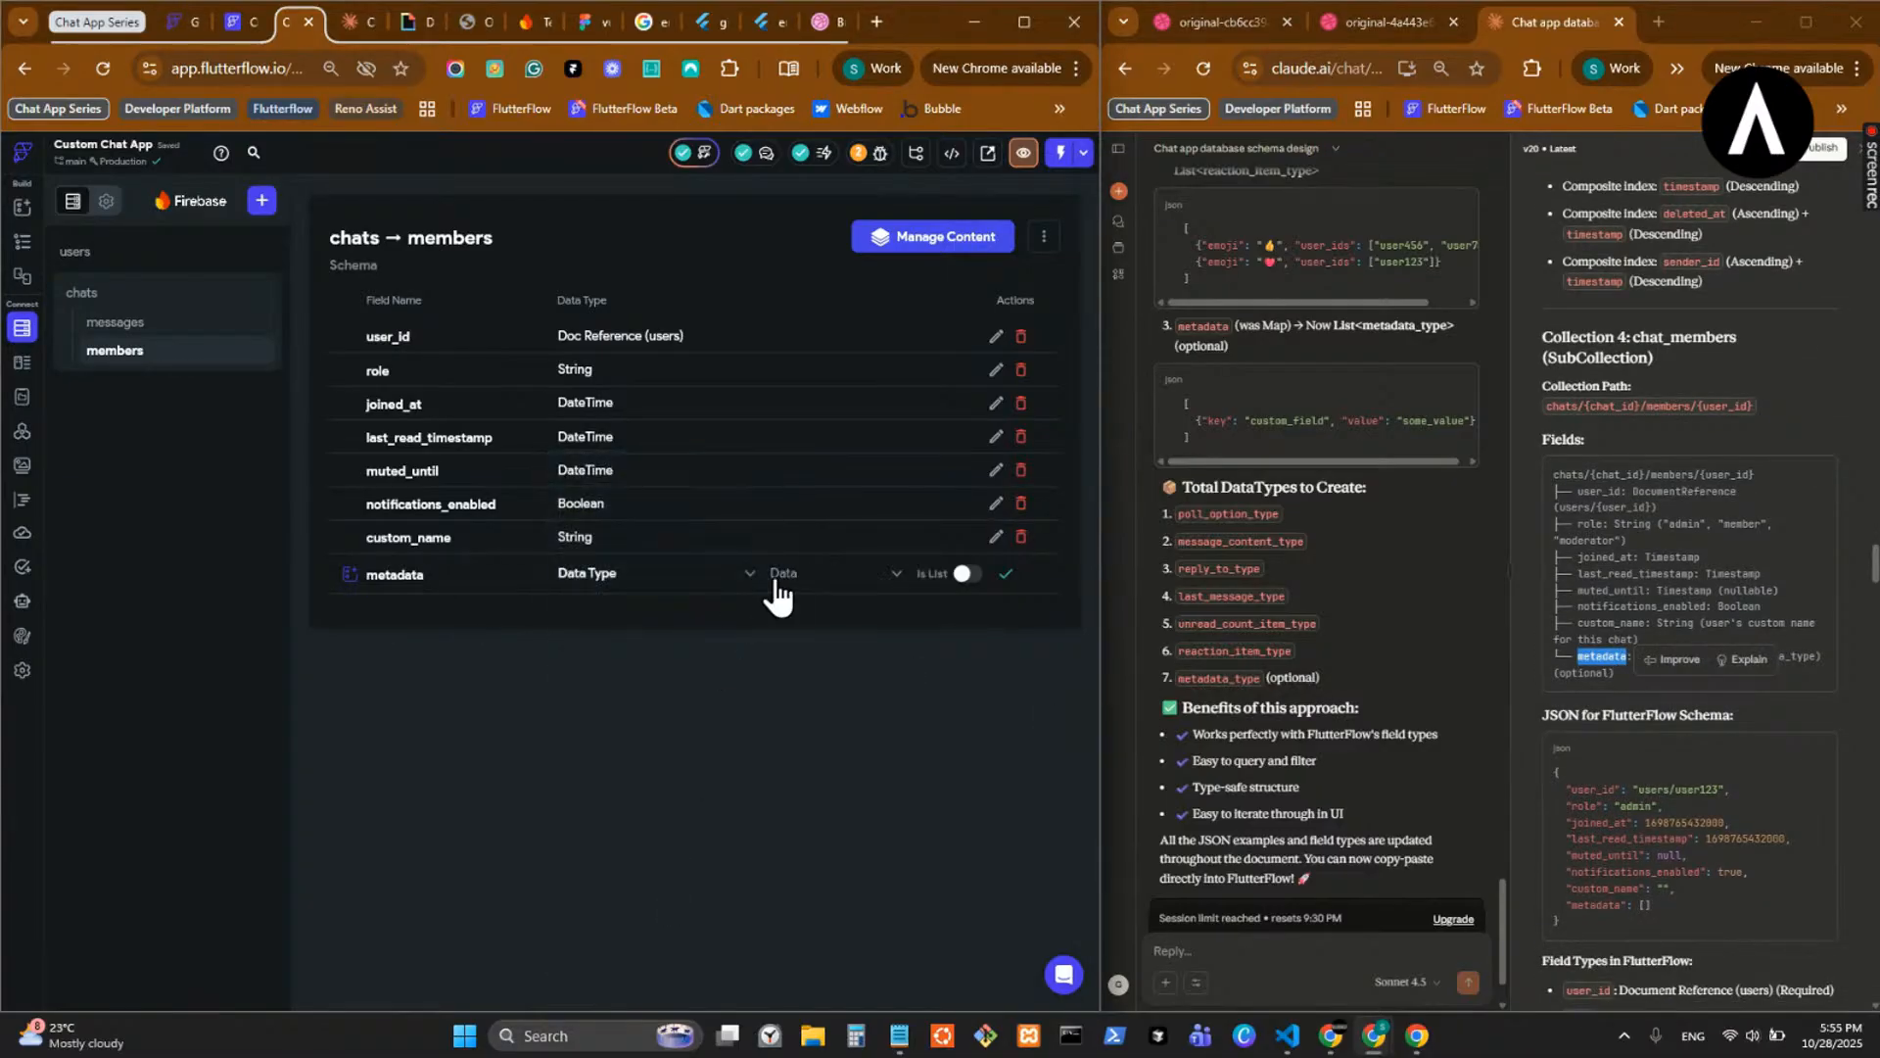
{"action": "left_click", "coordinate": [768, 581]}
{"action": "left_click", "coordinate": [816, 654]}
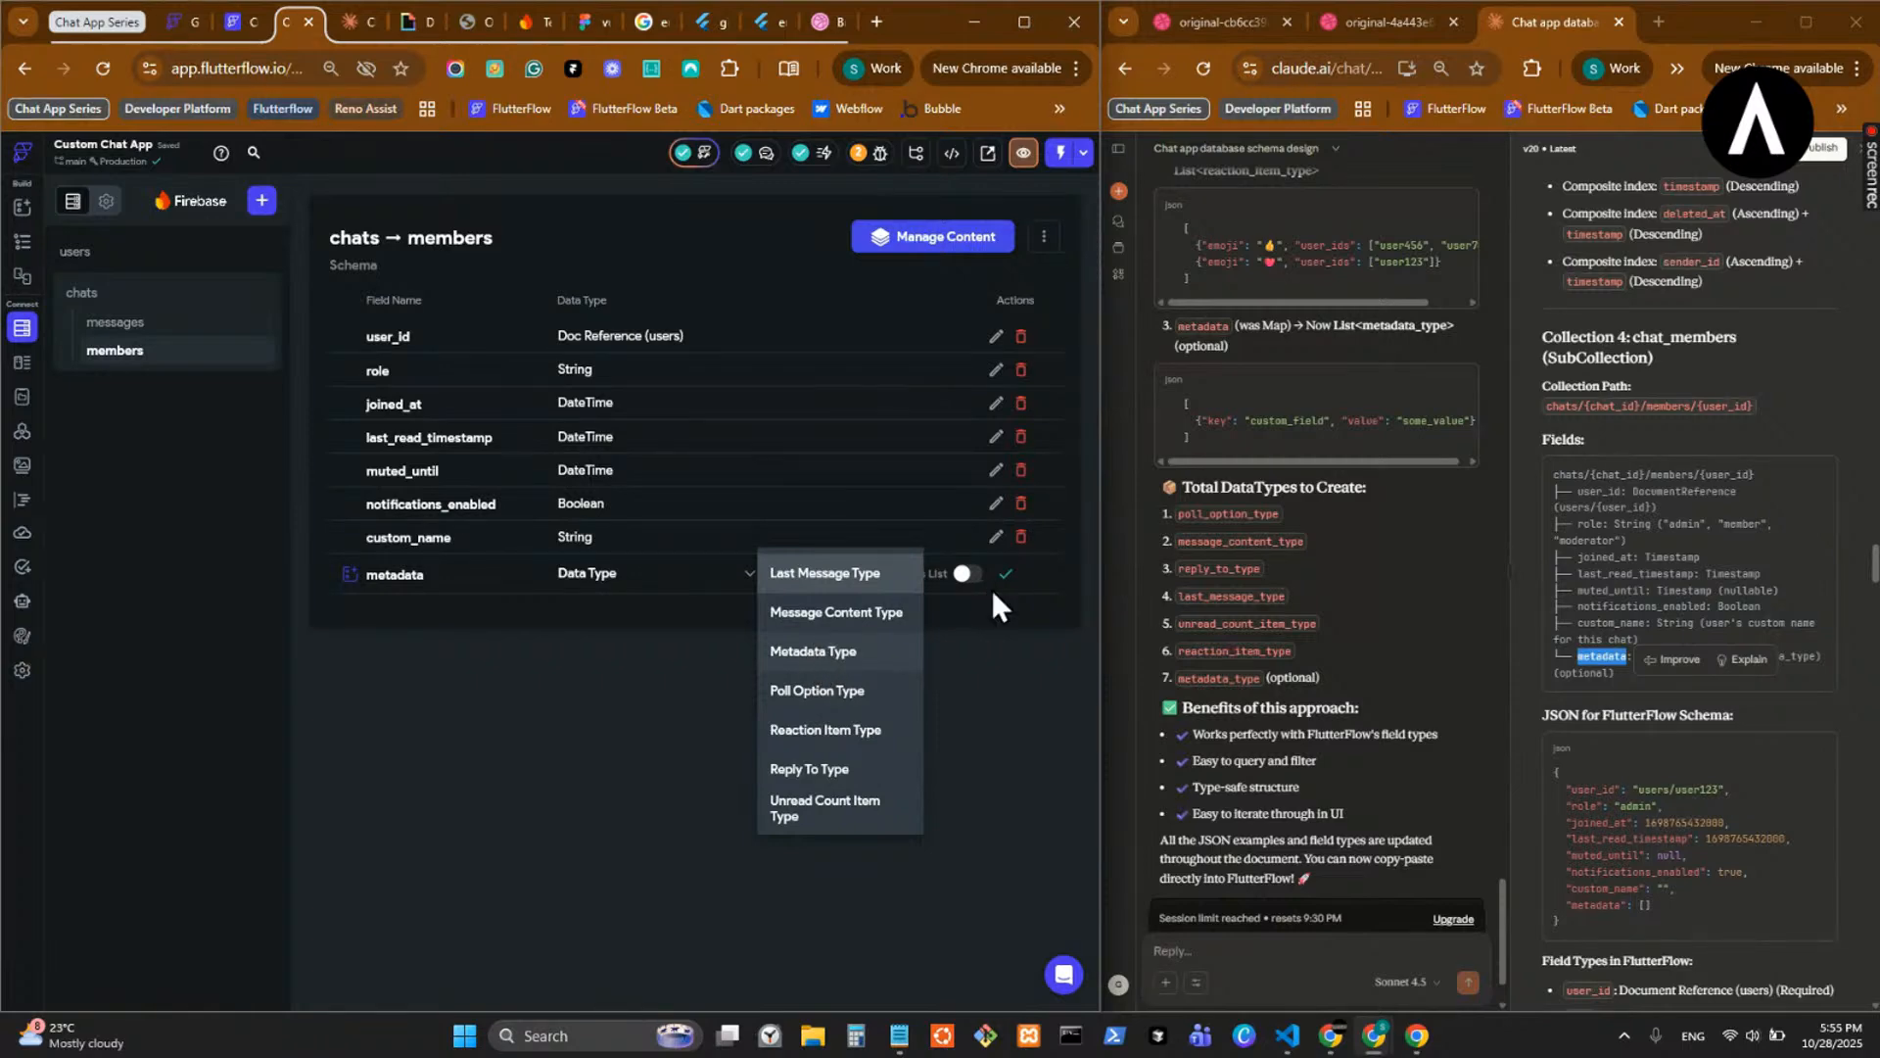
{"action": "left_click", "coordinate": [1006, 574]}
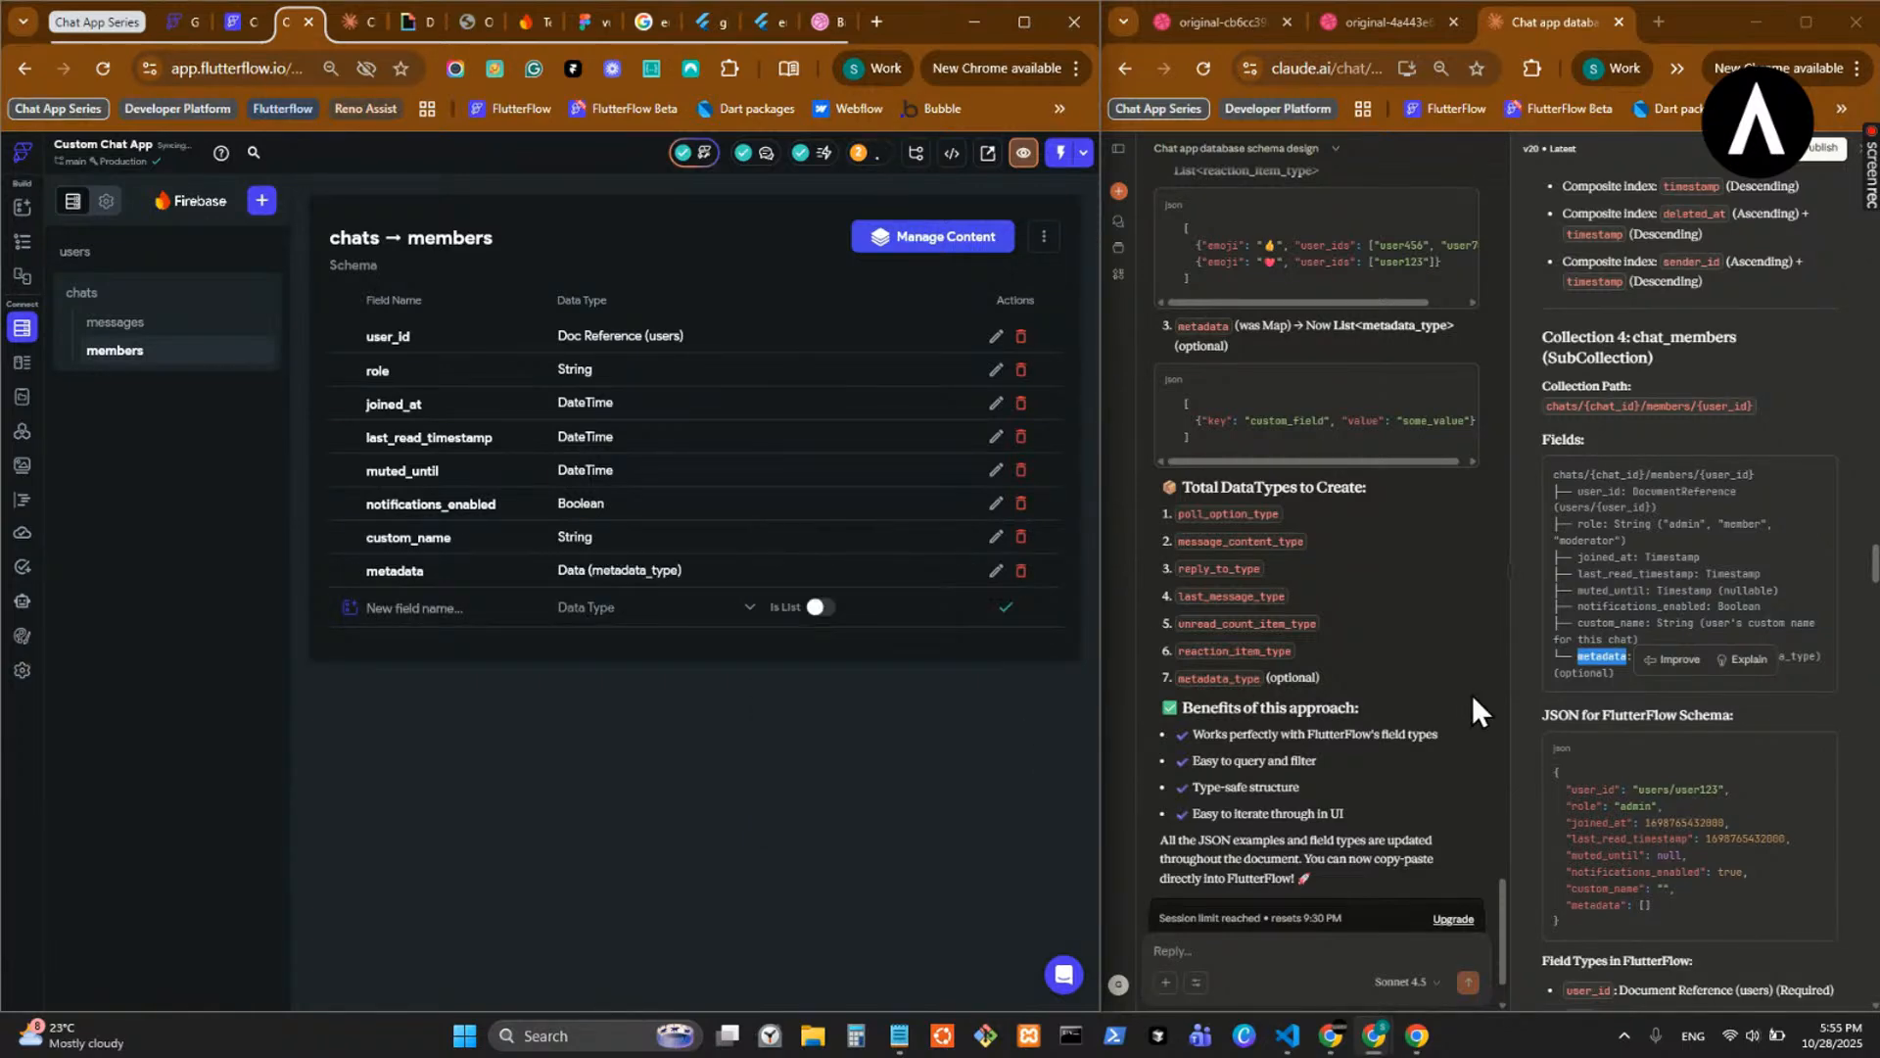
- Create a top-level collection named user_chats, copying the name from the Collection 5 path in the schema document
{"action": "scroll", "coordinate": [1636, 702], "scroll_direction": "down", "scroll_amount": 3}
{"action": "scroll", "coordinate": [1667, 692], "scroll_direction": "down", "scroll_amount": 5}
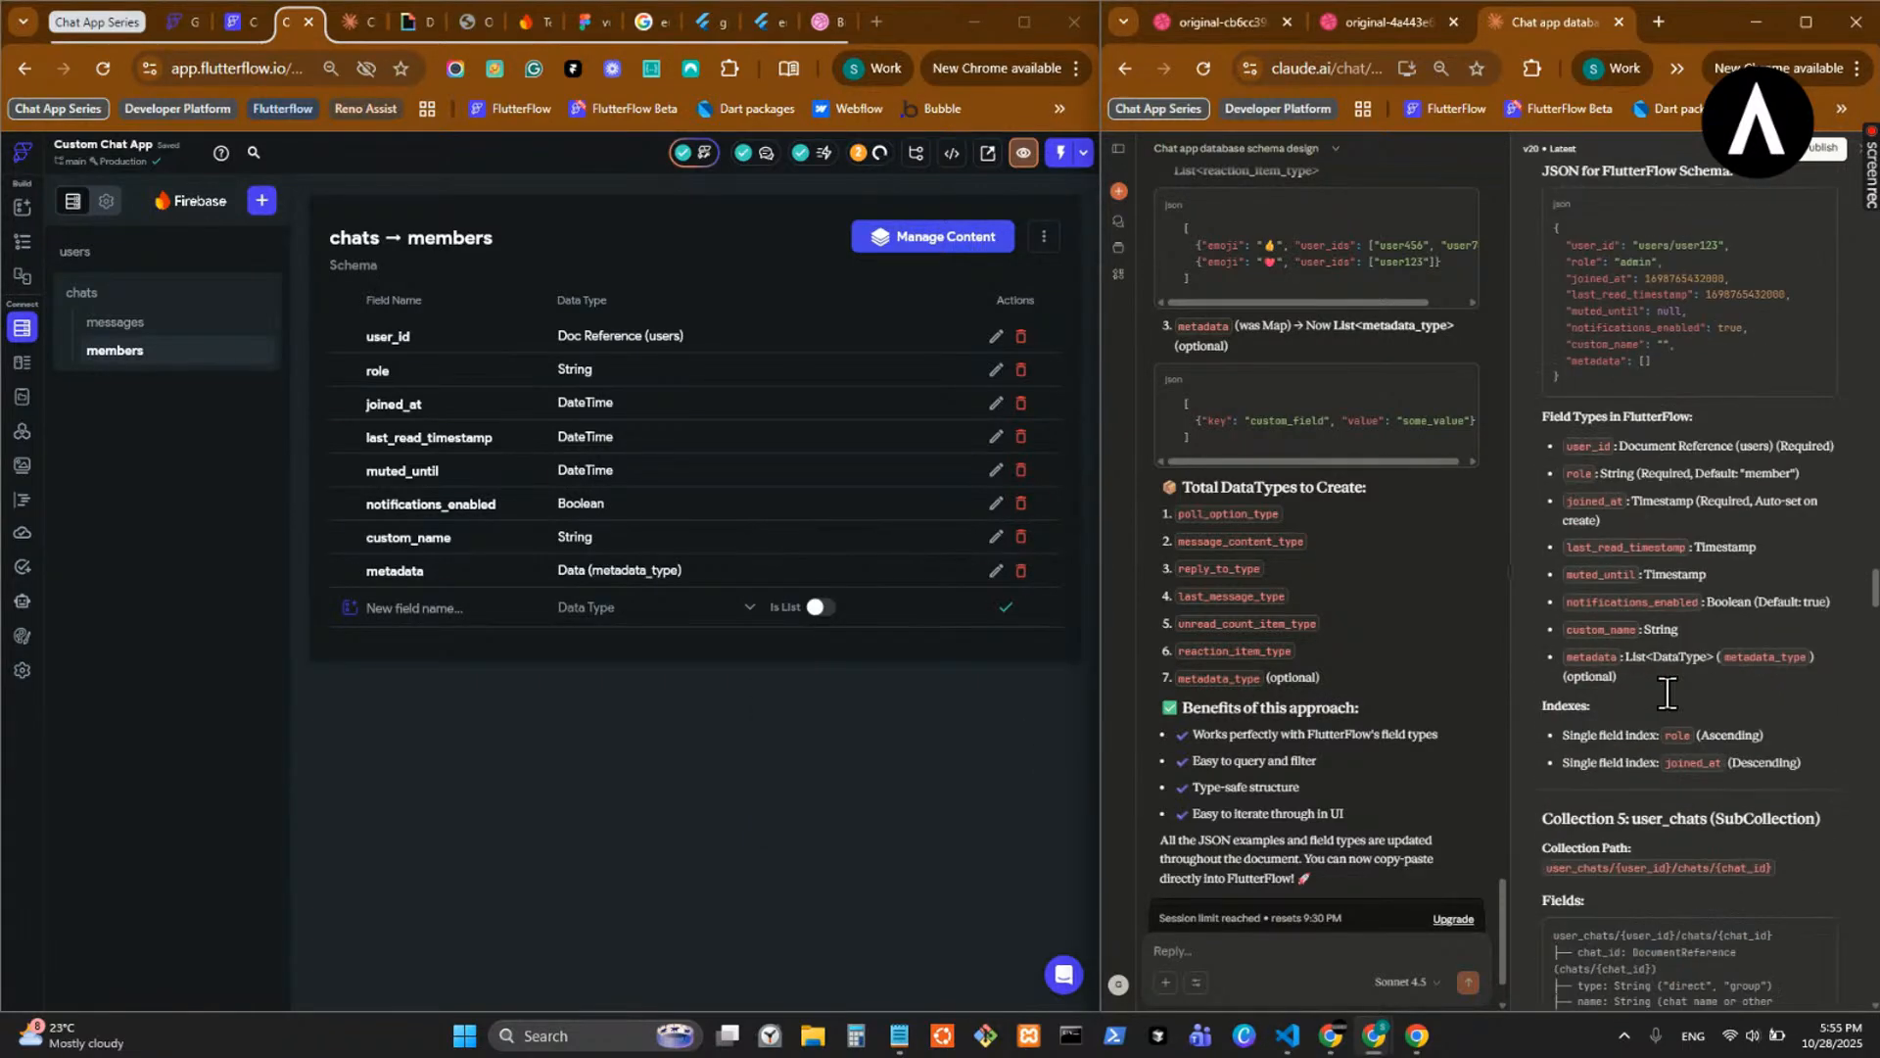
{"action": "scroll", "coordinate": [1655, 598], "scroll_direction": "down", "scroll_amount": 1}
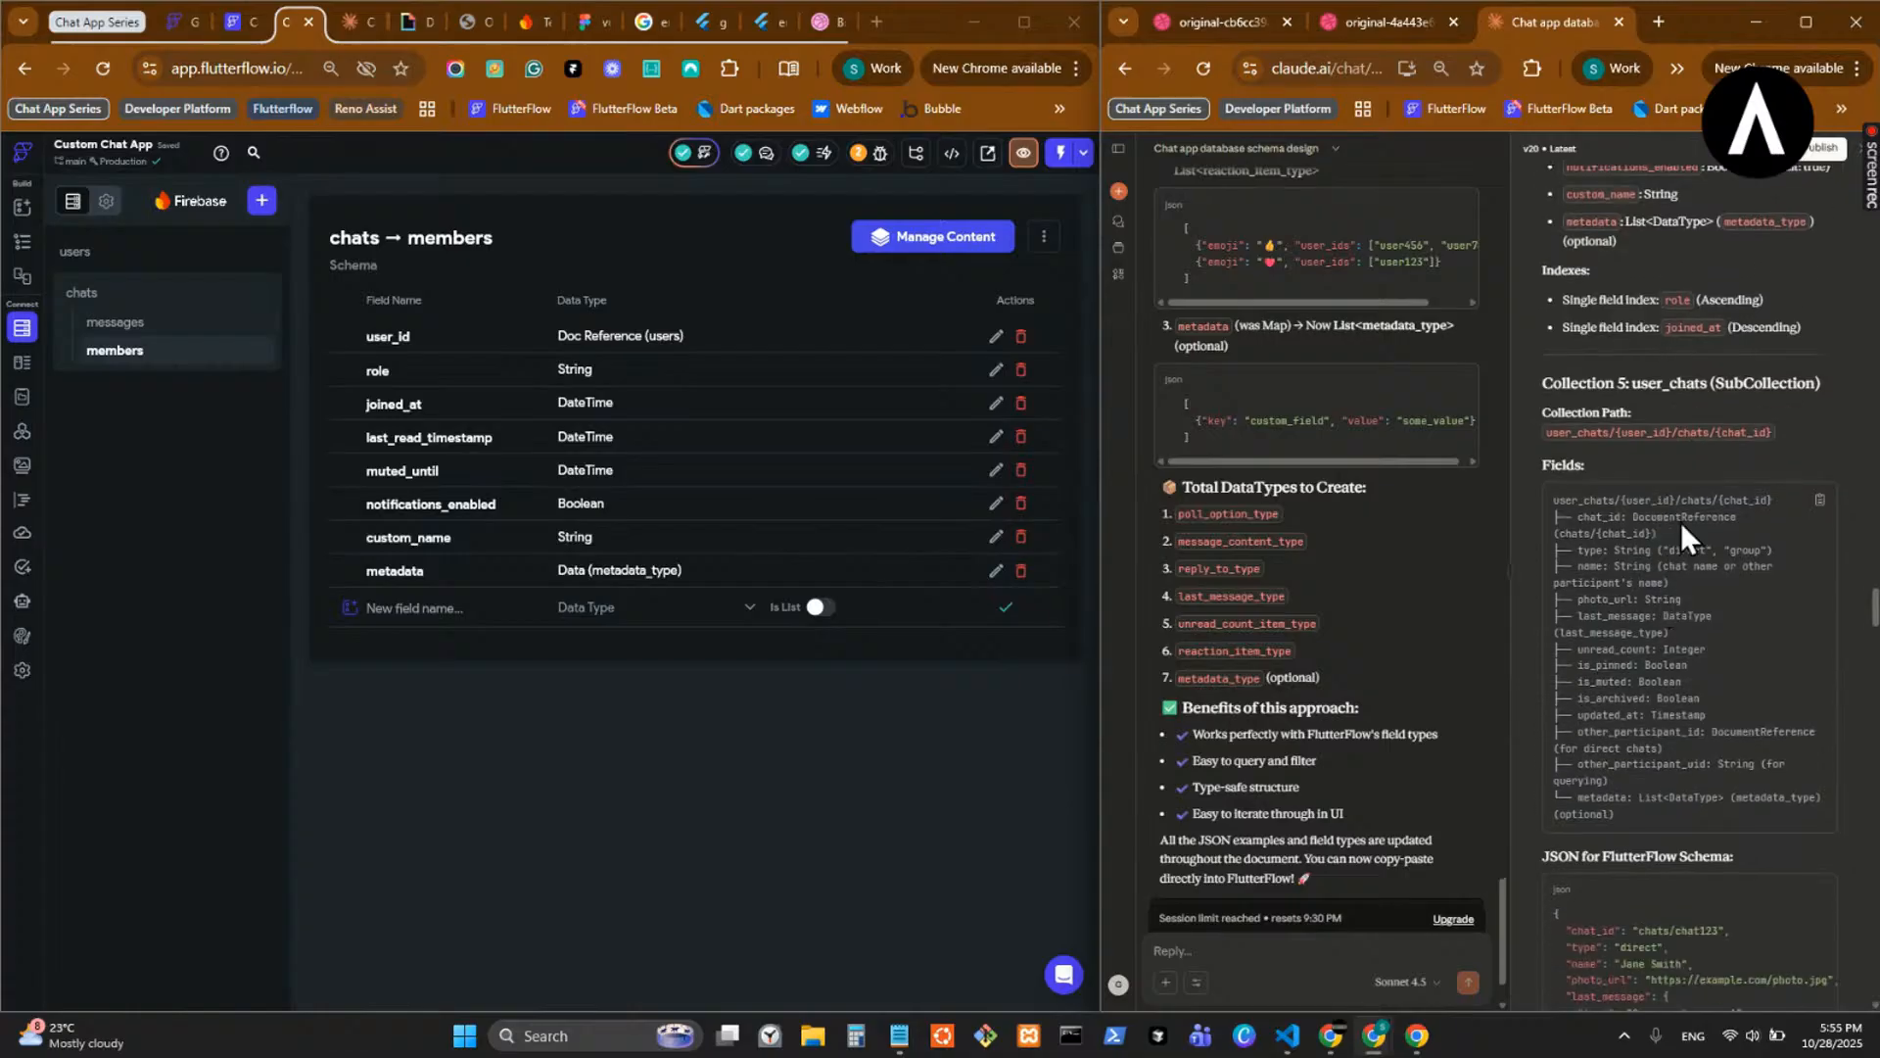
{"action": "double_click", "coordinate": [1572, 432]}
{"action": "left_click", "coordinate": [1626, 540]}
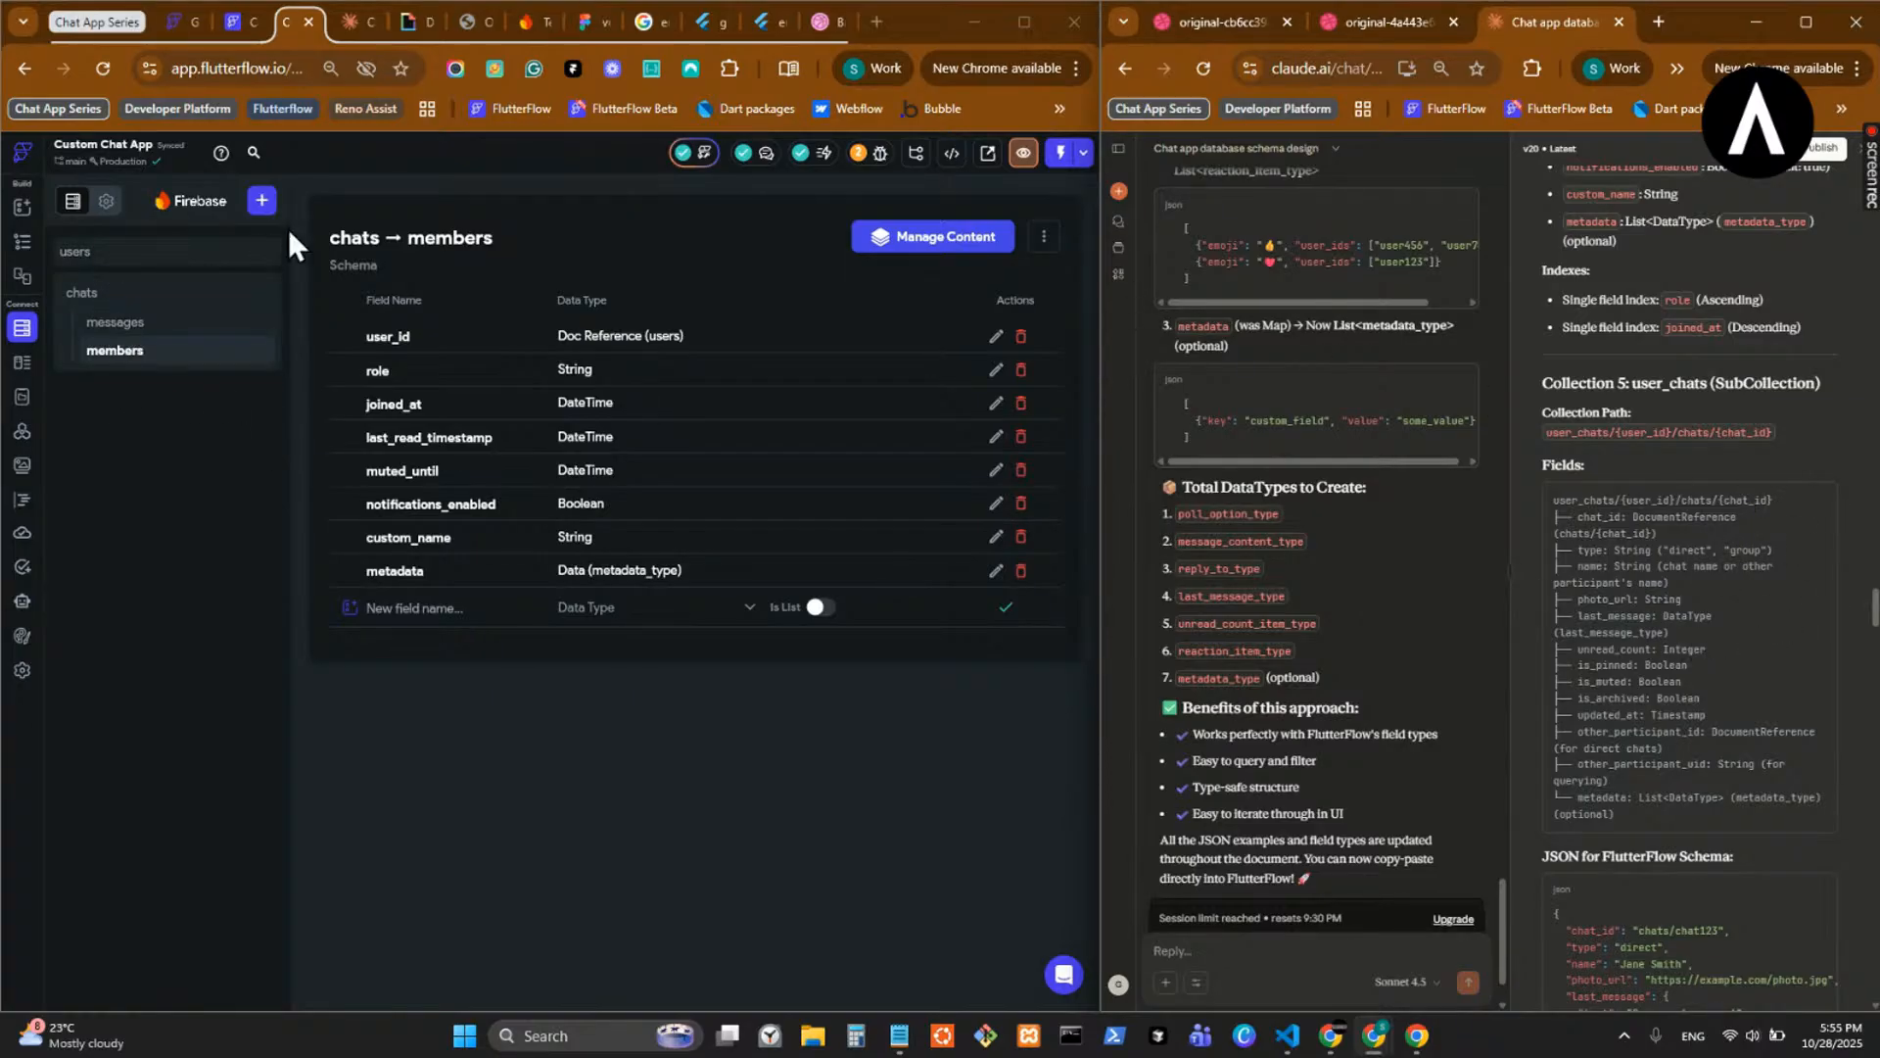
{"action": "left_click", "coordinate": [261, 200]}
{"action": "key", "text": "ctrl+v"}
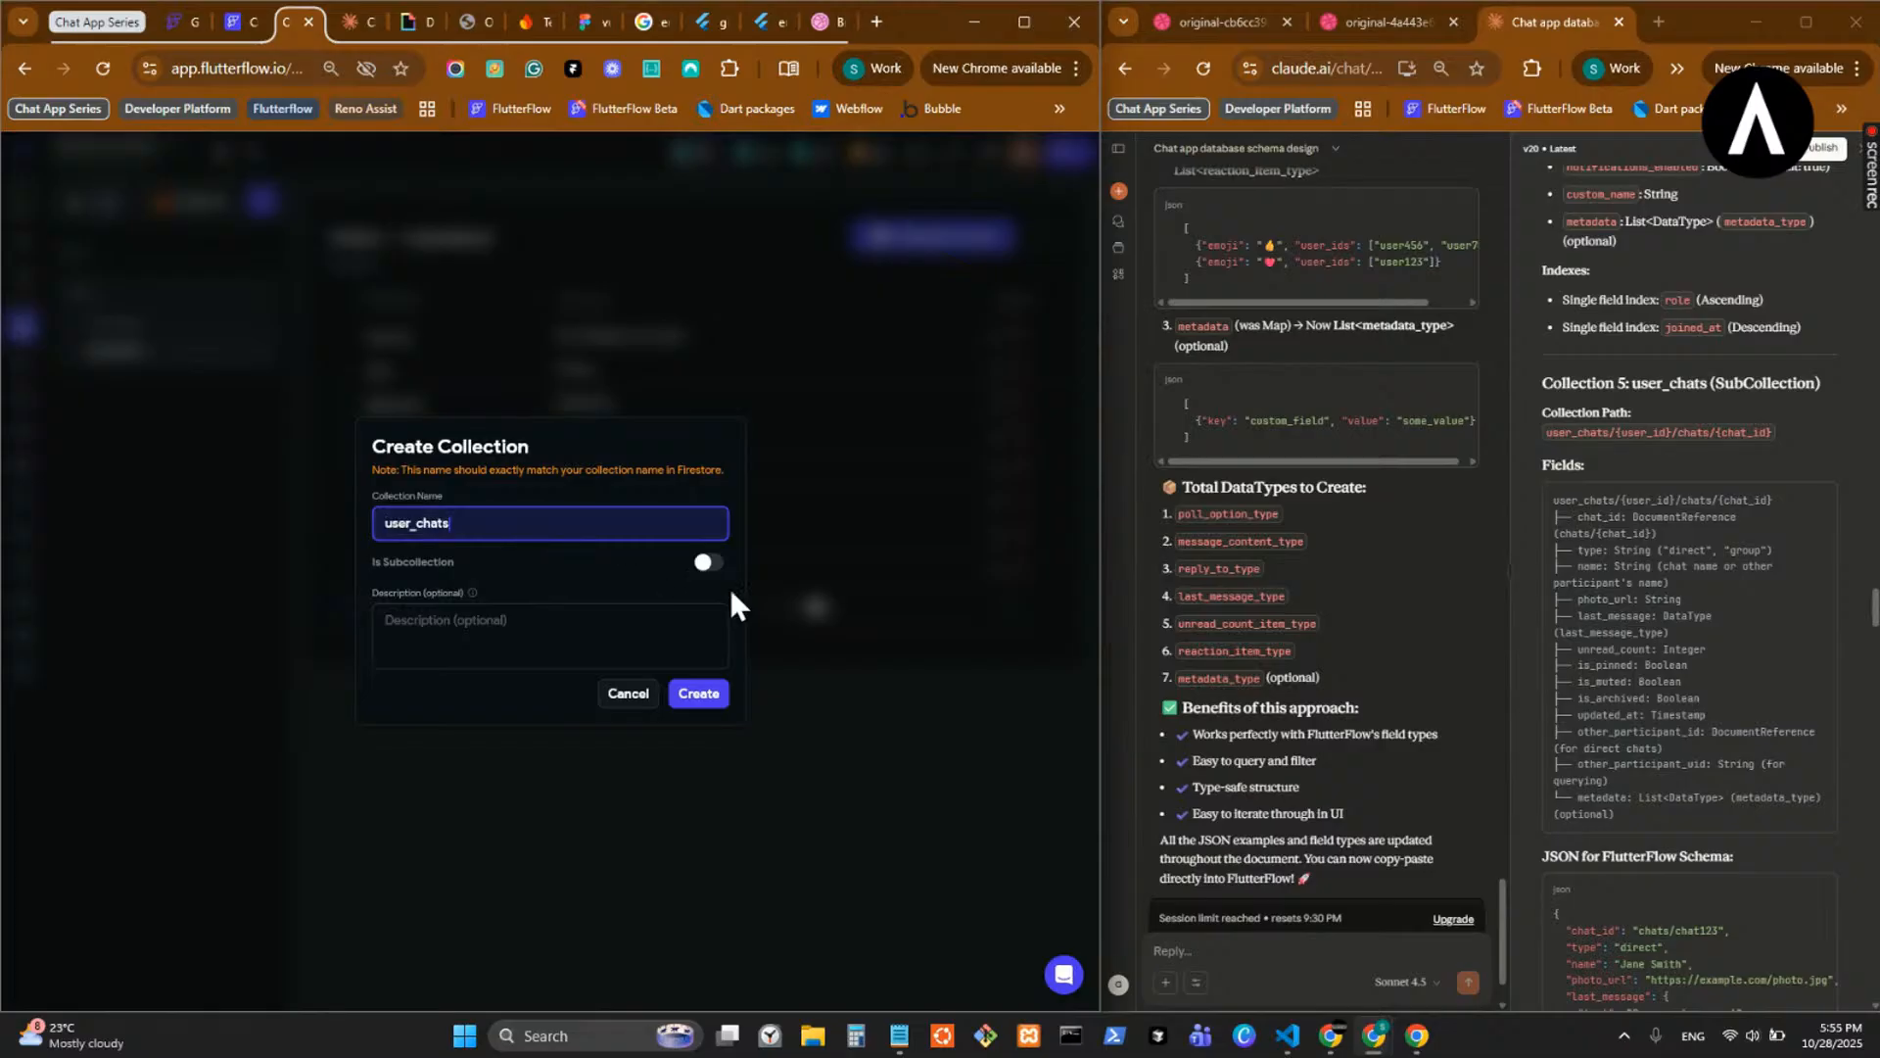
{"action": "left_click", "coordinate": [697, 697]}
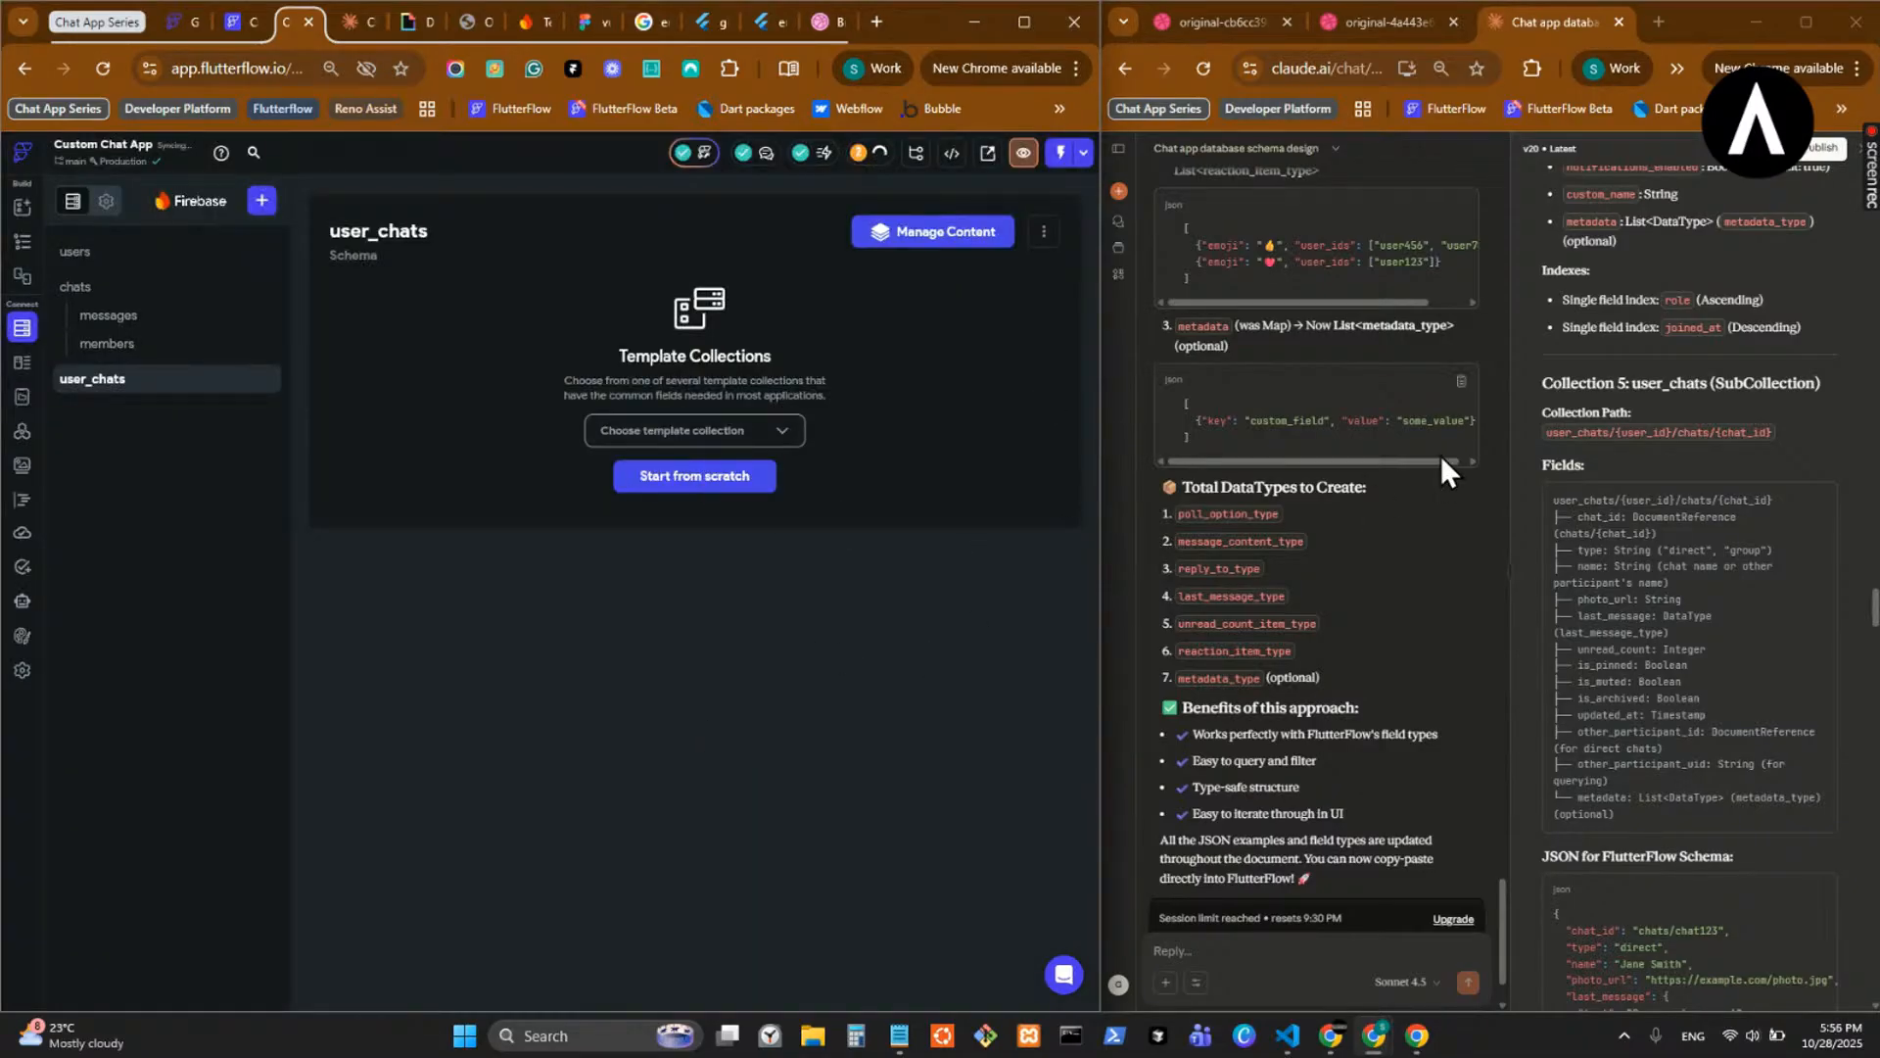
- Start the user_chats schema from scratch and add a chat_id field as a Document Reference to Chats
{"action": "left_click", "coordinate": [760, 480]}
{"action": "double_click", "coordinate": [1596, 516]}
{"action": "left_click", "coordinate": [414, 333]}
{"action": "key", "text": "ctrl+v"}
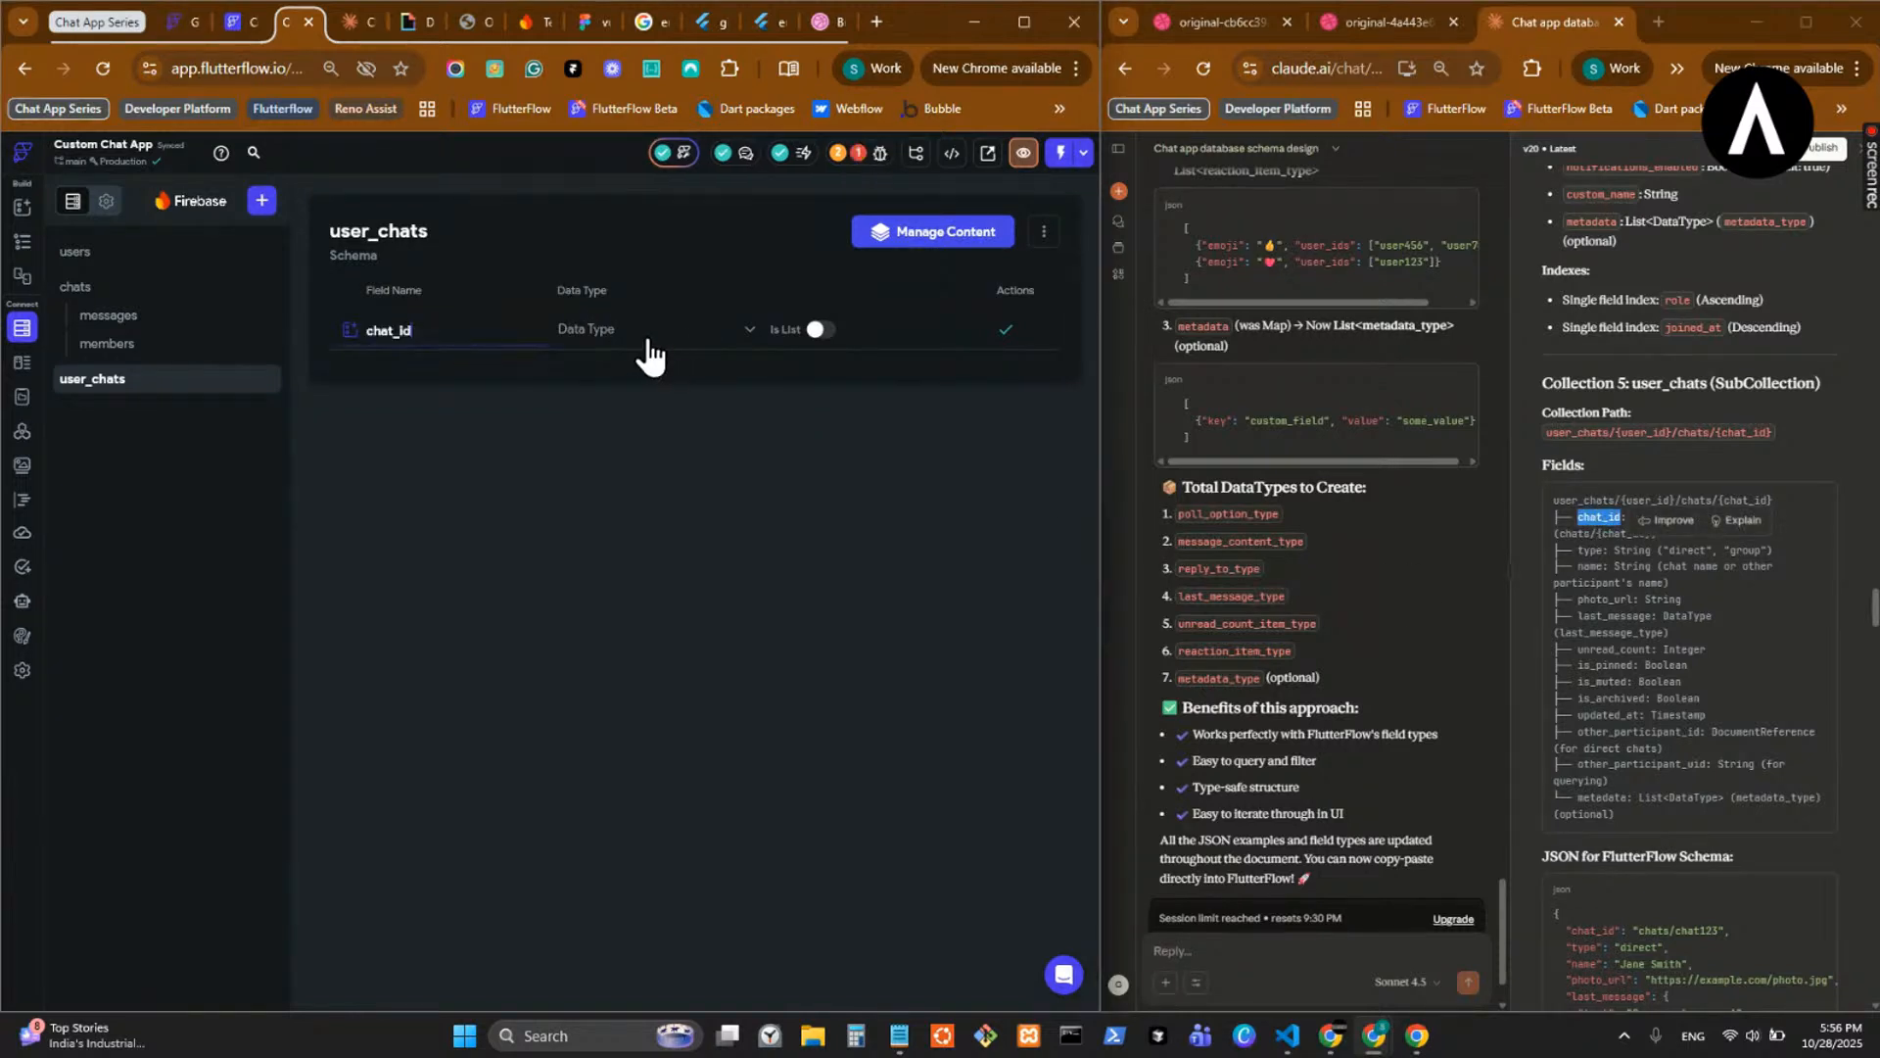
{"action": "left_click", "coordinate": [643, 348]}
{"action": "left_click", "coordinate": [1601, 614]}
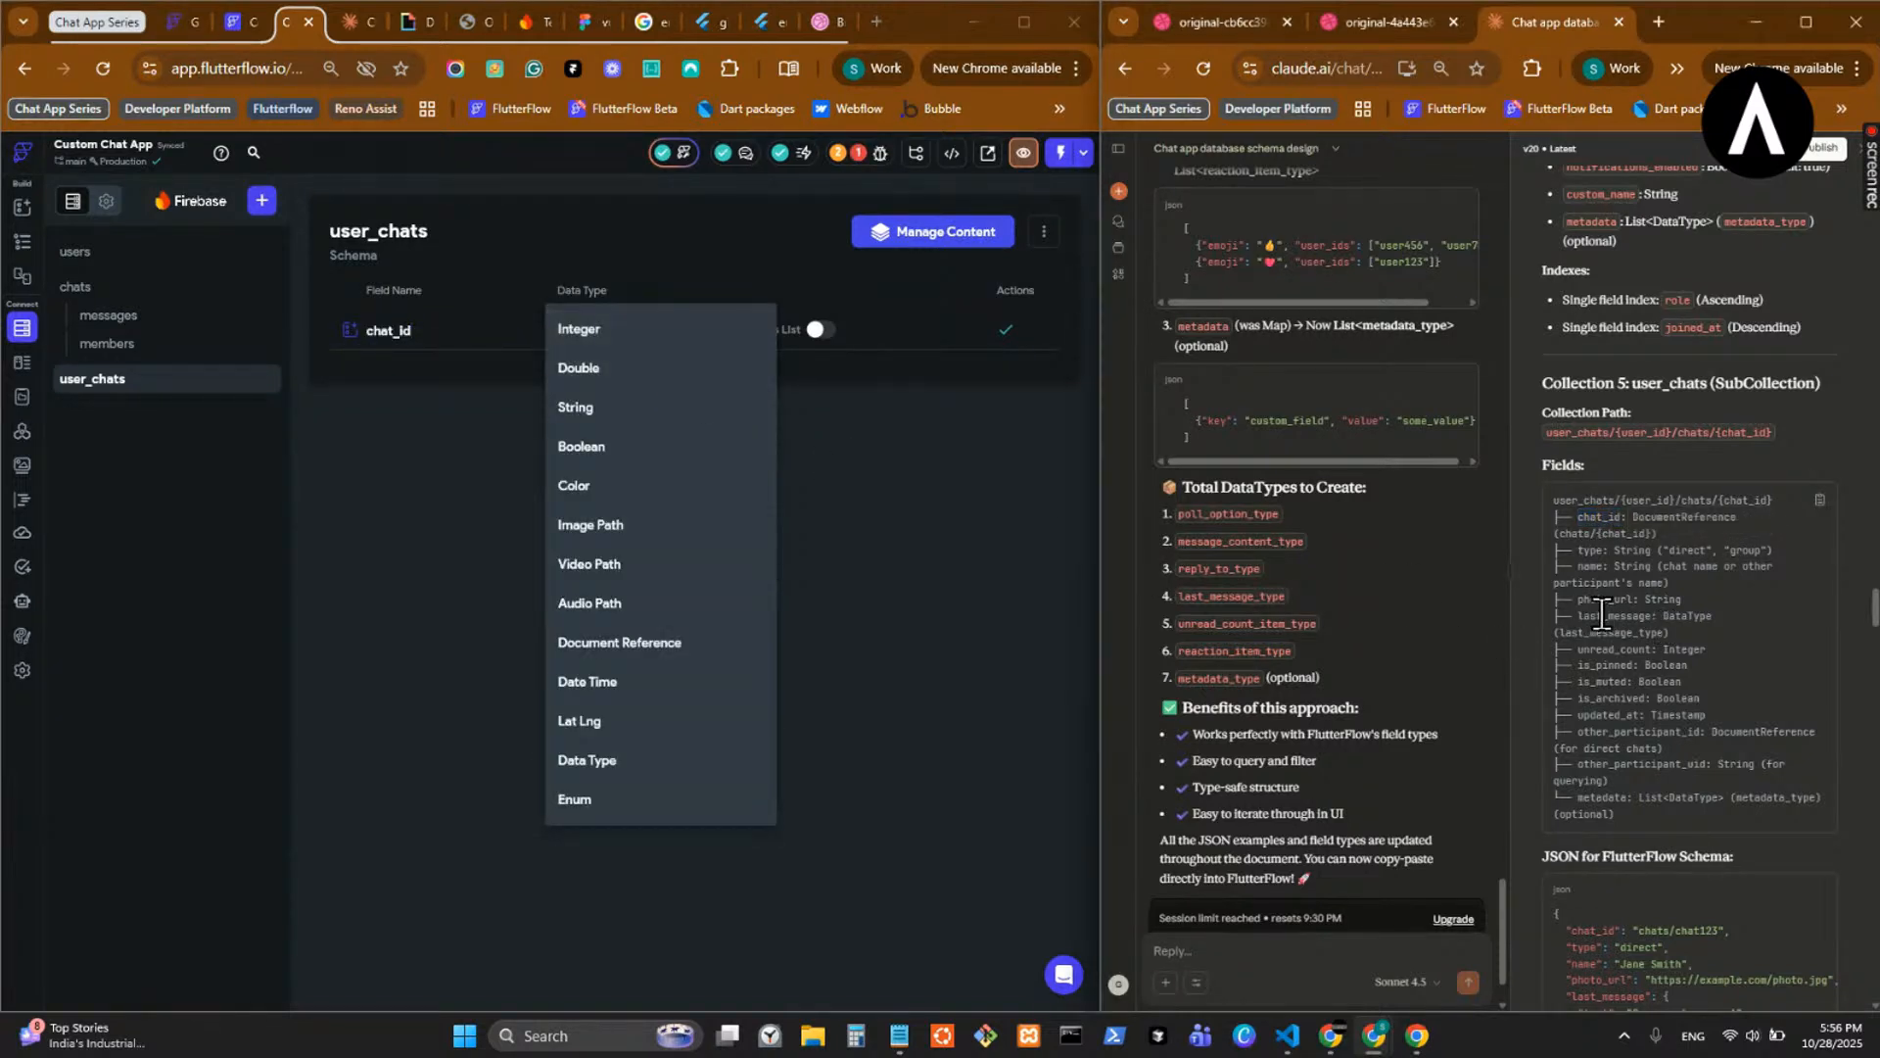
{"action": "left_click", "coordinate": [668, 645]}
{"action": "left_click", "coordinate": [827, 329]}
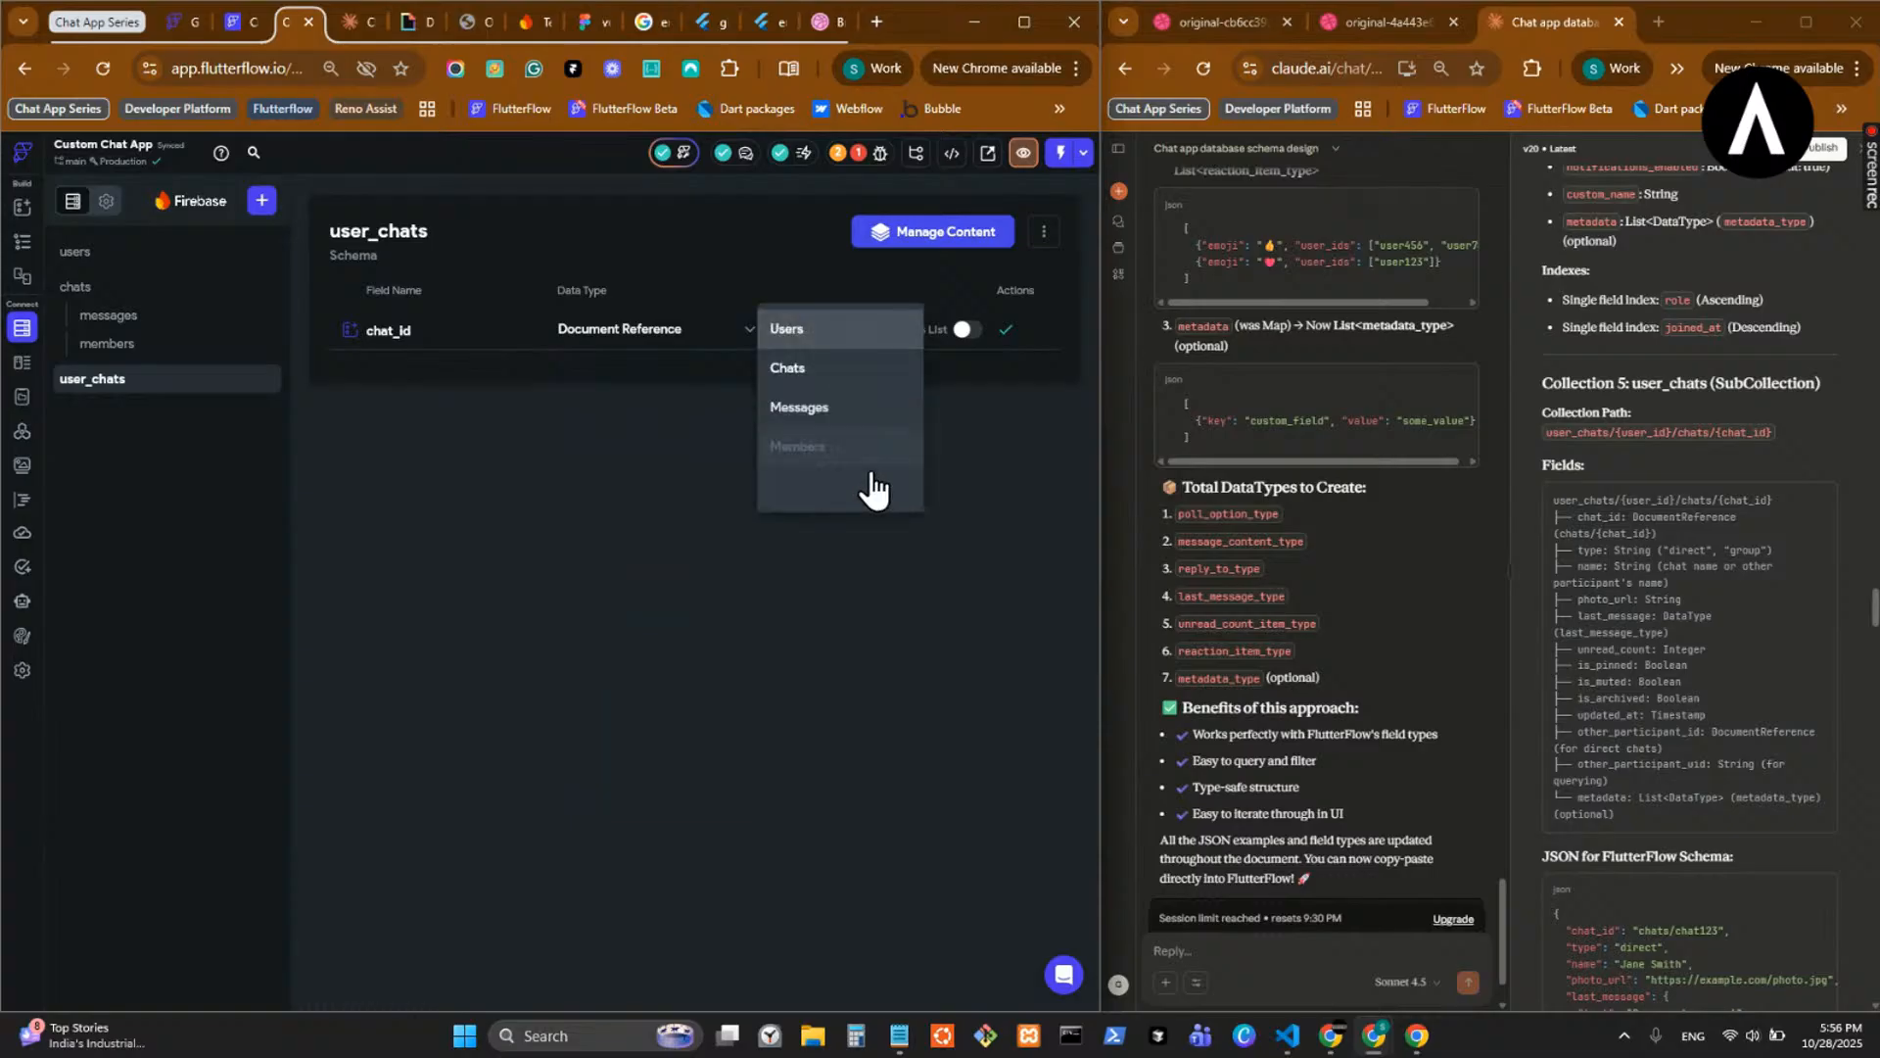
{"action": "left_click", "coordinate": [837, 371]}
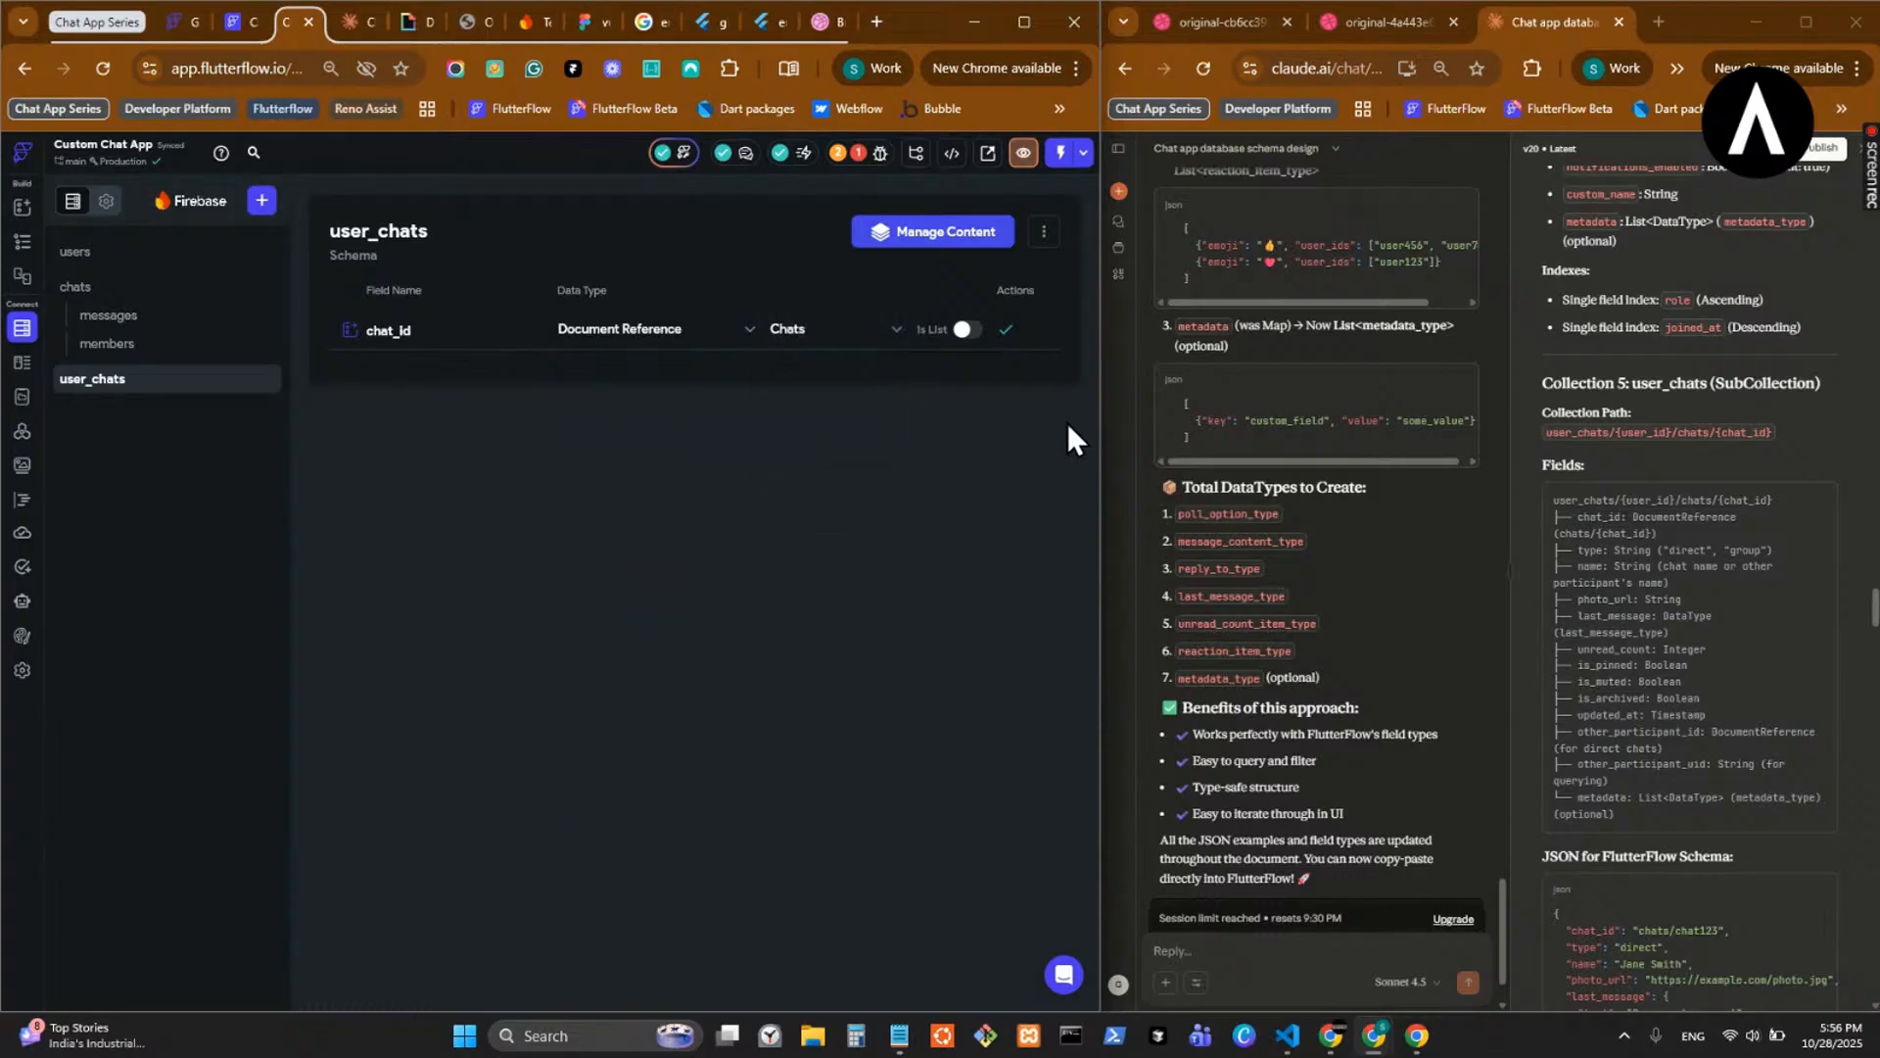
{"action": "left_click", "coordinate": [1006, 330]}
- Add a type field of type String to user_chats, copying its name from the schema document
{"action": "double_click", "coordinate": [1590, 551]}
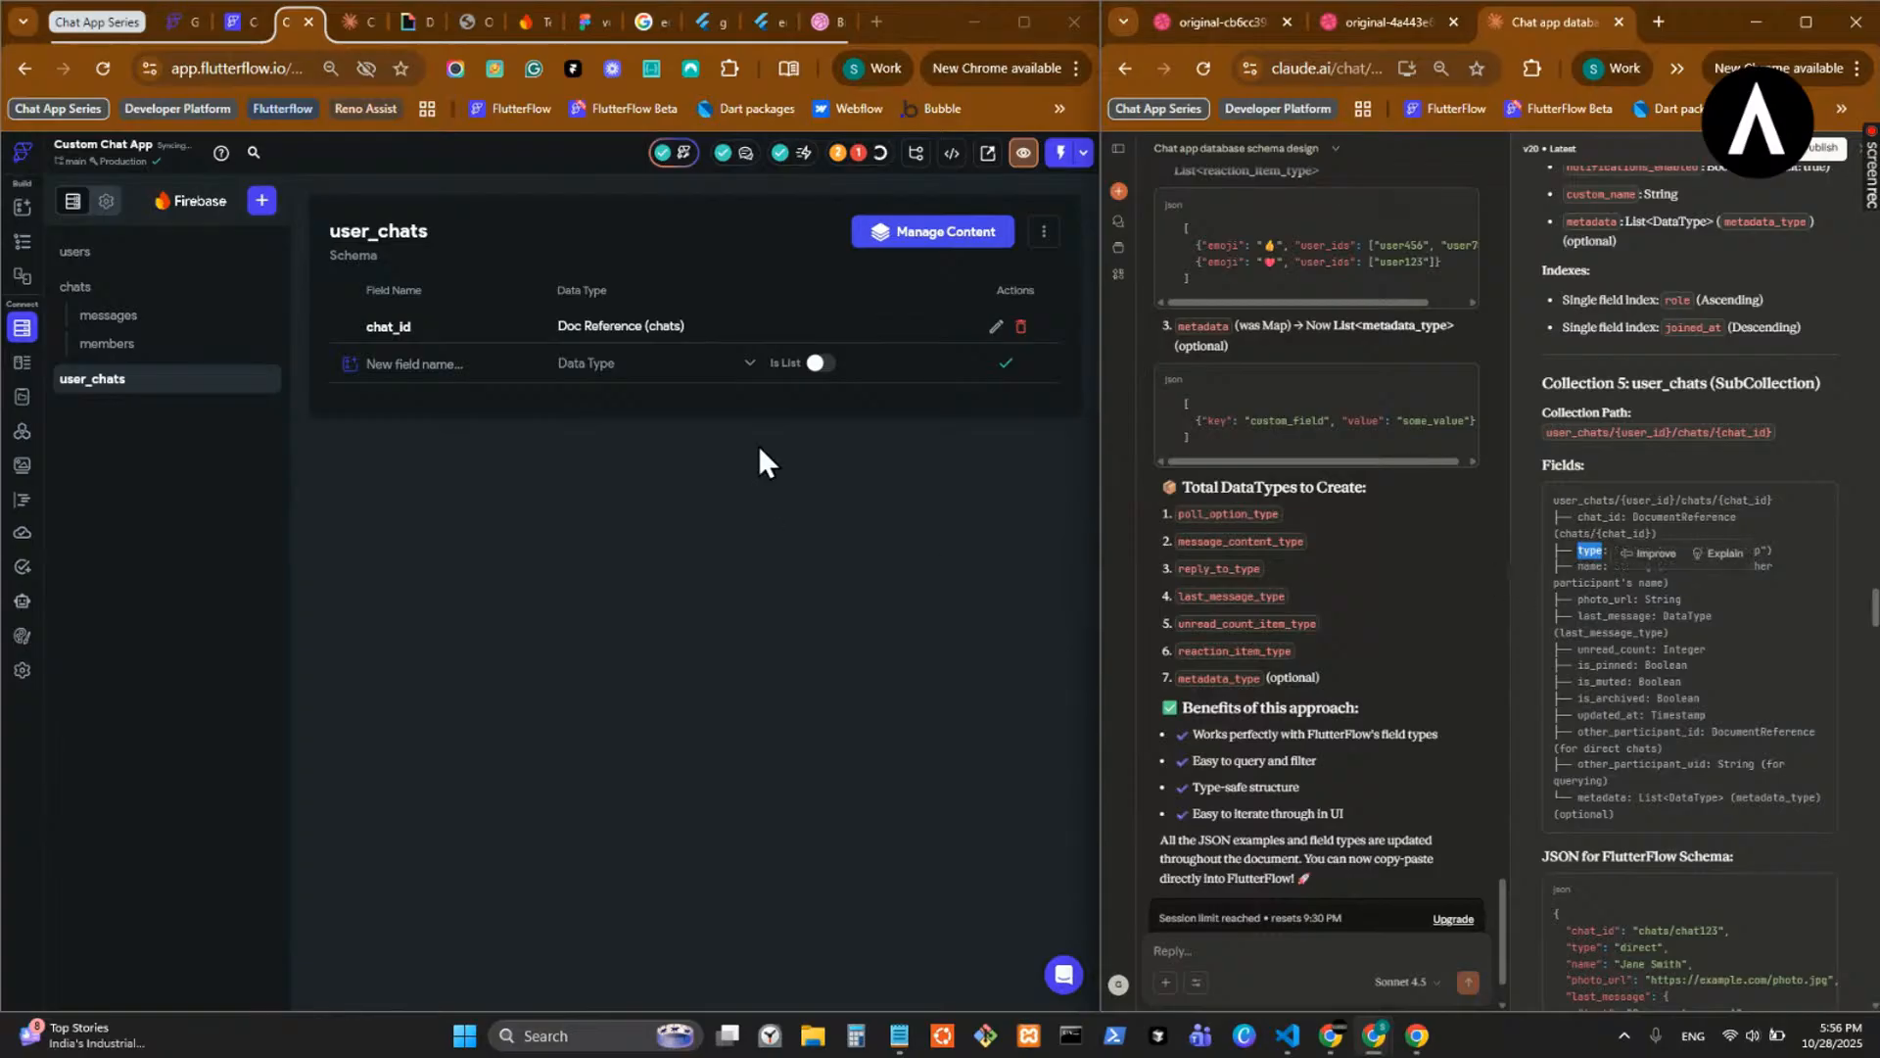
{"action": "left_click", "coordinate": [402, 364]}
{"action": "key", "text": "ctrl+v"}
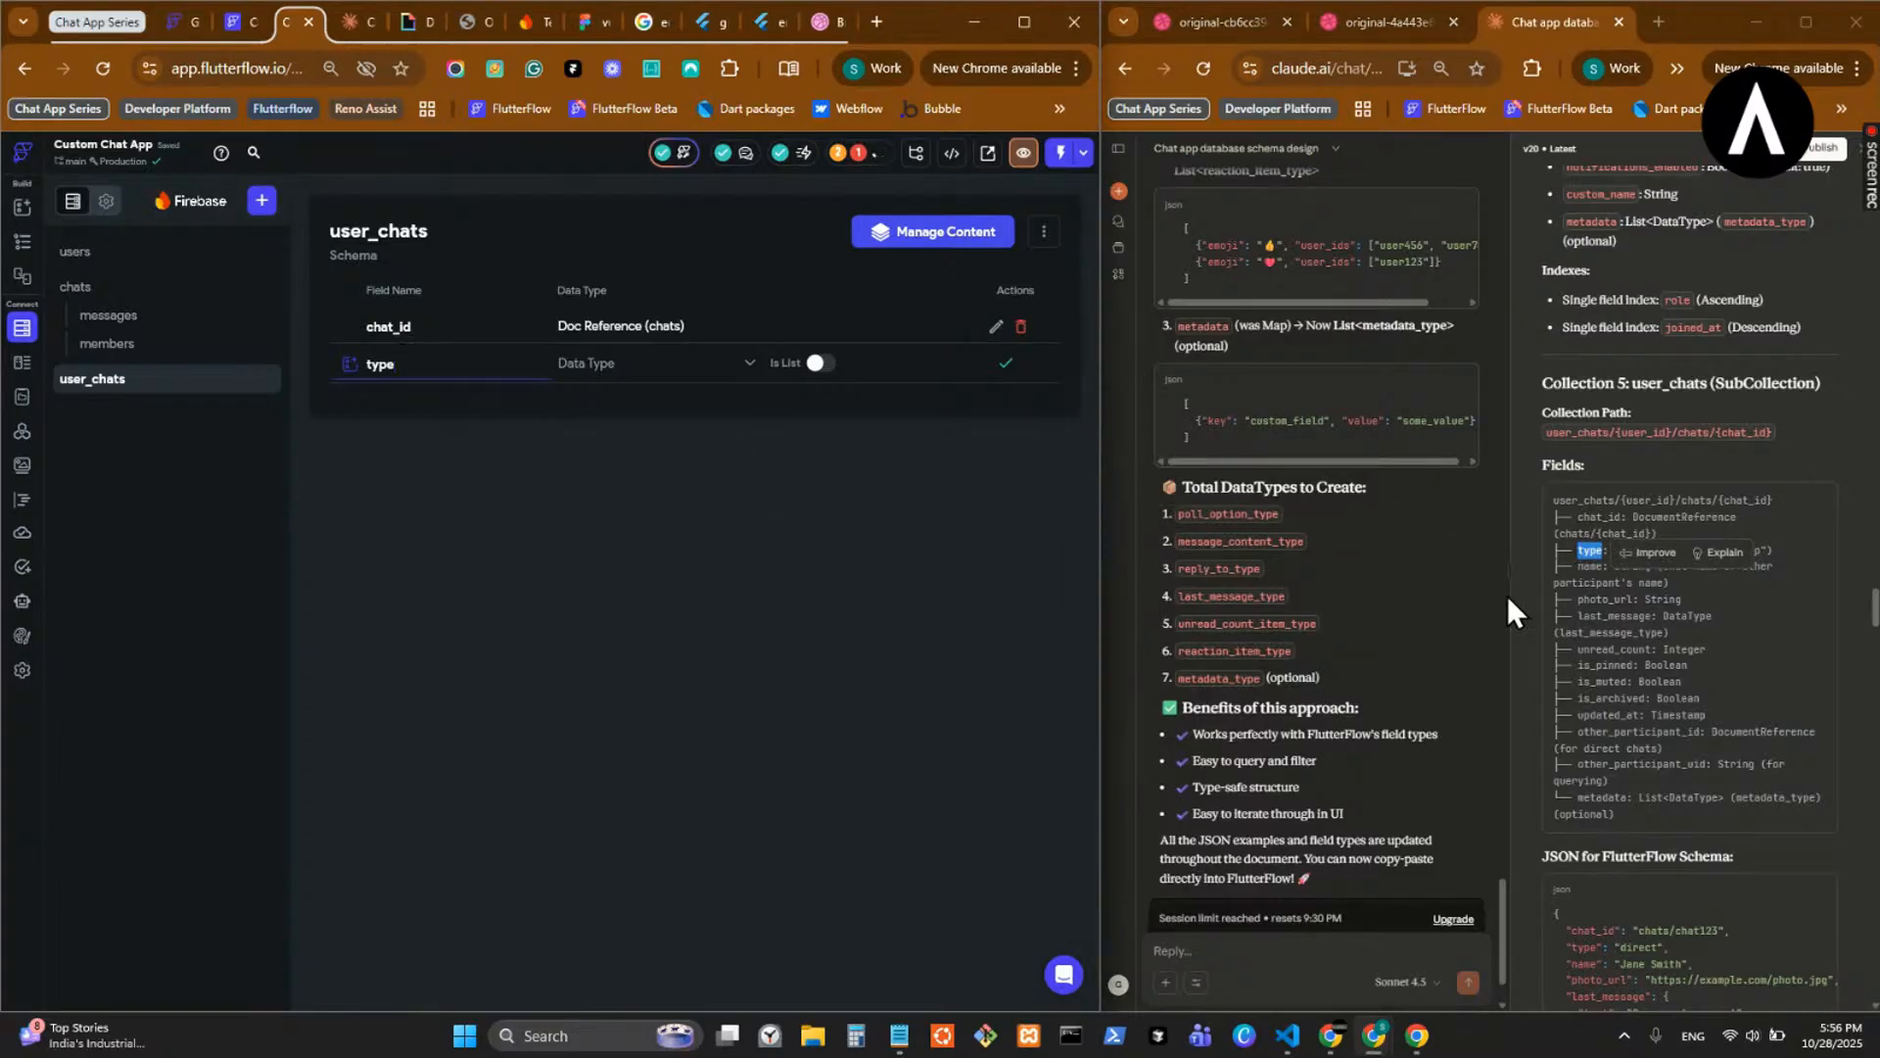
{"action": "left_click", "coordinate": [676, 364]}
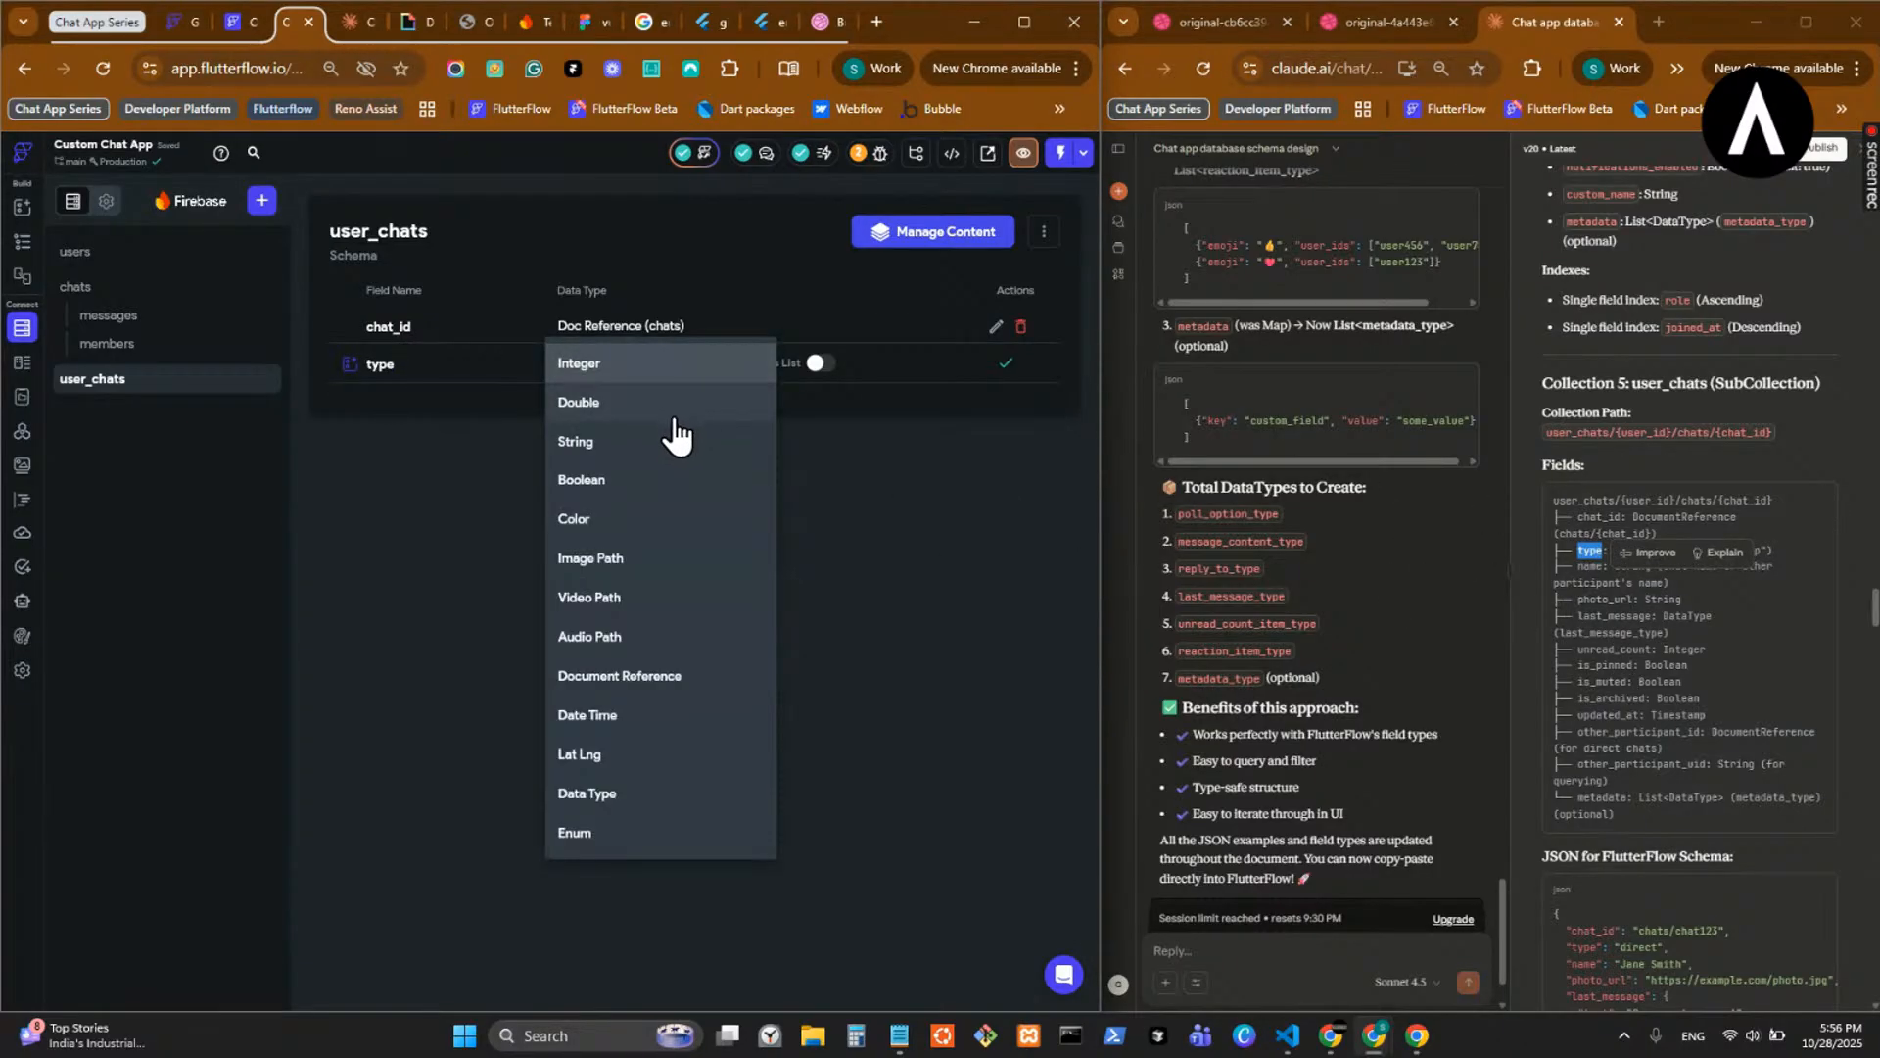
{"action": "left_click", "coordinate": [674, 443]}
{"action": "left_click", "coordinate": [1006, 362]}
- Give the type field of user_chats the description "direct", "group", copied from the schema document
{"action": "left_click", "coordinate": [1702, 613]}
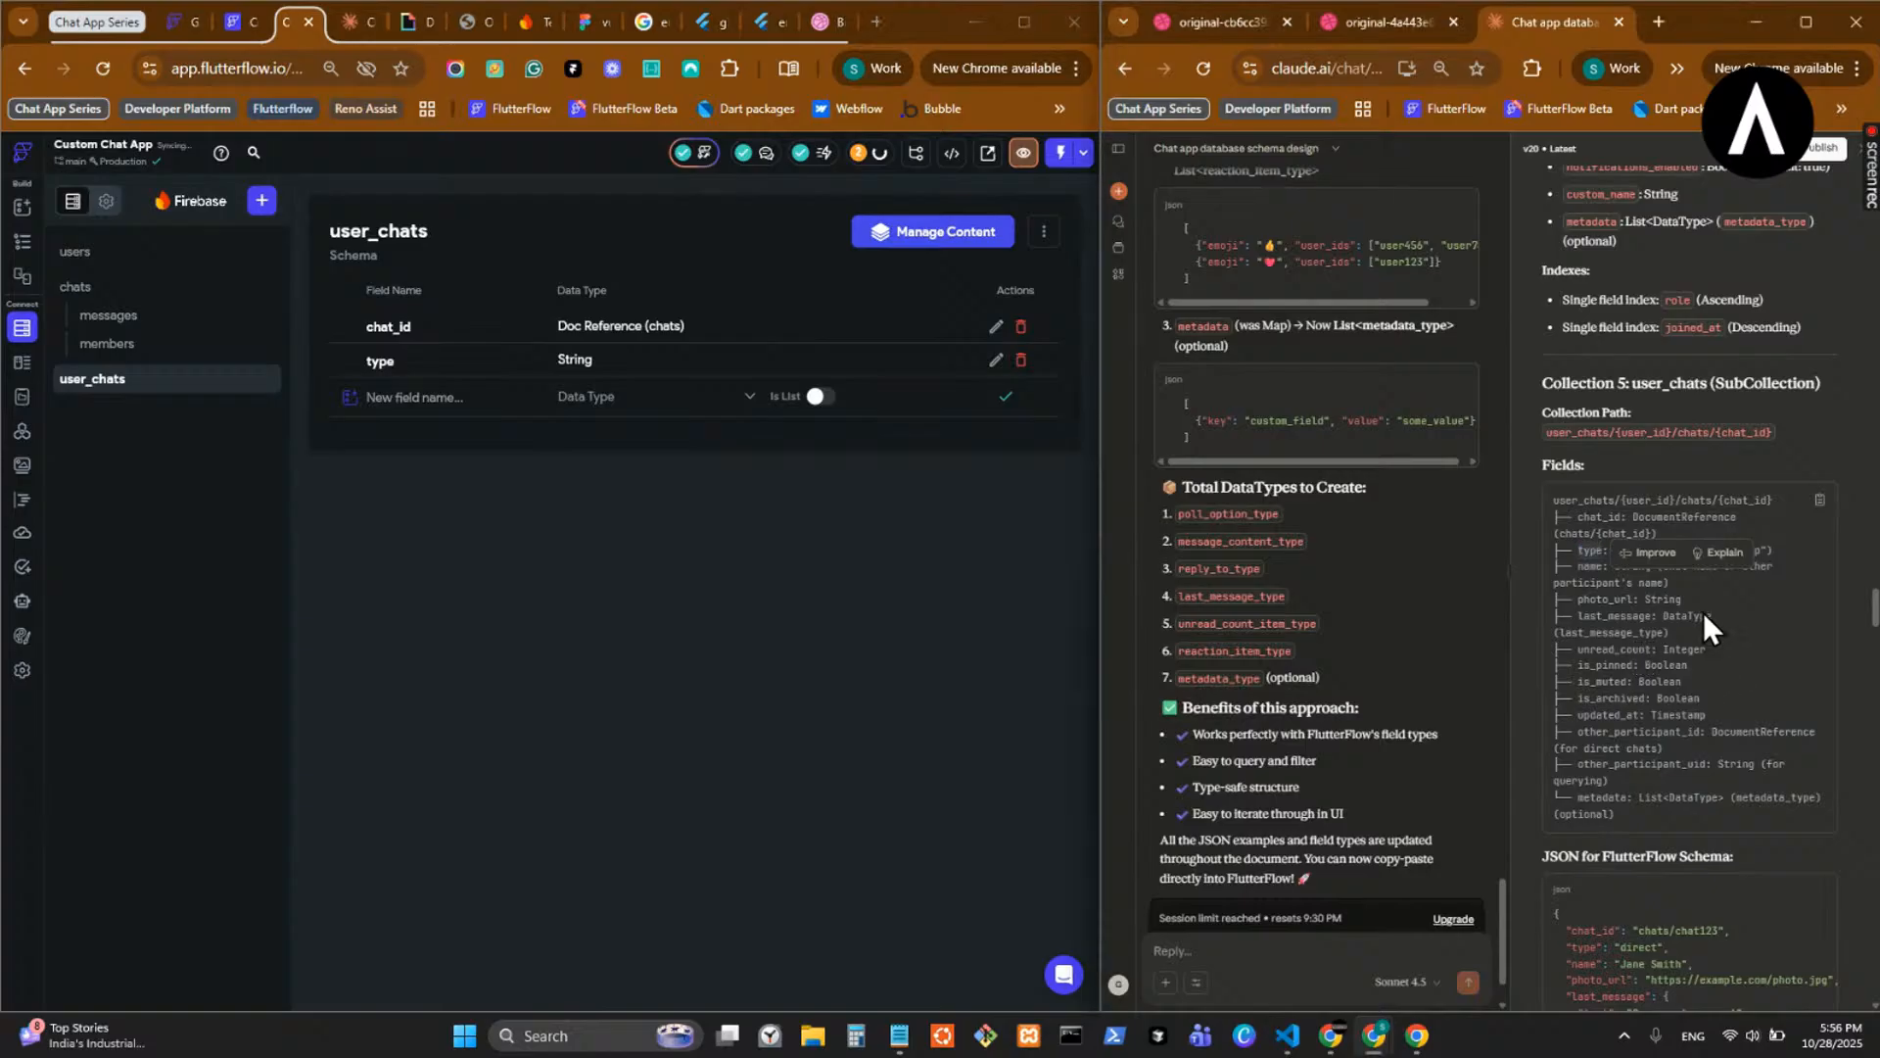
{"action": "left_click_drag", "start_coordinate": [1767, 551], "coordinate": [1665, 548]}
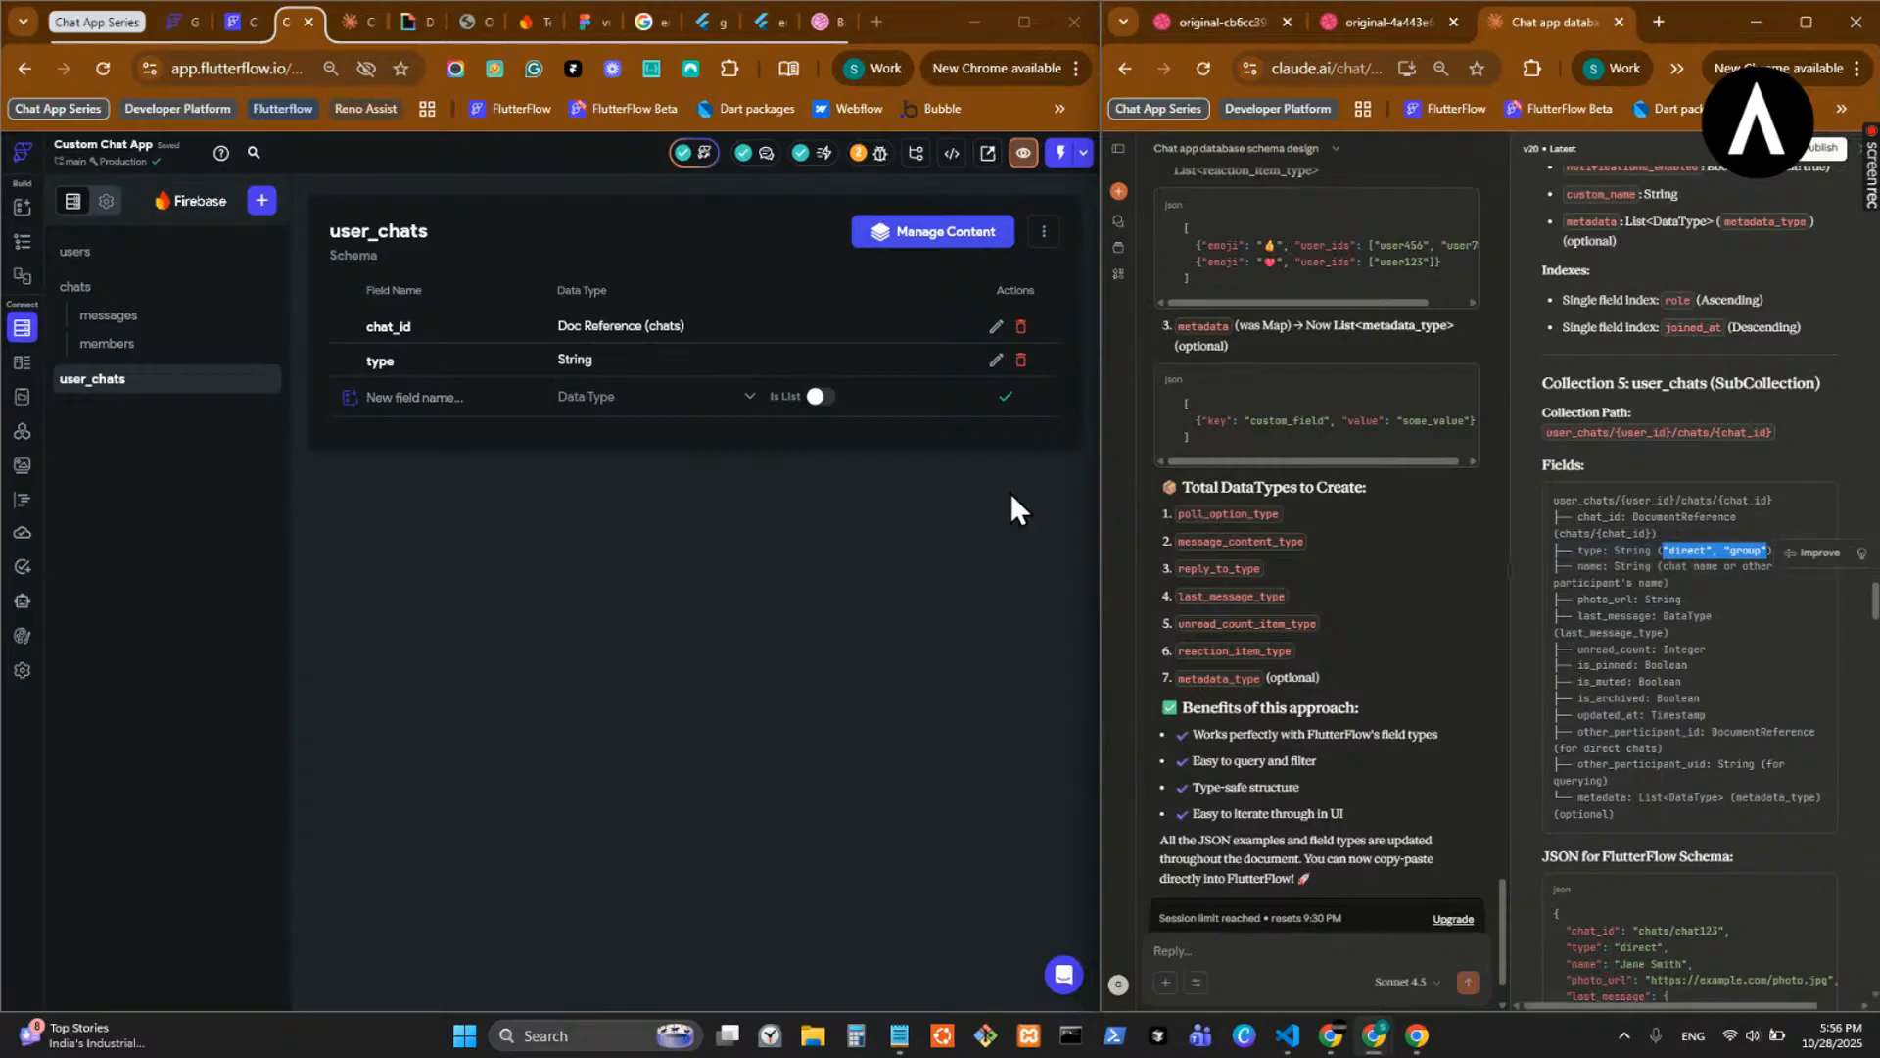
{"action": "left_click", "coordinate": [995, 370]}
{"action": "left_click", "coordinate": [689, 617]}
{"action": "key", "text": "ctrl+v"}
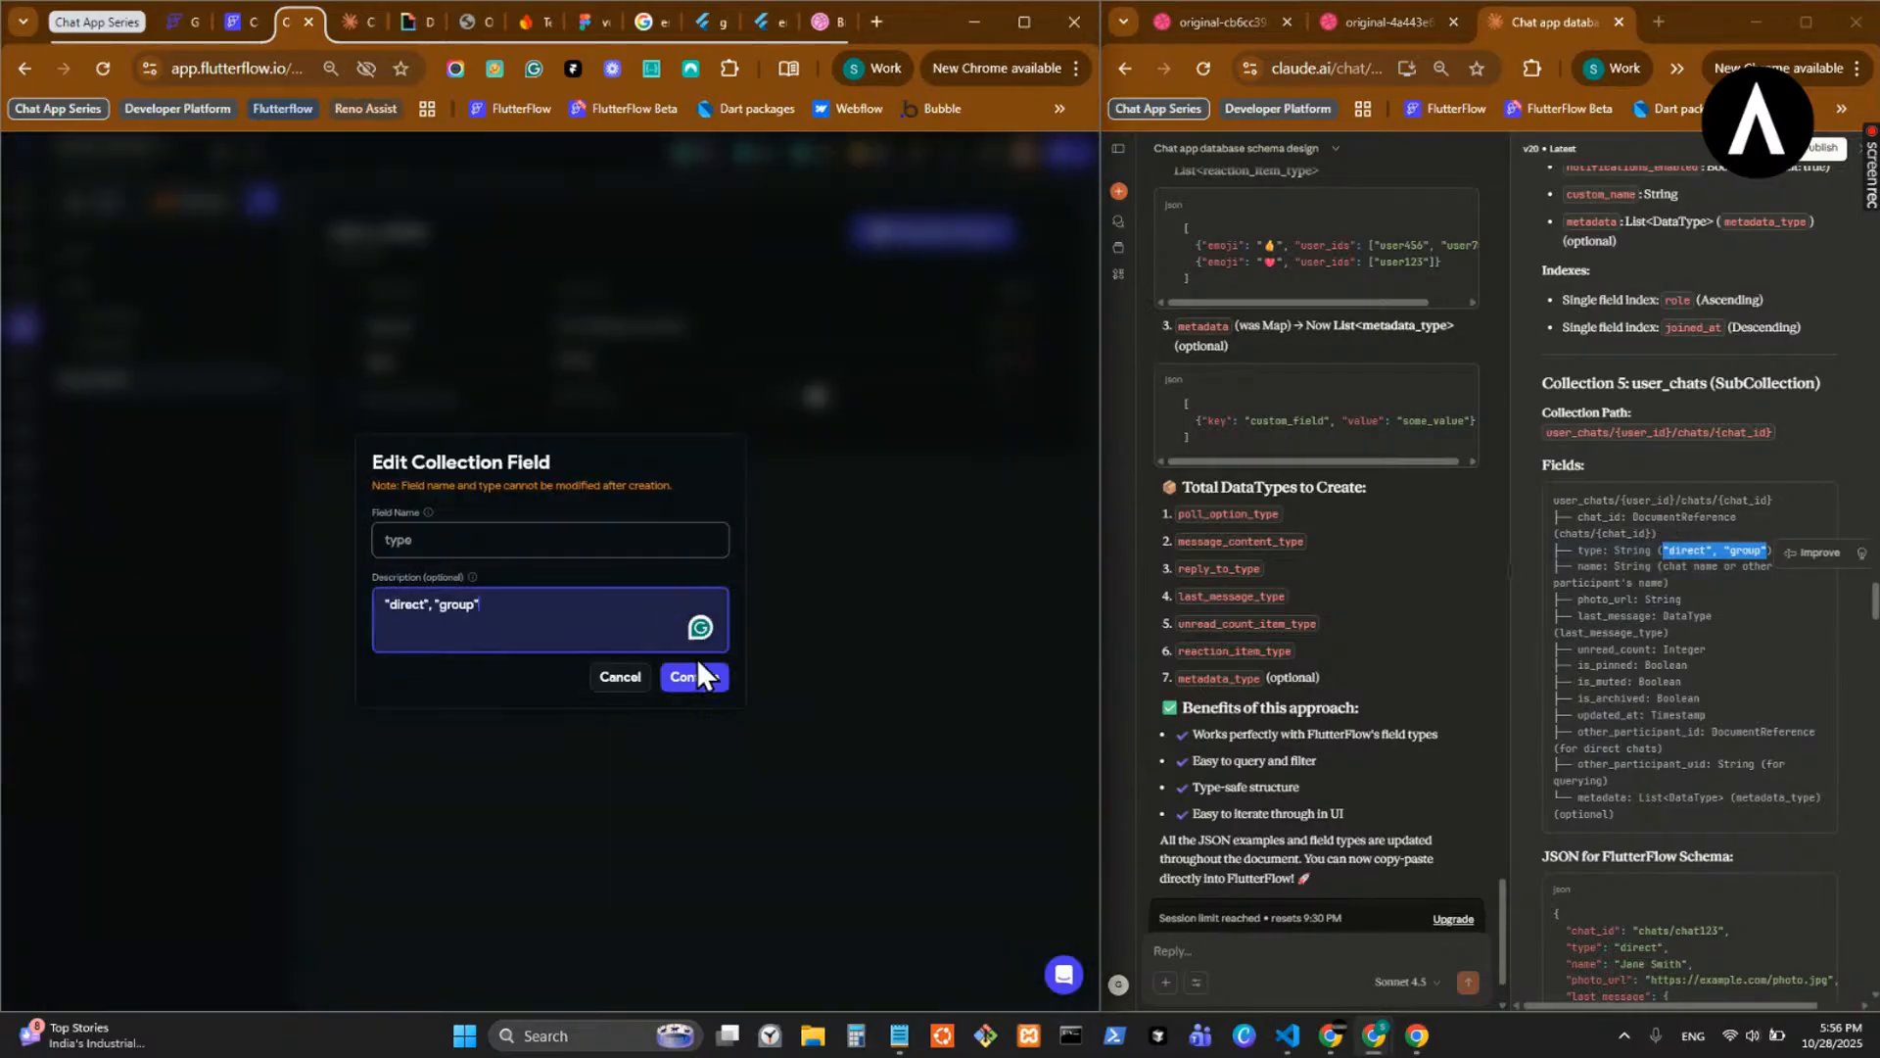
{"action": "left_click", "coordinate": [692, 677]}
- Fill in a new user_chats field called name with type String, following the schema document
{"action": "left_click", "coordinate": [1598, 576]}
{"action": "double_click", "coordinate": [1591, 567]}
{"action": "left_click", "coordinate": [461, 429]}
{"action": "type", "text": "name"}
{"action": "left_click", "coordinate": [664, 404]}
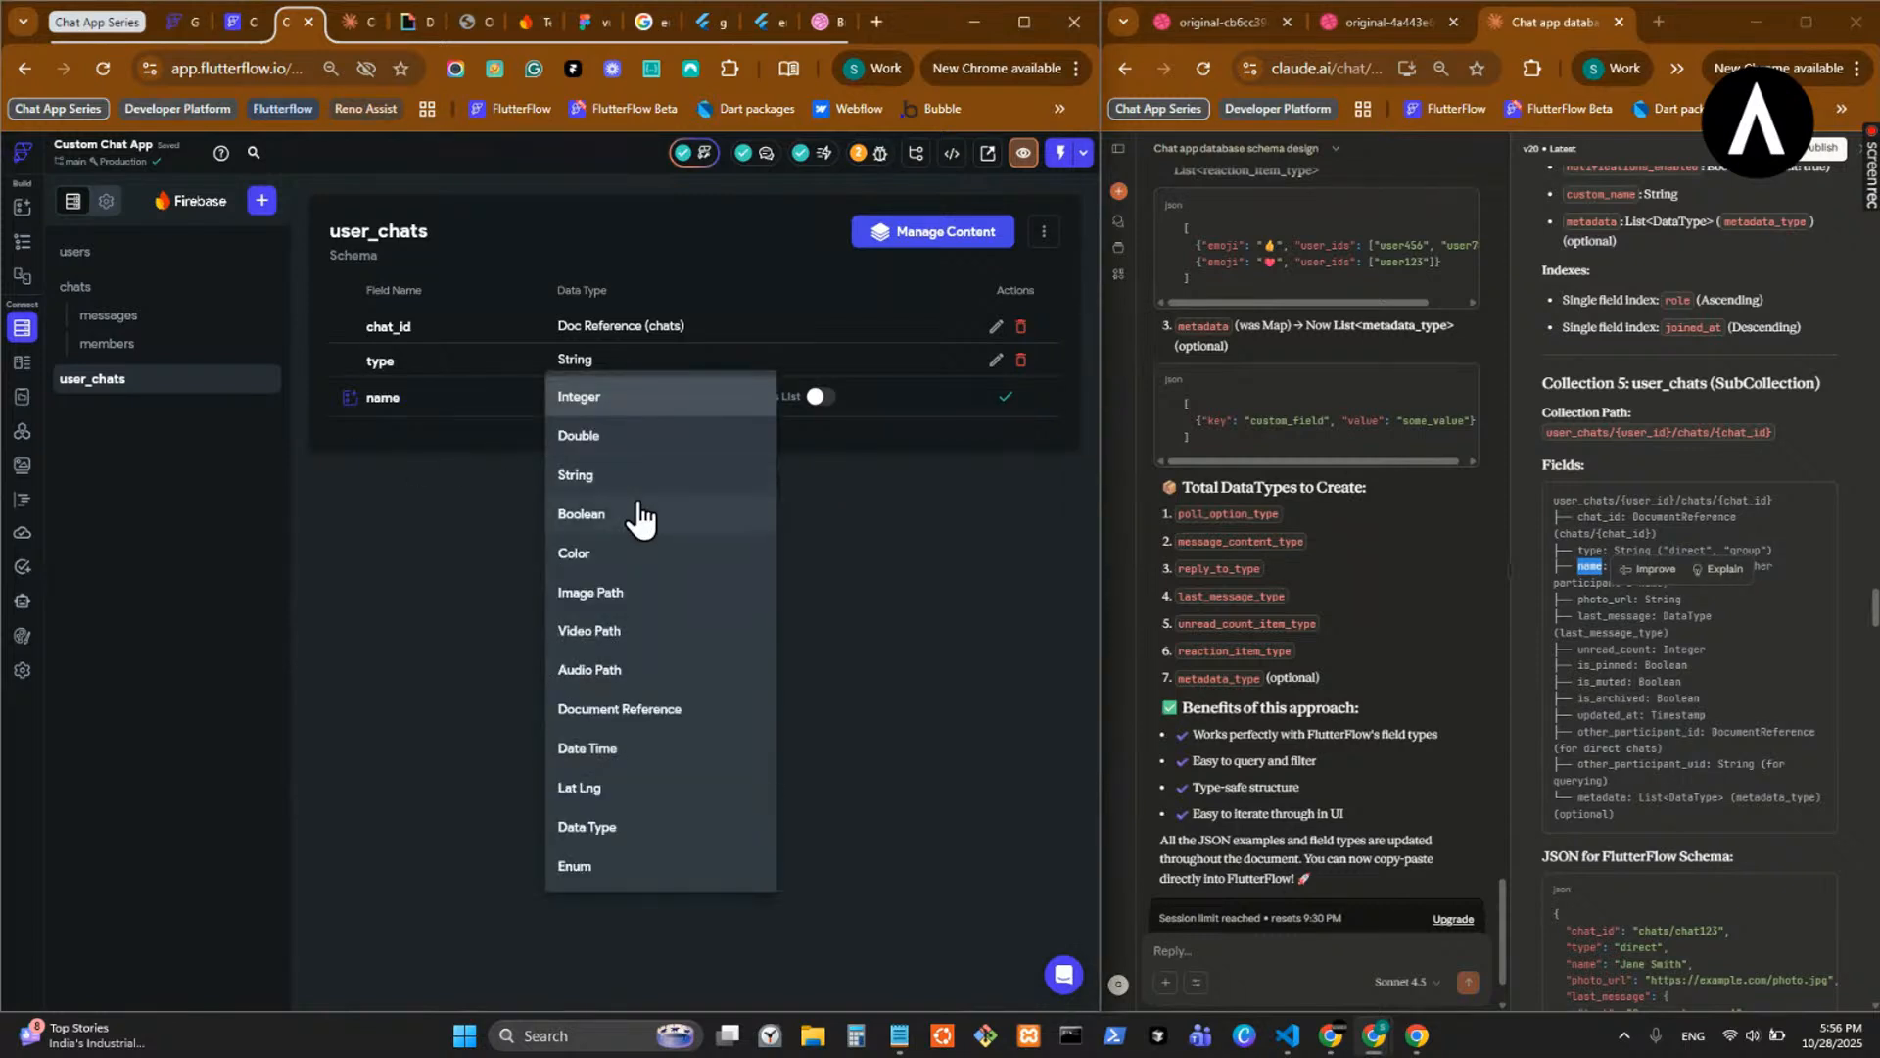
{"action": "left_click", "coordinate": [646, 480]}
{"action": "left_click", "coordinate": [1656, 641]}
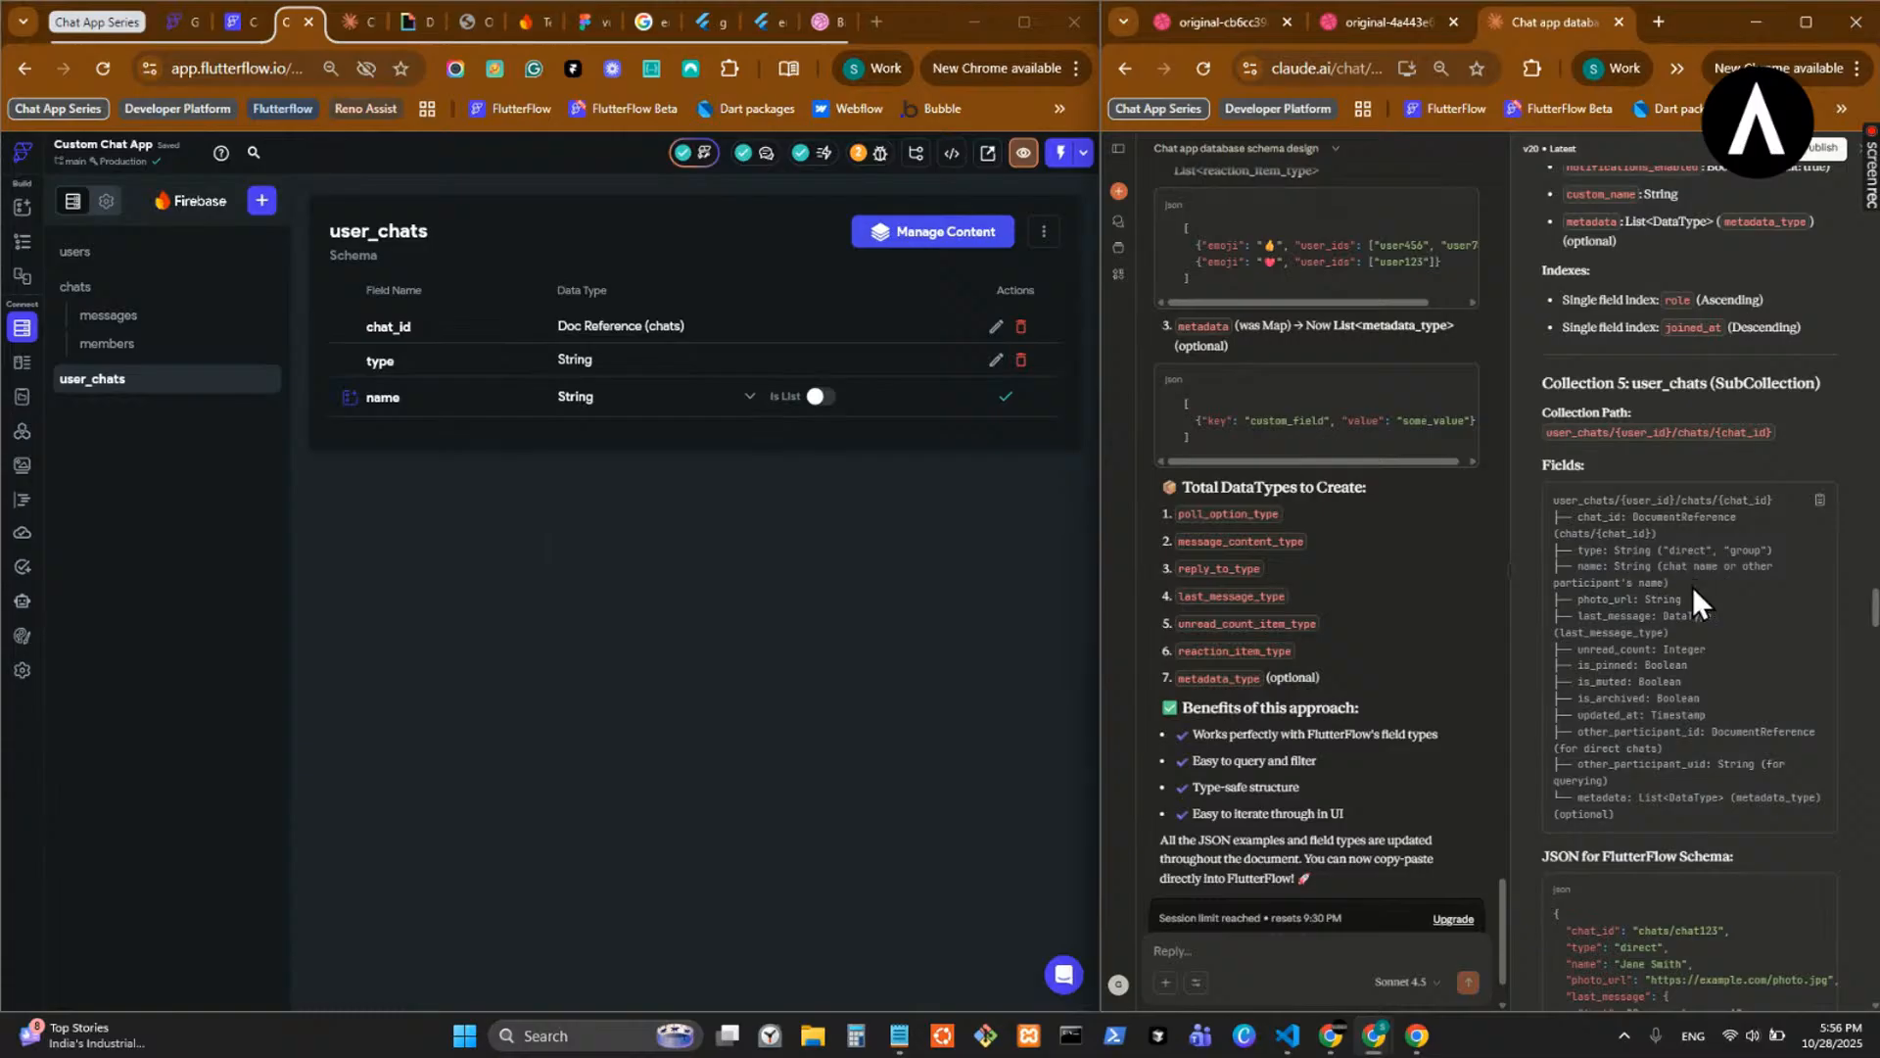
- Save the name field and paste the schema's "chat name or other participant's name" as its description
{"action": "mouse_move", "coordinate": [1677, 566]}
{"action": "left_mouse_down"}
{"action": "mouse_move", "coordinate": [1673, 584]}
{"action": "mouse_move", "coordinate": [1662, 568]}
{"action": "left_mouse_up"}
{"action": "key", "text": "ctrl+c"}
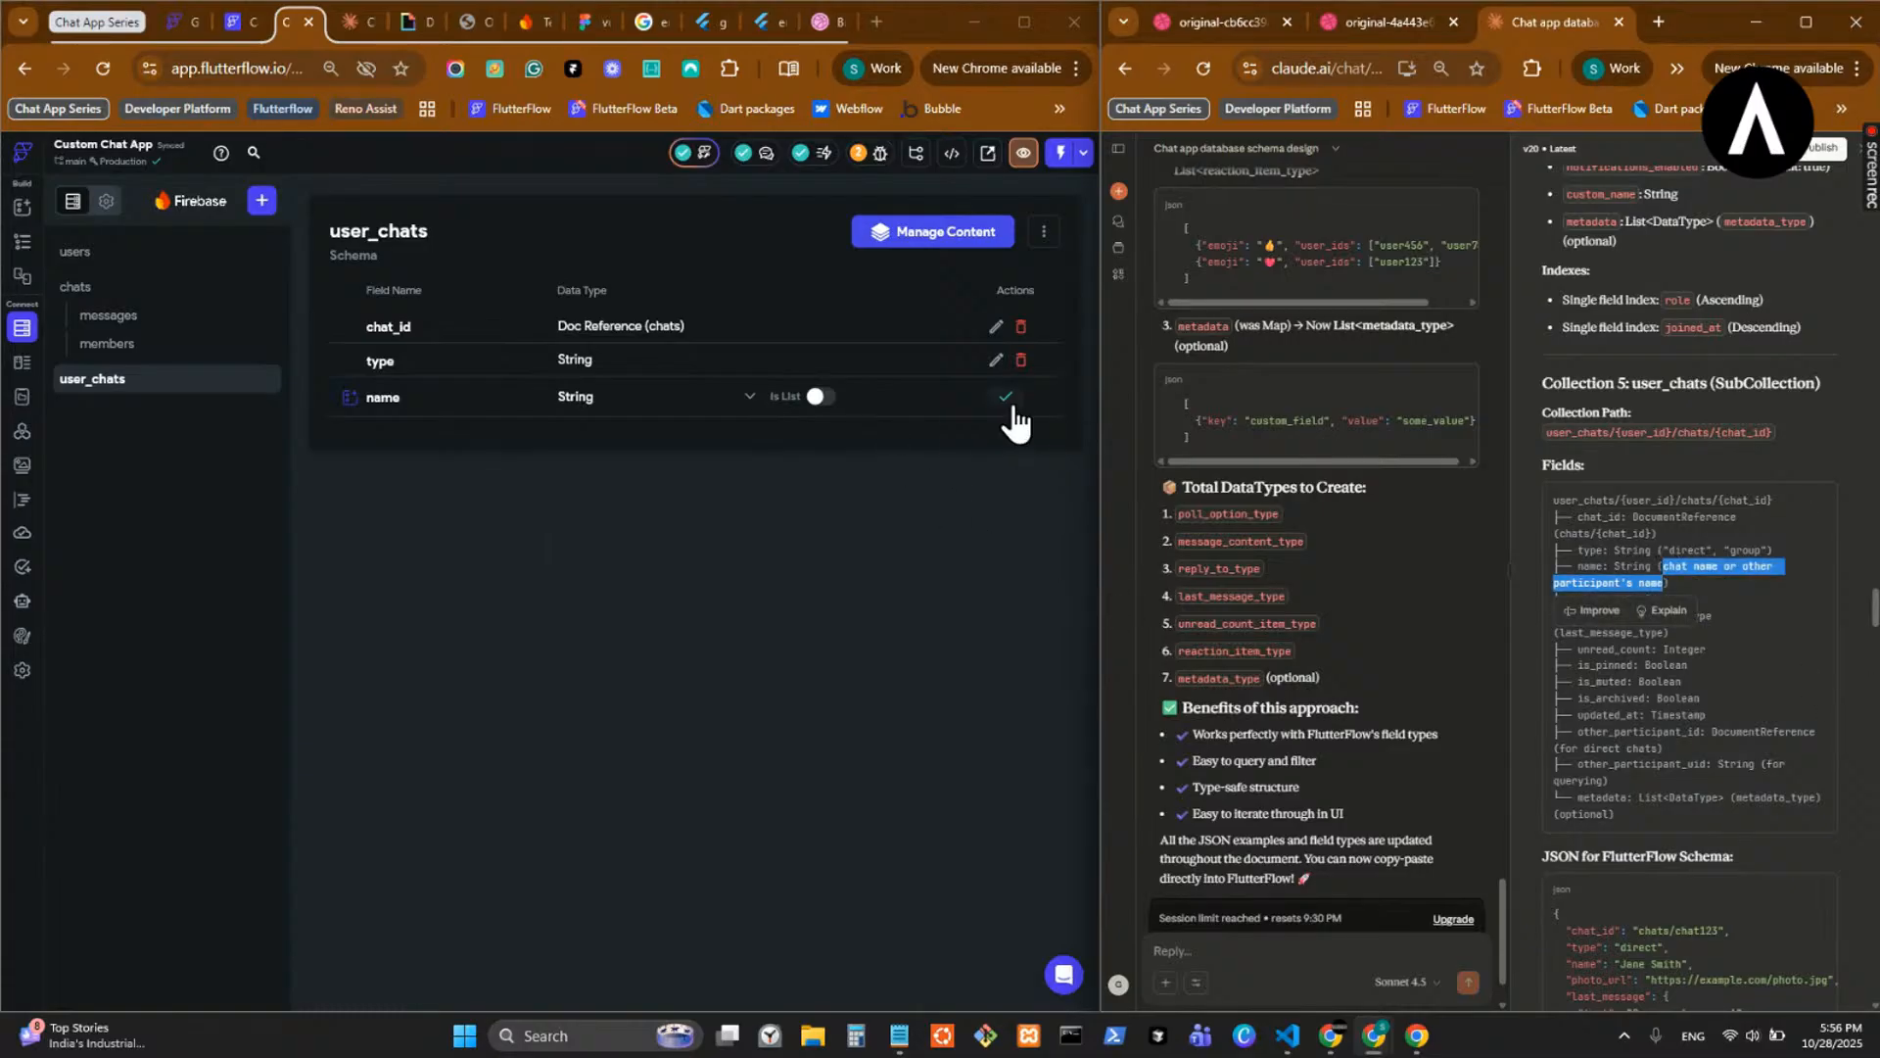
{"action": "left_click", "coordinate": [1006, 398]}
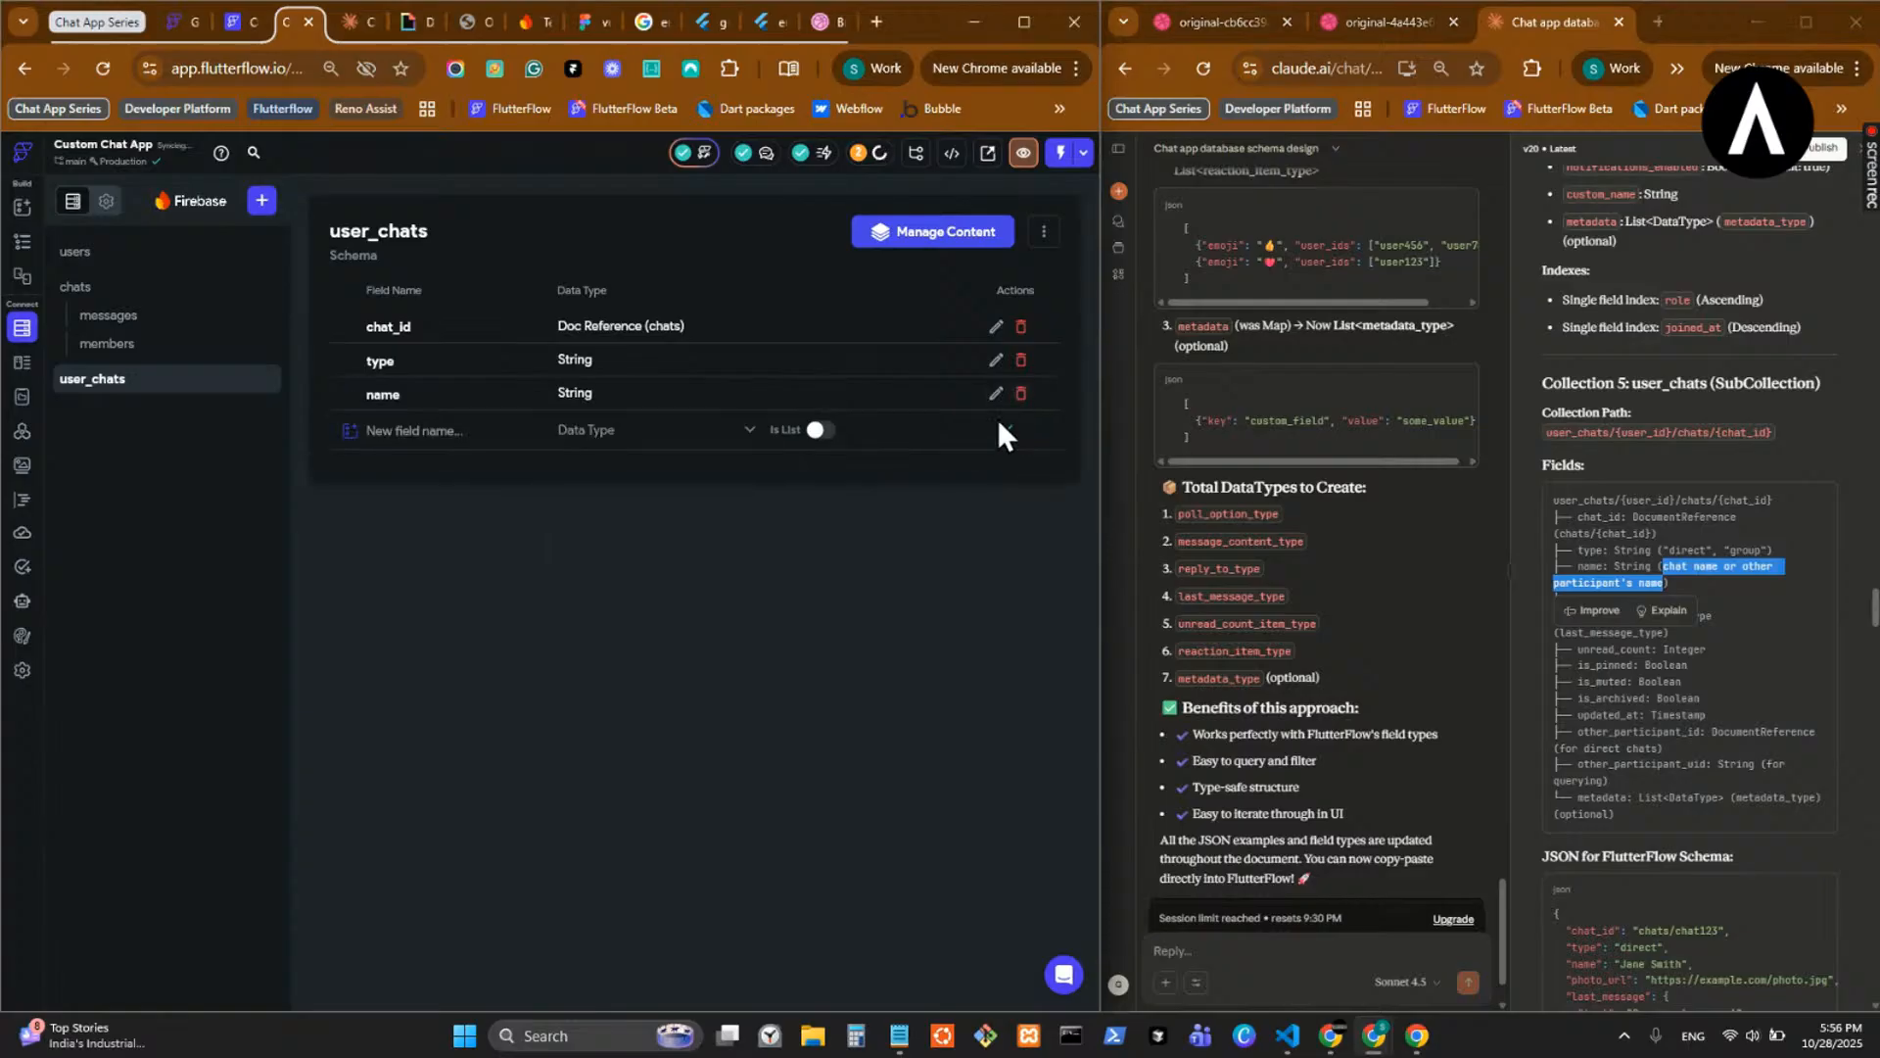
{"action": "left_click", "coordinate": [995, 398]}
{"action": "key", "text": "ctrl+v"}
{"action": "left_click", "coordinate": [695, 678]}
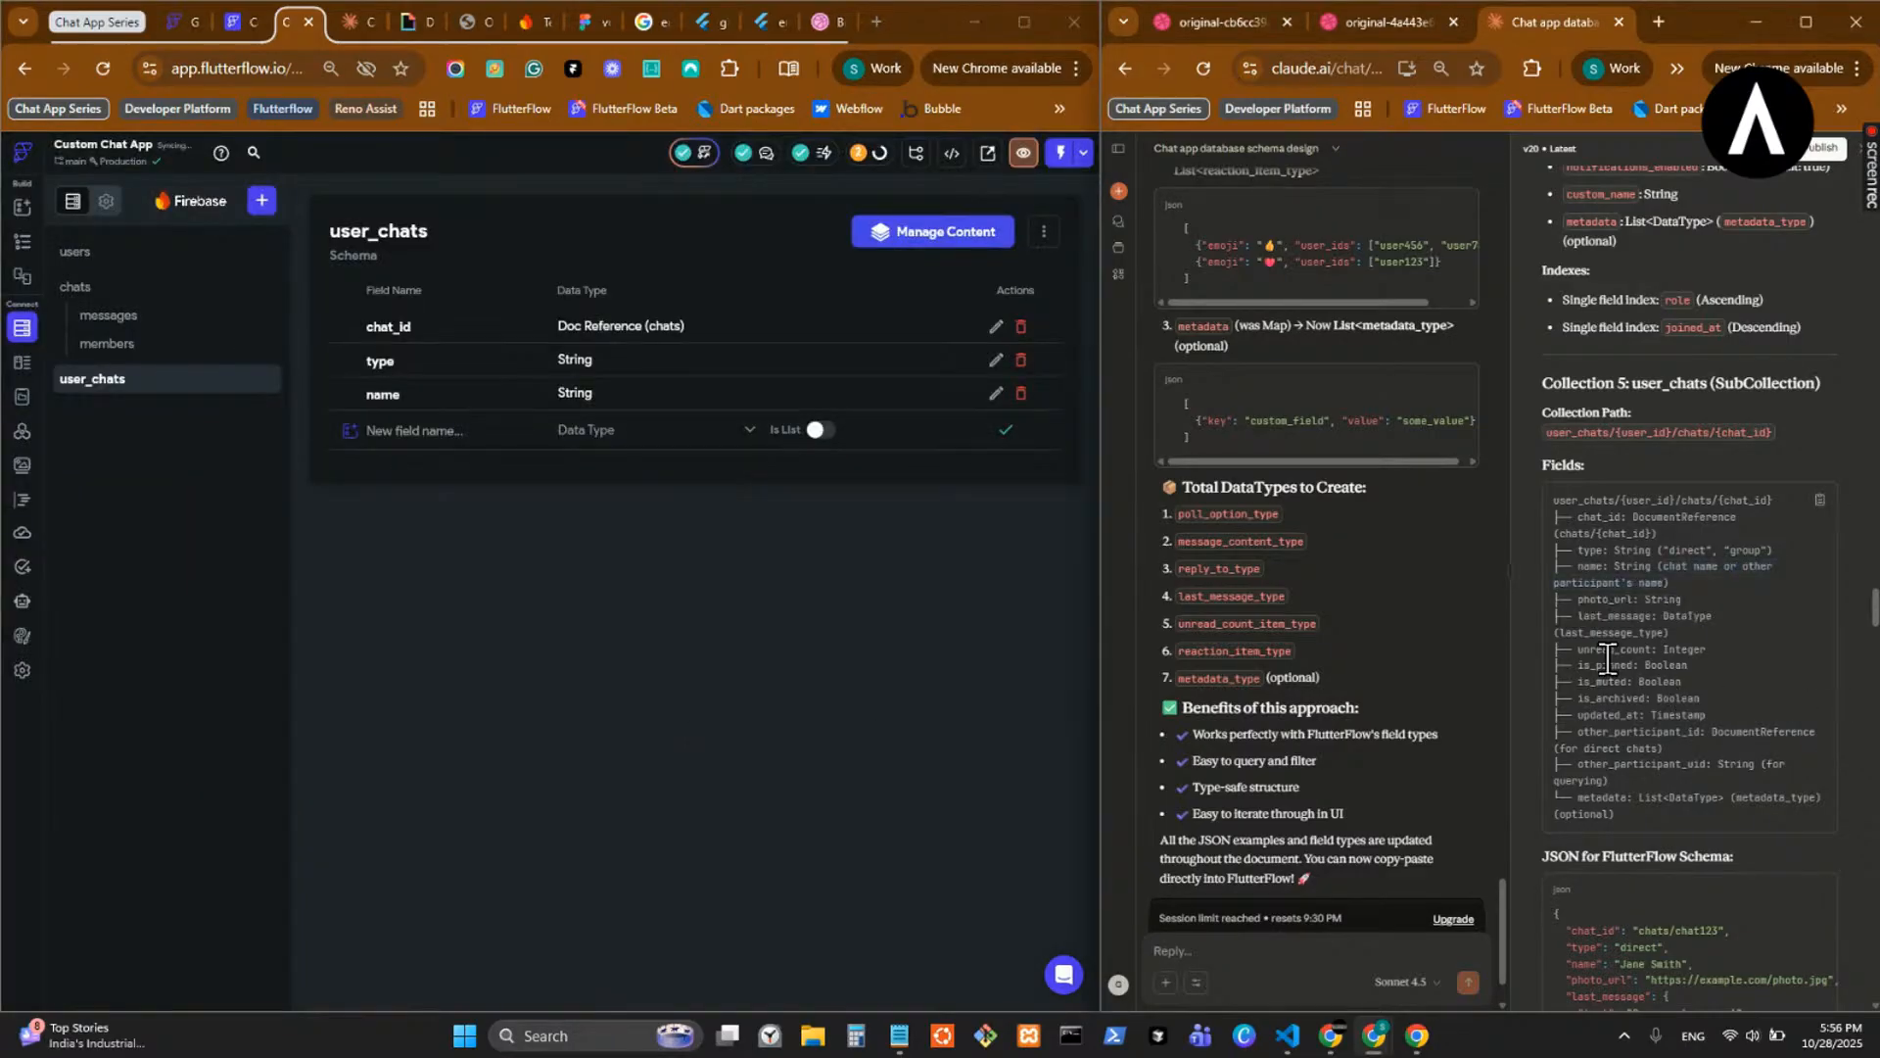
- Add a photo_url field of type Image Path to user_chats, copying its name from the schema document
{"action": "double_click", "coordinate": [1604, 599]}
{"action": "key", "text": "ctrl+c"}
{"action": "left_click", "coordinate": [530, 441]}
{"action": "key", "text": "ctrl+v"}
{"action": "left_click", "coordinate": [681, 454]}
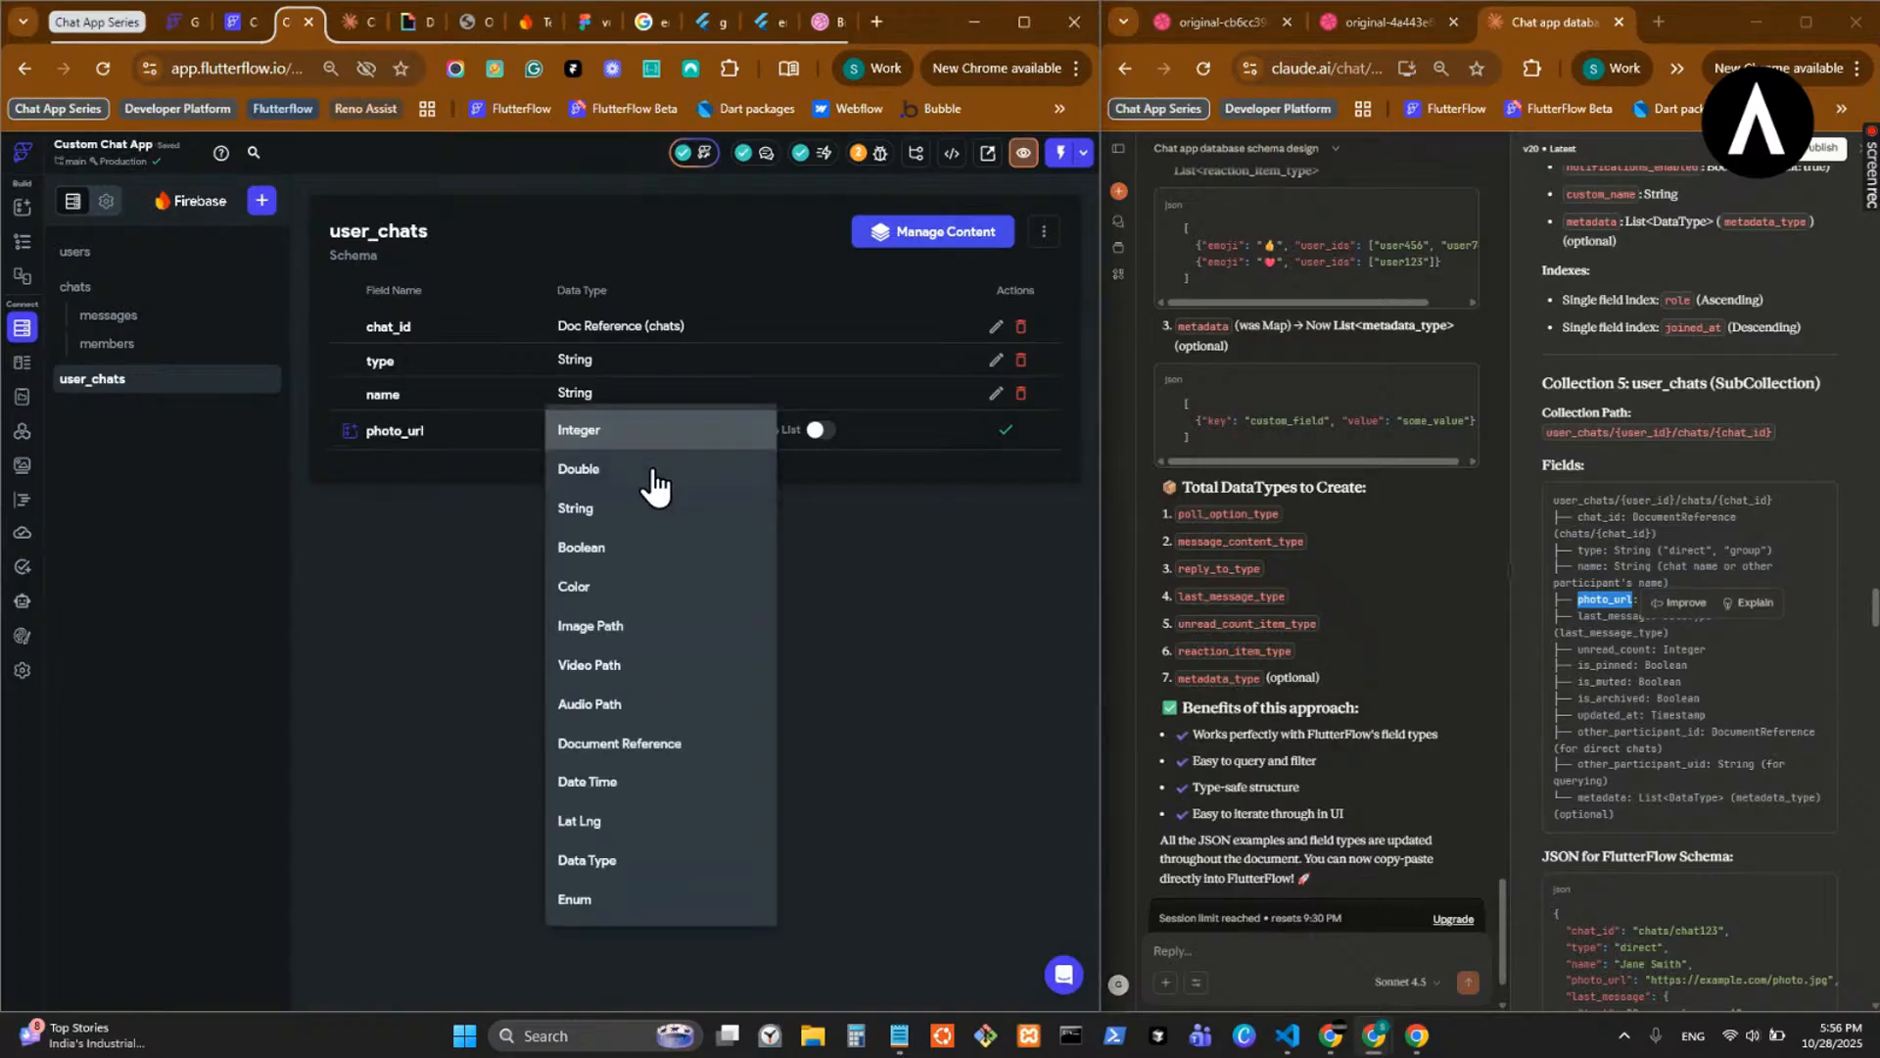
{"action": "left_click", "coordinate": [630, 508]}
{"action": "left_click", "coordinate": [1700, 698]}
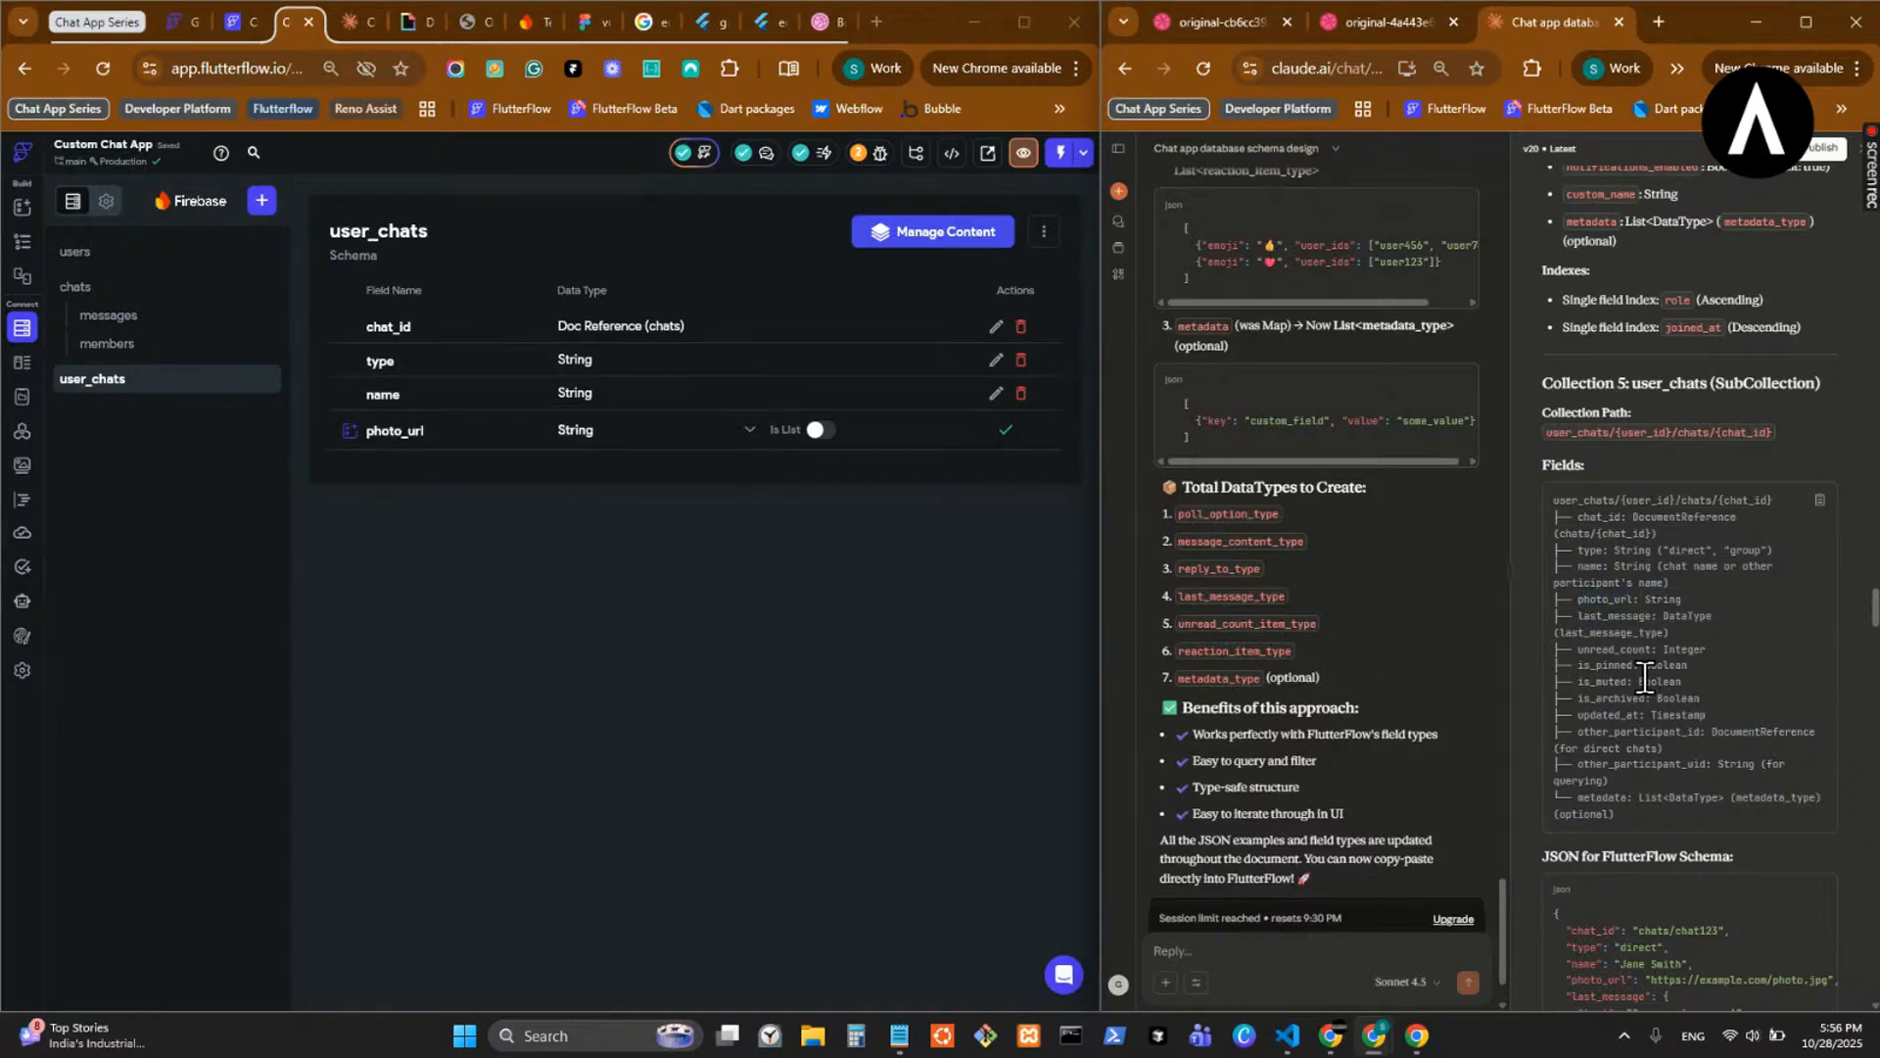
{"action": "double_click", "coordinate": [1602, 617]}
{"action": "key", "text": "ctrl+c"}
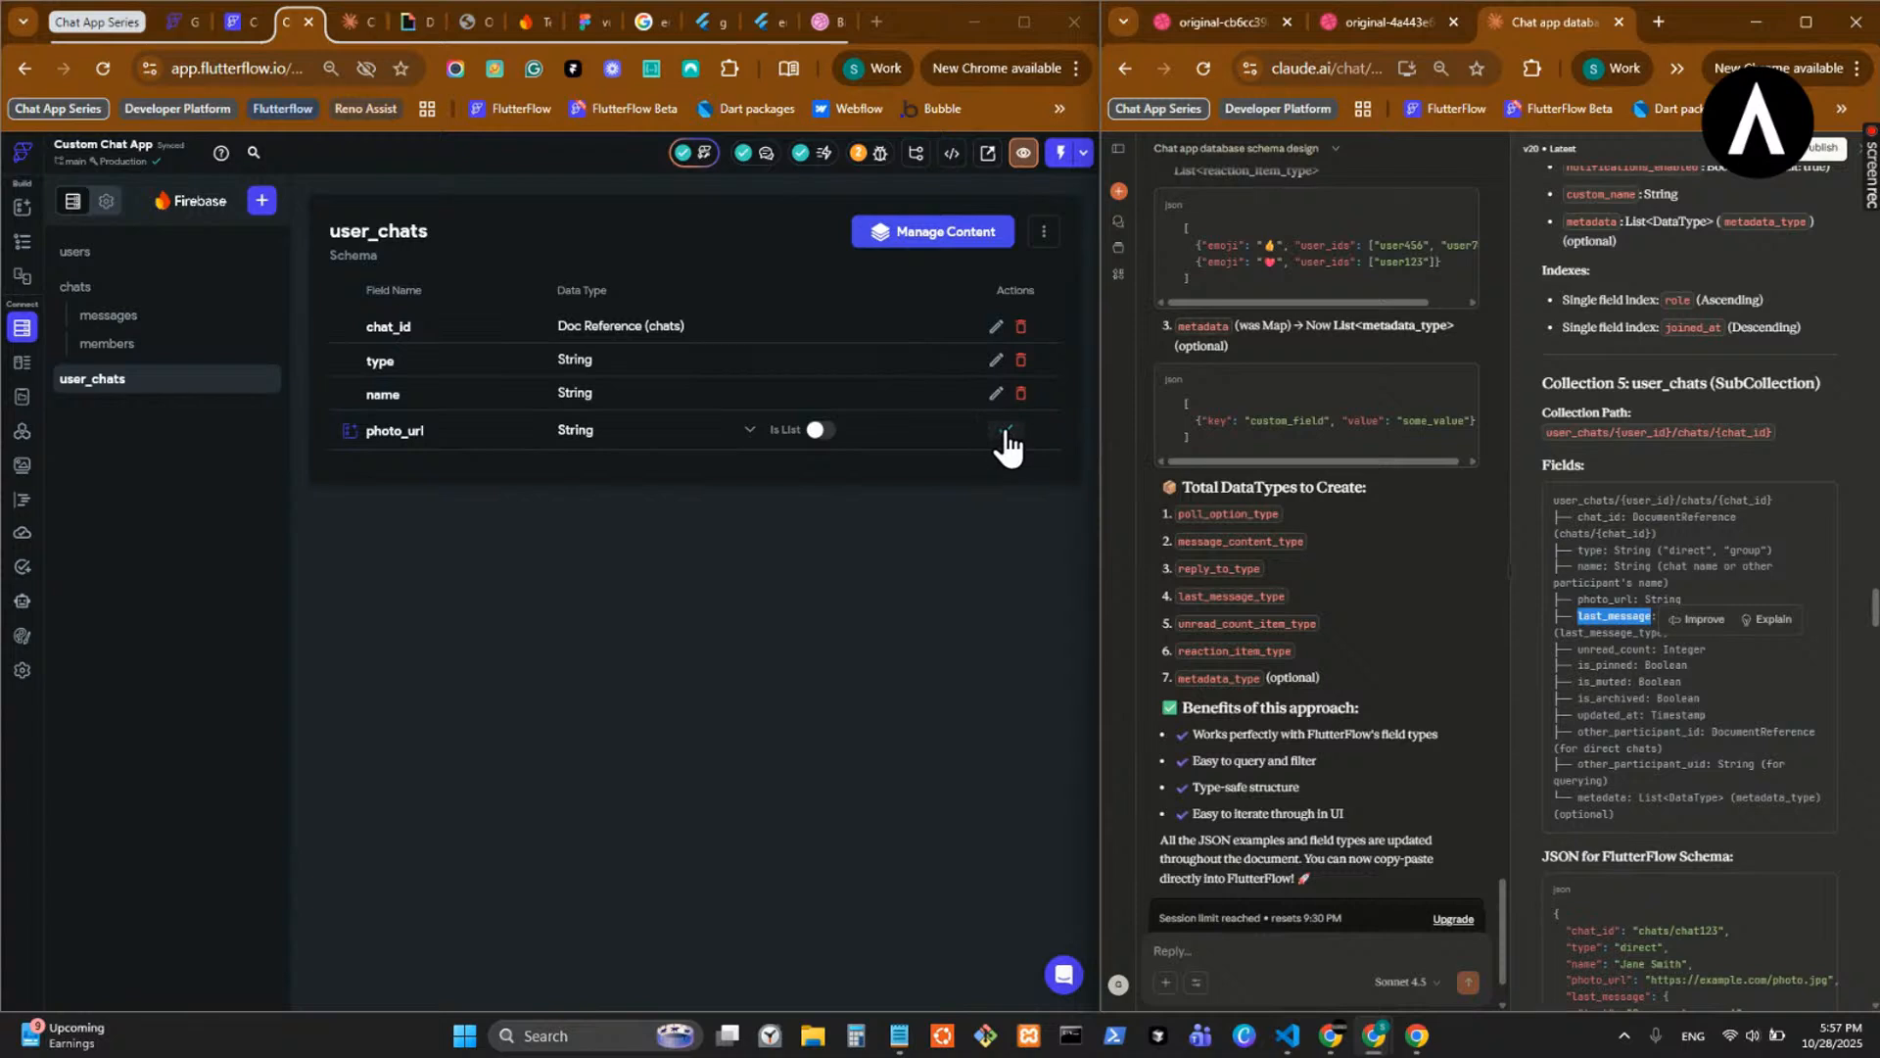
{"action": "left_click", "coordinate": [635, 440]}
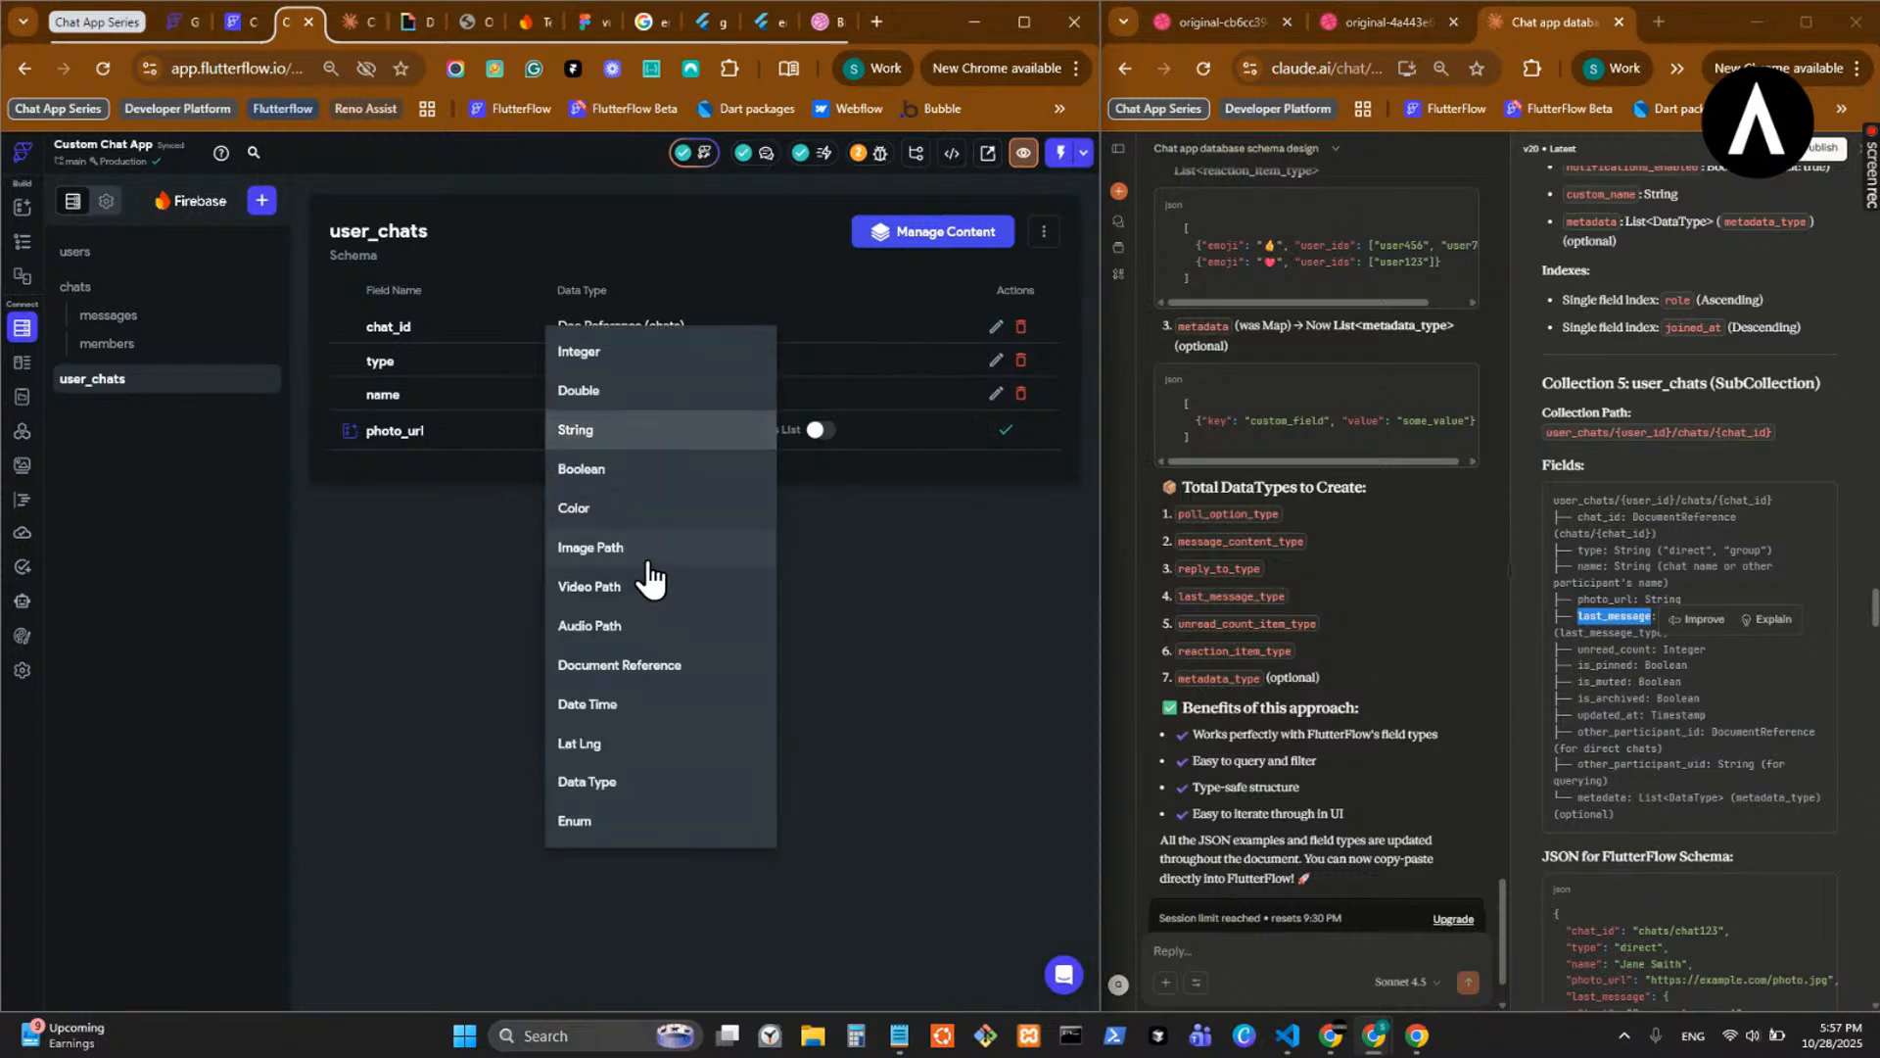
{"action": "left_click", "coordinate": [650, 575]}
{"action": "left_click", "coordinate": [1007, 431]}
{"action": "left_click", "coordinate": [490, 466]}
{"action": "key", "text": "ctrl+v"}
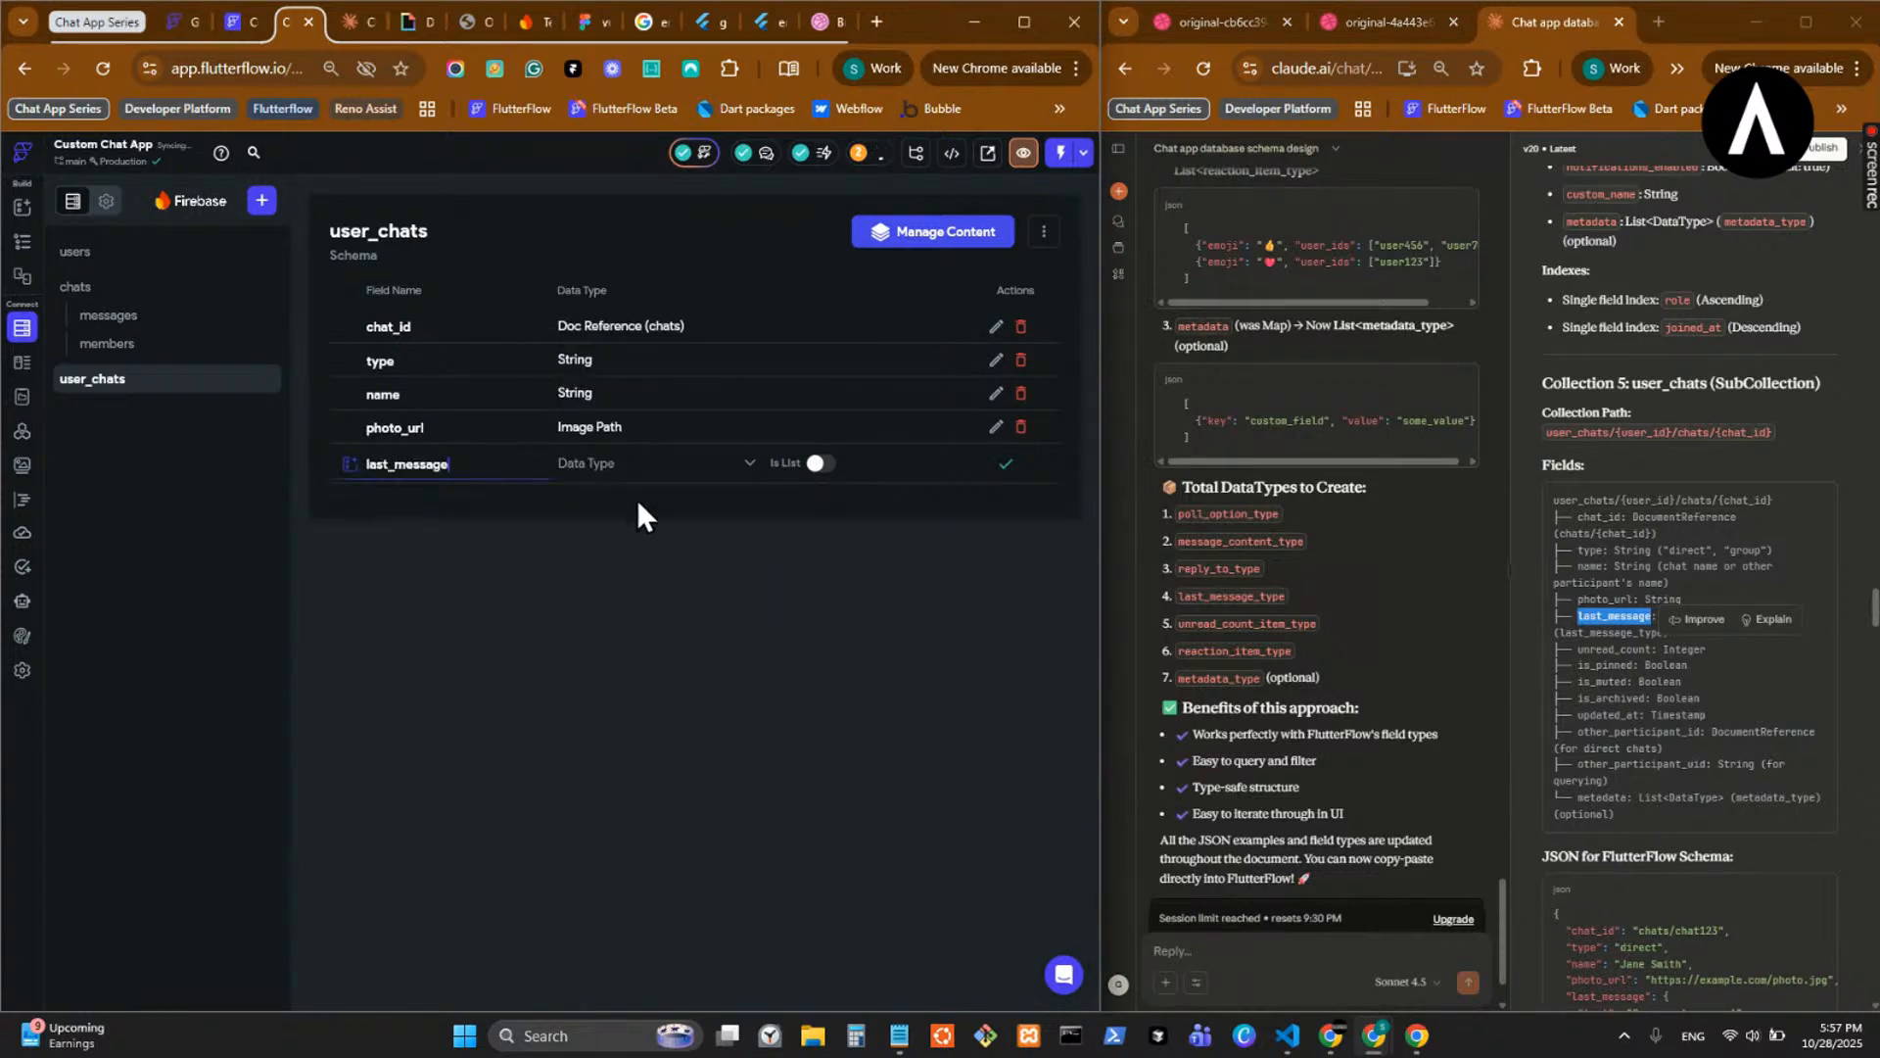
{"action": "left_click", "coordinate": [670, 474]}
{"action": "left_click", "coordinate": [671, 538]}
{"action": "left_click", "coordinate": [1005, 466]}
{"action": "left_click", "coordinate": [1651, 683]}
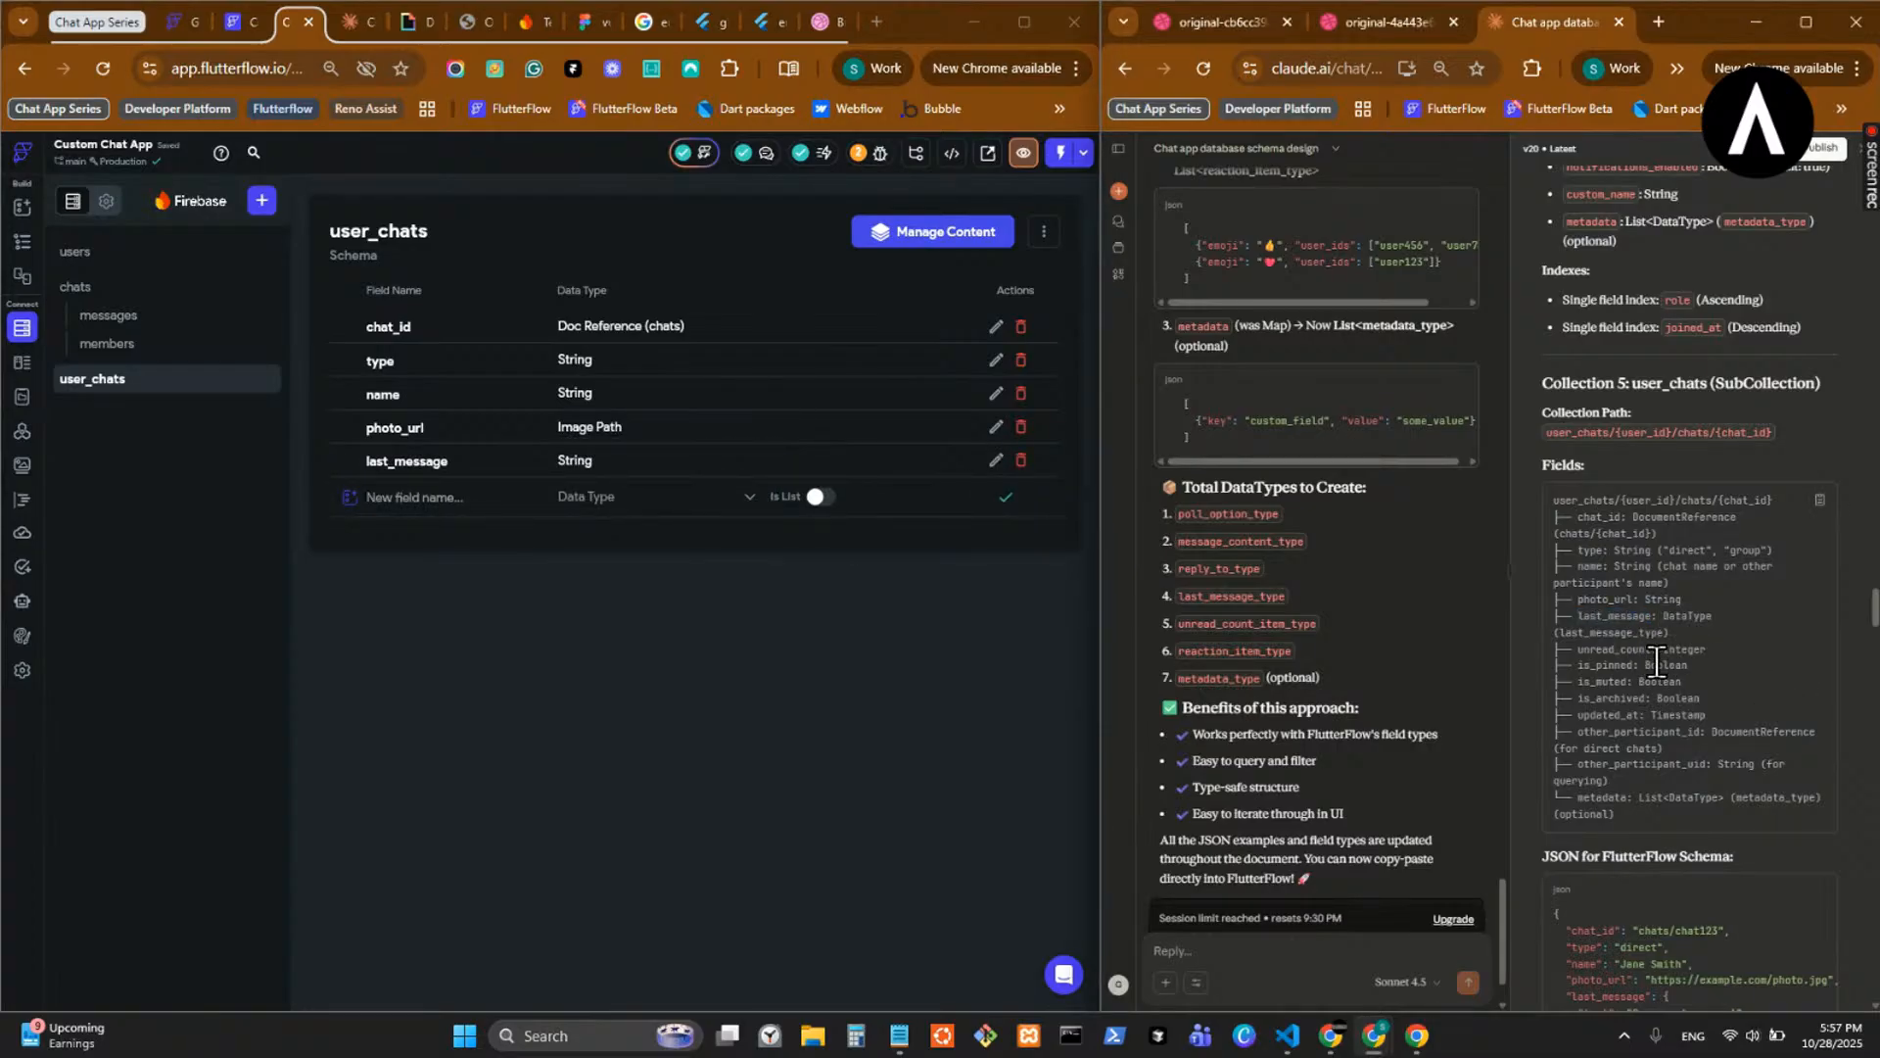
{"action": "left_click", "coordinate": [1021, 460]}
{"action": "left_click", "coordinate": [670, 604]}
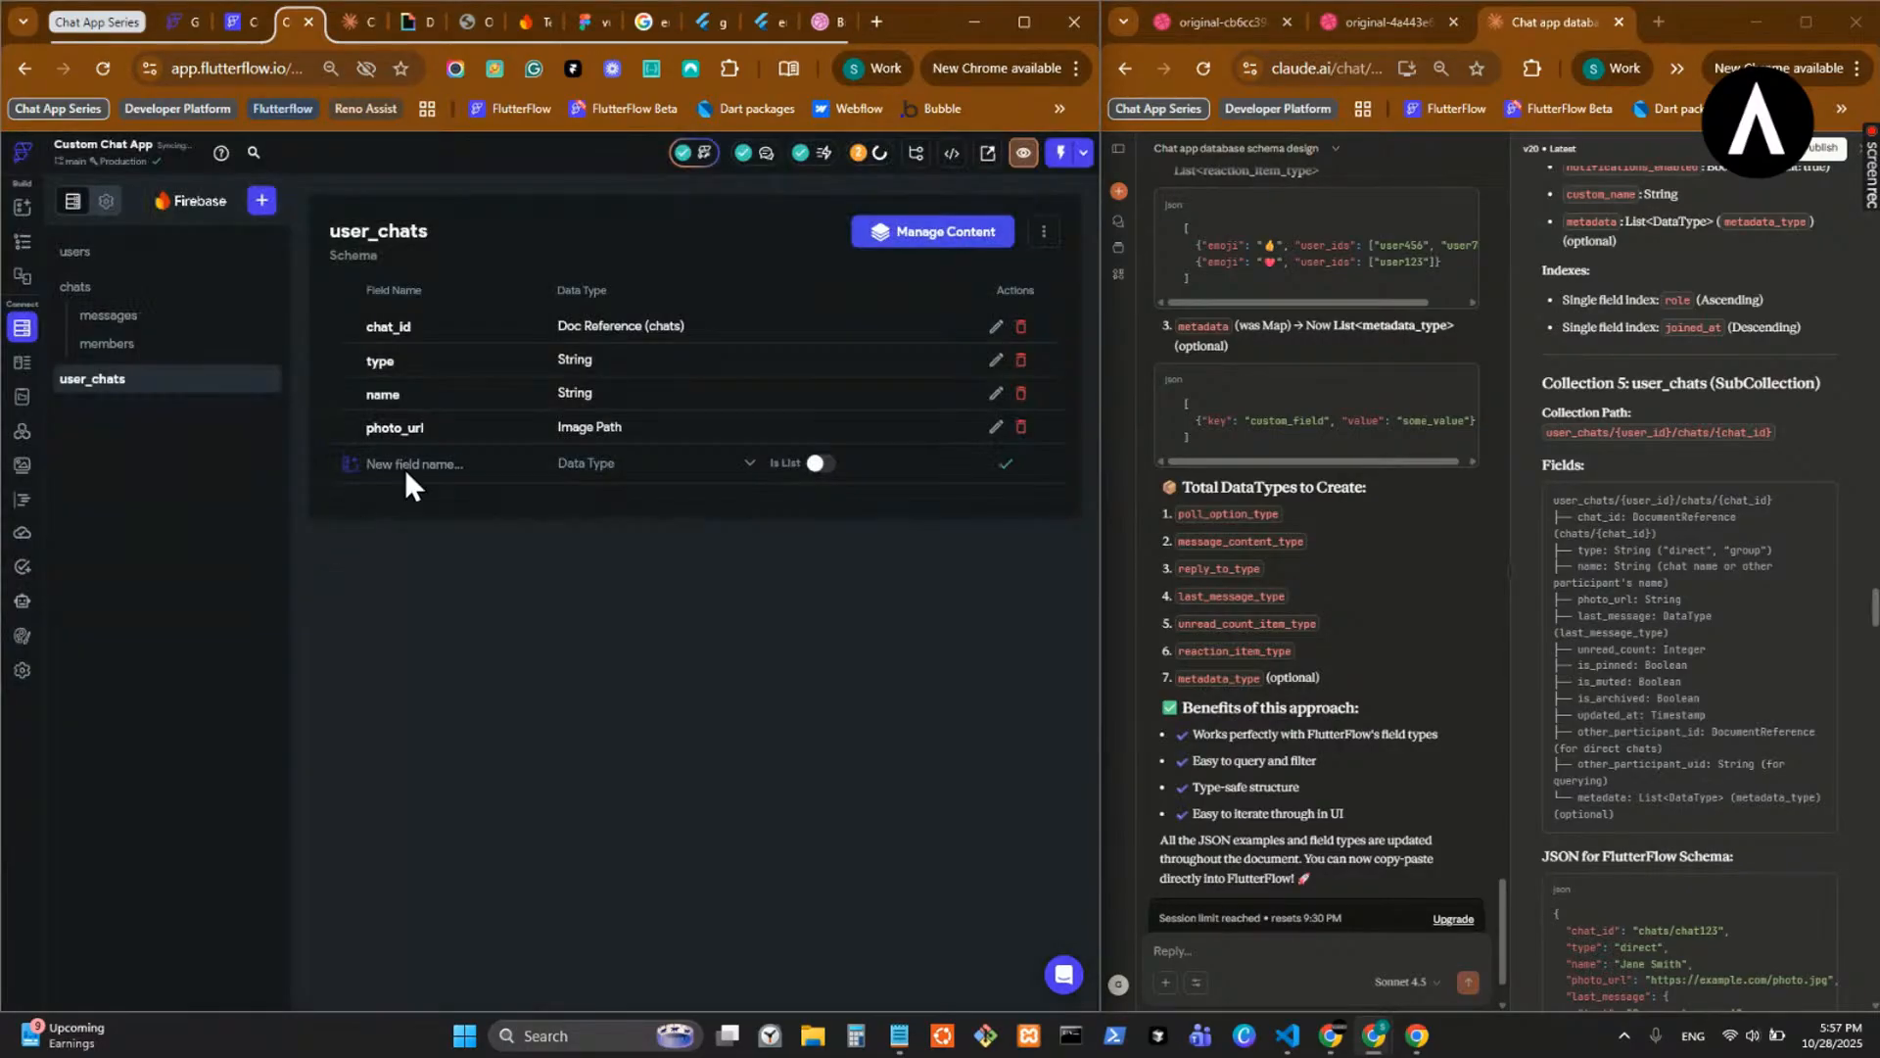
- Add a last_message field to user_chats as a Data Type field using Last Message Type, not as a list
{"action": "double_click", "coordinate": [1617, 615]}
{"action": "key", "text": "ctrl+c"}
{"action": "left_click", "coordinate": [412, 463]}
{"action": "key", "text": "ctrl+v"}
{"action": "left_click", "coordinate": [642, 470]}
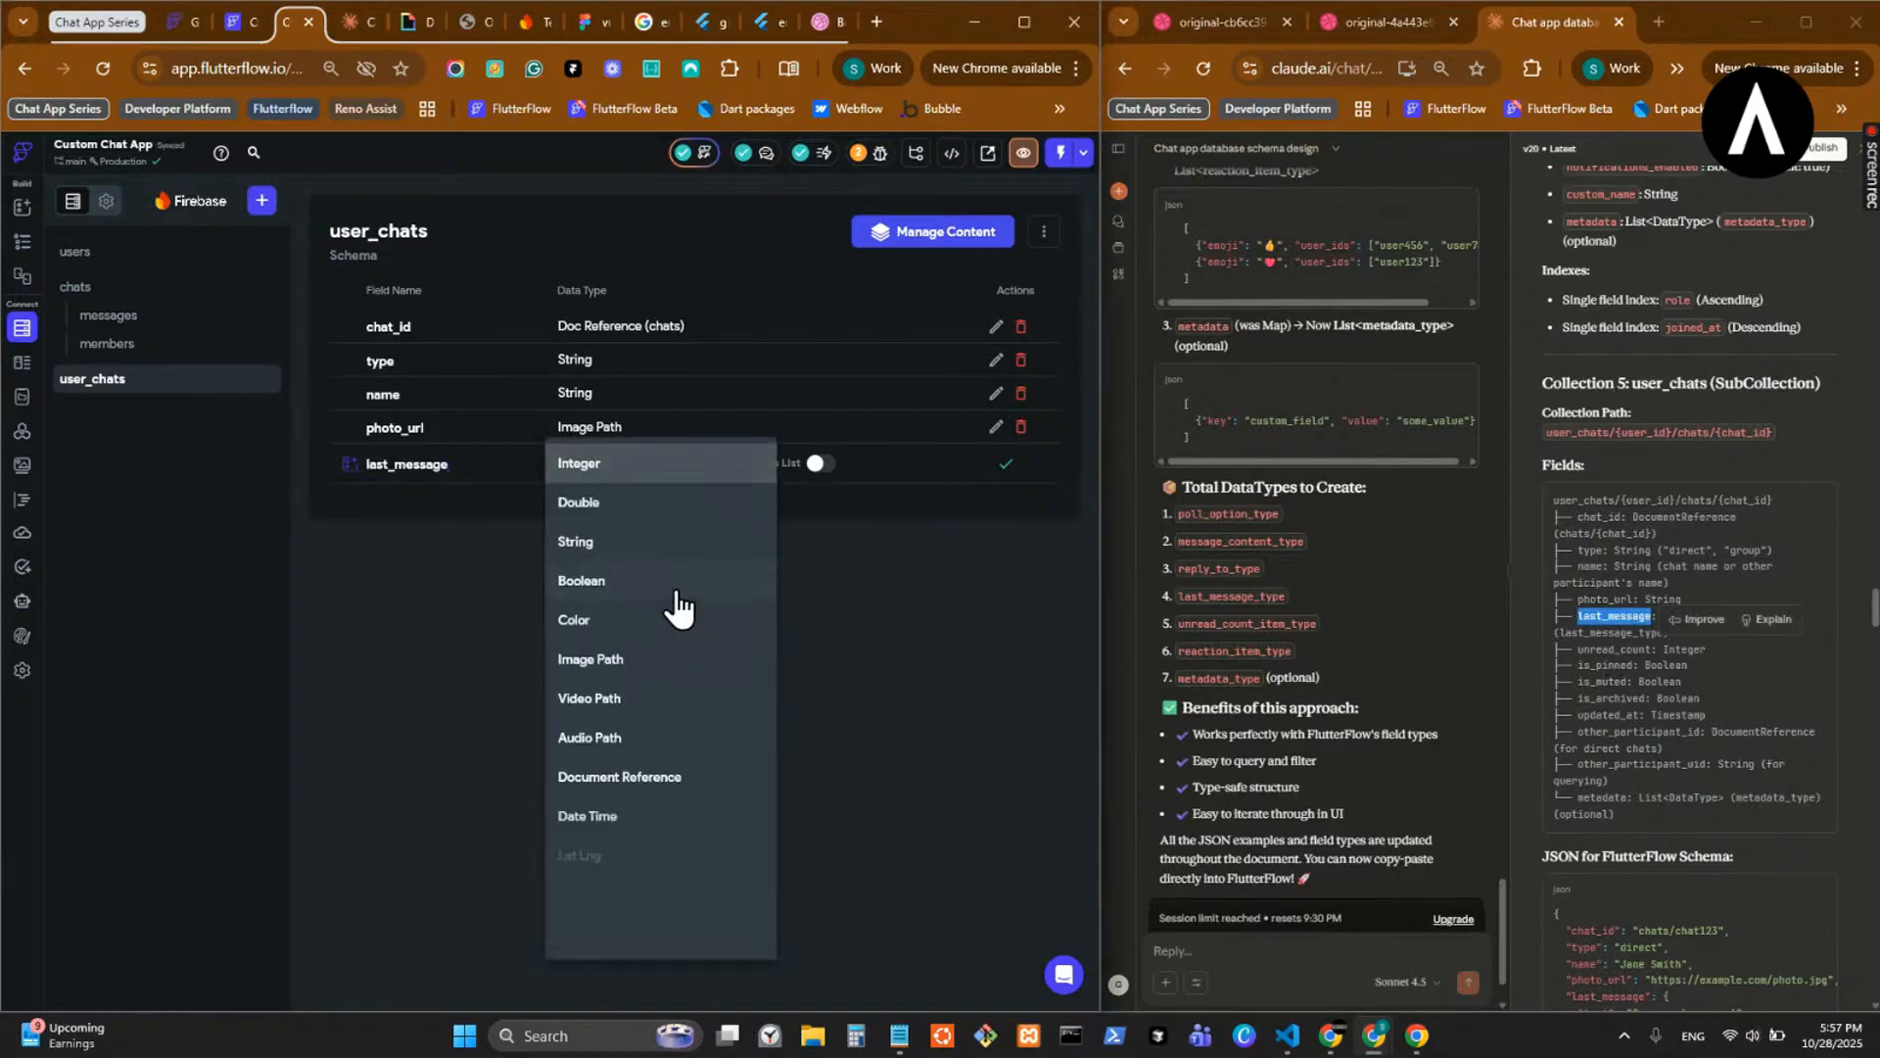
{"action": "left_click", "coordinate": [649, 895]}
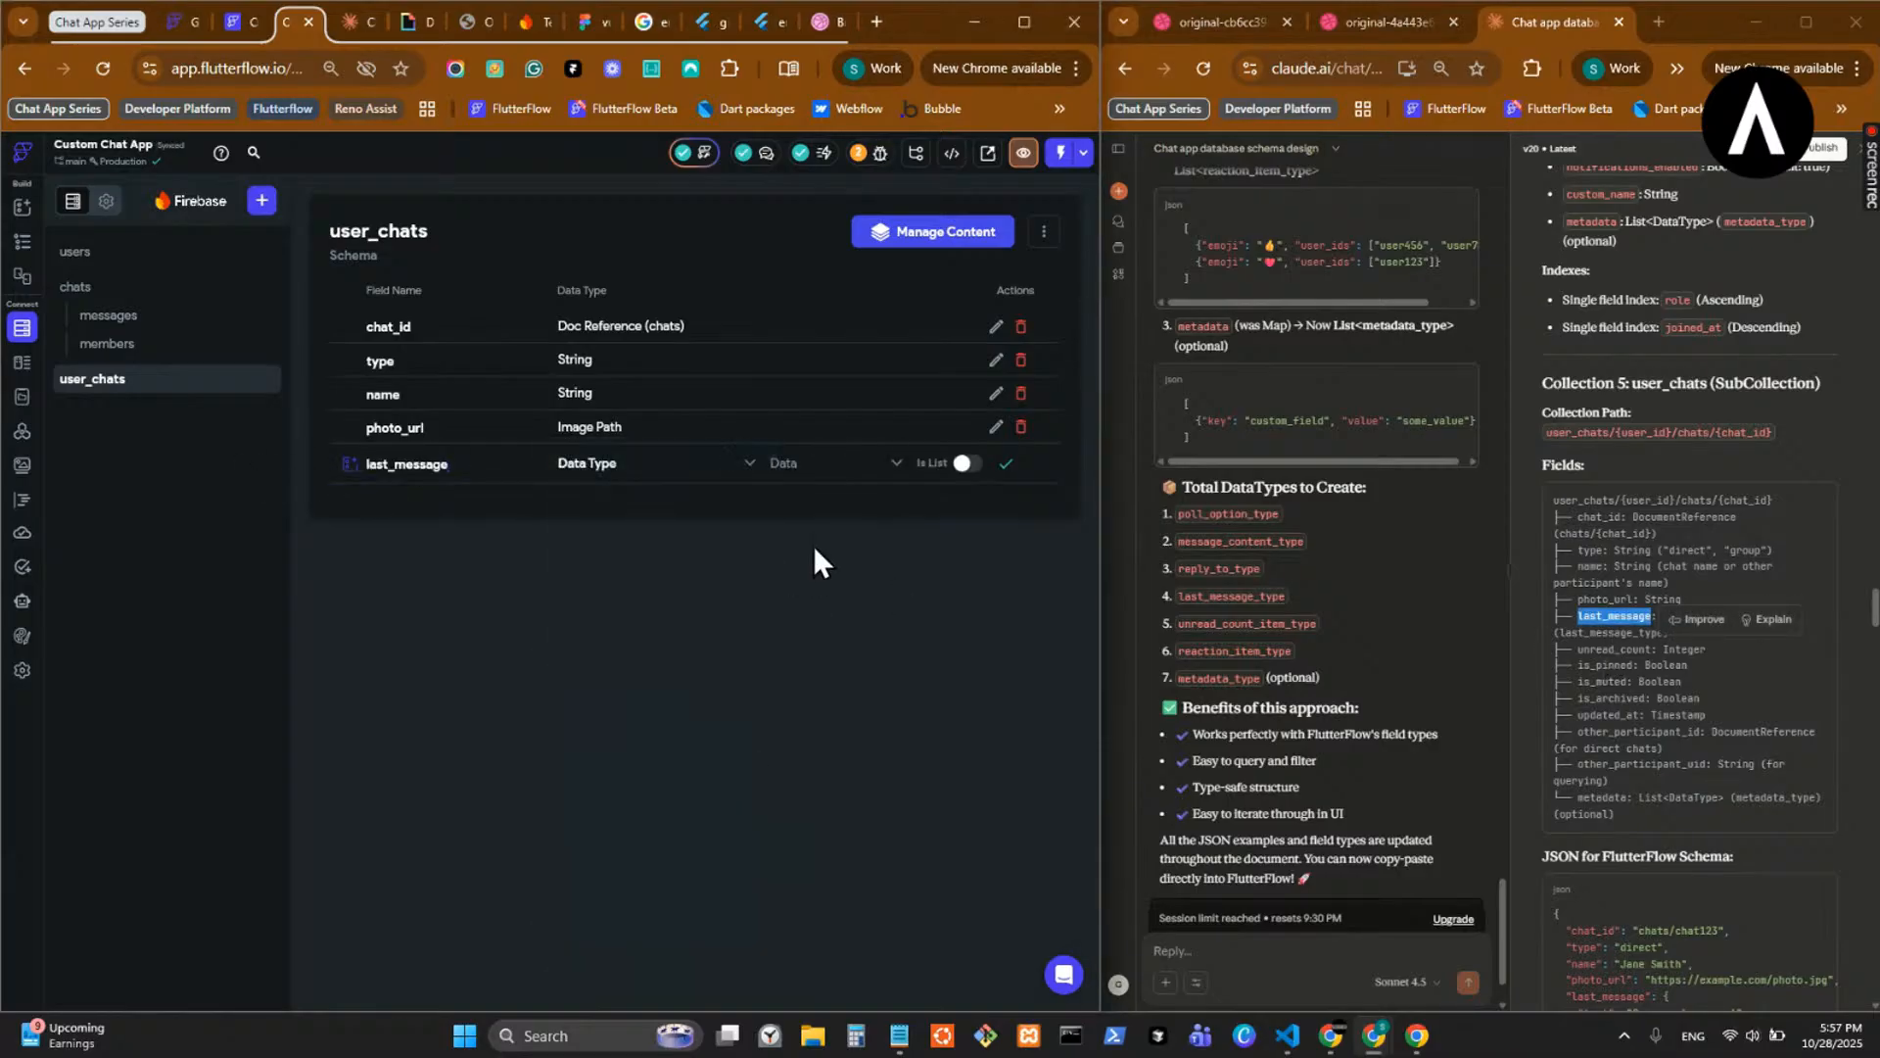
{"action": "left_click", "coordinate": [815, 478]}
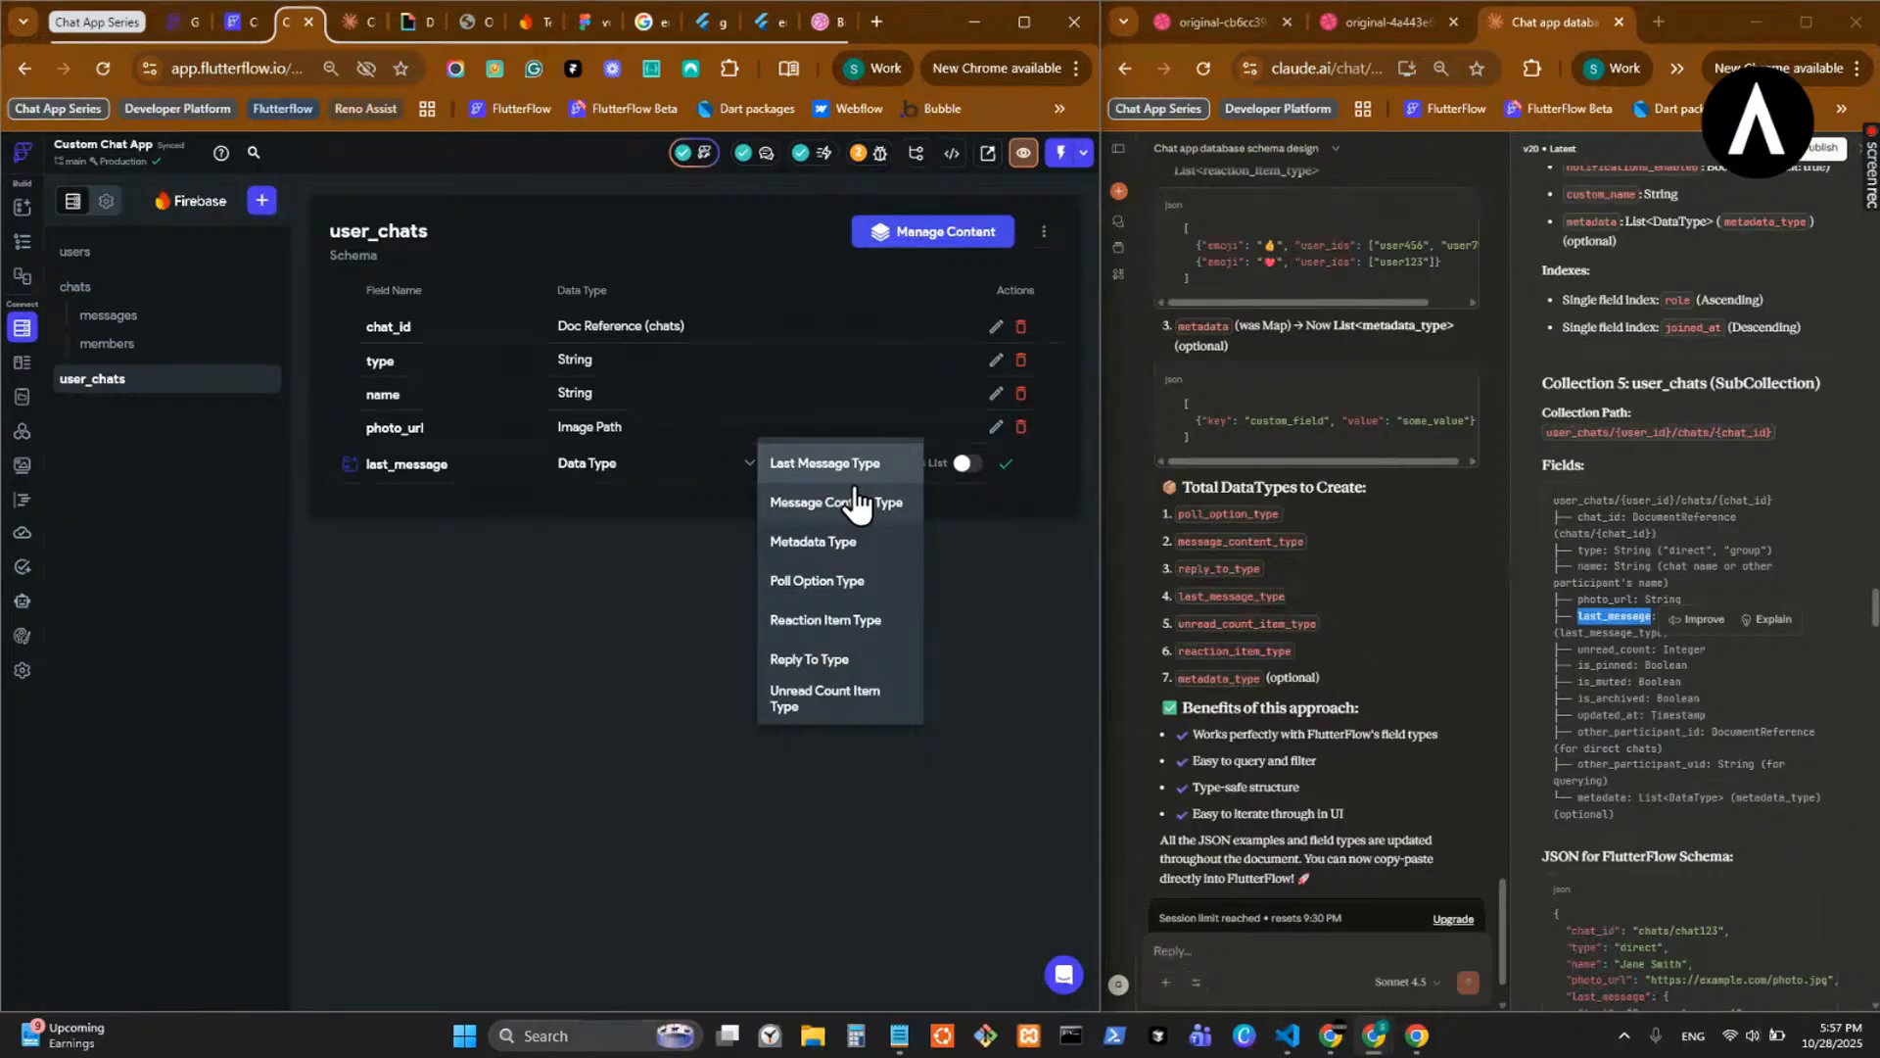
{"action": "left_click", "coordinate": [850, 466]}
{"action": "left_click", "coordinate": [1009, 466]}
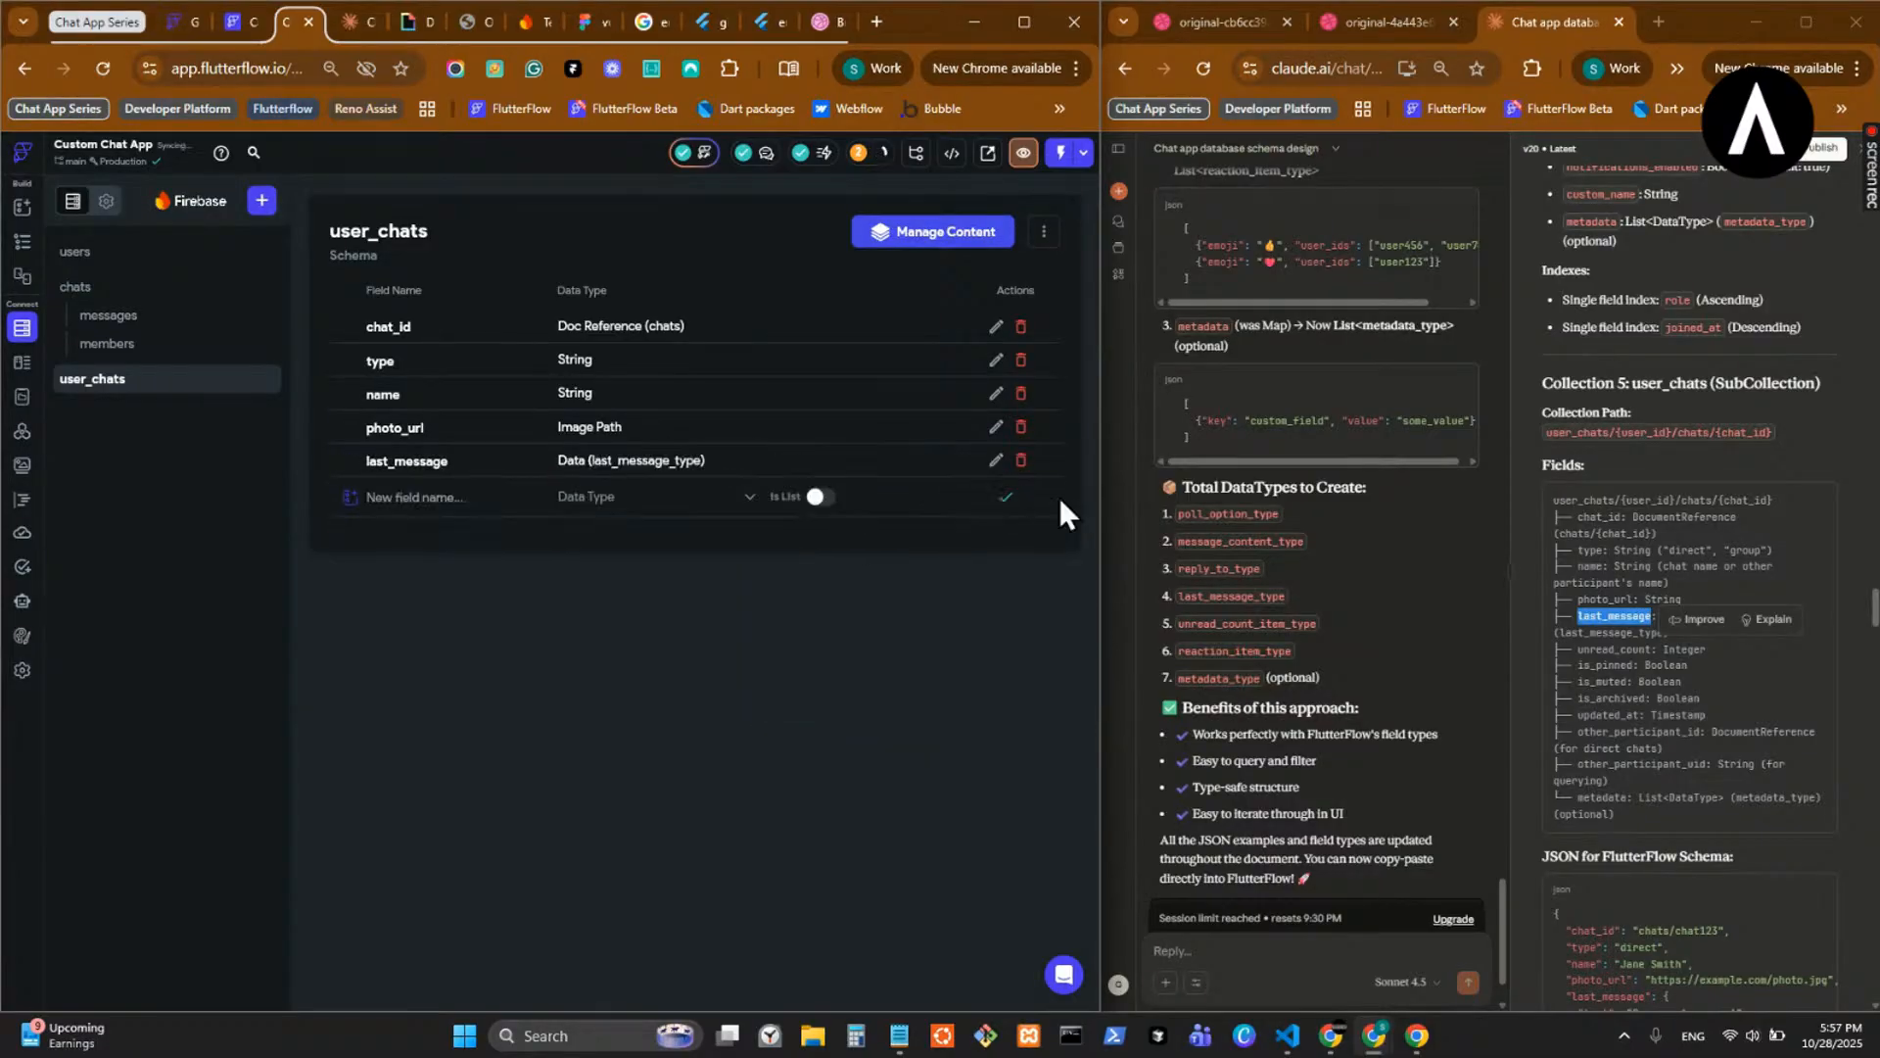
- Add an unread_count field of type Integer to user_chats, copying its name from the schema document
{"action": "double_click", "coordinate": [1616, 650]}
{"action": "key", "text": "ctrl+c"}
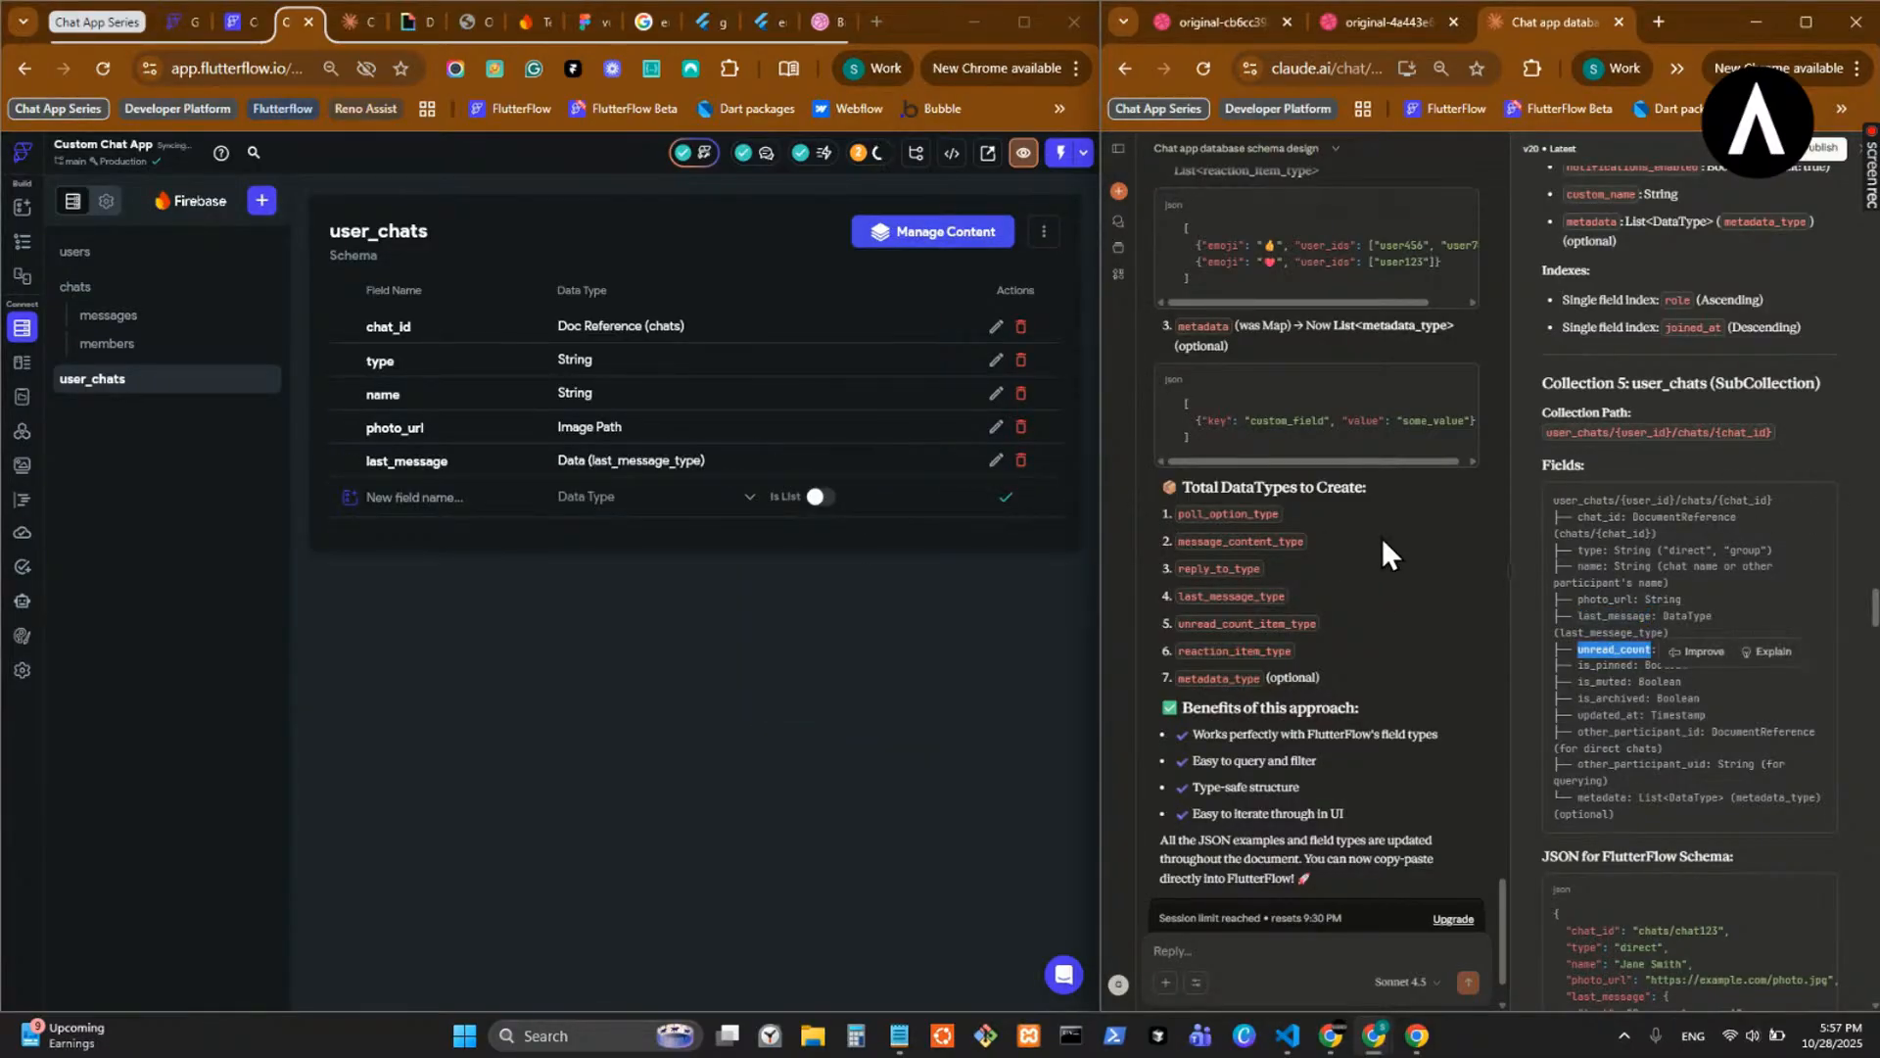
{"action": "left_click", "coordinate": [466, 498]}
{"action": "key", "text": "ctrl+v"}
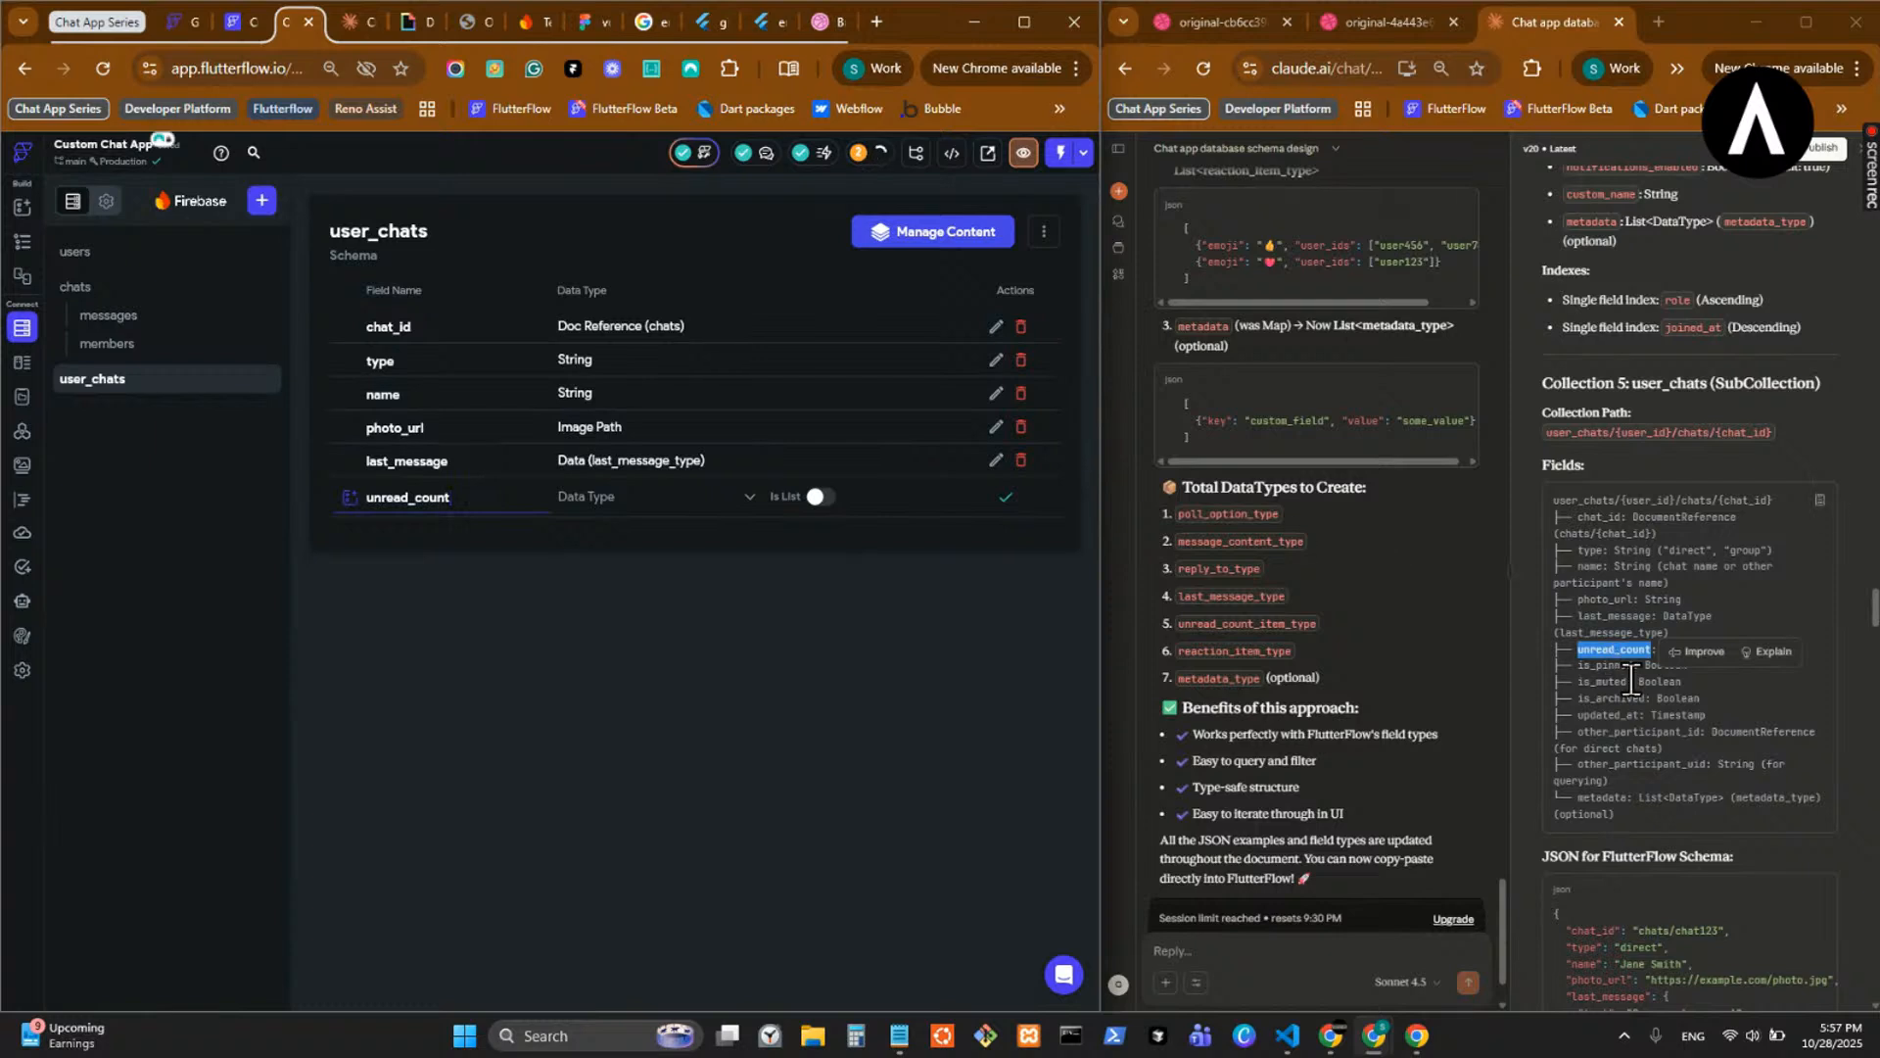
{"action": "left_click", "coordinate": [1624, 723]}
{"action": "left_click", "coordinate": [651, 502]}
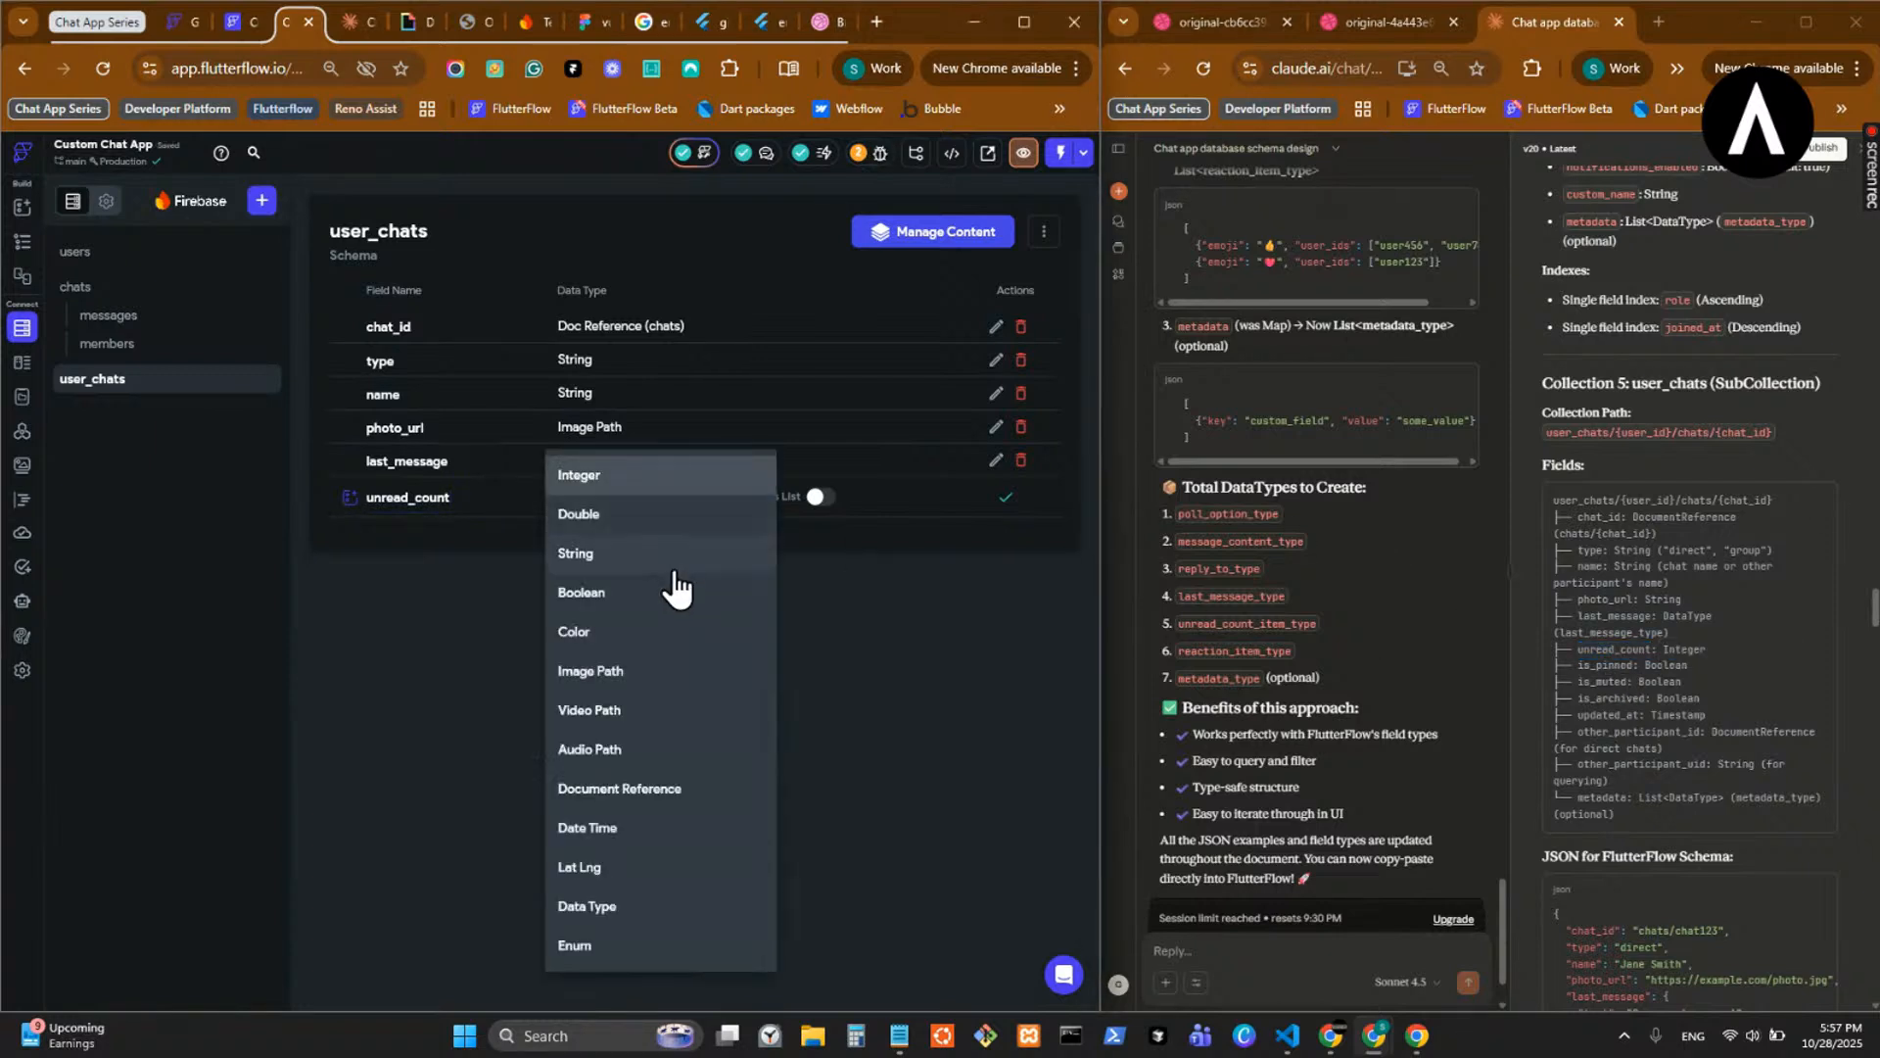
{"action": "left_click", "coordinate": [664, 478]}
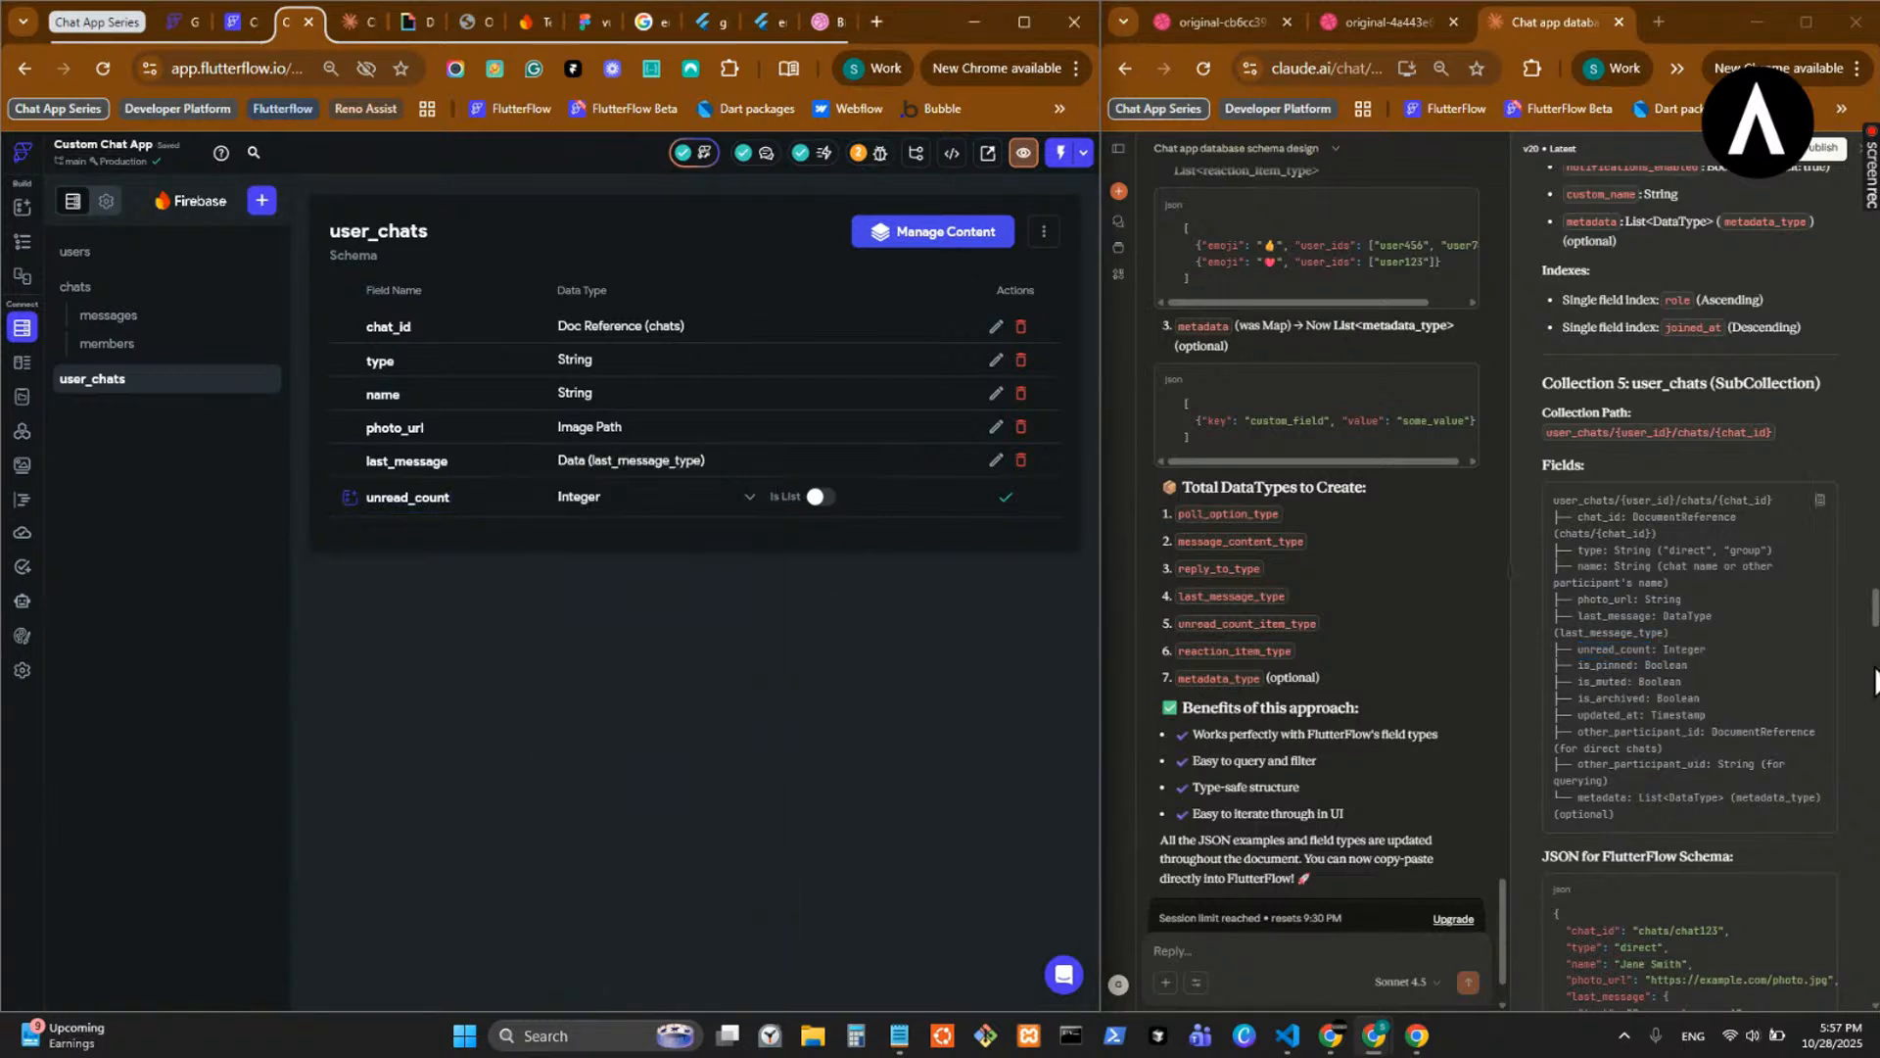
{"action": "left_click", "coordinate": [1005, 497]}
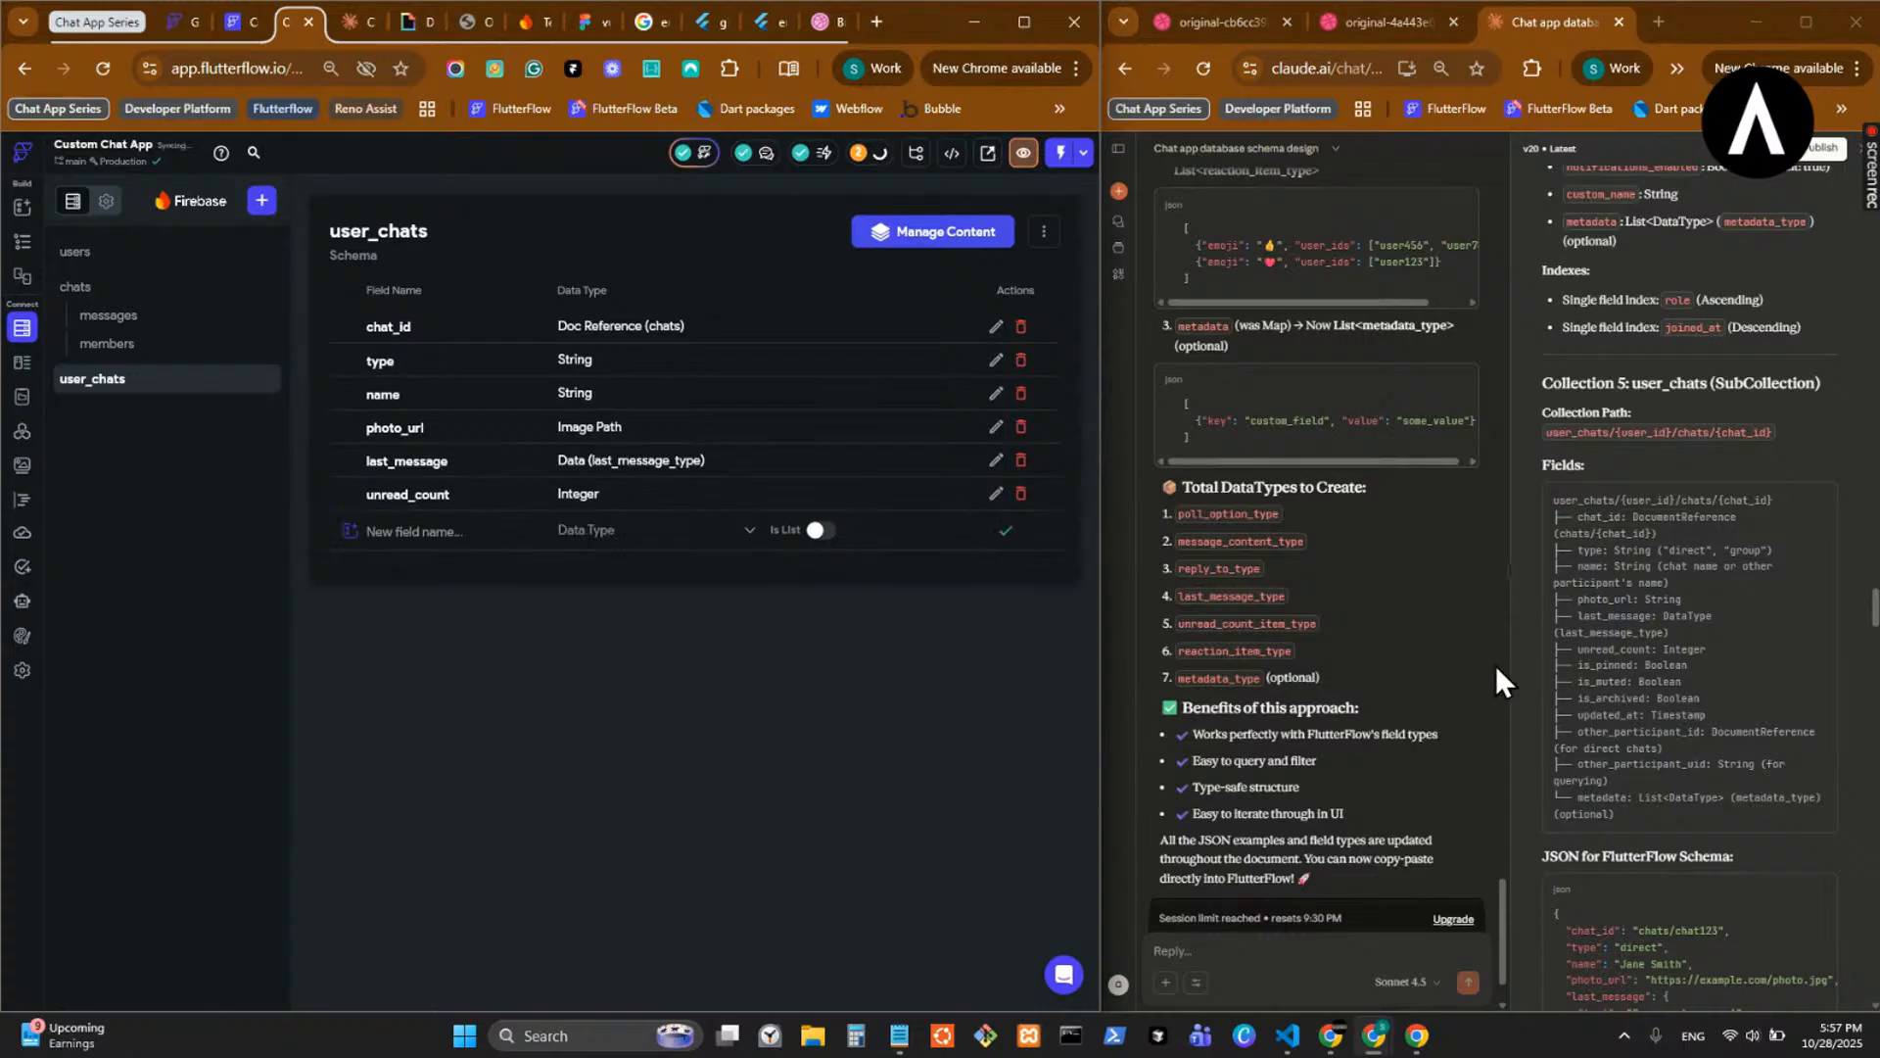
- Add an is_pinned field of type Boolean to user_chats, copying its name from the schema document
{"action": "double_click", "coordinate": [1605, 665]}
{"action": "key", "text": "ctrl+c"}
{"action": "left_click", "coordinate": [400, 530]}
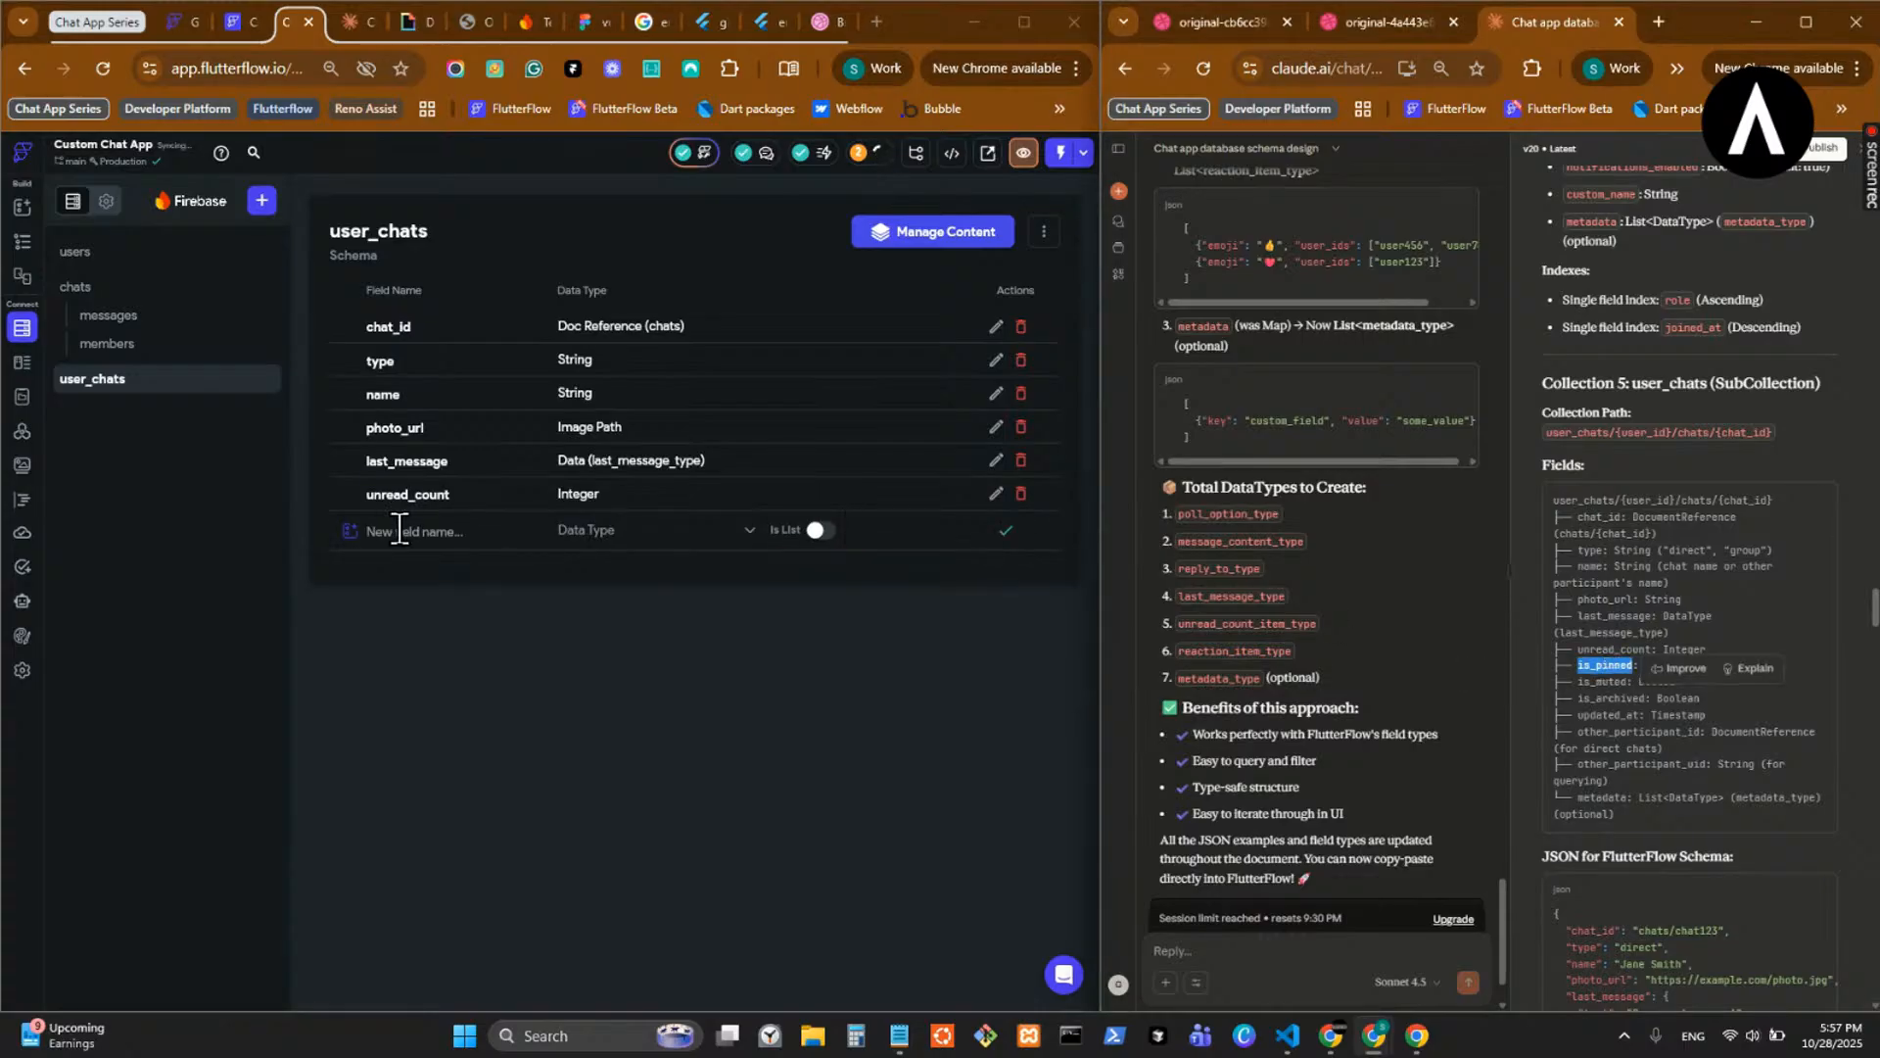
{"action": "key", "text": "ctrl+v"}
{"action": "left_click", "coordinate": [1630, 725]}
{"action": "left_click", "coordinate": [693, 547]}
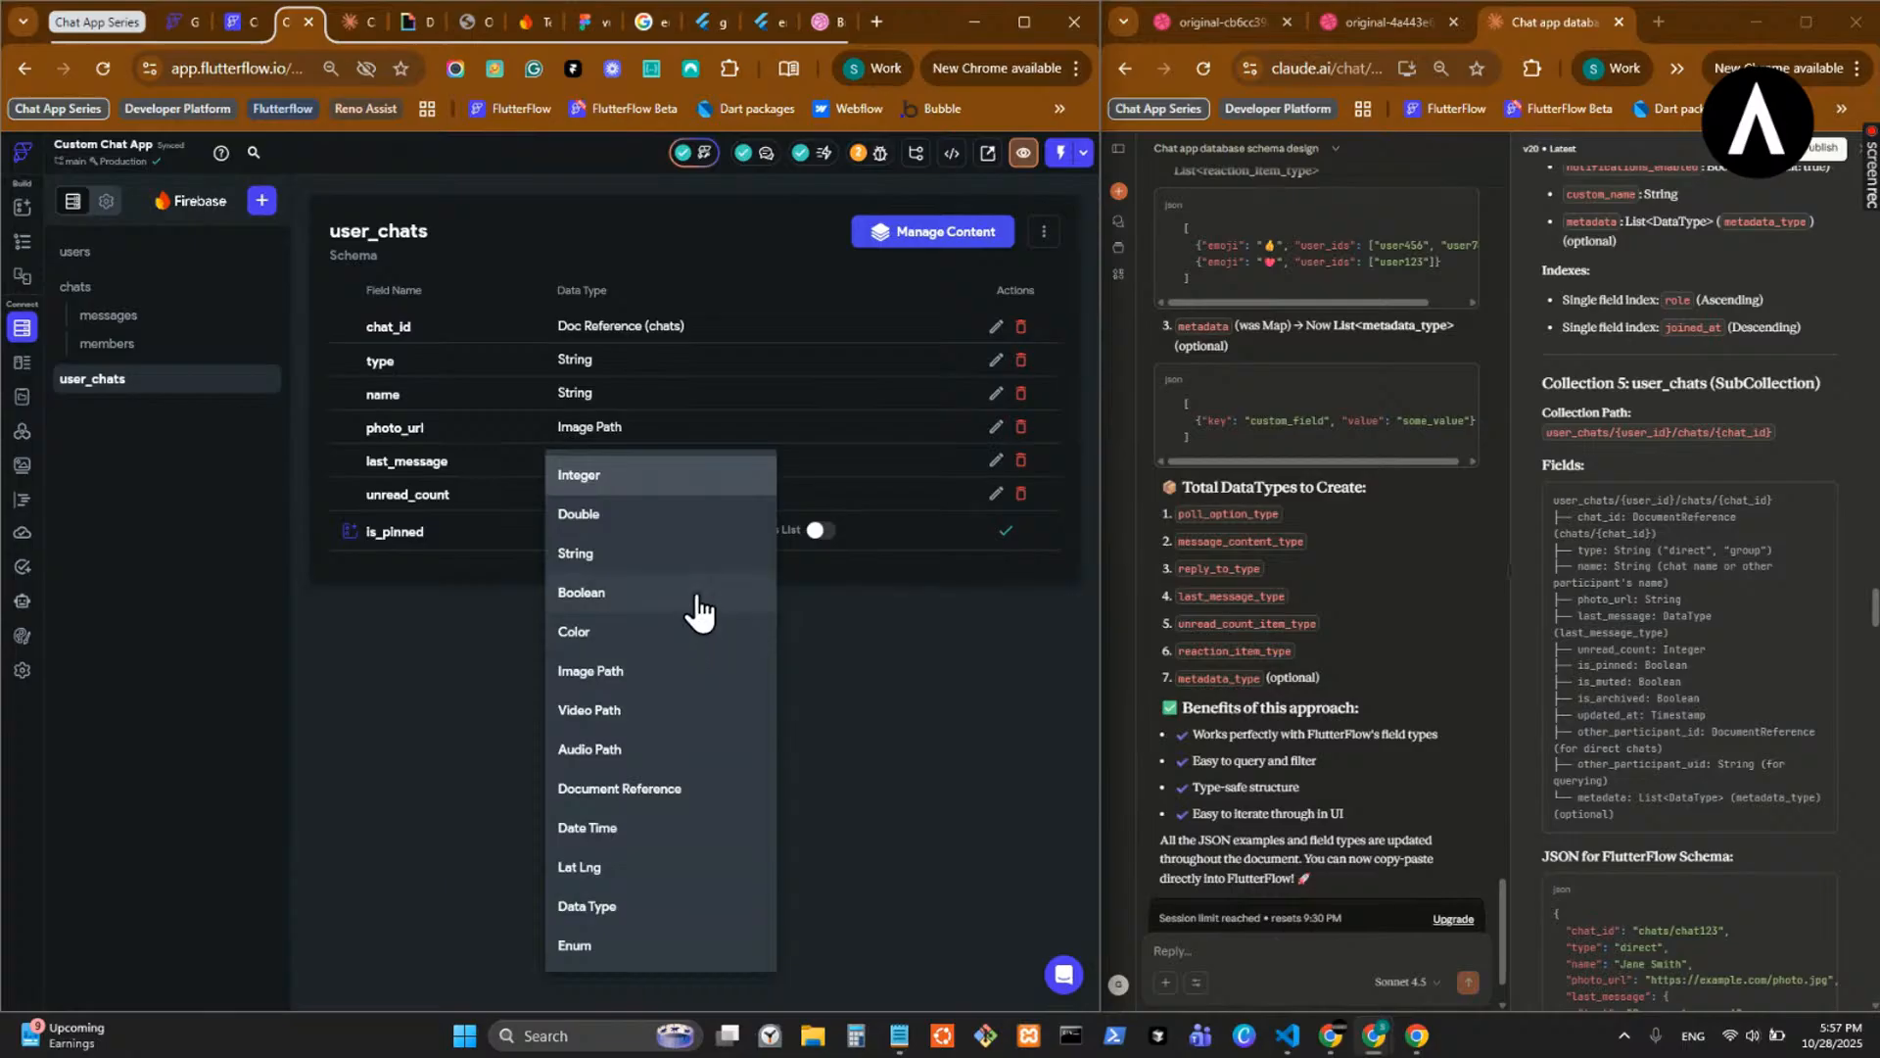
{"action": "left_click", "coordinate": [691, 594]}
{"action": "left_click", "coordinate": [1006, 531]}
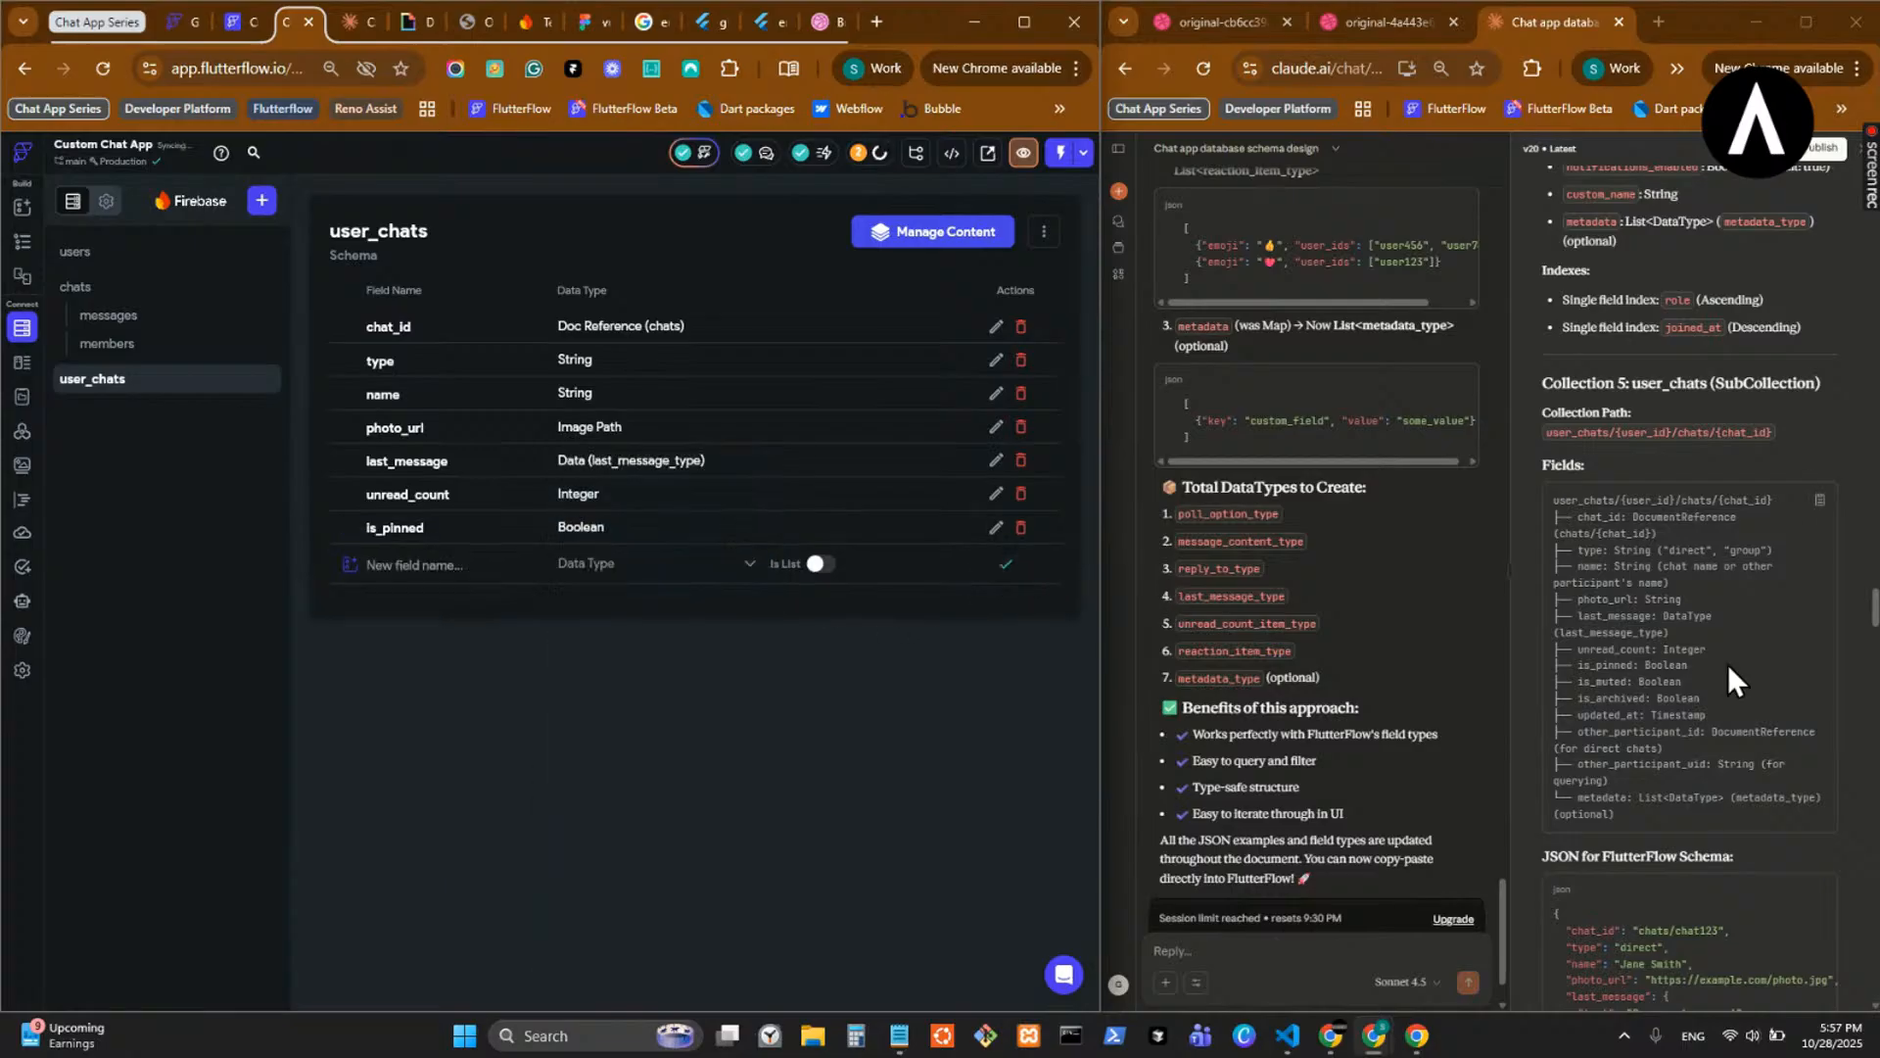
- Add an is_muted field of type Boolean to user_chats, copying its name from the schema document
{"action": "double_click", "coordinate": [1602, 682]}
{"action": "key", "text": "ctrl+c"}
{"action": "left_click", "coordinate": [382, 568]}
{"action": "key", "text": "ctrl+v"}
{"action": "left_click", "coordinate": [1638, 659]}
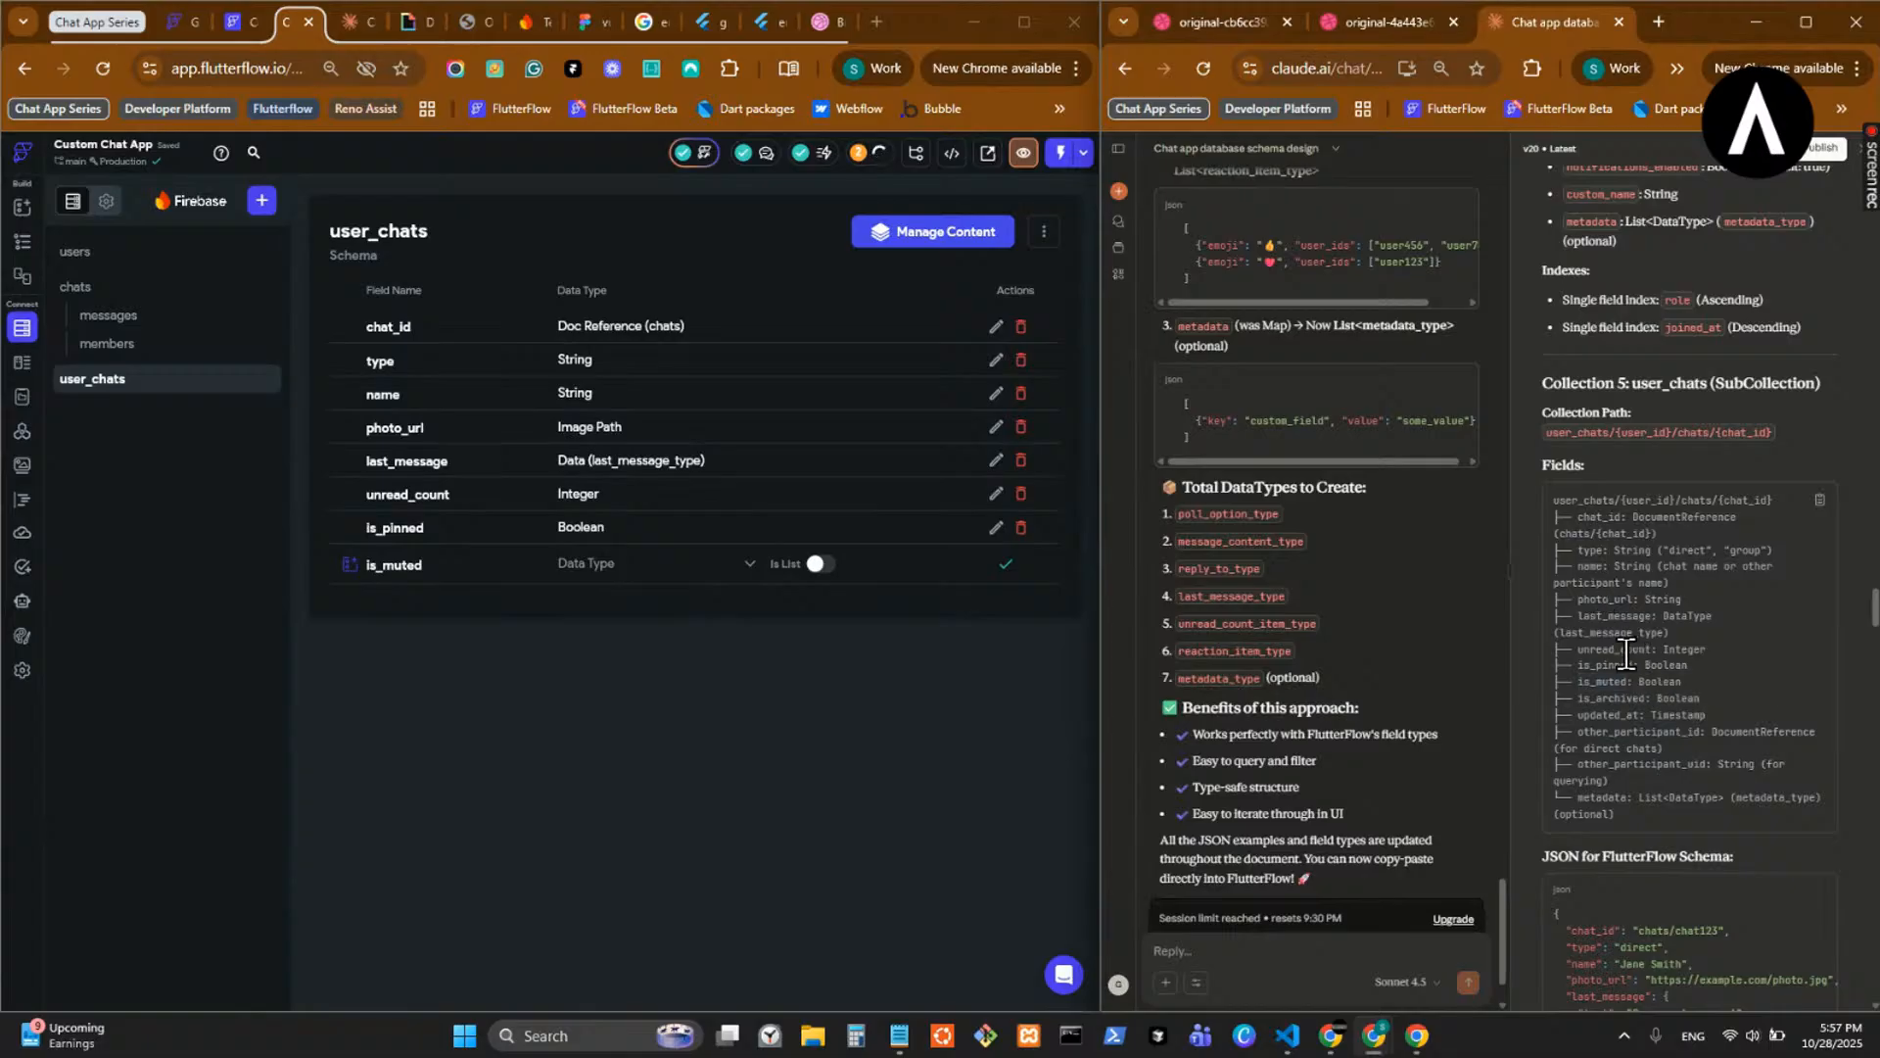
{"action": "left_click", "coordinate": [613, 565]}
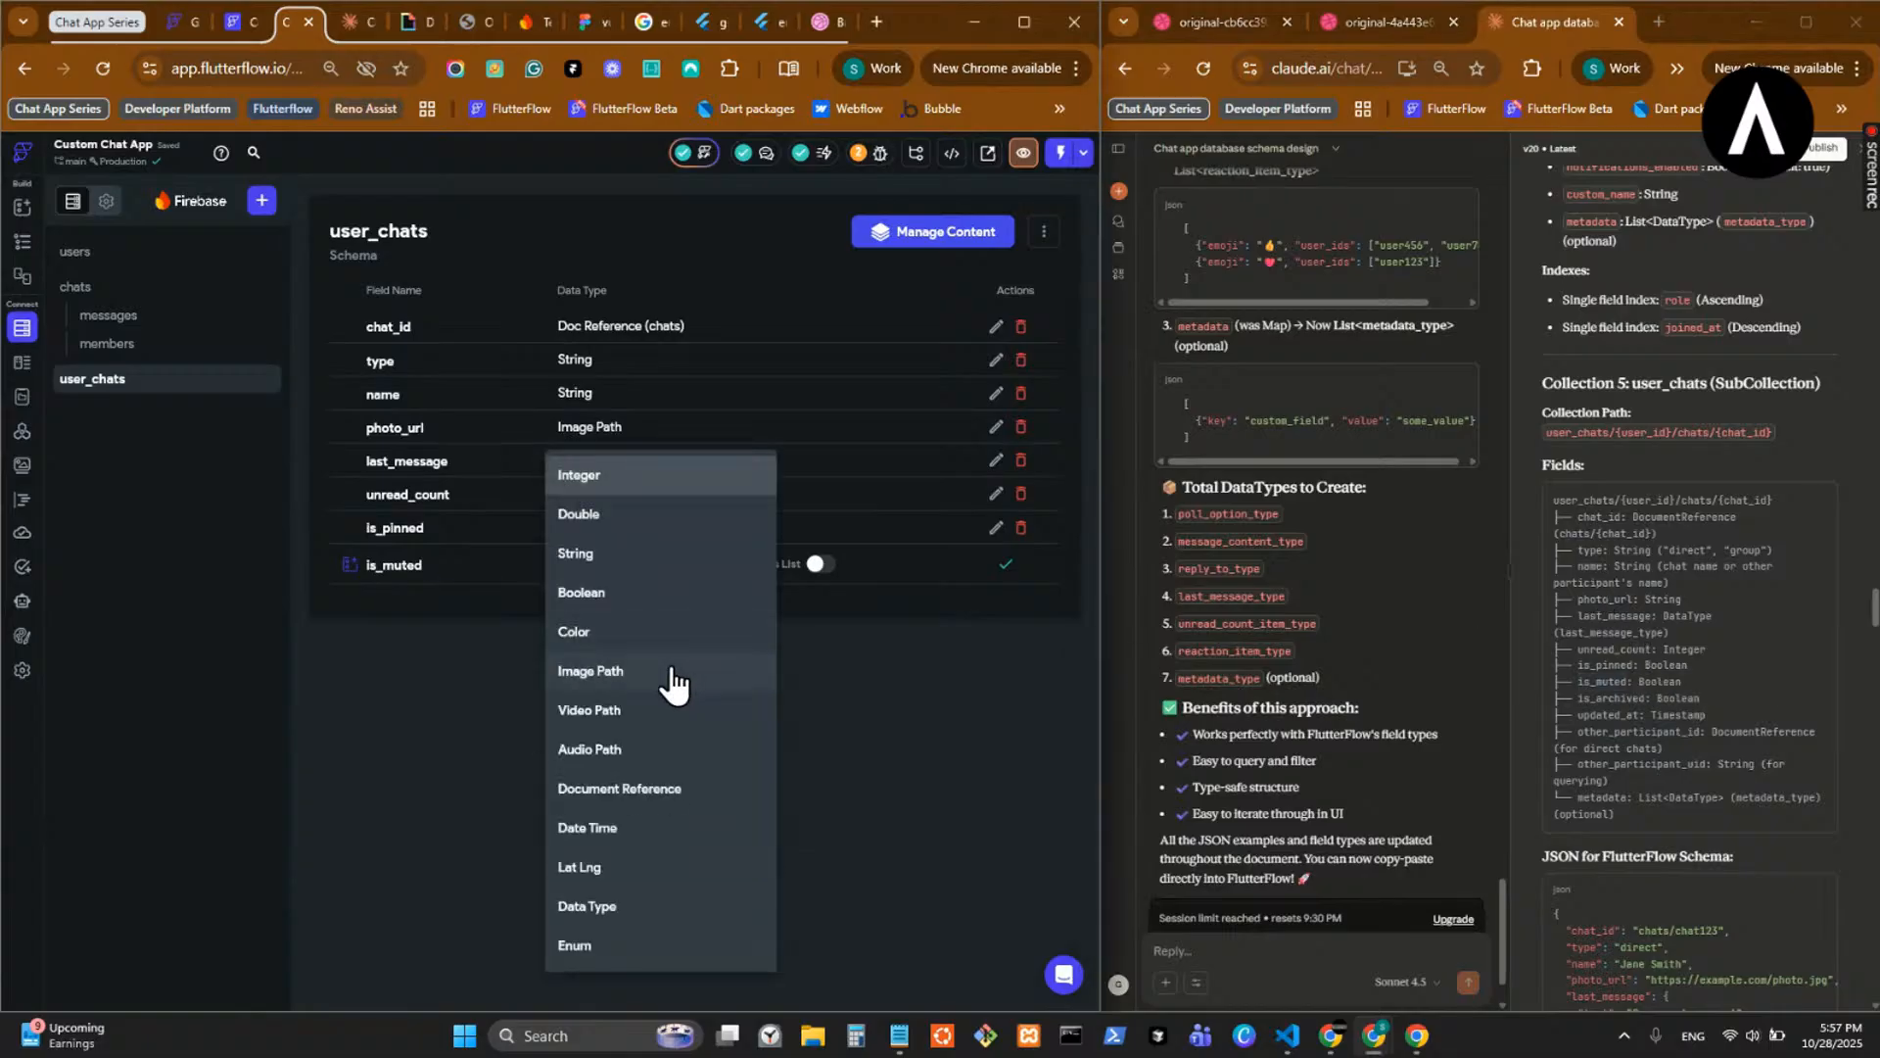
{"action": "left_click", "coordinate": [662, 593]}
{"action": "left_click", "coordinate": [1006, 565]}
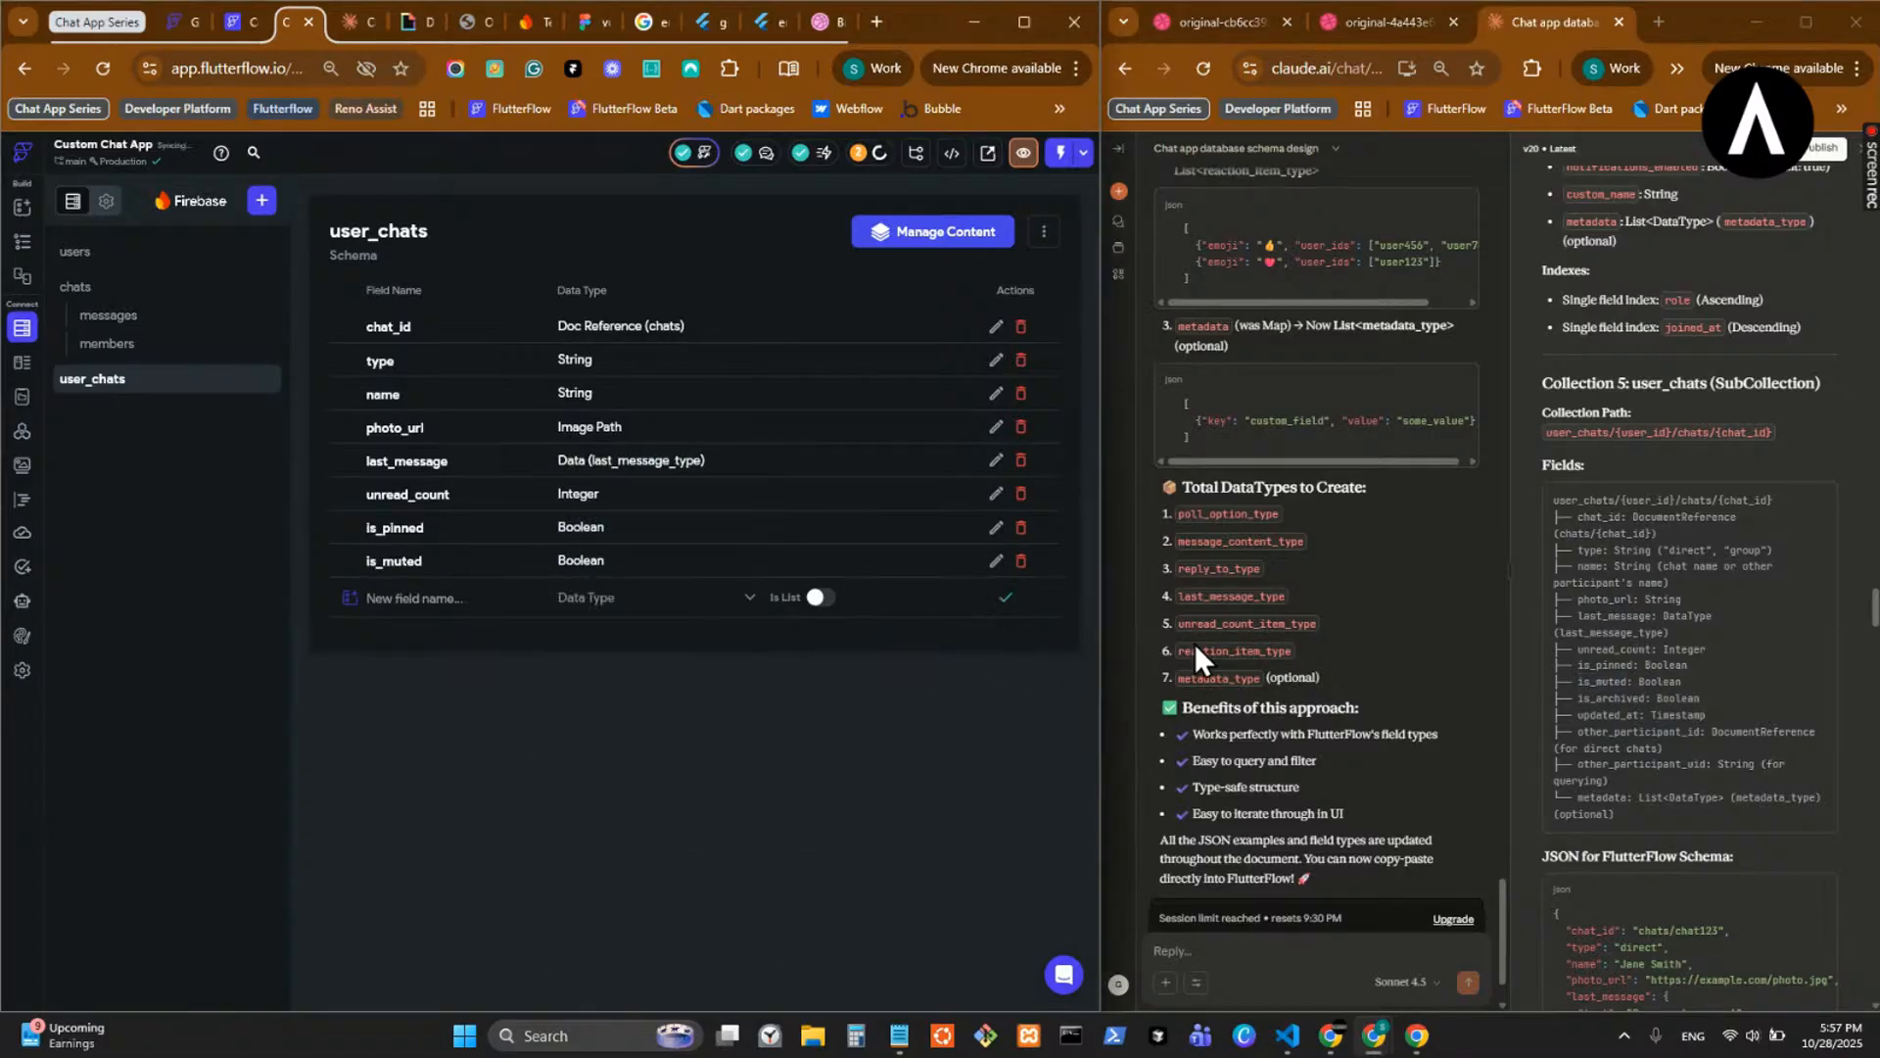
- Add an is_archived field of type Boolean to user_chats, copying its name from the schema document
{"action": "double_click", "coordinate": [1611, 698]}
{"action": "key", "text": "ctrl+c"}
{"action": "left_click", "coordinate": [433, 597]}
{"action": "key", "text": "ctrl+v"}
{"action": "left_click", "coordinate": [664, 599]}
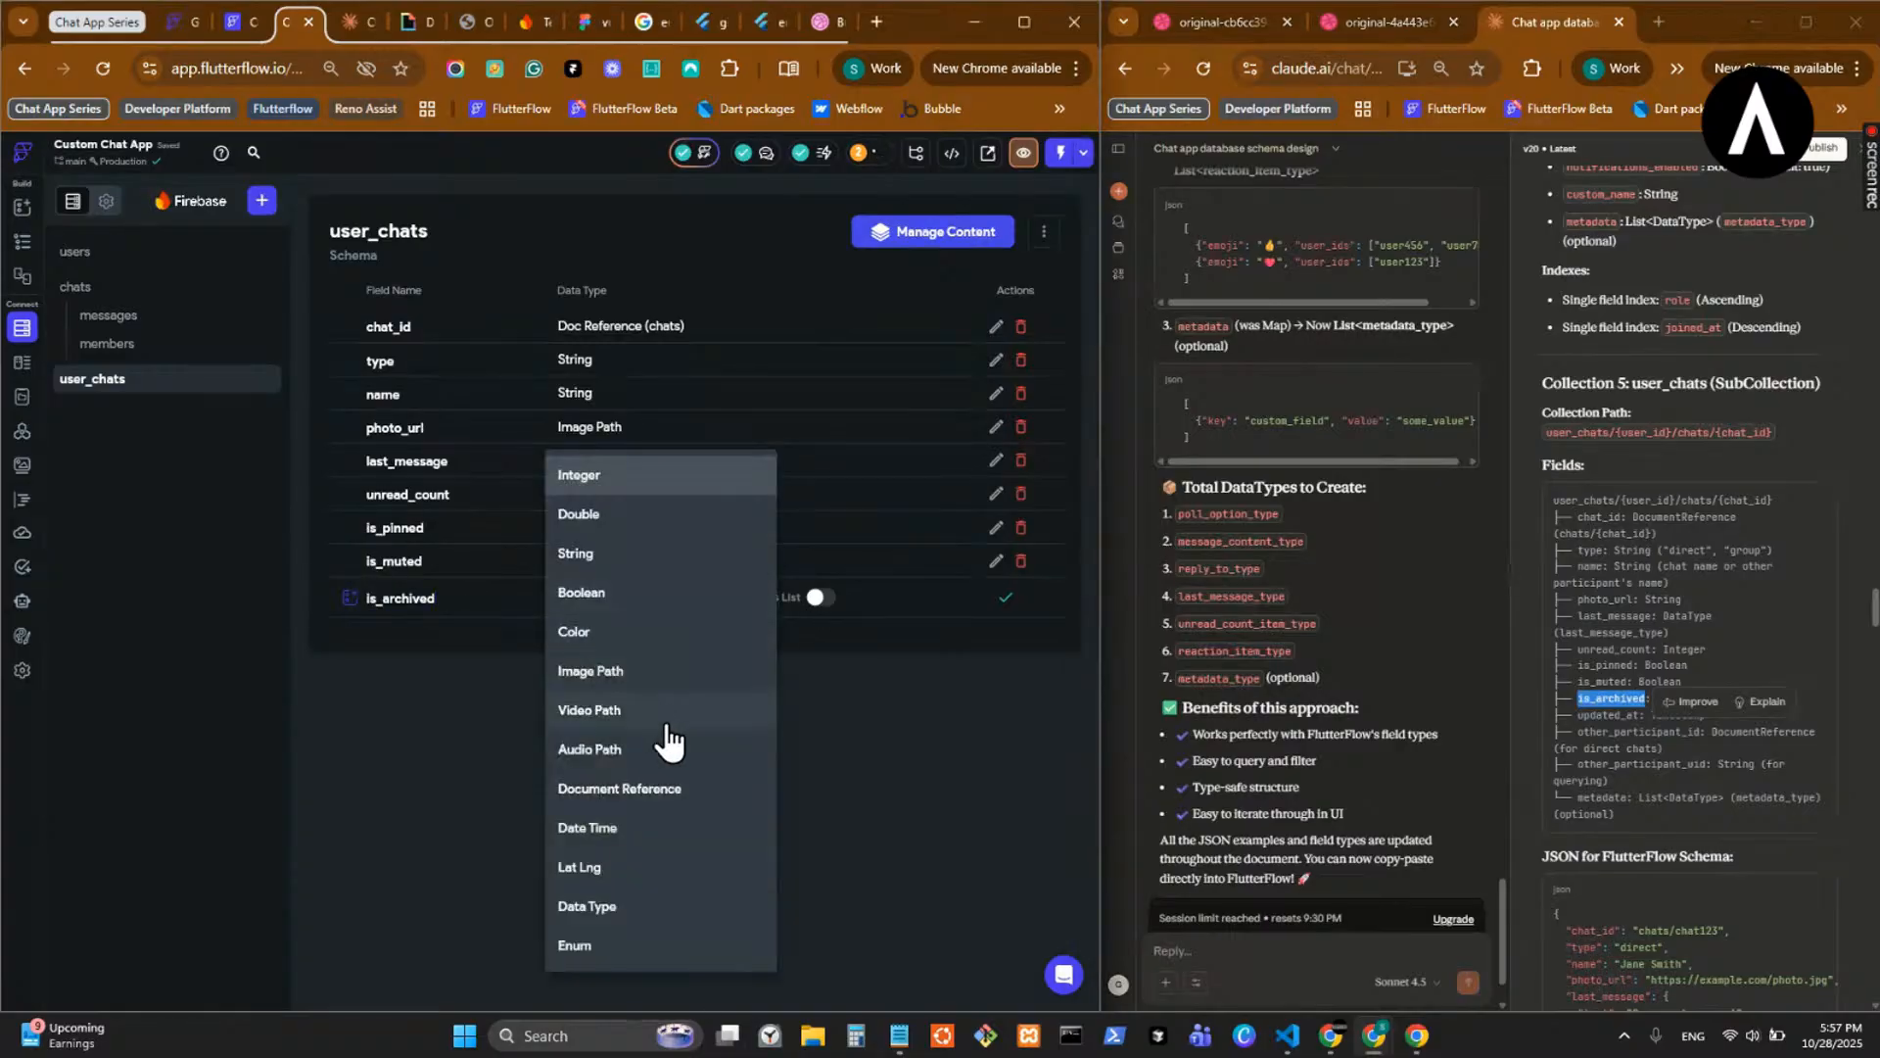
{"action": "left_click", "coordinate": [647, 593]}
{"action": "left_click", "coordinate": [1006, 598]}
- Add an updated_at field of type Date Time to user_chats, copying its name from the schema document
{"action": "double_click", "coordinate": [1607, 715]}
{"action": "key", "text": "ctrl+c"}
{"action": "left_click", "coordinate": [460, 631]}
{"action": "key", "text": "ctrl+v"}
{"action": "left_click", "coordinate": [652, 634]}
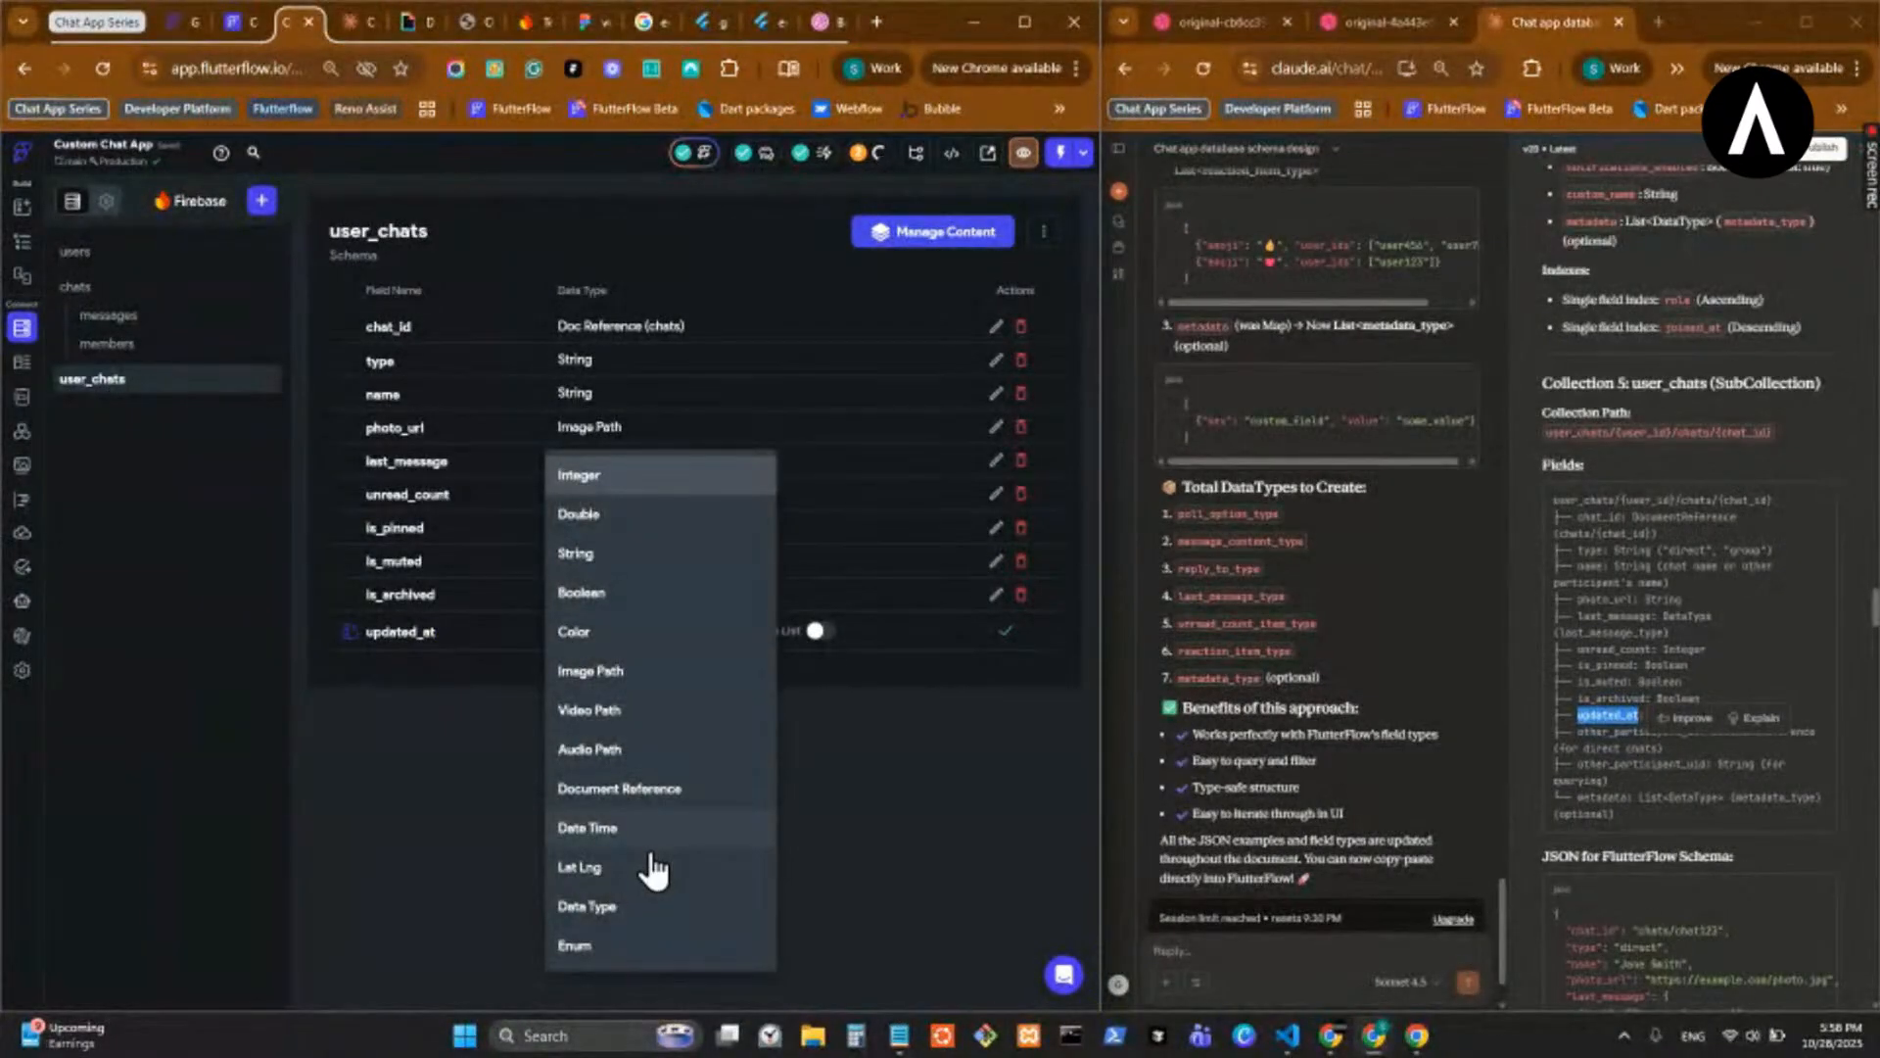
{"action": "left_click", "coordinate": [676, 830]}
{"action": "left_click", "coordinate": [1005, 631]}
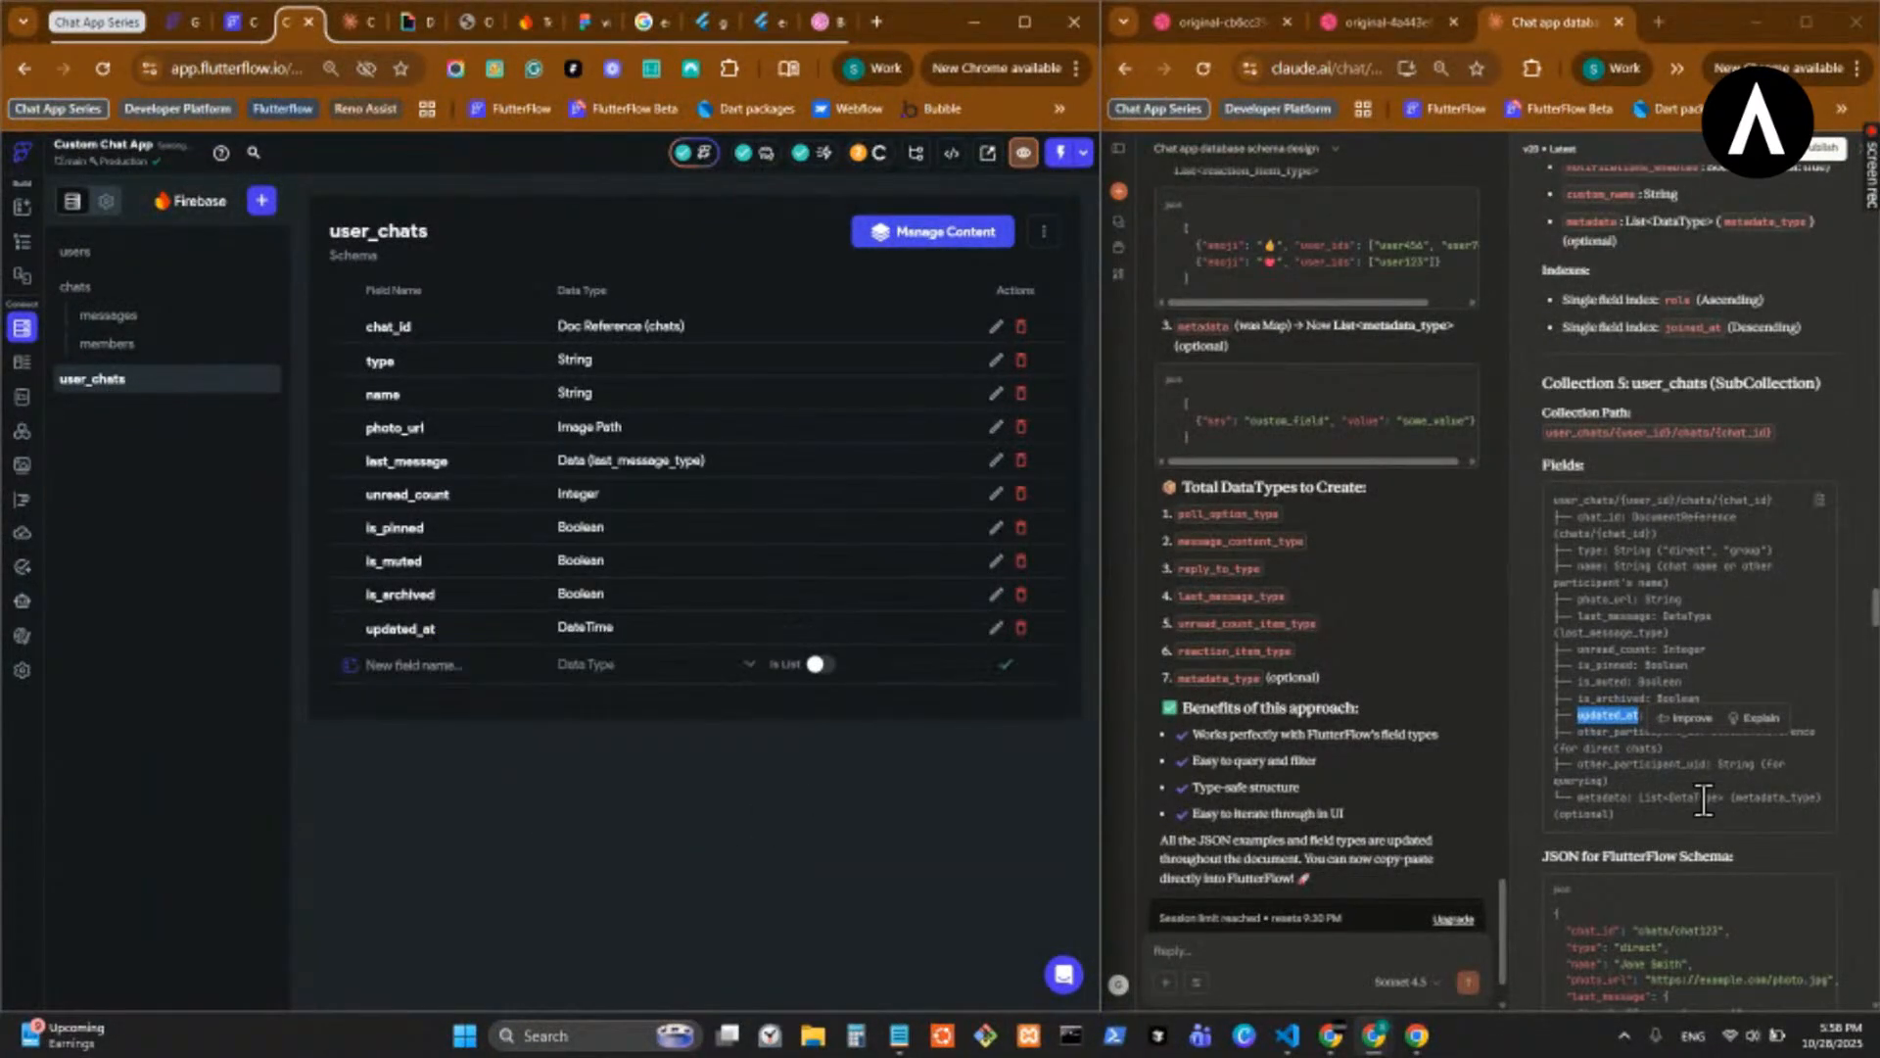
- Add an other_participant_id field of type Document Reference to Users in user_chats, copying its name from the schema document
{"action": "double_click", "coordinate": [1628, 734]}
{"action": "key", "text": "ctrl+c"}
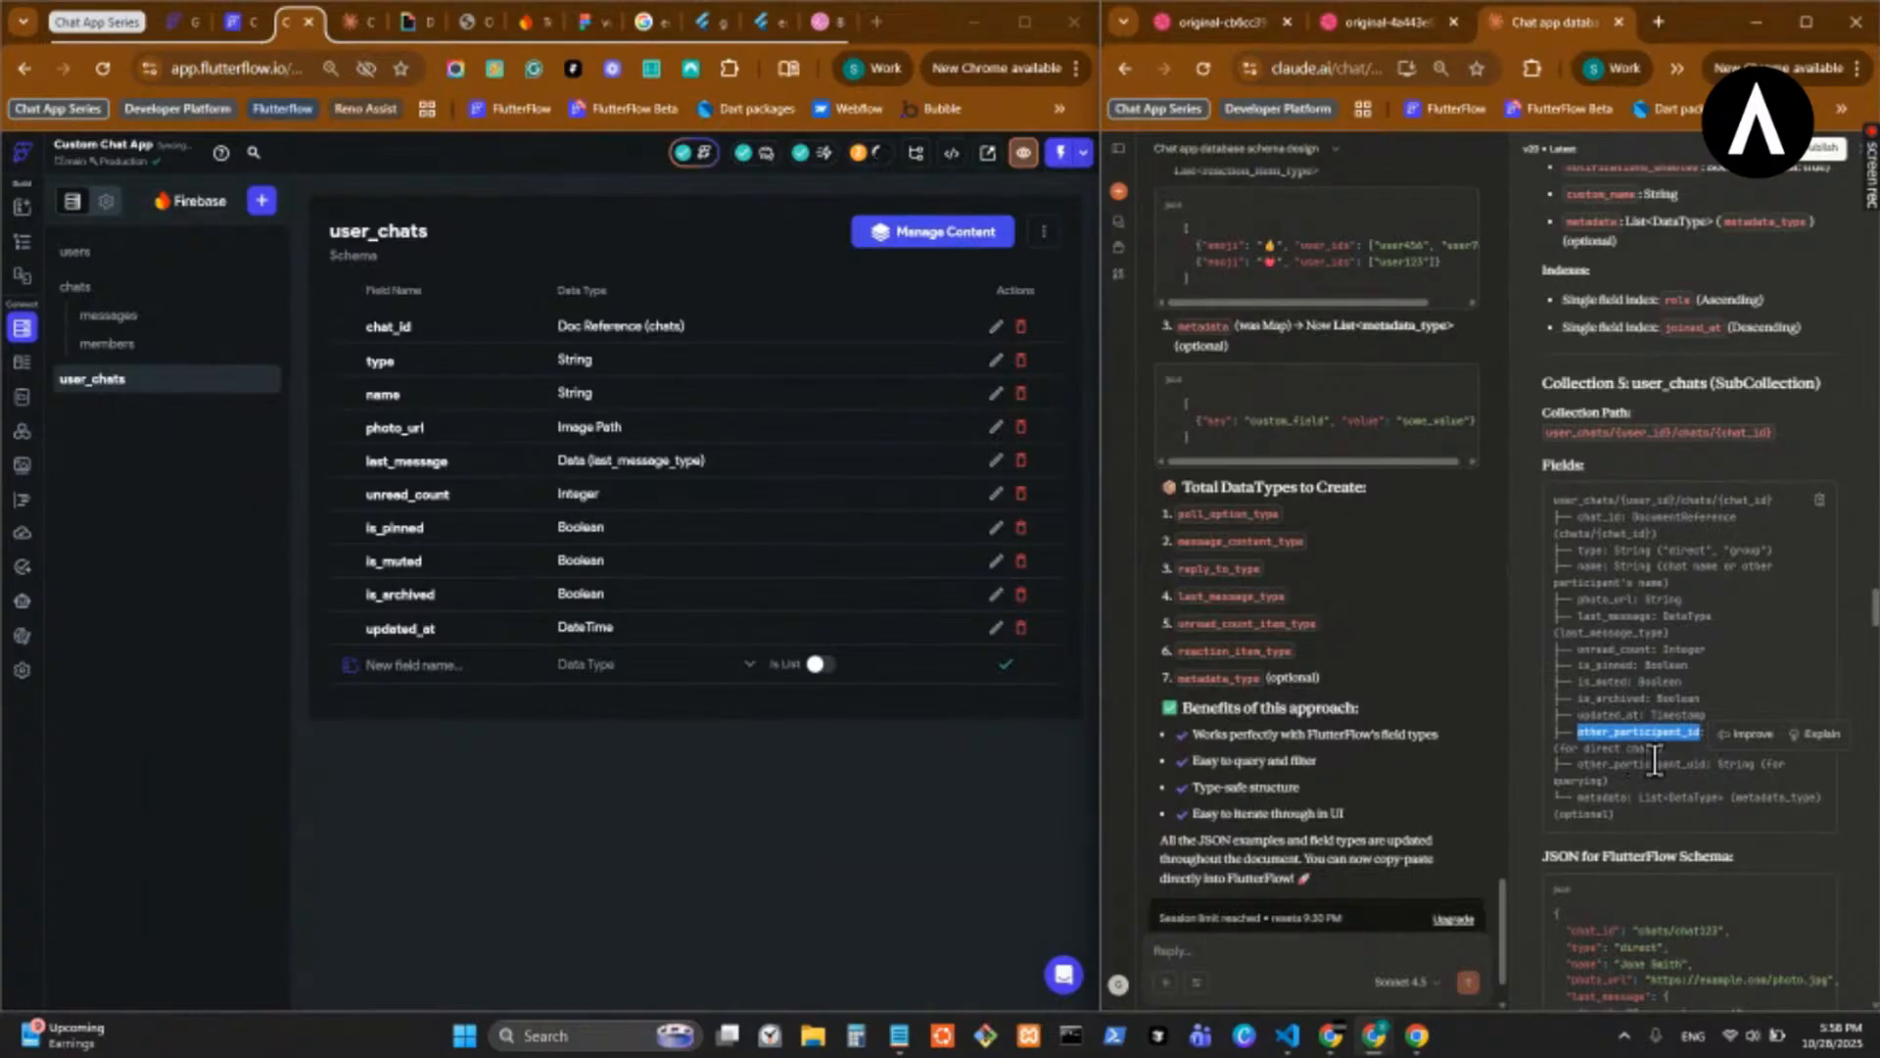
{"action": "left_click", "coordinate": [1669, 779]}
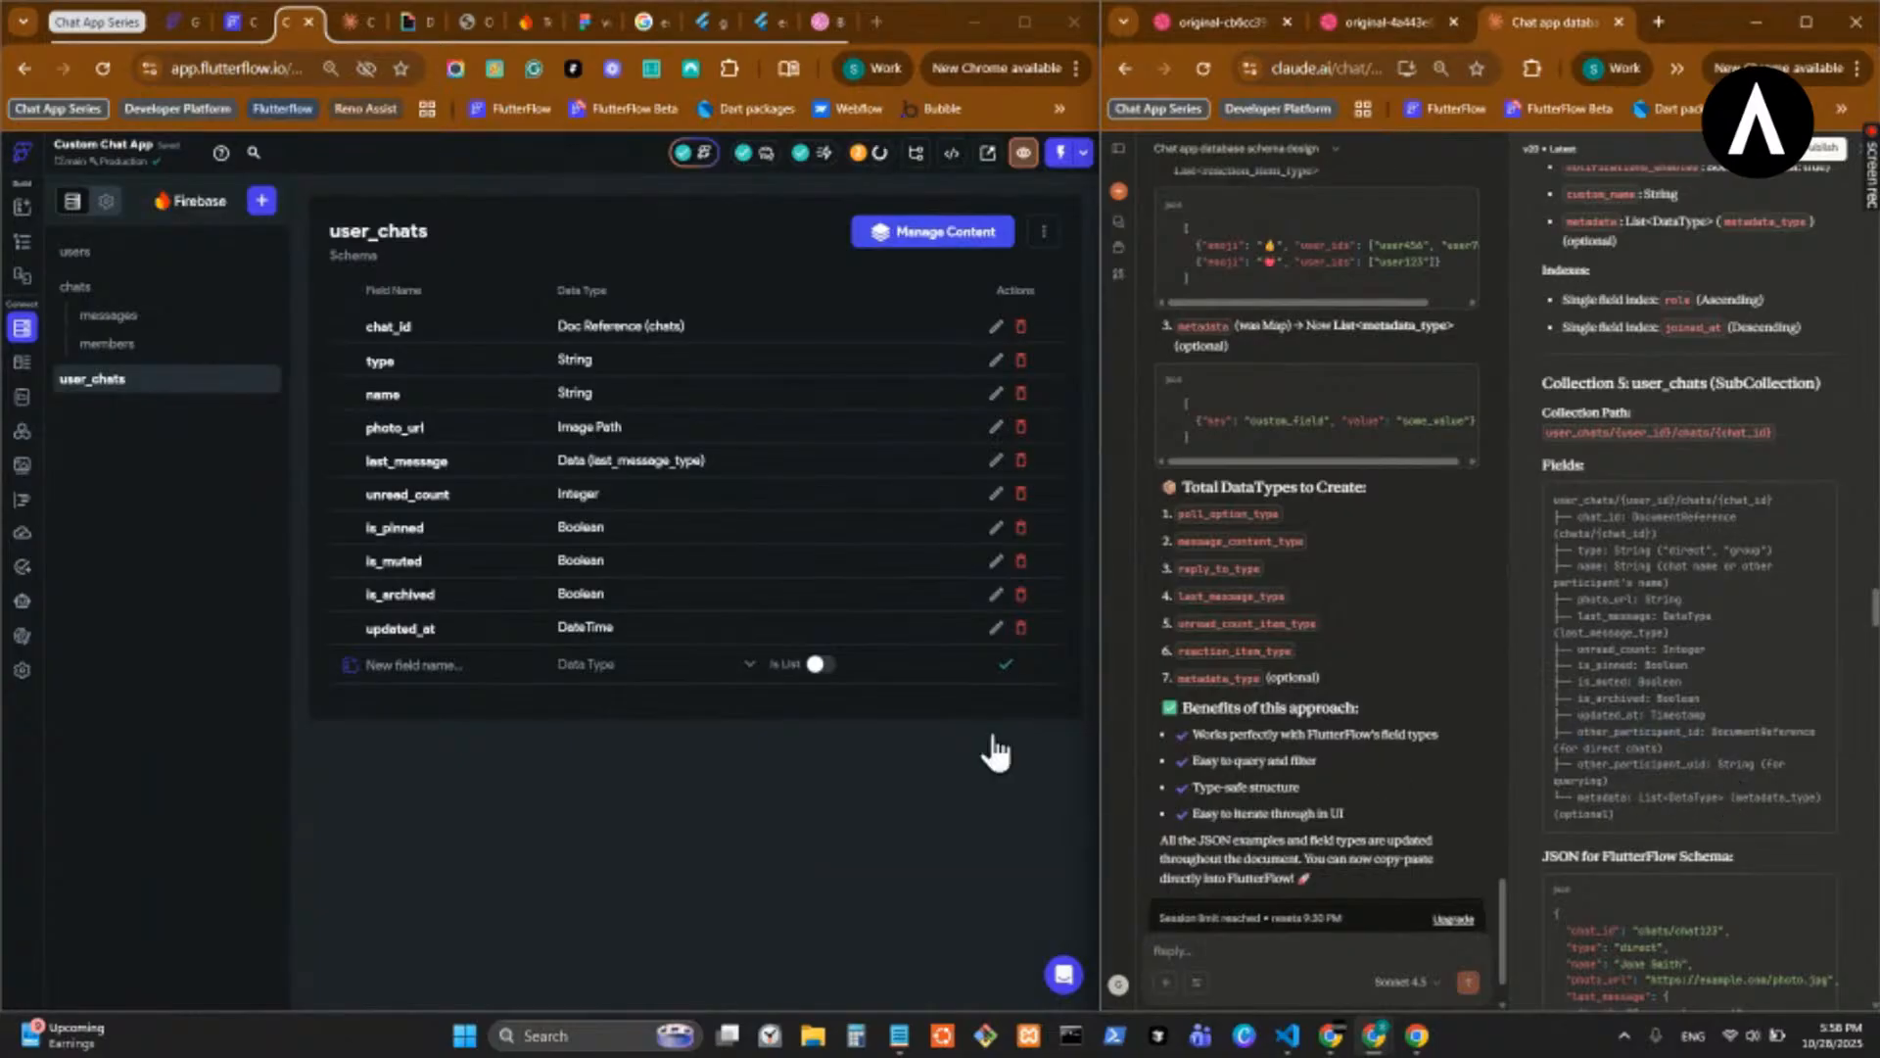
{"action": "left_click", "coordinate": [449, 664]}
{"action": "key", "text": "ctrl+v"}
{"action": "left_click", "coordinate": [656, 670]}
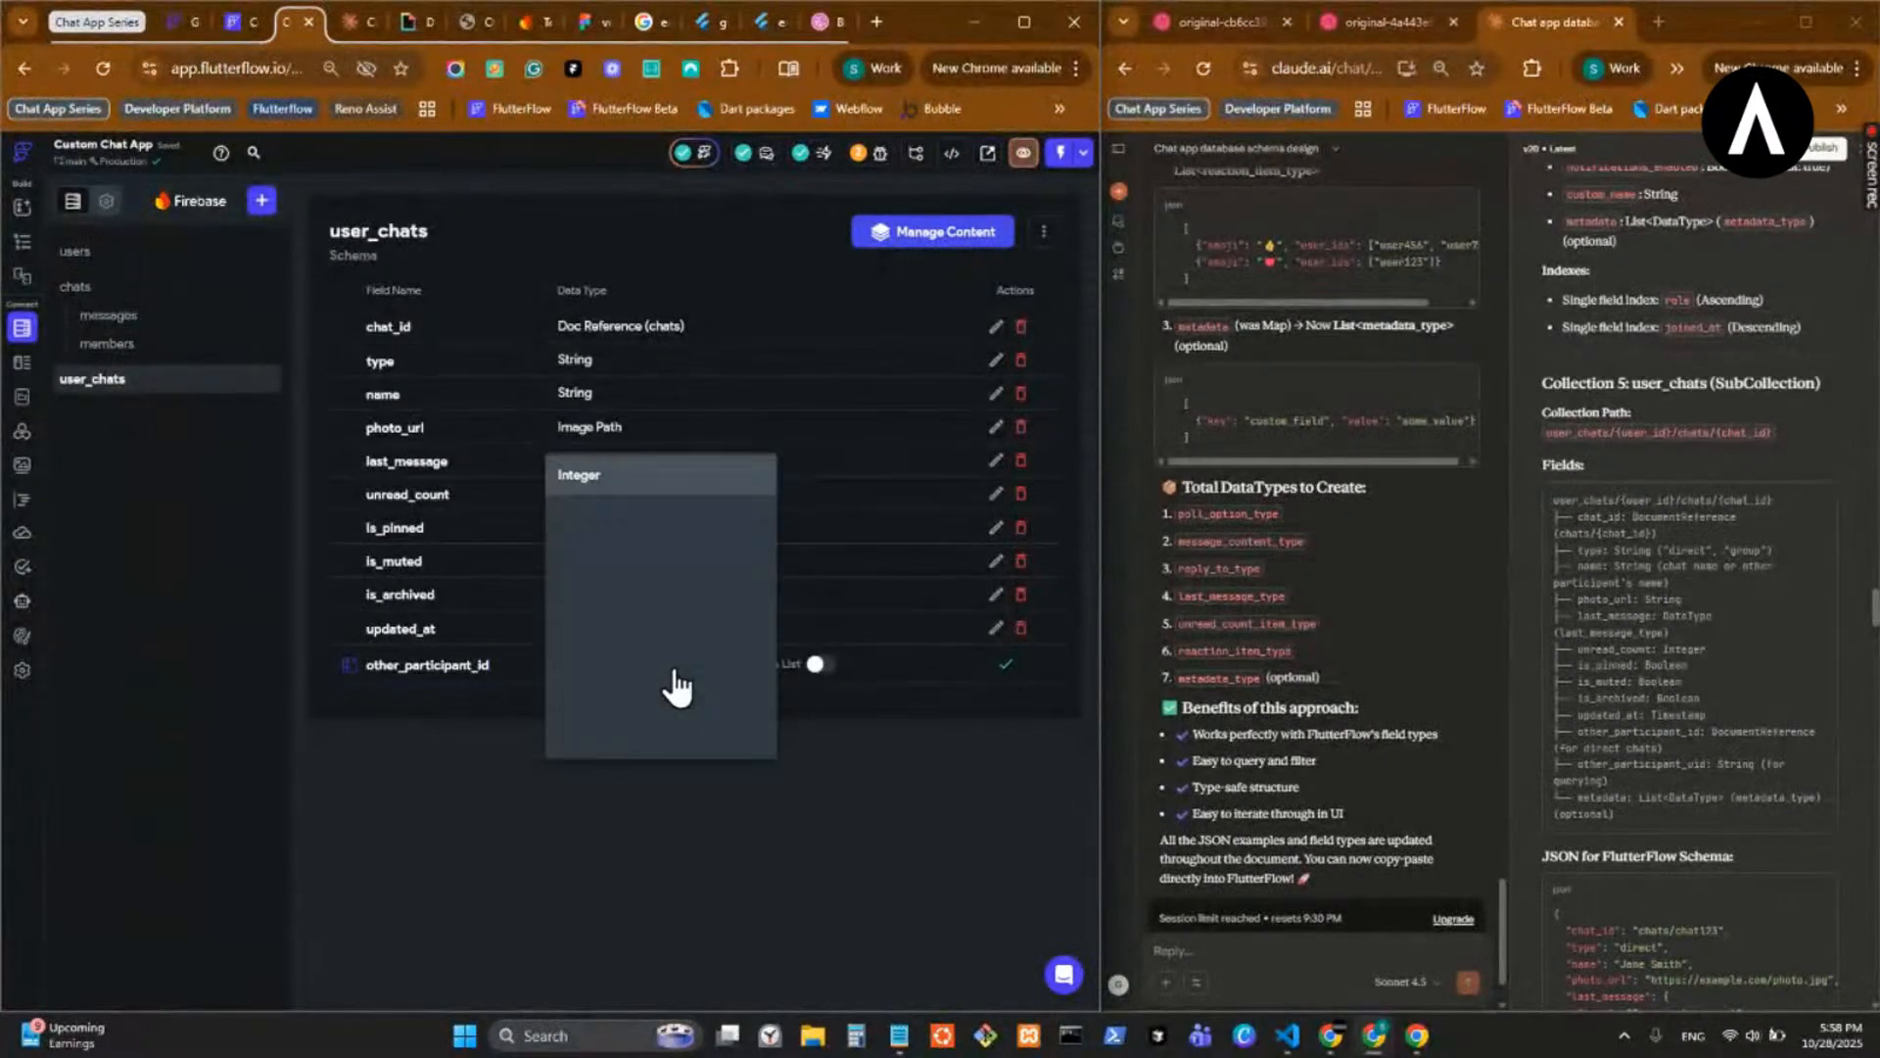
{"action": "left_click", "coordinate": [649, 788]}
{"action": "left_click", "coordinate": [854, 674]}
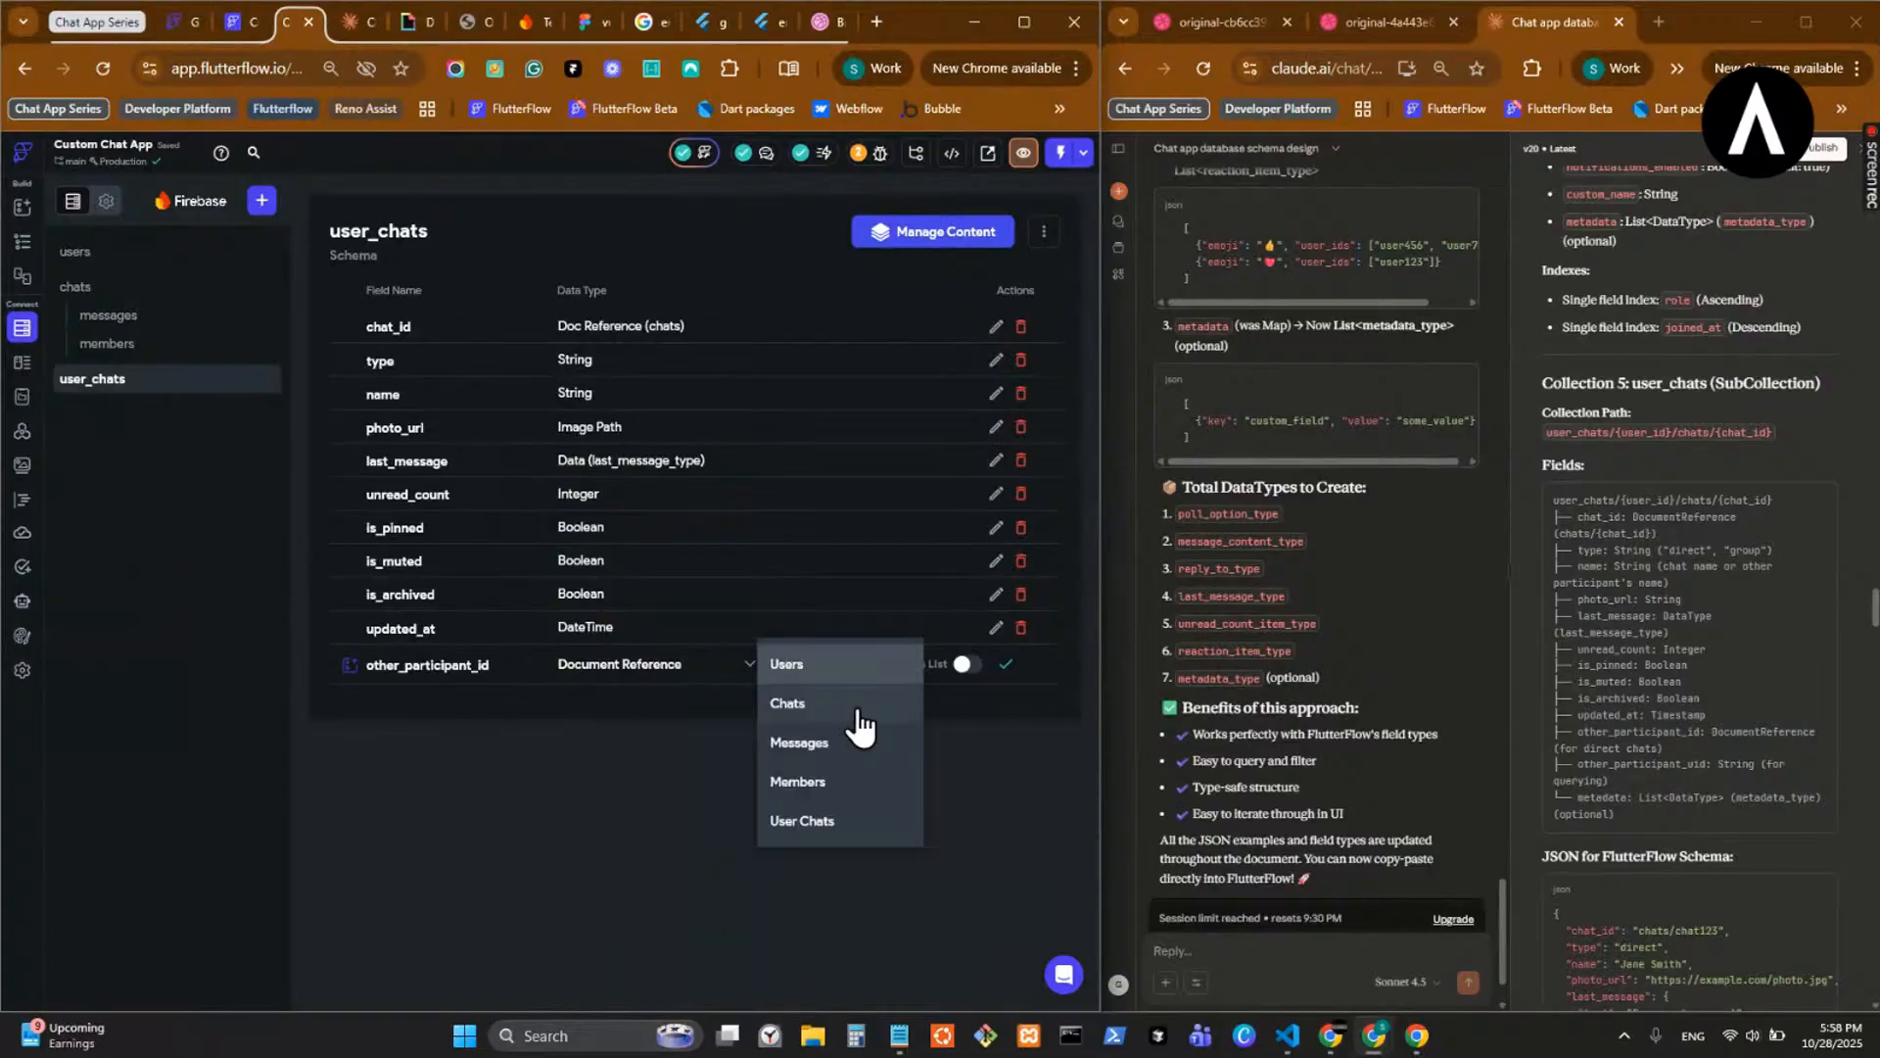
{"action": "left_click", "coordinate": [938, 701]}
{"action": "left_click", "coordinate": [1005, 665]}
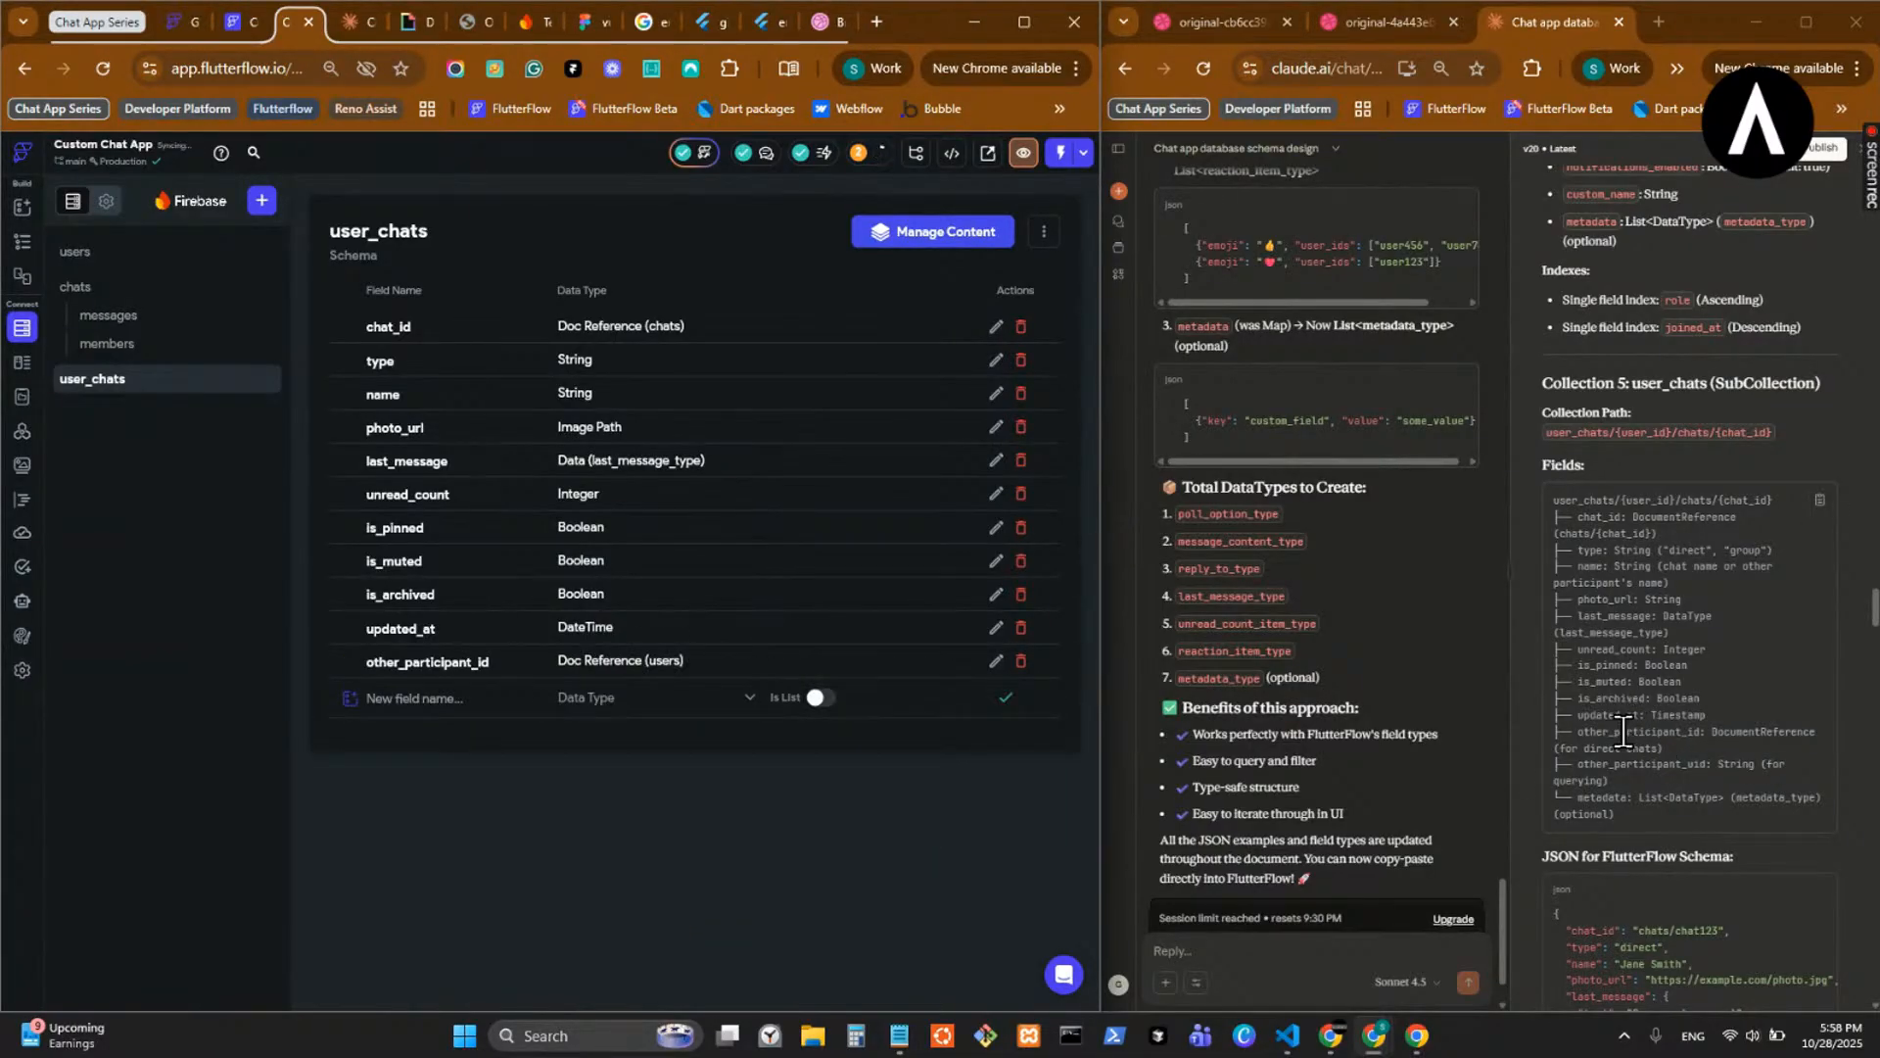
- Set the description of the other_participant_id field to "for direct chats", copied from the schema document
{"action": "left_click_drag", "start_coordinate": [1662, 749], "coordinate": [1549, 756]}
{"action": "key", "text": "ctrl+c"}
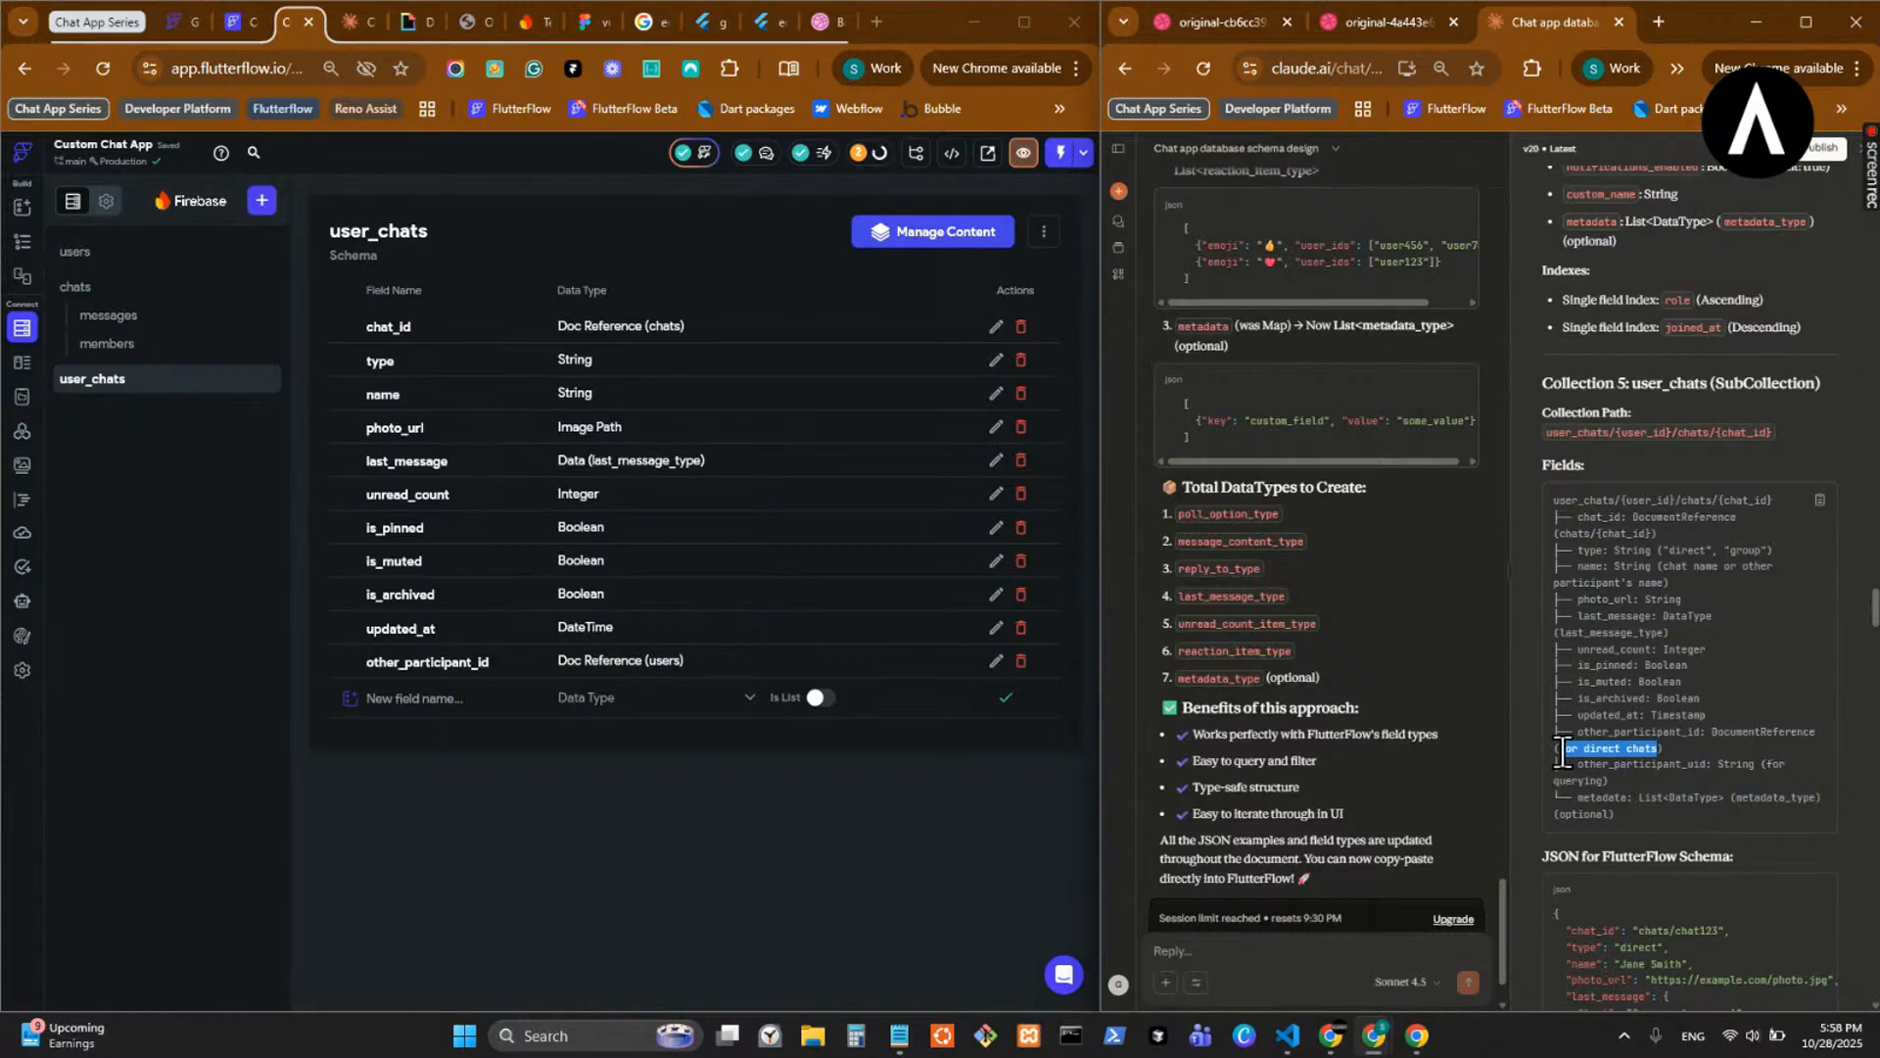
{"action": "left_click", "coordinate": [1000, 663]}
{"action": "key", "text": "ctrl+v"}
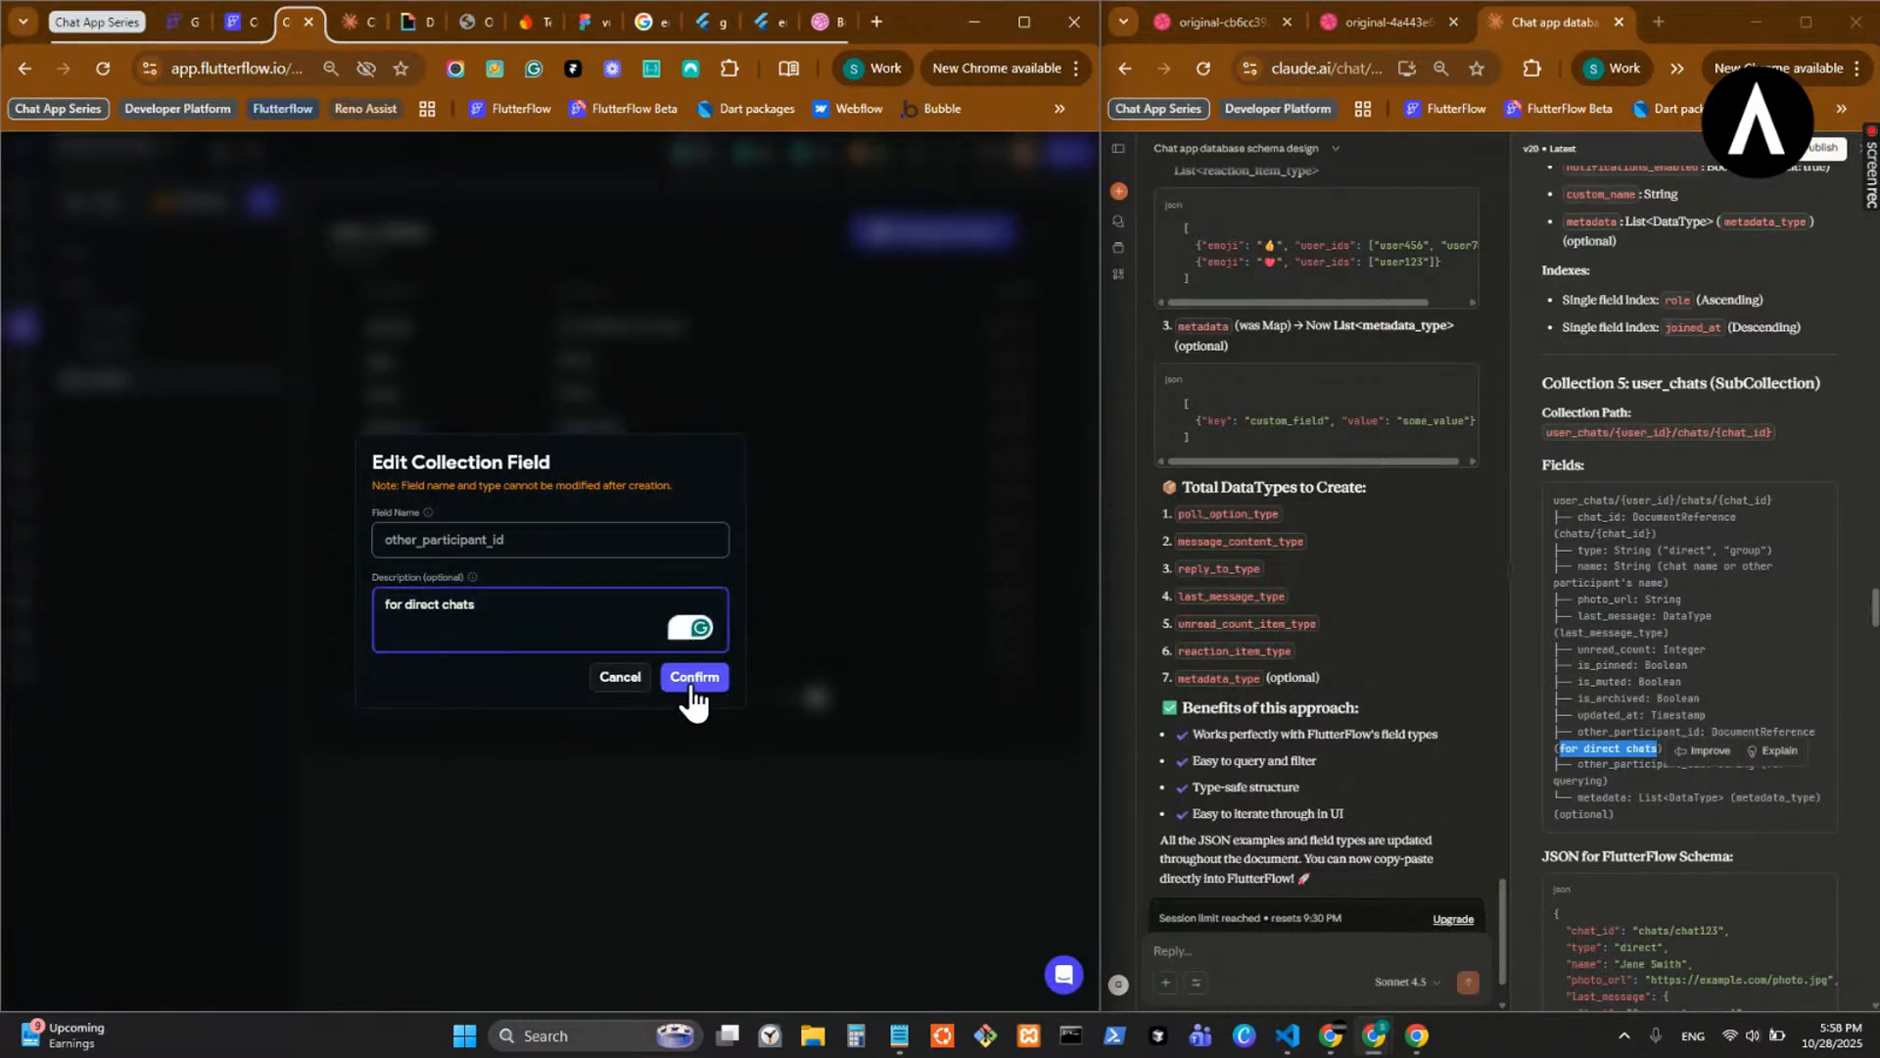
{"action": "left_click", "coordinate": [694, 676]}
- Add an other_participant_uid field of type String to user_chats, copying its name from the schema document
{"action": "left_click", "coordinate": [1613, 769]}
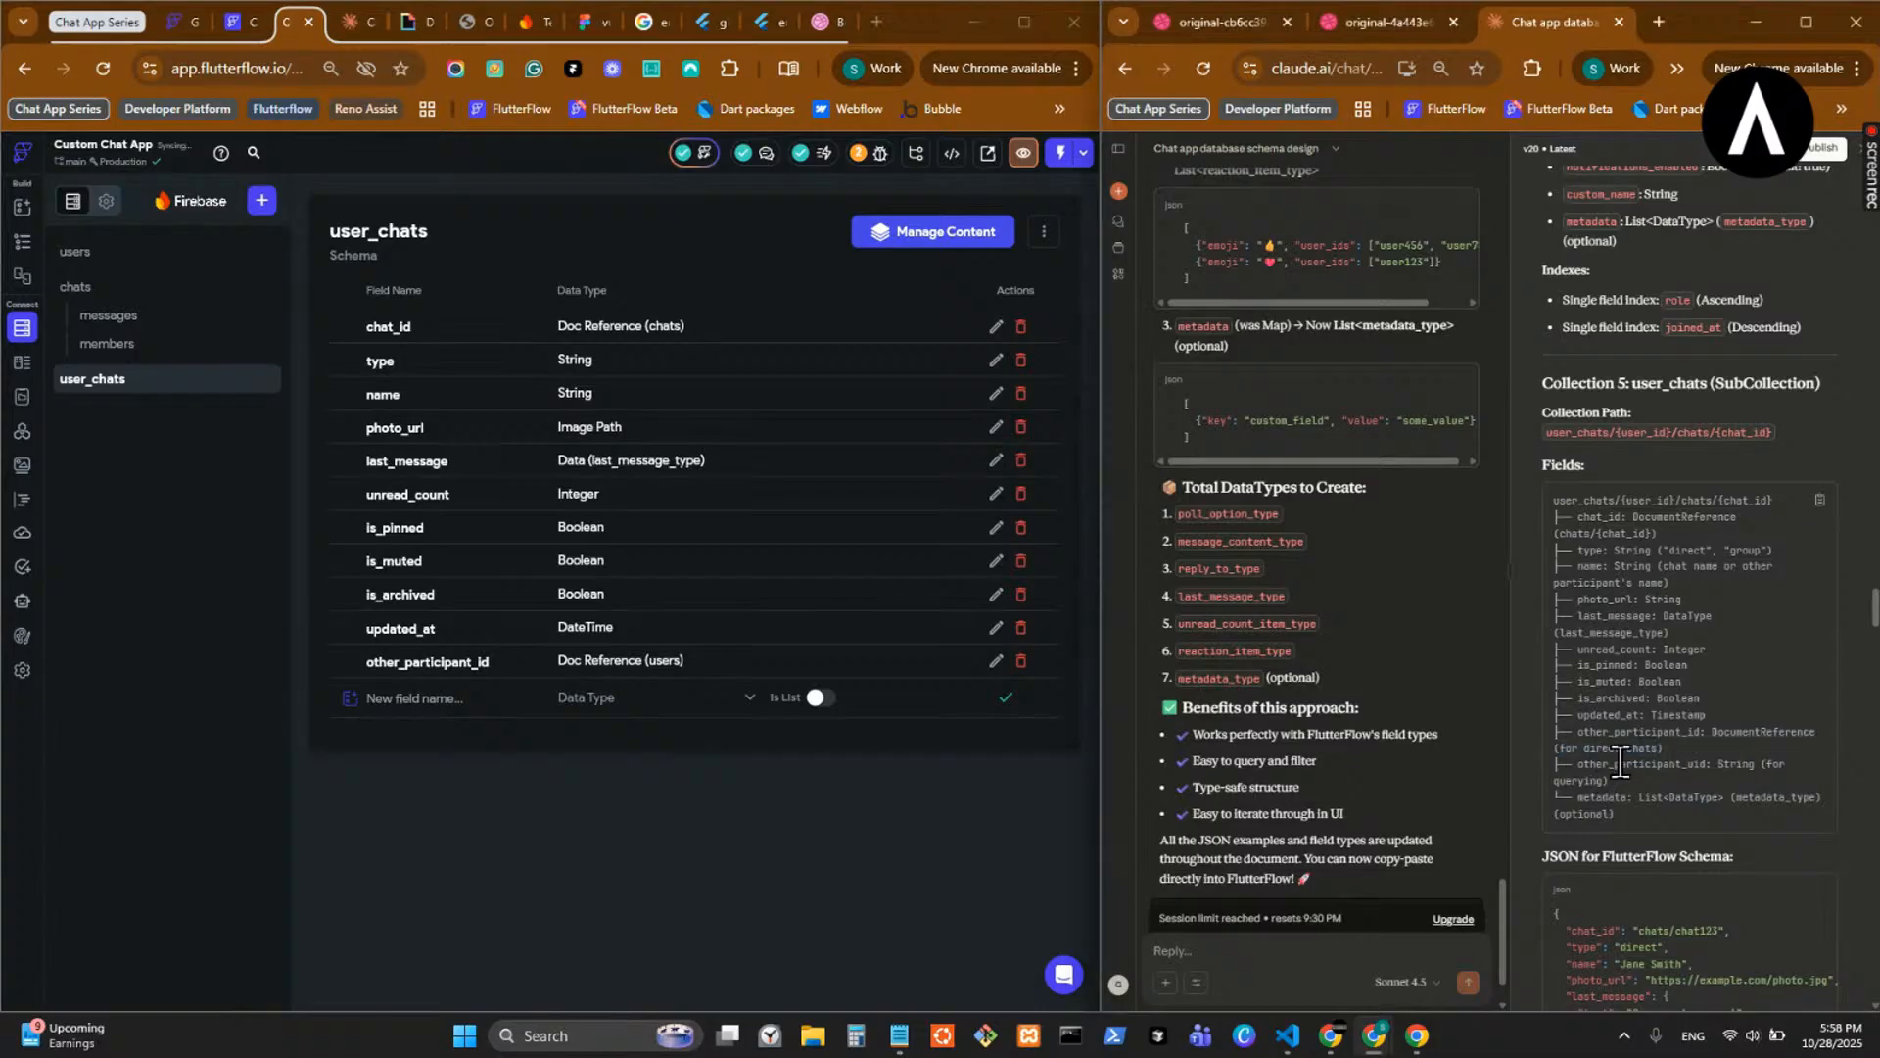
{"action": "left_click_drag", "start_coordinate": [1711, 764], "coordinate": [1576, 767]}
{"action": "key", "text": "ctrl+c"}
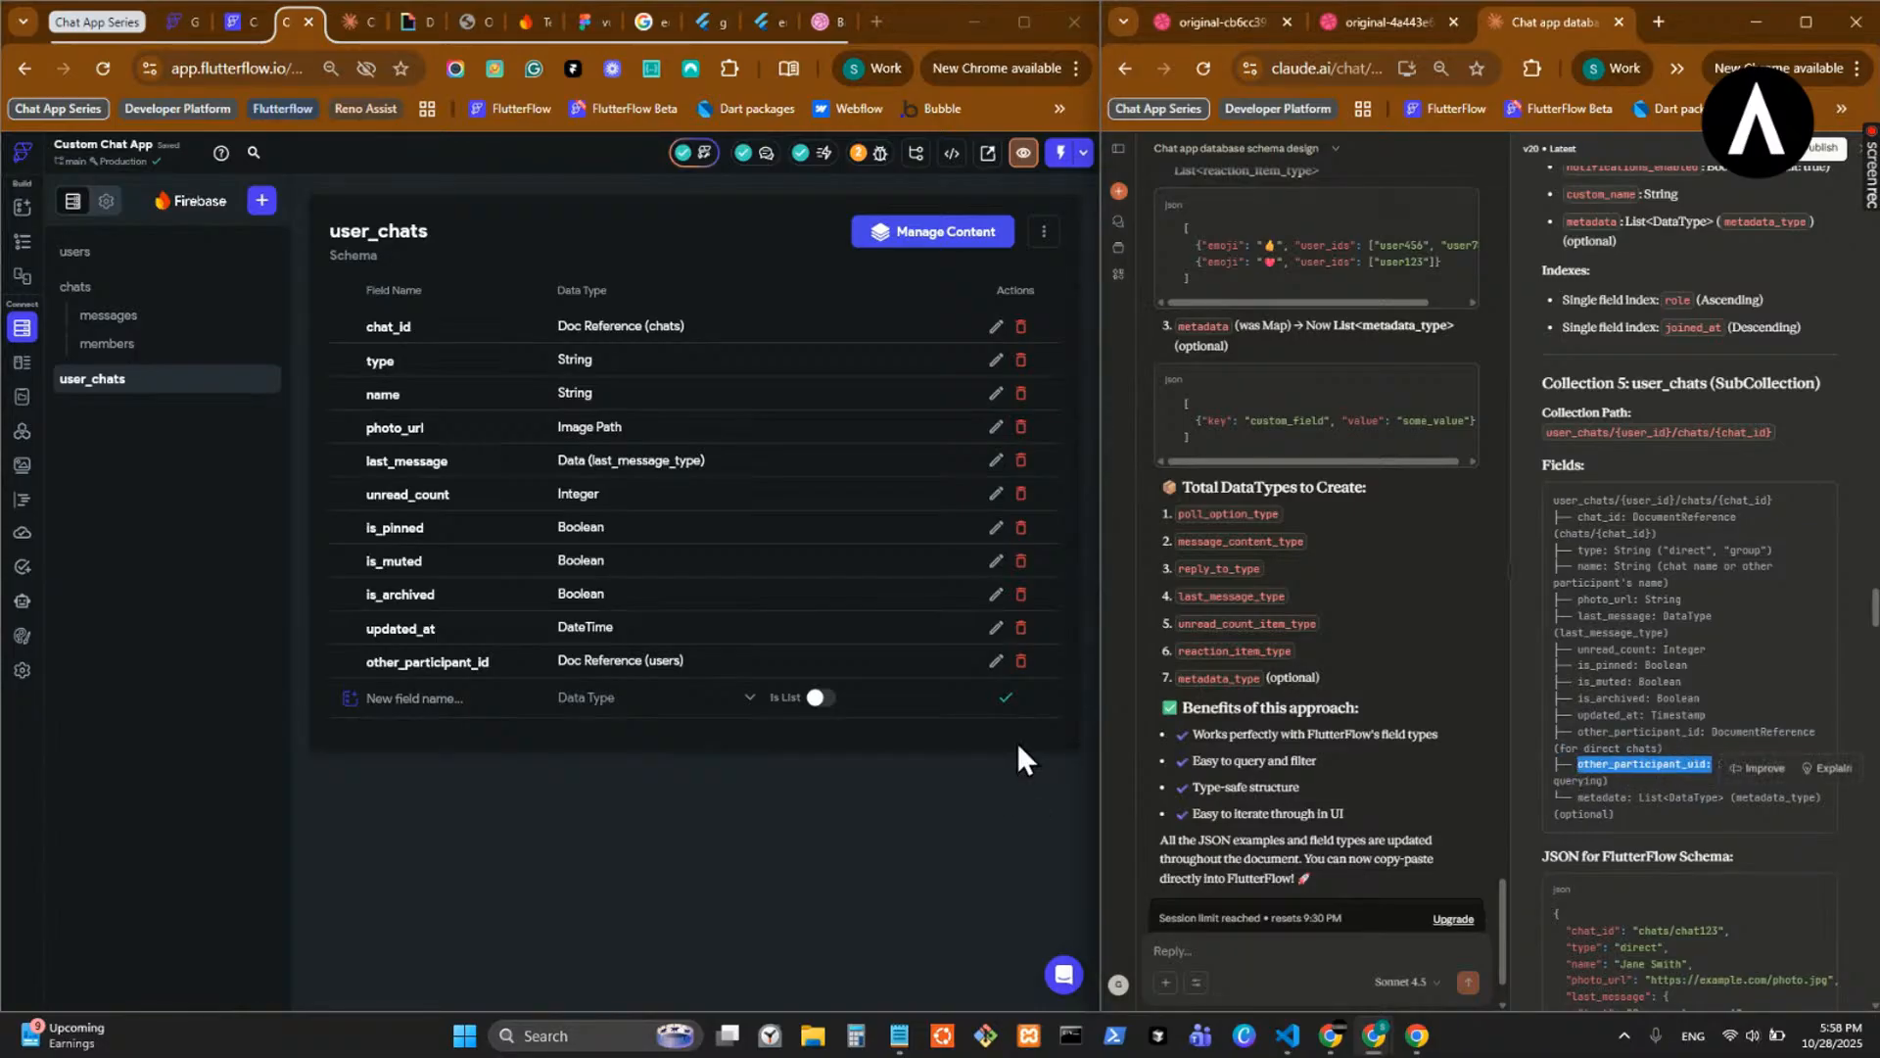
{"action": "left_click", "coordinate": [488, 700]}
{"action": "key", "text": "ctrl+v"}
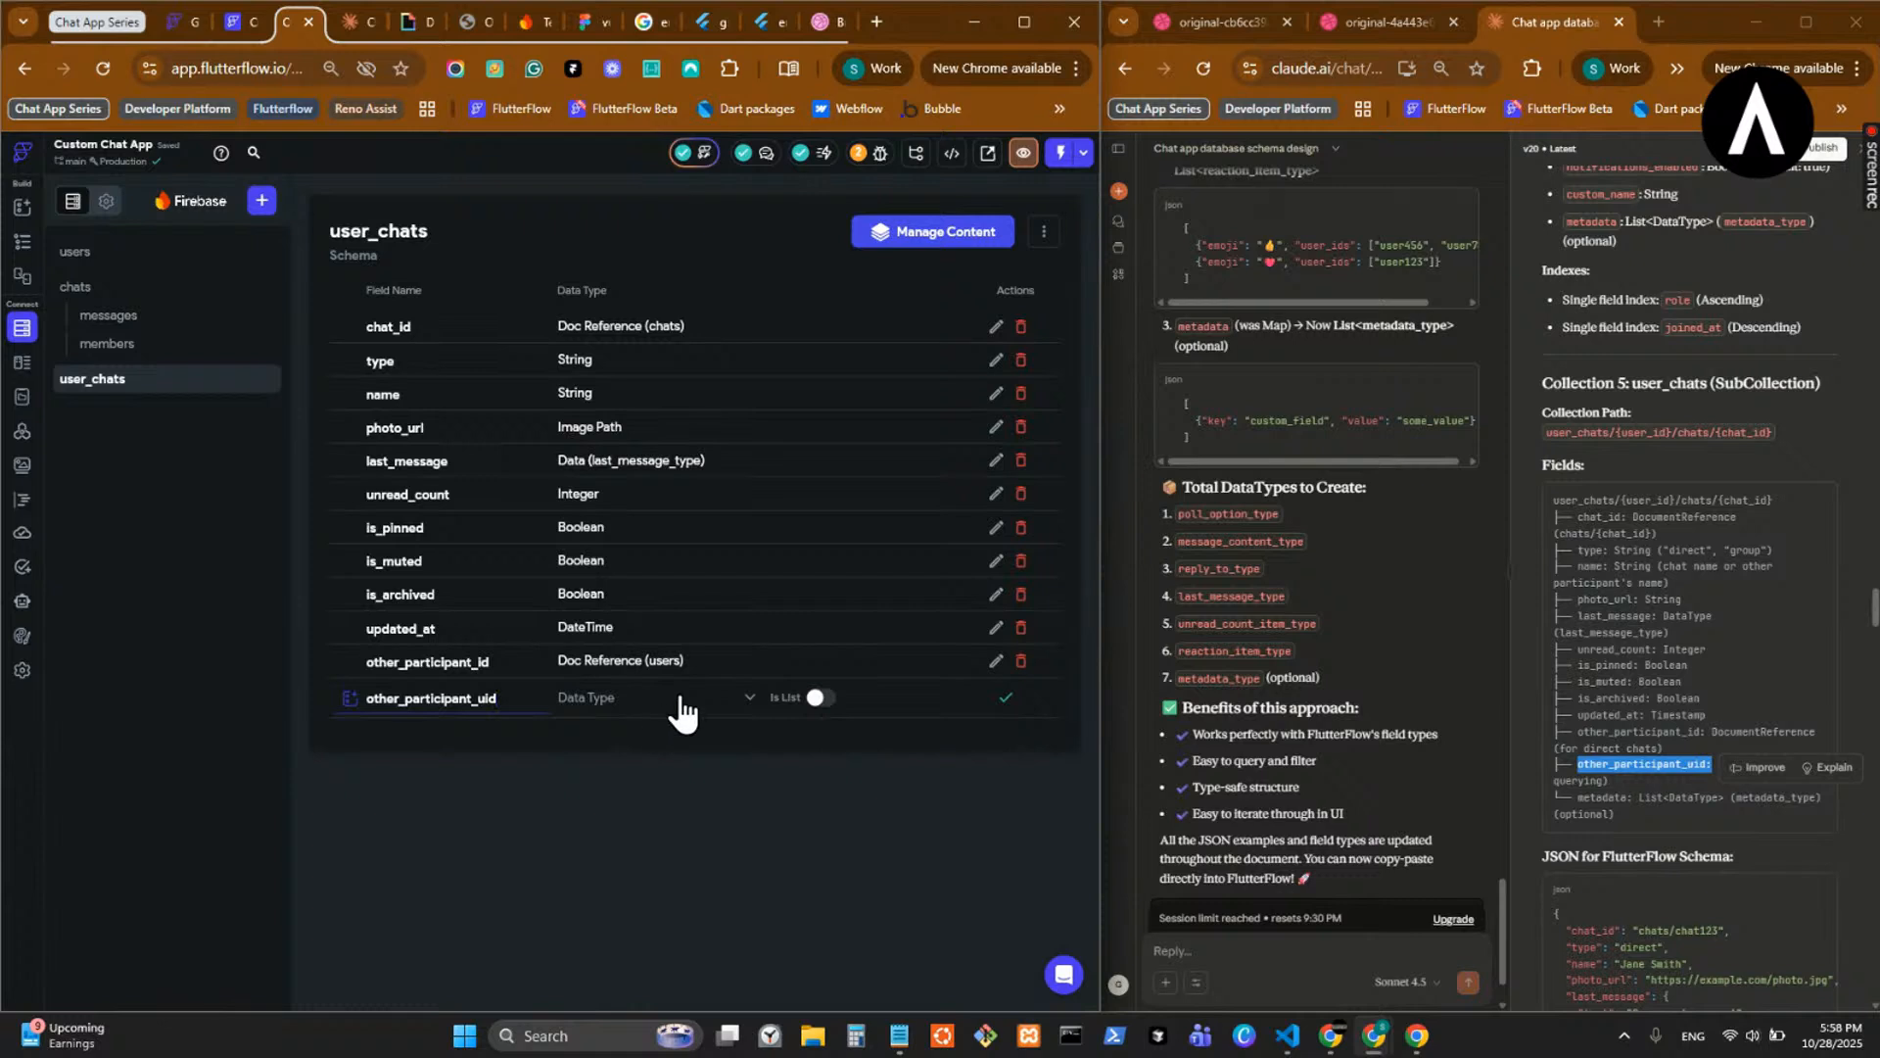
{"action": "left_click", "coordinate": [676, 707]}
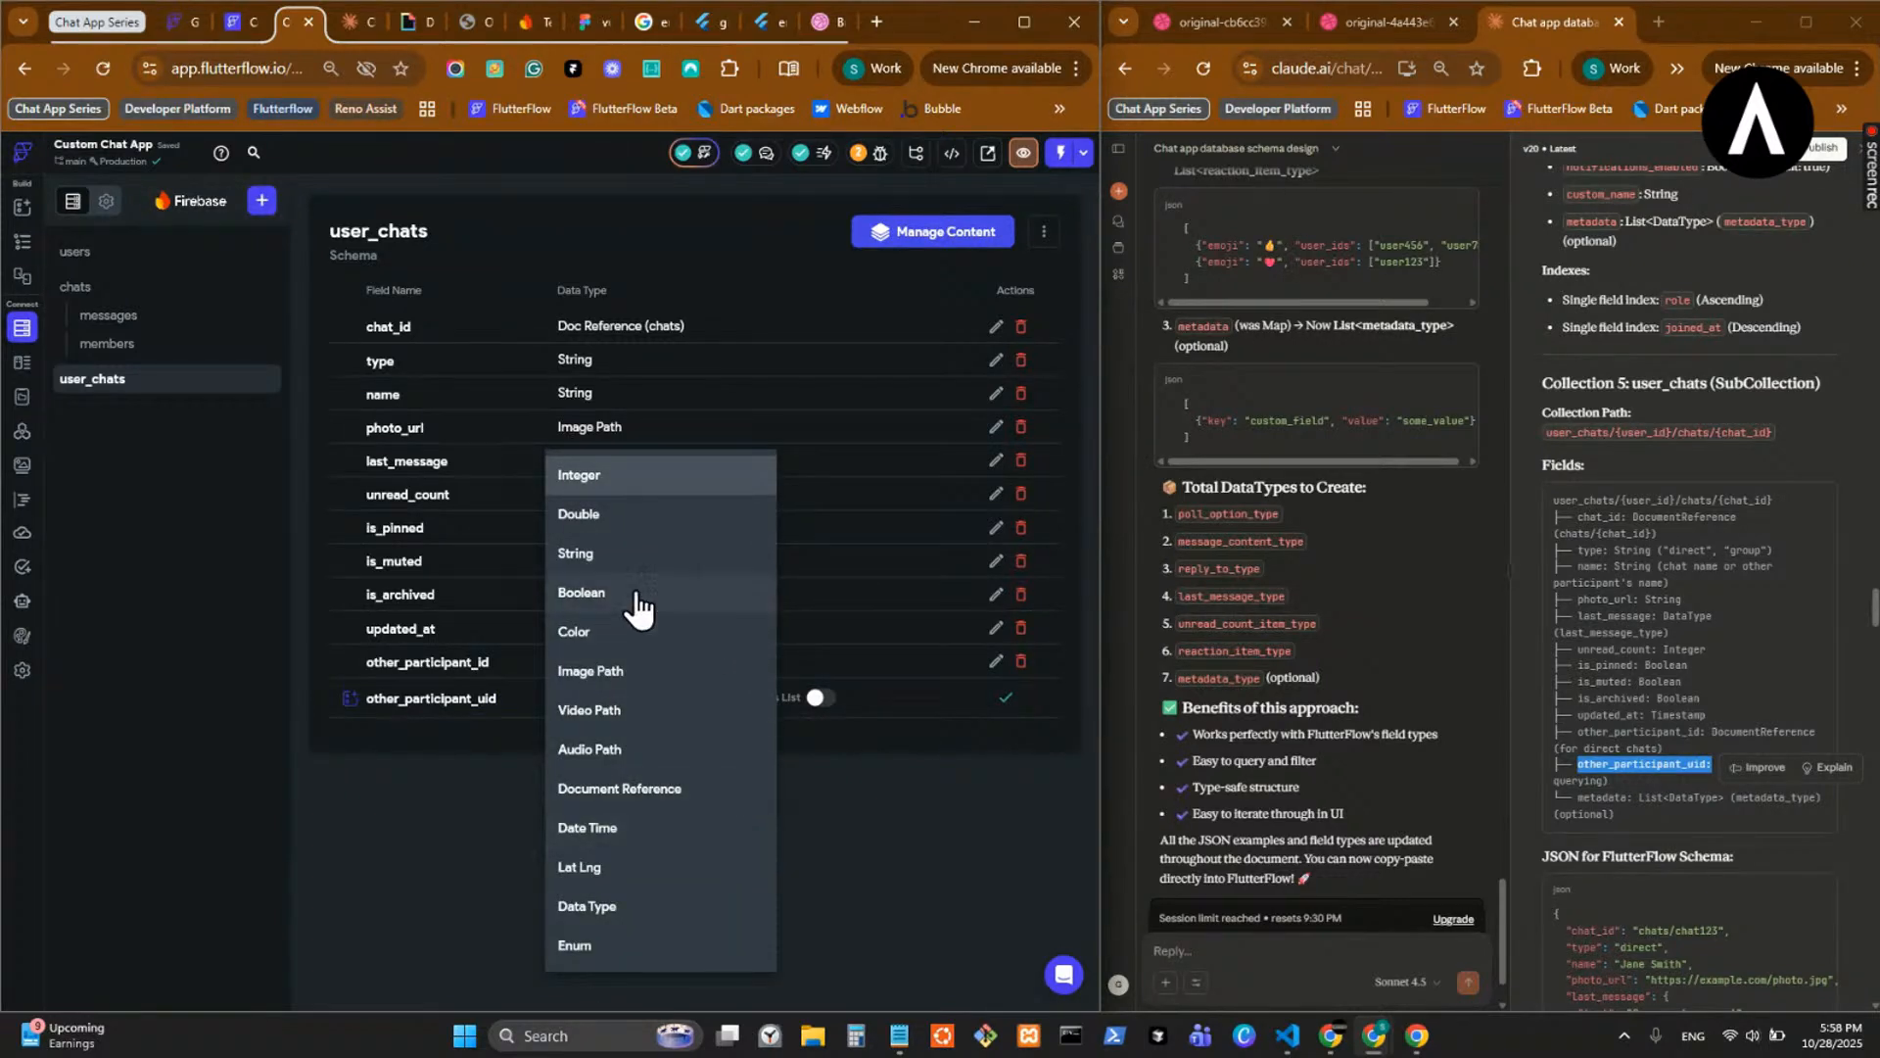
{"action": "left_click", "coordinate": [617, 554]}
{"action": "left_click", "coordinate": [1718, 813]}
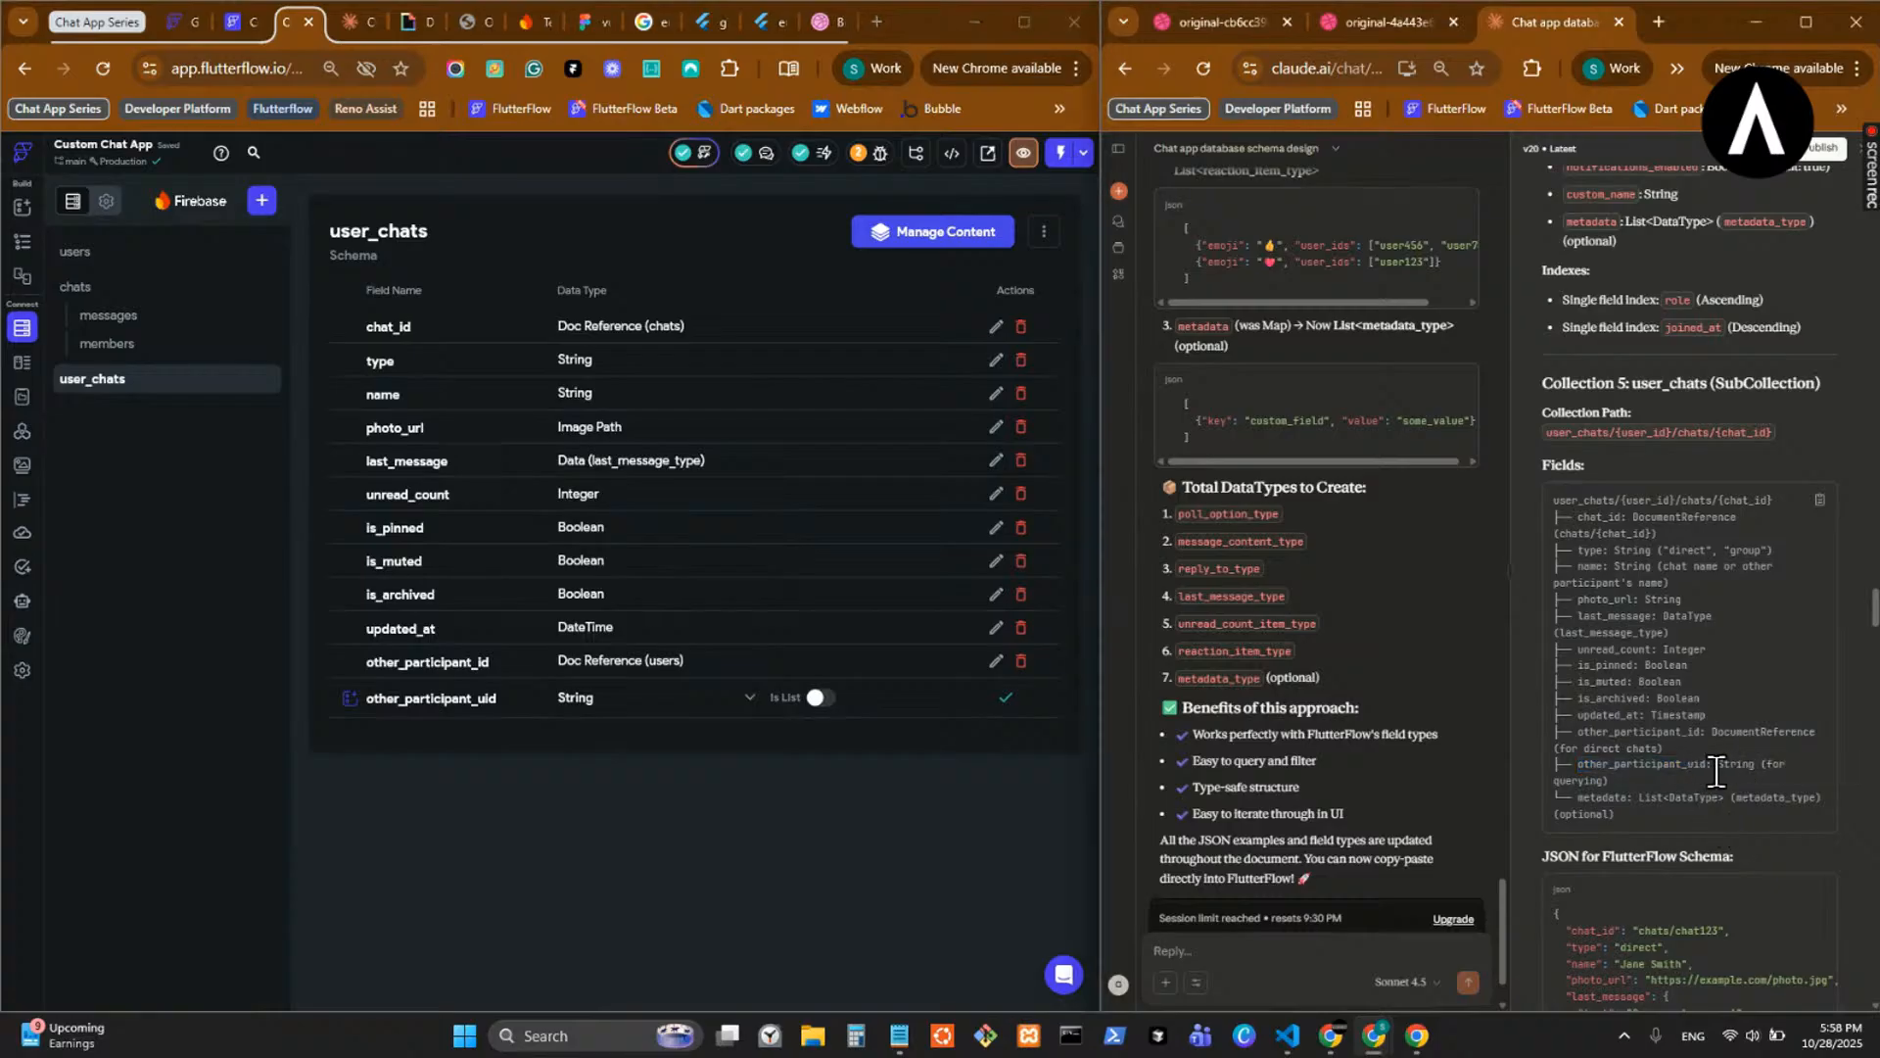
{"action": "left_click", "coordinate": [1008, 699]}
- Set the description of the other_participant_uid field to "for querying"
{"action": "left_click_drag", "start_coordinate": [1603, 780], "coordinate": [1662, 767]}
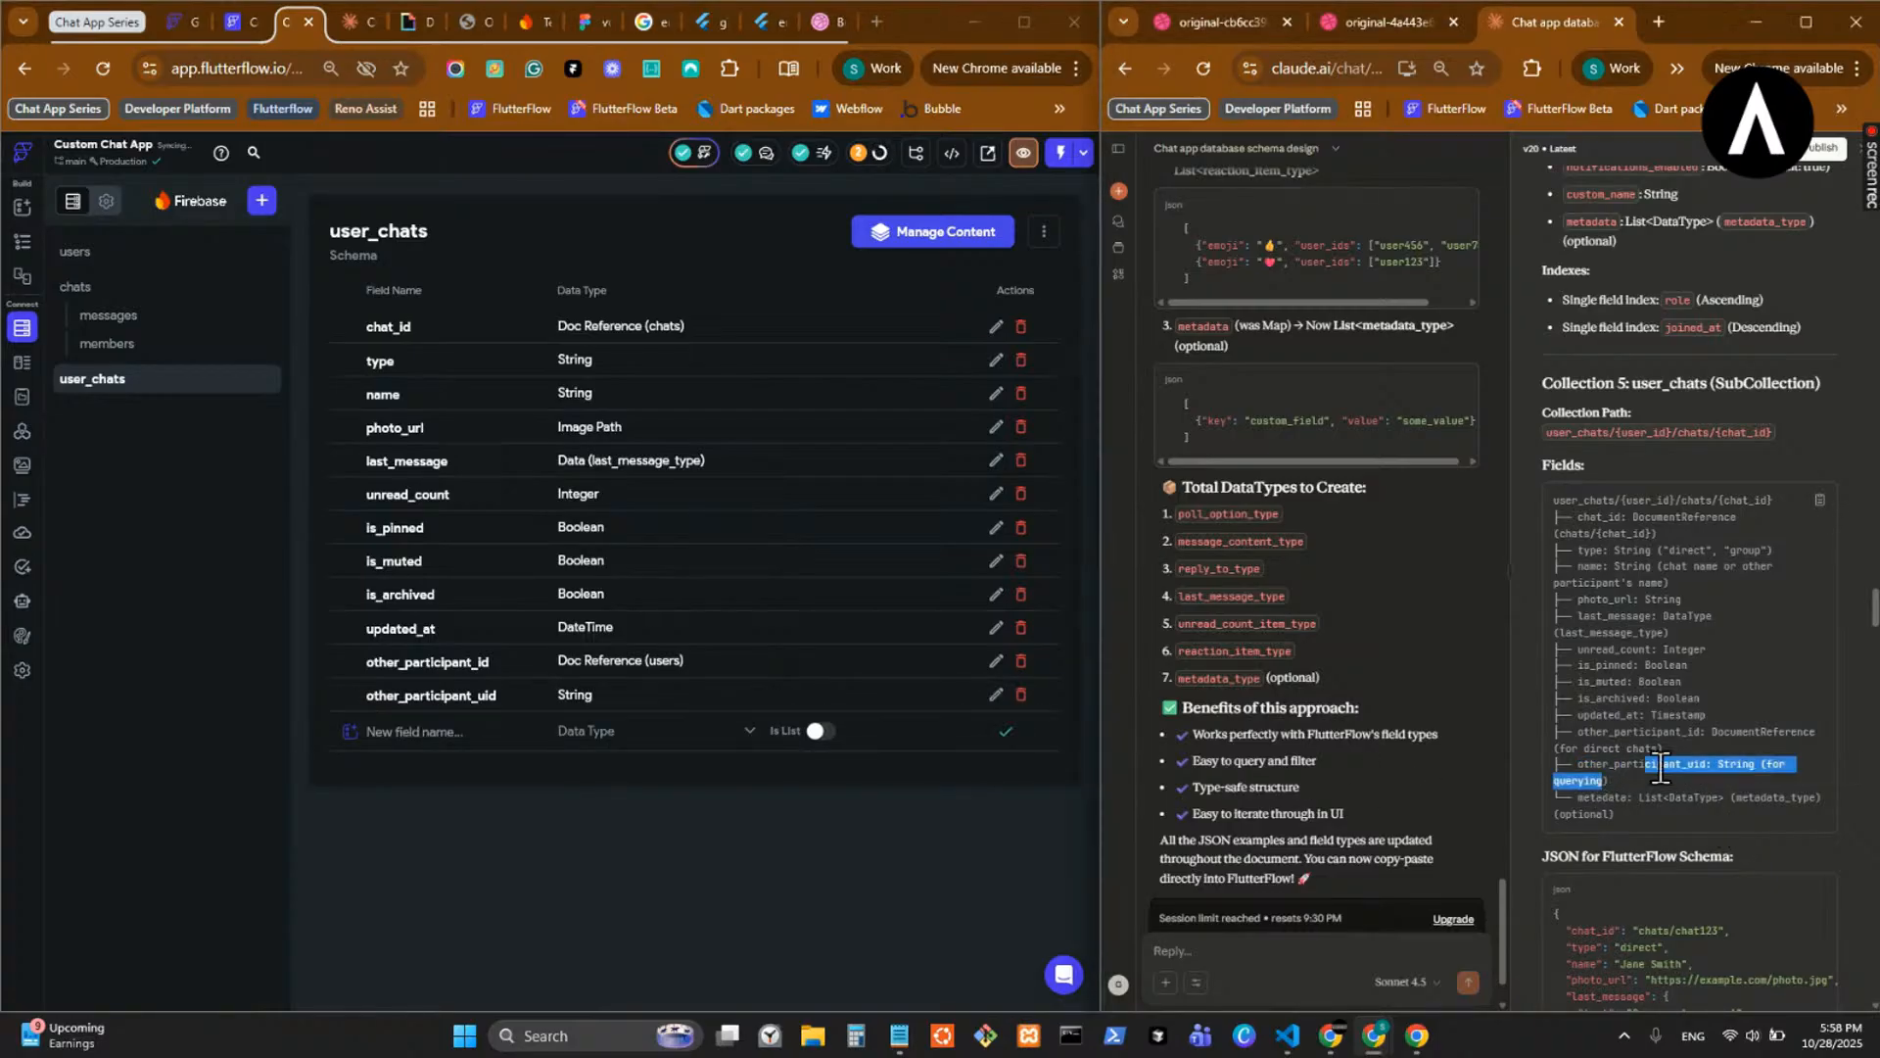
{"action": "left_click", "coordinate": [995, 696]}
{"action": "type", "text": "for querying"}
{"action": "left_click", "coordinate": [711, 678]}
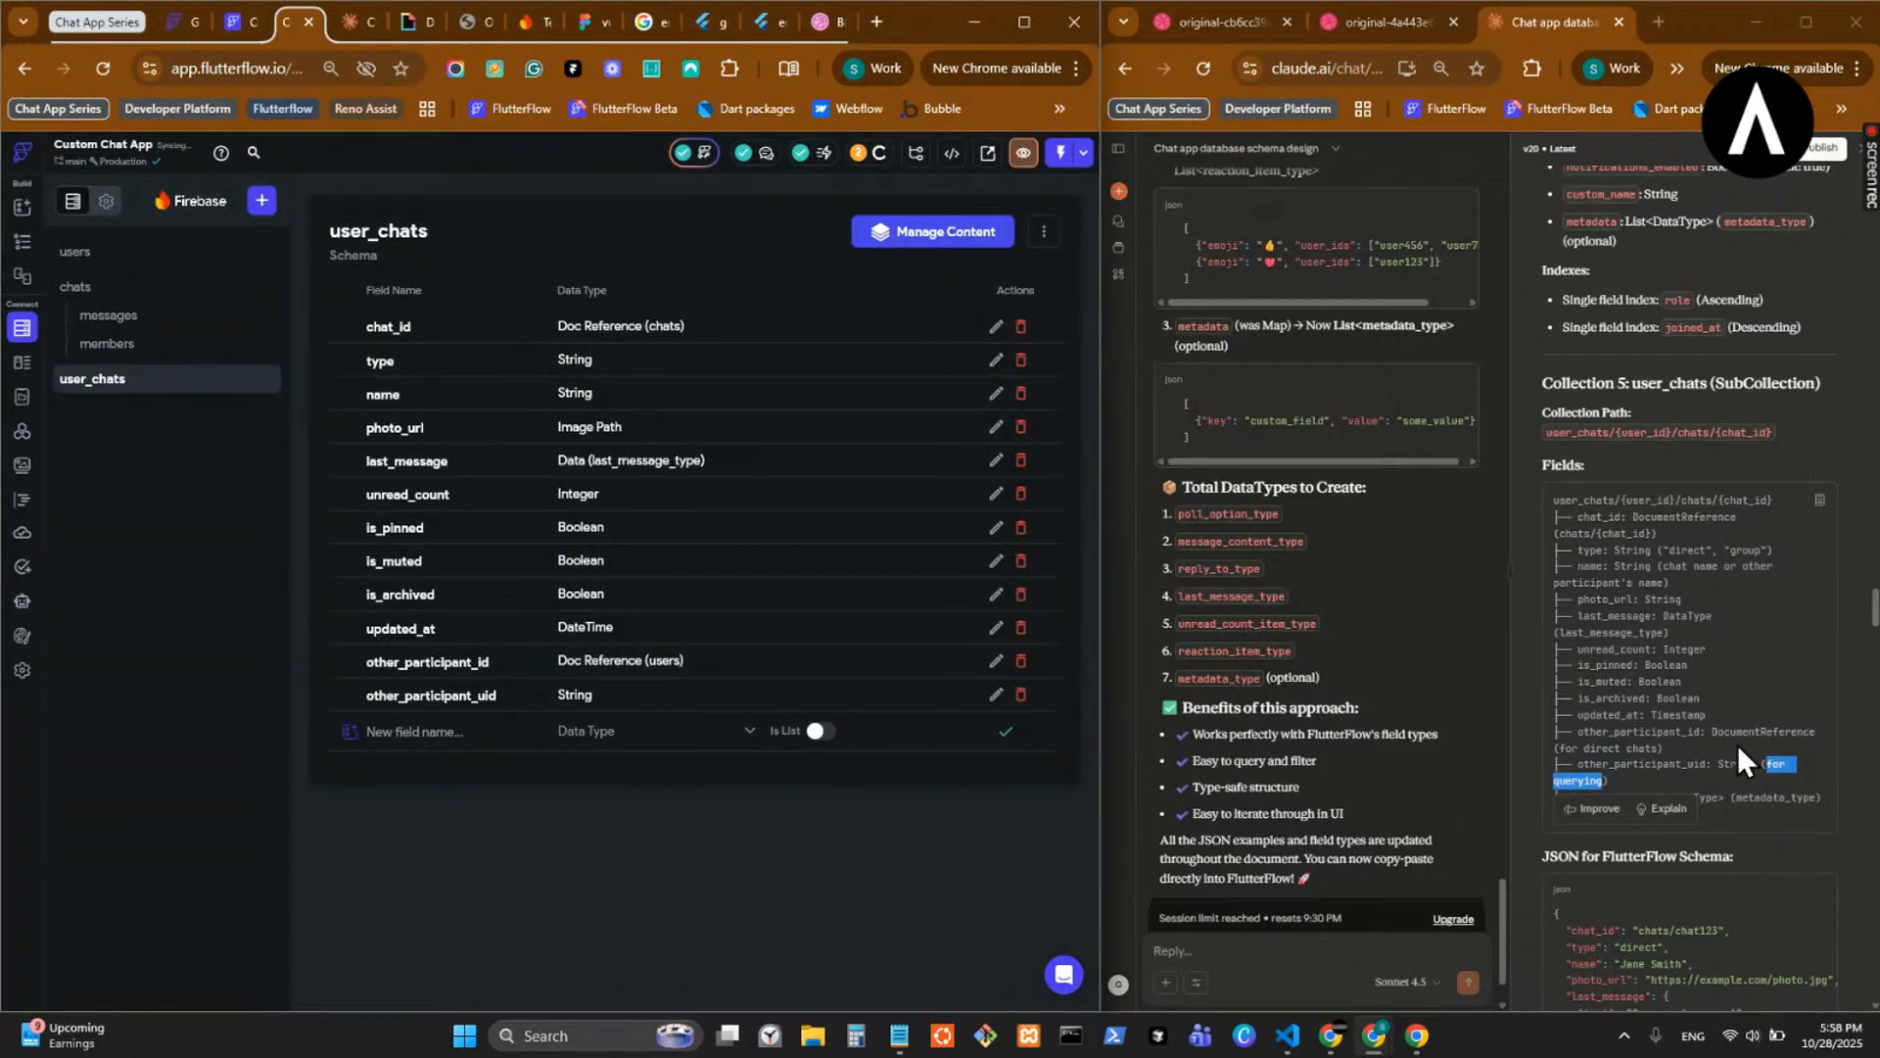
- Add a metadata field of type Data Type with Metadata Type to user_chats, copying its name from the schema document
{"action": "left_click", "coordinate": [1654, 764]}
{"action": "double_click", "coordinate": [1606, 798]}
{"action": "key", "text": "ctrl+c"}
{"action": "left_click", "coordinate": [489, 731]}
{"action": "key", "text": "ctrl+v"}
{"action": "left_click", "coordinate": [645, 746]}
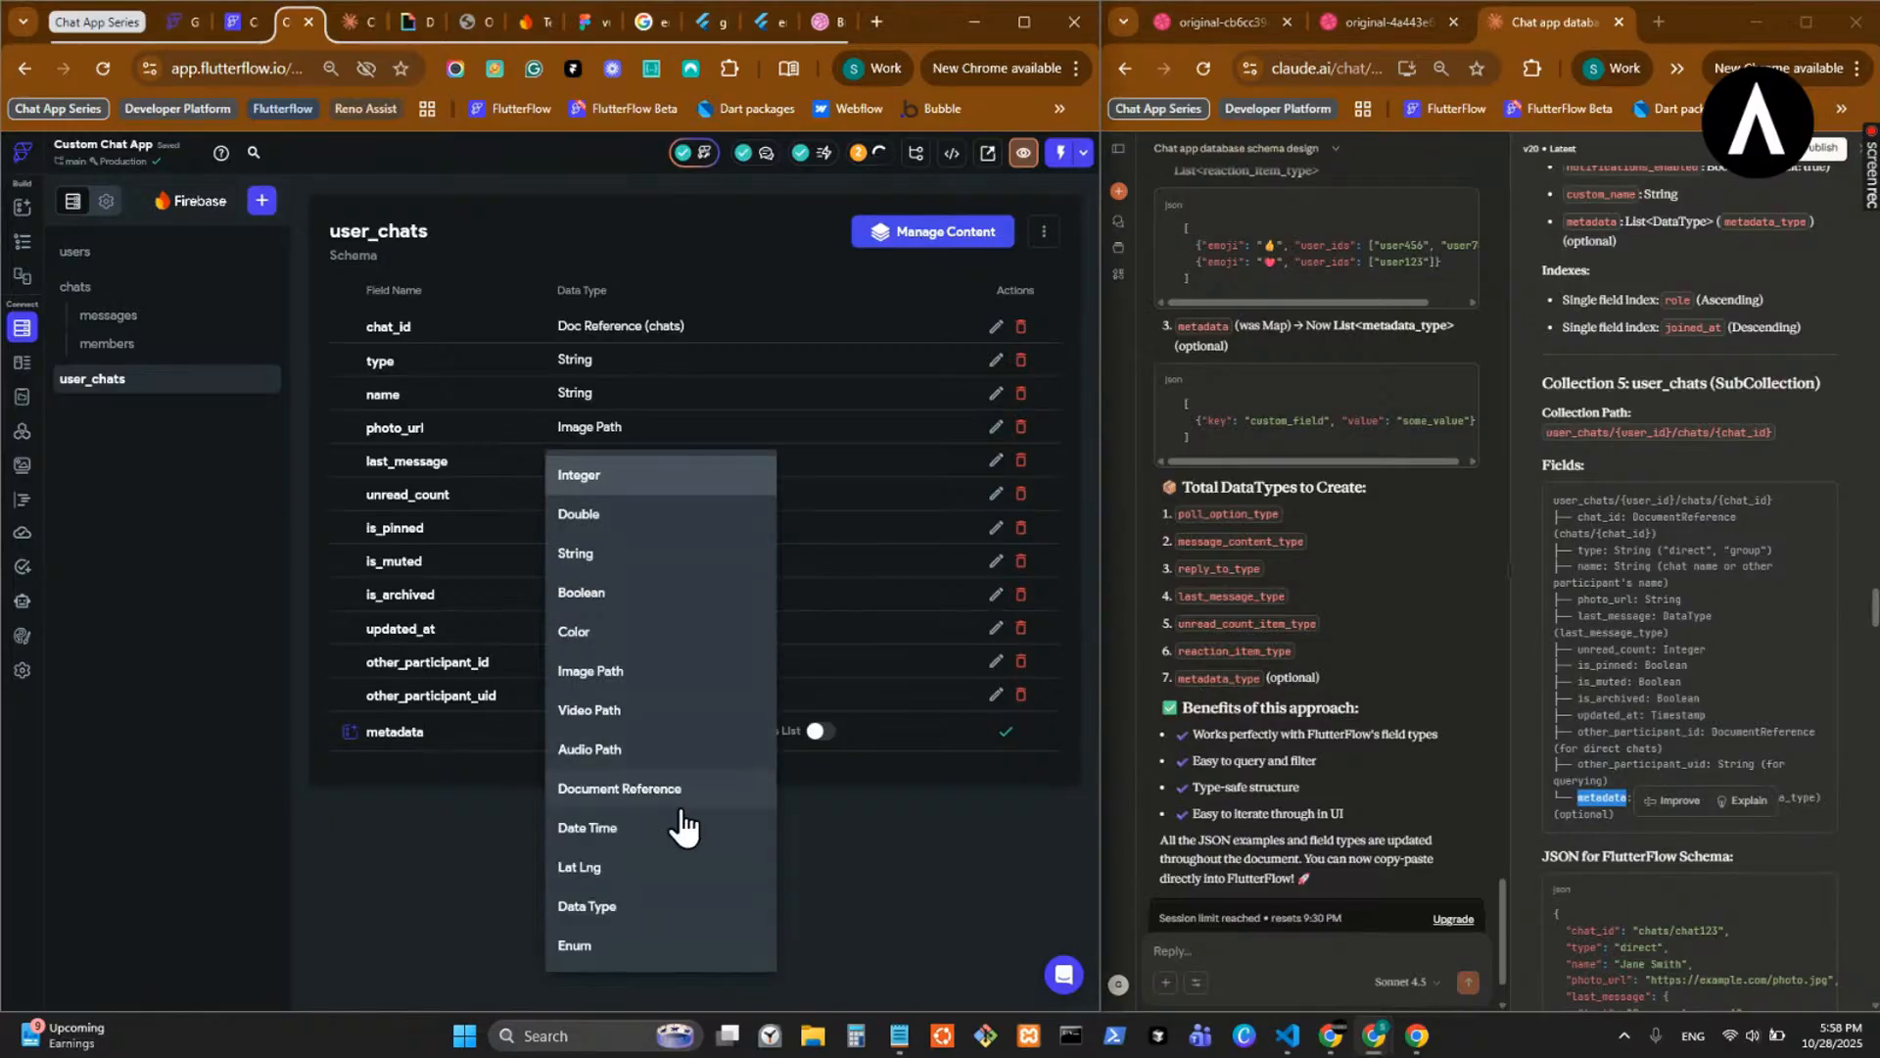
{"action": "left_click", "coordinate": [650, 906]}
{"action": "left_click", "coordinate": [764, 742]}
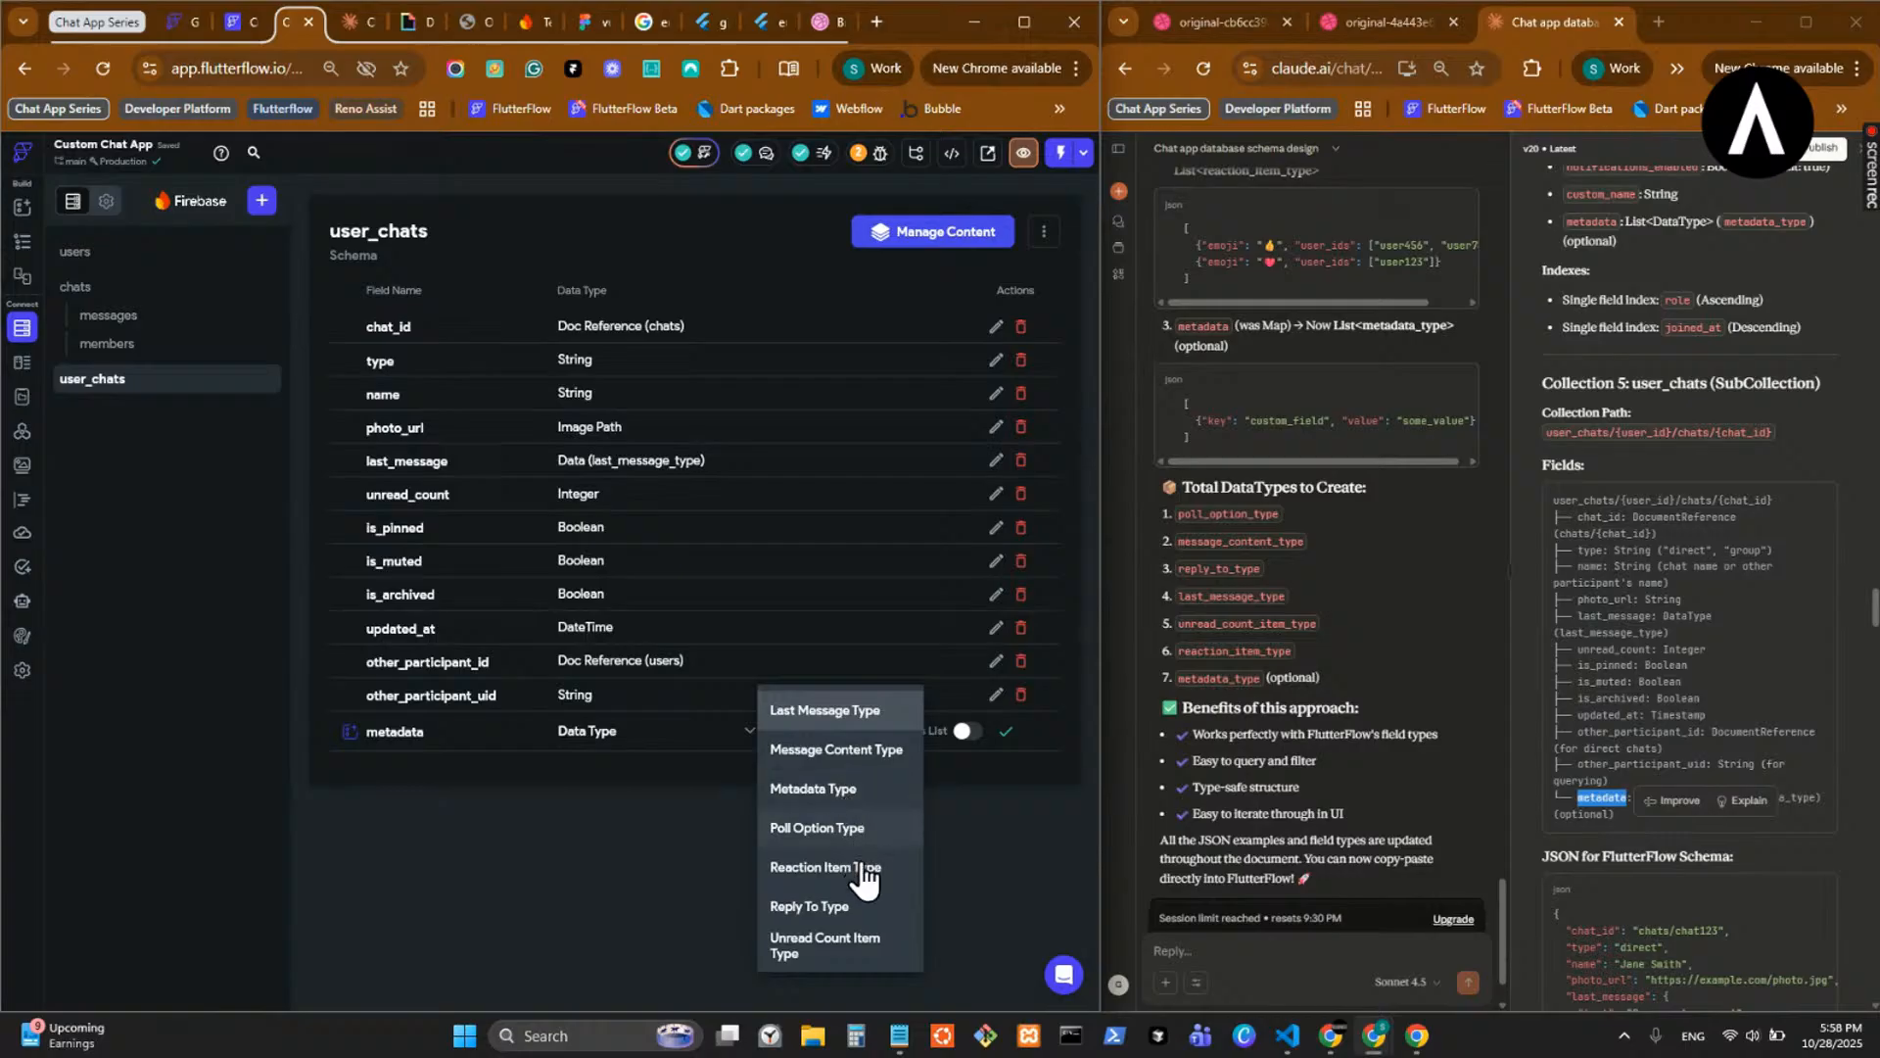
{"action": "left_click", "coordinate": [809, 789]}
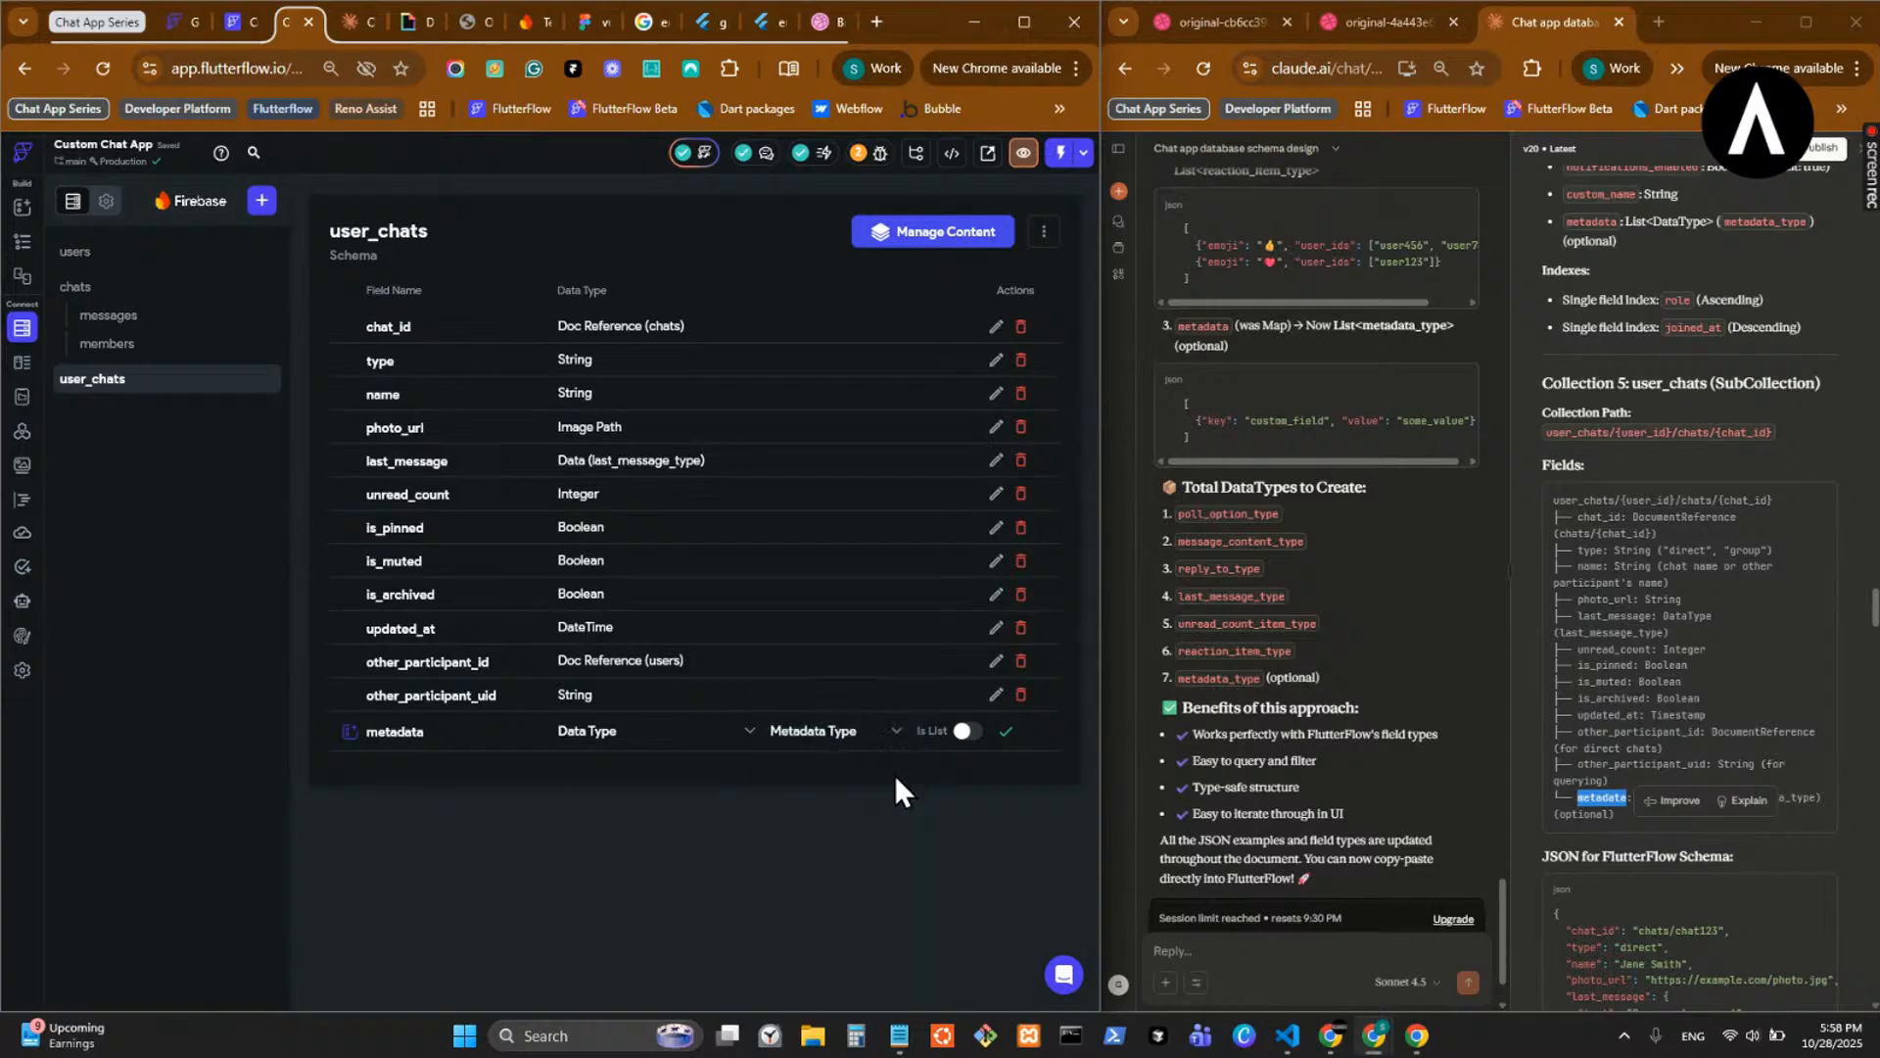
{"action": "left_click", "coordinate": [1006, 732]}
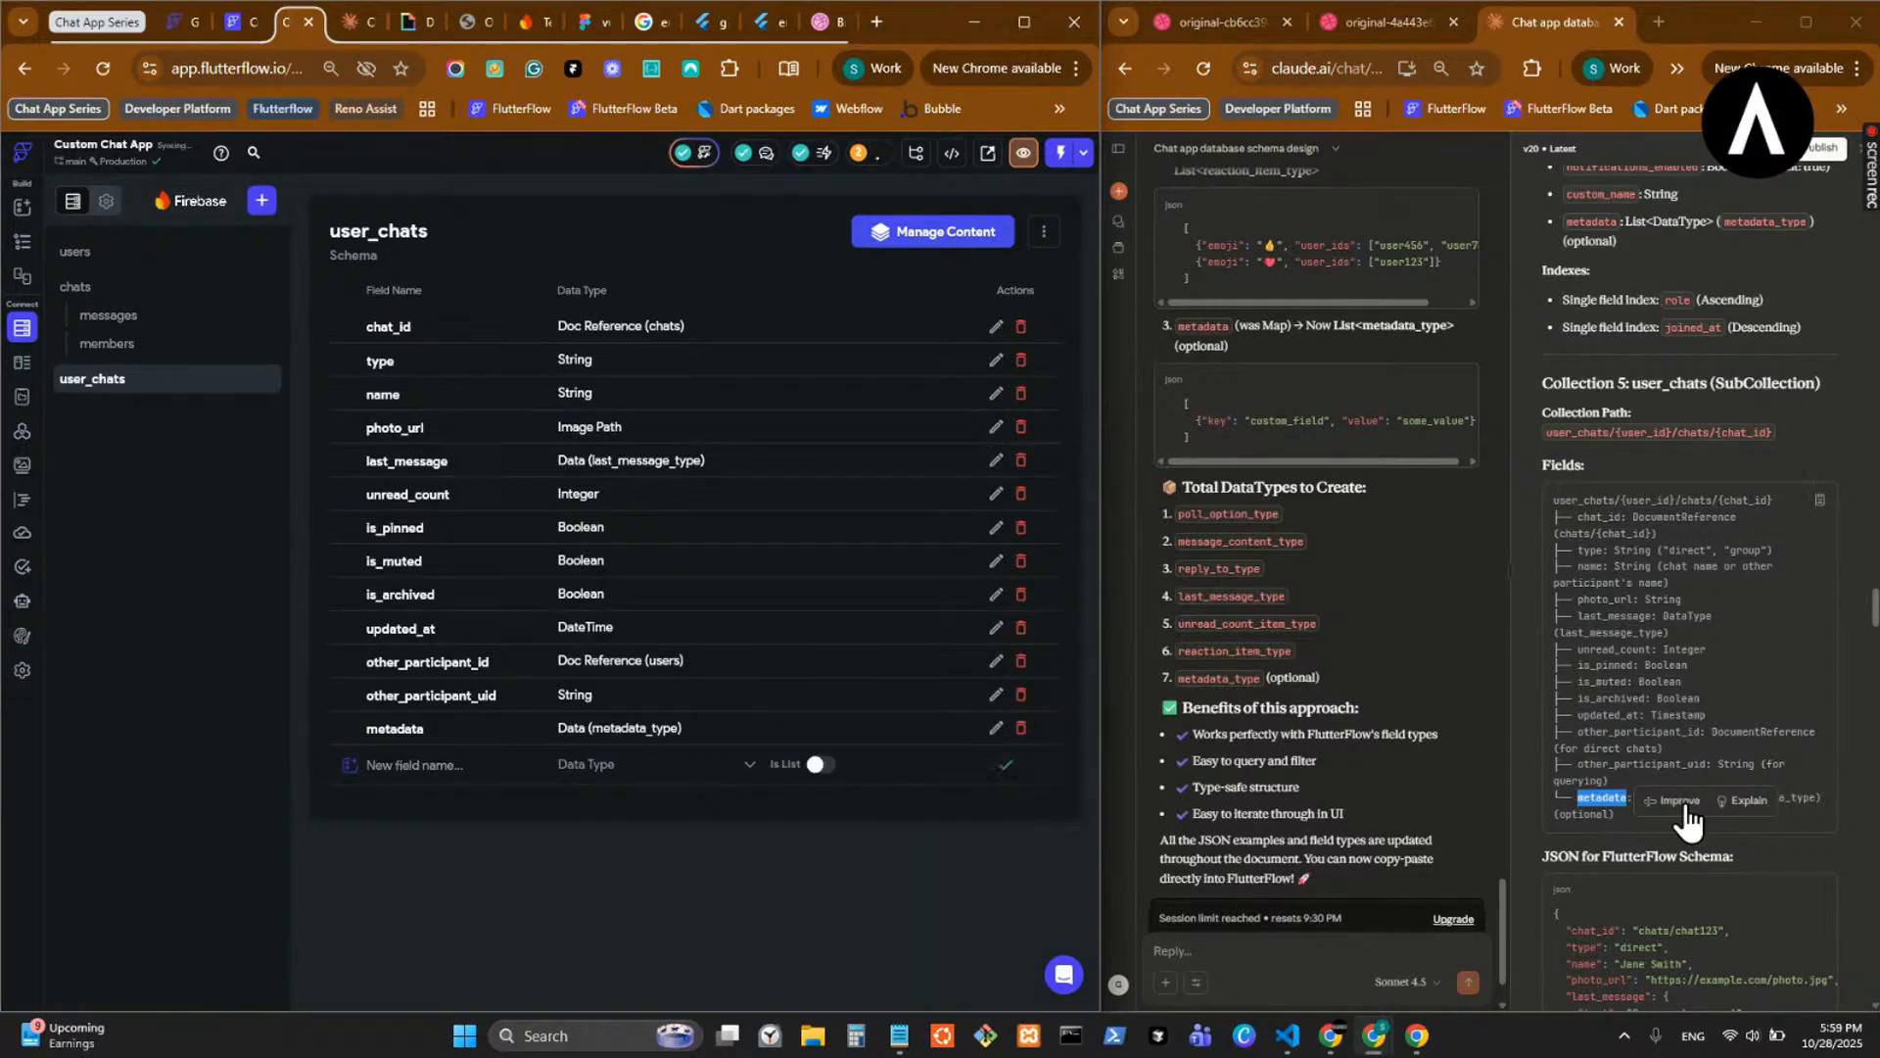
- Review the user_chats JSON, field types and indexes in the schema document, continuing to the text message example
{"action": "scroll", "coordinate": [1708, 876], "scroll_direction": "down", "scroll_amount": 3}
{"action": "scroll", "coordinate": [1694, 840], "scroll_direction": "down", "scroll_amount": 2}
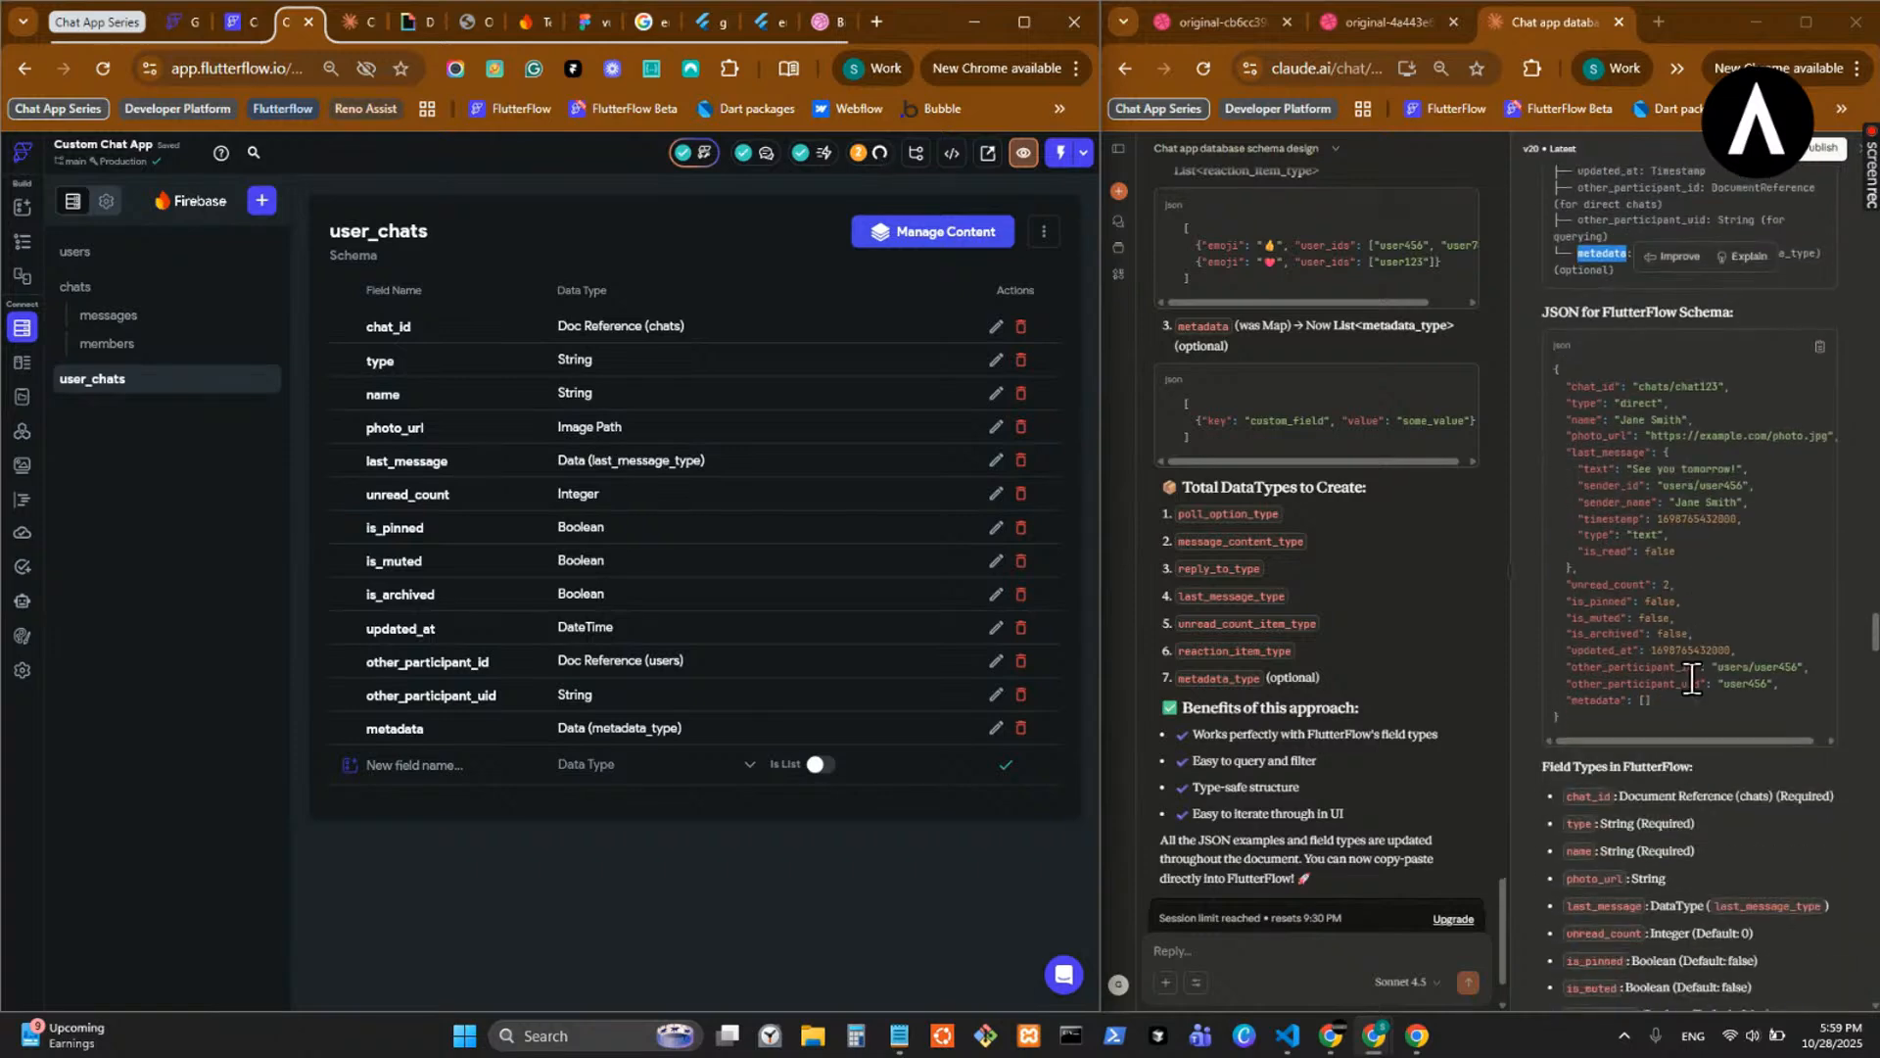
{"action": "scroll", "coordinate": [1692, 665], "scroll_direction": "down", "scroll_amount": 3}
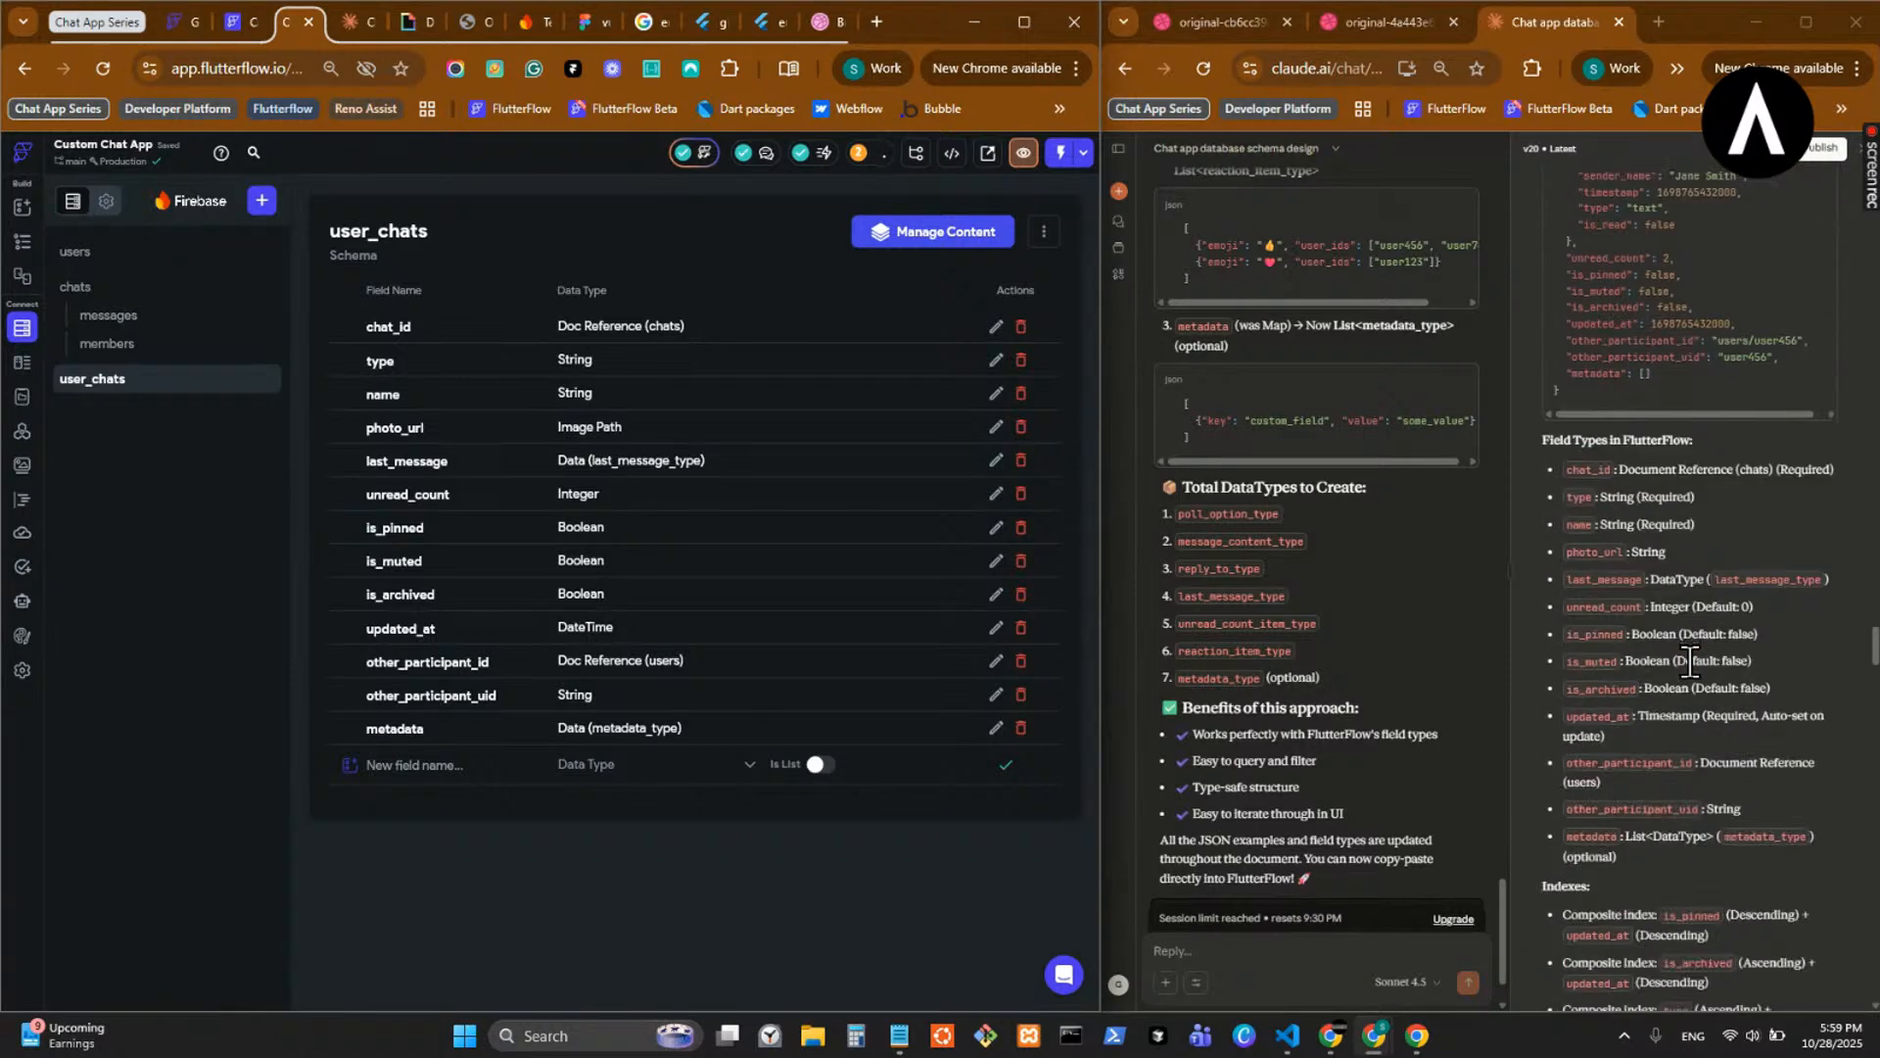
{"action": "scroll", "coordinate": [1686, 641], "scroll_direction": "down", "scroll_amount": 3}
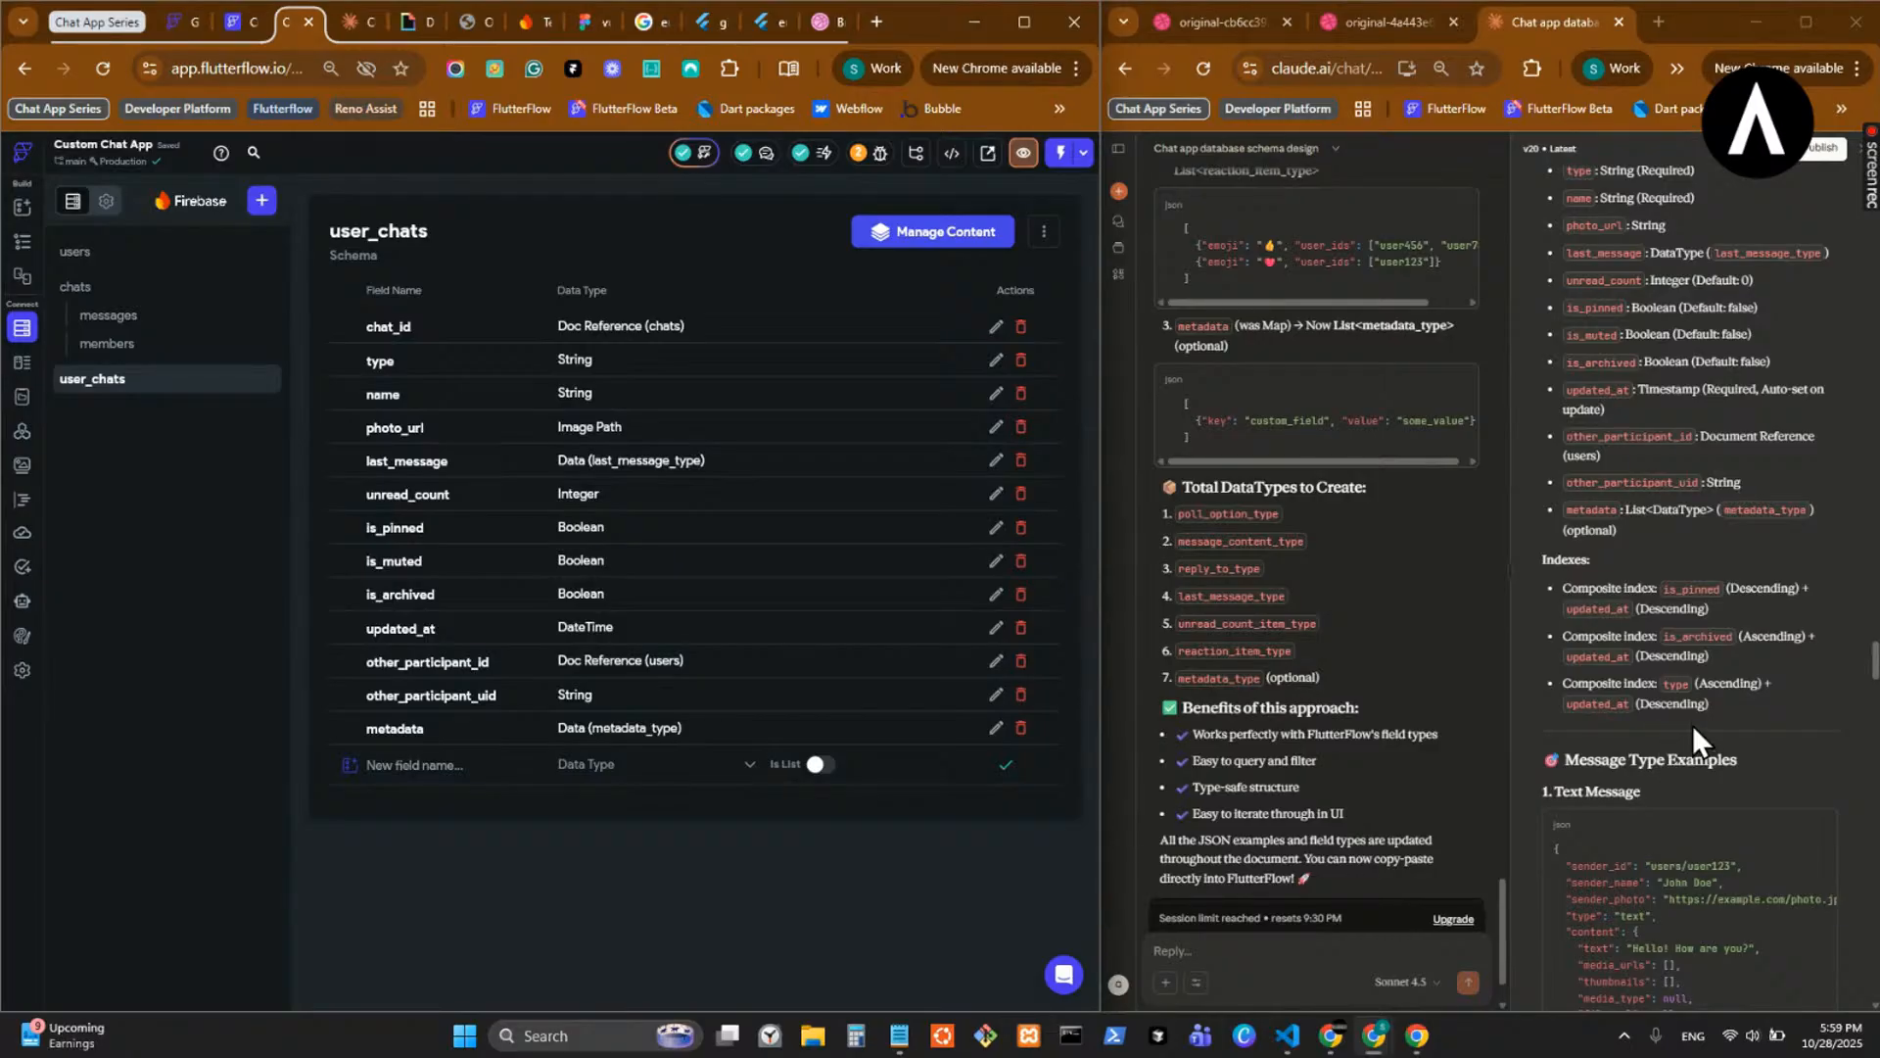
{"action": "scroll", "coordinate": [1692, 724], "scroll_direction": "down", "scroll_amount": 8}
{"action": "scroll", "coordinate": [1698, 725], "scroll_direction": "up", "scroll_amount": 5}
{"action": "scroll", "coordinate": [1695, 719], "scroll_direction": "down", "scroll_amount": 1}
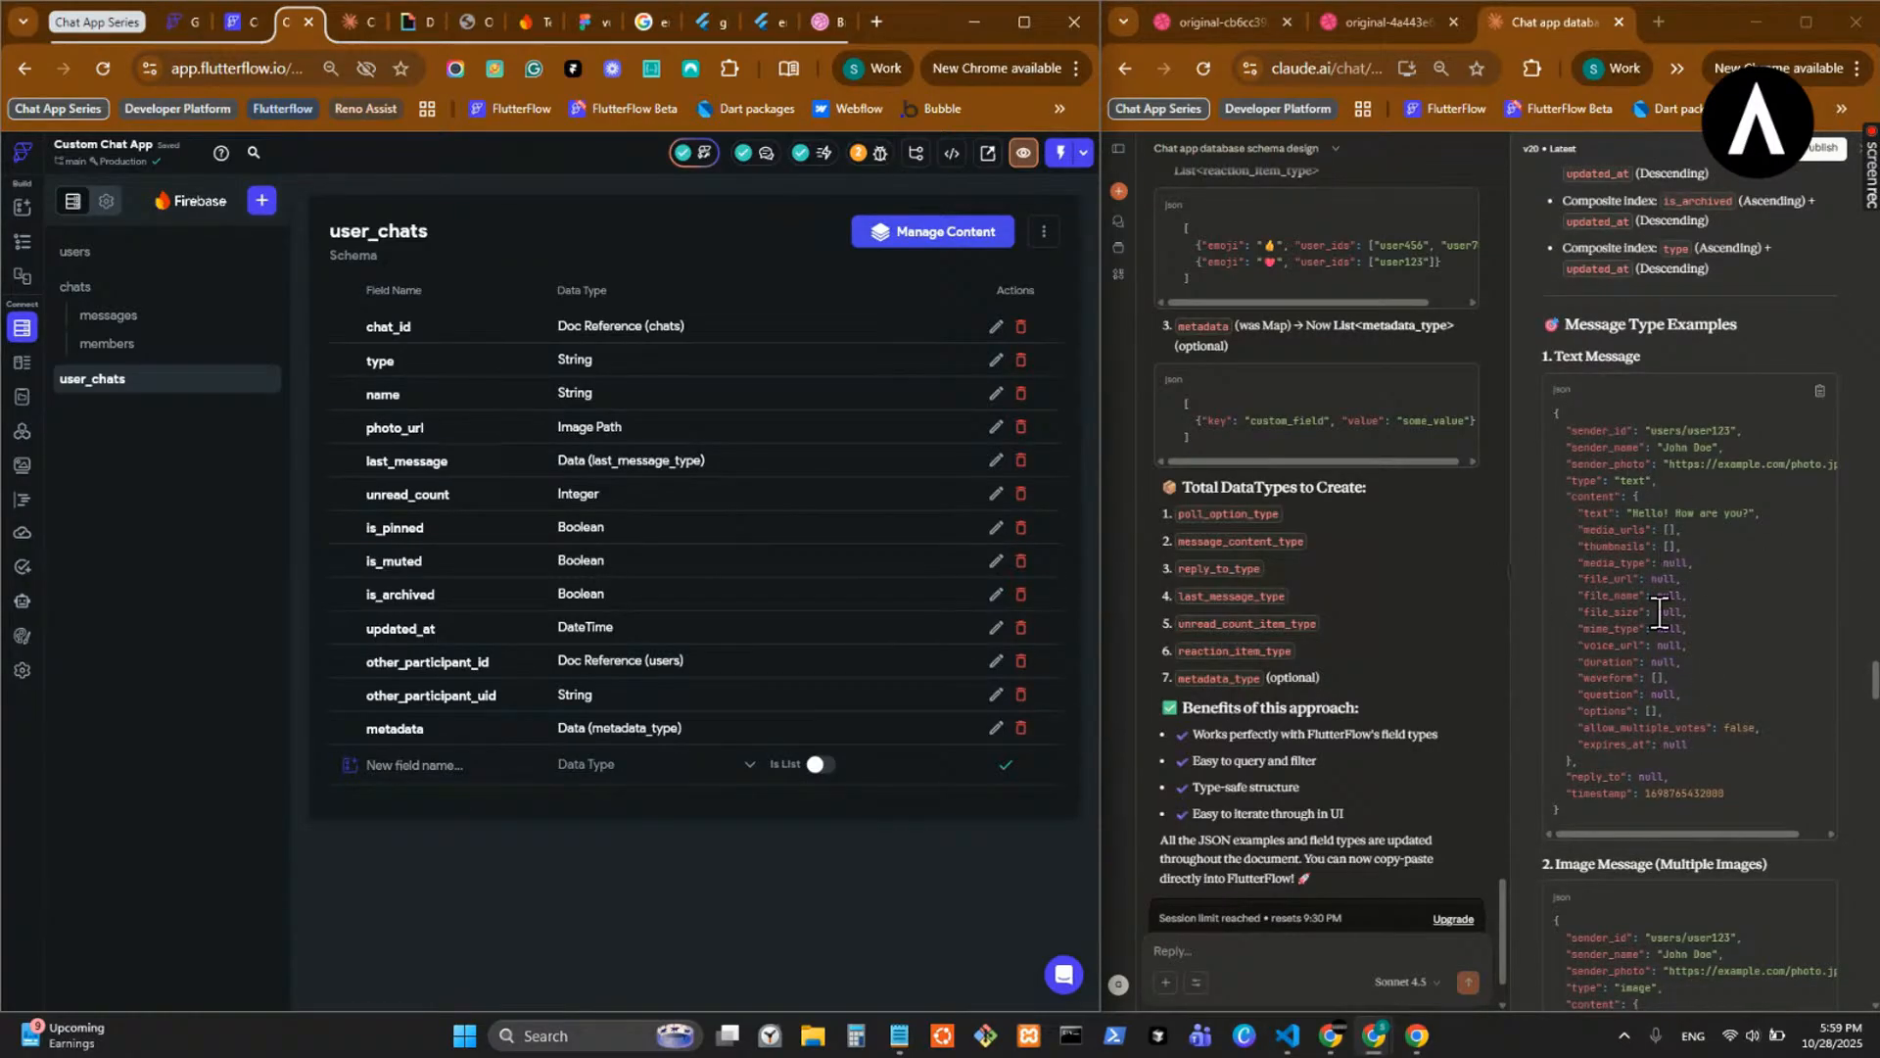
{"action": "scroll", "coordinate": [1687, 734], "scroll_direction": "down", "scroll_amount": 2}
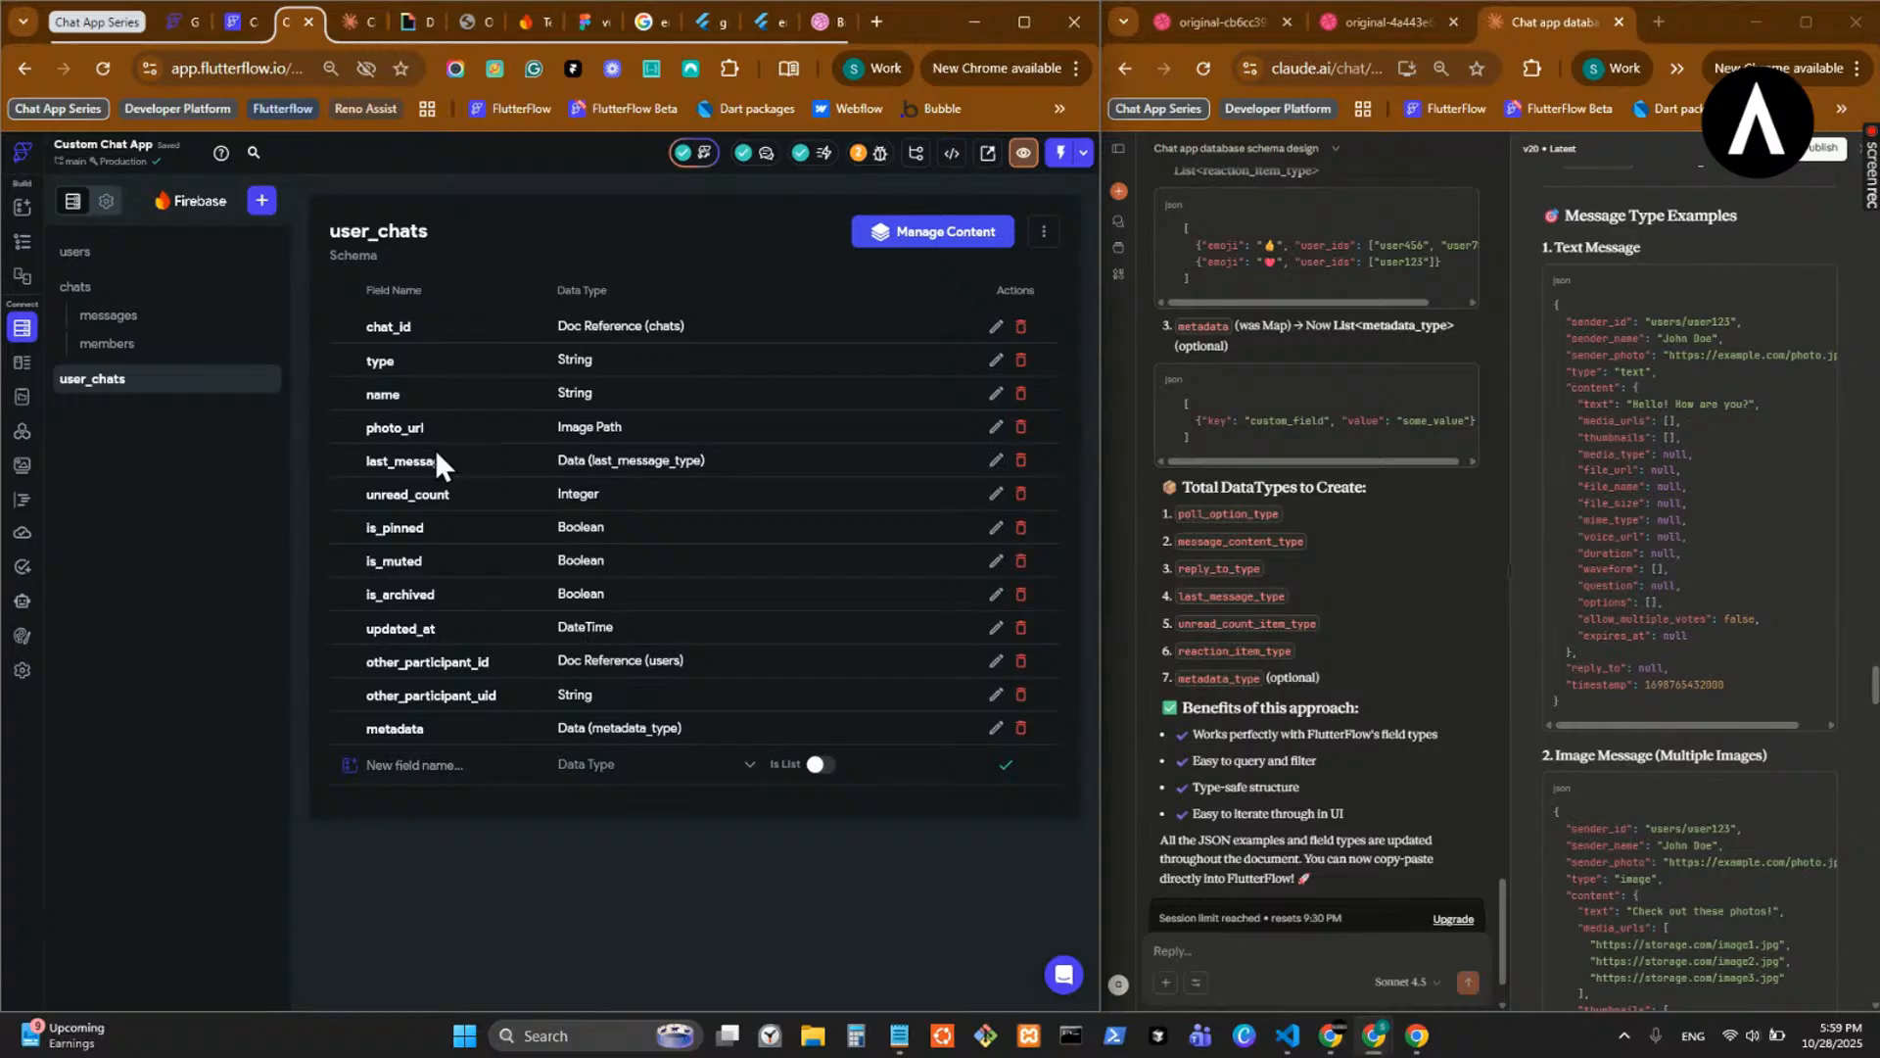
- View the message_content_type data type and compare its fields with the text, image and reply message examples in the schema document
{"action": "left_click", "coordinate": [23, 363]}
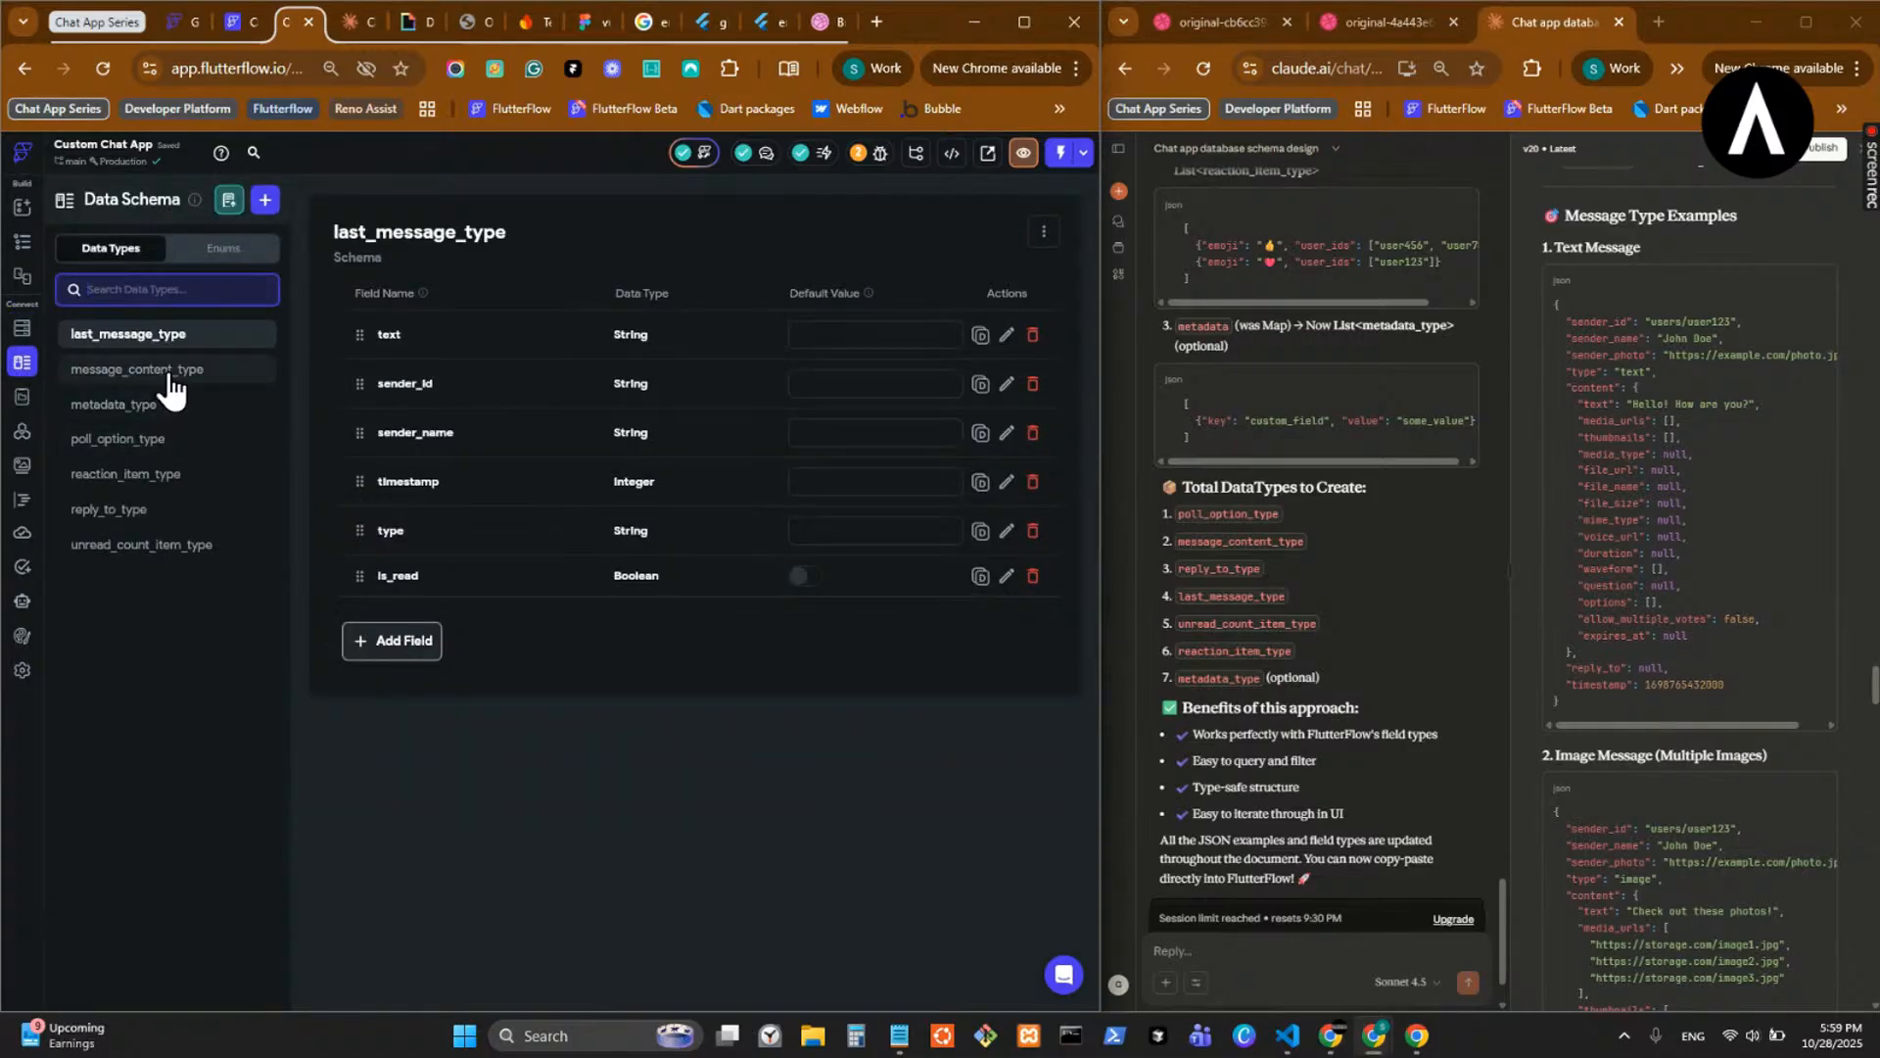
{"action": "left_click", "coordinate": [157, 371]}
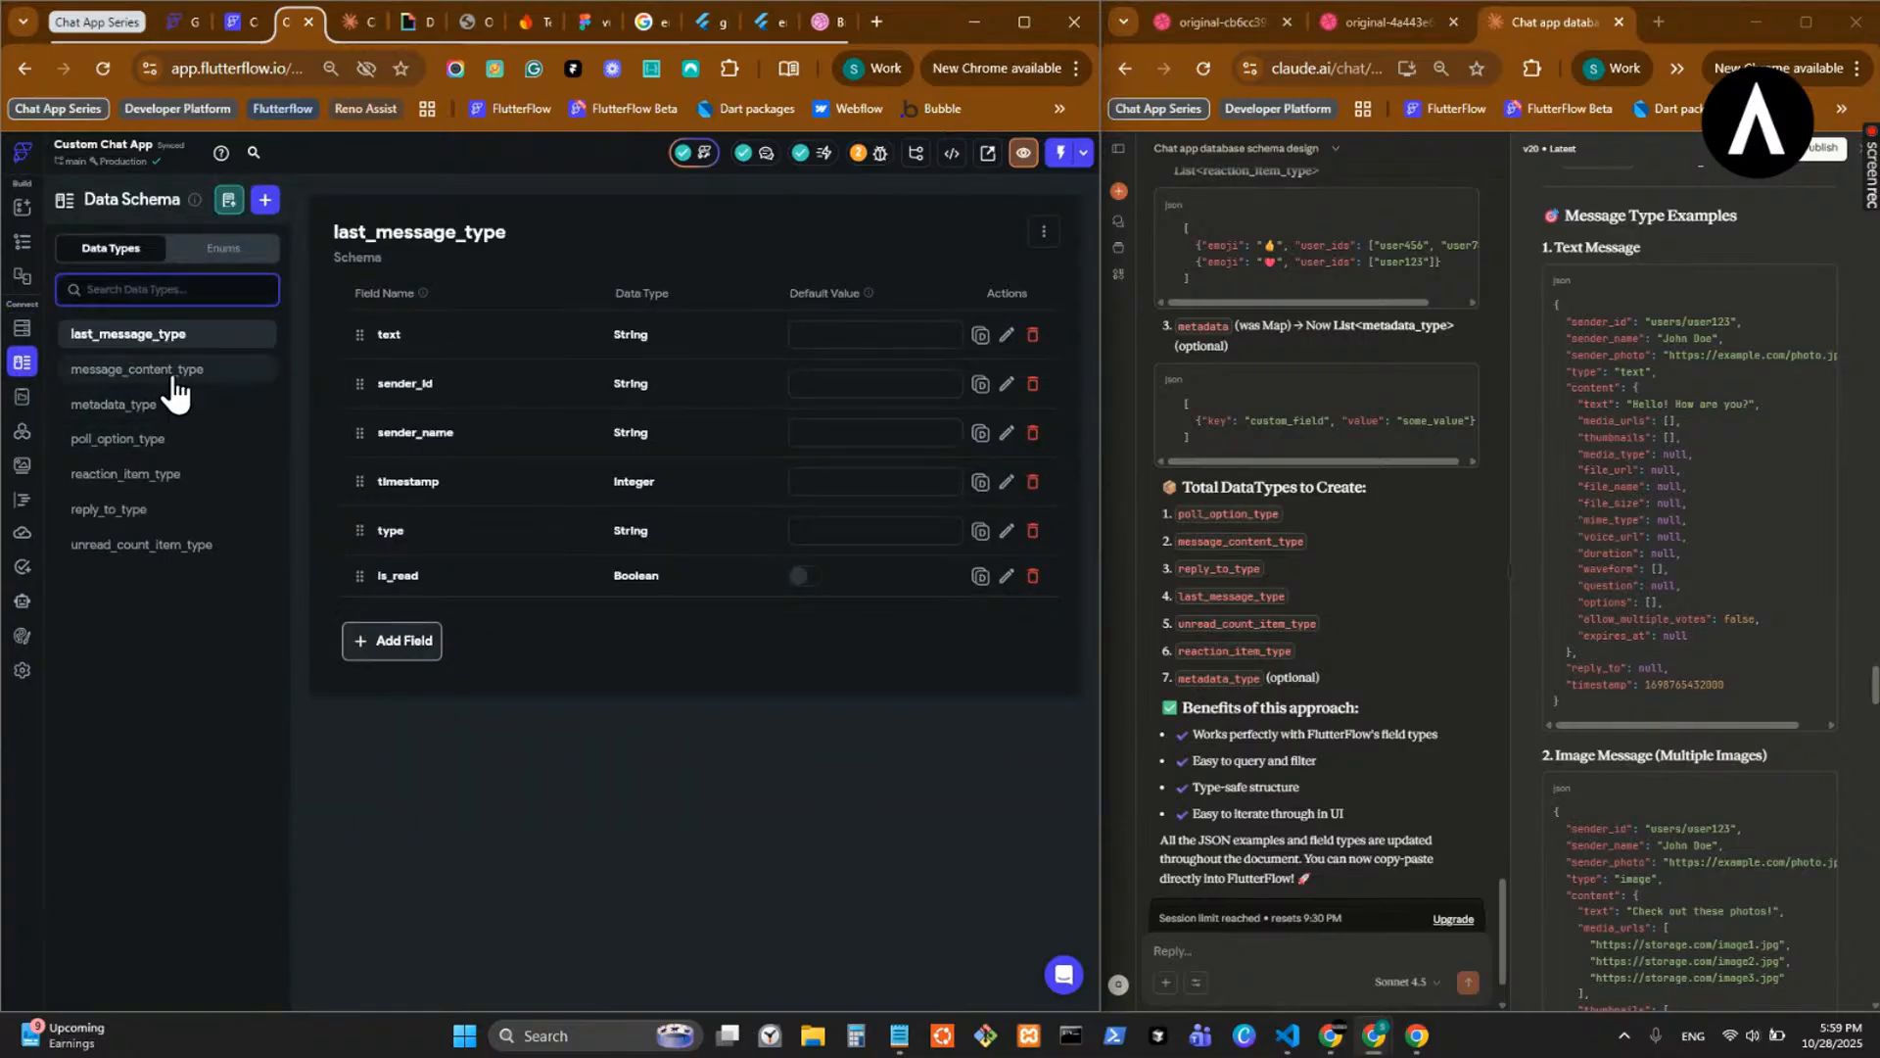
{"action": "scroll", "coordinate": [422, 539], "scroll_direction": "down", "scroll_amount": 2}
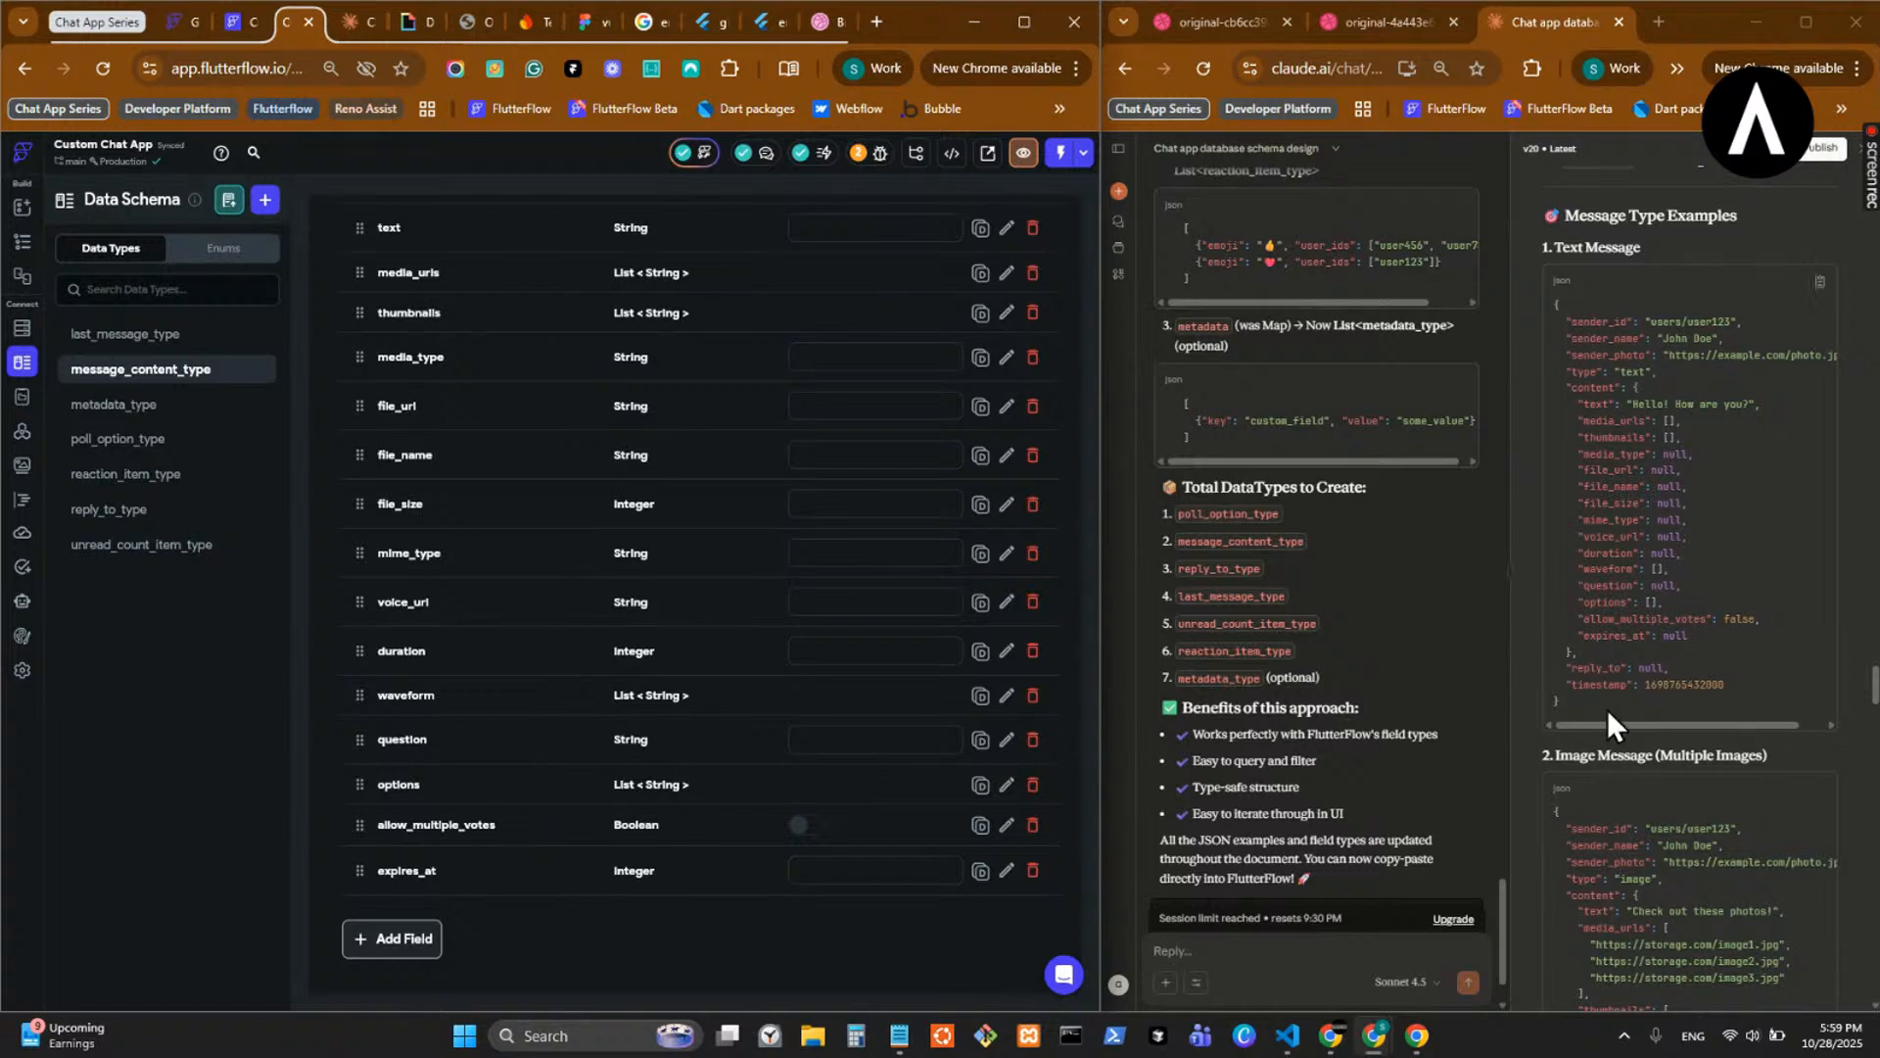
{"action": "scroll", "coordinate": [1612, 755], "scroll_direction": "down", "scroll_amount": 1}
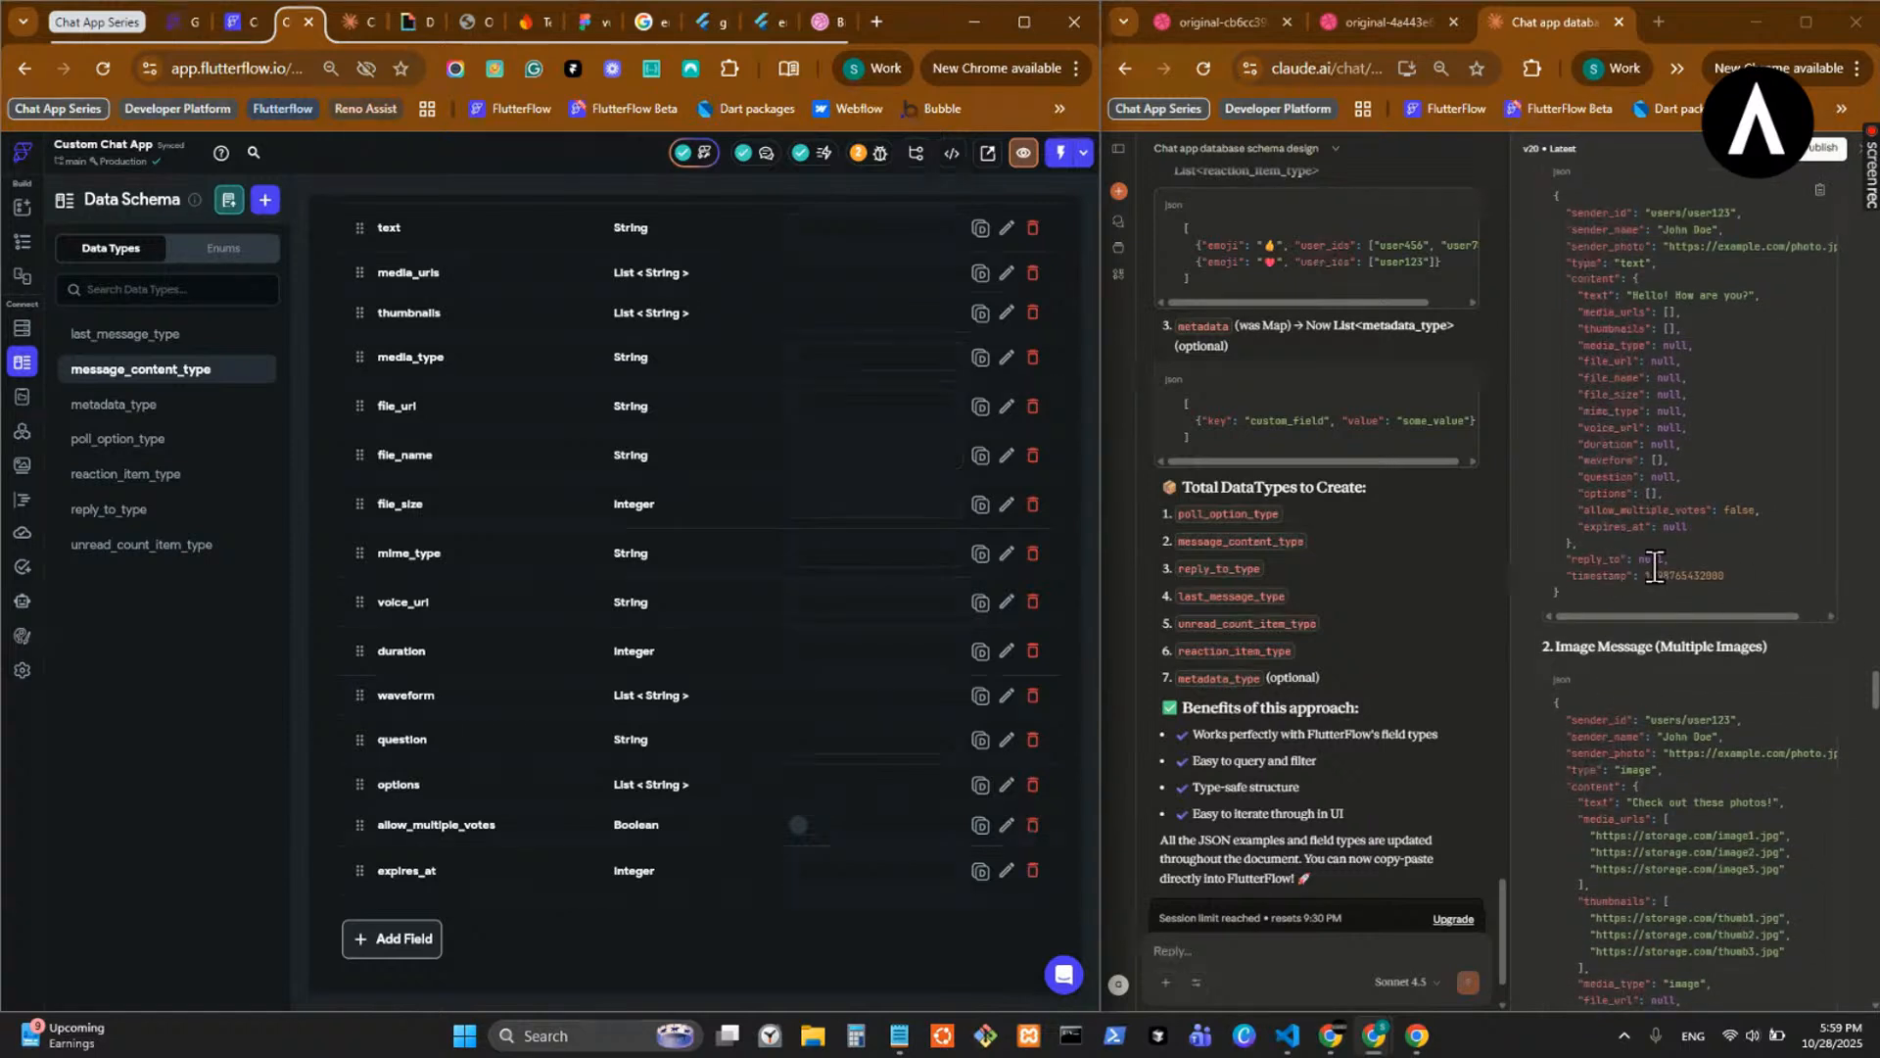
{"action": "scroll", "coordinate": [1616, 471], "scroll_direction": "down", "scroll_amount": 4}
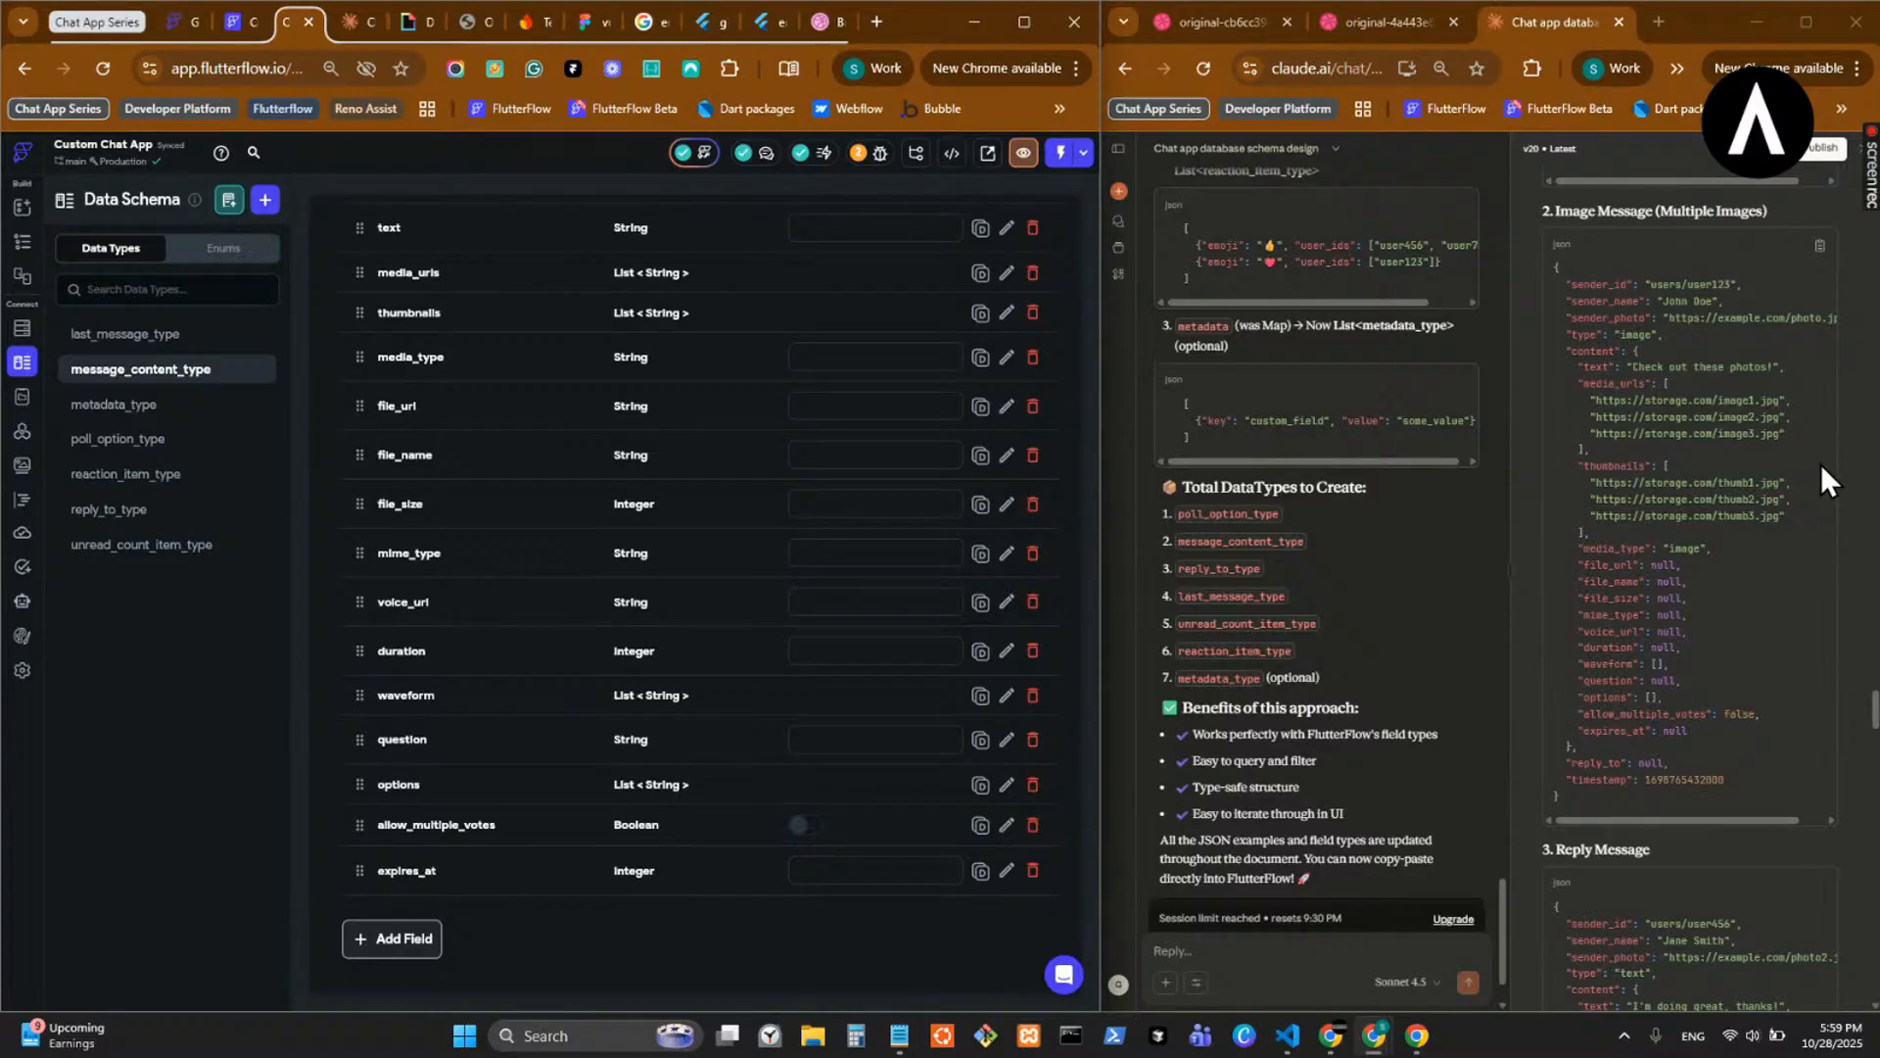
{"action": "scroll", "coordinate": [1819, 462], "scroll_direction": "down", "scroll_amount": 4}
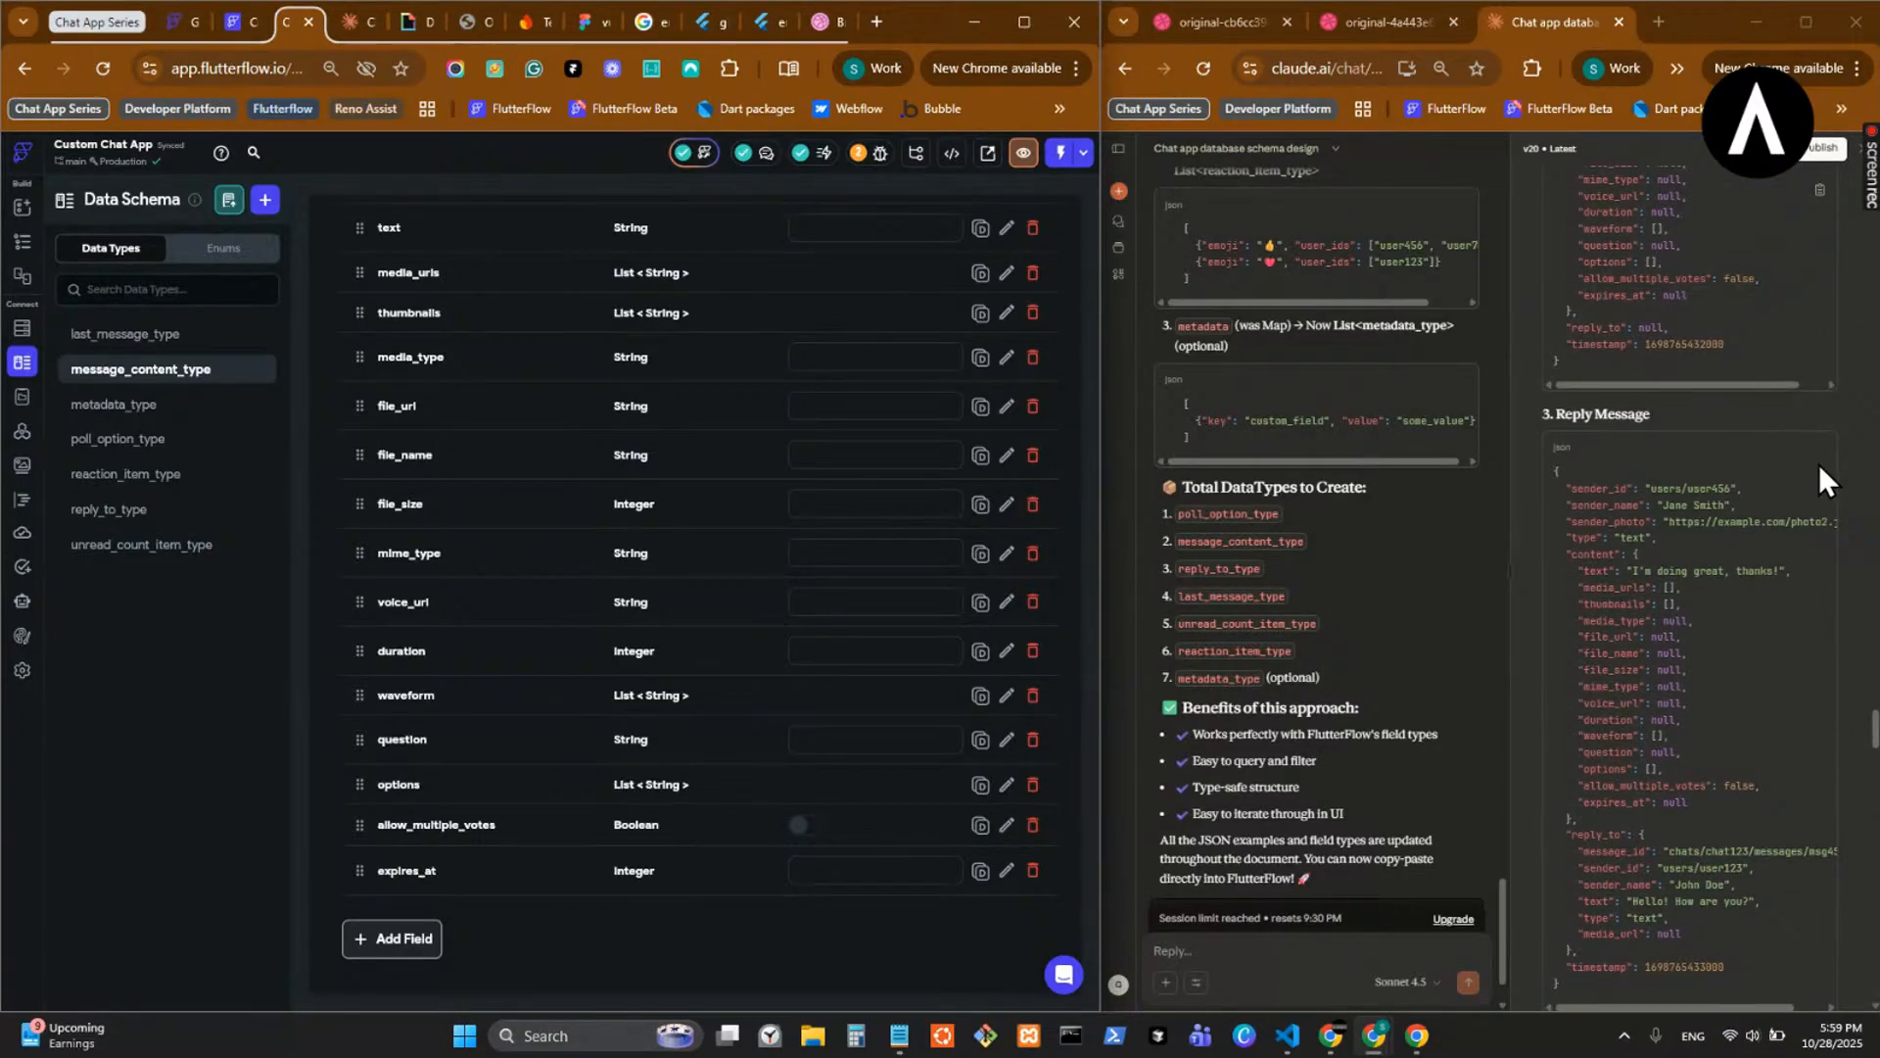
{"action": "scroll", "coordinate": [1819, 462], "scroll_direction": "down", "scroll_amount": 1}
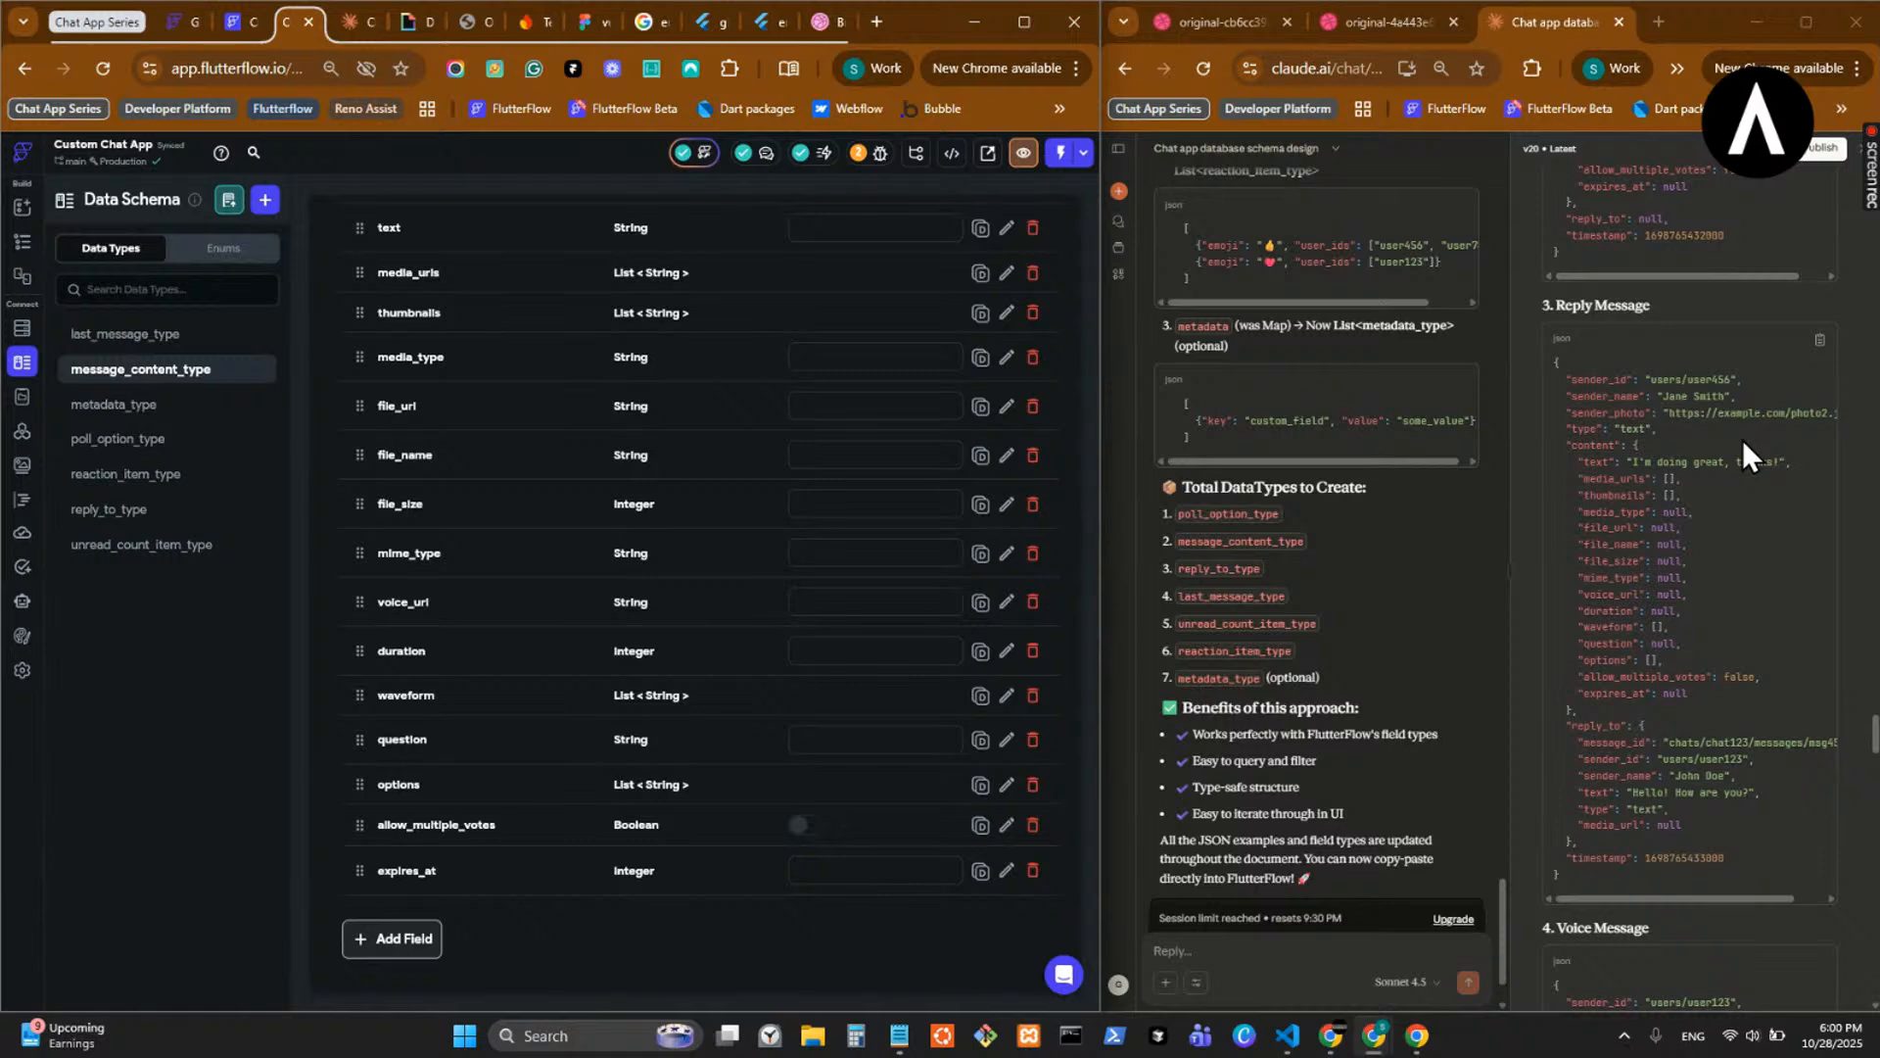
- Examine the rest of the schema document, from the remaining message examples through queries and security rules to the implementation tips
{"action": "scroll", "coordinate": [1743, 439], "scroll_direction": "down", "scroll_amount": 6}
{"action": "scroll", "coordinate": [1742, 439], "scroll_direction": "down", "scroll_amount": 6}
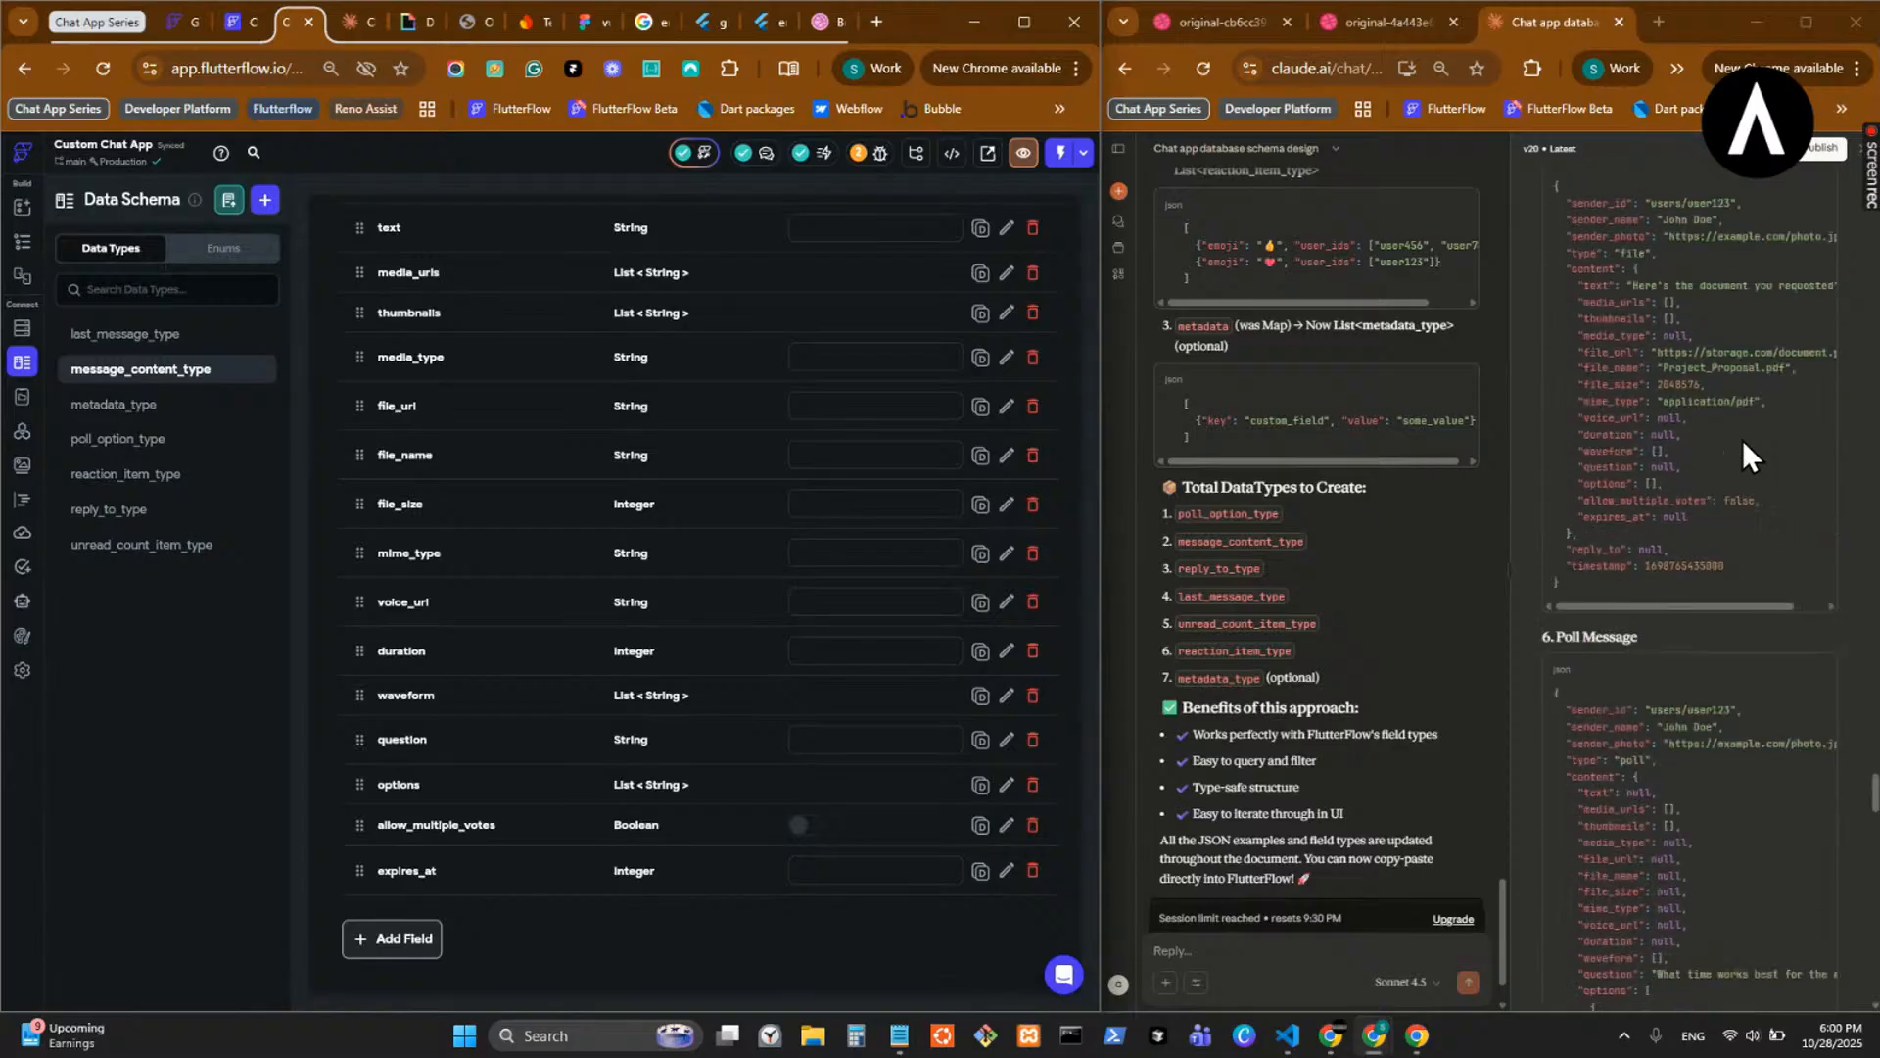
{"action": "scroll", "coordinate": [1743, 438], "scroll_direction": "down", "scroll_amount": 5}
{"action": "scroll", "coordinate": [1743, 439], "scroll_direction": "down", "scroll_amount": 9}
{"action": "scroll", "coordinate": [1742, 439], "scroll_direction": "down", "scroll_amount": 8}
{"action": "scroll", "coordinate": [1743, 439], "scroll_direction": "down", "scroll_amount": 1}
{"action": "scroll", "coordinate": [1739, 445], "scroll_direction": "down", "scroll_amount": 15}
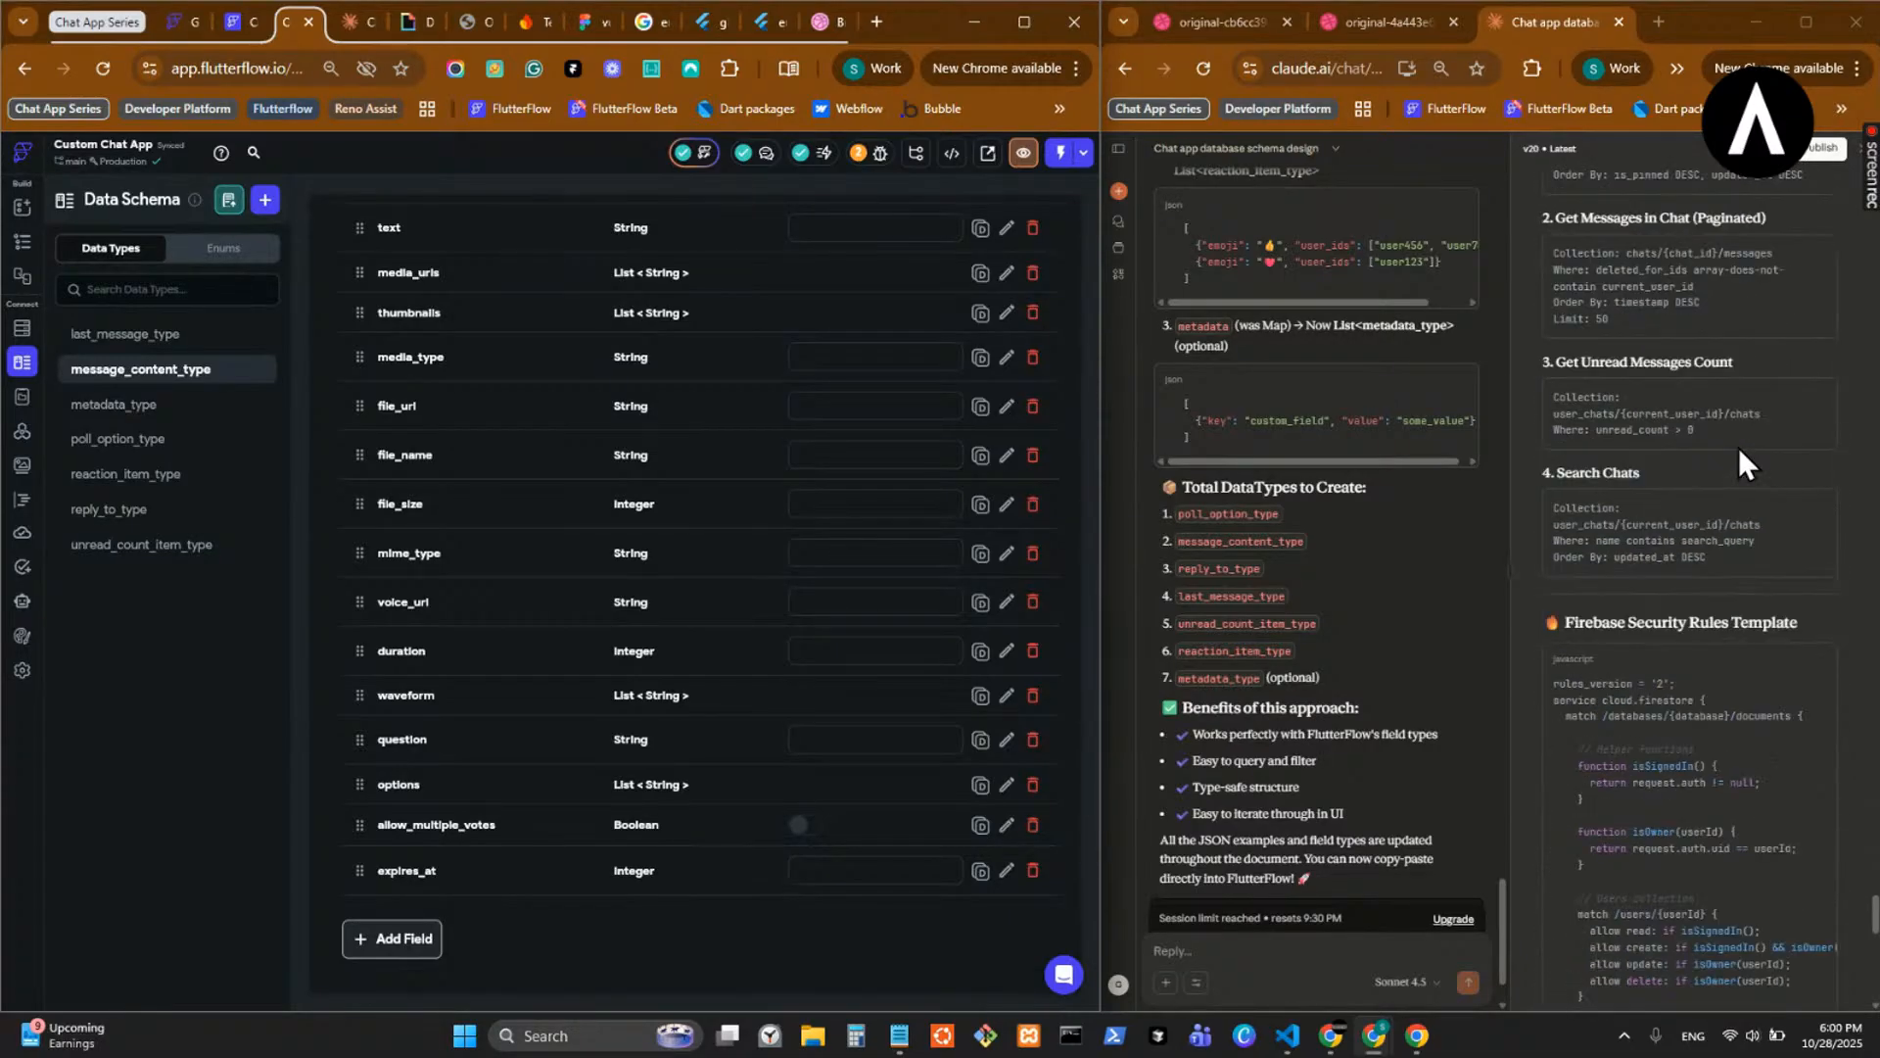
{"action": "scroll", "coordinate": [1741, 449], "scroll_direction": "down", "scroll_amount": 1}
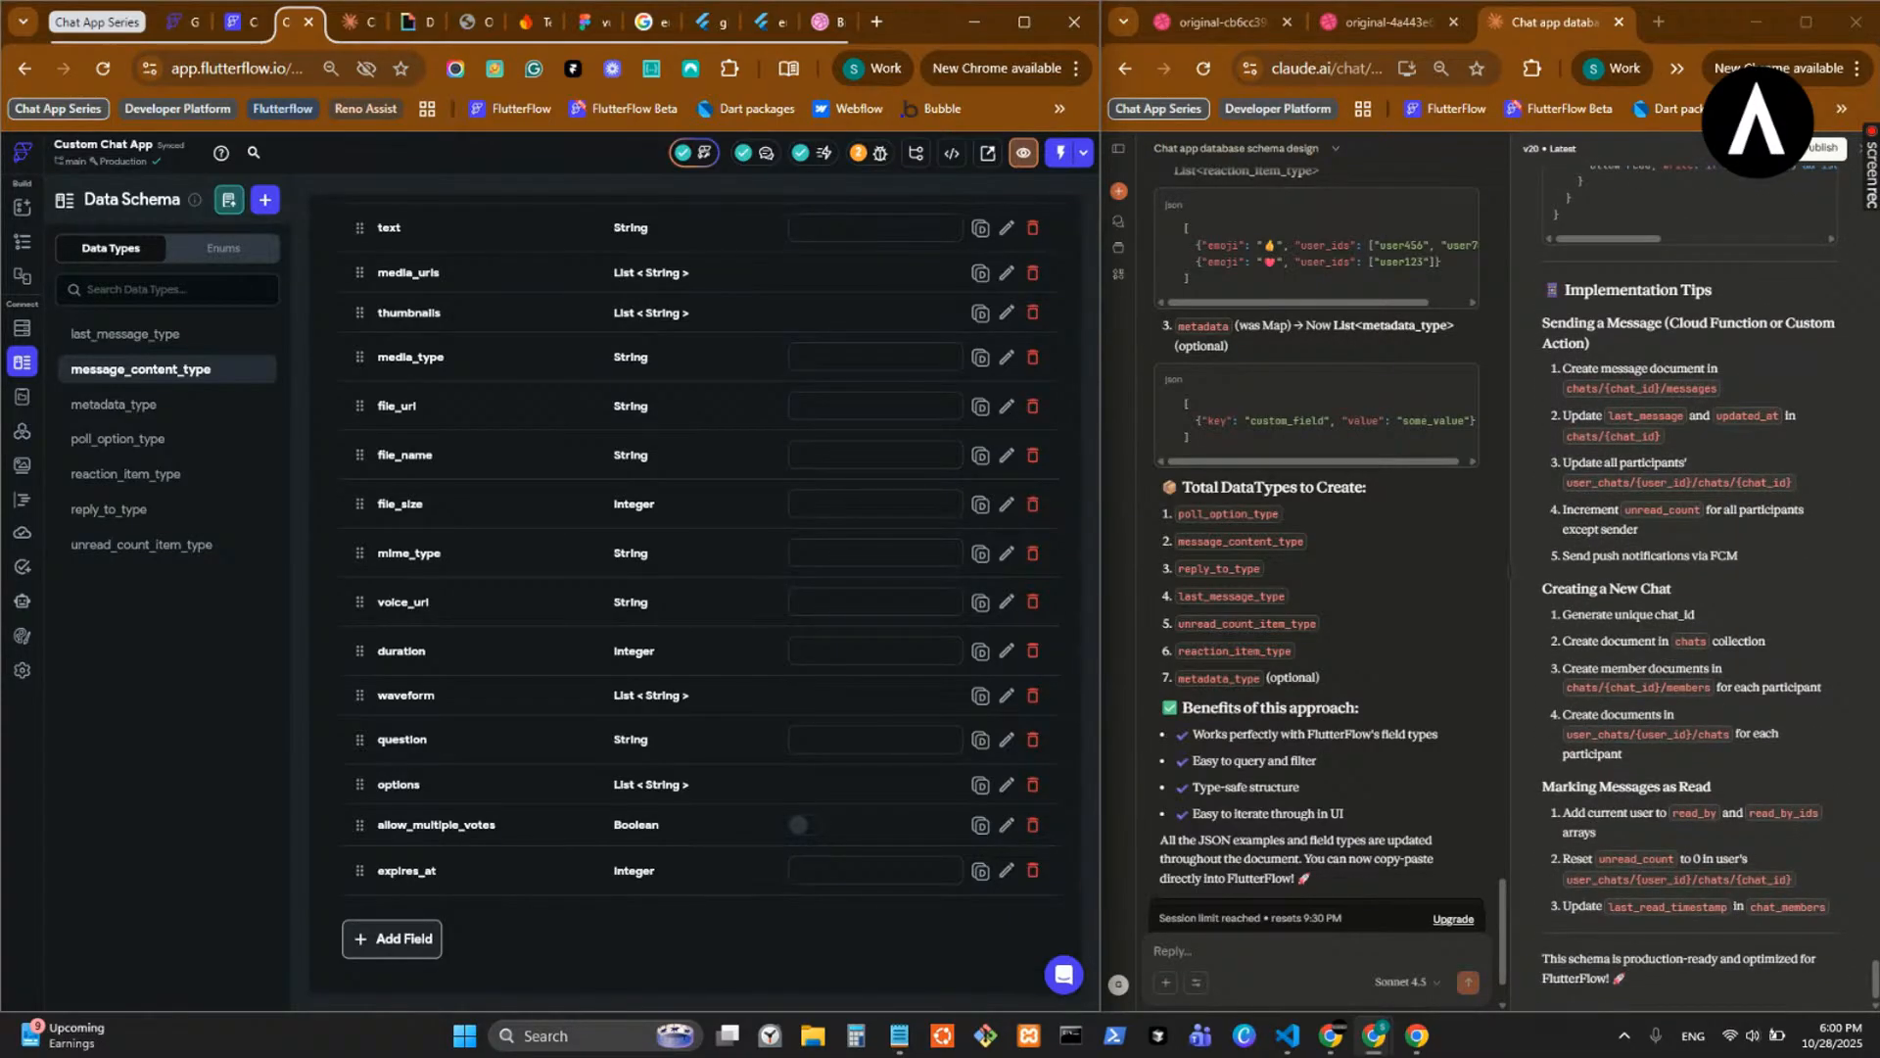
- Return to the Firestore collections and show the users collection schema
{"action": "key", "text": "alt+Tab"}
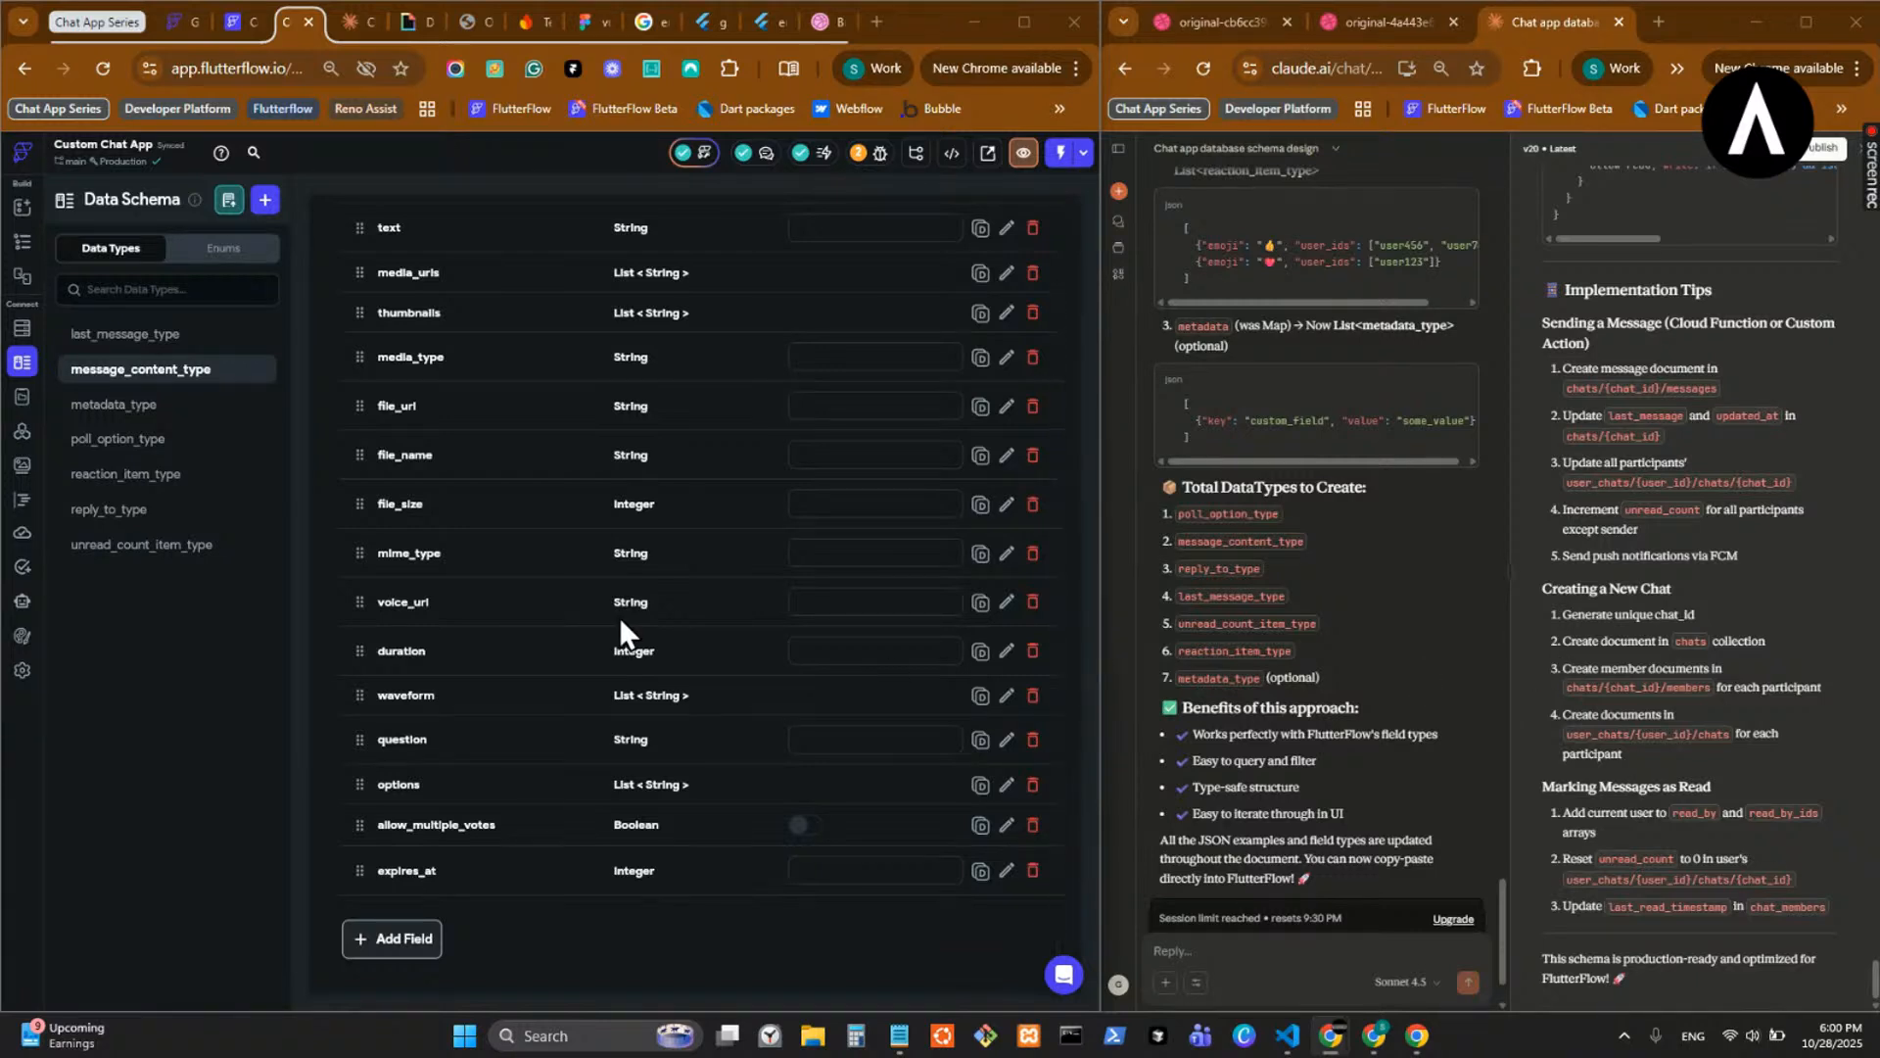
{"action": "left_click", "coordinate": [22, 328]}
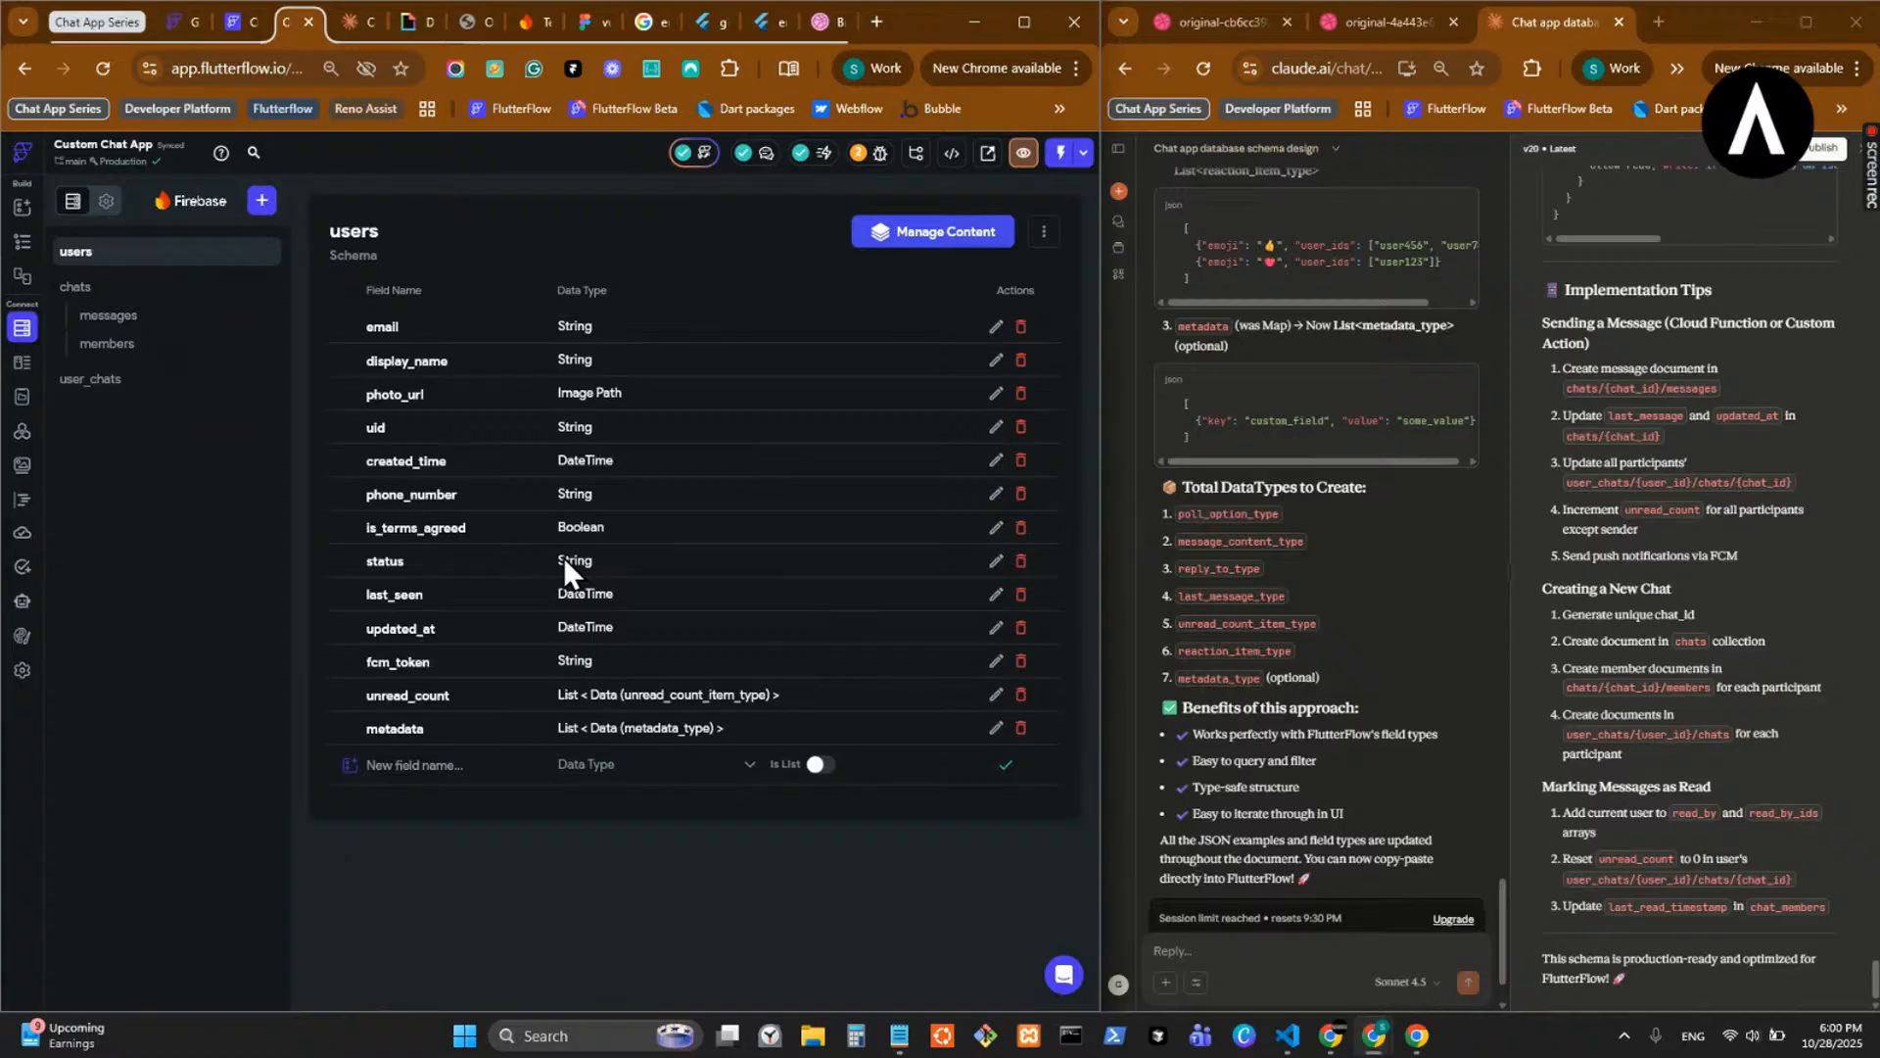
- Show the chats collection schema and check the description of its type field without changing it
{"action": "left_click", "coordinate": [186, 286]}
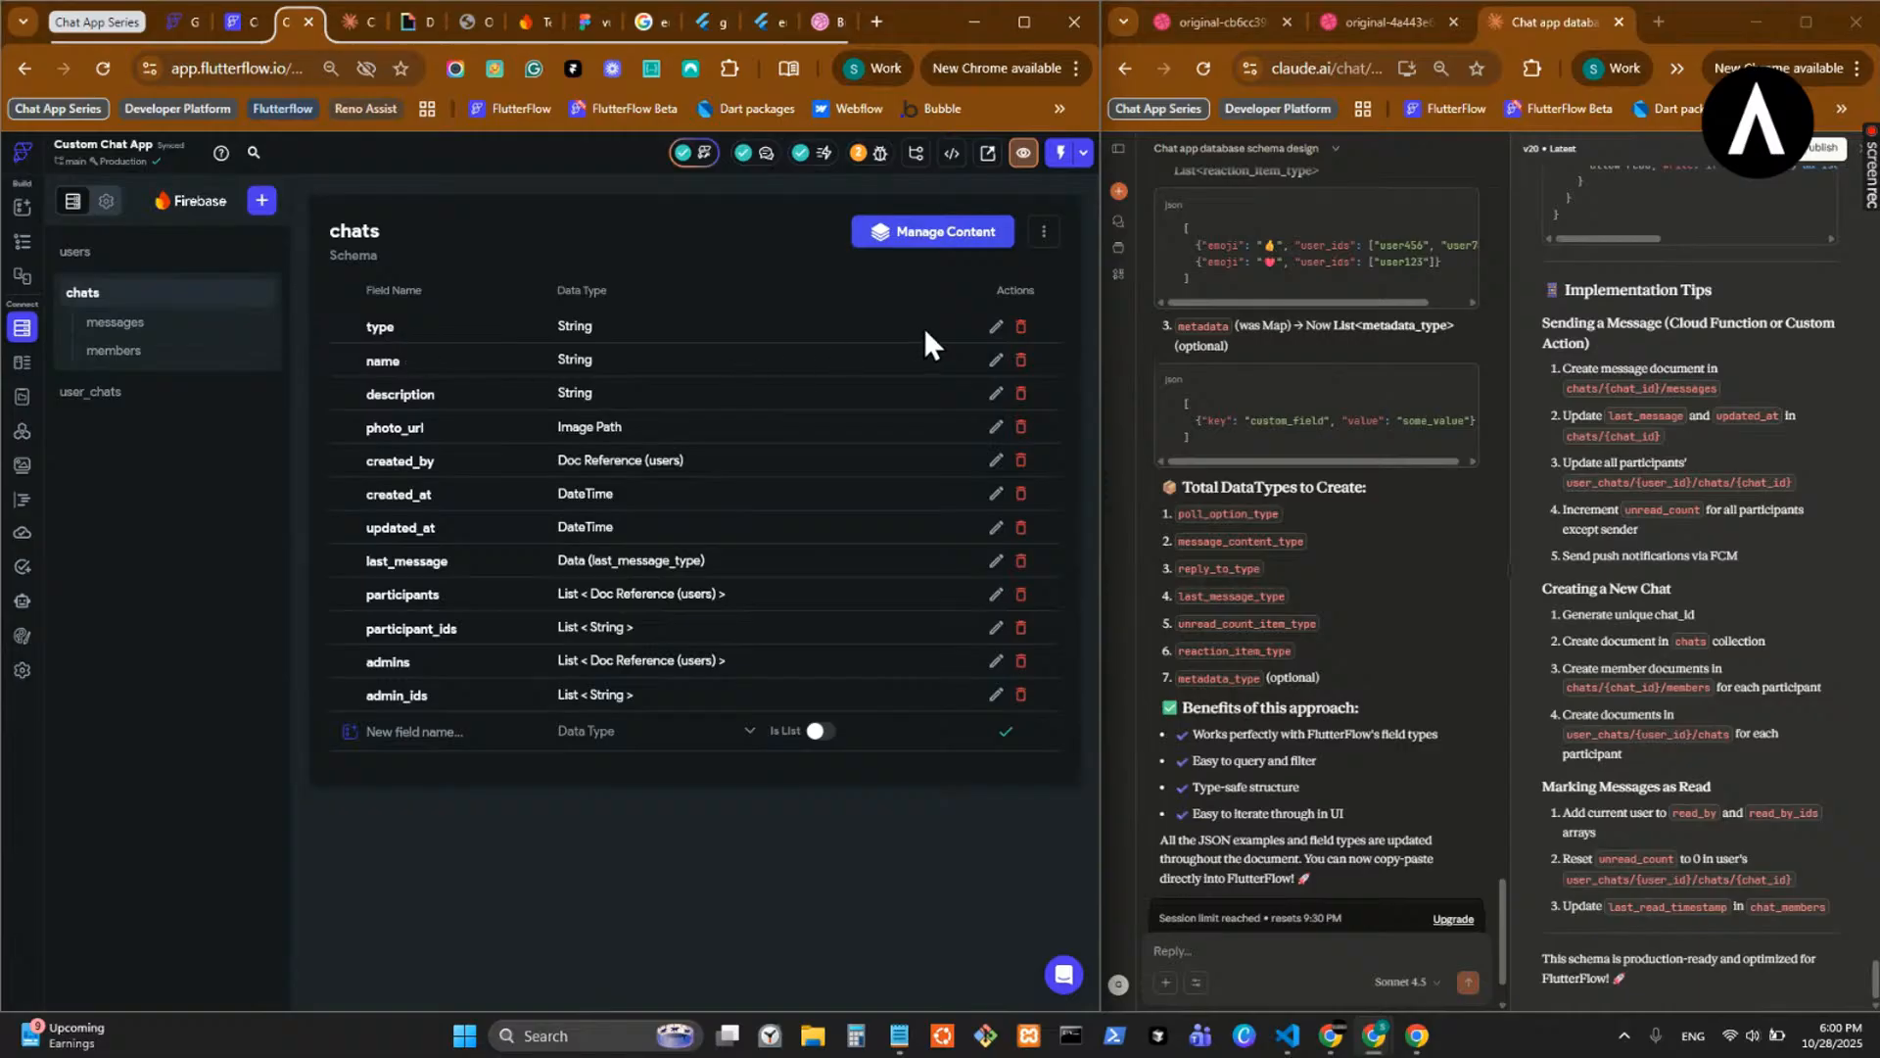
{"action": "left_click", "coordinate": [996, 328]}
{"action": "left_click_drag", "start_coordinate": [533, 600], "coordinate": [385, 607]}
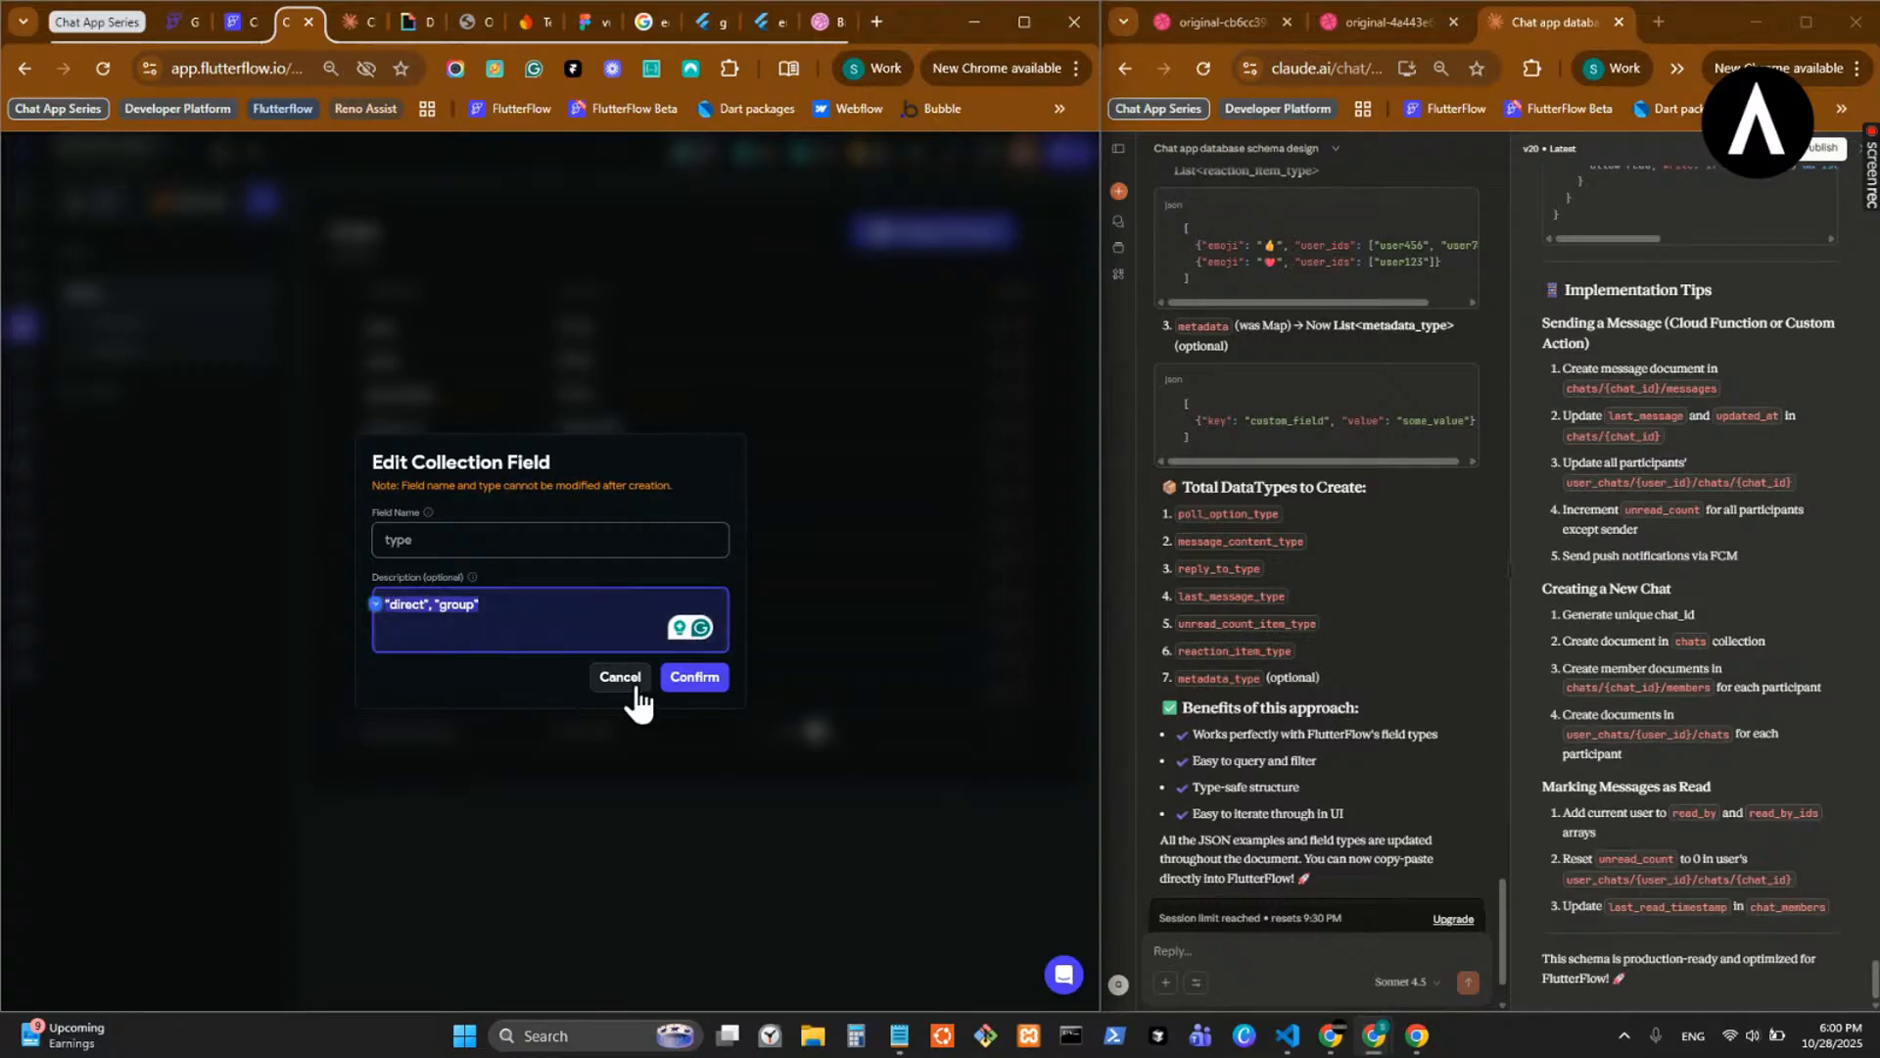
{"action": "left_click_drag", "start_coordinate": [506, 616], "coordinate": [375, 605]}
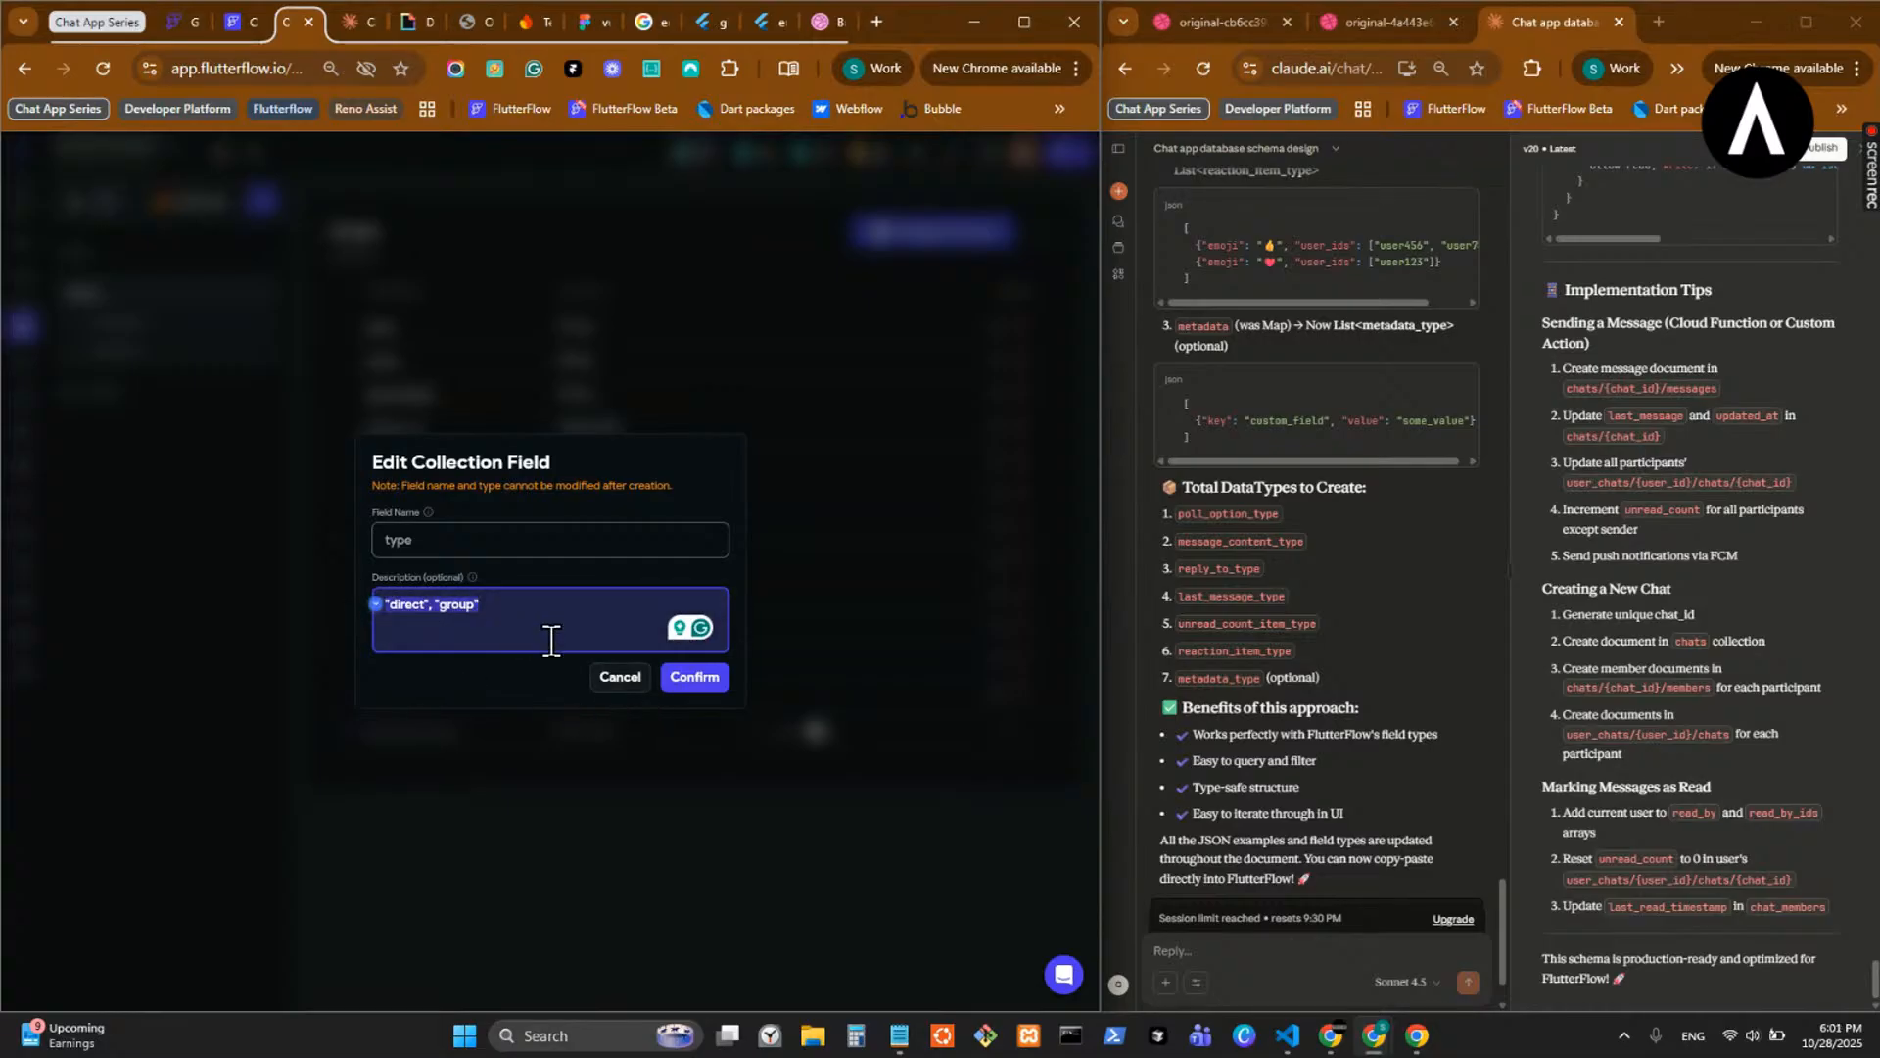
{"action": "left_click", "coordinate": [618, 681]}
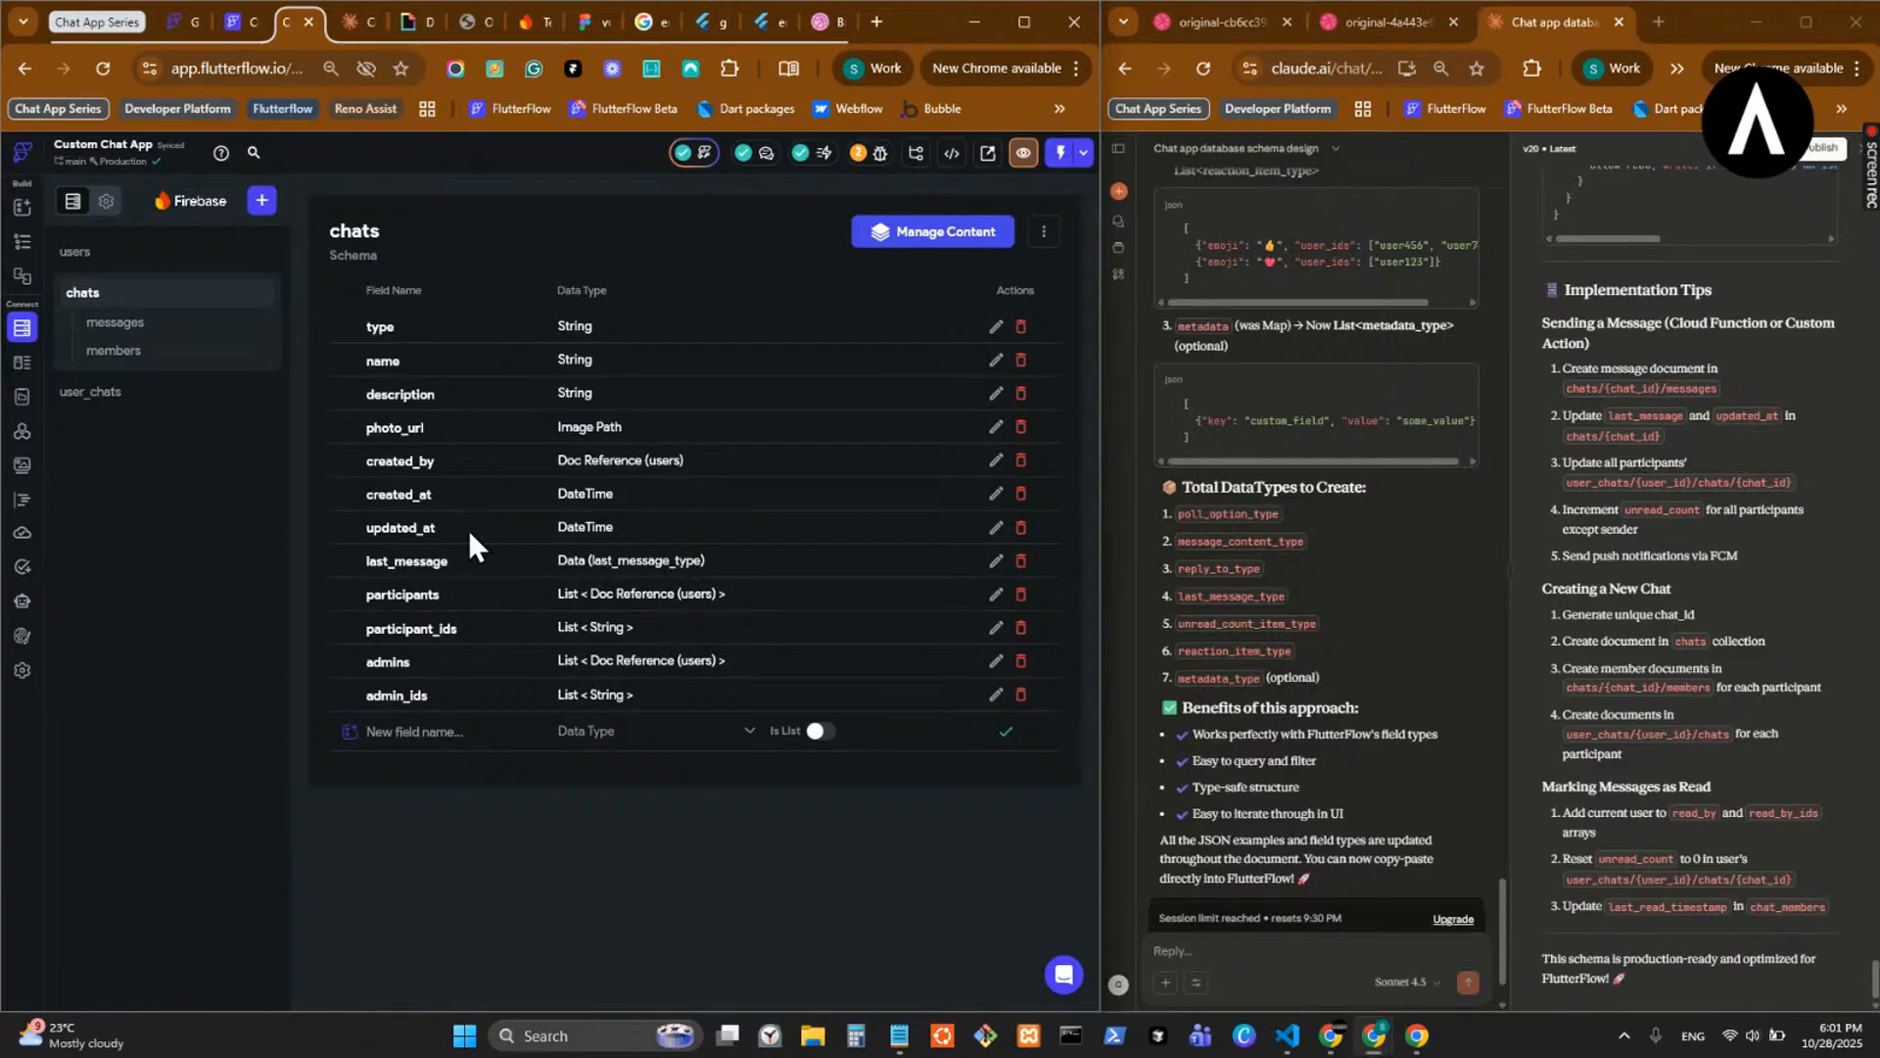
- Look at the last_message_type data type and inspect the settings of its type field, leaving them unchanged
{"action": "left_click", "coordinate": [22, 363]}
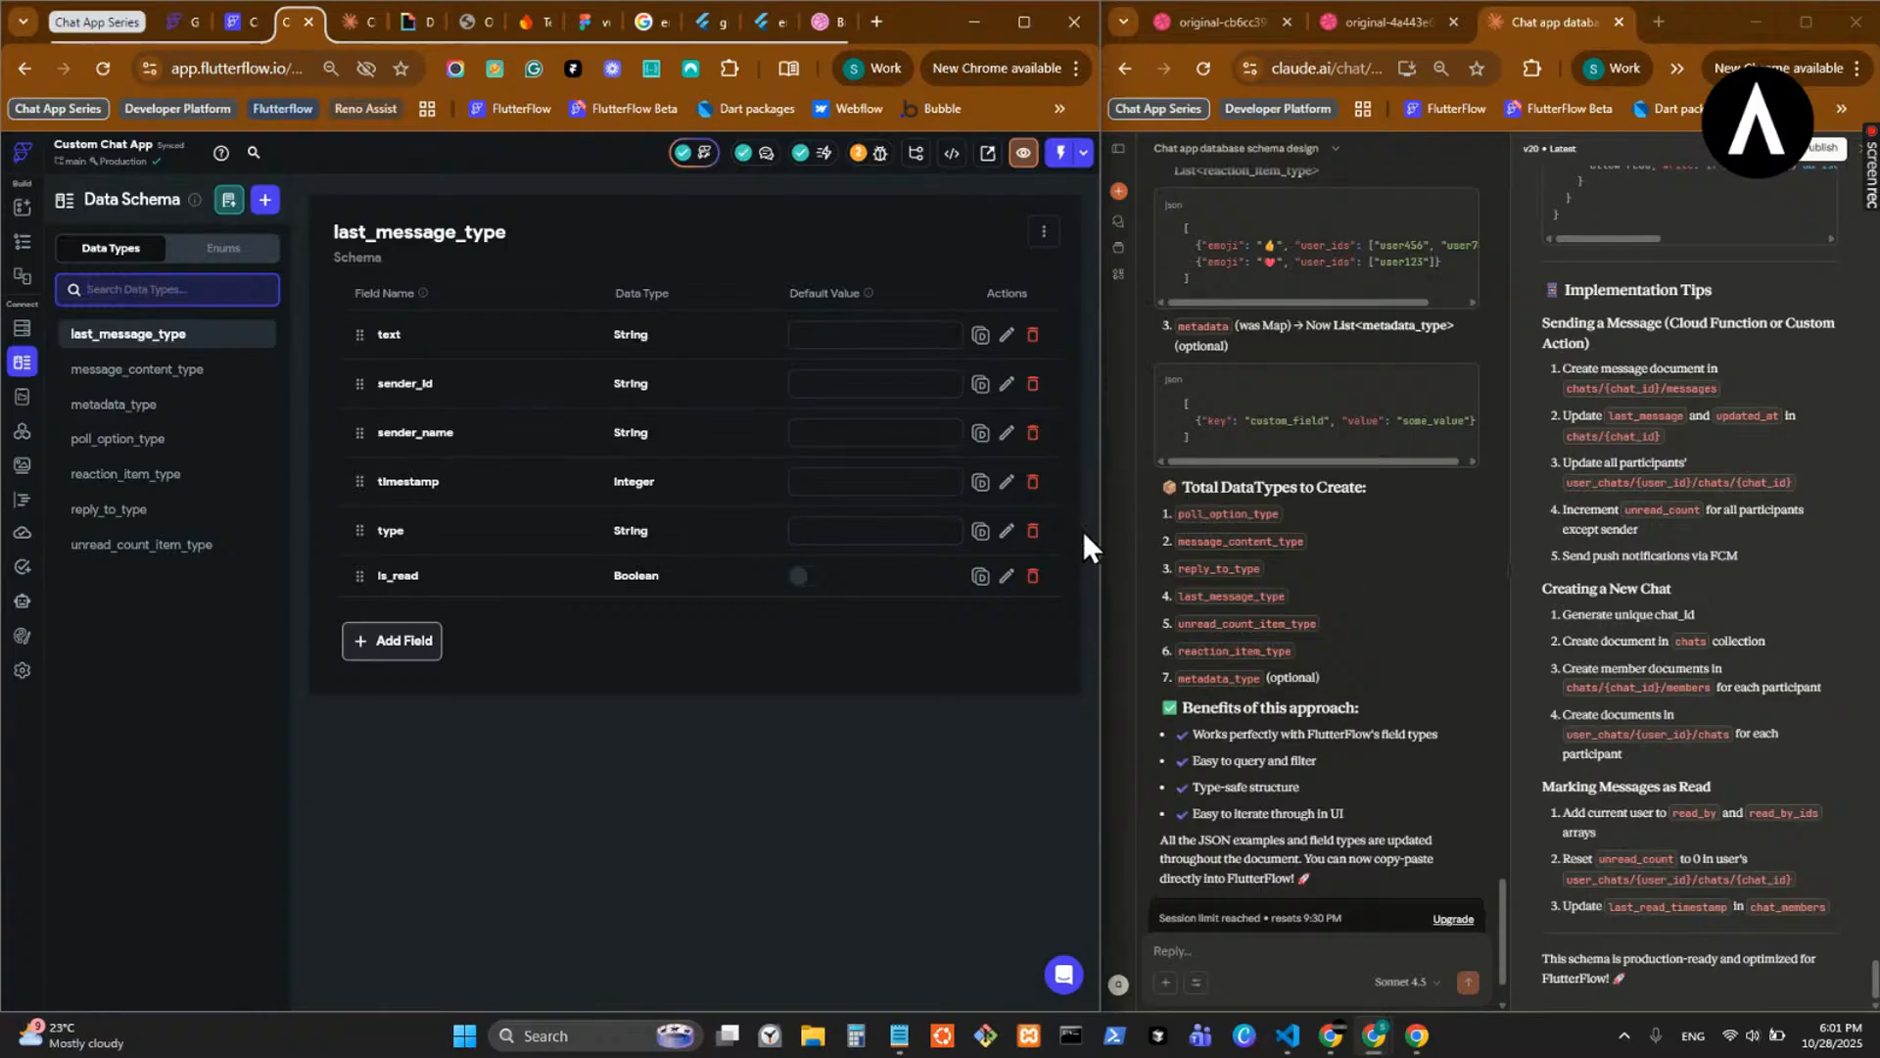
{"action": "left_click", "coordinate": [1007, 530]}
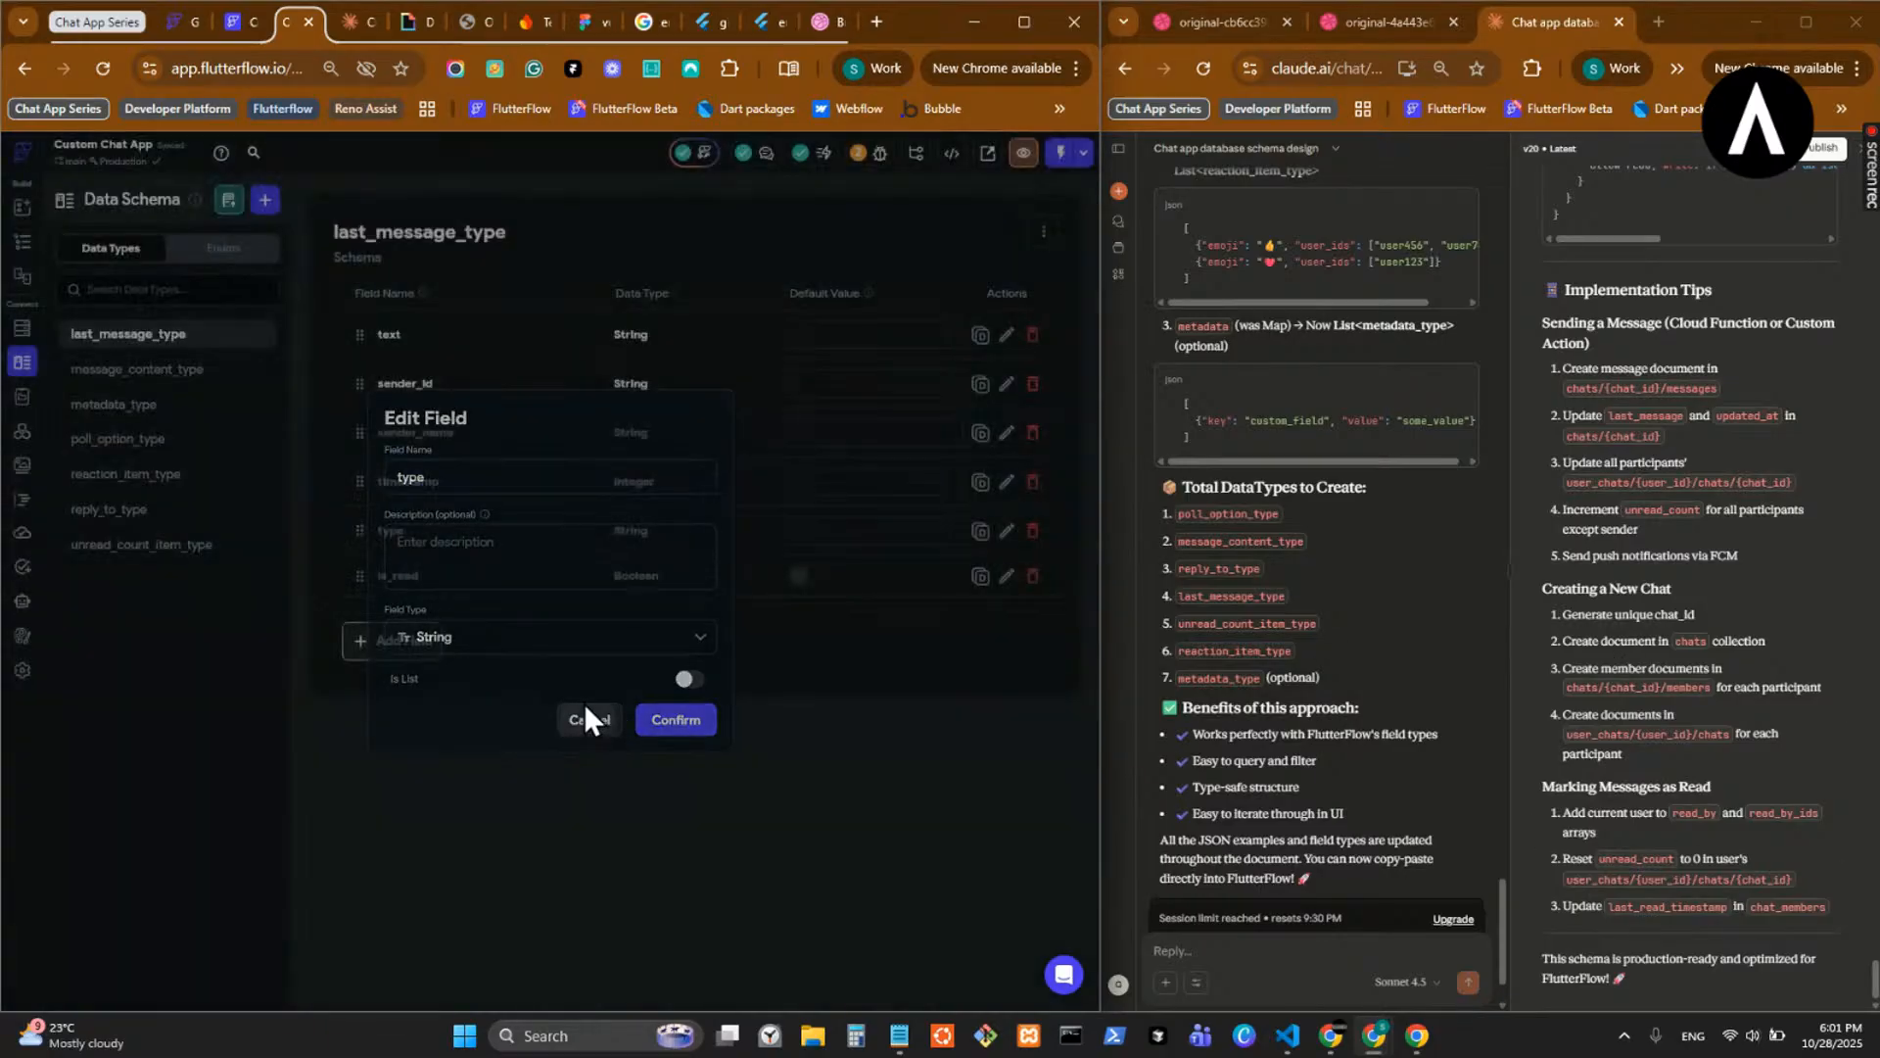
{"action": "left_click", "coordinate": [586, 715]}
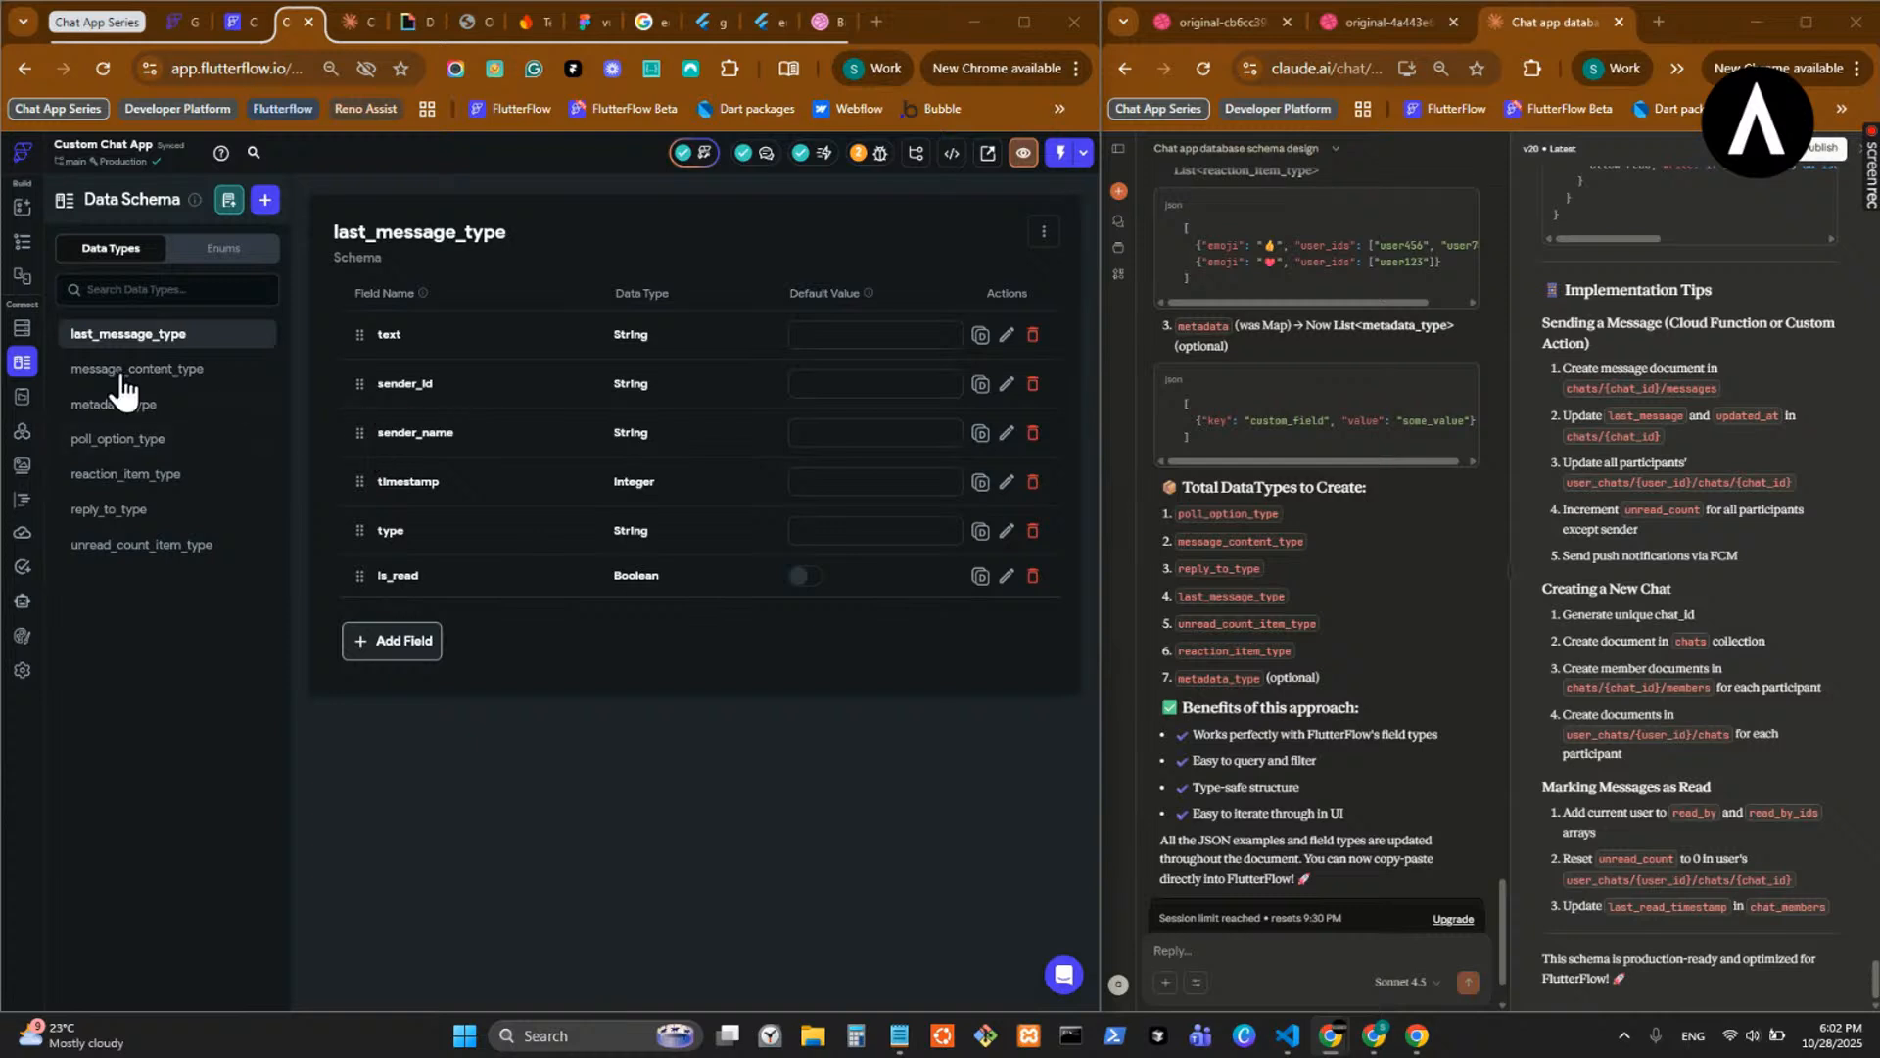
- Return to the Firestore collections and review the chats schema with its members and messages subcollections
{"action": "left_click", "coordinate": [21, 327]}
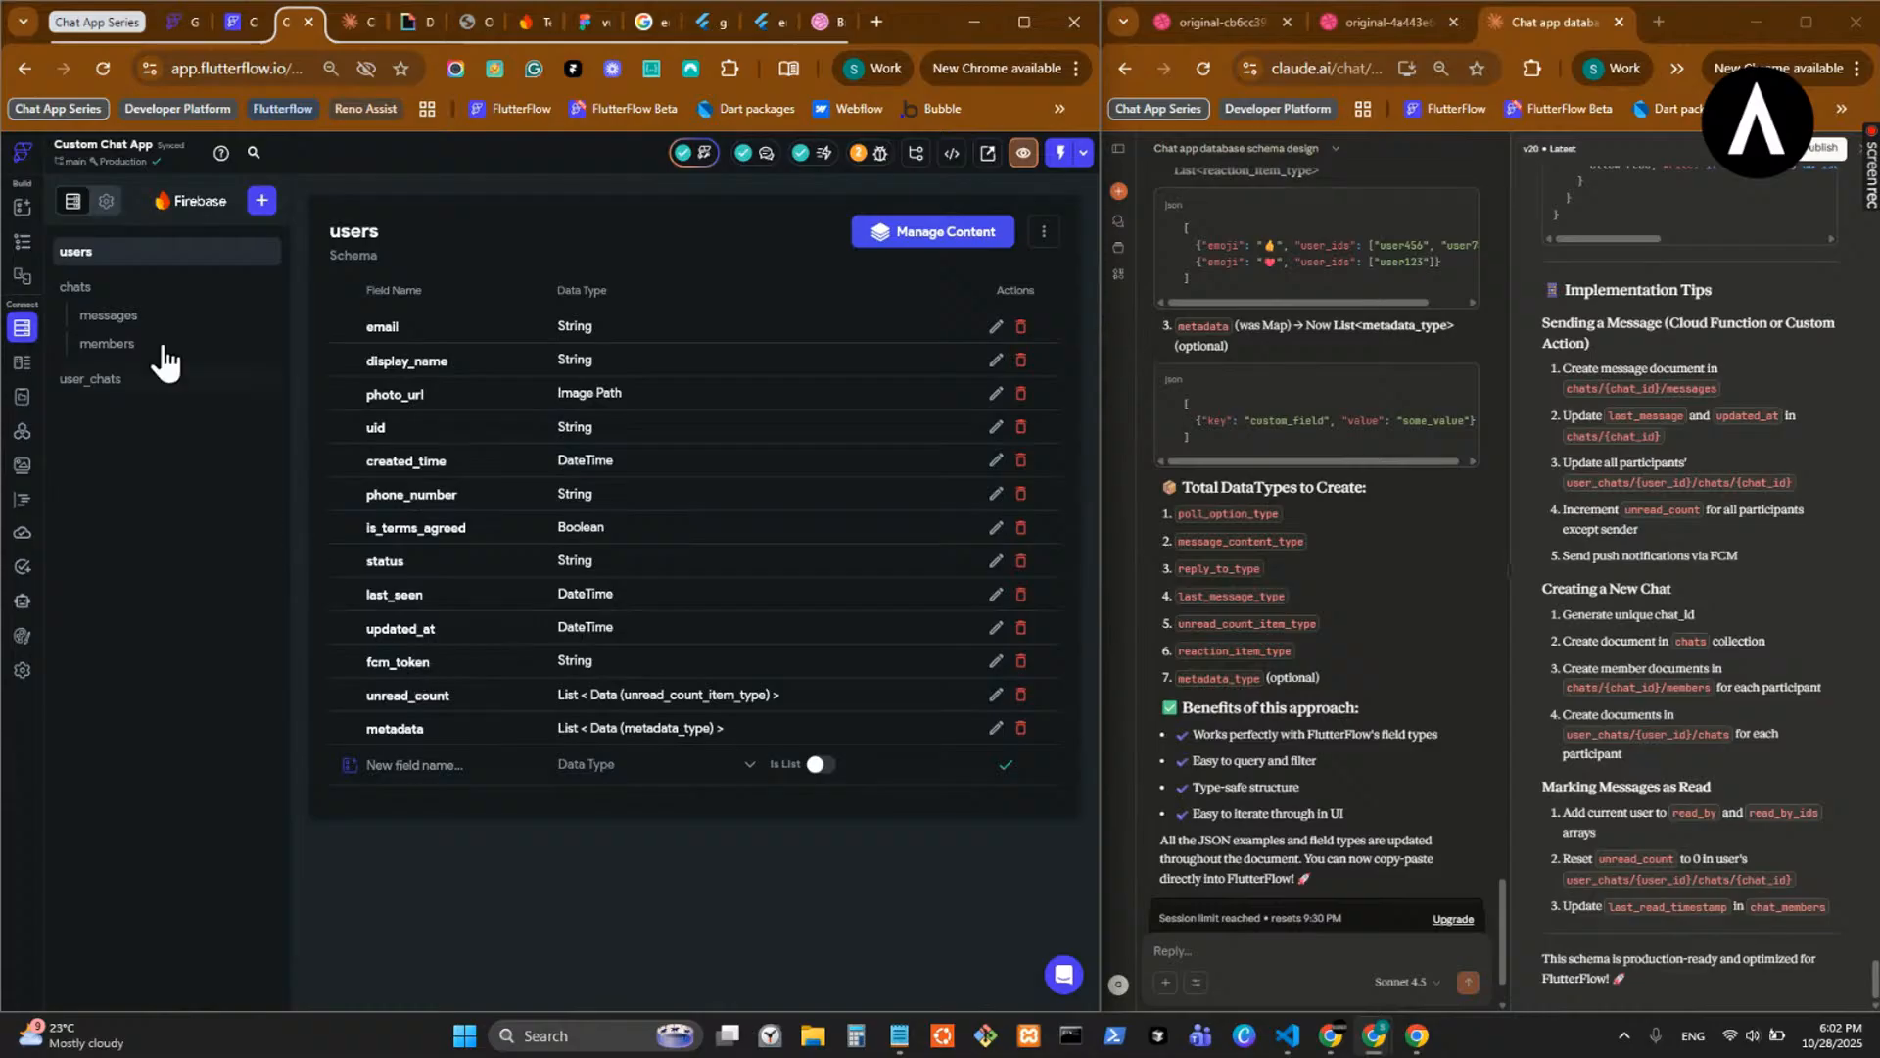
{"action": "left_click", "coordinate": [107, 287]}
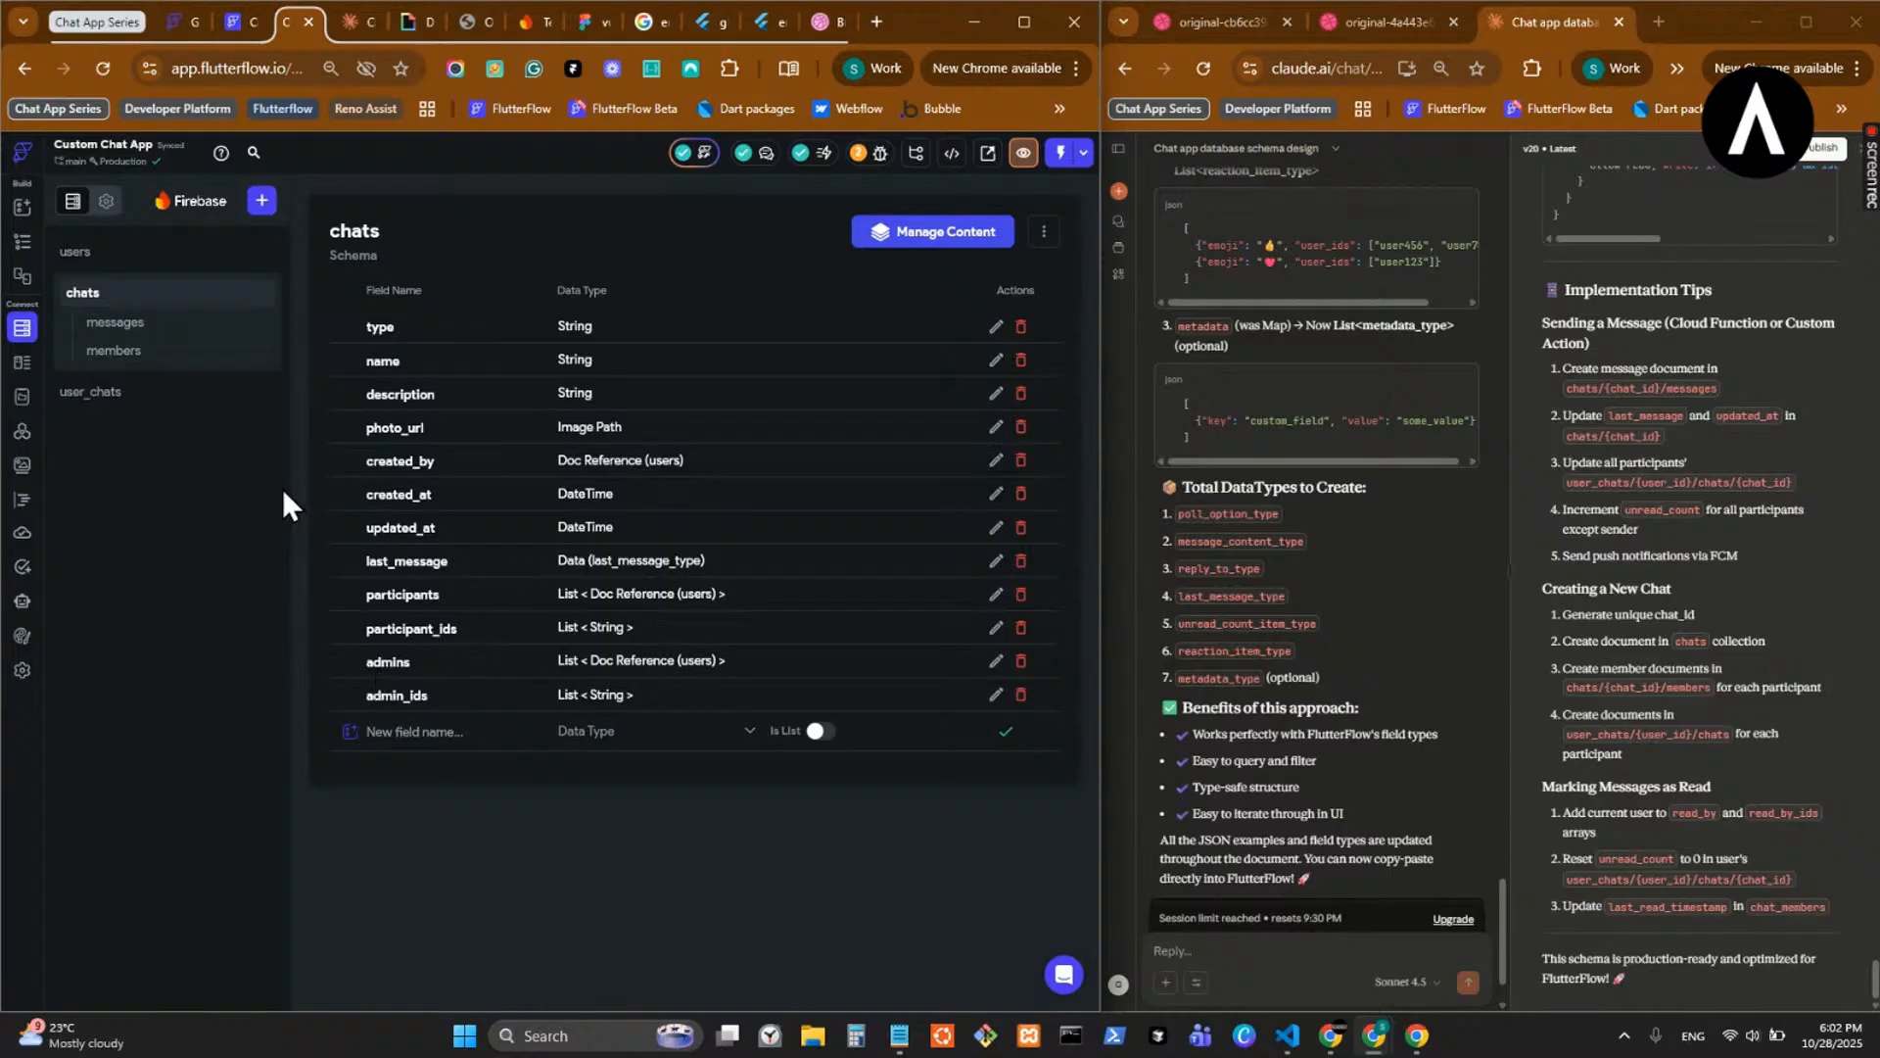
{"action": "left_click", "coordinate": [147, 325]}
{"action": "left_click", "coordinate": [170, 353]}
{"action": "left_click", "coordinate": [177, 321]}
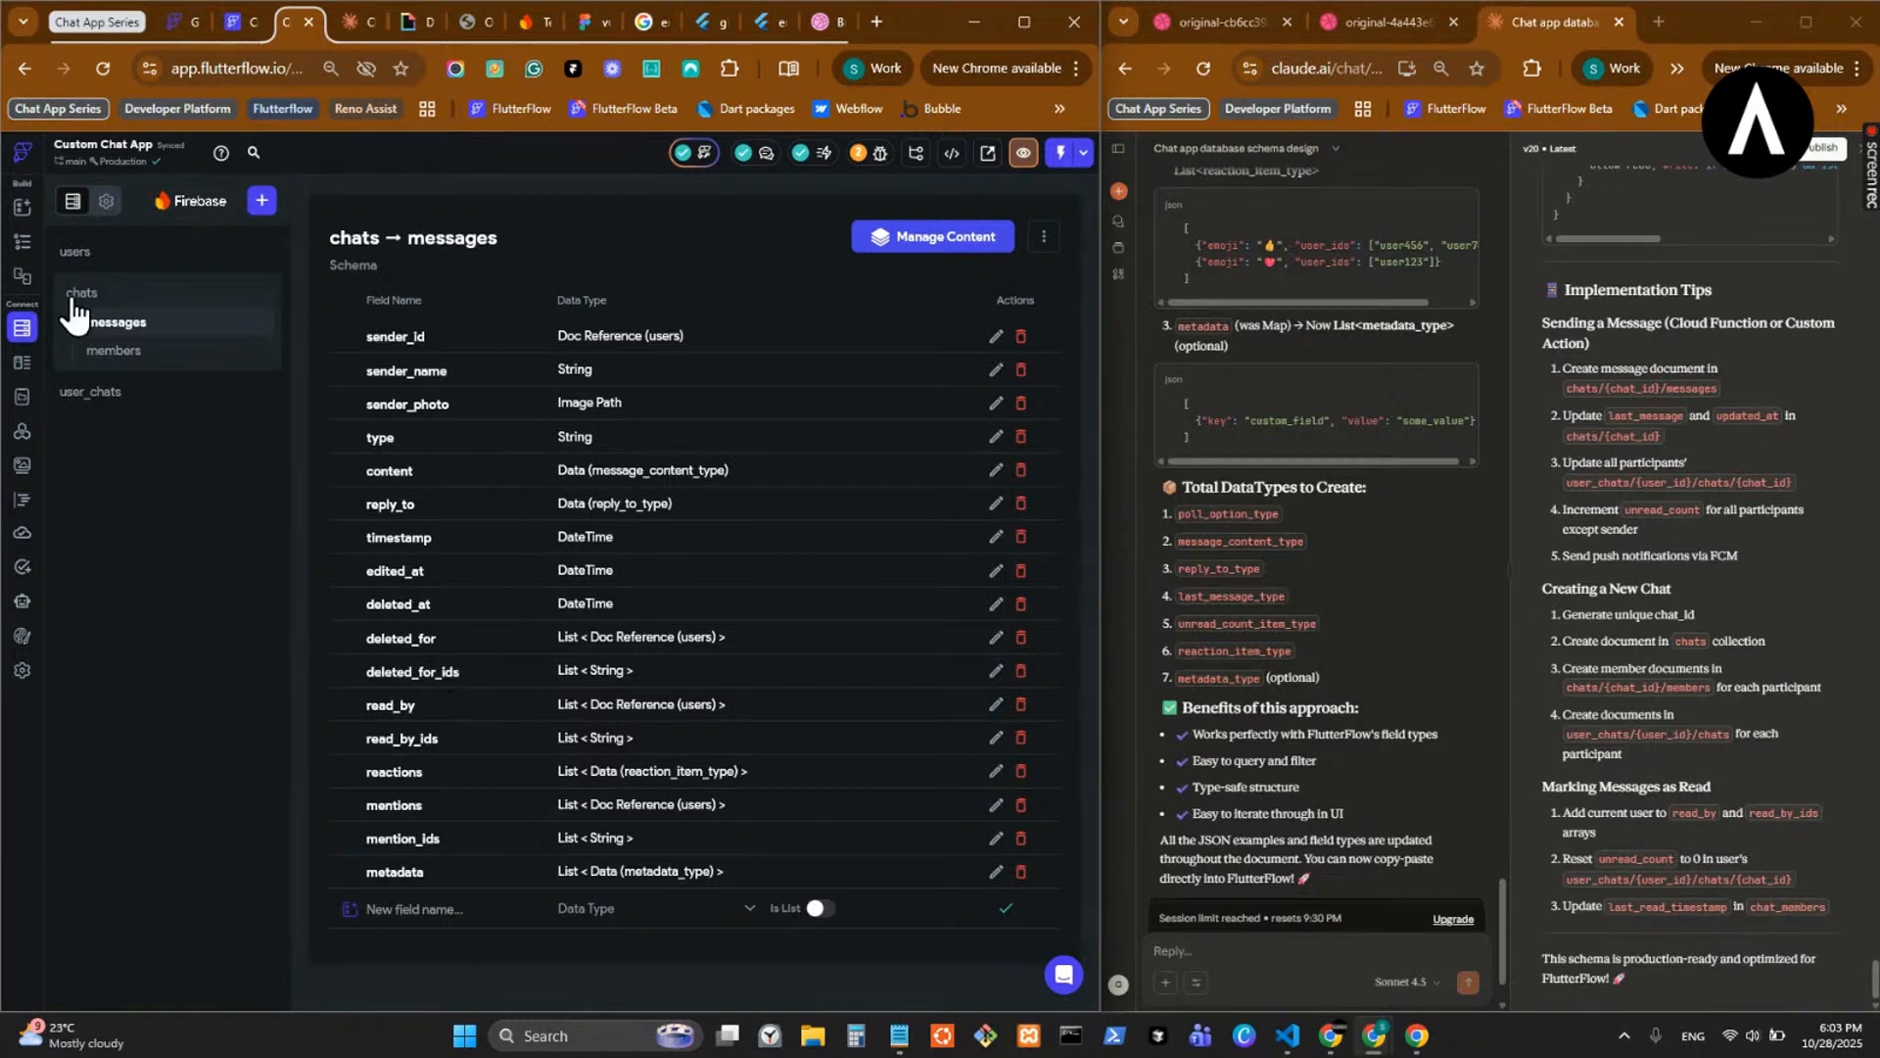
- Show the members subcollection and check the description of its role field without changing it
{"action": "left_click", "coordinate": [164, 360]}
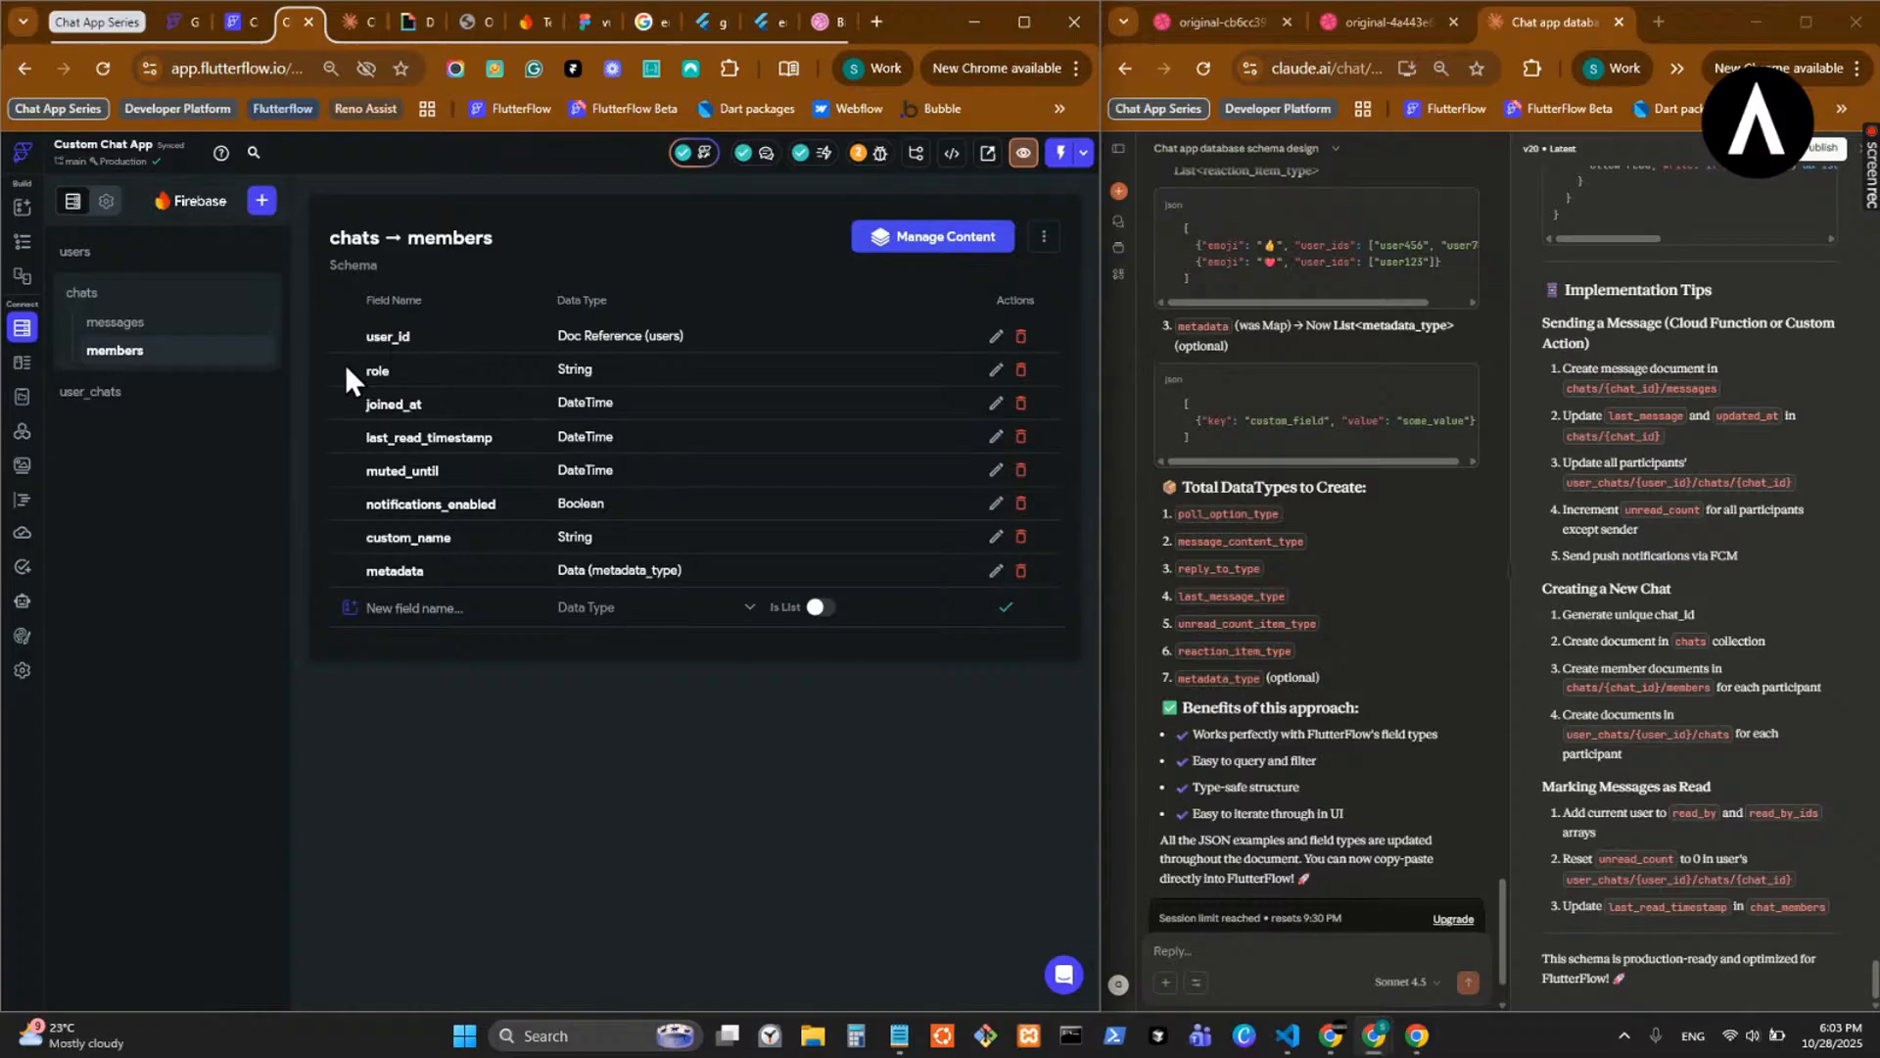
{"action": "left_click", "coordinate": [995, 370]}
{"action": "left_click_drag", "start_coordinate": [600, 611], "coordinate": [362, 611]}
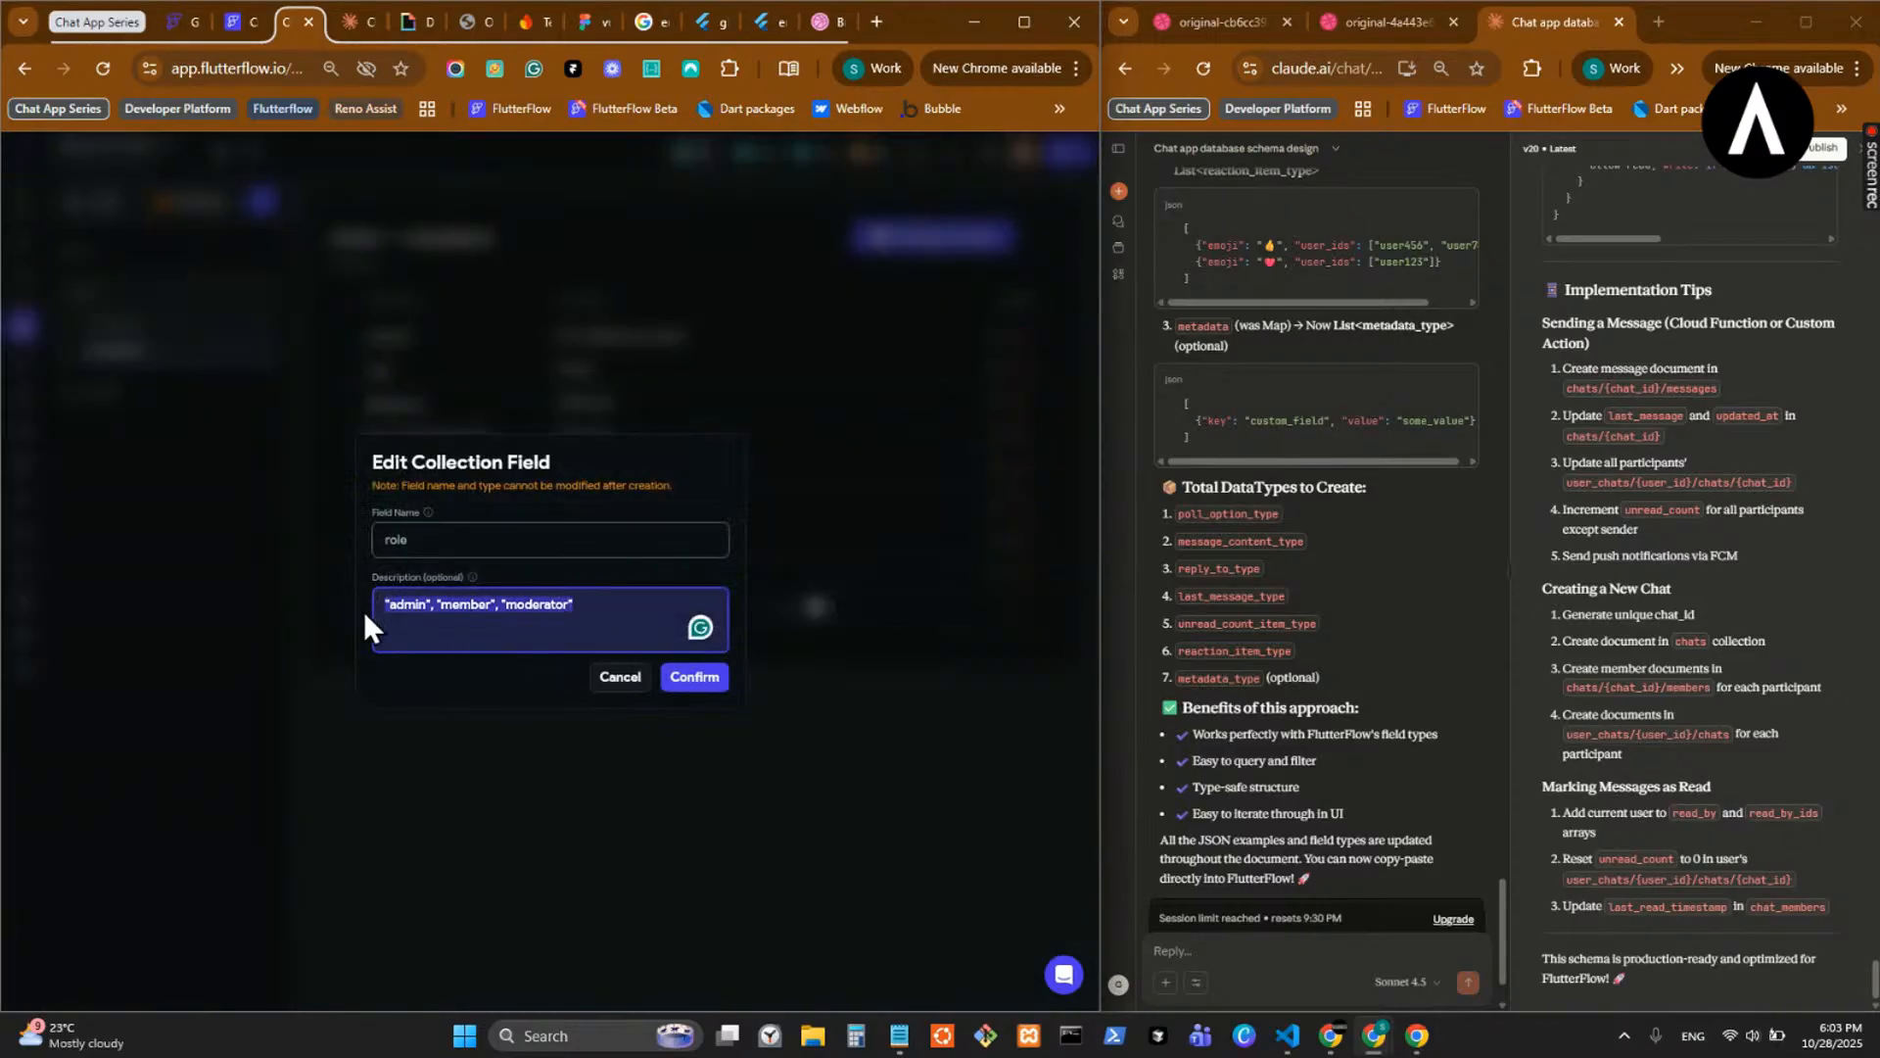
{"action": "left_click", "coordinate": [620, 680]}
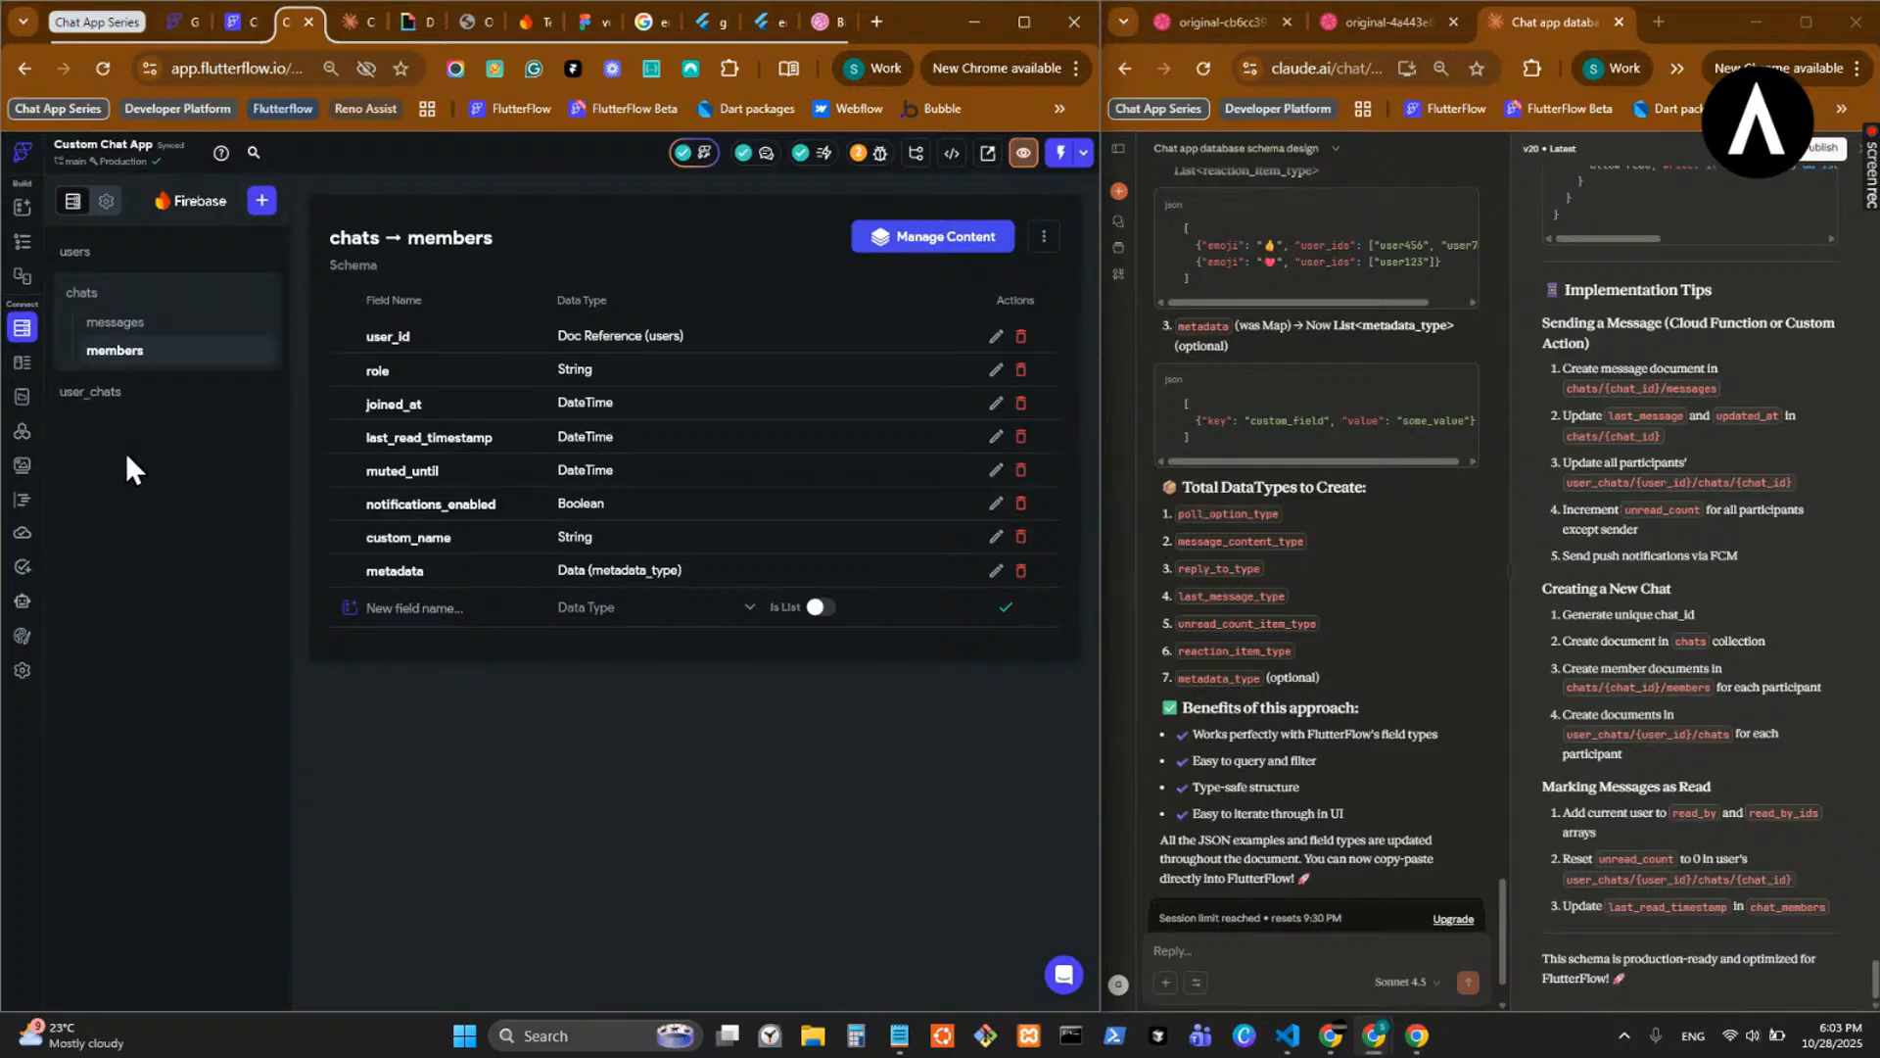
- Review the fields of the metadata_type, message_content_type and poll_option_type data types
{"action": "left_click", "coordinate": [22, 364]}
{"action": "left_click", "coordinate": [186, 411]}
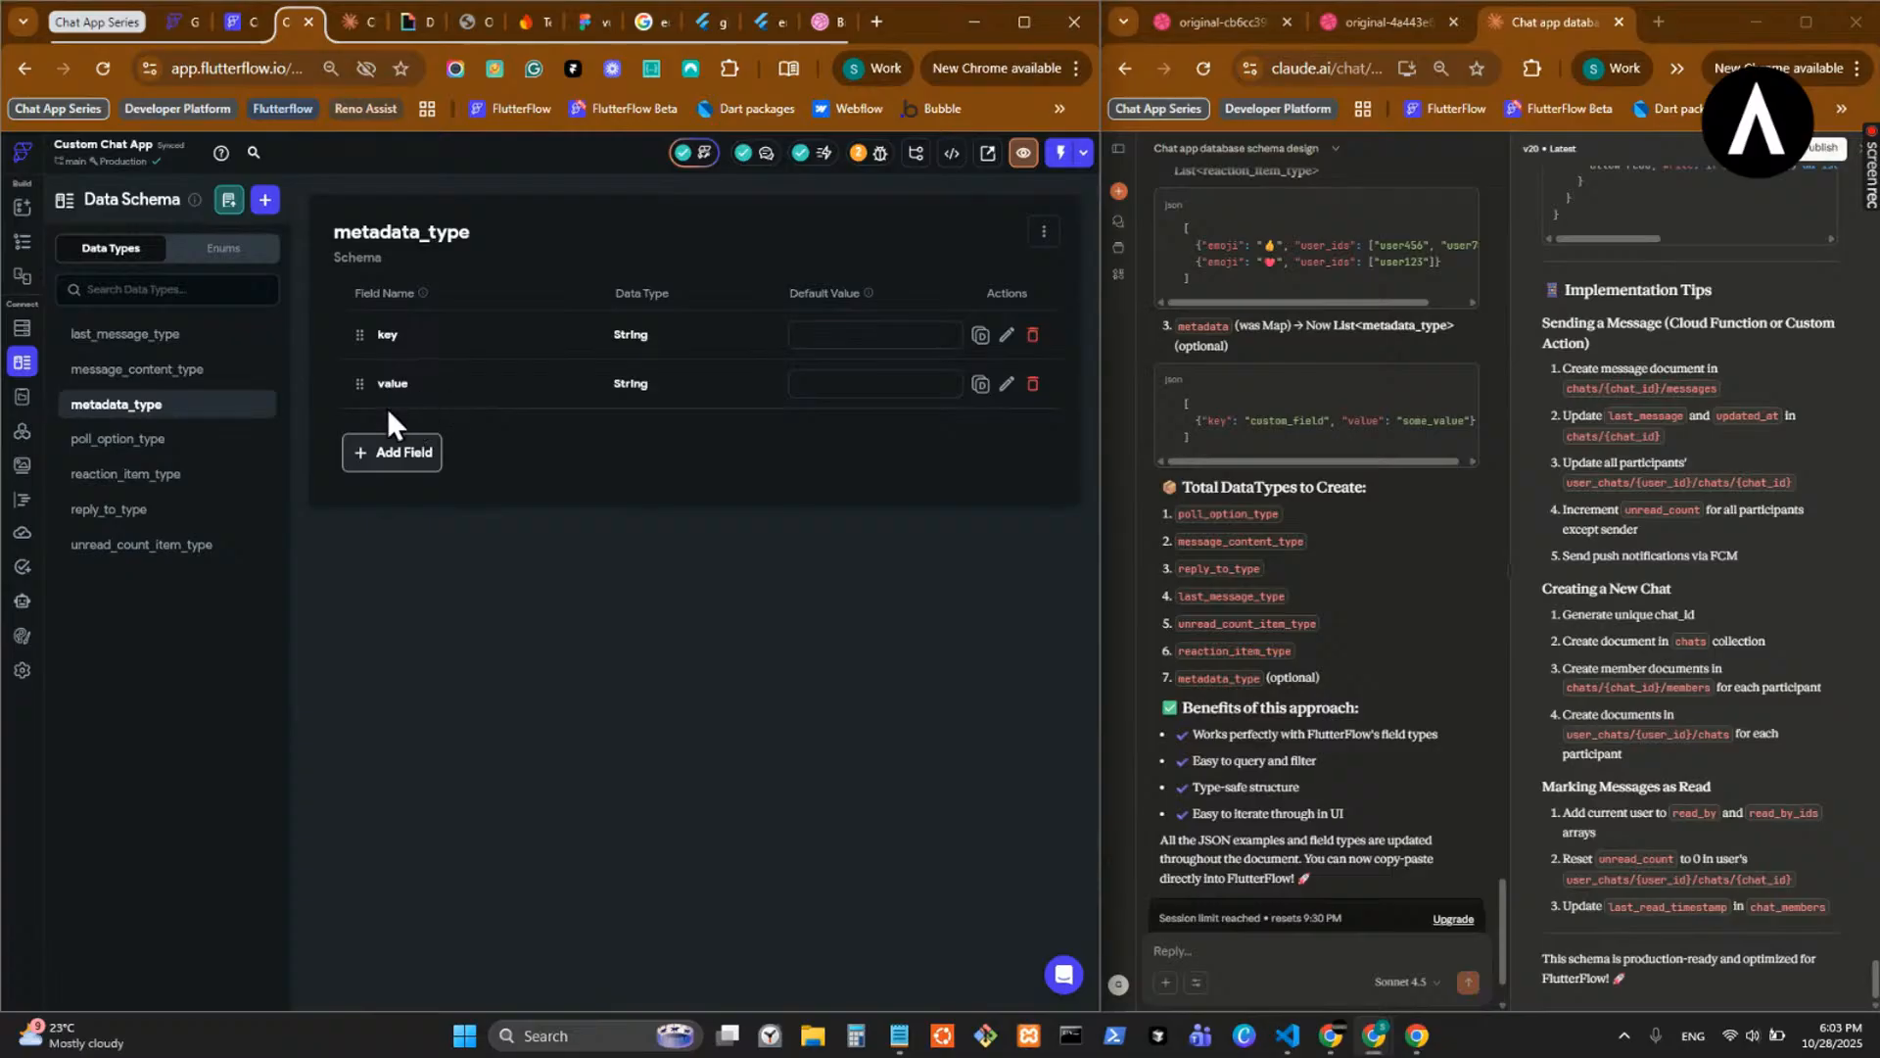
{"action": "left_click", "coordinate": [194, 371]}
{"action": "scroll", "coordinate": [423, 431], "scroll_direction": "down", "scroll_amount": 2}
{"action": "scroll", "coordinate": [423, 430], "scroll_direction": "up", "scroll_amount": 2}
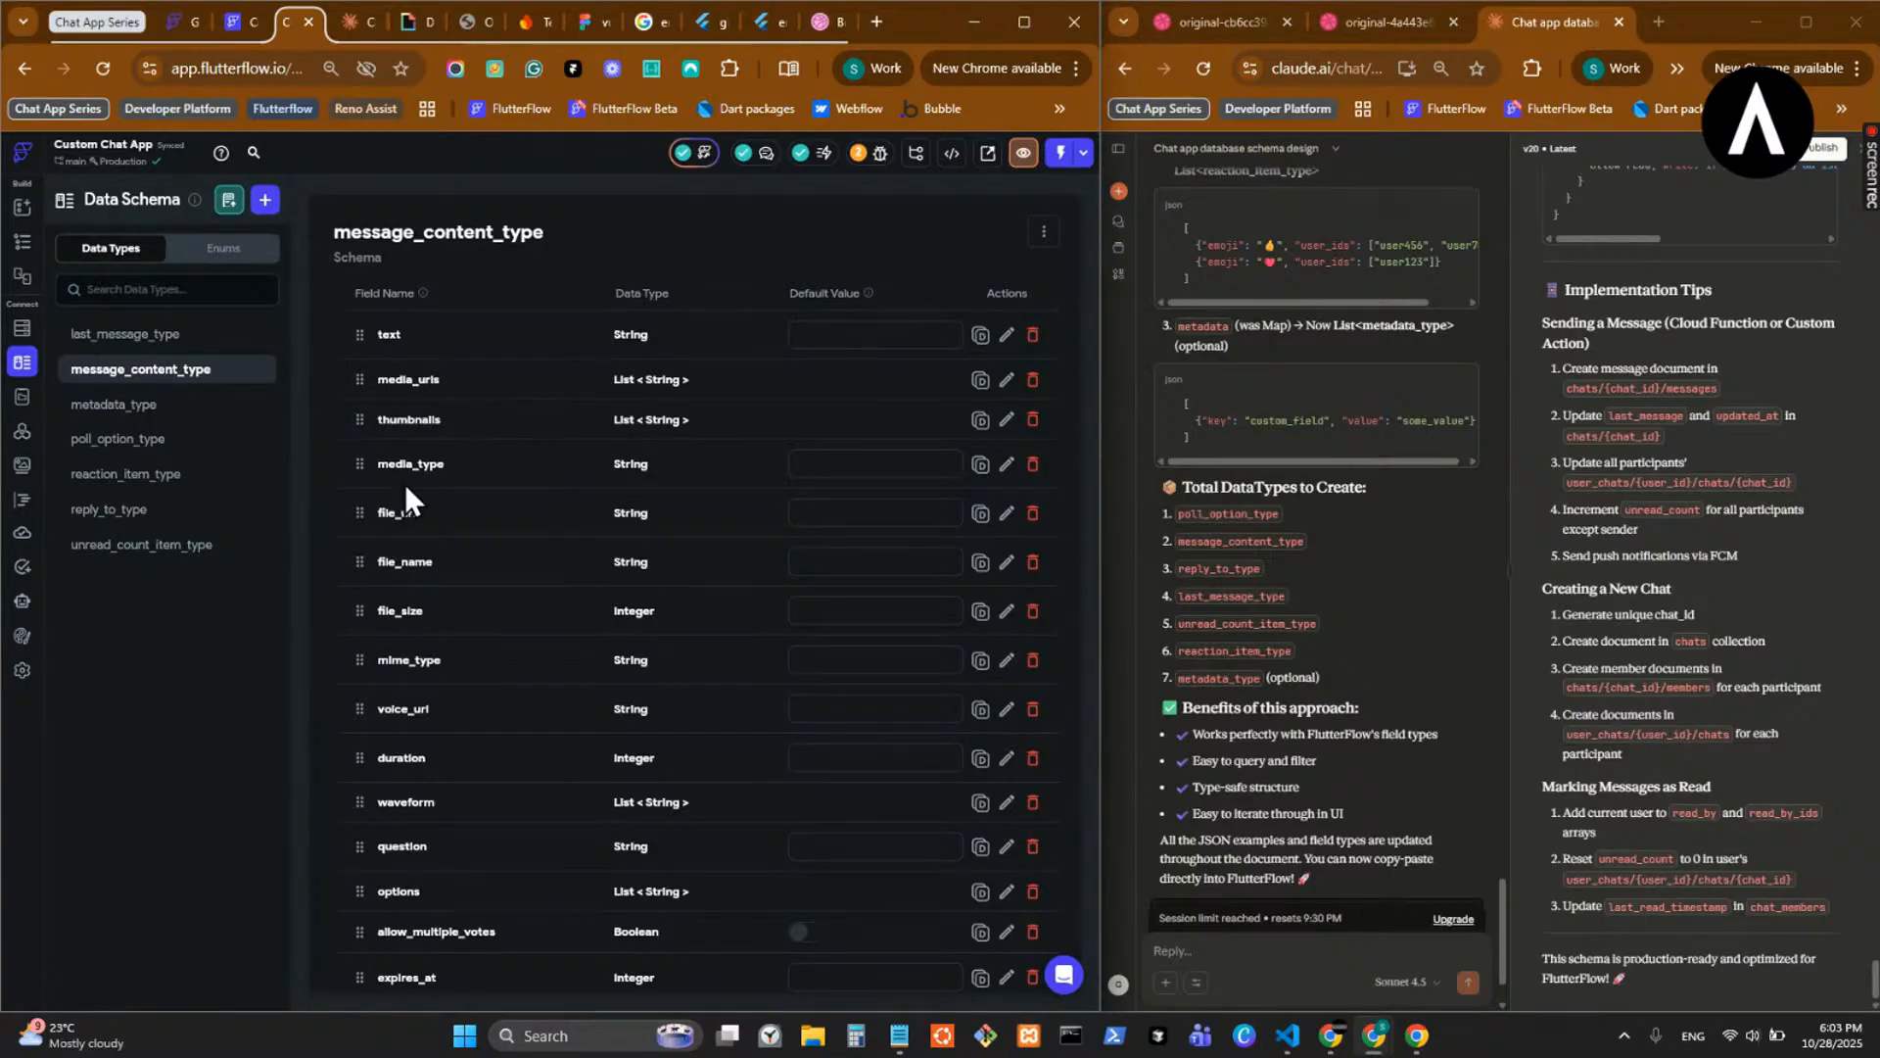
{"action": "scroll", "coordinate": [403, 484], "scroll_direction": "down", "scroll_amount": 2}
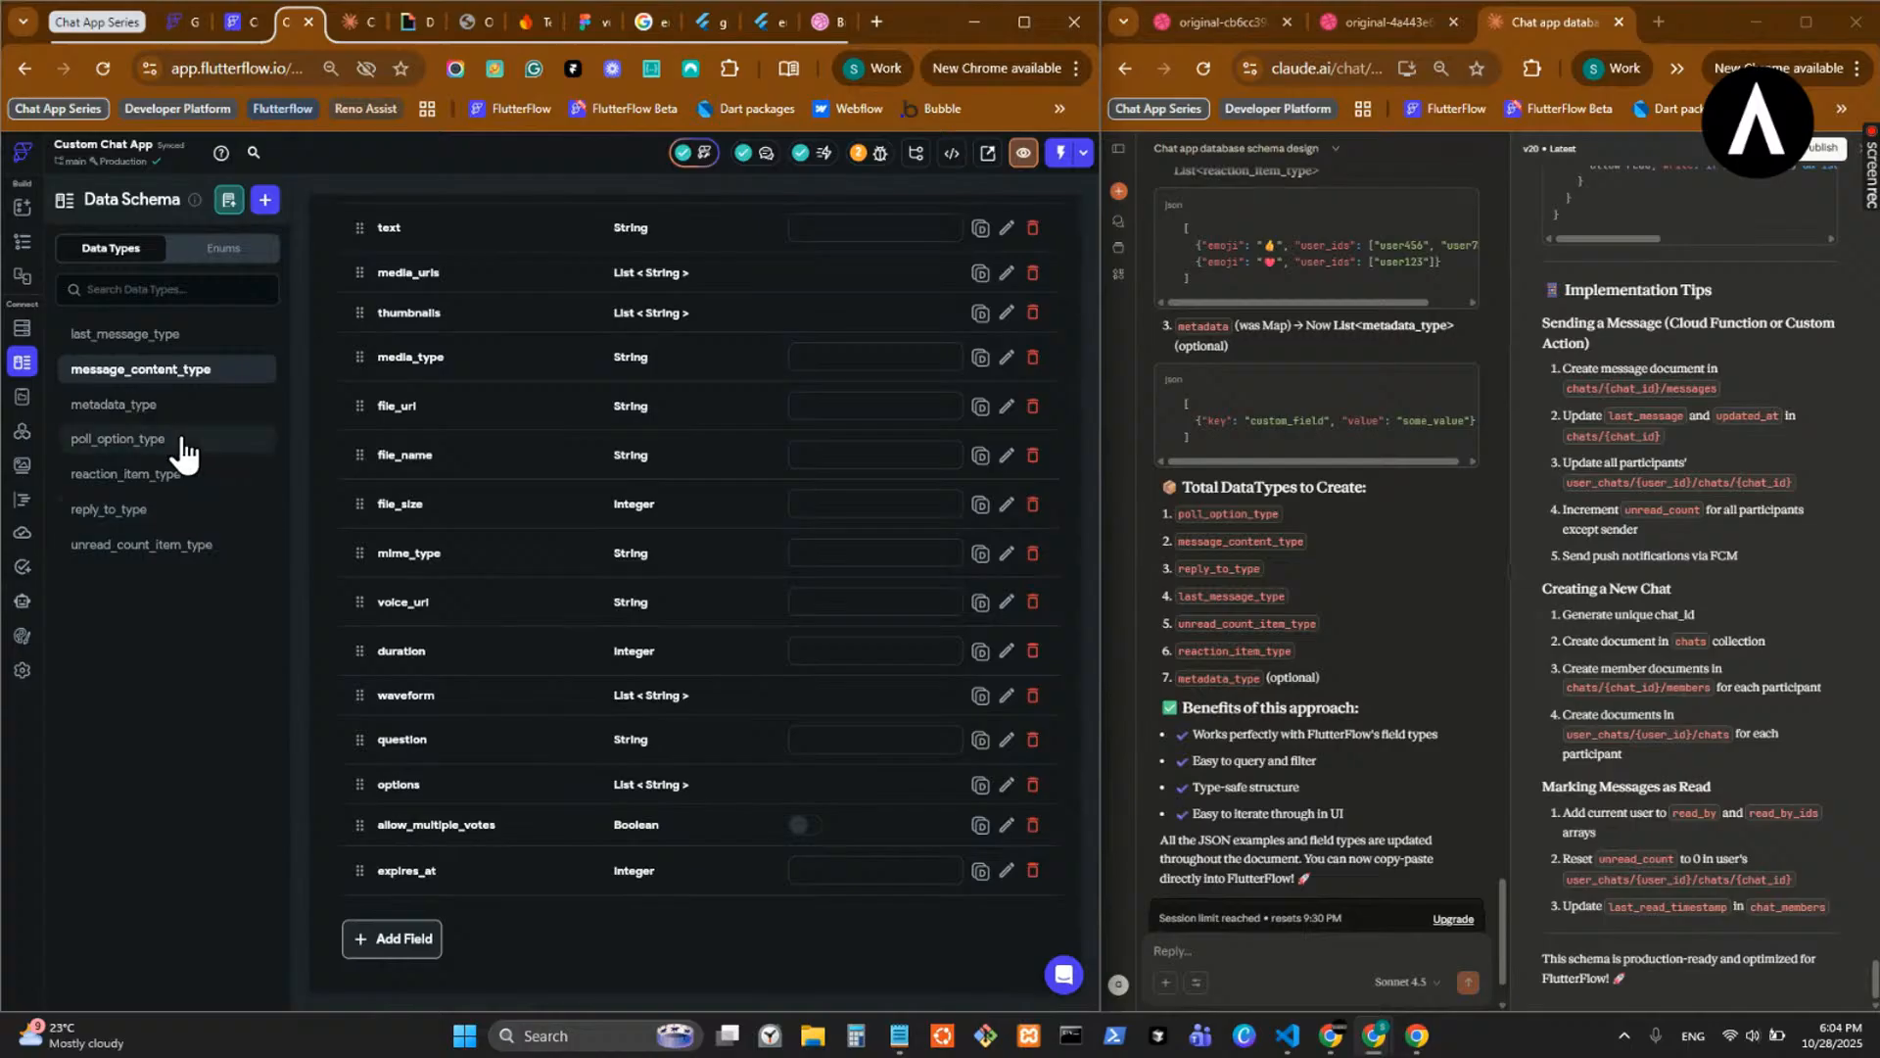
{"action": "left_click", "coordinate": [177, 440]}
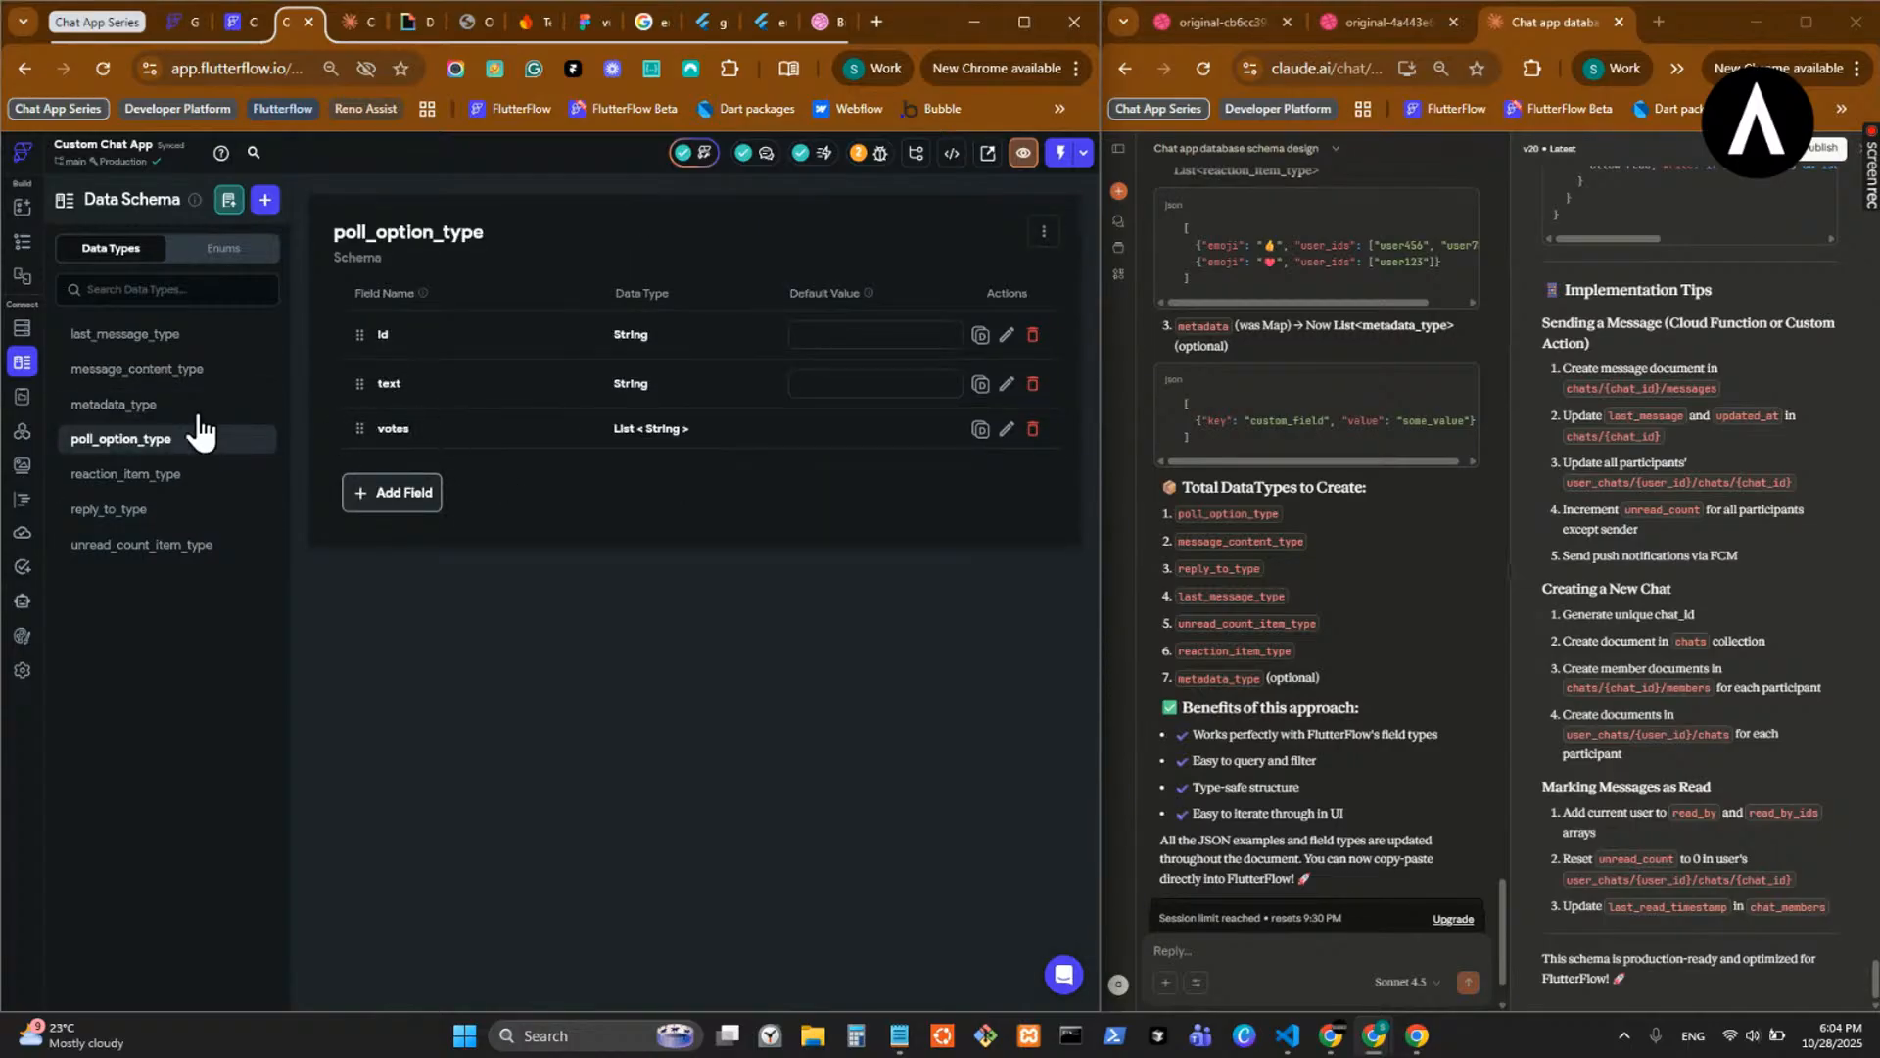
- Compare the message_content_type fields with the field types listed for it in the schema document
{"action": "left_click", "coordinate": [235, 377]}
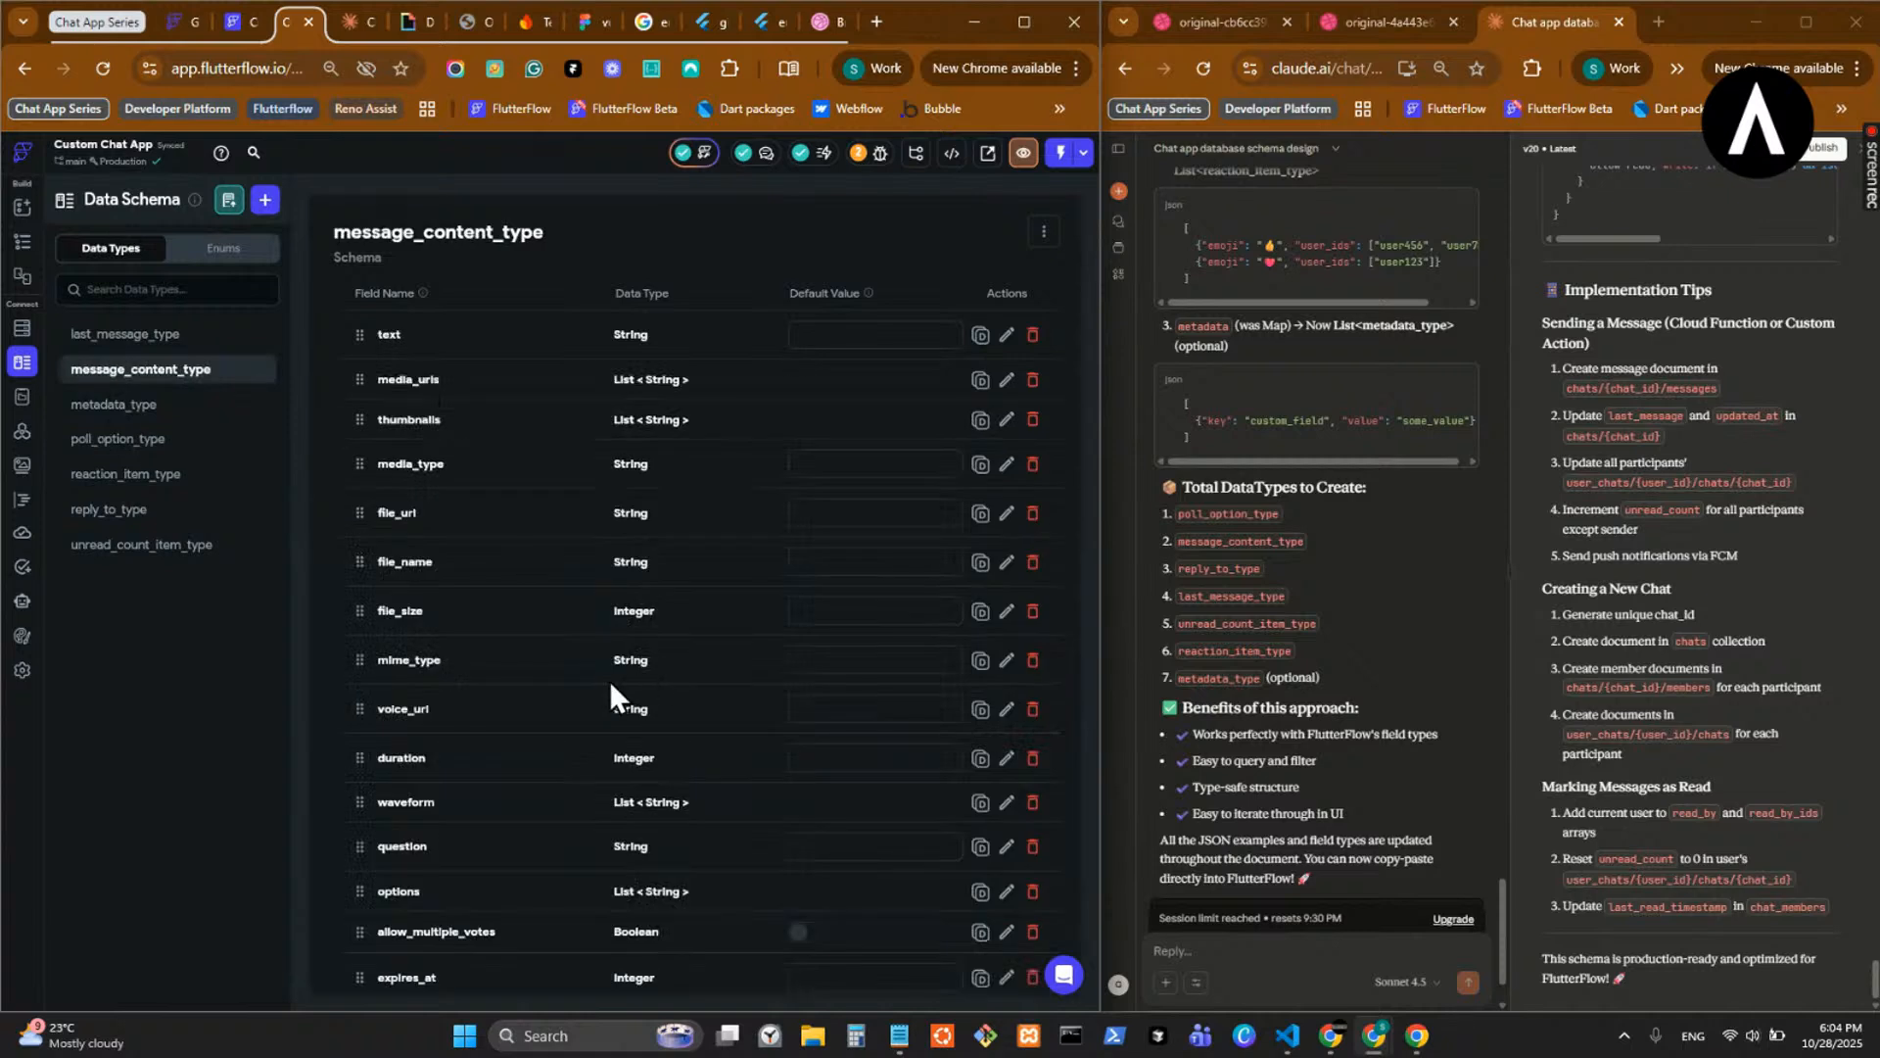
{"action": "scroll", "coordinate": [555, 696], "scroll_direction": "down", "scroll_amount": 2}
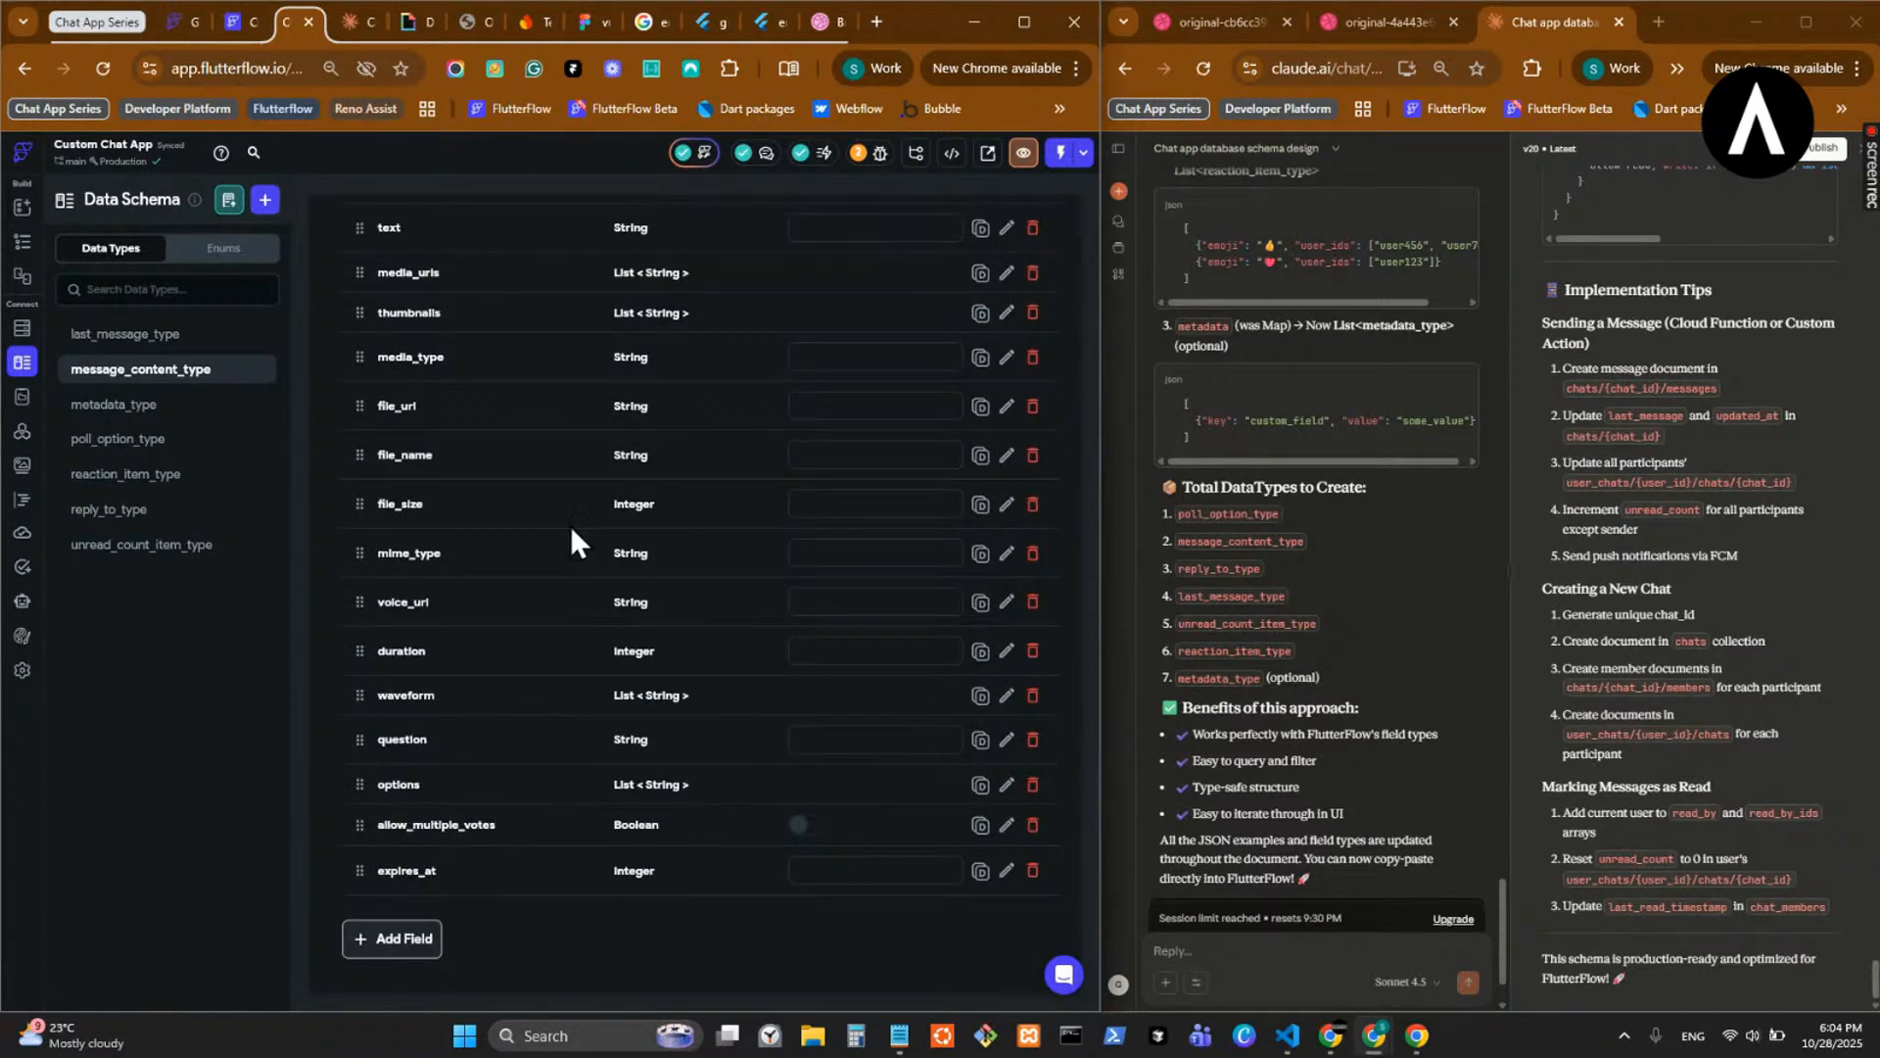
{"action": "scroll", "coordinate": [607, 532], "scroll_direction": "up", "scroll_amount": 2}
{"action": "scroll", "coordinate": [1684, 642], "scroll_direction": "up", "scroll_amount": 20}
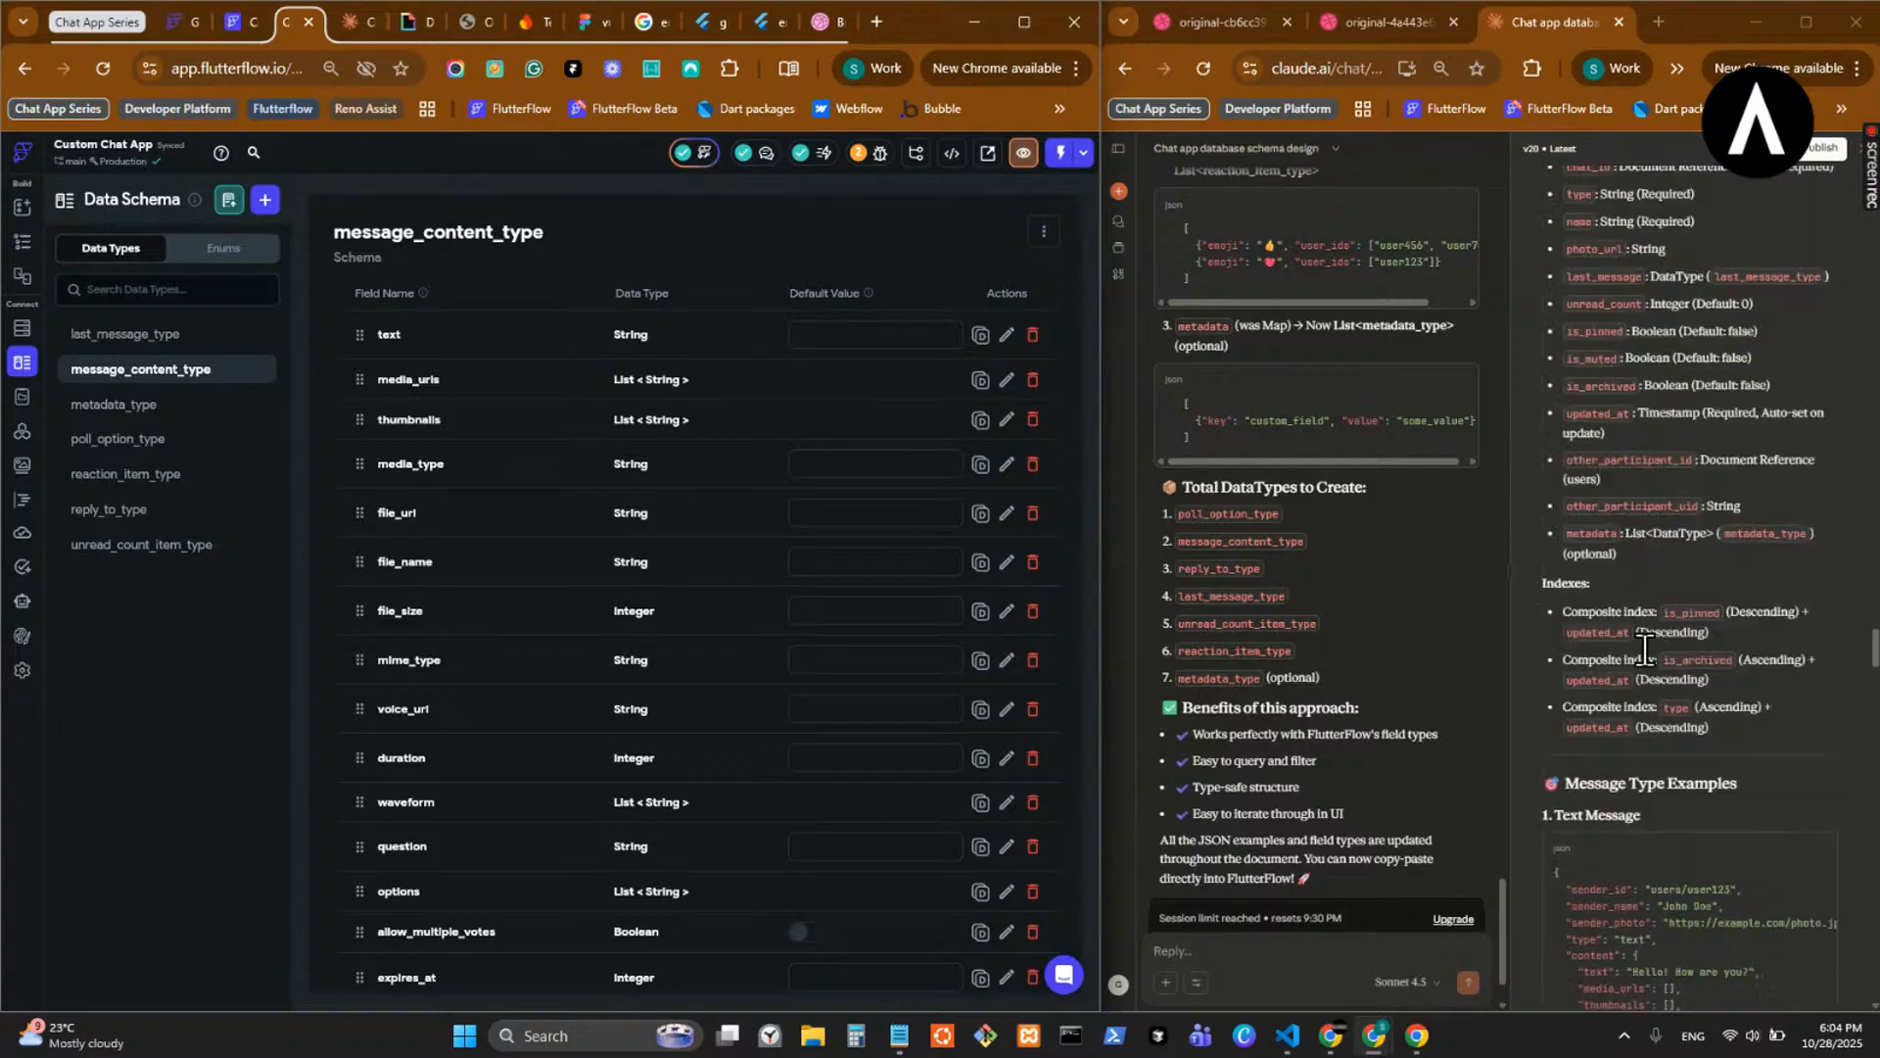
{"action": "scroll", "coordinate": [1732, 617], "scroll_direction": "down", "scroll_amount": 10}
{"action": "scroll", "coordinate": [1732, 617], "scroll_direction": "down", "scroll_amount": 3}
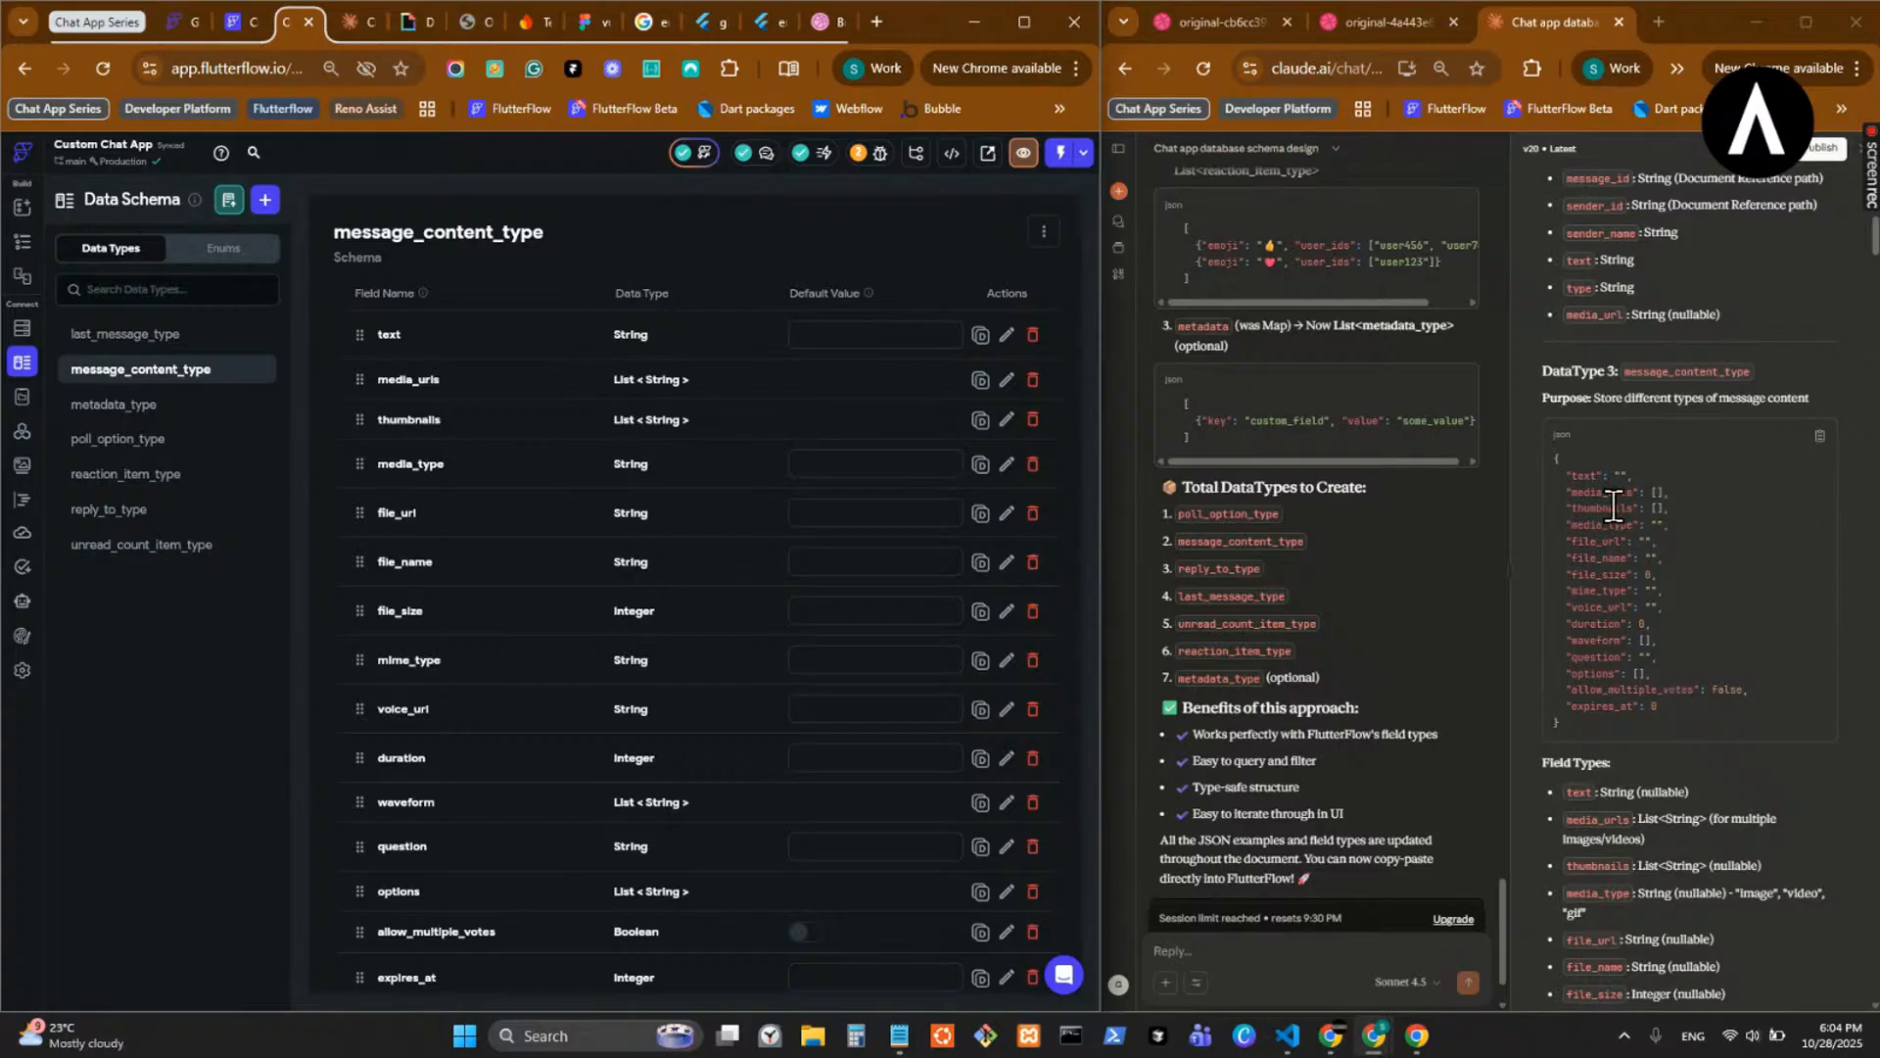
{"action": "scroll", "coordinate": [1635, 507], "scroll_direction": "down", "scroll_amount": 5}
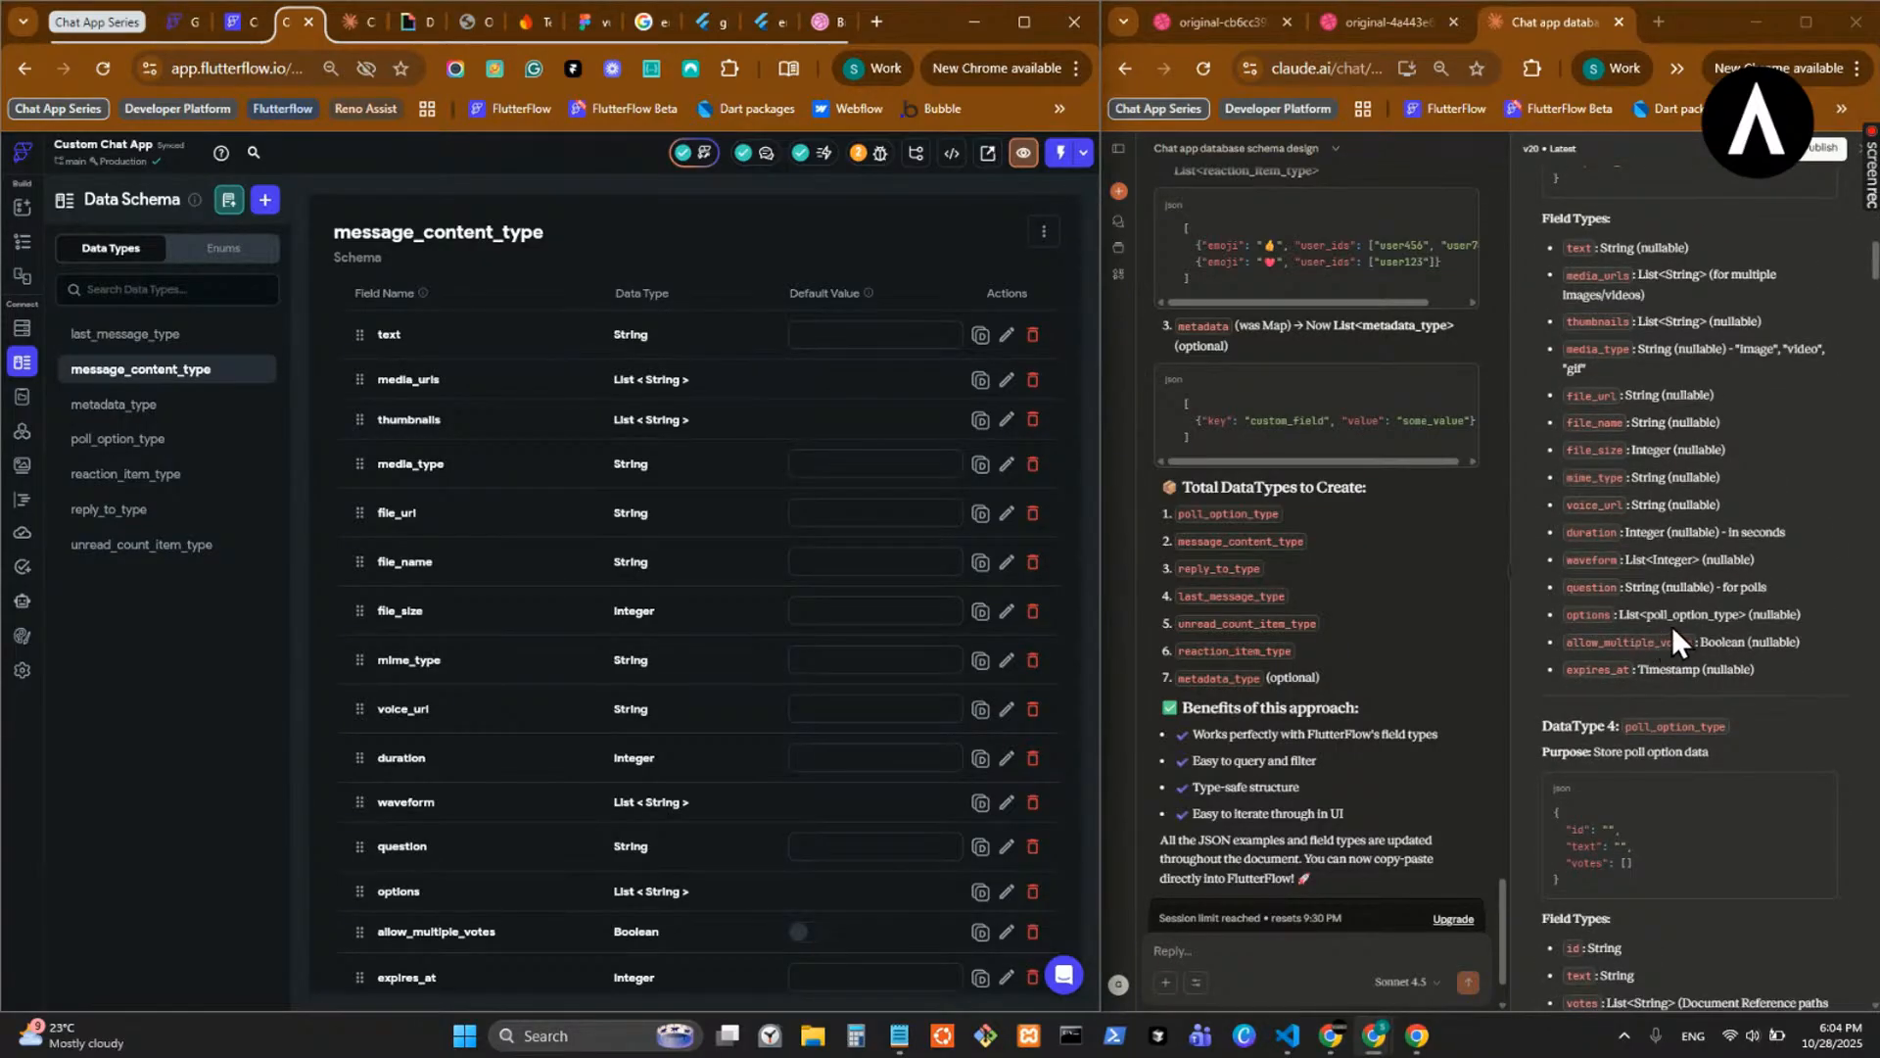
- Change the options field of message_content_type to a list of the poll_option_type data type
{"action": "scroll", "coordinate": [584, 674], "scroll_direction": "down", "scroll_amount": 2}
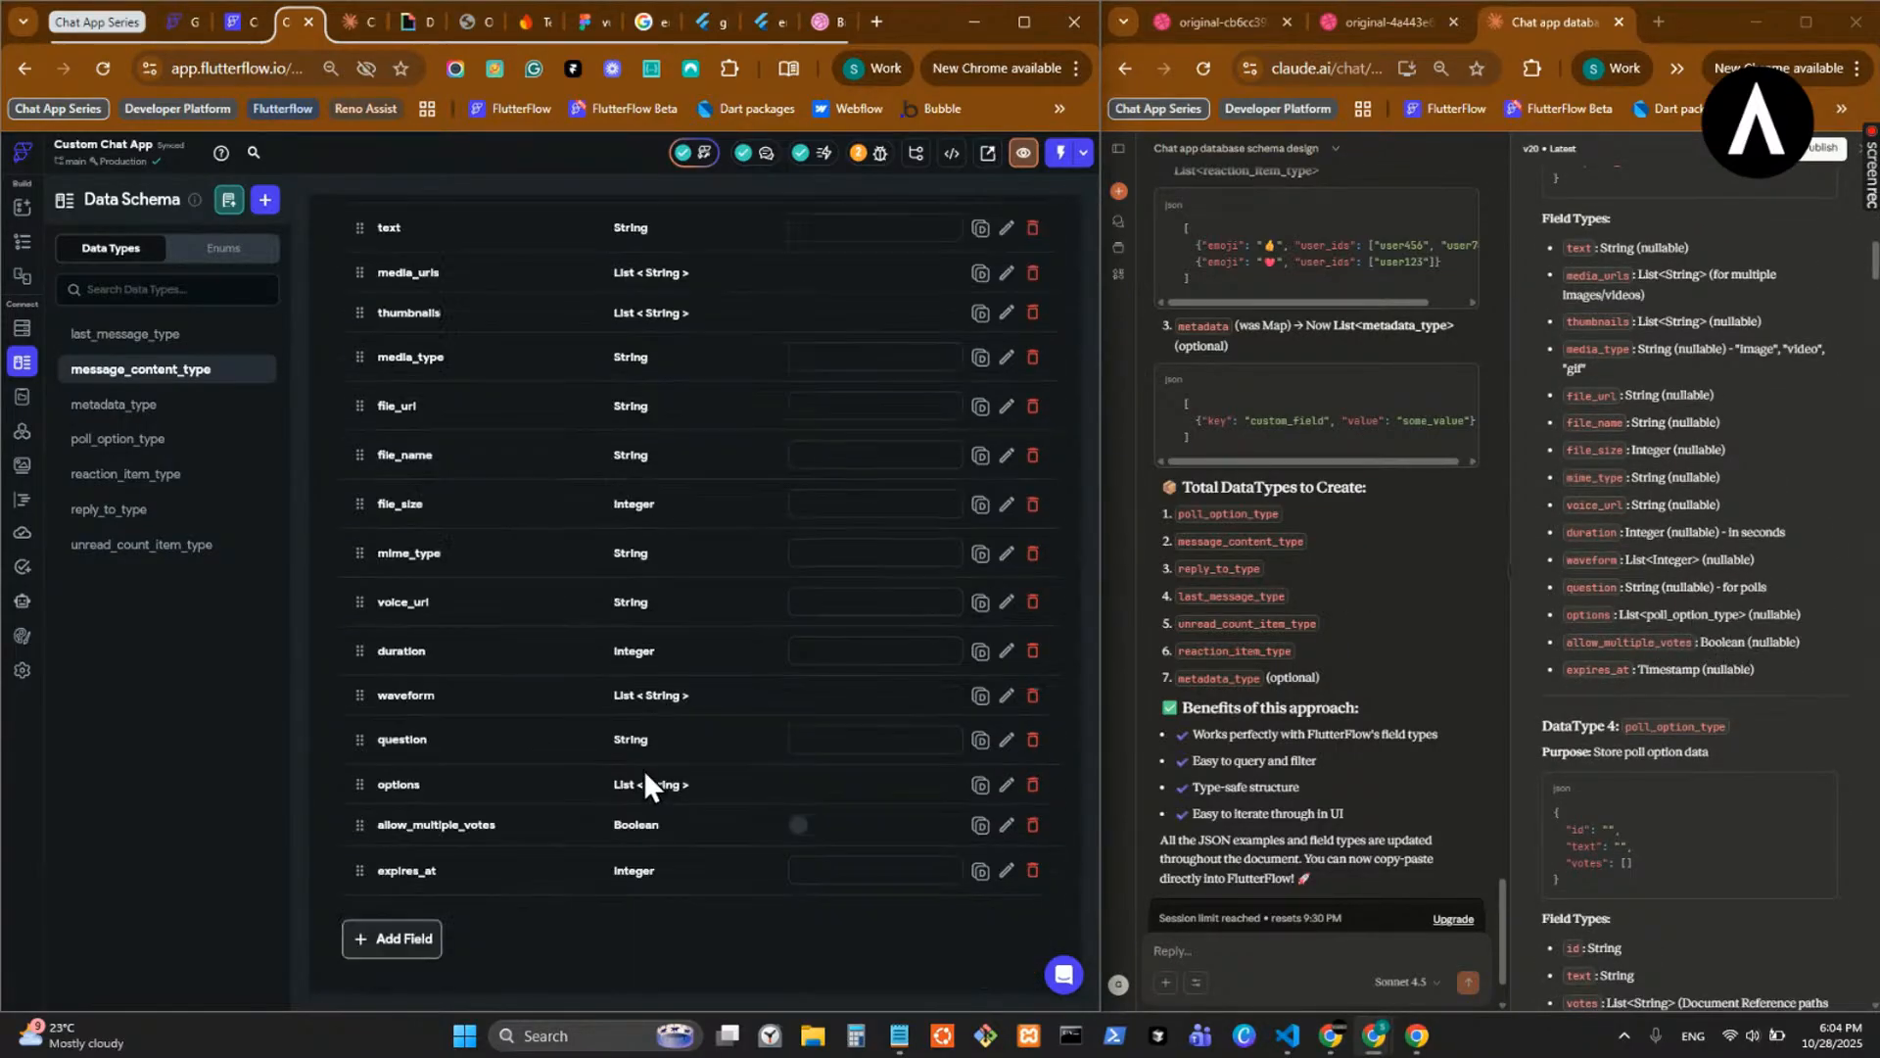
{"action": "left_click", "coordinate": [1007, 785]}
{"action": "left_click", "coordinate": [471, 634]}
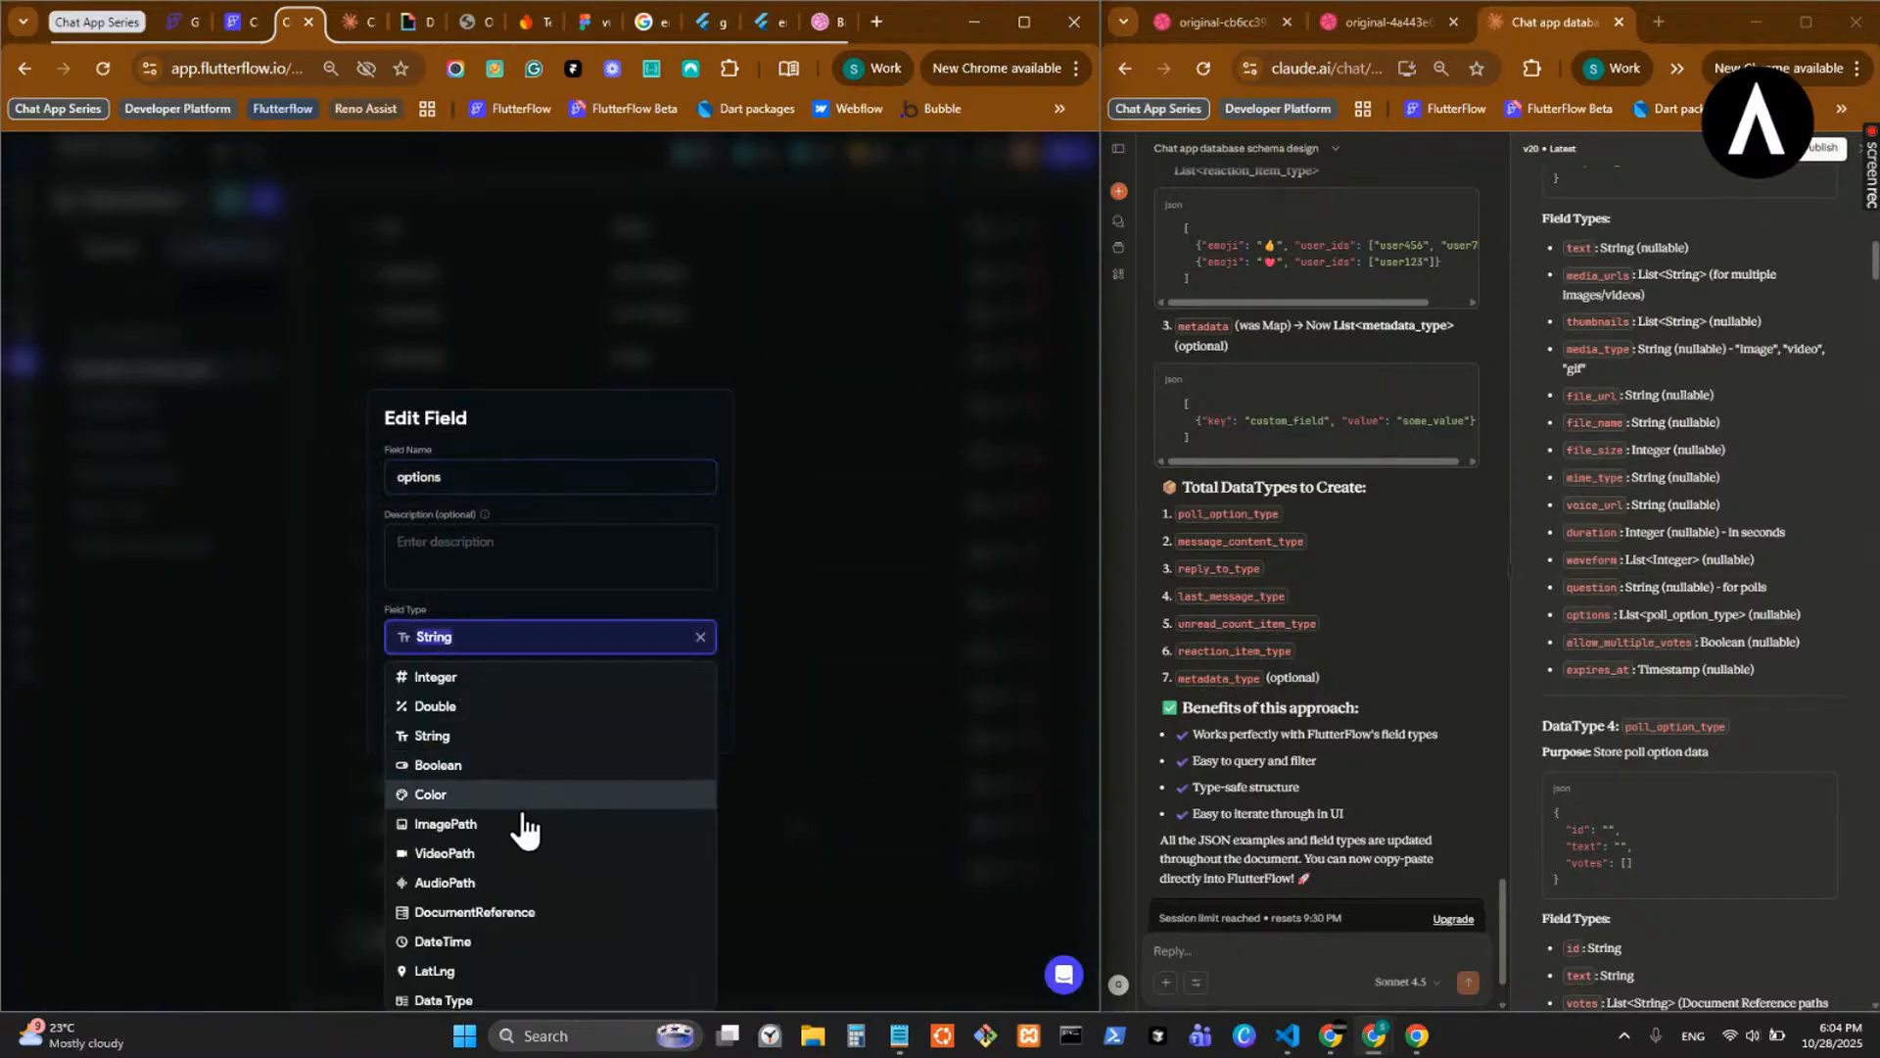
{"action": "left_click", "coordinate": [505, 1004]}
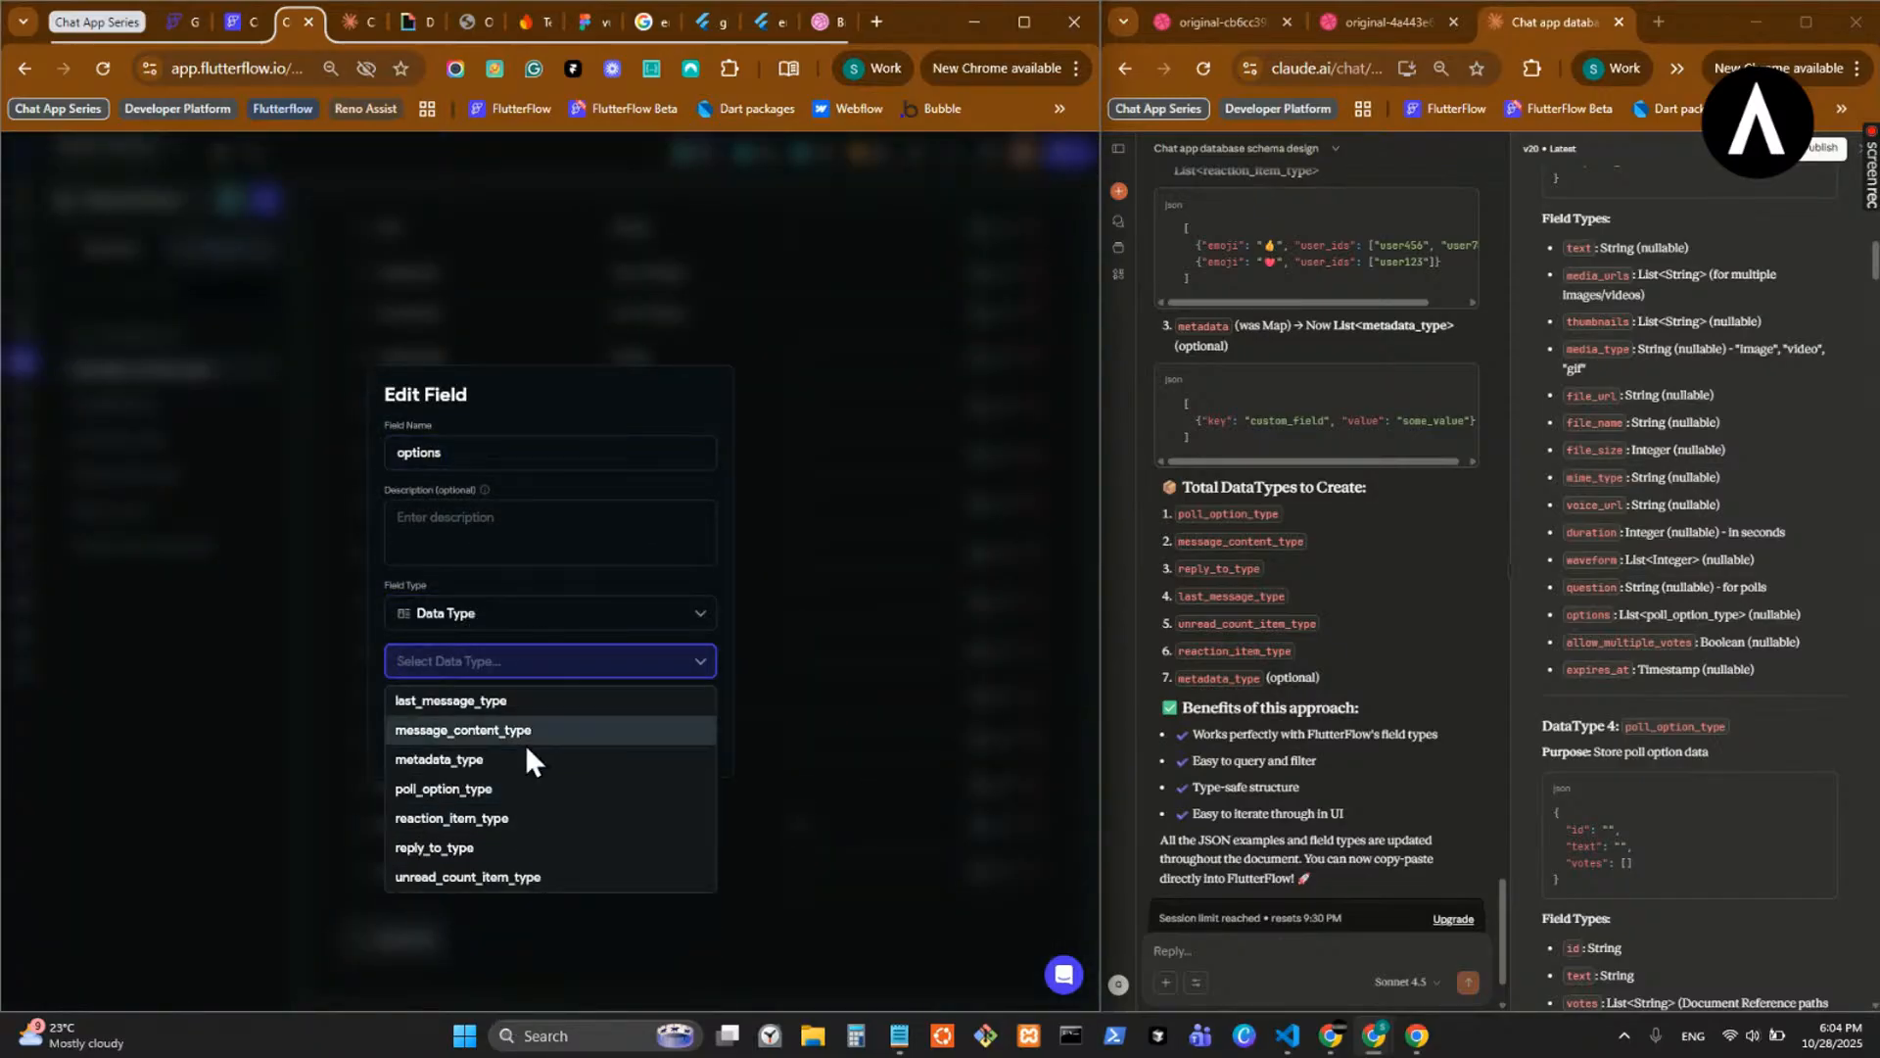
{"action": "left_click", "coordinate": [514, 794]}
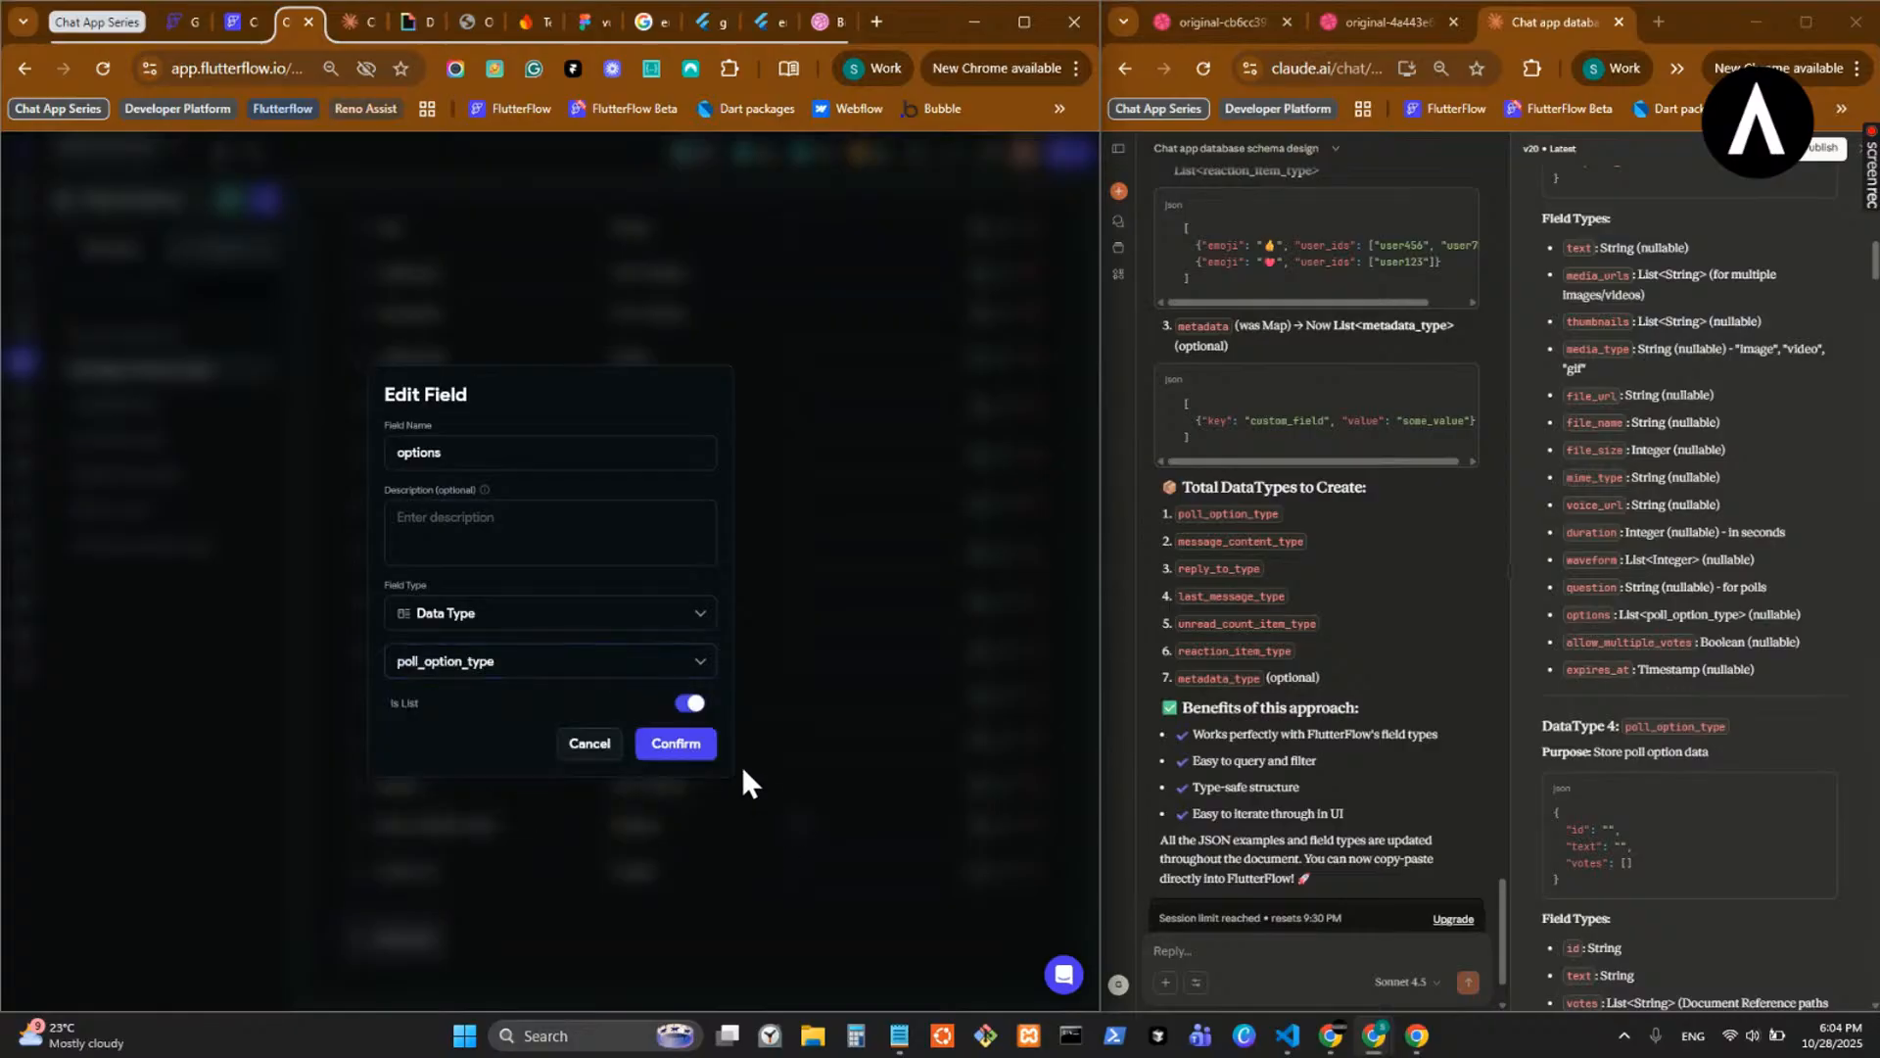
{"action": "left_click", "coordinate": [676, 749]}
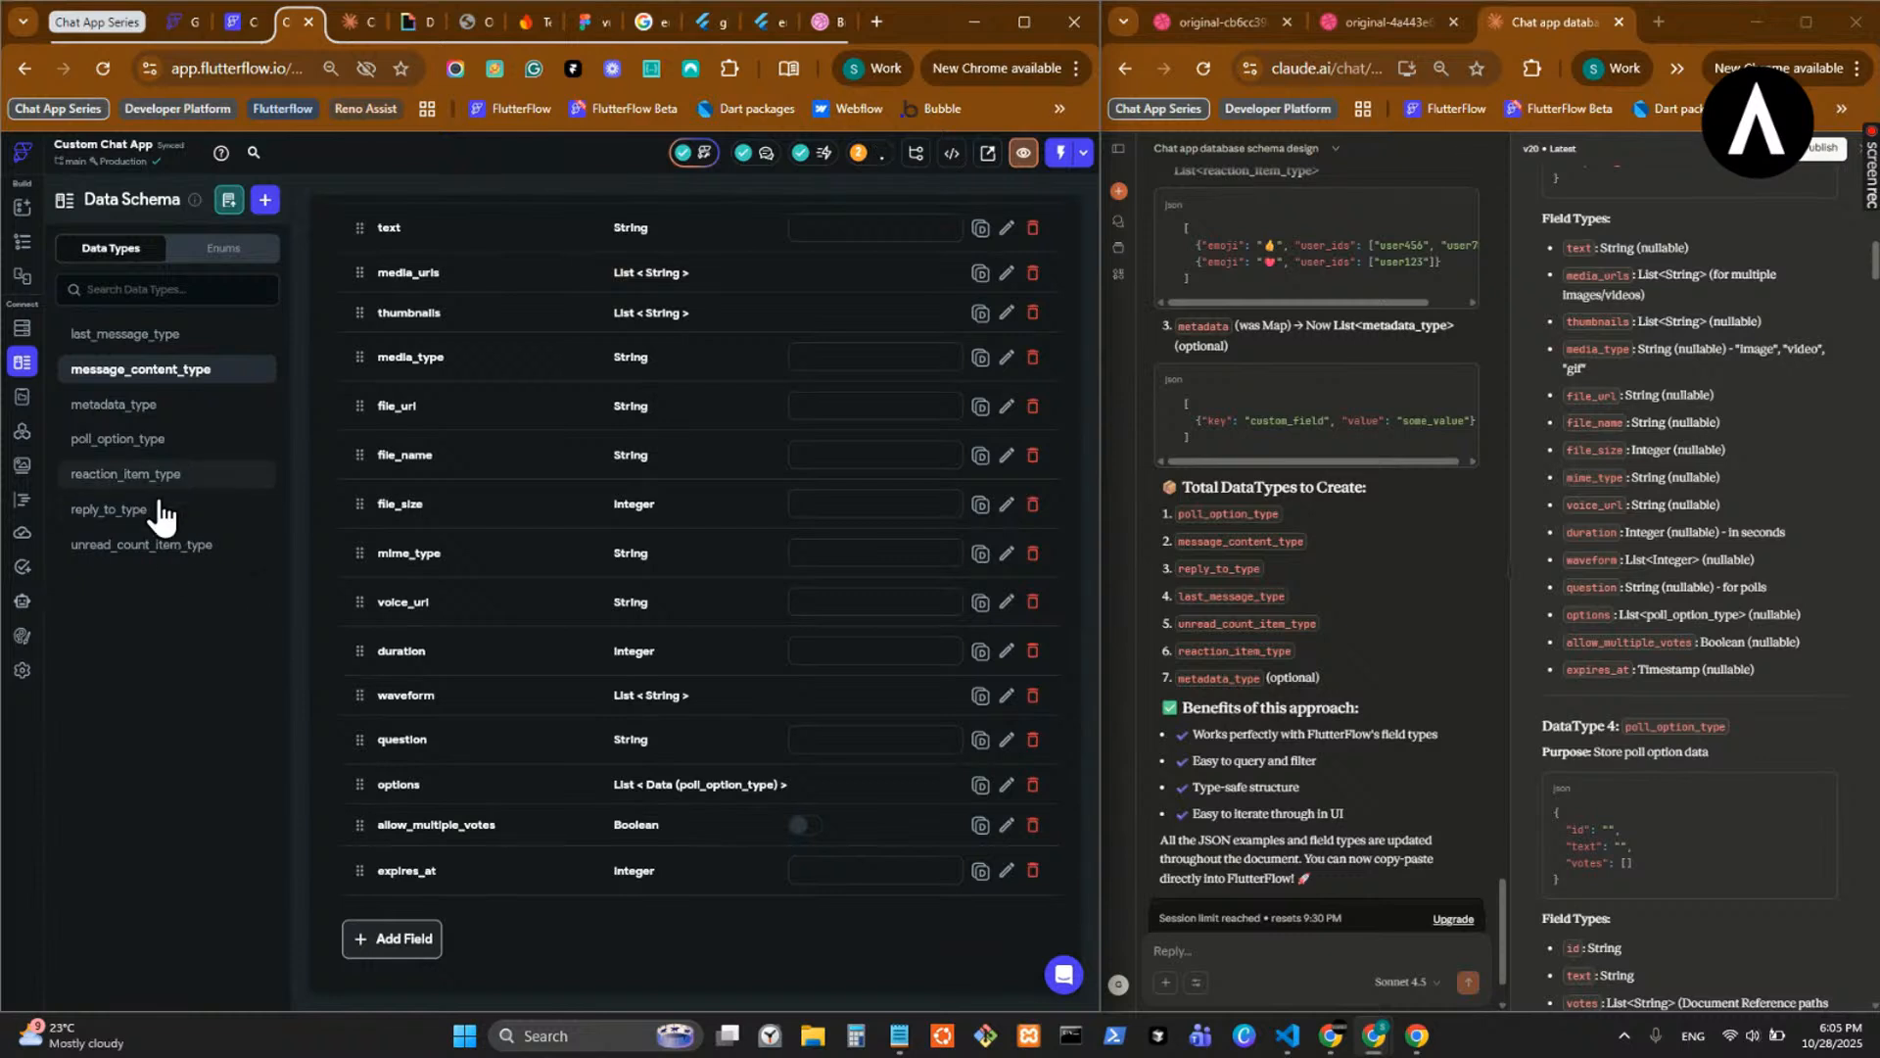
- Review the fields of the poll_option_type, reaction_item_type, reply_to_type and unread_count_item_type data types
{"action": "left_click", "coordinate": [183, 438]}
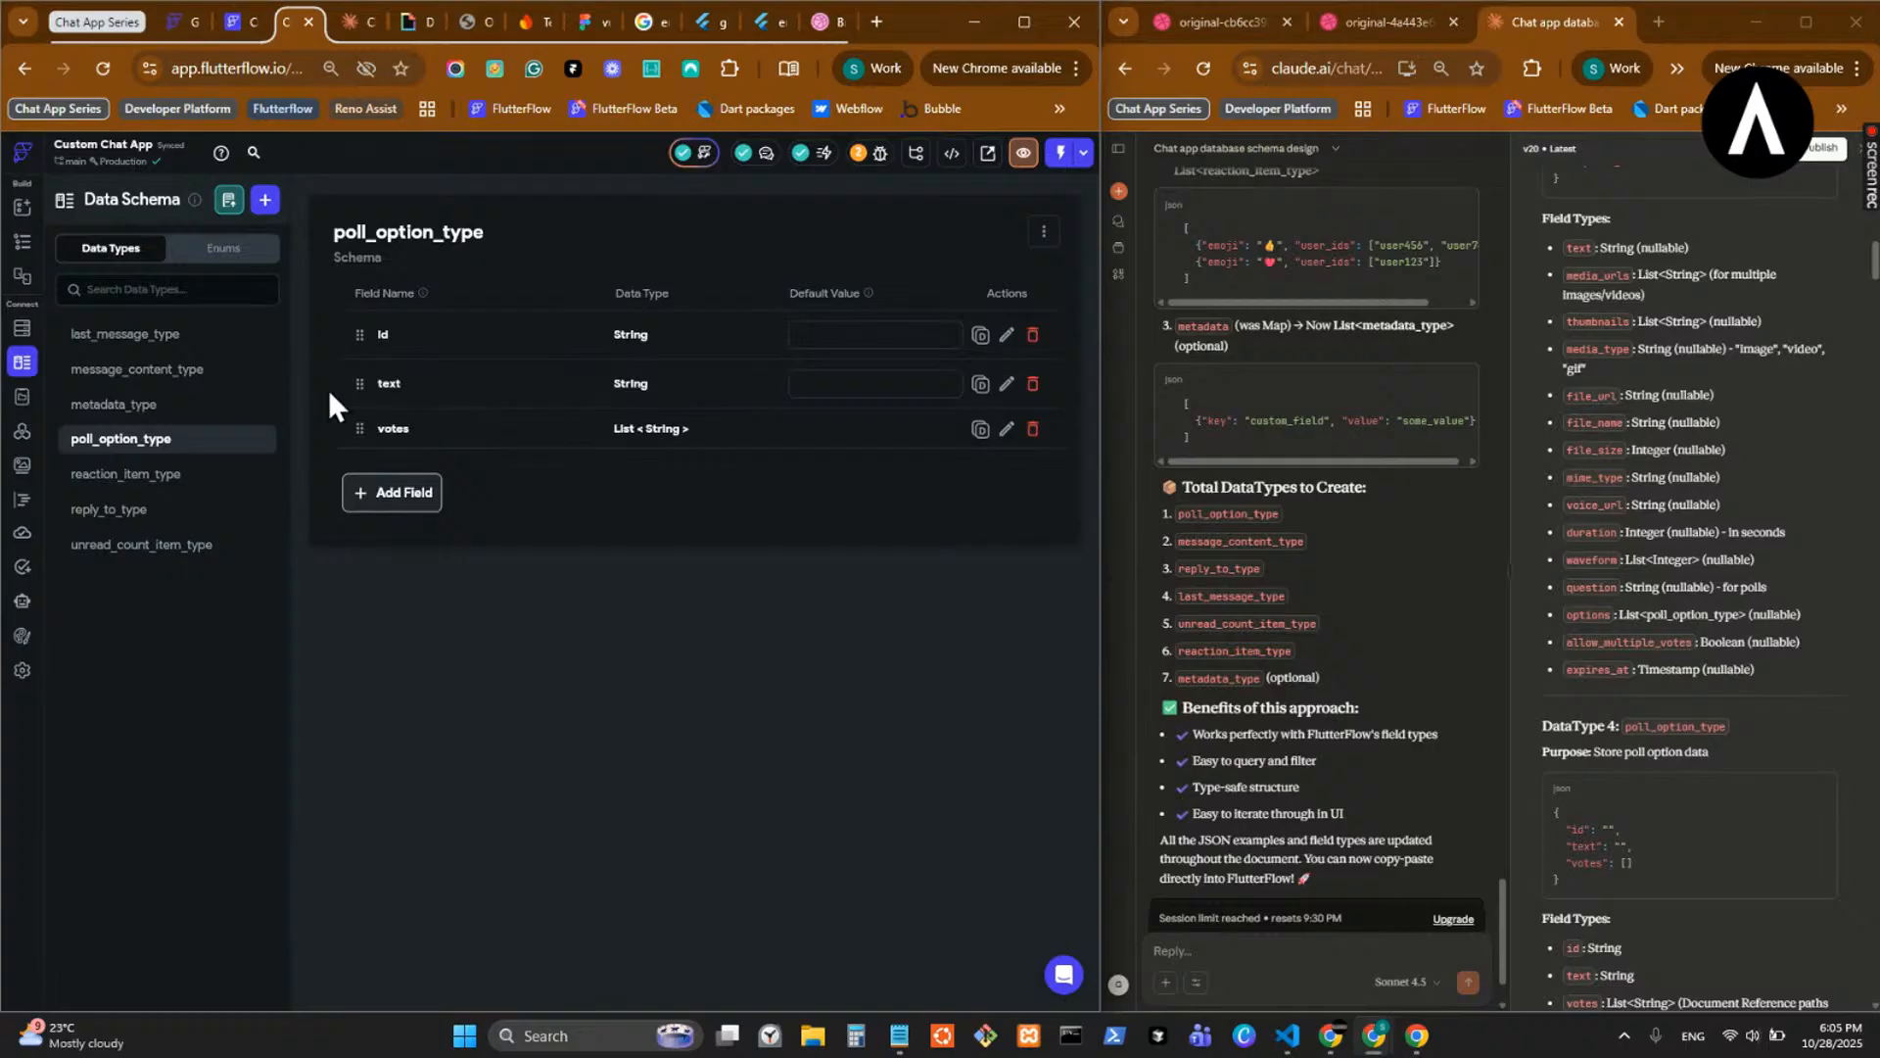
{"action": "left_click", "coordinate": [196, 480]}
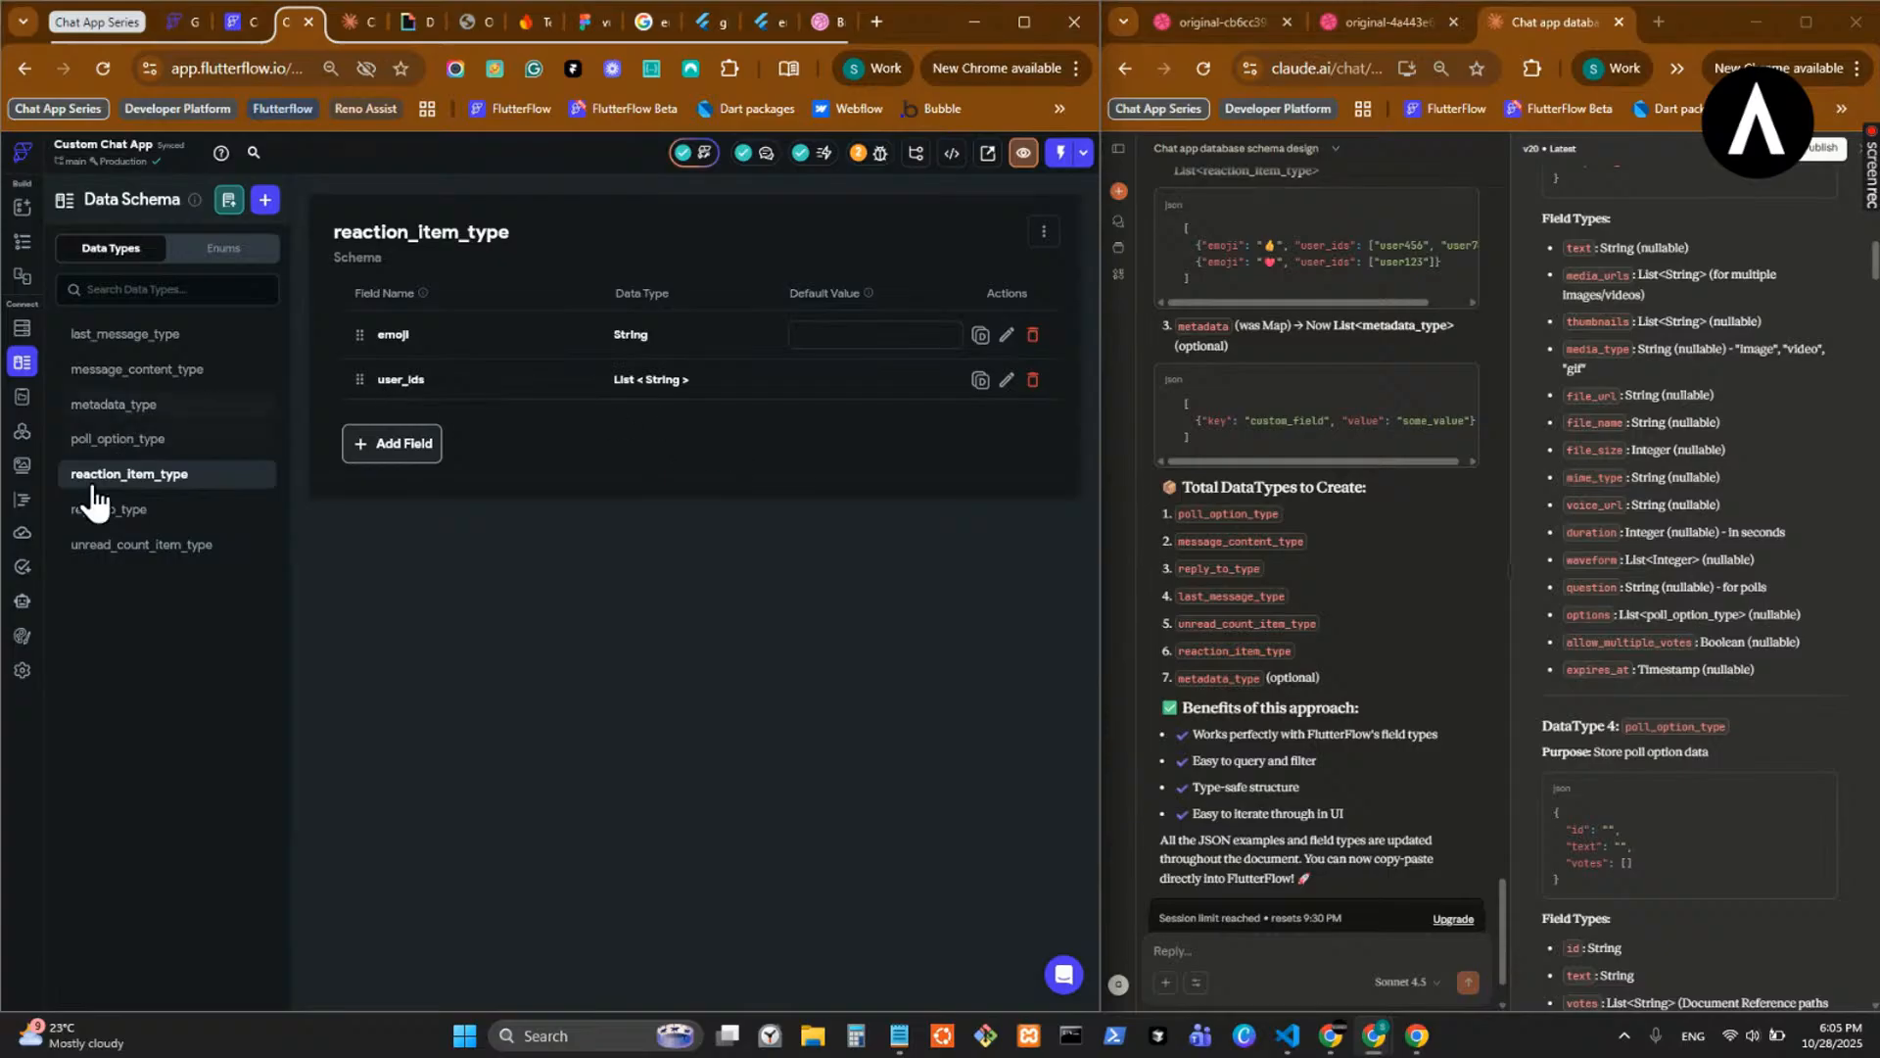
{"action": "left_click", "coordinate": [176, 517]}
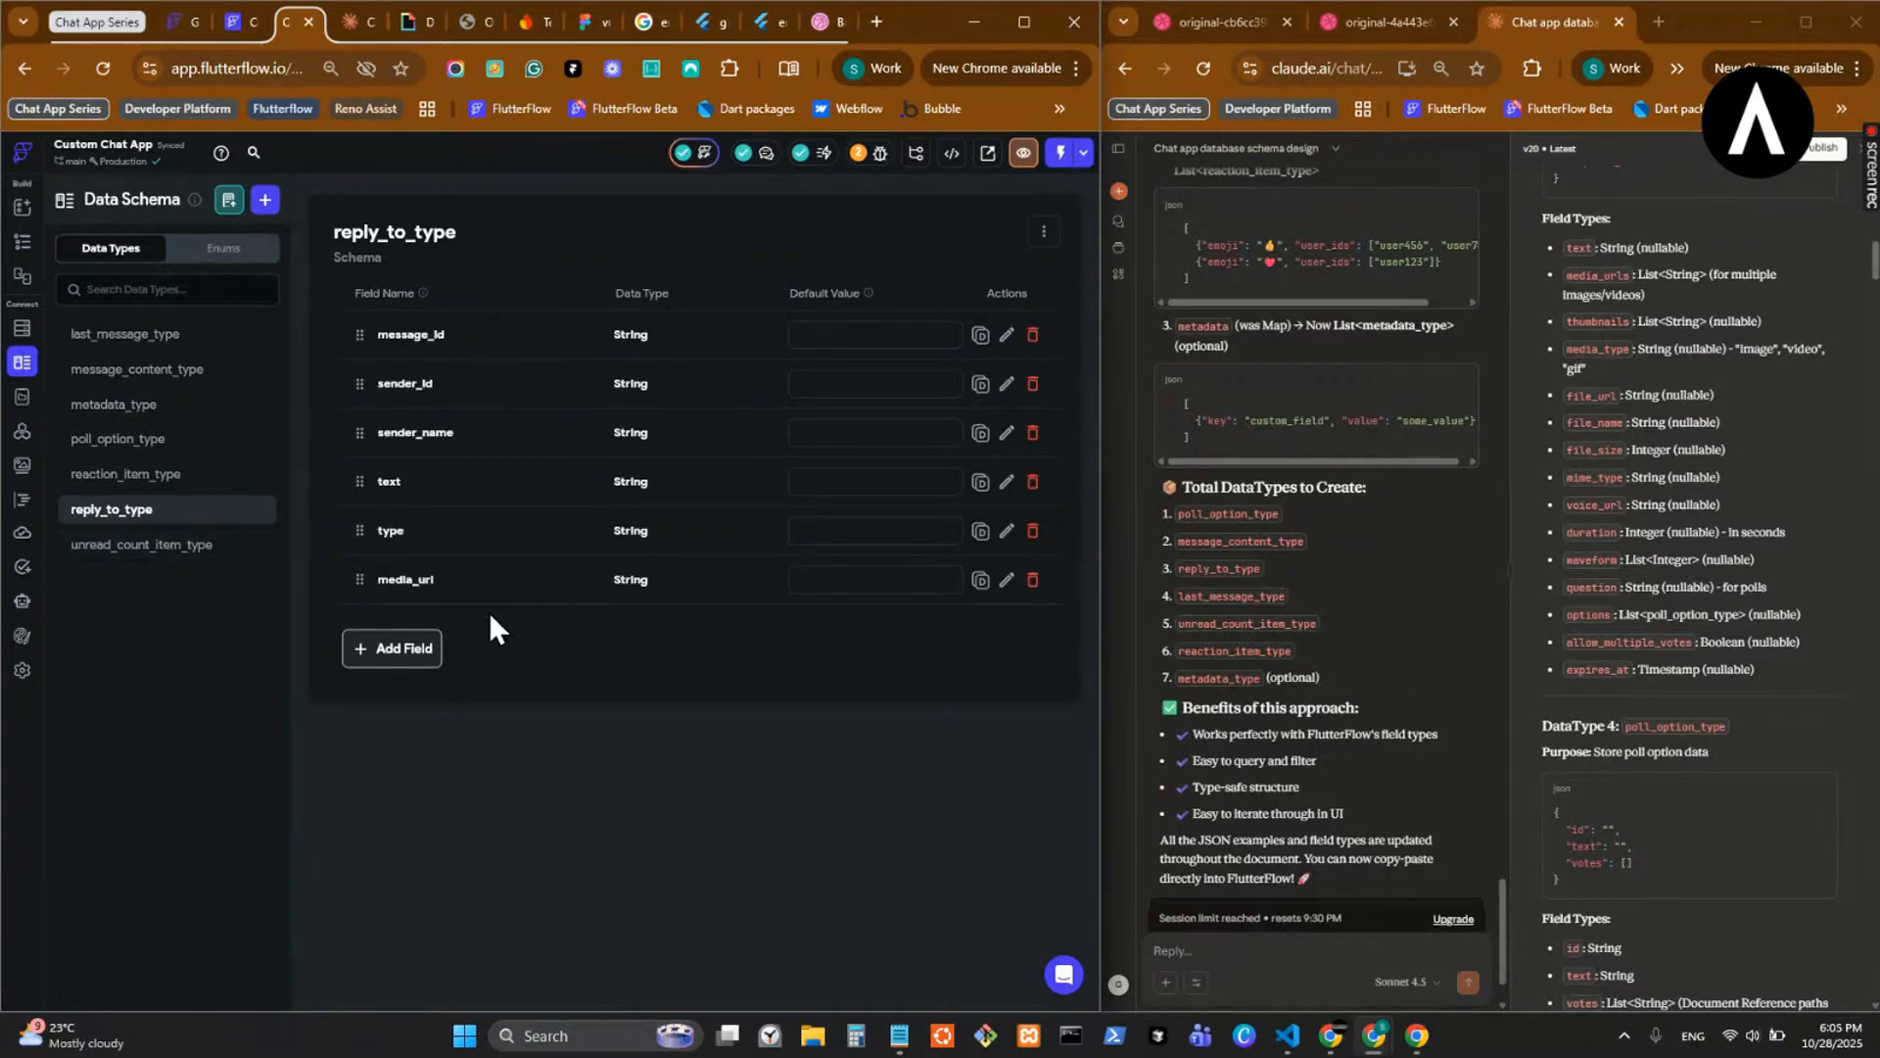
{"action": "left_click", "coordinate": [210, 545]}
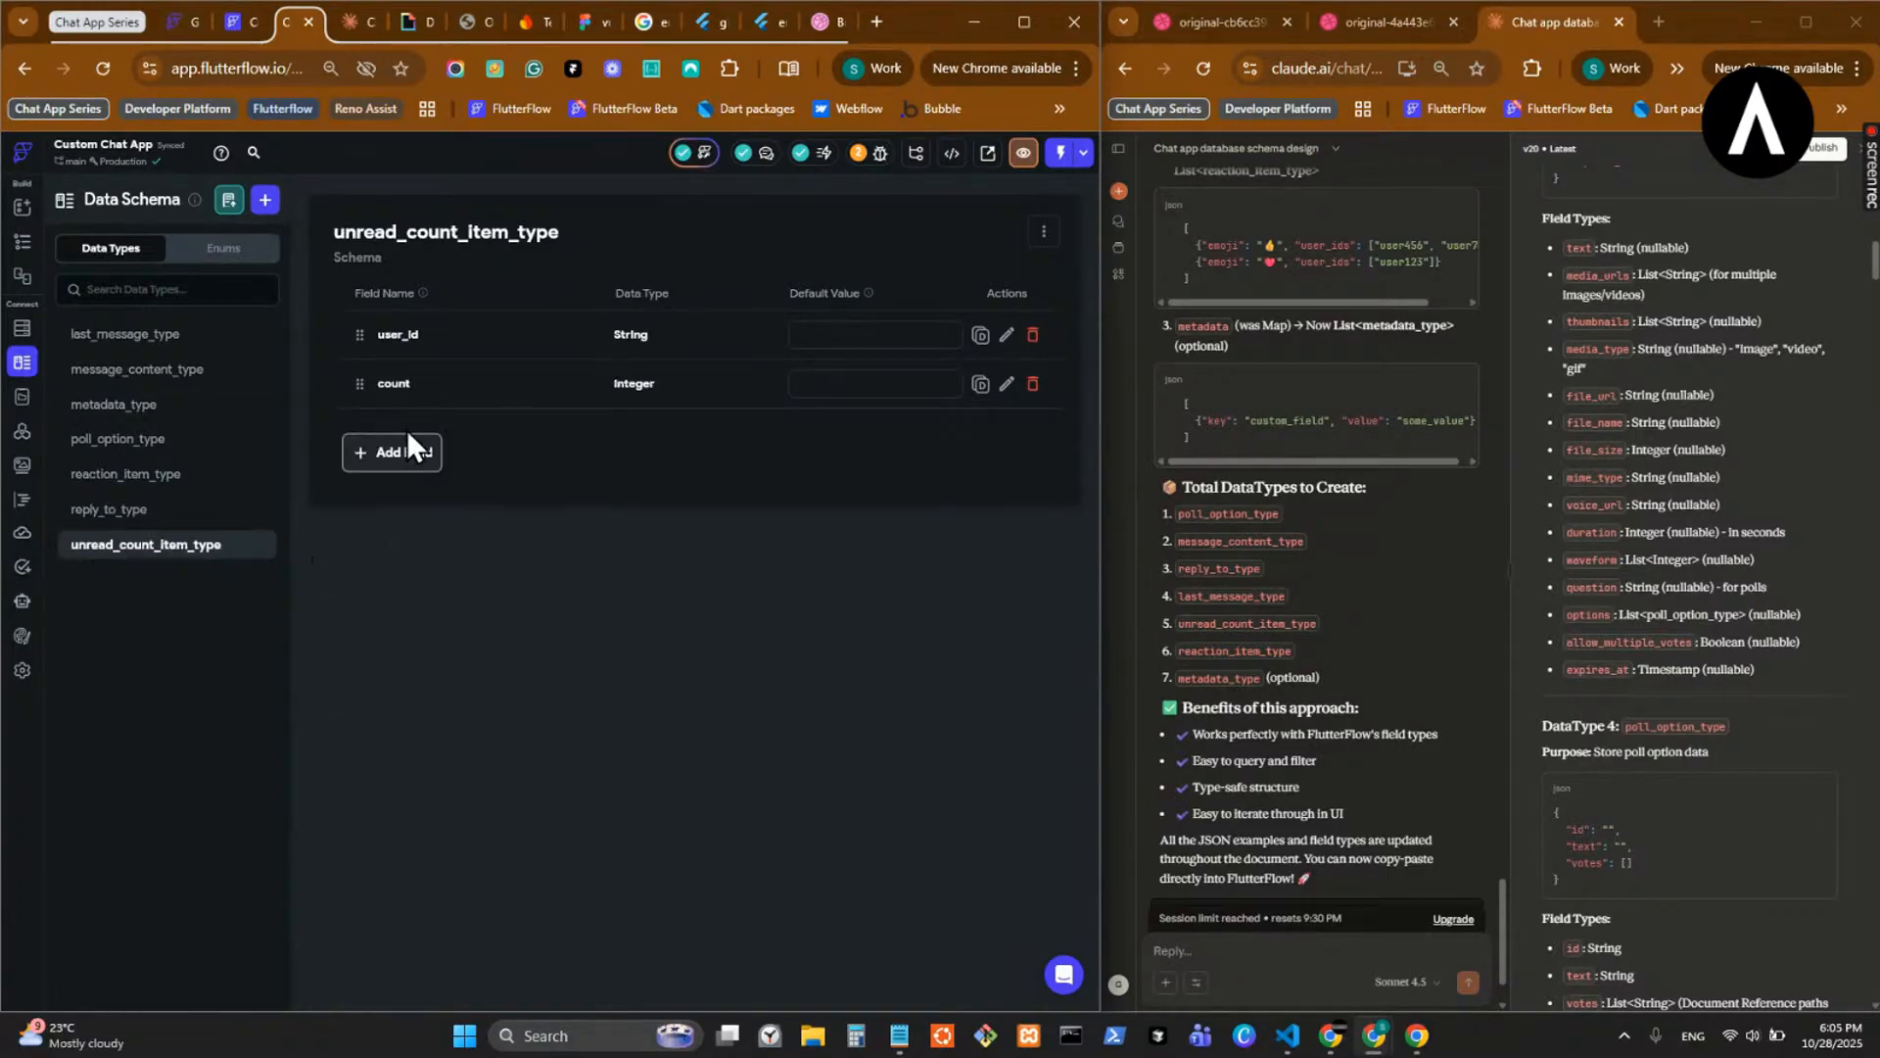
- Go back to the Firestore collections and review the user_chats, users and chats schemas
{"action": "left_click", "coordinate": [23, 328]}
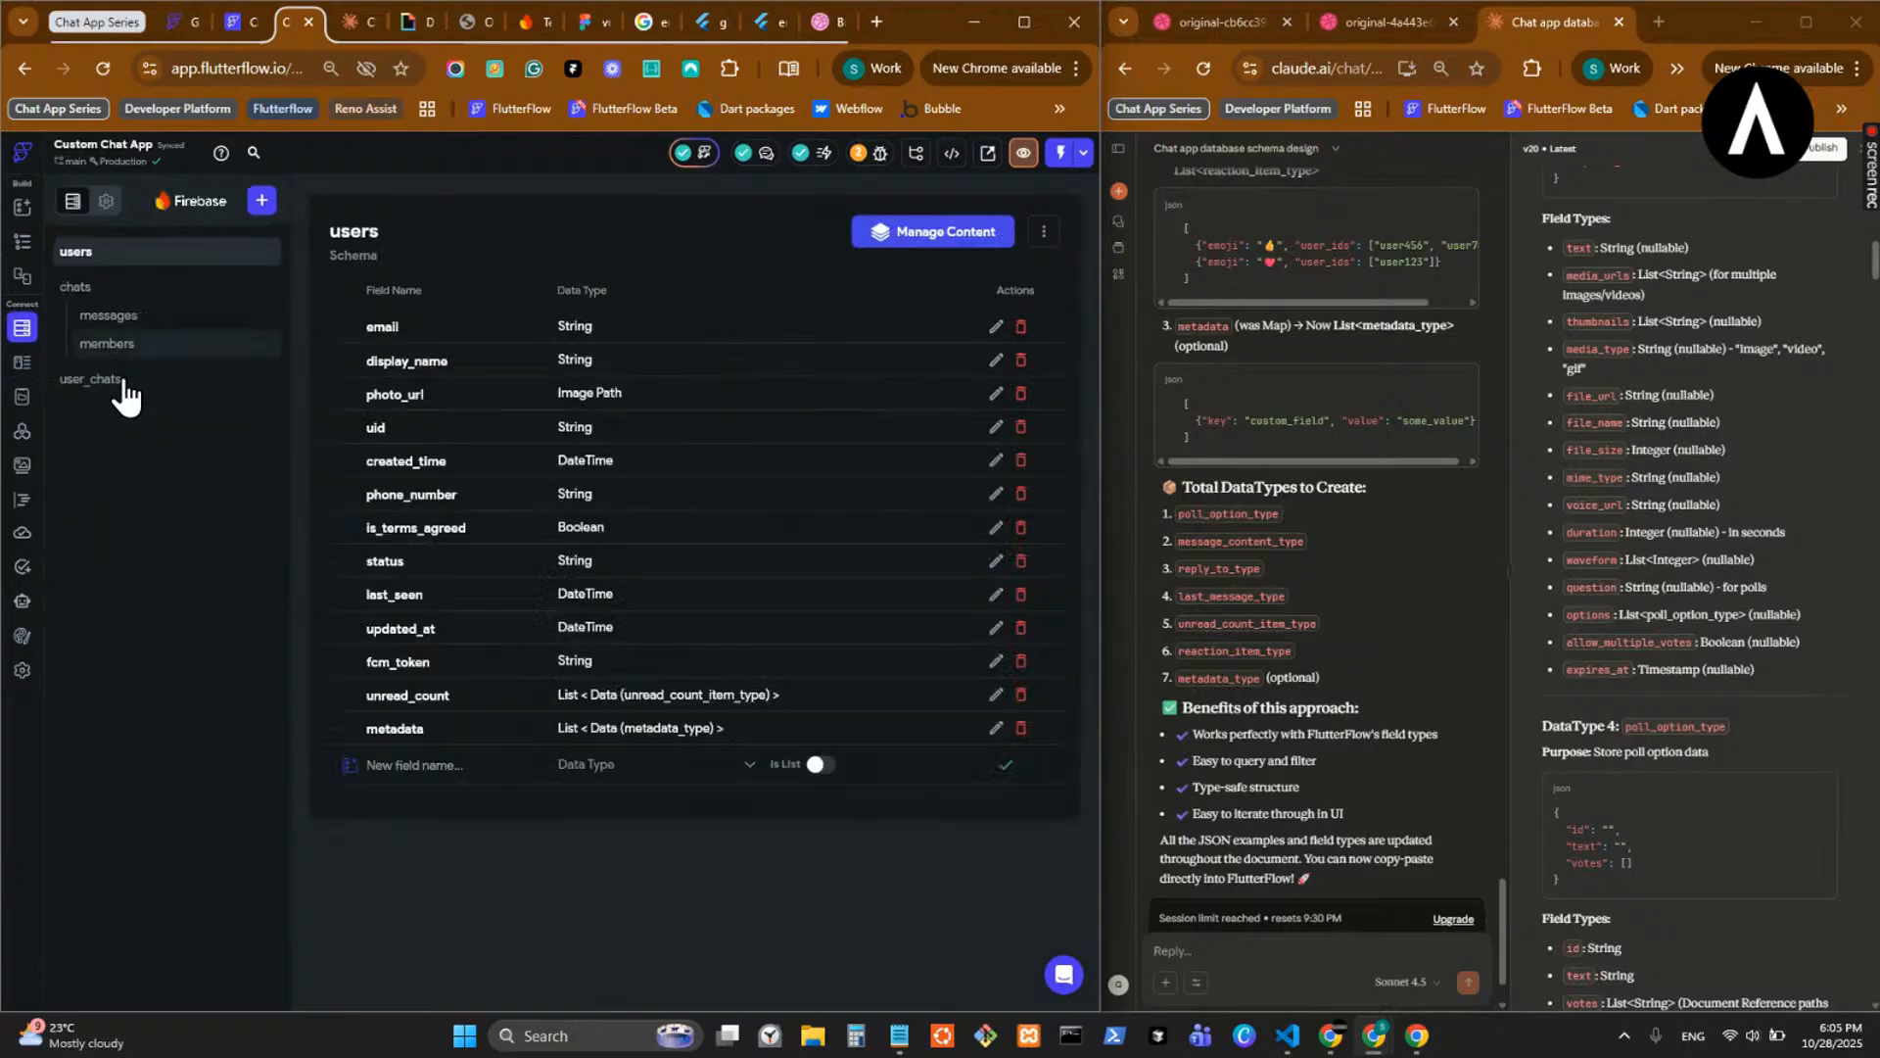
{"action": "left_click", "coordinate": [193, 384]}
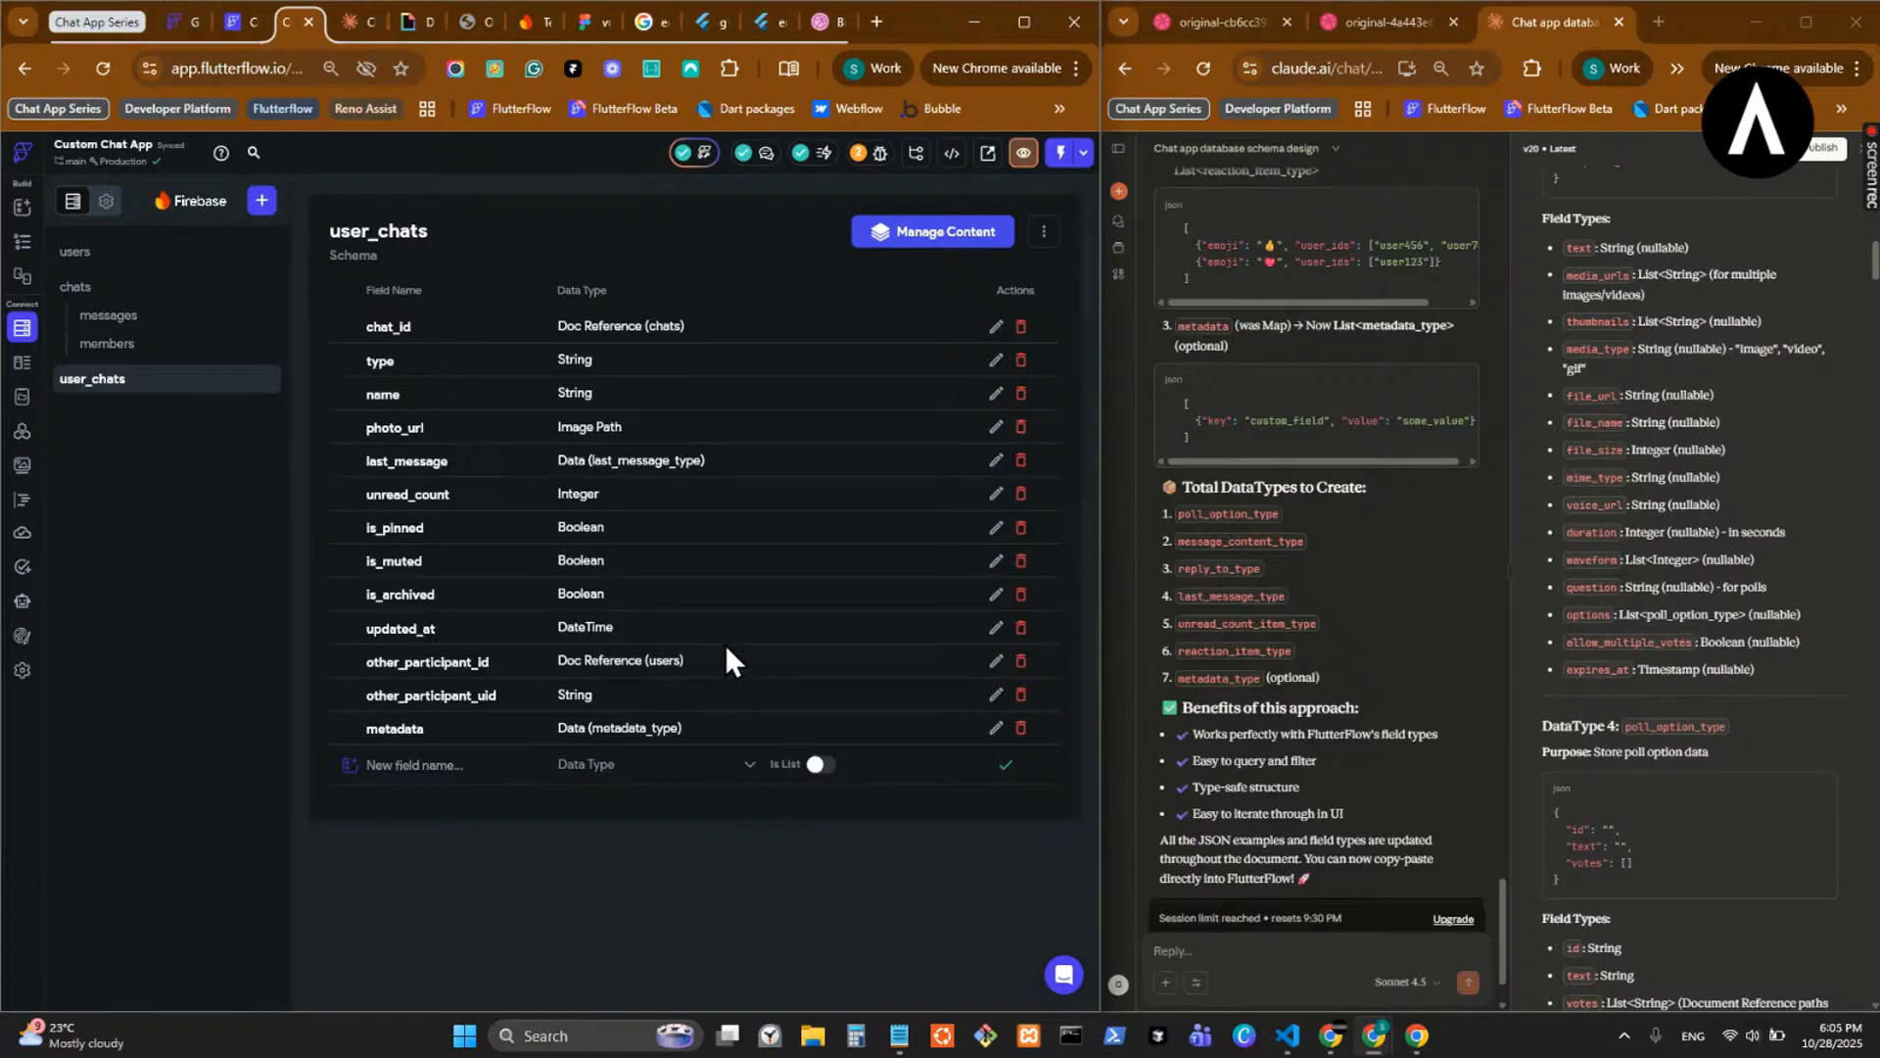
{"action": "left_click", "coordinate": [154, 256]}
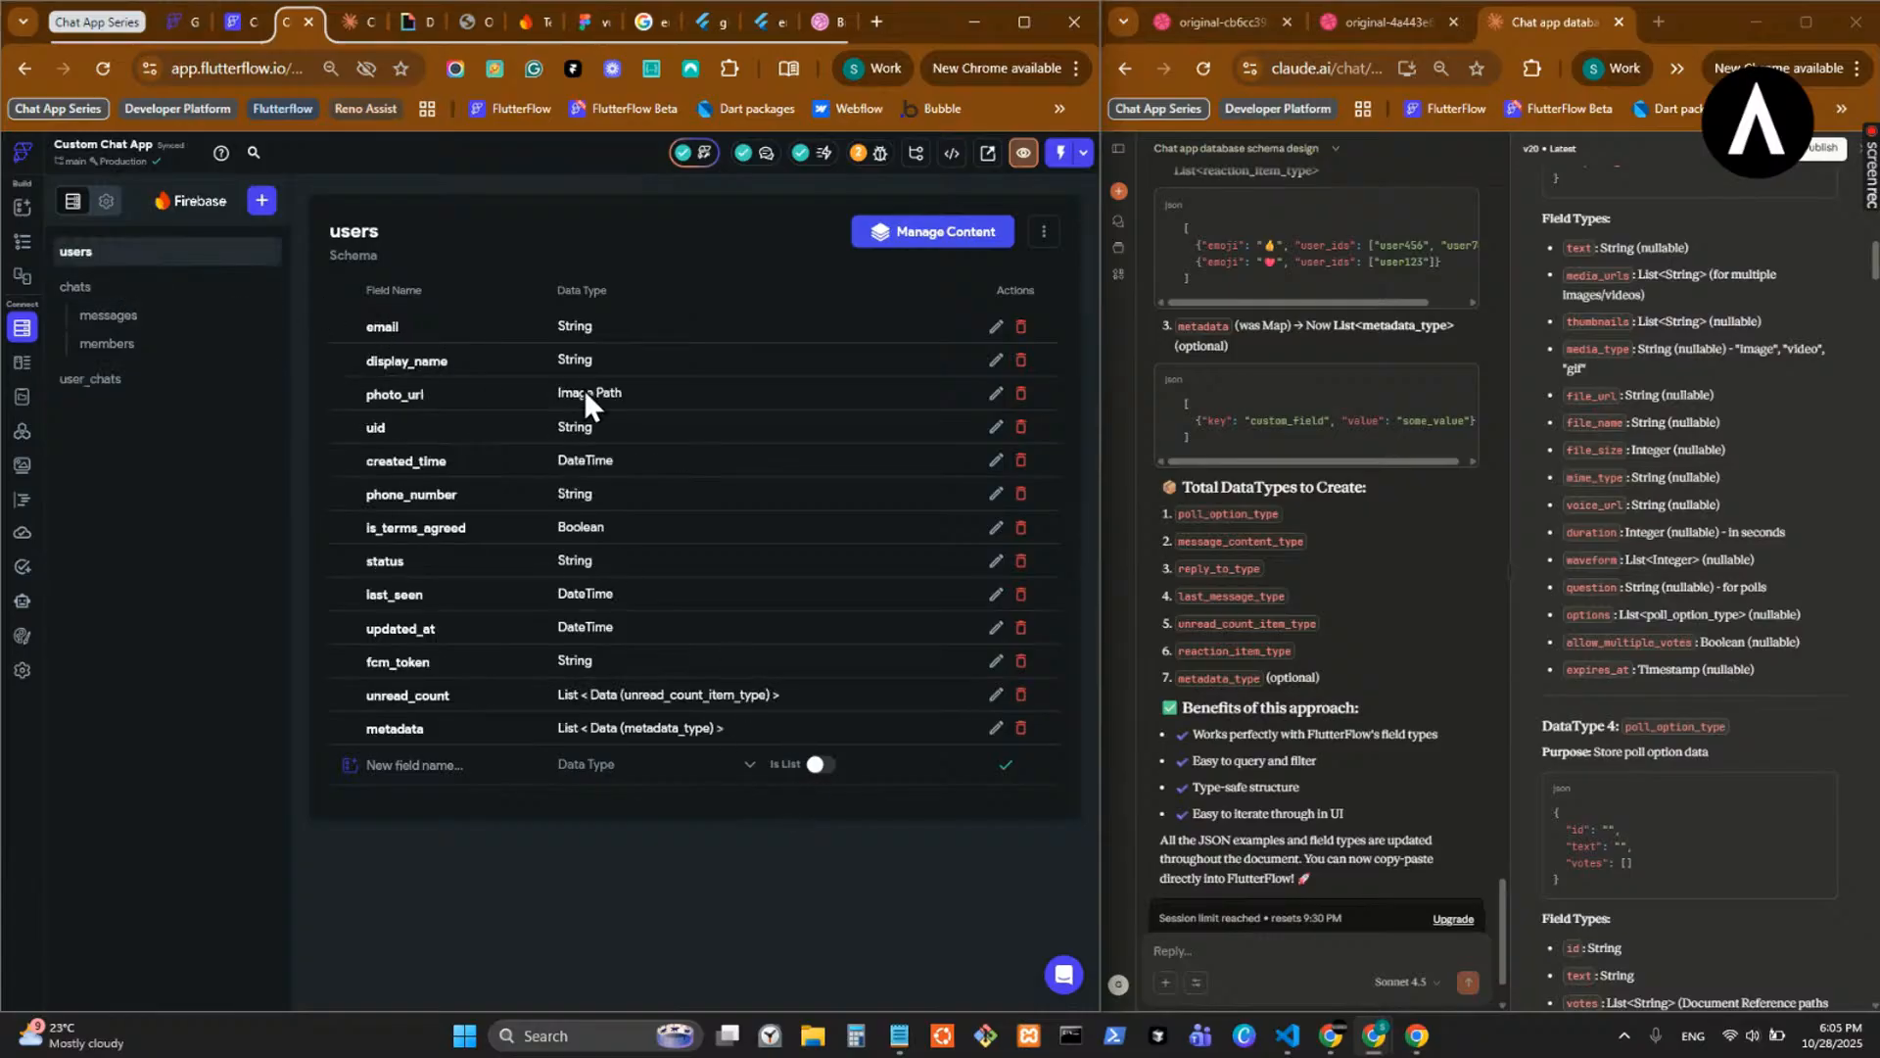
{"action": "left_click", "coordinate": [161, 283]}
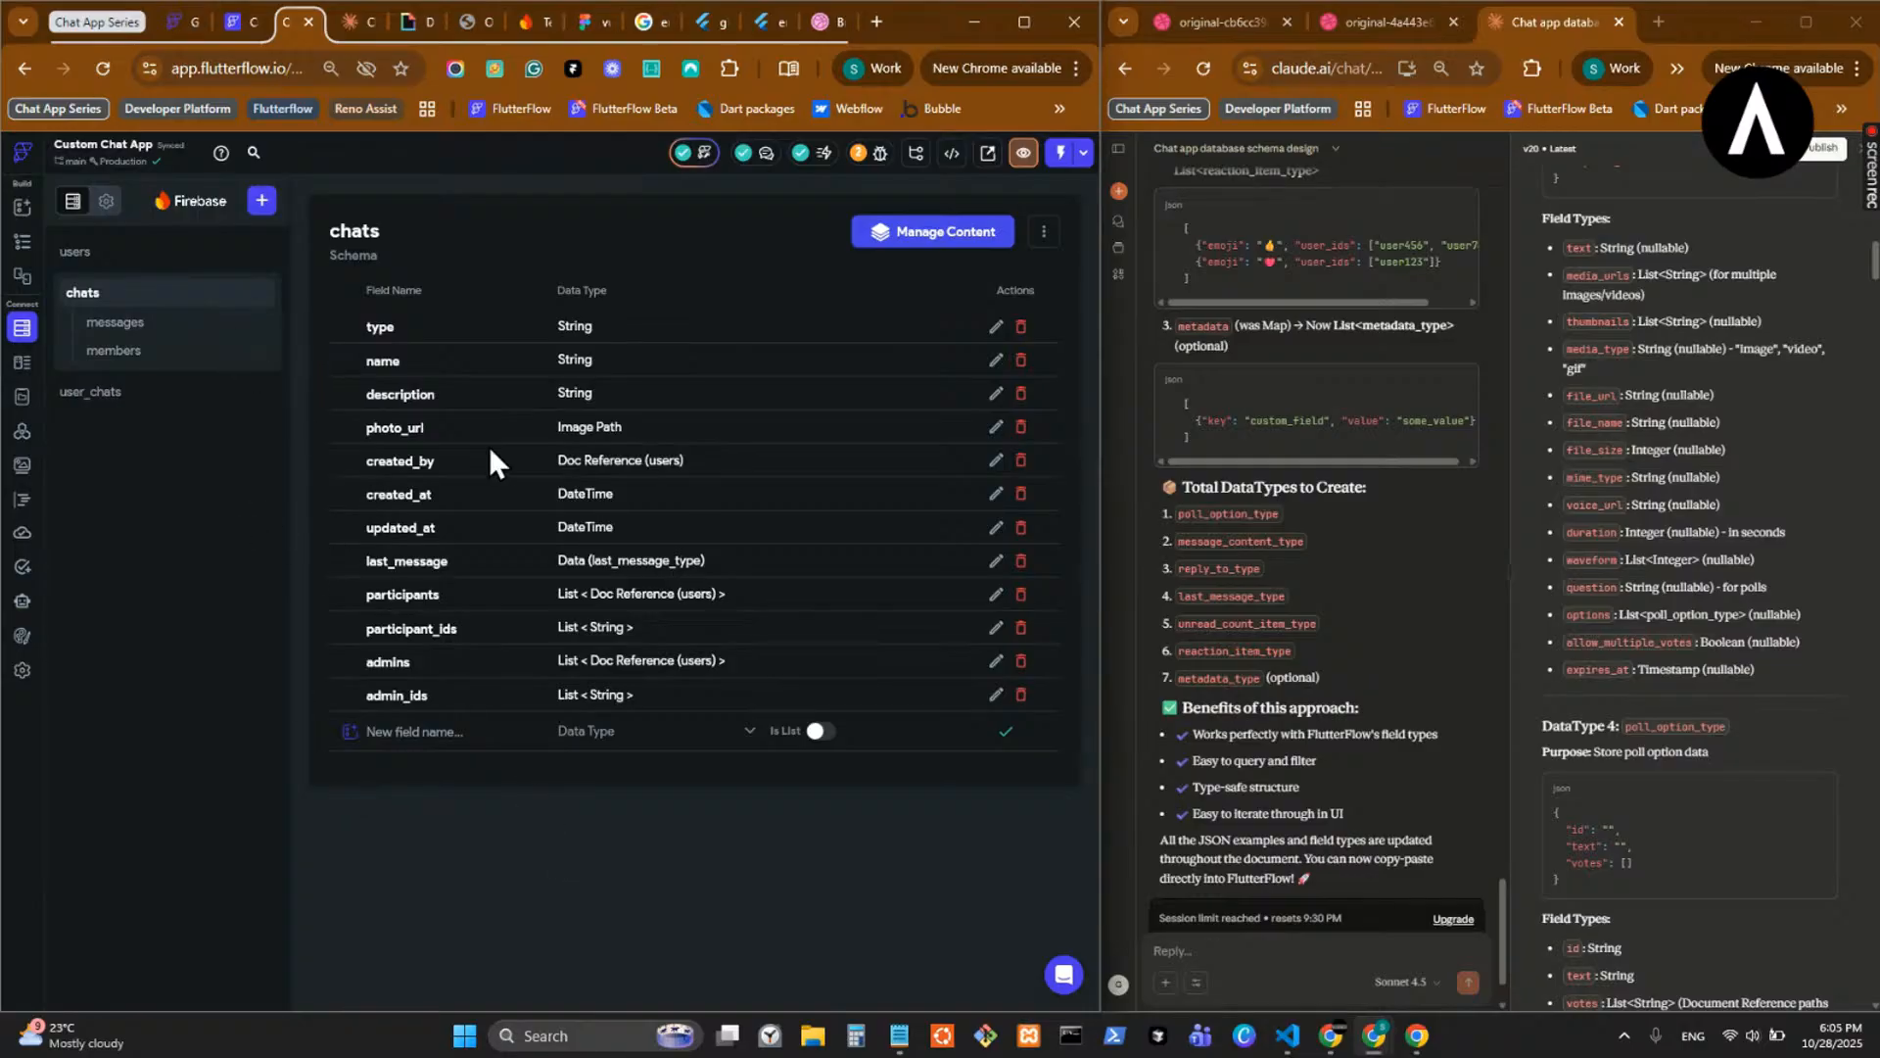
- Look over the user_chats and users schemas, then bring up the running chat app's chat list
{"action": "left_click", "coordinate": [160, 402]}
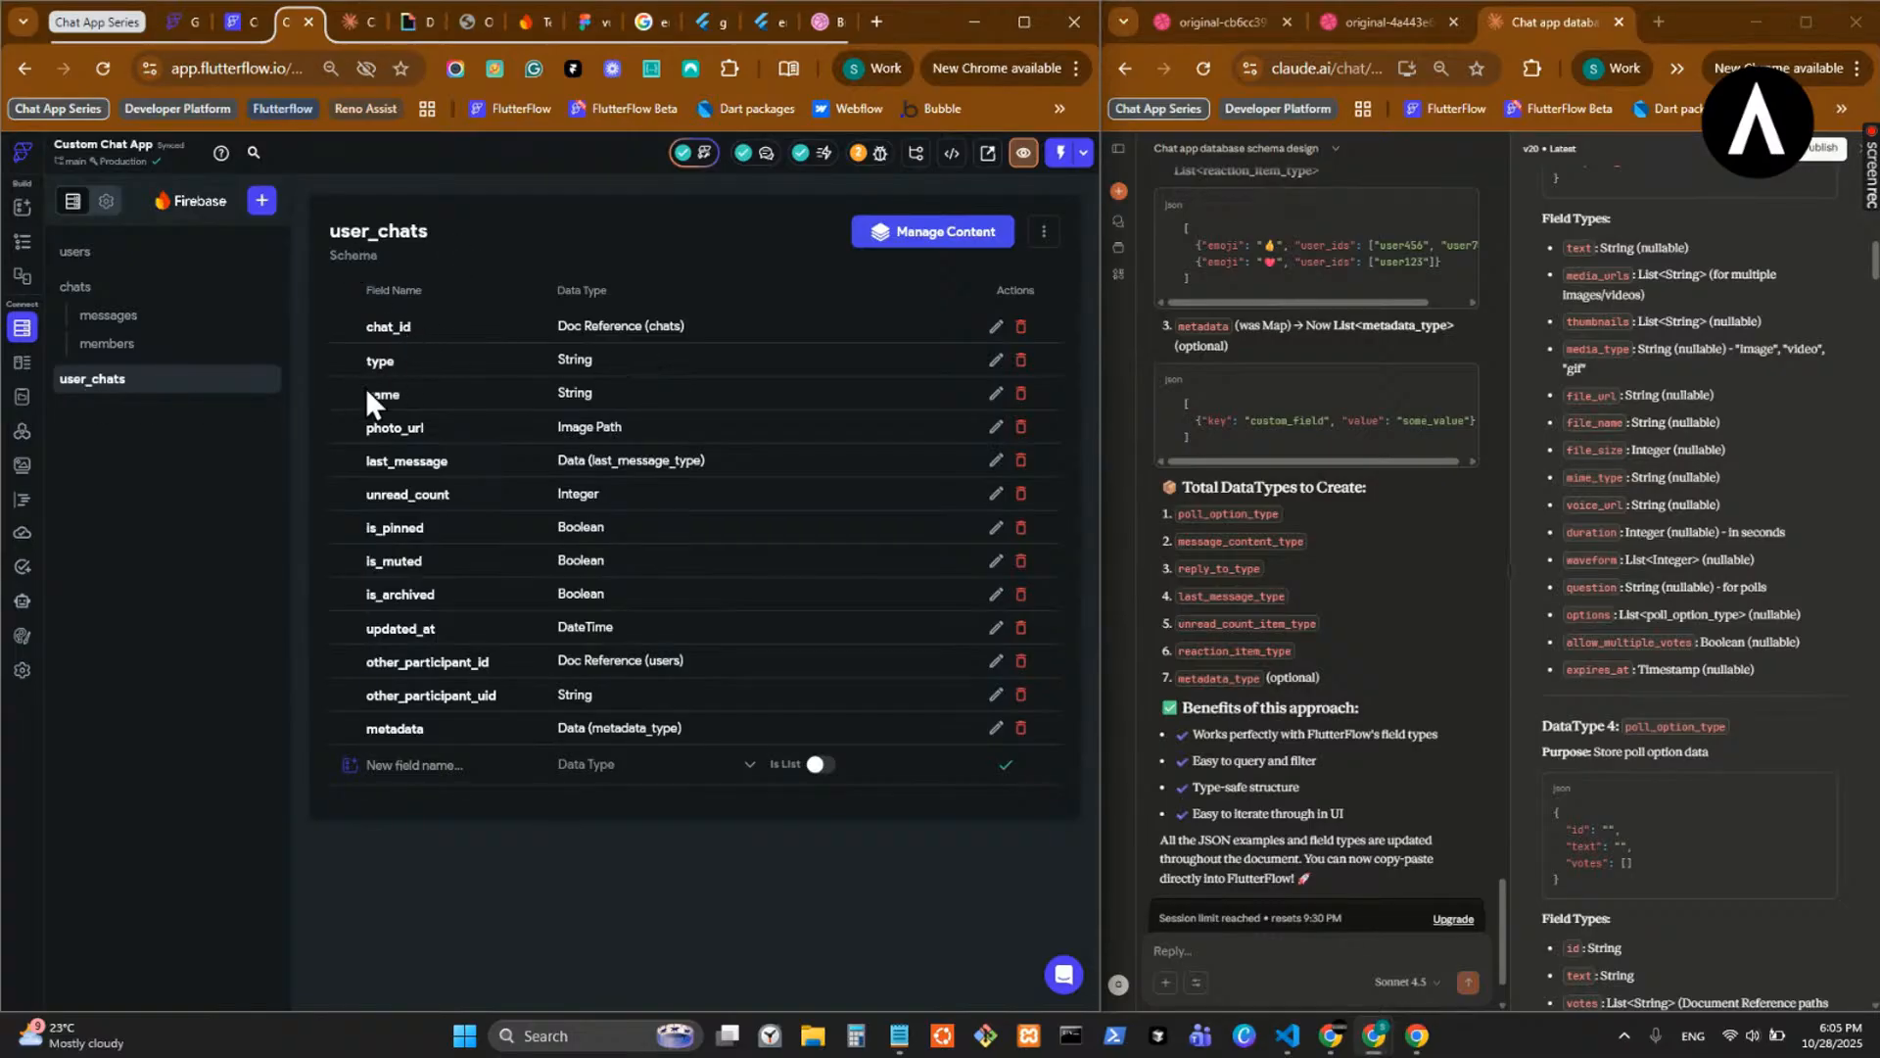
{"action": "left_click", "coordinate": [154, 257]}
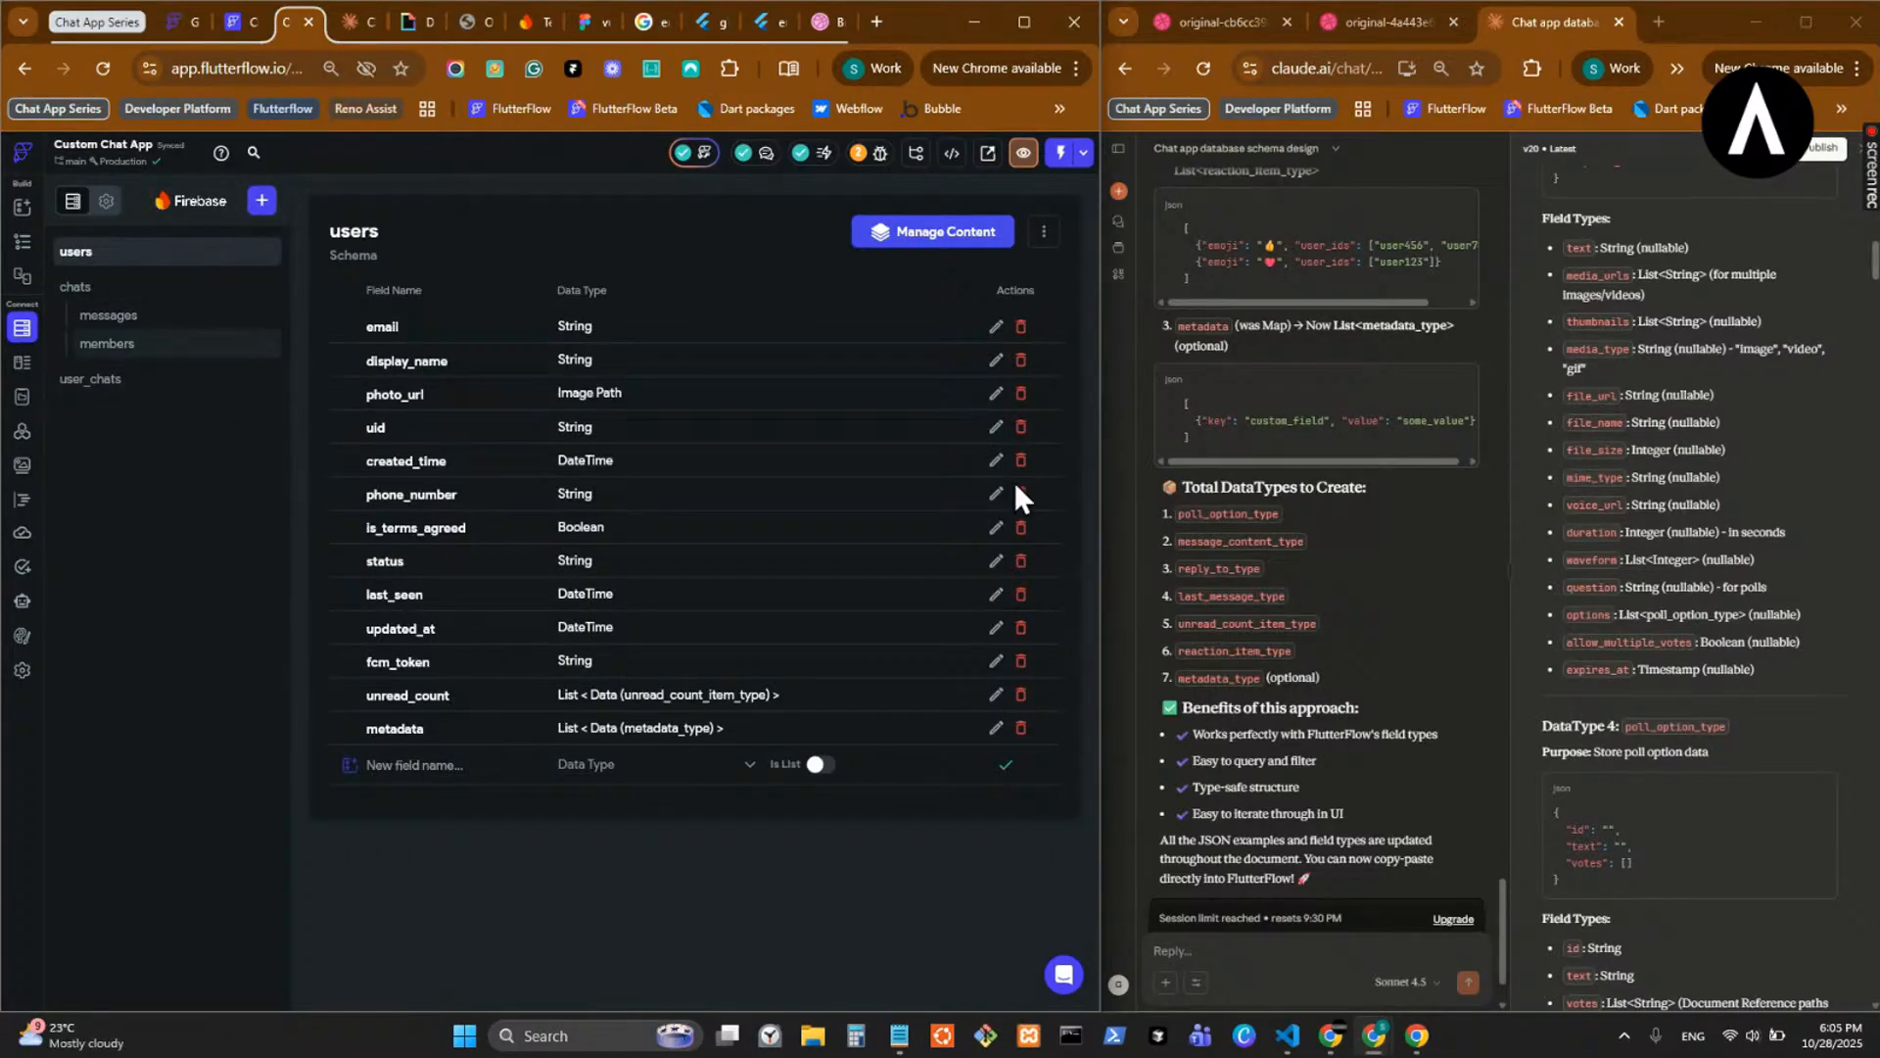
{"action": "left_click", "coordinate": [1418, 1035]}
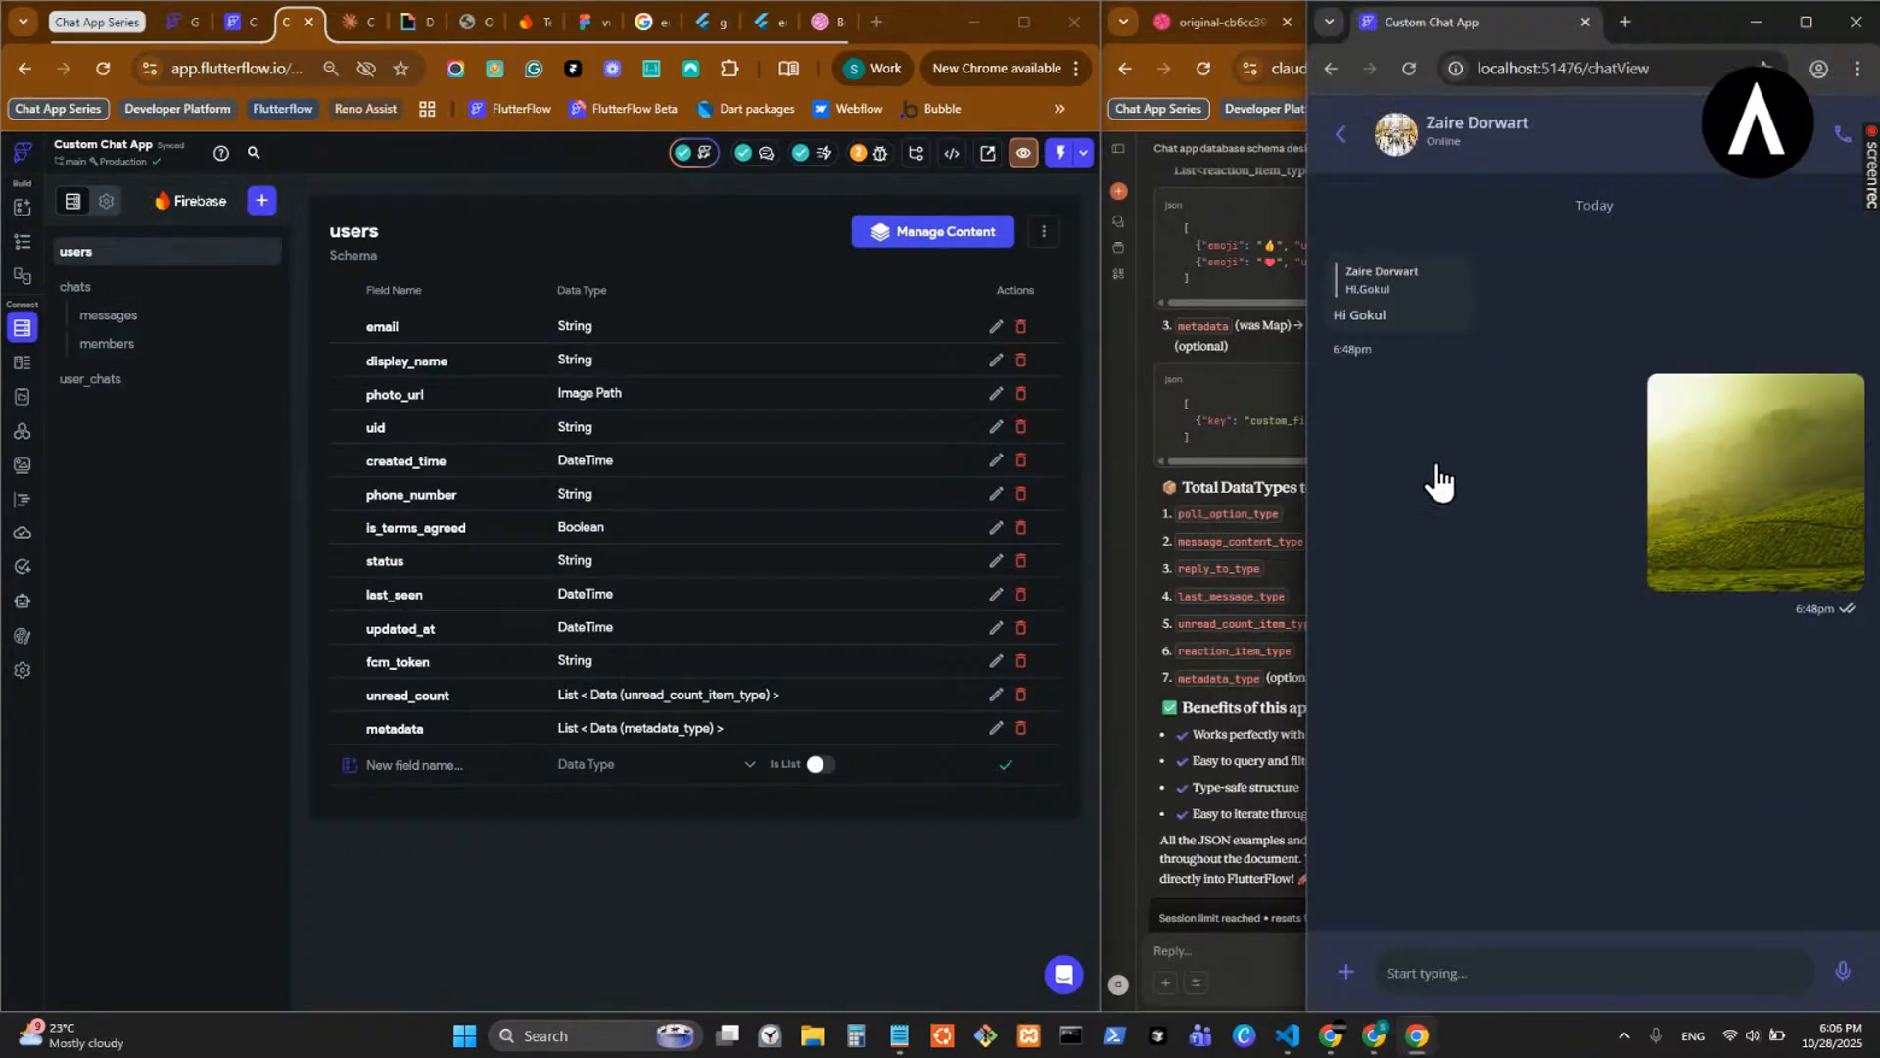
{"action": "left_click", "coordinate": [1340, 135]}
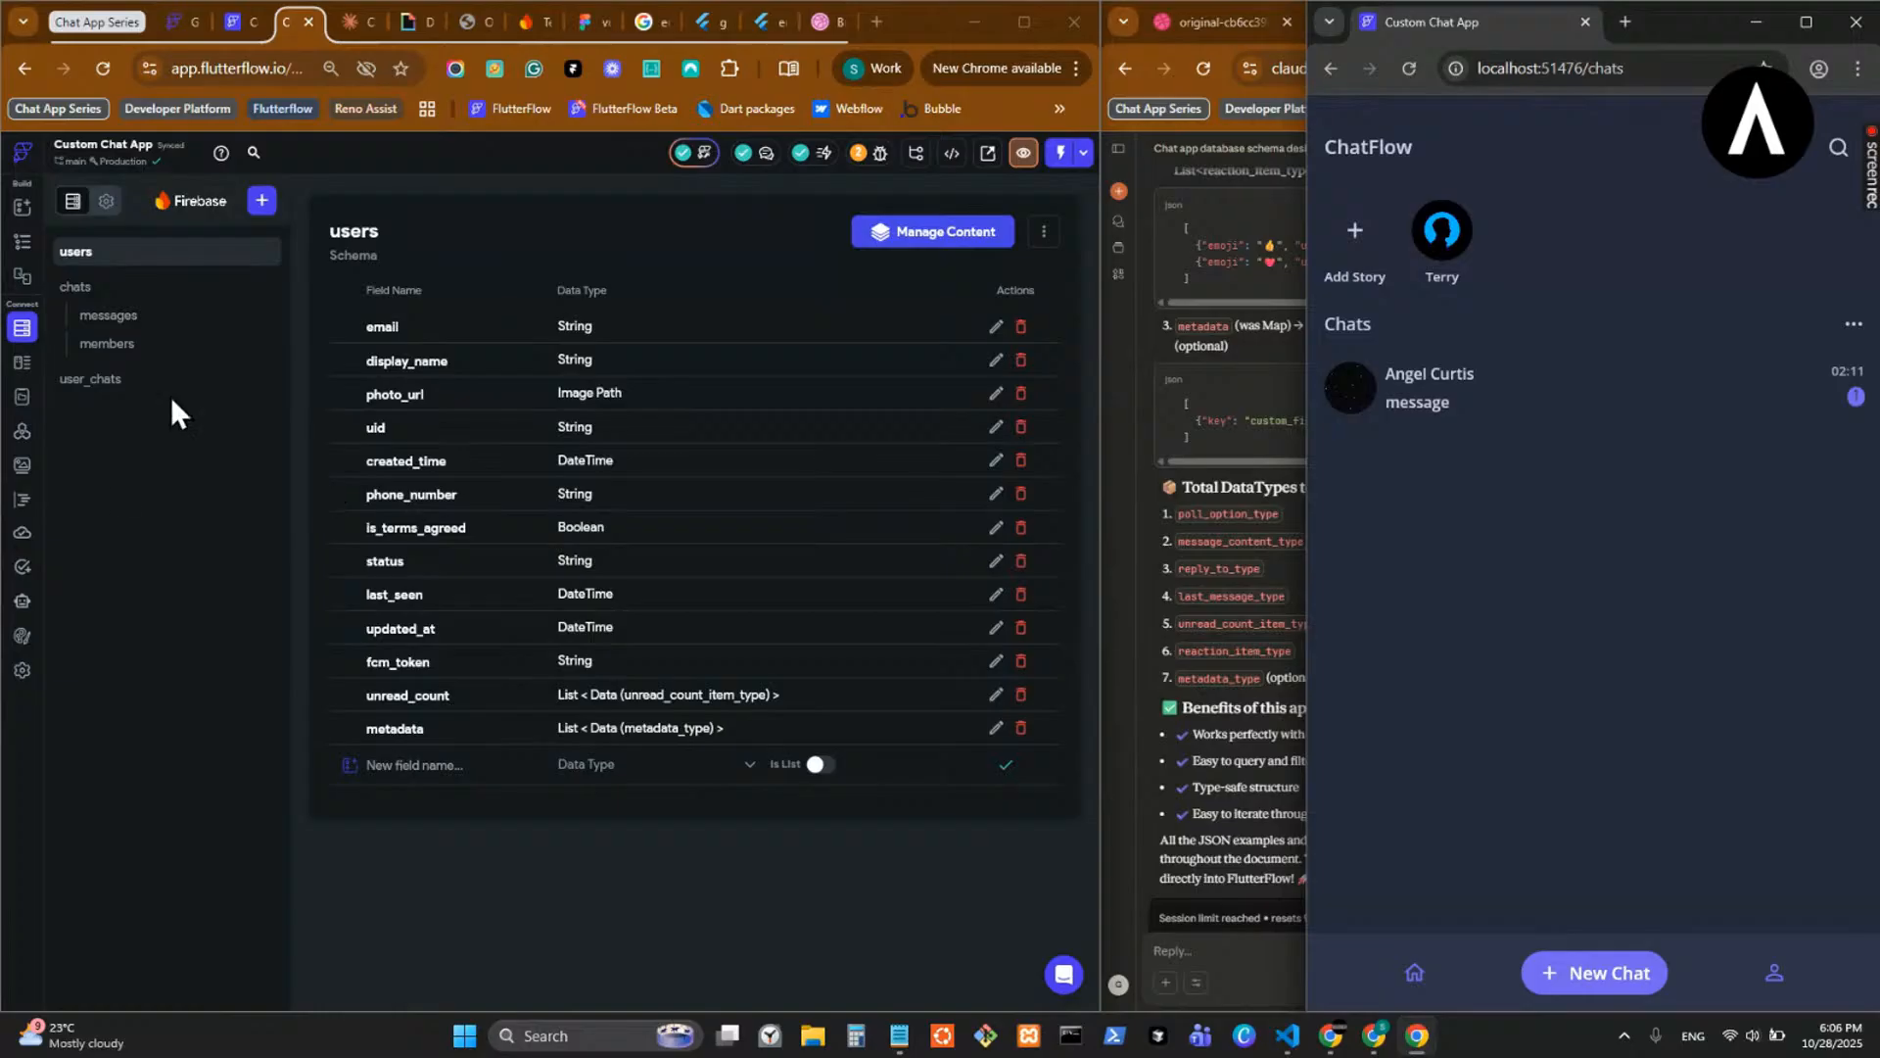
- Check the user_chats and chats schemas beside the chat list, then return to the start of the Claude schema document
{"action": "left_click", "coordinate": [142, 381]}
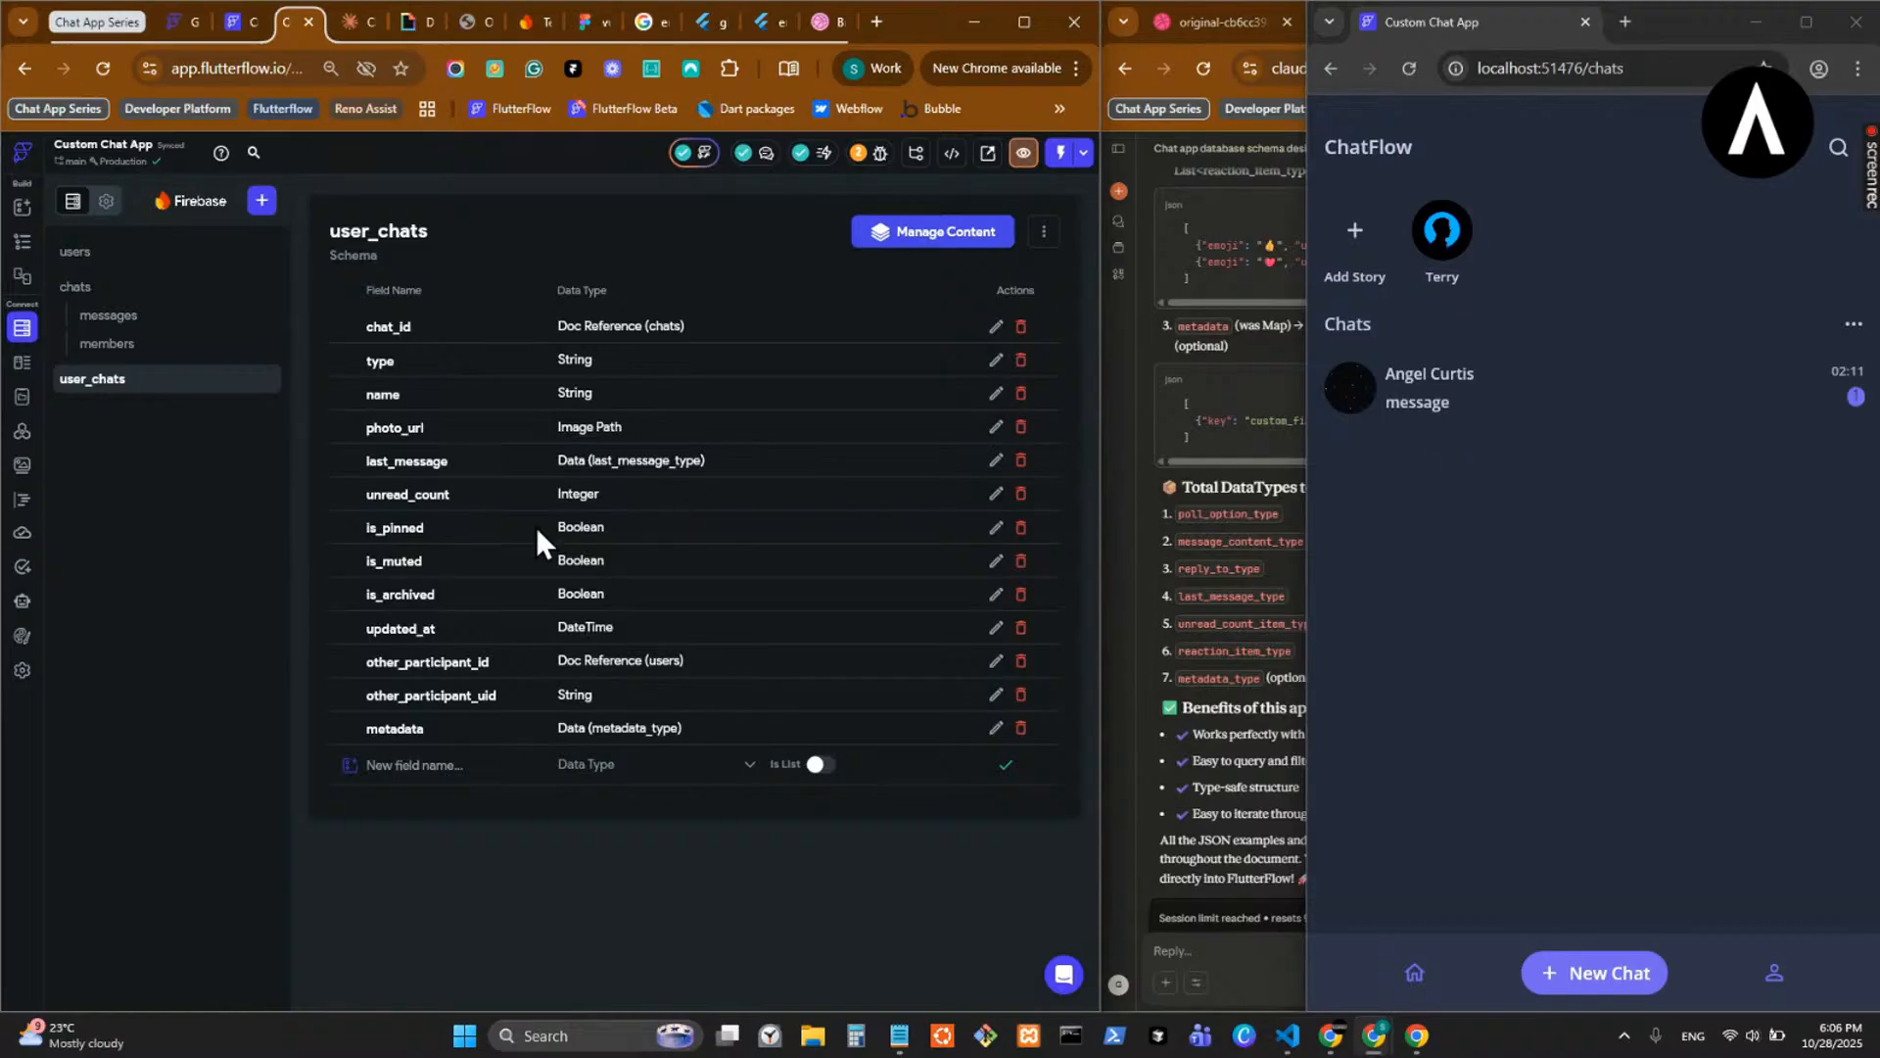
{"action": "left_click", "coordinate": [212, 344]}
{"action": "left_click", "coordinate": [189, 298]}
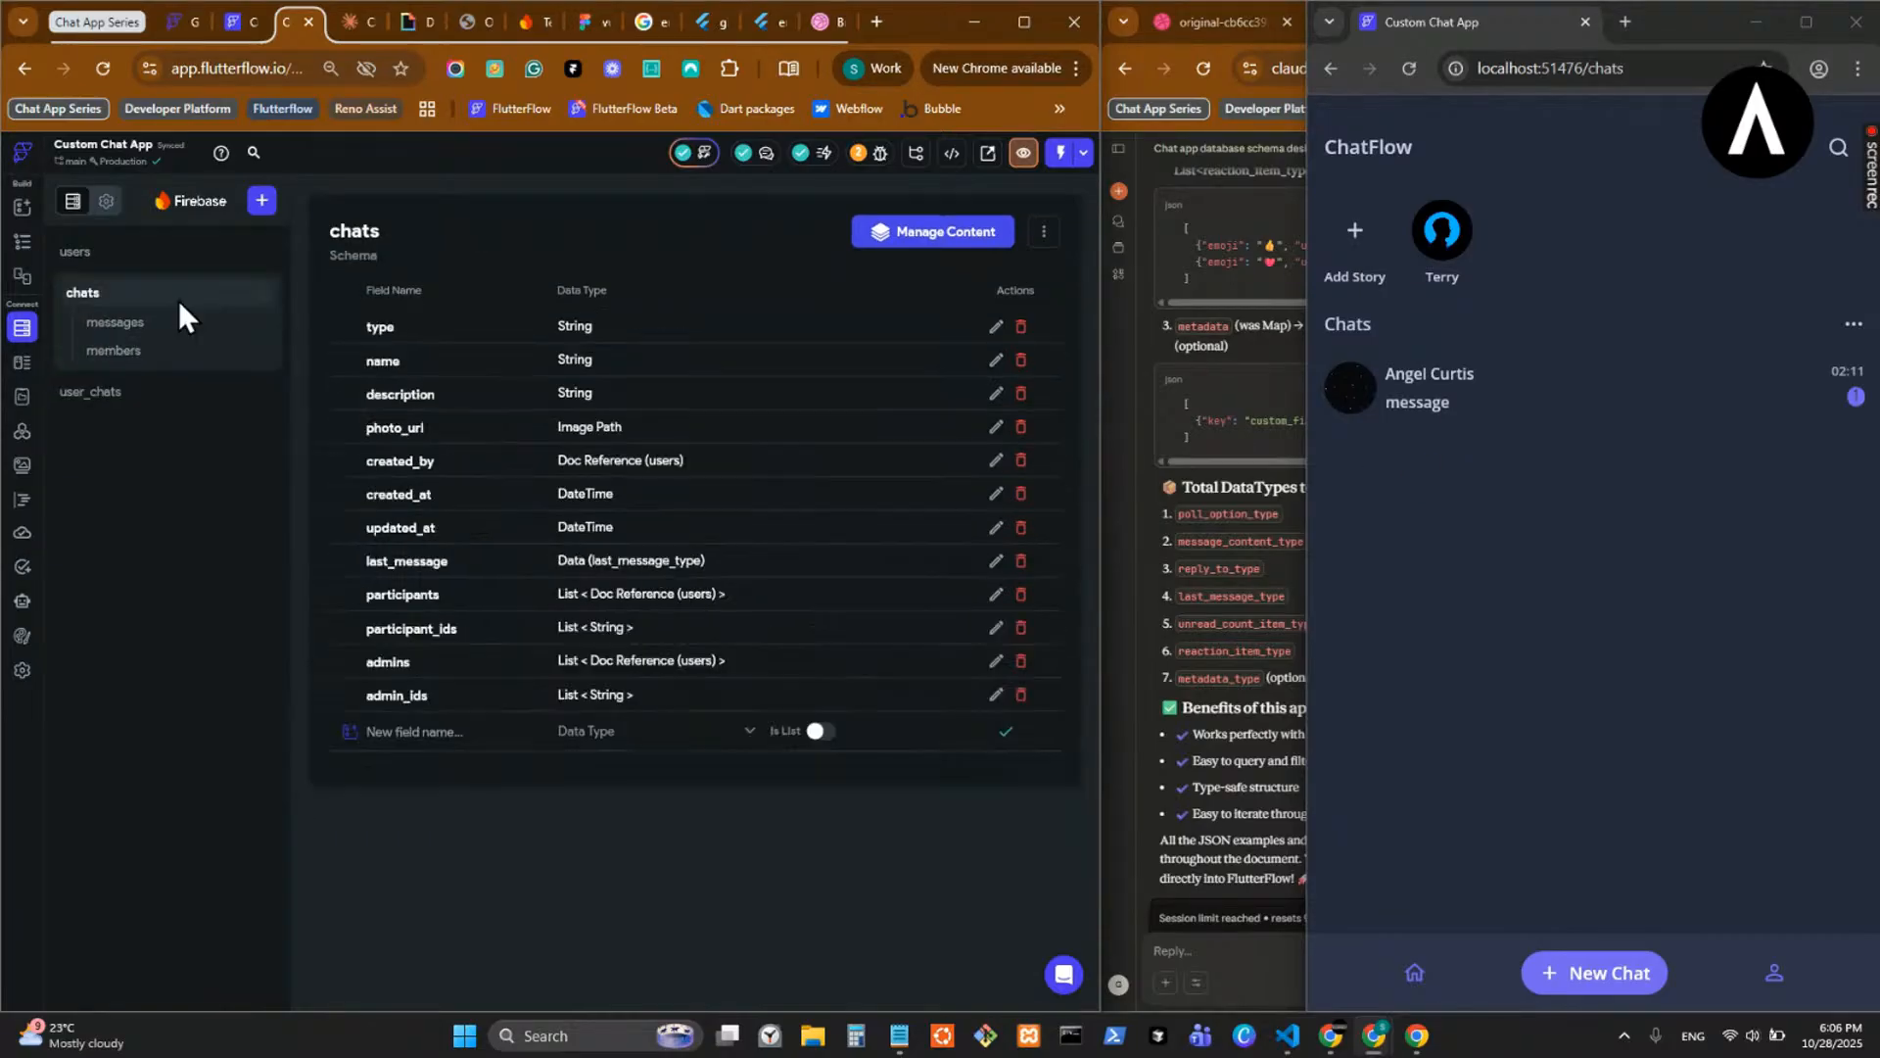
{"action": "left_click", "coordinate": [1255, 557]}
{"action": "scroll", "coordinate": [1712, 477], "scroll_direction": "down", "scroll_amount": 1}
{"action": "scroll", "coordinate": [1712, 477], "scroll_direction": "up", "scroll_amount": 15}
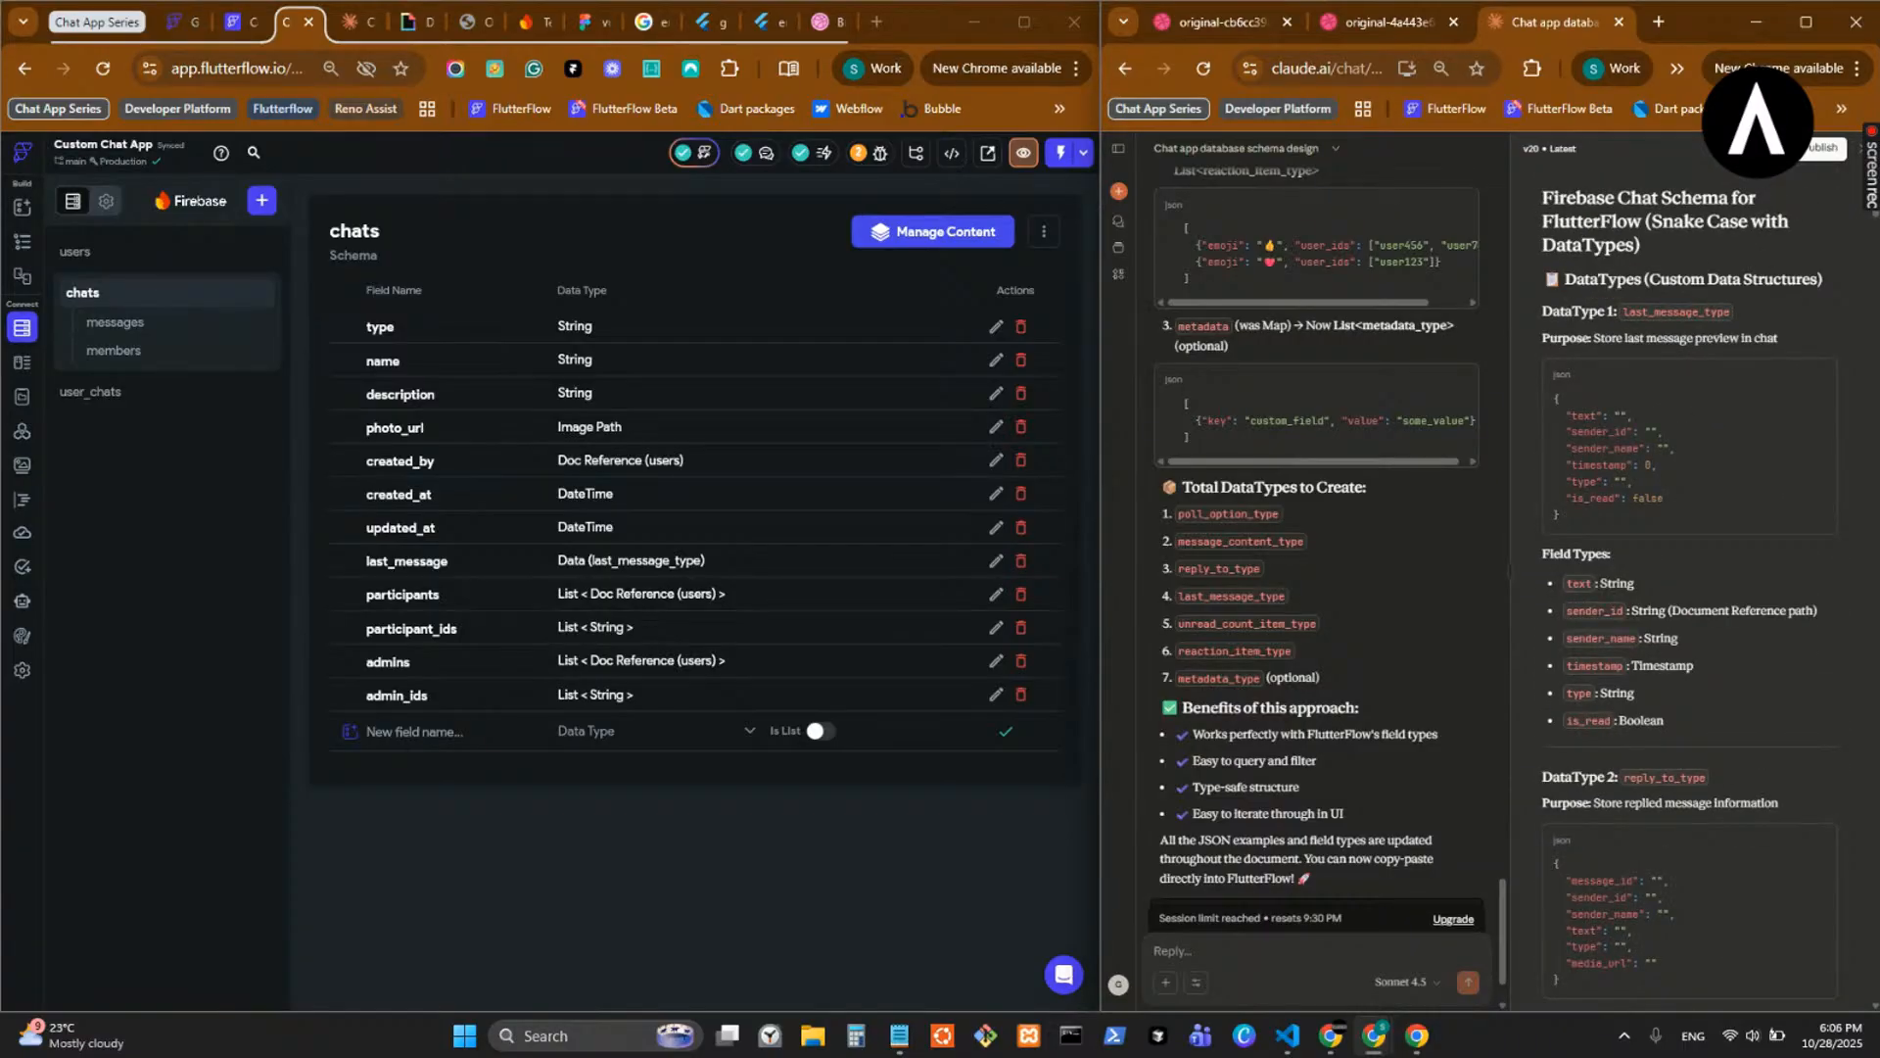
- Switch to the Notion page FlutterFlow Custom Chat Schema and paste the copied Firestore schema documentation under its title
{"action": "key", "text": "alt+Tab"}
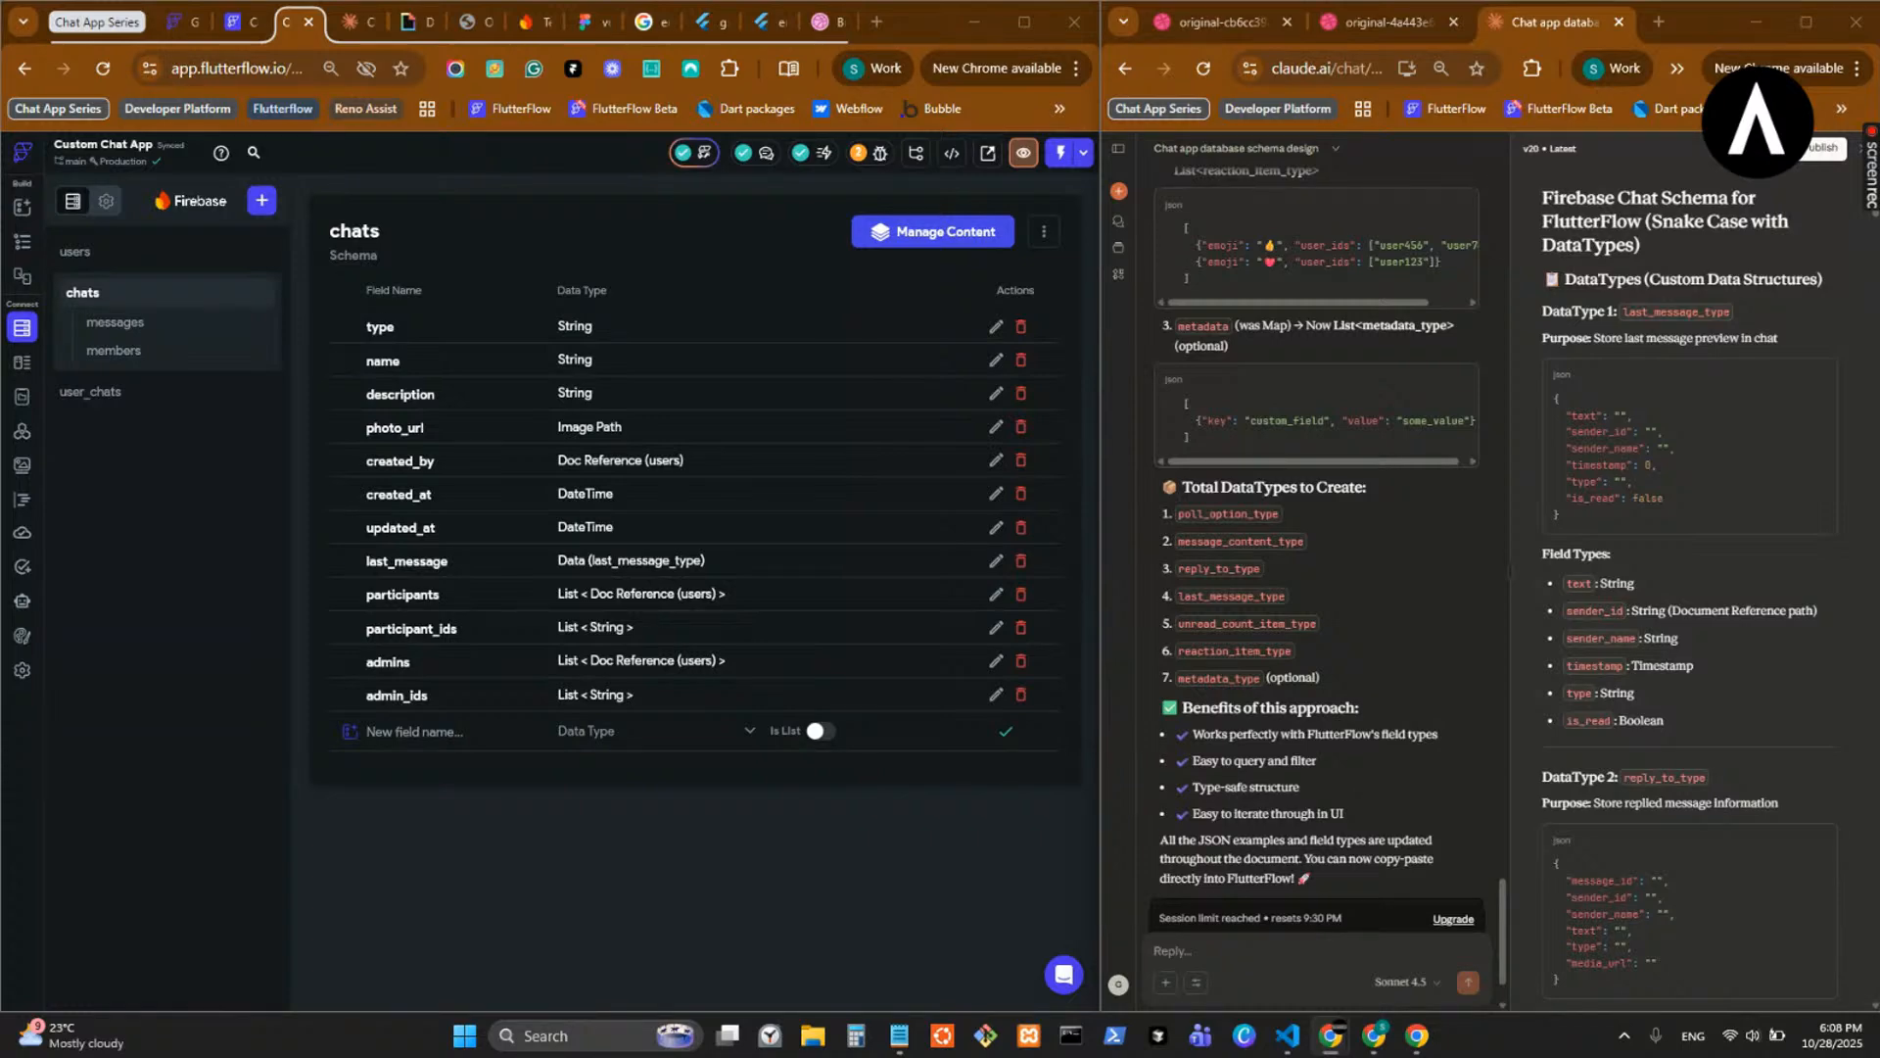
{"action": "left_click_drag", "start_coordinate": [1842, 503], "coordinate": [673, 1]}
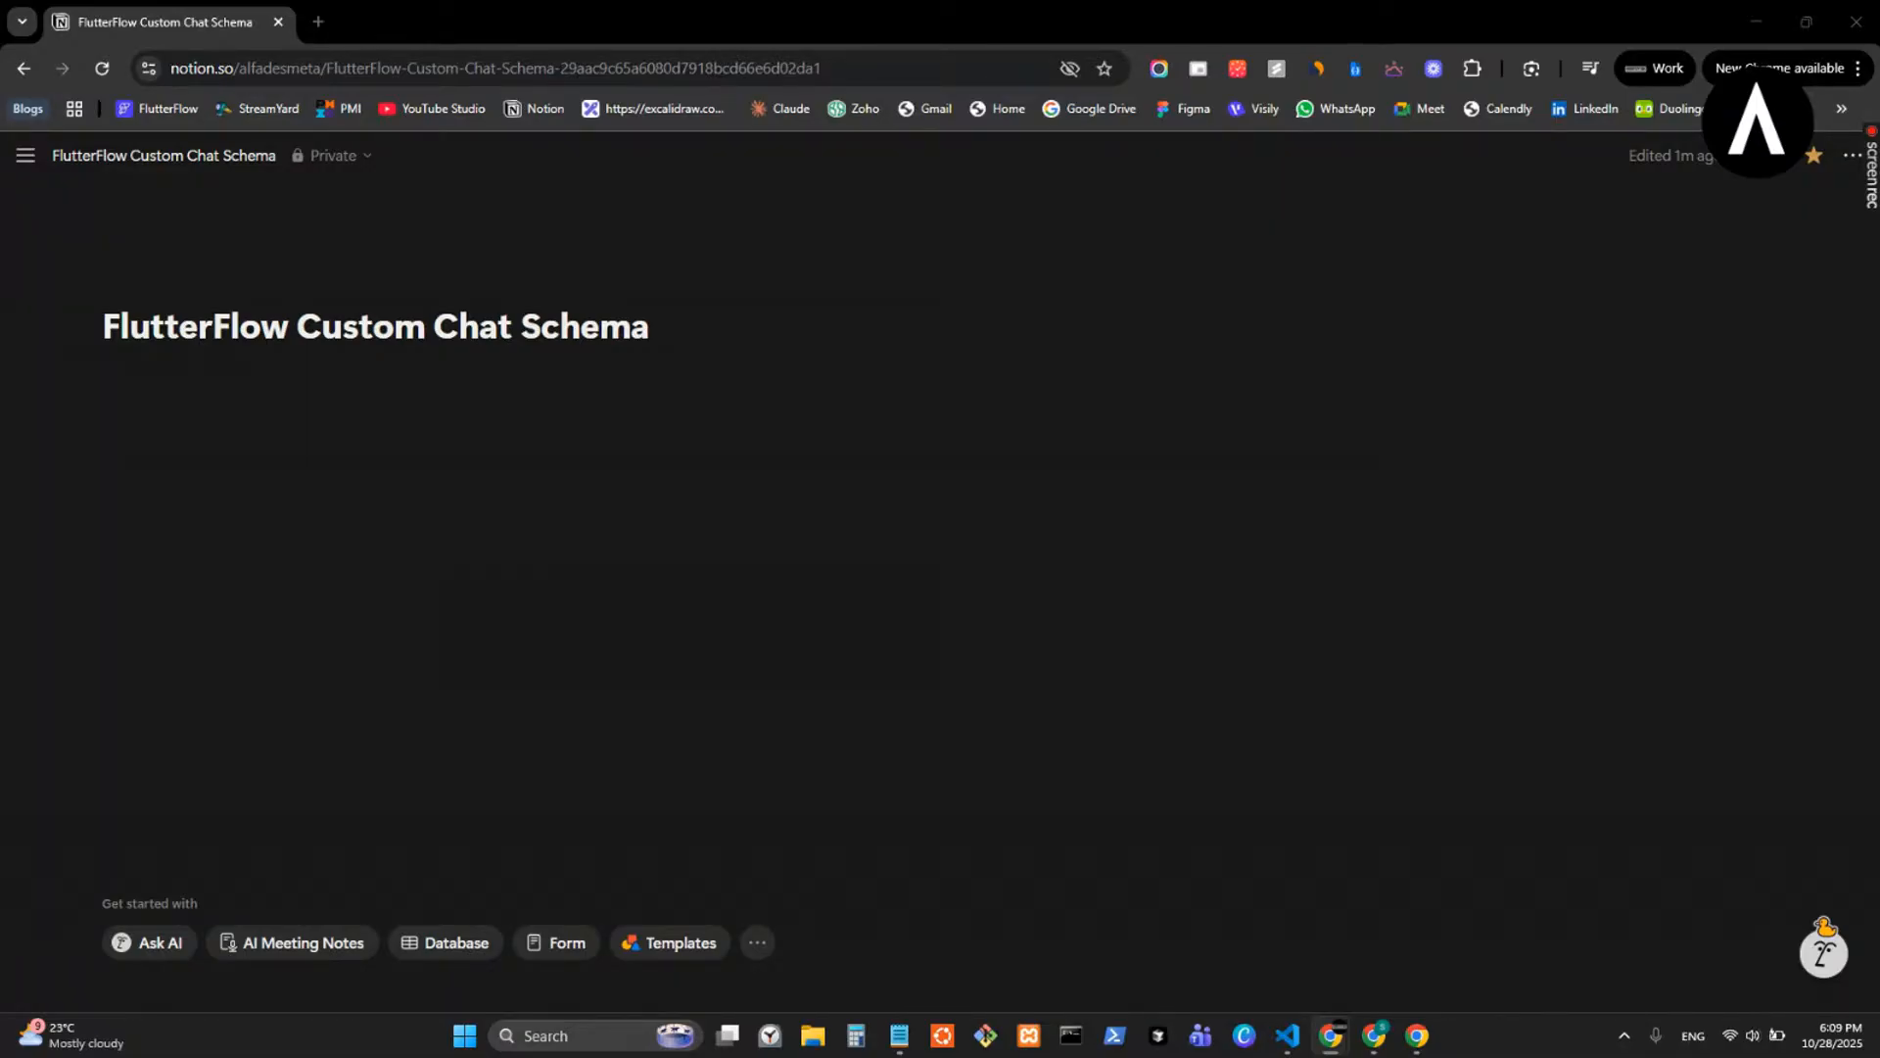
{"action": "left_click", "coordinate": [436, 433]}
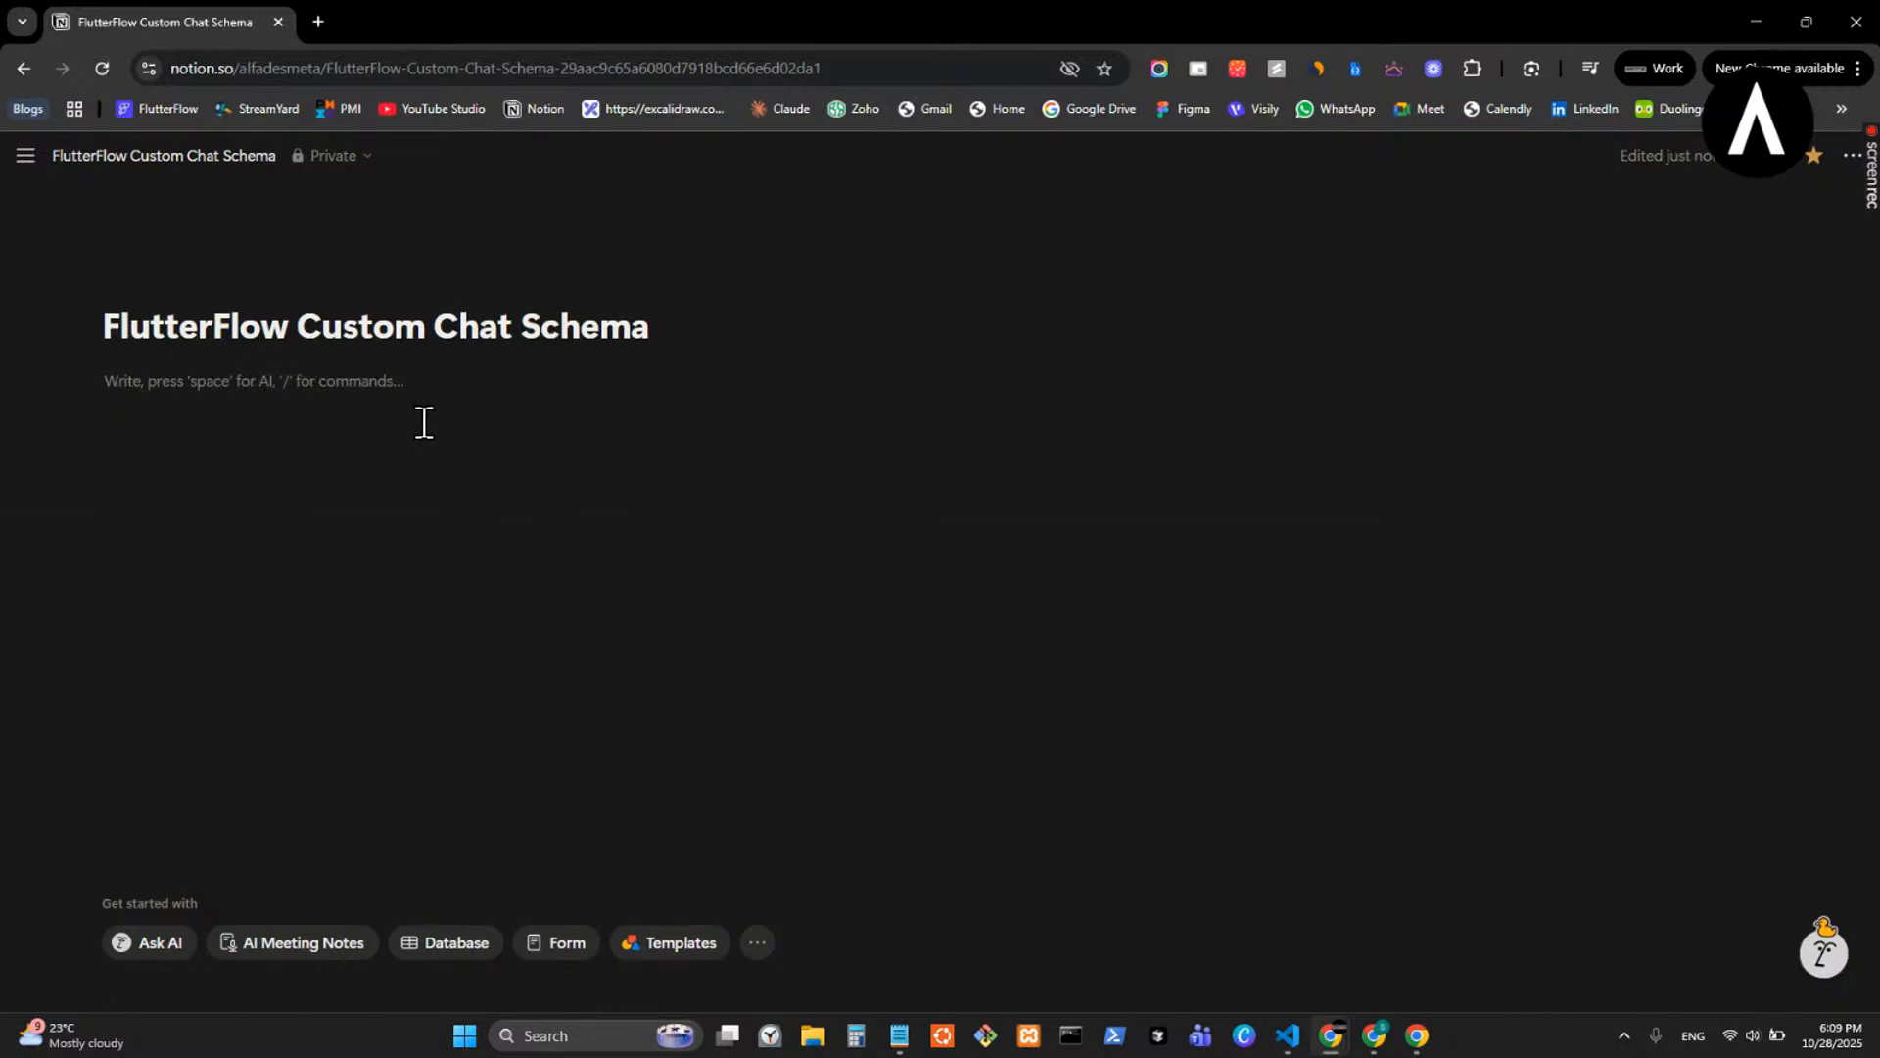
{"action": "key", "text": "ctrl+v"}
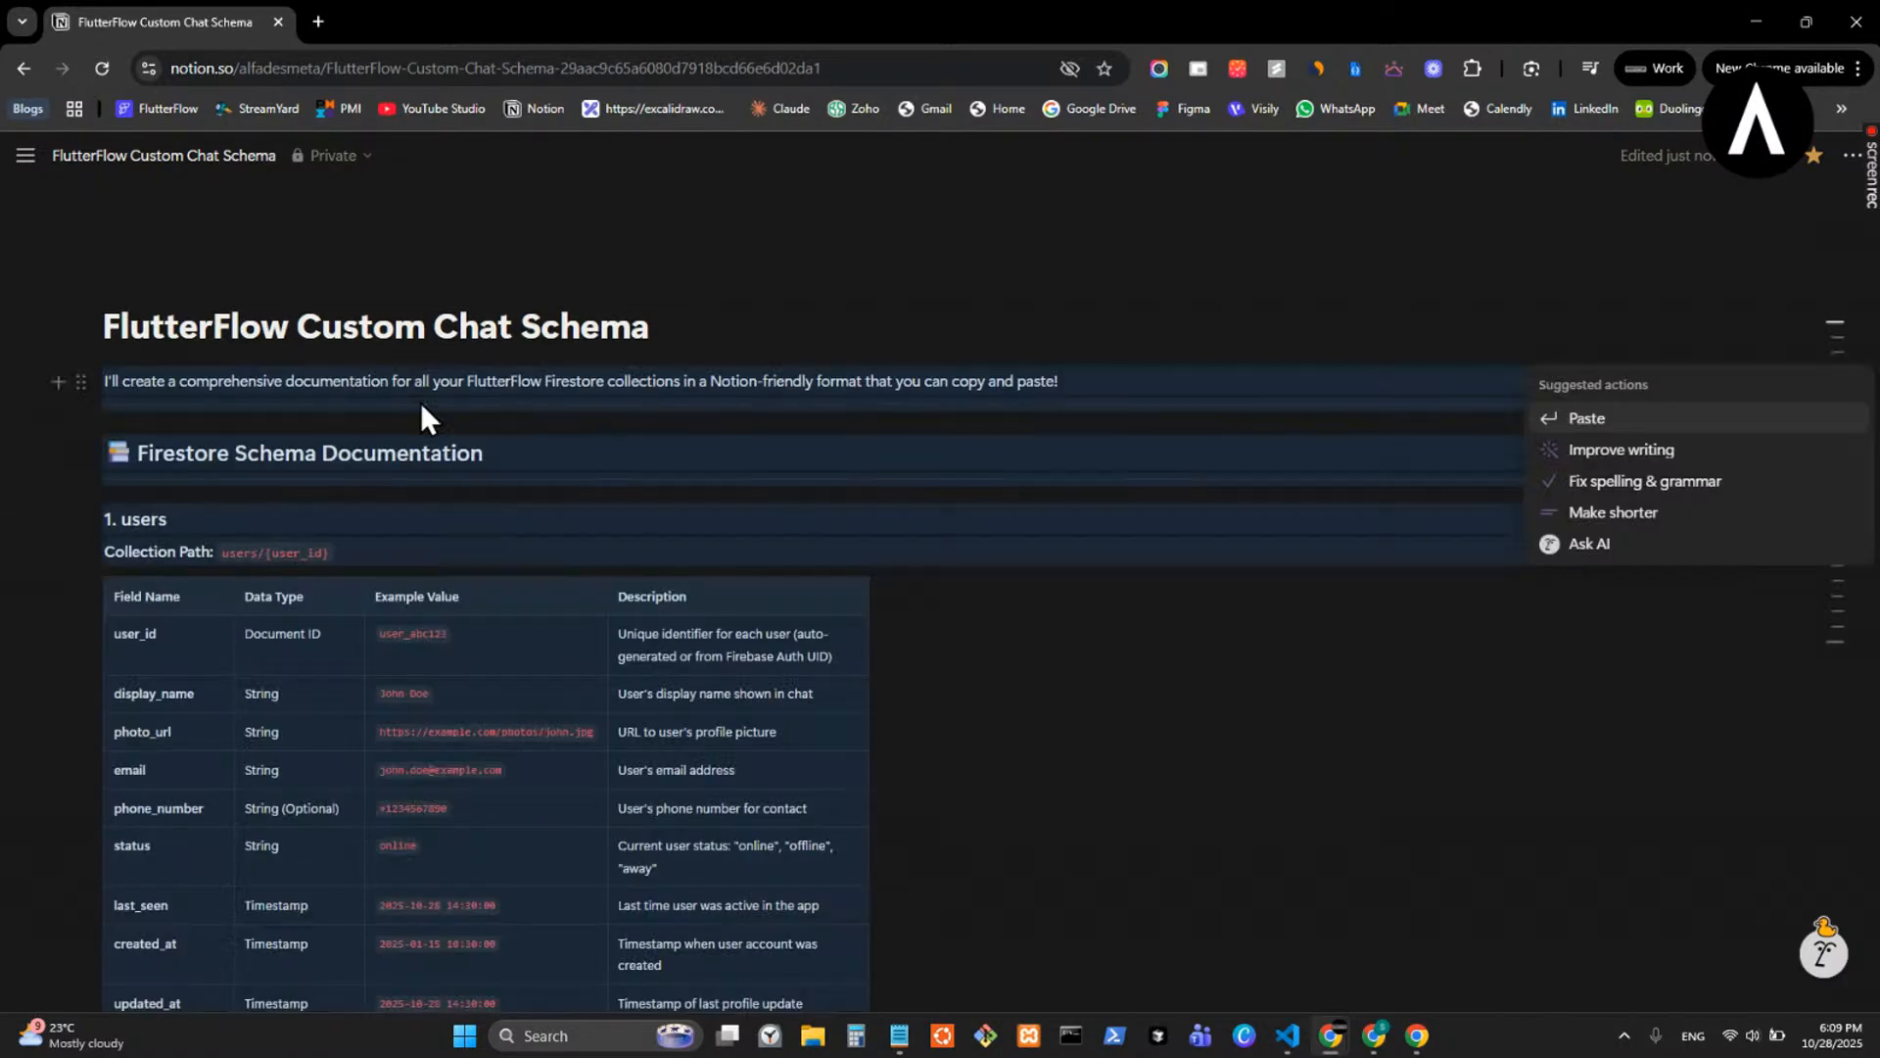
- Remove the intro sentence, the Firestore Schema Documentation heading and the divider above the users section
{"action": "left_click", "coordinate": [626, 489]}
{"action": "left_click", "coordinate": [577, 451]}
{"action": "left_click_drag", "start_coordinate": [577, 451], "coordinate": [78, 375]}
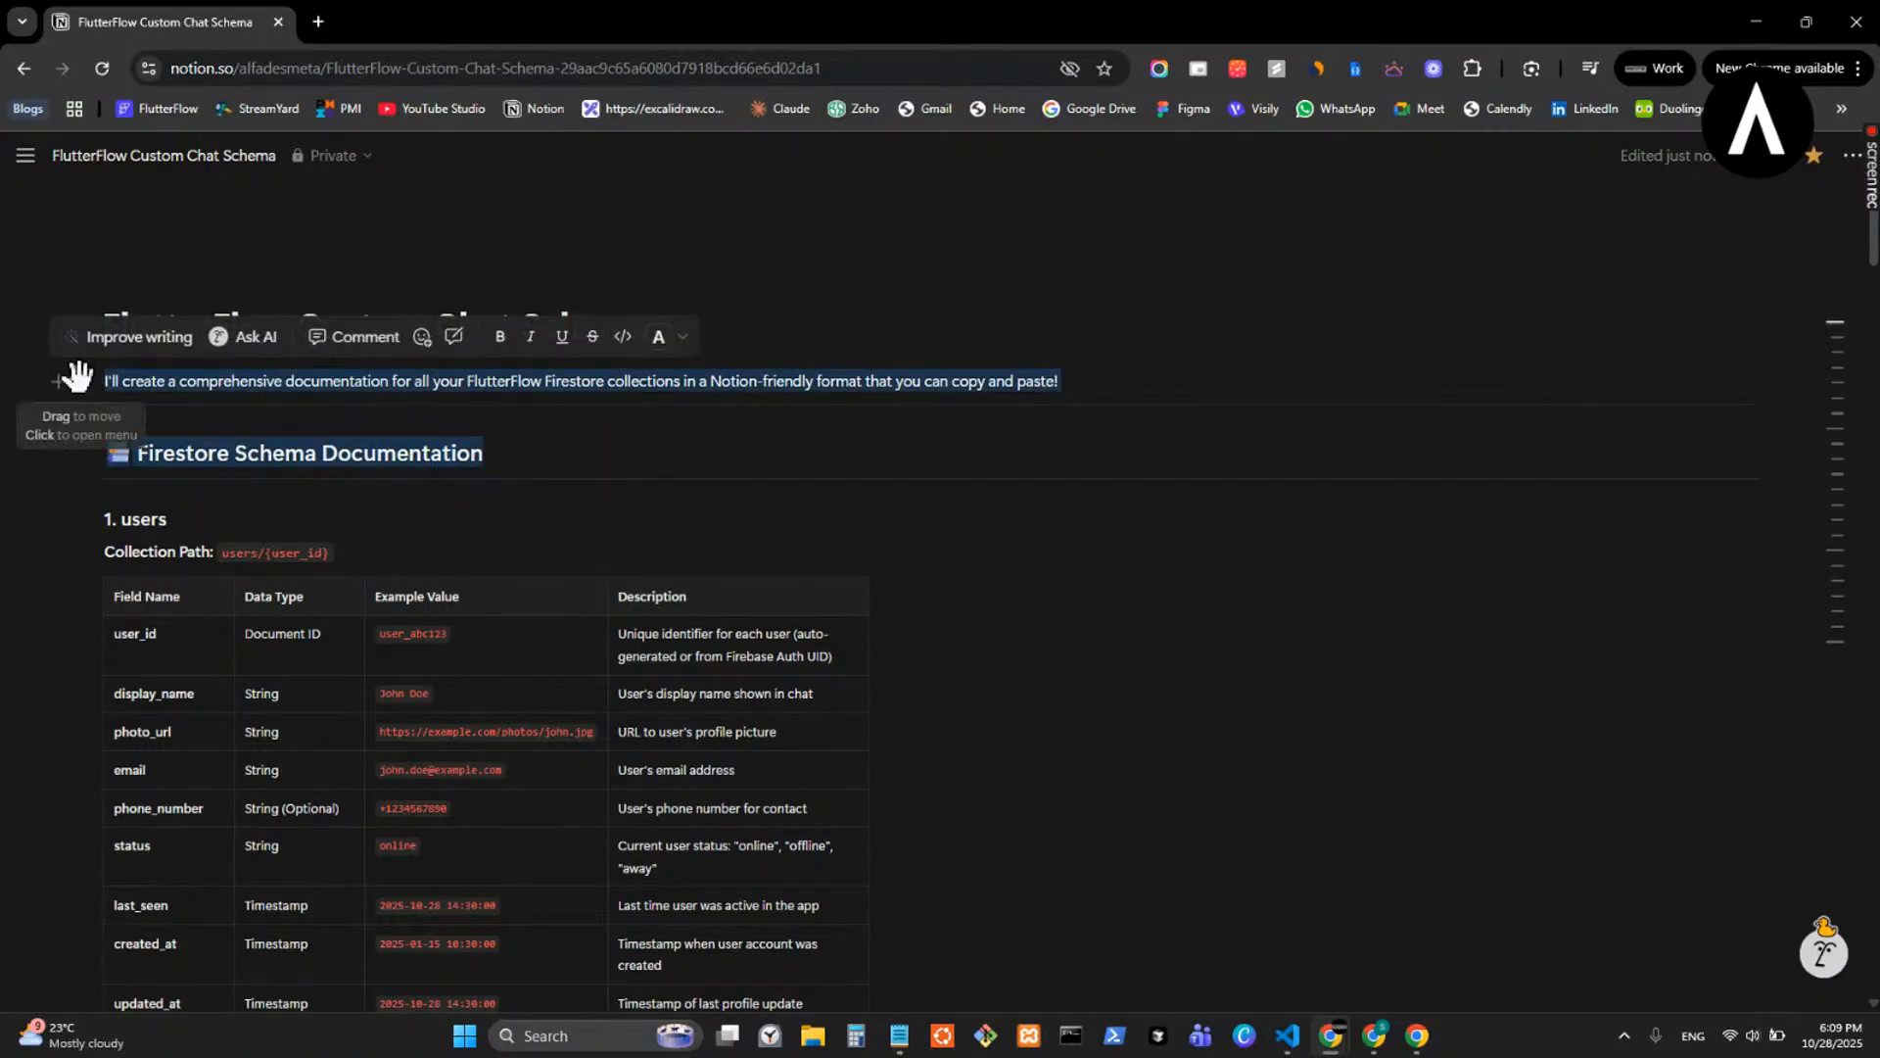
{"action": "key", "text": "BackSpace"}
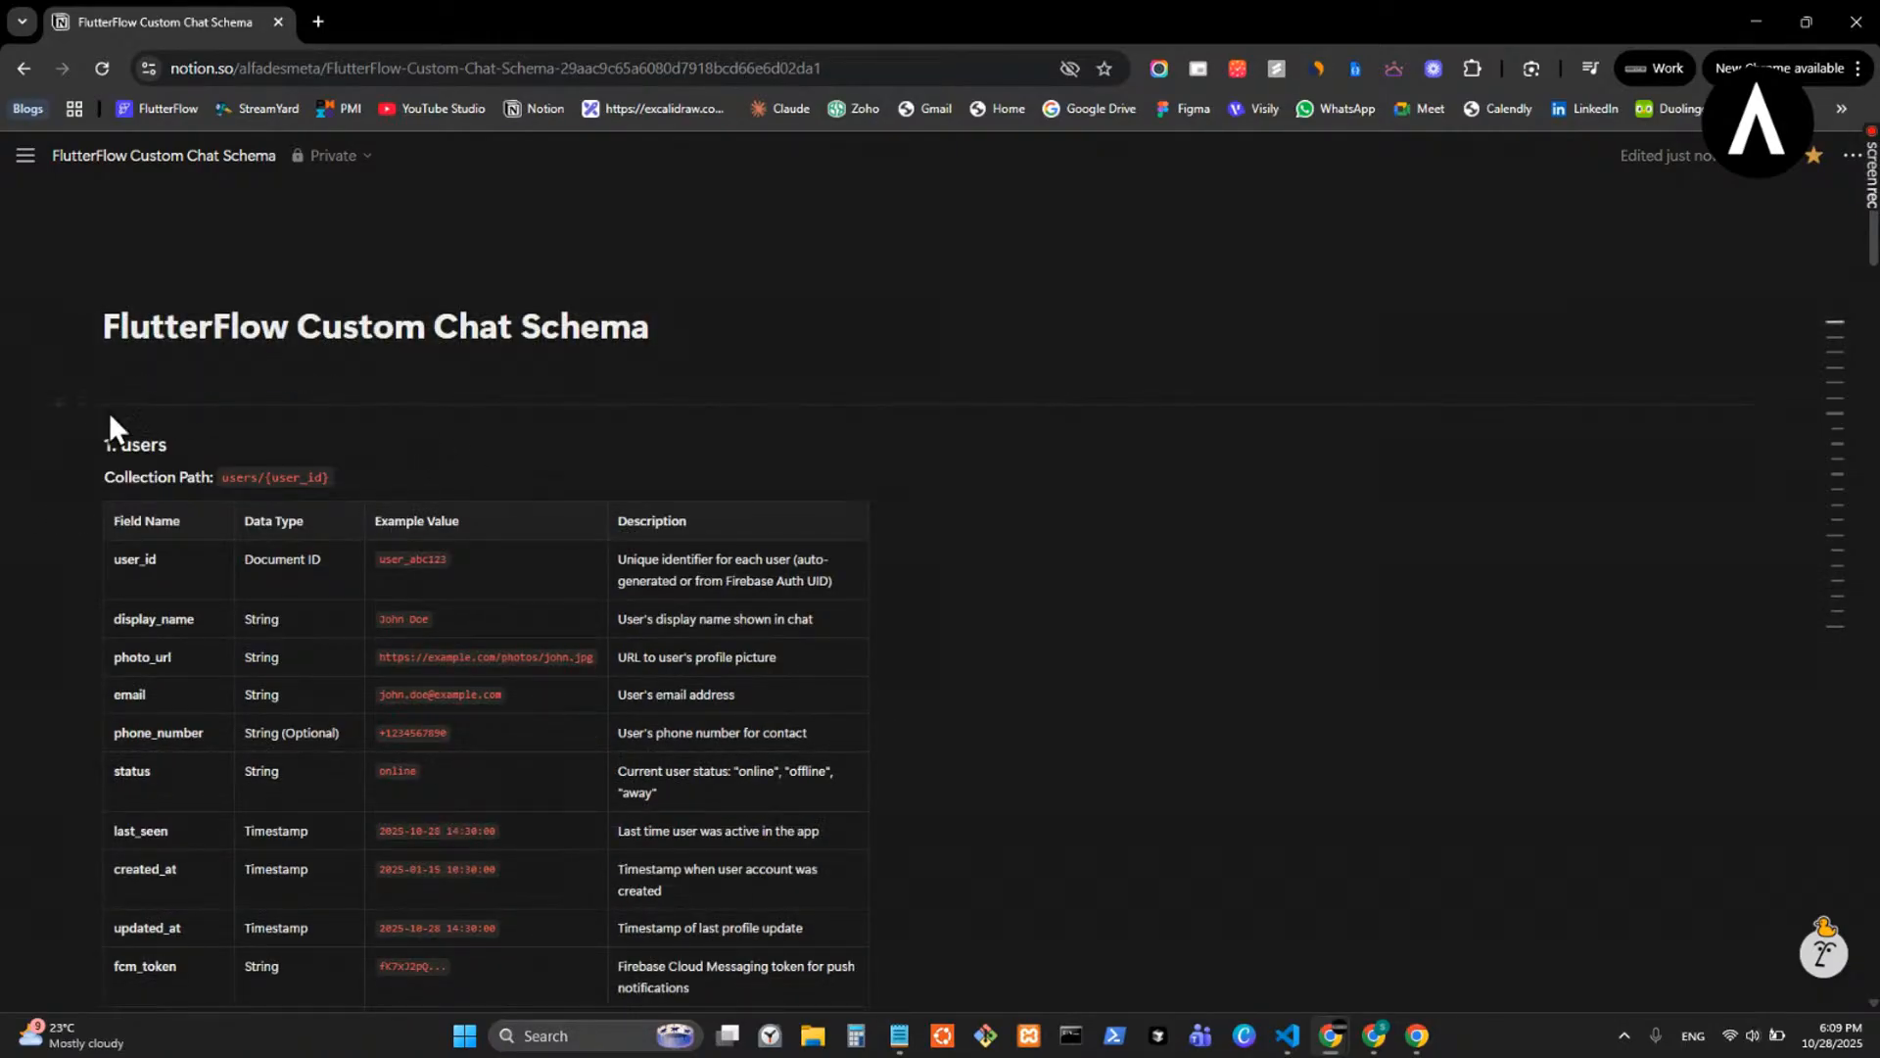
{"action": "left_click", "coordinate": [76, 403]}
{"action": "left_click", "coordinate": [162, 463]}
{"action": "left_click", "coordinate": [146, 377]}
{"action": "key", "text": "BackSpace"}
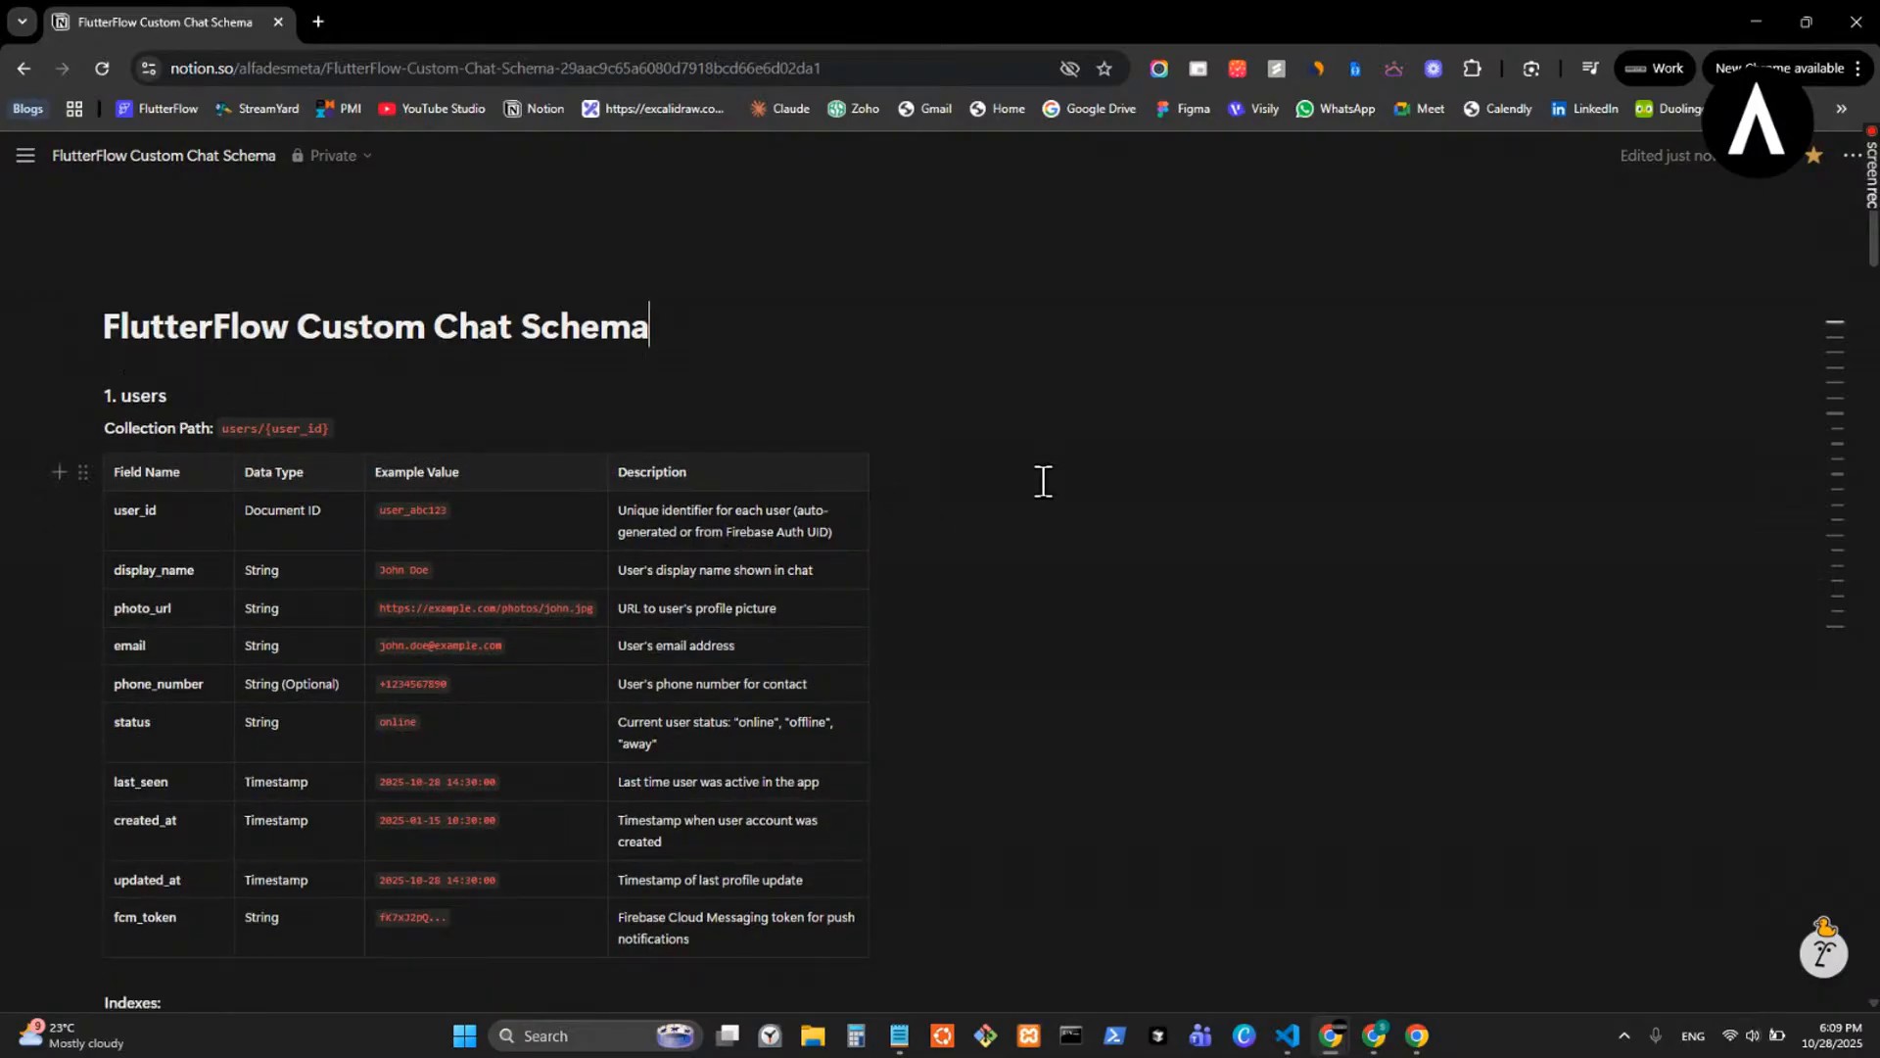
- Delete the closing remark about copying the documentation into Notion from the end of the page, below the Notes section
{"action": "scroll", "coordinate": [936, 460], "scroll_direction": "down", "scroll_amount": 5}
{"action": "scroll", "coordinate": [936, 459], "scroll_direction": "down", "scroll_amount": 18}
{"action": "scroll", "coordinate": [937, 459], "scroll_direction": "down", "scroll_amount": 14}
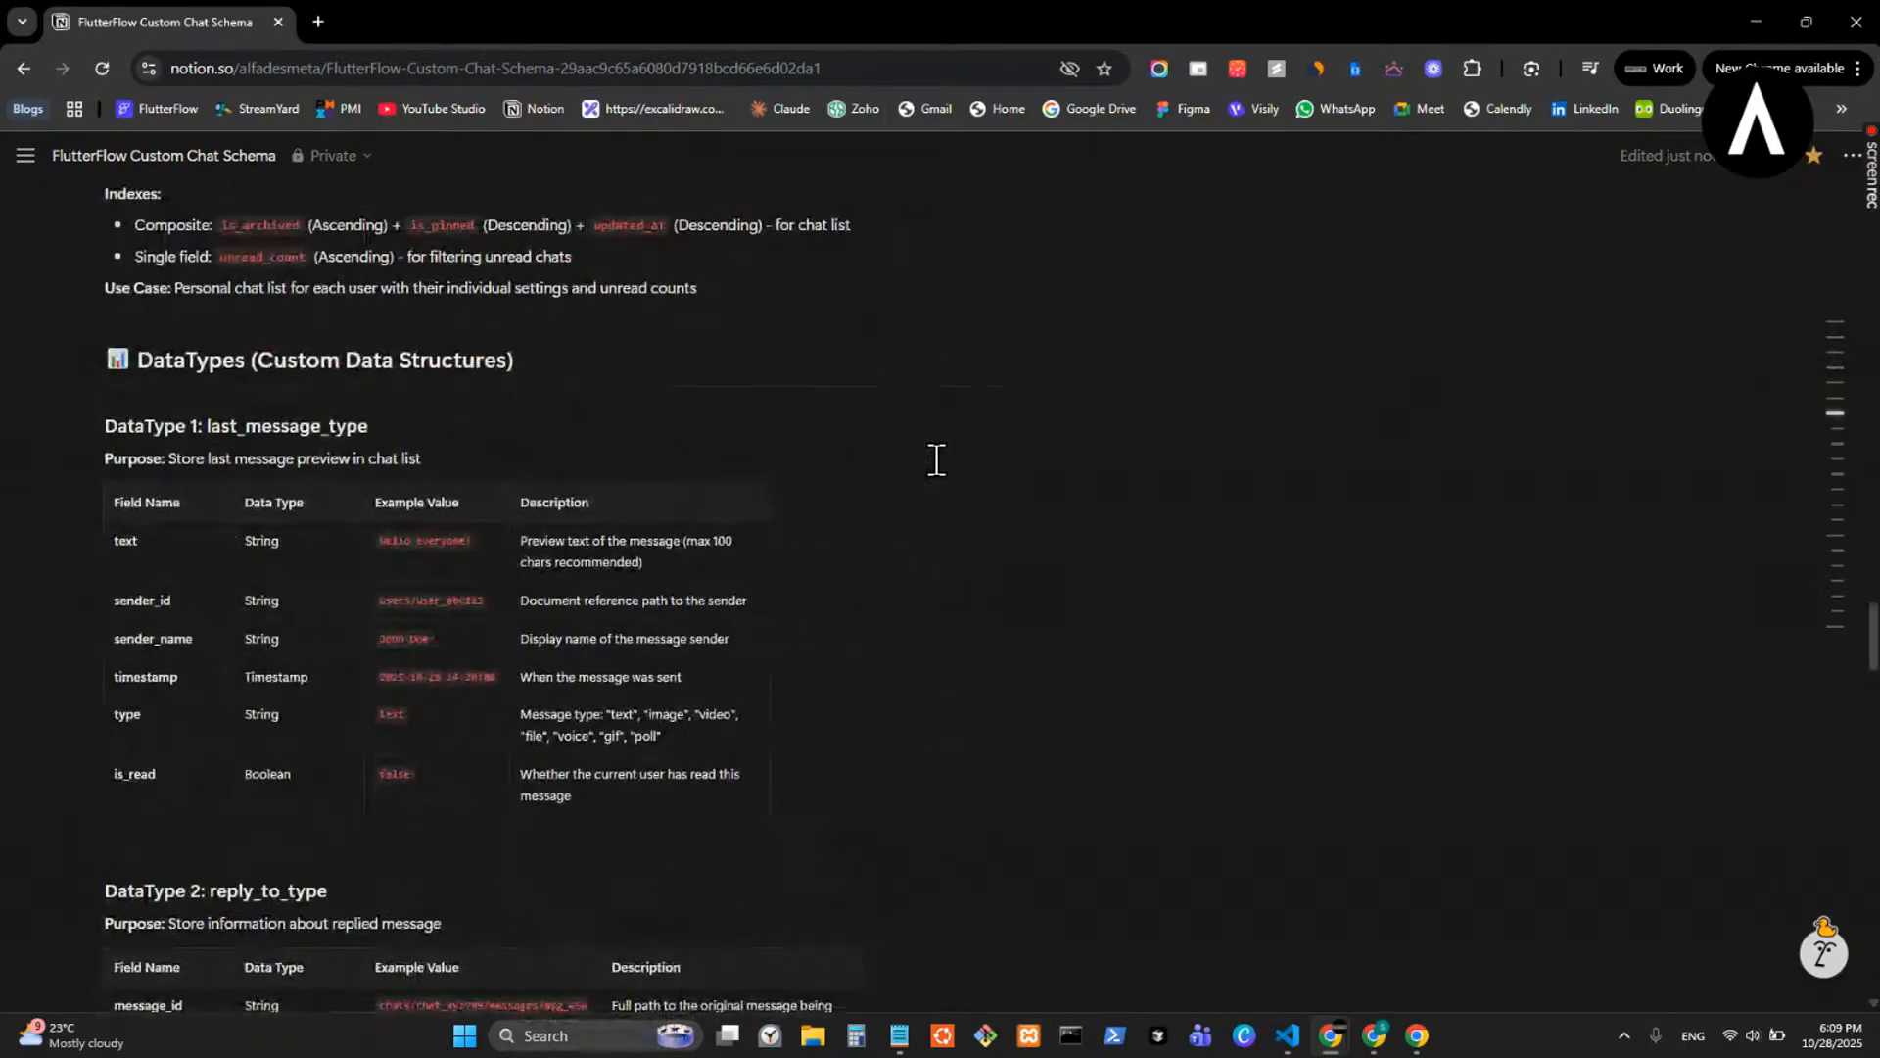
{"action": "scroll", "coordinate": [937, 460], "scroll_direction": "down", "scroll_amount": 20}
{"action": "left_click_drag", "start_coordinate": [1112, 734], "coordinate": [108, 752]}
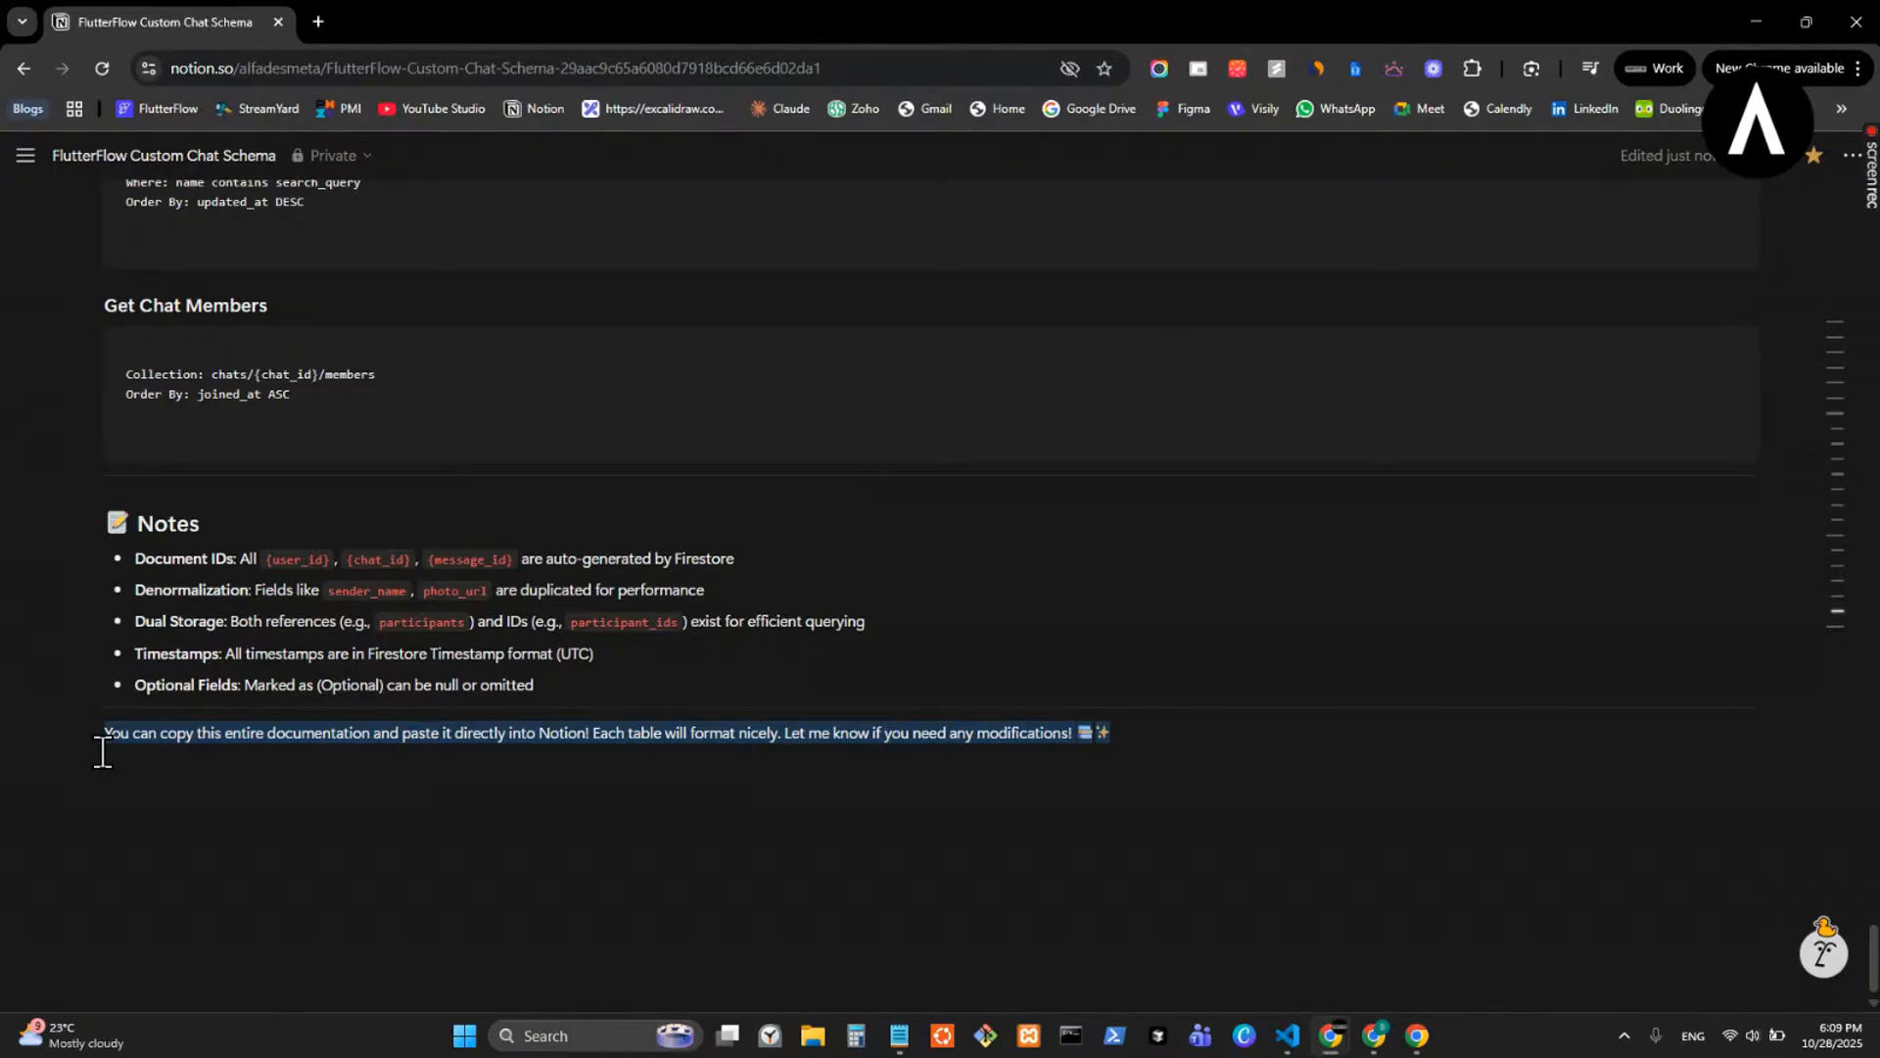
{"action": "left_click_drag", "start_coordinate": [89, 753], "coordinate": [92, 752]}
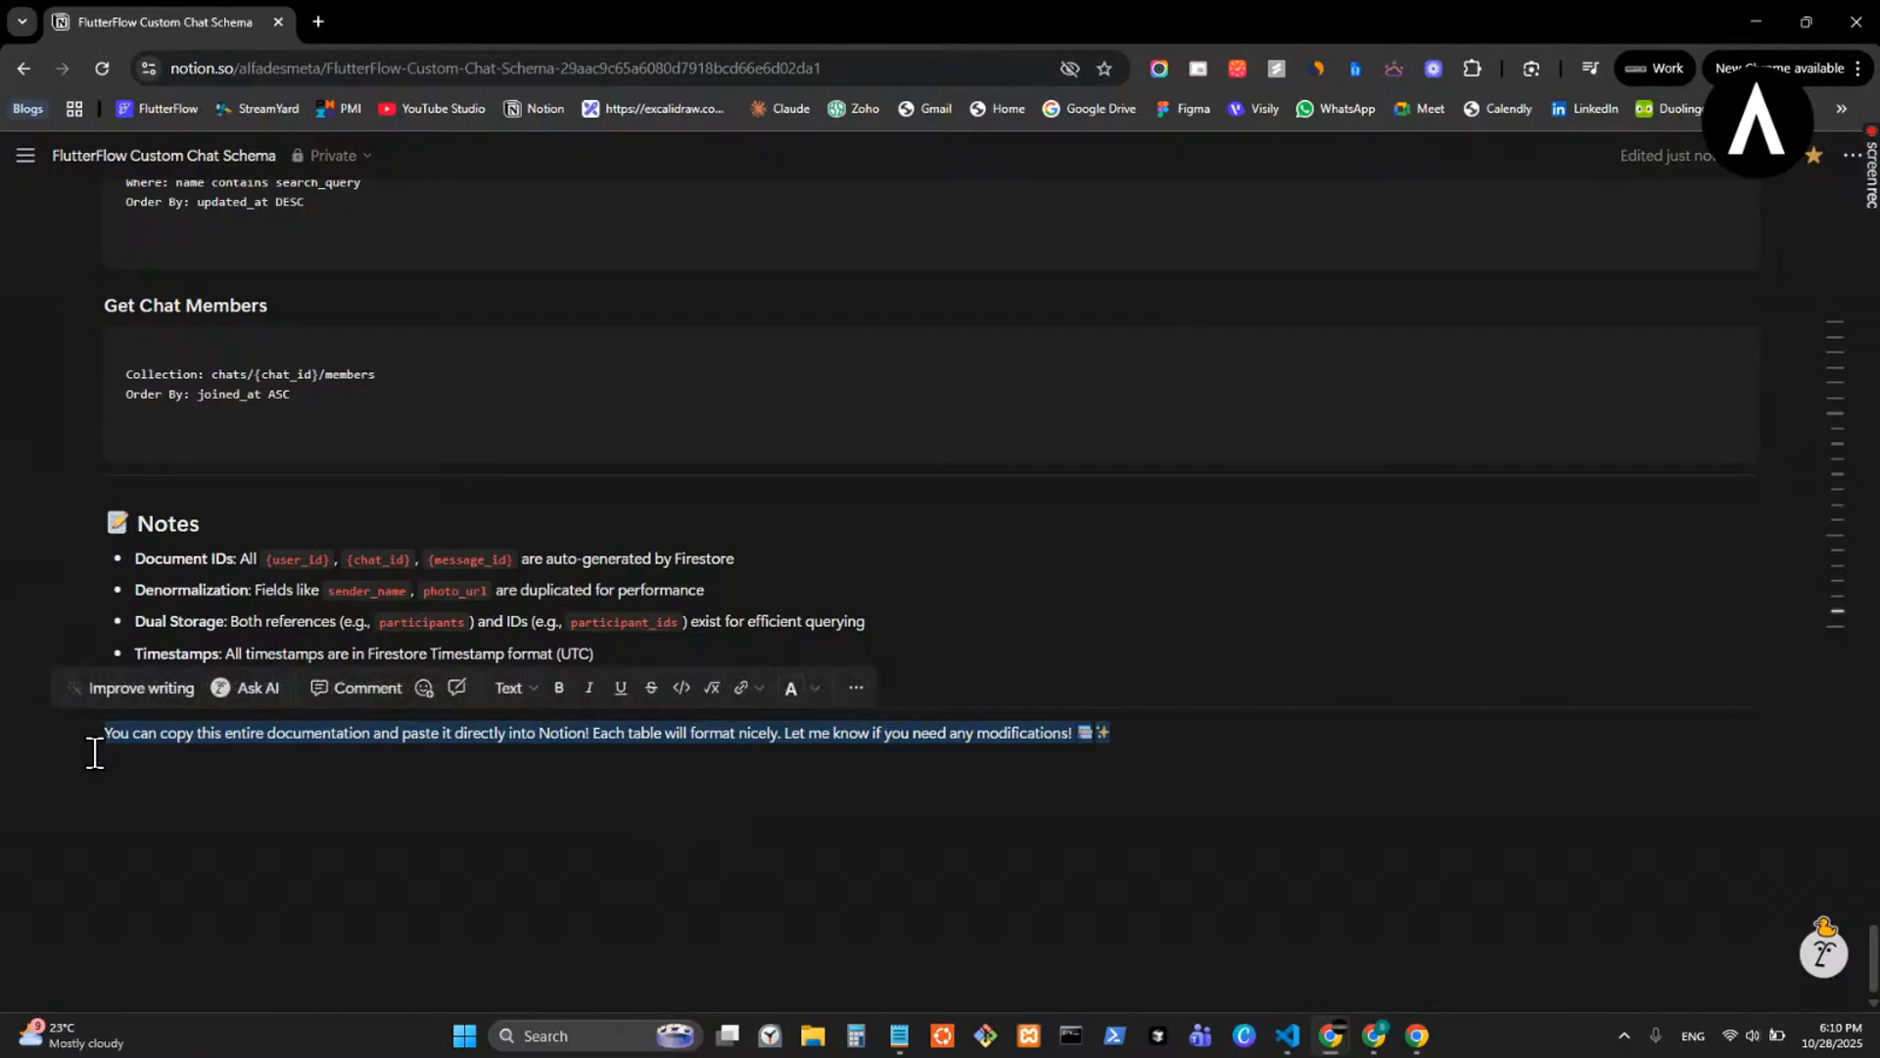
{"action": "key", "text": "BackSpace"}
{"action": "key", "text": "BackSpace"}
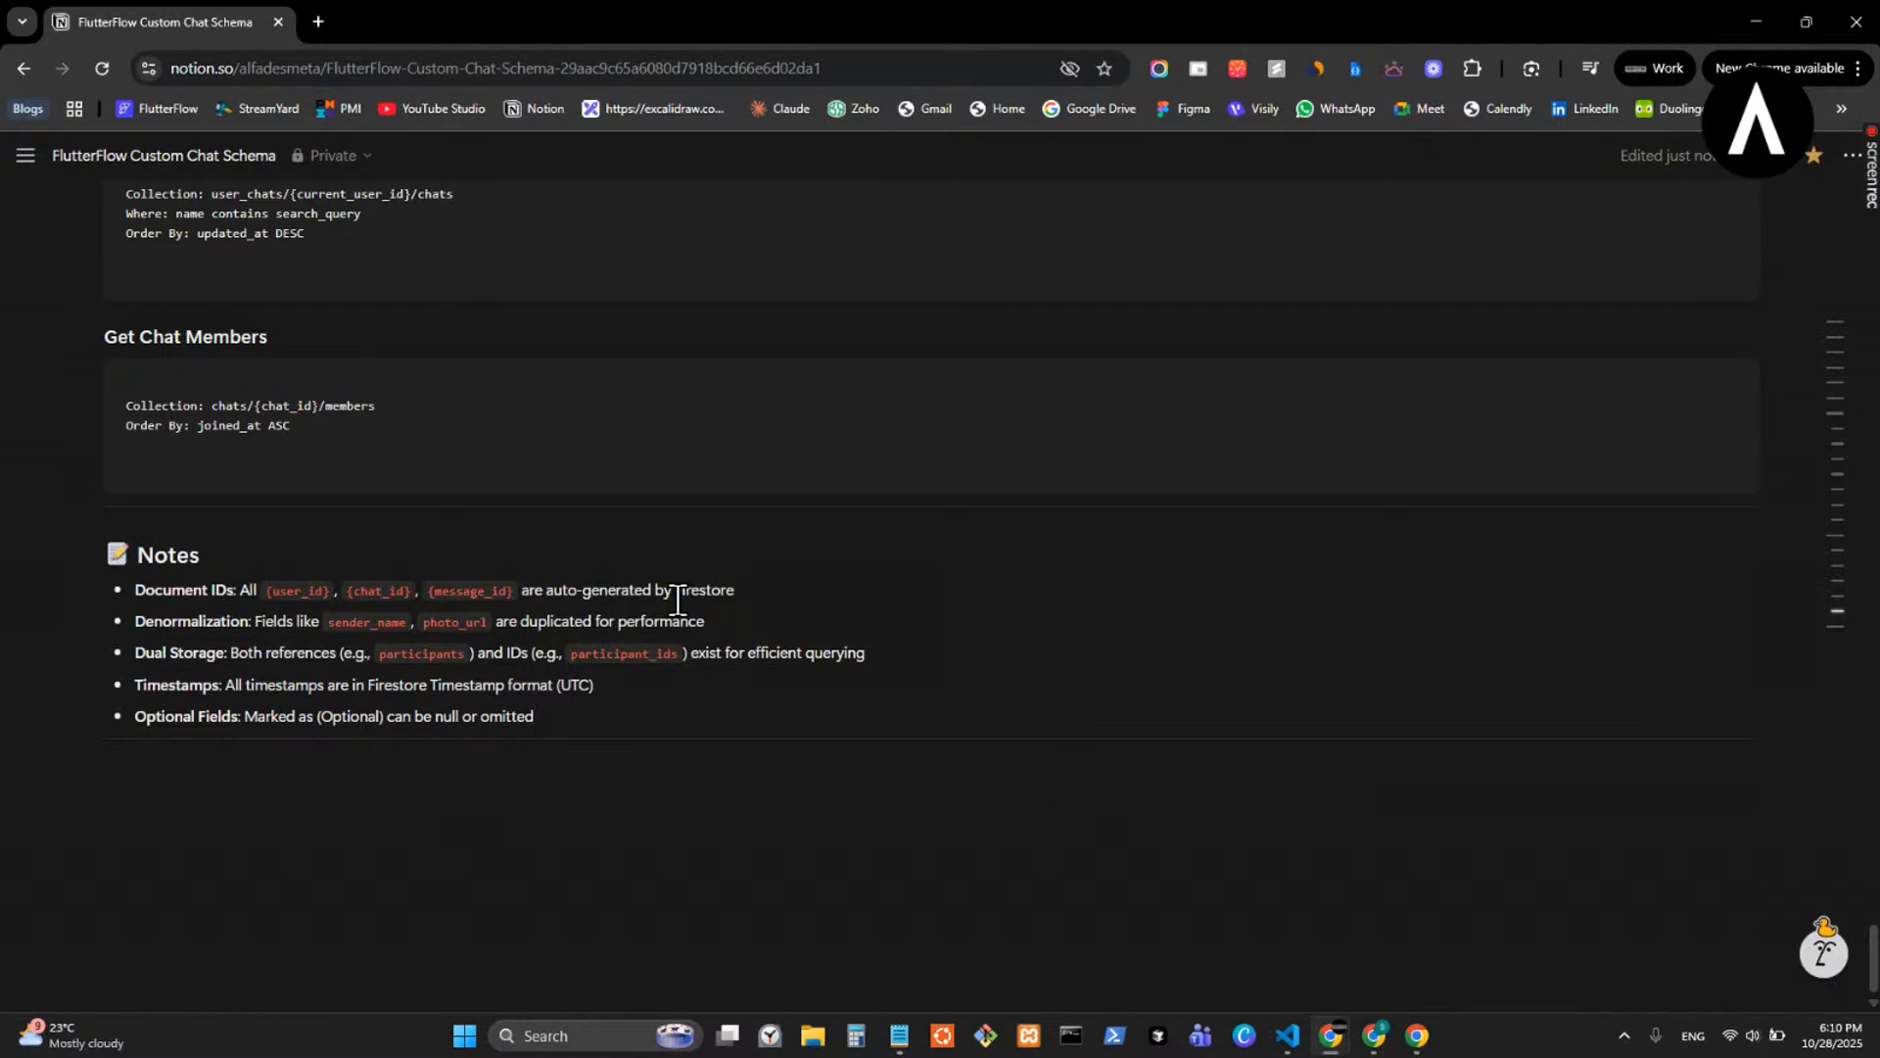
{"action": "key", "text": "ctrl+z"}
{"action": "key", "text": "ctrl+shift+z"}
- Share the Notion page with anyone on the web with the link and copy the link
{"action": "scroll", "coordinate": [955, 631], "scroll_direction": "up", "scroll_amount": 3}
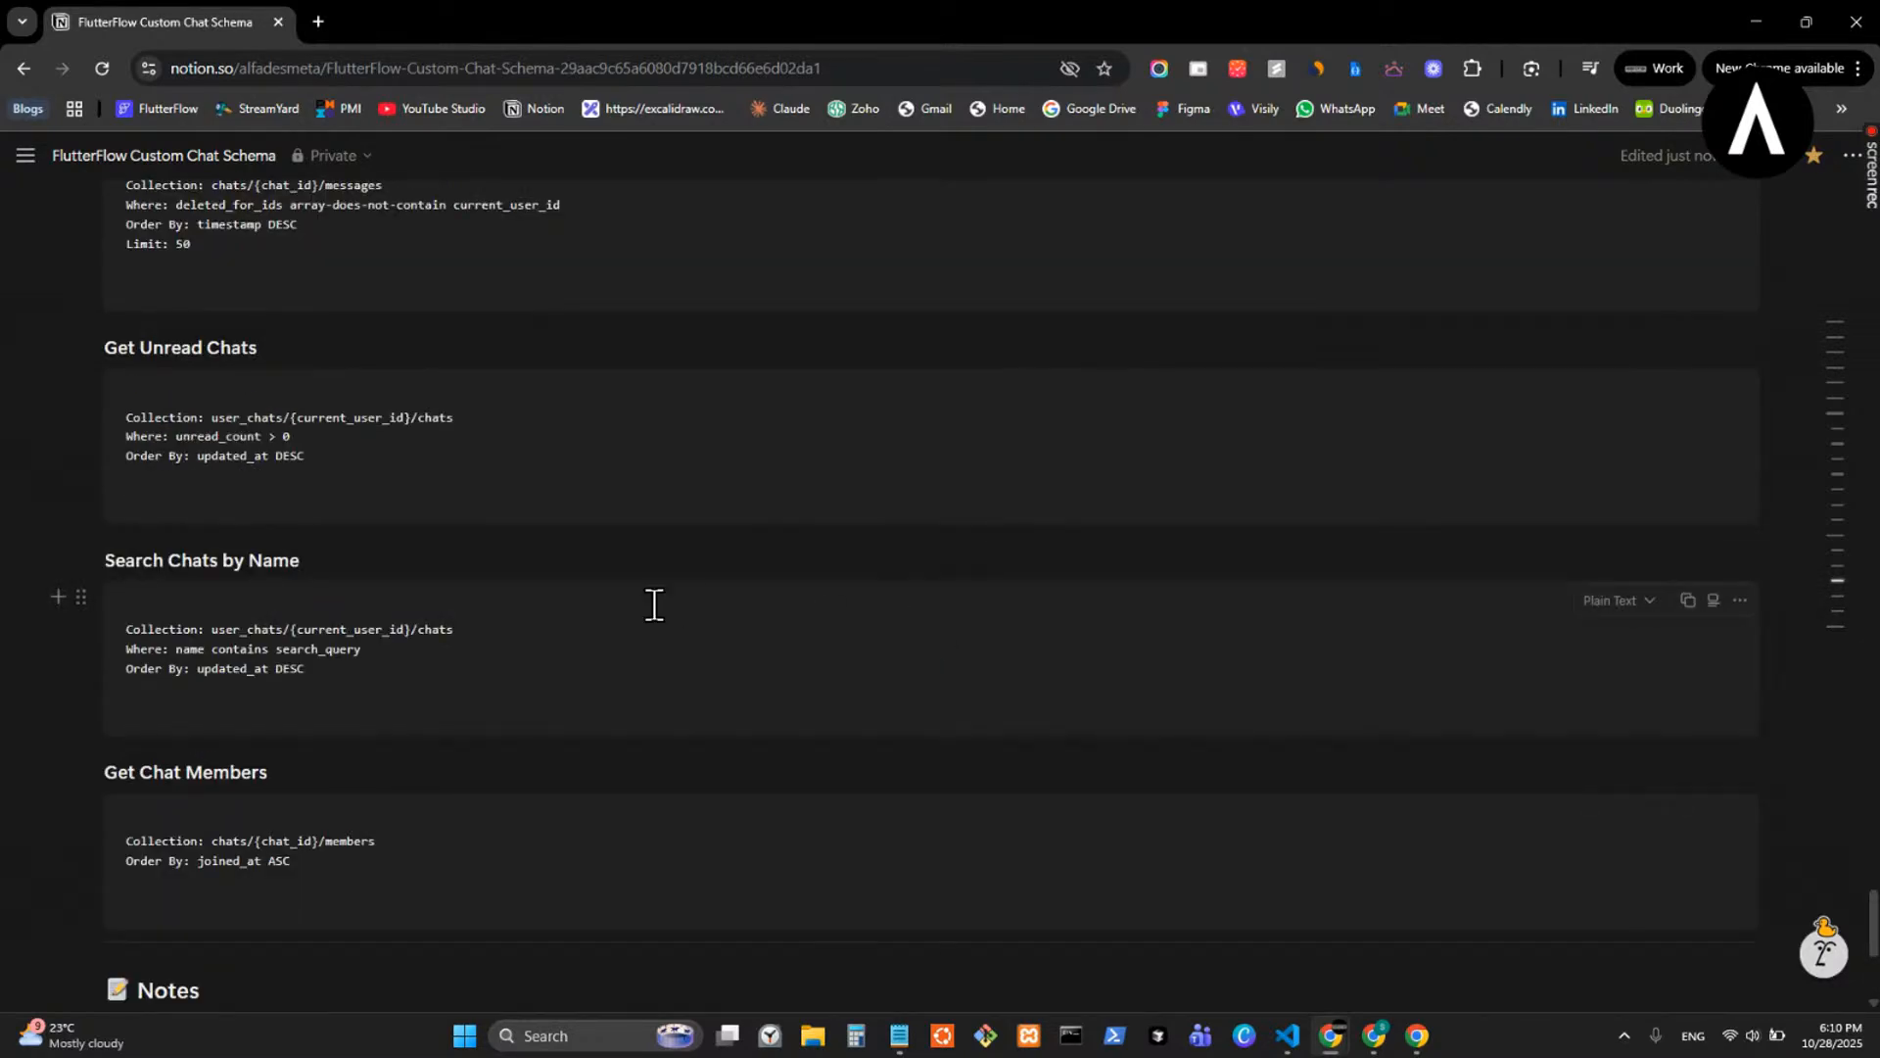
{"action": "scroll", "coordinate": [651, 601], "scroll_direction": "up", "scroll_amount": 6}
{"action": "scroll", "coordinate": [654, 601], "scroll_direction": "up", "scroll_amount": 20}
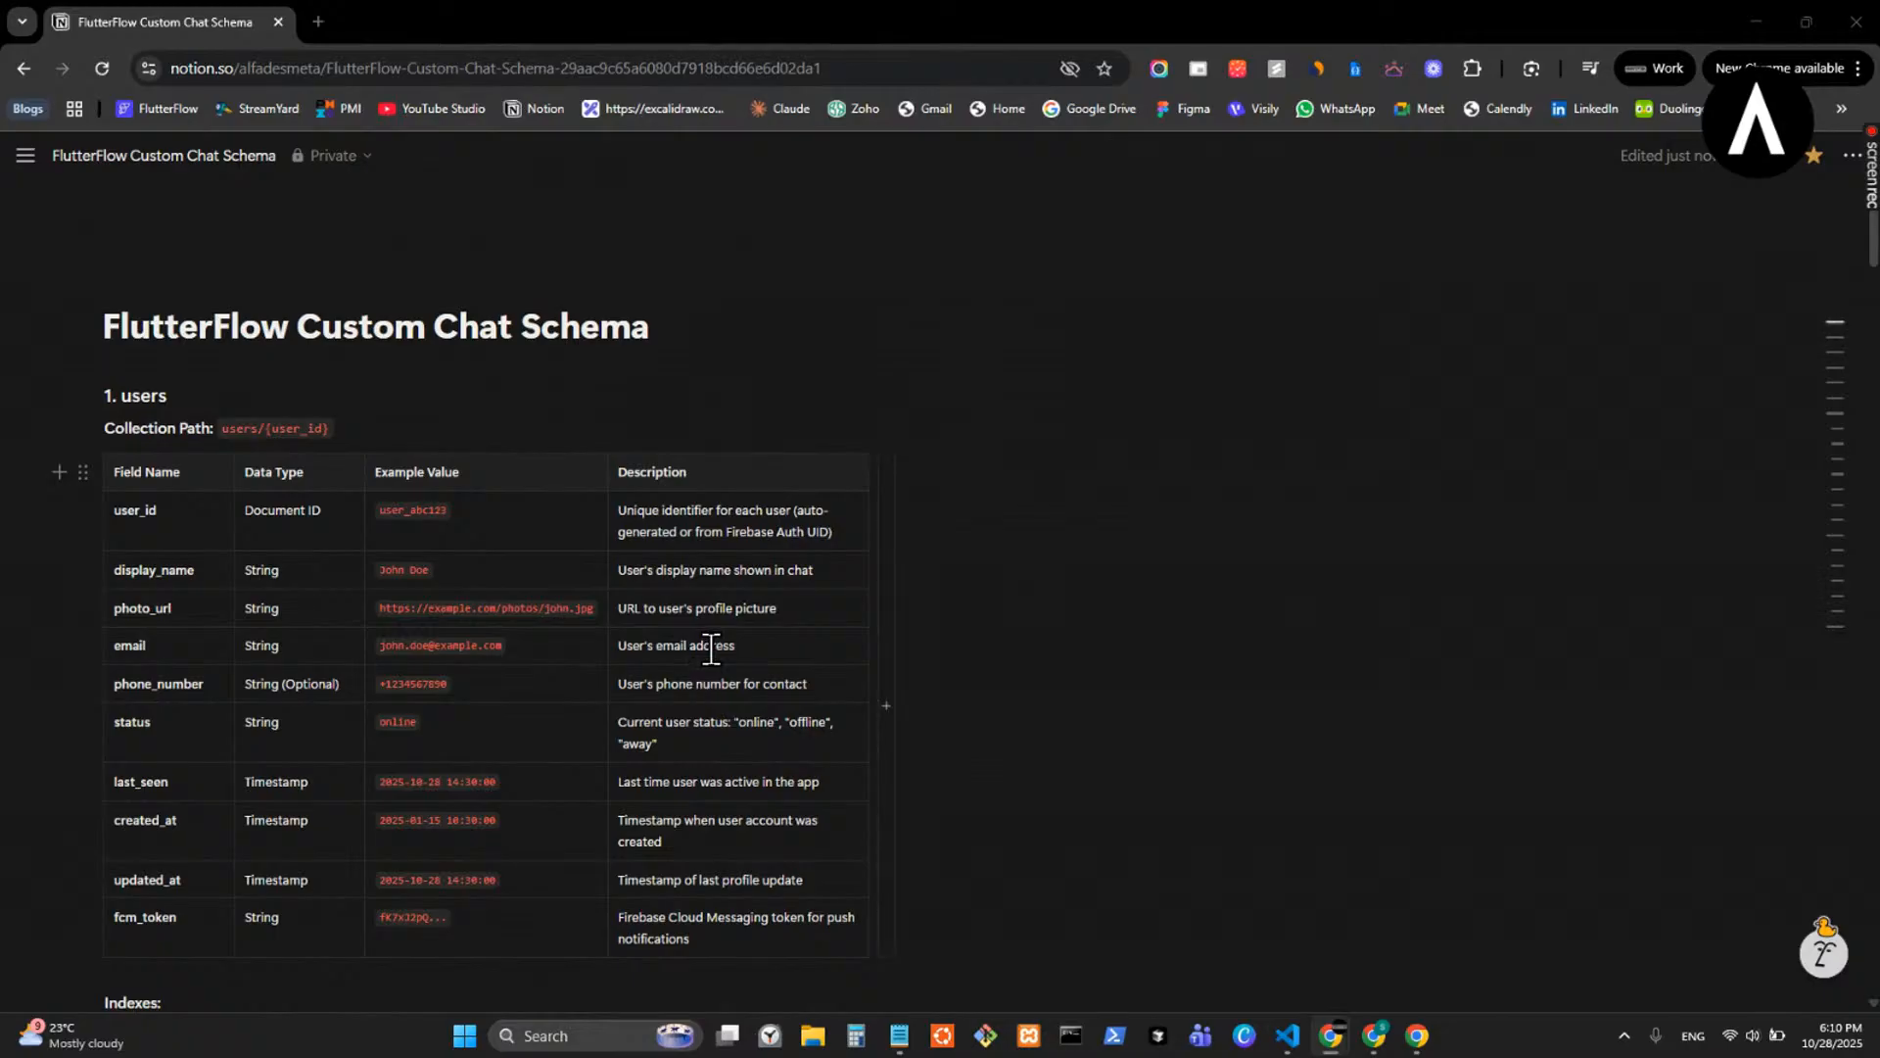
{"action": "scroll", "coordinate": [662, 643], "scroll_direction": "down", "scroll_amount": 1}
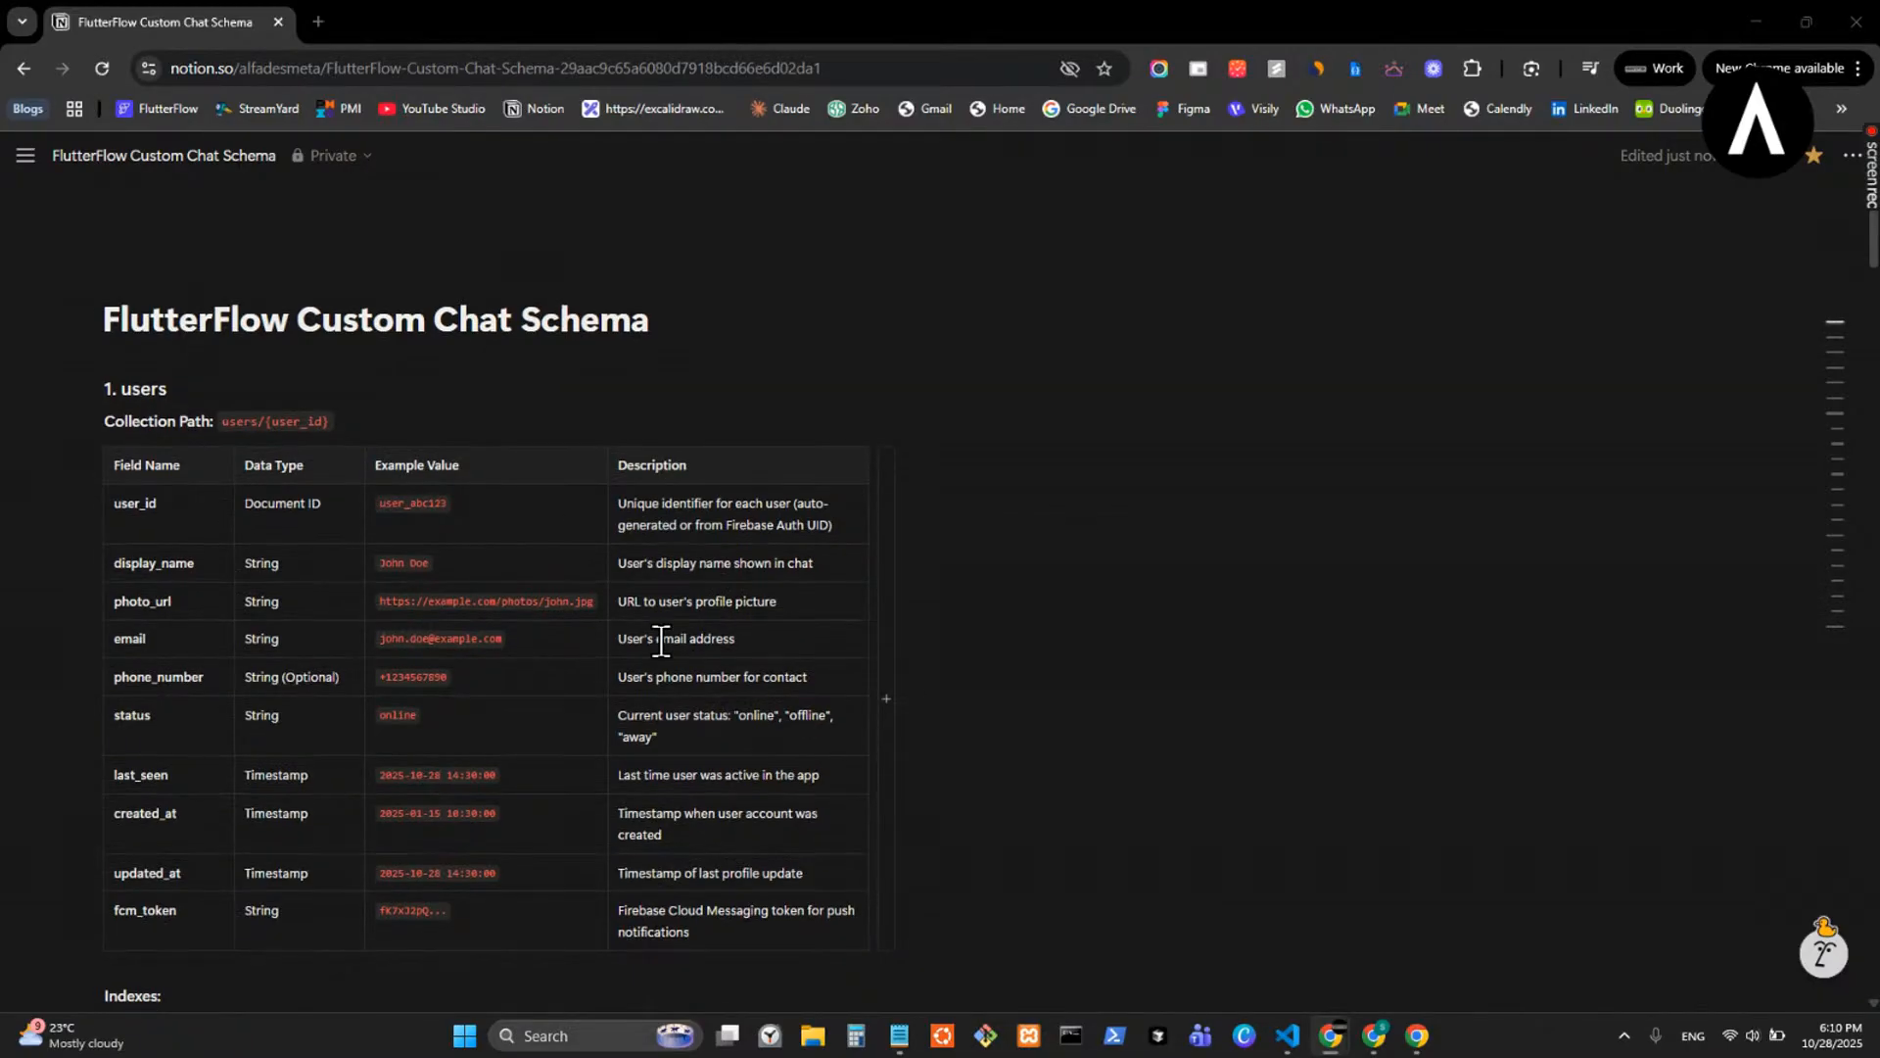
{"action": "scroll", "coordinate": [662, 643], "scroll_direction": "down", "scroll_amount": 1}
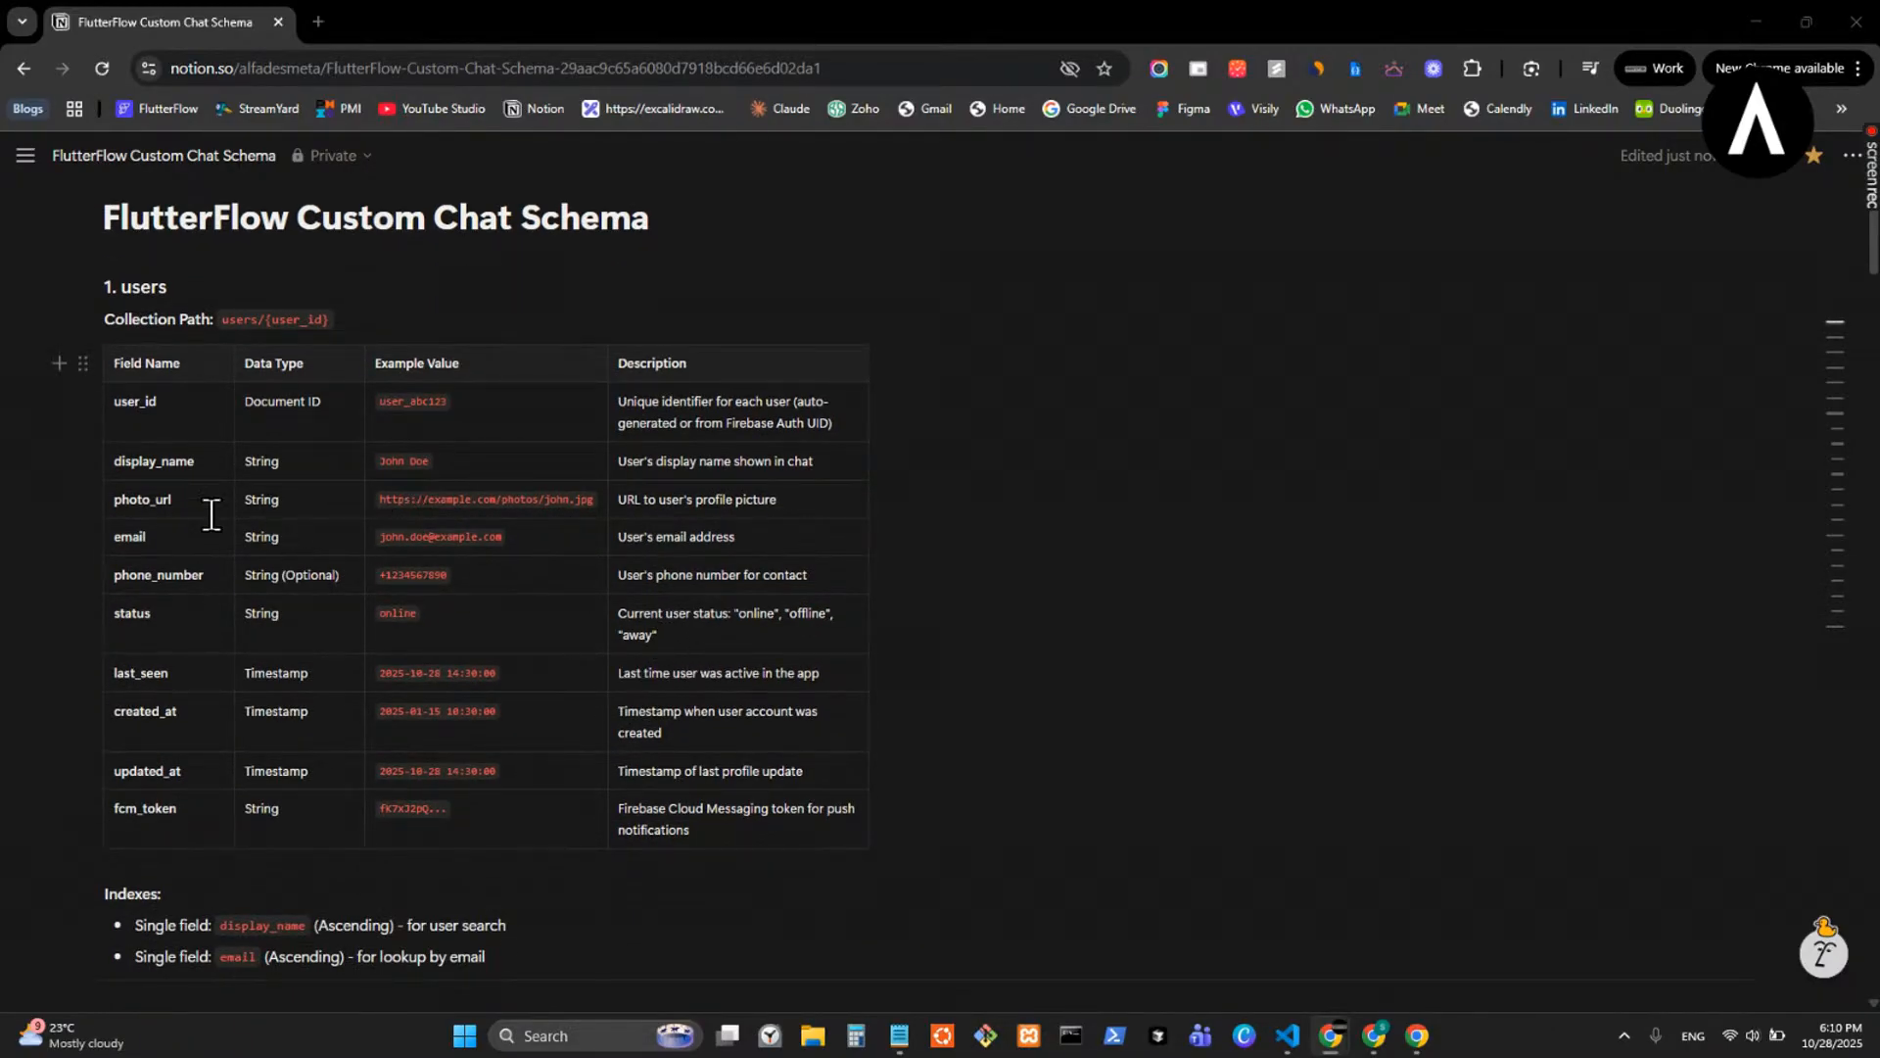
{"action": "left_click", "coordinate": [1739, 168]}
{"action": "left_click", "coordinate": [1440, 405]}
{"action": "left_click", "coordinate": [1469, 621]}
{"action": "left_click", "coordinate": [1748, 485]}
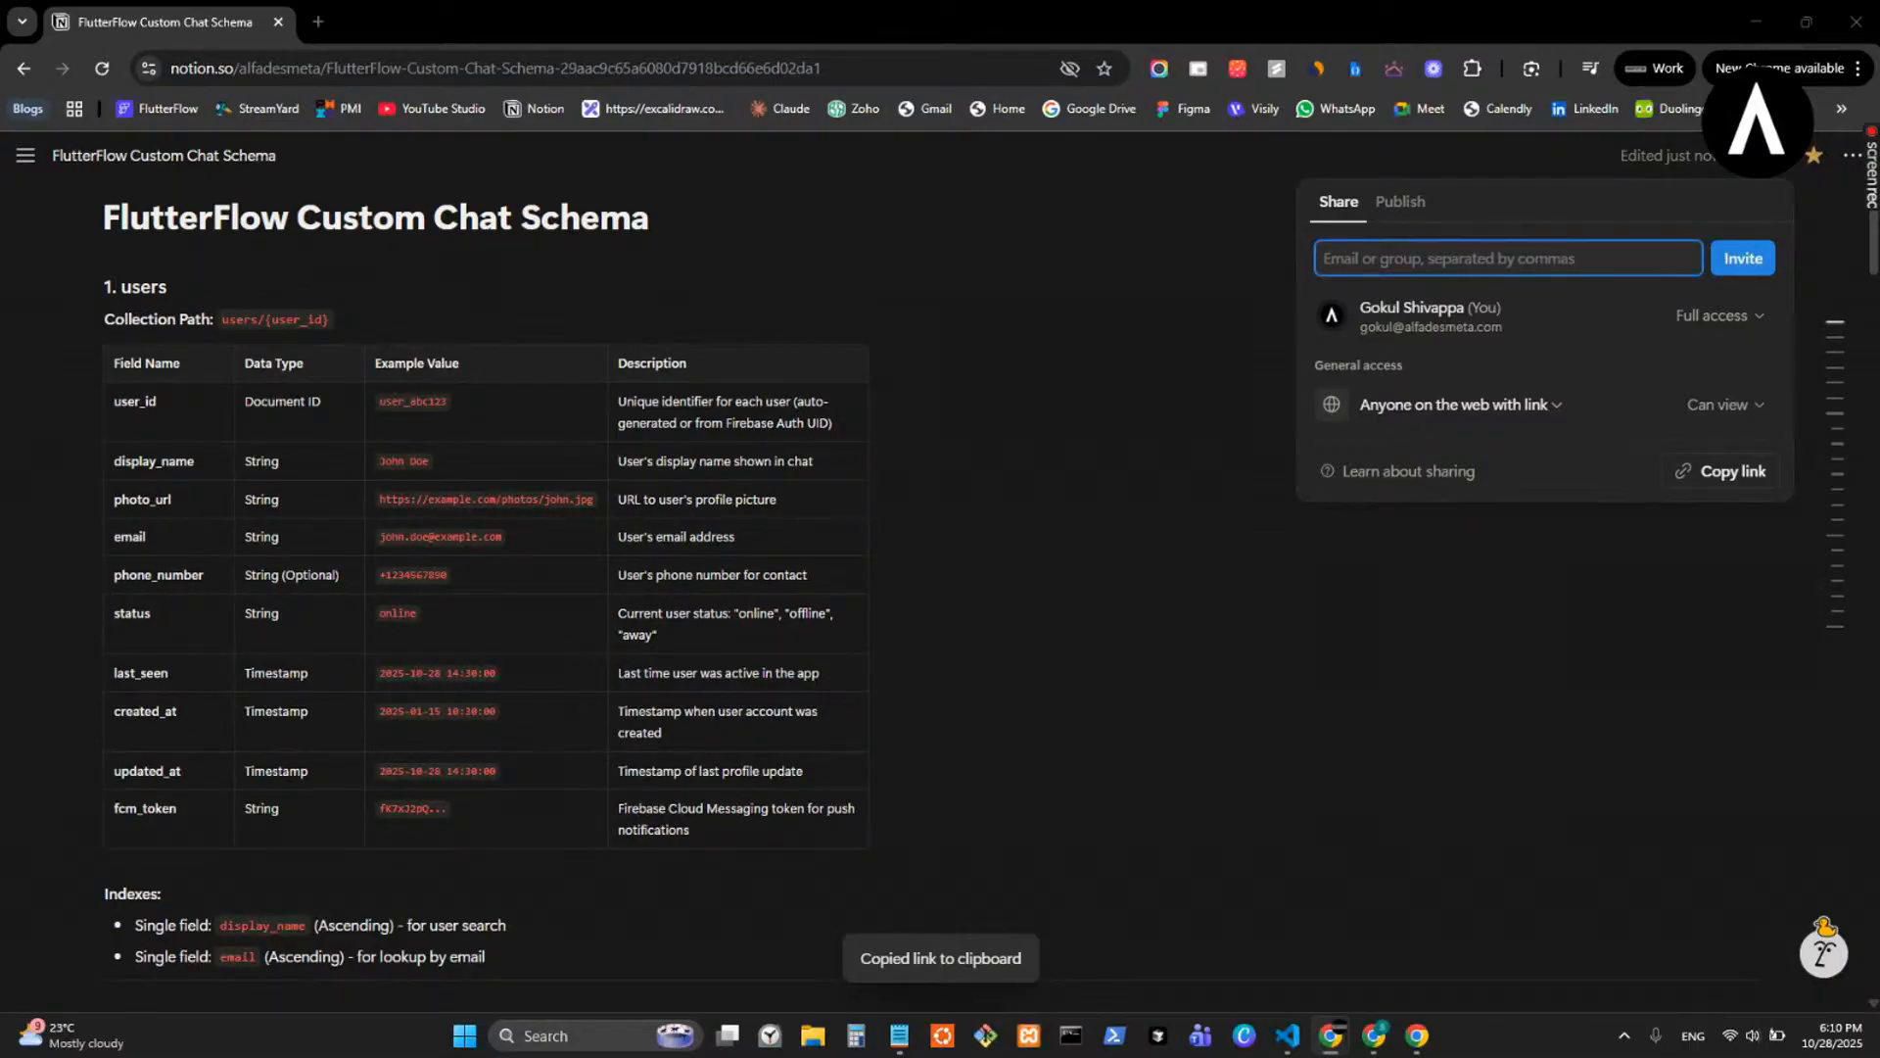
- Check the access levels offered for the shared link, then close the sharing settings
{"action": "left_click", "coordinate": [1734, 407]}
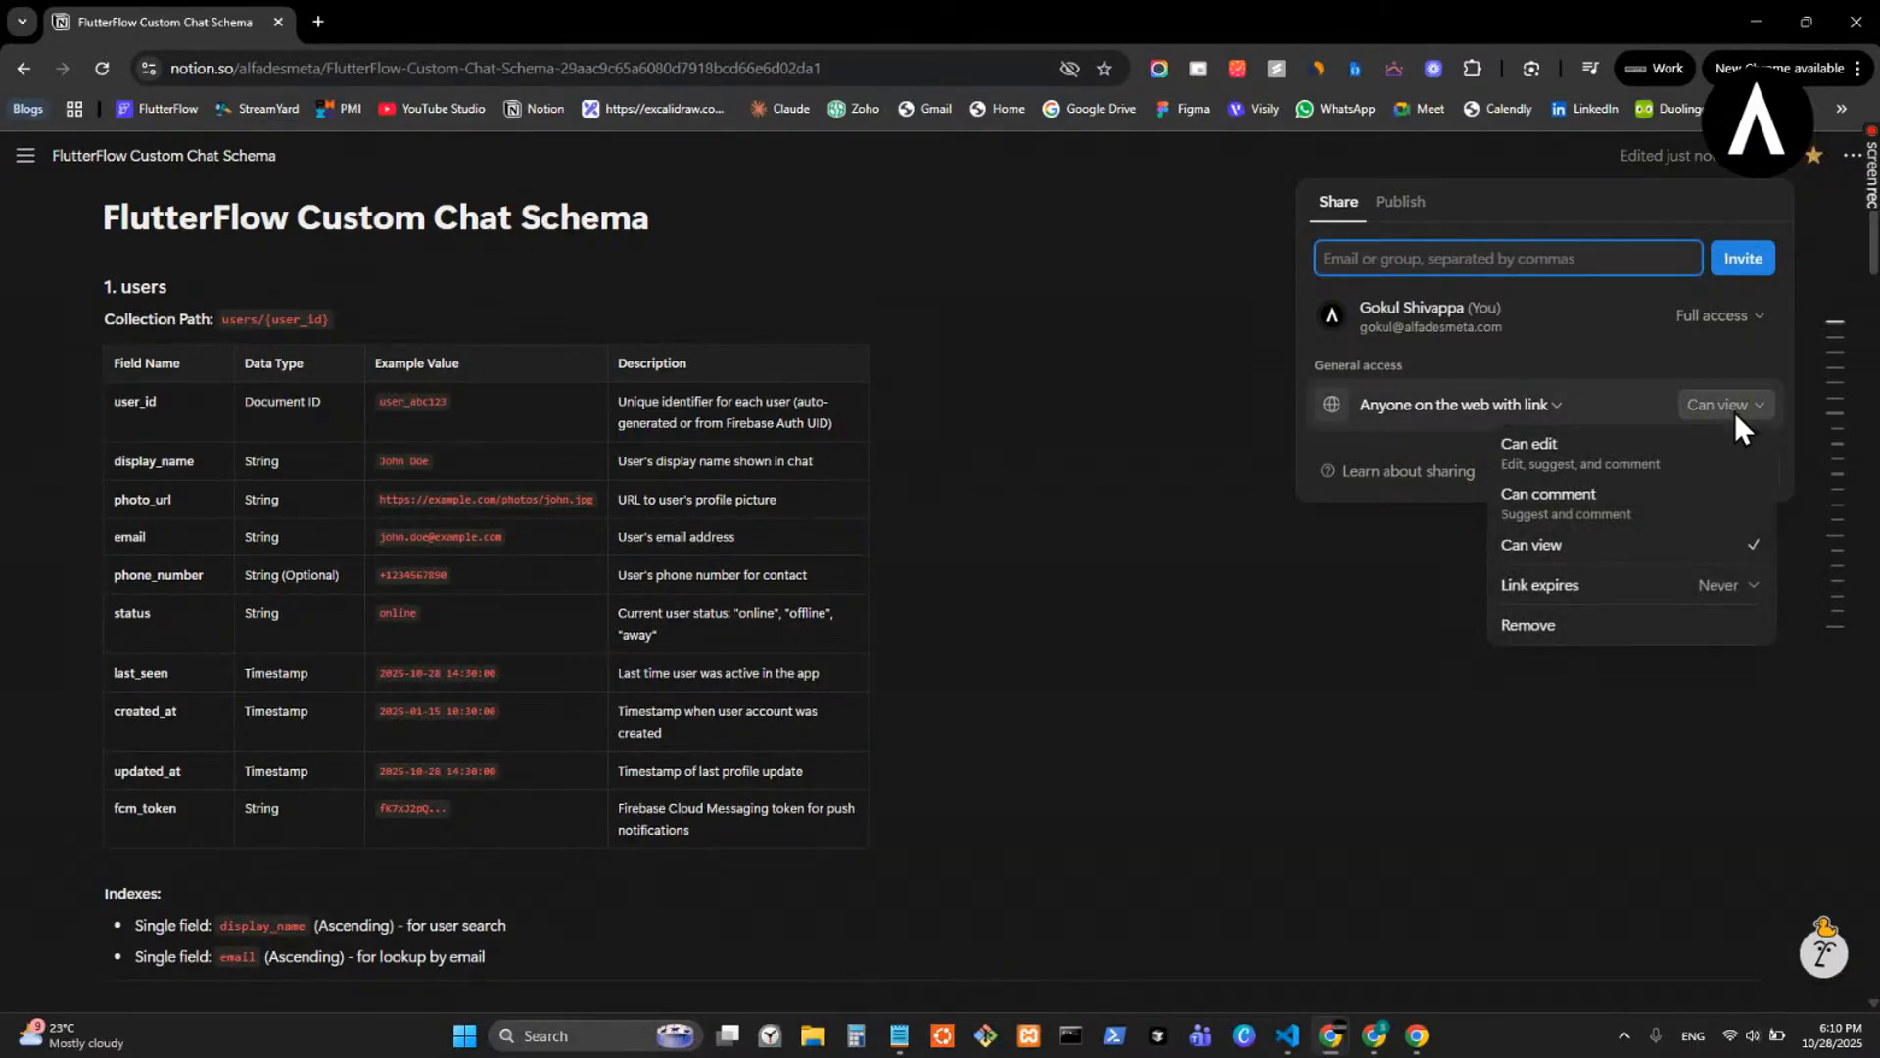
{"action": "left_click", "coordinate": [1736, 409]}
{"action": "left_click", "coordinate": [1736, 412]}
{"action": "left_click", "coordinate": [1736, 412]}
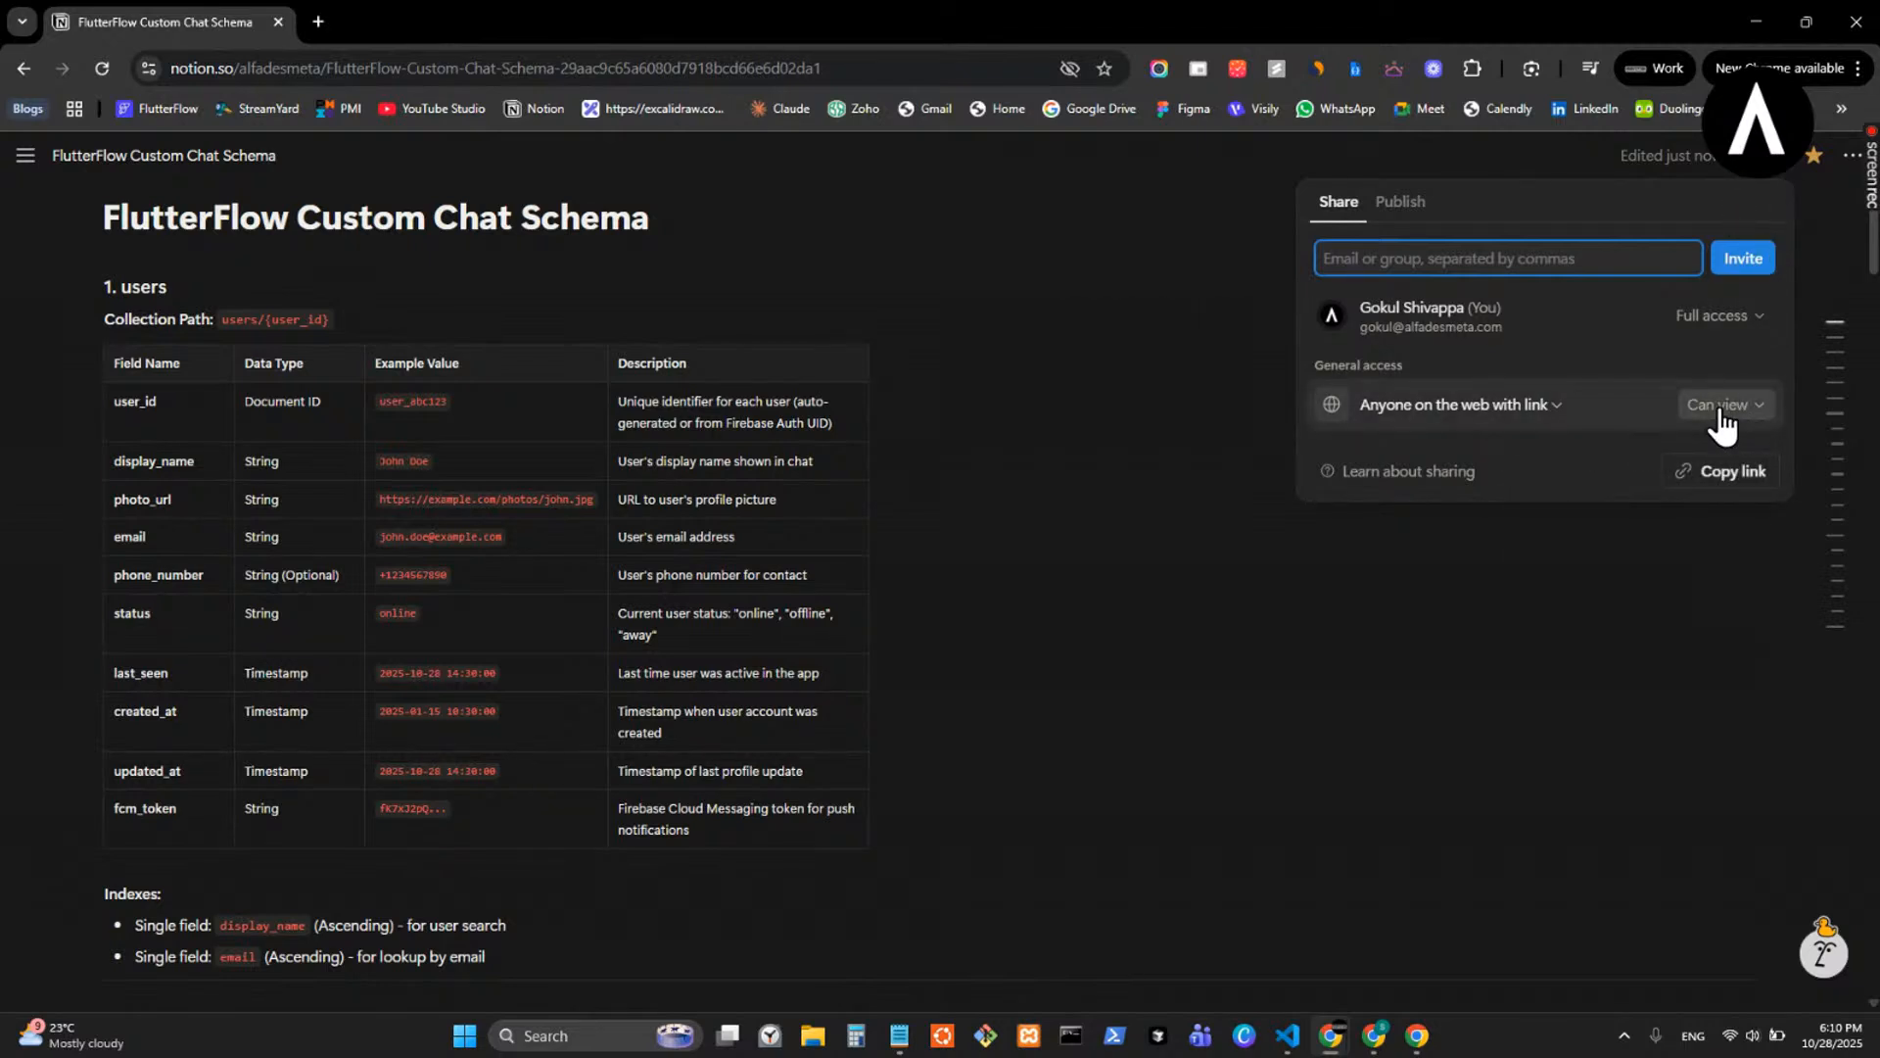
{"action": "left_click", "coordinate": [1467, 645]}
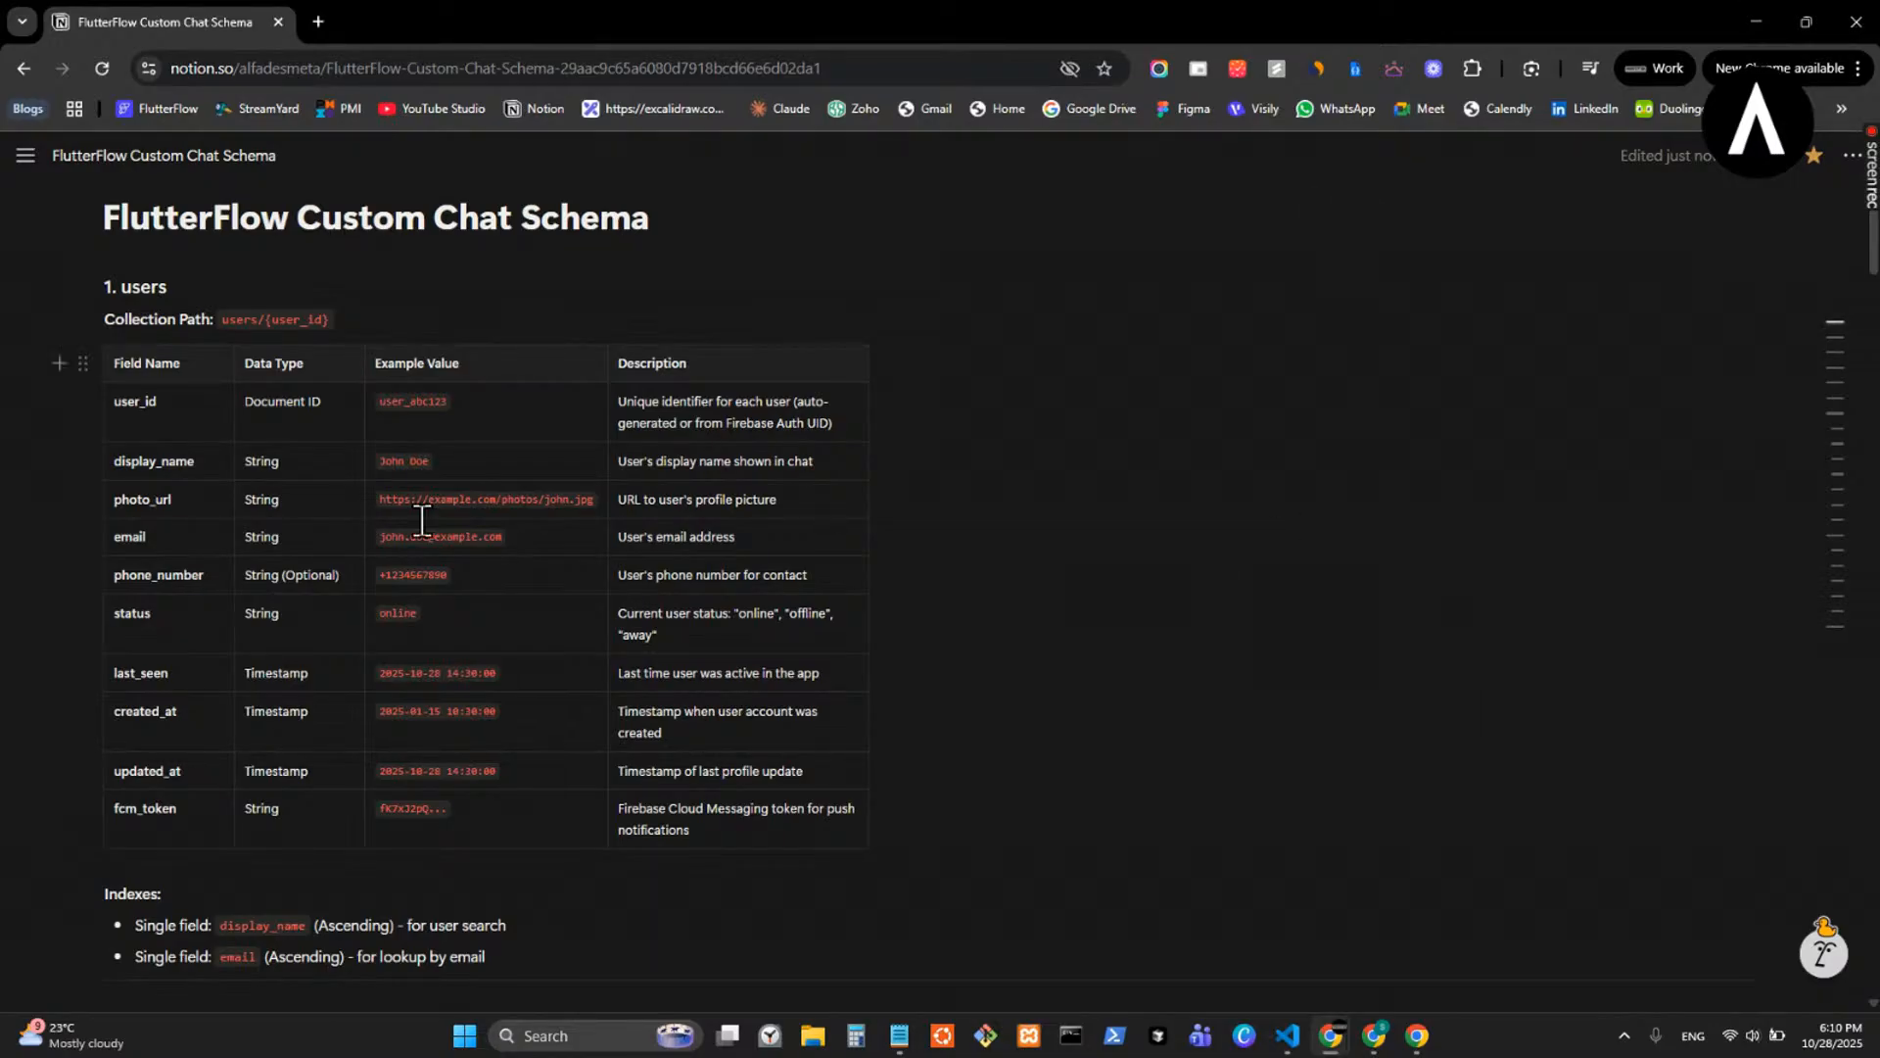
- Examine the field names, data types, example values and descriptions in the users table
{"action": "double_click", "coordinate": [156, 464]}
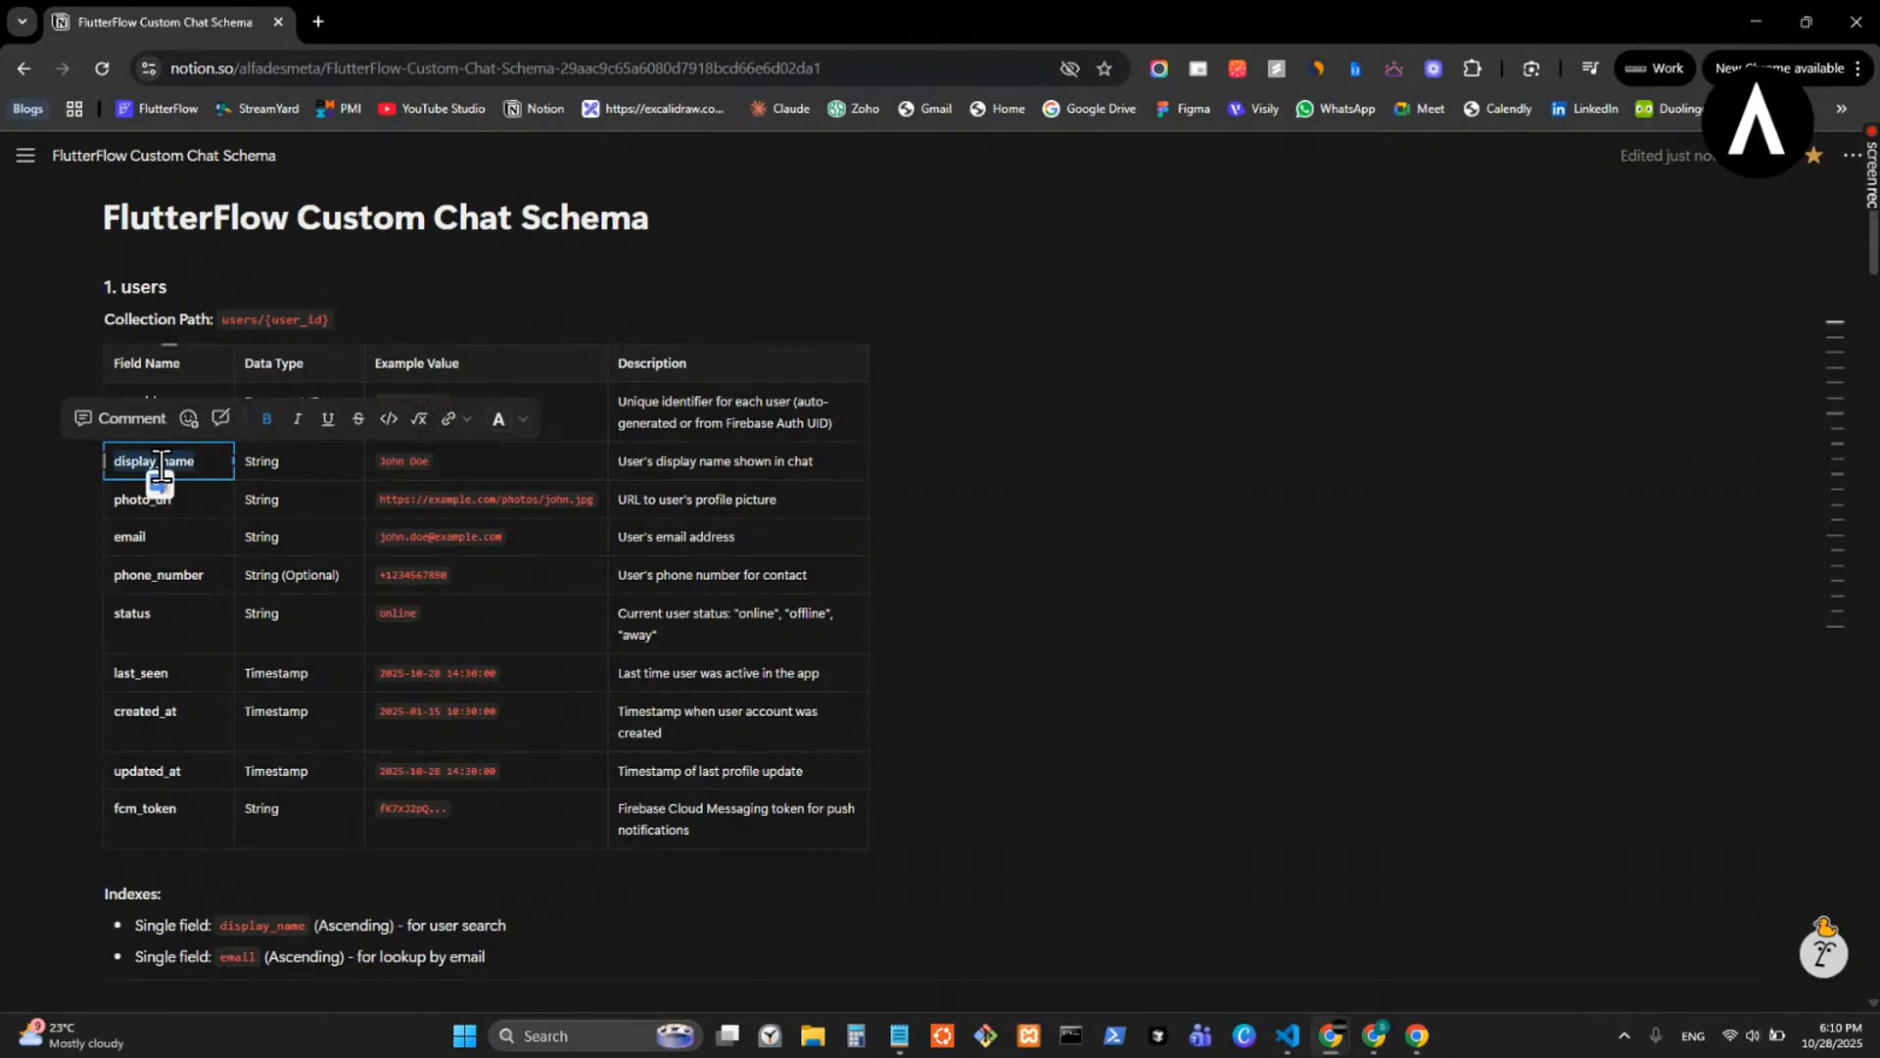
{"action": "left_click", "coordinate": [296, 495]}
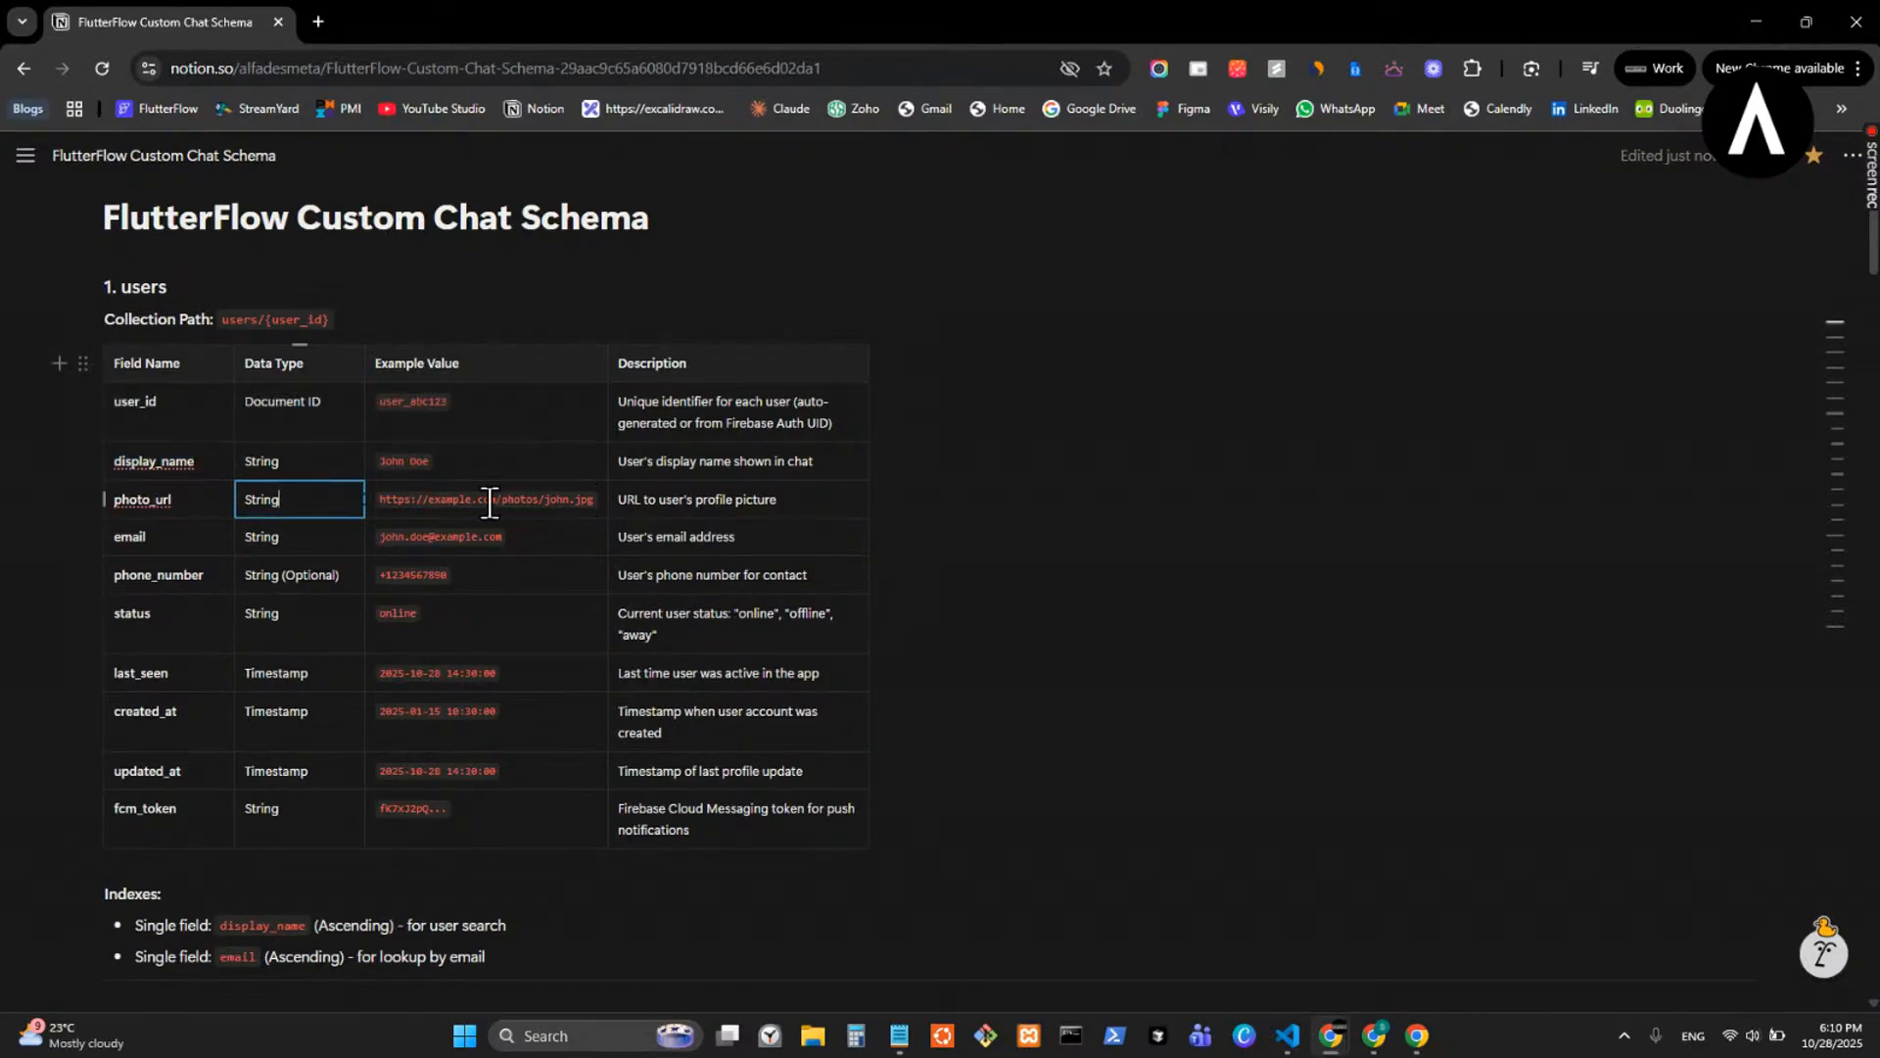
{"action": "double_click", "coordinate": [428, 402]}
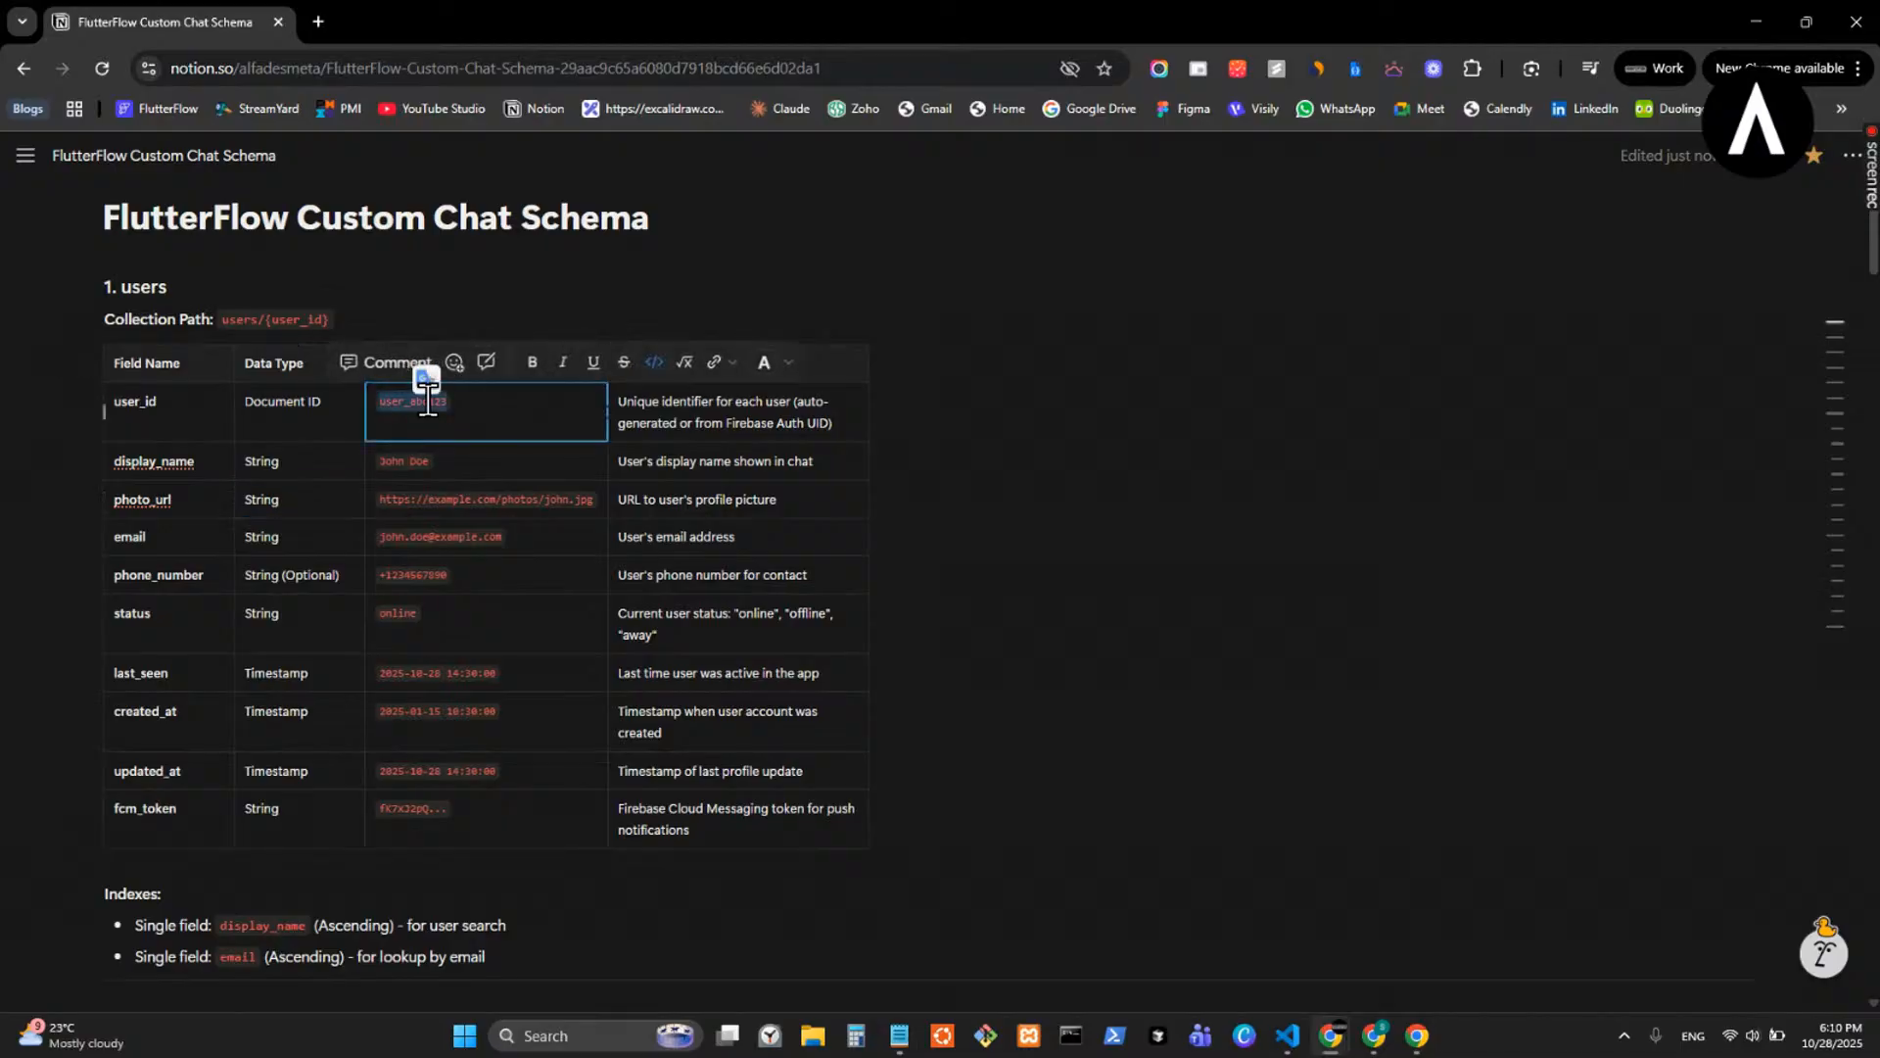
{"action": "left_click", "coordinate": [496, 576]}
{"action": "triple_click", "coordinate": [712, 576]}
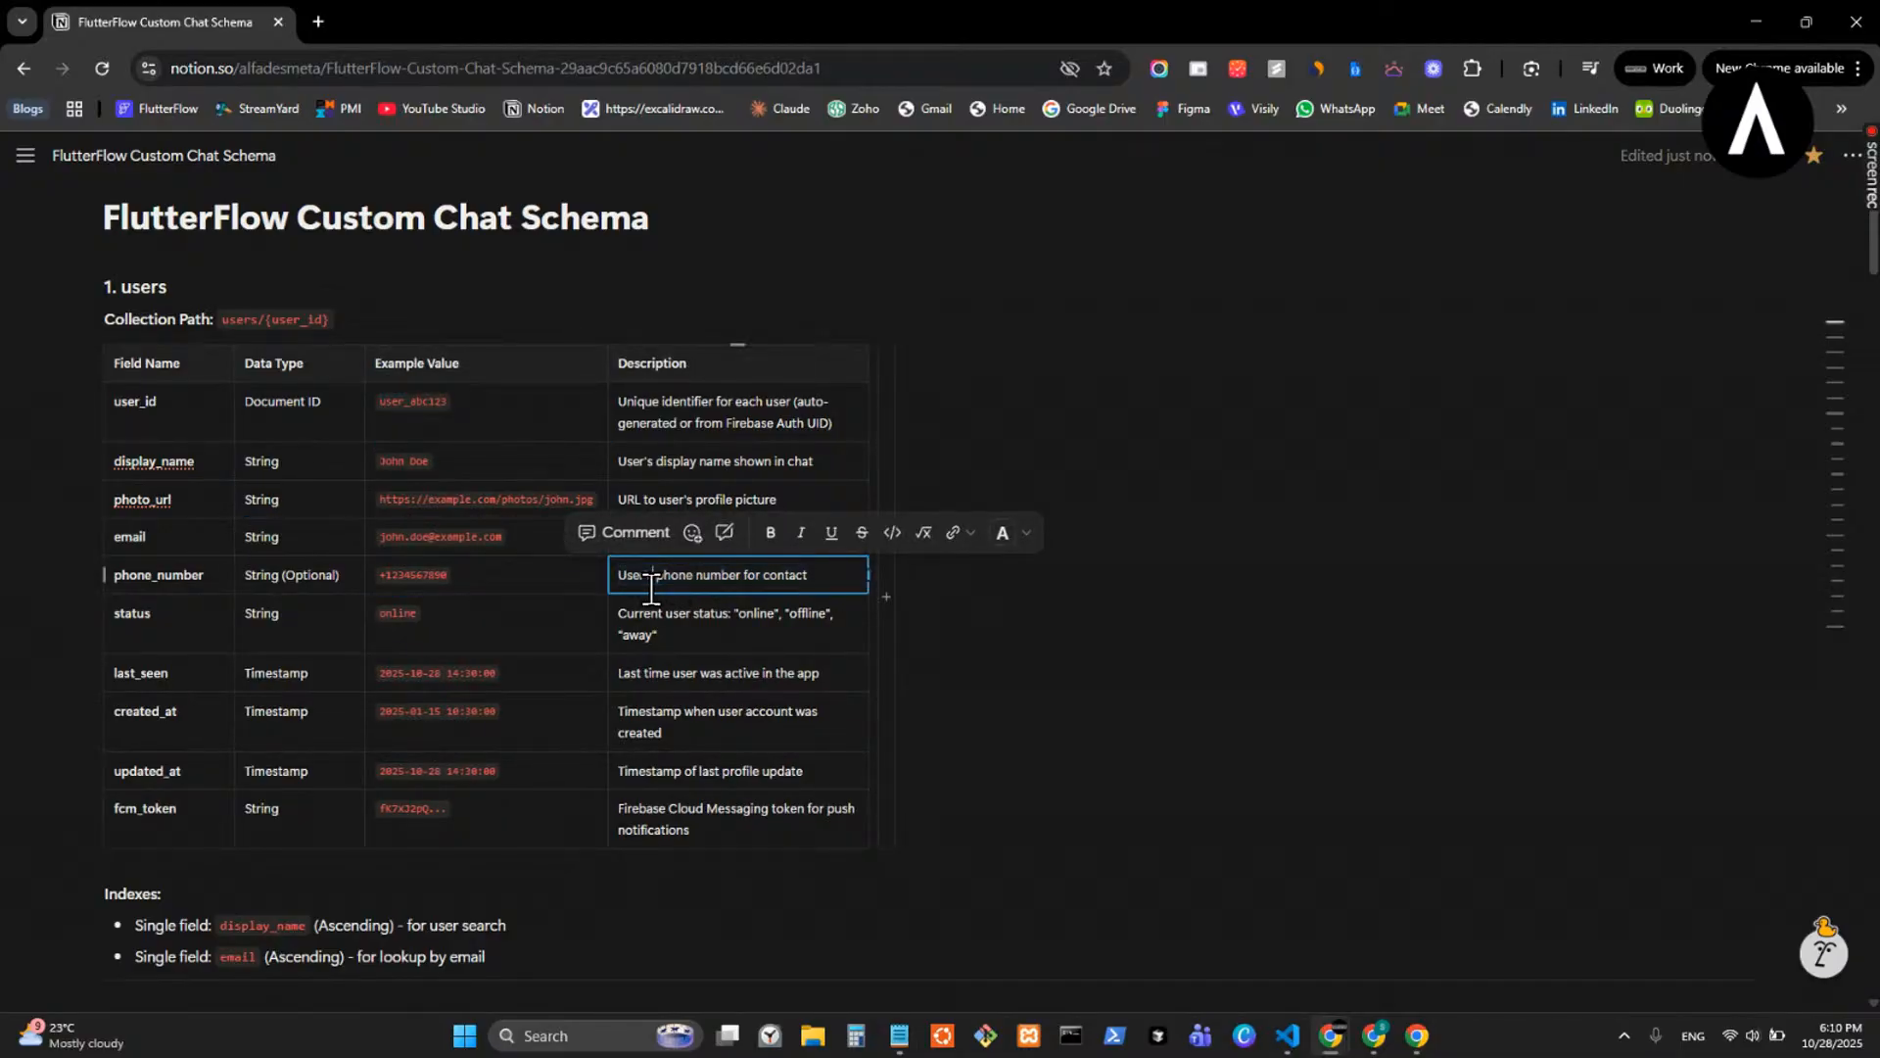
- Examine the participant_ids row and its description in the chats table
{"action": "scroll", "coordinate": [663, 599], "scroll_direction": "down", "scroll_amount": 7}
{"action": "scroll", "coordinate": [686, 597], "scroll_direction": "down", "scroll_amount": 3}
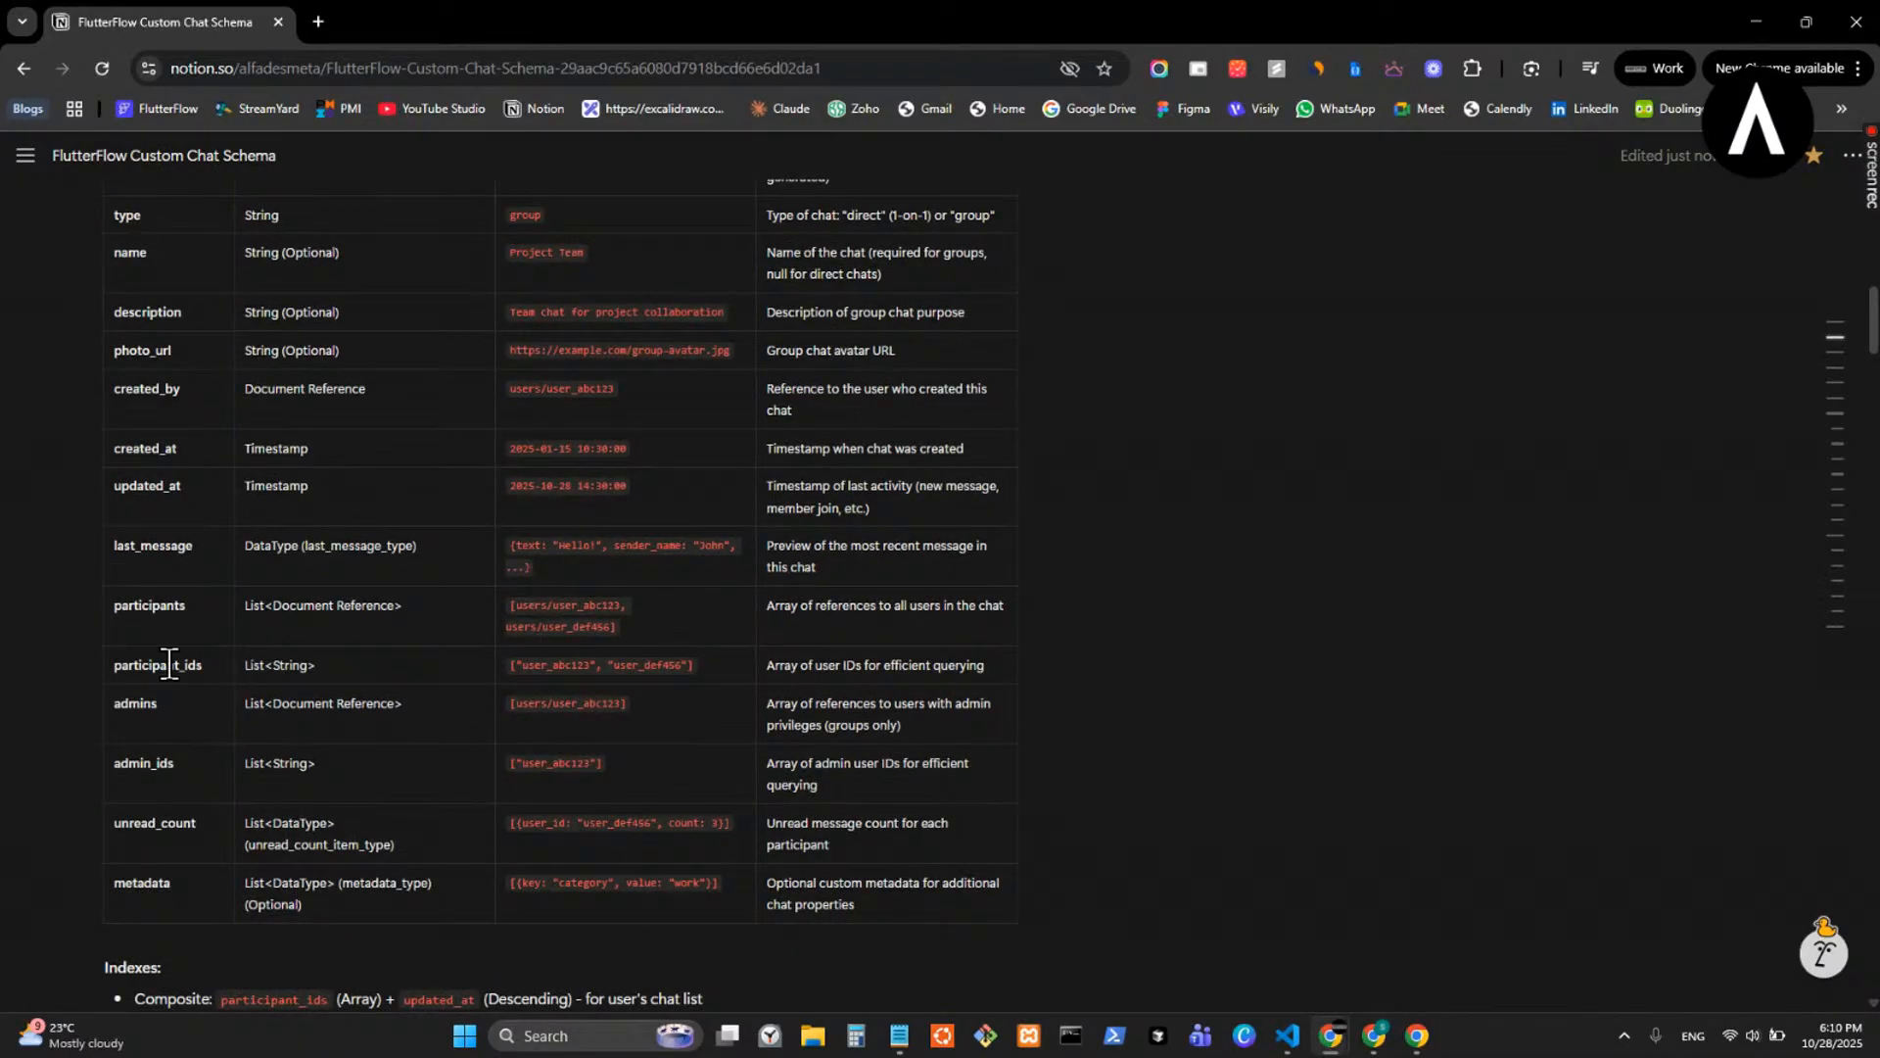
{"action": "double_click", "coordinate": [135, 665]}
{"action": "left_click", "coordinate": [136, 665]}
{"action": "left_click", "coordinate": [768, 665]}
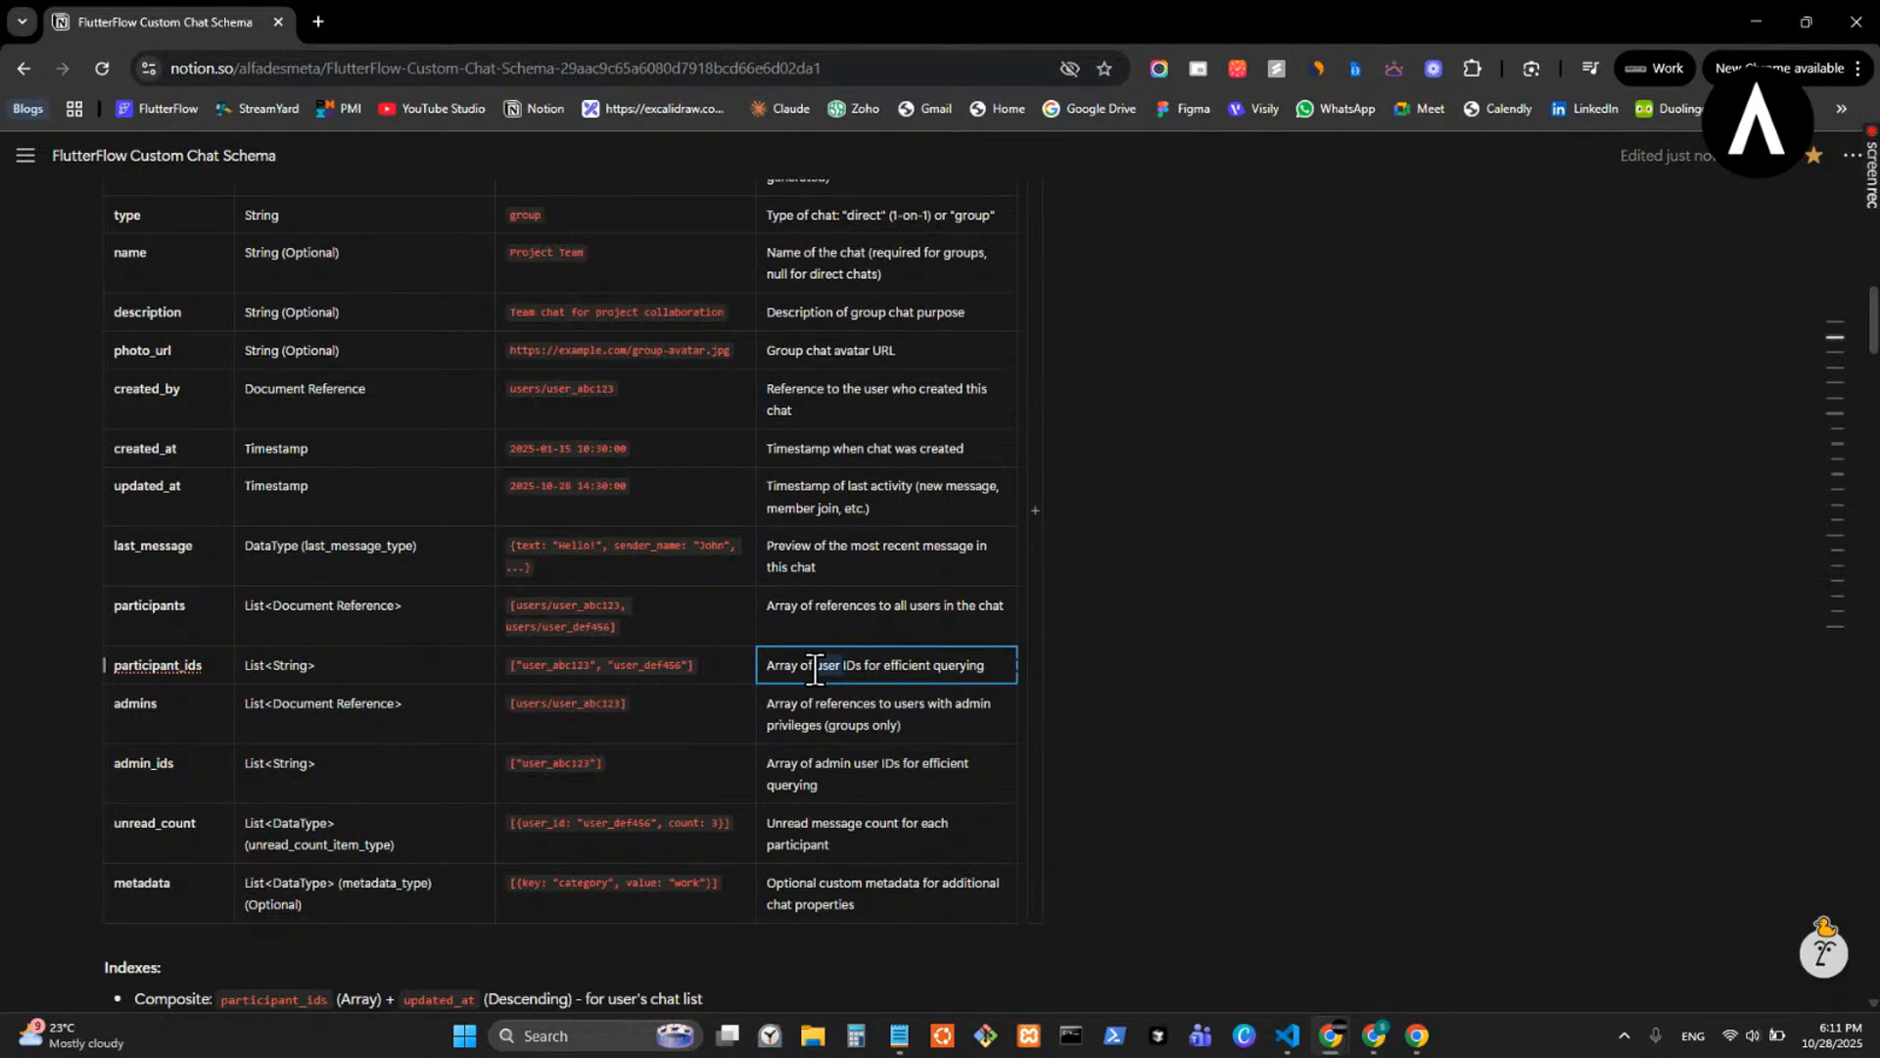
{"action": "double_click", "coordinate": [815, 668]}
{"action": "left_click", "coordinate": [925, 667]}
{"action": "double_click", "coordinate": [946, 667]}
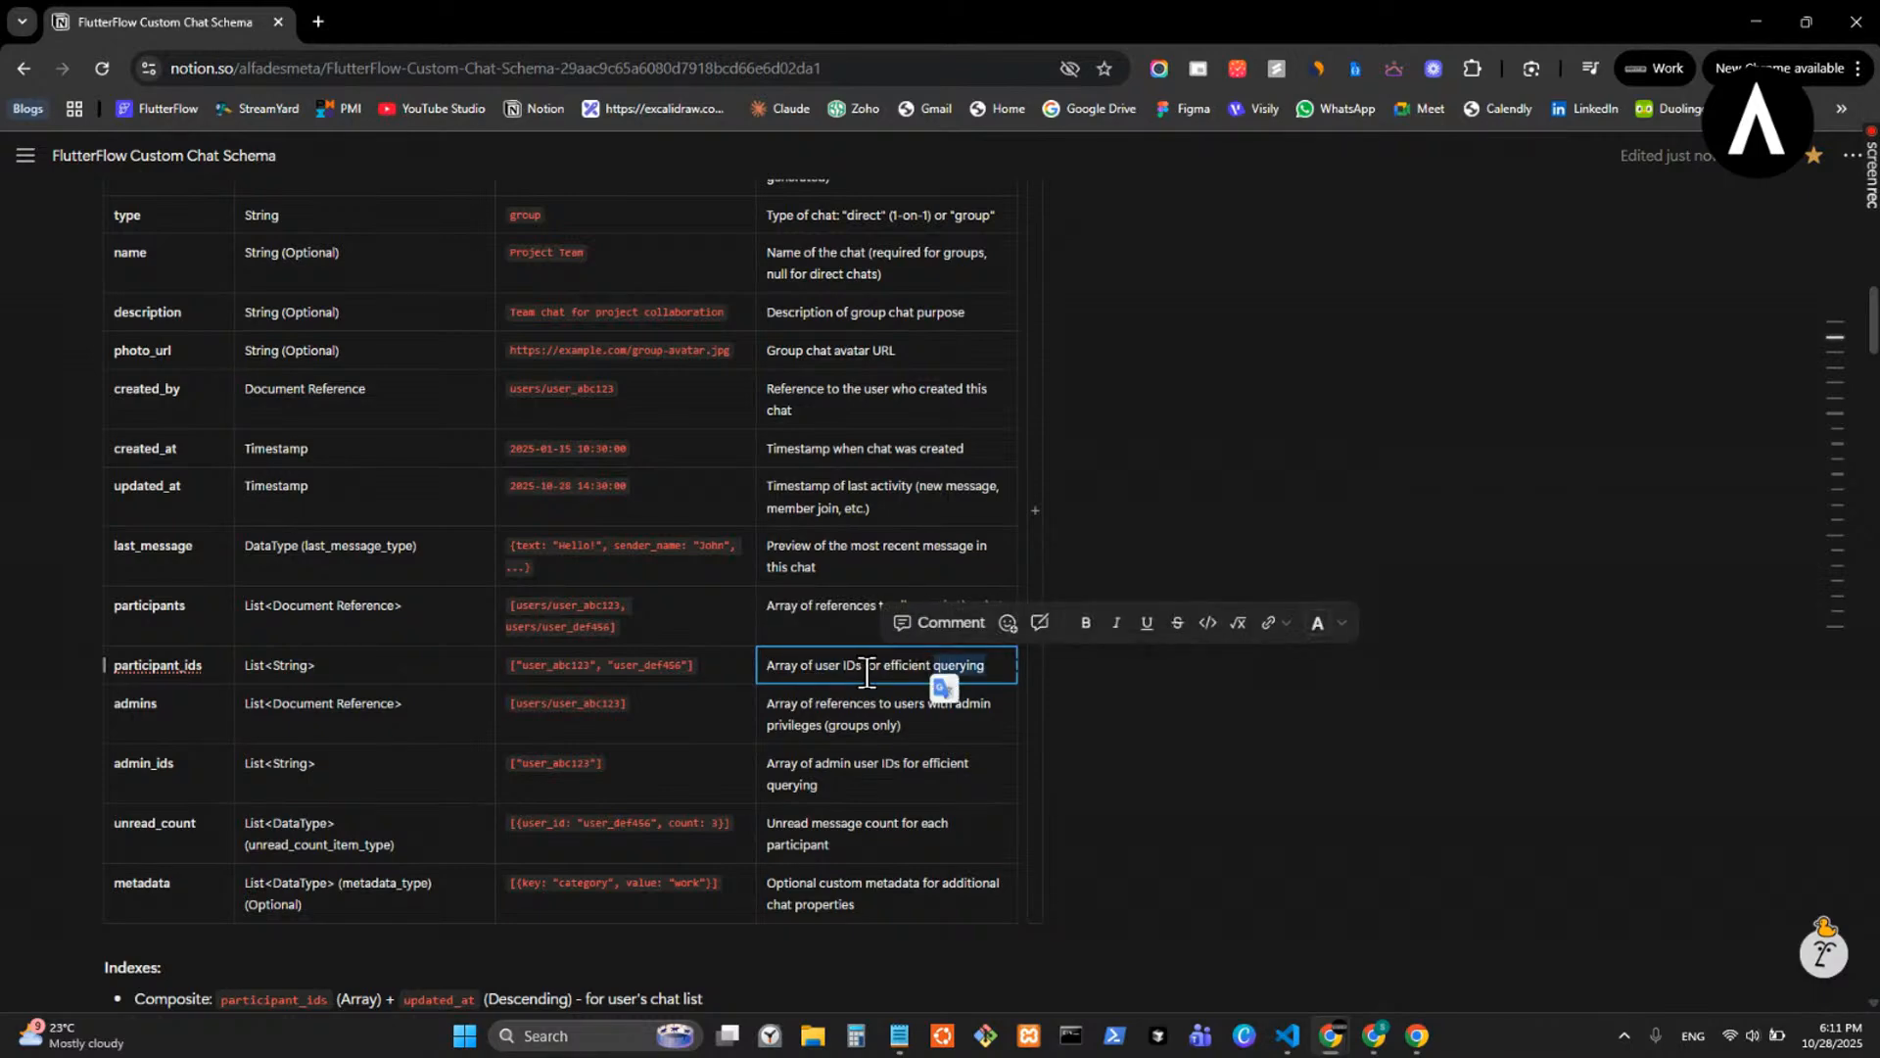
- Skim the remaining sections of the schema page, including the messages, members and user_chats tables
{"action": "scroll", "coordinate": [860, 673], "scroll_direction": "down", "scroll_amount": 20}
{"action": "scroll", "coordinate": [857, 669], "scroll_direction": "down", "scroll_amount": 10}
{"action": "scroll", "coordinate": [857, 667], "scroll_direction": "up", "scroll_amount": 20}
{"action": "scroll", "coordinate": [858, 663], "scroll_direction": "up", "scroll_amount": 10}
{"action": "scroll", "coordinate": [859, 661], "scroll_direction": "down", "scroll_amount": 8}
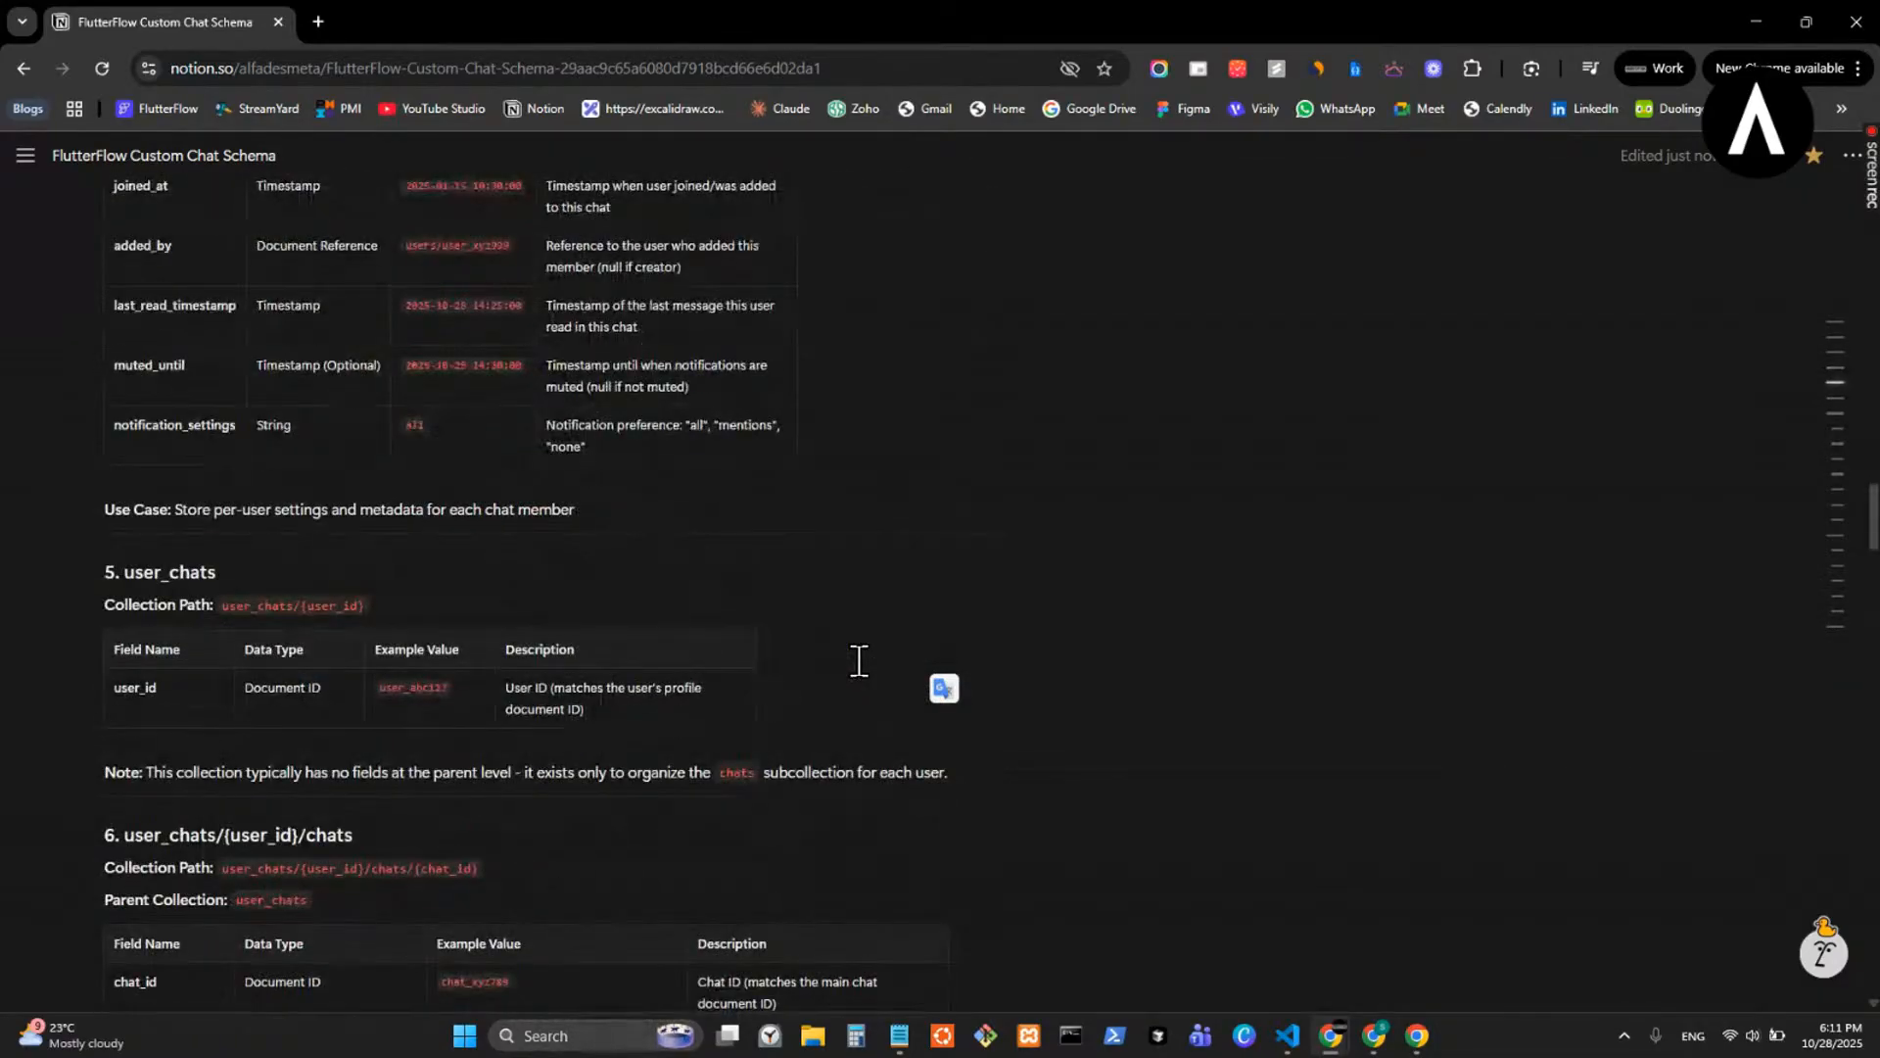
{"action": "scroll", "coordinate": [859, 661], "scroll_direction": "down", "scroll_amount": 3}
{"action": "scroll", "coordinate": [859, 662], "scroll_direction": "down", "scroll_amount": 6}
{"action": "scroll", "coordinate": [859, 658], "scroll_direction": "up", "scroll_amount": 20}
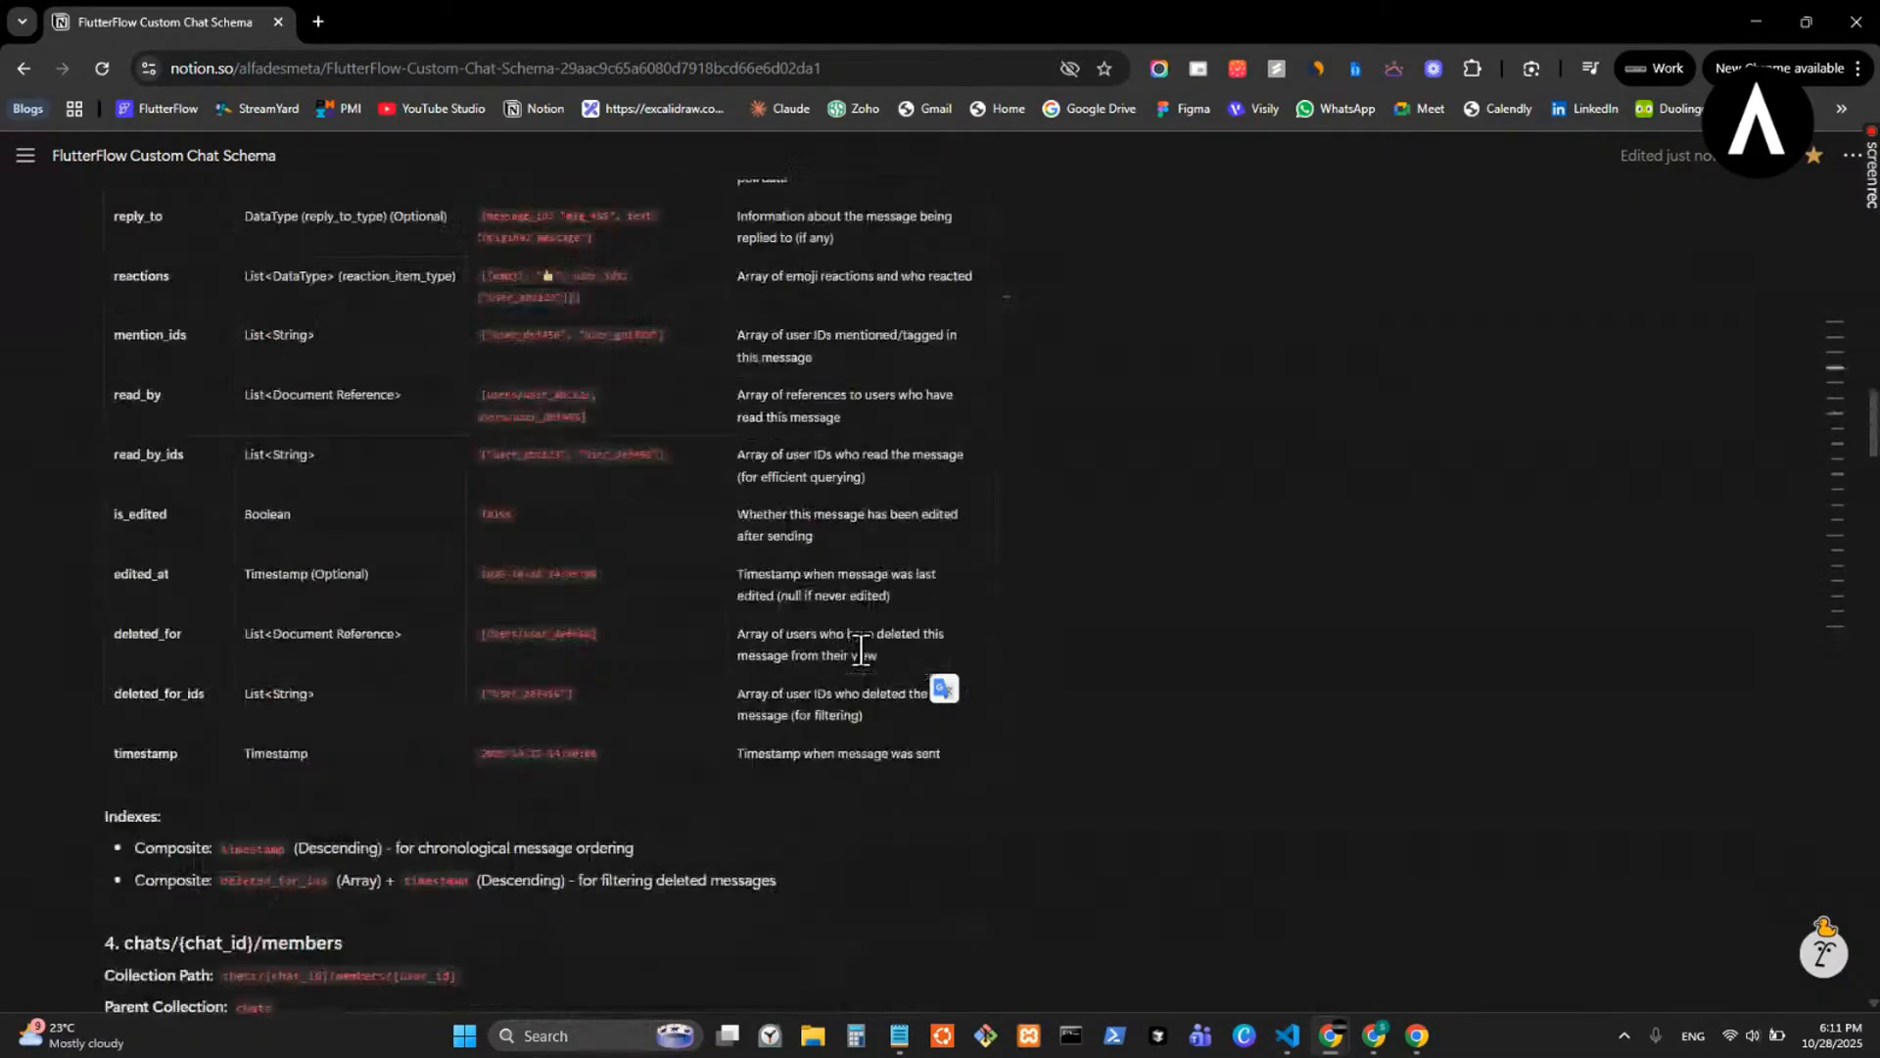
- Recheck the messages, chats and users tables of the schema page, including their field types and indexes
{"action": "scroll", "coordinate": [861, 651], "scroll_direction": "down", "scroll_amount": 3}
{"action": "scroll", "coordinate": [861, 650], "scroll_direction": "down", "scroll_amount": 11}
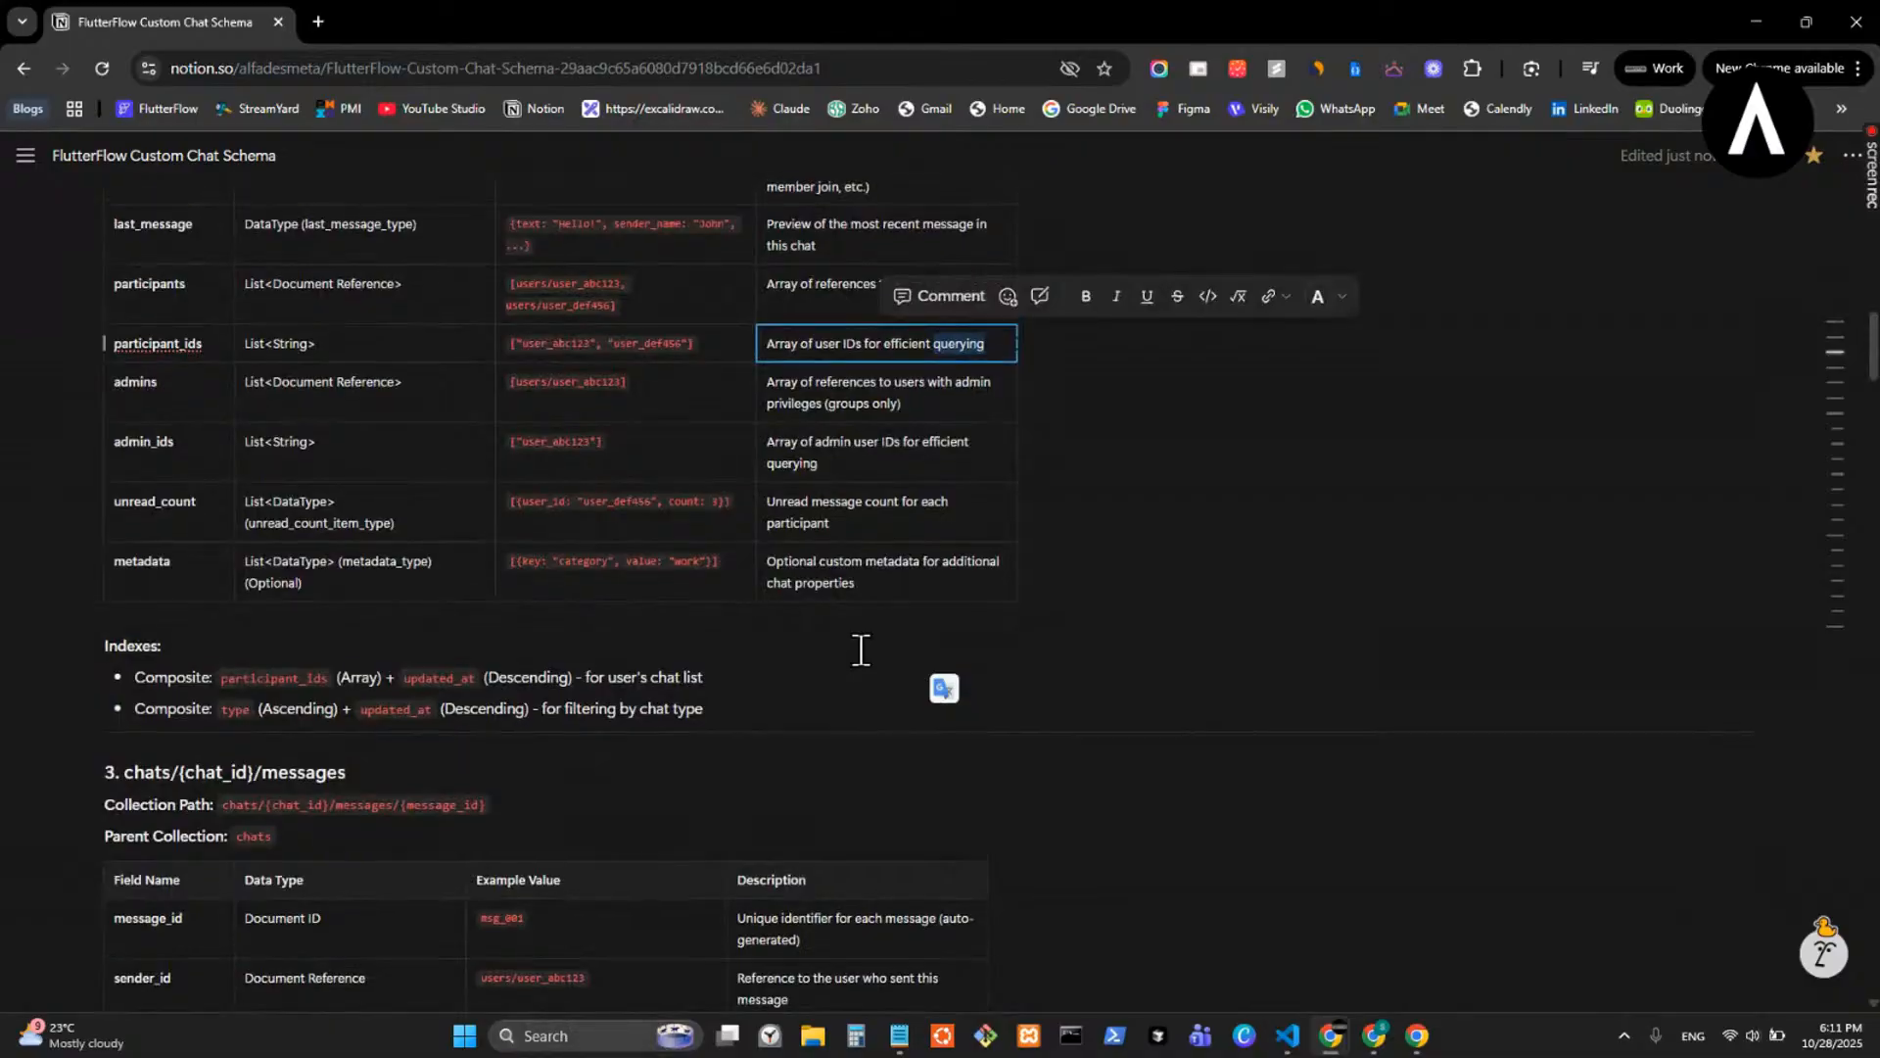
{"action": "scroll", "coordinate": [861, 650], "scroll_direction": "up", "scroll_amount": 8}
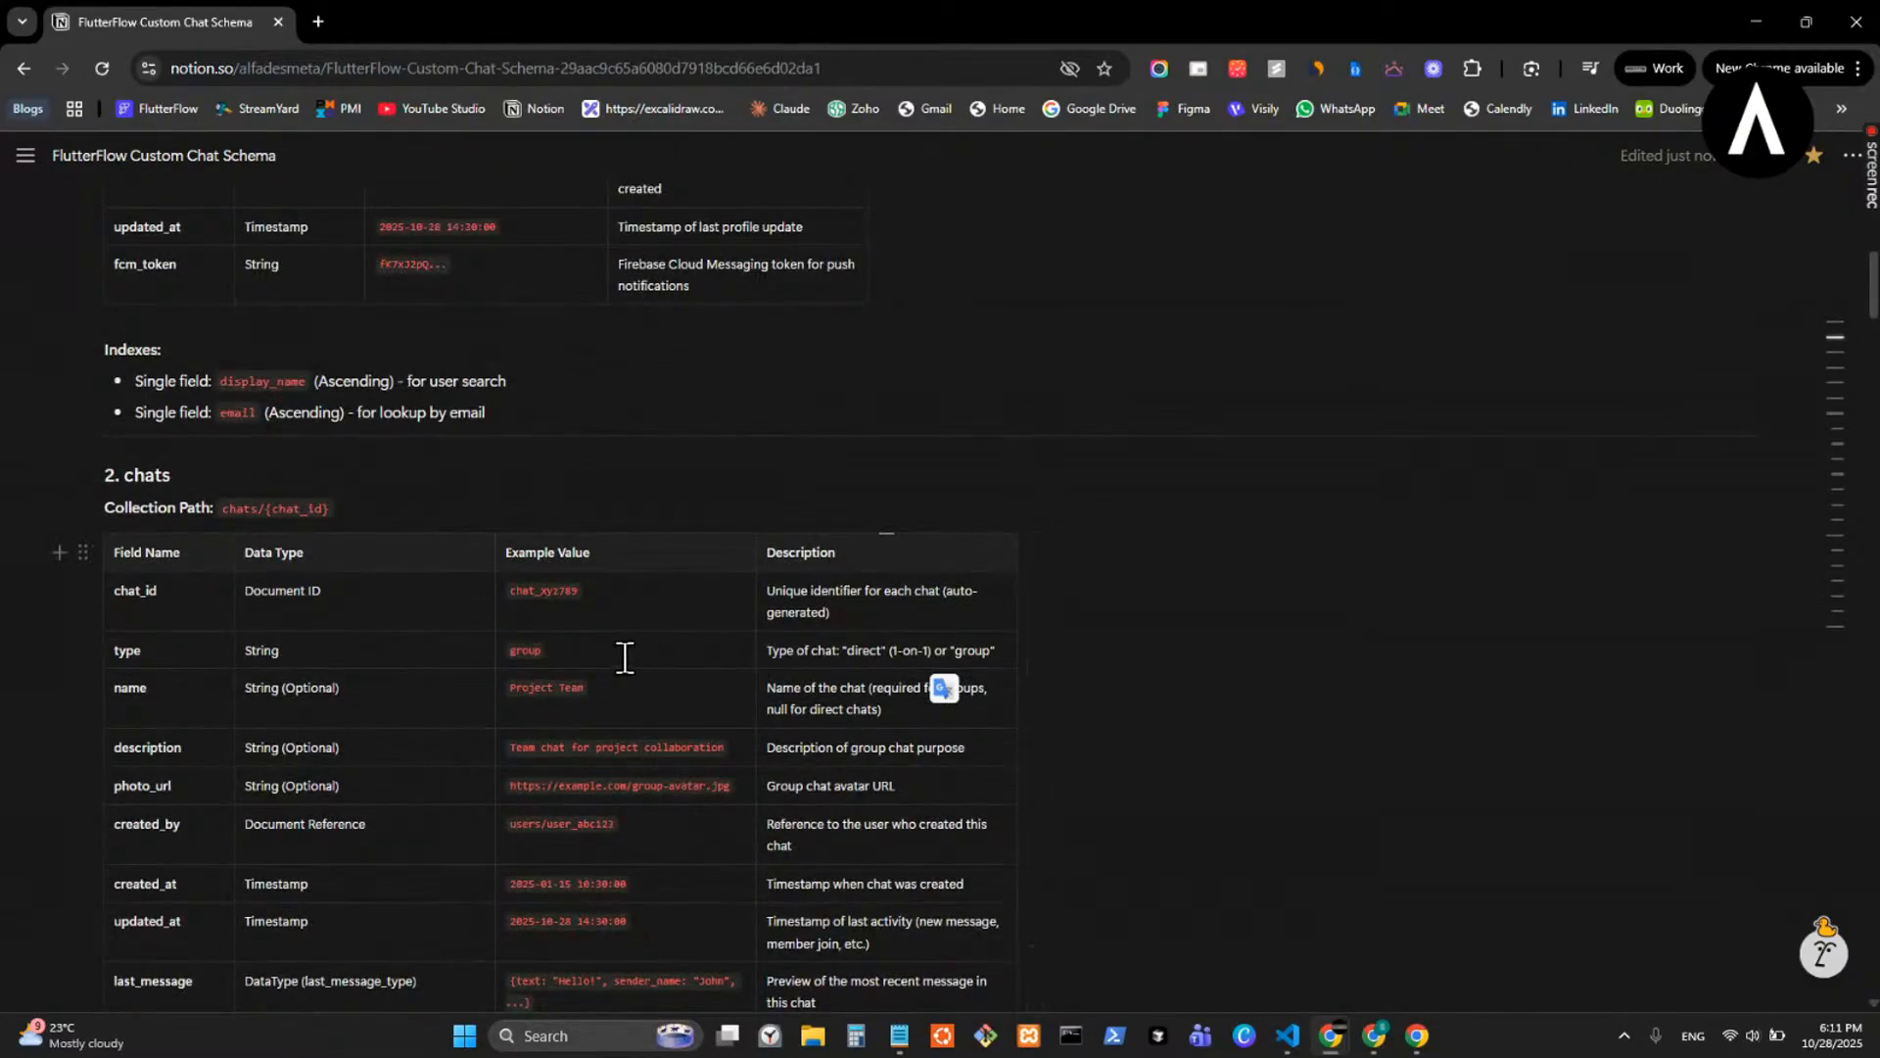
{"action": "scroll", "coordinate": [629, 654], "scroll_direction": "up", "scroll_amount": 6}
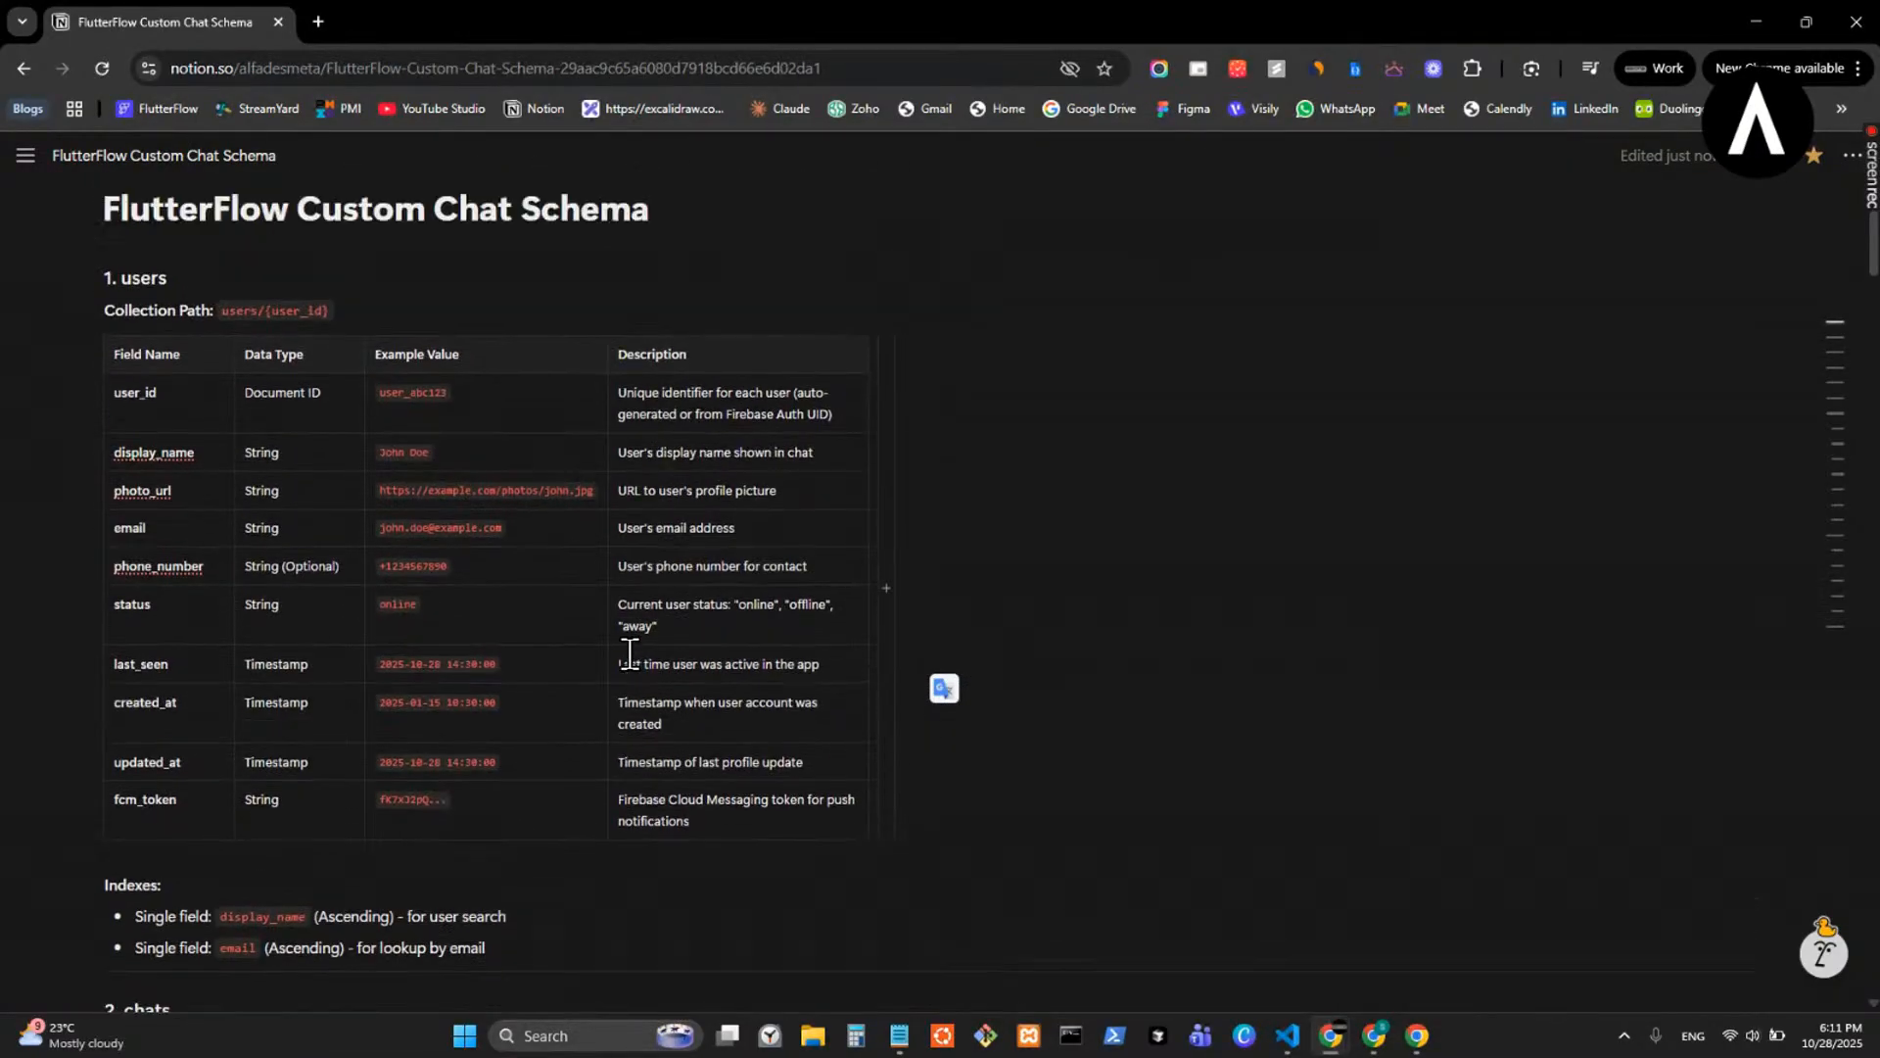
{"action": "scroll", "coordinate": [605, 663], "scroll_direction": "down", "scroll_amount": 3}
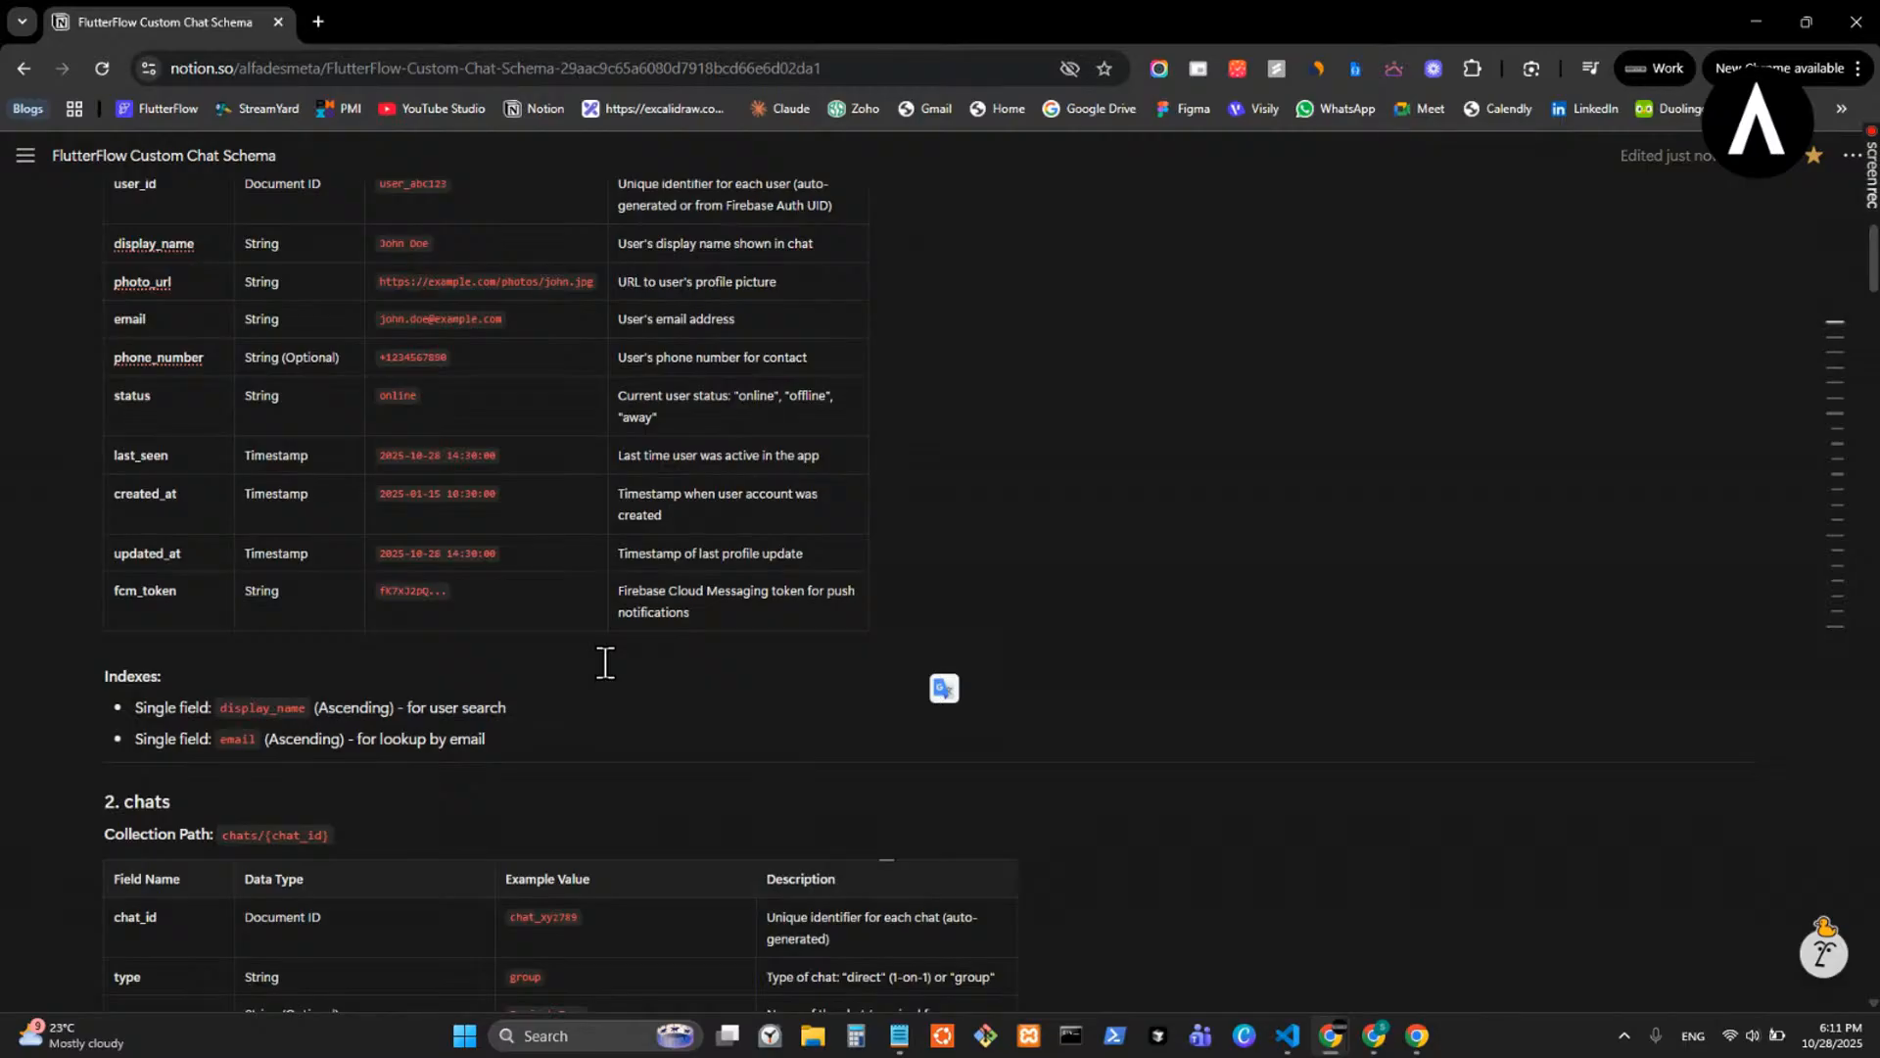
{"action": "scroll", "coordinate": [606, 663], "scroll_direction": "down", "scroll_amount": 4}
{"action": "scroll", "coordinate": [605, 663], "scroll_direction": "up", "scroll_amount": 7}
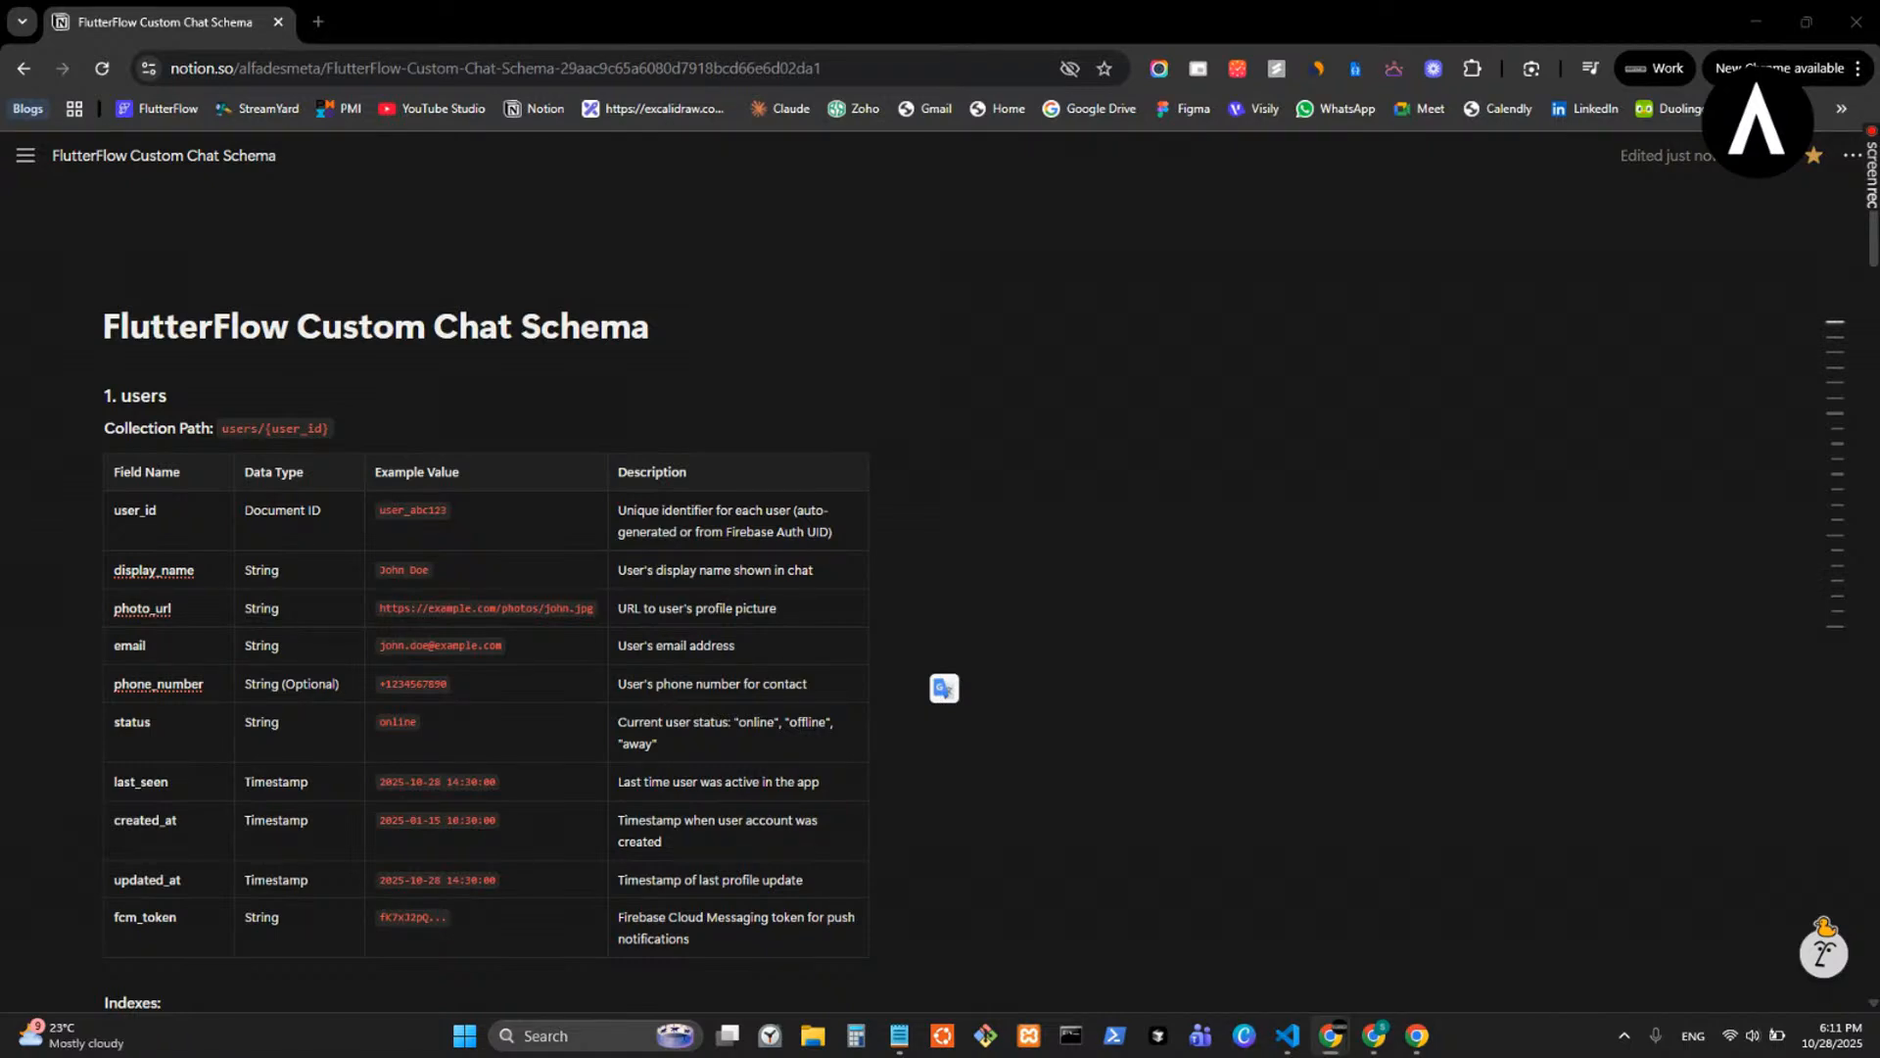
- Skim the whole schema page from the chats table through the DataTypes section, such as last_message_type, and return to its beginning
{"action": "scroll", "coordinate": [798, 663], "scroll_direction": "down", "scroll_amount": 20}
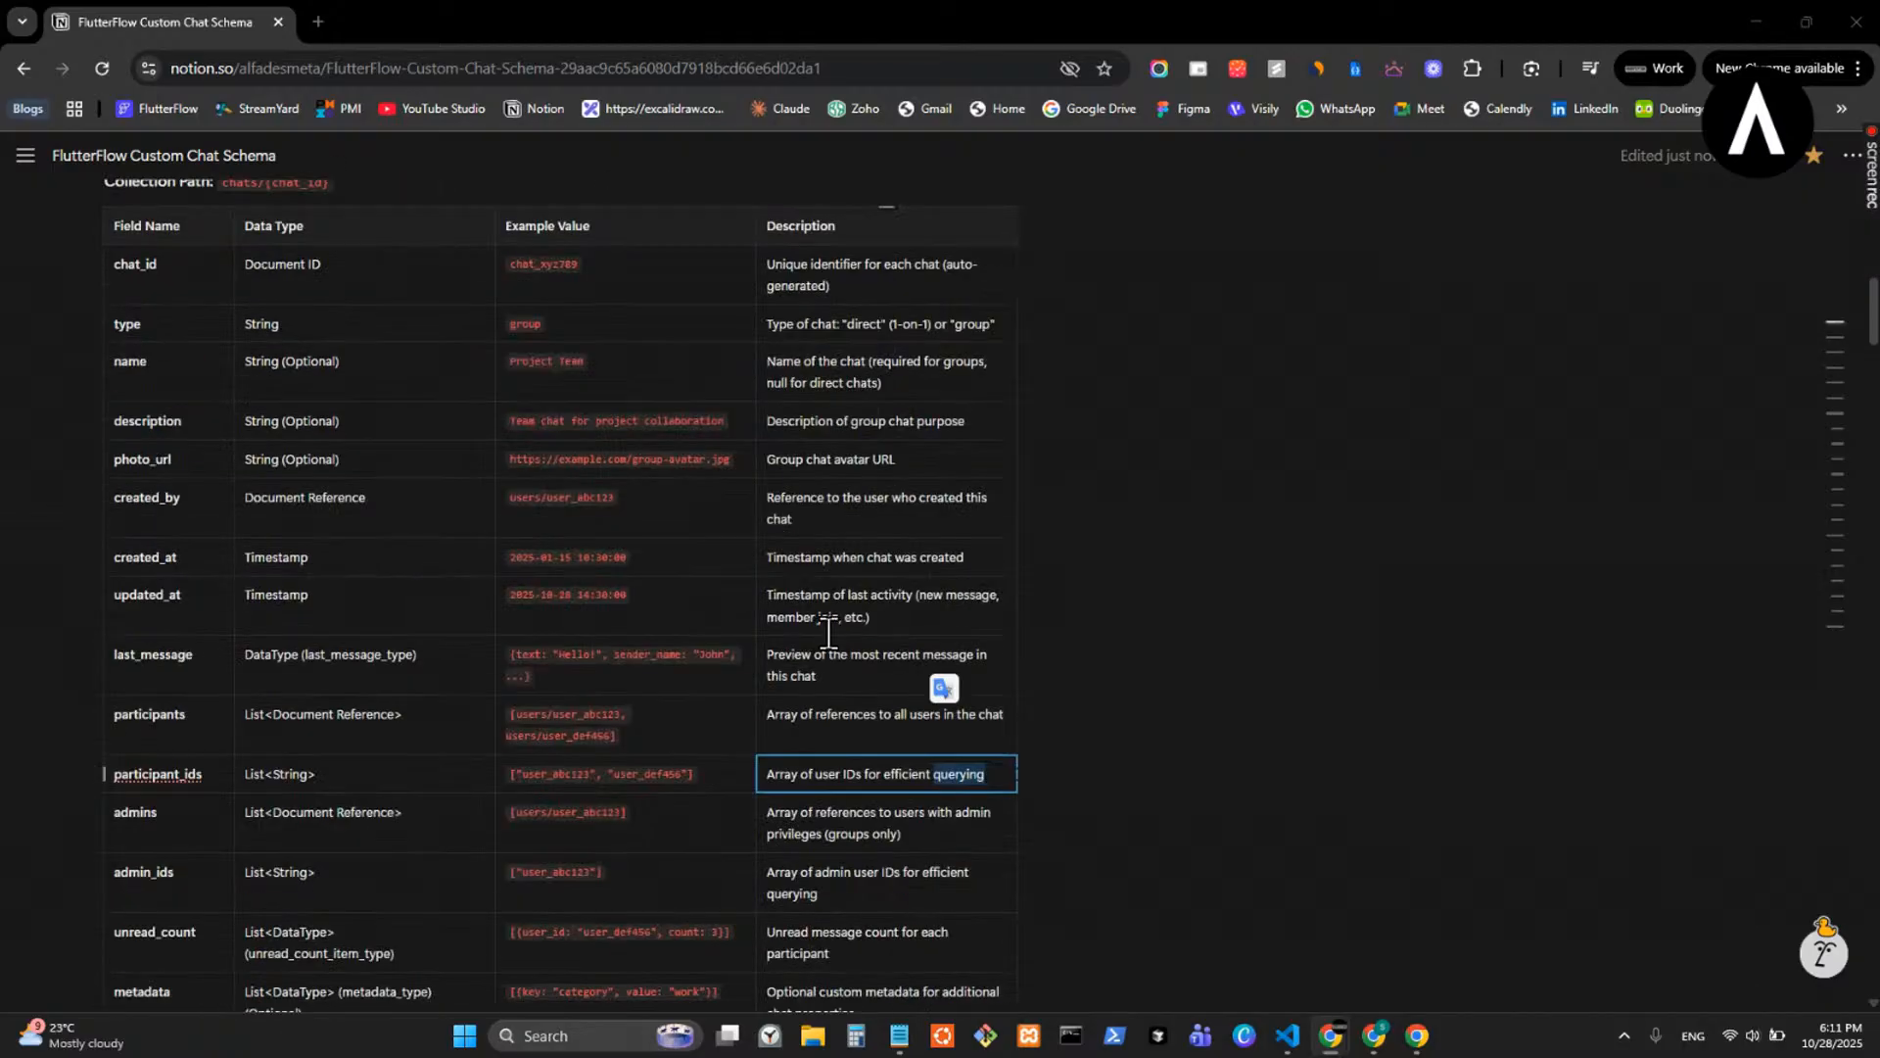
{"action": "scroll", "coordinate": [859, 619], "scroll_direction": "up", "scroll_amount": 4}
{"action": "scroll", "coordinate": [862, 617], "scroll_direction": "down", "scroll_amount": 14}
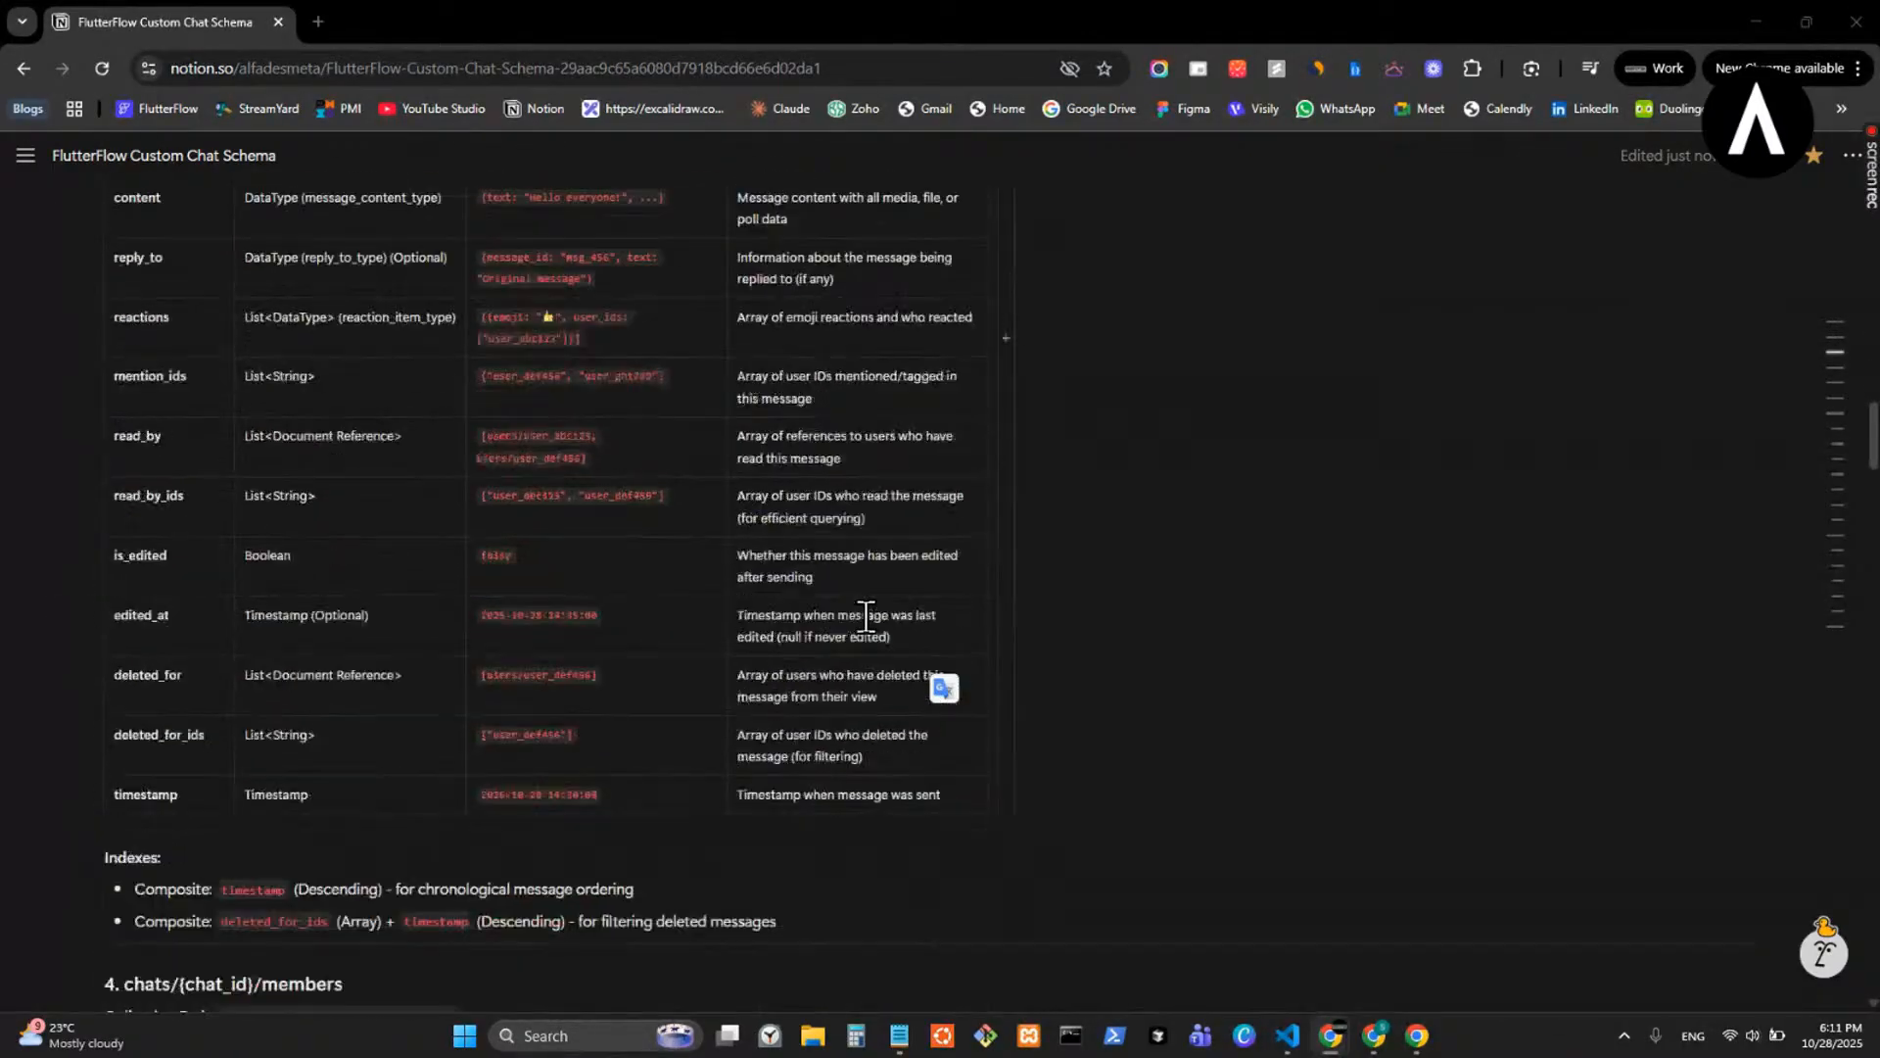
{"action": "scroll", "coordinate": [875, 612], "scroll_direction": "down", "scroll_amount": 10}
{"action": "scroll", "coordinate": [873, 612], "scroll_direction": "up", "scroll_amount": 5}
{"action": "scroll", "coordinate": [901, 612], "scroll_direction": "down", "scroll_amount": 4}
{"action": "scroll", "coordinate": [928, 611], "scroll_direction": "down", "scroll_amount": 5}
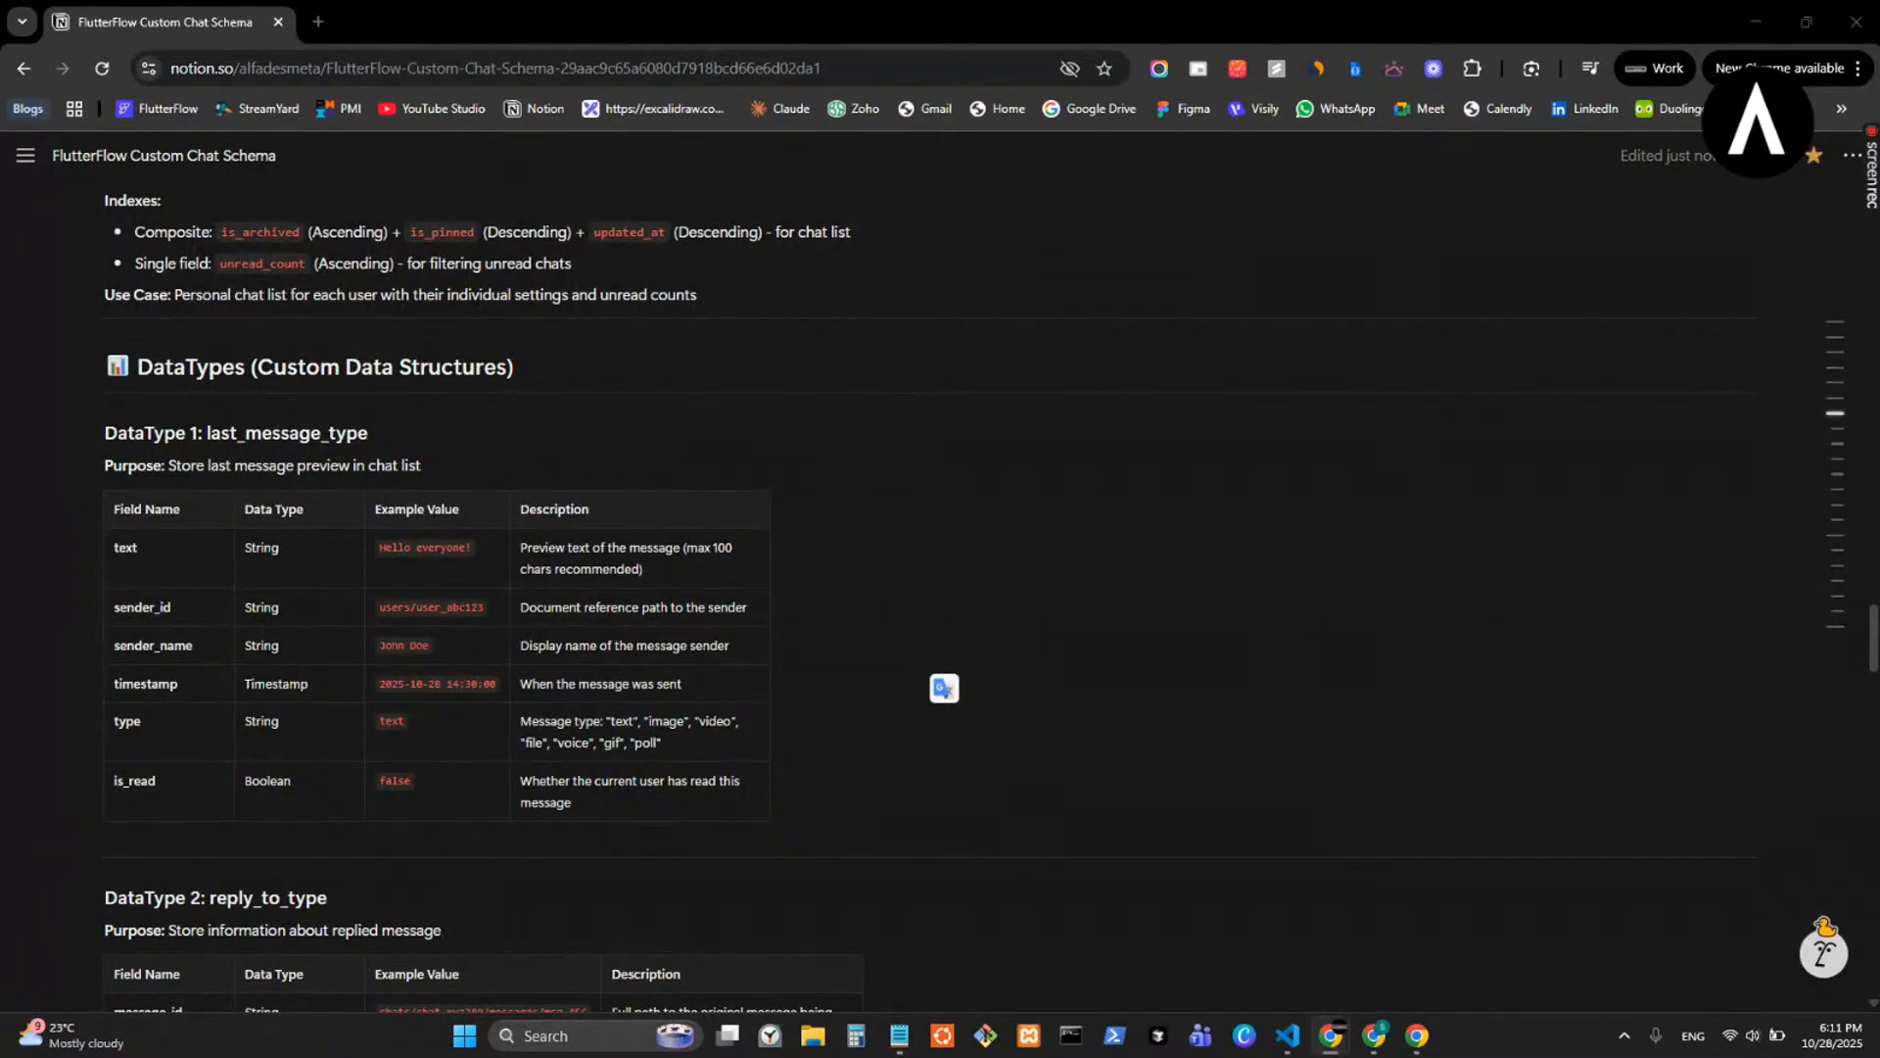
{"action": "scroll", "coordinate": [372, 621], "scroll_direction": "down", "scroll_amount": 2}
{"action": "scroll", "coordinate": [314, 658], "scroll_direction": "down", "scroll_amount": 20}
{"action": "scroll", "coordinate": [424, 558], "scroll_direction": "up", "scroll_amount": 20}
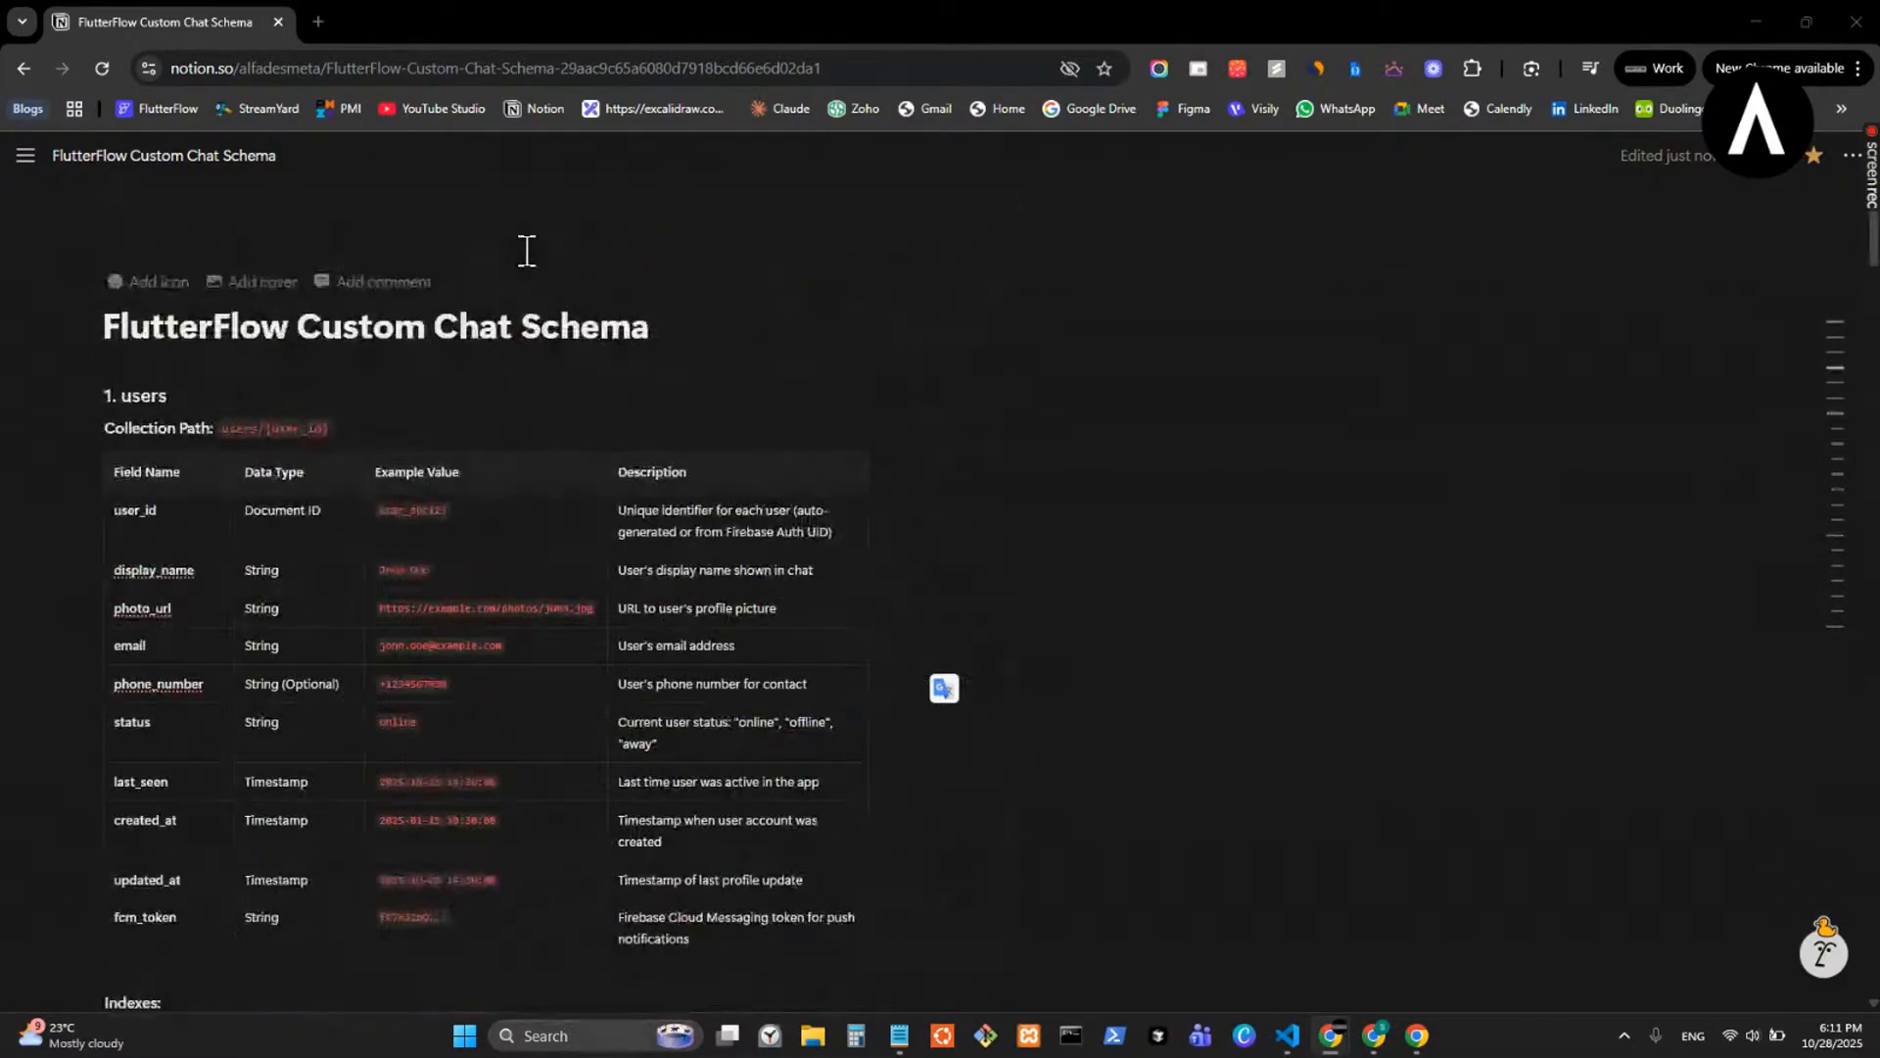
- Return from the Notion page to FlutterFlow and review the user_chats, members, messages and chats collection schemas
{"action": "double_click", "coordinate": [199, 26]}
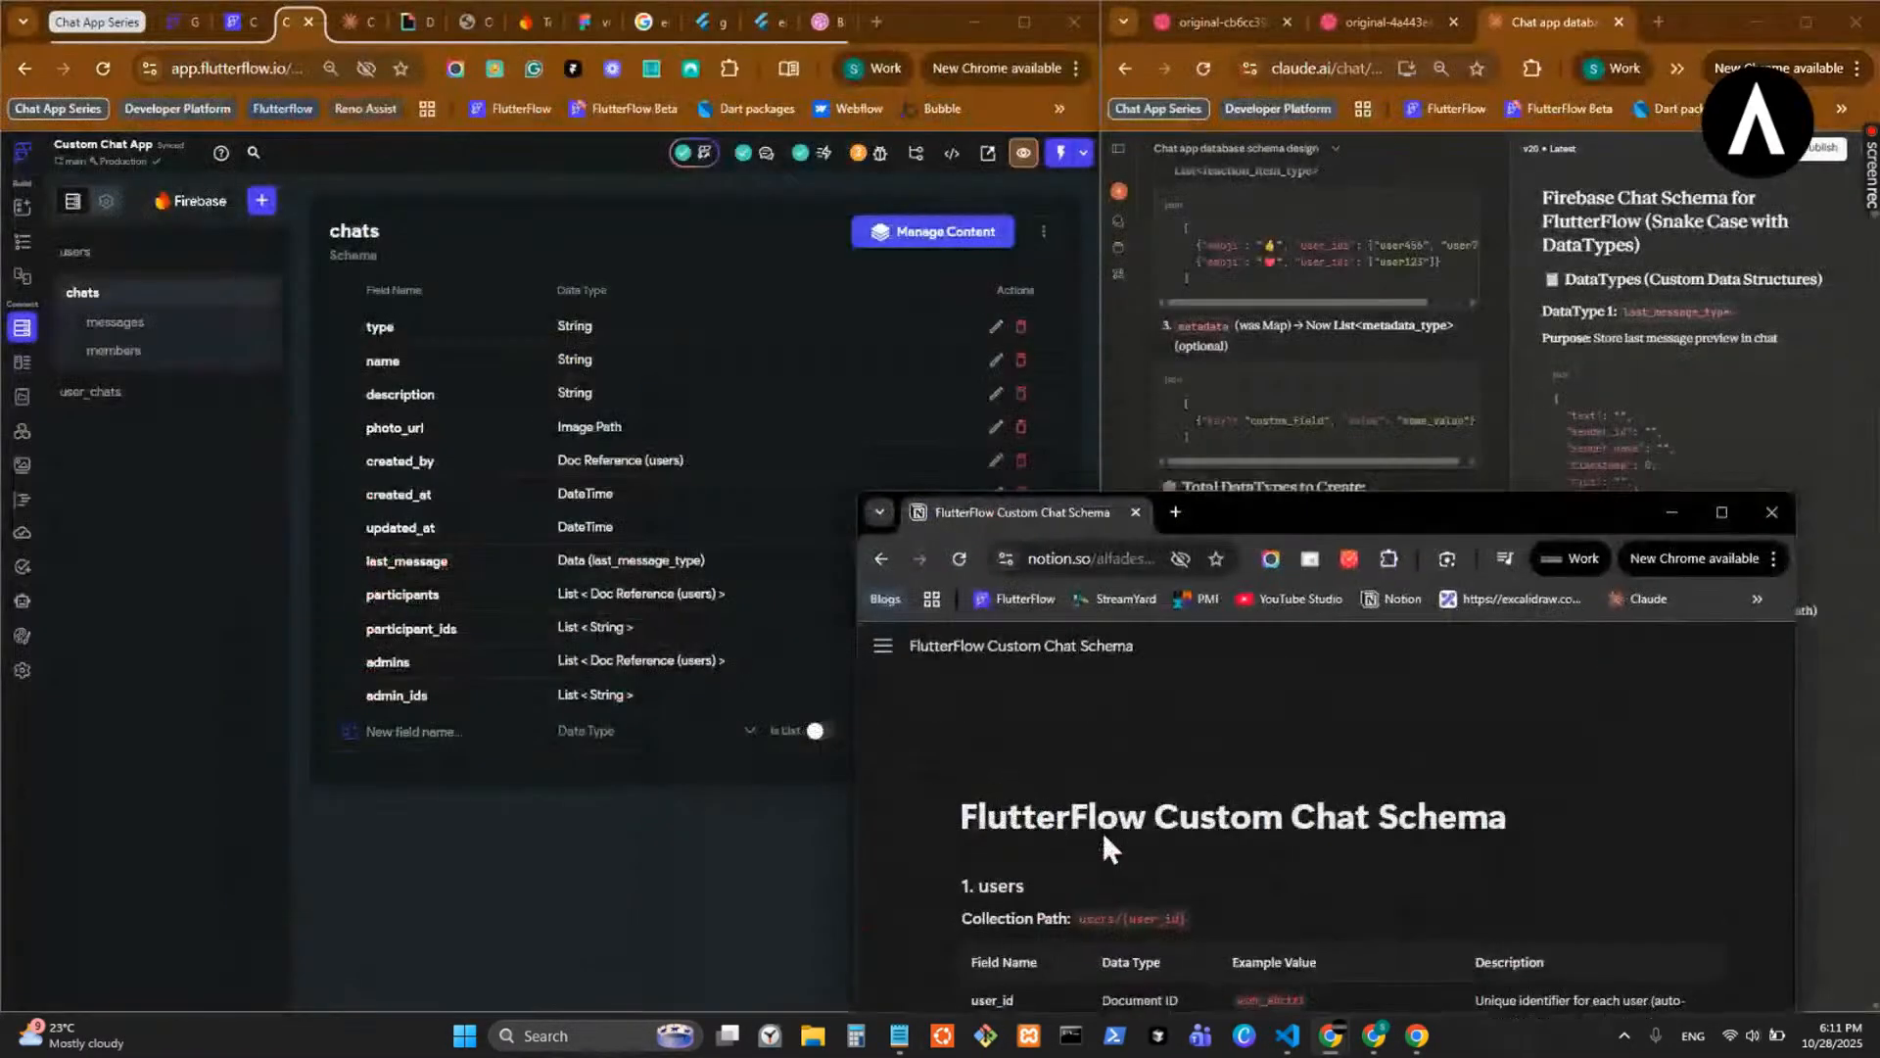
{"action": "left_click_drag", "start_coordinate": [1103, 831], "coordinate": [1879, 343]}
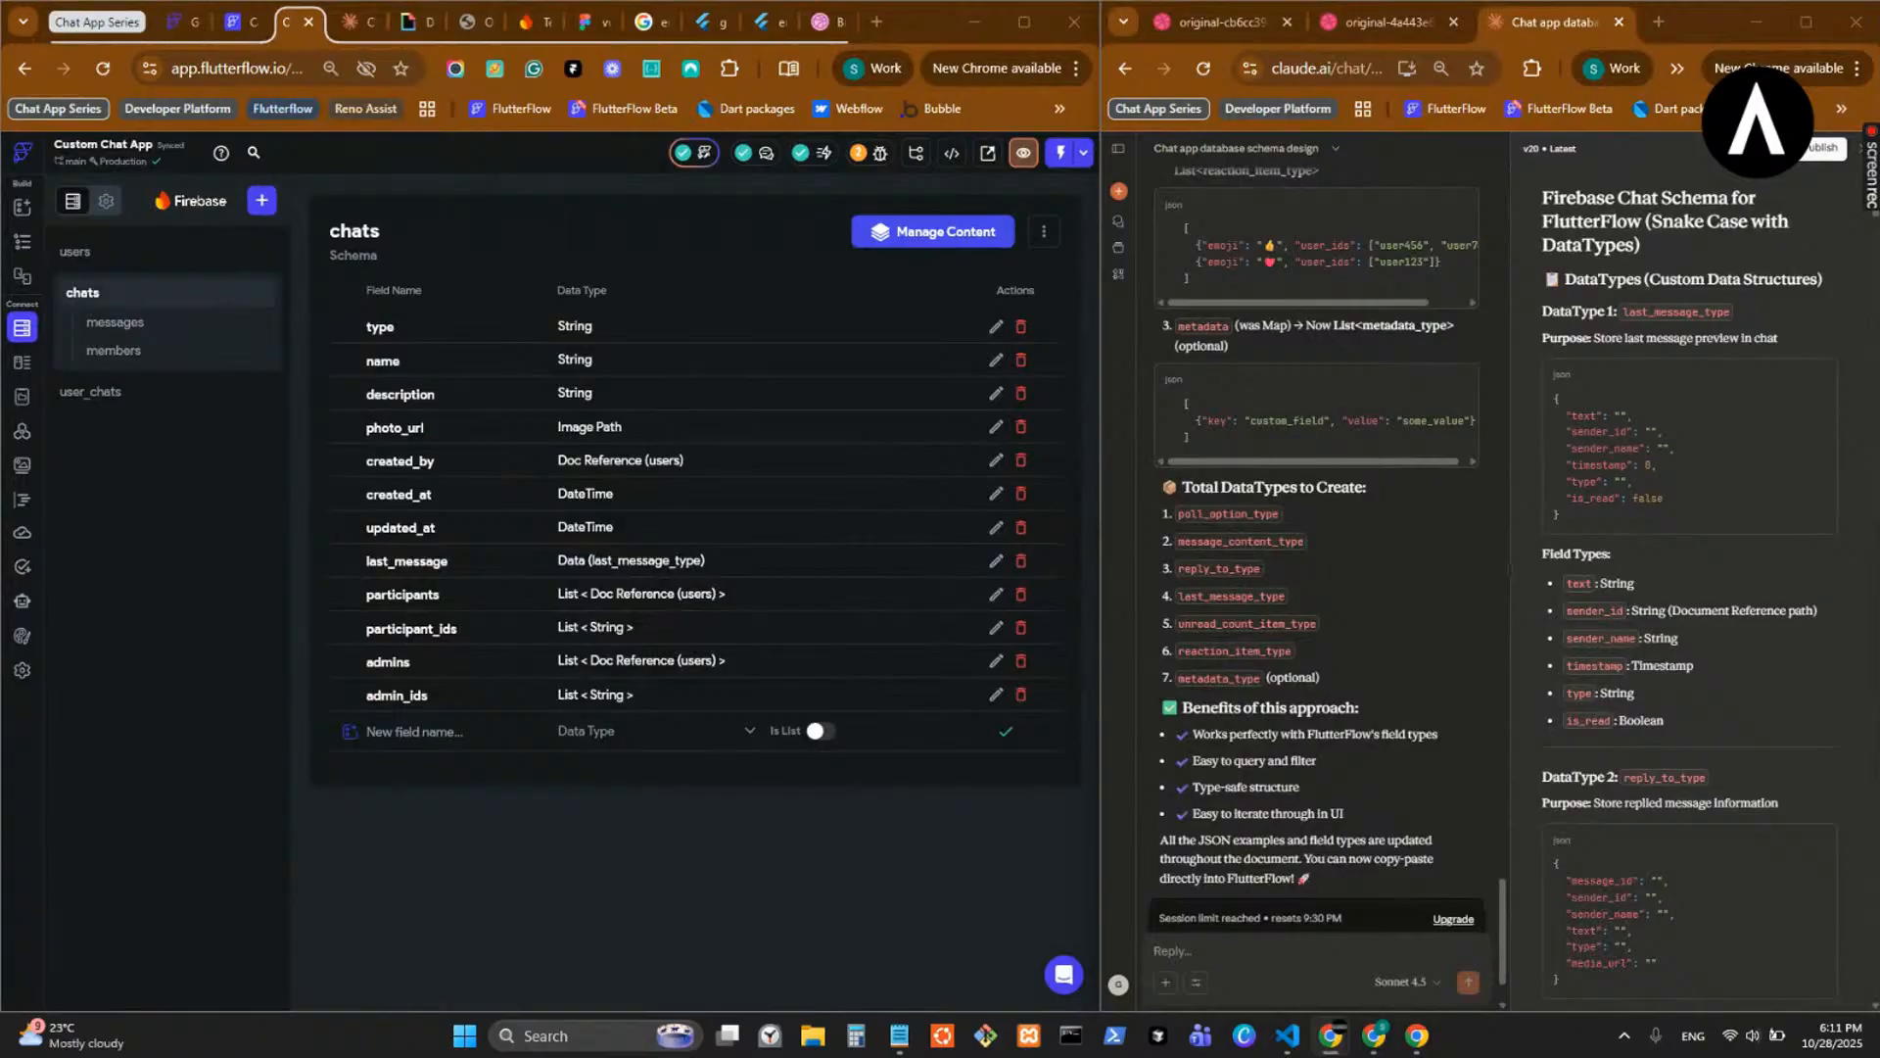
{"action": "left_click", "coordinate": [186, 400]}
{"action": "left_click", "coordinate": [166, 349]}
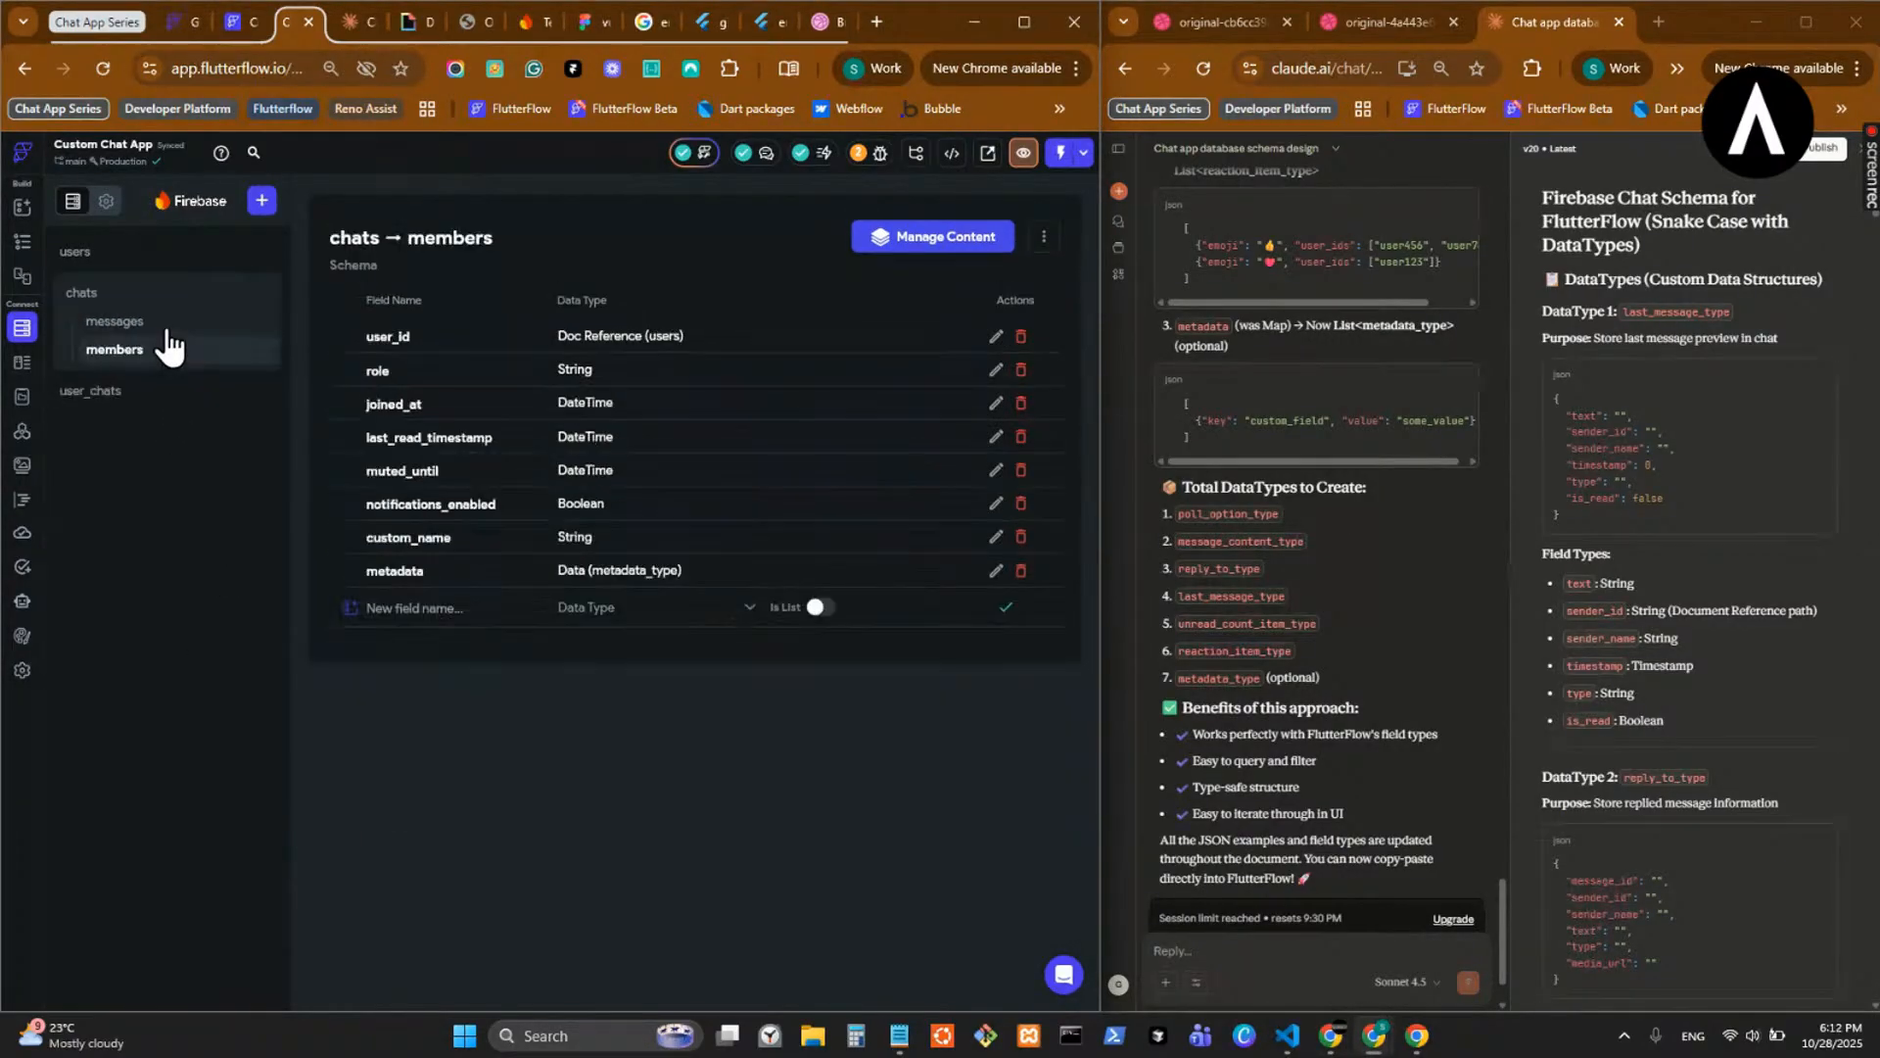
{"action": "left_click", "coordinate": [142, 324]}
{"action": "left_click", "coordinate": [138, 294]}
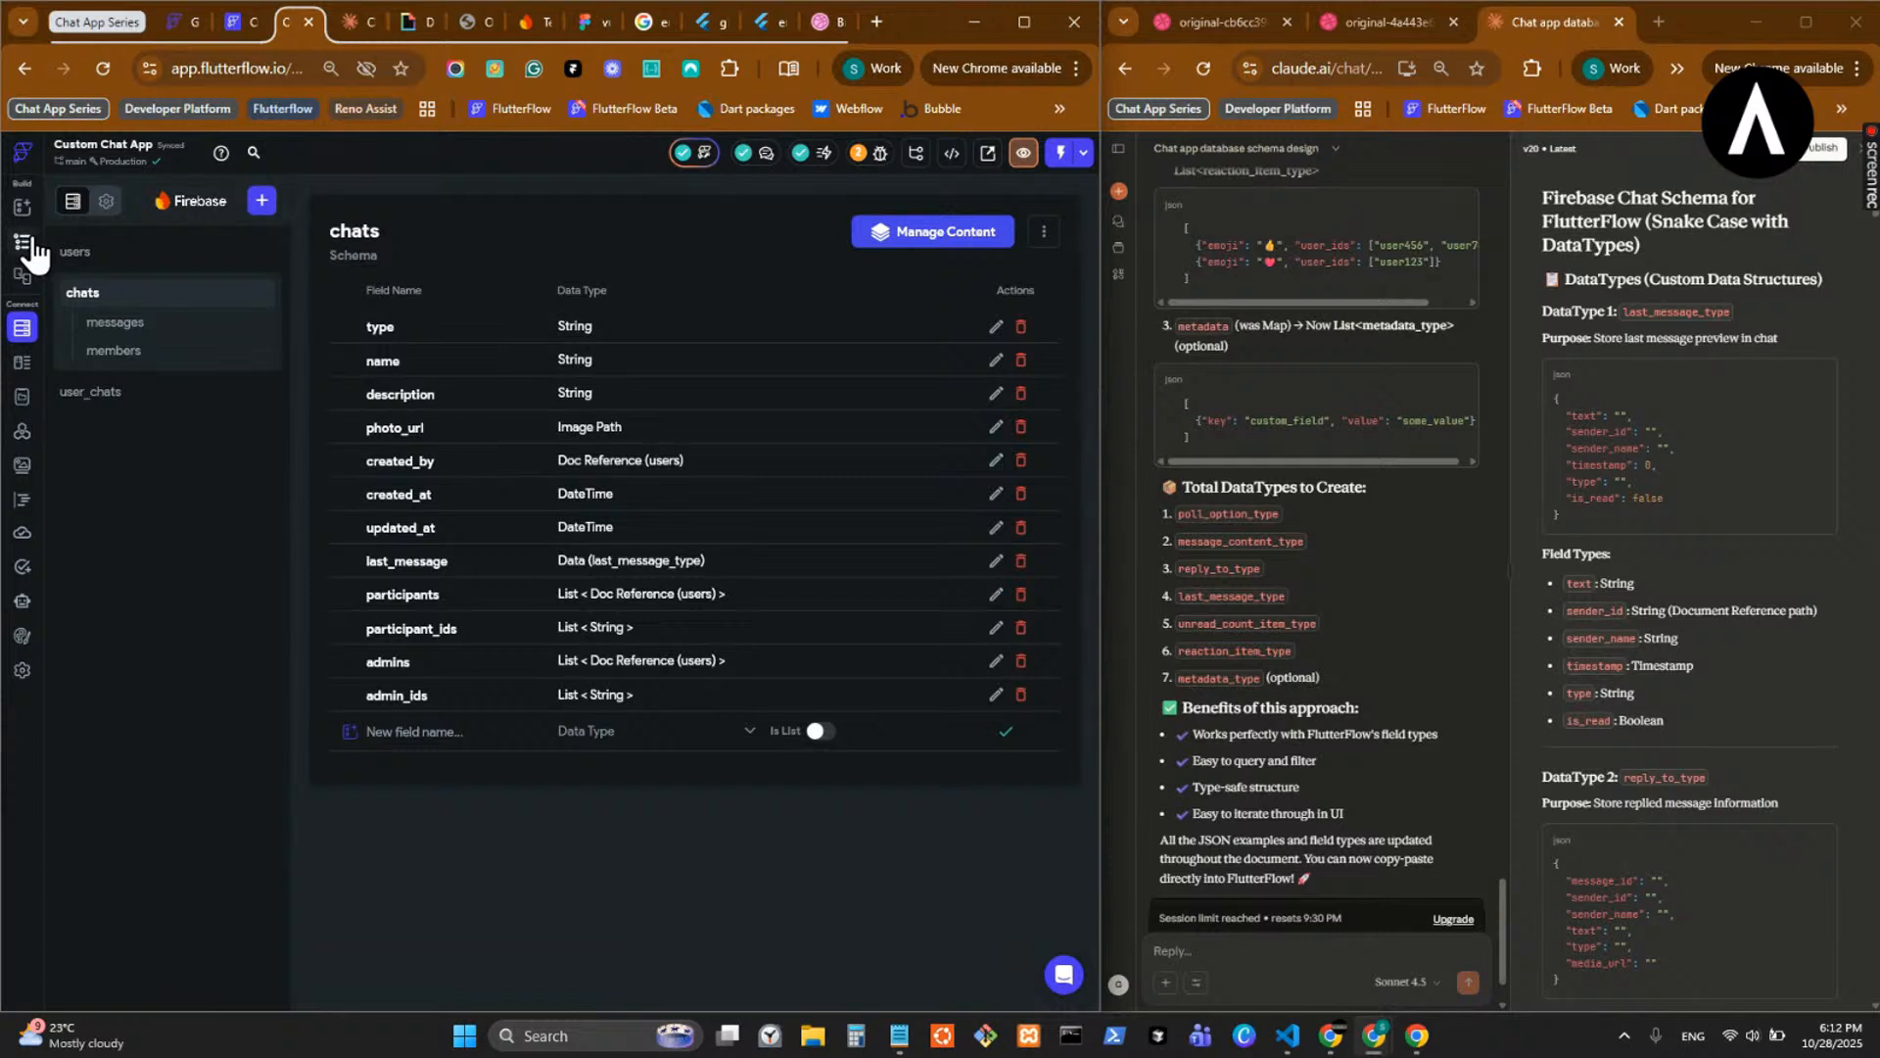
- Enlarge the pages list of the FlutterFlow project and open the chat_view page from the chats folder
{"action": "left_click", "coordinate": [31, 245]}
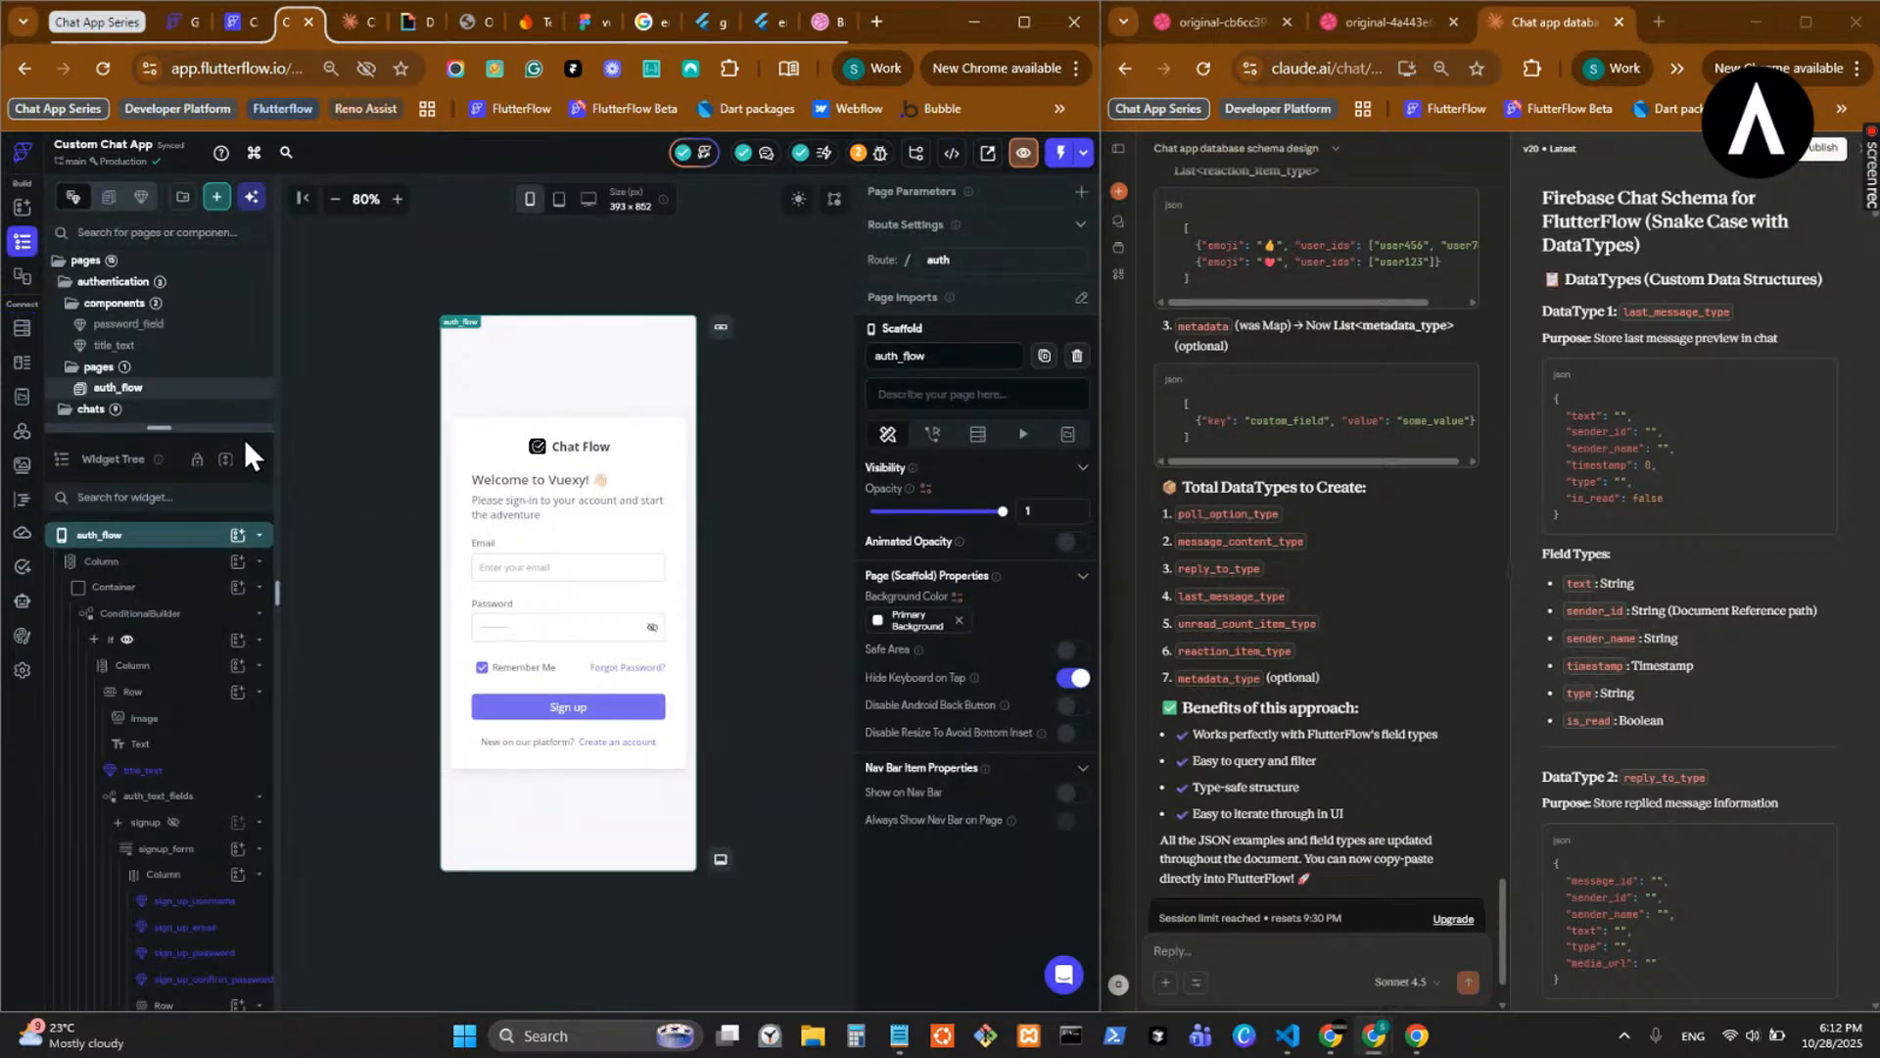
{"action": "left_click_drag", "start_coordinate": [182, 431], "coordinate": [162, 683]}
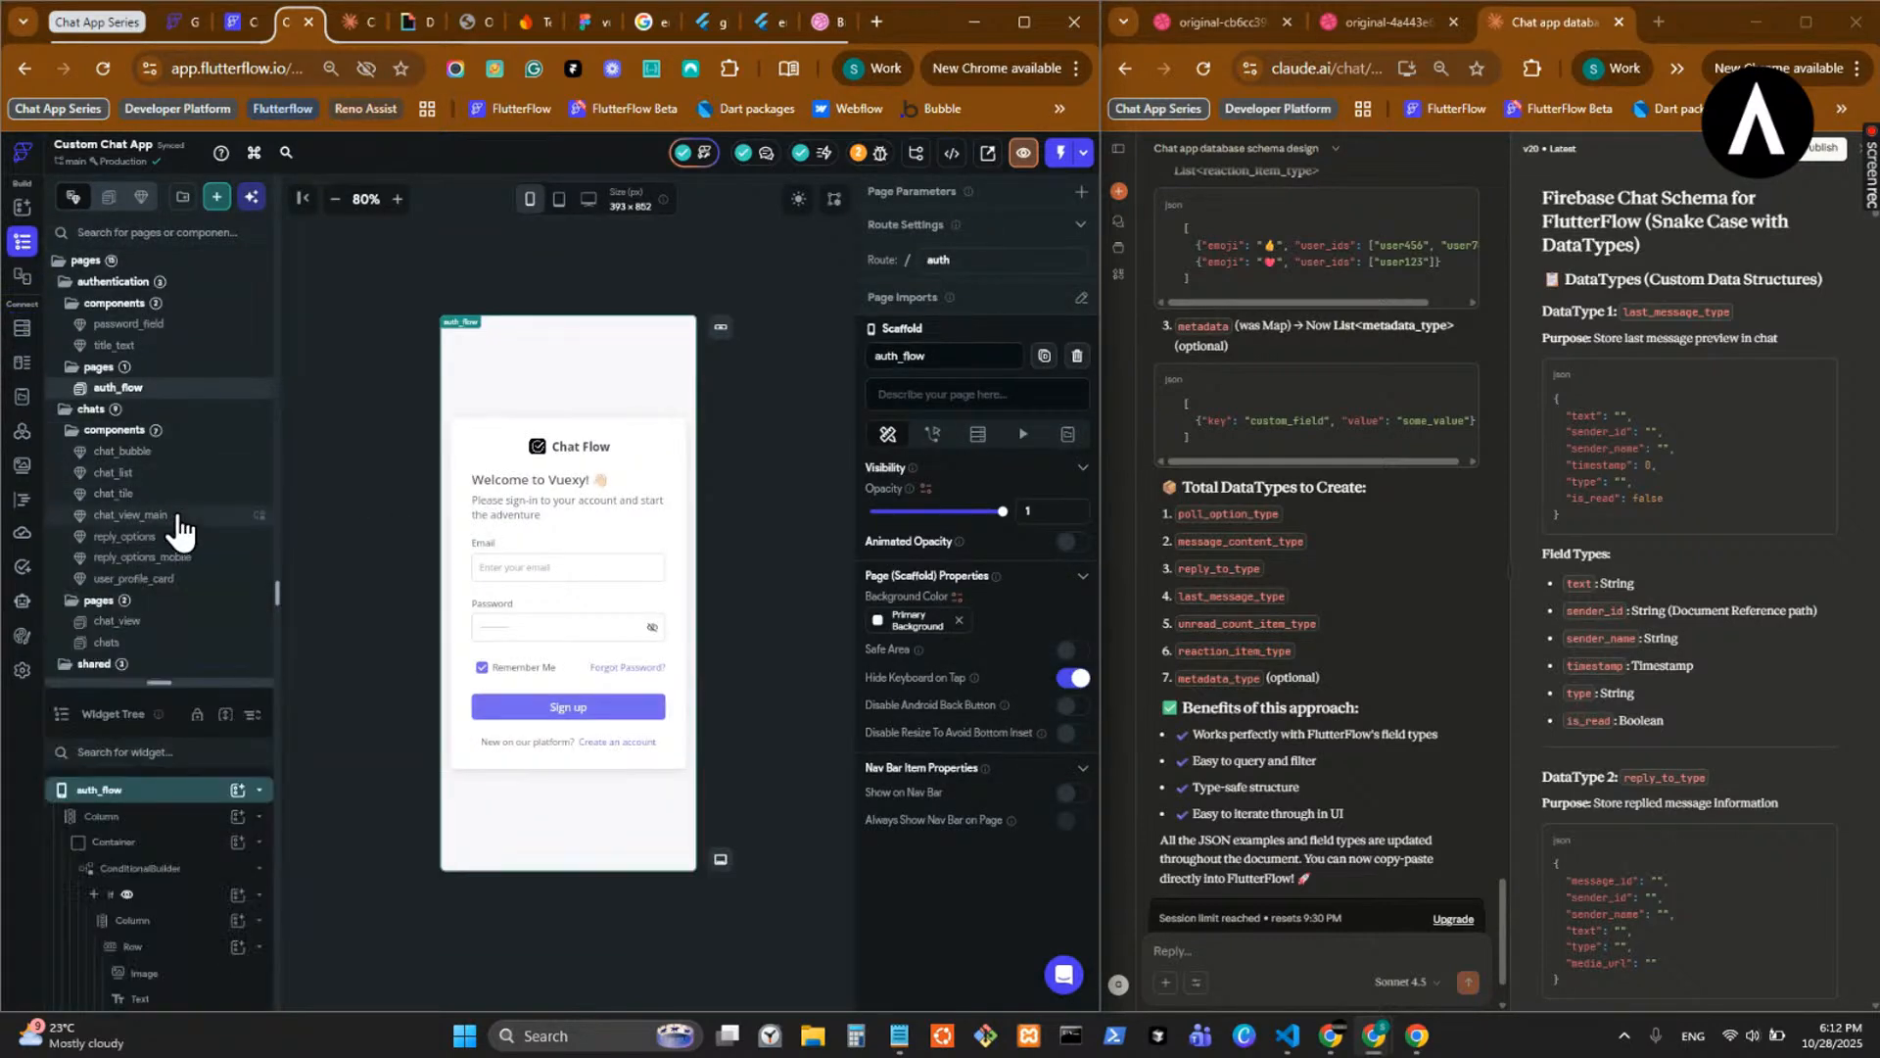
{"action": "left_click", "coordinate": [162, 626]}
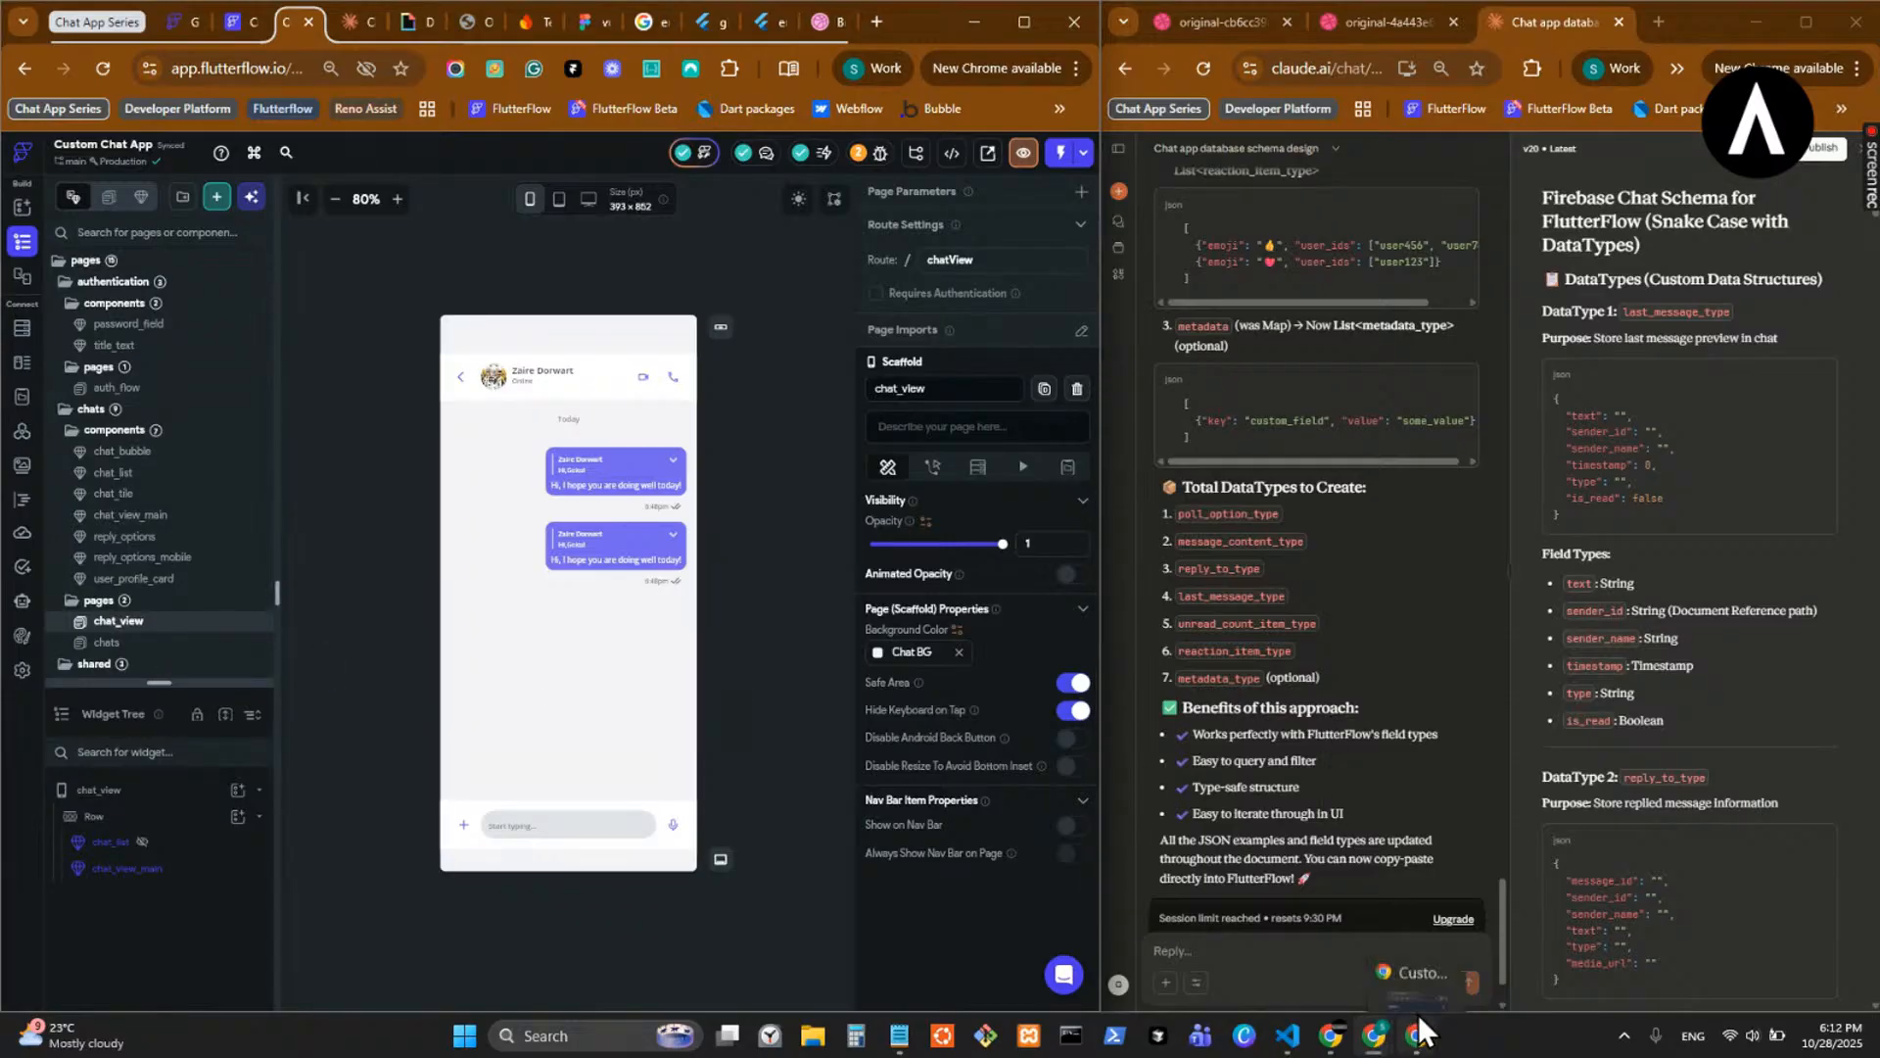
- Bring up the locally running Custom Chat App and widen the VS Code project window to fit beside it
{"action": "mouse_move", "coordinate": [1422, 1035]}
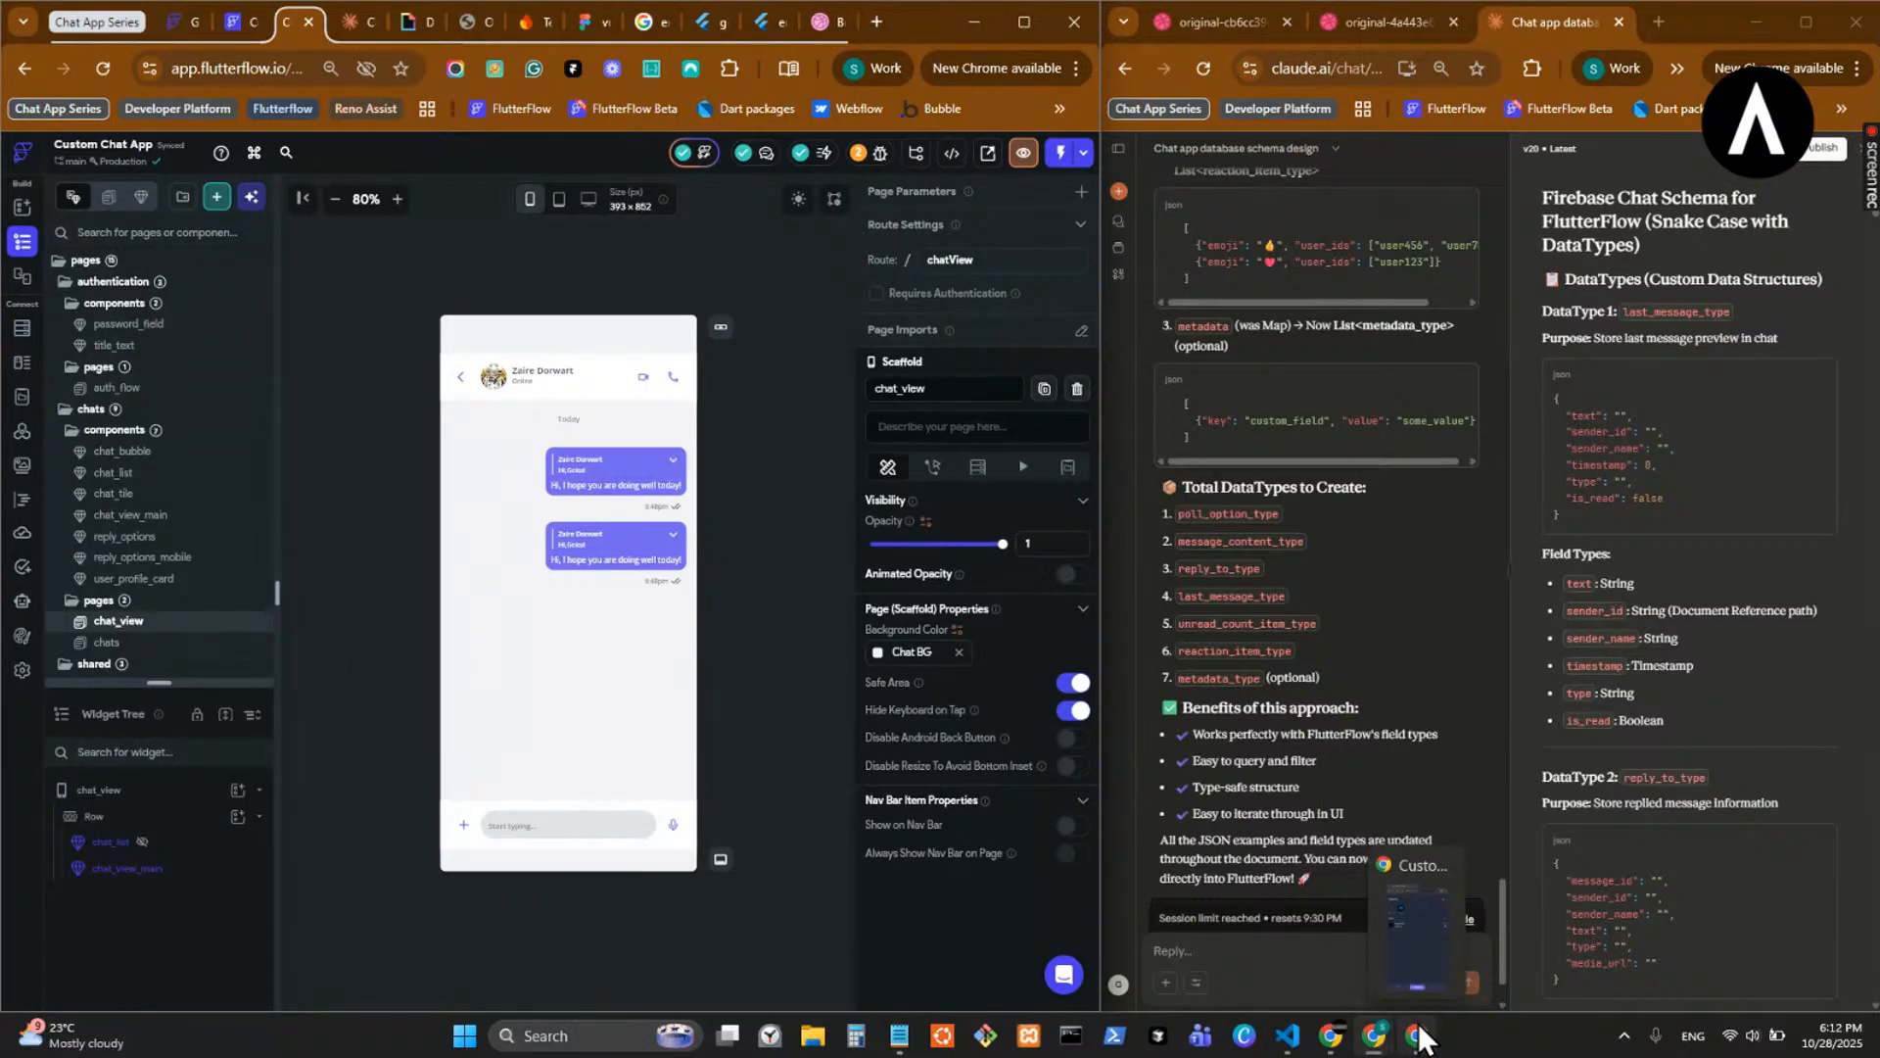
{"action": "left_click", "coordinate": [1419, 1038]}
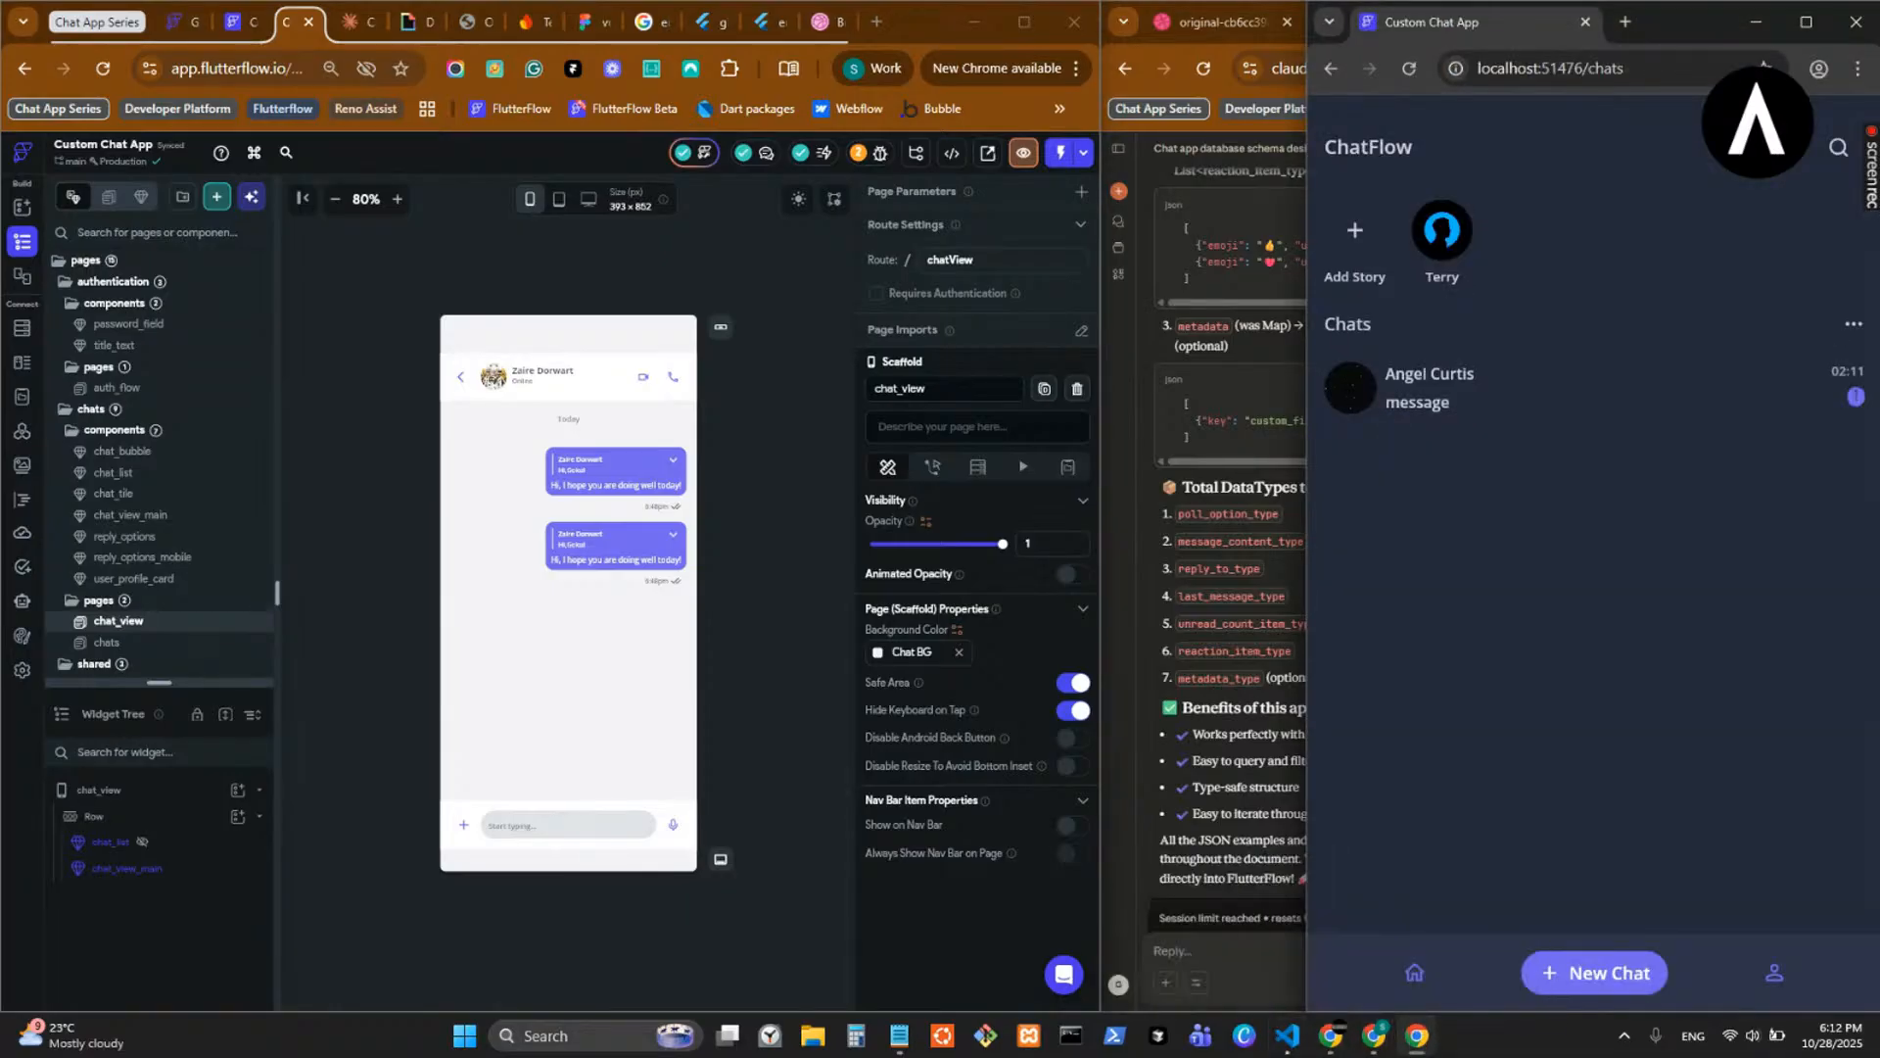
{"action": "left_click", "coordinate": [1289, 1038]}
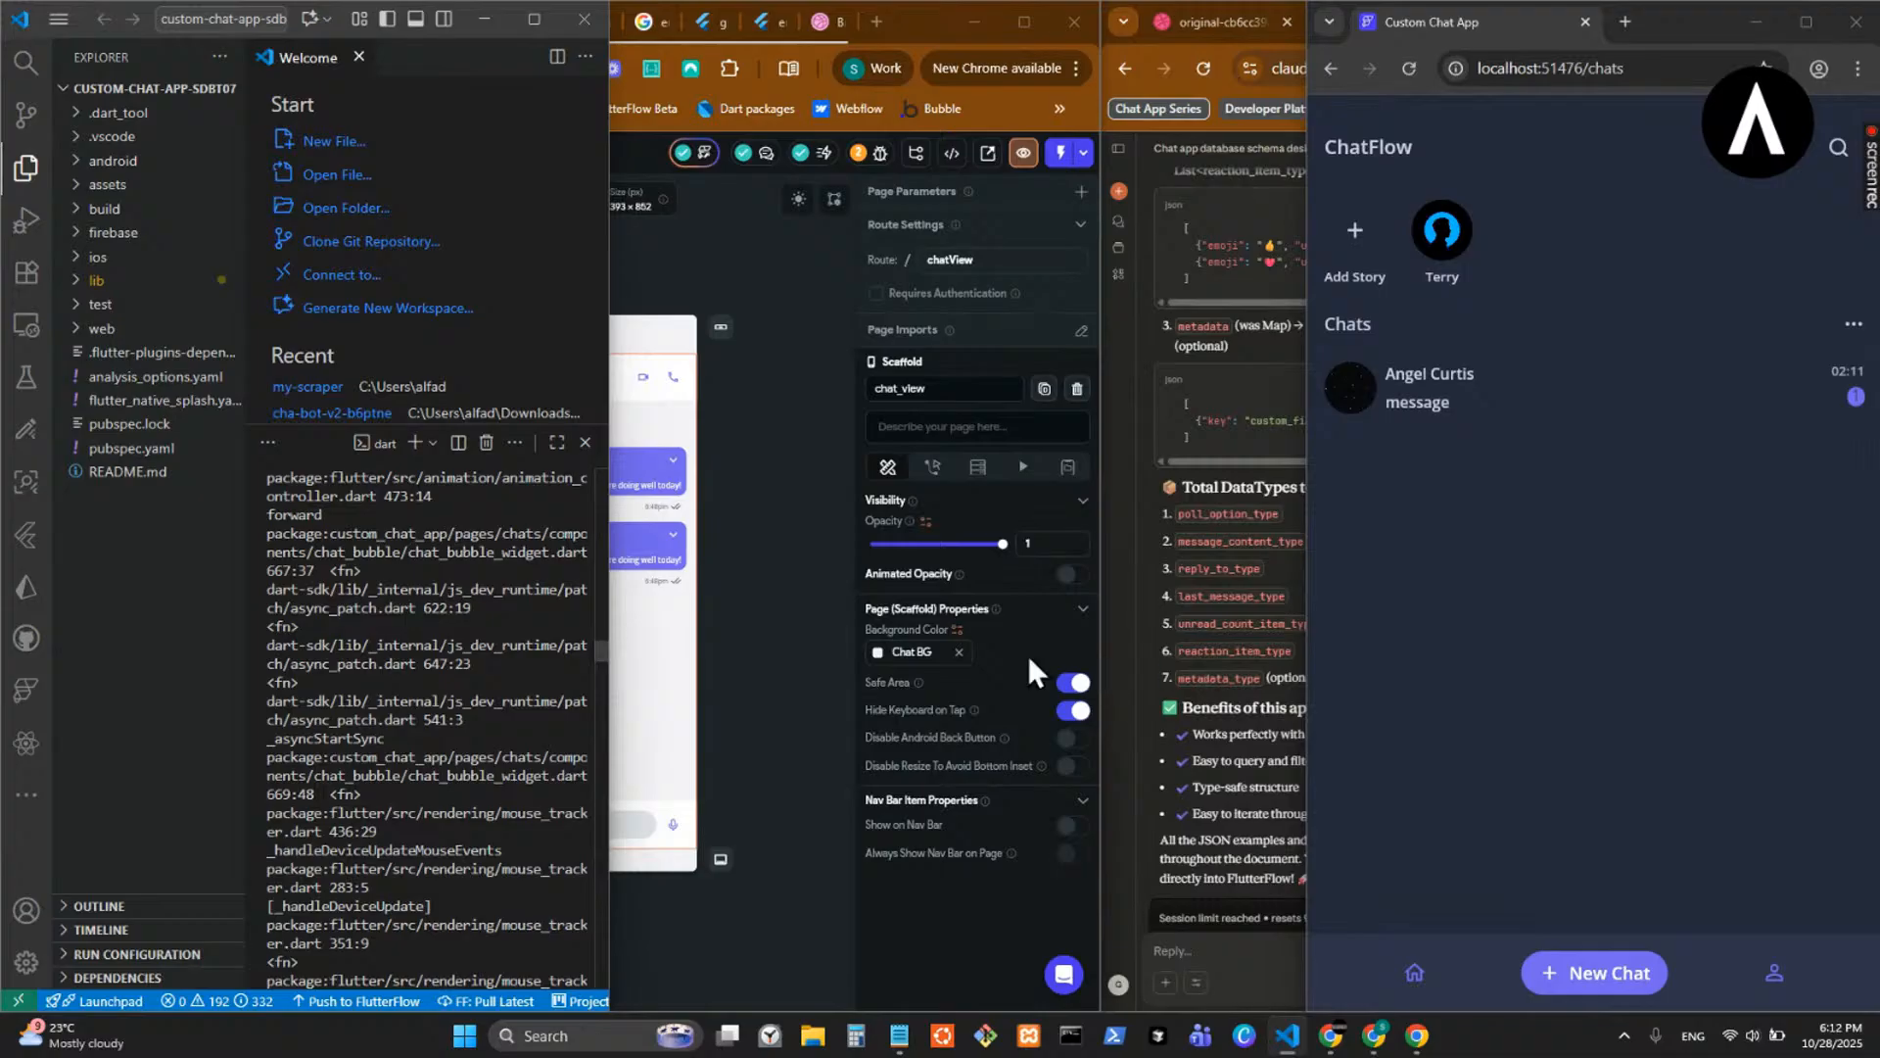
{"action": "left_click_drag", "start_coordinate": [609, 380], "coordinate": [1301, 429]}
{"action": "left_click", "coordinate": [1386, 486]}
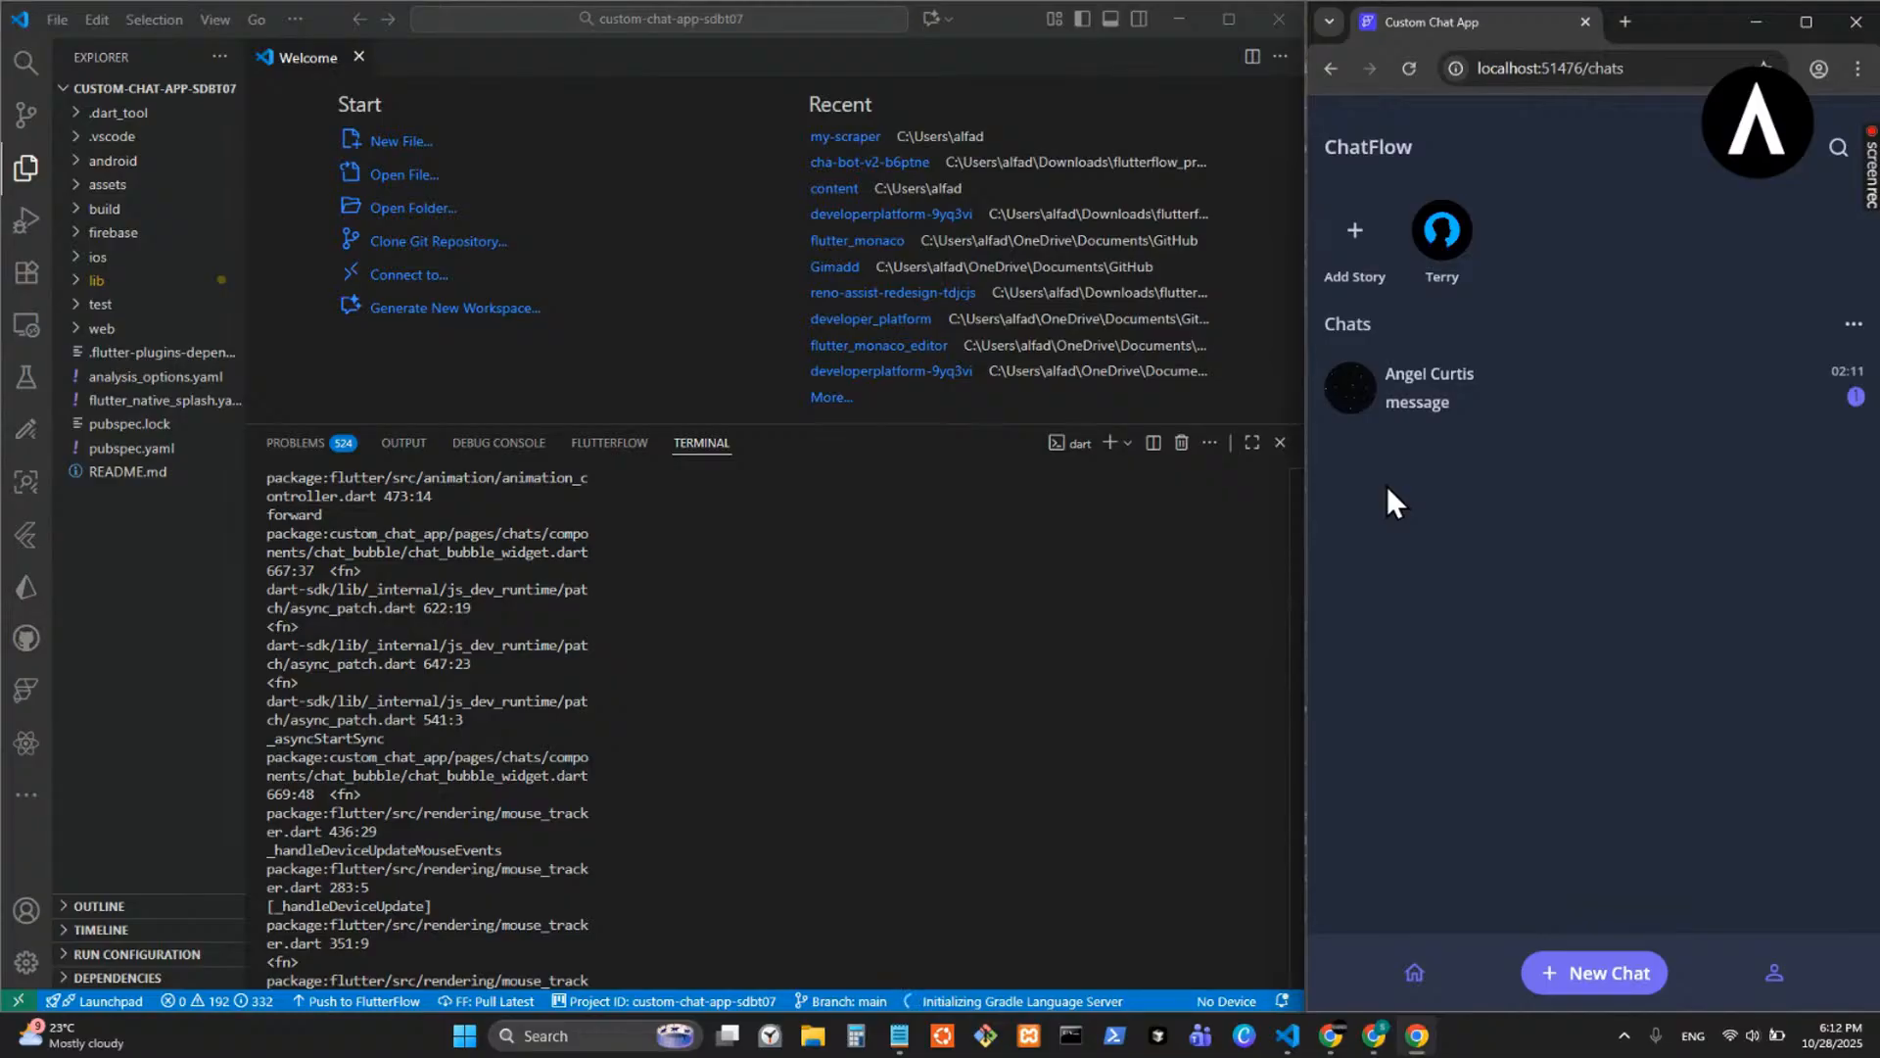
- Preview the existing conversation in the running app, scan the VS Code terminal output, and return to the chats list
{"action": "left_click", "coordinate": [1432, 408]}
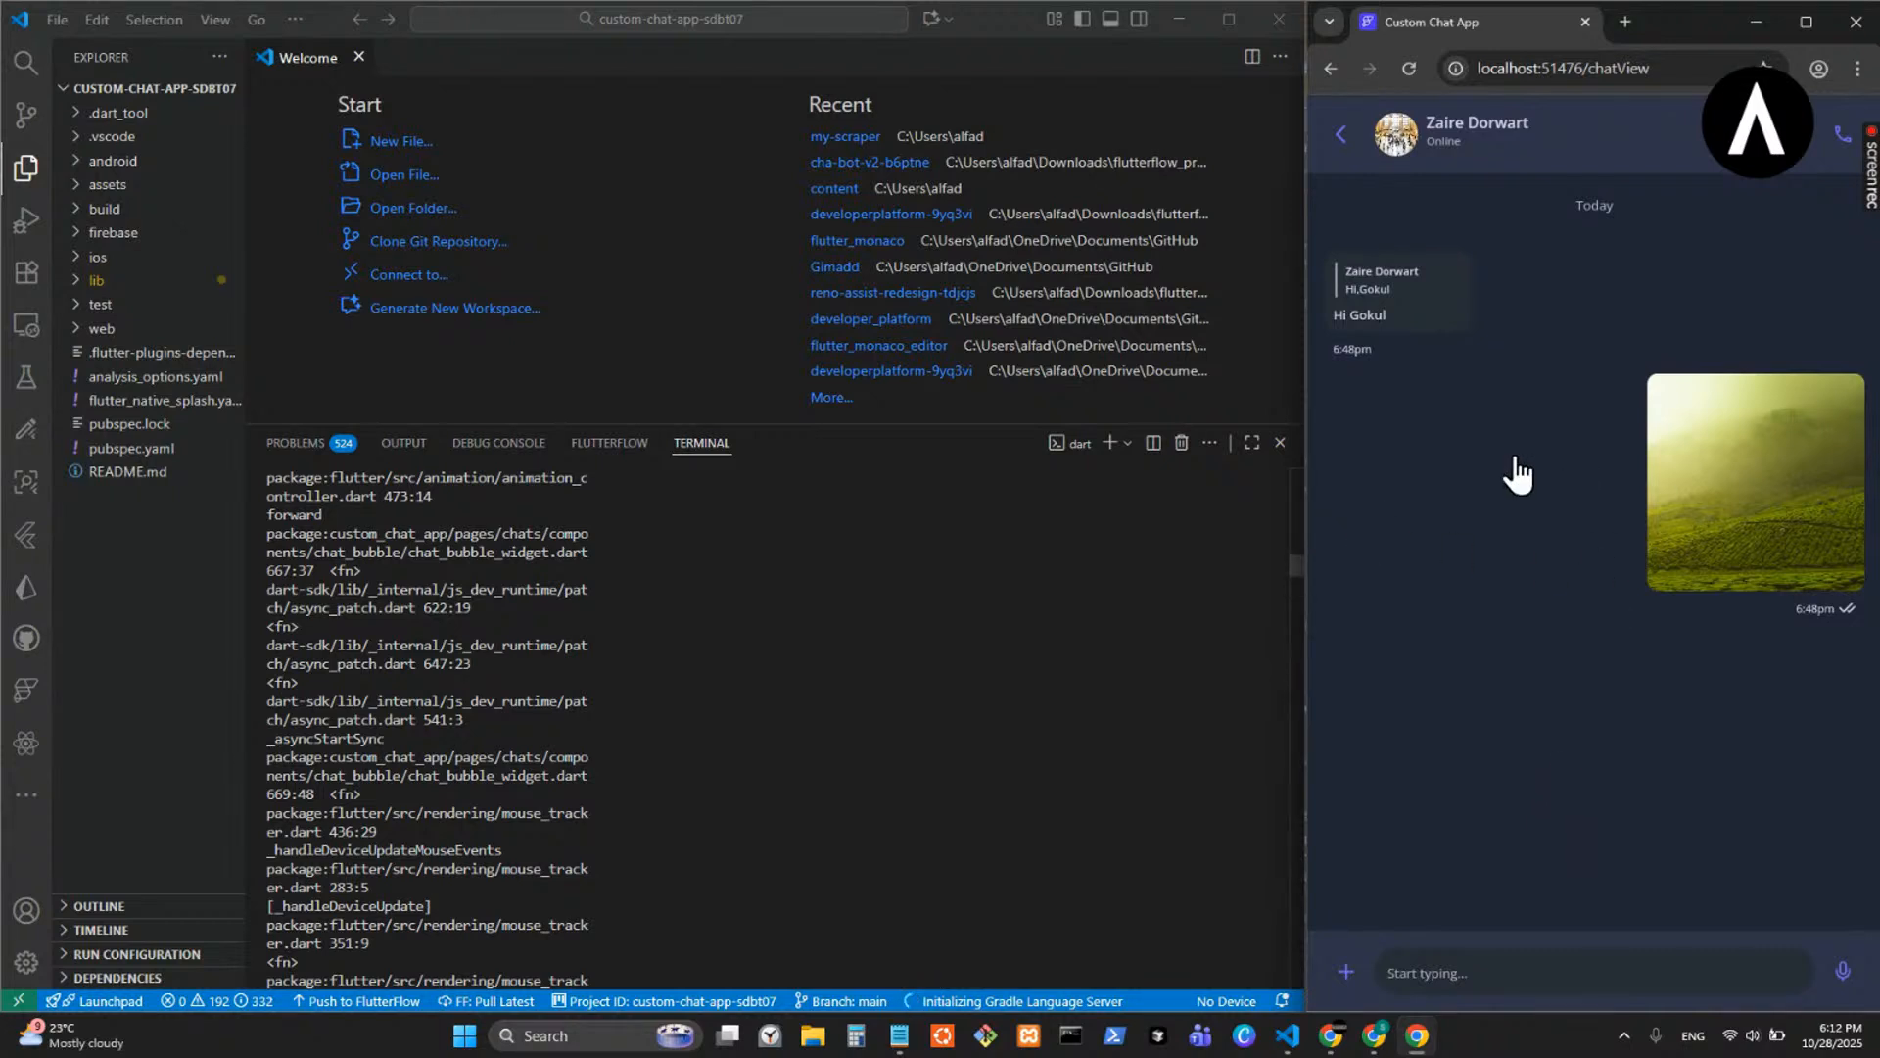
{"action": "key", "text": "alt+Tab"}
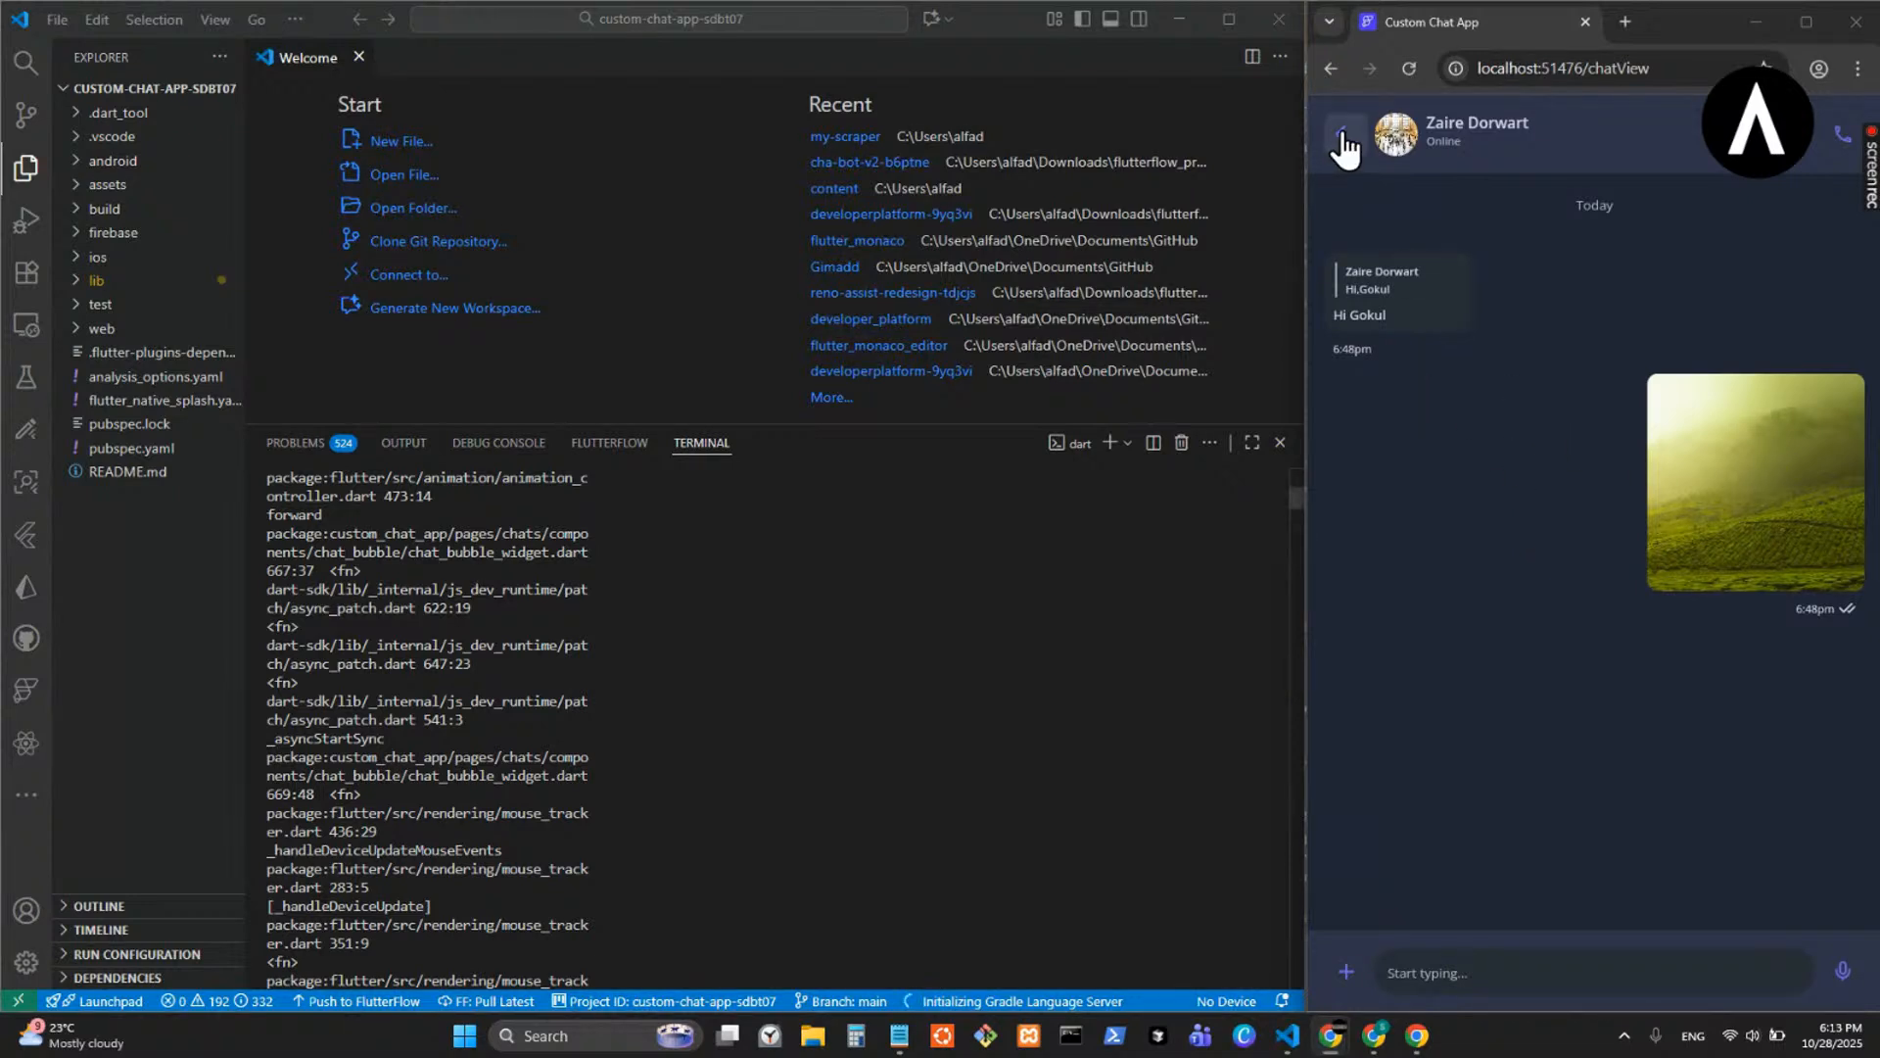
{"action": "scroll", "coordinate": [756, 747], "scroll_direction": "down", "scroll_amount": 5}
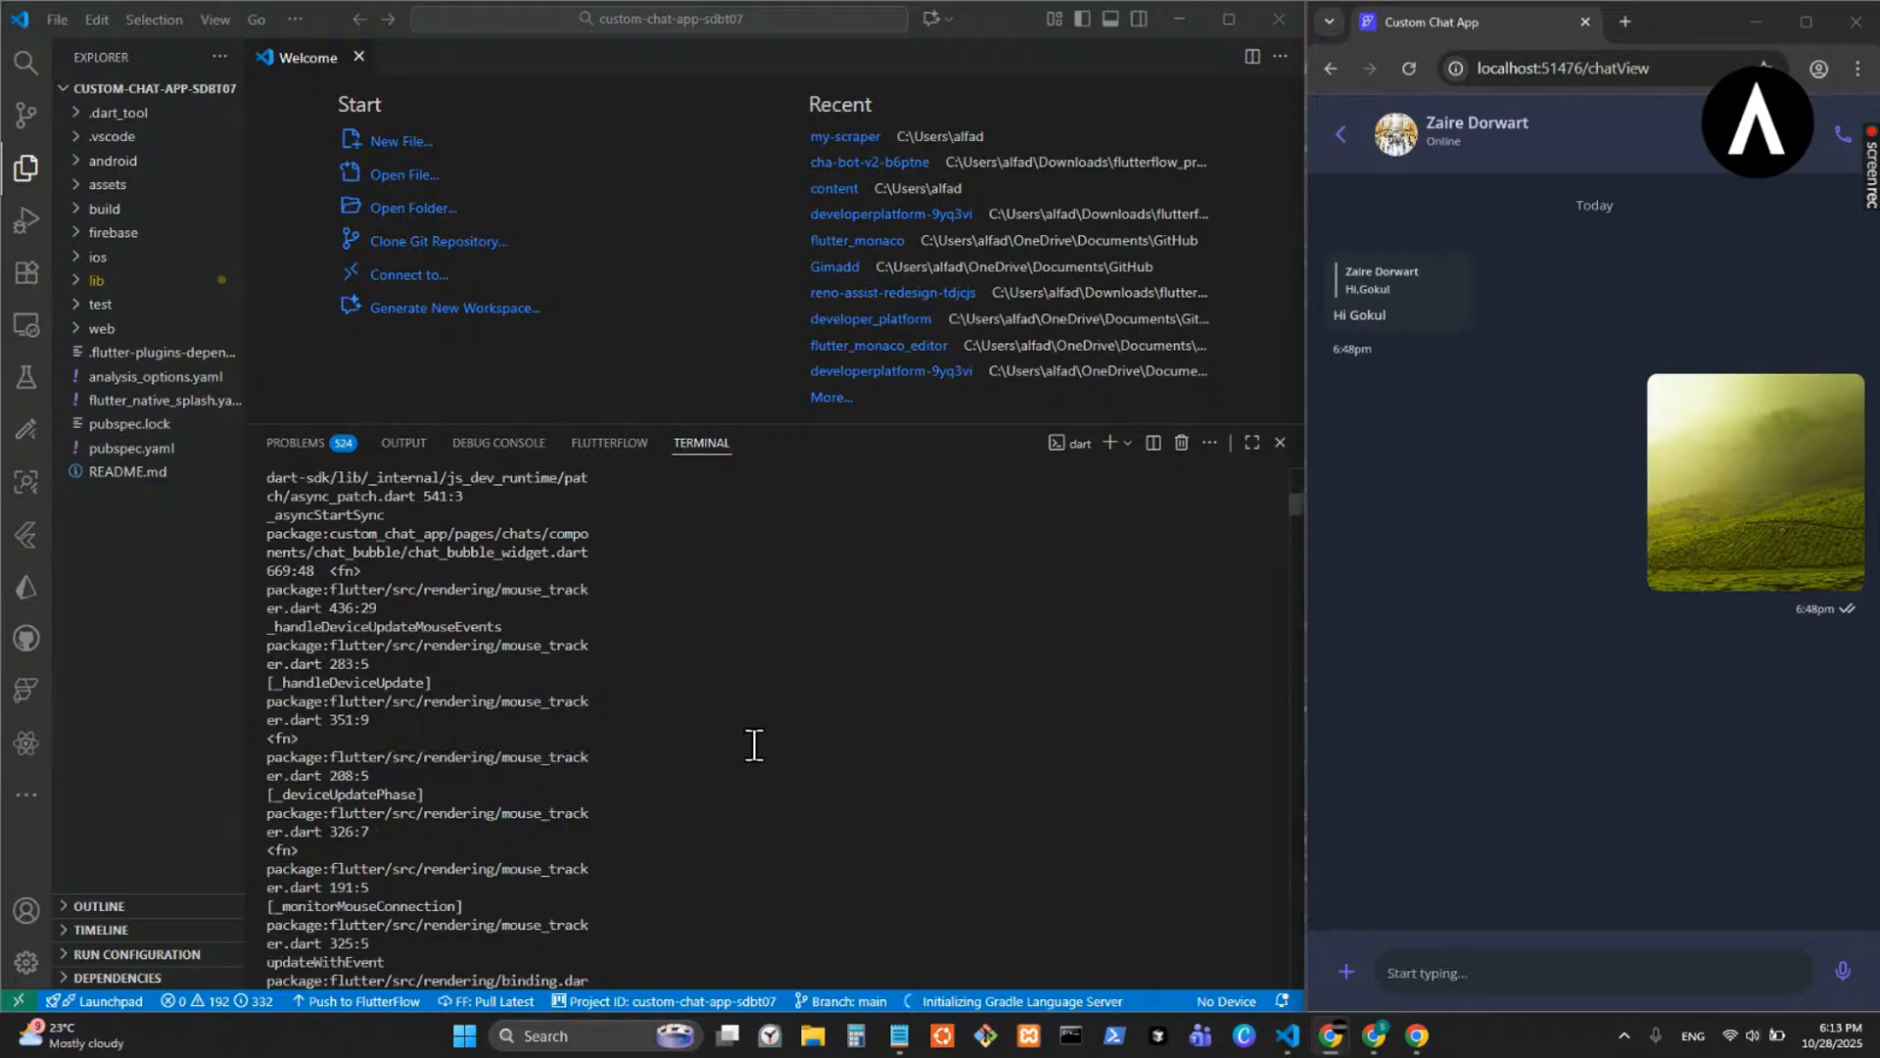
{"action": "scroll", "coordinate": [770, 737], "scroll_direction": "down", "scroll_amount": 10}
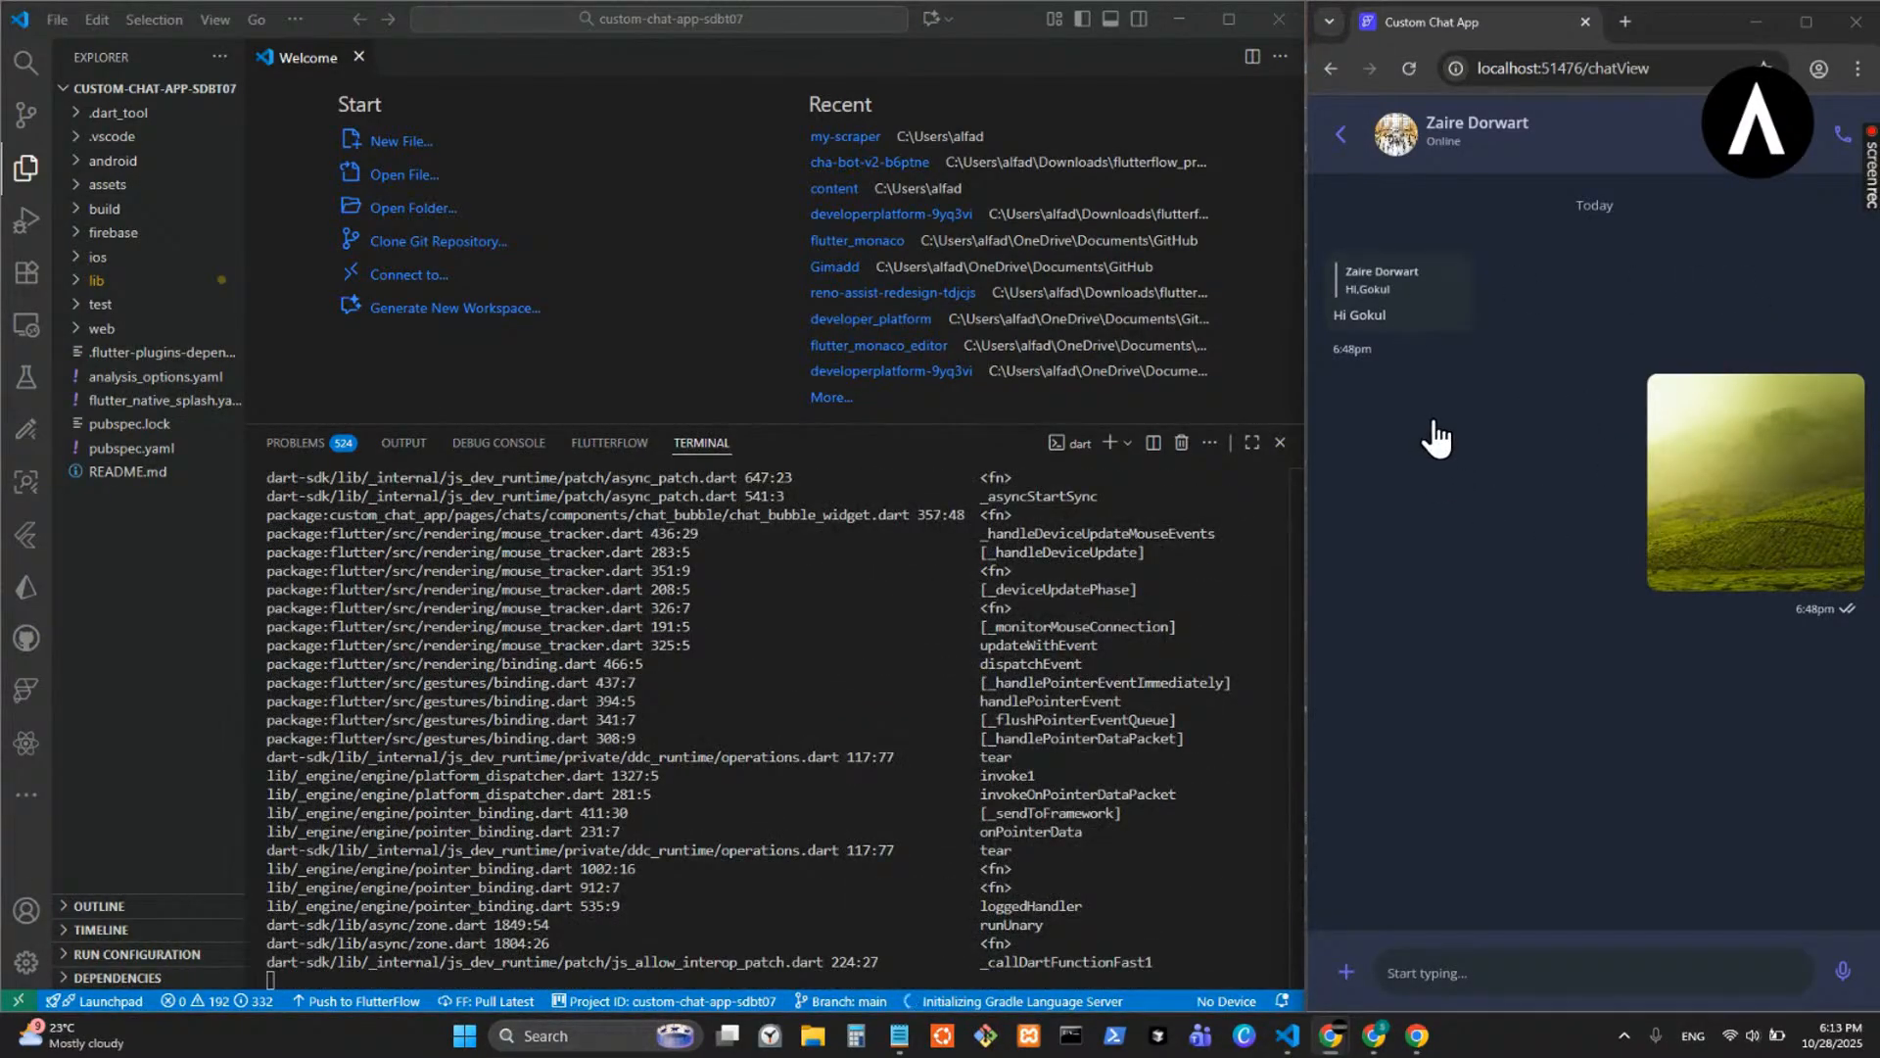
{"action": "left_click", "coordinate": [1513, 952]}
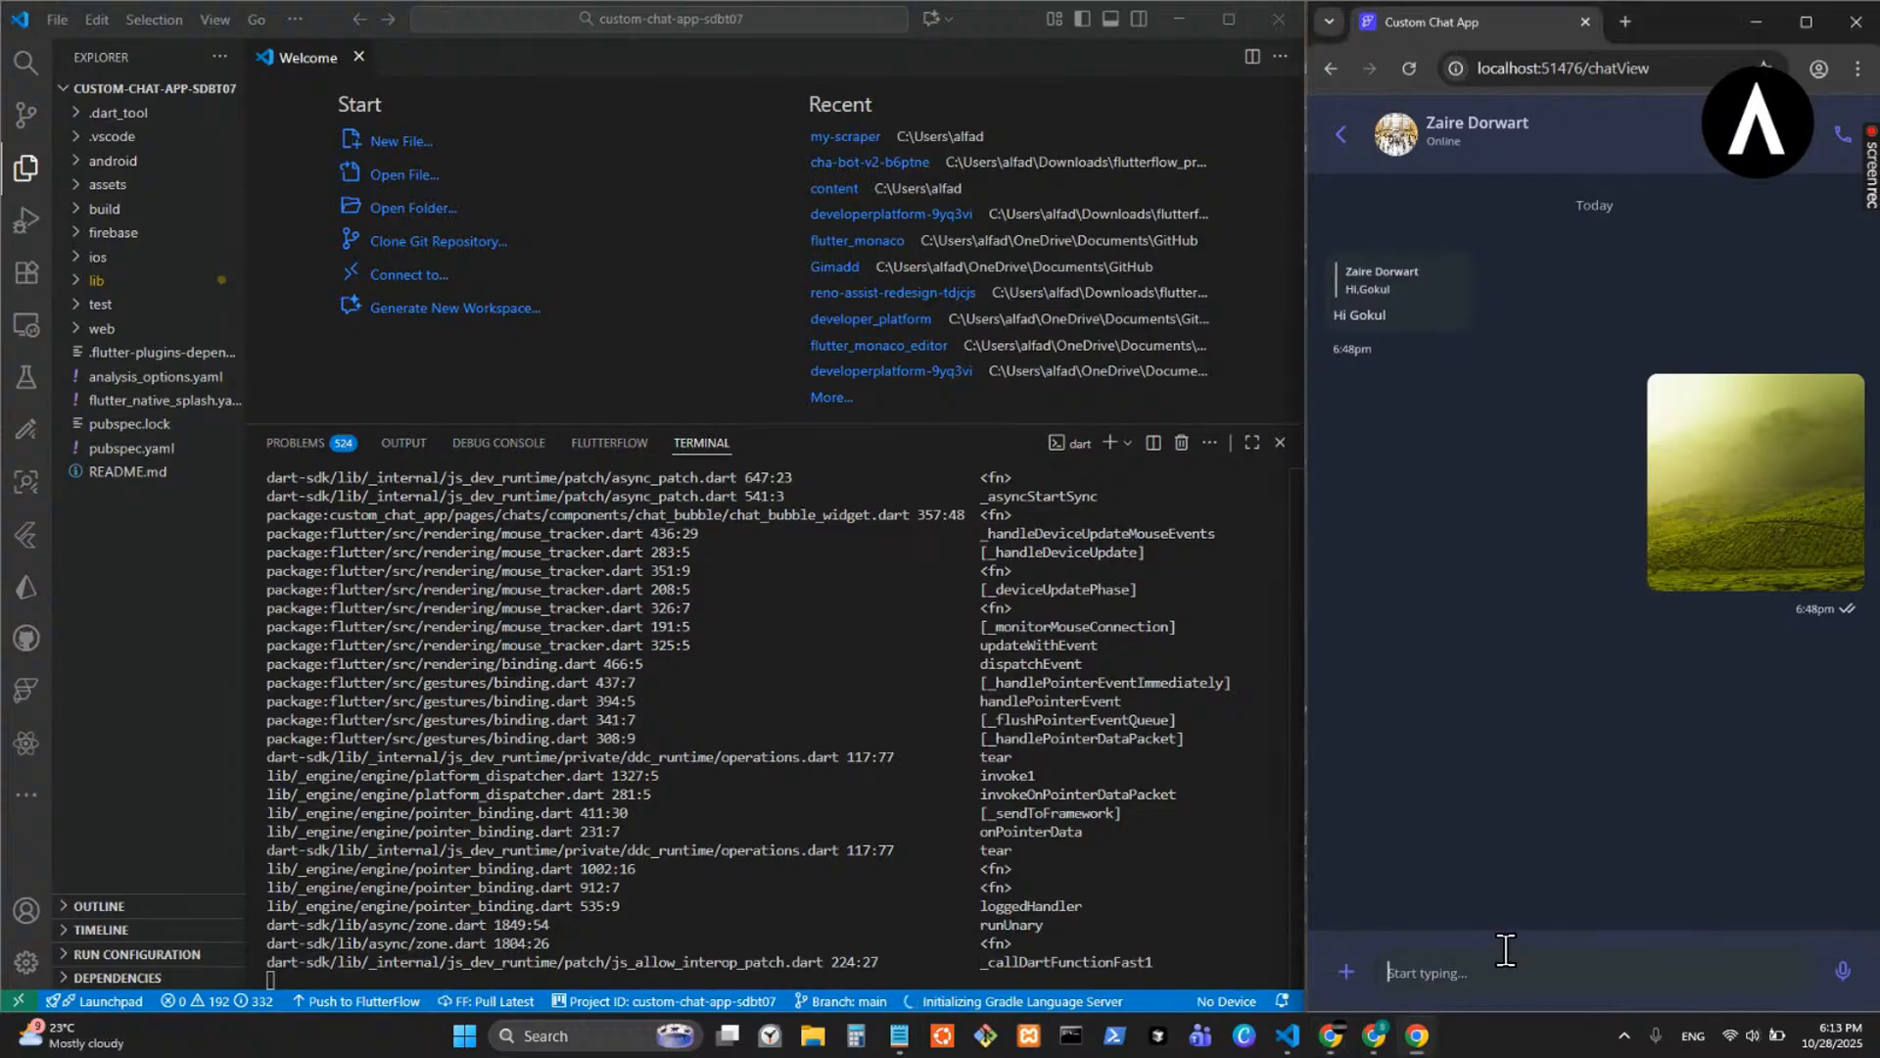
{"action": "left_click", "coordinate": [1341, 135]}
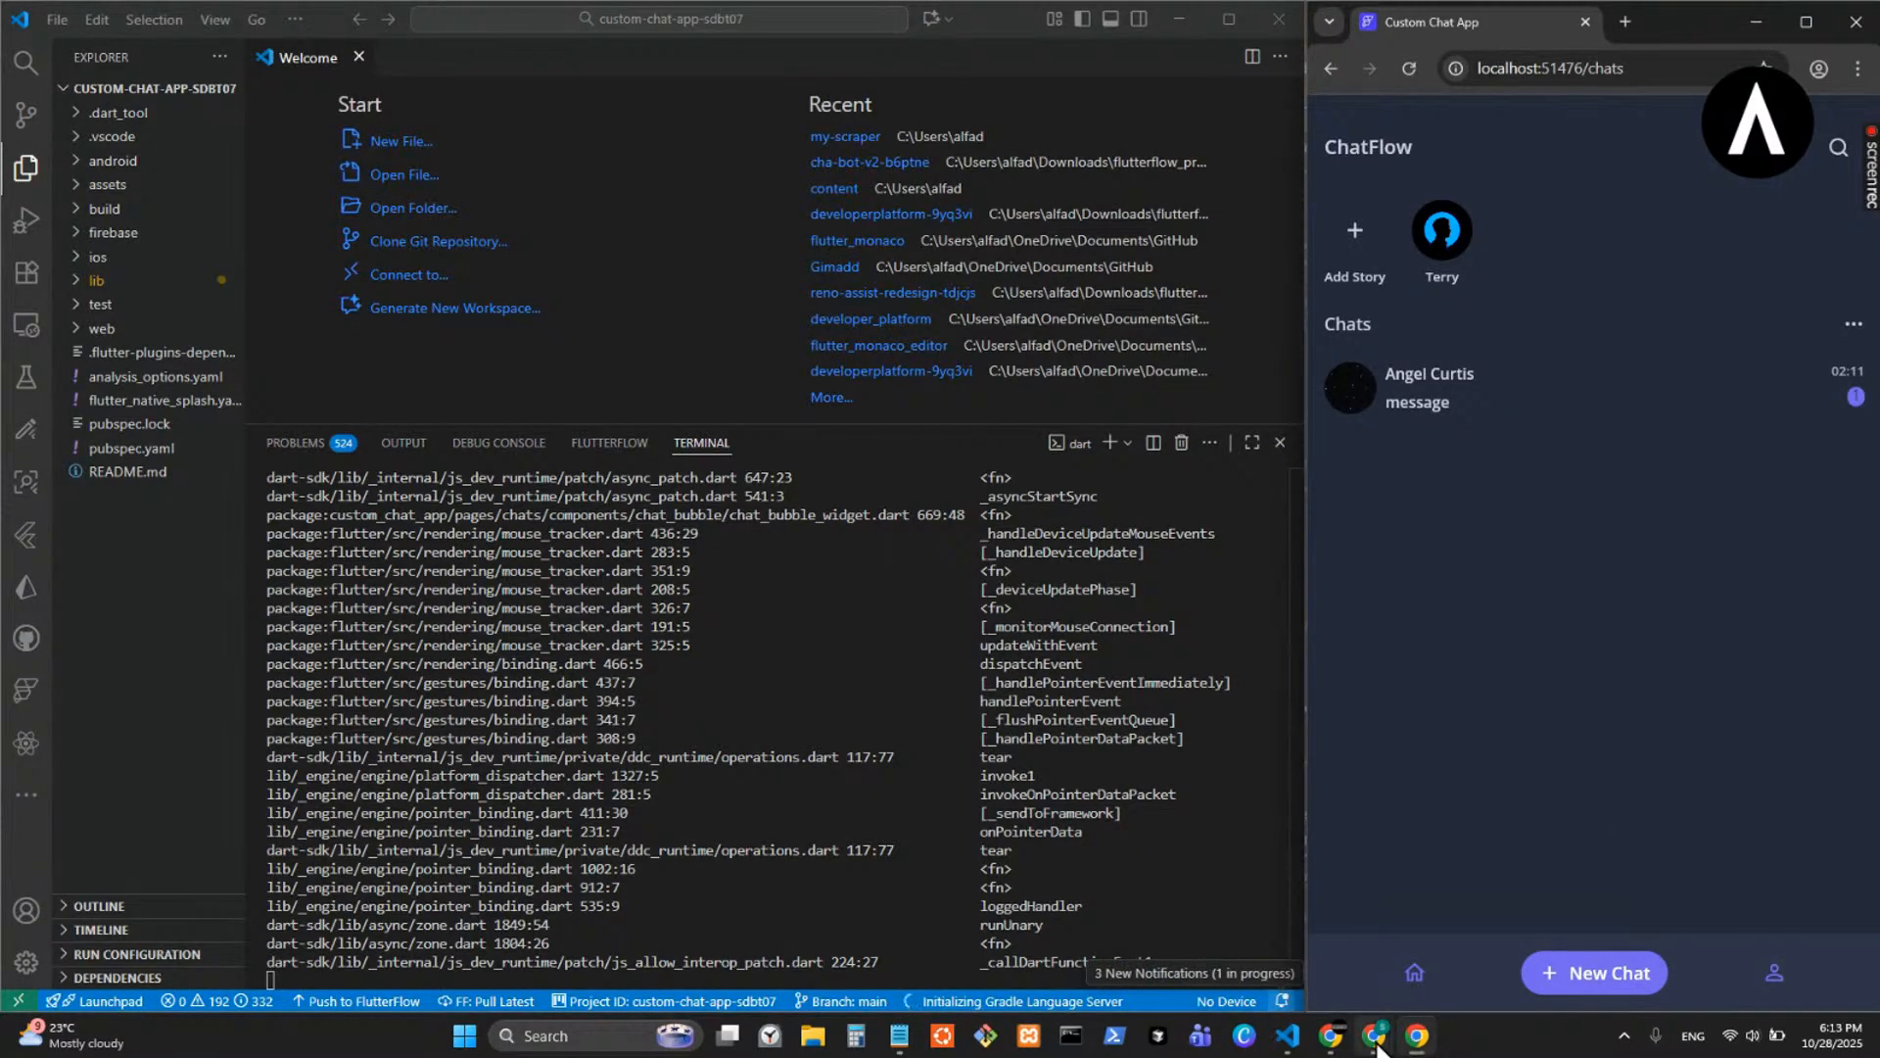
- Switch back to FlutterFlow, view the EmojiGifPicker custom widget's settings, and return to the chat_view page
{"action": "left_click", "coordinate": [1249, 953]}
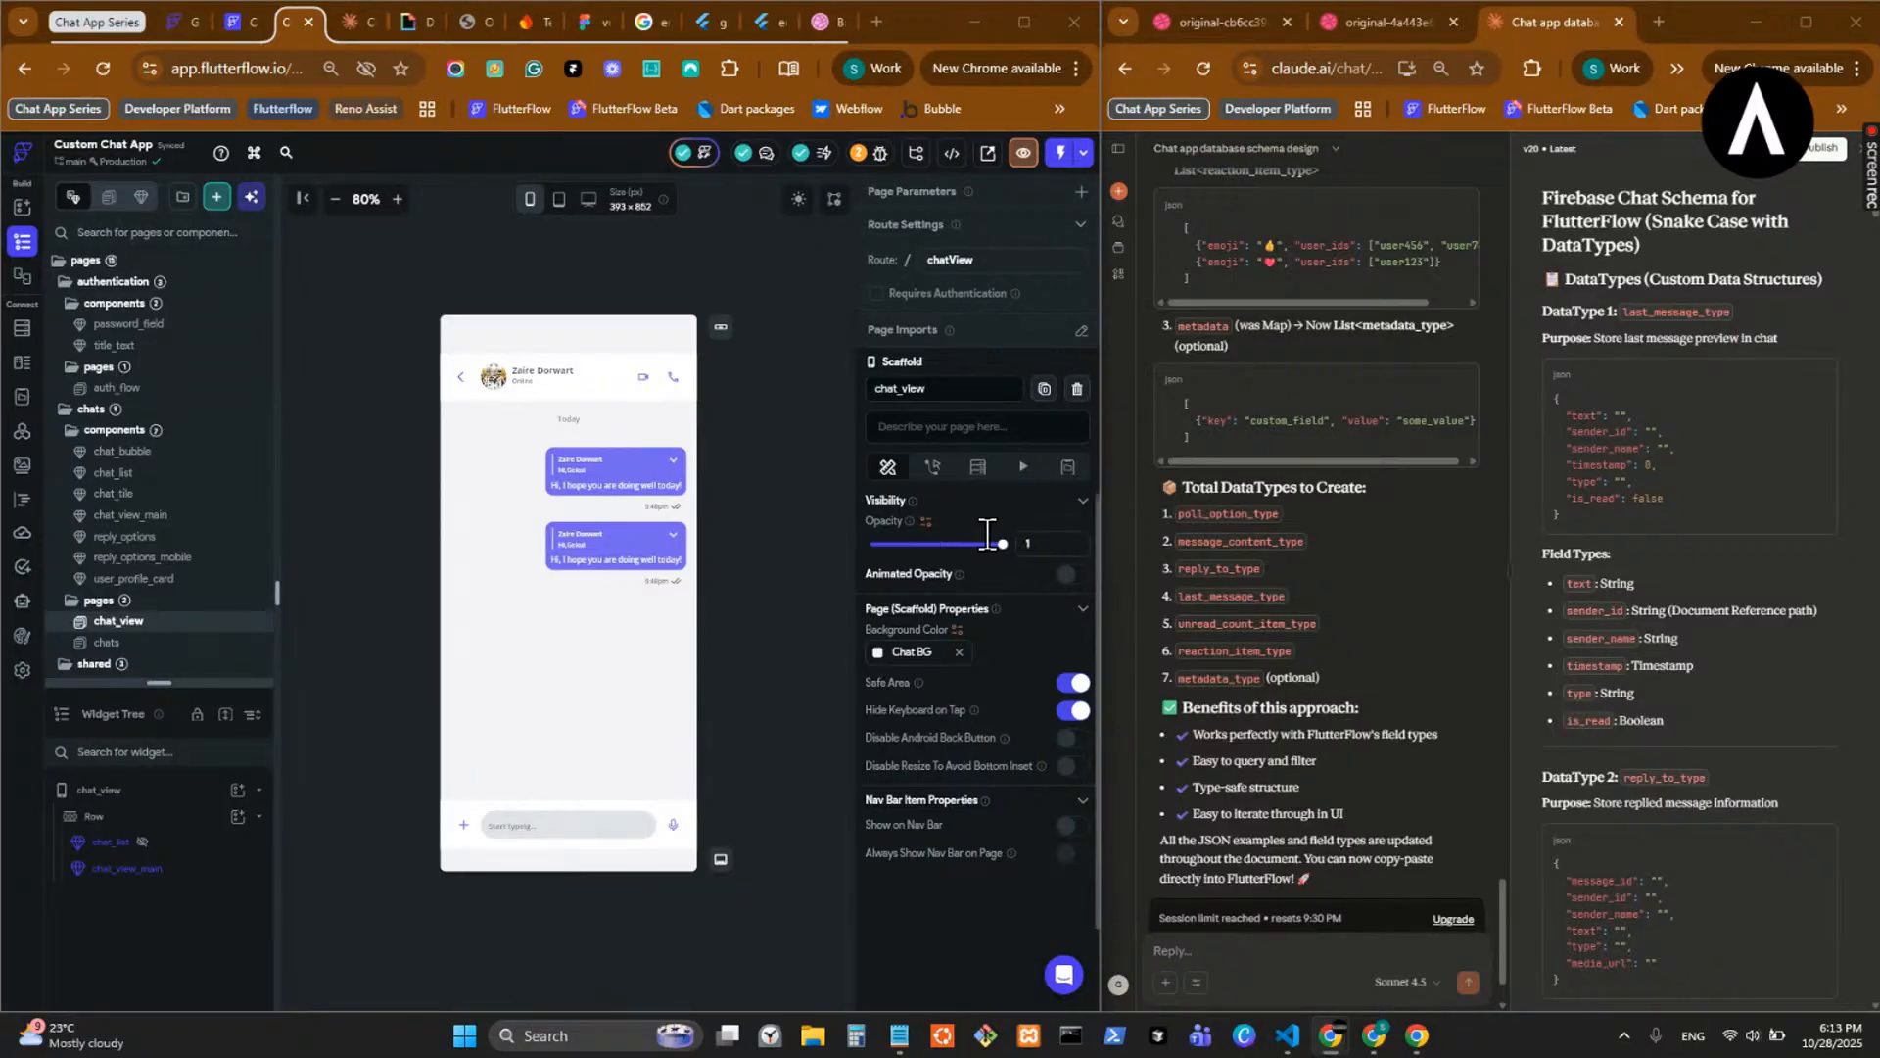
{"action": "left_click", "coordinate": [17, 509]}
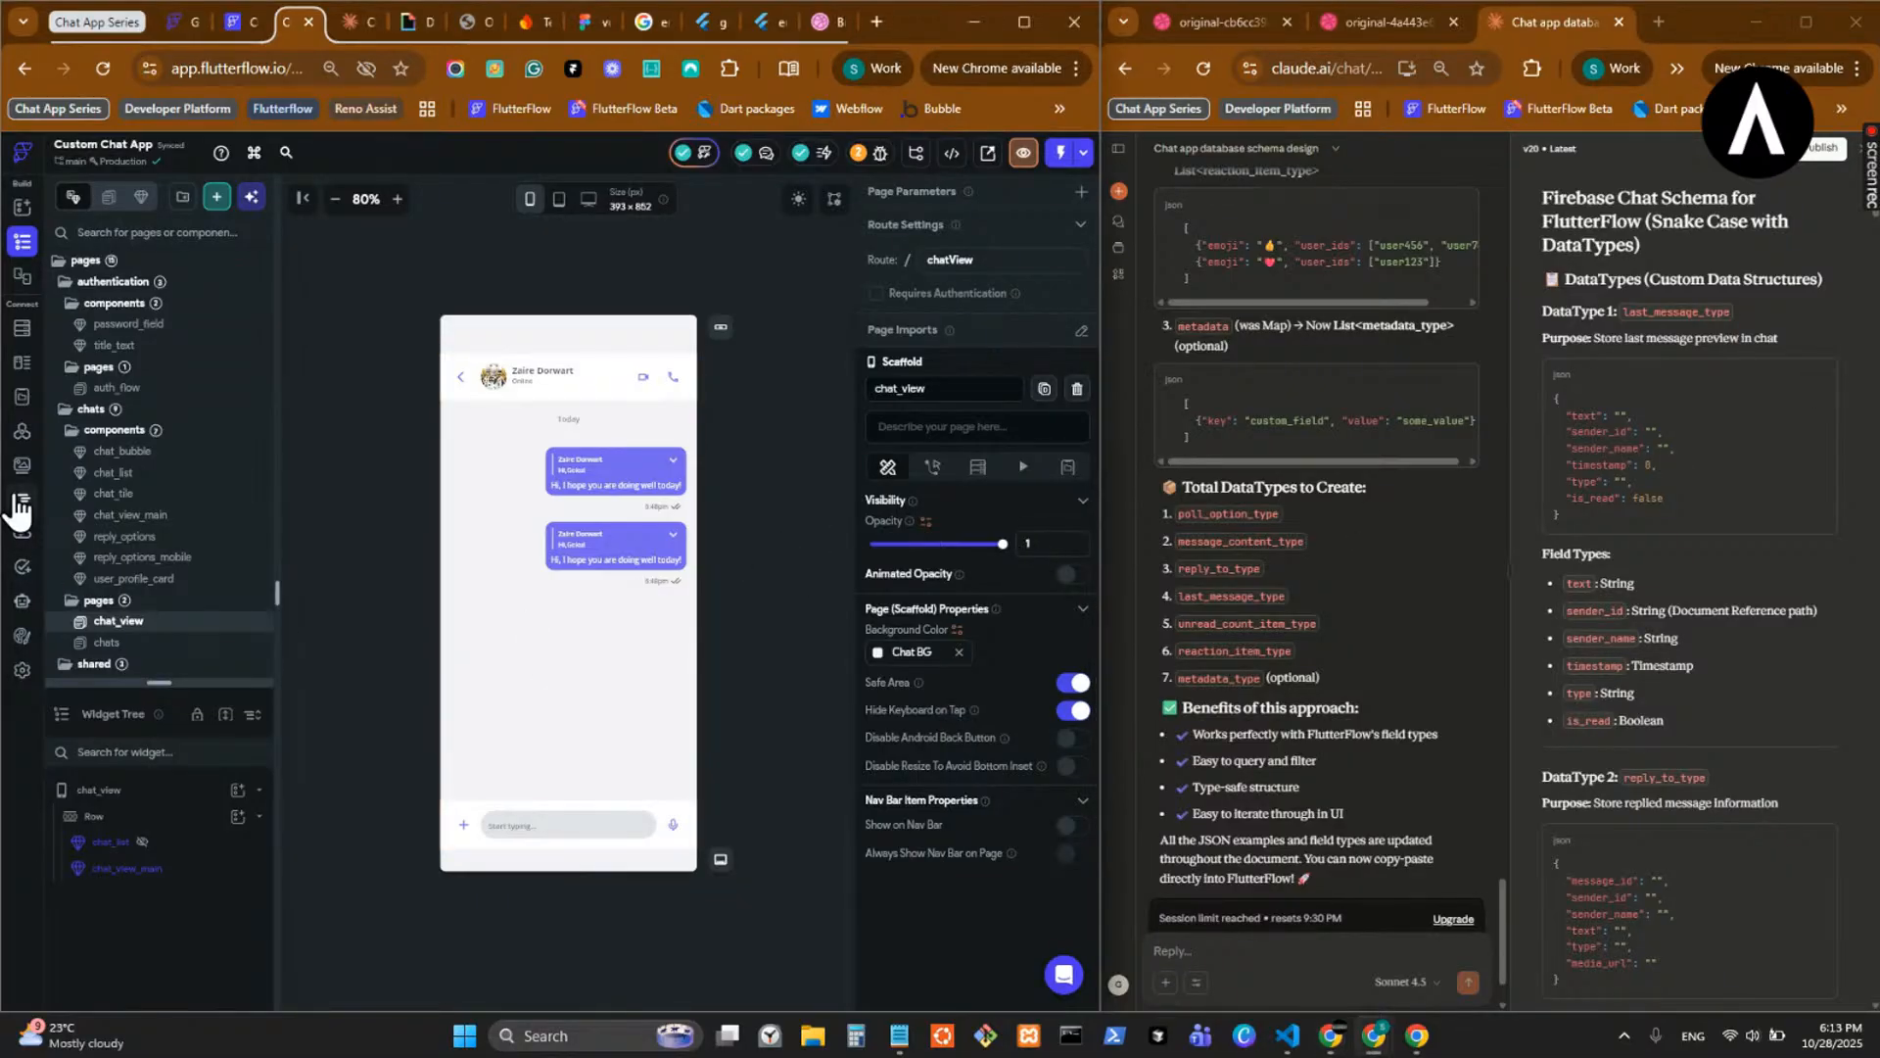
{"action": "left_click", "coordinate": [18, 510]}
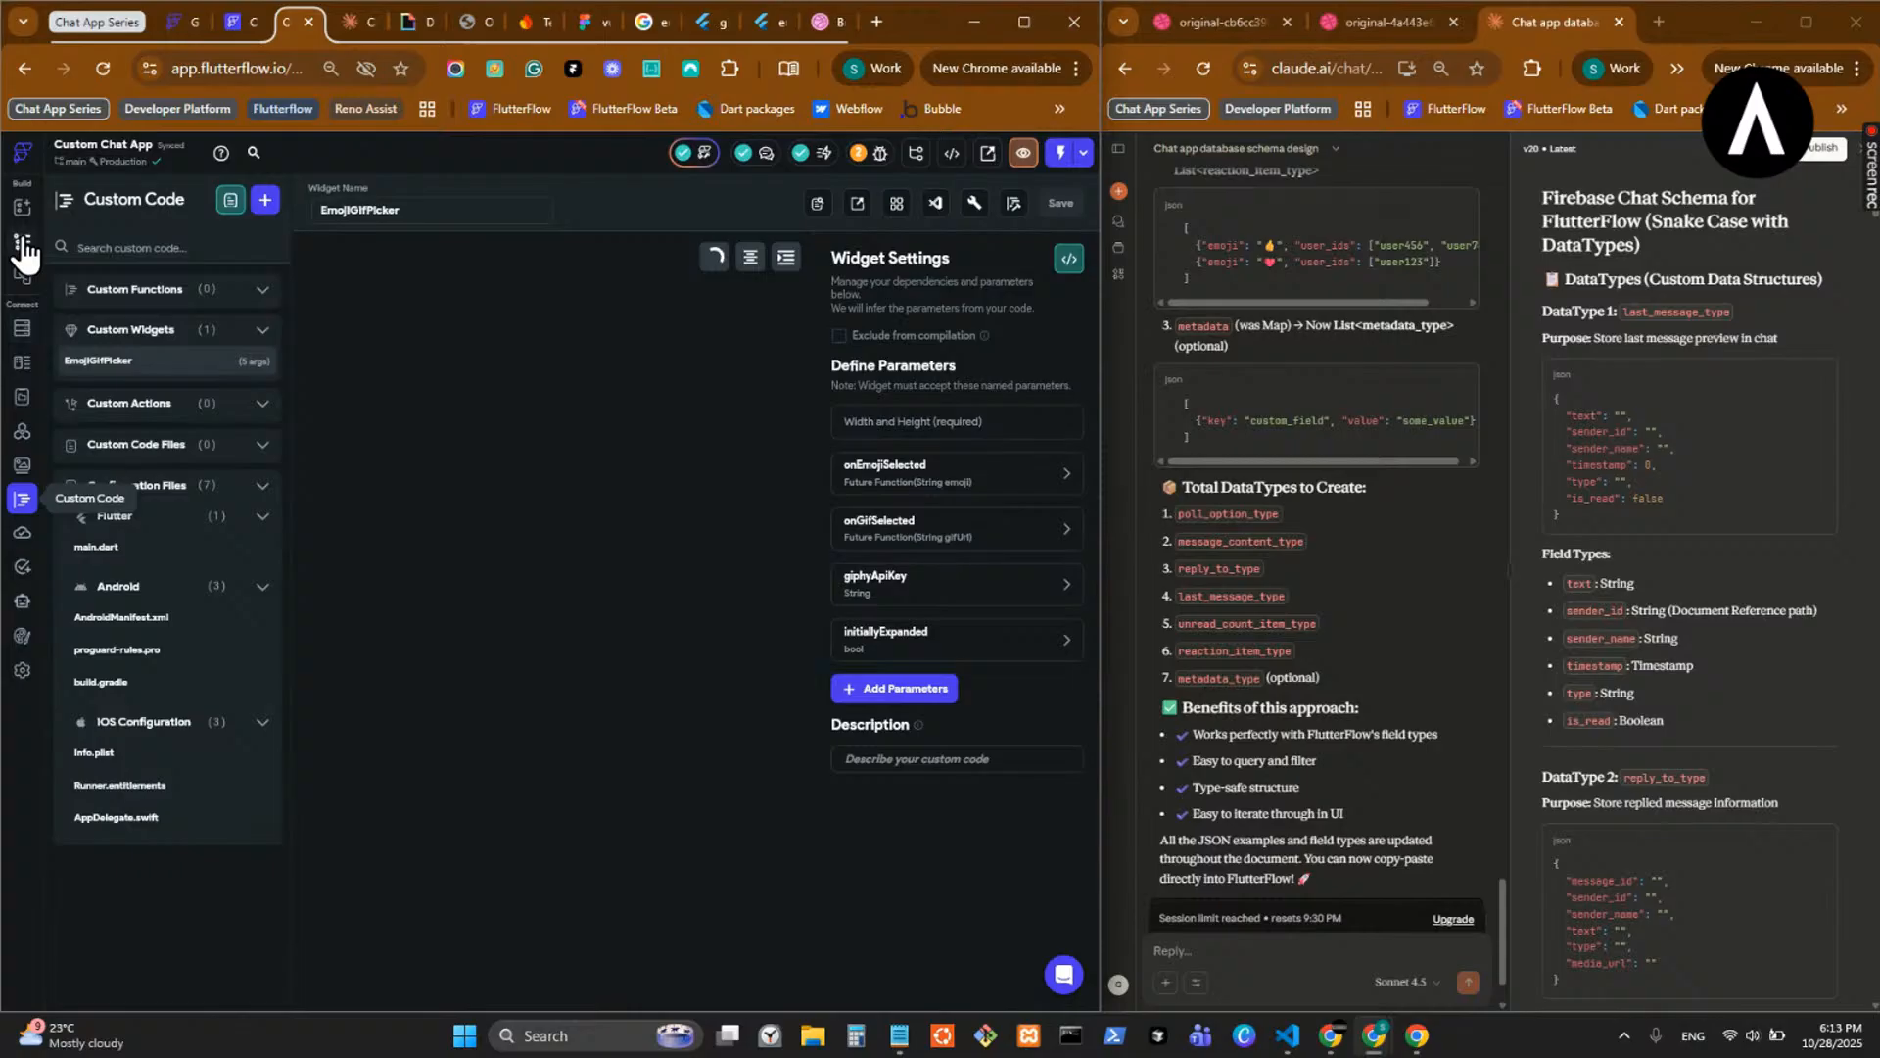
{"action": "left_click", "coordinate": [22, 245]}
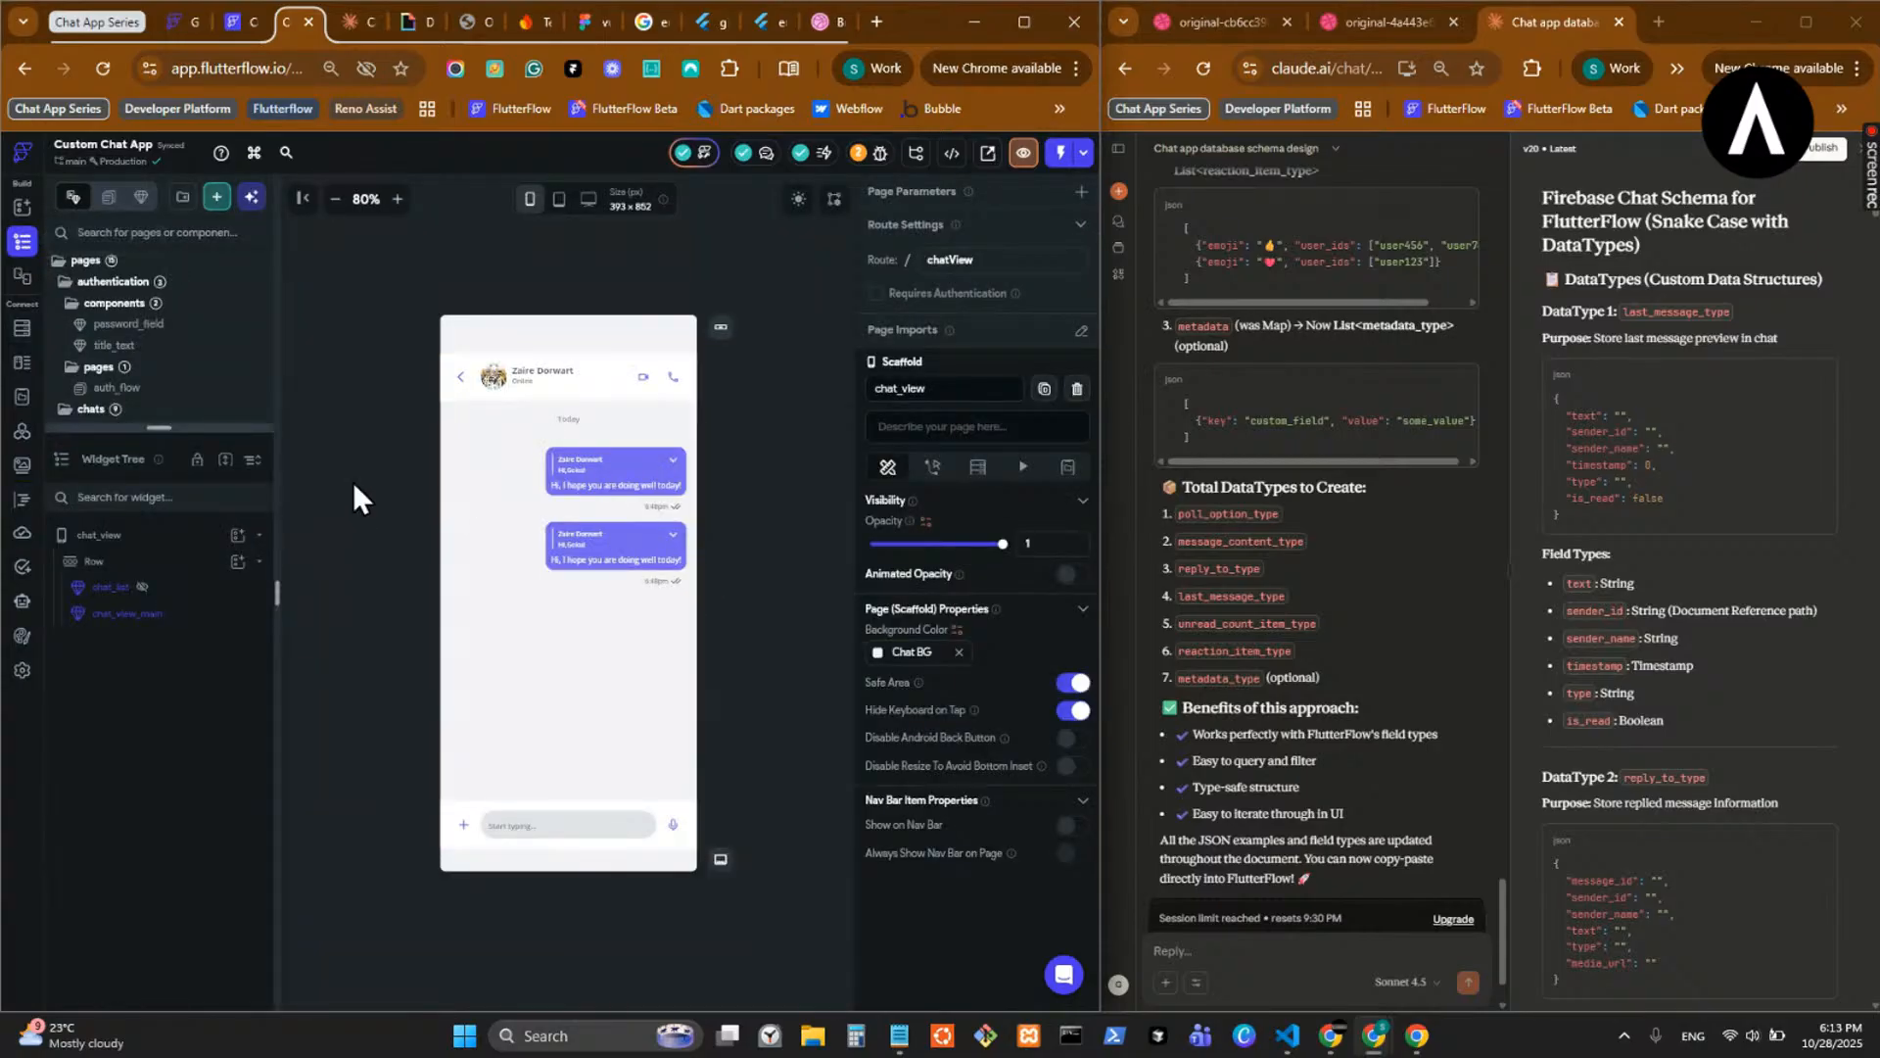